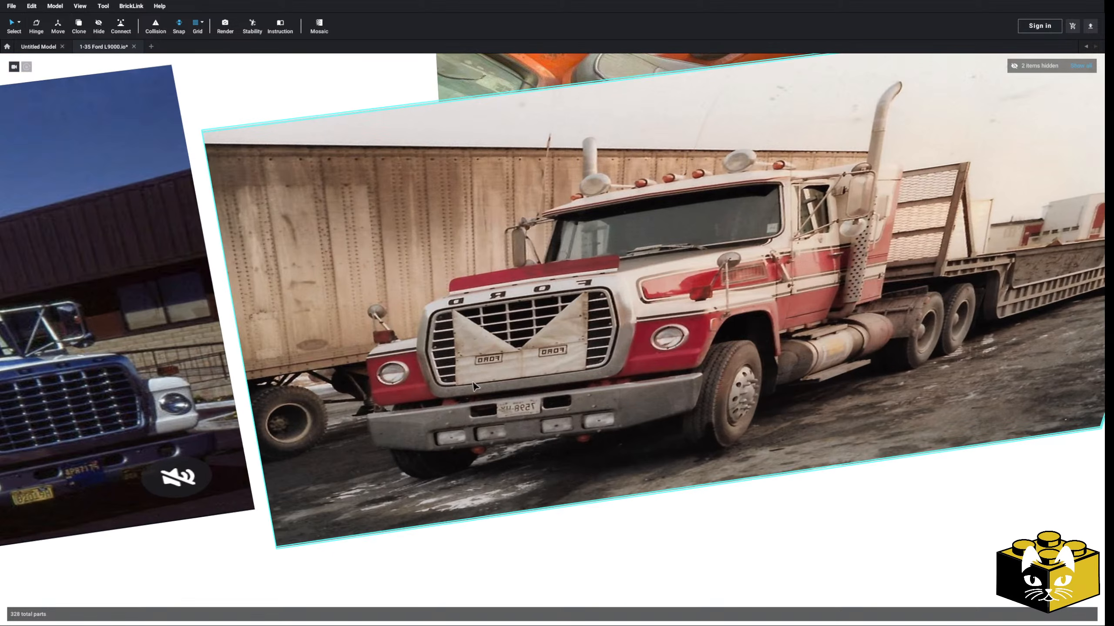
- Compare the Viking and red Ford truck reference photos, moving the red Ford photo over the edge of the Viking photo
{"action": "scroll", "coordinate": [476, 387], "scroll_direction": "down", "scroll_amount": 5}
{"action": "scroll", "coordinate": [318, 349], "scroll_direction": "up", "scroll_amount": 3}
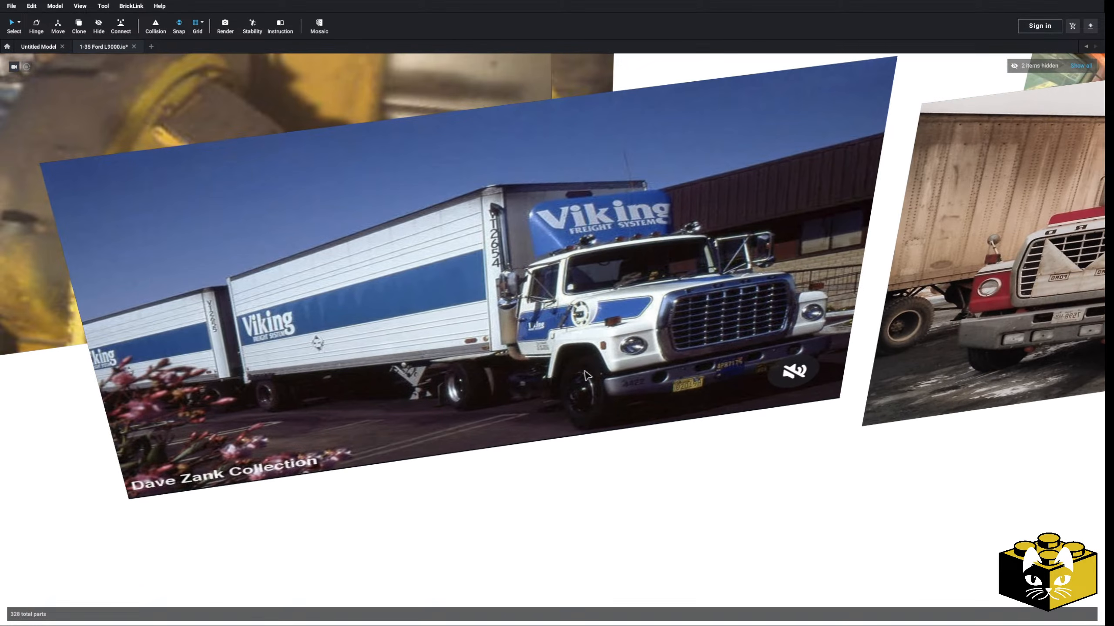
{"action": "scroll", "coordinate": [318, 349], "scroll_direction": "down", "scroll_amount": 3}
{"action": "scroll", "coordinate": [517, 360], "scroll_direction": "up", "scroll_amount": 4}
{"action": "left_click_drag", "start_coordinate": [756, 298], "coordinate": [577, 298]}
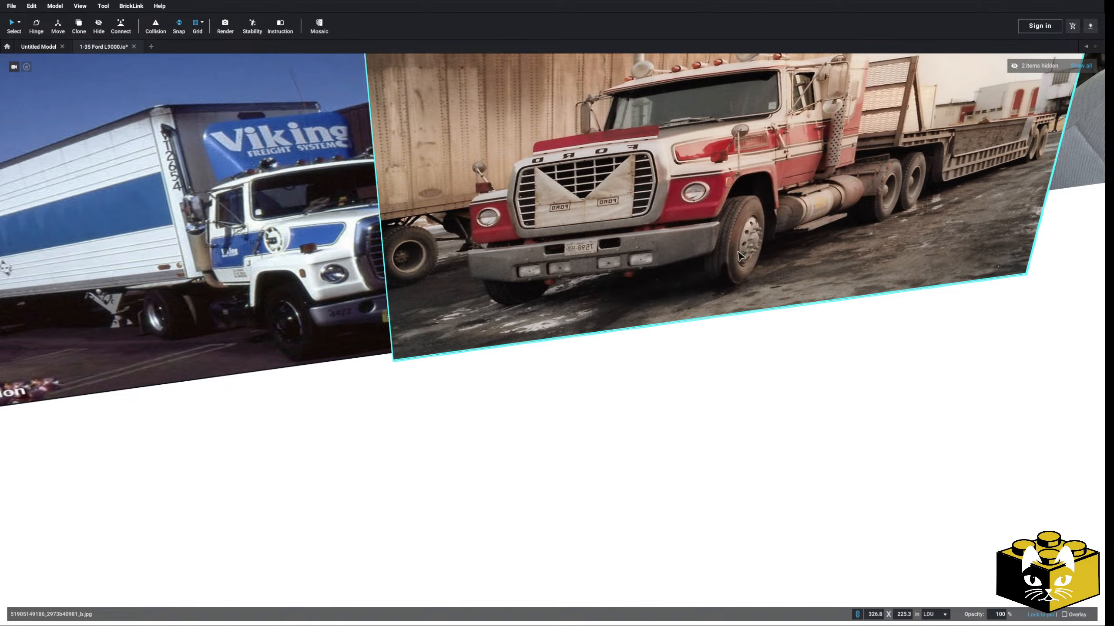
{"action": "scroll", "coordinate": [411, 328], "scroll_direction": "down", "scroll_amount": 12}
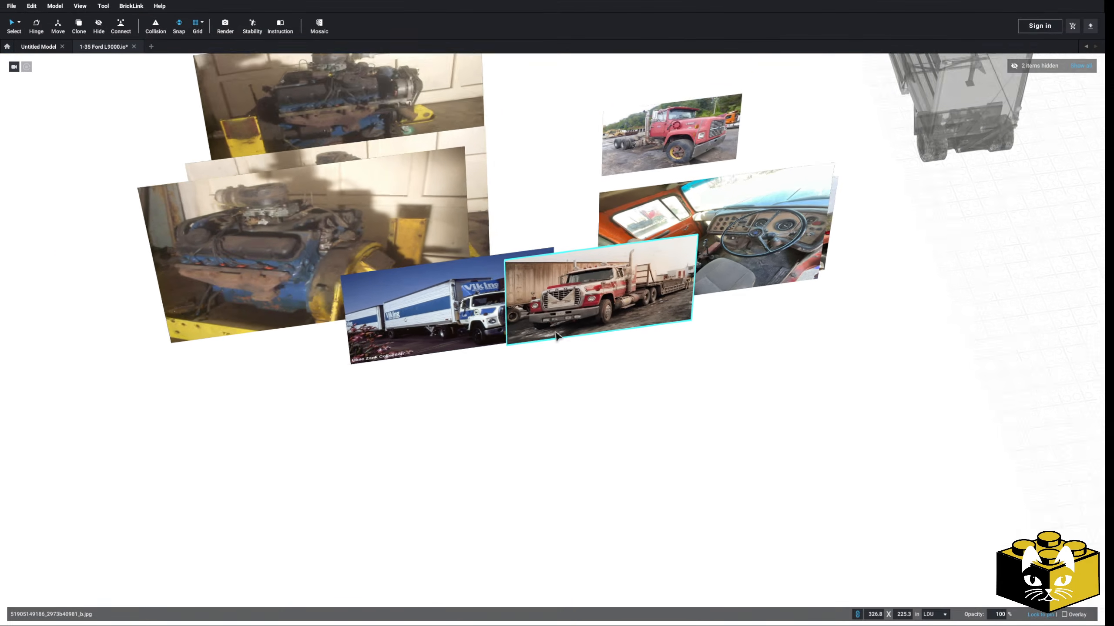
- Delete both front wheel rims from the truck model, leaving the front tires in place
{"action": "middle_click_drag", "start_coordinate": [796, 330], "coordinate": [581, 328]}
{"action": "scroll", "coordinate": [580, 328], "scroll_direction": "up", "scroll_amount": 3}
{"action": "right_click_drag", "start_coordinate": [574, 329], "coordinate": [599, 309]}
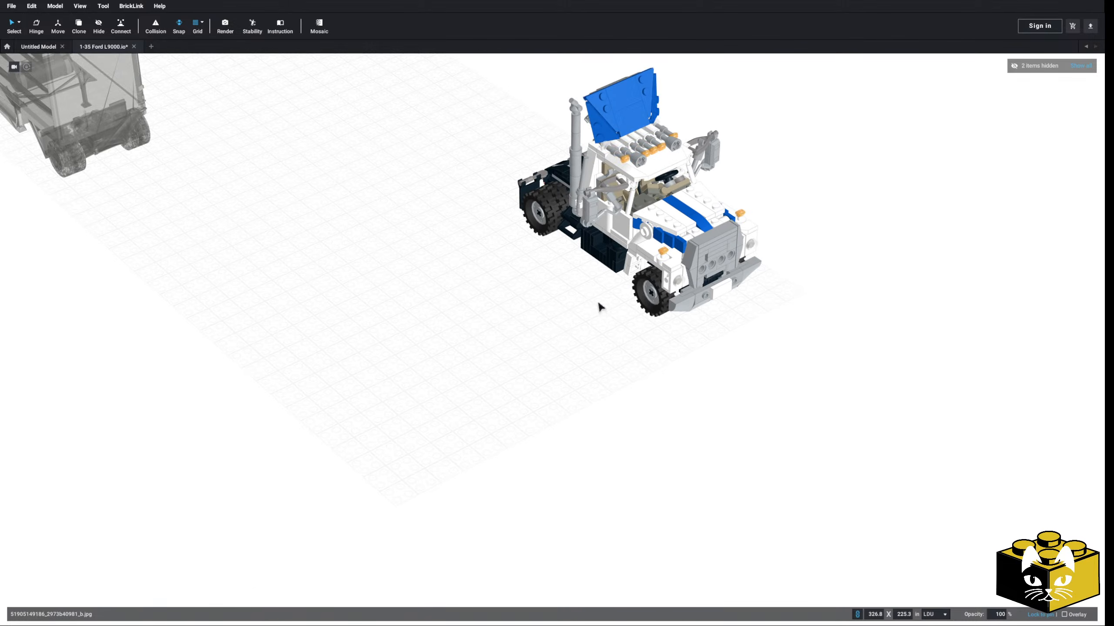
{"action": "middle_click_drag", "start_coordinate": [599, 309], "coordinate": [517, 356]}
{"action": "scroll", "coordinate": [517, 355], "scroll_direction": "up", "scroll_amount": 4}
{"action": "right_click_drag", "start_coordinate": [517, 356], "coordinate": [542, 336]}
{"action": "middle_click_drag", "start_coordinate": [543, 337], "coordinate": [510, 398]}
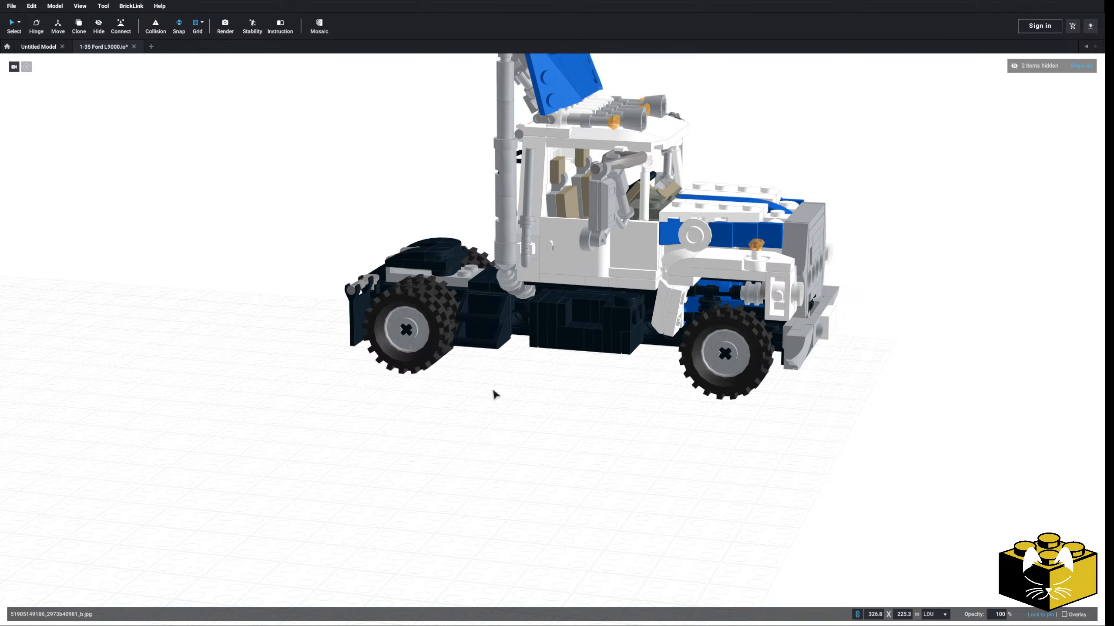
{"action": "right_click_drag", "start_coordinate": [544, 382], "coordinate": [447, 359]}
{"action": "middle_click_drag", "start_coordinate": [175, 132], "coordinate": [535, 398]}
{"action": "scroll", "coordinate": [544, 402], "scroll_direction": "up", "scroll_amount": 4}
{"action": "middle_click_drag", "start_coordinate": [601, 434], "coordinate": [471, 417]}
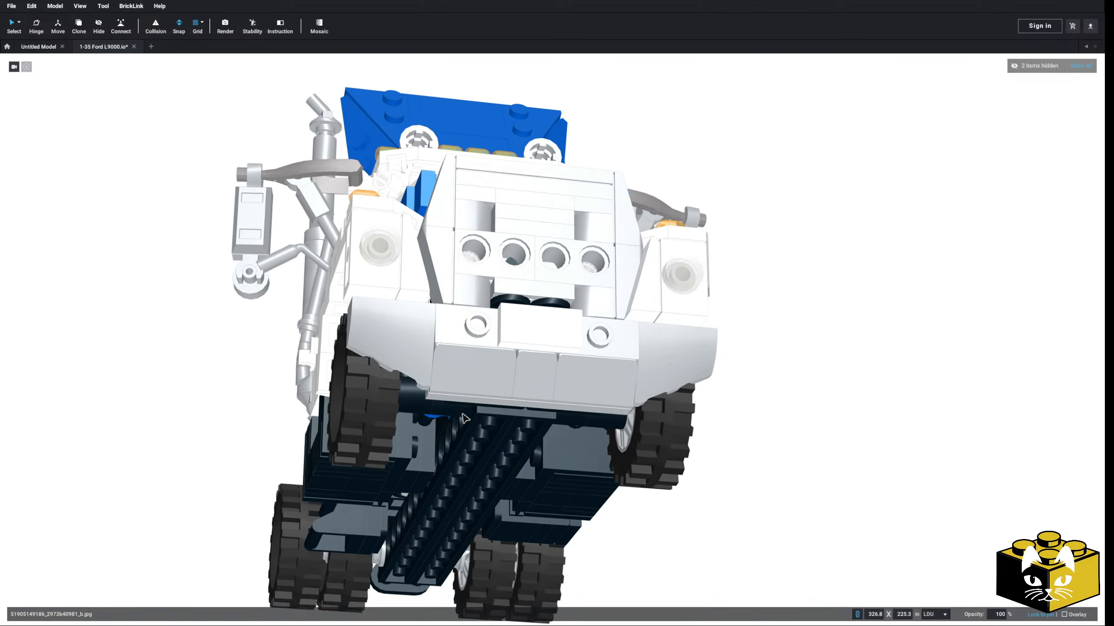
{"action": "right_click_drag", "start_coordinate": [471, 417], "coordinate": [447, 397]}
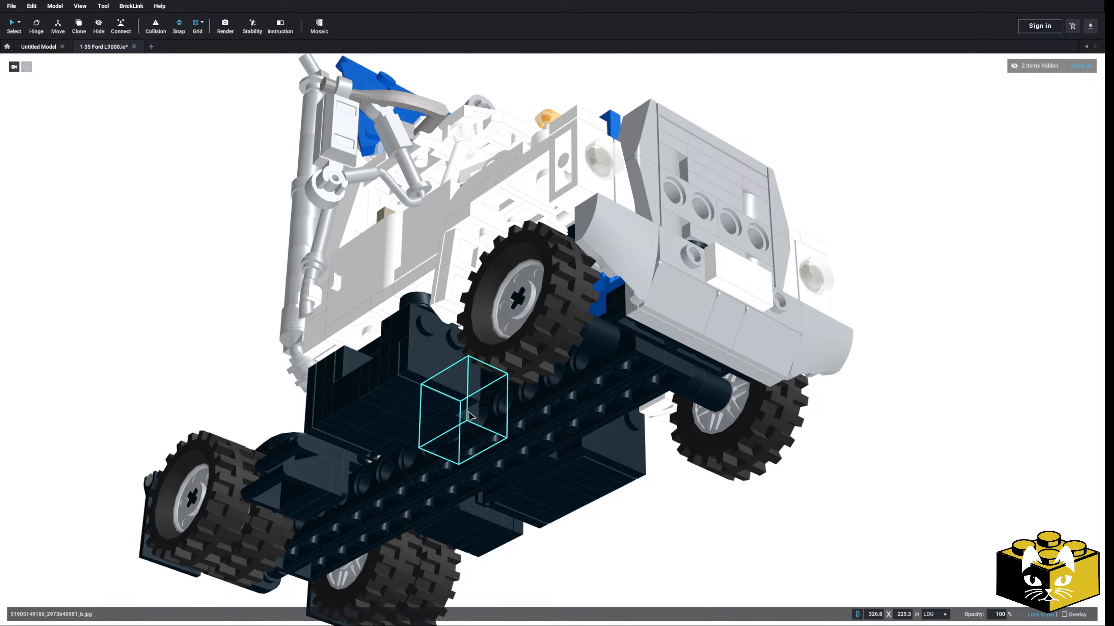
{"action": "left_click", "coordinate": [528, 311]}
{"action": "right_click_drag", "start_coordinate": [523, 300], "coordinate": [458, 318]}
{"action": "left_click", "coordinate": [442, 399], "text": "ctrl"}
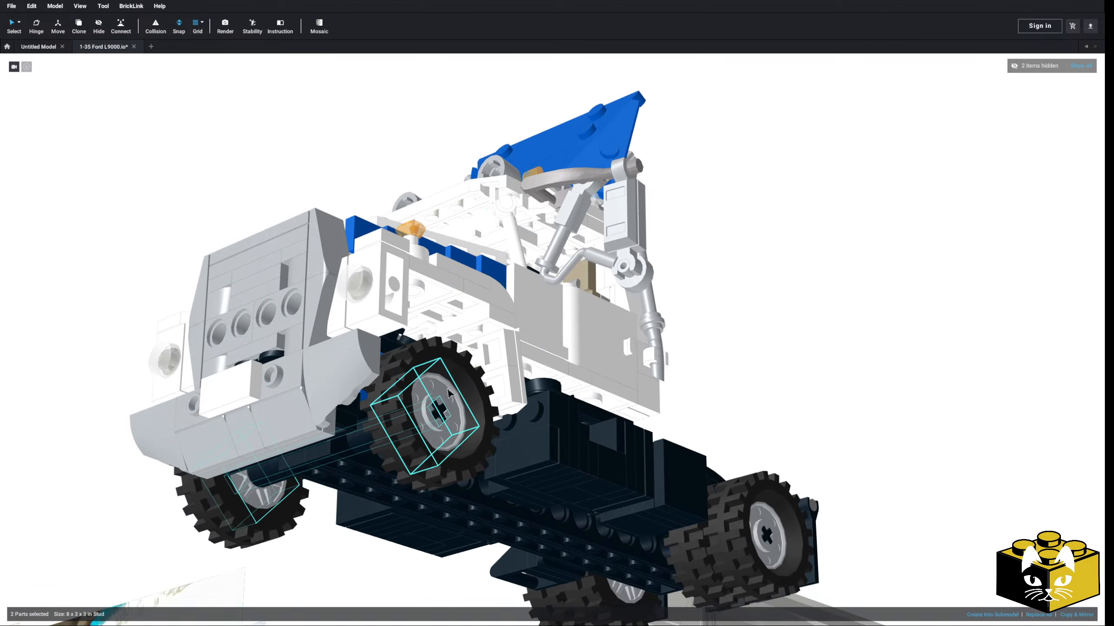
{"action": "key", "text": "Delete"}
- Bring the parts and color palettes back into the workspace
{"action": "right_click_drag", "start_coordinate": [441, 398], "coordinate": [407, 388]}
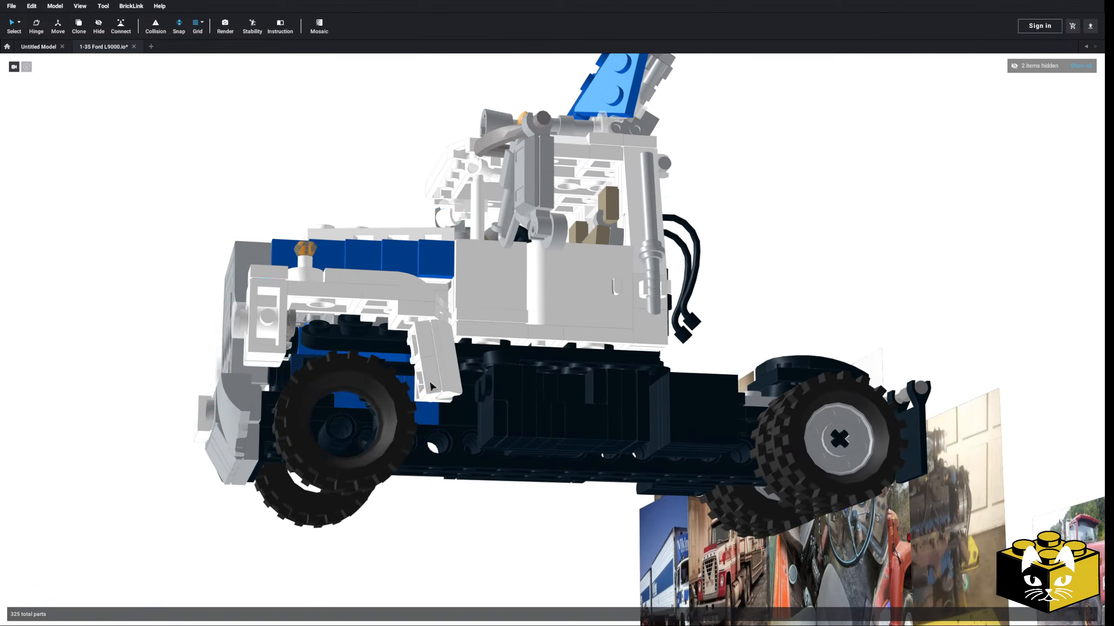
{"action": "middle_click_drag", "start_coordinate": [452, 404], "coordinate": [555, 387]}
{"action": "right_click_drag", "start_coordinate": [556, 387], "coordinate": [585, 358]}
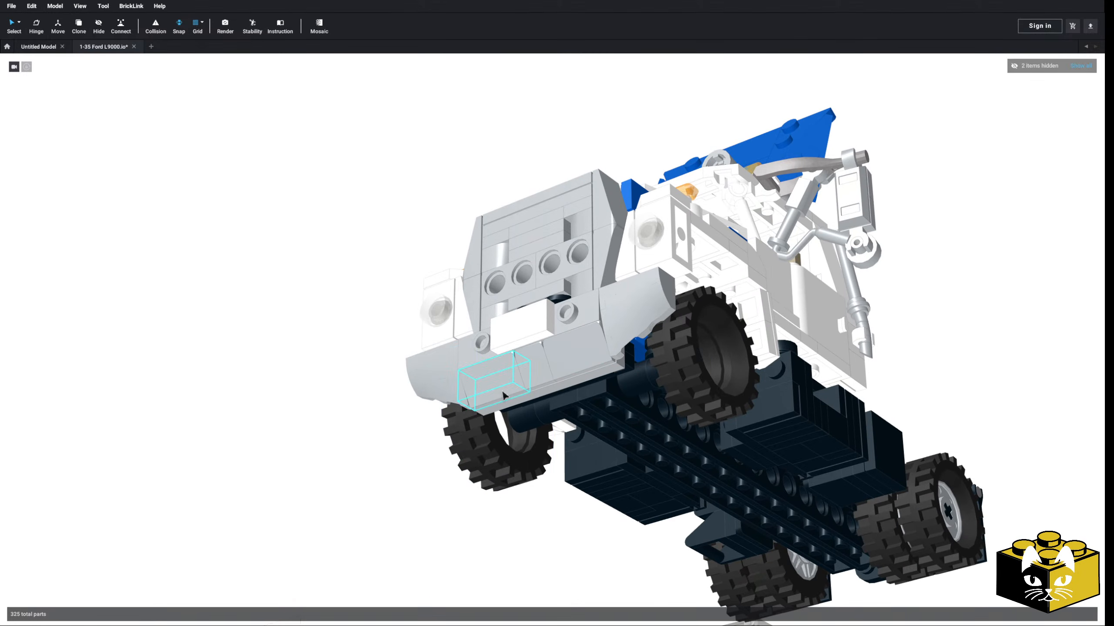
{"action": "left_click", "coordinate": [83, 6]}
{"action": "left_click", "coordinate": [95, 101]}
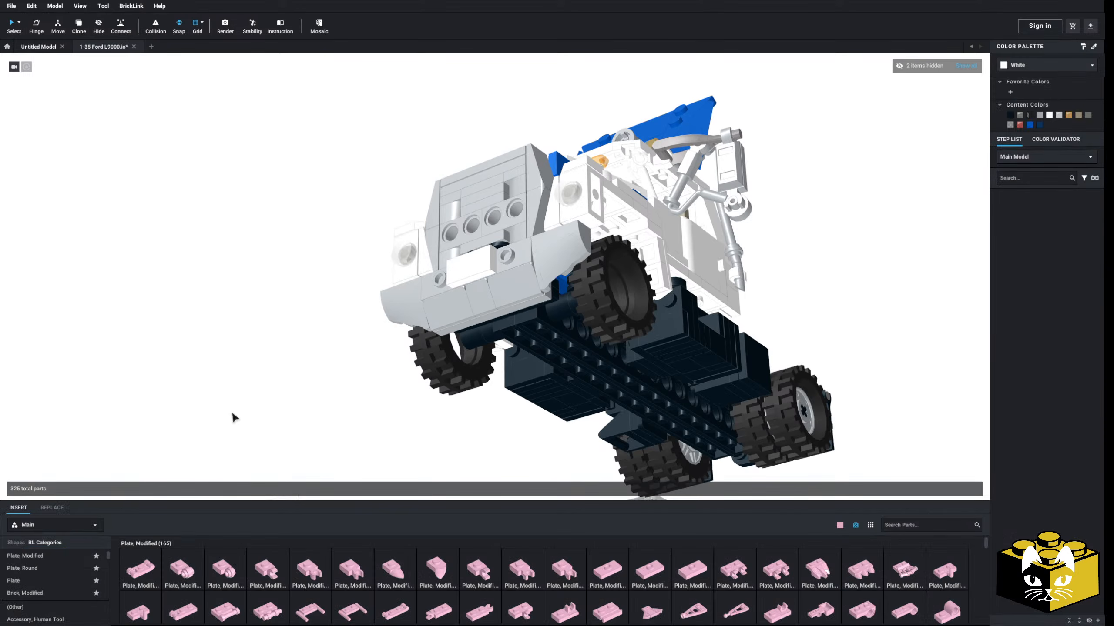
- Find the parts that are compatible with the front tire
{"action": "scroll", "coordinate": [60, 571], "scroll_direction": "down", "scroll_amount": 5}
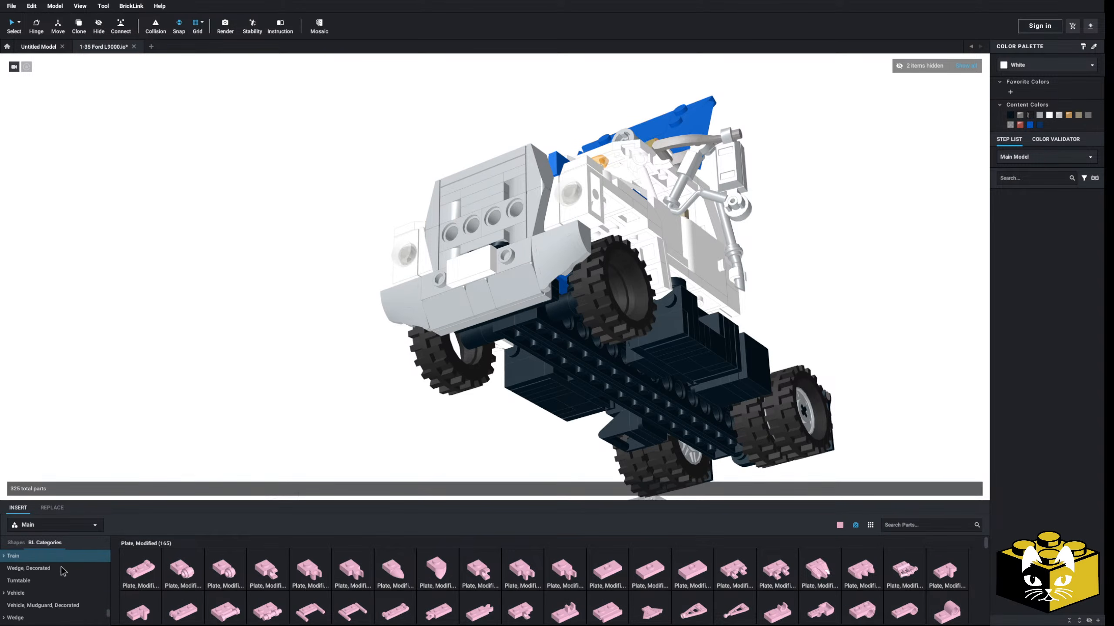
{"action": "scroll", "coordinate": [61, 570], "scroll_direction": "down", "scroll_amount": 3}
{"action": "scroll", "coordinate": [22, 607], "scroll_direction": "up", "scroll_amount": 1}
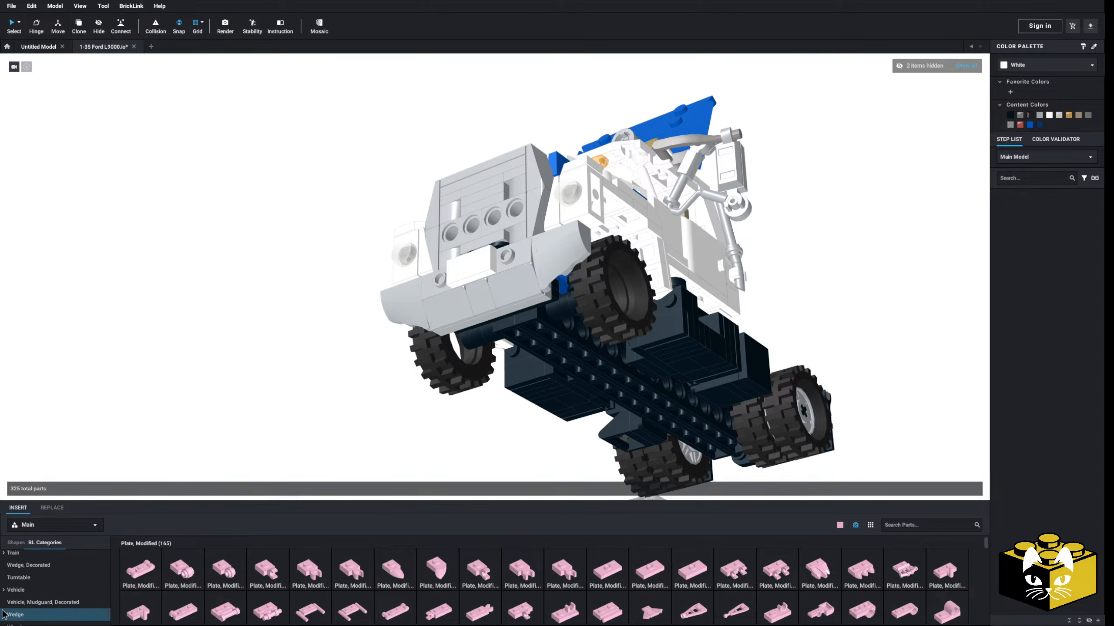
{"action": "left_click", "coordinate": [614, 299]}
{"action": "left_click", "coordinate": [886, 490]}
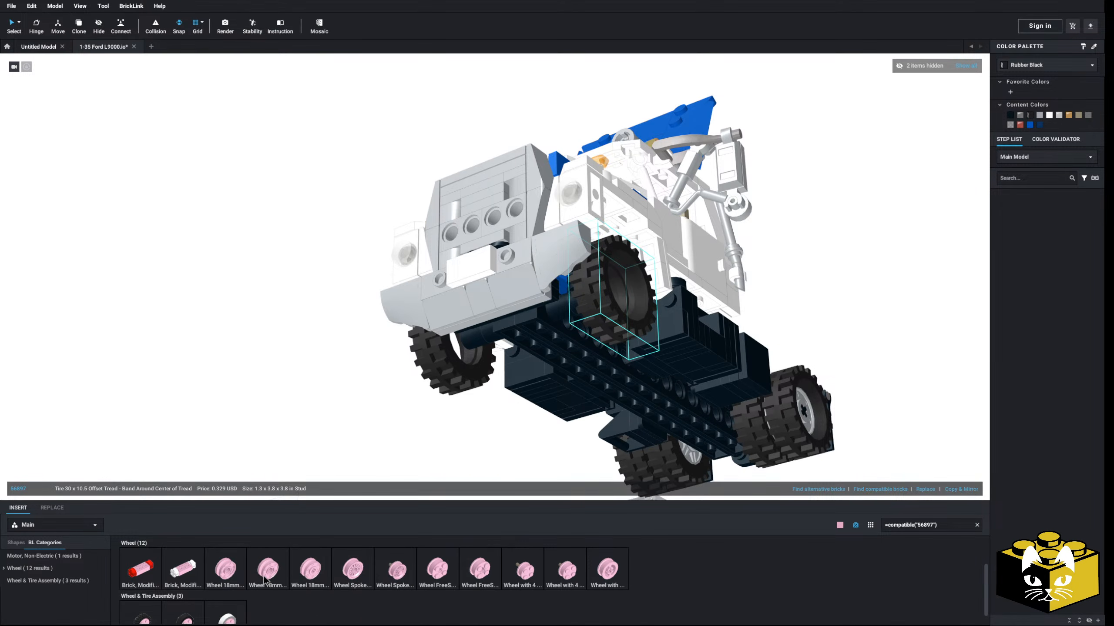
- Fit a Wheel 18mm D. x 8mm with Fake Bolts and Deep Spokes with Inner Ring into each front tire
{"action": "left_click", "coordinate": [218, 581]}
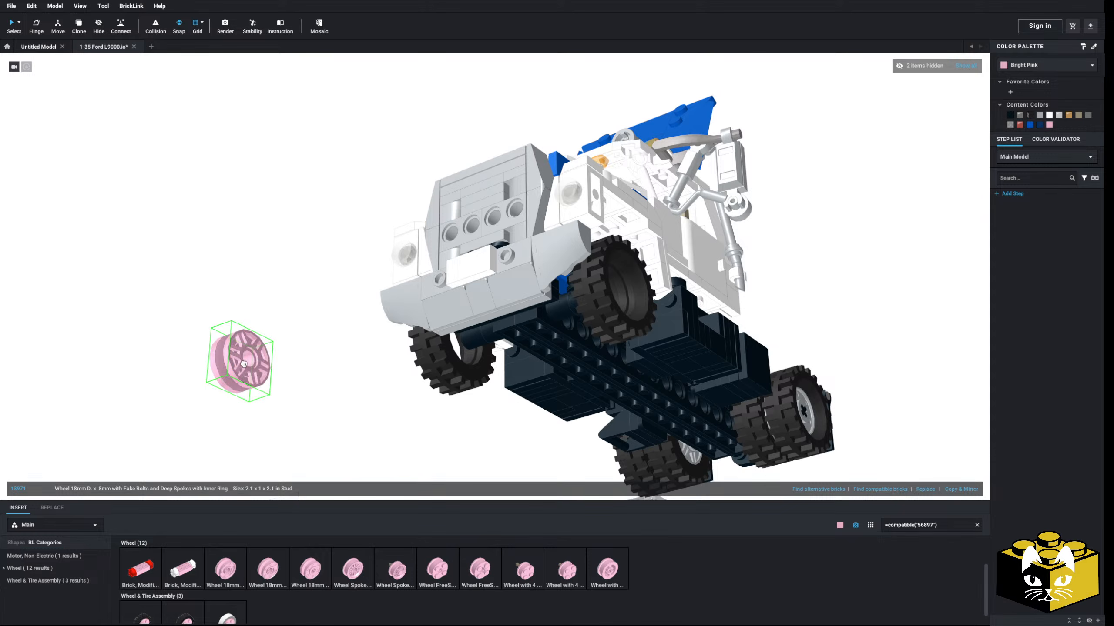
{"action": "left_click", "coordinate": [618, 290]}
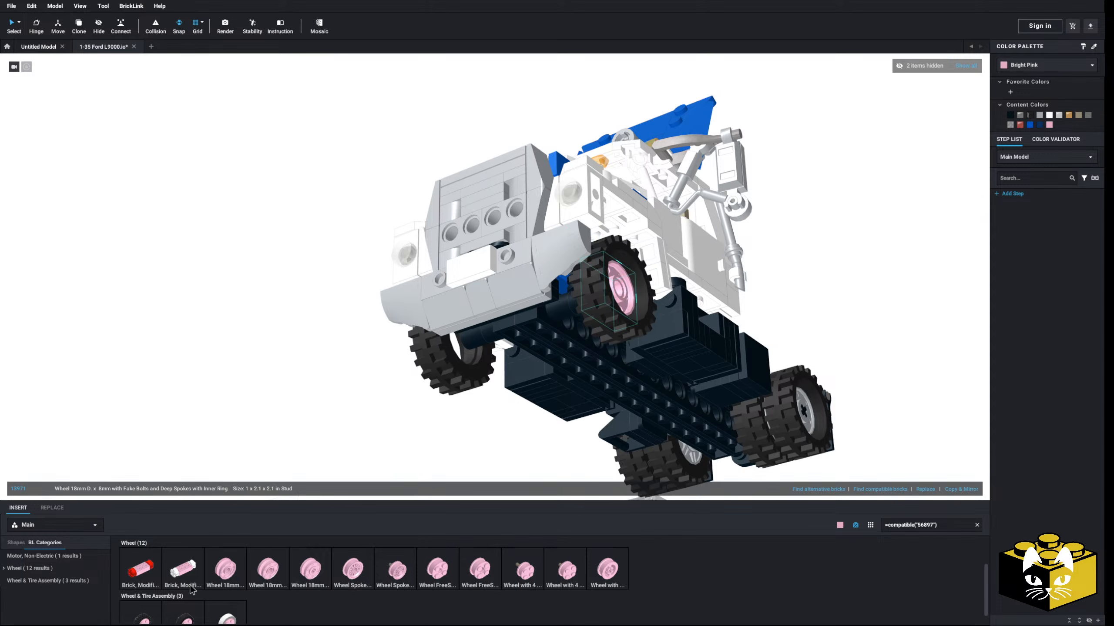
{"action": "right_click_drag", "start_coordinate": [292, 427], "coordinate": [344, 426]}
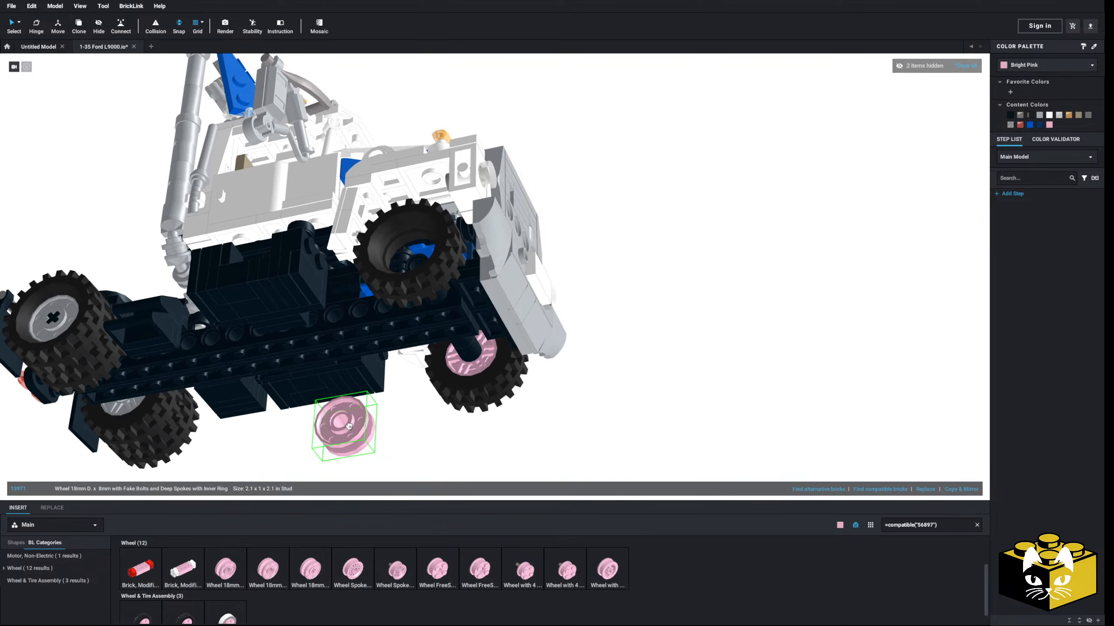
{"action": "left_click", "coordinate": [418, 248]}
- Color both new front rims Light Bluish Gray
{"action": "right_click_drag", "start_coordinate": [419, 248], "coordinate": [478, 272]}
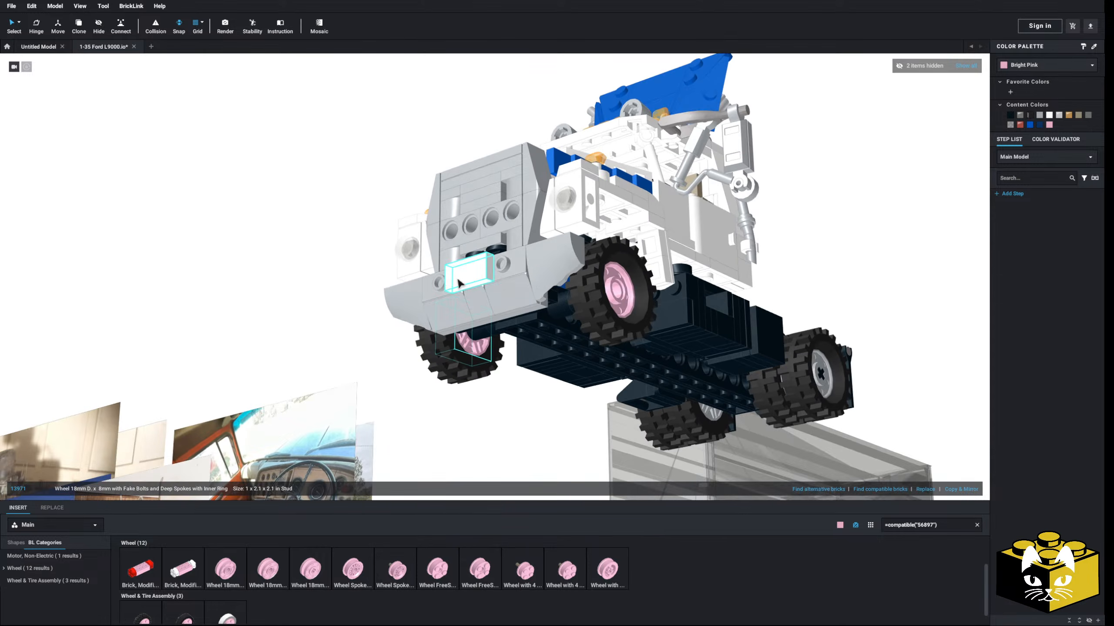
{"action": "left_click", "coordinate": [619, 282], "text": "ctrl"}
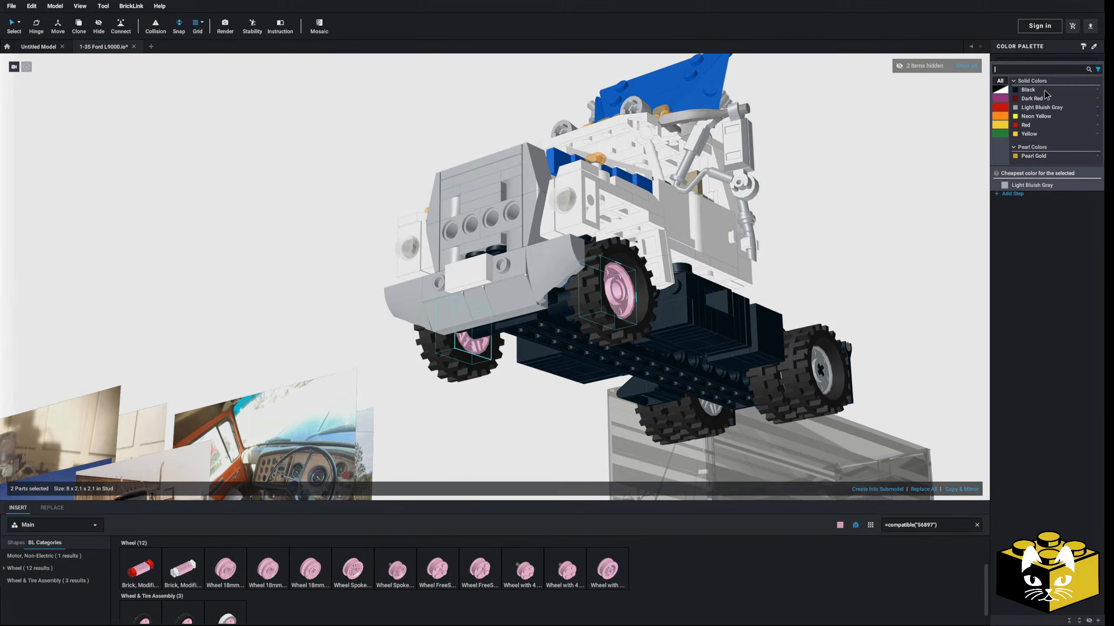
{"action": "left_click", "coordinate": [1040, 115]}
{"action": "mouse_move", "coordinate": [837, 223]}
{"action": "right_mouse_down"}
{"action": "mouse_move", "coordinate": [859, 215]}
{"action": "mouse_move", "coordinate": [837, 232]}
{"action": "right_mouse_up"}
- Try Neon Yellow on a single front rim and view it up close
{"action": "left_click", "coordinate": [612, 300]}
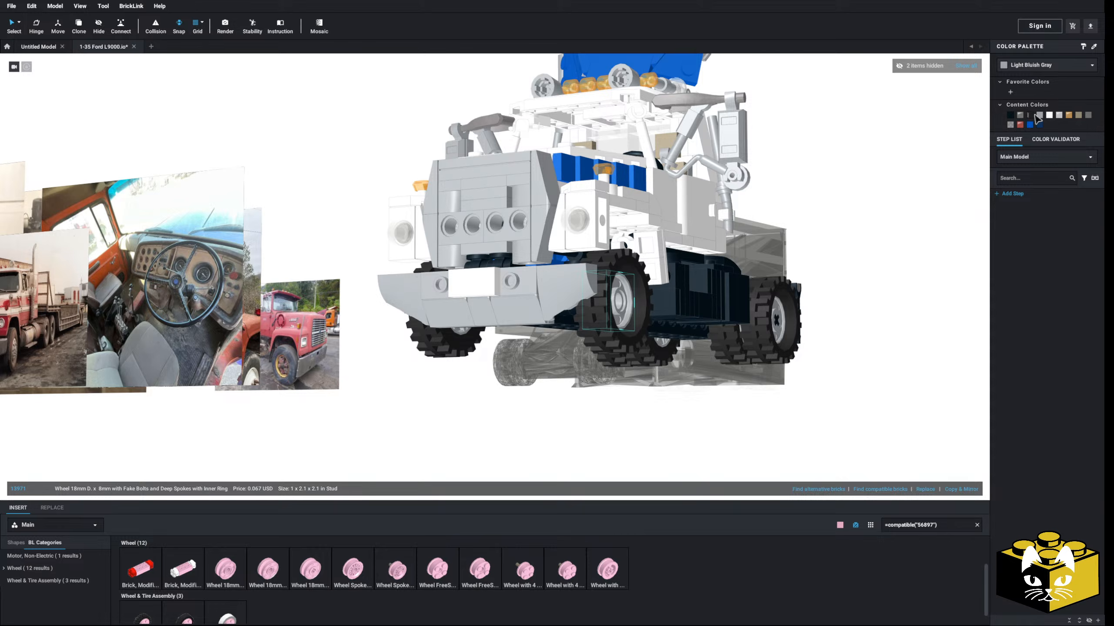
{"action": "left_click", "coordinate": [1061, 64]}
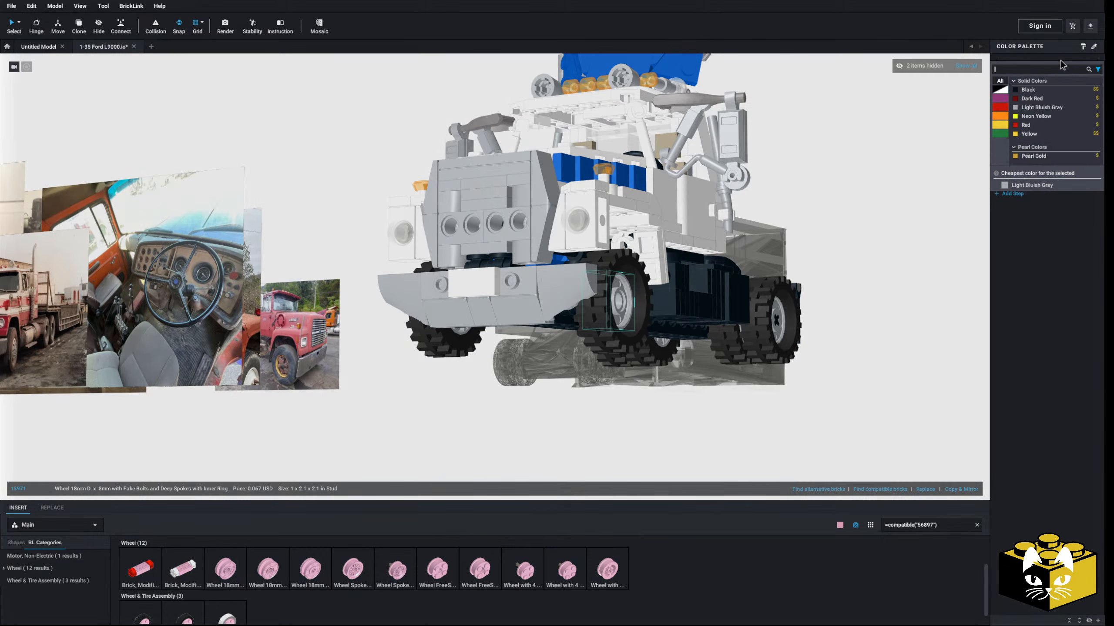
{"action": "left_click", "coordinate": [1036, 116]}
{"action": "right_click_drag", "start_coordinate": [955, 216], "coordinate": [738, 386]}
{"action": "left_click", "coordinate": [739, 386]}
{"action": "middle_click_drag", "start_coordinate": [738, 386], "coordinate": [558, 334]}
{"action": "scroll", "coordinate": [565, 341], "scroll_direction": "up", "scroll_amount": 5}
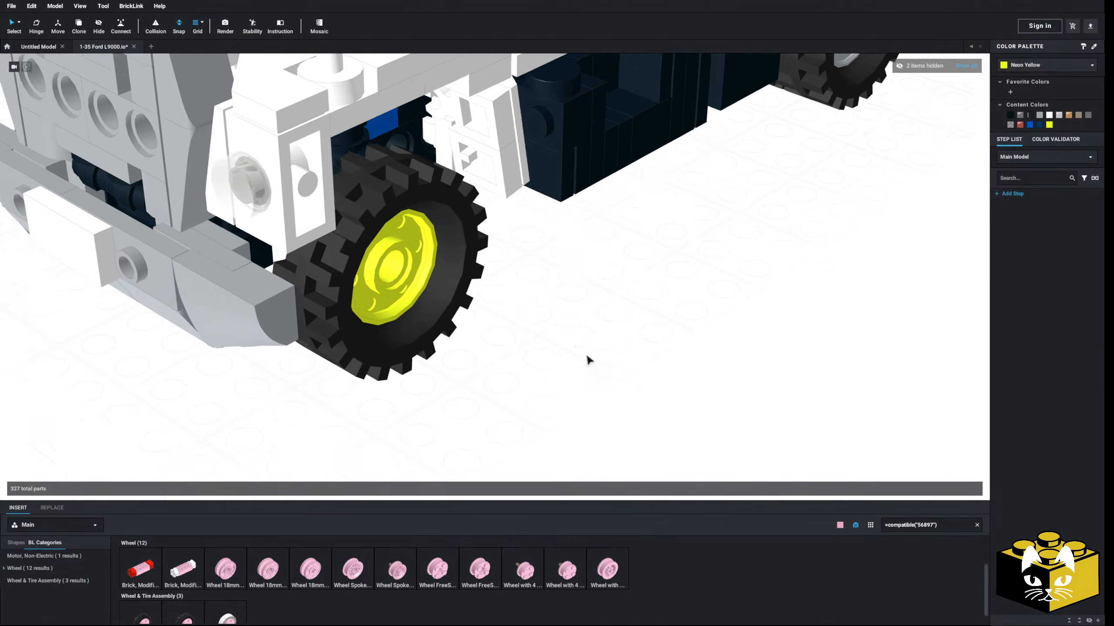
- Return the Neon Yellow front rim to Light Bluish Gray
{"action": "right_click_drag", "start_coordinate": [586, 357], "coordinate": [632, 356]}
{"action": "left_click", "coordinate": [535, 288]}
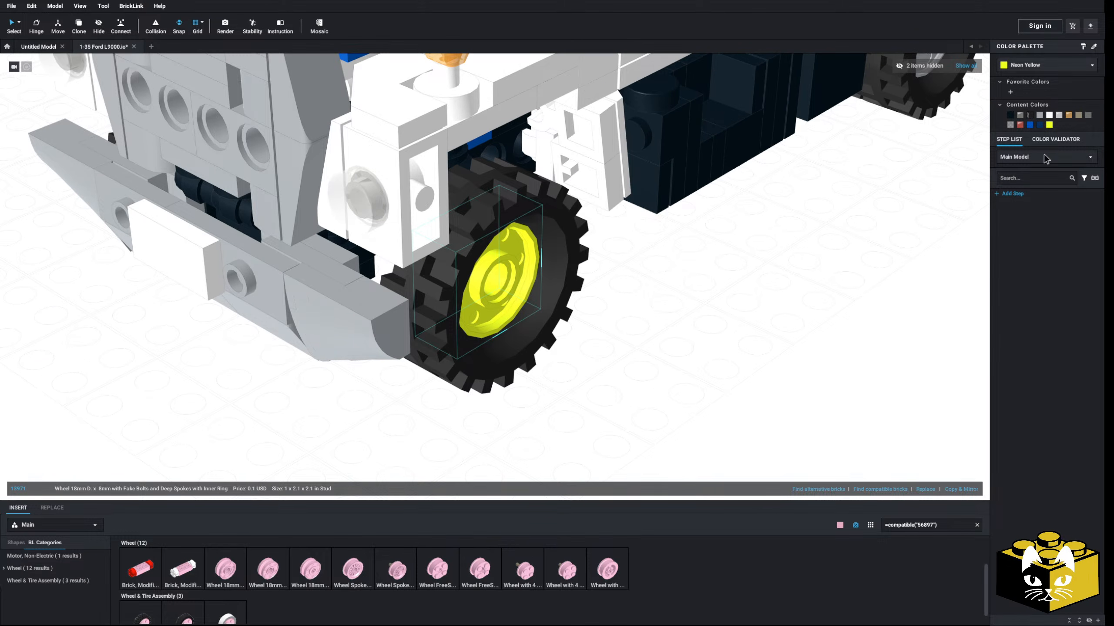
{"action": "left_click", "coordinate": [1034, 68]}
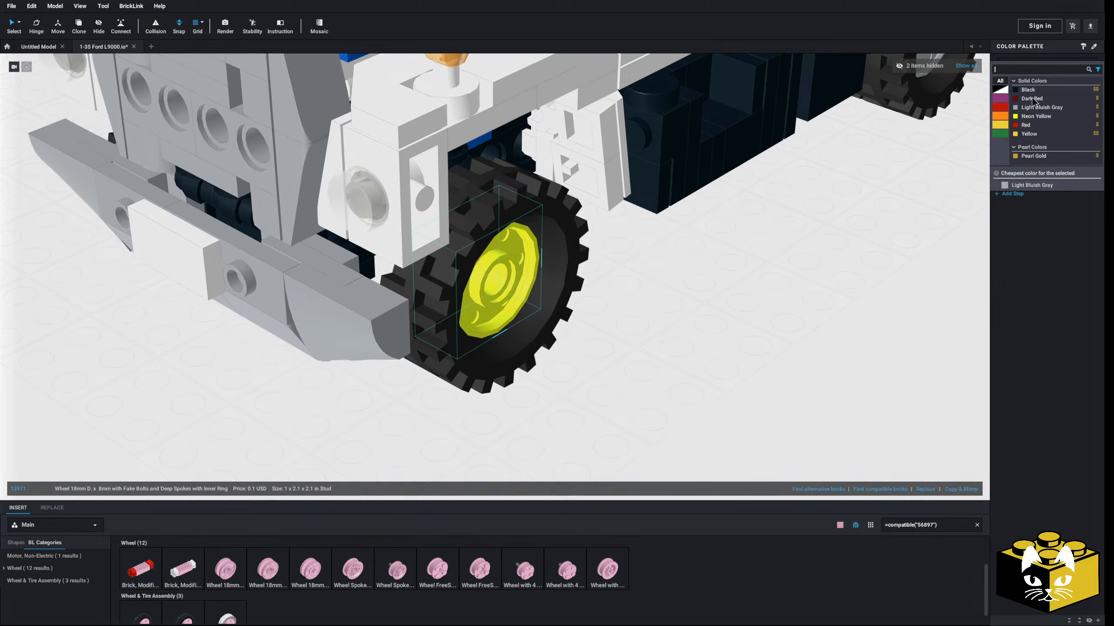
{"action": "left_click", "coordinate": [1032, 108]}
{"action": "left_click", "coordinate": [764, 318]}
- Check the available colors of the 18mm wheel with Fake Bolts and Shallow Spokes using a temporary copy beside the truck
{"action": "scroll", "coordinate": [764, 317], "scroll_direction": "down", "scroll_amount": 5}
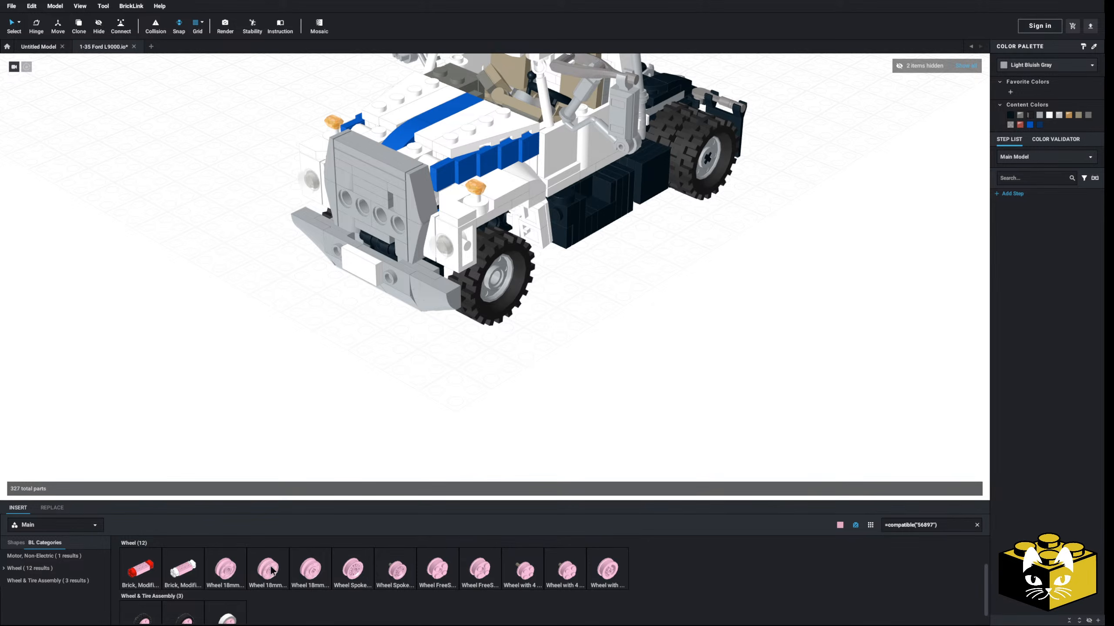
{"action": "left_click_drag", "start_coordinate": [272, 571], "coordinate": [719, 274]}
{"action": "left_click", "coordinate": [1030, 67]}
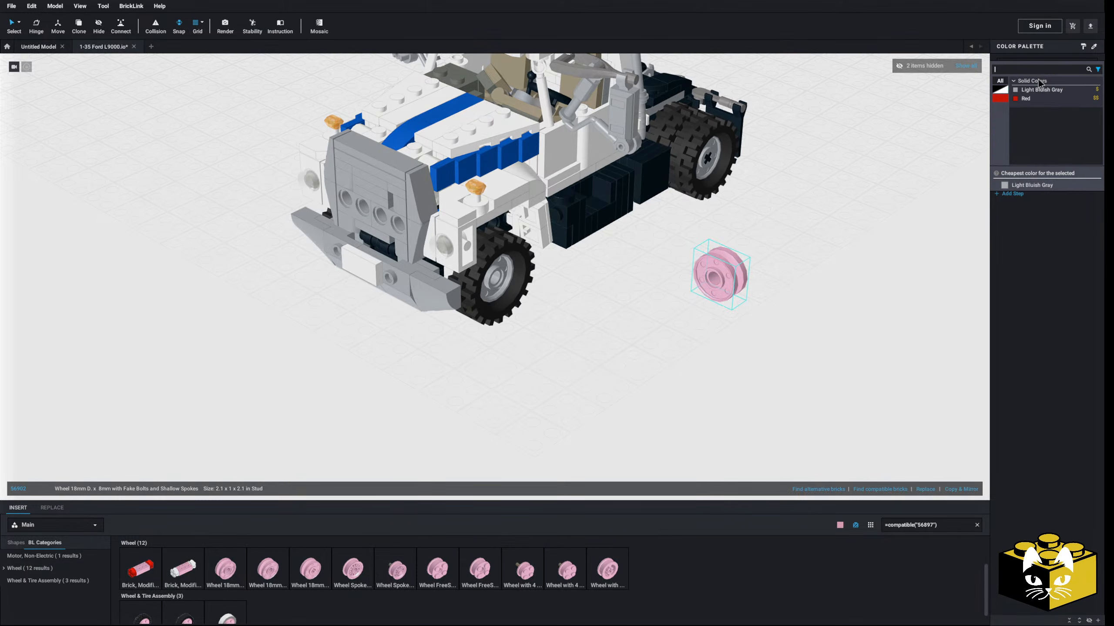
{"action": "left_click", "coordinate": [790, 273]}
{"action": "key", "text": "Delete"}
- Compare a temporary Light Bluish Gray shallow-spoke wheel with the fitted deep-spoke front rim, removing the copy when done
{"action": "middle_click_drag", "start_coordinate": [628, 295], "coordinate": [657, 315]}
{"action": "scroll", "coordinate": [703, 312], "scroll_direction": "up", "scroll_amount": 3}
{"action": "left_click_drag", "start_coordinate": [276, 571], "coordinate": [664, 322]}
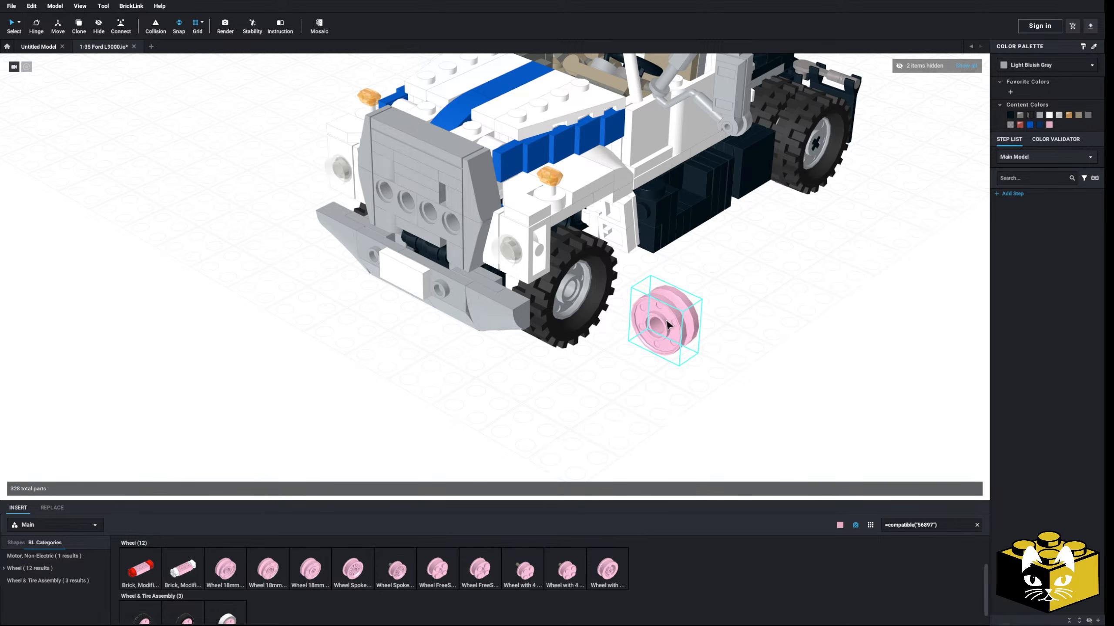
{"action": "left_click", "coordinate": [1040, 116]}
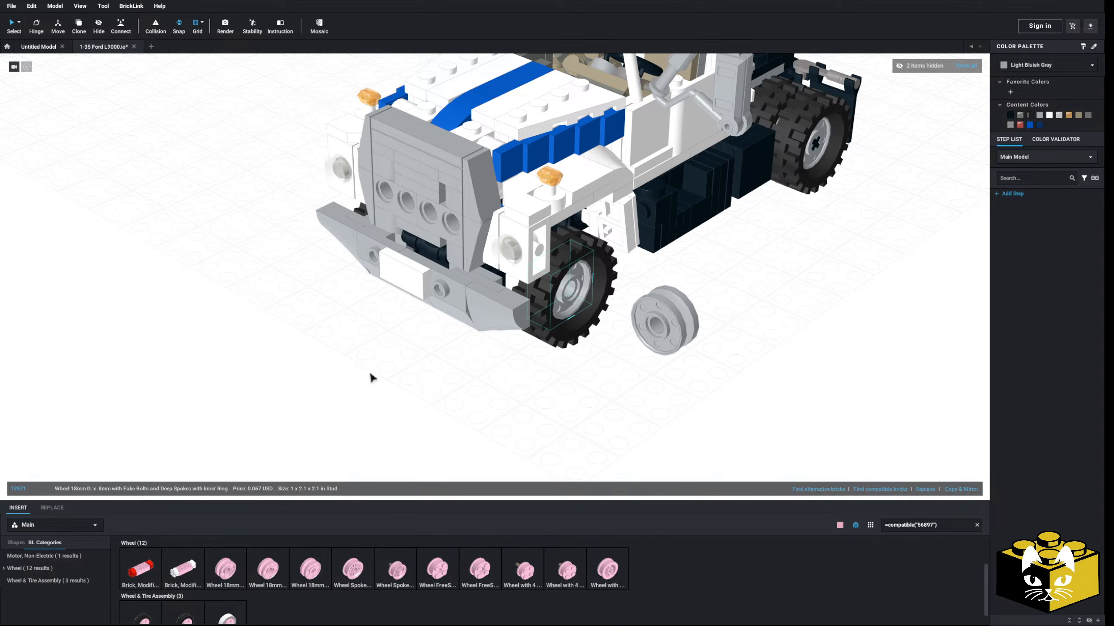
{"action": "left_click", "coordinate": [672, 337]}
{"action": "key", "text": "Delete"}
- Clear the tire compatibility filter and browse the Technic, Pin parts with the front axle's underside in view
{"action": "right_click_drag", "start_coordinate": [491, 423], "coordinate": [352, 410]}
{"action": "scroll", "coordinate": [337, 411], "scroll_direction": "up", "scroll_amount": 3}
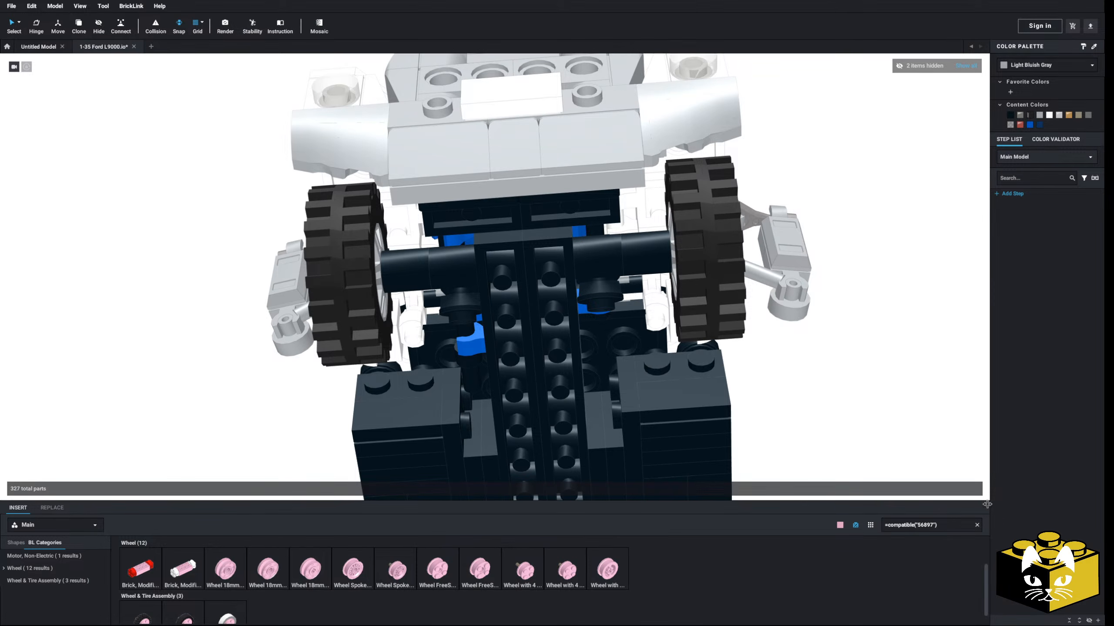
{"action": "left_click", "coordinate": [977, 525]}
{"action": "scroll", "coordinate": [48, 576], "scroll_direction": "down", "scroll_amount": 5}
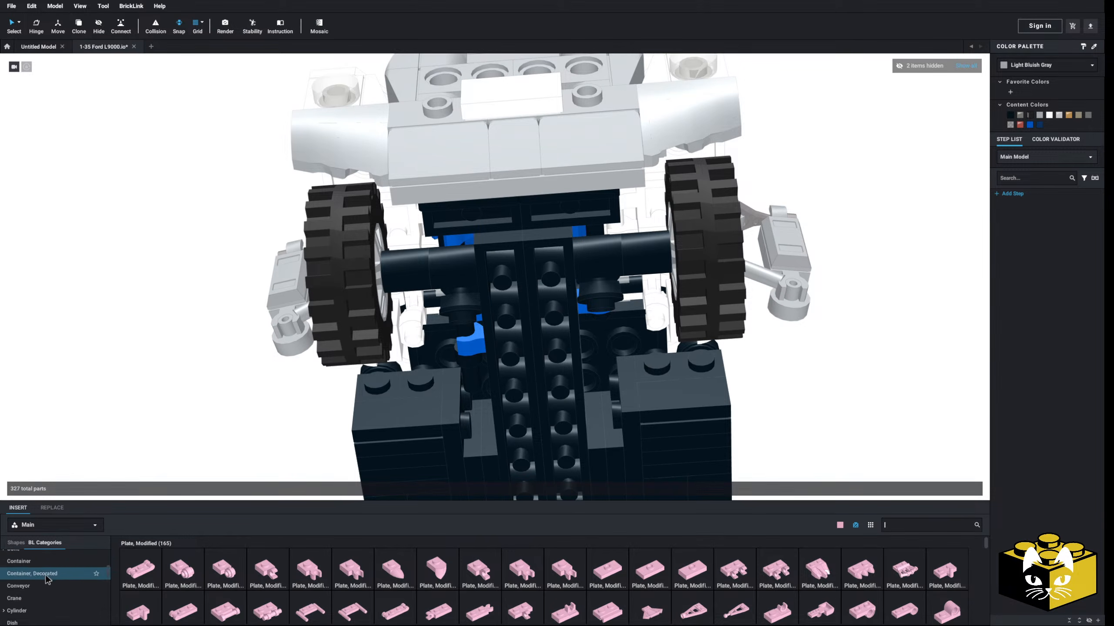
{"action": "scroll", "coordinate": [35, 575], "scroll_direction": "down", "scroll_amount": 2}
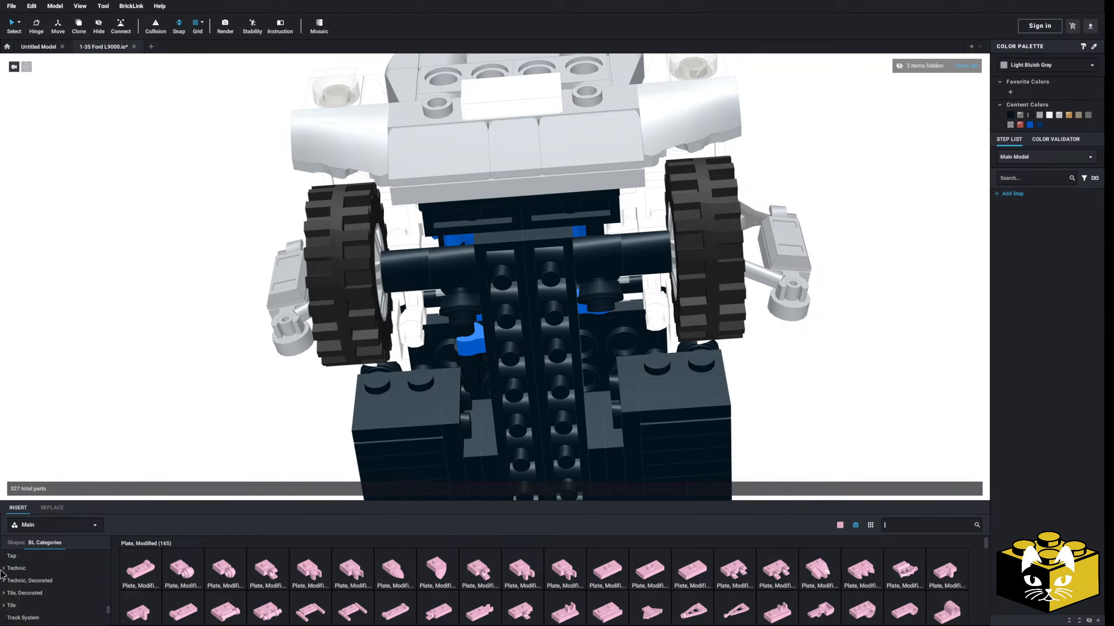
{"action": "scroll", "coordinate": [22, 574], "scroll_direction": "down", "scroll_amount": 4}
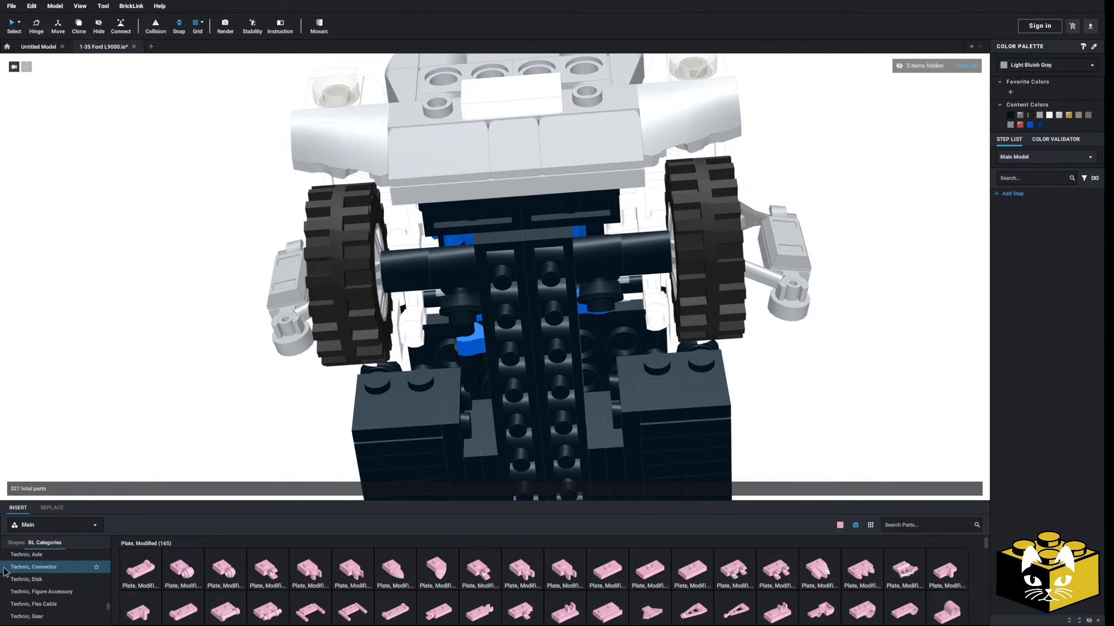
{"action": "scroll", "coordinate": [40, 573], "scroll_direction": "down", "scroll_amount": 1}
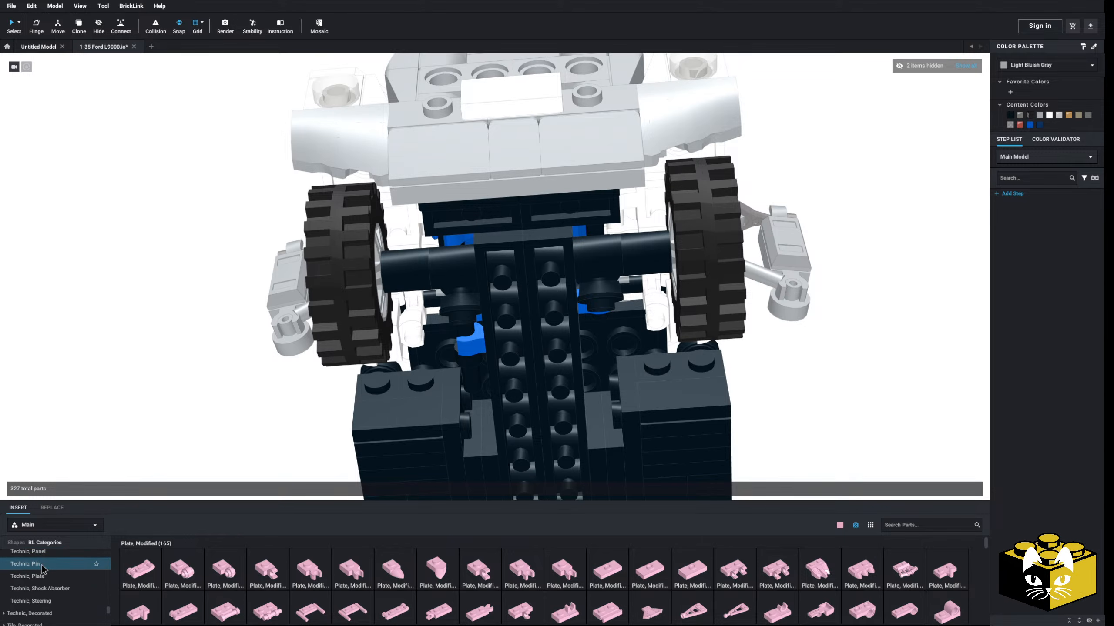
{"action": "left_click", "coordinate": [40, 569]}
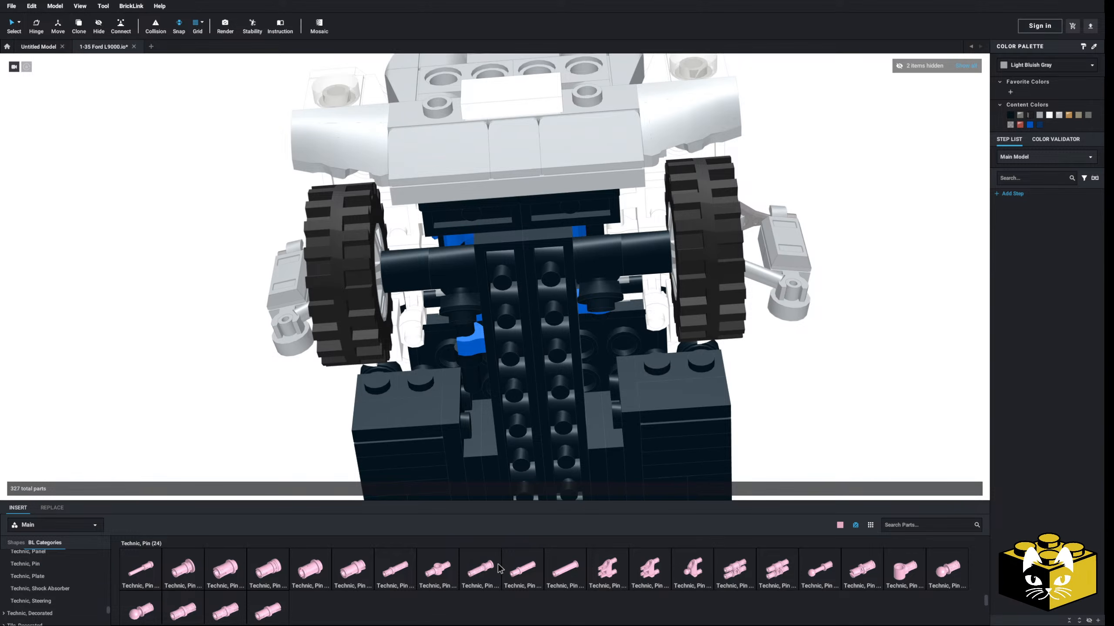
{"action": "scroll", "coordinate": [408, 609], "scroll_direction": "down", "scroll_amount": 3}
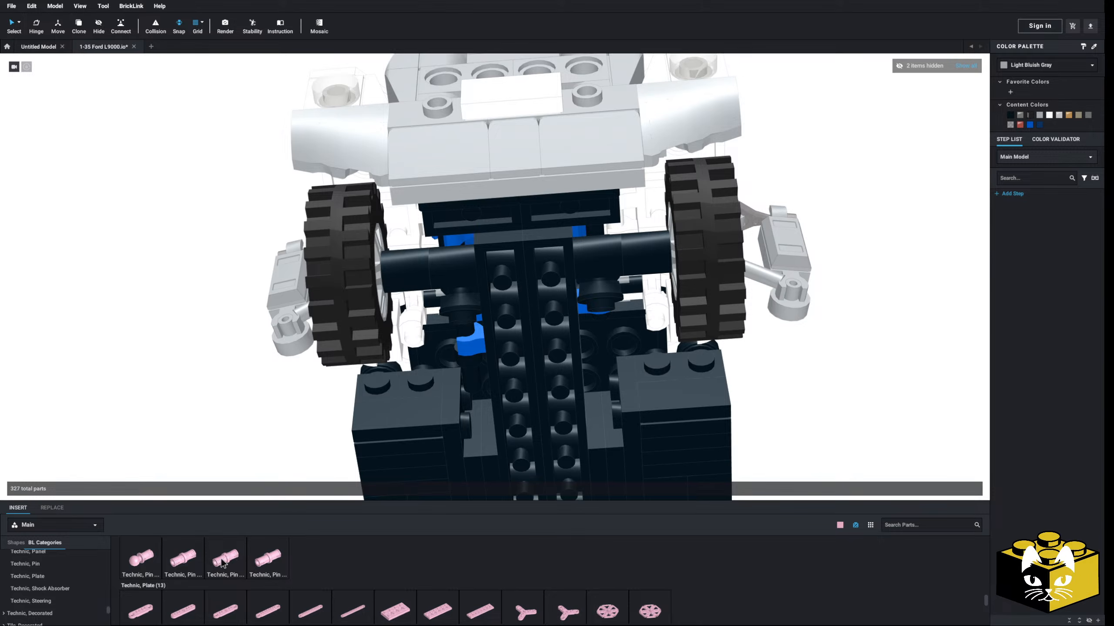
- Insert a Technic, Pin with Short Friction Ridges into the inner black spacer on each side of the front axle
{"action": "left_click", "coordinate": [267, 558]}
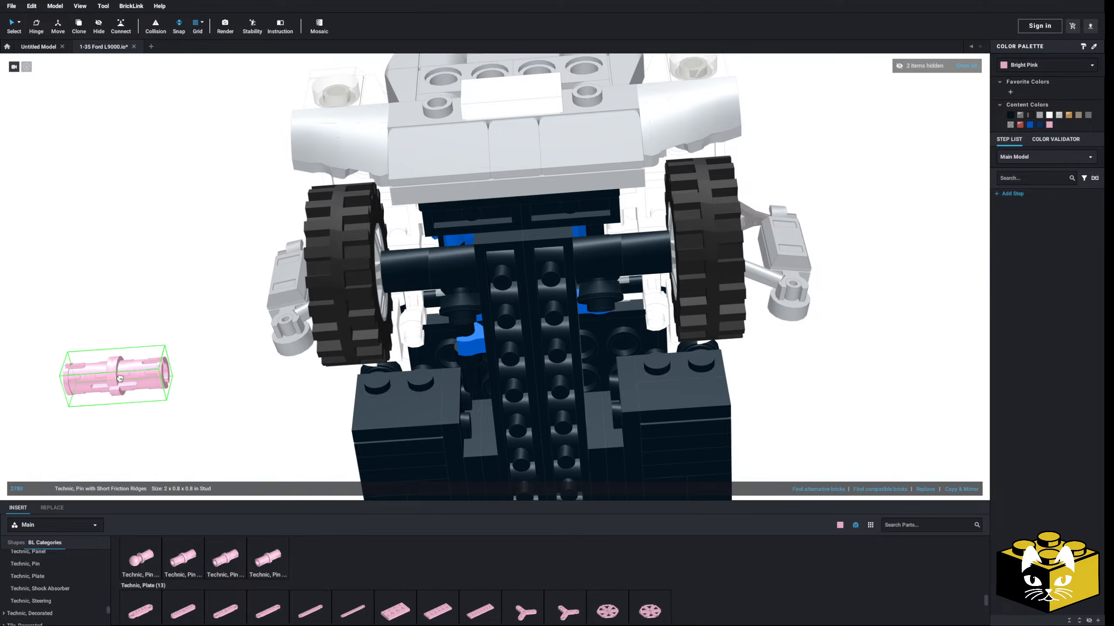
{"action": "left_click", "coordinate": [482, 278]}
{"action": "left_click", "coordinate": [225, 559]}
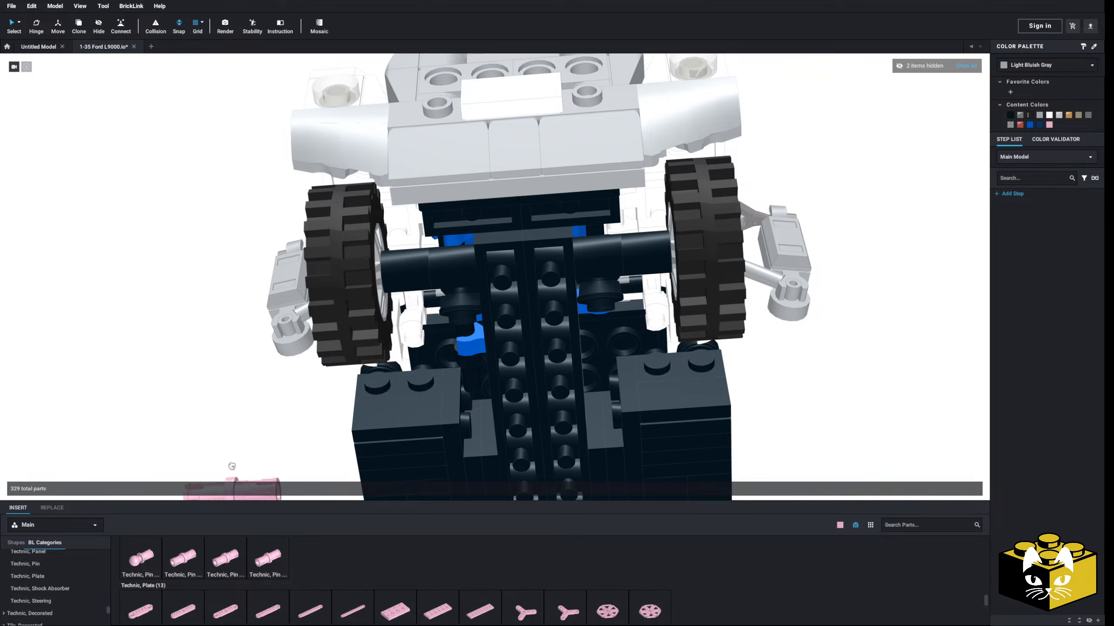
{"action": "left_click", "coordinate": [580, 264]}
- Insert a Technic, Pin 1/2 without Friction Ridges into the outer hub of both front wheels
{"action": "left_click", "coordinate": [199, 347]}
{"action": "right_click_drag", "start_coordinate": [199, 348], "coordinate": [220, 359]}
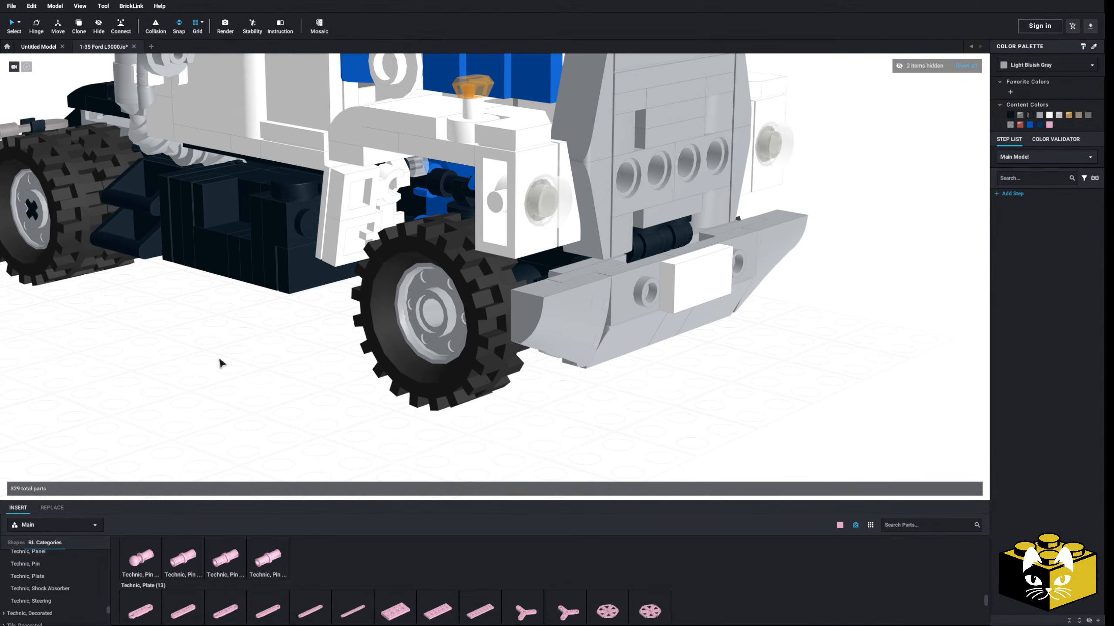
{"action": "right_click_drag", "start_coordinate": [290, 422], "coordinate": [268, 392]}
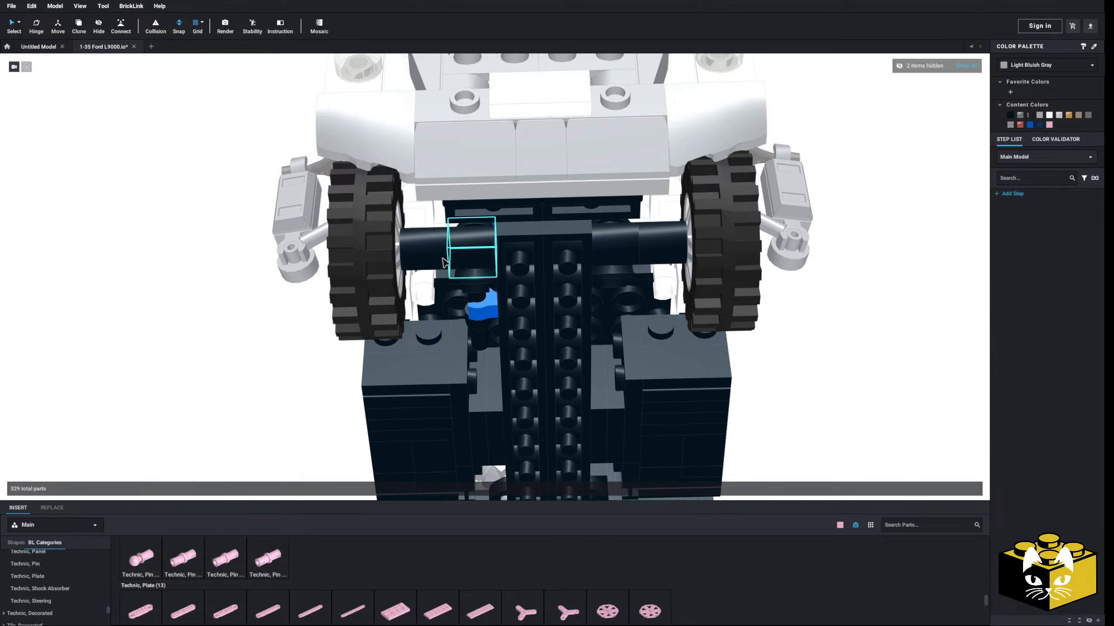
{"action": "right_click_drag", "start_coordinate": [227, 327], "coordinate": [309, 408]}
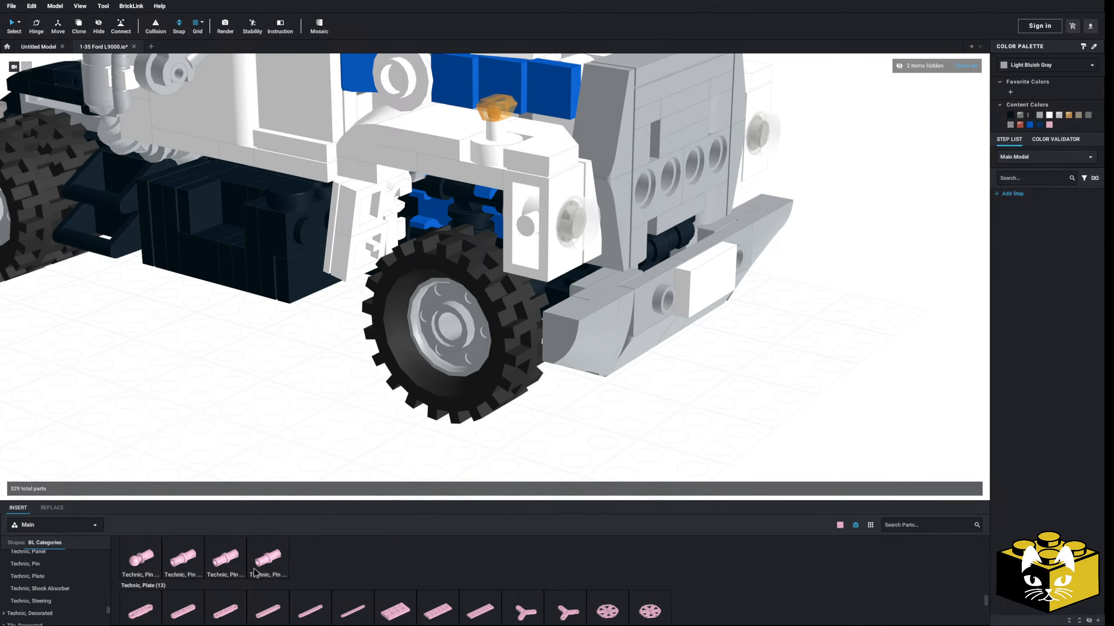
{"action": "scroll", "coordinate": [255, 573], "scroll_direction": "up", "scroll_amount": 1}
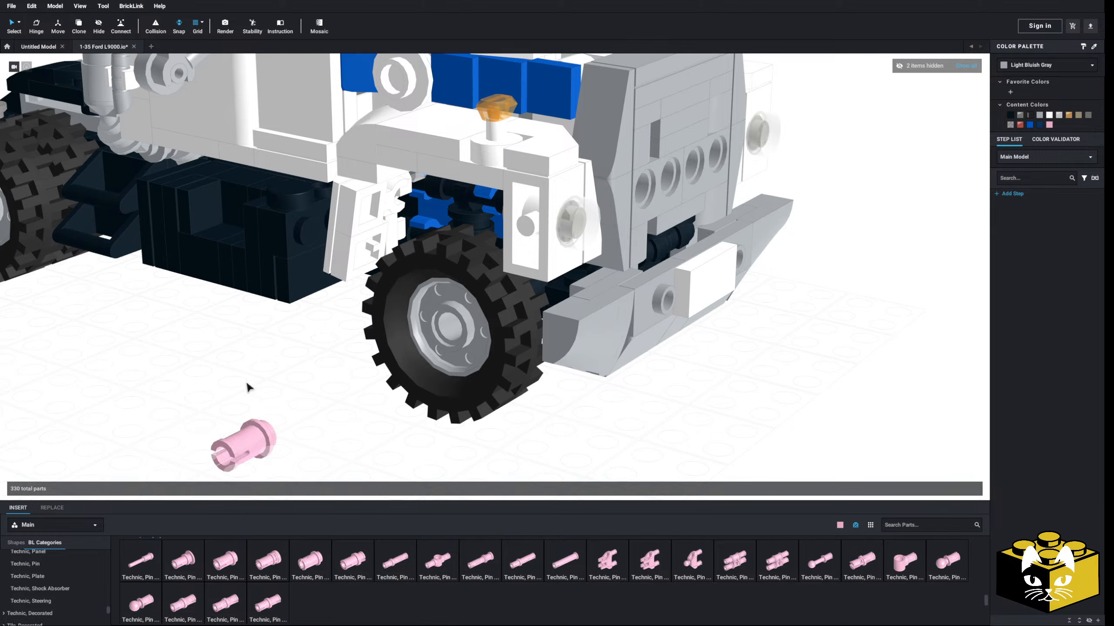
{"action": "left_click", "coordinate": [444, 320]}
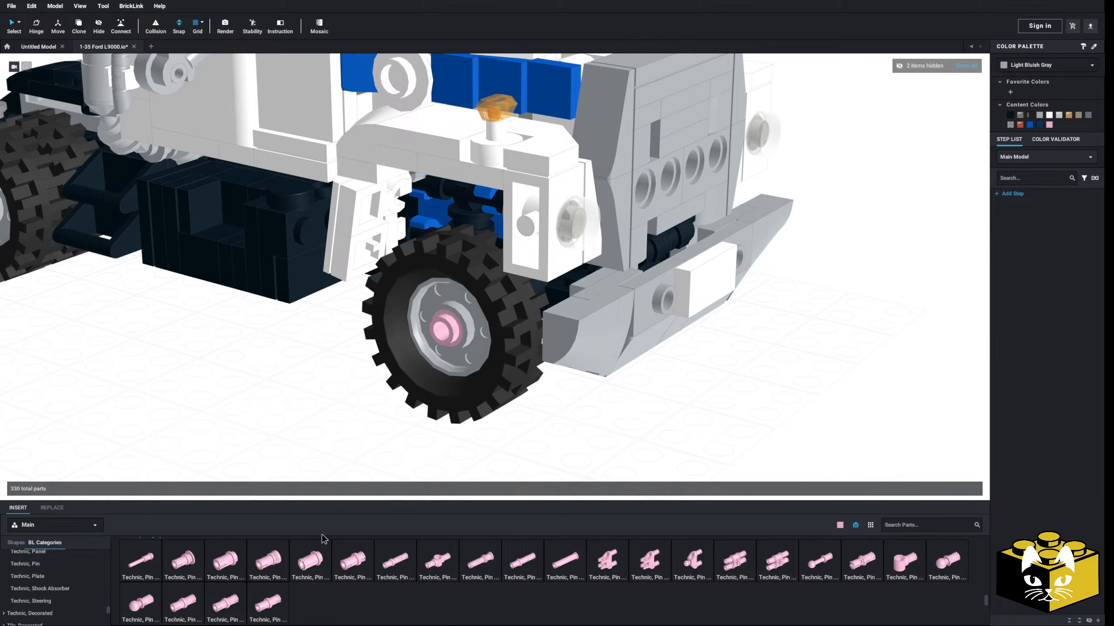
{"action": "right_click_drag", "start_coordinate": [346, 408], "coordinate": [279, 408]}
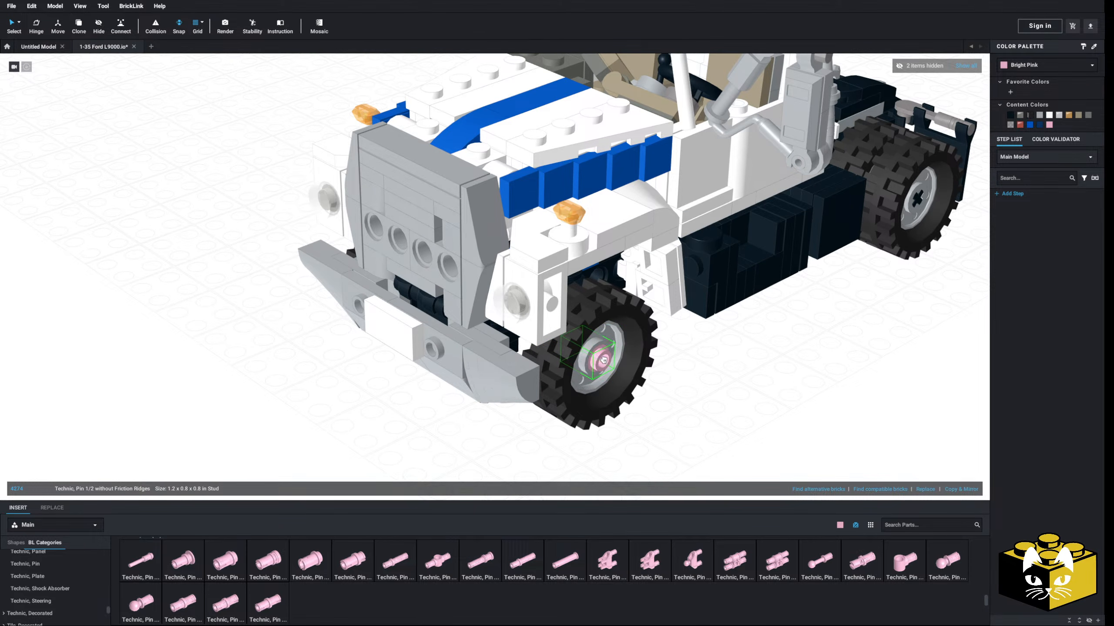
{"action": "left_click", "coordinate": [372, 399]}
{"action": "middle_click_drag", "start_coordinate": [372, 400], "coordinate": [354, 392]}
- Fit a Dish 2 x 2 Inverted (Radar) with Black Circles and Dots Hubcap Pattern onto the hub pin of one front wheel
{"action": "scroll", "coordinate": [37, 585], "scroll_direction": "up", "scroll_amount": 15}
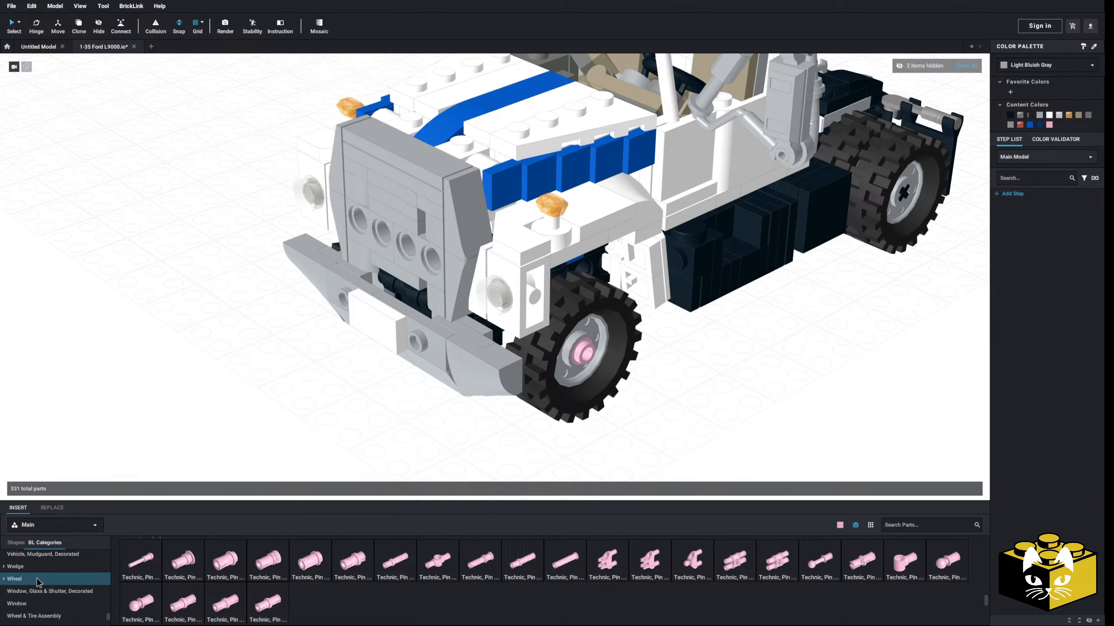
{"action": "scroll", "coordinate": [37, 578], "scroll_direction": "up", "scroll_amount": 10}
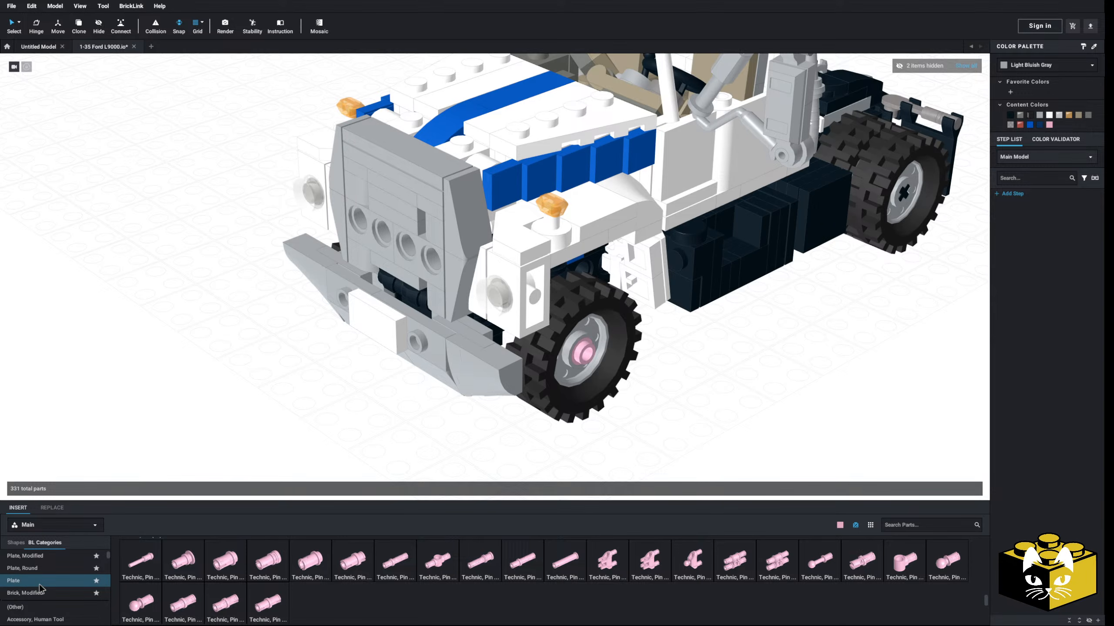
{"action": "scroll", "coordinate": [42, 586], "scroll_direction": "down", "scroll_amount": 5}
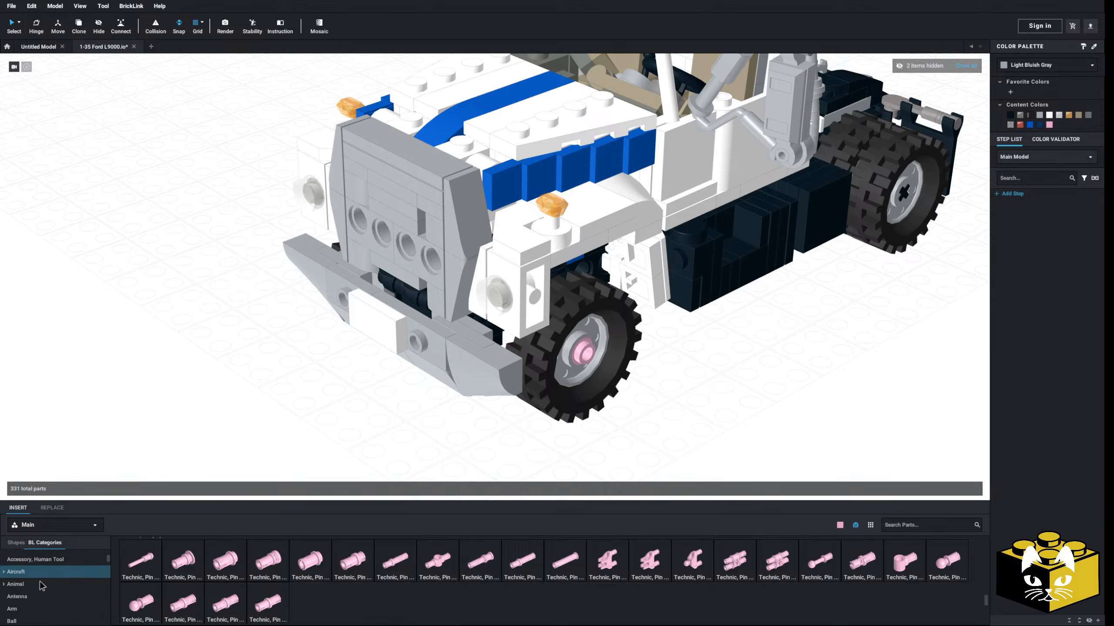
{"action": "scroll", "coordinate": [43, 581], "scroll_direction": "up", "scroll_amount": 1}
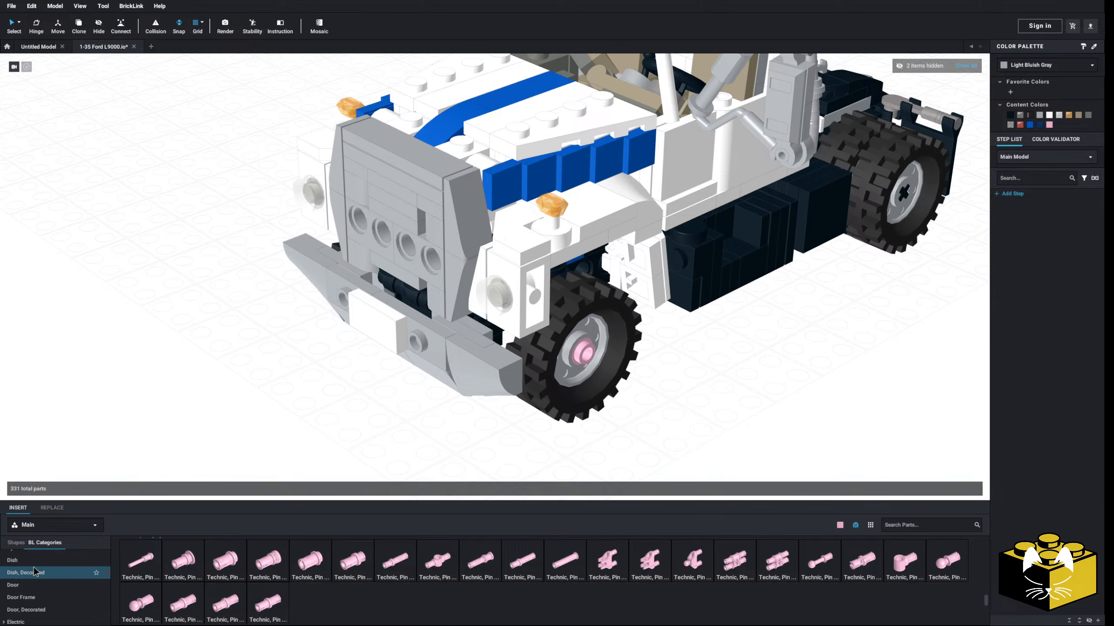
{"action": "left_click", "coordinate": [33, 562]}
{"action": "scroll", "coordinate": [184, 574], "scroll_direction": "down", "scroll_amount": 1}
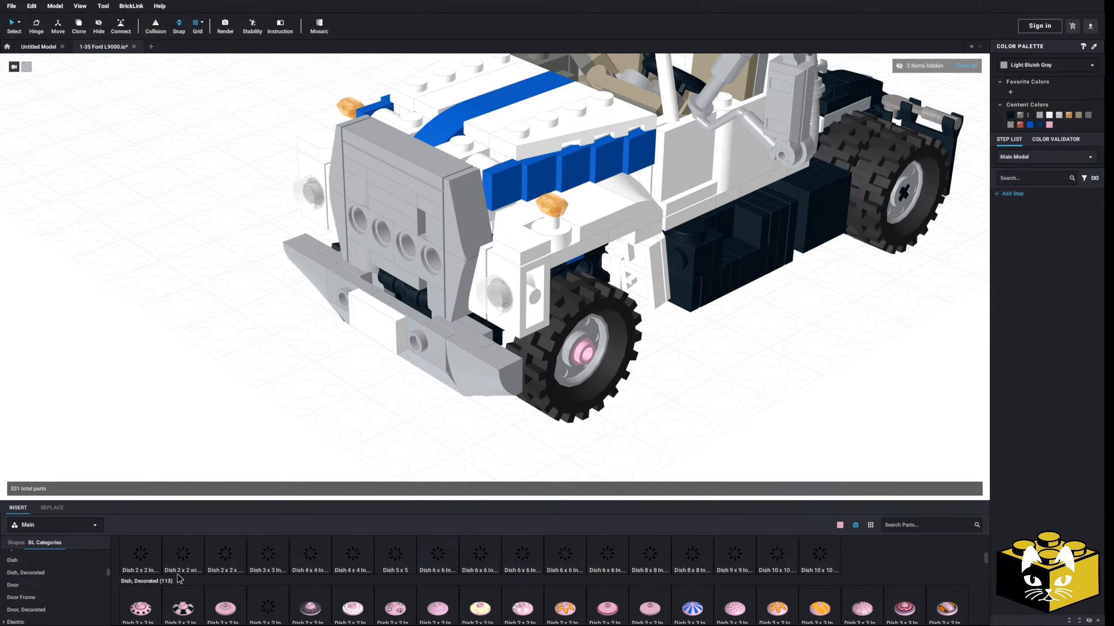
{"action": "left_click", "coordinate": [152, 614]}
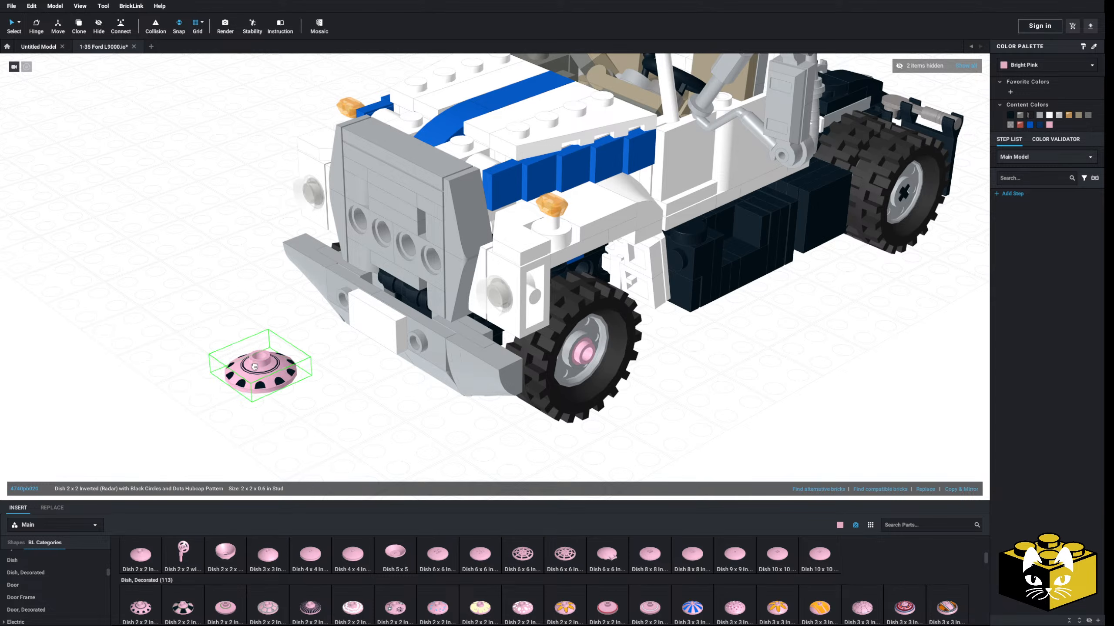
{"action": "left_click", "coordinate": [590, 370]}
- Color the fitted hubcap dish Metallic Silver
{"action": "right_click_drag", "start_coordinate": [592, 370], "coordinate": [571, 353]}
{"action": "left_click", "coordinate": [1024, 63]}
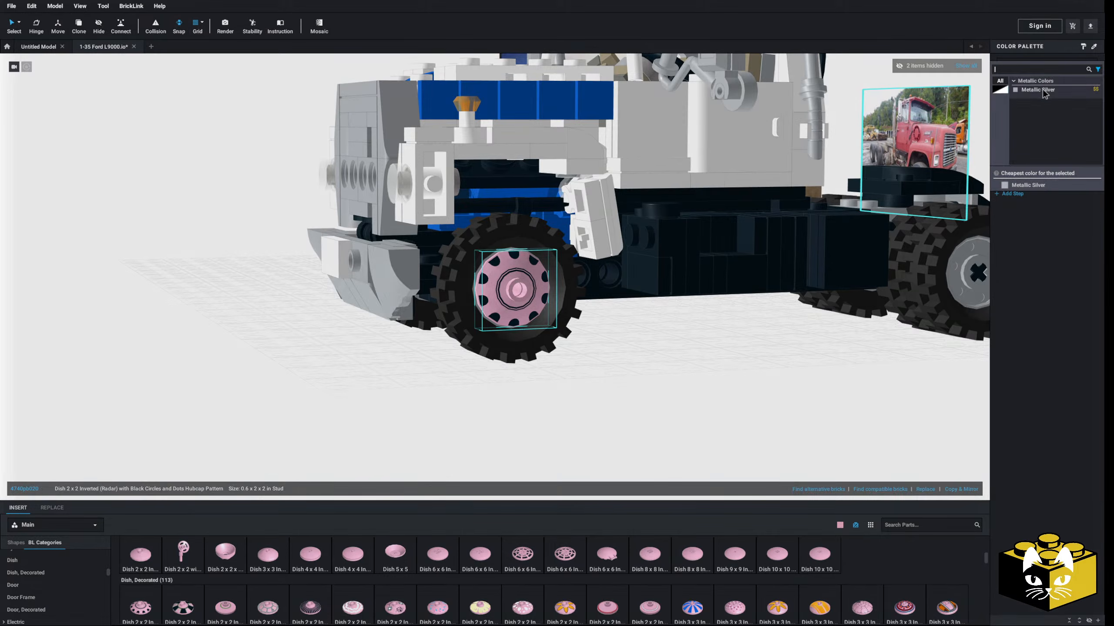
{"action": "left_click", "coordinate": [1041, 90]}
{"action": "left_click", "coordinate": [551, 422]}
- Fit the same black-circles hubcap dish onto the other front wheel's hub pin and color it Metallic Silver
{"action": "scroll", "coordinate": [549, 422], "scroll_direction": "down", "scroll_amount": 3}
{"action": "right_click_drag", "start_coordinate": [529, 422], "coordinate": [577, 426]}
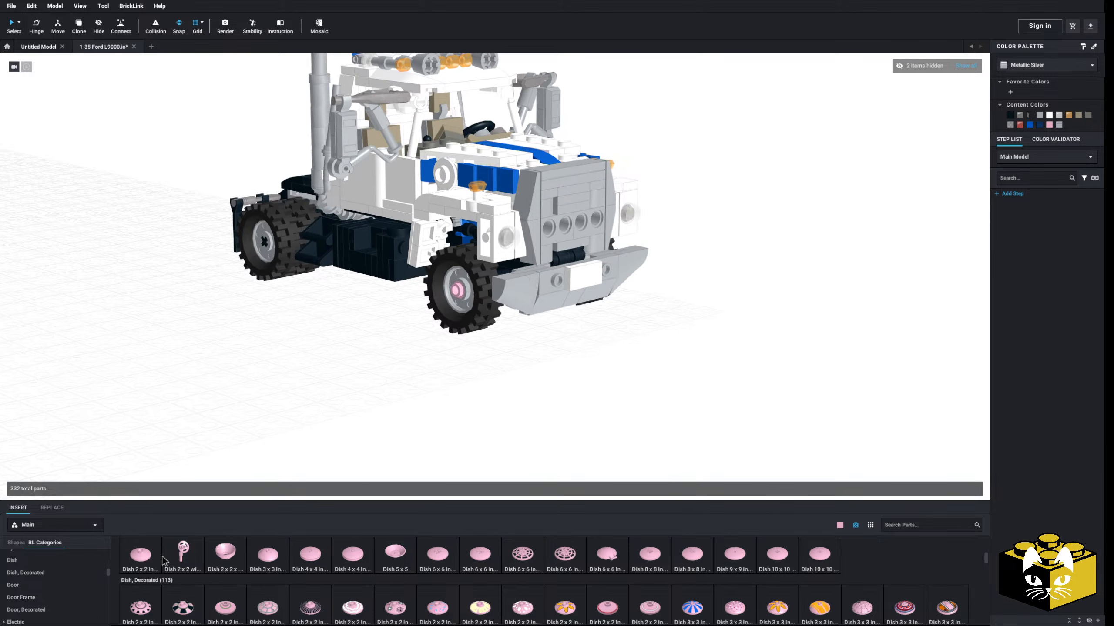
{"action": "left_click", "coordinate": [140, 610]}
{"action": "left_click", "coordinate": [448, 299]}
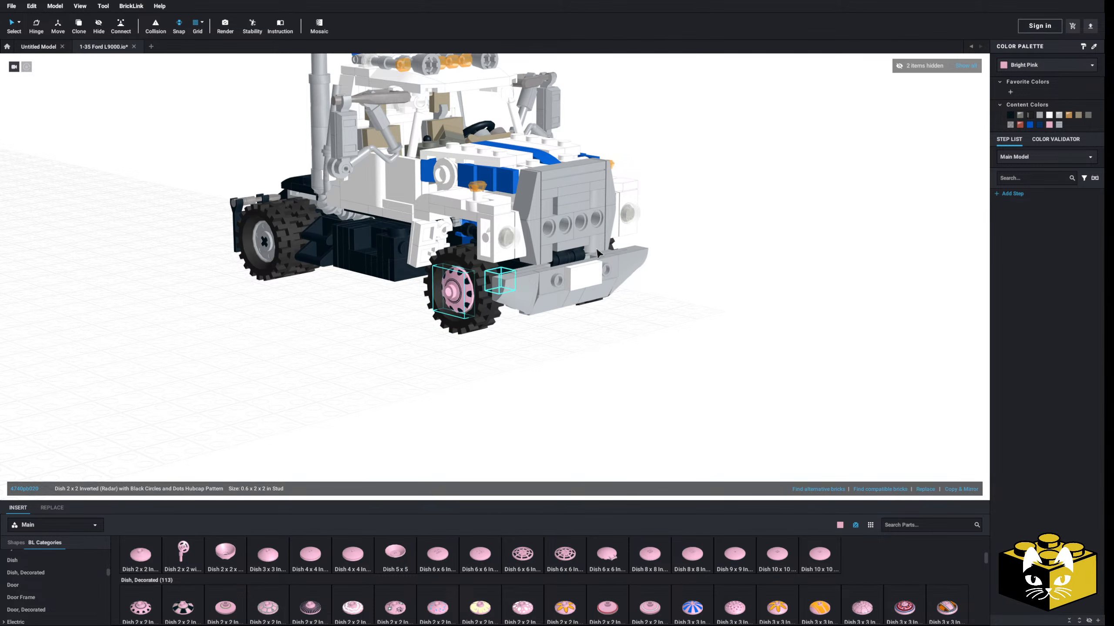
{"action": "left_click", "coordinate": [1028, 63]}
{"action": "left_click", "coordinate": [1031, 90]}
{"action": "left_click", "coordinate": [774, 302]}
{"action": "mouse_move", "coordinate": [543, 420]}
{"action": "right_mouse_down"}
{"action": "mouse_move", "coordinate": [548, 429]}
{"action": "mouse_move", "coordinate": [526, 417]}
{"action": "right_mouse_up"}
{"action": "scroll", "coordinate": [526, 417], "scroll_direction": "up", "scroll_amount": 3}
{"action": "middle_click_drag", "start_coordinate": [520, 431], "coordinate": [495, 434]}
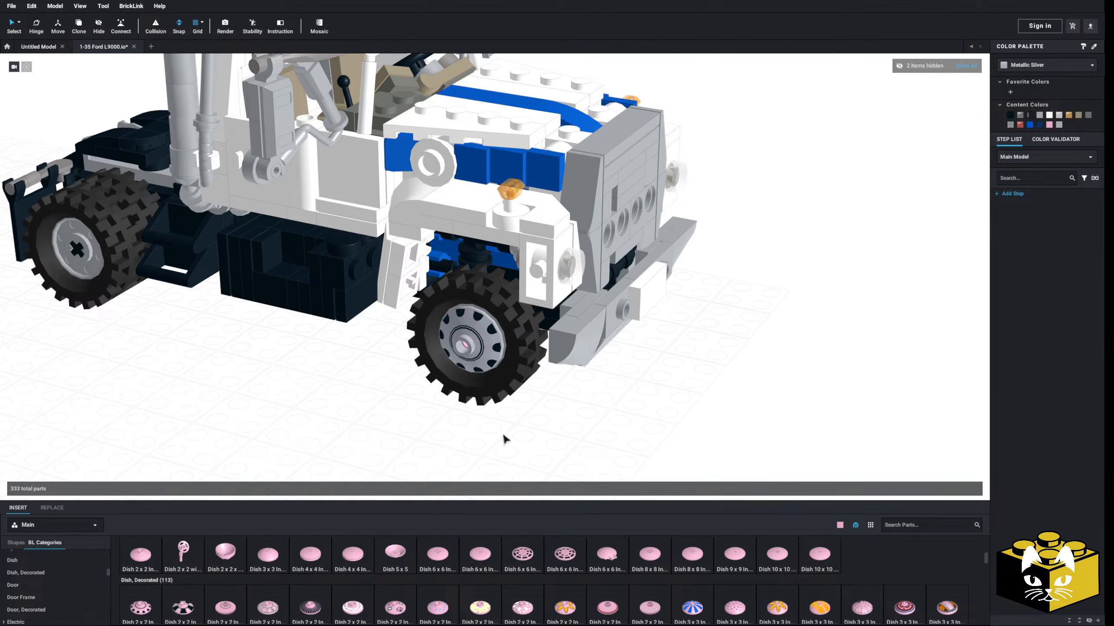
- Check the overall width across the two front hubcap dishes from the truck's underside
{"action": "right_click_drag", "start_coordinate": [504, 435], "coordinate": [448, 324]}
{"action": "left_click", "coordinate": [398, 262]}
{"action": "right_click_drag", "start_coordinate": [398, 262], "coordinate": [307, 274]}
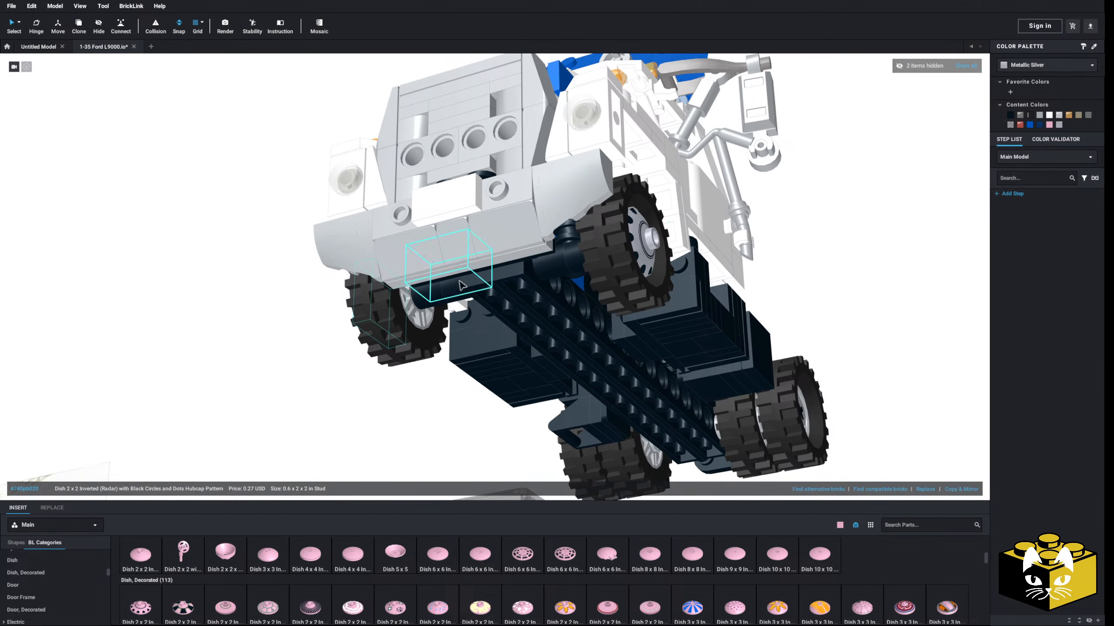
{"action": "left_click", "coordinate": [651, 241], "text": "shift"}
{"action": "left_click", "coordinate": [155, 451]}
{"action": "right_click_drag", "start_coordinate": [155, 451], "coordinate": [113, 471]}
- Insert a Hose, Rigid 3mm D. 9L / 7.2cm through the center of the front wheel hubs as an axle
{"action": "scroll", "coordinate": [47, 576], "scroll_direction": "down", "scroll_amount": 10}
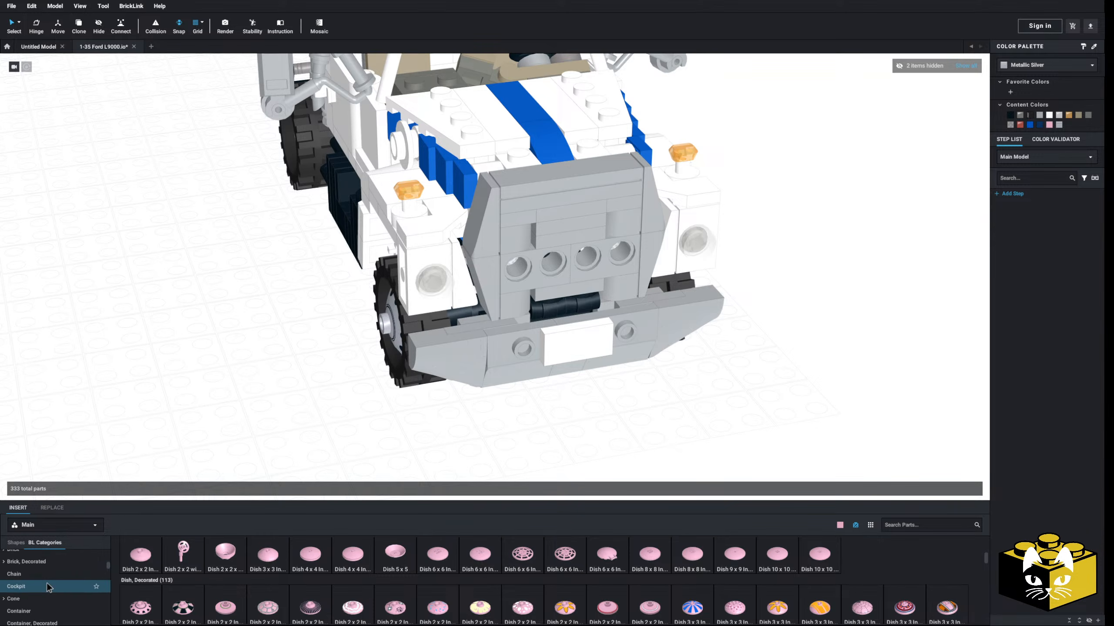
{"action": "scroll", "coordinate": [47, 586], "scroll_direction": "up", "scroll_amount": 10}
{"action": "scroll", "coordinate": [43, 566], "scroll_direction": "down", "scroll_amount": 2}
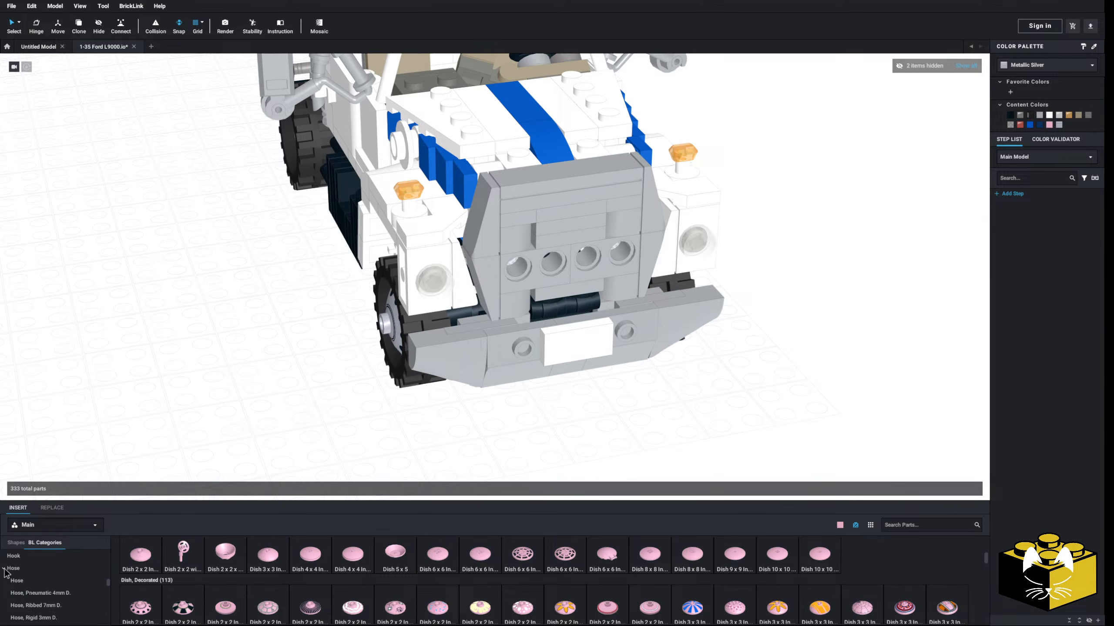
{"action": "scroll", "coordinate": [5, 572], "scroll_direction": "down", "scroll_amount": 3}
{"action": "left_click", "coordinate": [34, 591]}
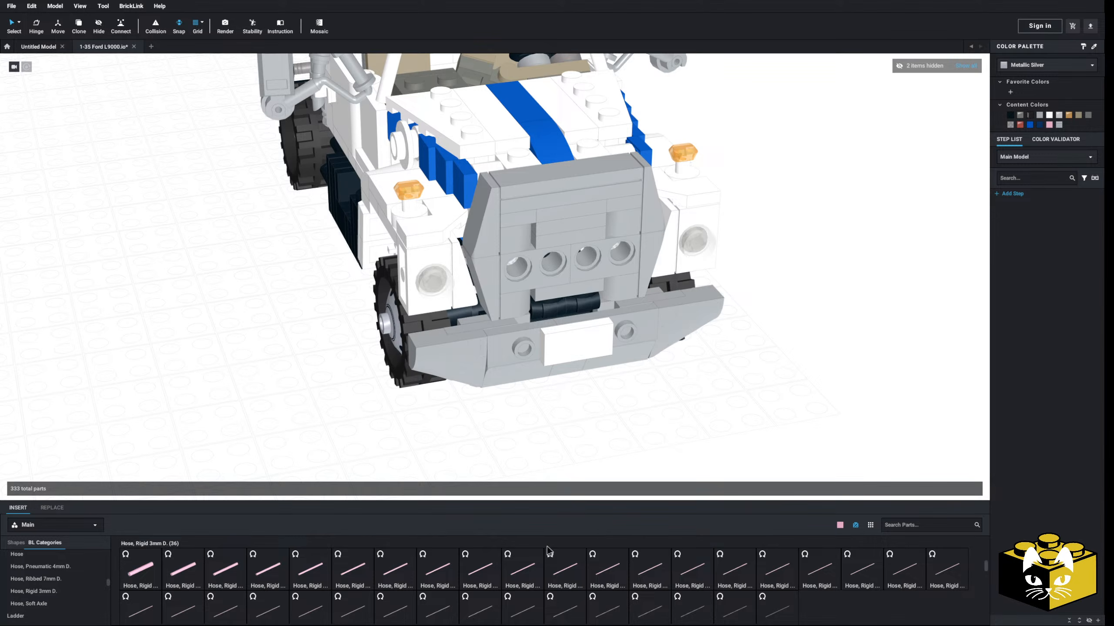
{"action": "left_click", "coordinate": [522, 569]}
{"action": "left_click", "coordinate": [382, 569]}
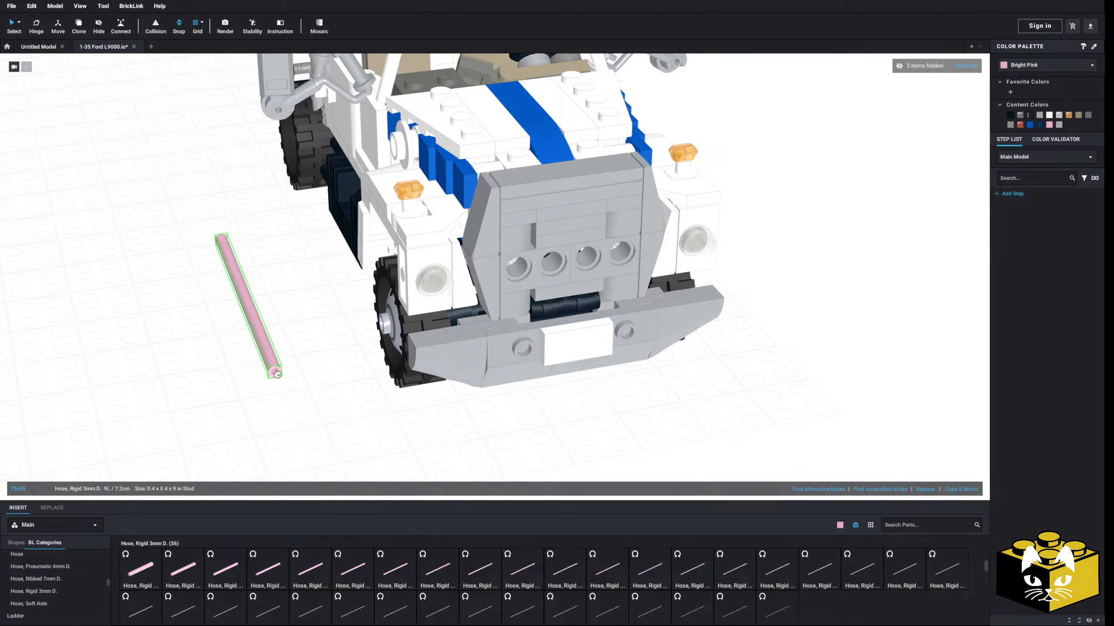
{"action": "left_click", "coordinate": [386, 328]}
- Try Light Bluish Gray on the rigid hose axle and finally color it Black
{"action": "right_click_drag", "start_coordinate": [273, 381], "coordinate": [442, 324]}
{"action": "left_click", "coordinate": [440, 323]}
{"action": "left_click", "coordinate": [1027, 69]}
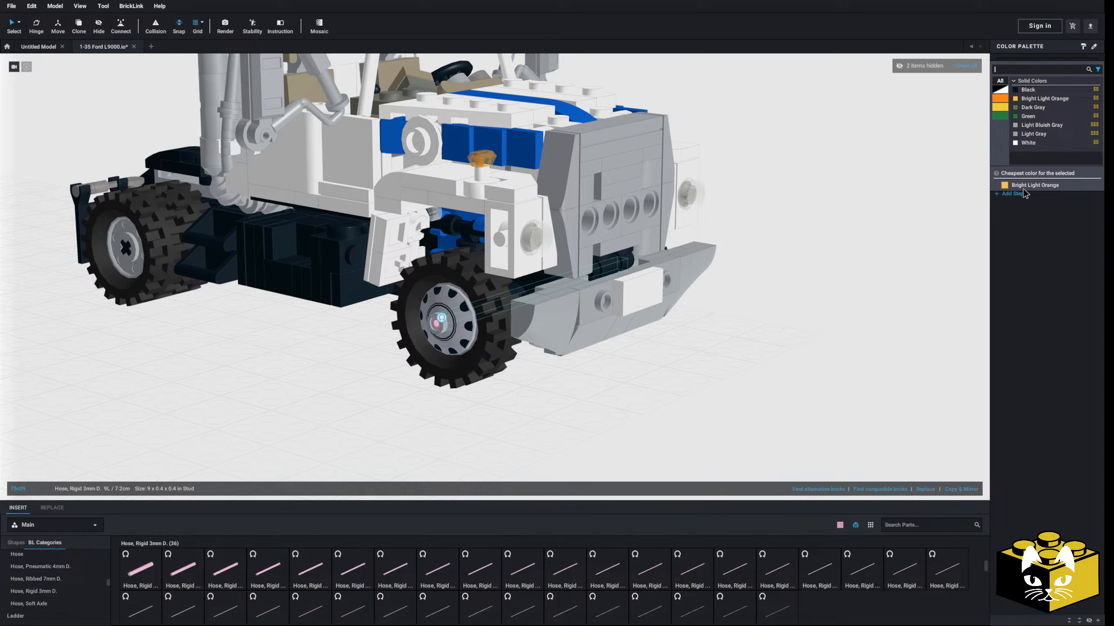
{"action": "left_click", "coordinate": [1039, 126]}
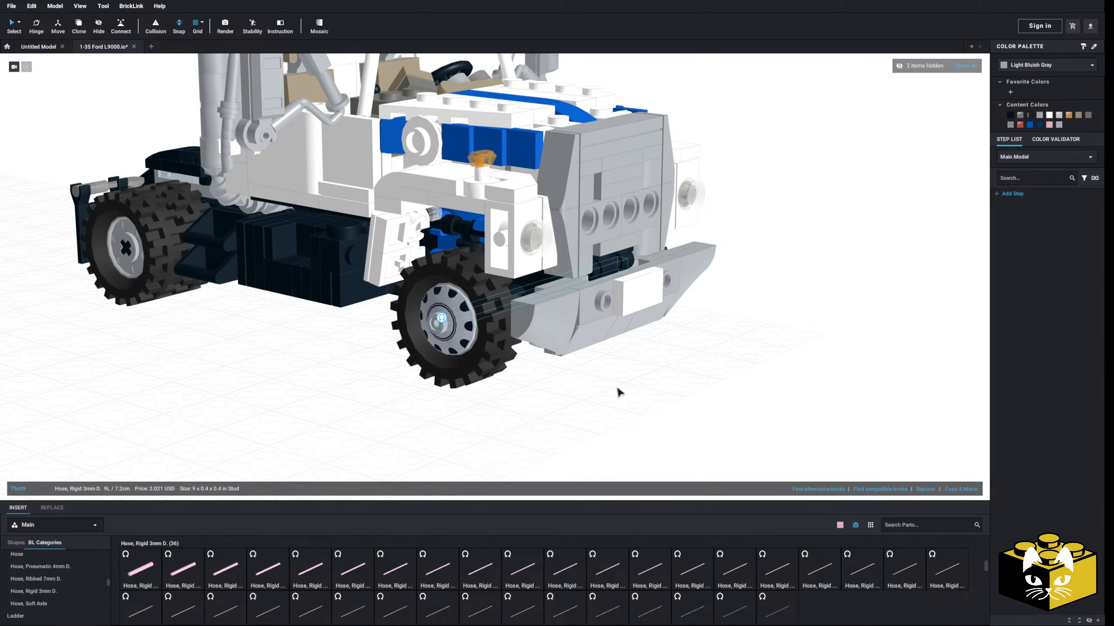
{"action": "left_click", "coordinate": [1026, 65]}
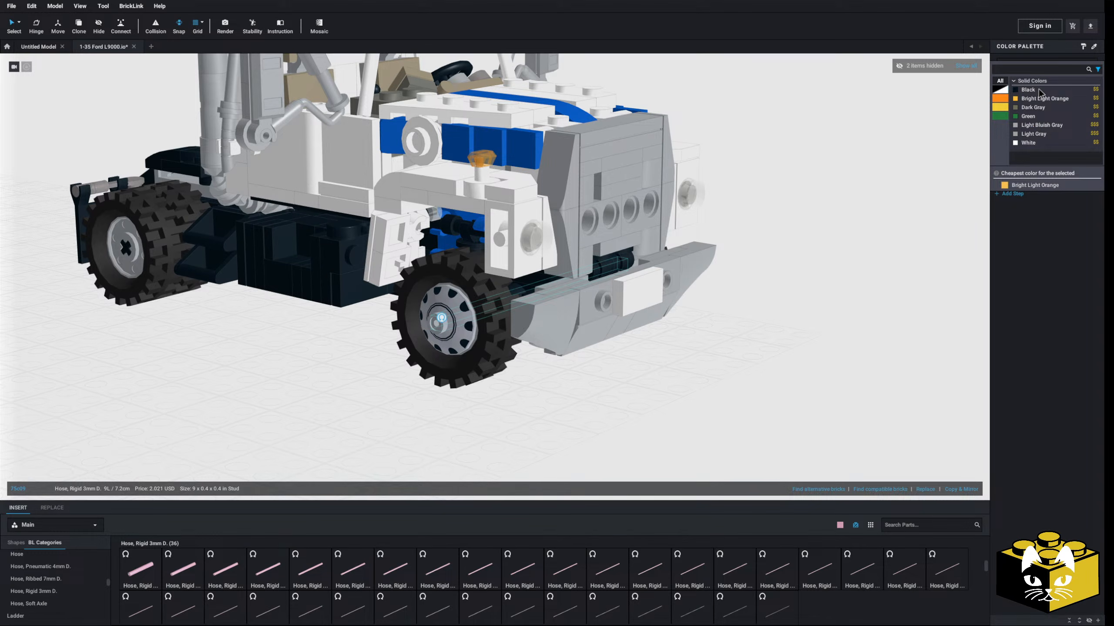
{"action": "left_click", "coordinate": [1040, 91]}
{"action": "left_click", "coordinate": [724, 317]}
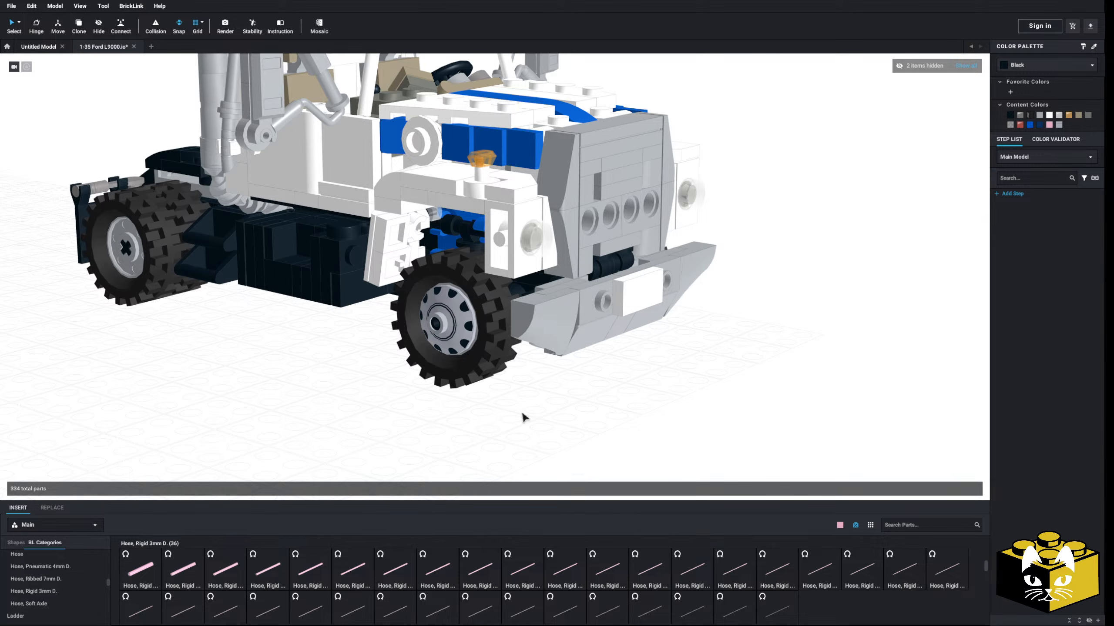
- Move the two inner 1 x 1 spacers off the front axle to beside the truck and delete the exposed pink pins
{"action": "right_click_drag", "start_coordinate": [505, 423], "coordinate": [454, 242]}
{"action": "left_click", "coordinate": [454, 242]}
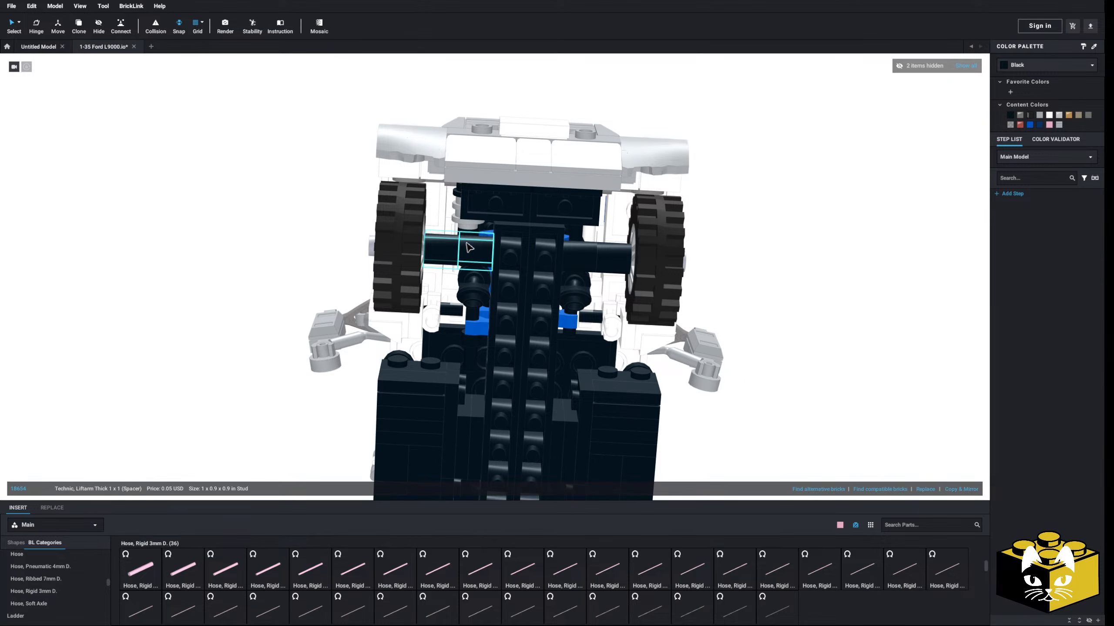
{"action": "left_click", "coordinate": [468, 246], "text": "ctrl"}
{"action": "left_click", "coordinate": [573, 263]}
{"action": "left_click", "coordinate": [473, 262], "text": "ctrl"}
{"action": "left_click_drag", "start_coordinate": [473, 261], "coordinate": [150, 257]}
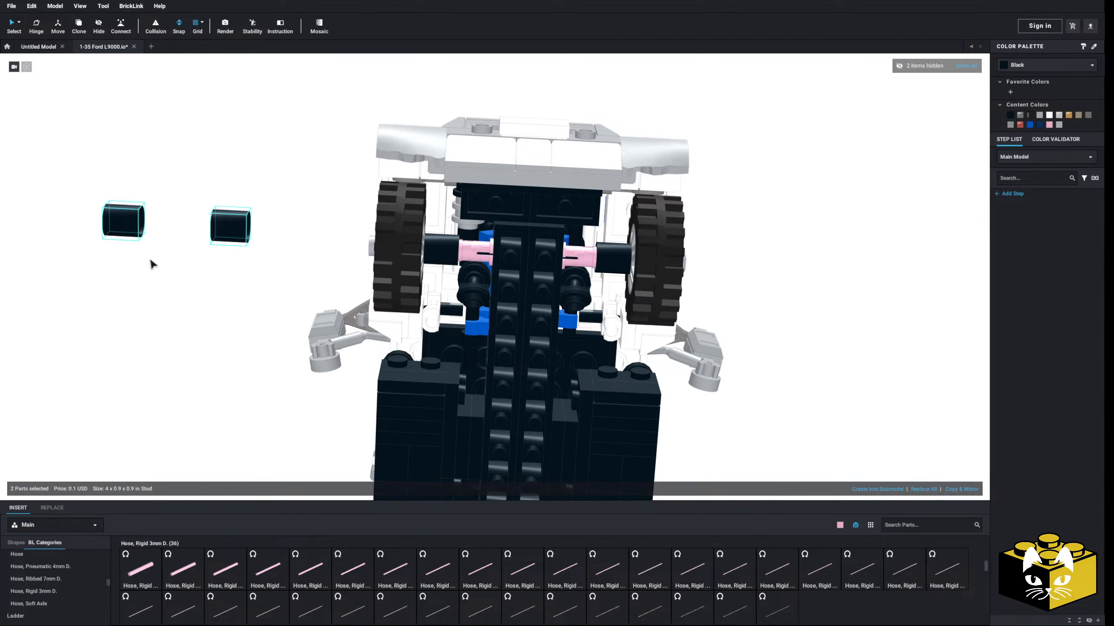
{"action": "key", "text": "Delete"}
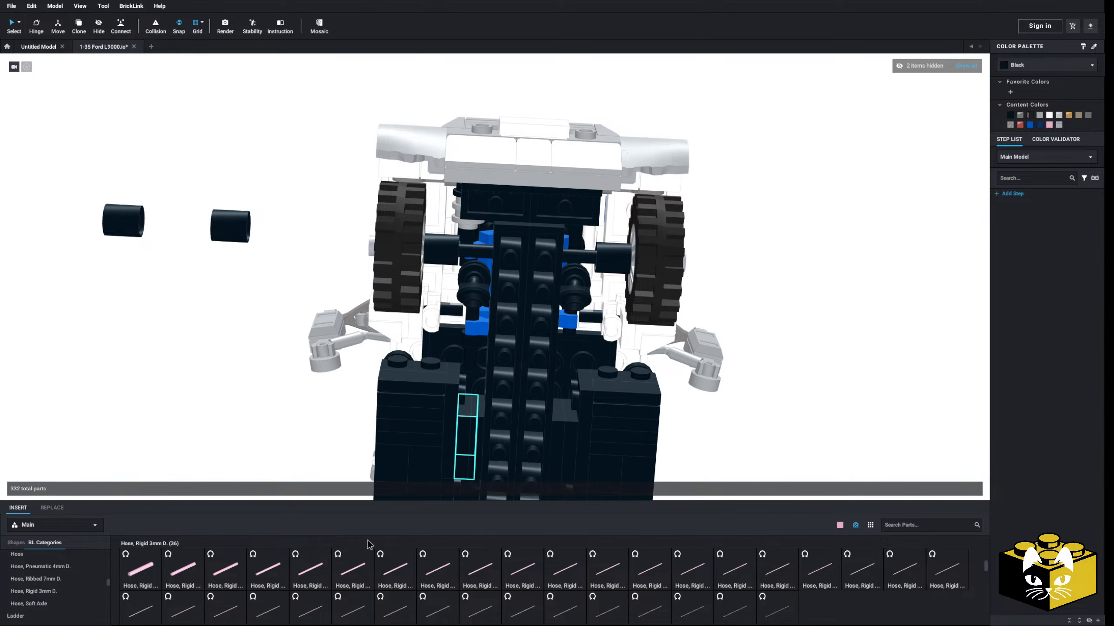
- Insert two Technic, Pin 1/2 without Friction Ridges on one side of the front axle, in the outer spacer and the chassis
{"action": "scroll", "coordinate": [42, 587], "scroll_direction": "up", "scroll_amount": 3}
{"action": "scroll", "coordinate": [41, 584], "scroll_direction": "down", "scroll_amount": 10}
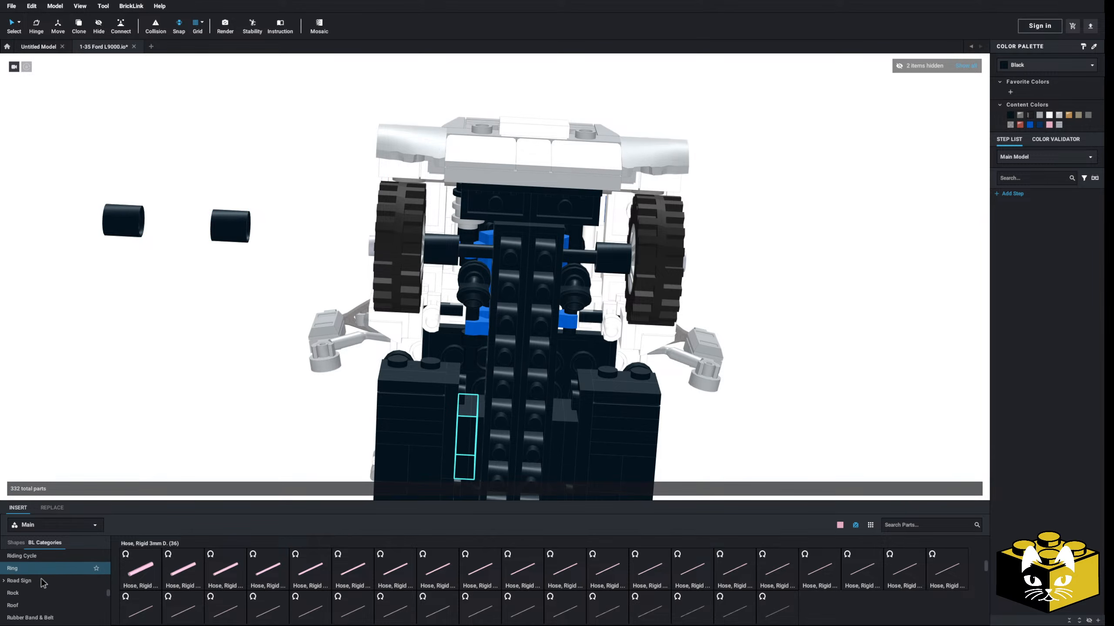
{"action": "scroll", "coordinate": [50, 582], "scroll_direction": "down", "scroll_amount": 5}
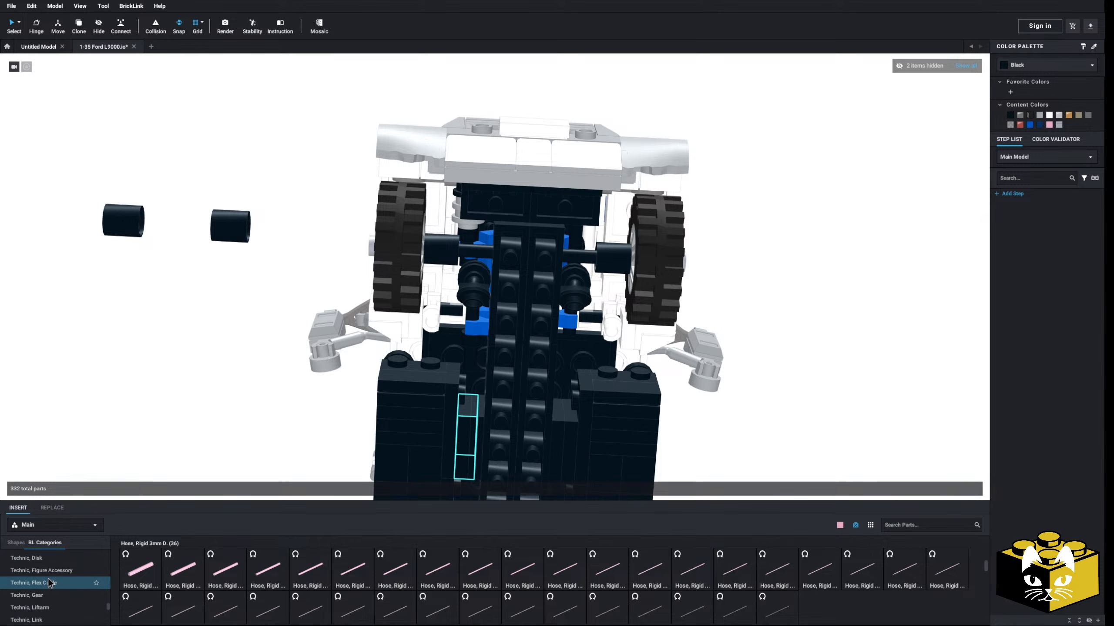
{"action": "left_click", "coordinate": [44, 588]}
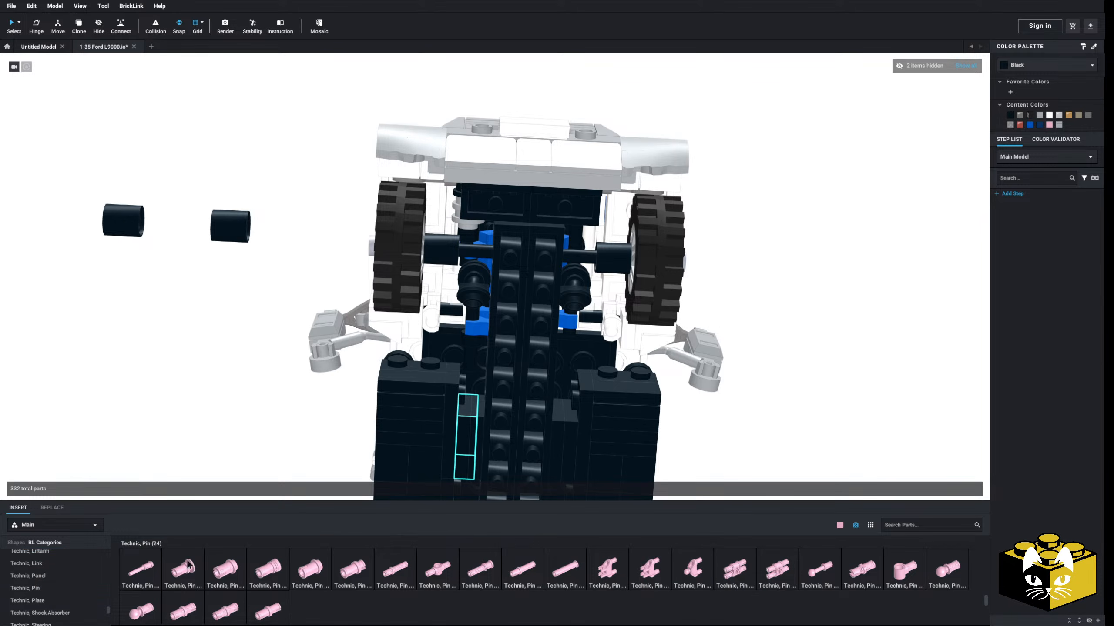
{"action": "left_click", "coordinate": [308, 571]}
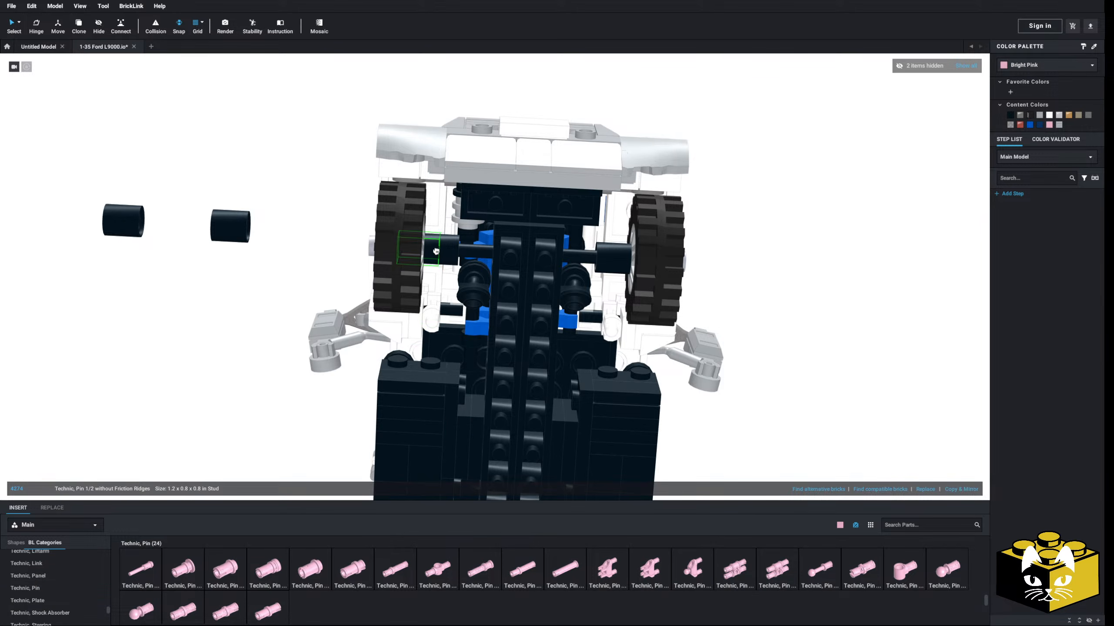
{"action": "left_click", "coordinate": [458, 251]}
{"action": "left_click", "coordinate": [310, 571]}
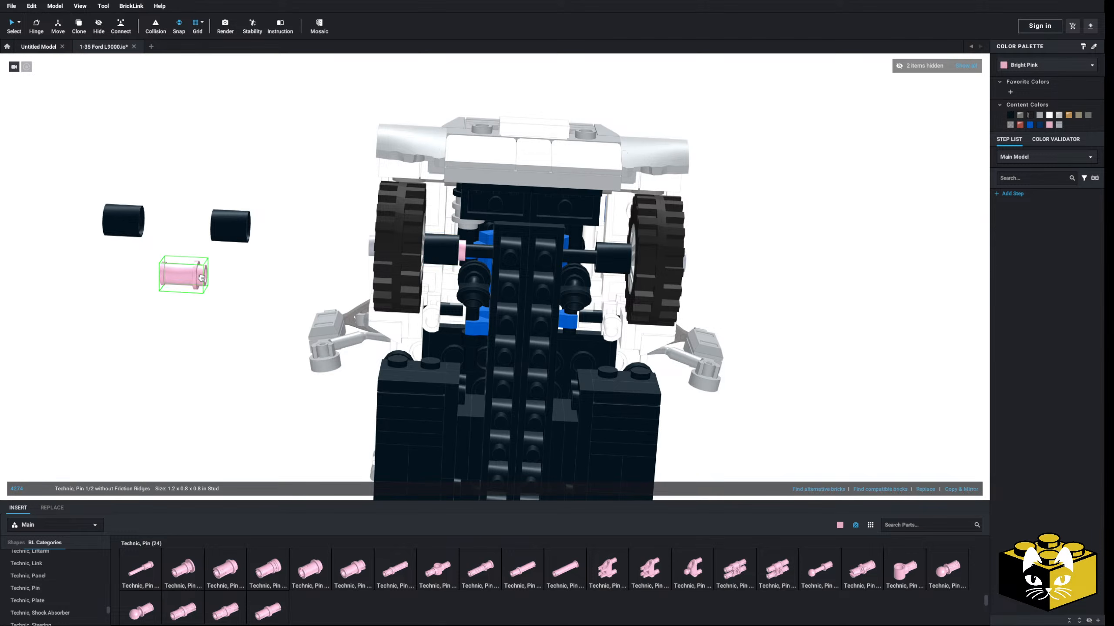
{"action": "left_click", "coordinate": [490, 253]}
- Copy both half pins to the matching spacer and chassis positions on the opposite side of the front axle
{"action": "left_click", "coordinate": [465, 252], "text": "ctrl"}
{"action": "right_click", "coordinate": [464, 251]}
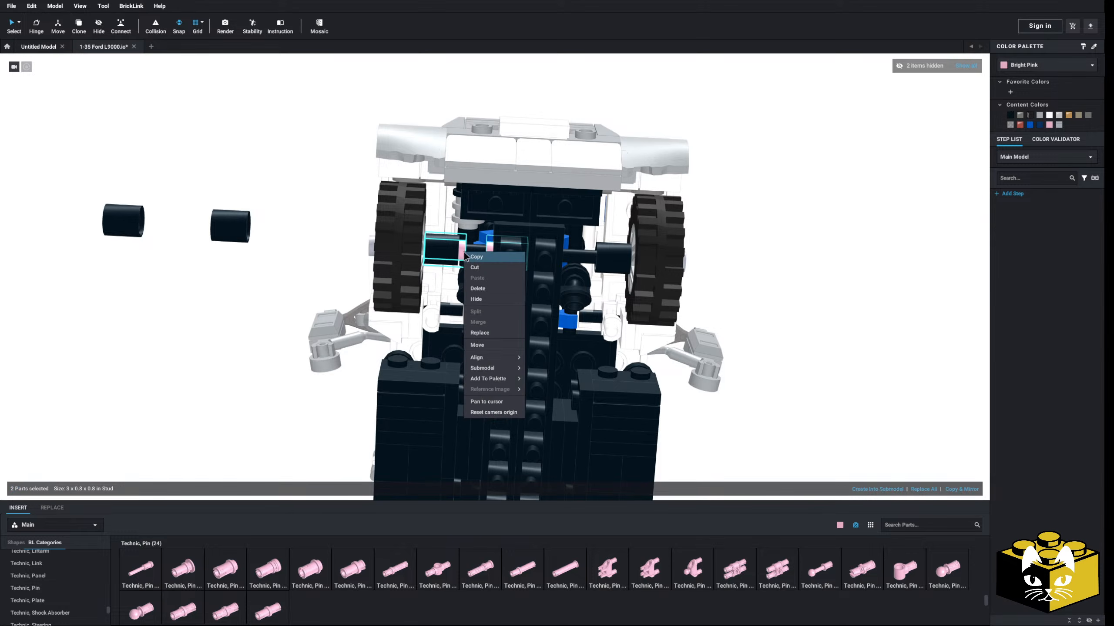
{"action": "left_click", "coordinate": [478, 265]}
{"action": "right_click", "coordinate": [244, 267]}
{"action": "left_click", "coordinate": [259, 295]}
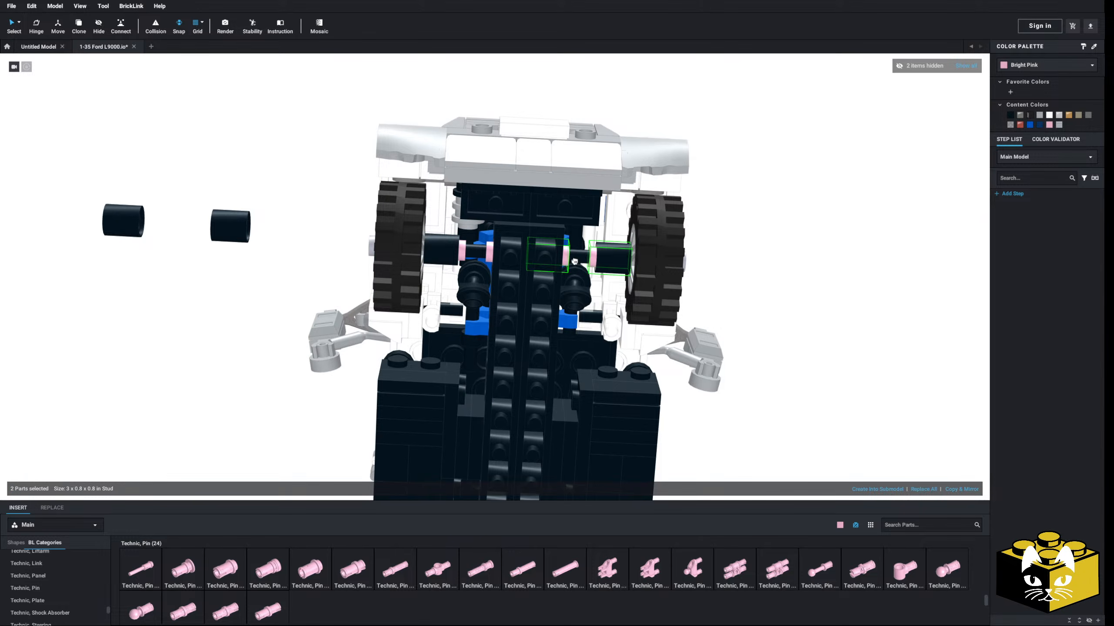
{"action": "left_click", "coordinate": [572, 262]}
- Color all four half pins on the front axle Light Bluish Gray
{"action": "left_click", "coordinate": [490, 259], "text": "ctrl"}
{"action": "left_click", "coordinate": [463, 257], "text": "ctrl"}
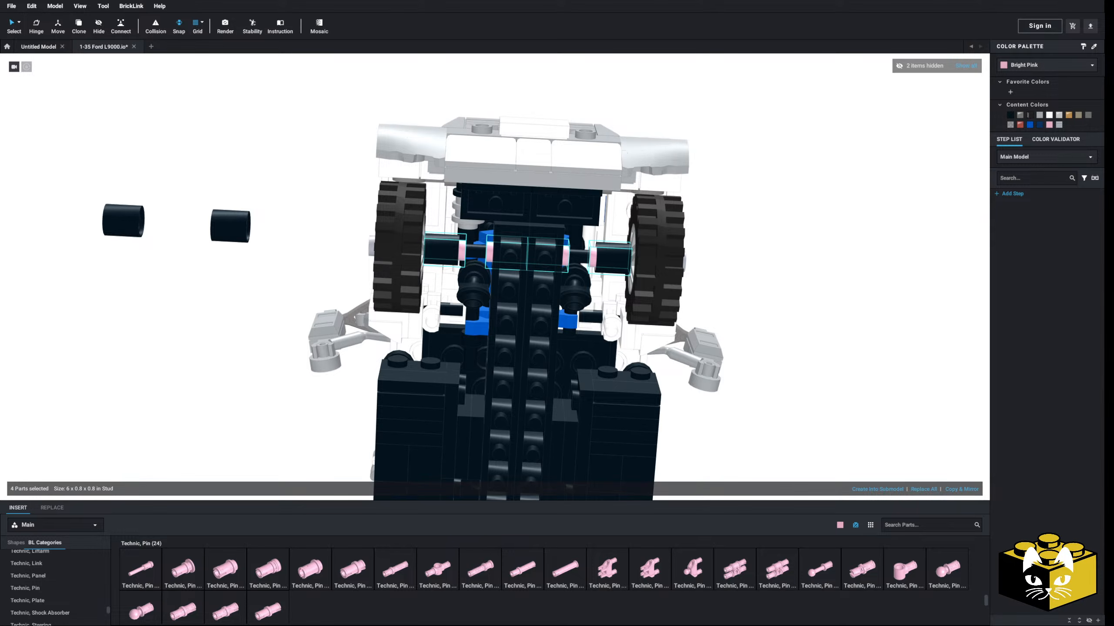
{"action": "left_click", "coordinate": [1060, 64]}
{"action": "left_click", "coordinate": [1034, 100]}
{"action": "left_click", "coordinate": [872, 192]}
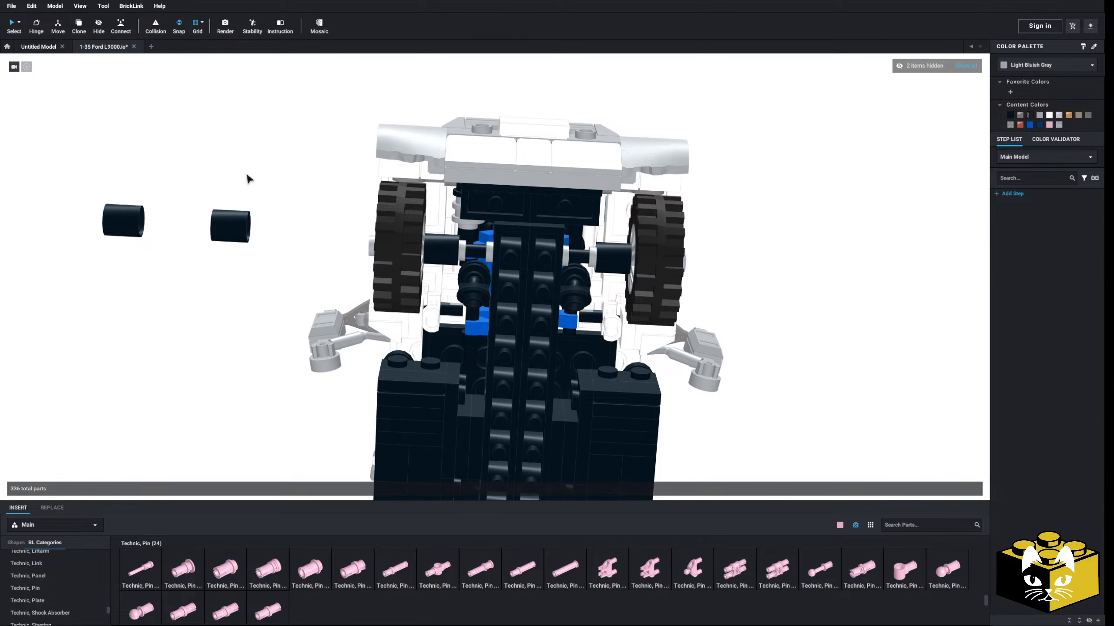
- Move the two loose black spacers back onto the front axle between the half pins and check the truck all around
{"action": "left_click_drag", "start_coordinate": [246, 175], "coordinate": [489, 259]}
{"action": "left_click", "coordinate": [214, 302]}
{"action": "scroll", "coordinate": [214, 303], "scroll_direction": "down", "scroll_amount": 4}
{"action": "mouse_move", "coordinate": [214, 302]}
{"action": "right_mouse_down"}
{"action": "mouse_move", "coordinate": [235, 329]}
{"action": "mouse_move", "coordinate": [216, 307]}
{"action": "right_mouse_up"}
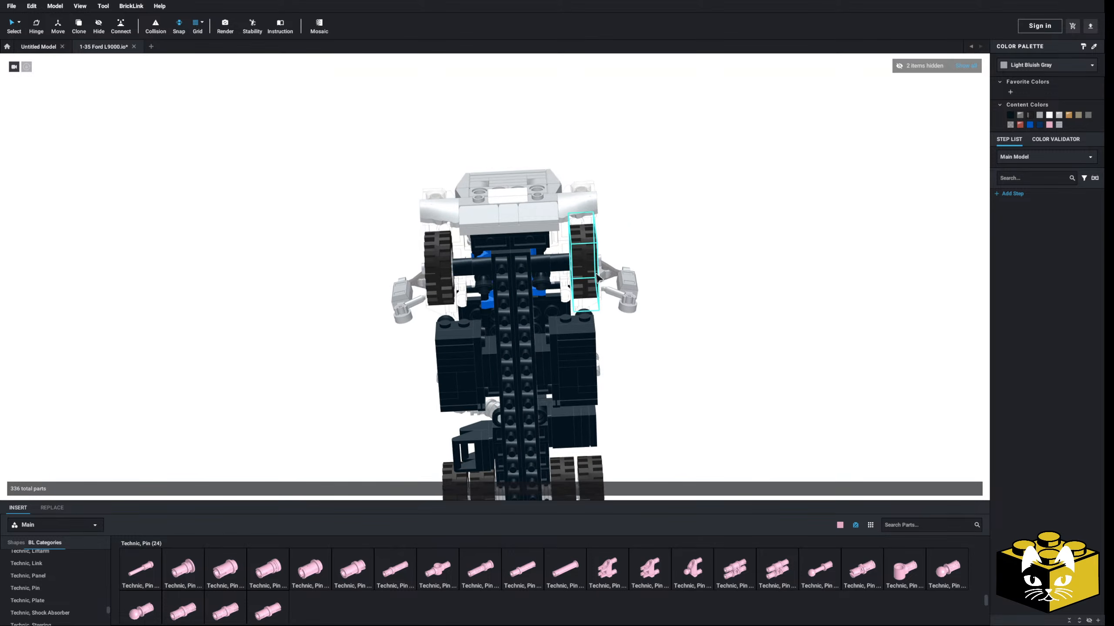
{"action": "right_click_drag", "start_coordinate": [500, 261], "coordinate": [374, 351]}
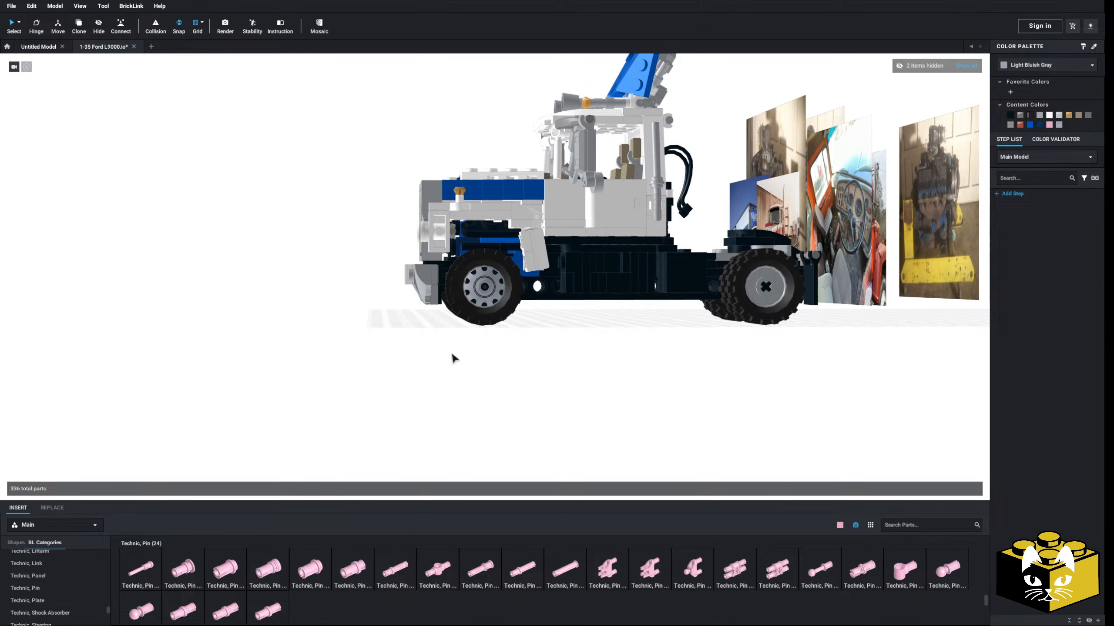
{"action": "mouse_move", "coordinate": [453, 358]}
{"action": "right_mouse_down"}
{"action": "mouse_move", "coordinate": [397, 380]}
{"action": "mouse_move", "coordinate": [435, 356]}
{"action": "right_mouse_up"}
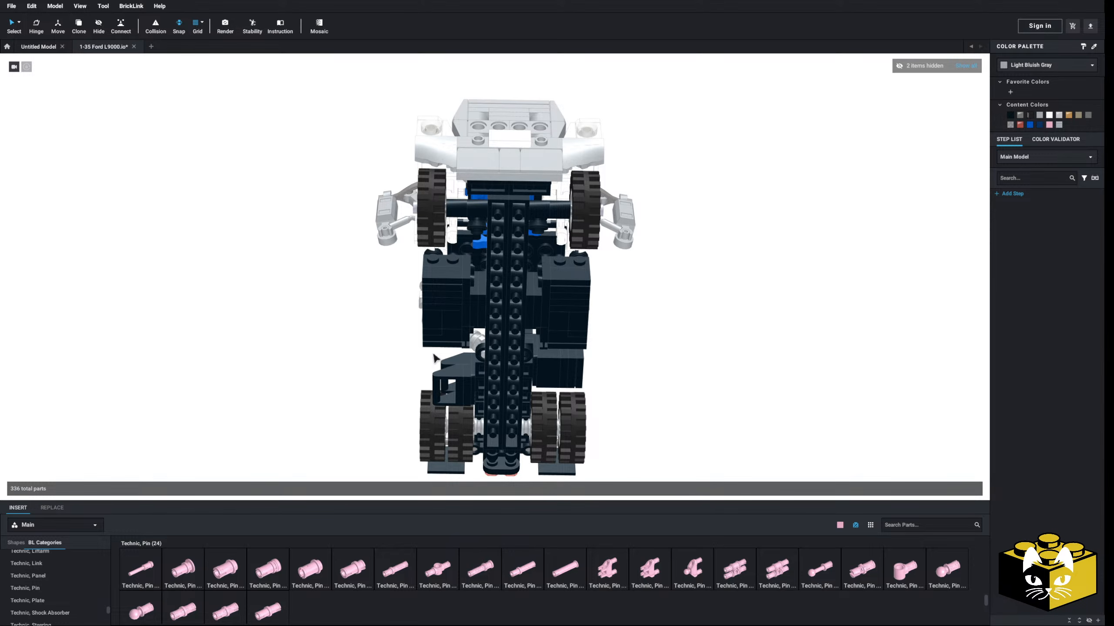
{"action": "right_click_drag", "start_coordinate": [196, 304], "coordinate": [231, 336]}
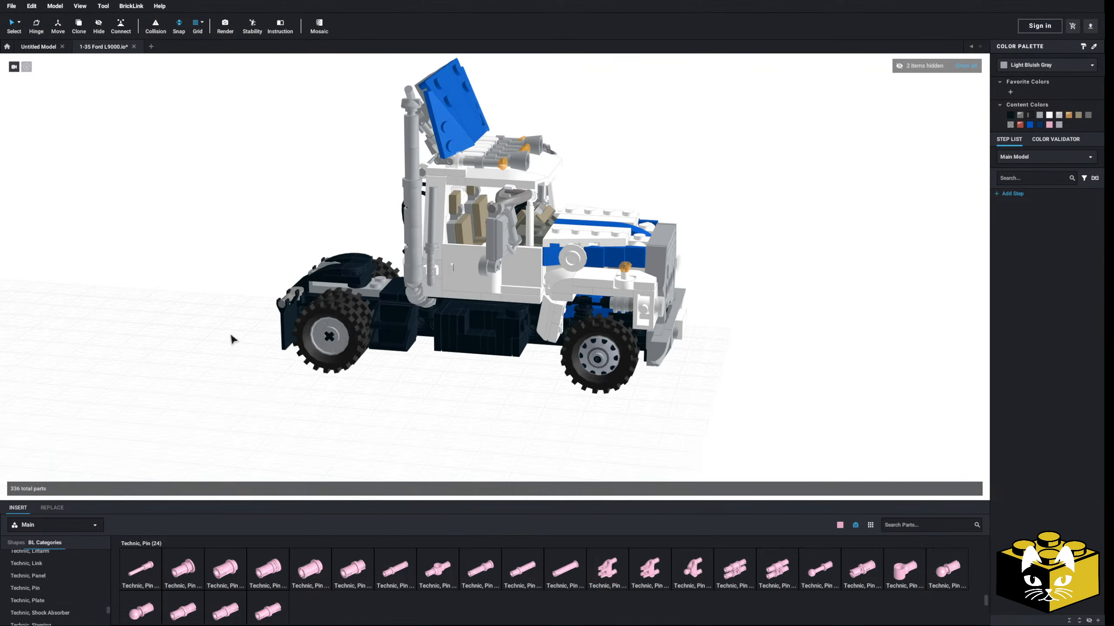
- Delete the wheel hubs and the Technic Bush 1/2 Smooth from inside the passenger-side rear tires
{"action": "scroll", "coordinate": [311, 372], "scroll_direction": "up", "scroll_amount": 5}
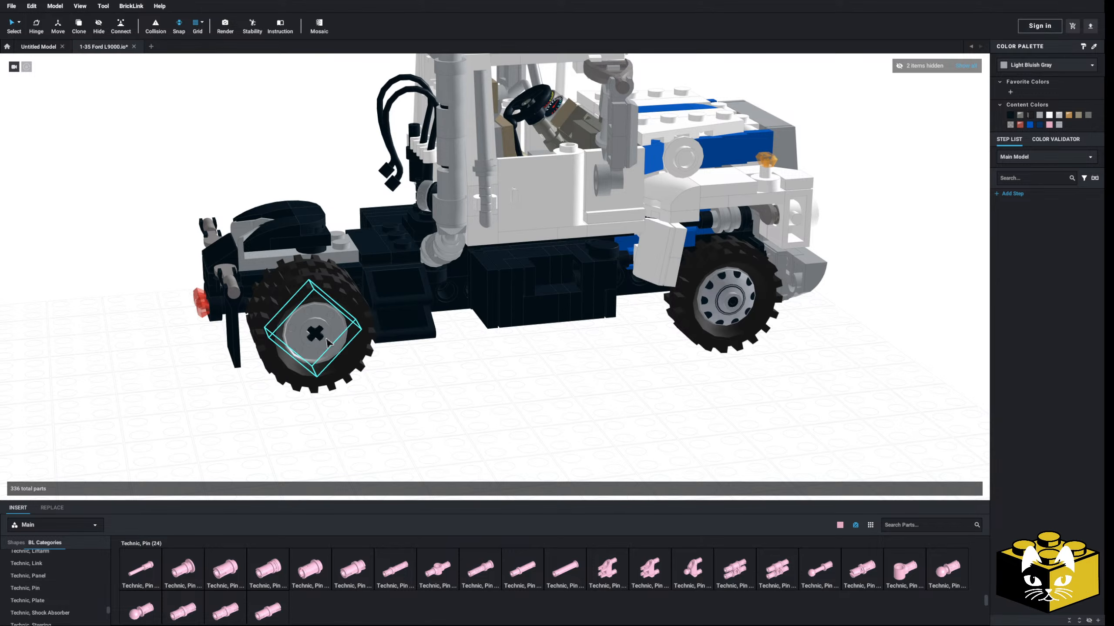
{"action": "left_click", "coordinate": [326, 339]}
{"action": "key", "text": "Delete"}
{"action": "left_click", "coordinate": [318, 332]}
{"action": "key", "text": "Delete"}
{"action": "left_click", "coordinate": [322, 328]}
{"action": "key", "text": "Delete"}
{"action": "left_click", "coordinate": [320, 318]}
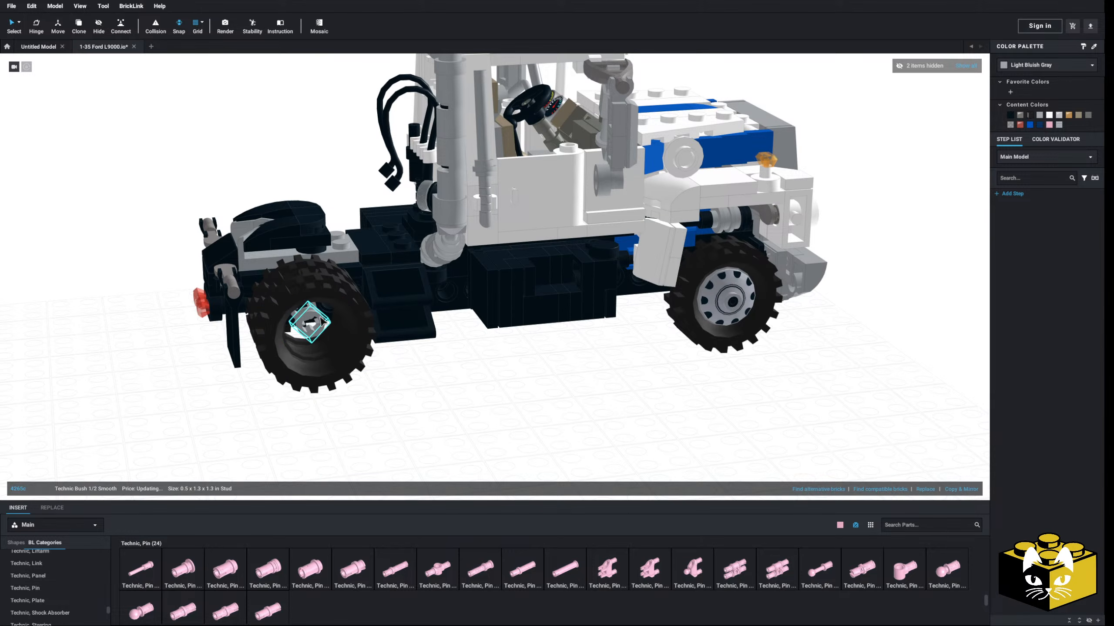
{"action": "key", "text": "Delete"}
- Delete the remaining hub and axle parts from inside the driver-side rear tires
{"action": "right_click_drag", "start_coordinate": [307, 316], "coordinate": [556, 456]}
{"action": "left_click", "coordinate": [712, 349]}
{"action": "key", "text": "Delete"}
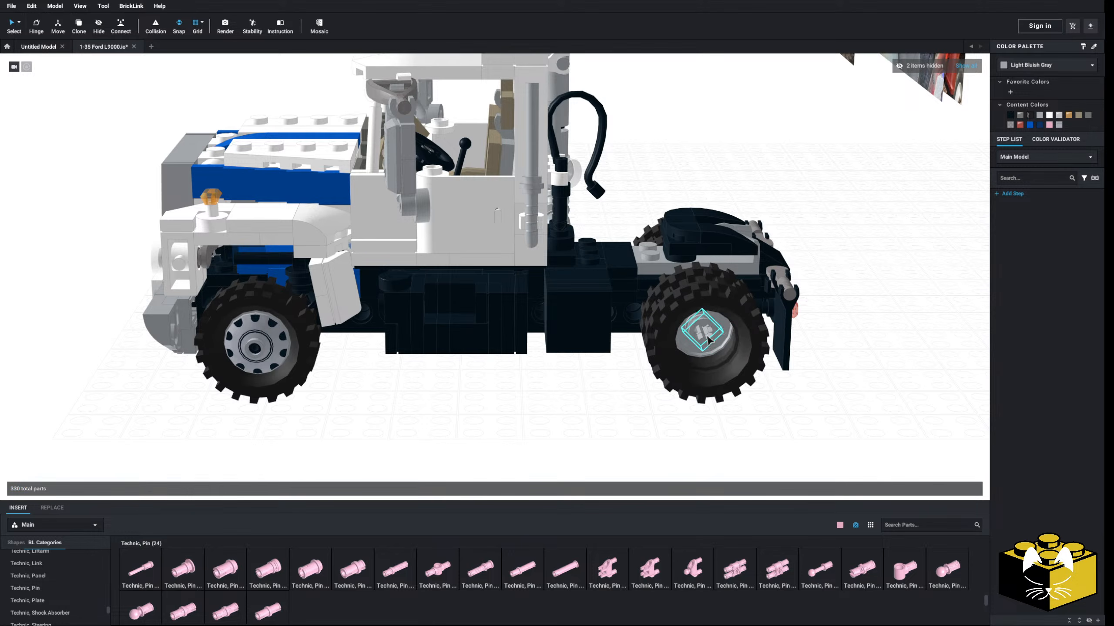
{"action": "left_click", "coordinate": [708, 336]}
{"action": "key", "text": "Delete"}
{"action": "left_click", "coordinate": [710, 333]}
{"action": "key", "text": "Delete"}
{"action": "left_click", "coordinate": [707, 322]}
{"action": "key", "text": "Delete"}
{"action": "middle_click_drag", "start_coordinate": [555, 423], "coordinate": [454, 413]}
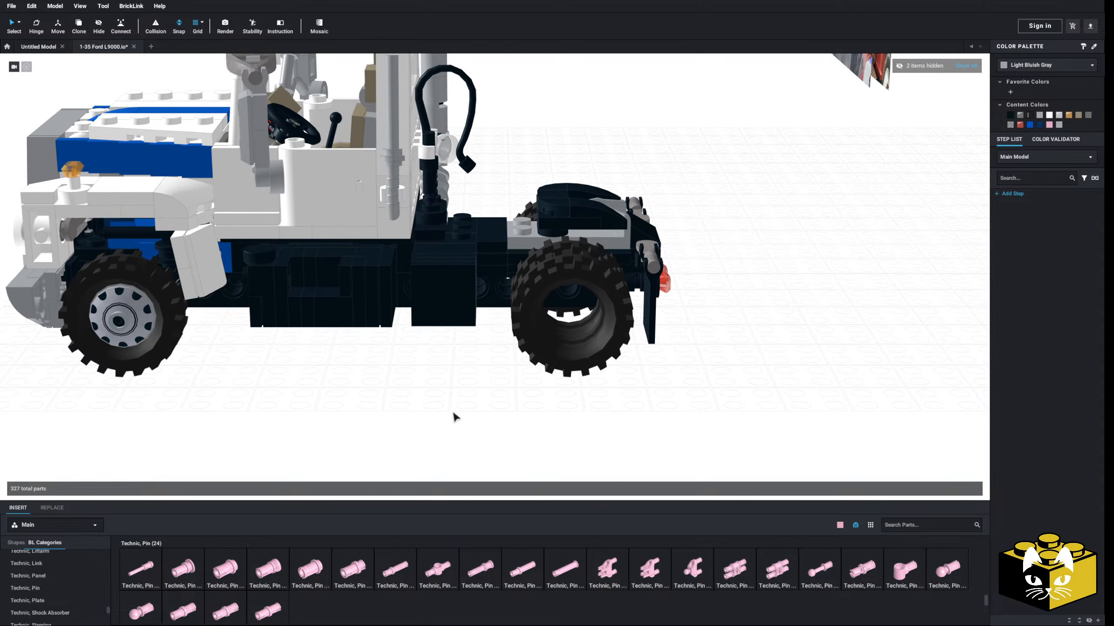
{"action": "right_click_drag", "start_coordinate": [454, 416], "coordinate": [440, 410]}
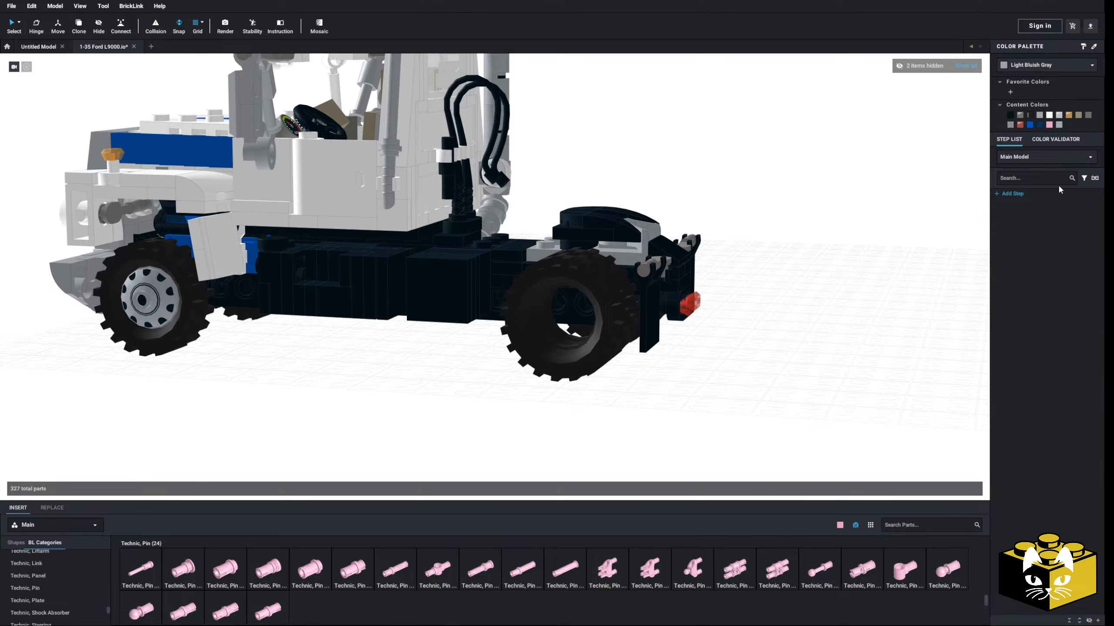
{"action": "right_click_drag", "start_coordinate": [718, 363], "coordinate": [309, 373]}
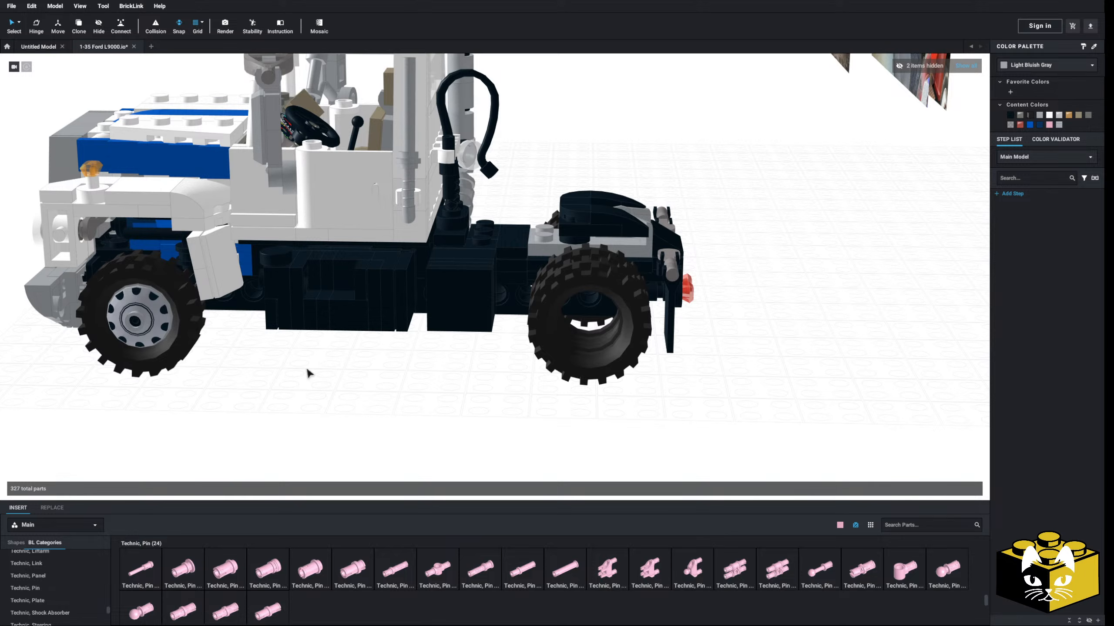
- Copy the front Wheel 18mm D. x 8mm with Fake Bolts into the inner and outer driver-side rear tires
{"action": "right_click", "coordinate": [147, 291]}
{"action": "left_click", "coordinate": [279, 381]}
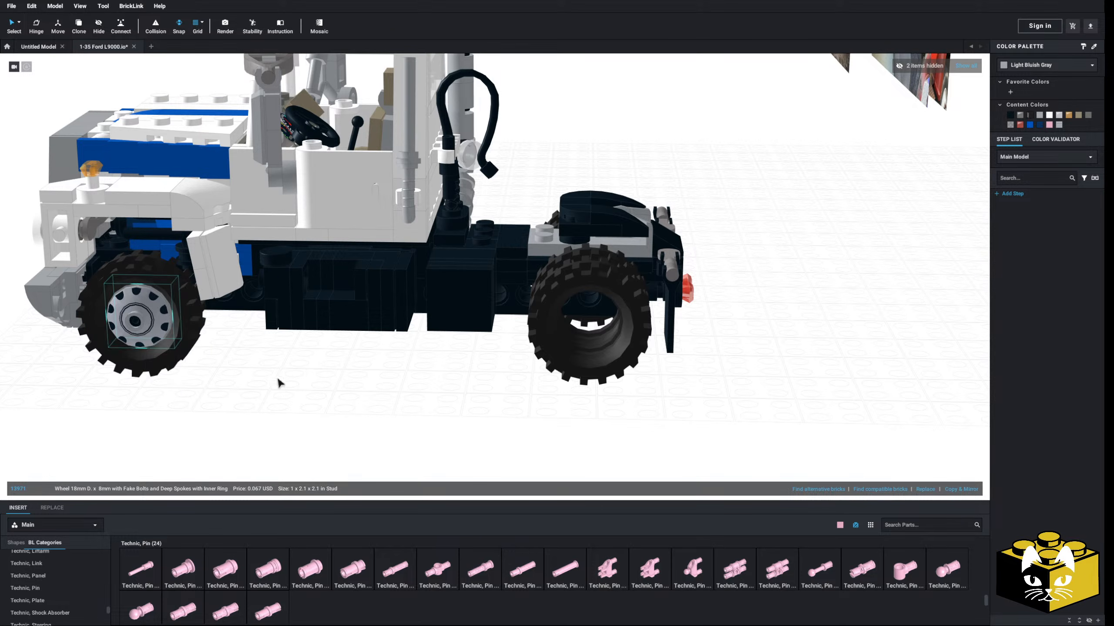
{"action": "right_click", "coordinate": [333, 389]}
{"action": "left_click", "coordinate": [345, 414]}
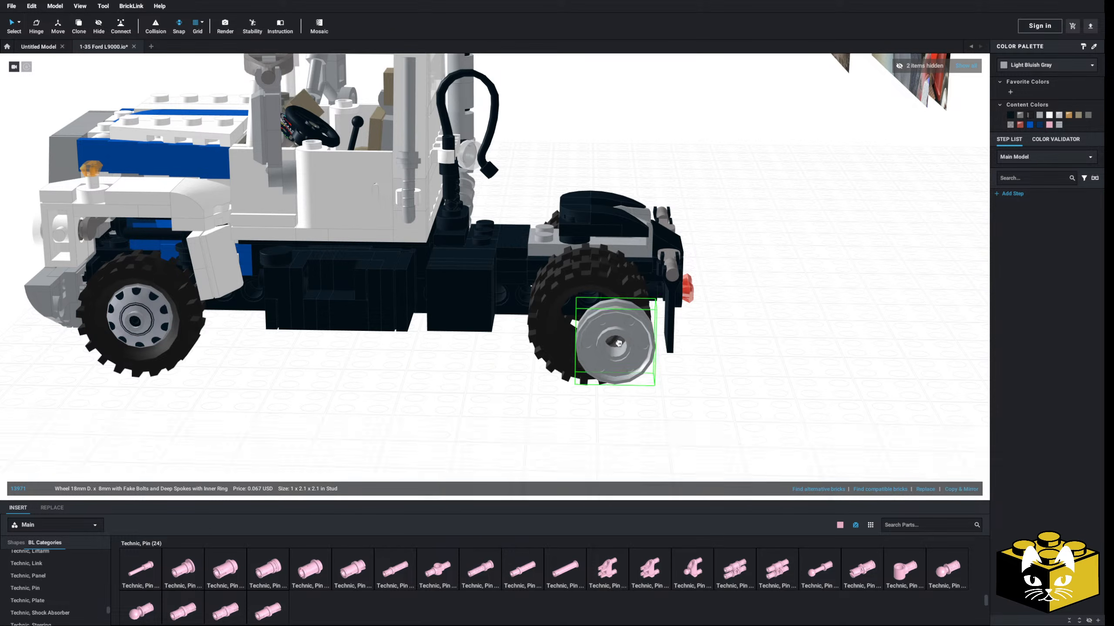
{"action": "left_click", "coordinate": [596, 319]}
{"action": "right_click", "coordinate": [474, 371]}
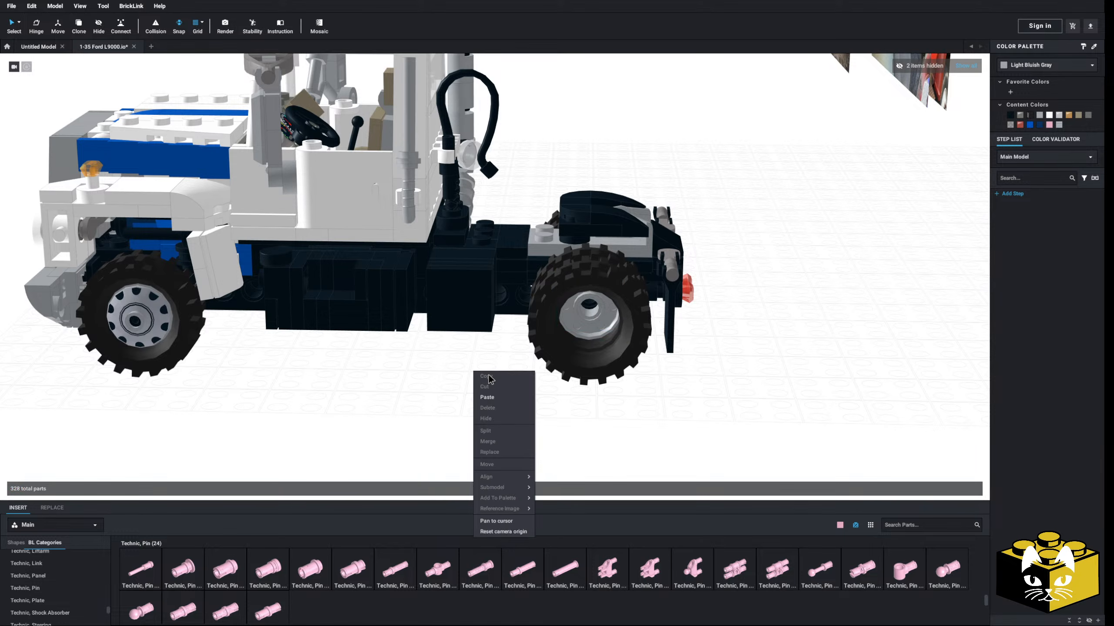
{"action": "left_click", "coordinate": [487, 398]}
{"action": "left_click", "coordinate": [590, 328]}
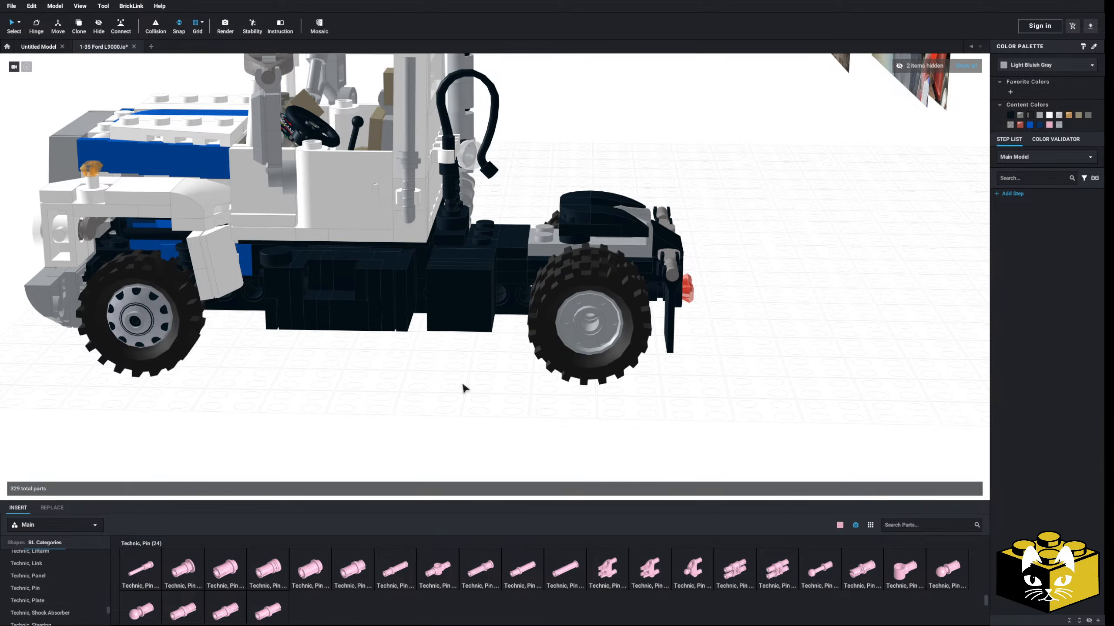
- Paste the same 18mm fake-bolt wheels into the inner and outer passenger-side rear tires
{"action": "right_click", "coordinate": [461, 385]}
{"action": "left_click", "coordinate": [600, 335]}
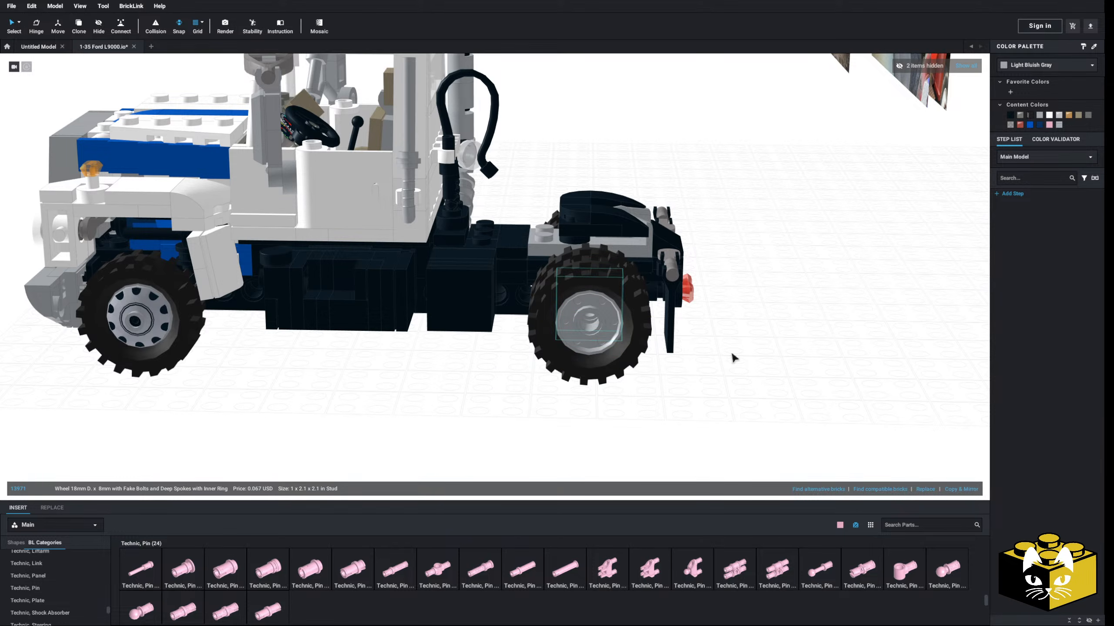
{"action": "right_click", "coordinate": [745, 356]}
{"action": "left_click", "coordinate": [758, 380]}
{"action": "right_click_drag", "start_coordinate": [725, 370], "coordinate": [642, 373]}
{"action": "scroll", "coordinate": [642, 373], "scroll_direction": "up", "scroll_amount": 2}
{"action": "left_click", "coordinate": [384, 305]}
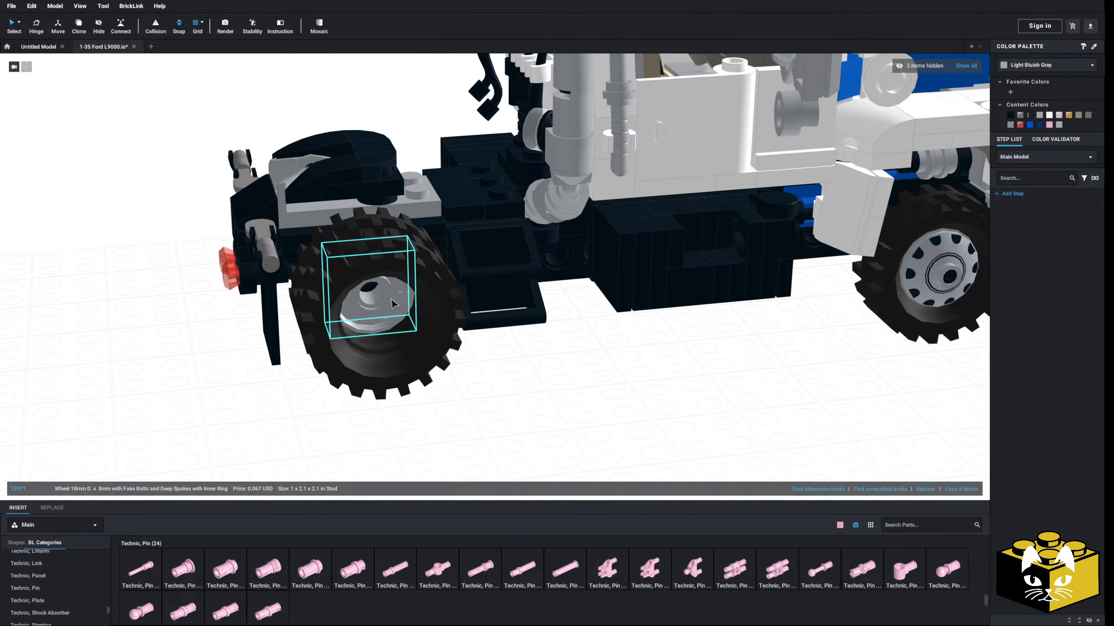
{"action": "right_click", "coordinate": [556, 352]}
{"action": "left_click", "coordinate": [579, 377]}
{"action": "left_click", "coordinate": [388, 324]}
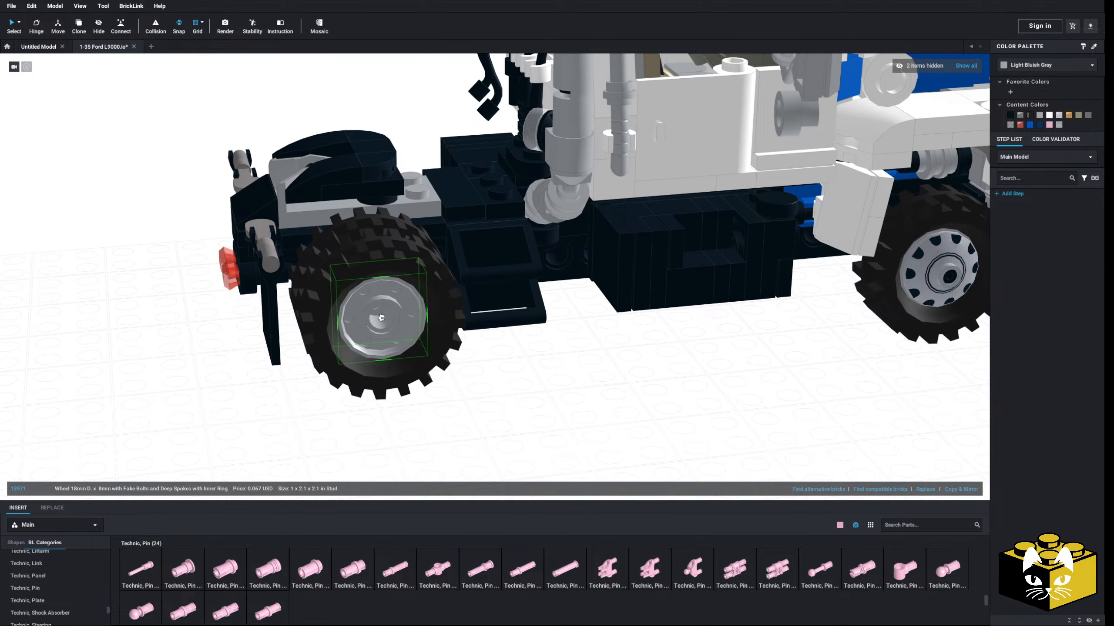
- Insert a Technic, Pin 1/2 without Friction Ridges into each outer rear wheel hub and place a third pin beside the truck
{"action": "right_click_drag", "start_coordinate": [497, 415], "coordinate": [539, 382]}
{"action": "scroll", "coordinate": [551, 397], "scroll_direction": "down", "scroll_amount": 5}
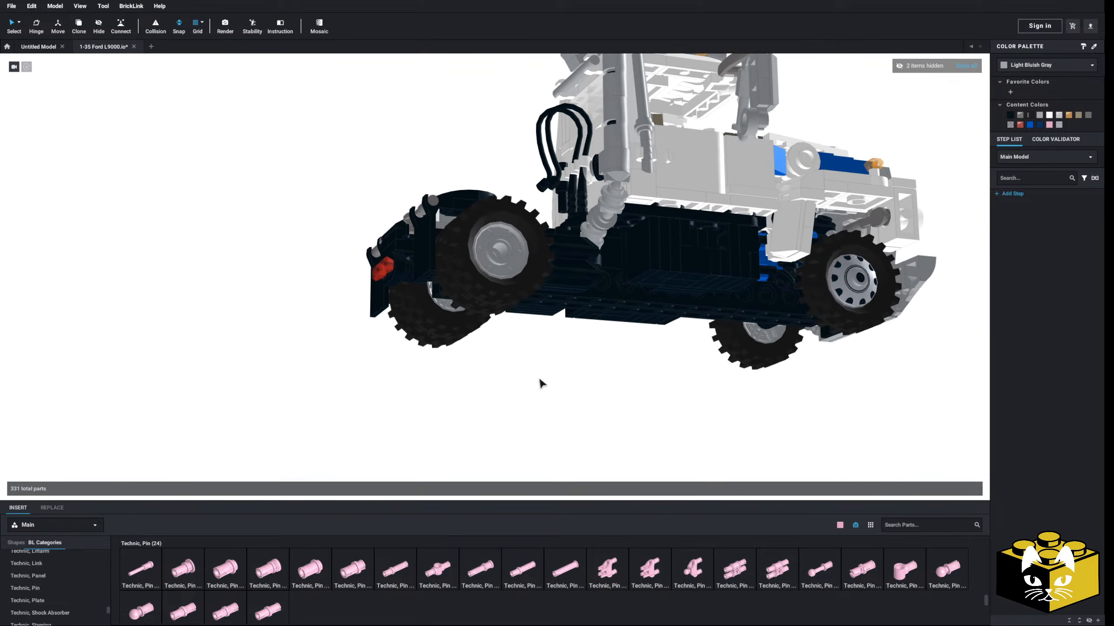
{"action": "scroll", "coordinate": [540, 383], "scroll_direction": "up", "scroll_amount": 4}
{"action": "middle_click_drag", "start_coordinate": [539, 382], "coordinate": [400, 394]}
{"action": "right_click_drag", "start_coordinate": [960, 289], "coordinate": [723, 327]}
{"action": "left_click_drag", "start_coordinate": [345, 576], "coordinate": [340, 150]}
{"action": "scroll", "coordinate": [342, 421], "scroll_direction": "up", "scroll_amount": 2}
{"action": "left_click", "coordinate": [323, 564]}
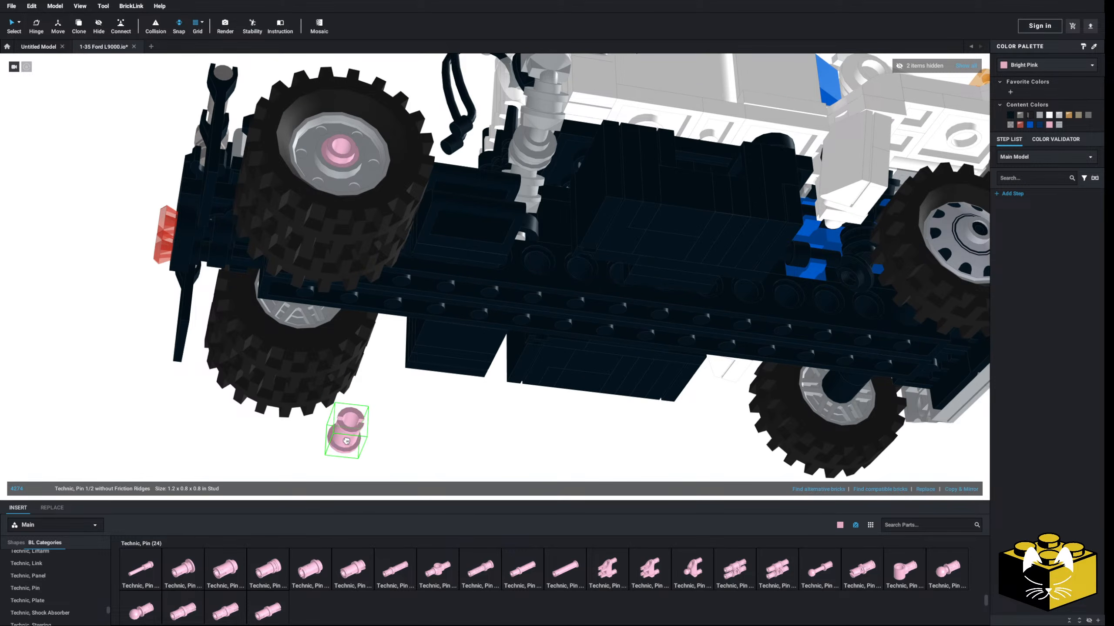
{"action": "right_click_drag", "start_coordinate": [346, 432], "coordinate": [414, 465]}
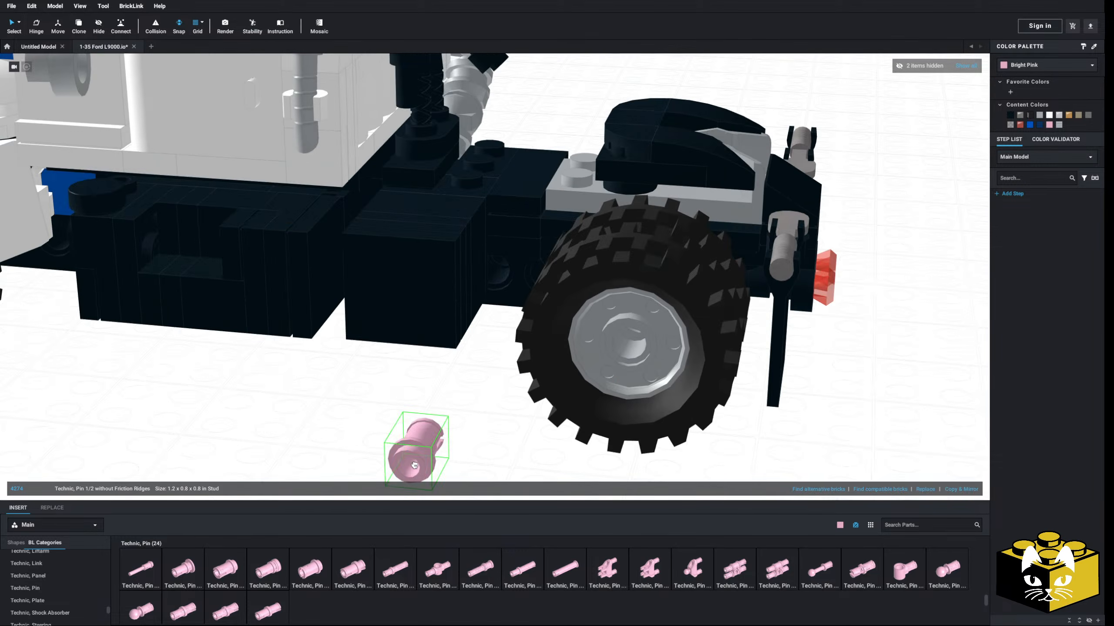
{"action": "left_click", "coordinate": [514, 419]}
{"action": "right_click_drag", "start_coordinate": [514, 420], "coordinate": [256, 386]}
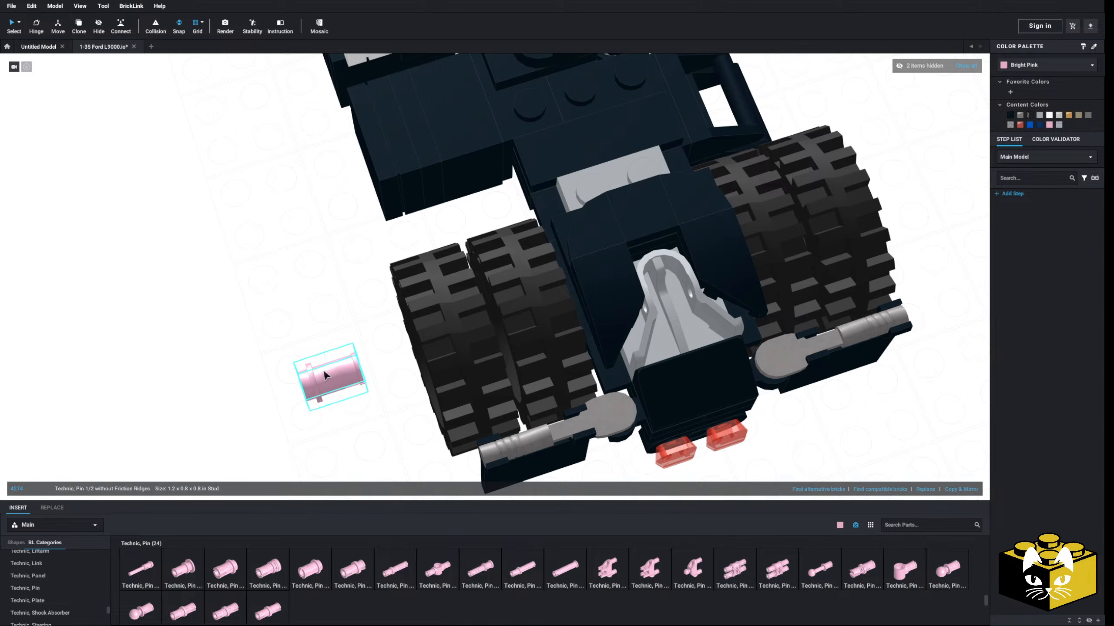
{"action": "left_click_drag", "start_coordinate": [313, 383], "coordinate": [173, 359]}
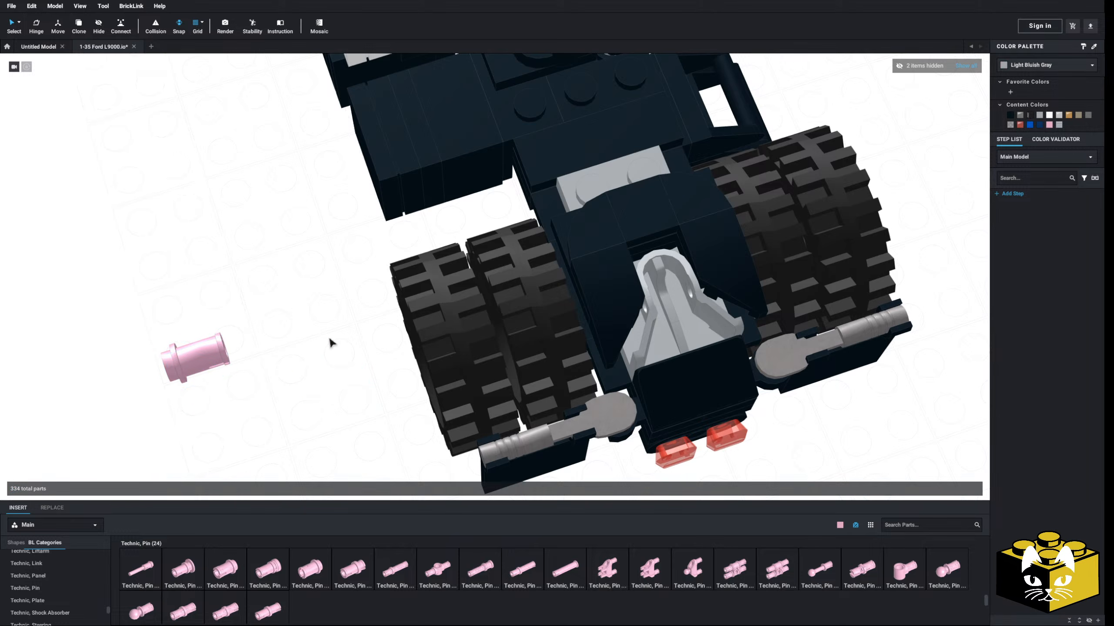
- Move the outer rear wheels on both sides away from the truck to expose the inner rear wheels
{"action": "right_click_drag", "start_coordinate": [331, 343], "coordinate": [370, 367]}
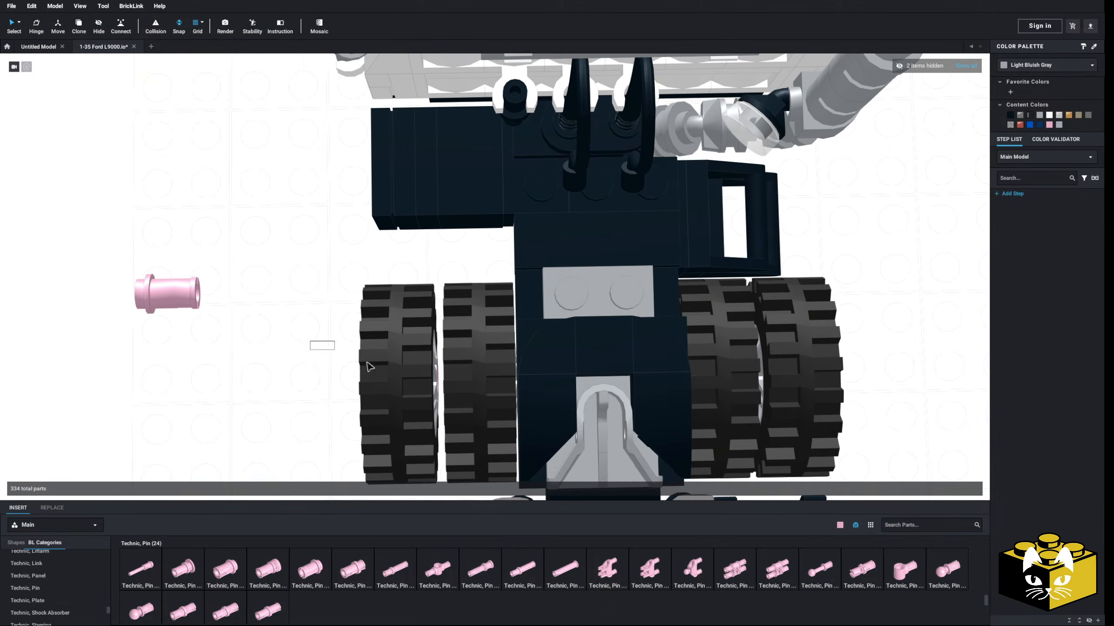
{"action": "left_click", "coordinate": [369, 367]}
{"action": "scroll", "coordinate": [370, 367], "scroll_direction": "down", "scroll_amount": 3}
{"action": "left_click_drag", "start_coordinate": [443, 360], "coordinate": [259, 386]}
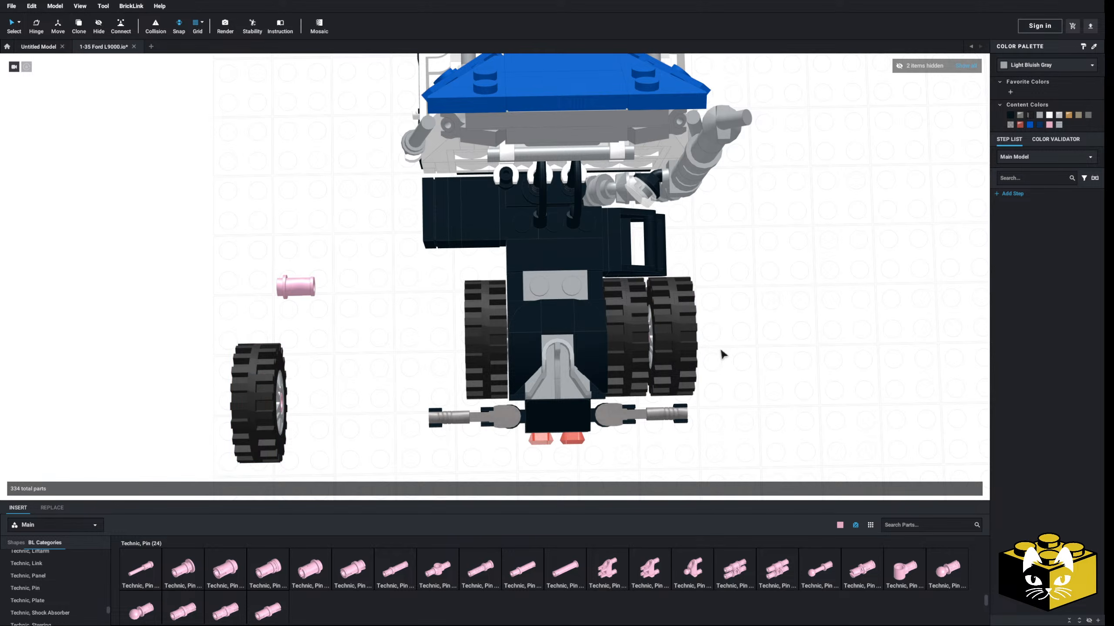
{"action": "left_click_drag", "start_coordinate": [684, 347], "coordinate": [833, 334]}
- Move the loose half pin into the hub of the driver-side inner rear wheel
{"action": "left_click", "coordinate": [307, 309]}
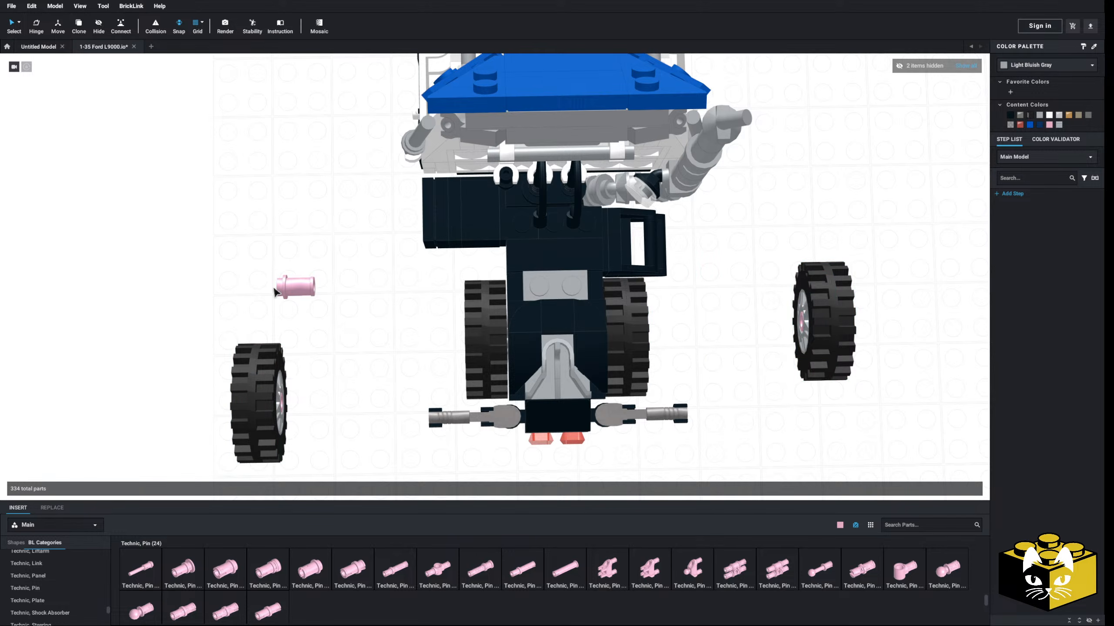
{"action": "left_click_drag", "start_coordinate": [283, 292], "coordinate": [258, 310]}
{"action": "scroll", "coordinate": [258, 311], "scroll_direction": "up", "scroll_amount": 3}
{"action": "right_click_drag", "start_coordinate": [163, 324], "coordinate": [213, 307]}
{"action": "left_click_drag", "start_coordinate": [213, 307], "coordinate": [335, 337]}
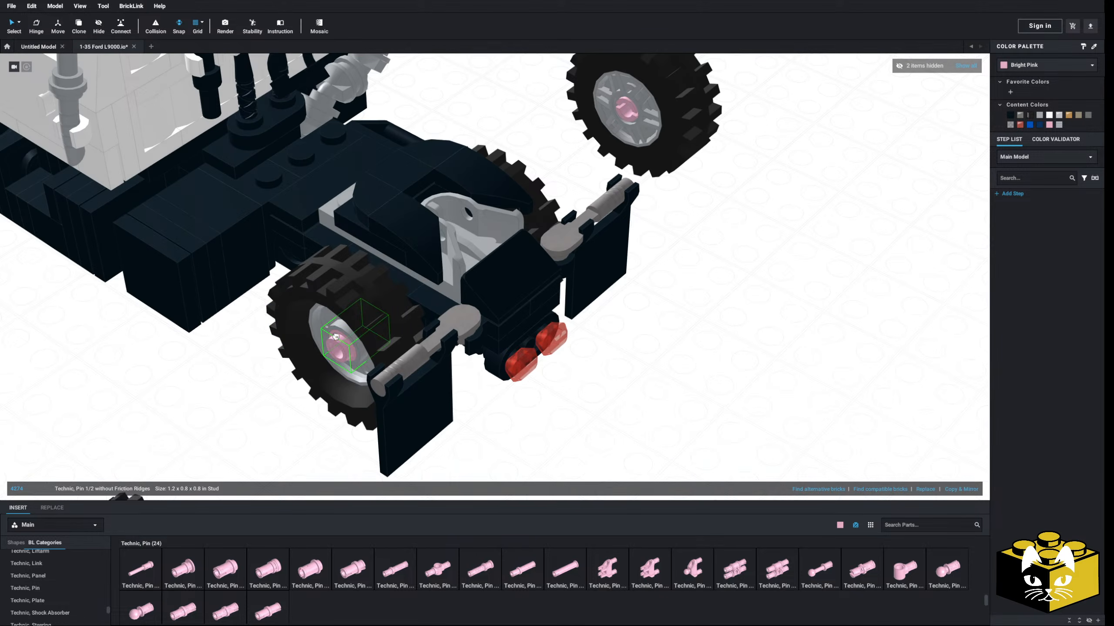
- Remove the half pin from the driver-side inner rear wheel hub and insert a longer bright pink Technic pin beside the truck
{"action": "left_click", "coordinate": [336, 342]}
{"action": "left_click", "coordinate": [163, 443]}
{"action": "scroll", "coordinate": [77, 568], "scroll_direction": "up", "scroll_amount": 1}
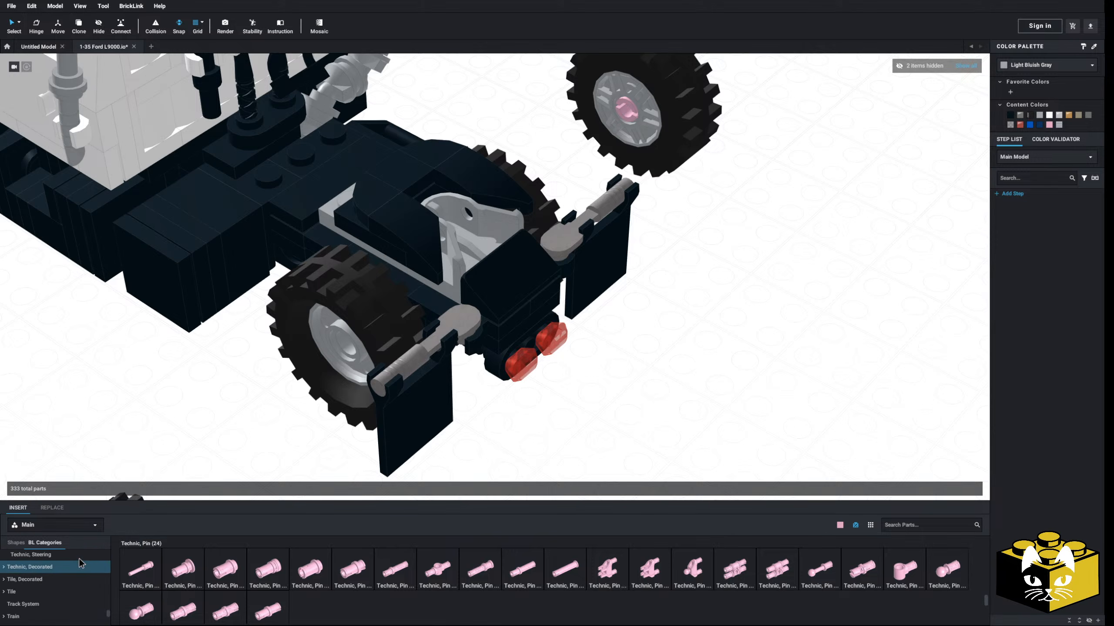
{"action": "left_click", "coordinate": [317, 572]}
{"action": "right_click_drag", "start_coordinate": [279, 411], "coordinate": [271, 434]}
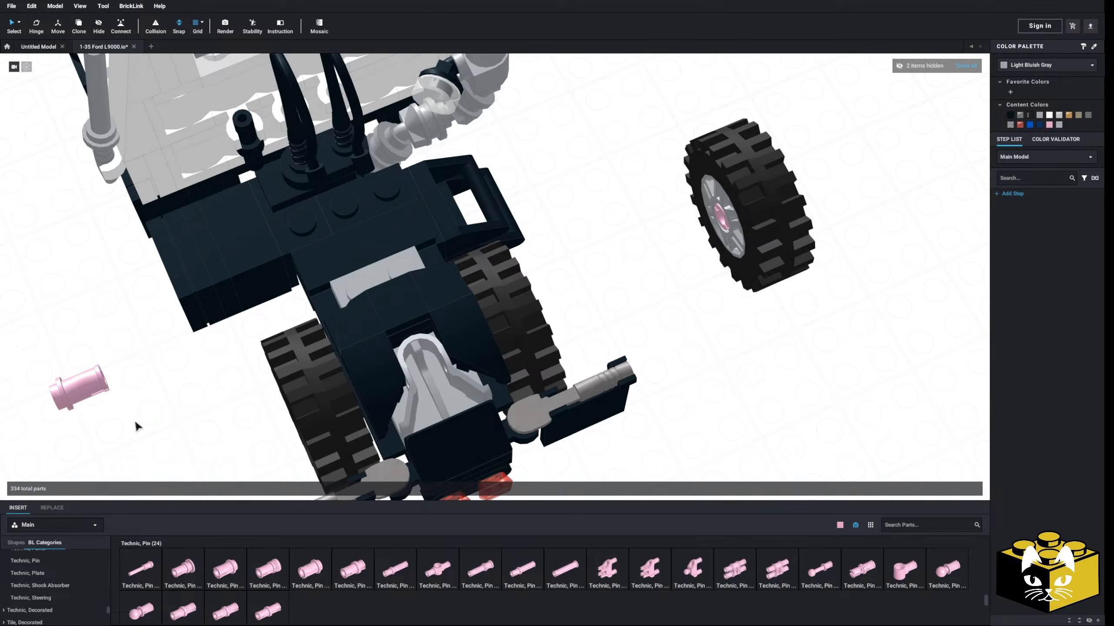
{"action": "right_click_drag", "start_coordinate": [137, 425], "coordinate": [304, 378]}
- Move the inner rear wheels on both sides away from the chassis to expose the rear axle holes
{"action": "left_click", "coordinate": [361, 413]}
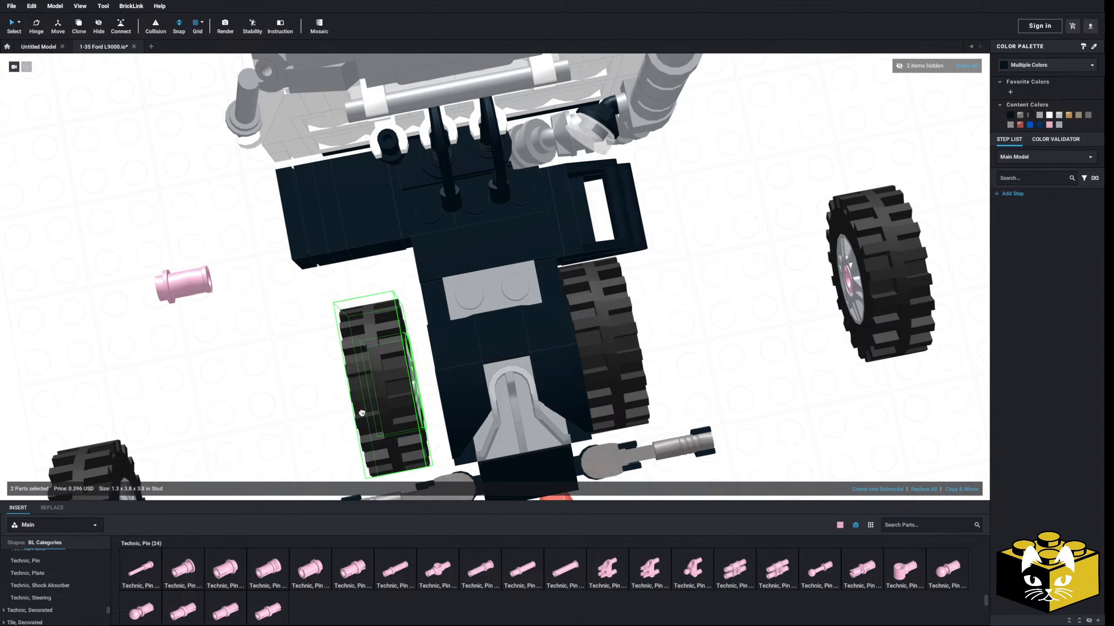
{"action": "left_click_drag", "start_coordinate": [361, 413], "coordinate": [217, 433]}
{"action": "left_click", "coordinate": [330, 400]}
{"action": "left_click_drag", "start_coordinate": [721, 296], "coordinate": [810, 412]}
{"action": "left_click", "coordinate": [683, 323]}
- Place the loose pin in the rear axle hole of the chassis and insert a second identical pin in the opposite hole
{"action": "left_click_drag", "start_coordinate": [186, 286], "coordinate": [395, 318]}
{"action": "mouse_move", "coordinate": [394, 318]}
{"action": "right_mouse_down"}
{"action": "mouse_move", "coordinate": [404, 323]}
{"action": "mouse_move", "coordinate": [401, 310]}
{"action": "right_mouse_up"}
{"action": "left_click_drag", "start_coordinate": [401, 310], "coordinate": [533, 264]}
{"action": "right_click_drag", "start_coordinate": [533, 264], "coordinate": [385, 298]}
{"action": "left_click", "coordinate": [318, 580]}
{"action": "right_click_drag", "start_coordinate": [603, 373], "coordinate": [493, 351]}
{"action": "left_click", "coordinate": [526, 303]}
- Attach a bright pink Plate, Round 1 x 1 with Open Stud to the rear axle pin on each side of the chassis
{"action": "scroll", "coordinate": [66, 582], "scroll_direction": "up", "scroll_amount": 5}
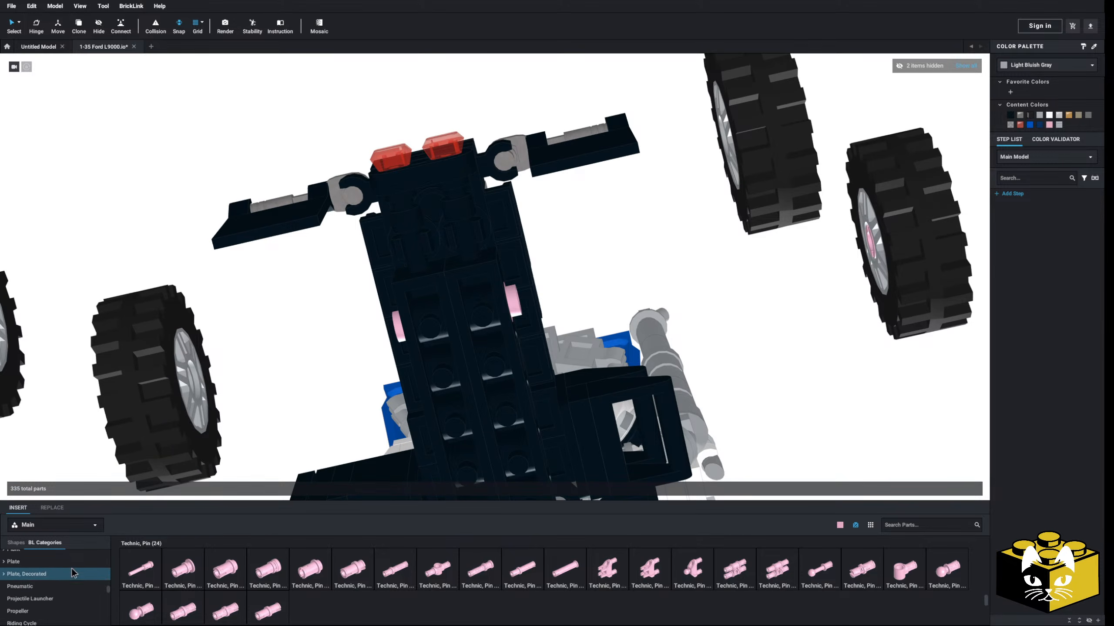
{"action": "scroll", "coordinate": [13, 588], "scroll_direction": "down", "scroll_amount": 1}
{"action": "left_click", "coordinate": [5, 578]}
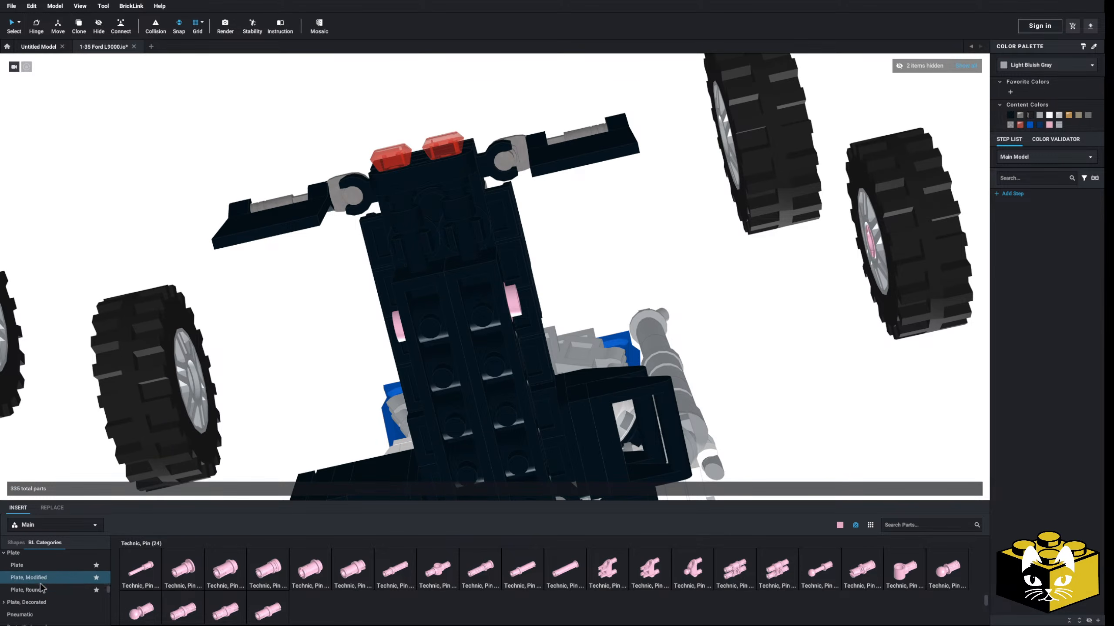
{"action": "left_click", "coordinate": [25, 589]}
{"action": "left_click", "coordinate": [562, 560]}
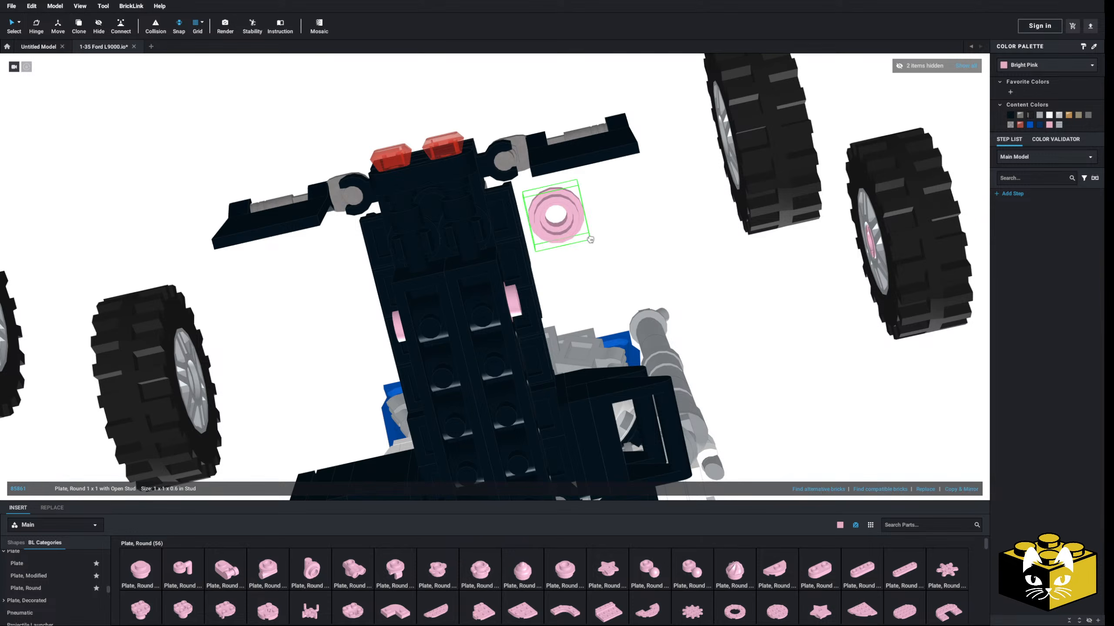
{"action": "left_click", "coordinate": [570, 578]}
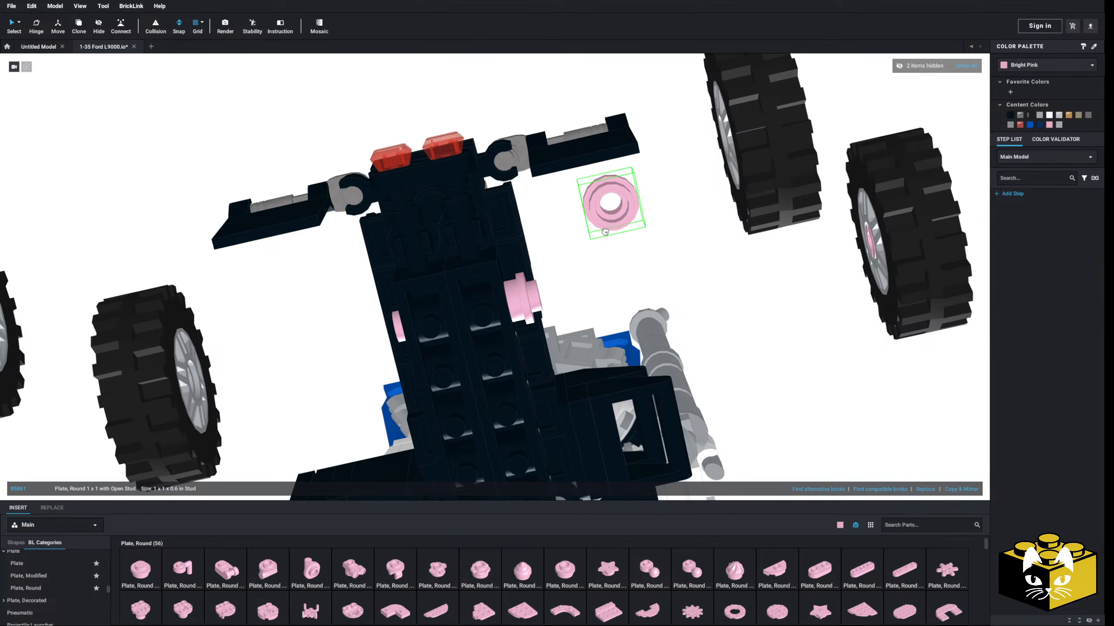
{"action": "key", "text": "Up"}
{"action": "key", "text": "Left"}
{"action": "left_click", "coordinate": [369, 340]}
- Try fitting the driver-side inner rear wheel against its round plate on the axle
{"action": "scroll", "coordinate": [345, 352], "scroll_direction": "down", "scroll_amount": 3}
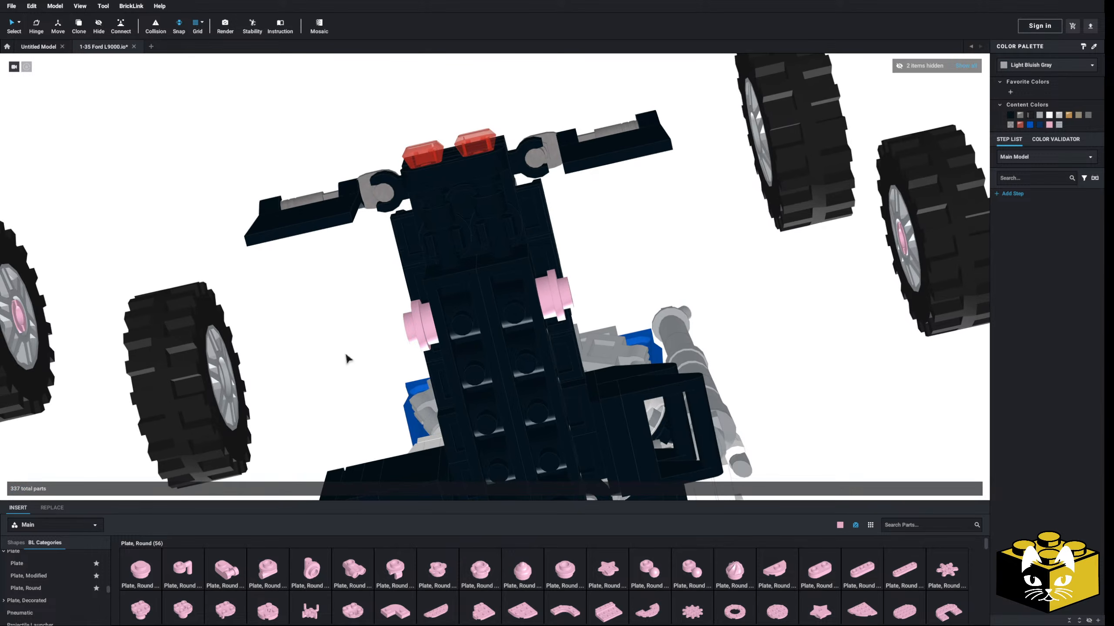
{"action": "scroll", "coordinate": [368, 351], "scroll_direction": "down", "scroll_amount": 2}
{"action": "right_click_drag", "start_coordinate": [368, 350], "coordinate": [330, 330]}
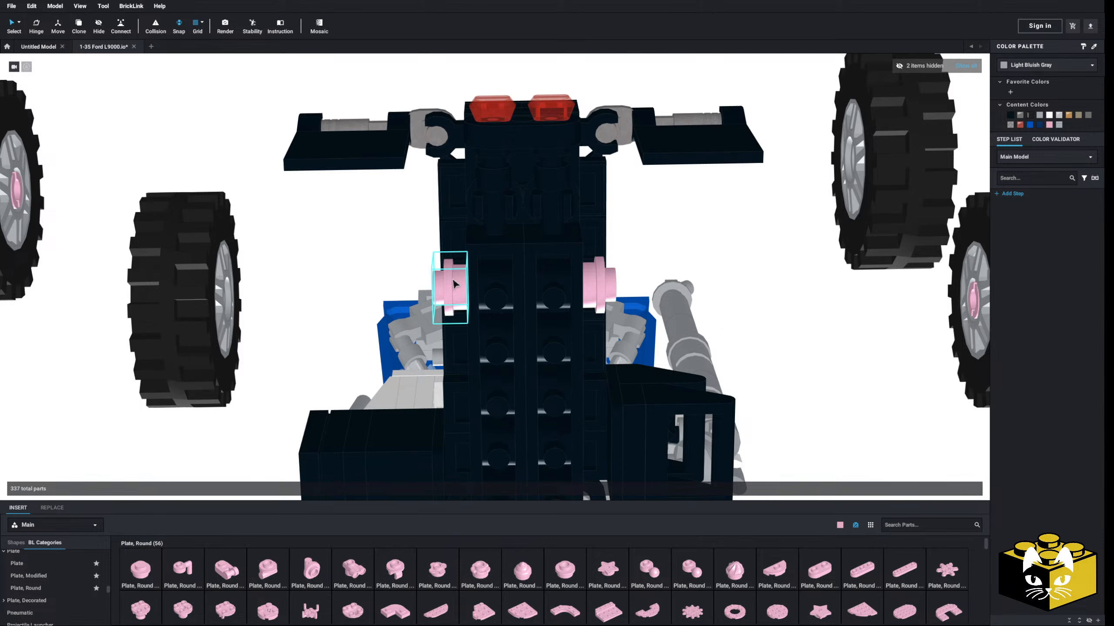
{"action": "middle_click_drag", "start_coordinate": [324, 296], "coordinate": [345, 287]}
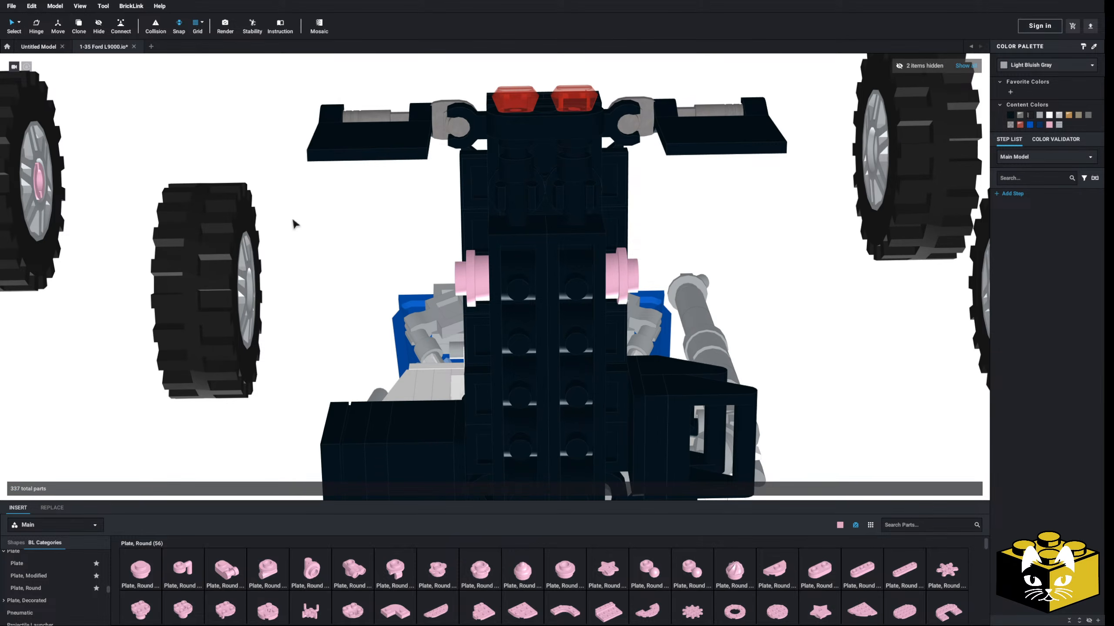
{"action": "left_click_drag", "start_coordinate": [293, 220], "coordinate": [425, 302]}
{"action": "mouse_move", "coordinate": [425, 302]}
{"action": "right_mouse_down"}
{"action": "mouse_move", "coordinate": [427, 352]}
{"action": "mouse_move", "coordinate": [428, 304]}
{"action": "right_mouse_up"}
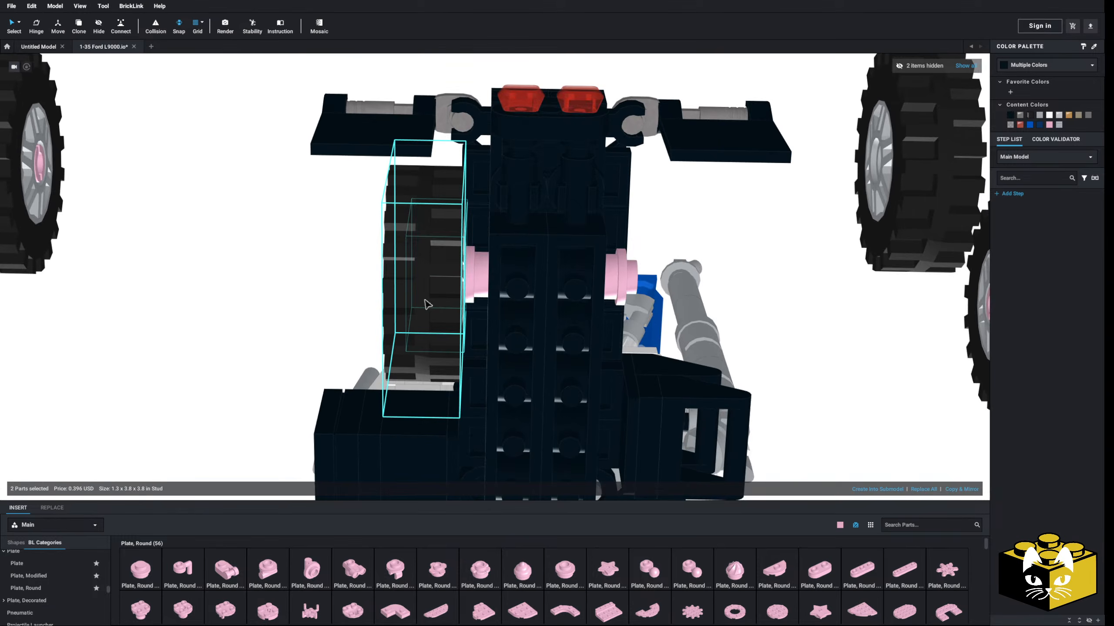
{"action": "left_click_drag", "start_coordinate": [428, 305], "coordinate": [197, 294]}
{"action": "left_click", "coordinate": [277, 386]}
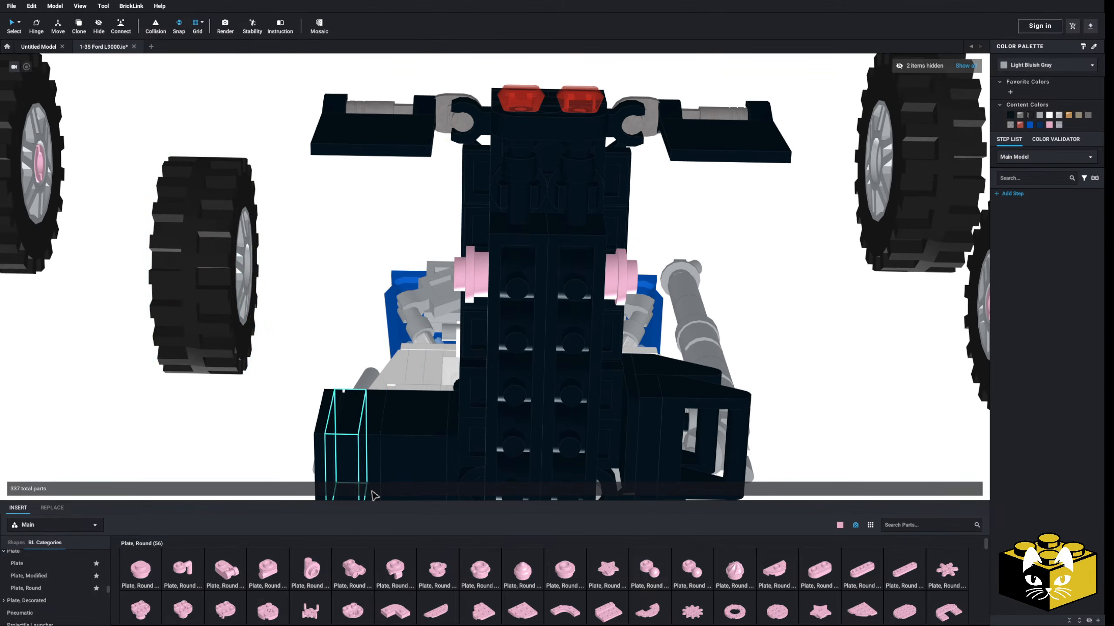
- Stack a second Plate, Round 1 x 1 with Open Stud onto the first one on both sides of the rear axle
{"action": "left_click", "coordinate": [477, 279]}
{"action": "left_click", "coordinate": [576, 567]}
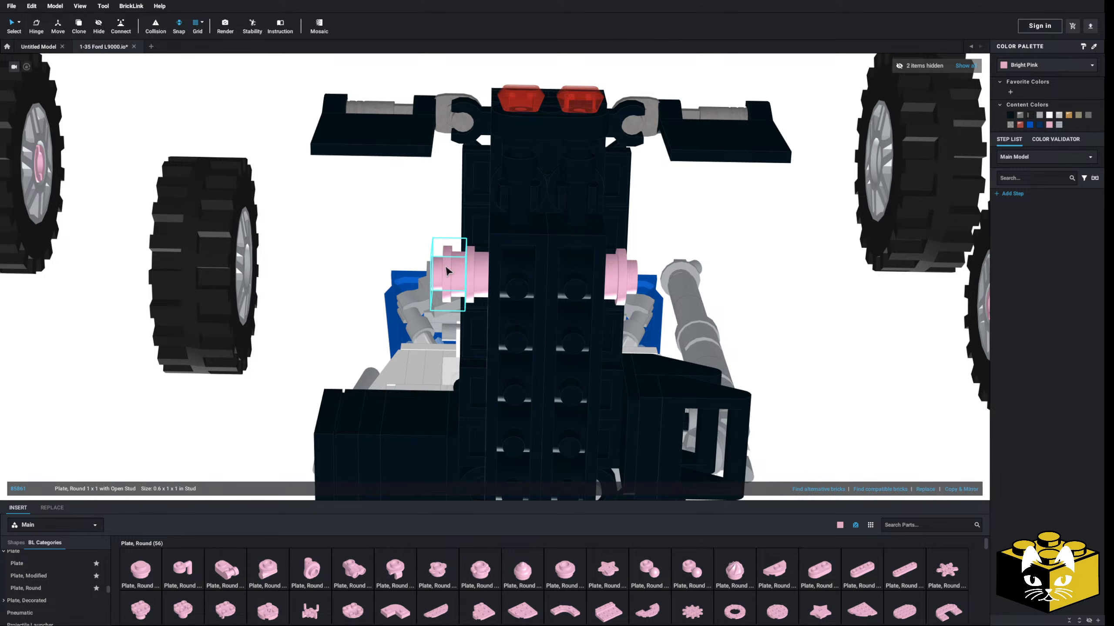
{"action": "right_click", "coordinate": [446, 267]}
{"action": "left_click", "coordinate": [459, 283]}
{"action": "right_click", "coordinate": [362, 251]}
{"action": "left_click", "coordinate": [379, 277]}
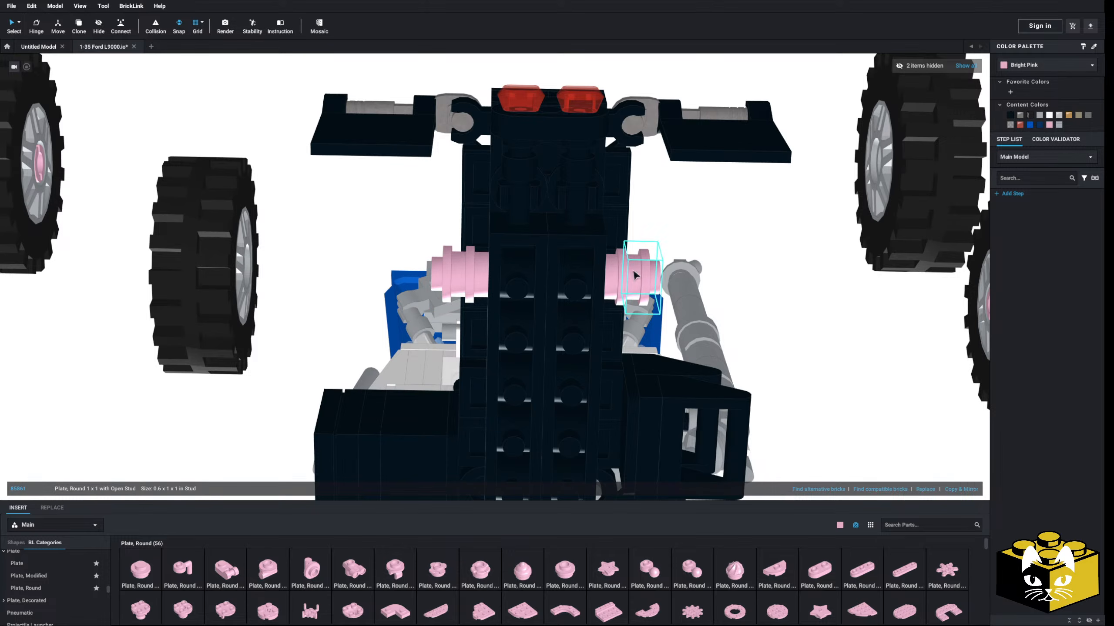
- Mount the driver-side inner rear wheel on its stacked round plates and paste a copied round plate into the wheel's outer hub
{"action": "left_click_drag", "start_coordinate": [251, 258], "coordinate": [480, 274]}
{"action": "right_click", "coordinate": [459, 272]}
{"action": "left_click", "coordinate": [471, 289]}
{"action": "right_click", "coordinate": [250, 253]}
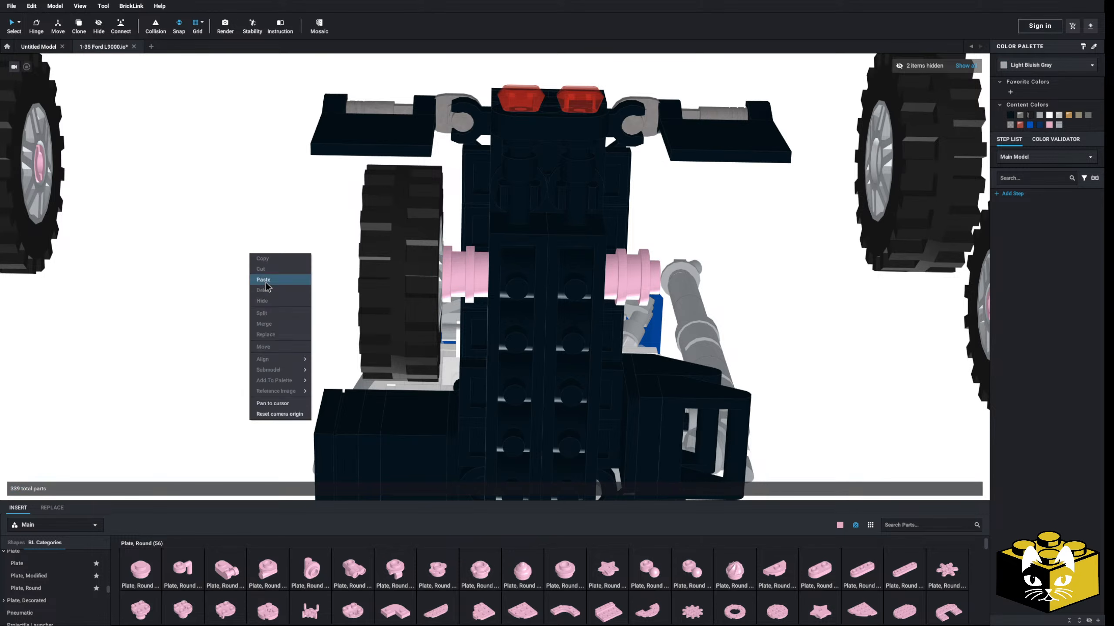
{"action": "left_click", "coordinate": [264, 280]}
{"action": "right_click_drag", "start_coordinate": [210, 281], "coordinate": [255, 283]}
{"action": "right_click_drag", "start_coordinate": [442, 139], "coordinate": [401, 150]}
{"action": "left_click", "coordinate": [359, 263]}
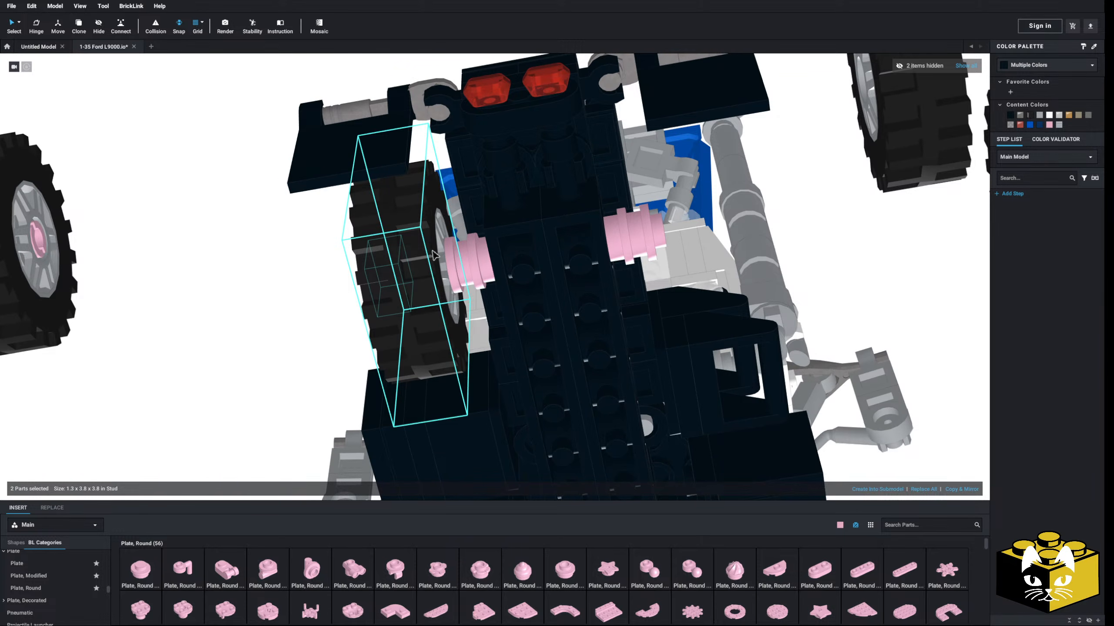
{"action": "left_click", "coordinate": [216, 291]}
- Mount the passenger-side inner rear wheel on its stacked round plates
{"action": "scroll", "coordinate": [361, 273], "scroll_direction": "down", "scroll_amount": 3}
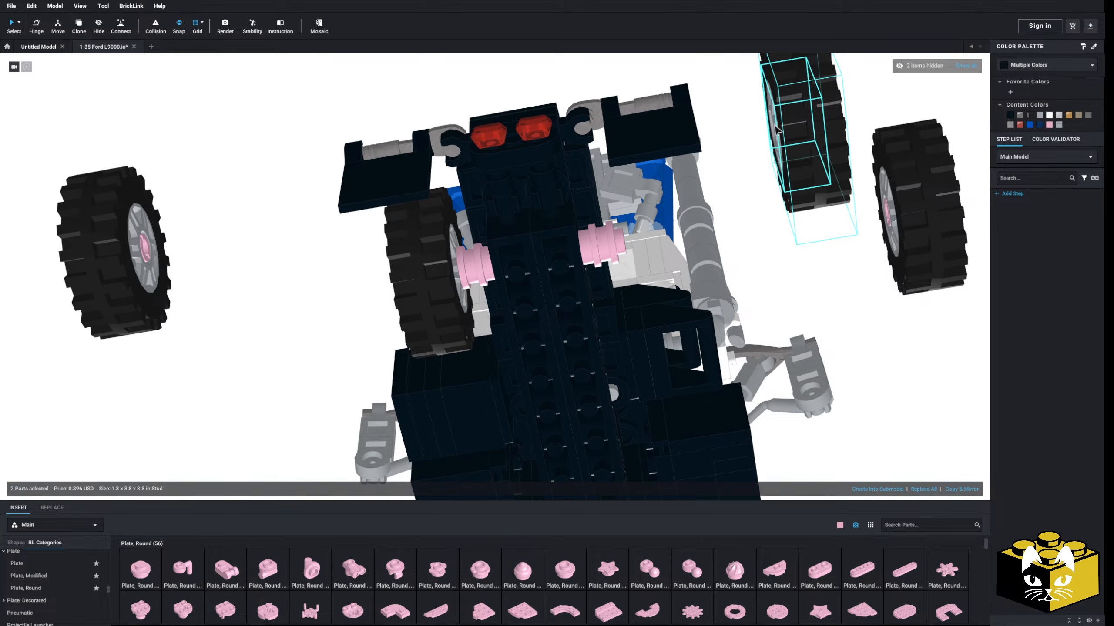
{"action": "left_click", "coordinate": [789, 223]}
{"action": "right_click_drag", "start_coordinate": [821, 216], "coordinate": [789, 244]}
- Copy the round plate from the driver-side inner wheel hub and paste it into the passenger-side inner wheel's outer hub
{"action": "right_click", "coordinate": [435, 180]}
{"action": "left_click", "coordinate": [444, 186]}
{"action": "key", "text": "ctrl+v"}
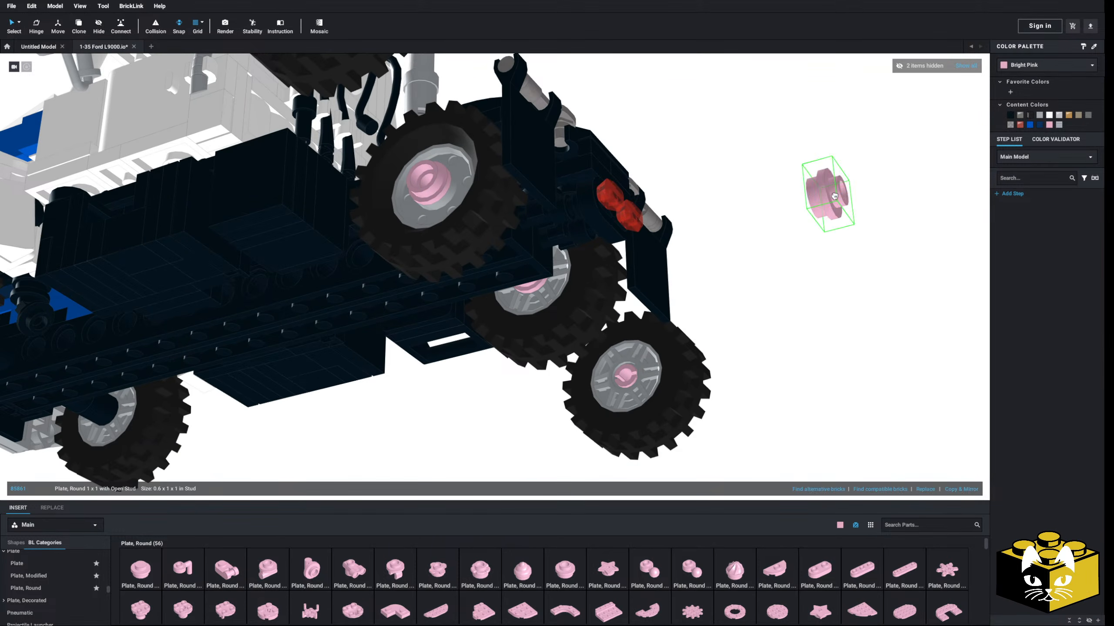
{"action": "right_click_drag", "start_coordinate": [826, 187], "coordinate": [692, 177]}
{"action": "left_click", "coordinate": [330, 297]}
{"action": "mouse_move", "coordinate": [330, 297]}
{"action": "right_mouse_down"}
{"action": "mouse_move", "coordinate": [300, 294]}
{"action": "mouse_move", "coordinate": [328, 300]}
{"action": "right_mouse_up"}
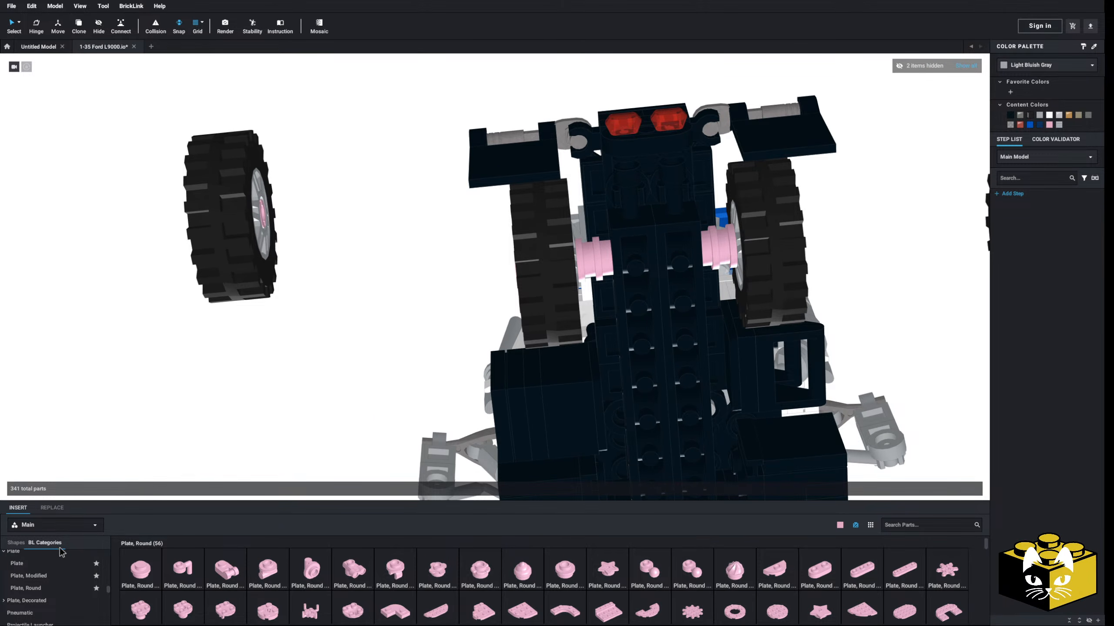
- Copy the Hose, Rigid 3mm D. 9L / 7.2cm from the front axle and paste it through the inner rear wheels as rear axle
{"action": "scroll", "coordinate": [61, 552], "scroll_direction": "down", "scroll_amount": 5}
{"action": "right_click_drag", "start_coordinate": [137, 458], "coordinate": [294, 313]}
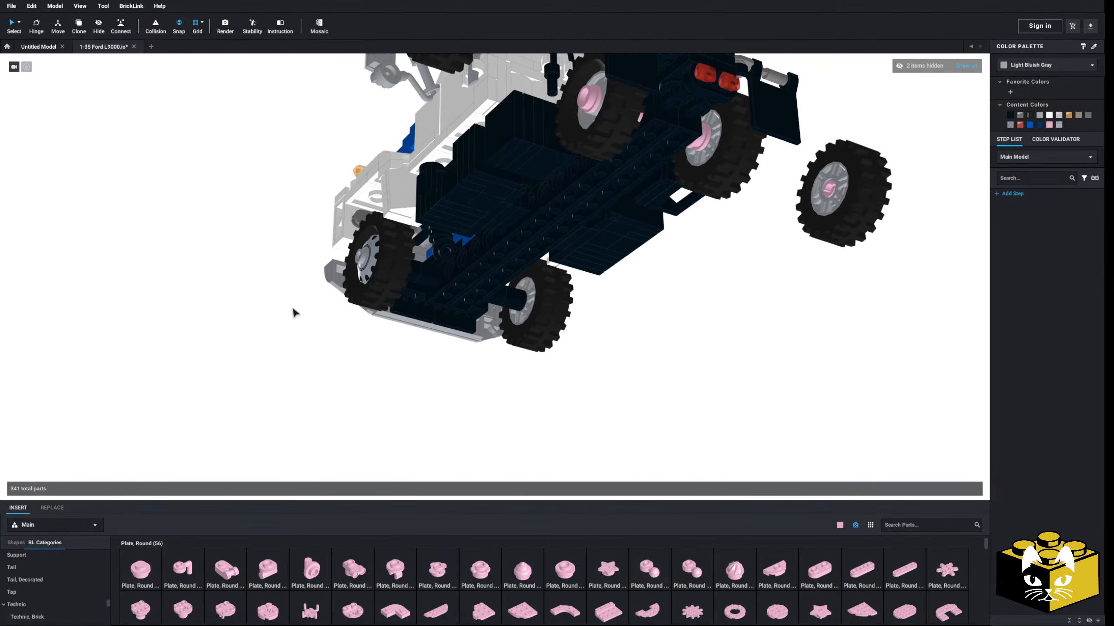
{"action": "right_click_drag", "start_coordinate": [366, 262], "coordinate": [345, 236]}
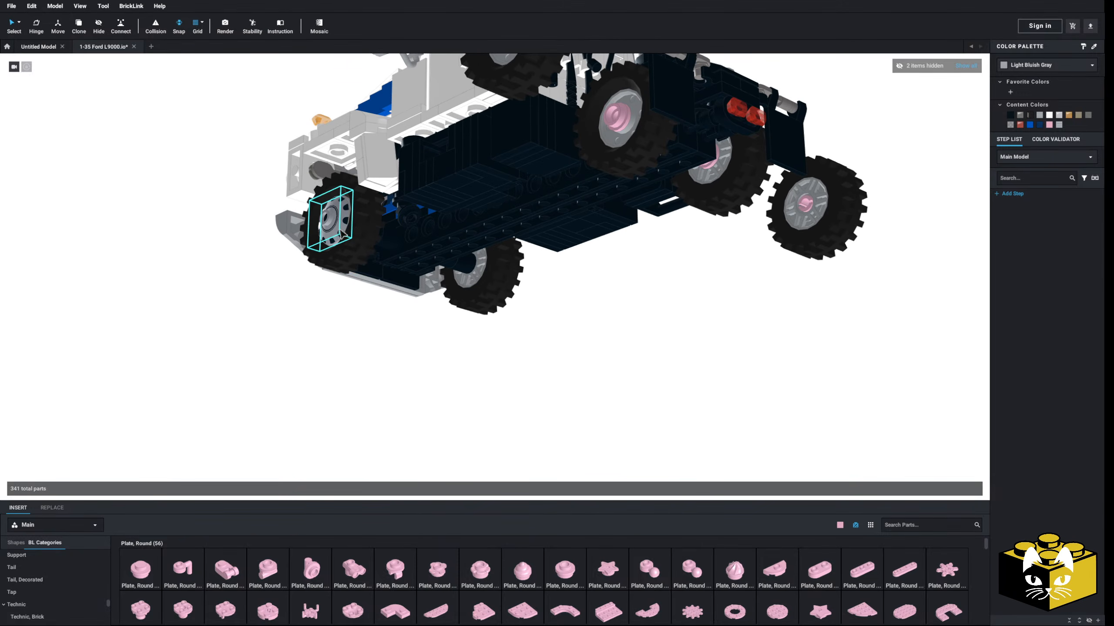
{"action": "right_click", "coordinate": [324, 217]}
{"action": "left_click", "coordinate": [334, 224]}
{"action": "right_click", "coordinate": [232, 253]}
{"action": "left_click", "coordinate": [247, 280]}
{"action": "right_click_drag", "start_coordinate": [248, 277], "coordinate": [221, 330]}
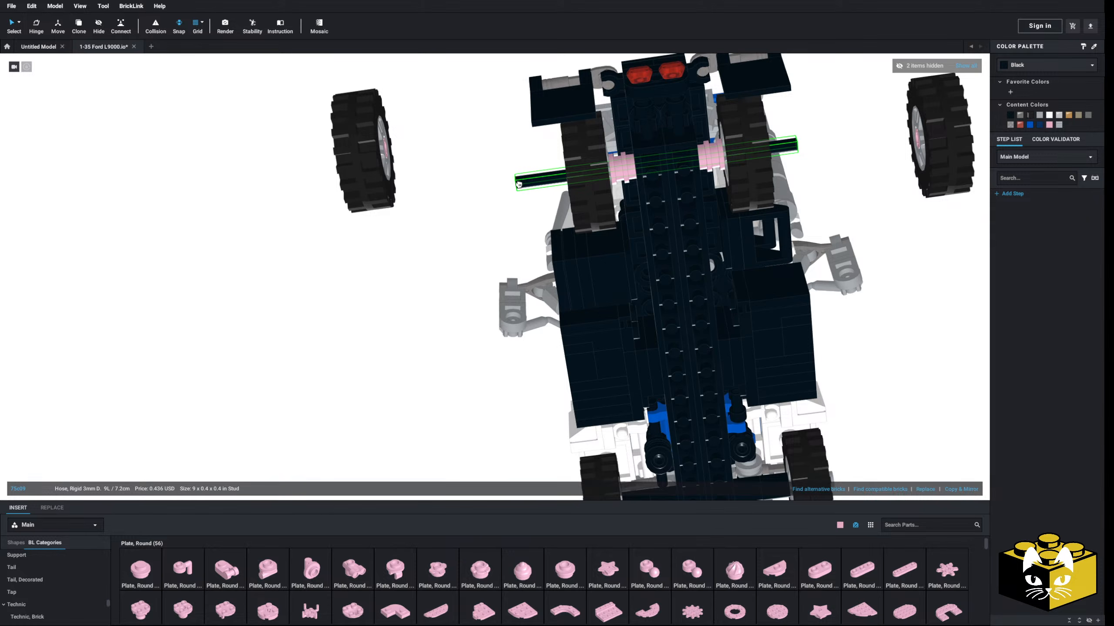
{"action": "left_click", "coordinate": [525, 181]}
{"action": "left_click", "coordinate": [492, 244]}
{"action": "right_click_drag", "start_coordinate": [492, 244], "coordinate": [481, 207]}
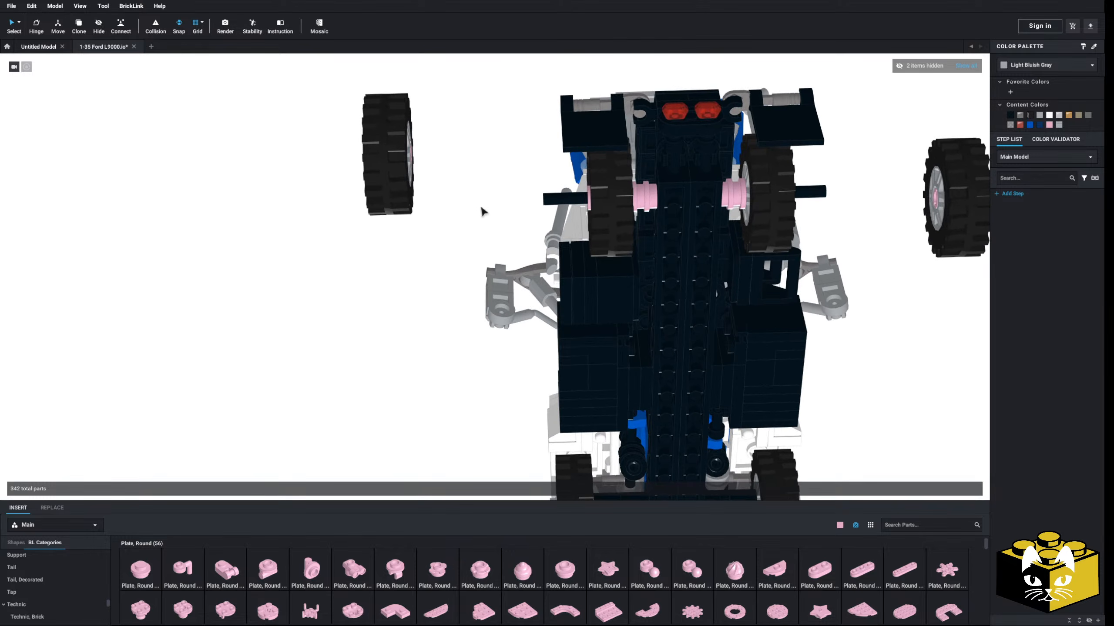
- Fit the driver-side outer rear wheel with its hub pin onto the end of the rear axle hose
{"action": "left_click_drag", "start_coordinate": [470, 87], "coordinate": [344, 175]}
{"action": "scroll", "coordinate": [394, 285], "scroll_direction": "up", "scroll_amount": 5}
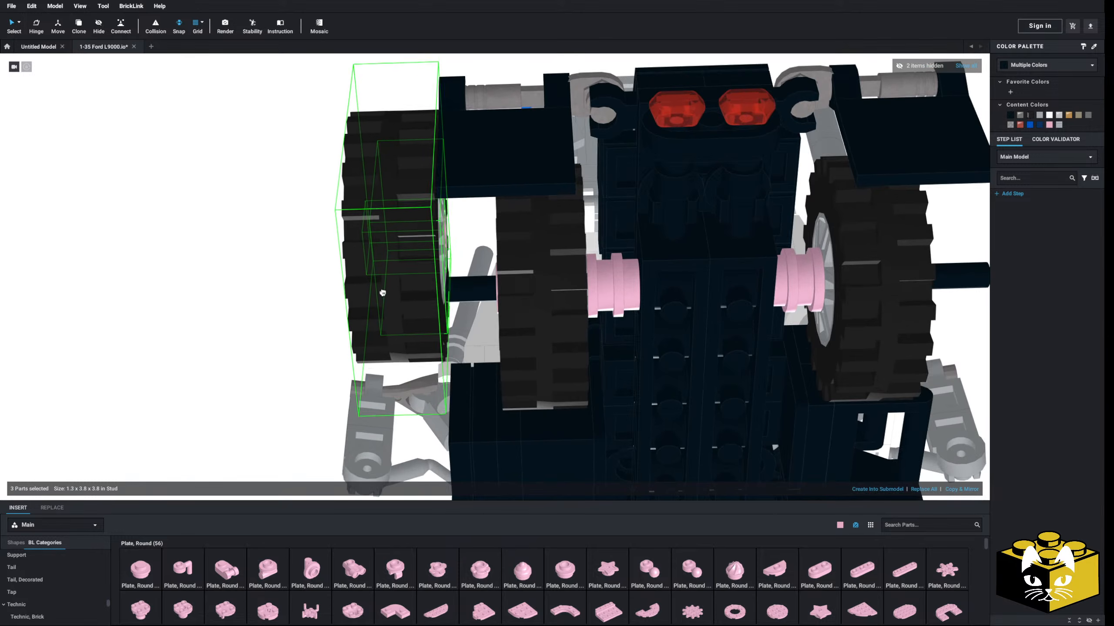
{"action": "mouse_move", "coordinate": [410, 349]}
{"action": "left_mouse_down"}
{"action": "mouse_move", "coordinate": [453, 346]}
{"action": "mouse_move", "coordinate": [422, 348]}
{"action": "left_mouse_up"}
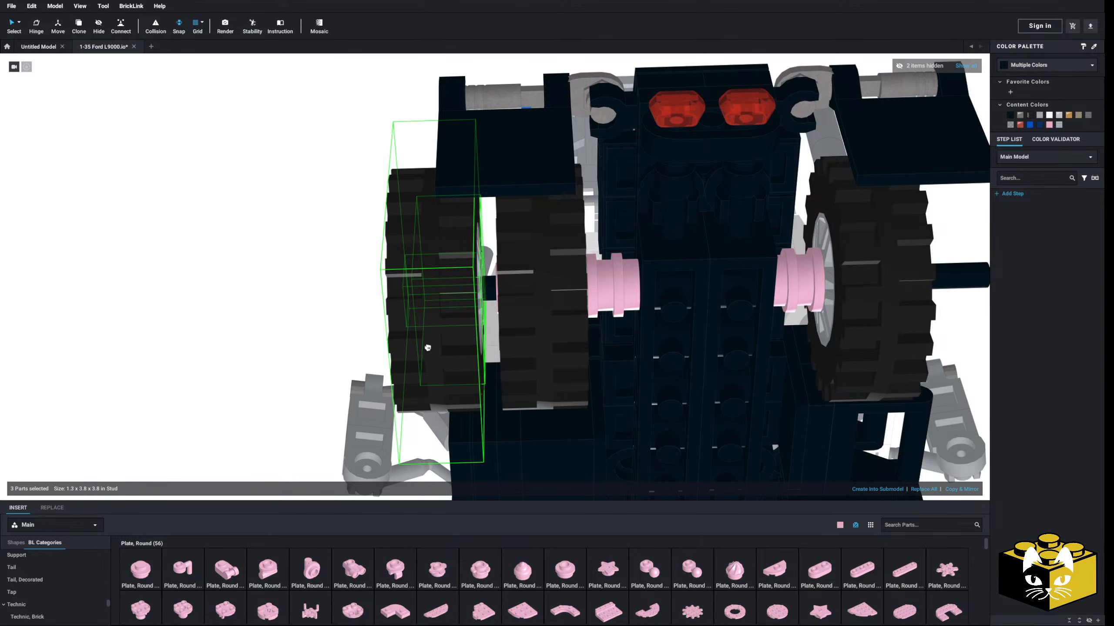
- Pull the outer wheel and hose out together and align the hose's inner end with the driver-side inner wheel's hub plate
{"action": "middle_click_drag", "start_coordinate": [132, 219], "coordinate": [81, 157]}
{"action": "left_click", "coordinate": [442, 232], "text": "ctrl"}
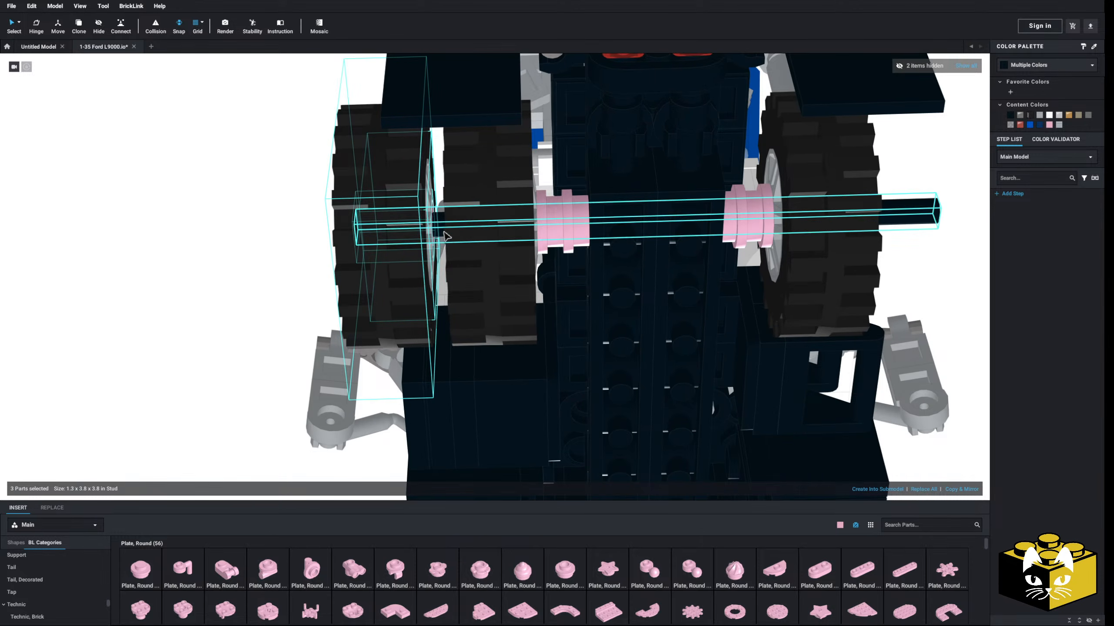
{"action": "left_click_drag", "start_coordinate": [444, 232], "coordinate": [253, 241]}
{"action": "middle_click_drag", "start_coordinate": [253, 241], "coordinate": [619, 265]}
{"action": "left_click_drag", "start_coordinate": [522, 251], "coordinate": [110, 258]}
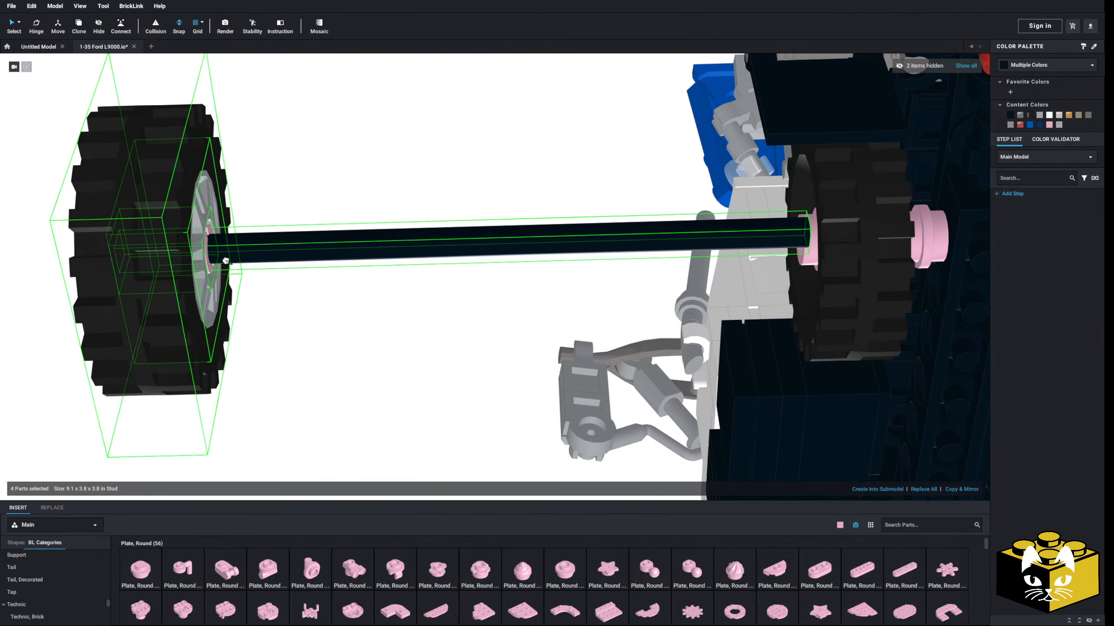
{"action": "mouse_move", "coordinate": [788, 242]}
{"action": "left_mouse_down"}
{"action": "mouse_move", "coordinate": [793, 258]}
{"action": "mouse_move", "coordinate": [800, 249]}
{"action": "left_mouse_up"}
{"action": "left_click", "coordinate": [577, 187]}
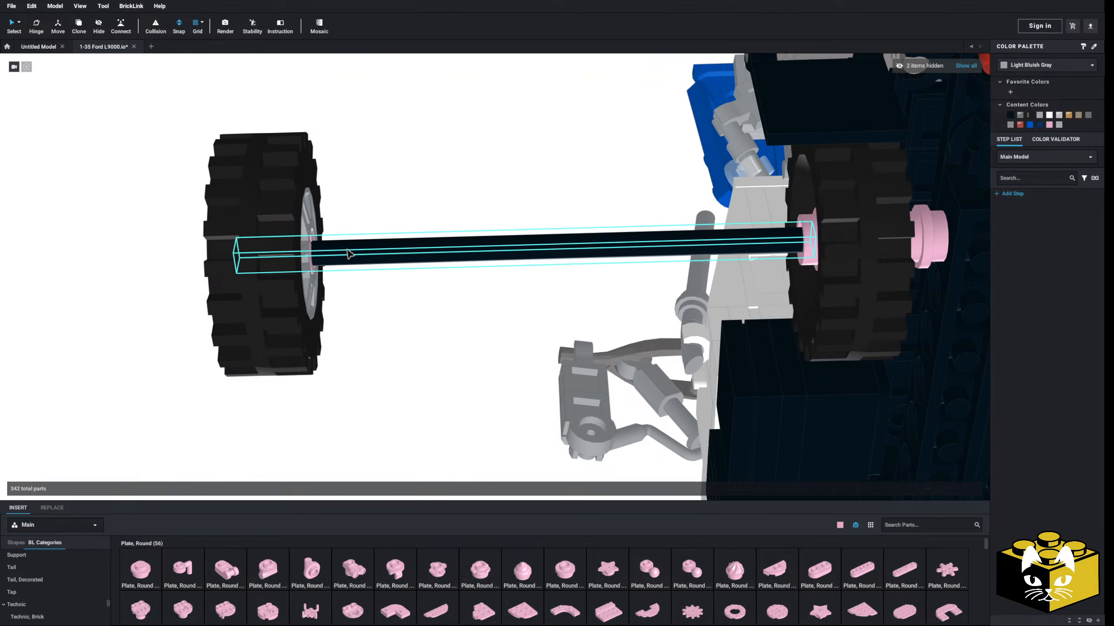
- Detach the hose from the driver-side outer wheel and set it aside away from the truck
{"action": "left_click", "coordinate": [349, 253]}
{"action": "scroll", "coordinate": [356, 245], "scroll_direction": "down", "scroll_amount": 4}
{"action": "middle_click_drag", "start_coordinate": [487, 224], "coordinate": [401, 208]}
{"action": "left_click", "coordinate": [412, 210]}
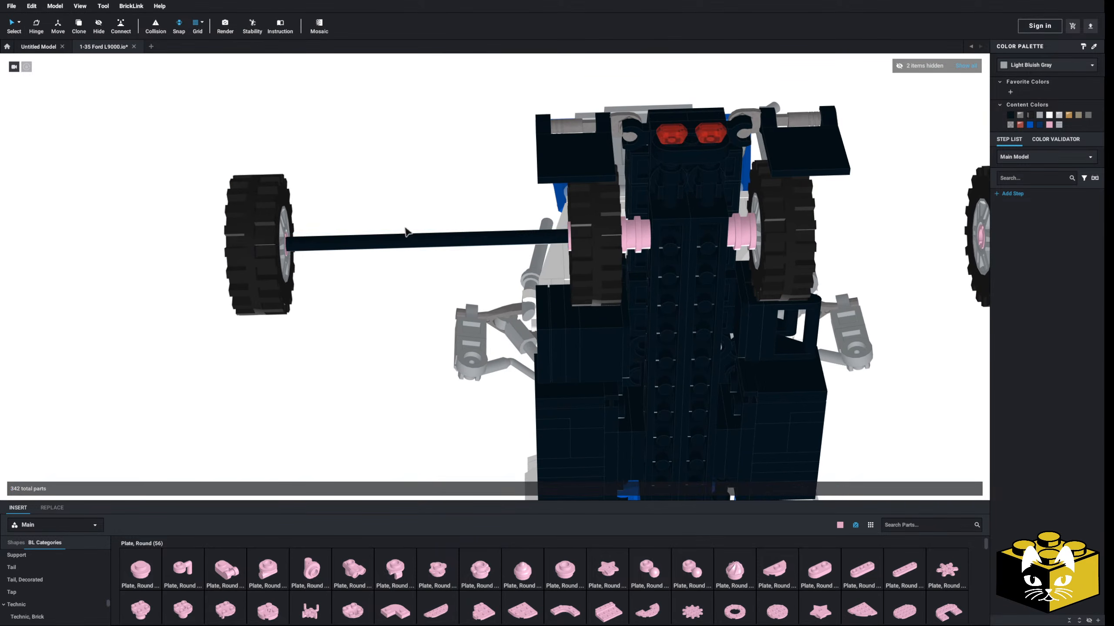
{"action": "left_click_drag", "start_coordinate": [357, 241], "coordinate": [111, 114]}
- Slide the driver-side outer rear wheel along the axle direction up to the inner wheel with the Move tool
{"action": "left_click", "coordinate": [285, 189]}
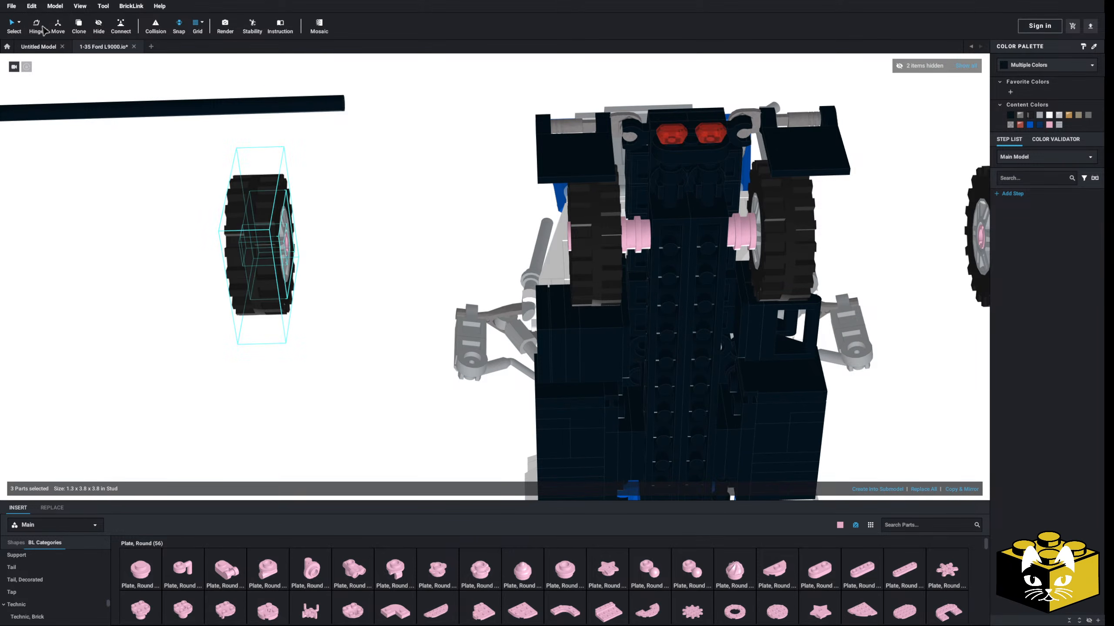
{"action": "left_click", "coordinate": [56, 26]}
{"action": "left_click_drag", "start_coordinate": [248, 249], "coordinate": [523, 237]}
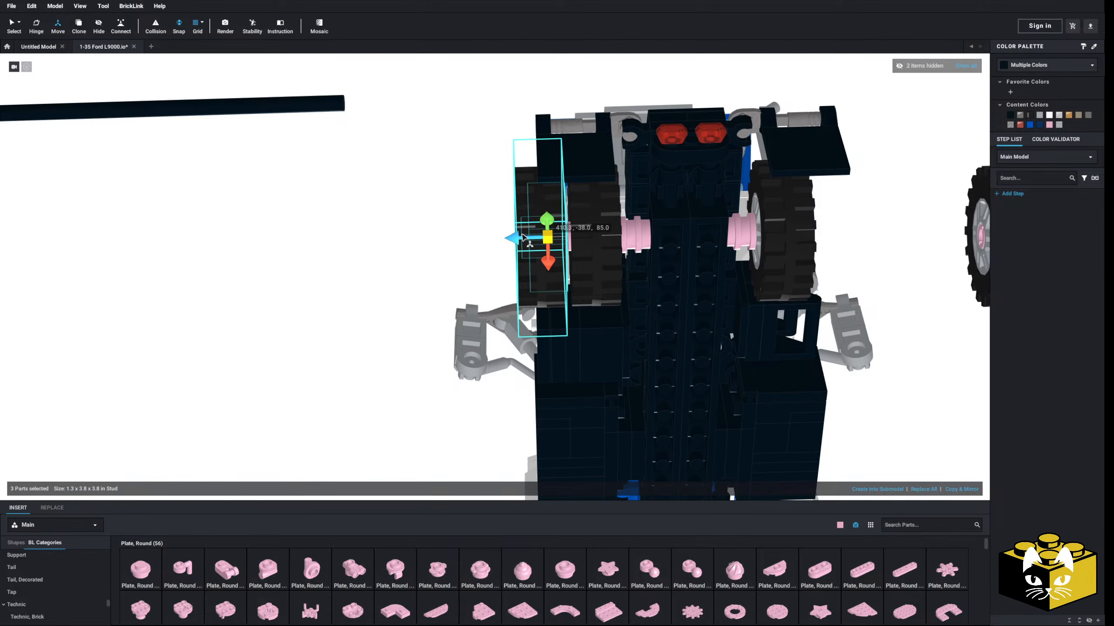
{"action": "left_click", "coordinate": [400, 222]}
{"action": "scroll", "coordinate": [350, 212], "scroll_direction": "up", "scroll_amount": 5}
{"action": "scroll", "coordinate": [346, 201], "scroll_direction": "down", "scroll_amount": 4}
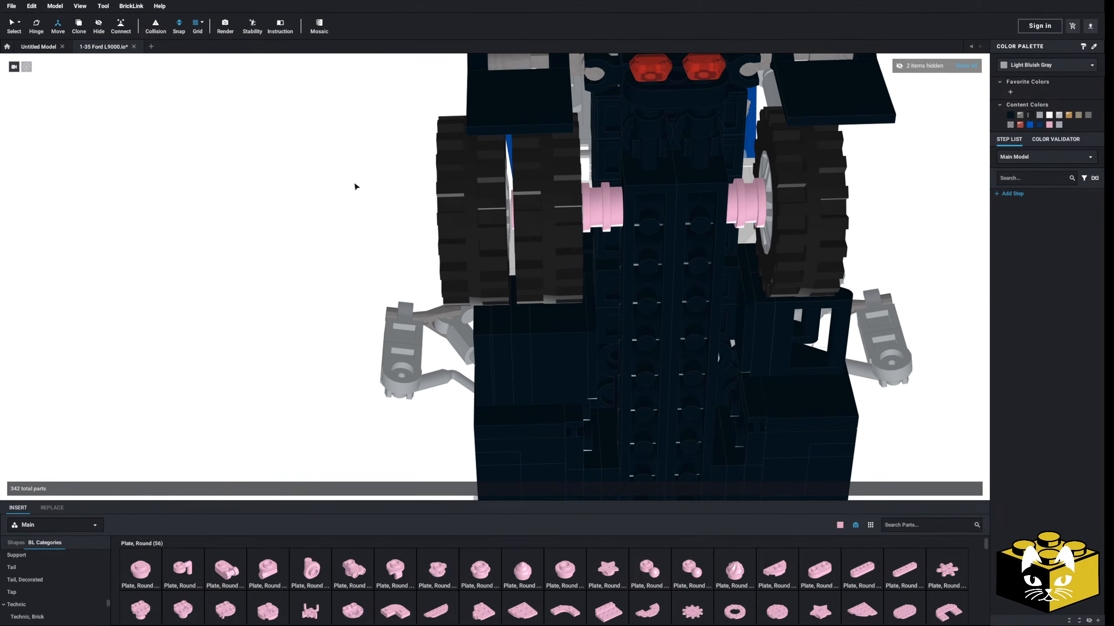
- Nudge the driver-side outer rear wheel assembly inward along the axle to the 413.3 position, close to the inner wheel
{"action": "right_click_drag", "start_coordinate": [354, 184], "coordinate": [355, 172]}
{"action": "middle_click_drag", "start_coordinate": [356, 172], "coordinate": [319, 238]}
{"action": "left_click_drag", "start_coordinate": [361, 146], "coordinate": [462, 204]}
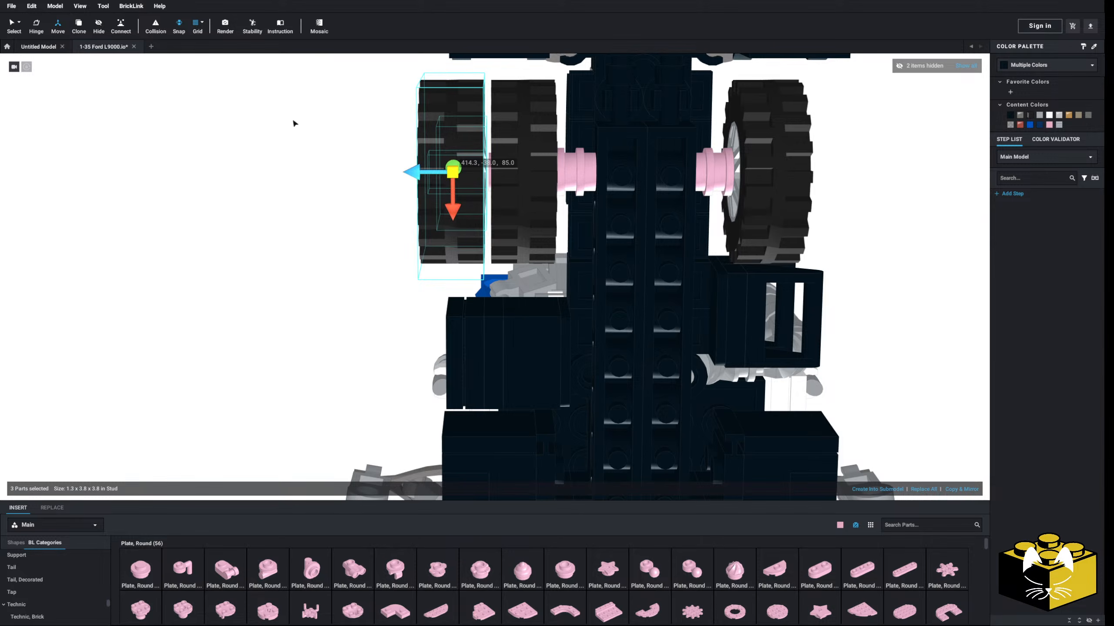
{"action": "left_click_drag", "start_coordinate": [419, 174], "coordinate": [422, 174]}
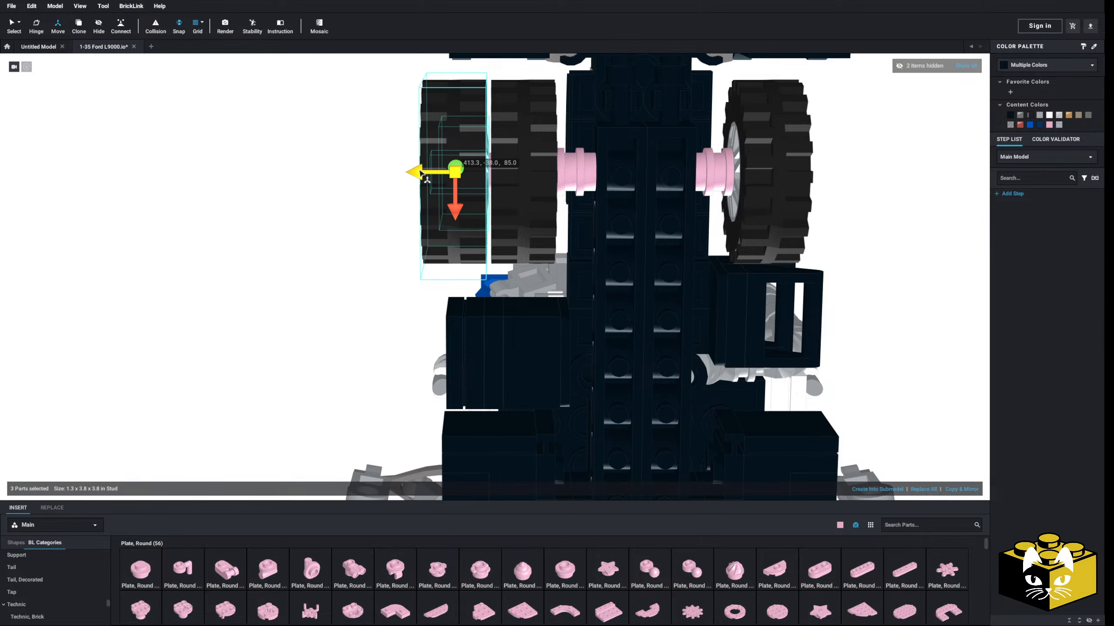
{"action": "left_click", "coordinate": [351, 170]}
{"action": "scroll", "coordinate": [350, 169], "scroll_direction": "down", "scroll_amount": 4}
{"action": "middle_click_drag", "start_coordinate": [351, 169], "coordinate": [318, 179]}
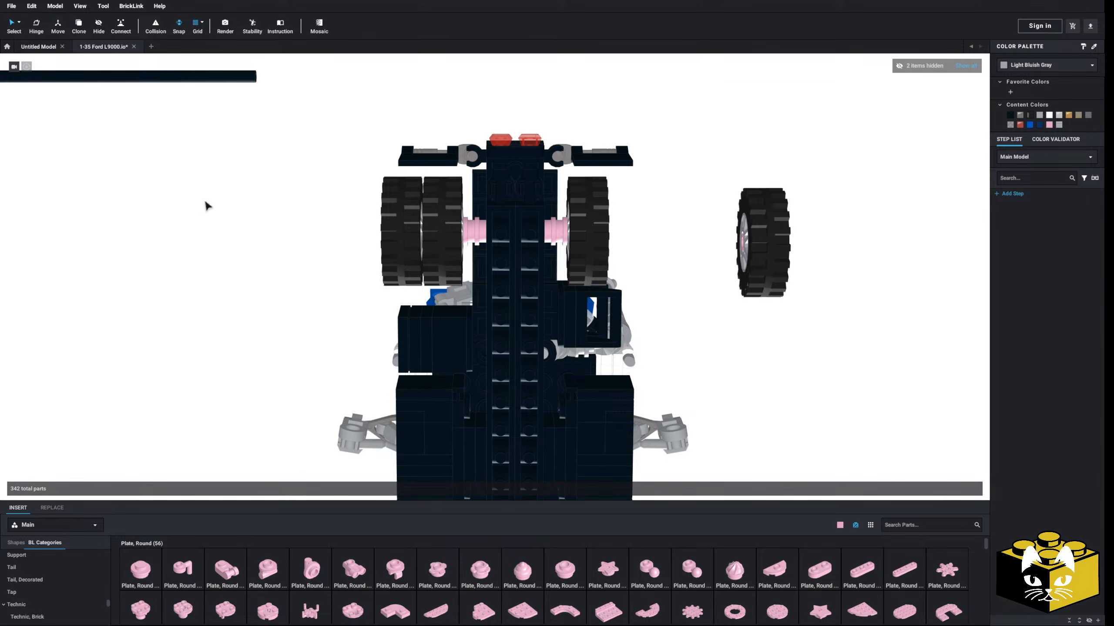
- Delete the detached passenger-side outer rear wheel assembly, then copy and mirror the driver-side outer wheel assembly
{"action": "left_click_drag", "start_coordinate": [851, 171], "coordinate": [753, 283]}
{"action": "key", "text": "Delete"}
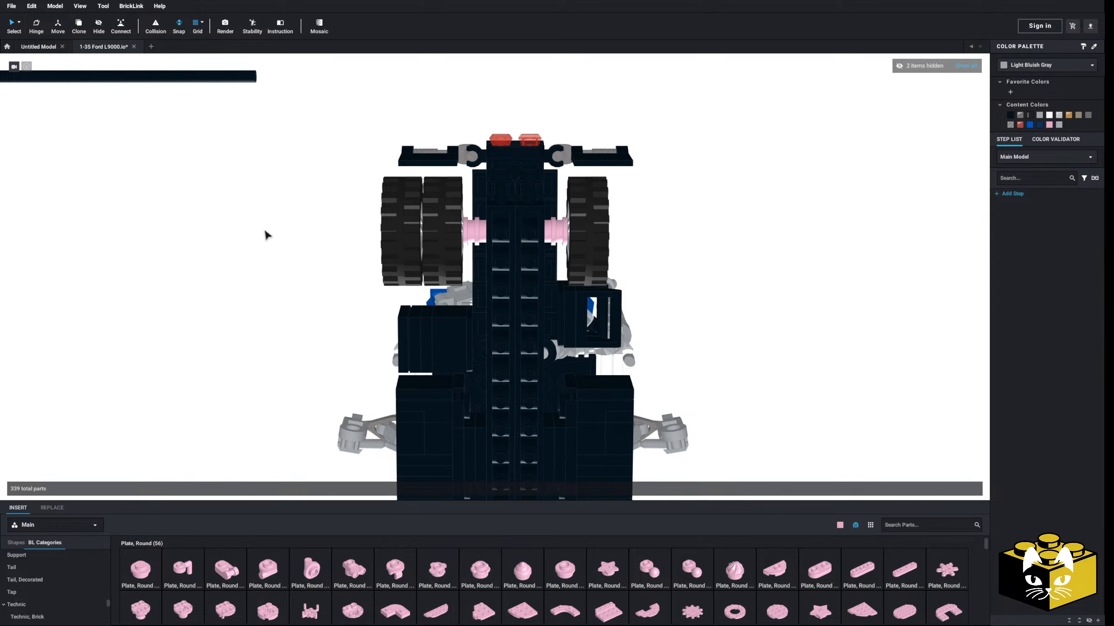
{"action": "right_click_drag", "start_coordinate": [353, 267], "coordinate": [798, 419]}
{"action": "left_click", "coordinate": [959, 490]}
- Move the mirrored wheel assembly along the axle to the passenger side and align it closely beside the inner wheel
{"action": "scroll", "coordinate": [229, 237], "scroll_direction": "up", "scroll_amount": 2}
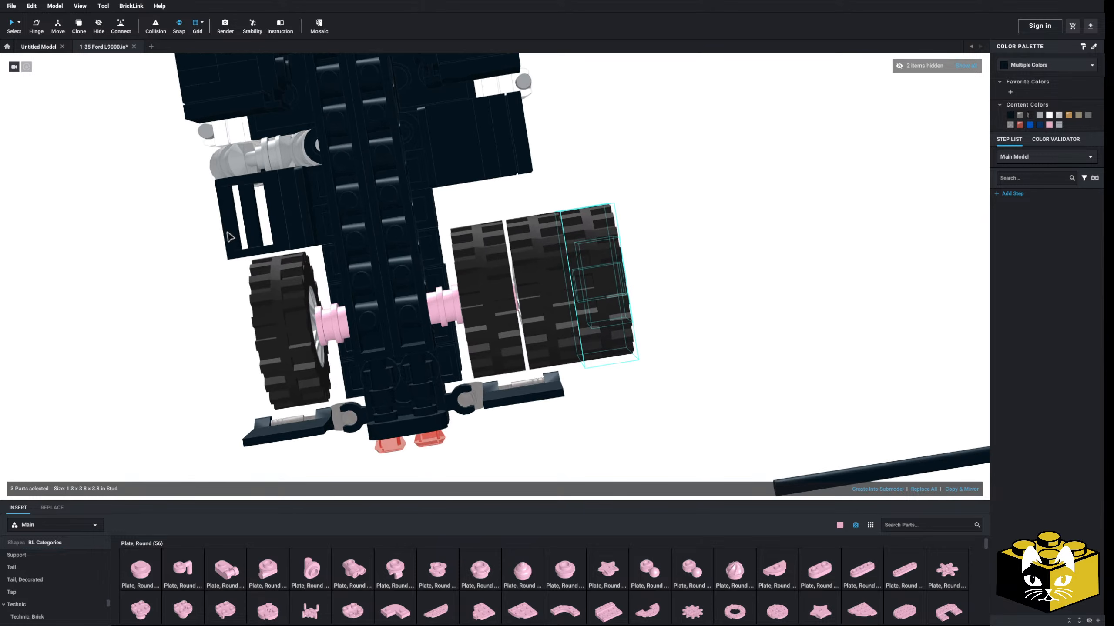
{"action": "left_click", "coordinate": [57, 30]}
{"action": "middle_click_drag", "start_coordinate": [548, 315], "coordinate": [750, 289]}
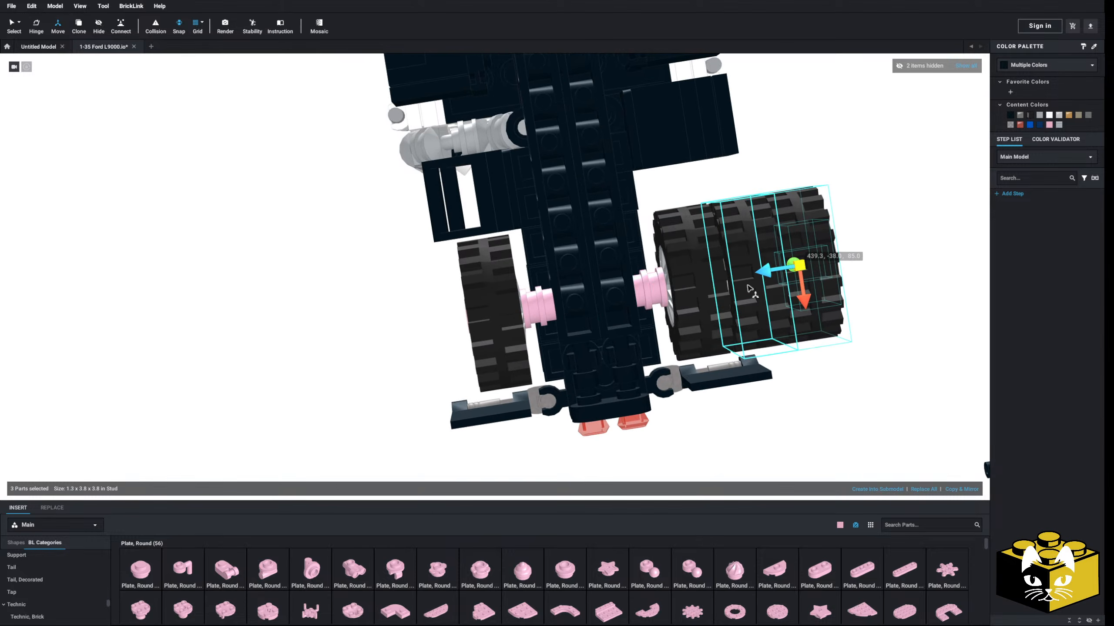
{"action": "left_click_drag", "start_coordinate": [768, 275], "coordinate": [402, 331]}
{"action": "scroll", "coordinate": [457, 292], "scroll_direction": "up", "scroll_amount": 5}
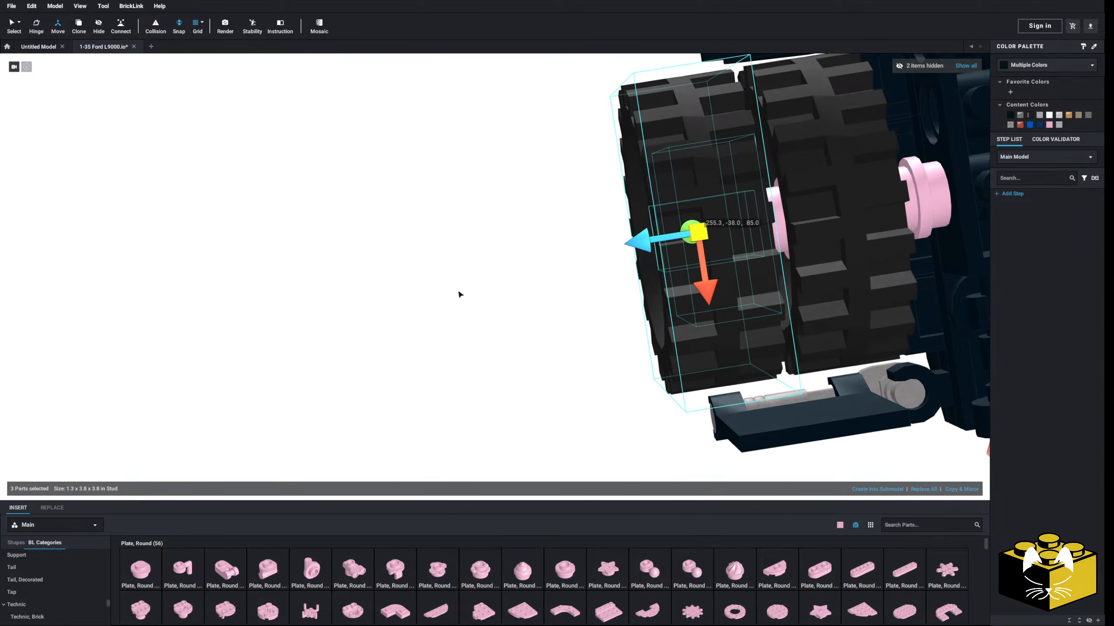
{"action": "middle_click_drag", "start_coordinate": [318, 327], "coordinate": [327, 323]}
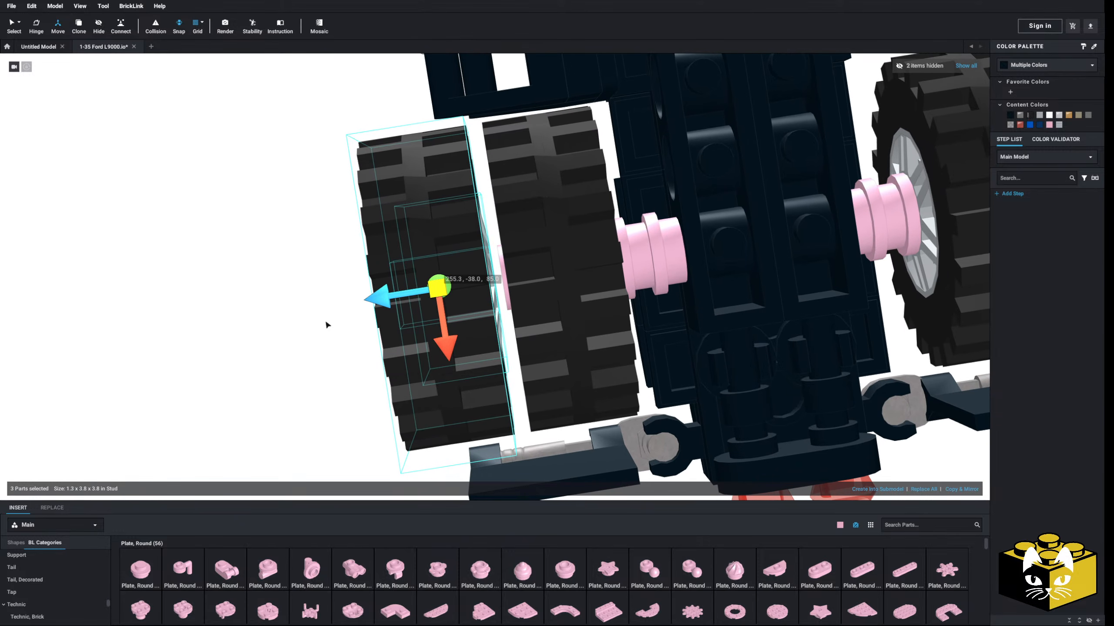
{"action": "left_click_drag", "start_coordinate": [381, 295], "coordinate": [390, 293]}
{"action": "left_click", "coordinate": [349, 295]}
{"action": "scroll", "coordinate": [350, 295], "scroll_direction": "down", "scroll_amount": 5}
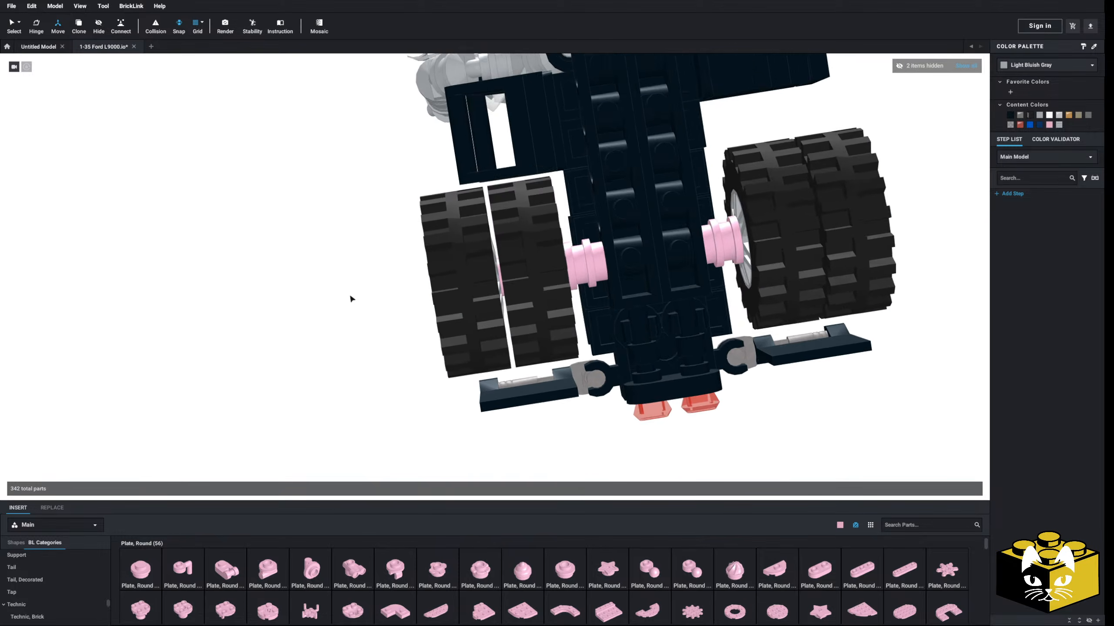
- Insert the loose black 9L rigid 3mm hose through the rear axle from the driver-side outer wheel hub
{"action": "right_click_drag", "start_coordinate": [350, 295], "coordinate": [283, 346]}
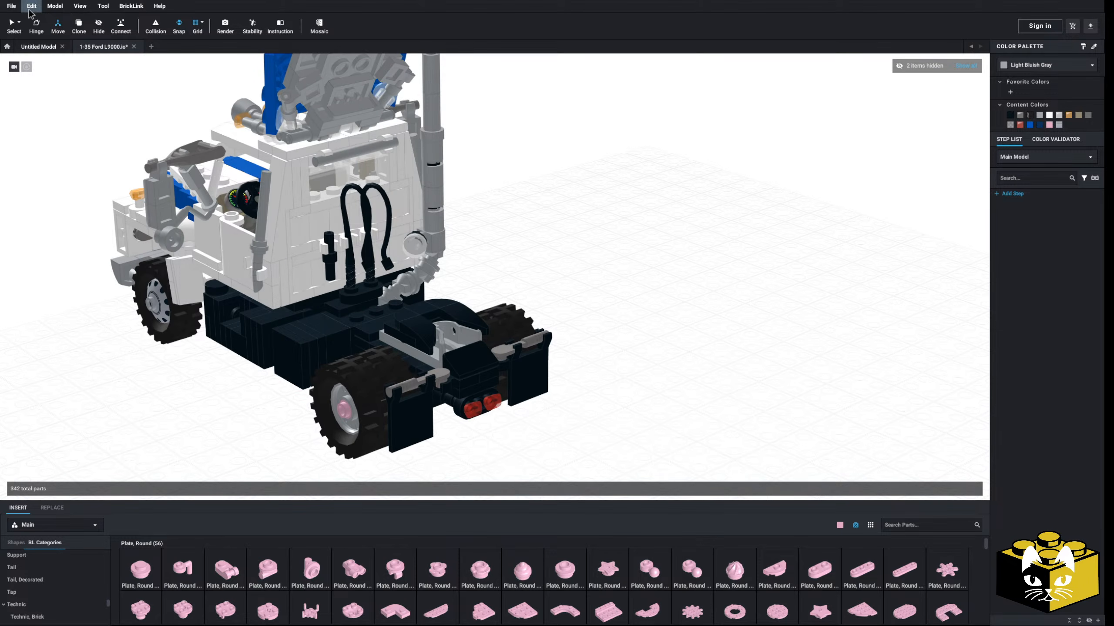
{"action": "middle_click_drag", "start_coordinate": [263, 474], "coordinate": [365, 381]}
{"action": "scroll", "coordinate": [365, 381], "scroll_direction": "down", "scroll_amount": 4}
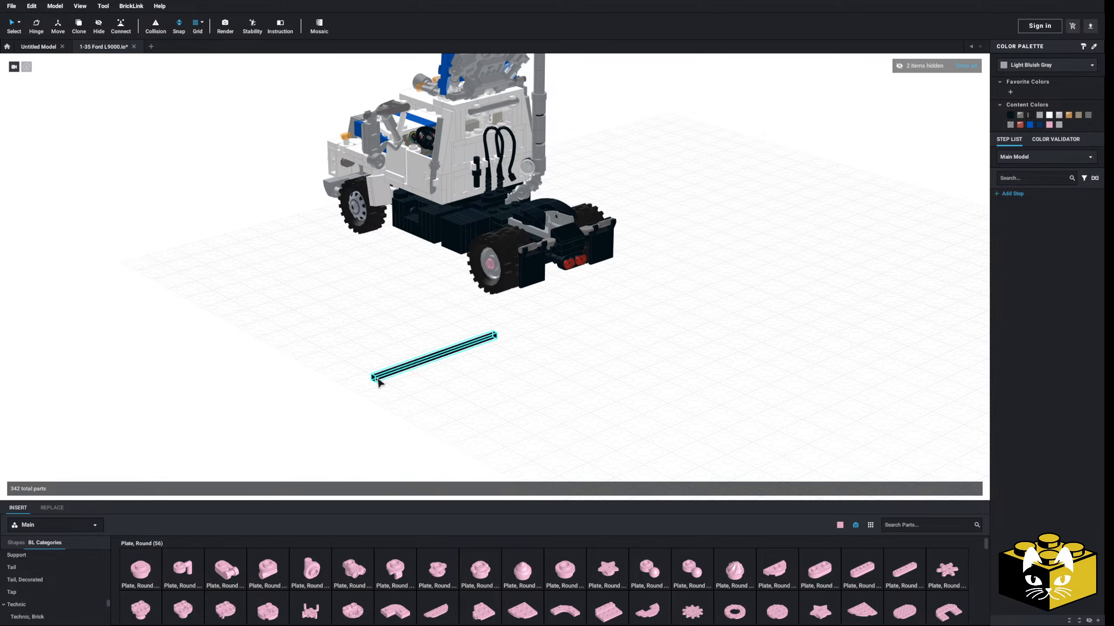
{"action": "scroll", "coordinate": [413, 351], "scroll_direction": "up", "scroll_amount": 4}
{"action": "left_click_drag", "start_coordinate": [378, 380], "coordinate": [493, 260]}
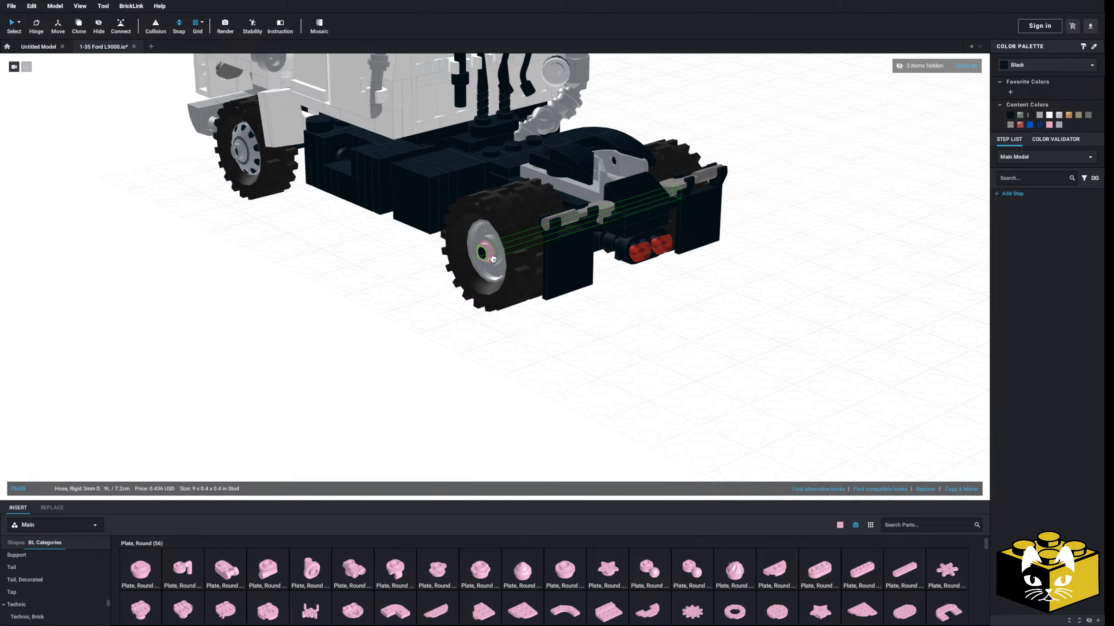
{"action": "left_click", "coordinate": [531, 313]}
- Adjust the rigid hose along the axle so its end sits in the passenger-side outer wheel hub
{"action": "right_click_drag", "start_coordinate": [530, 312], "coordinate": [605, 352]}
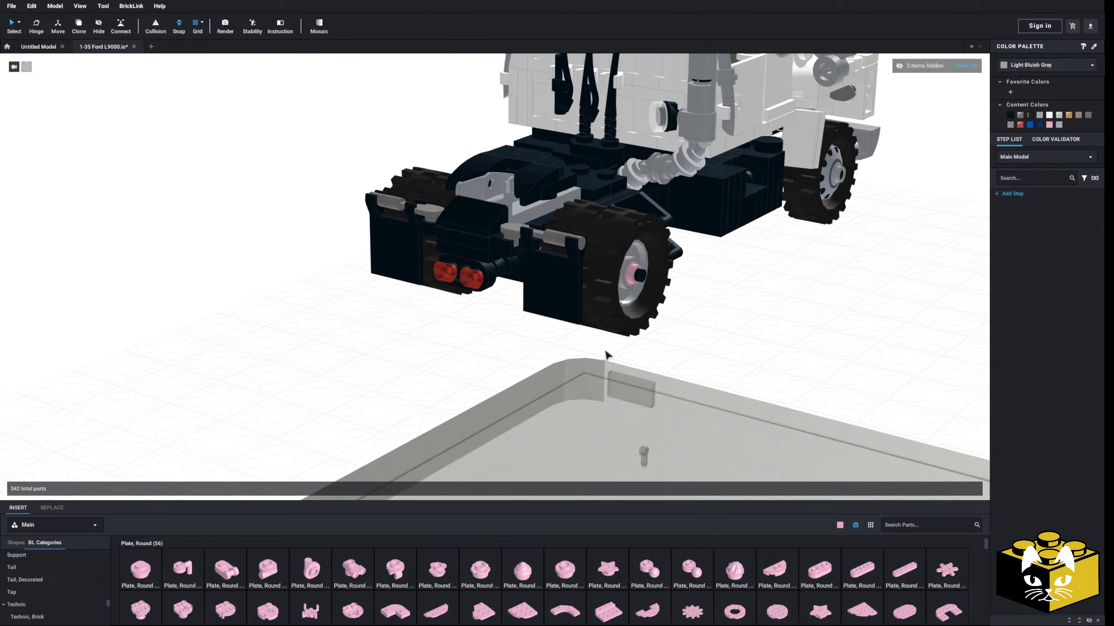
{"action": "scroll", "coordinate": [606, 354], "scroll_direction": "up", "scroll_amount": 5}
{"action": "left_click", "coordinate": [541, 308]}
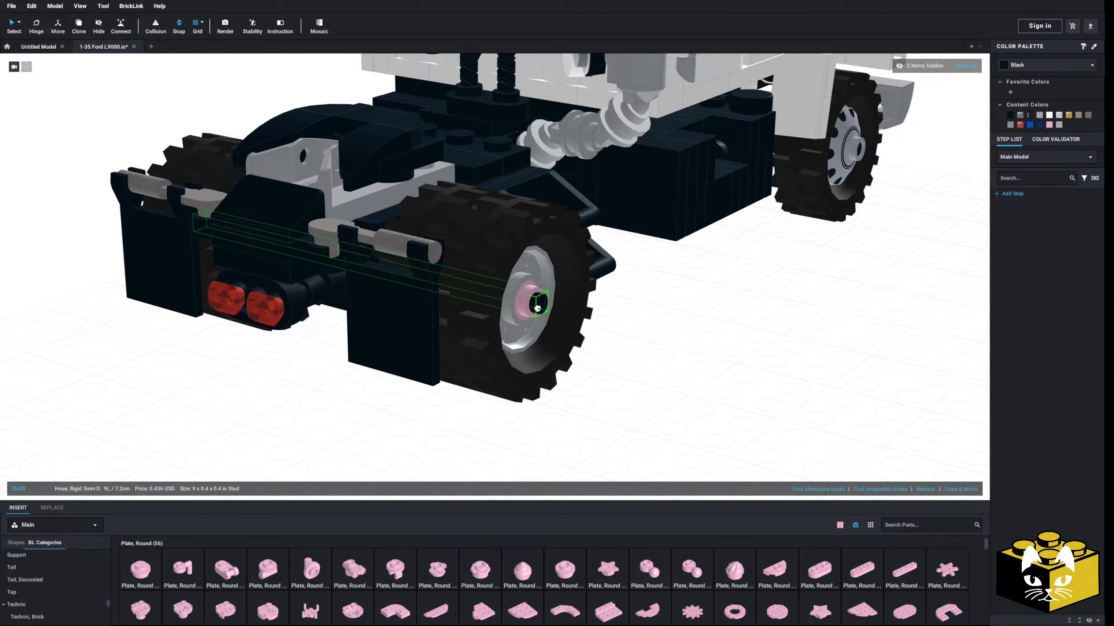
{"action": "left_click", "coordinate": [761, 349]}
{"action": "scroll", "coordinate": [761, 349], "scroll_direction": "down", "scroll_amount": 3}
{"action": "right_click_drag", "start_coordinate": [728, 349], "coordinate": [706, 354]}
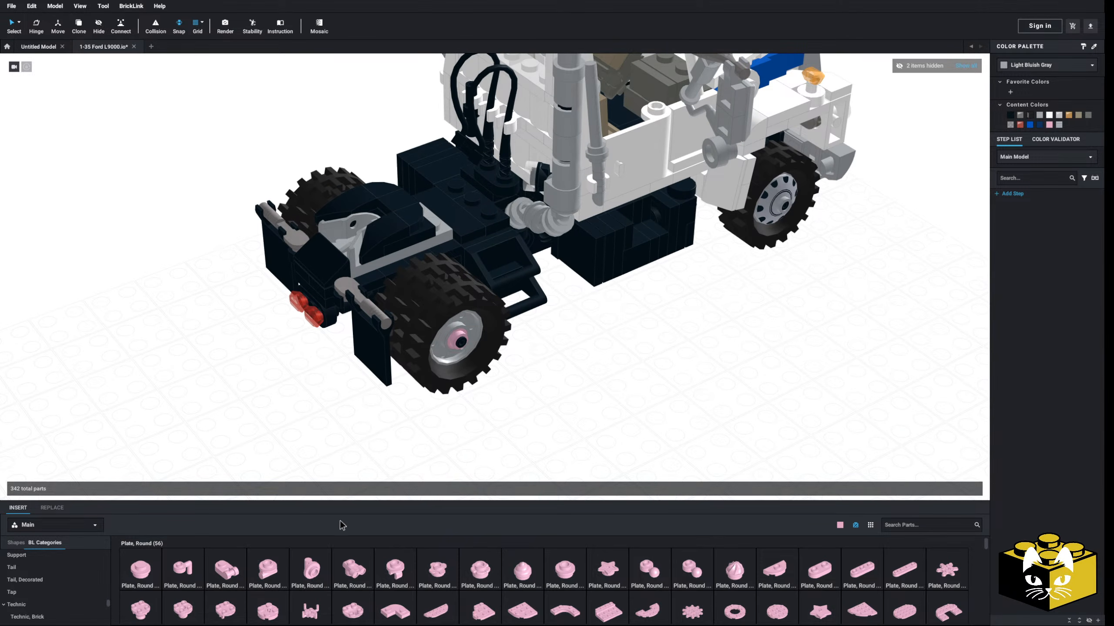
- Place a bright pink Plate, Round 1 x 1 with Open Stud on the outer hub of each rear wheel pair
{"action": "scroll", "coordinate": [522, 416], "scroll_direction": "up", "scroll_amount": 3}
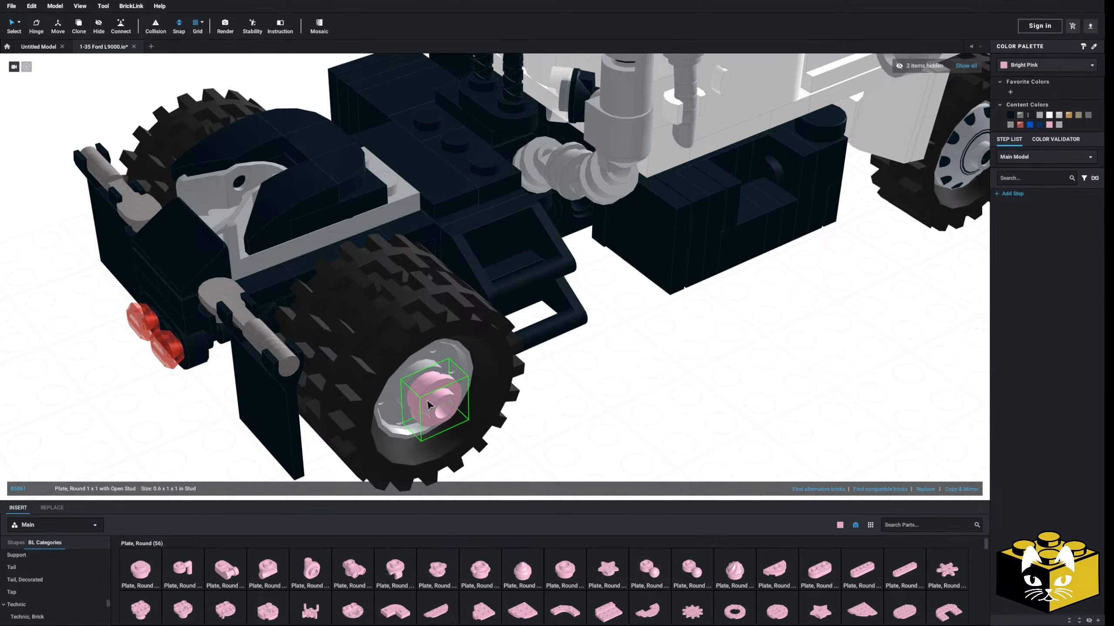
{"action": "left_click", "coordinate": [561, 567]}
{"action": "scroll", "coordinate": [552, 363], "scroll_direction": "down", "scroll_amount": 3}
{"action": "right_click_drag", "start_coordinate": [552, 364], "coordinate": [617, 386]}
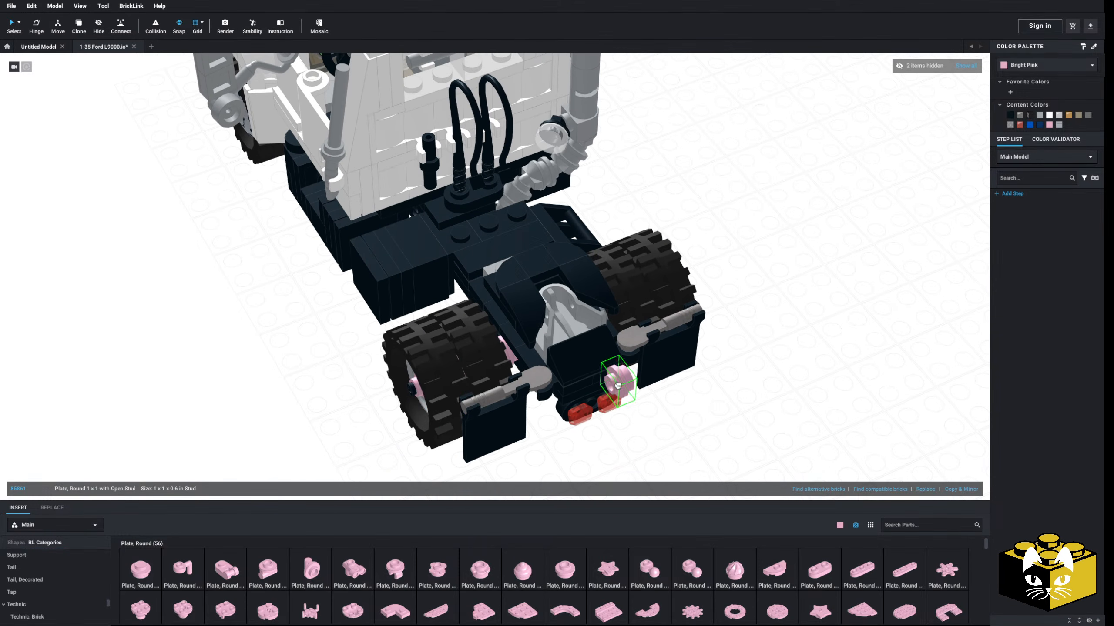
{"action": "mouse_move", "coordinate": [267, 423]}
{"action": "right_mouse_down"}
{"action": "mouse_move", "coordinate": [288, 380]}
{"action": "mouse_move", "coordinate": [268, 433]}
{"action": "right_mouse_up"}
- Try a Tile, Round 1 x 1 as the cap on the driver-side rear hub
{"action": "scroll", "coordinate": [74, 590], "scroll_direction": "down", "scroll_amount": 3}
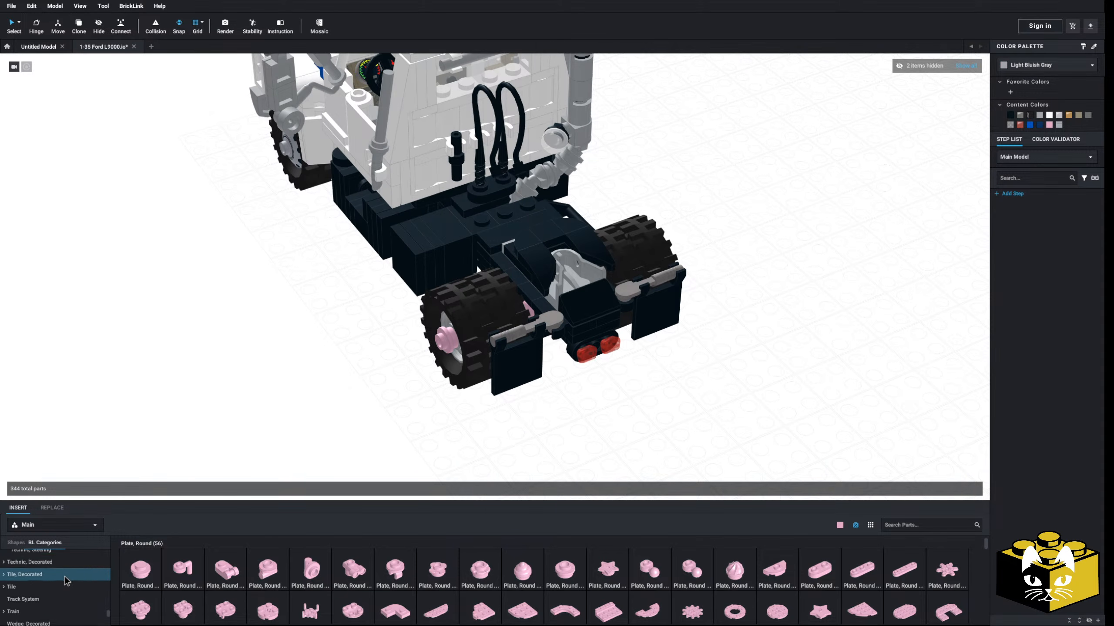
{"action": "scroll", "coordinate": [65, 581], "scroll_direction": "down", "scroll_amount": 1}
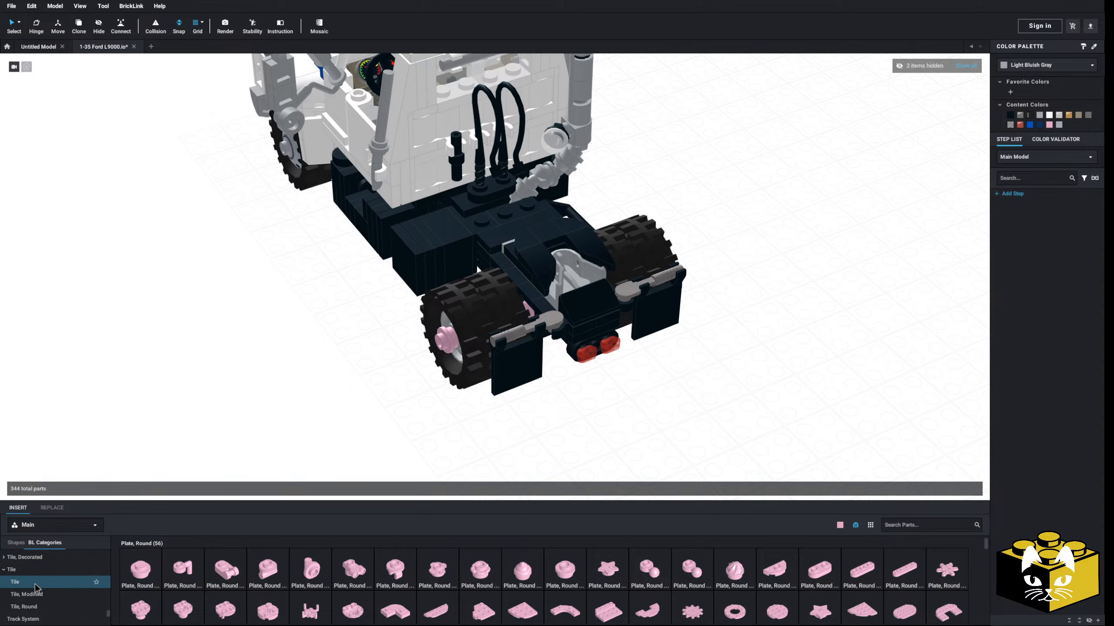
{"action": "left_click", "coordinate": [26, 607]}
{"action": "left_click_drag", "start_coordinate": [140, 570], "coordinate": [441, 351]}
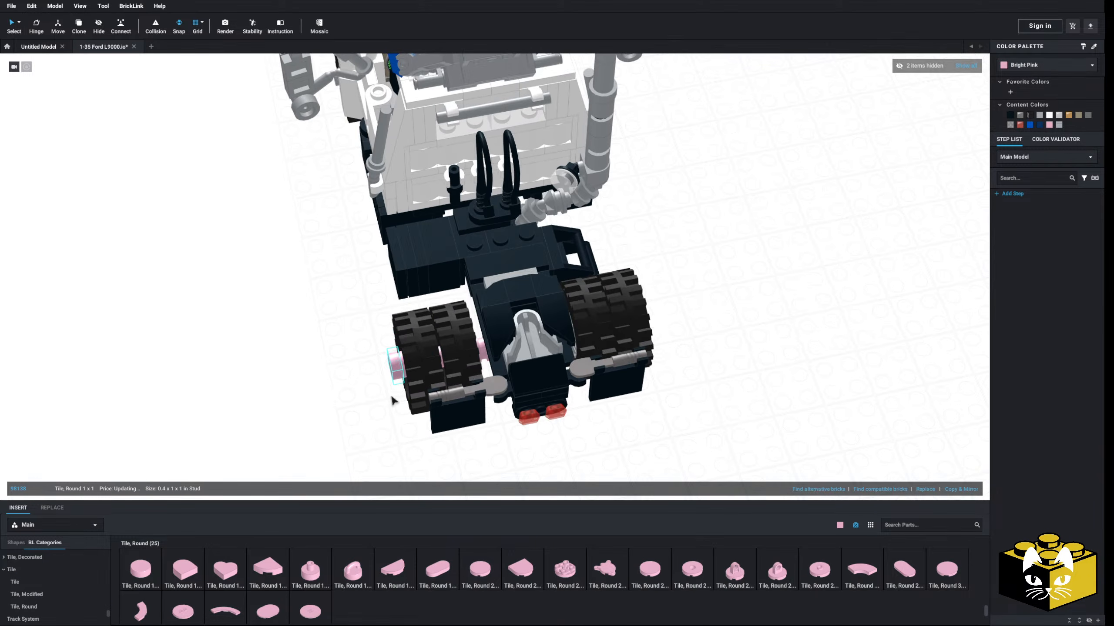
{"action": "key", "text": "Delete"}
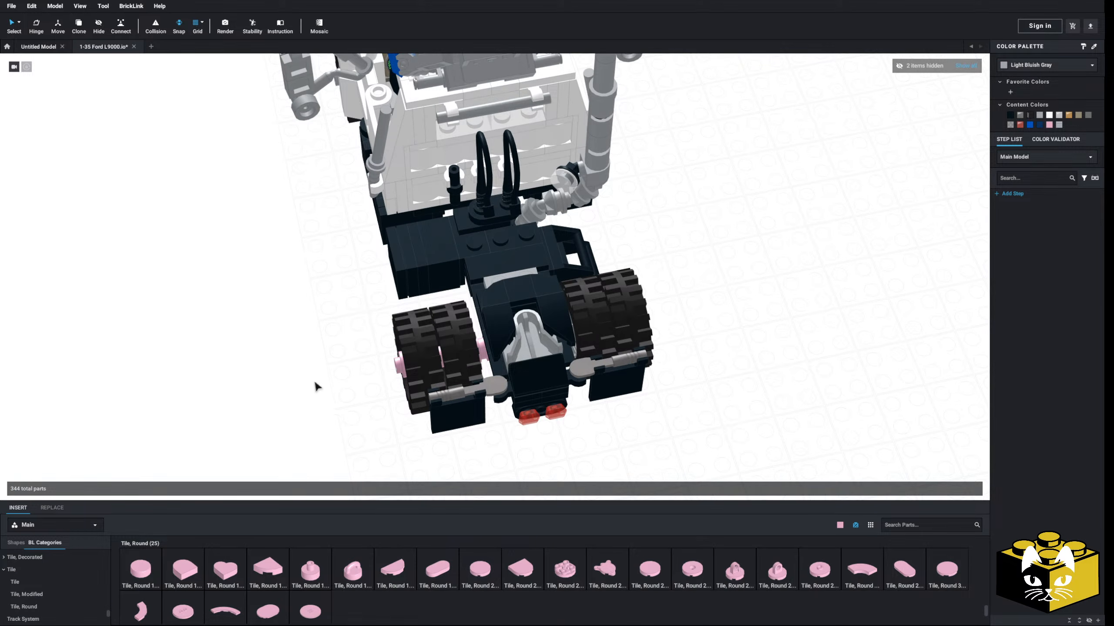
- Select all bright pink parts of the model by colour and recolour them light bluish gray
{"action": "right_click_drag", "start_coordinate": [316, 385], "coordinate": [381, 134]}
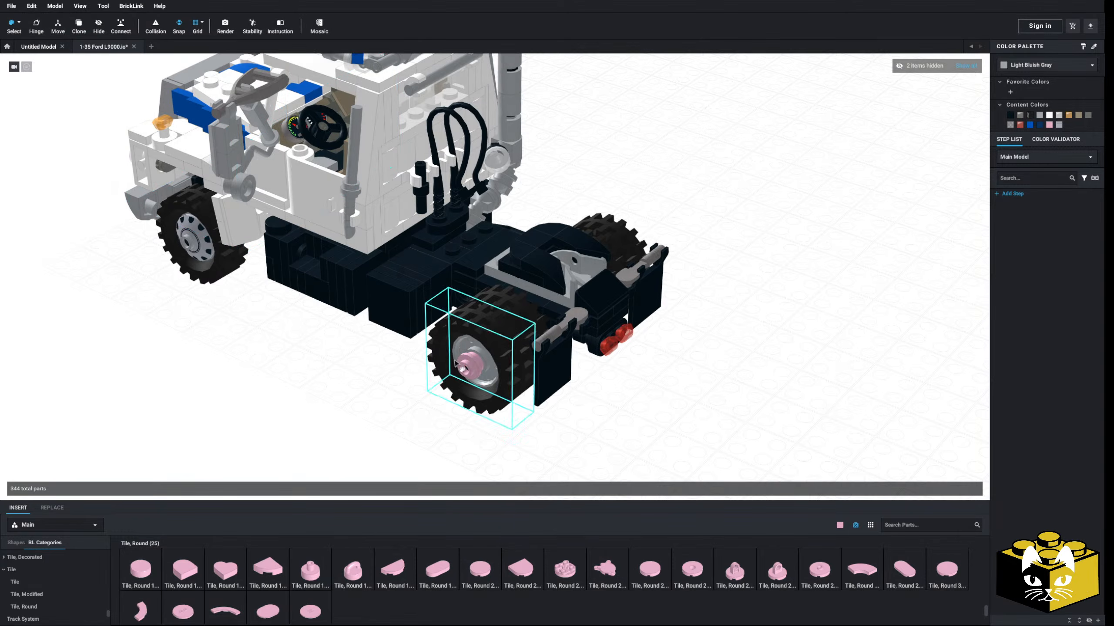
{"action": "double_click", "coordinate": [464, 363]}
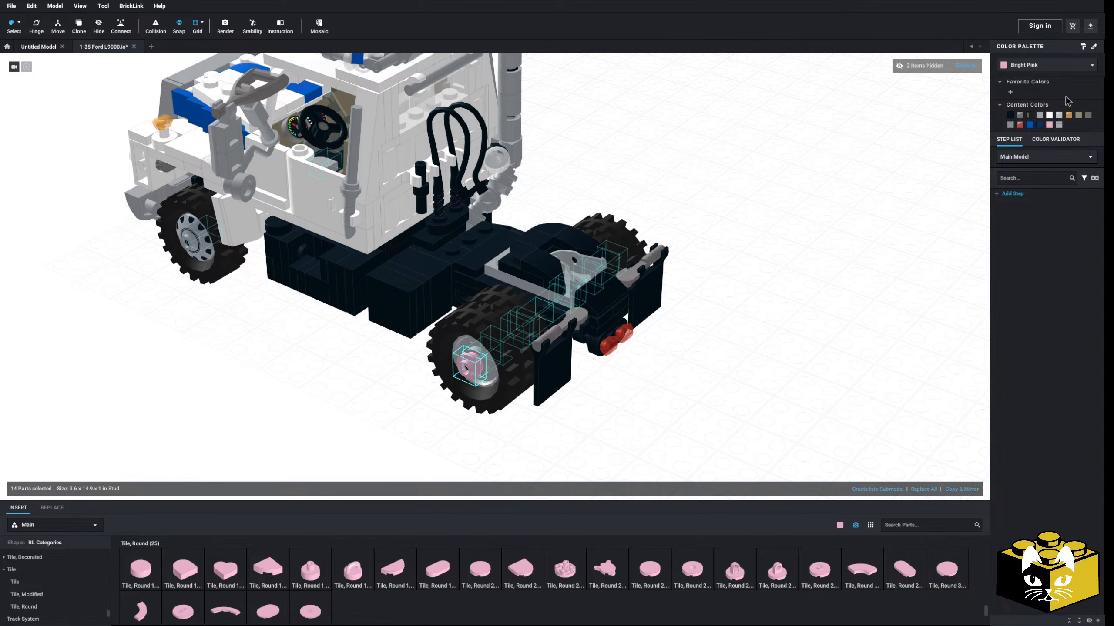
{"action": "left_click", "coordinate": [1042, 116]}
{"action": "left_click", "coordinate": [839, 318]}
{"action": "right_click_drag", "start_coordinate": [840, 318], "coordinate": [818, 344]}
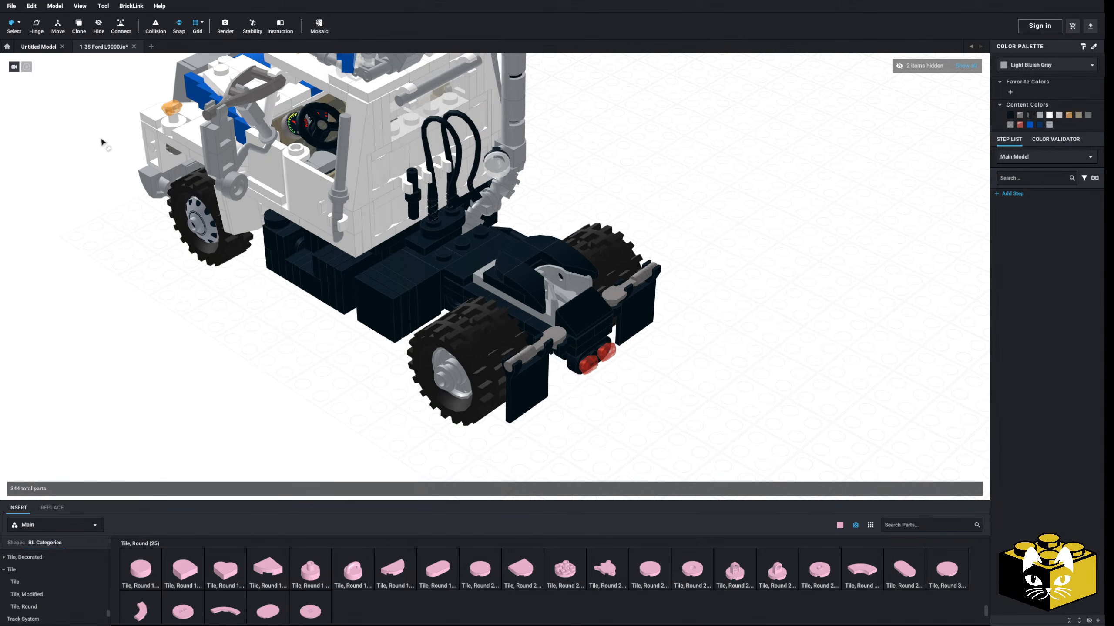
{"action": "left_click", "coordinate": [20, 25]}
{"action": "left_click", "coordinate": [33, 28]}
- Examine the truck from above, behind and the side, checking its dual rear wheels against the trailer and reference pictures
{"action": "scroll", "coordinate": [135, 262], "scroll_direction": "down", "scroll_amount": 5}
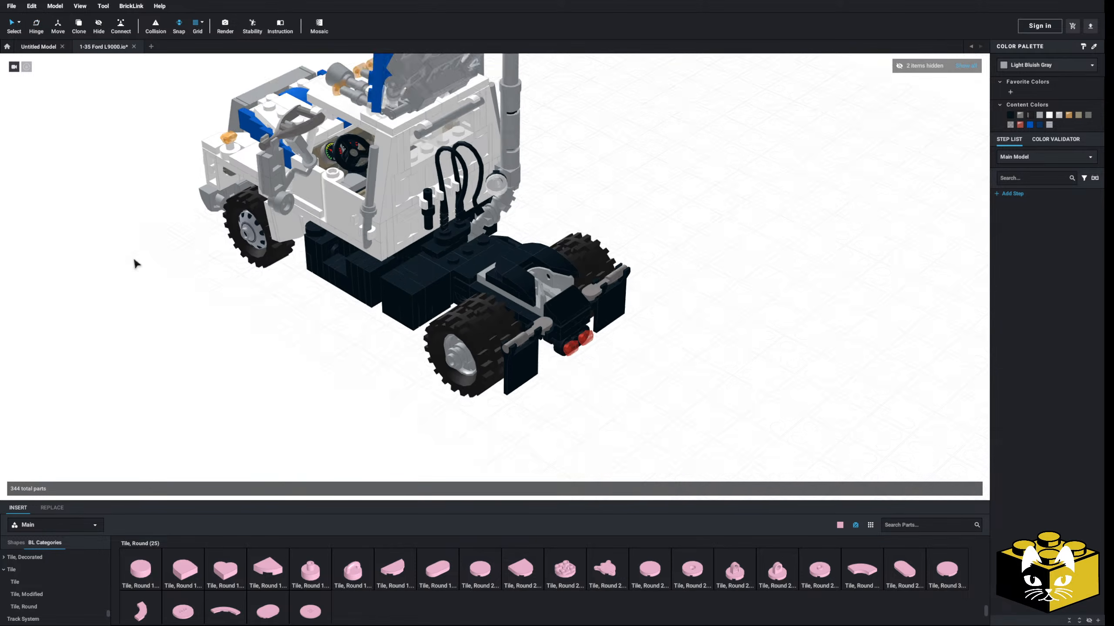
{"action": "right_click_drag", "start_coordinate": [133, 250], "coordinate": [111, 261]}
{"action": "middle_click_drag", "start_coordinate": [113, 265], "coordinate": [271, 364]}
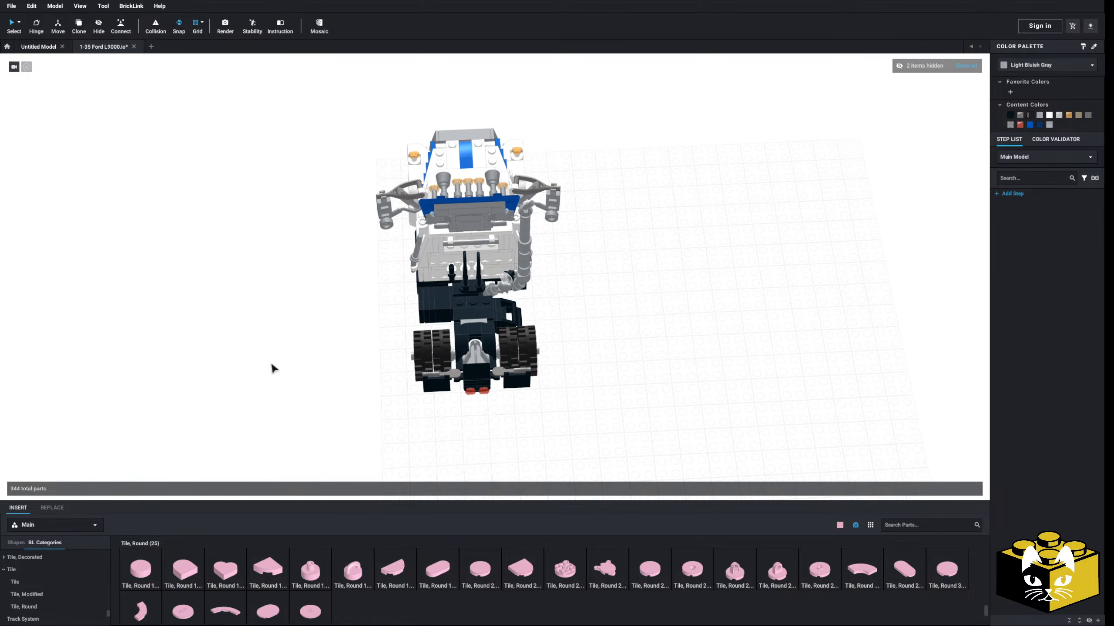
{"action": "scroll", "coordinate": [273, 361], "scroll_direction": "up", "scroll_amount": 4}
{"action": "scroll", "coordinate": [278, 357], "scroll_direction": "down", "scroll_amount": 3}
{"action": "right_click_drag", "start_coordinate": [278, 356], "coordinate": [303, 348]}
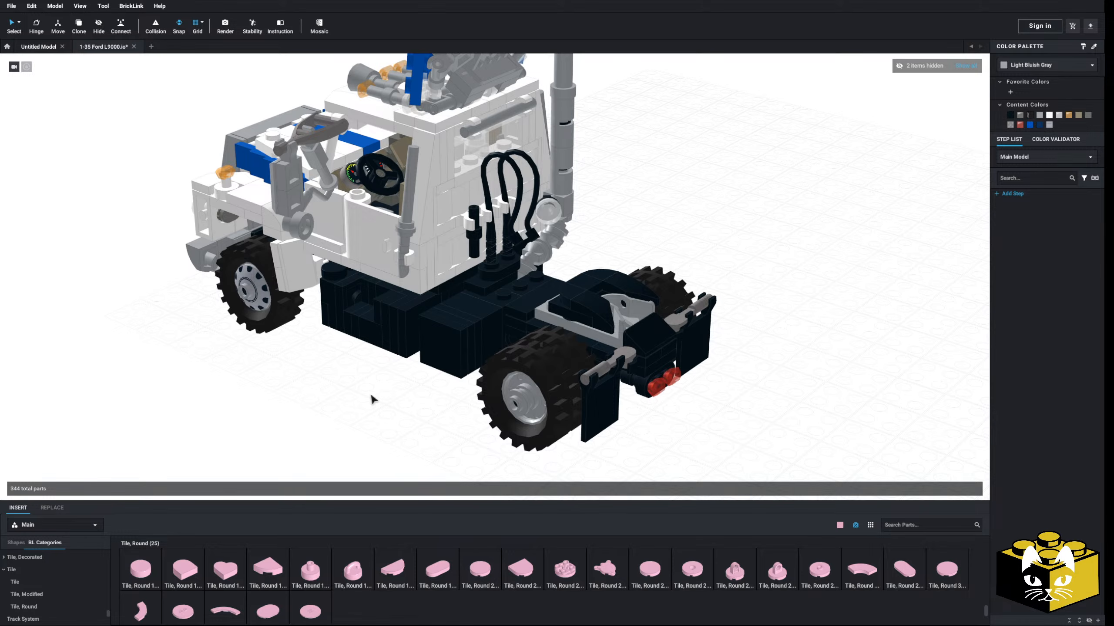
{"action": "middle_click_drag", "start_coordinate": [366, 405], "coordinate": [272, 385]}
{"action": "scroll", "coordinate": [272, 385], "scroll_direction": "down", "scroll_amount": 5}
{"action": "right_click_drag", "start_coordinate": [557, 379], "coordinate": [421, 369]}
{"action": "scroll", "coordinate": [346, 391], "scroll_direction": "up", "scroll_amount": 4}
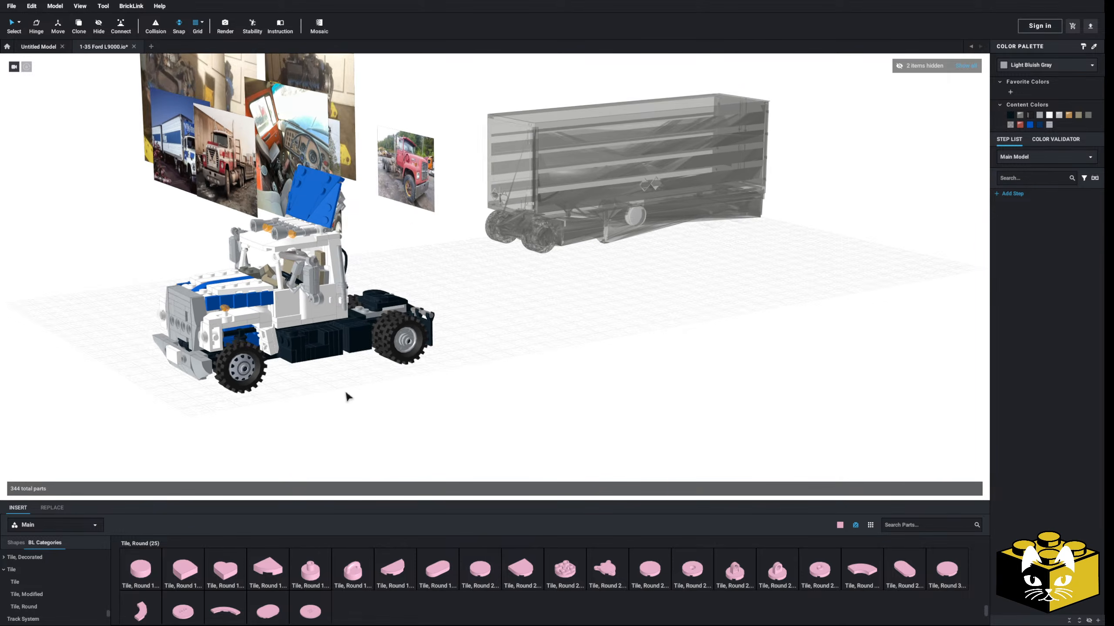
{"action": "middle_click_drag", "start_coordinate": [345, 392], "coordinate": [390, 406]}
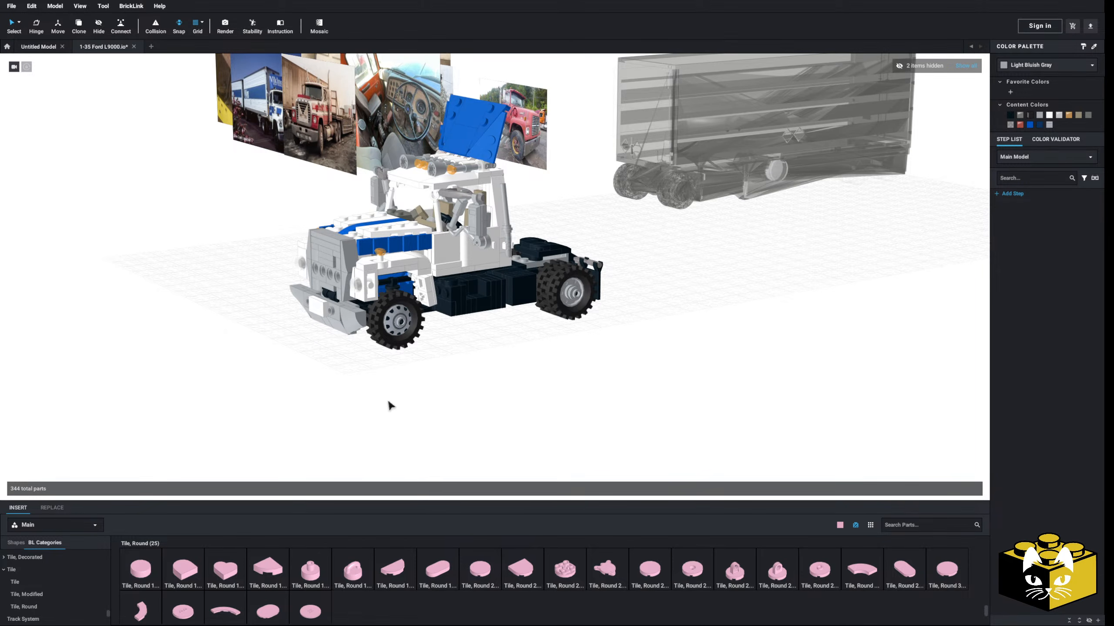
- Save the 1-35 Ford L9000 model file
{"action": "right_click_drag", "start_coordinate": [390, 406], "coordinate": [183, 304]}
{"action": "left_click", "coordinate": [11, 6]}
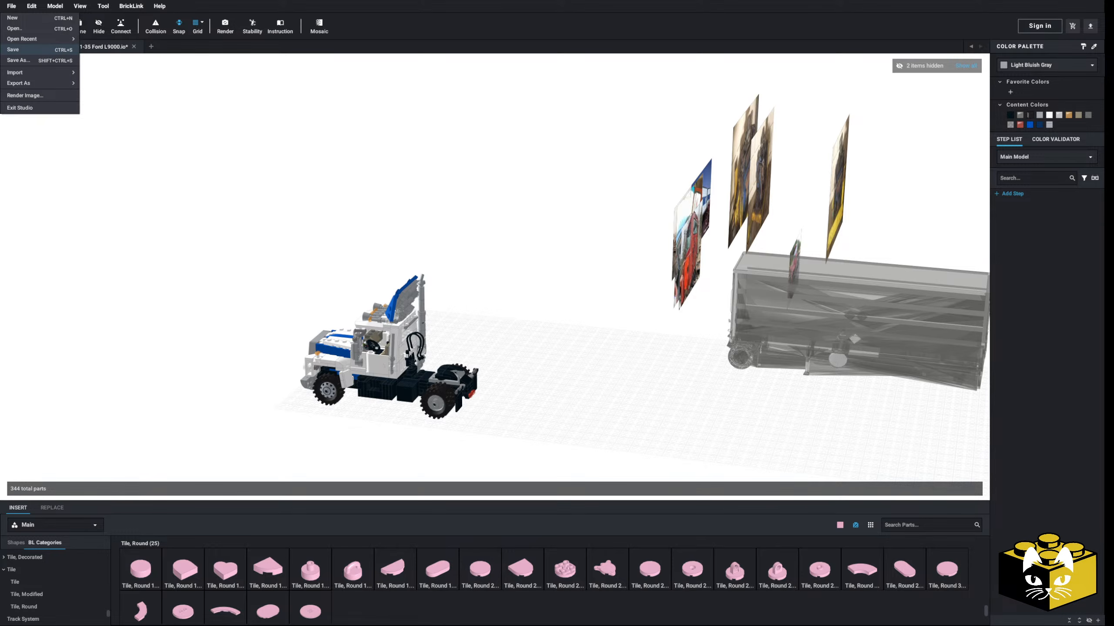
{"action": "left_click", "coordinate": [26, 49]}
- Move the transparent Double Trailer across the grid to just behind the truck's rear end
{"action": "right_click_drag", "start_coordinate": [215, 96], "coordinate": [136, 181]}
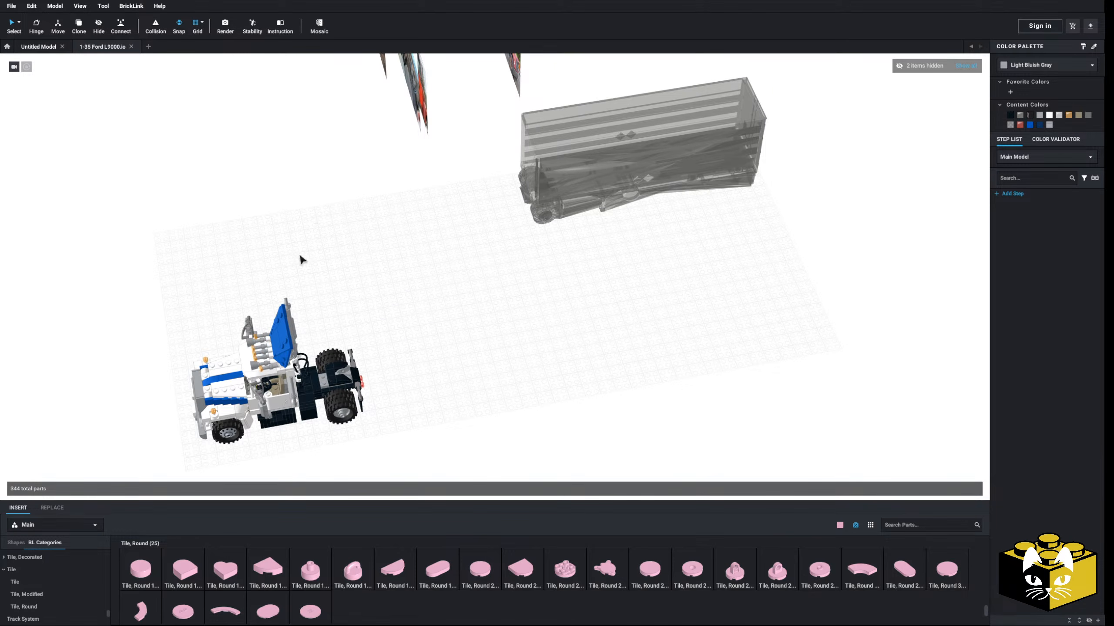
{"action": "left_click_drag", "start_coordinate": [536, 178], "coordinate": [416, 357]}
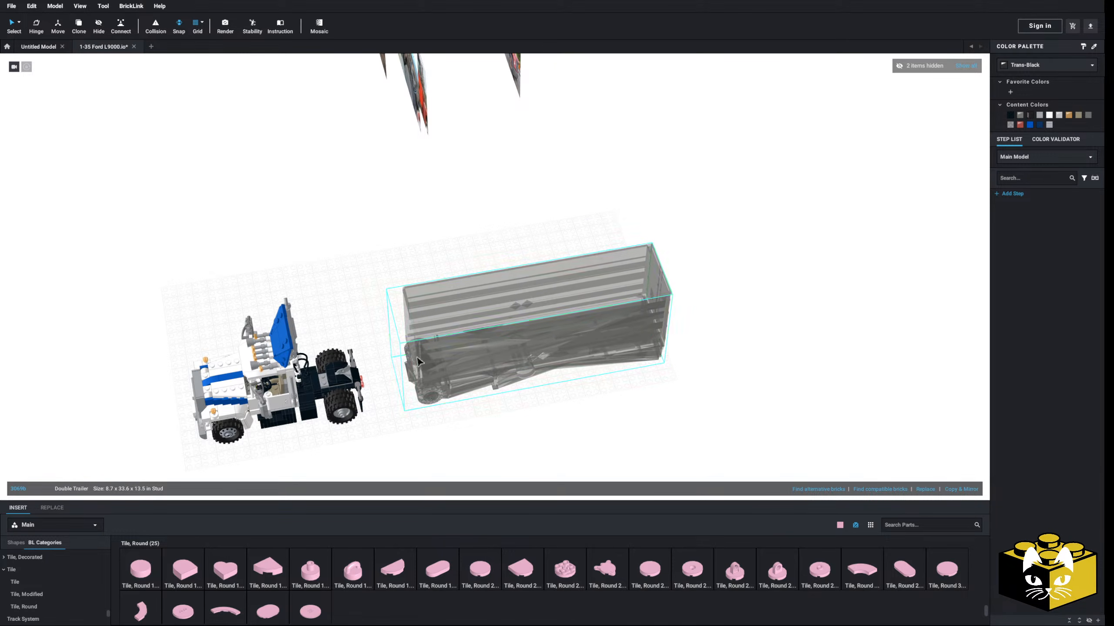
{"action": "left_click", "coordinate": [400, 432]}
- Examine the Double Trailer's wheels, landing legs, underside frame and overall width beside the truck
{"action": "scroll", "coordinate": [415, 408], "scroll_direction": "up", "scroll_amount": 5}
{"action": "middle_click_drag", "start_coordinate": [416, 407], "coordinate": [598, 354]}
{"action": "right_click_drag", "start_coordinate": [598, 353], "coordinate": [476, 384]}
{"action": "scroll", "coordinate": [546, 373], "scroll_direction": "up", "scroll_amount": 5}
{"action": "scroll", "coordinate": [449, 352], "scroll_direction": "down", "scroll_amount": 5}
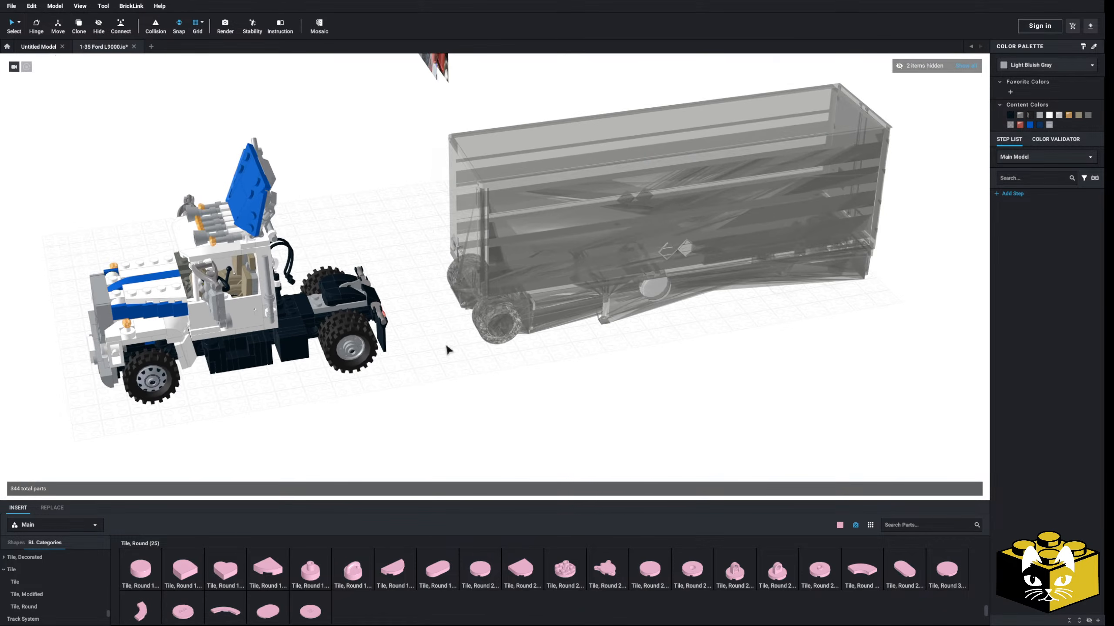
{"action": "right_click_drag", "start_coordinate": [447, 349], "coordinate": [529, 366]}
{"action": "right_click_drag", "start_coordinate": [689, 358], "coordinate": [317, 347]}
{"action": "scroll", "coordinate": [354, 358], "scroll_direction": "up", "scroll_amount": 5}
{"action": "scroll", "coordinate": [435, 344], "scroll_direction": "down", "scroll_amount": 5}
{"action": "scroll", "coordinate": [437, 345], "scroll_direction": "up", "scroll_amount": 5}
{"action": "scroll", "coordinate": [382, 337], "scroll_direction": "down", "scroll_amount": 4}
{"action": "scroll", "coordinate": [383, 338], "scroll_direction": "up", "scroll_amount": 4}
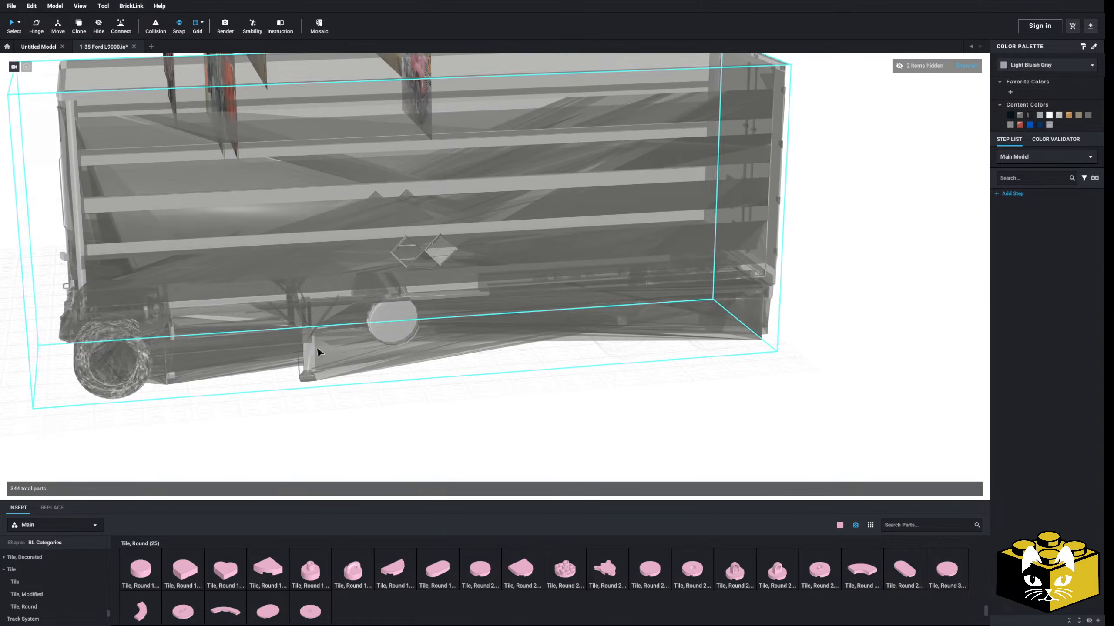
{"action": "middle_click_drag", "start_coordinate": [317, 347], "coordinate": [374, 341]}
{"action": "scroll", "coordinate": [443, 311], "scroll_direction": "down", "scroll_amount": 4}
{"action": "left_click_drag", "start_coordinate": [375, 300], "coordinate": [457, 268]}
{"action": "left_click", "coordinate": [380, 354]}
{"action": "left_click", "coordinate": [484, 328]}
{"action": "left_click", "coordinate": [380, 316]}
{"action": "right_click_drag", "start_coordinate": [380, 317], "coordinate": [500, 381]}
- Insert a bright pink Plate 1 x 8 across the trailer's end facing the truck, above its wheels
{"action": "left_click", "coordinate": [318, 473]}
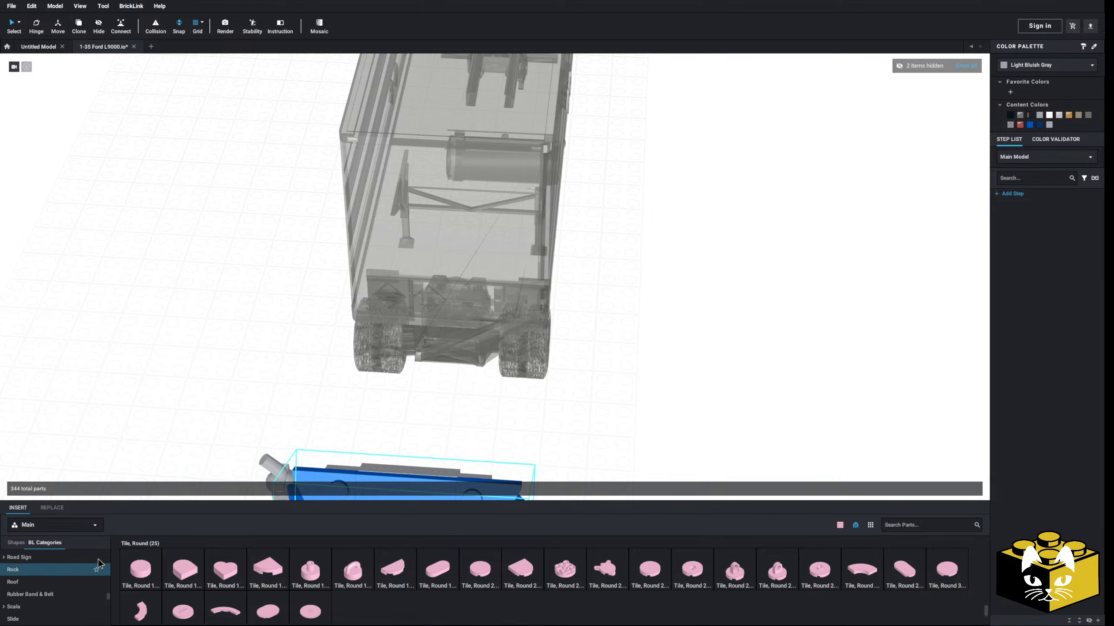
{"action": "left_click", "coordinate": [65, 571]}
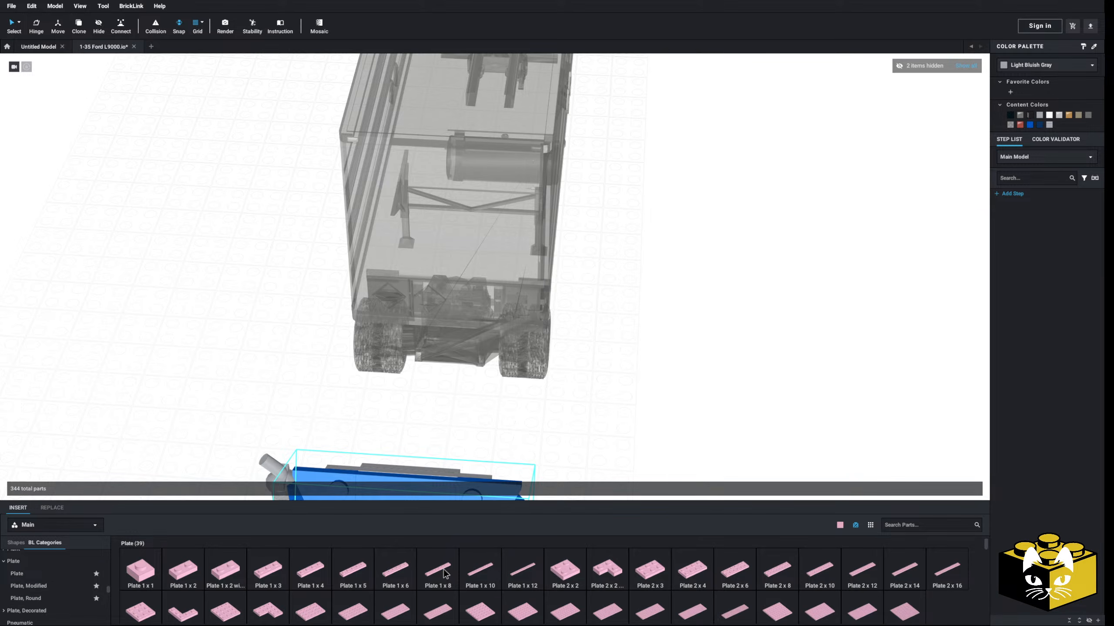
{"action": "left_click", "coordinate": [445, 574]}
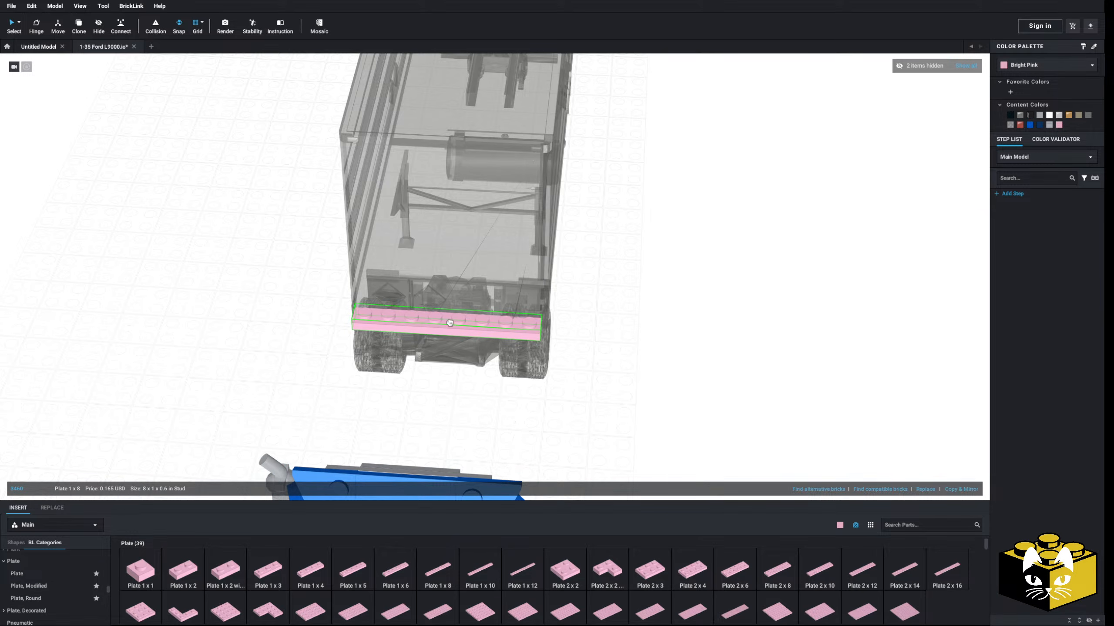
{"action": "left_click", "coordinate": [450, 323]}
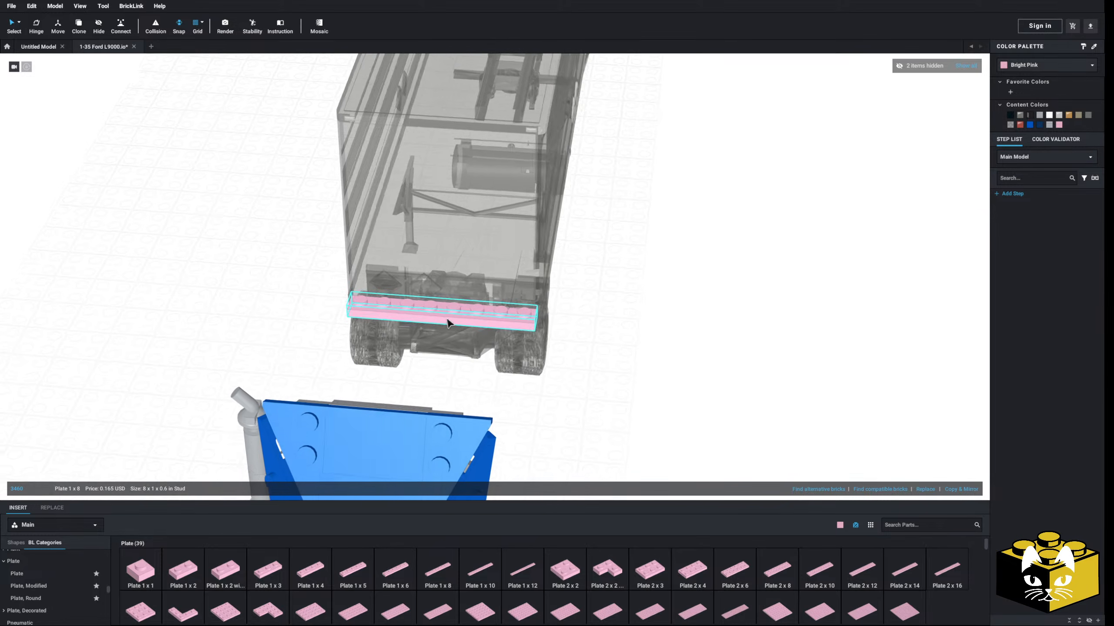
- Lay three bright pink Plate 1 x 10 parts end to end along the trailer's long side, starting above its wheels
{"action": "scroll", "coordinate": [532, 374], "scroll_direction": "up", "scroll_amount": 3}
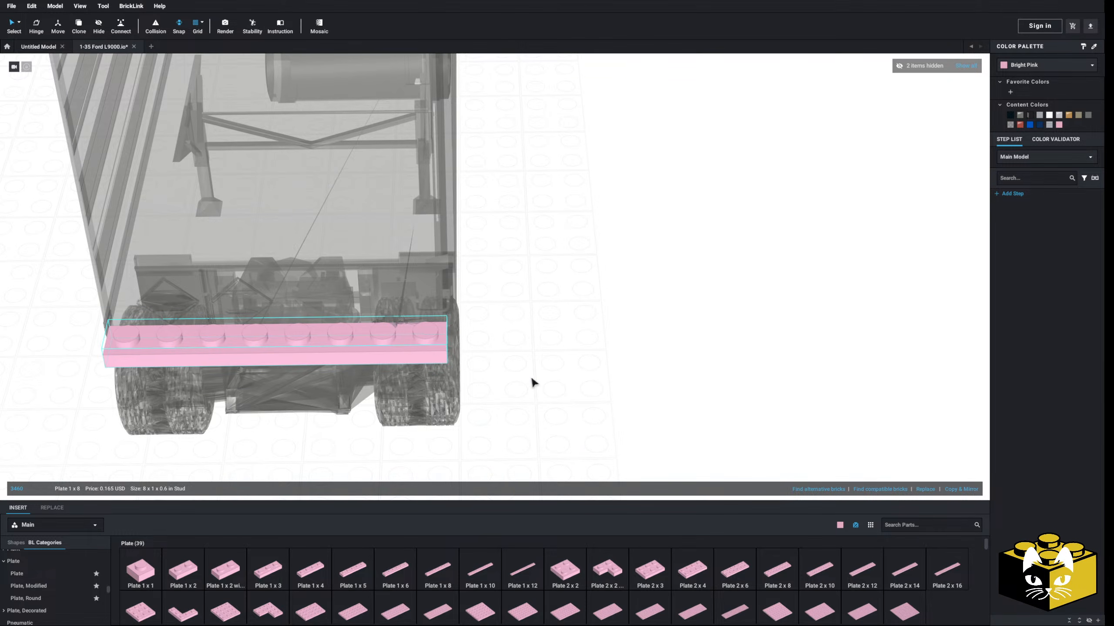
{"action": "middle_click_drag", "start_coordinate": [532, 380], "coordinate": [732, 375]}
{"action": "right_click_drag", "start_coordinate": [731, 376], "coordinate": [364, 339]}
{"action": "right_click_drag", "start_coordinate": [360, 286], "coordinate": [346, 385]}
{"action": "left_click", "coordinate": [428, 247]}
{"action": "left_click_drag", "start_coordinate": [428, 246], "coordinate": [399, 282]}
{"action": "scroll", "coordinate": [504, 346], "scroll_direction": "down", "scroll_amount": 3}
{"action": "middle_click_drag", "start_coordinate": [504, 346], "coordinate": [356, 342]}
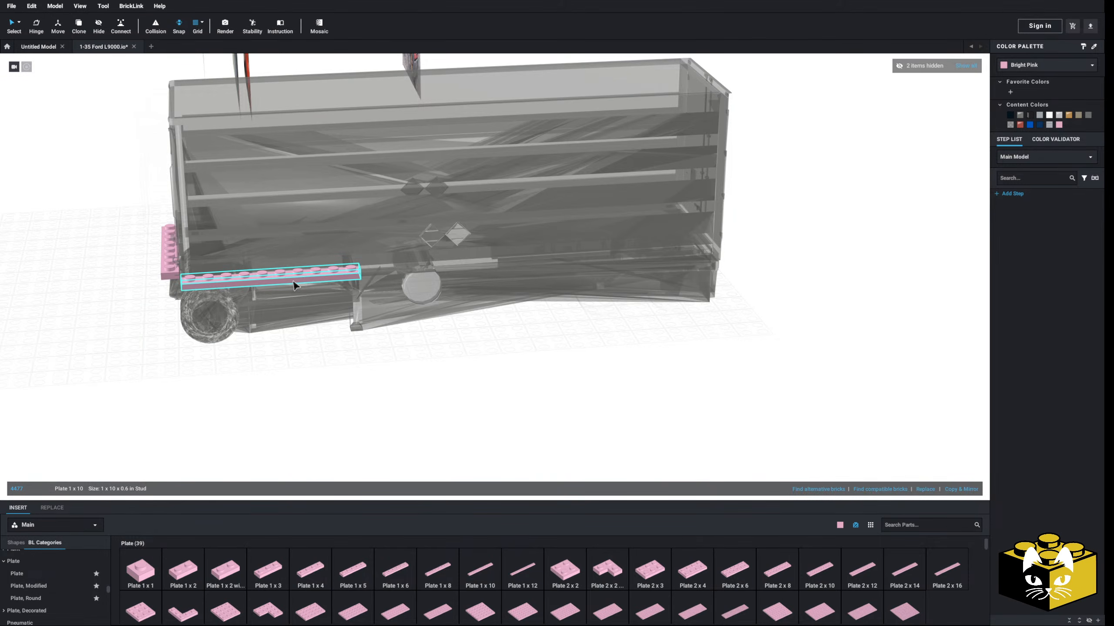
{"action": "left_click", "coordinate": [736, 398]}
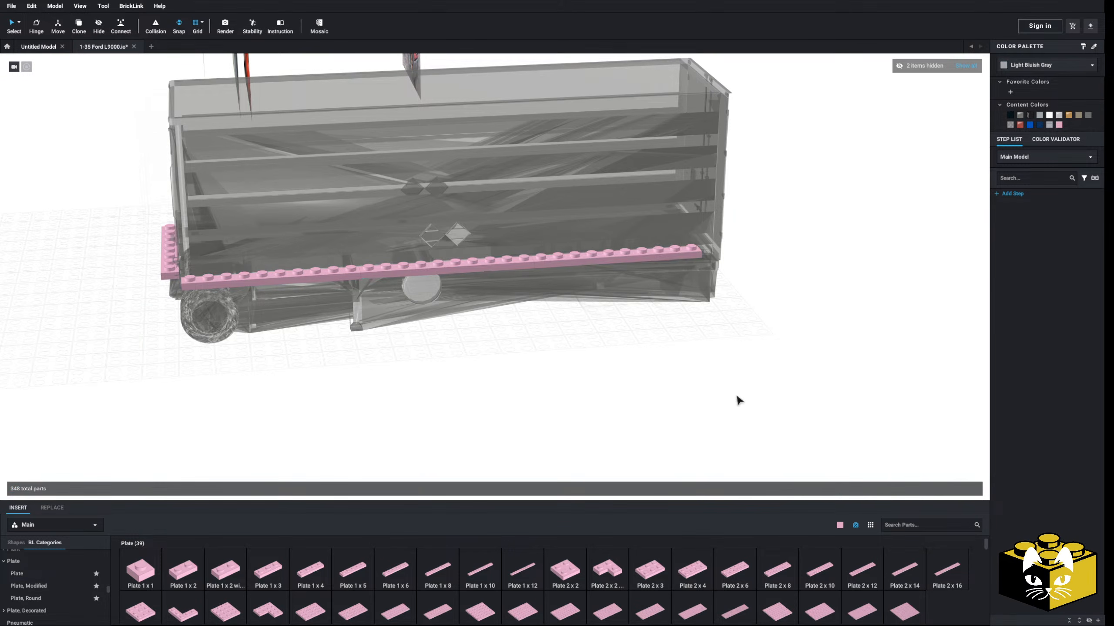
- Insert a Plate 1 x 2 at the far end of the pink plate row along the trailer's side
{"action": "scroll", "coordinate": [659, 415], "scroll_direction": "up", "scroll_amount": 5}
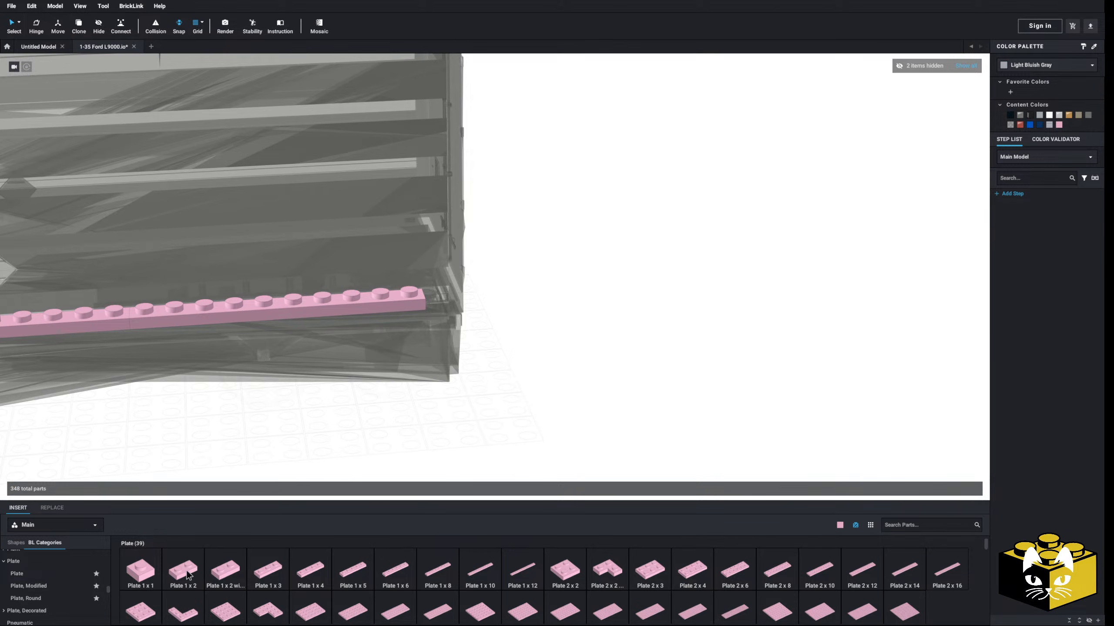
{"action": "left_click_drag", "start_coordinate": [188, 575], "coordinate": [454, 296]}
{"action": "scroll", "coordinate": [423, 416], "scroll_direction": "down", "scroll_amount": 5}
{"action": "right_click_drag", "start_coordinate": [423, 415], "coordinate": [417, 416]}
{"action": "middle_click_drag", "start_coordinate": [417, 416], "coordinate": [584, 423]}
{"action": "scroll", "coordinate": [580, 420], "scroll_direction": "up", "scroll_amount": 5}
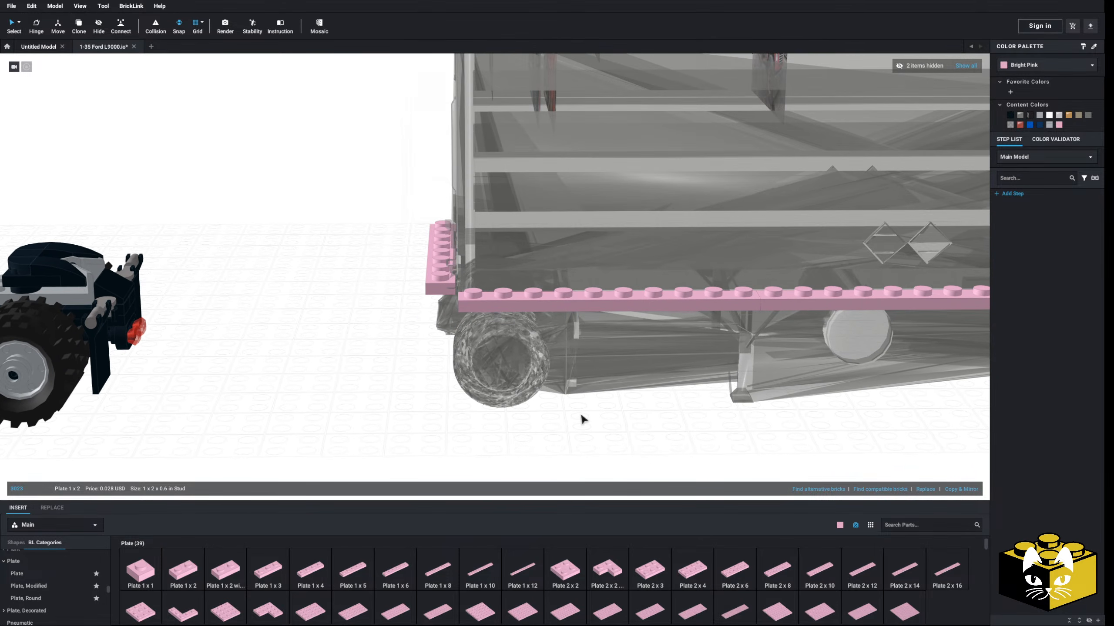
- Delete all the pink measuring plates from the trailer's end and long side
{"action": "middle_click_drag", "start_coordinate": [683, 418], "coordinate": [450, 387]}
{"action": "scroll", "coordinate": [415, 388], "scroll_direction": "down", "scroll_amount": 6}
{"action": "left_click", "coordinate": [359, 382]}
{"action": "mouse_move", "coordinate": [450, 388]}
{"action": "right_mouse_down"}
{"action": "mouse_move", "coordinate": [468, 398]}
{"action": "mouse_move", "coordinate": [499, 377]}
{"action": "mouse_move", "coordinate": [467, 373]}
{"action": "right_mouse_up"}
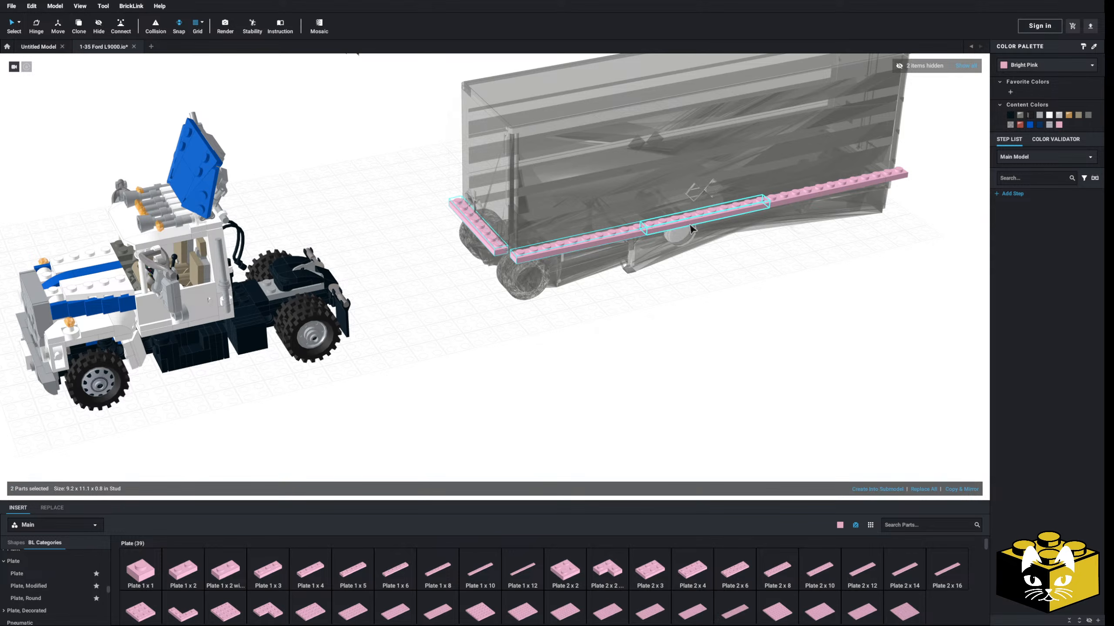
{"action": "key", "text": "Delete"}
- Insert a bright pink Plate 4 x 8 on the open grid alongside the truck and trailer
{"action": "scroll", "coordinate": [621, 355], "scroll_direction": "up", "scroll_amount": 5}
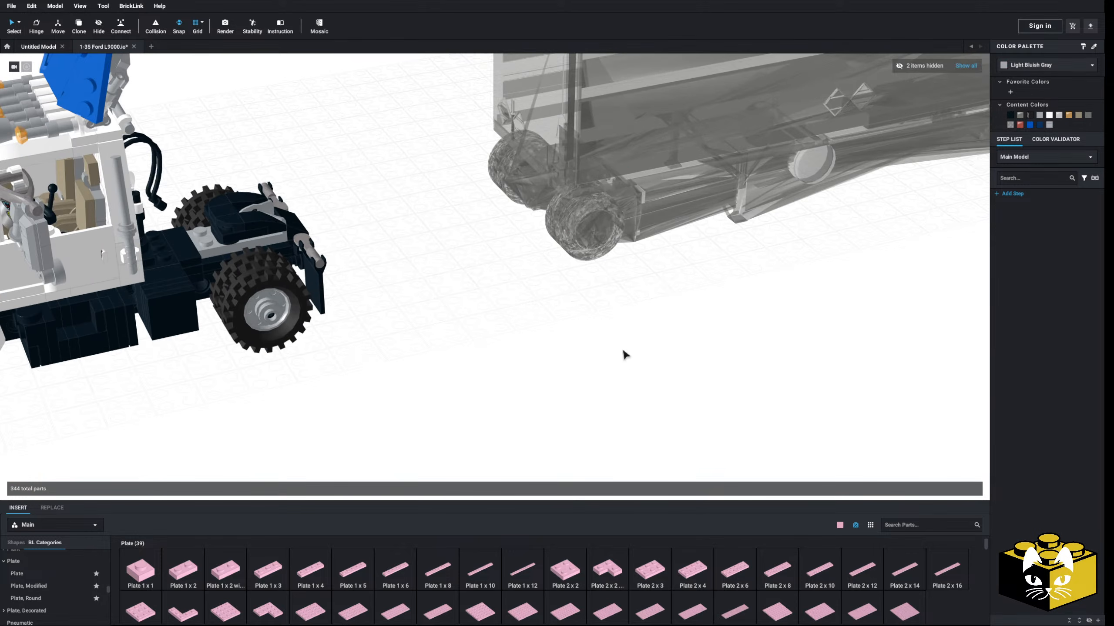
{"action": "scroll", "coordinate": [439, 553], "scroll_direction": "down", "scroll_amount": 2}
{"action": "left_click", "coordinate": [353, 564]}
{"action": "scroll", "coordinate": [460, 395], "scroll_direction": "down", "scroll_amount": 4}
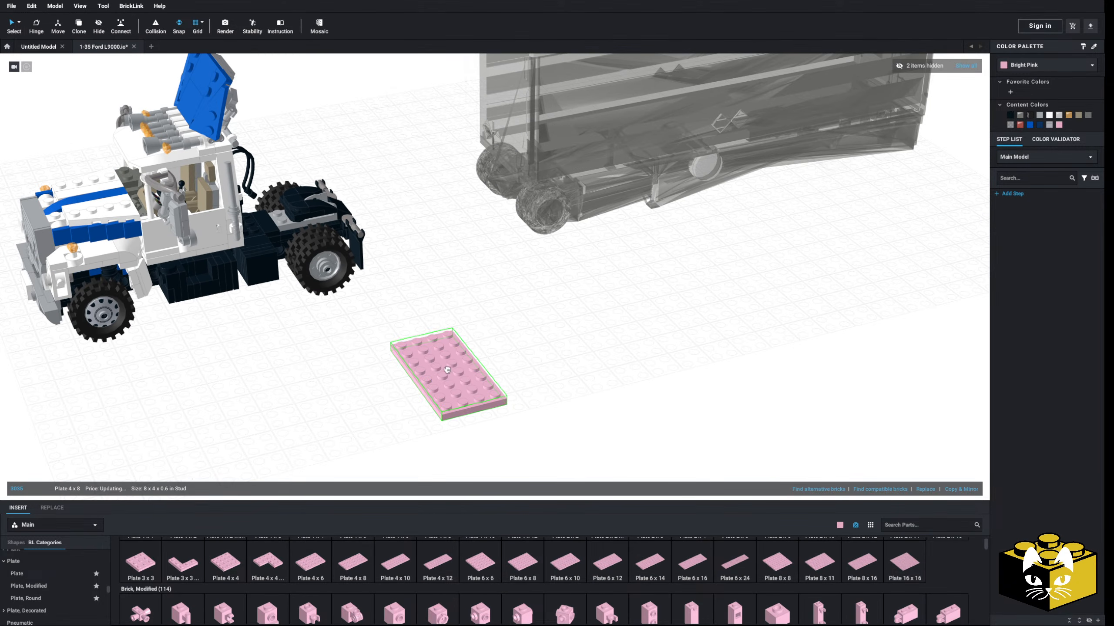
{"action": "left_click", "coordinate": [456, 378]}
{"action": "left_click", "coordinate": [605, 399]}
{"action": "right_click_drag", "start_coordinate": [605, 400], "coordinate": [492, 418]}
- Copy and mirror the Plate 4 x 8 five times to form a continuous row of six plates
{"action": "left_click", "coordinate": [429, 385]}
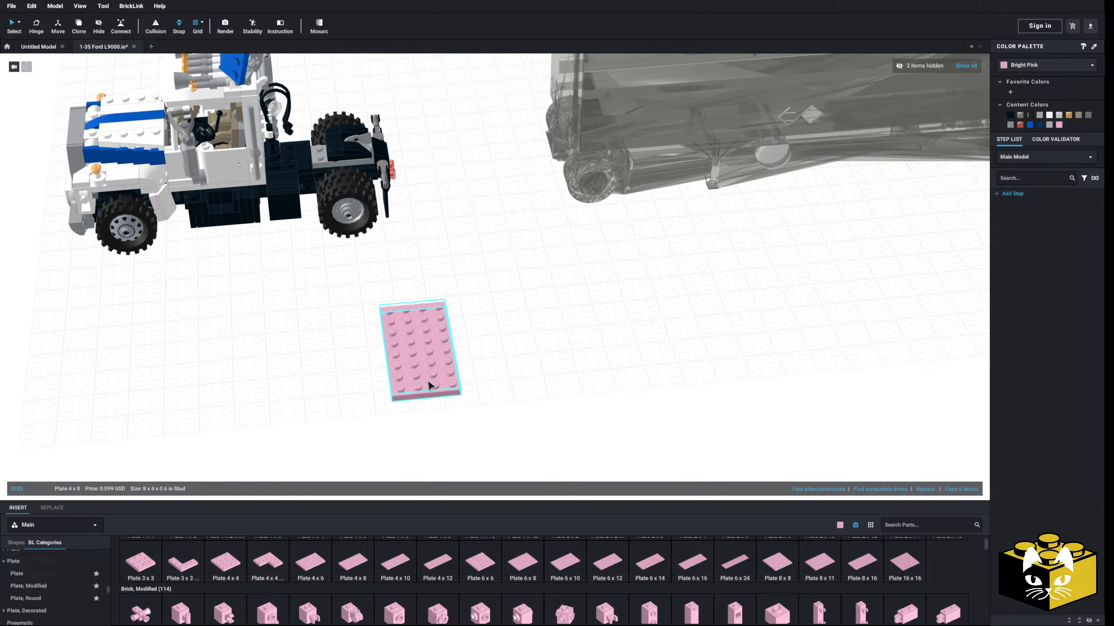
{"action": "left_click", "coordinate": [956, 489]}
{"action": "left_click", "coordinate": [955, 489]}
{"action": "left_click", "coordinate": [955, 489]}
{"action": "left_click", "coordinate": [956, 489]}
{"action": "left_click", "coordinate": [955, 489]}
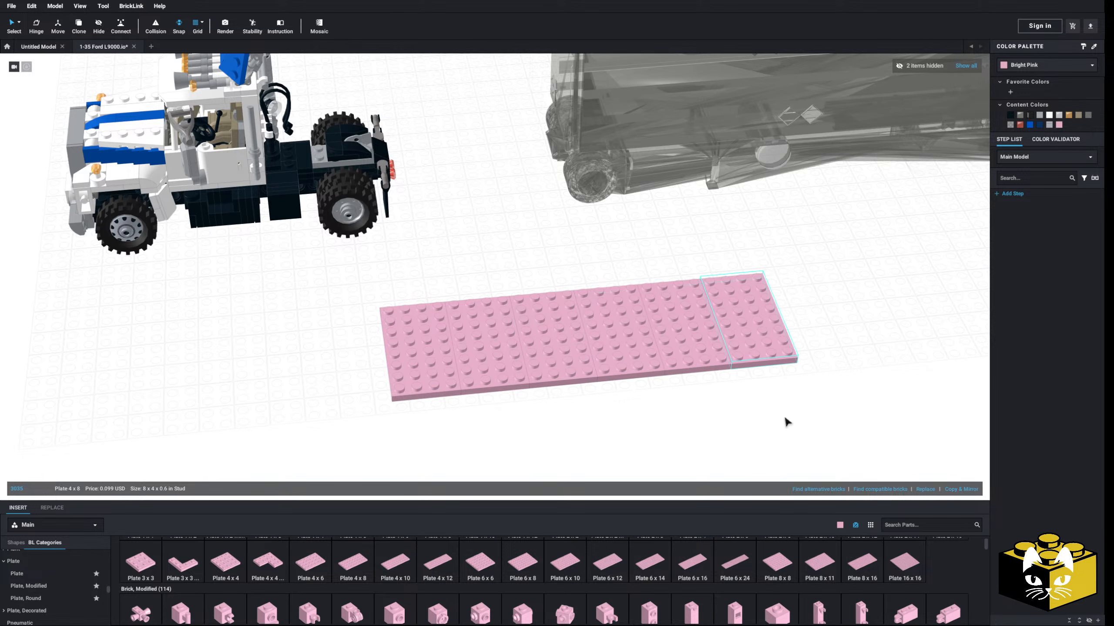
- Select the whole row of pink plates and check its overall size in studs
{"action": "scroll", "coordinate": [785, 419], "scroll_direction": "down", "scroll_amount": 3}
{"action": "right_click_drag", "start_coordinate": [785, 418], "coordinate": [690, 413]}
{"action": "left_click_drag", "start_coordinate": [743, 340], "coordinate": [516, 384]}
{"action": "left_click_drag", "start_coordinate": [357, 416], "coordinate": [356, 416]}
{"action": "middle_click_drag", "start_coordinate": [355, 417], "coordinate": [230, 401]}
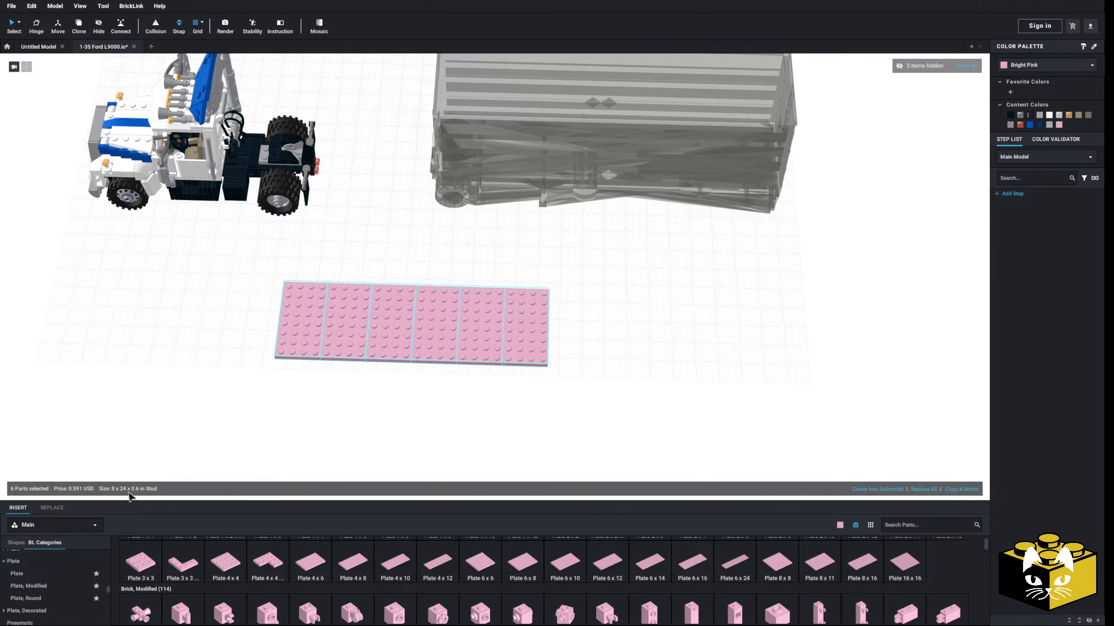
- Extend the row with two more mirrored Plate 4 x 8 copies, and select all eight to check the overall size
{"action": "left_click", "coordinate": [509, 434]}
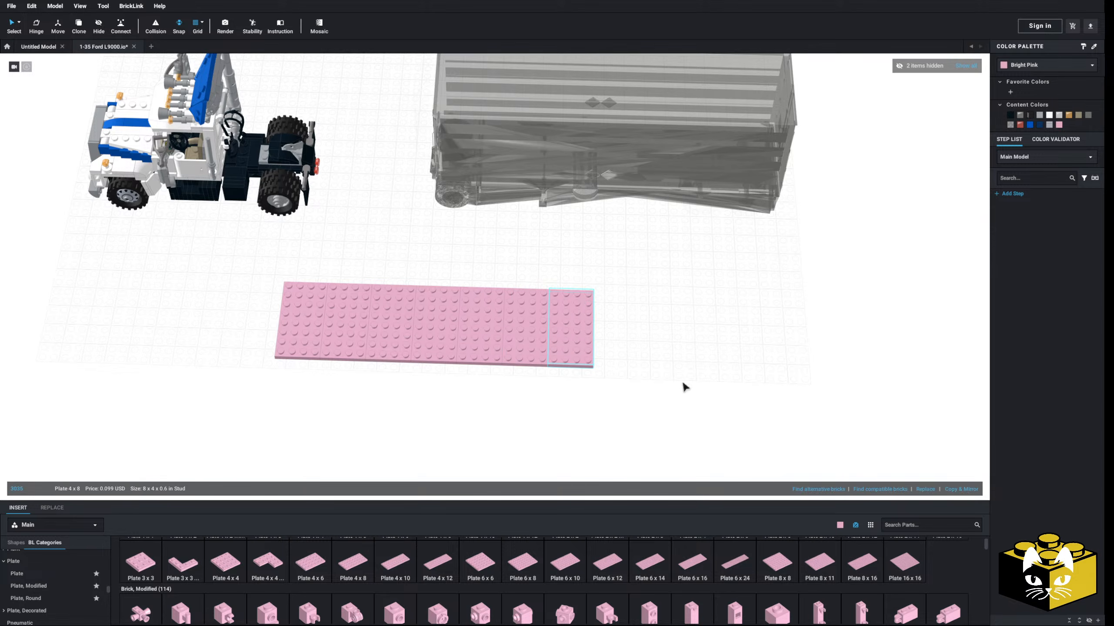
{"action": "left_click", "coordinate": [958, 489]}
{"action": "left_click_drag", "start_coordinate": [699, 291], "coordinate": [177, 368]}
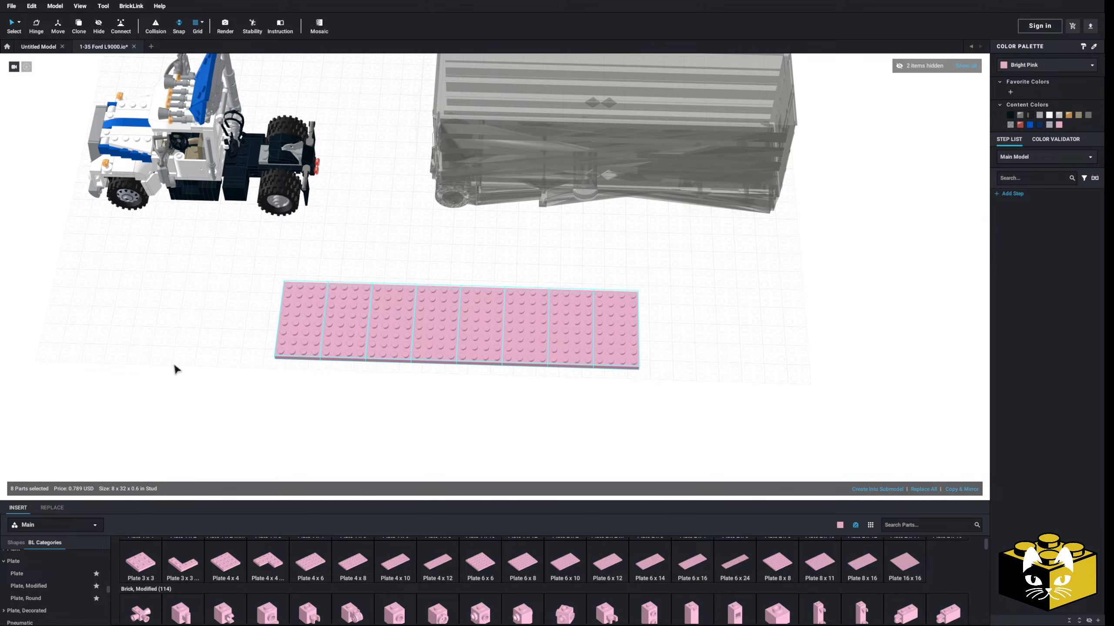
- Compare the pink base with the truck and transparent trailer from several angles, examining the trailer's wheel end closely
{"action": "middle_click_drag", "start_coordinate": [324, 253], "coordinate": [171, 430]}
{"action": "scroll", "coordinate": [171, 430], "scroll_direction": "up", "scroll_amount": 3}
{"action": "right_click_drag", "start_coordinate": [171, 430], "coordinate": [221, 343]}
{"action": "scroll", "coordinate": [259, 397], "scroll_direction": "up", "scroll_amount": 2}
{"action": "scroll", "coordinate": [261, 397], "scroll_direction": "down", "scroll_amount": 3}
{"action": "middle_click_drag", "start_coordinate": [373, 403], "coordinate": [300, 341]}
{"action": "right_click_drag", "start_coordinate": [300, 341], "coordinate": [263, 346]}
{"action": "scroll", "coordinate": [263, 353], "scroll_direction": "down", "scroll_amount": 3}
{"action": "middle_click_drag", "start_coordinate": [263, 356], "coordinate": [304, 428]}
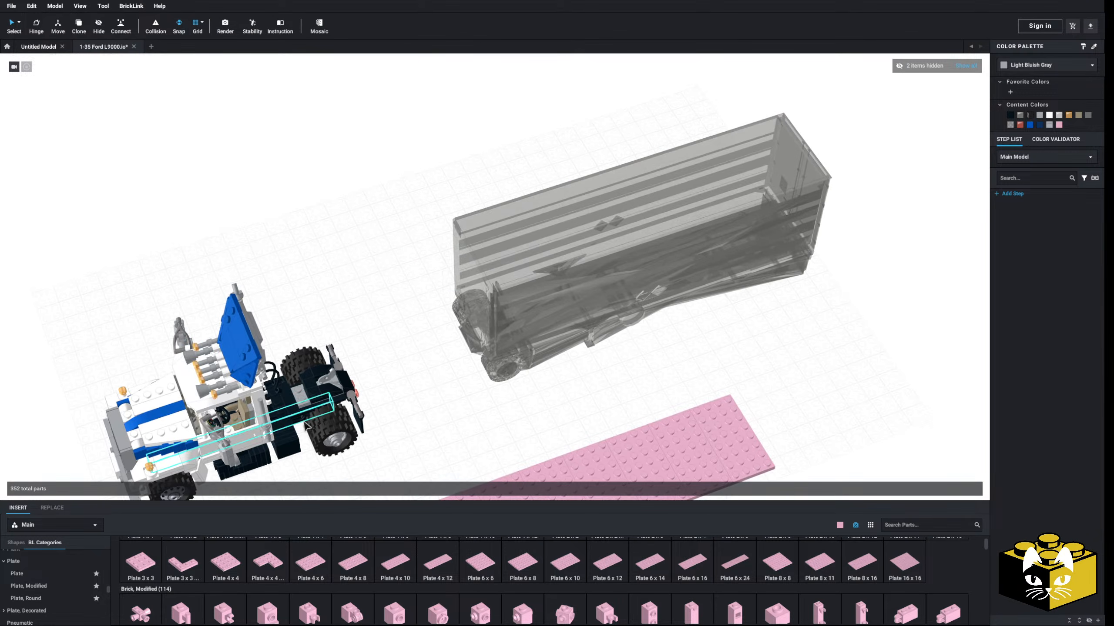
{"action": "right_click_drag", "start_coordinate": [304, 428], "coordinate": [259, 434]}
{"action": "scroll", "coordinate": [254, 395], "scroll_direction": "up", "scroll_amount": 3}
{"action": "scroll", "coordinate": [253, 397], "scroll_direction": "down", "scroll_amount": 4}
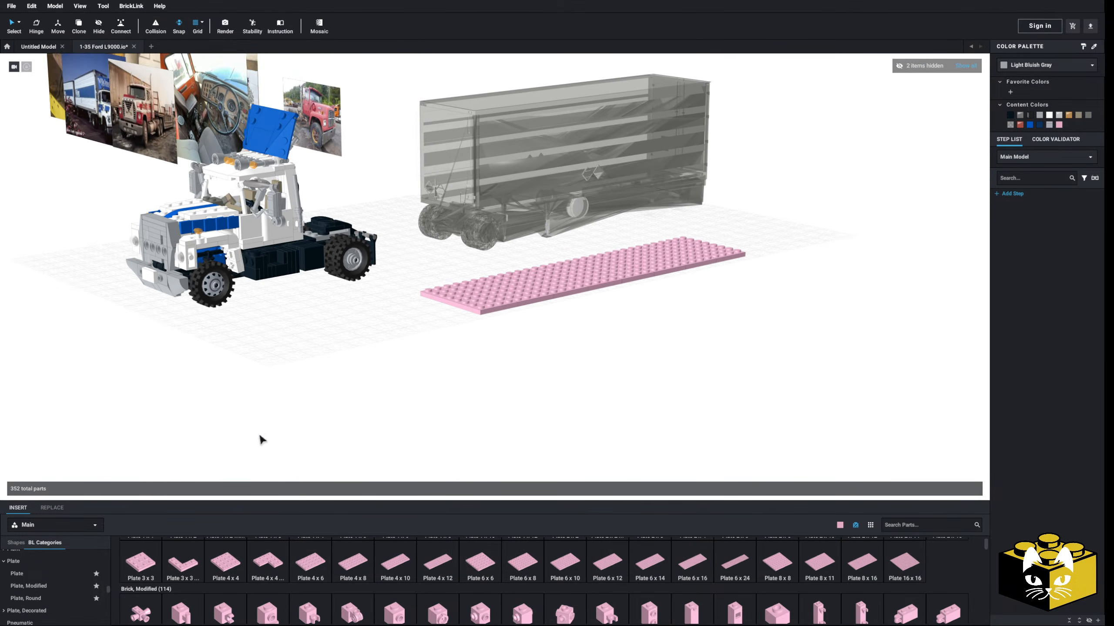
{"action": "scroll", "coordinate": [259, 483], "scroll_direction": "up", "scroll_amount": 3}
{"action": "middle_click_drag", "start_coordinate": [259, 434], "coordinate": [263, 517]}
{"action": "scroll", "coordinate": [292, 461], "scroll_direction": "up", "scroll_amount": 3}
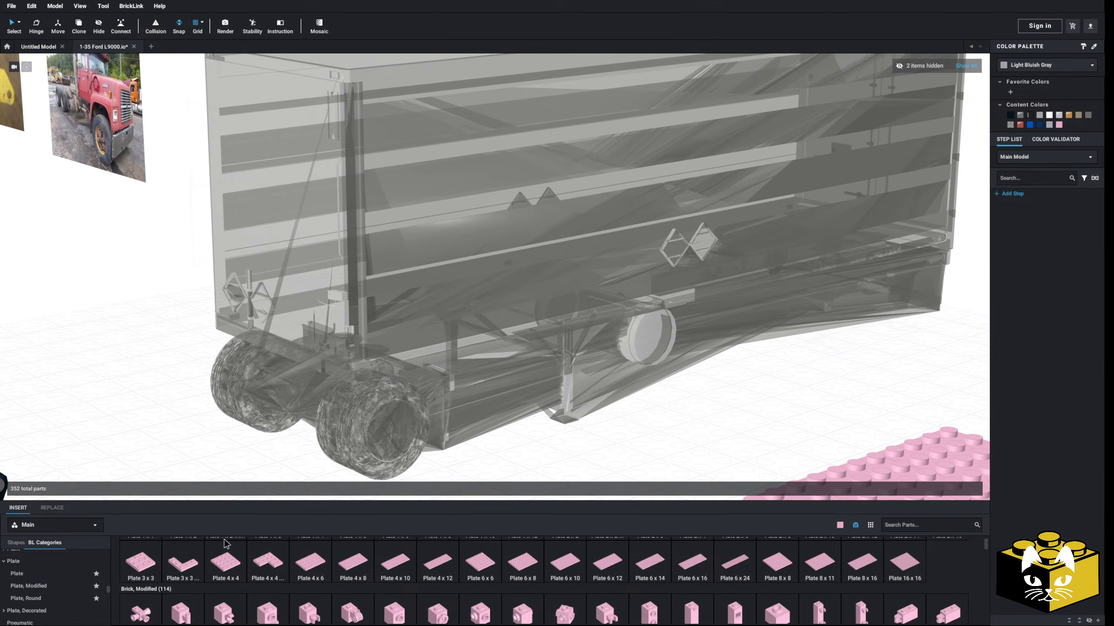
- Stand a bright pink Plate 1 x 10 upright against the trailer's near corner to gauge its height, and remove it again
{"action": "scroll", "coordinate": [481, 550], "scroll_direction": "up", "scroll_amount": 2}
{"action": "scroll", "coordinate": [480, 551], "scroll_direction": "up", "scroll_amount": 1}
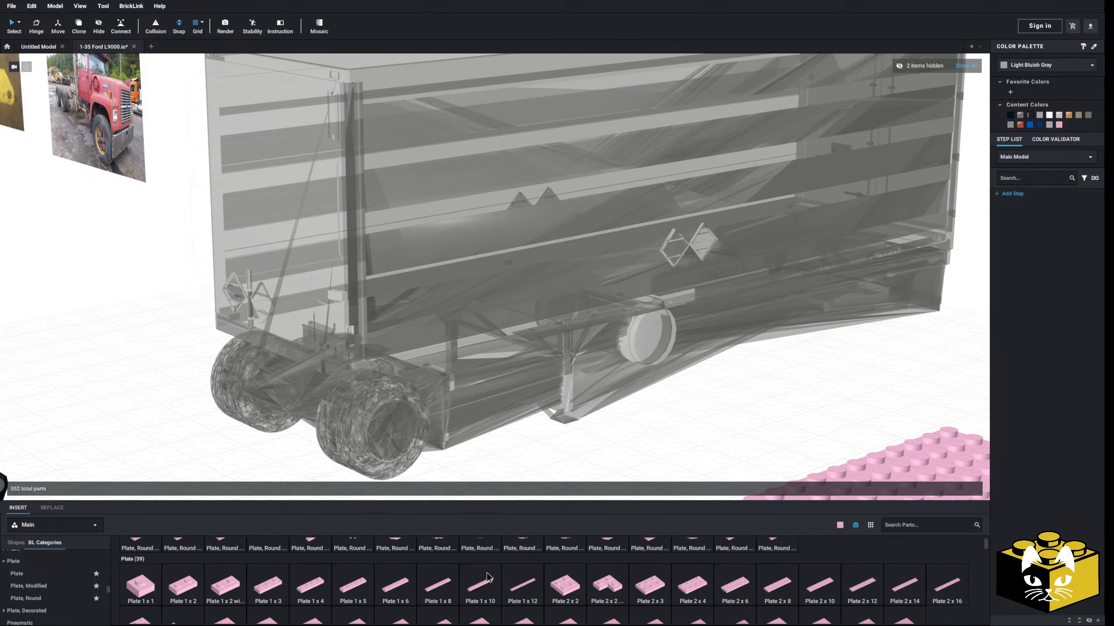
{"action": "left_click_drag", "start_coordinate": [480, 550], "coordinate": [363, 225]}
{"action": "key", "text": "Left"}
{"action": "key", "text": "Left"}
{"action": "key", "text": "Left"}
{"action": "scroll", "coordinate": [364, 225], "scroll_direction": "down", "scroll_amount": 3}
{"action": "right_click_drag", "start_coordinate": [362, 222], "coordinate": [391, 245]}
{"action": "left_click_drag", "start_coordinate": [433, 258], "coordinate": [433, 266]}
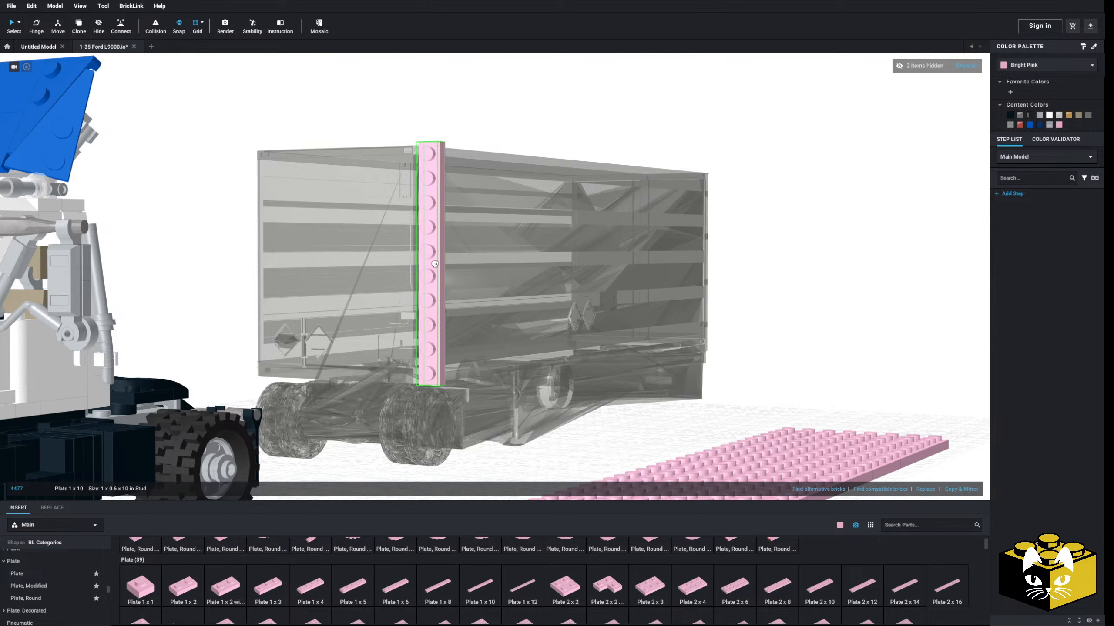
{"action": "right_click_drag", "start_coordinate": [432, 262], "coordinate": [424, 270]}
{"action": "scroll", "coordinate": [425, 271], "scroll_direction": "down", "scroll_amount": 3}
{"action": "left_click", "coordinate": [302, 293]}
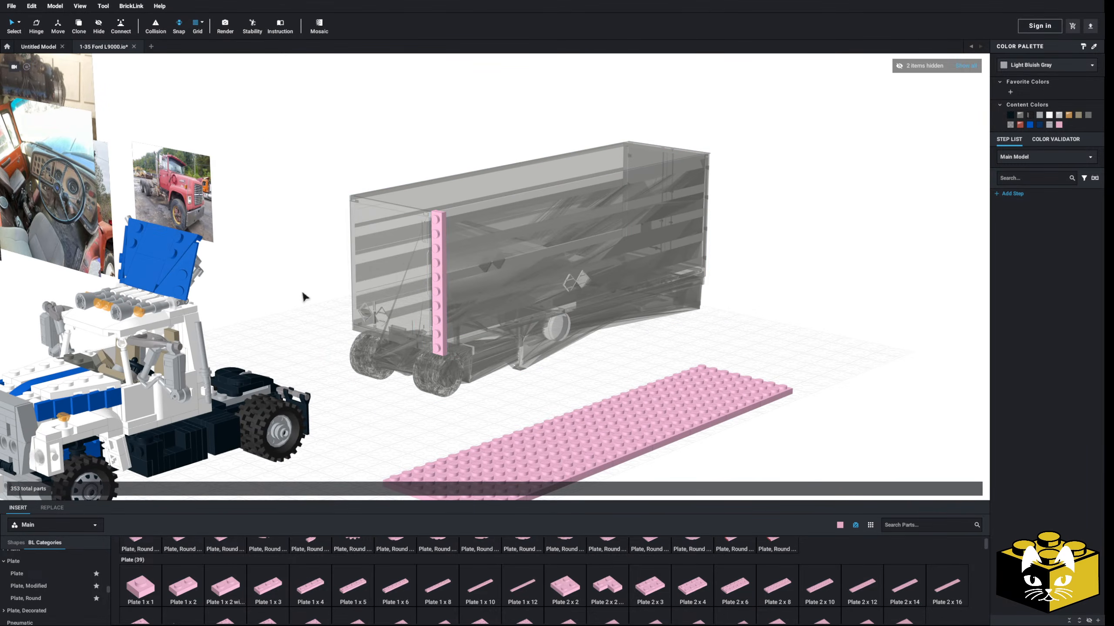
{"action": "middle_click_drag", "start_coordinate": [303, 293], "coordinate": [331, 291]}
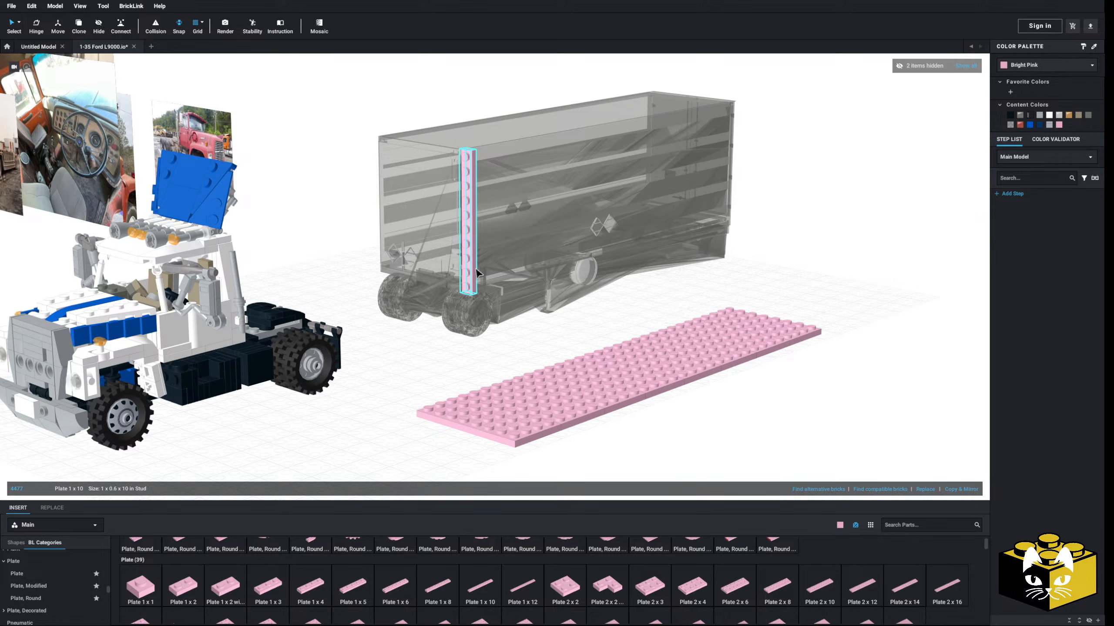
{"action": "key", "text": "Delete"}
- Replace the Plate 4 x 8 at the truck end of the pink base with a Plate 2 x 8
{"action": "right_click_drag", "start_coordinate": [418, 378], "coordinate": [368, 358]}
{"action": "left_click", "coordinate": [368, 358]}
{"action": "middle_click_drag", "start_coordinate": [368, 358], "coordinate": [375, 333]}
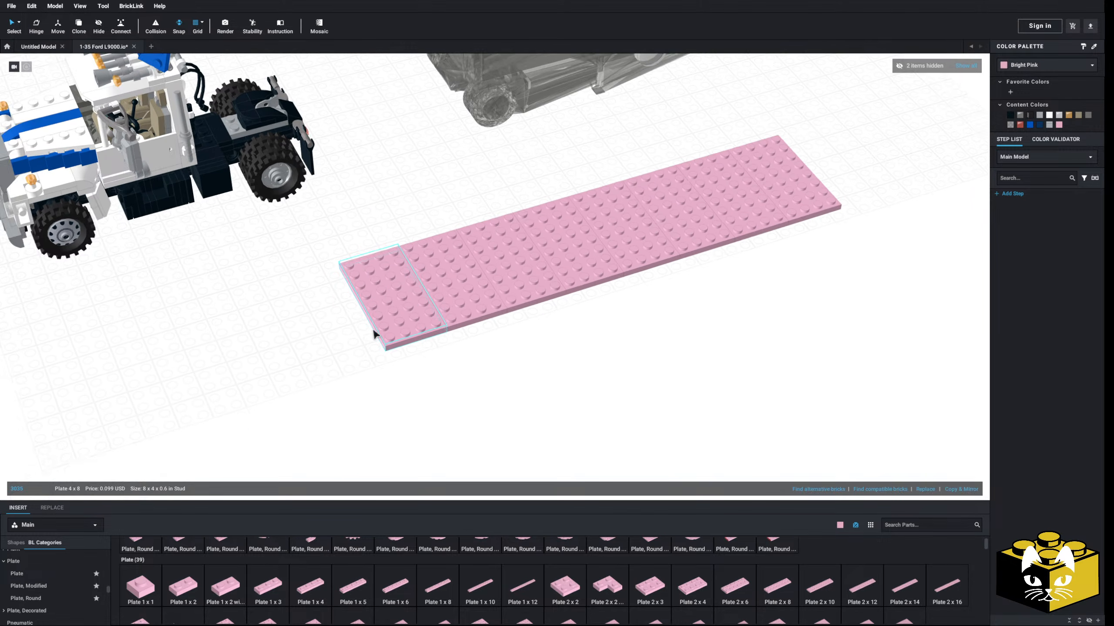
{"action": "scroll", "coordinate": [375, 333], "scroll_direction": "up", "scroll_amount": 3}
{"action": "key", "text": "Delete"}
{"action": "left_click_drag", "start_coordinate": [777, 590], "coordinate": [370, 310]}
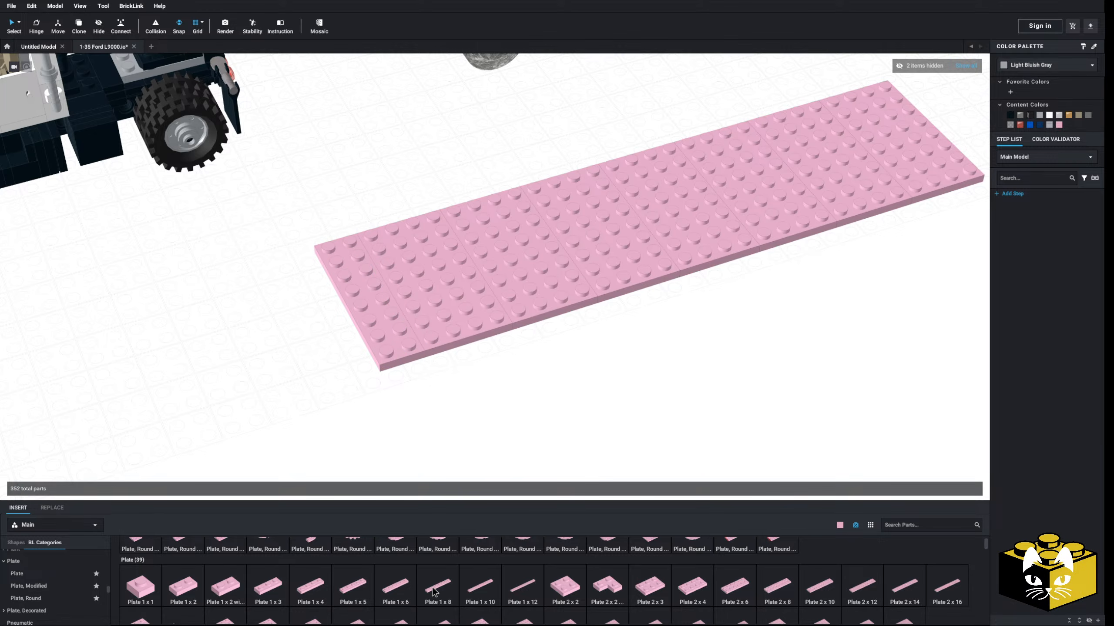
- Add a Plate 1 x 8 across the truck end of the pink base, undoing the surplus second one
{"action": "left_click_drag", "start_coordinate": [434, 592], "coordinate": [322, 318]}
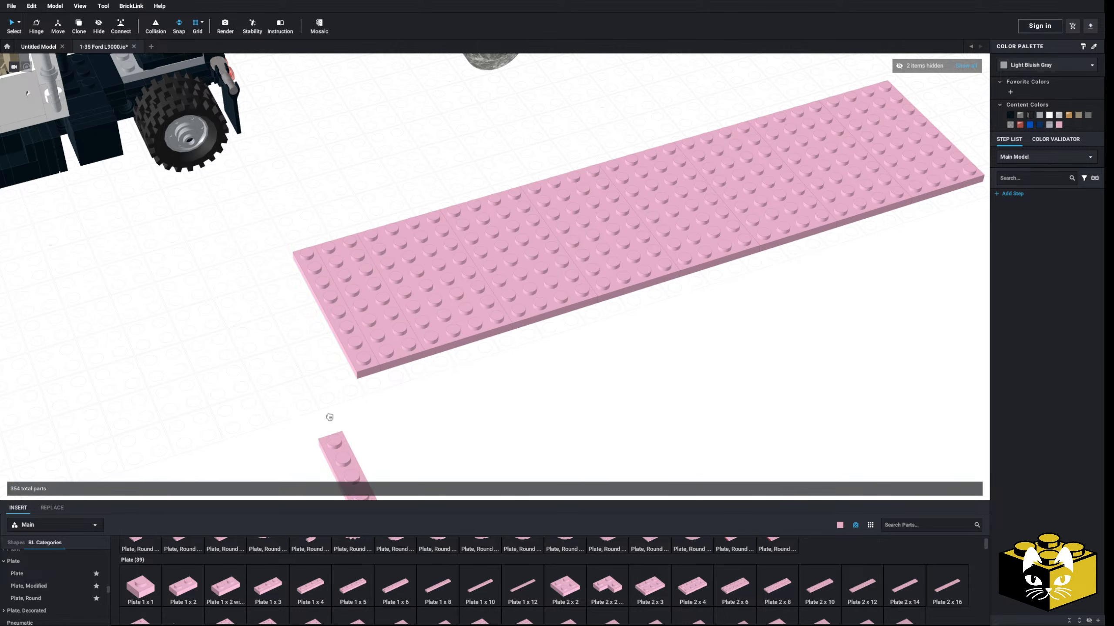
{"action": "left_click_drag", "start_coordinate": [330, 417], "coordinate": [313, 315]}
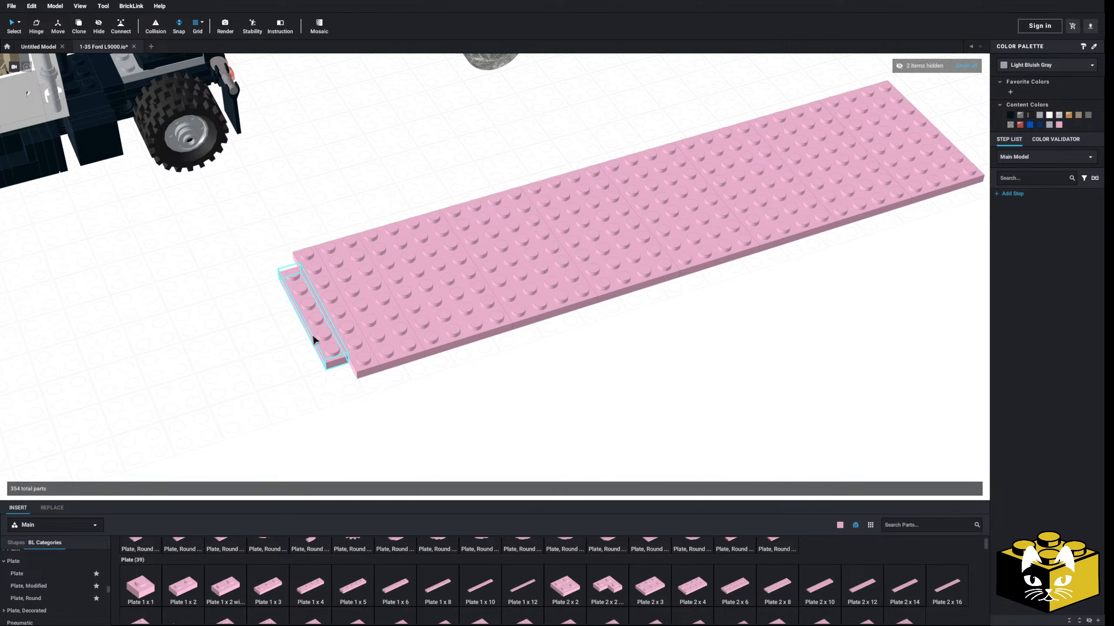
{"action": "key", "text": "ctrl+z"}
{"action": "middle_click_drag", "start_coordinate": [239, 358], "coordinate": [300, 360]}
{"action": "scroll", "coordinate": [302, 360], "scroll_direction": "down", "scroll_amount": 3}
{"action": "middle_click_drag", "start_coordinate": [401, 323], "coordinate": [361, 356]}
{"action": "scroll", "coordinate": [361, 356], "scroll_direction": "up", "scroll_amount": 3}
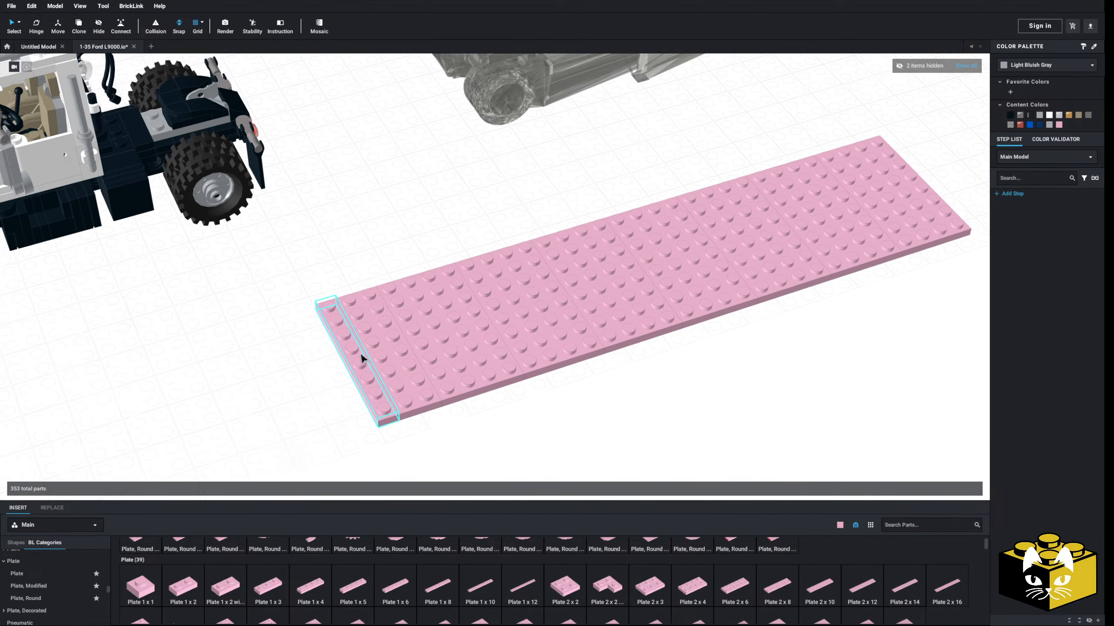
- Replace the end Plate 1 x 8 with a Plate 1 x 6 centred on the base, leaving both corners open
{"action": "scroll", "coordinate": [362, 357], "scroll_direction": "down", "scroll_amount": 3}
{"action": "scroll", "coordinate": [367, 347], "scroll_direction": "up", "scroll_amount": 3}
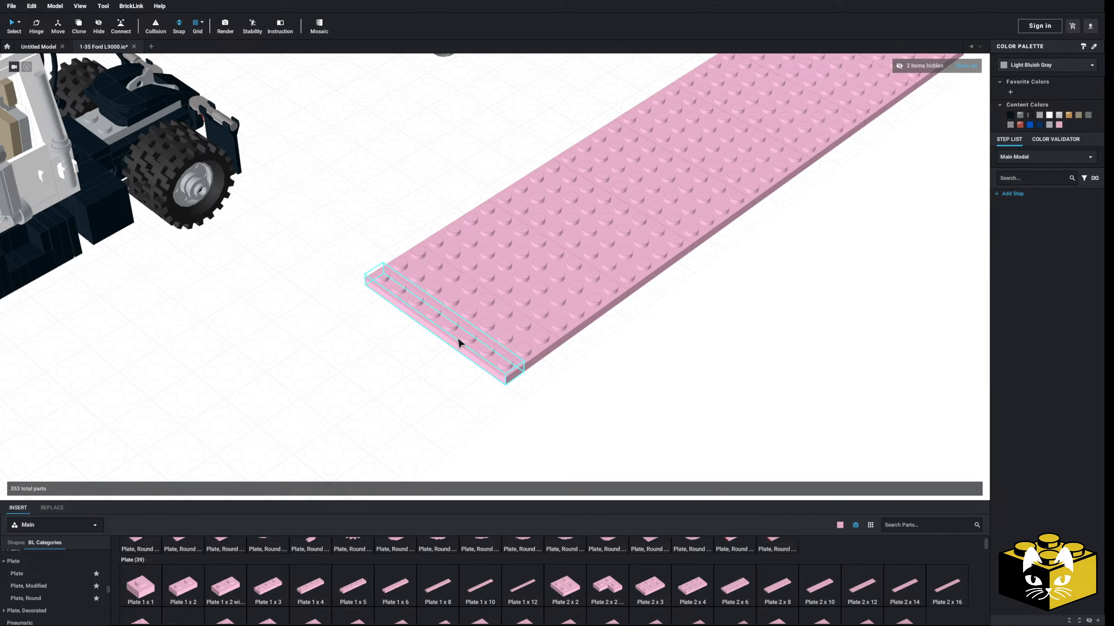
{"action": "key", "text": "Delete"}
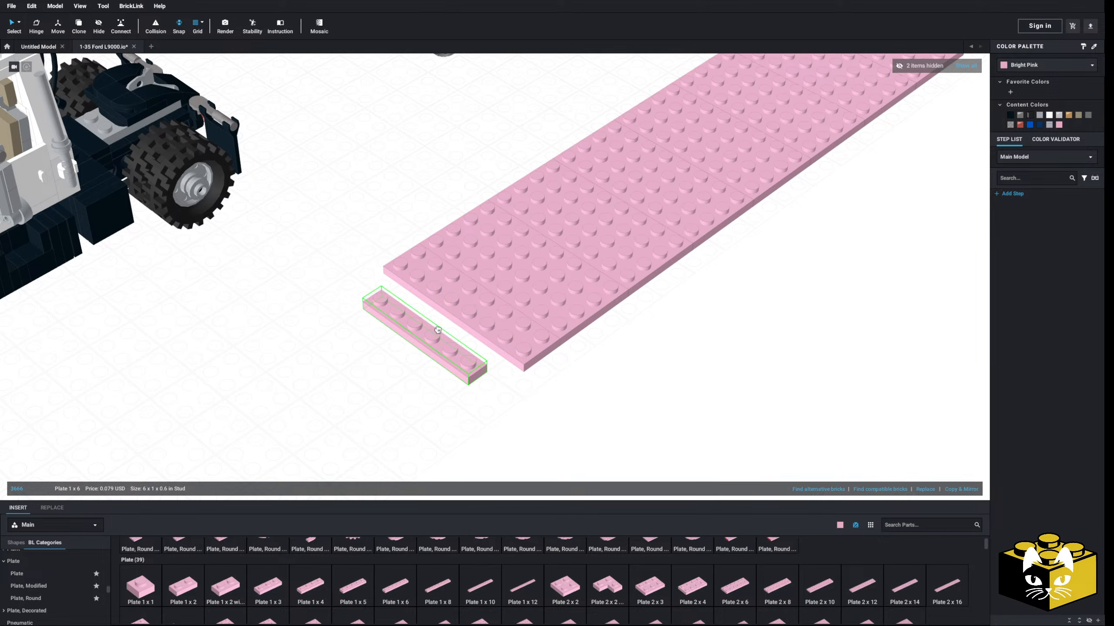
{"action": "left_click", "coordinate": [434, 330]}
- Insert a Bracket 1 x 1 - 1 x 2 Inverted in each open corner beside the Plate 1 x 6, studs facing the truck
{"action": "left_click_drag", "start_coordinate": [108, 592], "coordinate": [111, 526]}
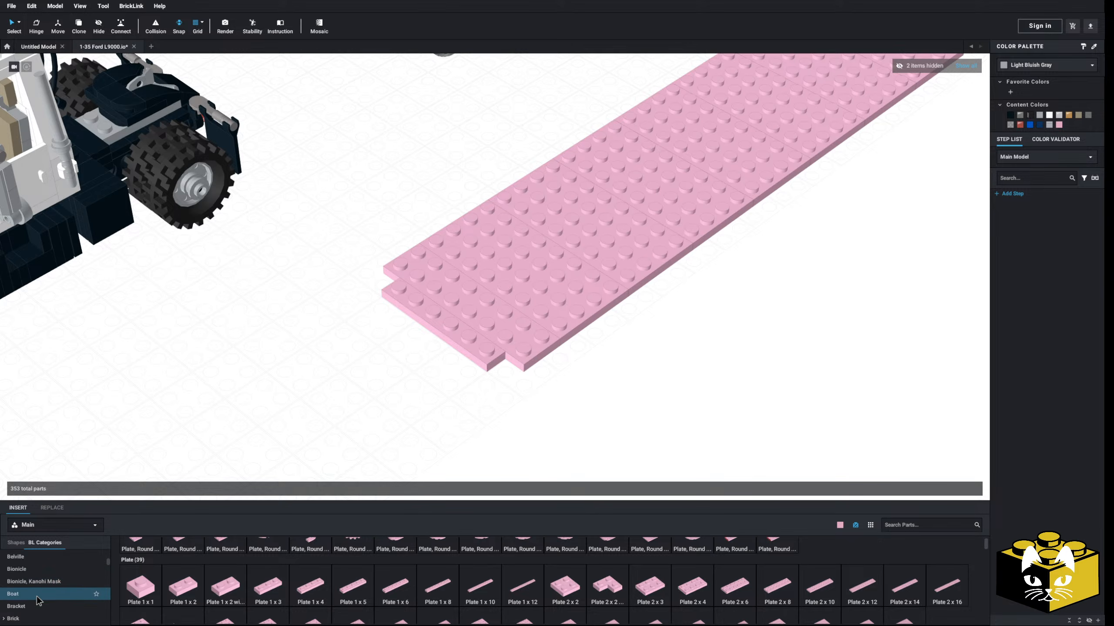
{"action": "left_click", "coordinate": [38, 606]}
{"action": "left_click", "coordinate": [224, 571]}
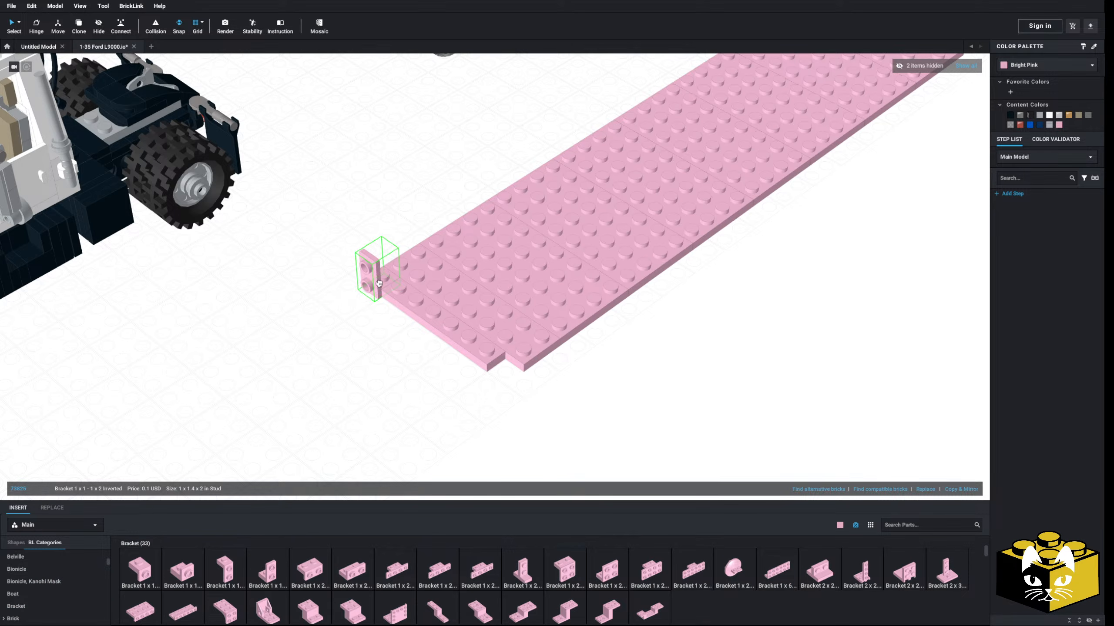
{"action": "left_click", "coordinate": [505, 364]}
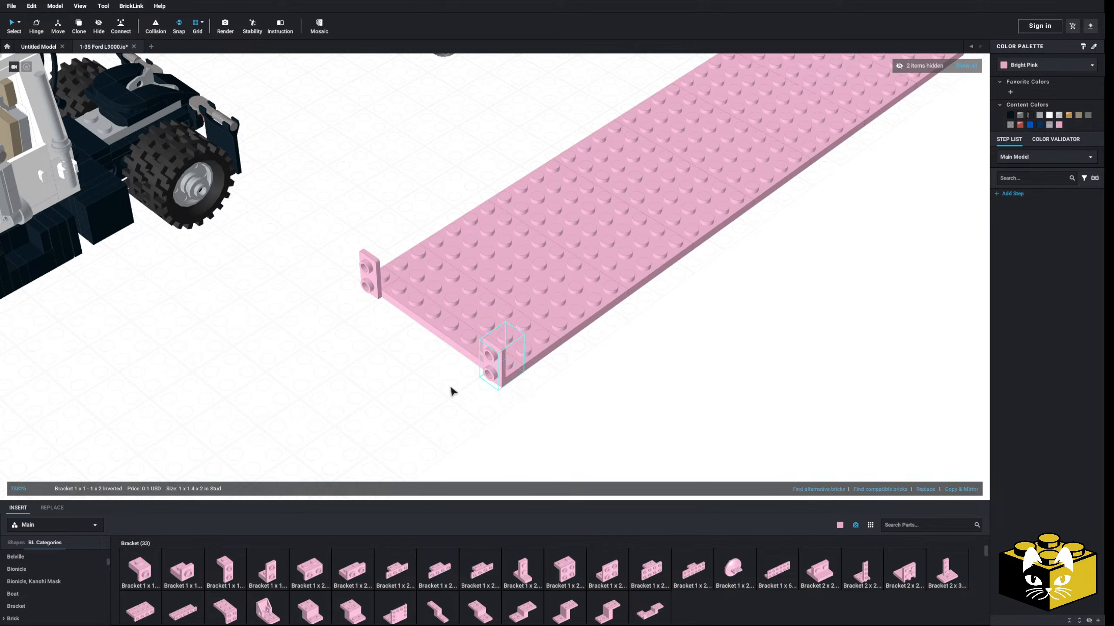
- Mount a Slope, Curved 1 x 4 x 2/3 Double upright on each of the two corner brackets
{"action": "scroll", "coordinate": [75, 570], "scroll_direction": "down", "scroll_amount": 5}
{"action": "scroll", "coordinate": [49, 563], "scroll_direction": "down", "scroll_amount": 3}
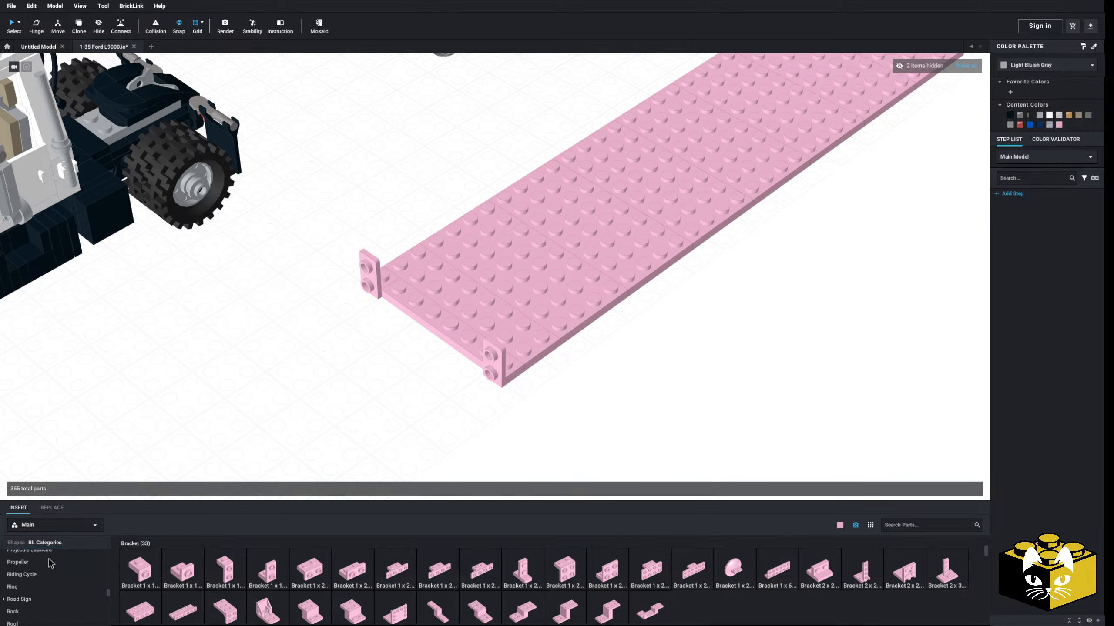
{"action": "left_click", "coordinate": [7, 570]}
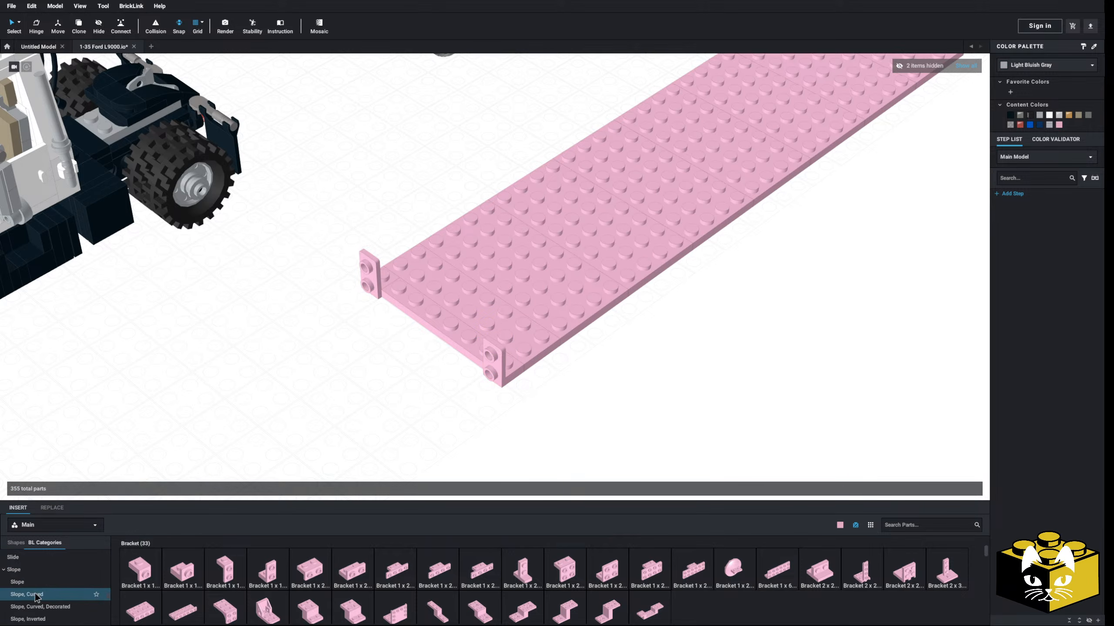
{"action": "left_click", "coordinate": [27, 594]}
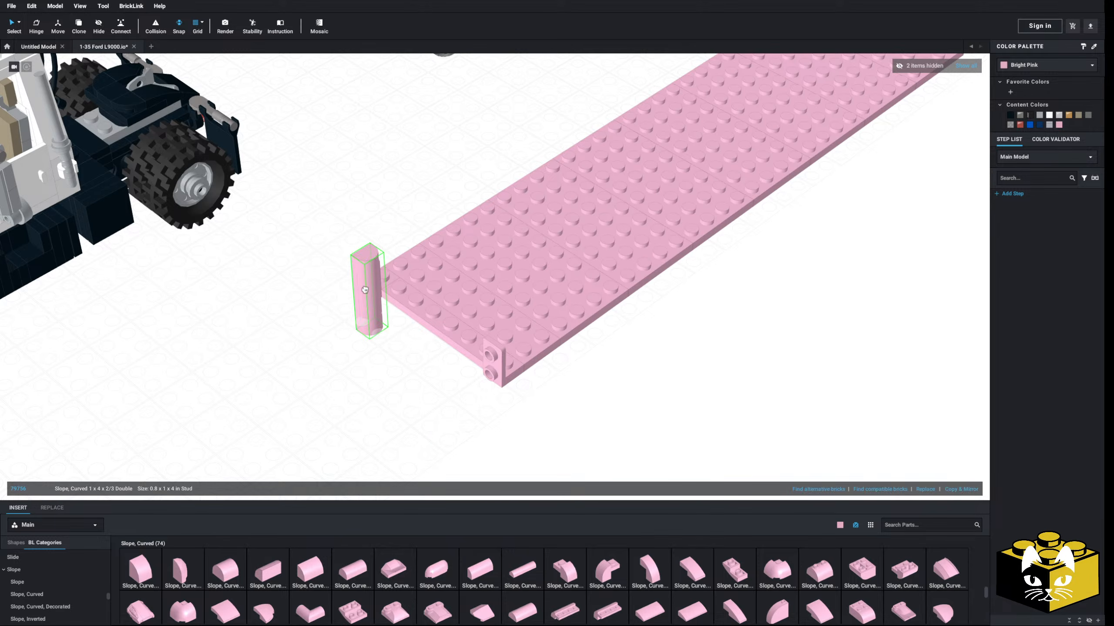
{"action": "left_click", "coordinate": [369, 252]}
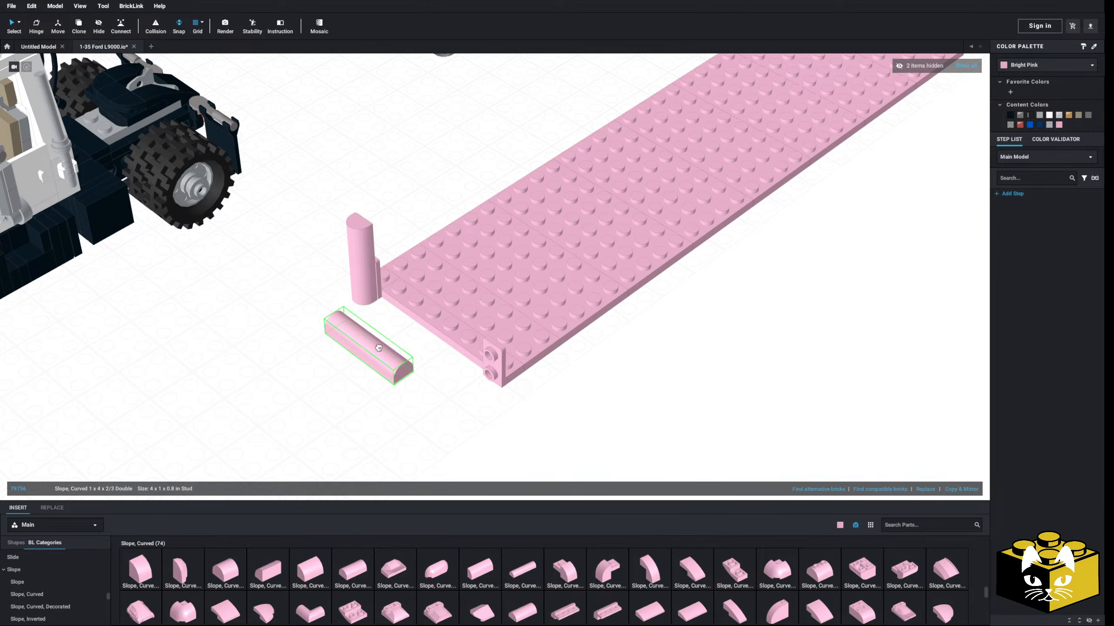
{"action": "left_click_drag", "start_coordinate": [378, 348], "coordinate": [489, 341]}
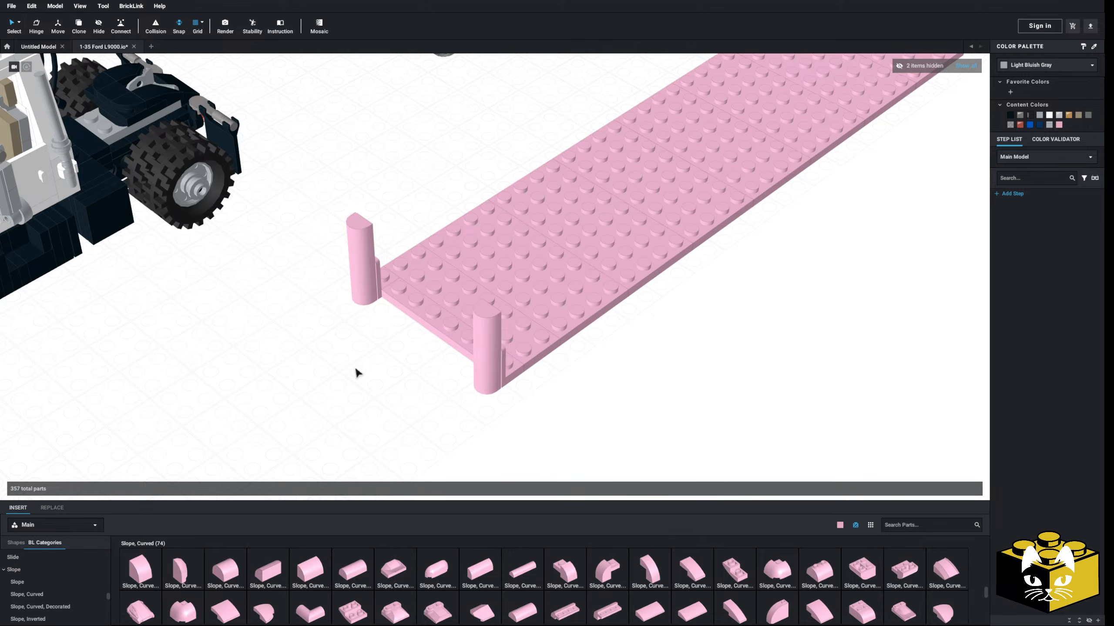
- Add a Plate 2 x 4 centred at the truck end of the pink base, projecting between the two corner slopes
{"action": "scroll", "coordinate": [86, 577], "scroll_direction": "up", "scroll_amount": 3}
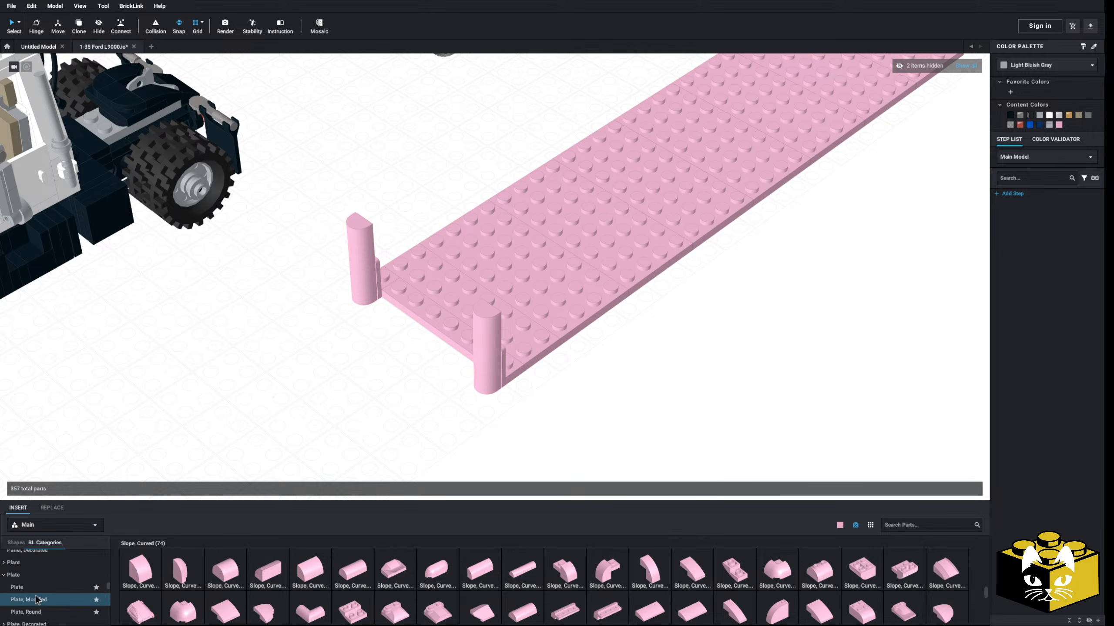
{"action": "left_click", "coordinate": [42, 587]}
{"action": "left_click", "coordinate": [689, 570]}
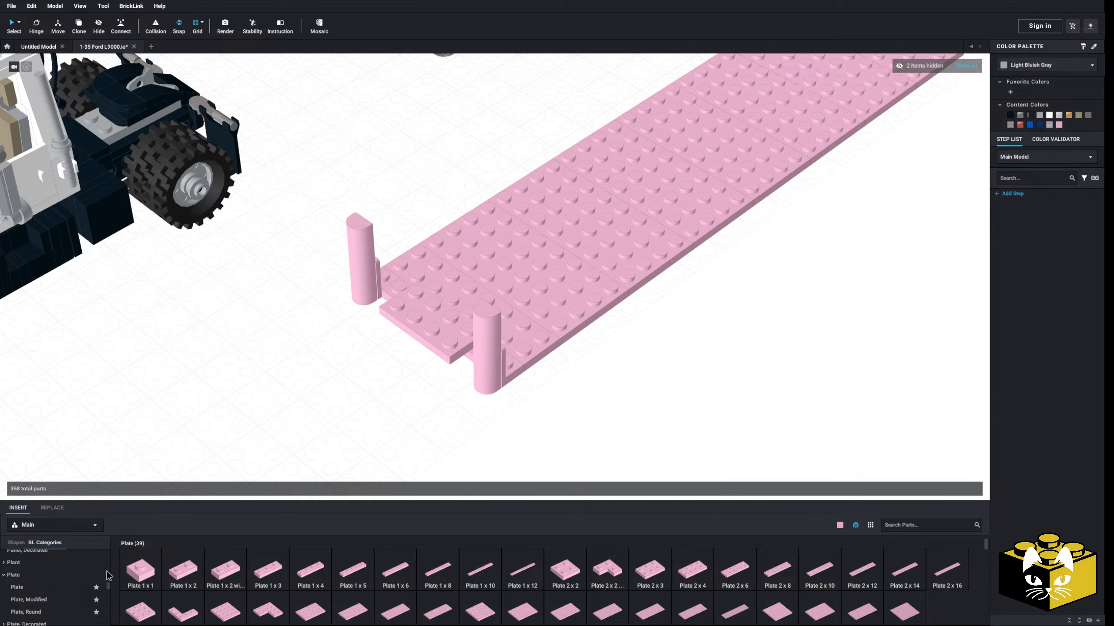
- Place two Brick, Modified 1 x 1 with Stud on Side on the ends of the Plate 2 x 4, side studs facing outward
{"action": "scroll", "coordinate": [57, 570], "scroll_direction": "up", "scroll_amount": 10}
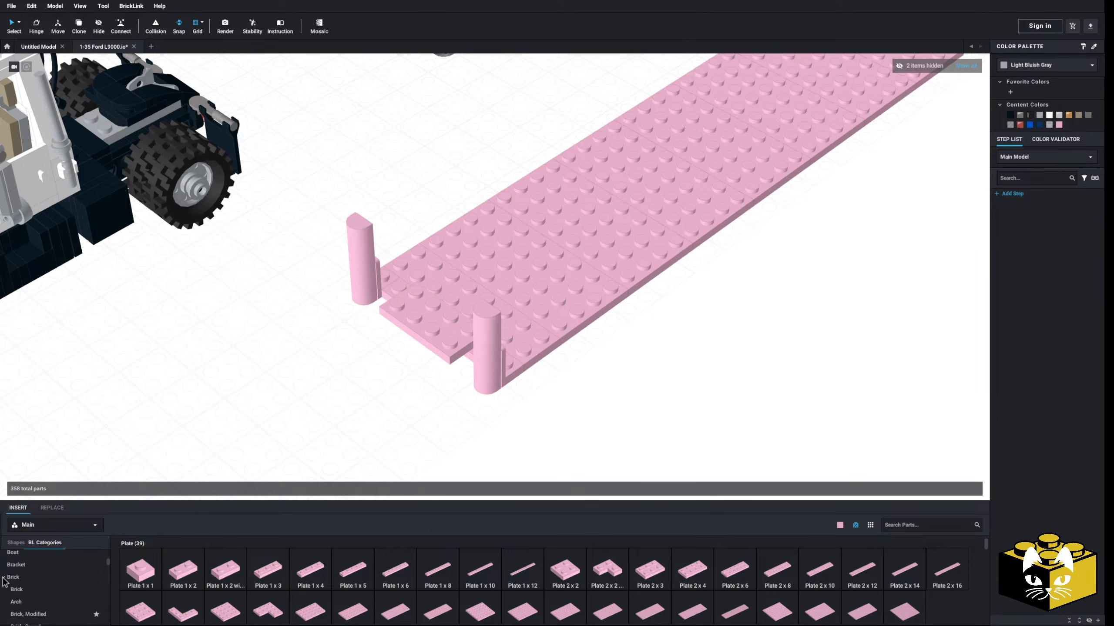
{"action": "left_click", "coordinate": [43, 613]}
{"action": "left_click", "coordinate": [395, 571]}
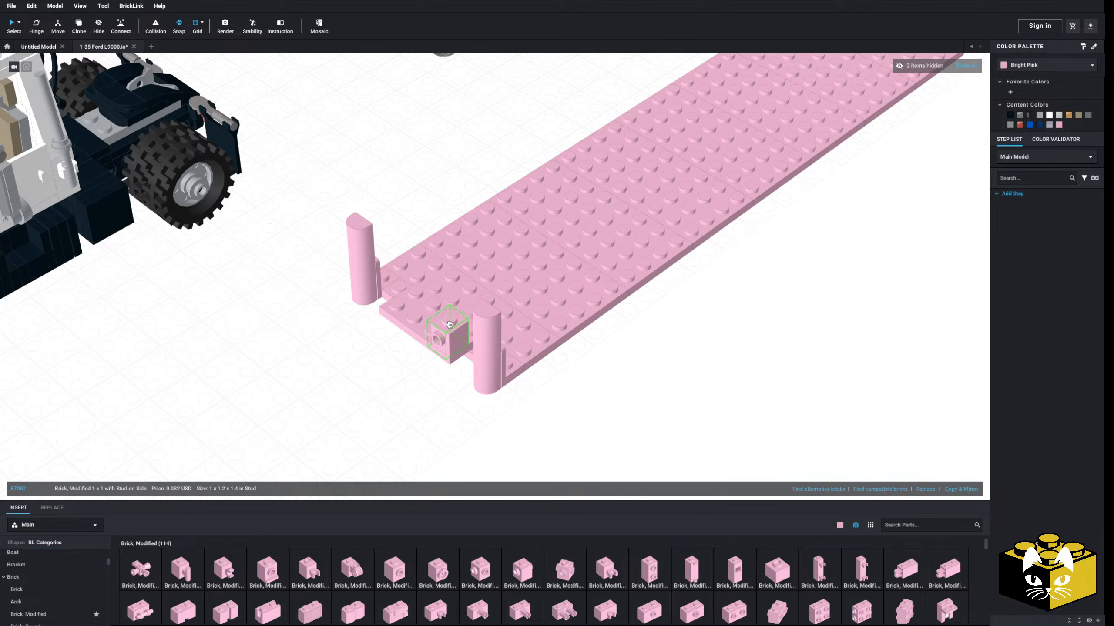
{"action": "left_click", "coordinate": [384, 569]}
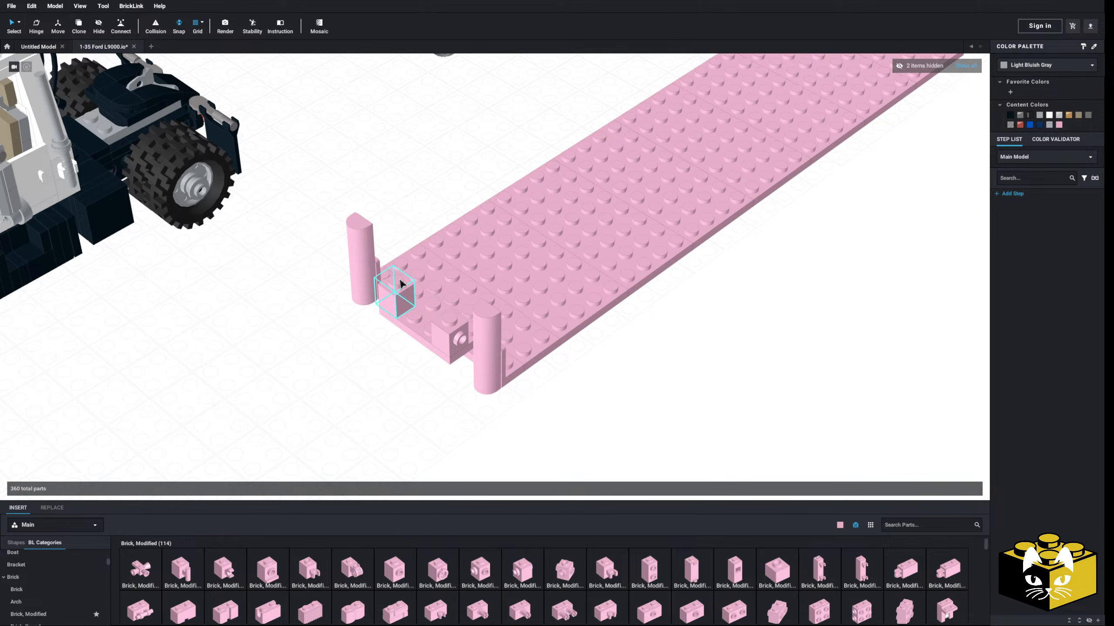
{"action": "scroll", "coordinate": [355, 406], "scroll_direction": "up", "scroll_amount": 4}
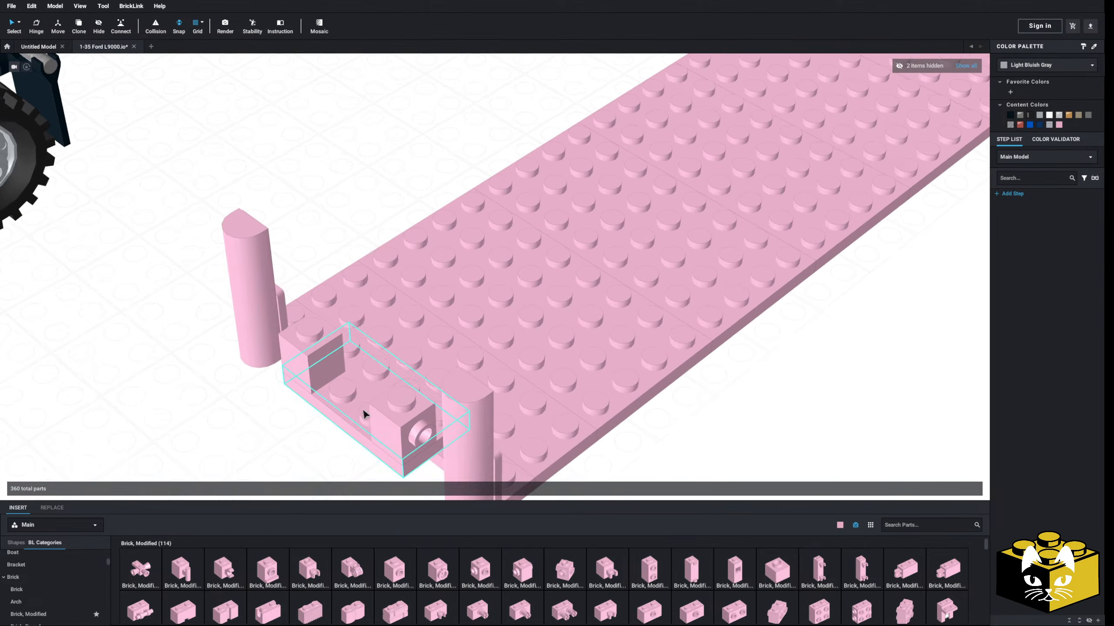
{"action": "right_click_drag", "start_coordinate": [366, 413], "coordinate": [384, 397]}
{"action": "middle_click_drag", "start_coordinate": [385, 397], "coordinate": [342, 442]}
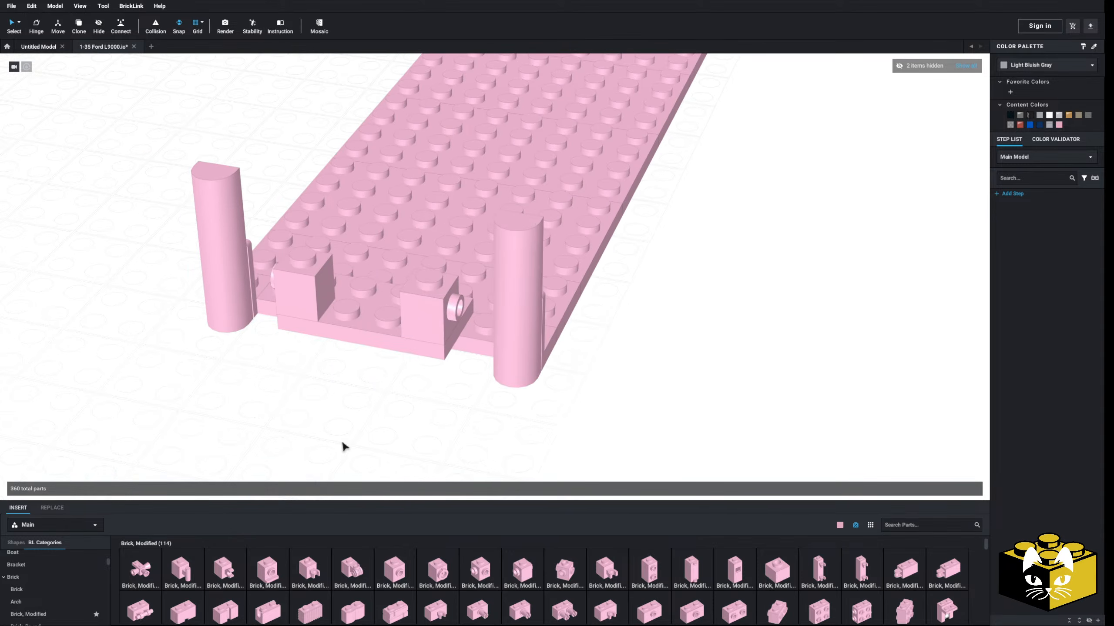
- Mount an upright Plate 1 x 10 on the side stud of each modified brick, its studs facing the neighbouring corner slope
{"action": "scroll", "coordinate": [342, 442], "scroll_direction": "up", "scroll_amount": 2}
{"action": "scroll", "coordinate": [72, 555], "scroll_direction": "up", "scroll_amount": 5}
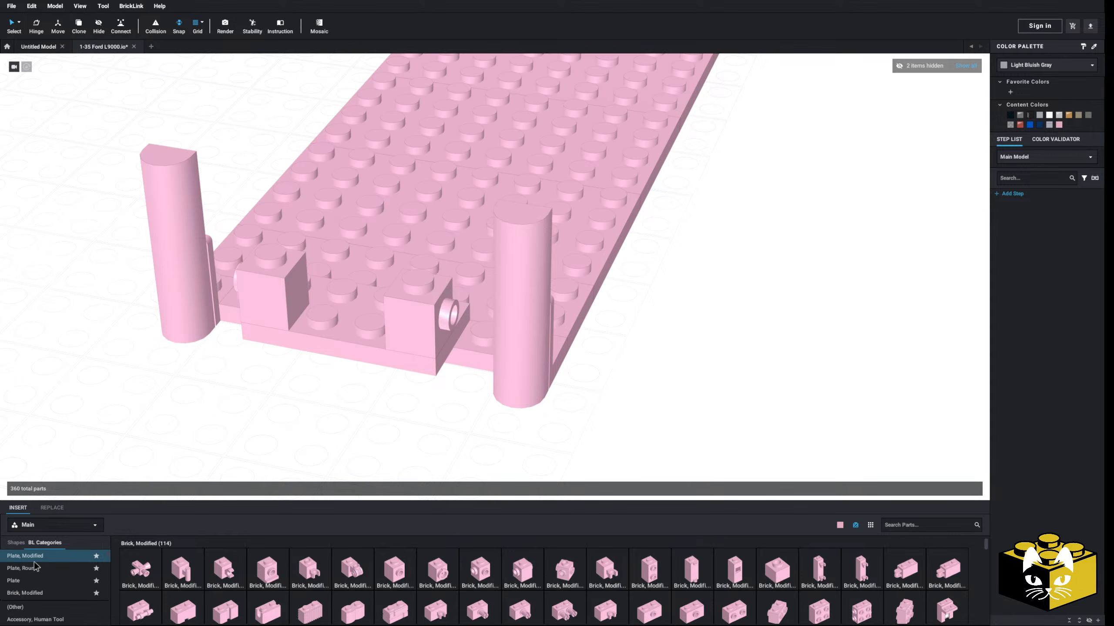
{"action": "left_click", "coordinate": [51, 579]}
{"action": "left_click", "coordinate": [481, 579]}
{"action": "scroll", "coordinate": [684, 333], "scroll_direction": "down", "scroll_amount": 3}
{"action": "key", "text": "Up"}
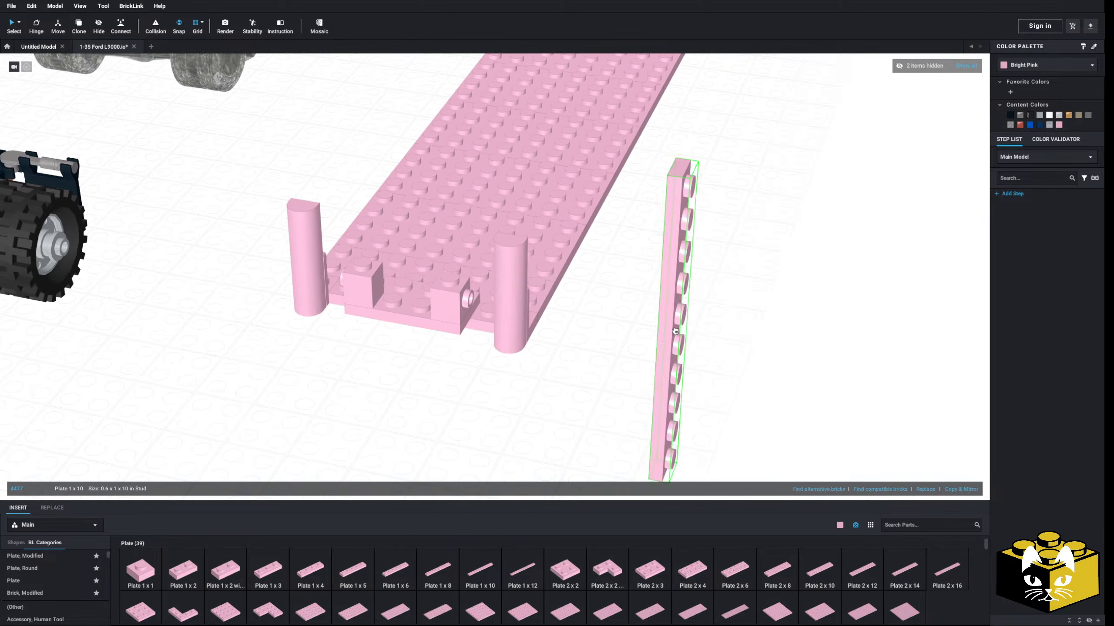
{"action": "left_click", "coordinate": [482, 215]}
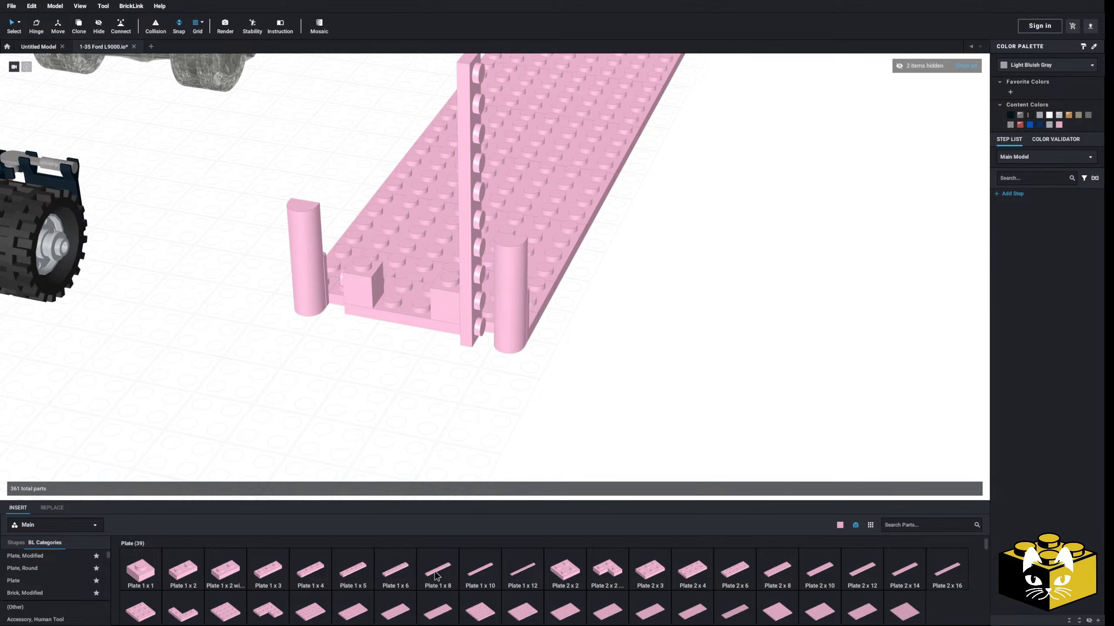
{"action": "left_click", "coordinate": [480, 570]}
{"action": "key", "text": "Up"}
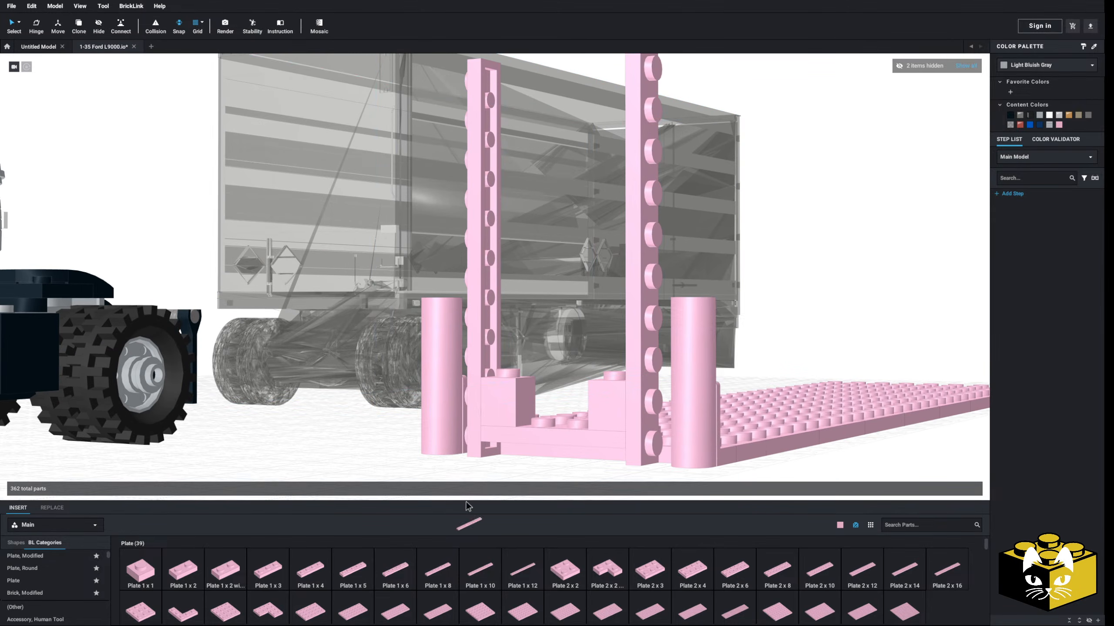
{"action": "left_click_drag", "start_coordinate": [468, 506], "coordinate": [396, 214]}
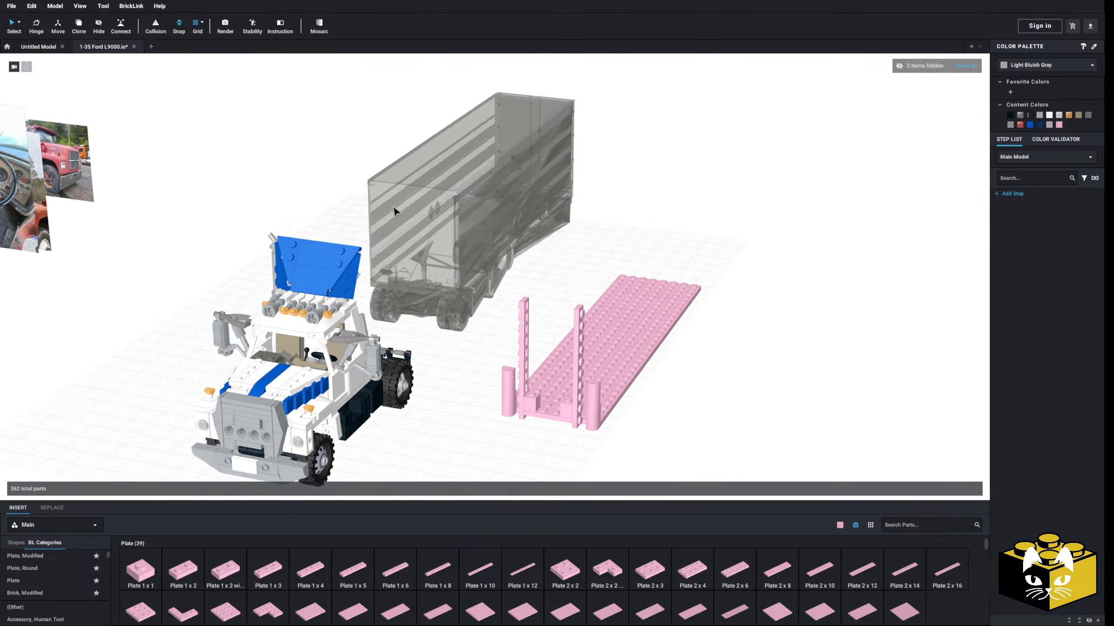
- Attach a Slope 30 1 x 2 x 2/3 upright at the foot of one Plate 1 x 10, filling the gap to the corner slope
{"action": "scroll", "coordinate": [391, 204], "scroll_direction": "up", "scroll_amount": 4}
{"action": "middle_click_drag", "start_coordinate": [392, 204], "coordinate": [312, 366]}
{"action": "scroll", "coordinate": [380, 345], "scroll_direction": "up", "scroll_amount": 3}
{"action": "scroll", "coordinate": [57, 569], "scroll_direction": "down", "scroll_amount": 15}
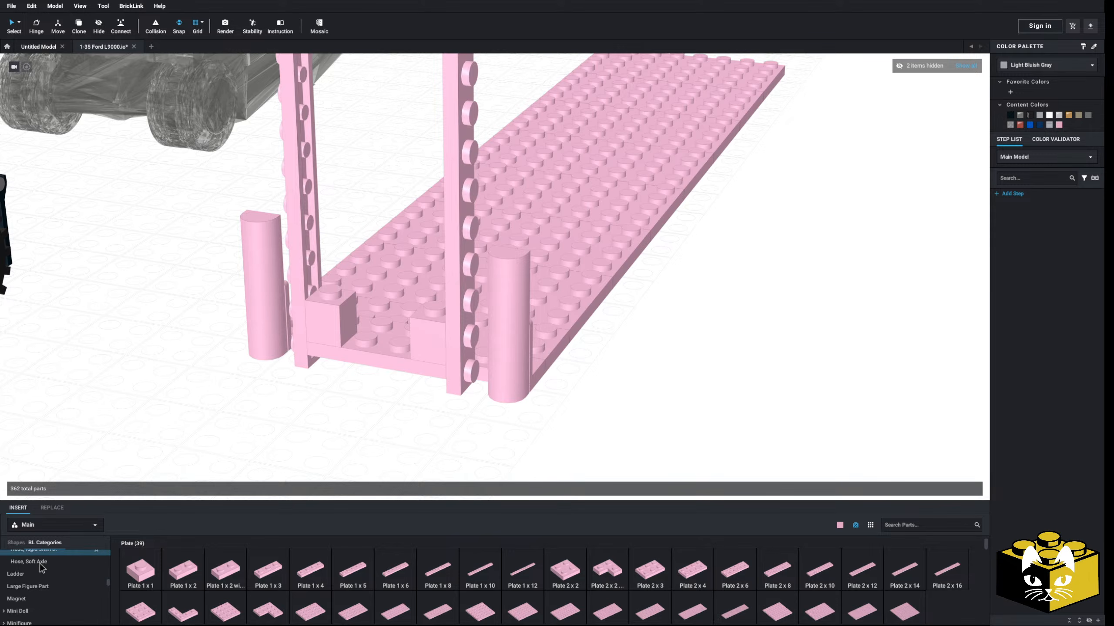
{"action": "scroll", "coordinate": [57, 570], "scroll_direction": "down", "scroll_amount": 5}
{"action": "scroll", "coordinate": [57, 577], "scroll_direction": "up", "scroll_amount": 3}
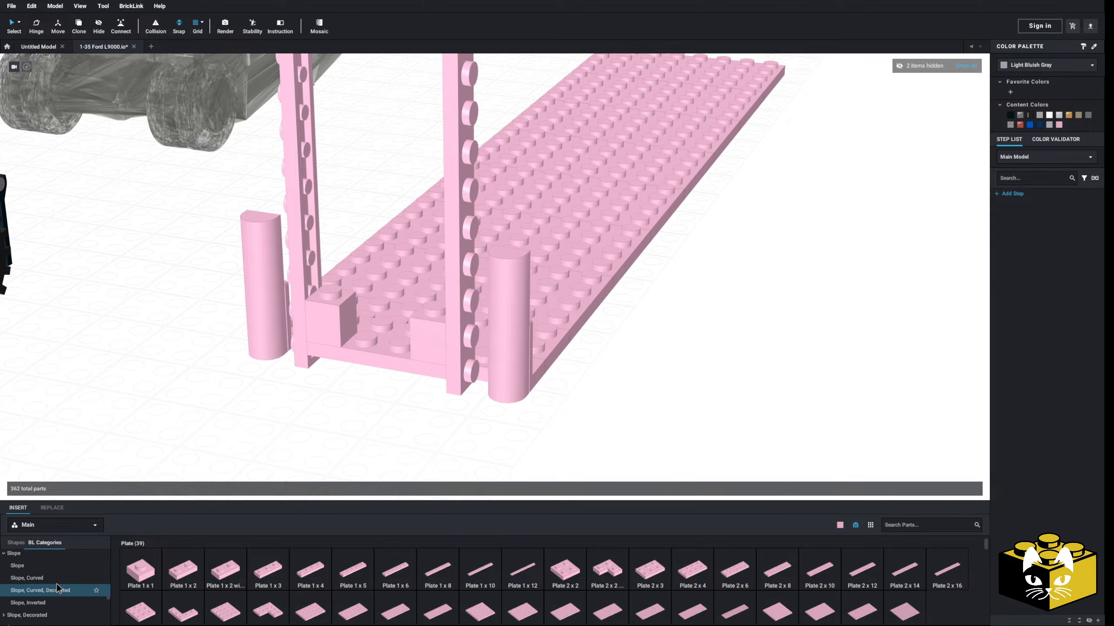
{"action": "left_click", "coordinate": [30, 577]}
{"action": "left_click", "coordinate": [270, 575]}
{"action": "key", "text": "Up"}
{"action": "key", "text": "Left"}
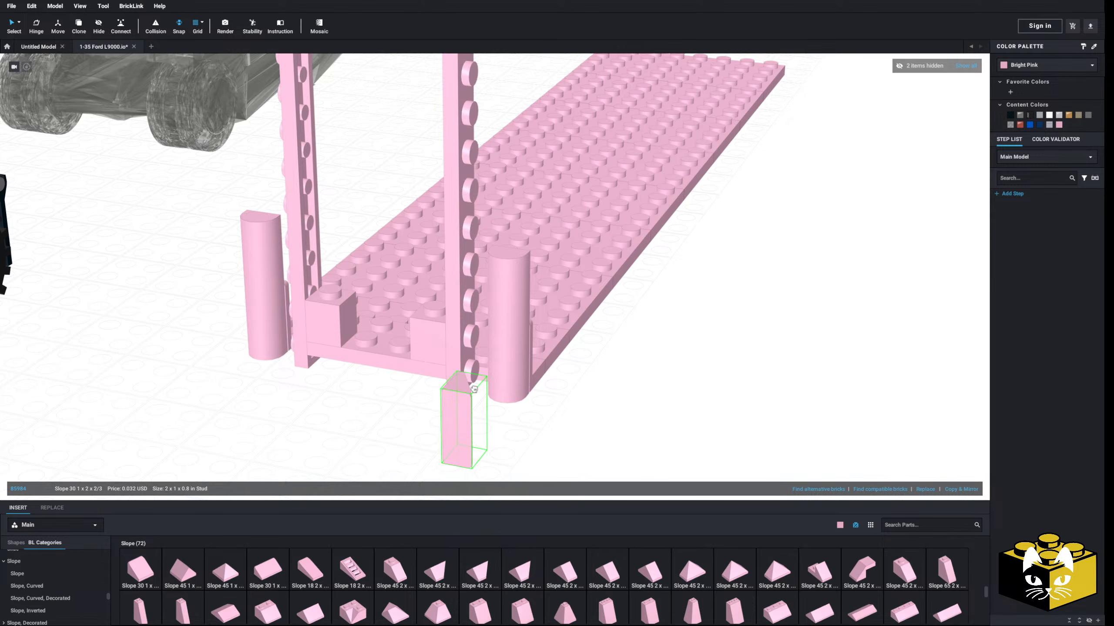
{"action": "left_click", "coordinate": [472, 359]}
{"action": "key", "text": "Escape"}
- Copy the Slope 30 1 x 2 x 2/3 and mount it mirrored at the foot of the opposite Plate 1 x 10
{"action": "right_click_drag", "start_coordinate": [397, 463], "coordinate": [408, 478]}
{"action": "middle_click_drag", "start_coordinate": [407, 477], "coordinate": [332, 285]}
{"action": "middle_click_drag", "start_coordinate": [397, 357], "coordinate": [368, 305]}
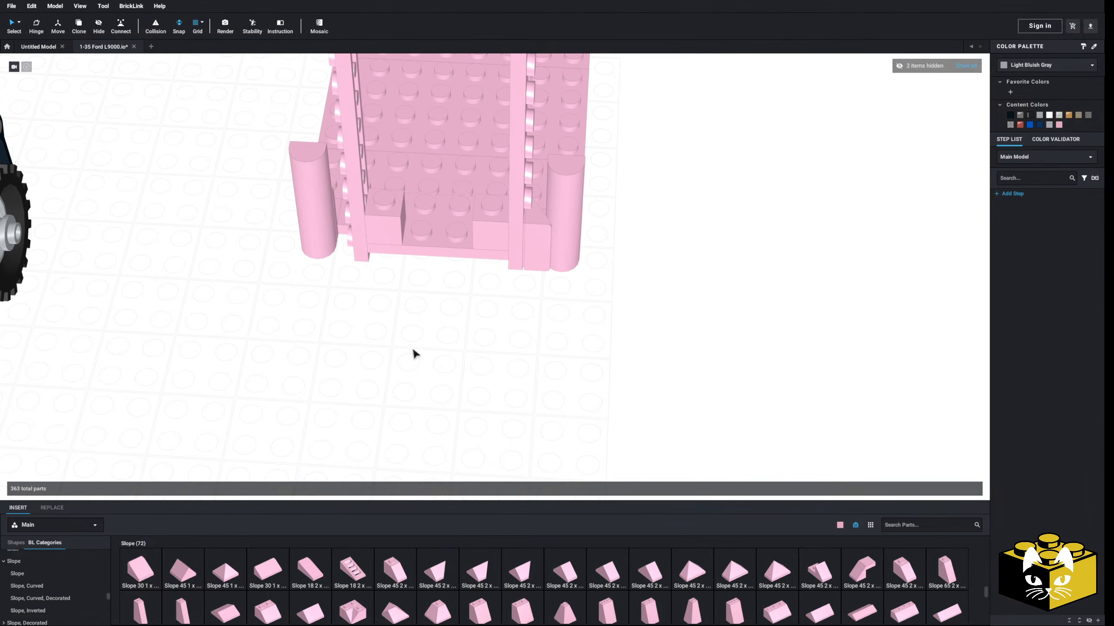
{"action": "right_click_drag", "start_coordinate": [561, 317], "coordinate": [554, 336]}
{"action": "middle_click_drag", "start_coordinate": [554, 337], "coordinate": [578, 271]}
{"action": "right_click_drag", "start_coordinate": [578, 270], "coordinate": [483, 412]}
{"action": "right_click", "coordinate": [440, 372]}
{"action": "left_click", "coordinate": [446, 386]}
{"action": "right_click", "coordinate": [568, 371]}
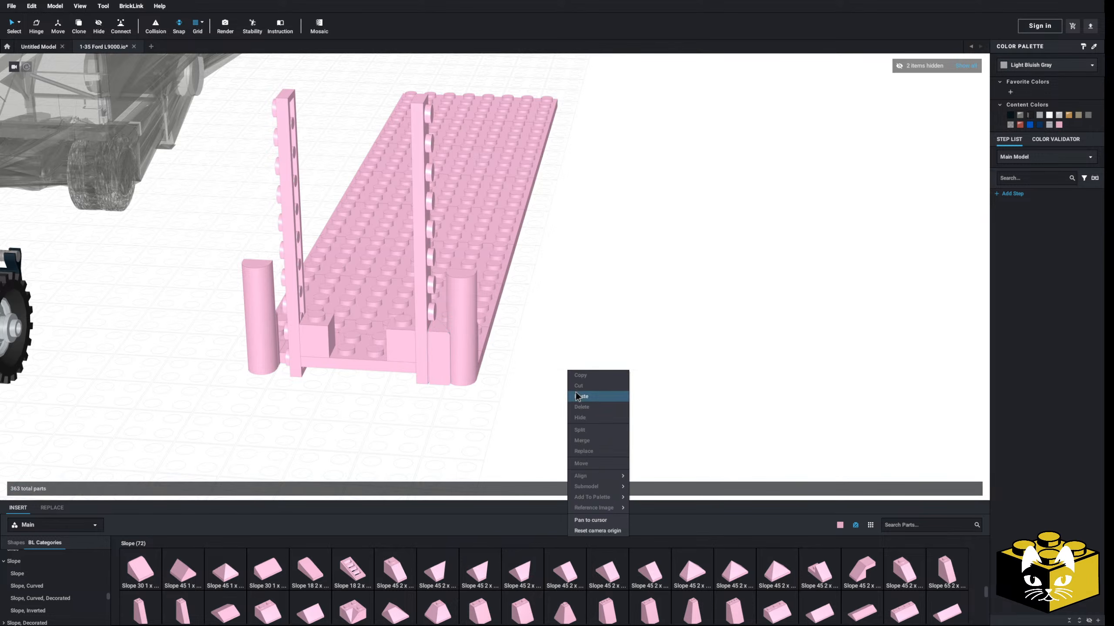
{"action": "left_click", "coordinate": [576, 393]}
{"action": "key", "text": "Up"}
{"action": "key", "text": "Up"}
{"action": "key", "text": "Right"}
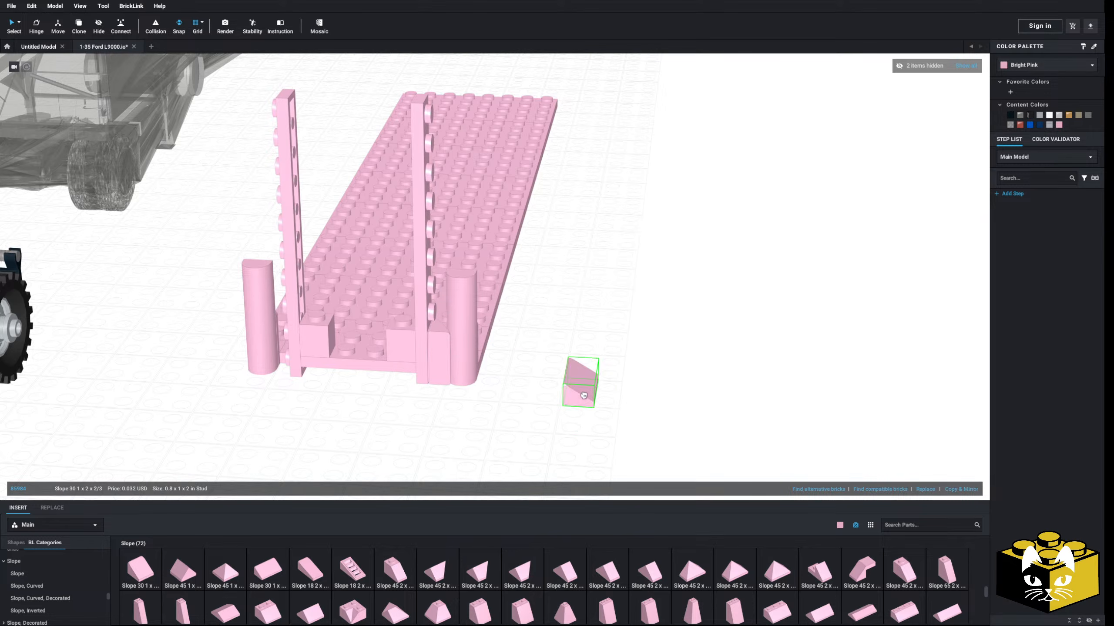
{"action": "left_click", "coordinate": [224, 387]}
- Stack a second copy of the Slope 30 1 x 2 x 2/3 directly above the first on each upright plate
{"action": "scroll", "coordinate": [220, 389], "scroll_direction": "down", "scroll_amount": 2}
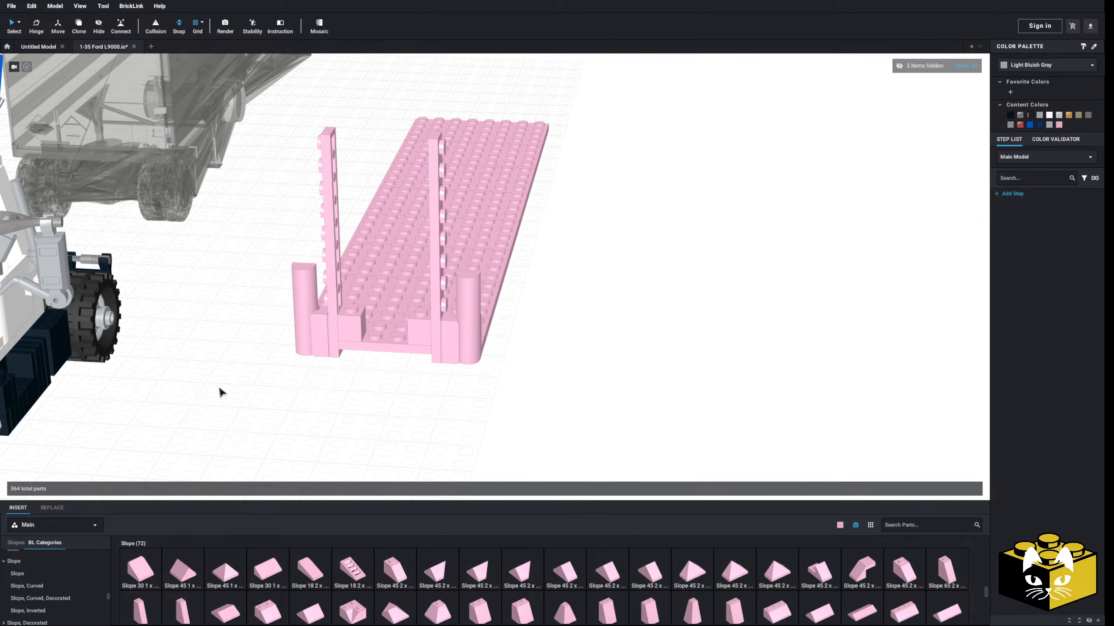
{"action": "right_click", "coordinate": [443, 337]}
{"action": "right_click", "coordinate": [582, 347]}
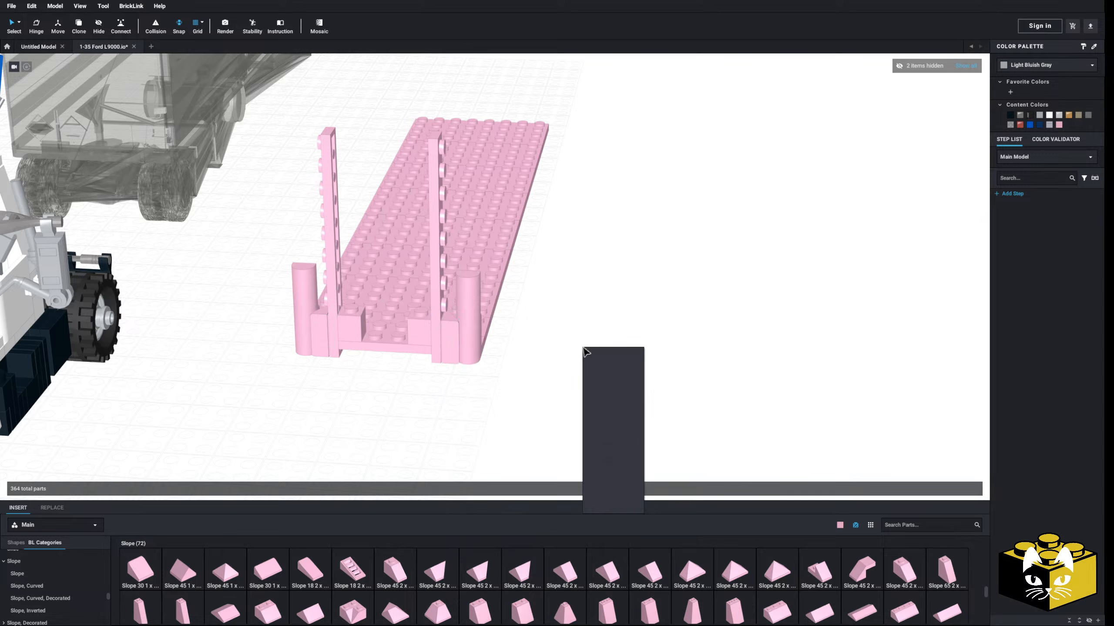
{"action": "left_click", "coordinate": [590, 376]}
{"action": "left_click", "coordinate": [456, 307]}
{"action": "left_click", "coordinate": [529, 350]}
- Copy each corner's curved slope with its two Slope 30 pieces onto the top four studs of its Plate 1 x 10
{"action": "right_click_drag", "start_coordinate": [529, 351], "coordinate": [537, 383]}
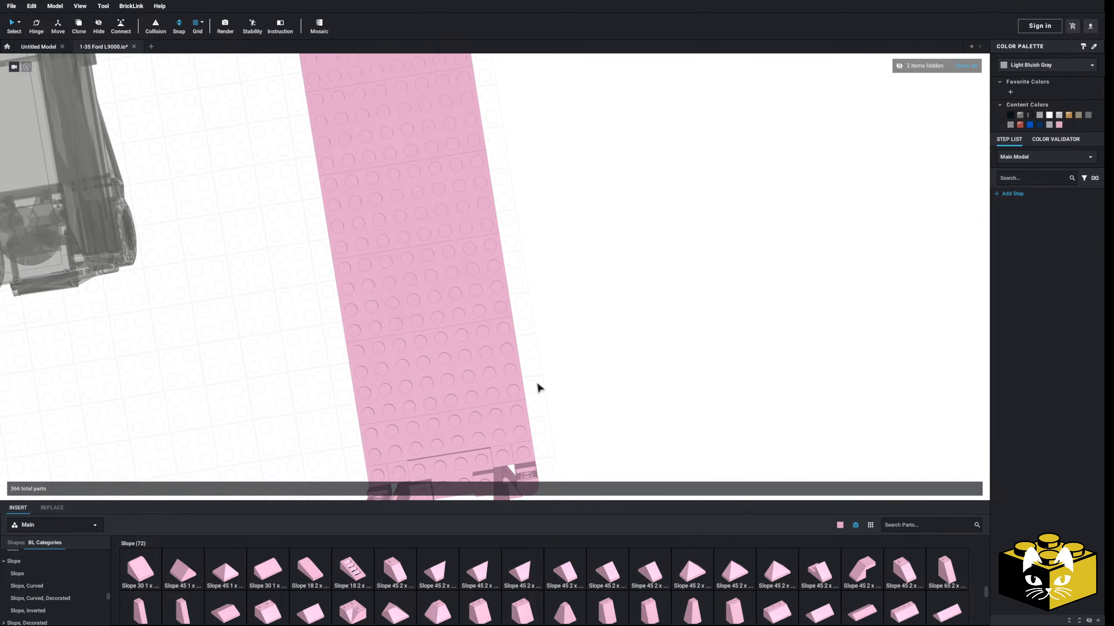
{"action": "middle_click_drag", "start_coordinate": [538, 384], "coordinate": [525, 308]}
{"action": "right_click_drag", "start_coordinate": [524, 308], "coordinate": [492, 389]}
{"action": "scroll", "coordinate": [535, 390], "scroll_direction": "down", "scroll_amount": 3}
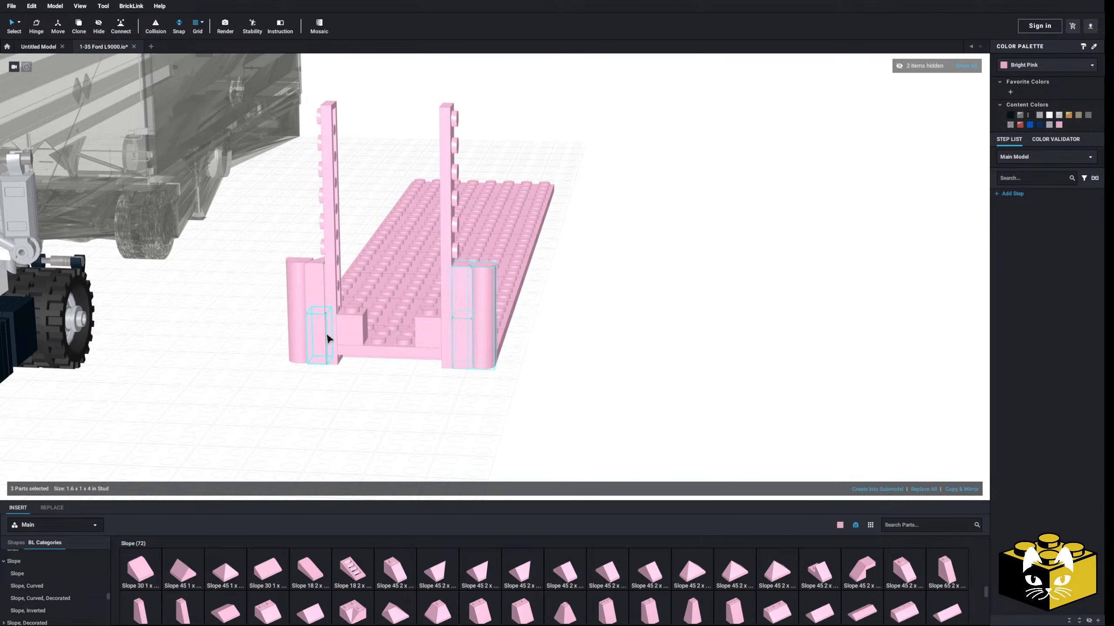
{"action": "right_click", "coordinate": [643, 299]}
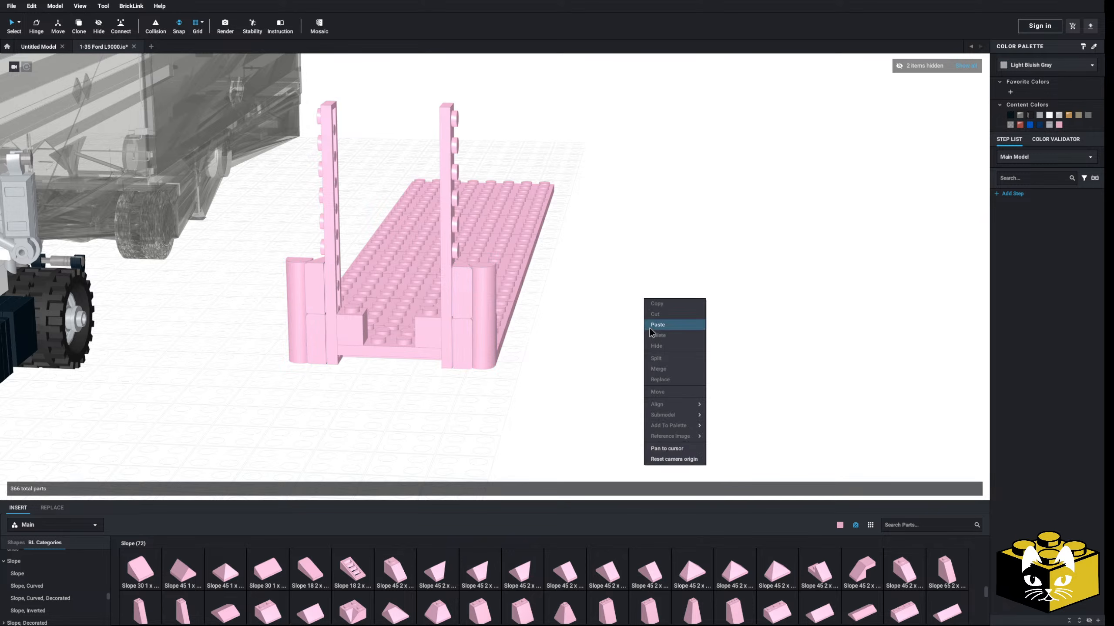
{"action": "left_click", "coordinate": [653, 320]}
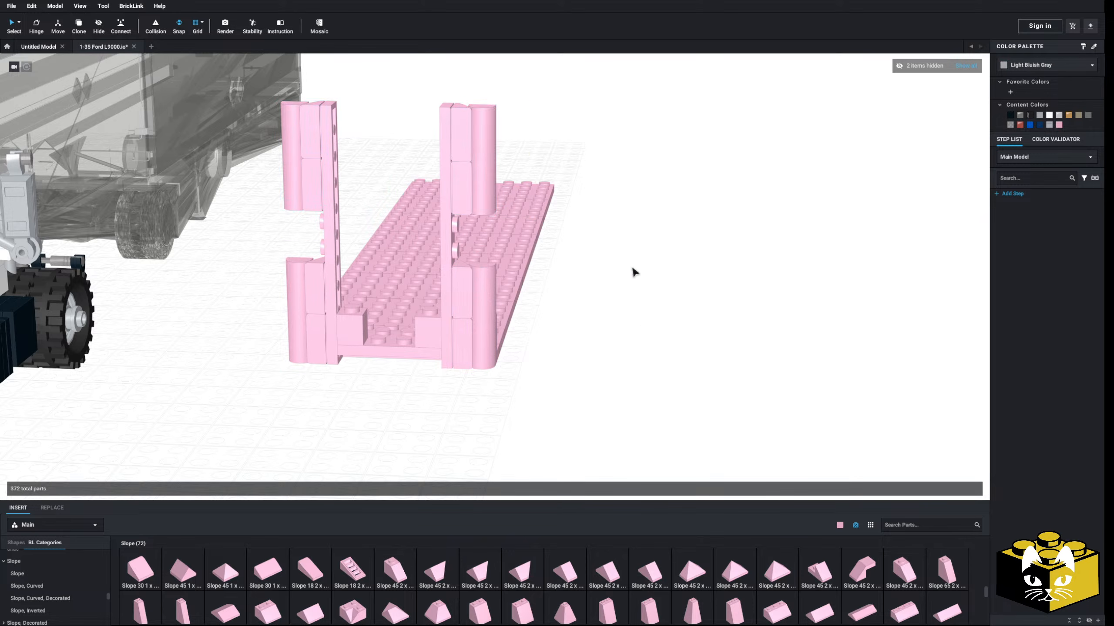
- Place a spare copy of both corner slope groups beside the pink base and split their curved slopes into 1 x 1 pieces
{"action": "left_click", "coordinate": [612, 332]}
{"action": "left_click", "coordinate": [609, 329]}
{"action": "right_click_drag", "start_coordinate": [609, 329], "coordinate": [559, 358]}
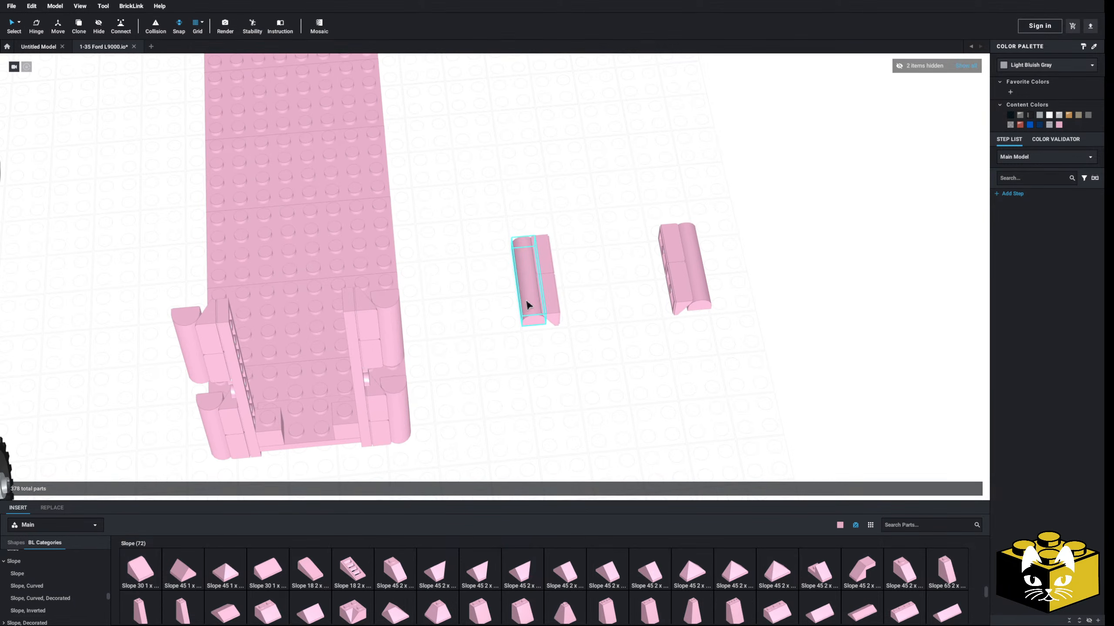
{"action": "left_click", "coordinate": [527, 305]}
{"action": "right_click", "coordinate": [702, 285]}
{"action": "left_click", "coordinate": [703, 344]}
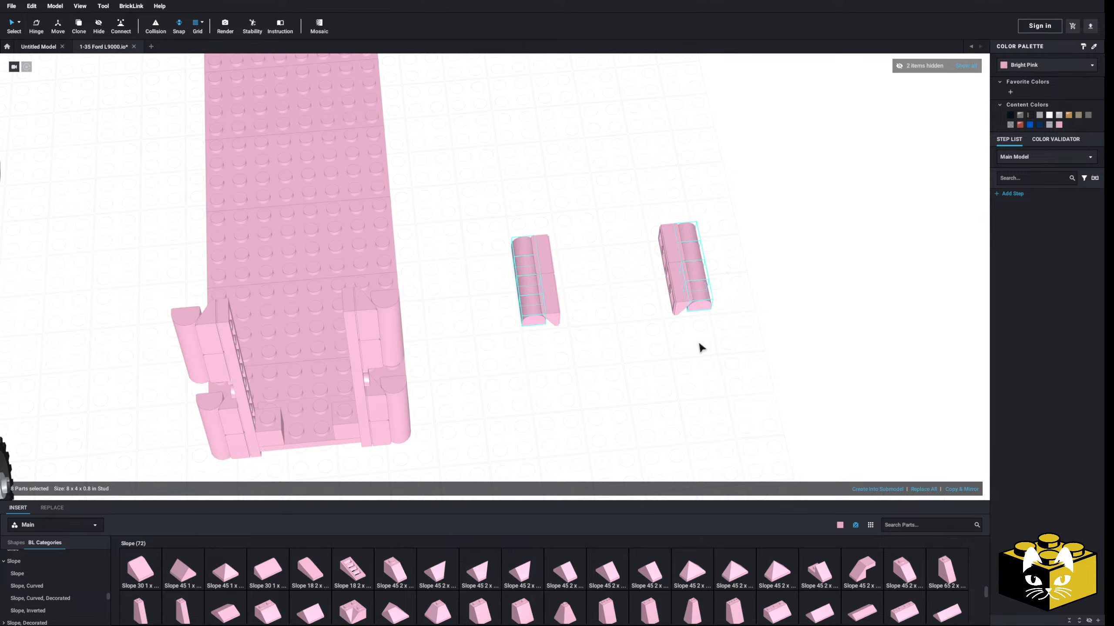
- Delete half of both spare groups and merge each one's remaining Slope, Curved 1 x 1 x 2/3 Double pieces into a single part
{"action": "right_click_drag", "start_coordinate": [737, 259], "coordinate": [729, 279]}
{"action": "left_click_drag", "start_coordinate": [501, 257], "coordinate": [501, 258]}
{"action": "key", "text": "Delete"}
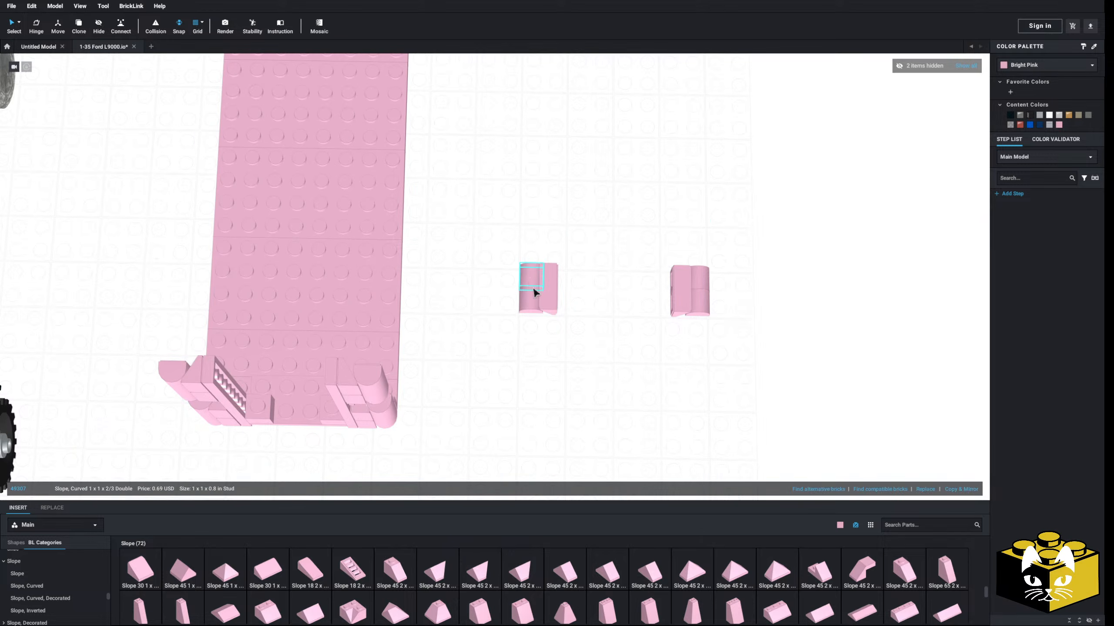
{"action": "right_click", "coordinate": [538, 308]}
{"action": "left_click", "coordinate": [551, 378]}
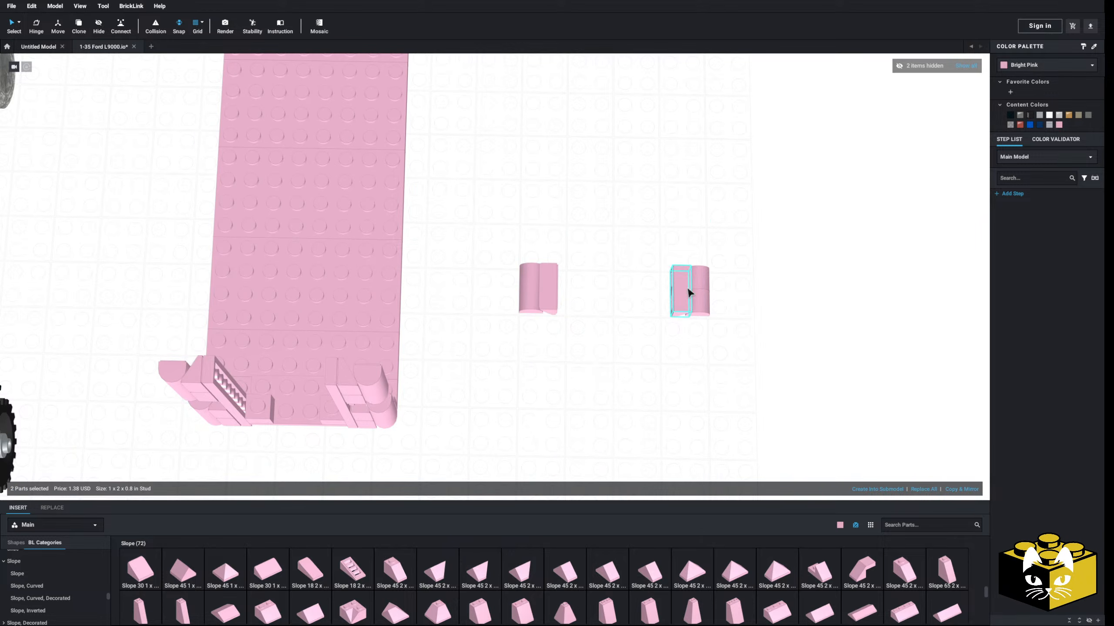
{"action": "right_click", "coordinate": [700, 316]}
{"action": "left_click", "coordinate": [719, 385]}
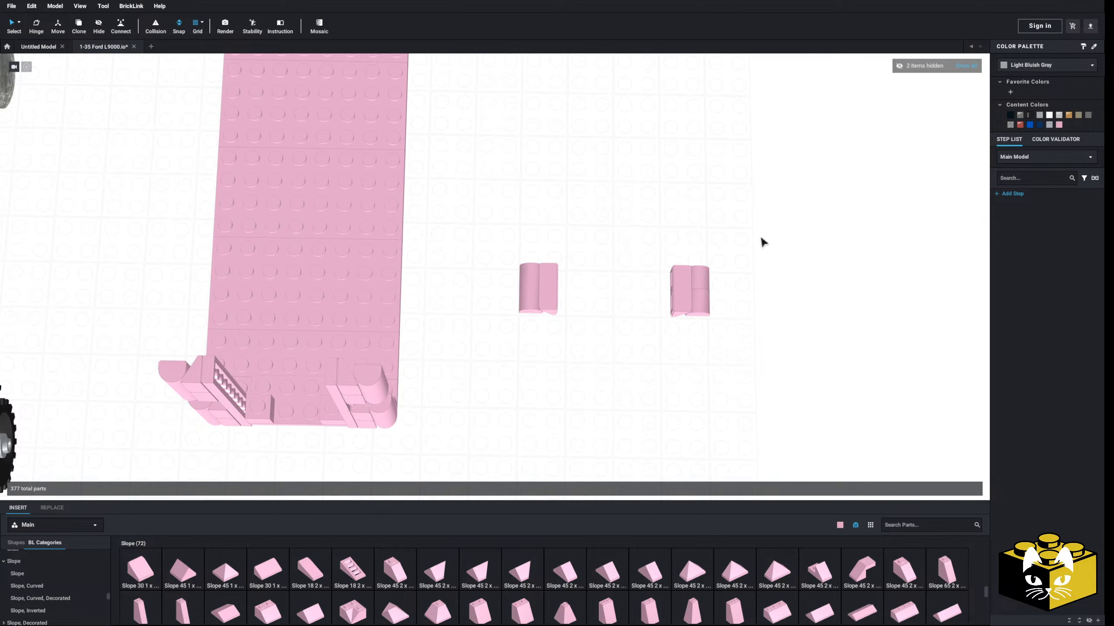
{"action": "right_click", "coordinate": [694, 310]}
{"action": "left_click", "coordinate": [719, 373]}
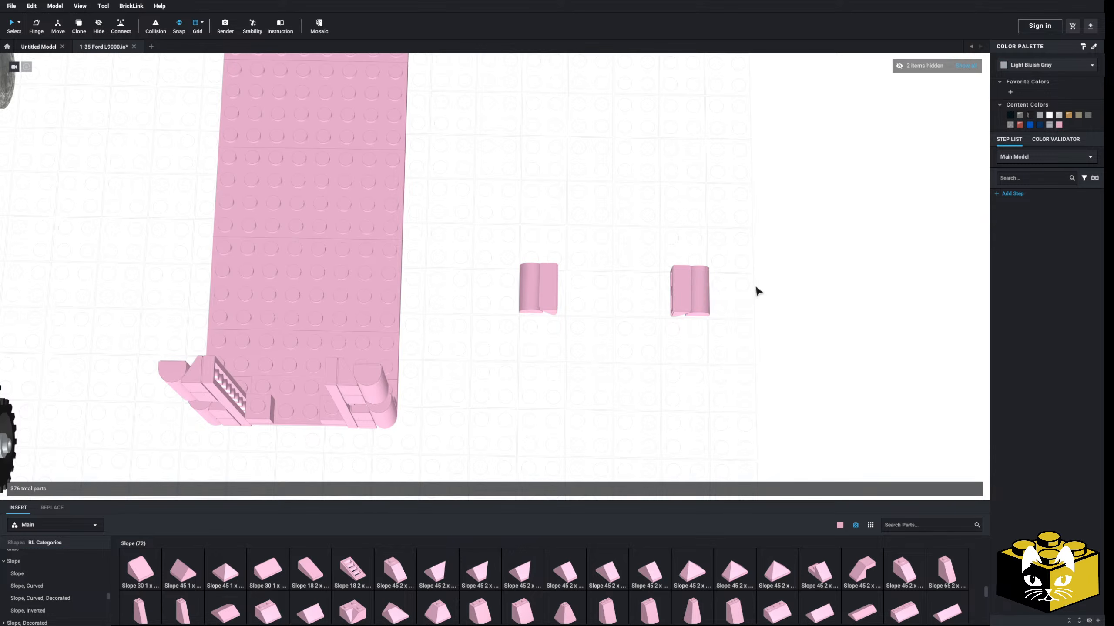
- Fit the two shortened slope groups into the two-stud gaps midway up the front corner columns
{"action": "left_click_drag", "start_coordinate": [755, 239], "coordinate": [575, 353]}
{"action": "right_click_drag", "start_coordinate": [517, 362], "coordinate": [575, 353]}
{"action": "left_click_drag", "start_coordinate": [575, 353], "coordinate": [403, 259]}
{"action": "right_click_drag", "start_coordinate": [575, 353], "coordinate": [402, 259]}
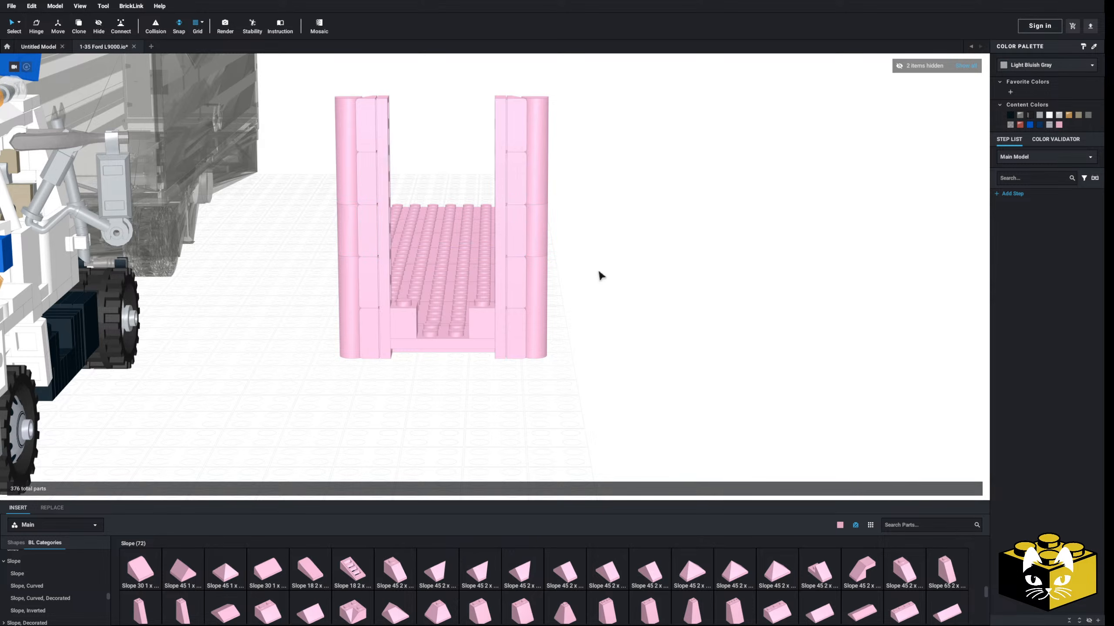
- Examine the front corner columns against the truck's rear and the underside of the transparent reference trailer
{"action": "scroll", "coordinate": [599, 272], "scroll_direction": "down", "scroll_amount": 4}
{"action": "right_click_drag", "start_coordinate": [599, 272], "coordinate": [578, 331]}
{"action": "scroll", "coordinate": [577, 331], "scroll_direction": "up", "scroll_amount": 3}
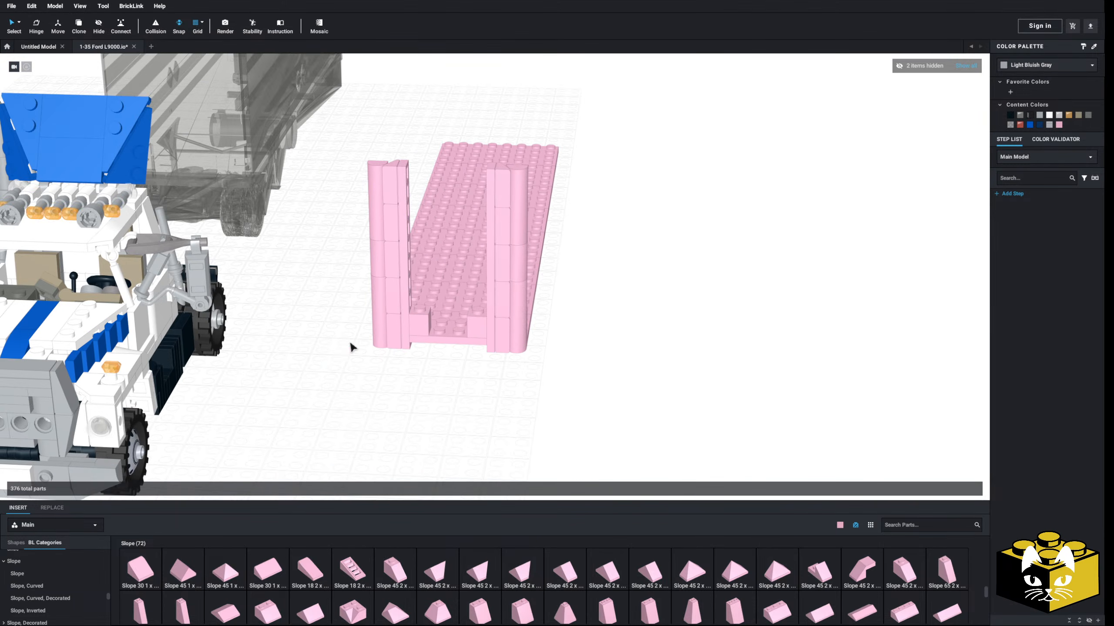
{"action": "scroll", "coordinate": [351, 348], "scroll_direction": "down", "scroll_amount": 3}
{"action": "right_click_drag", "start_coordinate": [351, 348], "coordinate": [460, 373]}
{"action": "scroll", "coordinate": [402, 378], "scroll_direction": "up", "scroll_amount": 3}
{"action": "scroll", "coordinate": [396, 381], "scroll_direction": "up", "scroll_amount": 3}
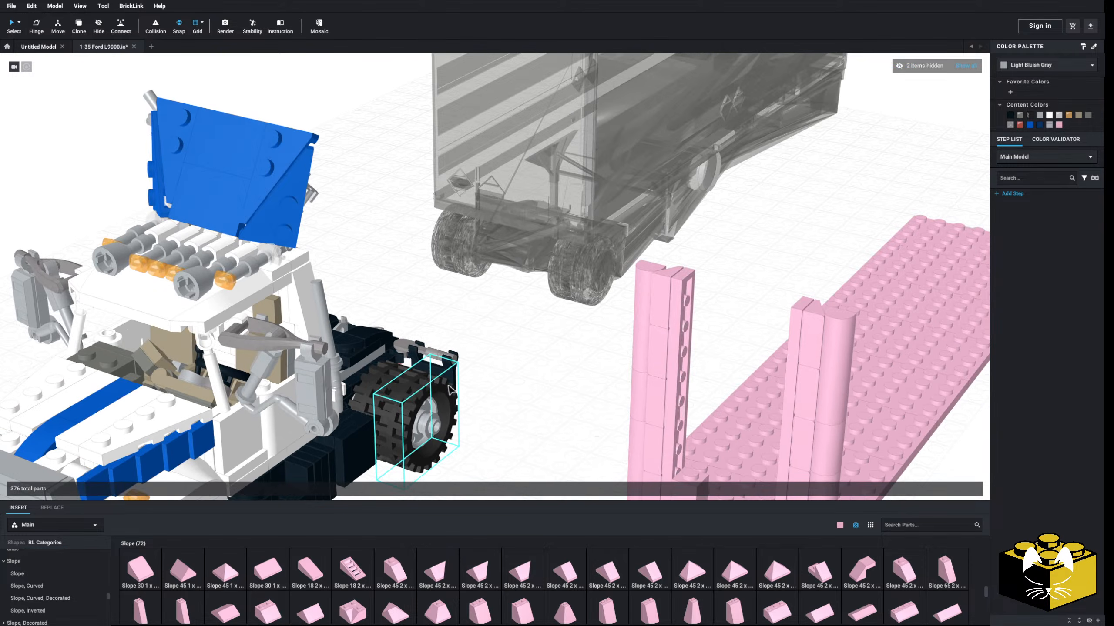
{"action": "scroll", "coordinate": [492, 360], "scroll_direction": "up", "scroll_amount": 3}
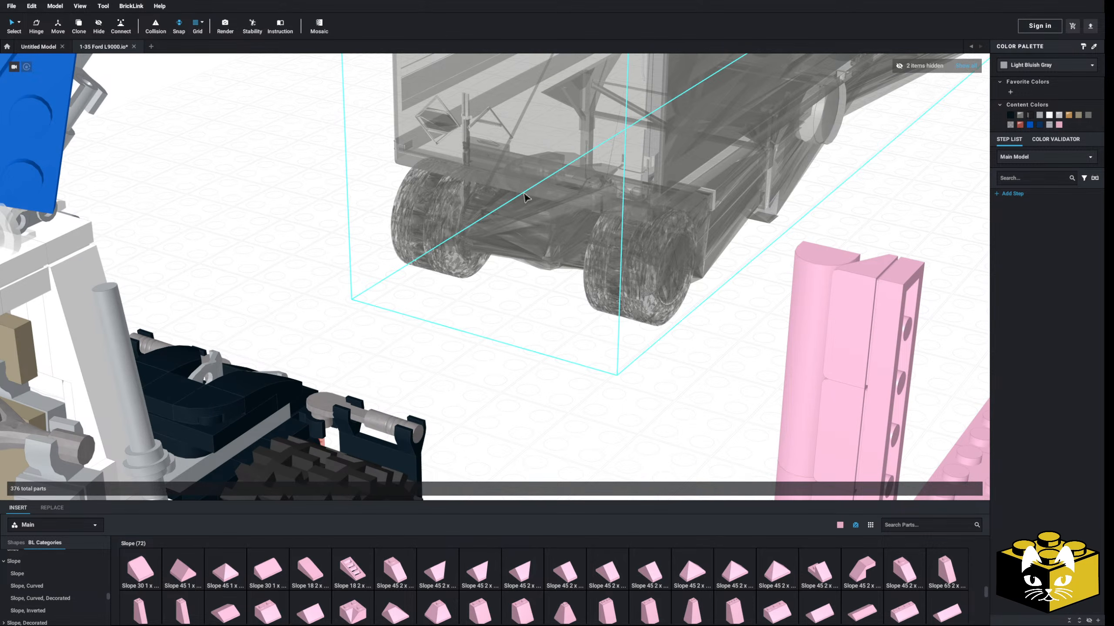
{"action": "scroll", "coordinate": [561, 263], "scroll_direction": "down", "scroll_amount": 5}
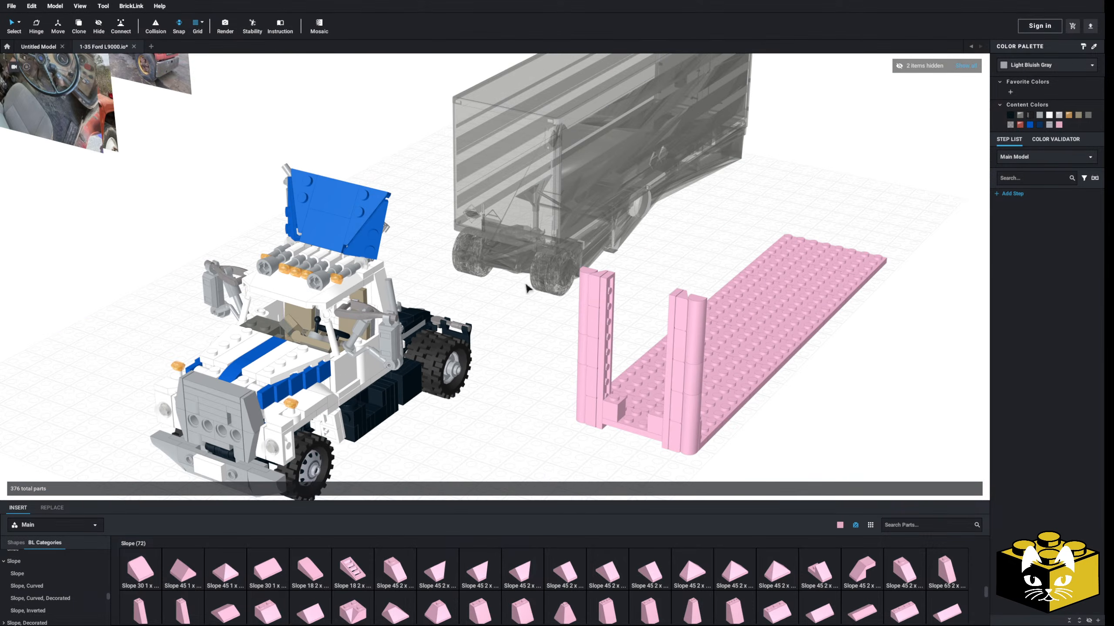
- Delete the two plates at the front edge of the pink base between the corner columns
{"action": "scroll", "coordinate": [526, 282], "scroll_direction": "up", "scroll_amount": 8}
{"action": "mouse_move", "coordinate": [396, 341]}
{"action": "right_mouse_down"}
{"action": "mouse_move", "coordinate": [490, 259]}
{"action": "mouse_move", "coordinate": [509, 261]}
{"action": "mouse_move", "coordinate": [507, 288]}
{"action": "mouse_move", "coordinate": [436, 312]}
{"action": "mouse_move", "coordinate": [393, 289]}
{"action": "mouse_move", "coordinate": [398, 337]}
{"action": "right_mouse_up"}
{"action": "left_click", "coordinate": [490, 259]}
{"action": "key", "text": "Delete"}
{"action": "left_click", "coordinate": [481, 305]}
{"action": "key", "text": "Delete"}
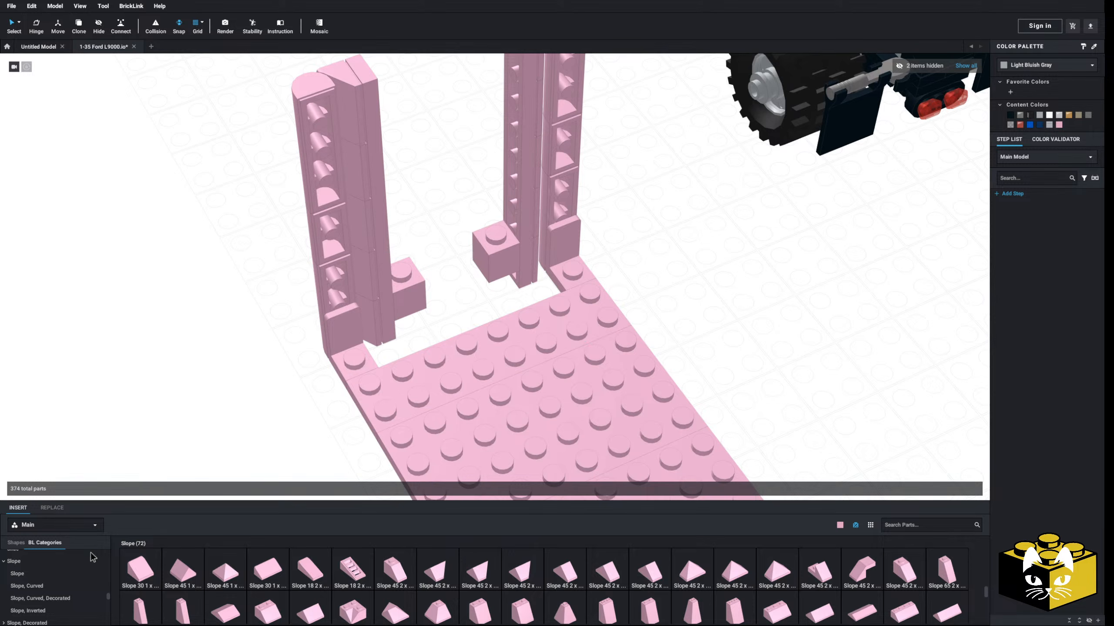
- Add a pink Plate 1 x 1 under each inner front brick and fit a Plate 2 x 2 Corner into one end of the front-edge gap
{"action": "left_click", "coordinate": [17, 565]}
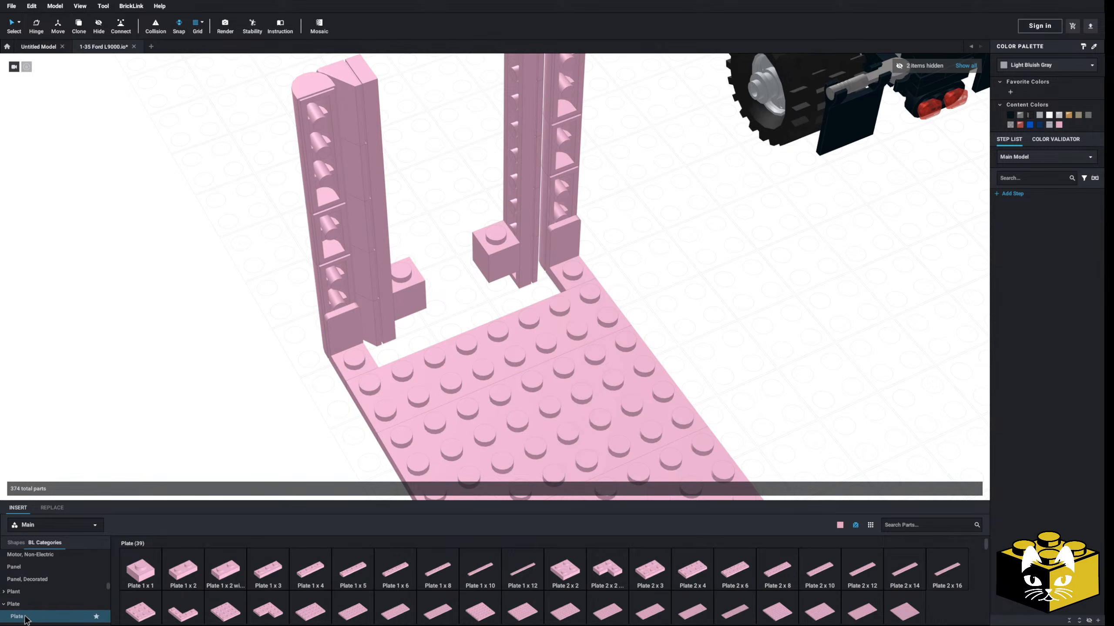
{"action": "left_click", "coordinate": [607, 569]}
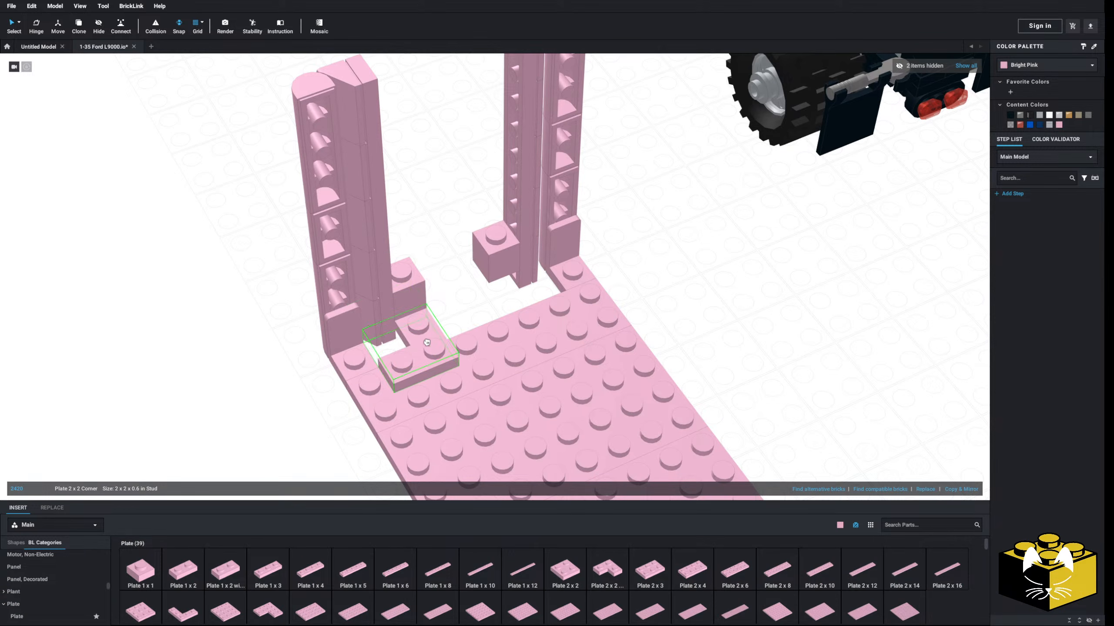
{"action": "left_click", "coordinate": [142, 572]}
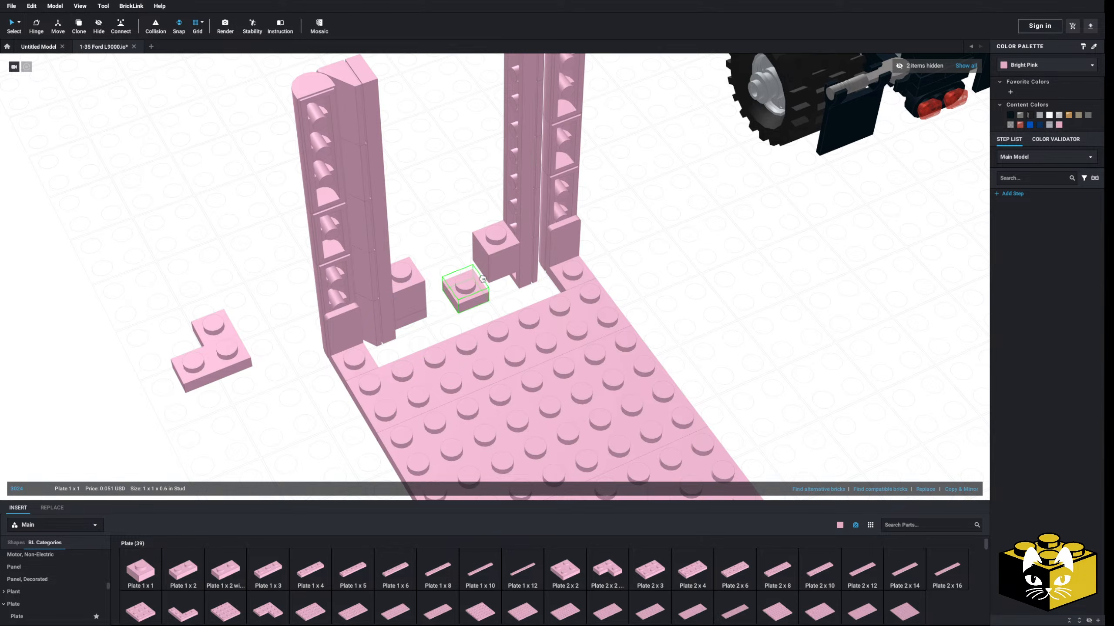
{"action": "left_click_drag", "start_coordinate": [212, 349], "coordinate": [423, 354]}
- Copy the Plate 2 x 2 Corner and fit the copy into the opposite end of the front-edge gap
{"action": "right_click", "coordinate": [417, 338]}
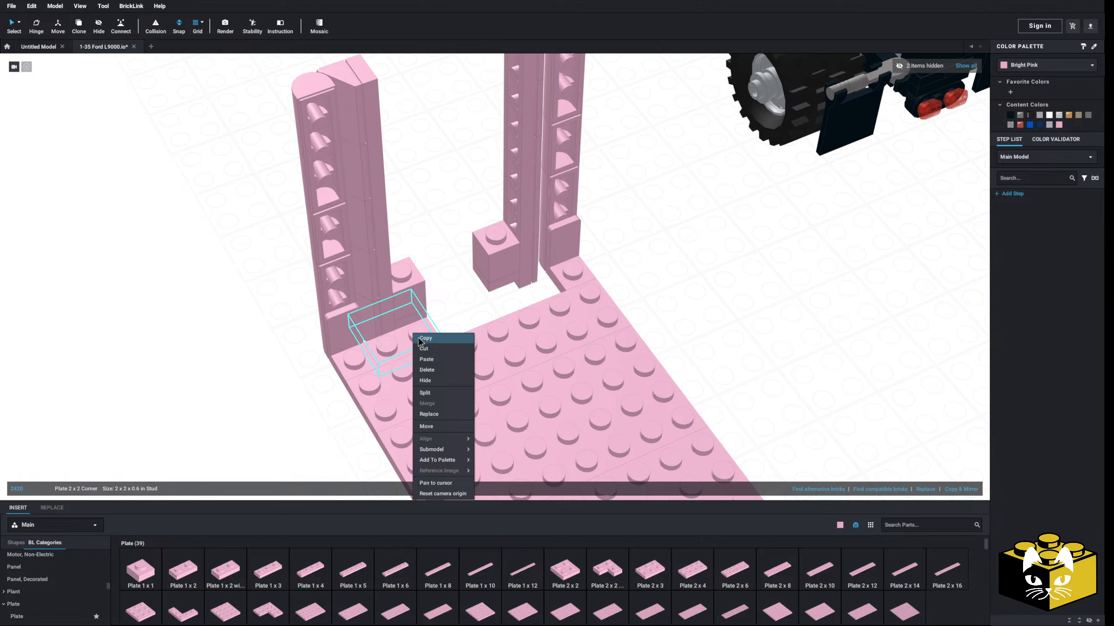
{"action": "right_click", "coordinate": [203, 367]}
{"action": "left_click", "coordinate": [264, 327]}
{"action": "left_click", "coordinate": [401, 336]}
{"action": "right_click", "coordinate": [401, 337]}
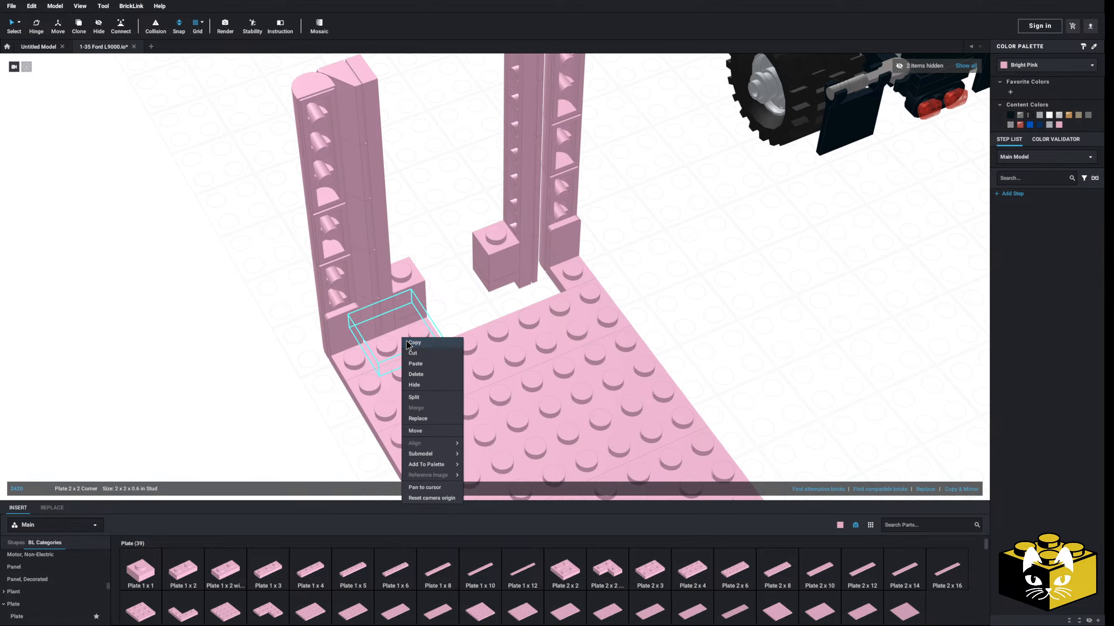
{"action": "left_click", "coordinate": [406, 342]}
{"action": "right_click", "coordinate": [231, 353]}
{"action": "left_click", "coordinate": [244, 378]}
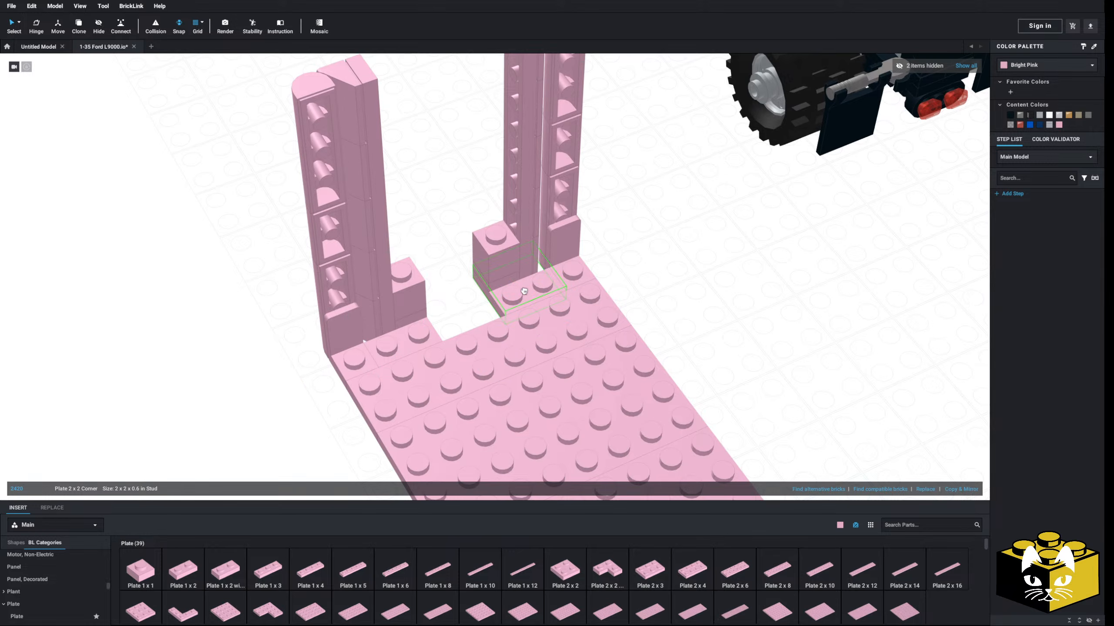
- Fit a two-stud-wide modified plate into the gap between the two corner plates at the base's front edge
{"action": "scroll", "coordinate": [720, 299], "scroll_direction": "down", "scroll_amount": 3}
{"action": "right_click_drag", "start_coordinate": [719, 299], "coordinate": [701, 307]}
{"action": "scroll", "coordinate": [700, 307], "scroll_direction": "up", "scroll_amount": 3}
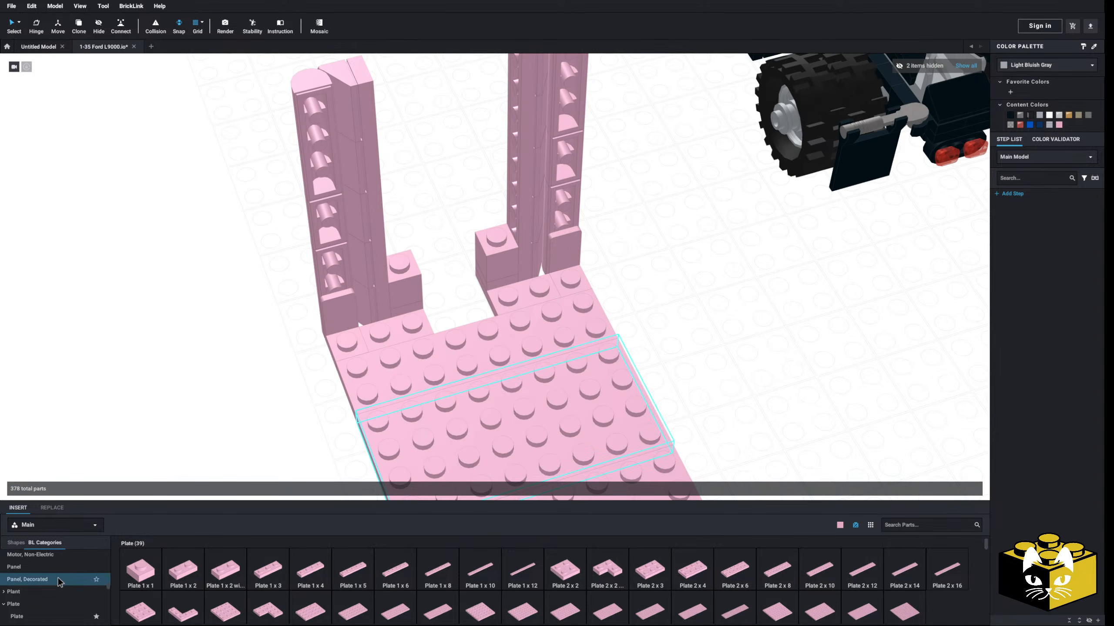
{"action": "scroll", "coordinate": [46, 595], "scroll_direction": "down", "scroll_amount": 1}
{"action": "scroll", "coordinate": [715, 554], "scroll_direction": "down", "scroll_amount": 5}
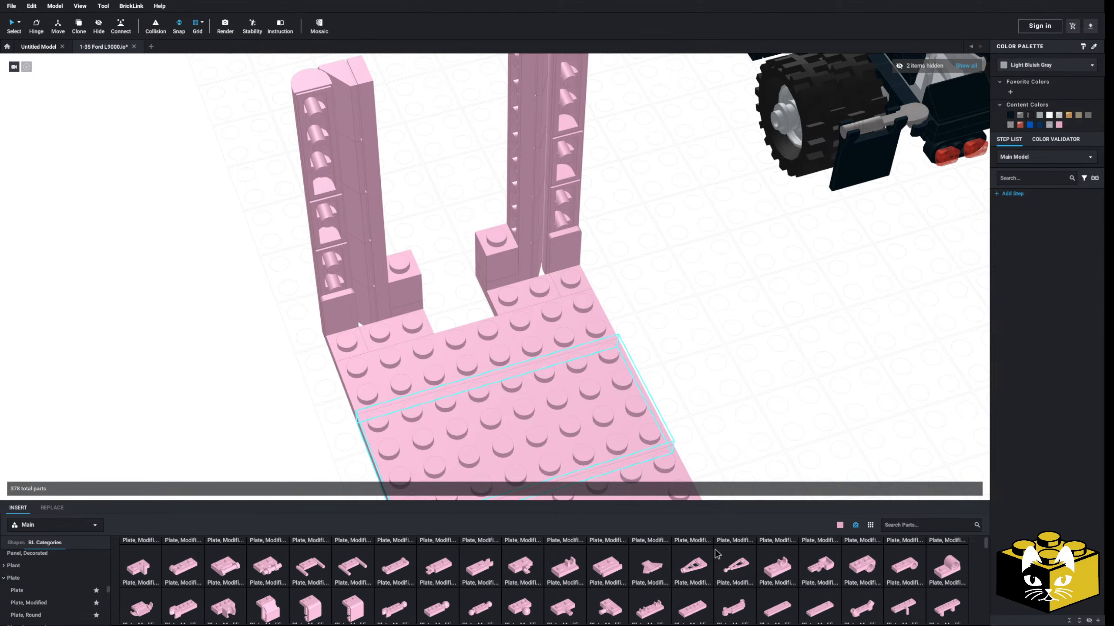
{"action": "scroll", "coordinate": [716, 554], "scroll_direction": "down", "scroll_amount": 1}
{"action": "left_click", "coordinate": [900, 593]}
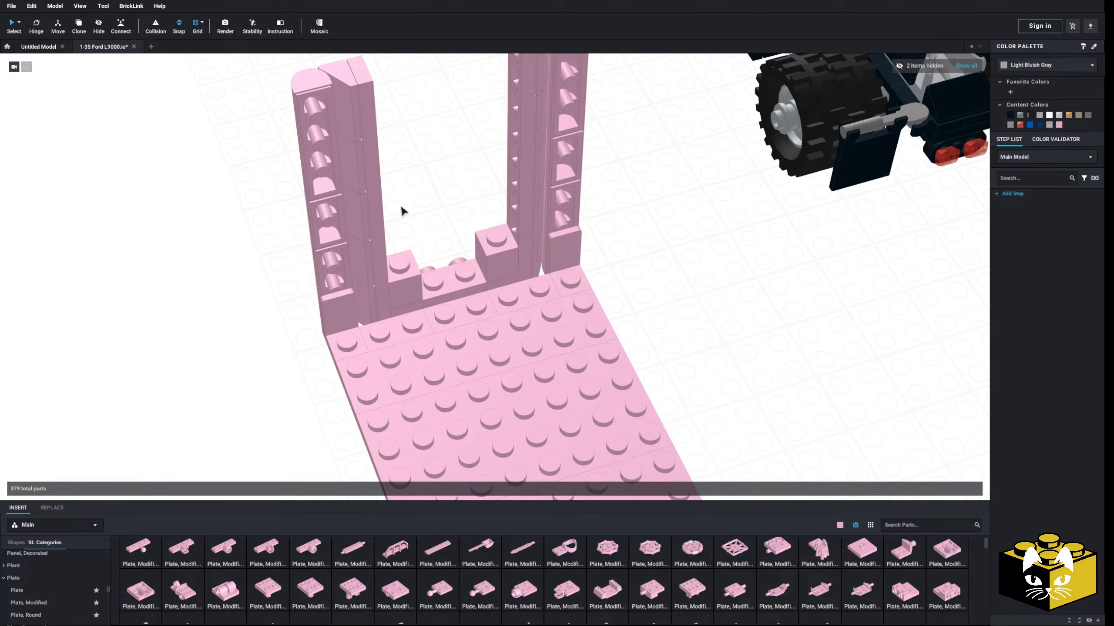
{"action": "scroll", "coordinate": [419, 231], "scroll_direction": "up", "scroll_amount": 2}
{"action": "middle_click_drag", "start_coordinate": [419, 231], "coordinate": [425, 258]}
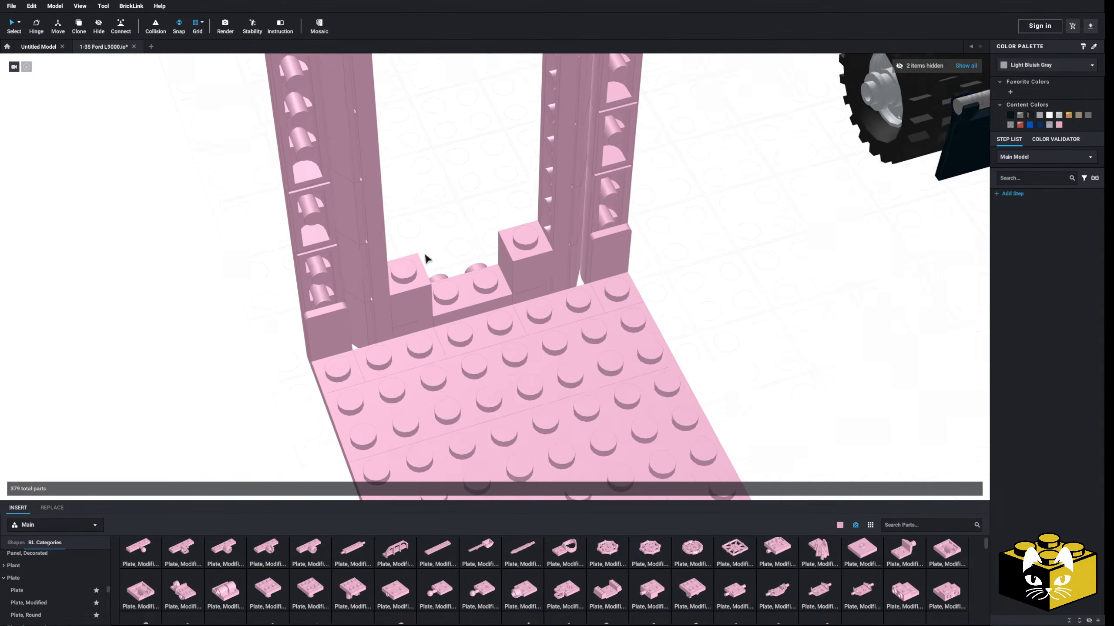
- Copy the pair of one-stud parts at the foot of the corner columns and attach the copies directly above them
{"action": "scroll", "coordinate": [425, 259], "scroll_direction": "down", "scroll_amount": 6}
{"action": "mouse_move", "coordinate": [393, 266]}
{"action": "right_mouse_down"}
{"action": "mouse_move", "coordinate": [444, 267]}
{"action": "mouse_move", "coordinate": [409, 268]}
{"action": "right_mouse_up"}
{"action": "scroll", "coordinate": [504, 281], "scroll_direction": "up", "scroll_amount": 3}
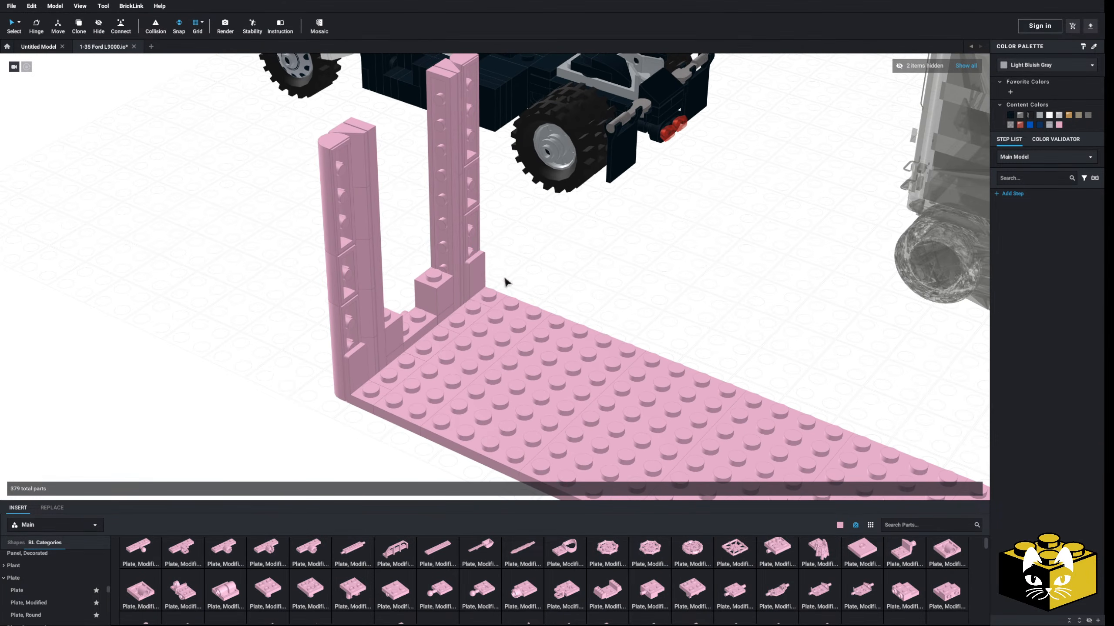
{"action": "left_click", "coordinate": [349, 380], "text": "ctrl"}
{"action": "right_click", "coordinate": [348, 379]}
{"action": "left_click", "coordinate": [359, 394]}
{"action": "right_click", "coordinate": [293, 380]}
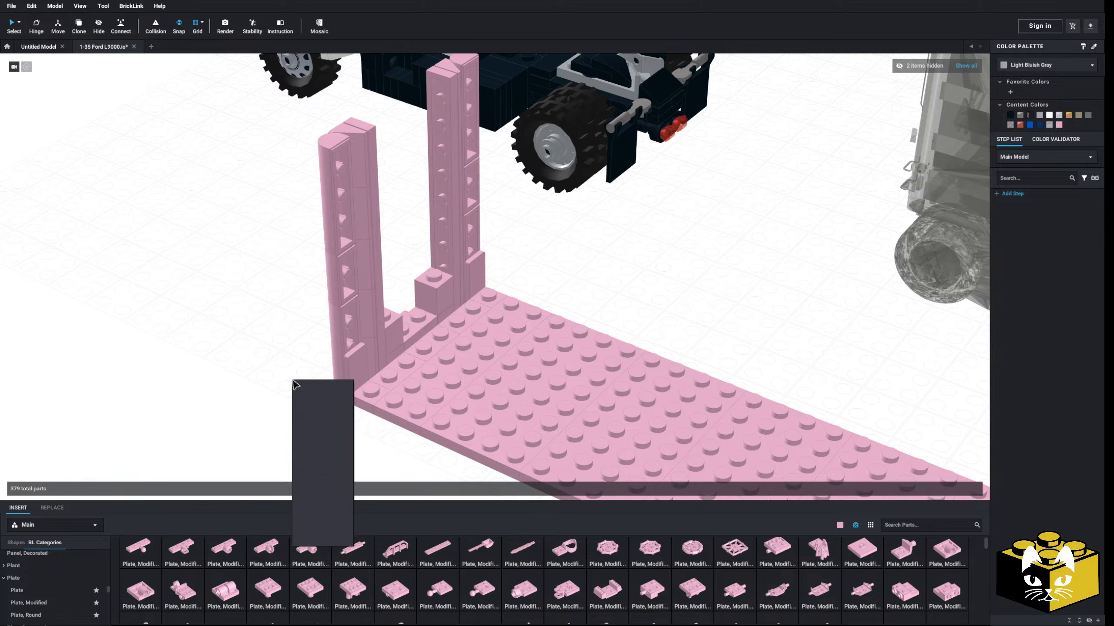
{"action": "left_click", "coordinate": [305, 406]}
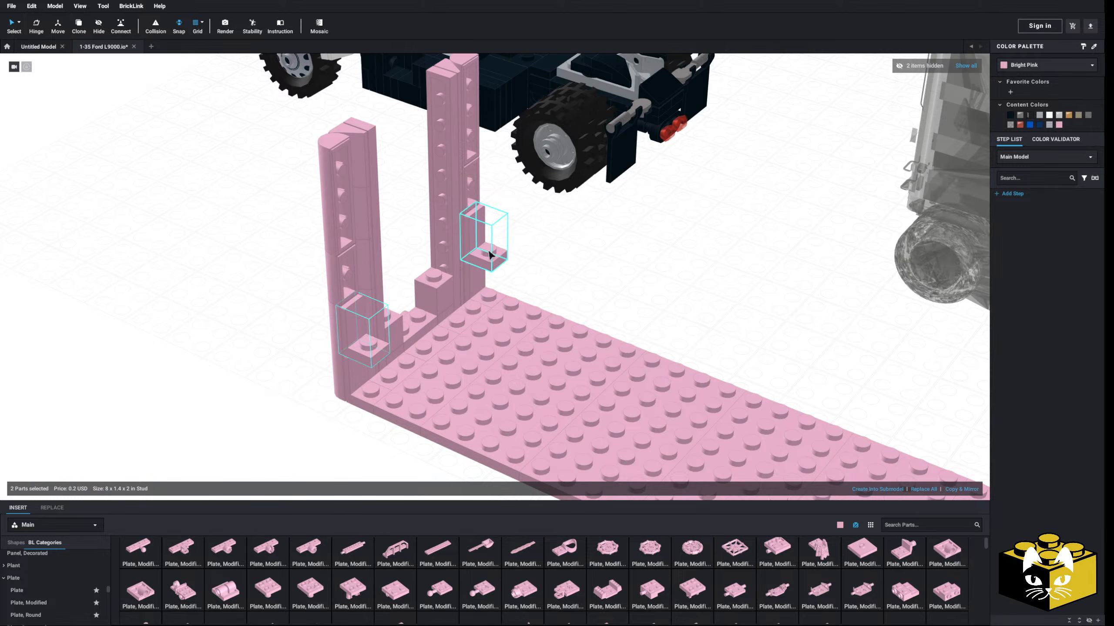
- Copy the lowest two pairs of one-stud column parts together and stack the four copies further up both columns
{"action": "scroll", "coordinate": [499, 264], "scroll_direction": "down", "scroll_amount": 2}
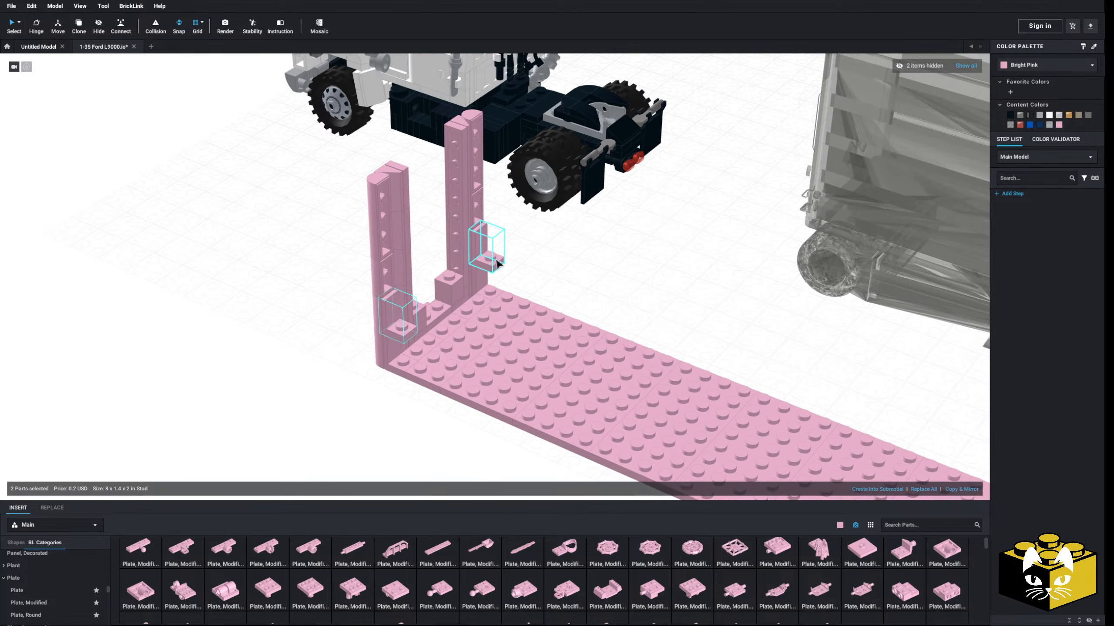
{"action": "left_click", "coordinate": [393, 358], "text": "ctrl"}
{"action": "right_click", "coordinate": [393, 359]}
{"action": "left_click", "coordinate": [404, 373]}
{"action": "right_click", "coordinate": [339, 370]}
{"action": "left_click", "coordinate": [353, 396]}
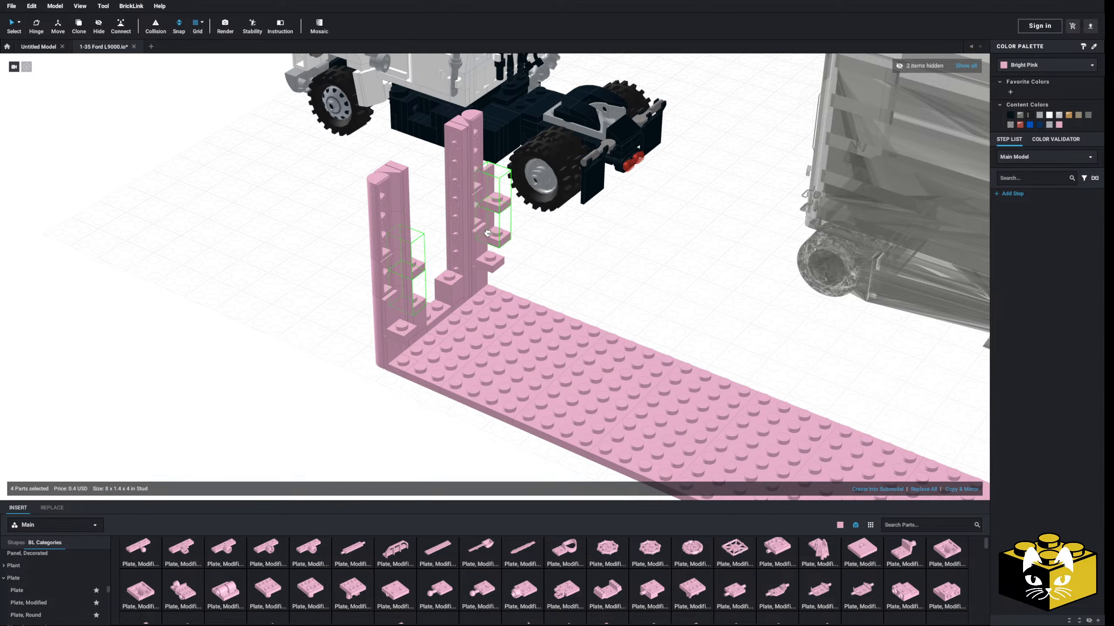
{"action": "left_click", "coordinate": [487, 232]}
{"action": "left_click", "coordinate": [570, 254]}
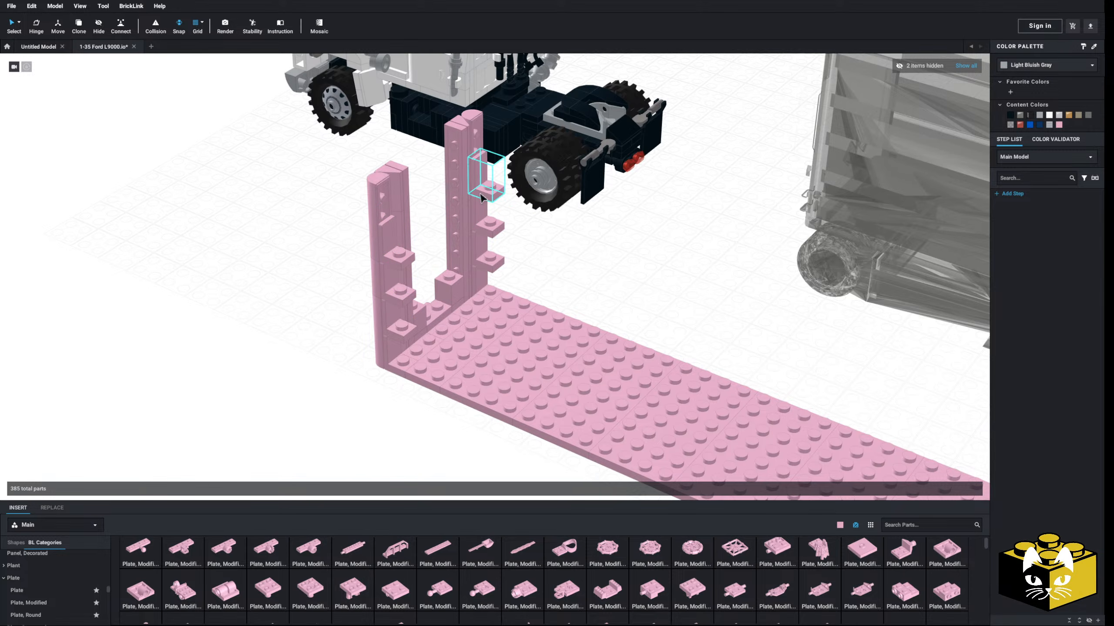
- Copy the uppermost pair of one-stud column parts and attach the copies near the tops of both columns
{"action": "left_click", "coordinate": [381, 248], "text": "ctrl"}
{"action": "right_click", "coordinate": [385, 243]}
{"action": "left_click", "coordinate": [394, 257]}
{"action": "right_click", "coordinate": [341, 250]}
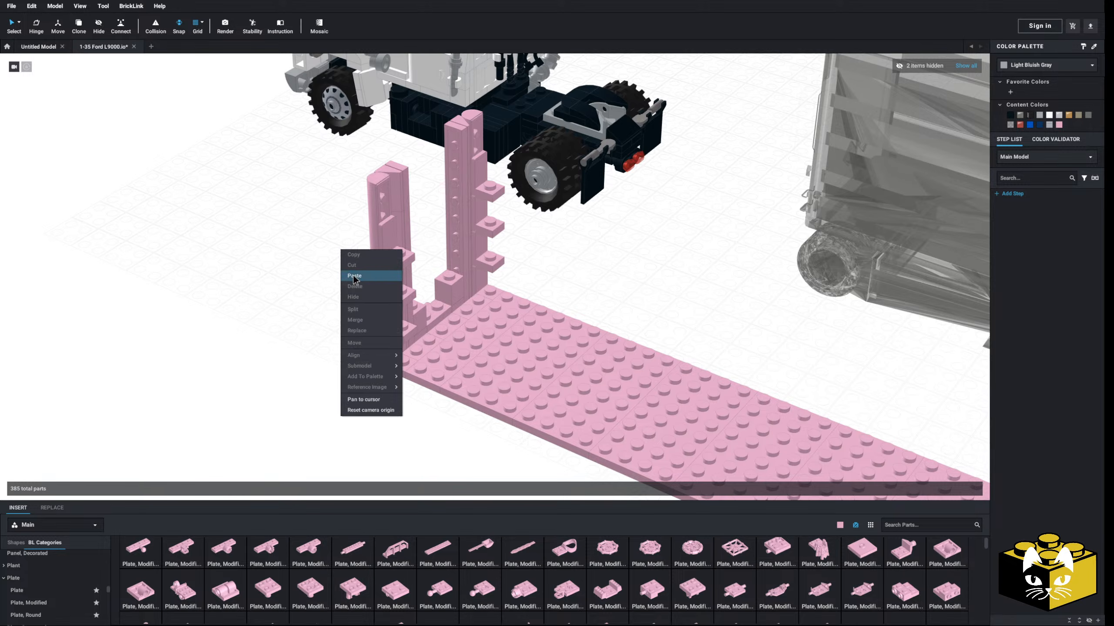
{"action": "left_click", "coordinate": [353, 276]}
- Examine the wheels, landing legs and underside of the transparent reference trailer from the side and the end
{"action": "scroll", "coordinate": [263, 256], "scroll_direction": "down", "scroll_amount": 5}
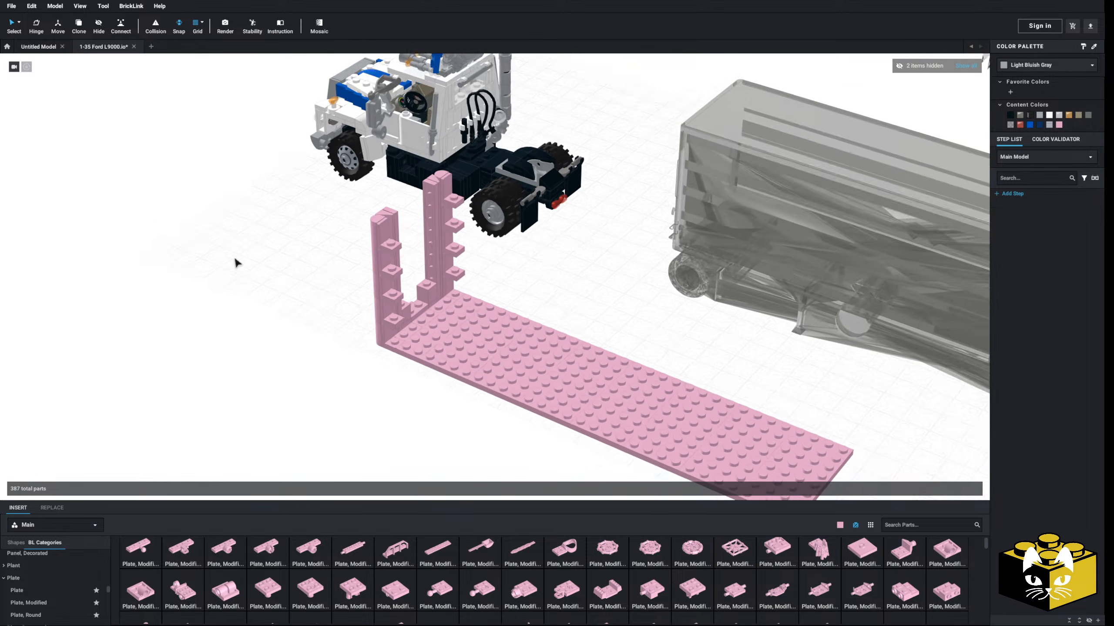
{"action": "right_click_drag", "start_coordinate": [236, 261], "coordinate": [329, 309]}
{"action": "scroll", "coordinate": [364, 404], "scroll_direction": "up", "scroll_amount": 5}
{"action": "middle_click_drag", "start_coordinate": [512, 349], "coordinate": [395, 390]}
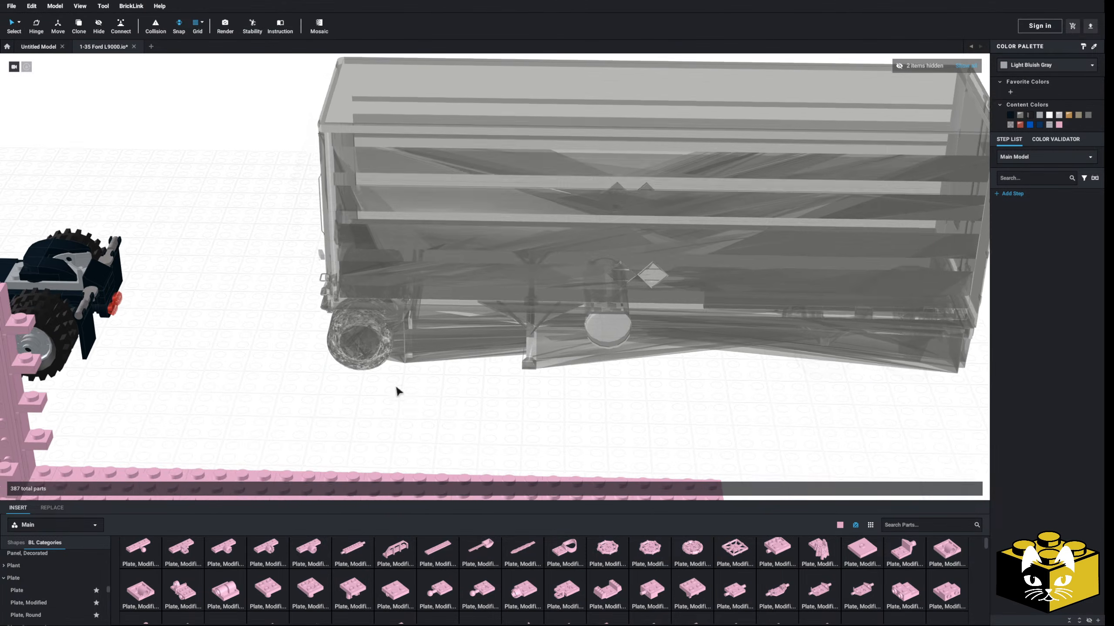
{"action": "right_click_drag", "start_coordinate": [395, 390], "coordinate": [402, 401]}
{"action": "middle_click_drag", "start_coordinate": [402, 401], "coordinate": [458, 415]}
{"action": "right_click_drag", "start_coordinate": [457, 415], "coordinate": [447, 394]}
{"action": "scroll", "coordinate": [333, 409], "scroll_direction": "up", "scroll_amount": 5}
{"action": "middle_click_drag", "start_coordinate": [447, 395], "coordinate": [316, 364]}
{"action": "scroll", "coordinate": [319, 364], "scroll_direction": "down", "scroll_amount": 5}
{"action": "right_click_drag", "start_coordinate": [319, 364], "coordinate": [404, 323]}
{"action": "scroll", "coordinate": [400, 325], "scroll_direction": "up", "scroll_amount": 5}
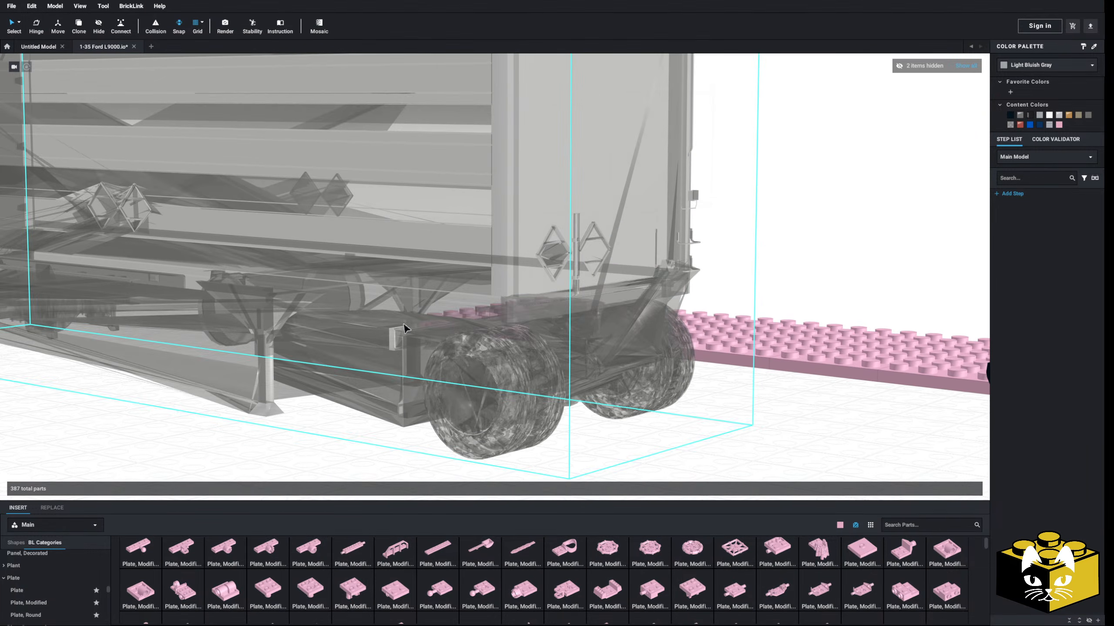
{"action": "right_click_drag", "start_coordinate": [555, 312], "coordinate": [523, 299]}
{"action": "scroll", "coordinate": [524, 299], "scroll_direction": "up", "scroll_amount": 3}
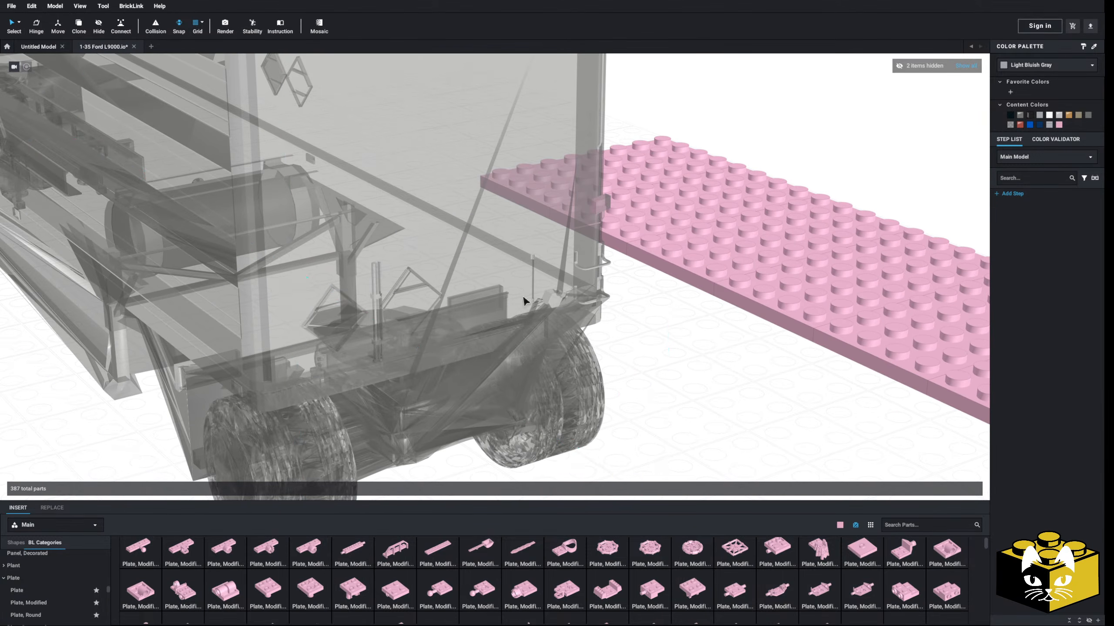
{"action": "left_click", "coordinate": [46, 589]}
{"action": "left_click", "coordinate": [140, 571]}
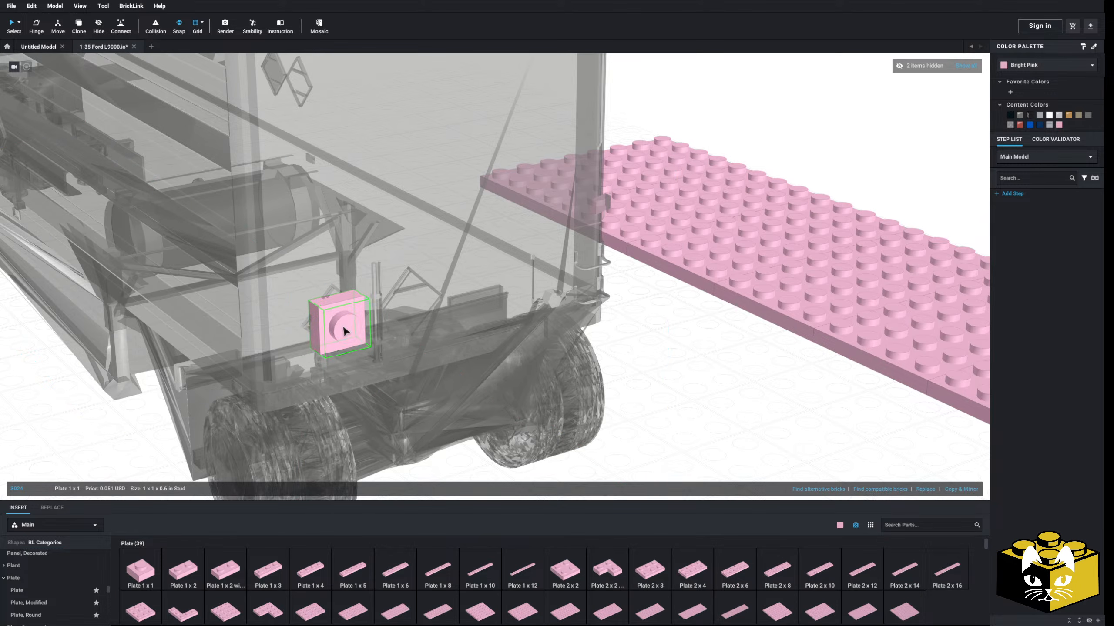
{"action": "key", "text": "Escape"}
- Examine the wheeled end of the transparent reference trailer and the Viking Freight System double-trailer photo
{"action": "scroll", "coordinate": [343, 327], "scroll_direction": "down", "scroll_amount": 8}
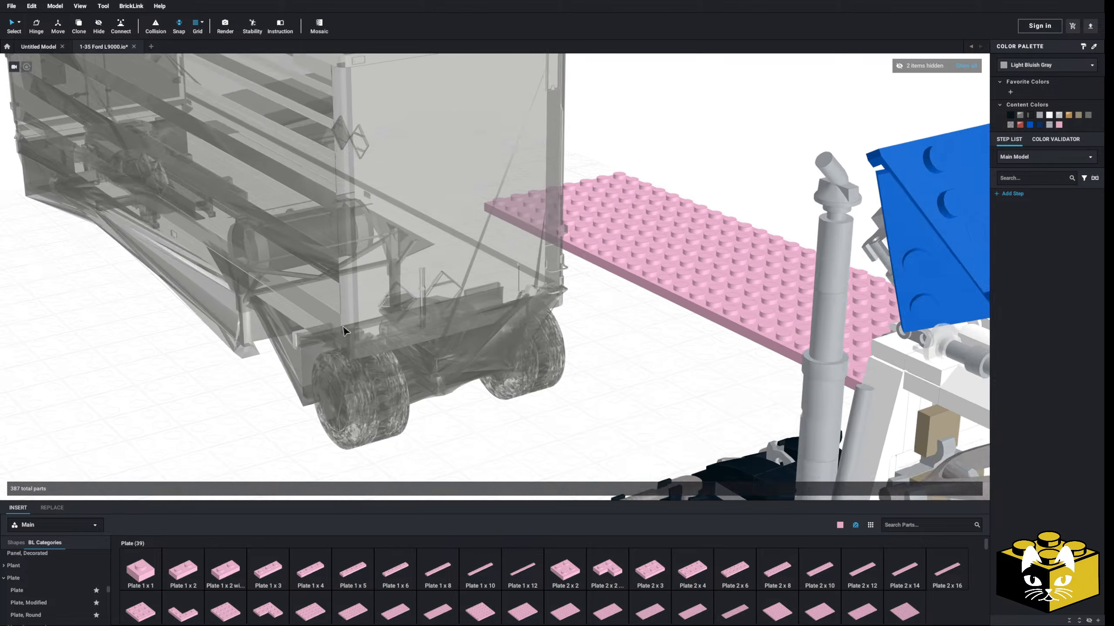
{"action": "right_click_drag", "start_coordinate": [276, 384], "coordinate": [331, 477]}
{"action": "scroll", "coordinate": [244, 390], "scroll_direction": "up", "scroll_amount": 5}
{"action": "scroll", "coordinate": [410, 422], "scroll_direction": "up", "scroll_amount": 5}
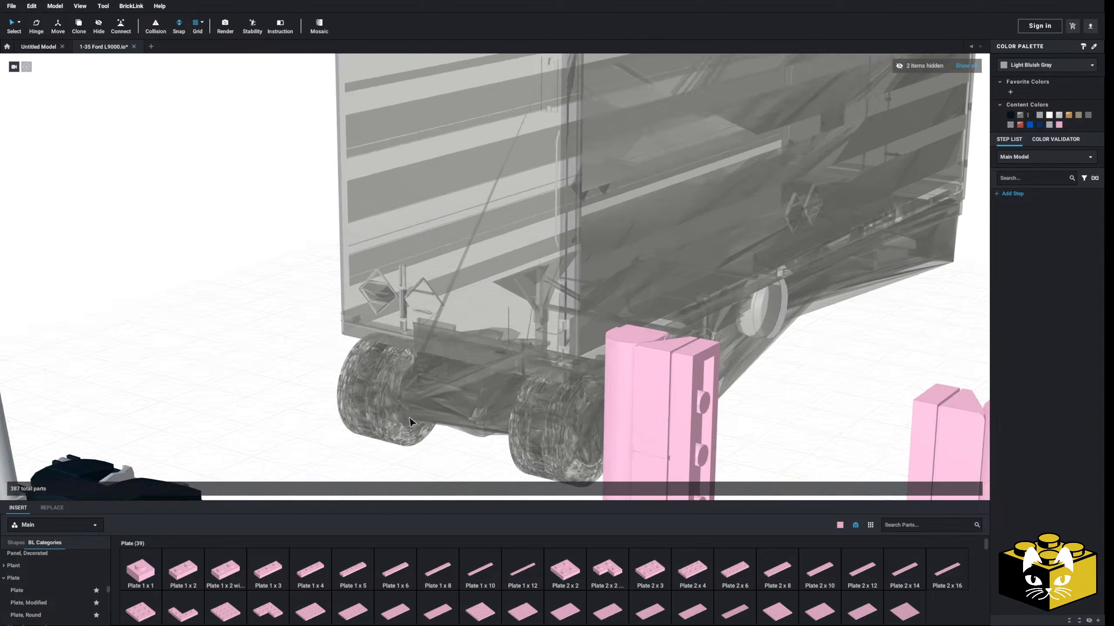
{"action": "scroll", "coordinate": [355, 306], "scroll_direction": "down", "scroll_amount": 5}
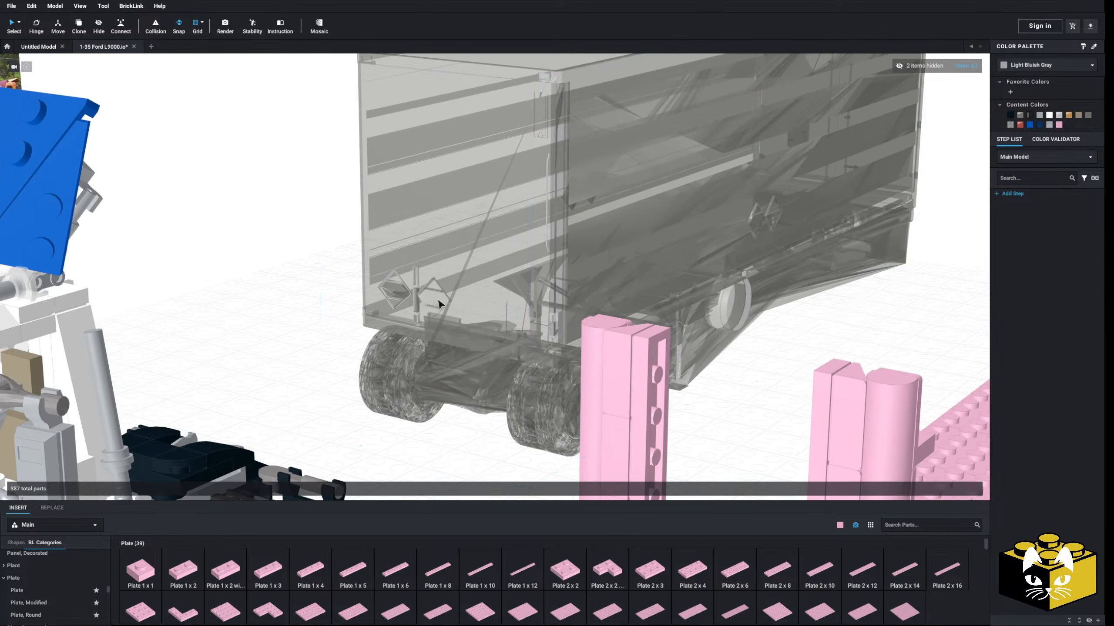
{"action": "scroll", "coordinate": [270, 337], "scroll_direction": "down", "scroll_amount": 5}
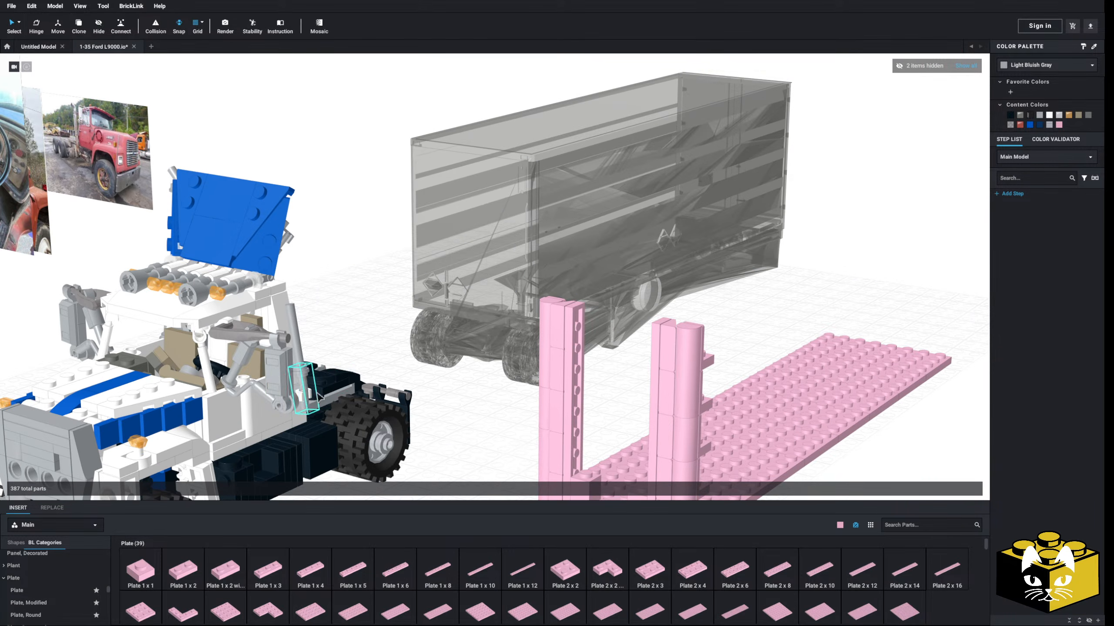
{"action": "right_click_drag", "start_coordinate": [270, 337], "coordinate": [487, 408]}
{"action": "scroll", "coordinate": [313, 405], "scroll_direction": "up", "scroll_amount": 5}
{"action": "mouse_move", "coordinate": [439, 408]}
{"action": "middle_mouse_down"}
{"action": "mouse_move", "coordinate": [485, 428]}
{"action": "mouse_move", "coordinate": [451, 370]}
{"action": "mouse_move", "coordinate": [457, 404]}
{"action": "middle_mouse_up"}
{"action": "scroll", "coordinate": [485, 427], "scroll_direction": "up", "scroll_amount": 8}
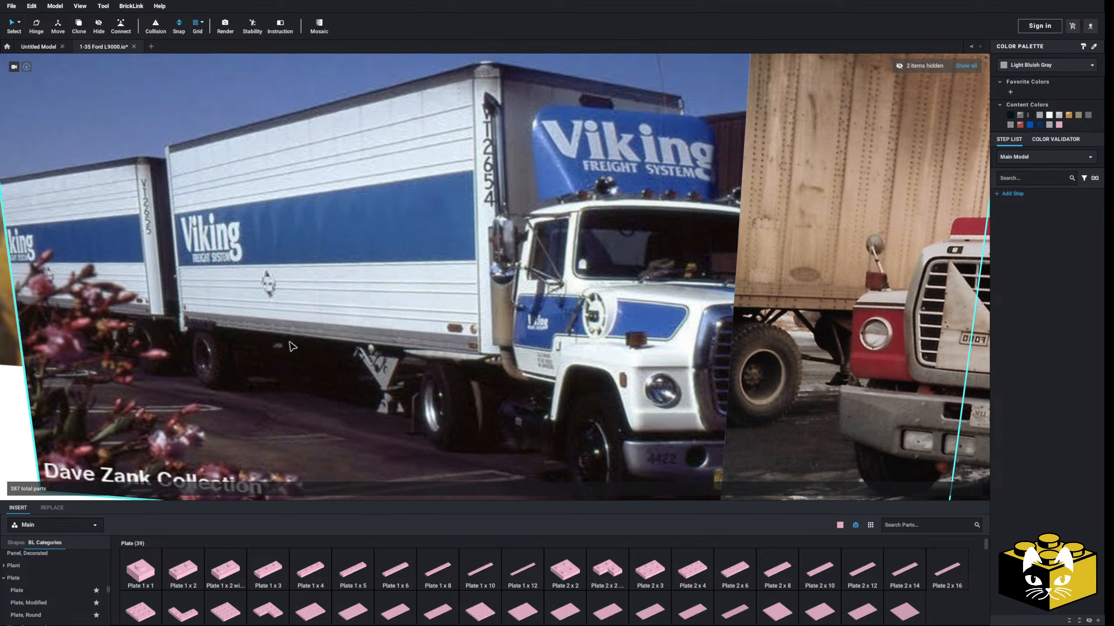
{"action": "scroll", "coordinate": [474, 347], "scroll_direction": "down", "scroll_amount": 10}
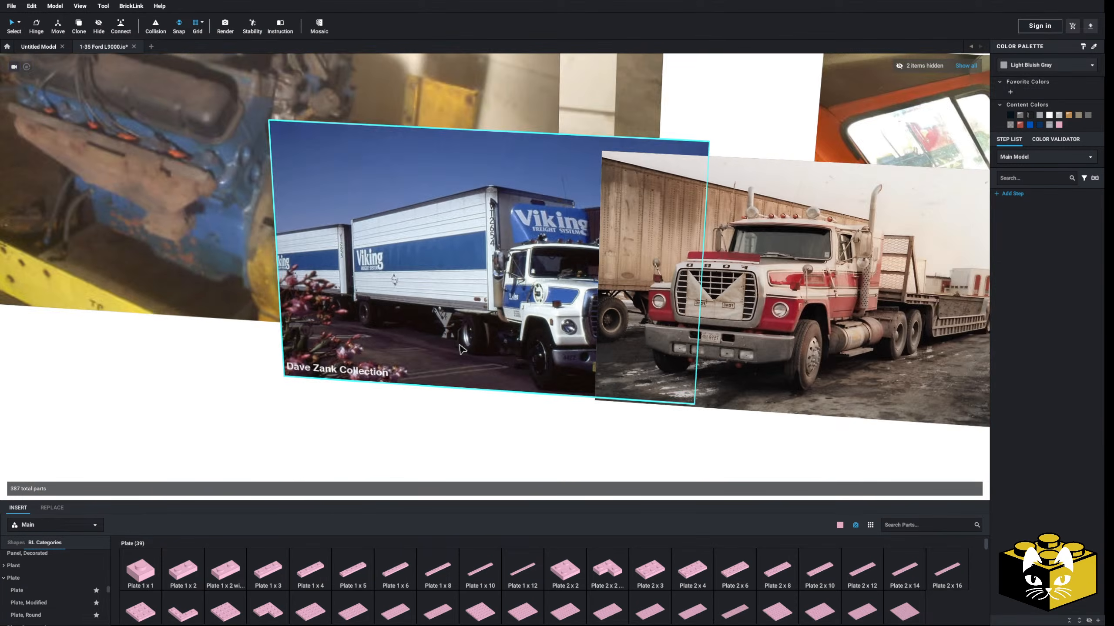
- Lay two pink Plate 1 x 12 parts end to end along the base's long edge facing the reference trailer, starting at the column
{"action": "right_click_drag", "start_coordinate": [479, 363], "coordinate": [352, 341]}
{"action": "scroll", "coordinate": [444, 440], "scroll_direction": "up", "scroll_amount": 5}
{"action": "left_click_drag", "start_coordinate": [522, 590], "coordinate": [381, 228]}
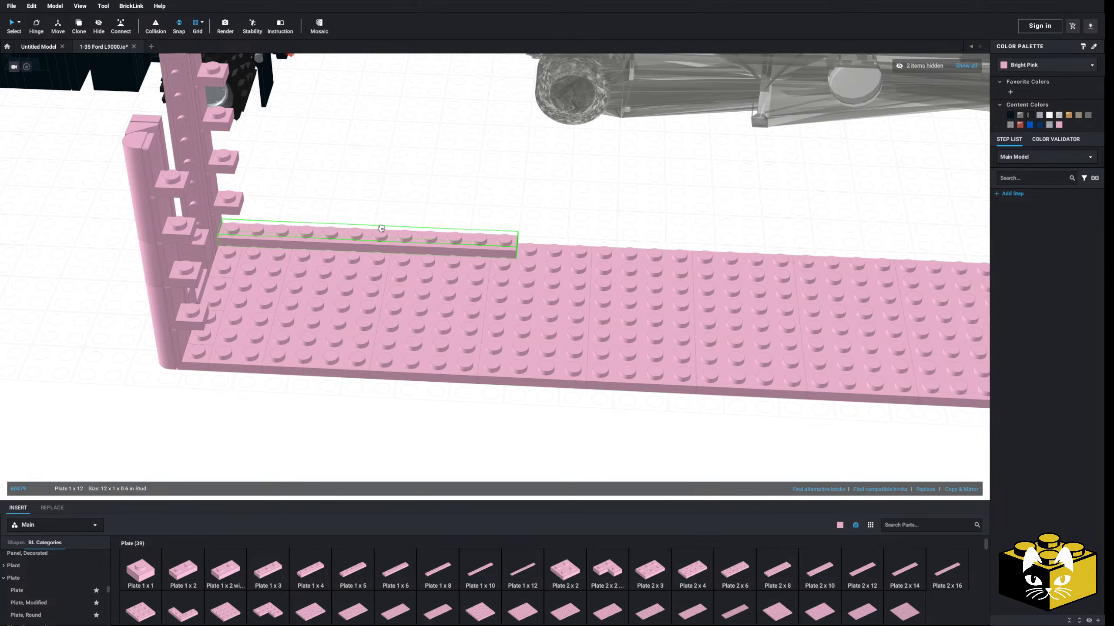
{"action": "left_click", "coordinate": [526, 215]}
{"action": "scroll", "coordinate": [526, 215], "scroll_direction": "down", "scroll_amount": 4}
{"action": "middle_click_drag", "start_coordinate": [552, 224], "coordinate": [365, 241]}
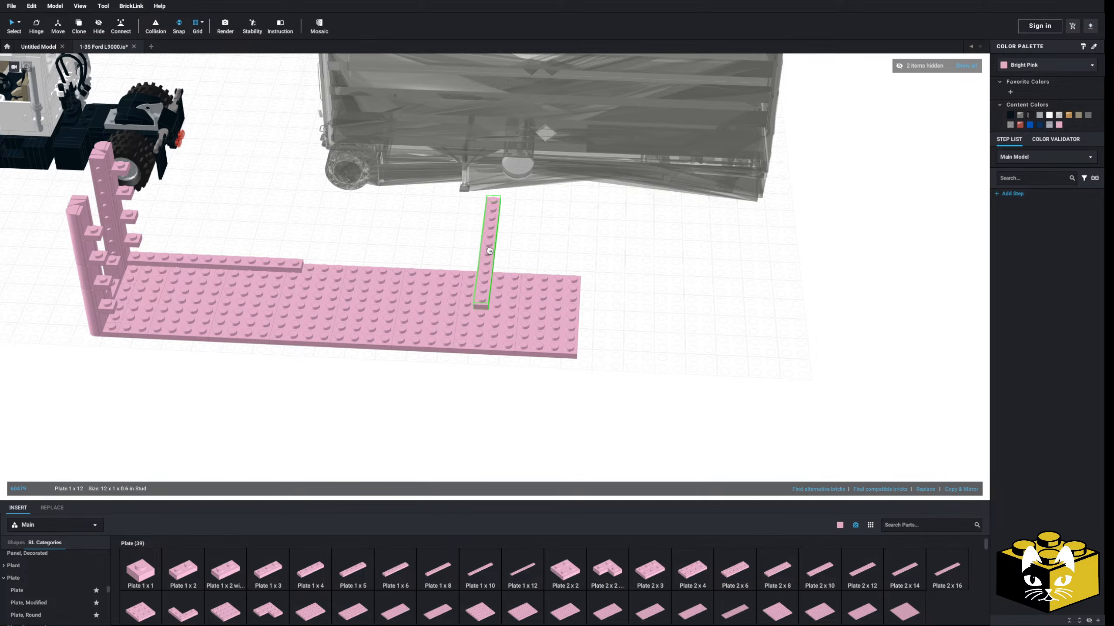
{"action": "key", "text": "Right"}
{"action": "left_click_drag", "start_coordinate": [489, 250], "coordinate": [391, 271]}
{"action": "scroll", "coordinate": [613, 307], "scroll_direction": "up", "scroll_amount": 3}
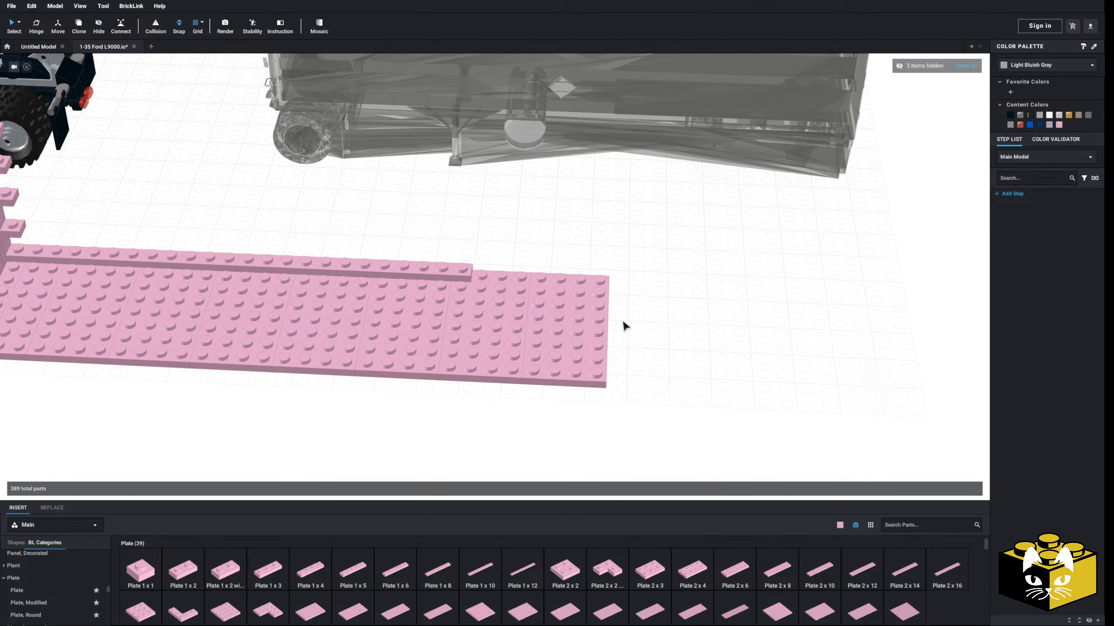
- Complete the raised edge row to the far end of the base with two shorter pink plates, including a Plate 1 x 2
{"action": "left_click_drag", "start_coordinate": [476, 579], "coordinate": [447, 558]}
{"action": "key", "text": "Right"}
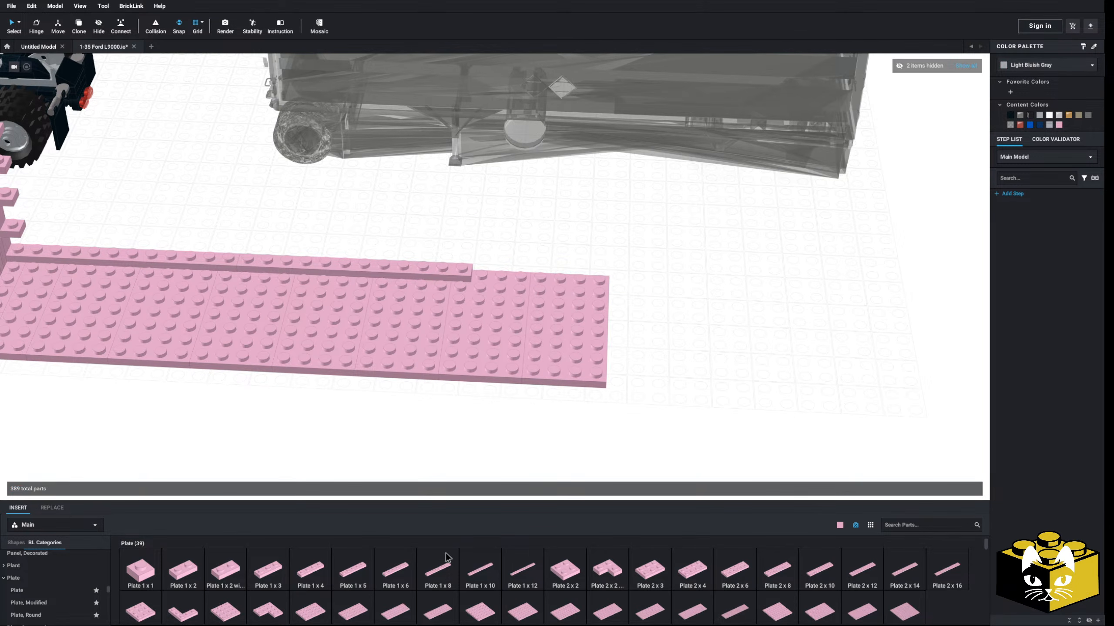
{"action": "key", "text": "Right"}
{"action": "left_click_drag", "start_coordinate": [554, 385], "coordinate": [419, 503]}
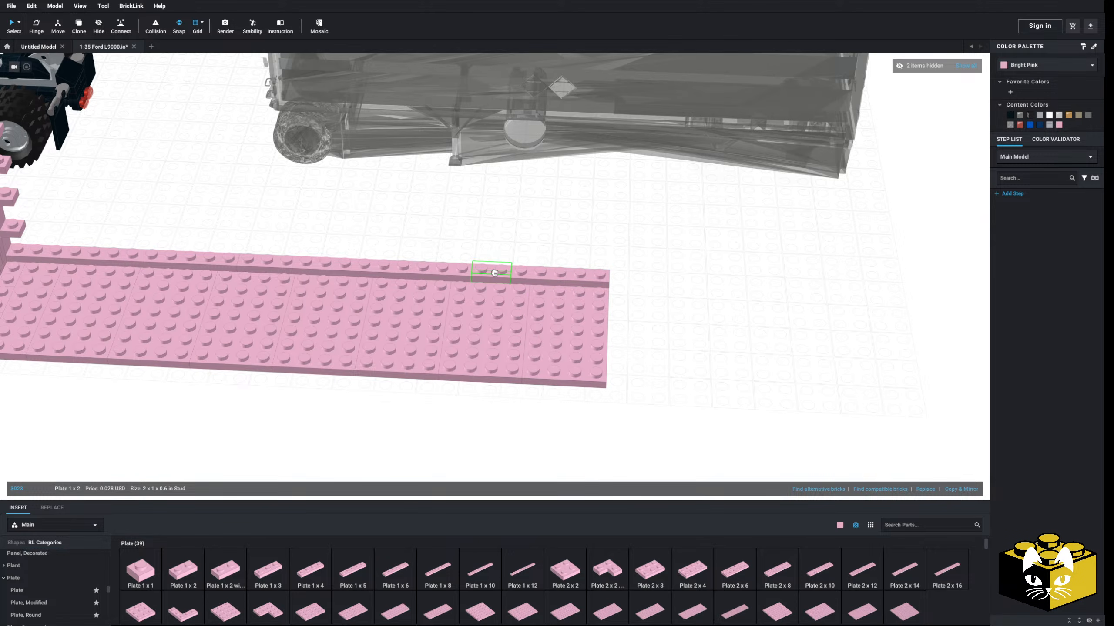
- Examine the end of the transparent reference trailer and compare it with the full length of the pink base
{"action": "scroll", "coordinate": [746, 273], "scroll_direction": "down", "scroll_amount": 5}
{"action": "right_click_drag", "start_coordinate": [746, 273], "coordinate": [542, 397]}
{"action": "scroll", "coordinate": [483, 406], "scroll_direction": "up", "scroll_amount": 5}
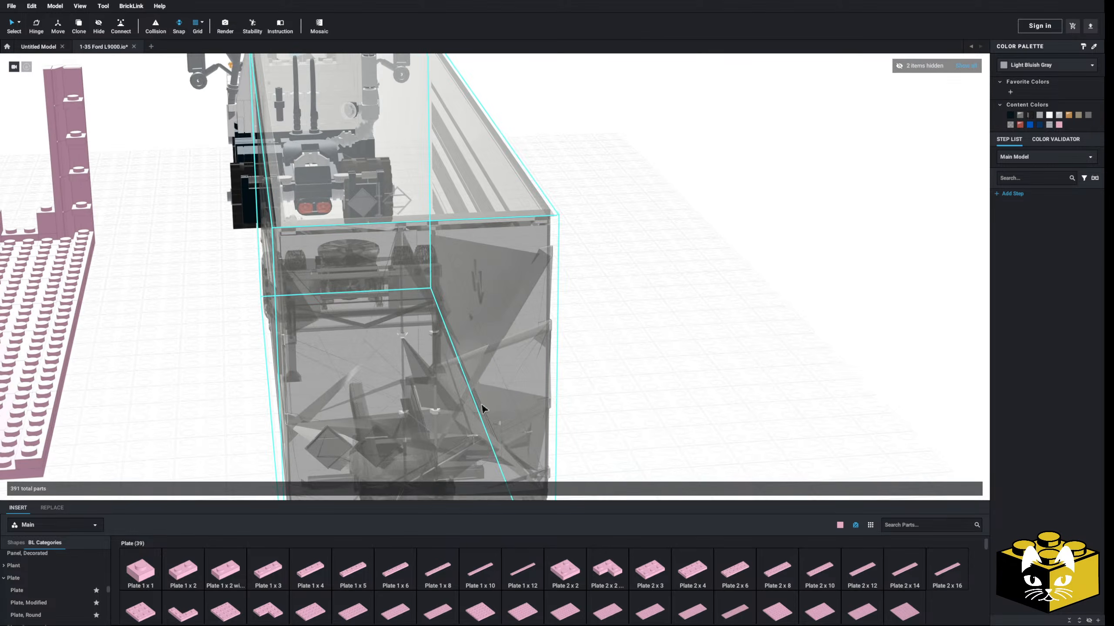
{"action": "middle_click_drag", "start_coordinate": [482, 406], "coordinate": [502, 360]}
{"action": "scroll", "coordinate": [502, 360], "scroll_direction": "down", "scroll_amount": 3}
{"action": "right_click_drag", "start_coordinate": [502, 359], "coordinate": [601, 386]}
{"action": "middle_click_drag", "start_coordinate": [601, 386], "coordinate": [527, 333]}
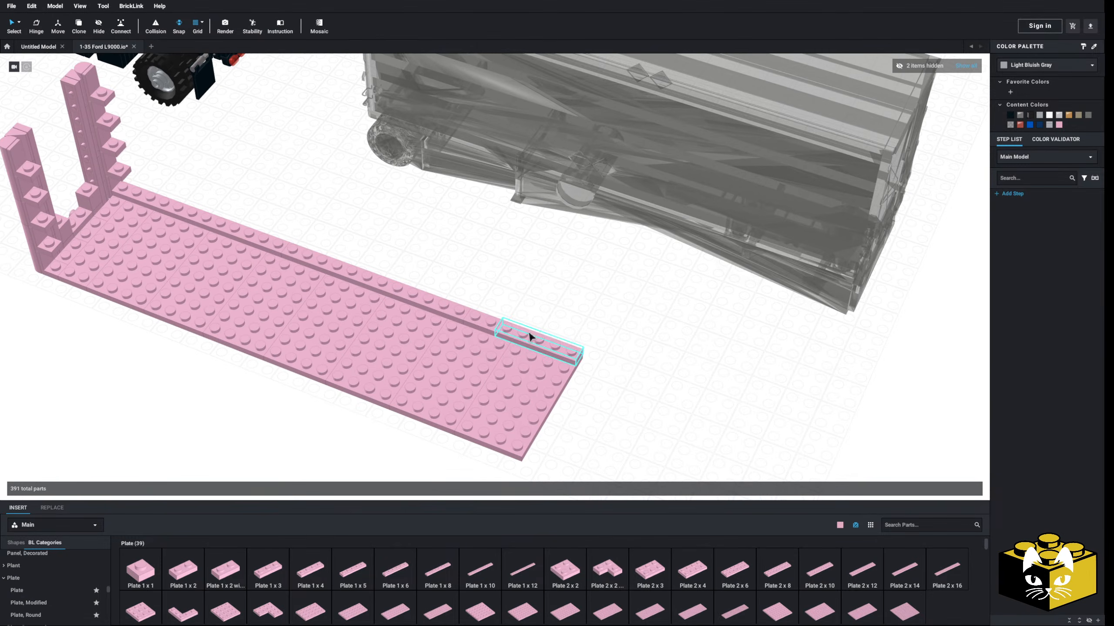
{"action": "right_click_drag", "start_coordinate": [527, 333], "coordinate": [544, 331]}
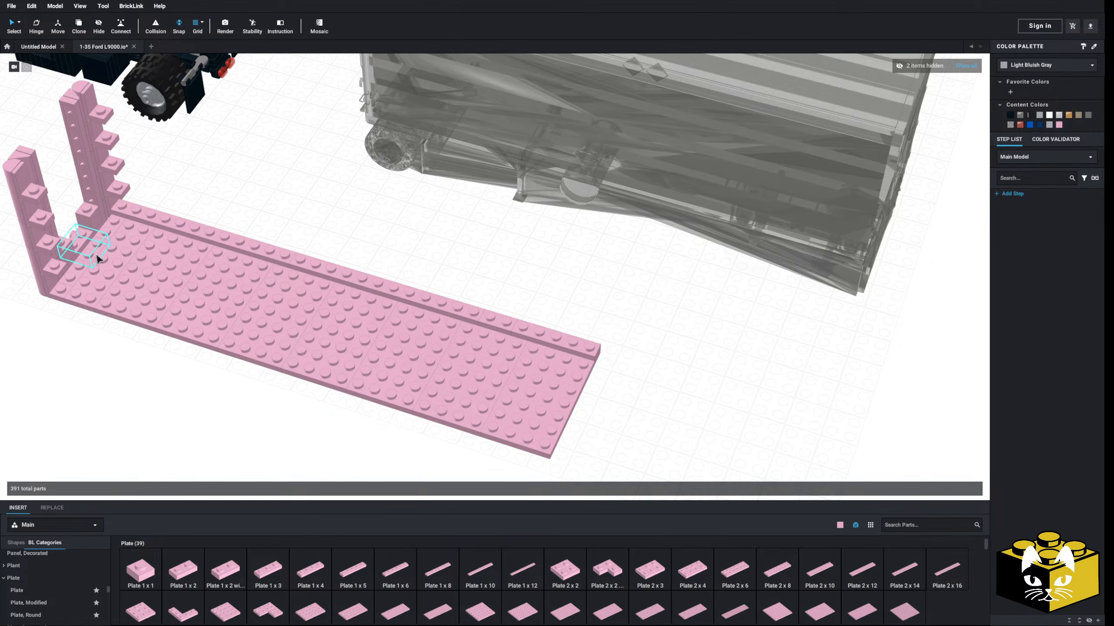
- Remove the base plate beside the front columns and the raised edge's short end plates, and place a pink Plate 1 x 8 against the columns
{"action": "key", "text": "Delete"}
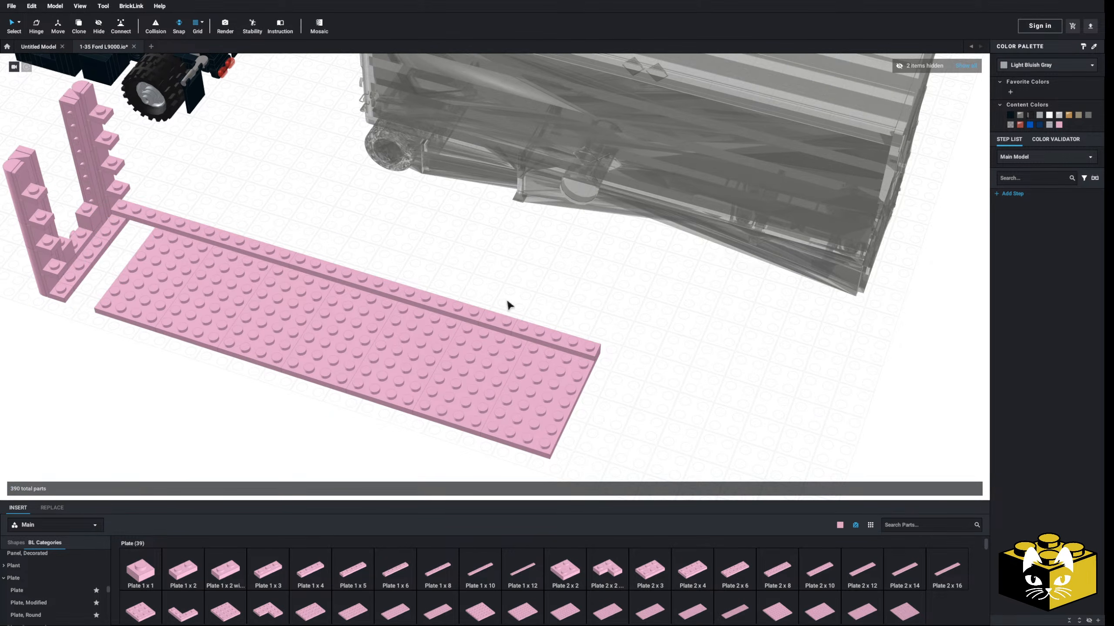
{"action": "right_click_drag", "start_coordinate": [544, 334], "coordinate": [577, 351]}
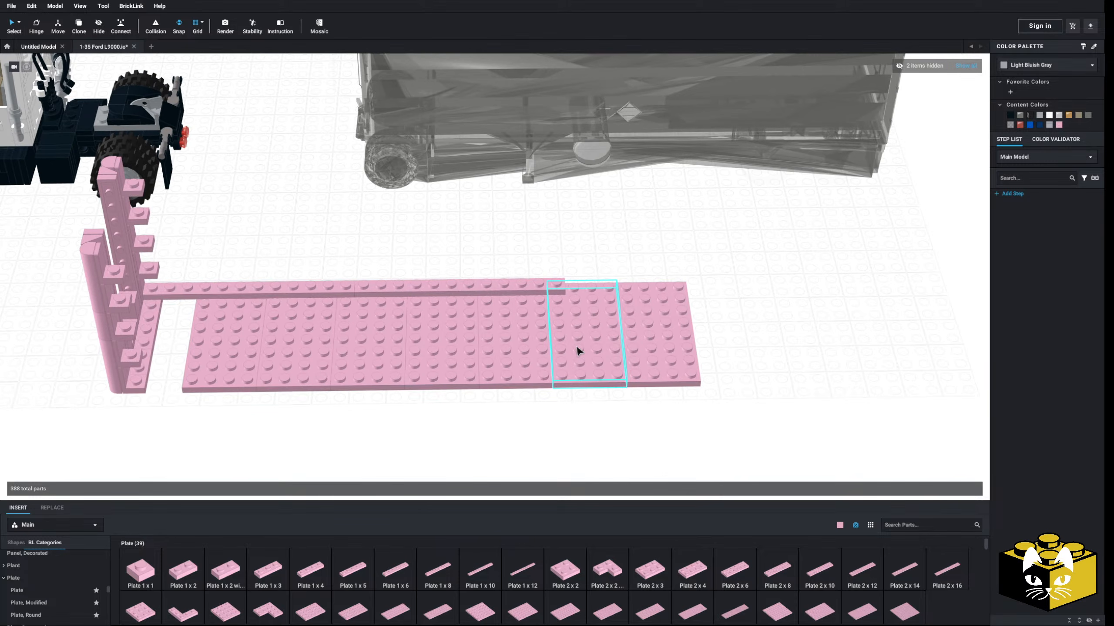
{"action": "left_click", "coordinate": [439, 570]}
{"action": "left_click", "coordinate": [161, 341]}
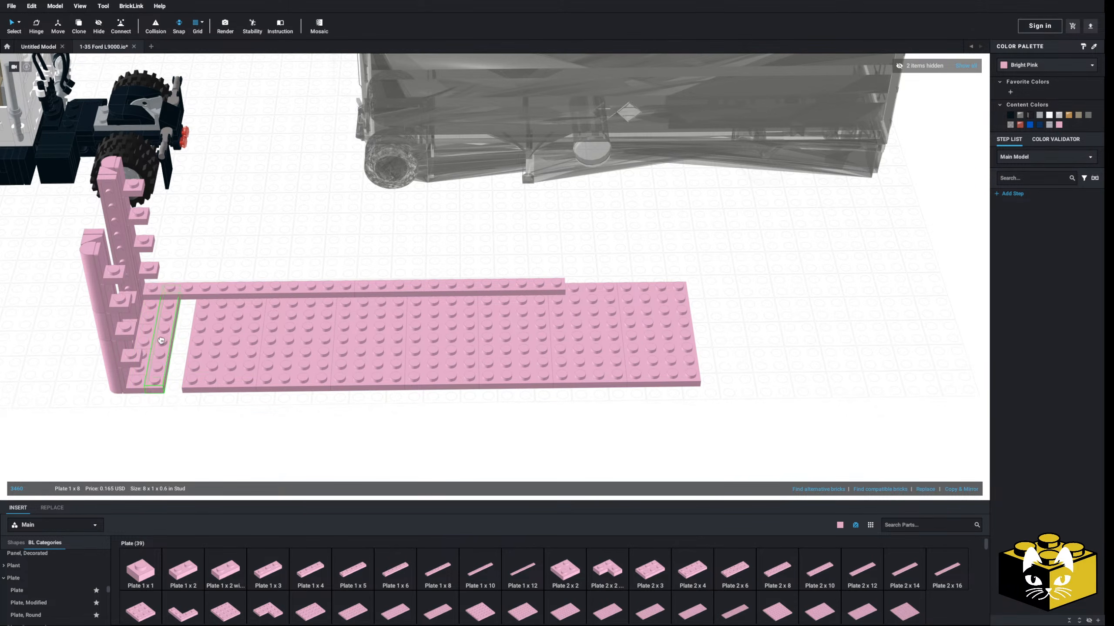
- Slide the rest of the base against the new plate and complete the raised edge with a pink Plate 1 x 6
{"action": "left_click_drag", "start_coordinate": [206, 332], "coordinate": [206, 332]}
{"action": "left_click_drag", "start_coordinate": [238, 310], "coordinate": [219, 311]}
{"action": "left_click", "coordinate": [686, 254]}
{"action": "middle_click_drag", "start_coordinate": [663, 262], "coordinate": [614, 260]}
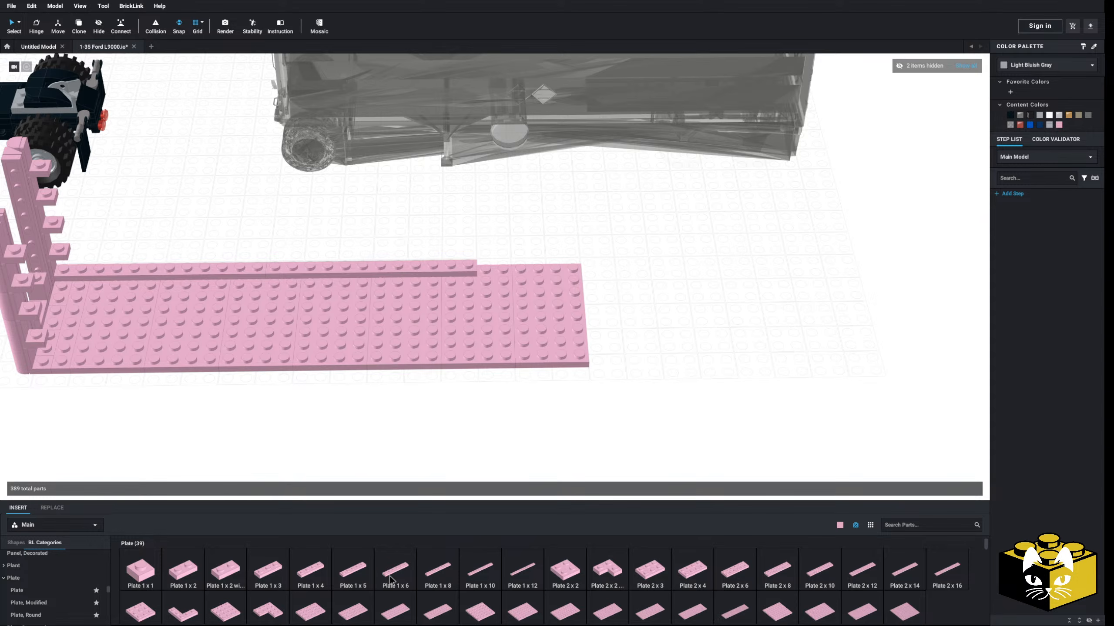
{"action": "left_click_drag", "start_coordinate": [390, 580], "coordinate": [525, 265]}
{"action": "left_click", "coordinate": [607, 295]}
- Examine the shortened base from above and below, and its far end, beside the transparent reference trailer
{"action": "scroll", "coordinate": [603, 296], "scroll_direction": "down", "scroll_amount": 4}
{"action": "right_click_drag", "start_coordinate": [602, 295], "coordinate": [558, 273]}
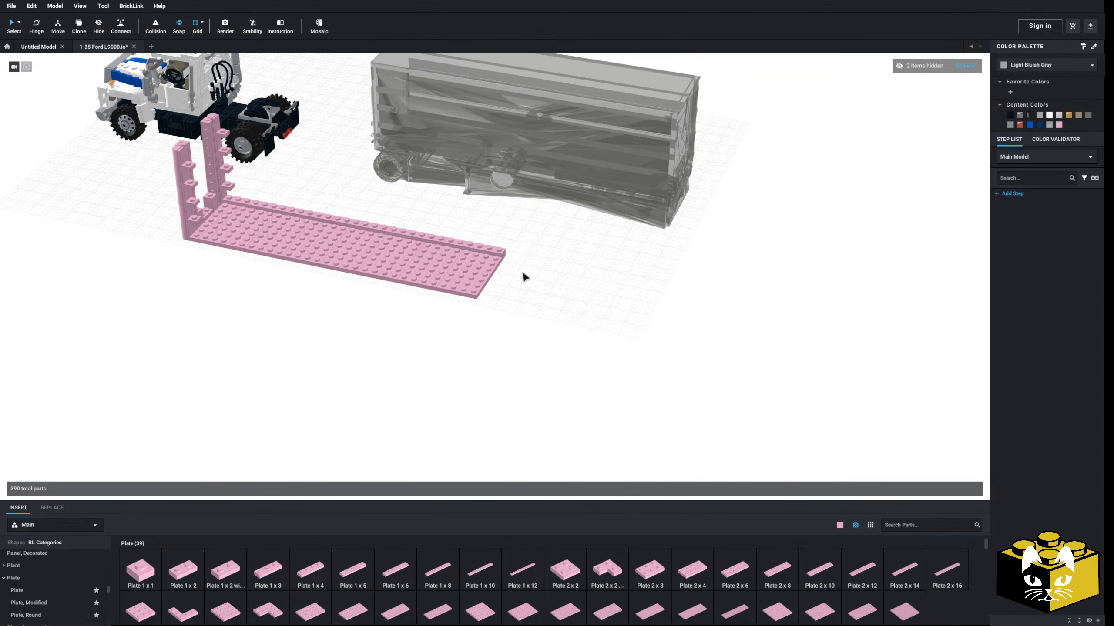
{"action": "scroll", "coordinate": [515, 307], "scroll_direction": "up", "scroll_amount": 3}
{"action": "middle_click_drag", "start_coordinate": [505, 280], "coordinate": [502, 323]}
{"action": "right_click_drag", "start_coordinate": [502, 324], "coordinate": [472, 321]}
{"action": "middle_click_drag", "start_coordinate": [472, 321], "coordinate": [458, 353]}
{"action": "right_click_drag", "start_coordinate": [410, 333], "coordinate": [402, 318]}
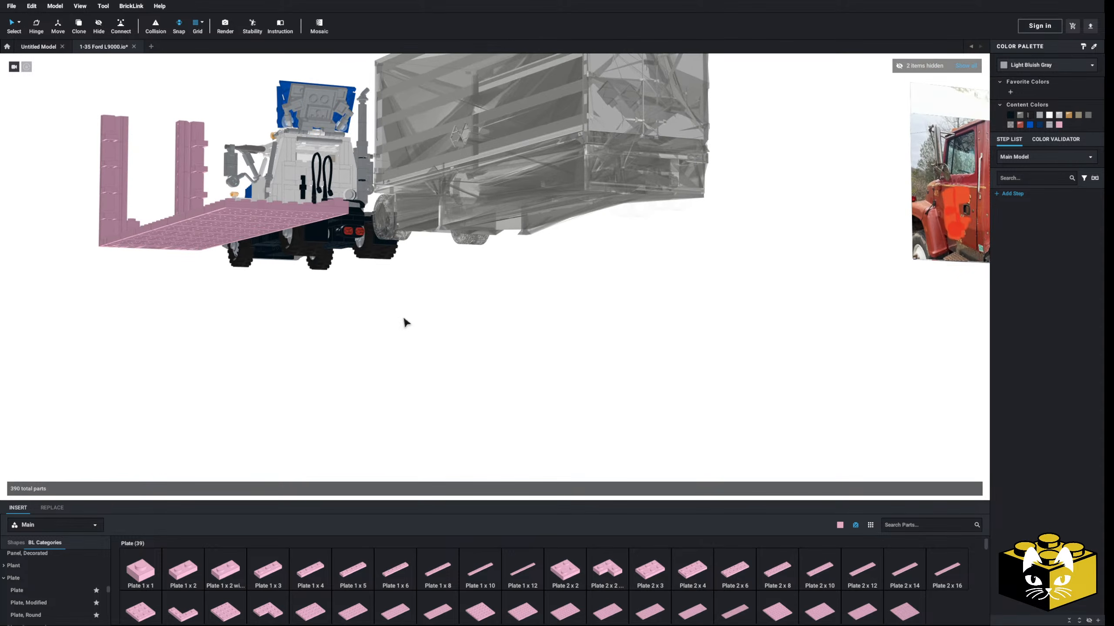
{"action": "middle_click_drag", "start_coordinate": [403, 318], "coordinate": [398, 337]}
{"action": "right_click_drag", "start_coordinate": [398, 337], "coordinate": [435, 360]}
{"action": "middle_click_drag", "start_coordinate": [433, 358], "coordinate": [416, 349]}
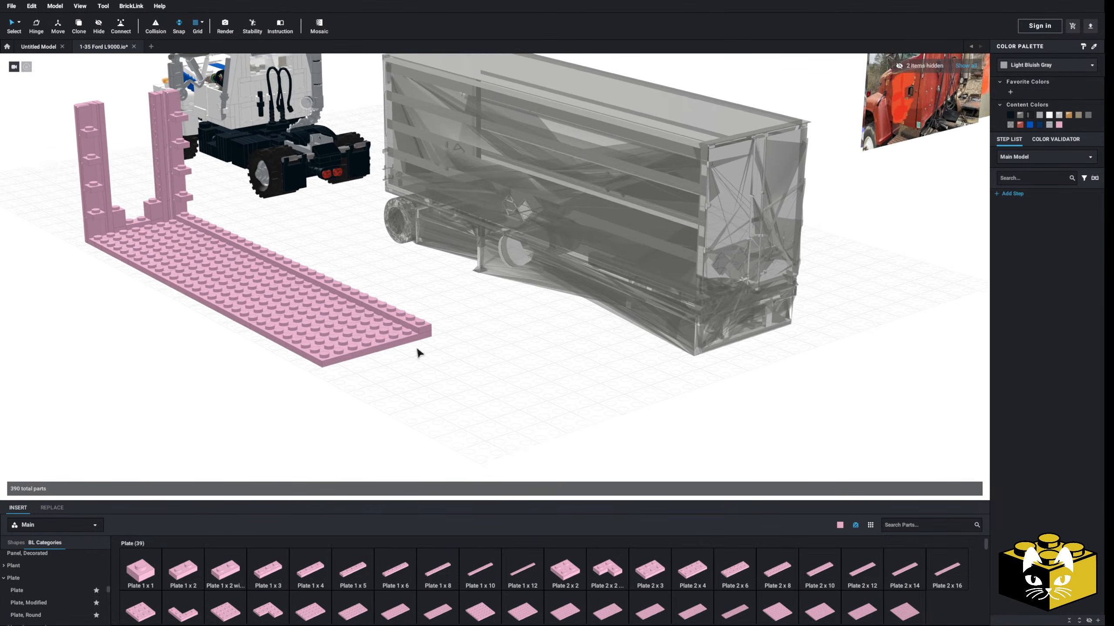
{"action": "right_click_drag", "start_coordinate": [417, 349], "coordinate": [423, 338]}
{"action": "middle_click_drag", "start_coordinate": [433, 316], "coordinate": [393, 279]}
{"action": "scroll", "coordinate": [486, 335], "scroll_direction": "up", "scroll_amount": 3}
{"action": "middle_click_drag", "start_coordinate": [488, 336], "coordinate": [439, 347]}
{"action": "scroll", "coordinate": [476, 323], "scroll_direction": "up", "scroll_amount": 1}
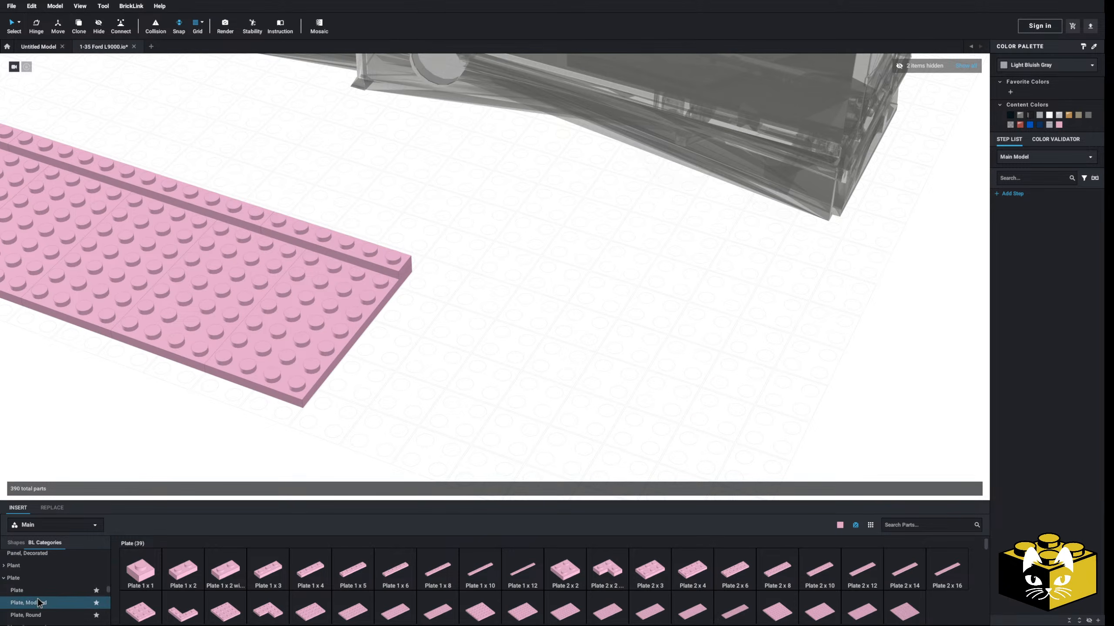
{"action": "scroll", "coordinate": [44, 592], "scroll_direction": "down", "scroll_amount": 2}
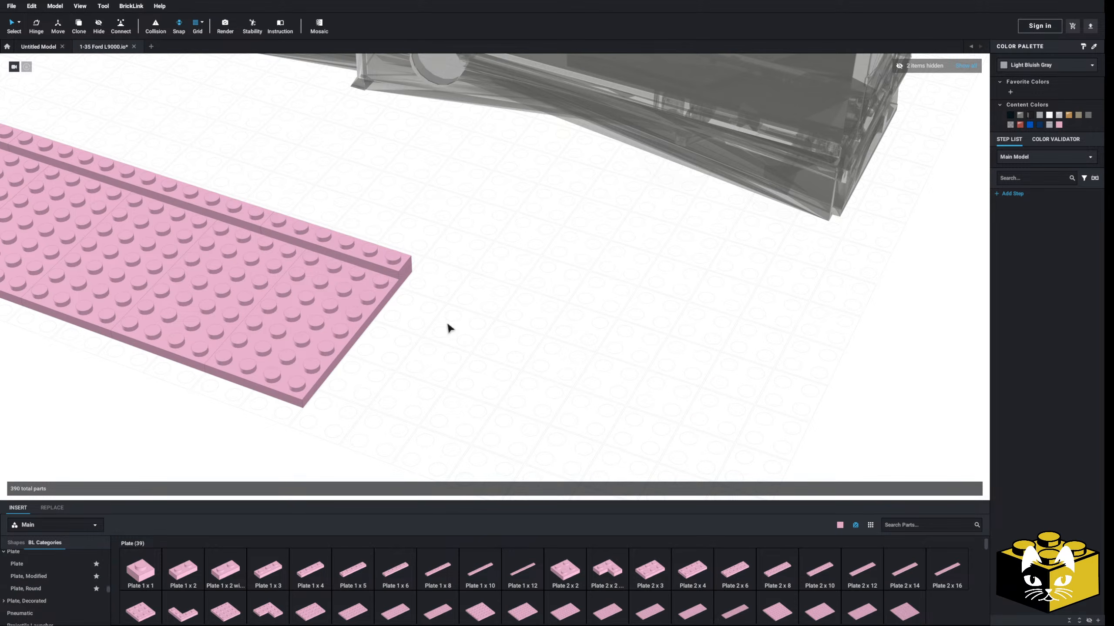
{"action": "scroll", "coordinate": [341, 351], "scroll_direction": "down", "scroll_amount": 4}
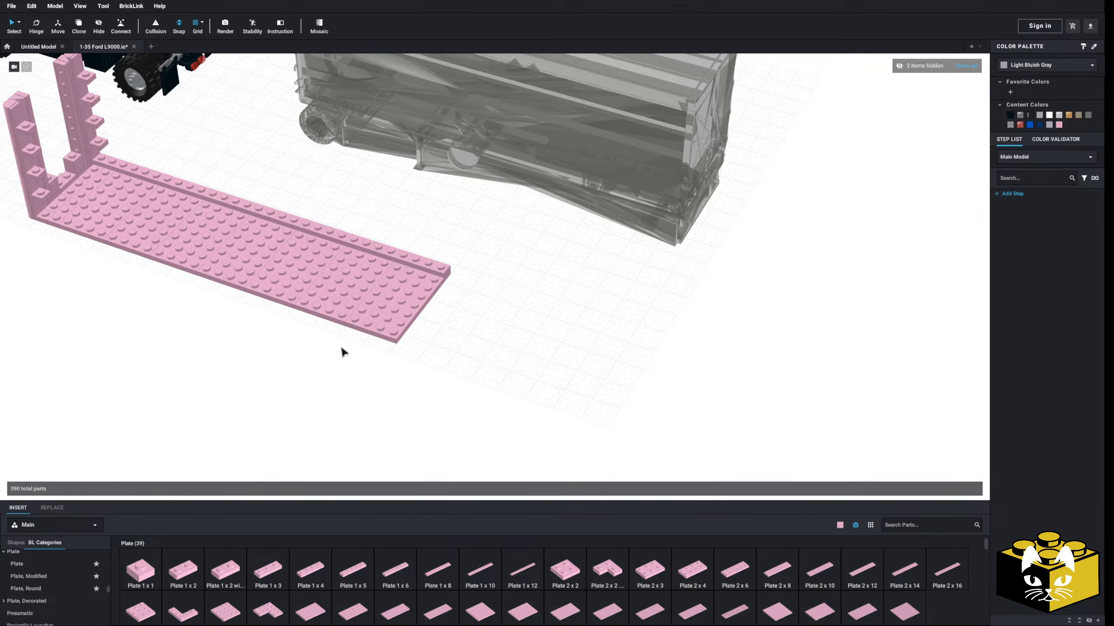
- Delete the one-stud-wide base plate beside the front columns and shift the rest of the base one stud toward them
{"action": "right_click_drag", "start_coordinate": [341, 350], "coordinate": [390, 331]}
{"action": "left_click", "coordinate": [121, 351]}
{"action": "key", "text": "Delete"}
{"action": "right_click_drag", "start_coordinate": [500, 404], "coordinate": [489, 426]}
{"action": "left_click_drag", "start_coordinate": [574, 461], "coordinate": [138, 366]}
{"action": "key", "text": "a"}
{"action": "left_click", "coordinate": [514, 410]}
{"action": "right_click_drag", "start_coordinate": [534, 412], "coordinate": [514, 404]}
{"action": "scroll", "coordinate": [515, 408], "scroll_direction": "up", "scroll_amount": 3}
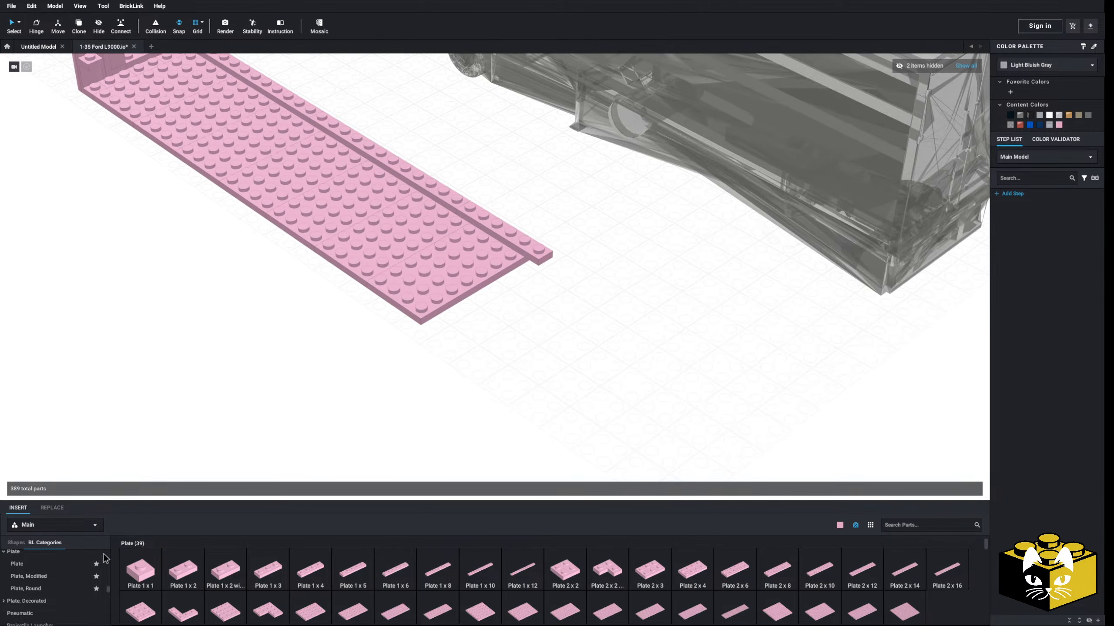
- Attach a pink Tile, Modified 2 x 2 with Studs on Edge to the base's far end, beneath the overhanging raised edge
{"action": "scroll", "coordinate": [70, 570], "scroll_direction": "down", "scroll_amount": 10}
{"action": "scroll", "coordinate": [72, 570], "scroll_direction": "down", "scroll_amount": 5}
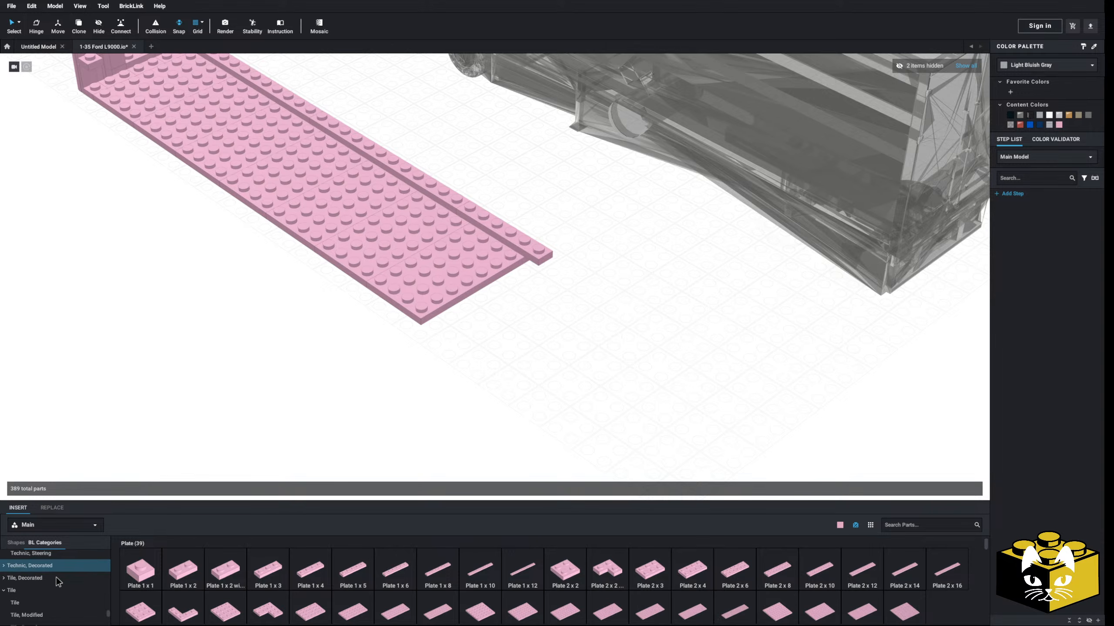
{"action": "left_click", "coordinate": [26, 612]}
{"action": "left_click", "coordinate": [946, 572]}
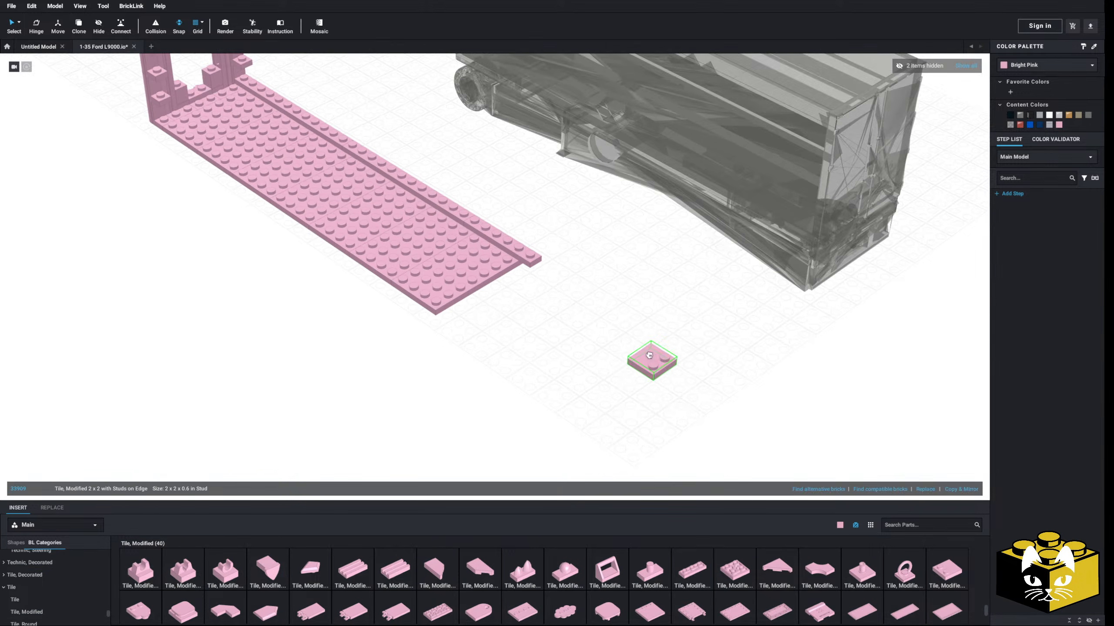
{"action": "left_click", "coordinate": [527, 279]}
{"action": "right_click_drag", "start_coordinate": [527, 281], "coordinate": [491, 388]}
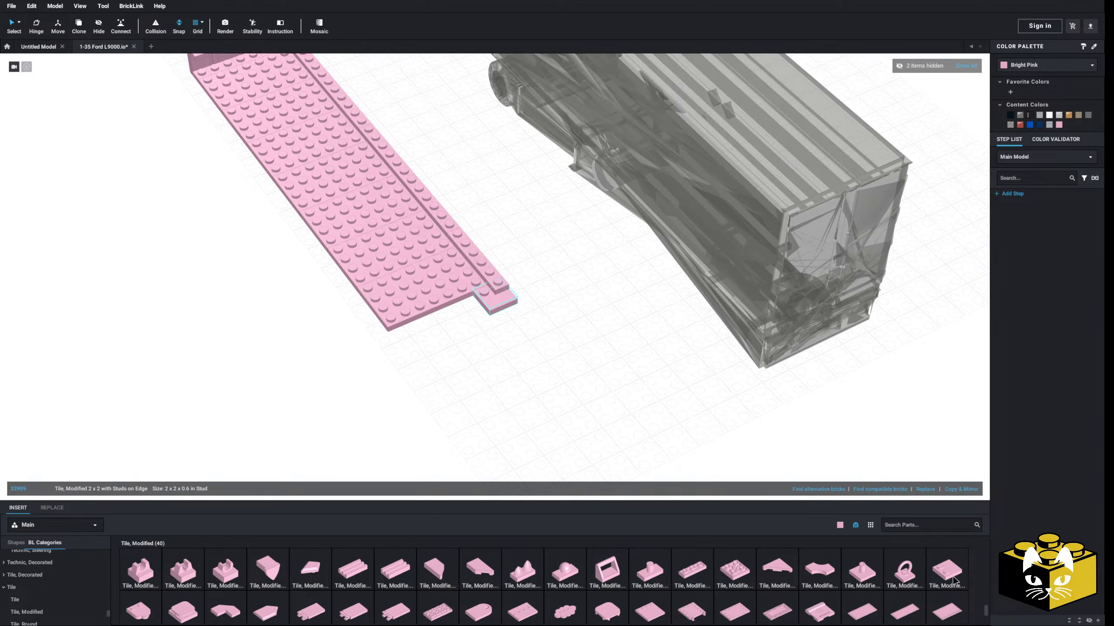
- Fill the rest of the base's far end with three more pink Tile, Modified 2 x 2 with Studs on Edge
{"action": "key", "text": "ctrl+c"}
{"action": "key", "text": "ctrl+v"}
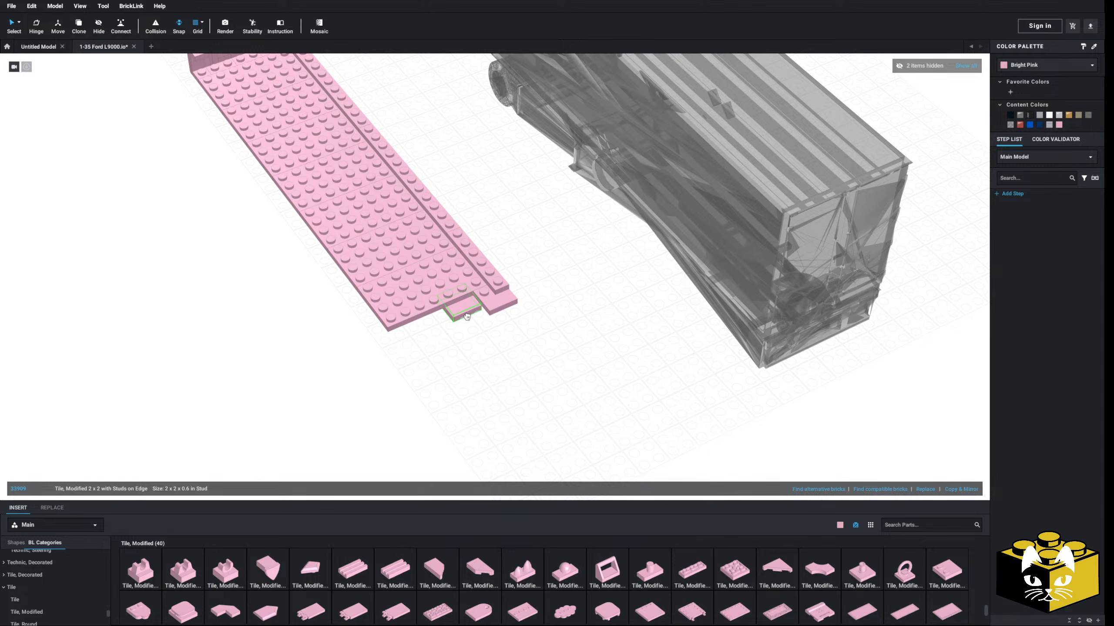
{"action": "left_click", "coordinate": [466, 312]}
{"action": "left_click", "coordinate": [950, 569]}
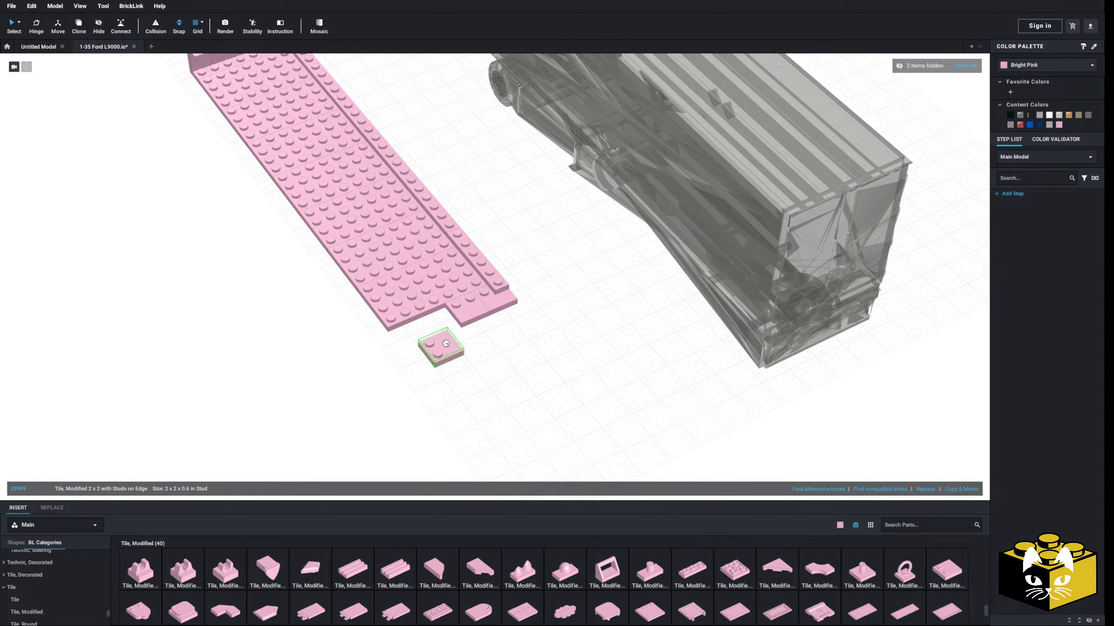
{"action": "right_click_drag", "start_coordinate": [431, 337], "coordinate": [367, 376]}
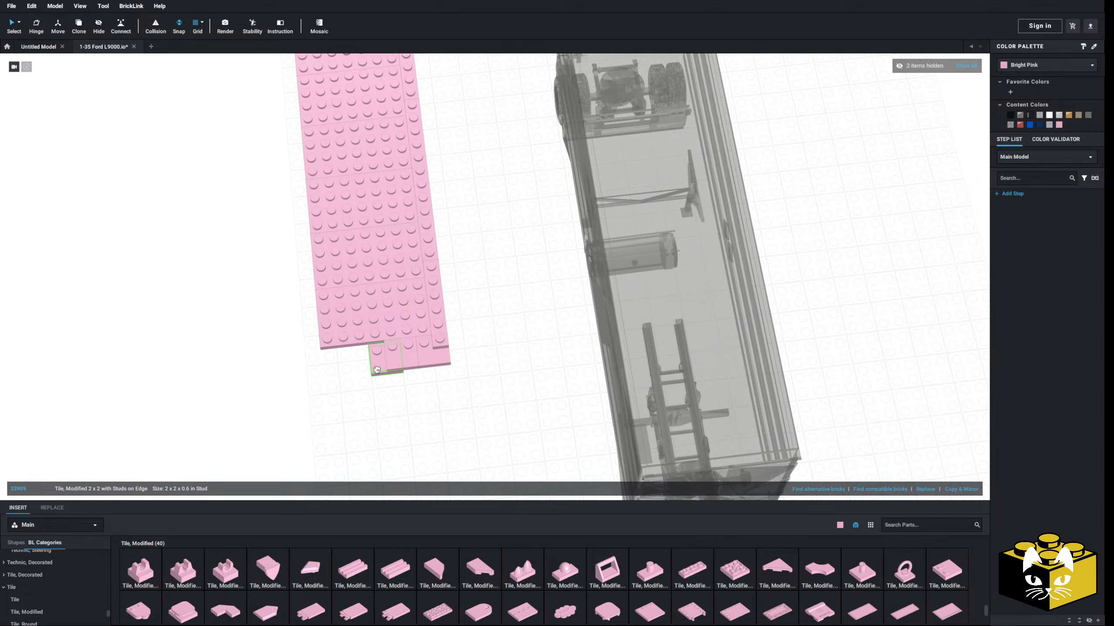
{"action": "left_click", "coordinate": [368, 359]}
{"action": "left_click", "coordinate": [948, 569]}
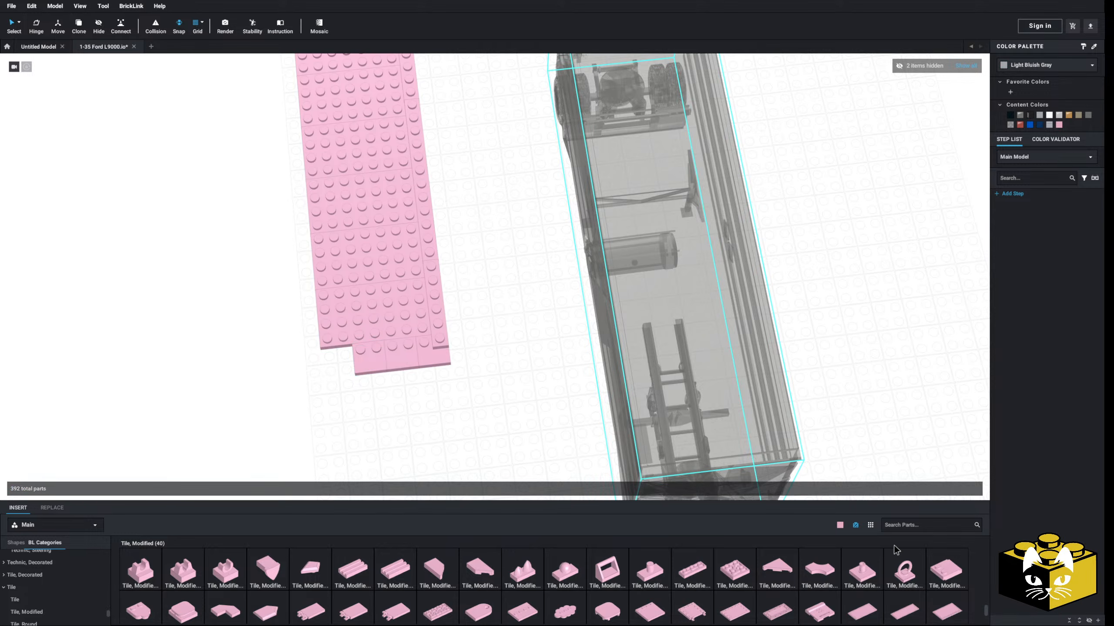
{"action": "left_click", "coordinate": [340, 369]}
{"action": "left_click", "coordinate": [414, 395]}
- Examine the lower end frame of the transparent reference trailer and the pink base with its tiled end
{"action": "right_click_drag", "start_coordinate": [416, 396], "coordinate": [502, 441]}
{"action": "middle_click_drag", "start_coordinate": [372, 364], "coordinate": [443, 431]}
{"action": "right_click_drag", "start_coordinate": [442, 430], "coordinate": [653, 420]}
{"action": "scroll", "coordinate": [654, 420], "scroll_direction": "up", "scroll_amount": 3}
{"action": "scroll", "coordinate": [665, 429], "scroll_direction": "up", "scroll_amount": 5}
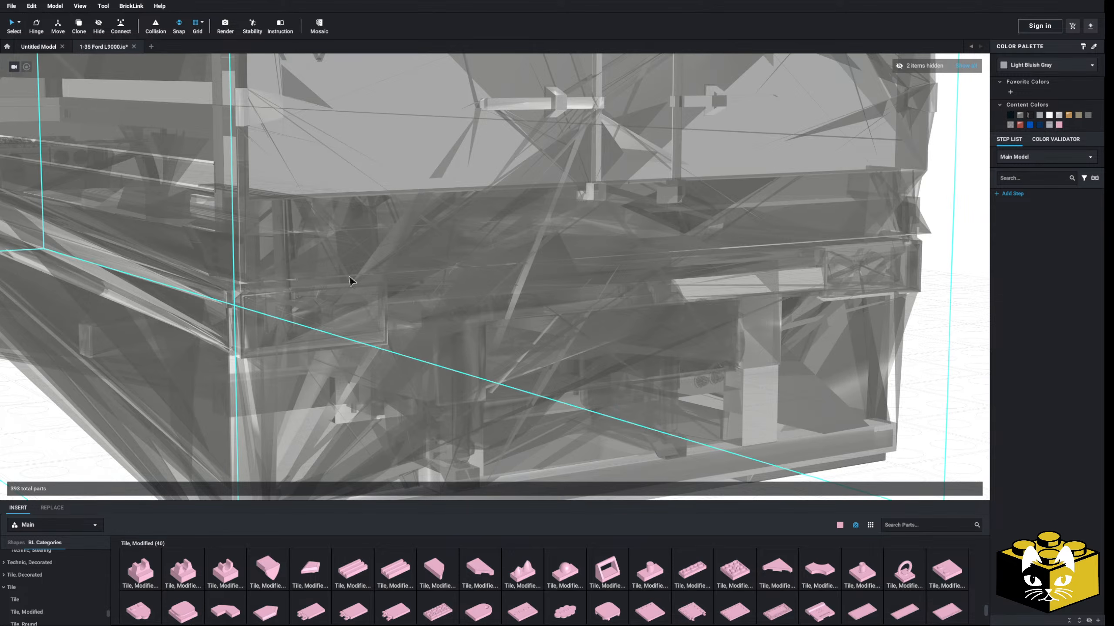
{"action": "scroll", "coordinate": [387, 289], "scroll_direction": "down", "scroll_amount": 2}
{"action": "right_click_drag", "start_coordinate": [388, 289], "coordinate": [619, 339]}
{"action": "scroll", "coordinate": [630, 341], "scroll_direction": "down", "scroll_amount": 5}
{"action": "scroll", "coordinate": [619, 341], "scroll_direction": "up", "scroll_amount": 2}
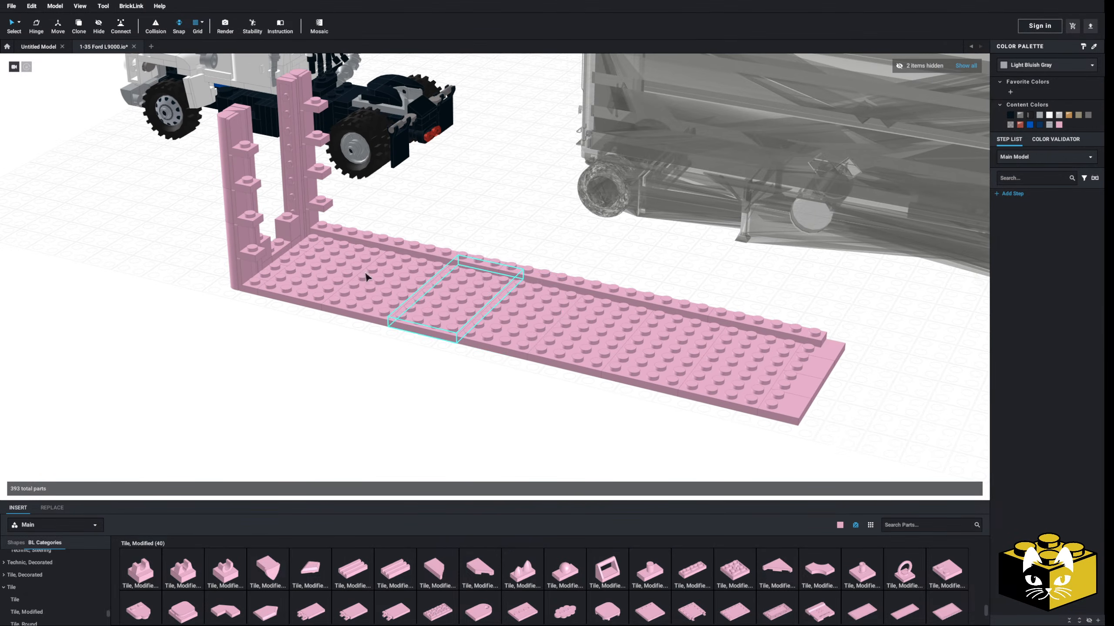
{"action": "left_click", "coordinate": [407, 248]}
{"action": "left_click", "coordinate": [614, 264]}
{"action": "scroll", "coordinate": [636, 276], "scroll_direction": "down", "scroll_amount": 5}
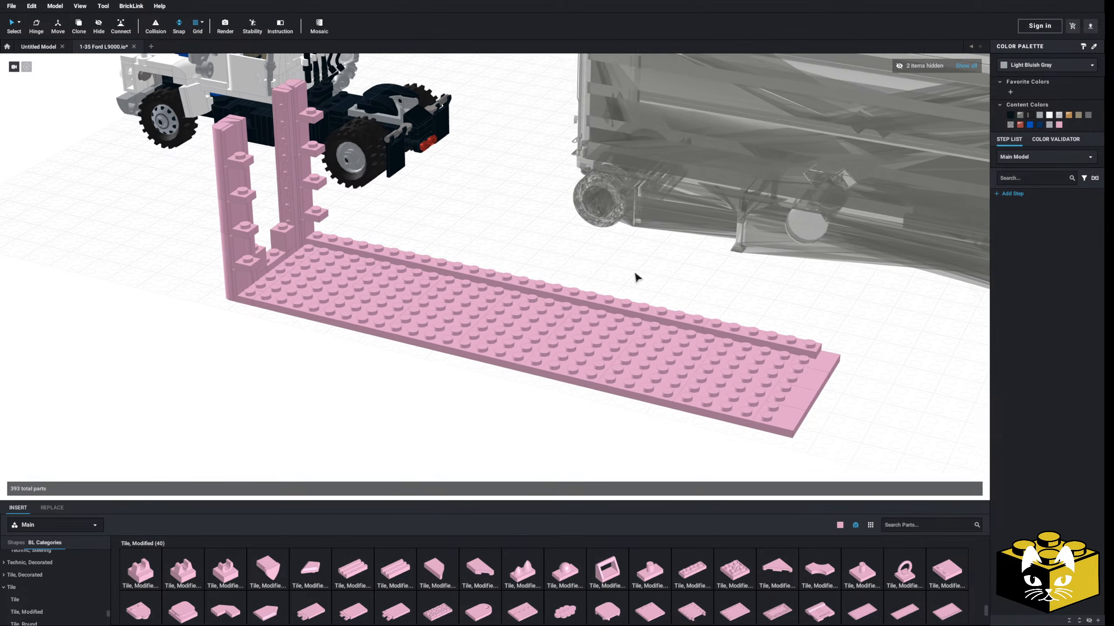
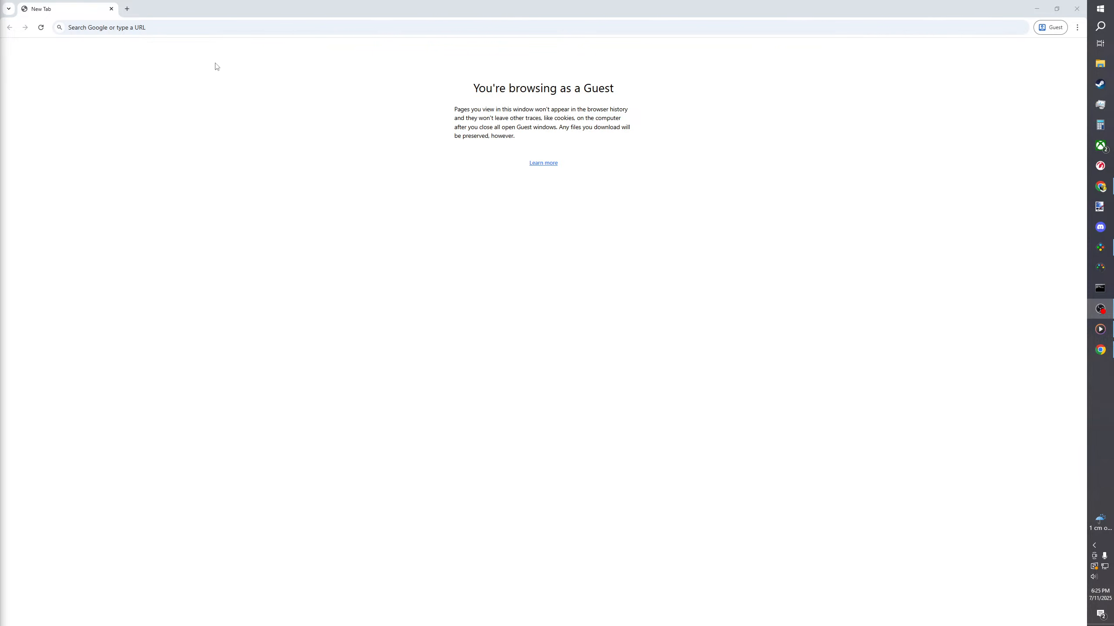
- Switch to the Chrome guest window, search Google for "double pup trailer for sale" and show the image results
{"action": "left_click", "coordinate": [143, 30]}
{"action": "type", "text": "d"}
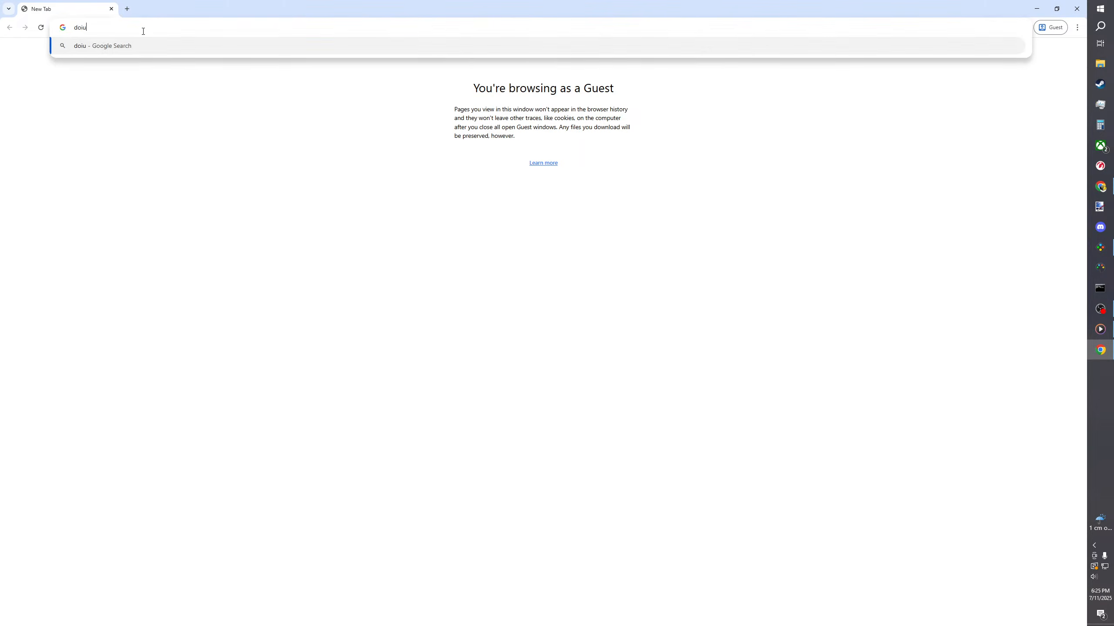
{"action": "type", "text": "ouble"}
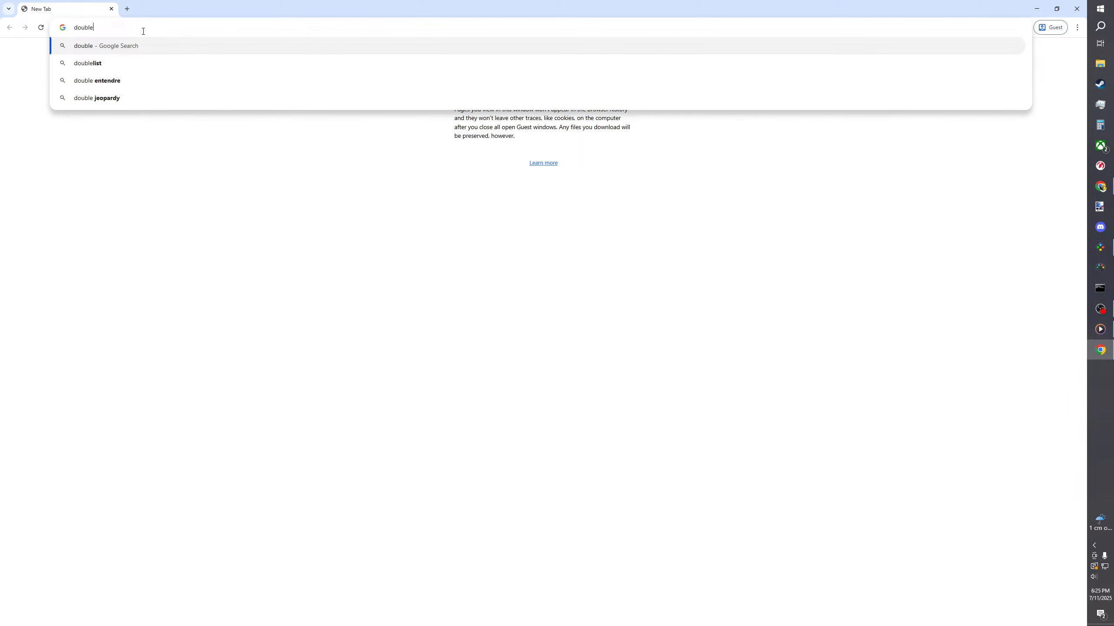
{"action": "type", "text": " pup tr"}
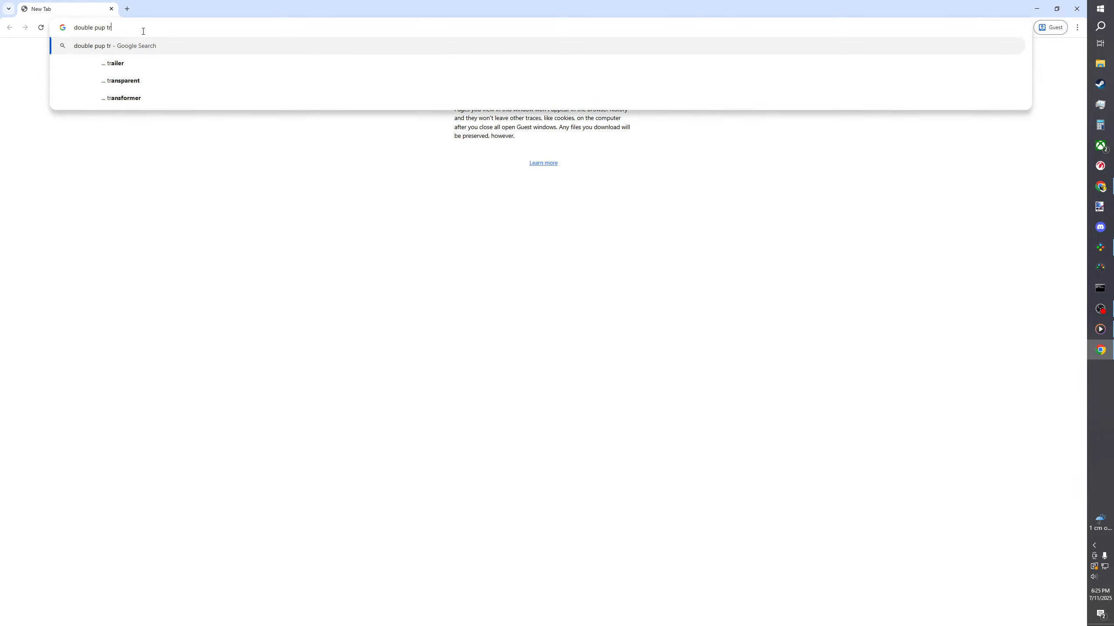
{"action": "type", "text": "ailer "}
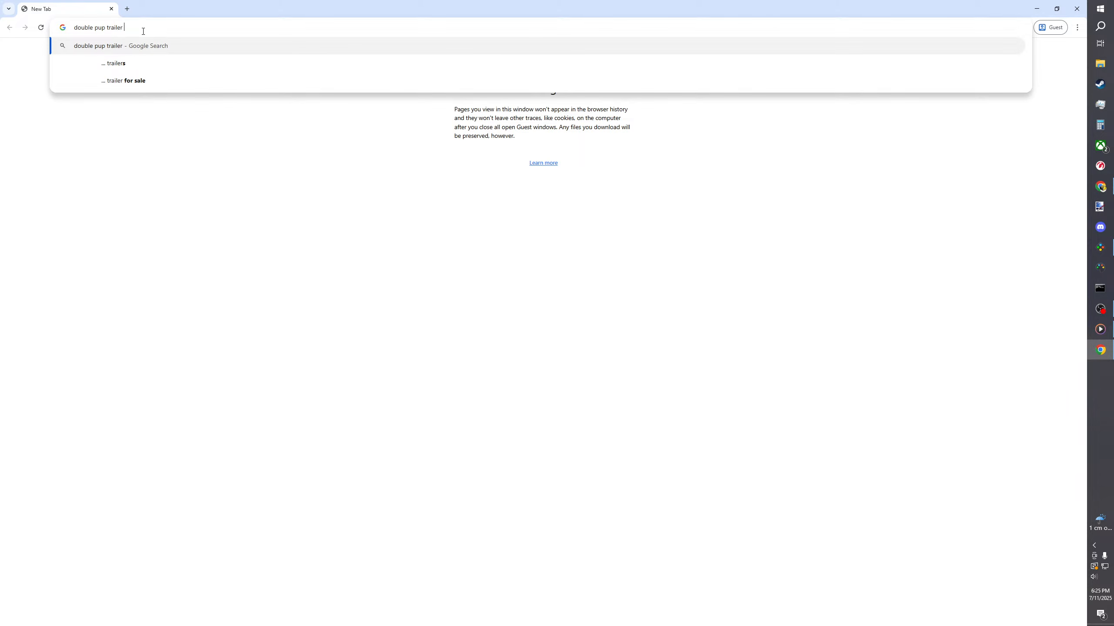
{"action": "type", "text": "for sale"}
{"action": "key", "text": "Return"}
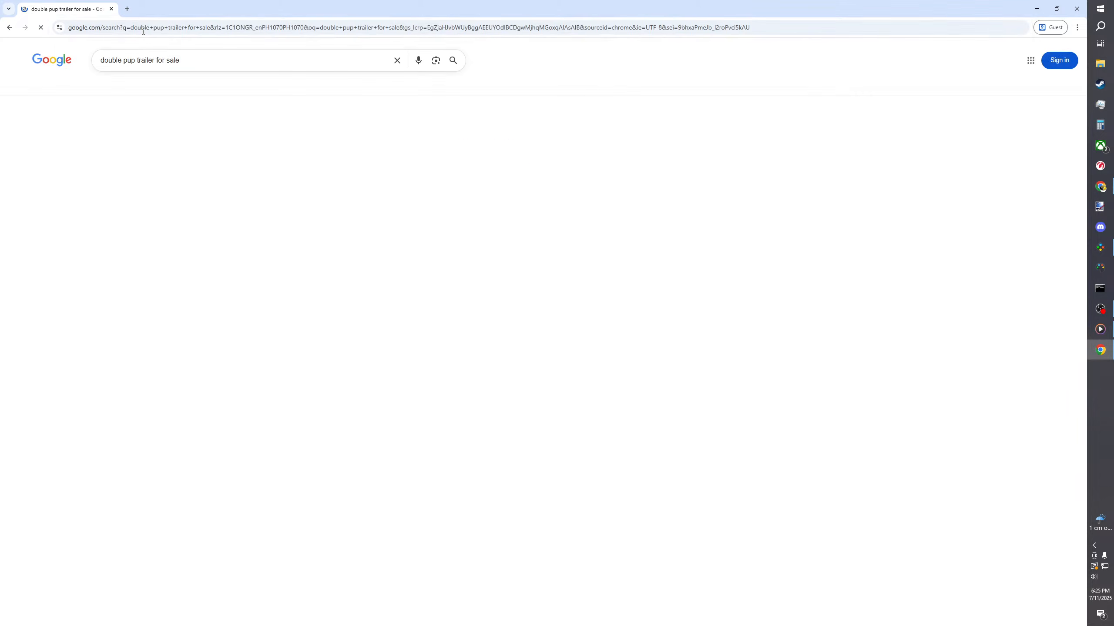
{"action": "left_click", "coordinate": [133, 89]}
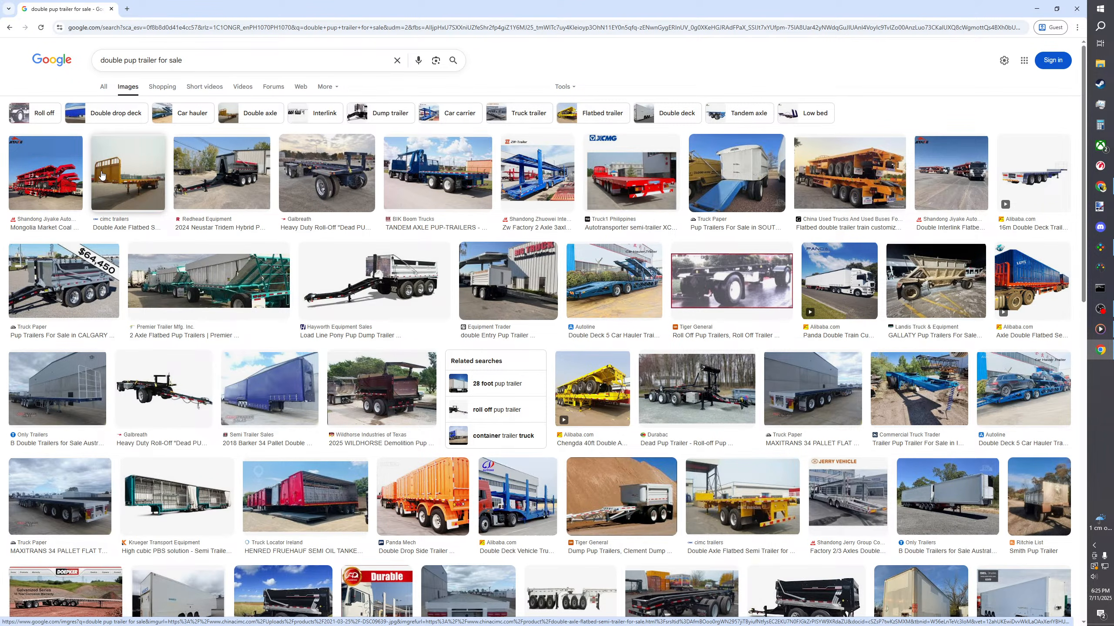
- View the B Double Trailers, Posted Parcel and UPS pup trailer photos among the image results
{"action": "left_click", "coordinate": [924, 467]}
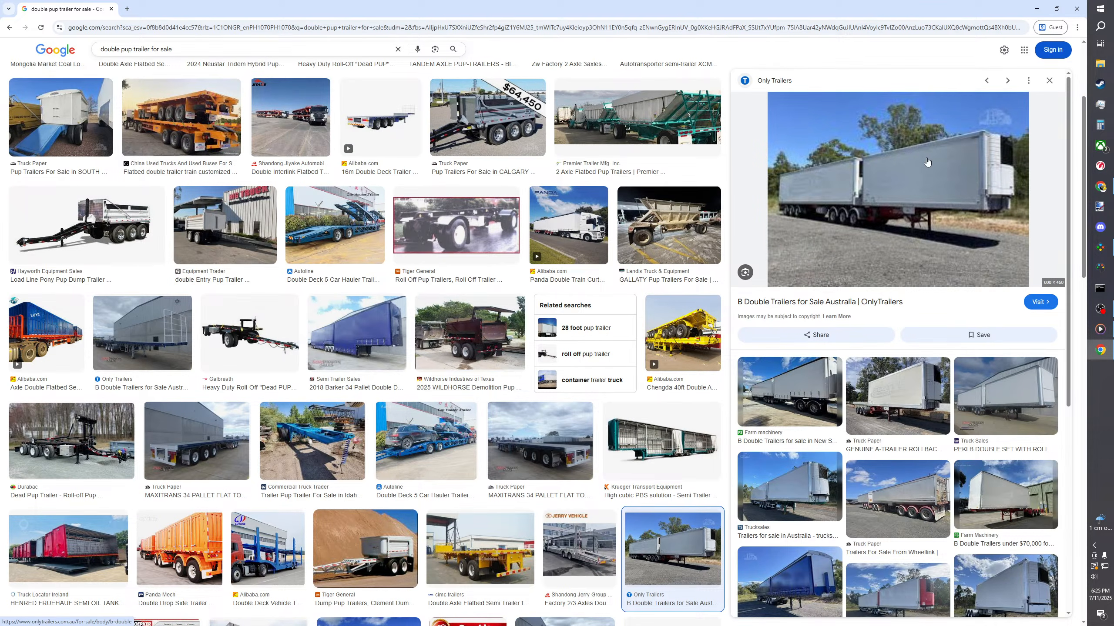
{"action": "scroll", "coordinate": [594, 401], "scroll_direction": "down", "scroll_amount": 6}
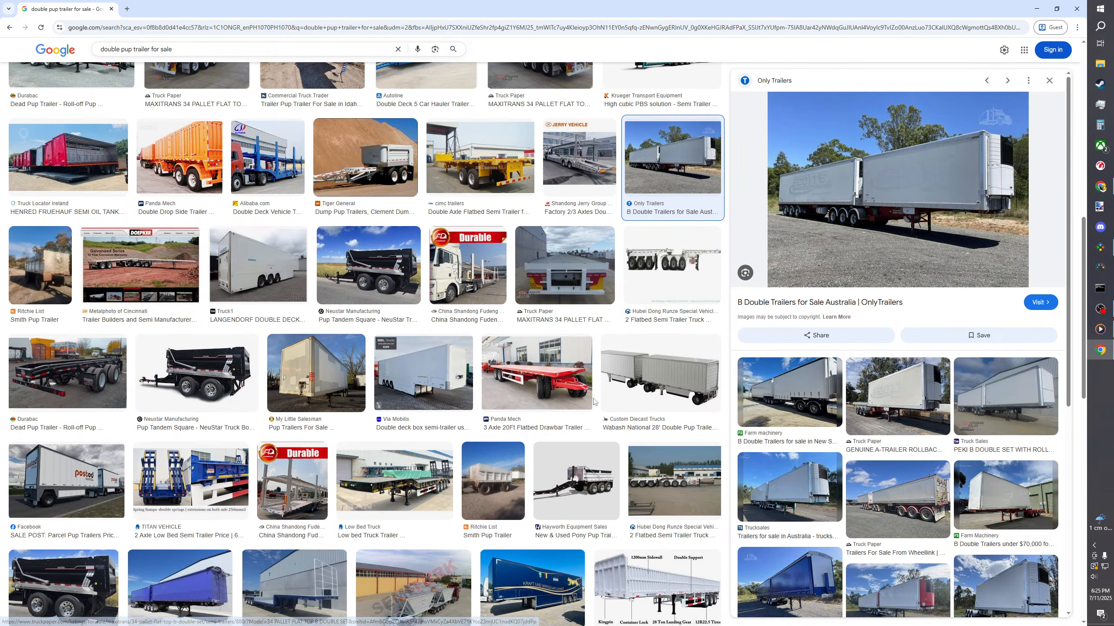
{"action": "scroll", "coordinate": [595, 402], "scroll_direction": "down", "scroll_amount": 2}
{"action": "left_click", "coordinate": [45, 400]}
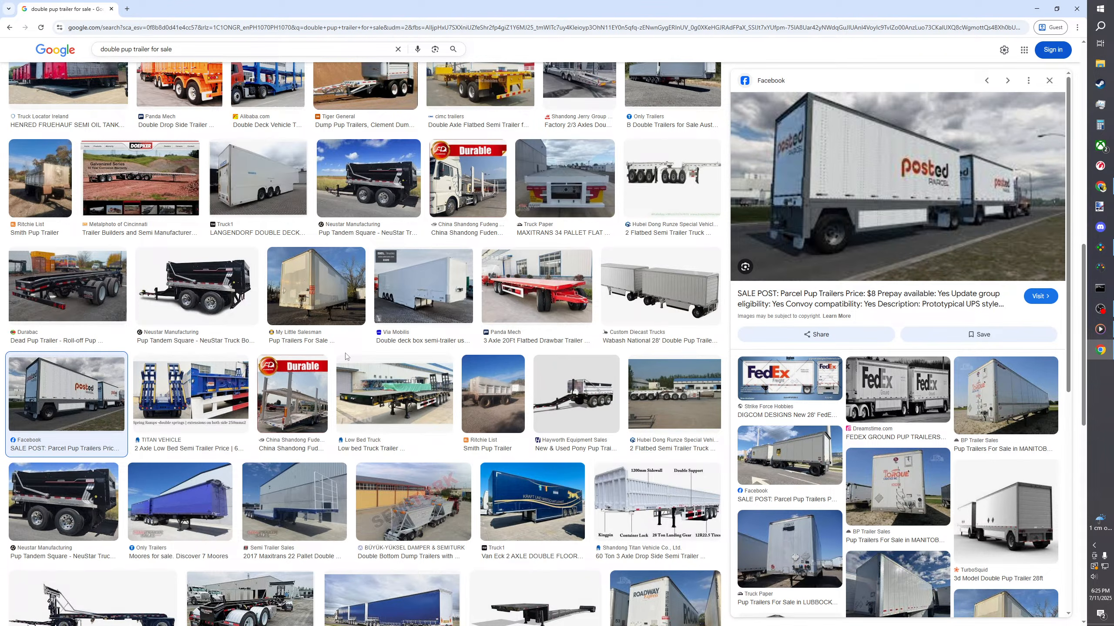
{"action": "left_click", "coordinate": [757, 465]}
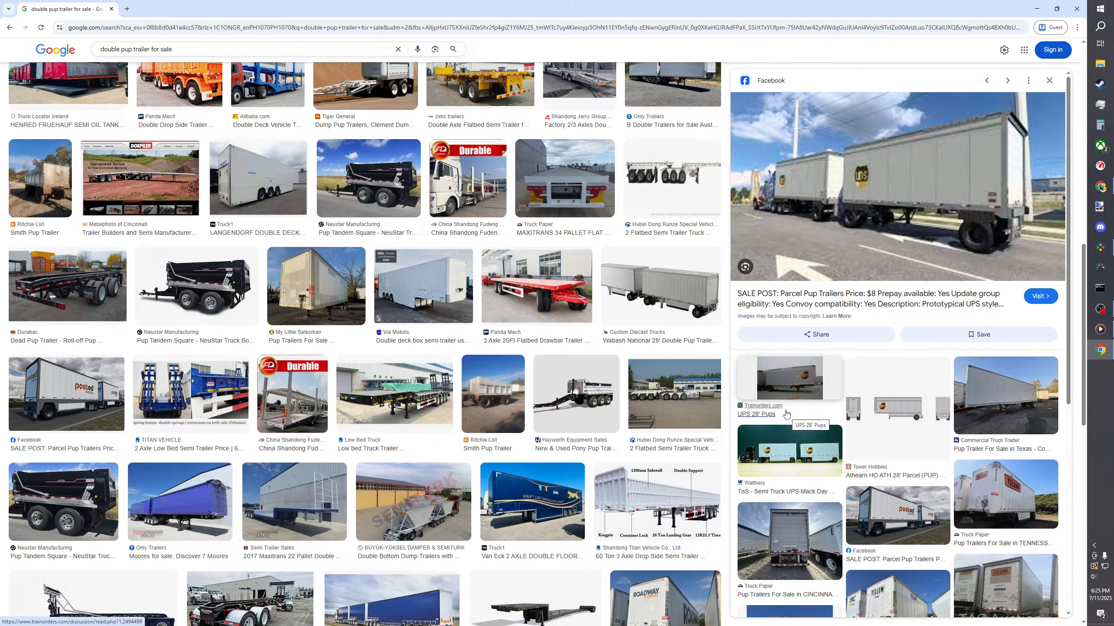
- Look through more of the double pup trailer images and search Google Images for "parcel pup trailer"
{"action": "scroll", "coordinate": [786, 414], "scroll_direction": "down", "scroll_amount": 3}
{"action": "scroll", "coordinate": [508, 395], "scroll_direction": "down", "scroll_amount": 3}
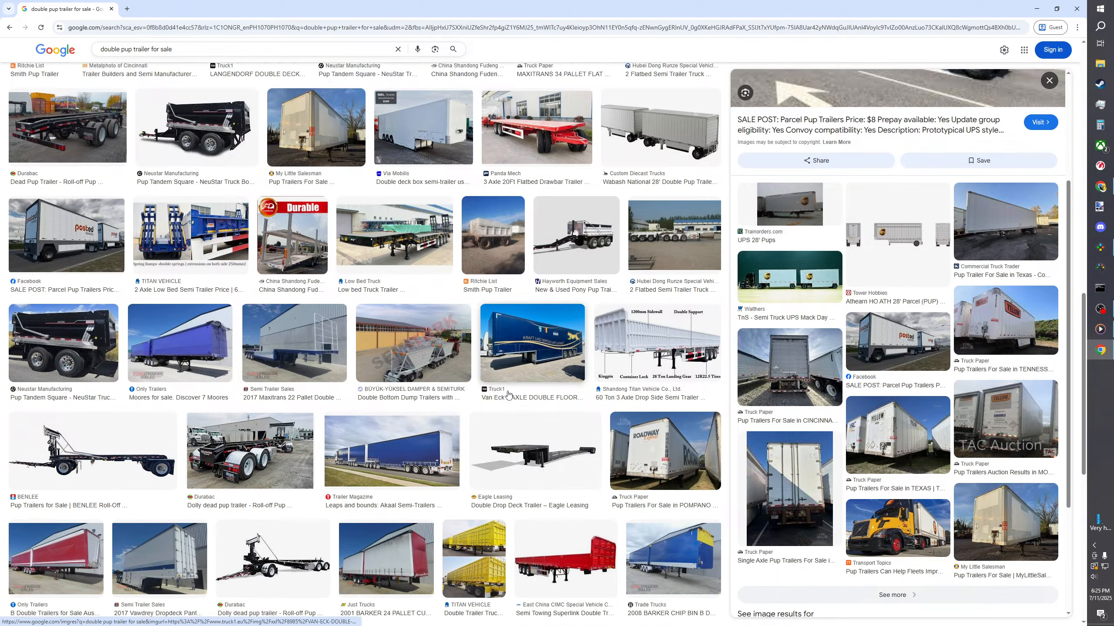
{"action": "scroll", "coordinate": [508, 395], "scroll_direction": "down", "scroll_amount": 2}
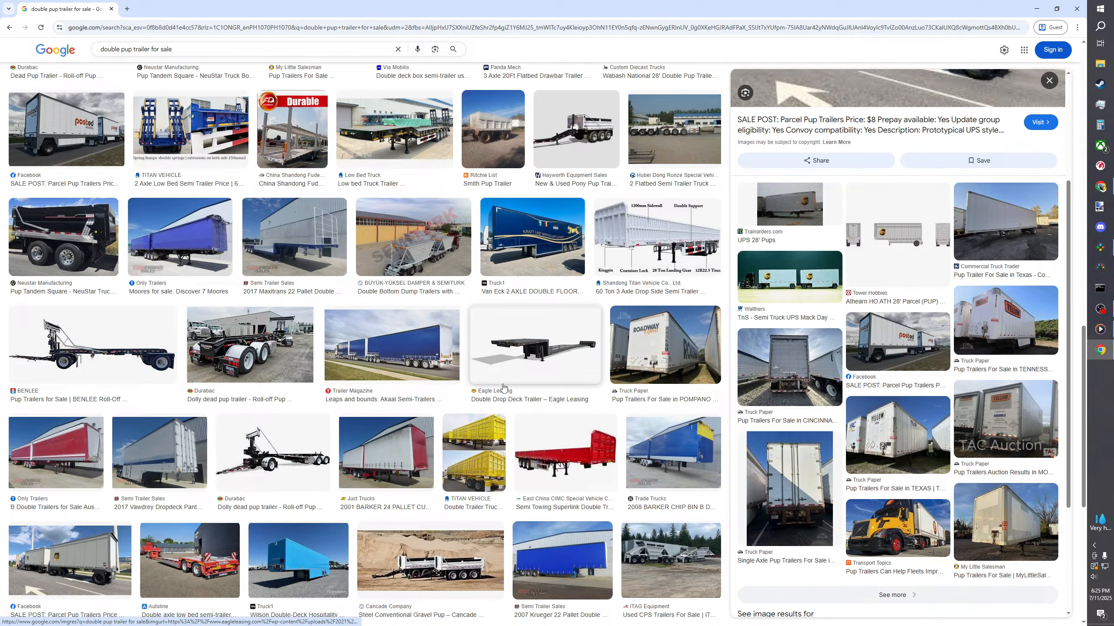
{"action": "scroll", "coordinate": [510, 388], "scroll_direction": "down", "scroll_amount": 3}
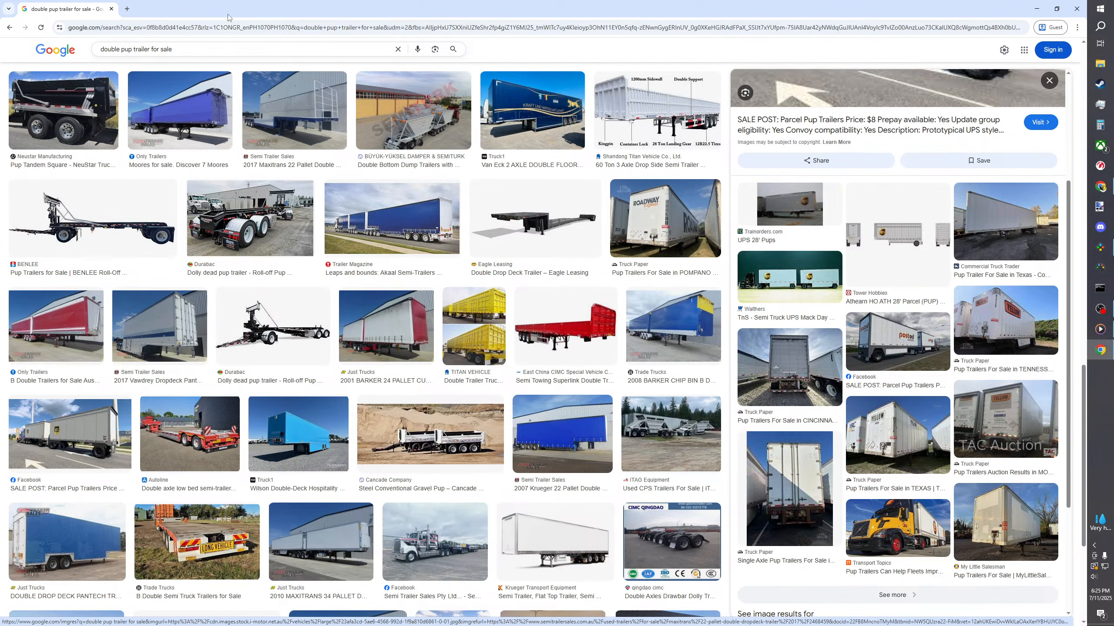
{"action": "triple_click", "coordinate": [166, 49]}
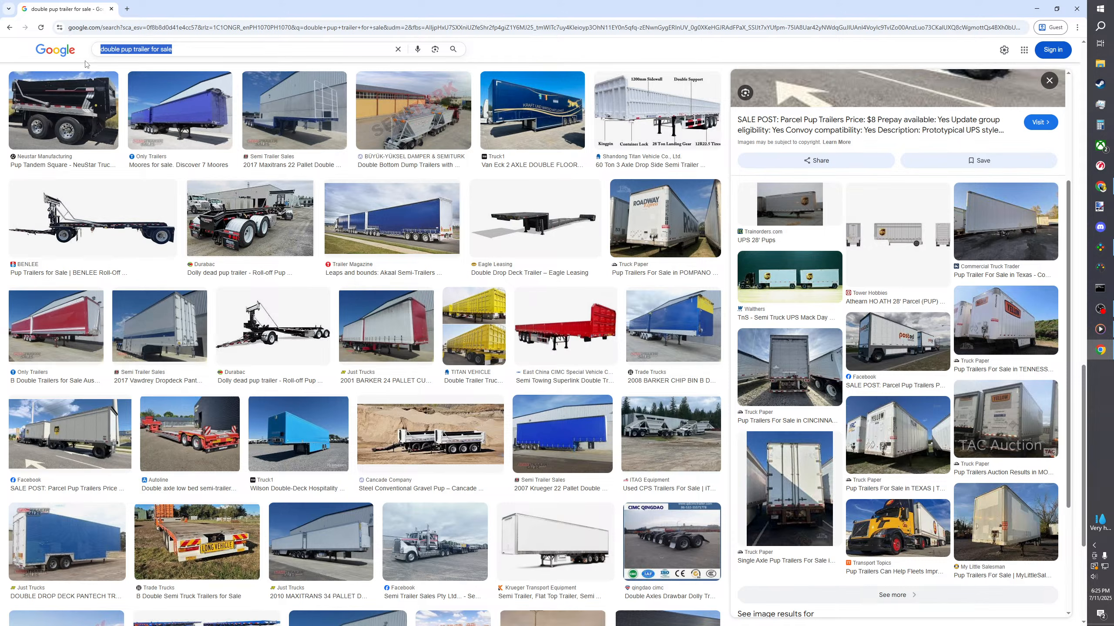
{"action": "type", "text": "parcel "}
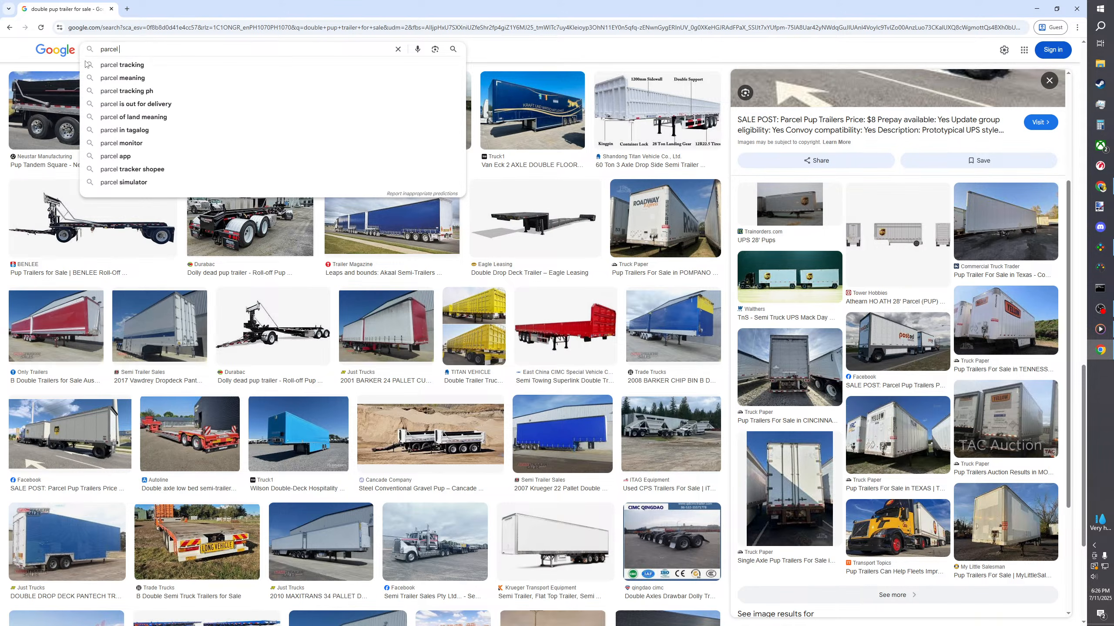
{"action": "type", "text": "pup trailer"}
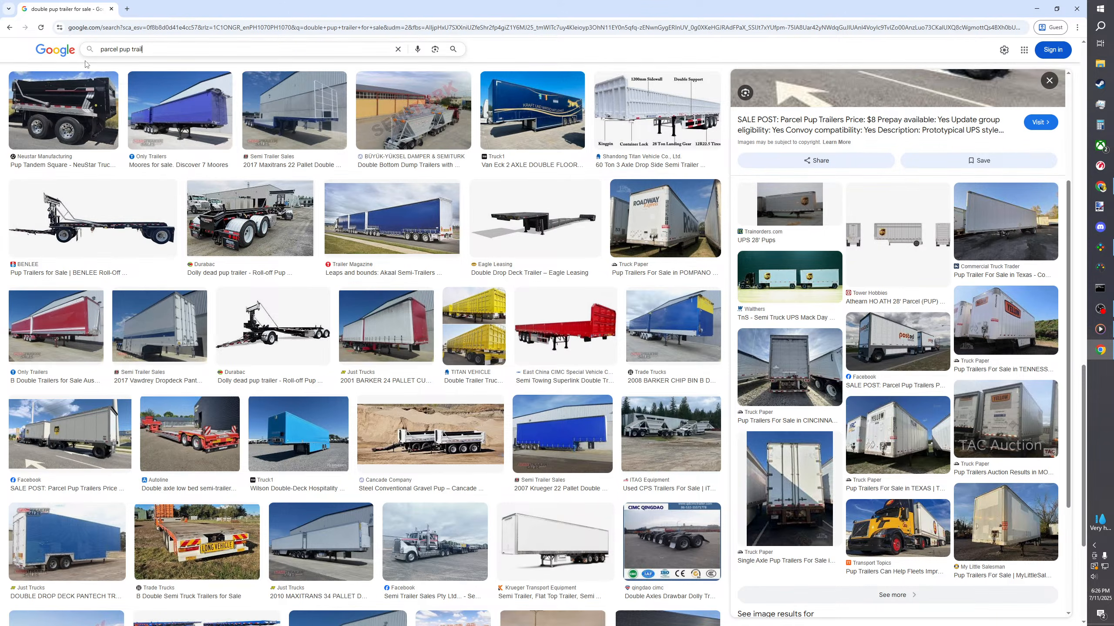
{"action": "key", "text": "Return"}
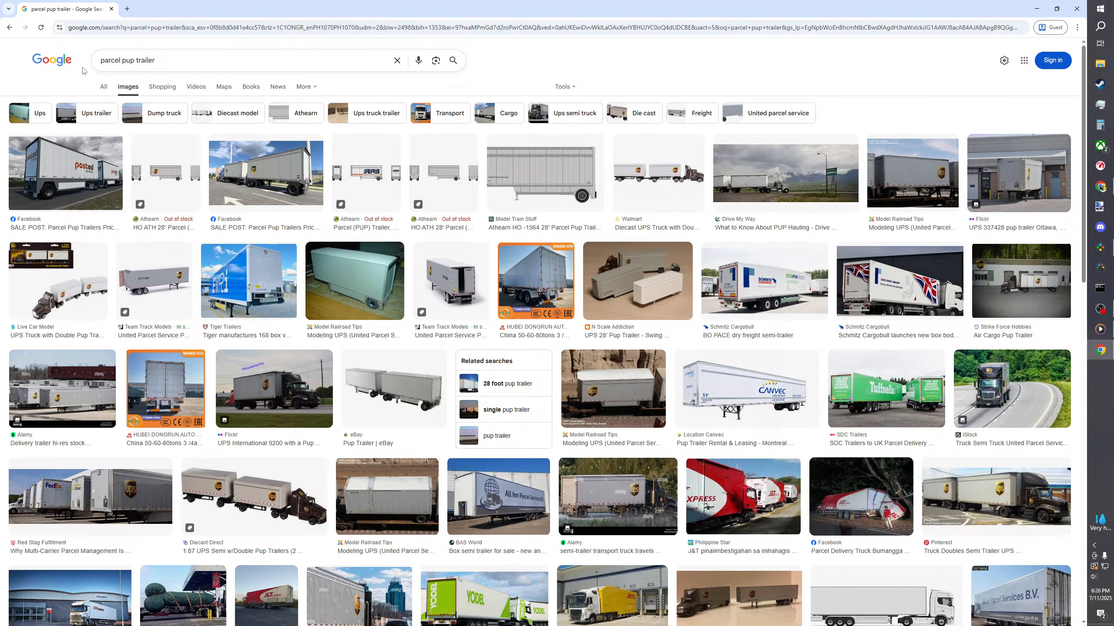
- View the Team Track Models UPS Freight semi-trailer image and look through the other parcel pup trailer results
{"action": "left_click", "coordinate": [154, 280]}
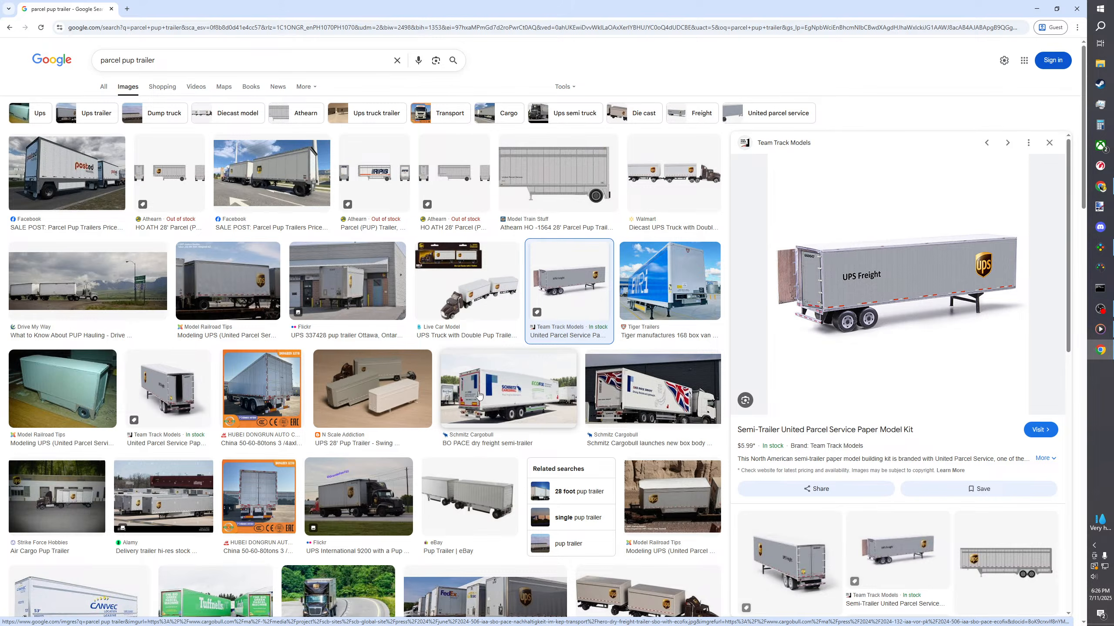
{"action": "scroll", "coordinate": [478, 396], "scroll_direction": "down", "scroll_amount": 4}
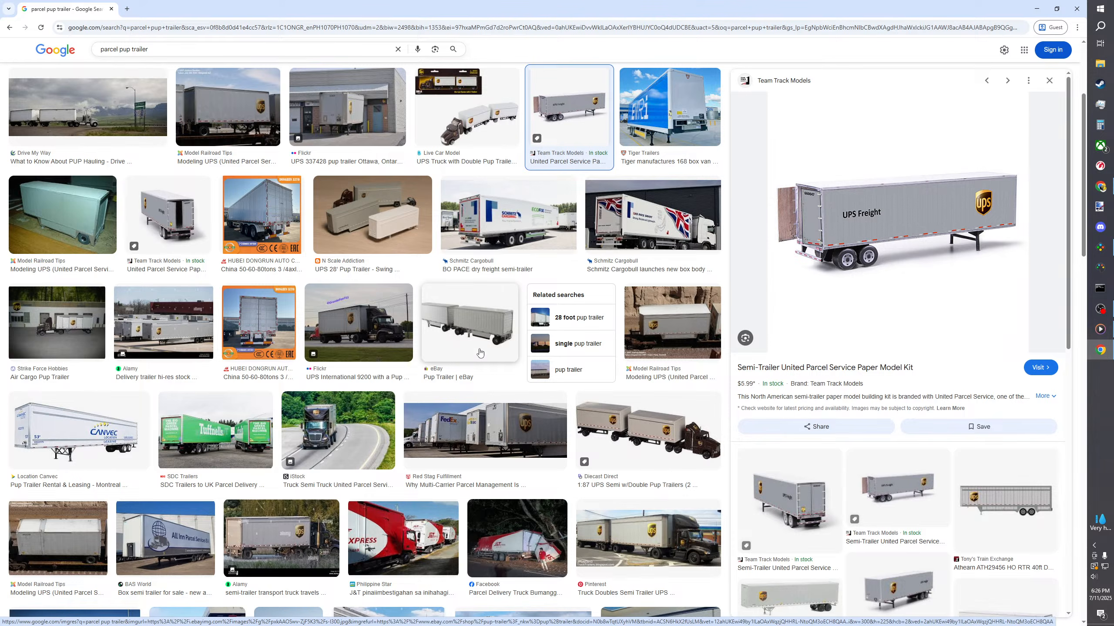
{"action": "scroll", "coordinate": [64, 327], "scroll_direction": "down", "scroll_amount": 3}
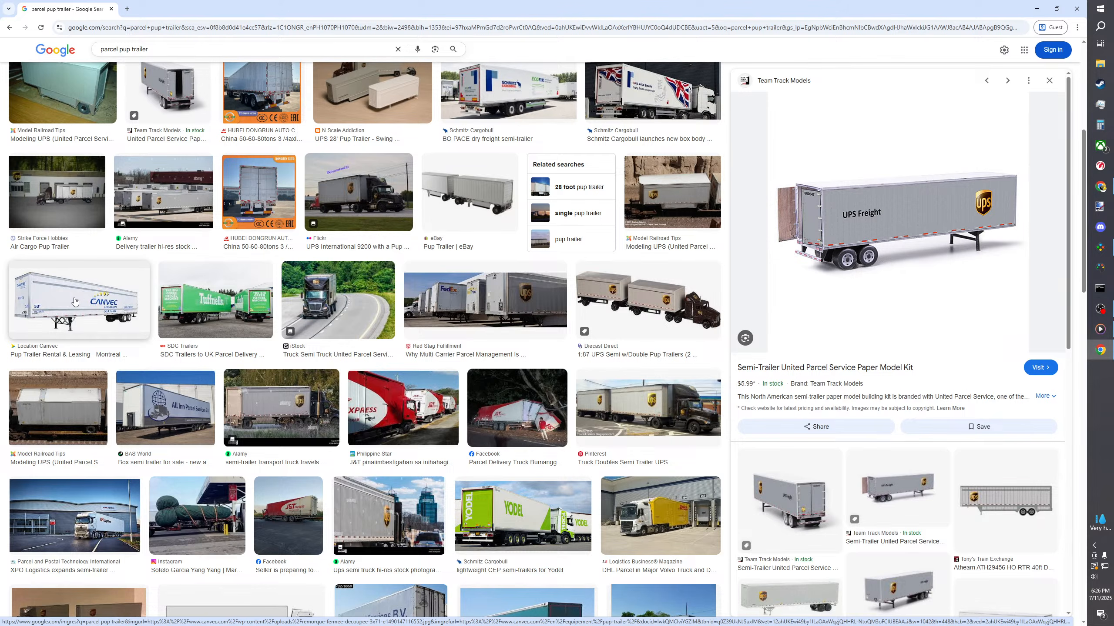
{"action": "scroll", "coordinate": [151, 309], "scroll_direction": "down", "scroll_amount": 4}
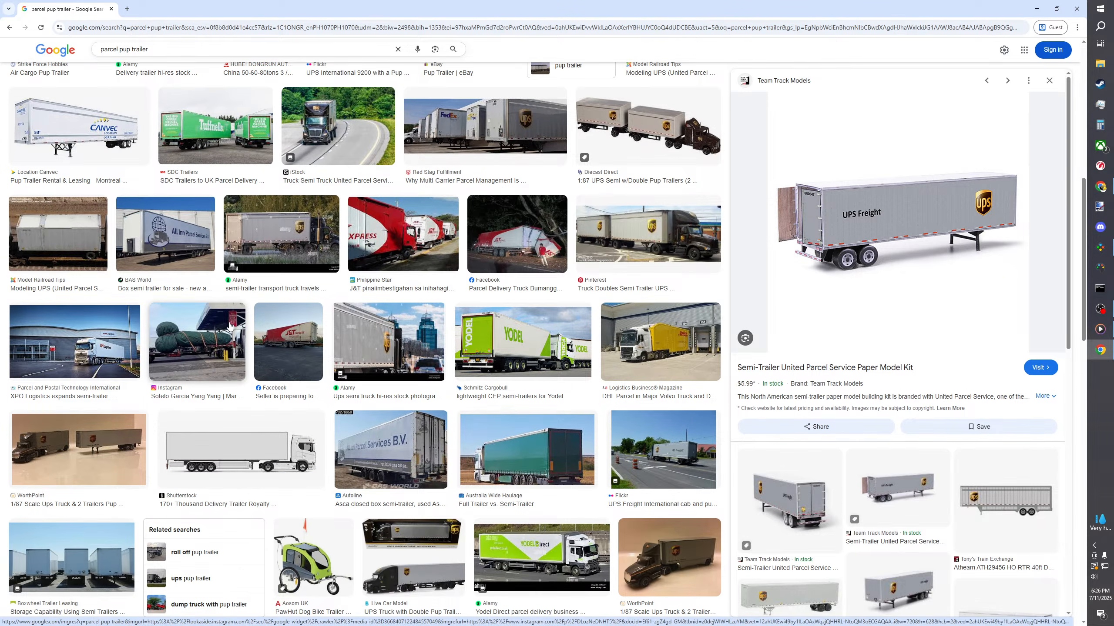
{"action": "scroll", "coordinate": [229, 325], "scroll_direction": "down", "scroll_amount": 2}
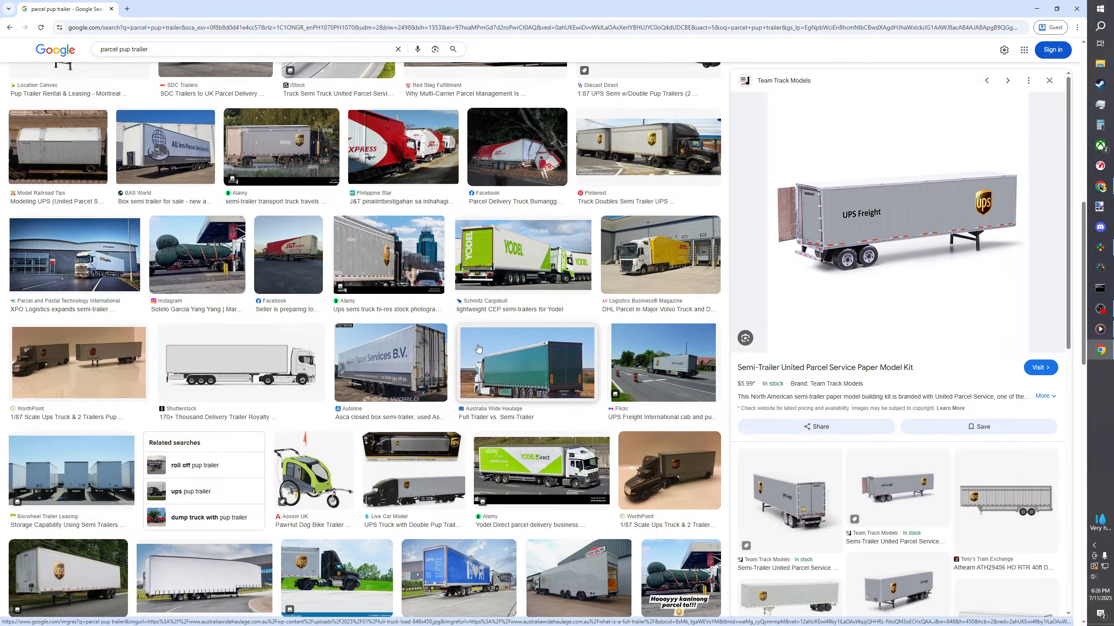
{"action": "scroll", "coordinate": [478, 349], "scroll_direction": "up", "scroll_amount": 10}
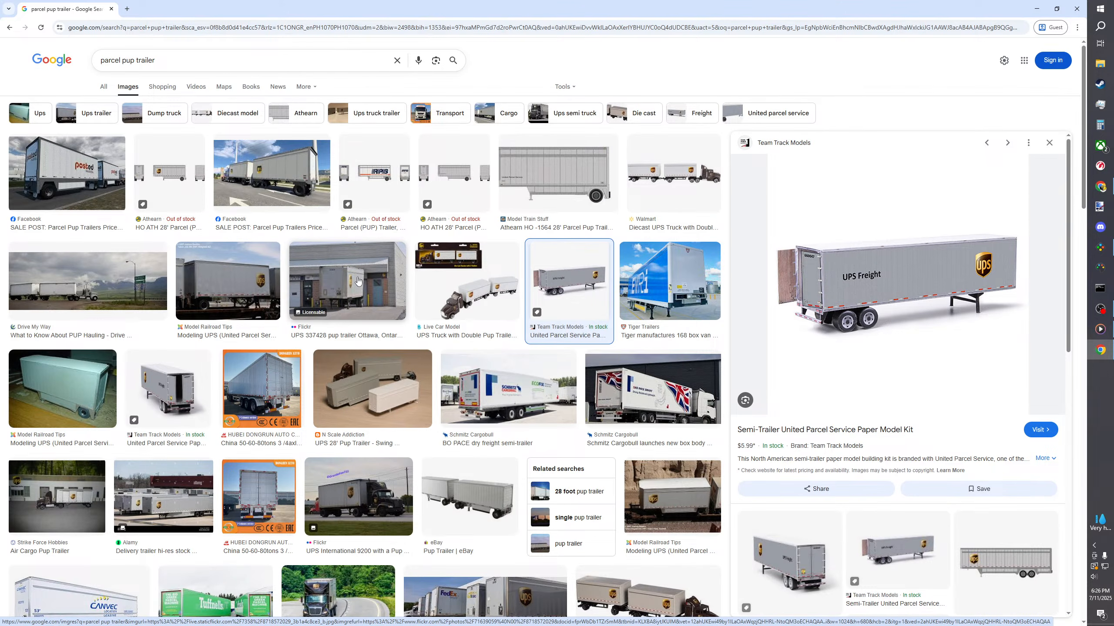
- View the Flickr UPS pup trailer, Tiger Trailers Evri box van and Model Railroad Tips UPS trailer photos
{"action": "left_click", "coordinate": [358, 280]}
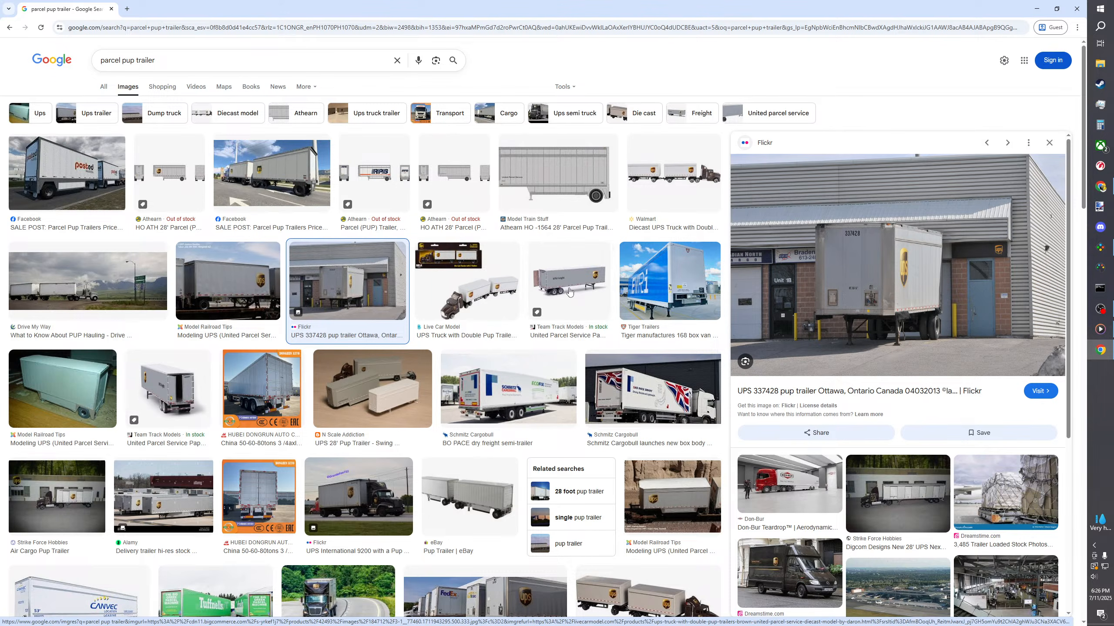
{"action": "left_click", "coordinate": [670, 281]}
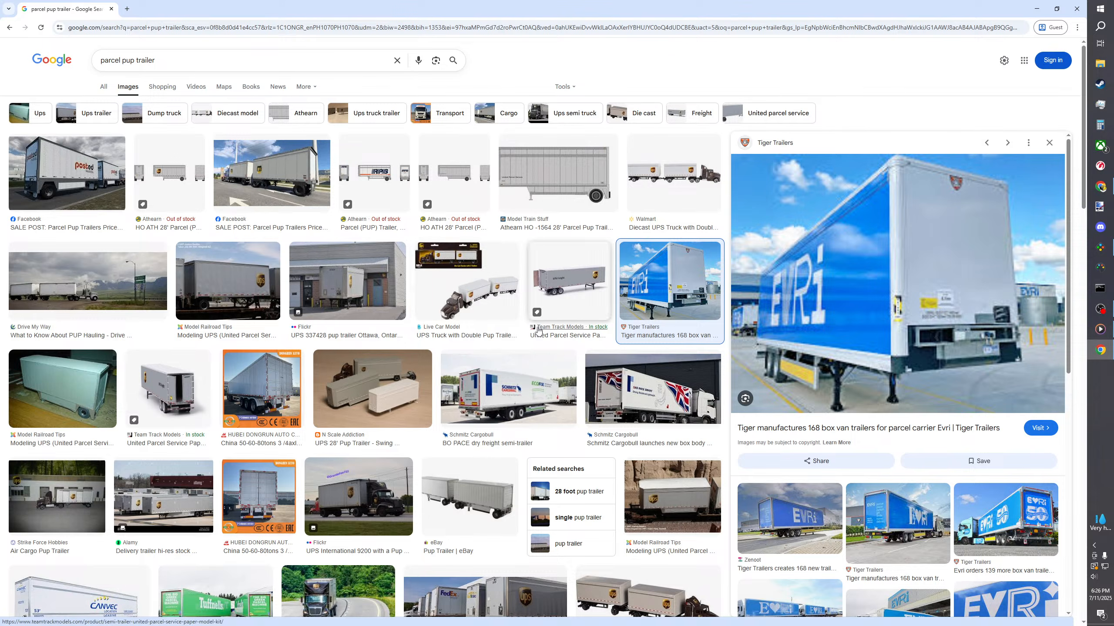
{"action": "left_click", "coordinate": [493, 318]}
{"action": "left_click", "coordinate": [307, 271]}
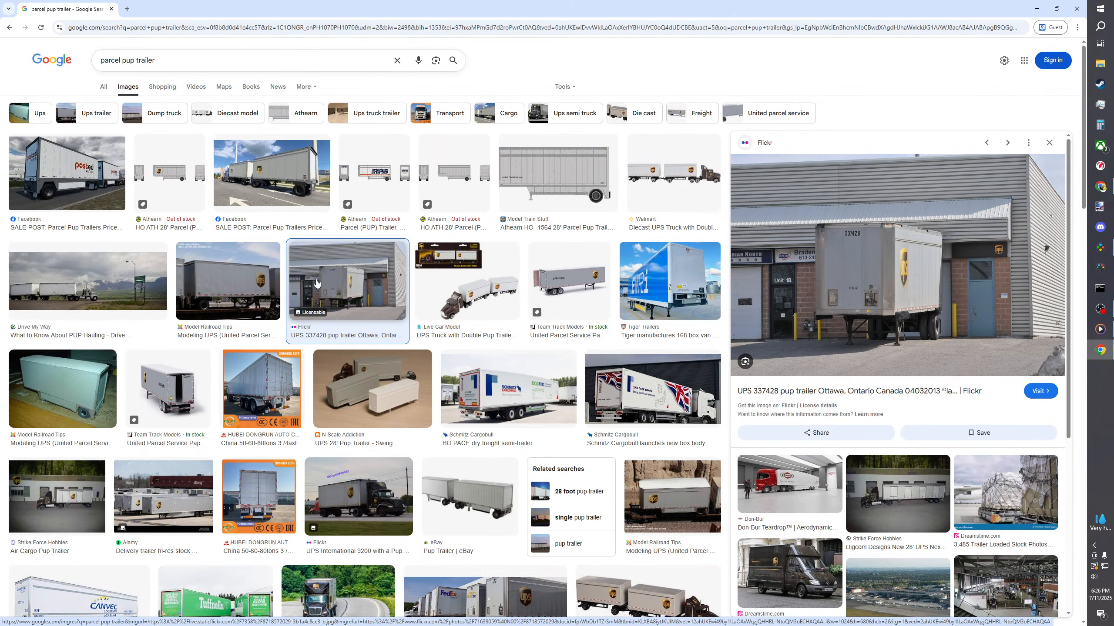
{"action": "left_click", "coordinate": [213, 282]}
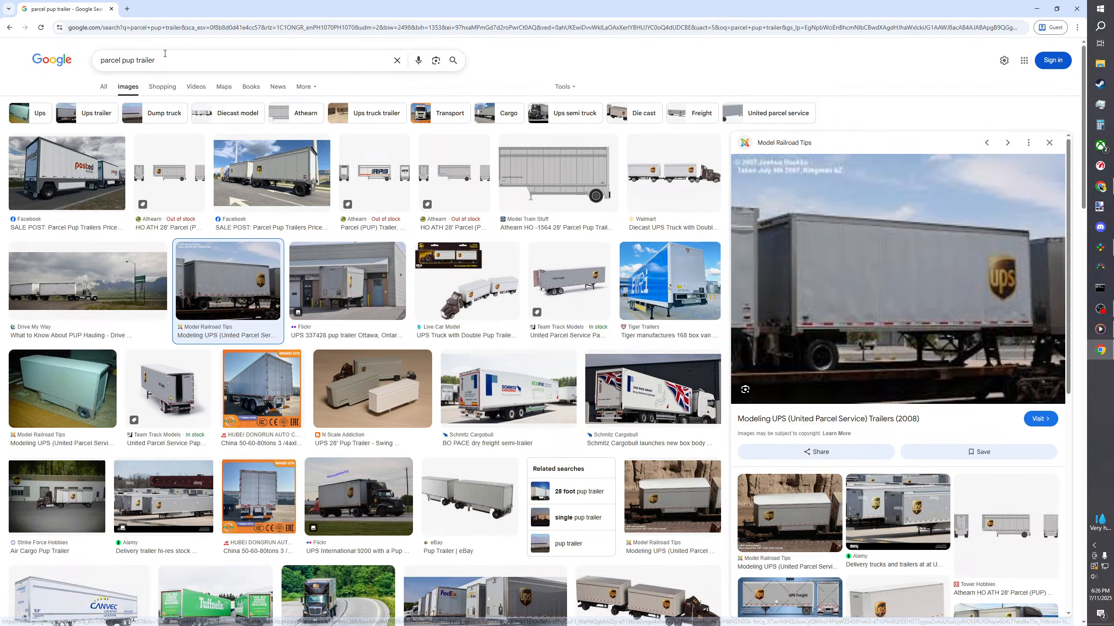
- Search Google Images for "parcel trailer" and for "28ft dry van trailer"
{"action": "left_click_drag", "start_coordinate": [157, 60], "coordinate": [132, 63]}
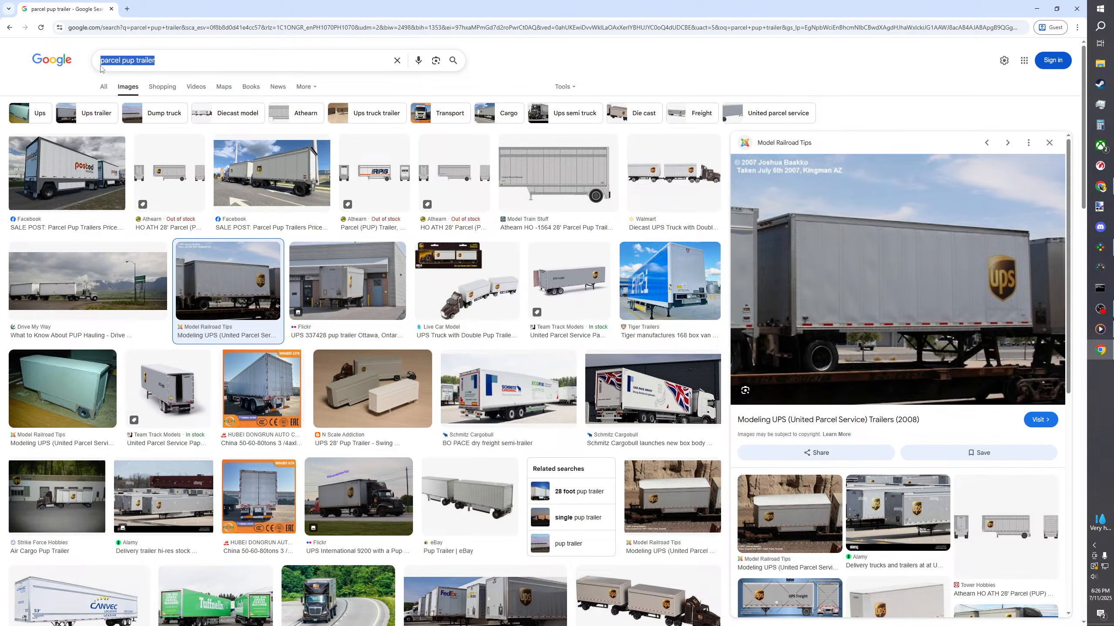
{"action": "type", "text": "parcel trailer"}
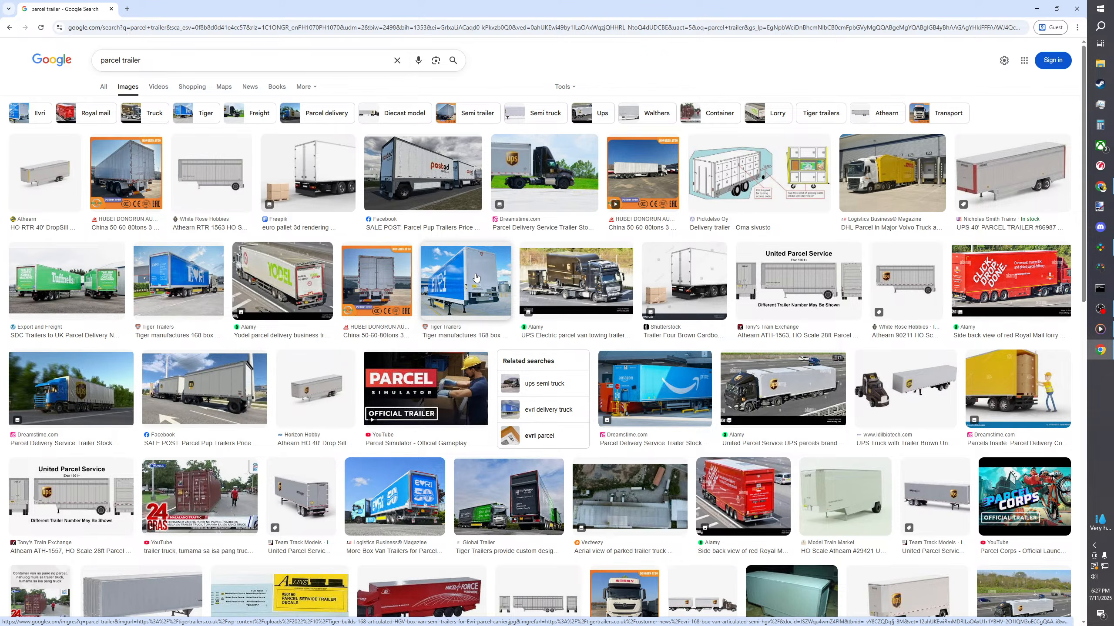
{"action": "left_click_drag", "start_coordinate": [151, 60], "coordinate": [16, 69]}
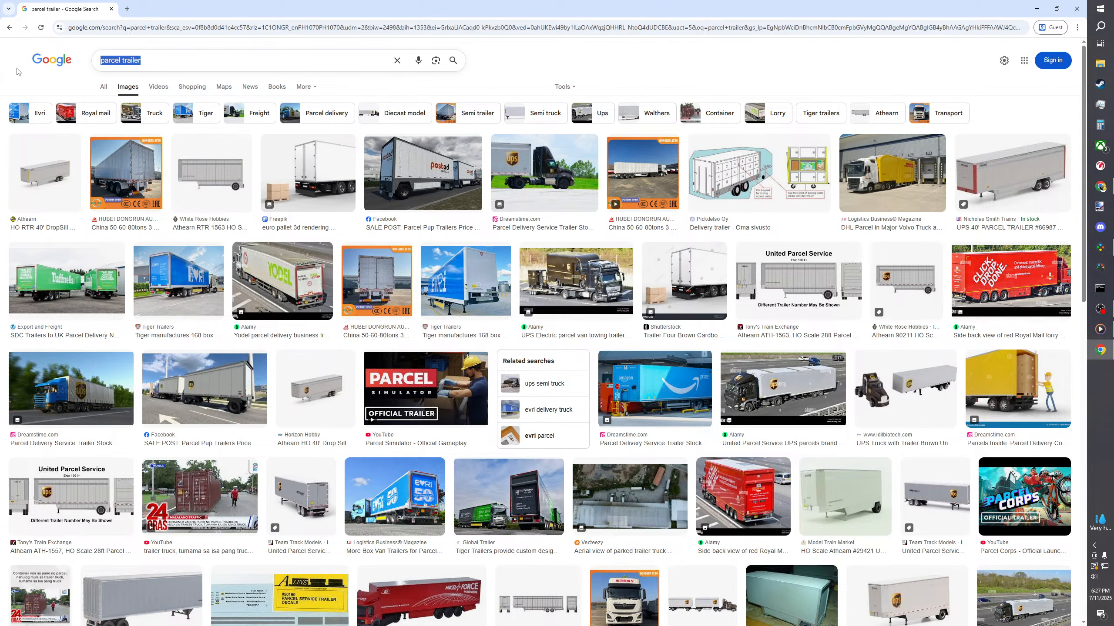
{"action": "type", "text": "28ft dr"}
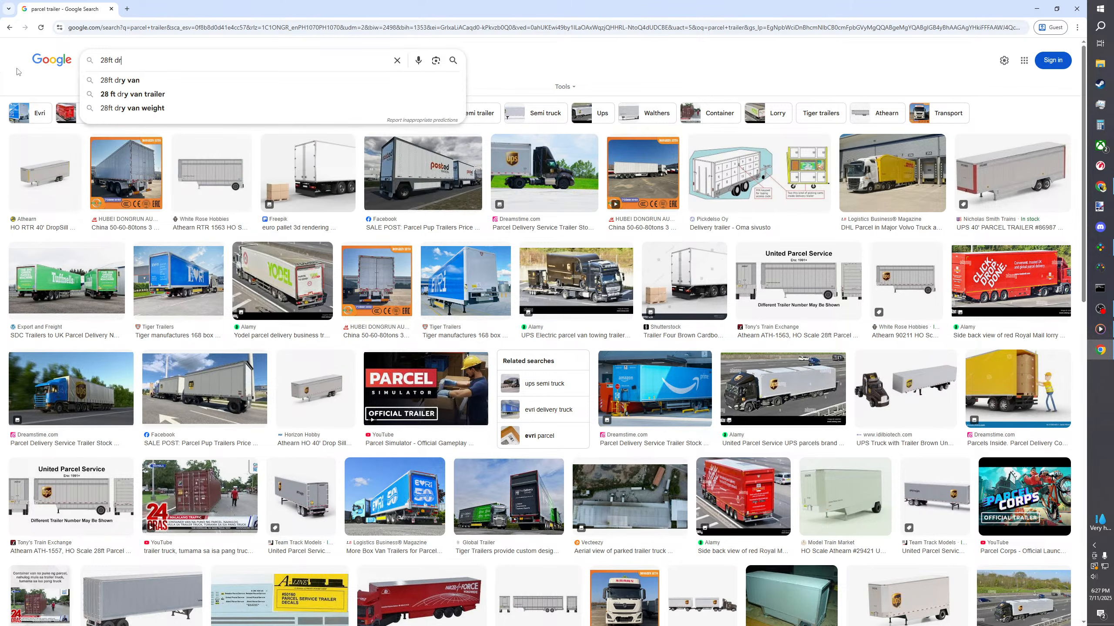
{"action": "type", "text": "y van trailer"}
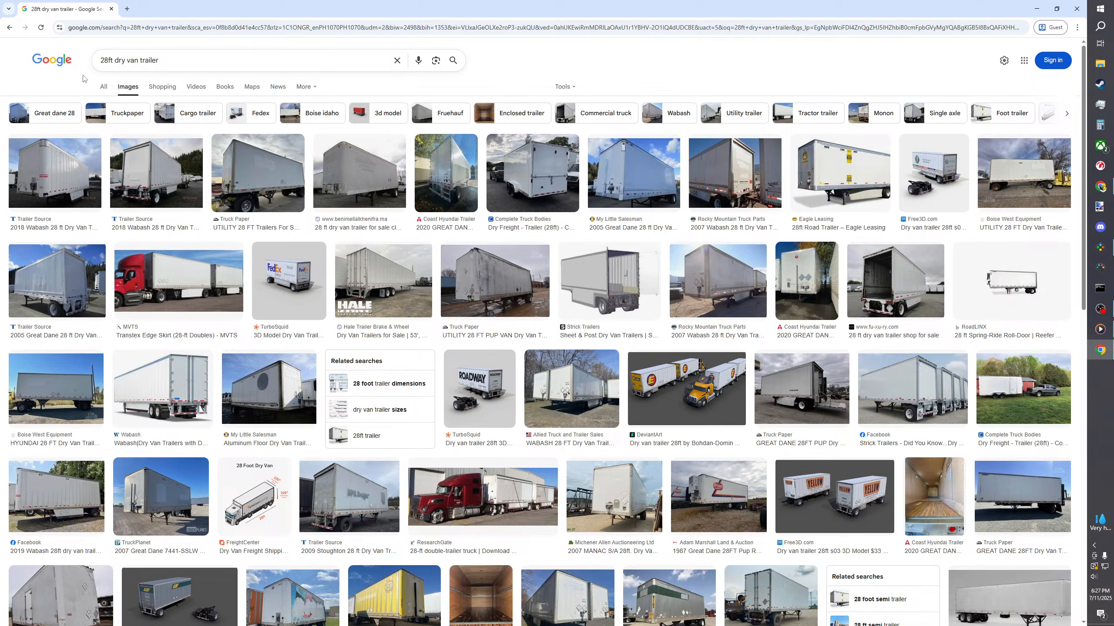
- View the Truck Paper Utility 28 ft trailer photo and browse the gallery on Free3D's Dry Van Trailer 28ft S02 page
{"action": "left_click", "coordinate": [268, 193]}
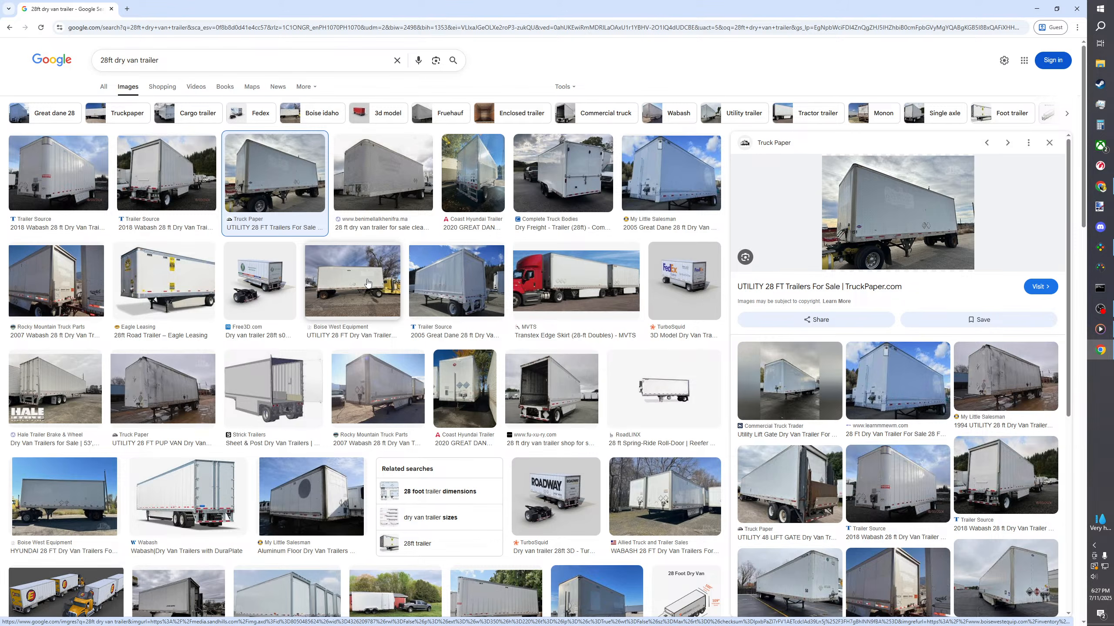
{"action": "left_click", "coordinate": [260, 281]}
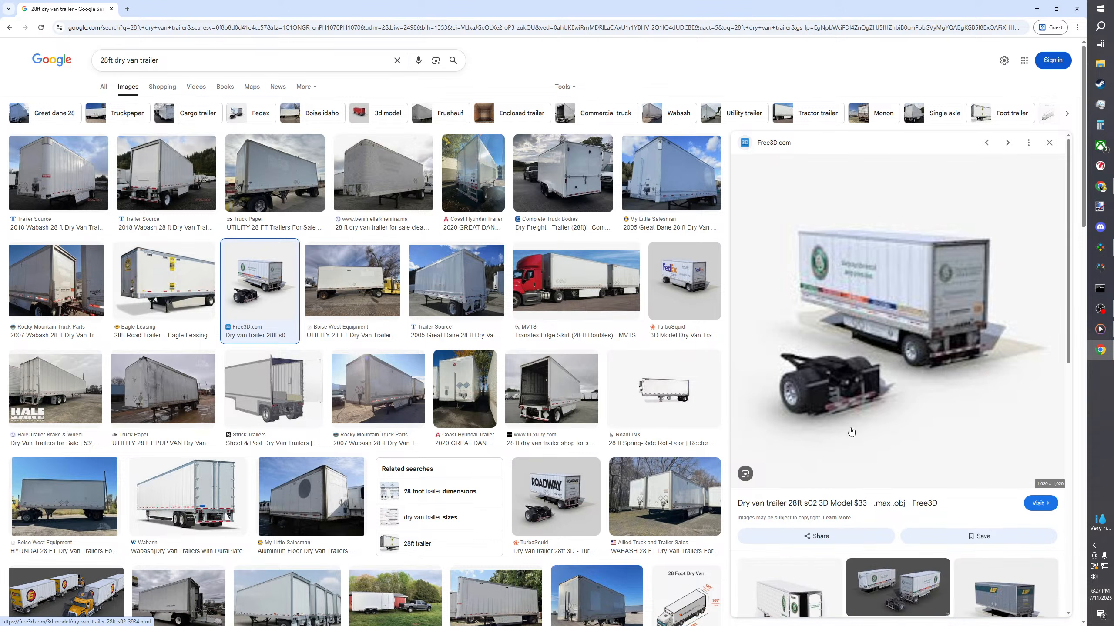
{"action": "left_click", "coordinate": [841, 505]}
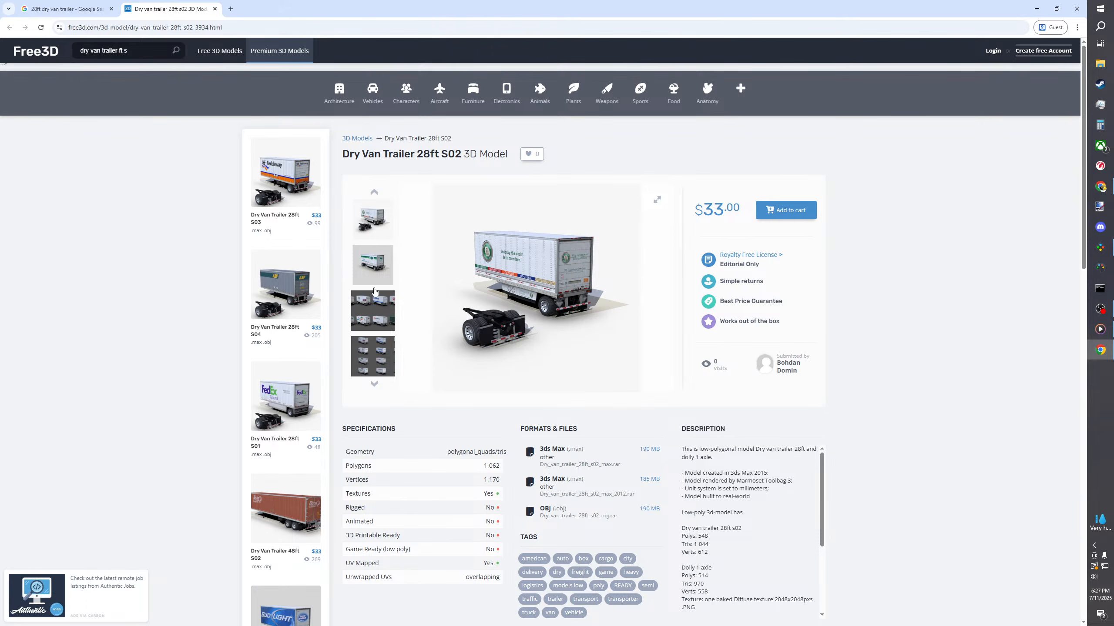
{"action": "left_click", "coordinate": [375, 384]}
{"action": "left_click", "coordinate": [375, 384]}
{"action": "left_click", "coordinate": [375, 383]}
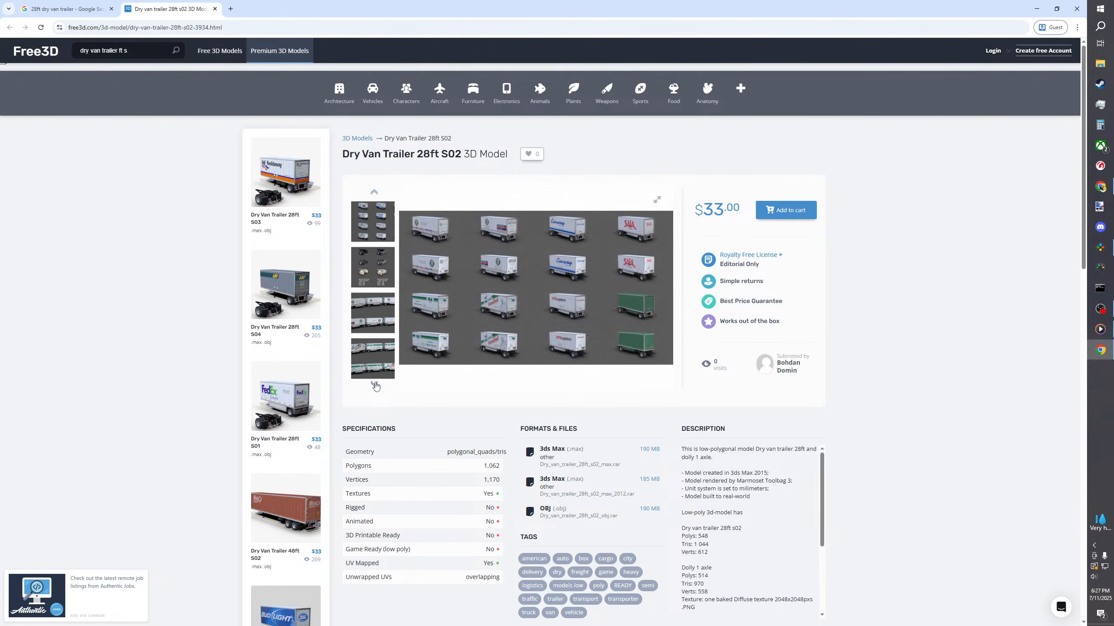
{"action": "left_click", "coordinate": [375, 384]}
{"action": "left_click", "coordinate": [375, 384]}
{"action": "left_click", "coordinate": [375, 384]}
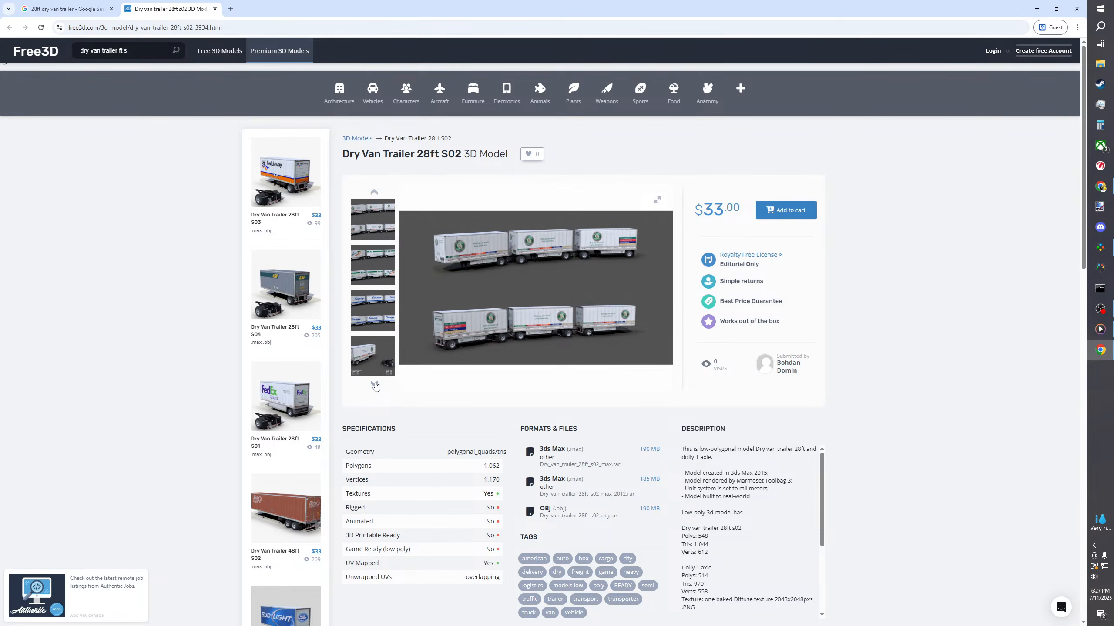
- Return to the image results and view the 2005 Great Dane and 2018 Wabash 28 ft dry van trailer photos
{"action": "left_click", "coordinate": [66, 8]}
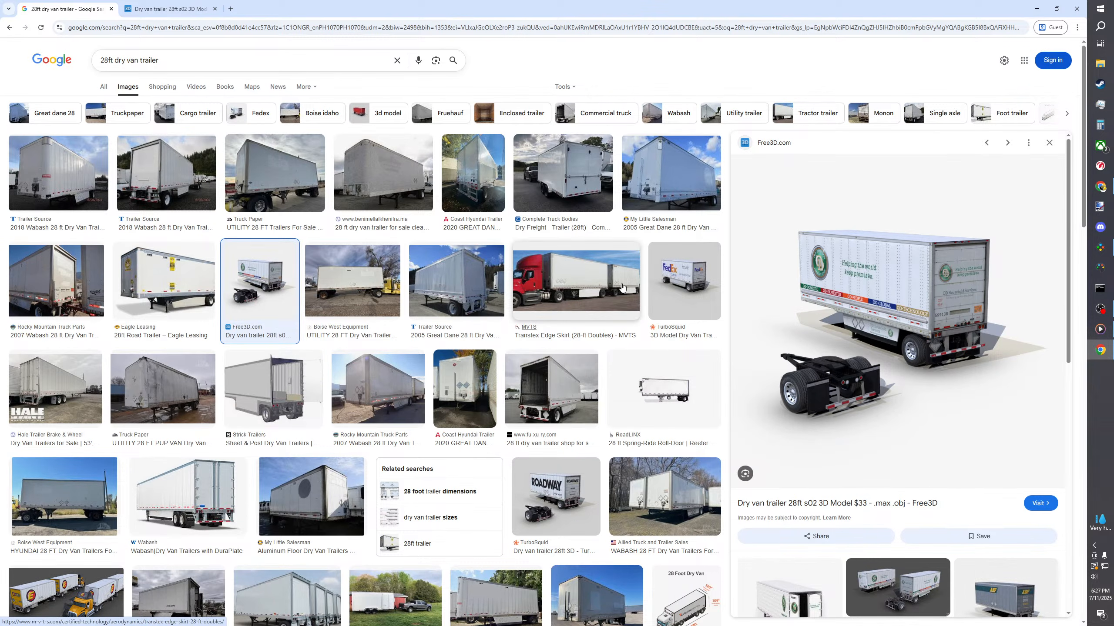
{"action": "left_click", "coordinate": [669, 185]}
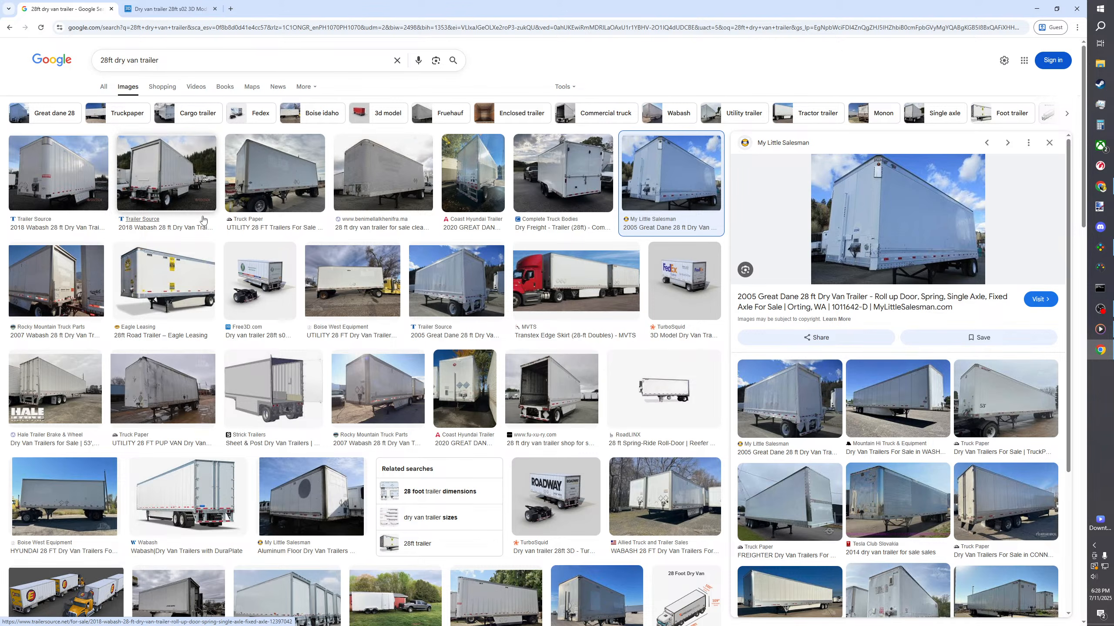
{"action": "left_click", "coordinate": [79, 198]}
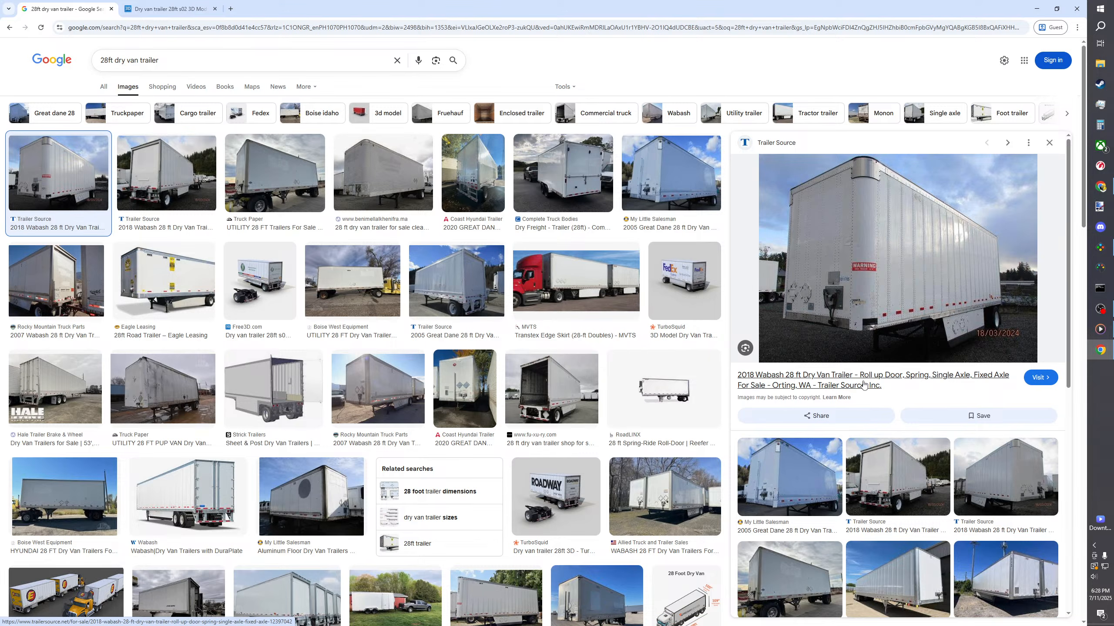
- Open the Trailer Source listing for the 2018 Wabash 28 ft dry van trailer and view its exterior, rear and interior photos
{"action": "left_click", "coordinate": [807, 314]}
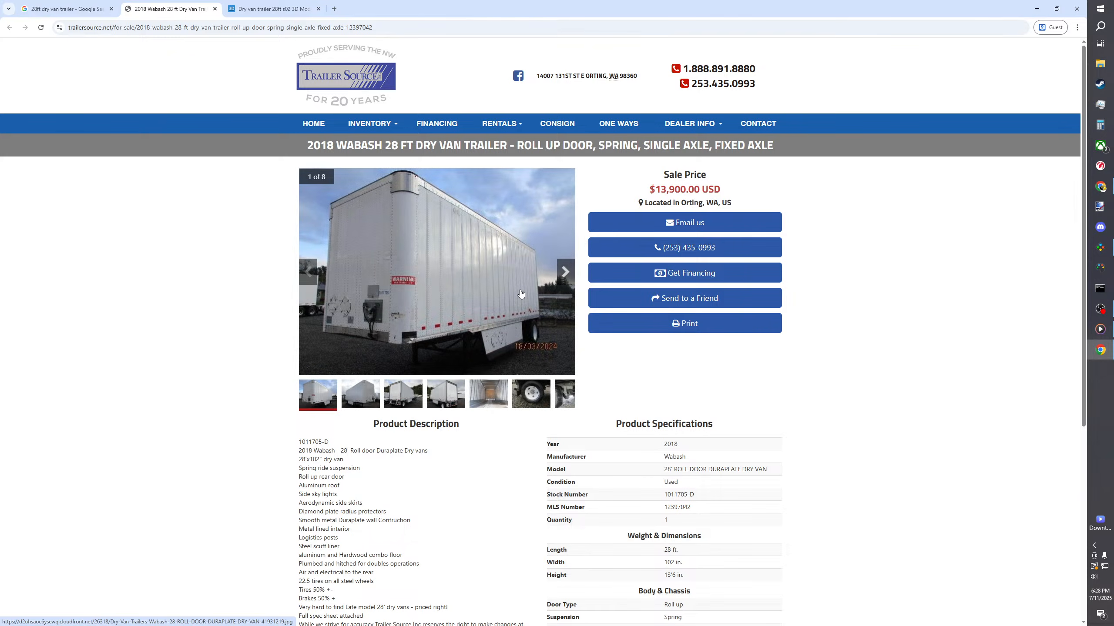
{"action": "left_click", "coordinate": [395, 385]}
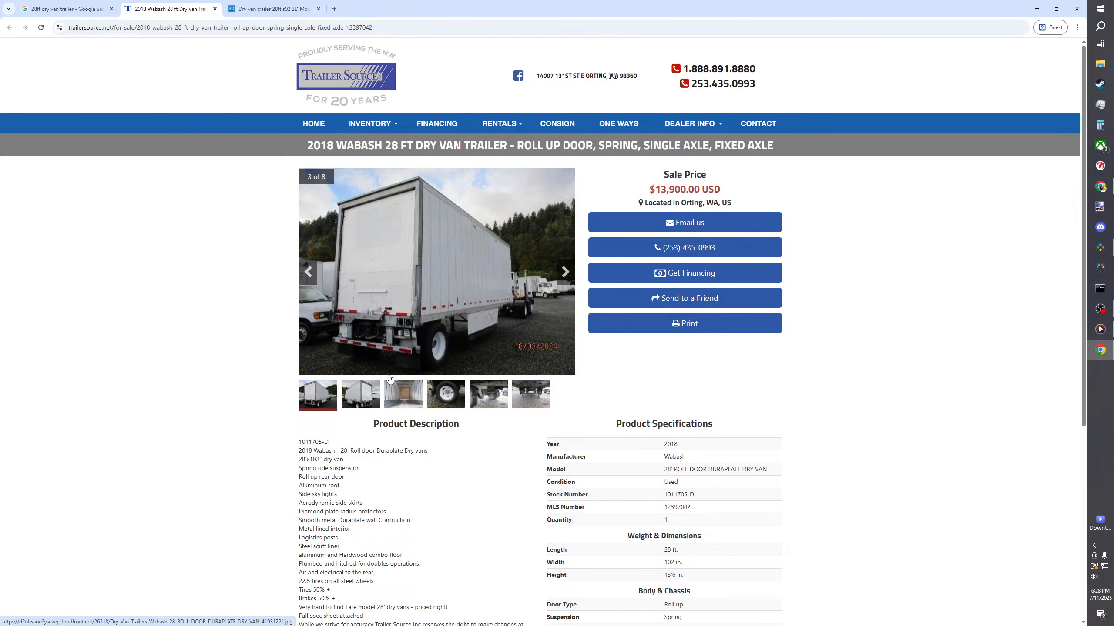
{"action": "left_click", "coordinate": [366, 394]}
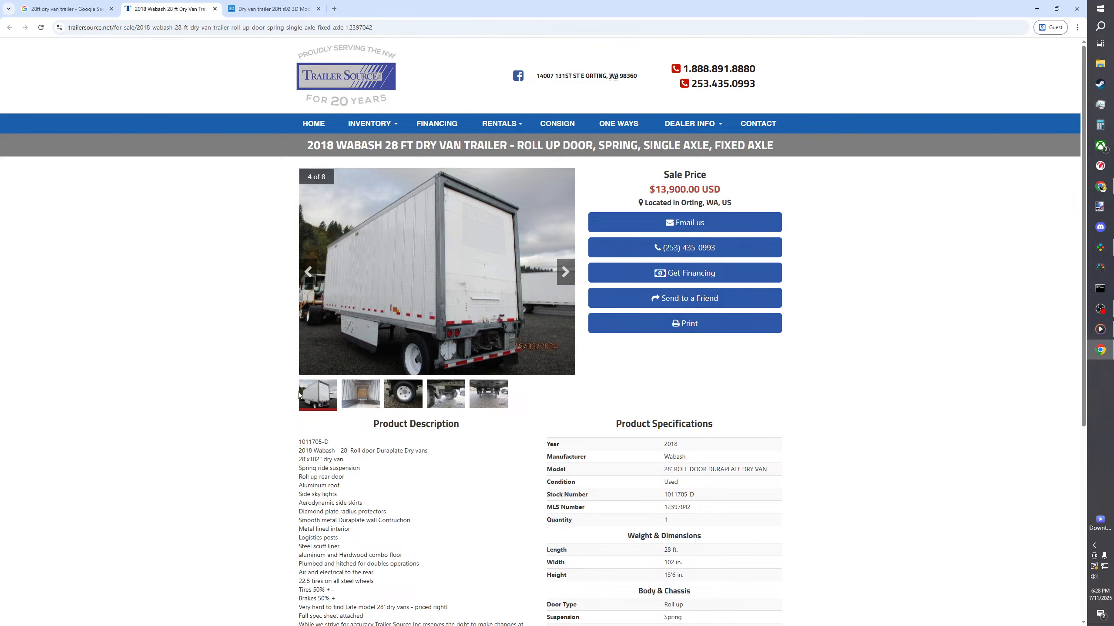
{"action": "left_click", "coordinate": [367, 398]}
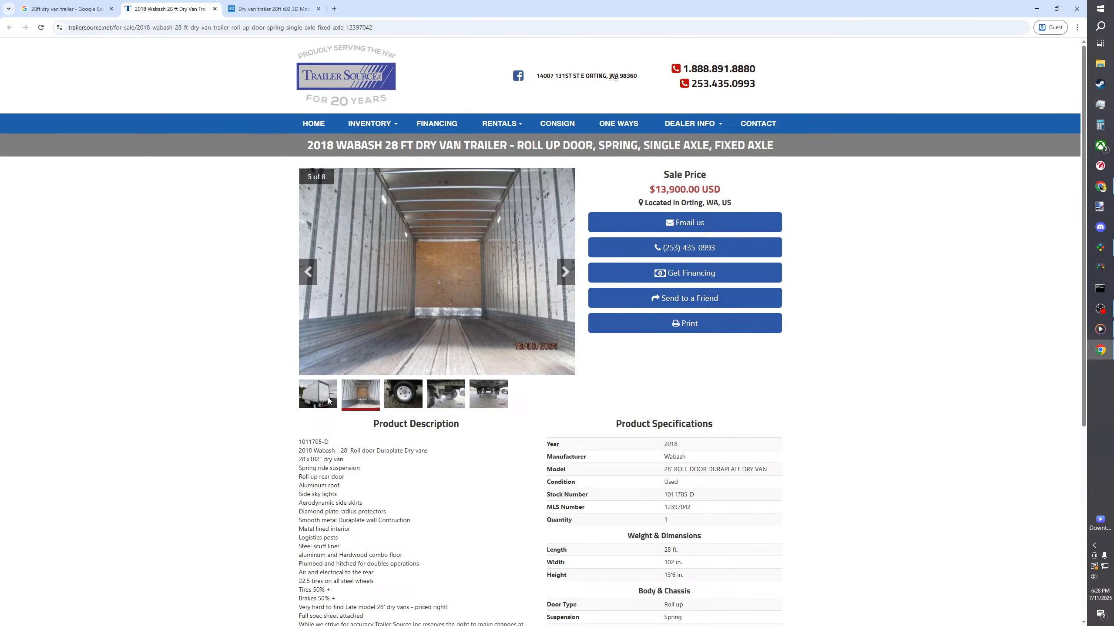
{"action": "left_click", "coordinate": [303, 276]}
{"action": "left_click", "coordinate": [308, 272]}
{"action": "left_click", "coordinate": [308, 271]}
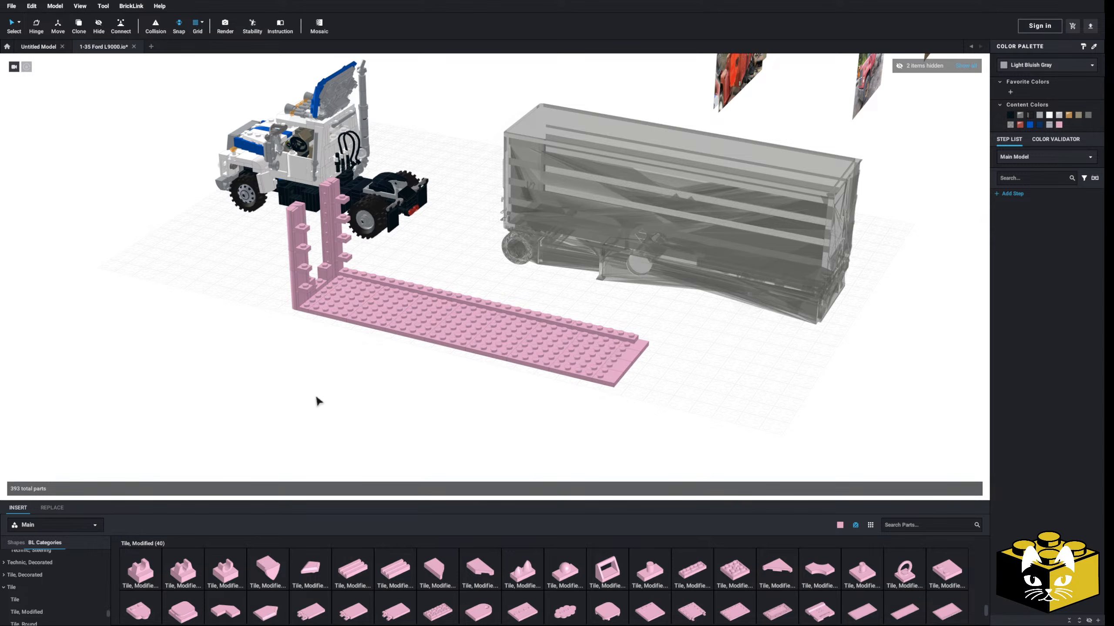
- Import the Wabash 28 ft trailer's front-corner photo as a reference image and place it behind the trailer base, beside the transparent reference
{"action": "left_click", "coordinate": [55, 5]}
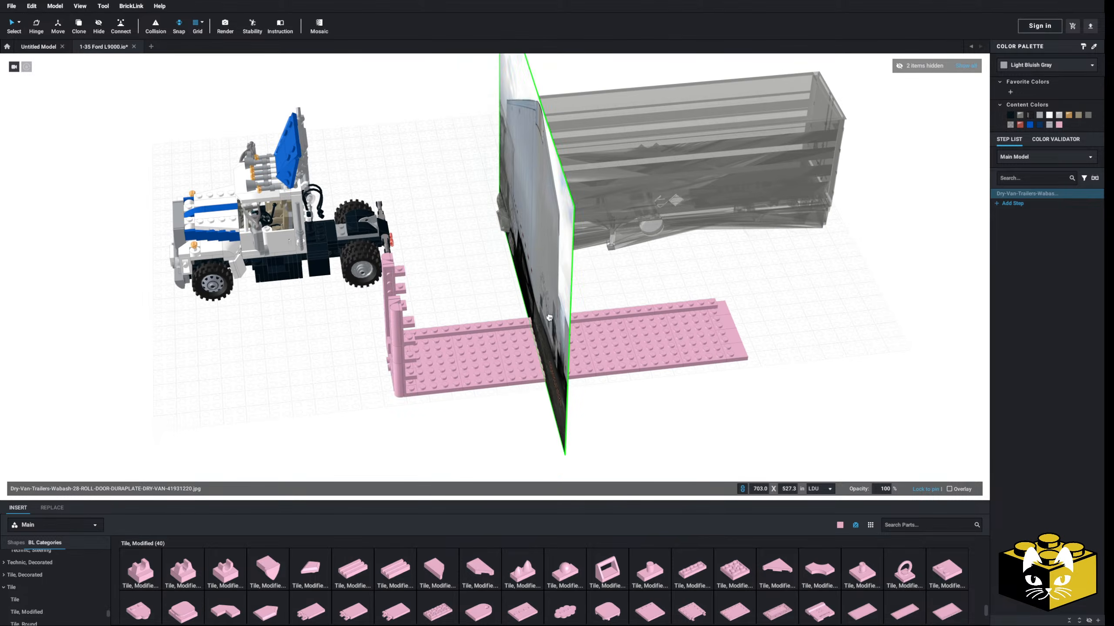
{"action": "left_click_drag", "start_coordinate": [57, 269], "coordinate": [647, 114]}
{"action": "left_click", "coordinate": [402, 366]}
{"action": "middle_click_drag", "start_coordinate": [402, 365], "coordinate": [565, 384]}
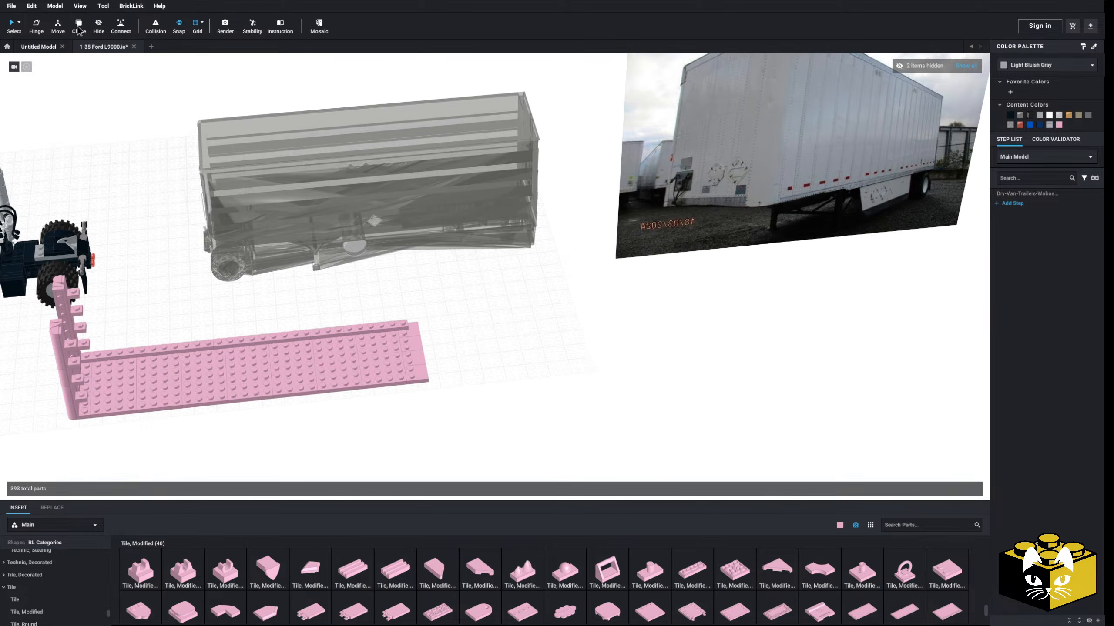
- Import the Wabash trailer's rear-view photo as a reference image and position it side by side with the front-corner photo
{"action": "left_click", "coordinate": [55, 7]}
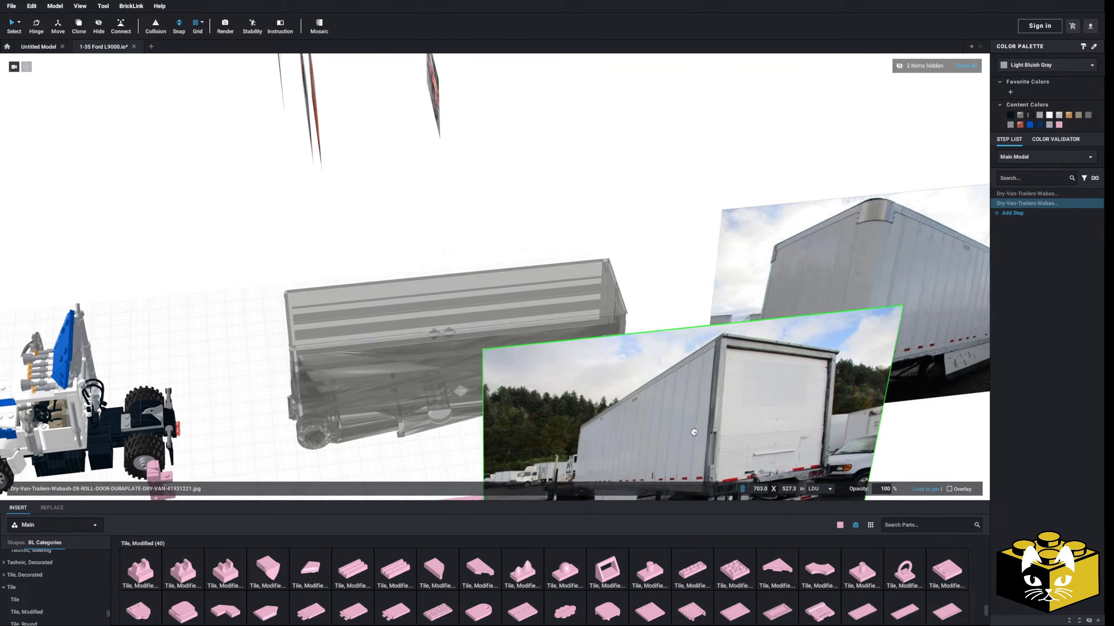
{"action": "scroll", "coordinate": [693, 433], "scroll_direction": "down", "scroll_amount": 4}
{"action": "left_click_drag", "start_coordinate": [694, 432], "coordinate": [562, 269]}
{"action": "left_click", "coordinate": [629, 413]}
{"action": "middle_click_drag", "start_coordinate": [629, 412], "coordinate": [614, 393]}
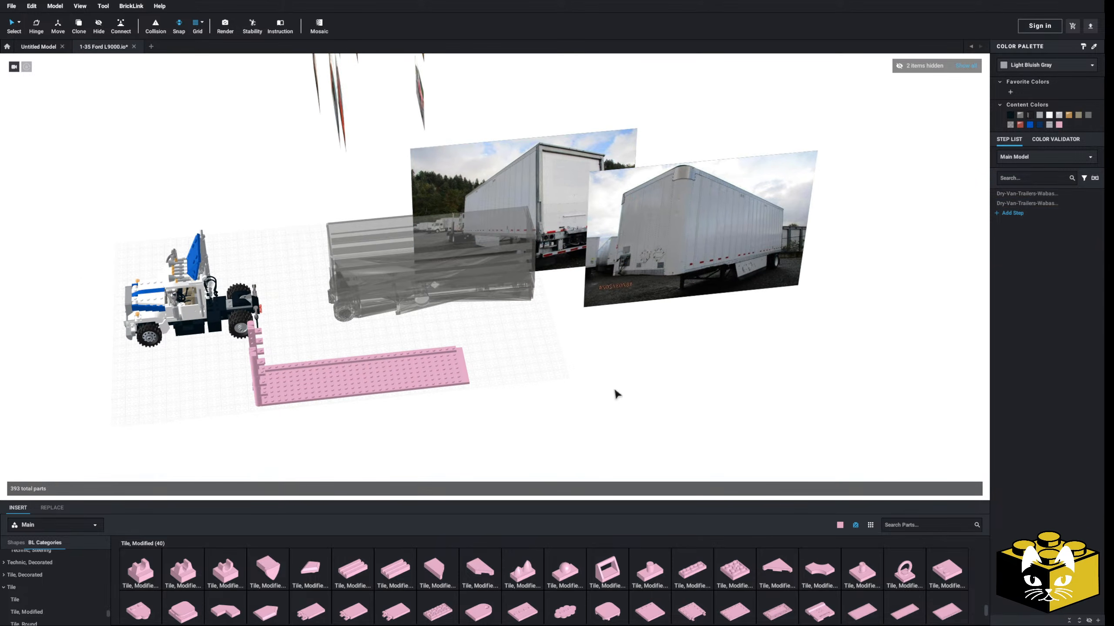
{"action": "scroll", "coordinate": [614, 393], "scroll_direction": "up", "scroll_amount": 4}
{"action": "right_click_drag", "start_coordinate": [614, 393], "coordinate": [507, 364]}
{"action": "left_click_drag", "start_coordinate": [376, 302], "coordinate": [207, 267]}
{"action": "left_click", "coordinate": [444, 342]}
{"action": "scroll", "coordinate": [522, 347], "scroll_direction": "up", "scroll_amount": 1}
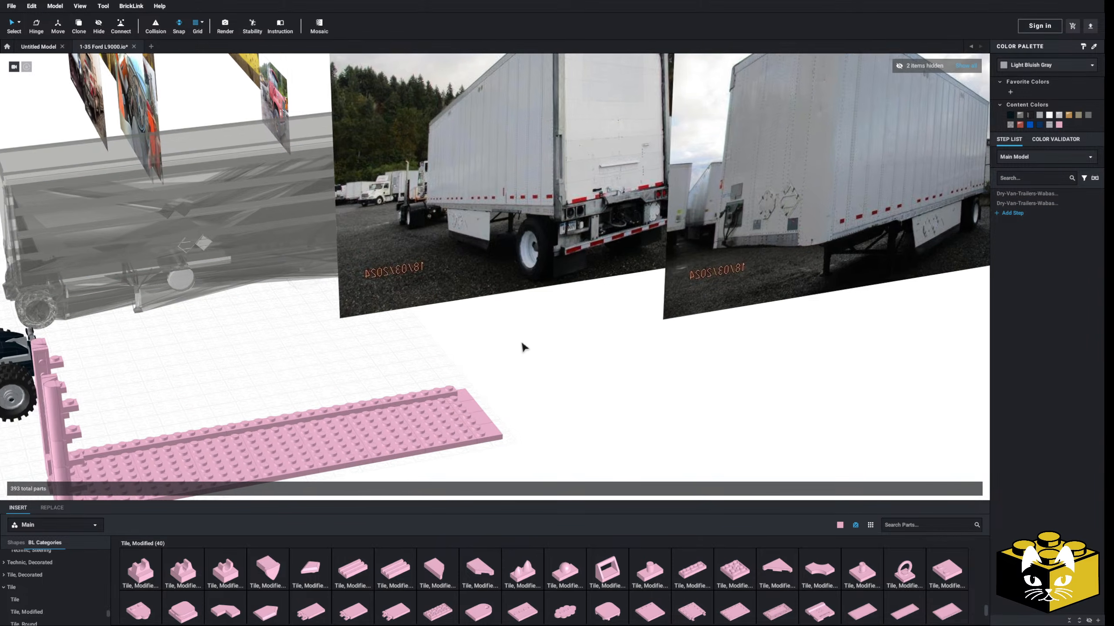
- Examine the trailer's rear frame and rounded front corner in the photos and compare them with the pink front columns
{"action": "scroll", "coordinate": [414, 352], "scroll_direction": "up", "scroll_amount": 4}
{"action": "middle_click_drag", "start_coordinate": [662, 309], "coordinate": [312, 527]}
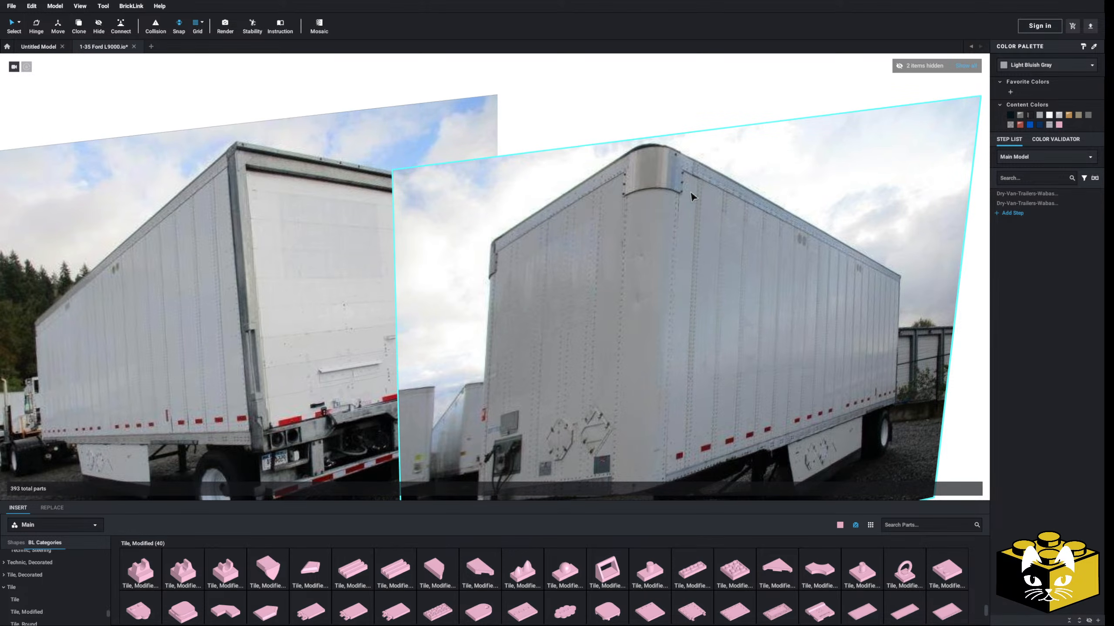
{"action": "middle_click_drag", "start_coordinate": [472, 361], "coordinate": [838, 261]}
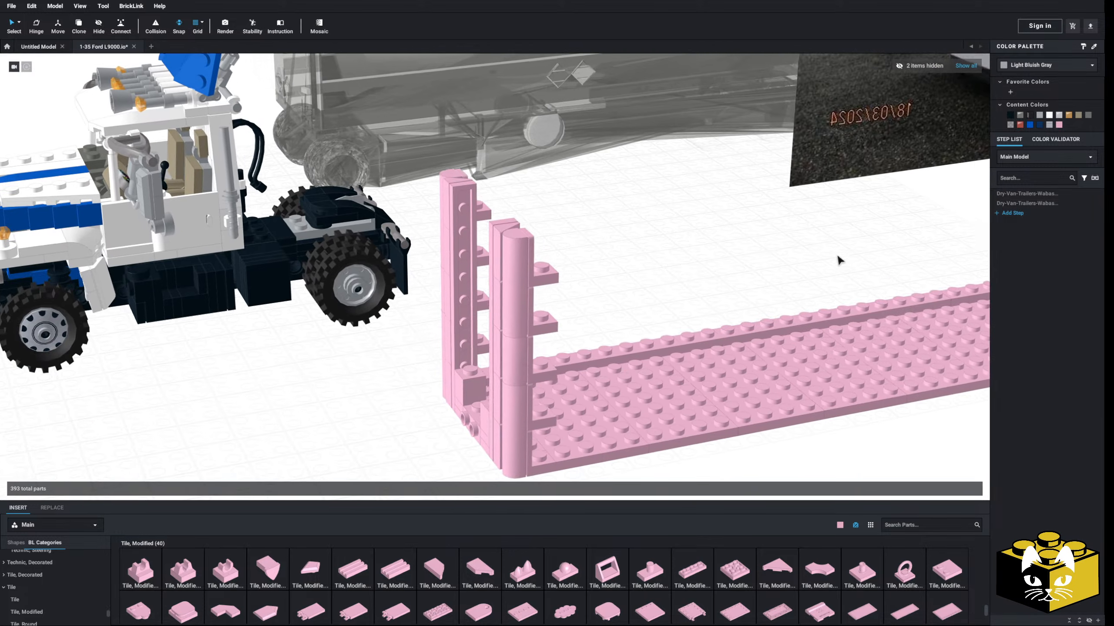
{"action": "right_click_drag", "start_coordinate": [746, 261], "coordinate": [759, 248]}
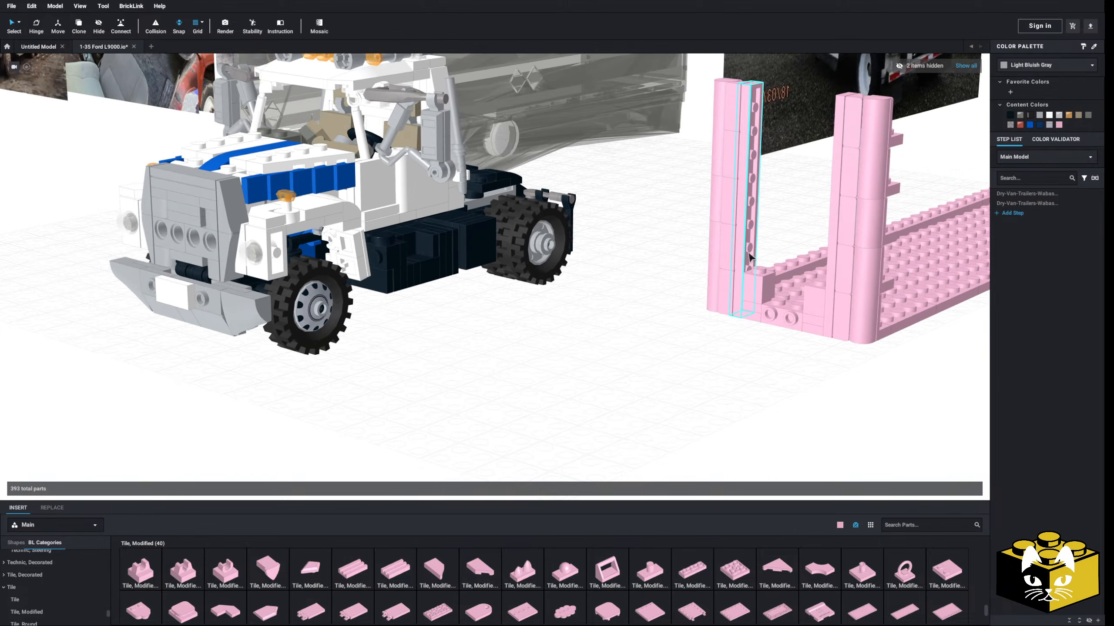
{"action": "middle_click_drag", "start_coordinate": [960, 259], "coordinate": [589, 279]}
{"action": "right_click_drag", "start_coordinate": [590, 278], "coordinate": [579, 261]}
{"action": "middle_click_drag", "start_coordinate": [399, 285], "coordinate": [571, 258]}
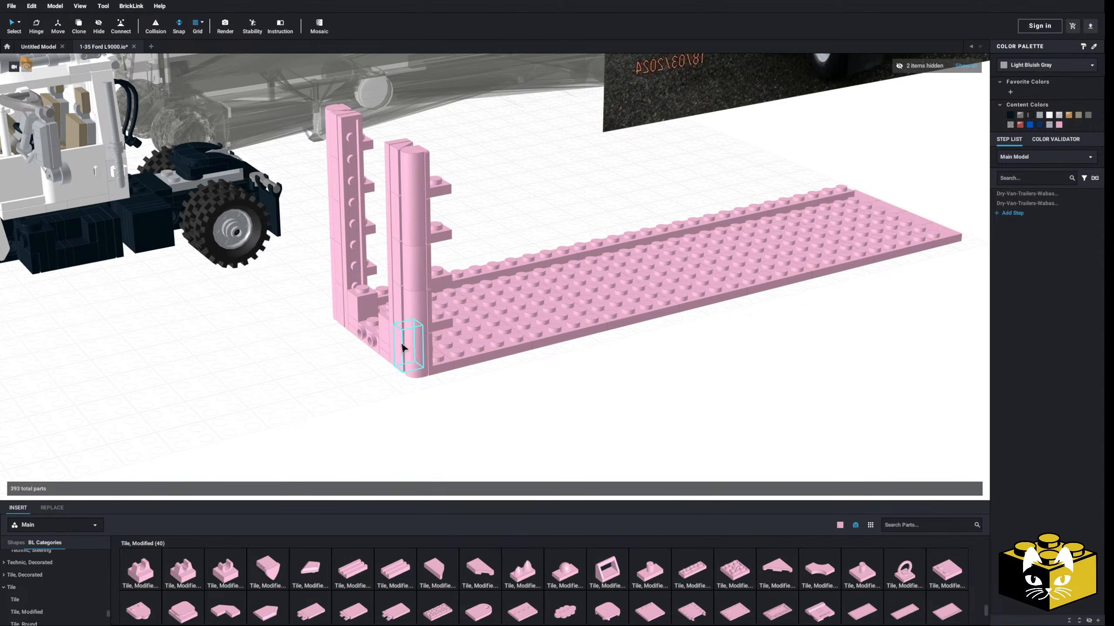
- Split the middle curved slopes and the adjoining Slope 30 1 x 2 x 2/3 parts on both front columns into 1 x 1 pieces
{"action": "left_click", "coordinate": [414, 266]}
{"action": "right_click", "coordinate": [332, 228]}
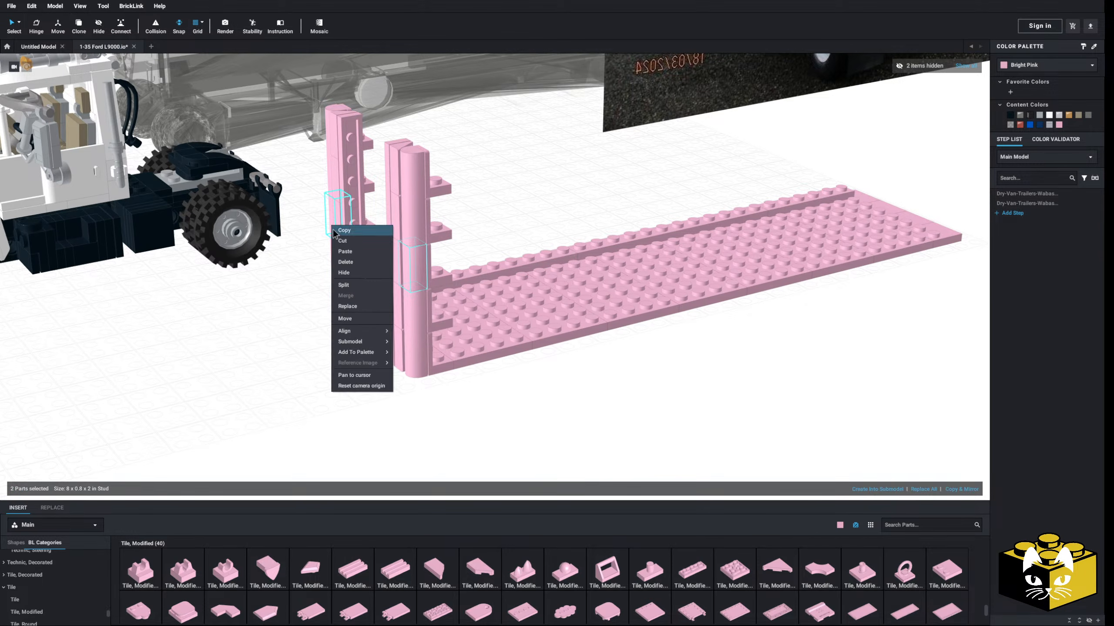
{"action": "left_click", "coordinate": [245, 351]}
{"action": "left_click", "coordinate": [341, 239]}
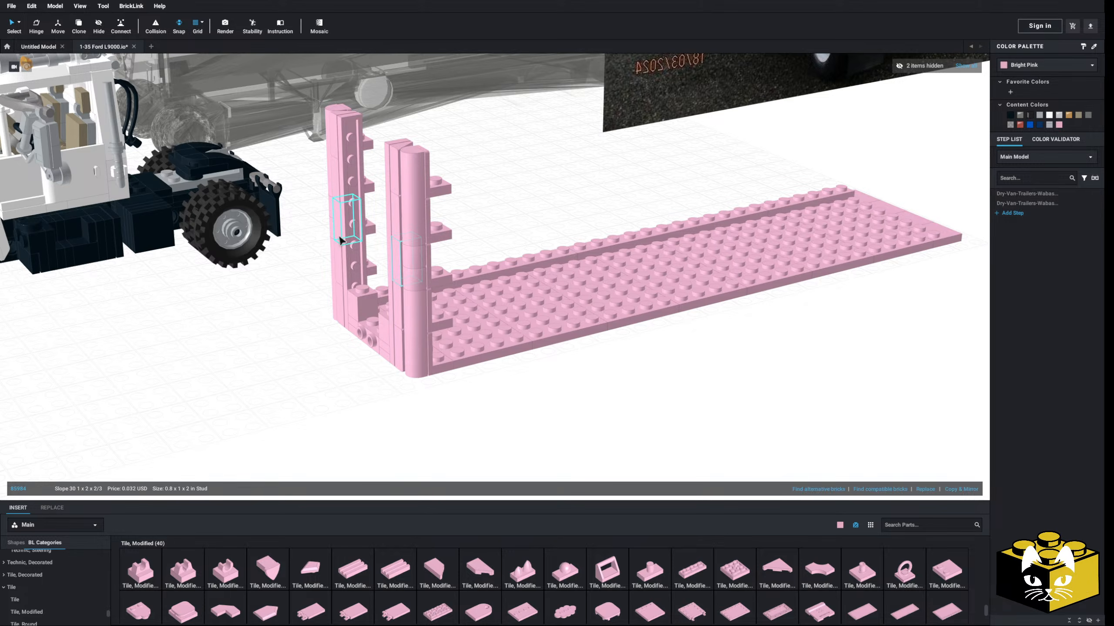
{"action": "right_click", "coordinate": [340, 236]}
{"action": "left_click", "coordinate": [364, 295]}
{"action": "left_click", "coordinate": [233, 345]}
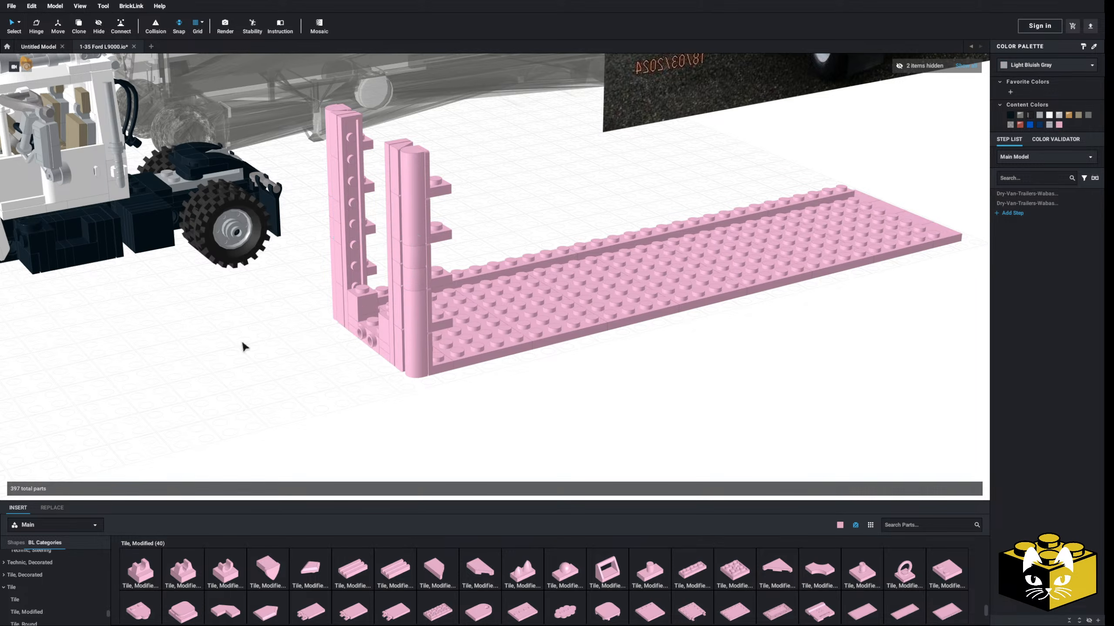
- Move the lower 1 x 1 pieces of the split slopes off both front columns onto the ground in front
{"action": "right_click_drag", "start_coordinate": [242, 343], "coordinate": [397, 260]}
{"action": "left_click", "coordinate": [406, 232]}
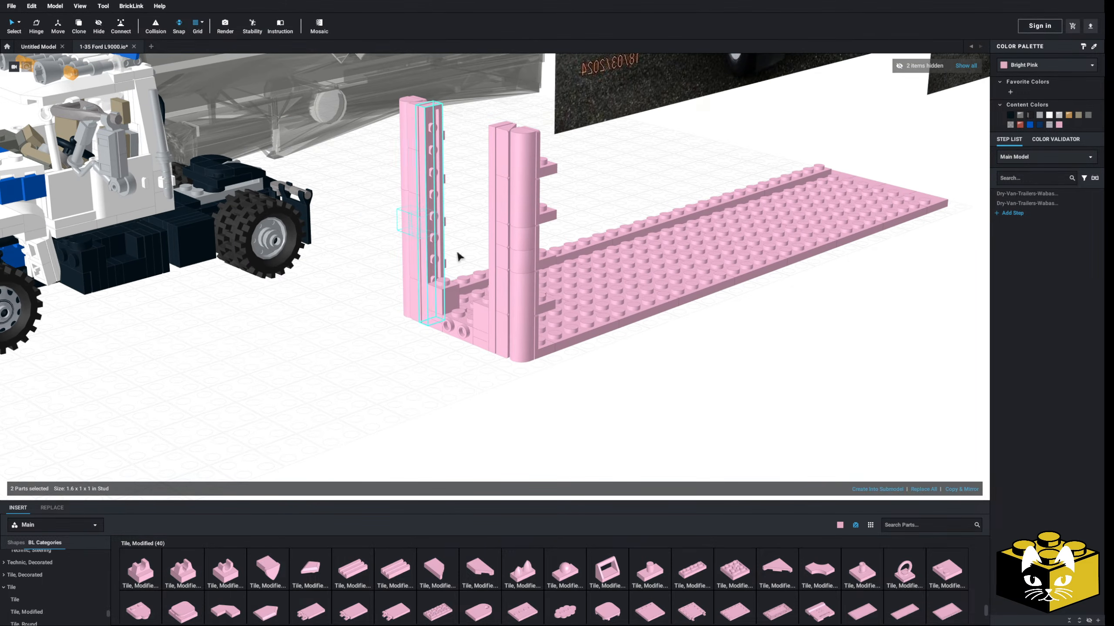
{"action": "left_click", "coordinate": [517, 256], "text": "ctrl"}
{"action": "left_click_drag", "start_coordinate": [517, 256], "coordinate": [429, 446]}
{"action": "left_click", "coordinate": [440, 443]}
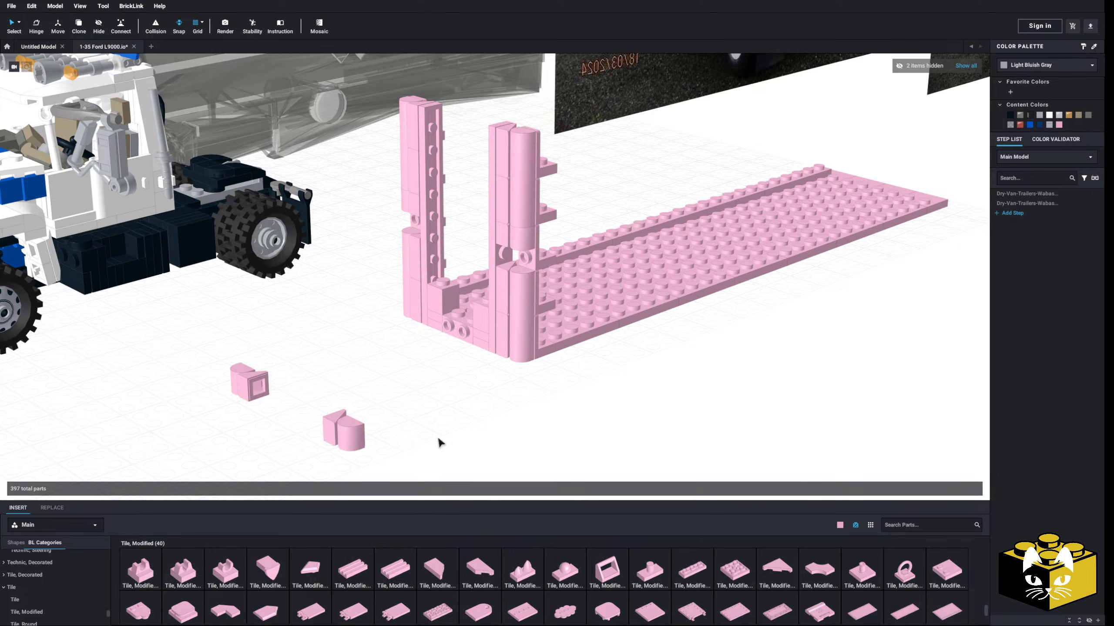
- Shift the lower curved and 30-degree slopes on both front columns up one stud to close the middle gap
{"action": "left_click", "coordinate": [519, 353]}
{"action": "left_click", "coordinate": [502, 340], "text": "ctrl"}
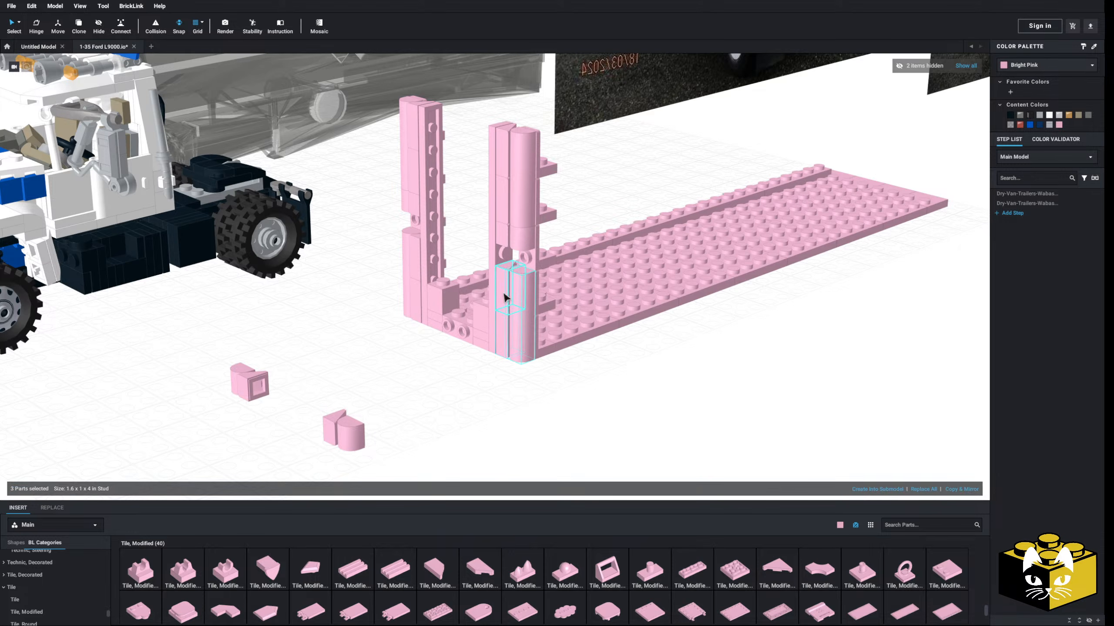
{"action": "left_click", "coordinate": [505, 296], "text": "ctrl"}
{"action": "left_click", "coordinate": [414, 252], "text": "ctrl"}
{"action": "left_click", "coordinate": [407, 254], "text": "ctrl"}
{"action": "left_click", "coordinate": [414, 299], "text": "ctrl"}
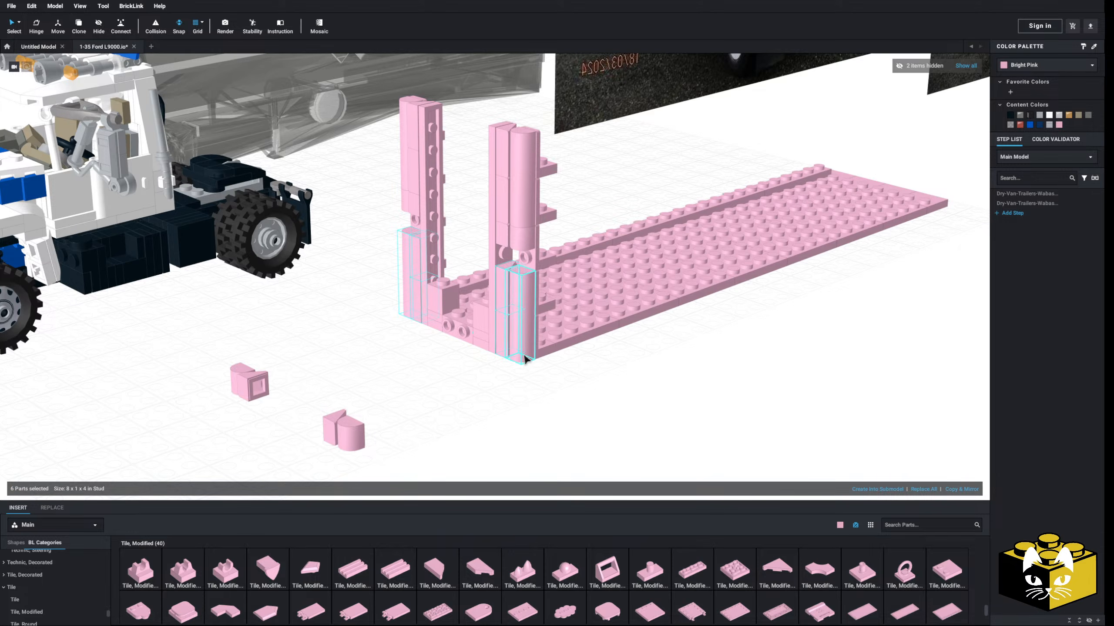
{"action": "left_click_drag", "start_coordinate": [524, 355], "coordinate": [523, 328]}
{"action": "left_click", "coordinate": [567, 399]}
- Move the remaining 1 x 1 slope pieces from the middle of both front columns onto the ground beside the first set
{"action": "left_click", "coordinate": [522, 239]}
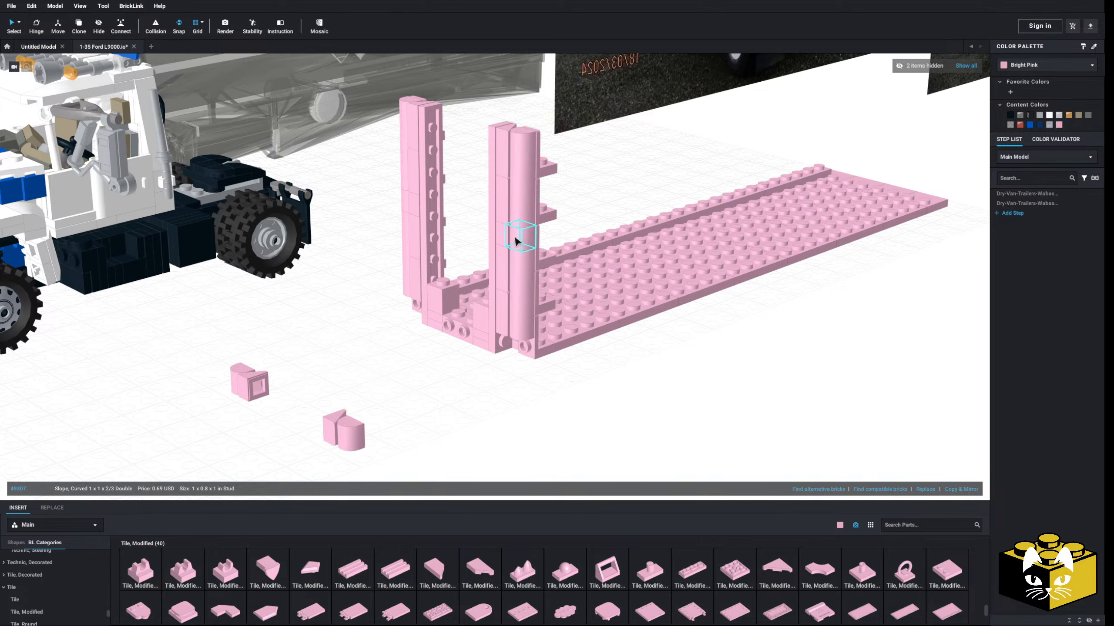
{"action": "left_click", "coordinate": [503, 236], "text": "ctrl"}
{"action": "left_click_drag", "start_coordinate": [406, 205], "coordinate": [310, 368]}
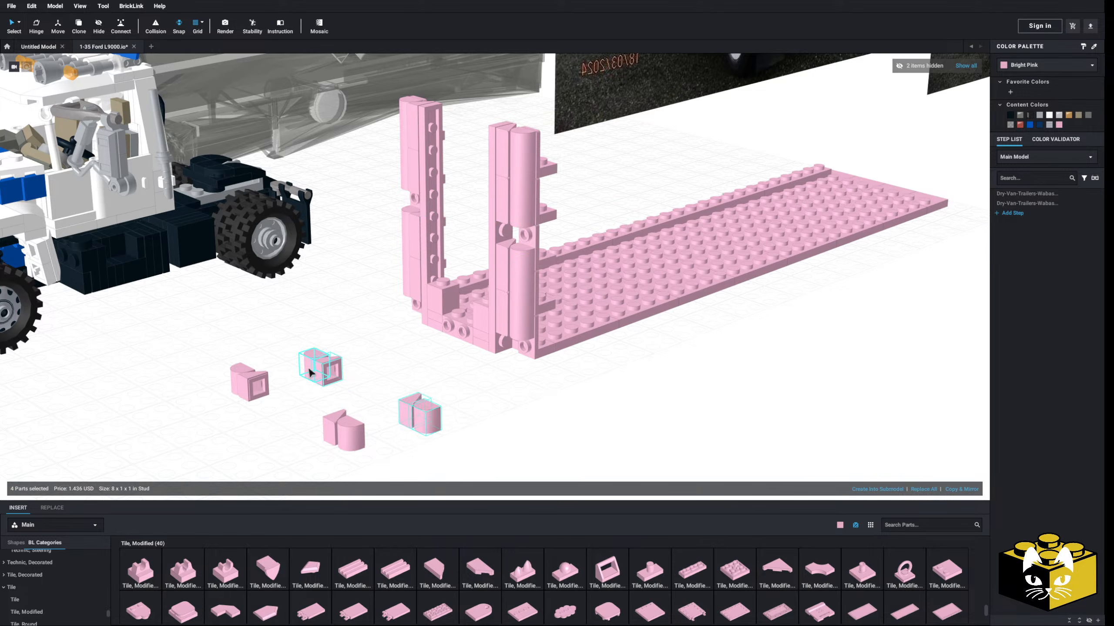
{"action": "left_click", "coordinate": [354, 316]}
- Select the upper curved and 30-degree slopes on both front columns
{"action": "right_click_drag", "start_coordinate": [409, 192], "coordinate": [418, 192]}
{"action": "left_click", "coordinate": [419, 180]}
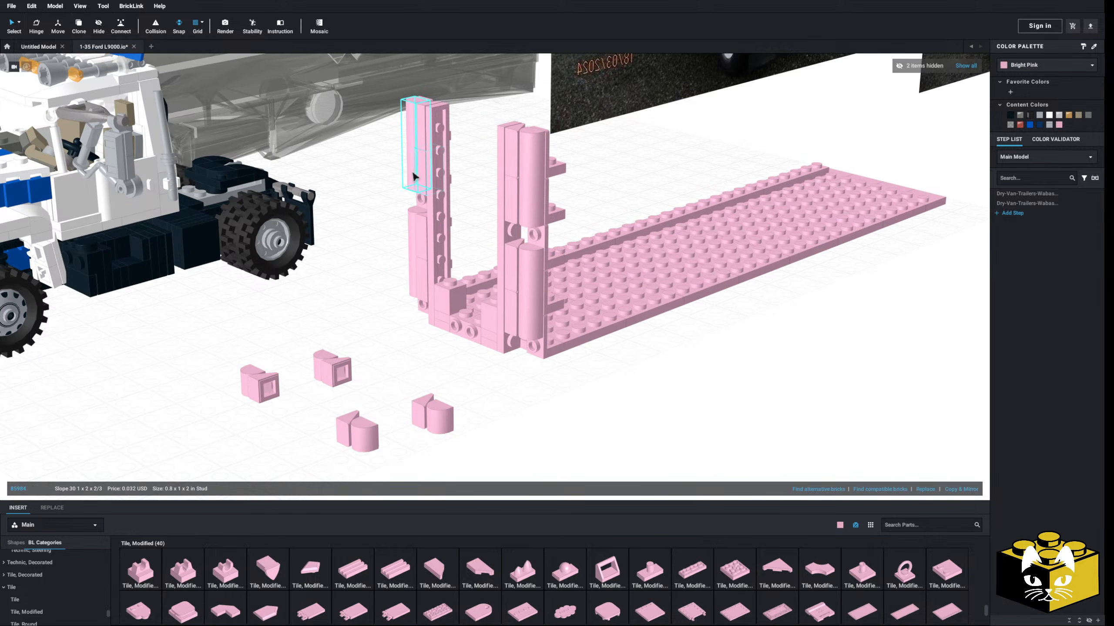
{"action": "left_click", "coordinate": [411, 175], "text": "ctrl"}
{"action": "left_click", "coordinate": [423, 136], "text": "ctrl"}
{"action": "left_click", "coordinate": [507, 159], "text": "ctrl"}
{"action": "left_click", "coordinate": [512, 163], "text": "ctrl"}
{"action": "right_click_drag", "start_coordinate": [509, 186], "coordinate": [513, 189]}
{"action": "left_click", "coordinate": [544, 169], "text": "ctrl"}
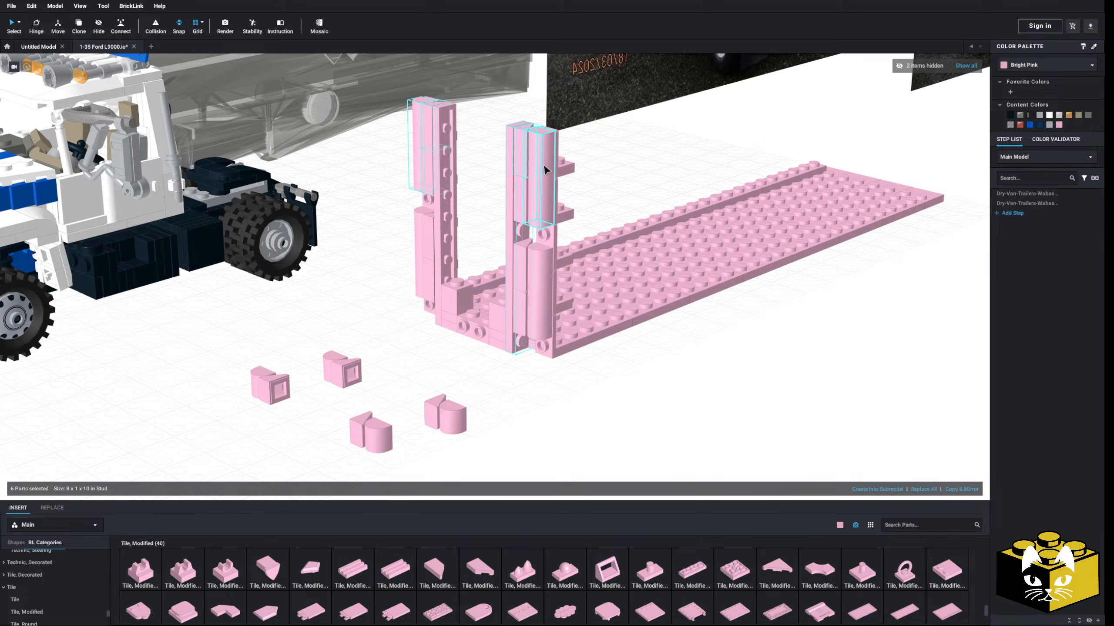
- Lower the selected upper sections of both front posts and place two of the loose brick pairs on top of the posts
{"action": "left_click_drag", "start_coordinate": [545, 168], "coordinate": [537, 214]}
{"action": "left_click", "coordinate": [444, 387]}
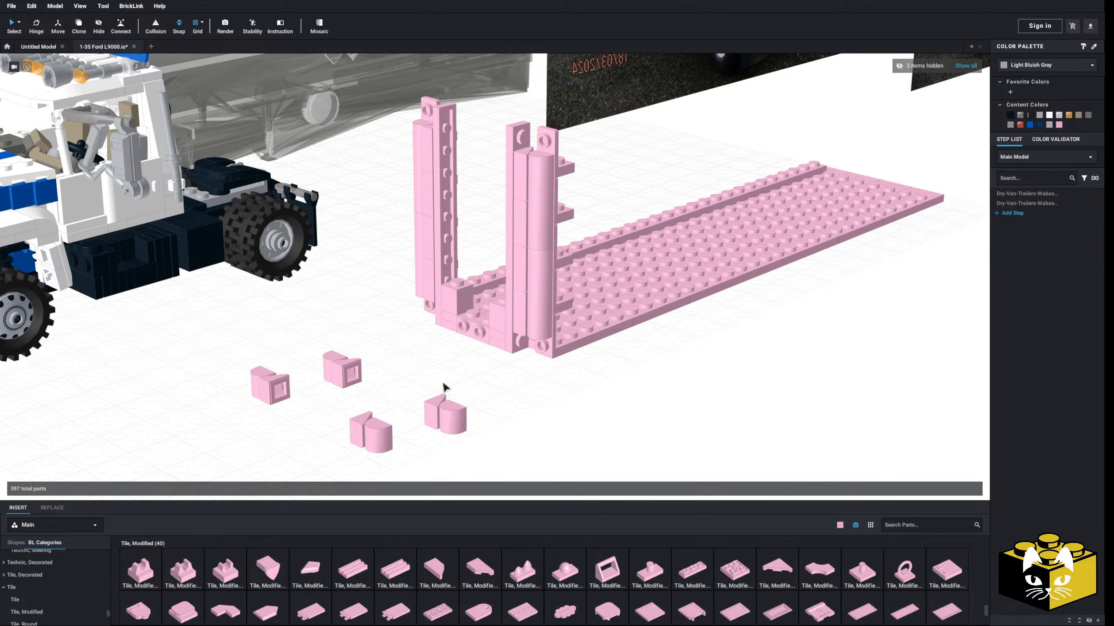
{"action": "right_click_drag", "start_coordinate": [472, 395], "coordinate": [360, 411]}
{"action": "middle_click_drag", "start_coordinate": [360, 411], "coordinate": [588, 408]}
{"action": "left_click_drag", "start_coordinate": [414, 258], "coordinate": [352, 395]}
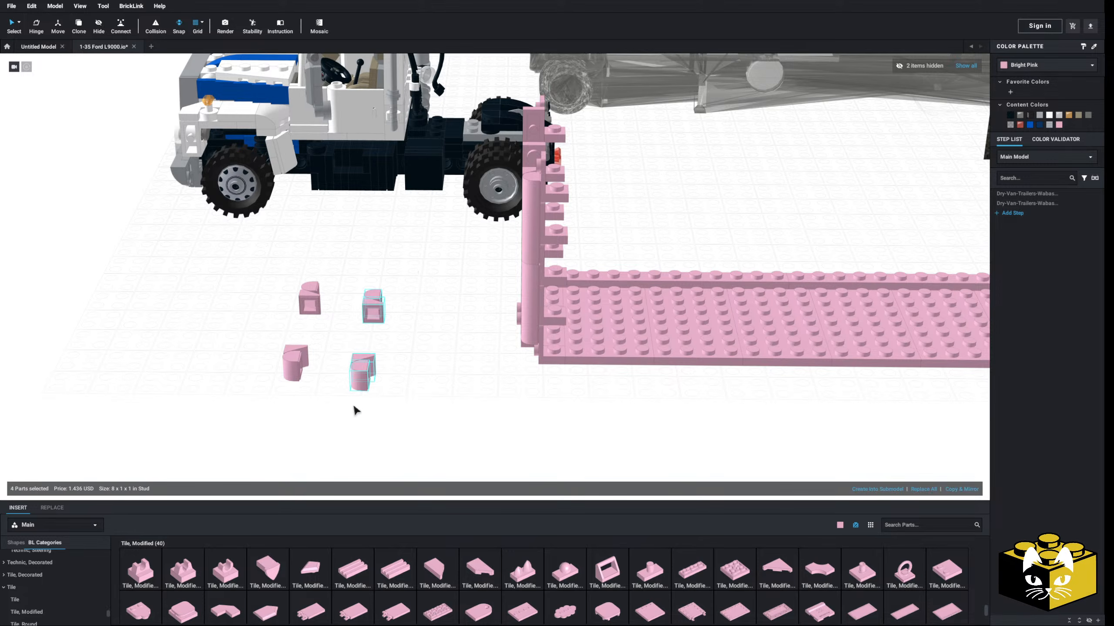
{"action": "right_click_drag", "start_coordinate": [353, 409], "coordinate": [330, 417]}
{"action": "middle_click_drag", "start_coordinate": [415, 398], "coordinate": [326, 432]}
{"action": "left_click_drag", "start_coordinate": [353, 405], "coordinate": [488, 156]}
- Fit the remaining loose brick pairs into the gaps at the bottom of both front posts
{"action": "left_click", "coordinate": [364, 385]}
{"action": "left_click_drag", "start_coordinate": [331, 345], "coordinate": [169, 464]}
{"action": "left_click_drag", "start_coordinate": [266, 426], "coordinate": [474, 365]}
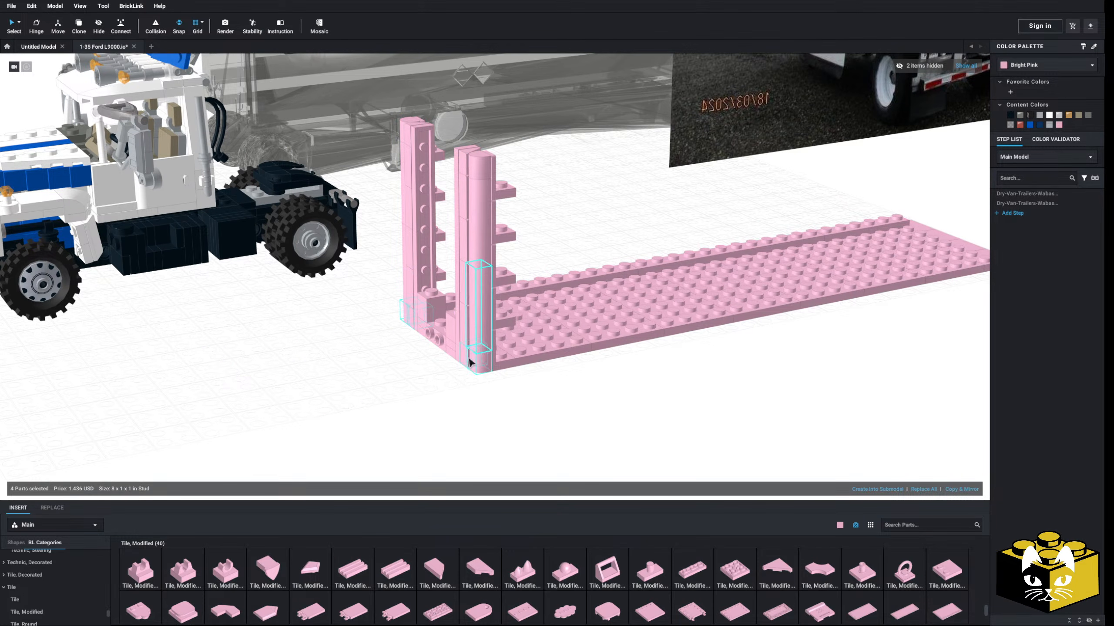
{"action": "left_click", "coordinate": [458, 388]}
- Delete the long inner strip from each of the two front posts
{"action": "right_click_drag", "start_coordinate": [457, 389], "coordinate": [473, 380]}
{"action": "left_click", "coordinate": [523, 277]}
{"action": "key", "text": "Delete"}
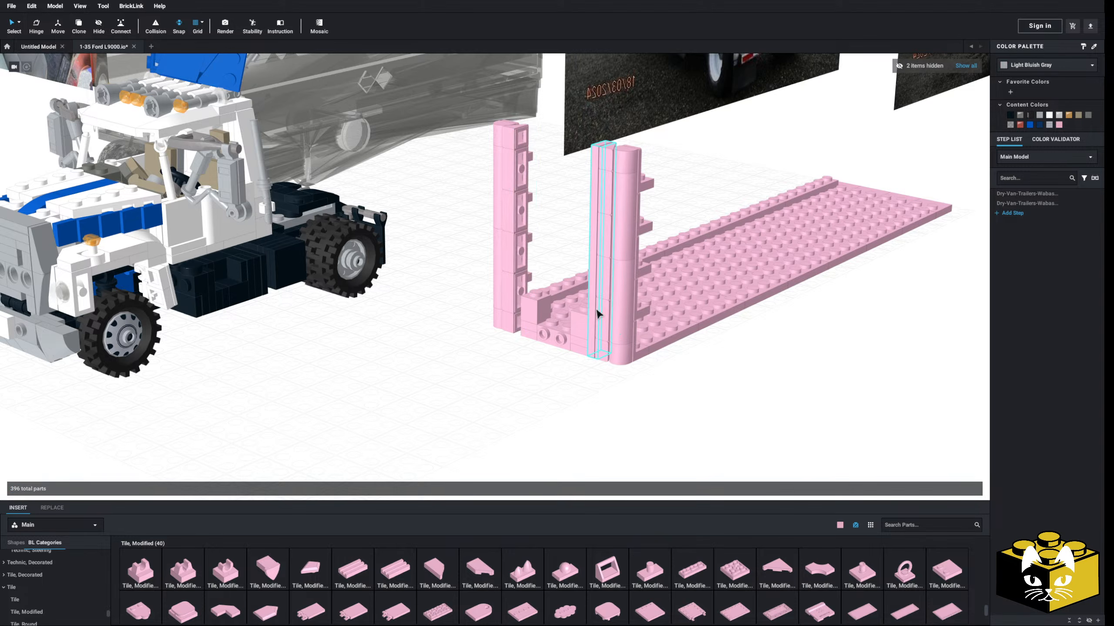
{"action": "left_click", "coordinate": [597, 313]}
{"action": "key", "text": "Delete"}
- Insert a Plate 1 x 8 upright on the inner side of each front post
{"action": "scroll", "coordinate": [72, 581], "scroll_direction": "up", "scroll_amount": 15}
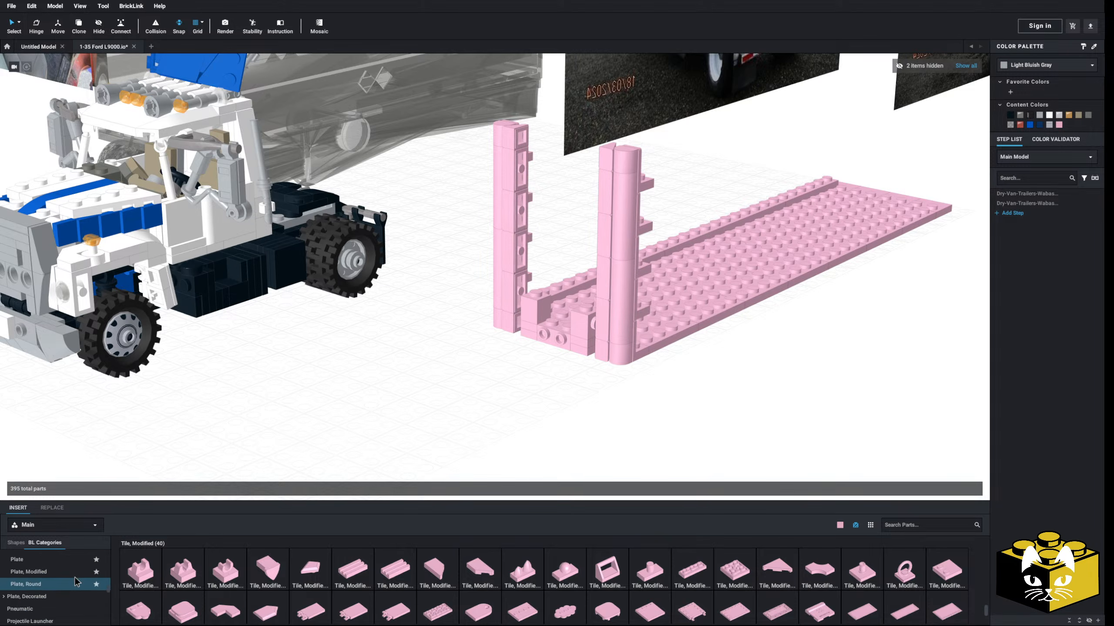
{"action": "left_click", "coordinate": [65, 585]}
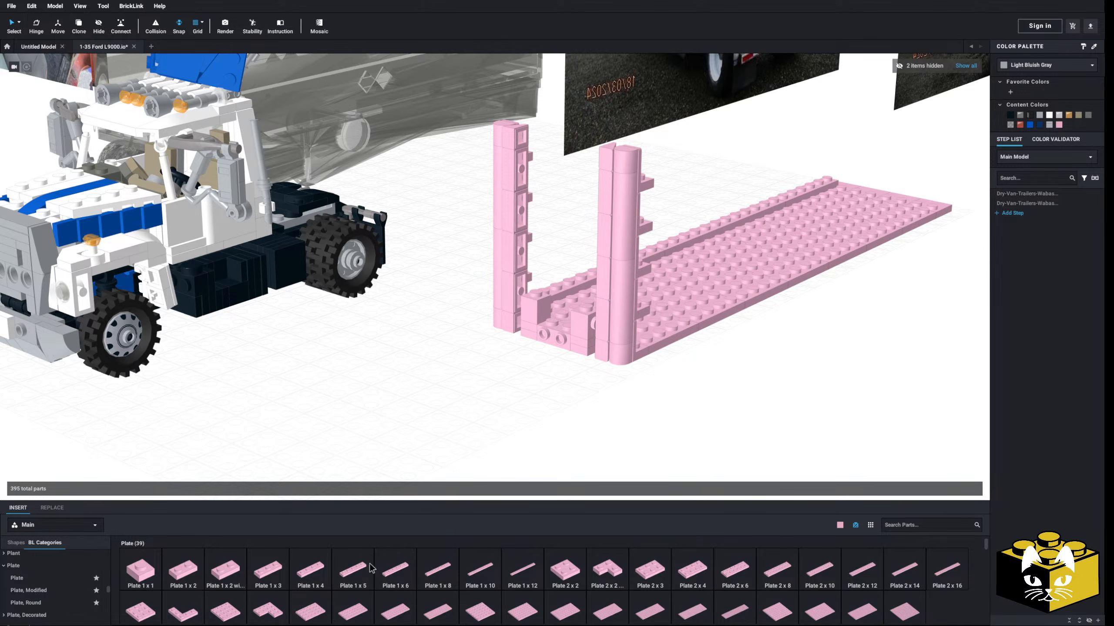
{"action": "left_click_drag", "start_coordinate": [440, 578], "coordinate": [523, 278]}
{"action": "left_click_drag", "start_coordinate": [438, 570], "coordinate": [601, 254]}
{"action": "key", "text": "Left"}
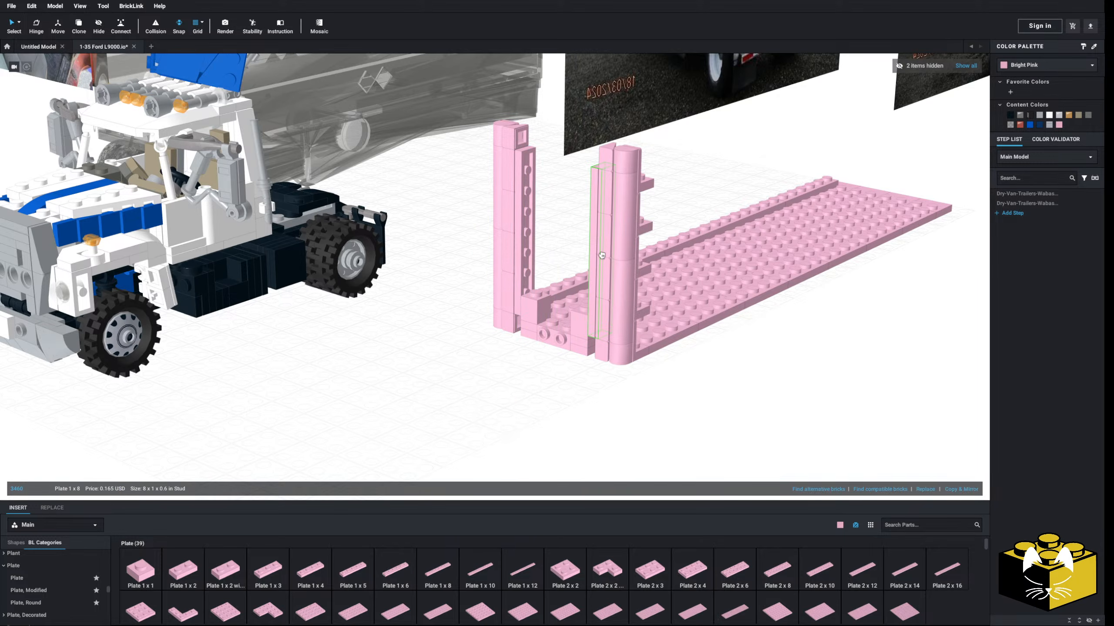
{"action": "left_click", "coordinate": [461, 366]}
- Add a Plate 1 x 1 below each upright 1 x 8 plate and delete the blocks beside the post bases
{"action": "middle_click_drag", "start_coordinate": [460, 367], "coordinate": [439, 386]}
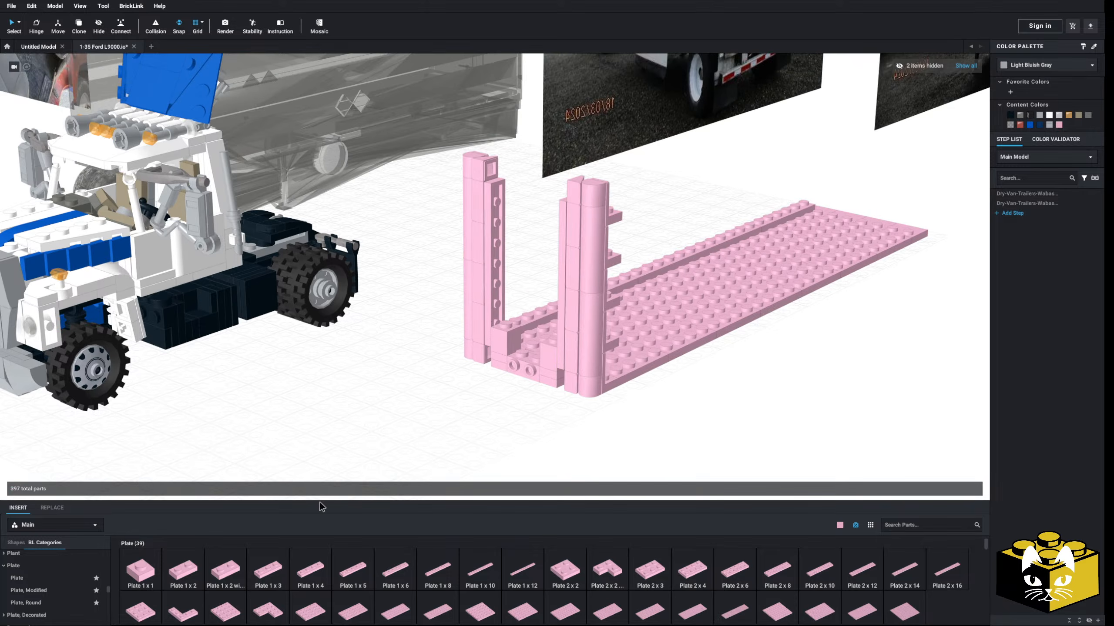
{"action": "left_click_drag", "start_coordinate": [143, 577], "coordinate": [485, 354]}
{"action": "left_click_drag", "start_coordinate": [140, 586], "coordinate": [554, 374]}
{"action": "left_click", "coordinate": [548, 382]}
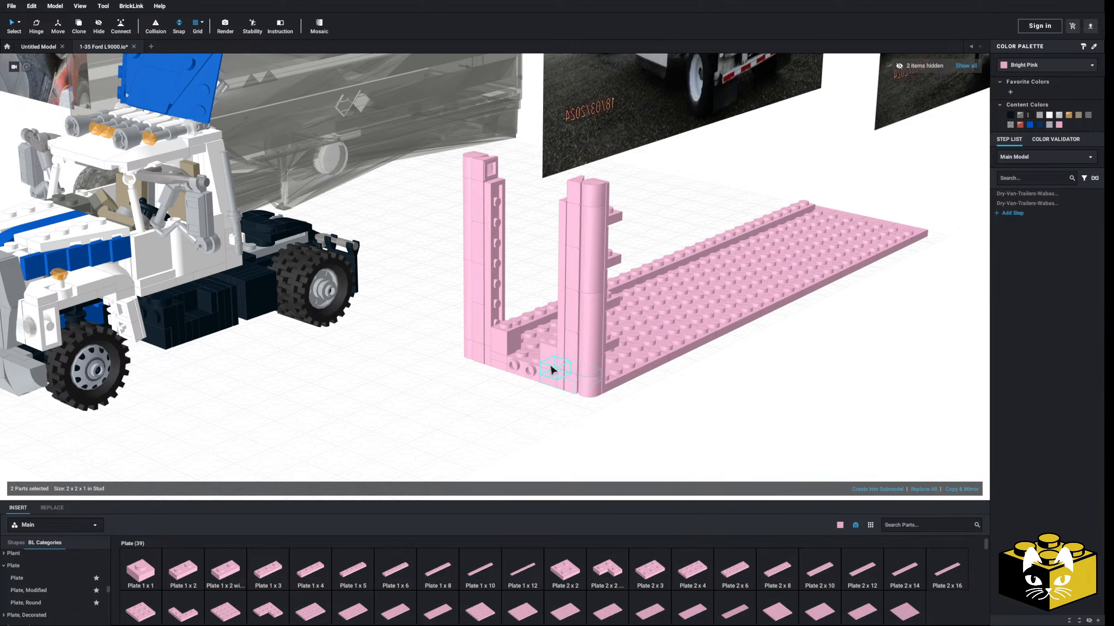
{"action": "key", "text": "Delete"}
- Duplicate the two 1 x 1 plates and place the copies above the 1 x 8 plates at the post tops
{"action": "middle_click_drag", "start_coordinate": [479, 385], "coordinate": [455, 403]}
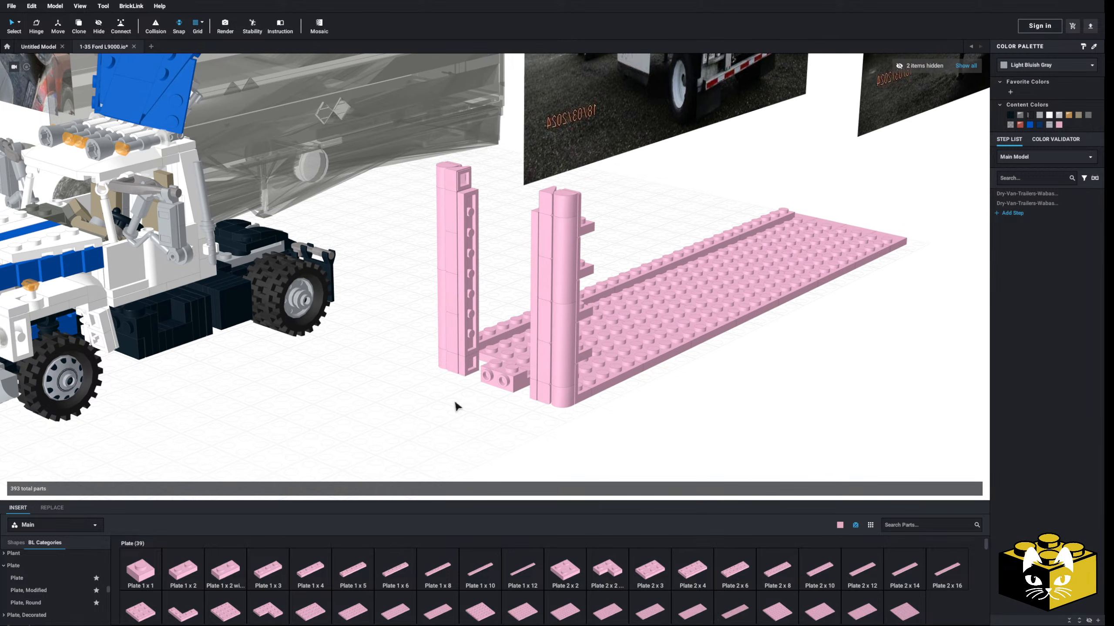
{"action": "left_click", "coordinate": [472, 367]}
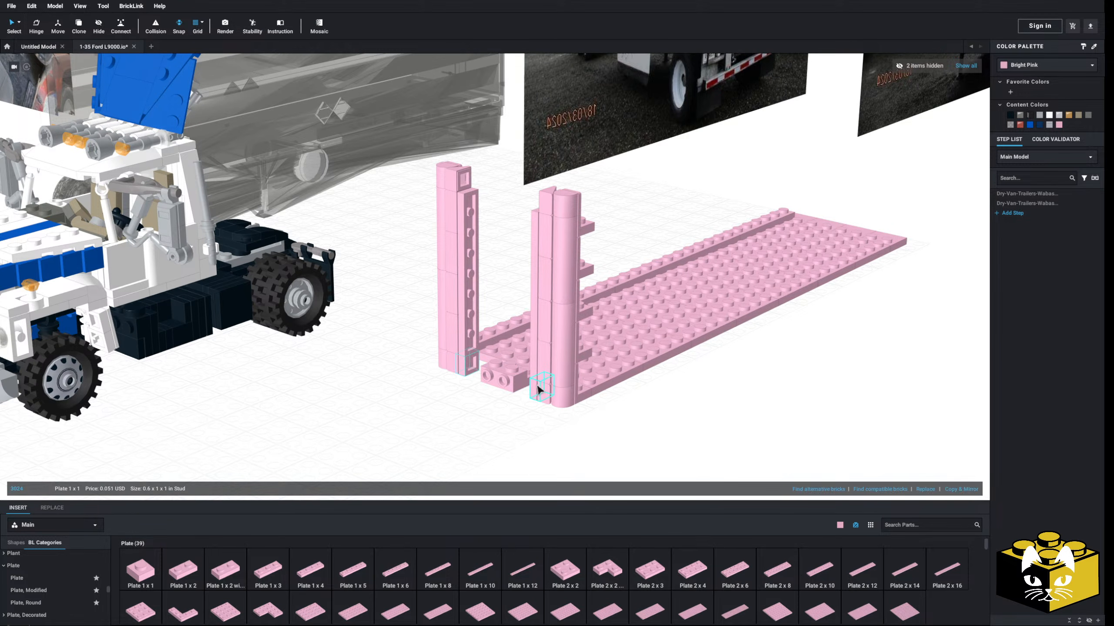
{"action": "right_click", "coordinate": [537, 386]}
{"action": "left_click", "coordinate": [508, 408]}
{"action": "right_click", "coordinate": [508, 409]}
{"action": "left_click", "coordinate": [514, 433]}
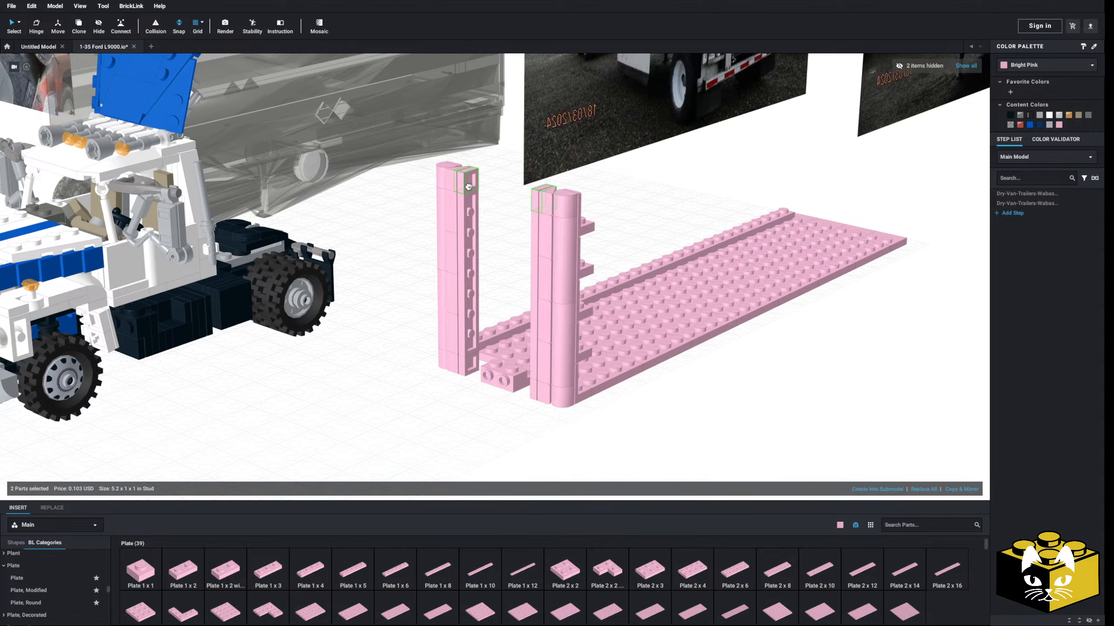
{"action": "left_click", "coordinate": [374, 372]}
- Delete the small side-studded block centred between the bases of the two front posts
{"action": "middle_click_drag", "start_coordinate": [374, 372], "coordinate": [381, 330]}
{"action": "scroll", "coordinate": [380, 330], "scroll_direction": "up", "scroll_amount": 3}
{"action": "right_click_drag", "start_coordinate": [380, 329], "coordinate": [327, 351]}
{"action": "left_click", "coordinate": [569, 292]}
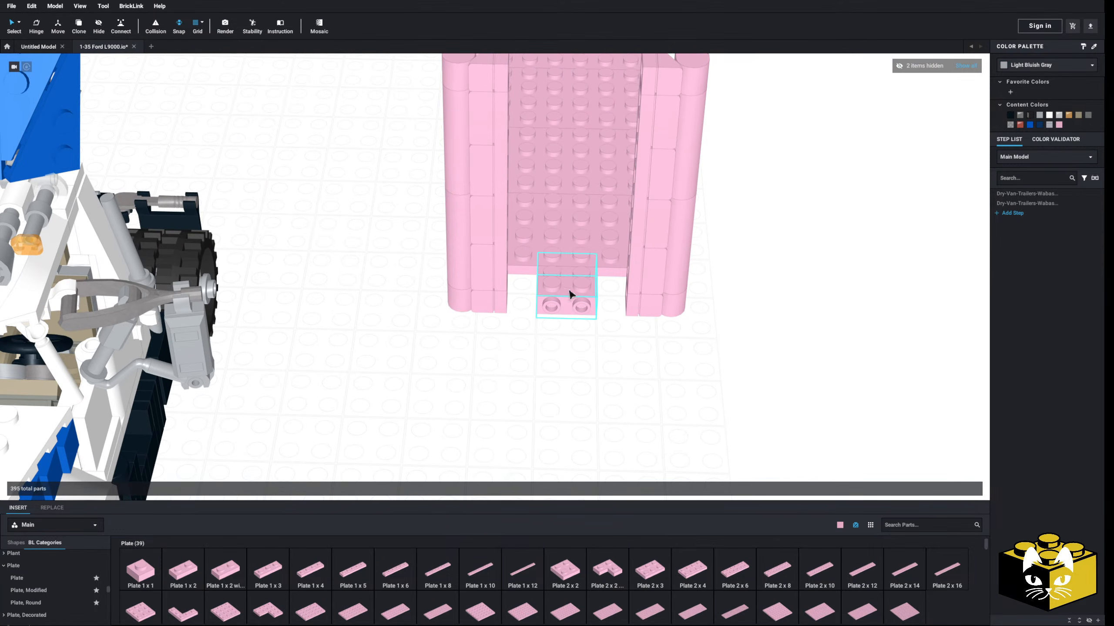
{"action": "right_click_drag", "start_coordinate": [570, 294], "coordinate": [489, 332]}
{"action": "key", "text": "Delete"}
- Turn the reference photo of the trailer's front around so that its date stamp reads correctly
{"action": "scroll", "coordinate": [531, 344], "scroll_direction": "down", "scroll_amount": 3}
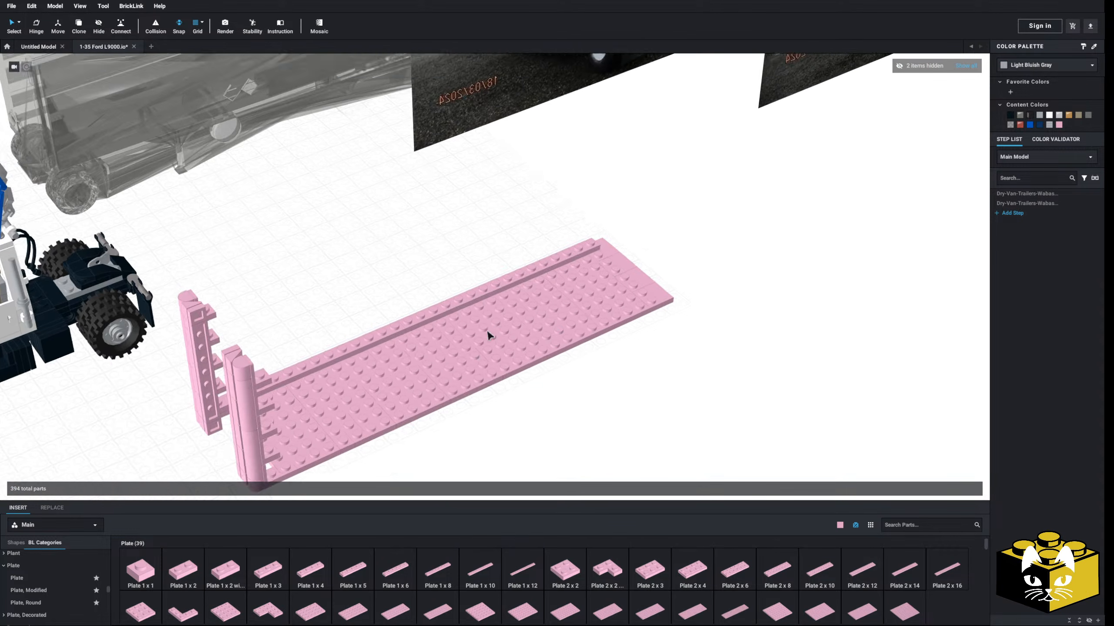
{"action": "middle_click_drag", "start_coordinate": [488, 332], "coordinate": [170, 461]}
{"action": "scroll", "coordinate": [320, 388], "scroll_direction": "up", "scroll_amount": 3}
{"action": "scroll", "coordinate": [322, 393], "scroll_direction": "down", "scroll_amount": 3}
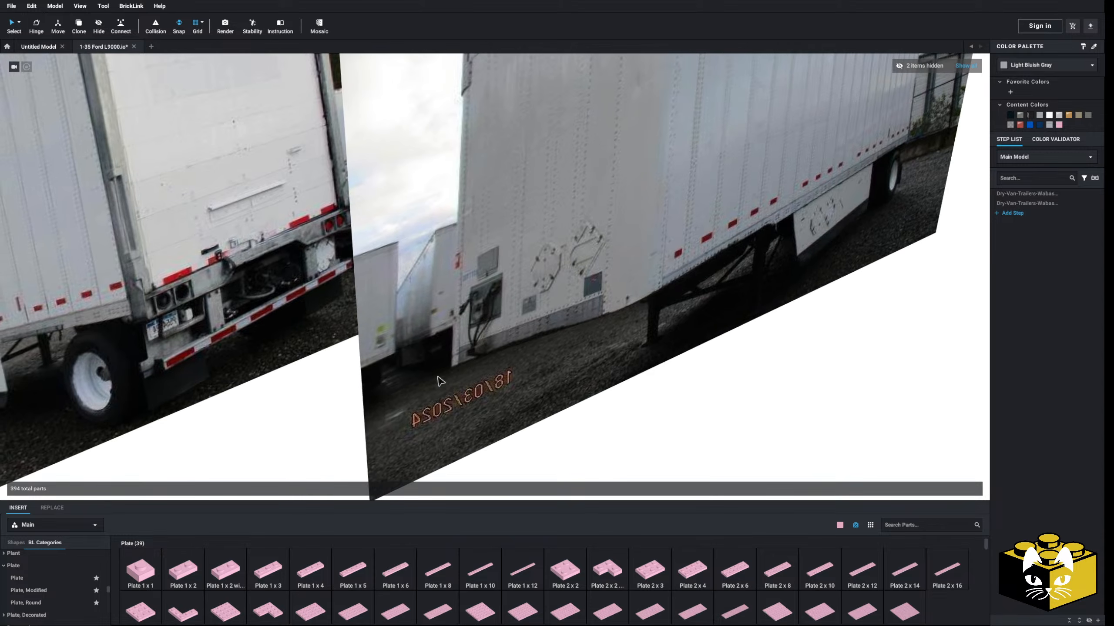
{"action": "scroll", "coordinate": [518, 320], "scroll_direction": "down", "scroll_amount": 3}
{"action": "left_click", "coordinate": [518, 319]}
{"action": "key", "text": "Right"}
{"action": "key", "text": "Right"}
{"action": "left_click", "coordinate": [586, 393]}
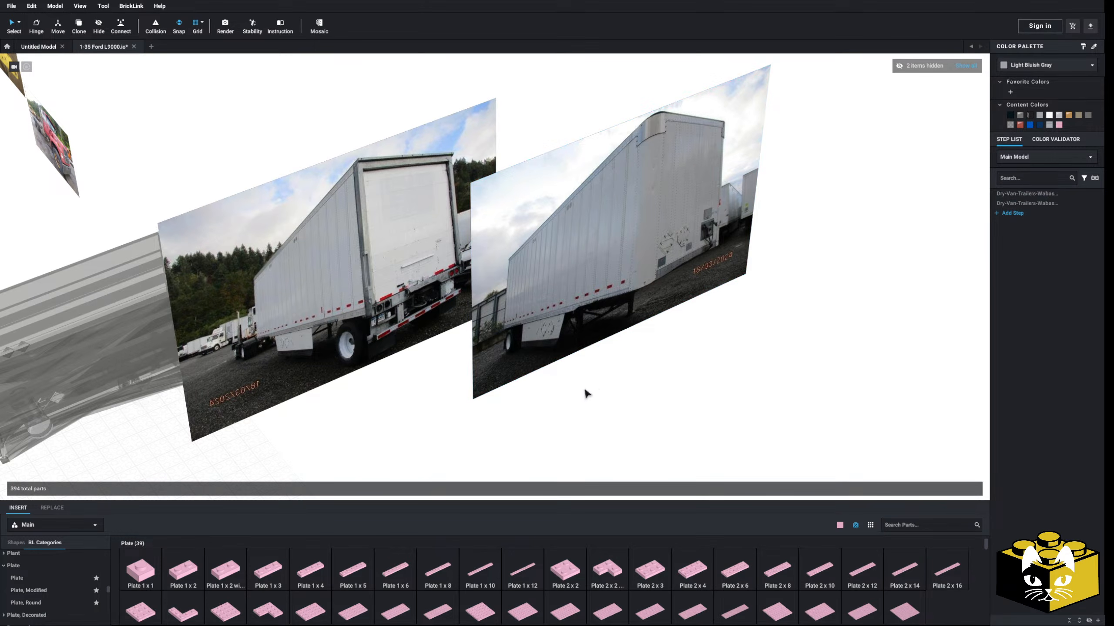
- Examine the lower front edge and landing gear of the trailer in the reference photo
{"action": "right_click_drag", "start_coordinate": [586, 393], "coordinate": [526, 364]}
{"action": "middle_click_drag", "start_coordinate": [526, 365], "coordinate": [340, 283]}
{"action": "scroll", "coordinate": [419, 312], "scroll_direction": "up", "scroll_amount": 3}
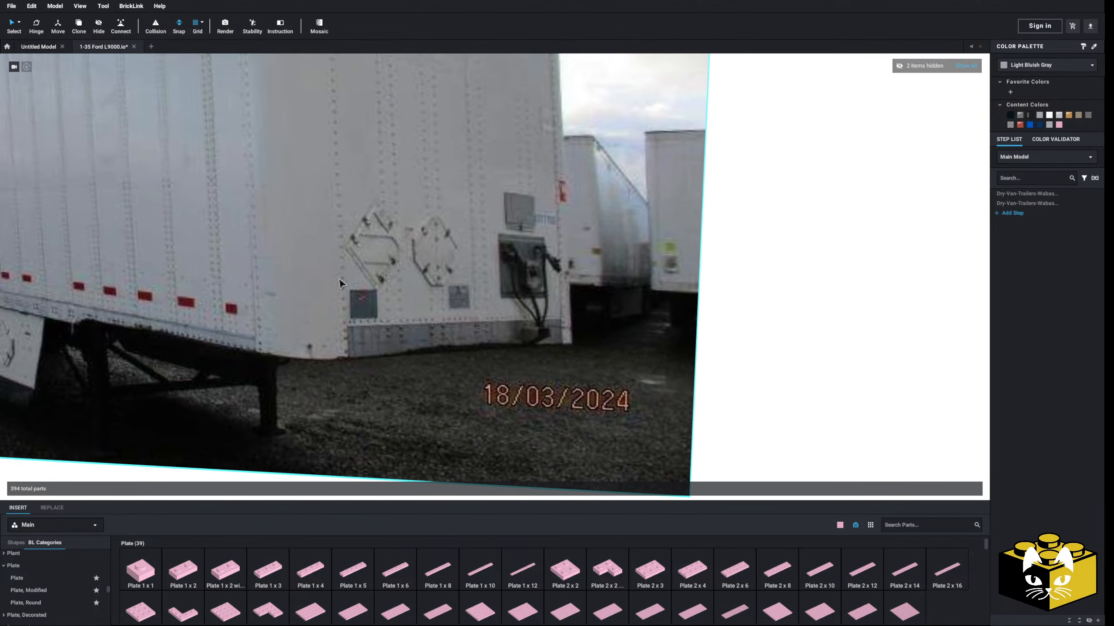
{"action": "scroll", "coordinate": [462, 345], "scroll_direction": "down", "scroll_amount": 5}
{"action": "mouse_move", "coordinate": [323, 365]}
{"action": "middle_mouse_down"}
{"action": "mouse_move", "coordinate": [526, 395]}
{"action": "mouse_move", "coordinate": [308, 361]}
{"action": "middle_mouse_up"}
{"action": "scroll", "coordinate": [308, 361], "scroll_direction": "up", "scroll_amount": 5}
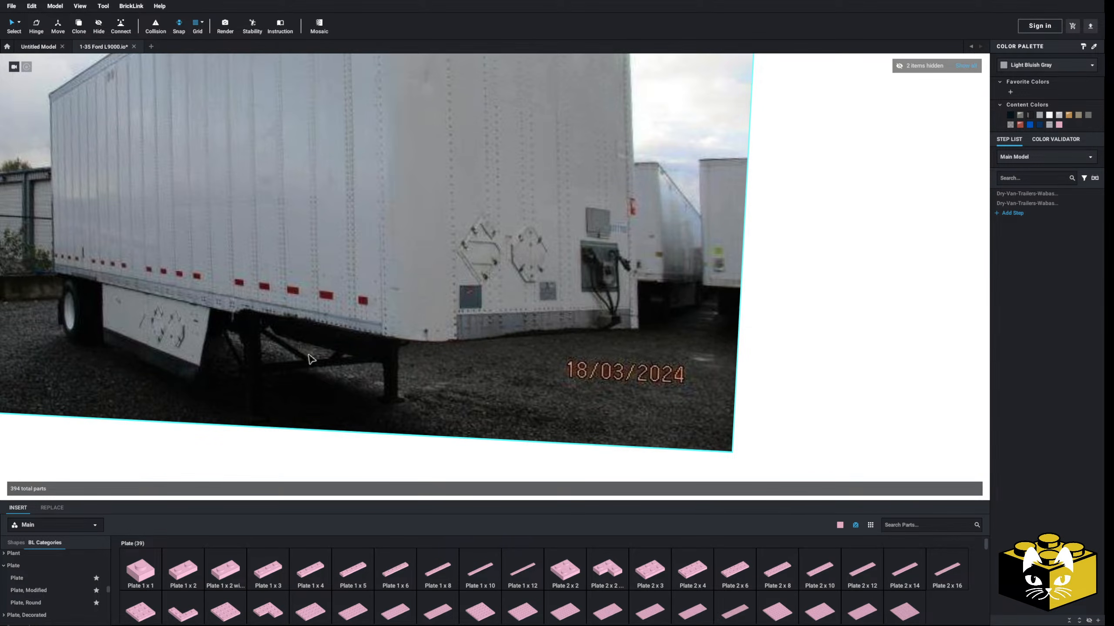
{"action": "scroll", "coordinate": [309, 360], "scroll_direction": "down", "scroll_amount": 5}
{"action": "middle_click_drag", "start_coordinate": [305, 359], "coordinate": [490, 370]}
- Show the Brick, Modified category in the parts library
{"action": "right_click_drag", "start_coordinate": [490, 370], "coordinate": [605, 379]}
{"action": "scroll", "coordinate": [588, 386], "scroll_direction": "up", "scroll_amount": 4}
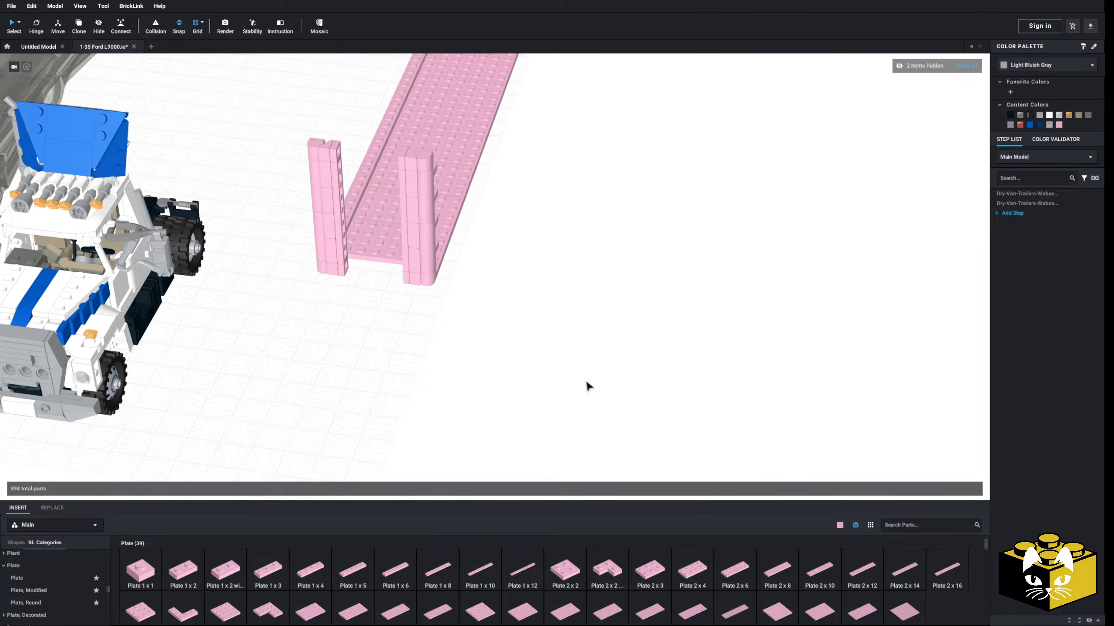
{"action": "scroll", "coordinate": [615, 398], "scroll_direction": "up", "scroll_amount": 5}
{"action": "scroll", "coordinate": [607, 397], "scroll_direction": "down", "scroll_amount": 4}
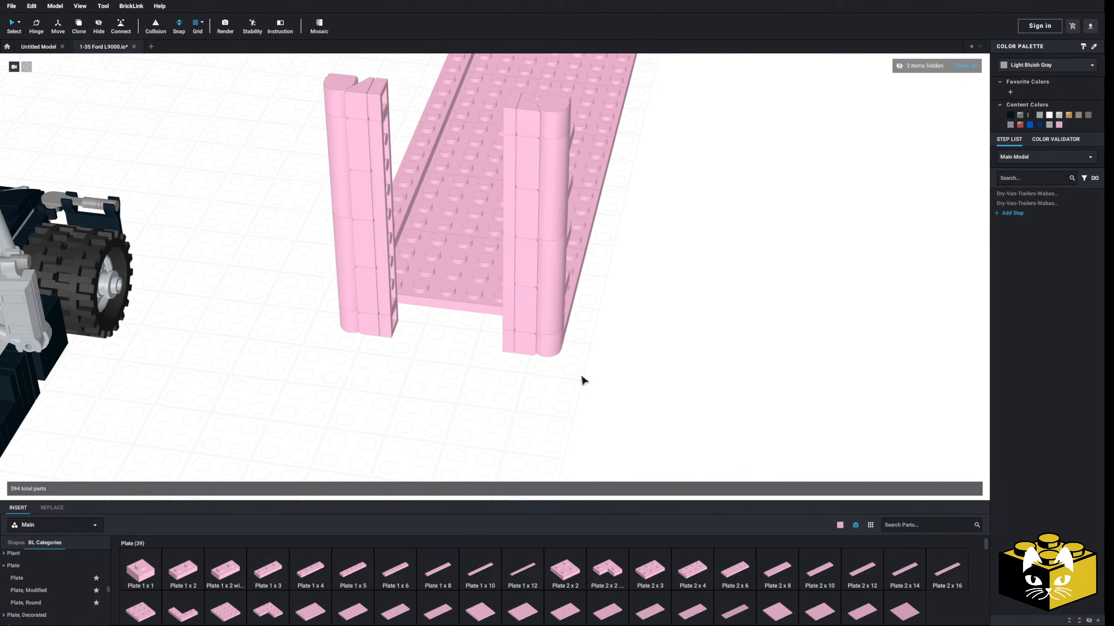
{"action": "right_click_drag", "start_coordinate": [584, 381], "coordinate": [378, 347]}
{"action": "scroll", "coordinate": [292, 279], "scroll_direction": "up", "scroll_amount": 5}
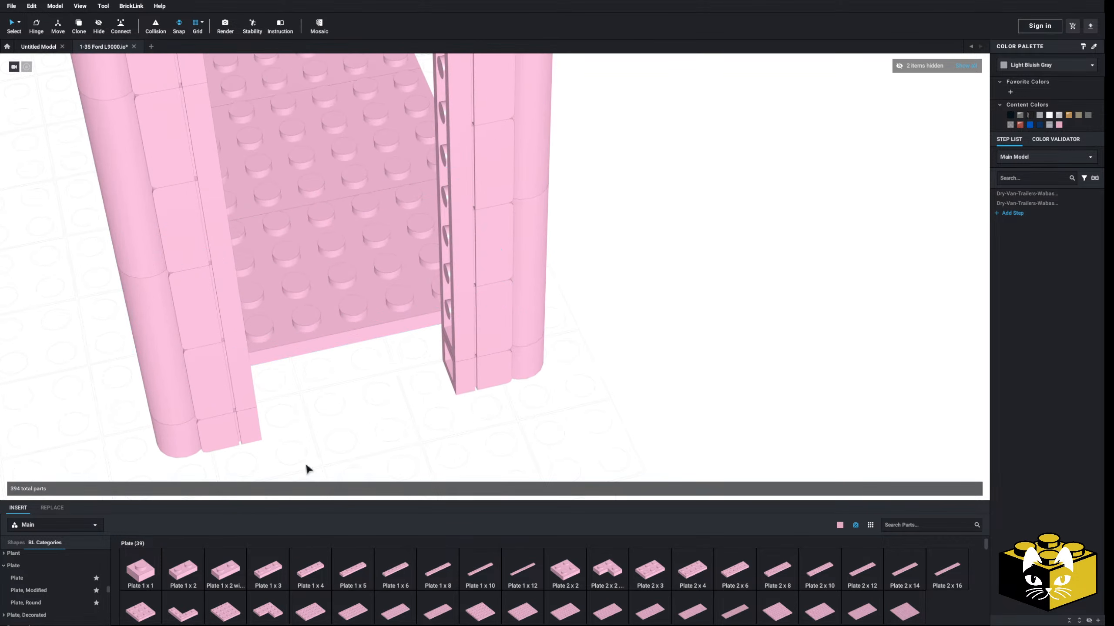
{"action": "left_click_drag", "start_coordinate": [109, 590], "coordinate": [103, 495]}
{"action": "scroll", "coordinate": [64, 566], "scroll_direction": "down", "scroll_amount": 5}
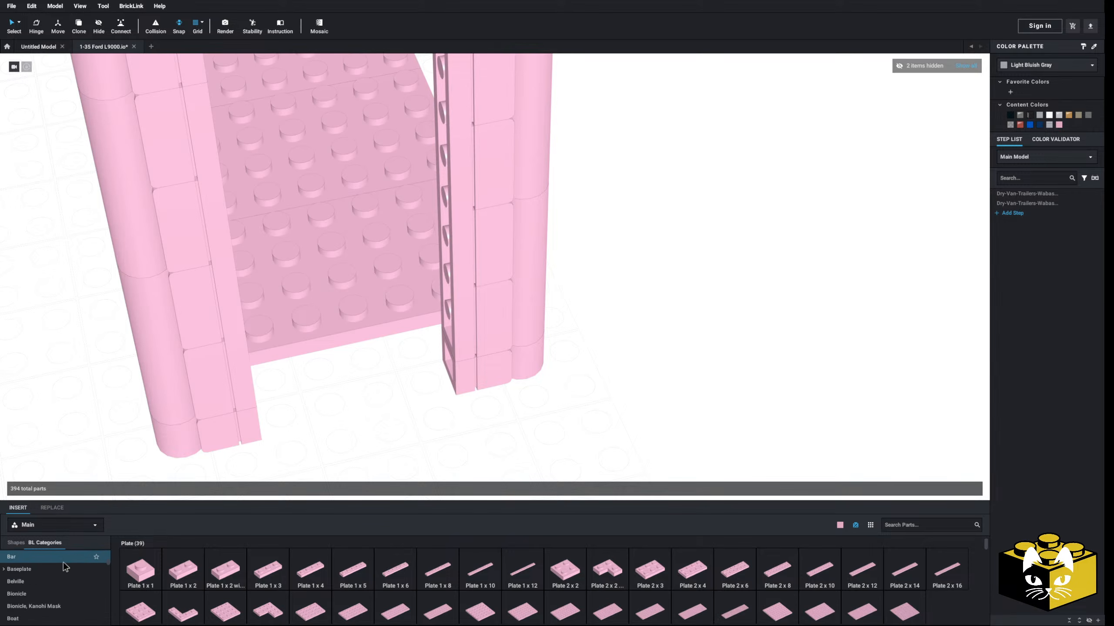
{"action": "left_click", "coordinate": [59, 575]}
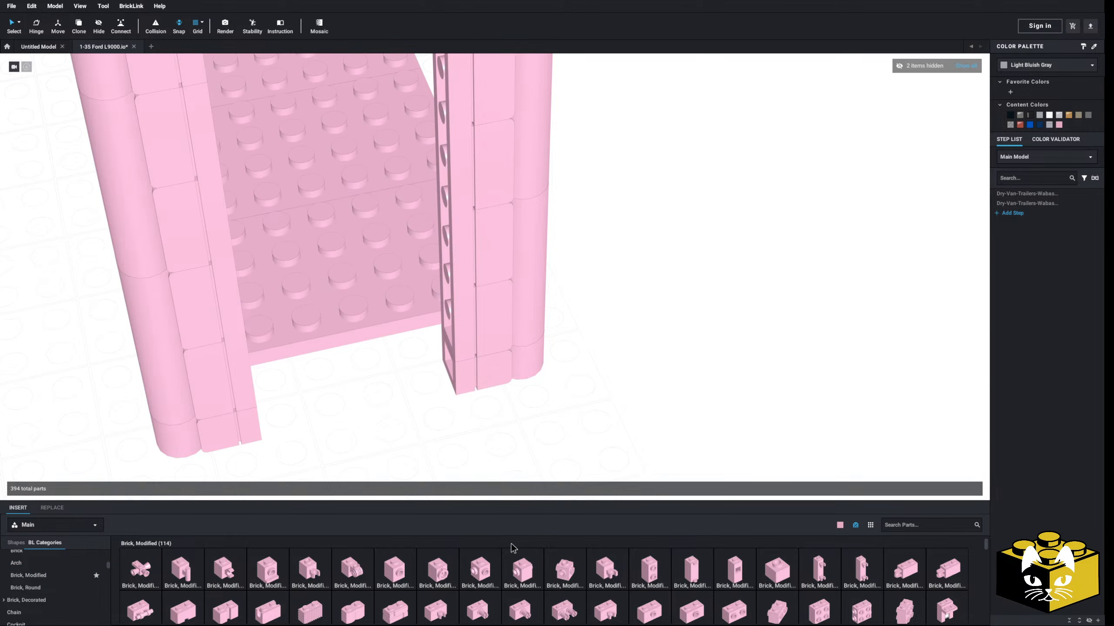
{"action": "scroll", "coordinate": [512, 548], "scroll_direction": "down", "scroll_amount": 1}
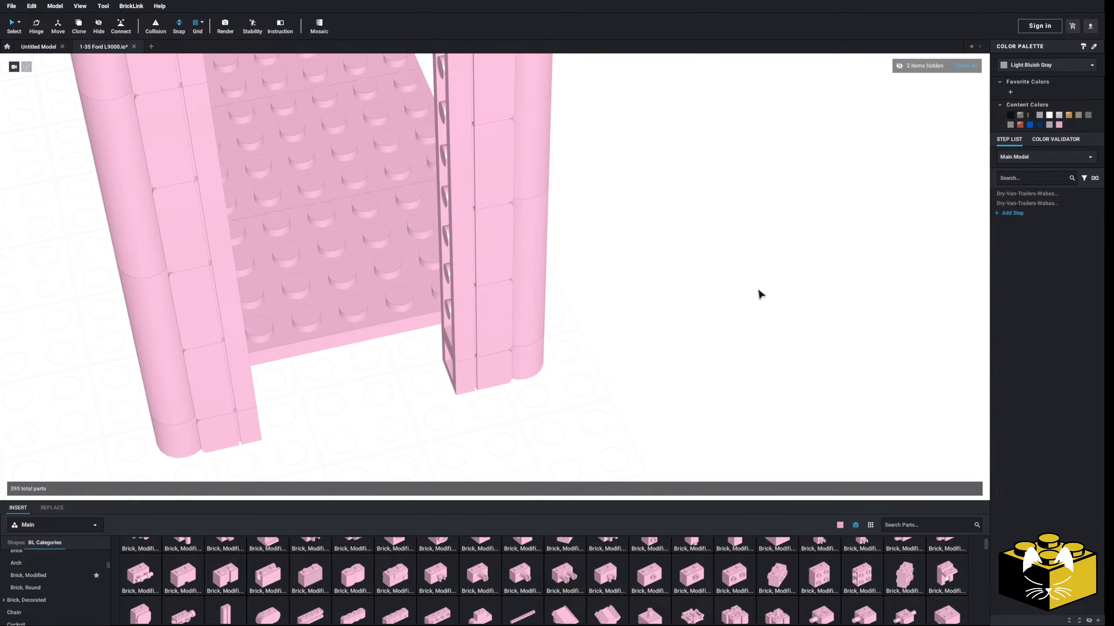
{"action": "key", "text": "Escape"}
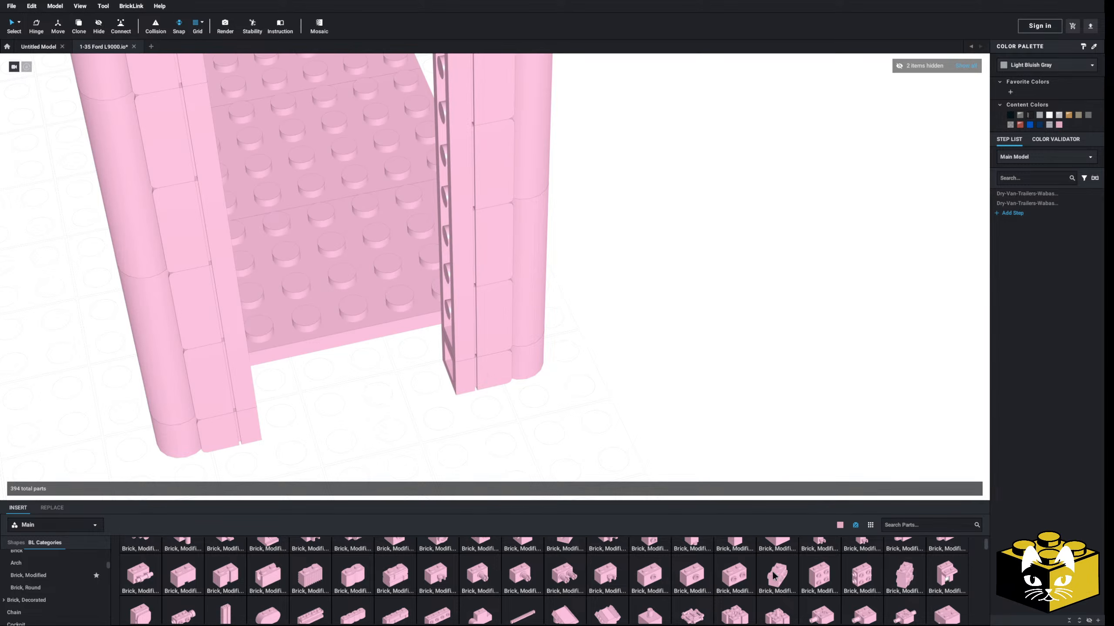
- Place a Brick, Modified 1 x 1 x 1 2/3 with Studs on Side at the inner base of each front post
{"action": "scroll", "coordinate": [773, 575], "scroll_direction": "up", "scroll_amount": 3}
{"action": "left_click", "coordinate": [649, 582]}
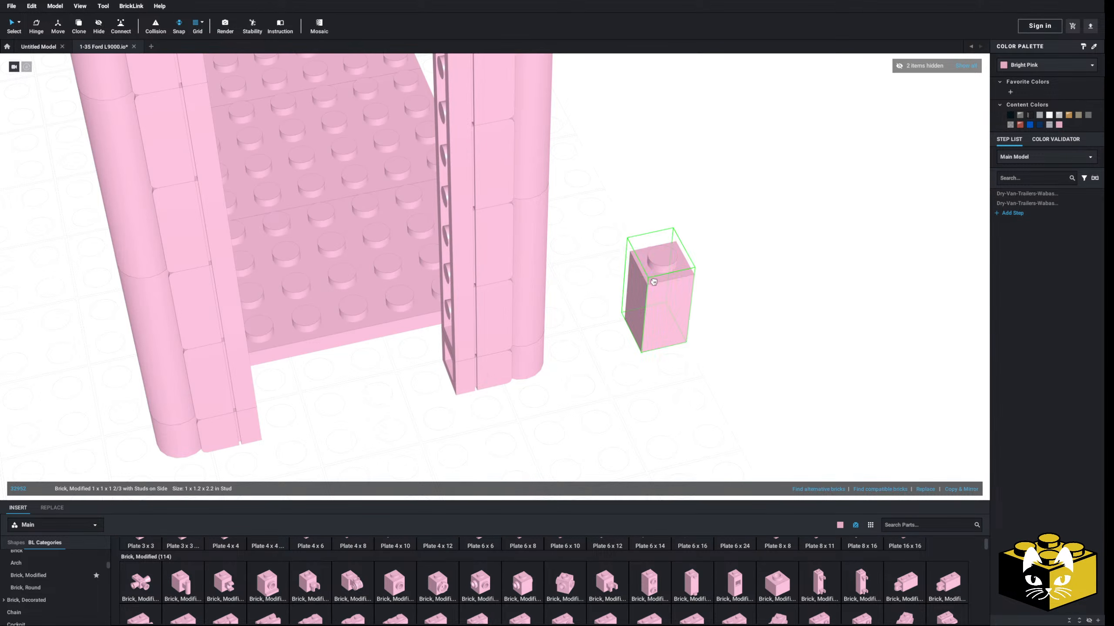
{"action": "left_click", "coordinate": [445, 324]}
{"action": "left_click", "coordinate": [654, 583]}
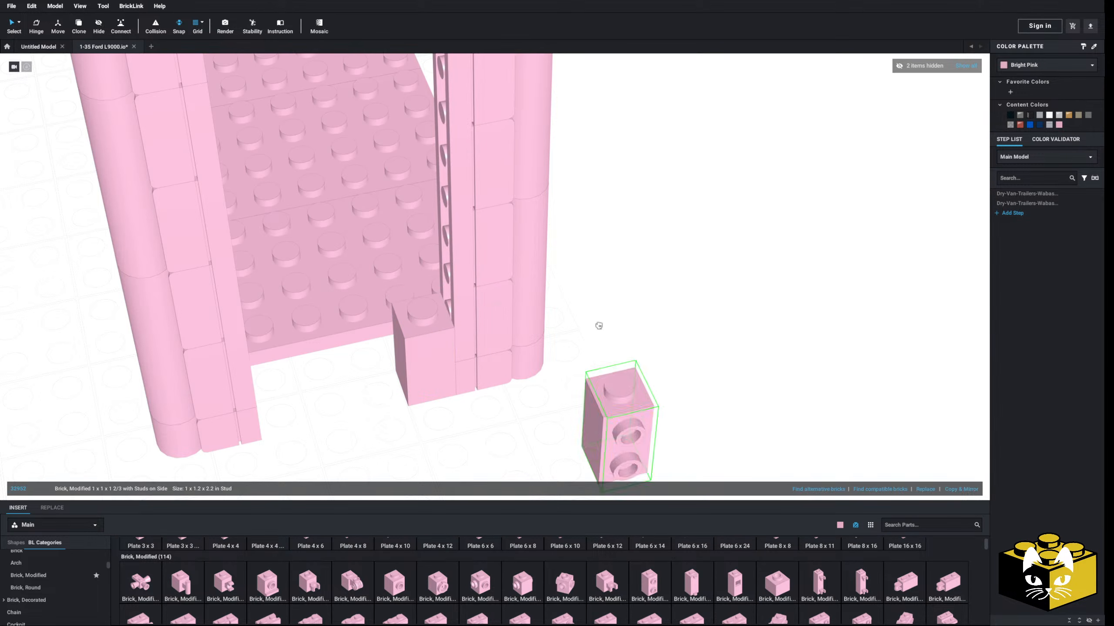
{"action": "left_click", "coordinate": [337, 375]}
{"action": "middle_click_drag", "start_coordinate": [447, 398], "coordinate": [419, 382]}
{"action": "scroll", "coordinate": [539, 415], "scroll_direction": "down", "scroll_amount": 2}
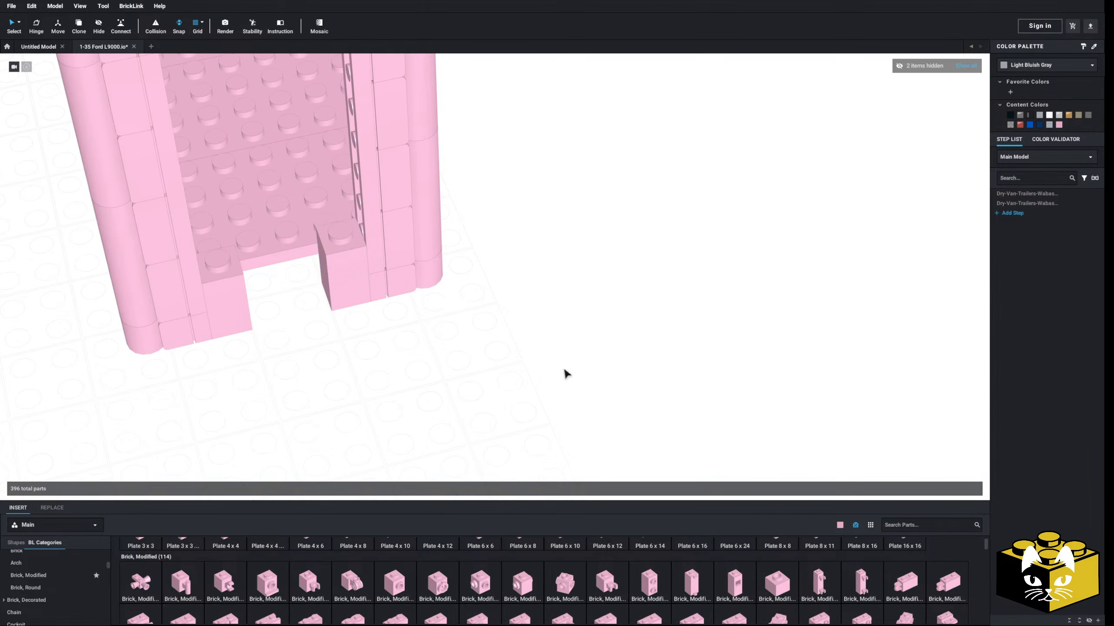
- Study the trailer's front wall and corners in the reference photo again
{"action": "scroll", "coordinate": [554, 376], "scroll_direction": "down", "scroll_amount": 5}
{"action": "middle_click_drag", "start_coordinate": [542, 378], "coordinate": [679, 438]}
{"action": "right_click_drag", "start_coordinate": [679, 437], "coordinate": [585, 392]}
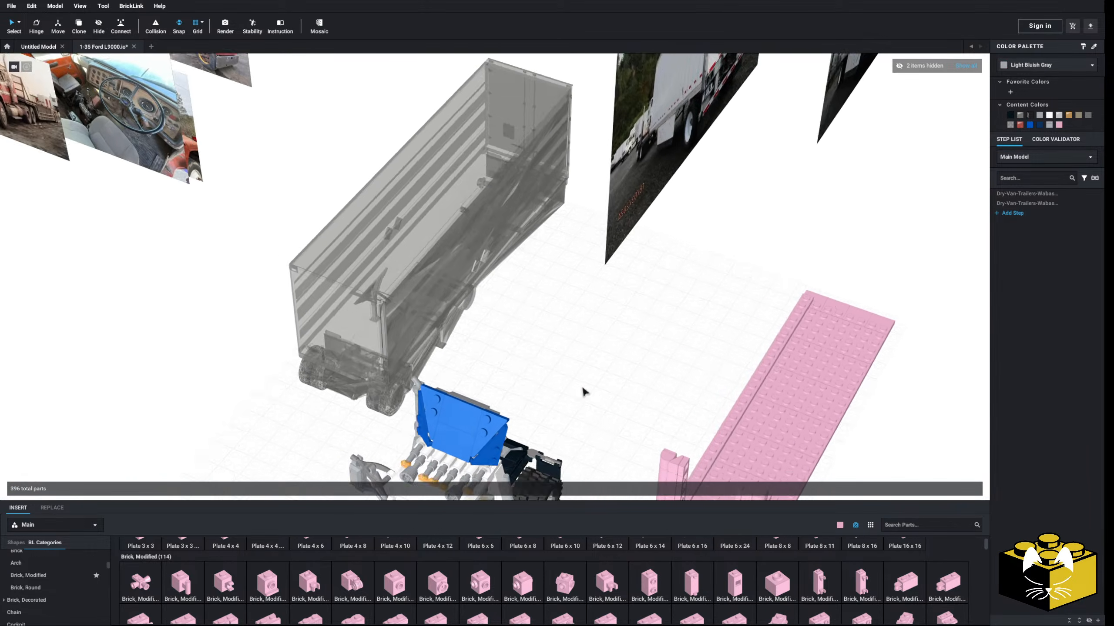
{"action": "scroll", "coordinate": [490, 363], "scroll_direction": "up", "scroll_amount": 3}
{"action": "middle_click_drag", "start_coordinate": [585, 392], "coordinate": [398, 289]}
{"action": "scroll", "coordinate": [534, 380], "scroll_direction": "down", "scroll_amount": 5}
{"action": "middle_click_drag", "start_coordinate": [532, 380], "coordinate": [509, 453]}
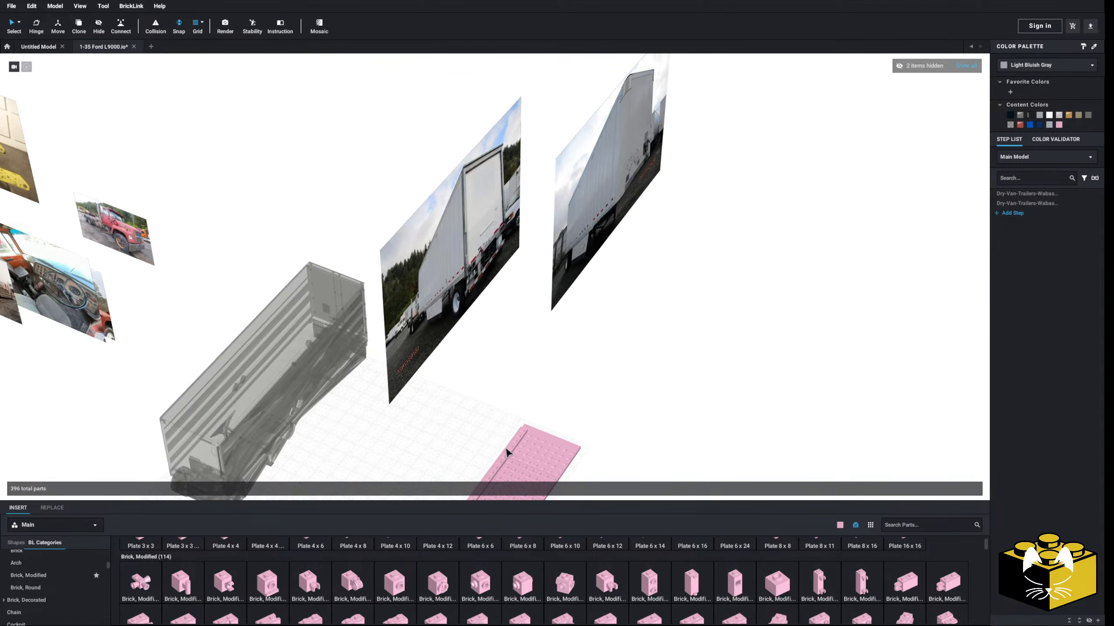
{"action": "right_click_drag", "start_coordinate": [506, 448], "coordinate": [342, 308]}
{"action": "middle_click_drag", "start_coordinate": [342, 308], "coordinate": [175, 325]}
{"action": "scroll", "coordinate": [469, 380], "scroll_direction": "up", "scroll_amount": 3}
{"action": "middle_click_drag", "start_coordinate": [480, 388], "coordinate": [528, 415]}
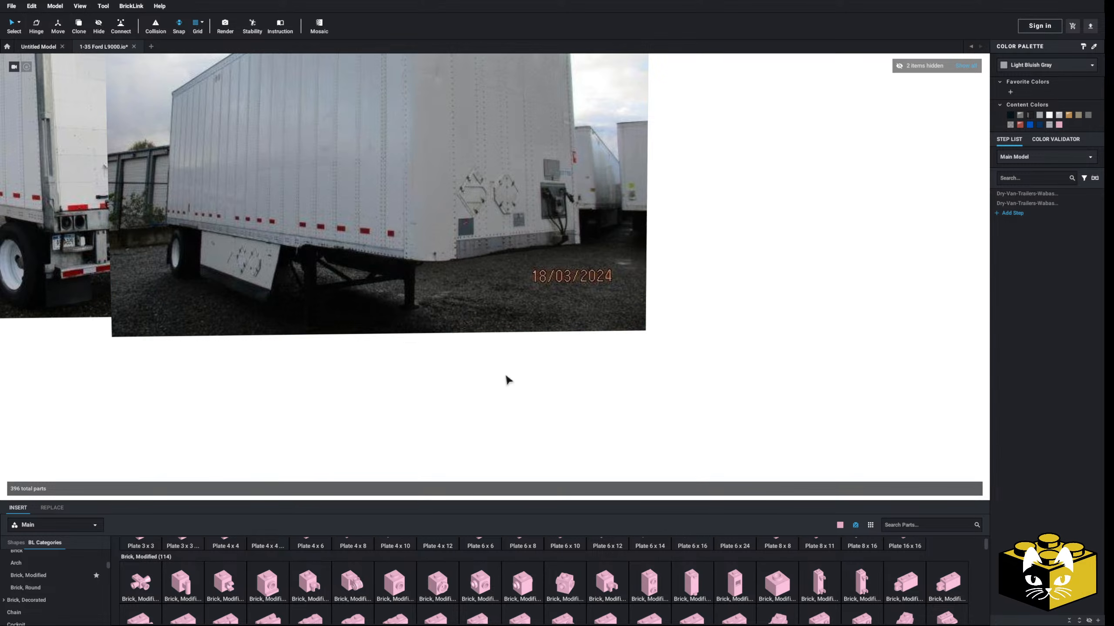
{"action": "scroll", "coordinate": [506, 375], "scroll_direction": "down", "scroll_amount": 2}
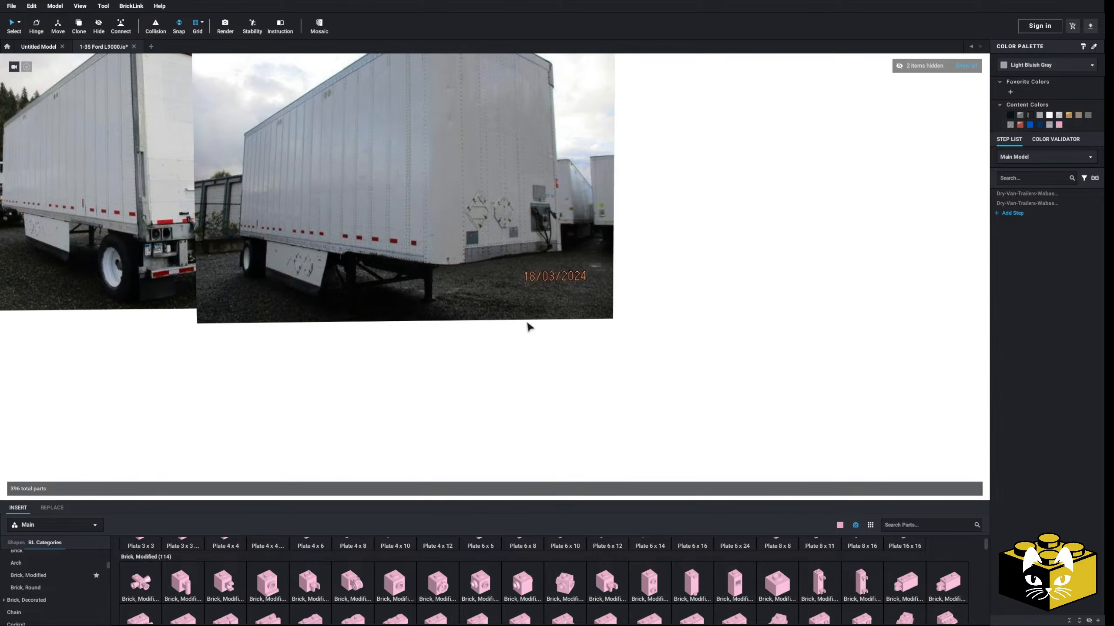
{"action": "scroll", "coordinate": [380, 400], "scroll_direction": "down", "scroll_amount": 3}
- Inspect the pink trailer's front posts and the opening between them against the truck
{"action": "middle_click_drag", "start_coordinate": [380, 400], "coordinate": [775, 360]}
{"action": "middle_click_drag", "start_coordinate": [579, 366], "coordinate": [544, 417]}
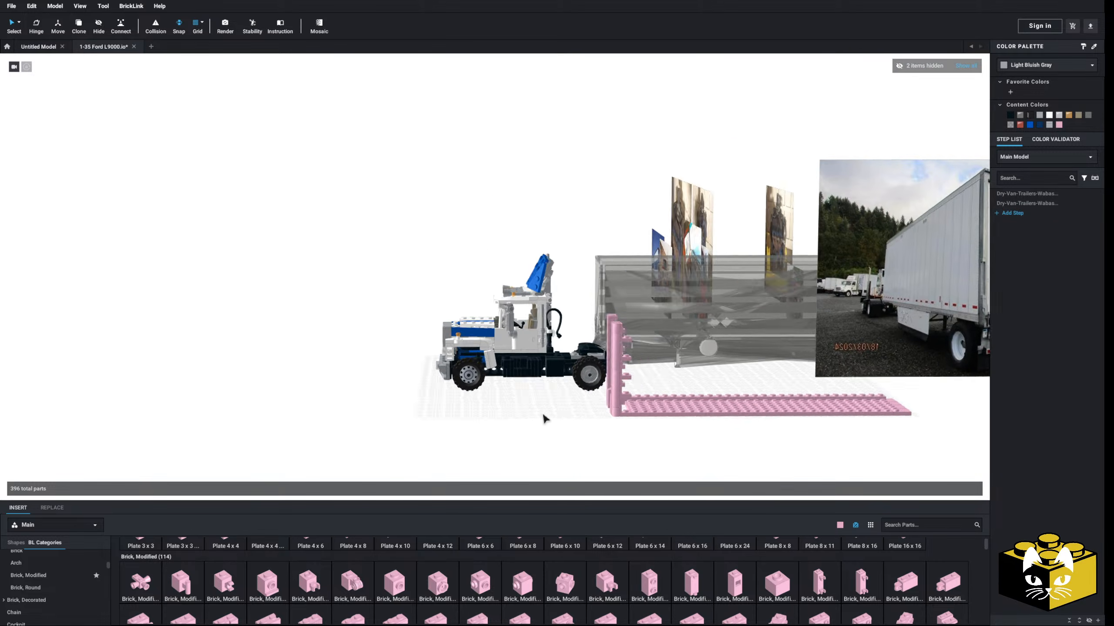
{"action": "right_click_drag", "start_coordinate": [544, 417], "coordinate": [571, 431]}
{"action": "middle_click_drag", "start_coordinate": [571, 431], "coordinate": [497, 427]}
{"action": "scroll", "coordinate": [498, 427], "scroll_direction": "up", "scroll_amount": 3}
{"action": "scroll", "coordinate": [498, 428], "scroll_direction": "up", "scroll_amount": 4}
{"action": "middle_click_drag", "start_coordinate": [705, 456], "coordinate": [458, 314]}
{"action": "right_click_drag", "start_coordinate": [459, 314], "coordinate": [478, 318]}
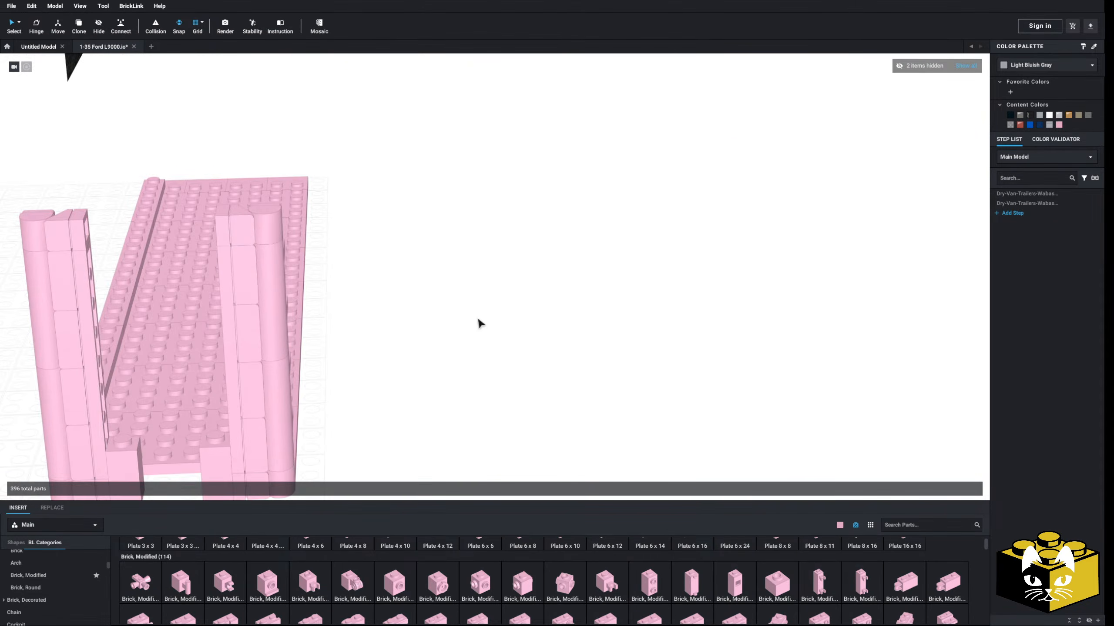
{"action": "middle_click_drag", "start_coordinate": [276, 478], "coordinate": [587, 313]}
{"action": "scroll", "coordinate": [588, 313], "scroll_direction": "up", "scroll_amount": 4}
{"action": "middle_click_drag", "start_coordinate": [665, 328], "coordinate": [586, 417]}
{"action": "scroll", "coordinate": [592, 408], "scroll_direction": "down", "scroll_amount": 5}
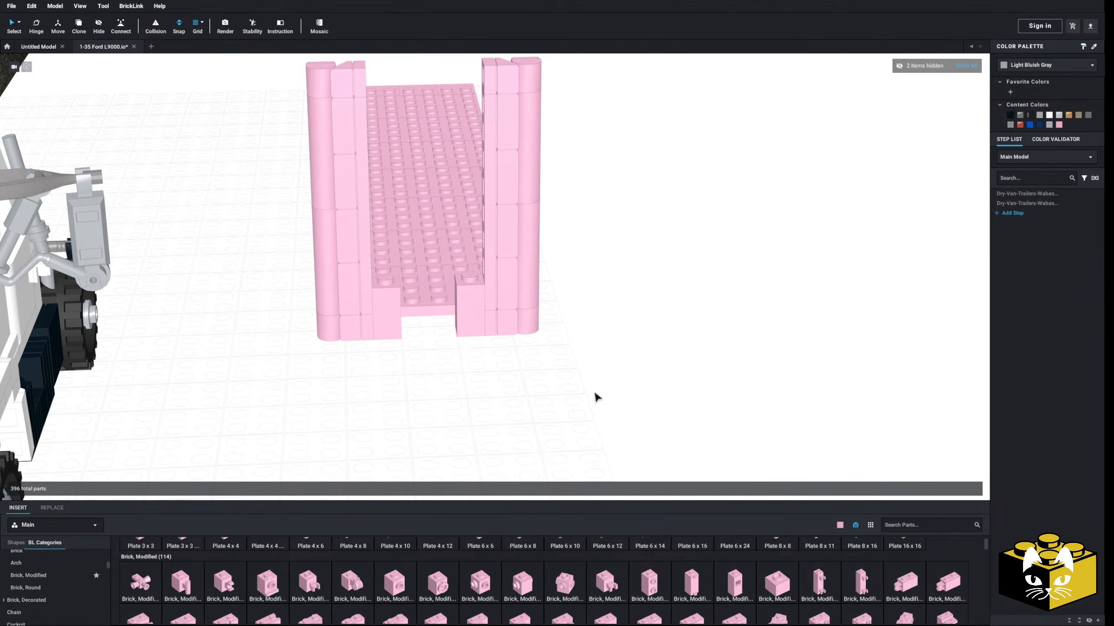
- Examine the bricks at the base of the front posts and browse the Brick, Modified parts
{"action": "right_click_drag", "start_coordinate": [596, 395], "coordinate": [608, 386]}
{"action": "scroll", "coordinate": [587, 372], "scroll_direction": "up", "scroll_amount": 5}
{"action": "middle_click_drag", "start_coordinate": [609, 386], "coordinate": [847, 377]}
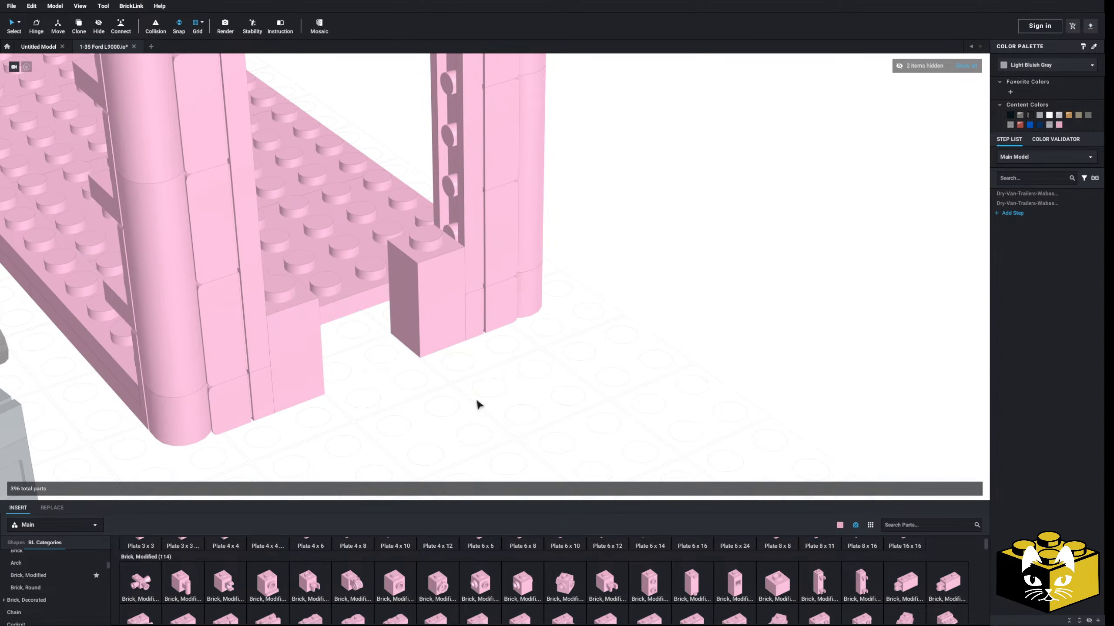
{"action": "scroll", "coordinate": [57, 579], "scroll_direction": "up", "scroll_amount": 3}
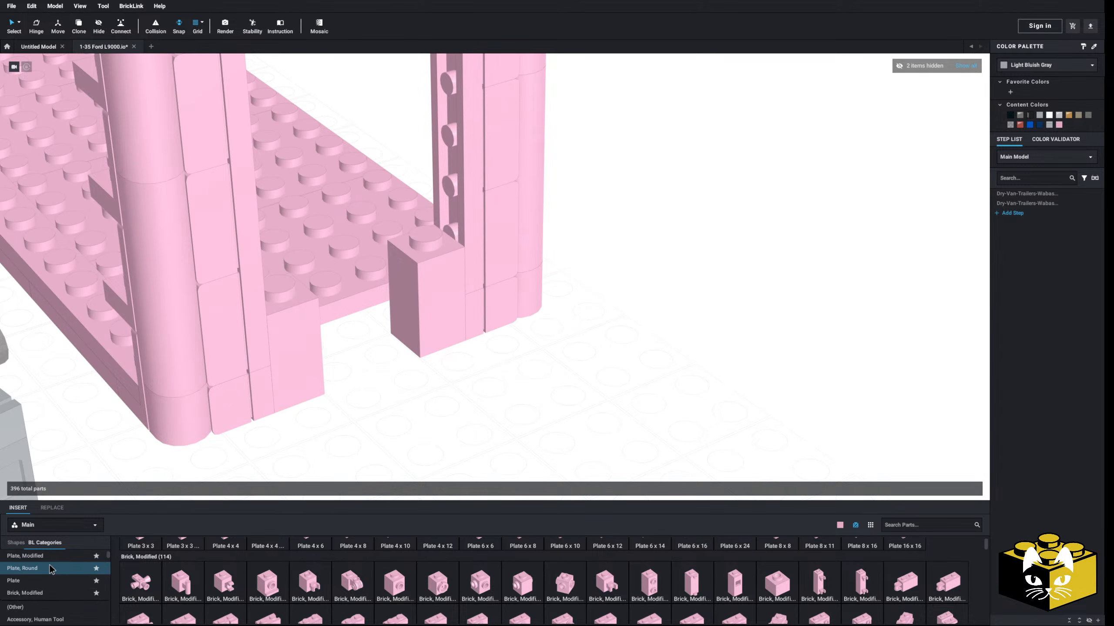
{"action": "scroll", "coordinate": [442, 554], "scroll_direction": "down", "scroll_amount": 3}
{"action": "scroll", "coordinate": [458, 563], "scroll_direction": "up", "scroll_amount": 3}
{"action": "scroll", "coordinate": [483, 570], "scroll_direction": "down", "scroll_amount": 3}
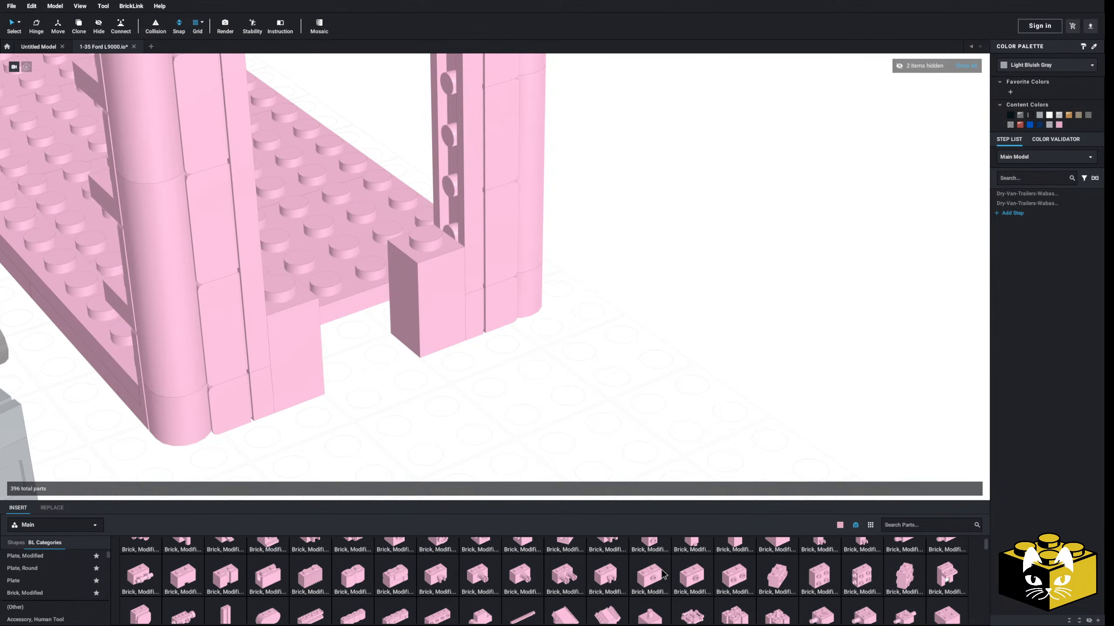
{"action": "scroll", "coordinate": [526, 585], "scroll_direction": "up", "scroll_amount": 3}
{"action": "right_click_drag", "start_coordinate": [527, 405], "coordinate": [521, 440]}
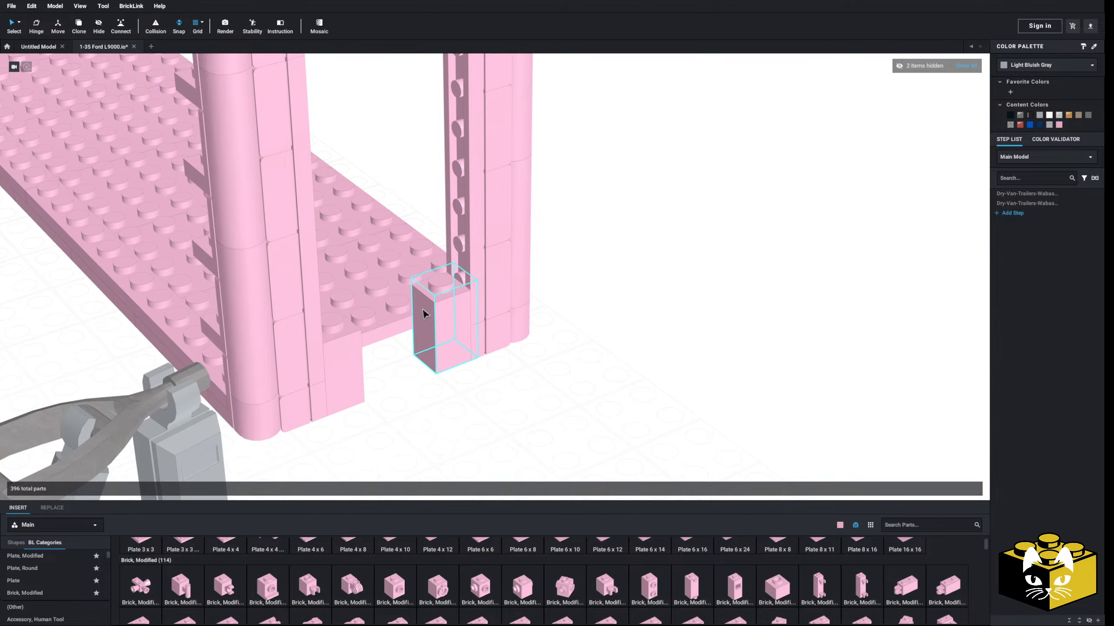
- Inspect the trailer's front posts against the truck and the floor's front edge from inside the trailer
{"action": "scroll", "coordinate": [423, 308], "scroll_direction": "down", "scroll_amount": 8}
{"action": "middle_click_drag", "start_coordinate": [491, 340], "coordinate": [612, 397]}
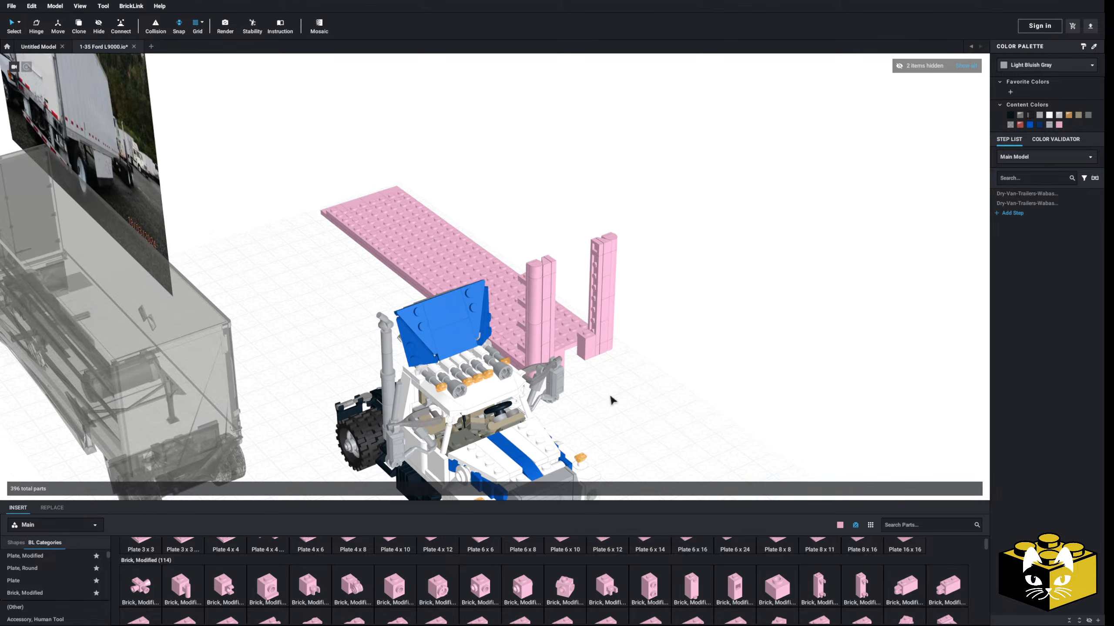
{"action": "right_click_drag", "start_coordinate": [612, 398], "coordinate": [221, 403]}
{"action": "middle_click_drag", "start_coordinate": [210, 395], "coordinate": [647, 300]}
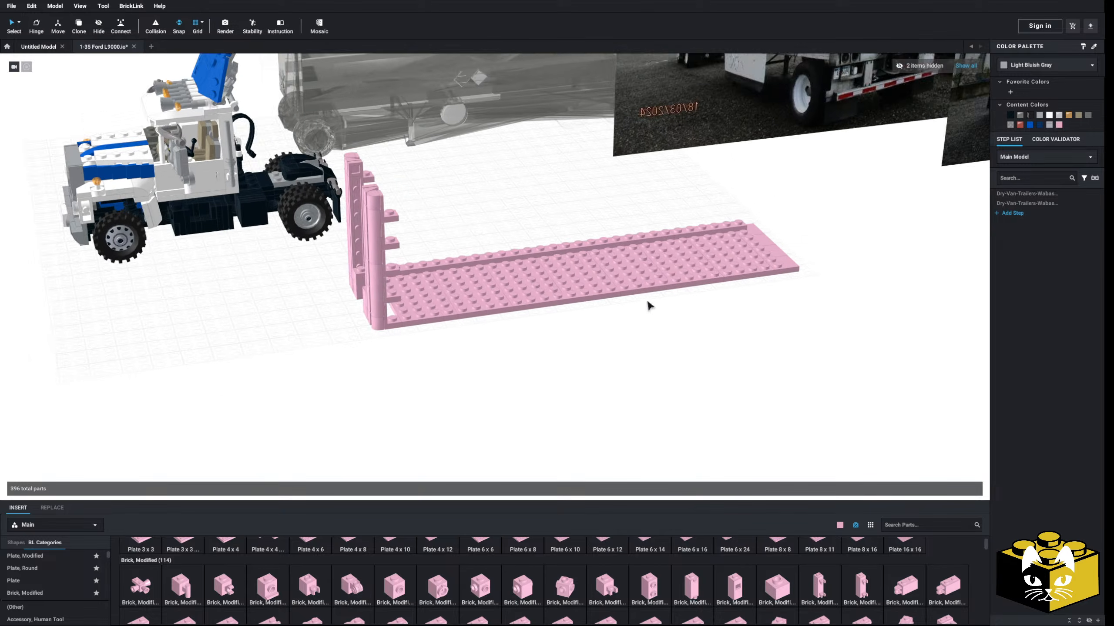
{"action": "right_click_drag", "start_coordinate": [647, 299], "coordinate": [632, 337]}
{"action": "scroll", "coordinate": [610, 355], "scroll_direction": "up", "scroll_amount": 5}
{"action": "middle_click_drag", "start_coordinate": [609, 353], "coordinate": [542, 382]}
{"action": "scroll", "coordinate": [542, 383], "scroll_direction": "up", "scroll_amount": 5}
{"action": "right_click_drag", "start_coordinate": [542, 386], "coordinate": [504, 434]}
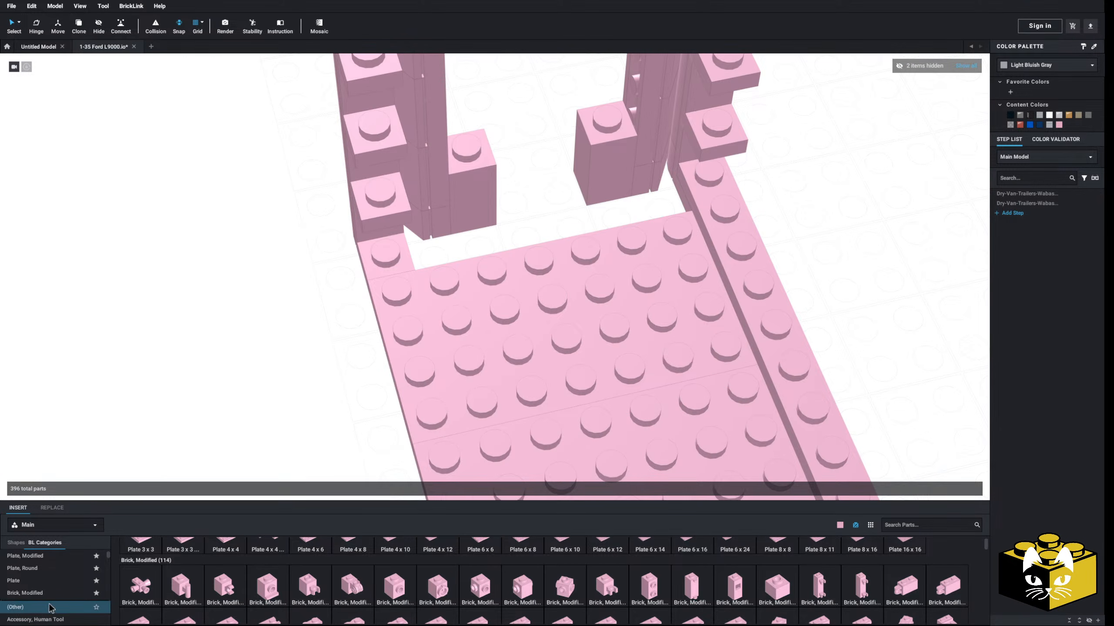
- Place a Plate 1 x 6 along the front edge of the trailer floor between the posts
{"action": "scroll", "coordinate": [289, 575], "scroll_direction": "up", "scroll_amount": 3}
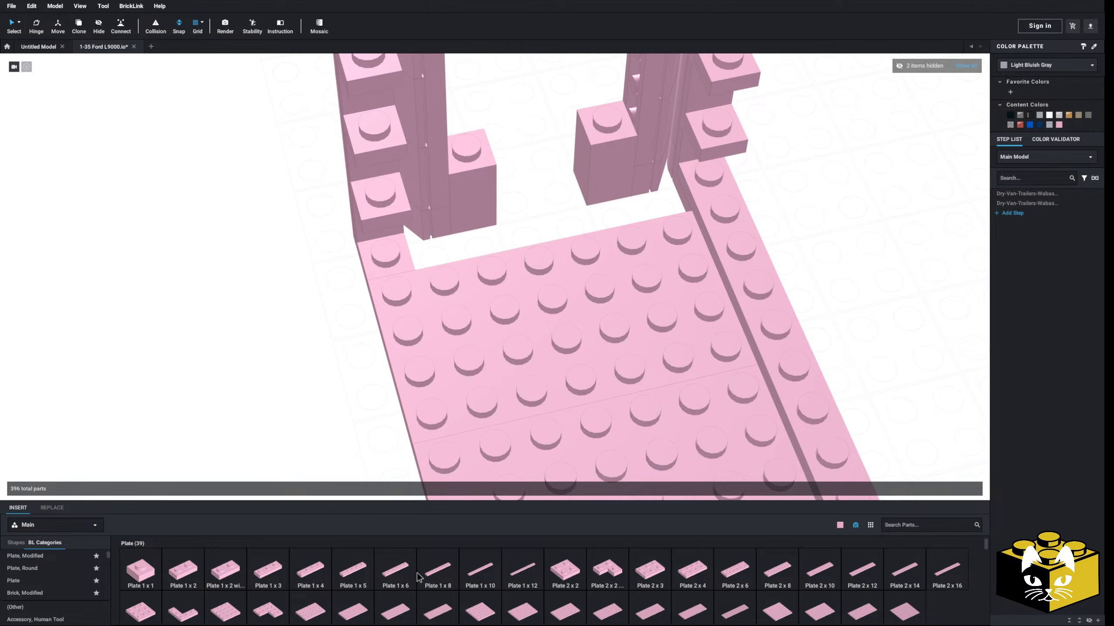
{"action": "left_click", "coordinate": [402, 575]}
{"action": "mouse_move", "coordinate": [545, 230]}
{"action": "right_mouse_down"}
{"action": "mouse_move", "coordinate": [541, 256]}
{"action": "mouse_move", "coordinate": [505, 185]}
{"action": "mouse_move", "coordinate": [526, 231]}
{"action": "right_mouse_up"}
{"action": "left_click", "coordinate": [537, 231]}
{"action": "key", "text": "Escape"}
- Delete the two tall studs-on-side bricks from the inner bases of the front posts
{"action": "left_click", "coordinate": [527, 216]}
{"action": "key", "text": "Delete"}
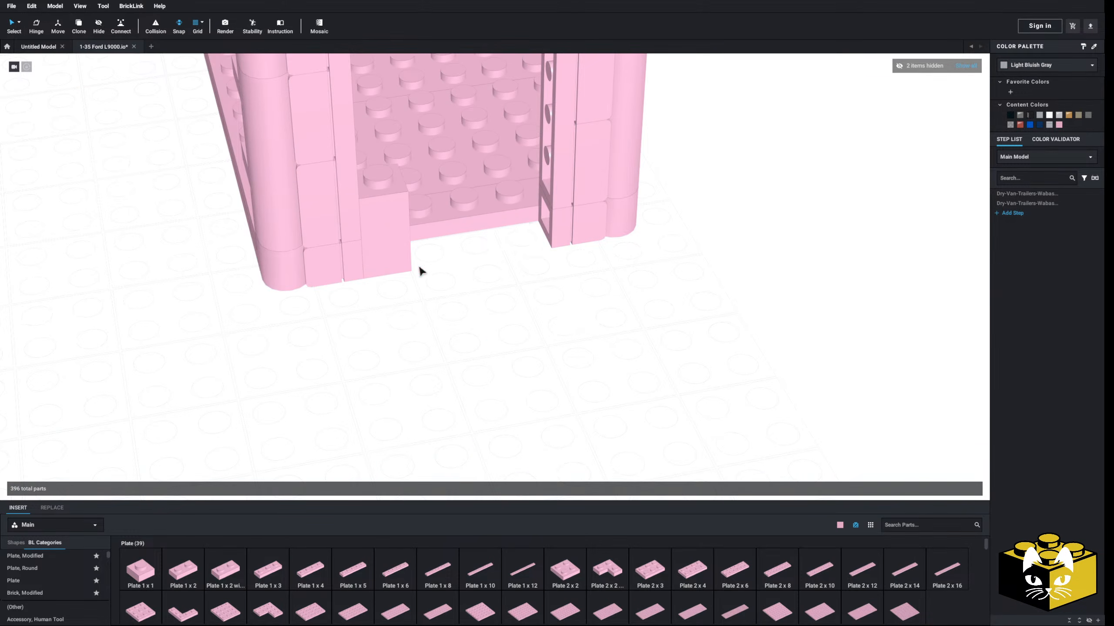
{"action": "left_click", "coordinate": [406, 260]}
{"action": "key", "text": "Delete"}
{"action": "right_click_drag", "start_coordinate": [410, 263], "coordinate": [404, 302]}
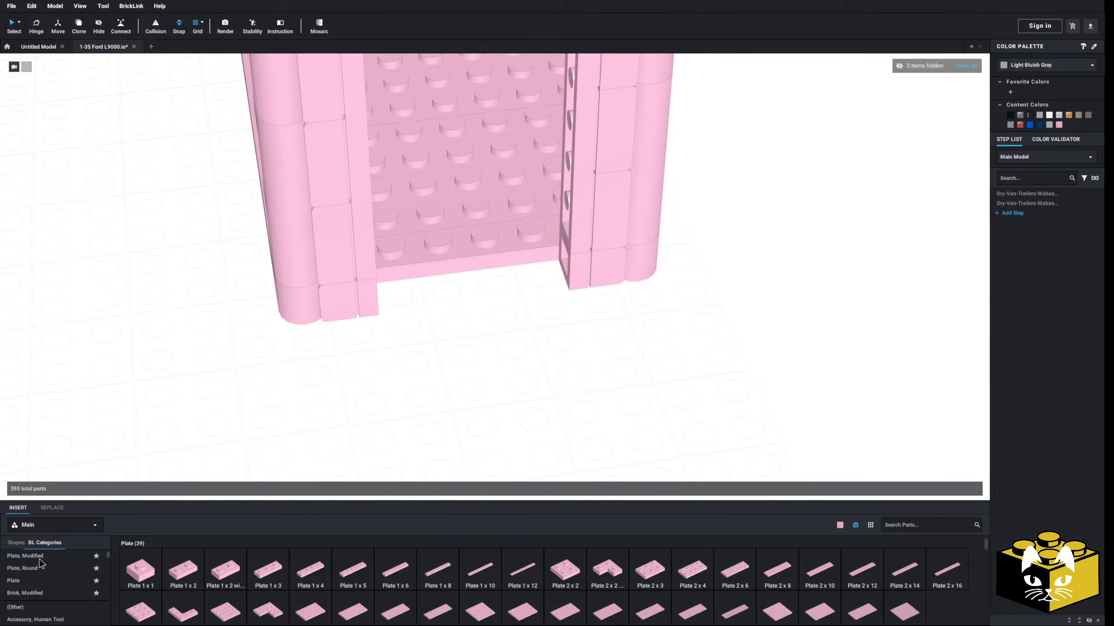
- Place a Bracket 1 x 1 - 1 x 2 Inverted at the front edge of the floor, its side studs facing one post
{"action": "scroll", "coordinate": [35, 568], "scroll_direction": "down", "scroll_amount": 5}
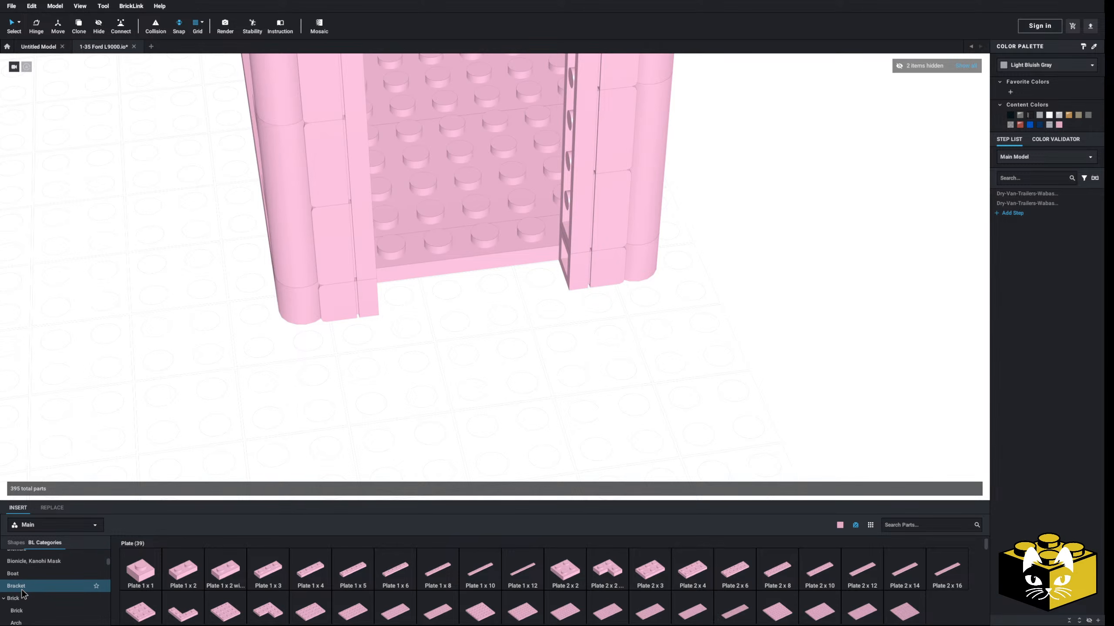
{"action": "left_click", "coordinate": [22, 589]}
{"action": "left_click", "coordinate": [269, 573]}
{"action": "key", "text": "Left"}
{"action": "right_click_drag", "start_coordinate": [504, 309], "coordinate": [449, 397]}
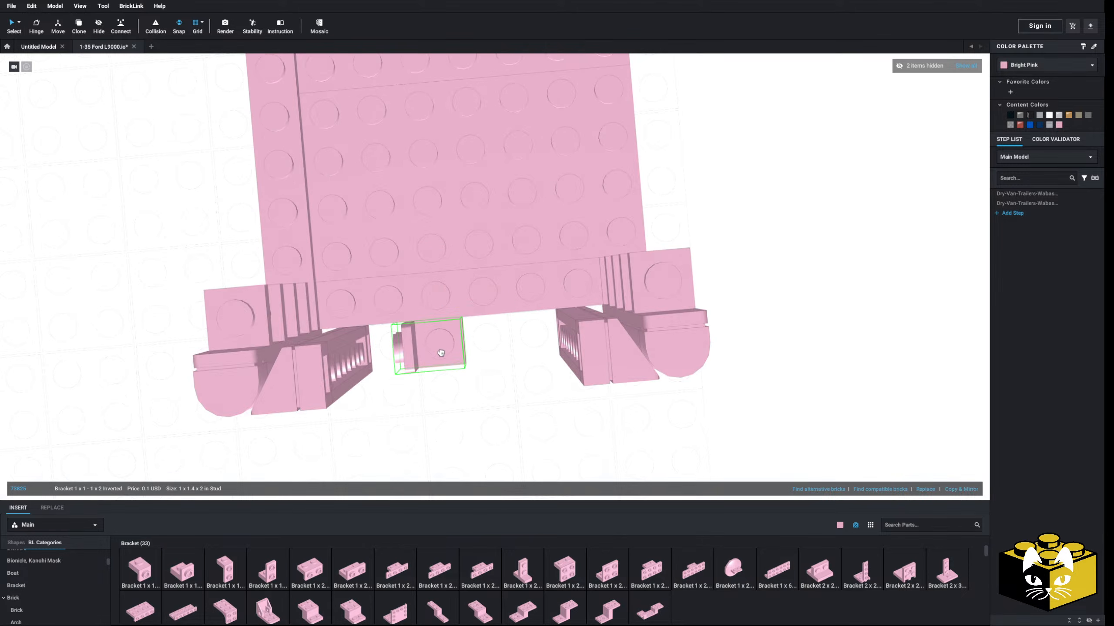
{"action": "left_click", "coordinate": [440, 353]}
- Add a second Bracket 1 x 1 - 1 x 2 Inverted beside the first, rotated so its side studs face the opposite post
{"action": "left_click", "coordinate": [267, 568]}
{"action": "key", "text": "Right"}
{"action": "key", "text": "Right"}
{"action": "key", "text": "Right"}
{"action": "key", "text": "Right"}
{"action": "key", "text": "Right"}
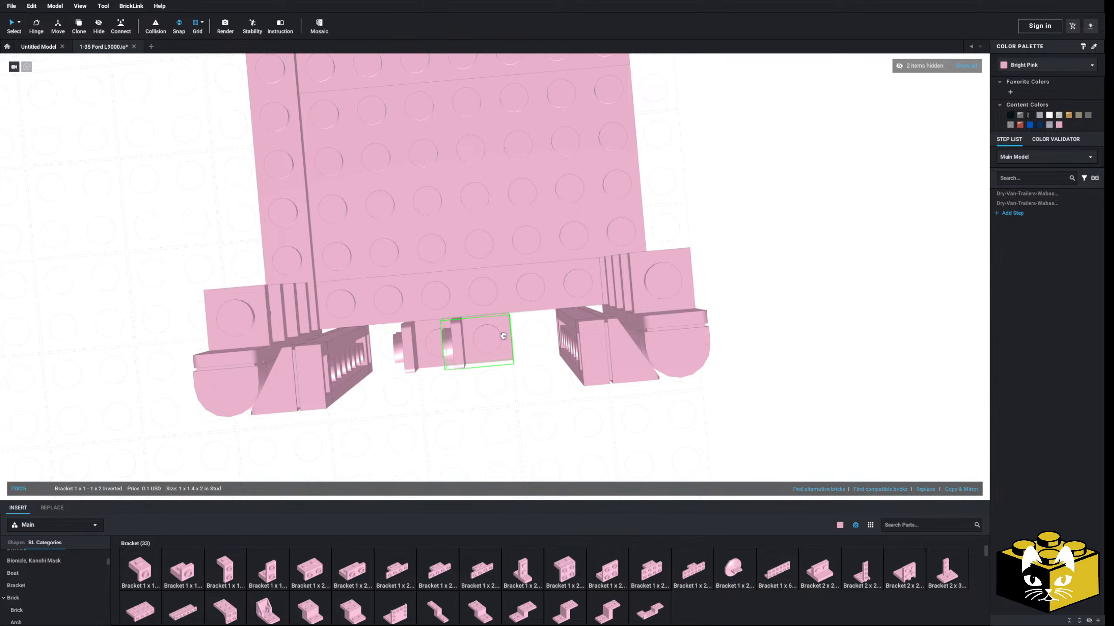
{"action": "left_click", "coordinate": [501, 335]}
{"action": "key", "text": "Escape"}
{"action": "right_click_drag", "start_coordinate": [520, 470], "coordinate": [380, 466]}
{"action": "right_click_drag", "start_coordinate": [293, 435], "coordinate": [200, 469]}
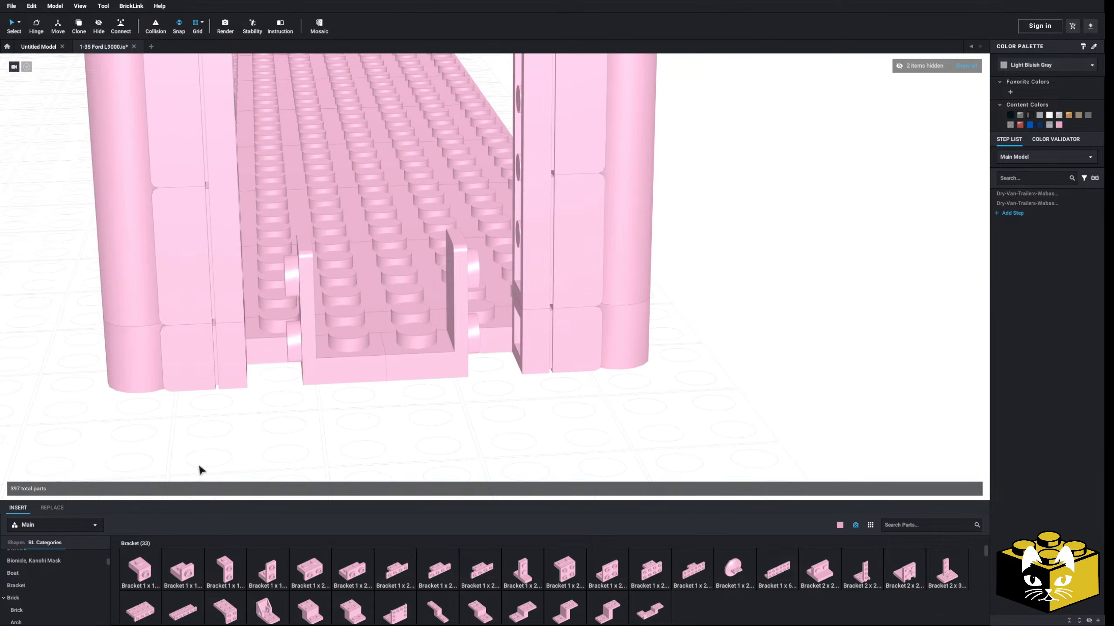
- Attach a Brick, Round 1 x 1 x 2/3 Half Circle Extended with Stud on Side to the second bracket's upper side stud
{"action": "scroll", "coordinate": [65, 578], "scroll_direction": "down", "scroll_amount": 1}
{"action": "left_click", "coordinate": [45, 582]}
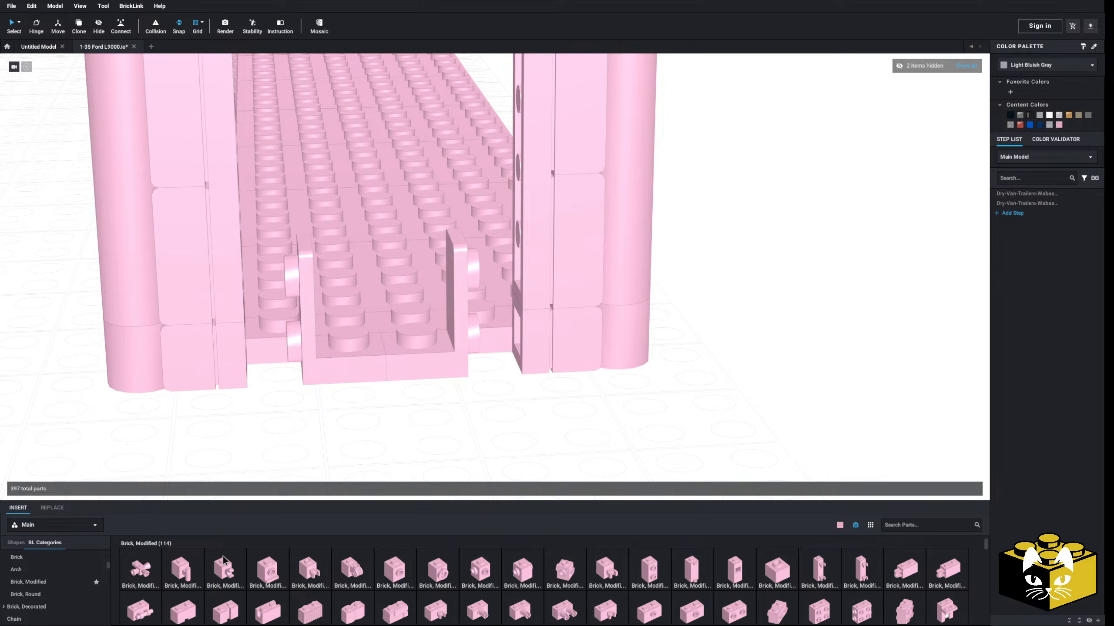
{"action": "left_click", "coordinate": [56, 595]}
{"action": "left_click_drag", "start_coordinate": [523, 569], "coordinate": [502, 280]}
{"action": "left_click", "coordinate": [472, 446]}
{"action": "scroll", "coordinate": [472, 446], "scroll_direction": "down", "scroll_amount": 4}
{"action": "mouse_move", "coordinate": [472, 445]}
{"action": "right_mouse_down"}
{"action": "mouse_move", "coordinate": [452, 440]}
{"action": "mouse_move", "coordinate": [478, 449]}
{"action": "right_mouse_up"}
- Place a Brick, Modified 1 x 1 x 2/3 with Open Stud below the half-circle brick, between the bracket and the post
{"action": "left_click", "coordinate": [33, 558]}
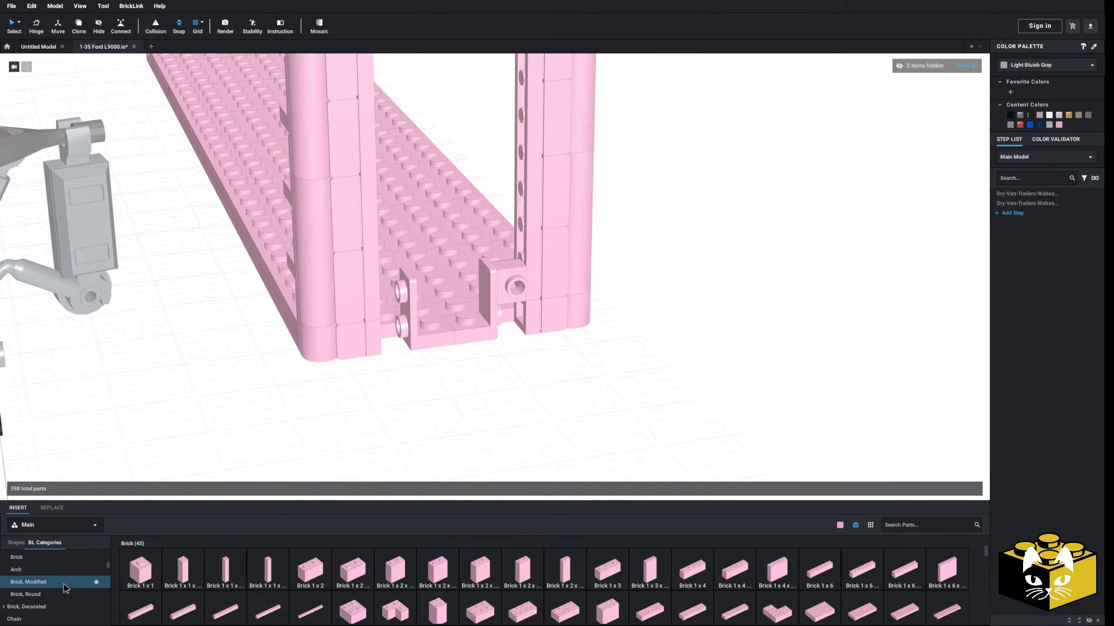
{"action": "left_click", "coordinate": [91, 583]}
{"action": "scroll", "coordinate": [719, 570], "scroll_direction": "down", "scroll_amount": 3}
{"action": "scroll", "coordinate": [763, 570], "scroll_direction": "up", "scroll_amount": 3}
{"action": "left_click", "coordinate": [777, 565]}
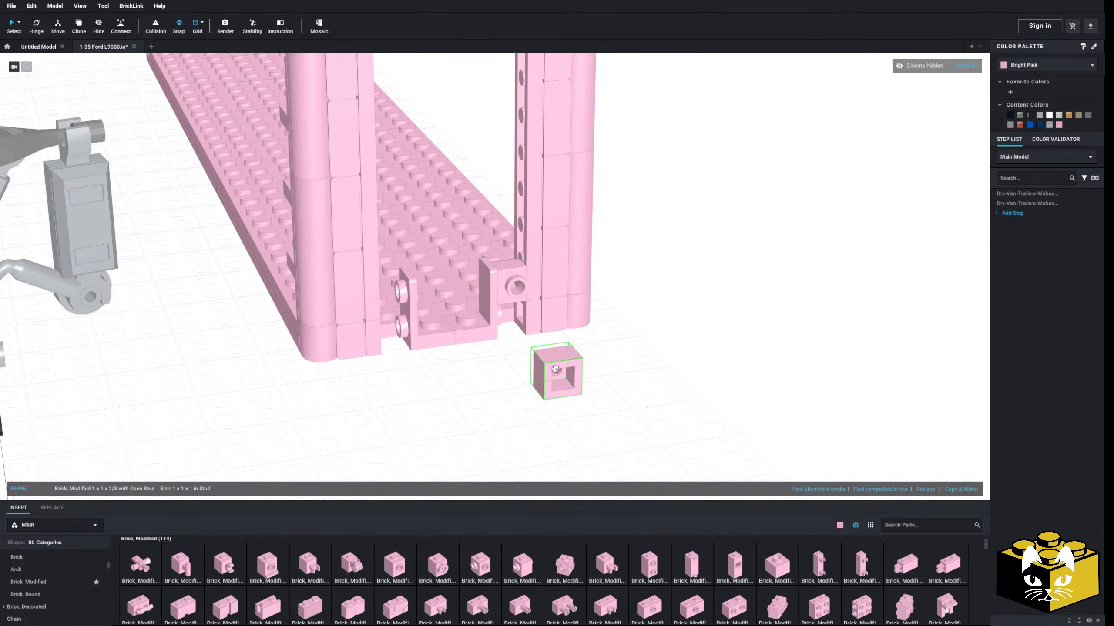
{"action": "left_click", "coordinate": [521, 318]}
{"action": "left_click", "coordinate": [510, 389]}
{"action": "mouse_move", "coordinate": [510, 389]}
{"action": "right_mouse_down"}
{"action": "mouse_move", "coordinate": [499, 383]}
{"action": "mouse_move", "coordinate": [506, 394]}
{"action": "right_mouse_up"}
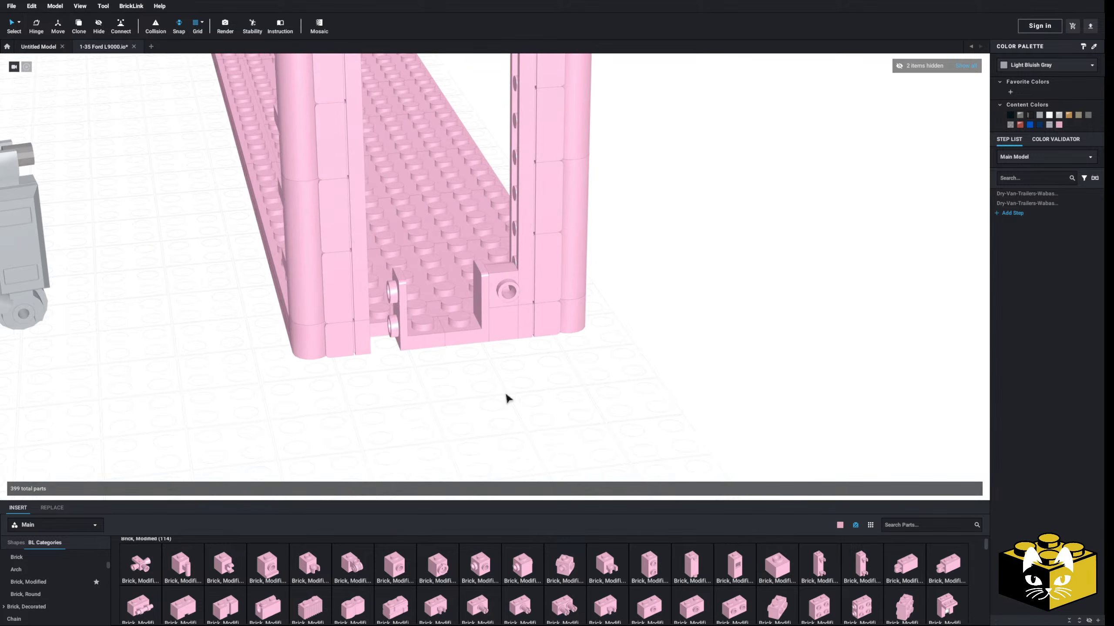
- Mount a Tile, Modified 2 x 2 with Studs on Edge on the half-circle brick's front stud, with its studs along the upper edge
{"action": "scroll", "coordinate": [506, 395], "scroll_direction": "up", "scroll_amount": 3}
{"action": "scroll", "coordinate": [33, 581], "scroll_direction": "up", "scroll_amount": 5}
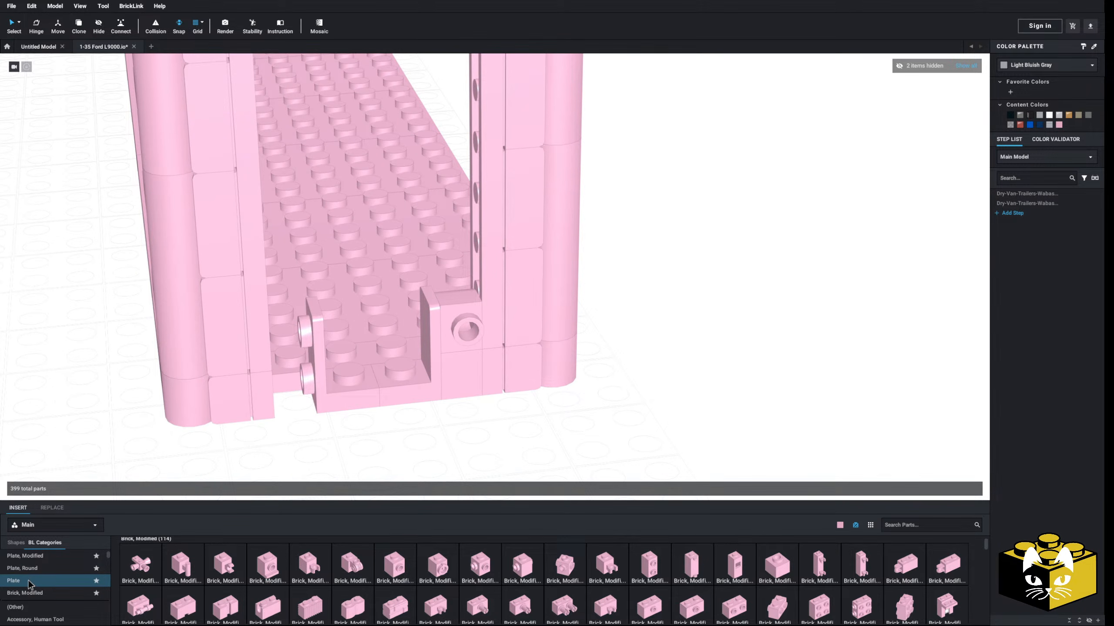
{"action": "left_click", "coordinate": [30, 582]}
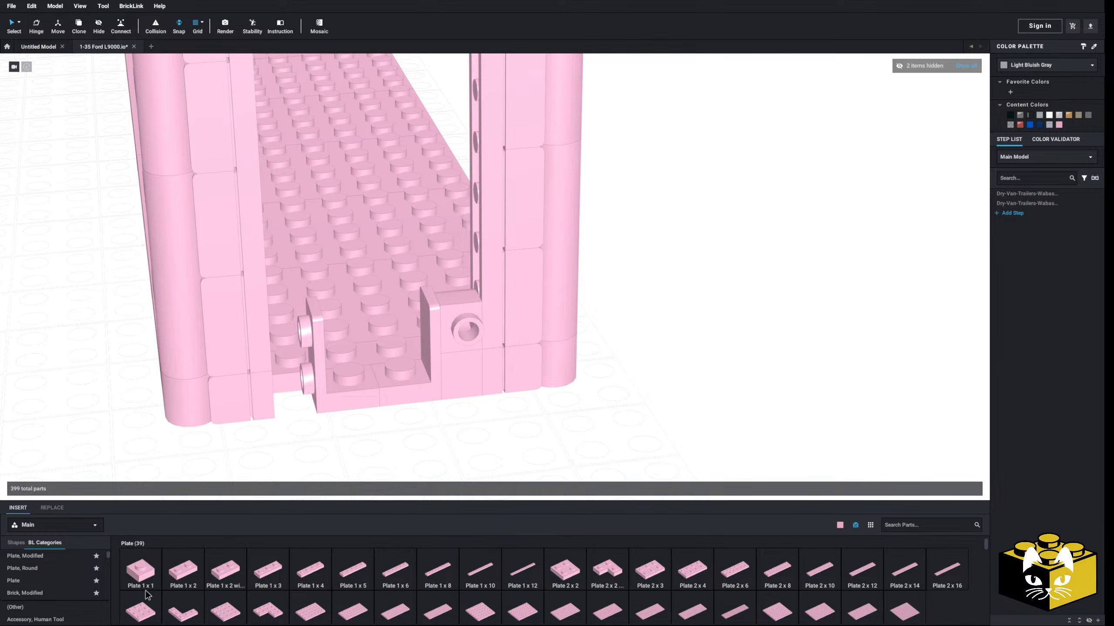
{"action": "scroll", "coordinate": [52, 567], "scroll_direction": "down", "scroll_amount": 10}
{"action": "scroll", "coordinate": [55, 565], "scroll_direction": "down", "scroll_amount": 5}
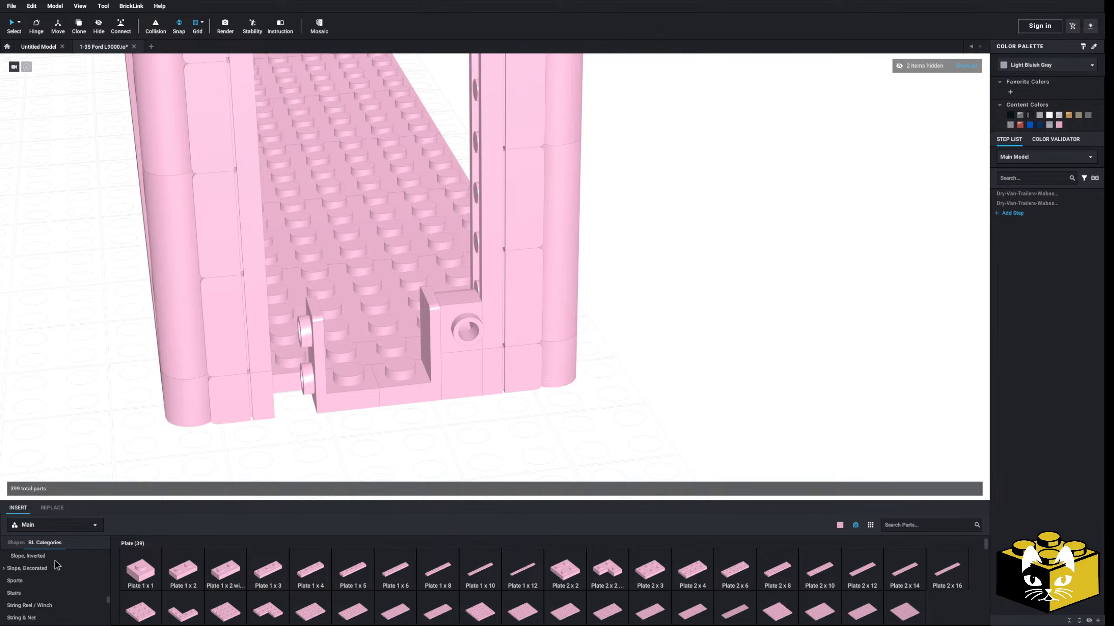
{"action": "scroll", "coordinate": [56, 565], "scroll_direction": "down", "scroll_amount": 5}
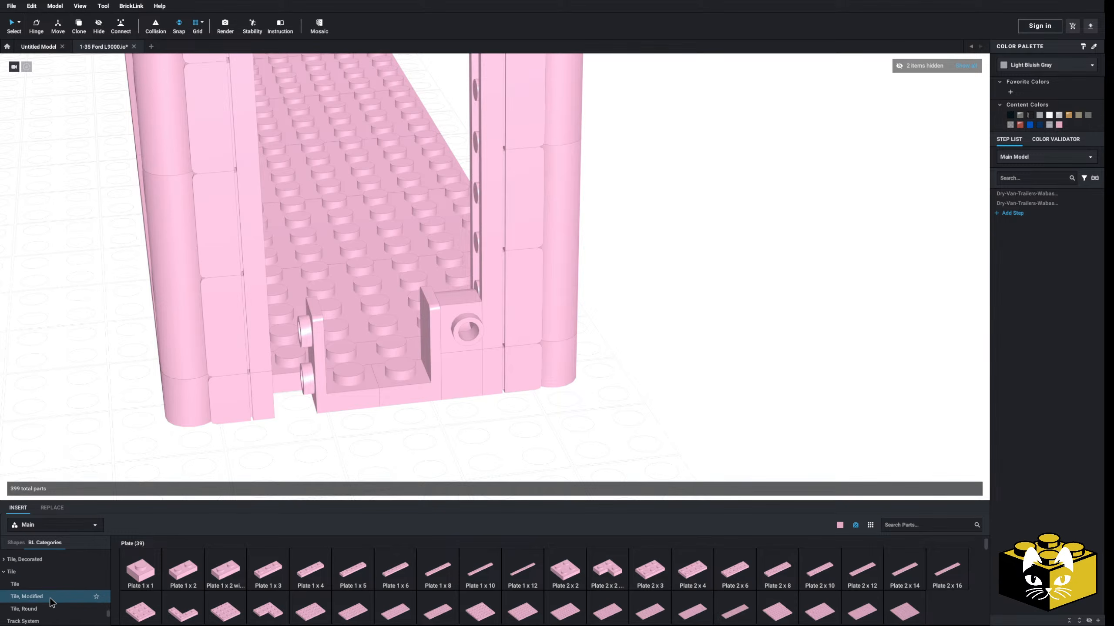
{"action": "left_click", "coordinate": [26, 597]}
{"action": "left_click", "coordinate": [947, 571]}
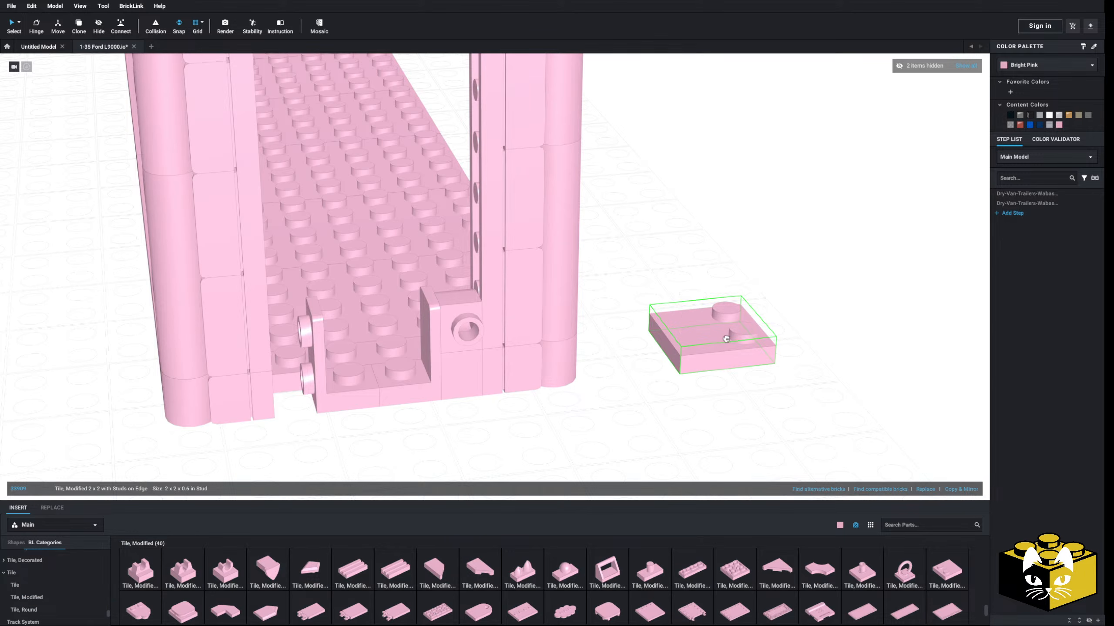
{"action": "left_click", "coordinate": [507, 304]}
{"action": "right_click_drag", "start_coordinate": [651, 343], "coordinate": [653, 347]}
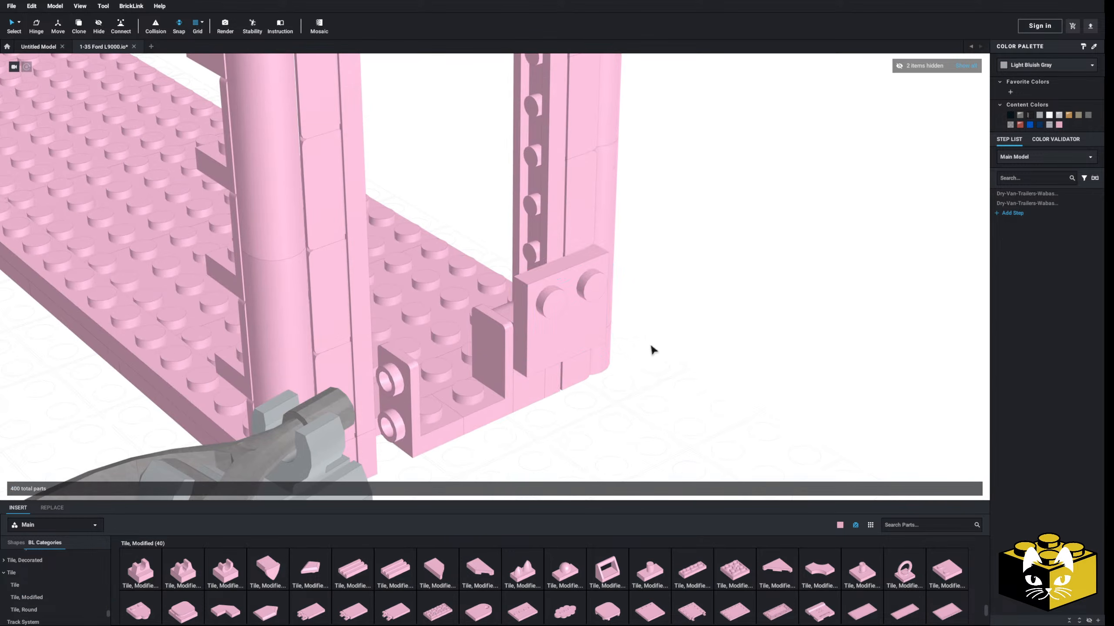
- Copy the half-circle brick with stud on side and place the copy directly above it behind the 2 x 2 tile
{"action": "right_click", "coordinate": [504, 315]}
{"action": "left_click", "coordinate": [515, 322]}
{"action": "right_click", "coordinate": [722, 318]}
{"action": "left_click", "coordinate": [733, 344]}
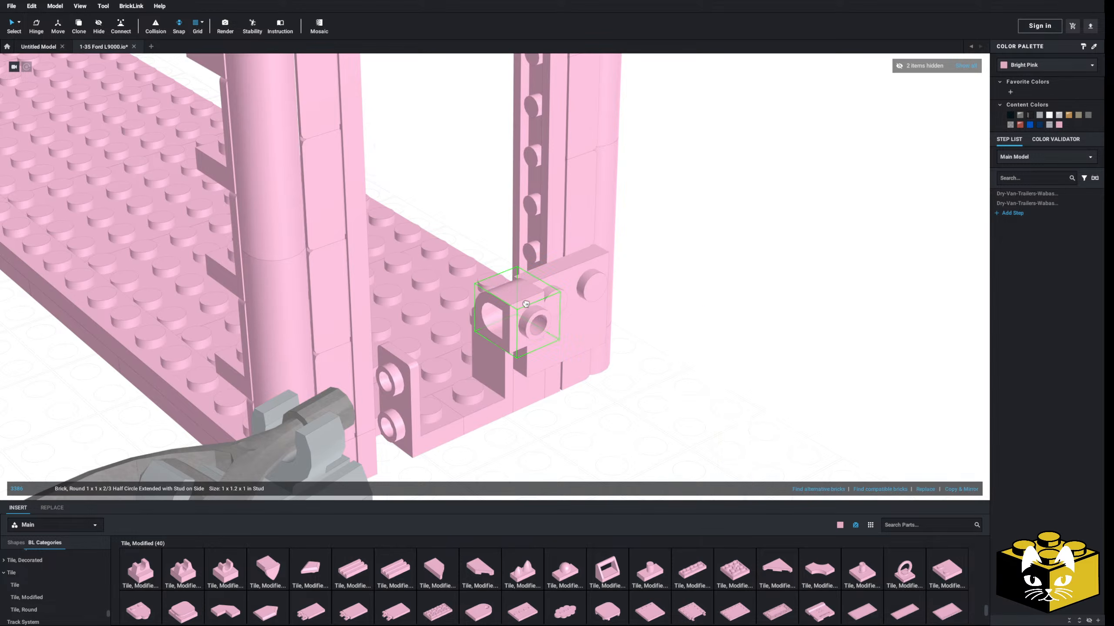
{"action": "left_click", "coordinate": [522, 290]}
{"action": "left_click", "coordinate": [636, 312]}
- Copy the pair of inverted brackets and stack the copies directly above the originals between the front posts
{"action": "left_click", "coordinate": [409, 421]}
{"action": "right_click", "coordinate": [410, 421]}
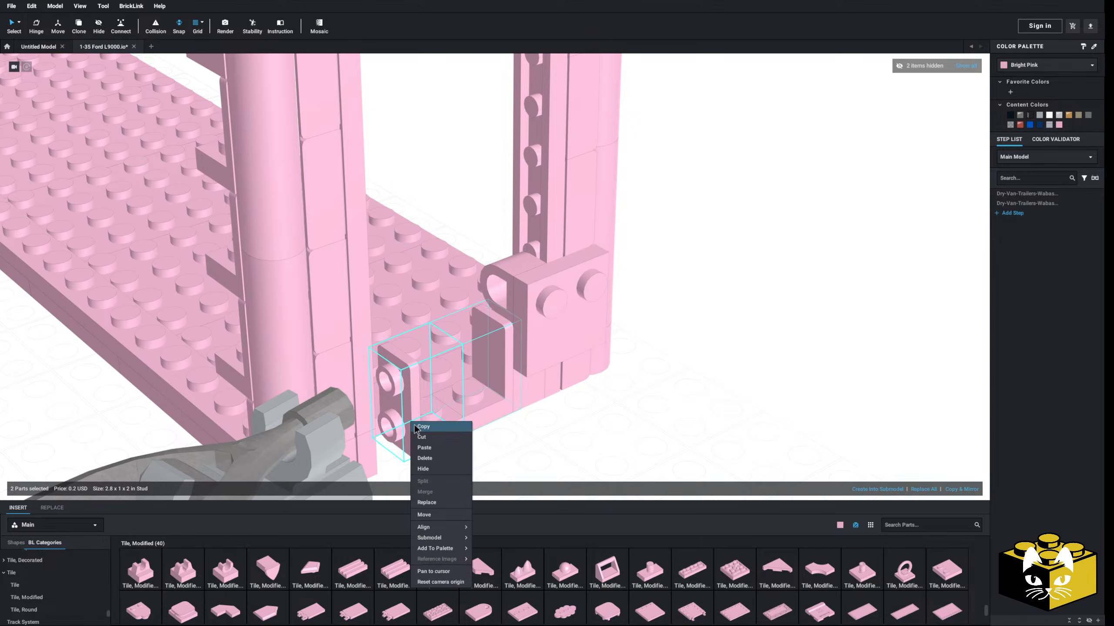
{"action": "left_click", "coordinate": [414, 426]}
{"action": "right_click", "coordinate": [675, 387]}
{"action": "left_click", "coordinate": [688, 413]}
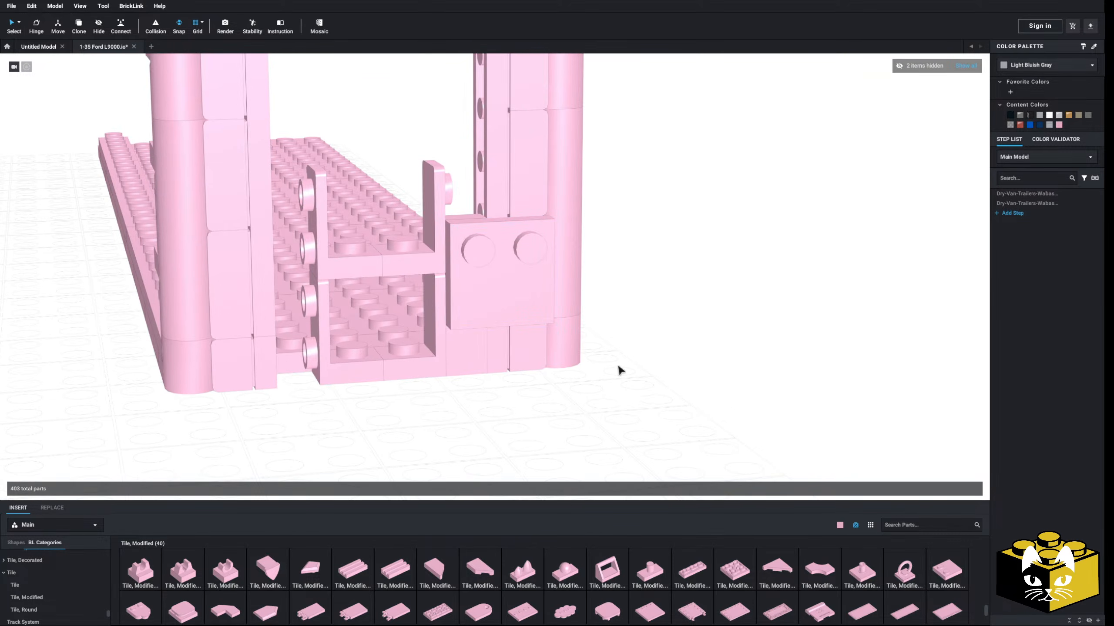
- Place a Tile, Modified 1 x 1 with Open O Clip on each of the two studs of the 2 x 2 tile
{"action": "scroll", "coordinate": [521, 417], "scroll_direction": "up", "scroll_amount": 3}
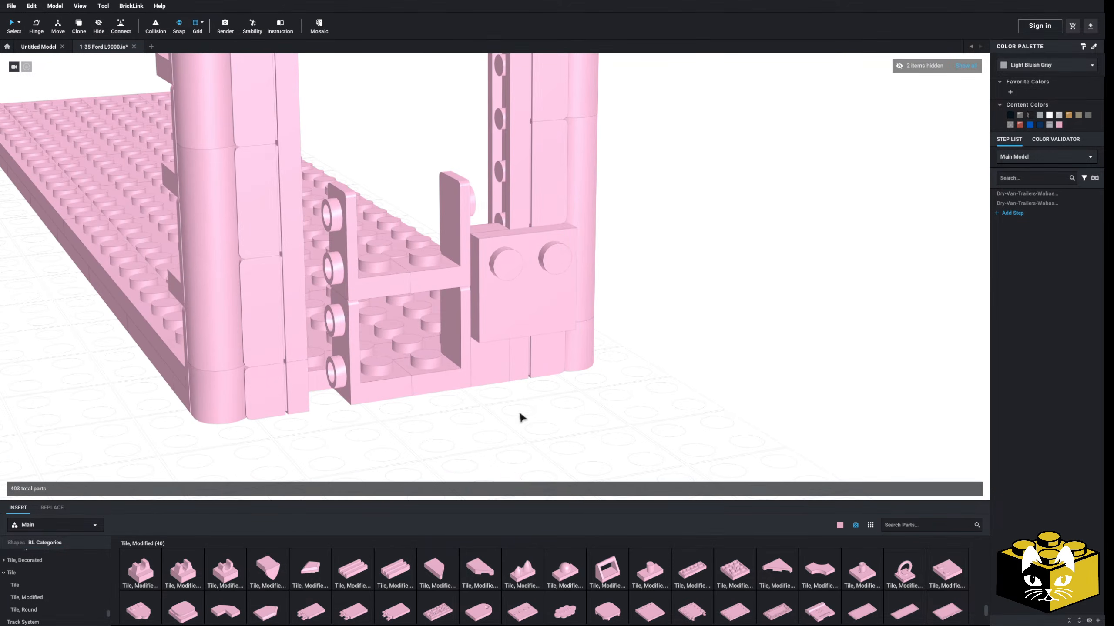
{"action": "left_click", "coordinate": [239, 580]}
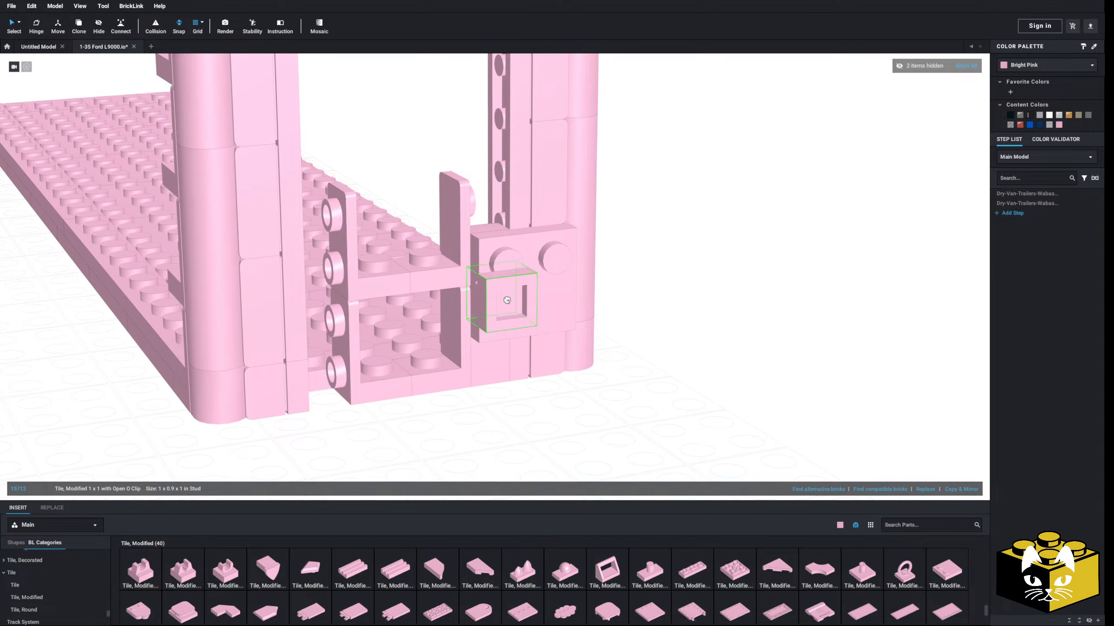
{"action": "left_click", "coordinate": [511, 281]}
{"action": "left_click", "coordinate": [751, 382]}
{"action": "scroll", "coordinate": [637, 374], "scroll_direction": "down", "scroll_amount": 3}
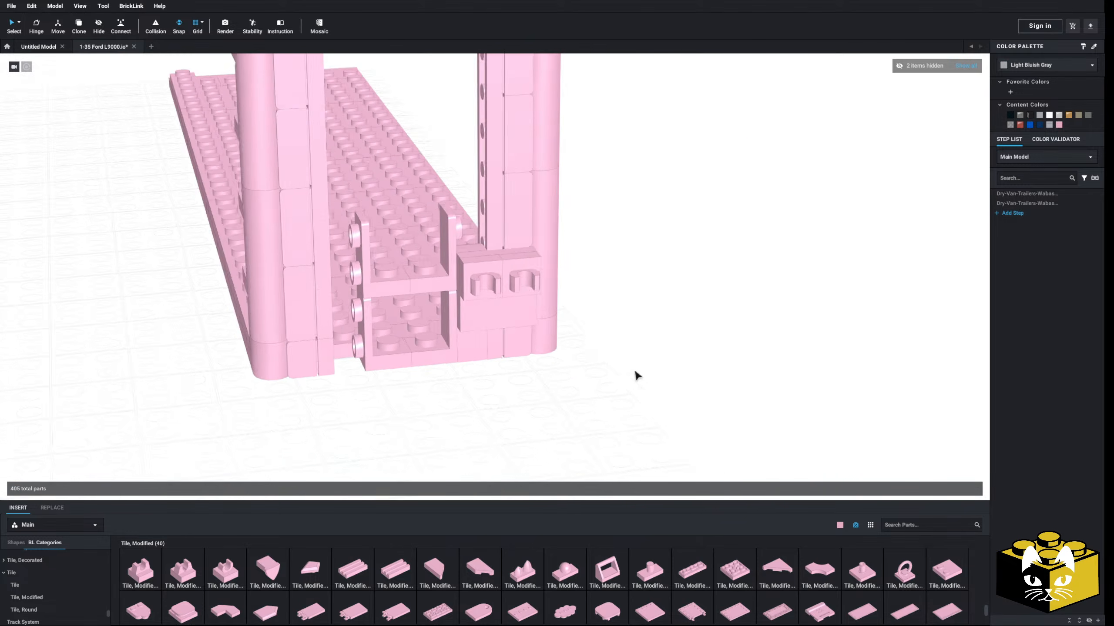
- Inspect the bracket and clip assembly on the trailer's front wall from several sides and against the truck
{"action": "right_click_drag", "start_coordinate": [637, 374], "coordinate": [483, 415]}
{"action": "scroll", "coordinate": [520, 405], "scroll_direction": "down", "scroll_amount": 4}
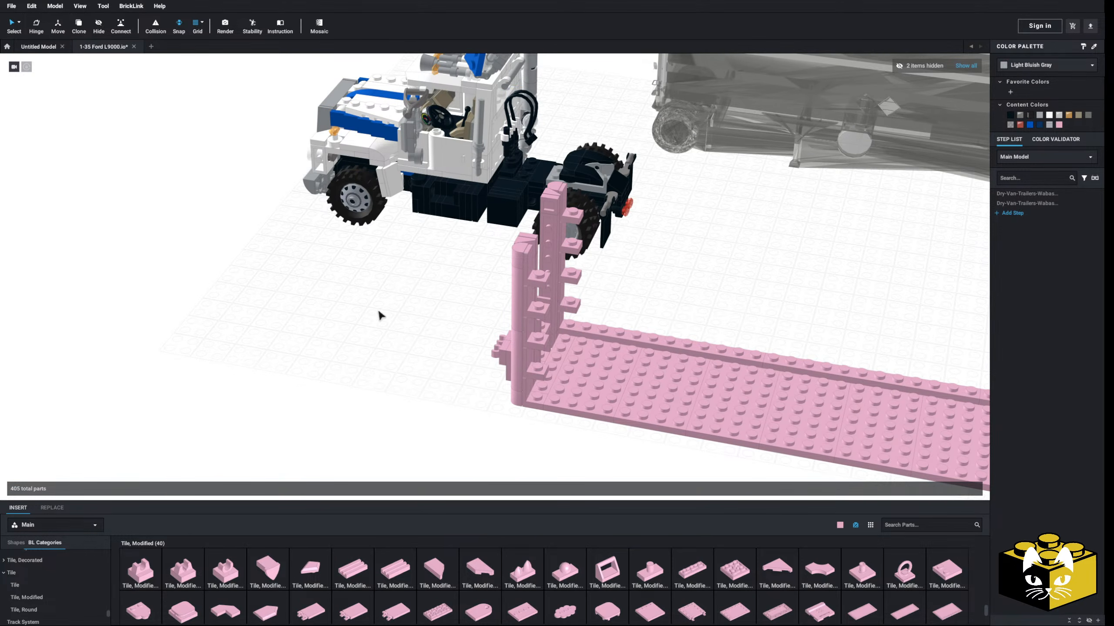
{"action": "right_click_drag", "start_coordinate": [379, 310], "coordinate": [406, 329]}
{"action": "right_click_drag", "start_coordinate": [571, 319], "coordinate": [527, 395]}
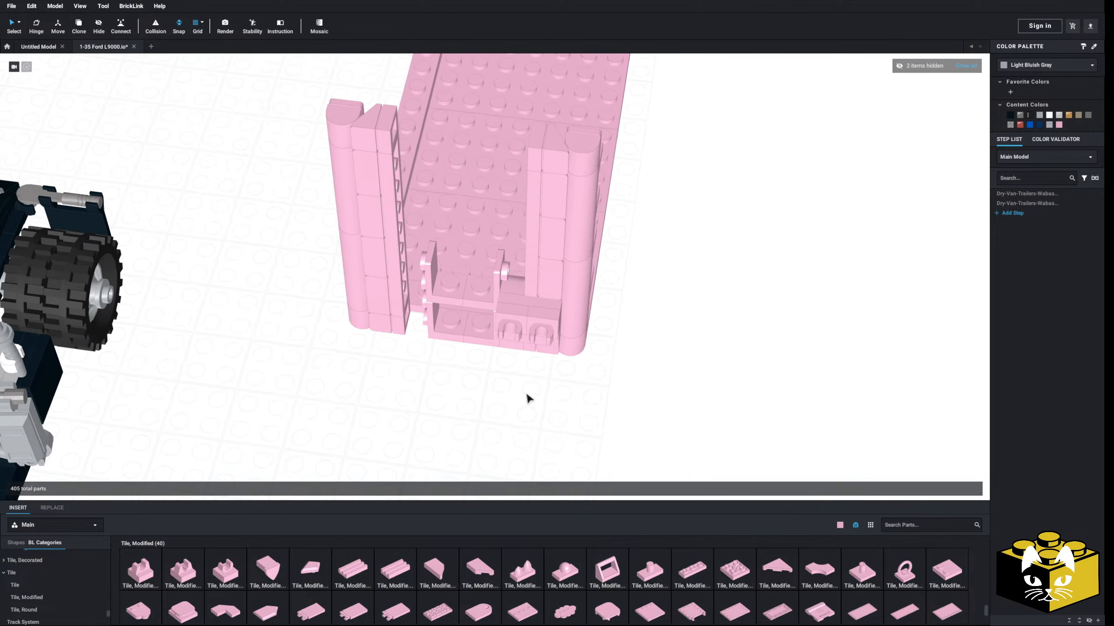
{"action": "scroll", "coordinate": [509, 393], "scroll_direction": "up", "scroll_amount": 3}
{"action": "scroll", "coordinate": [451, 410], "scroll_direction": "up", "scroll_amount": 3}
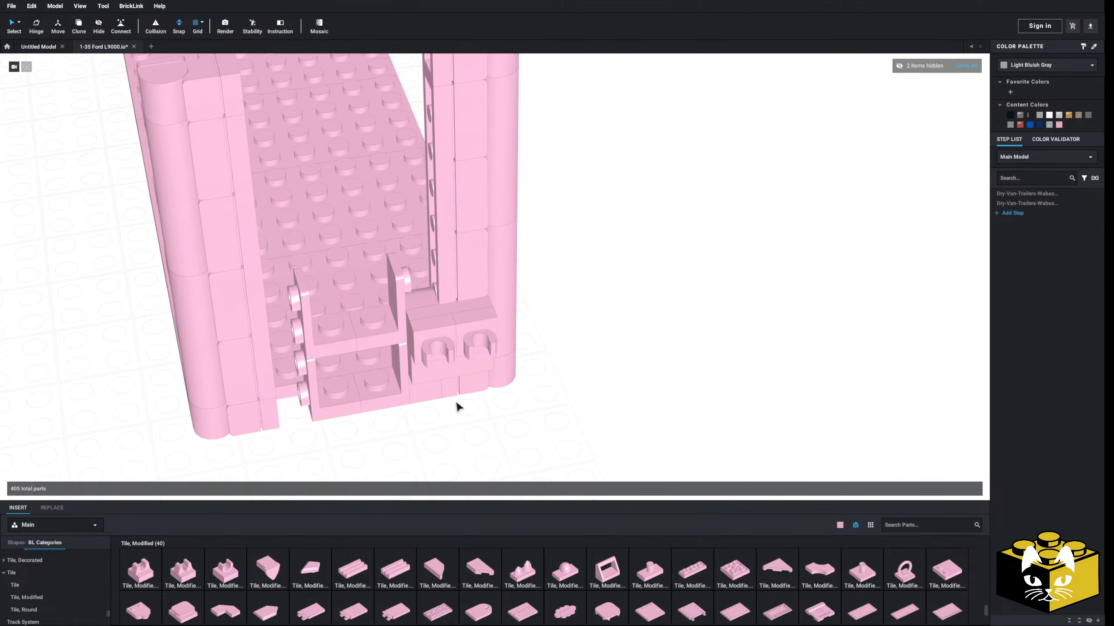
{"action": "scroll", "coordinate": [464, 401], "scroll_direction": "down", "scroll_amount": 4}
{"action": "right_click_drag", "start_coordinate": [472, 394], "coordinate": [485, 373]}
{"action": "scroll", "coordinate": [502, 398], "scroll_direction": "up", "scroll_amount": 5}
- Copy the half-circle brick with stud on side and place the rotated copy between the left post and bracket, stud facing forward
{"action": "left_click", "coordinate": [379, 279]}
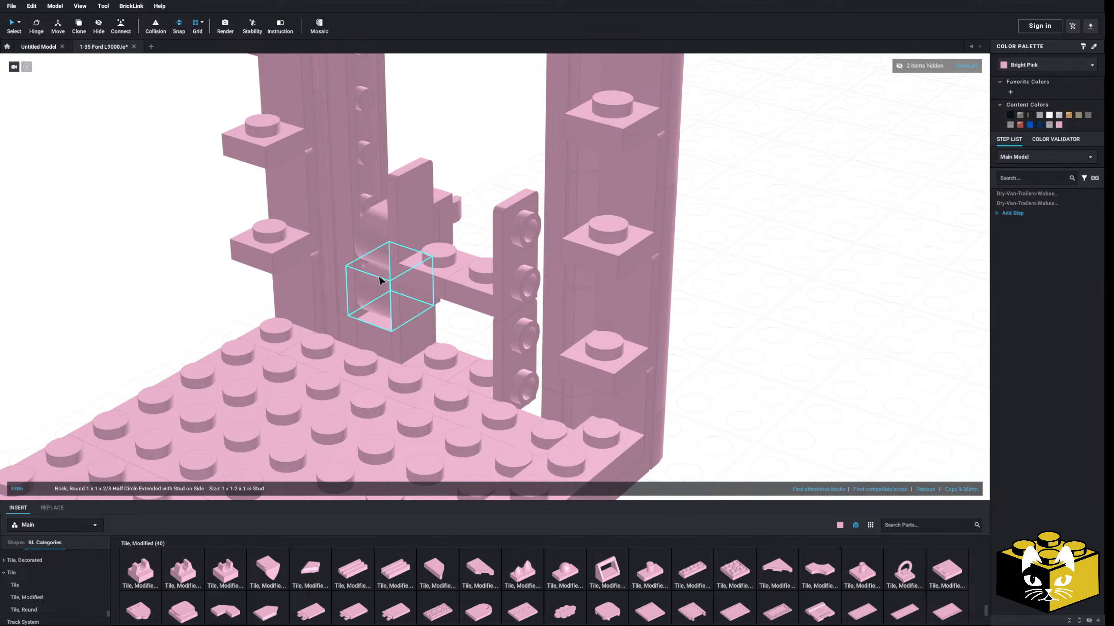
{"action": "right_click_drag", "start_coordinate": [379, 281], "coordinate": [674, 319]}
{"action": "right_click", "coordinate": [747, 350]}
{"action": "left_click", "coordinate": [771, 378]}
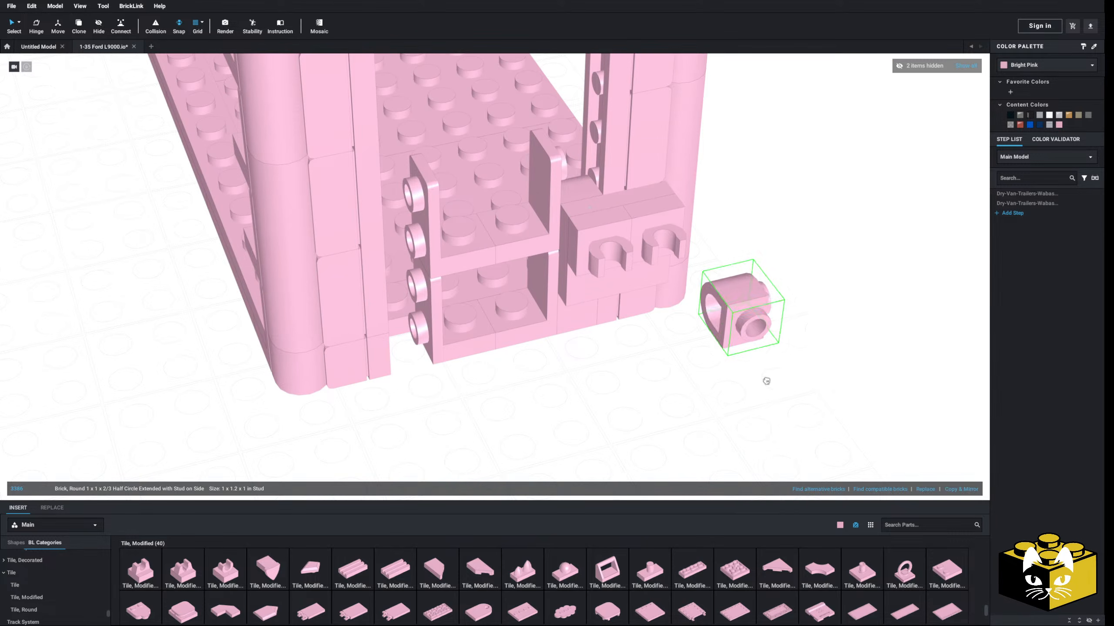
{"action": "key", "text": "Left"}
{"action": "key", "text": "Down"}
{"action": "key", "text": "Down"}
{"action": "key", "text": "Right"}
{"action": "left_click", "coordinate": [399, 282]}
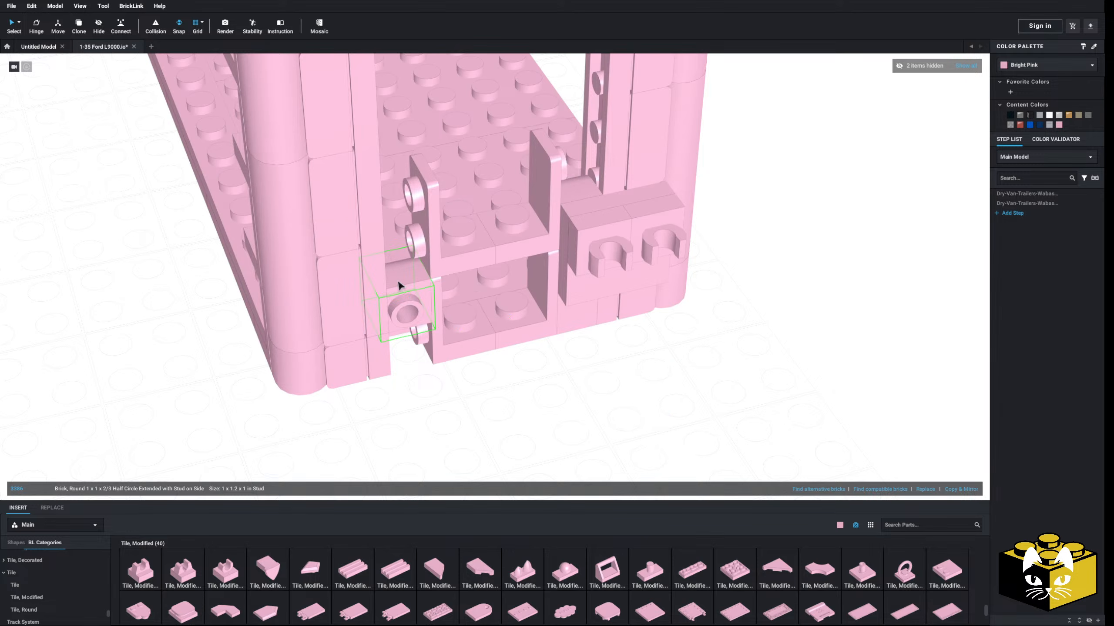
{"action": "left_click", "coordinate": [504, 397]}
{"action": "right_click_drag", "start_coordinate": [504, 397], "coordinate": [473, 369]}
{"action": "scroll", "coordinate": [66, 583], "scroll_direction": "down", "scroll_amount": 1}
{"action": "scroll", "coordinate": [115, 605], "scroll_direction": "down", "scroll_amount": 1}
{"action": "left_click_drag", "start_coordinate": [108, 614], "coordinate": [110, 562]}
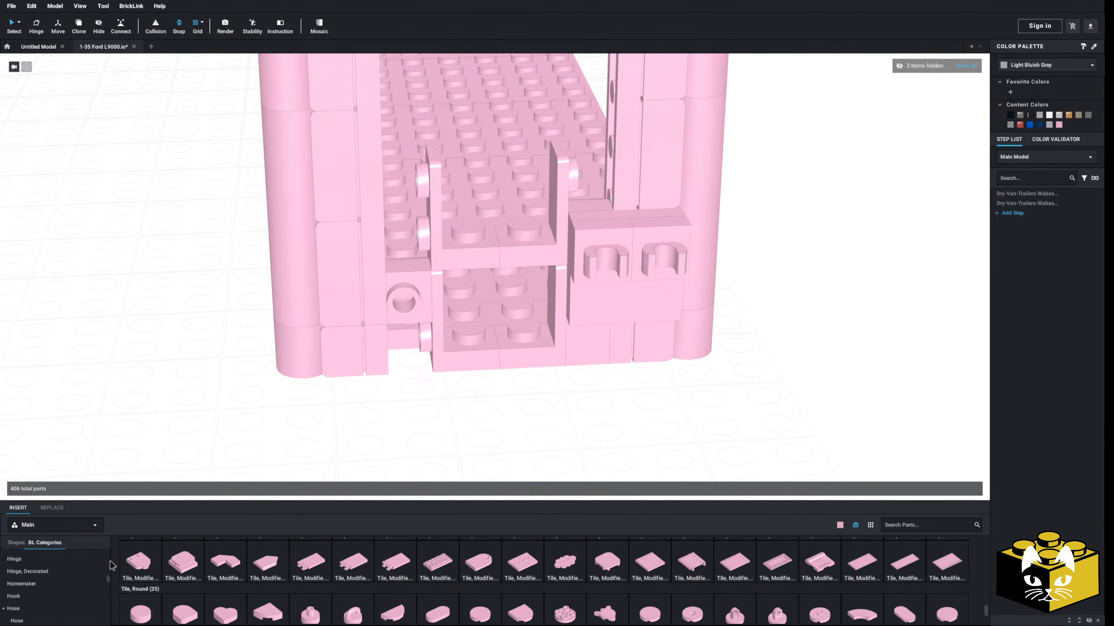
{"action": "scroll", "coordinate": [70, 581], "scroll_direction": "down", "scroll_amount": 2}
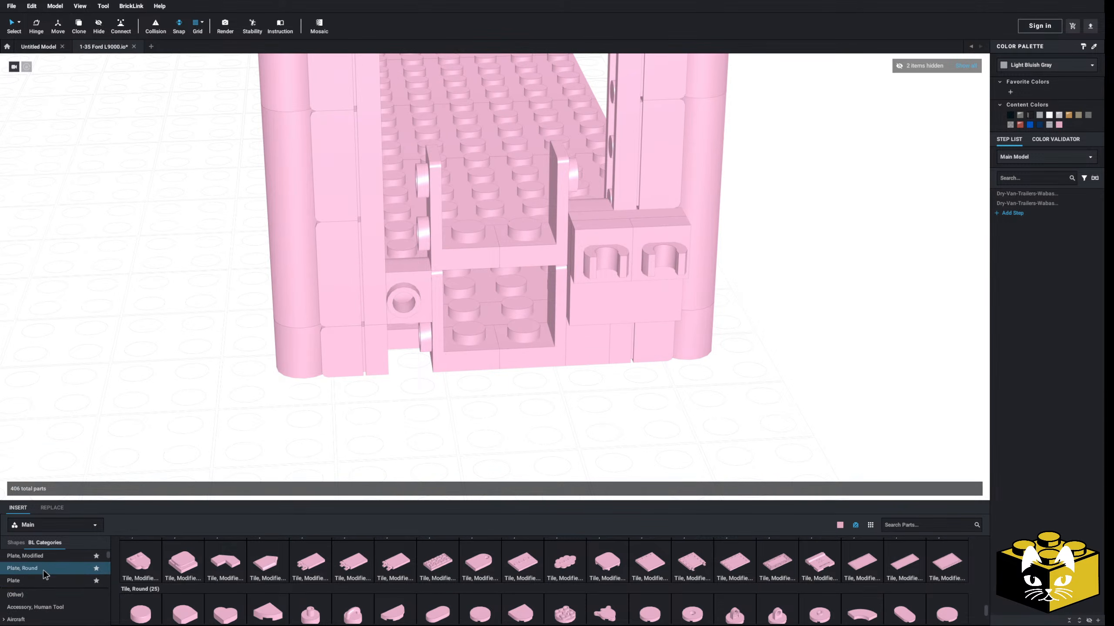
{"action": "left_click", "coordinate": [25, 556]}
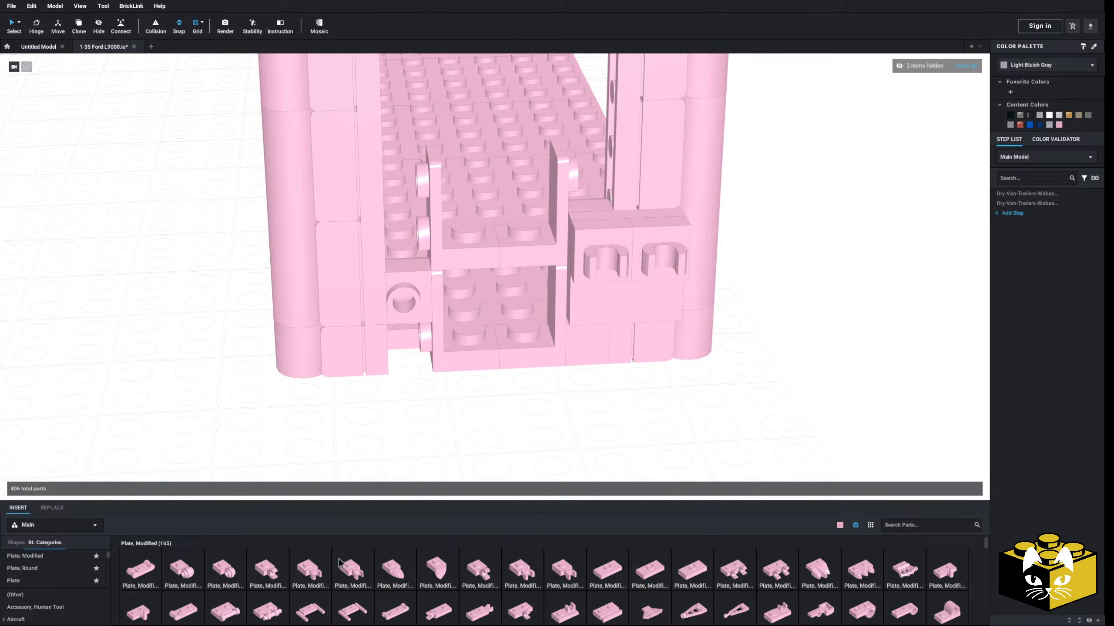
- Copy the Tile, Modified 2 x 2 with Studs on Edge and lay it flat in the opening between the lower brackets, studs at the front
{"action": "right_click_drag", "start_coordinate": [470, 403], "coordinate": [484, 415]}
{"action": "right_click", "coordinate": [544, 266]}
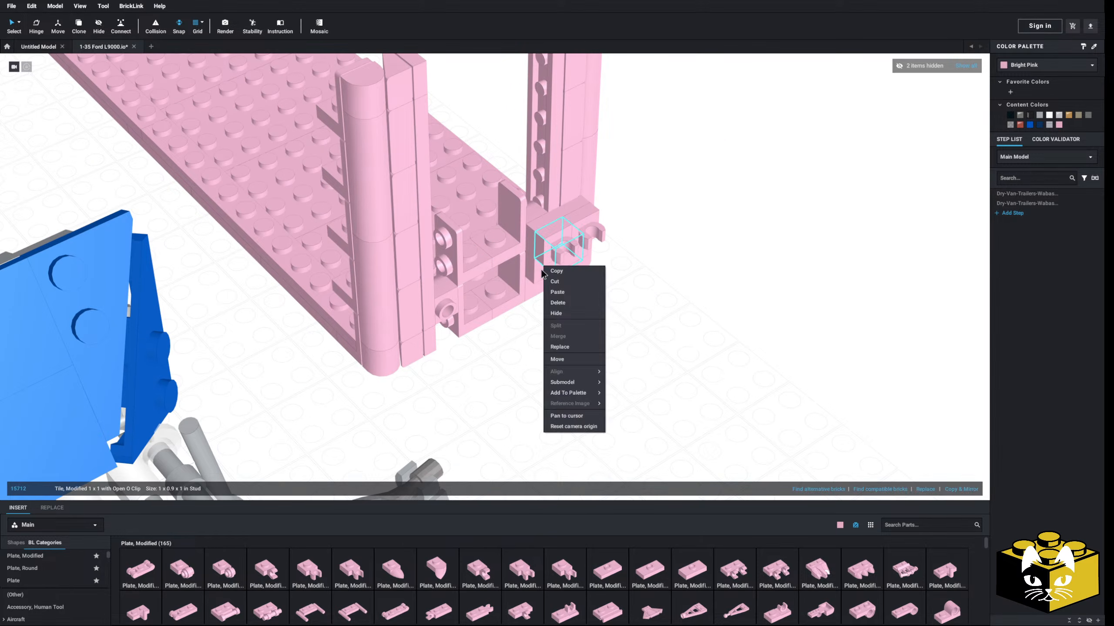
{"action": "right_click", "coordinate": [531, 267]}
{"action": "left_click", "coordinate": [539, 273]}
{"action": "right_click", "coordinate": [590, 309]}
{"action": "left_click", "coordinate": [596, 337]}
{"action": "key", "text": "Up"}
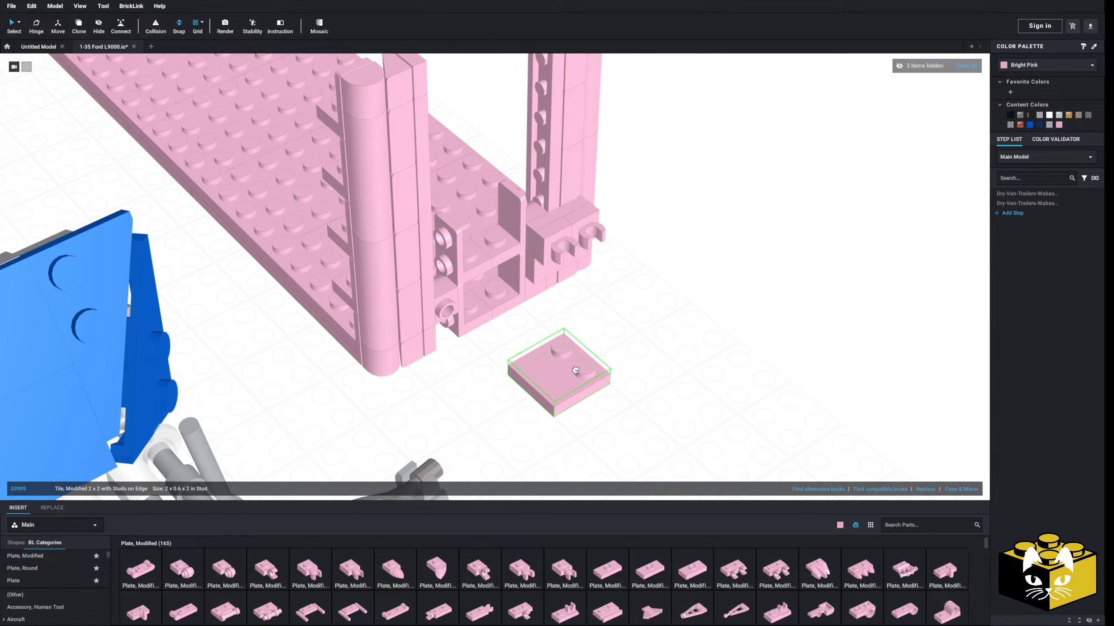
{"action": "left_click", "coordinate": [471, 286]}
{"action": "left_click", "coordinate": [574, 386]}
- Copy a Brick, Modified 1 x 1 x 2/3 with Open Stud into the gap below the left half-circle brick
{"action": "right_click_drag", "start_coordinate": [574, 386], "coordinate": [528, 379]}
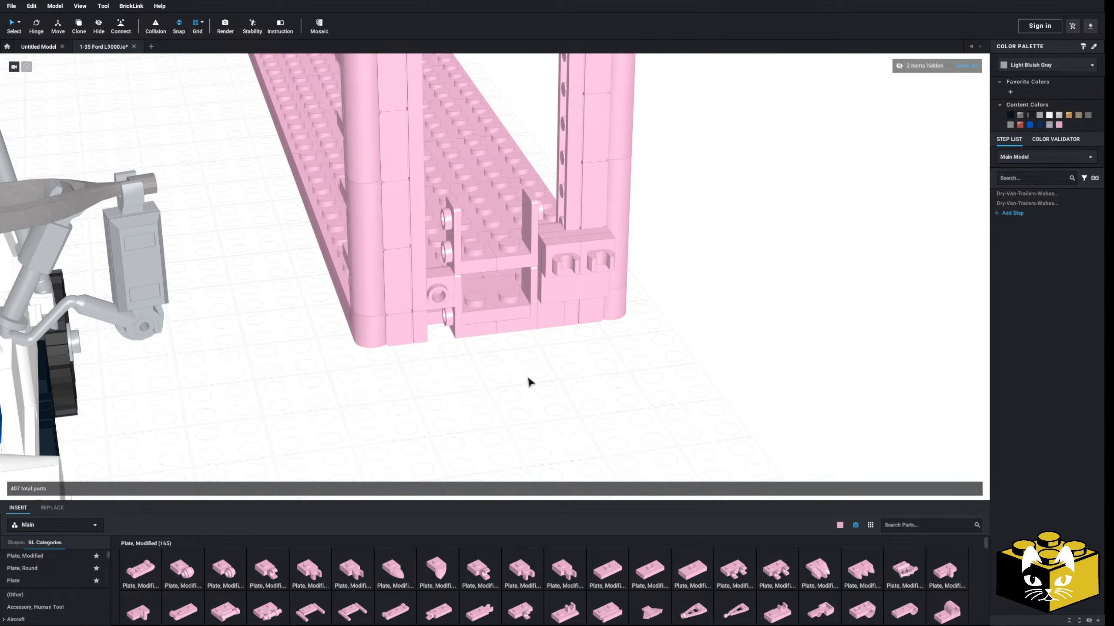
{"action": "right_click", "coordinate": [545, 328]}
{"action": "right_click", "coordinate": [570, 346]}
{"action": "left_click", "coordinate": [589, 375]}
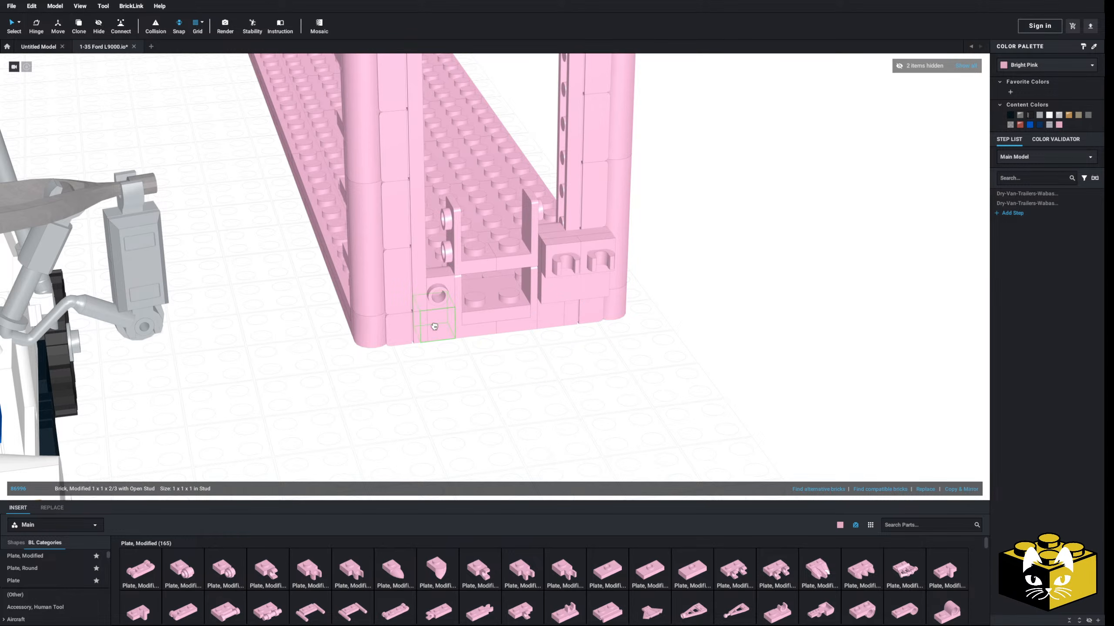
- Place a 1 x 1 modified brick with a side stud on the left stud inside the bracket opening, side stud facing forward
{"action": "scroll", "coordinate": [502, 410], "scroll_direction": "up", "scroll_amount": 2}
{"action": "scroll", "coordinate": [35, 602], "scroll_direction": "down", "scroll_amount": 5}
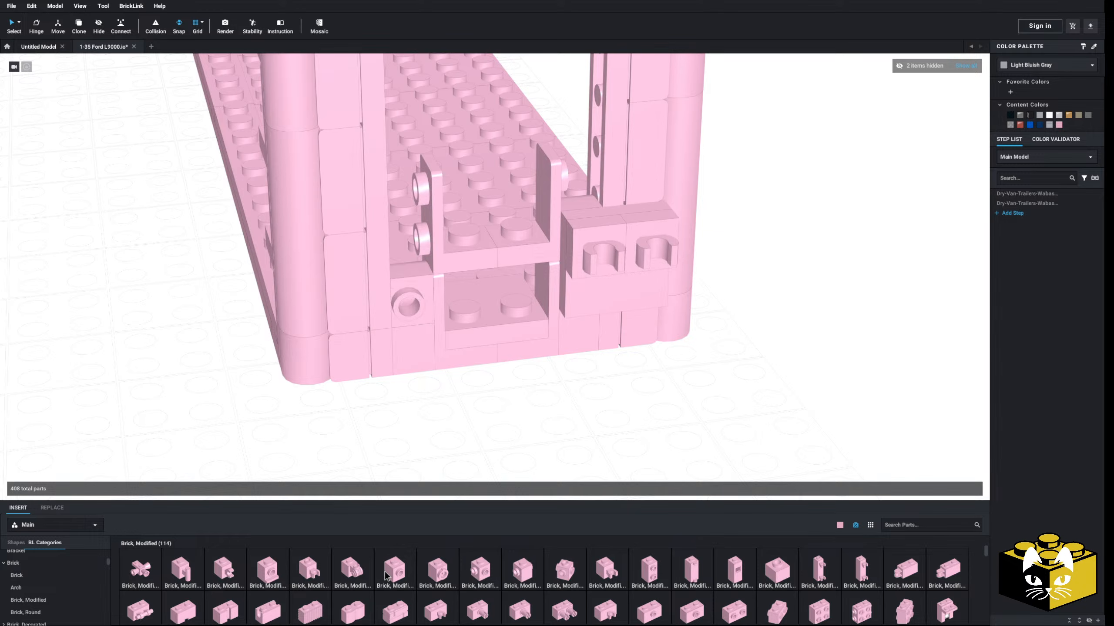
{"action": "left_click_drag", "start_coordinate": [385, 575], "coordinate": [483, 377]}
- Attach a Tile 1 x 1 to the left half-circle brick's front stud and rotate it about 45 degrees into a diamond
{"action": "scroll", "coordinate": [50, 599], "scroll_direction": "down", "scroll_amount": 5}
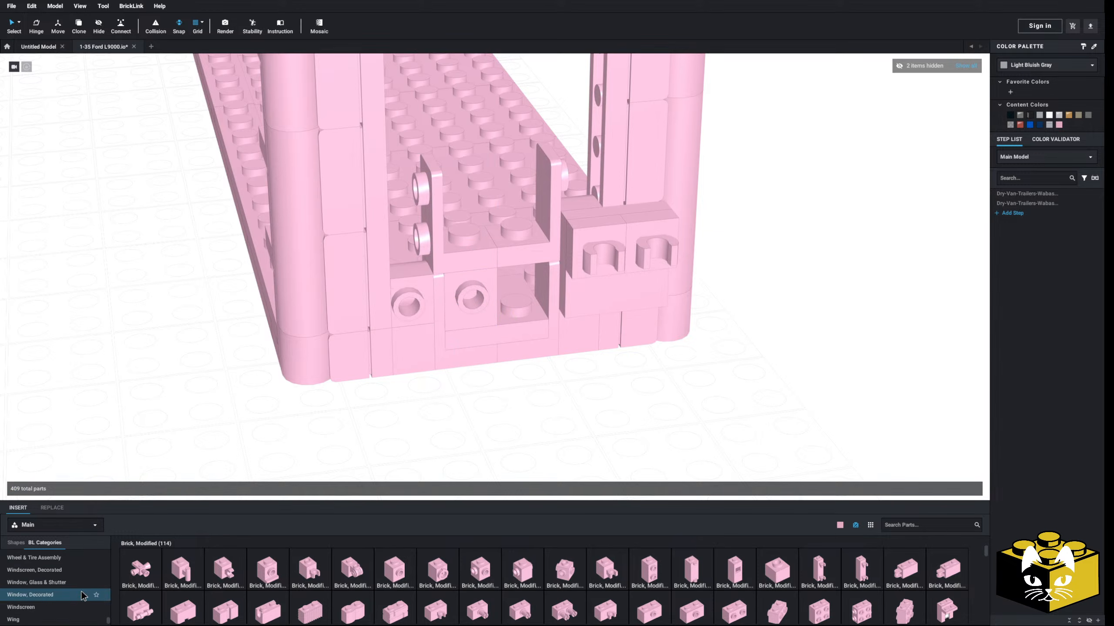
{"action": "scroll", "coordinate": [65, 587], "scroll_direction": "up", "scroll_amount": 3}
{"action": "left_click", "coordinate": [44, 564]}
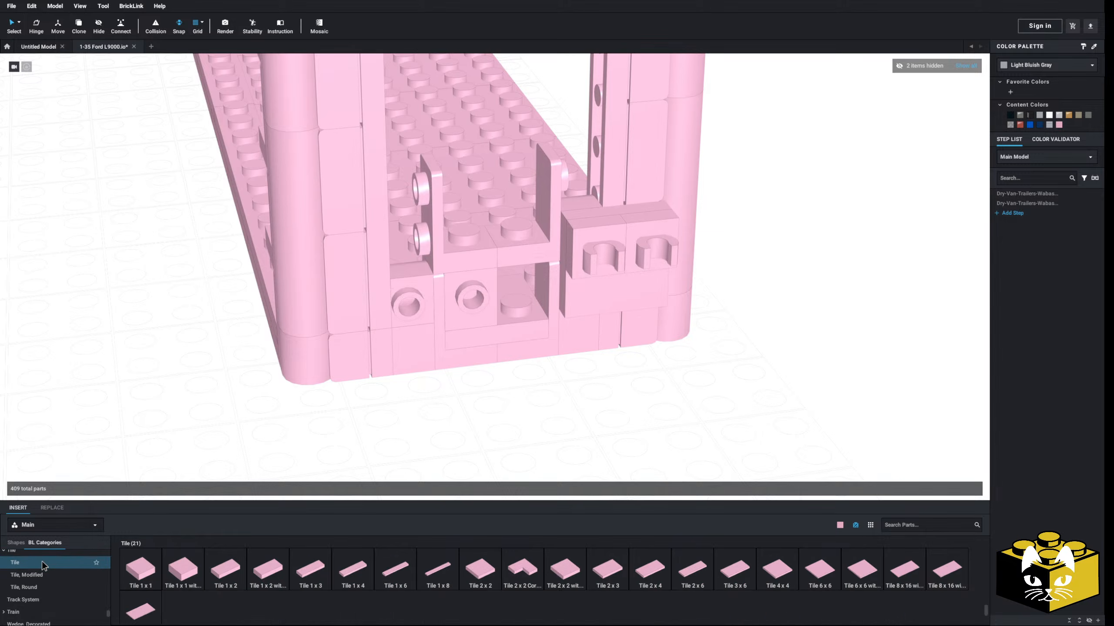
{"action": "left_click_drag", "start_coordinate": [141, 571], "coordinate": [409, 319]}
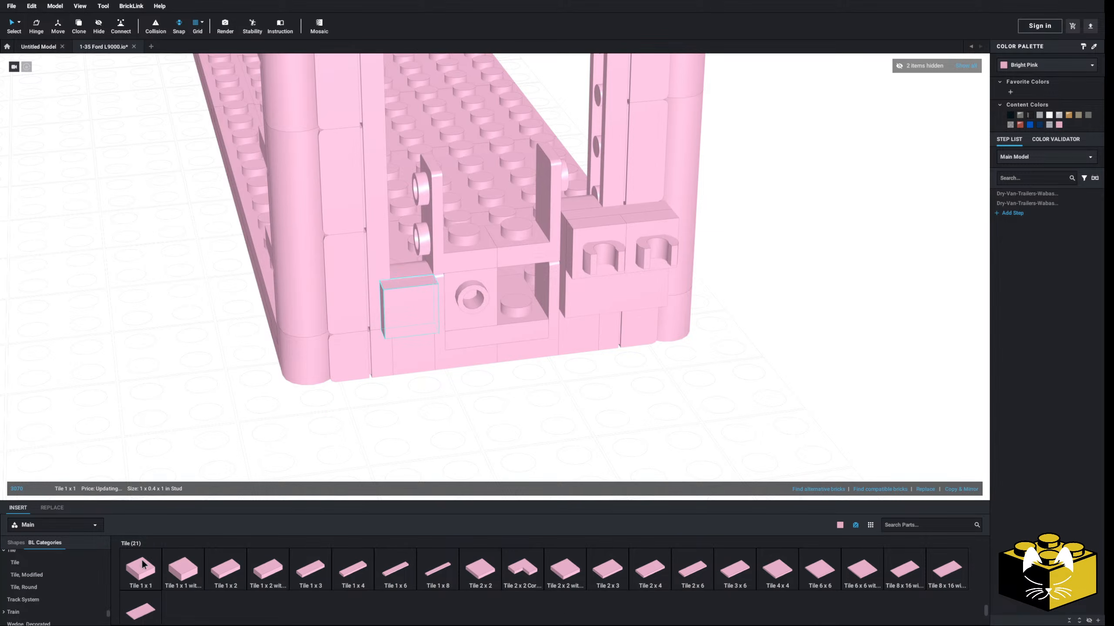
{"action": "left_click", "coordinate": [36, 25]}
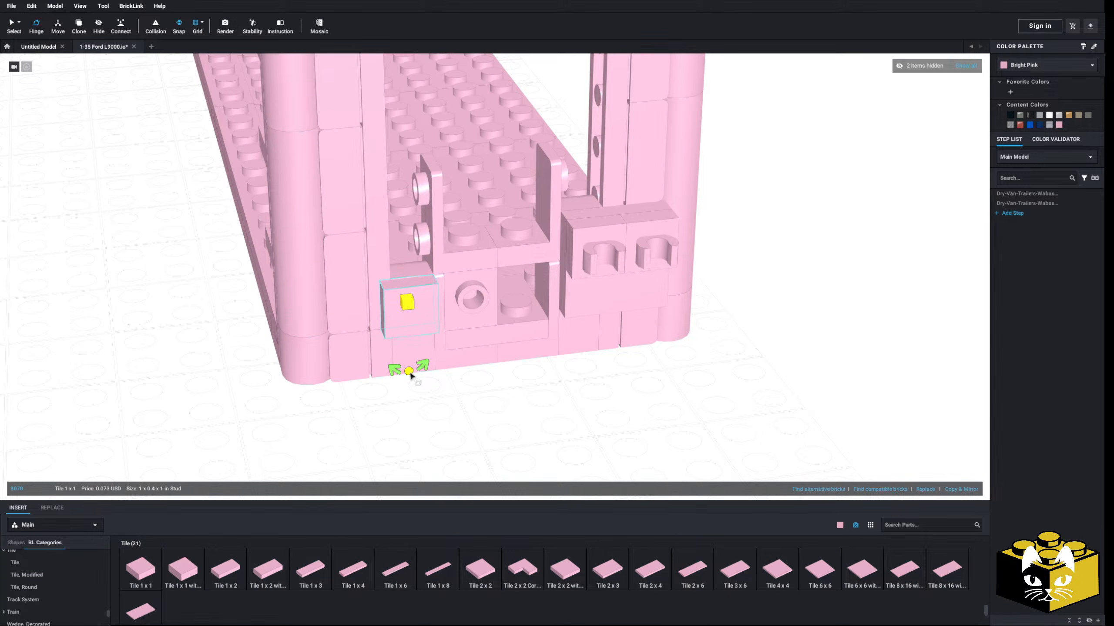
{"action": "left_click_drag", "start_coordinate": [411, 375], "coordinate": [444, 339]}
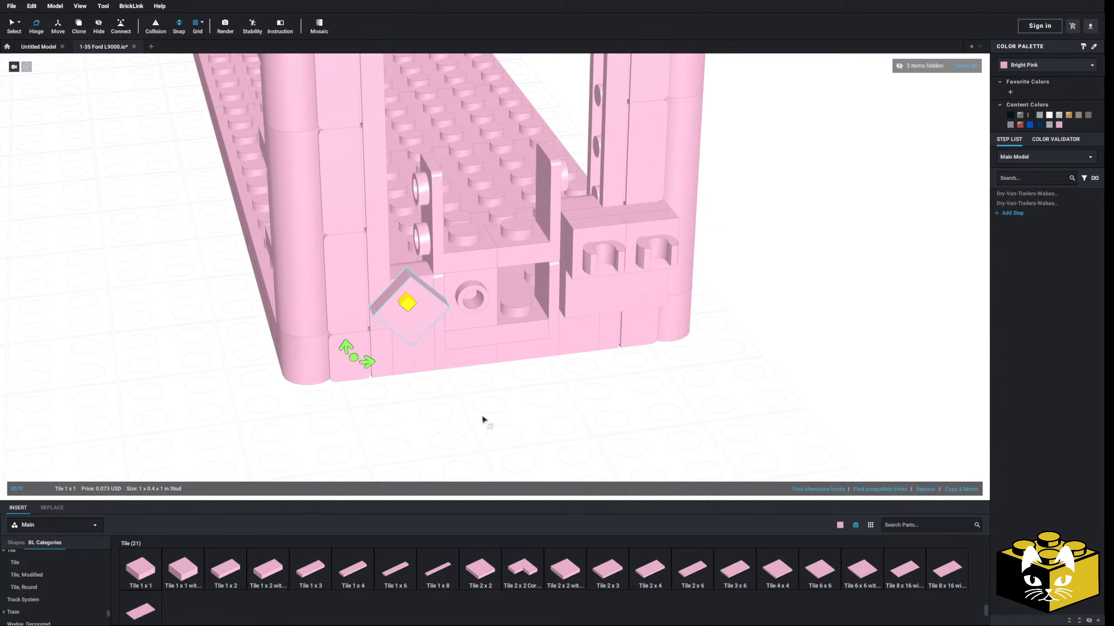
- Attach a second Tile 1 x 1 to the neighbouring brick's front stud and rotate it into a matching diamond
{"action": "left_click_drag", "start_coordinate": [141, 571], "coordinate": [478, 304]}
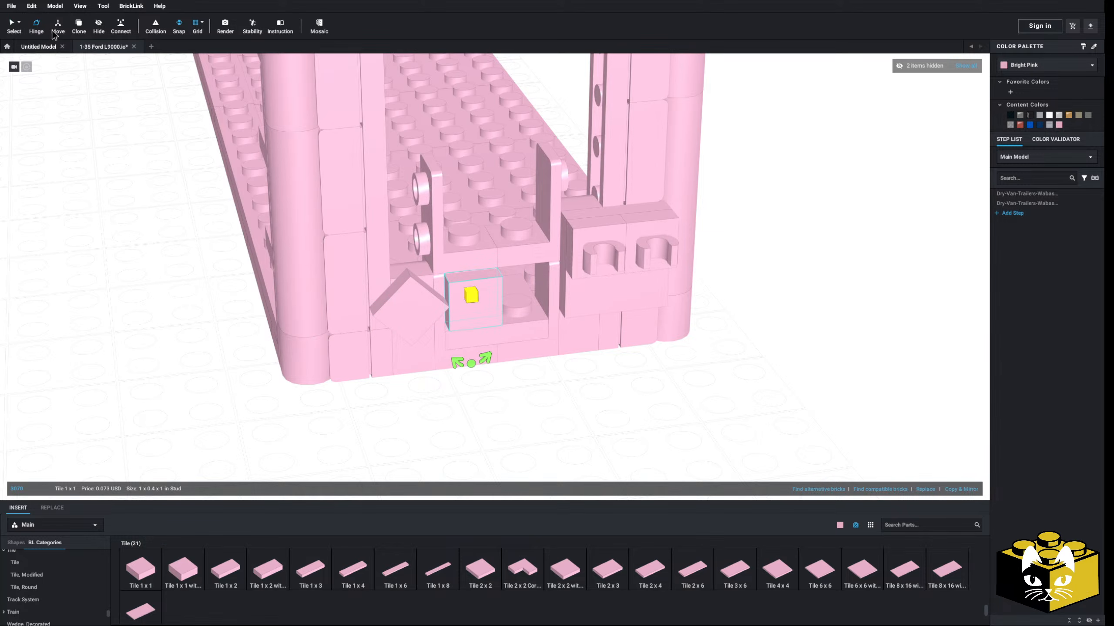
{"action": "left_click_drag", "start_coordinate": [485, 359], "coordinate": [508, 333]}
{"action": "left_click", "coordinate": [617, 409]}
{"action": "scroll", "coordinate": [618, 410], "scroll_direction": "down", "scroll_amount": 2}
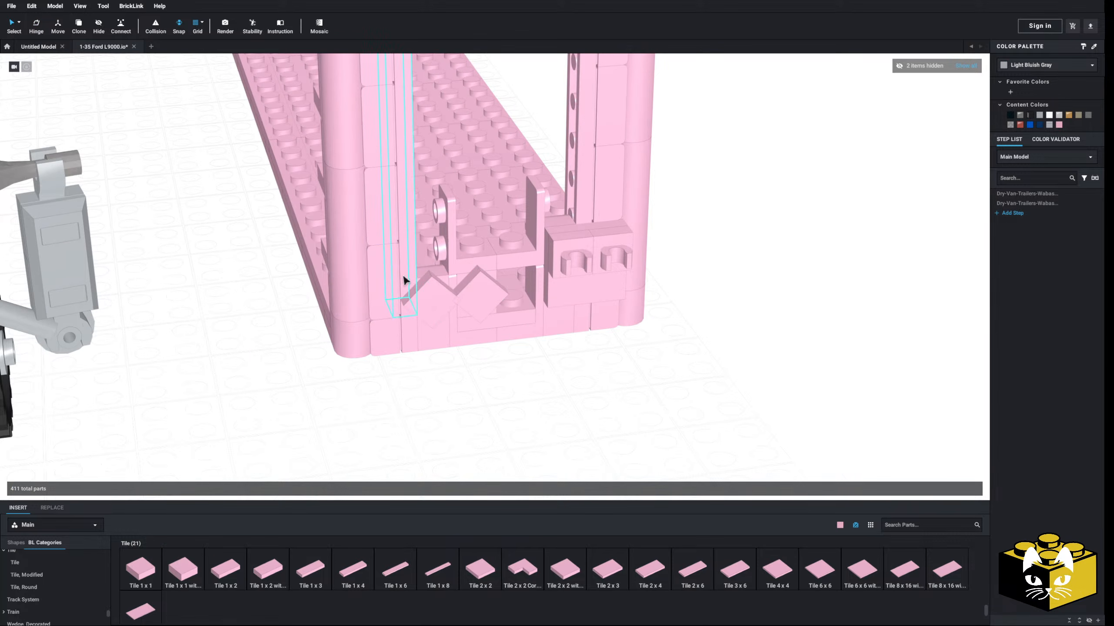
- Remove the plate strip from the left post's inner side and shift the outer diamond tile with its brick toward the post
{"action": "left_click_drag", "start_coordinate": [404, 280], "coordinate": [230, 290]}
{"action": "left_click", "coordinate": [272, 292]}
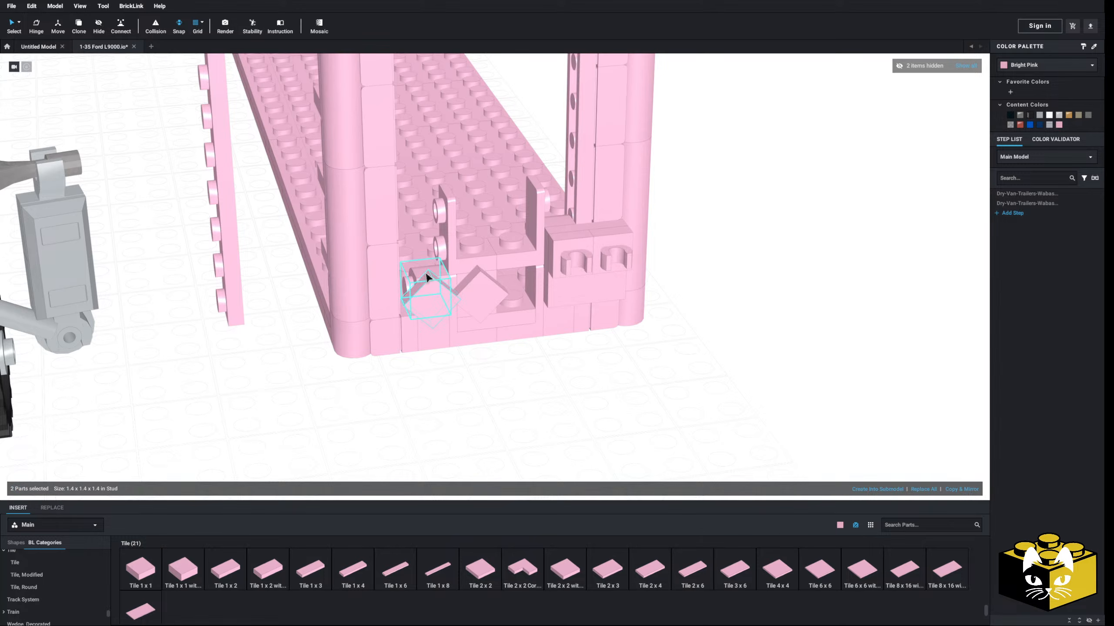
{"action": "key", "text": "Delete"}
- Rebuild the strip on the left post's inner side from Plate 1 x 1 and Plate 1 x 6 pieces above the shifted brick
{"action": "middle_click_drag", "start_coordinate": [229, 299], "coordinate": [217, 384]}
{"action": "right_click_drag", "start_coordinate": [217, 384], "coordinate": [209, 373]}
{"action": "scroll", "coordinate": [55, 593], "scroll_direction": "up", "scroll_amount": 8}
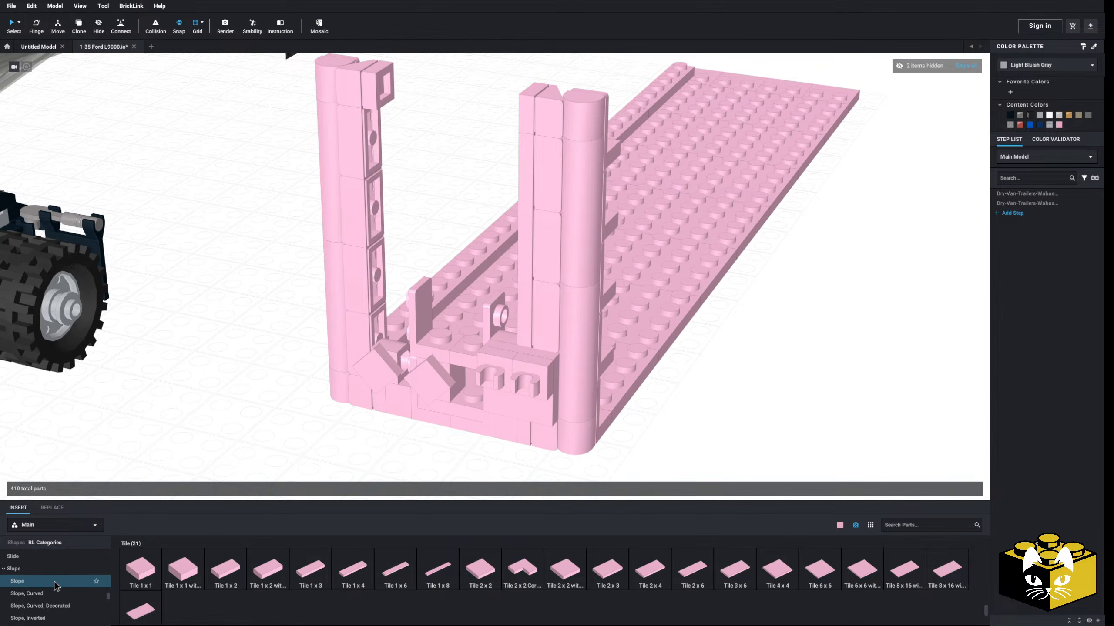
{"action": "scroll", "coordinate": [36, 587], "scroll_direction": "up", "scroll_amount": 3}
{"action": "left_click", "coordinate": [17, 579]}
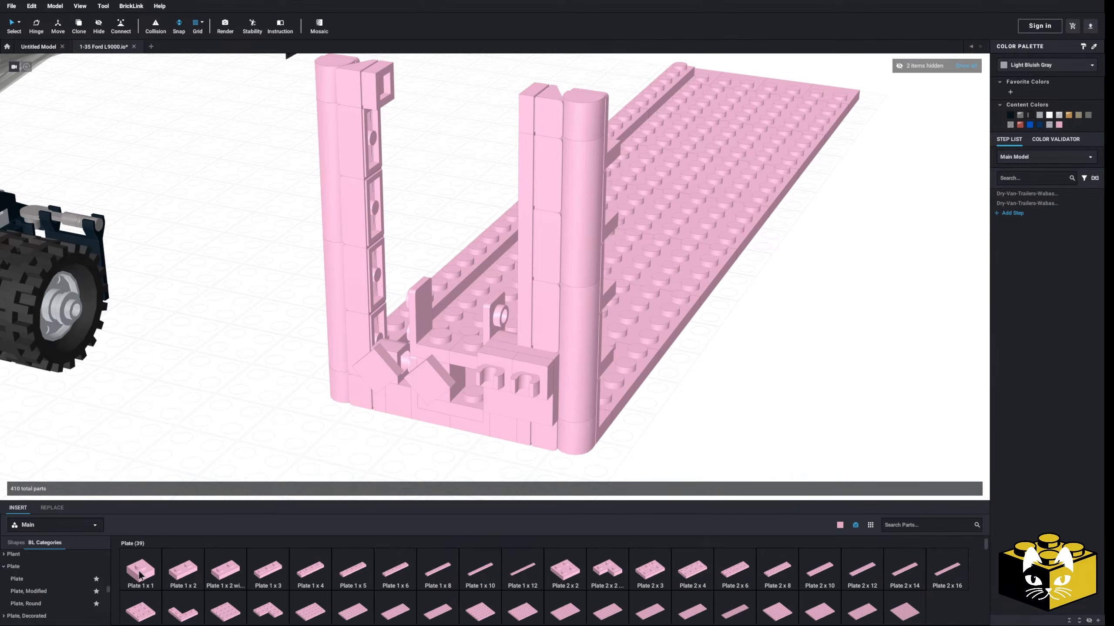
{"action": "left_click", "coordinate": [158, 569]}
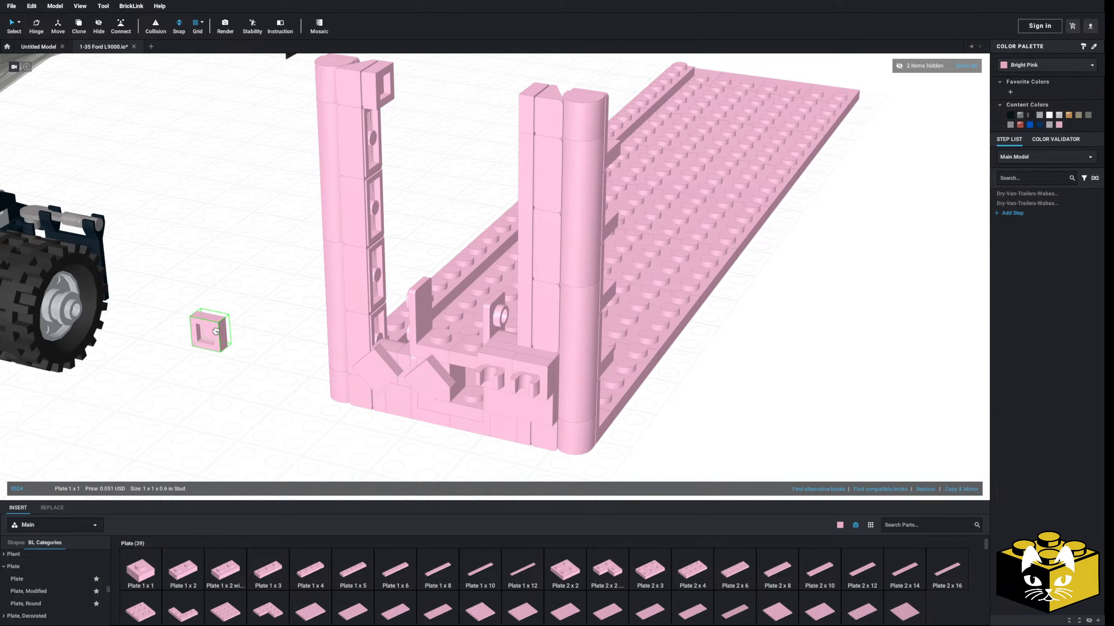
{"action": "left_click", "coordinate": [414, 572]}
{"action": "left_click", "coordinate": [243, 287]}
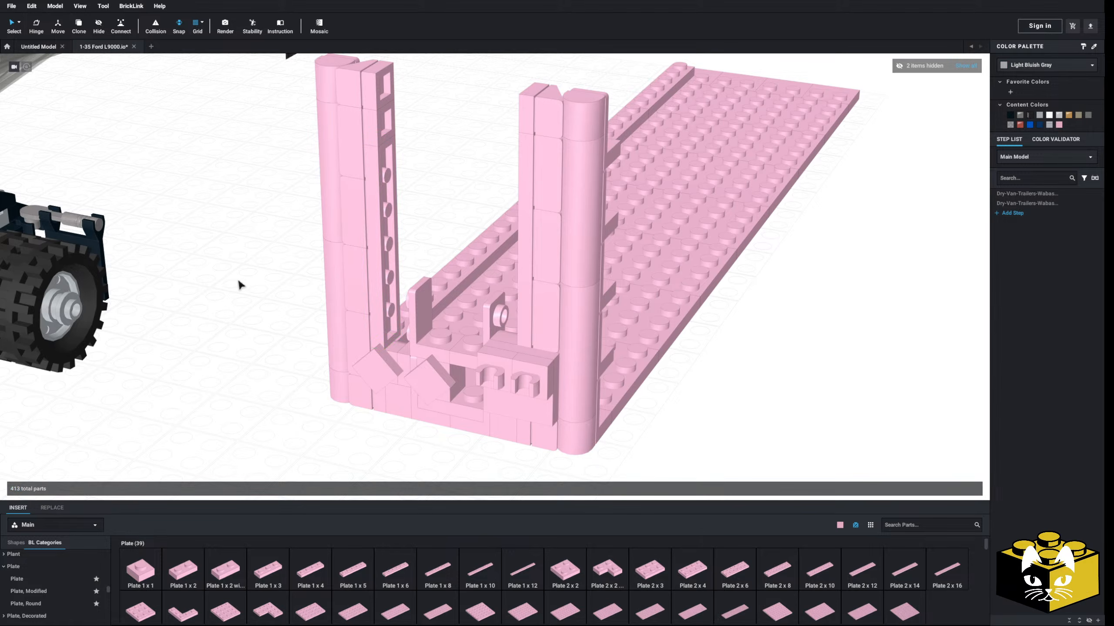
- Fill the remaining stud in the bracket opening beside the inner diamond tile with a Brick 1 x 1
{"action": "scroll", "coordinate": [240, 285], "scroll_direction": "down", "scroll_amount": 10}
{"action": "right_click_drag", "start_coordinate": [328, 294], "coordinate": [477, 346]}
{"action": "scroll", "coordinate": [509, 318], "scroll_direction": "up", "scroll_amount": 10}
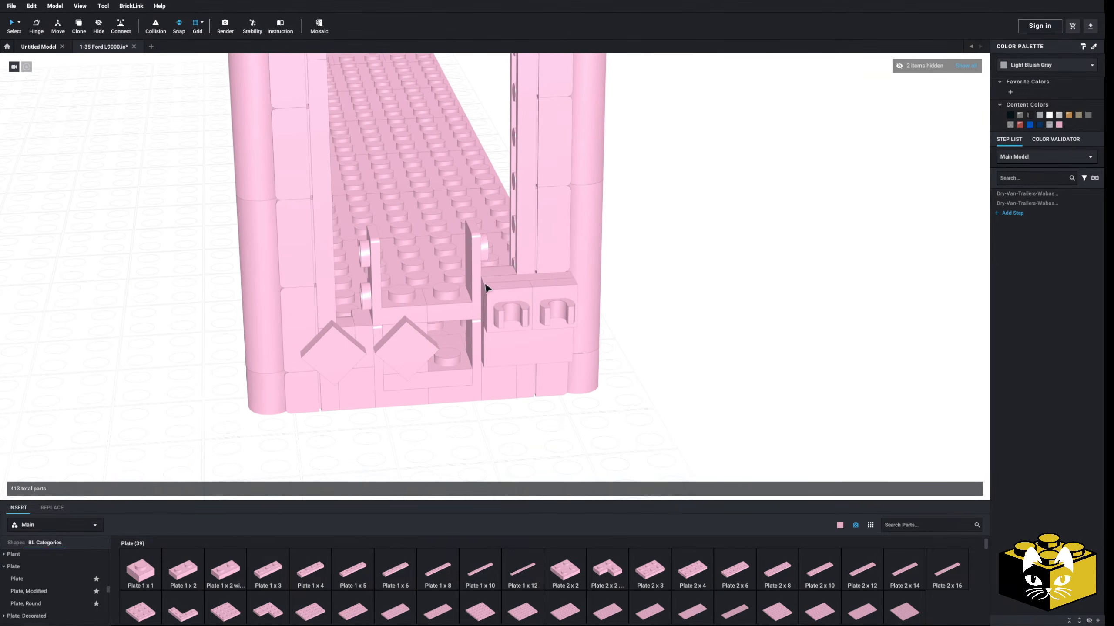
{"action": "scroll", "coordinate": [79, 583], "scroll_direction": "up", "scroll_amount": 15}
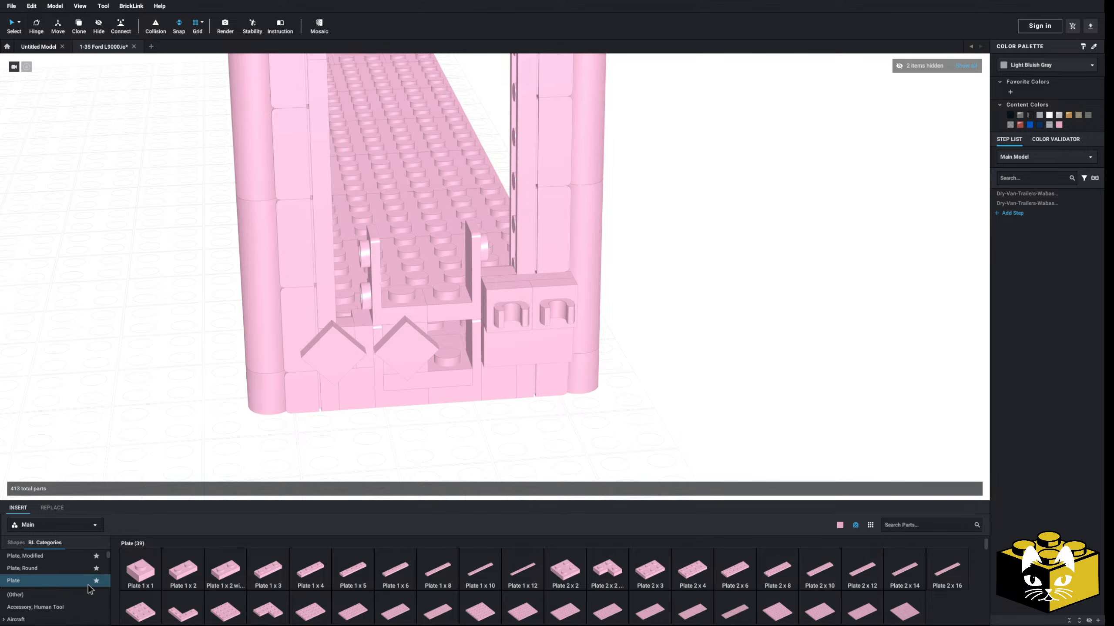
{"action": "left_click", "coordinate": [17, 598]}
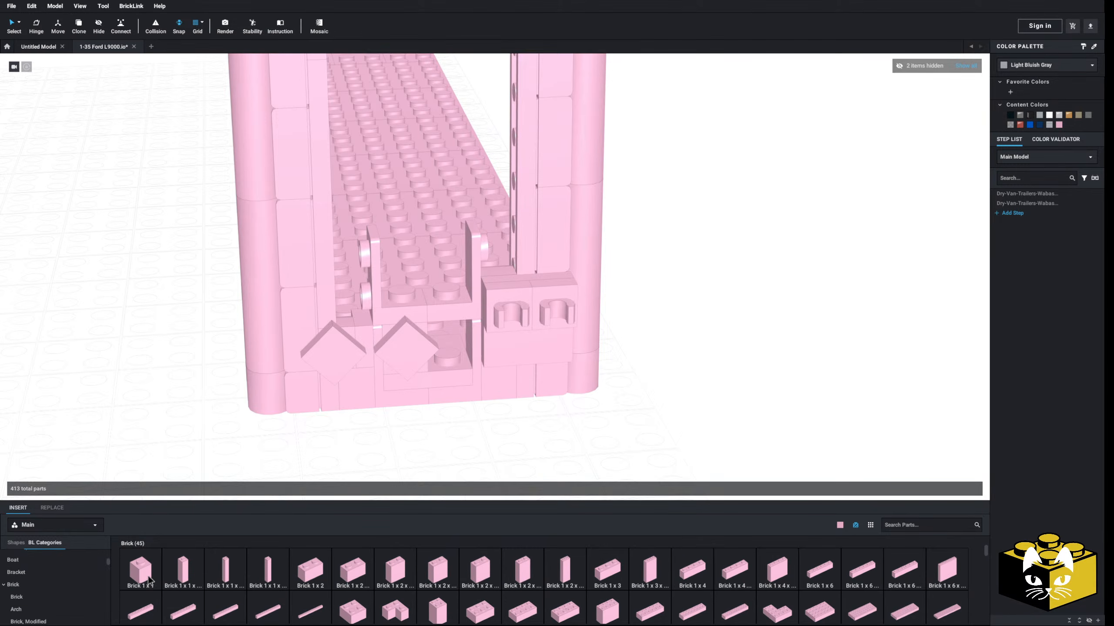
{"action": "left_click", "coordinate": [144, 572]}
{"action": "scroll", "coordinate": [444, 488], "scroll_direction": "down", "scroll_amount": 3}
{"action": "right_click_drag", "start_coordinate": [444, 488], "coordinate": [441, 482]}
{"action": "scroll", "coordinate": [440, 481], "scroll_direction": "up", "scroll_amount": 3}
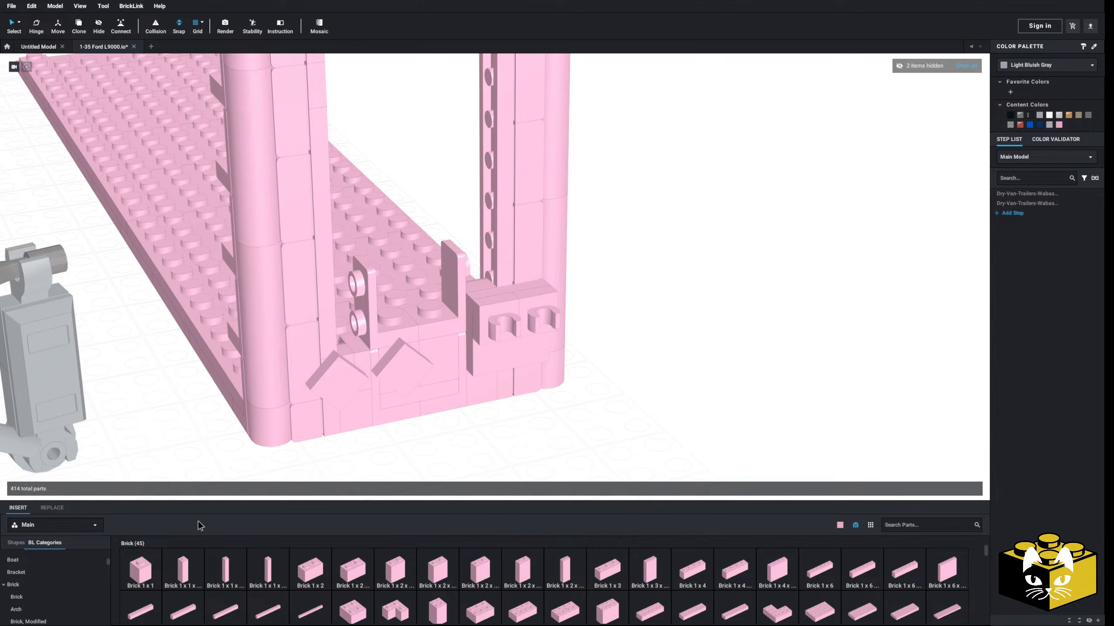
- Pull out and delete the brick behind the outer diamond tile beside the left bracket
{"action": "scroll", "coordinate": [75, 570], "scroll_direction": "down", "scroll_amount": 10}
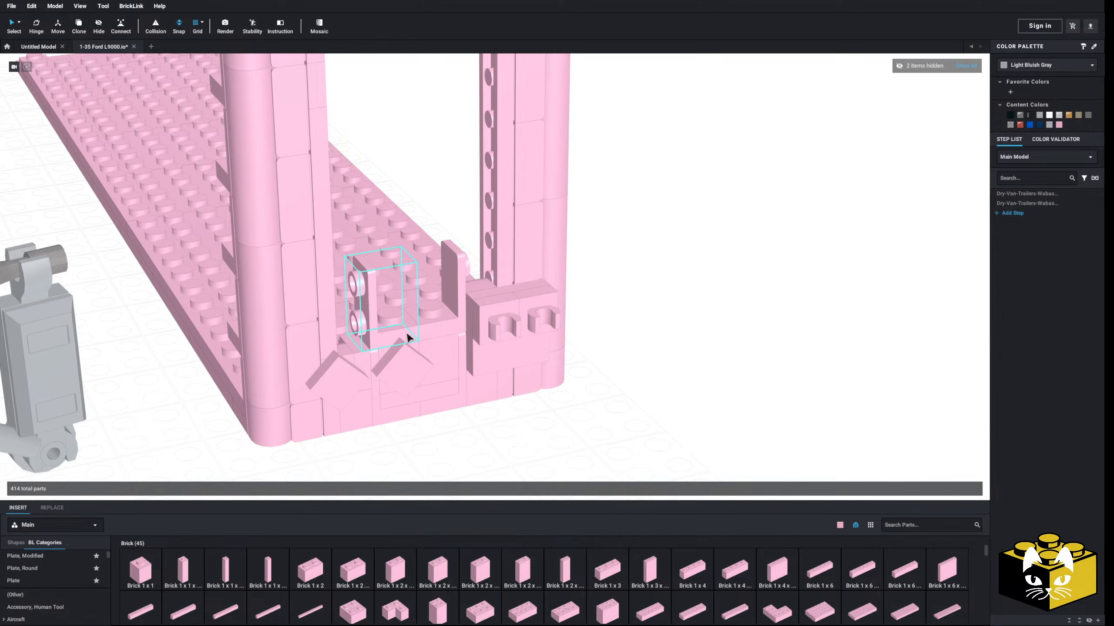
{"action": "left_click_drag", "start_coordinate": [355, 348], "coordinate": [694, 386]}
{"action": "key", "text": "Delete"}
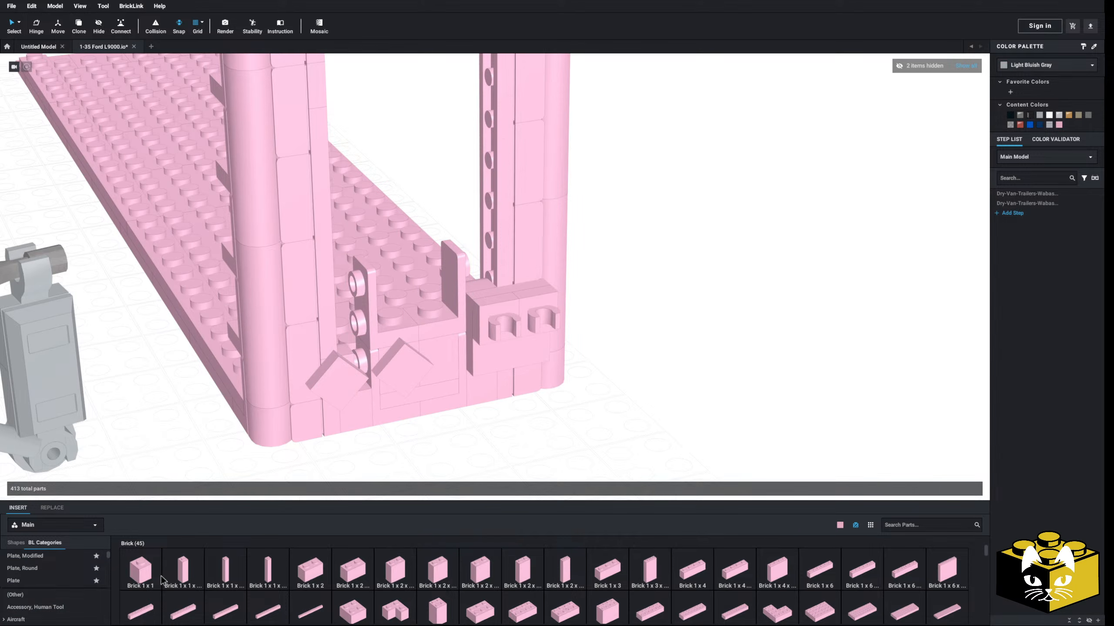
- Copy a brick and place the copy in the gap between the upper right bracket and the right post
{"action": "right_click", "coordinate": [481, 385]}
{"action": "left_click", "coordinate": [492, 397]}
{"action": "right_click", "coordinate": [637, 368]}
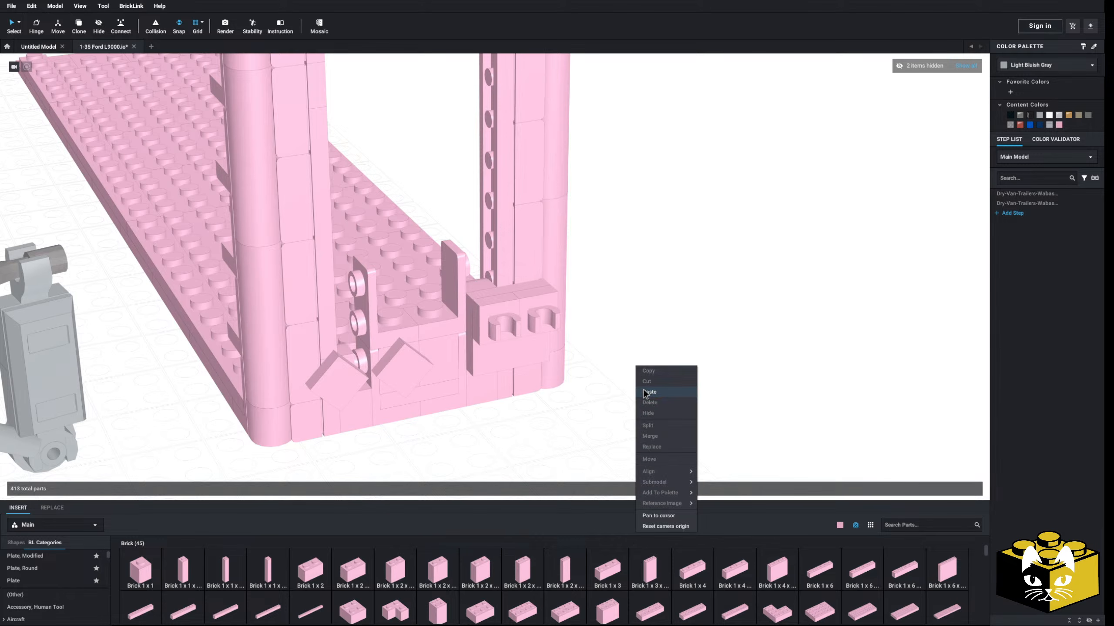
{"action": "left_click", "coordinate": [649, 391]}
{"action": "left_click", "coordinate": [526, 277]}
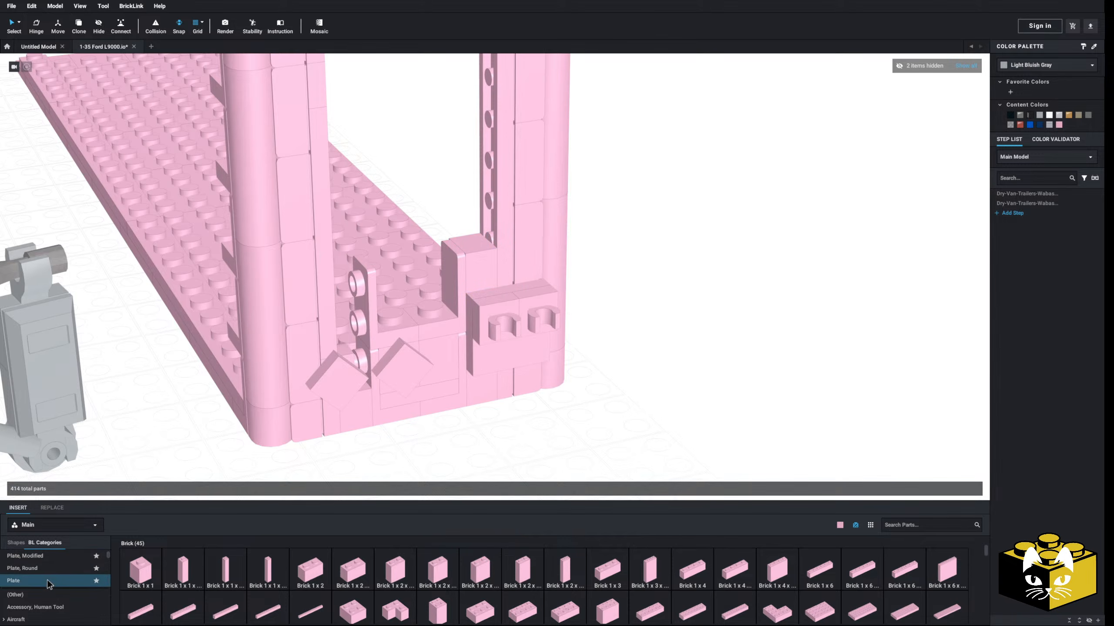
- Mount a Plate 1 x 3 on the left bracket's side studs and fill the gap toward the post with a Plate 1 x 2
{"action": "left_click", "coordinate": [13, 581]}
{"action": "left_click", "coordinate": [268, 570]}
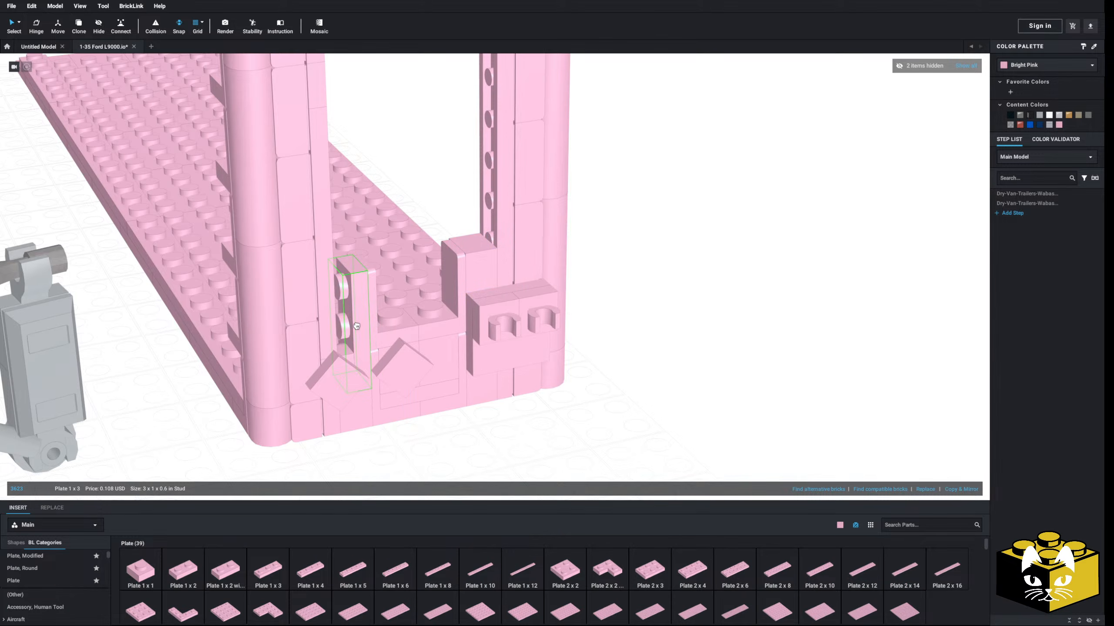
{"action": "left_click", "coordinate": [179, 555]}
{"action": "key", "text": "Left"}
{"action": "key", "text": "Up"}
{"action": "key", "text": "Left"}
{"action": "left_click", "coordinate": [343, 312]}
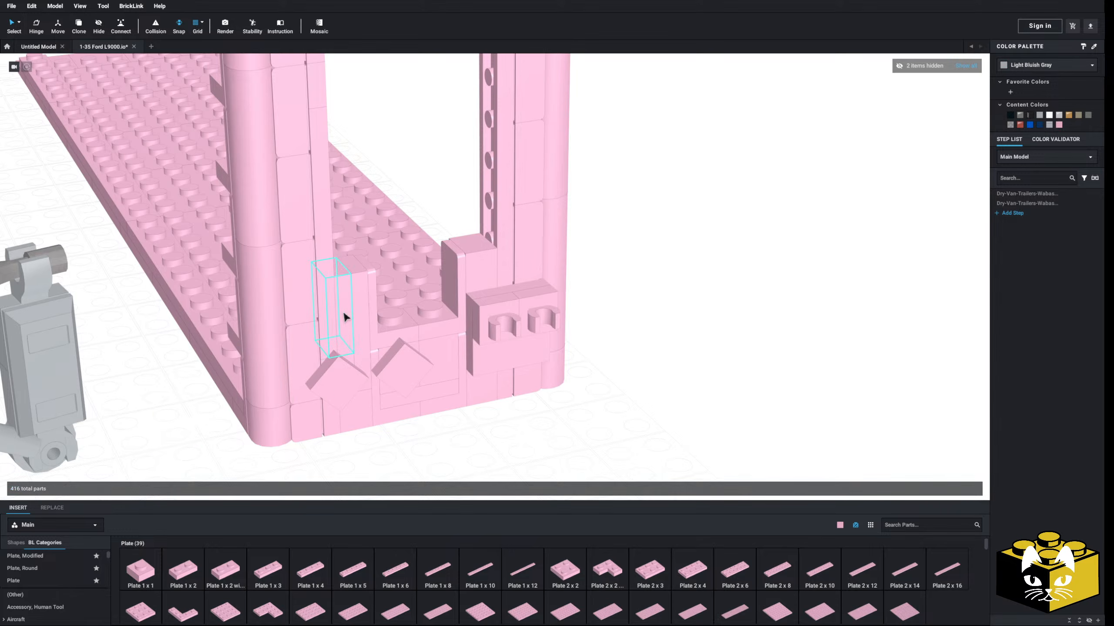
{"action": "left_click", "coordinate": [554, 400]}
- Examine the trailer's front wall and floor from several sides against the truck and reference photos
{"action": "scroll", "coordinate": [554, 400], "scroll_direction": "down", "scroll_amount": 1}
{"action": "scroll", "coordinate": [554, 399], "scroll_direction": "down", "scroll_amount": 4}
{"action": "right_click_drag", "start_coordinate": [459, 410], "coordinate": [457, 377]}
{"action": "scroll", "coordinate": [457, 377], "scroll_direction": "down", "scroll_amount": 4}
{"action": "middle_click_drag", "start_coordinate": [457, 377], "coordinate": [458, 432]}
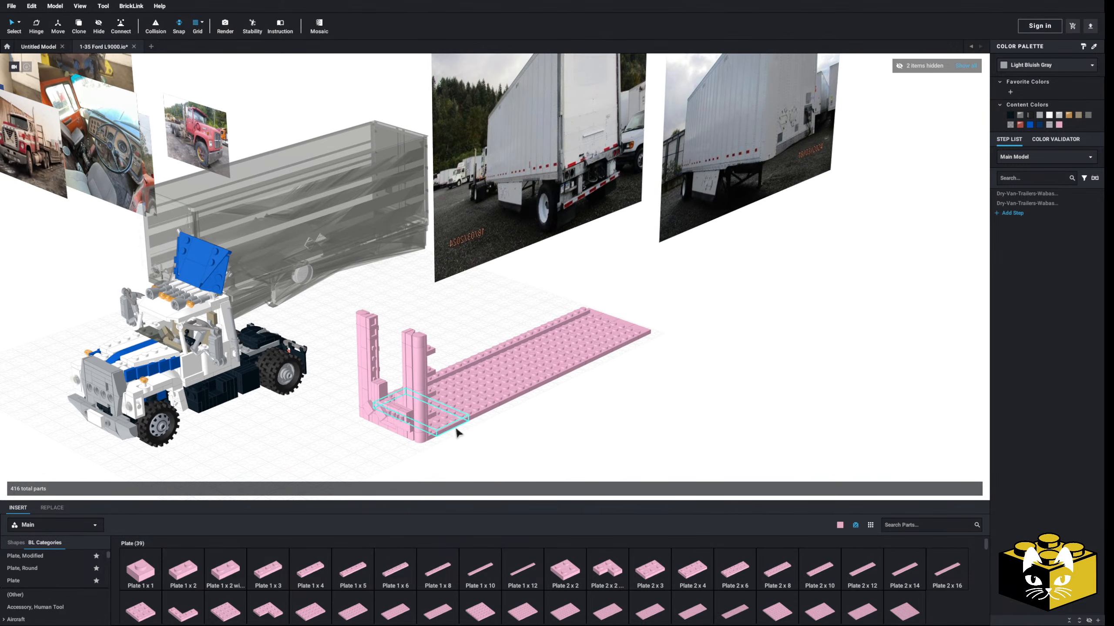
{"action": "scroll", "coordinate": [457, 432], "scroll_direction": "up", "scroll_amount": 4}
{"action": "right_click_drag", "start_coordinate": [457, 431], "coordinate": [303, 392]}
{"action": "middle_click_drag", "start_coordinate": [480, 392], "coordinate": [310, 384]}
{"action": "right_click_drag", "start_coordinate": [310, 384], "coordinate": [285, 456]}
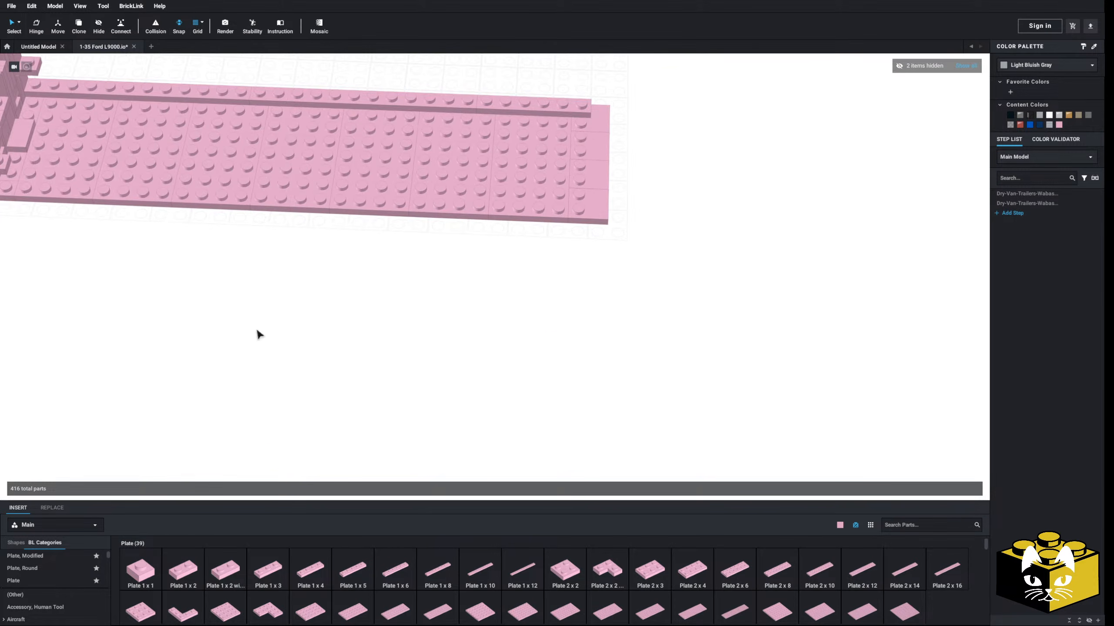
- Copy the row of three plates along the floor's far edge and place the copy along the near edge
{"action": "middle_click_drag", "start_coordinate": [257, 329], "coordinate": [440, 494]}
{"action": "left_click", "coordinate": [260, 278]}
{"action": "left_click", "coordinate": [692, 294], "text": "ctrl"}
{"action": "right_click", "coordinate": [693, 294]}
{"action": "left_click", "coordinate": [710, 308]}
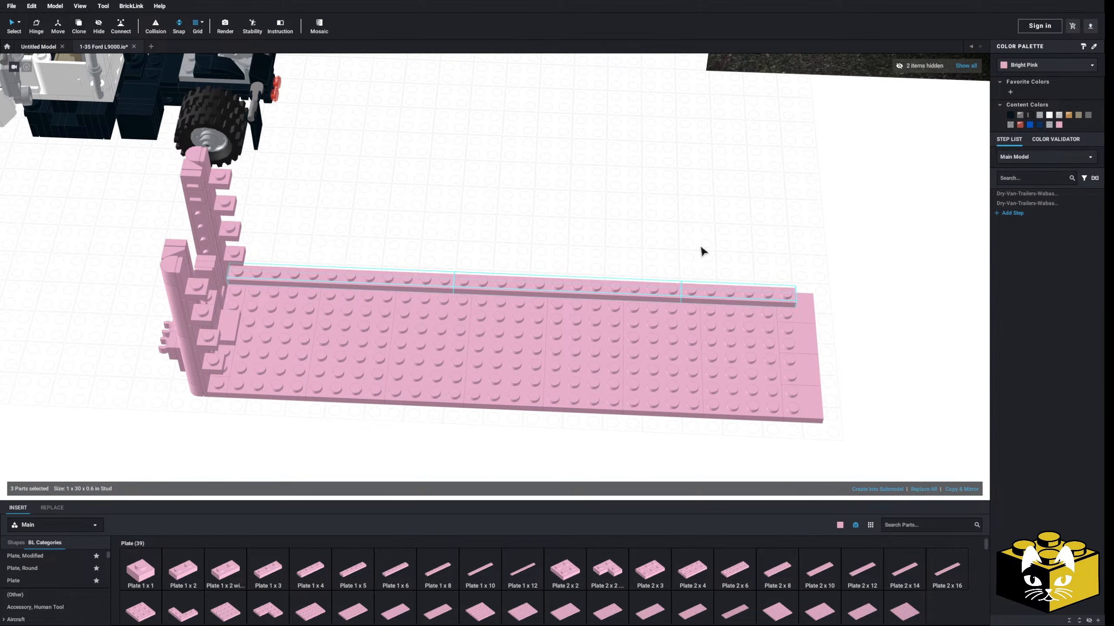
{"action": "right_click", "coordinate": [701, 243]}
{"action": "left_click", "coordinate": [724, 267]}
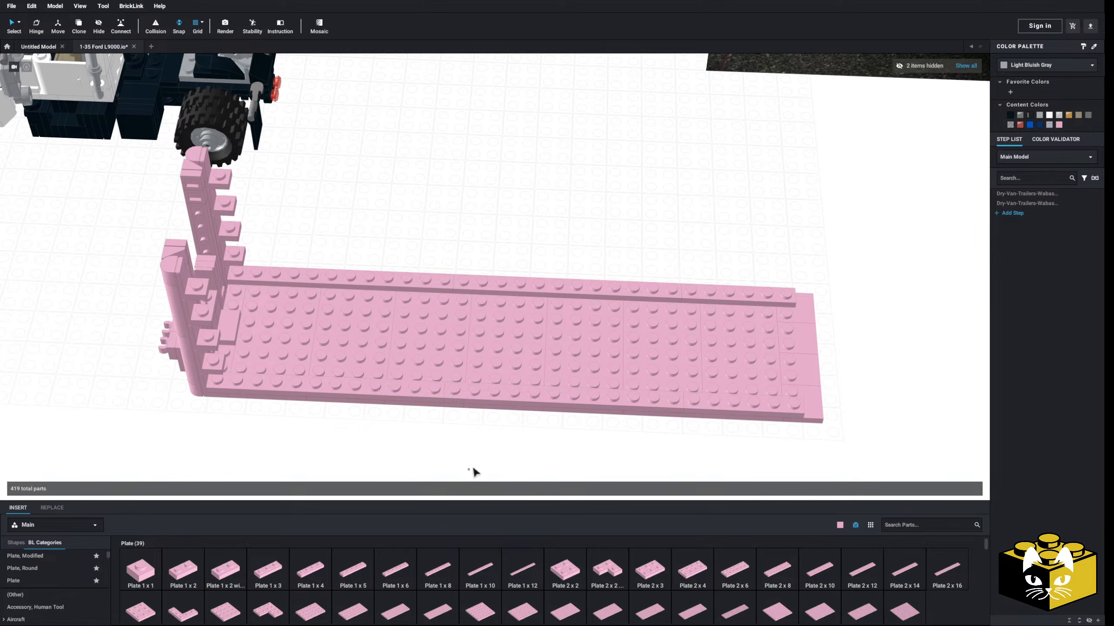
- Examine the lower side markings in the trailer reference photos and compare them with the pink floor's side edge
{"action": "middle_click_drag", "start_coordinate": [658, 373], "coordinate": [230, 380]}
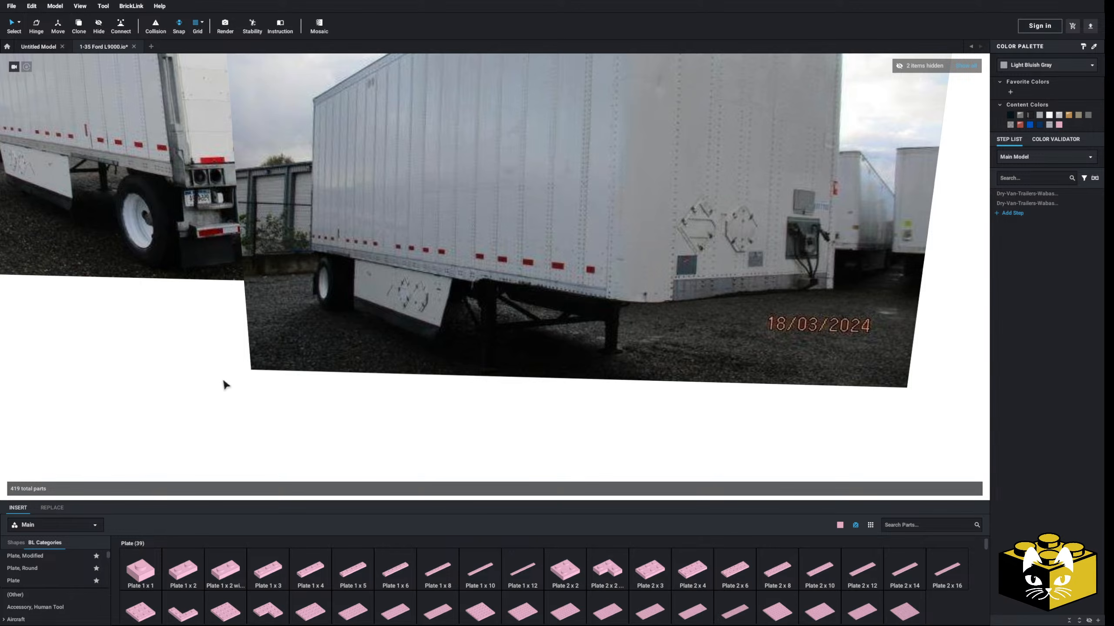
{"action": "scroll", "coordinate": [223, 380], "scroll_direction": "down", "scroll_amount": 3}
{"action": "middle_click_drag", "start_coordinate": [228, 389], "coordinate": [504, 420]}
{"action": "scroll", "coordinate": [504, 420], "scroll_direction": "down", "scroll_amount": 2}
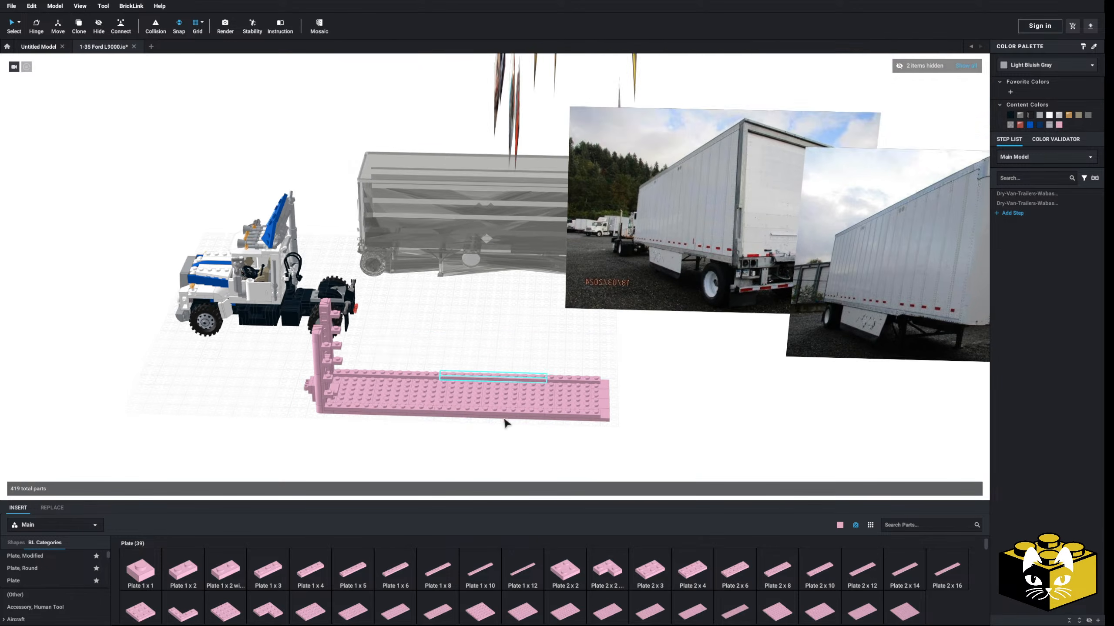
{"action": "right_click_drag", "start_coordinate": [504, 419], "coordinate": [475, 408]}
{"action": "scroll", "coordinate": [493, 390], "scroll_direction": "up", "scroll_amount": 3}
{"action": "middle_click_drag", "start_coordinate": [475, 408], "coordinate": [270, 434]}
{"action": "middle_click_drag", "start_coordinate": [368, 436], "coordinate": [621, 403]}
{"action": "right_click_drag", "start_coordinate": [621, 403], "coordinate": [333, 415]}
{"action": "middle_click_drag", "start_coordinate": [333, 415], "coordinate": [509, 439]}
{"action": "scroll", "coordinate": [521, 432], "scroll_direction": "down", "scroll_amount": 1}
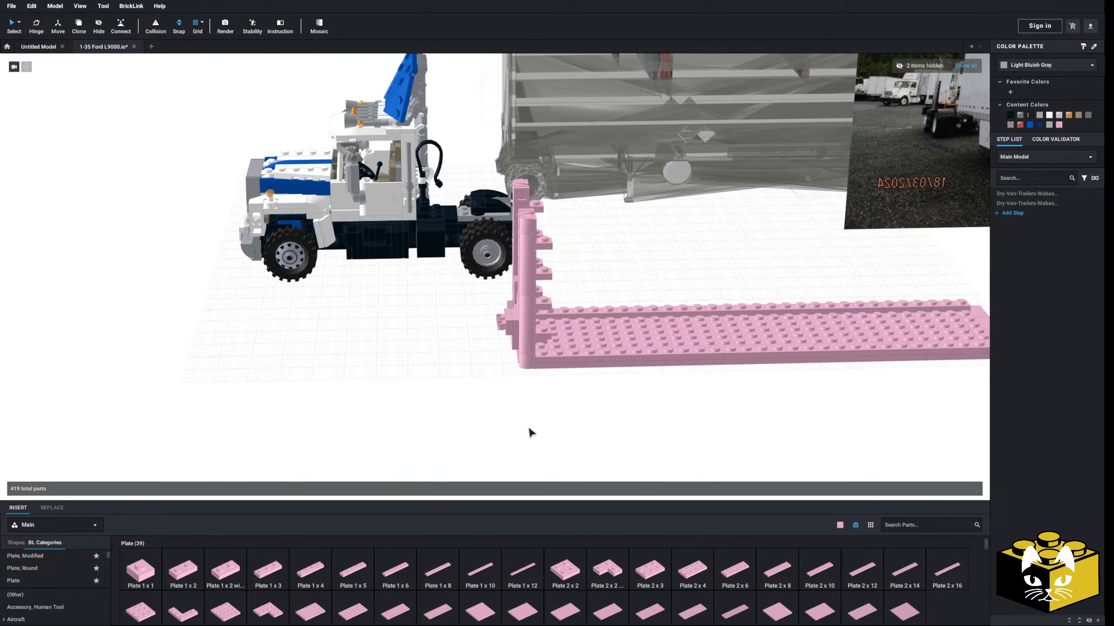
{"action": "scroll", "coordinate": [529, 432], "scroll_direction": "up", "scroll_amount": 4}
{"action": "middle_click_drag", "start_coordinate": [583, 373], "coordinate": [403, 365]}
{"action": "scroll", "coordinate": [402, 366], "scroll_direction": "down", "scroll_amount": 3}
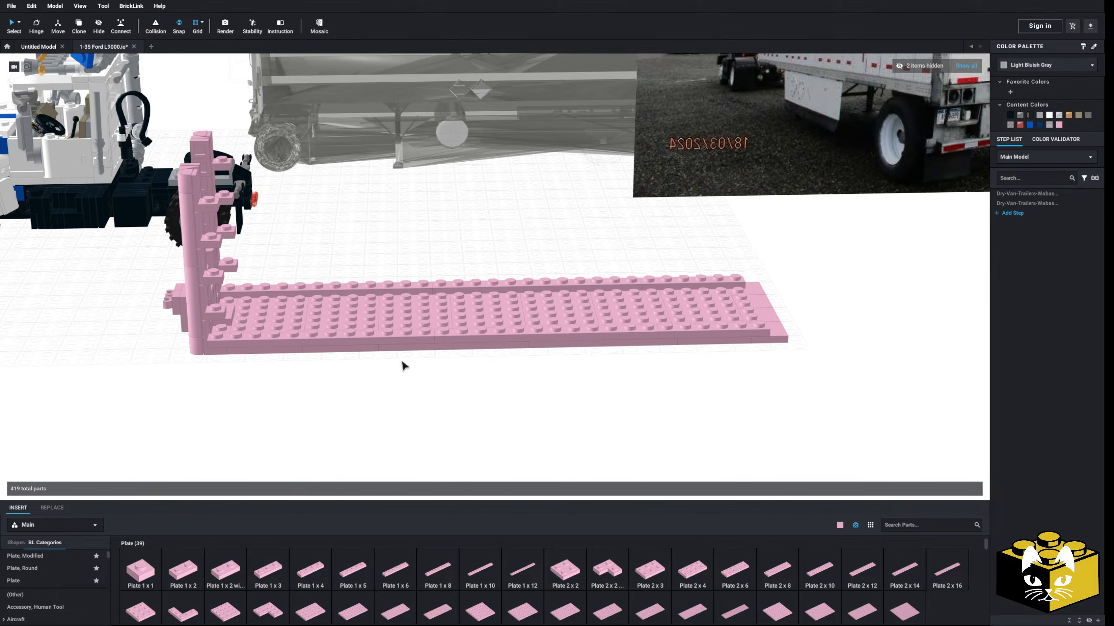
{"action": "middle_click_drag", "start_coordinate": [671, 294], "coordinate": [354, 406]}
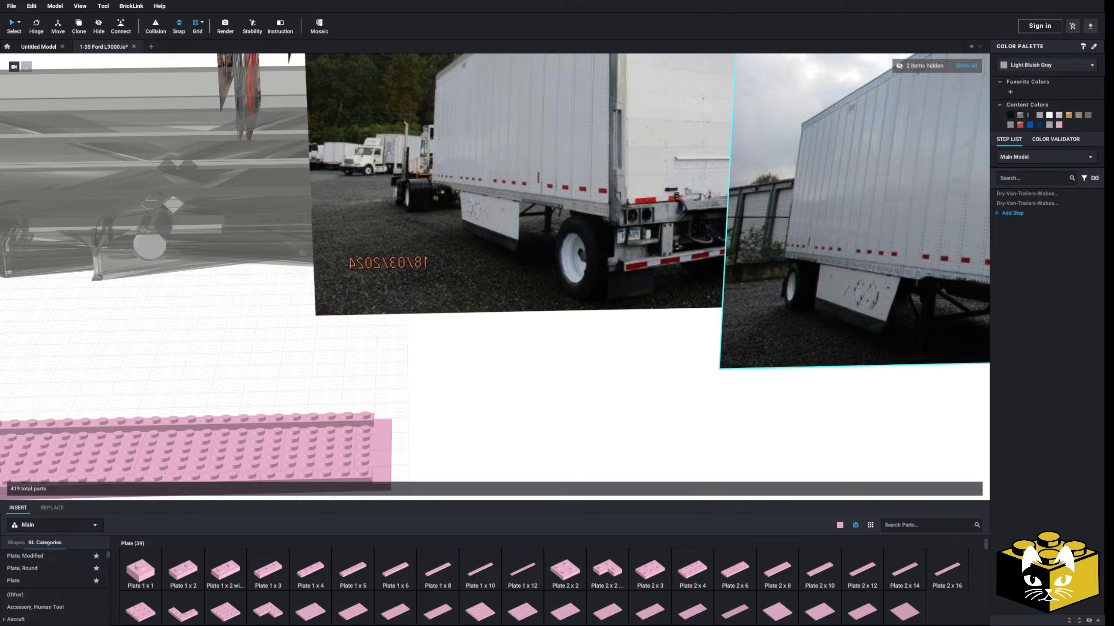
{"action": "middle_click_drag", "start_coordinate": [461, 375], "coordinate": [390, 380]}
{"action": "scroll", "coordinate": [390, 380], "scroll_direction": "up", "scroll_amount": 2}
{"action": "scroll", "coordinate": [439, 375], "scroll_direction": "down", "scroll_amount": 4}
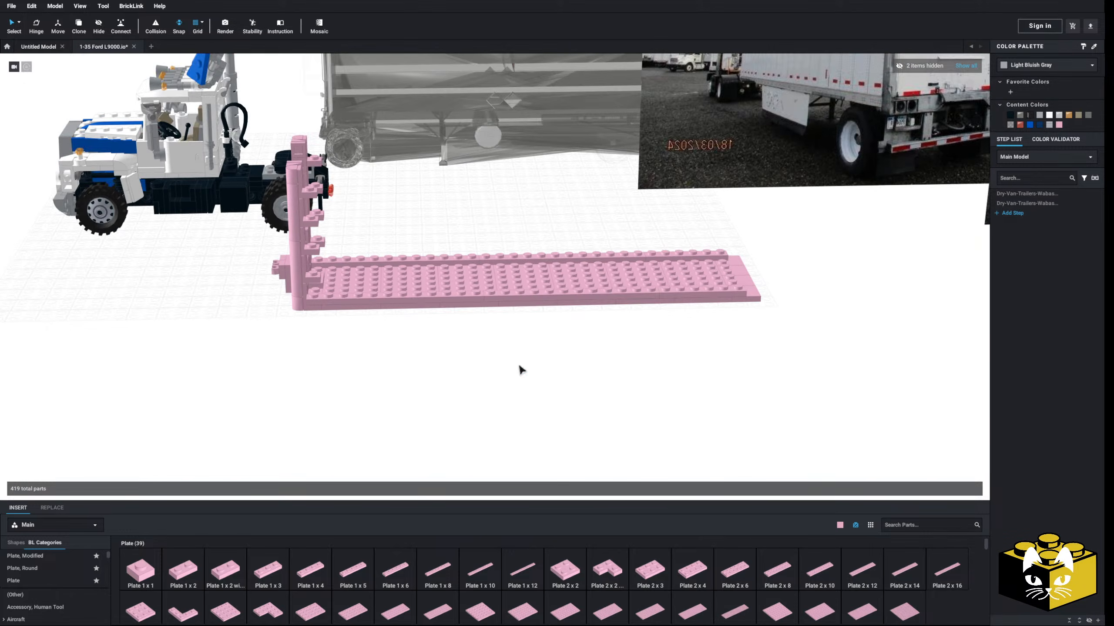
{"action": "scroll", "coordinate": [390, 422], "scroll_direction": "up", "scroll_amount": 3}
{"action": "middle_click_drag", "start_coordinate": [519, 366], "coordinate": [347, 454]}
{"action": "middle_click_drag", "start_coordinate": [510, 347], "coordinate": [466, 368]}
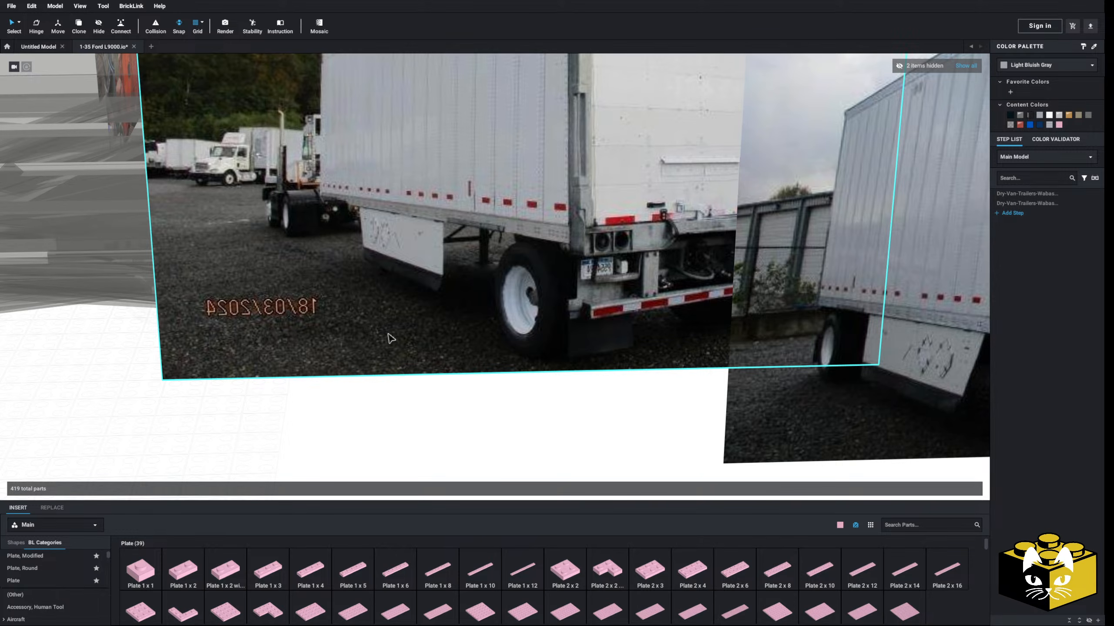
- Place two Plate 1 x 1 parts side by side on the near edge rail, starting against the front corner post
{"action": "scroll", "coordinate": [388, 335], "scroll_direction": "down", "scroll_amount": 4}
{"action": "middle_click_drag", "start_coordinate": [333, 369], "coordinate": [542, 297]}
{"action": "scroll", "coordinate": [552, 323], "scroll_direction": "up", "scroll_amount": 3}
{"action": "middle_click_drag", "start_coordinate": [408, 318], "coordinate": [496, 314]}
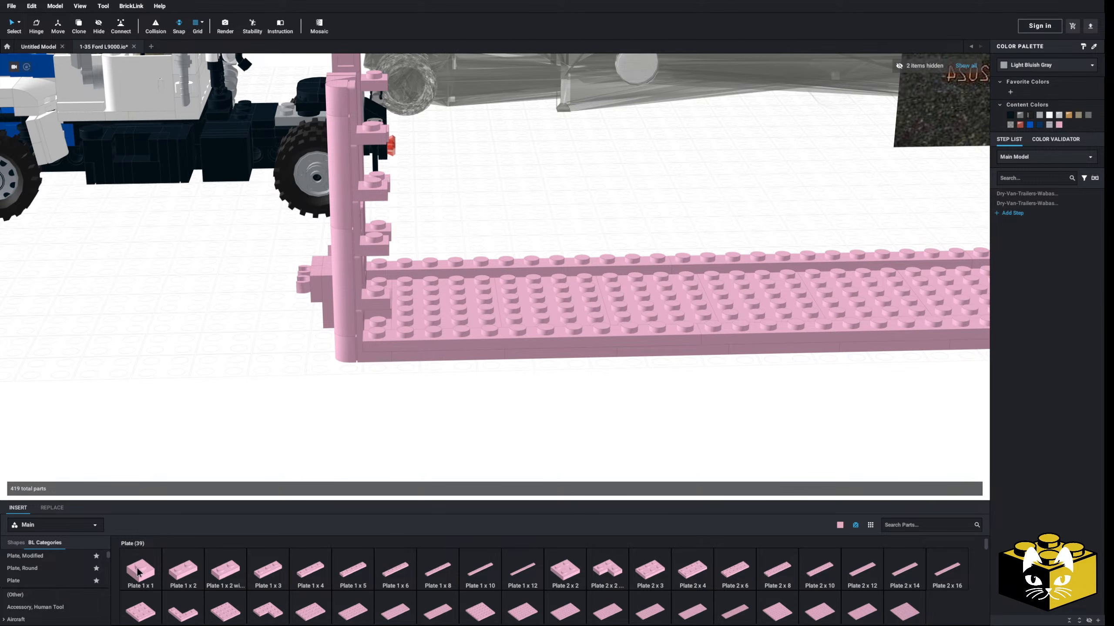
{"action": "left_click", "coordinate": [381, 327]}
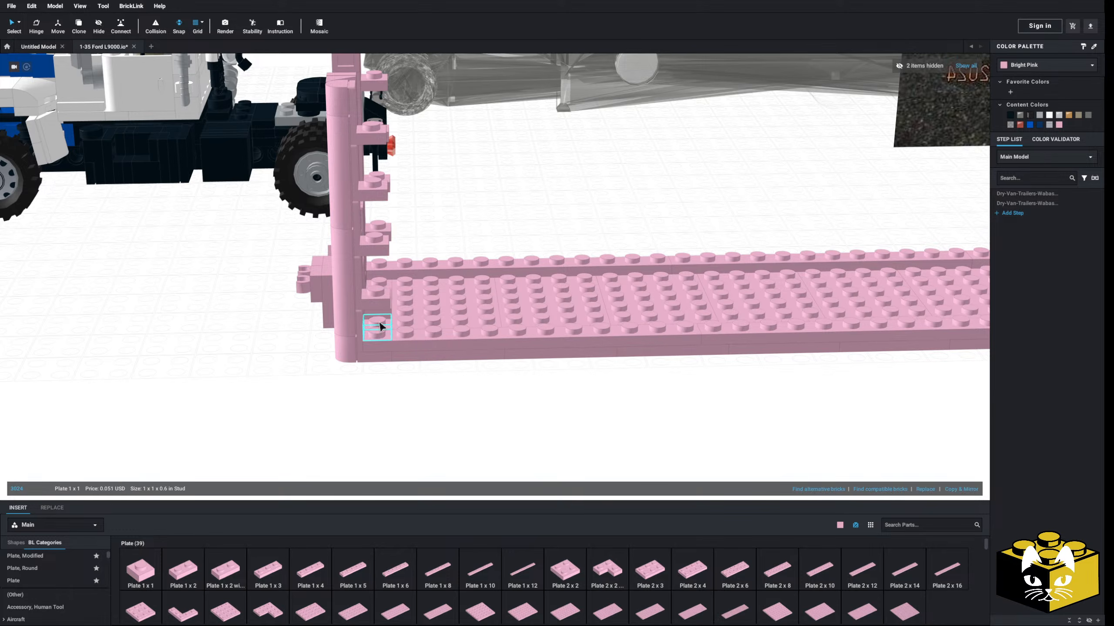
{"action": "left_click", "coordinate": [380, 334]}
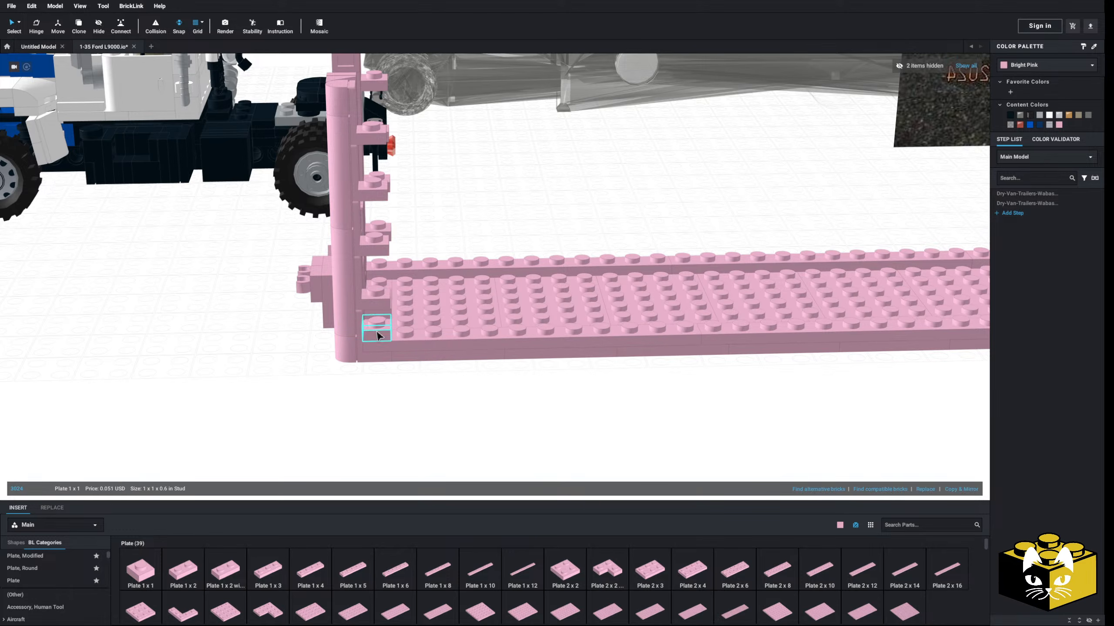
{"action": "left_click", "coordinate": [415, 334]}
{"action": "left_click", "coordinate": [576, 415]}
- Copy the two Plate 1 x 1 parts and paste the pair twice to extend the row to six plates
{"action": "middle_click_drag", "start_coordinate": [576, 415], "coordinate": [293, 395]}
{"action": "left_click", "coordinate": [248, 314], "text": "ctrl"}
{"action": "right_click", "coordinate": [247, 311]}
{"action": "left_click", "coordinate": [259, 326]}
{"action": "right_click", "coordinate": [318, 410]}
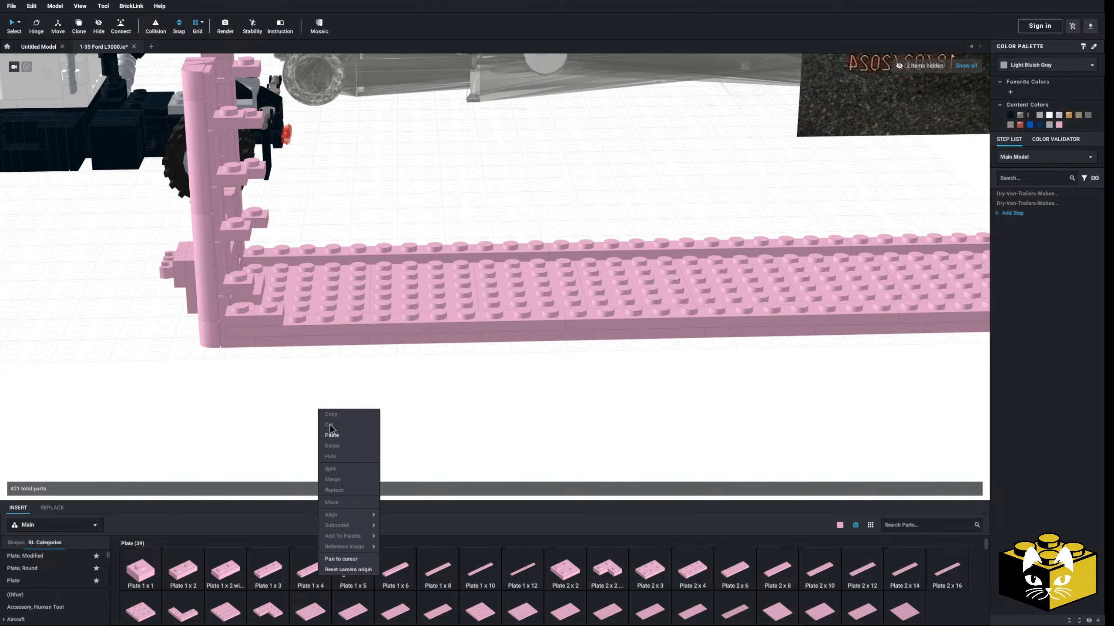
{"action": "left_click", "coordinate": [328, 436]}
{"action": "left_click", "coordinate": [307, 313]}
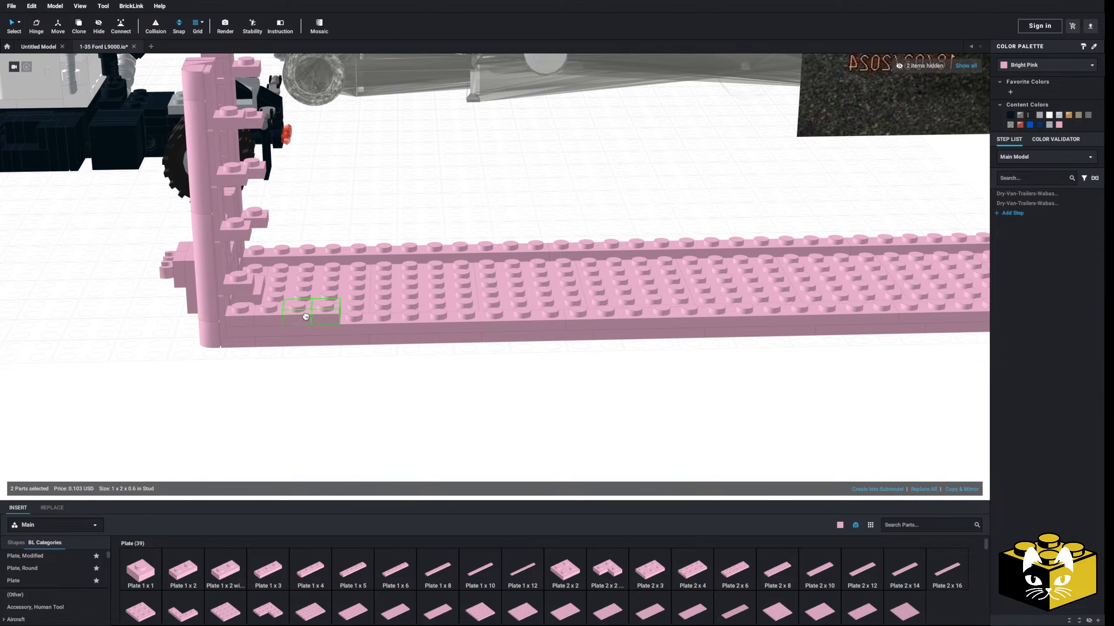
{"action": "right_click", "coordinate": [372, 386]}
{"action": "left_click", "coordinate": [386, 413]}
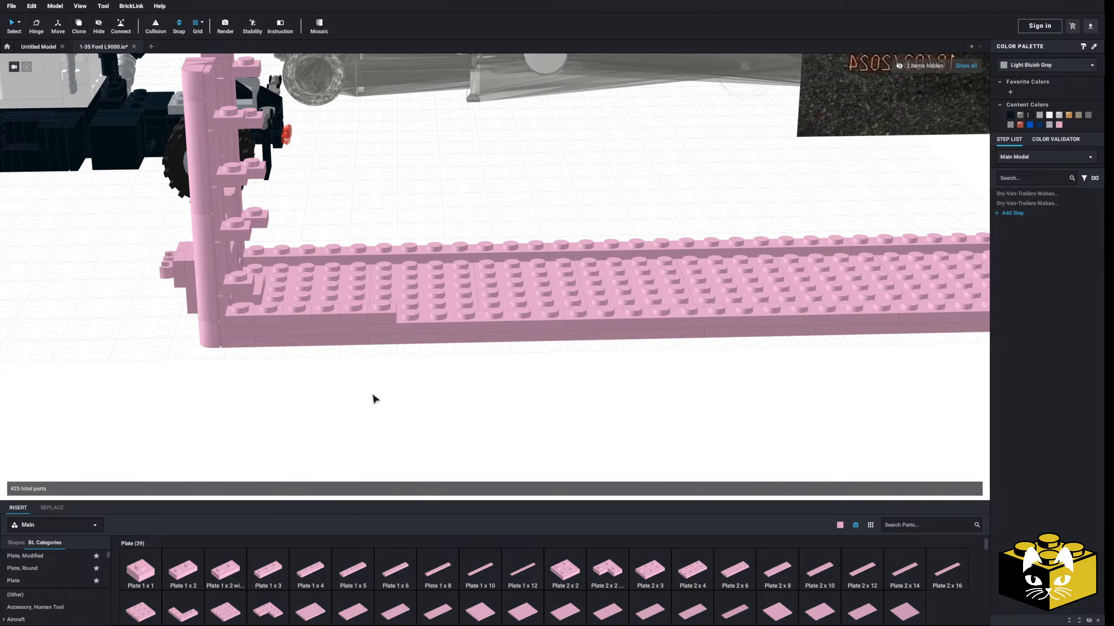
- Recolour every other Plate 1 x 1 in the row White, starting with the one beside the front post
{"action": "middle_click_drag", "start_coordinate": [372, 380], "coordinate": [179, 466]}
{"action": "mouse_move", "coordinate": [500, 370]}
{"action": "middle_mouse_down"}
{"action": "mouse_move", "coordinate": [155, 439]}
{"action": "mouse_move", "coordinate": [557, 330]}
{"action": "middle_mouse_up"}
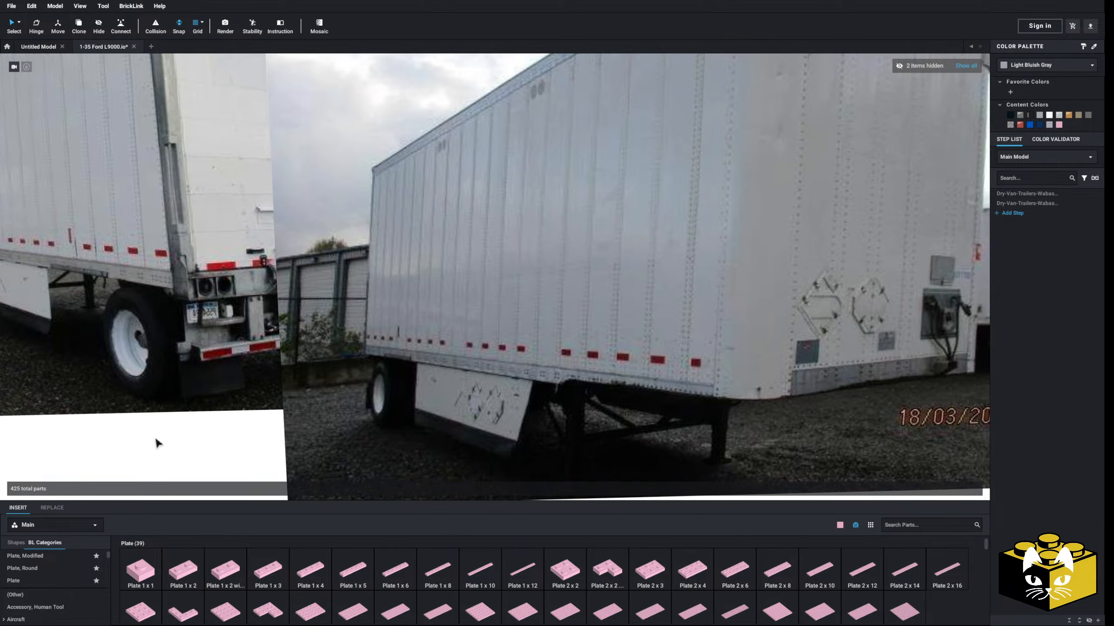
{"action": "middle_click_drag", "start_coordinate": [246, 415], "coordinate": [557, 348]}
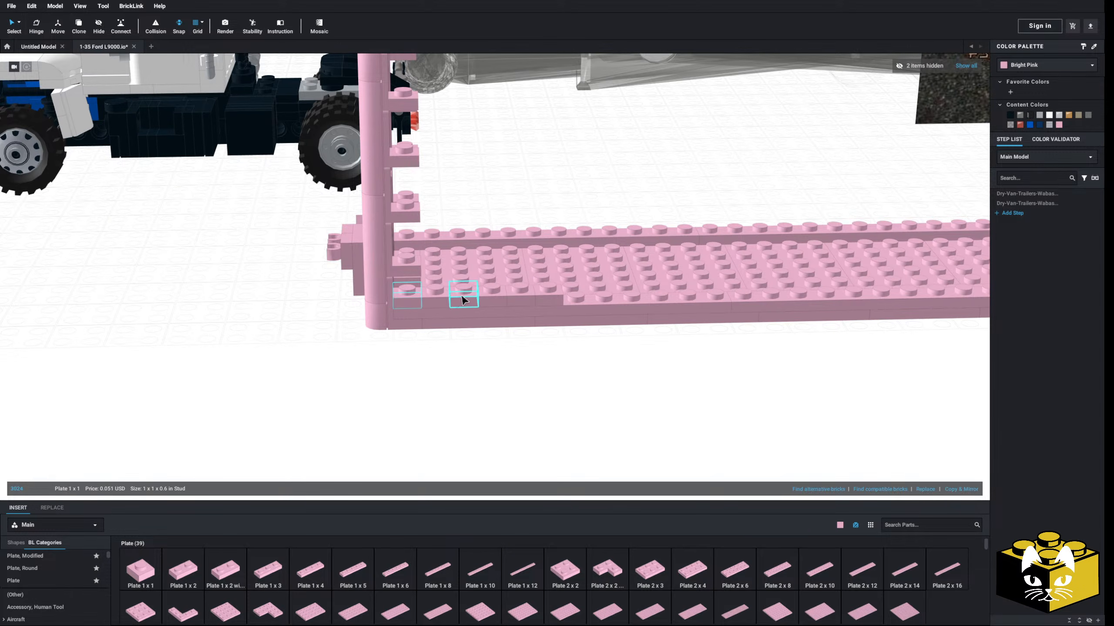
{"action": "left_click", "coordinate": [1049, 115]}
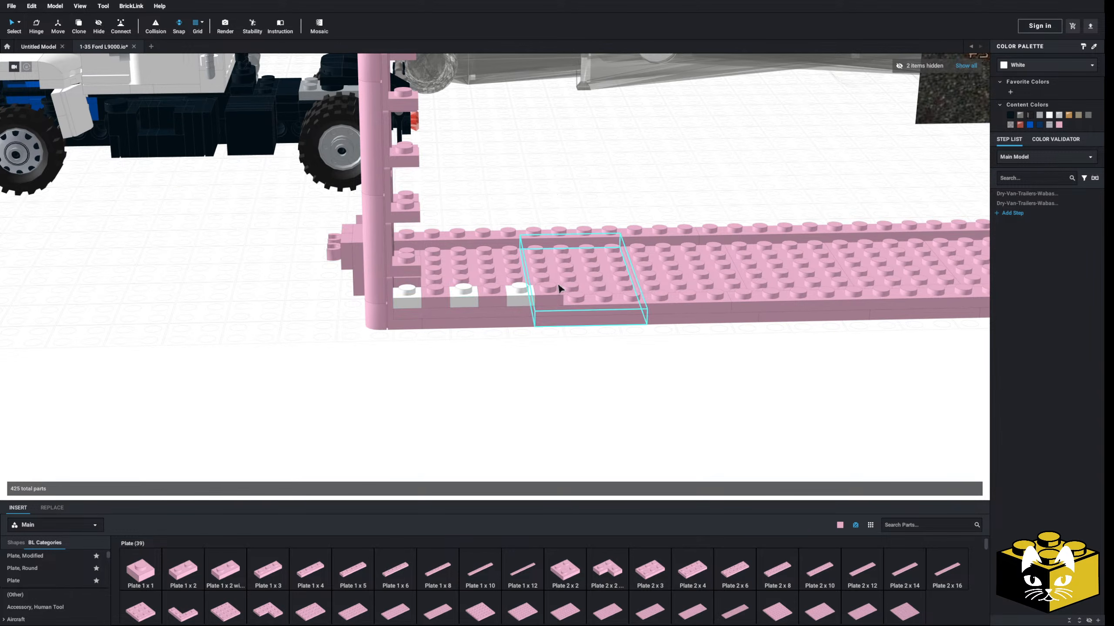
- Recolour the three remaining pink Plate 1 x 1 parts in the row Red
{"action": "left_click", "coordinate": [549, 293]}
{"action": "left_click", "coordinate": [491, 296], "text": "shift"}
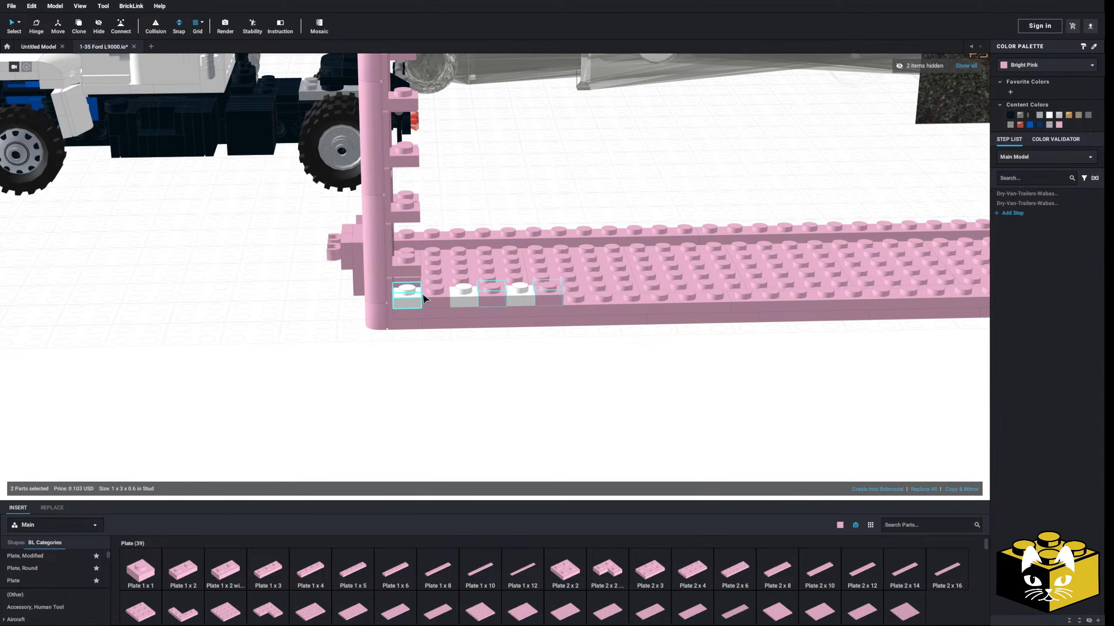
{"action": "left_click", "coordinate": [1014, 66]}
{"action": "scroll", "coordinate": [1027, 107], "scroll_direction": "down", "scroll_amount": 3}
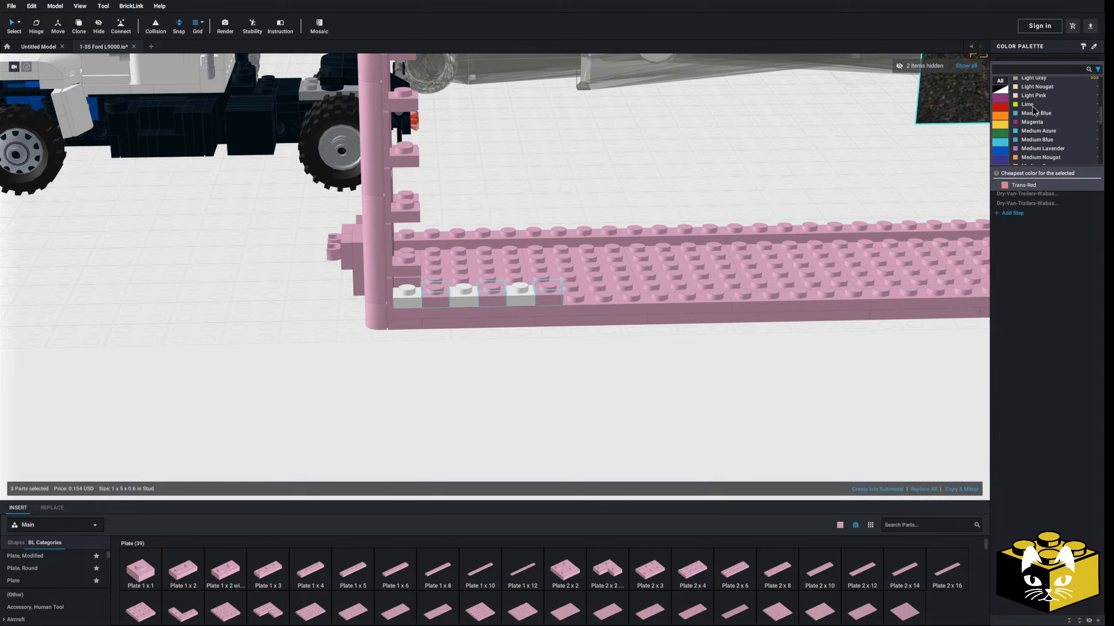
{"action": "left_click", "coordinate": [1025, 148]}
{"action": "left_click", "coordinate": [614, 202]}
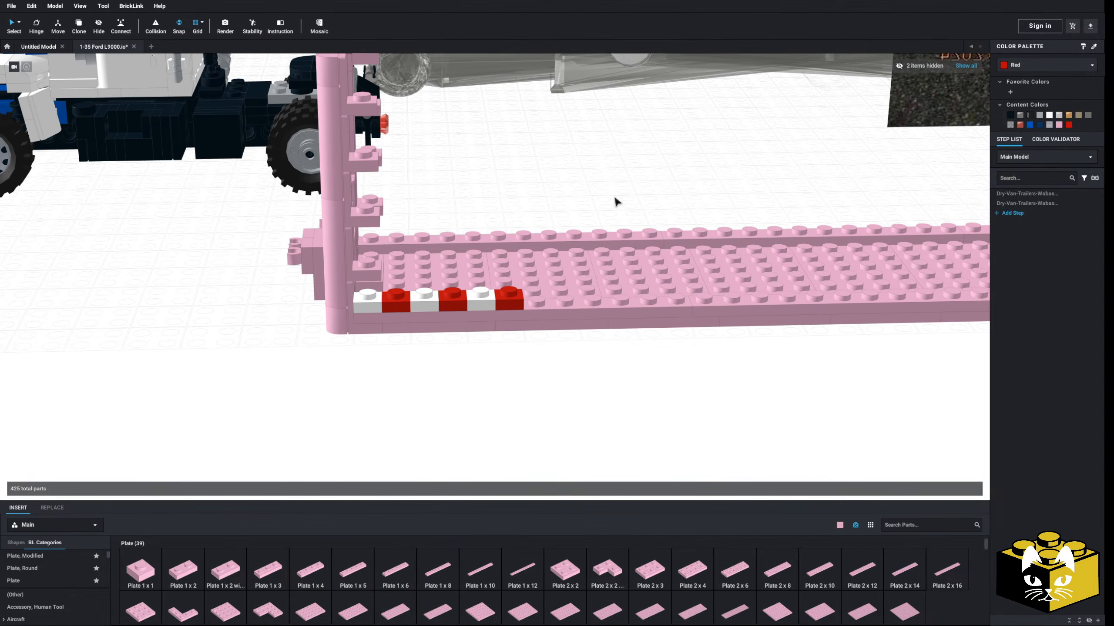
{"action": "scroll", "coordinate": [413, 289], "scroll_direction": "up", "scroll_amount": 3}
{"action": "left_click", "coordinate": [307, 318], "text": "ctrl"}
{"action": "right_click", "coordinate": [305, 318]}
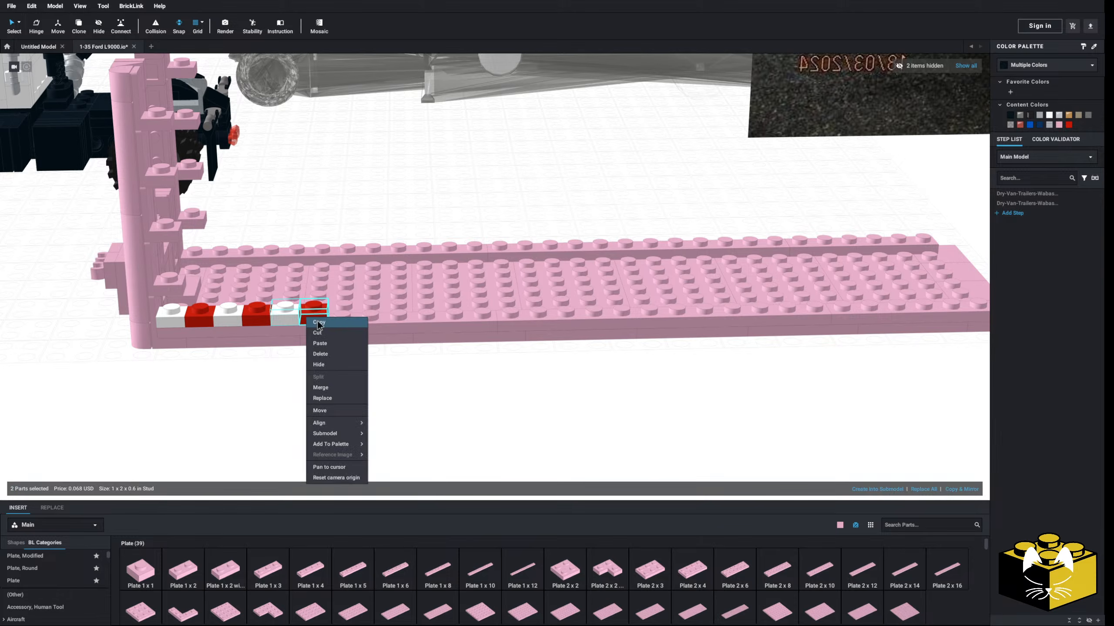
{"action": "left_click", "coordinate": [316, 333]}
{"action": "right_click", "coordinate": [355, 375]}
{"action": "left_click", "coordinate": [365, 400]}
{"action": "key", "text": "Escape"}
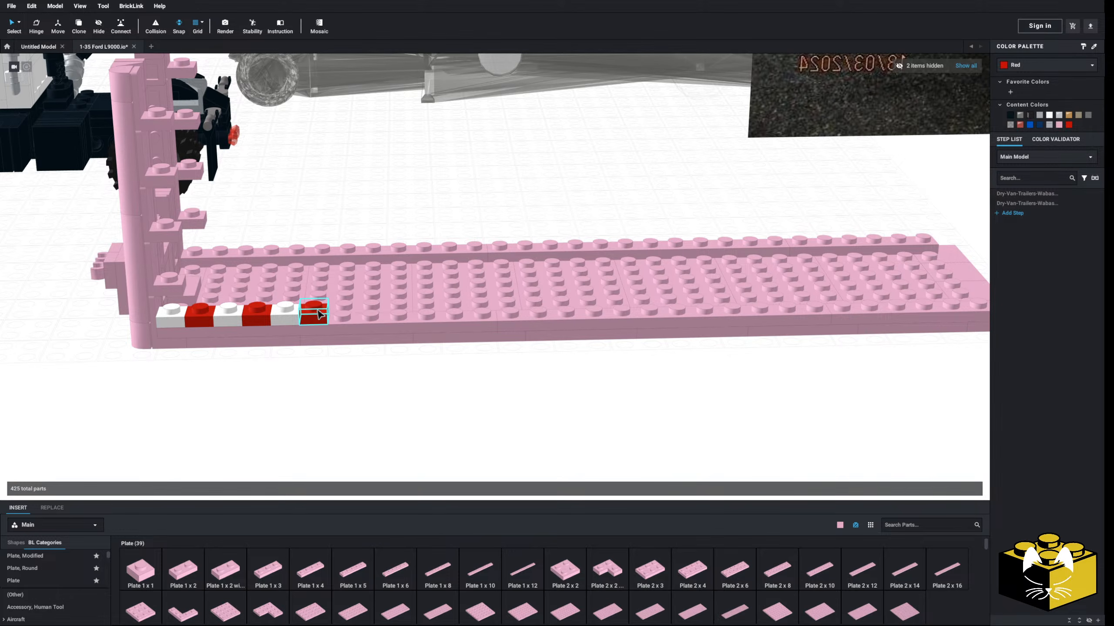
- Copy the whole six-plate white-and-red strip and place the copy at the rear end of the near edge rail
{"action": "left_click", "coordinate": [189, 322], "text": "ctrl"}
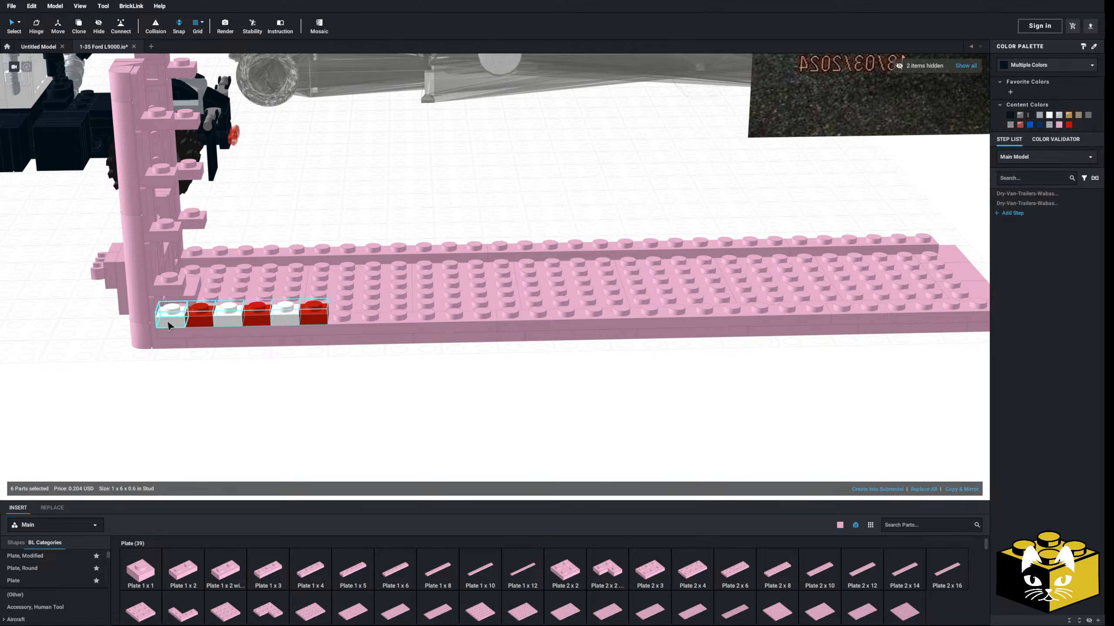
{"action": "right_click", "coordinate": [313, 390]}
{"action": "left_click", "coordinate": [327, 418]}
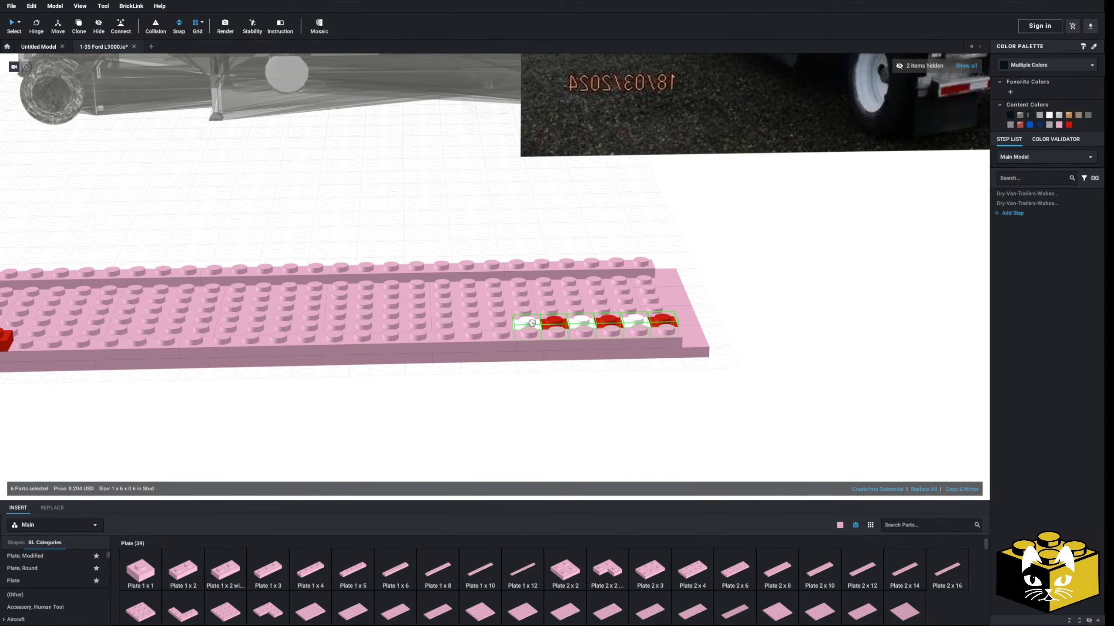
{"action": "left_click", "coordinate": [534, 333]}
- Paste two more white-and-red strips along the near edge rail, leaving two-stud gaps between neighbouring strips
{"action": "mouse_move", "coordinate": [759, 321]}
{"action": "middle_mouse_down"}
{"action": "mouse_move", "coordinate": [750, 339]}
{"action": "mouse_move", "coordinate": [752, 325]}
{"action": "mouse_move", "coordinate": [559, 411]}
{"action": "mouse_move", "coordinate": [550, 488]}
{"action": "middle_mouse_up"}
{"action": "mouse_move", "coordinate": [536, 414]}
{"action": "middle_mouse_down"}
{"action": "mouse_move", "coordinate": [533, 485]}
{"action": "mouse_move", "coordinate": [530, 393]}
{"action": "middle_mouse_up"}
{"action": "middle_click_drag", "start_coordinate": [428, 421], "coordinate": [642, 285]}
{"action": "middle_click_drag", "start_coordinate": [725, 307], "coordinate": [735, 323]}
{"action": "right_click", "coordinate": [736, 320]}
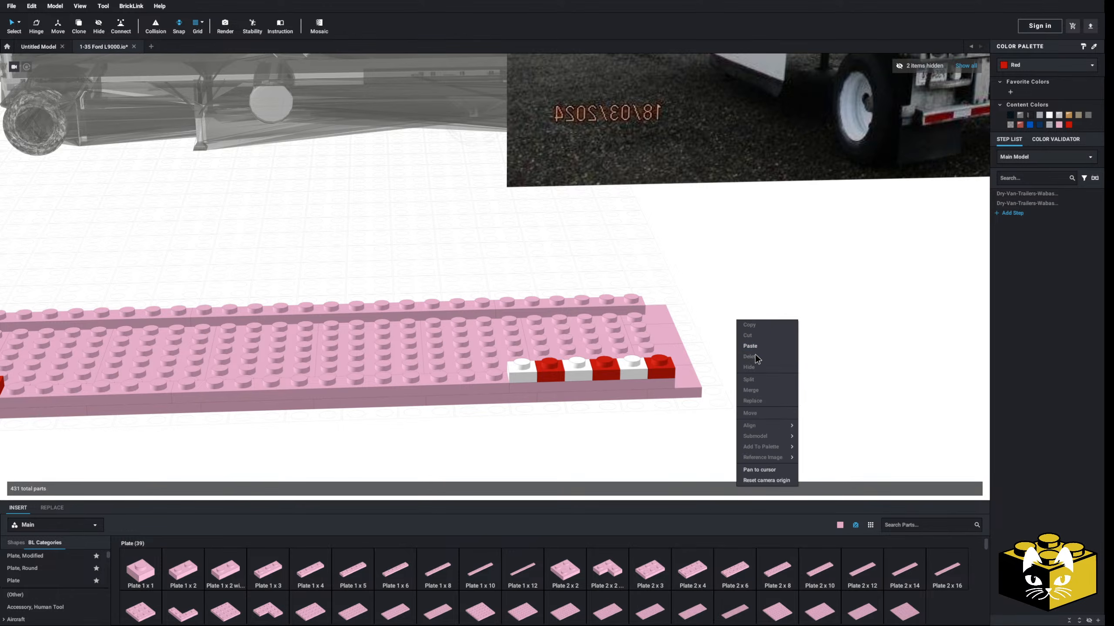
{"action": "left_click", "coordinate": [755, 354]}
{"action": "middle_click_drag", "start_coordinate": [263, 445], "coordinate": [399, 408]}
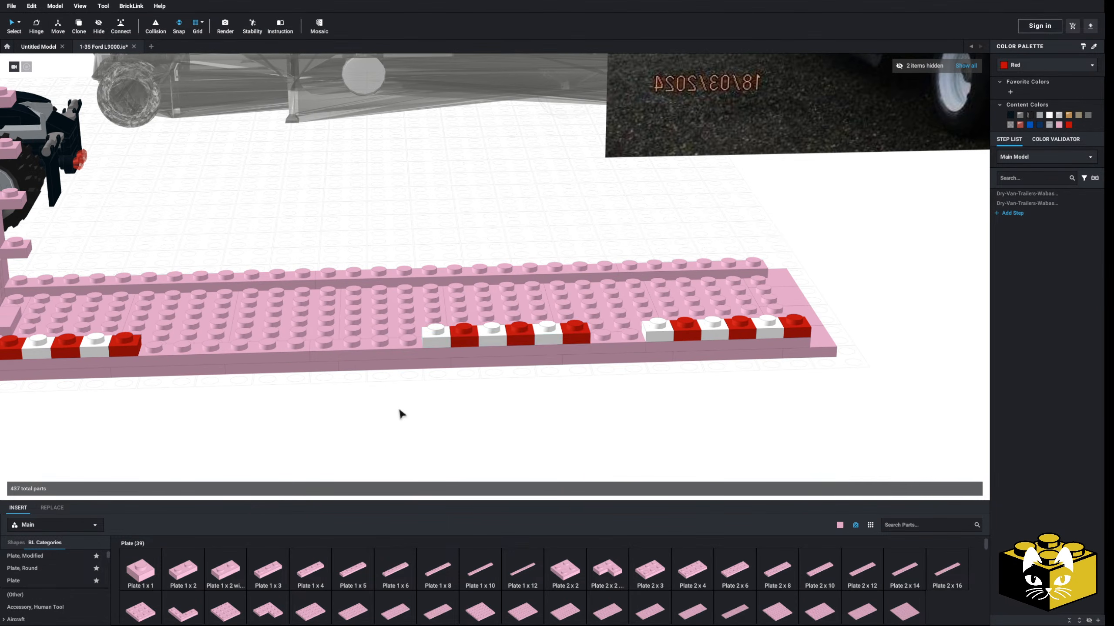
{"action": "right_click", "coordinate": [399, 407]}
{"action": "left_click", "coordinate": [429, 440]}
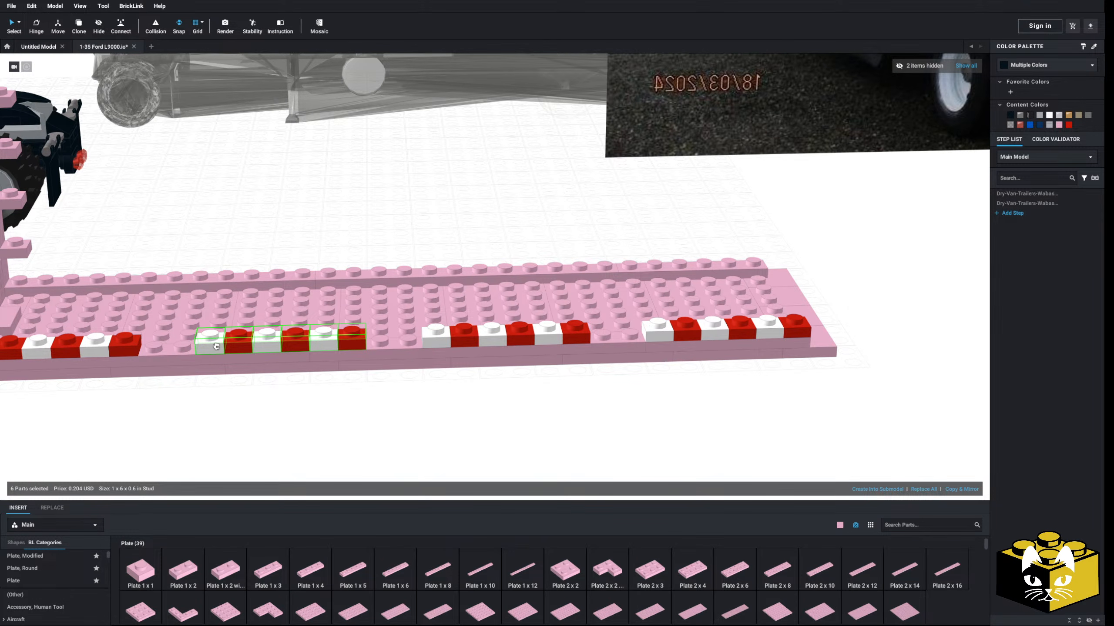
- Copy all four white-and-red strips from the near edge and place them along the floor's far edge rail
{"action": "scroll", "coordinate": [421, 408], "scroll_direction": "down", "scroll_amount": 5}
{"action": "mouse_move", "coordinate": [413, 401]}
{"action": "right_mouse_down"}
{"action": "mouse_move", "coordinate": [370, 408]}
{"action": "mouse_move", "coordinate": [365, 422]}
{"action": "mouse_move", "coordinate": [411, 403]}
{"action": "right_mouse_up"}
{"action": "scroll", "coordinate": [412, 408], "scroll_direction": "up", "scroll_amount": 4}
{"action": "left_click_drag", "start_coordinate": [112, 363], "coordinate": [205, 359]}
{"action": "middle_click_drag", "start_coordinate": [529, 216], "coordinate": [291, 360]}
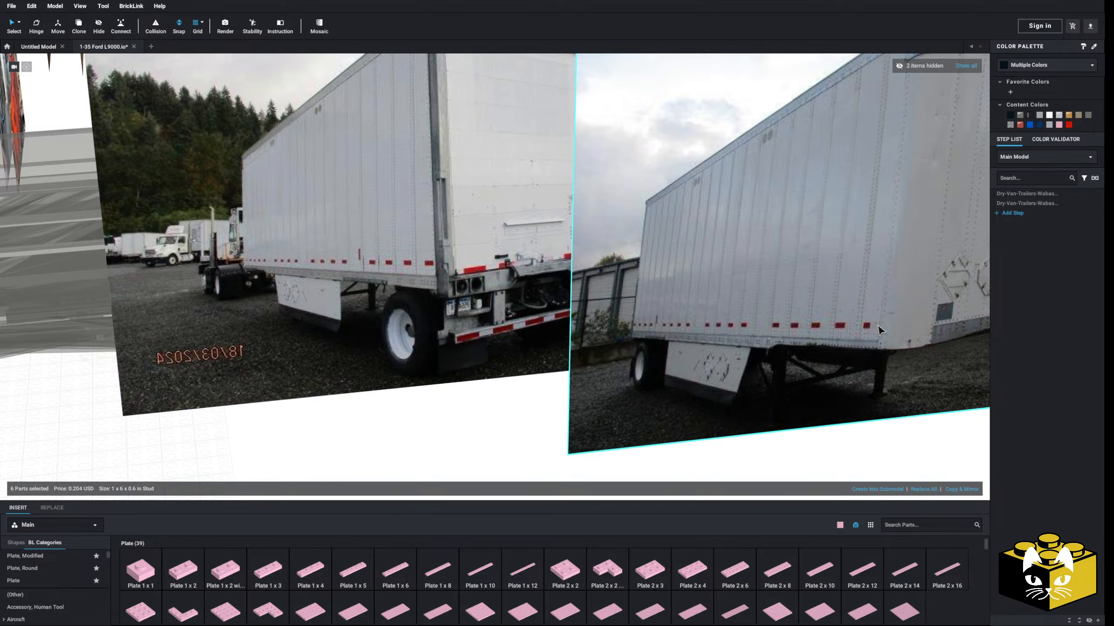
{"action": "middle_click_drag", "start_coordinate": [430, 386], "coordinate": [613, 264]}
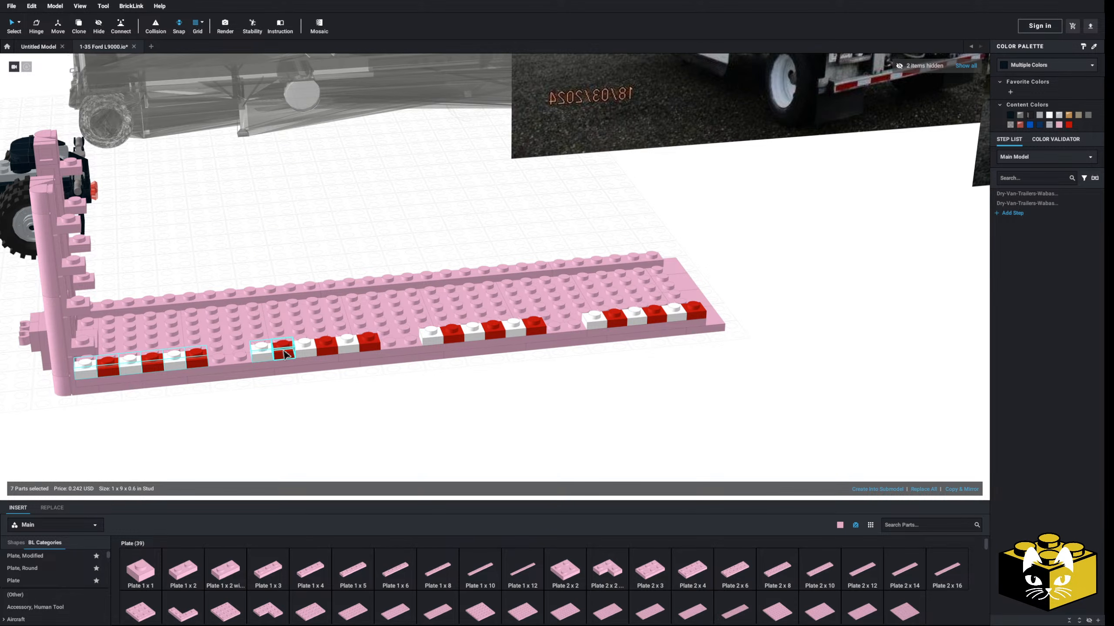
{"action": "mouse_move", "coordinate": [348, 349]}
{"action": "left_mouse_down"}
{"action": "mouse_move", "coordinate": [495, 349]}
{"action": "mouse_move", "coordinate": [535, 330]}
{"action": "left_mouse_up"}
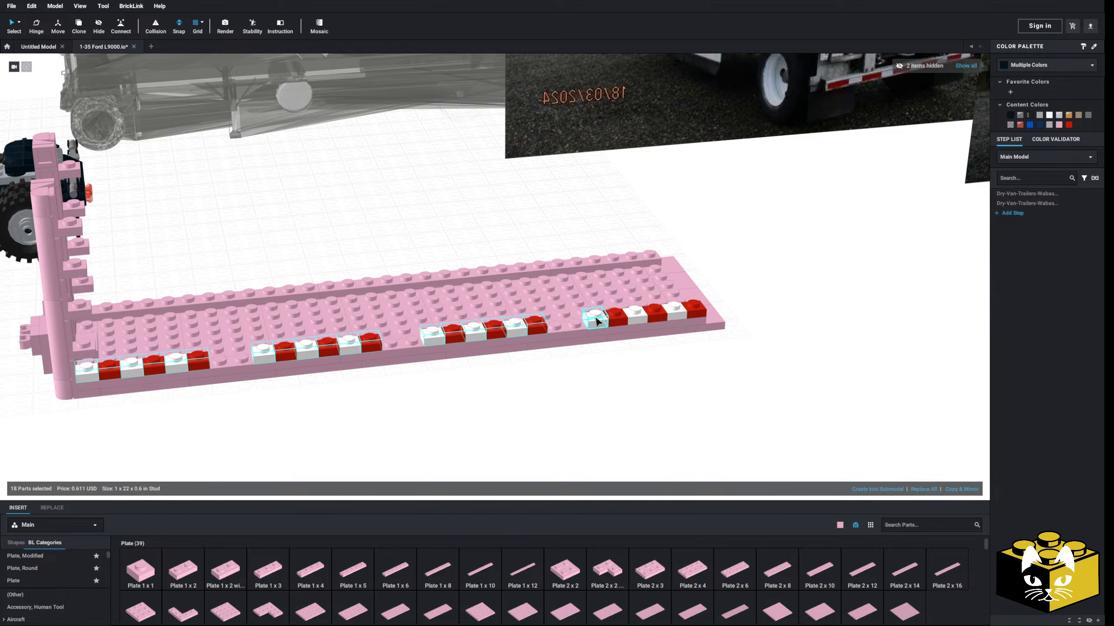
{"action": "left_click_drag", "start_coordinate": [623, 321], "coordinate": [665, 321]}
{"action": "left_click", "coordinate": [690, 314], "text": "ctrl"}
{"action": "right_click", "coordinate": [688, 313]}
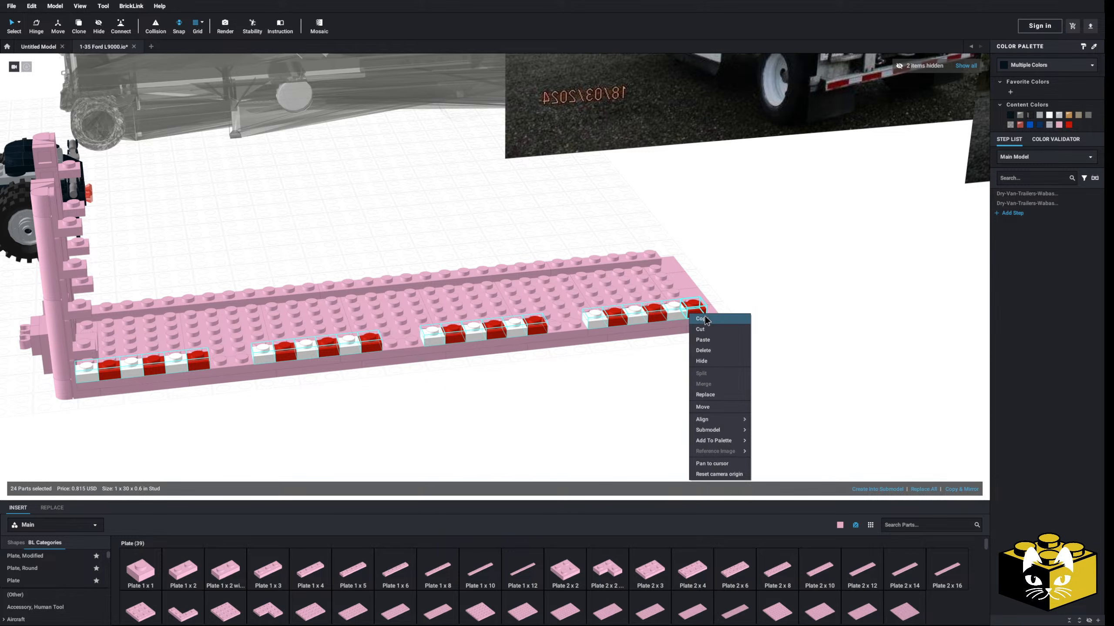
{"action": "left_click", "coordinate": [700, 329]}
{"action": "right_click", "coordinate": [801, 305]}
{"action": "left_click", "coordinate": [809, 330]}
{"action": "right_click_drag", "start_coordinate": [807, 330], "coordinate": [553, 308]}
{"action": "left_click", "coordinate": [747, 455]}
- Fill the two-stud gaps between the marker strips on both edge rails with pink Plate 1 x 2 parts
{"action": "left_click", "coordinate": [509, 462]}
{"action": "right_click_drag", "start_coordinate": [511, 464], "coordinate": [589, 448]}
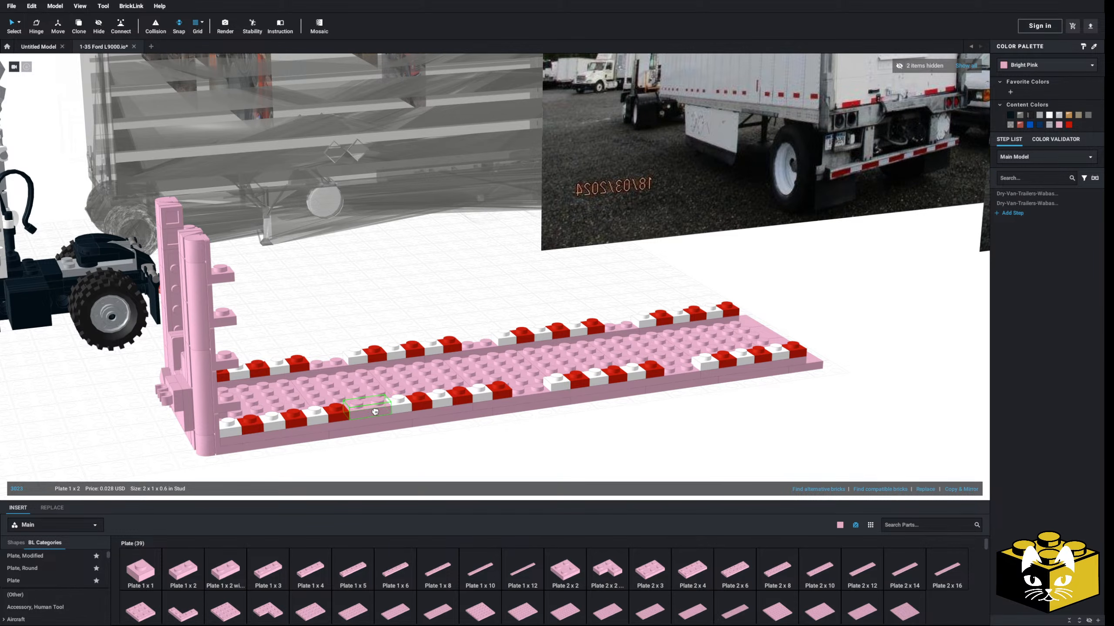
{"action": "left_click", "coordinate": [528, 392]}
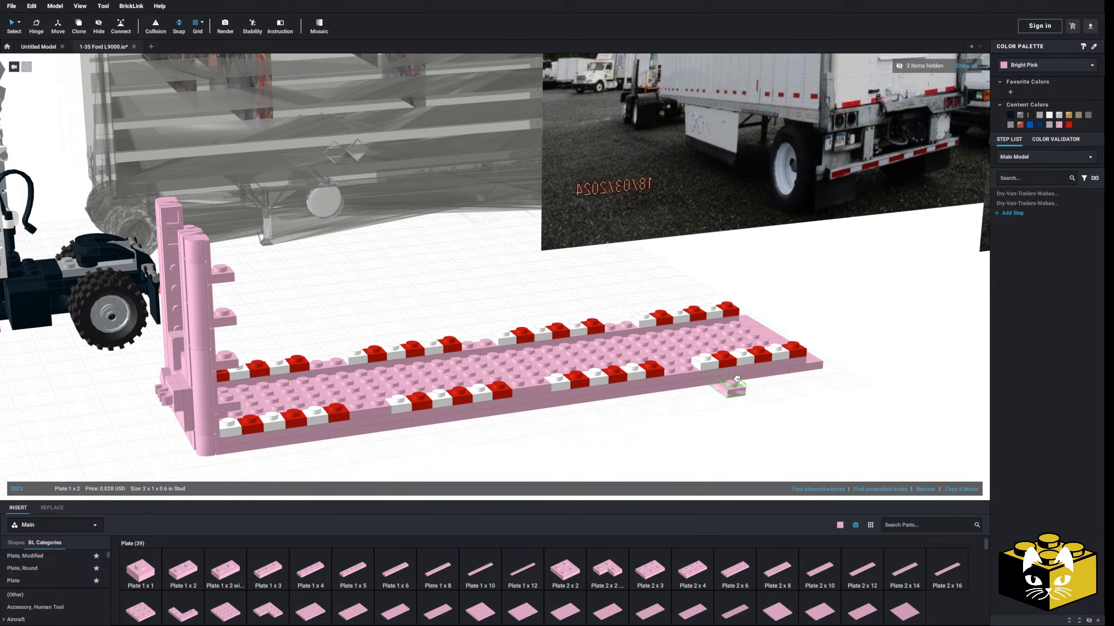
{"action": "left_click", "coordinate": [184, 569]}
{"action": "right_click_drag", "start_coordinate": [323, 441], "coordinate": [262, 489]}
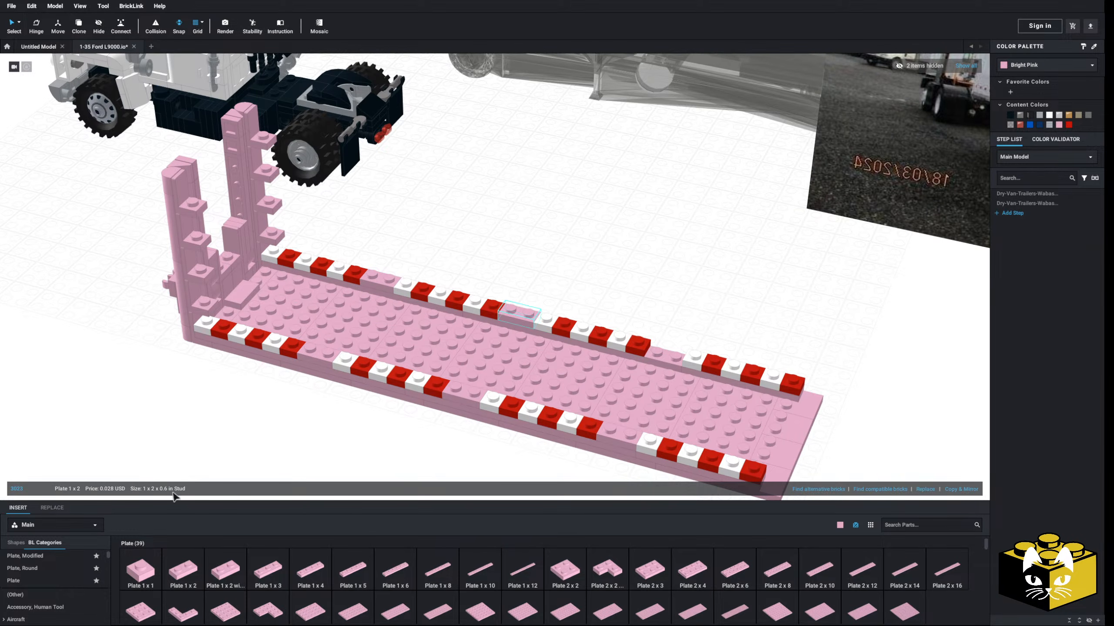
{"action": "left_click", "coordinate": [671, 352]}
{"action": "key", "text": "Escape"}
- Examine the trailer's rear corner in the reference photos and compare it with the rear end of the floor
{"action": "scroll", "coordinate": [607, 314], "scroll_direction": "down", "scroll_amount": 5}
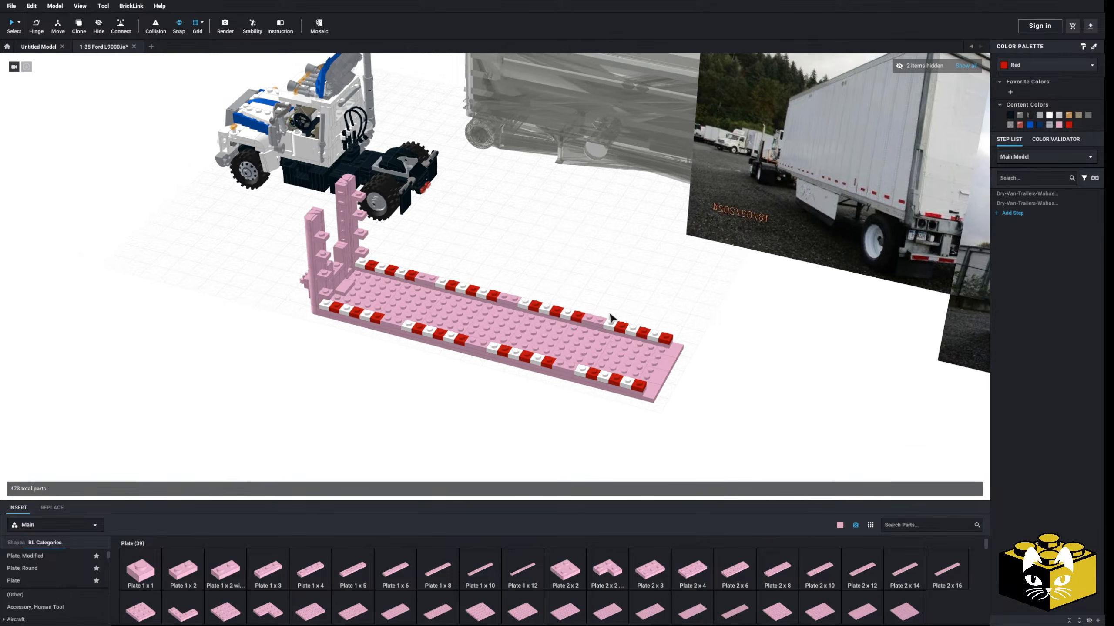
{"action": "middle_click_drag", "start_coordinate": [568, 362], "coordinate": [487, 383]}
{"action": "mouse_move", "coordinate": [488, 383]}
{"action": "right_mouse_down"}
{"action": "mouse_move", "coordinate": [510, 374]}
{"action": "mouse_move", "coordinate": [483, 388]}
{"action": "right_mouse_up"}
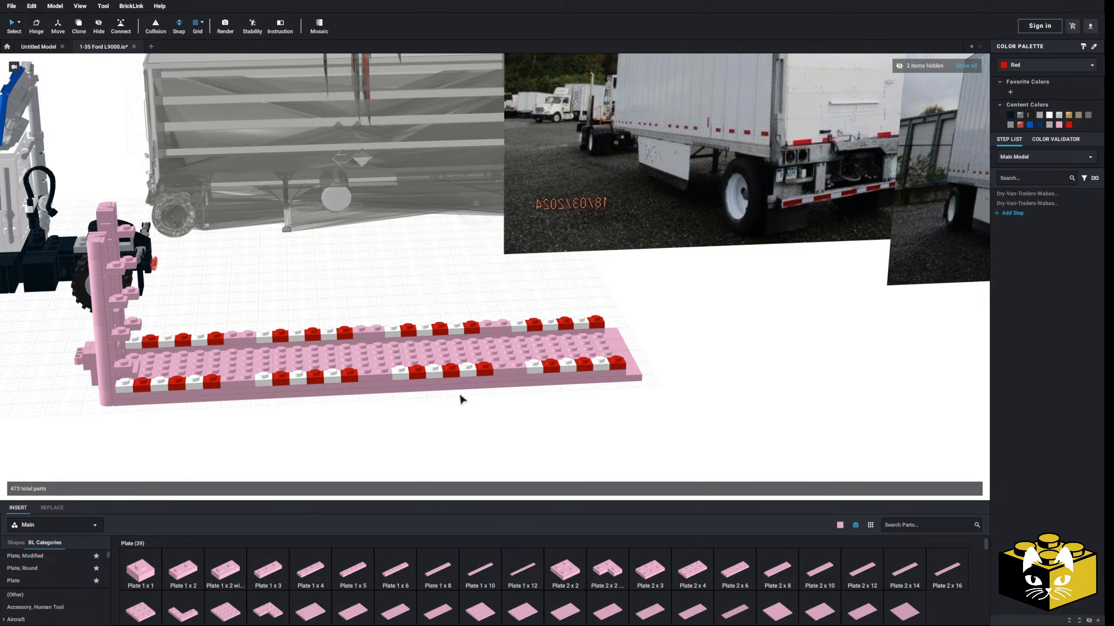
{"action": "mouse_move", "coordinate": [433, 447]}
{"action": "right_mouse_down"}
{"action": "mouse_move", "coordinate": [417, 459]}
{"action": "mouse_move", "coordinate": [420, 448]}
{"action": "mouse_move", "coordinate": [446, 446]}
{"action": "right_mouse_up"}
{"action": "middle_click_drag", "start_coordinate": [446, 446], "coordinate": [332, 451]}
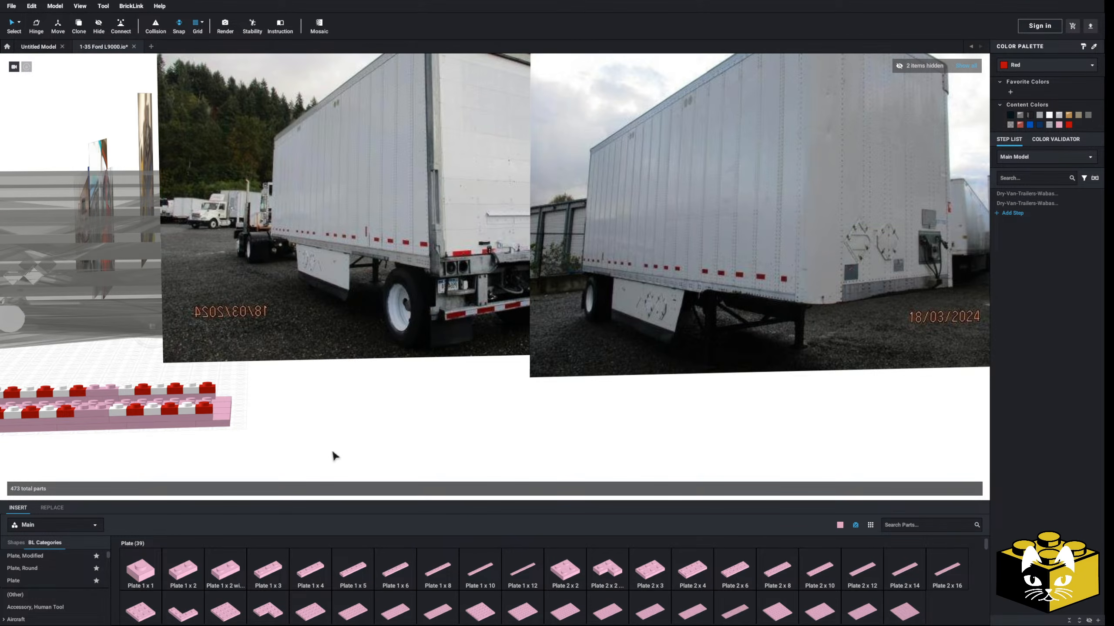
{"action": "scroll", "coordinate": [327, 454], "scroll_direction": "up", "scroll_amount": 3}
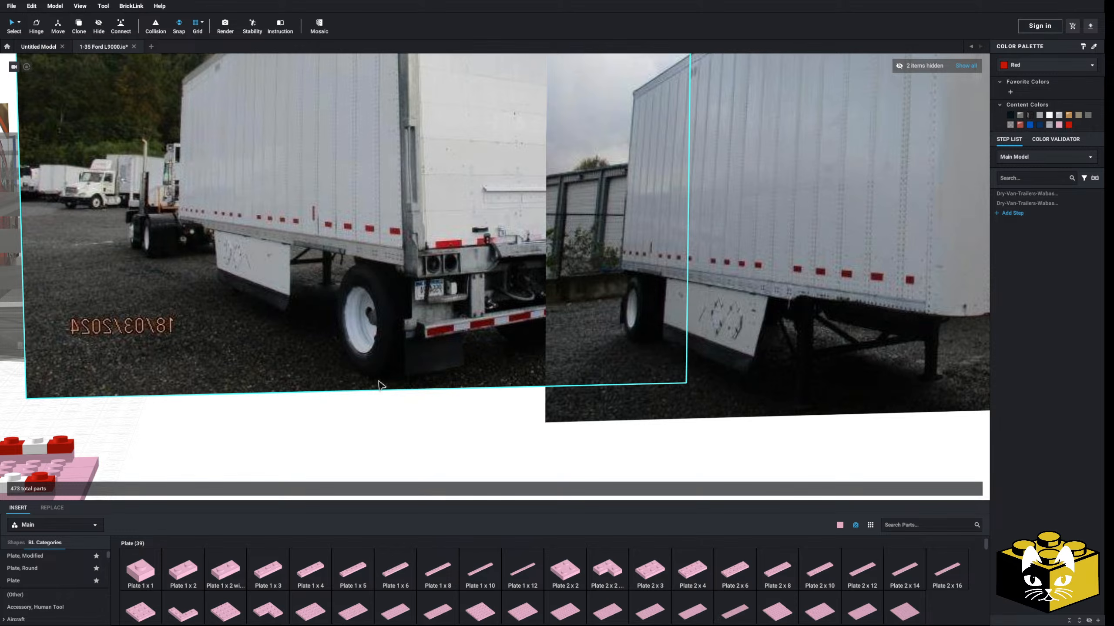
{"action": "middle_click_drag", "start_coordinate": [378, 382], "coordinate": [453, 332]}
{"action": "right_click_drag", "start_coordinate": [453, 332], "coordinate": [446, 331]}
{"action": "middle_click_drag", "start_coordinate": [446, 331], "coordinate": [498, 340]}
{"action": "scroll", "coordinate": [498, 341], "scroll_direction": "up", "scroll_amount": 2}
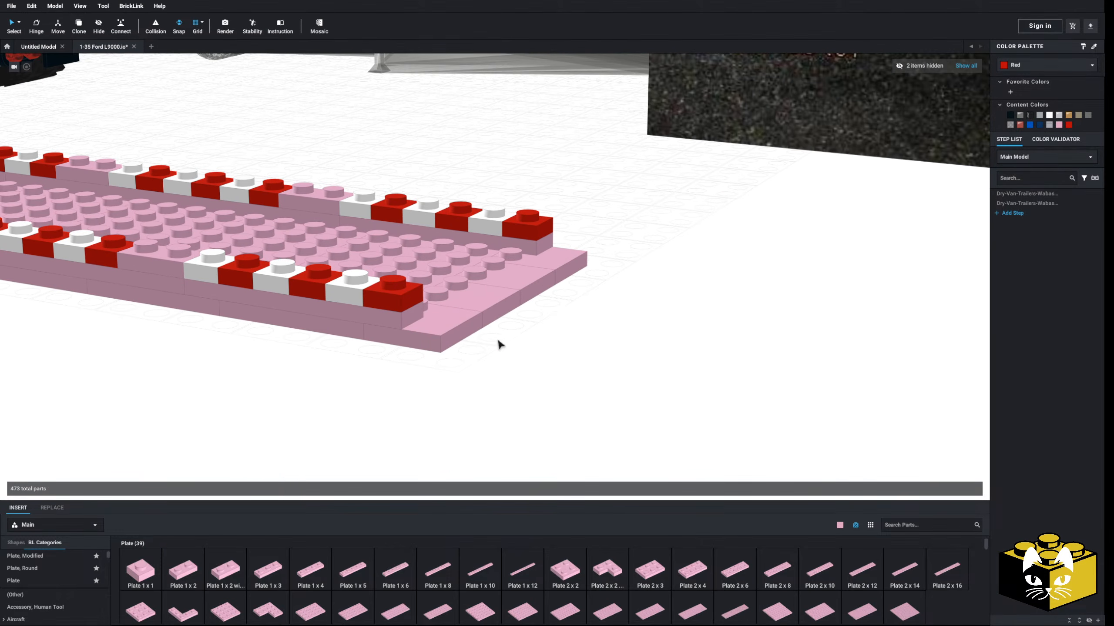
- Replace the two Plate 1 x 6 parts under the rearmost marker strips with Plate 1 x 5 parts
{"action": "left_click", "coordinate": [369, 320]}
{"action": "left_click", "coordinate": [512, 246], "text": "ctrl"}
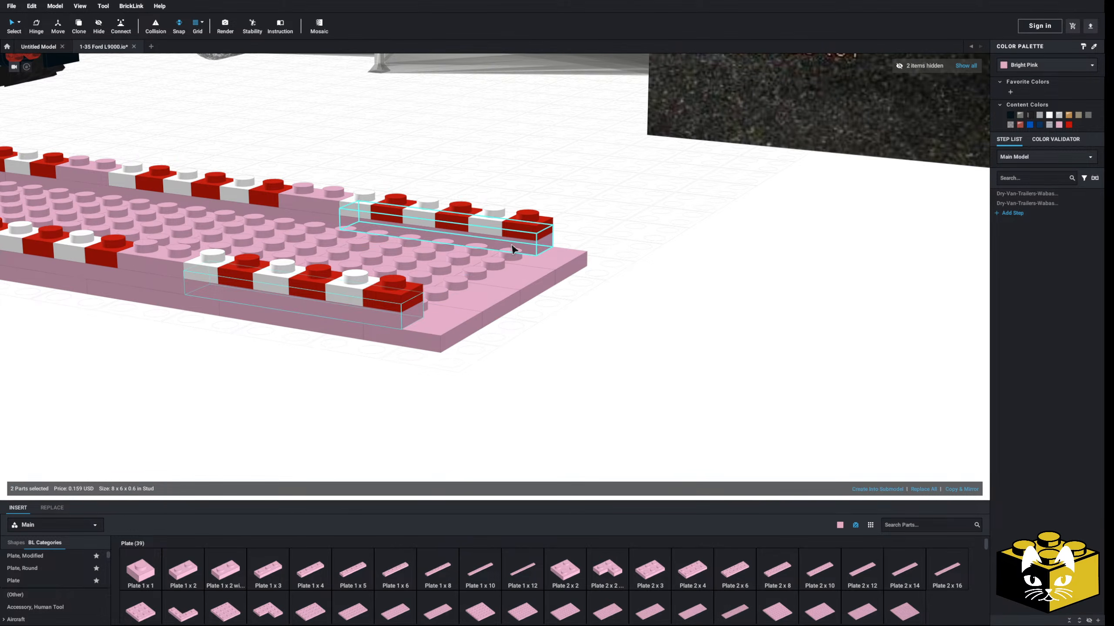
{"action": "key", "text": "Delete"}
{"action": "right_click_drag", "start_coordinate": [512, 246], "coordinate": [515, 258]}
{"action": "left_click", "coordinate": [303, 356]}
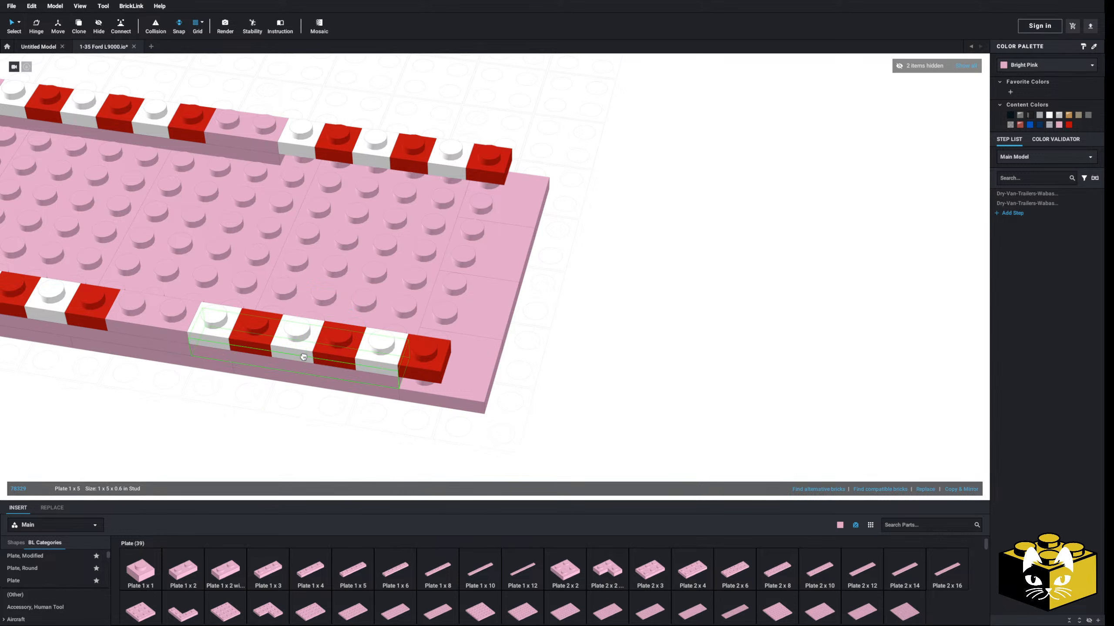
{"action": "mouse_move", "coordinate": [365, 538]}
{"action": "left_mouse_down"}
{"action": "mouse_move", "coordinate": [360, 156]}
{"action": "mouse_move", "coordinate": [371, 159]}
{"action": "left_mouse_up"}
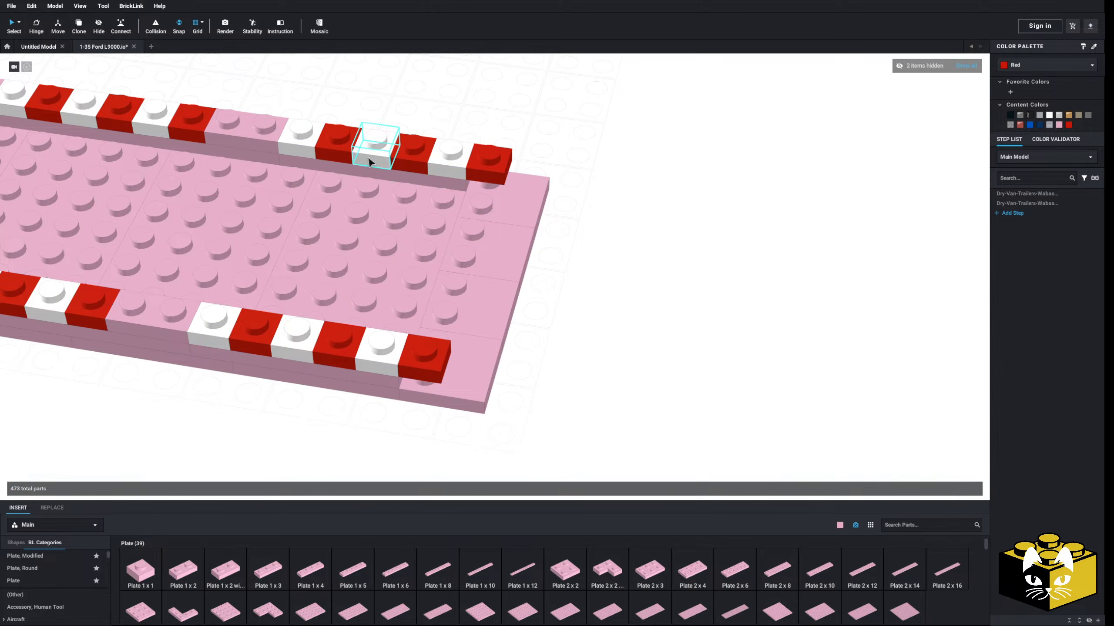
- Delete the four pink parts that form the last two stud rows across the floor's rear end
{"action": "right_click_drag", "start_coordinate": [639, 250], "coordinate": [641, 248]}
{"action": "mouse_move", "coordinate": [602, 221]}
{"action": "left_mouse_down"}
{"action": "mouse_move", "coordinate": [495, 415]}
{"action": "mouse_move", "coordinate": [480, 378]}
{"action": "left_mouse_up"}
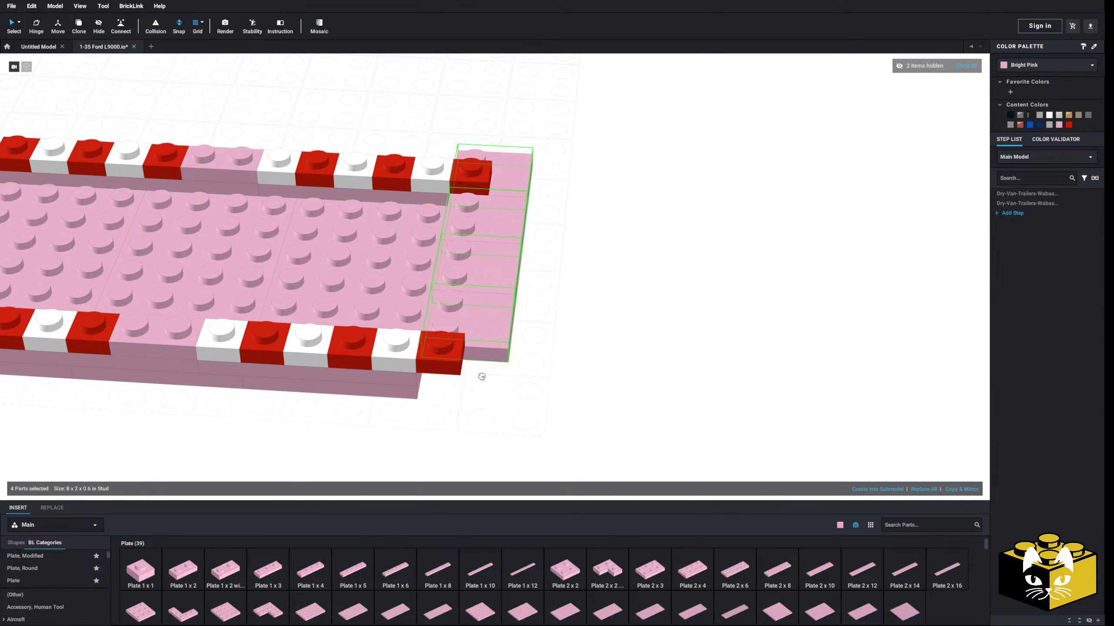
{"action": "right_click_drag", "start_coordinate": [574, 393], "coordinate": [549, 388]}
{"action": "left_click_drag", "start_coordinate": [414, 307], "coordinate": [577, 254]}
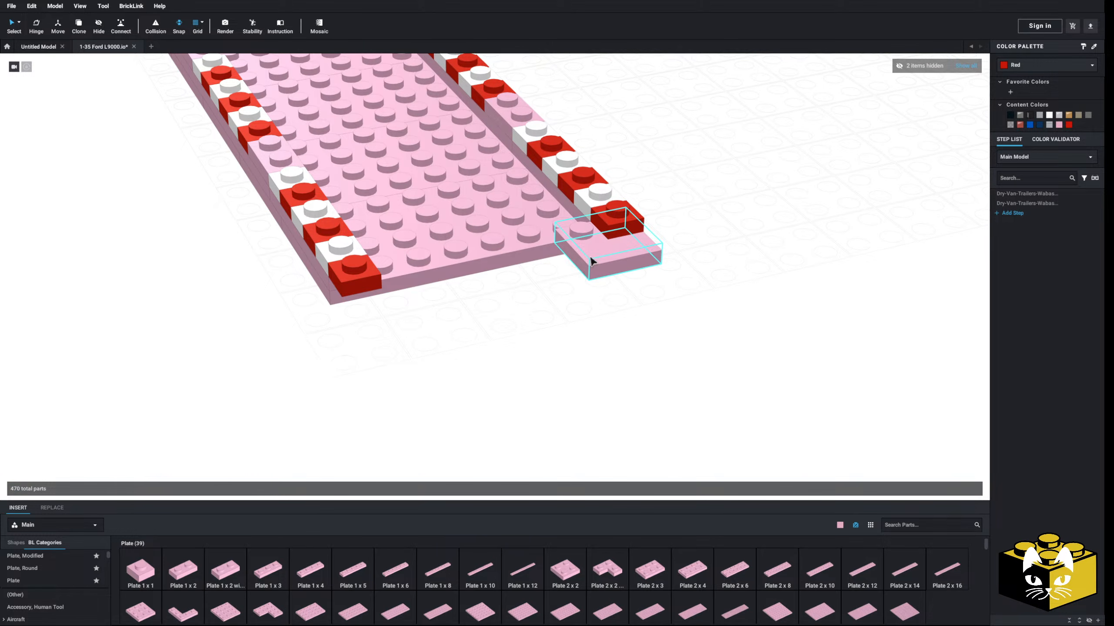
{"action": "right_click", "coordinate": [590, 257]}
{"action": "left_click", "coordinate": [698, 261]}
{"action": "key", "text": "Delete"}
- Replace the Plate 1 x 5 under each rearmost marker strip with a pink Plate 1 x 6
{"action": "right_click_drag", "start_coordinate": [532, 313], "coordinate": [323, 328]}
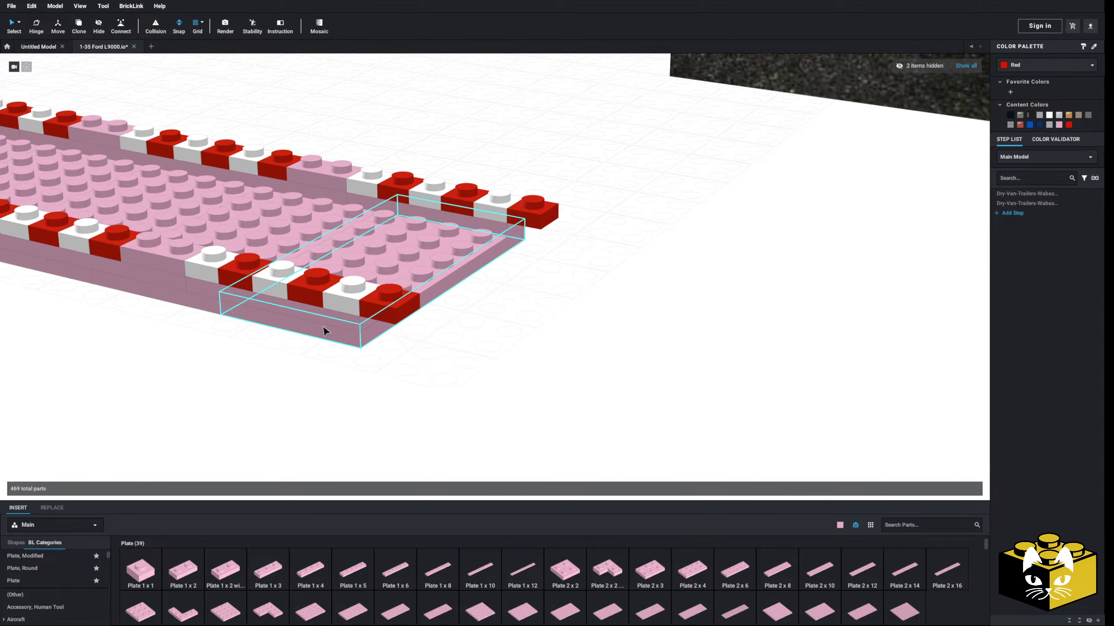
{"action": "key", "text": "Delete"}
{"action": "left_click", "coordinate": [468, 206]}
{"action": "key", "text": "Delete"}
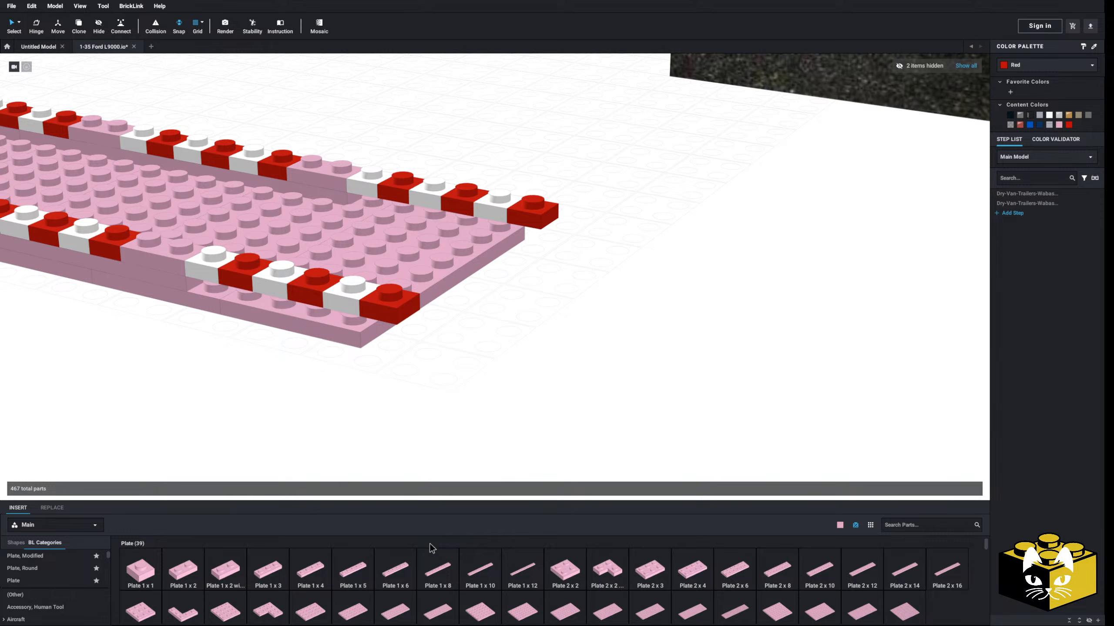
{"action": "left_click", "coordinate": [395, 571]}
{"action": "left_click", "coordinate": [439, 203]}
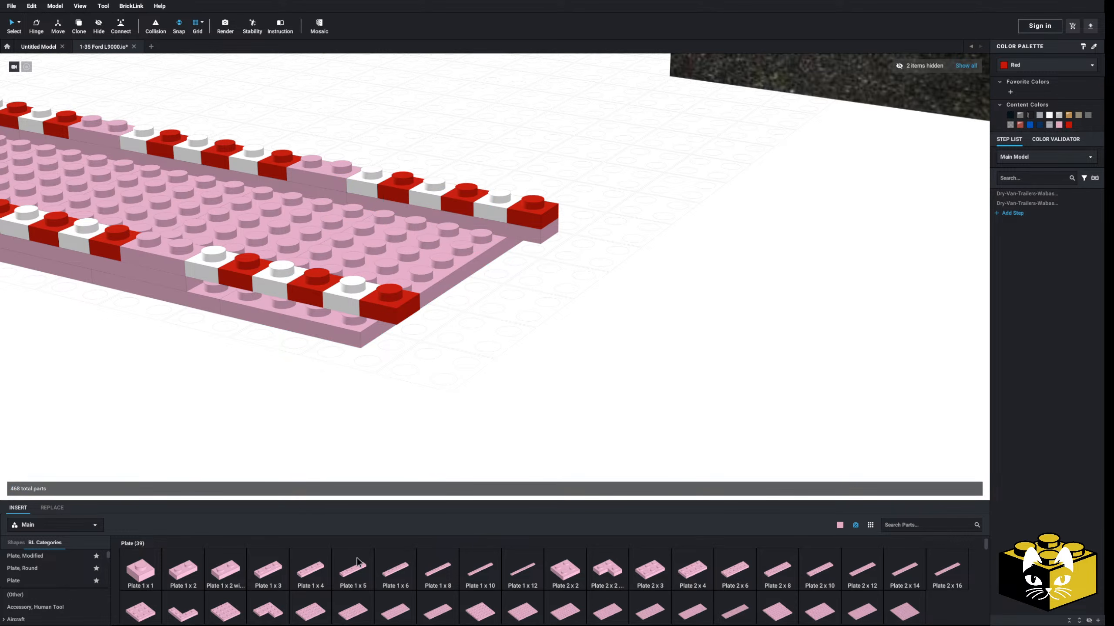
{"action": "left_click", "coordinate": [394, 579]}
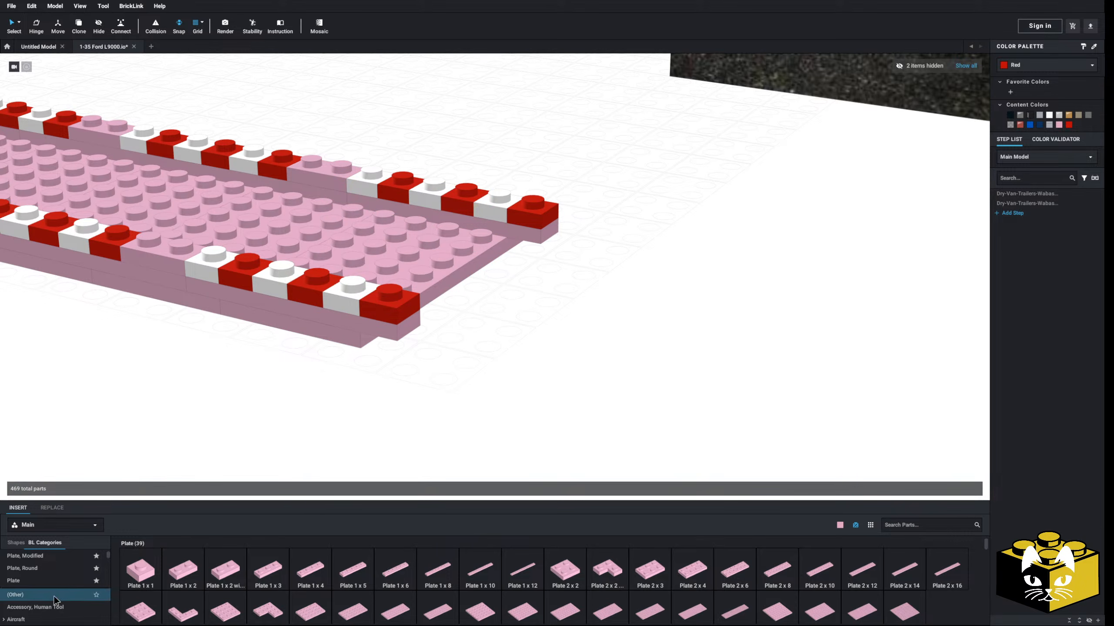
- Attach a pink 1 x 2 bracket beneath the overhanging end of the near edge rail at the floor's rear
{"action": "scroll", "coordinate": [53, 588], "scroll_direction": "down", "scroll_amount": 3}
{"action": "left_click", "coordinate": [46, 578]}
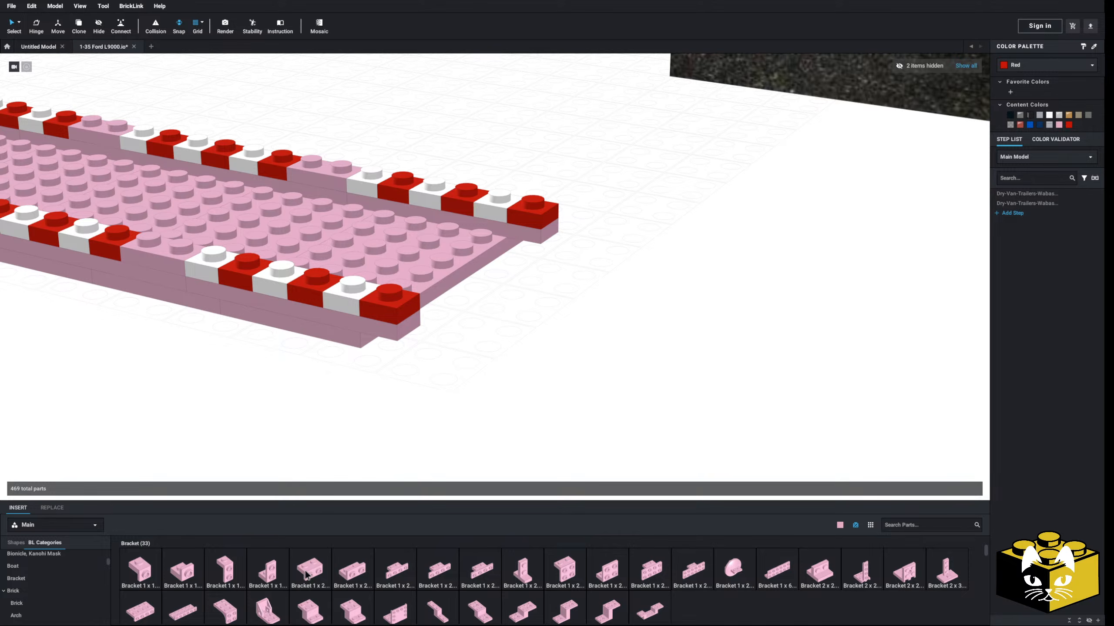
{"action": "left_click", "coordinate": [309, 570]}
{"action": "left_click", "coordinate": [416, 335]}
- Paste a second matching bracket beneath the rear end of the opposite edge rail
{"action": "scroll", "coordinate": [592, 360], "scroll_direction": "down", "scroll_amount": 5}
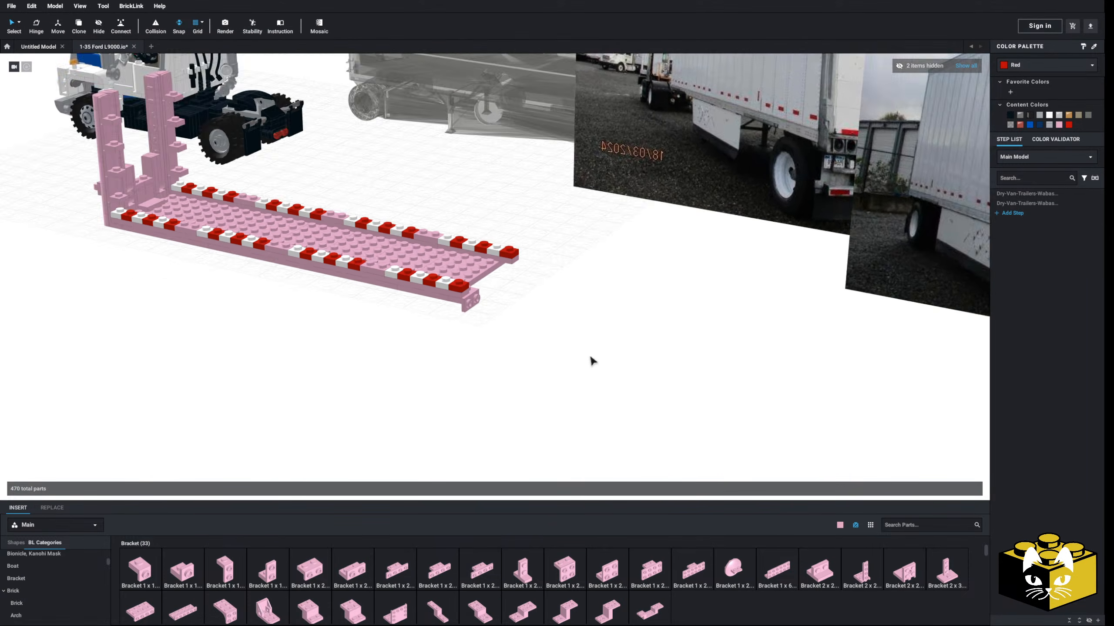
{"action": "scroll", "coordinate": [592, 361], "scroll_direction": "up", "scroll_amount": 5}
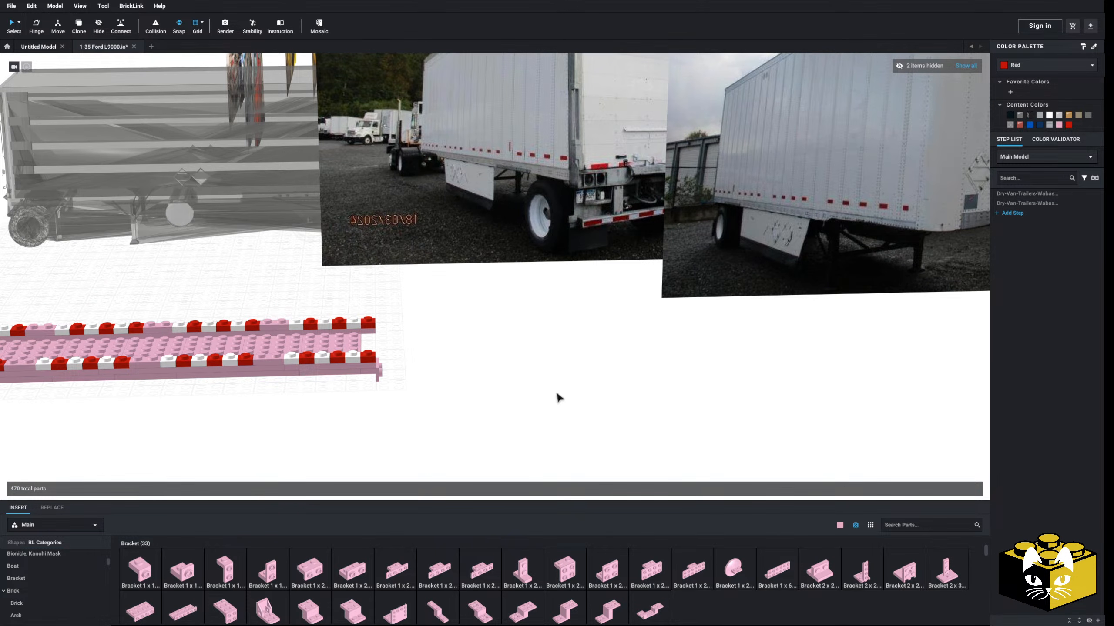
{"action": "middle_click_drag", "start_coordinate": [557, 394], "coordinate": [558, 395]}
{"action": "right_click_drag", "start_coordinate": [559, 395], "coordinate": [506, 409]}
{"action": "right_click", "coordinate": [527, 266]}
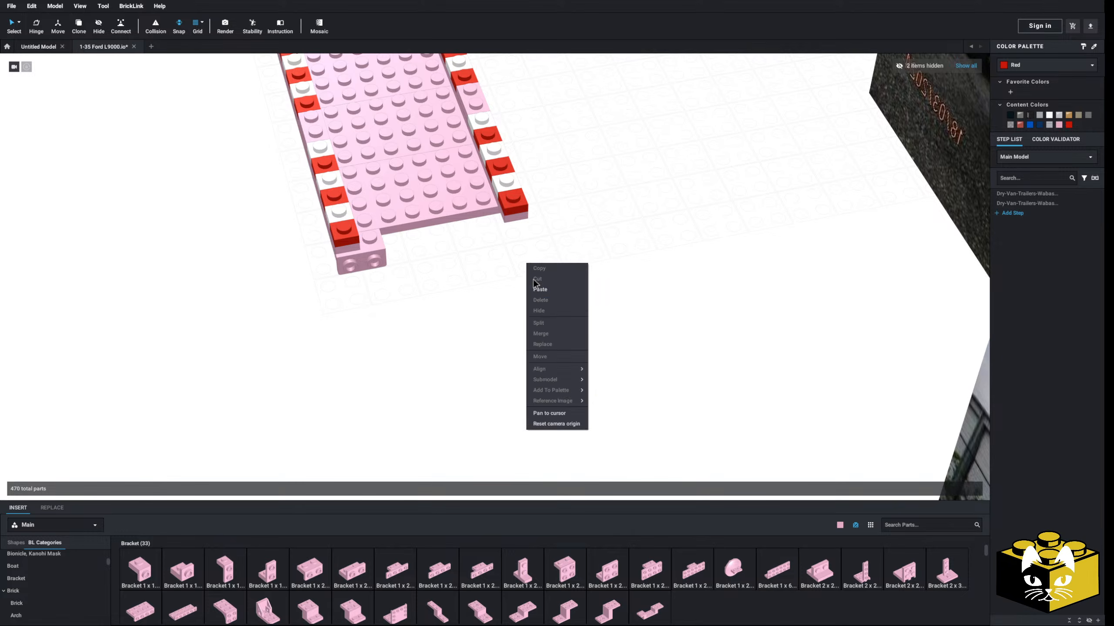
{"action": "left_click", "coordinate": [539, 290]}
- Attach a pink Plate 1 x 2 to the rear-facing studs of each of the two brackets
{"action": "scroll", "coordinate": [403, 413], "scroll_direction": "up", "scroll_amount": 3}
{"action": "middle_click_drag", "start_coordinate": [404, 350], "coordinate": [419, 373]}
{"action": "scroll", "coordinate": [73, 582], "scroll_direction": "up", "scroll_amount": 5}
{"action": "left_click", "coordinate": [49, 582]}
{"action": "left_click_drag", "start_coordinate": [183, 570], "coordinate": [322, 351]}
{"action": "left_click_drag", "start_coordinate": [191, 582], "coordinate": [548, 306]}
{"action": "left_click", "coordinate": [507, 398]}
- Place two pink 1 x 1 round tiles side by side as tail lights on the first bracket's rear face
{"action": "scroll", "coordinate": [37, 579], "scroll_direction": "down", "scroll_amount": 8}
{"action": "scroll", "coordinate": [38, 582], "scroll_direction": "down", "scroll_amount": 20}
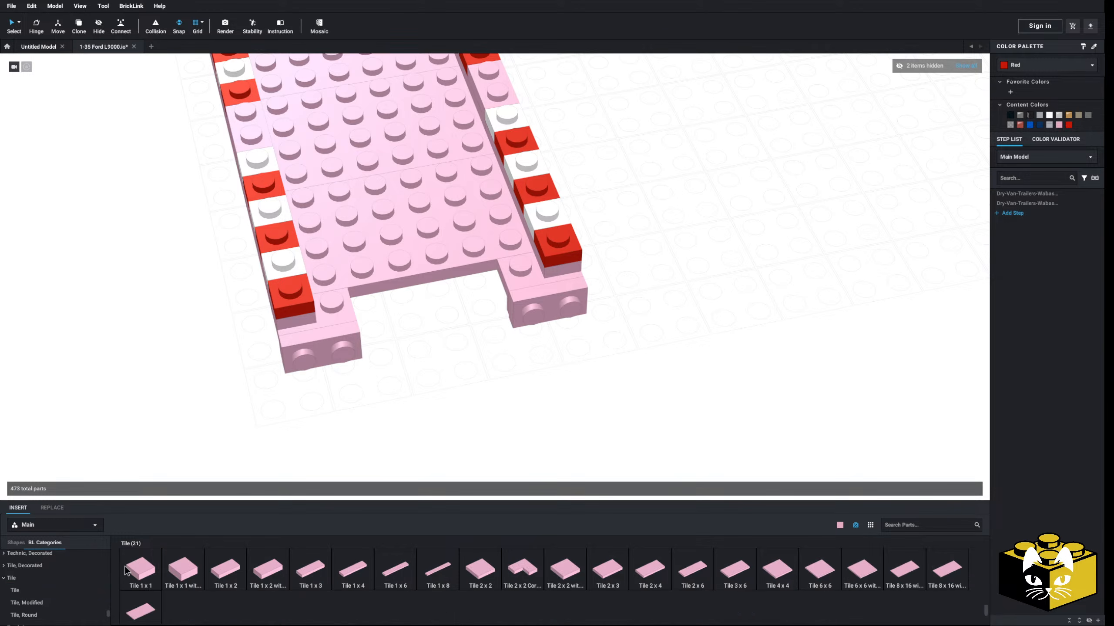
{"action": "left_click", "coordinate": [23, 616]}
{"action": "left_click_drag", "start_coordinate": [140, 569], "coordinate": [347, 369]}
{"action": "right_click", "coordinate": [302, 381]}
{"action": "left_click", "coordinate": [316, 399]}
{"action": "left_click", "coordinate": [405, 385]}
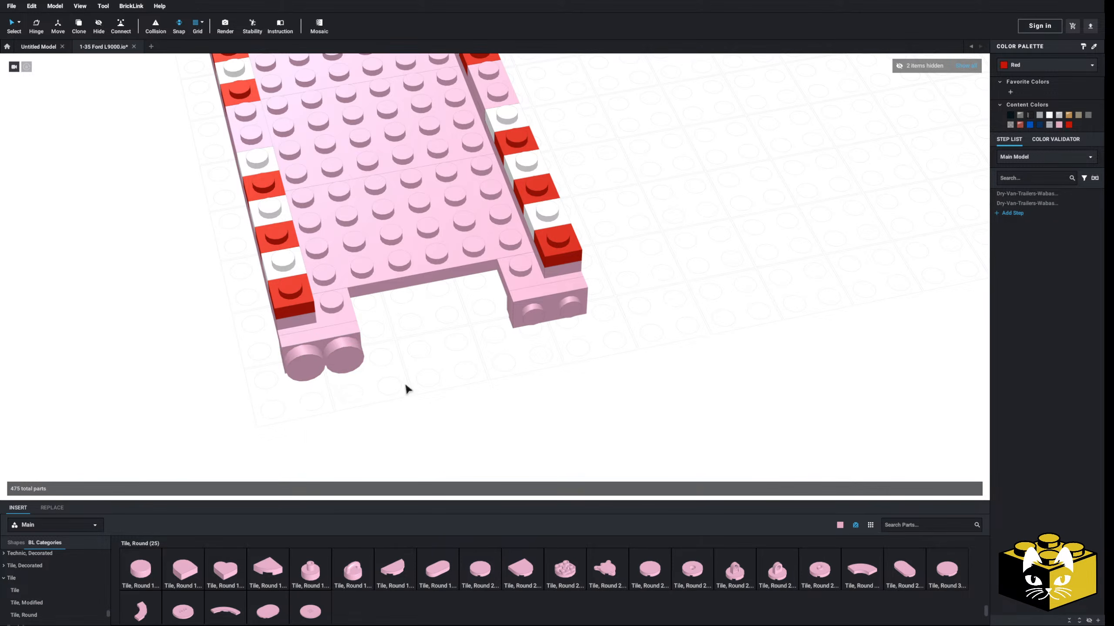
- Paste two more 1 x 1 round tiles onto the rear face of the opposite bracket
{"action": "right_click_drag", "start_coordinate": [405, 385], "coordinate": [411, 422]}
{"action": "right_click", "coordinate": [416, 400]}
{"action": "left_click", "coordinate": [432, 428]}
{"action": "left_click", "coordinate": [563, 338]}
{"action": "left_click", "coordinate": [404, 416]}
{"action": "scroll", "coordinate": [403, 415], "scroll_direction": "down", "scroll_amount": 4}
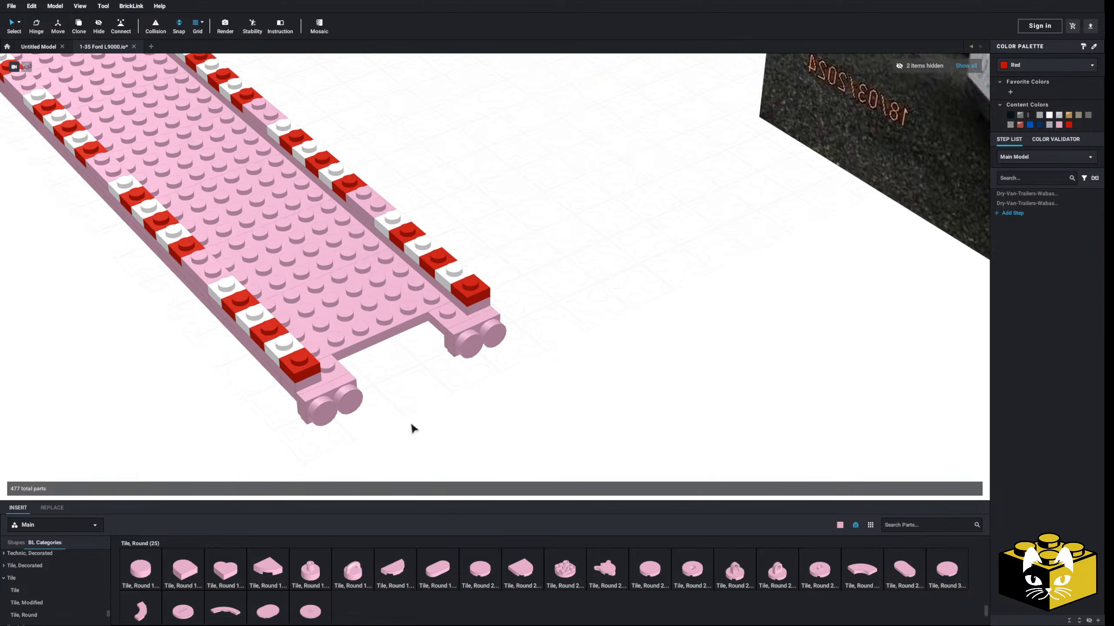
- Place a pink Tile 2 x 2 Corner on top of each rear corner, around the ends of the marker strips
{"action": "scroll", "coordinate": [404, 423], "scroll_direction": "up", "scroll_amount": 4}
{"action": "middle_click_drag", "start_coordinate": [397, 424], "coordinate": [484, 371]}
{"action": "scroll", "coordinate": [38, 613], "scroll_direction": "up", "scroll_amount": 2}
{"action": "scroll", "coordinate": [44, 601], "scroll_direction": "down", "scroll_amount": 5}
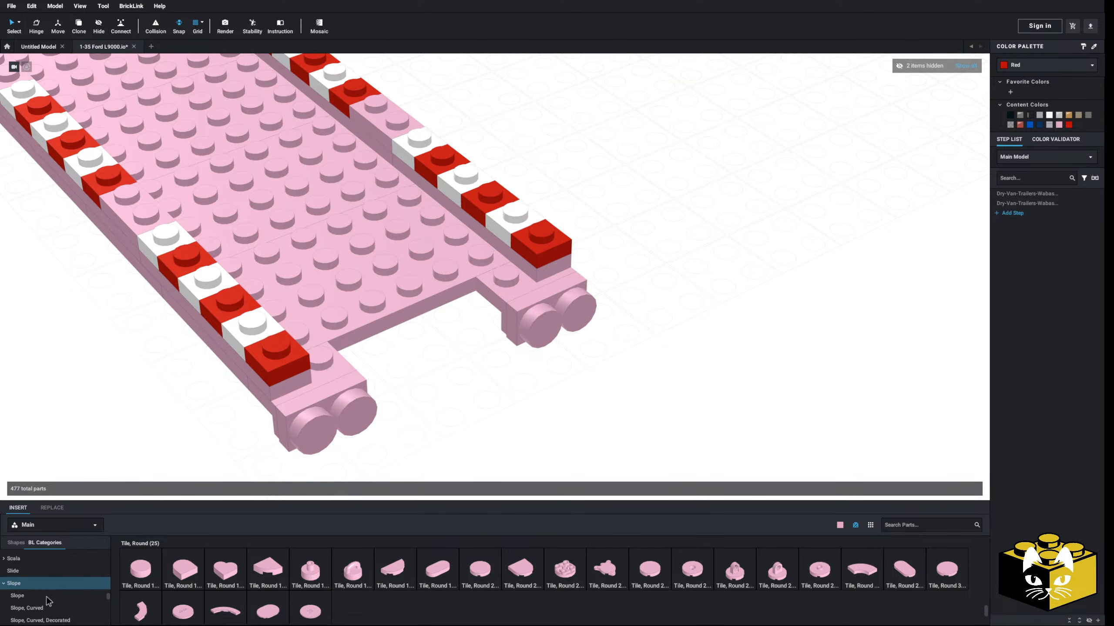
{"action": "left_click", "coordinate": [29, 610]}
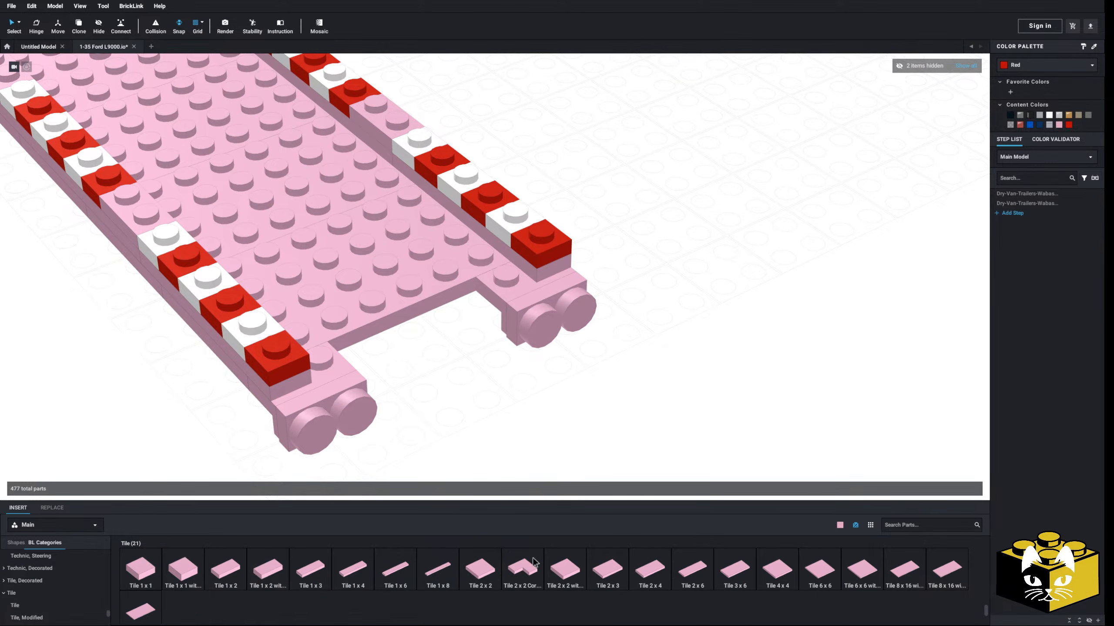
{"action": "left_click", "coordinate": [522, 569]}
{"action": "left_click_drag", "start_coordinate": [534, 572], "coordinate": [536, 268]}
- Place a pink Plate 2 x 4 on the ground just behind the floor's far rear corner
{"action": "scroll", "coordinate": [71, 580], "scroll_direction": "up", "scroll_amount": 3}
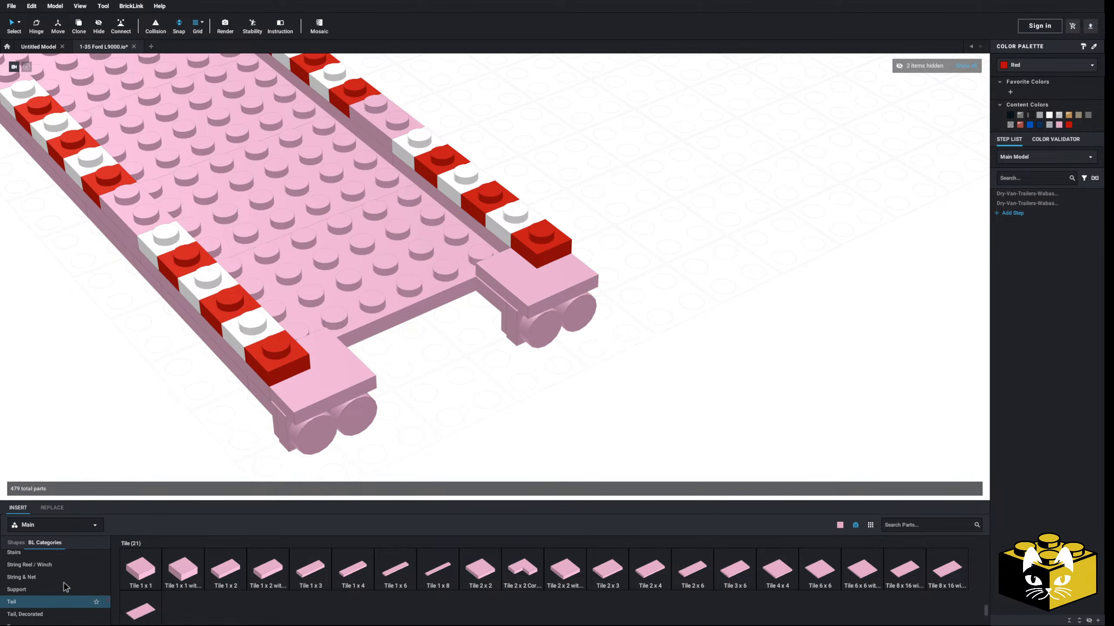
{"action": "left_click", "coordinate": [26, 614]}
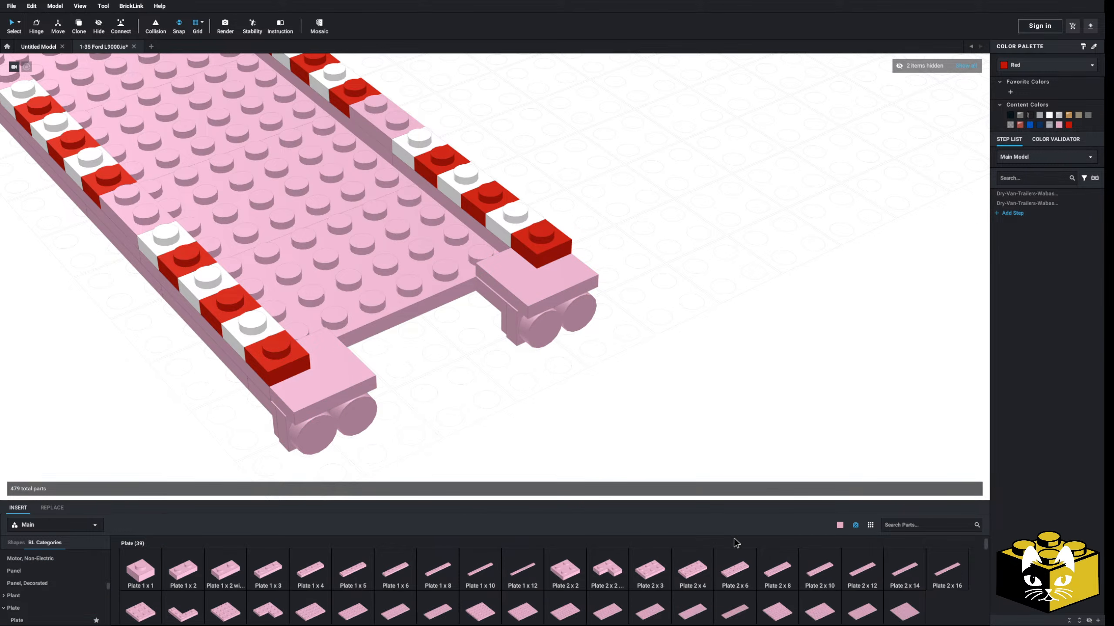
{"action": "left_click_drag", "start_coordinate": [654, 347], "coordinate": [654, 336]}
- Examine the rear bumper, tail lights and door sill in the reference photo and compare them with the model's rear end
{"action": "scroll", "coordinate": [645, 366], "scroll_direction": "down", "scroll_amount": 3}
{"action": "right_click_drag", "start_coordinate": [636, 385], "coordinate": [494, 425]}
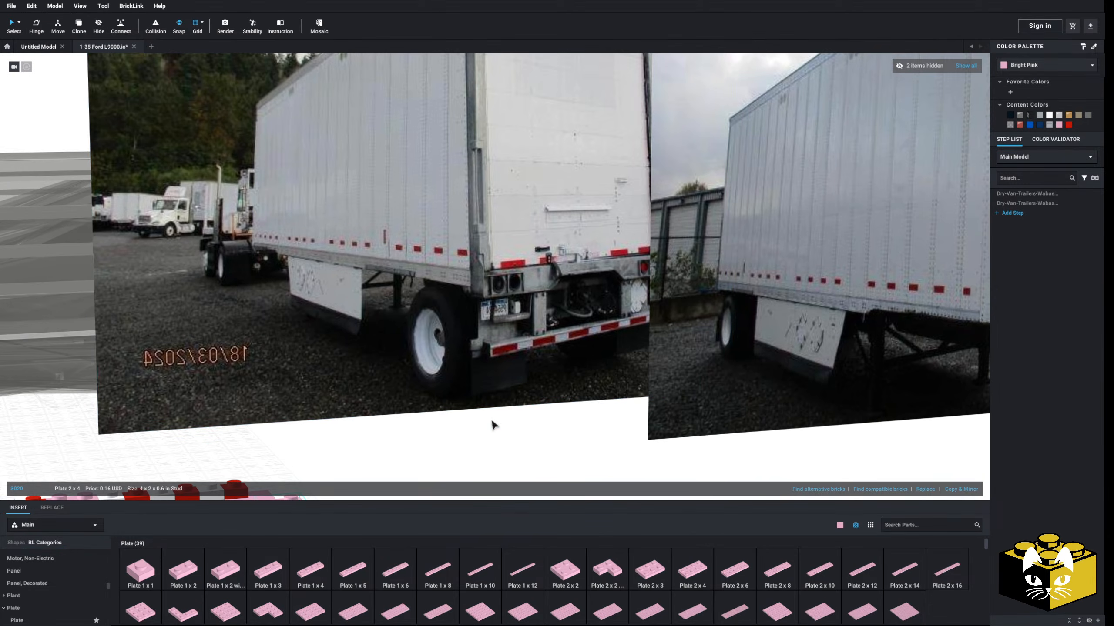
{"action": "scroll", "coordinate": [494, 425], "scroll_direction": "up", "scroll_amount": 5}
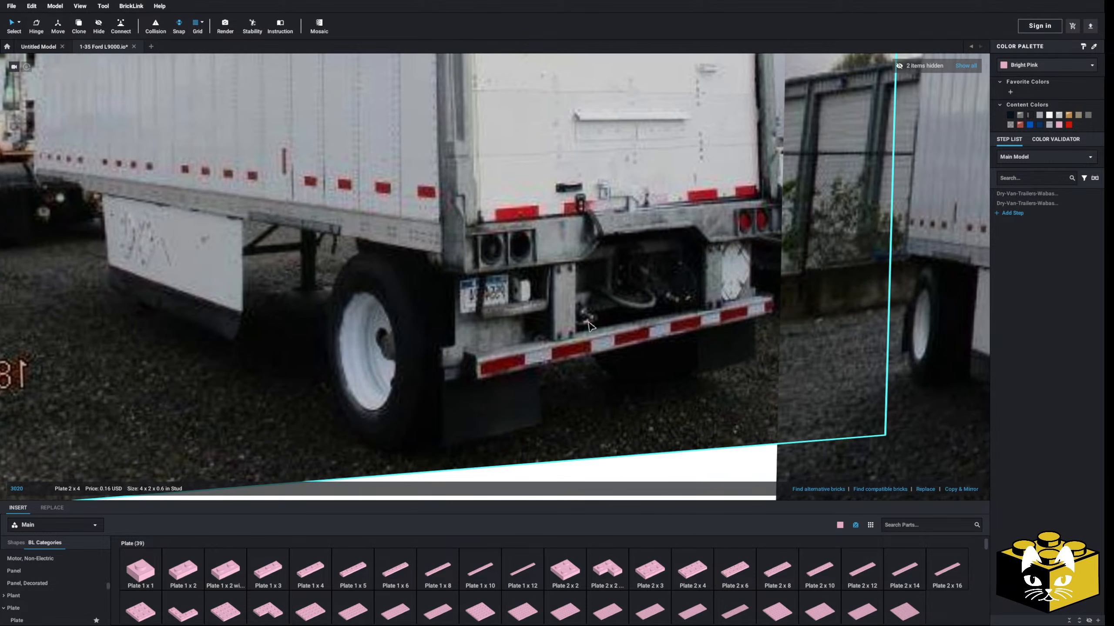
{"action": "scroll", "coordinate": [631, 410], "scroll_direction": "down", "scroll_amount": 5}
{"action": "middle_click_drag", "start_coordinate": [552, 475], "coordinate": [569, 430]}
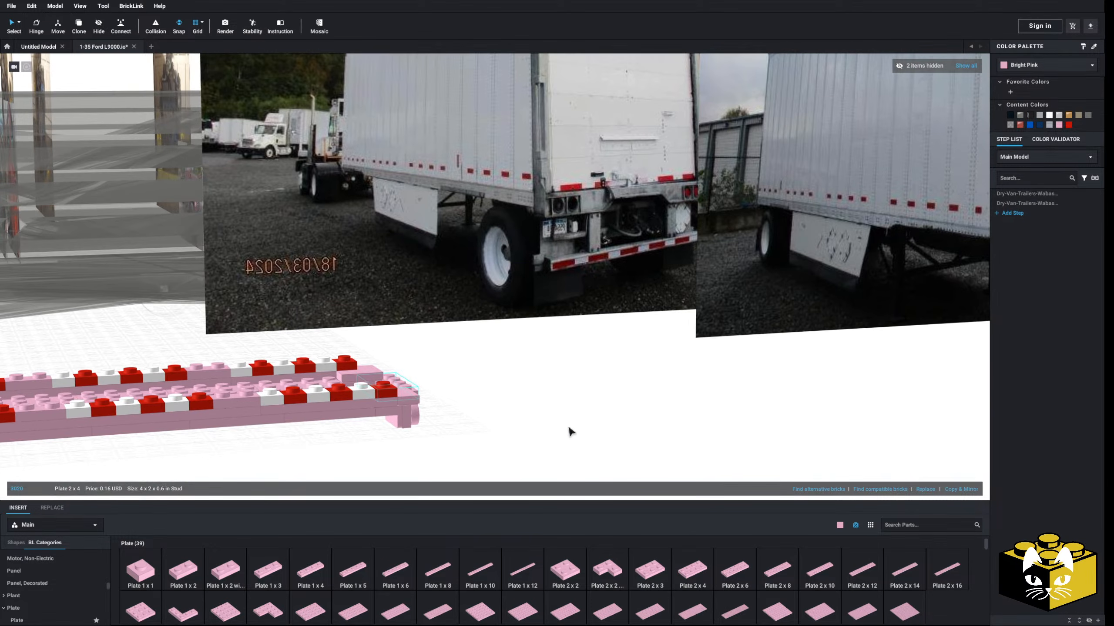
{"action": "right_click_drag", "start_coordinate": [569, 430], "coordinate": [550, 432]}
{"action": "middle_click_drag", "start_coordinate": [551, 432], "coordinate": [603, 444]}
{"action": "scroll", "coordinate": [602, 445], "scroll_direction": "up", "scroll_amount": 3}
{"action": "scroll", "coordinate": [603, 444], "scroll_direction": "up", "scroll_amount": 3}
{"action": "middle_click_drag", "start_coordinate": [448, 476], "coordinate": [528, 450]}
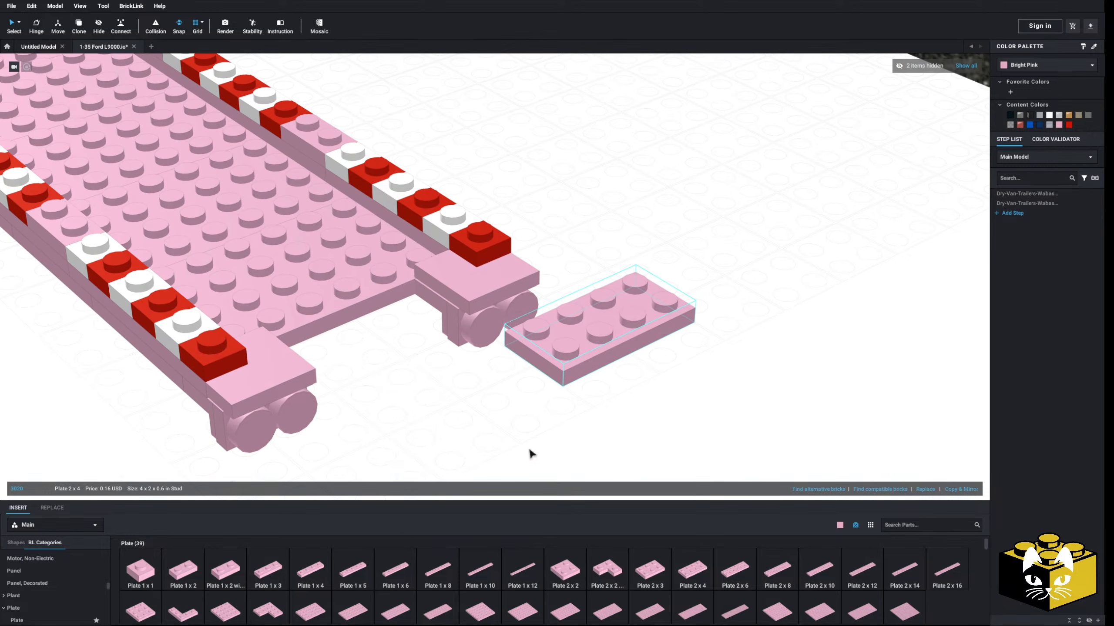
- Show the Tile parts and delete the corner tiles from both rear corners of the floor
{"action": "scroll", "coordinate": [51, 585], "scroll_direction": "down", "scroll_amount": 1}
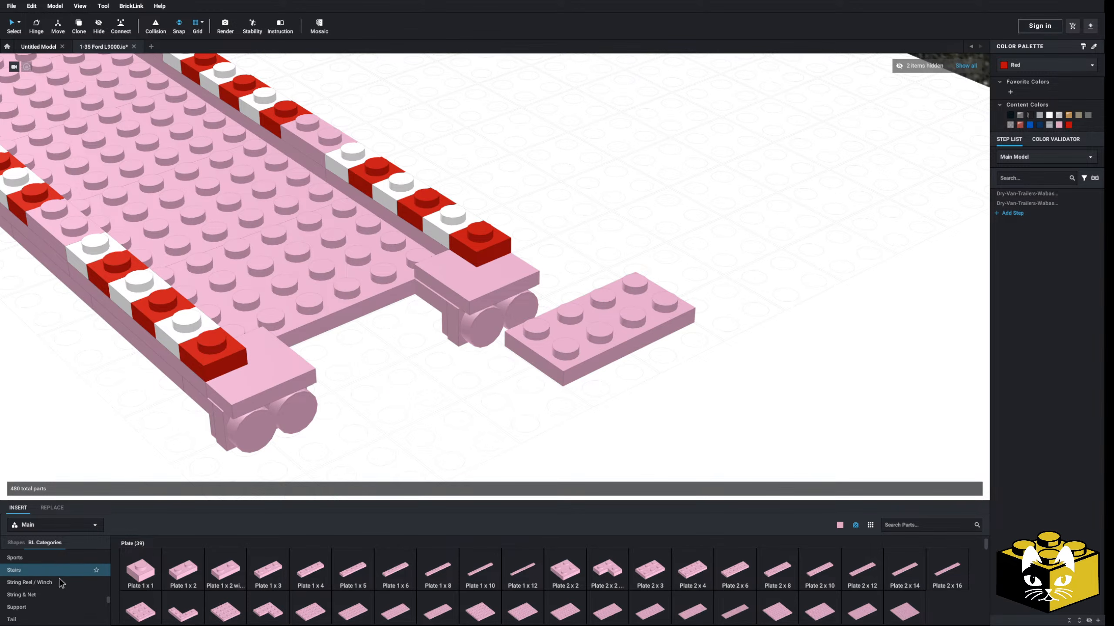
{"action": "scroll", "coordinate": [61, 582], "scroll_direction": "down", "scroll_amount": 3}
{"action": "scroll", "coordinate": [54, 579], "scroll_direction": "down", "scroll_amount": 1}
{"action": "left_click", "coordinate": [36, 584]}
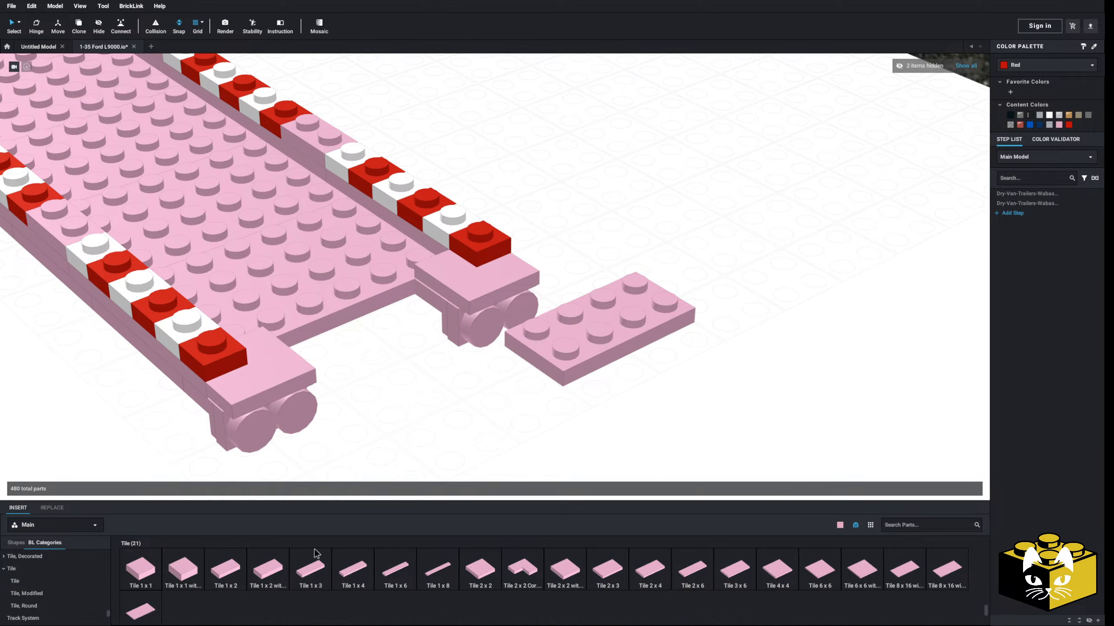
{"action": "left_click", "coordinate": [287, 376]}
{"action": "left_click", "coordinate": [451, 294], "text": "ctrl"}
{"action": "key", "text": "Delete"}
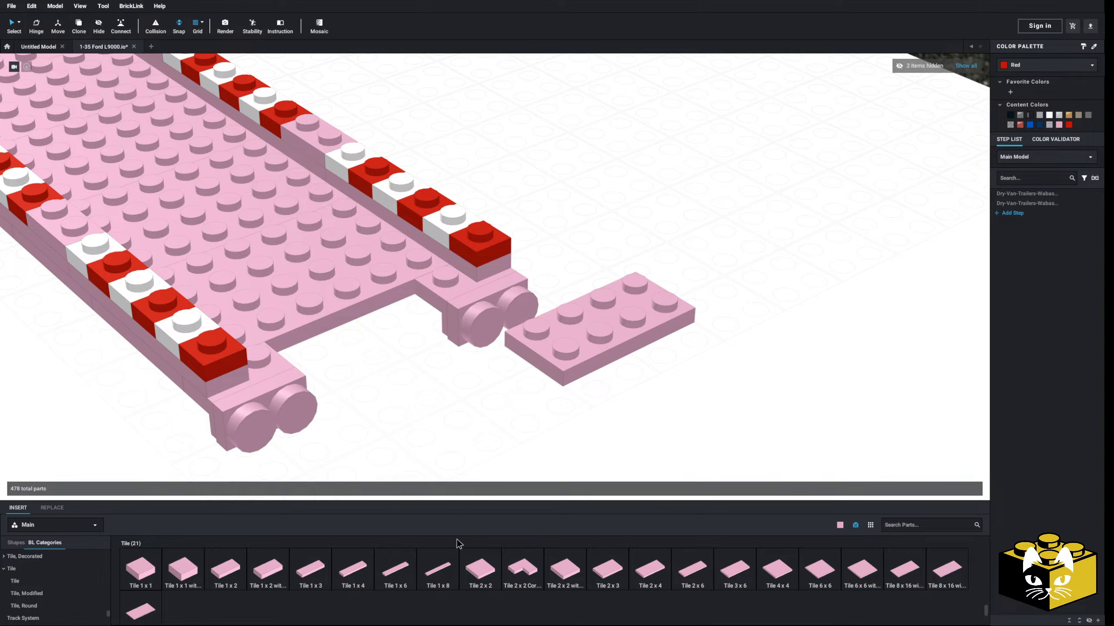
- Add a pink Tile 1 x 8 and a pink Tile 2 x 6 side by side on top of the loose Plate 2 x 4
{"action": "left_click", "coordinate": [440, 574]}
{"action": "left_click", "coordinate": [611, 315]}
{"action": "left_click", "coordinate": [584, 427]}
{"action": "scroll", "coordinate": [584, 426], "scroll_direction": "down", "scroll_amount": 3}
{"action": "right_click_drag", "start_coordinate": [584, 426], "coordinate": [576, 425]}
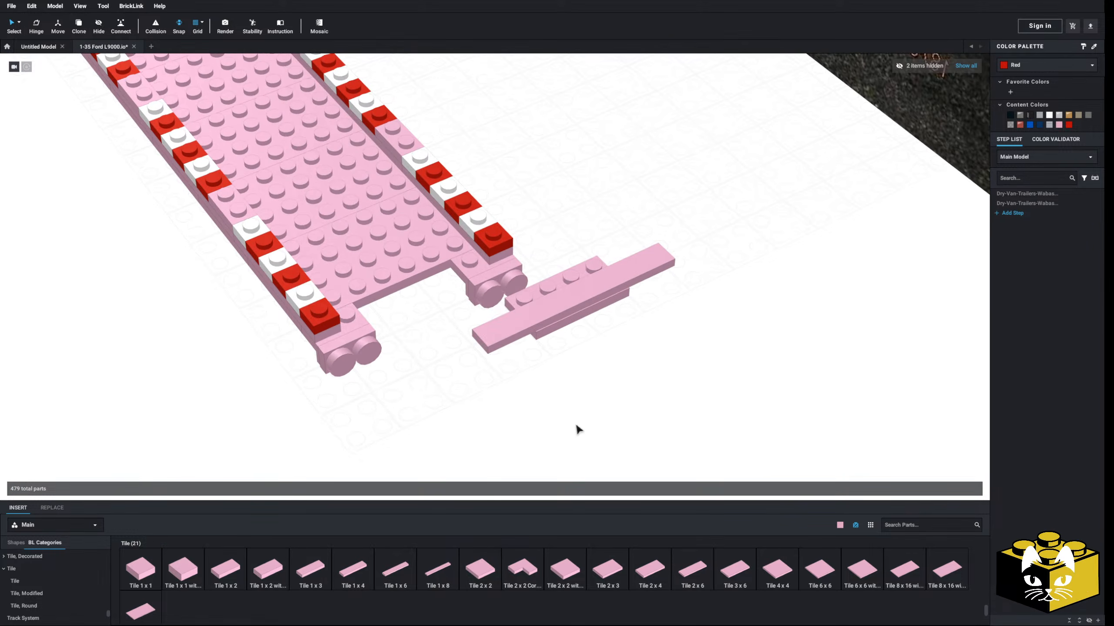
{"action": "left_click", "coordinate": [696, 572]}
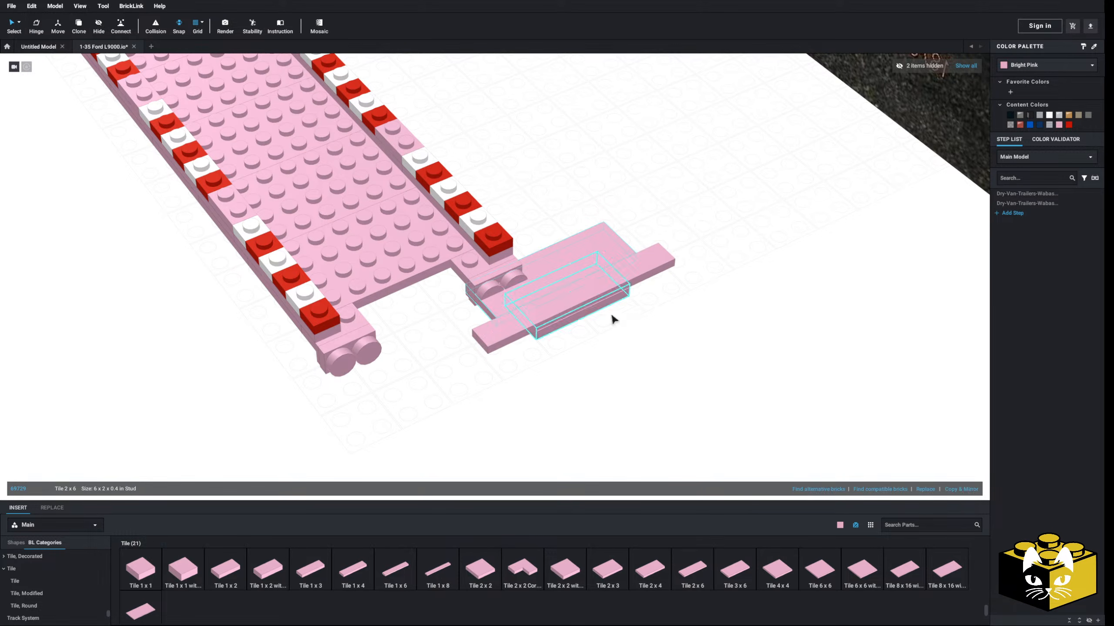
- Move the loose plate with its two tiles into the gap at the floor's rear end and check the fit from underneath
{"action": "left_click_drag", "start_coordinate": [604, 287], "coordinate": [443, 279]}
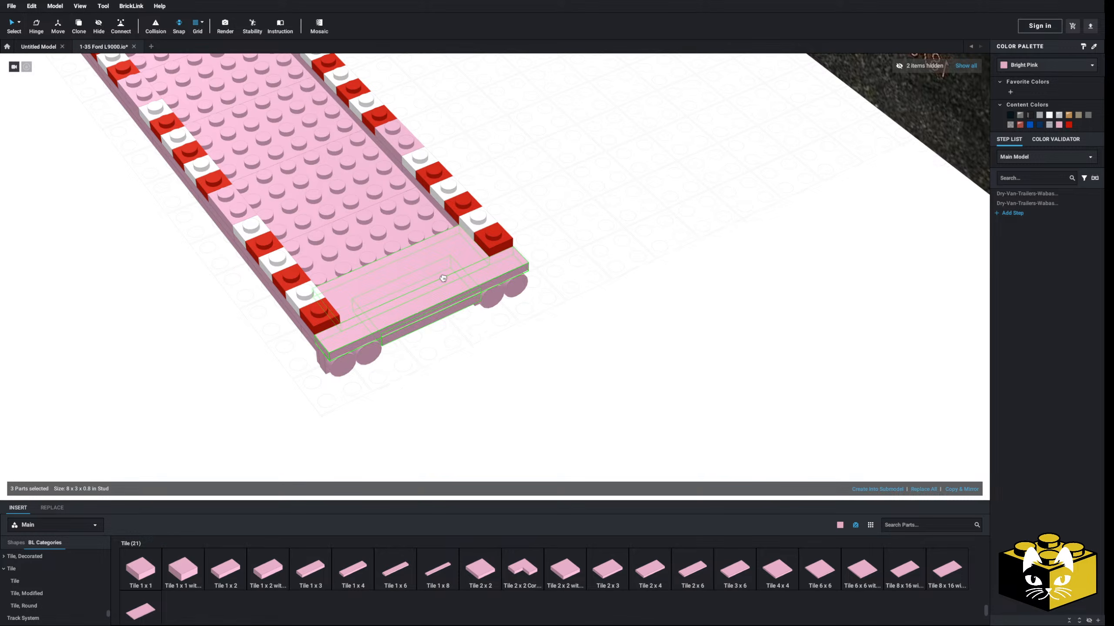
{"action": "scroll", "coordinate": [493, 377], "scroll_direction": "down", "scroll_amount": 4}
{"action": "right_click_drag", "start_coordinate": [494, 377], "coordinate": [442, 367]}
{"action": "scroll", "coordinate": [443, 366], "scroll_direction": "up", "scroll_amount": 4}
{"action": "middle_click_drag", "start_coordinate": [442, 367], "coordinate": [396, 347]}
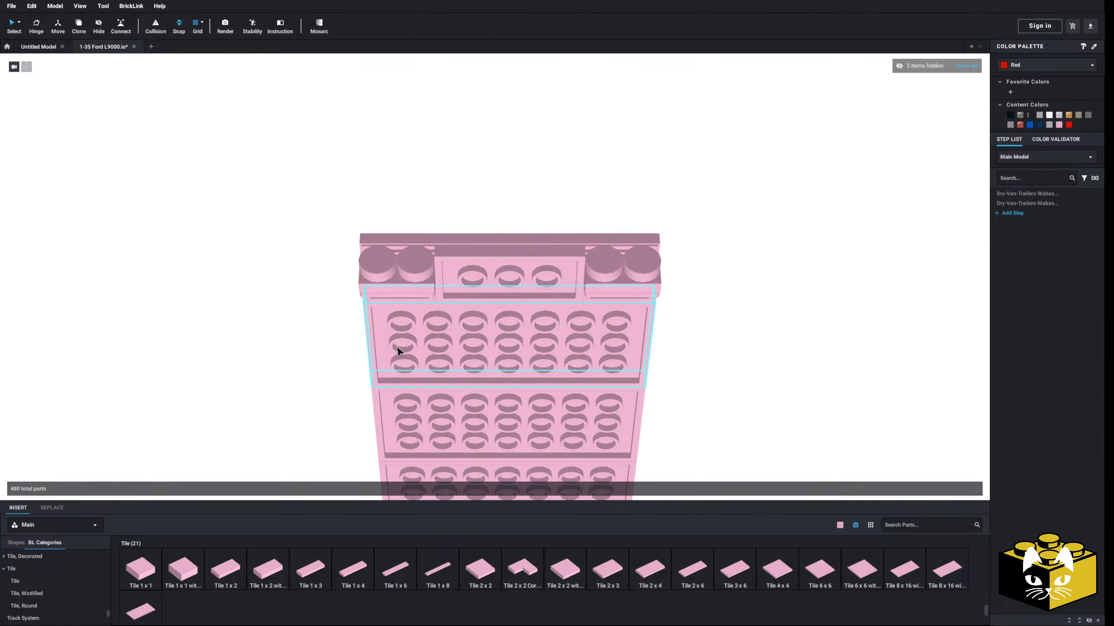
- Copy the Tile 2 x 6 at the rear and paste two copies farther along the floor, leaving two-stud gaps
{"action": "right_click_drag", "start_coordinate": [396, 347], "coordinate": [370, 319]}
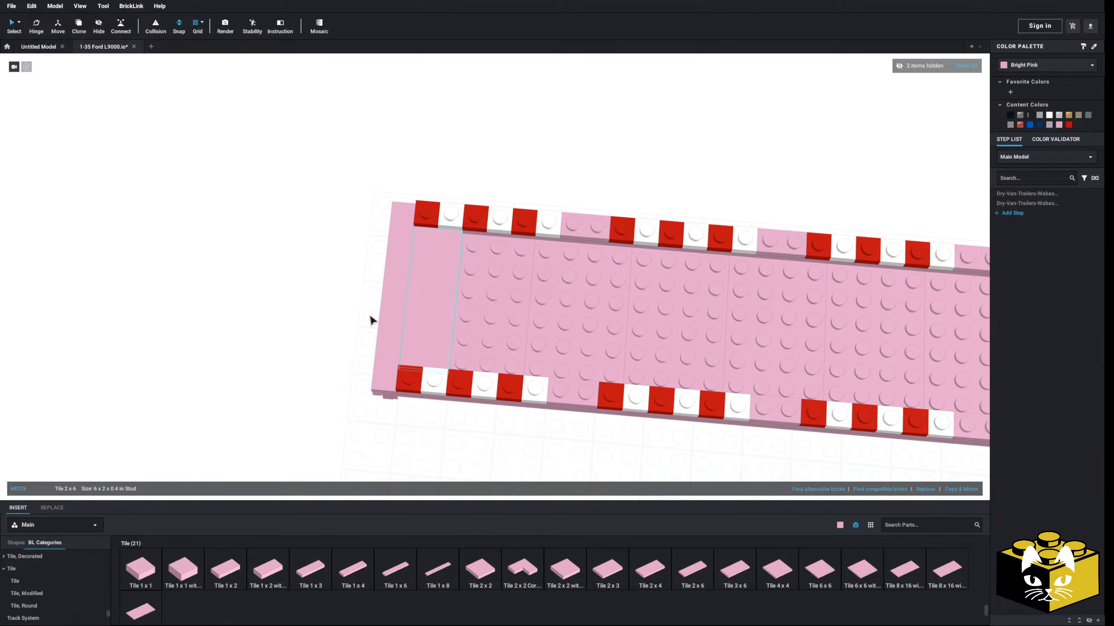
{"action": "right_click", "coordinate": [419, 303]}
{"action": "left_click", "coordinate": [425, 303]}
{"action": "key", "text": "ctrl+v"}
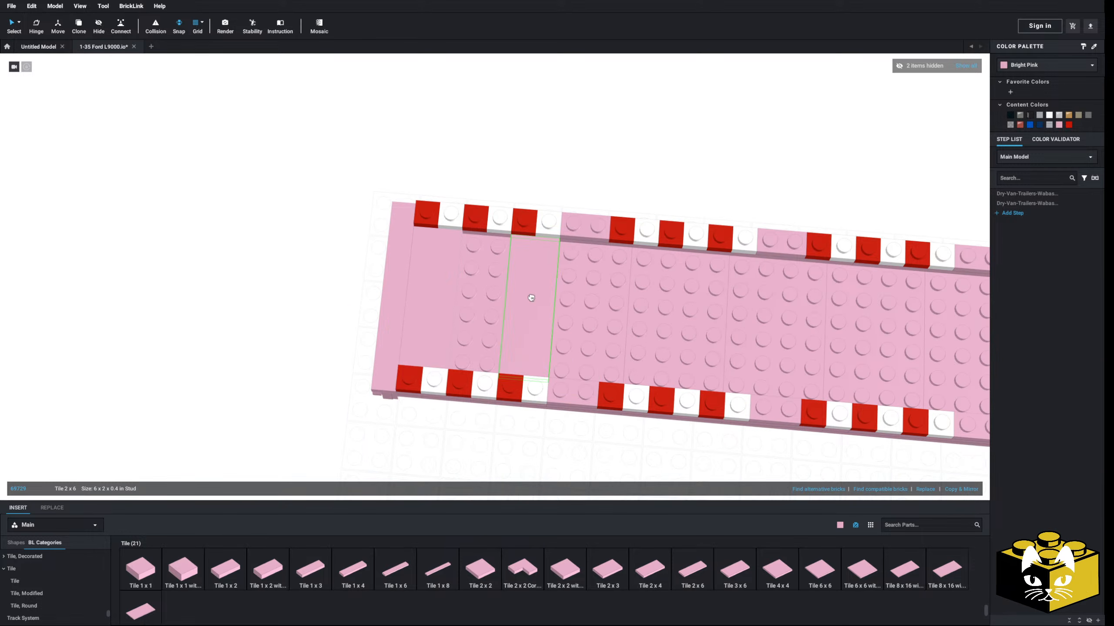
{"action": "right_click", "coordinate": [593, 177]}
{"action": "left_click", "coordinate": [610, 201]}
{"action": "left_click", "coordinate": [628, 322]}
{"action": "left_click", "coordinate": [581, 172]}
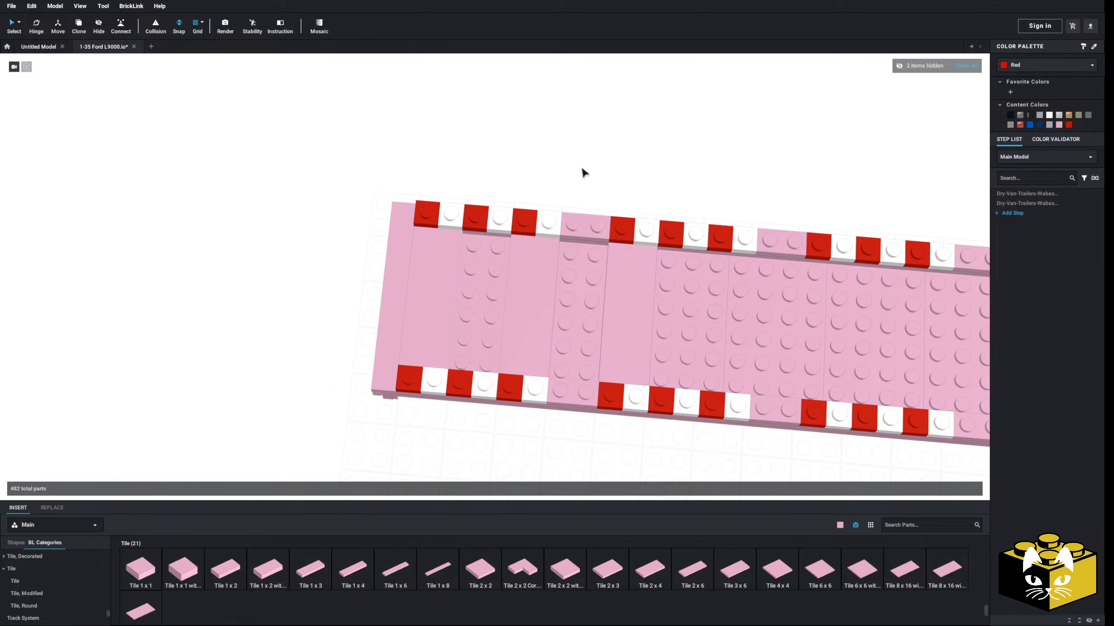
- Fill the two gaps between the floor tiles with pasted copies of the Tile 2 x 6
{"action": "right_click_drag", "start_coordinate": [582, 171], "coordinate": [574, 187]}
{"action": "right_click", "coordinate": [575, 190]}
{"action": "left_click", "coordinate": [599, 206]}
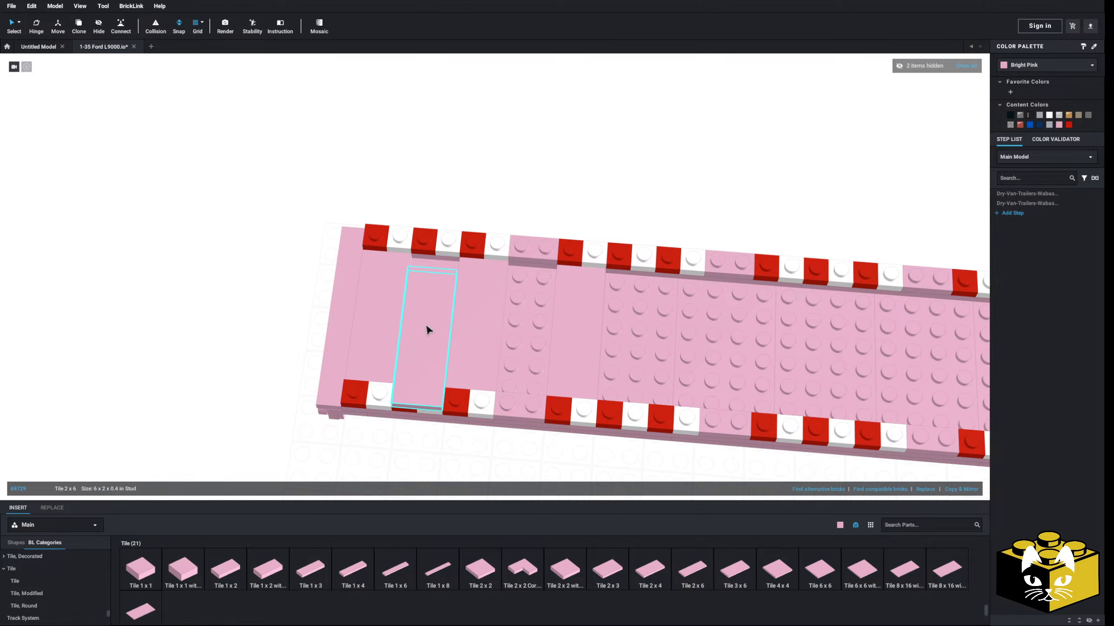
{"action": "left_click", "coordinate": [495, 323]}
{"action": "right_click", "coordinate": [567, 181]}
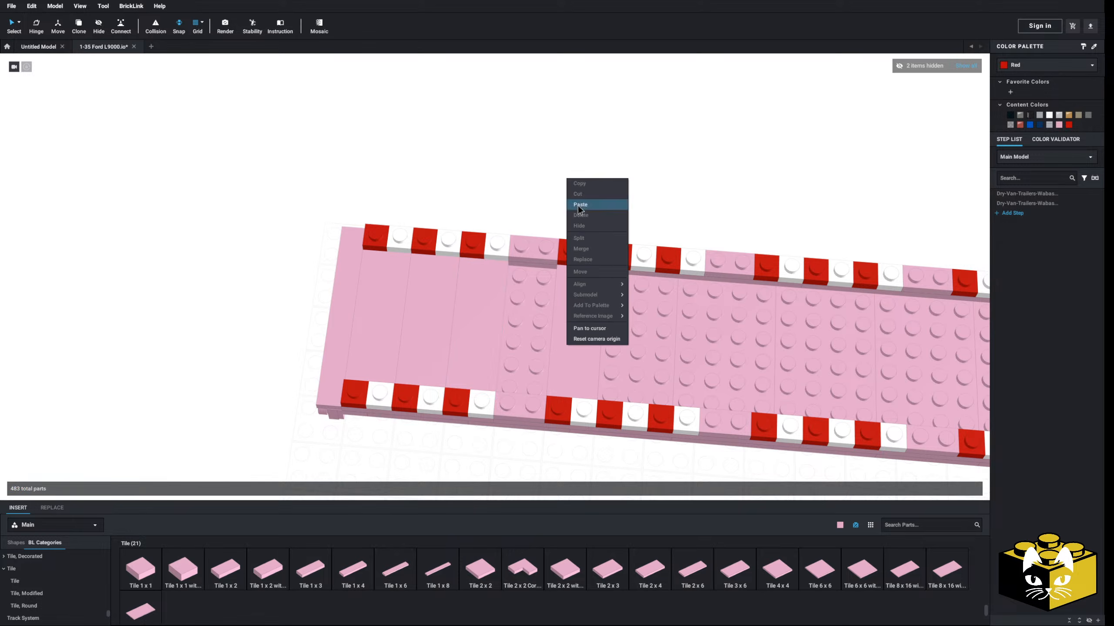
{"action": "left_click", "coordinate": [590, 199]}
{"action": "left_click", "coordinate": [538, 324]}
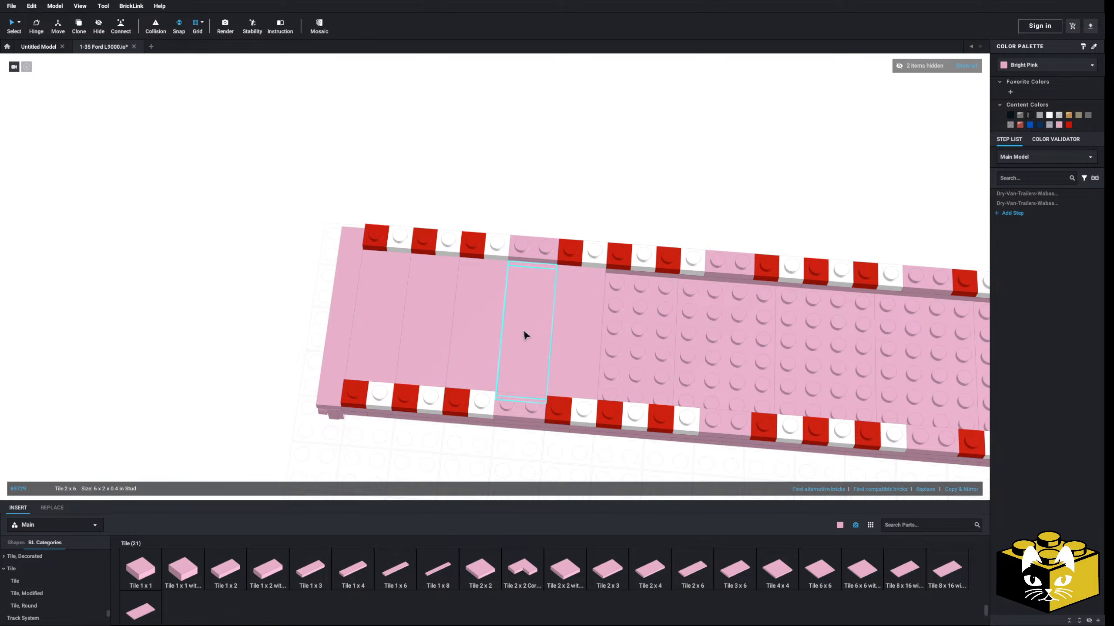
- Duplicate the run of five Tile 2 x 6 toward the front wall, adding nine more tiles to the floor
{"action": "left_click", "coordinate": [486, 323], "text": "ctrl"}
{"action": "left_click", "coordinate": [432, 317], "text": "ctrl"}
{"action": "left_click", "coordinate": [388, 306], "text": "ctrl"}
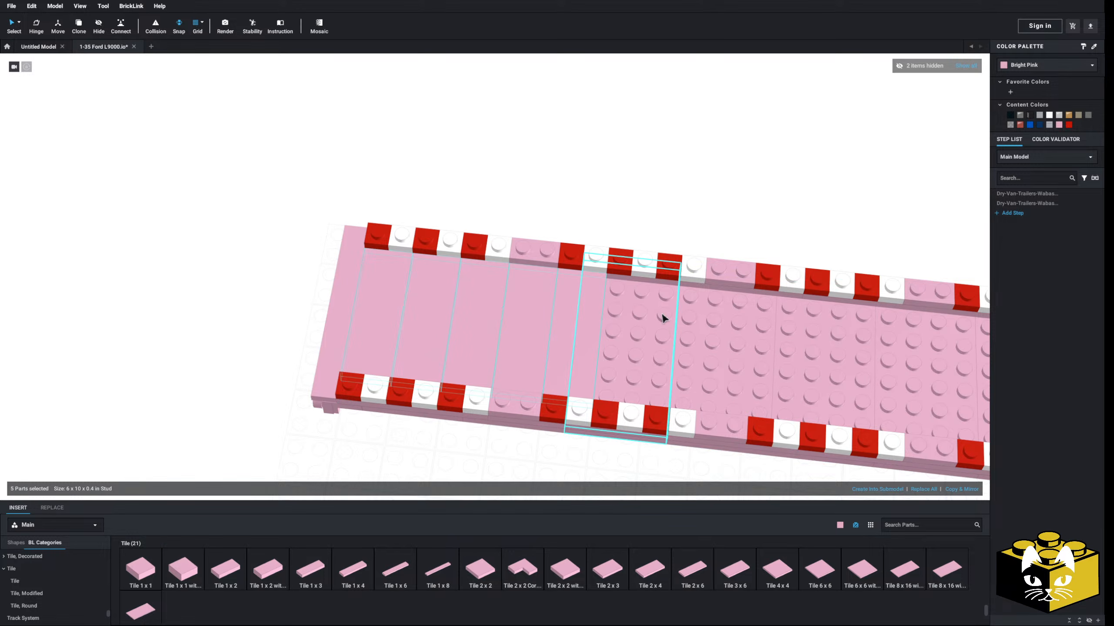
{"action": "middle_click_drag", "start_coordinate": [671, 357], "coordinate": [522, 326]}
{"action": "scroll", "coordinate": [491, 318], "scroll_direction": "down", "scroll_amount": 3}
{"action": "right_click_drag", "start_coordinate": [487, 317], "coordinate": [487, 330]}
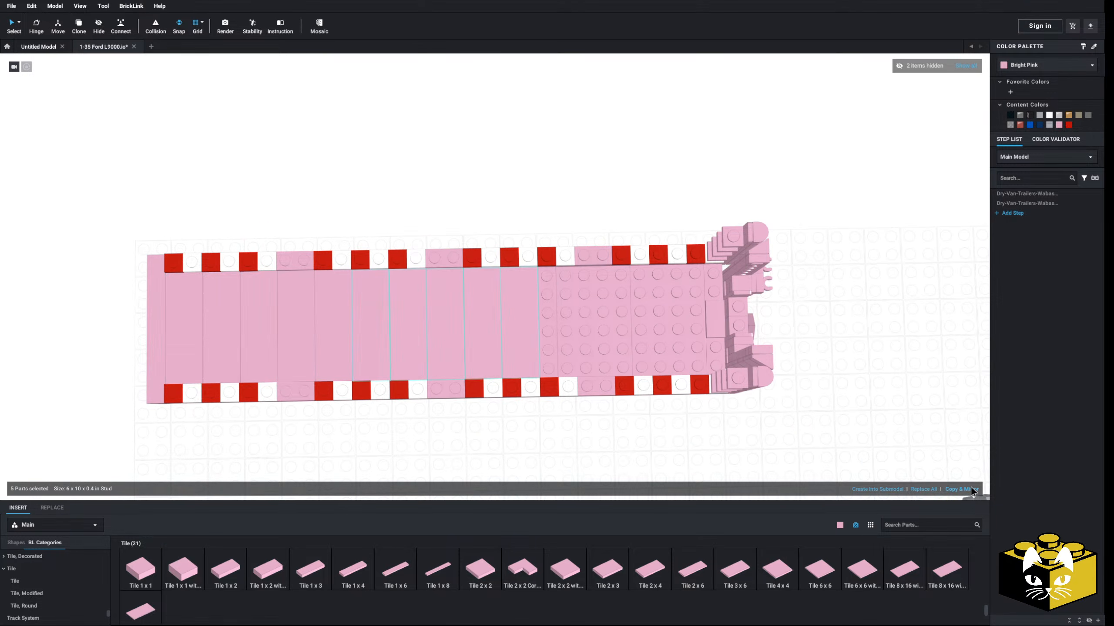
{"action": "middle_click_drag", "start_coordinate": [634, 152], "coordinate": [542, 156]}
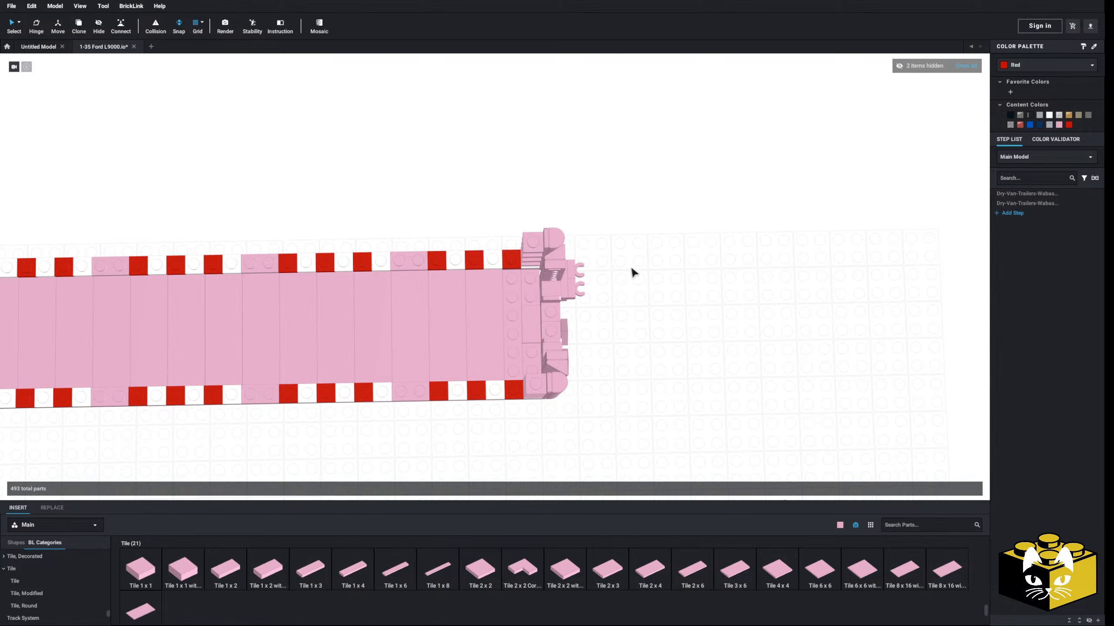
- Cover the remaining studs by the front wall with a Tile 2 x 2 in each corner and a Tile 1 x 2 between them
{"action": "right_click_drag", "start_coordinate": [631, 268], "coordinate": [679, 248]}
{"action": "scroll", "coordinate": [679, 249], "scroll_direction": "up", "scroll_amount": 3}
{"action": "middle_click_drag", "start_coordinate": [678, 249], "coordinate": [597, 255]}
{"action": "right_click_drag", "start_coordinate": [597, 259], "coordinate": [632, 256]}
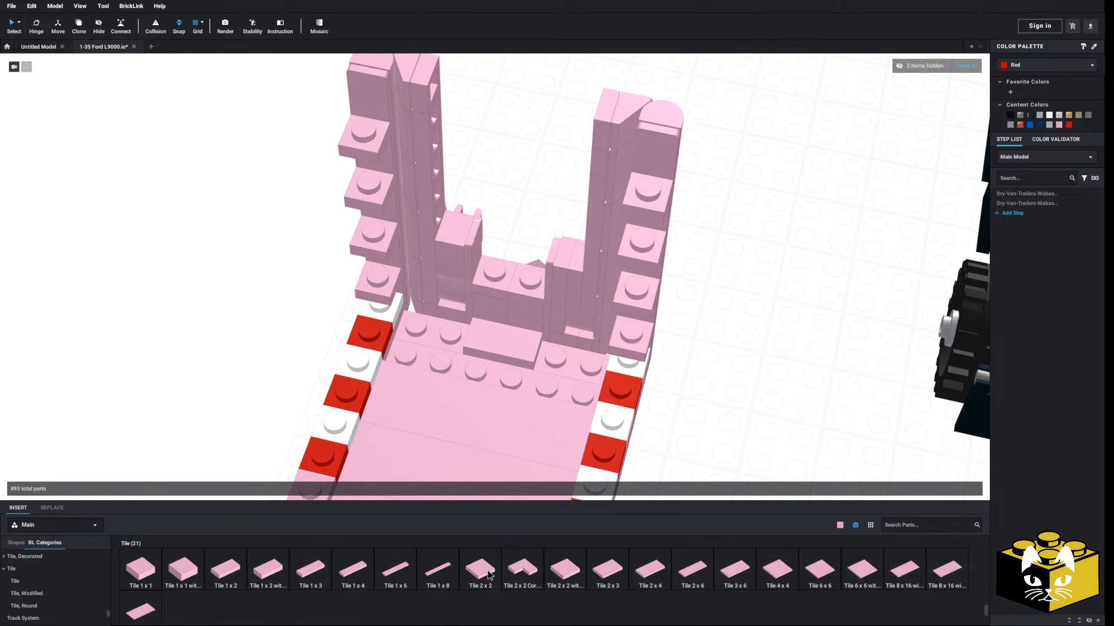
{"action": "left_click_drag", "start_coordinate": [481, 572], "coordinate": [576, 376]}
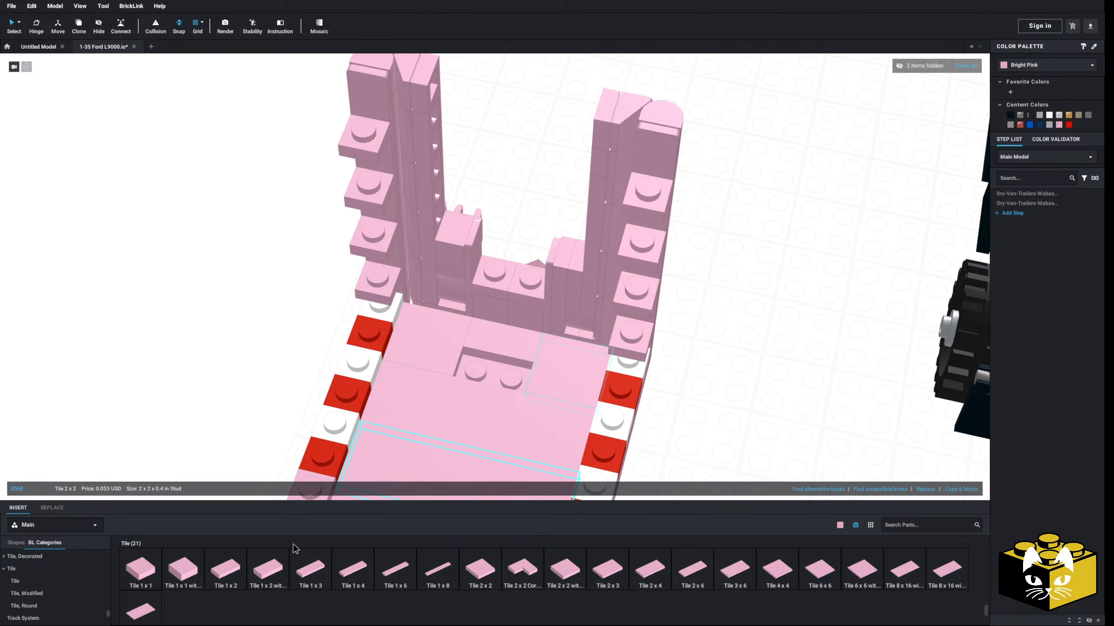
{"action": "left_click_drag", "start_coordinate": [478, 374], "coordinate": [487, 374]}
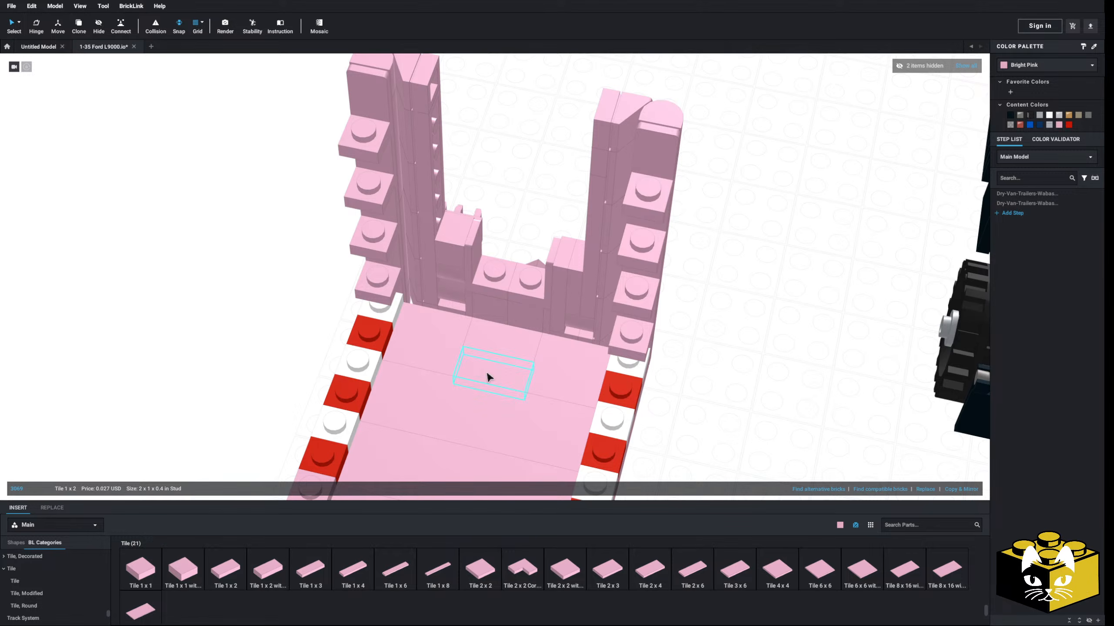
{"action": "left_click", "coordinate": [265, 328]}
- Examine the truck and trailer reference photos and compare them with the tiled trailer floor
{"action": "scroll", "coordinate": [265, 328], "scroll_direction": "down", "scroll_amount": 5}
{"action": "right_click_drag", "start_coordinate": [264, 328], "coordinate": [350, 452]}
{"action": "scroll", "coordinate": [210, 459], "scroll_direction": "up", "scroll_amount": 3}
{"action": "scroll", "coordinate": [219, 455], "scroll_direction": "down", "scroll_amount": 4}
{"action": "scroll", "coordinate": [257, 434], "scroll_direction": "up", "scroll_amount": 4}
{"action": "scroll", "coordinate": [321, 455], "scroll_direction": "down", "scroll_amount": 1}
{"action": "scroll", "coordinate": [322, 455], "scroll_direction": "down", "scroll_amount": 3}
{"action": "scroll", "coordinate": [421, 285], "scroll_direction": "down", "scroll_amount": 1}
{"action": "scroll", "coordinate": [528, 280], "scroll_direction": "down", "scroll_amount": 5}
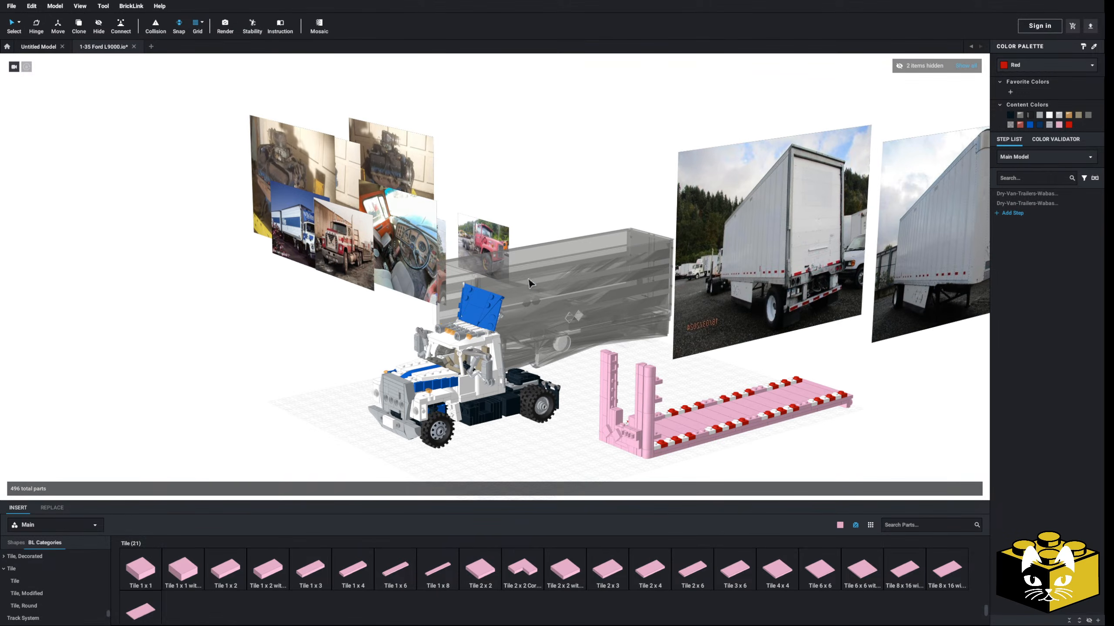
{"action": "mouse_move", "coordinate": [528, 280]}
{"action": "right_mouse_down"}
{"action": "mouse_move", "coordinate": [538, 276]}
{"action": "mouse_move", "coordinate": [527, 284]}
{"action": "right_mouse_up"}
{"action": "scroll", "coordinate": [527, 285], "scroll_direction": "up", "scroll_amount": 3}
{"action": "middle_click_drag", "start_coordinate": [527, 285], "coordinate": [676, 294]}
{"action": "scroll", "coordinate": [675, 293], "scroll_direction": "up", "scroll_amount": 2}
{"action": "scroll", "coordinate": [674, 289], "scroll_direction": "up", "scroll_amount": 1}
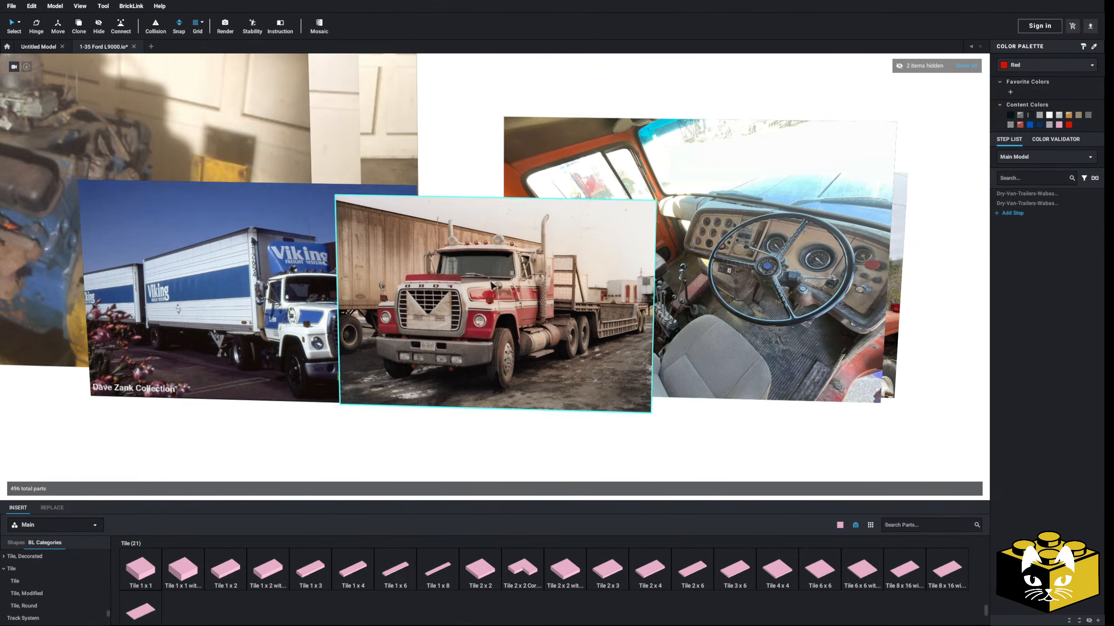
{"action": "scroll", "coordinate": [165, 280], "scroll_direction": "down", "scroll_amount": 5}
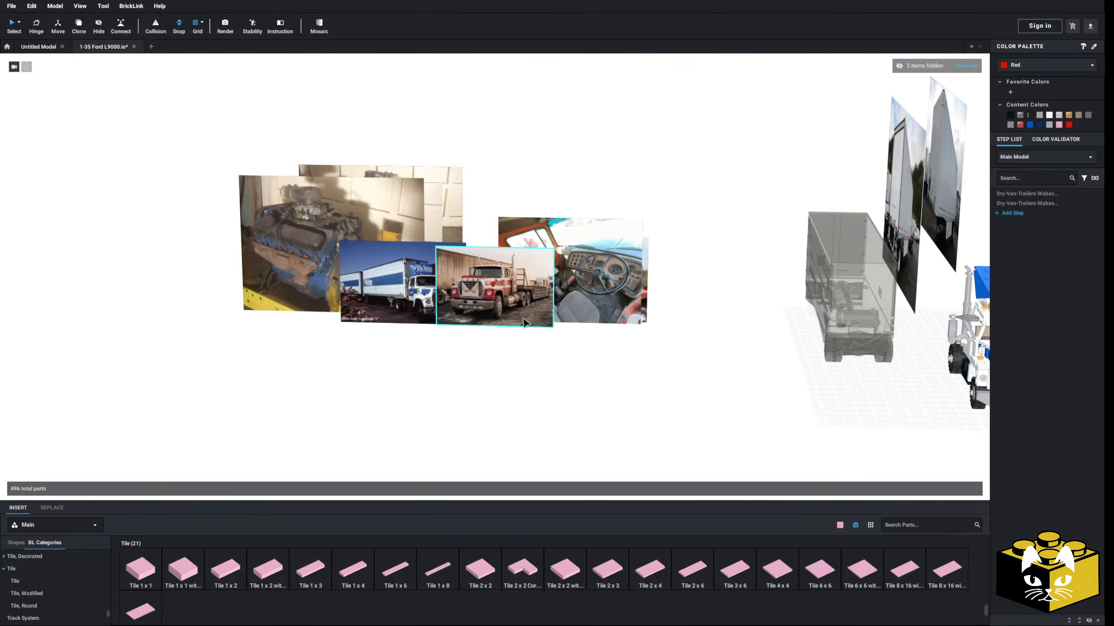
{"action": "right_click_drag", "start_coordinate": [487, 290], "coordinate": [386, 282]}
{"action": "scroll", "coordinate": [248, 342], "scroll_direction": "up", "scroll_amount": 3}
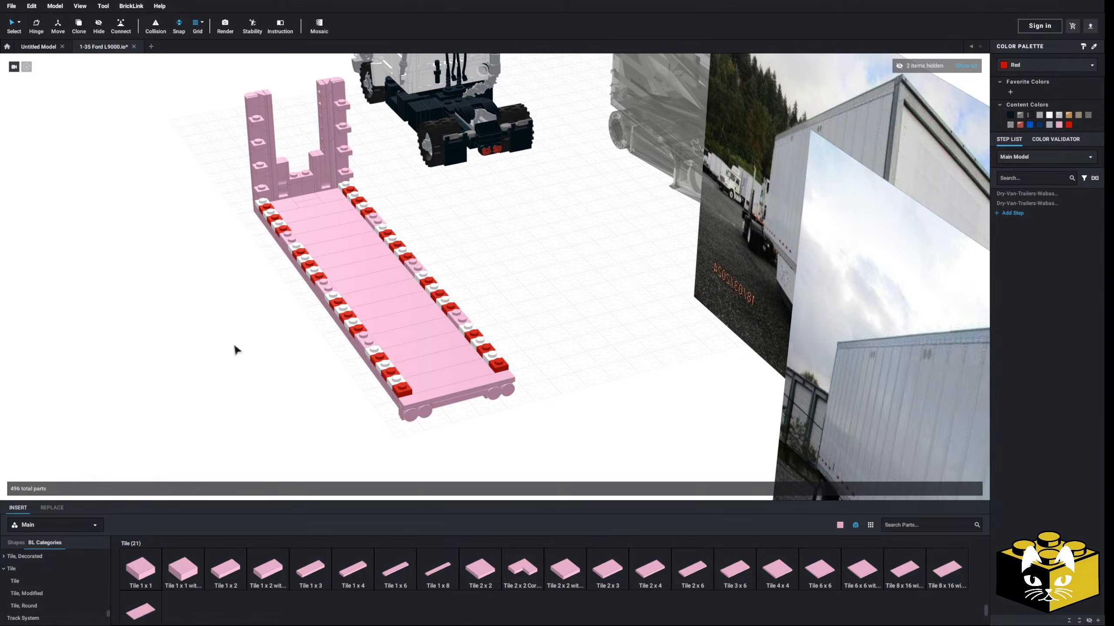
- Inspect the trailer floor's rear corners, tail lights and side marker strips from the rear and the side
{"action": "scroll", "coordinate": [622, 380], "scroll_direction": "down", "scroll_amount": 3}
{"action": "right_click_drag", "start_coordinate": [621, 380], "coordinate": [562, 327]}
{"action": "scroll", "coordinate": [557, 350], "scroll_direction": "up", "scroll_amount": 5}
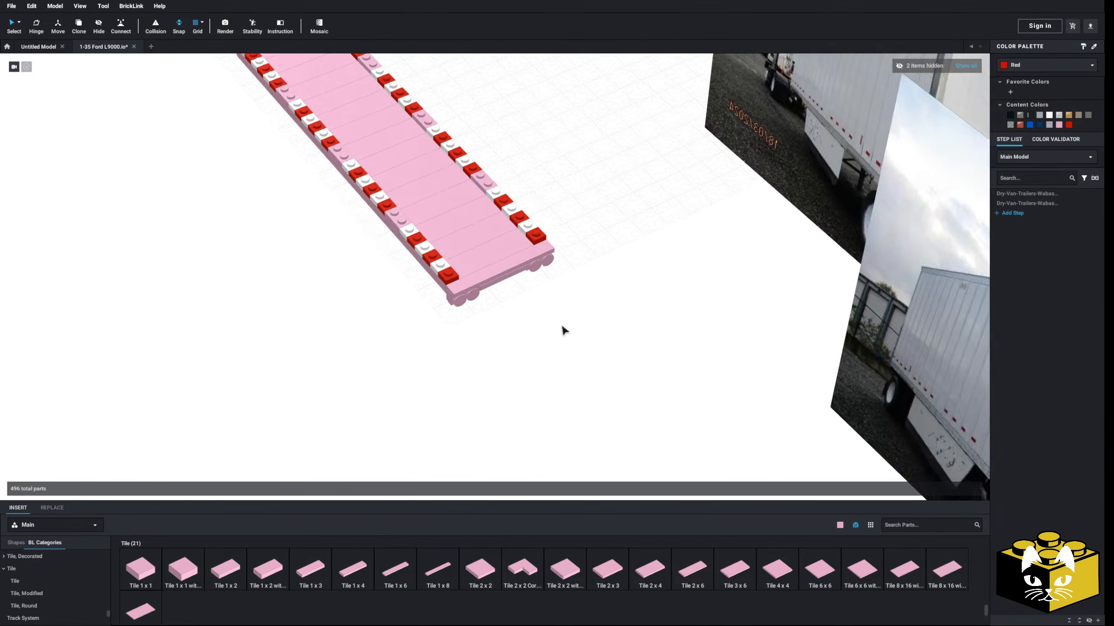
{"action": "scroll", "coordinate": [551, 360], "scroll_direction": "up", "scroll_amount": 5}
{"action": "scroll", "coordinate": [551, 361], "scroll_direction": "down", "scroll_amount": 4}
{"action": "mouse_move", "coordinate": [552, 361]}
{"action": "middle_mouse_down"}
{"action": "mouse_move", "coordinate": [483, 368]}
{"action": "mouse_move", "coordinate": [530, 363]}
{"action": "middle_mouse_up"}
{"action": "scroll", "coordinate": [530, 363], "scroll_direction": "up", "scroll_amount": 4}
{"action": "right_click_drag", "start_coordinate": [529, 364], "coordinate": [528, 381]}
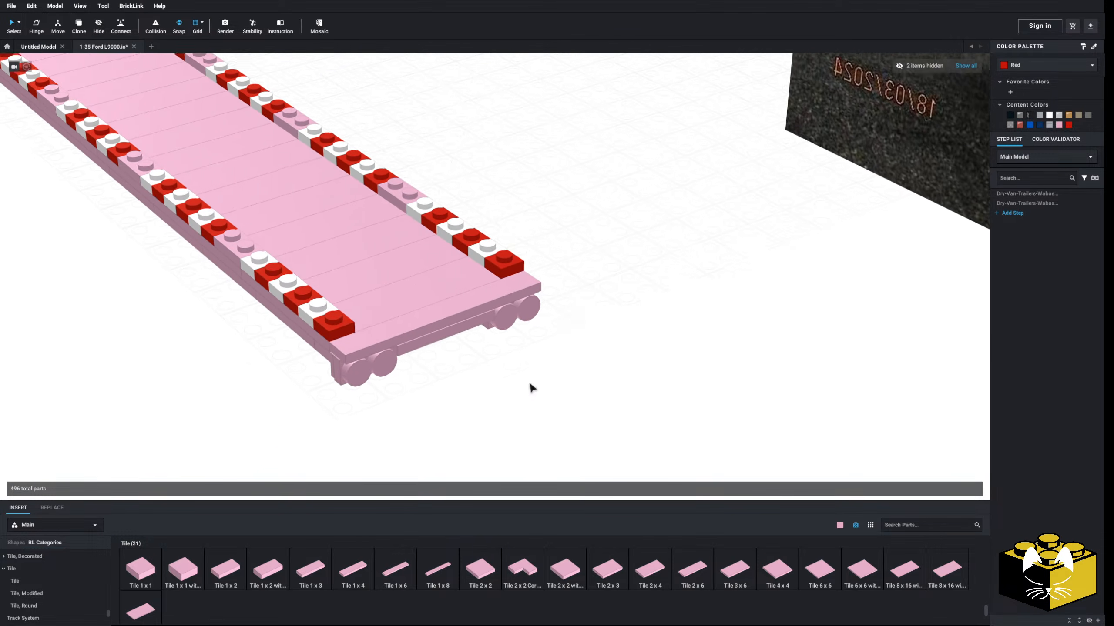
{"action": "middle_click_drag", "start_coordinate": [528, 381], "coordinate": [528, 383]}
{"action": "scroll", "coordinate": [194, 398], "scroll_direction": "down", "scroll_amount": 5}
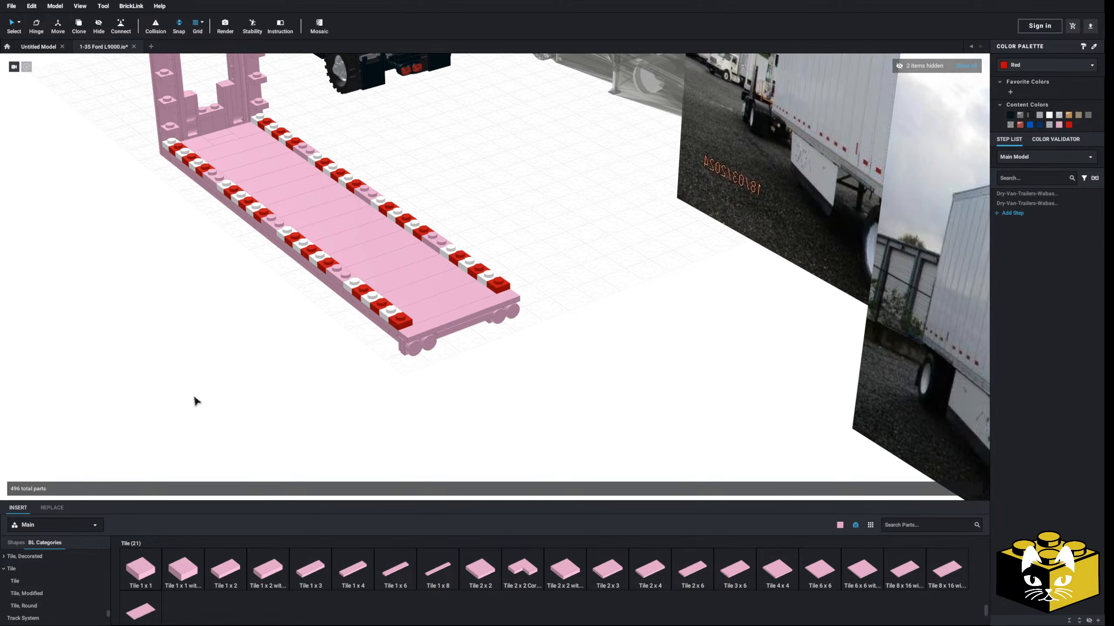
{"action": "middle_click_drag", "start_coordinate": [194, 396], "coordinate": [206, 441]}
{"action": "right_click_drag", "start_coordinate": [206, 441], "coordinate": [140, 435]}
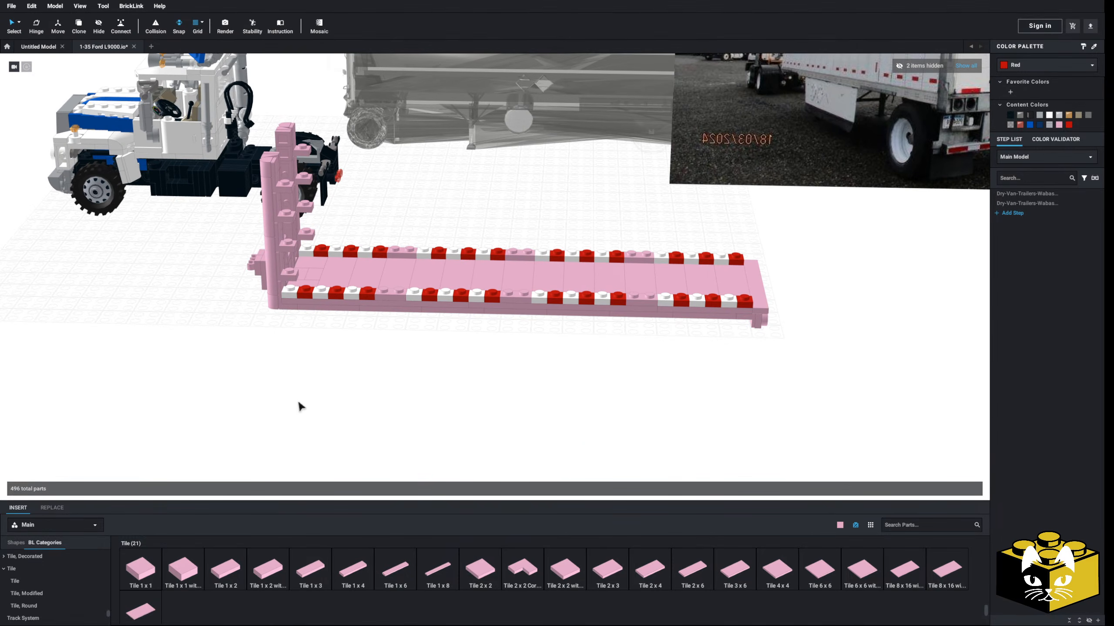
- Show the Brick, Modified parts and browse them for a wall brick
{"action": "scroll", "coordinate": [310, 398], "scroll_direction": "down", "scroll_amount": 4}
{"action": "mouse_move", "coordinate": [312, 396]}
{"action": "middle_mouse_down"}
{"action": "mouse_move", "coordinate": [240, 429]}
{"action": "mouse_move", "coordinate": [285, 428]}
{"action": "mouse_move", "coordinate": [301, 401]}
{"action": "middle_mouse_up"}
{"action": "scroll", "coordinate": [301, 401], "scroll_direction": "up", "scroll_amount": 4}
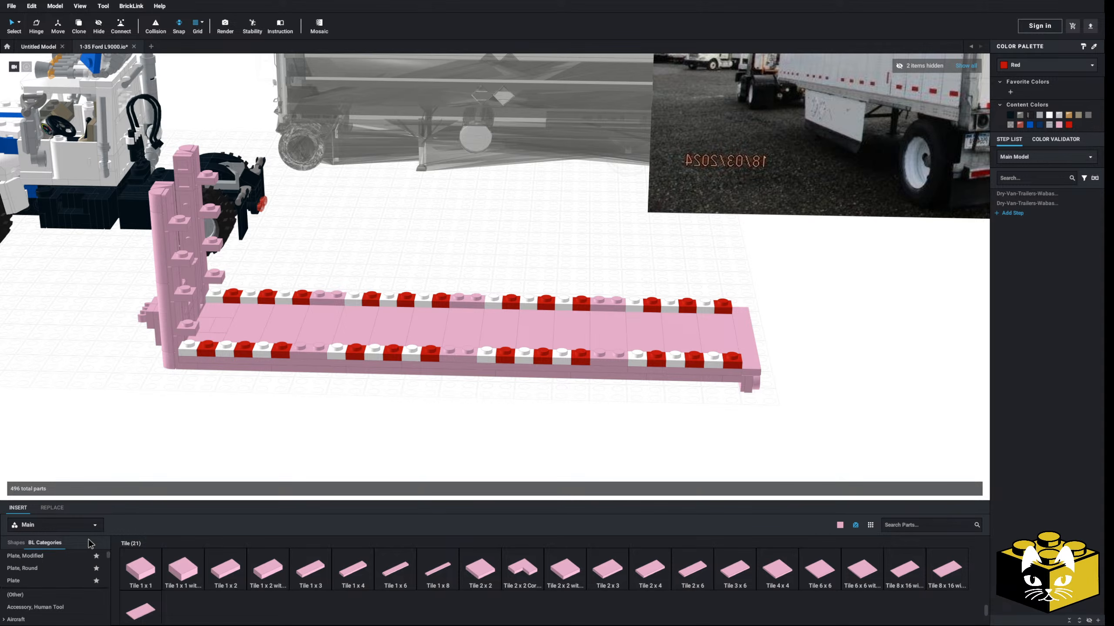
{"action": "scroll", "coordinate": [72, 567], "scroll_direction": "down", "scroll_amount": 3}
{"action": "left_click", "coordinate": [55, 570]}
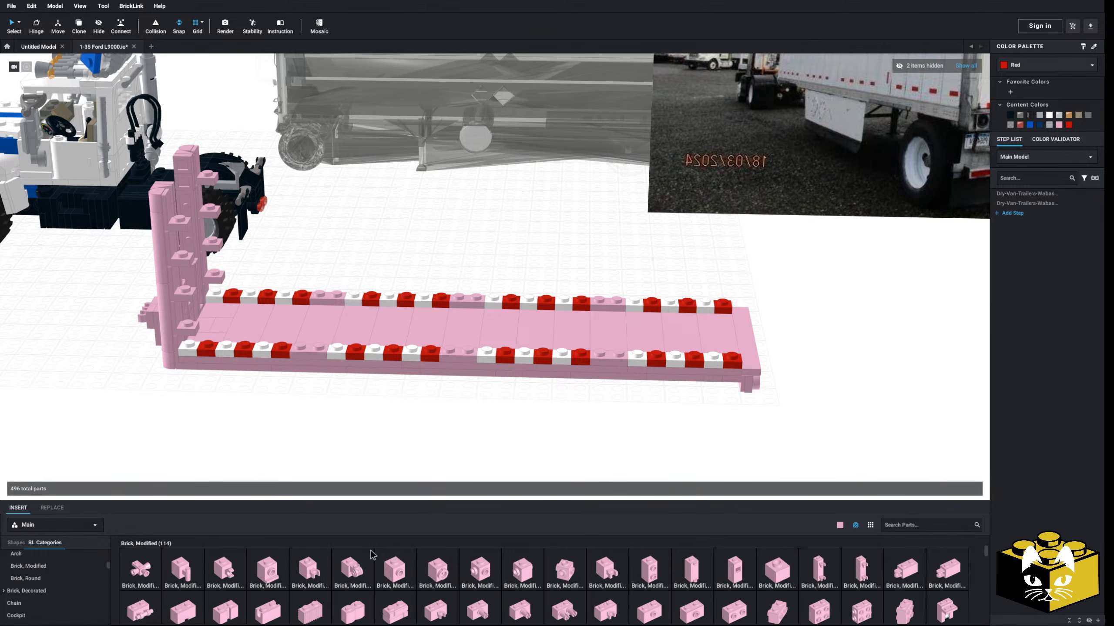
{"action": "scroll", "coordinate": [465, 561], "scroll_direction": "down", "scroll_amount": 1}
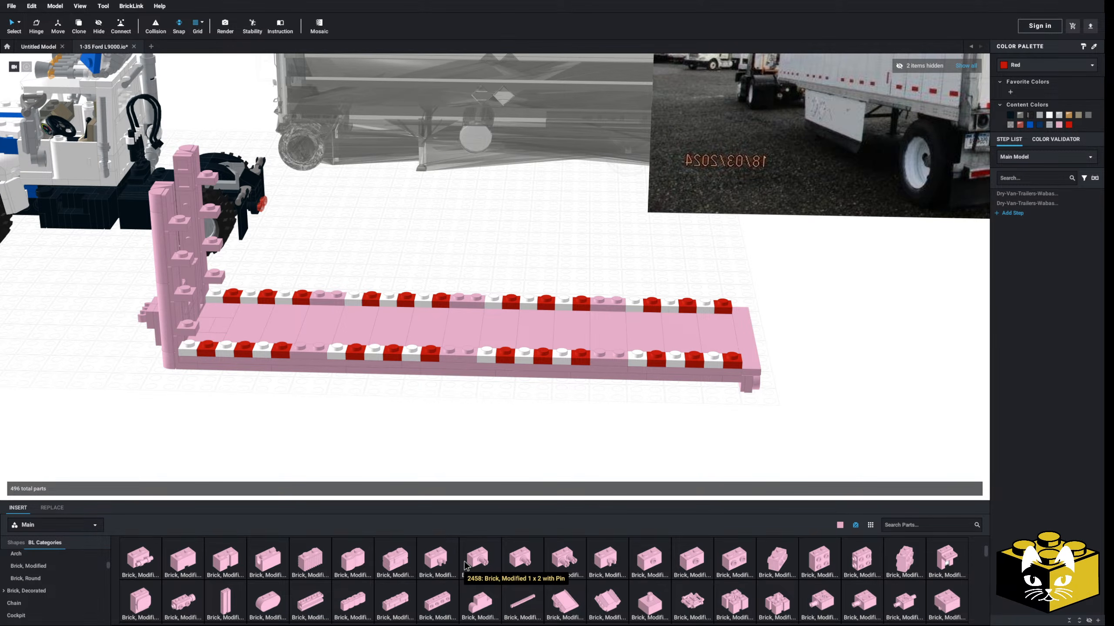
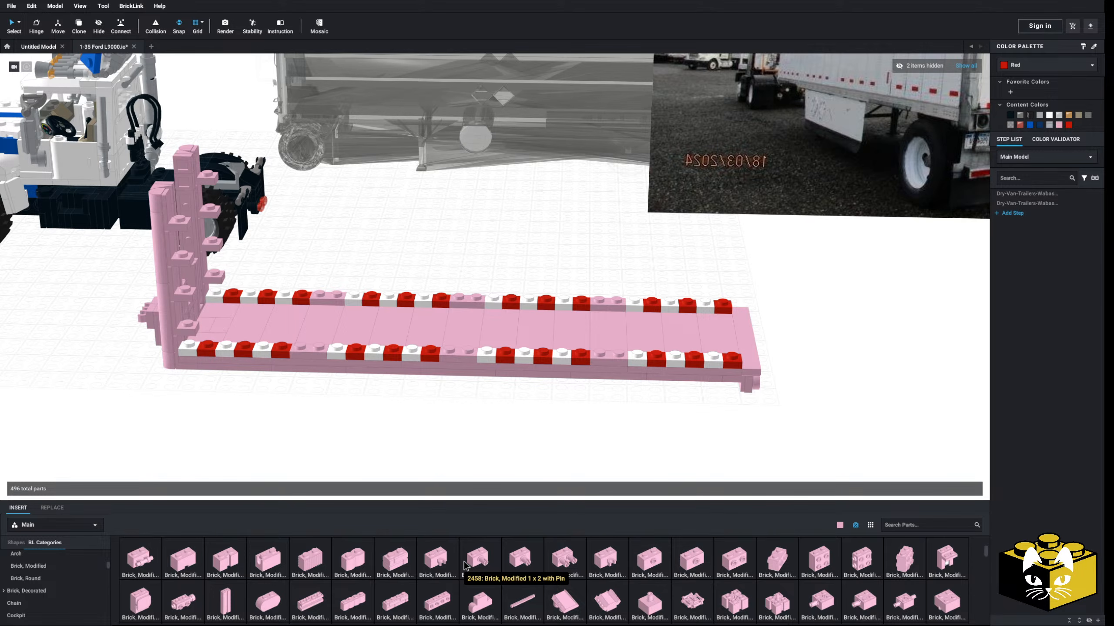
- Try out a Brick, Modified 1 x 4 with Channel and a 1 x 2 with Masonry Profile beside the trailer, deleting each trial brick
{"action": "left_click_drag", "start_coordinate": [319, 596], "coordinate": [276, 433]}
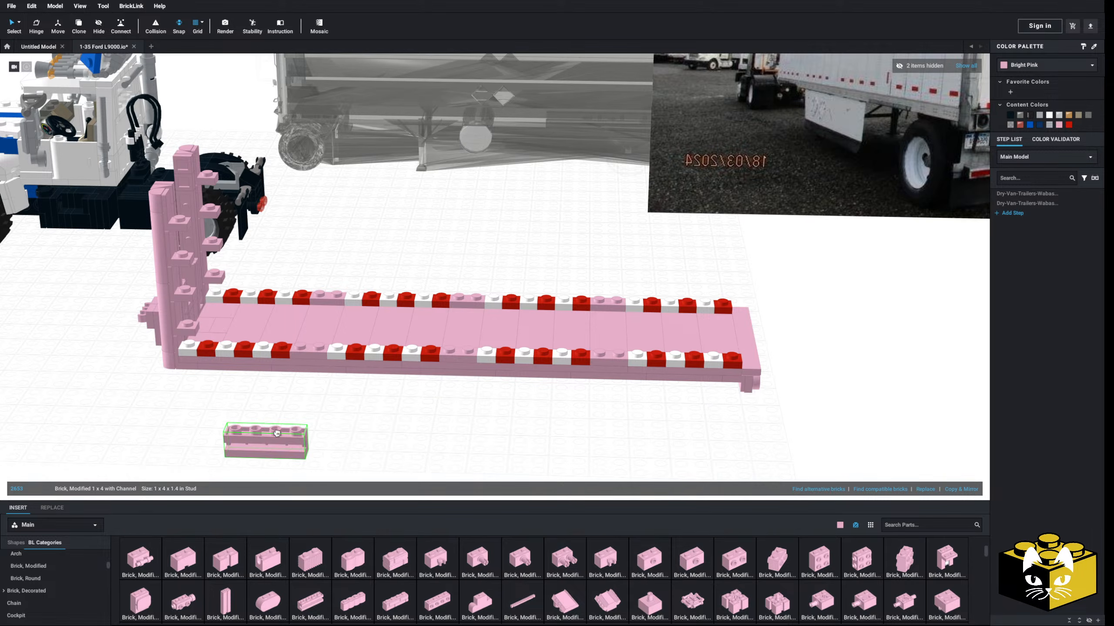
{"action": "key", "text": "Delete"}
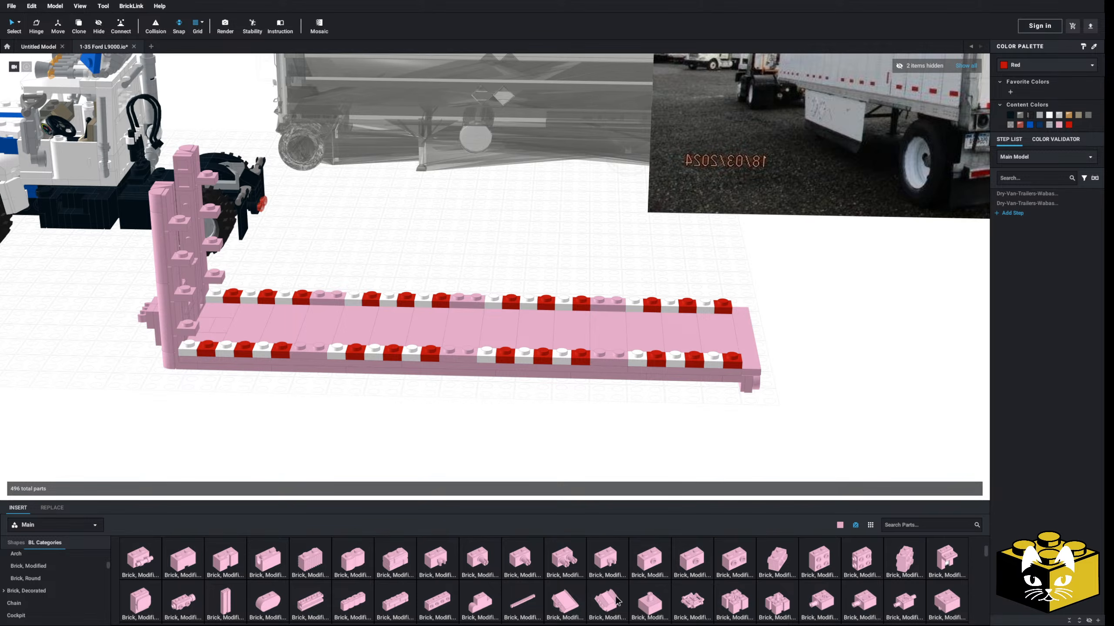
{"action": "left_click_drag", "start_coordinate": [325, 571], "coordinate": [312, 409]}
{"action": "key", "text": "Delete"}
{"action": "left_click_drag", "start_coordinate": [398, 562], "coordinate": [287, 404]}
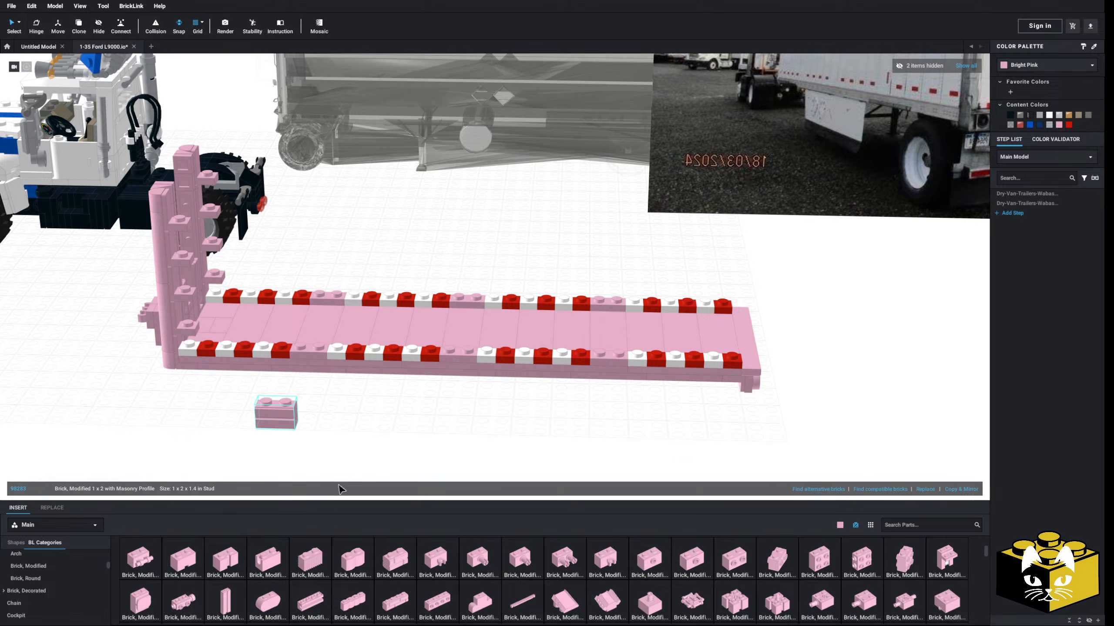
{"action": "key", "text": "Delete"}
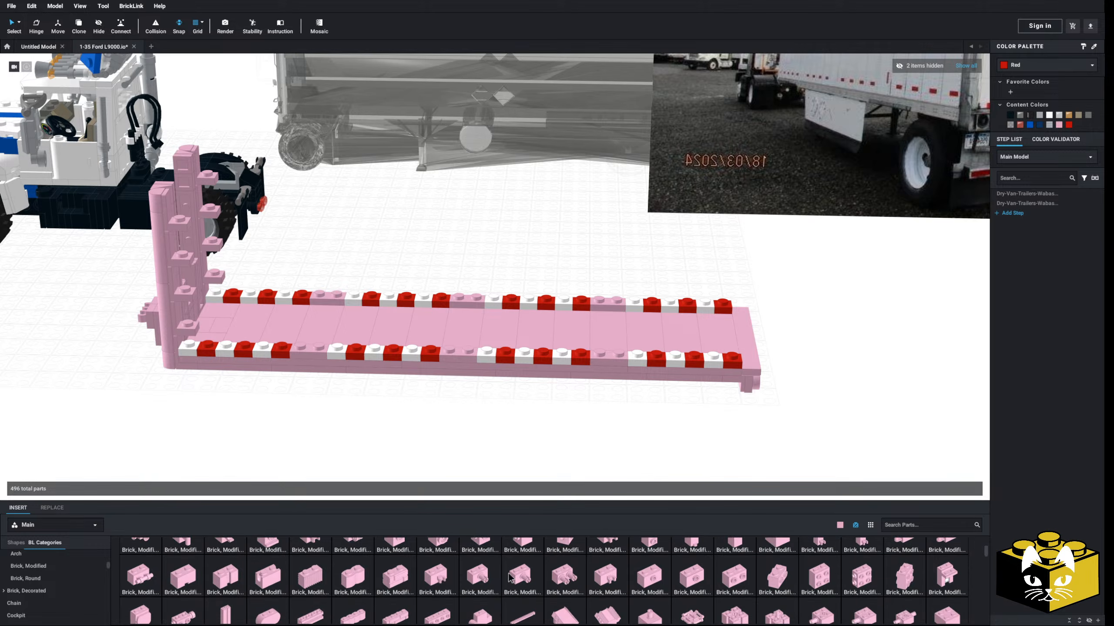
- Place a pink Brick, Modified 1 x 2 with Masonry Profile on the near marker strip, one stud behind the front wall
{"action": "left_click_drag", "start_coordinate": [398, 561], "coordinate": [265, 431]}
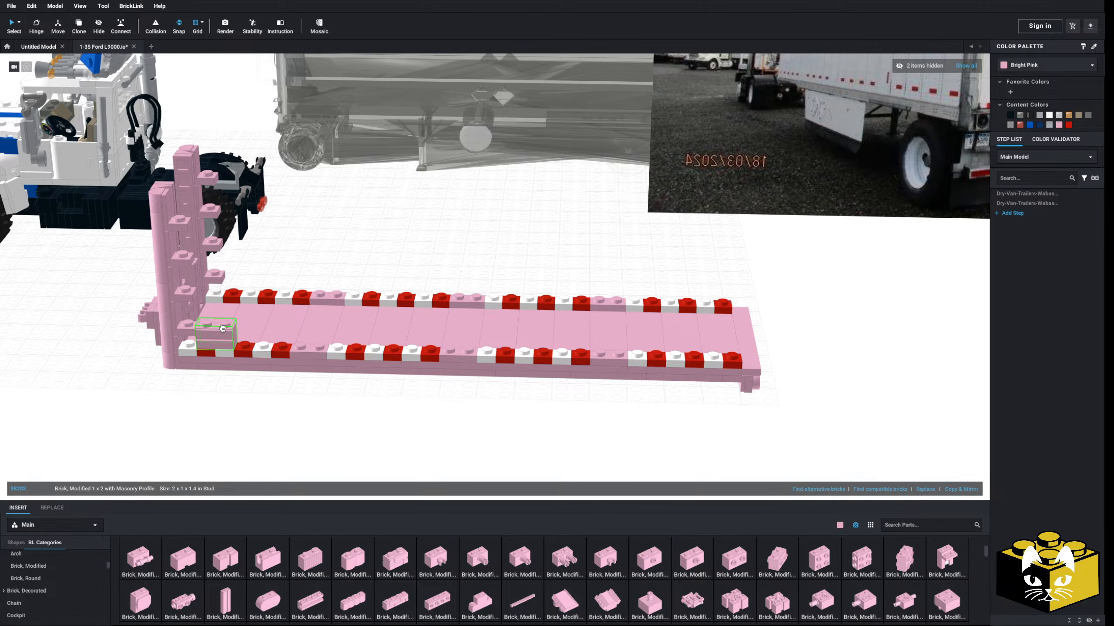
{"action": "left_click", "coordinate": [219, 438]}
{"action": "middle_click_drag", "start_coordinate": [219, 437], "coordinate": [305, 422]}
{"action": "scroll", "coordinate": [303, 429], "scroll_direction": "up", "scroll_amount": 4}
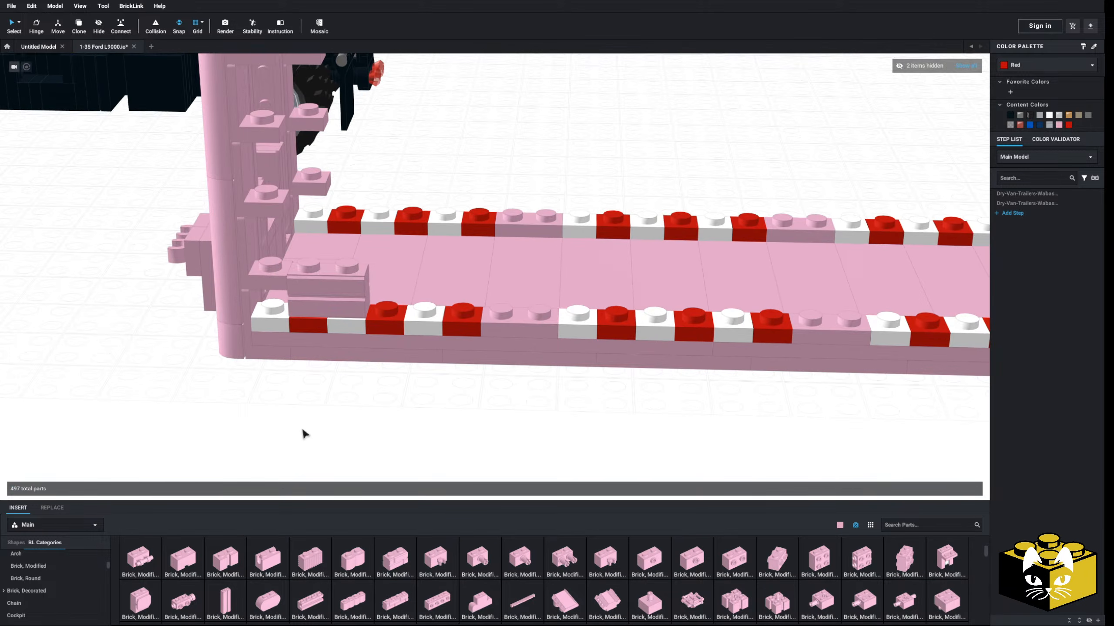
- Delete the lowest protruding plate from the inner side of both front wall corner posts
{"action": "left_click", "coordinate": [263, 275]}
{"action": "key", "text": "Delete"}
{"action": "middle_click_drag", "start_coordinate": [365, 193], "coordinate": [373, 260]}
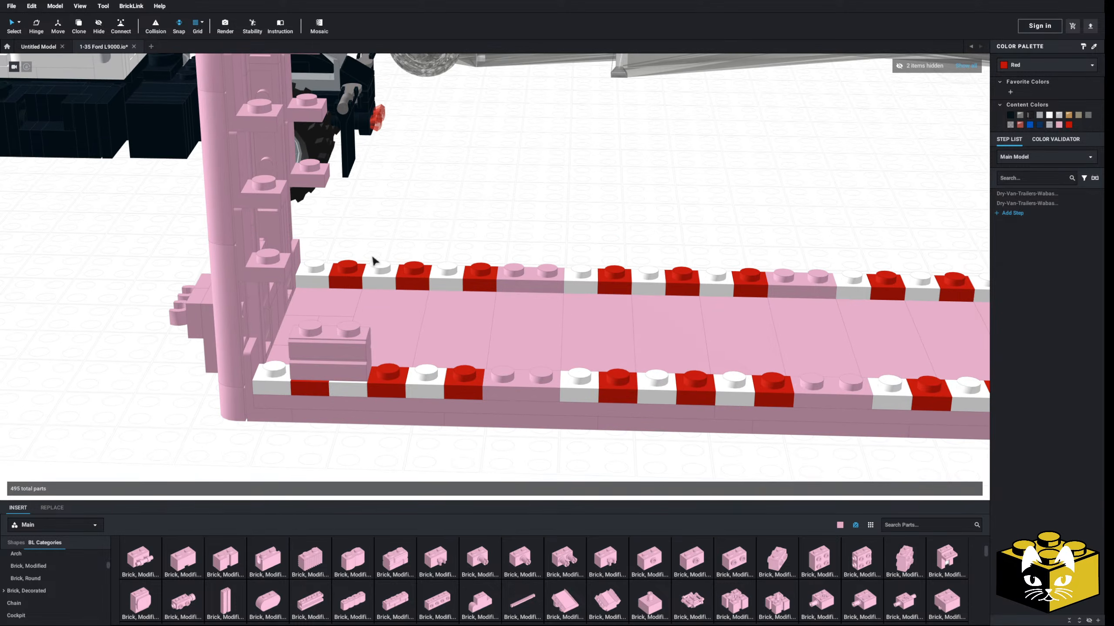
- Place a pink Bracket 1 x 1 - 1 x 2 low on the inner side of each front wall corner post
{"action": "right_click_drag", "start_coordinate": [373, 261], "coordinate": [298, 210]}
{"action": "scroll", "coordinate": [49, 590], "scroll_direction": "up", "scroll_amount": 2}
{"action": "left_click", "coordinate": [38, 570]}
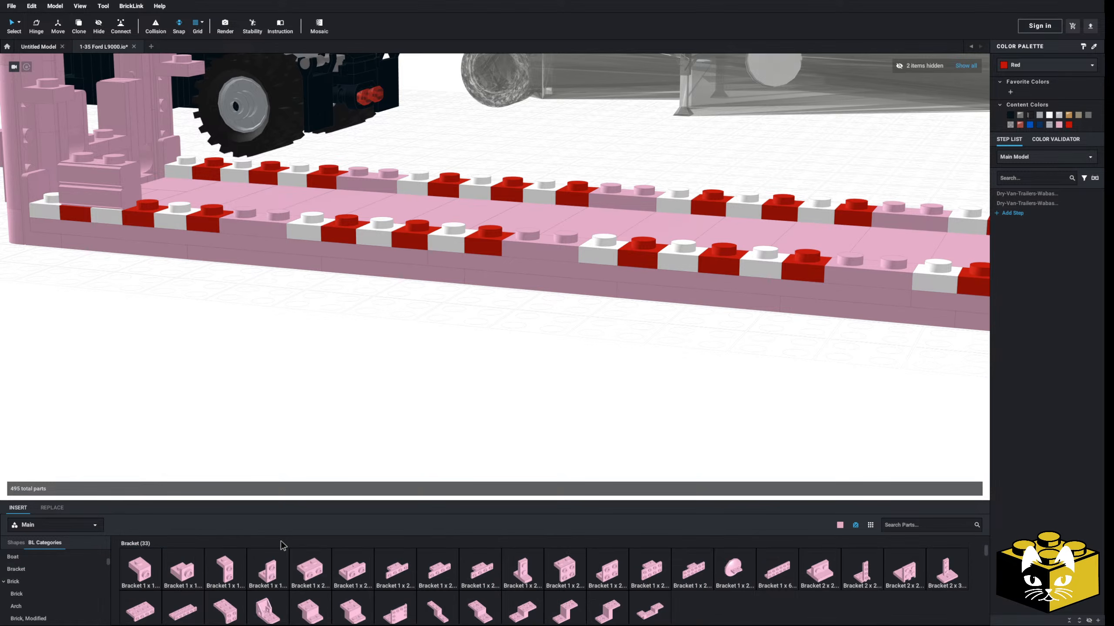
{"action": "left_click", "coordinate": [226, 572]}
{"action": "middle_click_drag", "start_coordinate": [201, 399], "coordinate": [205, 442]}
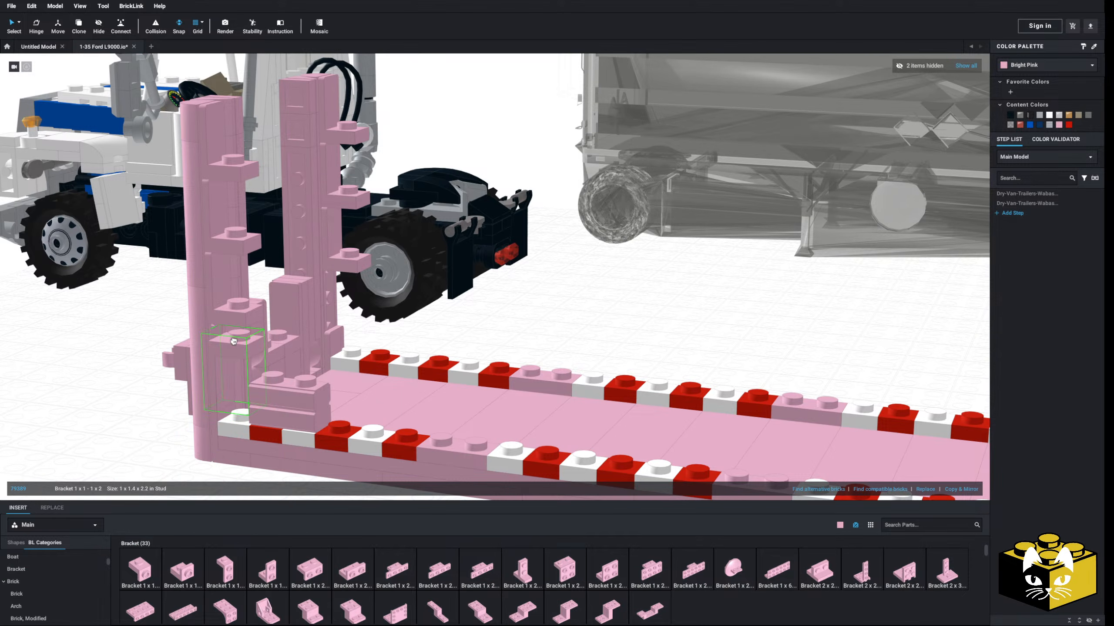
{"action": "left_click", "coordinate": [224, 573]}
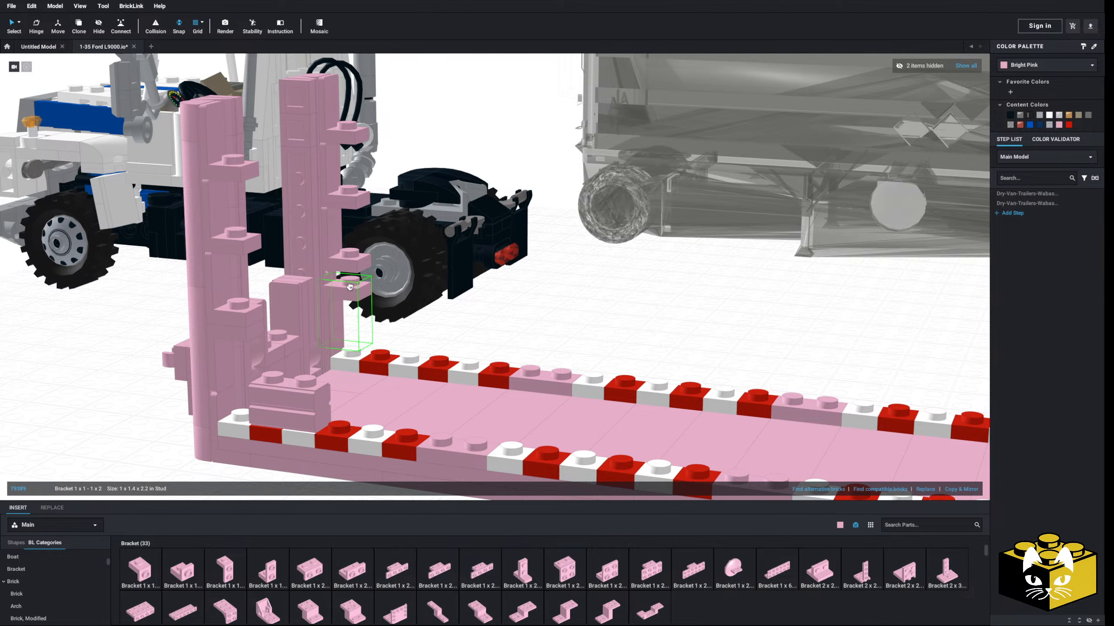
{"action": "left_click", "coordinate": [346, 302]}
- Move the 1 x 2 masonry-profile brick one stud forward against the near corner post and stack a copy on top of it
{"action": "left_click_drag", "start_coordinate": [303, 406], "coordinate": [271, 402]}
{"action": "right_click", "coordinate": [258, 403]}
{"action": "left_click", "coordinate": [276, 416]}
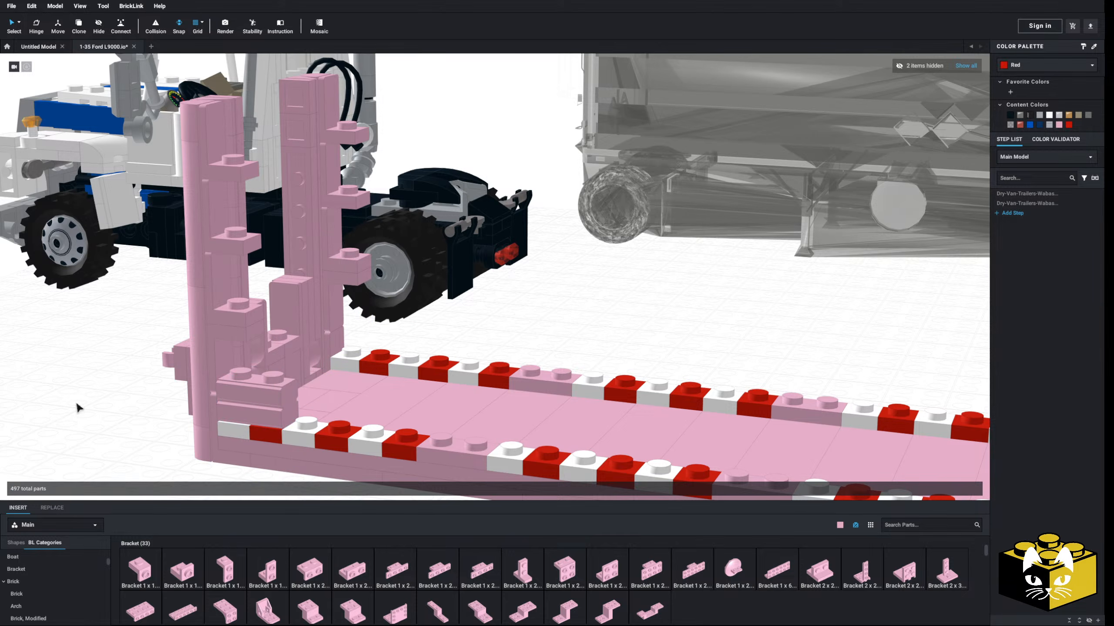
{"action": "right_click", "coordinate": [77, 405]}
{"action": "left_click", "coordinate": [105, 430]}
{"action": "left_click", "coordinate": [263, 369]}
{"action": "left_click", "coordinate": [131, 445]}
- Examine the side walls of the Viking trailer in the reference photo
{"action": "scroll", "coordinate": [119, 452], "scroll_direction": "down", "scroll_amount": 5}
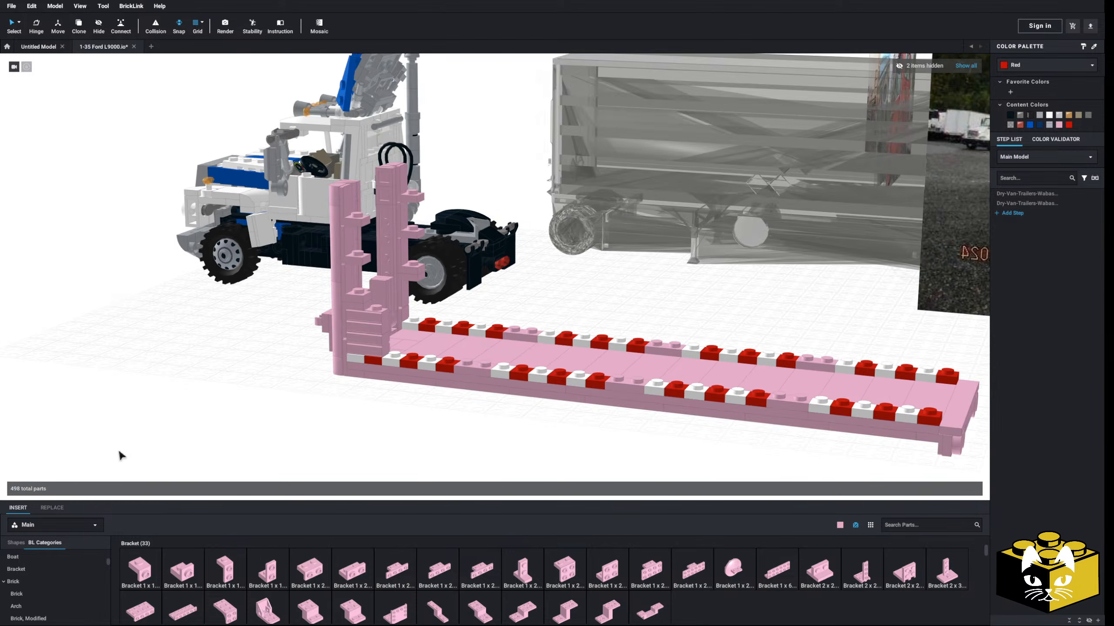
{"action": "right_click_drag", "start_coordinate": [119, 452], "coordinate": [112, 395]}
{"action": "scroll", "coordinate": [335, 275], "scroll_direction": "down", "scroll_amount": 5}
{"action": "right_click_drag", "start_coordinate": [175, 351], "coordinate": [465, 281]}
{"action": "scroll", "coordinate": [466, 272], "scroll_direction": "up", "scroll_amount": 6}
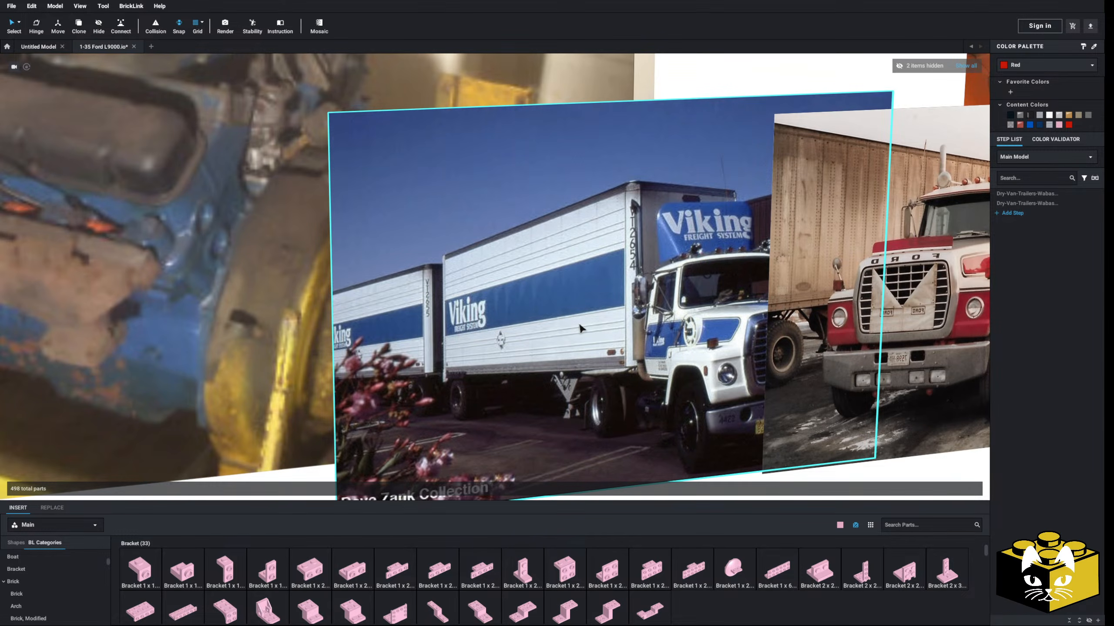
{"action": "scroll", "coordinate": [586, 367], "scroll_direction": "down", "scroll_amount": 6}
{"action": "right_click_drag", "start_coordinate": [567, 353], "coordinate": [396, 342]}
{"action": "middle_click_drag", "start_coordinate": [396, 342], "coordinate": [442, 354]}
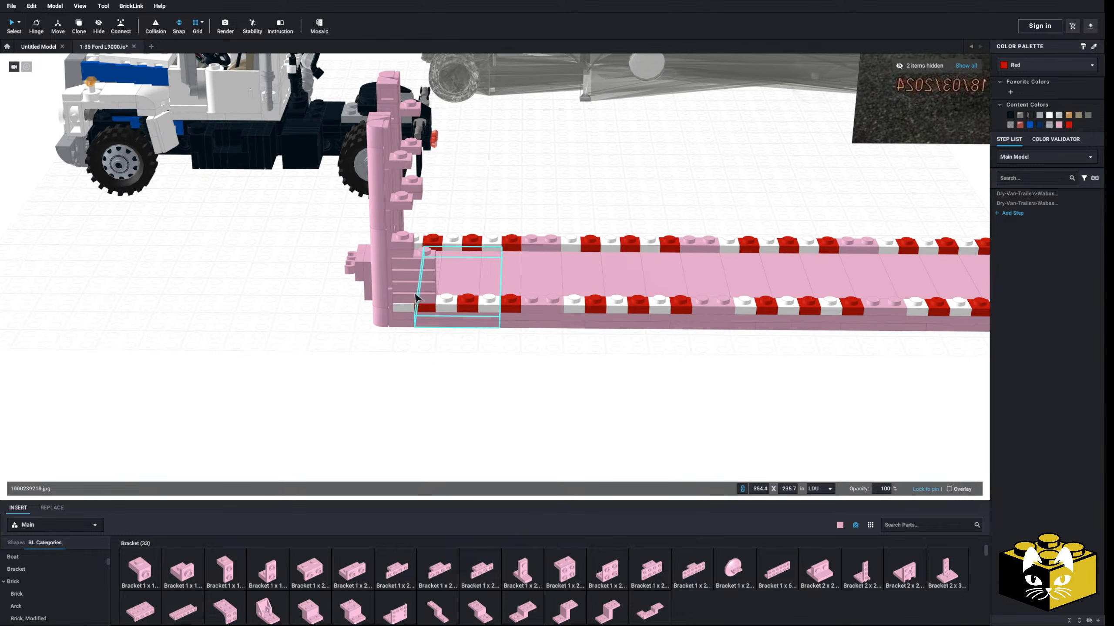
- Try out a Brick, Modified 1 x 4 with Masonry Profile beside the trailer, check its available colors and delete it
{"action": "left_click", "coordinate": [418, 268]}
{"action": "left_click", "coordinate": [421, 293], "text": "ctrl"}
{"action": "middle_click_drag", "start_coordinate": [422, 293], "coordinate": [381, 298]}
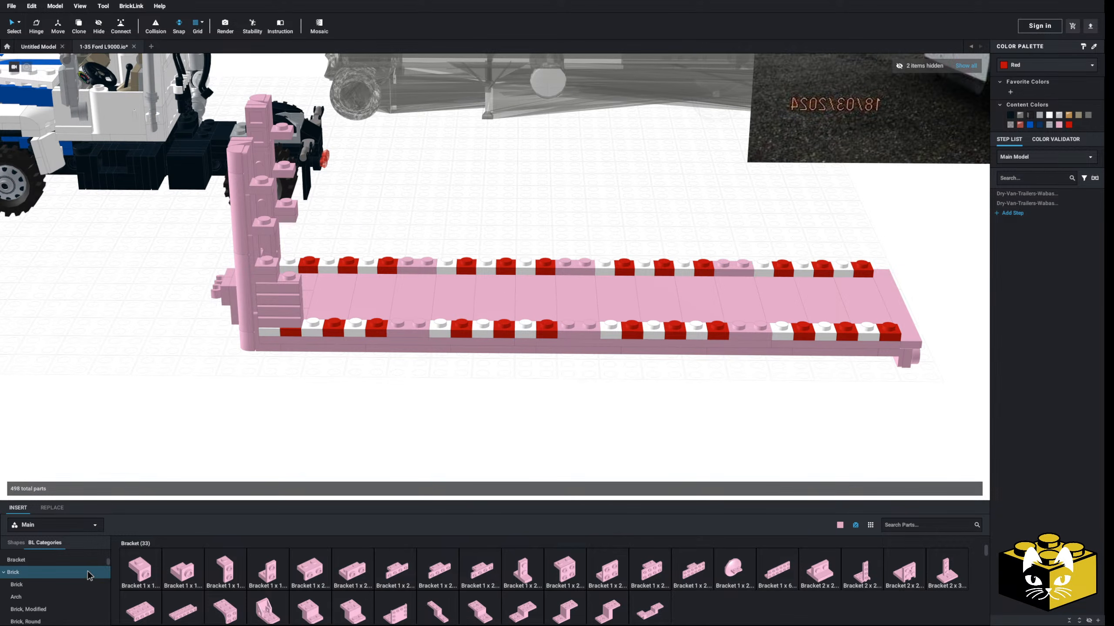
{"action": "scroll", "coordinate": [90, 575], "scroll_direction": "down", "scroll_amount": 1}
{"action": "left_click", "coordinate": [29, 591]}
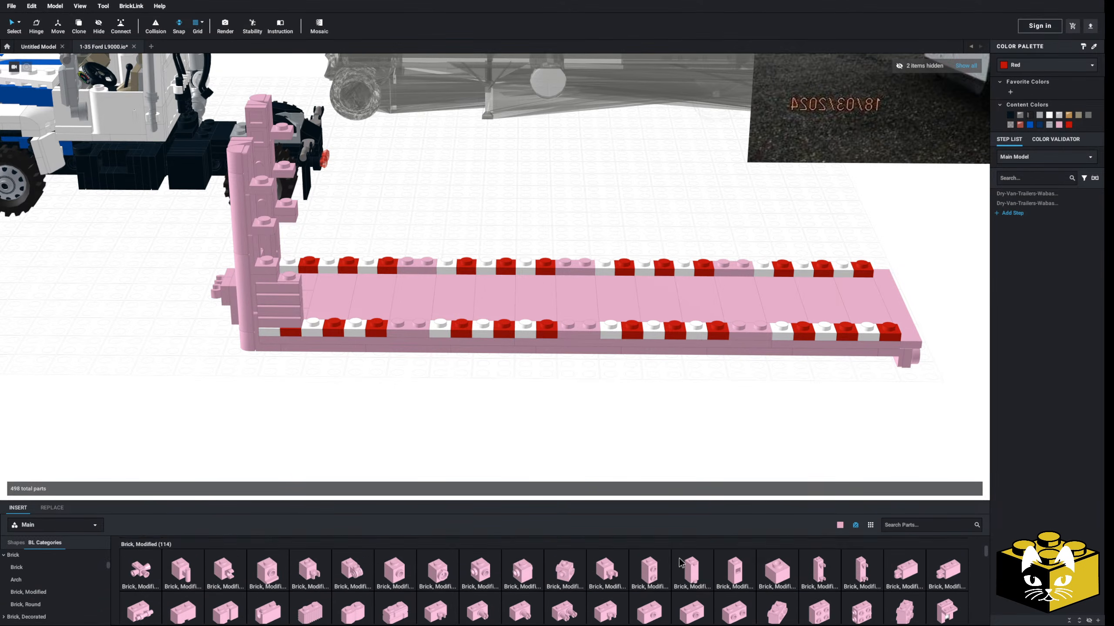
{"action": "scroll", "coordinate": [679, 563], "scroll_direction": "down", "scroll_amount": 2}
{"action": "left_click", "coordinate": [395, 569]}
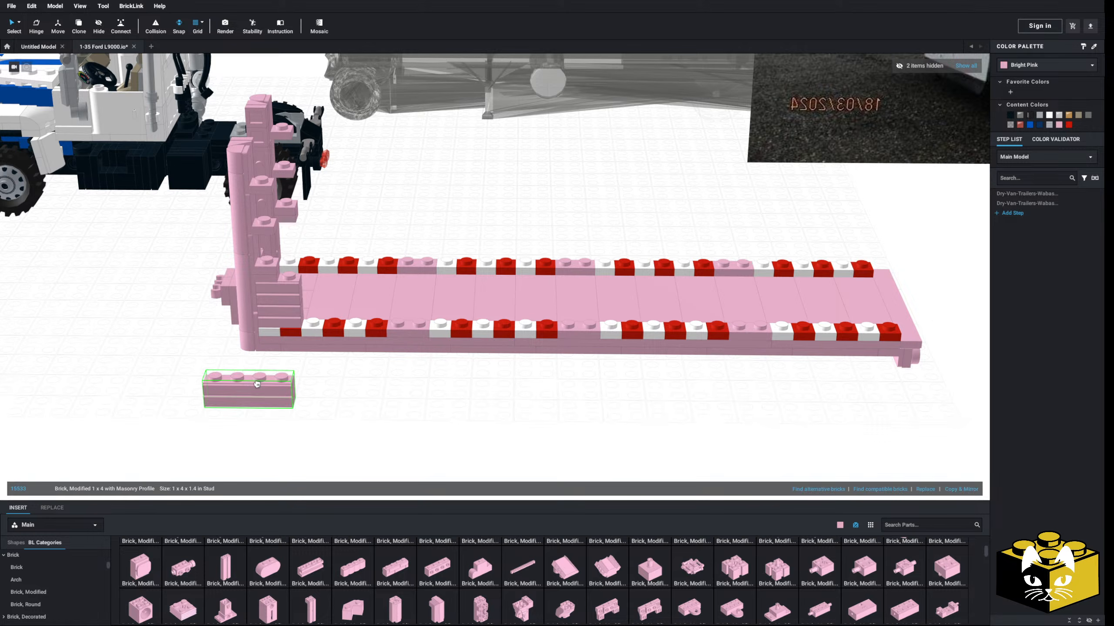
{"action": "left_click", "coordinate": [277, 395]}
{"action": "left_click", "coordinate": [1017, 67]}
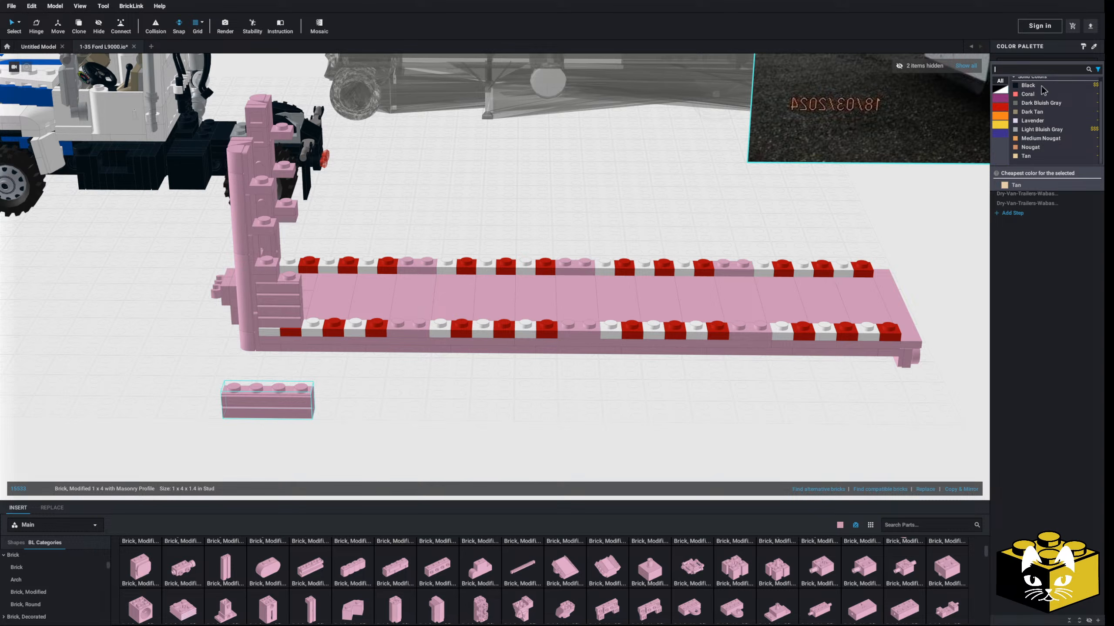
{"action": "scroll", "coordinate": [1039, 153], "scroll_direction": "up", "scroll_amount": 1}
{"action": "left_click", "coordinate": [424, 241]}
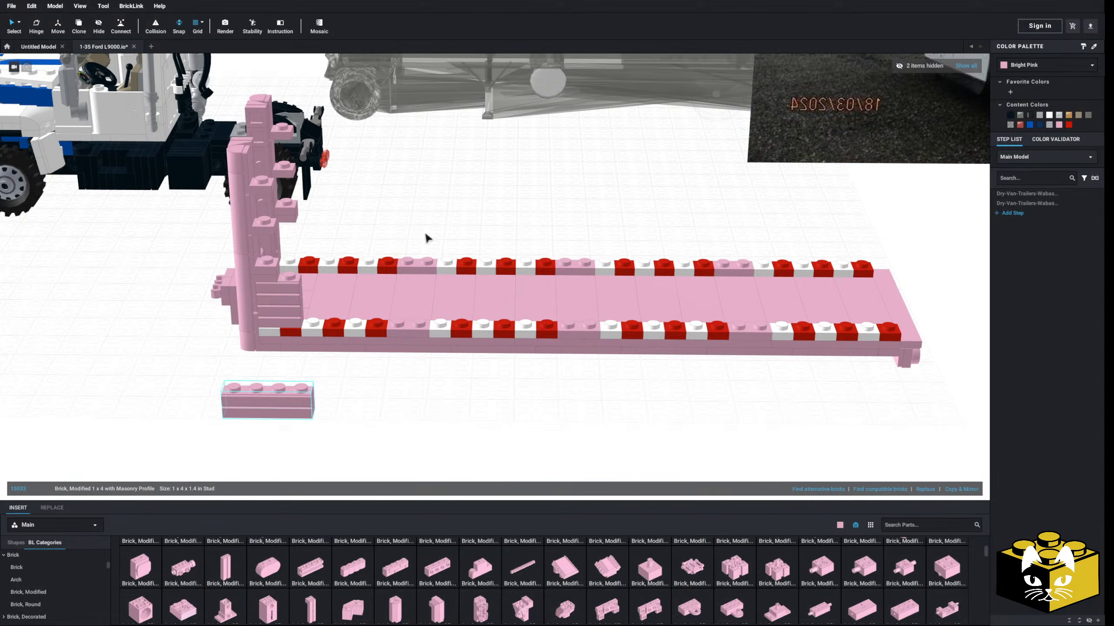
{"action": "key", "text": "Delete"}
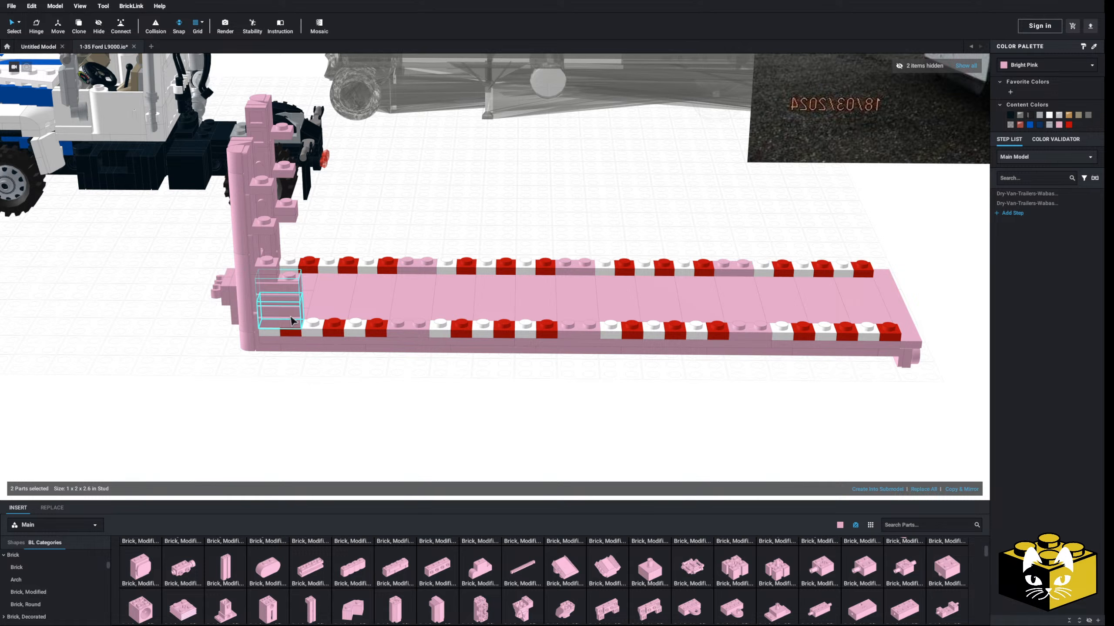
- Copy the two stacked 1 x 2 masonry bricks onto the front end of the far marker strip
{"action": "right_click", "coordinate": [346, 198]}
{"action": "left_click", "coordinate": [368, 221]}
{"action": "left_click", "coordinate": [305, 243]}
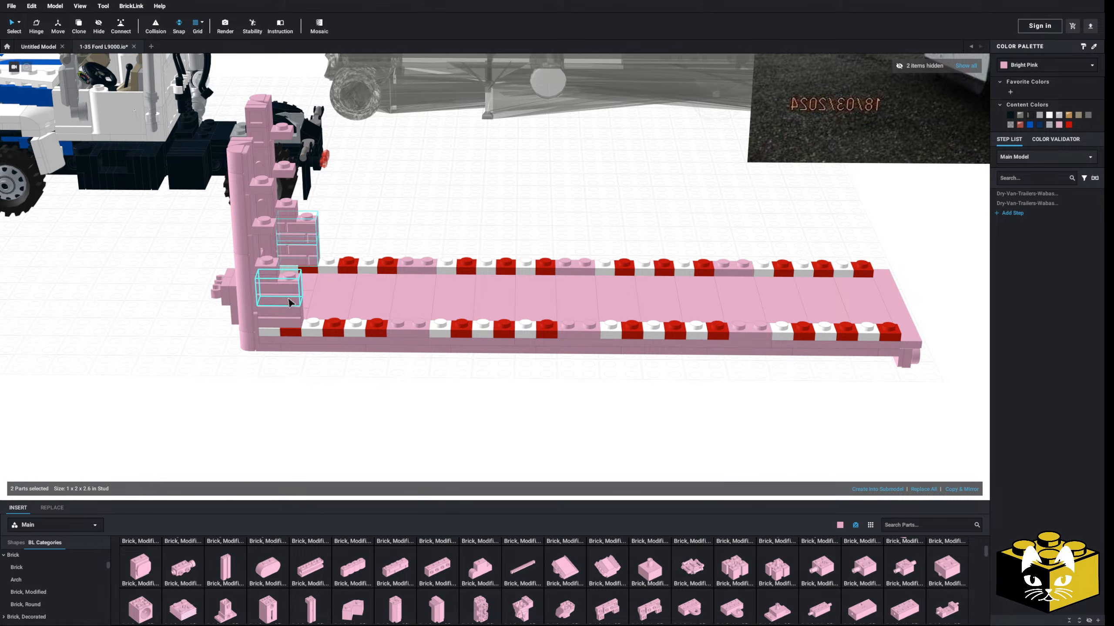
- Add the near brick pair to the selection and Copy & Mirror both pairs 14 times along the marker strips to the rear
{"action": "left_click", "coordinate": [953, 488]}
{"action": "left_click", "coordinate": [953, 488]}
{"action": "left_click", "coordinate": [953, 487]}
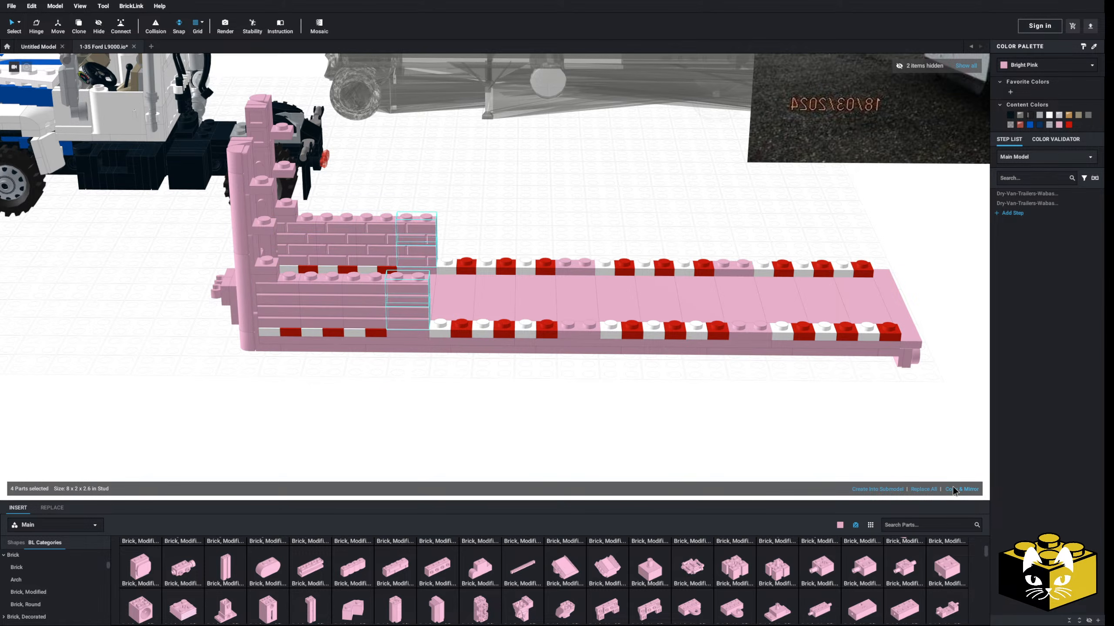
{"action": "left_click", "coordinate": [953, 487]}
{"action": "left_click", "coordinate": [953, 488]}
{"action": "left_click", "coordinate": [953, 488]}
{"action": "left_click", "coordinate": [953, 487]}
{"action": "left_click", "coordinate": [953, 488]}
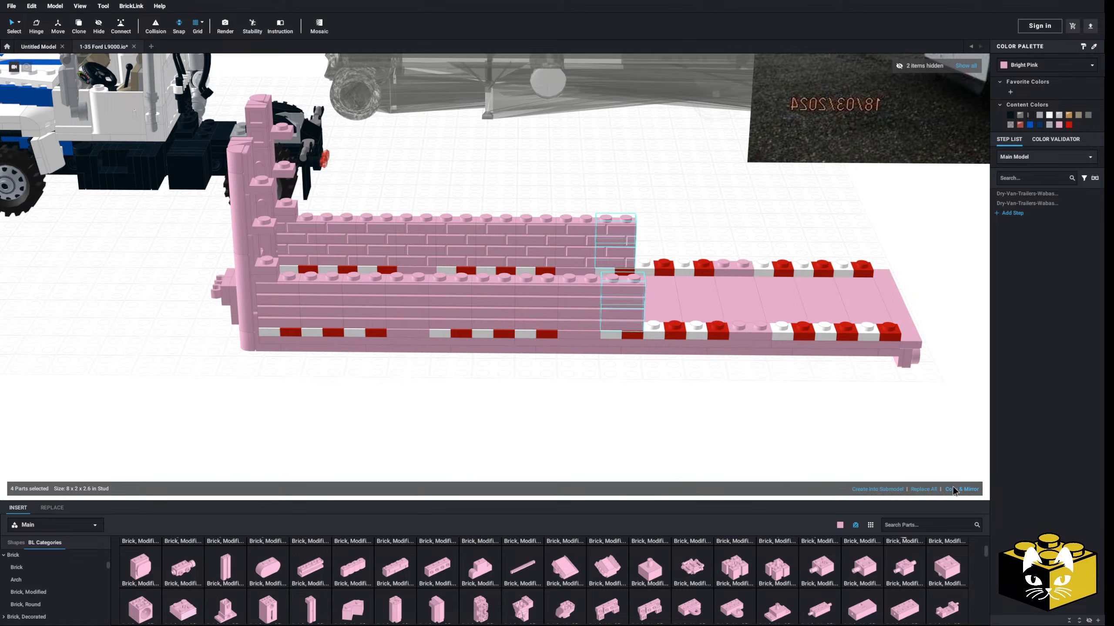
{"action": "left_click", "coordinate": [953, 488]}
{"action": "left_click", "coordinate": [953, 488]}
{"action": "left_click", "coordinate": [953, 487]}
{"action": "left_click", "coordinate": [953, 488]}
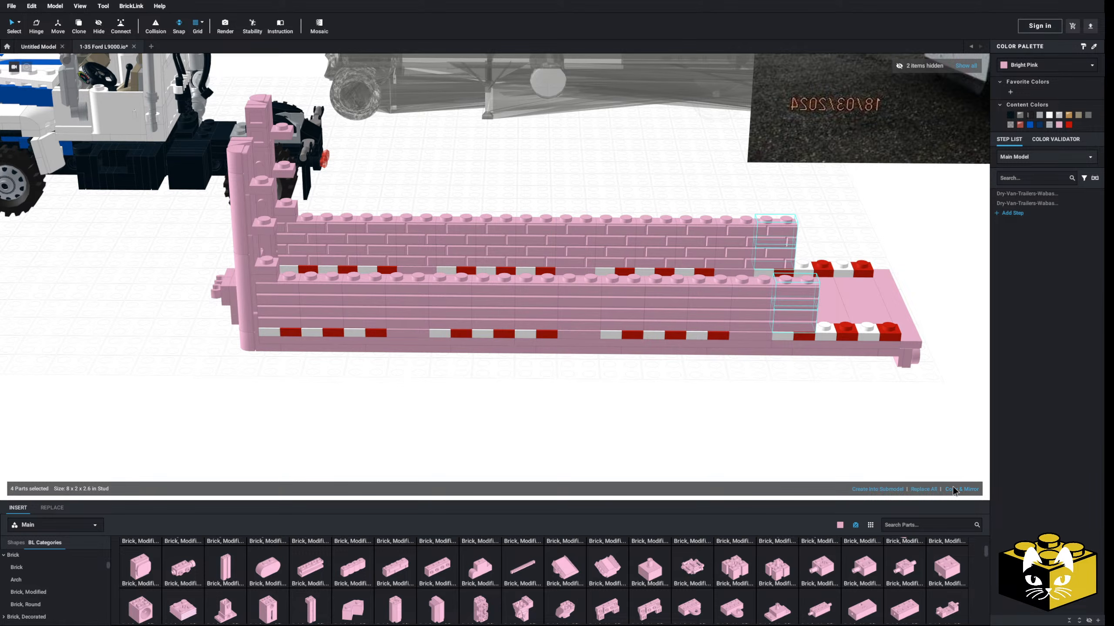
{"action": "left_click", "coordinate": [953, 488]}
{"action": "left_click", "coordinate": [954, 488]}
{"action": "left_click", "coordinate": [792, 447]}
- Cover the top of the near side wall with two pink Plate 1 x 12 and one Plate 1 x 5
{"action": "right_click_drag", "start_coordinate": [777, 436], "coordinate": [743, 439]}
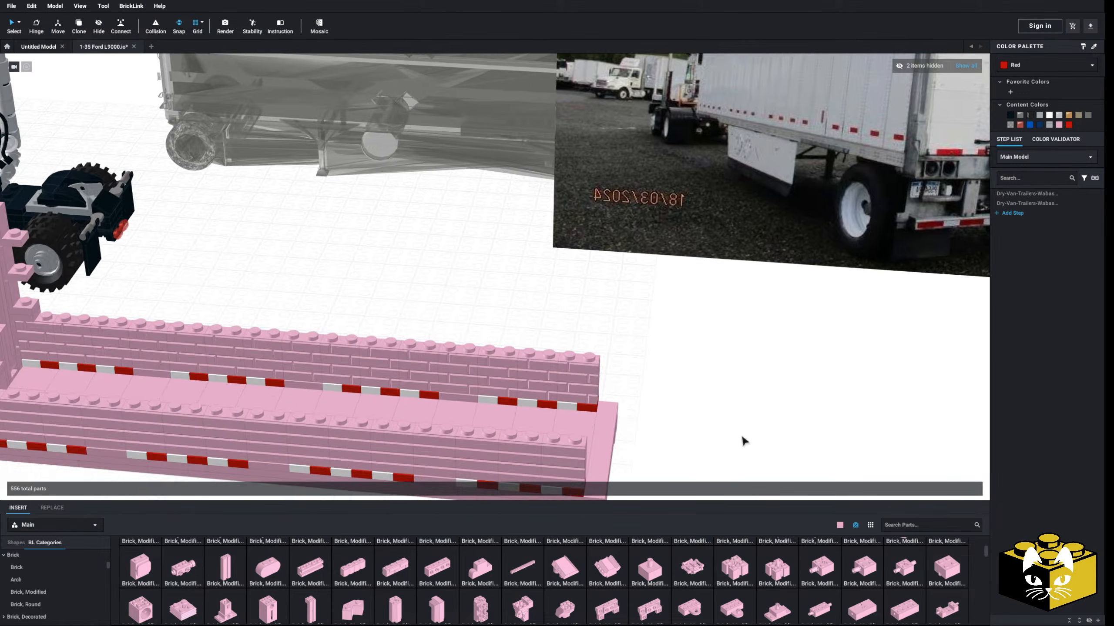
{"action": "scroll", "coordinate": [727, 432], "scroll_direction": "down", "scroll_amount": 5}
{"action": "scroll", "coordinate": [706, 373], "scroll_direction": "up", "scroll_amount": 5}
{"action": "right_click_drag", "start_coordinate": [701, 368], "coordinate": [685, 374]}
{"action": "middle_click_drag", "start_coordinate": [686, 375], "coordinate": [581, 455]}
{"action": "scroll", "coordinate": [55, 570], "scroll_direction": "up", "scroll_amount": 3}
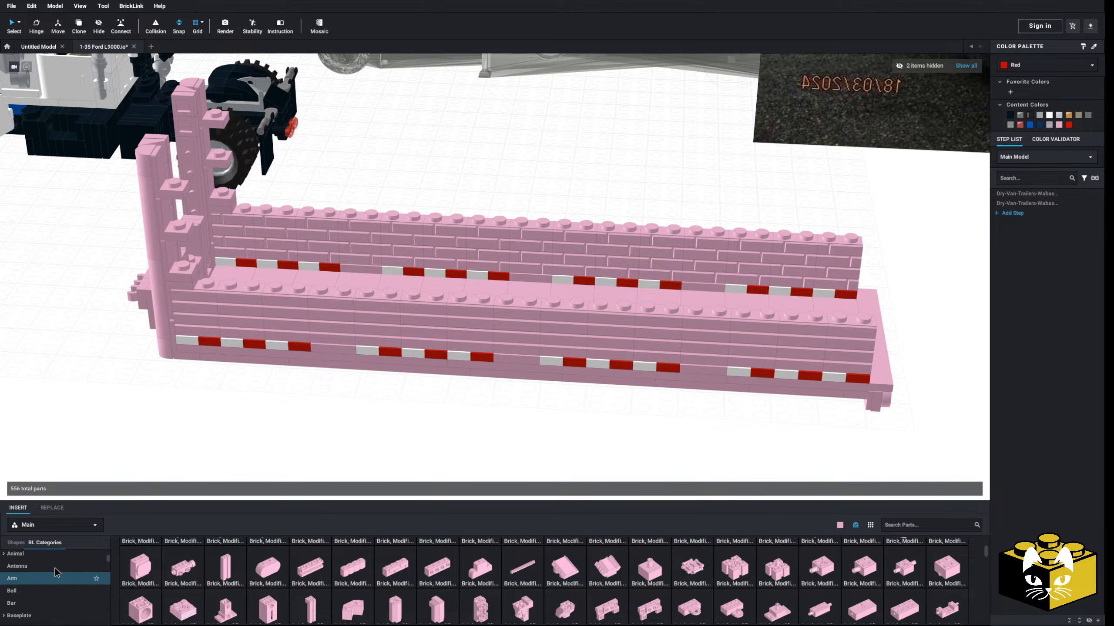
{"action": "left_click", "coordinate": [41, 581]}
{"action": "left_click", "coordinate": [522, 571]}
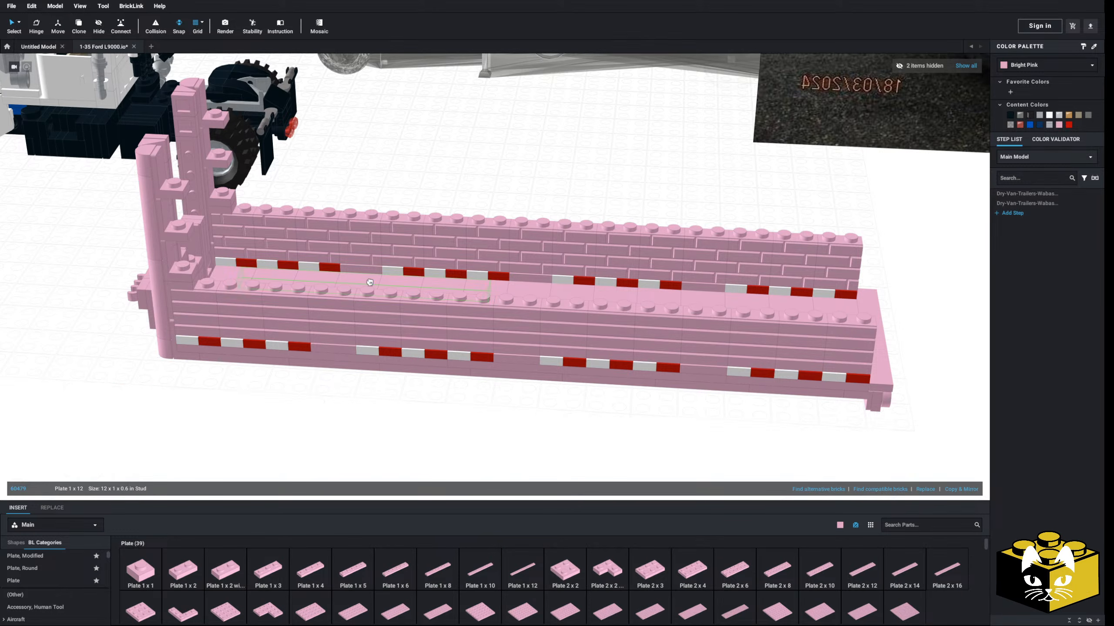
{"action": "left_click", "coordinate": [338, 285]}
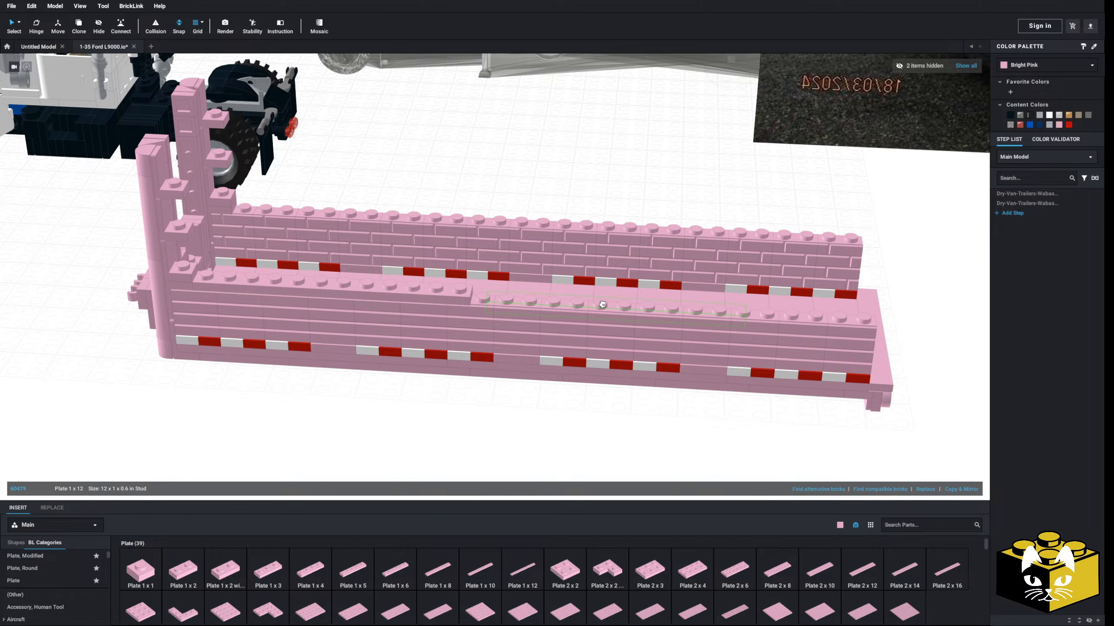
{"action": "left_click", "coordinate": [607, 310]}
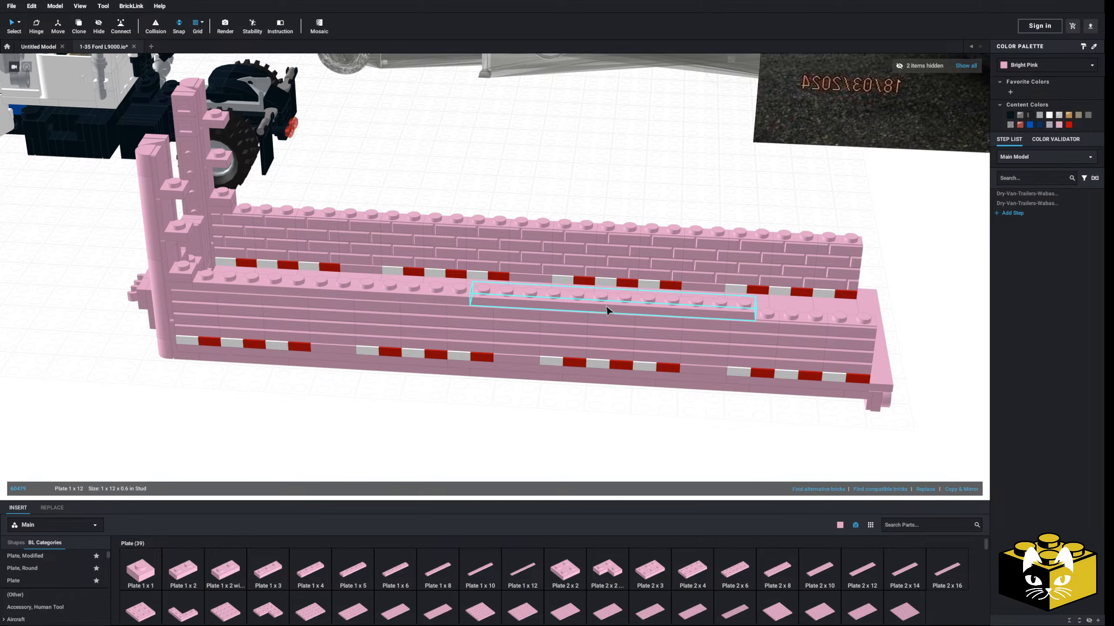
{"action": "left_click", "coordinate": [535, 420]}
{"action": "middle_click_drag", "start_coordinate": [535, 420], "coordinate": [421, 420]}
{"action": "left_click", "coordinate": [350, 578]}
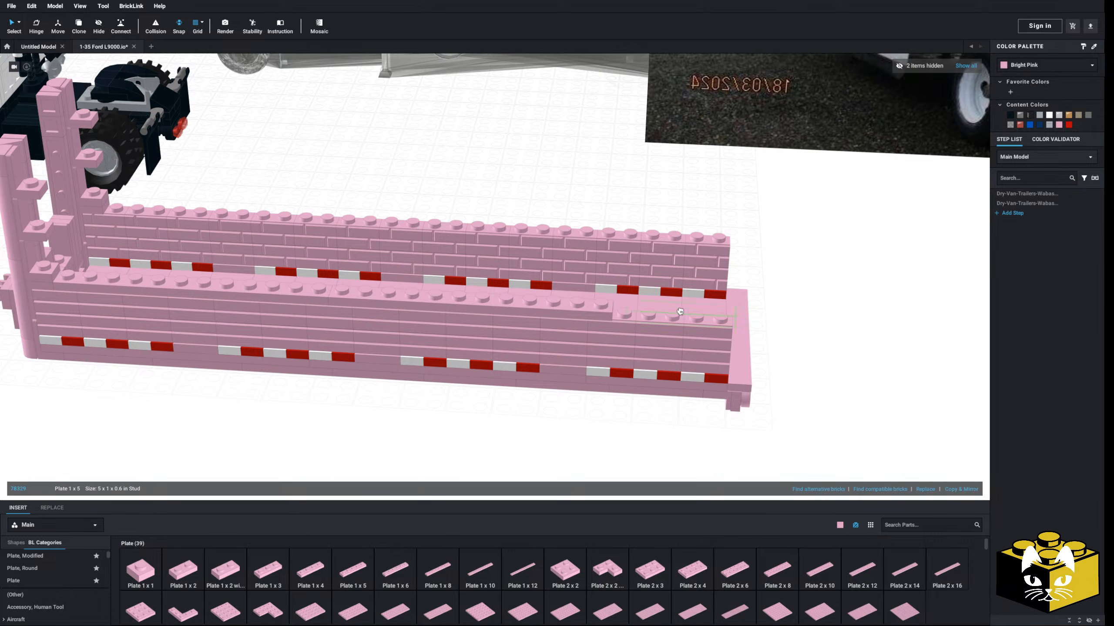
- Copy the near wall's three top plates onto the far side wall
{"action": "left_click", "coordinate": [588, 312], "text": "ctrl"}
{"action": "left_click", "coordinate": [299, 293], "text": "ctrl"}
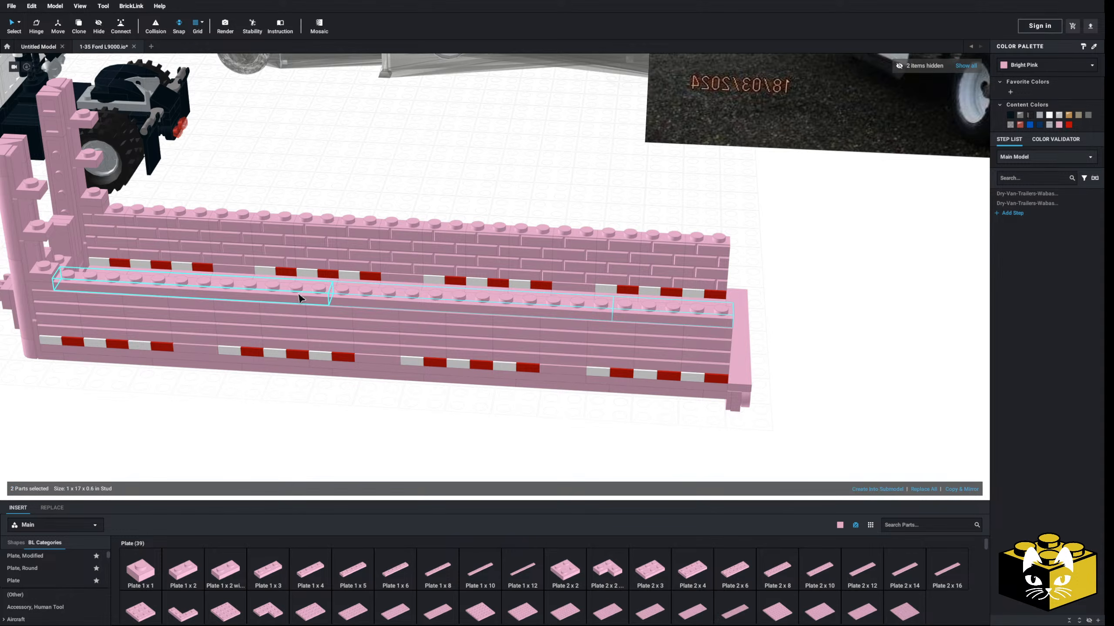
{"action": "right_click", "coordinate": [299, 294]}
{"action": "left_click", "coordinate": [309, 309]}
{"action": "left_click", "coordinate": [299, 439]}
{"action": "right_click", "coordinate": [298, 439]}
{"action": "left_click", "coordinate": [320, 464]}
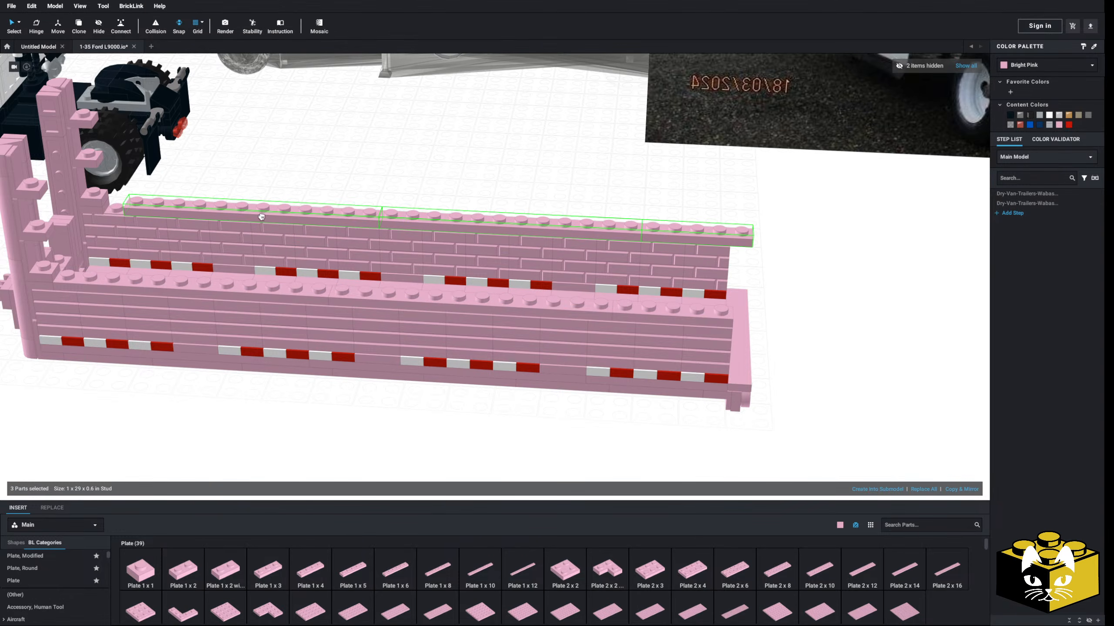
{"action": "left_click", "coordinate": [232, 214]}
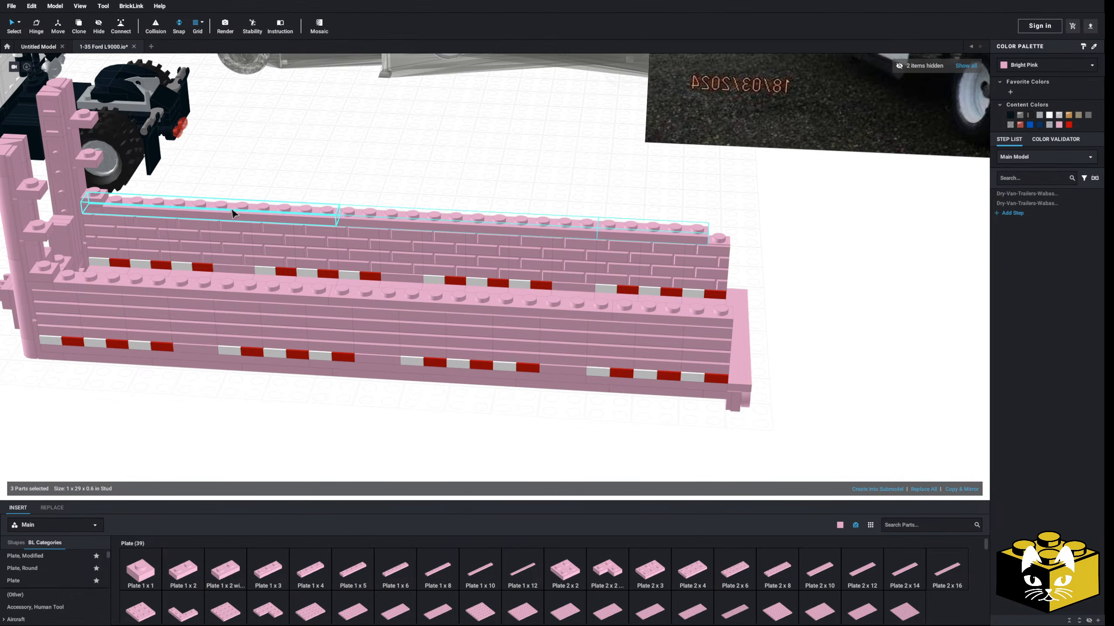
{"action": "left_click", "coordinate": [289, 187]}
- Compare the side wall with the Viking trailer photo, the dry-van reference photos and the grey trailer model
{"action": "scroll", "coordinate": [350, 279], "scroll_direction": "down", "scroll_amount": 5}
{"action": "right_click_drag", "start_coordinate": [349, 279], "coordinate": [335, 274]}
{"action": "middle_click_drag", "start_coordinate": [335, 275], "coordinate": [390, 339]}
{"action": "right_click_drag", "start_coordinate": [390, 339], "coordinate": [410, 354]}
{"action": "scroll", "coordinate": [440, 357], "scroll_direction": "up", "scroll_amount": 4}
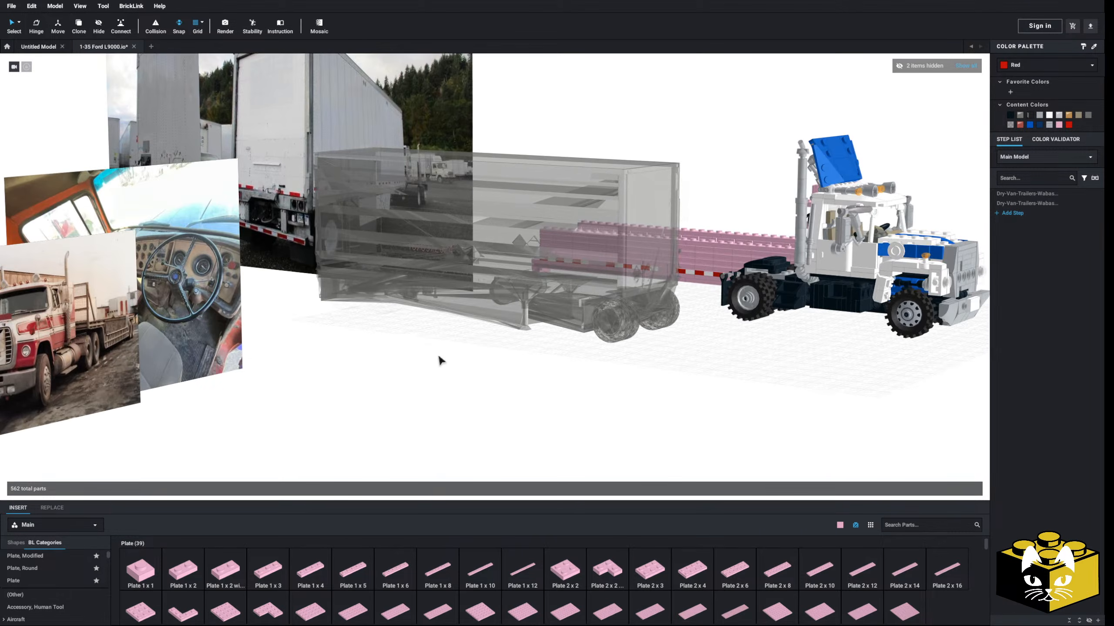
{"action": "middle_click_drag", "start_coordinate": [439, 358], "coordinate": [631, 342]}
{"action": "scroll", "coordinate": [631, 342], "scroll_direction": "up", "scroll_amount": 4}
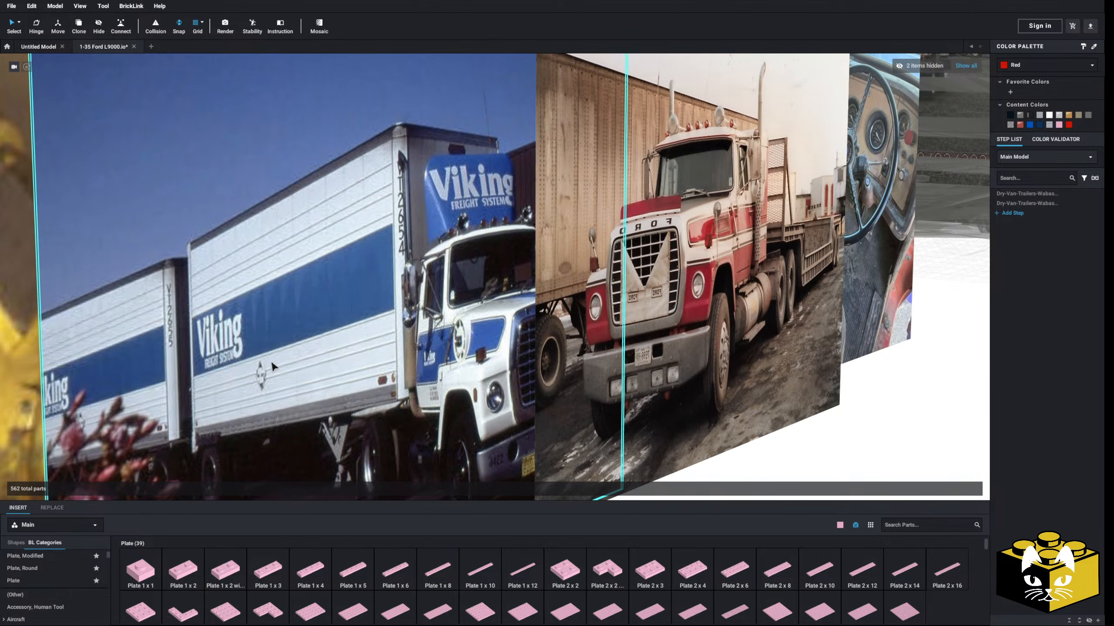
{"action": "scroll", "coordinate": [323, 327], "scroll_direction": "down", "scroll_amount": 5}
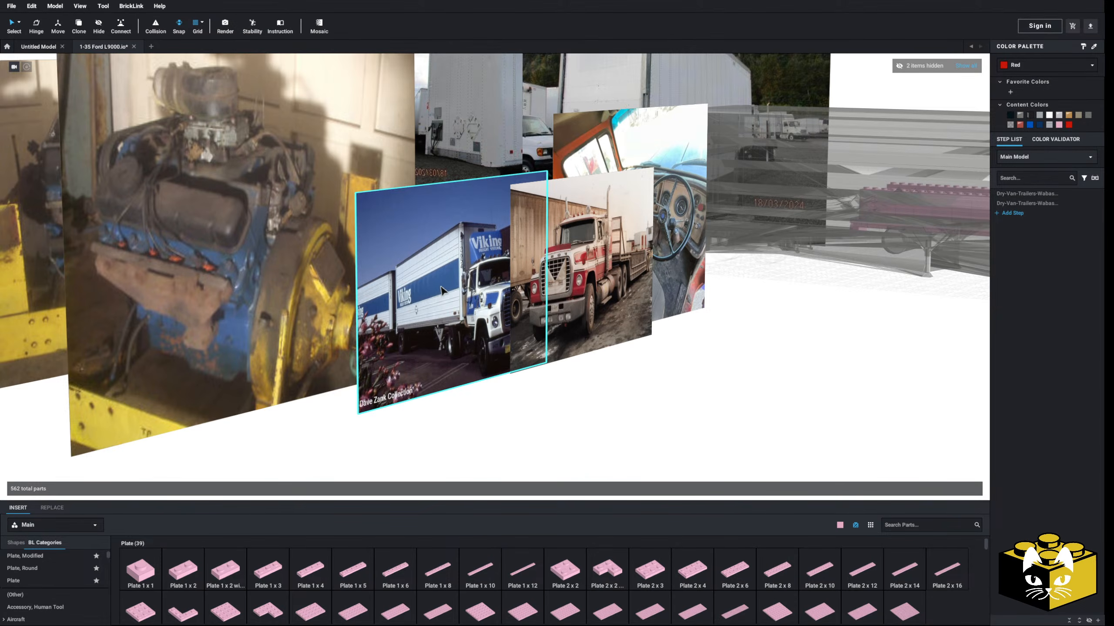
{"action": "scroll", "coordinate": [443, 291], "scroll_direction": "down", "scroll_amount": 3}
{"action": "right_click_drag", "start_coordinate": [443, 291], "coordinate": [386, 302]}
{"action": "scroll", "coordinate": [405, 279], "scroll_direction": "down", "scroll_amount": 4}
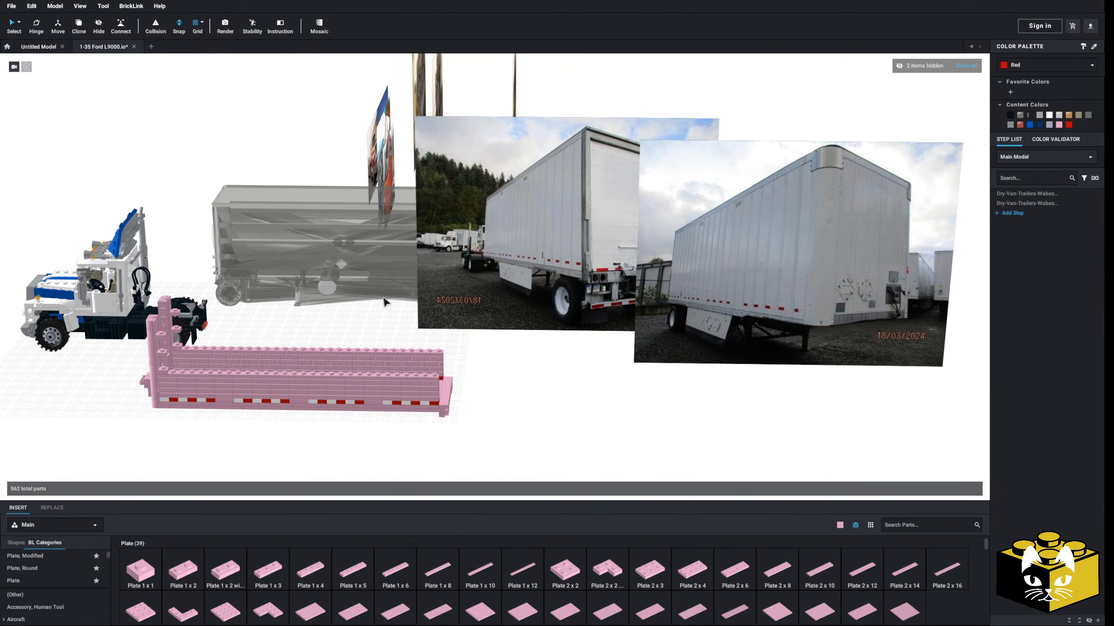
{"action": "scroll", "coordinate": [391, 304], "scroll_direction": "up", "scroll_amount": 5}
{"action": "scroll", "coordinate": [398, 288], "scroll_direction": "down", "scroll_amount": 2}
{"action": "scroll", "coordinate": [351, 259], "scroll_direction": "up", "scroll_amount": 3}
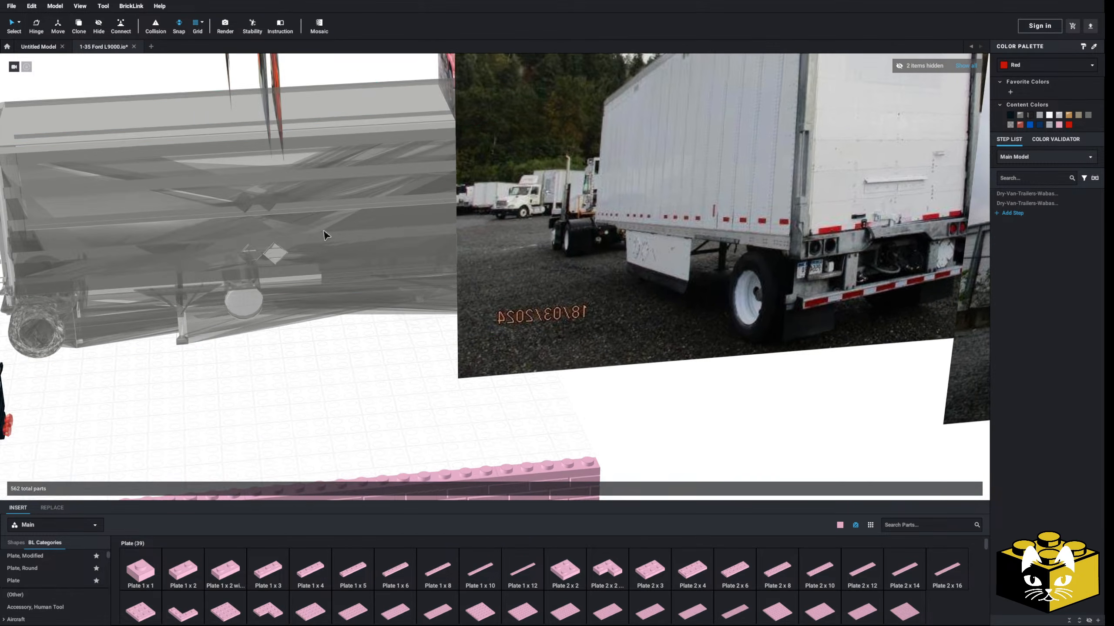
{"action": "middle_click_drag", "start_coordinate": [324, 231], "coordinate": [314, 230]}
{"action": "middle_click_drag", "start_coordinate": [275, 292], "coordinate": [304, 205]}
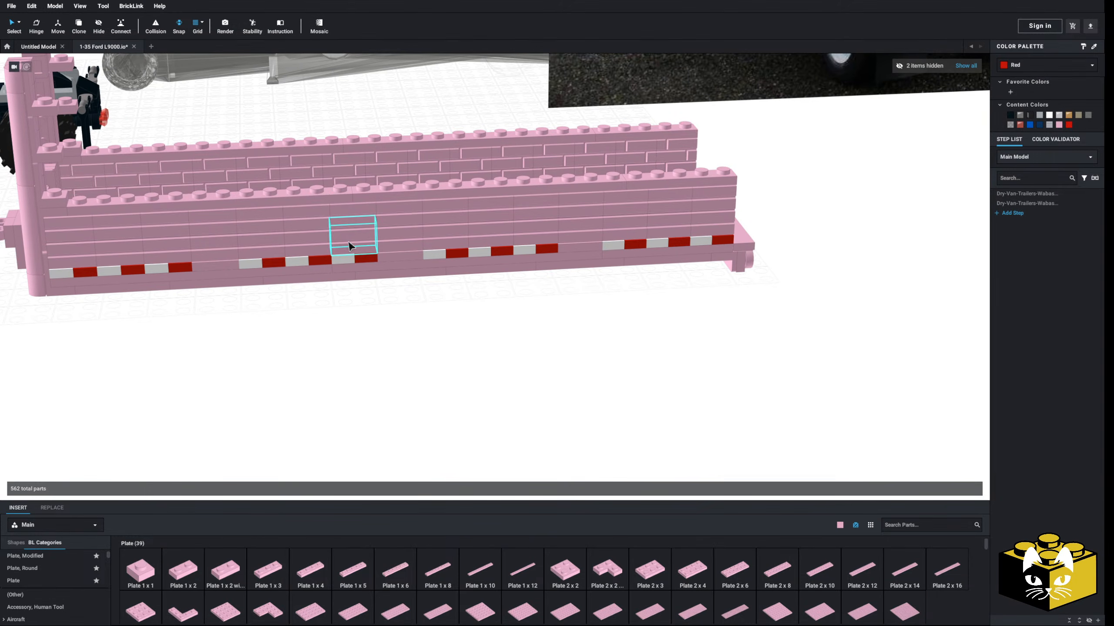
{"action": "left_click", "coordinate": [378, 237], "text": "ctrl"}
{"action": "right_click_drag", "start_coordinate": [378, 237], "coordinate": [373, 241]}
{"action": "middle_click_drag", "start_coordinate": [373, 241], "coordinate": [388, 263]}
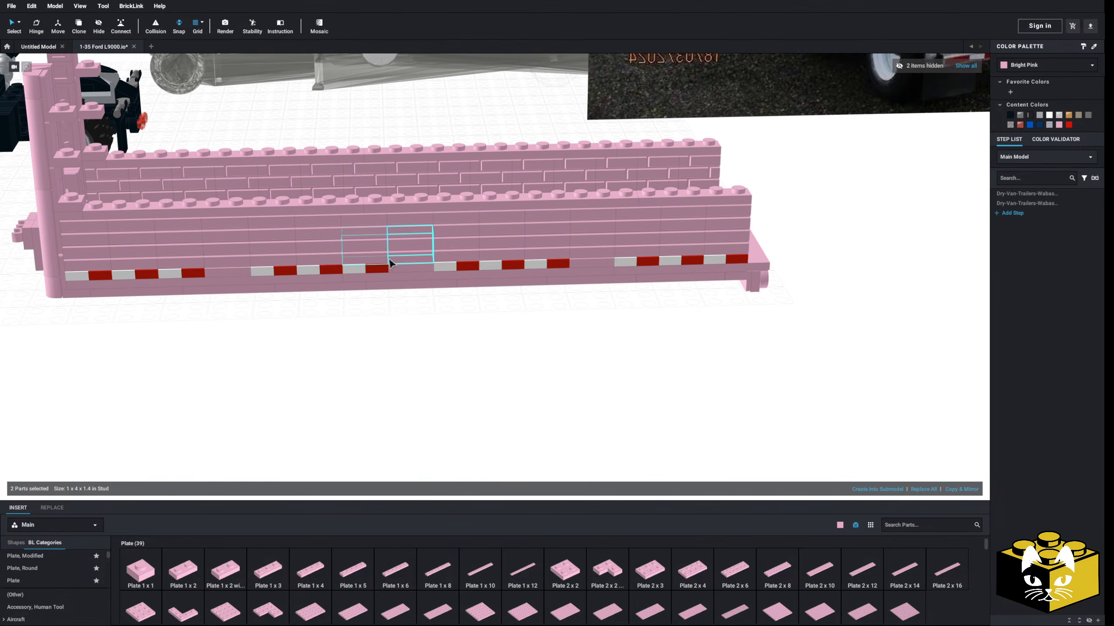
{"action": "right_click_drag", "start_coordinate": [389, 264], "coordinate": [386, 291]}
{"action": "middle_click_drag", "start_coordinate": [386, 290], "coordinate": [401, 288]}
{"action": "right_click", "coordinate": [401, 289]}
{"action": "left_click", "coordinate": [341, 371]}
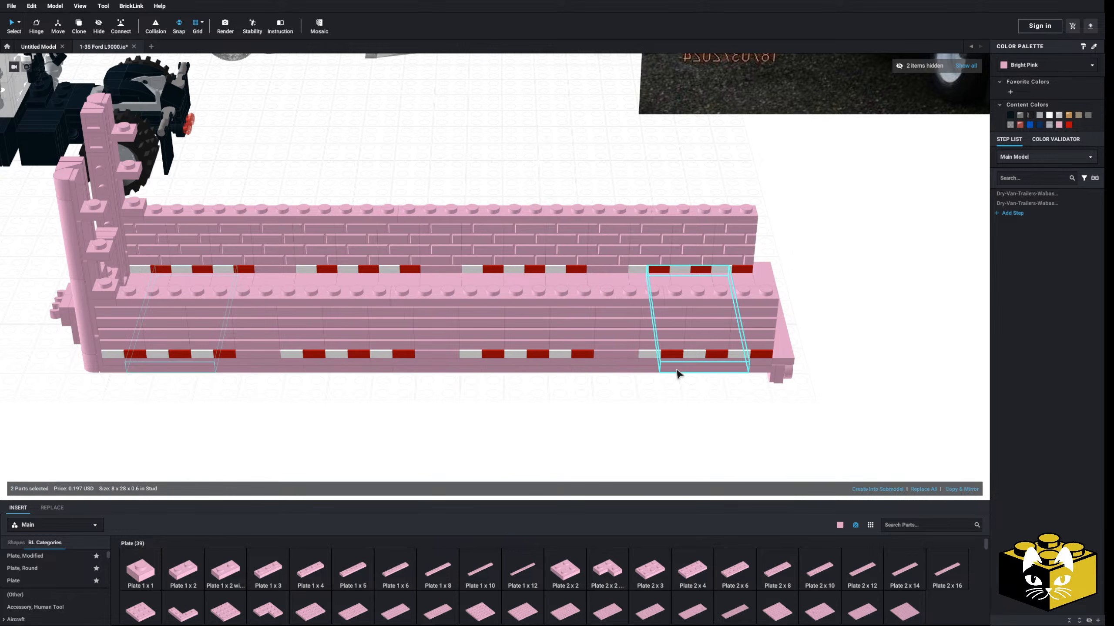
{"action": "left_click", "coordinate": [435, 370]}
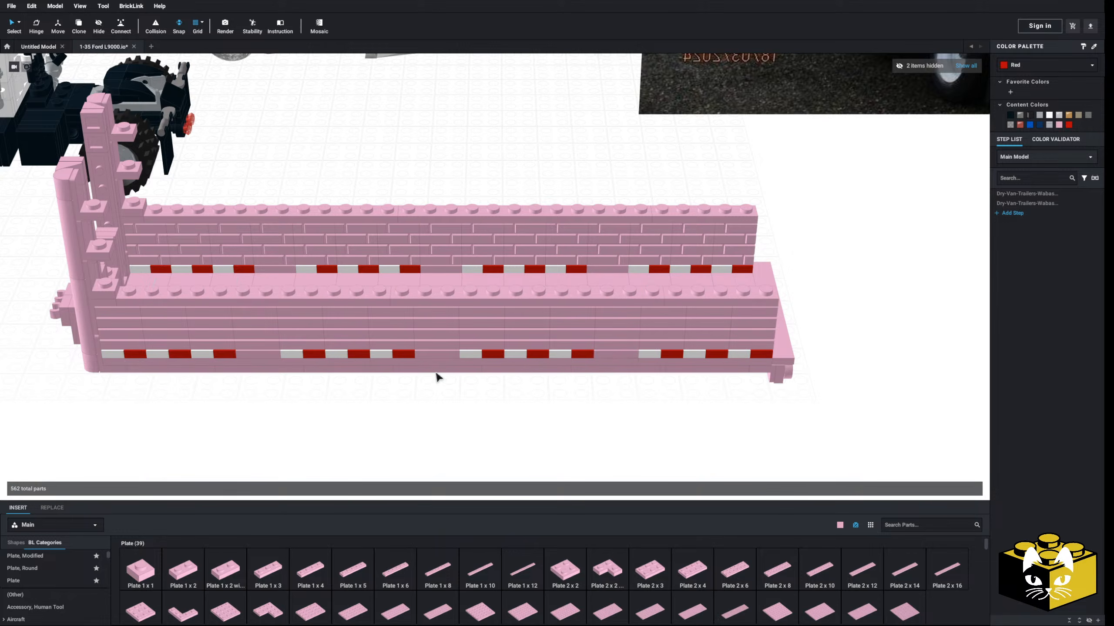
- Delete two masonry-profile bricks just above the marker strip mid-length on each side wall, keeping the brick between the gaps
{"action": "left_click", "coordinate": [432, 337]}
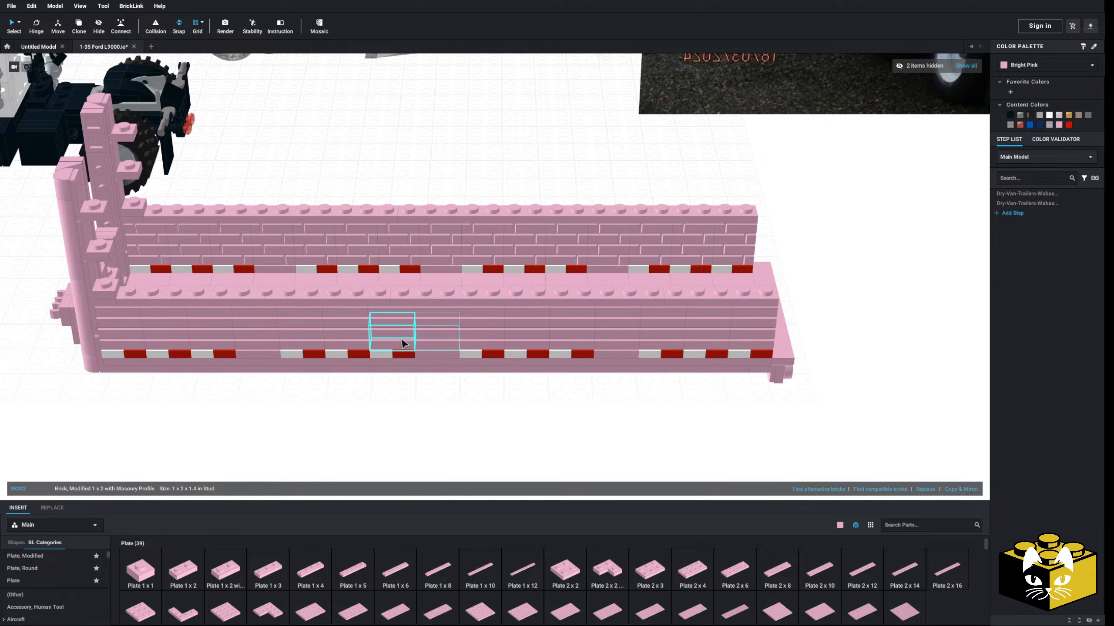
{"action": "left_click", "coordinate": [464, 425]}
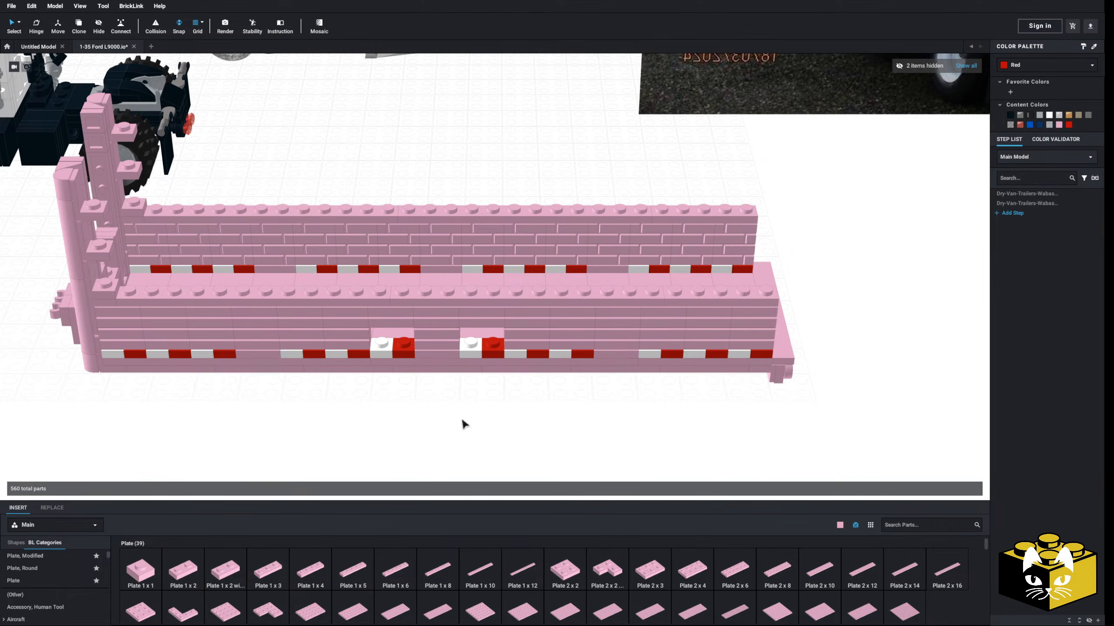
{"action": "left_click", "coordinate": [397, 260]}
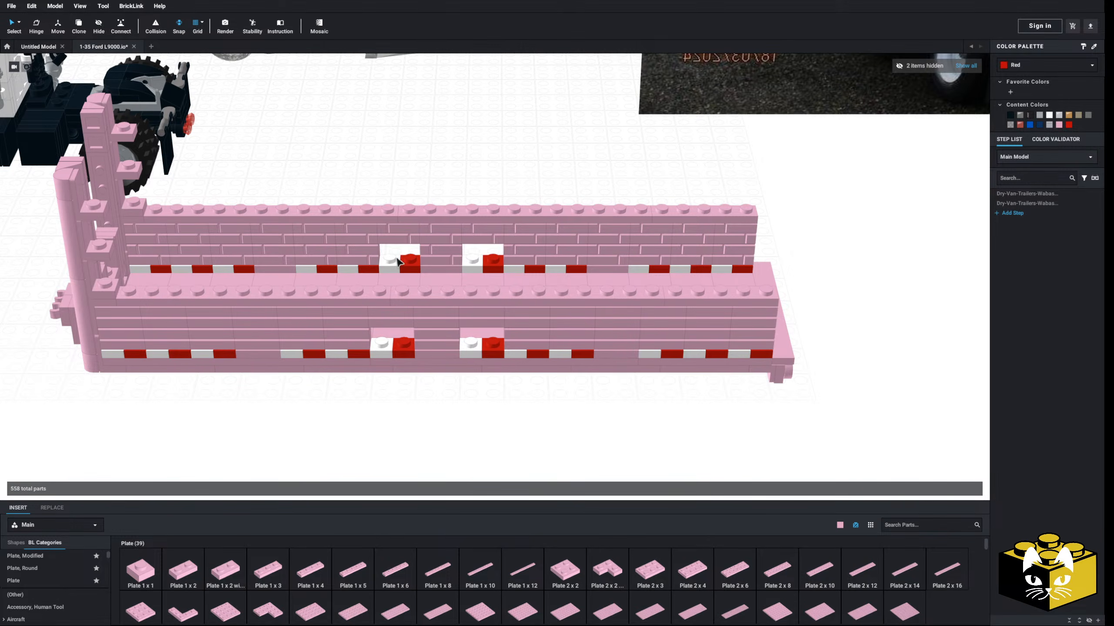
{"action": "key", "text": "Delete"}
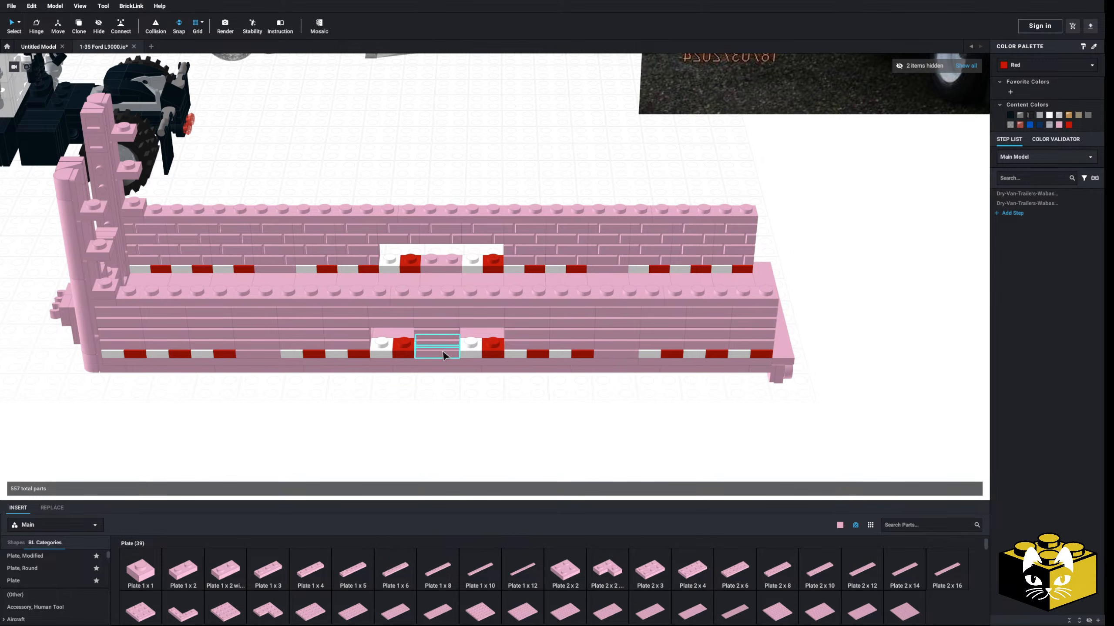
{"action": "key", "text": "Delete"}
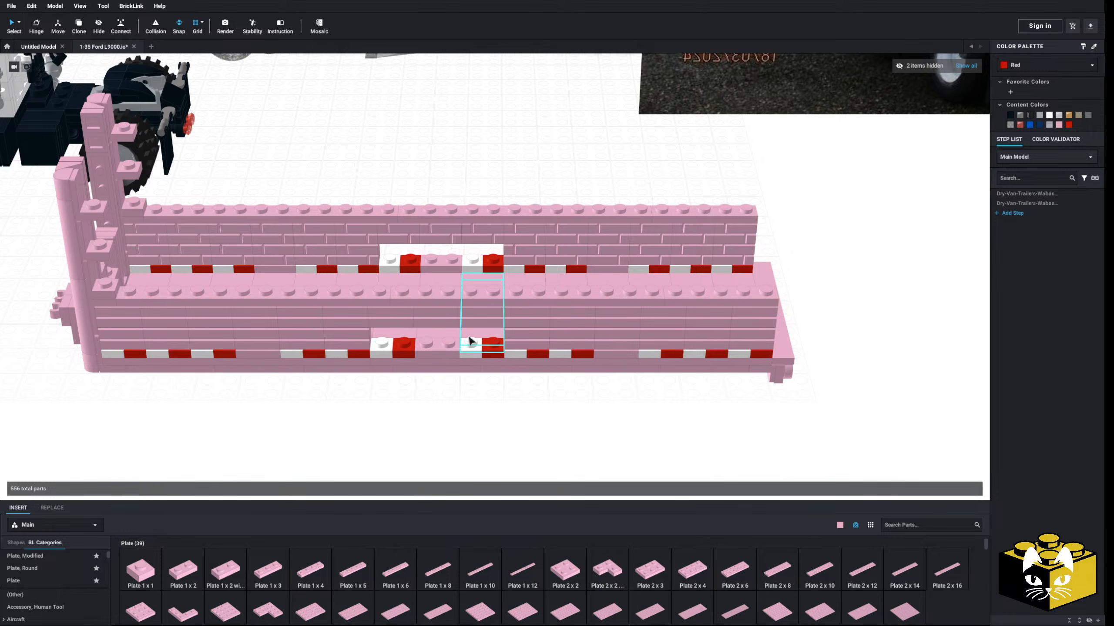
{"action": "scroll", "coordinate": [46, 584], "scroll_direction": "down", "scroll_amount": 5}
{"action": "scroll", "coordinate": [48, 592], "scroll_direction": "down", "scroll_amount": 2}
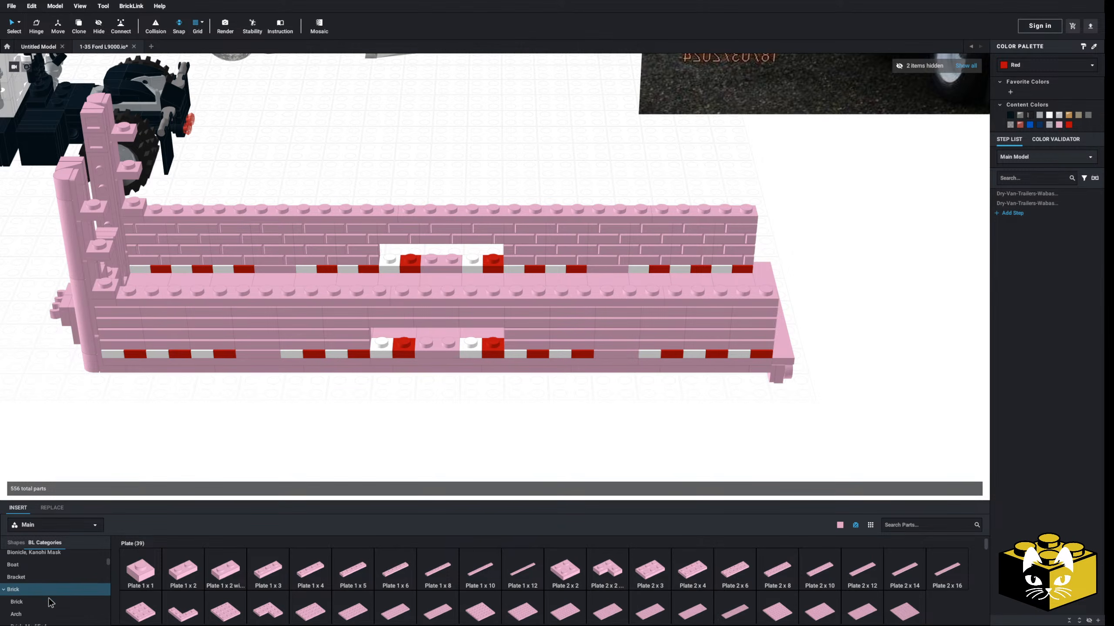
{"action": "key", "text": "ctrl+z"}
{"action": "key", "text": "ctrl+z"}
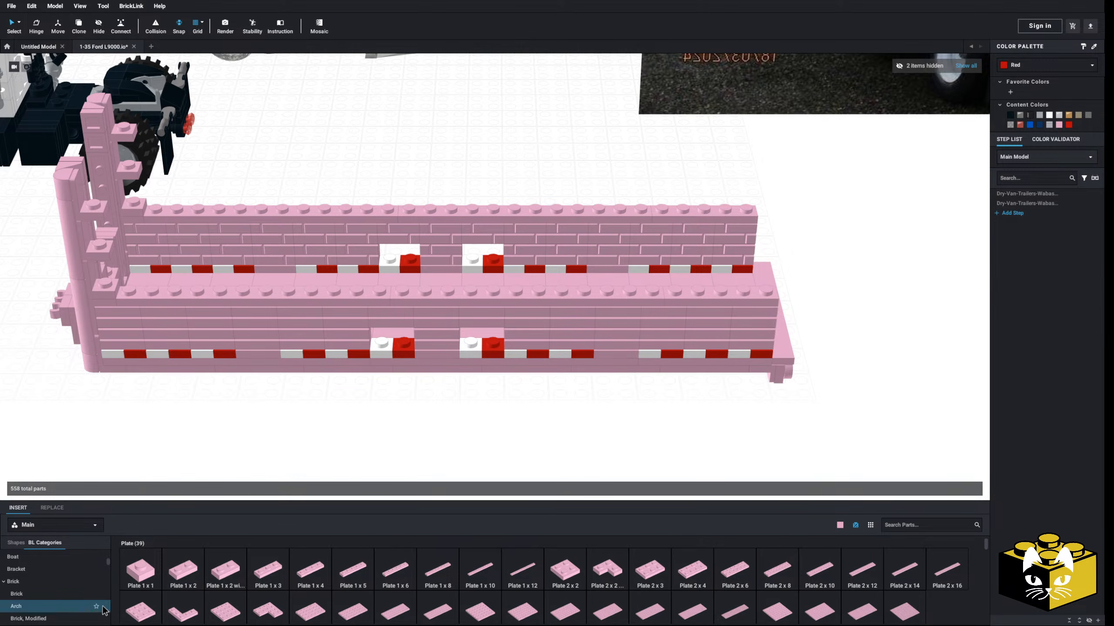
- Fill the near wall's front gap with a pink Brick, Modified 1 x 2 with Stud on Side with Bottom Stud Holder, stud facing outward
{"action": "scroll", "coordinate": [104, 611], "scroll_direction": "down", "scroll_amount": 2}
{"action": "left_click", "coordinate": [39, 595]}
{"action": "scroll", "coordinate": [658, 566], "scroll_direction": "down", "scroll_amount": 1}
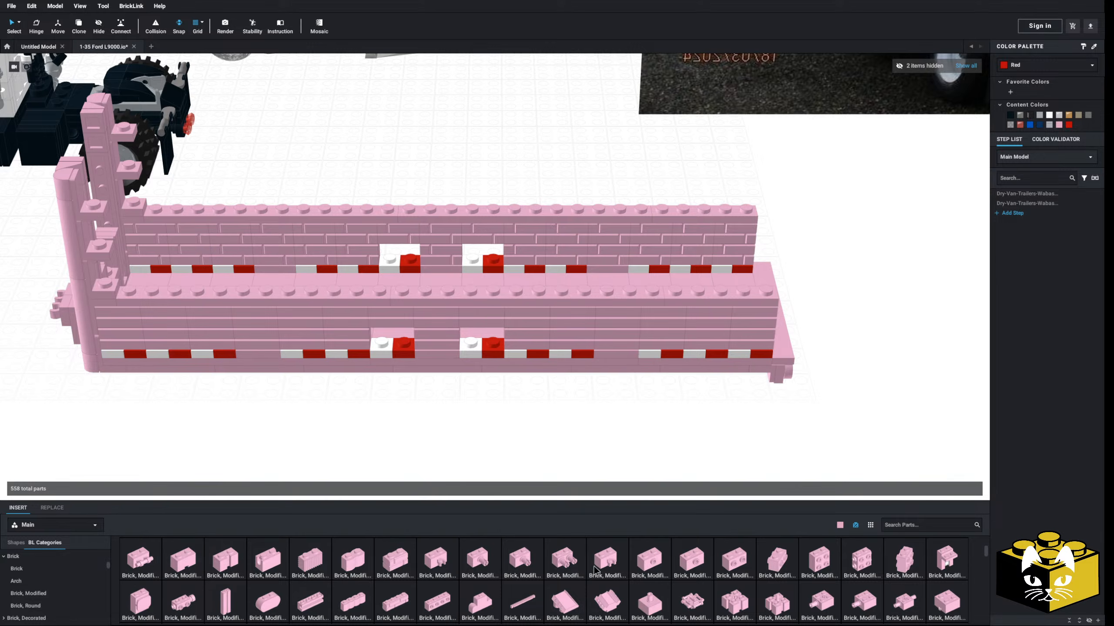
{"action": "left_click", "coordinate": [662, 561]}
{"action": "key", "text": "Right"}
{"action": "key", "text": "Right"}
{"action": "key", "text": "Right"}
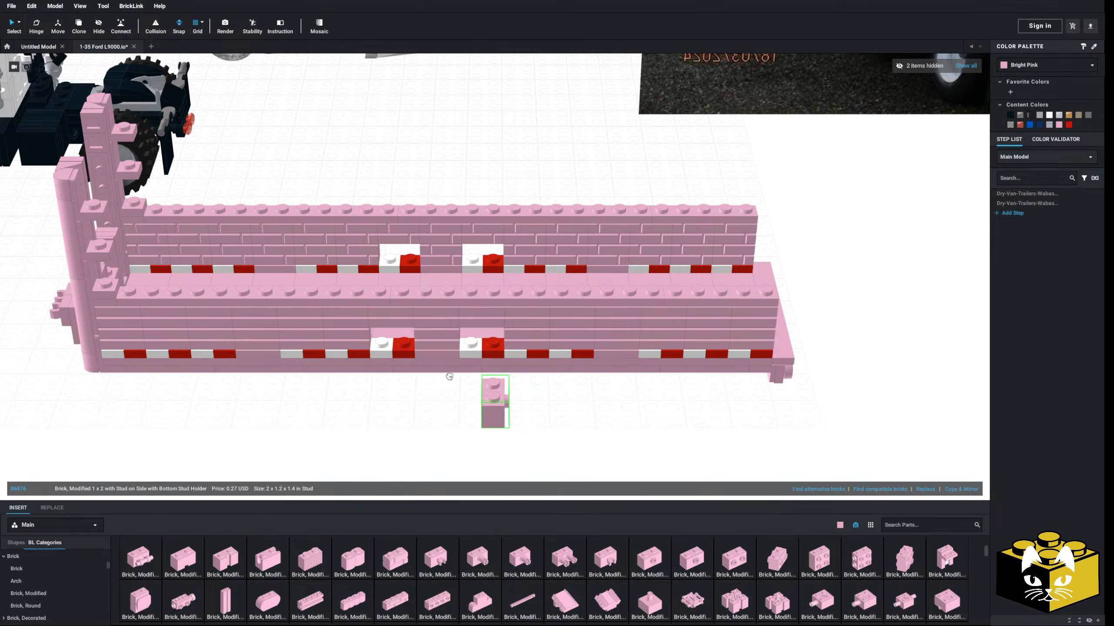
{"action": "left_click", "coordinate": [399, 335]}
{"action": "left_click", "coordinate": [302, 402]}
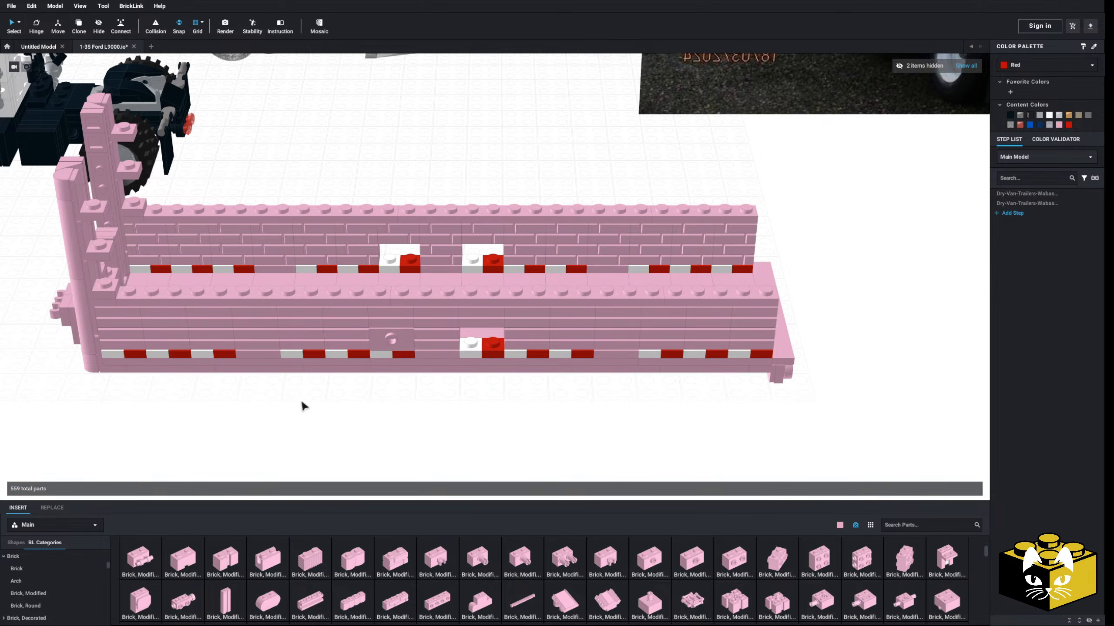
- Copy the pink Tile 1 x 1 from the trailer's front and connect it as a diamond to the near wall's side stud
{"action": "right_click_drag", "start_coordinate": [303, 402], "coordinate": [332, 343]}
{"action": "right_click", "coordinate": [393, 264]}
{"action": "left_click", "coordinate": [401, 279]}
{"action": "right_click", "coordinate": [337, 314]}
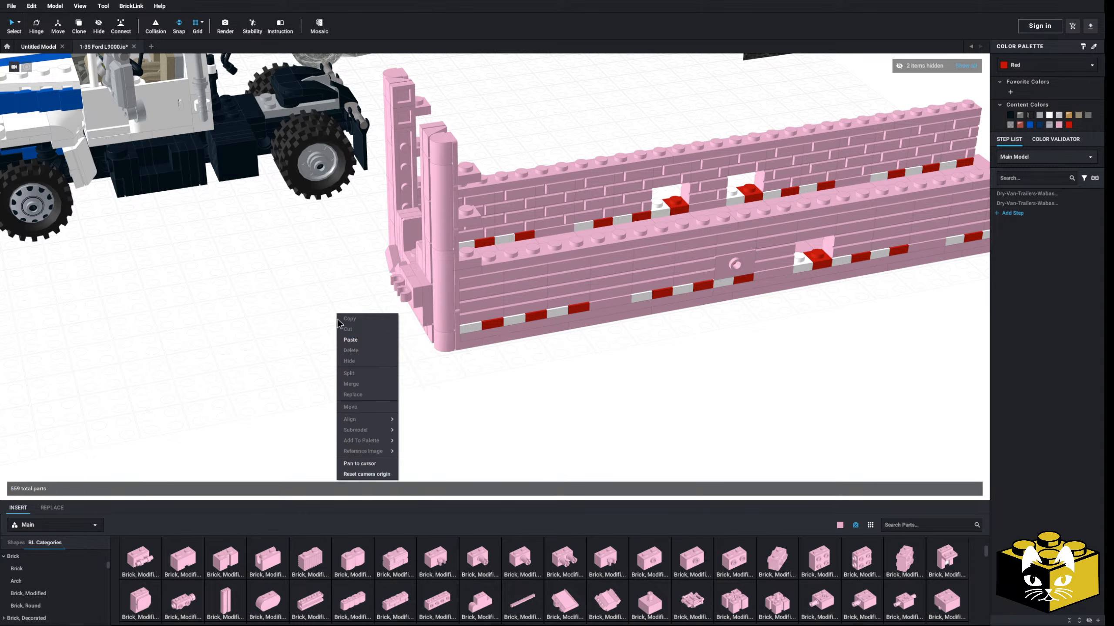
{"action": "left_click", "coordinate": [345, 341]}
{"action": "left_click", "coordinate": [734, 380]}
{"action": "middle_click_drag", "start_coordinate": [735, 381], "coordinate": [641, 401]}
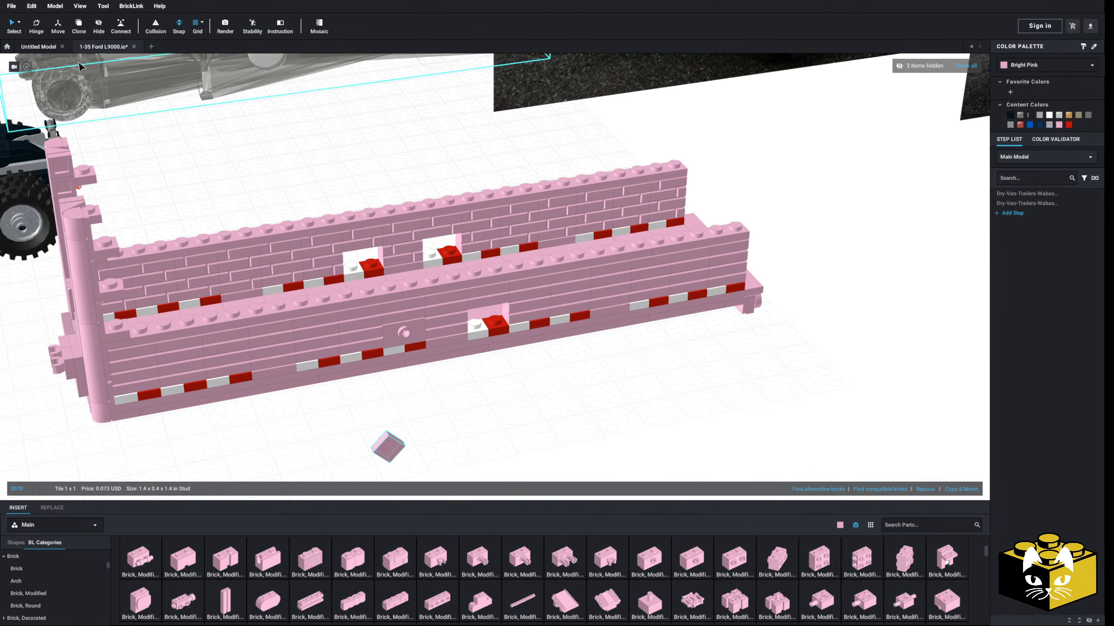
{"action": "left_click", "coordinate": [119, 25]}
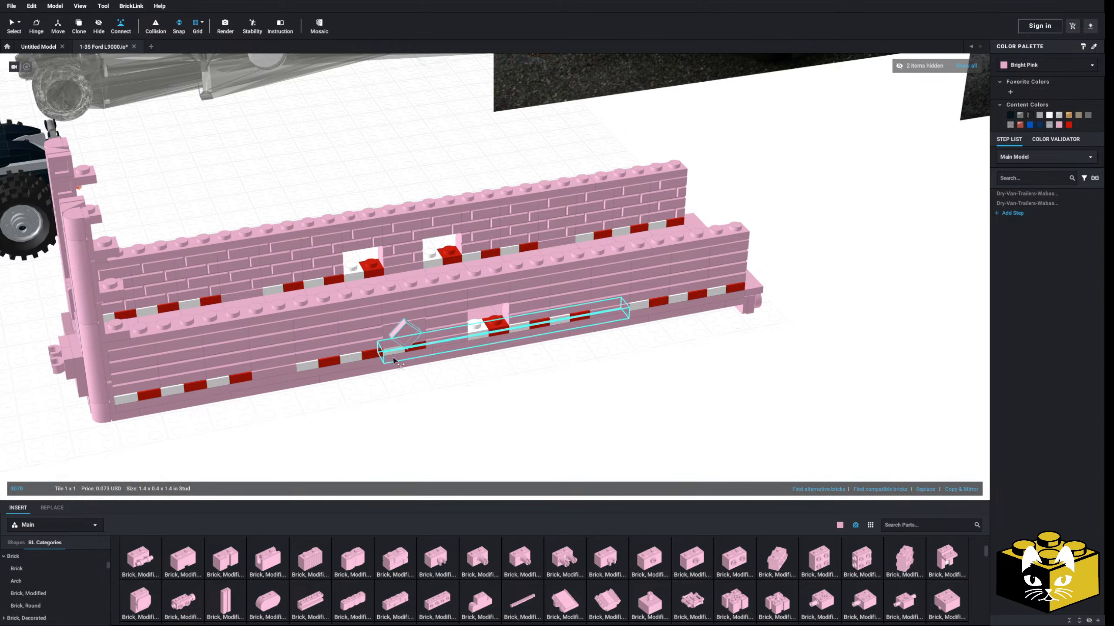
{"action": "left_click", "coordinate": [14, 26]}
{"action": "left_click", "coordinate": [422, 446]}
{"action": "middle_click_drag", "start_coordinate": [422, 446], "coordinate": [398, 376]}
{"action": "scroll", "coordinate": [395, 377], "scroll_direction": "up", "scroll_amount": 5}
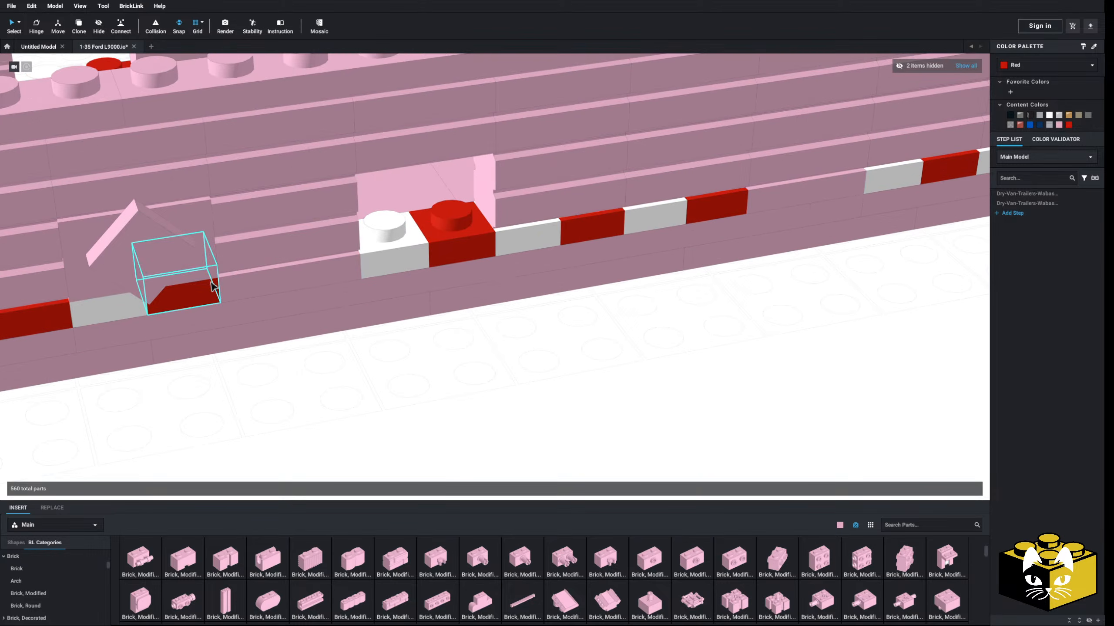
{"action": "scroll", "coordinate": [213, 303], "scroll_direction": "down", "scroll_amount": 3}
{"action": "left_click", "coordinate": [297, 251]}
{"action": "right_click", "coordinate": [296, 251]}
{"action": "left_click", "coordinate": [314, 266]}
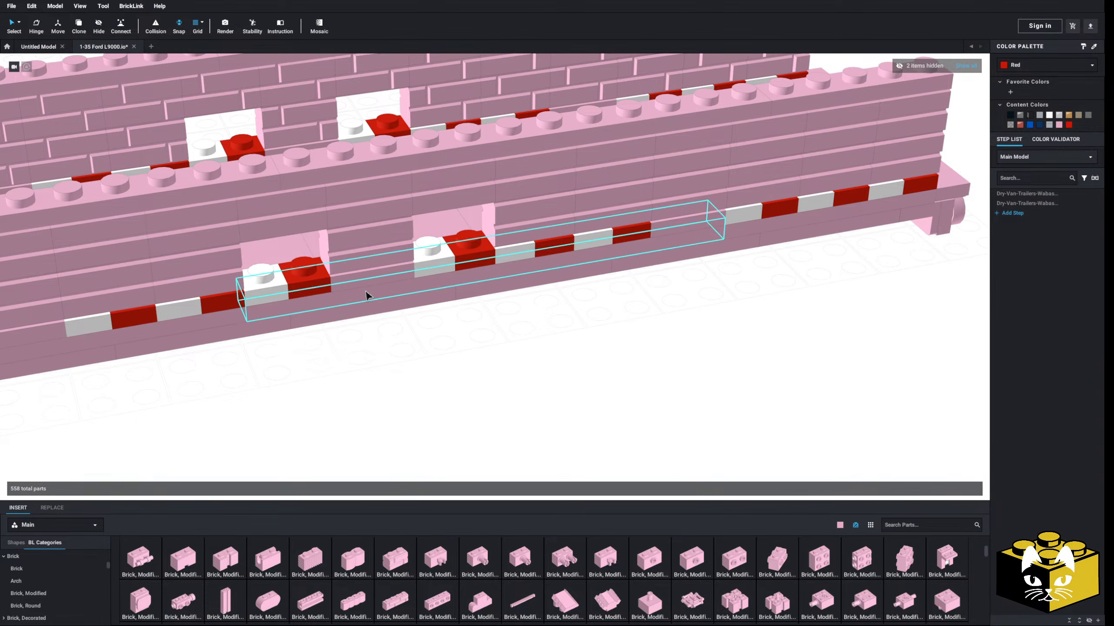
{"action": "key", "text": "ctrl+z"}
- Select the side-stud brick with its diamond tile and paste a copy of the pair beside the near wall
{"action": "left_click", "coordinate": [301, 249], "text": "ctrl"}
{"action": "scroll", "coordinate": [355, 340], "scroll_direction": "down", "scroll_amount": 5}
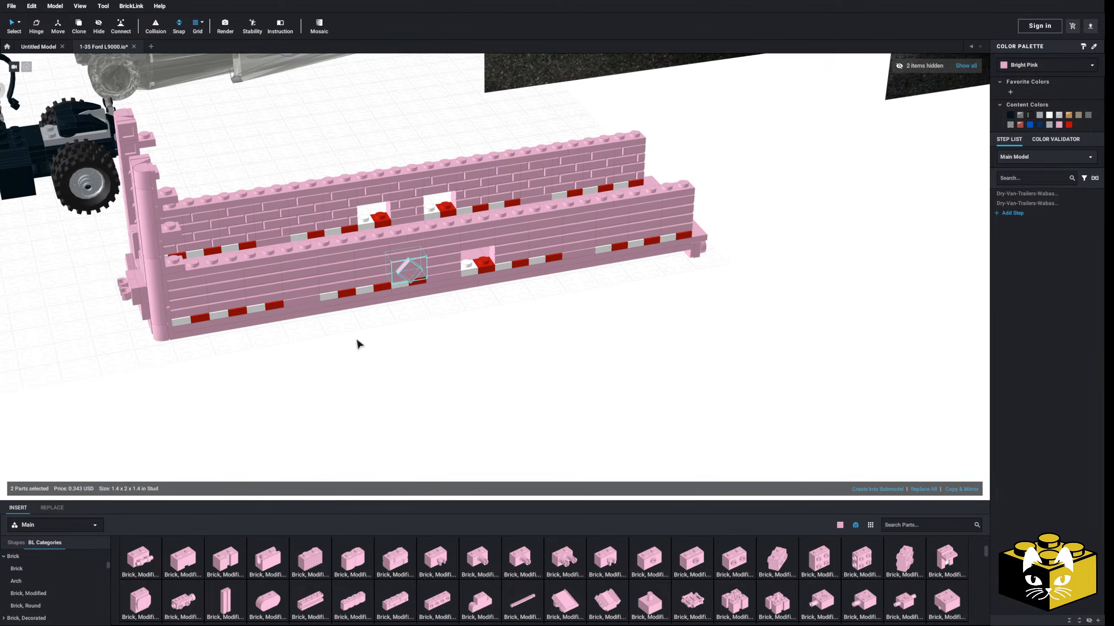
{"action": "middle_click_drag", "start_coordinate": [355, 341], "coordinate": [353, 424]}
{"action": "mouse_move", "coordinate": [353, 424]}
{"action": "right_mouse_down"}
{"action": "mouse_move", "coordinate": [406, 426]}
{"action": "mouse_move", "coordinate": [392, 443]}
{"action": "mouse_move", "coordinate": [394, 364]}
{"action": "mouse_move", "coordinate": [408, 416]}
{"action": "mouse_move", "coordinate": [361, 440]}
{"action": "mouse_move", "coordinate": [361, 453]}
{"action": "mouse_move", "coordinate": [368, 435]}
{"action": "right_mouse_up"}
{"action": "scroll", "coordinate": [366, 452], "scroll_direction": "up", "scroll_amount": 5}
{"action": "scroll", "coordinate": [334, 248], "scroll_direction": "up", "scroll_amount": 3}
{"action": "right_click", "coordinate": [346, 231]}
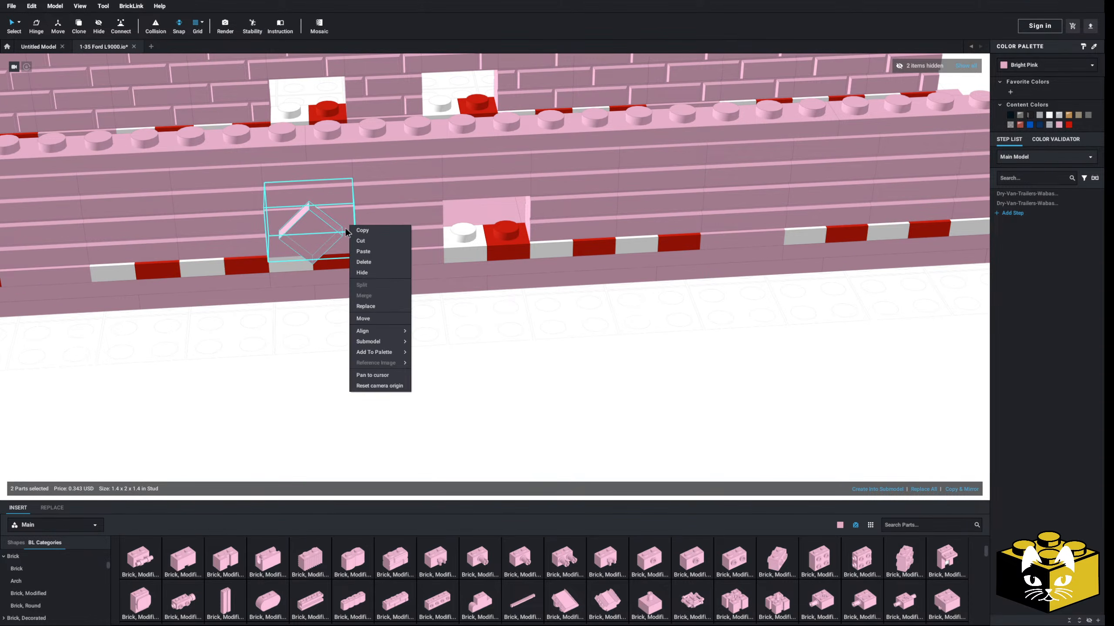
{"action": "left_click", "coordinate": [362, 230]}
{"action": "right_click", "coordinate": [366, 330]}
{"action": "left_click", "coordinate": [377, 357]}
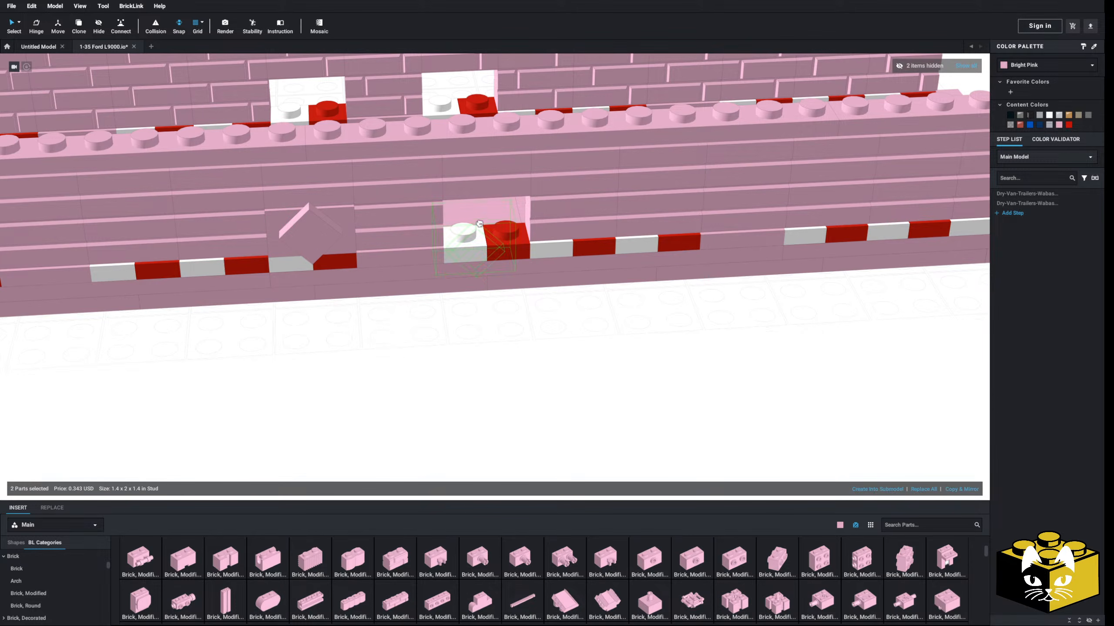
- Move each wall's middle masonry brick back into the rear gap and set the copied diamond pair beside the first one
{"action": "scroll", "coordinate": [481, 197], "scroll_direction": "down", "scroll_amount": 3}
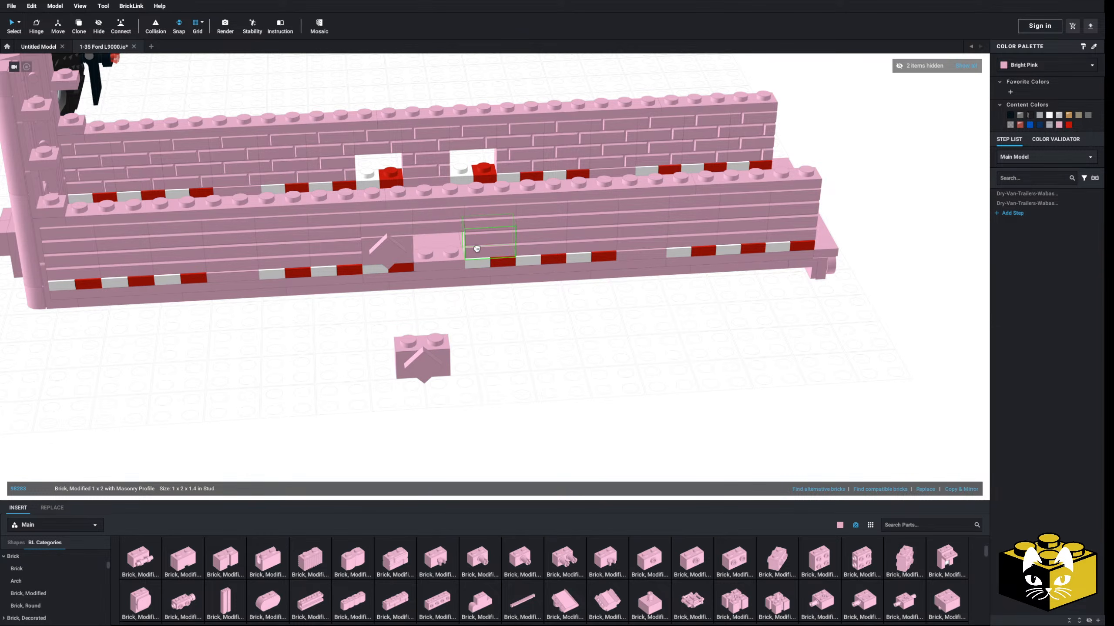
{"action": "left_click", "coordinate": [477, 248]}
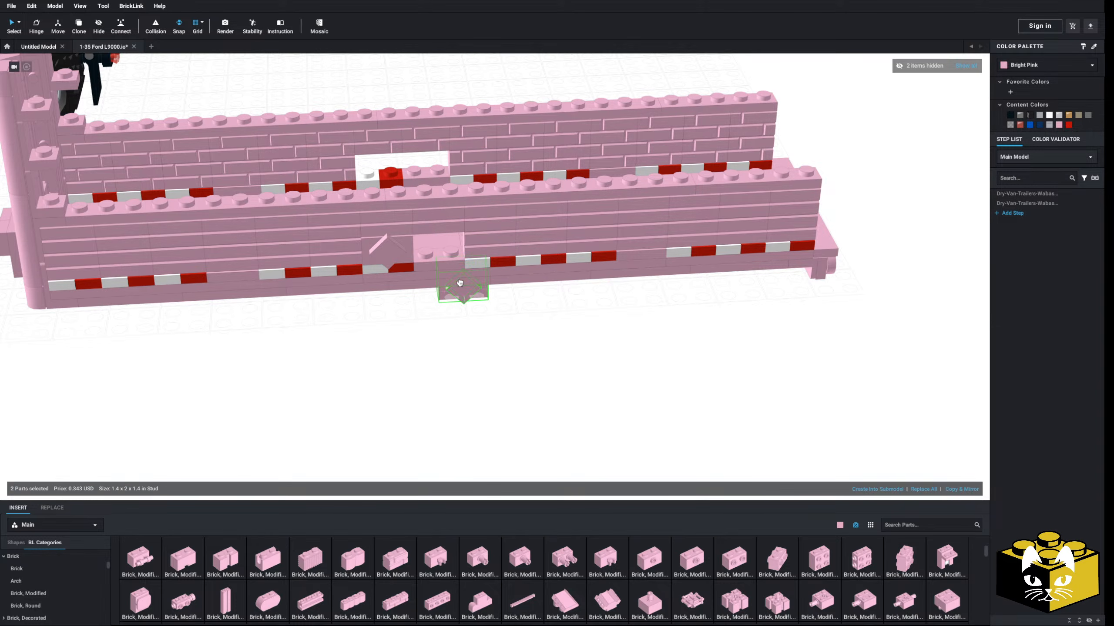
{"action": "left_click", "coordinate": [415, 248]}
- Copy both diamond tile and brick pairs from the near wall into the far wall's gap
{"action": "left_click", "coordinate": [400, 249], "text": "ctrl"}
{"action": "right_click", "coordinate": [398, 248]}
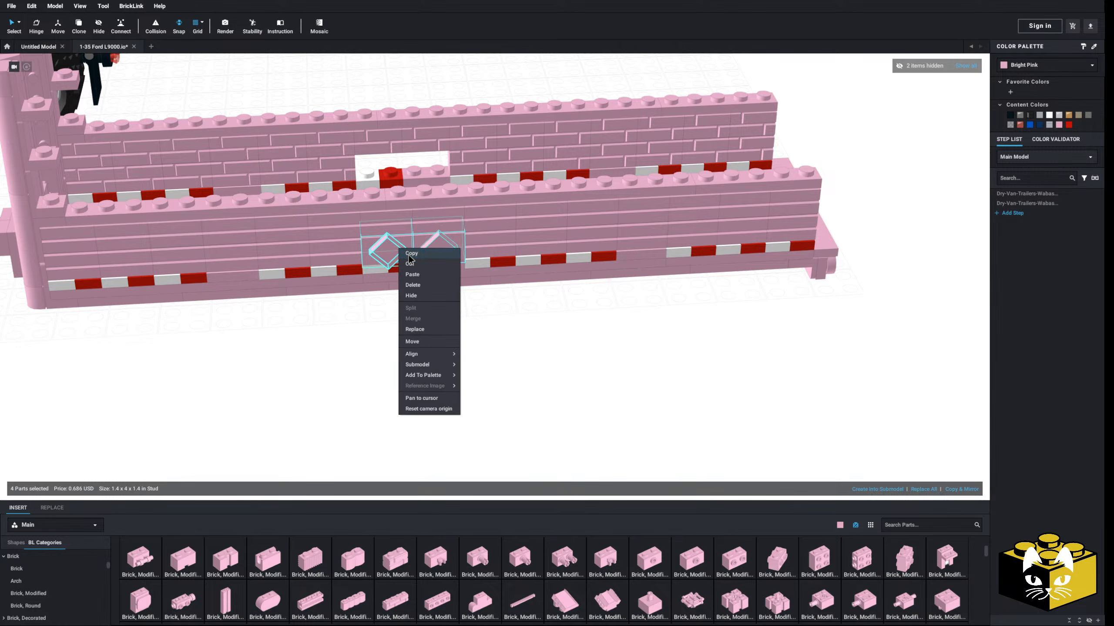
{"action": "left_click", "coordinate": [410, 255]}
{"action": "right_click", "coordinate": [446, 333]}
{"action": "left_click", "coordinate": [468, 358]}
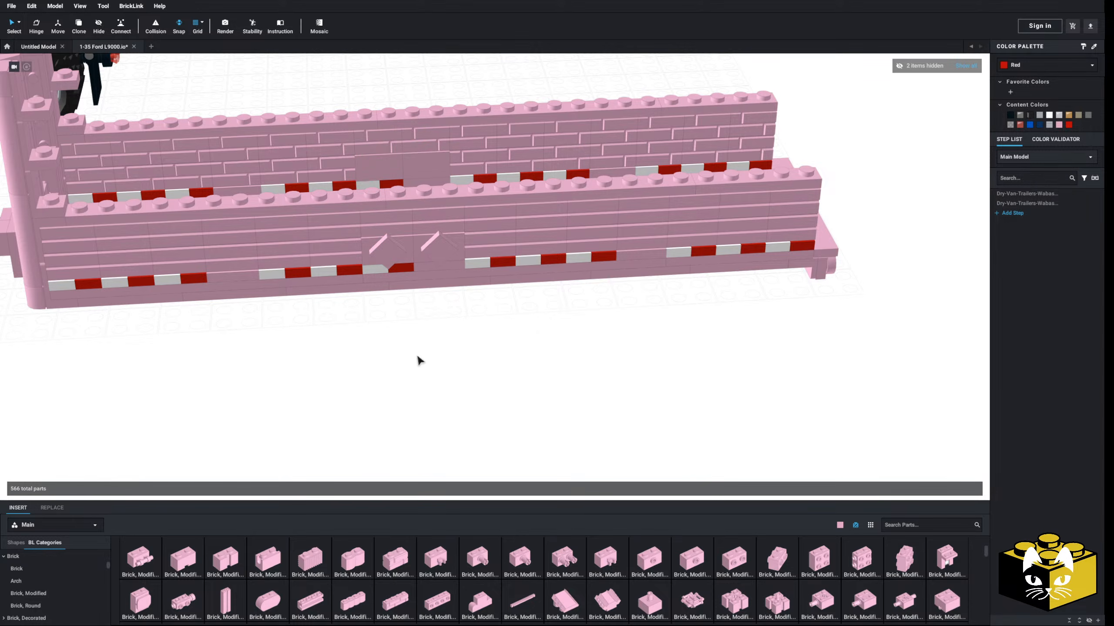
- Copy the six top plates of both side walls and stack them, turned 180°, as a second plate layer
{"action": "scroll", "coordinate": [417, 357], "scroll_direction": "down", "scroll_amount": 5}
{"action": "right_click_drag", "start_coordinate": [417, 356], "coordinate": [541, 267]}
{"action": "scroll", "coordinate": [492, 398], "scroll_direction": "down", "scroll_amount": 4}
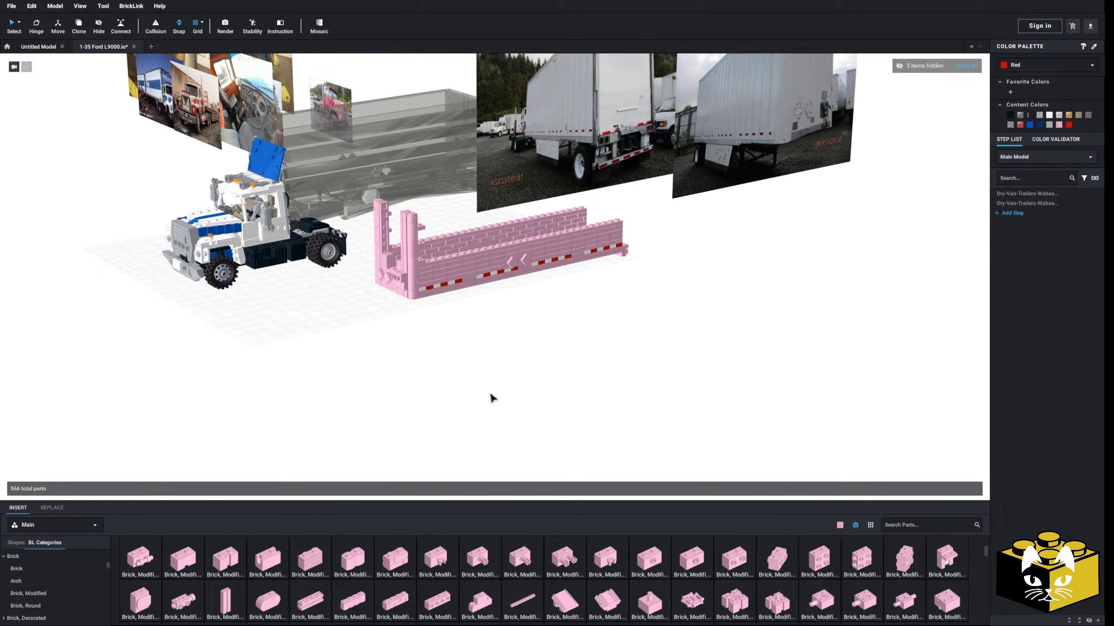
{"action": "right_click_drag", "start_coordinate": [492, 398], "coordinate": [396, 446]}
{"action": "scroll", "coordinate": [474, 410], "scroll_direction": "up", "scroll_amount": 4}
{"action": "scroll", "coordinate": [470, 419], "scroll_direction": "up", "scroll_amount": 1}
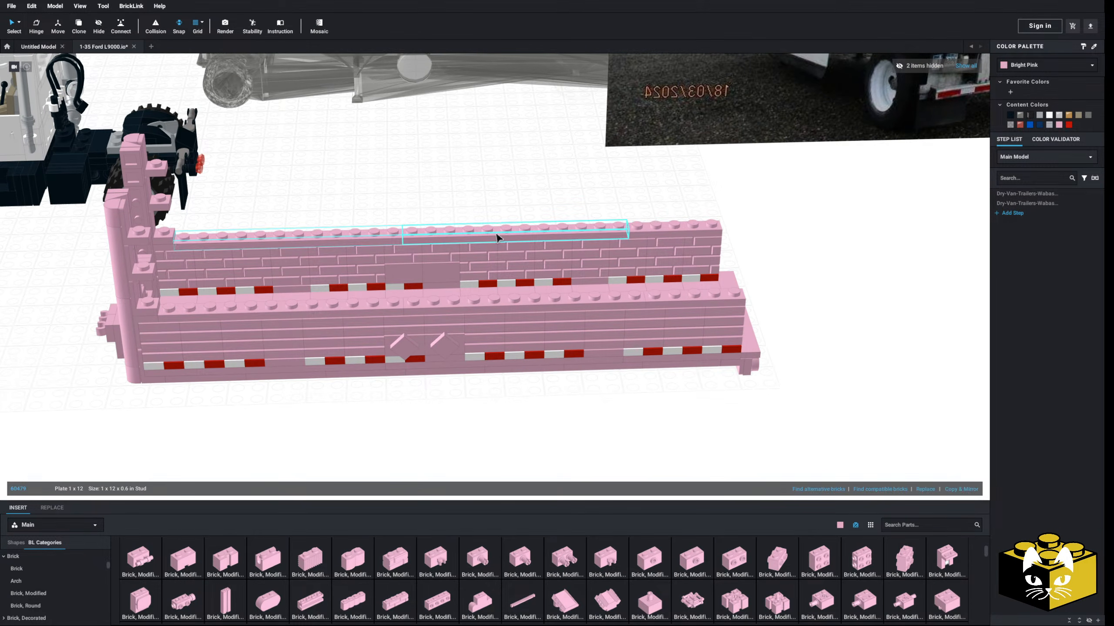
{"action": "left_click", "coordinate": [379, 308], "text": "ctrl"}
{"action": "right_click", "coordinate": [342, 311]}
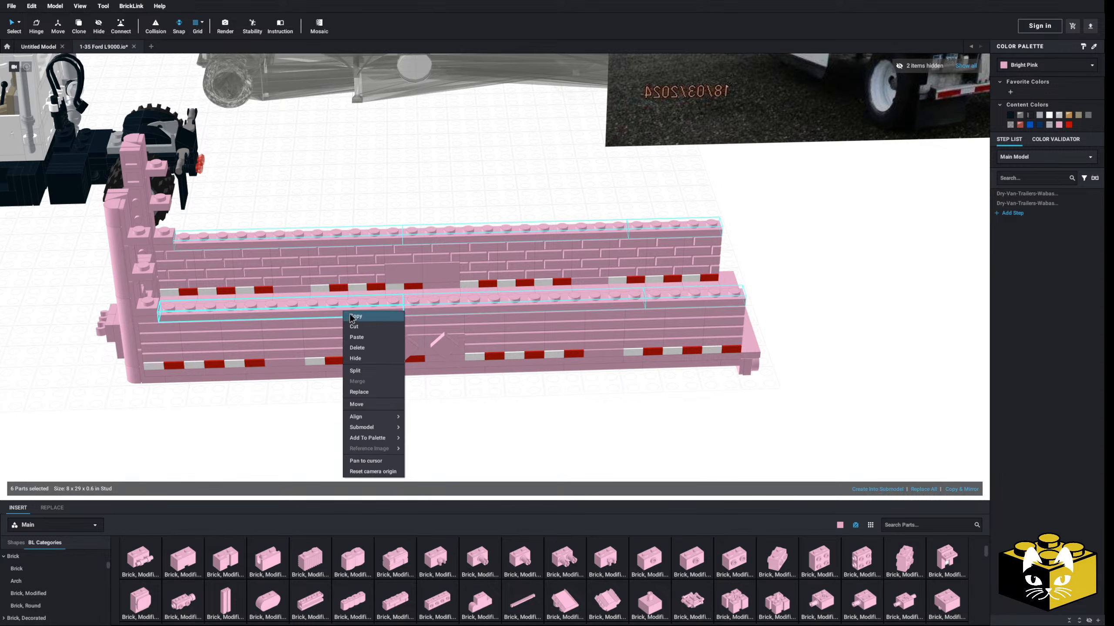
{"action": "left_click", "coordinate": [354, 317]}
{"action": "left_click", "coordinate": [467, 204]}
{"action": "key", "text": "ctrl+v"}
{"action": "key", "text": "Right"}
{"action": "key", "text": "Right"}
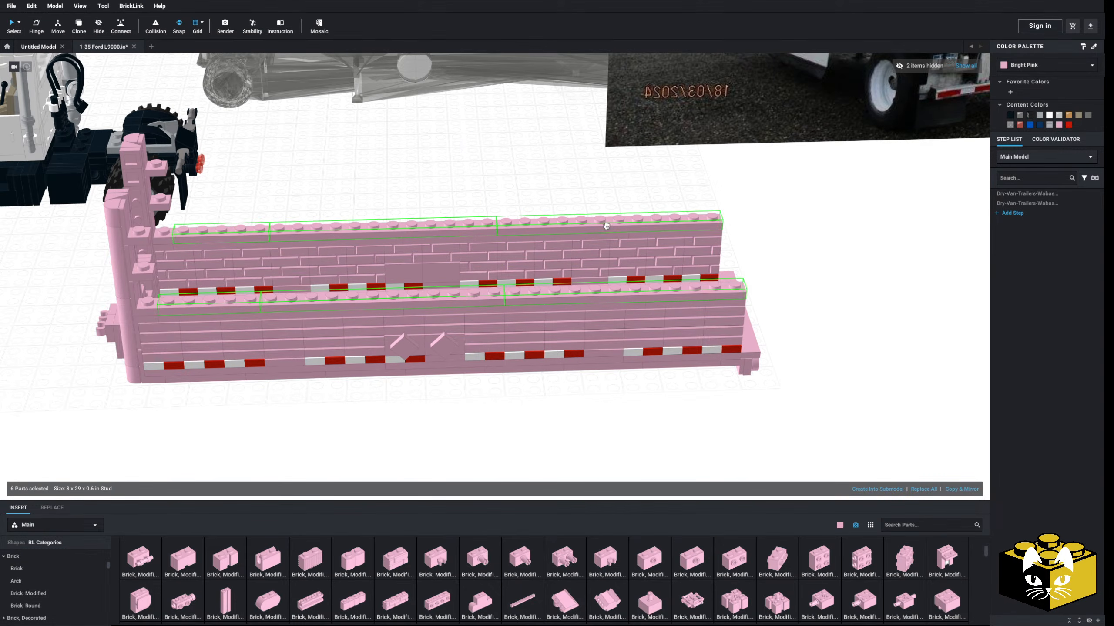
{"action": "left_click", "coordinate": [613, 230]}
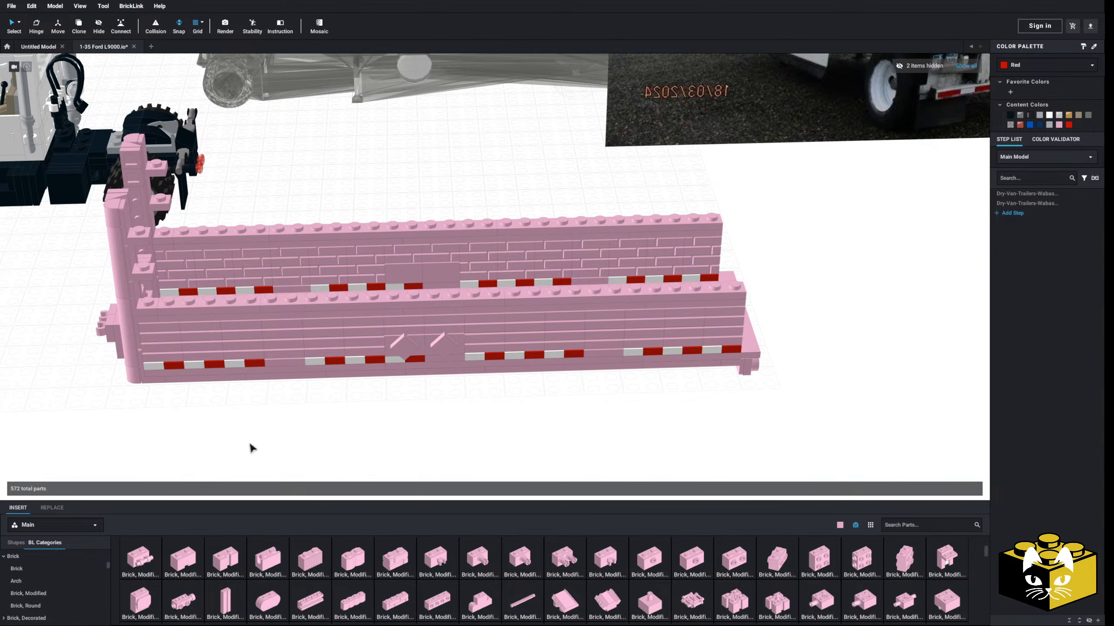
- Move the upper inward-facing stud part on each of the two front posts up to the top of its post
{"action": "left_click", "coordinate": [44, 569]}
{"action": "right_click_drag", "start_coordinate": [227, 443], "coordinate": [259, 482]}
{"action": "left_click", "coordinate": [230, 206]}
{"action": "key", "text": "Delete"}
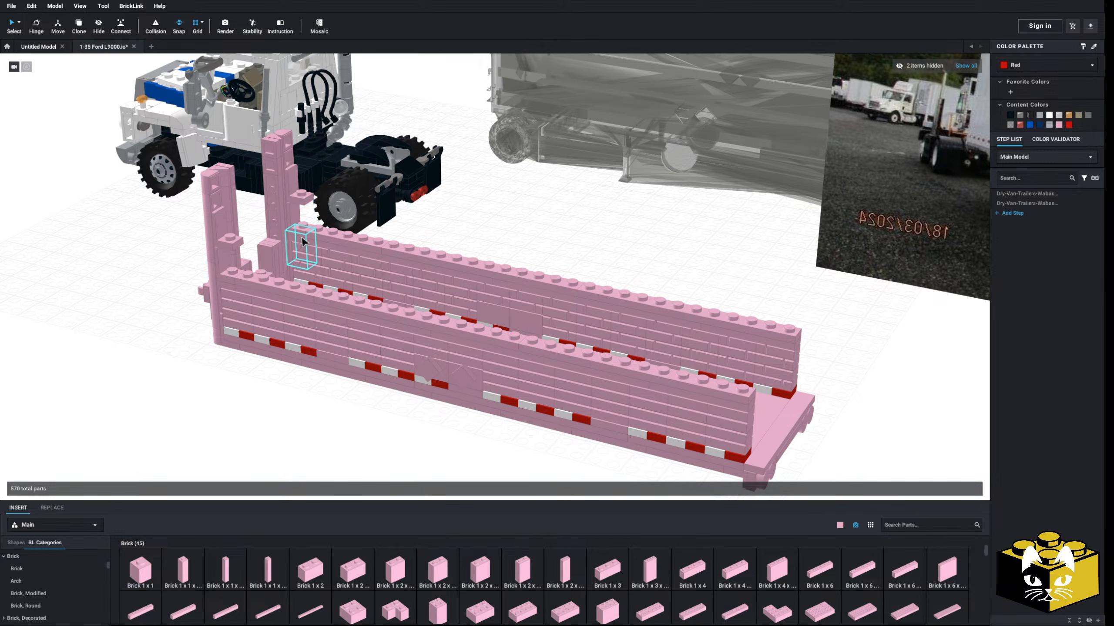
{"action": "right_click", "coordinate": [224, 282]}
{"action": "left_click", "coordinate": [235, 288]}
{"action": "right_click", "coordinate": [178, 296]}
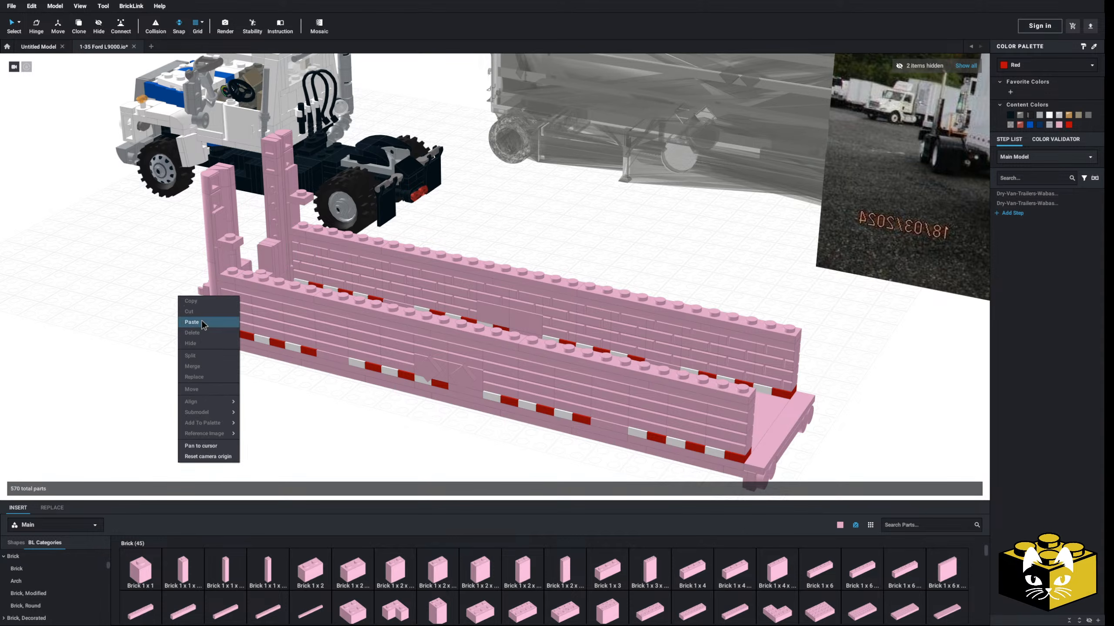
{"action": "left_click", "coordinate": [191, 322]}
{"action": "left_click", "coordinate": [519, 256]}
- Compare the walls and front posts with the grey trailer model, the dry-van photos and the Viking truck photo
{"action": "scroll", "coordinate": [520, 257], "scroll_direction": "down", "scroll_amount": 3}
{"action": "right_click_drag", "start_coordinate": [520, 256], "coordinate": [440, 294]}
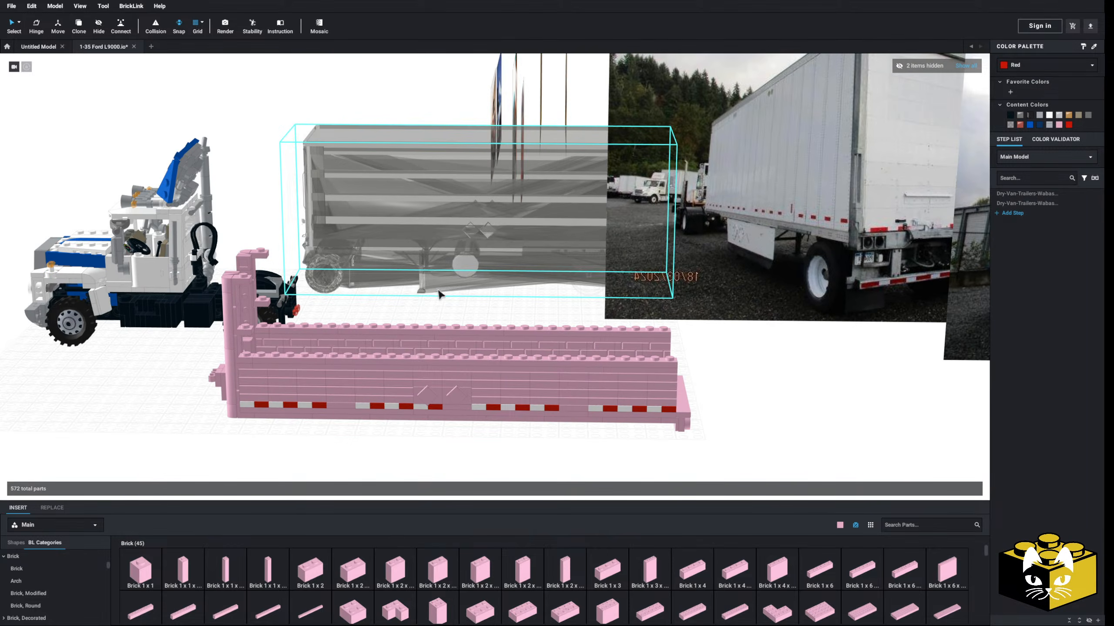
{"action": "mouse_move", "coordinate": [439, 294]}
{"action": "middle_mouse_down"}
{"action": "mouse_move", "coordinate": [405, 306]}
{"action": "mouse_move", "coordinate": [435, 292]}
{"action": "middle_mouse_up"}
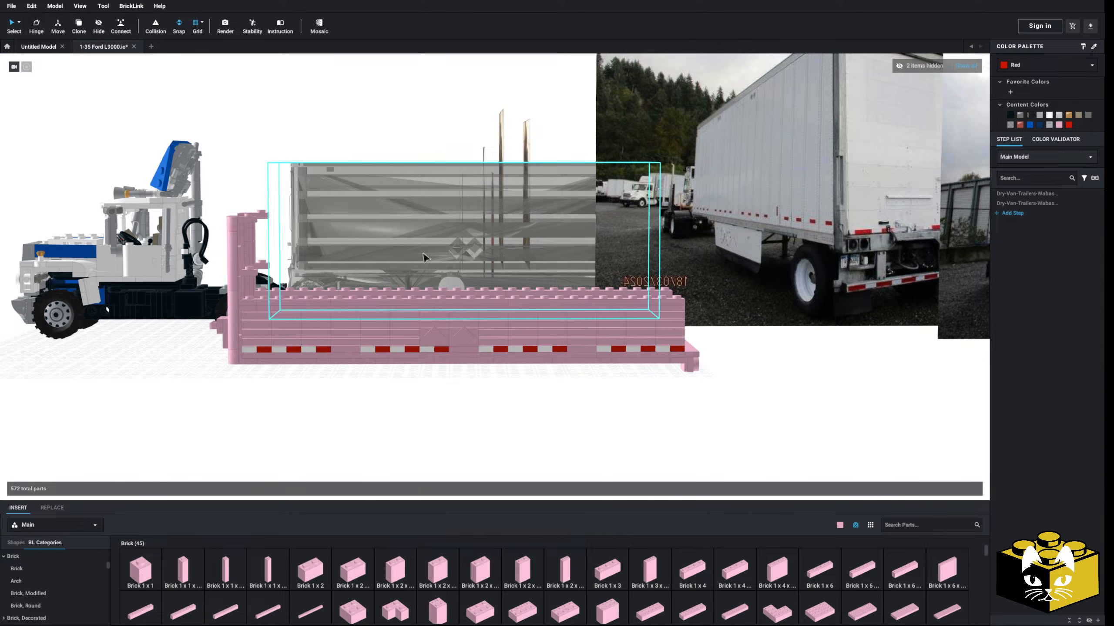
{"action": "right_click_drag", "start_coordinate": [436, 292], "coordinate": [456, 301]}
{"action": "middle_click_drag", "start_coordinate": [457, 298], "coordinate": [457, 289]}
{"action": "scroll", "coordinate": [458, 289], "scroll_direction": "up", "scroll_amount": 3}
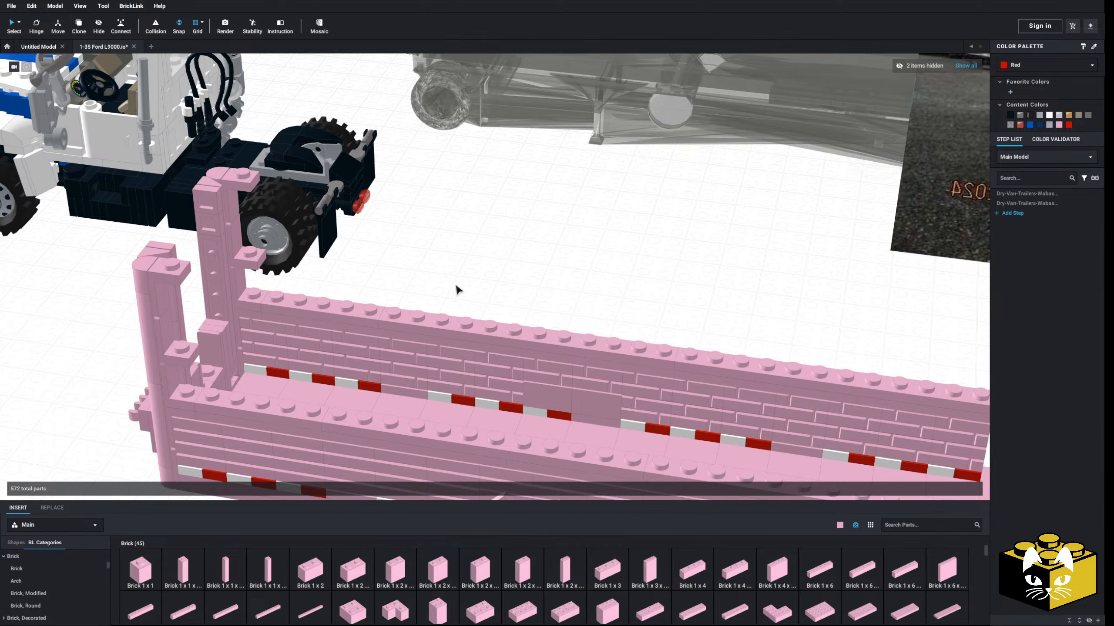
{"action": "right_click_drag", "start_coordinate": [455, 288], "coordinate": [741, 285]}
{"action": "scroll", "coordinate": [461, 274], "scroll_direction": "down", "scroll_amount": 3}
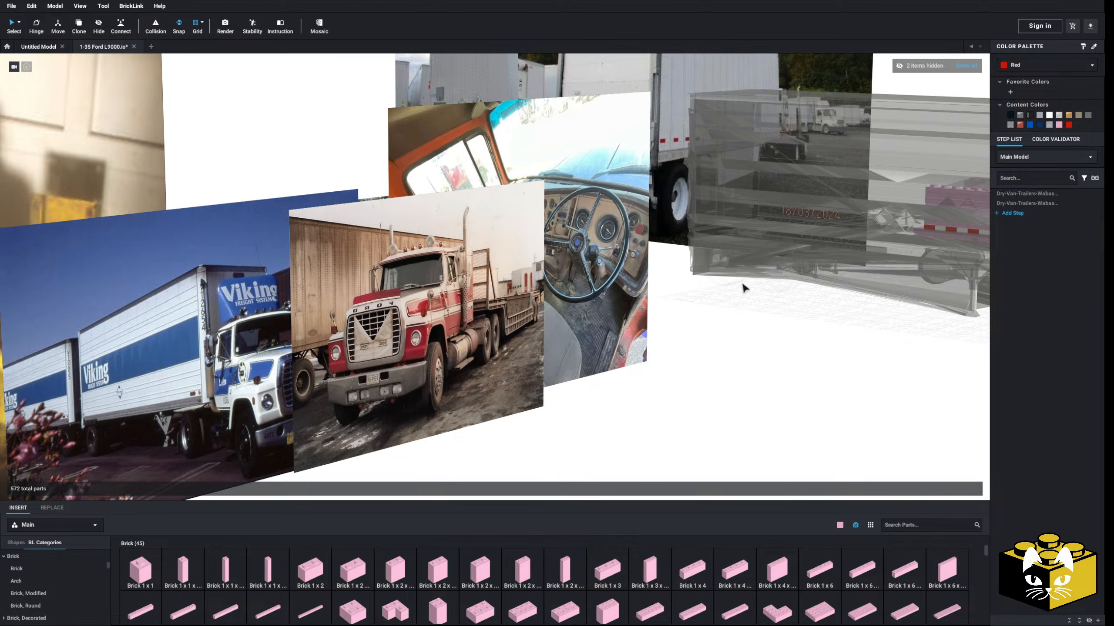
{"action": "left_click", "coordinate": [191, 386]}
{"action": "right_click_drag", "start_coordinate": [187, 293], "coordinate": [361, 274]}
{"action": "middle_click_drag", "start_coordinate": [337, 281], "coordinate": [430, 291]}
{"action": "scroll", "coordinate": [430, 291], "scroll_direction": "up", "scroll_amount": 4}
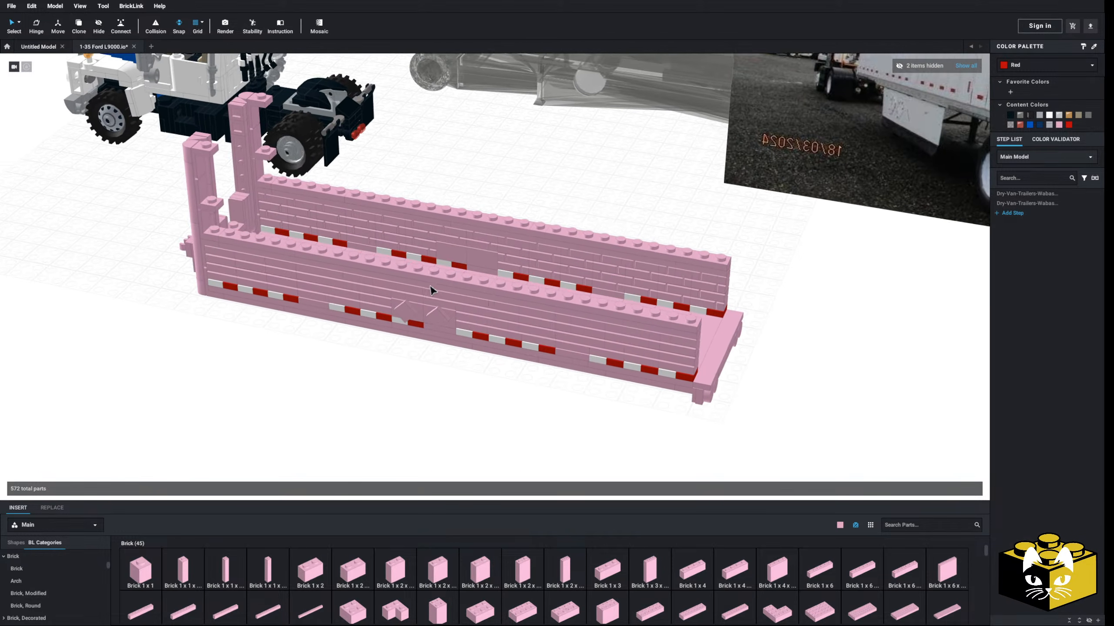
{"action": "middle_click_drag", "start_coordinate": [307, 258], "coordinate": [371, 289]}
{"action": "scroll", "coordinate": [377, 294], "scroll_direction": "up", "scroll_amount": 2}
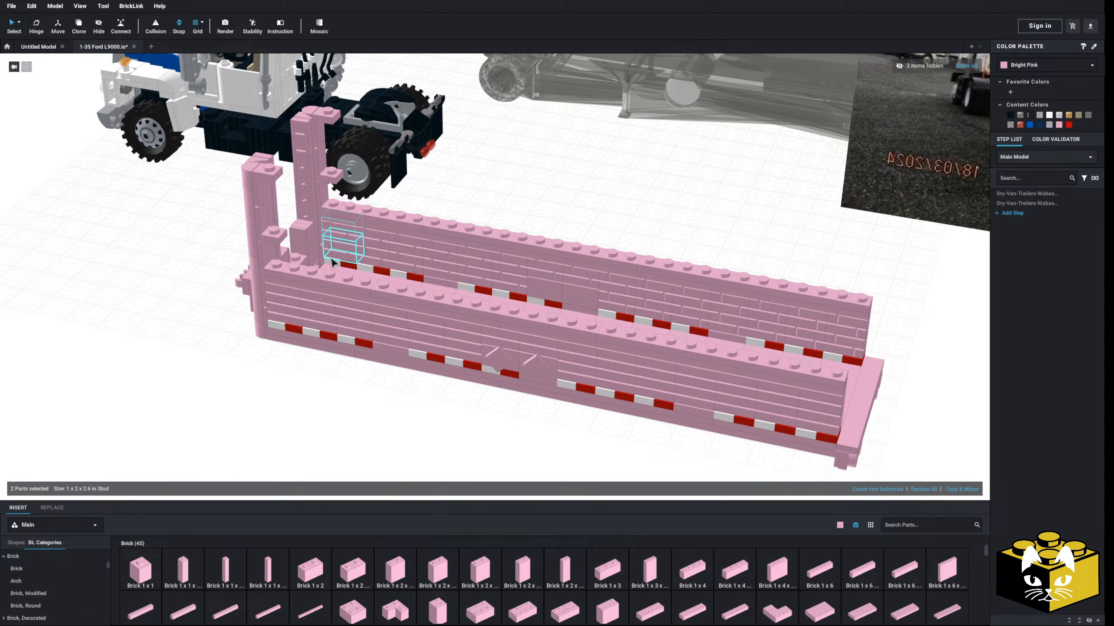
- Copy the four 1 x 2 masonry-profile bricks at the front ends of both walls and paste them ahead of the trailer
{"action": "right_click", "coordinate": [294, 321]}
{"action": "left_click", "coordinate": [191, 319]}
{"action": "right_click_drag", "start_coordinate": [192, 319], "coordinate": [196, 326]}
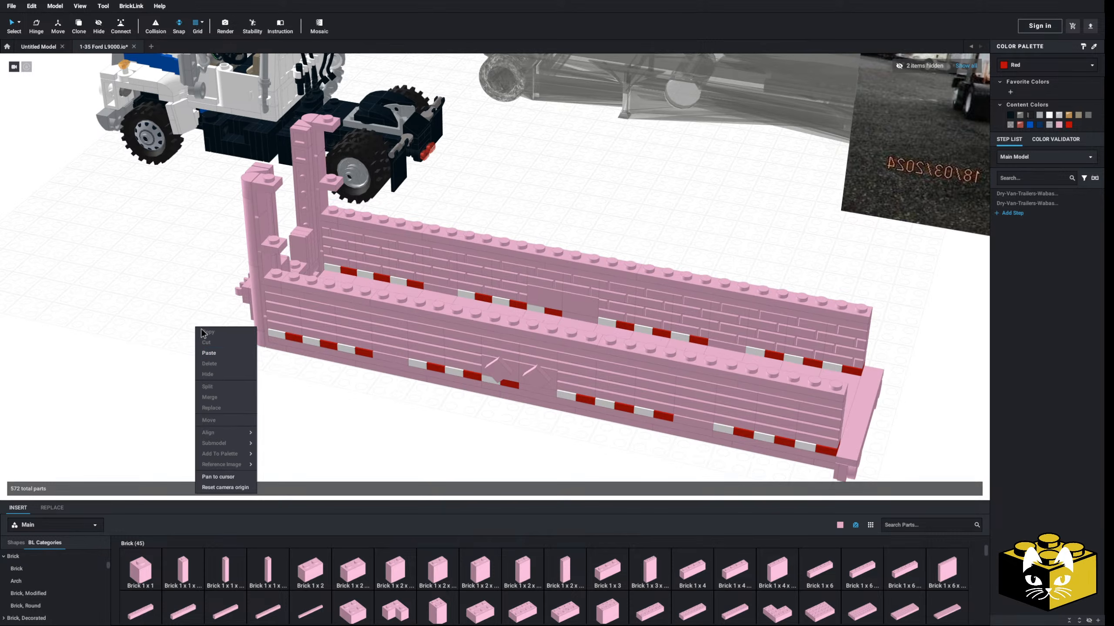
{"action": "left_click", "coordinate": [212, 354]}
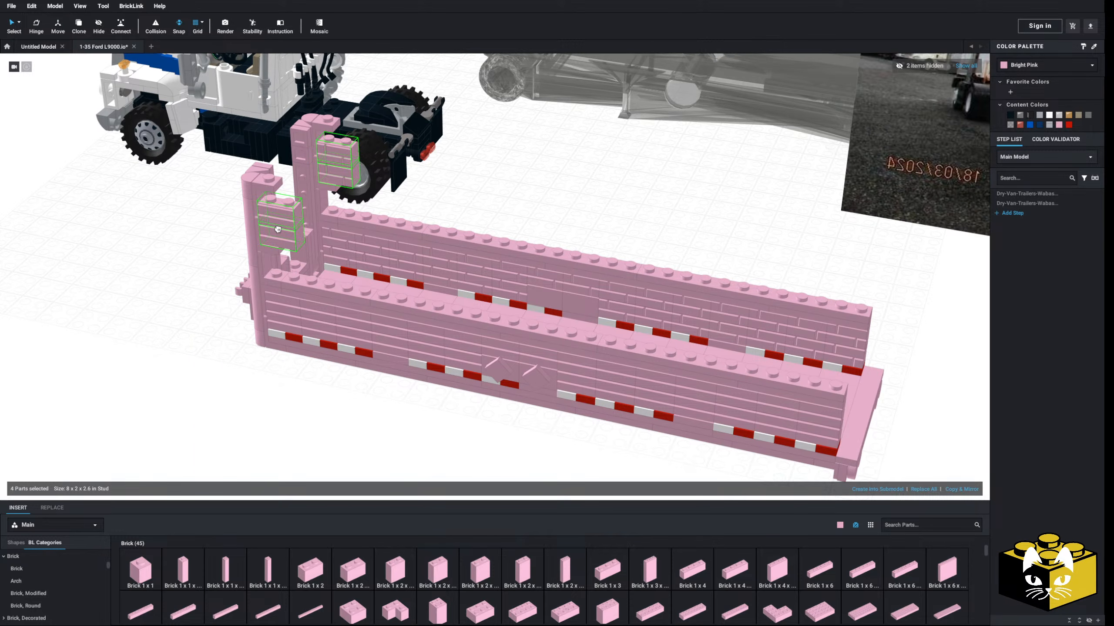
{"action": "left_click", "coordinate": [127, 266]}
- Add two Bright Pink Plate 2 x 16 parts, one running rearward from the top of each front post
{"action": "scroll", "coordinate": [68, 595], "scroll_direction": "down", "scroll_amount": 5}
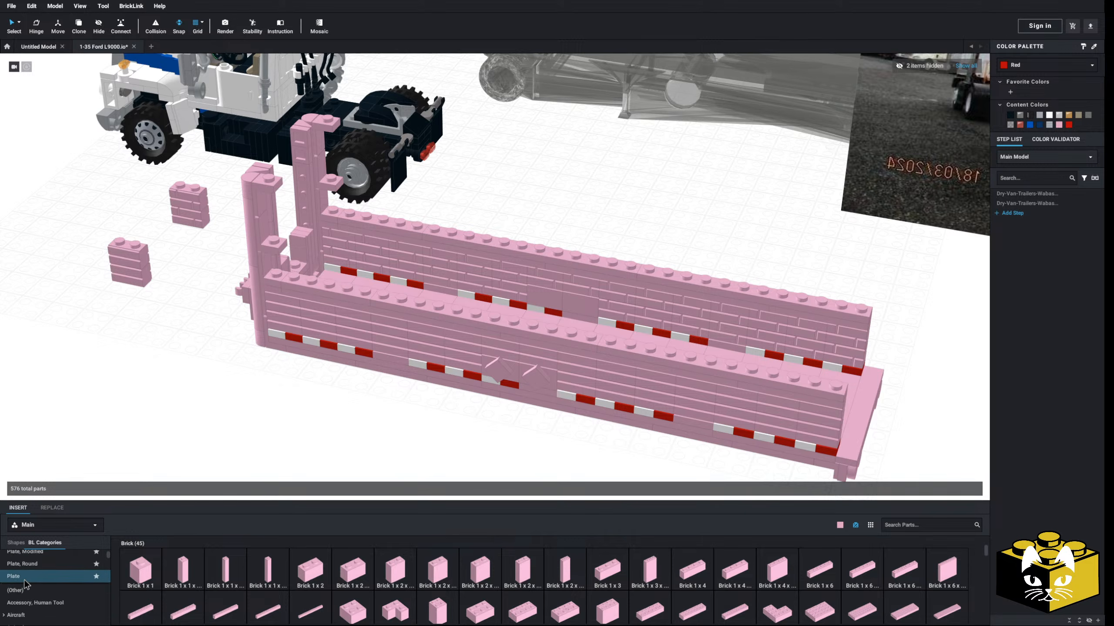
{"action": "left_click", "coordinate": [18, 576]}
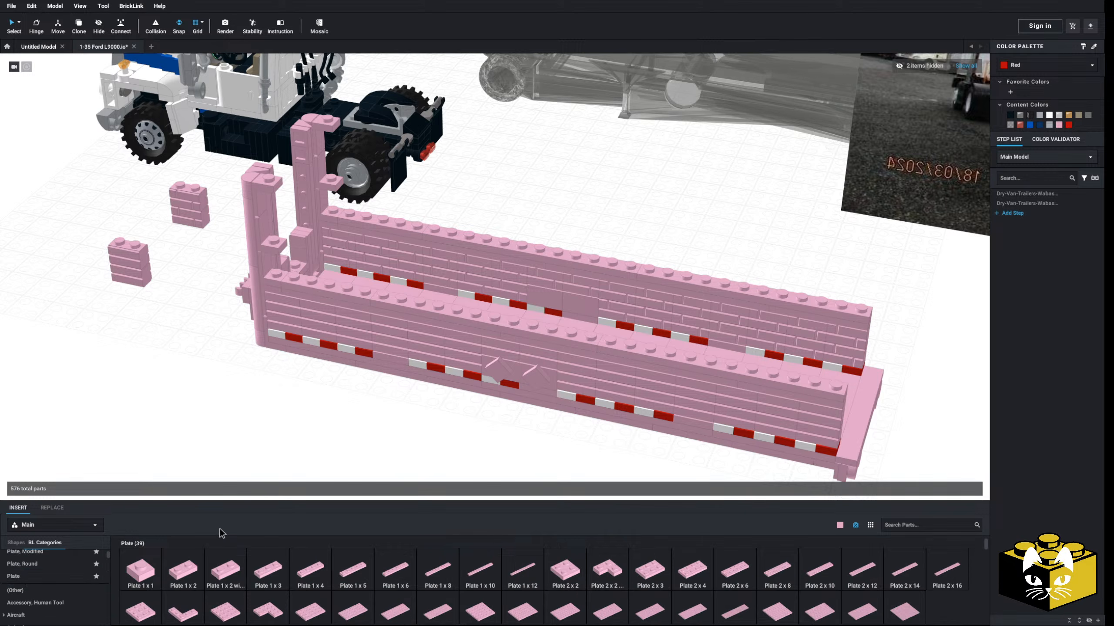
{"action": "left_click", "coordinate": [946, 571]}
{"action": "scroll", "coordinate": [395, 189], "scroll_direction": "up", "scroll_amount": 3}
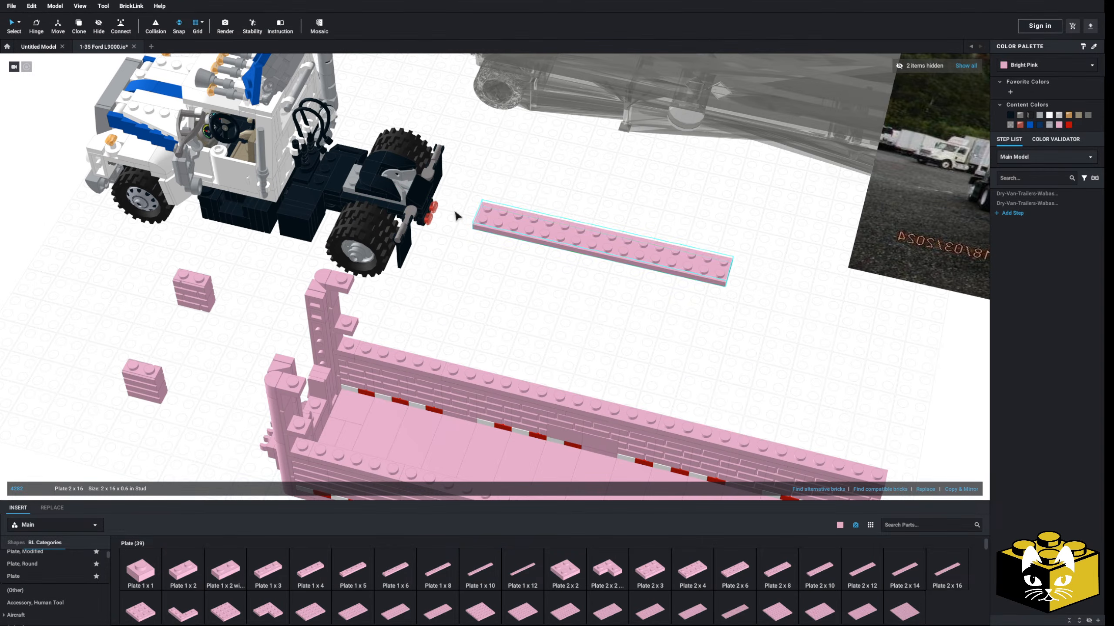
{"action": "left_click", "coordinate": [297, 387]}
{"action": "key", "text": "Escape"}
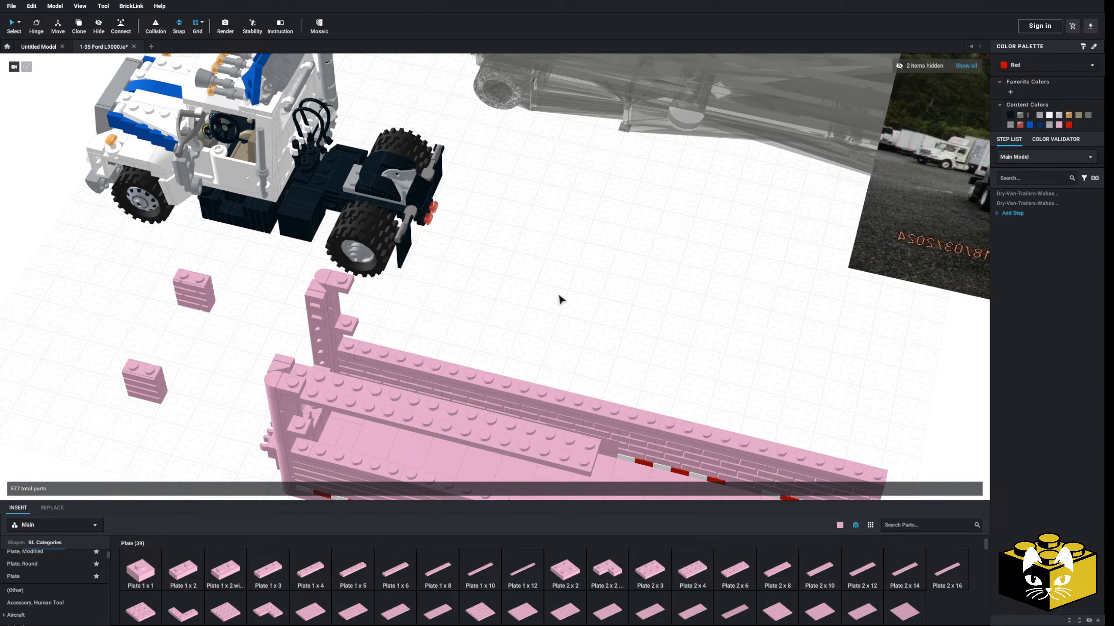
{"action": "middle_click_drag", "start_coordinate": [559, 296], "coordinate": [502, 256]}
{"action": "left_click", "coordinate": [932, 572]}
{"action": "key", "text": "Right"}
{"action": "left_click", "coordinate": [531, 197]}
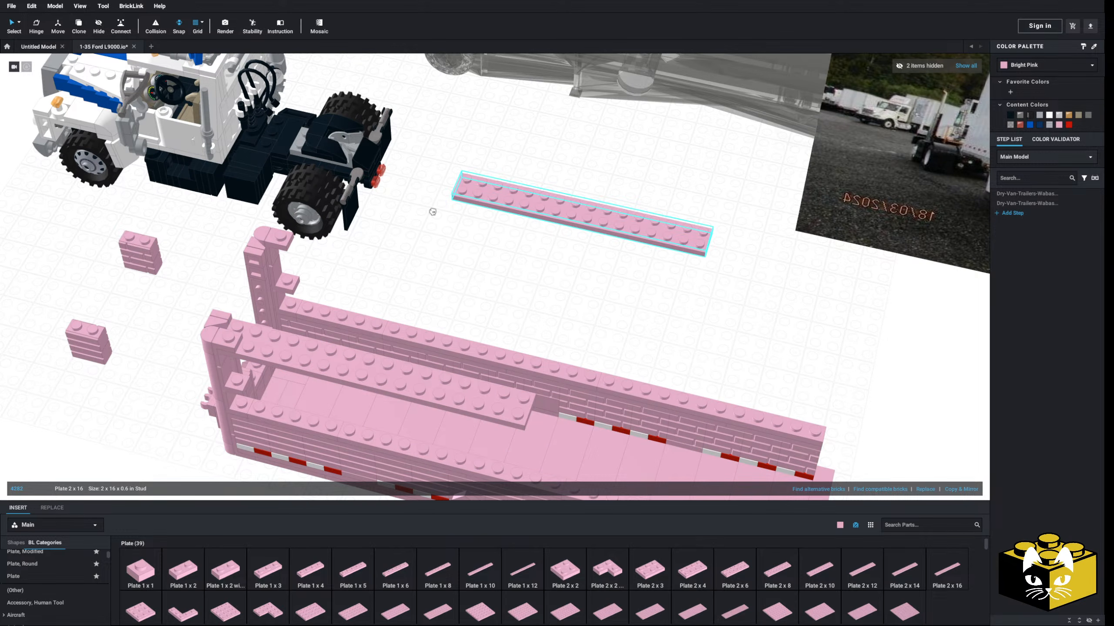
{"action": "left_click_drag", "start_coordinate": [469, 187], "coordinate": [290, 251]}
- Move the four pasted masonry bricks under the front ends of the 2 x 16 plates, against the front posts
{"action": "right_click_drag", "start_coordinate": [115, 317], "coordinate": [155, 285]}
{"action": "left_click_drag", "start_coordinate": [230, 368], "coordinate": [215, 314]}
{"action": "right_click_drag", "start_coordinate": [215, 314], "coordinate": [161, 313]}
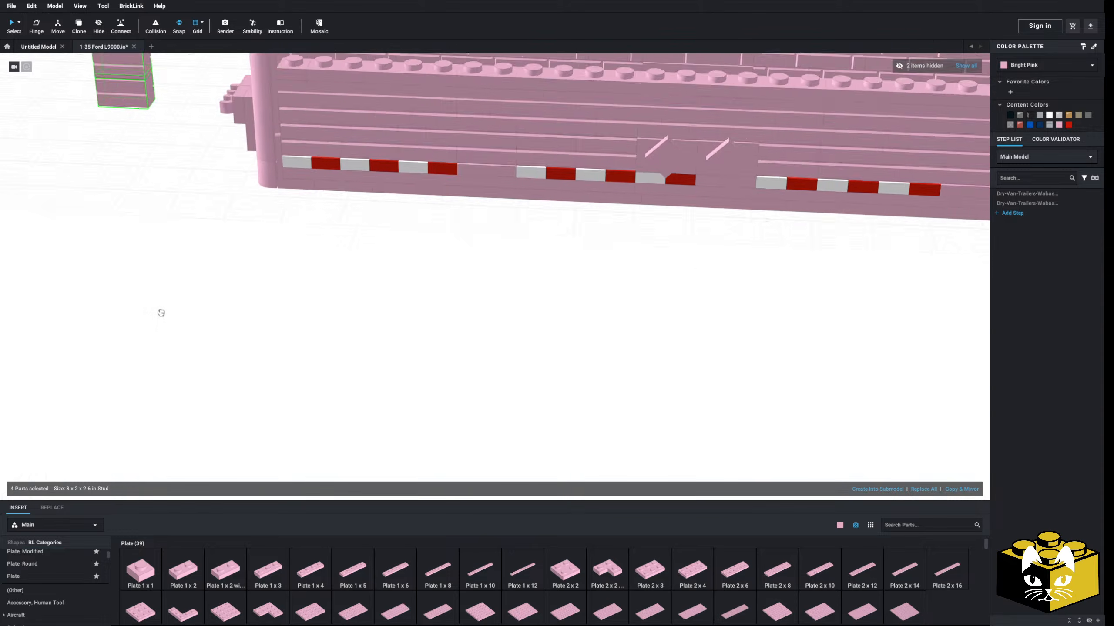
{"action": "middle_click_drag", "start_coordinate": [161, 313], "coordinate": [167, 335]}
{"action": "left_click_drag", "start_coordinate": [167, 336], "coordinate": [186, 335]}
{"action": "middle_click_drag", "start_coordinate": [186, 335], "coordinate": [175, 397]}
{"action": "left_click_drag", "start_coordinate": [175, 397], "coordinate": [187, 310]}
{"action": "scroll", "coordinate": [170, 400], "scroll_direction": "down", "scroll_amount": 5}
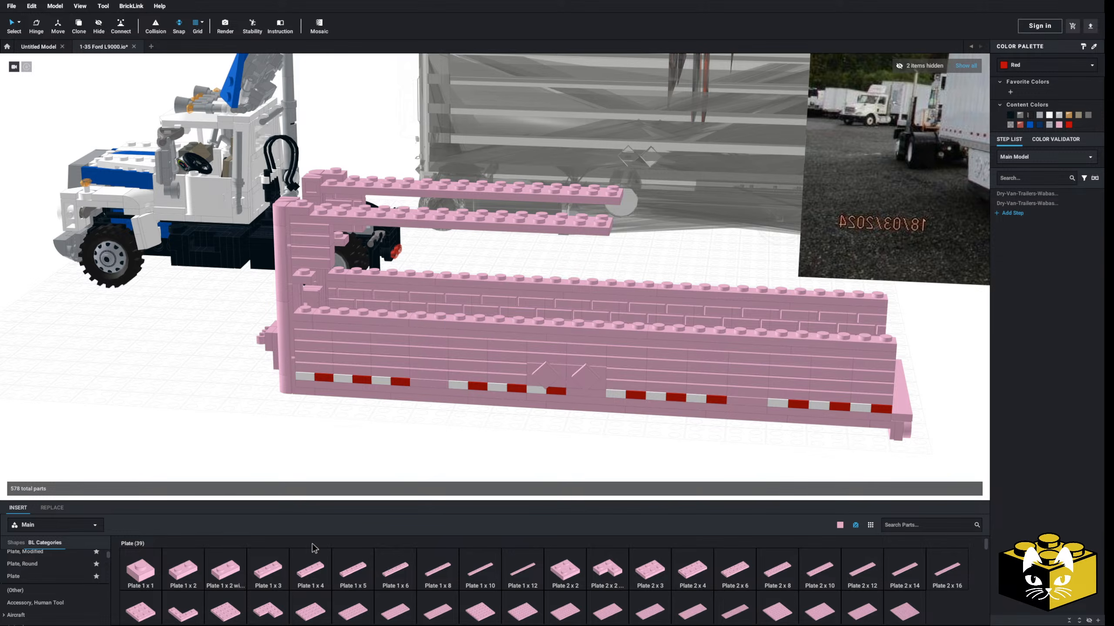
- Place a Plate 1 x 6 beside each front post, level with the lower inward-facing stud parts above the walls
{"action": "left_click_drag", "start_coordinate": [369, 288], "coordinate": [342, 275]}
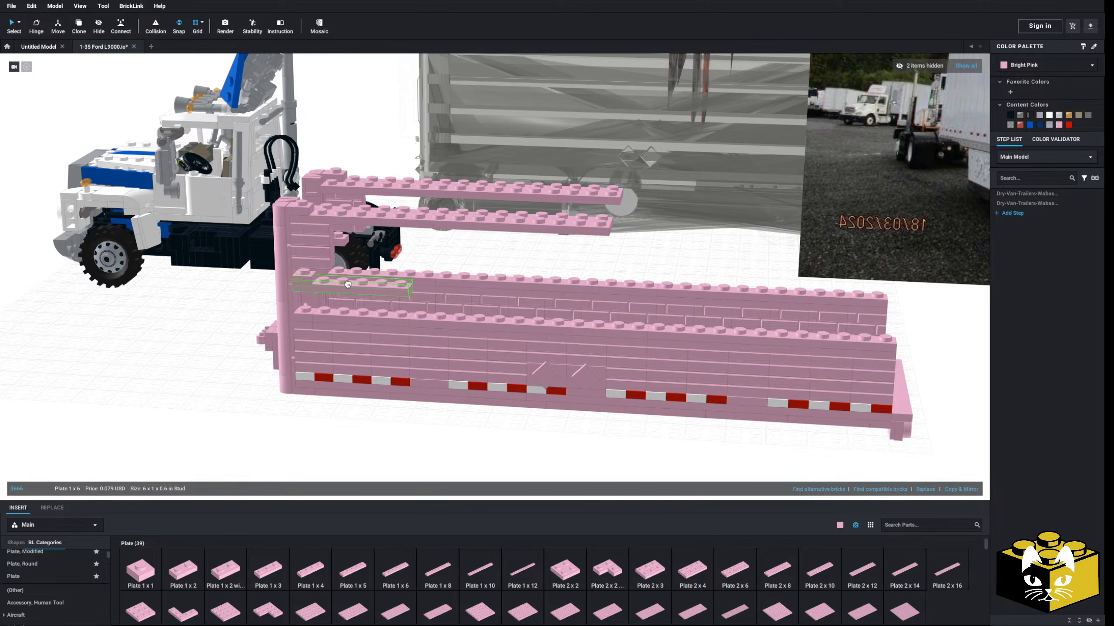
{"action": "right_click_drag", "start_coordinate": [347, 281], "coordinate": [351, 307]}
{"action": "left_click_drag", "start_coordinate": [351, 307], "coordinate": [328, 372]}
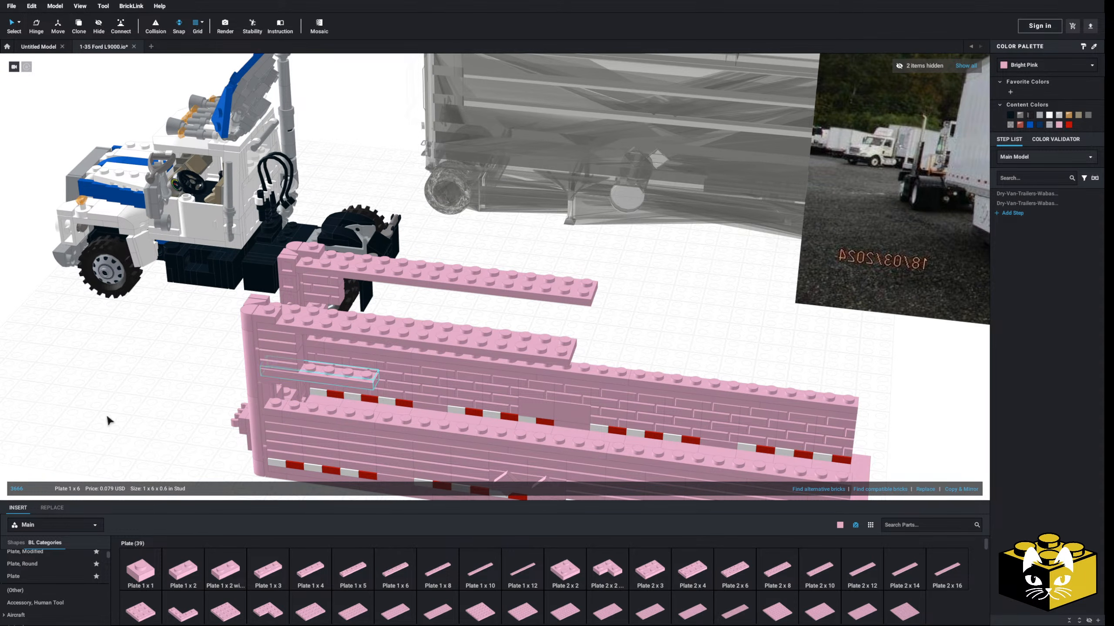
{"action": "right_click_drag", "start_coordinate": [346, 299], "coordinate": [353, 346]}
{"action": "scroll", "coordinate": [369, 325], "scroll_direction": "up", "scroll_amount": 3}
{"action": "key", "text": "Right"}
{"action": "left_click_drag", "start_coordinate": [398, 299], "coordinate": [463, 264]}
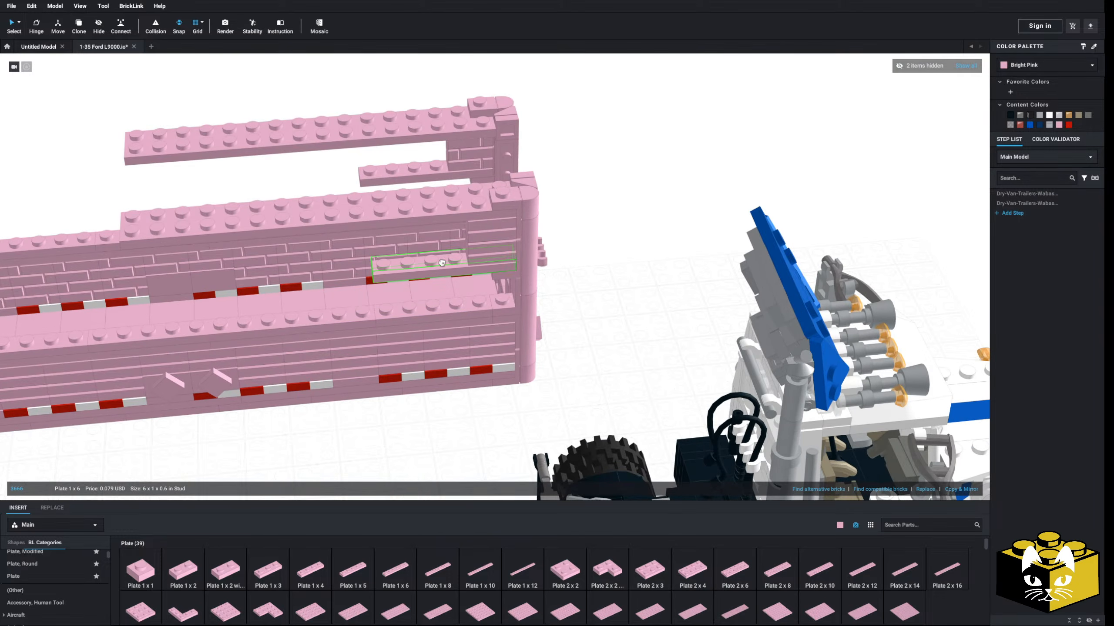
{"action": "left_click", "coordinate": [581, 315]}
- Place a Brick 1 x 6 at the front end of each side wall, on top of the plate layers
{"action": "right_click_drag", "start_coordinate": [581, 315], "coordinate": [259, 429]}
{"action": "scroll", "coordinate": [26, 576], "scroll_direction": "up", "scroll_amount": 10}
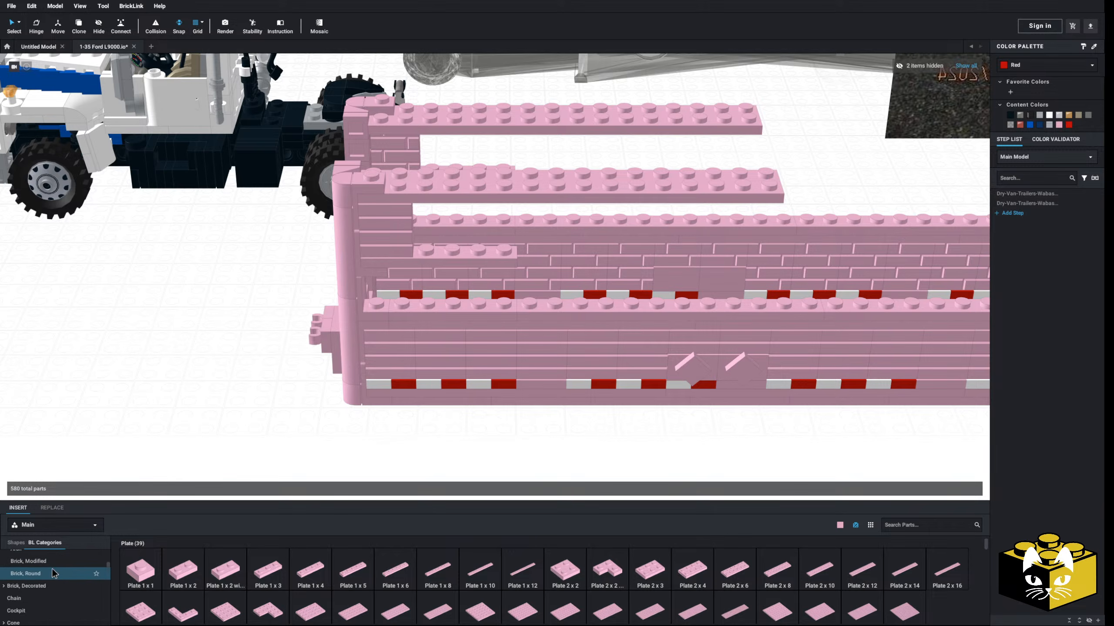
{"action": "left_click", "coordinate": [13, 577]}
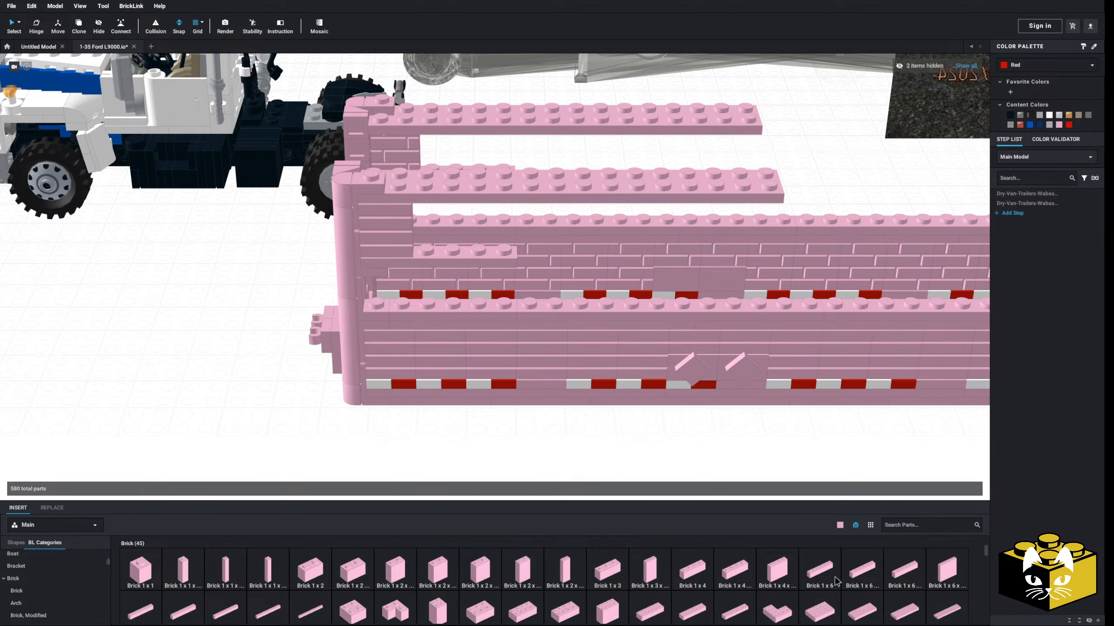
{"action": "left_click", "coordinate": [820, 570]}
{"action": "key", "text": "Right"}
{"action": "left_click", "coordinate": [251, 378]}
{"action": "middle_click_drag", "start_coordinate": [251, 378], "coordinate": [83, 391]}
{"action": "left_click", "coordinate": [801, 567]}
{"action": "middle_click_drag", "start_coordinate": [512, 385], "coordinate": [682, 415]}
{"action": "right_click_drag", "start_coordinate": [682, 414], "coordinate": [587, 418]}
{"action": "key", "text": "Right"}
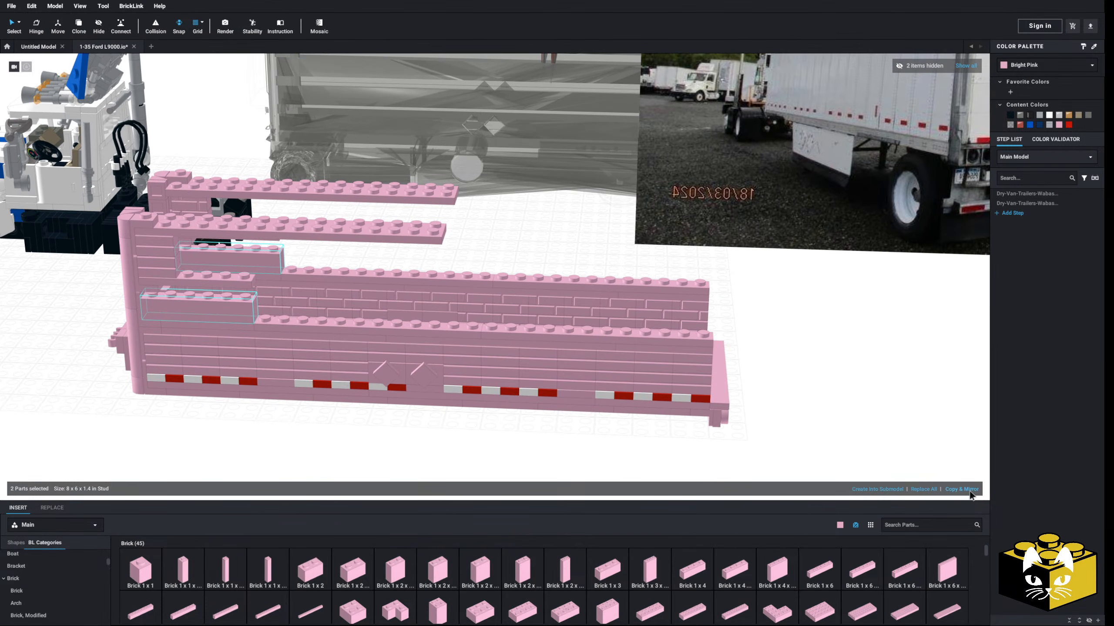
- Copy and mirror the pair of 1 x 6 bricks repeatedly to extend the course to the rear of both walls
{"action": "key", "text": "Right"}
{"action": "key", "text": "Right"}
{"action": "key", "text": "Right"}
{"action": "key", "text": "Right"}
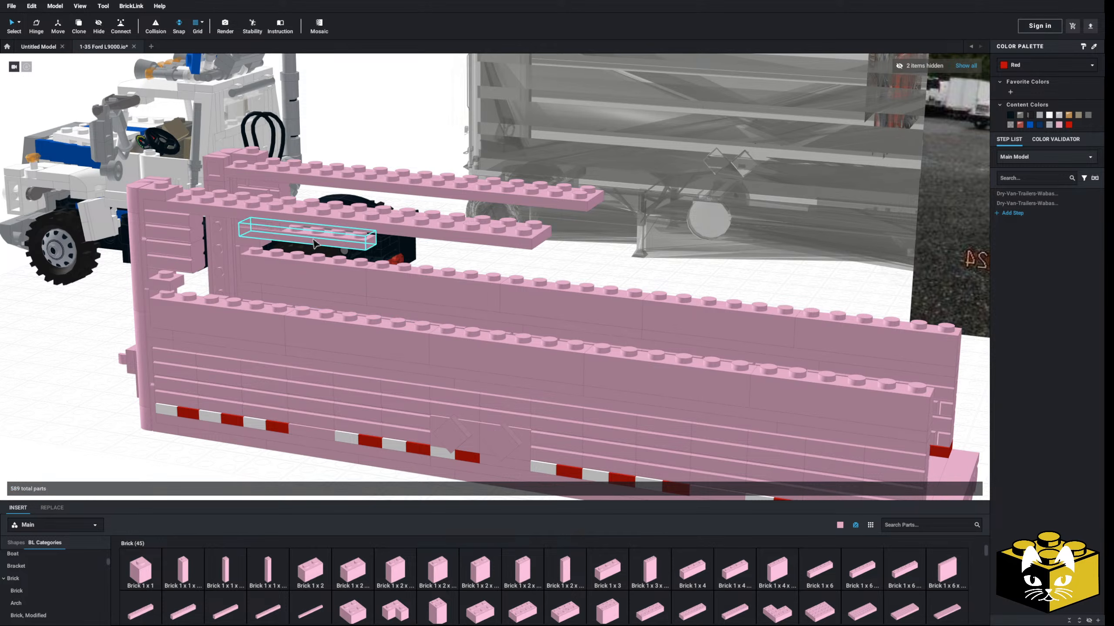
- Delete the remaining 1 x 6 plate and fill the gaps beside both front posts with Plate 1 x 1 parts
{"action": "left_click", "coordinate": [315, 244]}
{"action": "key", "text": "Delete"}
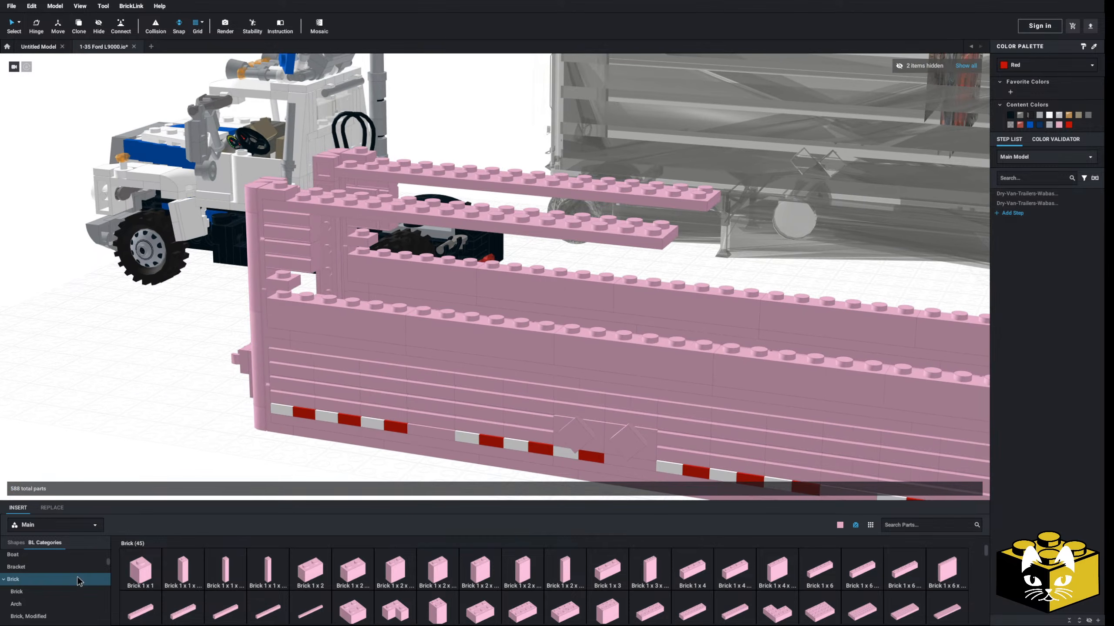
{"action": "scroll", "coordinate": [44, 582], "scroll_direction": "up", "scroll_amount": 5}
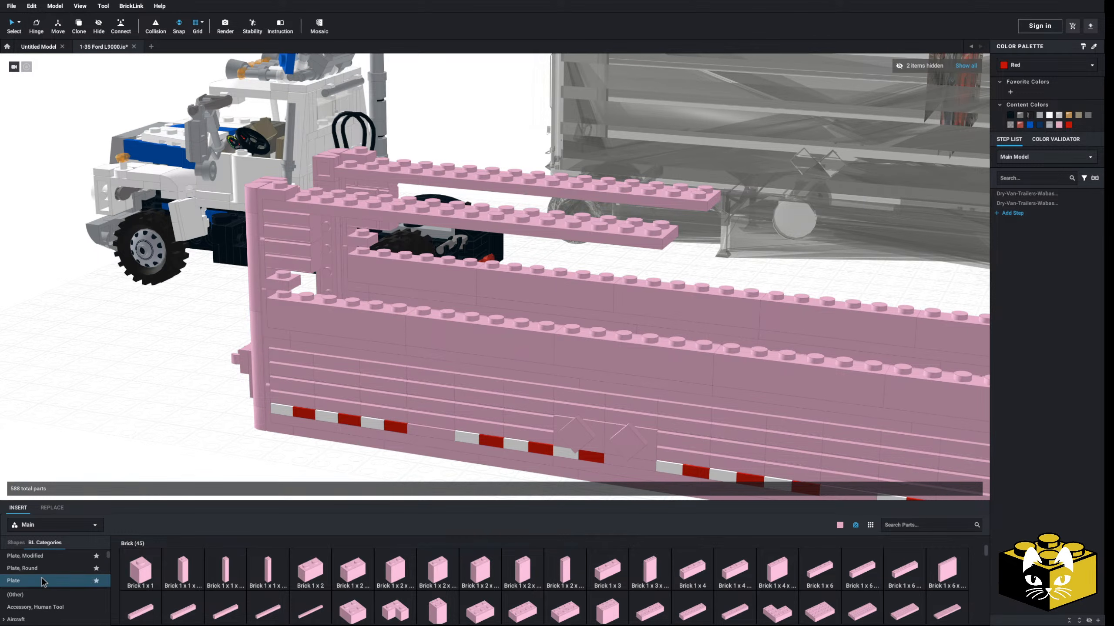
{"action": "left_click", "coordinate": [29, 581]}
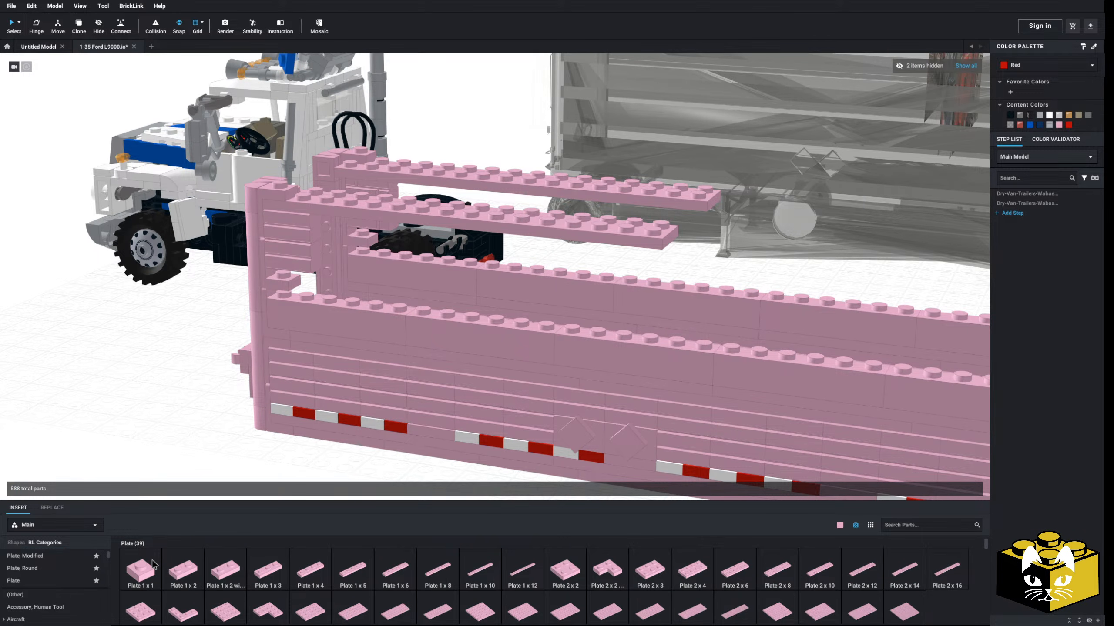
{"action": "left_click", "coordinate": [142, 571]}
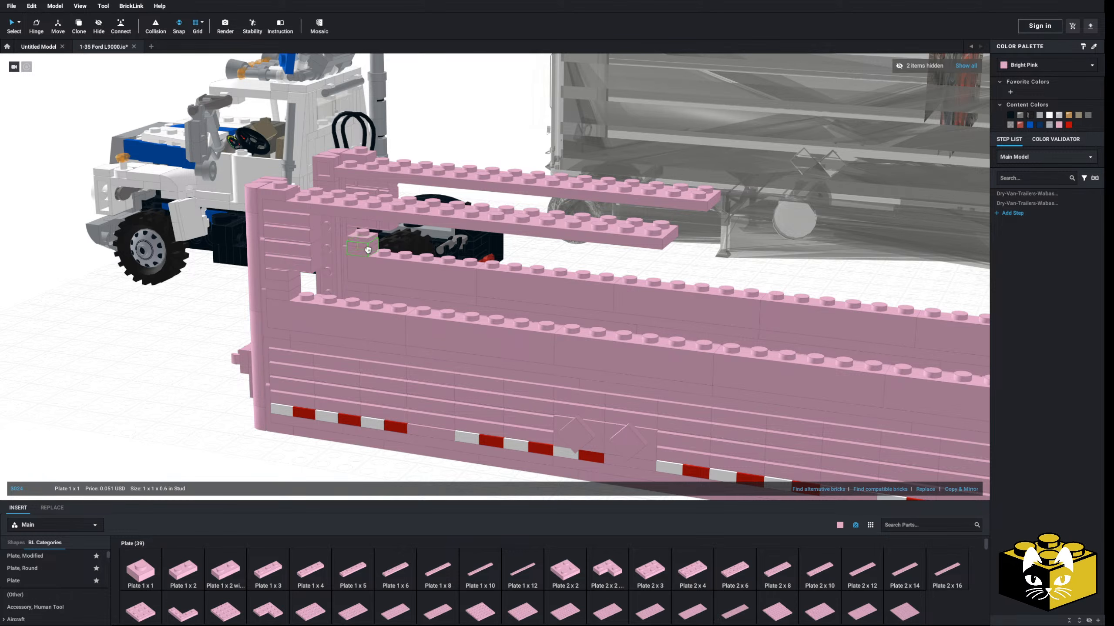
{"action": "left_click", "coordinate": [142, 578]}
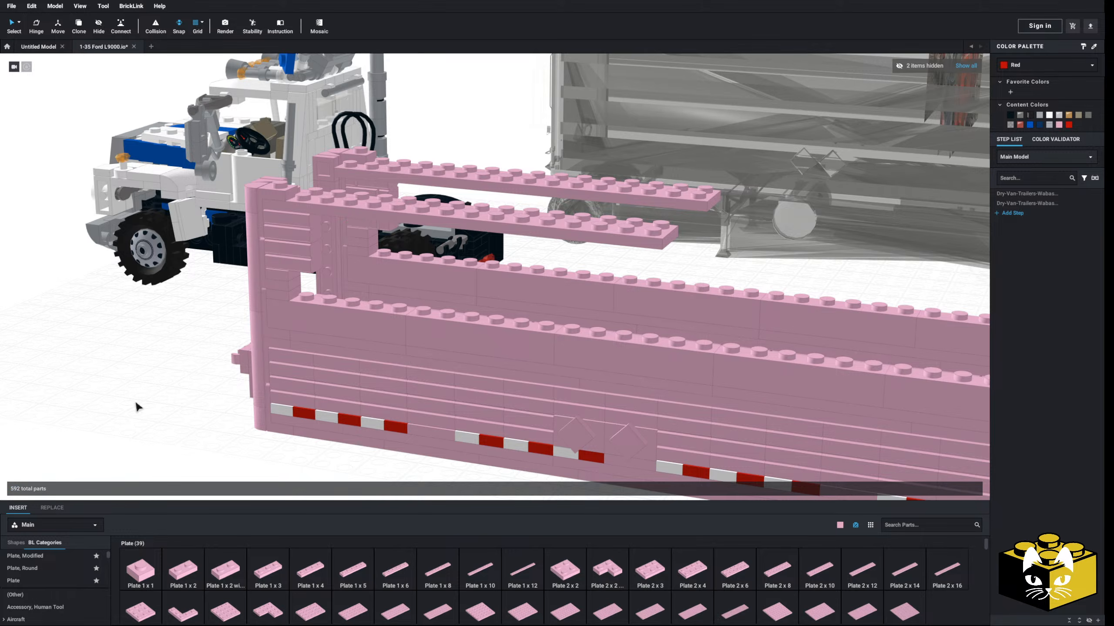
- Place a Brick 1 x 2 at the front end of each wall, under the masonry bricks beside the posts
{"action": "middle_click_drag", "start_coordinate": [135, 403], "coordinate": [147, 370]}
{"action": "right_click_drag", "start_coordinate": [147, 370], "coordinate": [174, 377]}
{"action": "scroll", "coordinate": [174, 377], "scroll_direction": "up", "scroll_amount": 1}
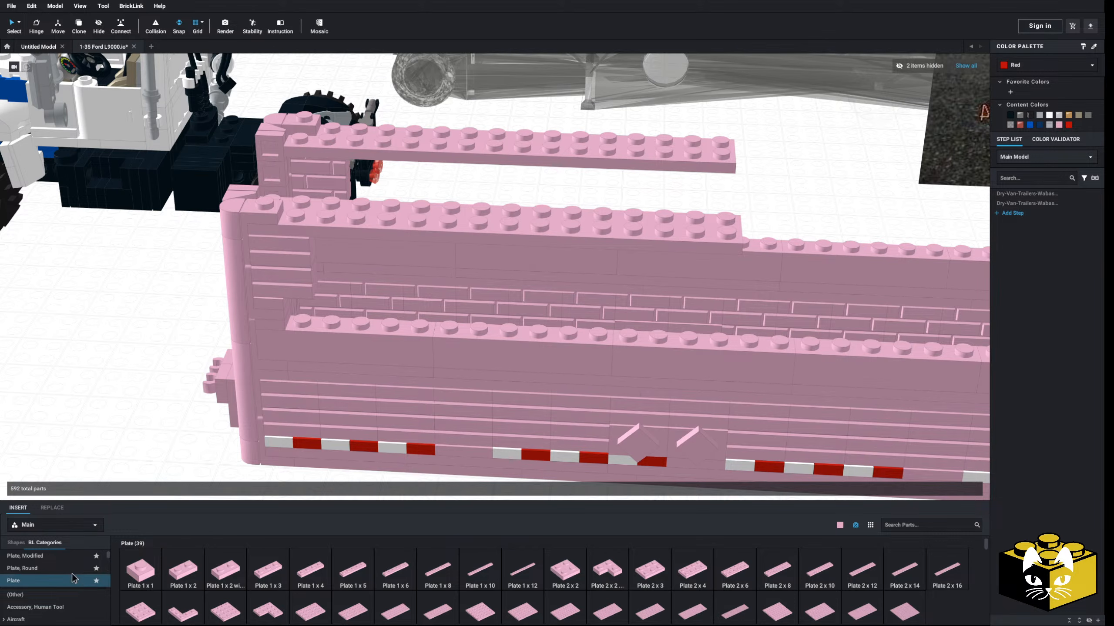
{"action": "scroll", "coordinate": [78, 569], "scroll_direction": "down", "scroll_amount": 3}
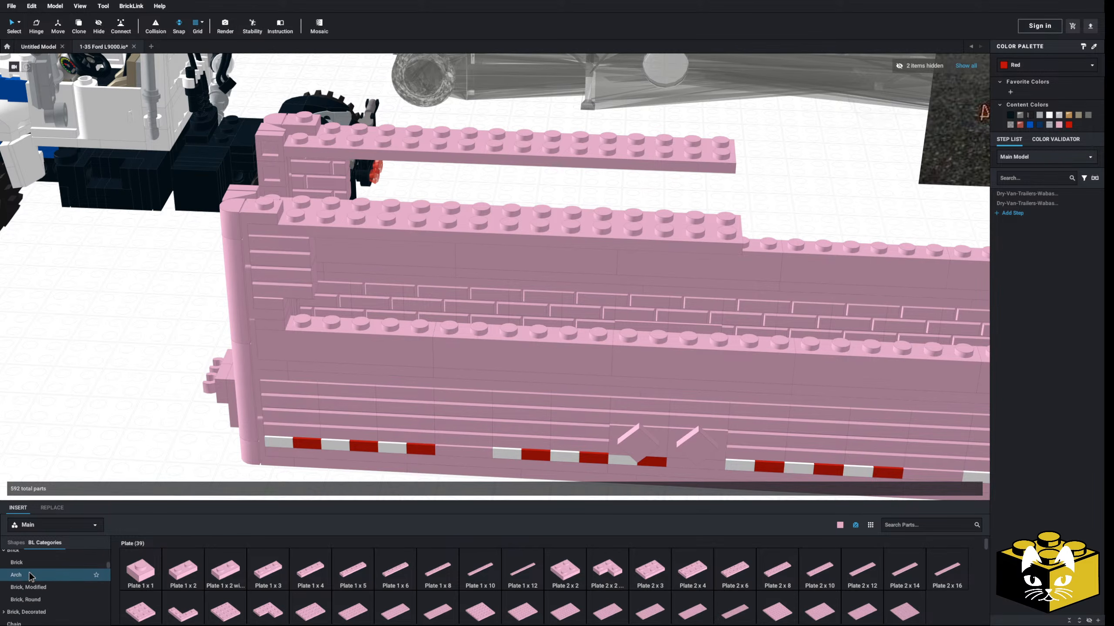
{"action": "left_click", "coordinate": [16, 564]}
{"action": "left_click", "coordinate": [311, 569]}
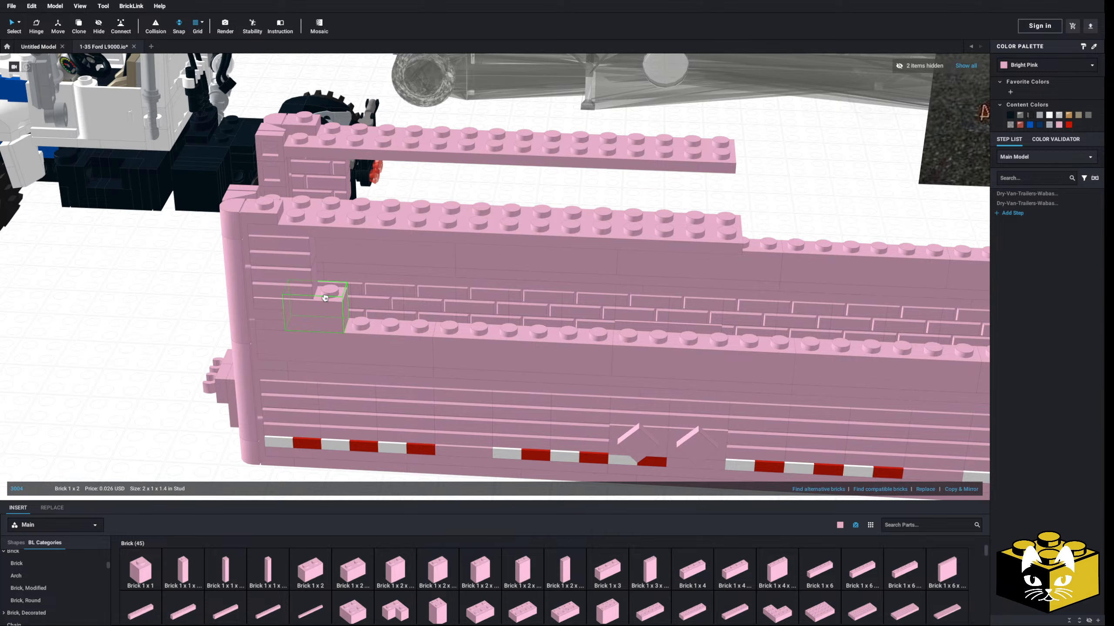
{"action": "left_click", "coordinate": [313, 570]}
{"action": "right_click_drag", "start_coordinate": [387, 362], "coordinate": [373, 395]}
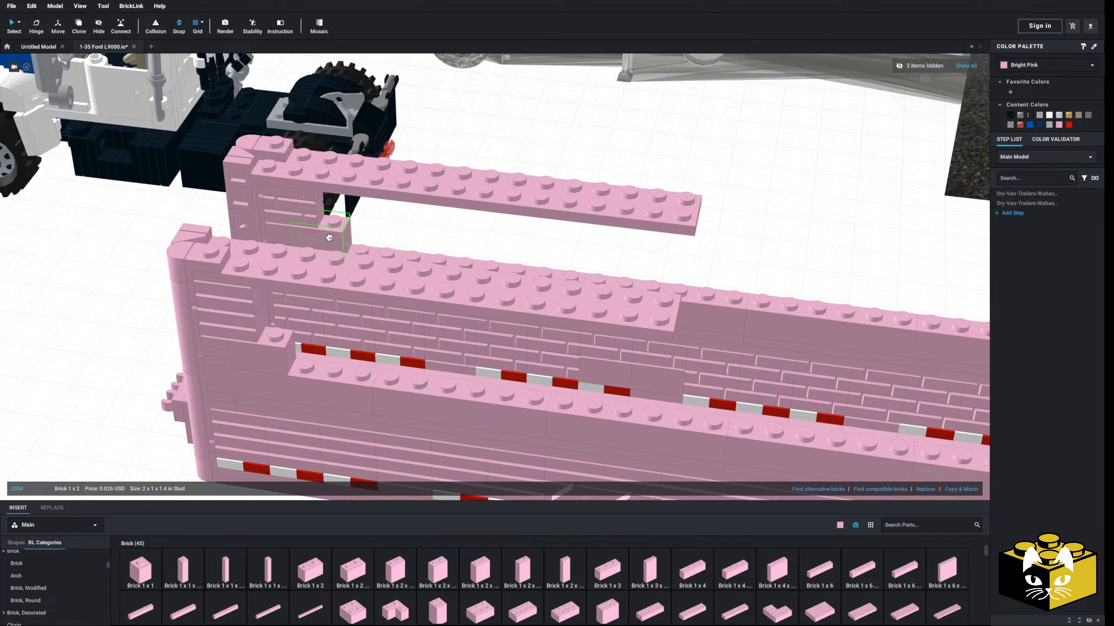
{"action": "left_click", "coordinate": [101, 369]}
- Place a Brick 1 x 6 directly behind the 1 x 2 brick on both walls
{"action": "scroll", "coordinate": [109, 378], "scroll_direction": "down", "scroll_amount": 3}
{"action": "middle_click_drag", "start_coordinate": [109, 379], "coordinate": [75, 297]}
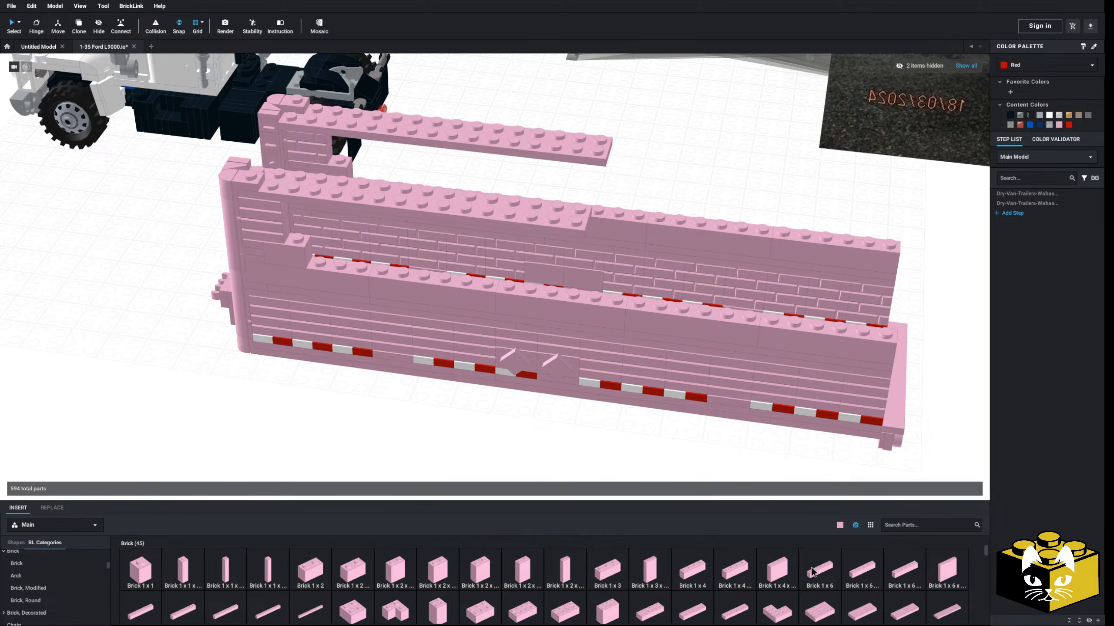
{"action": "key", "text": "Right"}
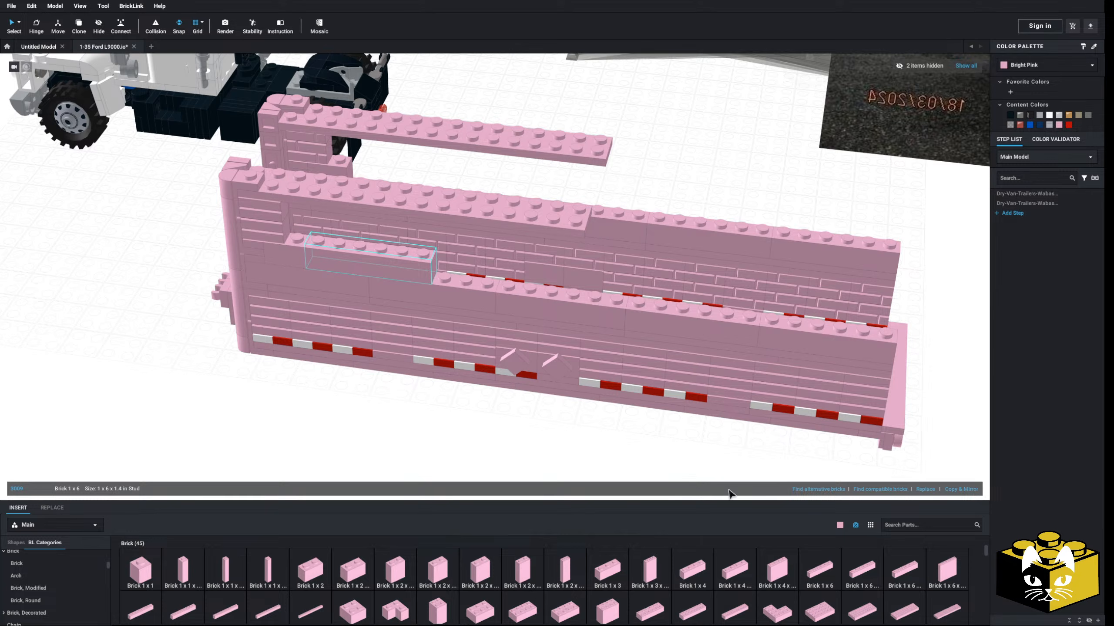
{"action": "left_click", "coordinate": [821, 573]}
{"action": "right_click_drag", "start_coordinate": [430, 248], "coordinate": [419, 313]}
{"action": "key", "text": "Right"}
{"action": "left_click", "coordinate": [401, 197]}
- Select both new 1 x 6 bricks and copy and mirror them three times toward the rear of the walls
{"action": "right_click_drag", "start_coordinate": [417, 351], "coordinate": [416, 299]}
{"action": "left_click", "coordinate": [421, 303], "text": "ctrl"}
{"action": "key", "text": "Right"}
{"action": "key", "text": "Right"}
{"action": "key", "text": "Right"}
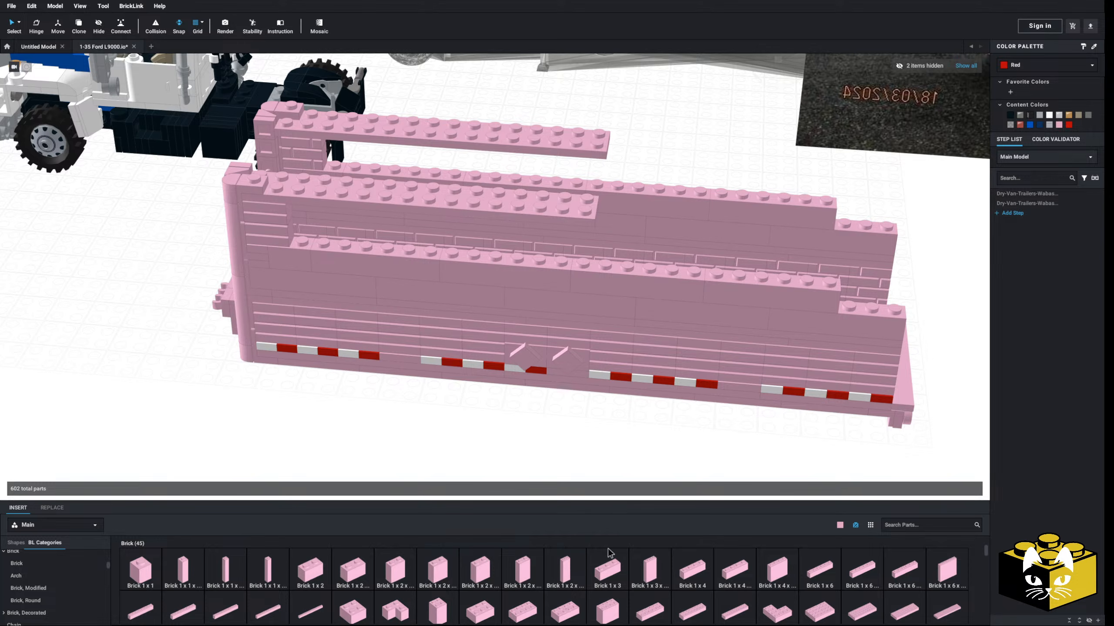
- Fill the remaining gap at the rear end of both walls' top course with a Brick 1 x 3
{"action": "left_click", "coordinate": [608, 565]}
{"action": "key", "text": "Right"}
{"action": "middle_click_drag", "start_coordinate": [655, 379], "coordinate": [631, 385]}
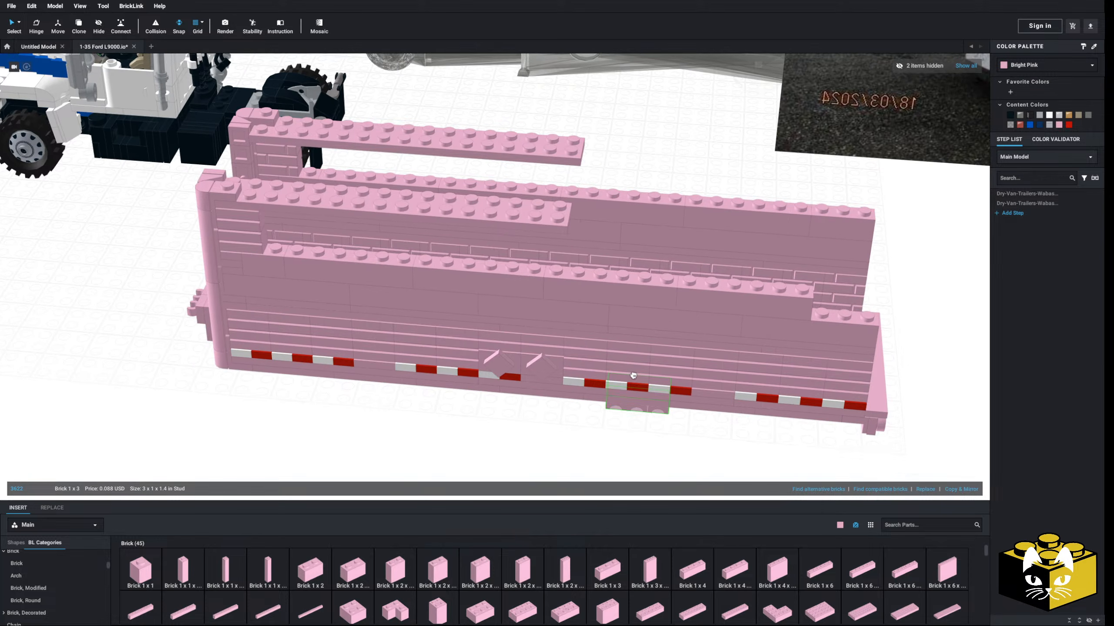
{"action": "left_click", "coordinate": [594, 383]}
{"action": "left_click", "coordinate": [401, 416]}
{"action": "middle_click_drag", "start_coordinate": [351, 421], "coordinate": [395, 446]}
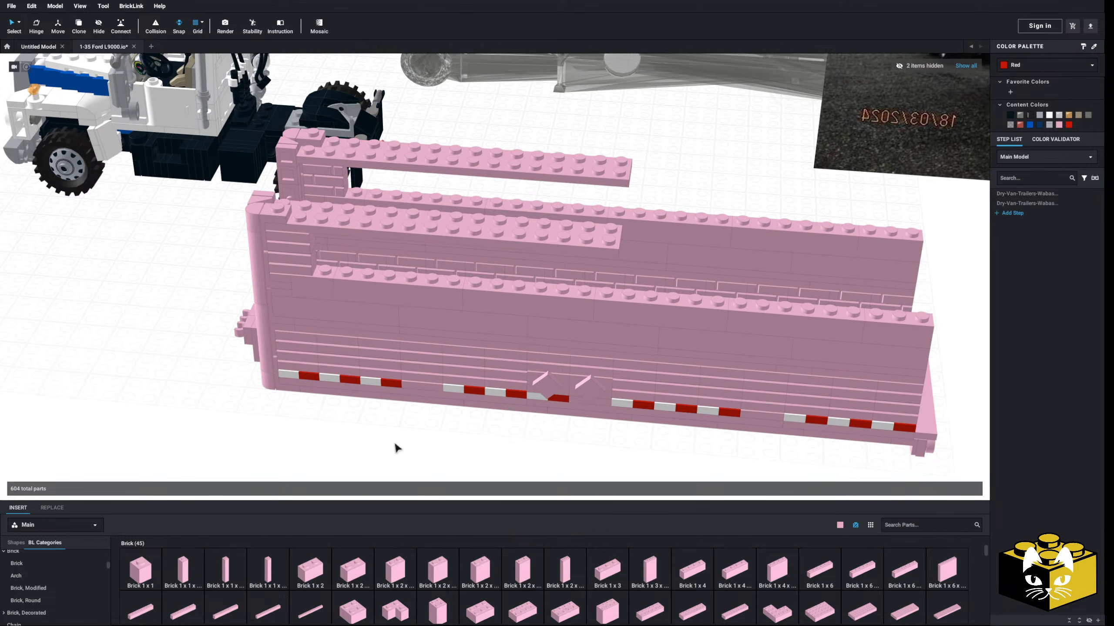
- Select the four masonry-profile bricks at the front of both walls and copy and mirror them fourteen times toward the rear end
{"action": "right_click_drag", "start_coordinate": [394, 445], "coordinate": [346, 422]}
{"action": "left_click", "coordinate": [367, 225]}
{"action": "right_click_drag", "start_coordinate": [368, 225], "coordinate": [373, 193]}
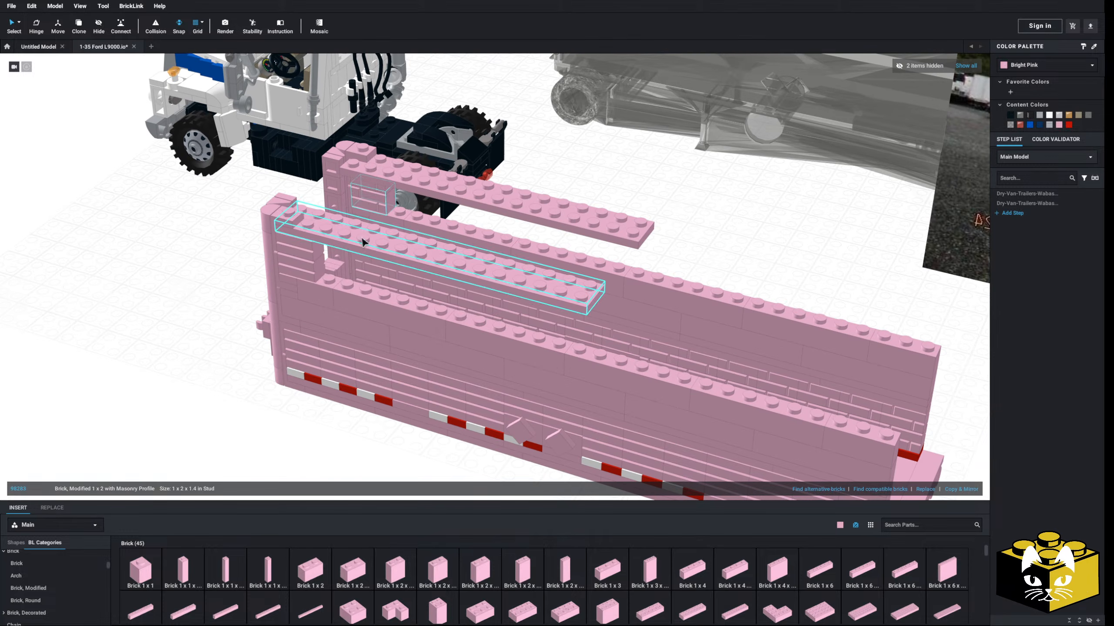
{"action": "left_click", "coordinate": [301, 268], "text": "ctrl"}
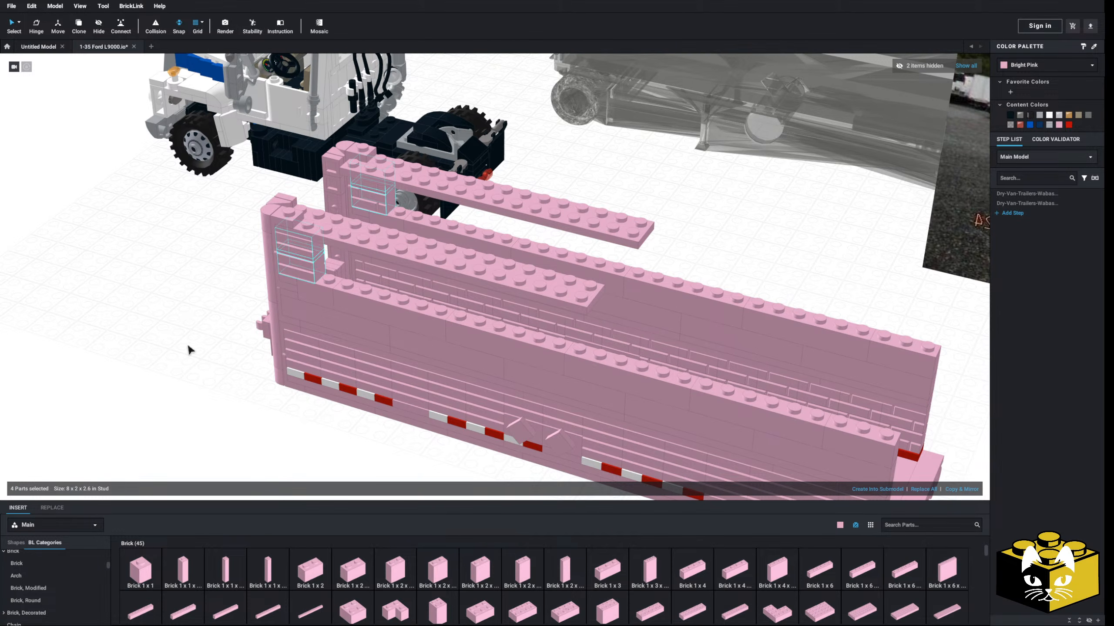
{"action": "middle_click_drag", "start_coordinate": [186, 386], "coordinate": [183, 367]}
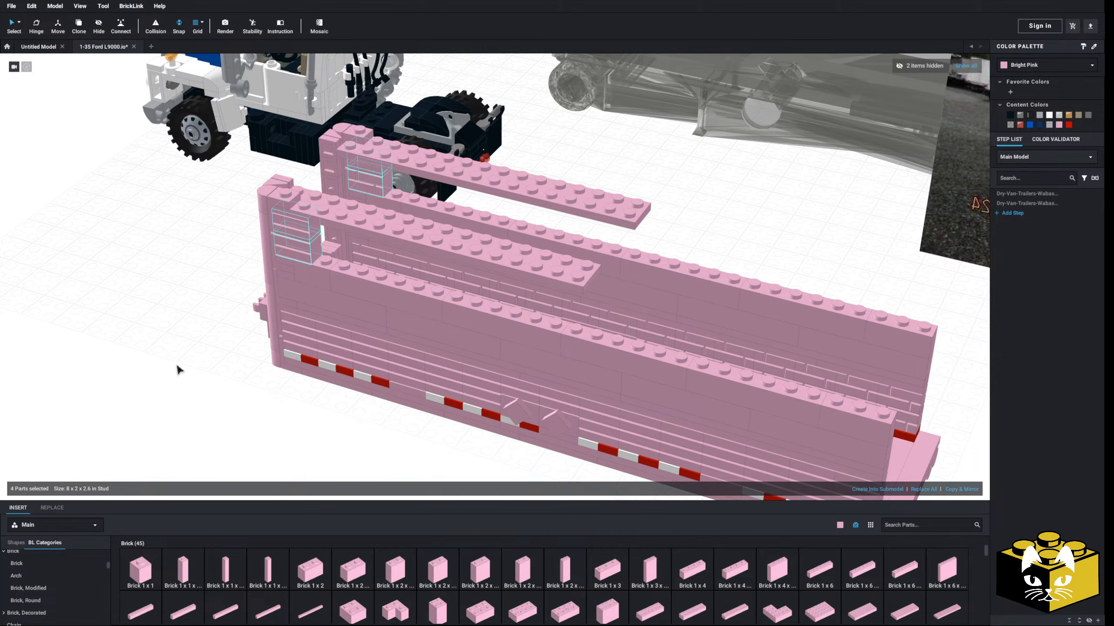
{"action": "right_click_drag", "start_coordinate": [175, 367], "coordinate": [175, 363]}
{"action": "middle_click_drag", "start_coordinate": [176, 363], "coordinate": [135, 368]}
{"action": "left_click", "coordinate": [972, 489]}
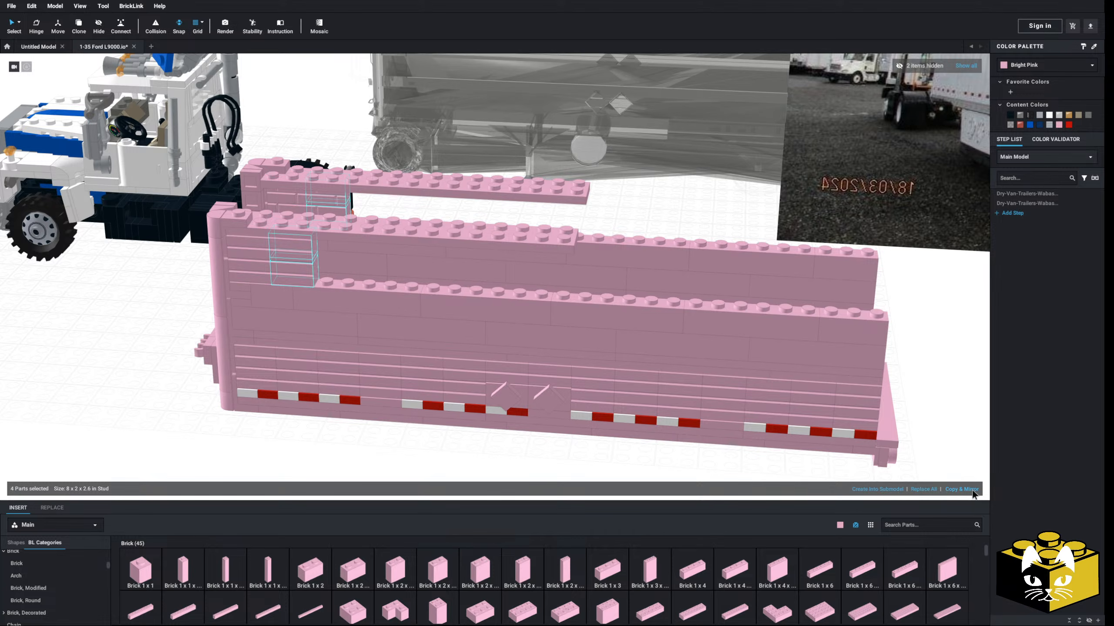
{"action": "left_click", "coordinate": [971, 490]}
{"action": "left_click", "coordinate": [972, 490]}
{"action": "left_click", "coordinate": [972, 489]}
{"action": "left_click", "coordinate": [971, 490]}
{"action": "left_click", "coordinate": [971, 490]}
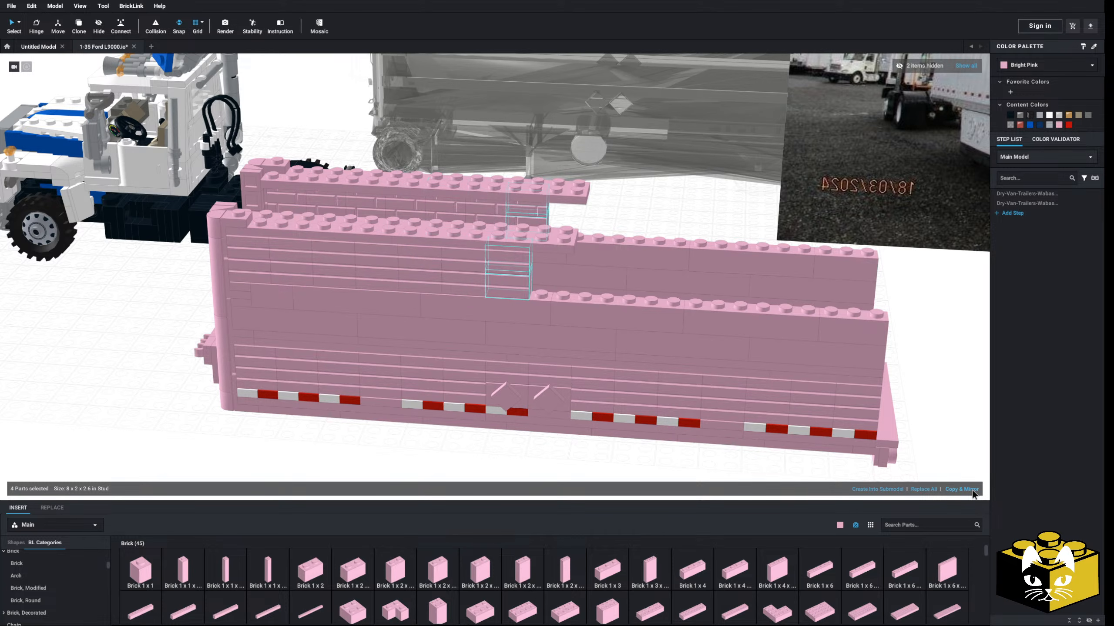
{"action": "left_click", "coordinate": [972, 490]}
{"action": "left_click", "coordinate": [972, 490]}
{"action": "left_click", "coordinate": [972, 489]}
{"action": "left_click", "coordinate": [972, 489]}
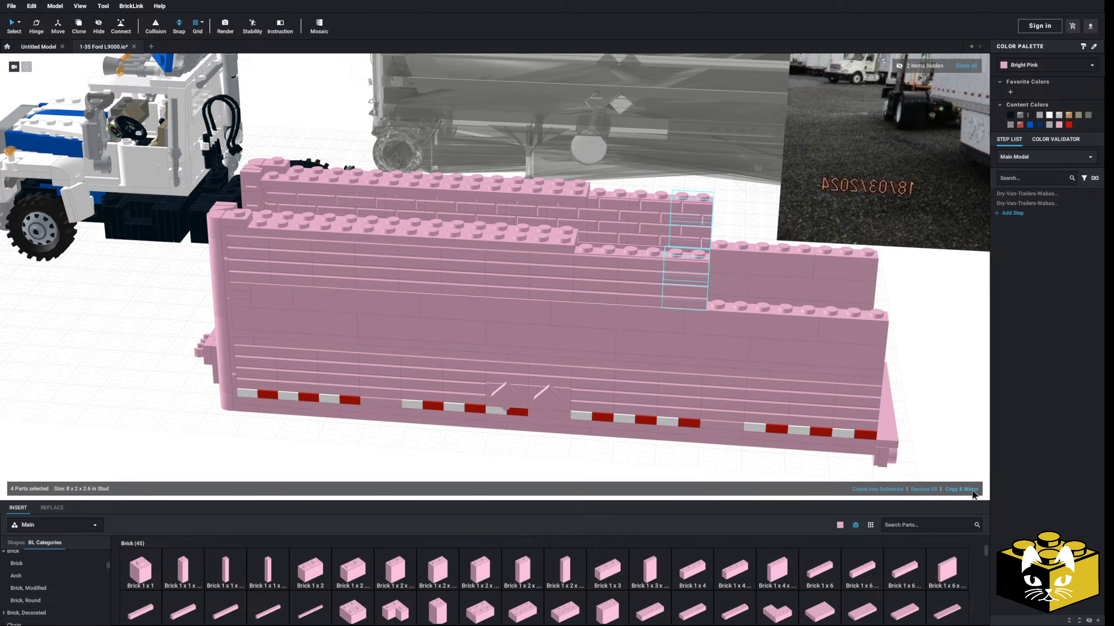
{"action": "left_click", "coordinate": [972, 490]}
{"action": "left_click", "coordinate": [972, 489]}
{"action": "left_click", "coordinate": [971, 491]}
{"action": "left_click", "coordinate": [972, 491]}
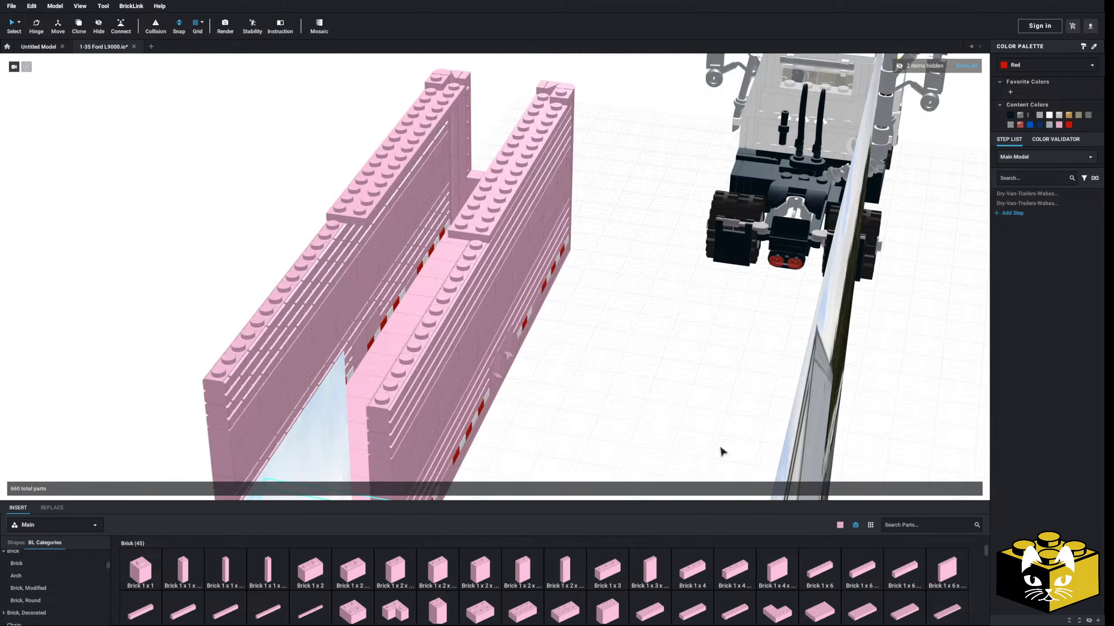
- Try to copy and mirror the two long top plates toward the rear of both walls, and delete both copies
{"action": "right_click_drag", "start_coordinate": [720, 448], "coordinate": [565, 453]}
{"action": "scroll", "coordinate": [544, 457], "scroll_direction": "up", "scroll_amount": 3}
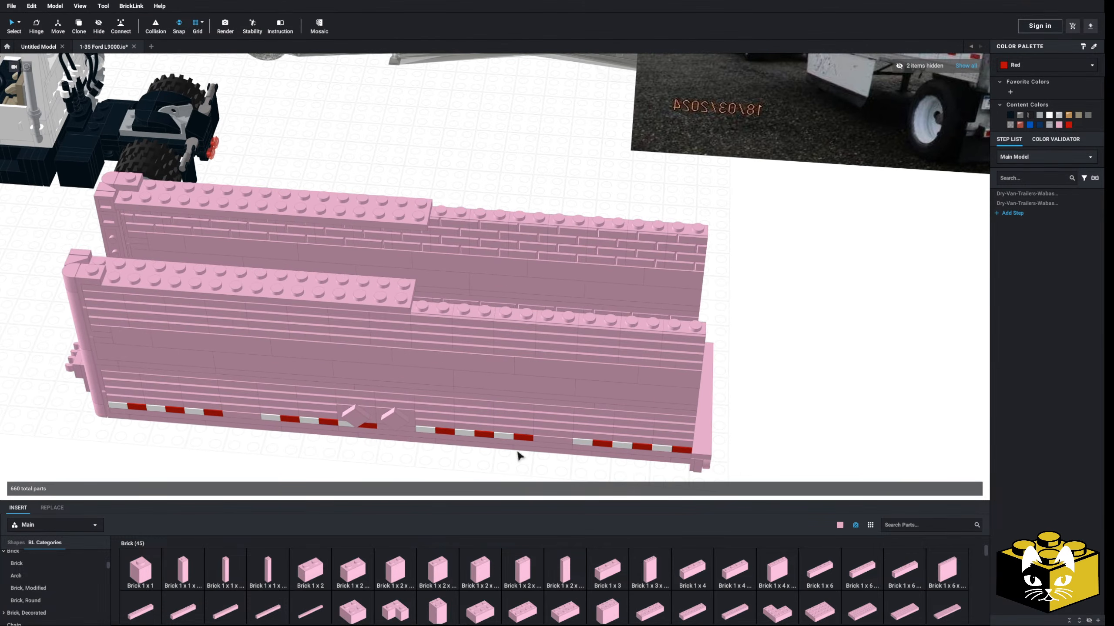
{"action": "left_click", "coordinate": [359, 222]}
{"action": "left_click", "coordinate": [365, 287], "text": "ctrl"}
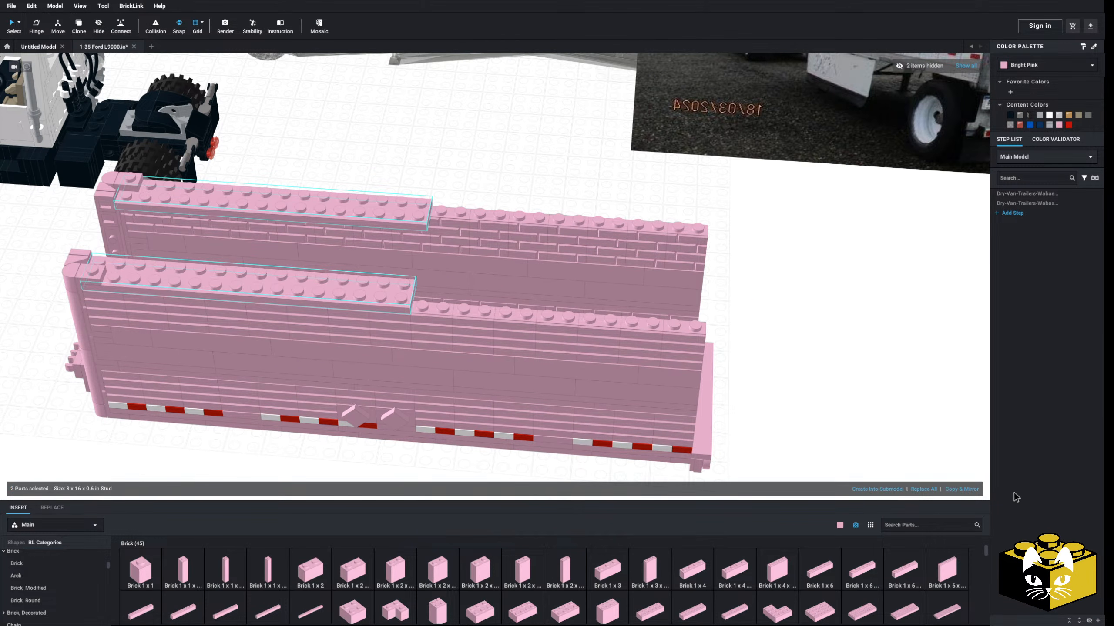
{"action": "left_click", "coordinate": [965, 488]}
{"action": "left_click", "coordinate": [886, 389]}
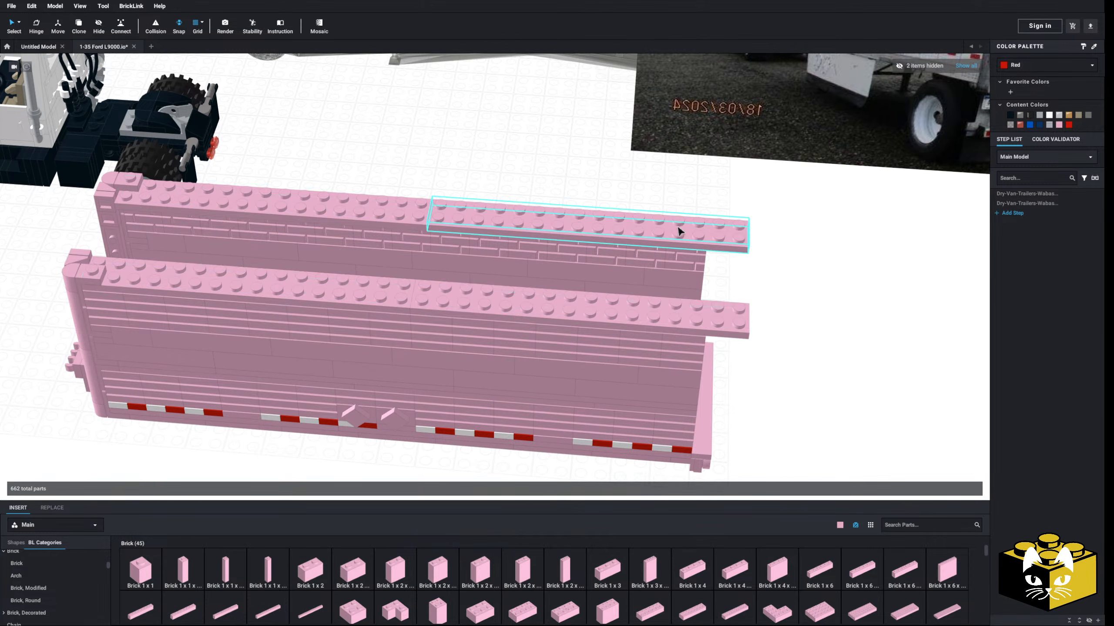
{"action": "key", "text": "Delete"}
{"action": "left_click", "coordinate": [709, 326]}
{"action": "key", "text": "Delete"}
- Cover the remaining rear part of both walls' tops with a Plate 2 x 14 each, flush with the rear end
{"action": "scroll", "coordinate": [88, 586], "scroll_direction": "up", "scroll_amount": 5}
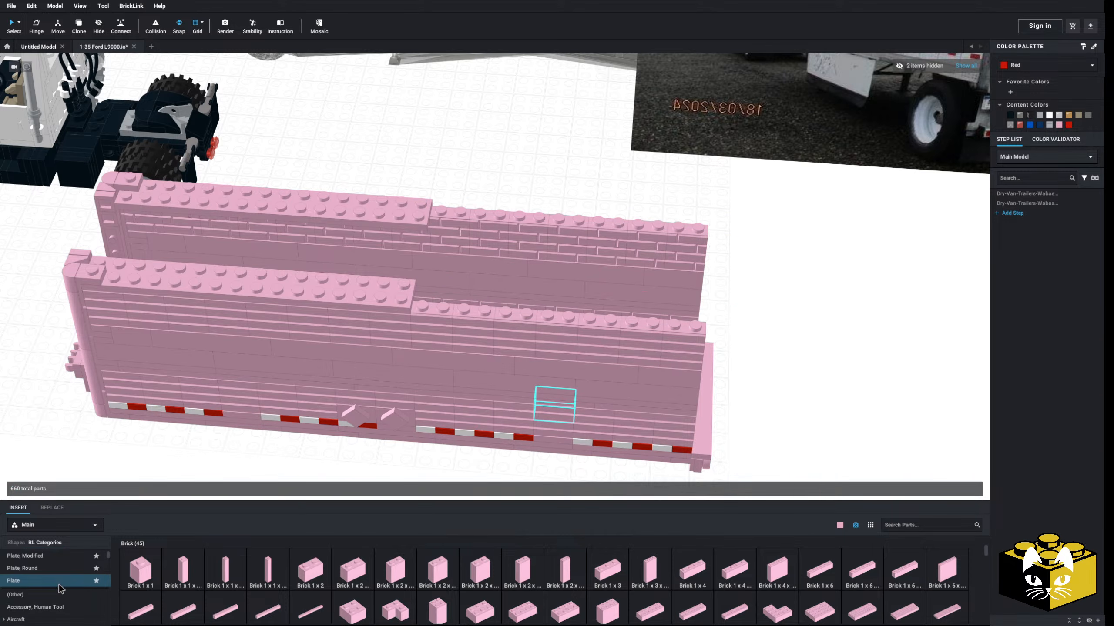
{"action": "left_click", "coordinate": [76, 582]}
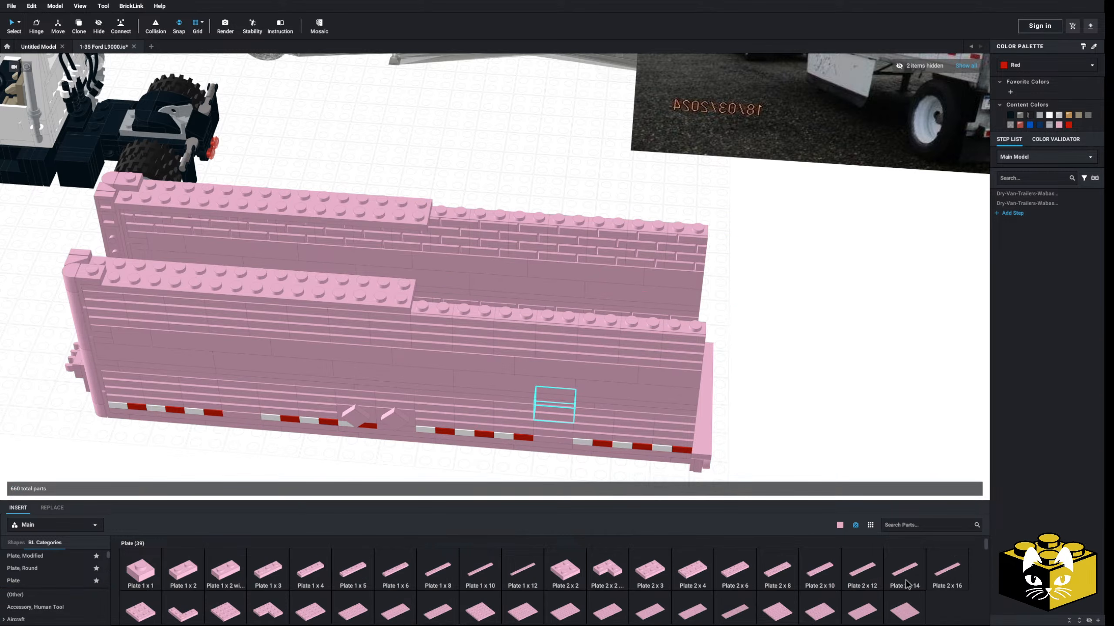
{"action": "left_click", "coordinate": [954, 571]}
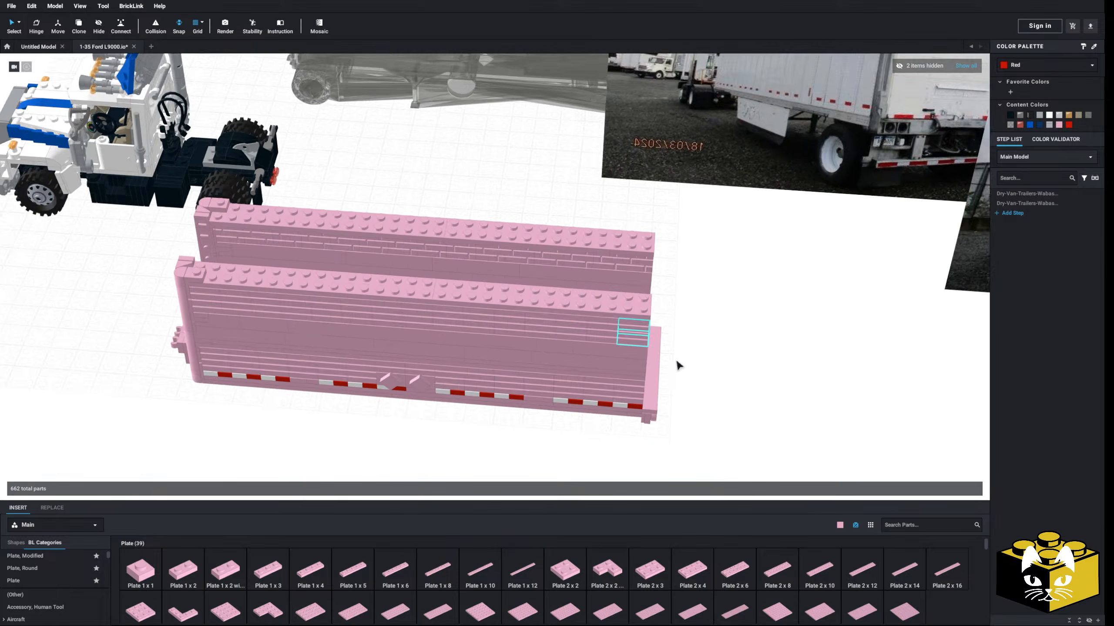
- Place a Brick 1 x 2 on the centre of the low front wall and paste a copied Plate 1 x 2 beside it
{"action": "scroll", "coordinate": [677, 361], "scroll_direction": "down", "scroll_amount": 4}
{"action": "right_click_drag", "start_coordinate": [676, 361], "coordinate": [667, 385]}
{"action": "scroll", "coordinate": [667, 386], "scroll_direction": "up", "scroll_amount": 4}
{"action": "middle_click_drag", "start_coordinate": [667, 386], "coordinate": [693, 331]}
{"action": "scroll", "coordinate": [683, 393], "scroll_direction": "up", "scroll_amount": 2}
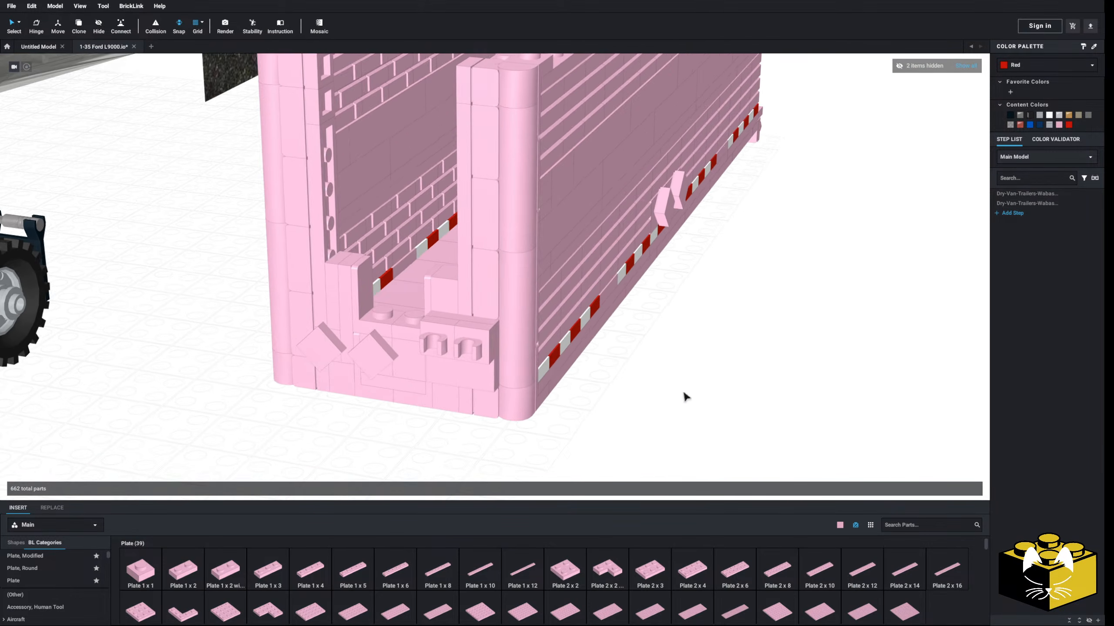
{"action": "scroll", "coordinate": [61, 581], "scroll_direction": "down", "scroll_amount": 6}
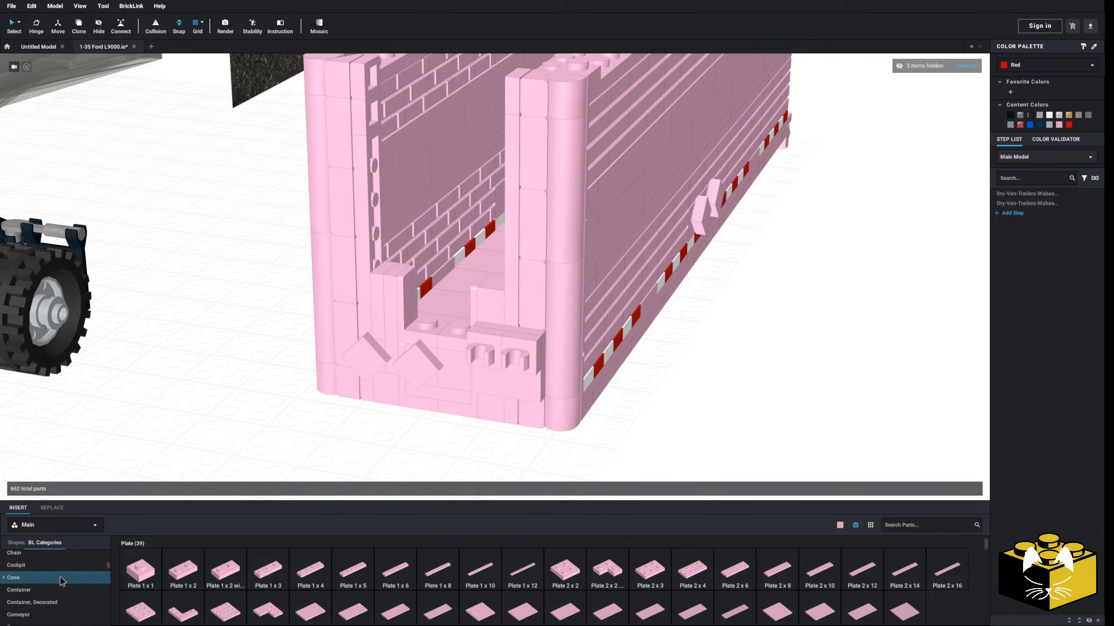
{"action": "scroll", "coordinate": [61, 581], "scroll_direction": "up", "scroll_amount": 5}
{"action": "left_click", "coordinate": [62, 555]}
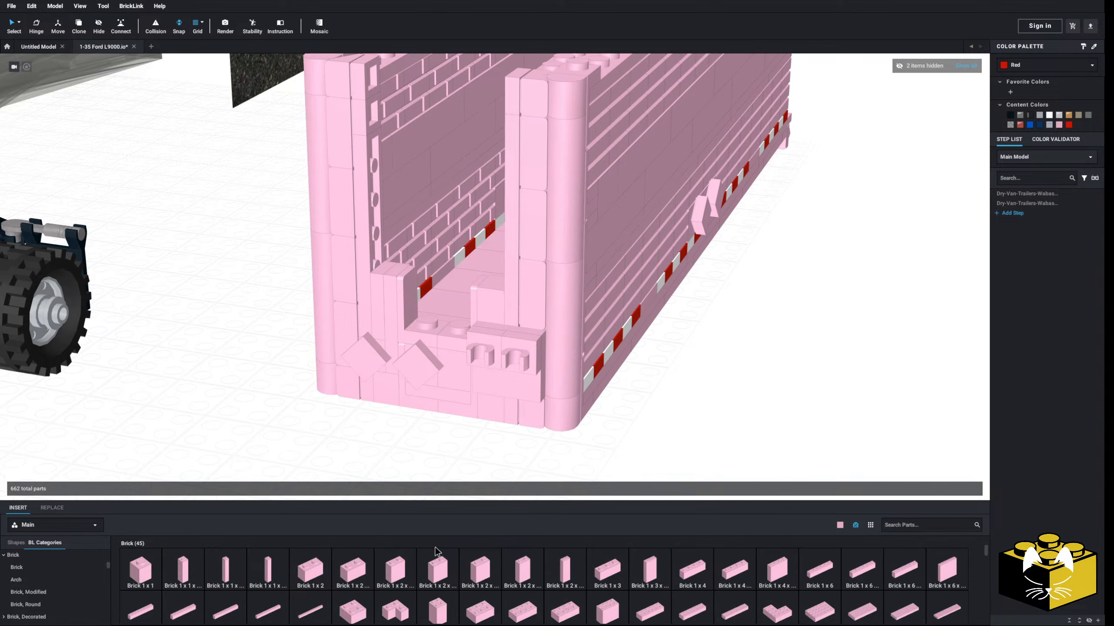
{"action": "left_click", "coordinate": [294, 571]}
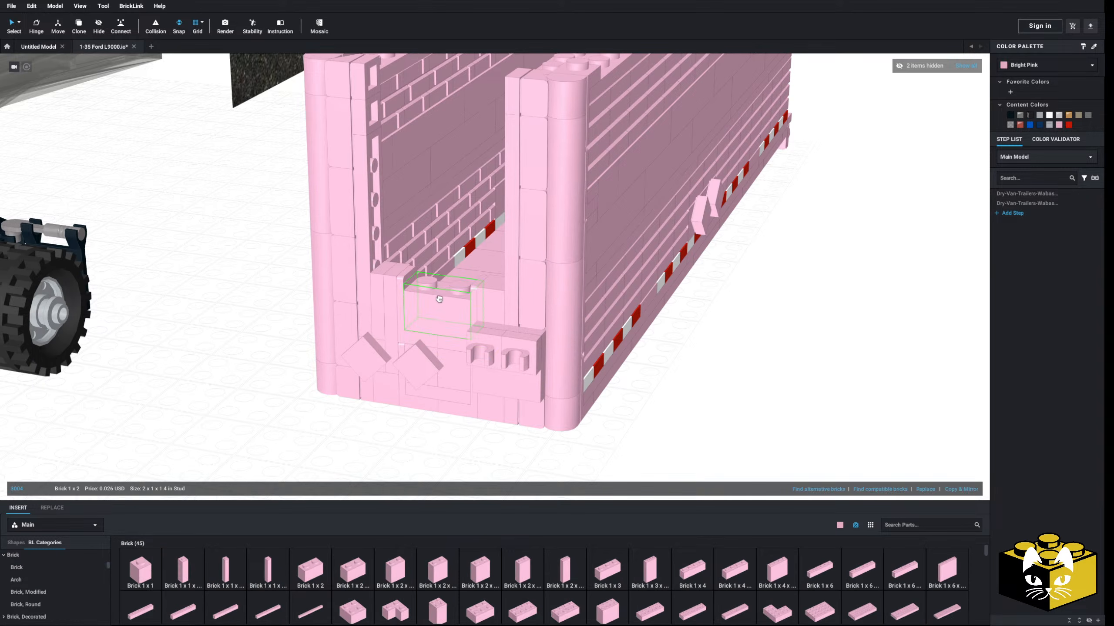
{"action": "right_click", "coordinate": [376, 318]}
{"action": "left_click", "coordinate": [387, 324]}
{"action": "right_click", "coordinate": [220, 335]}
{"action": "left_click", "coordinate": [240, 360]}
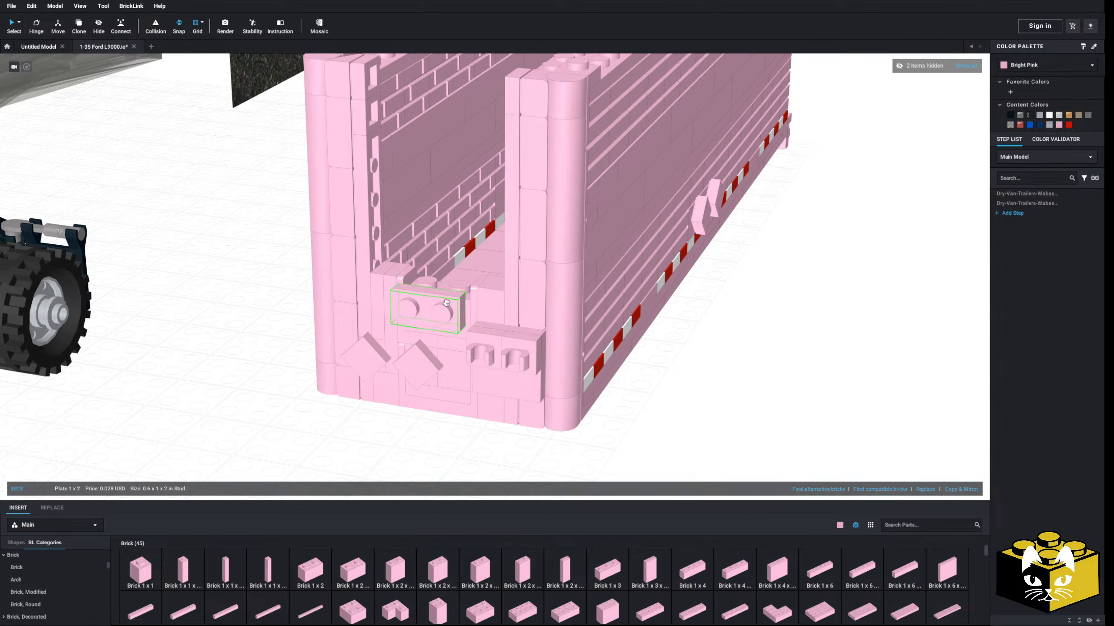
- Examine the front face and upper edge of the van trailer in the Viking Freight System reference photo
{"action": "scroll", "coordinate": [231, 319], "scroll_direction": "down", "scroll_amount": 5}
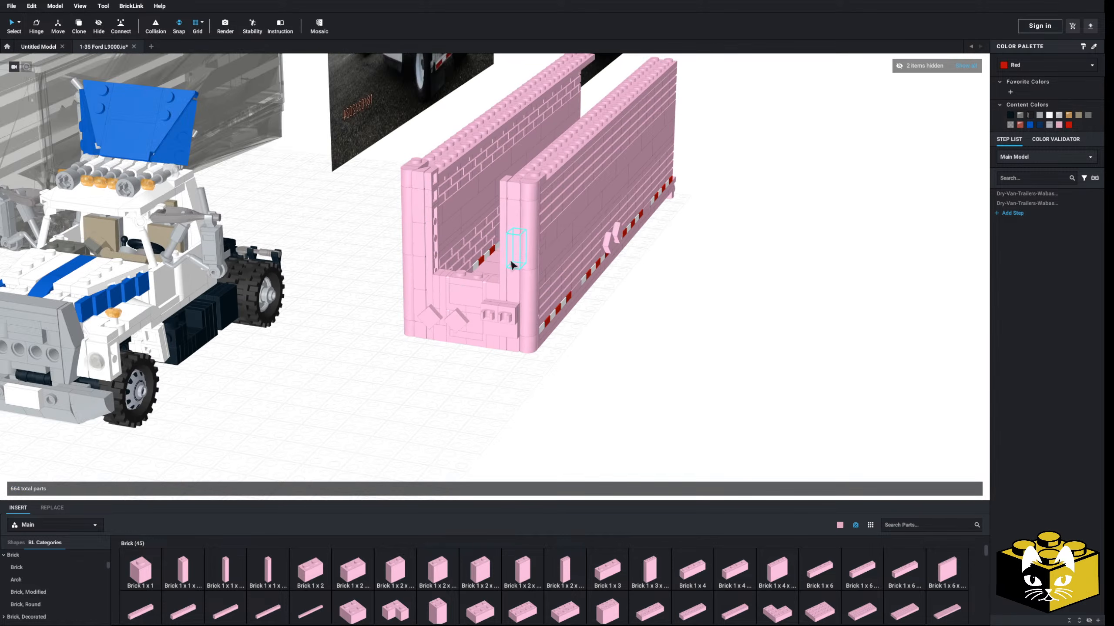
{"action": "middle_click_drag", "start_coordinate": [282, 357], "coordinate": [819, 504]}
{"action": "scroll", "coordinate": [475, 363], "scroll_direction": "up", "scroll_amount": 5}
{"action": "middle_click_drag", "start_coordinate": [475, 363], "coordinate": [449, 408]}
{"action": "scroll", "coordinate": [450, 411], "scroll_direction": "up", "scroll_amount": 3}
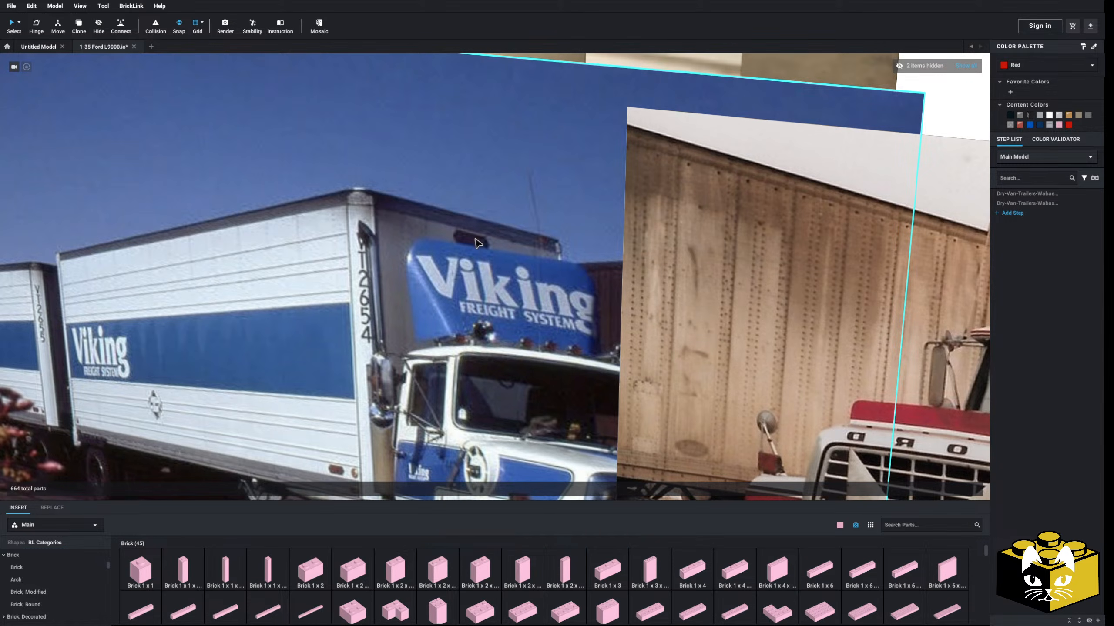
{"action": "scroll", "coordinate": [478, 244], "scroll_direction": "down", "scroll_amount": 10}
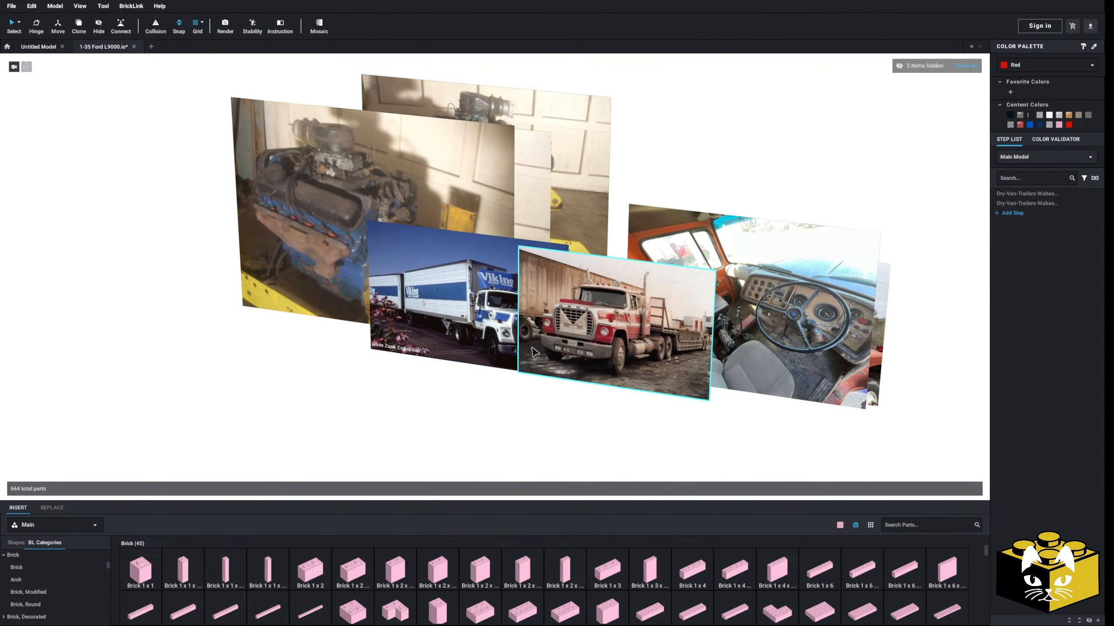
{"action": "middle_click_drag", "start_coordinate": [532, 350], "coordinate": [192, 244]}
{"action": "right_click_drag", "start_coordinate": [191, 243], "coordinate": [170, 244]}
{"action": "middle_click_drag", "start_coordinate": [395, 292], "coordinate": [277, 282]}
{"action": "scroll", "coordinate": [277, 282], "scroll_direction": "up", "scroll_amount": 3}
{"action": "right_click_drag", "start_coordinate": [277, 282], "coordinate": [231, 280]}
{"action": "right_click_drag", "start_coordinate": [447, 366], "coordinate": [385, 345]}
{"action": "scroll", "coordinate": [386, 345], "scroll_direction": "up", "scroll_amount": 3}
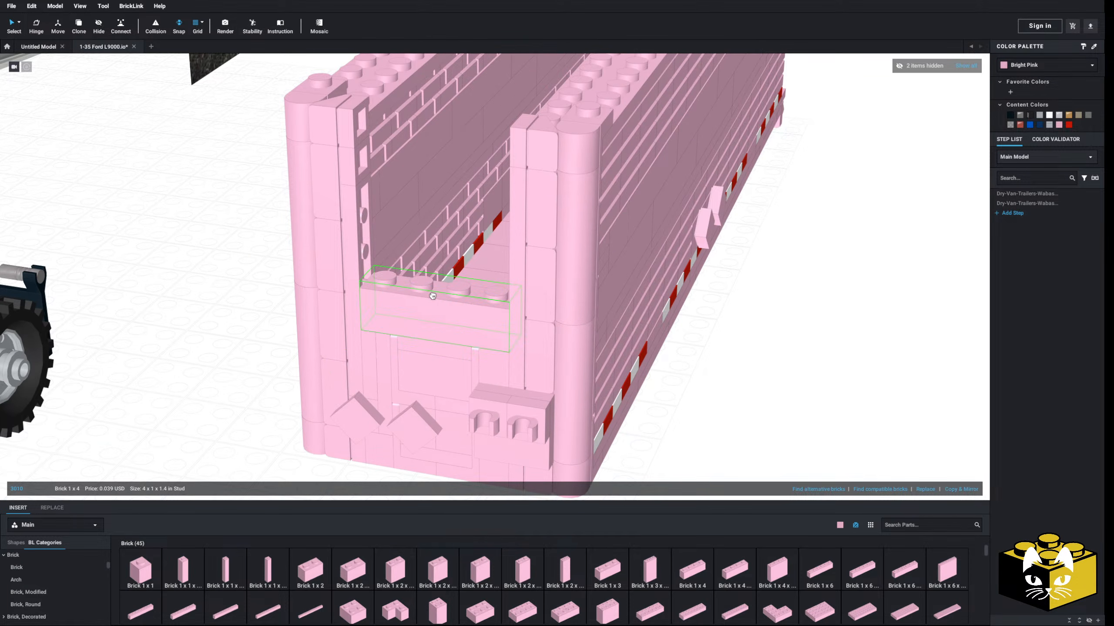
- Try stacking two Plate 1 x 4 across the top of the front wall between the corner posts
{"action": "key", "text": "Escape"}
{"action": "scroll", "coordinate": [46, 607], "scroll_direction": "up", "scroll_amount": 3}
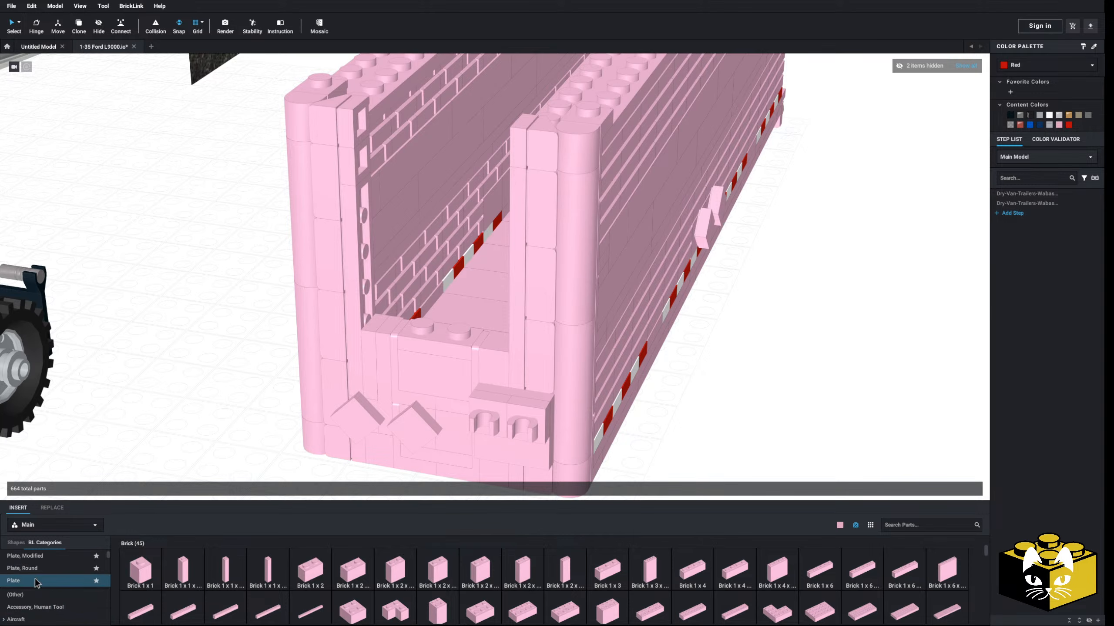
{"action": "left_click", "coordinate": [38, 580]}
{"action": "left_click", "coordinate": [307, 568]}
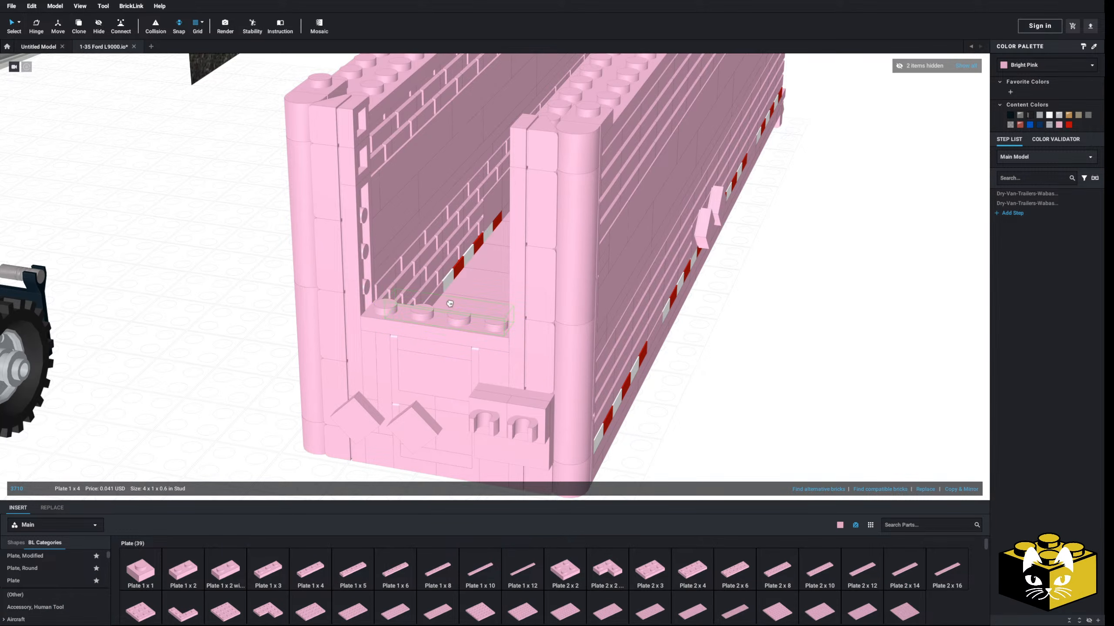
{"action": "left_click", "coordinate": [440, 303]}
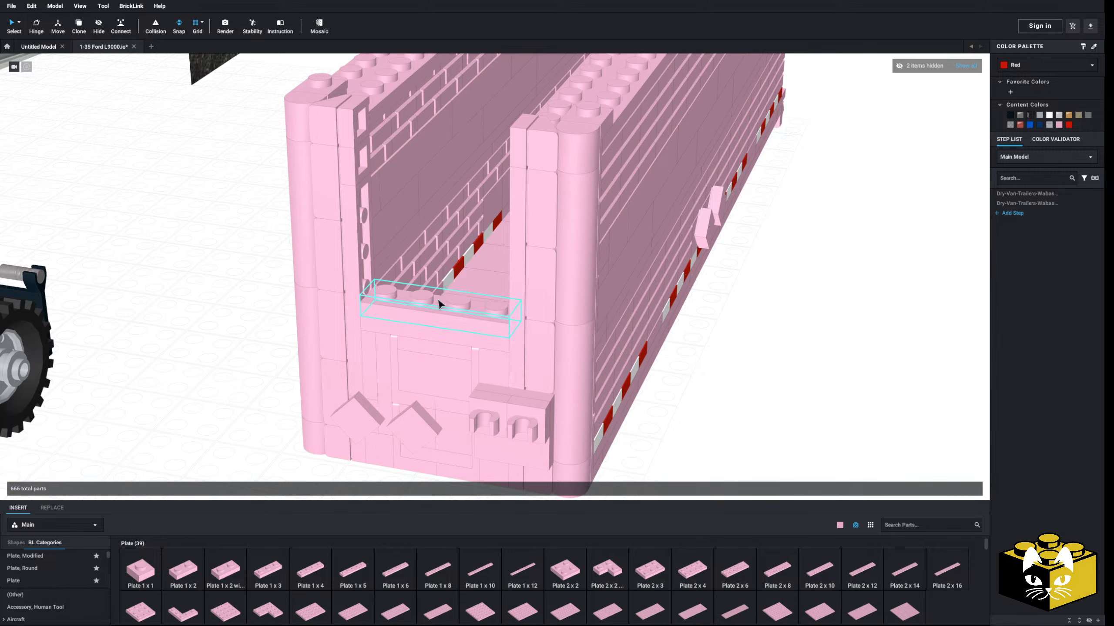
- Try a Brick, Modified 1 x 1 with Stud on Side on the stacked plates, and remove it together with both plates
{"action": "scroll", "coordinate": [41, 572], "scroll_direction": "down", "scroll_amount": 3}
{"action": "left_click", "coordinate": [39, 559]}
{"action": "left_click", "coordinate": [39, 592]}
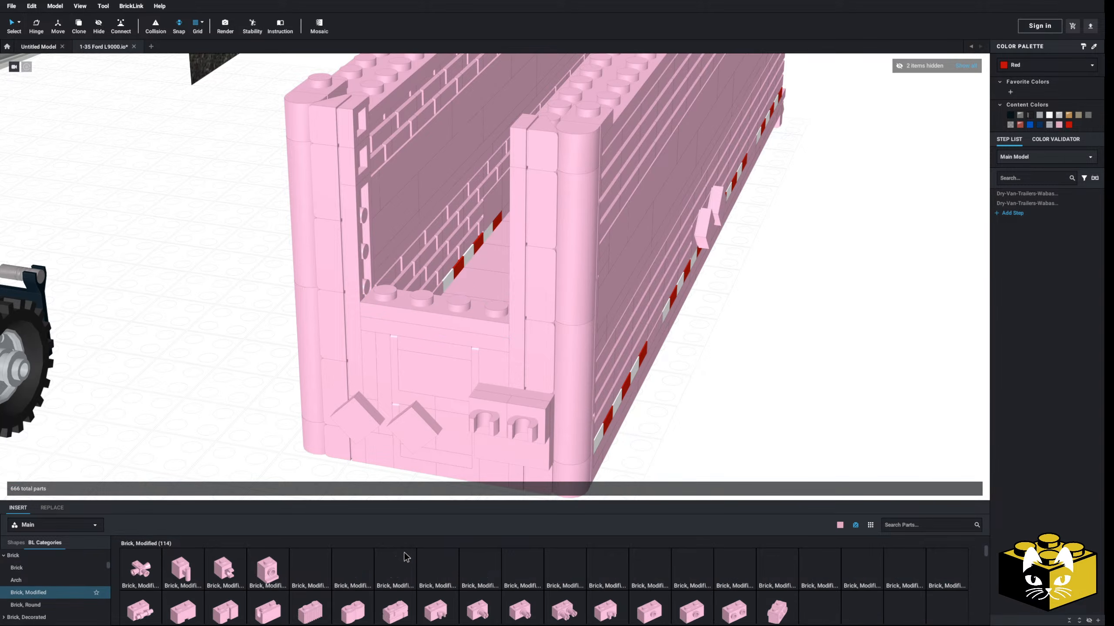
{"action": "left_click", "coordinate": [406, 558]}
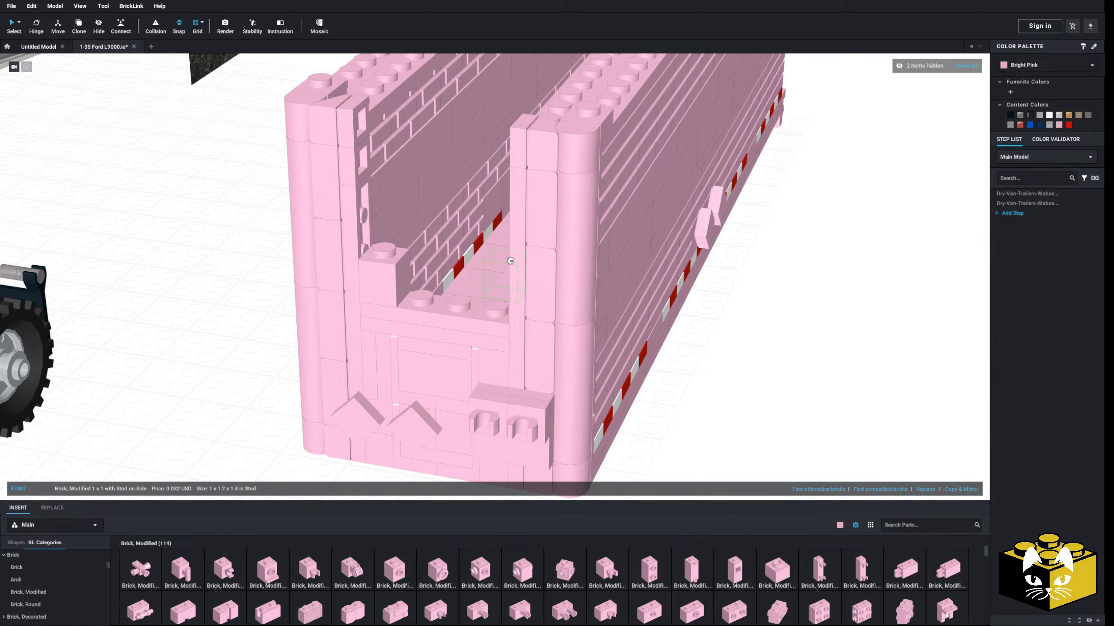
{"action": "key", "text": "Escape"}
{"action": "left_click", "coordinate": [401, 279]}
{"action": "key", "text": "Delete"}
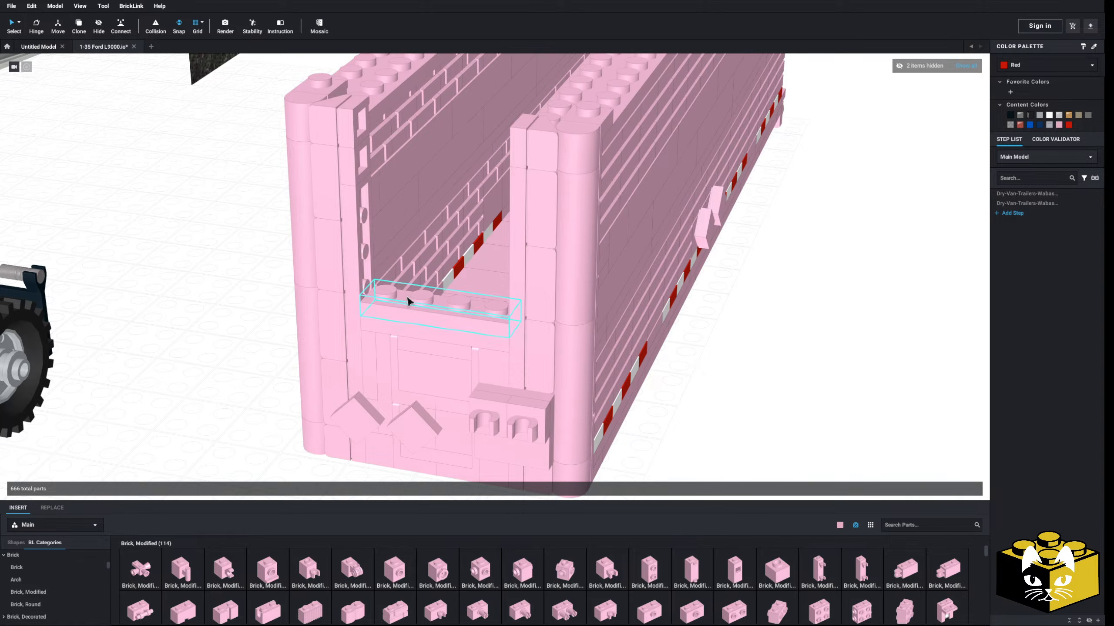
{"action": "key", "text": "Delete"}
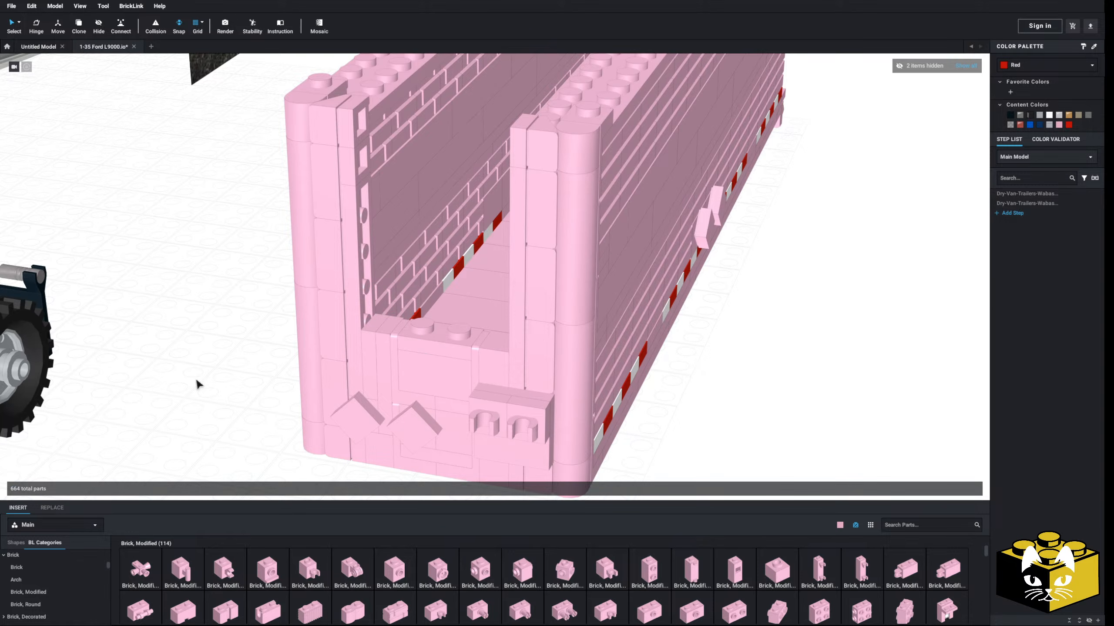
- Copy the four-part centre section with side studs and stack three pasted copies on the front wall up to post height
{"action": "left_click", "coordinate": [433, 349], "text": "ctrl"}
{"action": "right_click", "coordinate": [433, 348]}
{"action": "left_click", "coordinate": [440, 362]}
{"action": "left_click", "coordinate": [220, 334]}
{"action": "right_click", "coordinate": [220, 334]}
{"action": "left_click", "coordinate": [240, 359]}
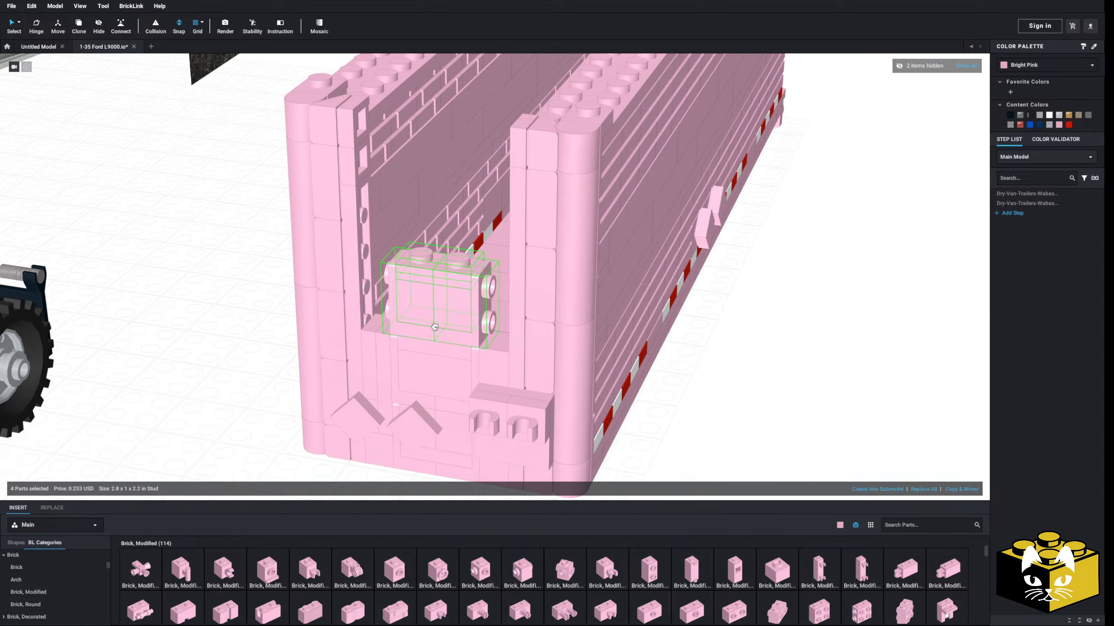
{"action": "left_click", "coordinate": [424, 328]}
{"action": "left_click", "coordinate": [134, 345]}
{"action": "right_click", "coordinate": [134, 346]}
{"action": "left_click", "coordinate": [154, 372]}
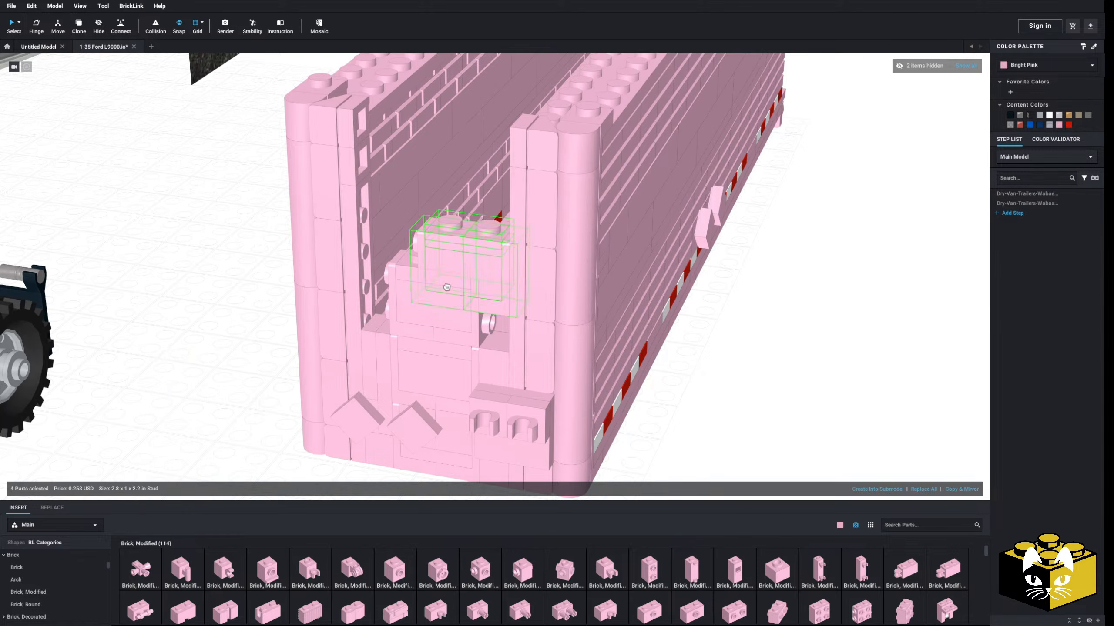
{"action": "left_click", "coordinate": [423, 249]}
{"action": "left_click", "coordinate": [203, 289]}
{"action": "right_click", "coordinate": [204, 290]}
{"action": "left_click", "coordinate": [224, 319]}
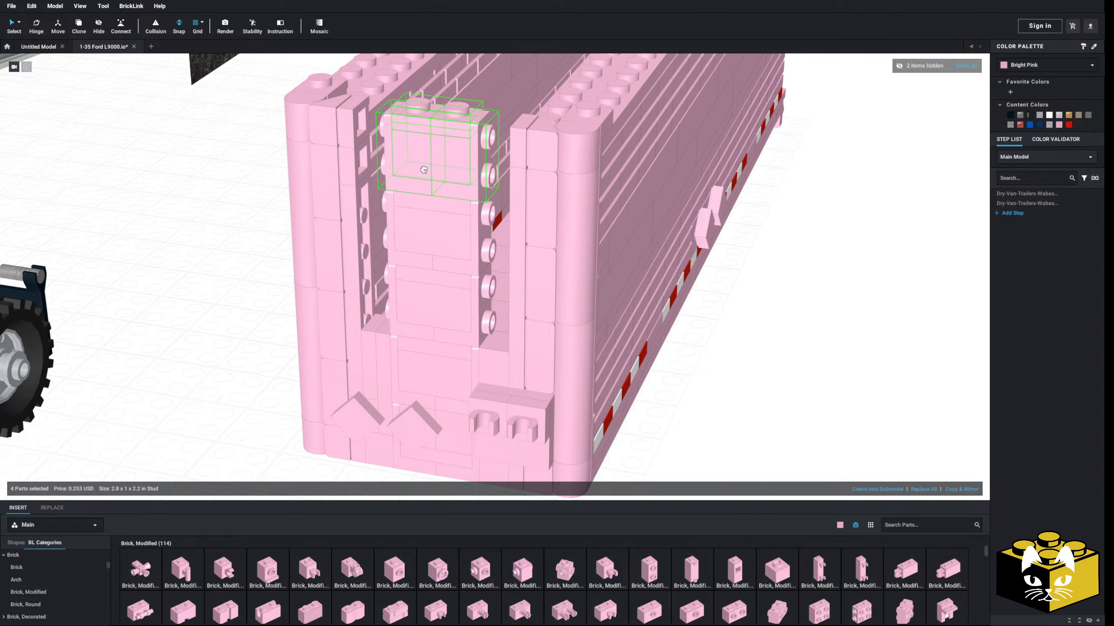
{"action": "left_click", "coordinate": [221, 233]}
- Remove the two centre pieces from the top section of the front column and stack two Plate 1 x 2 in their place
{"action": "scroll", "coordinate": [525, 127], "scroll_direction": "down", "scroll_amount": 2}
{"action": "left_click", "coordinate": [453, 145]}
{"action": "key", "text": "Delete"}
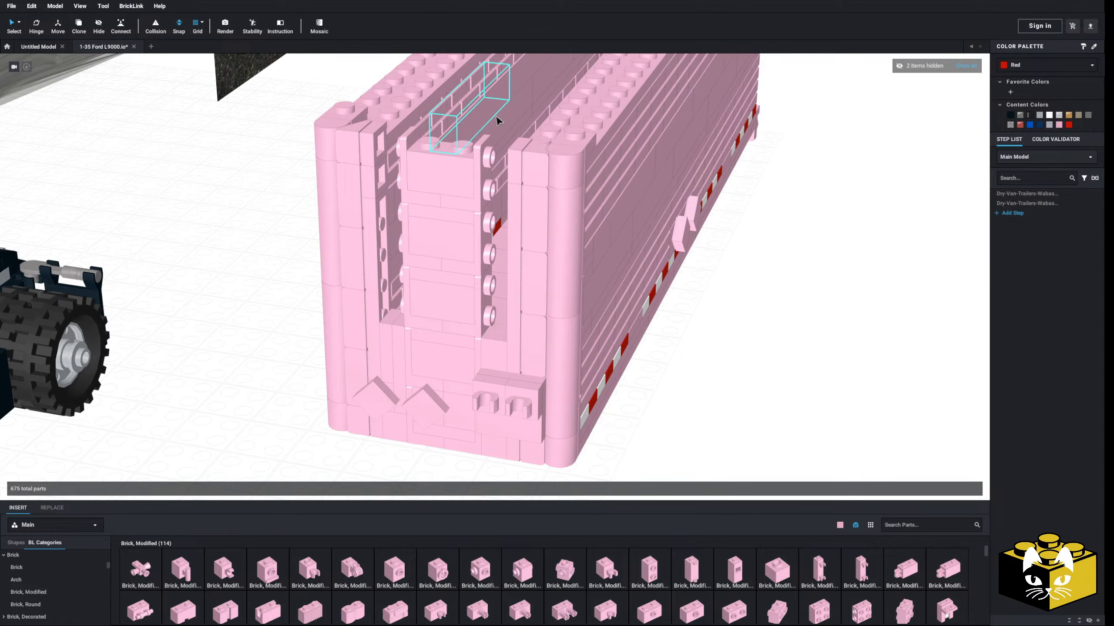
{"action": "left_click", "coordinate": [430, 175]}
{"action": "key", "text": "Delete"}
{"action": "scroll", "coordinate": [57, 586], "scroll_direction": "up", "scroll_amount": 5}
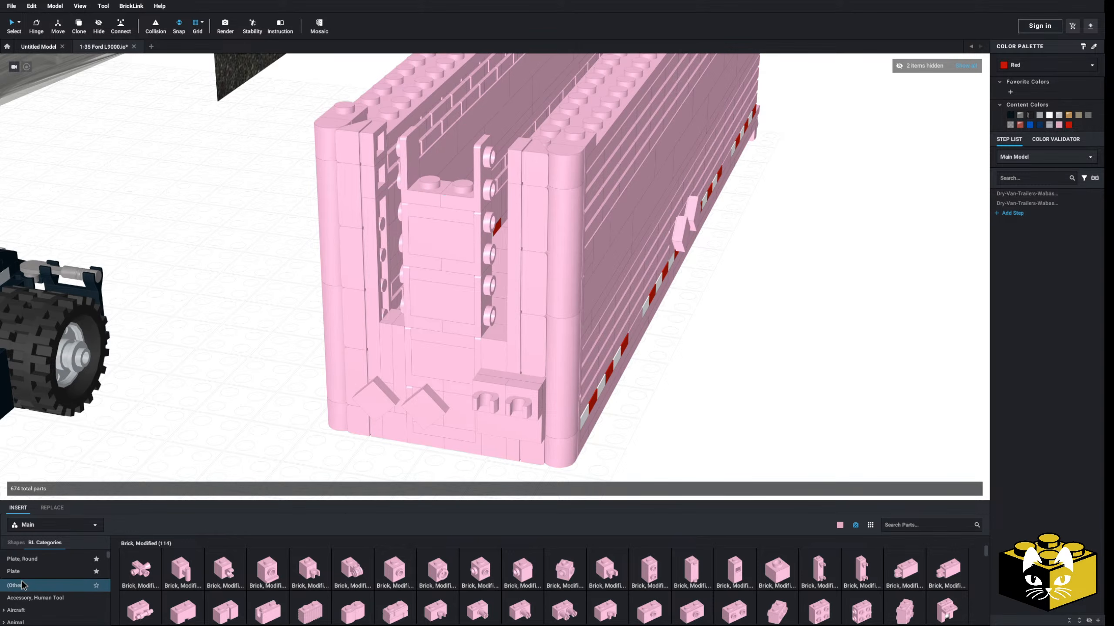
{"action": "left_click", "coordinate": [21, 571]}
{"action": "left_click_drag", "start_coordinate": [177, 570], "coordinate": [452, 180]}
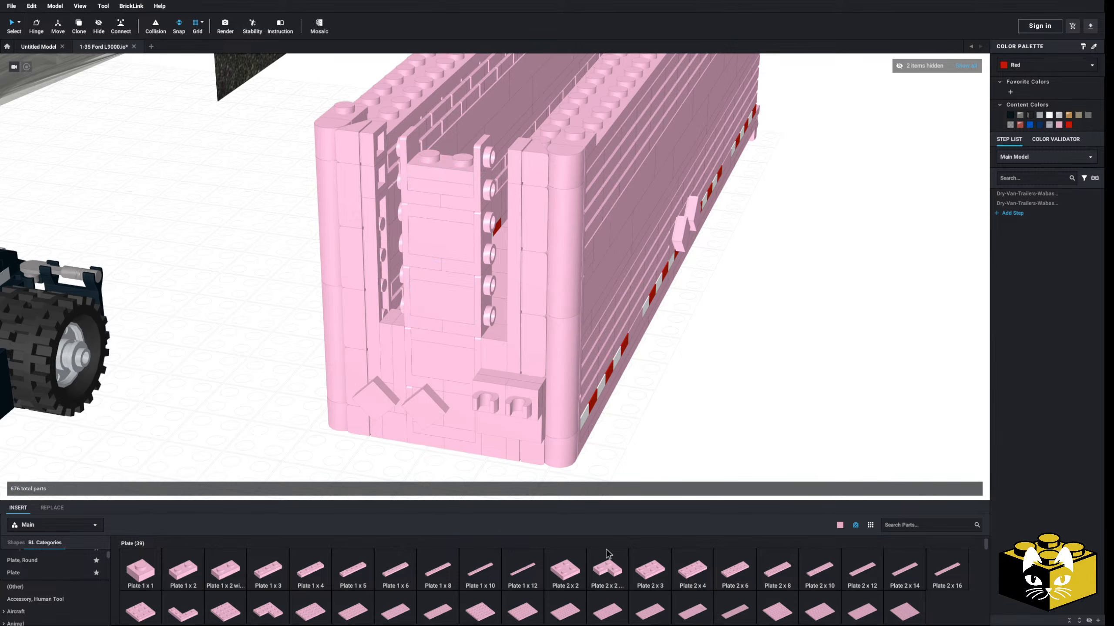
- Place a Plate 2 x 2 Corner on each side of the front column's top to tie it to the corner posts
{"action": "left_click_drag", "start_coordinate": [609, 569], "coordinate": [443, 153]}
{"action": "right_click_drag", "start_coordinate": [445, 157], "coordinate": [639, 242]}
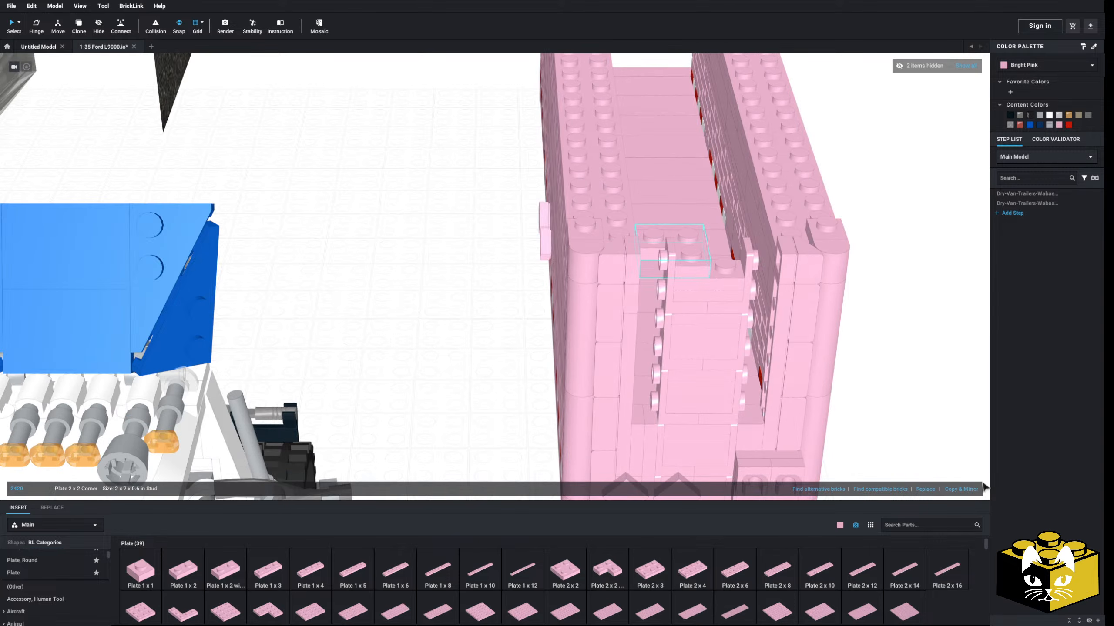
{"action": "right_click_drag", "start_coordinate": [950, 475], "coordinate": [767, 457]}
{"action": "middle_click_drag", "start_coordinate": [767, 454], "coordinate": [755, 451]}
- Cap the middle of the front column's top with a Tile 1 x 2 between the two corner plates
{"action": "scroll", "coordinate": [40, 573], "scroll_direction": "down", "scroll_amount": 10}
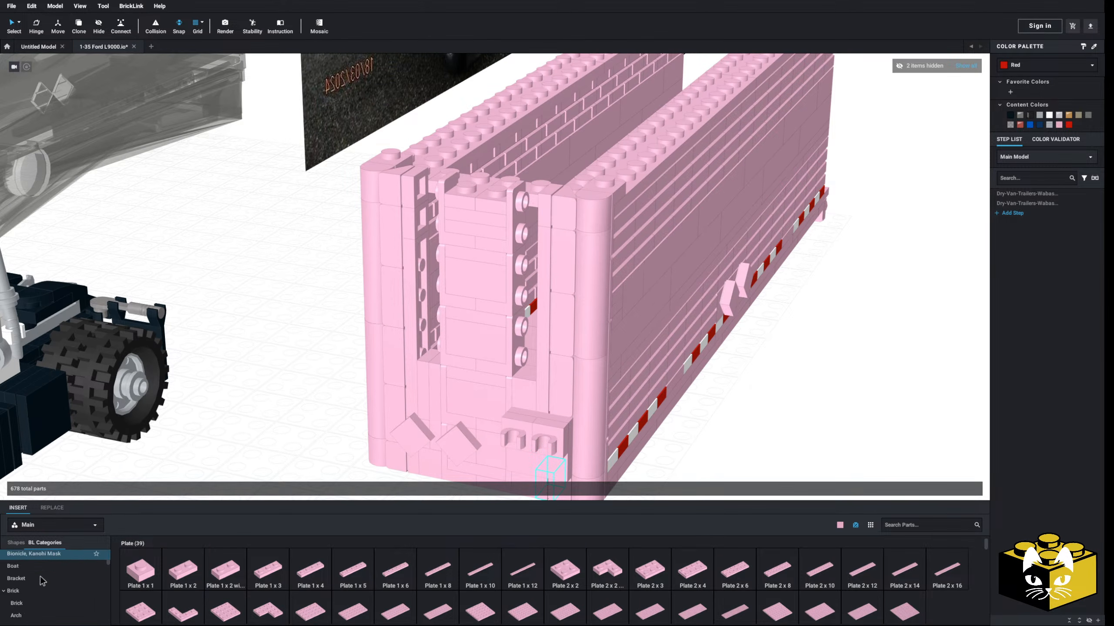
{"action": "scroll", "coordinate": [43, 575], "scroll_direction": "down", "scroll_amount": 5}
{"action": "scroll", "coordinate": [48, 571], "scroll_direction": "down", "scroll_amount": 5}
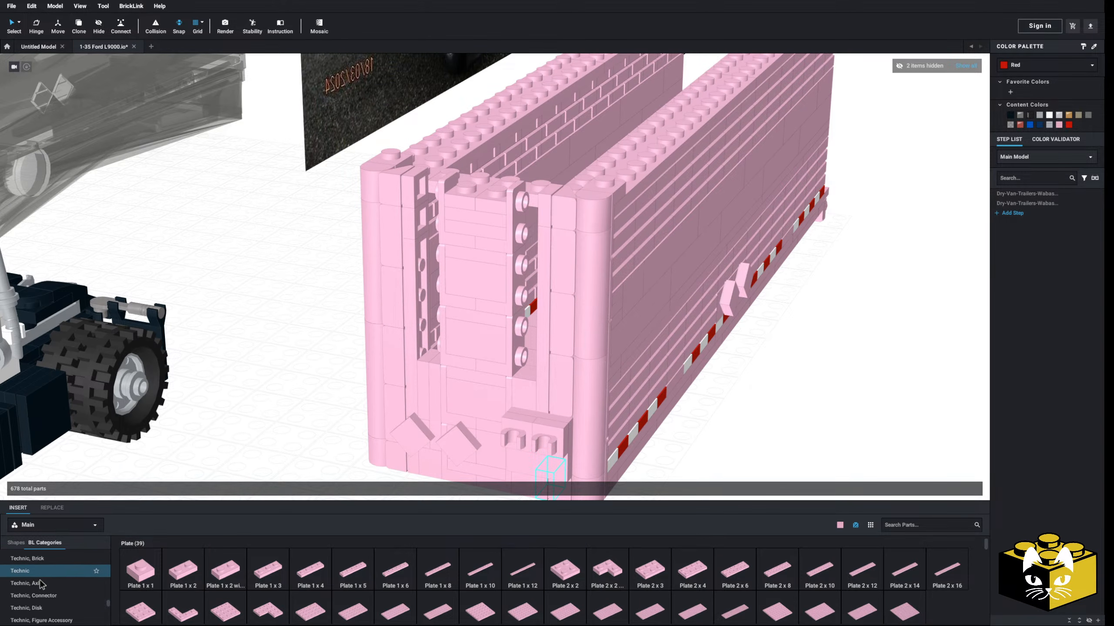
{"action": "left_click", "coordinate": [11, 605]}
{"action": "left_click", "coordinate": [225, 568]}
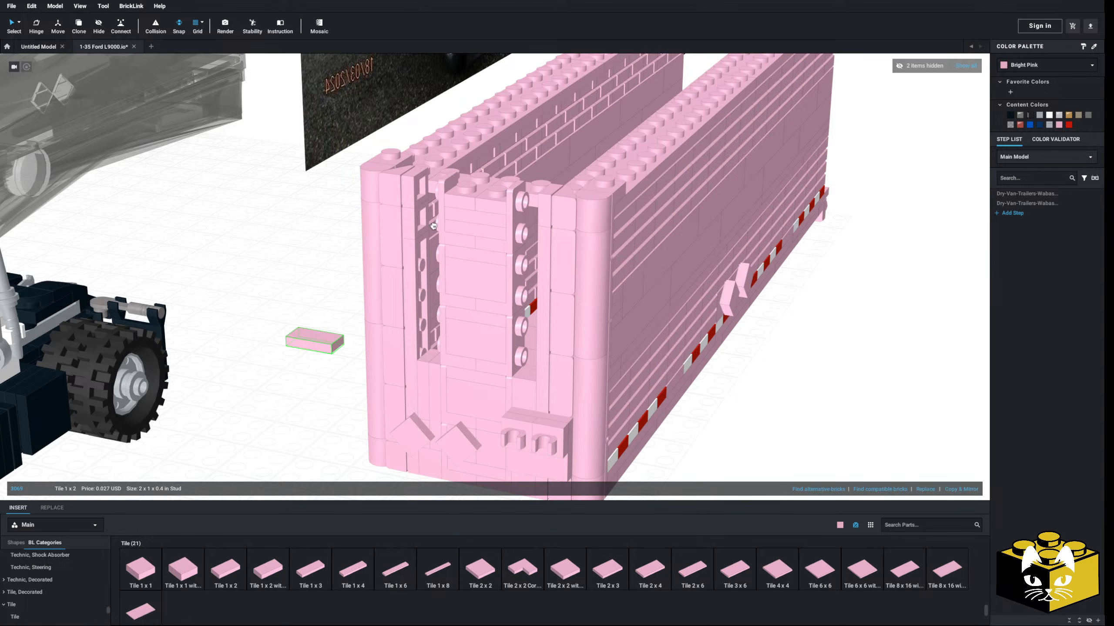
{"action": "left_click", "coordinate": [268, 279]}
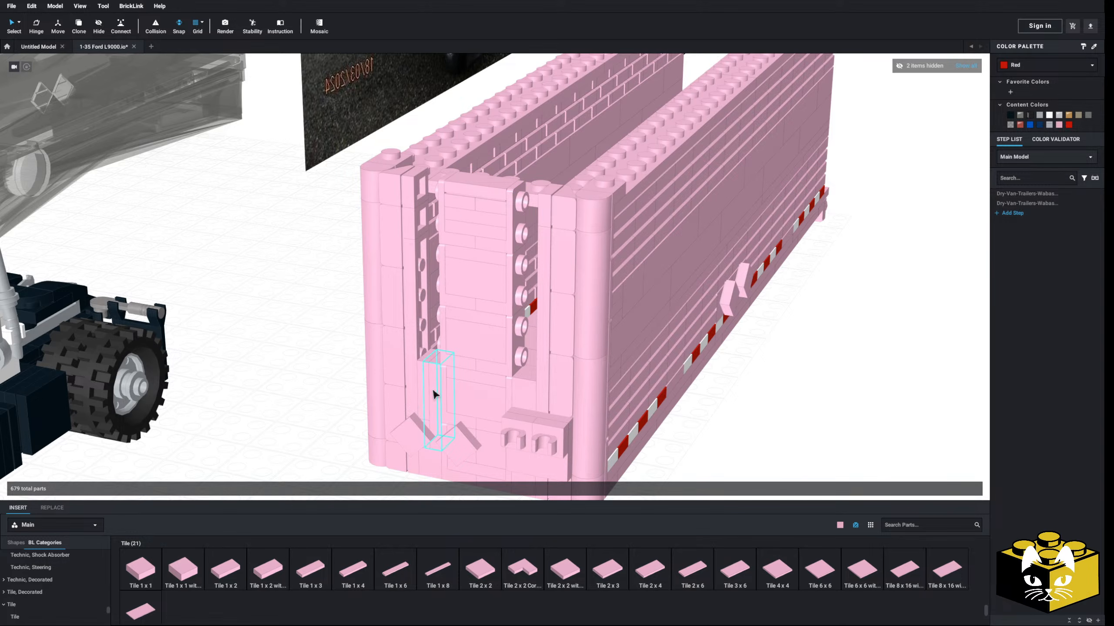
- Delete the small filler bricks beside the foot of the front column to clear the gaps next to its lowest side studs
{"action": "middle_click_drag", "start_coordinate": [522, 392], "coordinate": [515, 387]}
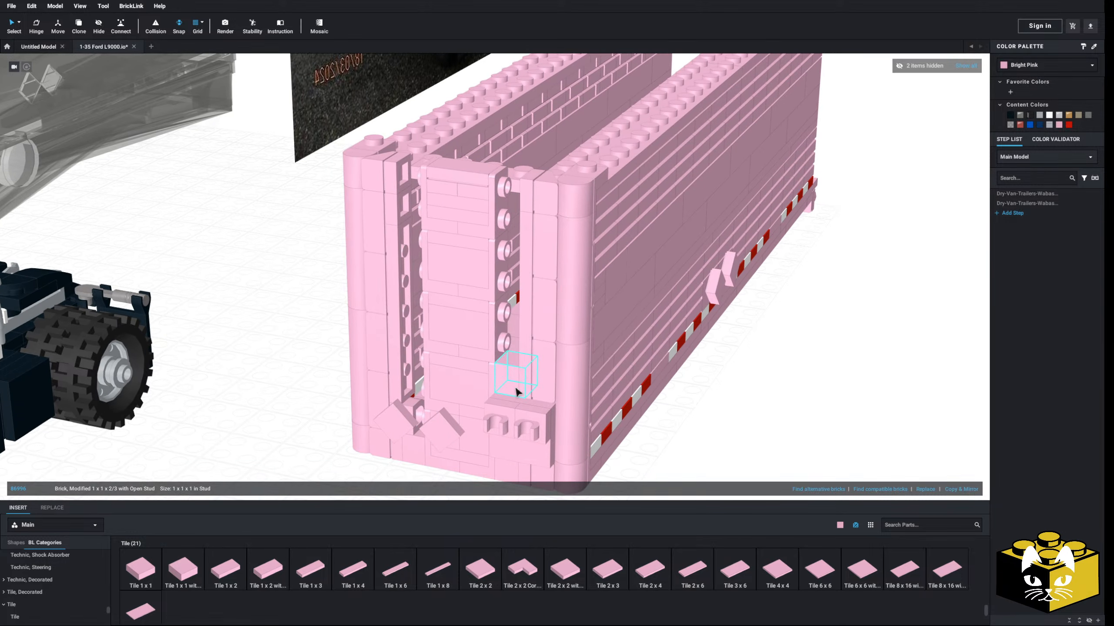
{"action": "left_click", "coordinate": [510, 368]}
{"action": "key", "text": "Delete"}
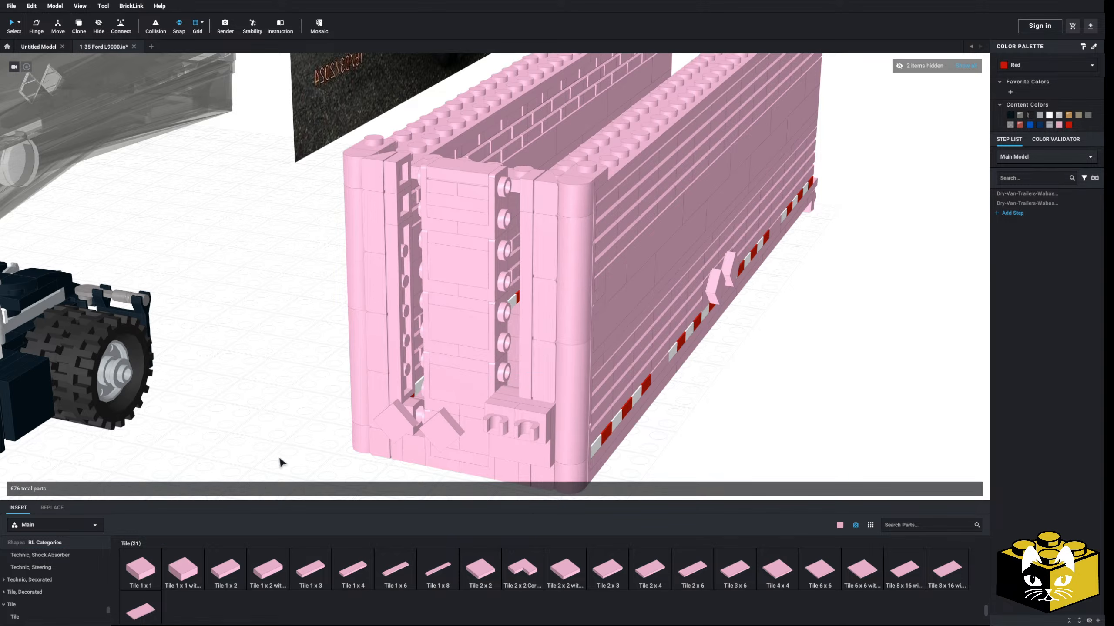
- Attach a Plate 1 x 6 and a Plate 1 x 1 above it to the front column's side studs, above the connector block
{"action": "scroll", "coordinate": [87, 582], "scroll_direction": "up", "scroll_amount": 5}
{"action": "scroll", "coordinate": [83, 581], "scroll_direction": "up", "scroll_amount": 8}
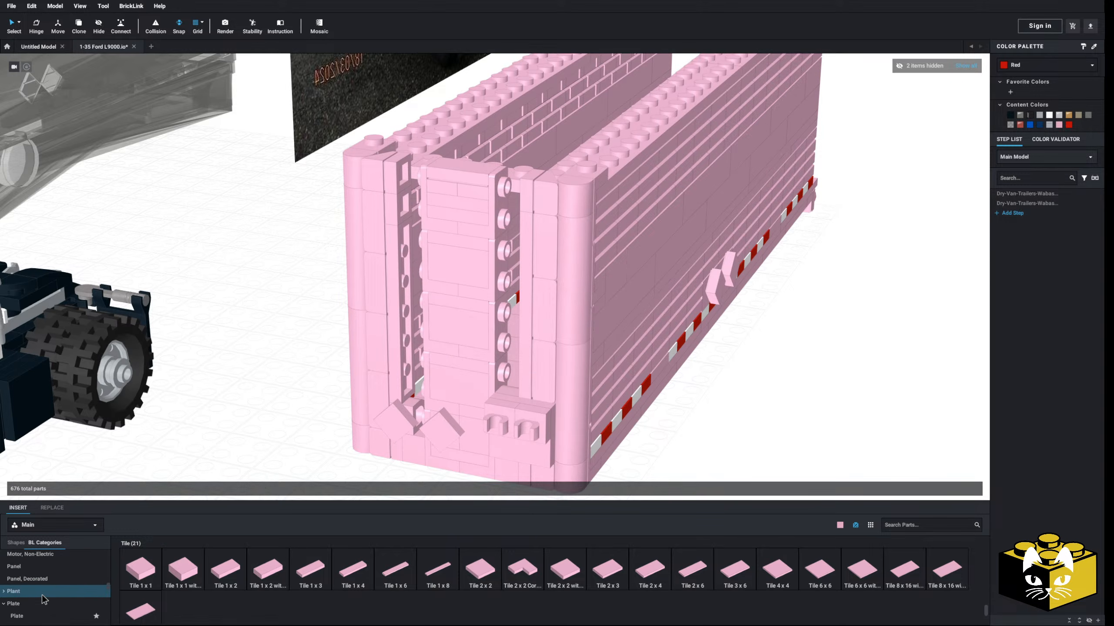
{"action": "scroll", "coordinate": [42, 594], "scroll_direction": "down", "scroll_amount": 2}
{"action": "left_click", "coordinate": [36, 570]}
{"action": "left_click", "coordinate": [395, 570]}
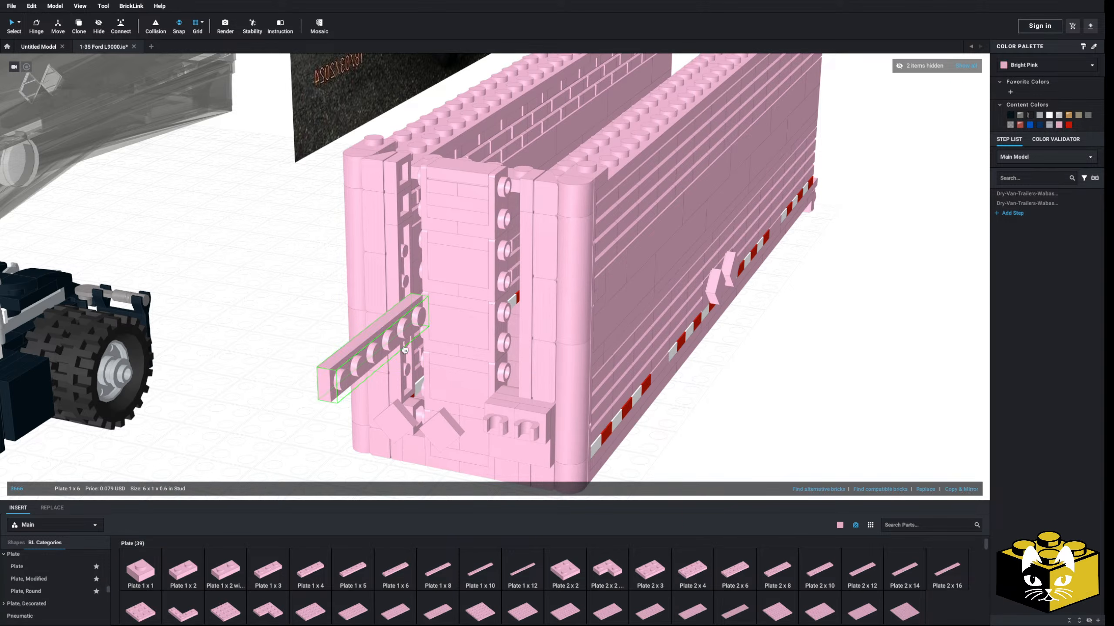
{"action": "left_click", "coordinate": [516, 266]}
{"action": "left_click_drag", "start_coordinate": [512, 262], "coordinate": [510, 288]}
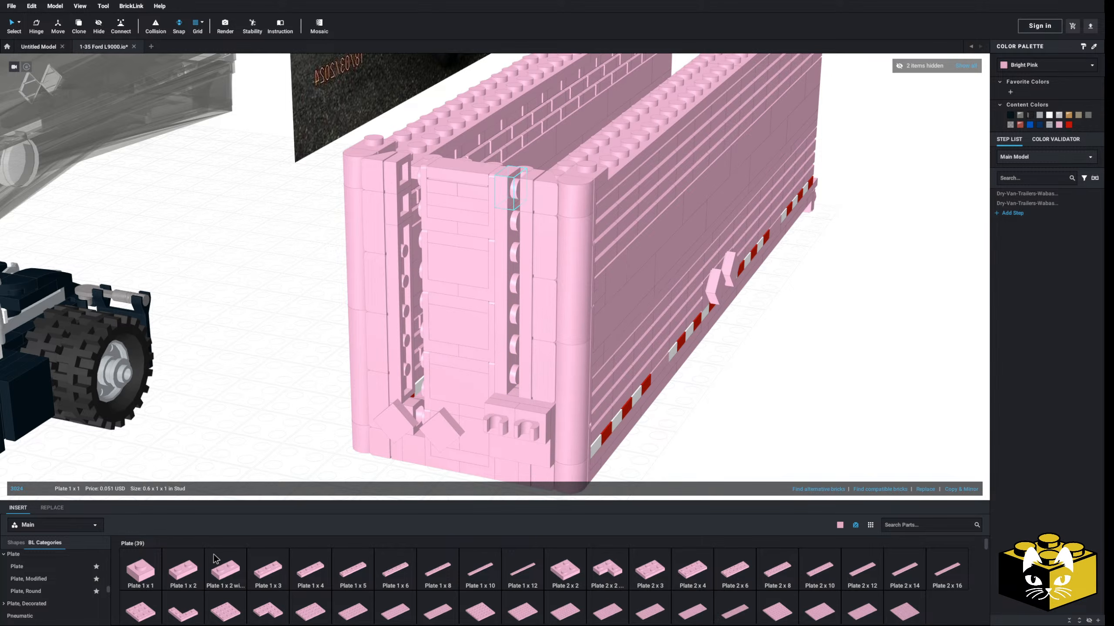
- Add a second layer over those side plates with a Plate 1 x 6 at the top and a Plate 1 x 1 below it
{"action": "left_click", "coordinate": [382, 573]}
{"action": "left_click", "coordinate": [545, 271]}
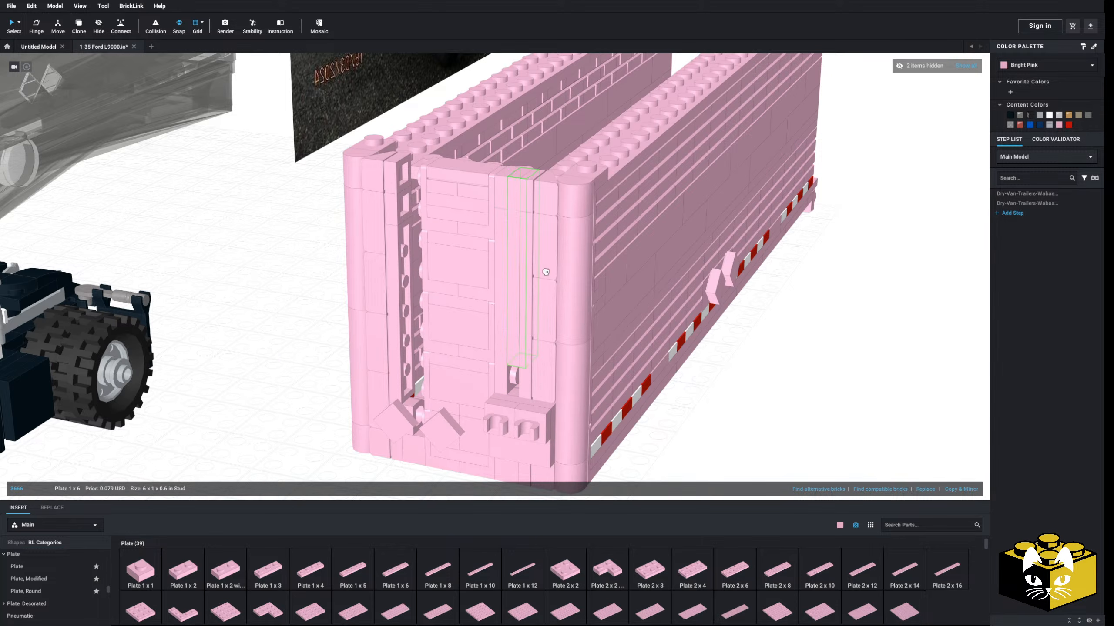
{"action": "left_click", "coordinate": [146, 575]}
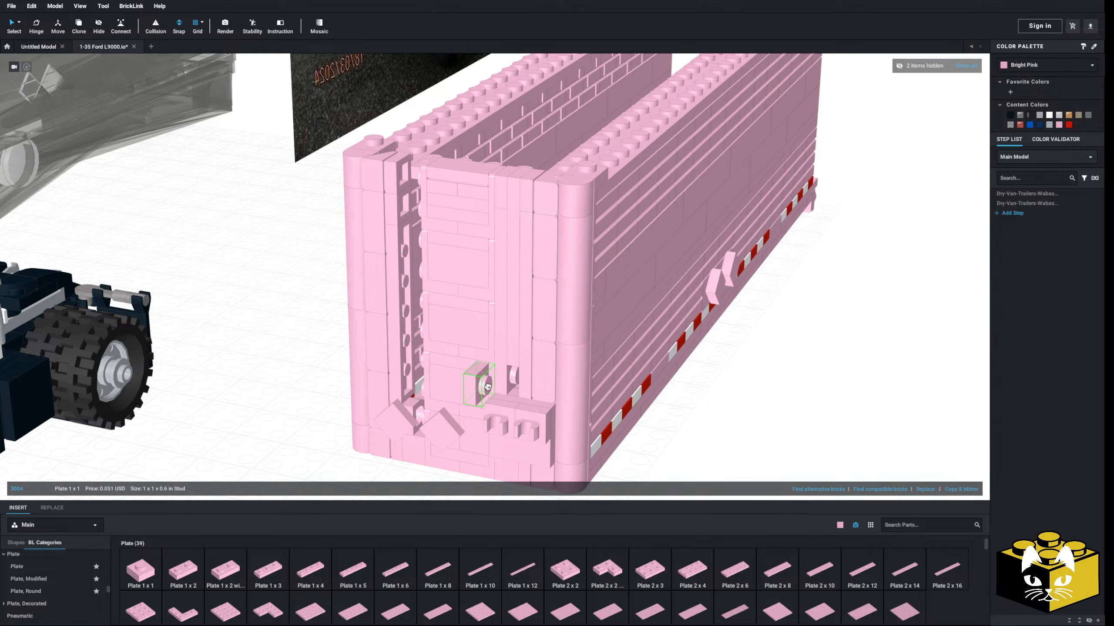
{"action": "right_click_drag", "start_coordinate": [522, 385], "coordinate": [218, 385]}
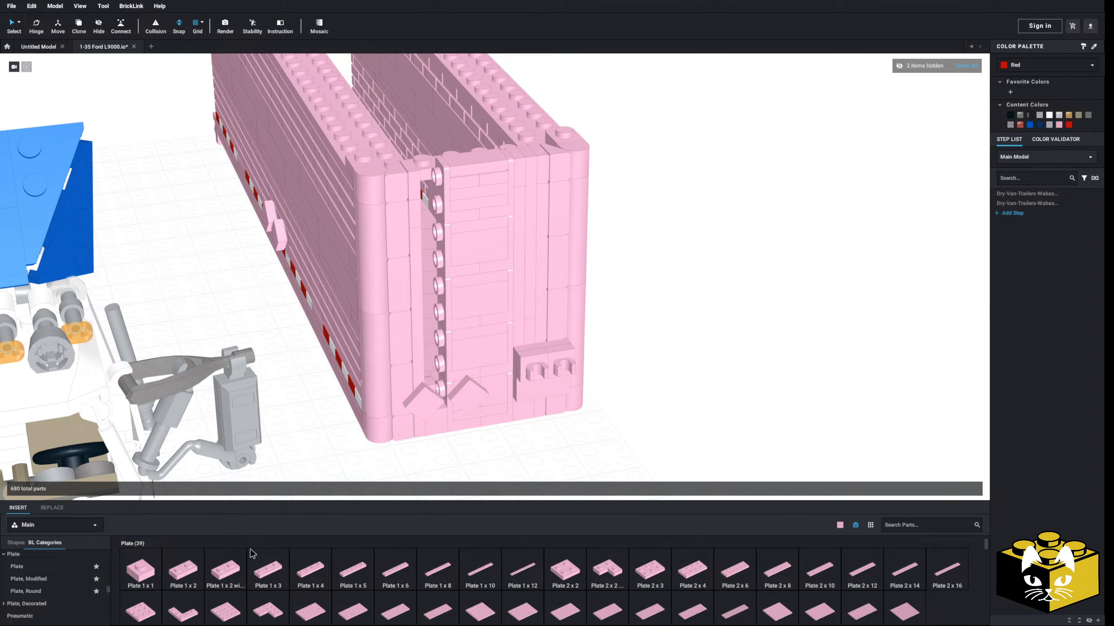
- Fill the gap on the column's opposite side with a Plate 1 x 8 and Plate 1 x 1, covered by another Plate 1 x 8
{"action": "left_click", "coordinate": [458, 574]}
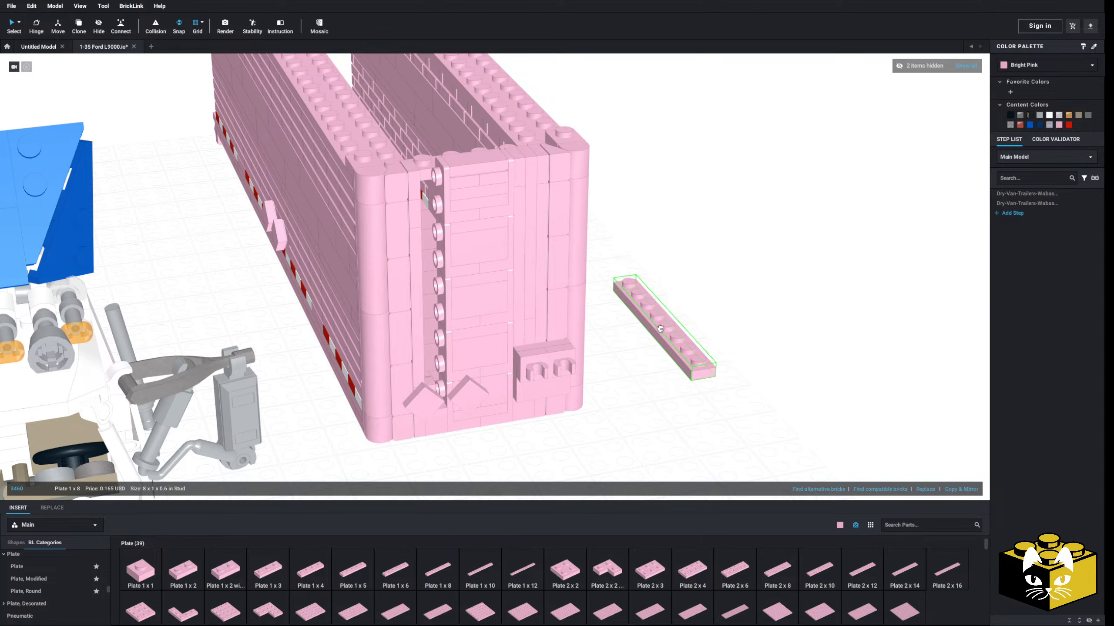
{"action": "left_click", "coordinate": [442, 303]}
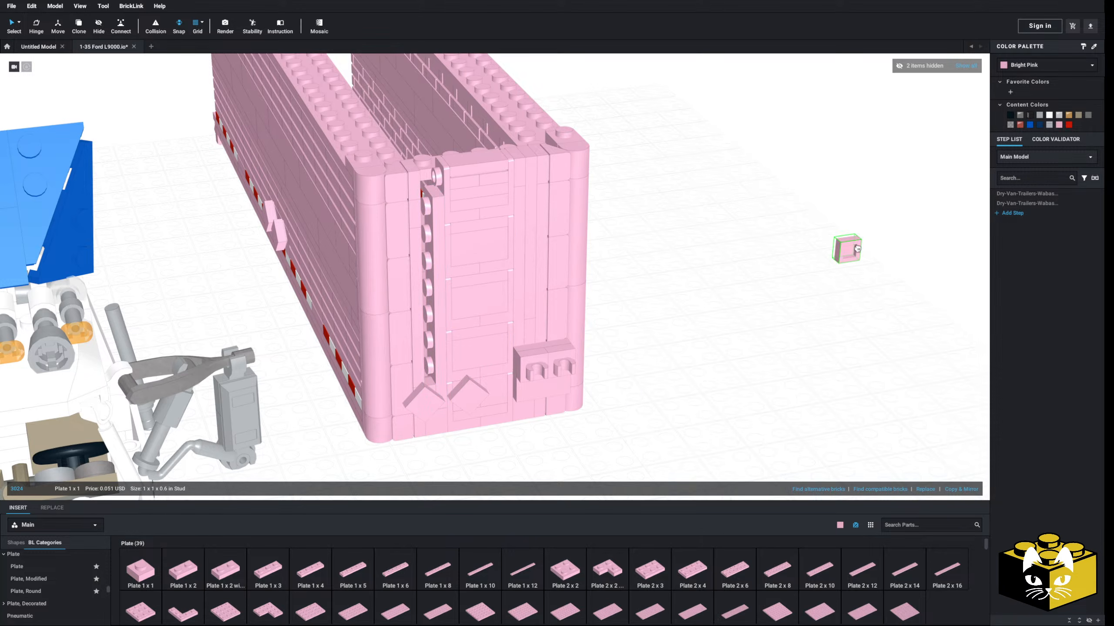
{"action": "left_click", "coordinate": [629, 280]}
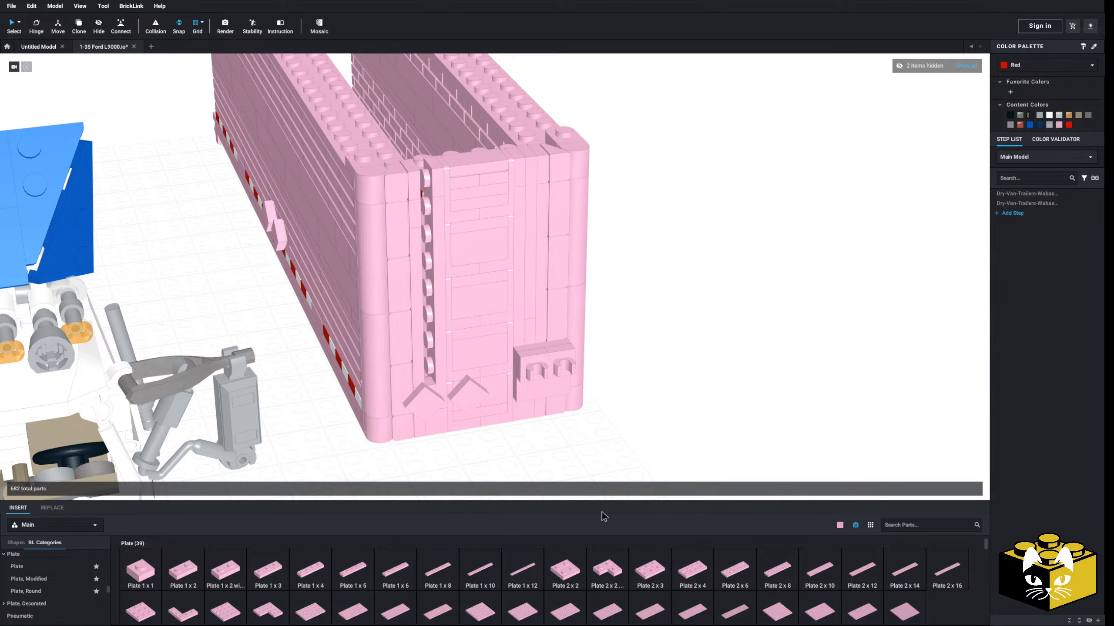
{"action": "left_click", "coordinate": [428, 574]}
{"action": "left_click", "coordinate": [422, 276]}
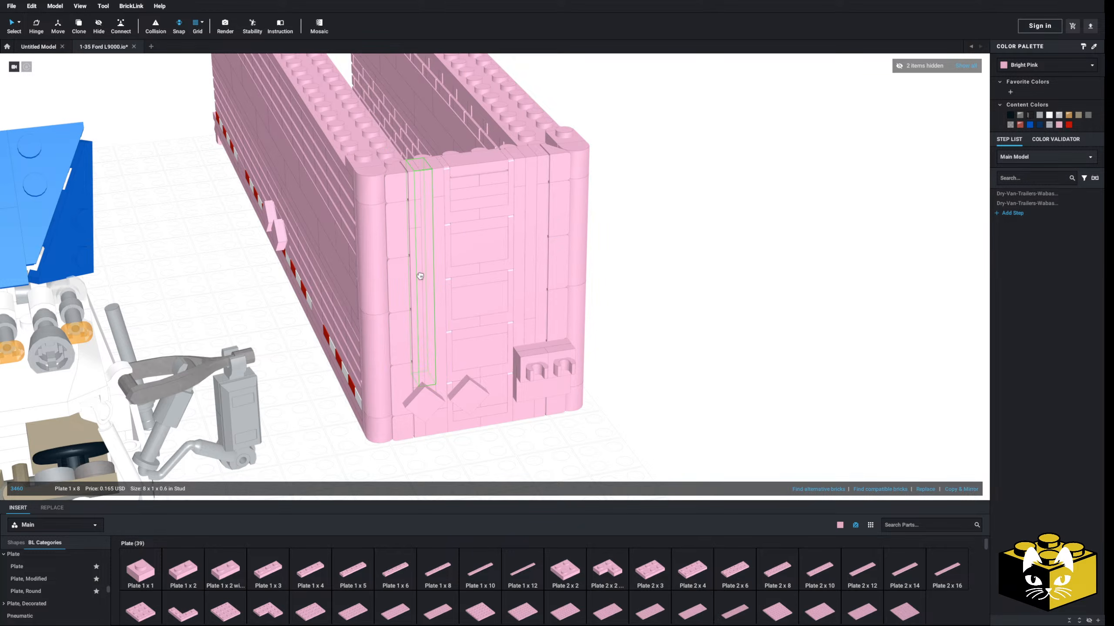
- Cover the trailer roof with a row of five Tile 6 x 6 with Bottom Tubes from the front wall to the rear end
{"action": "scroll", "coordinate": [721, 306], "scroll_direction": "down", "scroll_amount": 6}
{"action": "right_click_drag", "start_coordinate": [622, 342], "coordinate": [623, 372]}
{"action": "scroll", "coordinate": [614, 377], "scroll_direction": "up", "scroll_amount": 5}
{"action": "right_click_drag", "start_coordinate": [558, 414], "coordinate": [352, 389]}
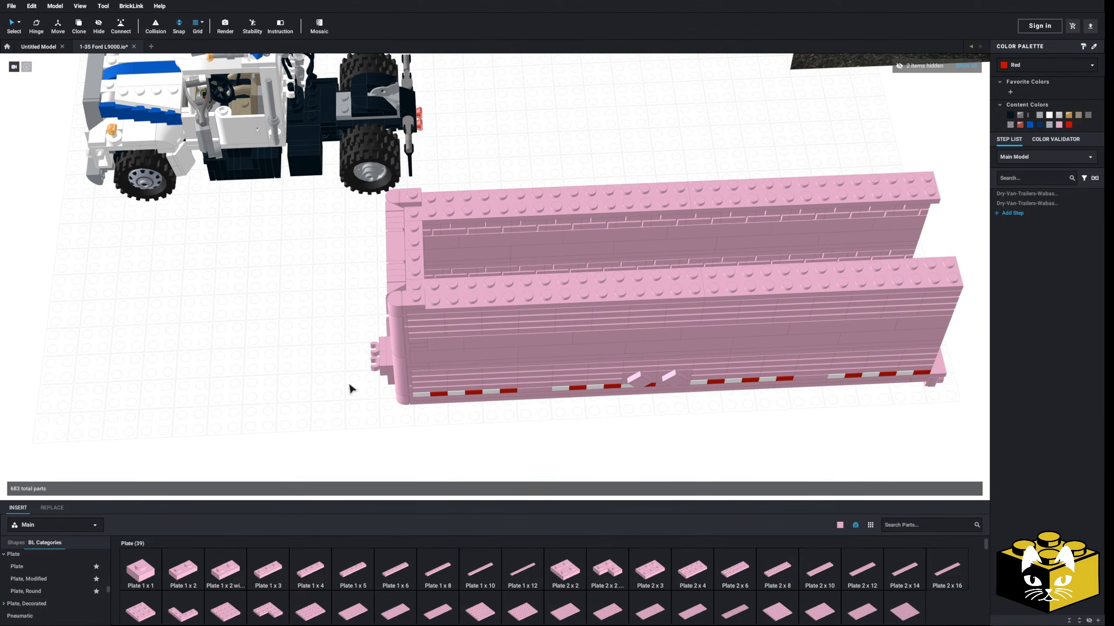
{"action": "scroll", "coordinate": [49, 601], "scroll_direction": "down", "scroll_amount": 10}
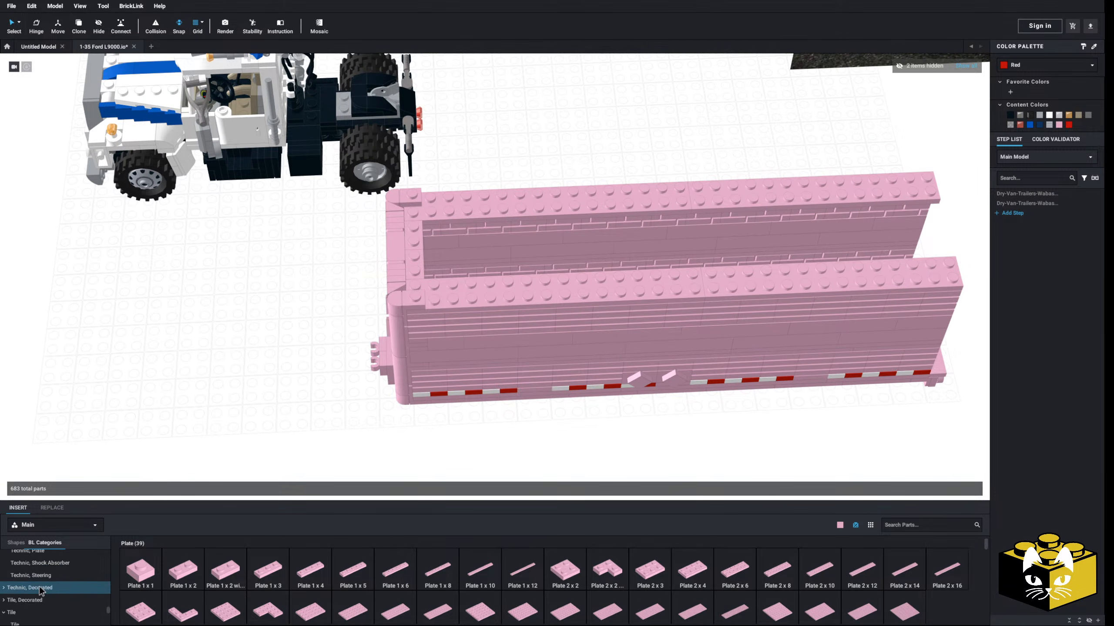
{"action": "left_click", "coordinate": [26, 622]}
{"action": "scroll", "coordinate": [276, 583], "scroll_direction": "down", "scroll_amount": 2}
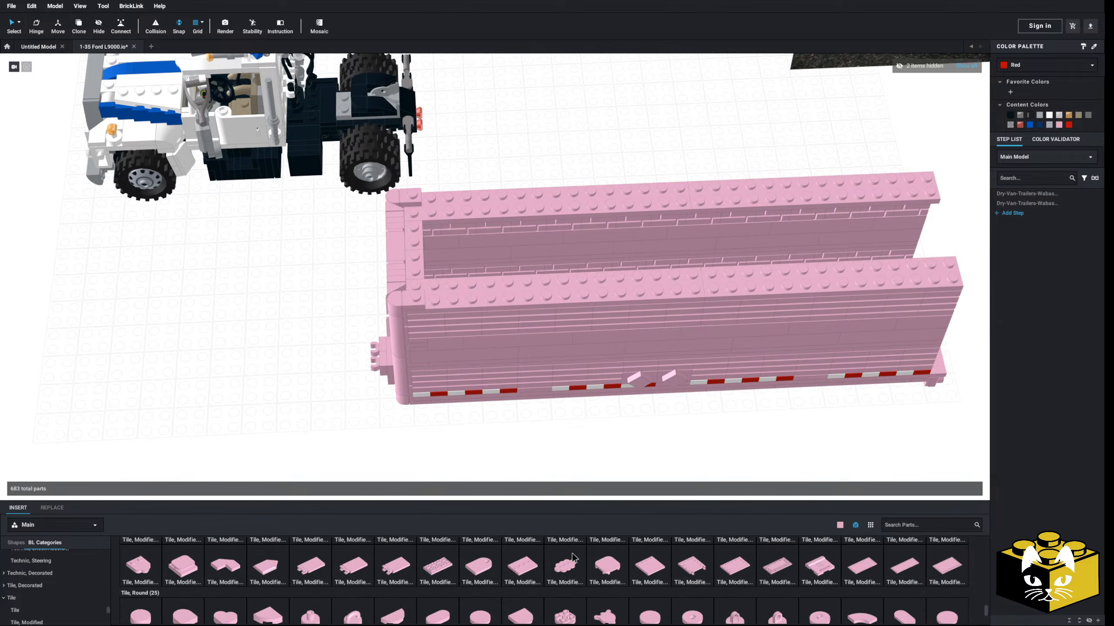
{"action": "scroll", "coordinate": [625, 552], "scroll_direction": "down", "scroll_amount": 4}
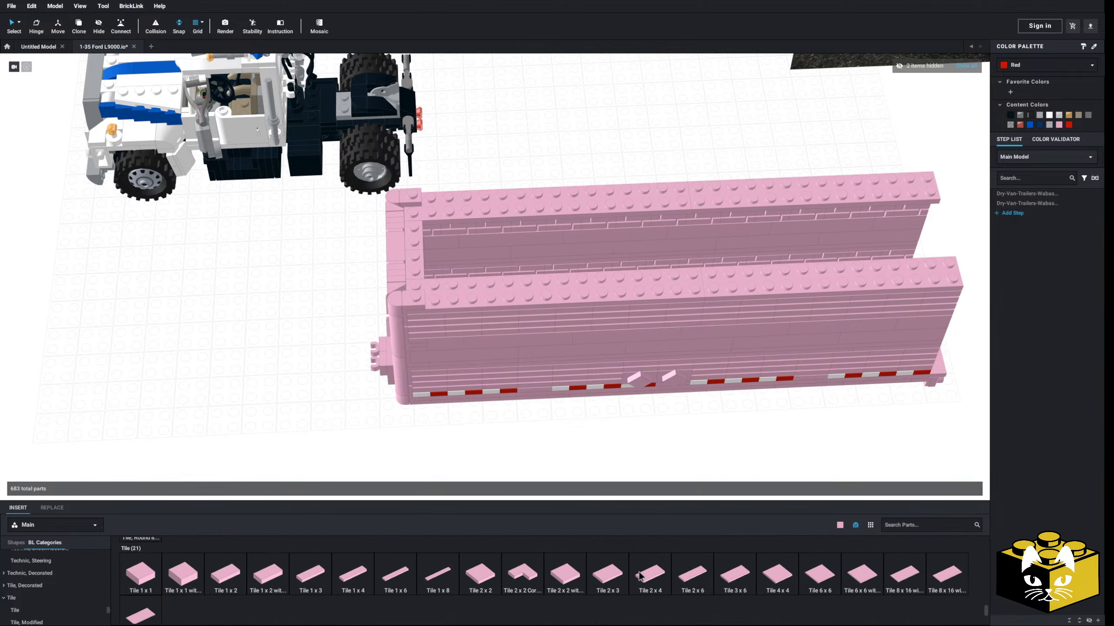
{"action": "scroll", "coordinate": [883, 566], "scroll_direction": "up", "scroll_amount": 1}
{"action": "scroll", "coordinate": [883, 566], "scroll_direction": "down", "scroll_amount": 1}
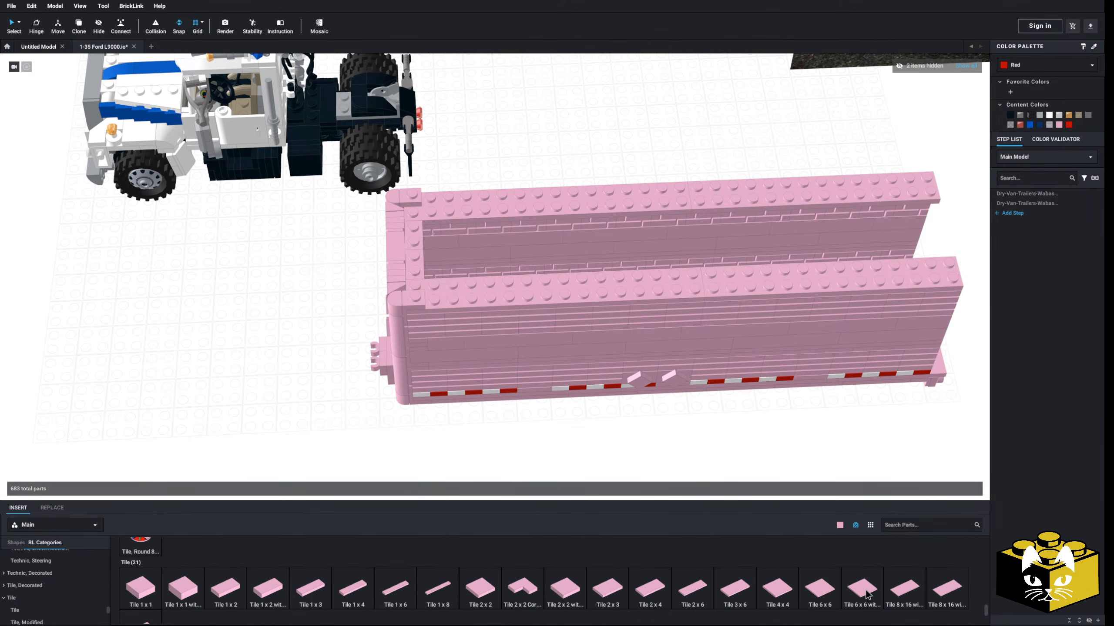
{"action": "left_click", "coordinate": [862, 588]}
{"action": "key", "text": "Up"}
{"action": "key", "text": "Up"}
{"action": "key", "text": "Up"}
{"action": "key", "text": "Up"}
{"action": "left_click", "coordinate": [455, 246]}
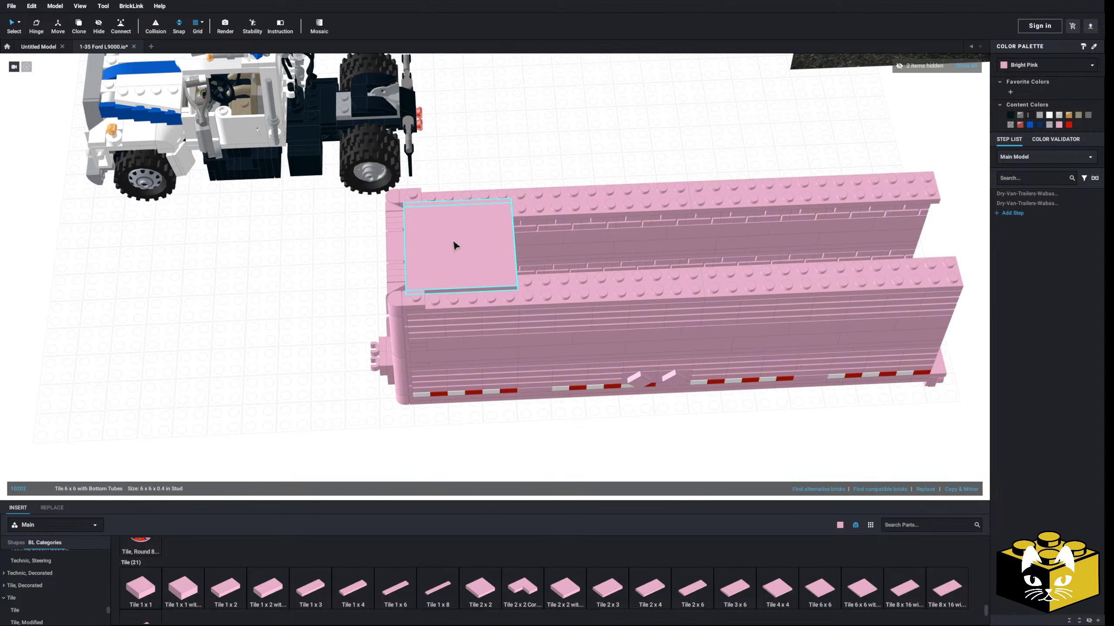
{"action": "middle_click_drag", "start_coordinate": [455, 246], "coordinate": [285, 272]}
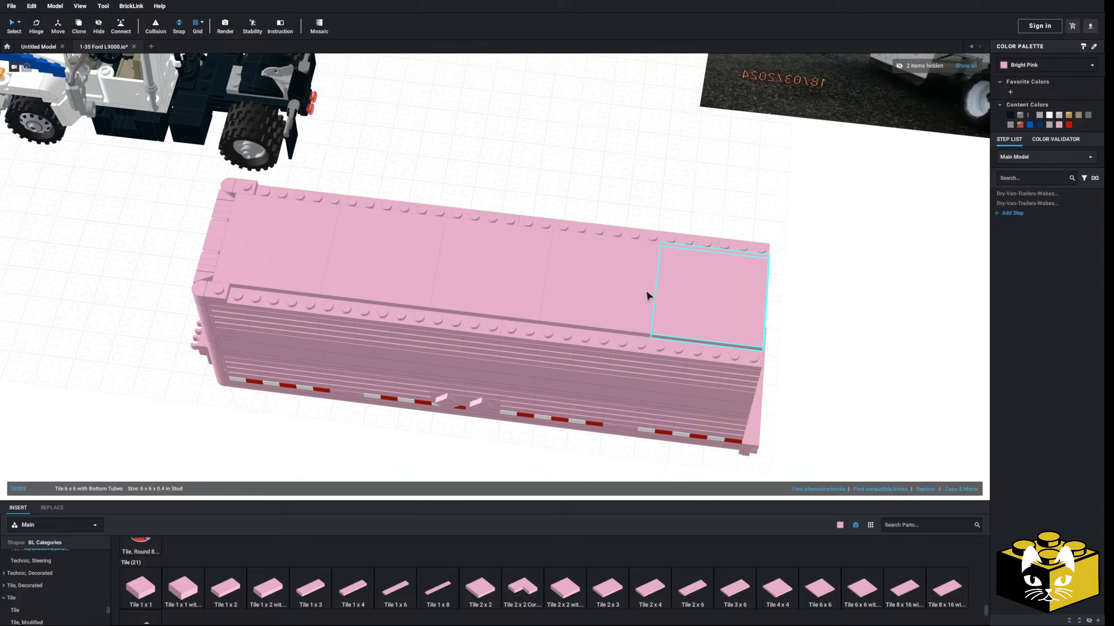
- Examine the rear frame and roof edges of the trailer in the reference photos
{"action": "scroll", "coordinate": [649, 297], "scroll_direction": "down", "scroll_amount": 4}
{"action": "middle_click_drag", "start_coordinate": [649, 296], "coordinate": [423, 388]}
{"action": "scroll", "coordinate": [423, 387], "scroll_direction": "up", "scroll_amount": 5}
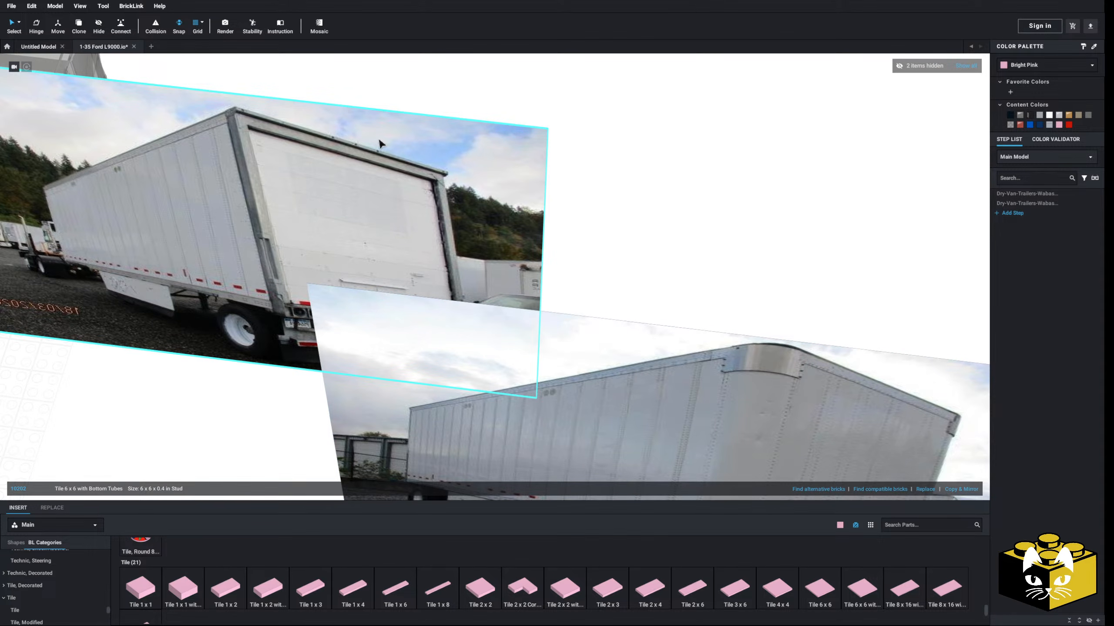
- Move the two rear 2 x 14 plates along both roof edges one stud out over the trailer's open rear end
{"action": "scroll", "coordinate": [379, 143], "scroll_direction": "down", "scroll_amount": 4}
{"action": "middle_click_drag", "start_coordinate": [316, 400], "coordinate": [554, 323]}
{"action": "scroll", "coordinate": [557, 248], "scroll_direction": "up", "scroll_amount": 3}
{"action": "right_click_drag", "start_coordinate": [554, 324], "coordinate": [543, 364]}
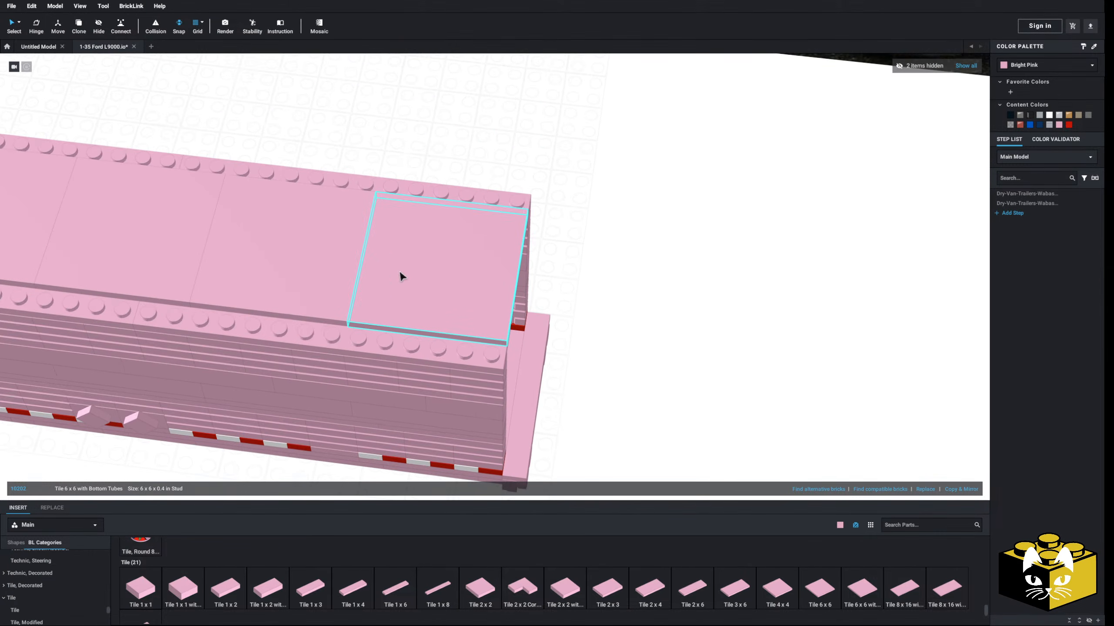
{"action": "right_click_drag", "start_coordinate": [385, 253], "coordinate": [350, 228]}
{"action": "middle_click_drag", "start_coordinate": [350, 229], "coordinate": [381, 259]}
{"action": "scroll", "coordinate": [380, 259], "scroll_direction": "up", "scroll_amount": 4}
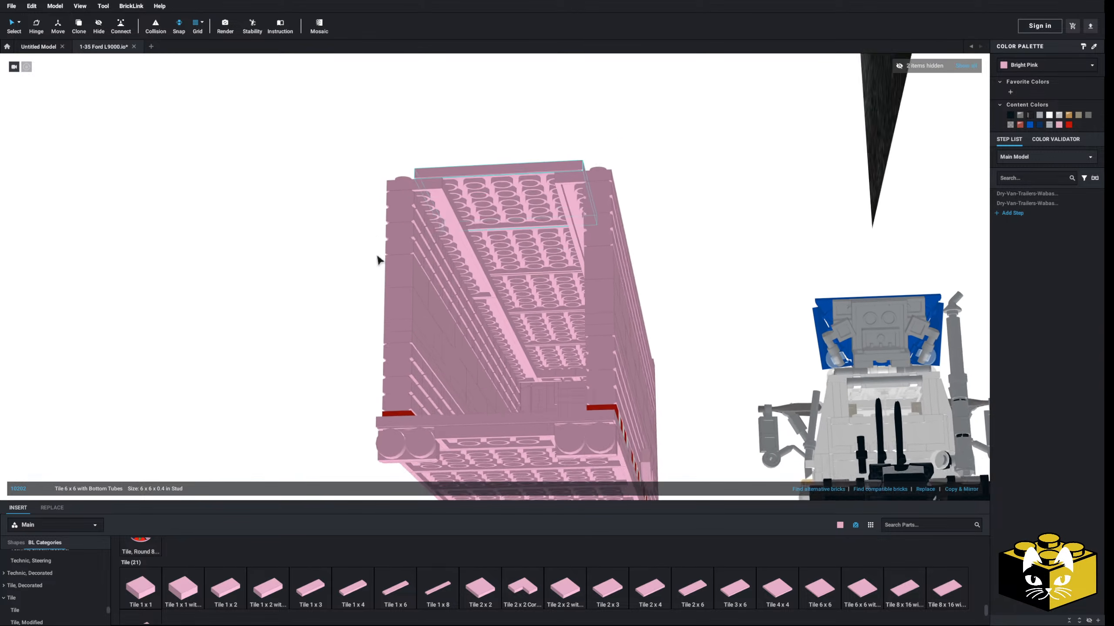
{"action": "left_click", "coordinate": [216, 431]}
{"action": "right_click_drag", "start_coordinate": [216, 431], "coordinate": [254, 408]}
{"action": "left_click", "coordinate": [342, 198]}
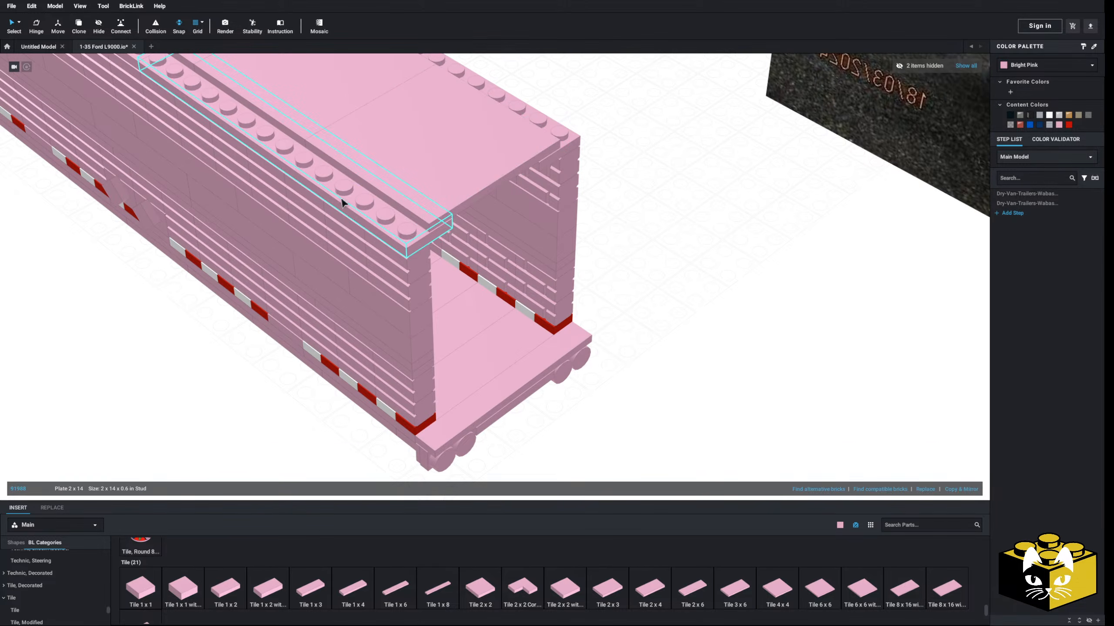
{"action": "middle_click_drag", "start_coordinate": [342, 198], "coordinate": [353, 270]}
{"action": "left_click", "coordinate": [481, 143], "text": "ctrl"}
{"action": "left_click_drag", "start_coordinate": [480, 142], "coordinate": [499, 158]}
{"action": "left_click", "coordinate": [704, 318]}
- Place a bright pink 1 x 8 modified plate with door rail across the rear end of the trailer roof
{"action": "right_click_drag", "start_coordinate": [703, 317], "coordinate": [587, 211]}
{"action": "right_click_drag", "start_coordinate": [617, 306], "coordinate": [689, 415]}
{"action": "scroll", "coordinate": [93, 579], "scroll_direction": "up", "scroll_amount": 2}
{"action": "scroll", "coordinate": [95, 578], "scroll_direction": "up", "scroll_amount": 10}
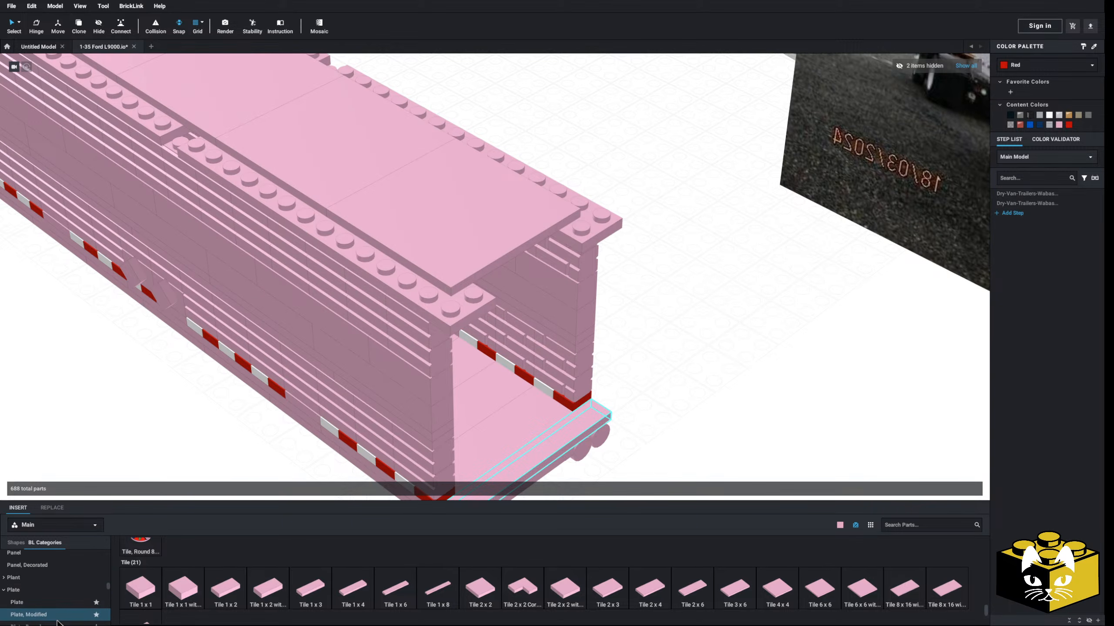
{"action": "left_click", "coordinate": [70, 615]}
{"action": "scroll", "coordinate": [629, 560], "scroll_direction": "down", "scroll_amount": 5}
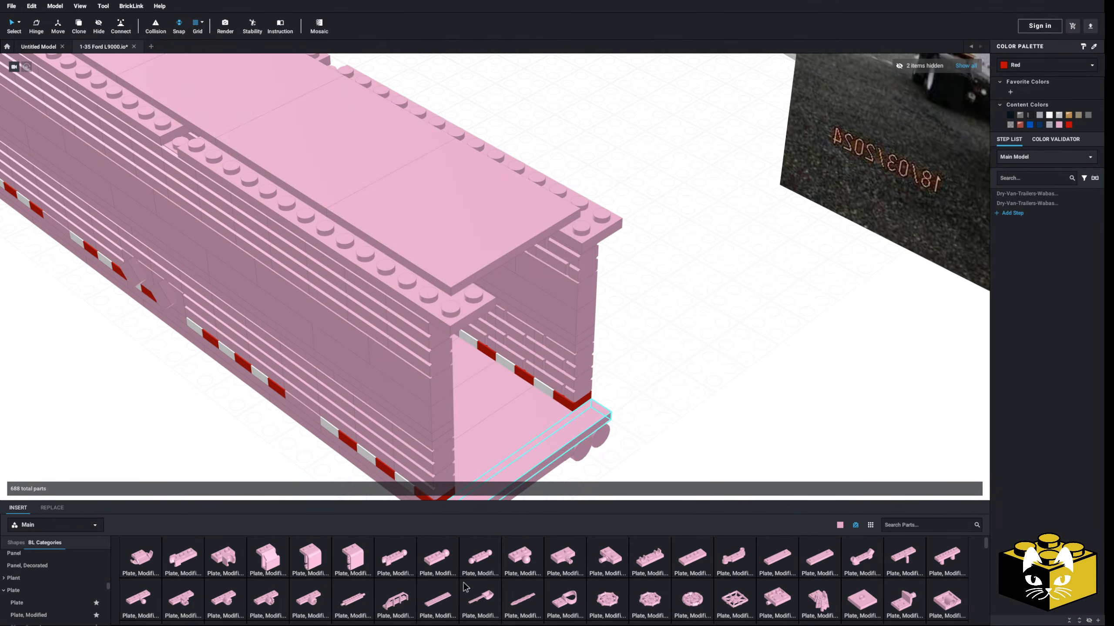
{"action": "left_click", "coordinate": [430, 607]}
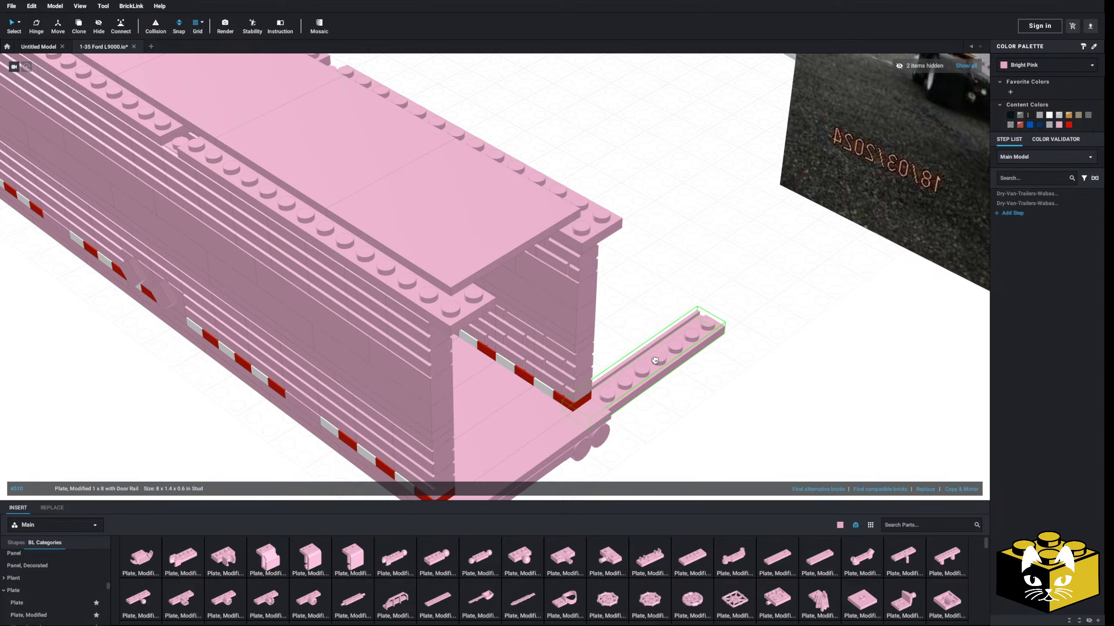
{"action": "key", "text": "Right"}
{"action": "key", "text": "Right"}
{"action": "left_click", "coordinate": [528, 260]}
{"action": "key", "text": "Escape"}
- Attach a 2 x 4 plate beneath the rear roof edge, between the two overhanging side plates
{"action": "scroll", "coordinate": [705, 379], "scroll_direction": "down", "scroll_amount": 3}
{"action": "middle_click_drag", "start_coordinate": [705, 379], "coordinate": [475, 467]}
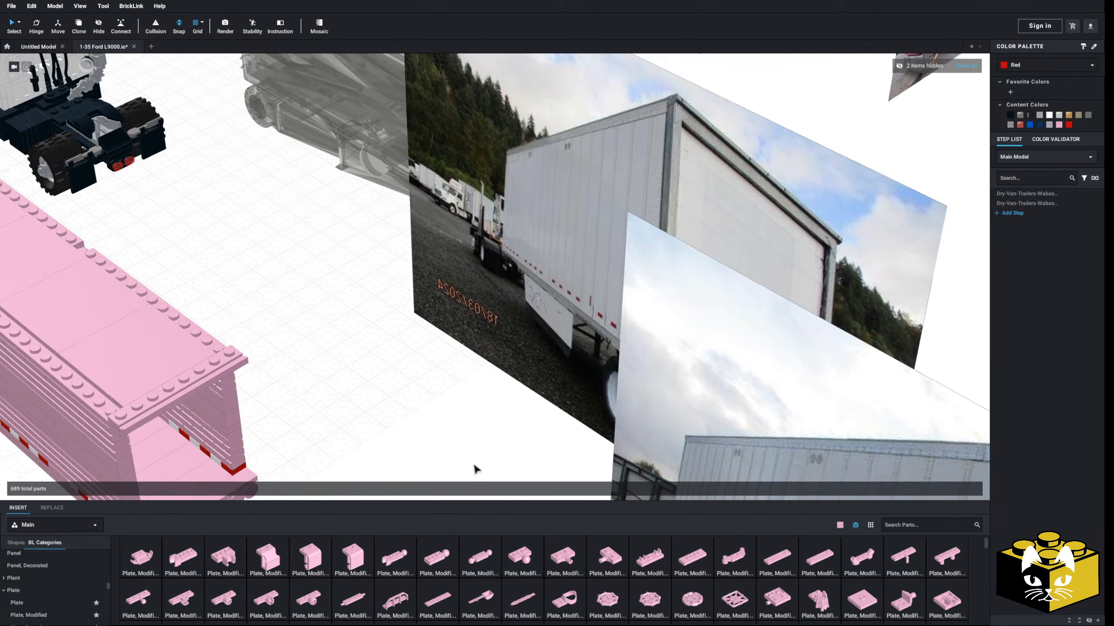
{"action": "right_click_drag", "start_coordinate": [475, 468], "coordinate": [476, 456]}
{"action": "middle_click_drag", "start_coordinate": [476, 457], "coordinate": [439, 491]}
{"action": "middle_click_drag", "start_coordinate": [505, 391], "coordinate": [635, 366]}
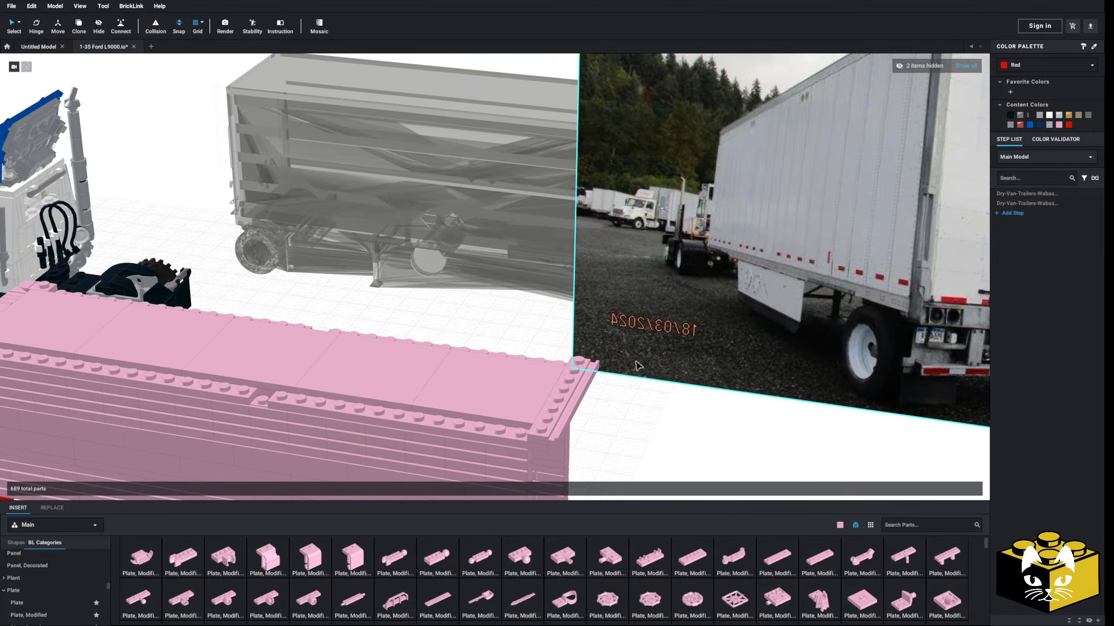
{"action": "scroll", "coordinate": [636, 365], "scroll_direction": "down", "scroll_amount": 3}
{"action": "right_click_drag", "start_coordinate": [636, 366], "coordinate": [664, 356]}
{"action": "scroll", "coordinate": [663, 356], "scroll_direction": "up", "scroll_amount": 4}
{"action": "scroll", "coordinate": [325, 538], "scroll_direction": "up", "scroll_amount": 3}
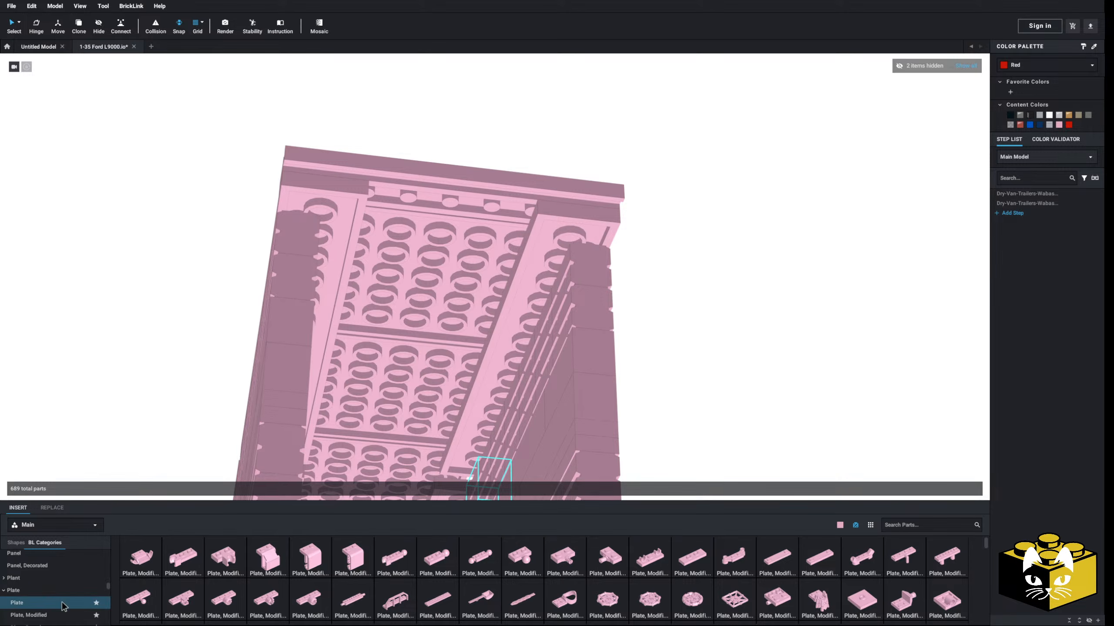
{"action": "left_click", "coordinate": [690, 575]}
{"action": "left_click", "coordinate": [443, 222]}
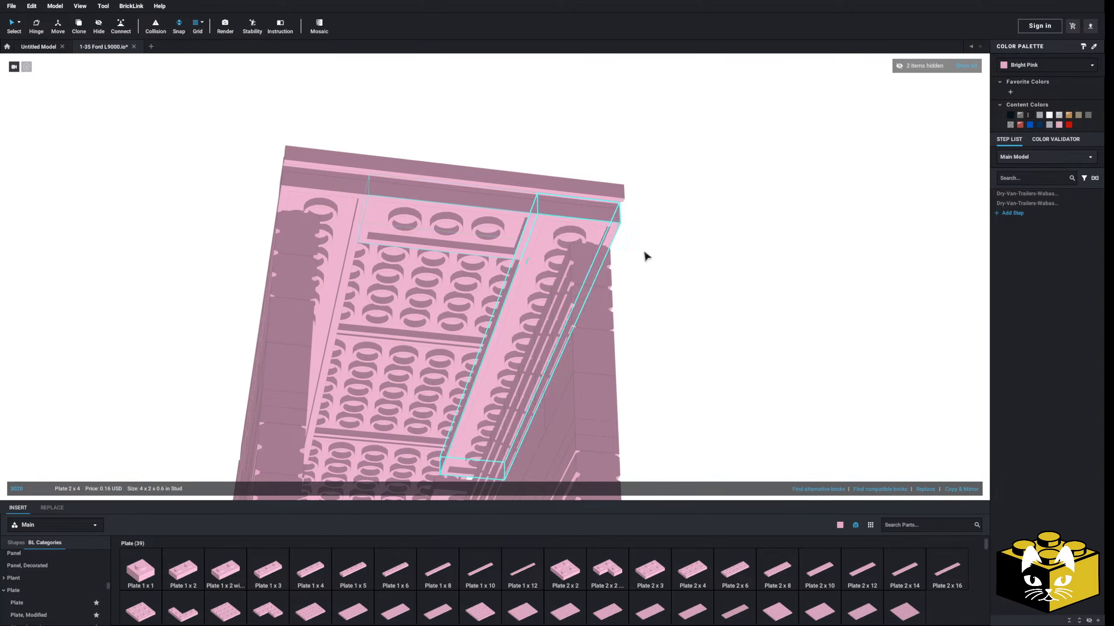
{"action": "left_click", "coordinate": [644, 259]}
- Fill the one-stud gaps in both roof edges with rotated 1 x 2 plates
{"action": "scroll", "coordinate": [635, 322], "scroll_direction": "down", "scroll_amount": 3}
{"action": "right_click_drag", "start_coordinate": [635, 324], "coordinate": [676, 362]}
{"action": "scroll", "coordinate": [676, 366], "scroll_direction": "down", "scroll_amount": 3}
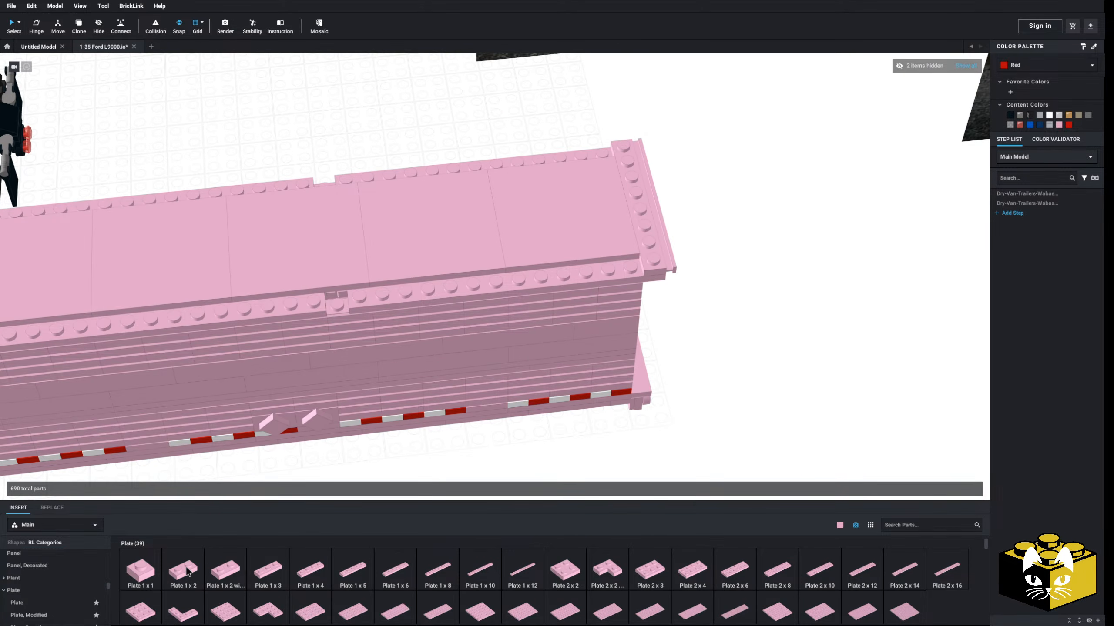
{"action": "key", "text": "Right"}
{"action": "left_click", "coordinate": [338, 296]}
{"action": "left_click", "coordinate": [183, 571]}
{"action": "right_click_drag", "start_coordinate": [219, 298], "coordinate": [456, 281]}
{"action": "key", "text": "Right"}
{"action": "left_click", "coordinate": [712, 267]}
- Compare the trailer's roof edges and front corner with the reference photos
{"action": "scroll", "coordinate": [699, 272], "scroll_direction": "down", "scroll_amount": 5}
{"action": "right_click_drag", "start_coordinate": [699, 272], "coordinate": [639, 266]}
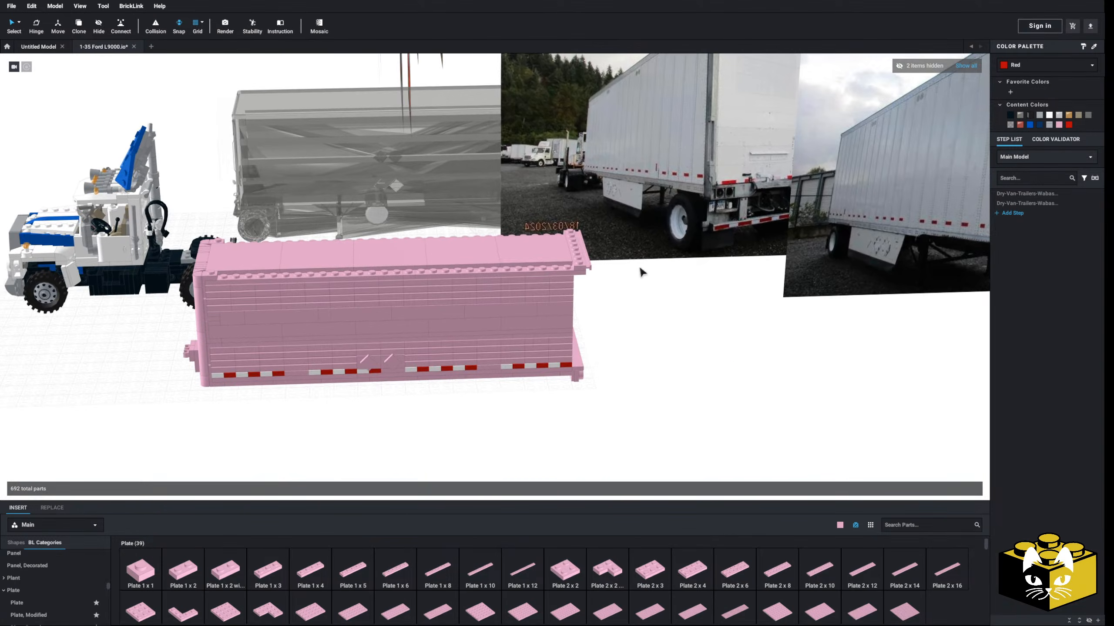
{"action": "middle_click_drag", "start_coordinate": [393, 413], "coordinate": [475, 448]}
{"action": "middle_click_drag", "start_coordinate": [745, 267], "coordinate": [415, 452]}
{"action": "scroll", "coordinate": [419, 456], "scroll_direction": "up", "scroll_amount": 8}
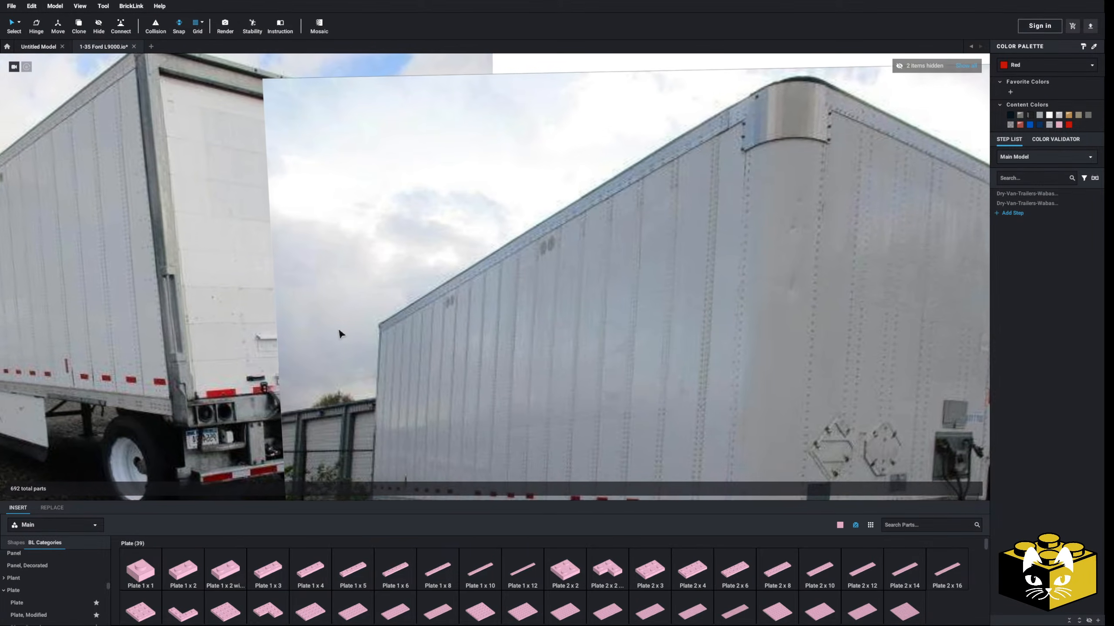
{"action": "middle_click_drag", "start_coordinate": [438, 335], "coordinate": [679, 107]}
{"action": "scroll", "coordinate": [697, 140], "scroll_direction": "down", "scroll_amount": 5}
{"action": "middle_click_drag", "start_coordinate": [382, 328], "coordinate": [586, 280]}
{"action": "right_click_drag", "start_coordinate": [437, 396], "coordinate": [430, 432]}
{"action": "scroll", "coordinate": [421, 434], "scroll_direction": "up", "scroll_amount": 2}
- Lay 1 x 8 tiles at the front and rear ends of the near roof edge's stud row
{"action": "scroll", "coordinate": [50, 592], "scroll_direction": "down", "scroll_amount": 3}
{"action": "scroll", "coordinate": [50, 590], "scroll_direction": "down", "scroll_amount": 3}
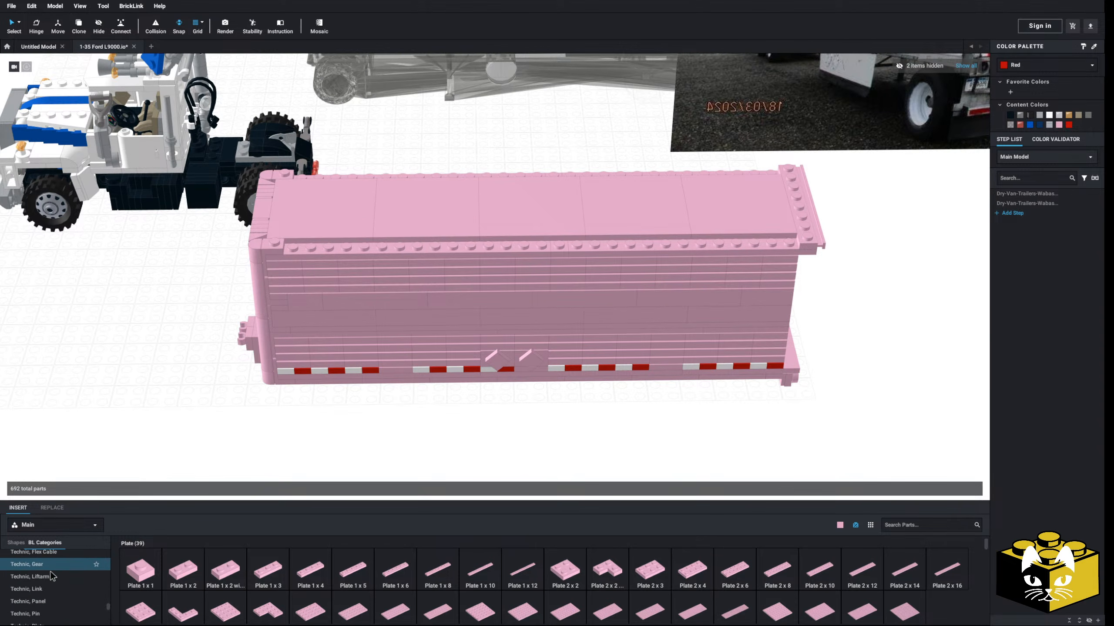
{"action": "scroll", "coordinate": [51, 588], "scroll_direction": "down", "scroll_amount": 5}
{"action": "left_click", "coordinate": [17, 615]}
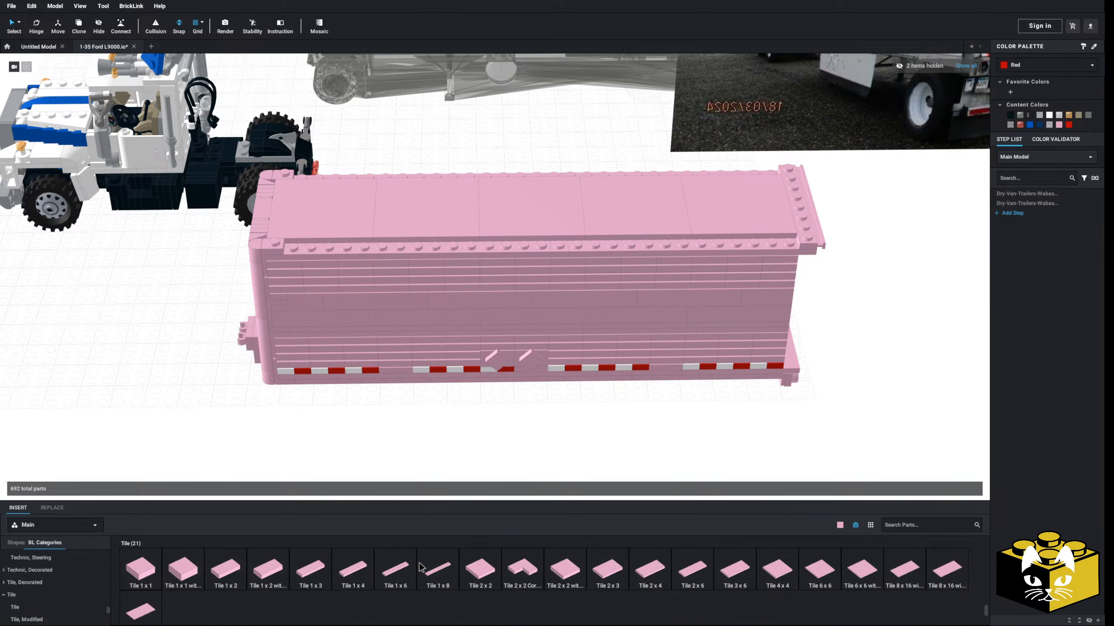
{"action": "left_click_drag", "start_coordinate": [420, 567], "coordinate": [364, 253]}
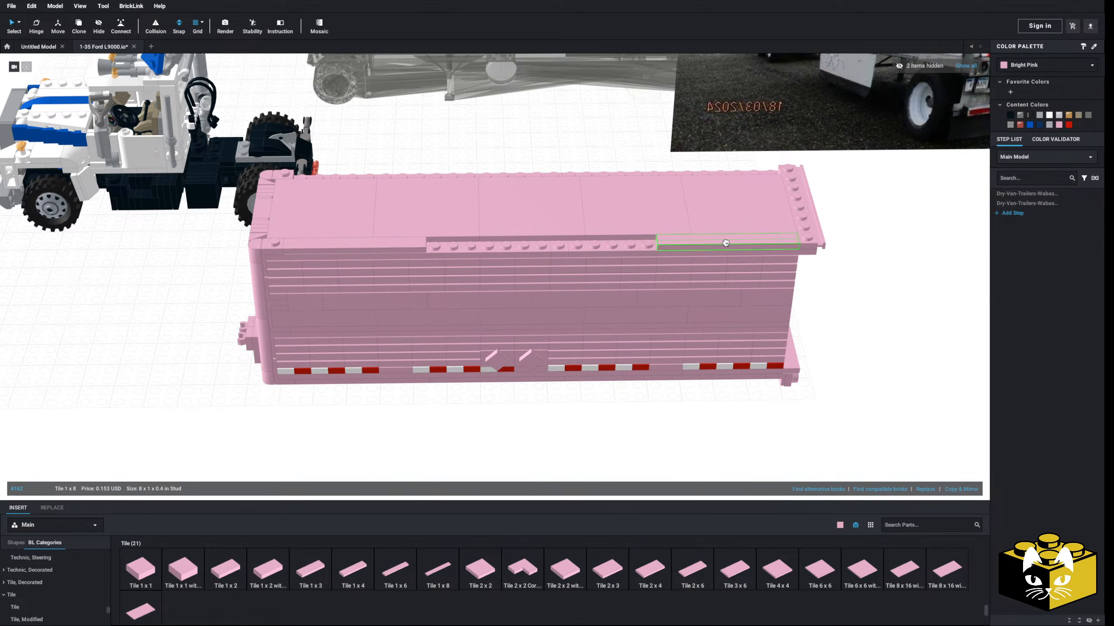
- Lay three 1 x 8 tiles along the far roof edge and one more on the near edge
{"action": "left_click", "coordinate": [439, 566]}
{"action": "right_click_drag", "start_coordinate": [549, 393], "coordinate": [551, 426]}
{"action": "key", "text": "Right"}
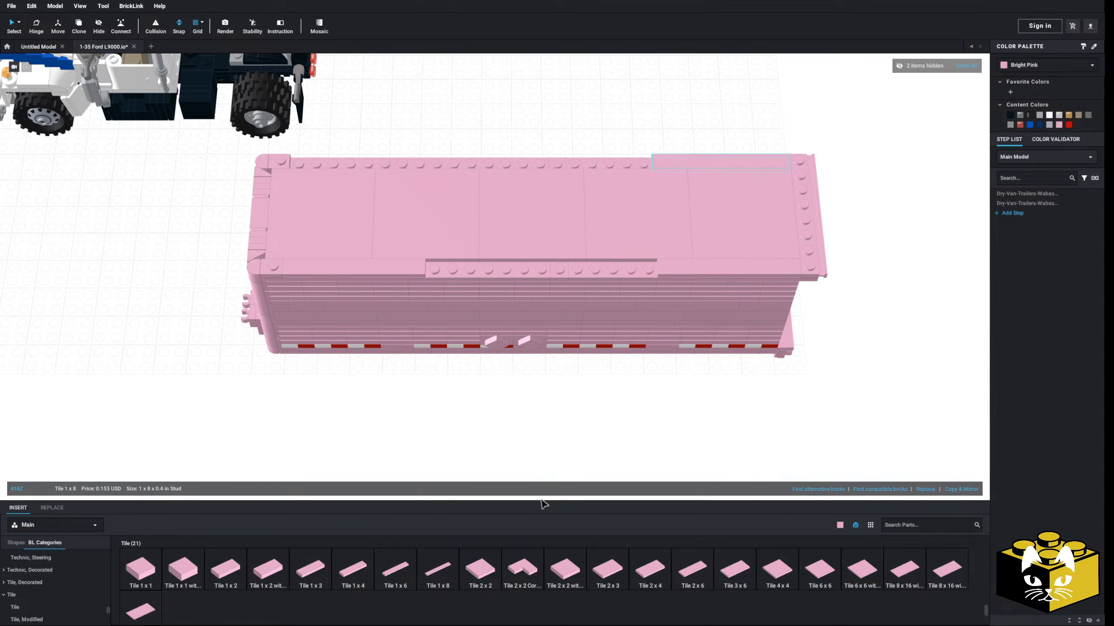
{"action": "left_click", "coordinate": [432, 573]}
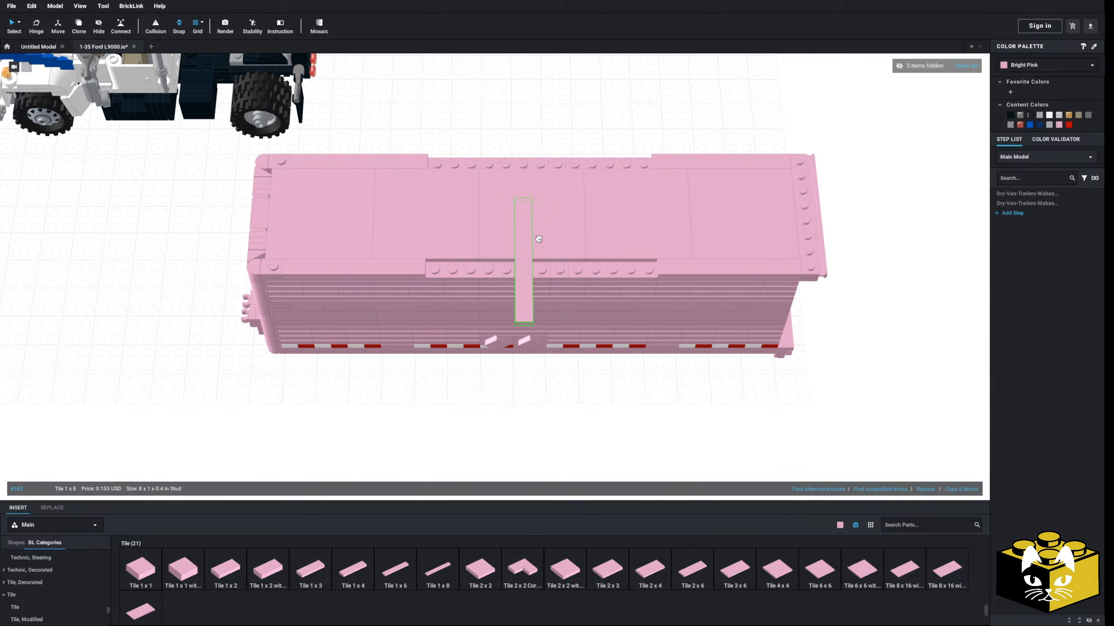
{"action": "key", "text": "Right"}
{"action": "left_click", "coordinate": [497, 162]}
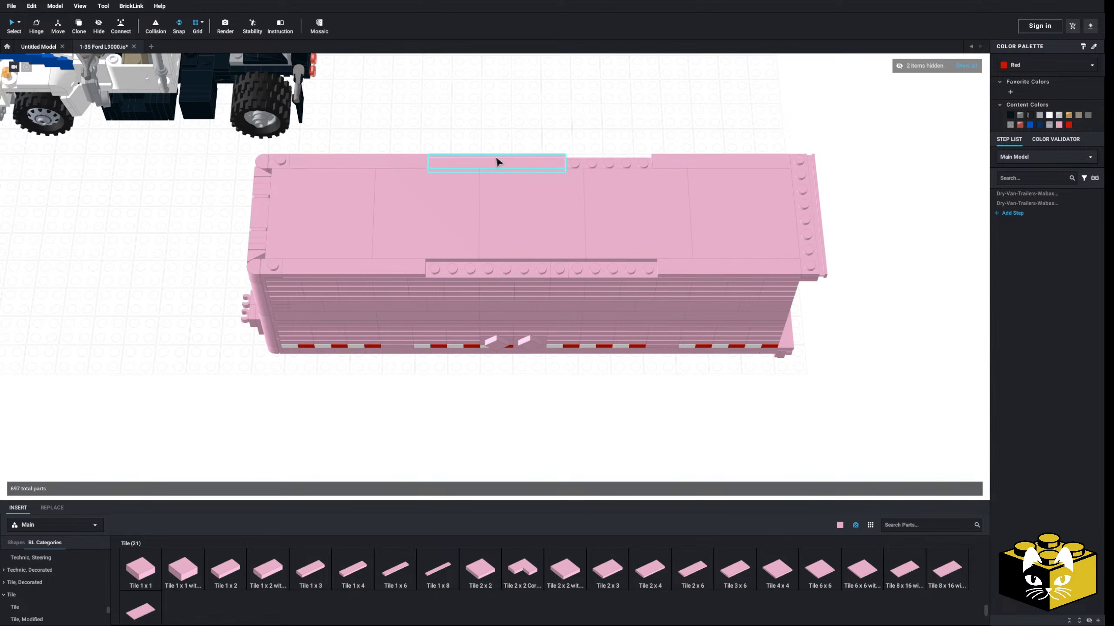
{"action": "left_click", "coordinate": [436, 582]}
{"action": "left_click", "coordinate": [506, 276]}
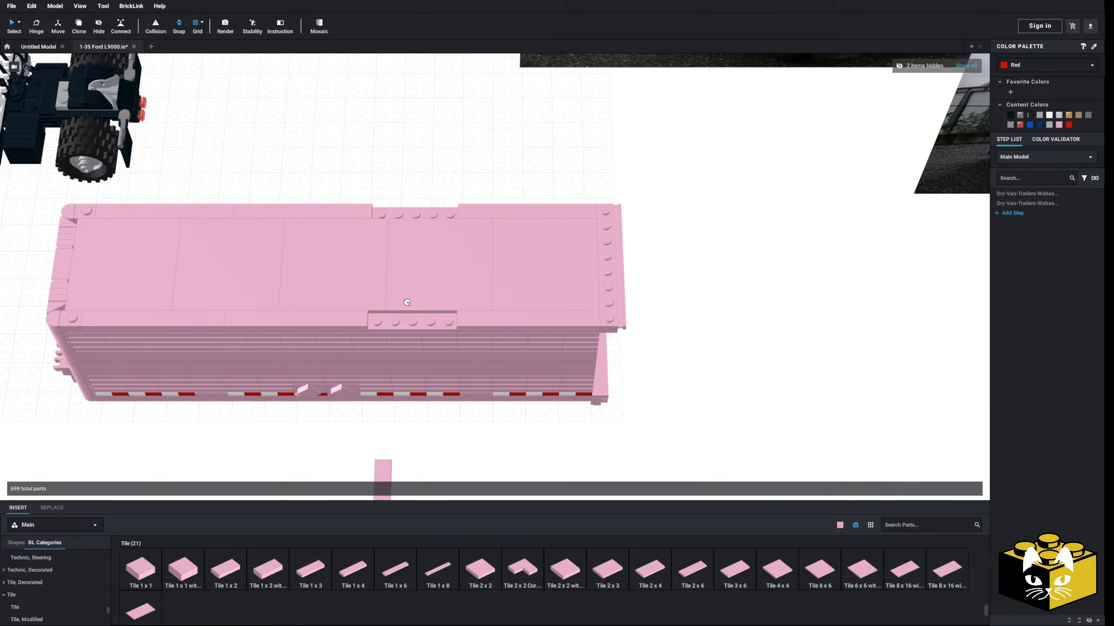
- Cover the remaining studs on both roof edges with 1 x 3 and 1 x 2 tiles
{"action": "key", "text": "Right"}
{"action": "key", "text": "Escape"}
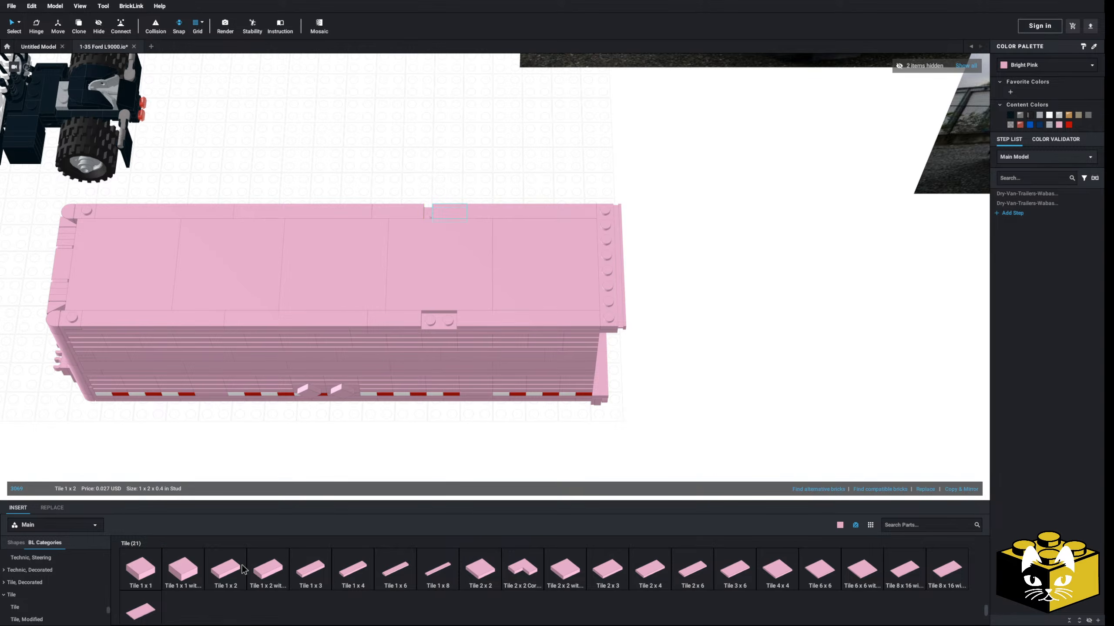
{"action": "left_click_drag", "start_coordinate": [240, 566], "coordinate": [449, 316]}
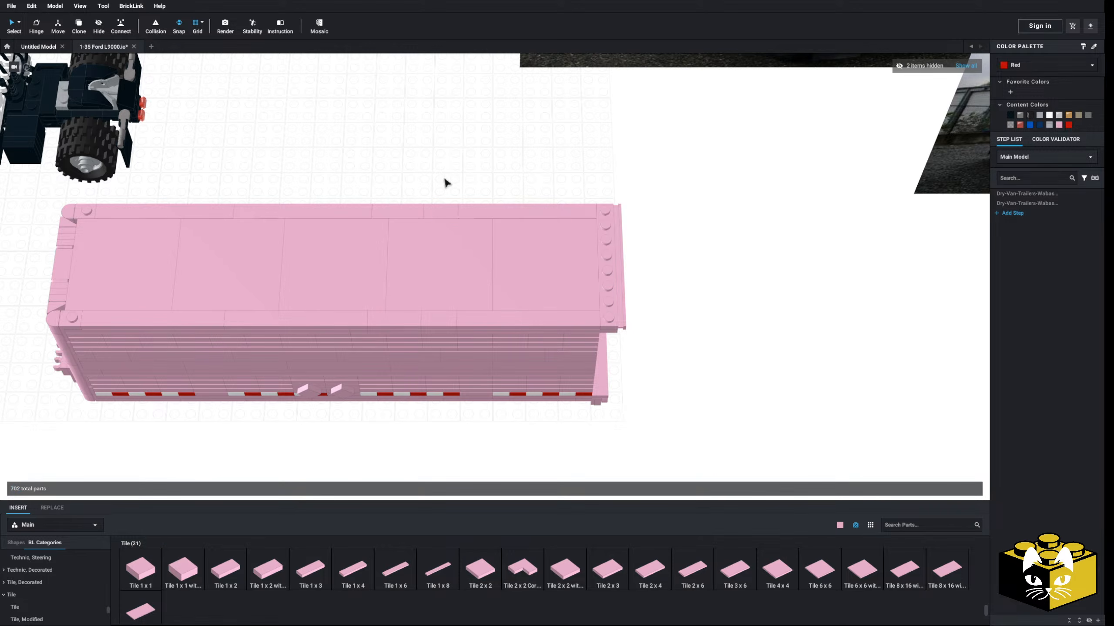
- Select the trailer's connected parts and move the trailer farther away from the truck, clearing the selection at the end
{"action": "scroll", "coordinate": [444, 178], "scroll_direction": "down", "scroll_amount": 4}
{"action": "right_click_drag", "start_coordinate": [619, 401], "coordinate": [465, 430]}
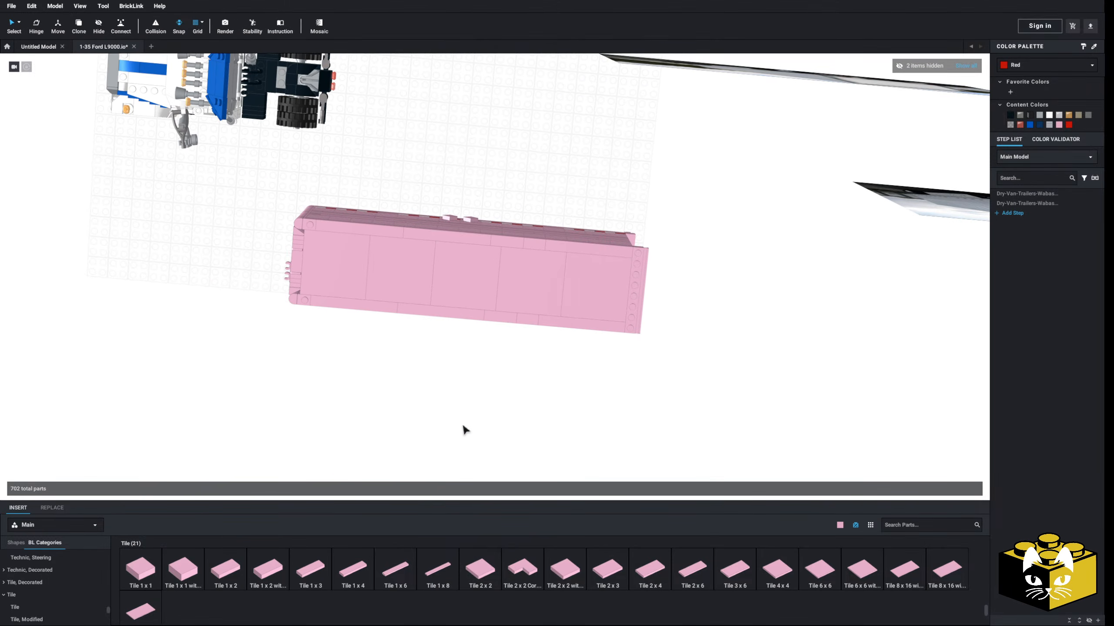
{"action": "left_click", "coordinate": [356, 301]}
{"action": "left_click_drag", "start_coordinate": [355, 301], "coordinate": [327, 357]}
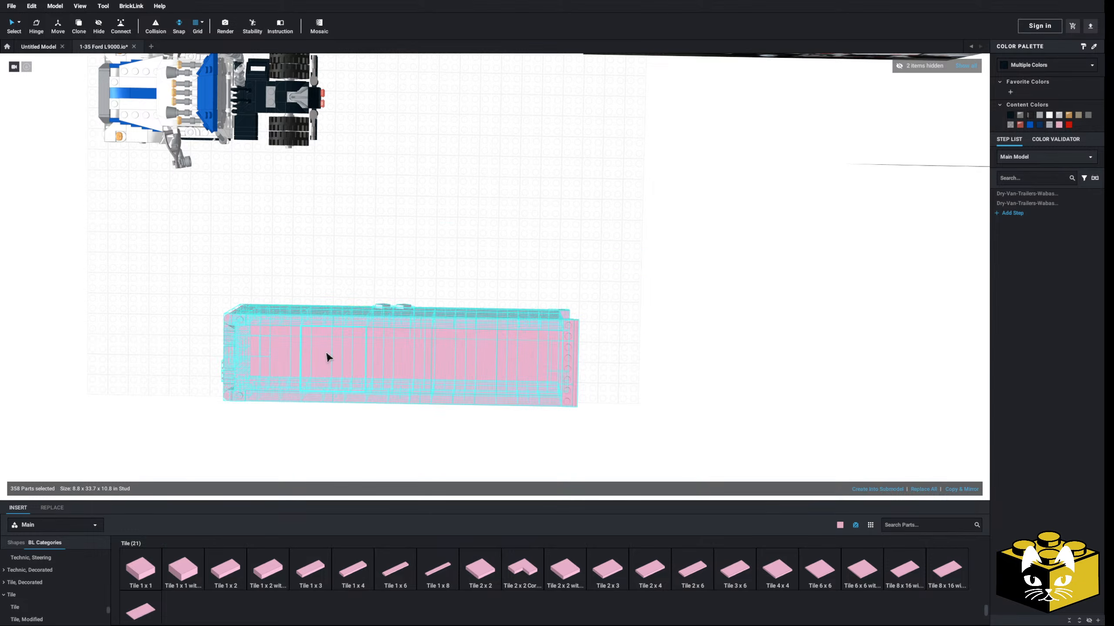
{"action": "right_click_drag", "start_coordinate": [326, 357], "coordinate": [540, 408]}
{"action": "left_click", "coordinate": [484, 410]}
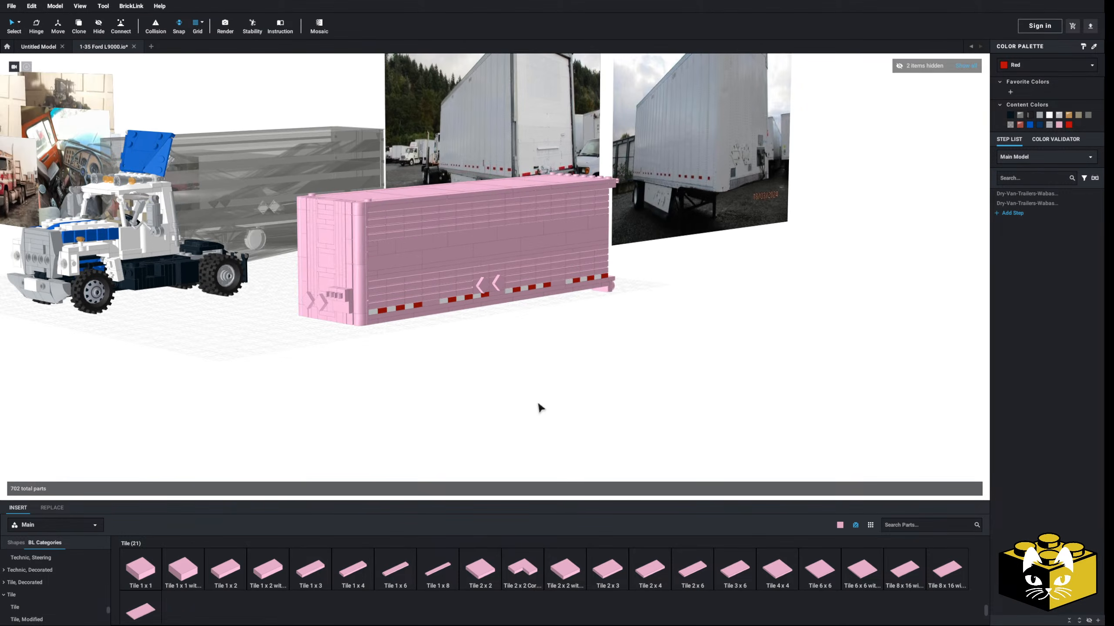
{"action": "right_click_drag", "start_coordinate": [436, 309], "coordinate": [438, 347]}
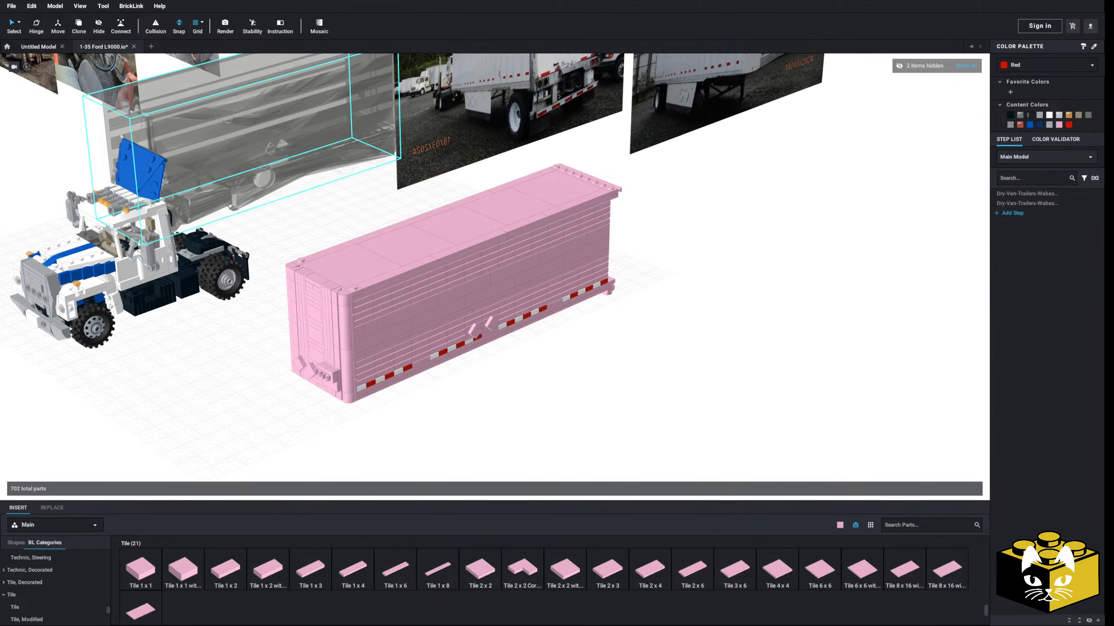
{"action": "left_click", "coordinate": [19, 22]}
{"action": "left_click", "coordinate": [33, 35]}
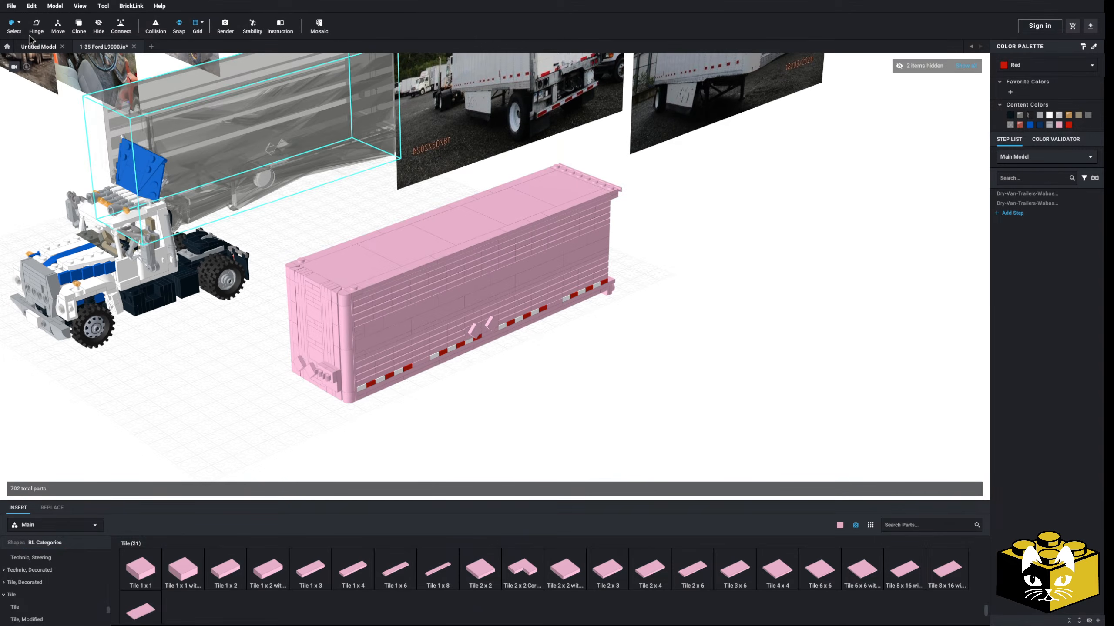
{"action": "left_click", "coordinate": [404, 271]}
{"action": "left_click", "coordinate": [918, 199]}
{"action": "left_click", "coordinate": [20, 23]}
{"action": "left_click", "coordinate": [31, 23]}
- Place a 1 x 8 plate upright on one rear corner post of the trailer, with its studs facing backward
{"action": "right_click_drag", "start_coordinate": [662, 252], "coordinate": [613, 254]}
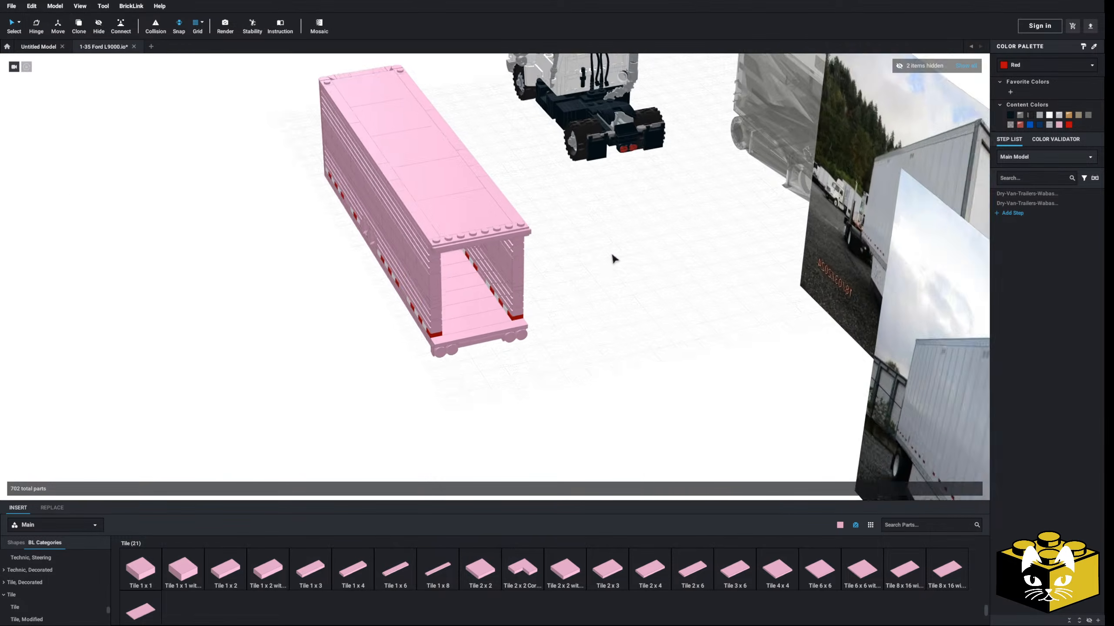
{"action": "scroll", "coordinate": [618, 243], "scroll_direction": "up", "scroll_amount": 5}
{"action": "scroll", "coordinate": [611, 244], "scroll_direction": "up", "scroll_amount": 2}
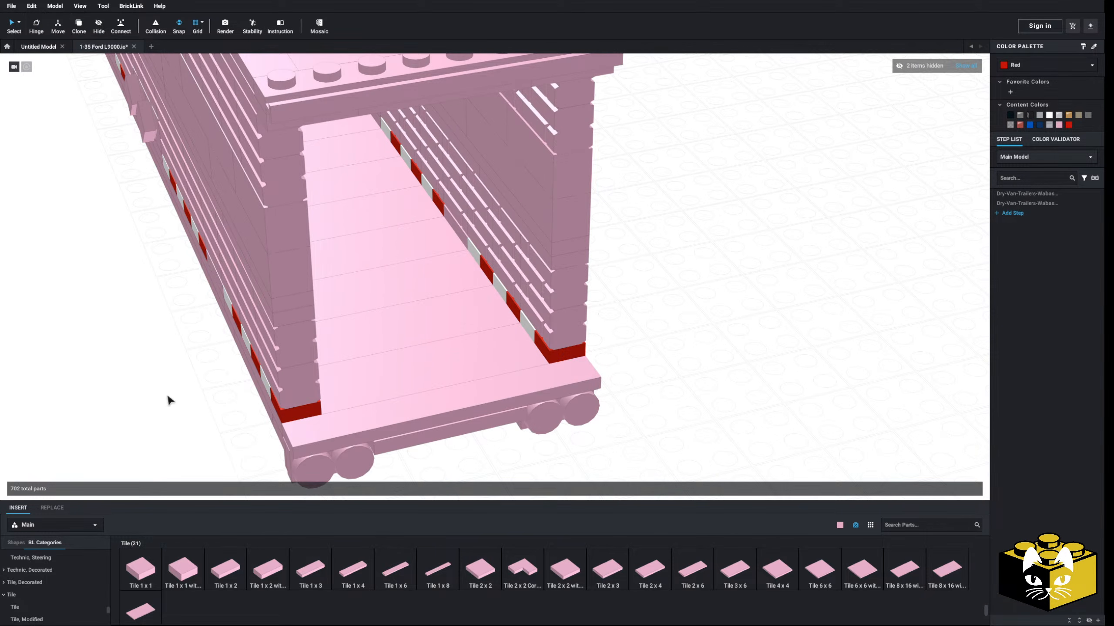
{"action": "right_click_drag", "start_coordinate": [168, 395], "coordinate": [143, 419]}
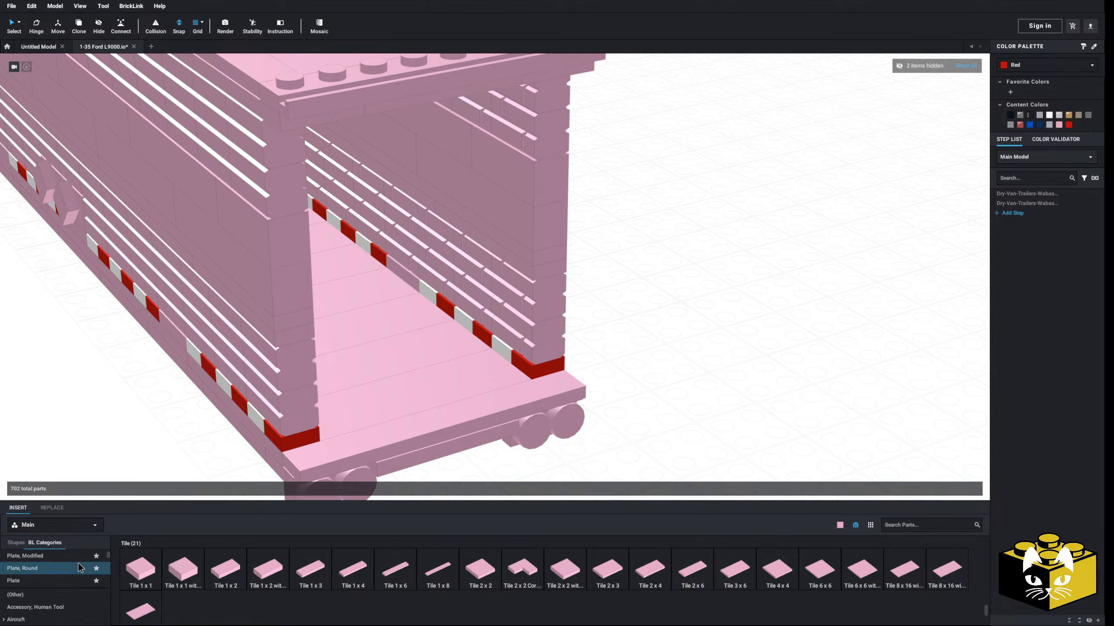
{"action": "left_click", "coordinate": [65, 556]}
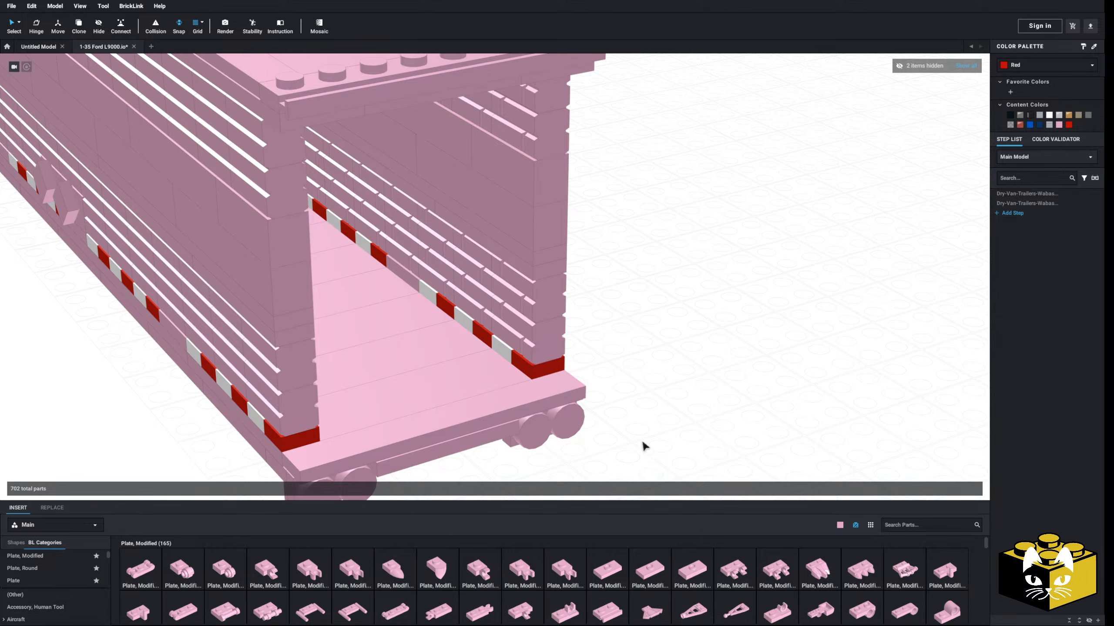
{"action": "scroll", "coordinate": [718, 430], "scroll_direction": "down", "scroll_amount": 3}
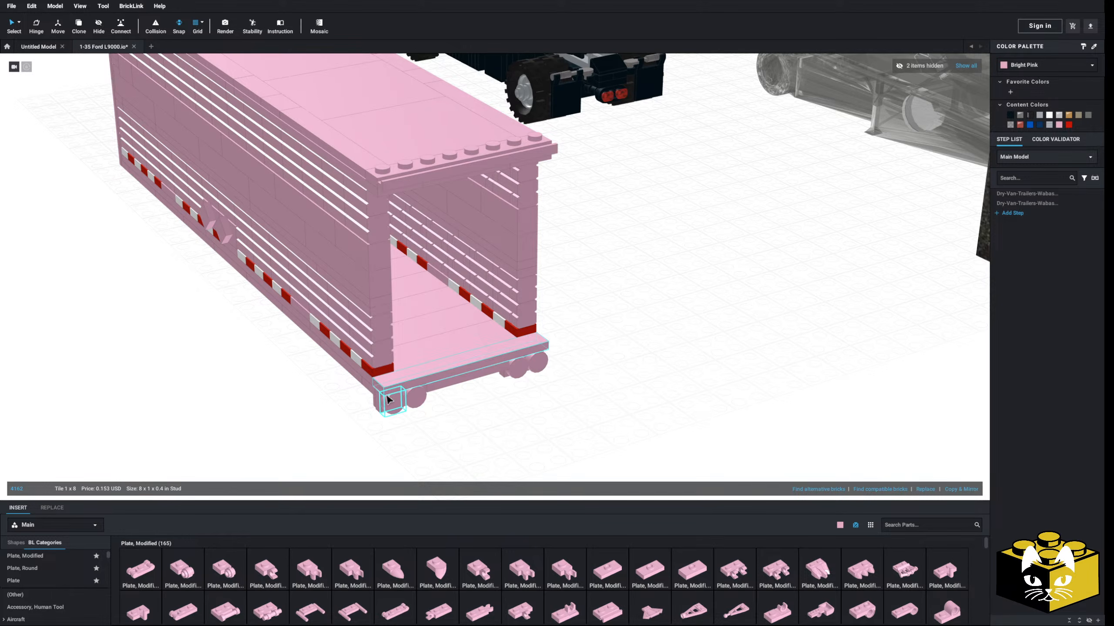
{"action": "left_click", "coordinate": [385, 174], "text": "shift"}
{"action": "scroll", "coordinate": [659, 314], "scroll_direction": "down", "scroll_amount": 3}
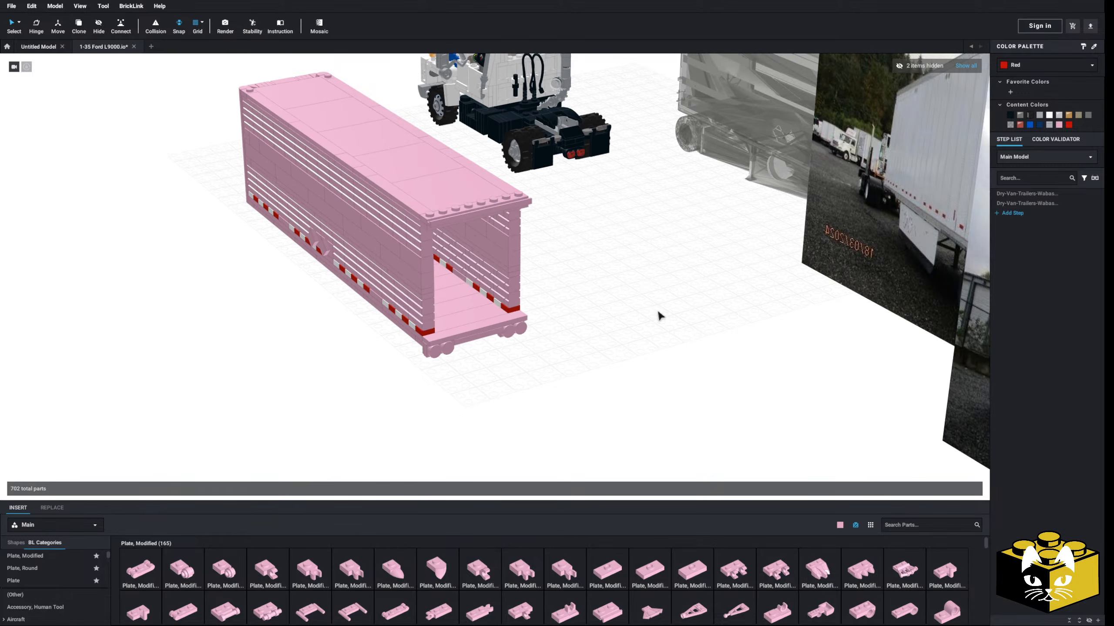
{"action": "scroll", "coordinate": [643, 328], "scroll_direction": "up", "scroll_amount": 3}
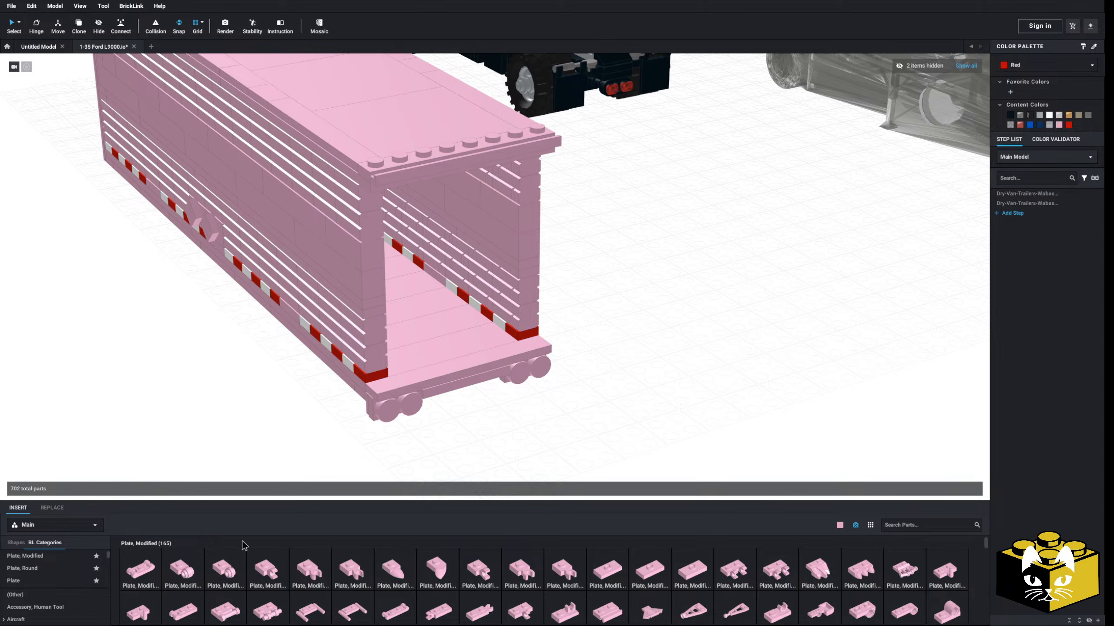
{"action": "left_click", "coordinate": [36, 581]}
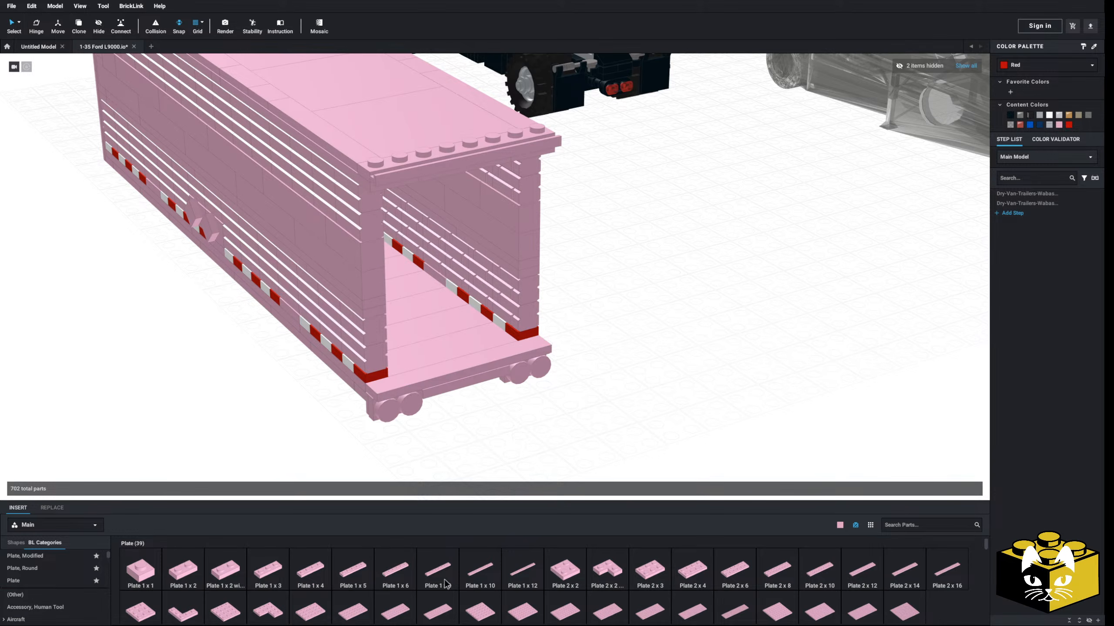
{"action": "left_click_drag", "start_coordinate": [445, 584], "coordinate": [386, 293]}
{"action": "right_click_drag", "start_coordinate": [389, 294], "coordinate": [419, 283]}
{"action": "right_click_drag", "start_coordinate": [662, 355], "coordinate": [673, 348]}
{"action": "left_click", "coordinate": [677, 364]}
- Try a Plate, Modified 1 x 2 with Door Rail at the top of the studded rear post, then delete it
{"action": "middle_click_drag", "start_coordinate": [677, 363], "coordinate": [625, 440]}
{"action": "scroll", "coordinate": [501, 411], "scroll_direction": "up", "scroll_amount": 3}
{"action": "right_click_drag", "start_coordinate": [502, 411], "coordinate": [499, 414]}
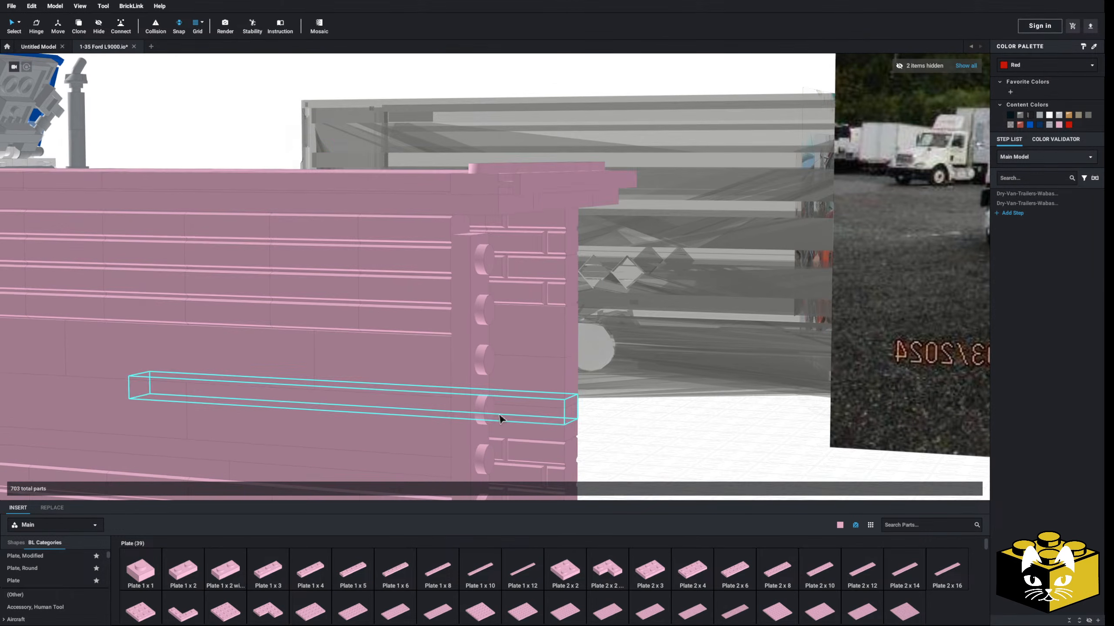
{"action": "scroll", "coordinate": [499, 414], "scroll_direction": "up", "scroll_amount": 2}
{"action": "left_click", "coordinate": [41, 555]}
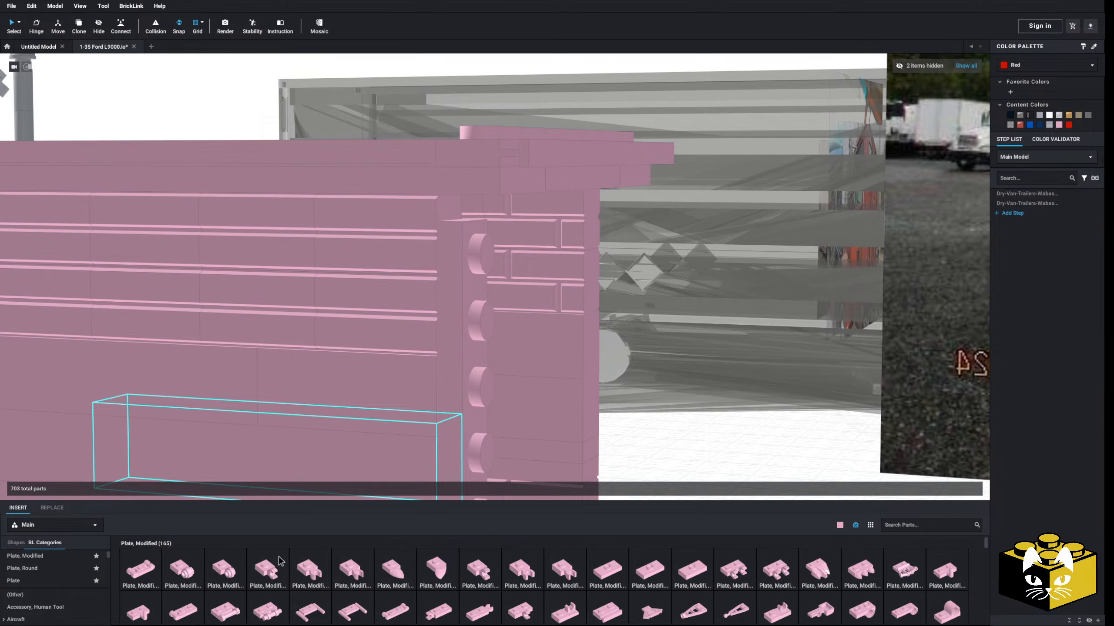
{"action": "left_click", "coordinate": [643, 616]}
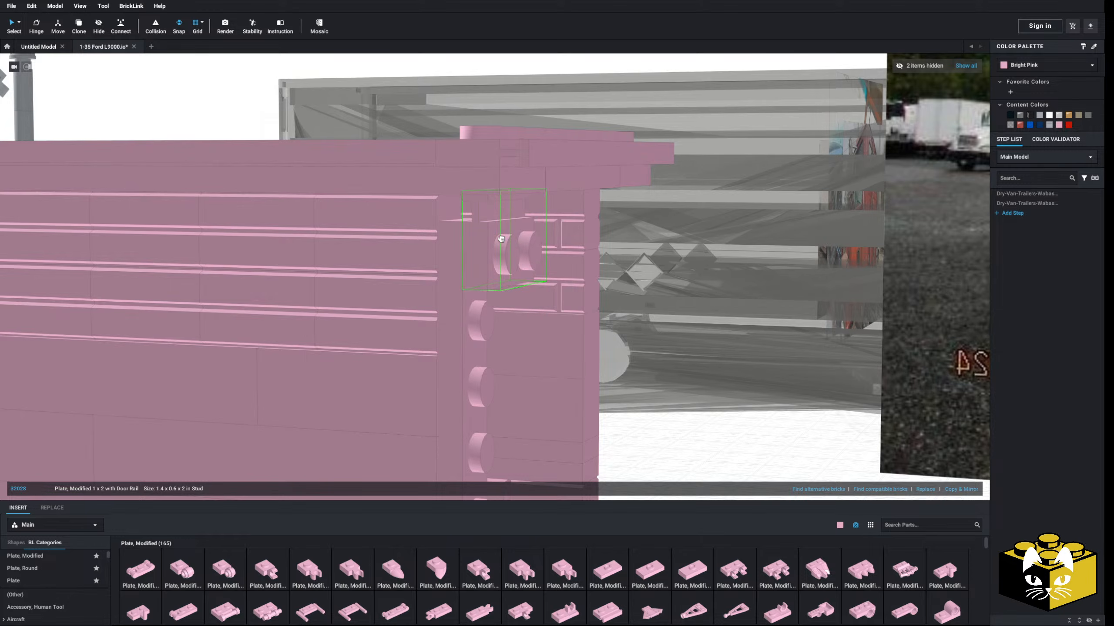
{"action": "left_click", "coordinate": [507, 235]}
{"action": "right_click_drag", "start_coordinate": [507, 234], "coordinate": [500, 231]}
{"action": "middle_click_drag", "start_coordinate": [499, 232], "coordinate": [505, 309]}
{"action": "scroll", "coordinate": [483, 322], "scroll_direction": "up", "scroll_amount": 3}
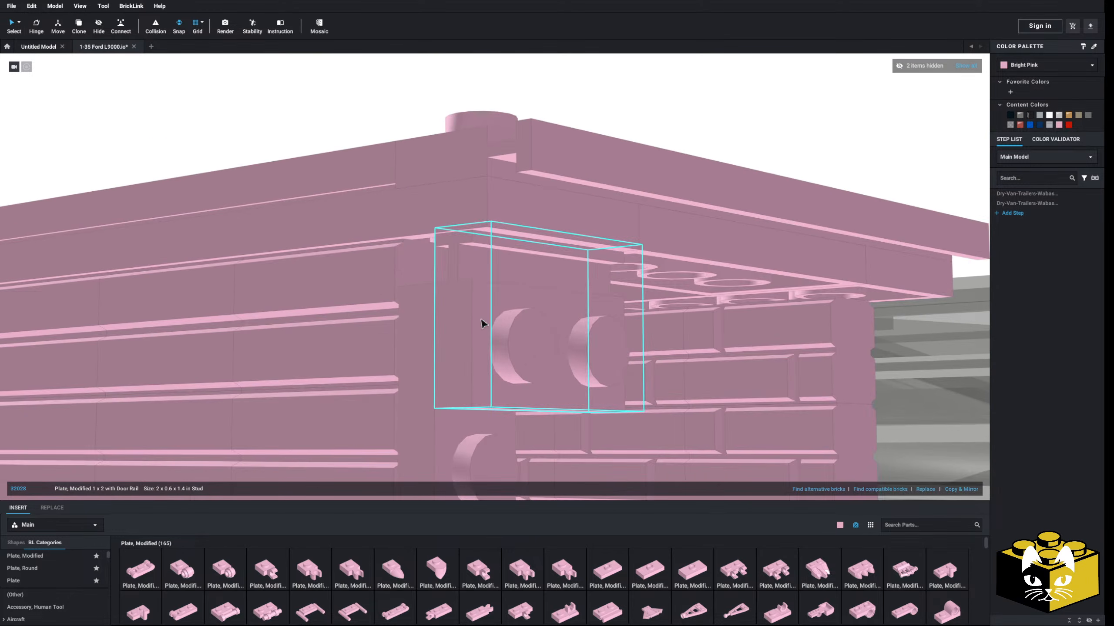
{"action": "right_click_drag", "start_coordinate": [460, 333], "coordinate": [360, 274]}
{"action": "middle_click_drag", "start_coordinate": [439, 284], "coordinate": [386, 266]}
{"action": "scroll", "coordinate": [391, 309], "scroll_direction": "up", "scroll_amount": 4}
{"action": "scroll", "coordinate": [391, 314], "scroll_direction": "down", "scroll_amount": 5}
{"action": "scroll", "coordinate": [387, 268], "scroll_direction": "up", "scroll_amount": 4}
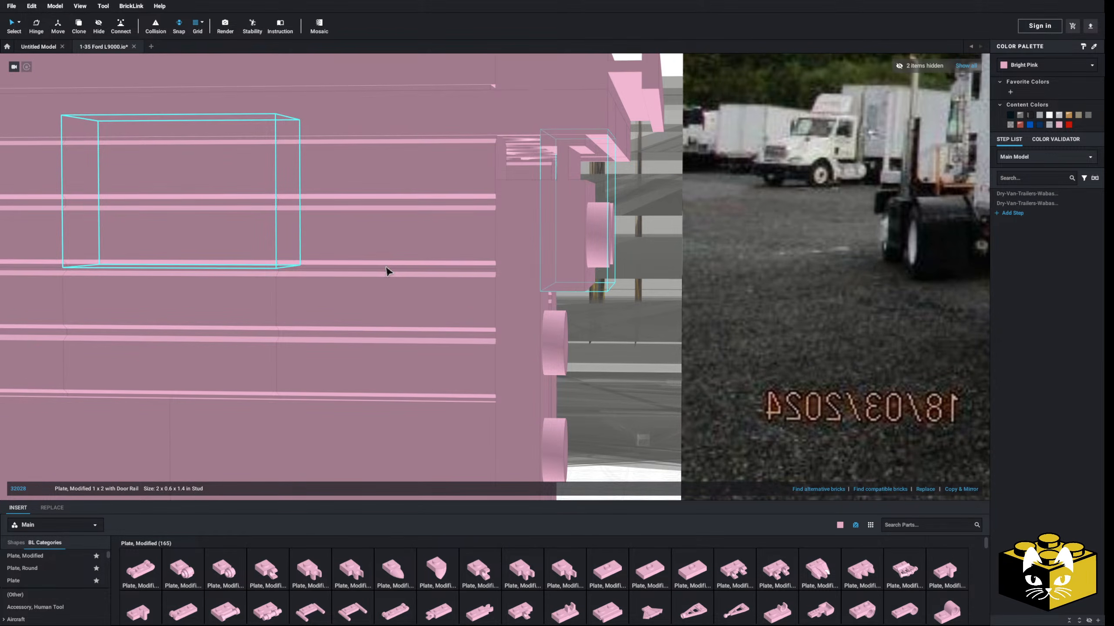
{"action": "right_click_drag", "start_coordinate": [386, 268], "coordinate": [353, 272]}
{"action": "scroll", "coordinate": [353, 271], "scroll_direction": "down", "scroll_amount": 8}
{"action": "key", "text": "Delete"}
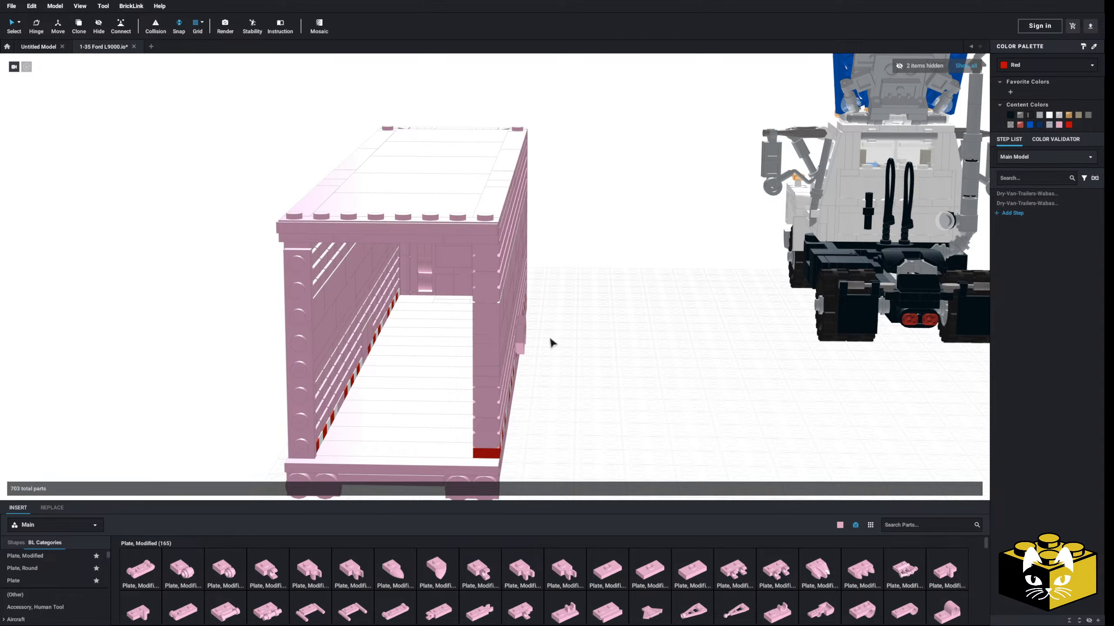
- Place another 1 x 8 plate at the trailer's rear opening, on the side opposite the studded post
{"action": "right_click_drag", "start_coordinate": [550, 335], "coordinate": [423, 491]}
{"action": "left_click", "coordinate": [47, 579]}
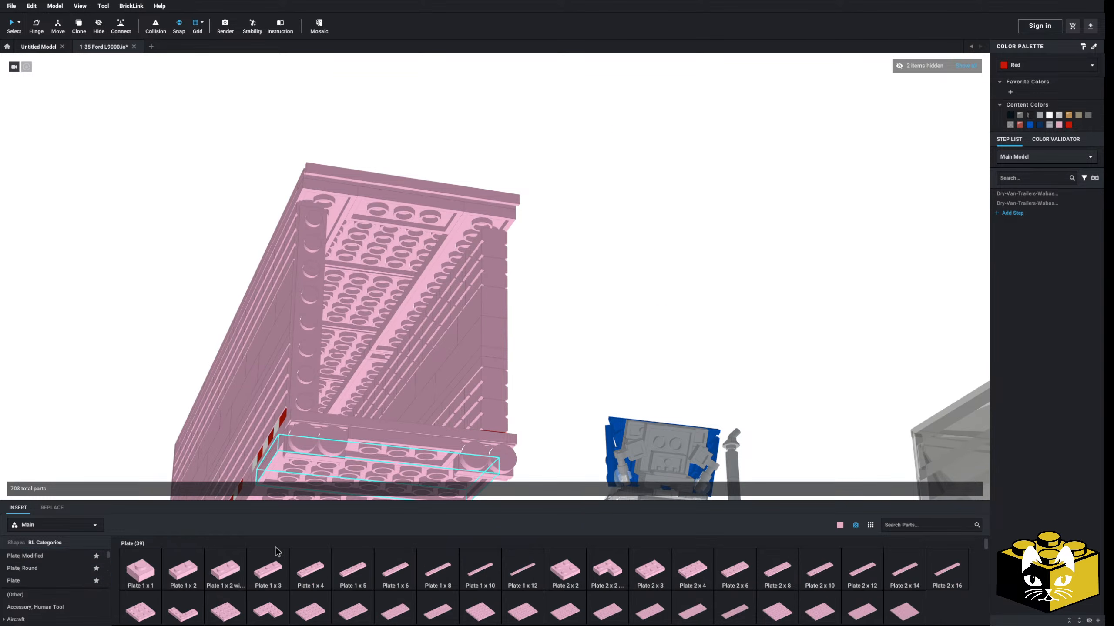
{"action": "left_click_drag", "start_coordinate": [437, 571], "coordinate": [530, 242]}
{"action": "left_click", "coordinate": [527, 239]}
- Check the rear door frame in the reference photo and delete a 1 x 8 plate from the trailer's rear
{"action": "right_click_drag", "start_coordinate": [527, 240], "coordinate": [263, 333]}
{"action": "scroll", "coordinate": [232, 371], "scroll_direction": "down", "scroll_amount": 3}
{"action": "right_click_drag", "start_coordinate": [373, 351], "coordinate": [316, 334]}
{"action": "scroll", "coordinate": [316, 336], "scroll_direction": "up", "scroll_amount": 10}
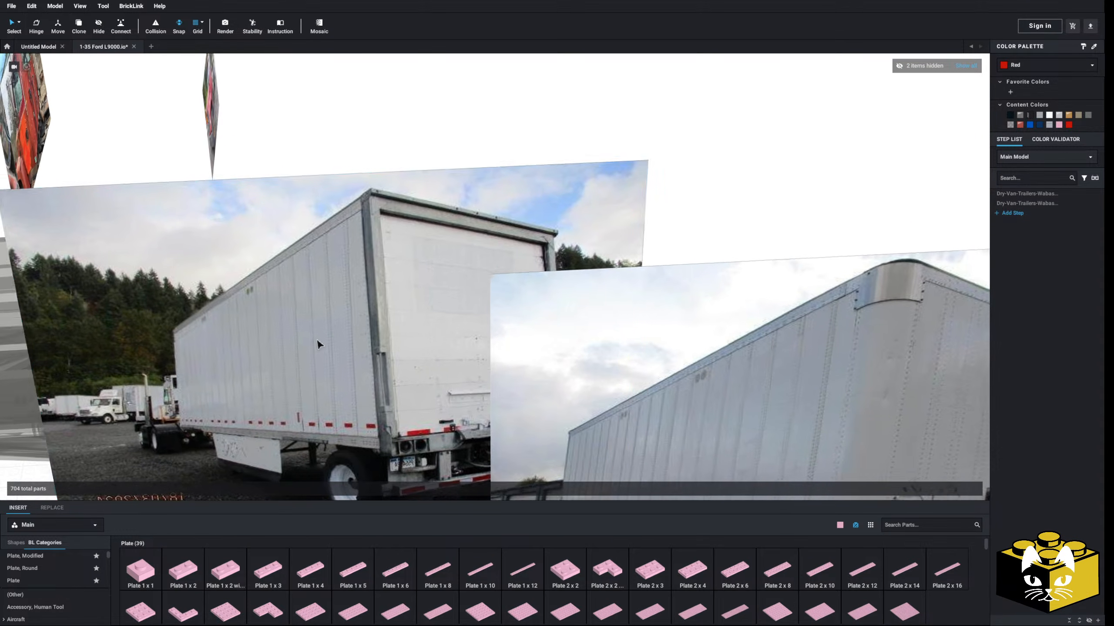
{"action": "scroll", "coordinate": [317, 346], "scroll_direction": "down", "scroll_amount": 10}
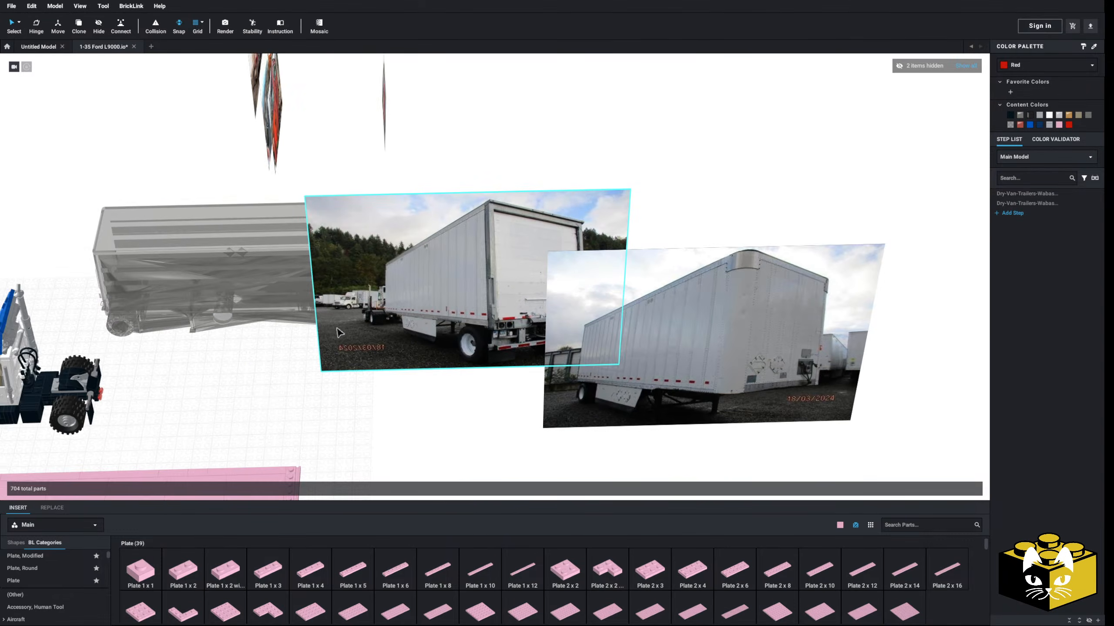
{"action": "right_click_drag", "start_coordinate": [337, 328], "coordinate": [263, 355]}
{"action": "middle_click_drag", "start_coordinate": [248, 365], "coordinate": [360, 348]}
{"action": "right_click_drag", "start_coordinate": [360, 349], "coordinate": [333, 347]}
{"action": "scroll", "coordinate": [356, 351], "scroll_direction": "up", "scroll_amount": 4}
{"action": "left_click", "coordinate": [365, 328]}
{"action": "key", "text": "Delete"}
- Place a Plate, Modified 1 x 2 with Bar Handle on End on the ground beside the trailer's rear
{"action": "middle_click_drag", "start_coordinate": [333, 347], "coordinate": [412, 324]}
{"action": "scroll", "coordinate": [412, 324], "scroll_direction": "up", "scroll_amount": 4}
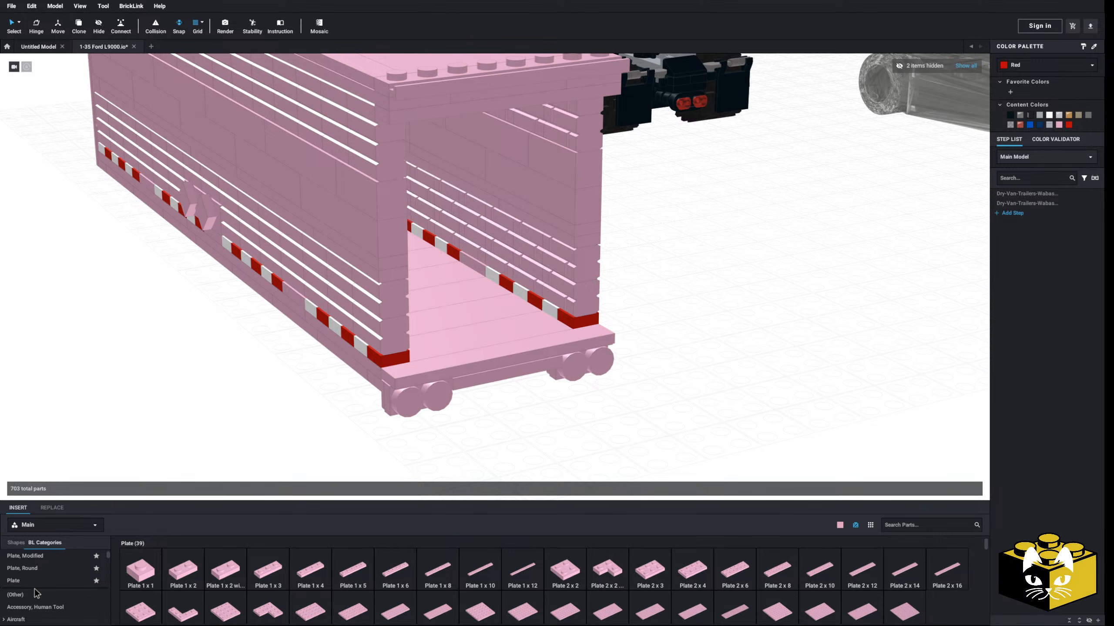
{"action": "left_click", "coordinate": [35, 558]}
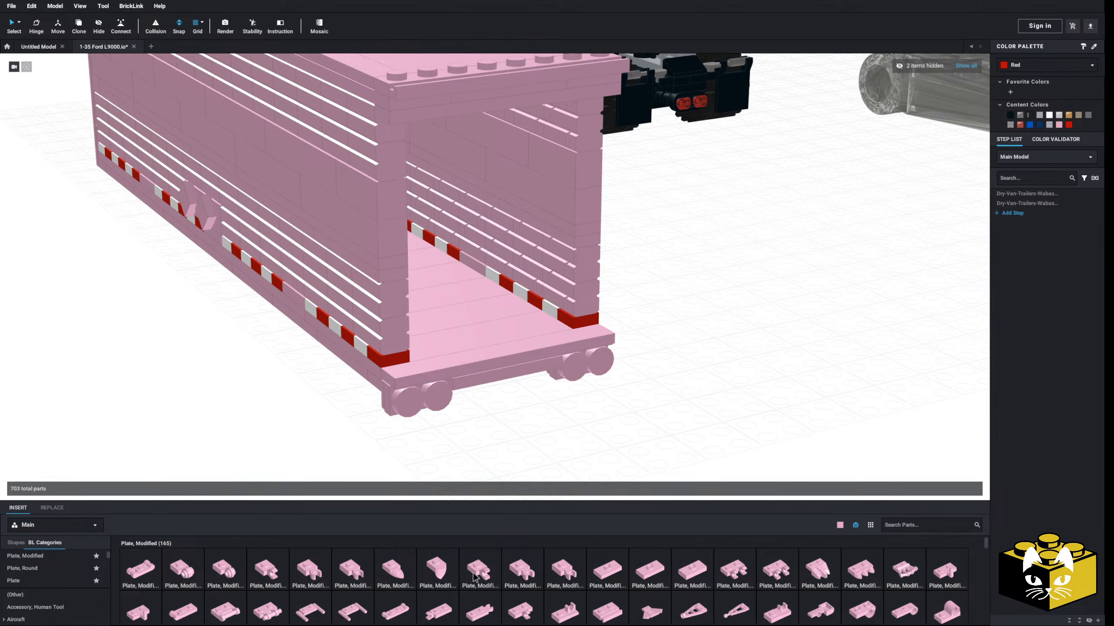
{"action": "left_click", "coordinate": [203, 607]}
{"action": "scroll", "coordinate": [312, 373], "scroll_direction": "down", "scroll_amount": 4}
{"action": "right_click_drag", "start_coordinate": [318, 370], "coordinate": [338, 398]}
{"action": "left_click", "coordinate": [307, 409]}
{"action": "middle_click_drag", "start_coordinate": [338, 398], "coordinate": [303, 416]}
- Examine the rear door, door frame and bumper in the dry van reference photo
{"action": "middle_click_drag", "start_coordinate": [453, 387], "coordinate": [189, 461]}
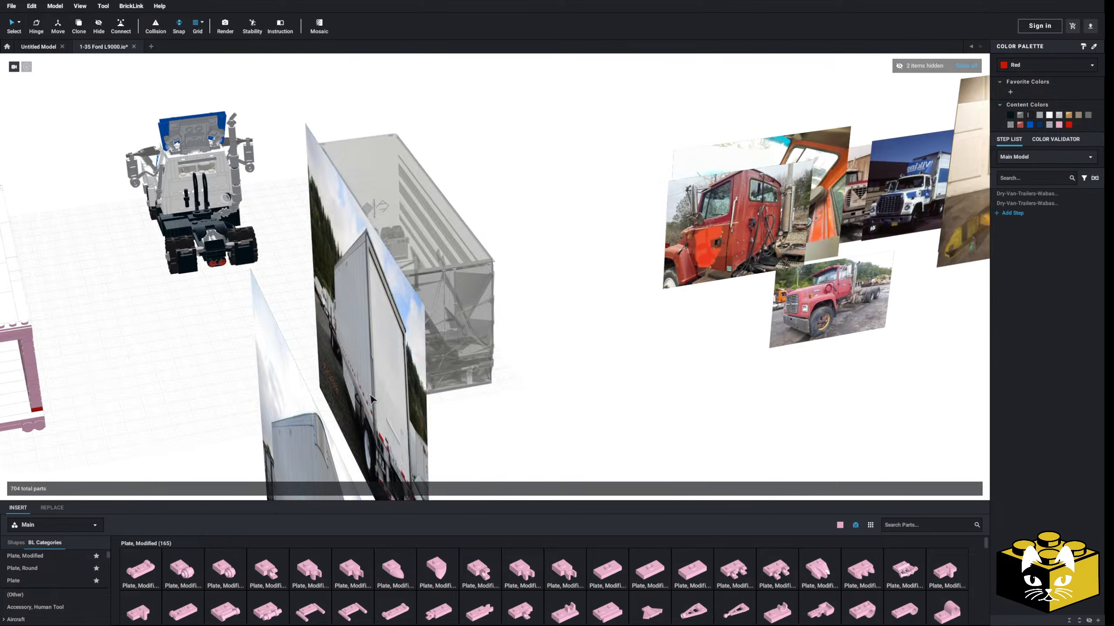
{"action": "right_click_drag", "start_coordinate": [189, 461], "coordinate": [421, 373]}
{"action": "middle_click_drag", "start_coordinate": [589, 372], "coordinate": [371, 408]}
{"action": "scroll", "coordinate": [388, 408], "scroll_direction": "up", "scroll_amount": 4}
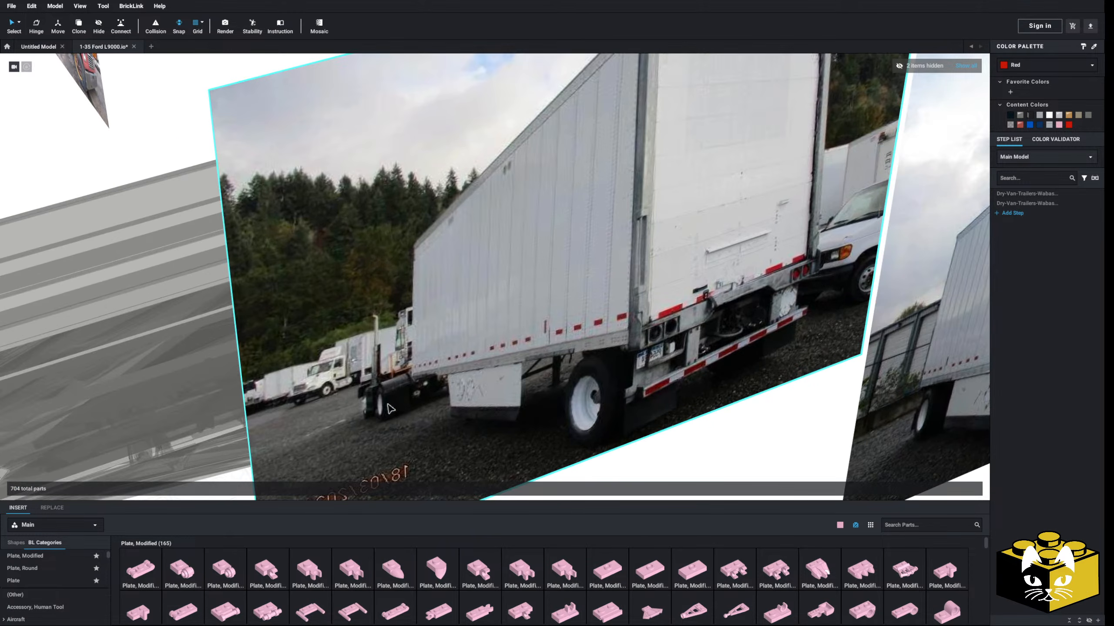
{"action": "scroll", "coordinate": [736, 279], "scroll_direction": "down", "scroll_amount": 5}
{"action": "middle_click_drag", "start_coordinate": [737, 279], "coordinate": [881, 232]}
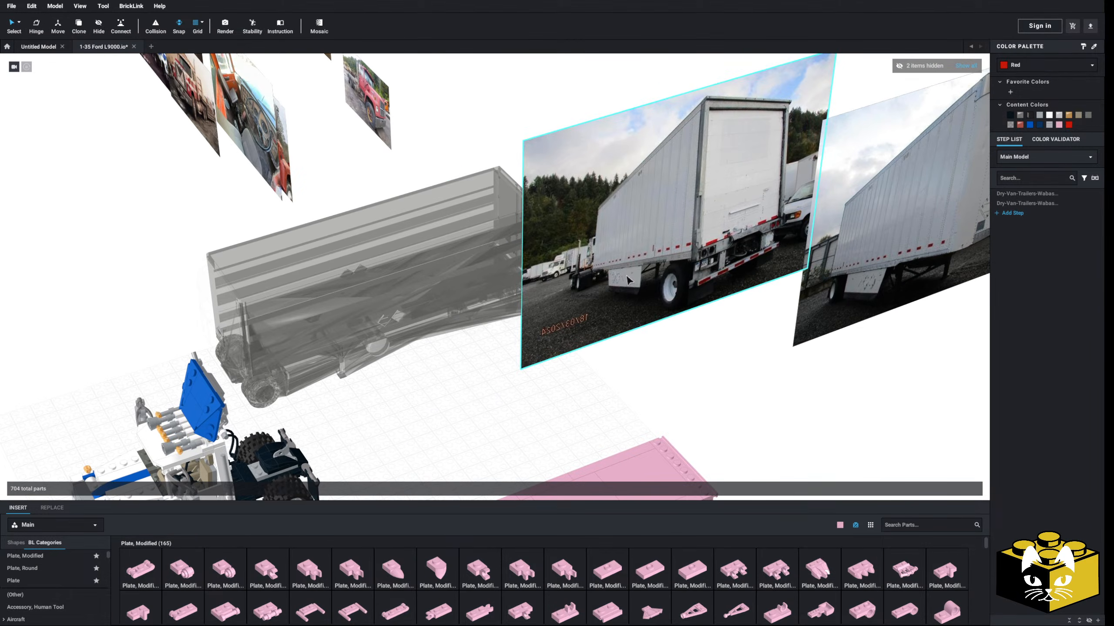
- Examine the rear end and door frame of the translucent grey reference trailer
{"action": "right_click_drag", "start_coordinate": [882, 232], "coordinate": [619, 351]}
{"action": "scroll", "coordinate": [619, 351], "scroll_direction": "up", "scroll_amount": 5}
{"action": "middle_click_drag", "start_coordinate": [619, 351], "coordinate": [587, 313]}
{"action": "right_click_drag", "start_coordinate": [496, 226], "coordinate": [469, 293]}
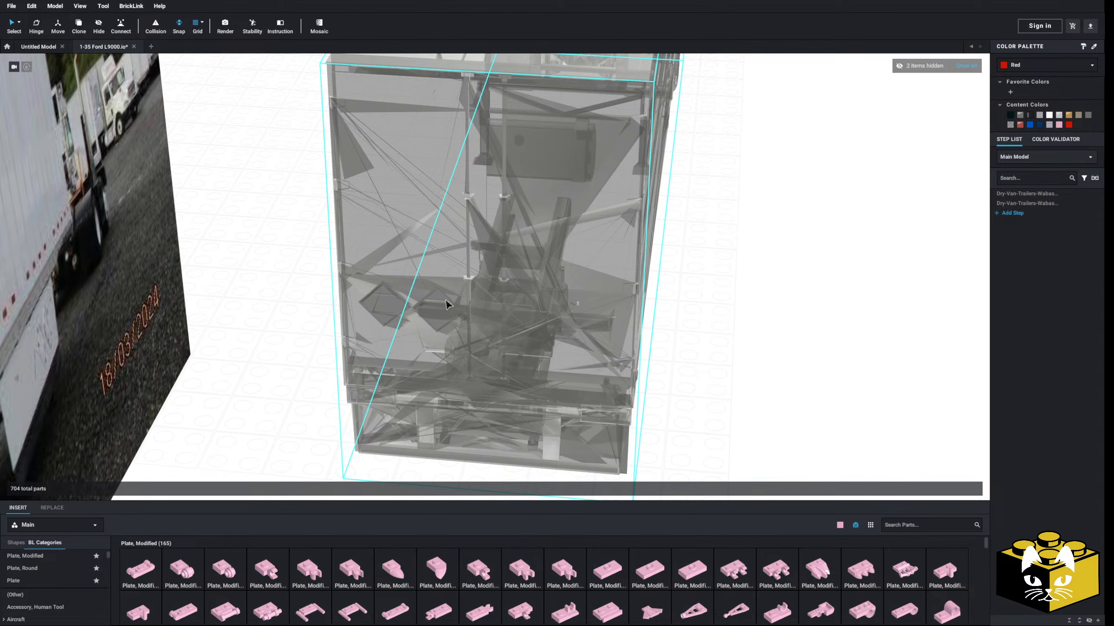
{"action": "scroll", "coordinate": [432, 336], "scroll_direction": "down", "scroll_amount": 5}
{"action": "middle_click_drag", "start_coordinate": [341, 329], "coordinate": [447, 358]}
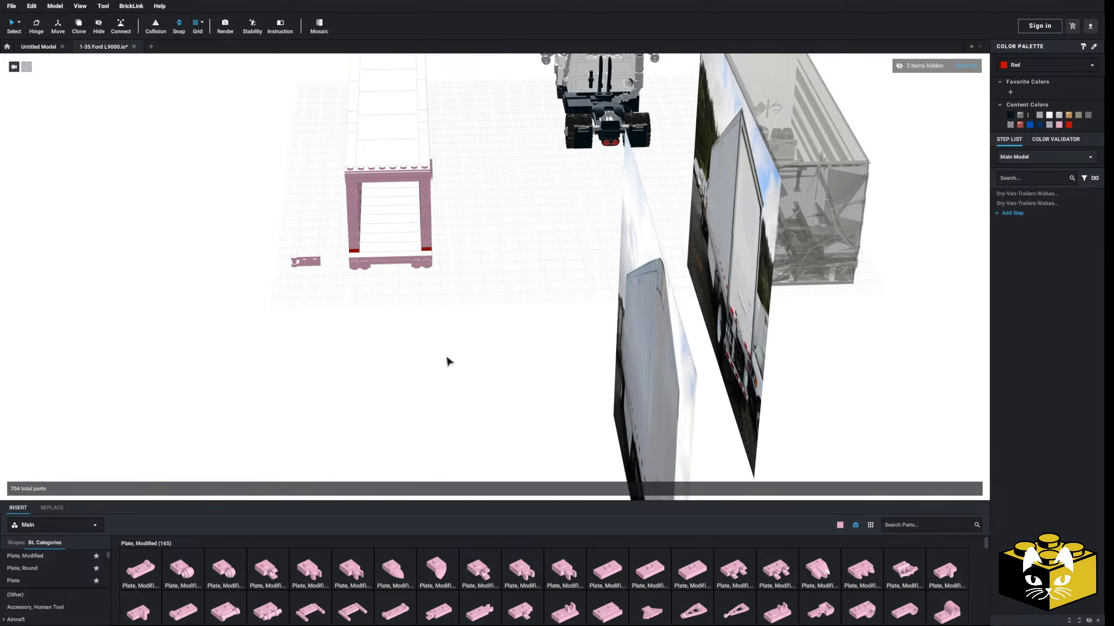
{"action": "right_click_drag", "start_coordinate": [447, 358], "coordinate": [499, 363]}
{"action": "scroll", "coordinate": [482, 357], "scroll_direction": "up", "scroll_amount": 4}
{"action": "middle_click_drag", "start_coordinate": [408, 349], "coordinate": [220, 472]}
{"action": "scroll", "coordinate": [251, 446], "scroll_direction": "down", "scroll_amount": 6}
{"action": "middle_click_drag", "start_coordinate": [642, 371], "coordinate": [451, 377]}
{"action": "right_click_drag", "start_coordinate": [451, 377], "coordinate": [497, 378]}
{"action": "scroll", "coordinate": [246, 380], "scroll_direction": "up", "scroll_amount": 3}
{"action": "middle_click_drag", "start_coordinate": [496, 378], "coordinate": [420, 376]}
{"action": "scroll", "coordinate": [420, 376], "scroll_direction": "up", "scroll_amount": 4}
{"action": "right_click_drag", "start_coordinate": [420, 375], "coordinate": [396, 366]}
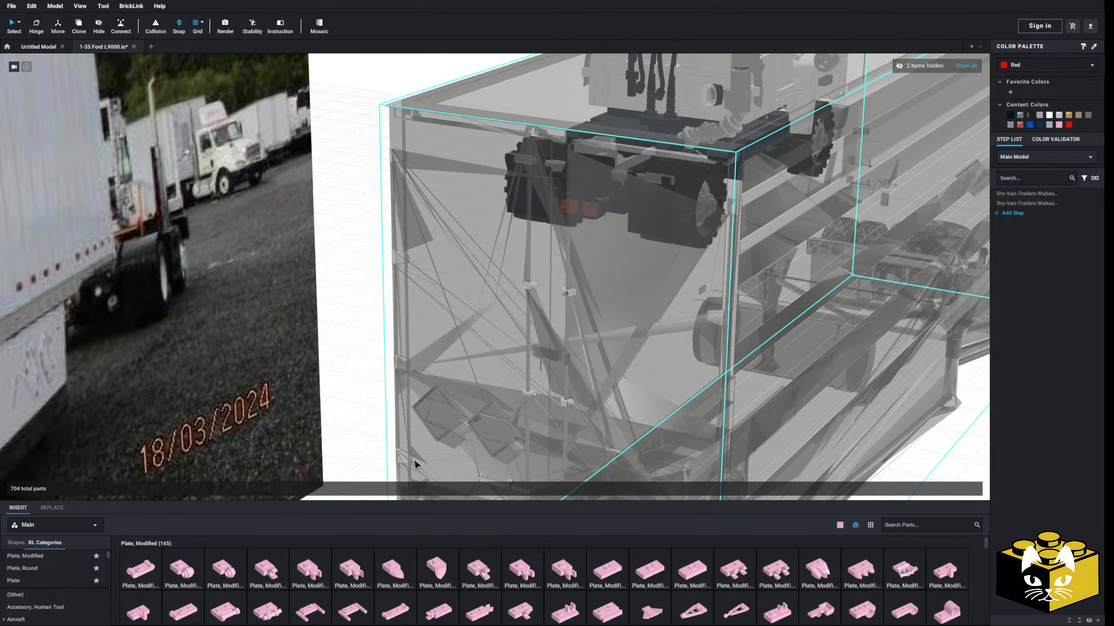
{"action": "scroll", "coordinate": [411, 454], "scroll_direction": "down", "scroll_amount": 5}
- Move the 1 x 2 bar-handle plate to open ground behind the trailer
{"action": "right_click_drag", "start_coordinate": [408, 439], "coordinate": [401, 450]}
{"action": "middle_click_drag", "start_coordinate": [400, 450], "coordinate": [592, 422]}
{"action": "right_click_drag", "start_coordinate": [592, 421], "coordinate": [429, 399]}
{"action": "scroll", "coordinate": [478, 398], "scroll_direction": "up", "scroll_amount": 3}
{"action": "scroll", "coordinate": [478, 396], "scroll_direction": "up", "scroll_amount": 4}
{"action": "left_click_drag", "start_coordinate": [346, 293], "coordinate": [256, 418]}
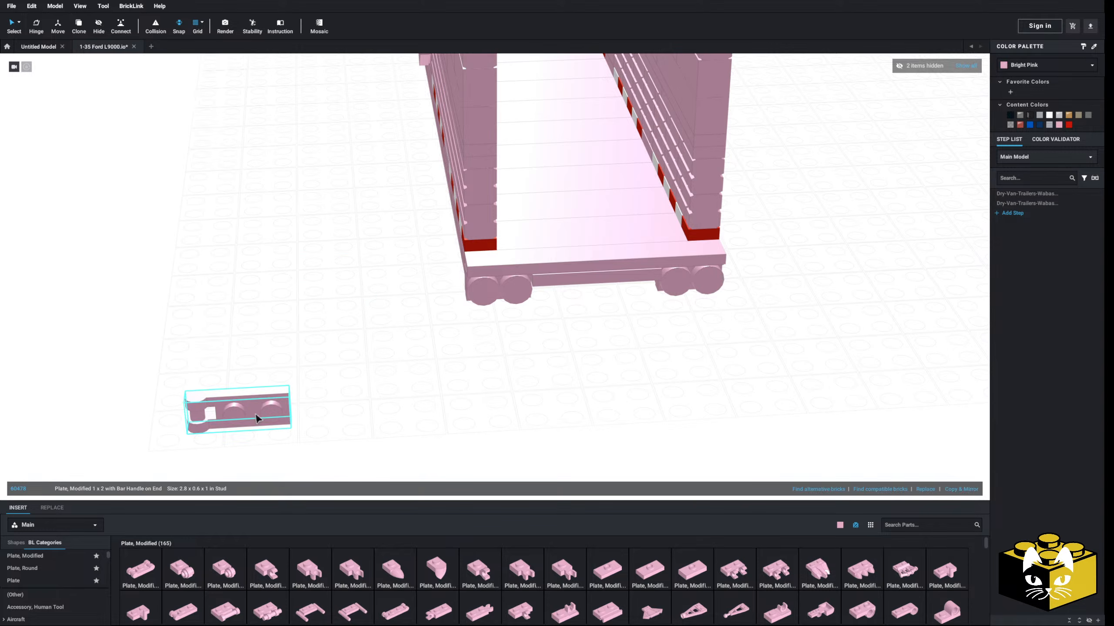
{"action": "left_click", "coordinate": [445, 425]}
{"action": "middle_click_drag", "start_coordinate": [449, 430], "coordinate": [427, 395]}
- Place a second 1 x 2 bar-handle plate on the ground, in line with the first and nearer the trailer
{"action": "scroll", "coordinate": [424, 395], "scroll_direction": "up", "scroll_amount": 2}
{"action": "scroll", "coordinate": [422, 396], "scroll_direction": "down", "scroll_amount": 4}
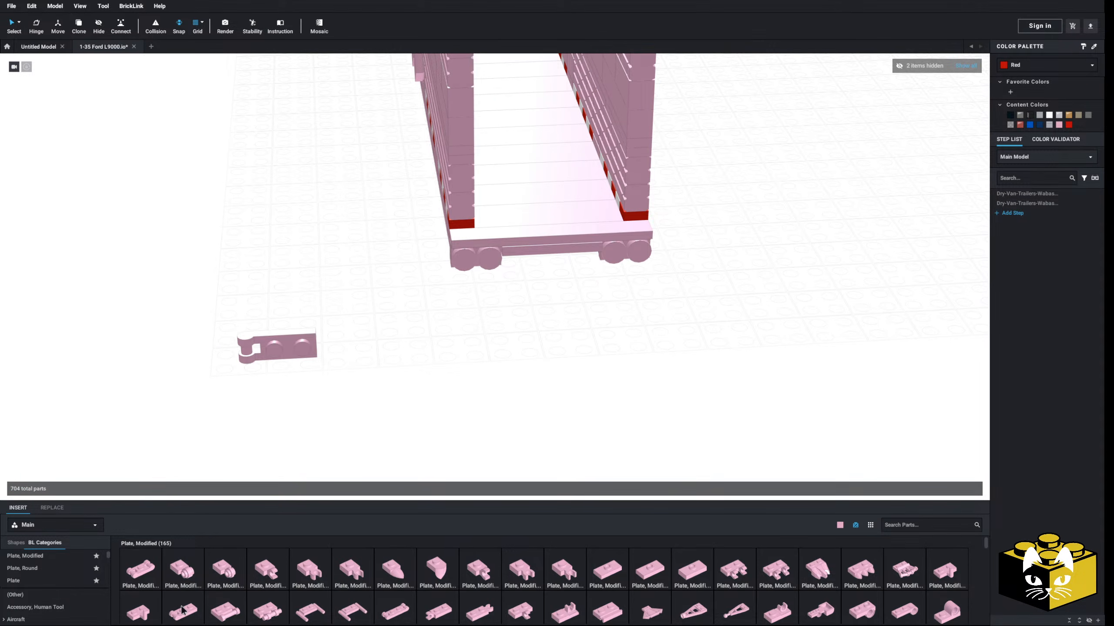
{"action": "left_click", "coordinate": [201, 556]}
{"action": "left_click", "coordinate": [264, 218]}
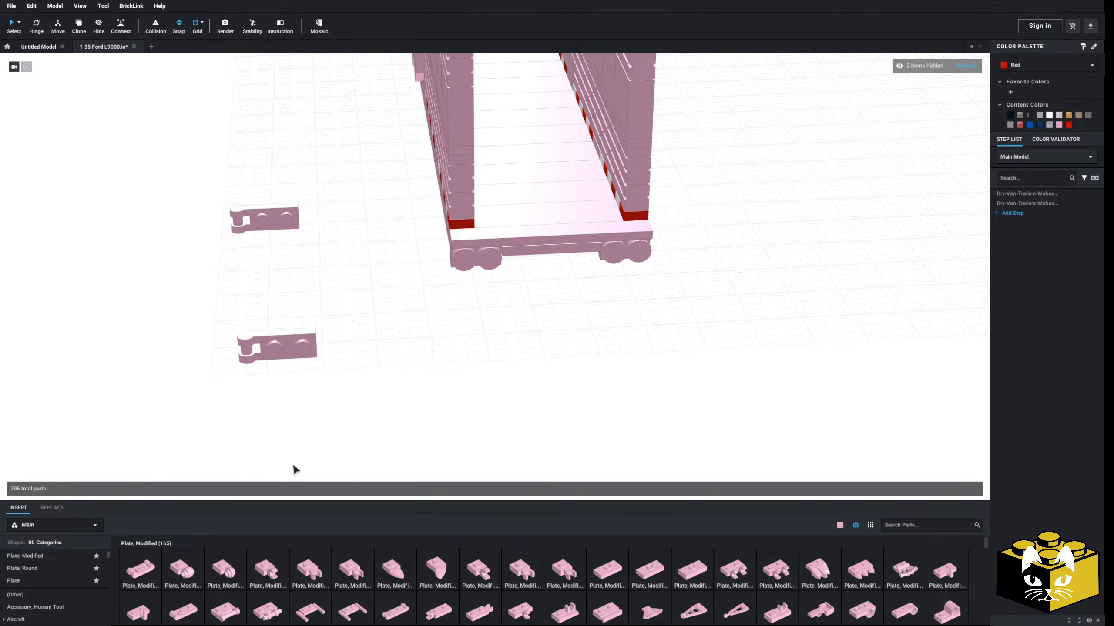
{"action": "scroll", "coordinate": [77, 604], "scroll_direction": "down", "scroll_amount": 4}
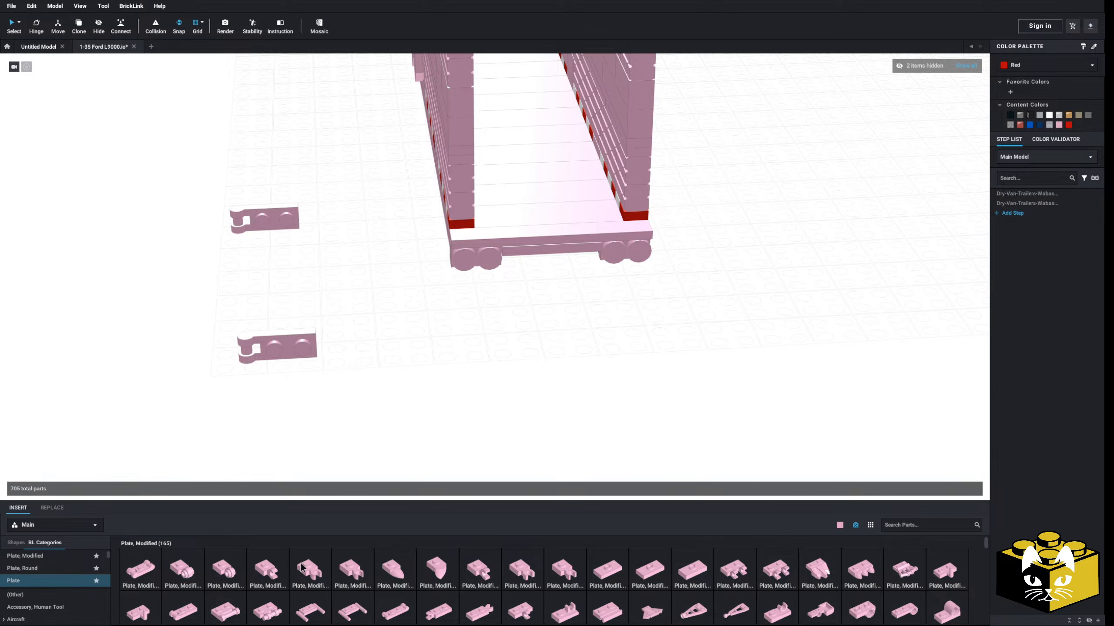
- Place a 1 x 8 plate on the ground behind the trailer, rotated to run lengthwise beside the bar-handle plates
{"action": "left_click", "coordinate": [449, 574]}
{"action": "key", "text": "Right"}
{"action": "left_click", "coordinate": [412, 381]}
{"action": "left_click", "coordinate": [496, 395]}
{"action": "right_click_drag", "start_coordinate": [513, 399], "coordinate": [520, 440]}
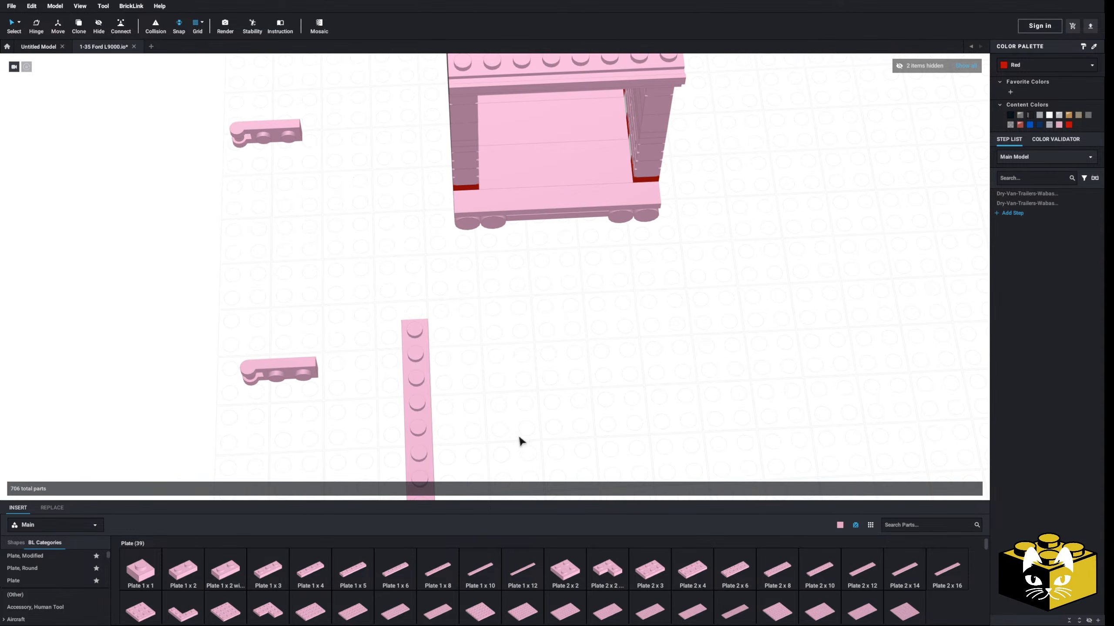
{"action": "middle_click_drag", "start_coordinate": [520, 441], "coordinate": [524, 373]}
- Rotate both bar-handle plates studs-up and set them against the two ends of the 1 x 8 plate, handles pointing outward
{"action": "key", "text": "Up"}
{"action": "left_click_drag", "start_coordinate": [282, 309], "coordinate": [406, 437]}
{"action": "left_click", "coordinate": [379, 351]}
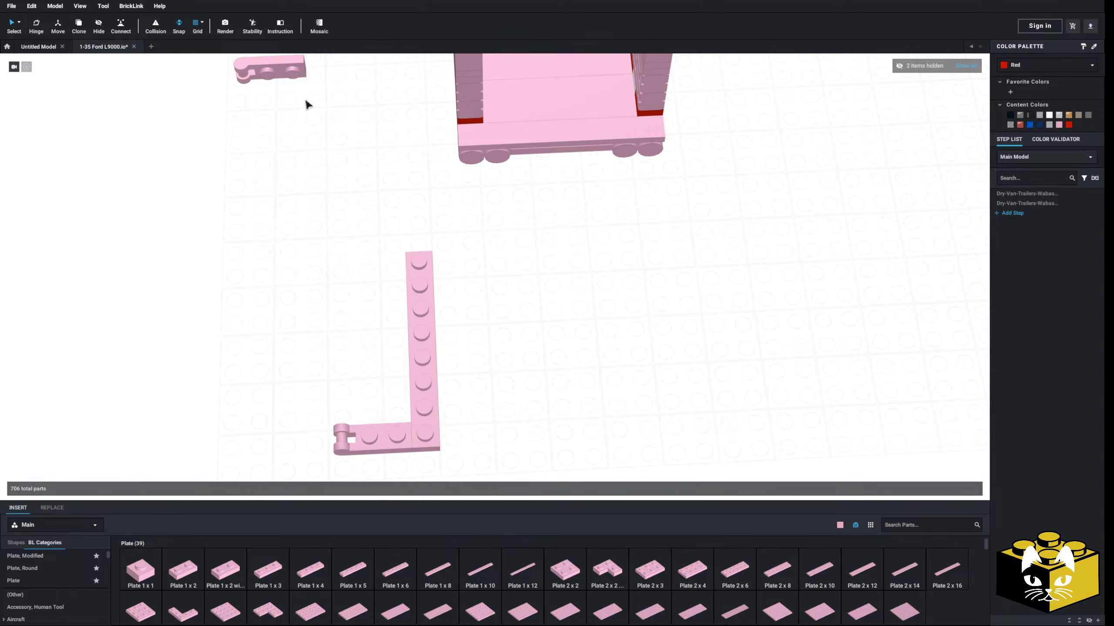
{"action": "key", "text": "Up"}
{"action": "left_click_drag", "start_coordinate": [286, 71], "coordinate": [390, 288]}
{"action": "left_click", "coordinate": [499, 412]}
{"action": "scroll", "coordinate": [501, 416], "scroll_direction": "down", "scroll_amount": 2}
{"action": "scroll", "coordinate": [493, 415], "scroll_direction": "up", "scroll_amount": 5}
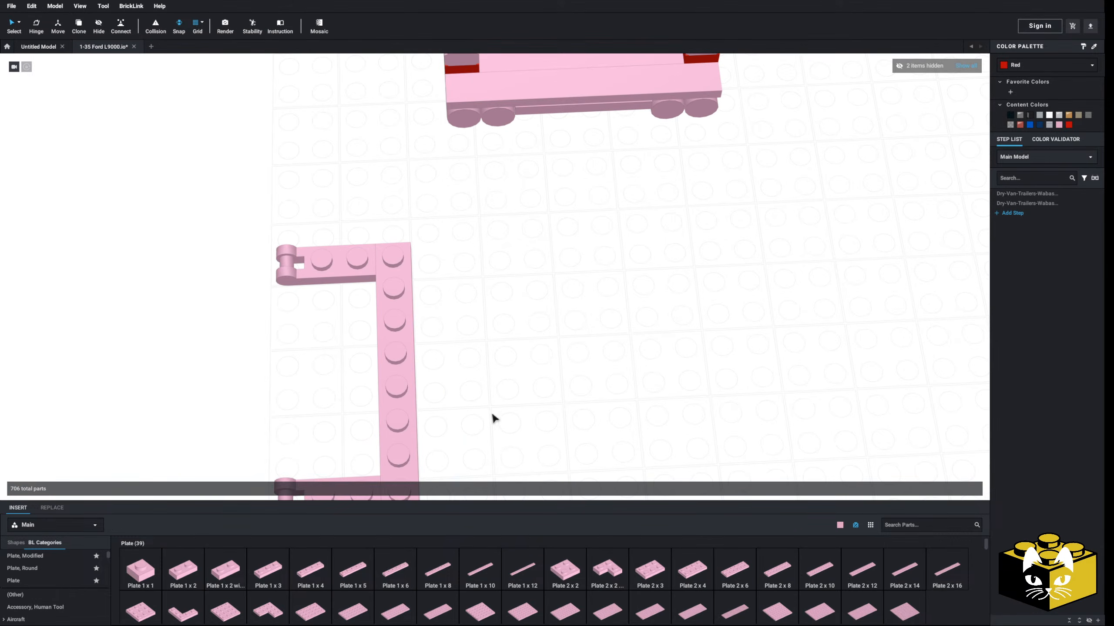
- Fill the gap between the bar-handle plates and the 1 x 8 plate with a 2 x 6 plate, and open the Tile category
{"action": "middle_click_drag", "start_coordinate": [493, 414], "coordinate": [566, 318]}
{"action": "left_click_drag", "start_coordinate": [721, 576], "coordinate": [390, 289]}
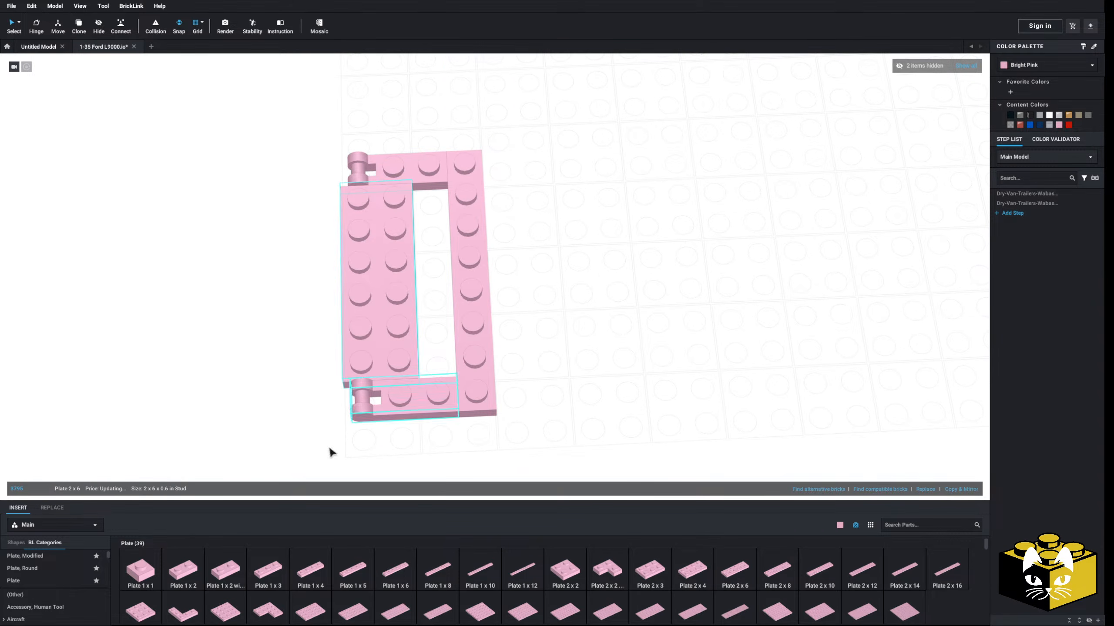
{"action": "left_click_drag", "start_coordinate": [352, 330], "coordinate": [388, 330]}
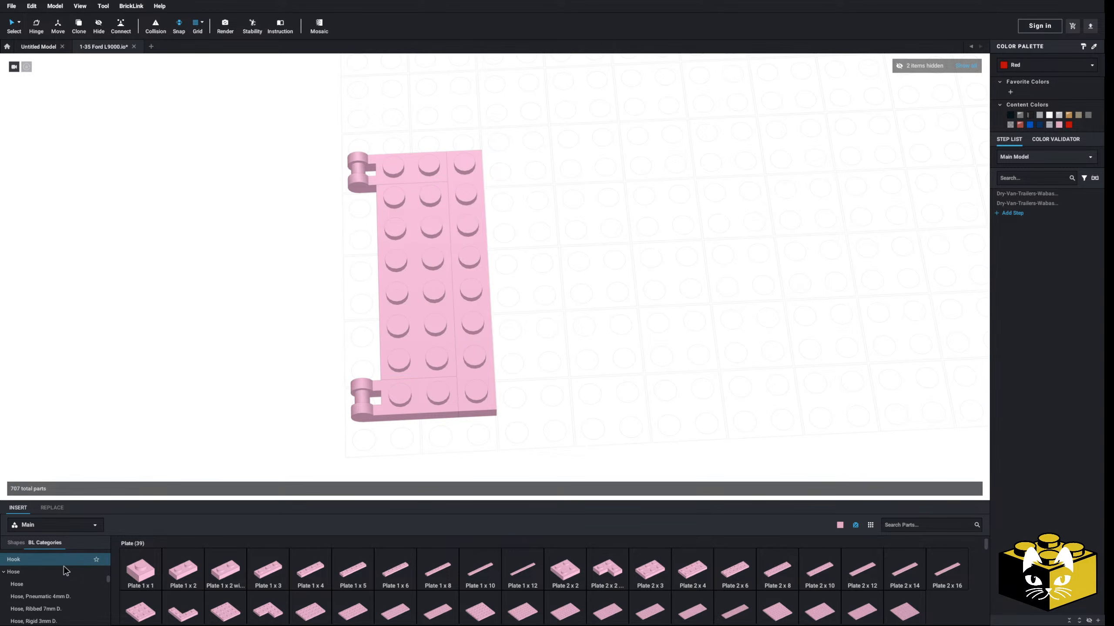
{"action": "left_click", "coordinate": [39, 604]}
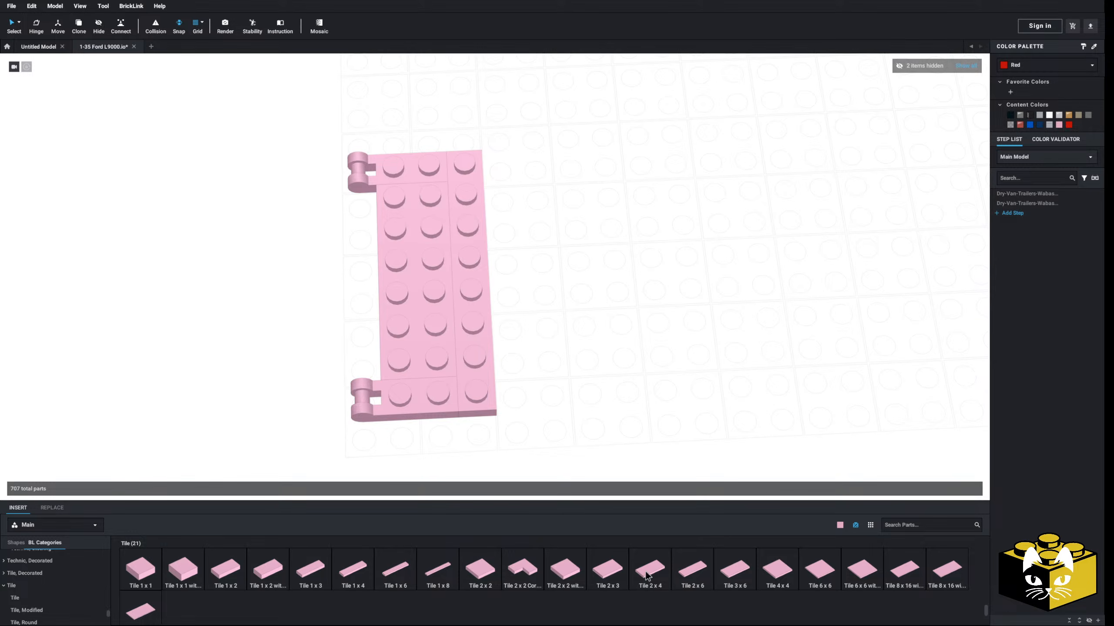
{"action": "left_click", "coordinate": [649, 576]}
{"action": "key", "text": "Right"}
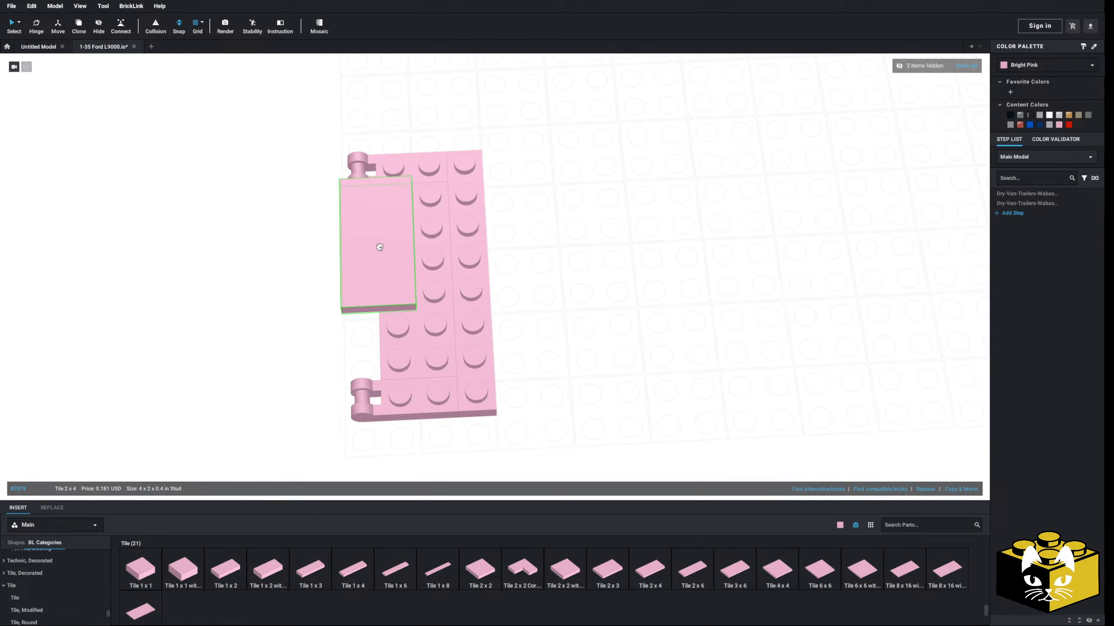
{"action": "key", "text": "Escape"}
{"action": "scroll", "coordinate": [79, 584], "scroll_direction": "up", "scroll_amount": 8}
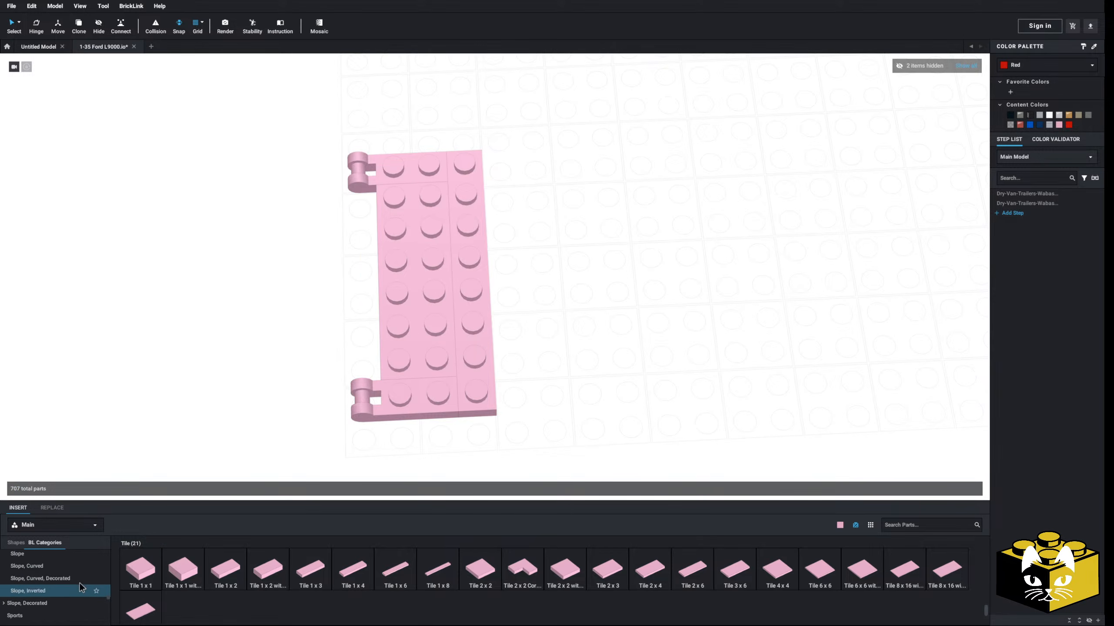
{"action": "left_click", "coordinate": [44, 620]}
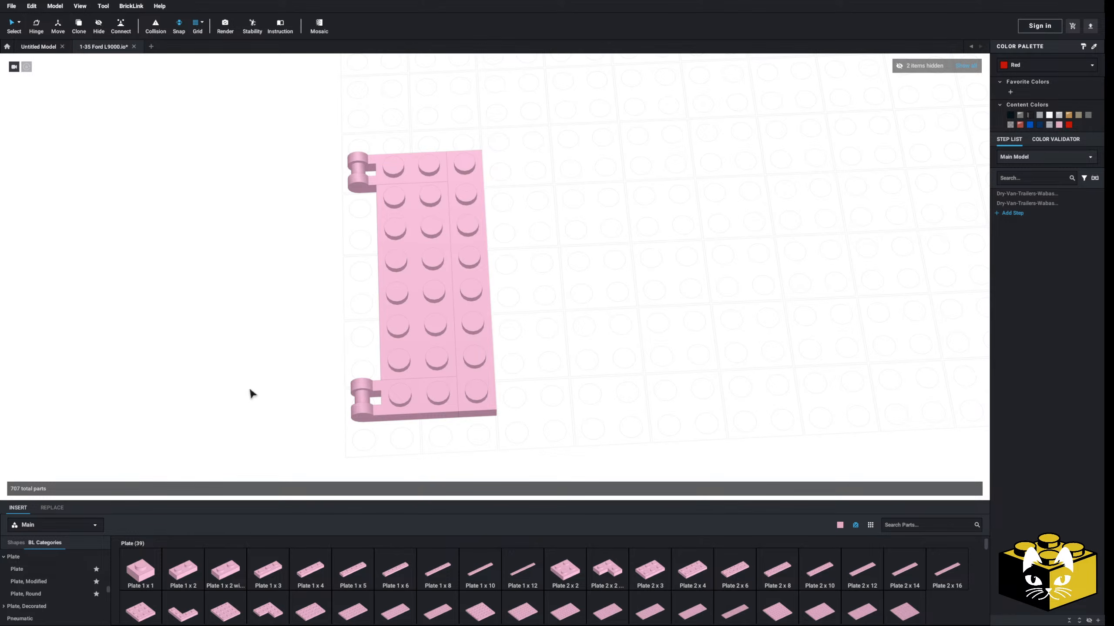
{"action": "scroll", "coordinate": [31, 574], "scroll_direction": "down", "scroll_amount": 5}
{"action": "scroll", "coordinate": [33, 575], "scroll_direction": "down", "scroll_amount": 2}
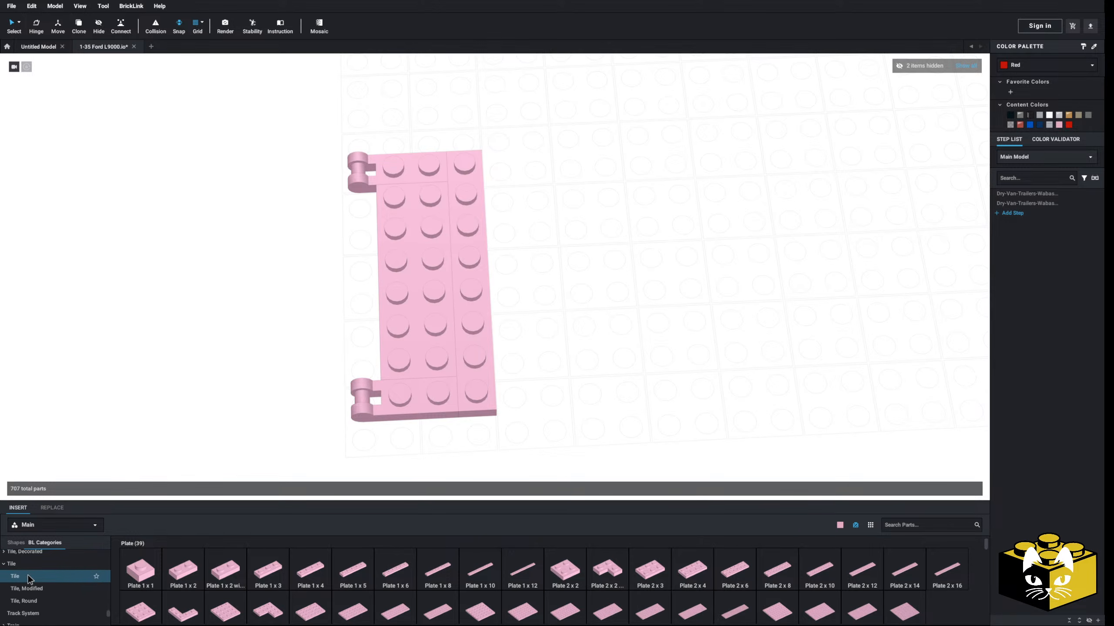
{"action": "left_click", "coordinate": [28, 575]}
{"action": "left_click_drag", "start_coordinate": [693, 569], "coordinate": [378, 274]}
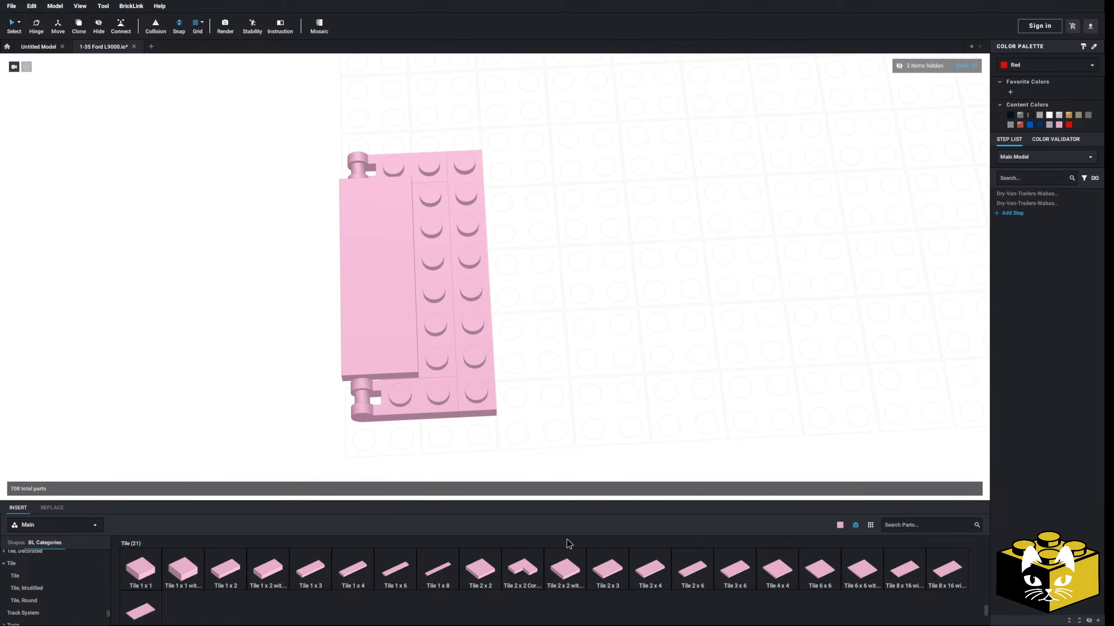
- Place a 2 x 4 tile lengthwise at the middle of the door's free edge and delete the 2 x 6 tile on the hinge edge
{"action": "left_click", "coordinate": [479, 270]}
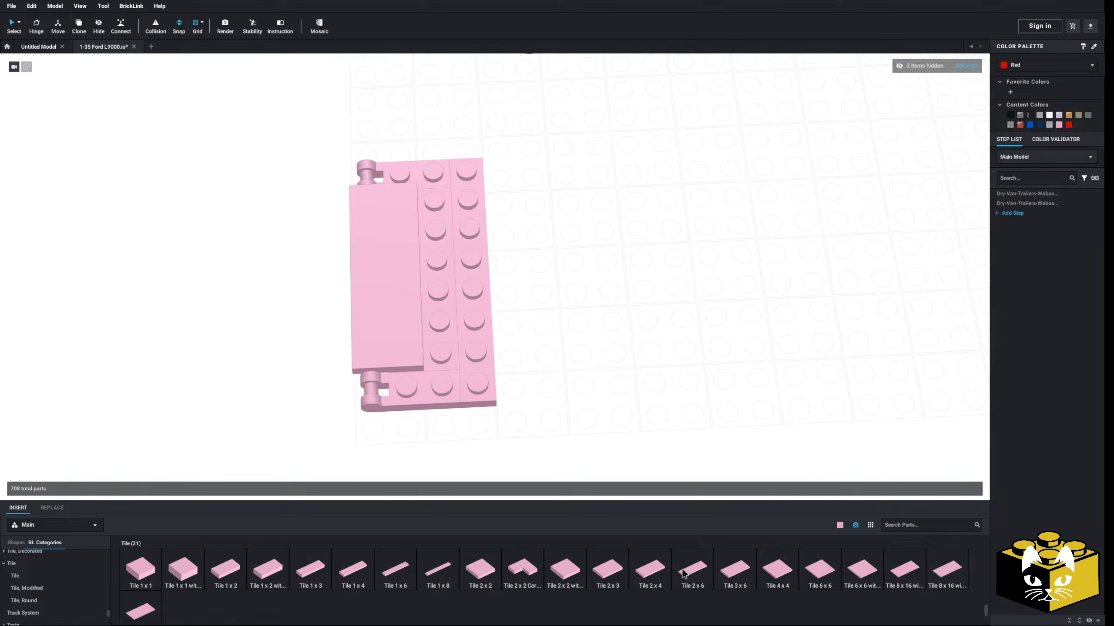
{"action": "left_click_drag", "start_coordinate": [683, 573], "coordinate": [467, 270]}
{"action": "key", "text": "Delete"}
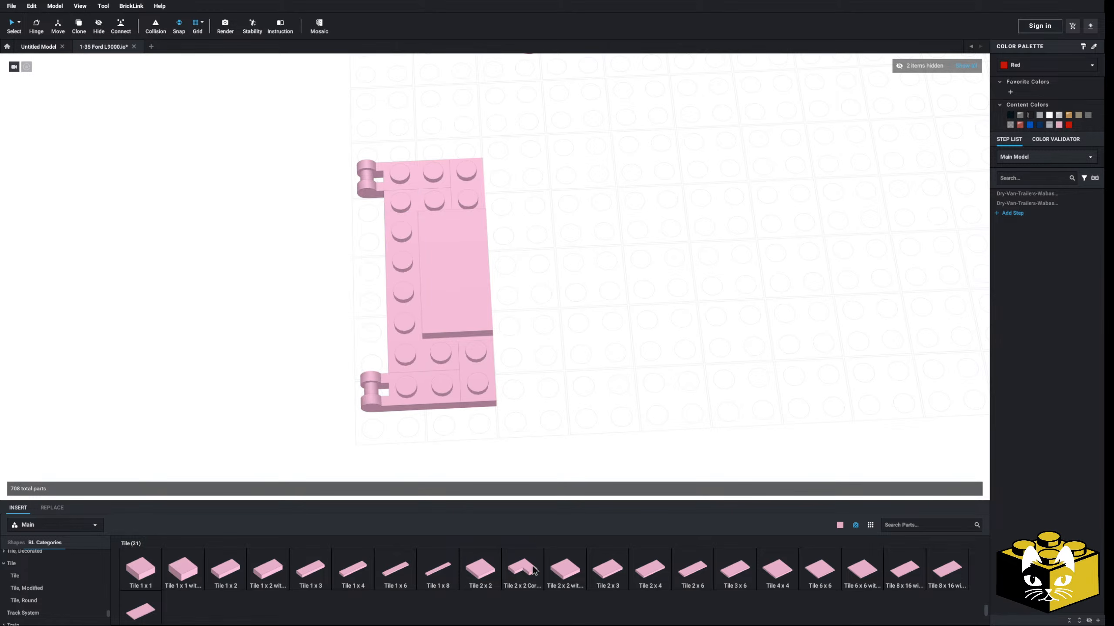
- Cover the hinge edge with two 2 x 2 corner tiles and a 2 x 2 tile between them, and tile both door ends with 2 x 2 tiles
{"action": "left_click_drag", "start_coordinate": [523, 569], "coordinate": [375, 232]}
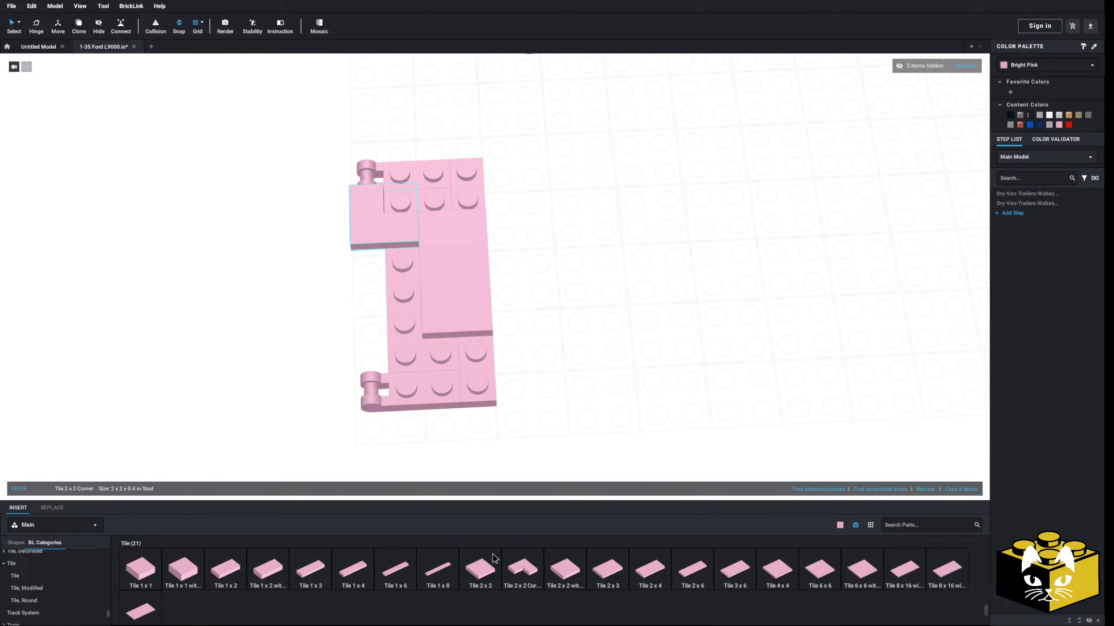
{"action": "left_click_drag", "start_coordinate": [523, 570], "coordinate": [382, 332]}
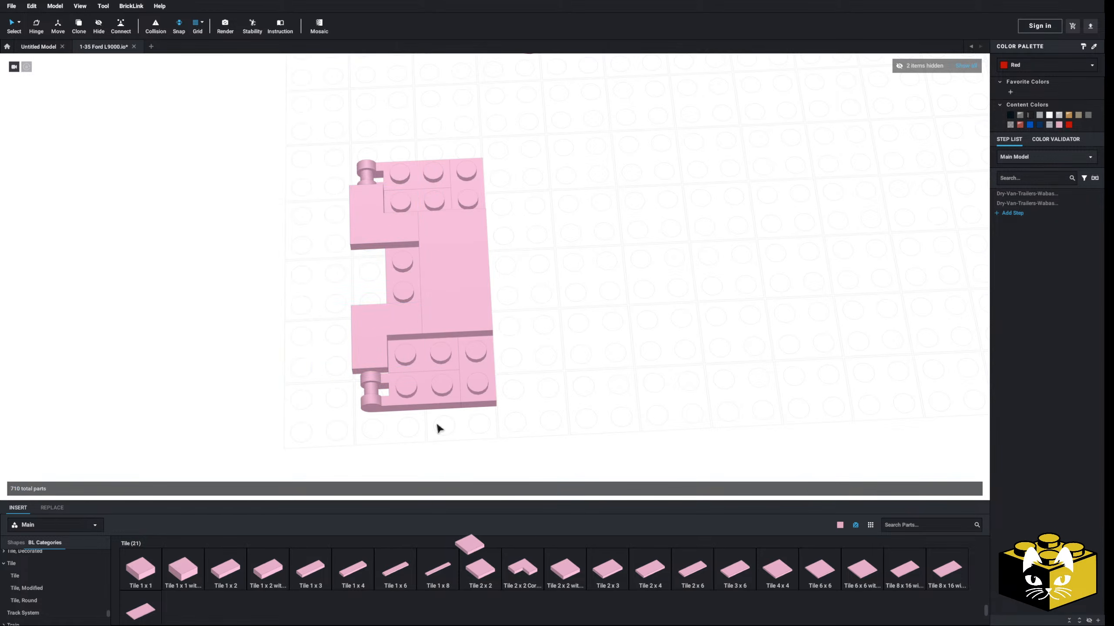
{"action": "left_click_drag", "start_coordinate": [438, 425], "coordinate": [374, 275]}
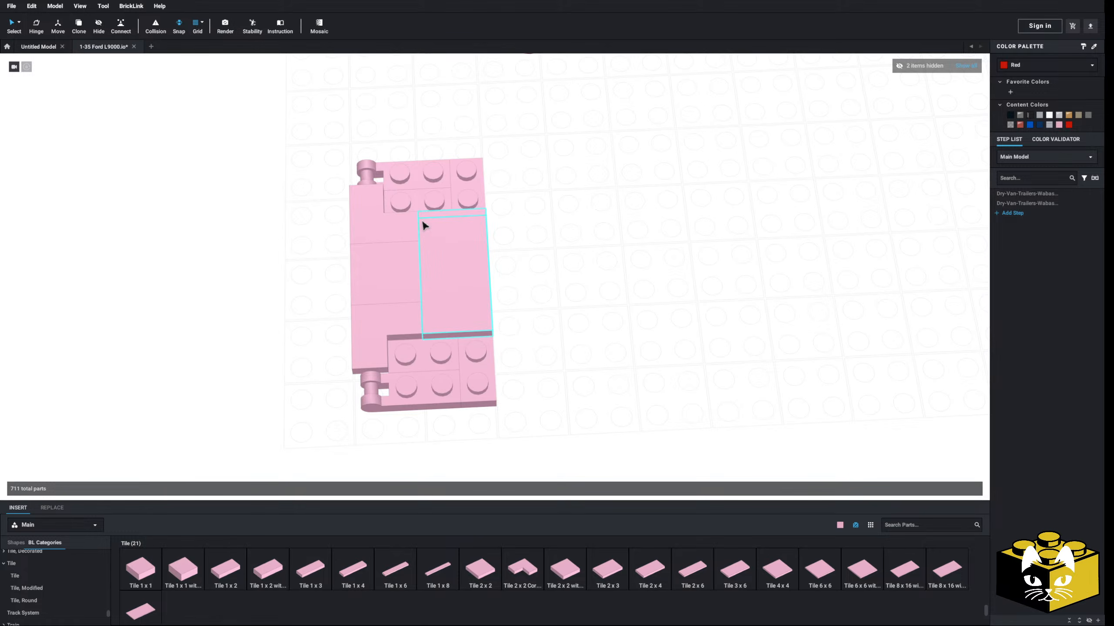
{"action": "left_click_drag", "start_coordinate": [481, 570], "coordinate": [429, 375]}
- Add a 1 x 1 open O clip tile near each end of the door's free edge and fill the outer corners with 1 x 1 tiles
{"action": "left_click", "coordinate": [50, 590]}
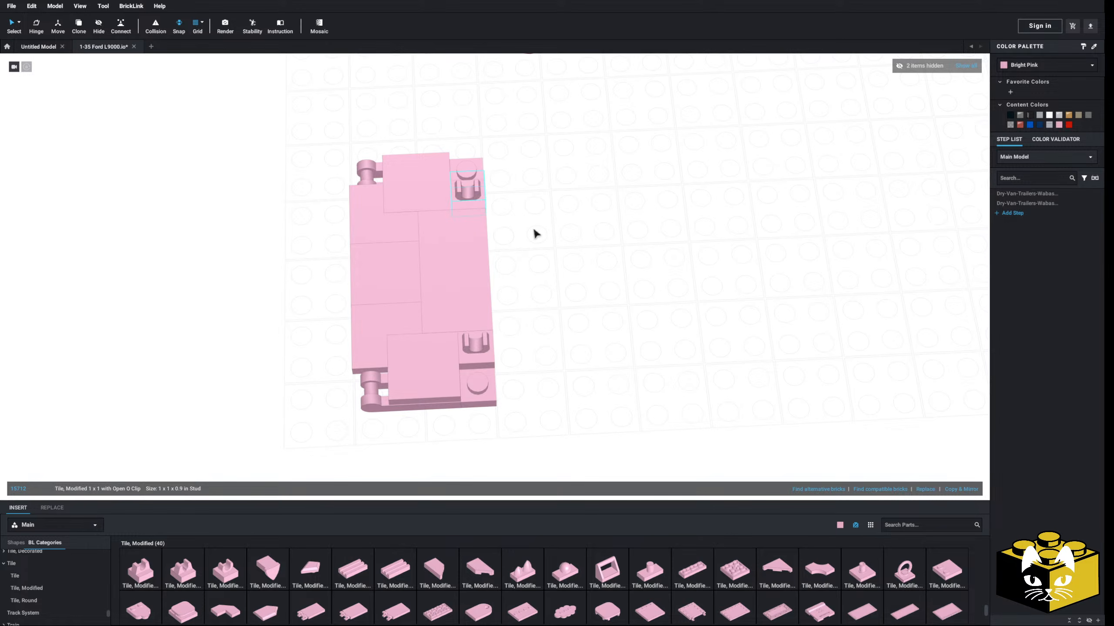
{"action": "left_click", "coordinate": [70, 576]}
{"action": "left_click_drag", "start_coordinate": [140, 569], "coordinate": [471, 159]}
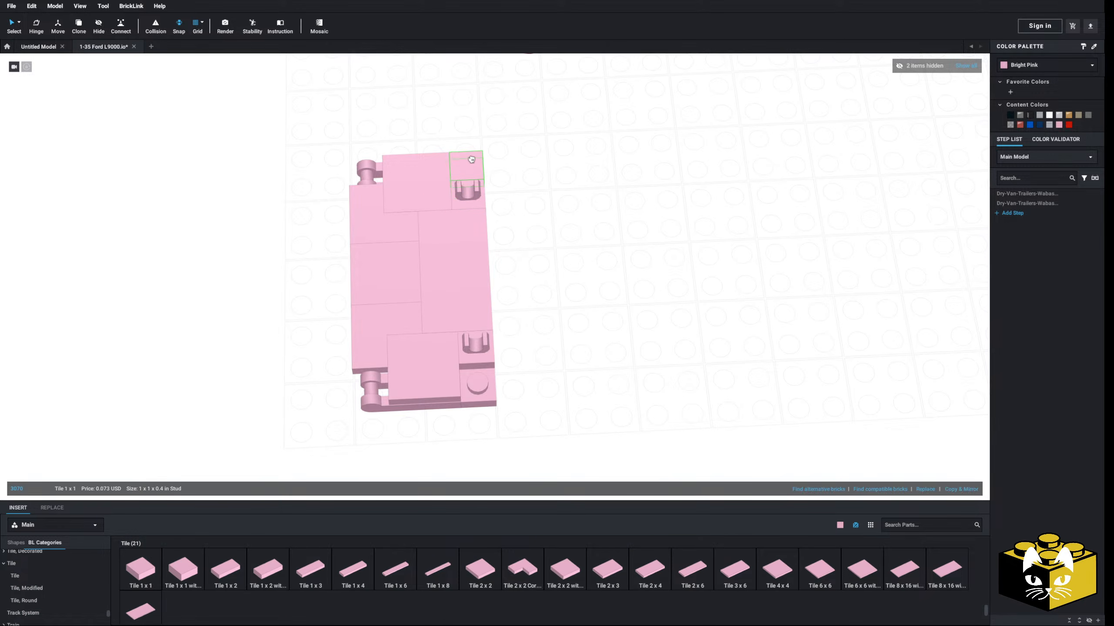
{"action": "left_click_drag", "start_coordinate": [445, 412], "coordinate": [494, 382]}
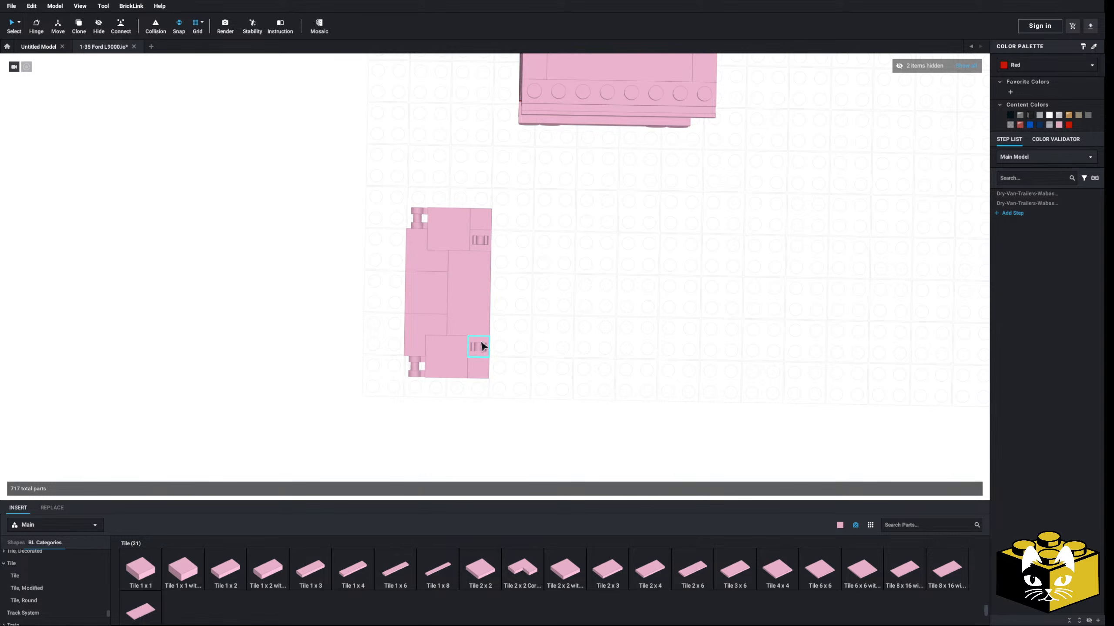
- Examine the tiled door and its two clips from above and from the free edge
{"action": "middle_click_drag", "start_coordinate": [548, 360], "coordinate": [519, 371]}
{"action": "scroll", "coordinate": [519, 370], "scroll_direction": "up", "scroll_amount": 5}
{"action": "middle_click_drag", "start_coordinate": [473, 420], "coordinate": [518, 384]}
{"action": "scroll", "coordinate": [519, 384], "scroll_direction": "up", "scroll_amount": 1}
{"action": "scroll", "coordinate": [518, 384], "scroll_direction": "down", "scroll_amount": 7}
{"action": "right_click_drag", "start_coordinate": [518, 385], "coordinate": [556, 419]}
{"action": "left_click", "coordinate": [491, 378]}
{"action": "scroll", "coordinate": [492, 386], "scroll_direction": "up", "scroll_amount": 4}
{"action": "right_click_drag", "start_coordinate": [492, 403], "coordinate": [451, 351]}
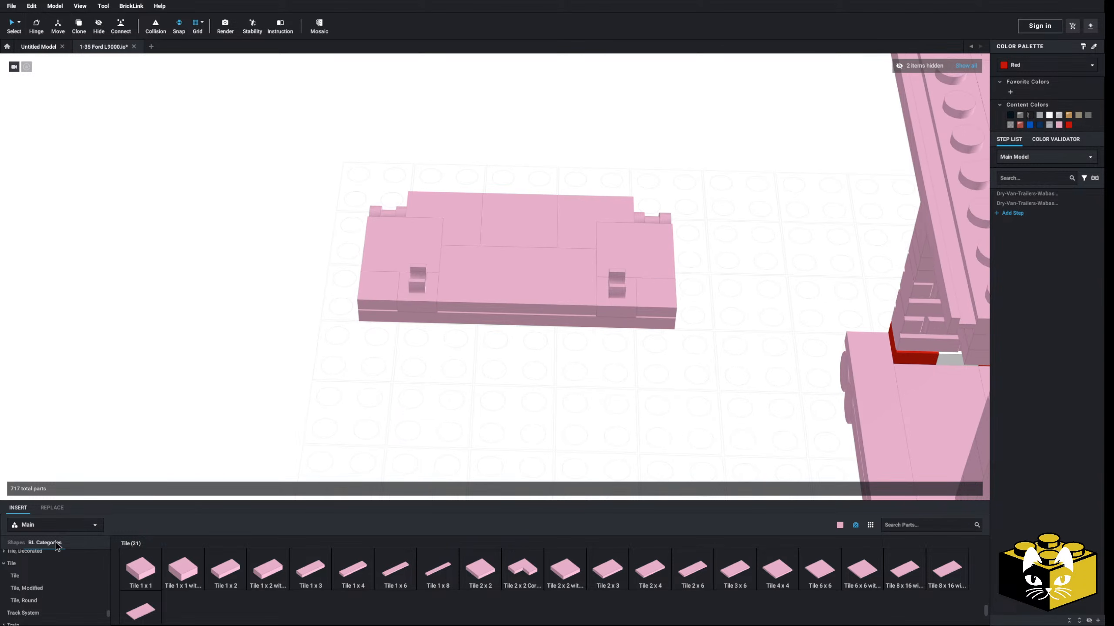
- Place an 8L (6.4 cm) rigid 3 mm hose in the two clips along the door's free edge as the lock rod
{"action": "scroll", "coordinate": [57, 554], "scroll_direction": "down", "scroll_amount": 2}
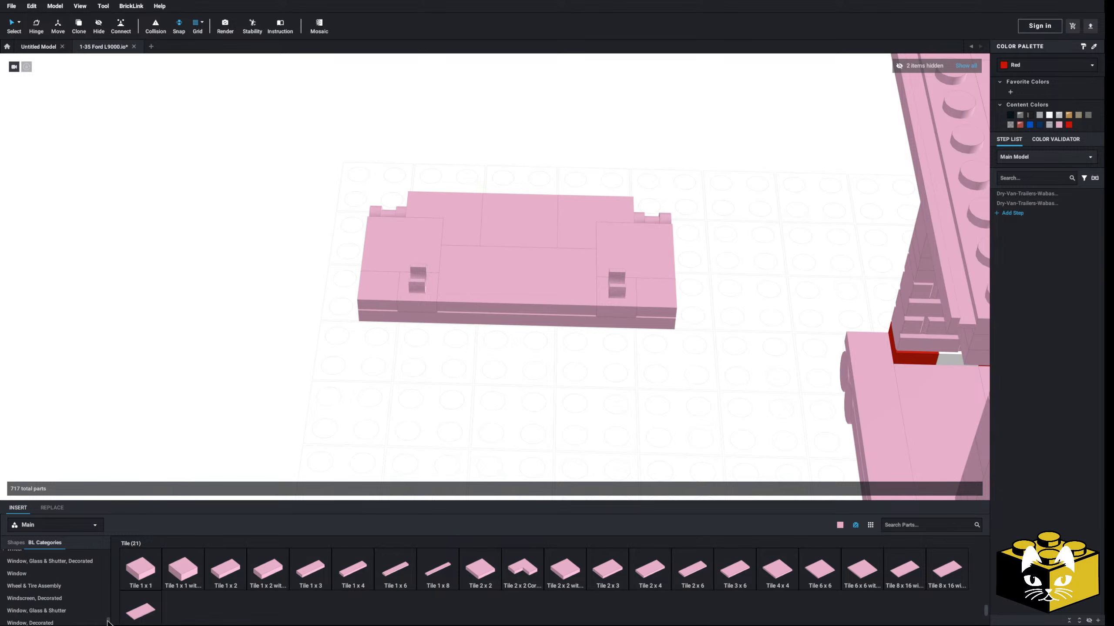
{"action": "left_click_drag", "start_coordinate": [108, 620], "coordinate": [95, 567]}
{"action": "scroll", "coordinate": [57, 567], "scroll_direction": "down", "scroll_amount": 3}
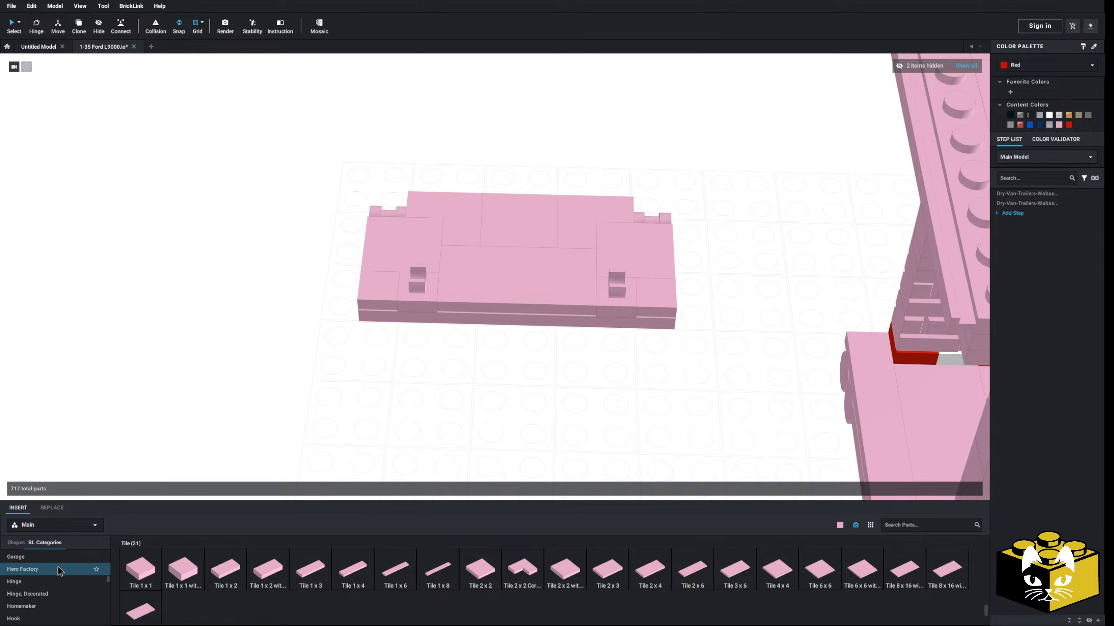
{"action": "left_click", "coordinate": [49, 609]}
{"action": "left_click", "coordinate": [35, 621]}
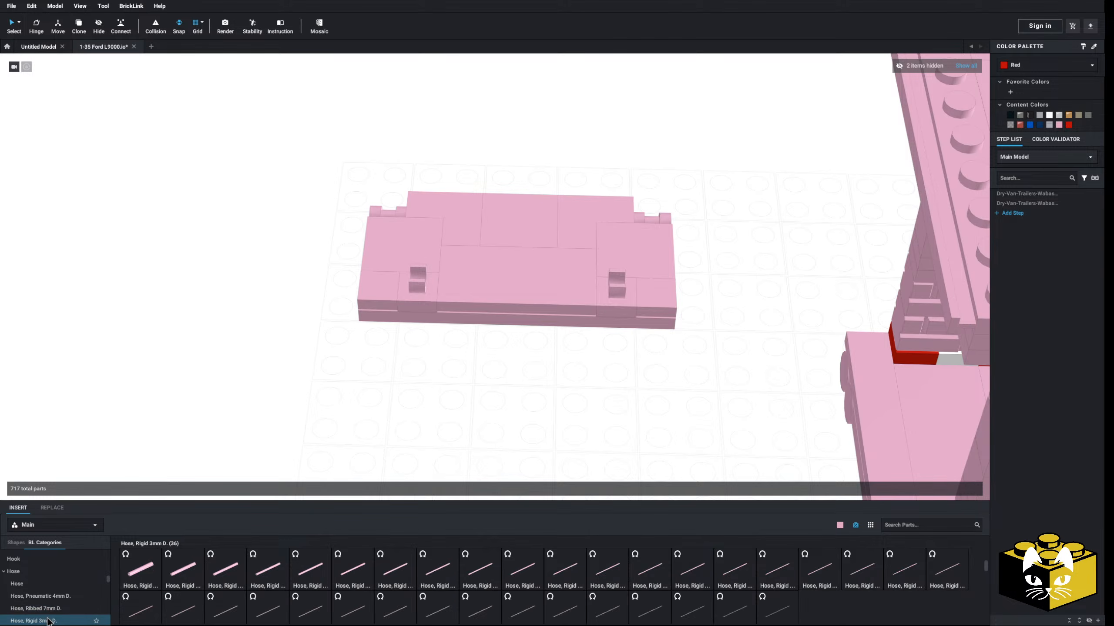
{"action": "left_click", "coordinate": [297, 560]}
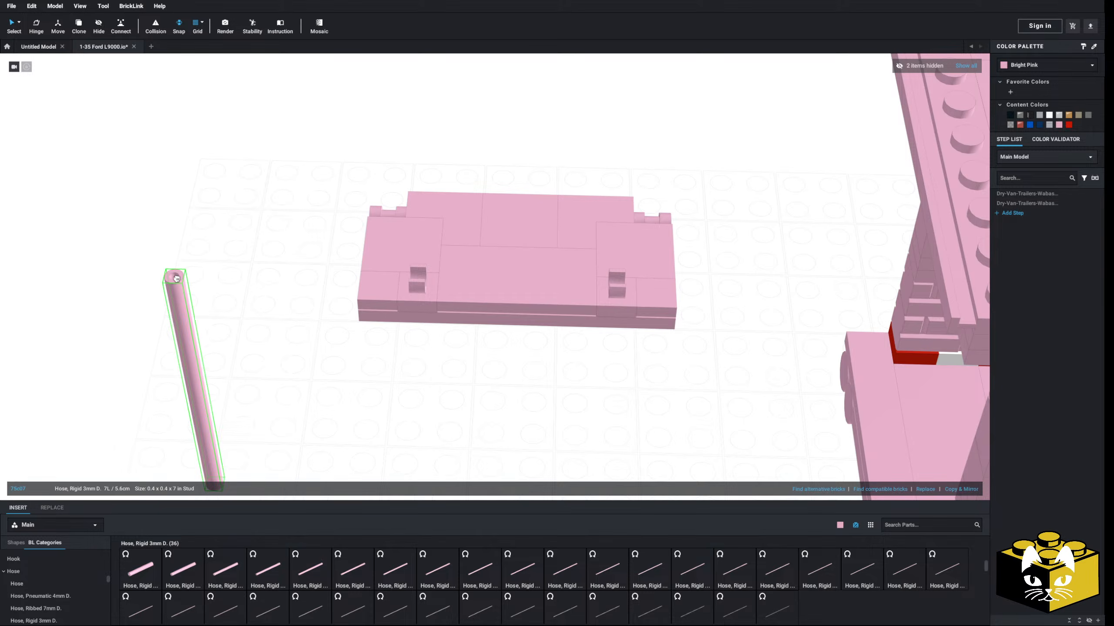
{"action": "left_click", "coordinate": [238, 280]}
{"action": "left_click_drag", "start_coordinate": [261, 280], "coordinate": [677, 298]}
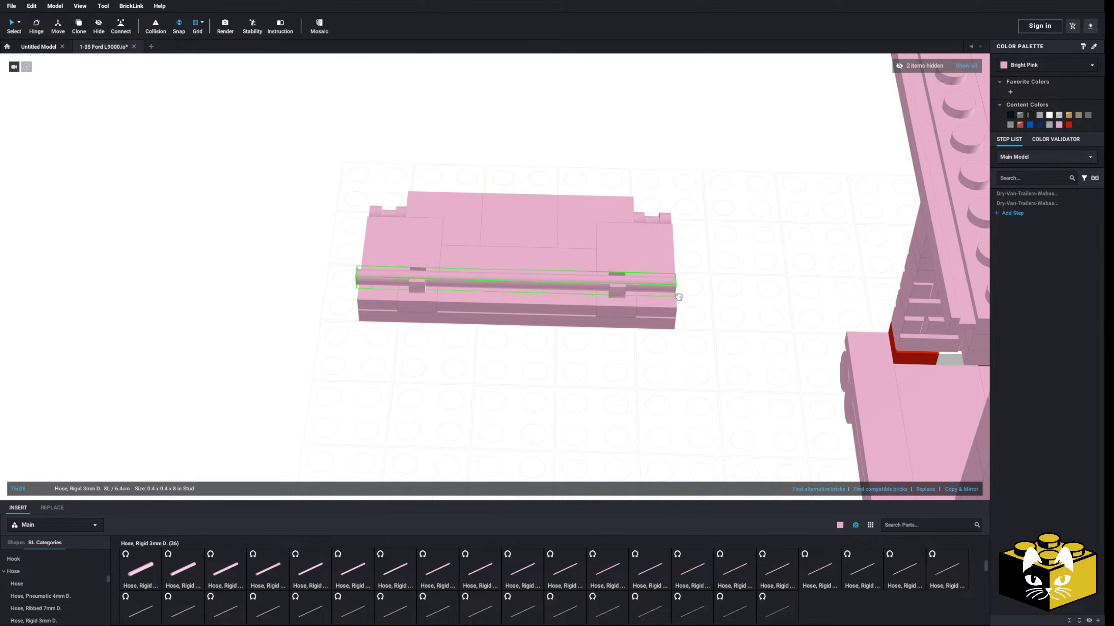
- Nudge the rigid hose lengthwise in its clips to line it up with the door's ends
{"action": "left_click", "coordinate": [533, 280]}
{"action": "right_click_drag", "start_coordinate": [528, 285], "coordinate": [509, 290]}
{"action": "scroll", "coordinate": [537, 288], "scroll_direction": "up", "scroll_amount": 3}
{"action": "left_click", "coordinate": [59, 27]}
{"action": "middle_click_drag", "start_coordinate": [178, 92], "coordinate": [149, 82]}
{"action": "middle_click_drag", "start_coordinate": [227, 158], "coordinate": [194, 154]}
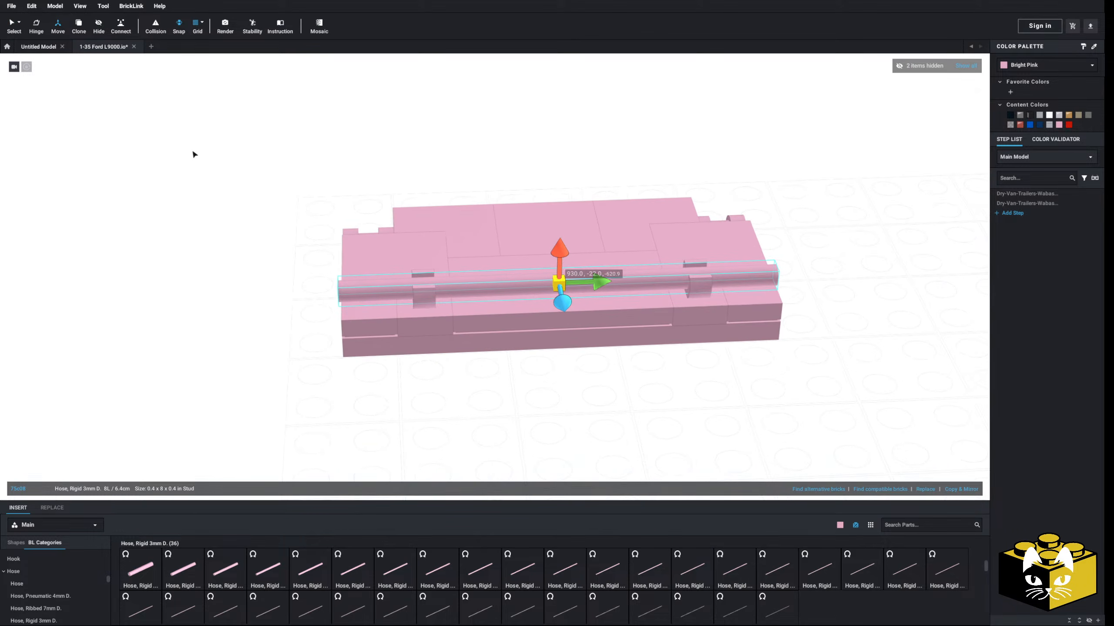
{"action": "scroll", "coordinate": [198, 156], "scroll_direction": "up", "scroll_amount": 2}
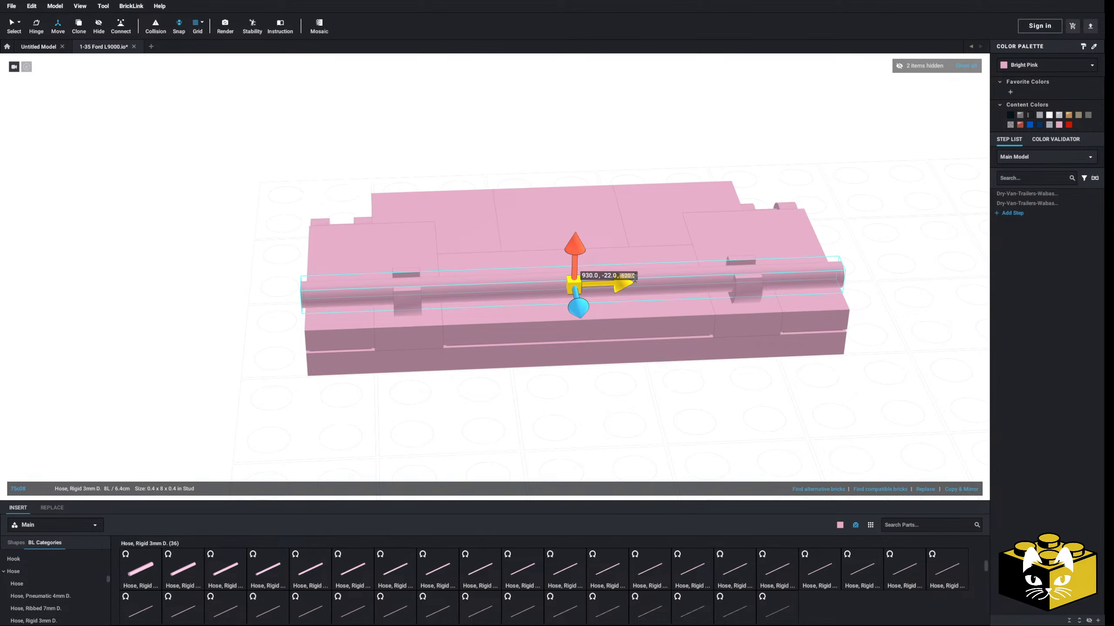
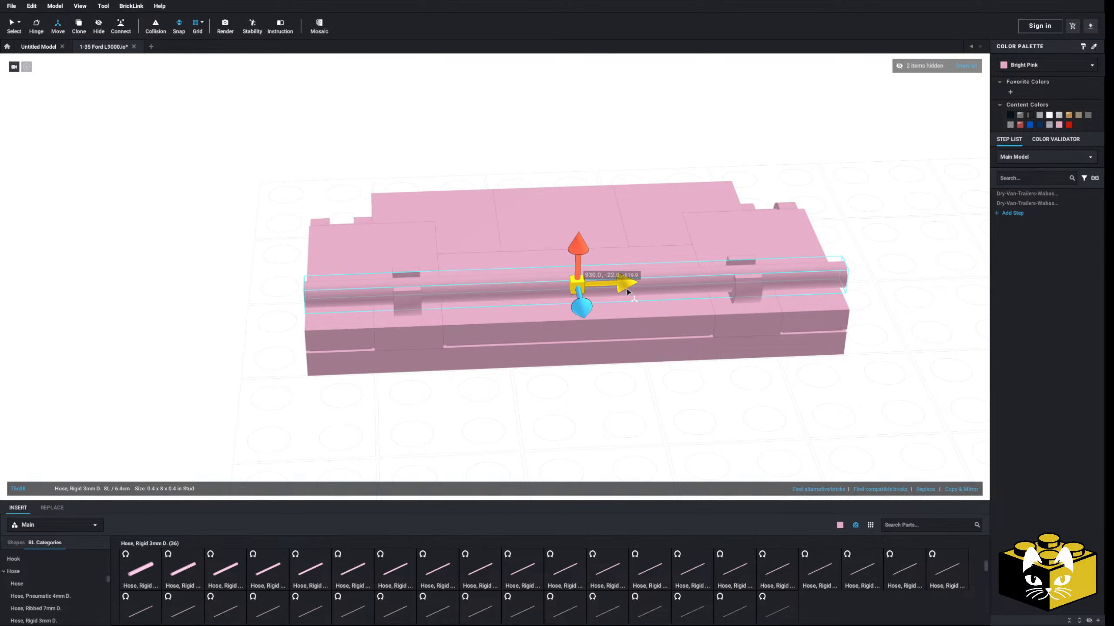
{"action": "left_click", "coordinate": [207, 289]}
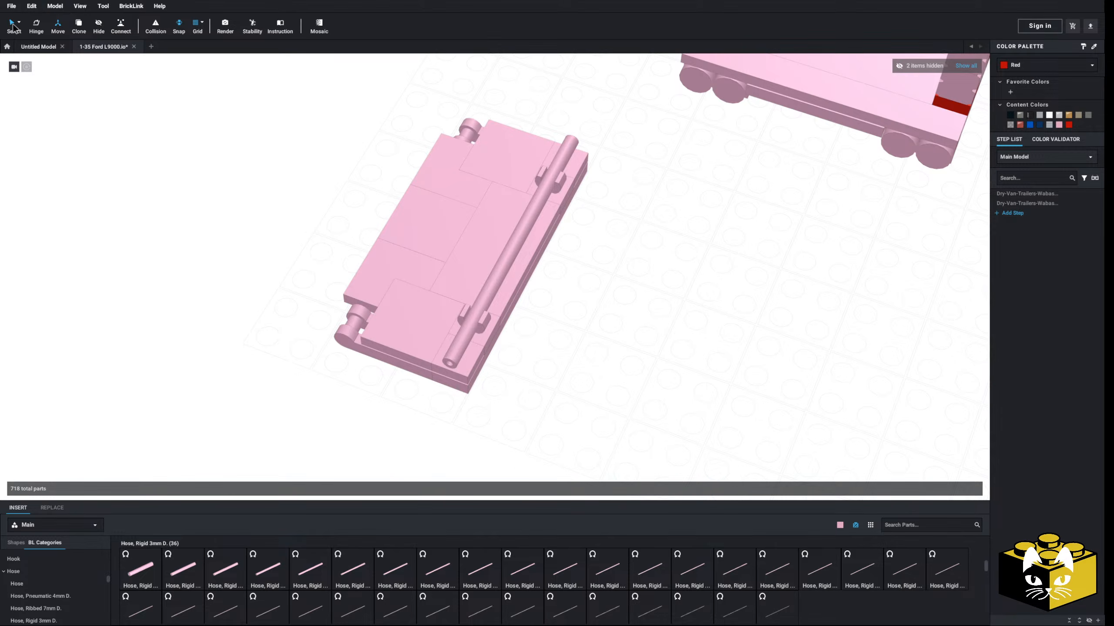
{"action": "left_click", "coordinate": [13, 27]}
- Compare the door and its lock rod with the trailer's rear opening and the reference photos
{"action": "scroll", "coordinate": [264, 278], "scroll_direction": "down", "scroll_amount": 6}
{"action": "right_click_drag", "start_coordinate": [499, 318], "coordinate": [642, 351]}
{"action": "middle_click_drag", "start_coordinate": [642, 350], "coordinate": [421, 356]}
{"action": "right_click_drag", "start_coordinate": [421, 356], "coordinate": [380, 403]}
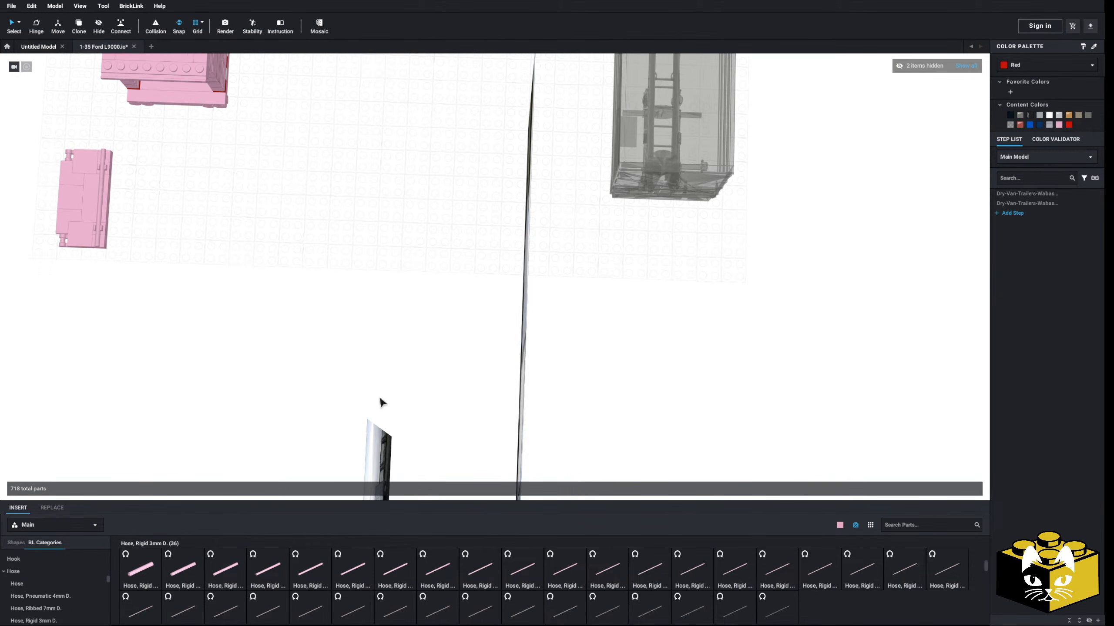
{"action": "scroll", "coordinate": [380, 399], "scroll_direction": "up", "scroll_amount": 4}
{"action": "middle_click_drag", "start_coordinate": [491, 290], "coordinate": [343, 369]}
{"action": "right_click_drag", "start_coordinate": [342, 369], "coordinate": [340, 342]}
{"action": "scroll", "coordinate": [346, 341], "scroll_direction": "up", "scroll_amount": 4}
{"action": "scroll", "coordinate": [339, 342], "scroll_direction": "down", "scroll_amount": 4}
{"action": "middle_click_drag", "start_coordinate": [339, 342], "coordinate": [477, 316]}
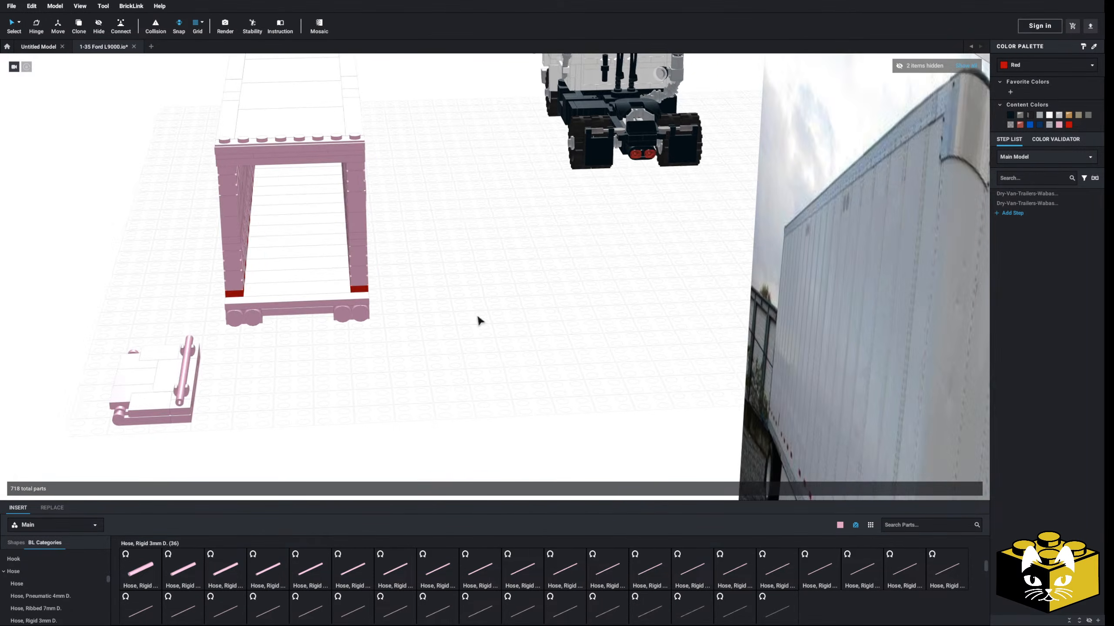
{"action": "right_click_drag", "start_coordinate": [477, 317], "coordinate": [451, 334]}
{"action": "middle_click_drag", "start_coordinate": [451, 333], "coordinate": [476, 265]}
{"action": "right_click_drag", "start_coordinate": [476, 265], "coordinate": [500, 267]}
{"action": "scroll", "coordinate": [517, 294], "scroll_direction": "up", "scroll_amount": 4}
{"action": "middle_click_drag", "start_coordinate": [528, 312], "coordinate": [517, 268]}
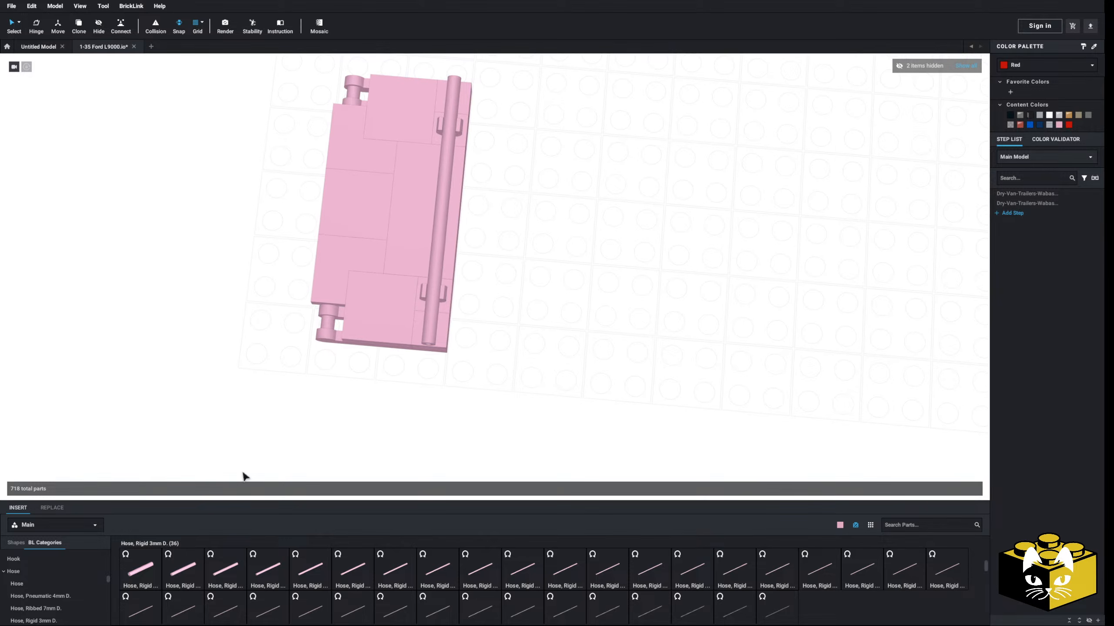
- Attach a straight mechanical arm with clips at 90 degrees (vertical grip) to the hose's lower end, lying across the door as the latch handle
{"action": "scroll", "coordinate": [38, 581], "scroll_direction": "down", "scroll_amount": 5}
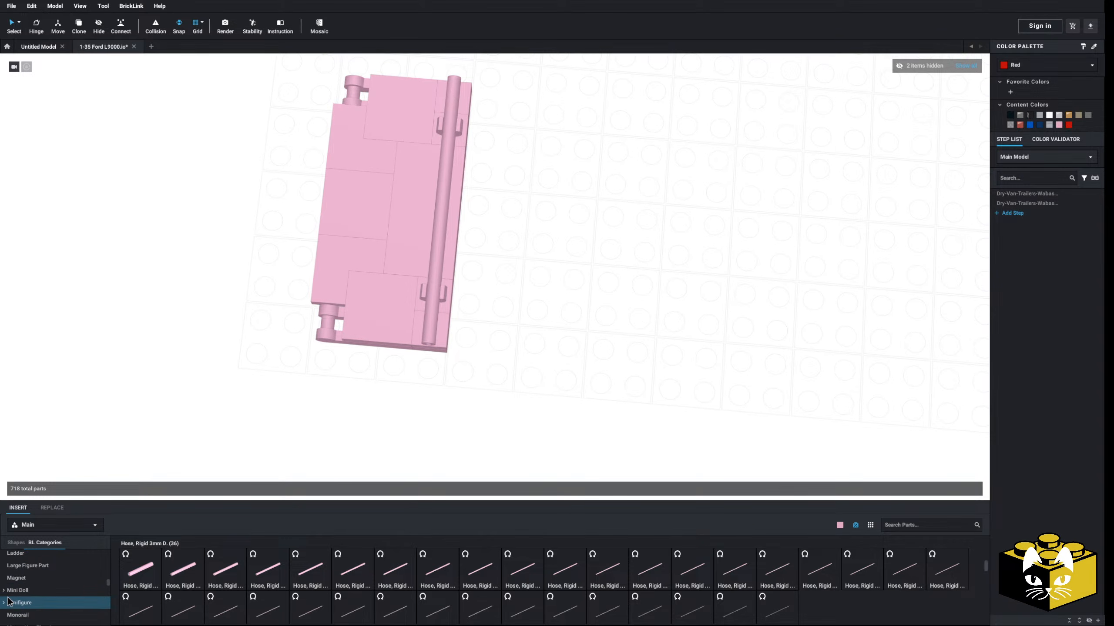
{"action": "left_click", "coordinate": [7, 603]}
{"action": "left_click", "coordinate": [36, 589]}
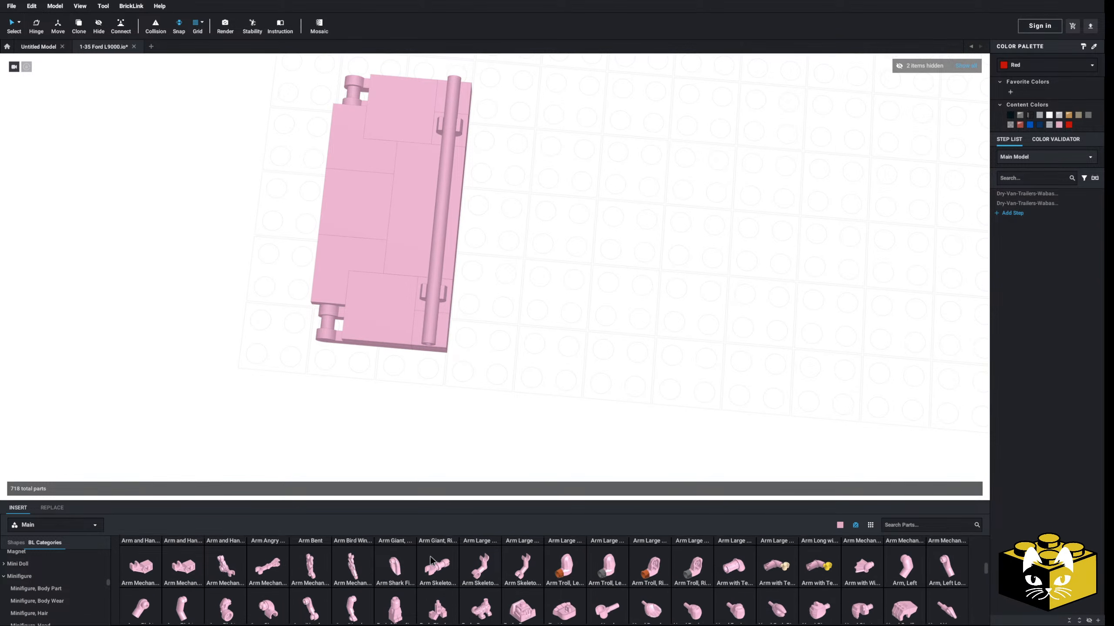
{"action": "scroll", "coordinate": [430, 560], "scroll_direction": "down", "scroll_amount": 2}
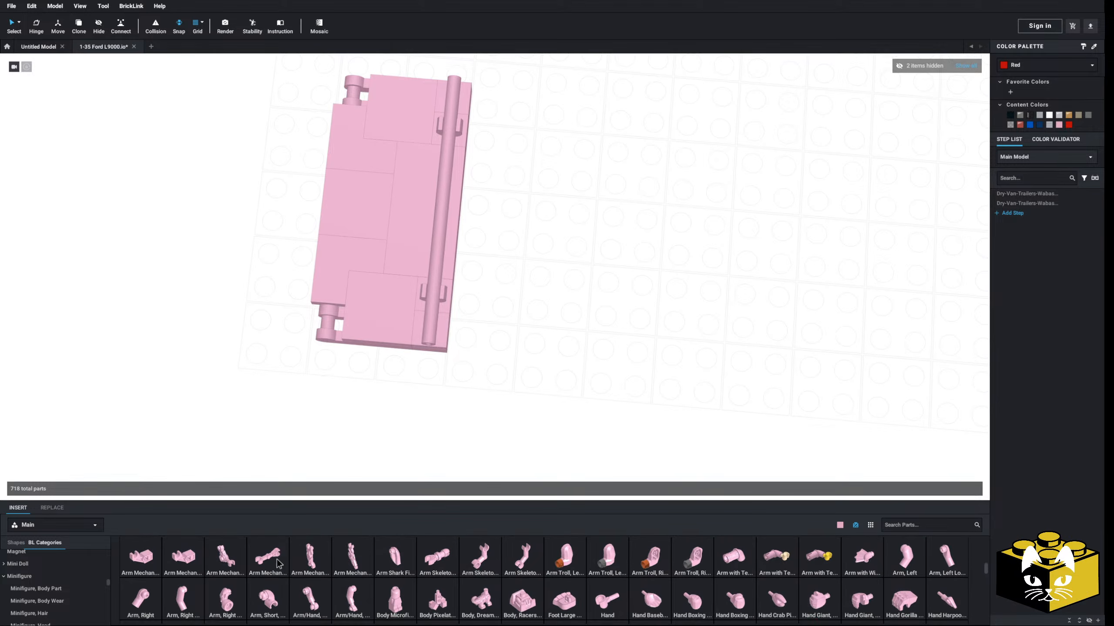
{"action": "left_click", "coordinate": [277, 563]}
{"action": "key", "text": "Left"}
{"action": "key", "text": "Up"}
{"action": "scroll", "coordinate": [559, 336], "scroll_direction": "up", "scroll_amount": 3}
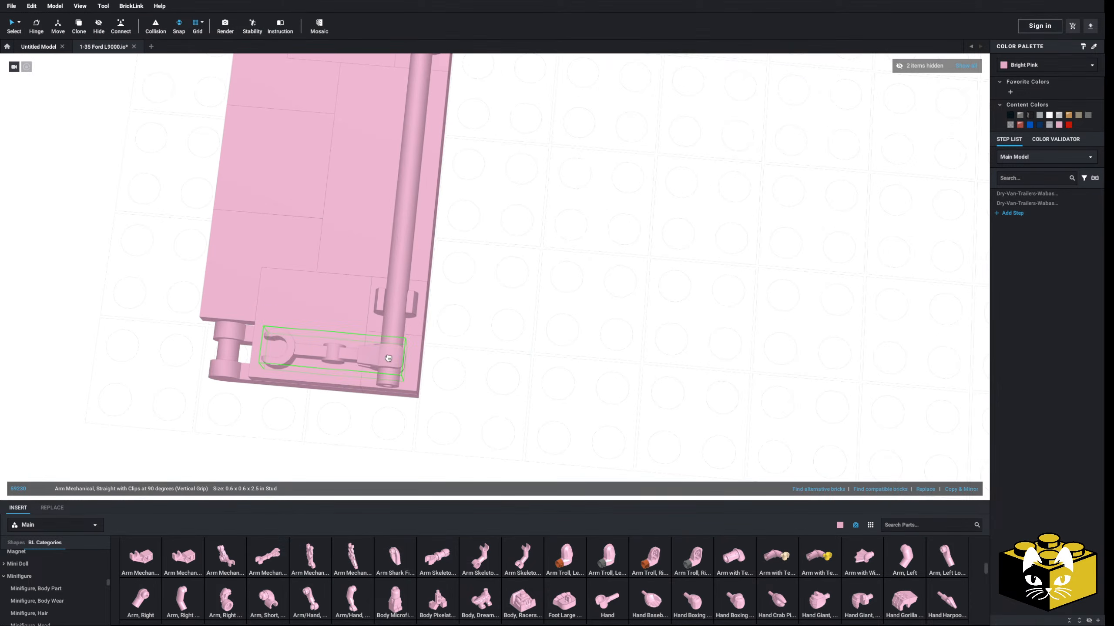
{"action": "left_click", "coordinate": [422, 337]}
- Check the door's latch handle against the reference trailer and inspect the door's tiled face up close
{"action": "scroll", "coordinate": [565, 354], "scroll_direction": "down", "scroll_amount": 5}
{"action": "scroll", "coordinate": [572, 352], "scroll_direction": "down", "scroll_amount": 3}
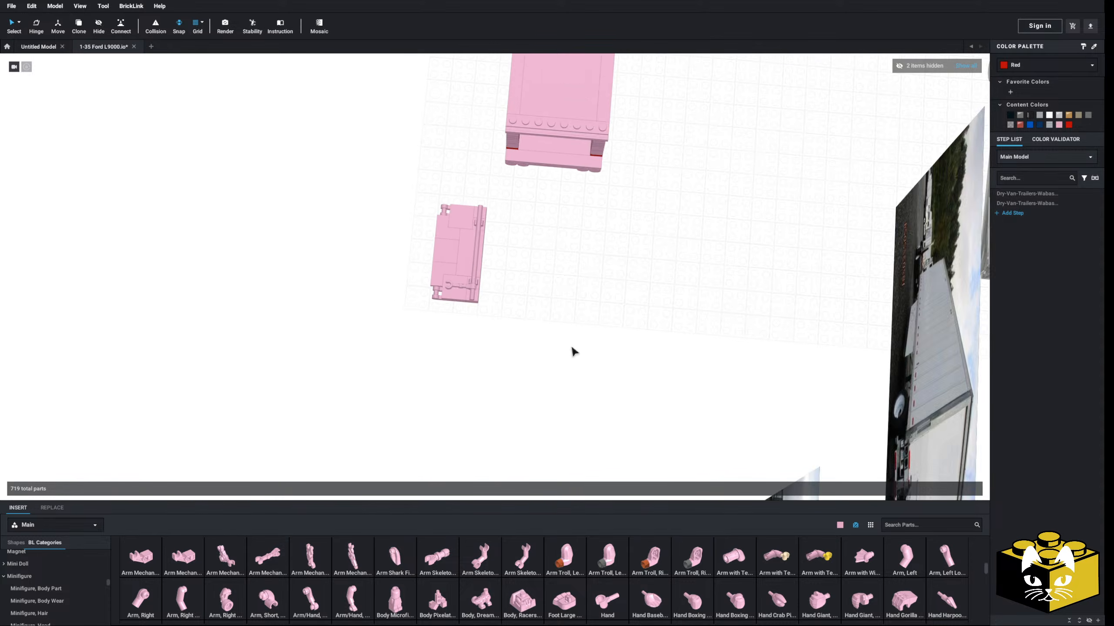
{"action": "middle_click_drag", "start_coordinate": [572, 348], "coordinate": [255, 330]}
{"action": "scroll", "coordinate": [342, 325], "scroll_direction": "up", "scroll_amount": 3}
{"action": "right_click_drag", "start_coordinate": [391, 322], "coordinate": [479, 358]}
{"action": "middle_click_drag", "start_coordinate": [479, 358], "coordinate": [523, 379]}
{"action": "scroll", "coordinate": [522, 379], "scroll_direction": "up", "scroll_amount": 3}
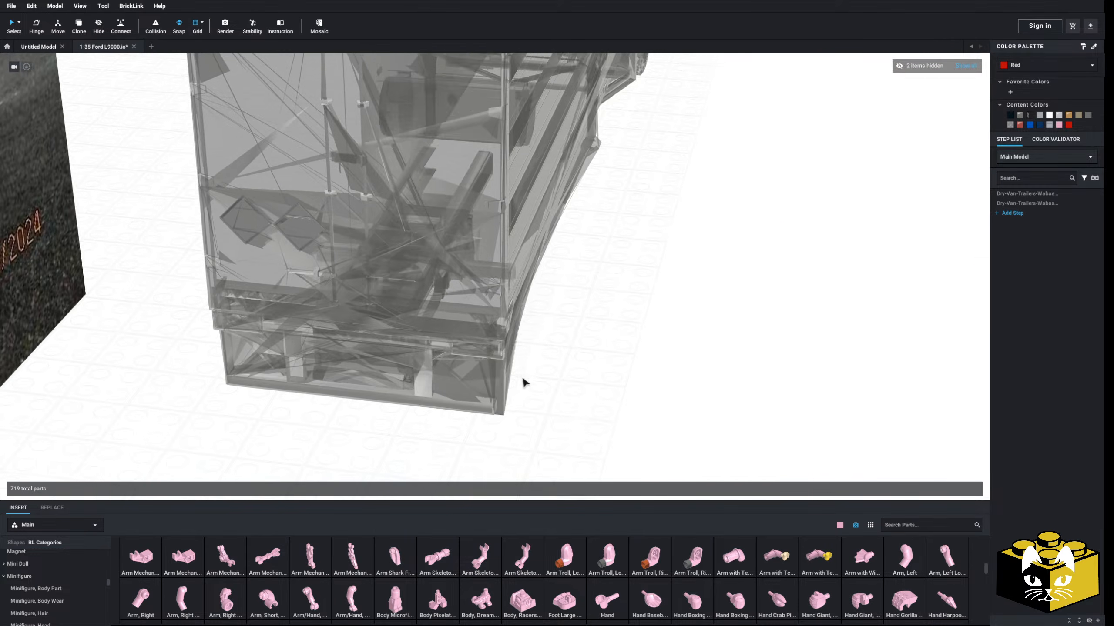
{"action": "mouse_move", "coordinate": [523, 379]}
{"action": "right_mouse_down"}
{"action": "mouse_move", "coordinate": [526, 369]}
{"action": "mouse_move", "coordinate": [521, 378]}
{"action": "right_mouse_up"}
{"action": "scroll", "coordinate": [291, 264], "scroll_direction": "down", "scroll_amount": 4}
{"action": "middle_click_drag", "start_coordinate": [296, 292], "coordinate": [526, 296]}
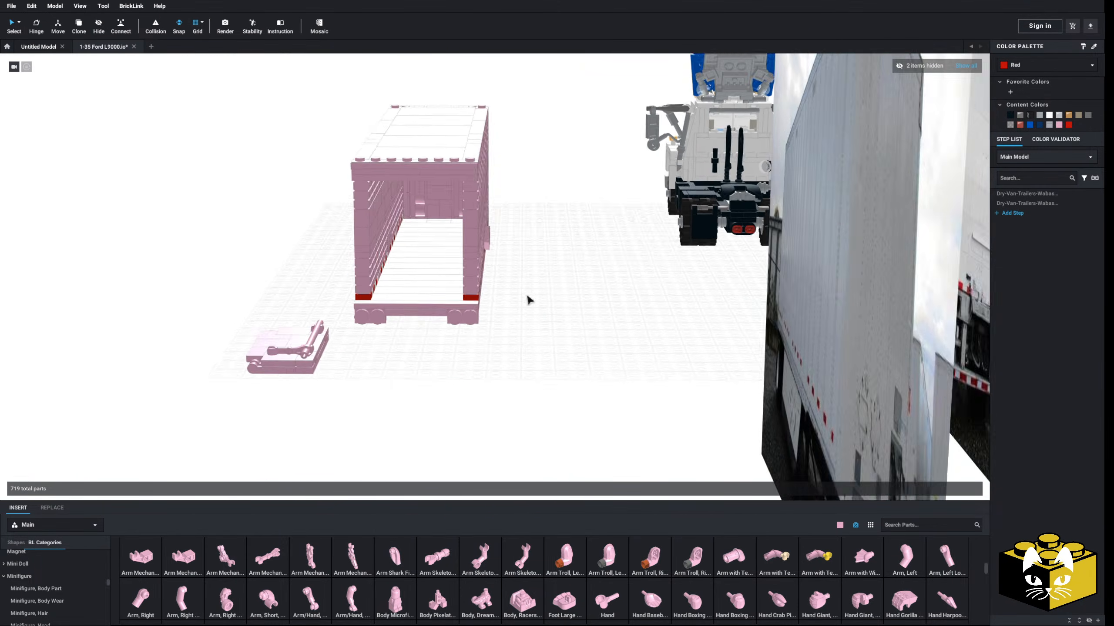
{"action": "right_click_drag", "start_coordinate": [526, 297], "coordinate": [599, 288]}
{"action": "scroll", "coordinate": [599, 289], "scroll_direction": "up", "scroll_amount": 4}
{"action": "middle_click_drag", "start_coordinate": [530, 338], "coordinate": [592, 300]}
{"action": "scroll", "coordinate": [614, 298], "scroll_direction": "up", "scroll_amount": 3}
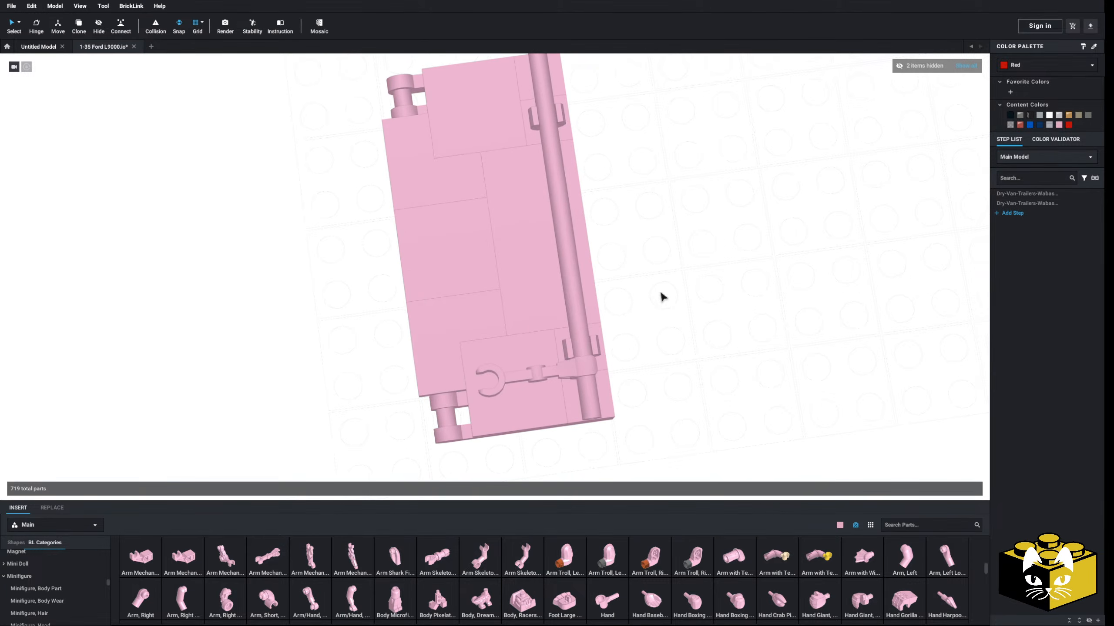
{"action": "right_click_drag", "start_coordinate": [662, 294], "coordinate": [642, 305]}
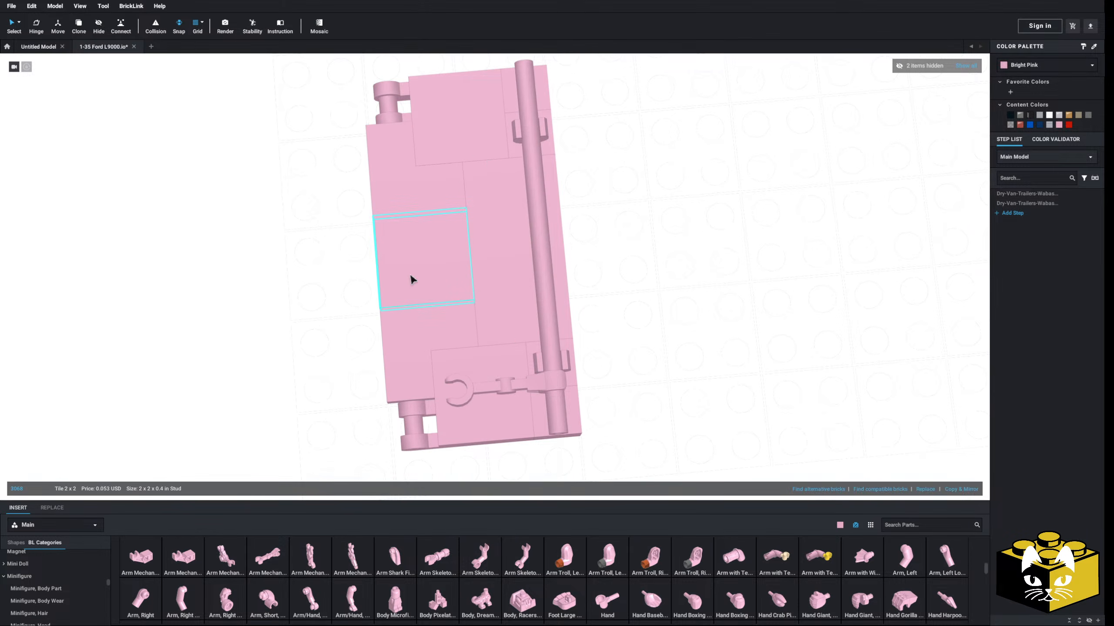
- Delete the 2 x 2 tile and its neighbouring tile from the middle of the door's face
{"action": "key", "text": "Delete"}
{"action": "left_click", "coordinate": [503, 287]}
{"action": "key", "text": "Delete"}
- Copy the door's 2 x 2 corner tile and fit the duplicate beside it on the door's free-edge side
{"action": "scroll", "coordinate": [50, 588], "scroll_direction": "down", "scroll_amount": 4}
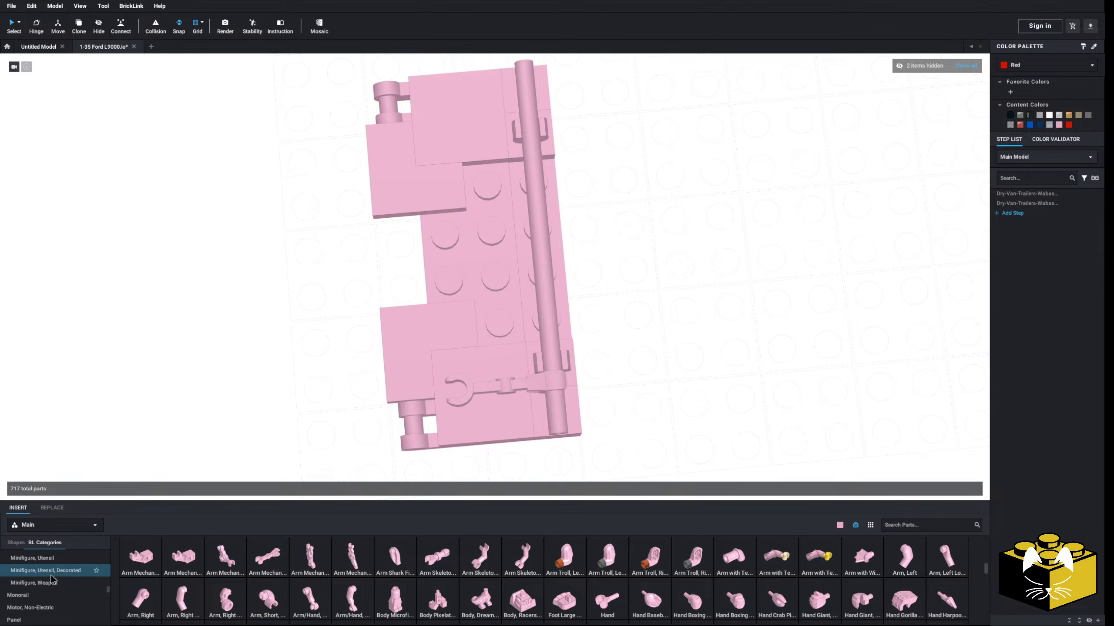
{"action": "left_click", "coordinate": [26, 587]}
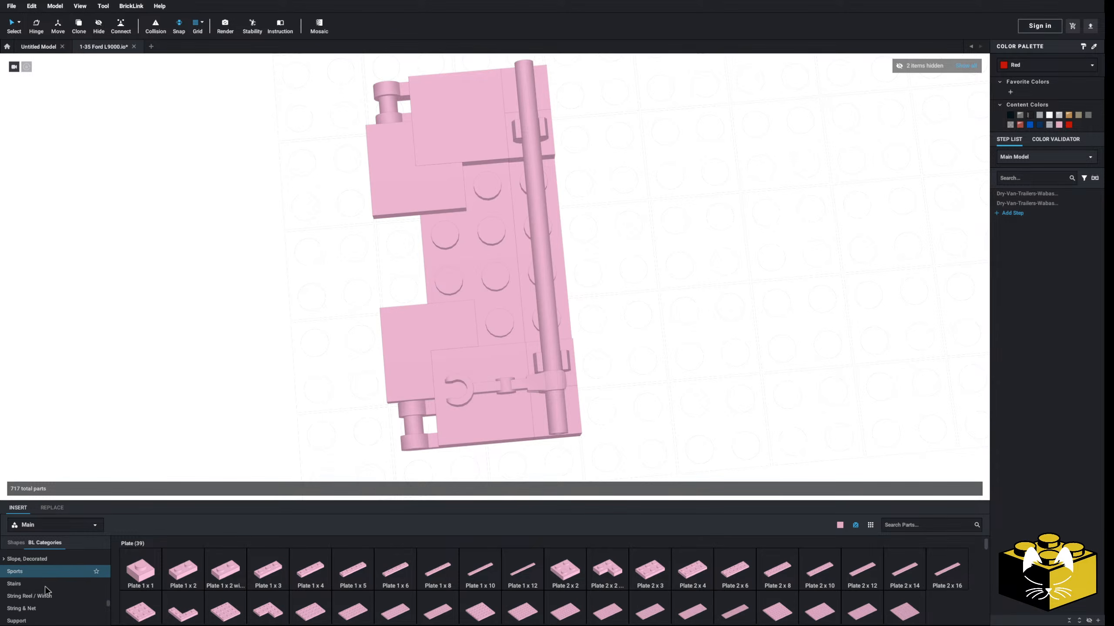
{"action": "scroll", "coordinate": [45, 590], "scroll_direction": "down", "scroll_amount": 3}
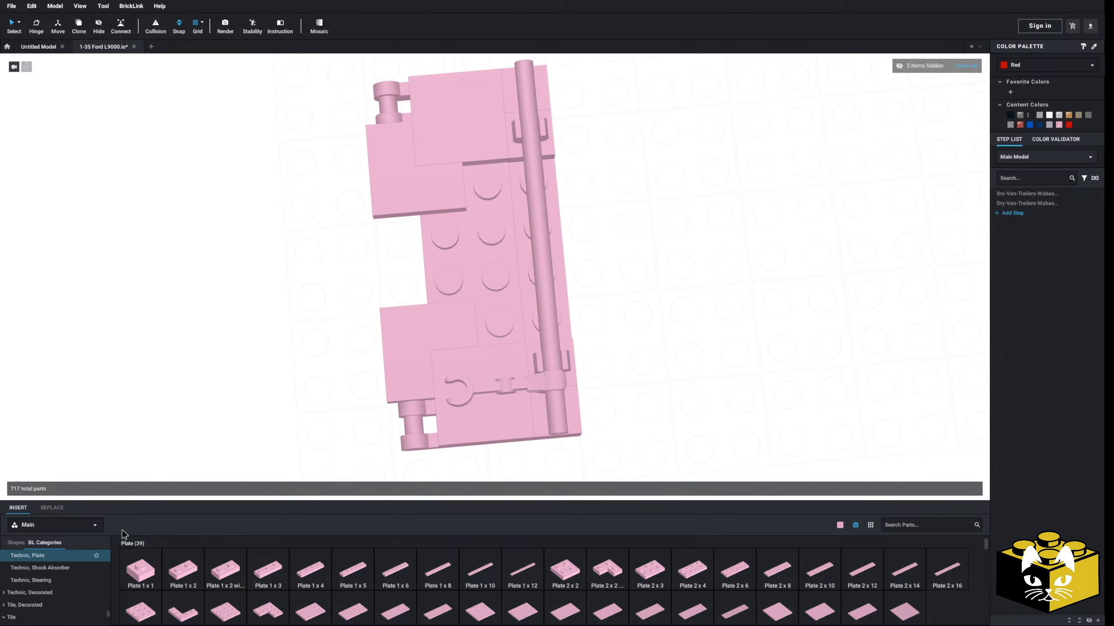
{"action": "right_click", "coordinate": [406, 344]}
{"action": "left_click", "coordinate": [421, 348]}
{"action": "right_click", "coordinate": [278, 368]}
{"action": "left_click", "coordinate": [307, 394]}
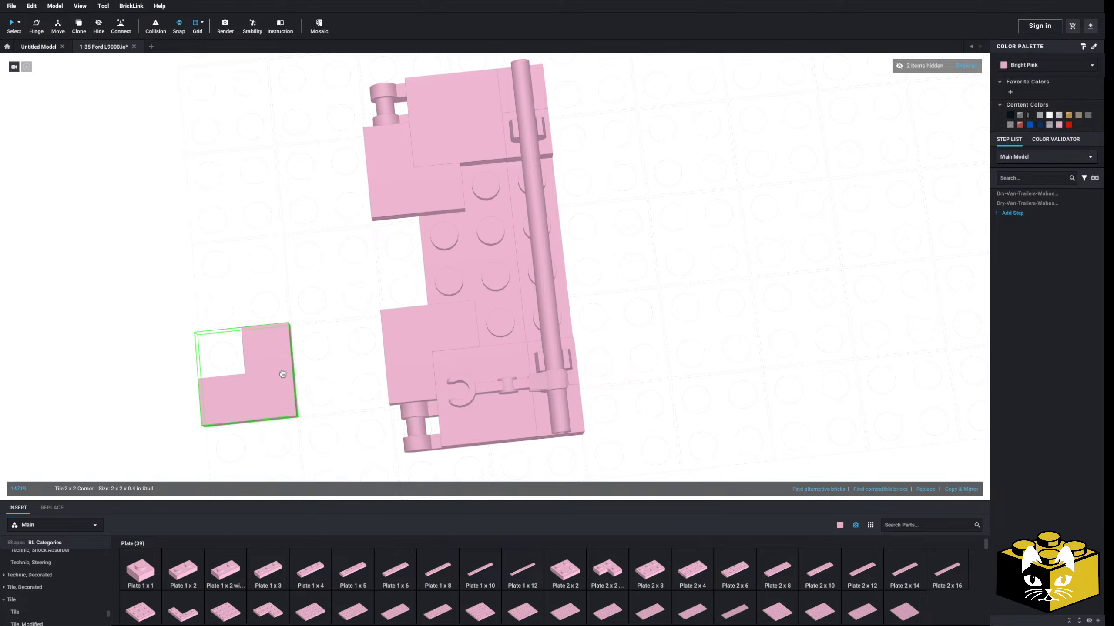
{"action": "left_click", "coordinate": [536, 311]}
{"action": "left_click", "coordinate": [676, 318]}
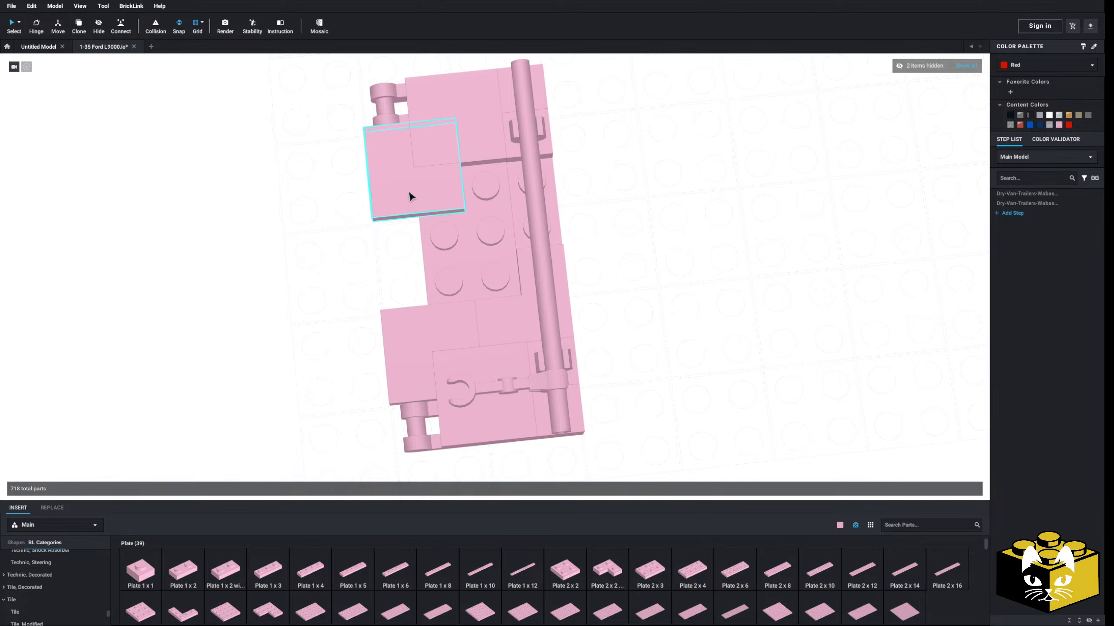
- Duplicate a 2 x 2 tile and place it in the gap beside the lock rod, below the door's upper tile
{"action": "right_click", "coordinate": [458, 151]}
{"action": "left_click", "coordinate": [473, 155]}
{"action": "right_click", "coordinate": [655, 157]}
{"action": "left_click", "coordinate": [676, 181]}
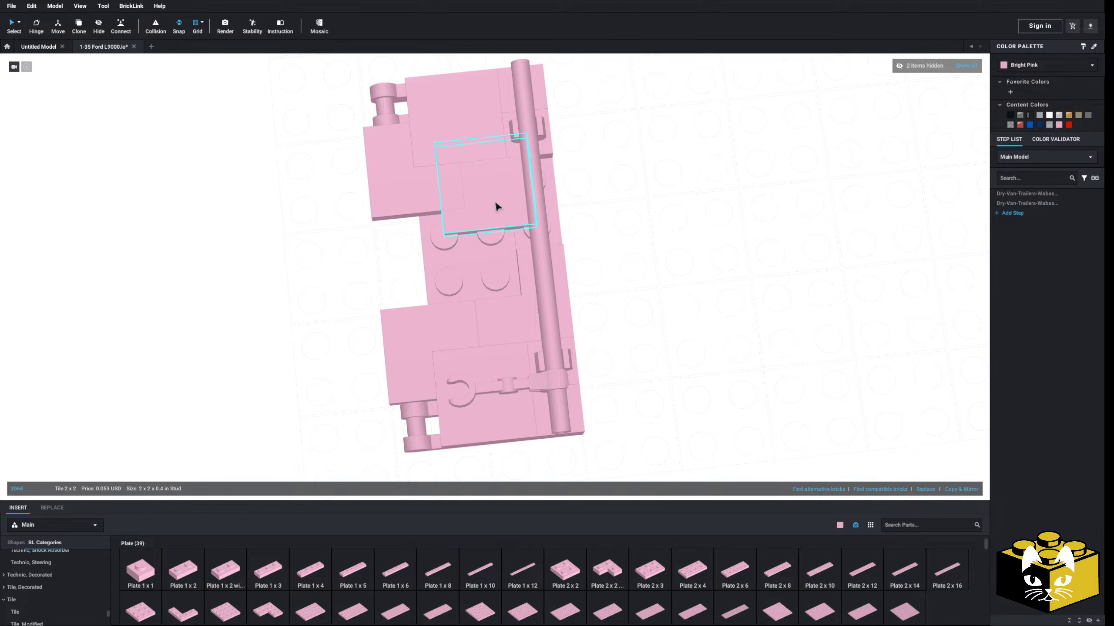
{"action": "left_click", "coordinate": [504, 404]}
- Add a 1 x 2 tile on the door's hinge side, directly below the upper 2 x 2 tile
{"action": "scroll", "coordinate": [43, 583], "scroll_direction": "down", "scroll_amount": 2}
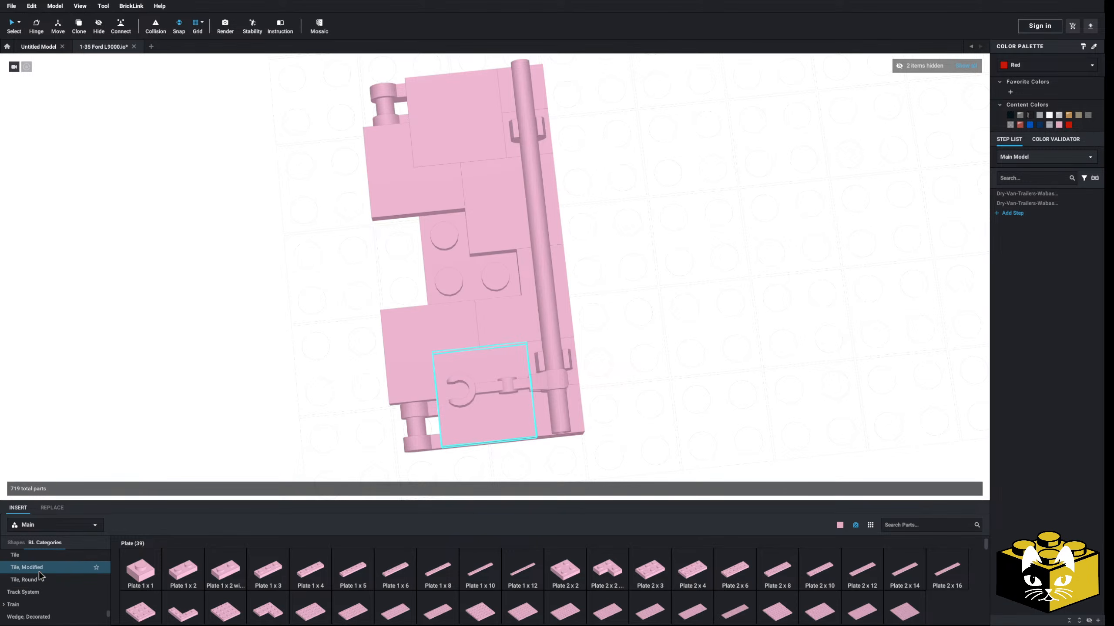
{"action": "left_click", "coordinate": [25, 585]}
{"action": "left_click", "coordinate": [219, 577]}
{"action": "left_click", "coordinate": [421, 239]}
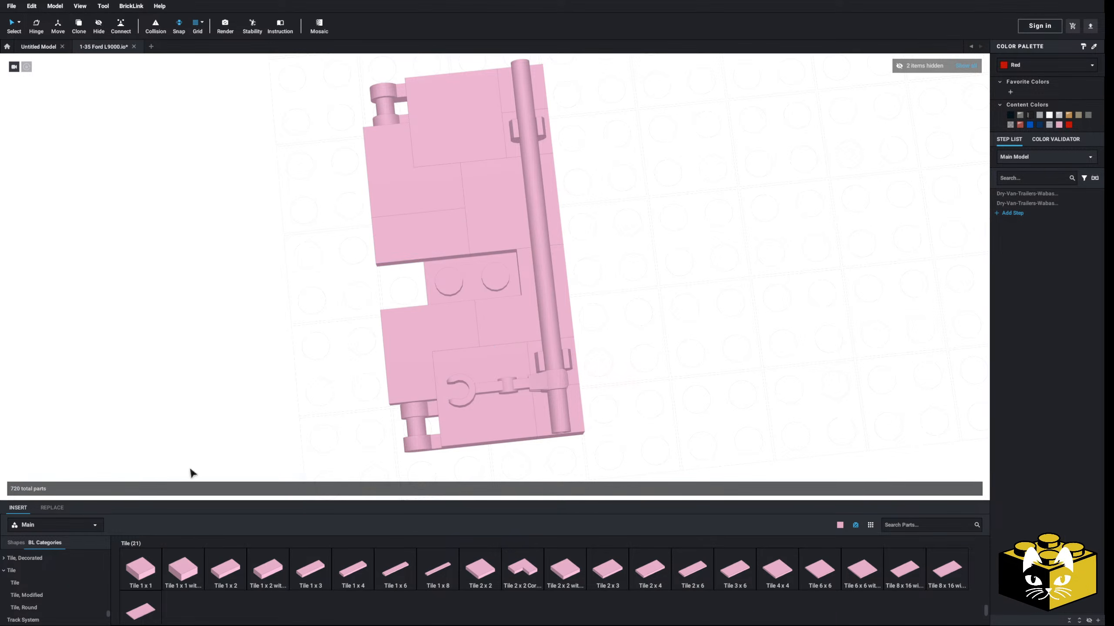
- Place a 1 x 2 jumper plate with one stud in the remaining gap on the door's hinge side
{"action": "scroll", "coordinate": [52, 582], "scroll_direction": "up", "scroll_amount": 3}
{"action": "scroll", "coordinate": [53, 586], "scroll_direction": "up", "scroll_amount": 10}
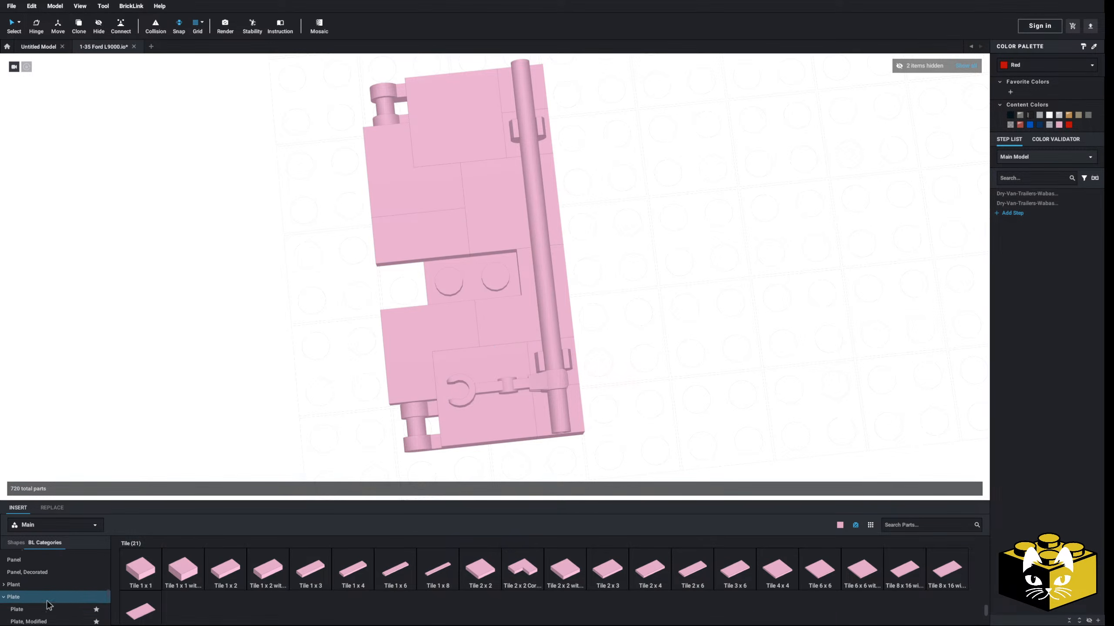
{"action": "left_click", "coordinate": [45, 612]}
{"action": "left_click", "coordinate": [46, 623]}
{"action": "left_click", "coordinate": [640, 577]}
{"action": "left_click", "coordinate": [434, 296]}
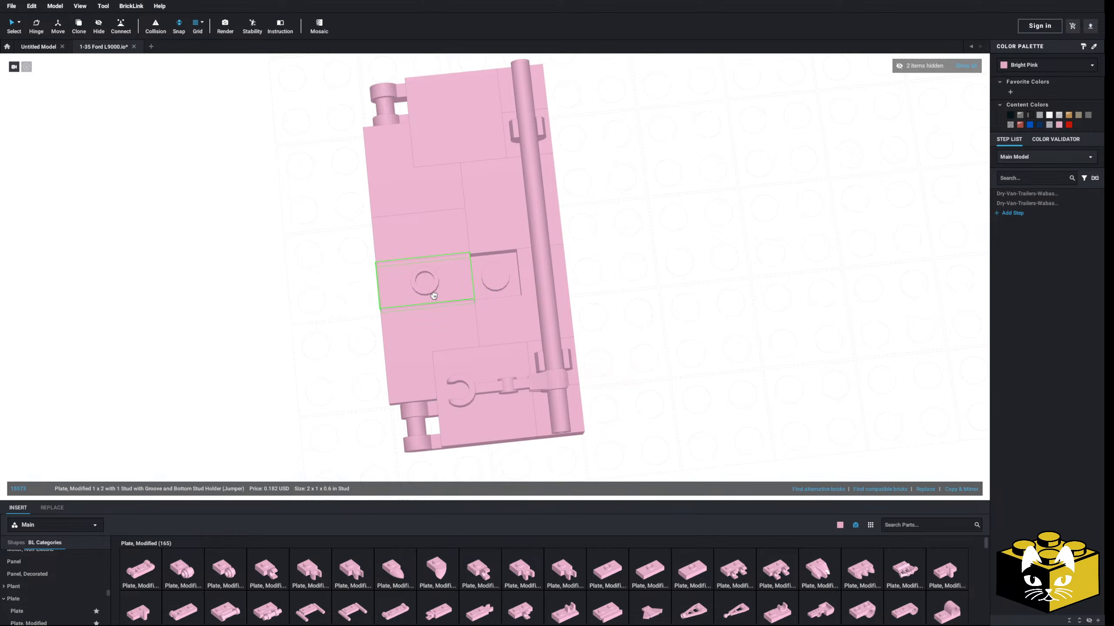
- Fill the last open stud between the jumper plate and the lock rod with a 1 x 1 plate
{"action": "left_click", "coordinate": [17, 611]}
{"action": "left_click", "coordinate": [140, 570]}
{"action": "left_click", "coordinate": [521, 283]}
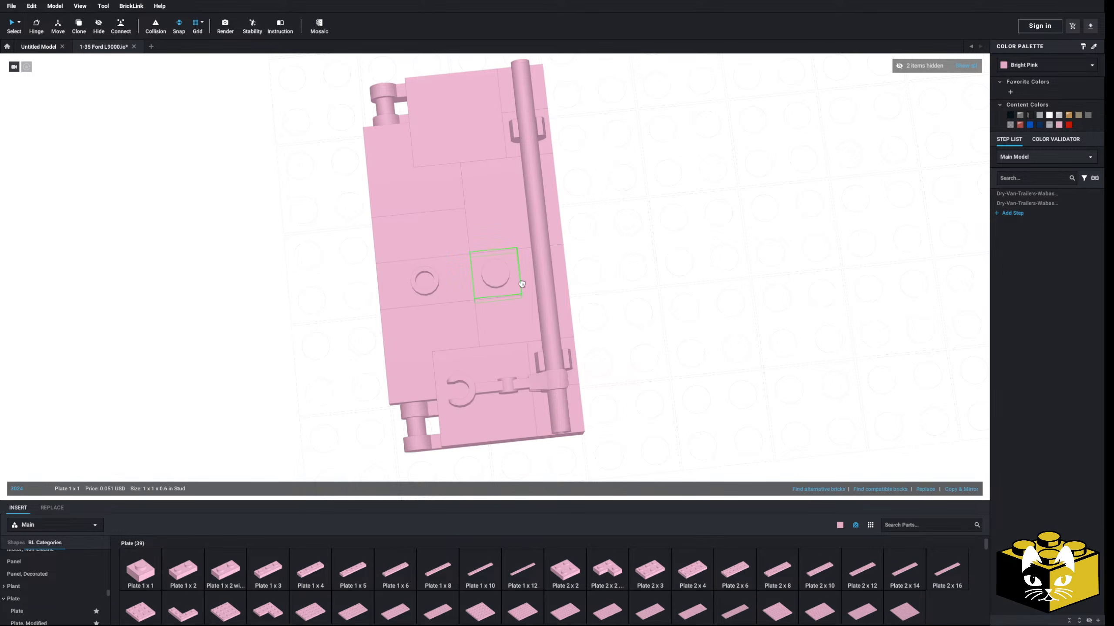
{"action": "left_click", "coordinate": [594, 292]}
- Copy the pair of 1 x 1 placard tiles from the trailer and paste them flat onto the door, one on the 1 x 1 plate
{"action": "scroll", "coordinate": [612, 291], "scroll_direction": "down", "scroll_amount": 5}
{"action": "middle_click_drag", "start_coordinate": [613, 291], "coordinate": [413, 348]}
{"action": "right_click_drag", "start_coordinate": [658, 386], "coordinate": [136, 333]}
{"action": "right_click", "coordinate": [98, 260]}
{"action": "left_click", "coordinate": [109, 265]}
{"action": "left_click", "coordinate": [168, 319]}
{"action": "middle_click_drag", "start_coordinate": [135, 333], "coordinate": [196, 267]}
{"action": "scroll", "coordinate": [196, 267], "scroll_direction": "up", "scroll_amount": 3}
{"action": "right_click", "coordinate": [184, 301]}
{"action": "left_click", "coordinate": [203, 336]}
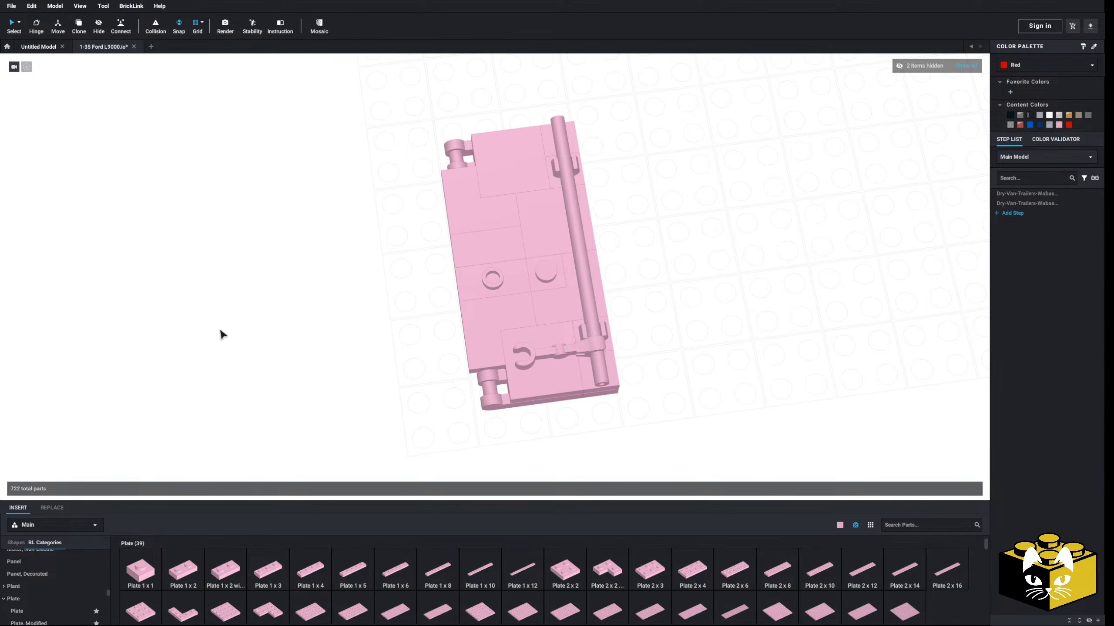
{"action": "right_click", "coordinate": [218, 327]}
{"action": "left_click", "coordinate": [230, 351]}
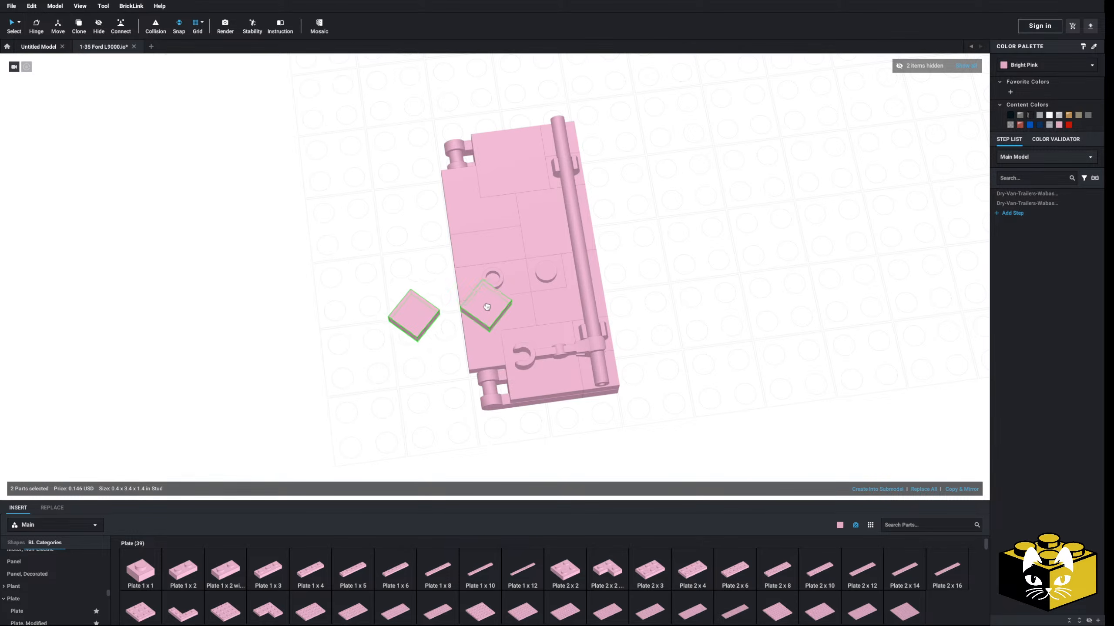
{"action": "key", "text": "Left"}
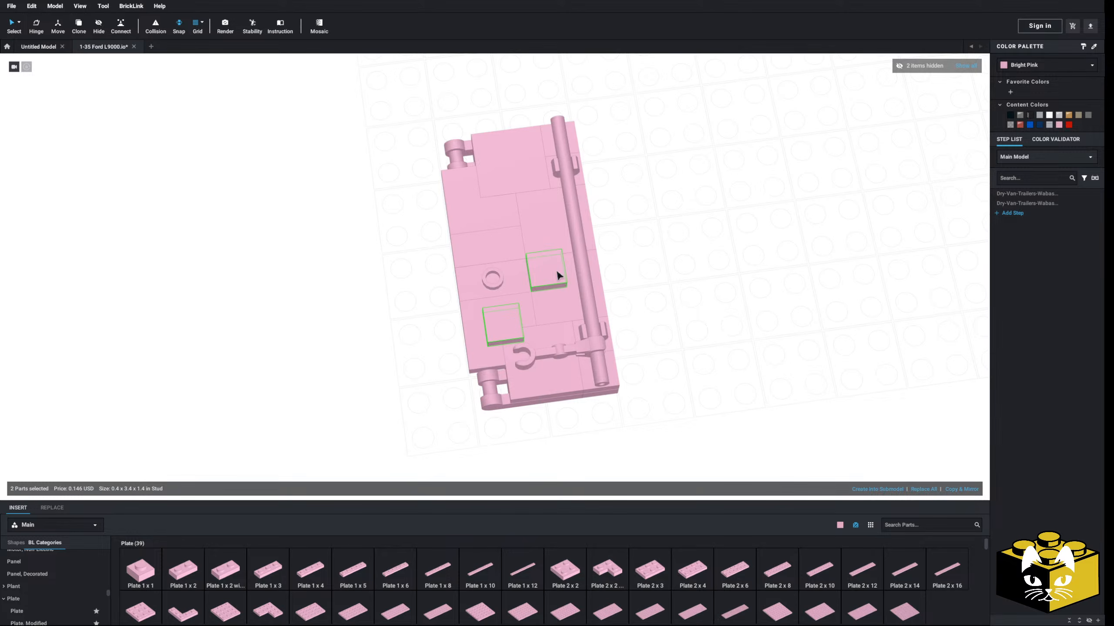
{"action": "left_click", "coordinate": [559, 276]}
- Turn the two 1 x 1 placard tiles diagonally and connect the loose one to the jumper plate's stud
{"action": "scroll", "coordinate": [526, 275], "scroll_direction": "up", "scroll_amount": 2}
{"action": "left_click_drag", "start_coordinate": [567, 207], "coordinate": [626, 241]}
{"action": "left_click", "coordinate": [254, 258]}
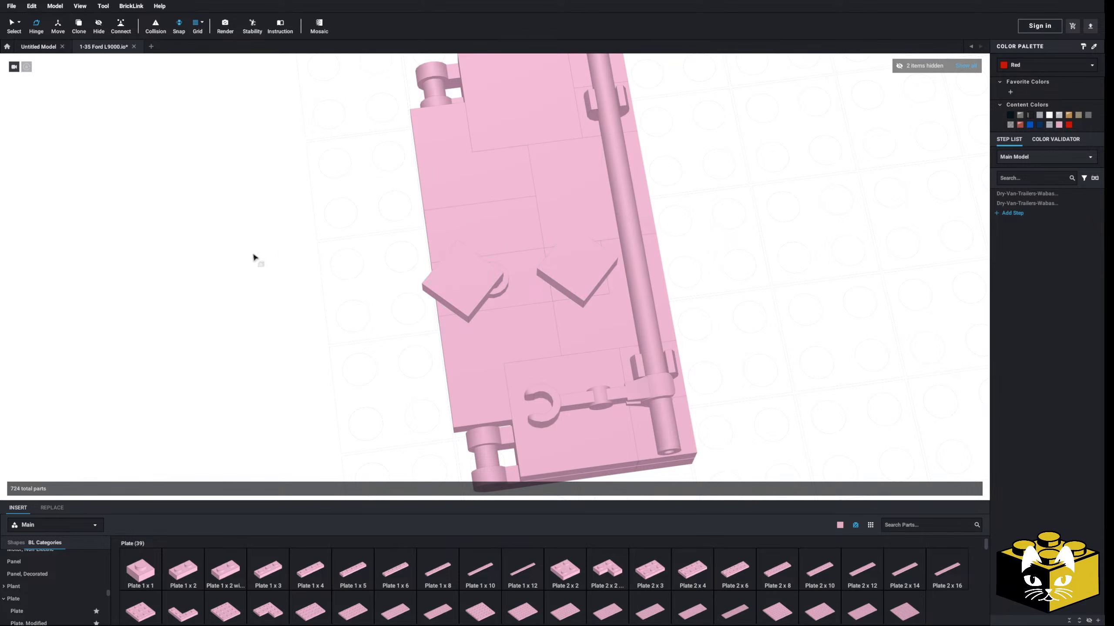
{"action": "left_click", "coordinate": [503, 296], "text": "ctrl"}
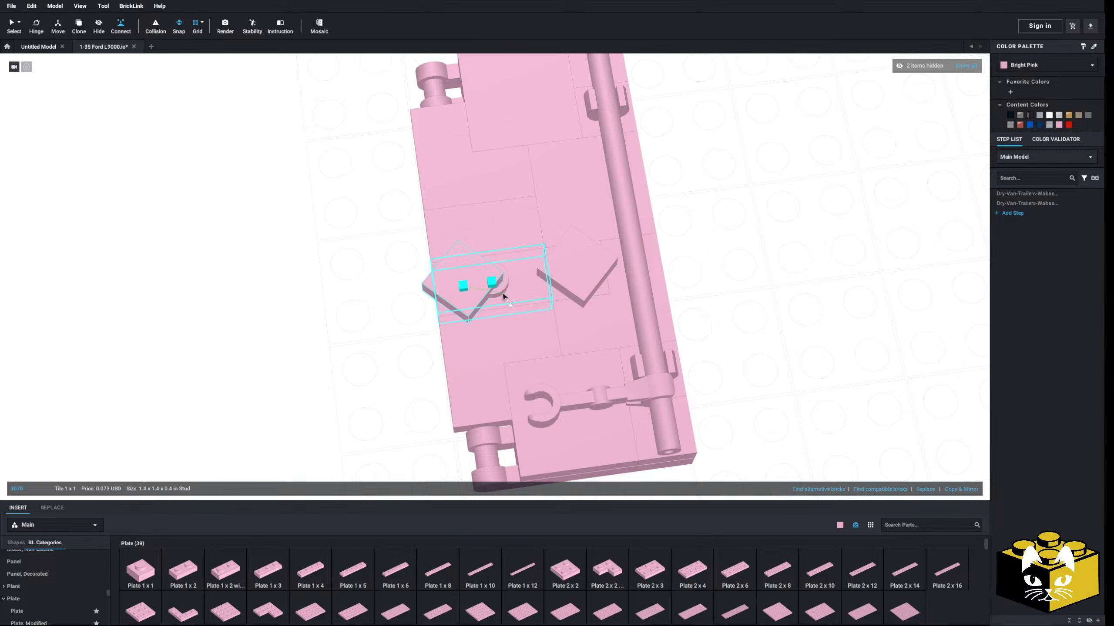
{"action": "scroll", "coordinate": [279, 337], "scroll_direction": "down", "scroll_amount": 3}
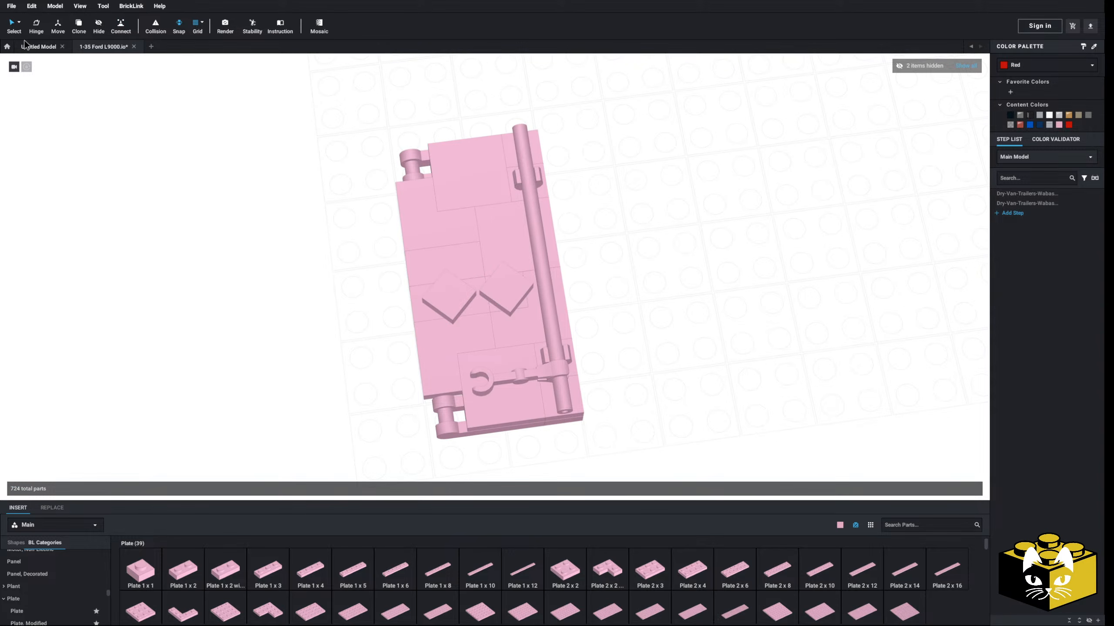
- Move the two 2 x 2 corner tiles and the lower 2 x 2 tile off the door onto the baseplate
{"action": "right_click_drag", "start_coordinate": [225, 251], "coordinate": [222, 261]}
{"action": "right_click_drag", "start_coordinate": [370, 399], "coordinate": [343, 358]}
{"action": "scroll", "coordinate": [378, 371], "scroll_direction": "up", "scroll_amount": 3}
{"action": "left_click", "coordinate": [428, 300]}
{"action": "left_click", "coordinate": [482, 295], "text": "ctrl"}
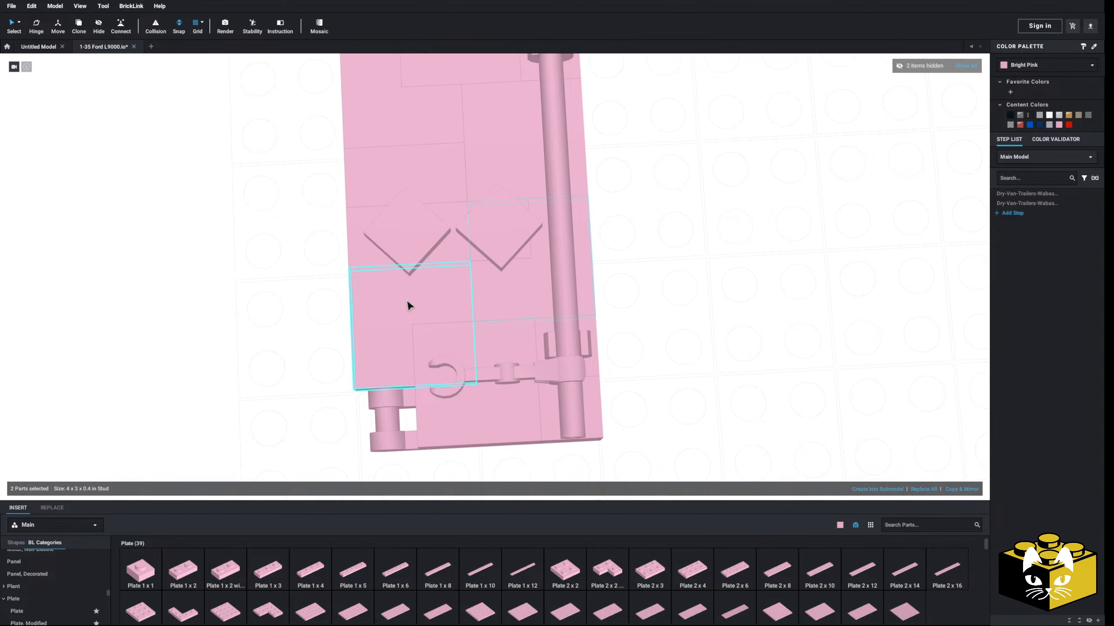
{"action": "left_click_drag", "start_coordinate": [478, 307], "coordinate": [214, 287]}
{"action": "scroll", "coordinate": [298, 322], "scroll_direction": "down", "scroll_amount": 3}
{"action": "left_click", "coordinate": [342, 309]}
{"action": "left_click_drag", "start_coordinate": [480, 338], "coordinate": [260, 396]}
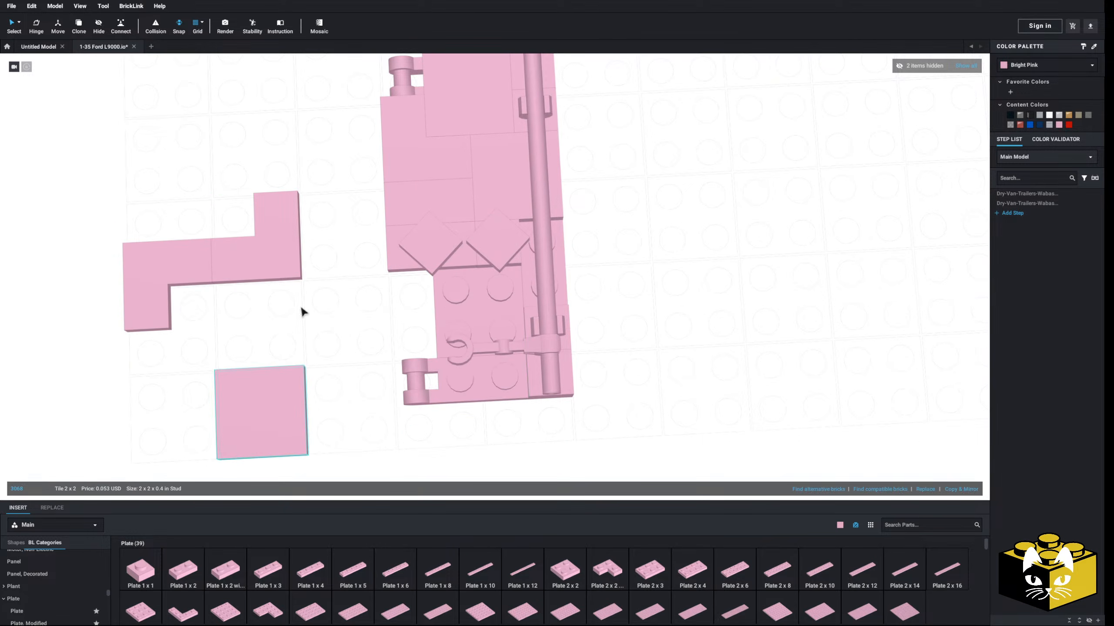
- Refit one corner tile at the door's lower hinge and shift the placard row with its jumper and 1 x 1 plate down one stud
{"action": "left_click_drag", "start_coordinate": [191, 285], "coordinate": [456, 392]}
{"action": "left_click", "coordinate": [331, 341]}
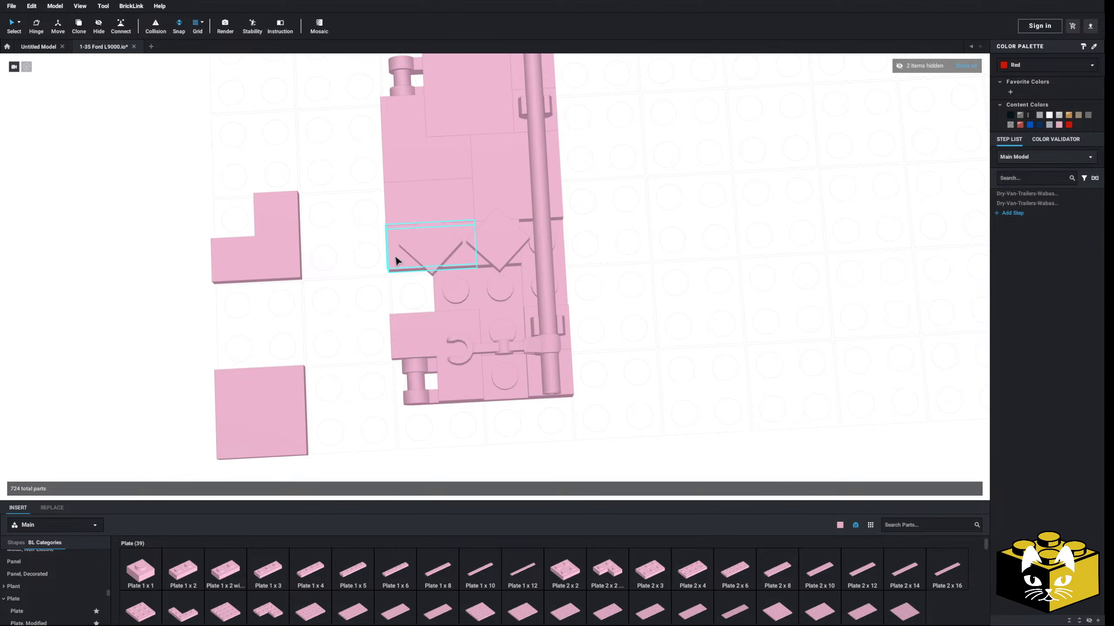
{"action": "left_click_drag", "start_coordinate": [482, 266], "coordinate": [496, 322]}
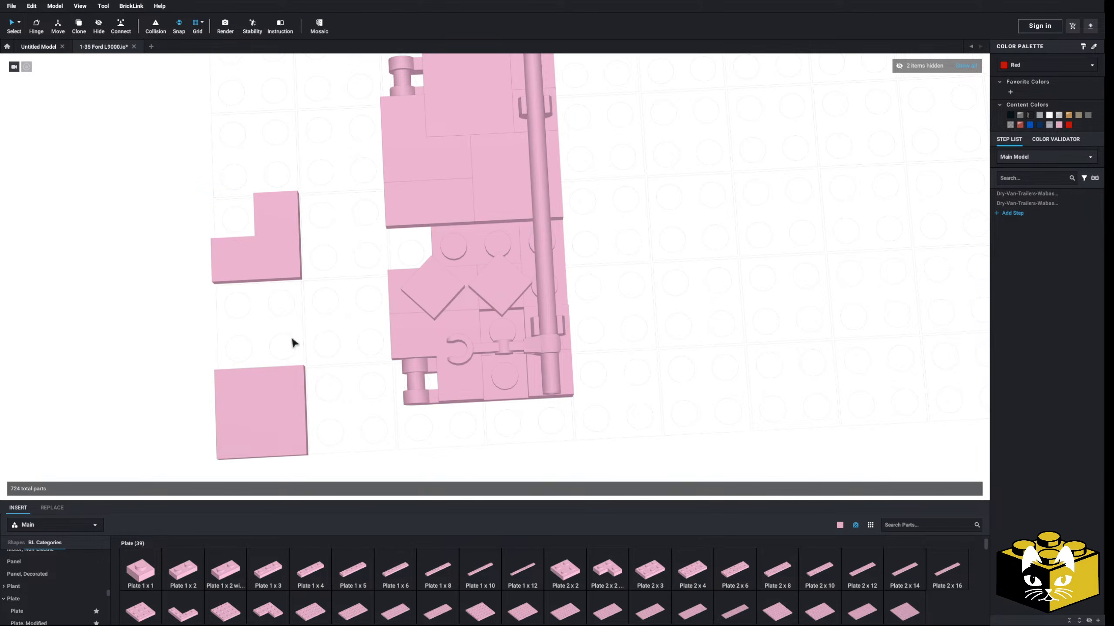
- Move the 1 x 2 tile to the door's lower end and the 2 x 2 tile into the hinge-side gap above the placards
{"action": "left_click_drag", "start_coordinate": [429, 205], "coordinate": [515, 368]}
{"action": "left_click", "coordinate": [296, 299]}
{"action": "left_click_drag", "start_coordinate": [481, 198], "coordinate": [416, 255]}
{"action": "left_click", "coordinate": [254, 165]}
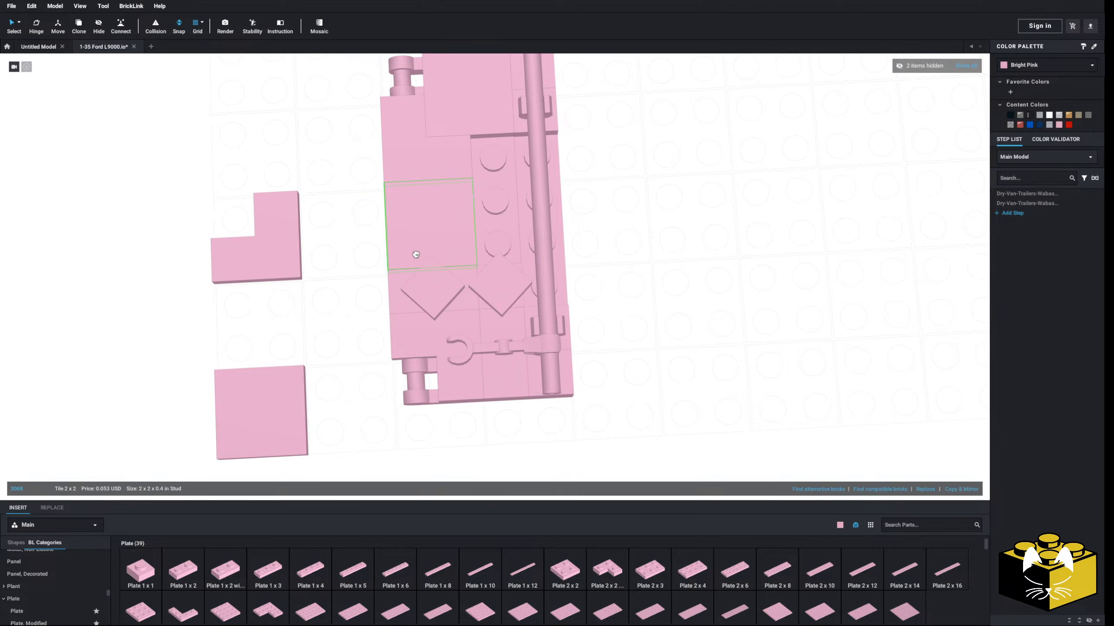
- Place a 2 x 3 tile in the gap beneath the lock rod above the placard row
{"action": "scroll", "coordinate": [285, 294], "scroll_direction": "down", "scroll_amount": 2}
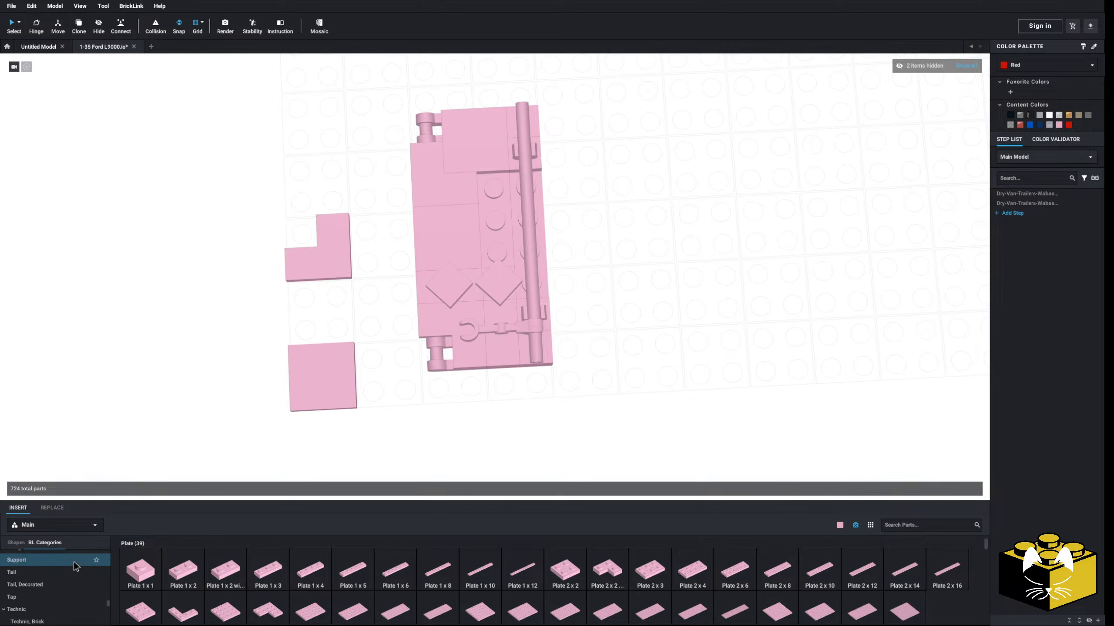
{"action": "left_click", "coordinate": [41, 598]}
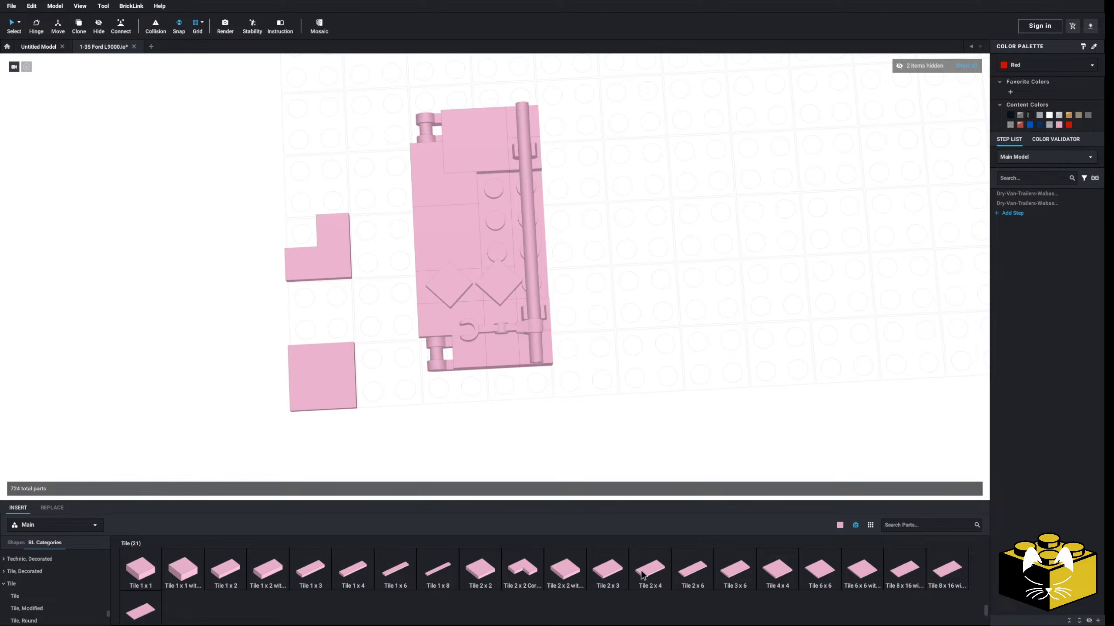
{"action": "left_click_drag", "start_coordinate": [608, 571], "coordinate": [516, 219]}
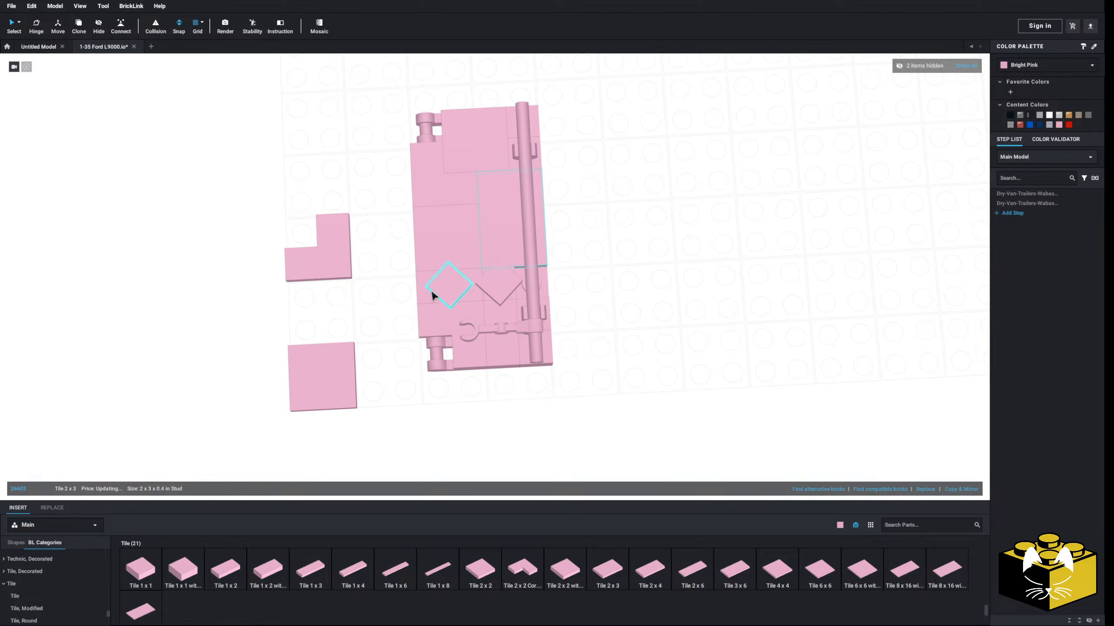
{"action": "left_click", "coordinate": [337, 314]}
- Fill the gap near the lock rod's lower end with a copied 1 x 2 tile and merge two adjoining tiles into one 2 x 2
{"action": "right_click_drag", "start_coordinate": [558, 296], "coordinate": [531, 283]}
{"action": "right_click", "coordinate": [450, 324]}
{"action": "left_click", "coordinate": [522, 331]}
{"action": "right_click", "coordinate": [522, 332]}
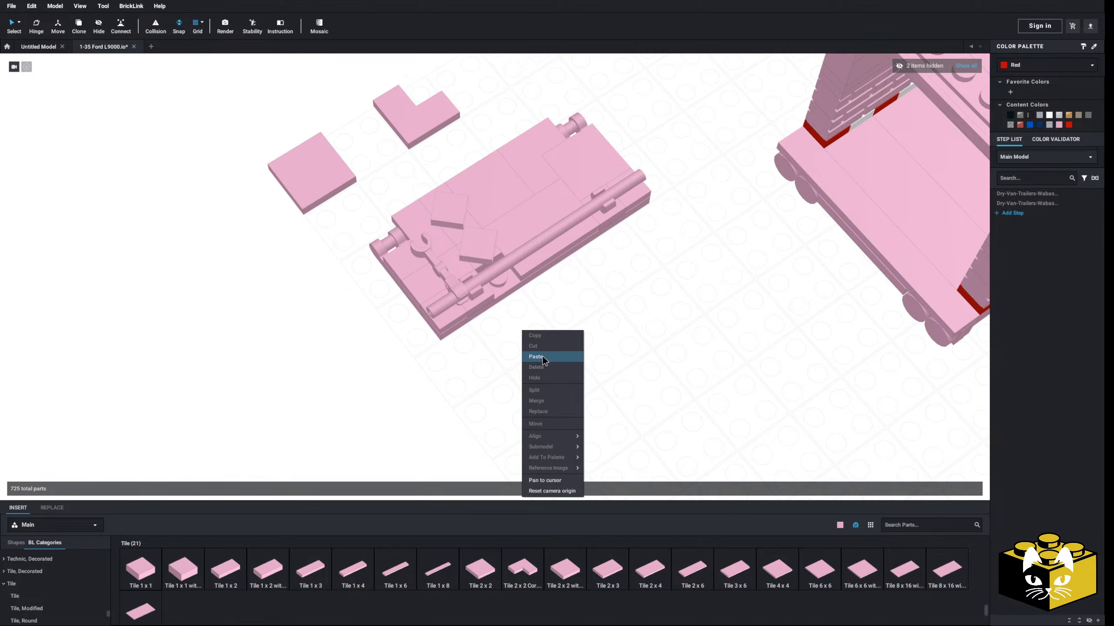
{"action": "left_click", "coordinate": [542, 358]}
{"action": "left_click", "coordinate": [491, 281]}
{"action": "right_click", "coordinate": [435, 300]}
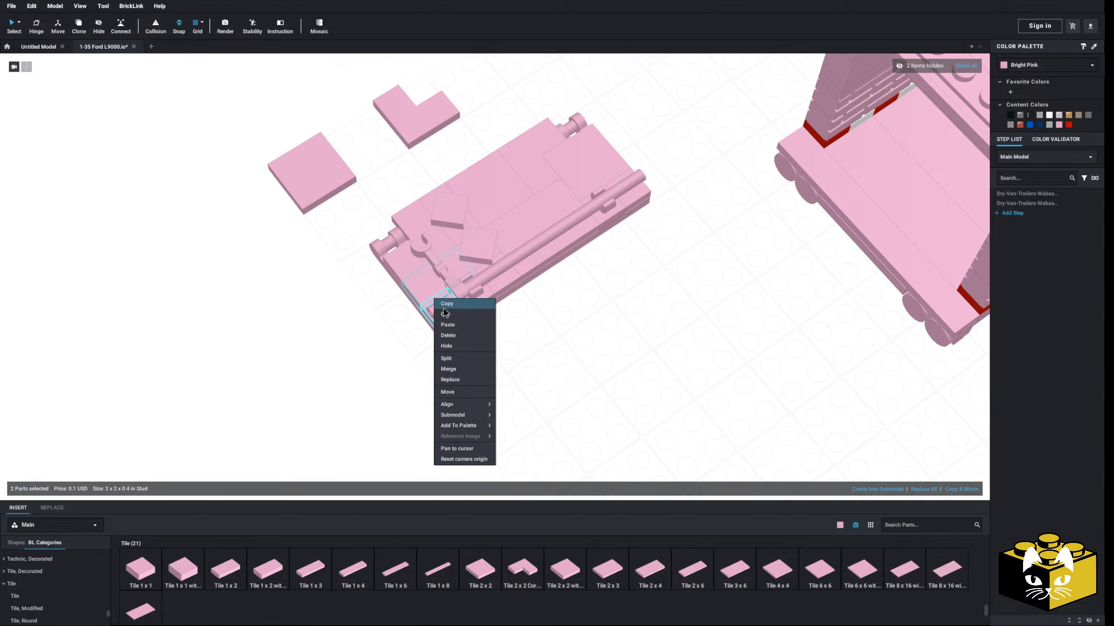
{"action": "left_click", "coordinate": [456, 374]}
- Delete the spare corner tile and 2 x 2 tile lying beside the door
{"action": "right_click_drag", "start_coordinate": [469, 372], "coordinate": [540, 323]}
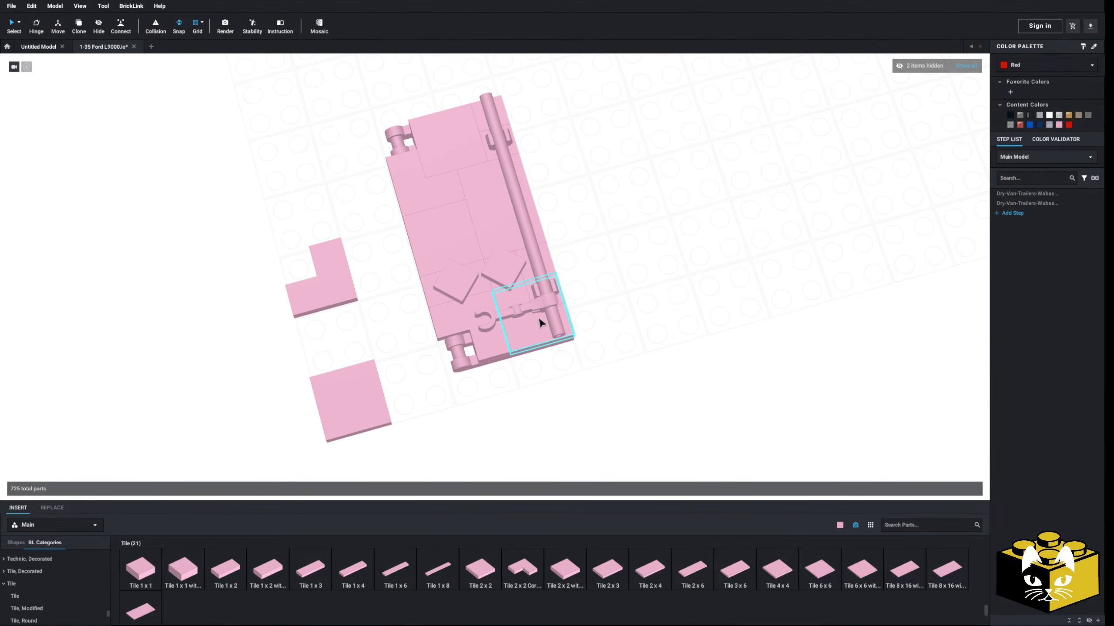
{"action": "right_click_drag", "start_coordinate": [284, 270], "coordinate": [245, 189]}
{"action": "left_click_drag", "start_coordinate": [245, 189], "coordinate": [349, 397]}
{"action": "key", "text": "Delete"}
- Move the complete door sideways and create a mirrored copy alongside it as the second rear door
{"action": "scroll", "coordinate": [355, 369], "scroll_direction": "down", "scroll_amount": 5}
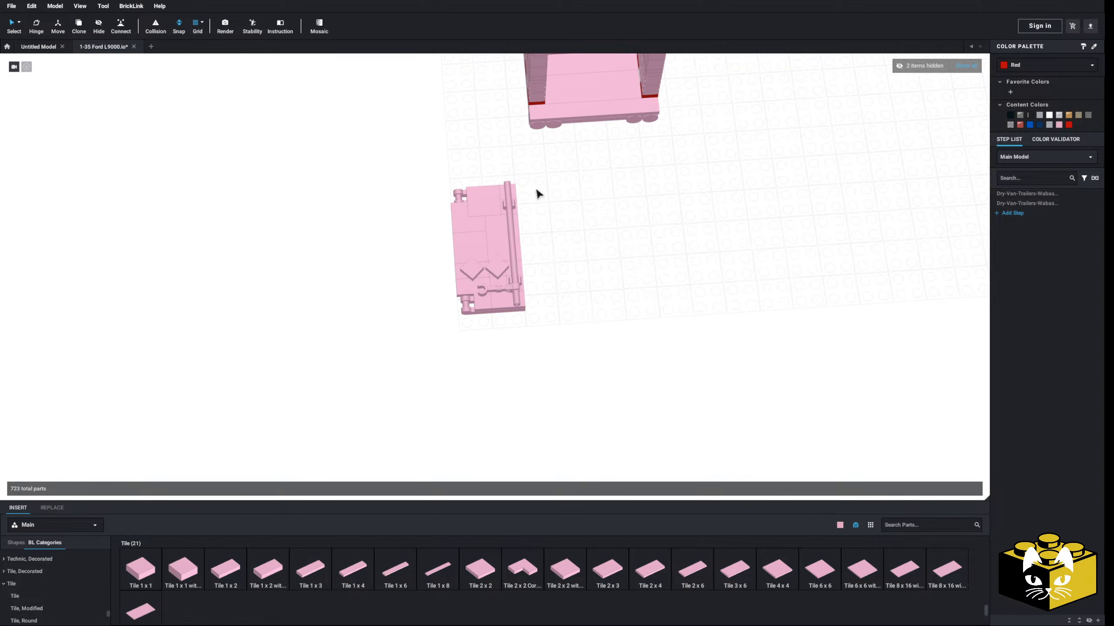
{"action": "left_click_drag", "start_coordinate": [489, 293], "coordinate": [364, 301]}
{"action": "left_click", "coordinate": [961, 488]}
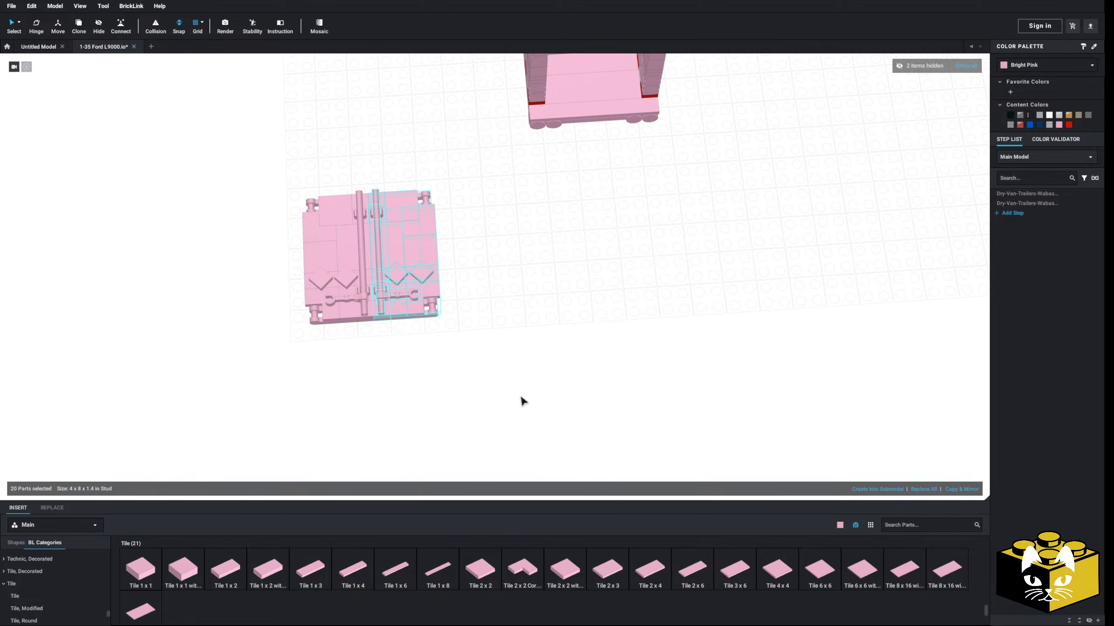
{"action": "left_click", "coordinate": [521, 394]}
- Delete the mirrored door's jumper plate, 1 x 1 plate and the two tiles above the former placard row
{"action": "scroll", "coordinate": [464, 411], "scroll_direction": "up", "scroll_amount": 3}
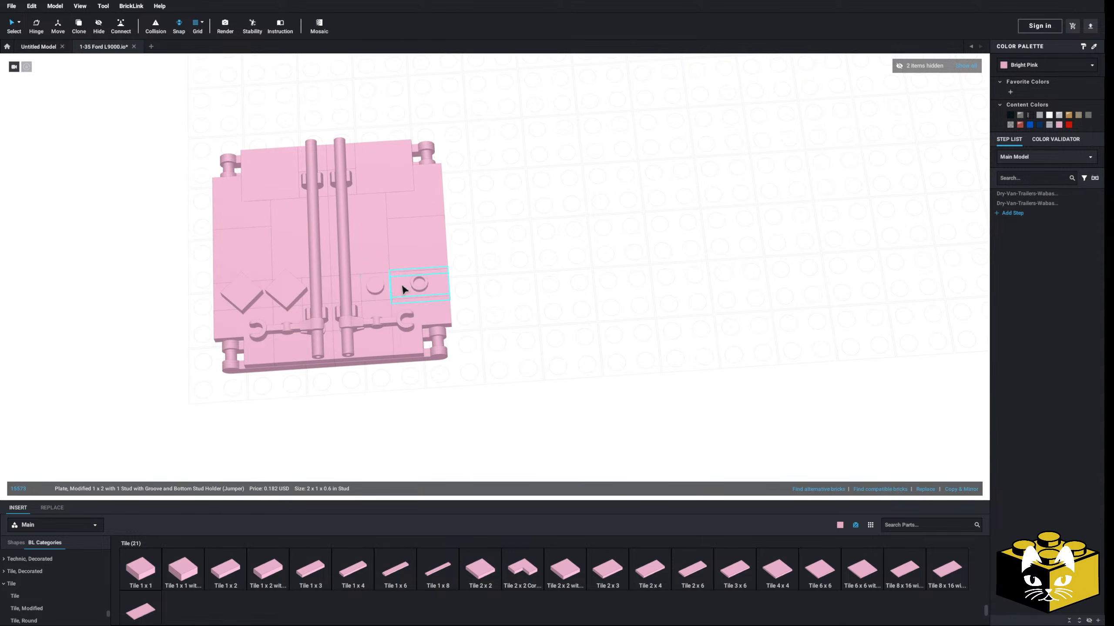
{"action": "key", "text": "Delete"}
{"action": "left_click", "coordinate": [376, 287]}
{"action": "key", "text": "Delete"}
{"action": "scroll", "coordinate": [469, 323], "scroll_direction": "up", "scroll_amount": 3}
{"action": "left_click", "coordinate": [391, 253]}
{"action": "key", "text": "Delete"}
{"action": "left_click", "coordinate": [356, 265]}
{"action": "key", "text": "Delete"}
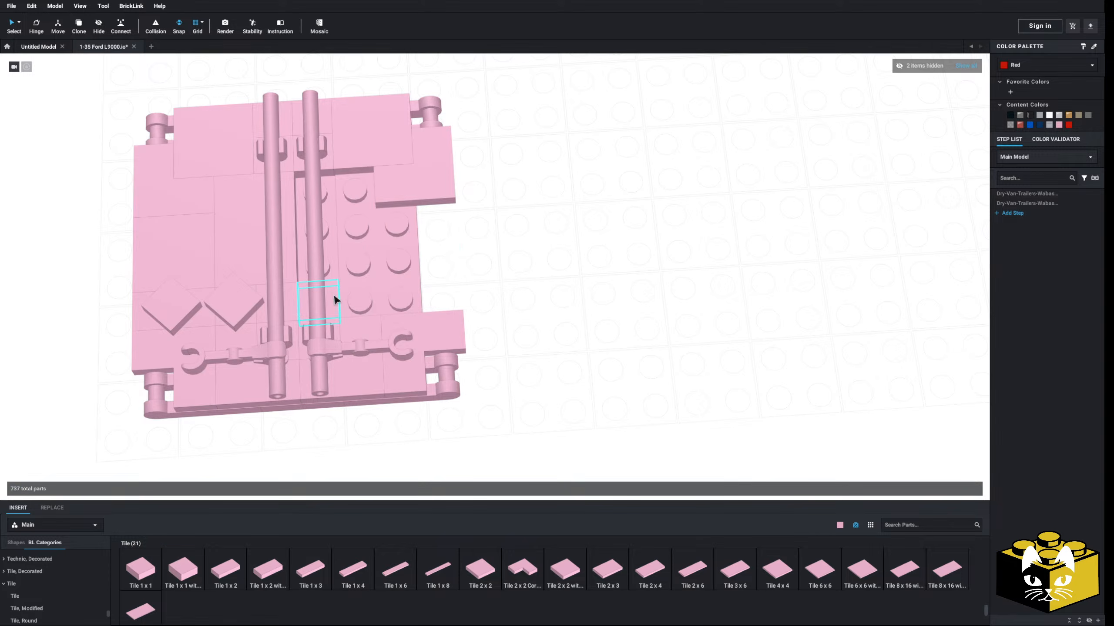
- Reorient the mirrored door's corner tile at its lower hinge and delete the tile beside it at the door's lower end
{"action": "left_click_drag", "start_coordinate": [416, 330], "coordinate": [455, 277]}
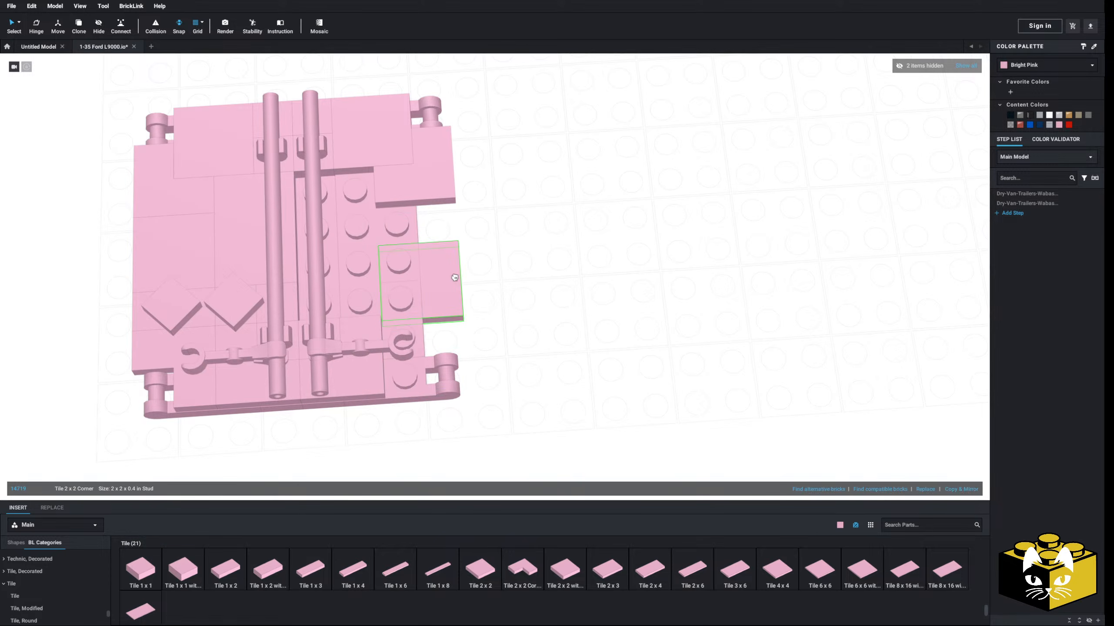
{"action": "left_click_drag", "start_coordinate": [431, 318], "coordinate": [447, 302]}
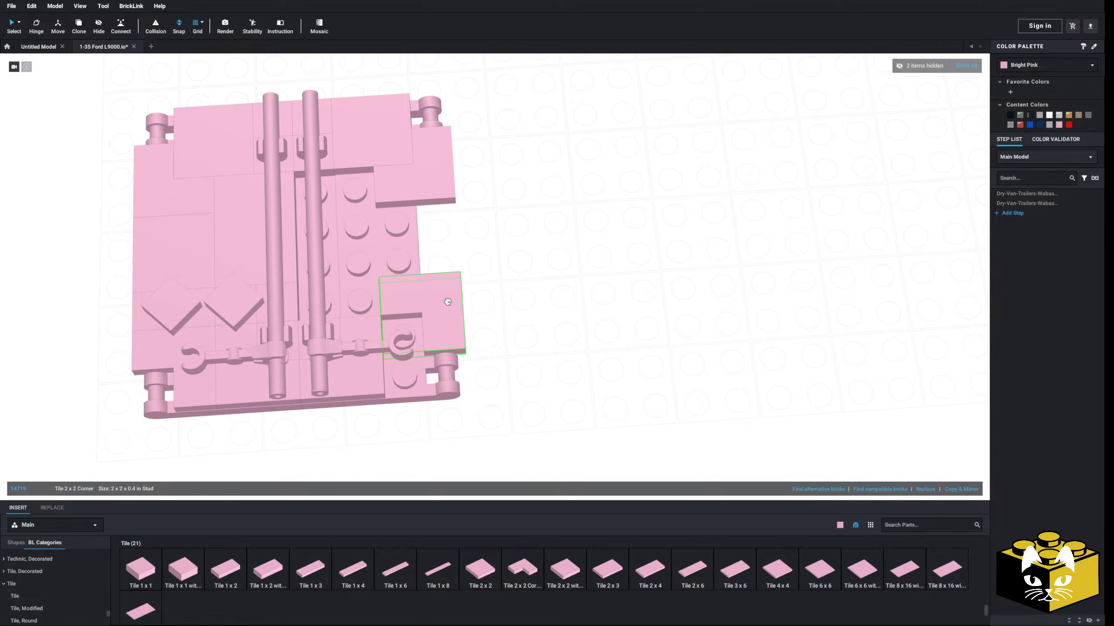
{"action": "left_click", "coordinate": [358, 329]}
{"action": "key", "text": "Delete"}
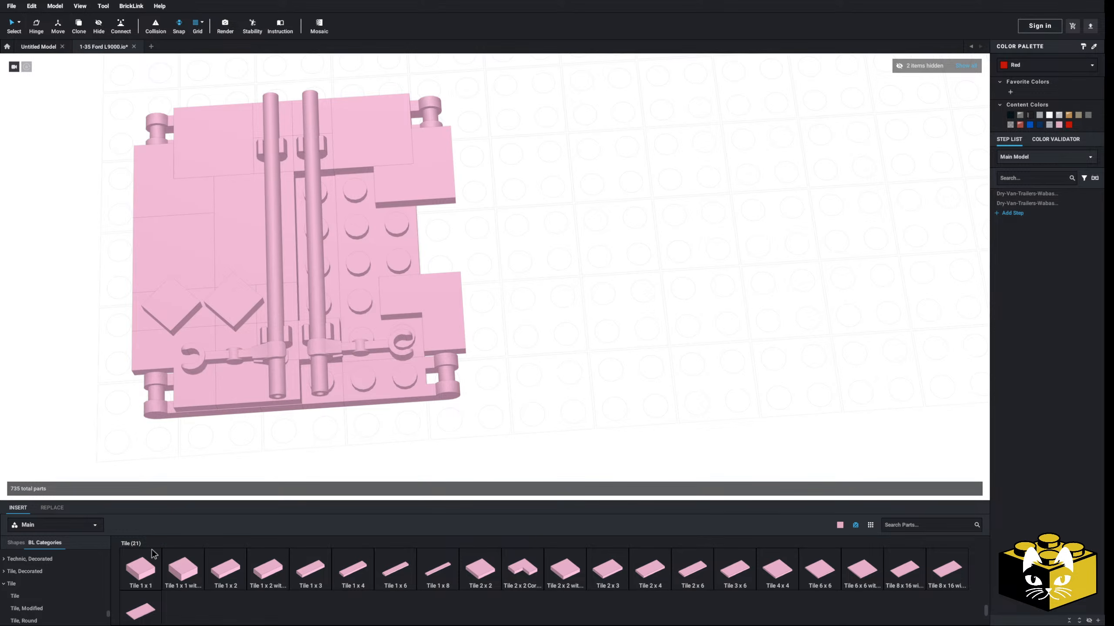
- Cover the exposed studs of the second rear door with a 2 x 4 tile and two 2 x 2 tiles
{"action": "left_click_drag", "start_coordinate": [401, 344], "coordinate": [392, 357]}
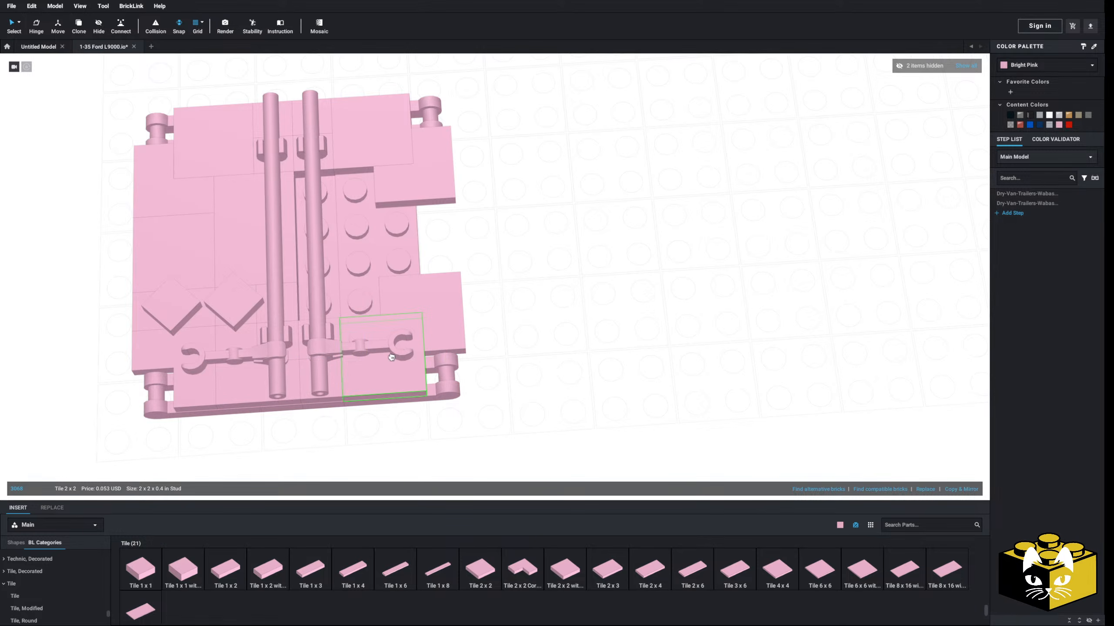
{"action": "left_click_drag", "start_coordinate": [656, 582], "coordinate": [337, 246]}
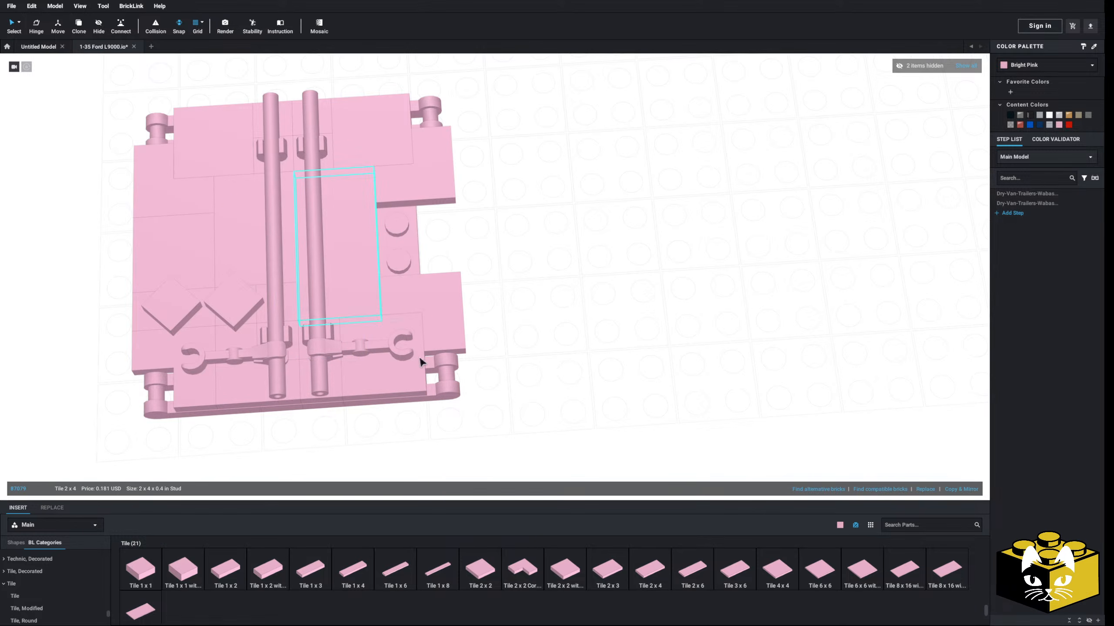
{"action": "left_click_drag", "start_coordinate": [476, 571], "coordinate": [416, 241]}
{"action": "left_click", "coordinate": [570, 321]}
- Rotate the completed pair of rear doors from lying flat to standing upright
{"action": "scroll", "coordinate": [570, 321], "scroll_direction": "down", "scroll_amount": 8}
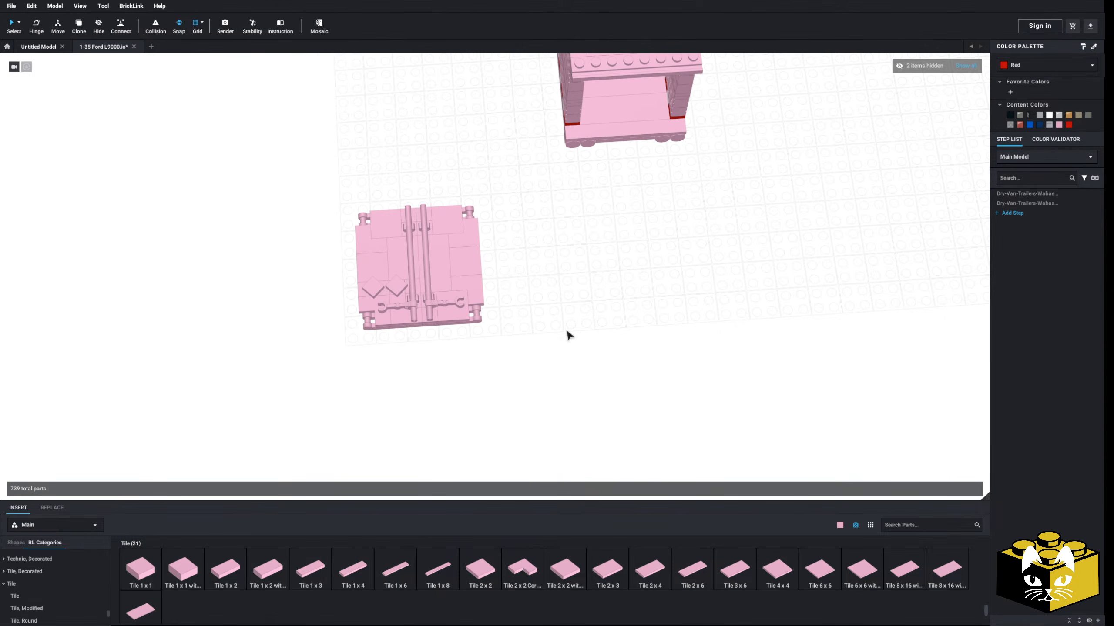
{"action": "scroll", "coordinate": [563, 330], "scroll_direction": "up", "scroll_amount": 3}
{"action": "scroll", "coordinate": [556, 335], "scroll_direction": "down", "scroll_amount": 5}
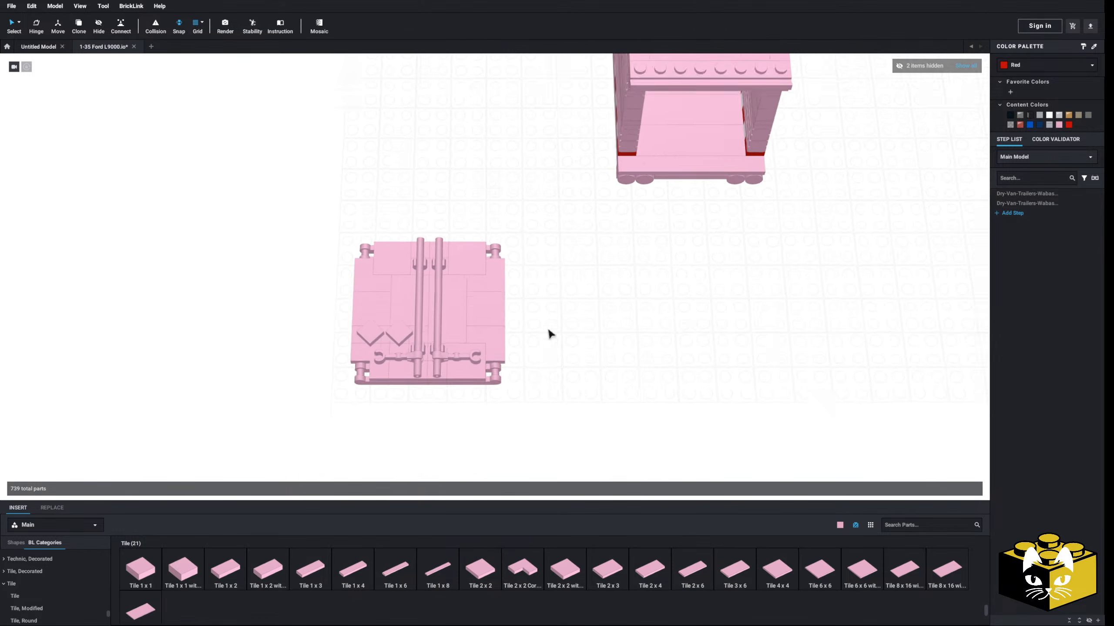
{"action": "mouse_move", "coordinate": [545, 332]}
{"action": "right_mouse_down"}
{"action": "mouse_move", "coordinate": [546, 314]}
{"action": "mouse_move", "coordinate": [542, 340]}
{"action": "right_mouse_up"}
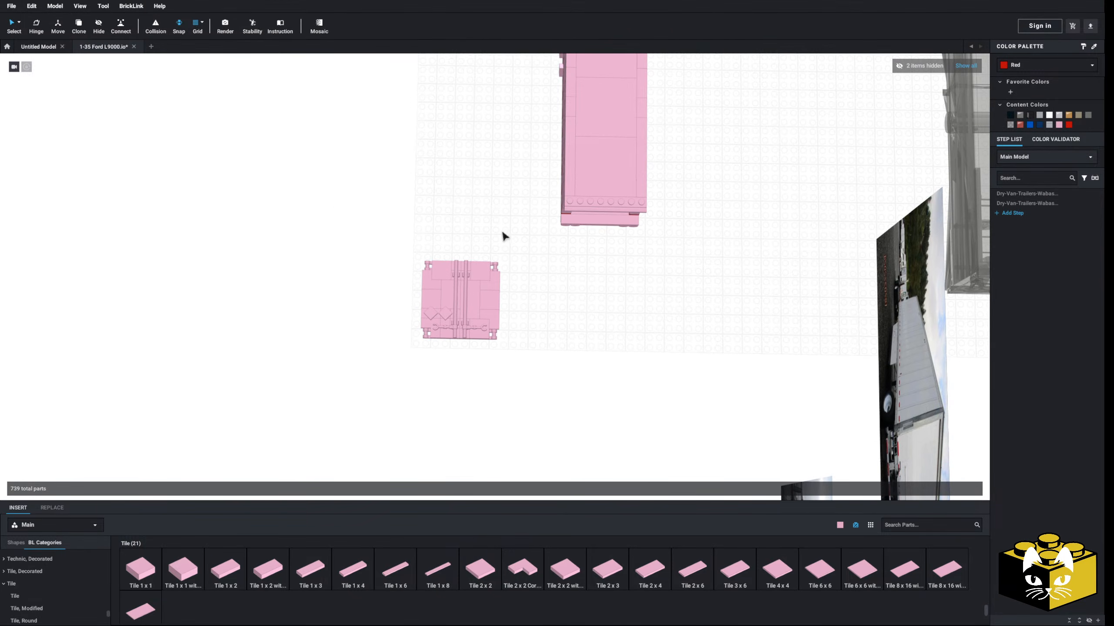
{"action": "key", "text": "Up"}
{"action": "key", "text": "Up"}
{"action": "key", "text": "Up"}
{"action": "right_click_drag", "start_coordinate": [485, 370], "coordinate": [508, 350]}
{"action": "left_click", "coordinate": [576, 390]}
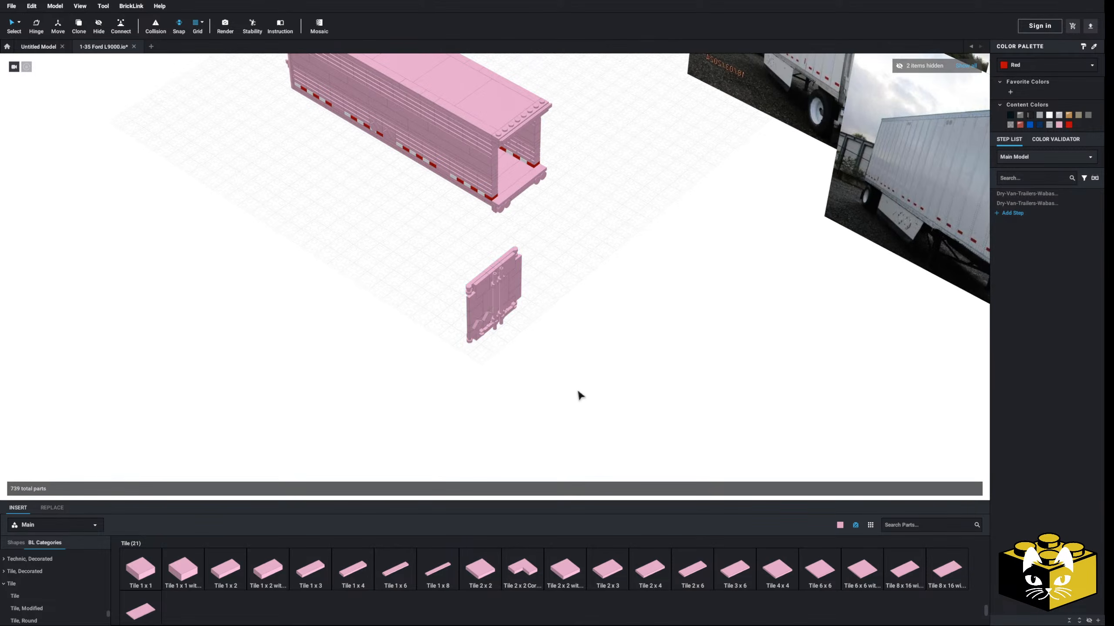
- Select both upright doors and move them in line with the trailer's rear opening
{"action": "right_click_drag", "start_coordinate": [576, 391], "coordinate": [472, 432]}
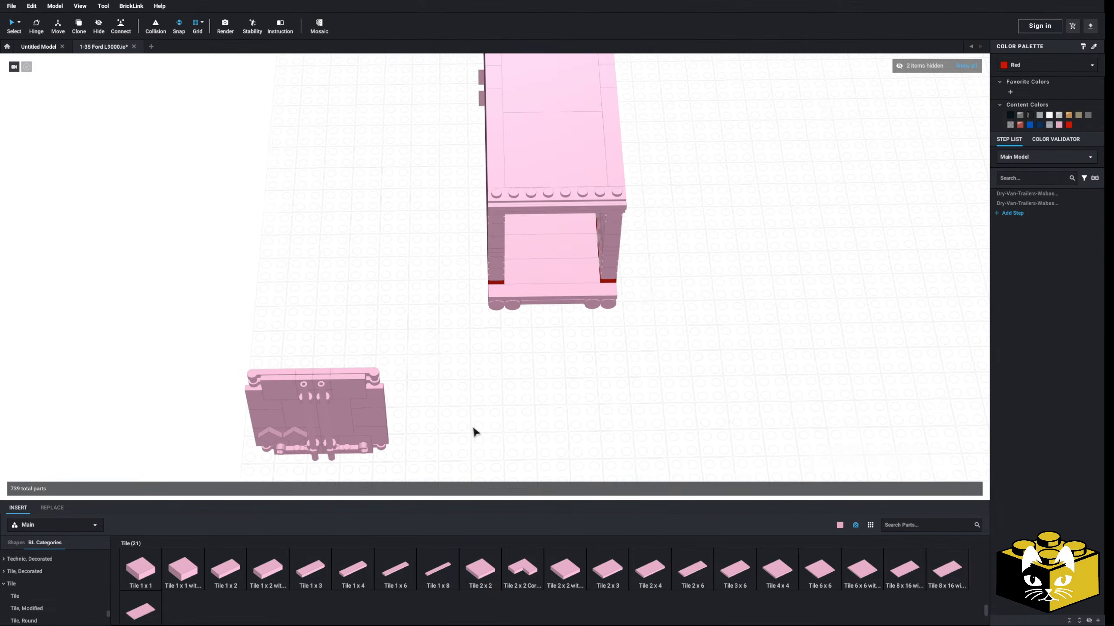
{"action": "left_click_drag", "start_coordinate": [415, 310], "coordinate": [186, 501]}
{"action": "left_click_drag", "start_coordinate": [314, 415], "coordinate": [579, 373]}
{"action": "left_click", "coordinate": [429, 410]}
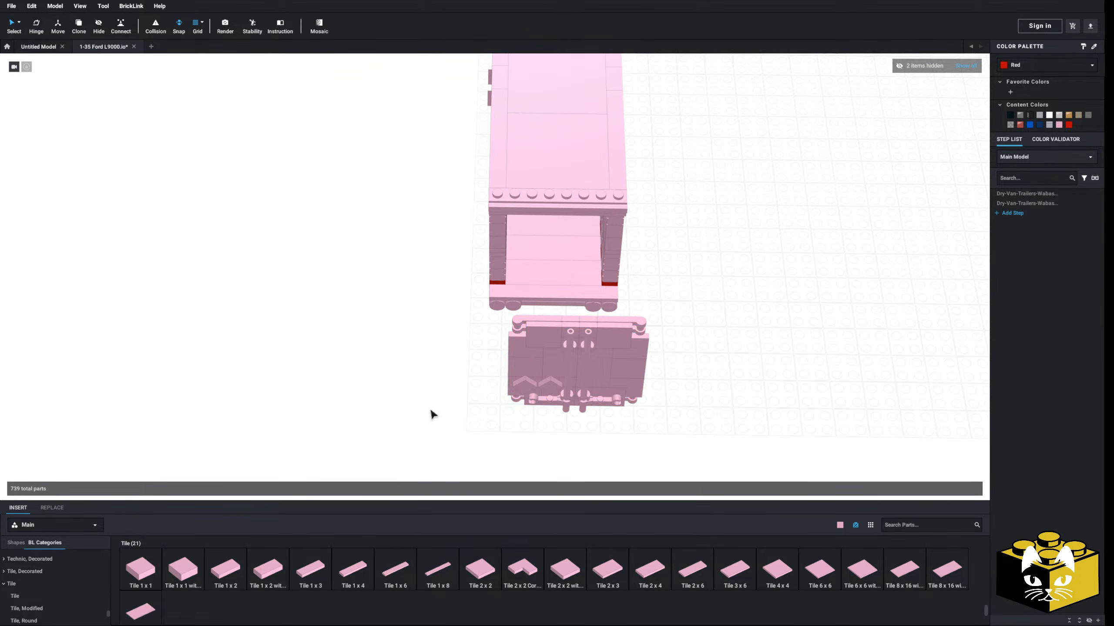
- Examine the trailer's rear corner bricks and how the upright doors would fit the rear opening
{"action": "right_click_drag", "start_coordinate": [429, 410], "coordinate": [368, 448]}
{"action": "scroll", "coordinate": [349, 461], "scroll_direction": "down", "scroll_amount": 3}
{"action": "scroll", "coordinate": [375, 446], "scroll_direction": "down", "scroll_amount": 5}
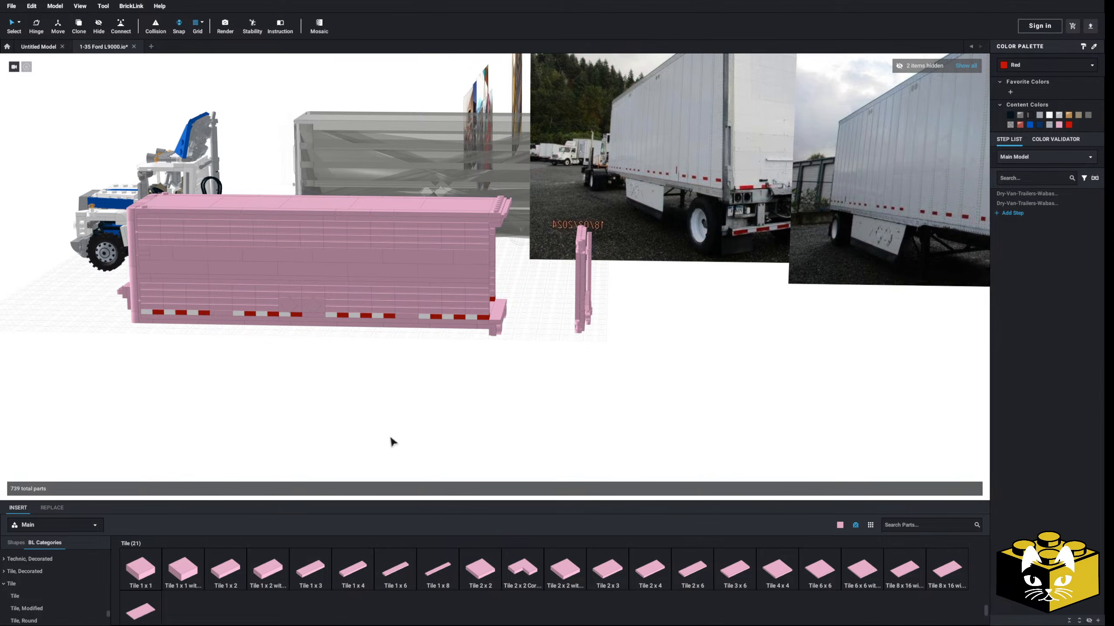
{"action": "left_click", "coordinate": [504, 431]}
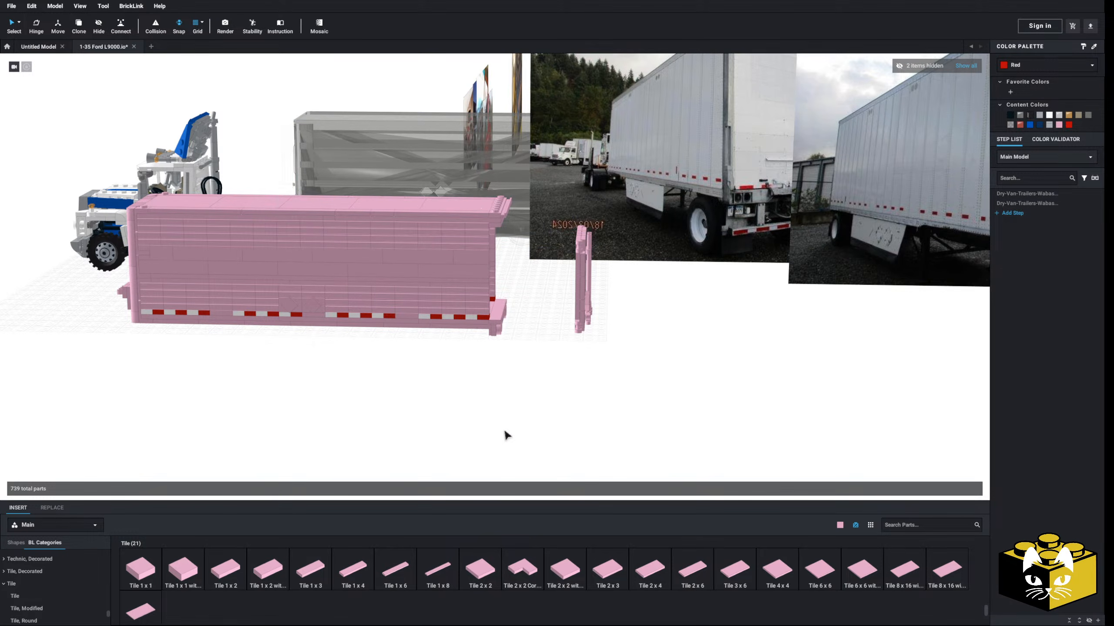
{"action": "scroll", "coordinate": [517, 416], "scroll_direction": "up", "scroll_amount": 5}
{"action": "right_click_drag", "start_coordinate": [519, 415], "coordinate": [439, 383]}
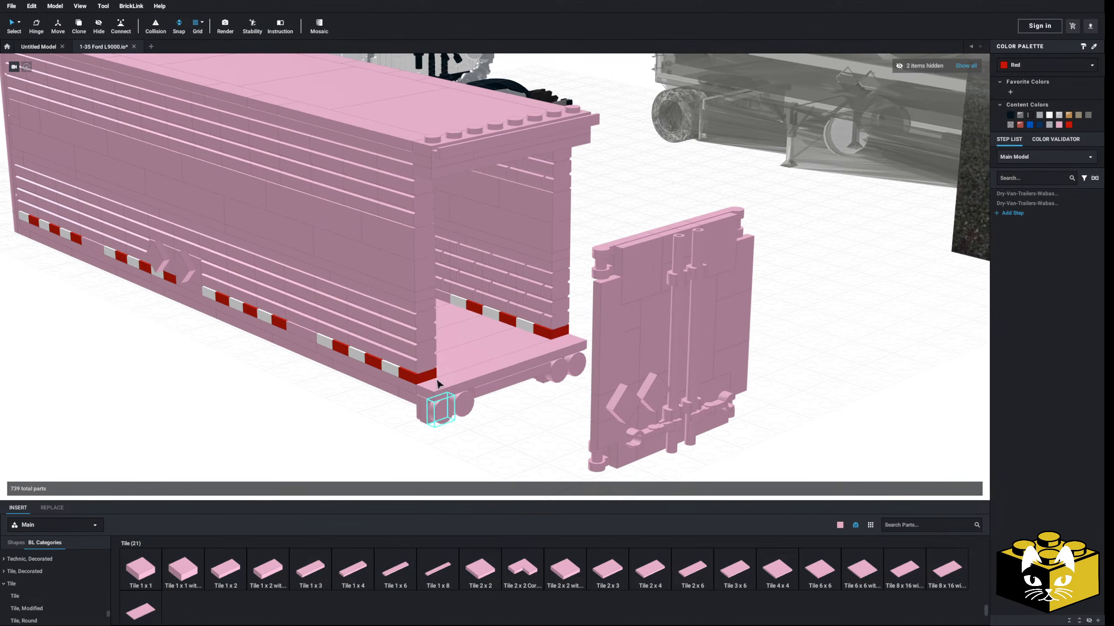
{"action": "left_click", "coordinate": [408, 193]}
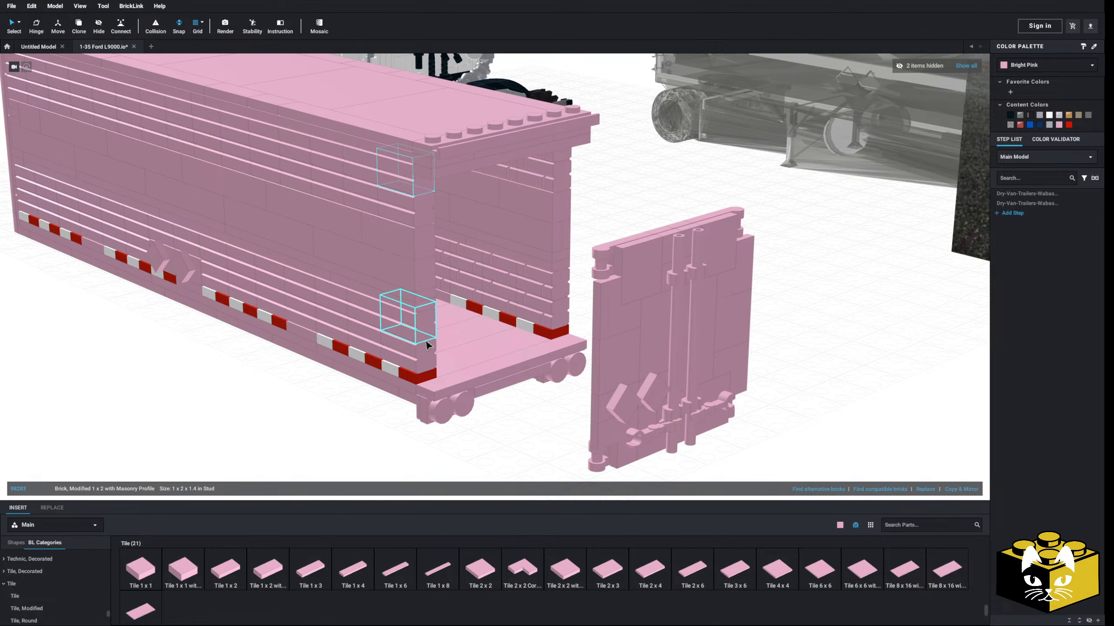
{"action": "left_click", "coordinate": [417, 186], "text": "ctrl"}
{"action": "left_click", "coordinate": [416, 214], "text": "ctrl"}
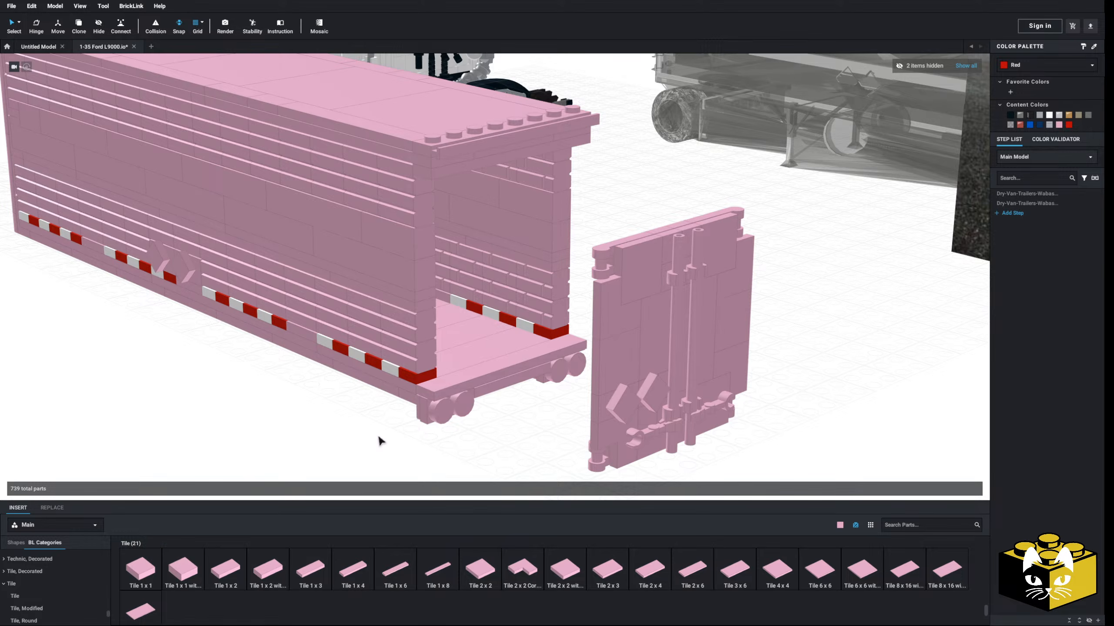
{"action": "scroll", "coordinate": [398, 422], "scroll_direction": "up", "scroll_amount": 5}
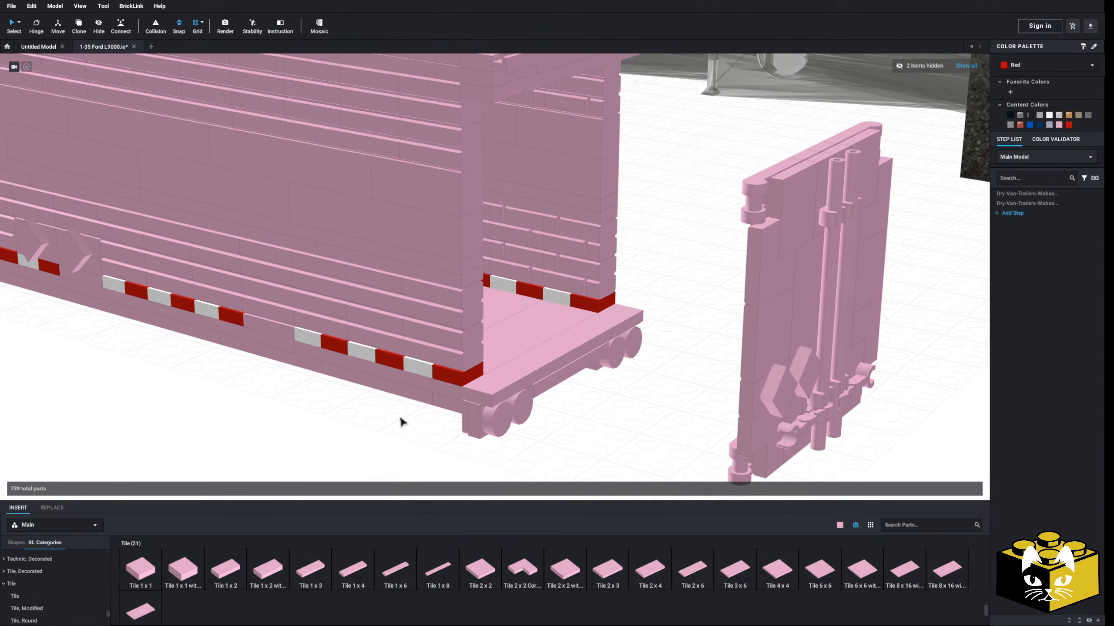
{"action": "middle_click_drag", "start_coordinate": [393, 415], "coordinate": [394, 412]}
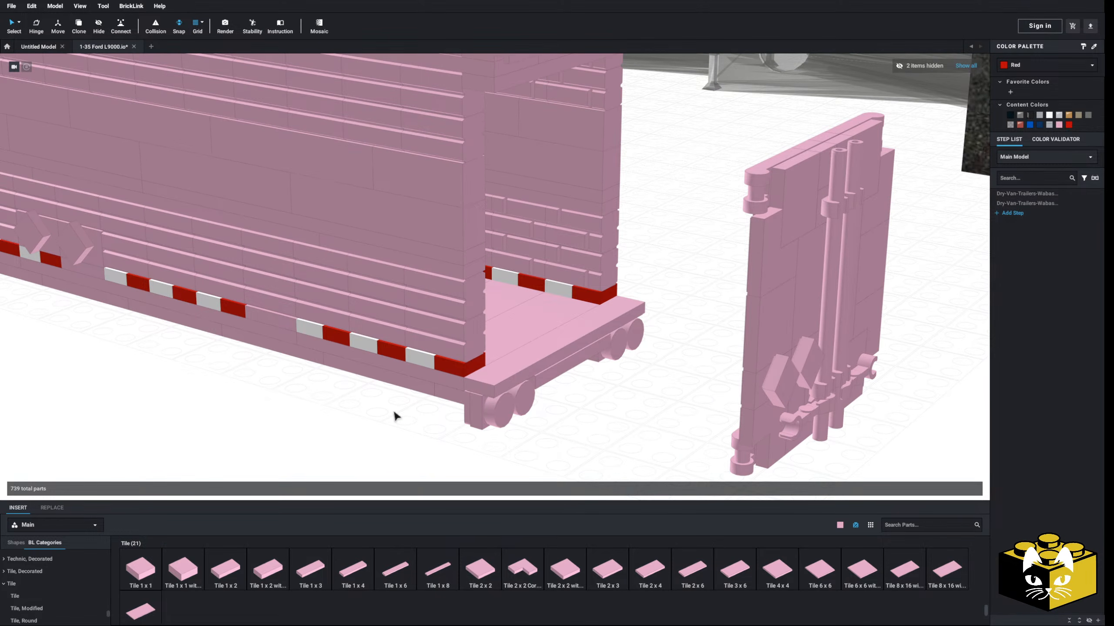
{"action": "scroll", "coordinate": [395, 416], "scroll_direction": "down", "scroll_amount": 4}
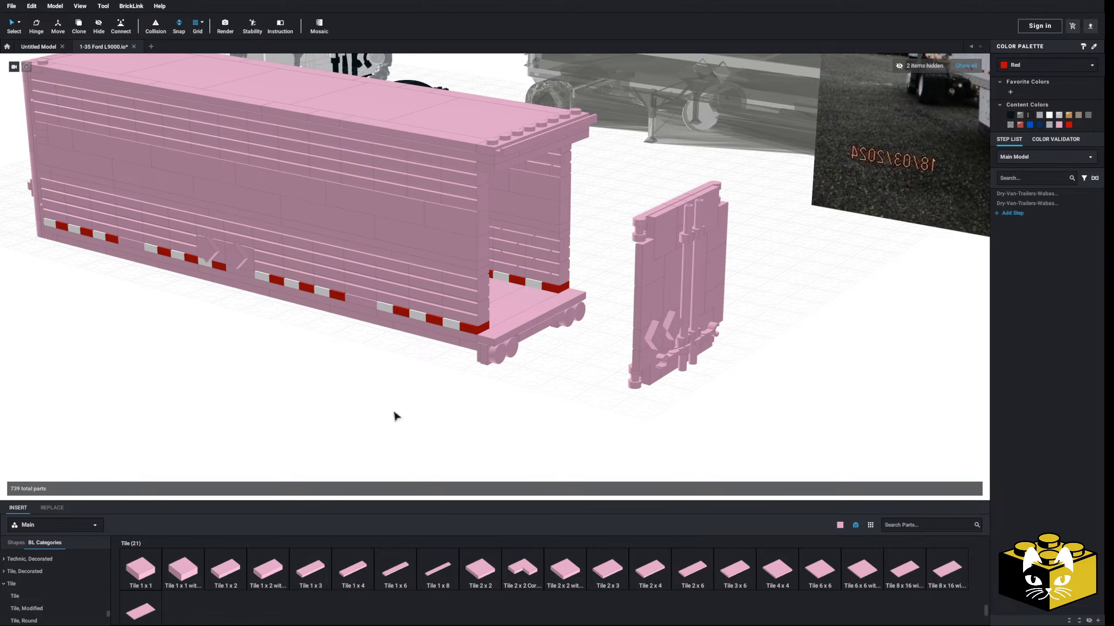
{"action": "scroll", "coordinate": [396, 416], "scroll_direction": "up", "scroll_amount": 2}
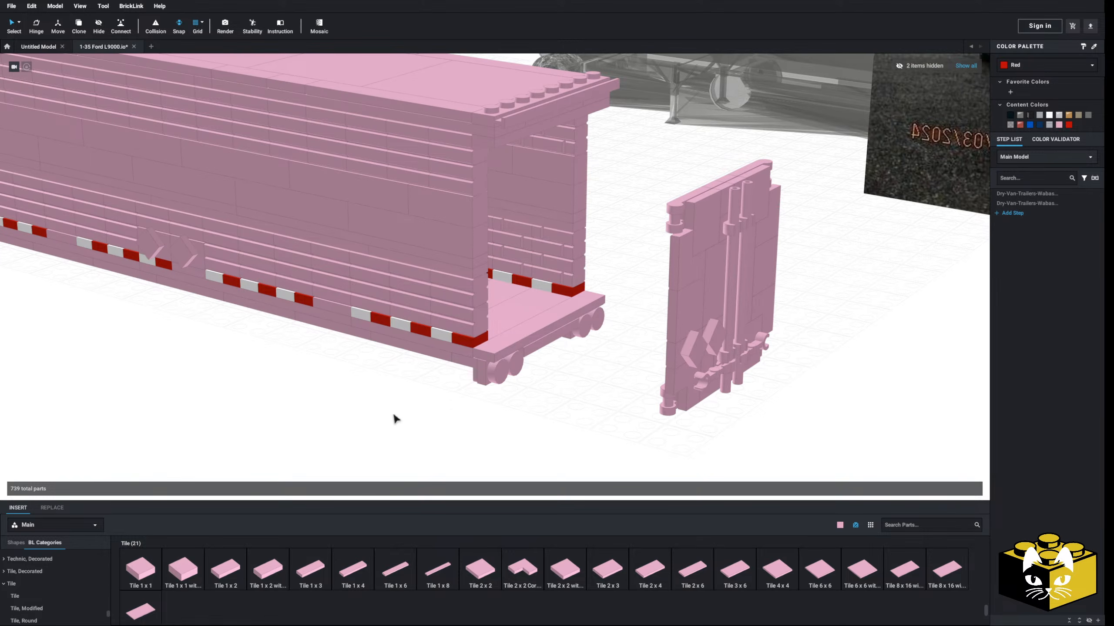
{"action": "right_click_drag", "start_coordinate": [395, 415], "coordinate": [393, 415]}
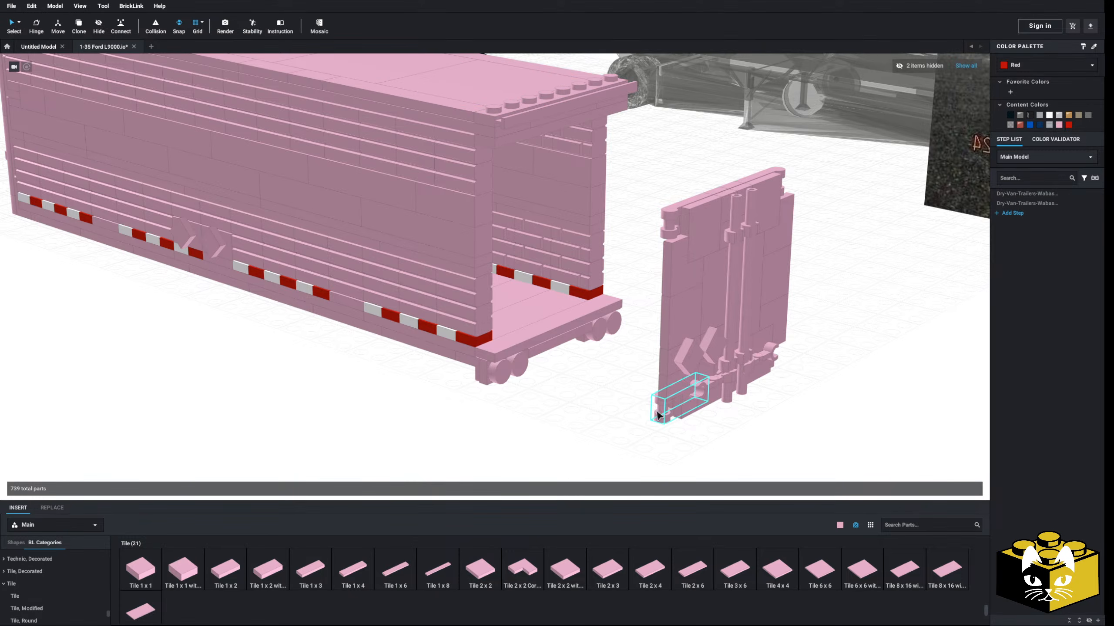
- Move the door pair away from the trailer's rear opening and lay it flat
{"action": "right_click_drag", "start_coordinate": [620, 408], "coordinate": [627, 337]}
{"action": "scroll", "coordinate": [578, 411], "scroll_direction": "down", "scroll_amount": 5}
{"action": "scroll", "coordinate": [540, 401], "scroll_direction": "up", "scroll_amount": 3}
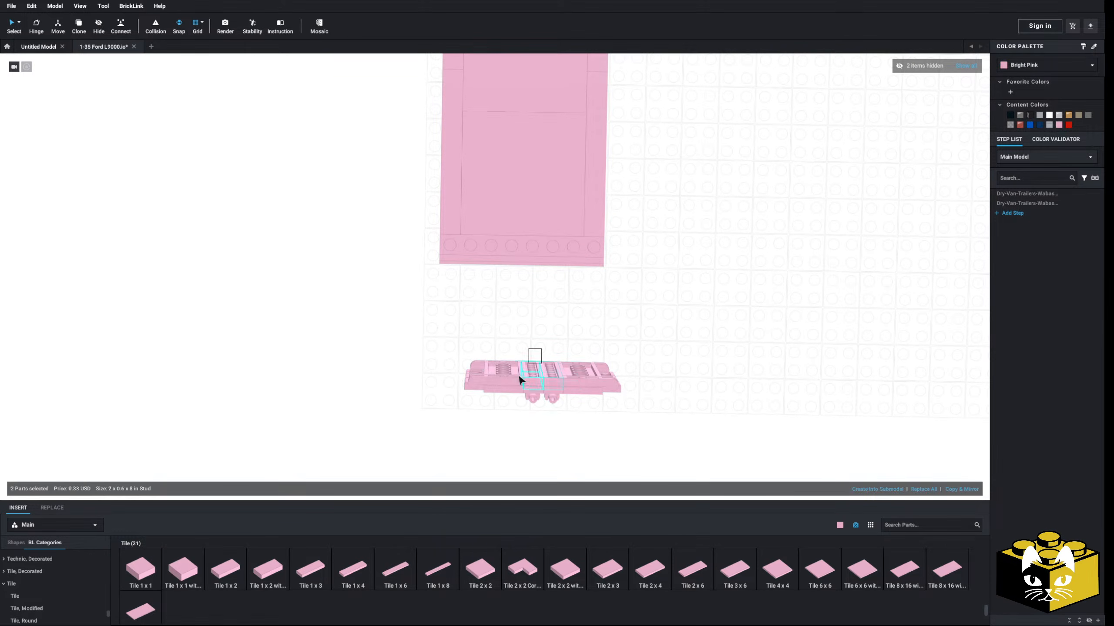
{"action": "left_click_drag", "start_coordinate": [555, 400], "coordinate": [329, 340]}
{"action": "left_click", "coordinate": [499, 386]}
{"action": "middle_click_drag", "start_coordinate": [502, 388], "coordinate": [594, 333]}
{"action": "scroll", "coordinate": [595, 333], "scroll_direction": "up", "scroll_amount": 5}
{"action": "right_click_drag", "start_coordinate": [594, 333], "coordinate": [602, 350]}
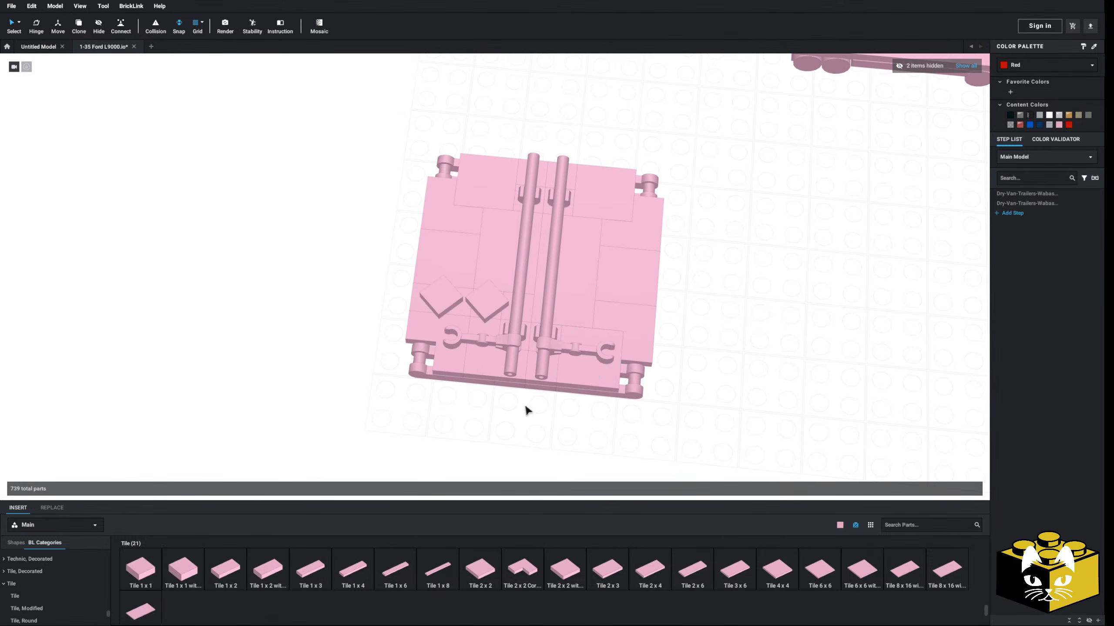
- Delete the four tiles covering the lower end of the two doors, including the corner tile beside the hinge
{"action": "scroll", "coordinate": [503, 389], "scroll_direction": "up", "scroll_amount": 5}
{"action": "left_click", "coordinate": [414, 342]}
{"action": "left_click", "coordinate": [466, 346], "text": "ctrl"}
{"action": "scroll", "coordinate": [474, 364], "scroll_direction": "down", "scroll_amount": 5}
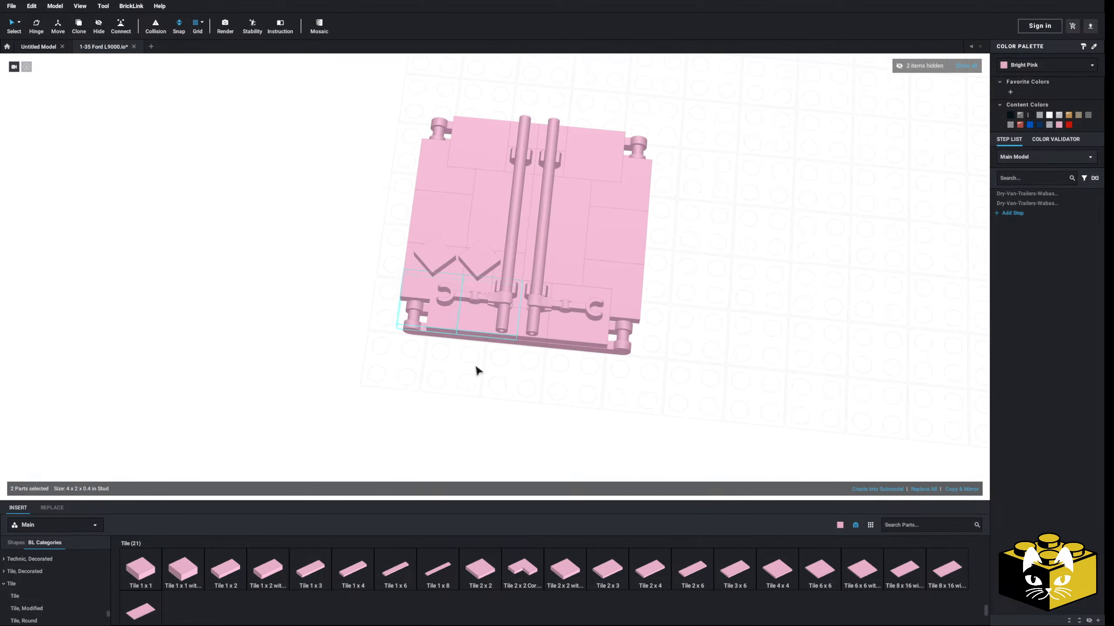
{"action": "key", "text": "Delete"}
{"action": "left_click", "coordinate": [564, 341]}
{"action": "key", "text": "Delete"}
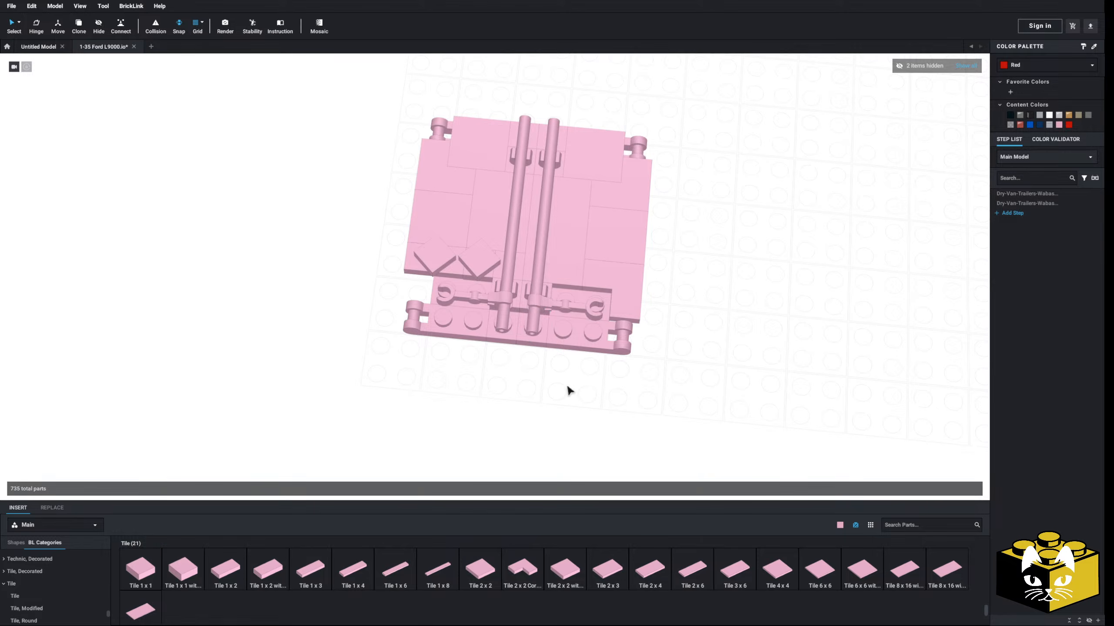
- Delete the four tiles covering the upper end of the two doors between the hinges
{"action": "key", "text": "Delete"}
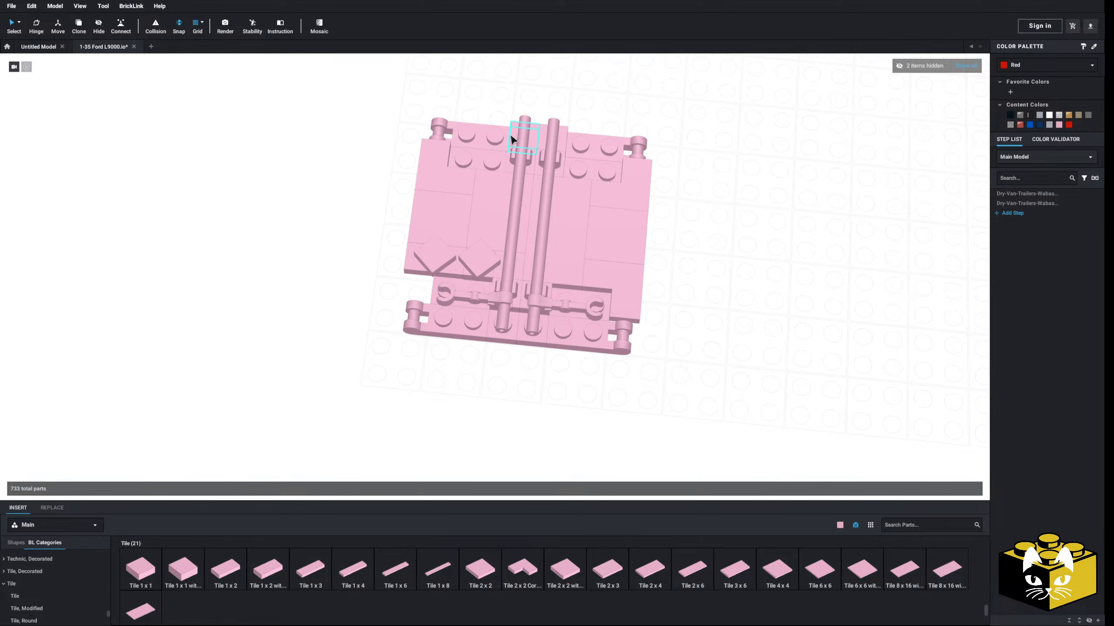
{"action": "key", "text": "Delete"}
{"action": "left_click", "coordinate": [545, 133]}
{"action": "key", "text": "Delete"}
- Delete the two 2 x 6 plates on the underside of the doors
{"action": "scroll", "coordinate": [530, 371], "scroll_direction": "down", "scroll_amount": 5}
{"action": "right_click_drag", "start_coordinate": [530, 372], "coordinate": [537, 272]}
{"action": "left_click", "coordinate": [544, 255]}
{"action": "left_click", "coordinate": [562, 324], "text": "ctrl"}
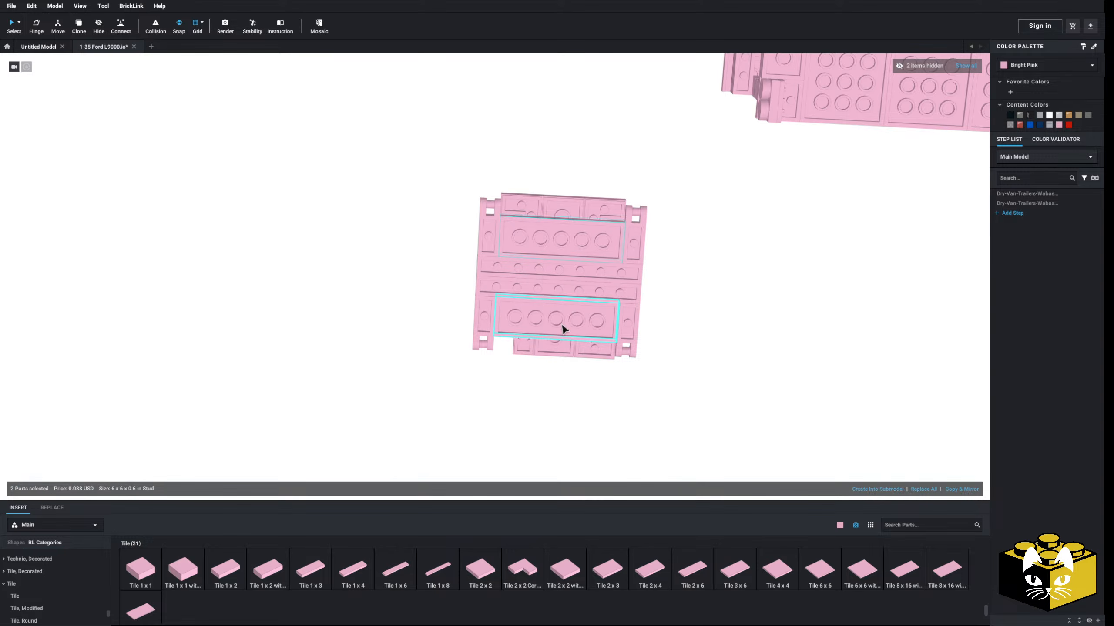
{"action": "key", "text": "Delete"}
- Detach the four hinge plates from the door corners and set them aside together
{"action": "left_click", "coordinate": [624, 329]}
{"action": "left_click", "coordinate": [627, 255], "text": "ctrl"}
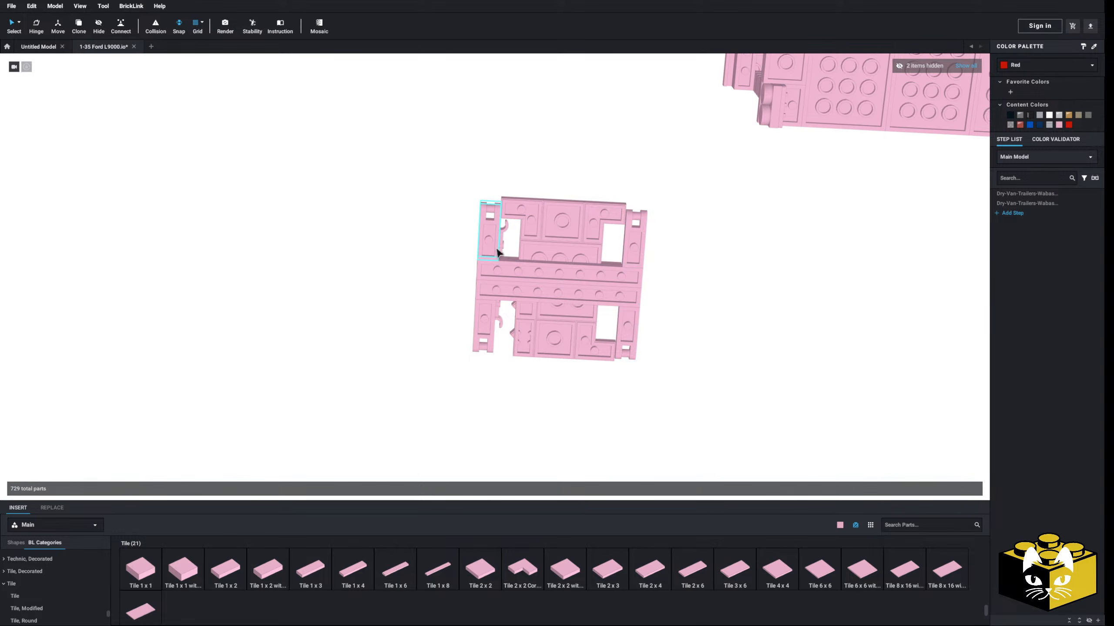
{"action": "left_click", "coordinate": [496, 252]}
{"action": "left_click", "coordinate": [626, 327], "text": "ctrl"}
{"action": "left_click", "coordinate": [635, 249], "text": "ctrl"}
{"action": "left_click_drag", "start_coordinate": [635, 249], "coordinate": [324, 271]}
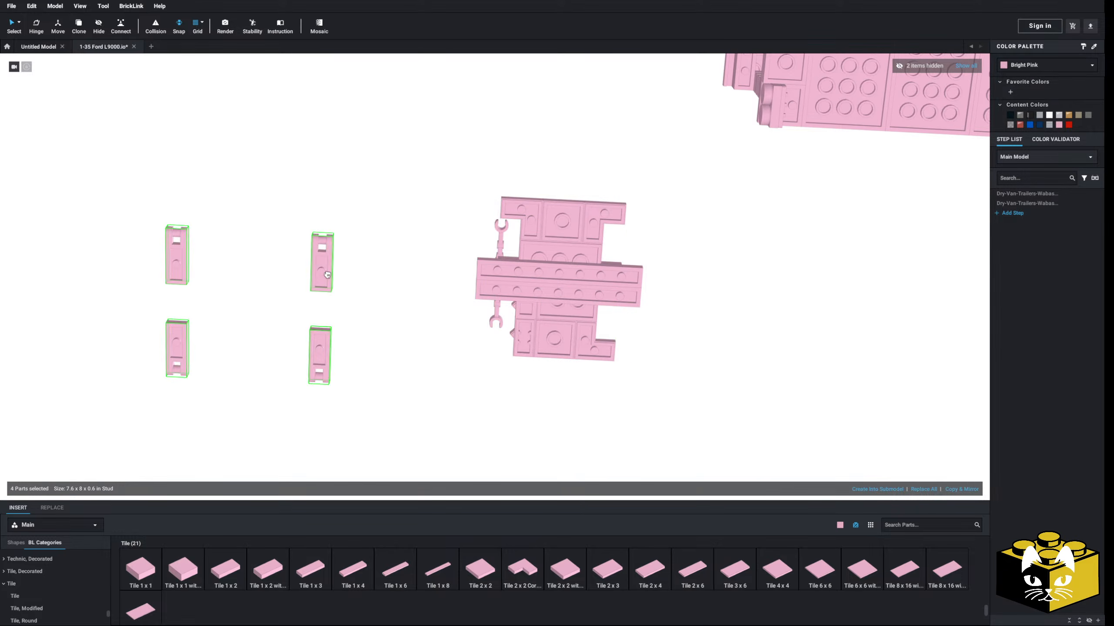
{"action": "left_click", "coordinate": [246, 397]}
- Add two 2 x 8 plates across the underside of the doors in place of the shorter plates and hinges
{"action": "scroll", "coordinate": [65, 583], "scroll_direction": "up", "scroll_amount": 5}
{"action": "scroll", "coordinate": [57, 590], "scroll_direction": "up", "scroll_amount": 3}
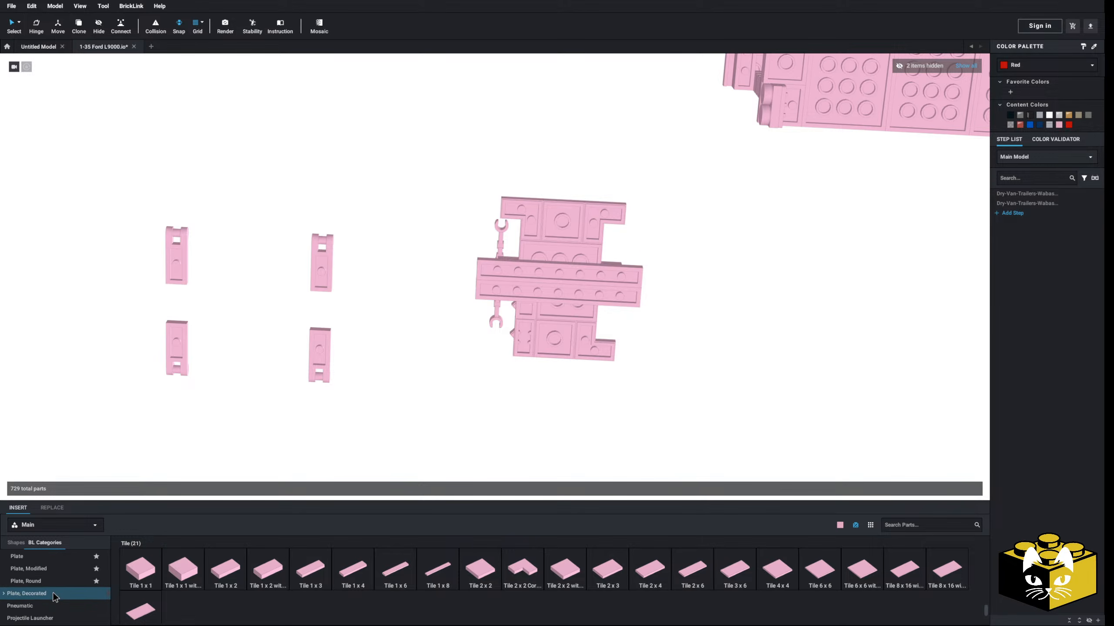
{"action": "left_click", "coordinate": [35, 580]}
{"action": "left_click", "coordinate": [777, 569]}
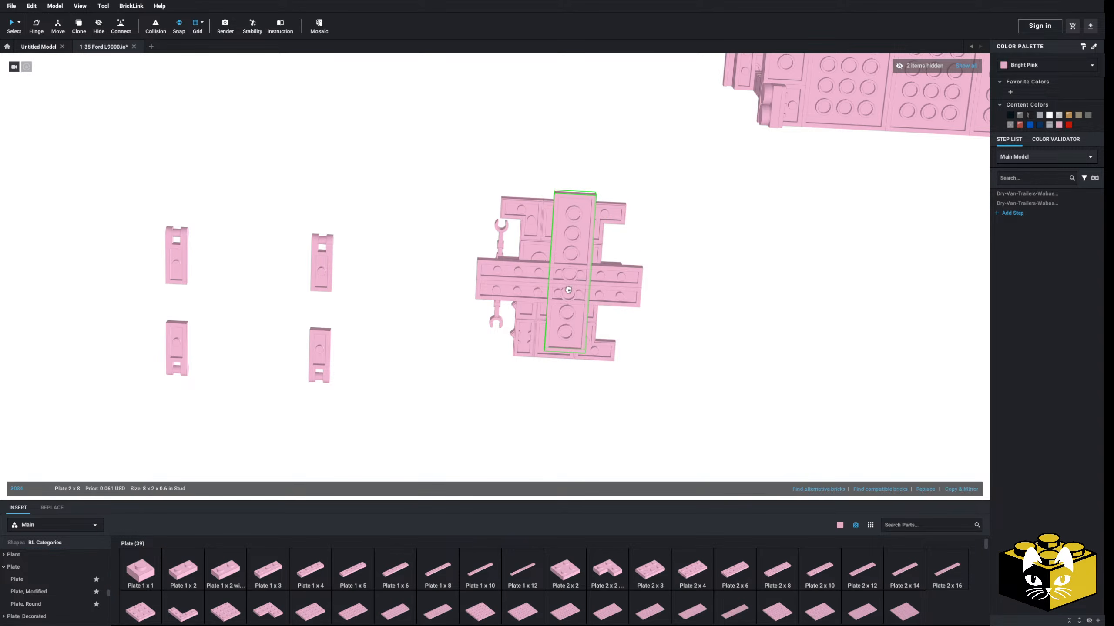
{"action": "left_click", "coordinate": [560, 325]}
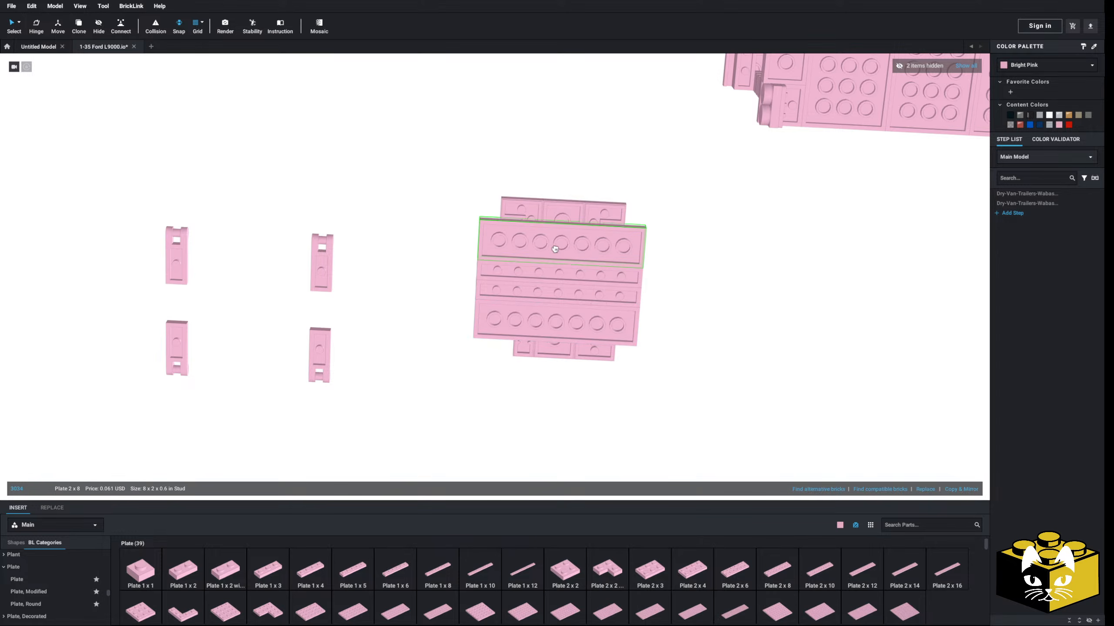
- Move the four hinge plates back as a group and attach them on top of the doors' outer corners
{"action": "right_click_drag", "start_coordinate": [569, 246], "coordinate": [427, 322]}
{"action": "middle_click_drag", "start_coordinate": [513, 448], "coordinate": [489, 300]}
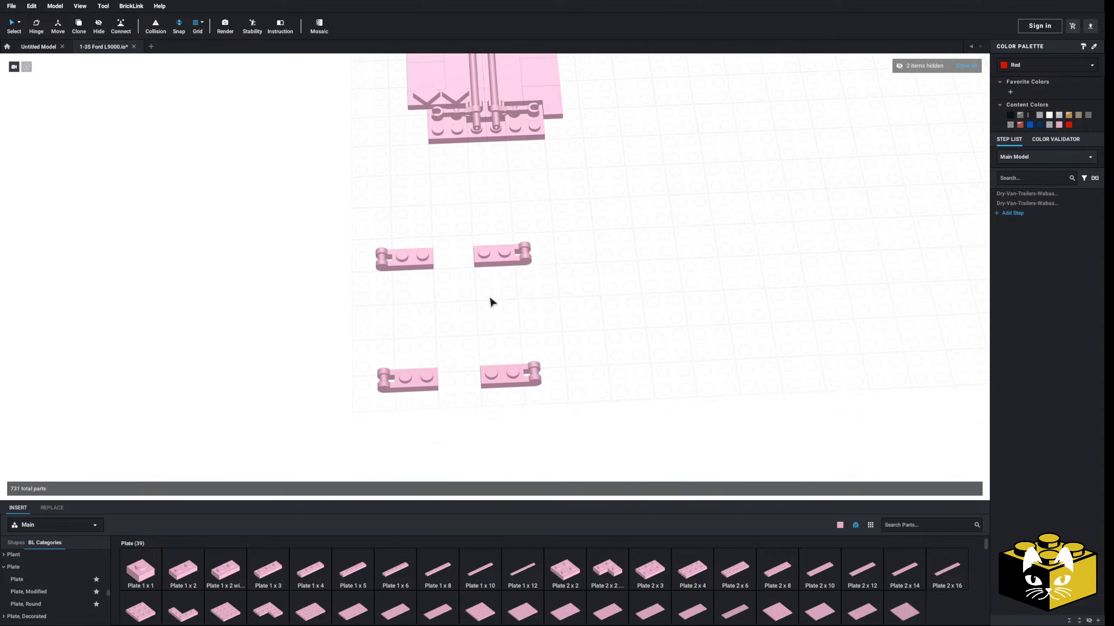
{"action": "left_click_drag", "start_coordinate": [560, 226], "coordinate": [375, 415]}
{"action": "left_click_drag", "start_coordinate": [411, 383], "coordinate": [439, 211]}
{"action": "middle_click_drag", "start_coordinate": [439, 210], "coordinate": [426, 373]}
{"action": "scroll", "coordinate": [426, 374], "scroll_direction": "up", "scroll_amount": 1}
{"action": "left_click_drag", "start_coordinate": [395, 417], "coordinate": [389, 373]}
{"action": "left_click", "coordinate": [352, 418]}
{"action": "right_click_drag", "start_coordinate": [351, 395], "coordinate": [345, 419]}
{"action": "middle_click_drag", "start_coordinate": [344, 420], "coordinate": [361, 415]}
{"action": "scroll", "coordinate": [361, 415], "scroll_direction": "up", "scroll_amount": 7}
{"action": "scroll", "coordinate": [256, 417], "scroll_direction": "down", "scroll_amount": 2}
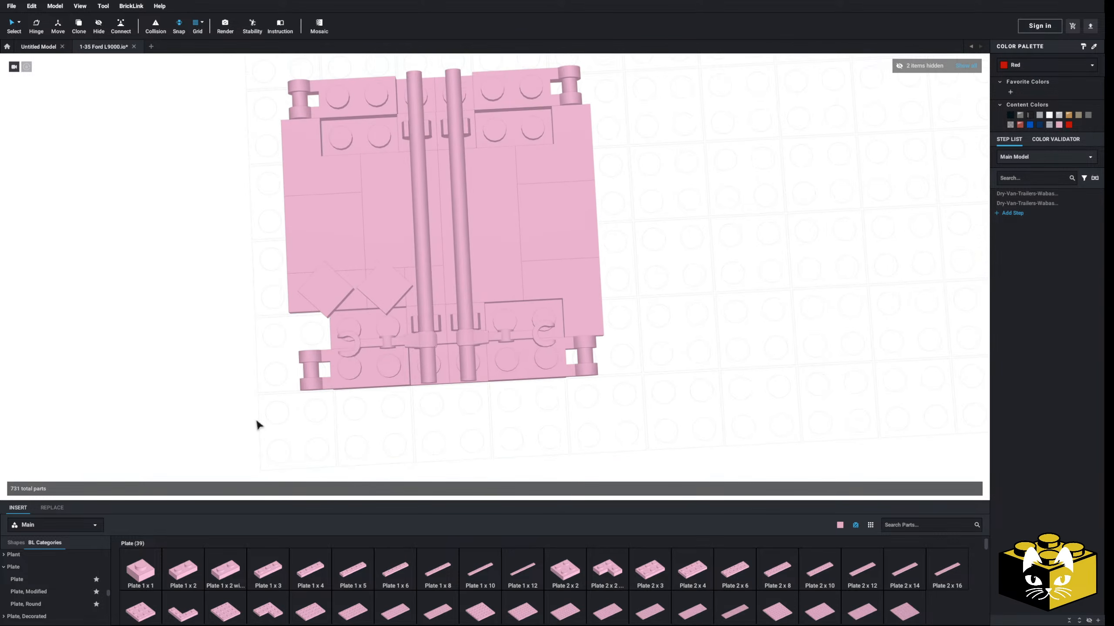
- Select the smooth tiles covering both doors, including the outer edge tiles, and move them aside as a group
{"action": "right_click_drag", "start_coordinate": [256, 418], "coordinate": [260, 399]}
{"action": "left_click", "coordinate": [324, 267]}
{"action": "left_click", "coordinate": [330, 202]}
{"action": "left_click", "coordinate": [397, 223], "text": "ctrl"}
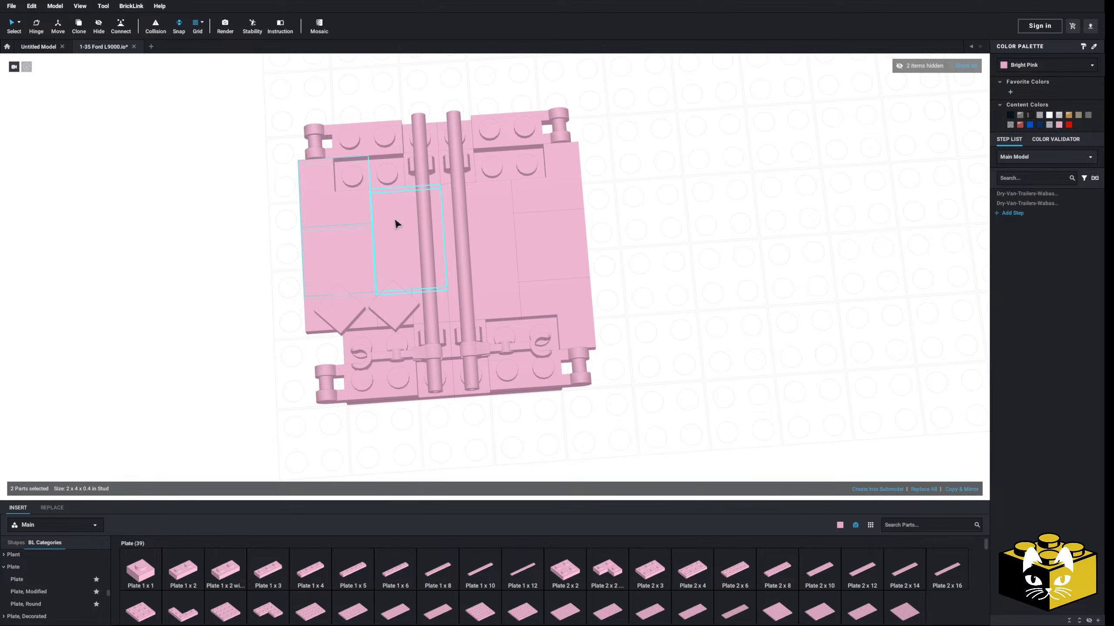
{"action": "left_click", "coordinate": [544, 193], "text": "ctrl"}
{"action": "left_click", "coordinate": [553, 252], "text": "ctrl"}
{"action": "left_click", "coordinate": [560, 301], "text": "ctrl"}
{"action": "left_click_drag", "start_coordinate": [560, 303], "coordinate": [134, 298]}
{"action": "left_click", "coordinate": [251, 295]}
- Add a 1 x 3 tile from the Tile category to the left door, just above its lower hinge plate
{"action": "scroll", "coordinate": [275, 293], "scroll_direction": "down", "scroll_amount": 1}
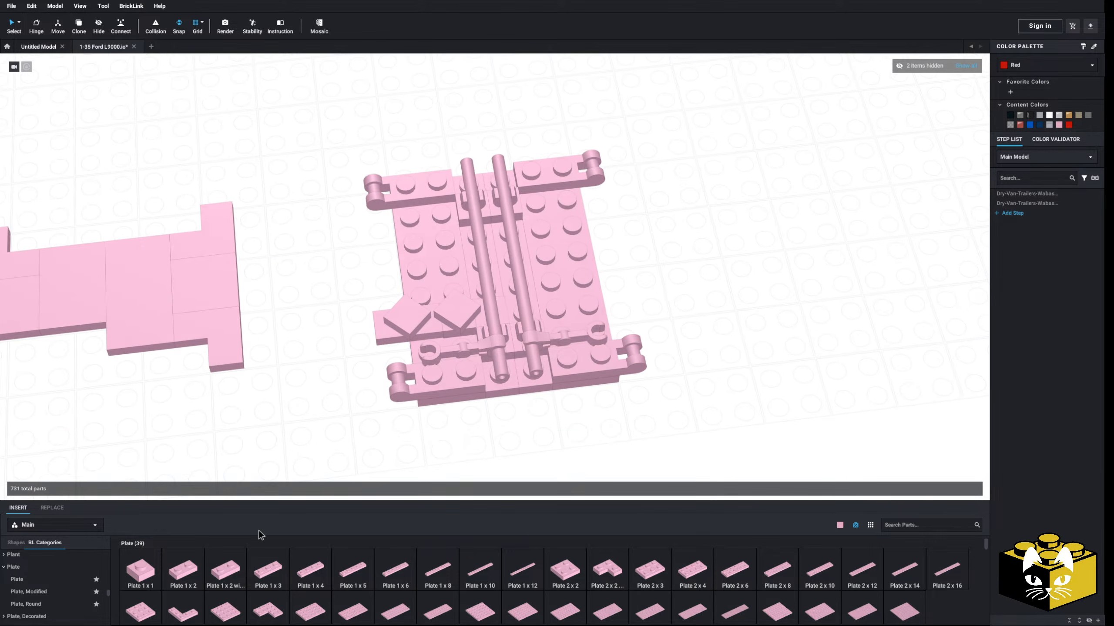
{"action": "scroll", "coordinate": [61, 568], "scroll_direction": "down", "scroll_amount": 10}
{"action": "scroll", "coordinate": [61, 569], "scroll_direction": "down", "scroll_amount": 8}
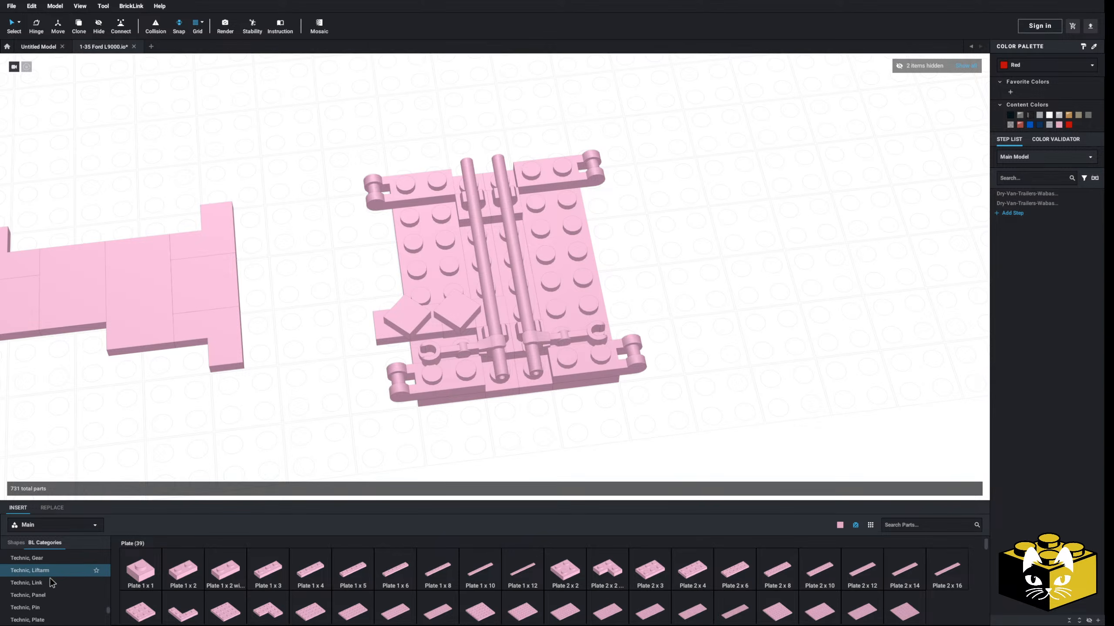
{"action": "left_click", "coordinate": [27, 612]}
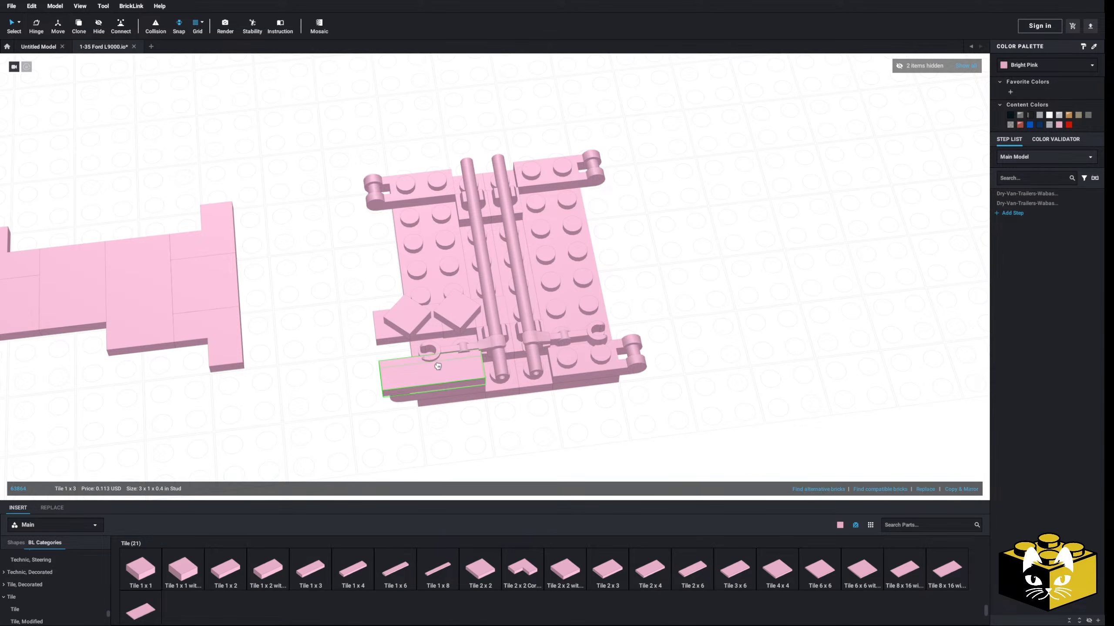
{"action": "left_click", "coordinate": [431, 353]}
- Add four 1 x 1 tiles at the doors' centre, under the upper and lower ends of the two lock rods
{"action": "left_click", "coordinate": [151, 580]}
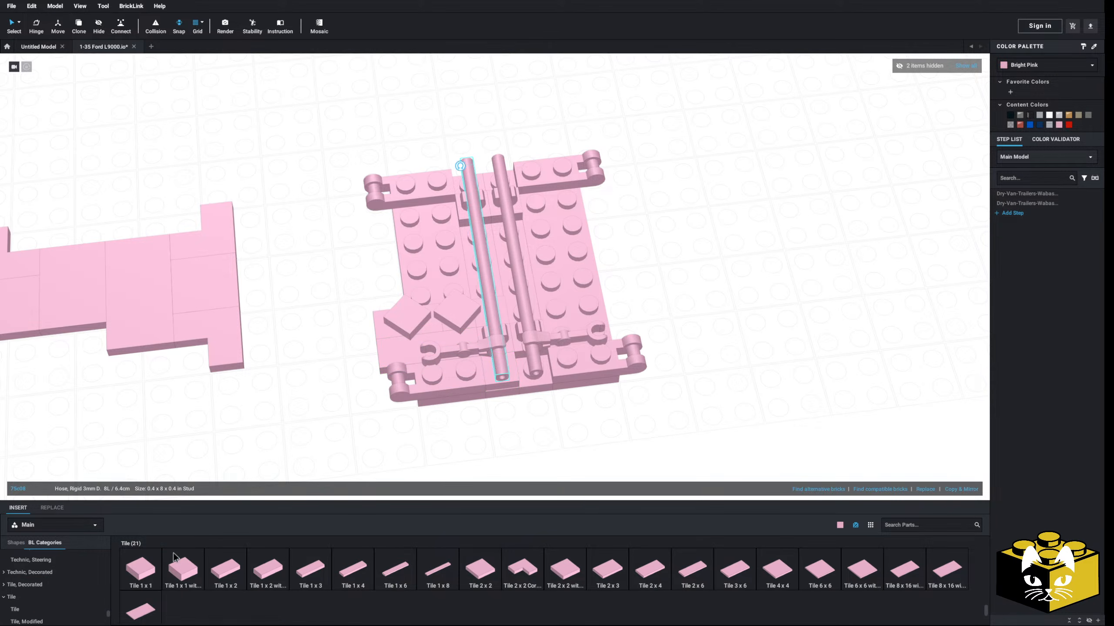
{"action": "left_click", "coordinate": [152, 572]}
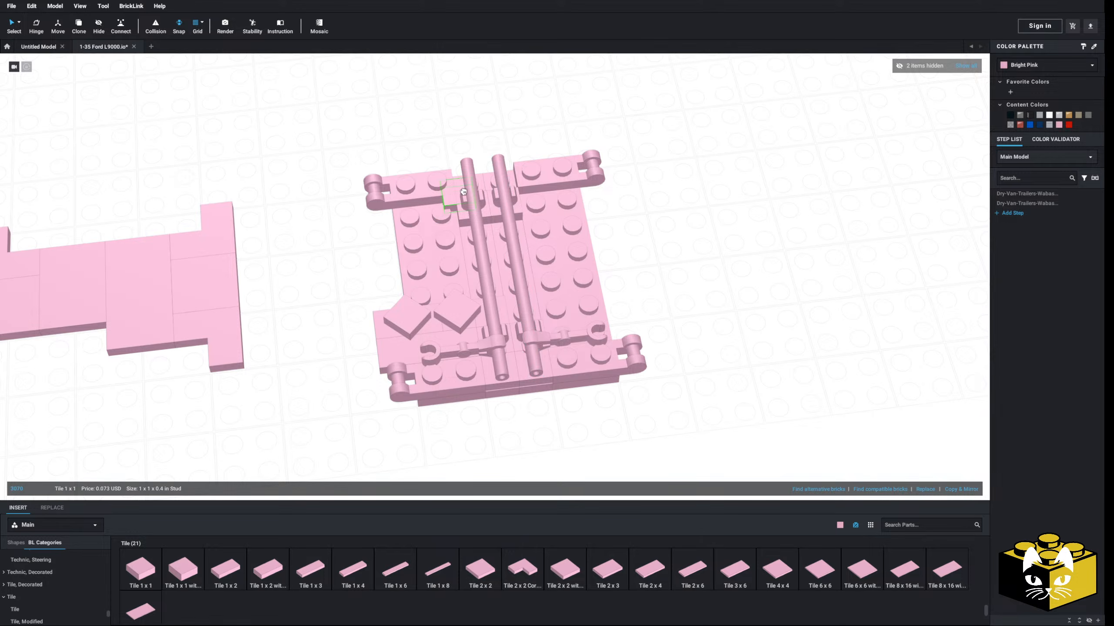
{"action": "left_click", "coordinate": [143, 565]}
{"action": "left_click", "coordinate": [148, 566]}
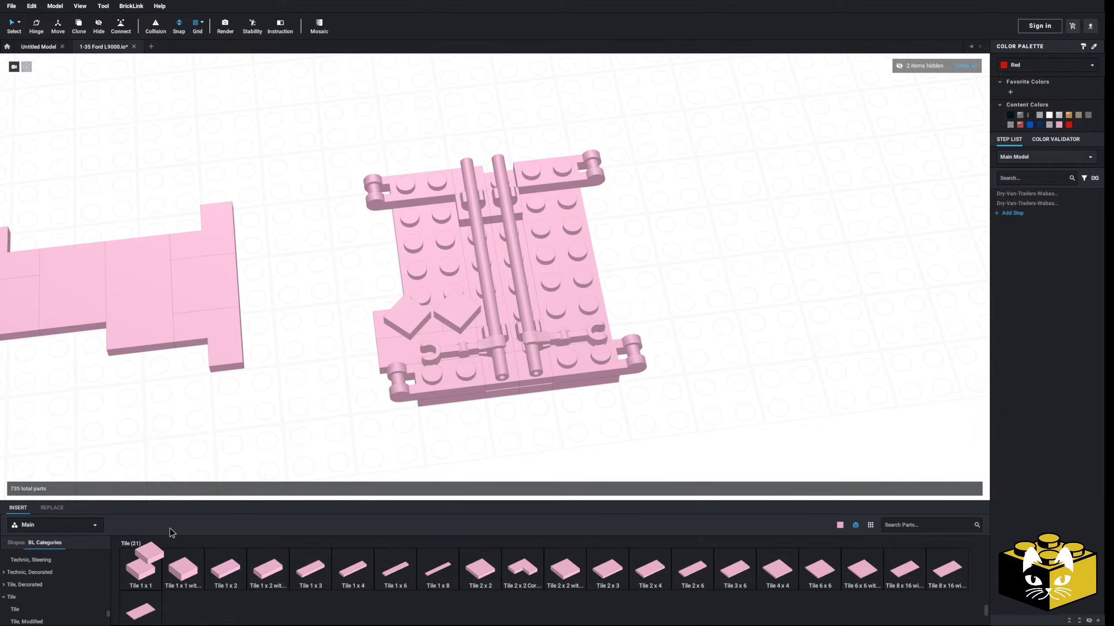
{"action": "left_click", "coordinate": [500, 177]}
{"action": "left_click", "coordinate": [333, 363]}
{"action": "right_click_drag", "start_coordinate": [333, 364], "coordinate": [324, 382]}
{"action": "middle_click_drag", "start_coordinate": [323, 378], "coordinate": [329, 394]}
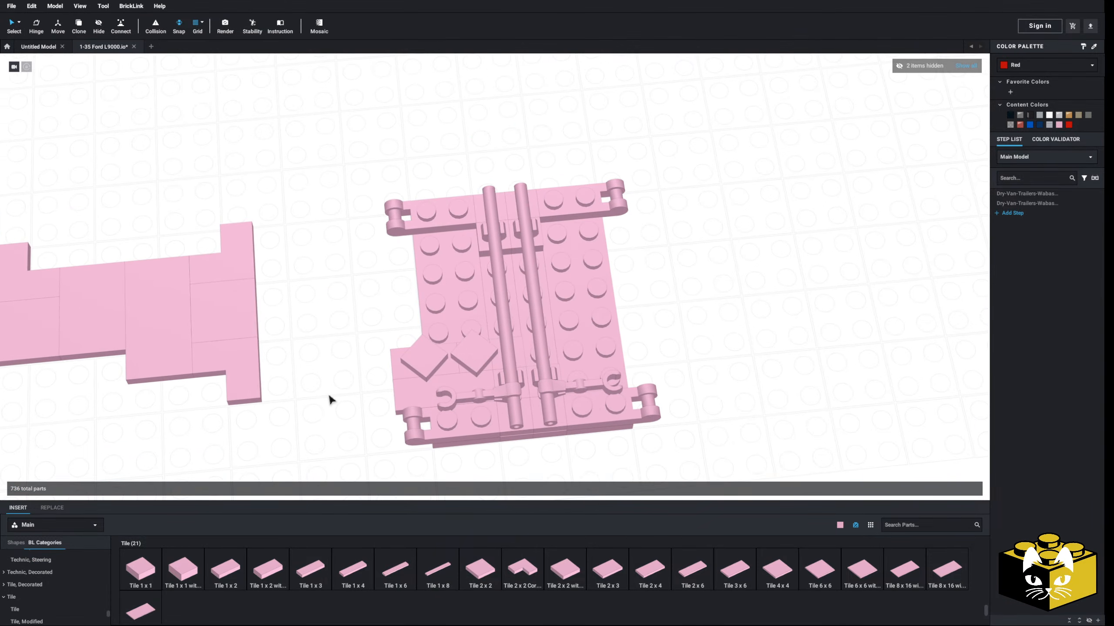
- Move the 2 x 3 and 2 x 4 tiles from the set-aside group back onto the left door's inner and outer parts
{"action": "scroll", "coordinate": [322, 393], "scroll_direction": "down", "scroll_amount": 4}
{"action": "scroll", "coordinate": [242, 381], "scroll_direction": "up", "scroll_amount": 1}
{"action": "left_click", "coordinate": [179, 308]}
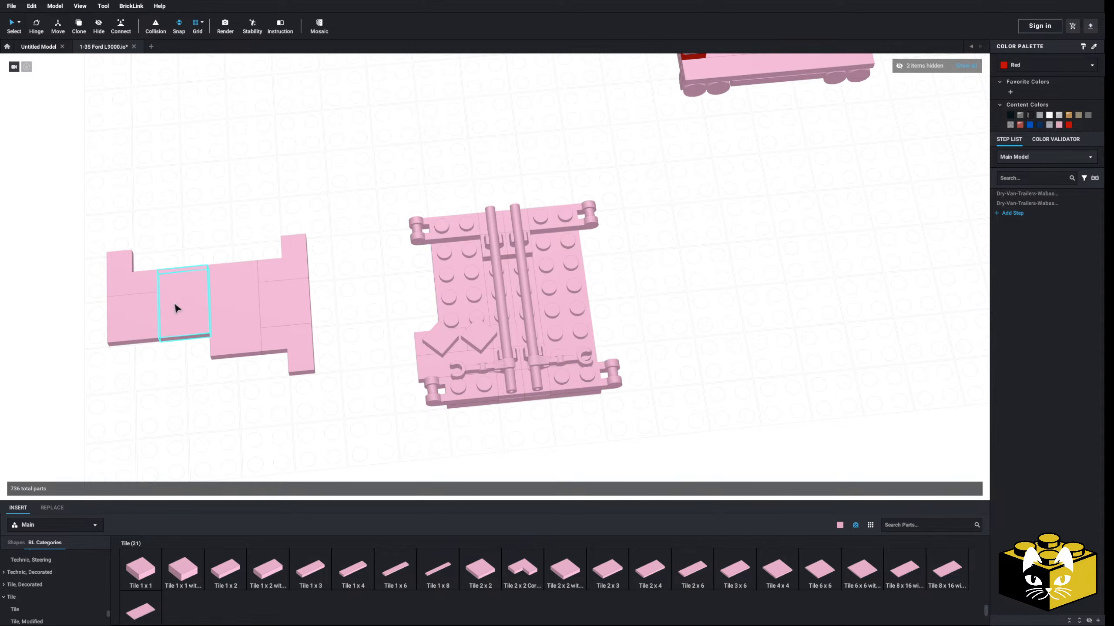
{"action": "left_click_drag", "start_coordinate": [179, 309], "coordinate": [471, 292]}
{"action": "left_click", "coordinate": [235, 309]}
{"action": "left_click_drag", "start_coordinate": [235, 310], "coordinate": [435, 290]}
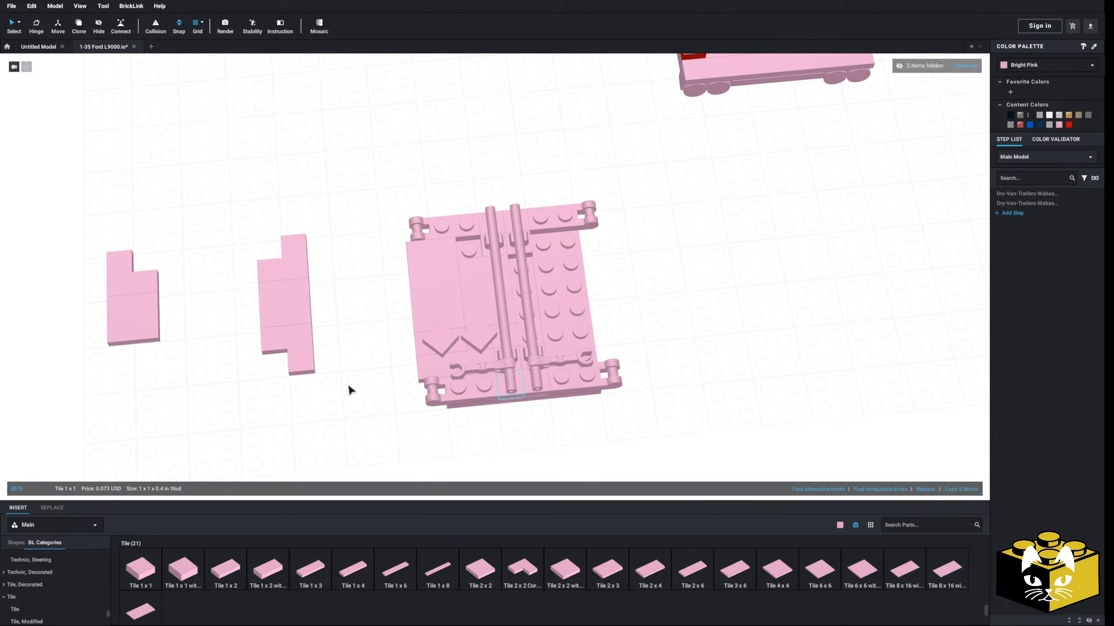
- Paste a copy of the 1 x 1 tile into the gap at the left door's upper inner side
{"action": "right_click_drag", "start_coordinate": [348, 387], "coordinate": [363, 408]}
{"action": "right_click", "coordinate": [363, 405]}
{"action": "left_click", "coordinate": [377, 431]}
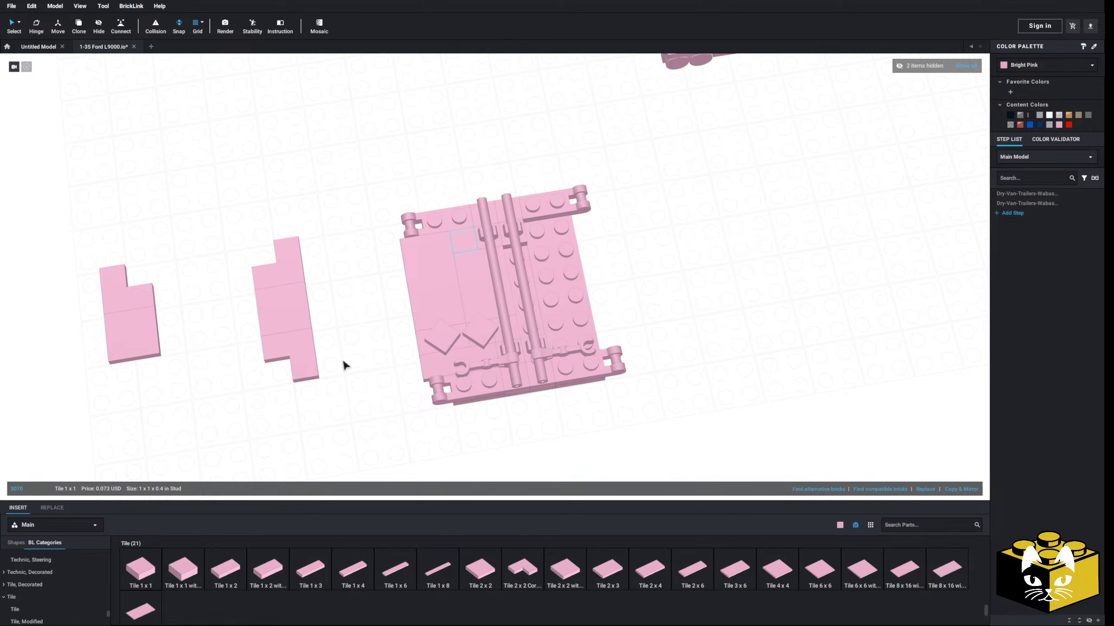
- Copy the left door's 2 x 4 tile and paste it onto the inner part of the right door
{"action": "right_click", "coordinate": [433, 276]}
{"action": "left_click", "coordinate": [459, 284]}
{"action": "right_click", "coordinate": [371, 291]}
{"action": "left_click", "coordinate": [380, 316]}
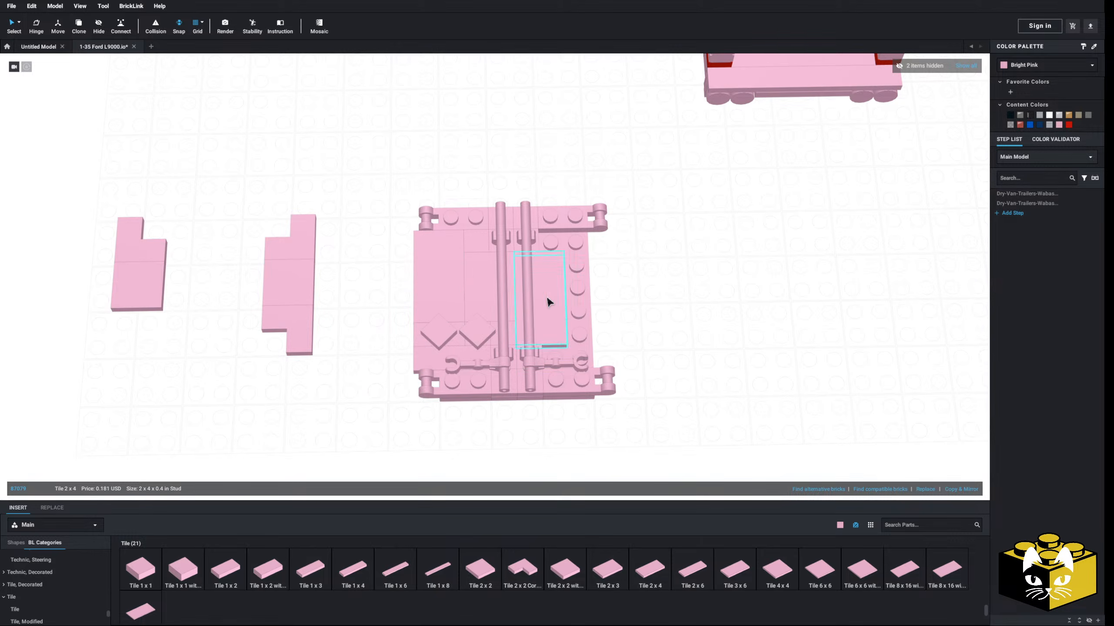
{"action": "left_click", "coordinate": [548, 302]}
- Delete the leftover set-aside tiles and cover the right door's outer side with one 2 x 6 tile
{"action": "left_click_drag", "start_coordinate": [342, 174], "coordinate": [90, 397]}
{"action": "key", "text": "Delete"}
{"action": "left_click", "coordinate": [691, 556]}
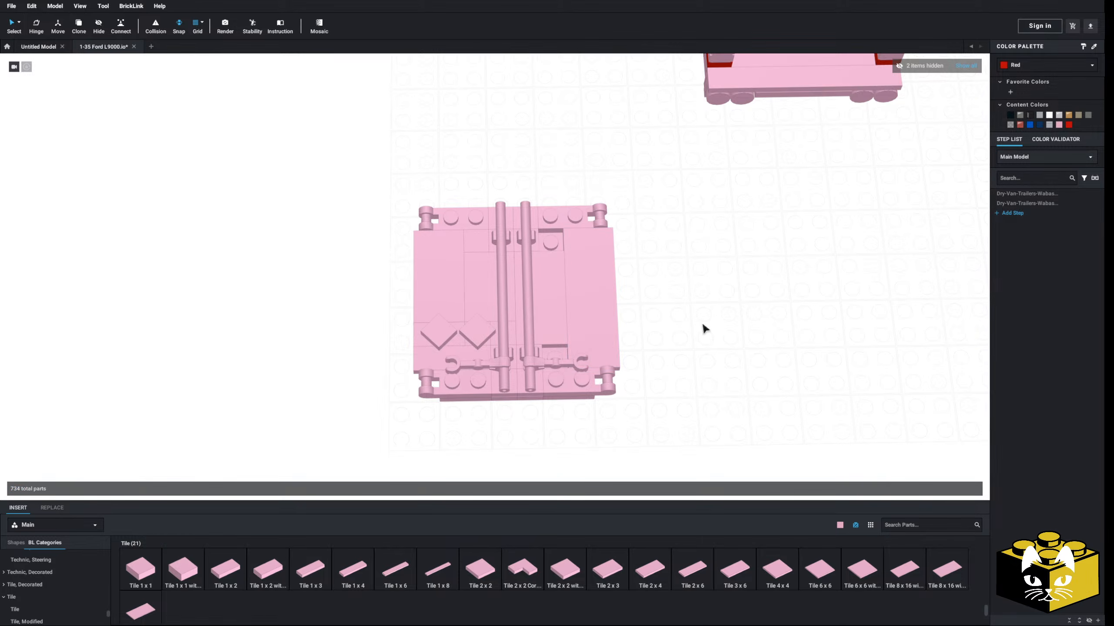
- Fill the two gaps above and below the right door's 2 x 4 tile with 1 x 1 tiles
{"action": "left_click", "coordinate": [149, 572]}
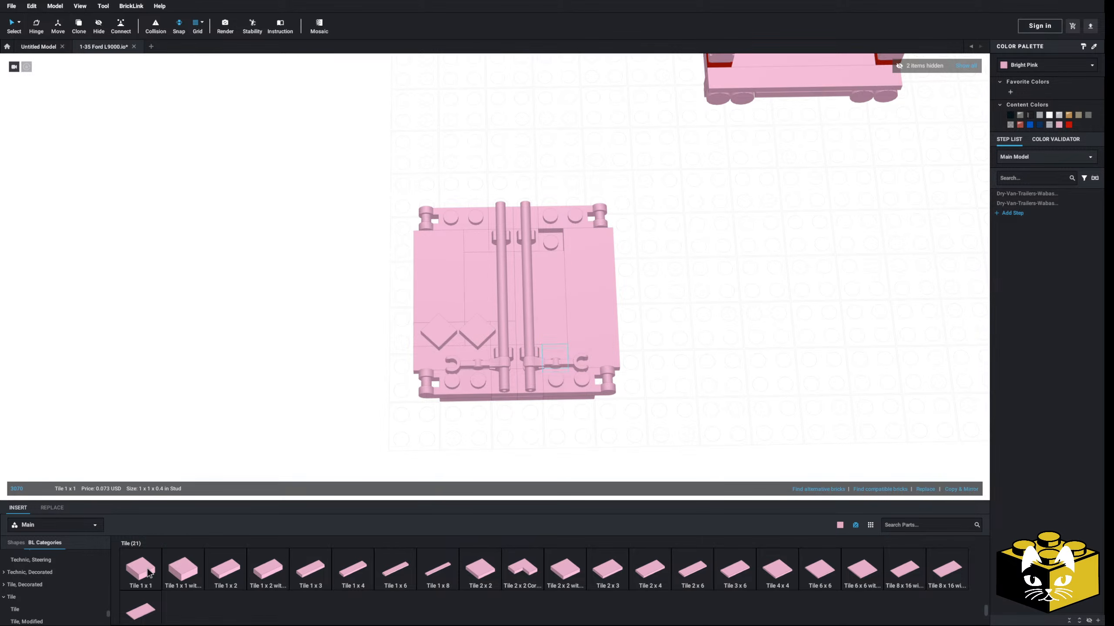
{"action": "left_click", "coordinate": [556, 246]}
{"action": "key", "text": "Escape"}
- Examine the fully tiled doors from several angles and distances
{"action": "scroll", "coordinate": [635, 318], "scroll_direction": "down", "scroll_amount": 3}
{"action": "right_click_drag", "start_coordinate": [635, 314], "coordinate": [521, 305]}
{"action": "scroll", "coordinate": [463, 253], "scroll_direction": "up", "scroll_amount": 4}
{"action": "right_click_drag", "start_coordinate": [463, 252], "coordinate": [474, 316]}
{"action": "middle_click_drag", "start_coordinate": [474, 351], "coordinate": [456, 263]}
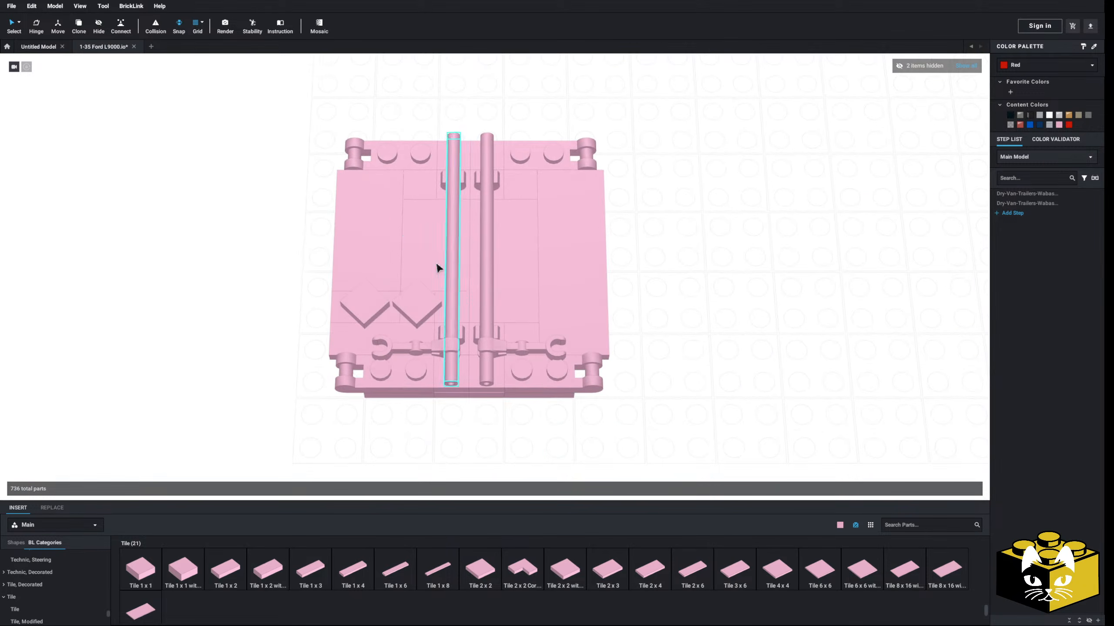
{"action": "right_click_drag", "start_coordinate": [268, 343], "coordinate": [273, 327]}
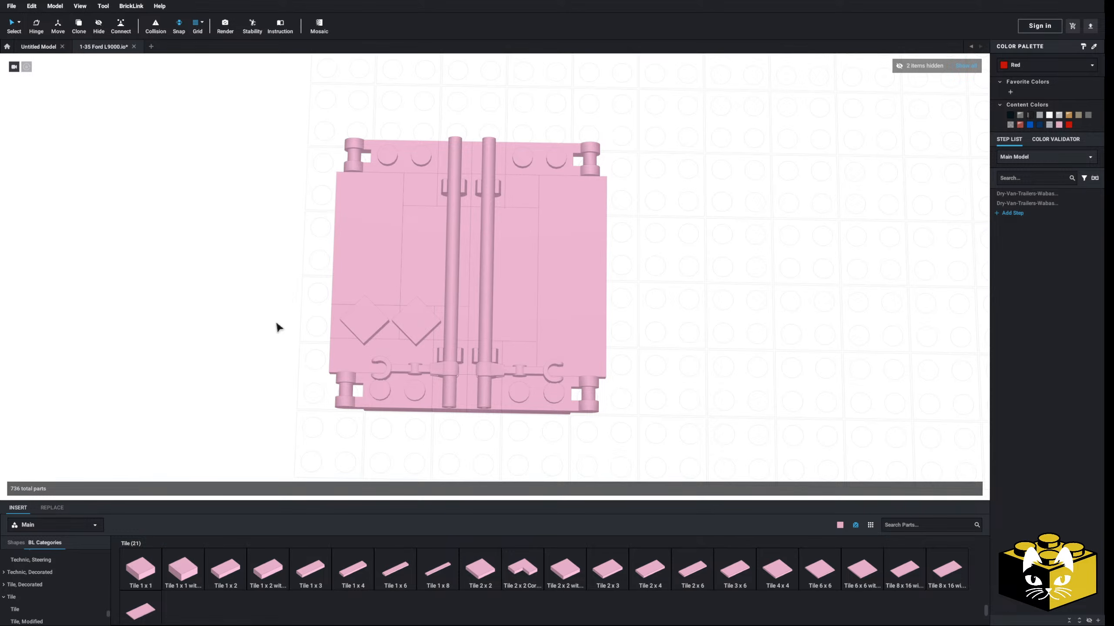
{"action": "scroll", "coordinate": [276, 323], "scroll_direction": "down", "scroll_amount": 6}
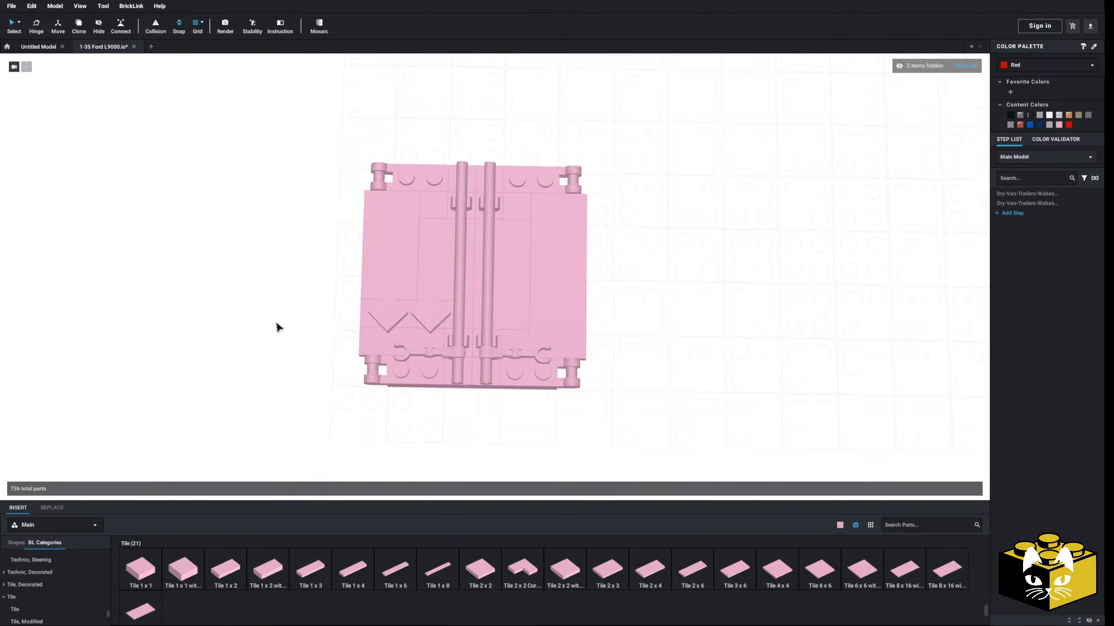
{"action": "scroll", "coordinate": [276, 323], "scroll_direction": "up", "scroll_amount": 7}
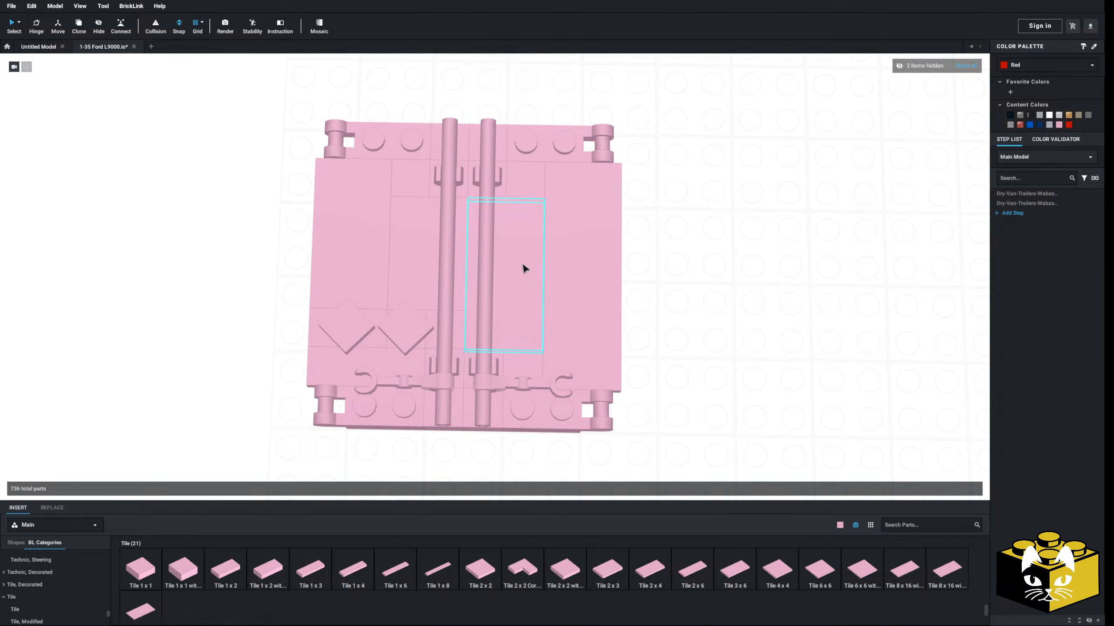
- Select the four large tiles covering both doors and delete them
{"action": "scroll", "coordinate": [666, 343], "scroll_direction": "down", "scroll_amount": 4}
{"action": "left_click", "coordinate": [559, 287]}
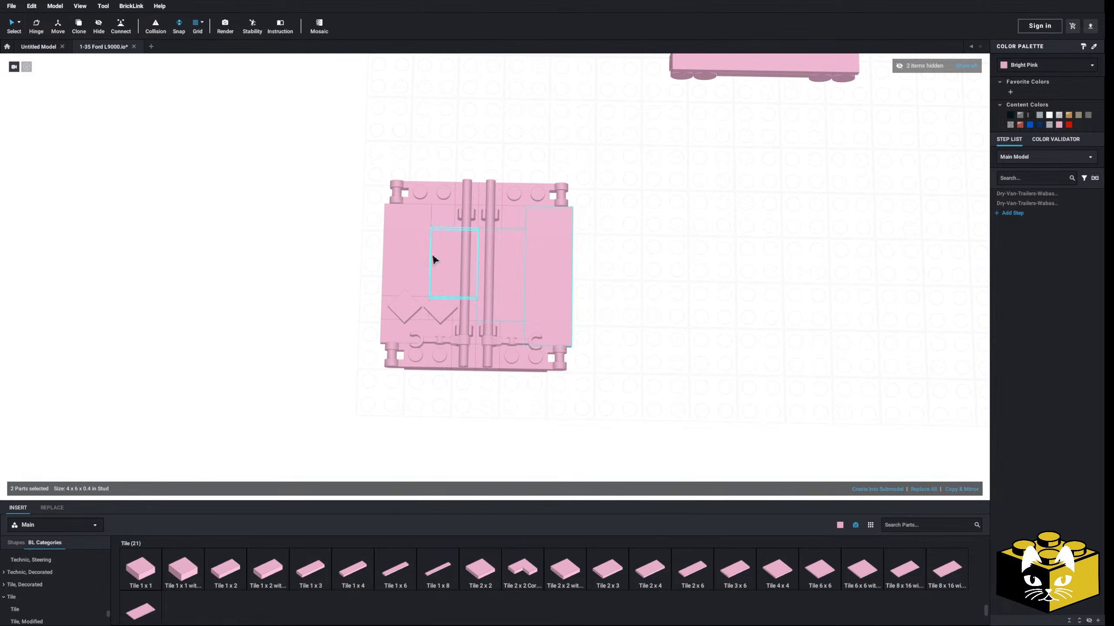
{"action": "key", "text": "Delete"}
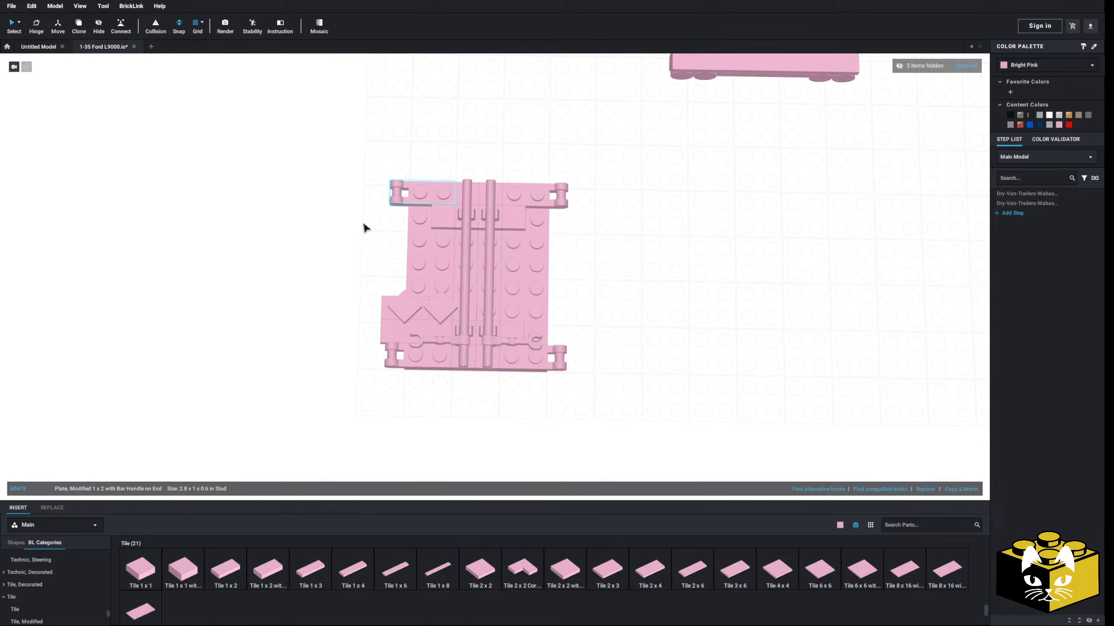
- Paste two more bar-handle hinge plates two studs below the top pair, one on each door's outer edge
{"action": "right_click", "coordinate": [363, 226]}
{"action": "left_click", "coordinate": [385, 249]}
{"action": "right_click", "coordinate": [333, 291]}
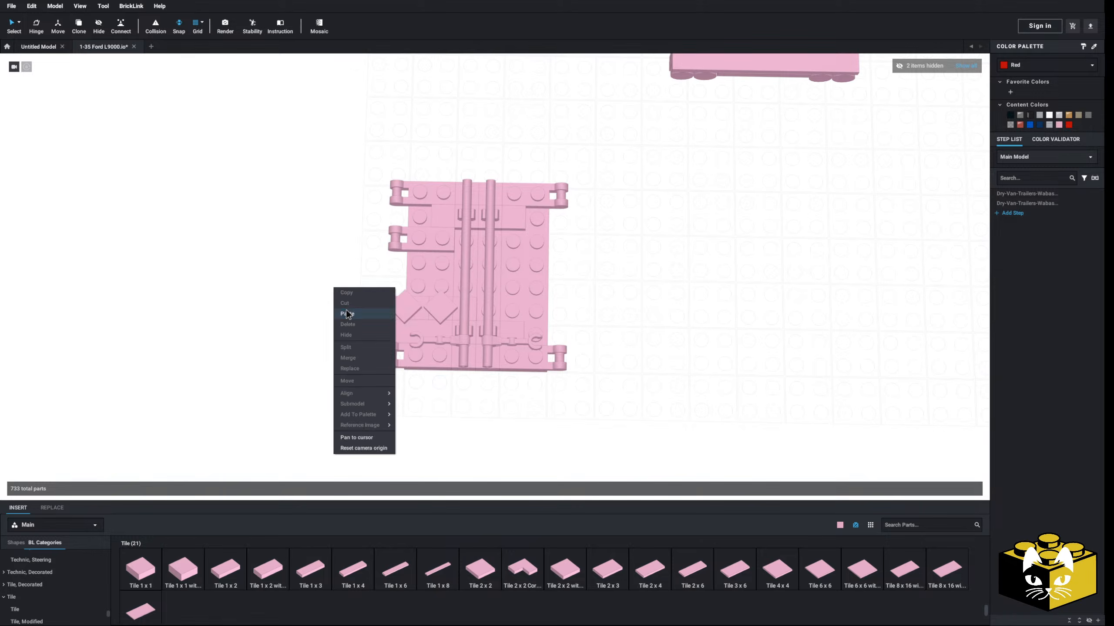
{"action": "left_click", "coordinate": [350, 314]}
{"action": "left_click", "coordinate": [526, 242]}
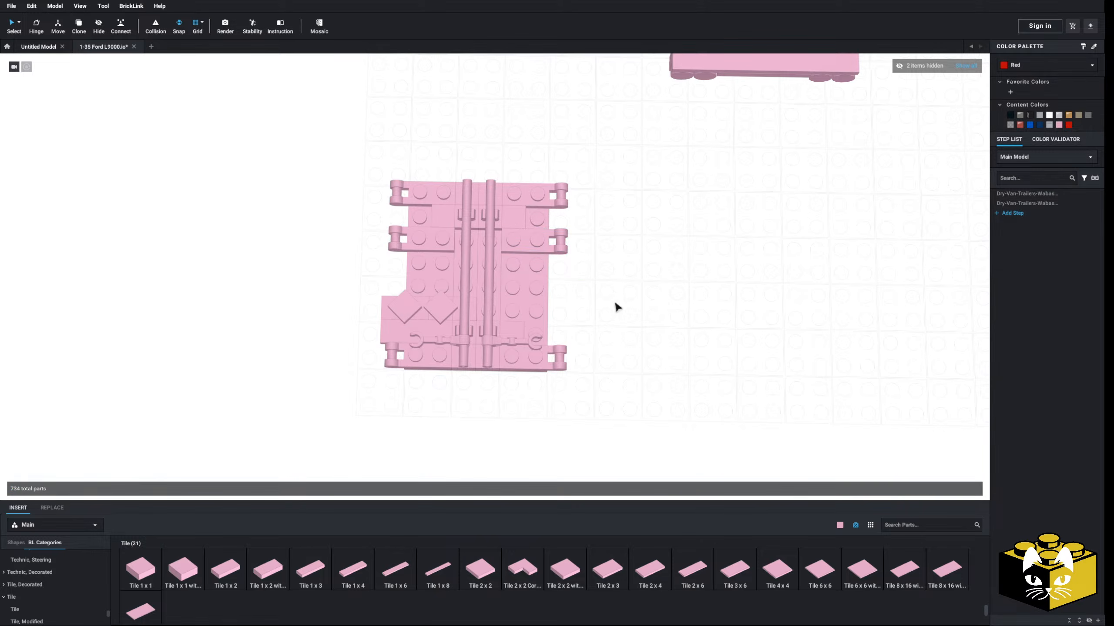
- Move the two diamond-set tiles together with the parts beneath them up the left door as a group
{"action": "left_click", "coordinate": [401, 342]}
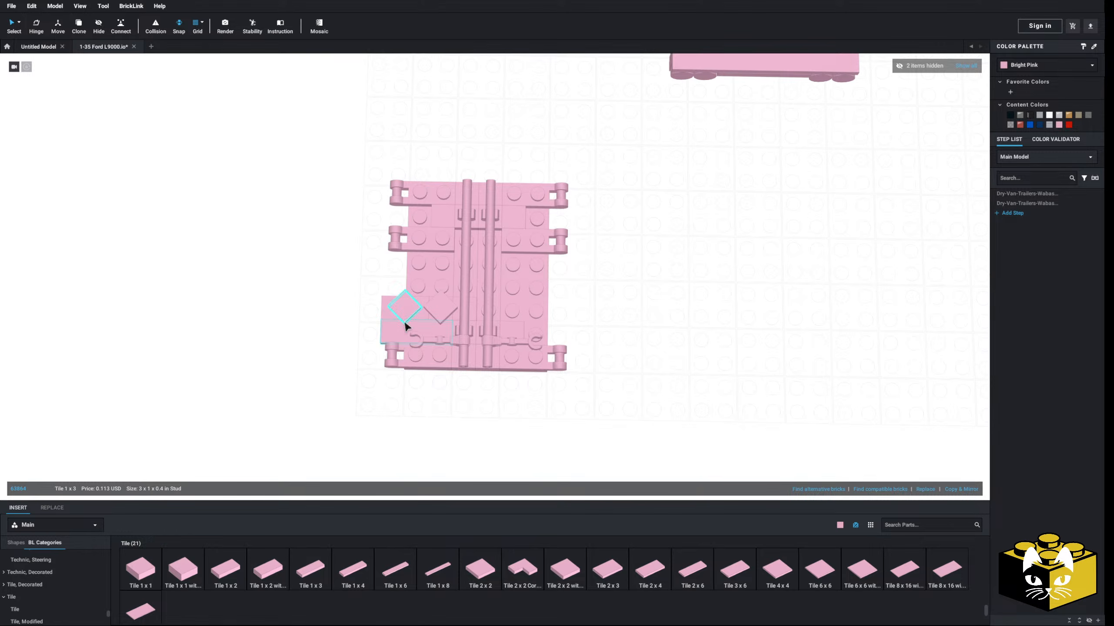
{"action": "left_click", "coordinate": [442, 309], "text": "shift"}
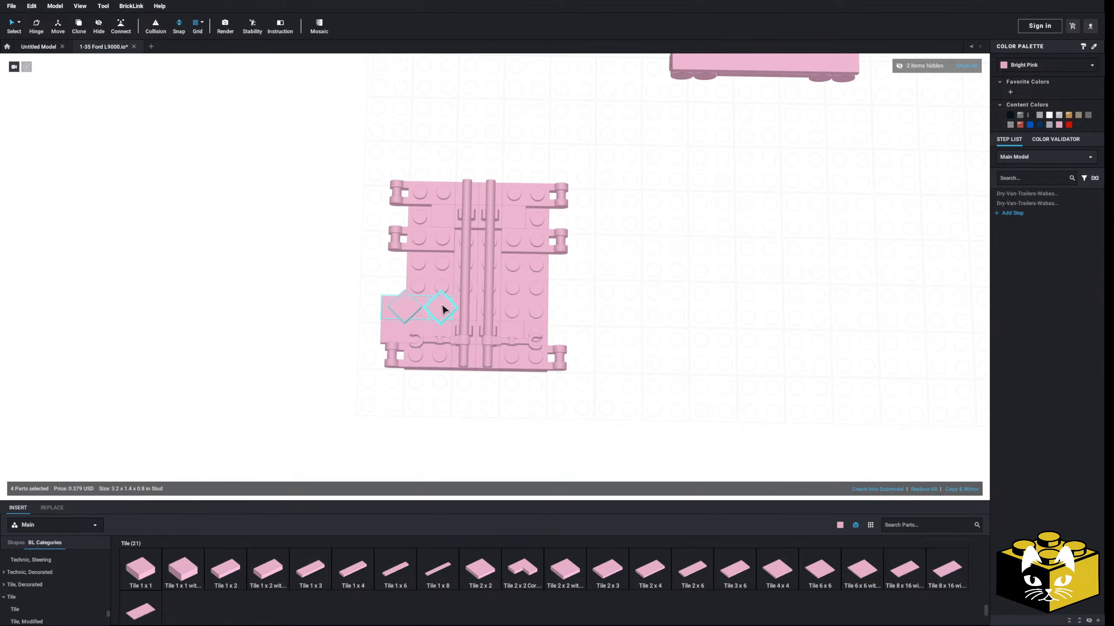
{"action": "mouse_move", "coordinate": [442, 310]}
{"action": "left_mouse_down"}
{"action": "mouse_move", "coordinate": [396, 309]}
{"action": "mouse_move", "coordinate": [440, 287]}
{"action": "mouse_move", "coordinate": [438, 323]}
{"action": "mouse_move", "coordinate": [441, 293]}
{"action": "left_mouse_up"}
{"action": "left_click", "coordinate": [415, 331]}
- Copy the second pair of hinge plates and paste it two studs above the bottom pair on both doors
{"action": "left_click", "coordinate": [423, 244]}
{"action": "left_click", "coordinate": [540, 250], "text": "shift"}
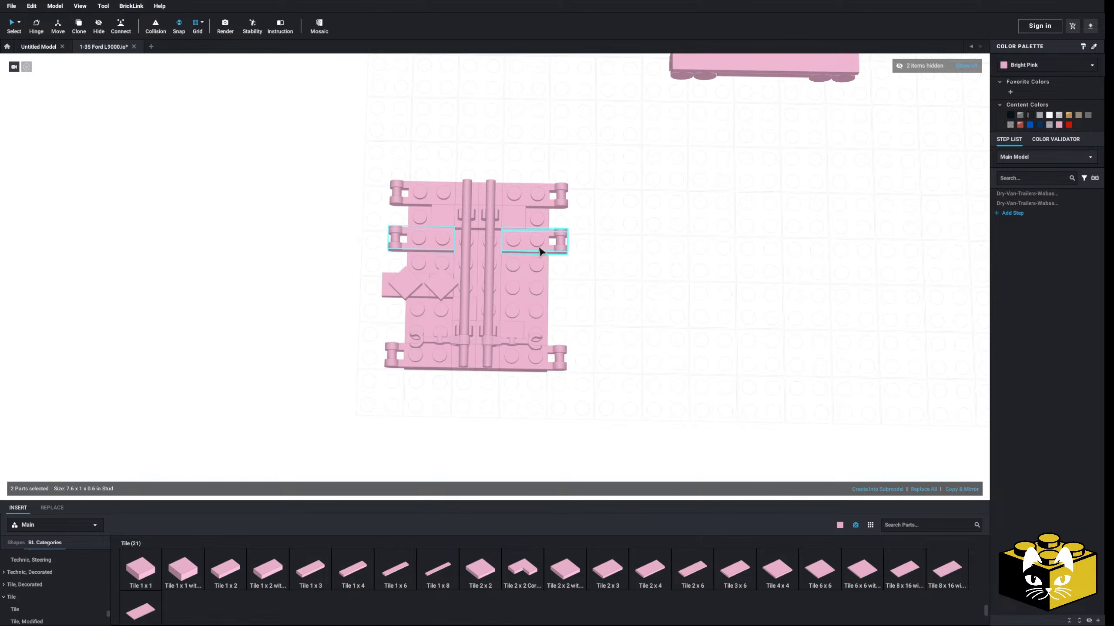
{"action": "right_click", "coordinate": [538, 248]}
{"action": "left_click", "coordinate": [551, 265]}
{"action": "left_click", "coordinate": [617, 259]}
{"action": "right_click", "coordinate": [617, 259]}
{"action": "left_click", "coordinate": [630, 286]}
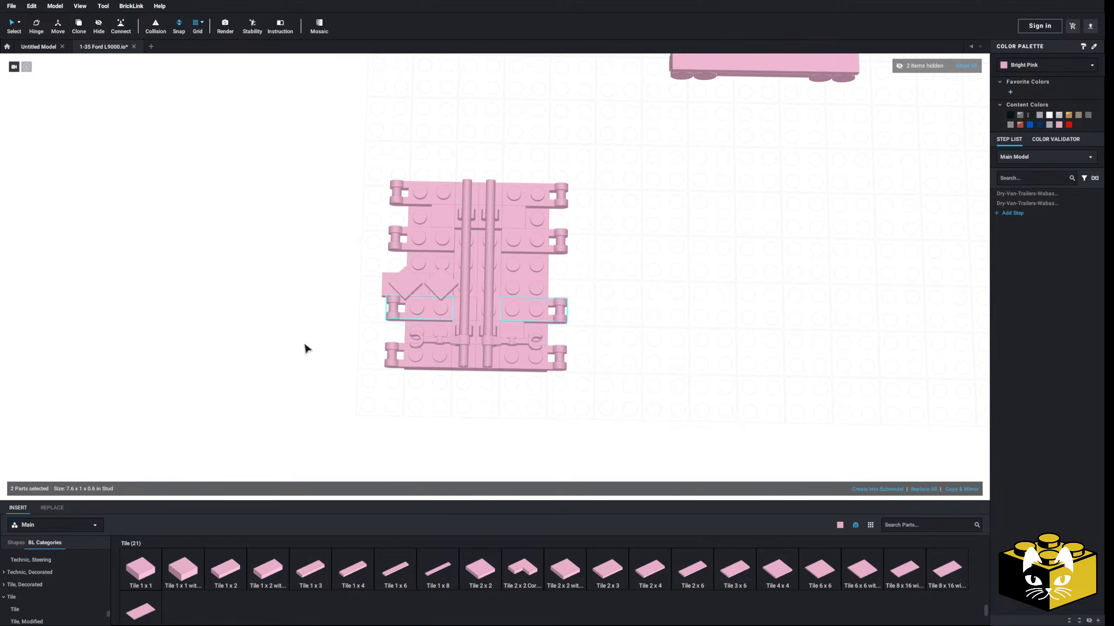
- Add a 1 x 3 tile between the two lower hinge plates of the right door
{"action": "left_click", "coordinate": [298, 577]}
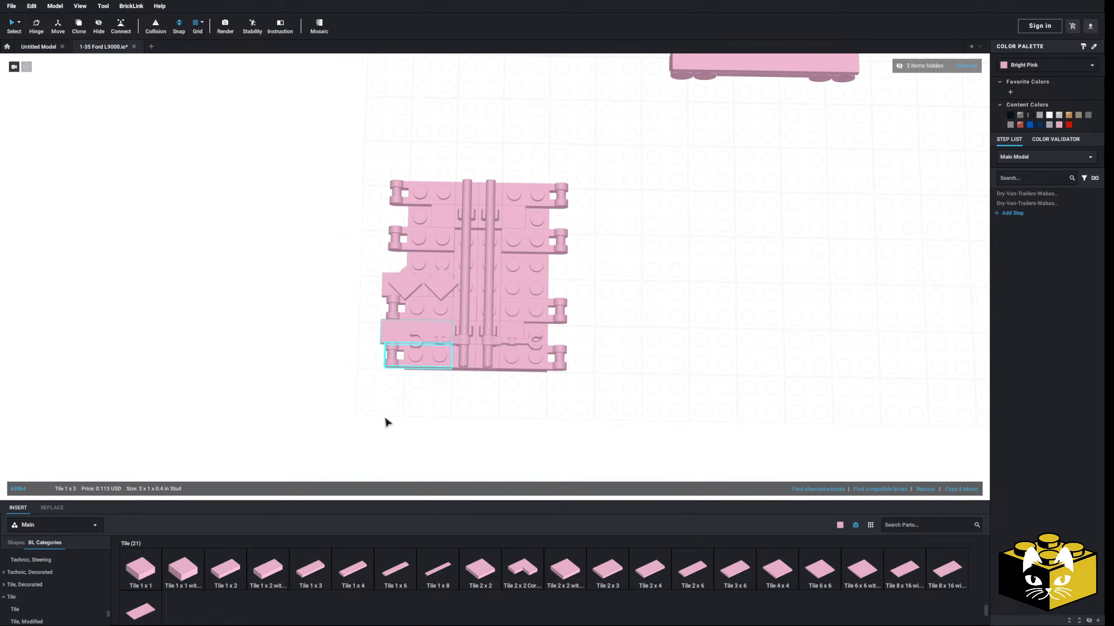
{"action": "left_click", "coordinate": [677, 338]}
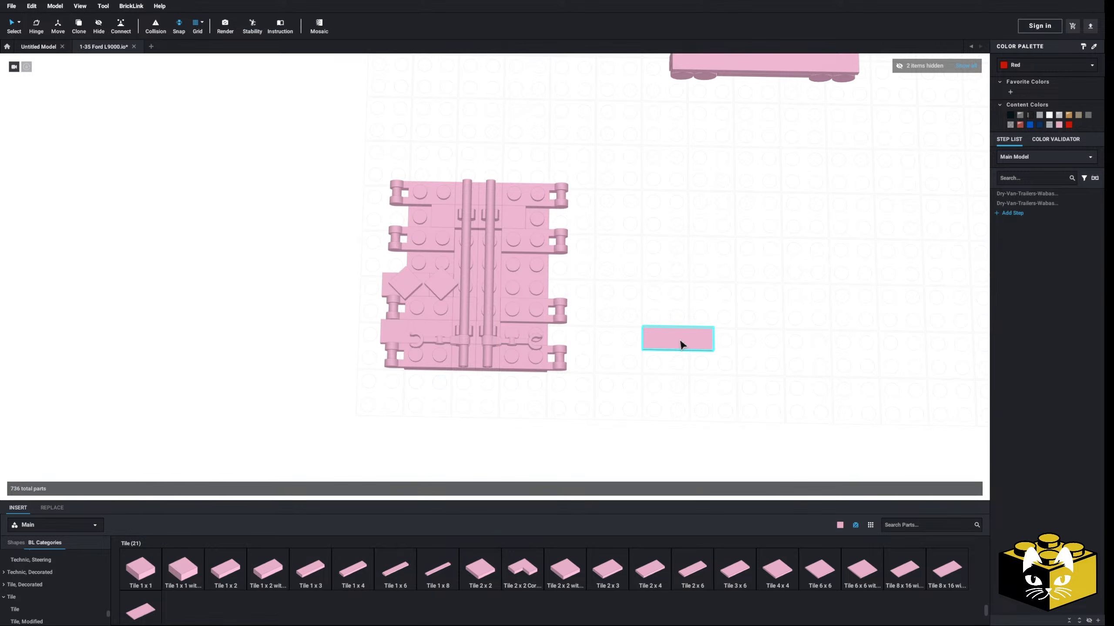
{"action": "left_click_drag", "start_coordinate": [683, 343], "coordinate": [531, 343]}
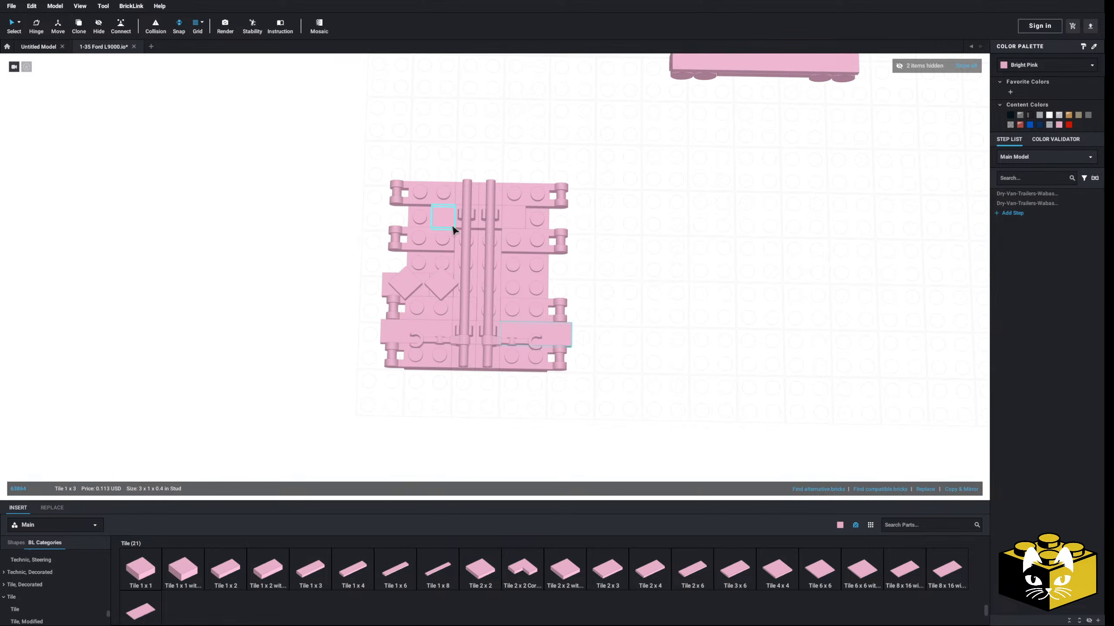
- Replace the upper 1 x 1 tiles with a 1 x 3 tile between the upper hinge plates on each door
{"action": "key", "text": "Escape"}
{"action": "left_click", "coordinate": [333, 571]}
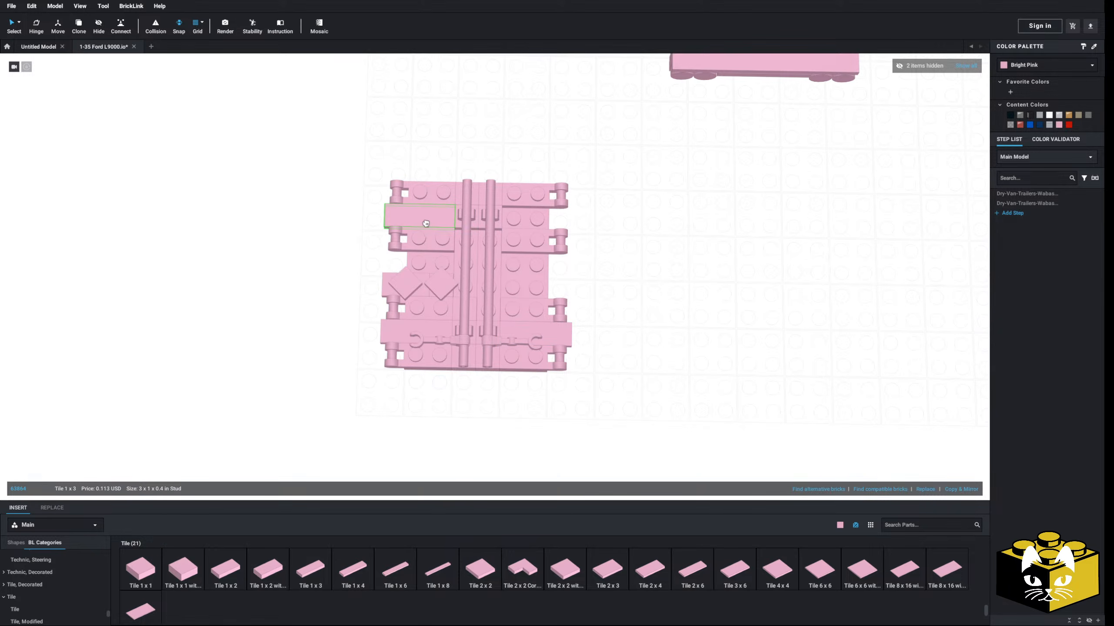
{"action": "left_click", "coordinate": [299, 581]}
{"action": "left_click", "coordinate": [544, 219]}
{"action": "left_click", "coordinate": [650, 363]}
- Delete two parts along the doors' centre seam, beside the lock rods
{"action": "scroll", "coordinate": [650, 364], "scroll_direction": "up", "scroll_amount": 5}
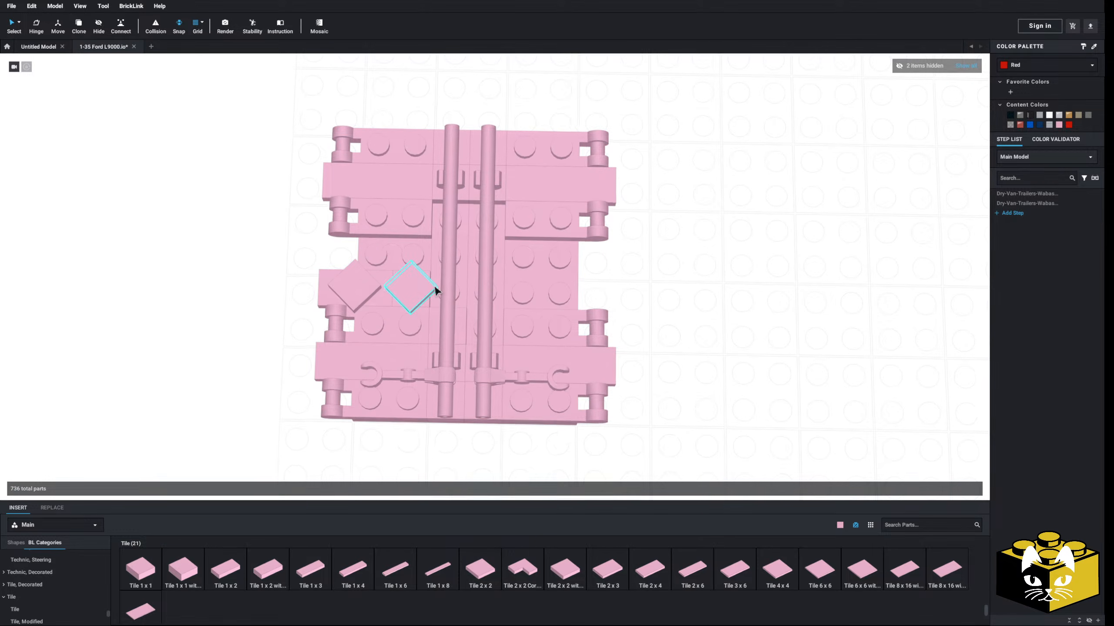
{"action": "right_click_drag", "start_coordinate": [435, 291], "coordinate": [438, 326]}
{"action": "left_click", "coordinate": [454, 322]}
{"action": "key", "text": "Delete"}
{"action": "scroll", "coordinate": [439, 327], "scroll_direction": "down", "scroll_amount": 3}
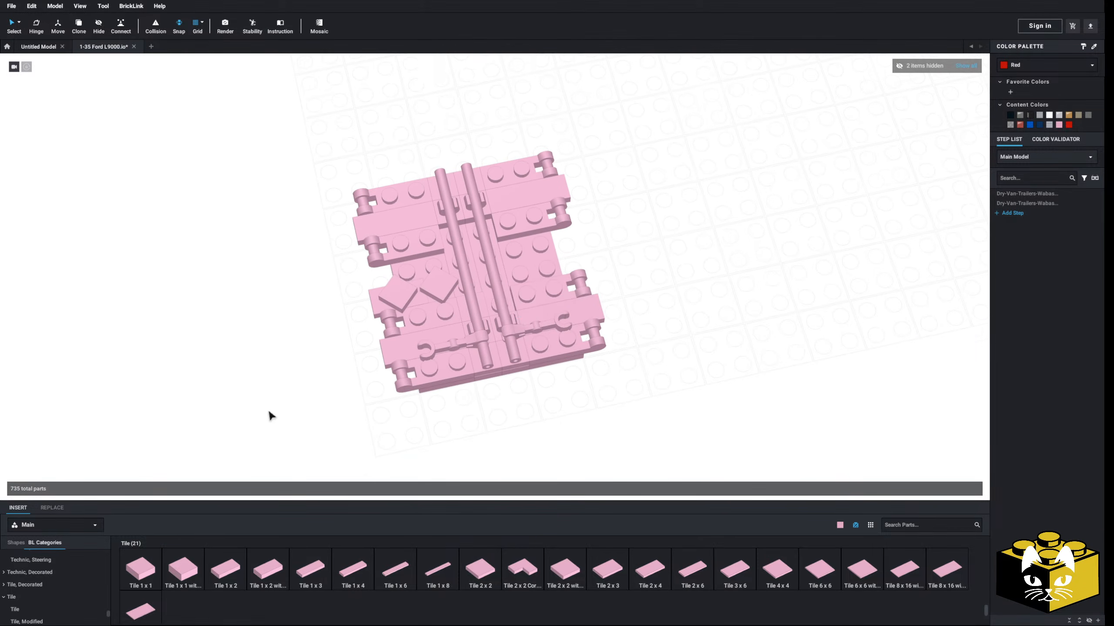
{"action": "left_click", "coordinate": [483, 306]}
{"action": "key", "text": "Delete"}
- Add a Tile, Modified 2 x 2 with Studs on Edge in bright pink beside the rear doors
{"action": "right_click_drag", "start_coordinate": [693, 299], "coordinate": [676, 305]}
{"action": "scroll", "coordinate": [659, 332], "scroll_direction": "up", "scroll_amount": 2}
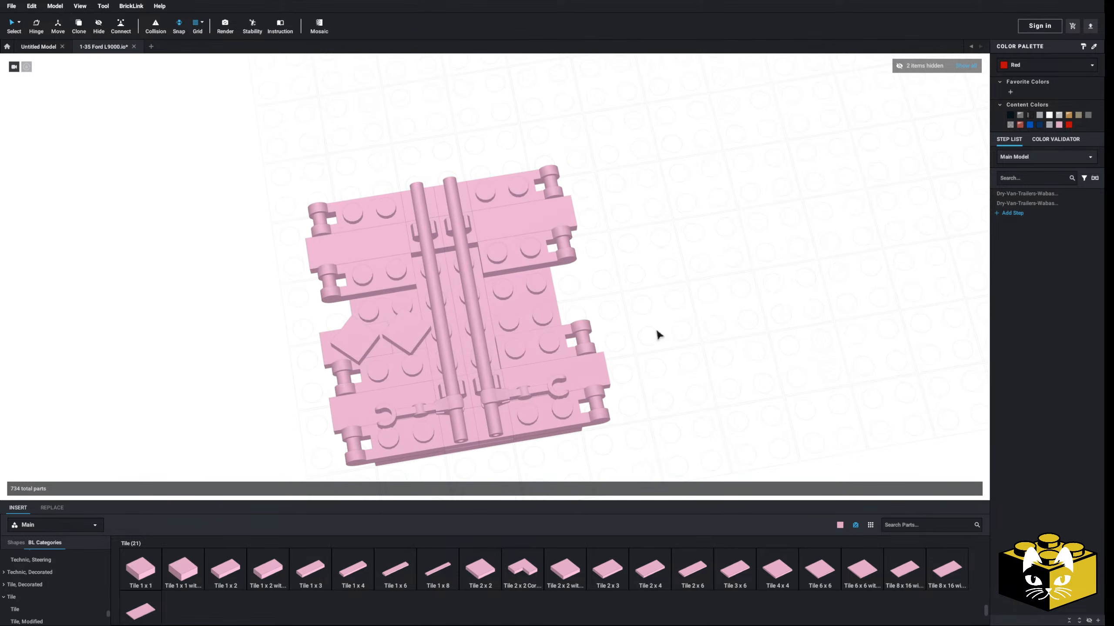
{"action": "middle_click_drag", "start_coordinate": [659, 333], "coordinate": [666, 312]}
{"action": "scroll", "coordinate": [63, 590], "scroll_direction": "up", "scroll_amount": 3}
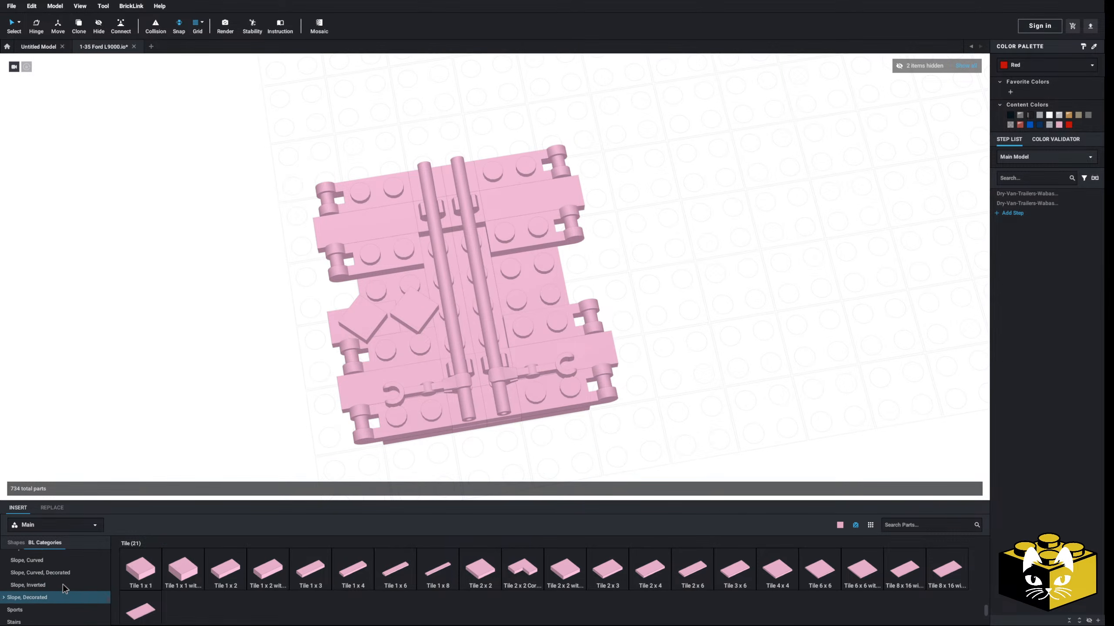
{"action": "scroll", "coordinate": [55, 575], "scroll_direction": "down", "scroll_amount": 3}
{"action": "scroll", "coordinate": [54, 579], "scroll_direction": "up", "scroll_amount": 1}
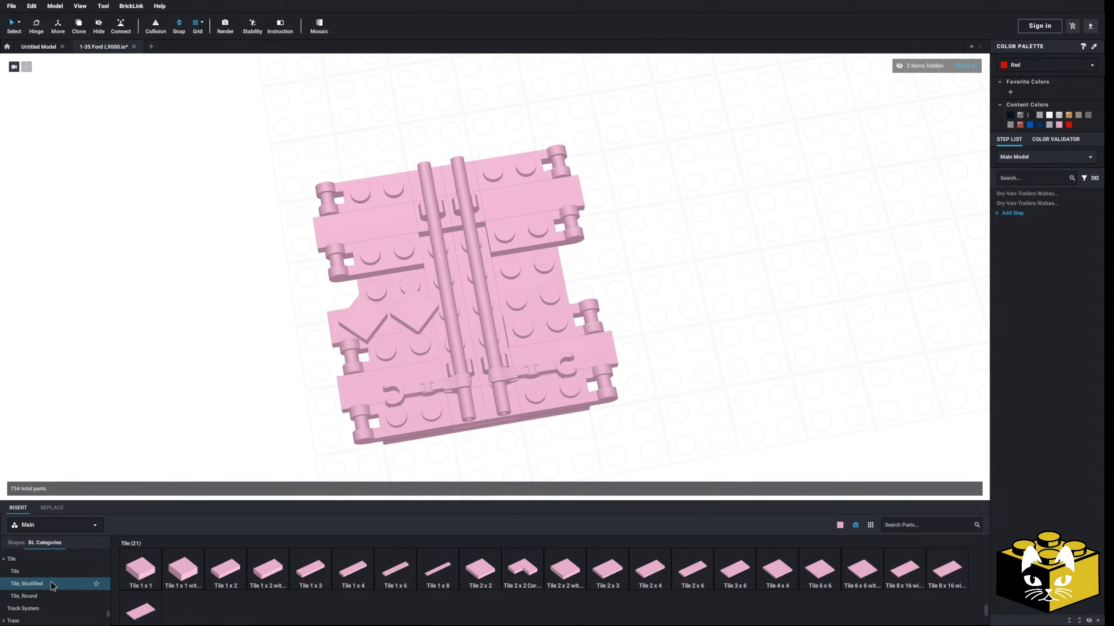
{"action": "left_click", "coordinate": [50, 583]}
{"action": "scroll", "coordinate": [610, 548], "scroll_direction": "down", "scroll_amount": 2}
{"action": "scroll", "coordinate": [612, 552], "scroll_direction": "up", "scroll_amount": 1}
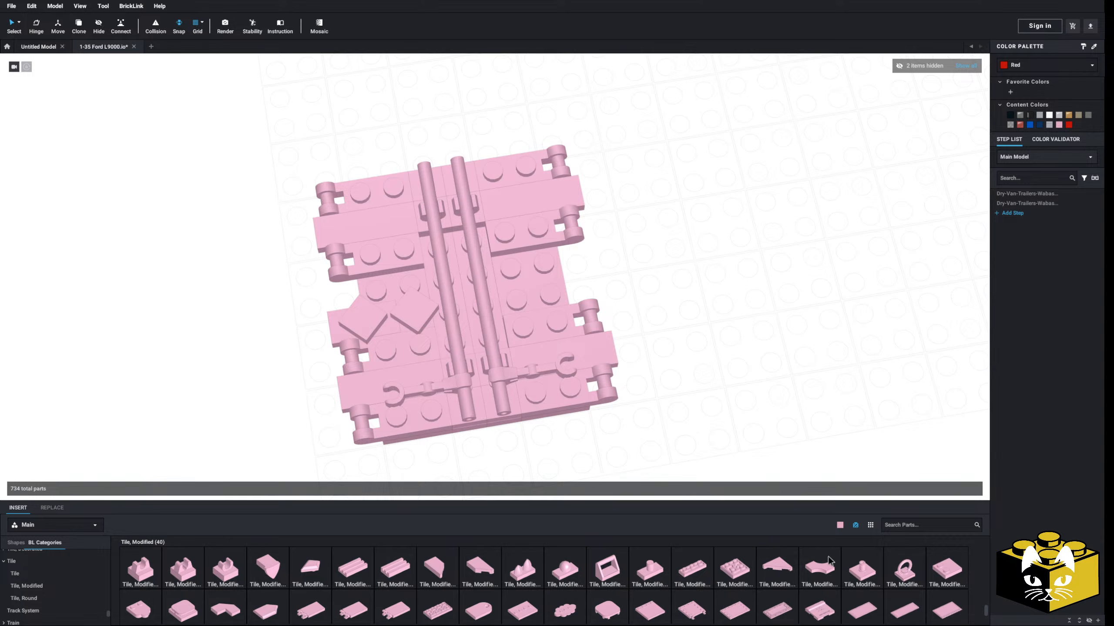
{"action": "left_click", "coordinate": [939, 574]}
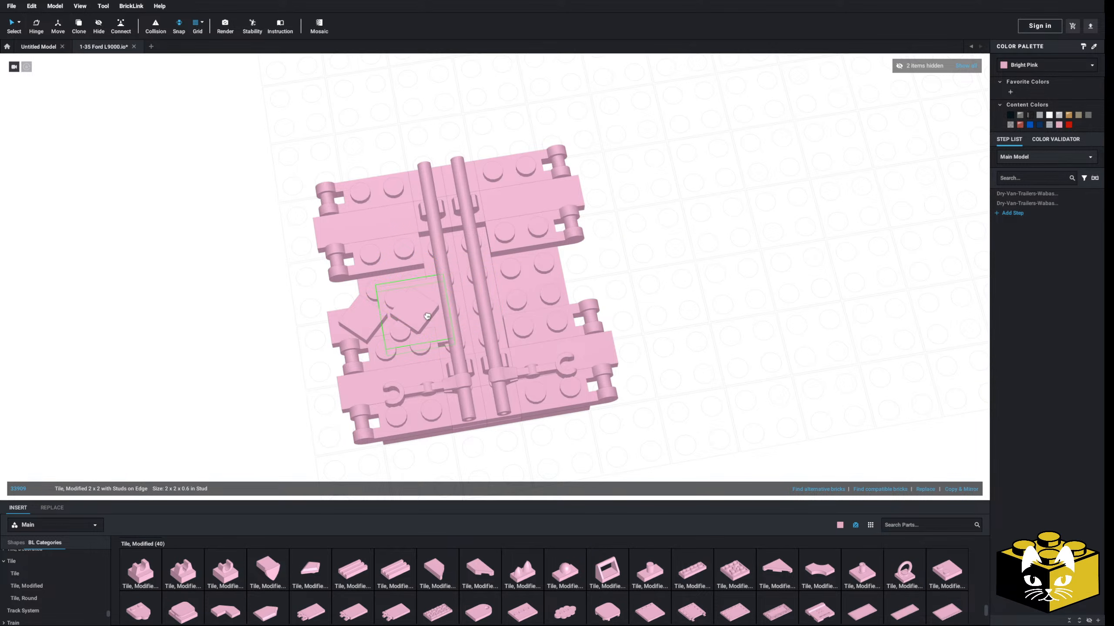
- Connect the studded-edge 2 x 2 tile to the left door's inner stud, behind the diamond placard next to the lock rod
{"action": "left_click", "coordinate": [113, 27]}
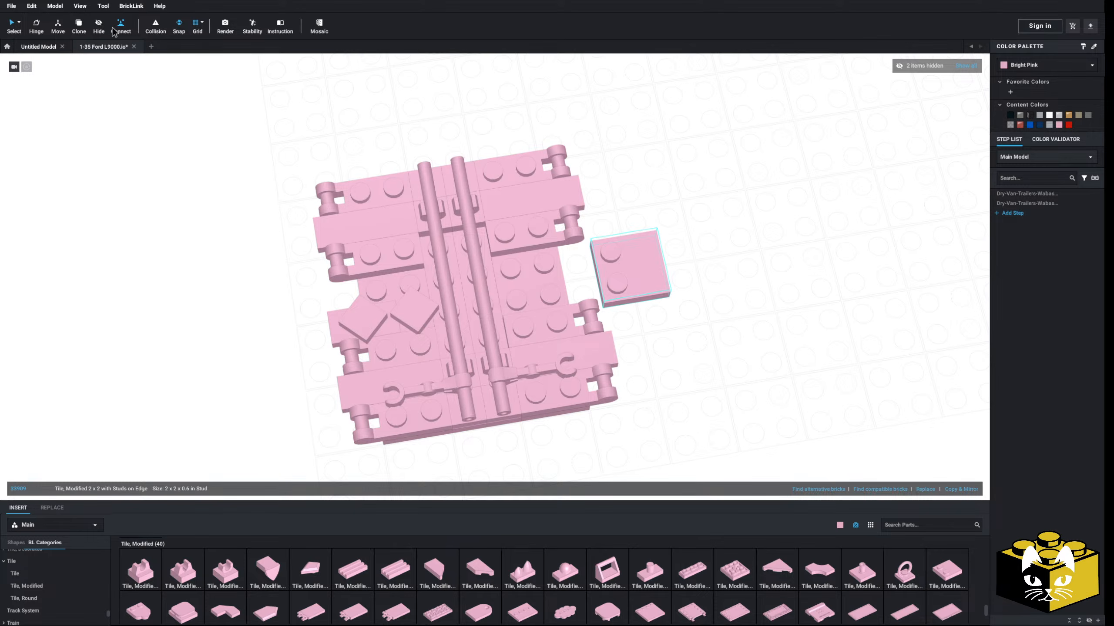
{"action": "right_click_drag", "start_coordinate": [220, 215], "coordinate": [303, 237]}
{"action": "scroll", "coordinate": [303, 237], "scroll_direction": "up", "scroll_amount": 3}
{"action": "left_click", "coordinate": [604, 197]}
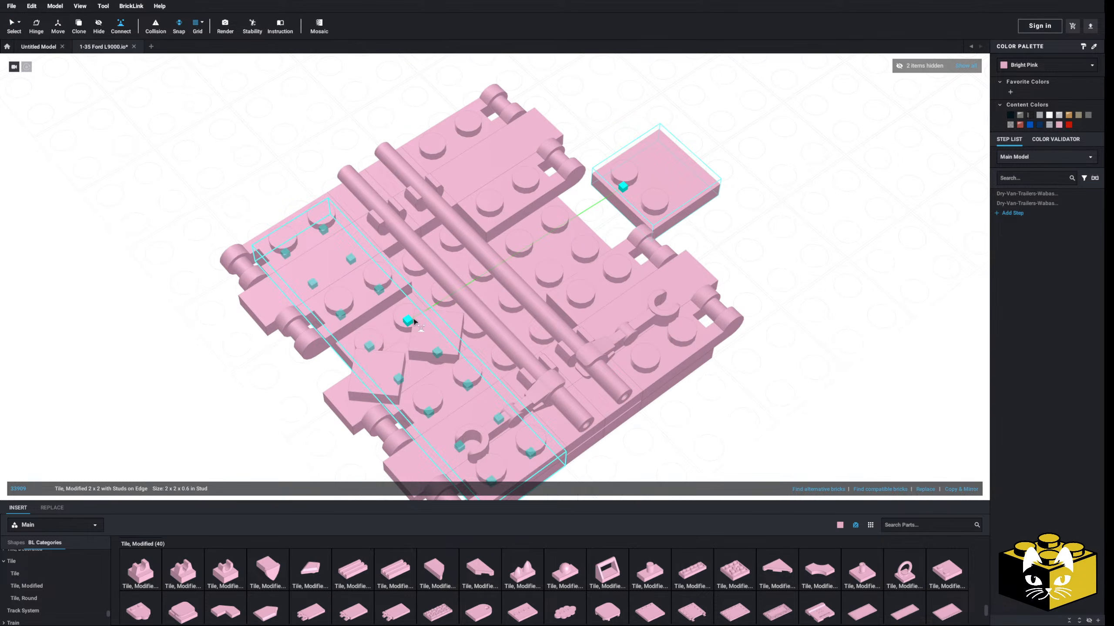
{"action": "left_click", "coordinate": [407, 320]}
{"action": "scroll", "coordinate": [407, 320], "scroll_direction": "down", "scroll_amount": 5}
{"action": "left_click", "coordinate": [15, 25]}
{"action": "left_click", "coordinate": [124, 199]}
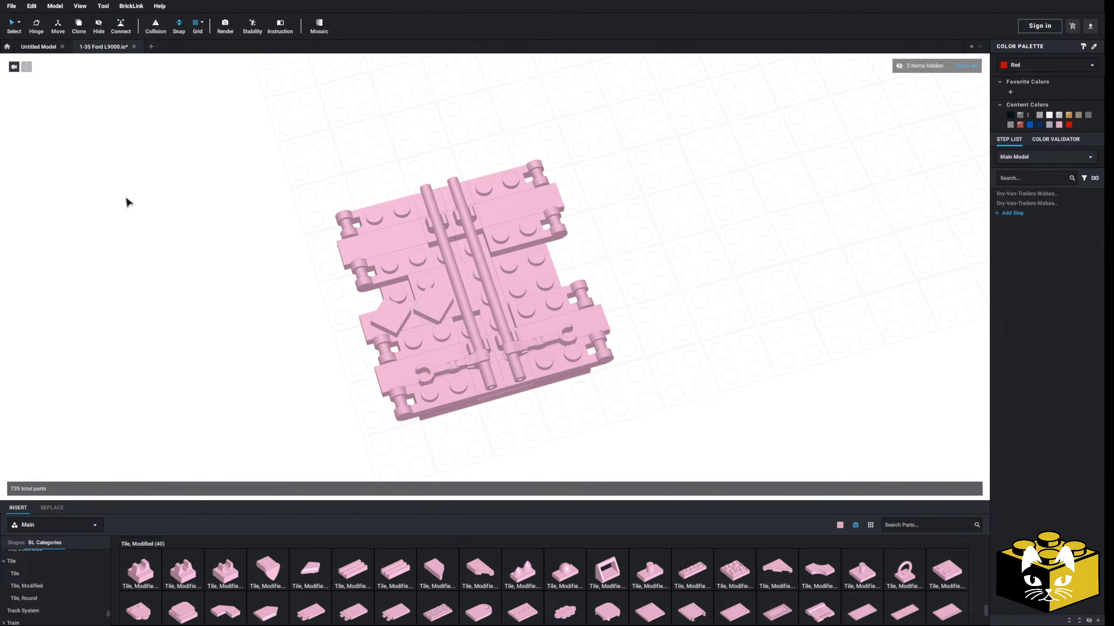
- Fill the gaps beneath the left door's lock rod with 1 x 1 tiles
{"action": "scroll", "coordinate": [124, 199], "scroll_direction": "up", "scroll_amount": 3}
{"action": "left_click", "coordinate": [18, 573]}
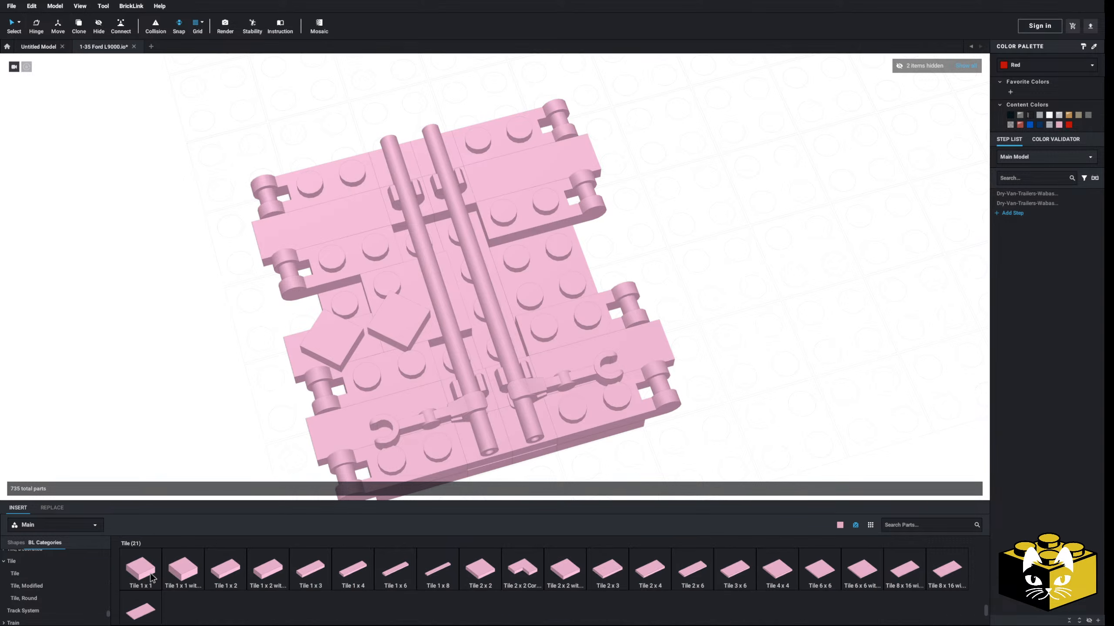
{"action": "left_click", "coordinate": [140, 569]}
{"action": "left_click", "coordinate": [457, 348]}
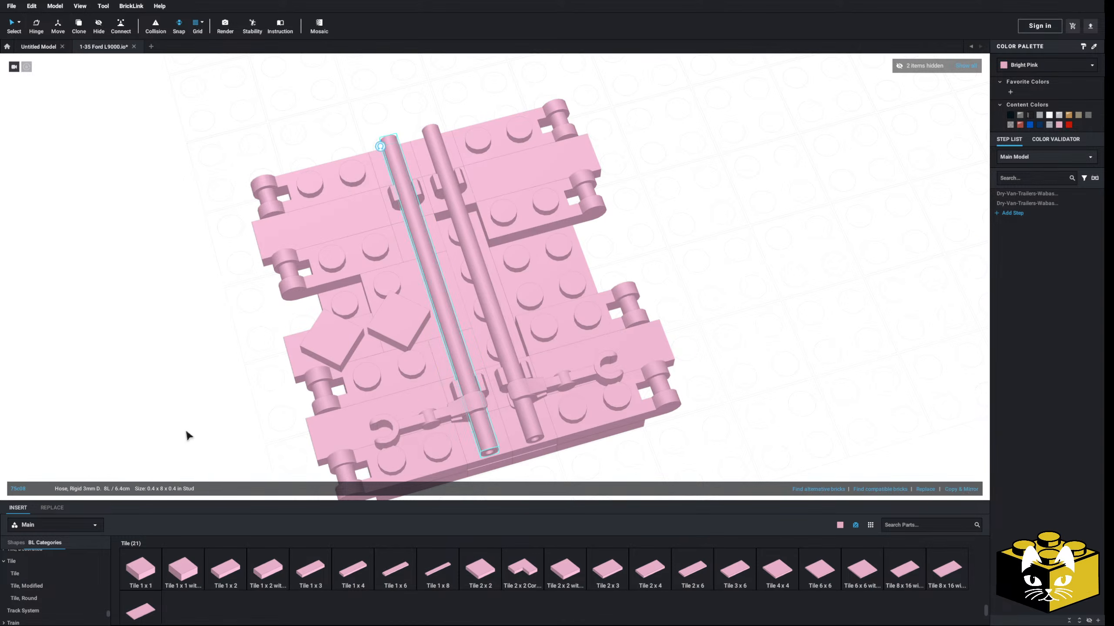
{"action": "scroll", "coordinate": [184, 432], "scroll_direction": "down", "scroll_amount": 5}
{"action": "right_click_drag", "start_coordinate": [221, 407], "coordinate": [221, 412]}
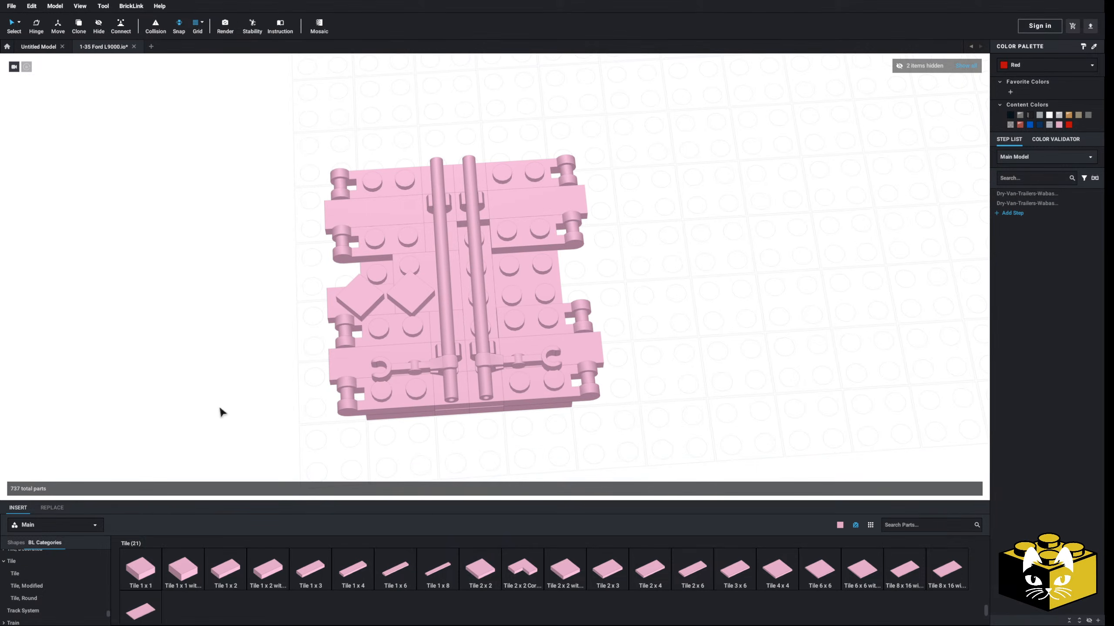
- Add a 1 x 2 tile at the left door's outer edge above the placard and a 2 x 4 tile across the right door's middle
{"action": "left_click", "coordinate": [227, 562]}
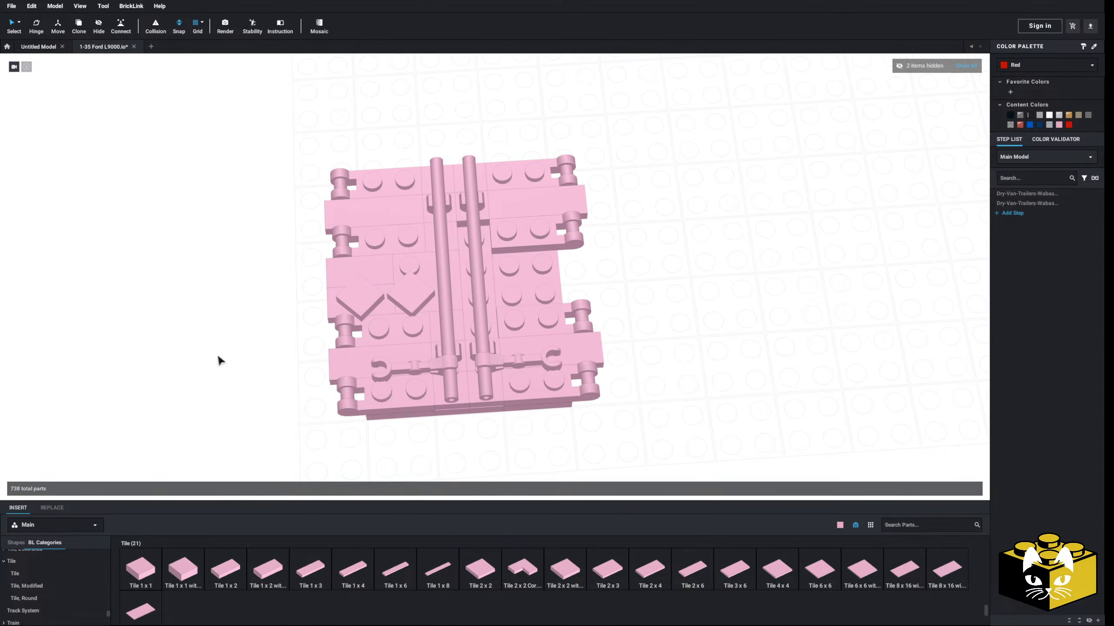
{"action": "left_click", "coordinate": [633, 573]}
{"action": "left_click", "coordinate": [543, 274]}
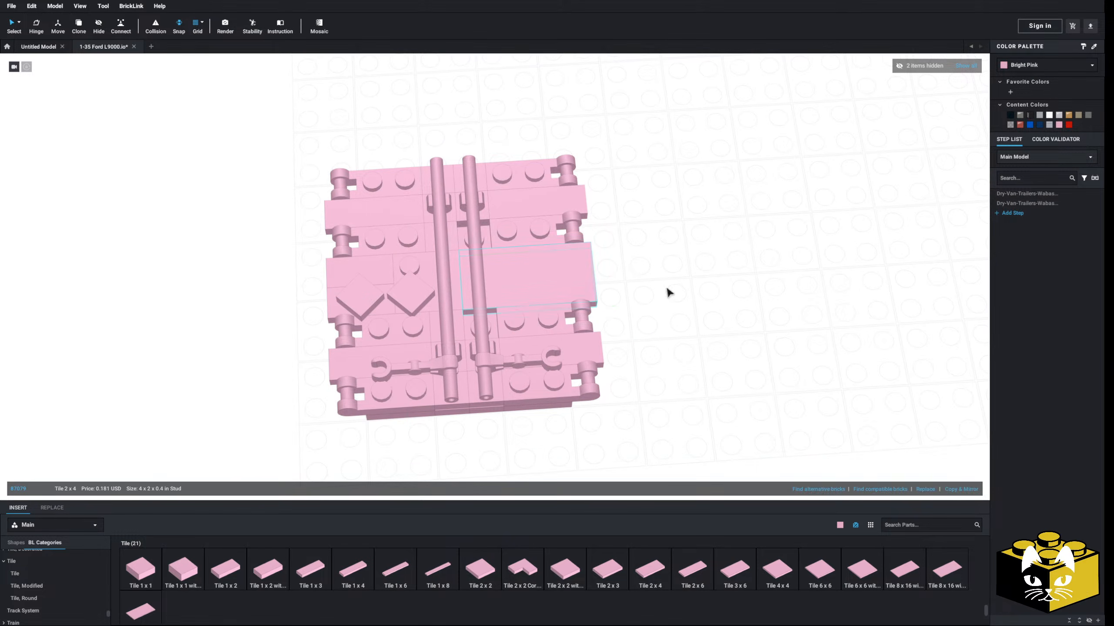
- Add 1 x 1 tiles beneath the right lock rod, above and below the 2 x 4 tile
{"action": "left_click", "coordinate": [147, 580]}
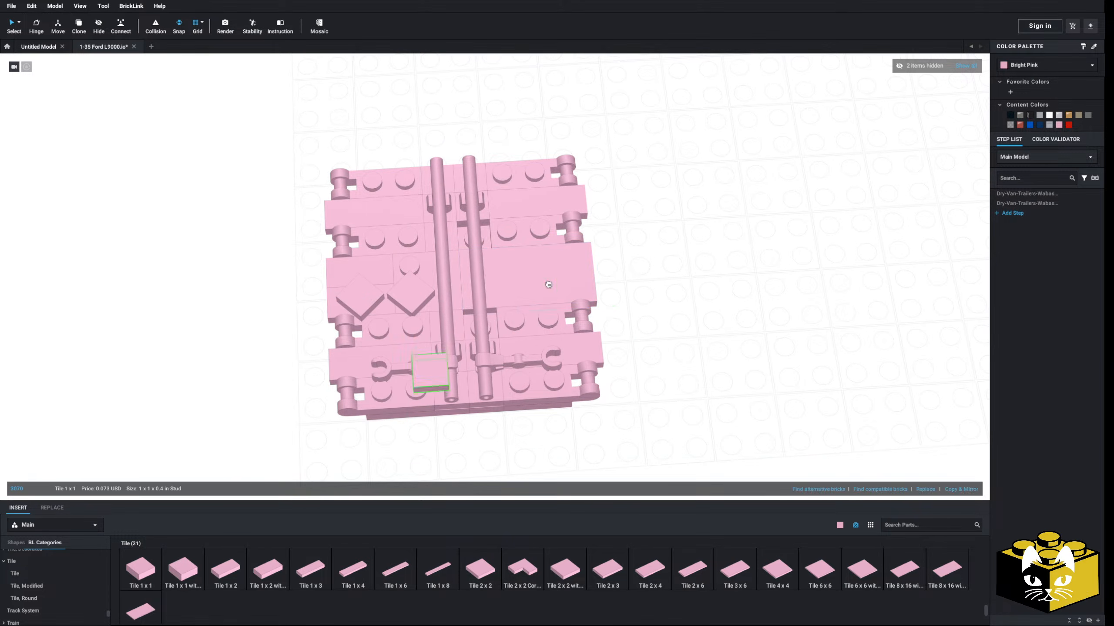
{"action": "left_click", "coordinate": [151, 574]}
{"action": "left_click", "coordinate": [482, 331]}
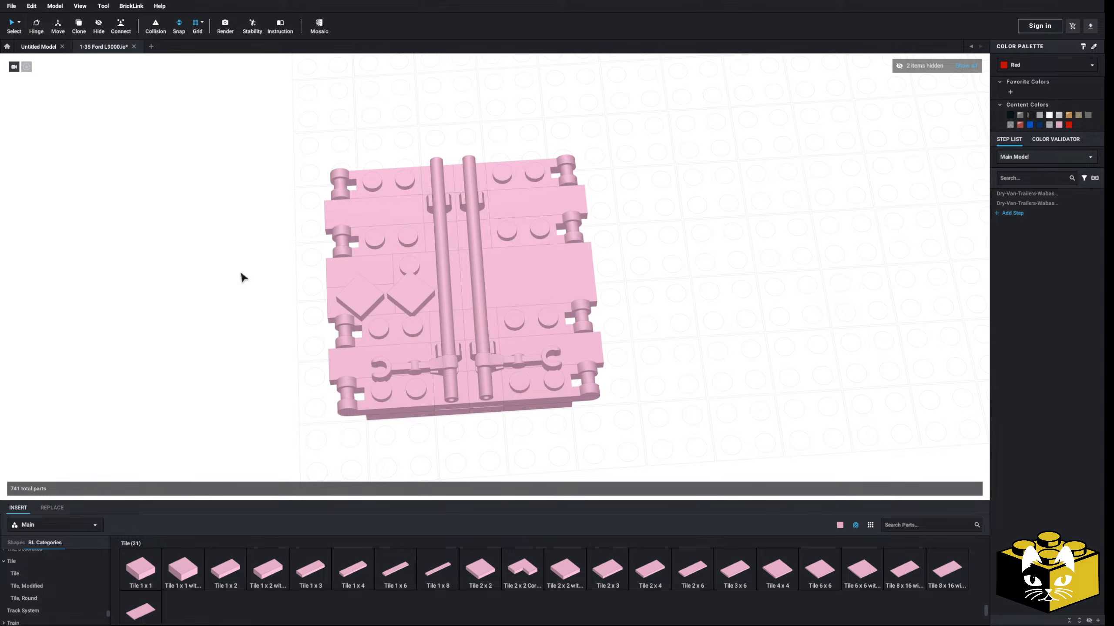
- Examine the tiled rear doors from several angles and distances
{"action": "middle_click_drag", "start_coordinate": [213, 283], "coordinate": [230, 281]}
{"action": "scroll", "coordinate": [230, 282], "scroll_direction": "down", "scroll_amount": 5}
{"action": "right_click_drag", "start_coordinate": [230, 282], "coordinate": [228, 291]}
{"action": "scroll", "coordinate": [228, 291], "scroll_direction": "up", "scroll_amount": 3}
{"action": "middle_click_drag", "start_coordinate": [268, 275], "coordinate": [243, 291]}
{"action": "scroll", "coordinate": [243, 291], "scroll_direction": "down", "scroll_amount": 3}
{"action": "right_click_drag", "start_coordinate": [243, 291], "coordinate": [241, 284]}
{"action": "middle_click_drag", "start_coordinate": [241, 284], "coordinate": [234, 264]}
{"action": "scroll", "coordinate": [234, 263], "scroll_direction": "up", "scroll_amount": 5}
{"action": "scroll", "coordinate": [230, 265], "scroll_direction": "down", "scroll_amount": 3}
{"action": "right_click_drag", "start_coordinate": [230, 265], "coordinate": [229, 268]}
- Try to stand the complete door assembly upright and move it to the trailer's open rear end
{"action": "left_click_drag", "start_coordinate": [595, 125], "coordinate": [232, 444]}
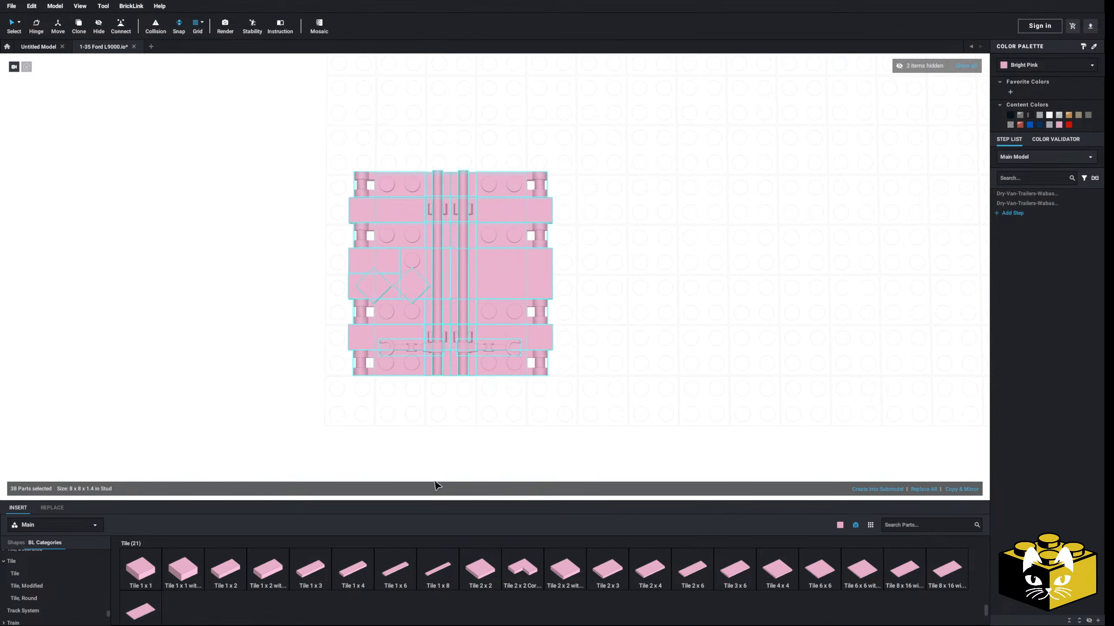
{"action": "left_click_drag", "start_coordinate": [507, 296], "coordinate": [463, 286]}
{"action": "key", "text": "Down"}
{"action": "scroll", "coordinate": [460, 289], "scroll_direction": "down", "scroll_amount": 3}
{"action": "right_click_drag", "start_coordinate": [463, 286], "coordinate": [390, 317]}
{"action": "left_click_drag", "start_coordinate": [462, 286], "coordinate": [390, 317]}
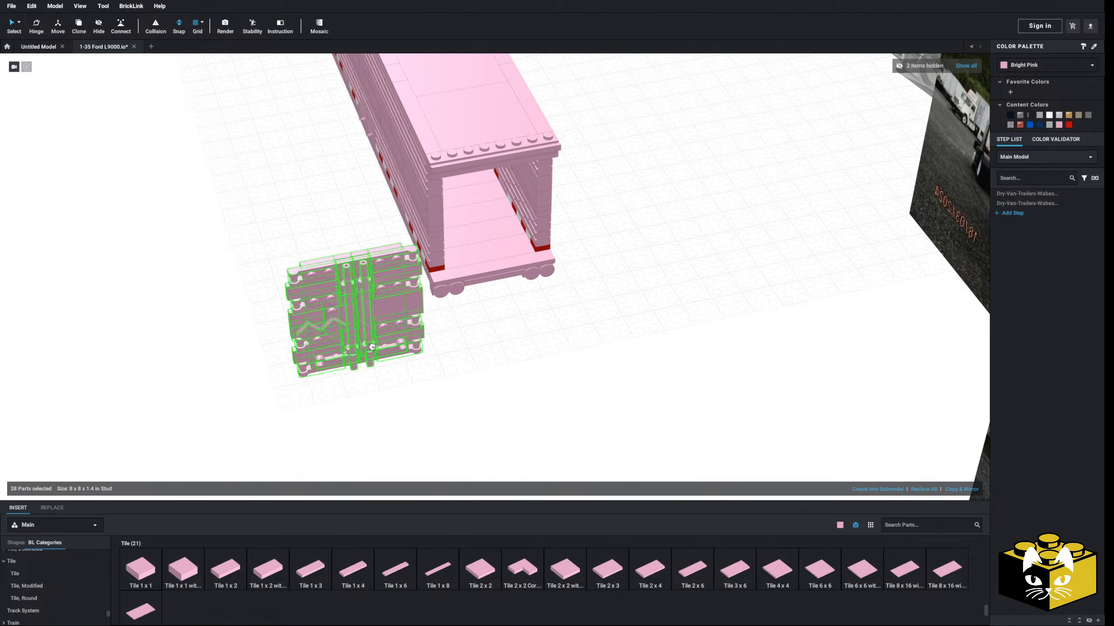
{"action": "right_click_drag", "start_coordinate": [391, 317], "coordinate": [346, 393]}
{"action": "left_click_drag", "start_coordinate": [390, 317], "coordinate": [499, 247]}
{"action": "right_click_drag", "start_coordinate": [502, 231], "coordinate": [499, 246]}
{"action": "left_click_drag", "start_coordinate": [499, 246], "coordinate": [332, 341]}
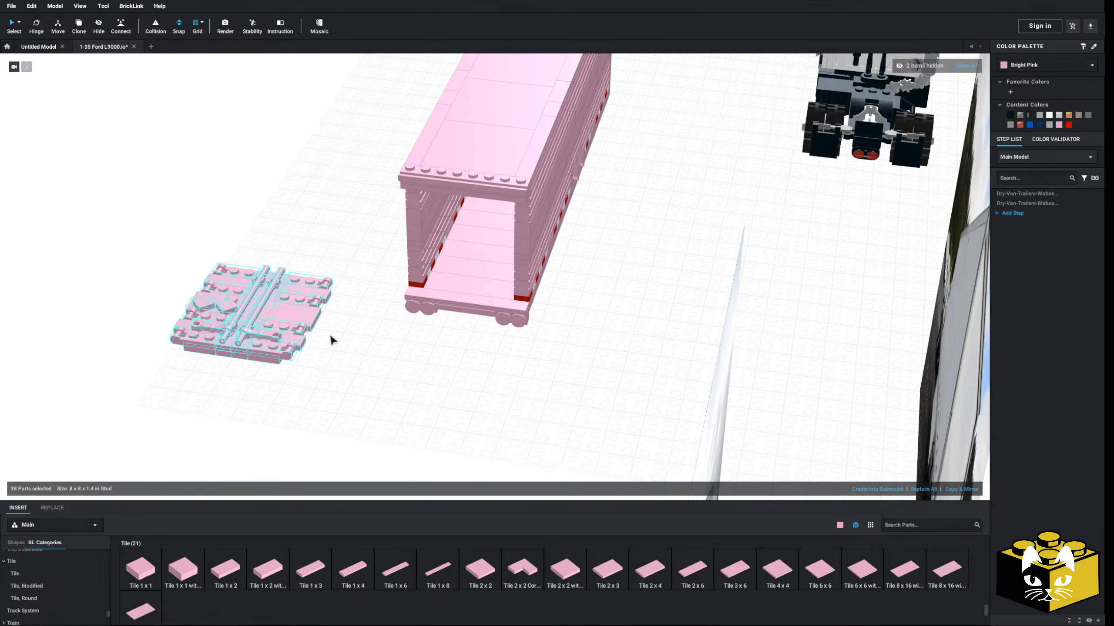
{"action": "left_click", "coordinate": [387, 392]}
- Examine the trailer's open rear end and the loose door assembly from several viewpoints
{"action": "right_click_drag", "start_coordinate": [387, 391], "coordinate": [416, 380]}
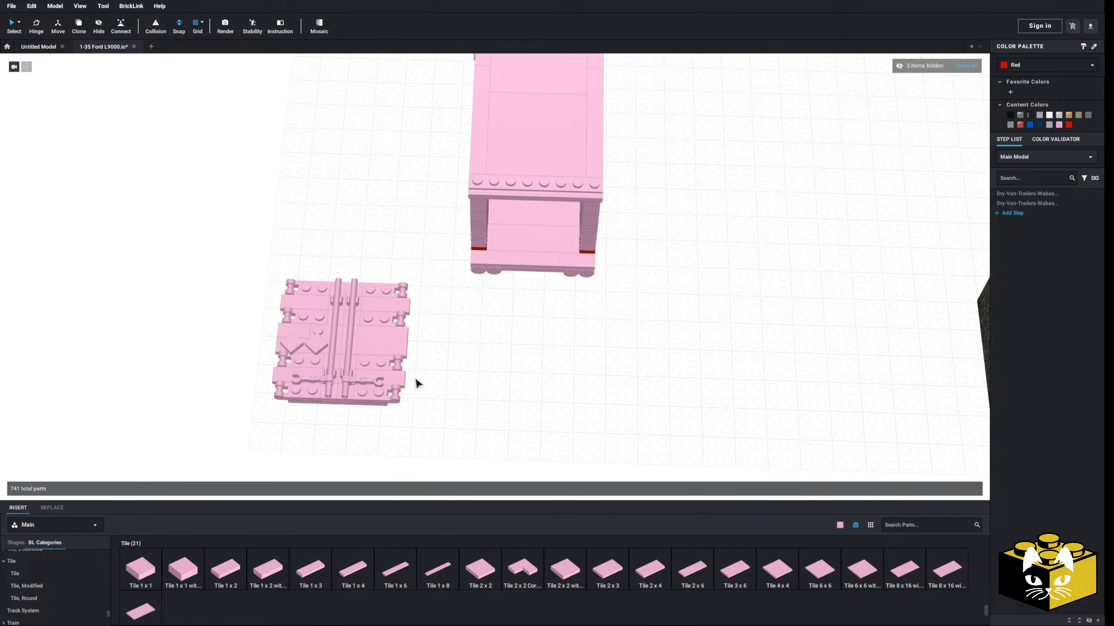
{"action": "scroll", "coordinate": [419, 383], "scroll_direction": "up", "scroll_amount": 4}
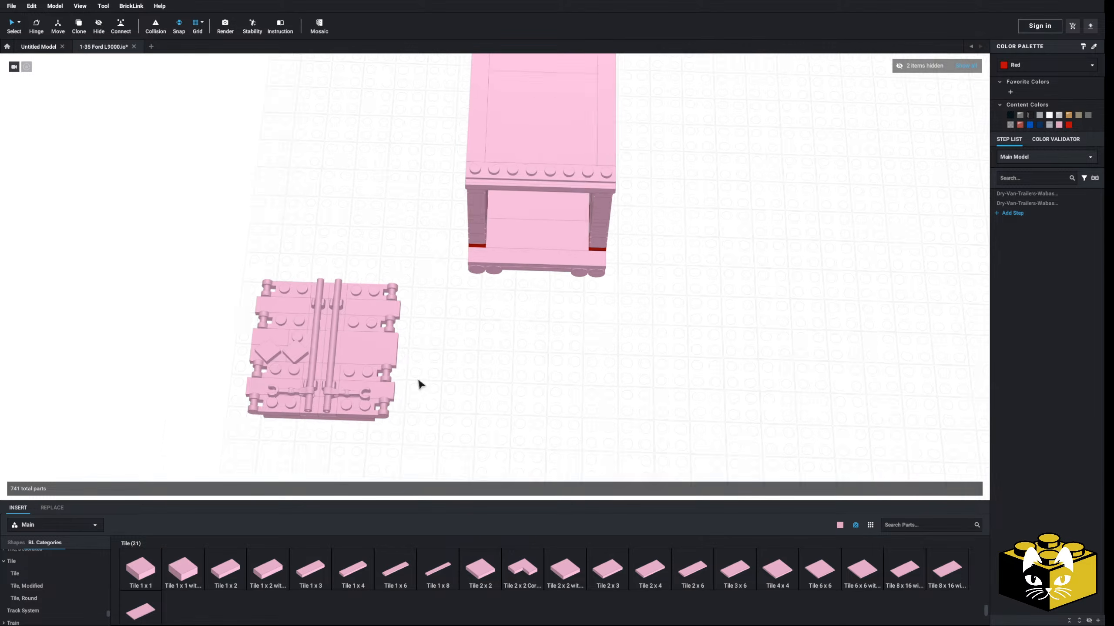
{"action": "middle_click_drag", "start_coordinate": [419, 383], "coordinate": [429, 300]}
{"action": "scroll", "coordinate": [433, 371], "scroll_direction": "down", "scroll_amount": 4}
{"action": "scroll", "coordinate": [427, 295], "scroll_direction": "down", "scroll_amount": 4}
{"action": "right_click_drag", "start_coordinate": [427, 295], "coordinate": [417, 284]}
{"action": "middle_click_drag", "start_coordinate": [418, 283], "coordinate": [396, 312]}
{"action": "scroll", "coordinate": [396, 312], "scroll_direction": "up", "scroll_amount": 10}
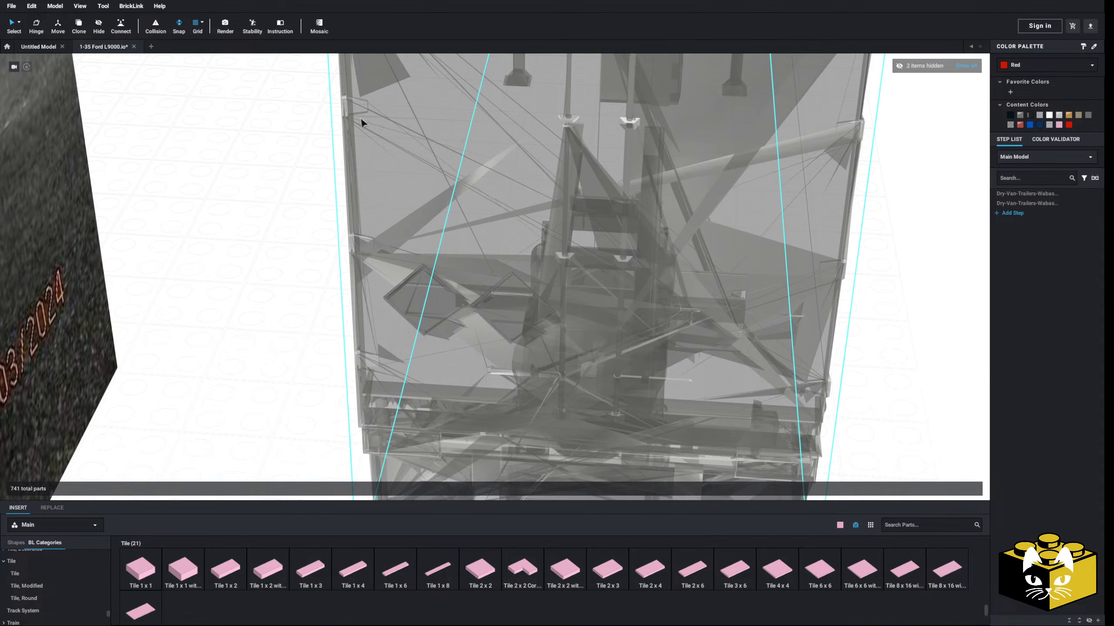
{"action": "scroll", "coordinate": [361, 119], "scroll_direction": "down", "scroll_amount": 6}
{"action": "middle_click_drag", "start_coordinate": [271, 267], "coordinate": [442, 258]}
{"action": "right_click_drag", "start_coordinate": [442, 259], "coordinate": [445, 274]}
{"action": "middle_click_drag", "start_coordinate": [228, 312], "coordinate": [490, 283]}
{"action": "scroll", "coordinate": [490, 283], "scroll_direction": "up", "scroll_amount": 4}
{"action": "right_click_drag", "start_coordinate": [490, 283], "coordinate": [469, 232]}
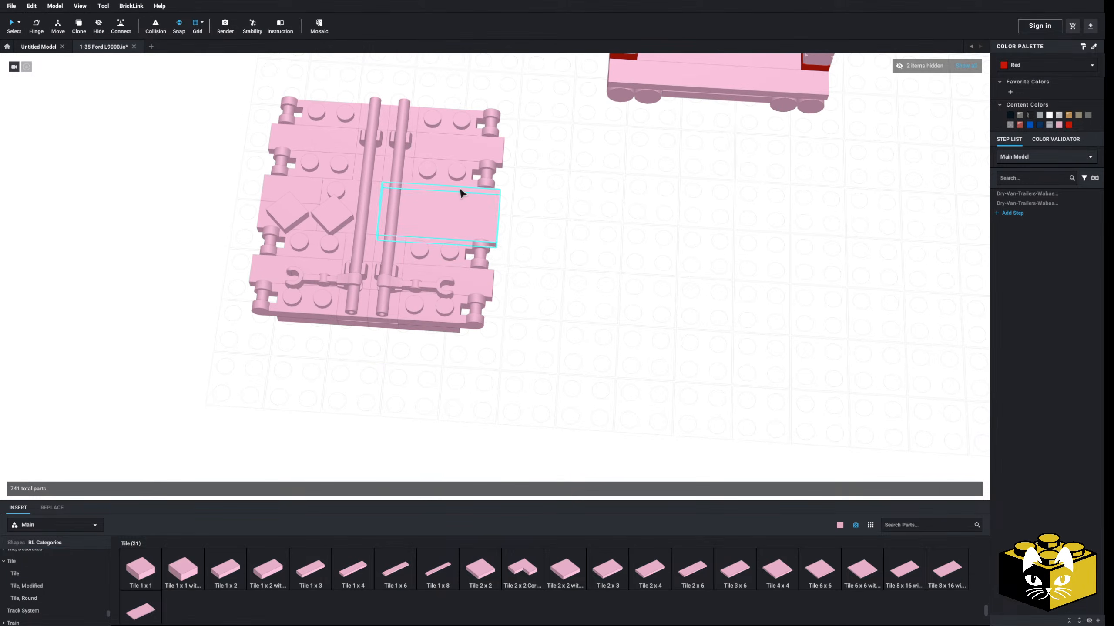
- Delete all the hinge plates along the outer edges of both doors
{"action": "left_click", "coordinate": [450, 130]}
{"action": "left_click", "coordinate": [446, 177], "text": "ctrl"}
{"action": "left_click", "coordinate": [296, 302], "text": "ctrl"}
{"action": "left_click", "coordinate": [299, 233], "text": "ctrl"}
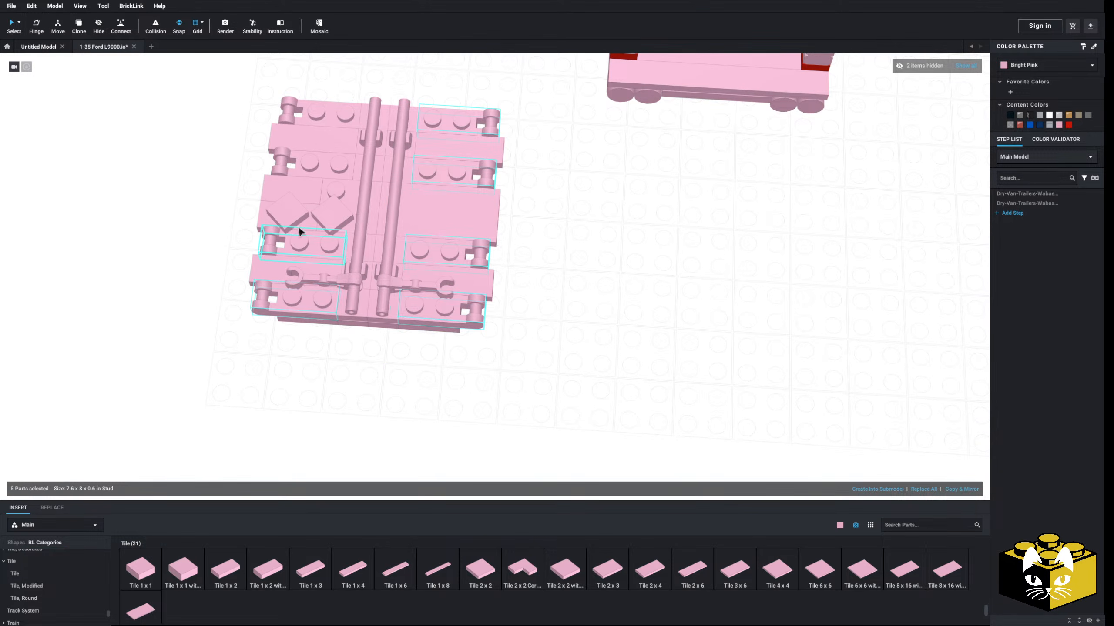
{"action": "left_click", "coordinate": [193, 253]}
- Place a Plate, Round 1 x 1 with Bar Handle at the upper outer corner of the left door
{"action": "scroll", "coordinate": [294, 285], "scroll_direction": "up", "scroll_amount": 3}
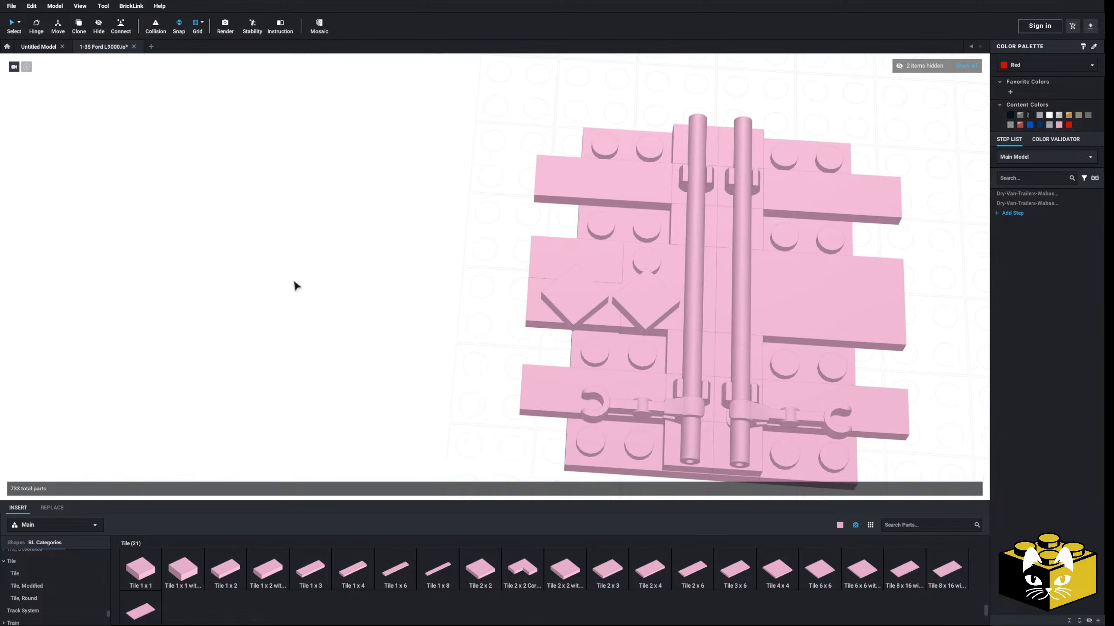
{"action": "scroll", "coordinate": [55, 592], "scroll_direction": "up", "scroll_amount": 10}
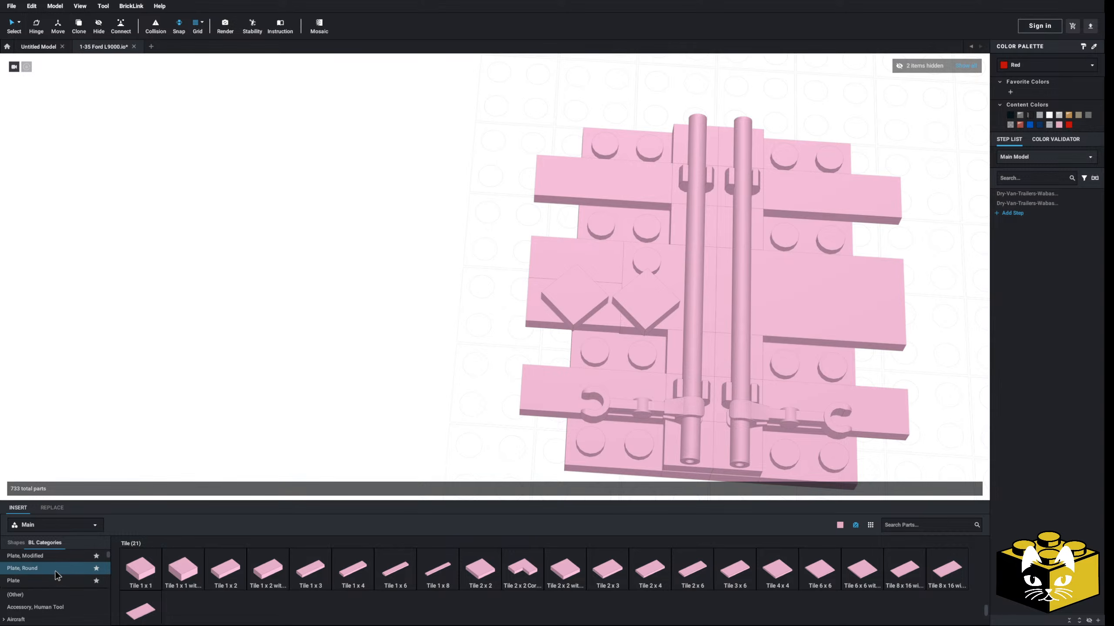
{"action": "left_click", "coordinate": [27, 568]}
{"action": "left_click_drag", "start_coordinate": [216, 555], "coordinate": [590, 140]}
{"action": "left_click", "coordinate": [466, 196]}
{"action": "scroll", "coordinate": [466, 196], "scroll_direction": "down", "scroll_amount": 4}
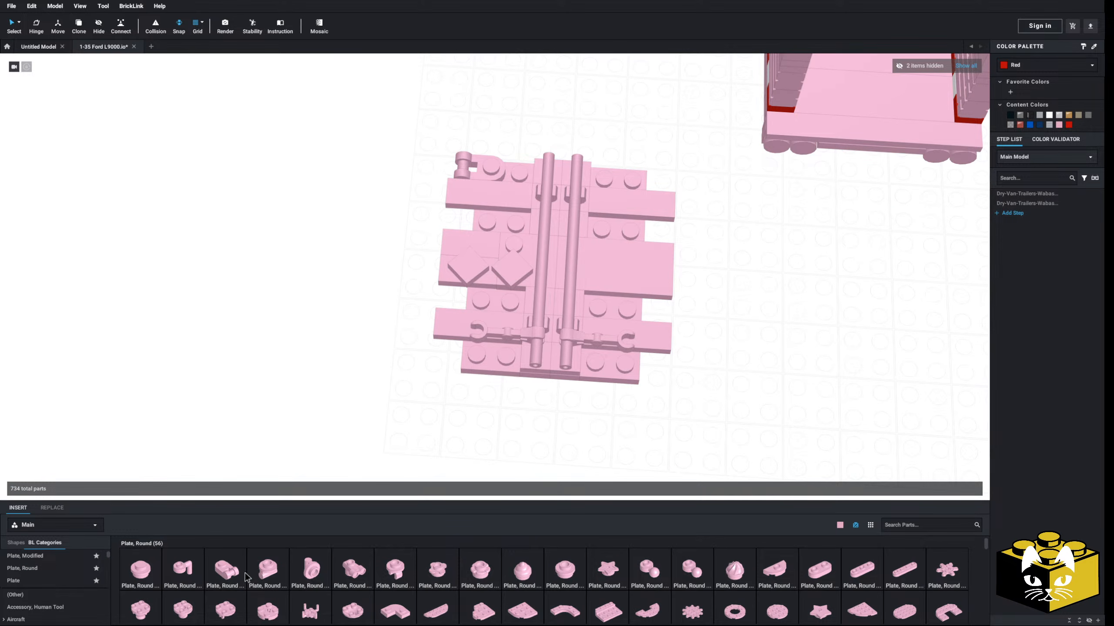
- Add round 1 x 1 plates with bar handle at the three remaining hinge positions of the left door, handles facing outward
{"action": "left_click_drag", "start_coordinate": [234, 562], "coordinate": [478, 363]}
{"action": "key", "text": "Left"}
{"action": "key", "text": "Left"}
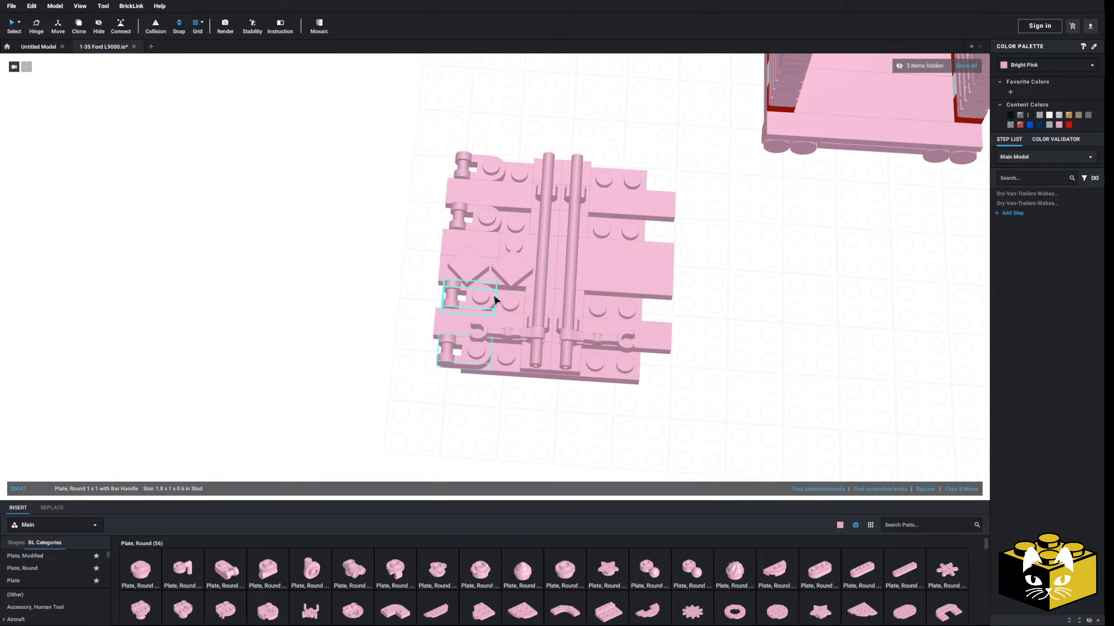
{"action": "left_click", "coordinate": [411, 211]}
- Copy the left door's four bar-handle plates to the right door's outer edge, handles facing outward
{"action": "right_click_drag", "start_coordinate": [410, 211], "coordinate": [432, 270]}
{"action": "right_click", "coordinate": [423, 261]}
{"action": "left_click", "coordinate": [436, 285]}
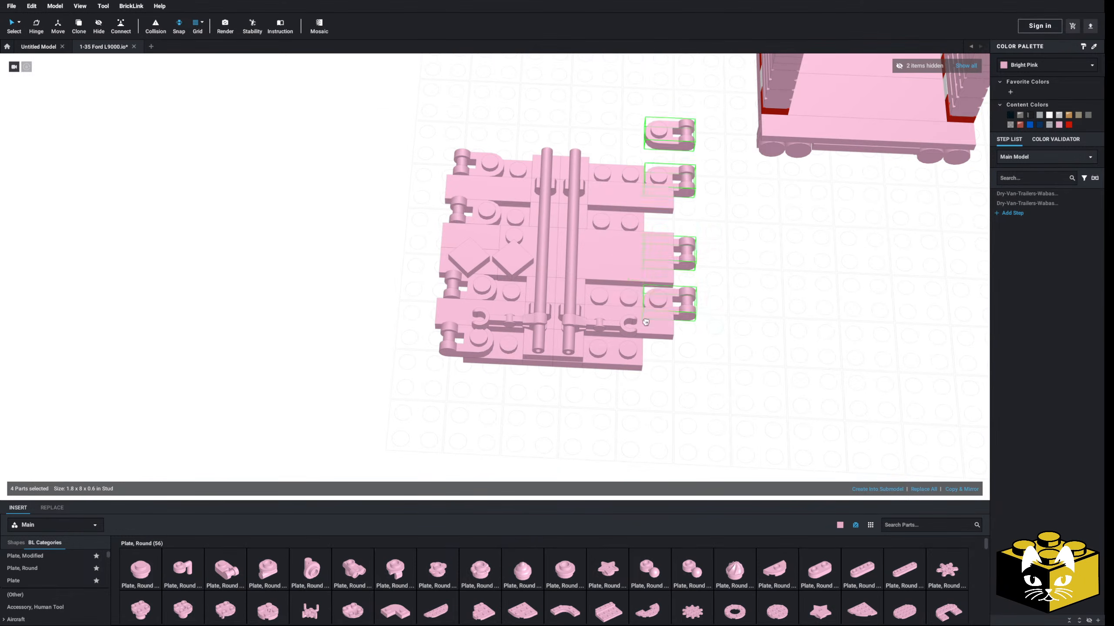
{"action": "left_click", "coordinate": [645, 362]}
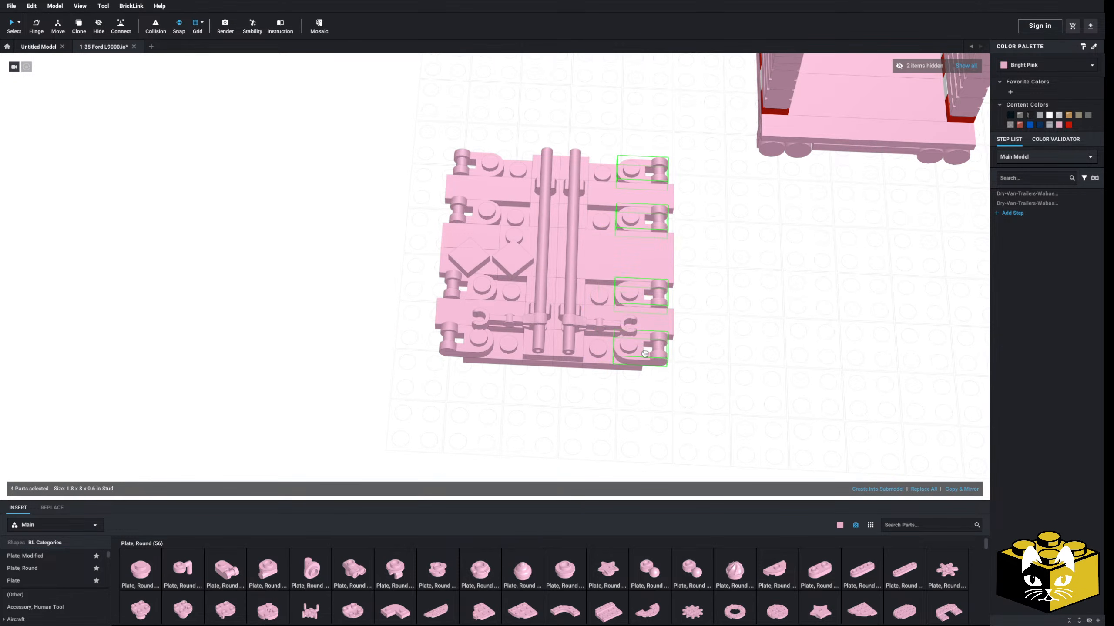
- Delete the 1 x 1 tiles beneath both lock rods in the rows level with the hinge plates
{"action": "middle_click_drag", "start_coordinate": [724, 341], "coordinate": [686, 346]}
{"action": "right_click_drag", "start_coordinate": [686, 346], "coordinate": [678, 352]}
{"action": "left_click", "coordinate": [548, 229]}
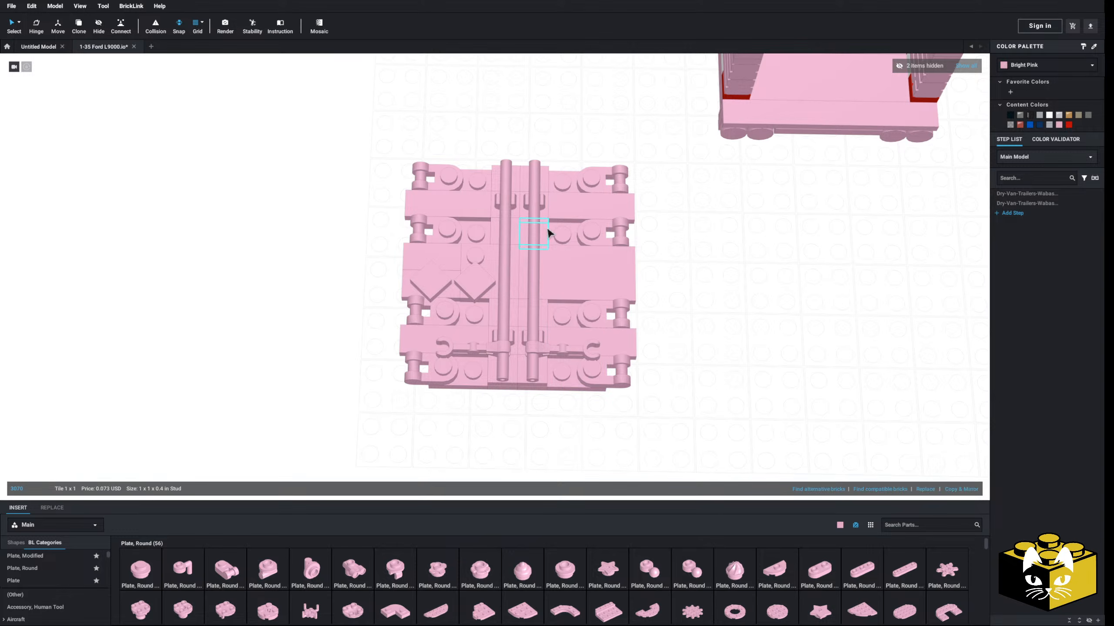
{"action": "key", "text": "Delete"}
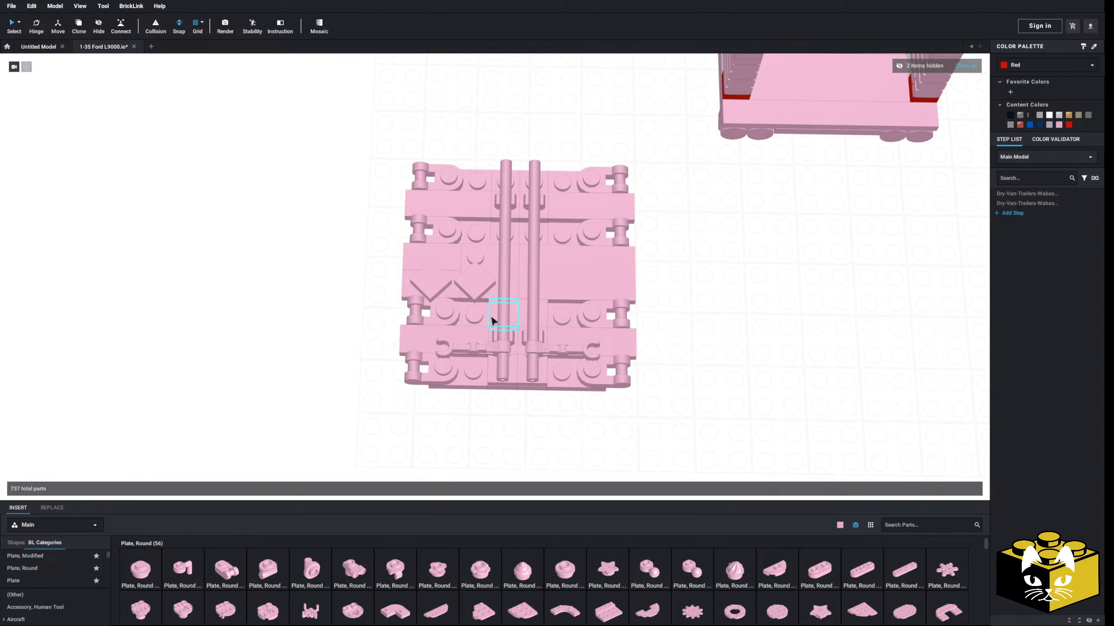
{"action": "key", "text": "Delete"}
{"action": "key", "text": "Delete"}
{"action": "key", "text": "Delete"}
- Cover the exposed studs in the two lower hinge rows of both doors with Tile 1 x 2 pieces
{"action": "scroll", "coordinate": [44, 581], "scroll_direction": "down", "scroll_amount": 20}
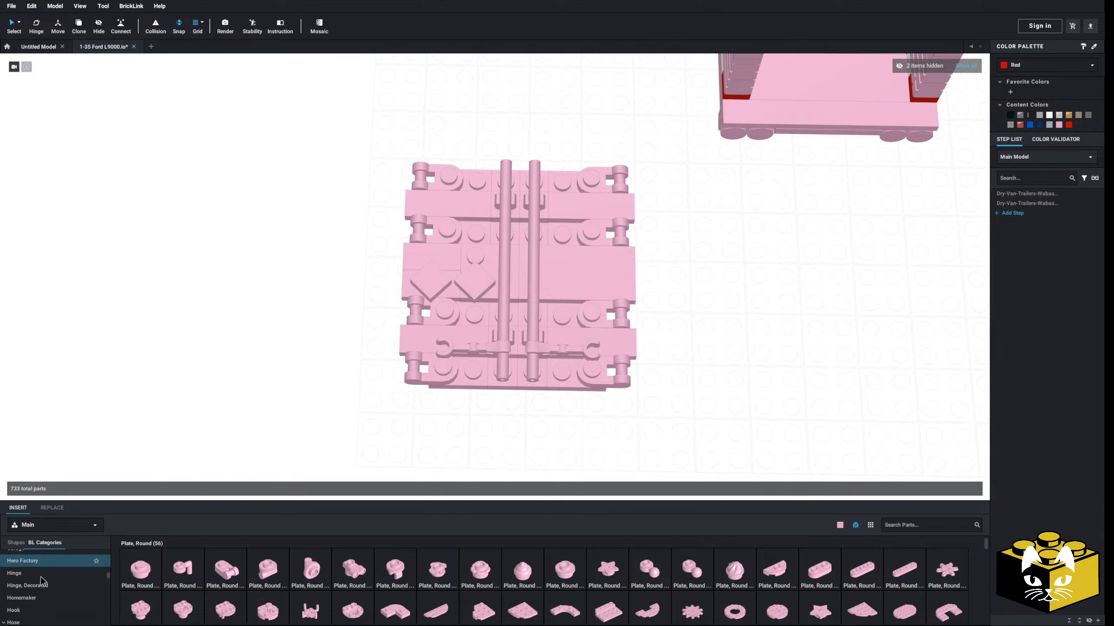
{"action": "scroll", "coordinate": [44, 581], "scroll_direction": "down", "scroll_amount": 15}
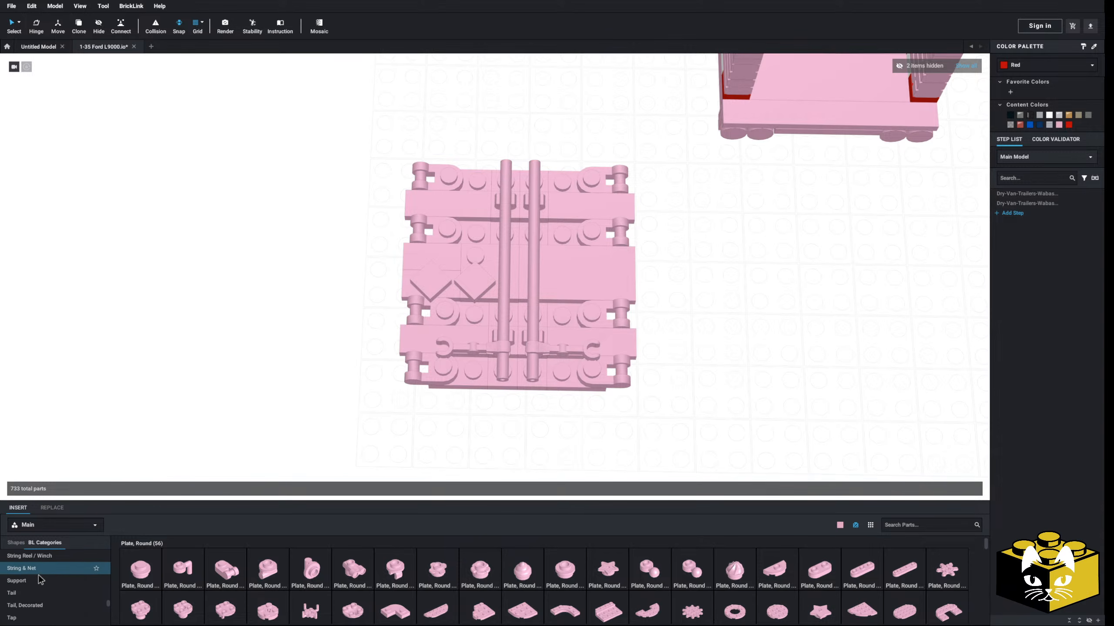
{"action": "scroll", "coordinate": [30, 592], "scroll_direction": "down", "scroll_amount": 10}
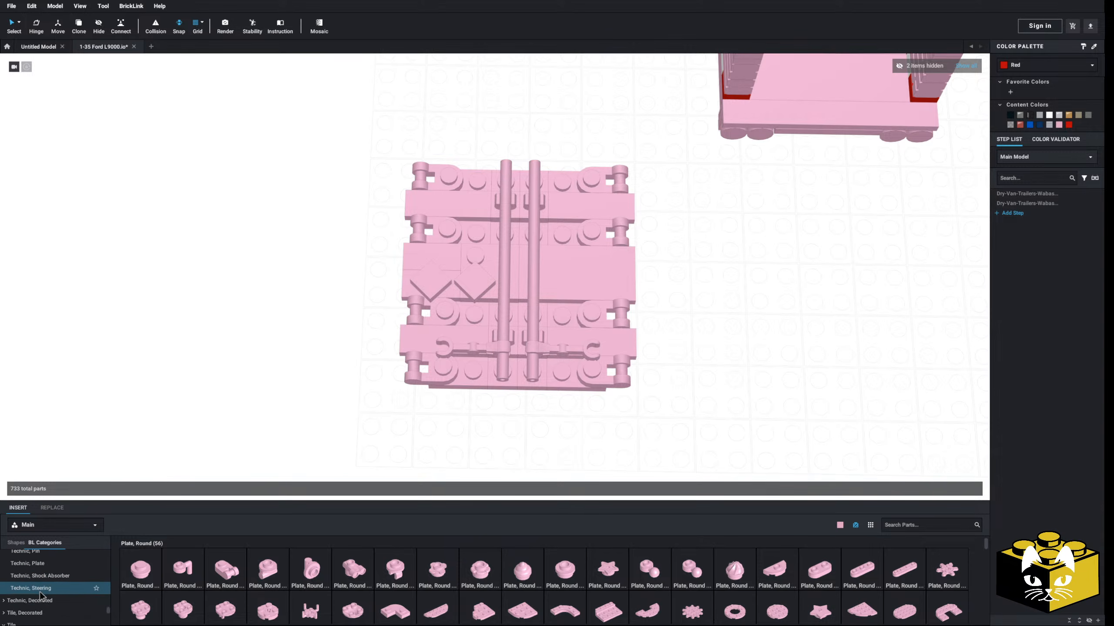
{"action": "left_click", "coordinate": [29, 575]}
{"action": "left_click", "coordinate": [232, 564]}
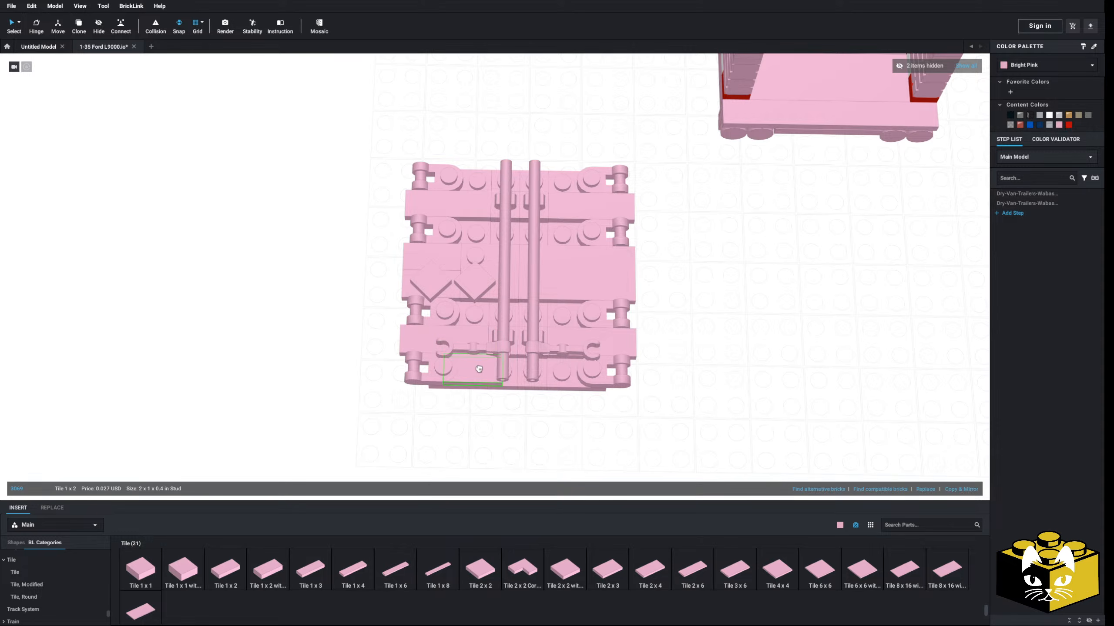
{"action": "left_click", "coordinate": [488, 369]}
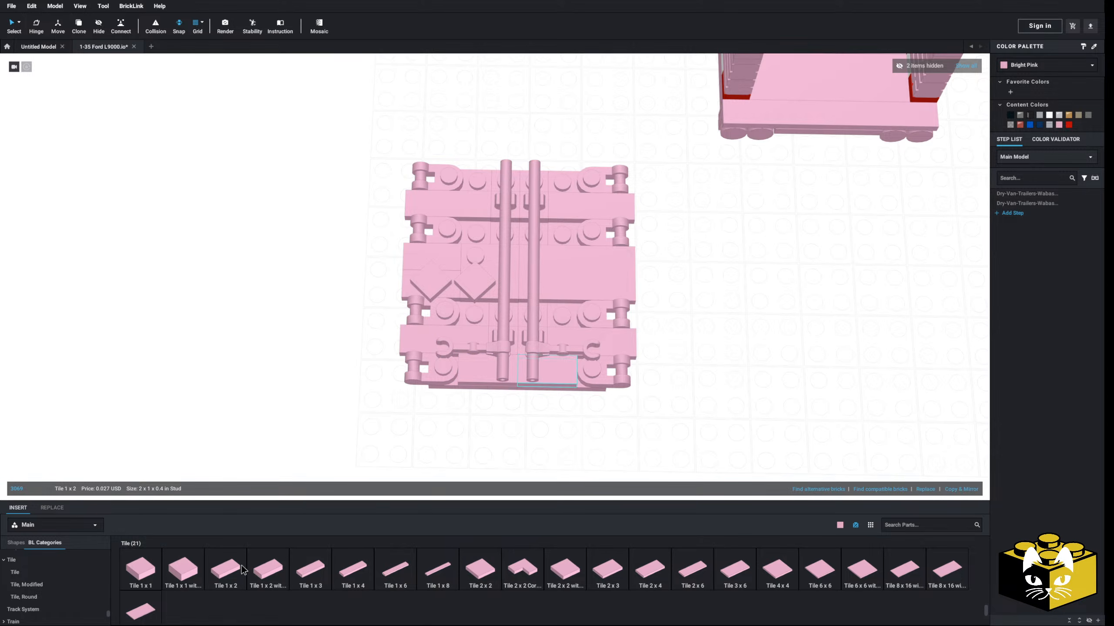
{"action": "left_click", "coordinate": [242, 570]}
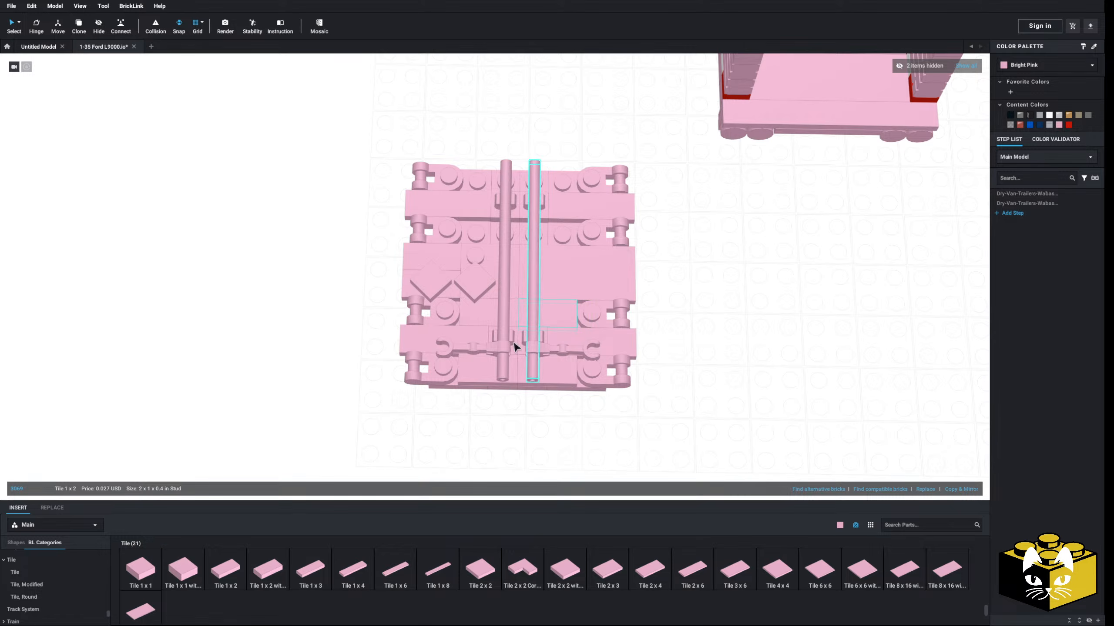
{"action": "left_click", "coordinate": [306, 468]}
- Add Tile 1 x 2 pieces over the exposed studs in the two upper hinge rows of both doors
{"action": "scroll", "coordinate": [294, 460], "scroll_direction": "up", "scroll_amount": 2}
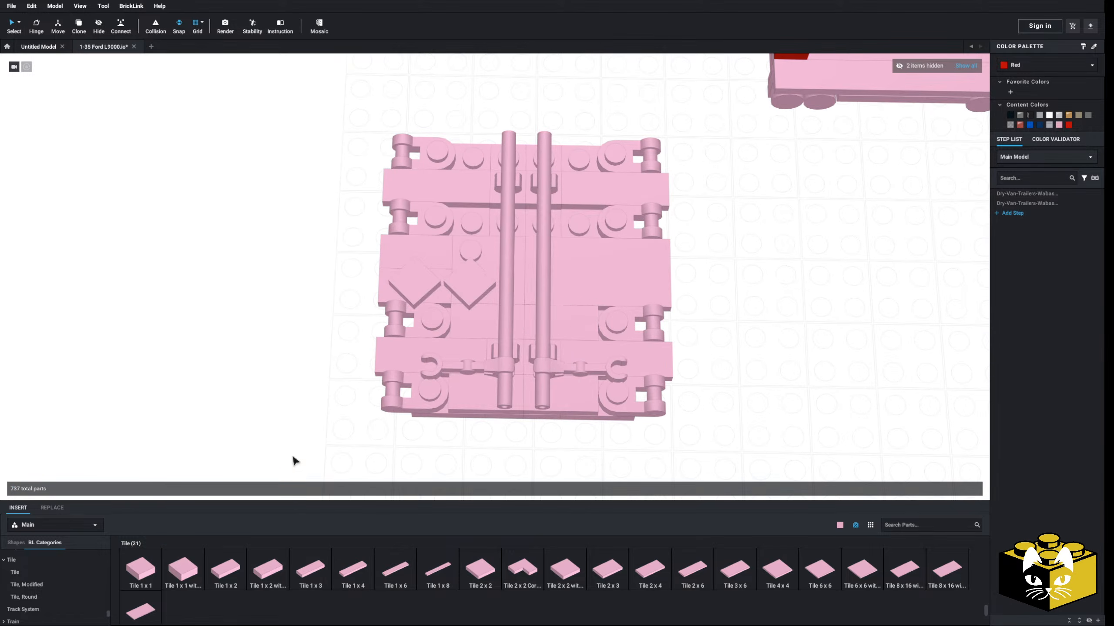
{"action": "left_click", "coordinate": [231, 569]}
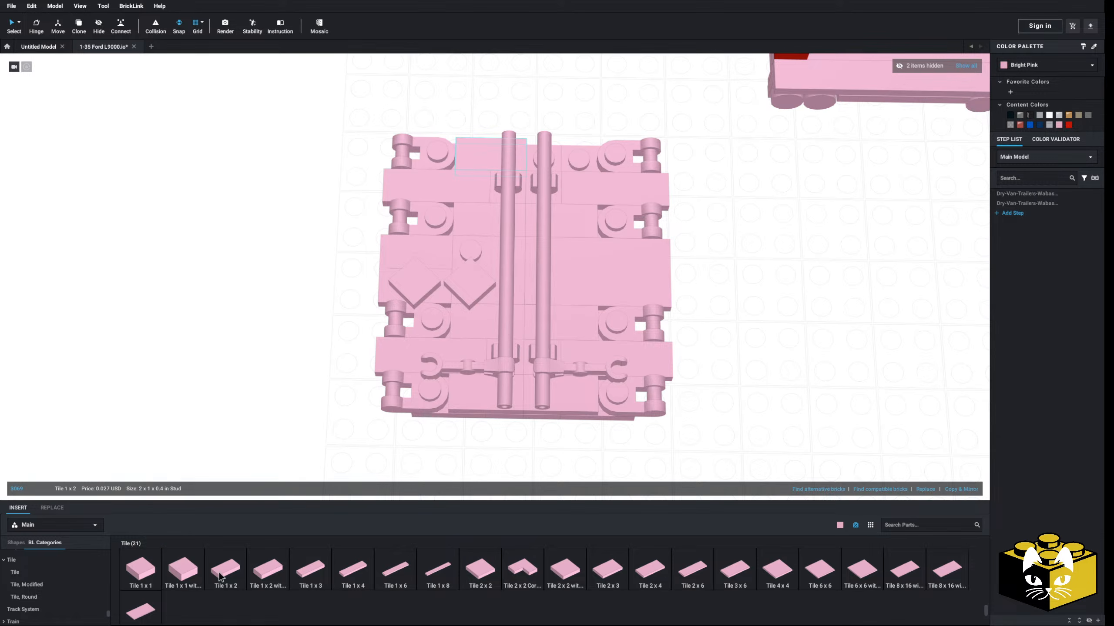
{"action": "left_click", "coordinate": [581, 160]}
{"action": "key", "text": "Escape"}
{"action": "scroll", "coordinate": [712, 308], "scroll_direction": "down", "scroll_amount": 5}
{"action": "middle_click_drag", "start_coordinate": [613, 317], "coordinate": [556, 332]}
{"action": "right_click_drag", "start_coordinate": [551, 334], "coordinate": [551, 343]}
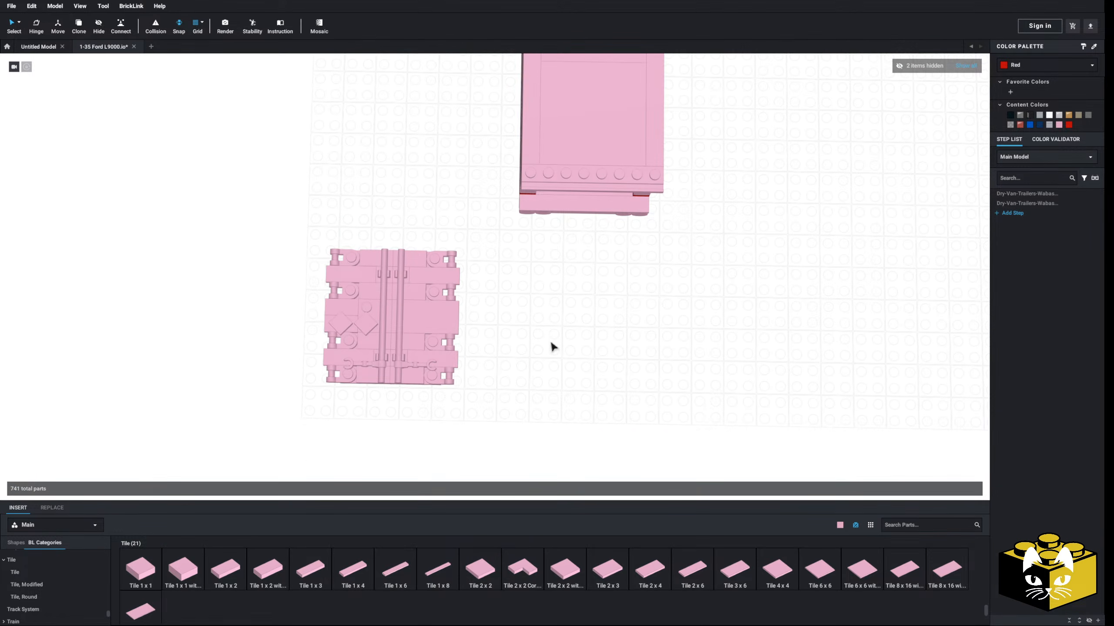
{"action": "left_click_drag", "start_coordinate": [471, 226], "coordinate": [286, 452]}
{"action": "left_click", "coordinate": [515, 402]}
{"action": "left_click_drag", "start_coordinate": [471, 203], "coordinate": [265, 430]}
{"action": "left_click", "coordinate": [504, 371]}
{"action": "left_click_drag", "start_coordinate": [487, 219], "coordinate": [263, 440]}
{"action": "left_click", "coordinate": [318, 445]}
{"action": "left_click_drag", "start_coordinate": [505, 209], "coordinate": [285, 445]}
{"action": "left_click", "coordinate": [285, 445]}
{"action": "left_click_drag", "start_coordinate": [490, 224], "coordinate": [256, 427]}
{"action": "left_click", "coordinate": [256, 428]}
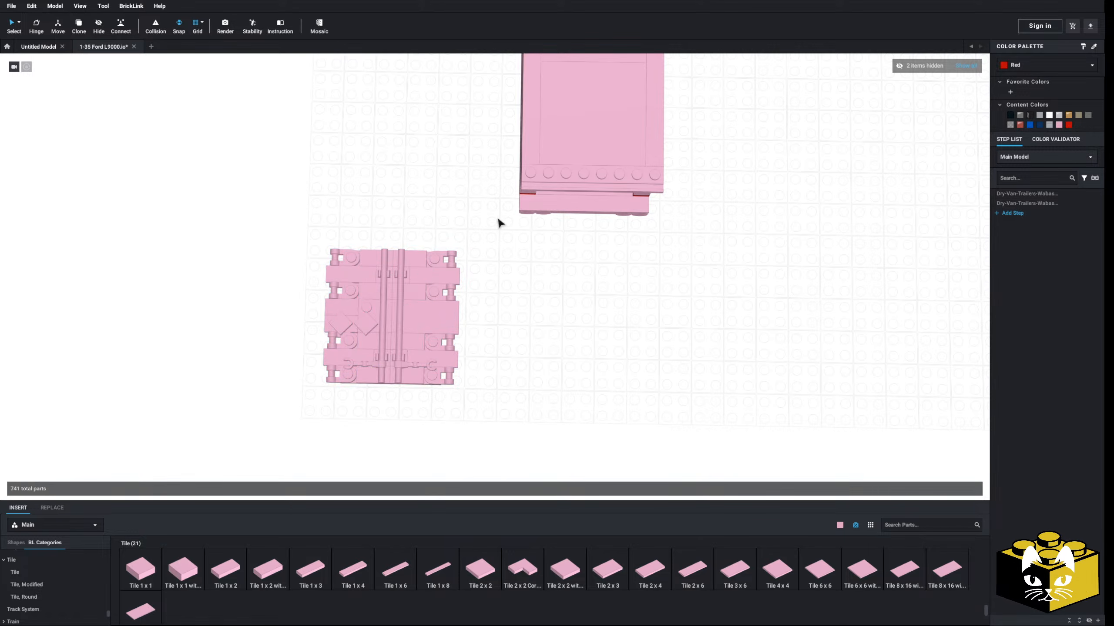
{"action": "left_click_drag", "start_coordinate": [497, 222], "coordinate": [219, 445]}
{"action": "left_click", "coordinate": [500, 304]}
{"action": "left_click_drag", "start_coordinate": [482, 219], "coordinate": [222, 467]}
{"action": "left_click", "coordinate": [496, 325]}
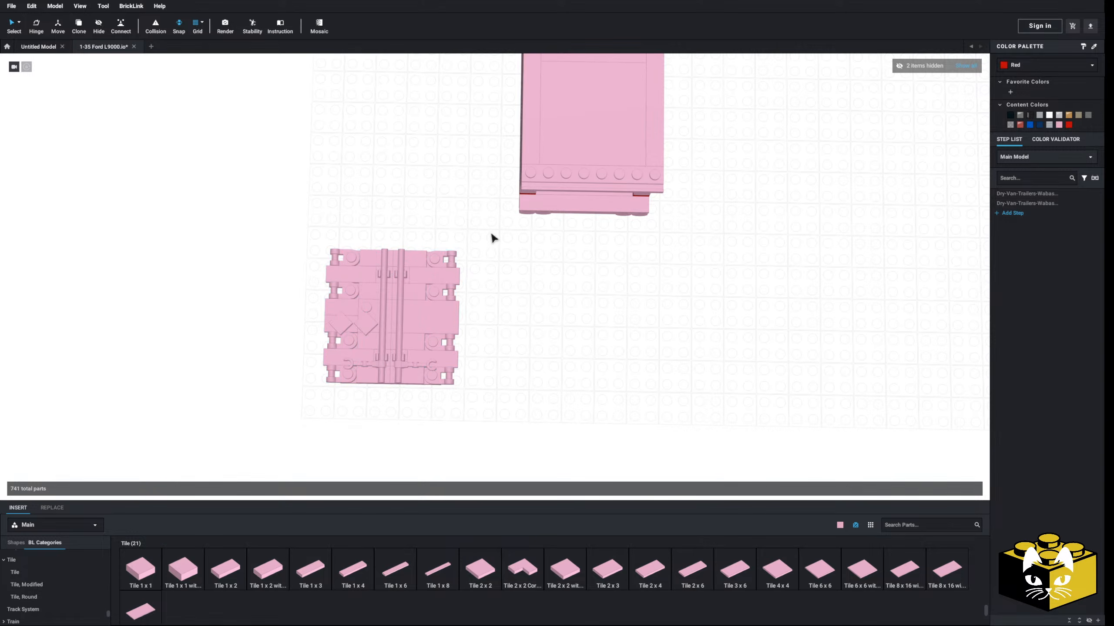
{"action": "left_click_drag", "start_coordinate": [497, 220], "coordinate": [252, 435]}
{"action": "left_click", "coordinate": [464, 411]}
- Select the whole rear-door assembly, stand it upright, and place it beside the trailer
{"action": "middle_click_drag", "start_coordinate": [559, 351], "coordinate": [494, 357]}
{"action": "left_click_drag", "start_coordinate": [346, 280], "coordinate": [176, 447]}
{"action": "left_click_drag", "start_coordinate": [258, 392], "coordinate": [67, 271]}
{"action": "left_click", "coordinate": [254, 359]}
{"action": "middle_click_drag", "start_coordinate": [254, 358], "coordinate": [383, 390]}
{"action": "left_click_drag", "start_coordinate": [340, 205], "coordinate": [93, 424]}
{"action": "key", "text": "Down"}
{"action": "left_click_drag", "start_coordinate": [241, 314], "coordinate": [389, 372]}
{"action": "left_click", "coordinate": [557, 465]}
- Move the complete upright door assembly to just behind the trailer's rear opening
{"action": "right_click_drag", "start_coordinate": [557, 465], "coordinate": [495, 460]}
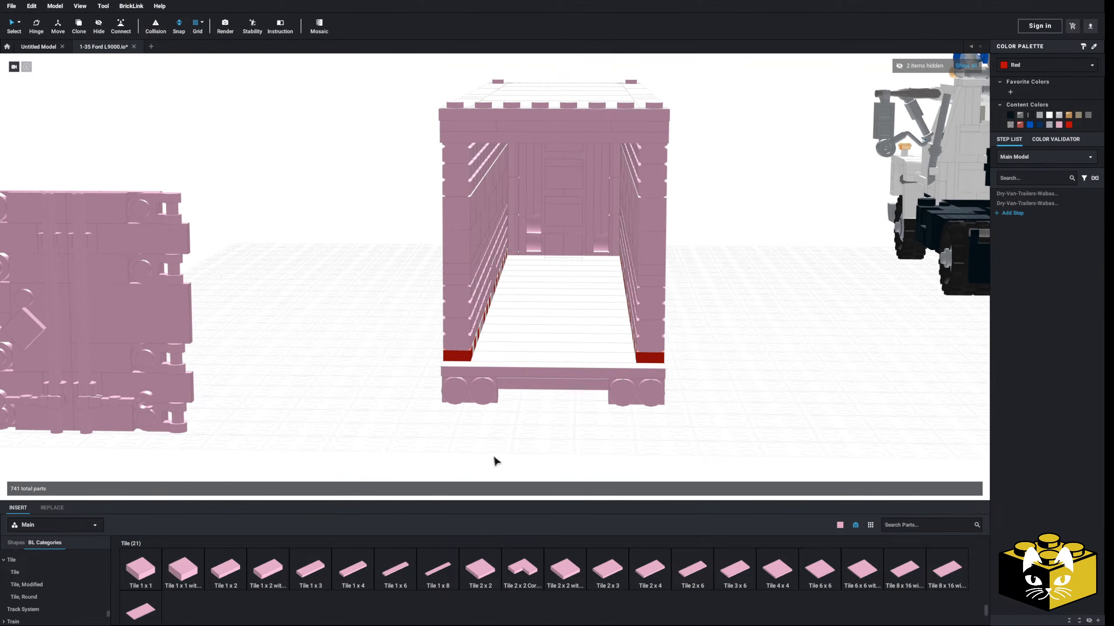
{"action": "scroll", "coordinate": [324, 204], "scroll_direction": "down", "scroll_amount": 3}
{"action": "left_click_drag", "start_coordinate": [347, 166], "coordinate": [70, 422]}
{"action": "left_click_drag", "start_coordinate": [249, 344], "coordinate": [353, 353]}
{"action": "scroll", "coordinate": [353, 352], "scroll_direction": "up", "scroll_amount": 5}
{"action": "right_click_drag", "start_coordinate": [353, 352], "coordinate": [398, 378]}
{"action": "scroll", "coordinate": [385, 368], "scroll_direction": "down", "scroll_amount": 5}
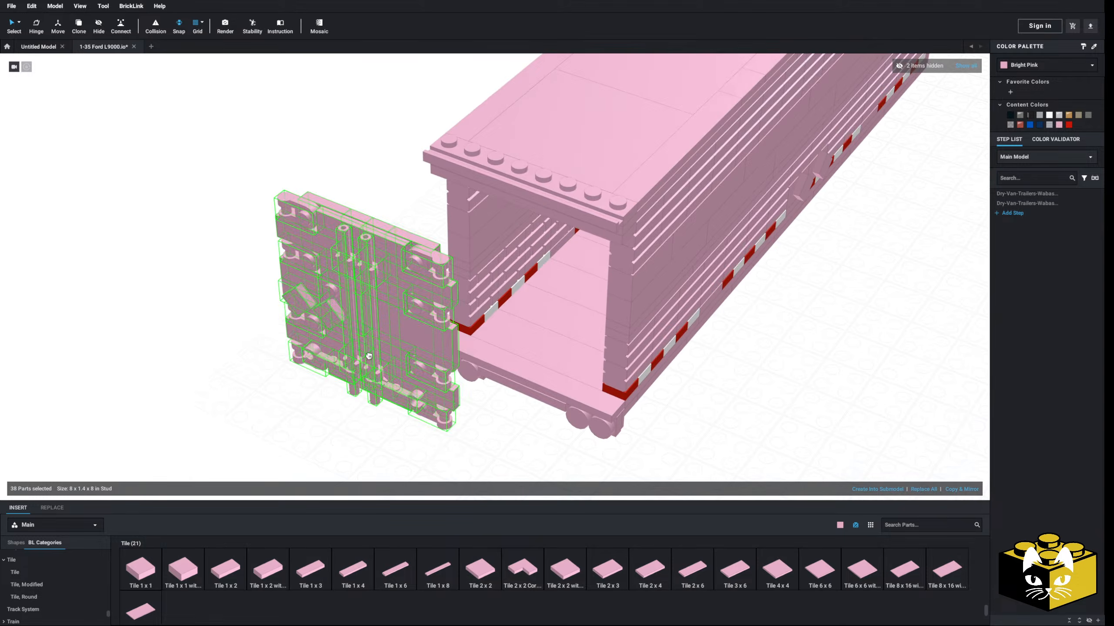
{"action": "left_click_drag", "start_coordinate": [377, 351], "coordinate": [241, 300]}
{"action": "left_click", "coordinate": [393, 335]}
- Delete the stack of end bricks at the rear of the trailer's left side wall, above the red-and-white strip
{"action": "right_click_drag", "start_coordinate": [393, 335], "coordinate": [429, 339]}
{"action": "scroll", "coordinate": [401, 365], "scroll_direction": "up", "scroll_amount": 3}
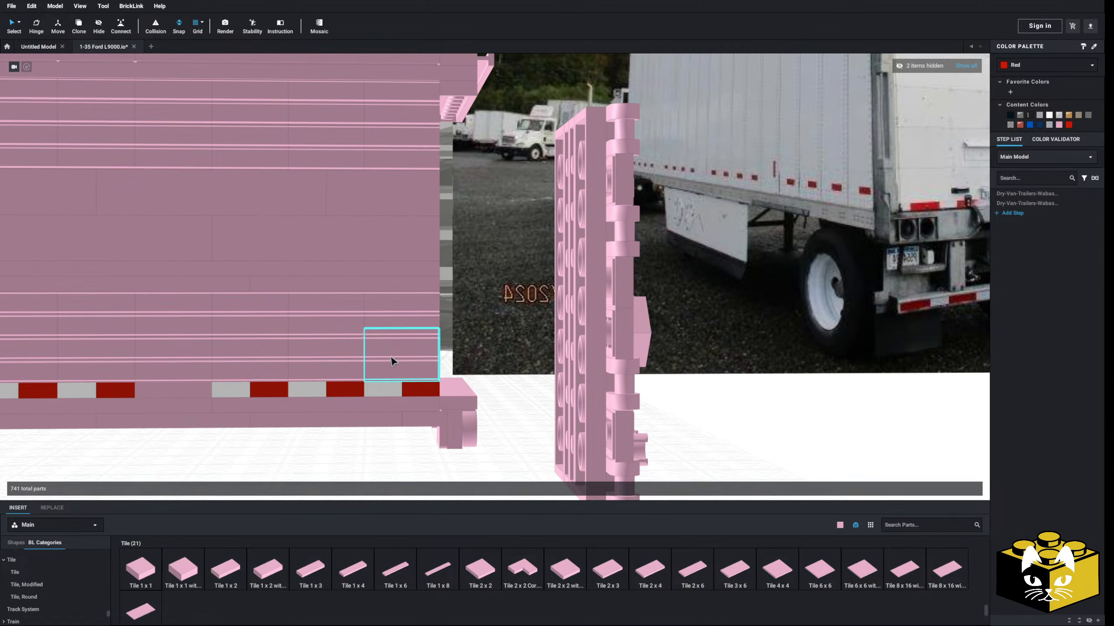
{"action": "scroll", "coordinate": [385, 263], "scroll_direction": "down", "scroll_amount": 5}
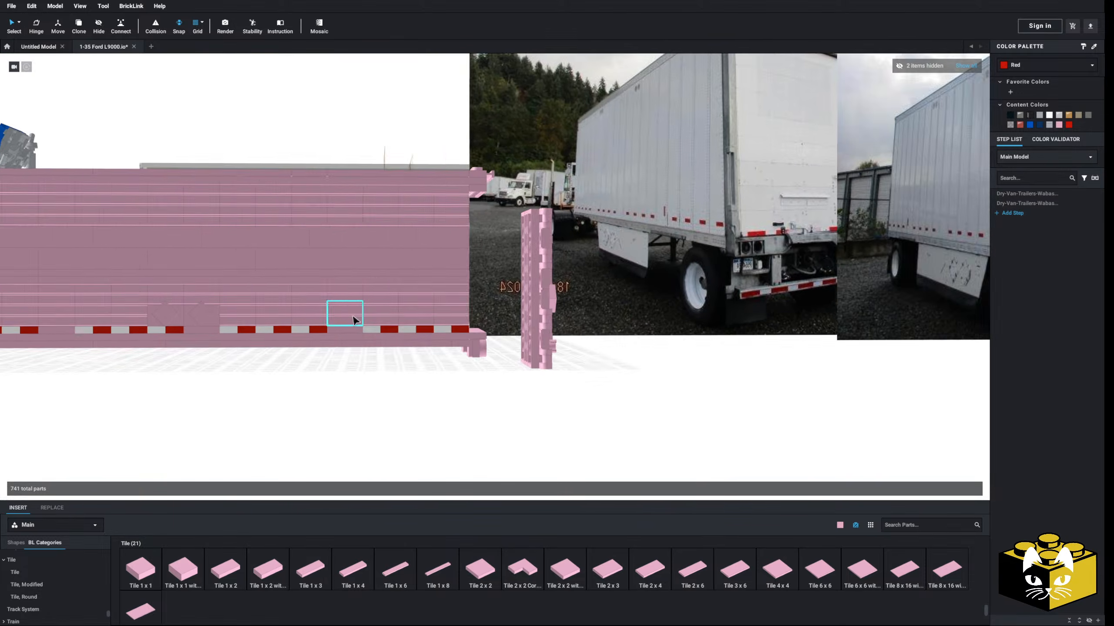
{"action": "middle_click_drag", "start_coordinate": [356, 318], "coordinate": [442, 313]}
{"action": "right_click_drag", "start_coordinate": [442, 313], "coordinate": [354, 325]}
{"action": "scroll", "coordinate": [354, 329], "scroll_direction": "up", "scroll_amount": 5}
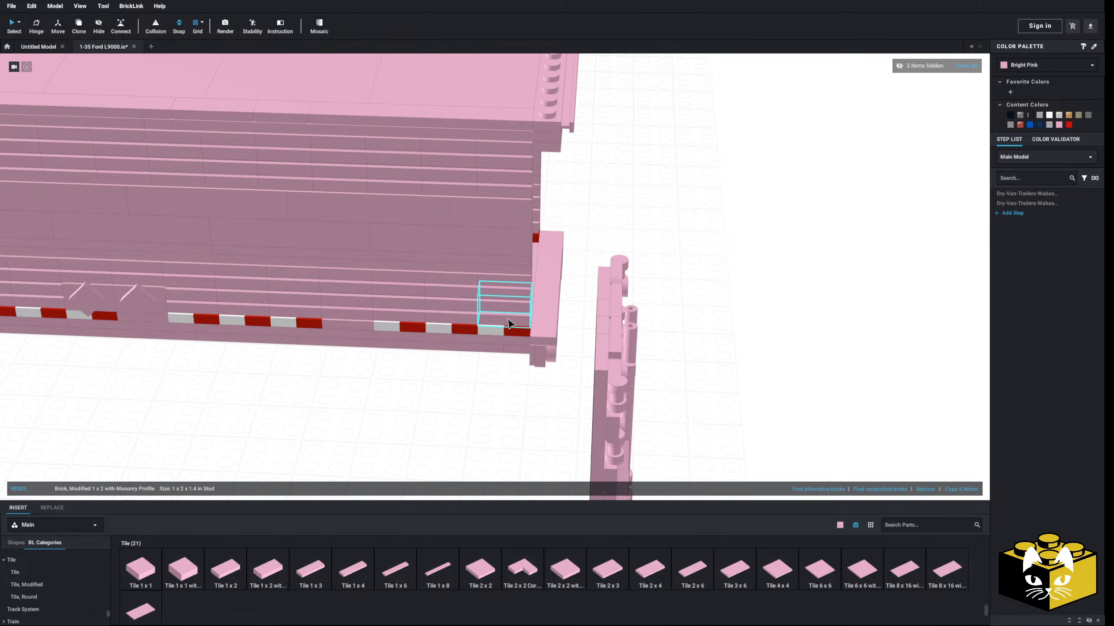
{"action": "left_click", "coordinate": [510, 291], "text": "ctrl"}
{"action": "left_click", "coordinate": [512, 259], "text": "ctrl"}
{"action": "left_click", "coordinate": [512, 268], "text": "ctrl"}
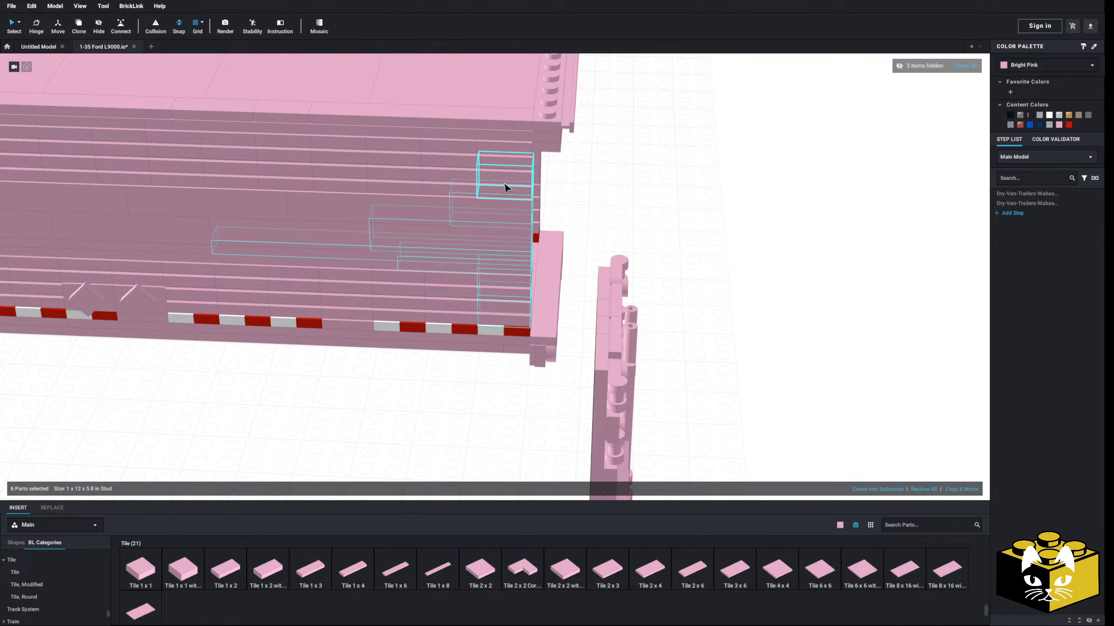
{"action": "scroll", "coordinate": [506, 160], "scroll_direction": "down", "scroll_amount": 3}
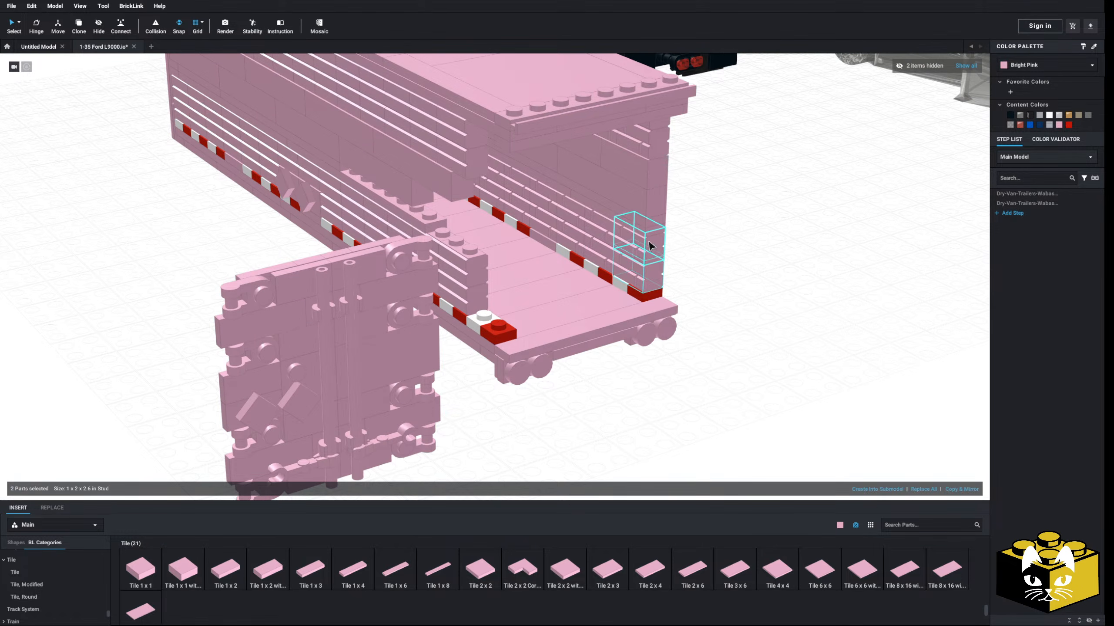
- Delete the matching stack of end bricks at the rear of the right side wall
{"action": "left_click", "coordinate": [656, 195], "text": "ctrl"}
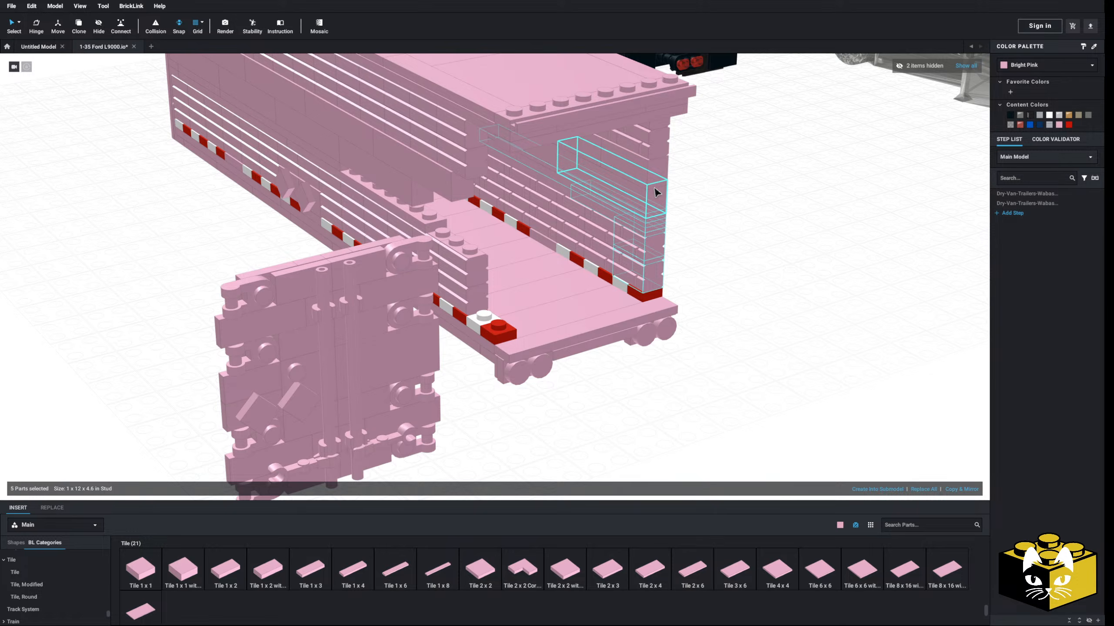
{"action": "left_click", "coordinate": [656, 154], "text": "ctrl"}
{"action": "left_click", "coordinate": [658, 126], "text": "ctrl"}
{"action": "key", "text": "Delete"}
- Delete the red 1 x 1 end plates of both marker strips and the pink plates beneath the strips' rear ends
{"action": "mouse_move", "coordinate": [688, 292]}
{"action": "right_mouse_down"}
{"action": "mouse_move", "coordinate": [723, 288]}
{"action": "mouse_move", "coordinate": [705, 290]}
{"action": "right_mouse_up"}
{"action": "scroll", "coordinate": [511, 275], "scroll_direction": "down", "scroll_amount": 5}
{"action": "mouse_move", "coordinate": [439, 340]}
{"action": "right_mouse_down"}
{"action": "mouse_move", "coordinate": [455, 342]}
{"action": "mouse_move", "coordinate": [439, 349]}
{"action": "right_mouse_up"}
{"action": "scroll", "coordinate": [548, 360], "scroll_direction": "up", "scroll_amount": 5}
{"action": "right_click_drag", "start_coordinate": [655, 403], "coordinate": [649, 414]}
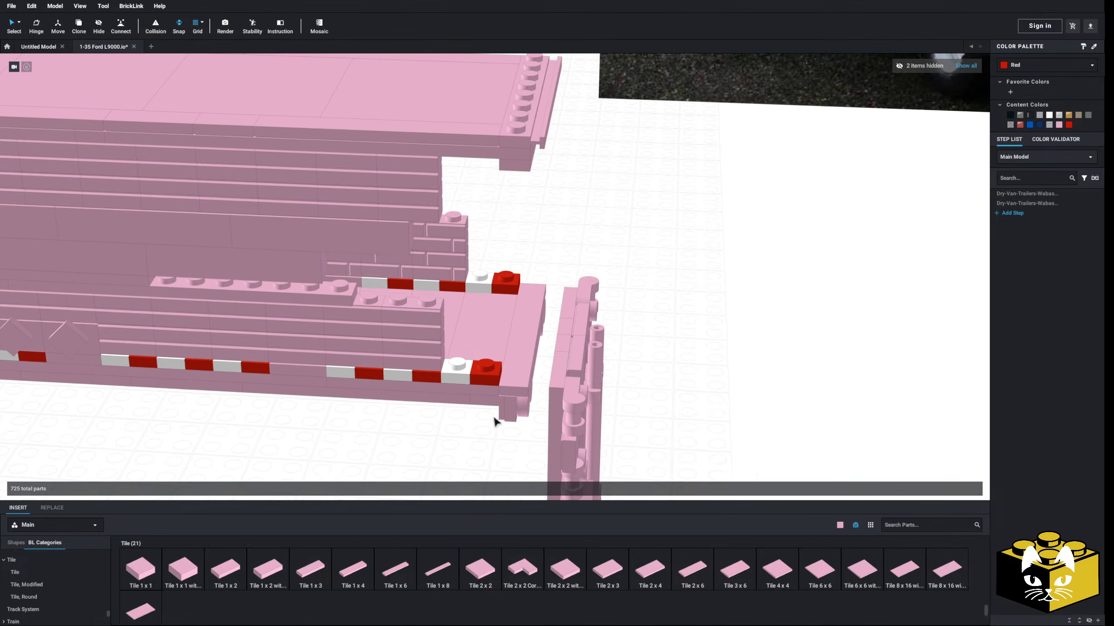
{"action": "right_click_drag", "start_coordinate": [495, 421], "coordinate": [490, 259]}
{"action": "scroll", "coordinate": [493, 359], "scroll_direction": "up", "scroll_amount": 3}
{"action": "left_click", "coordinate": [497, 326]}
{"action": "scroll", "coordinate": [582, 333], "scroll_direction": "down", "scroll_amount": 3}
{"action": "left_click", "coordinate": [490, 310]}
{"action": "key", "text": "Delete"}
{"action": "left_click", "coordinate": [488, 328]}
{"action": "key", "text": "Delete"}
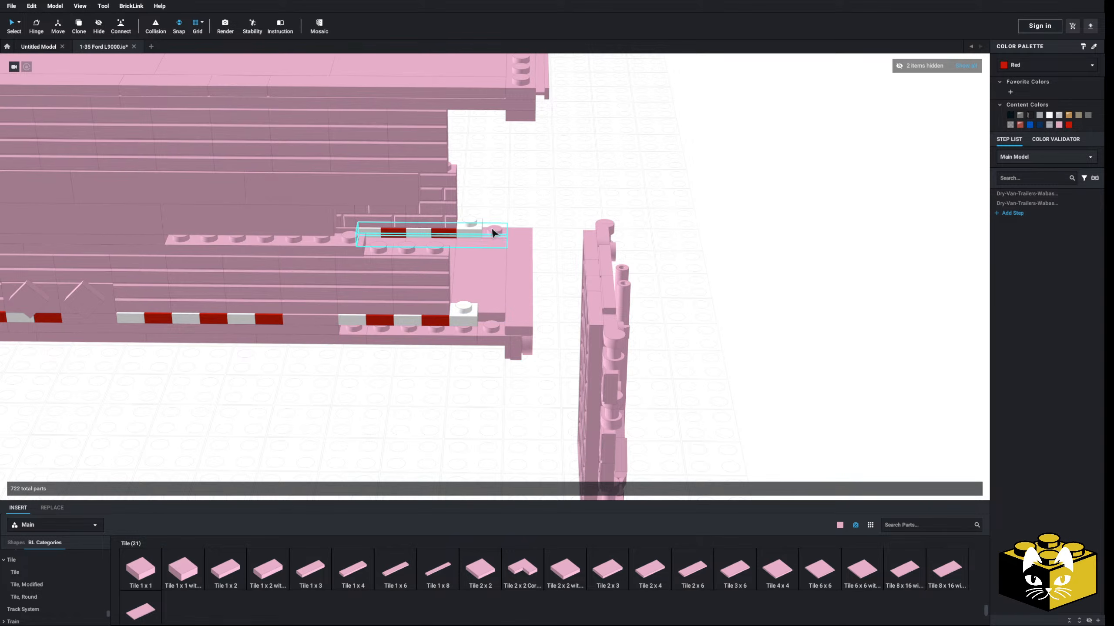
- Place a Plate 1 x 5 beneath the rear end of the left red-and-white strip, leaving the corner stud exposed
{"action": "scroll", "coordinate": [37, 580], "scroll_direction": "up", "scroll_amount": 10}
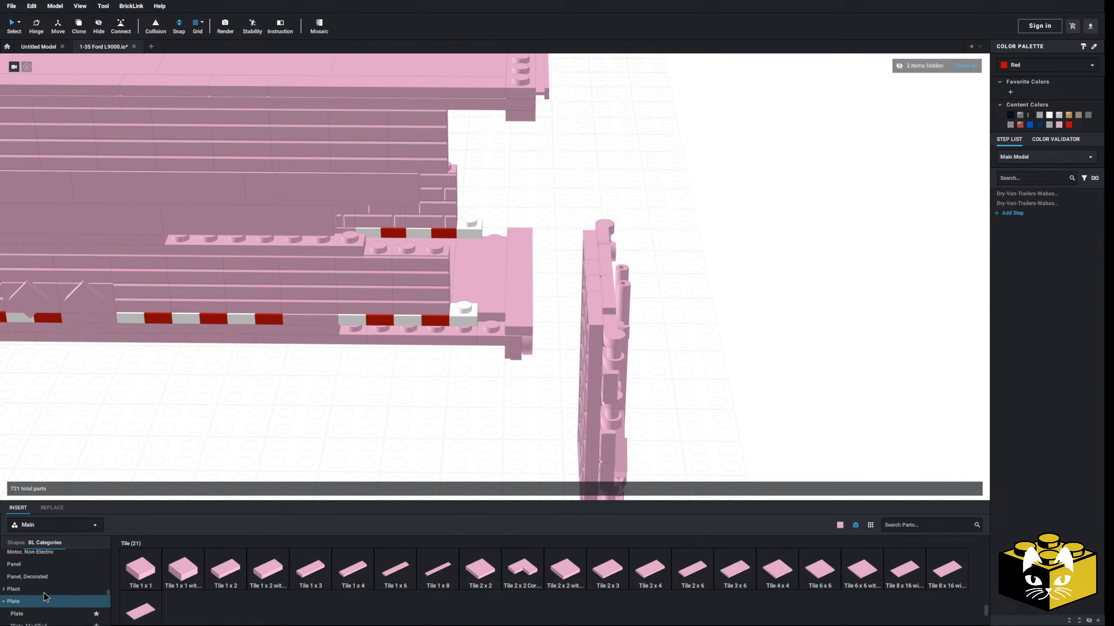
{"action": "left_click", "coordinate": [36, 574]}
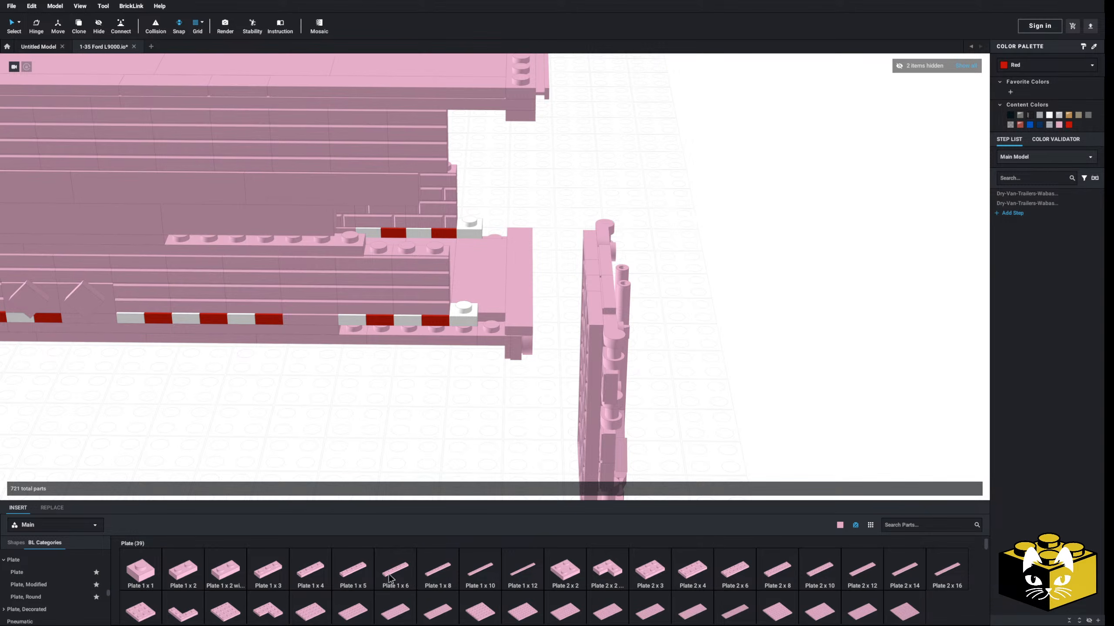
{"action": "key", "text": "Right"}
{"action": "left_click_drag", "start_coordinate": [329, 575], "coordinate": [408, 329]}
{"action": "right_click_drag", "start_coordinate": [454, 432], "coordinate": [438, 441]}
{"action": "middle_click_drag", "start_coordinate": [511, 426], "coordinate": [458, 441]}
{"action": "left_click", "coordinate": [459, 271]}
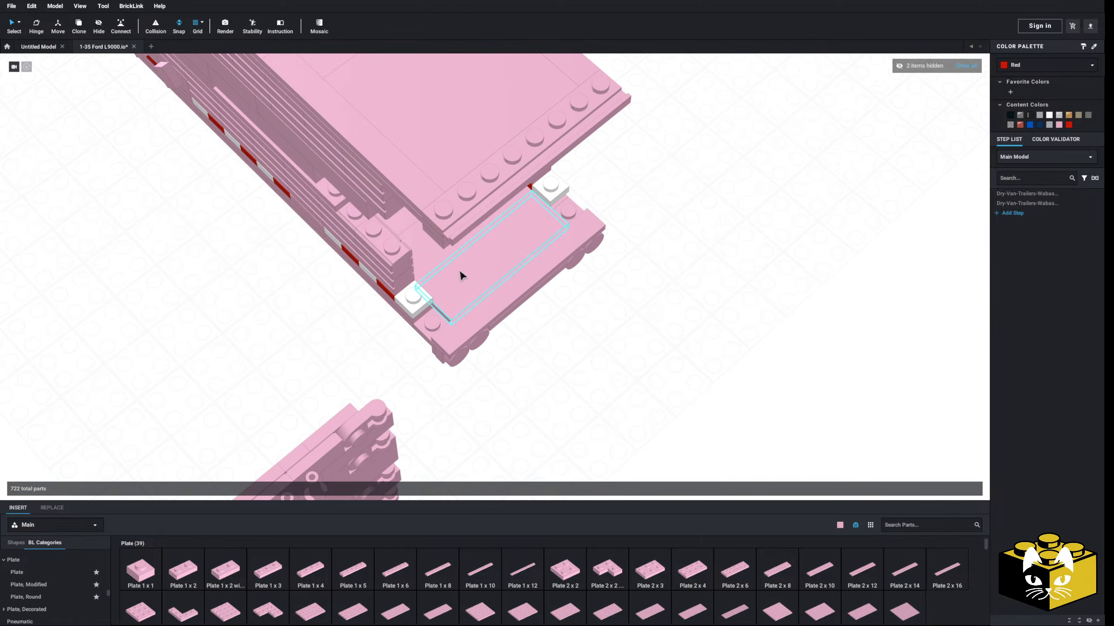
{"action": "key", "text": "Delete"}
{"action": "left_click", "coordinate": [498, 297]}
{"action": "key", "text": "Delete"}
{"action": "right_click_drag", "start_coordinate": [523, 390], "coordinate": [521, 394]}
{"action": "scroll", "coordinate": [521, 397], "scroll_direction": "up", "scroll_amount": 3}
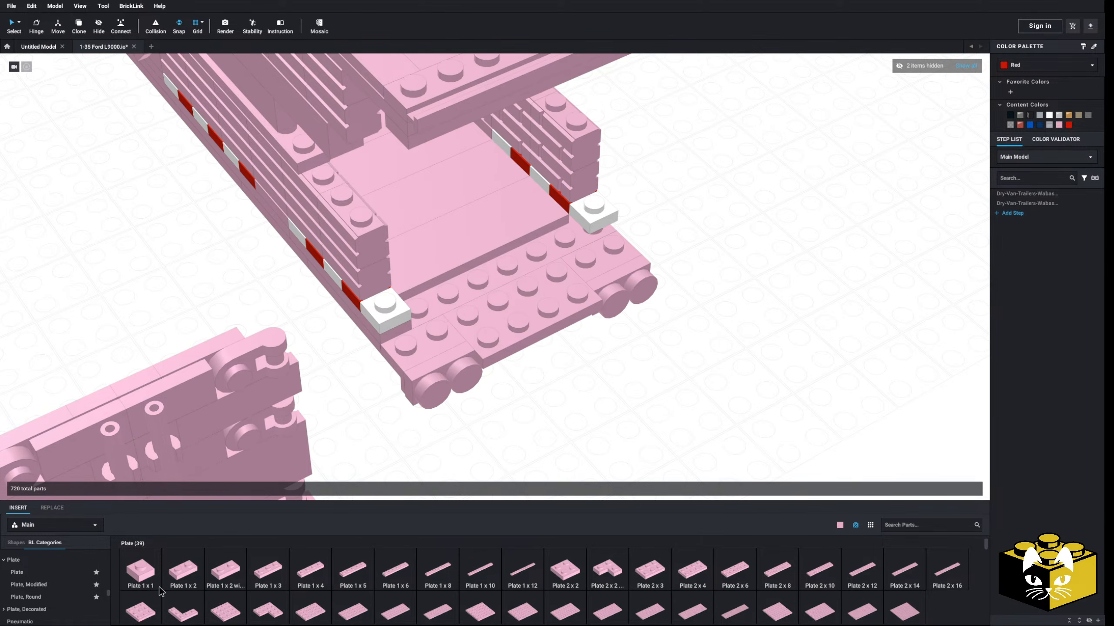
{"action": "key", "text": "ctrl+z"}
{"action": "key", "text": "ctrl+z"}
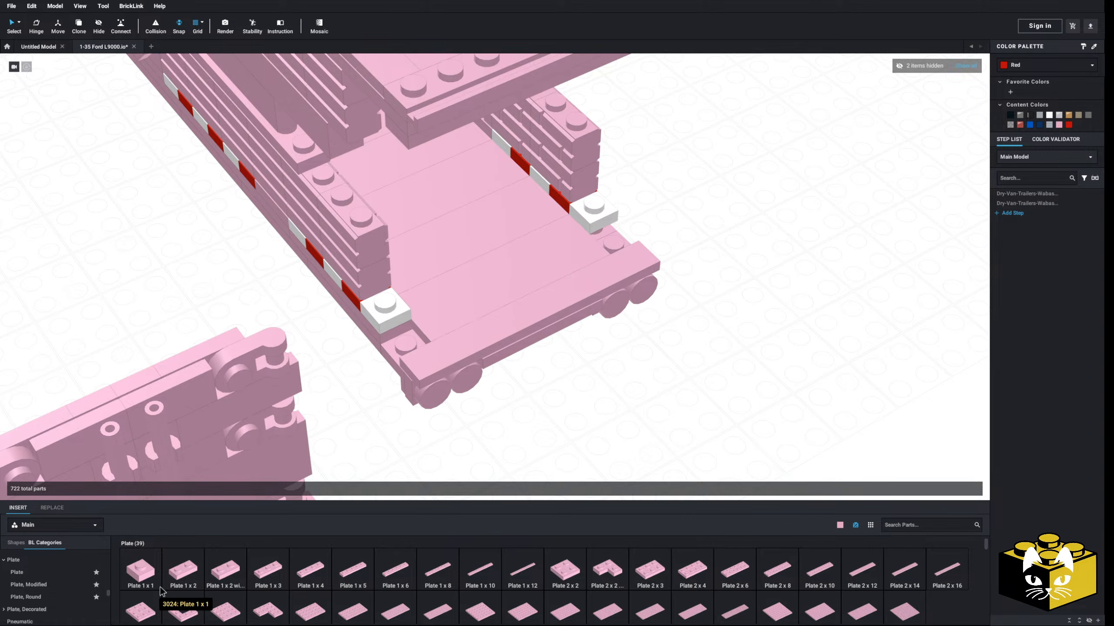
- Cover the exposed stud at each rear corner of the trailer floor with a Tile 1 x 1
{"action": "scroll", "coordinate": [60, 591], "scroll_direction": "down", "scroll_amount": 5}
{"action": "scroll", "coordinate": [53, 587], "scroll_direction": "down", "scroll_amount": 5}
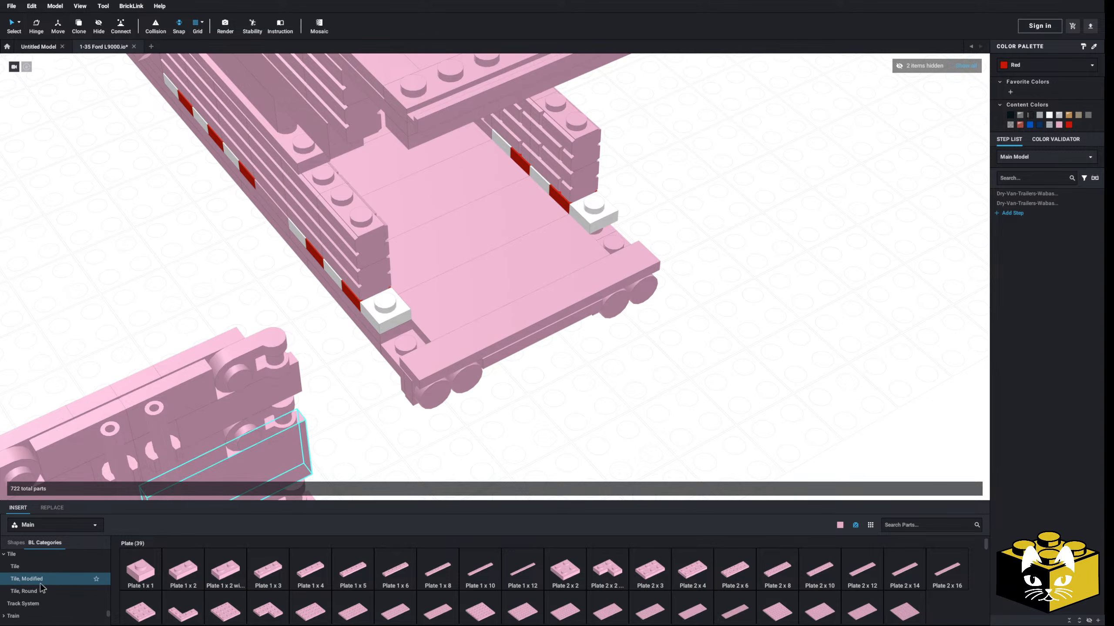
{"action": "left_click", "coordinate": [15, 556]}
{"action": "left_click", "coordinate": [140, 570]}
{"action": "left_click", "coordinate": [415, 338]}
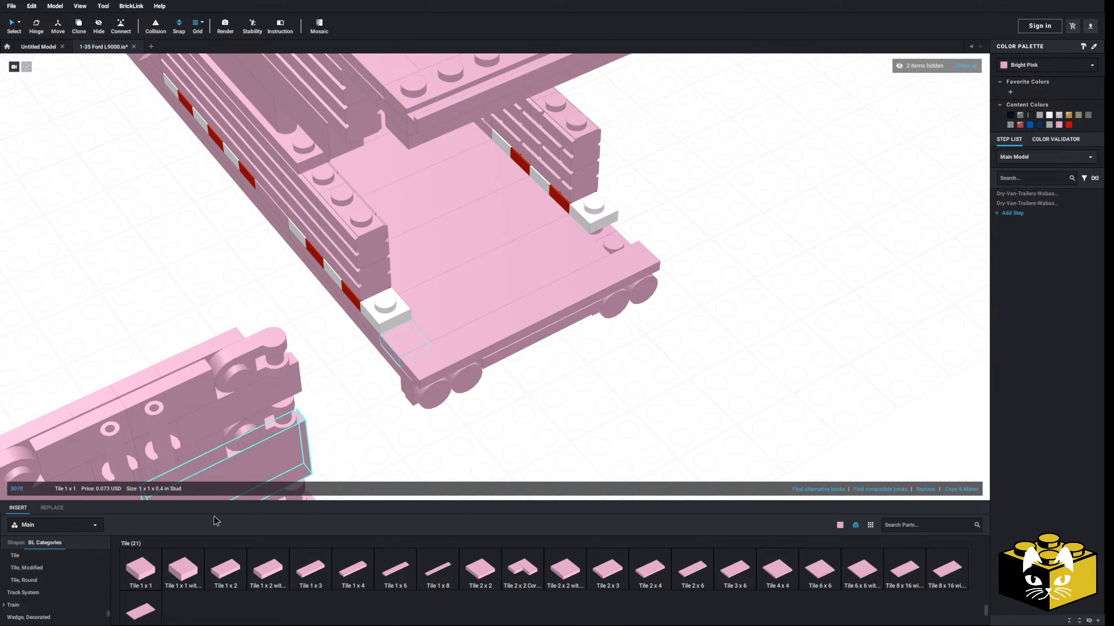
{"action": "left_click", "coordinate": [141, 570]}
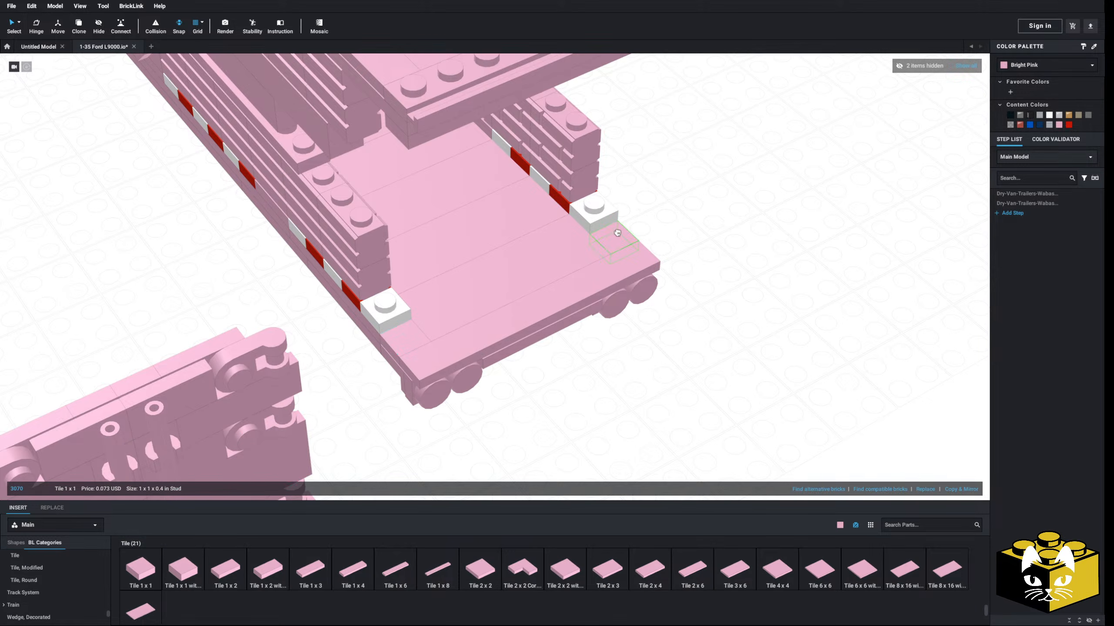
- Copy the left side's Plate 1 x 5 to the matching position beneath the right red-and-white strip
{"action": "right_click", "coordinate": [374, 336]}
{"action": "left_click", "coordinate": [387, 344]}
{"action": "right_click", "coordinate": [349, 388]}
{"action": "left_click", "coordinate": [367, 415]}
{"action": "right_click_drag", "start_coordinate": [454, 417], "coordinate": [542, 419]}
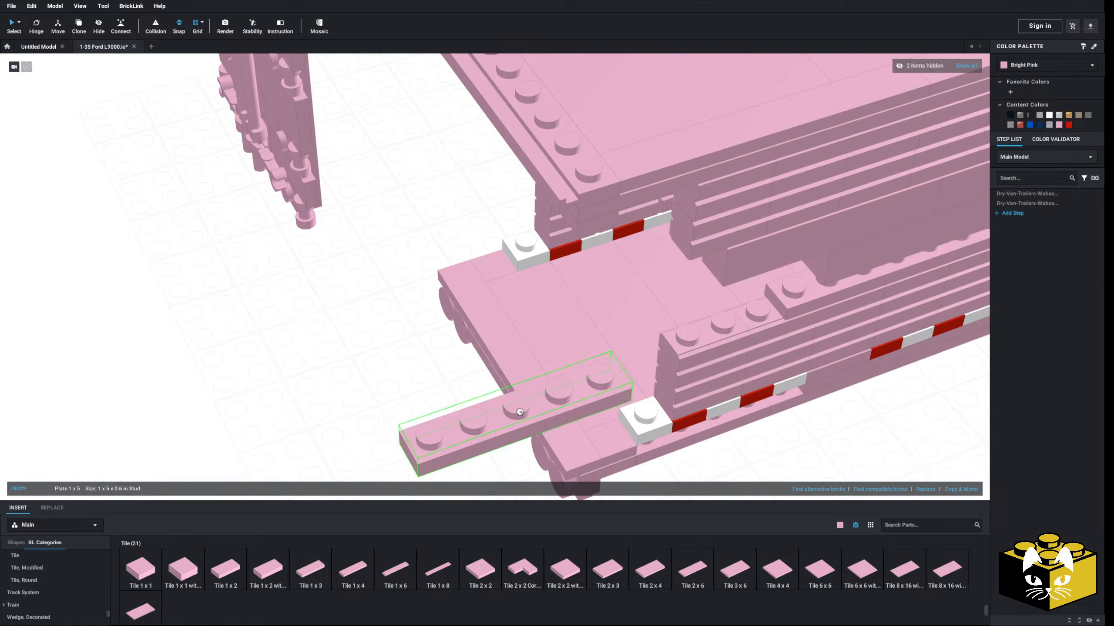
{"action": "left_click", "coordinate": [749, 404]}
{"action": "right_click_drag", "start_coordinate": [750, 448], "coordinate": [559, 413]}
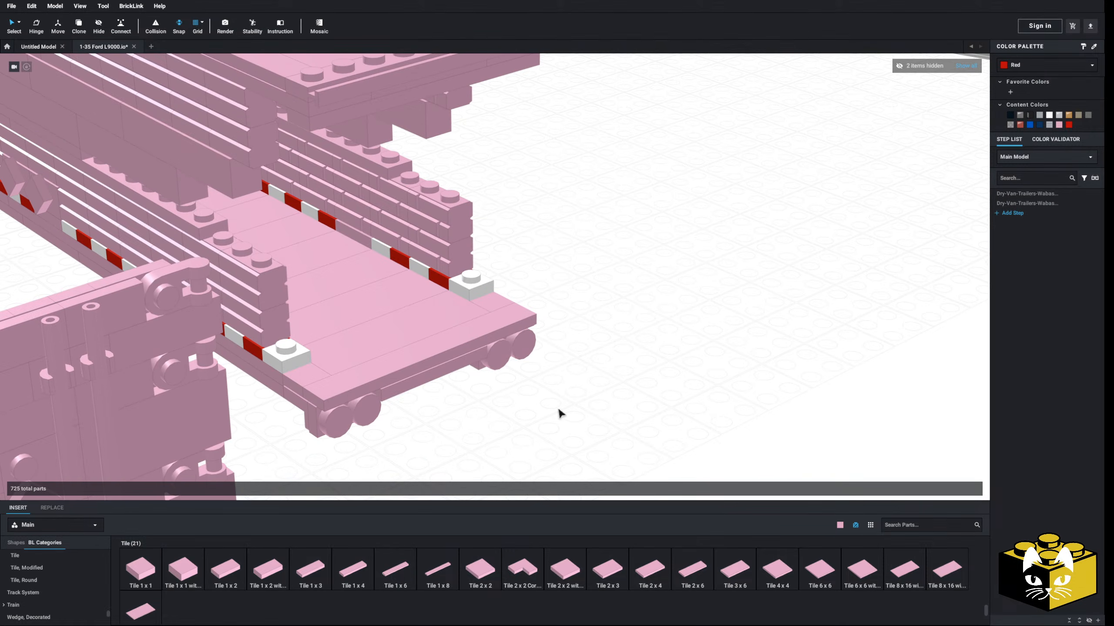
- Delete the white 1 x 1 plates at the rear ends of both marker strips
{"action": "key", "text": "Delete"}
{"action": "left_click", "coordinate": [283, 353]}
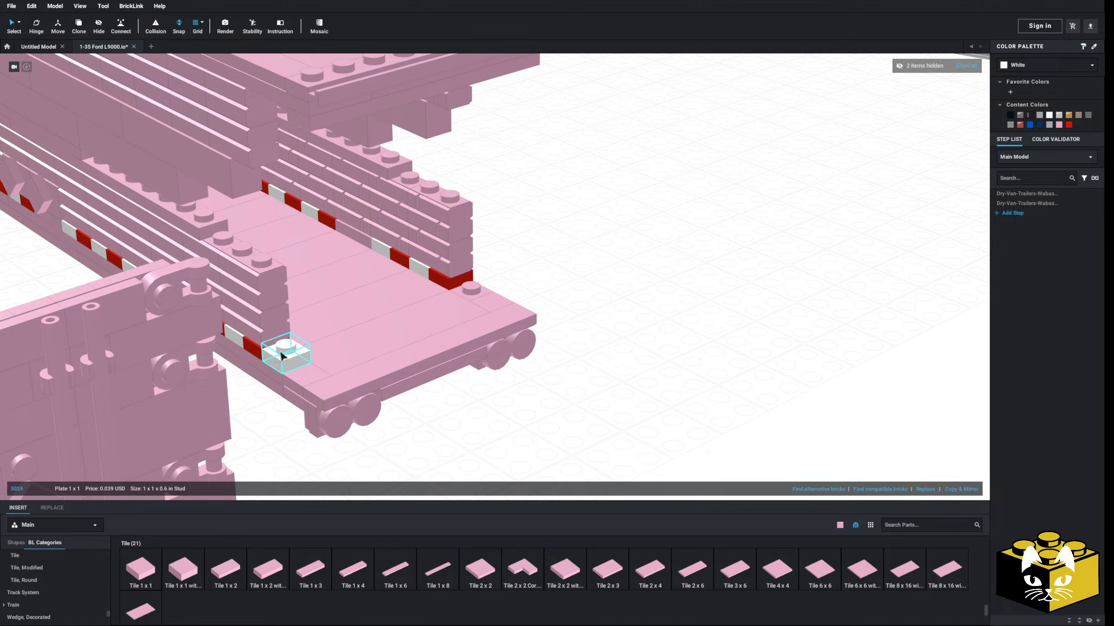
{"action": "key", "text": "Delete"}
{"action": "scroll", "coordinate": [277, 455], "scroll_direction": "down", "scroll_amount": 4}
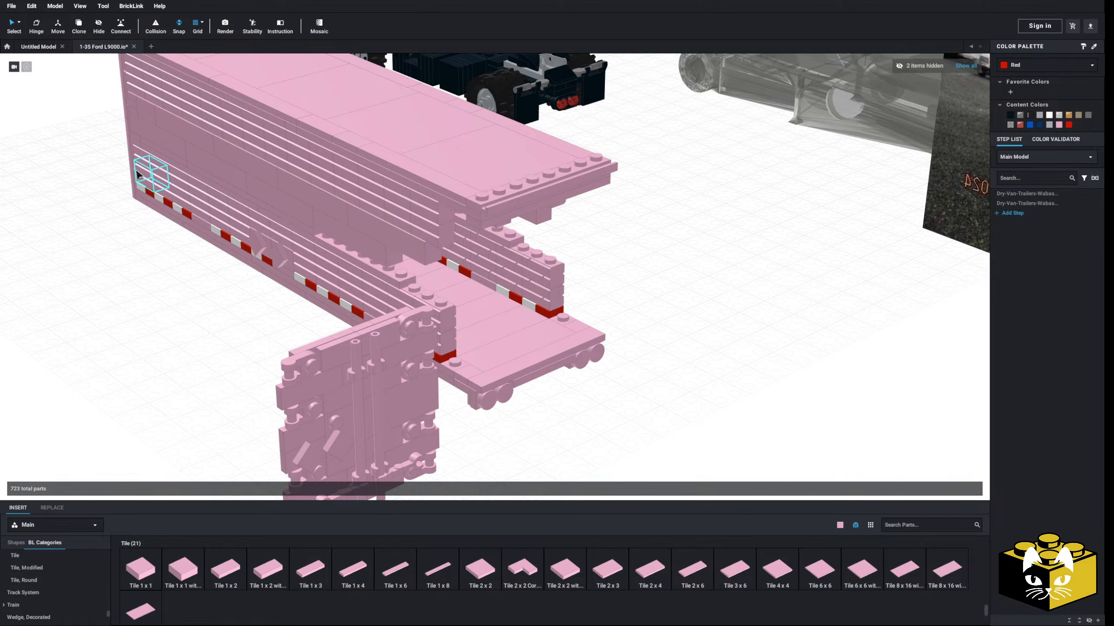
- Place a Bracket 1 x 1 - 1 x 2 Inverted at the rear end of each marker strip, facing rearward
{"action": "left_click_drag", "start_coordinate": [143, 204], "coordinate": [456, 347]}
{"action": "right_click", "coordinate": [668, 269]}
{"action": "left_click", "coordinate": [674, 297]}
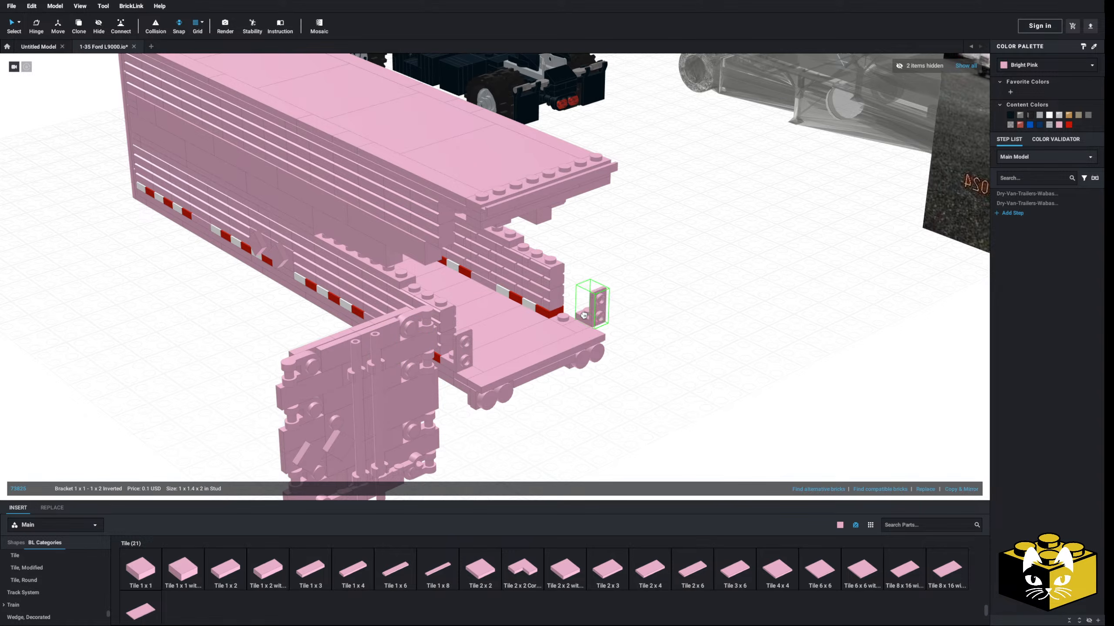
{"action": "left_click", "coordinate": [578, 311]}
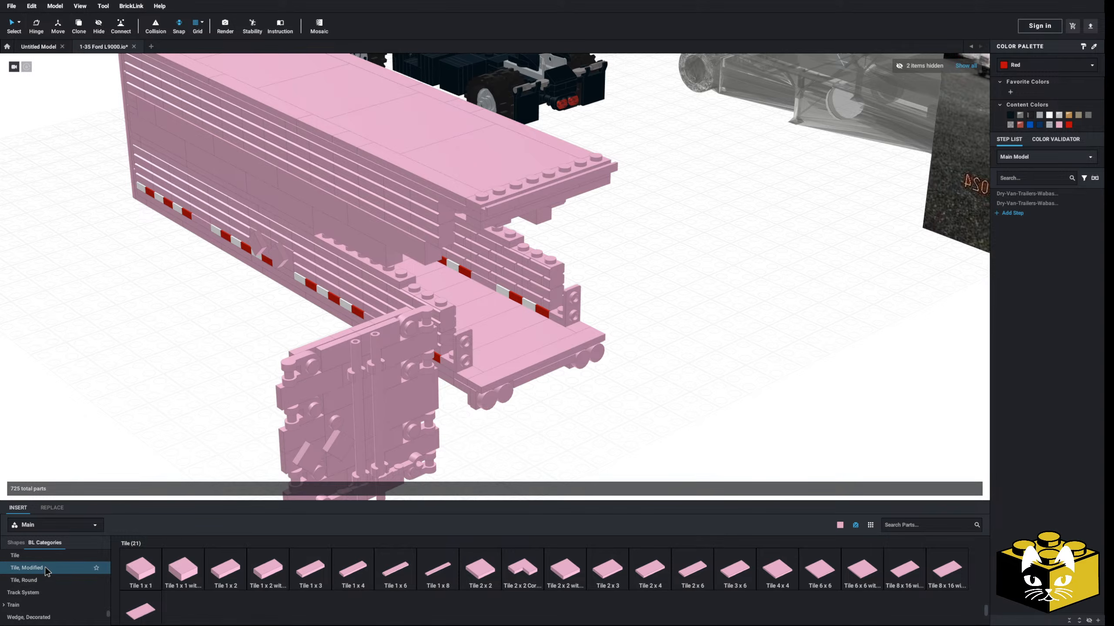
- Attach a Tile, Modified 1 x 1 with Open O Clip to the inverted bracket at each rear corner of the trailer
{"action": "left_click", "coordinate": [26, 568]}
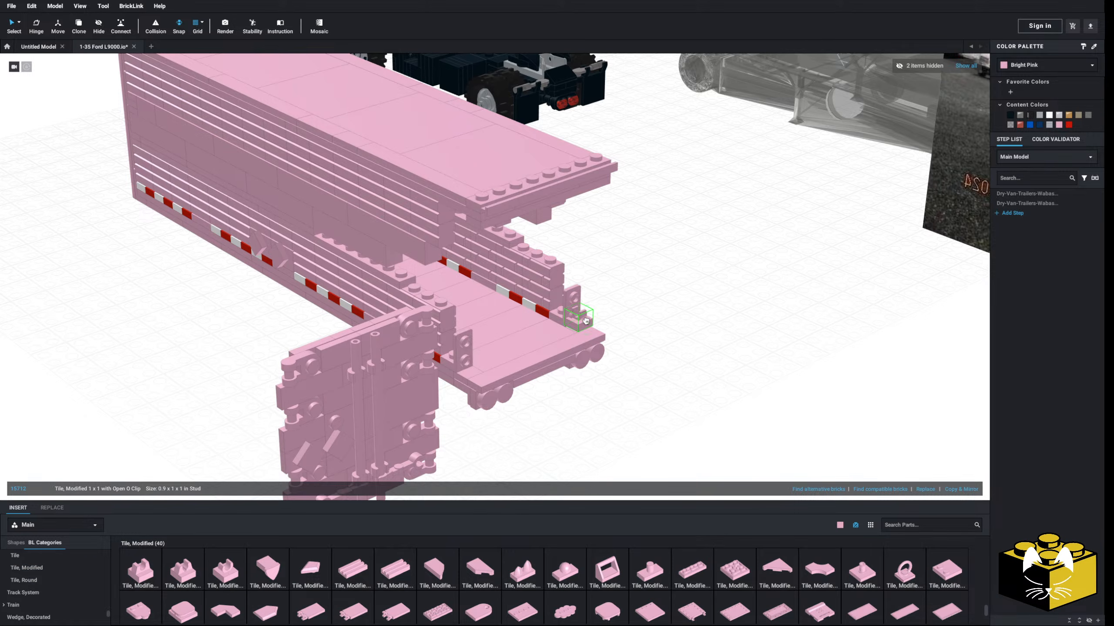
{"action": "left_click", "coordinate": [240, 570]}
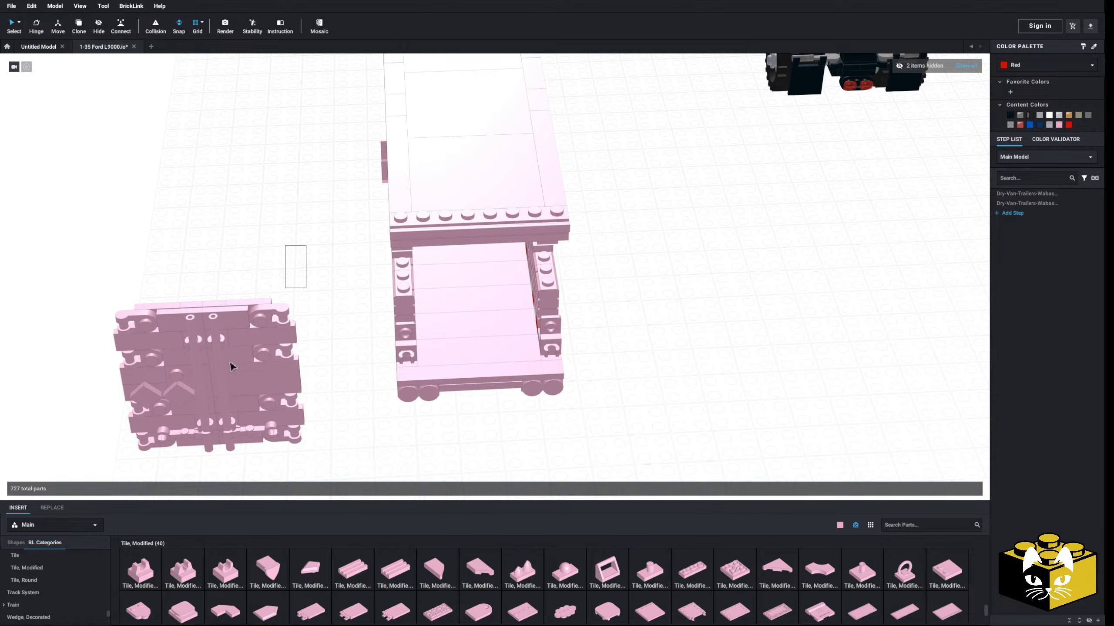
- Try to fit the complete door assembly onto the two clips at the trailer's rear
{"action": "left_click_drag", "start_coordinate": [233, 367], "coordinate": [71, 498]}
{"action": "left_click_drag", "start_coordinate": [169, 455], "coordinate": [196, 394]}
{"action": "right_click_drag", "start_coordinate": [196, 394], "coordinate": [246, 369]}
{"action": "left_click_drag", "start_coordinate": [245, 368], "coordinate": [365, 403]}
{"action": "right_click_drag", "start_coordinate": [366, 403], "coordinate": [406, 389]}
{"action": "left_click_drag", "start_coordinate": [406, 388], "coordinate": [49, 412]}
{"action": "left_click", "coordinate": [205, 435]}
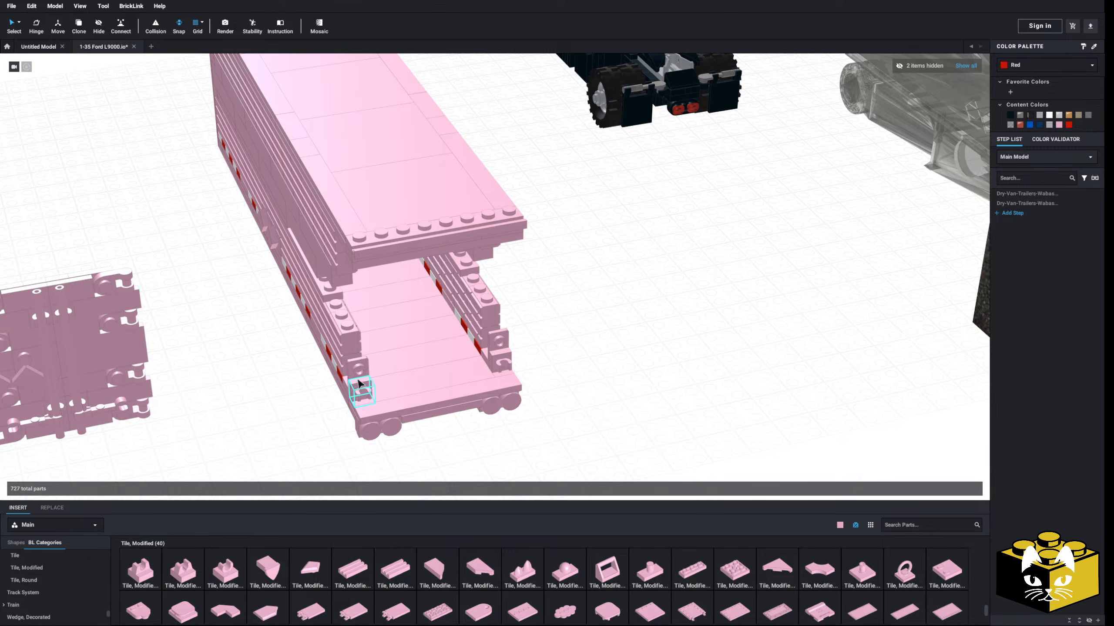
- Set the two clip tiles aside and mount an upright Plate 1 x 8 on each rear bracket as a corner pillar
{"action": "right_click_drag", "start_coordinate": [494, 357], "coordinate": [461, 370]}
{"action": "left_click_drag", "start_coordinate": [462, 371], "coordinate": [225, 405]}
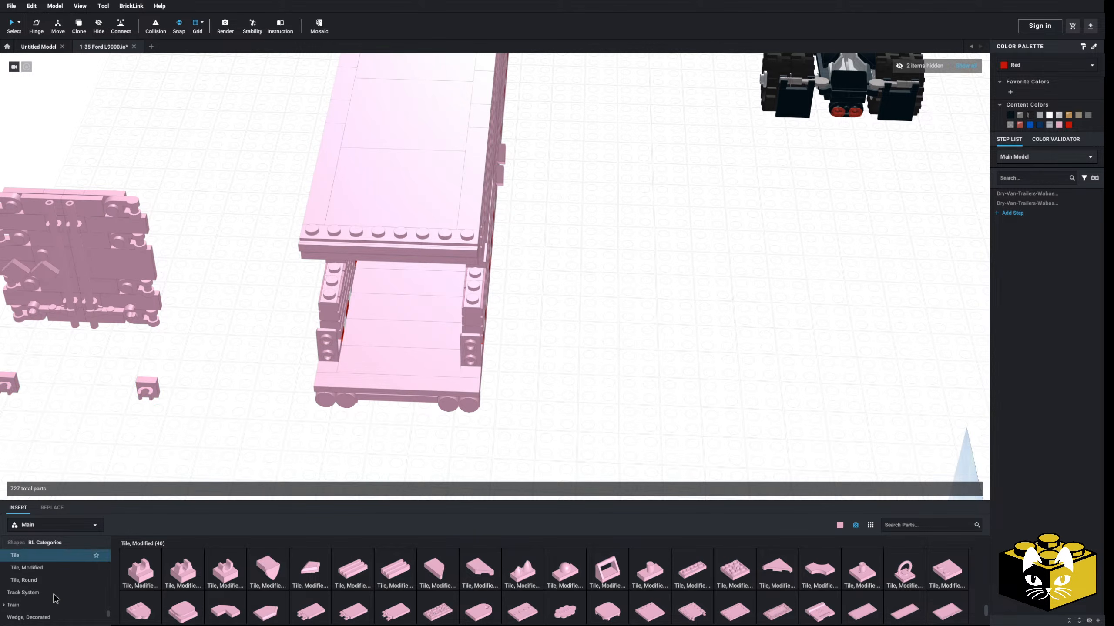
{"action": "scroll", "coordinate": [62, 596], "scroll_direction": "up", "scroll_amount": 5}
{"action": "scroll", "coordinate": [60, 588], "scroll_direction": "up", "scroll_amount": 4}
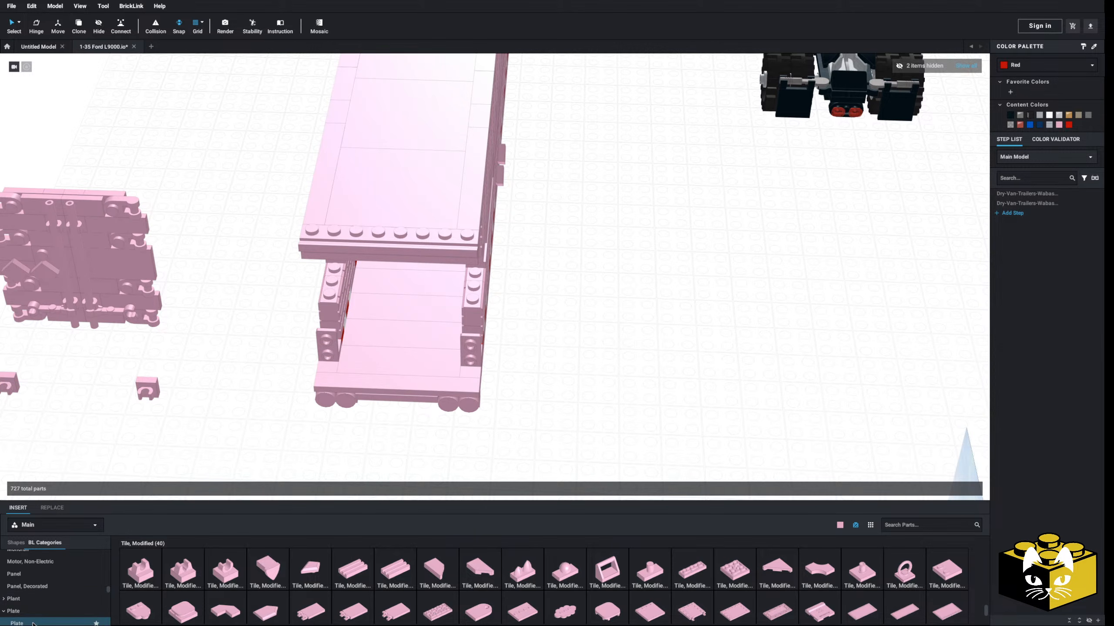
{"action": "left_click", "coordinate": [13, 612]}
{"action": "left_click_drag", "start_coordinate": [434, 574], "coordinate": [472, 311]}
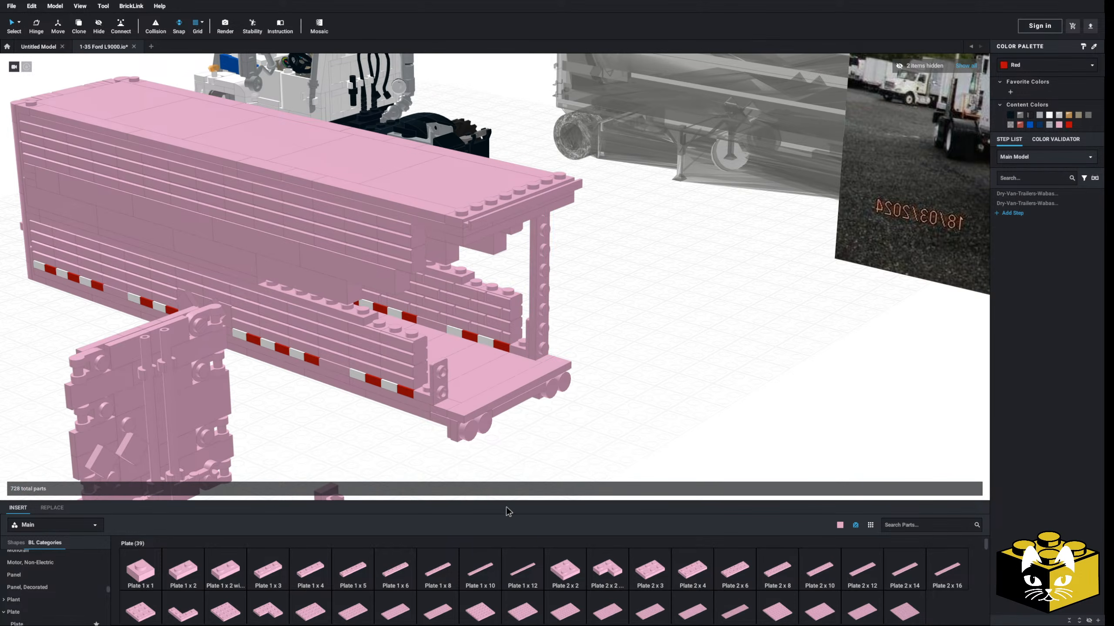
{"action": "left_click_drag", "start_coordinate": [434, 578], "coordinate": [446, 311]}
{"action": "key", "text": "Up"}
{"action": "key", "text": "Up"}
{"action": "left_click", "coordinate": [630, 350]}
{"action": "right_click_drag", "start_coordinate": [630, 355], "coordinate": [521, 373]}
- Move the pair of Open O Clip tiles onto the lower ends of the two rear pillars
{"action": "scroll", "coordinate": [322, 447], "scroll_direction": "down", "scroll_amount": 3}
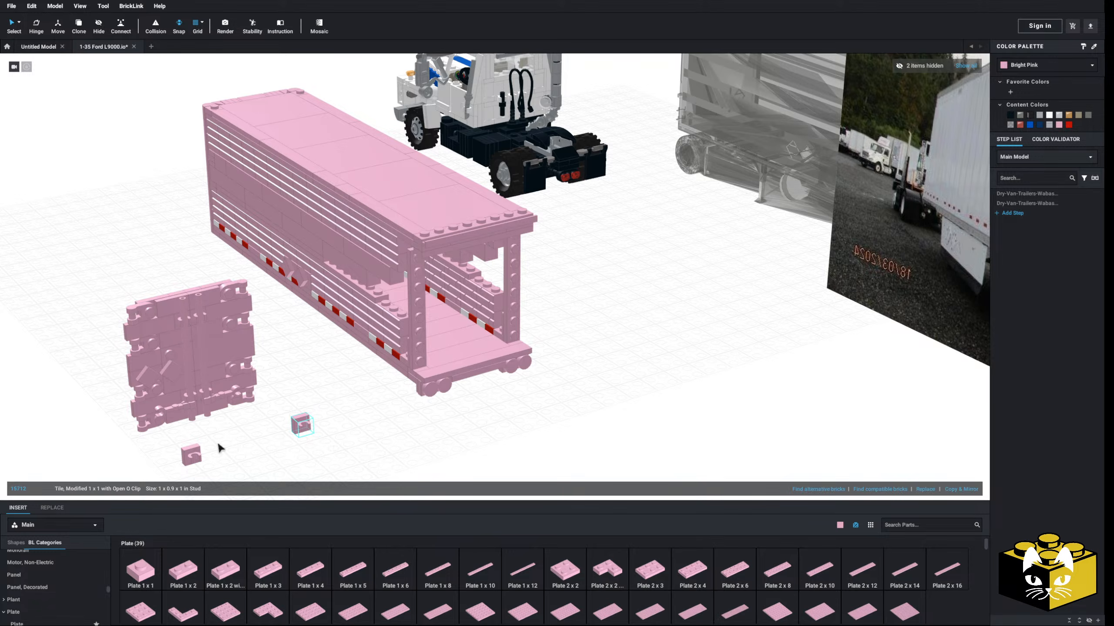
{"action": "left_click_drag", "start_coordinate": [198, 460], "coordinate": [423, 375]}
{"action": "left_click", "coordinate": [397, 388]}
{"action": "right_click_drag", "start_coordinate": [397, 388], "coordinate": [309, 408]}
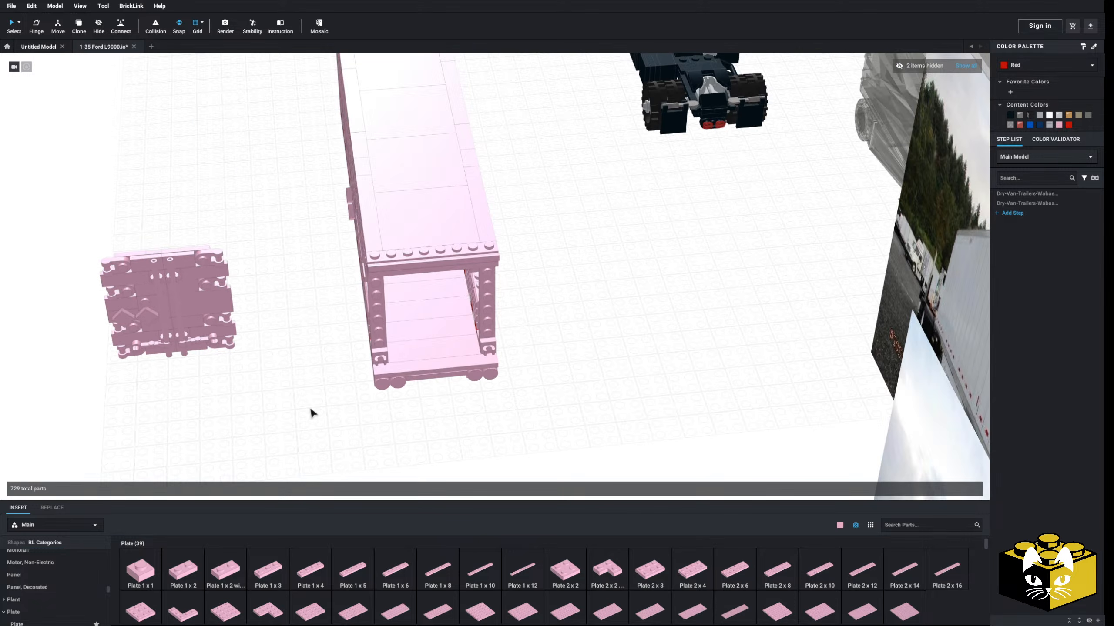
- Try to hang the door assembly on the clips mounted on the single-plate pillars
{"action": "left_click_drag", "start_coordinate": [271, 214], "coordinate": [111, 354]}
{"action": "right_click_drag", "start_coordinate": [173, 335], "coordinate": [115, 351]}
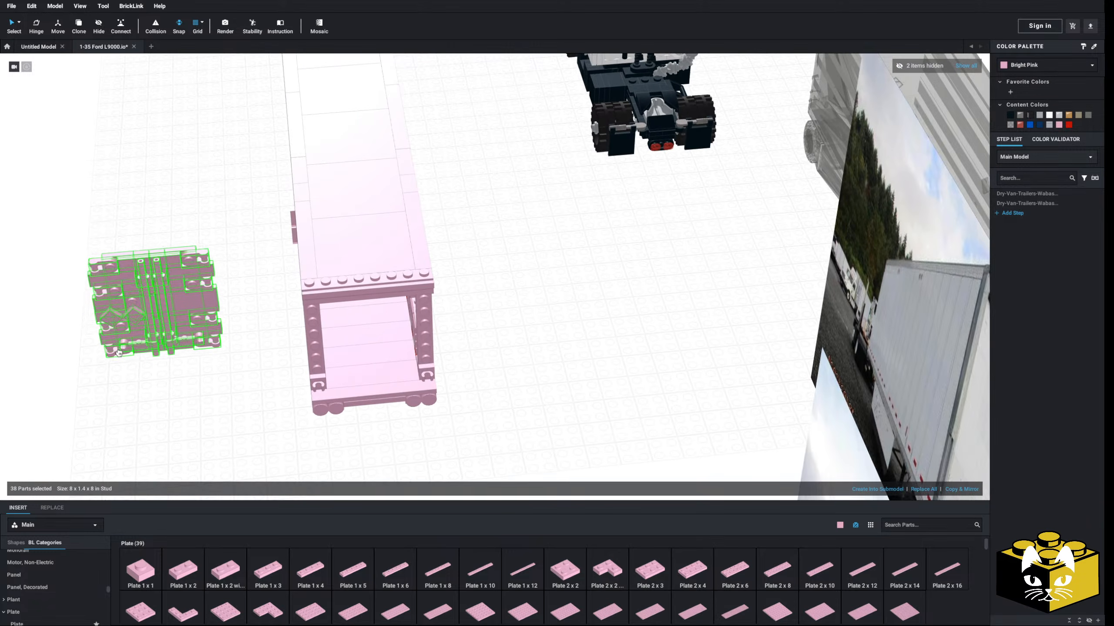
{"action": "left_click_drag", "start_coordinate": [112, 354], "coordinate": [241, 365]}
{"action": "right_click_drag", "start_coordinate": [112, 354], "coordinate": [239, 316]}
{"action": "left_click_drag", "start_coordinate": [241, 365], "coordinate": [311, 419]}
{"action": "mouse_move", "coordinate": [535, 428]}
{"action": "right_mouse_down"}
{"action": "mouse_move", "coordinate": [561, 428]}
{"action": "mouse_move", "coordinate": [514, 427]}
{"action": "right_mouse_up"}
{"action": "left_click_drag", "start_coordinate": [445, 320], "coordinate": [100, 394]}
{"action": "left_click", "coordinate": [316, 312]}
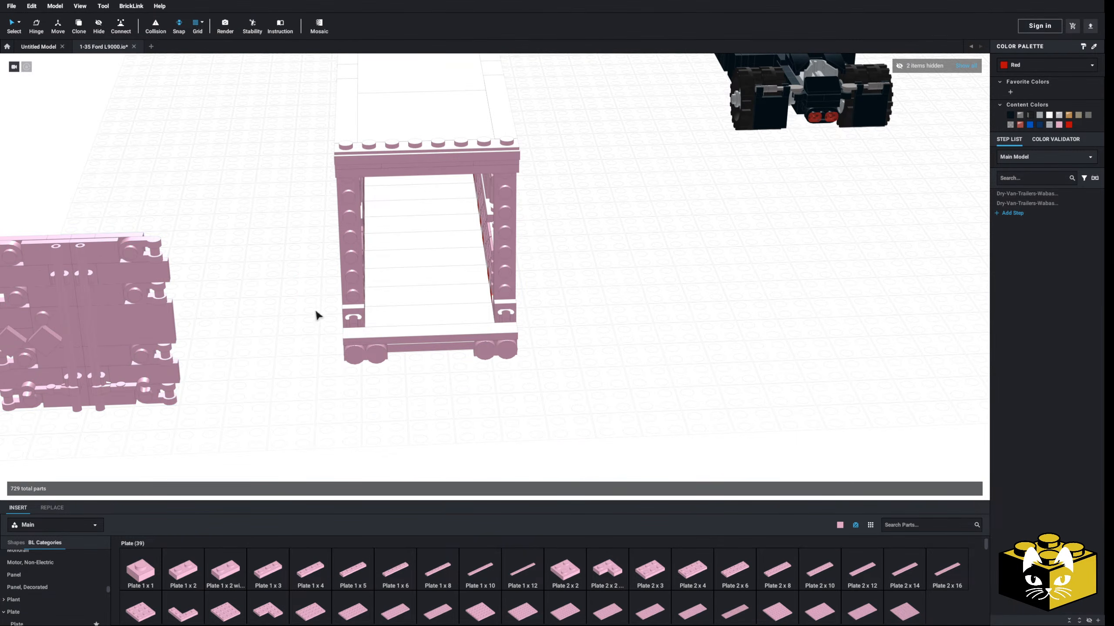
- Add a second Plate 1 x 8 to the outer face of each rear pillar and remount the clip tiles on them
{"action": "left_click_drag", "start_coordinate": [504, 307], "coordinate": [375, 406]}
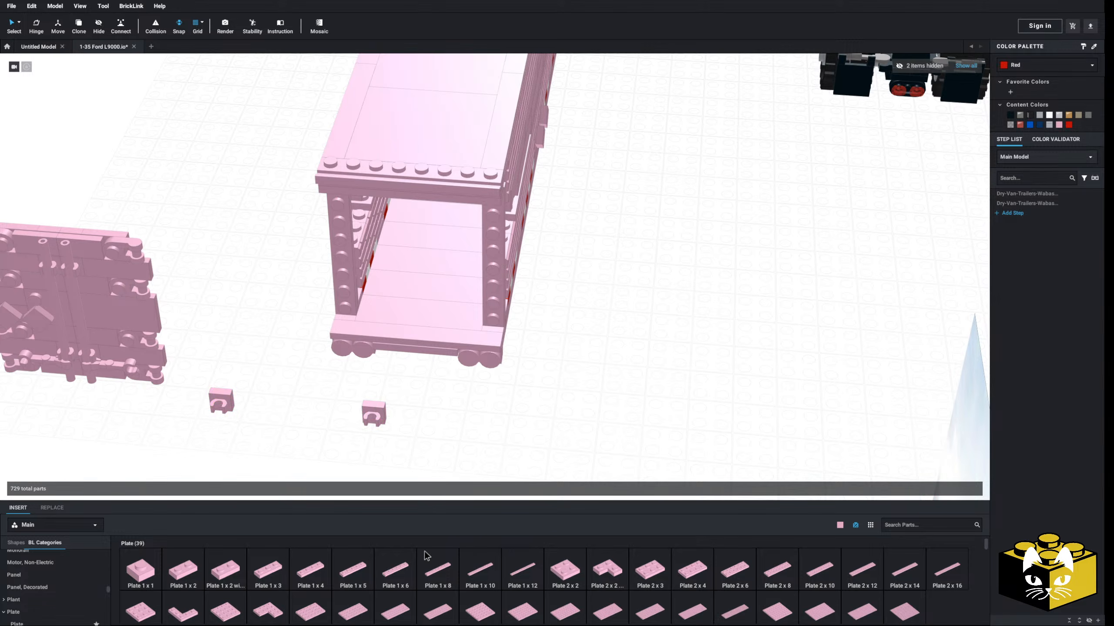
{"action": "left_click_drag", "start_coordinate": [428, 556], "coordinate": [493, 276]}
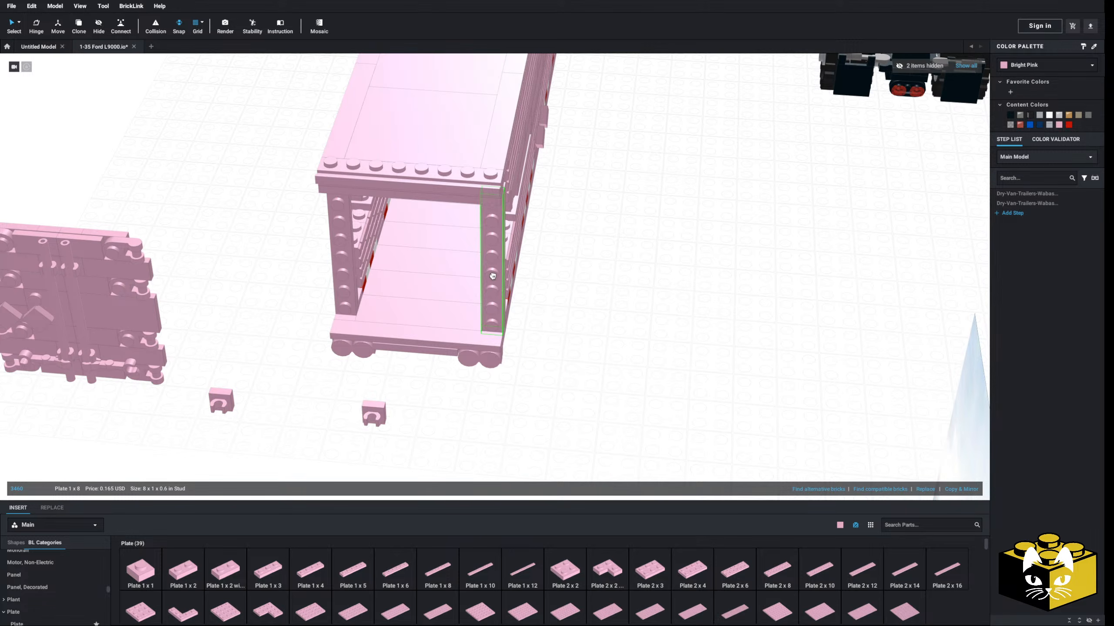
{"action": "left_click_drag", "start_coordinate": [426, 577], "coordinate": [324, 259]}
{"action": "left_click_drag", "start_coordinate": [440, 390], "coordinate": [204, 454]}
{"action": "left_click_drag", "start_coordinate": [219, 406], "coordinate": [336, 316]}
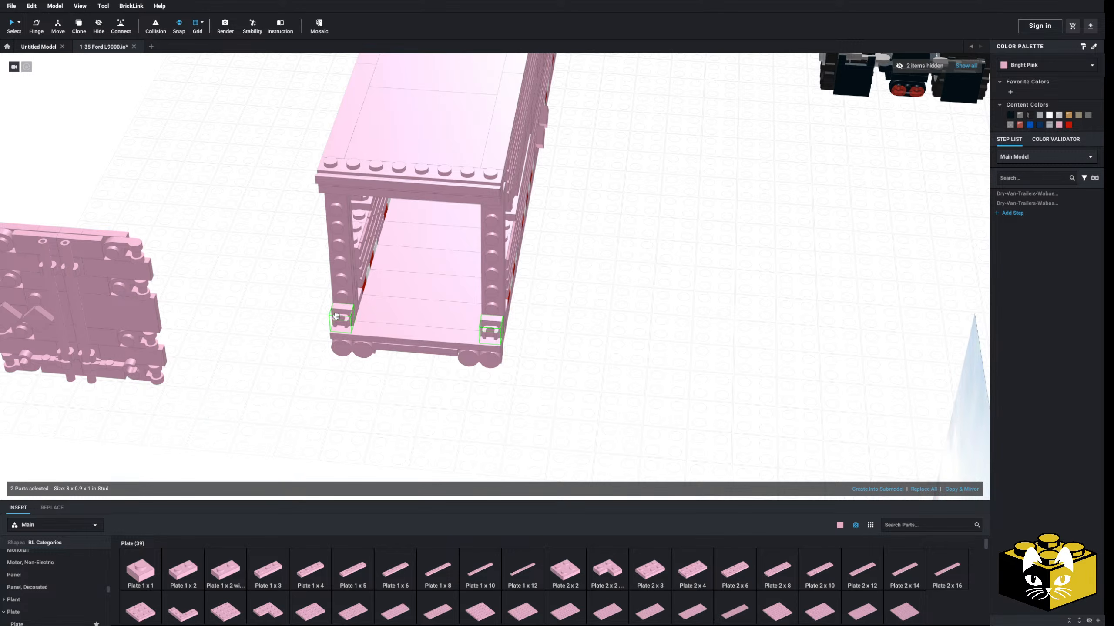
- Select the whole door assembly and mount it on the pillar clips so it closes the trailer's rear opening
{"action": "scroll", "coordinate": [259, 365], "scroll_direction": "down", "scroll_amount": 5}
{"action": "left_click_drag", "start_coordinate": [301, 205], "coordinate": [122, 407]}
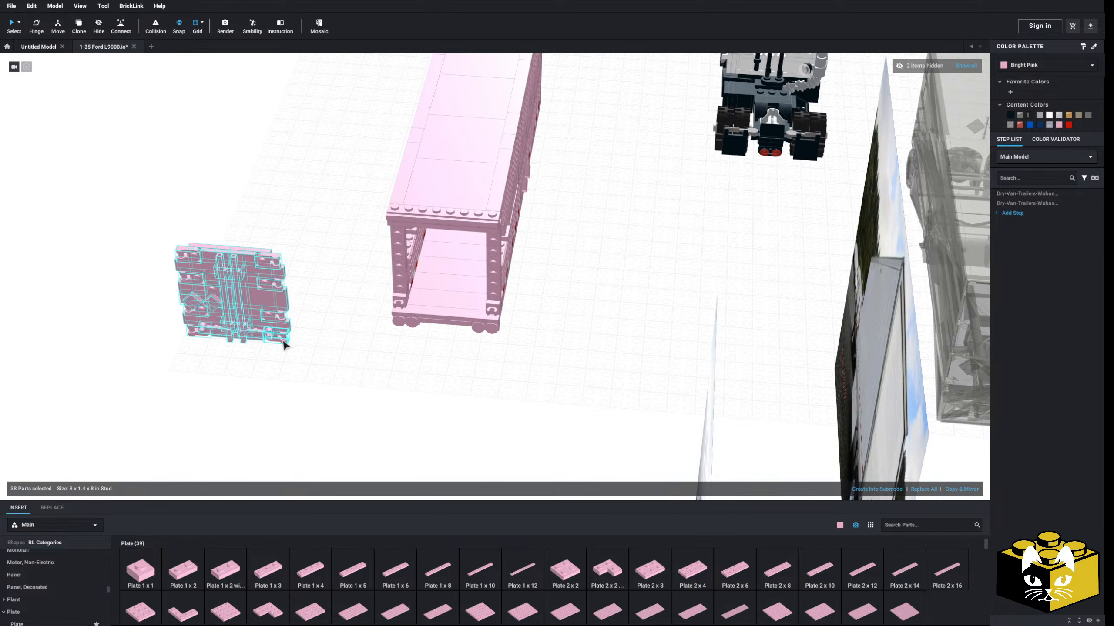
{"action": "scroll", "coordinate": [409, 378], "scroll_direction": "up", "scroll_amount": 5}
{"action": "left_click_drag", "start_coordinate": [284, 343], "coordinate": [504, 373]}
{"action": "right_click_drag", "start_coordinate": [504, 372], "coordinate": [467, 351]}
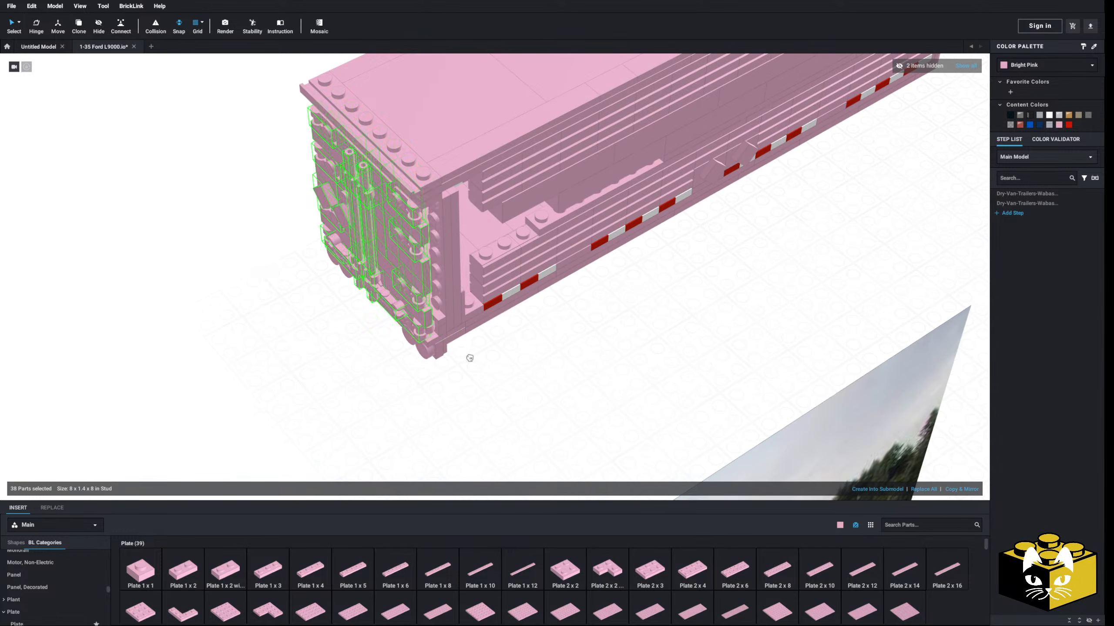
{"action": "left_click_drag", "start_coordinate": [422, 332], "coordinate": [424, 334]}
{"action": "left_click", "coordinate": [463, 376]}
{"action": "right_click_drag", "start_coordinate": [463, 375], "coordinate": [582, 368]}
- Examine from the side how the doors, rear pillar and bracket meet the end of the wall and marker strip
{"action": "scroll", "coordinate": [581, 368], "scroll_direction": "up", "scroll_amount": 4}
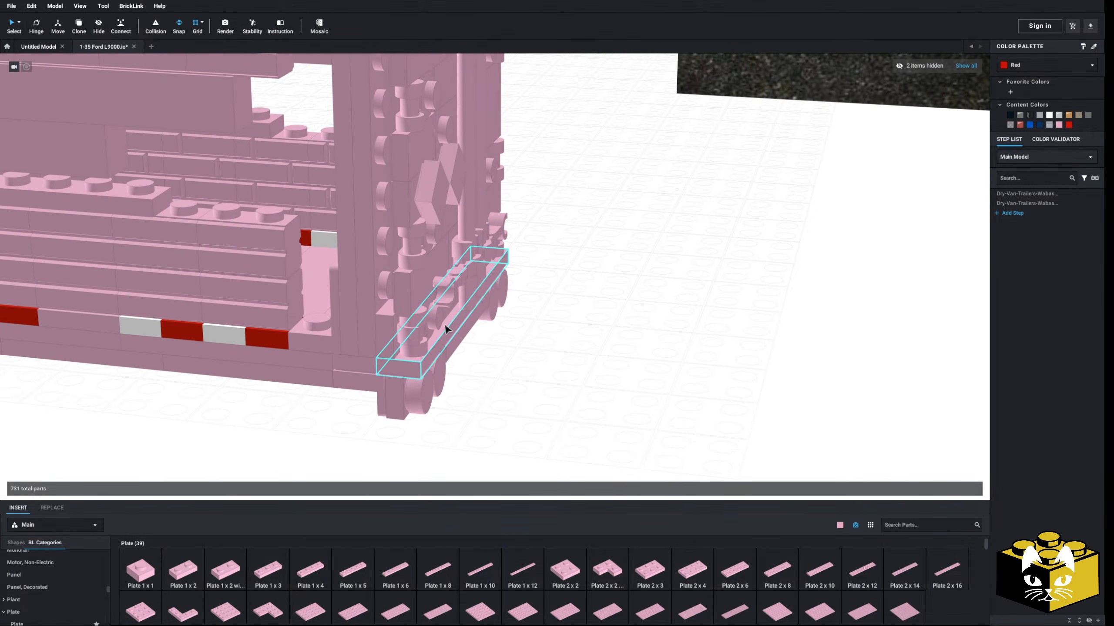
{"action": "right_click_drag", "start_coordinate": [515, 373], "coordinate": [490, 406]}
{"action": "right_click_drag", "start_coordinate": [434, 374], "coordinate": [476, 400]}
{"action": "scroll", "coordinate": [475, 374], "scroll_direction": "down", "scroll_amount": 3}
{"action": "scroll", "coordinate": [454, 399], "scroll_direction": "up", "scroll_amount": 3}
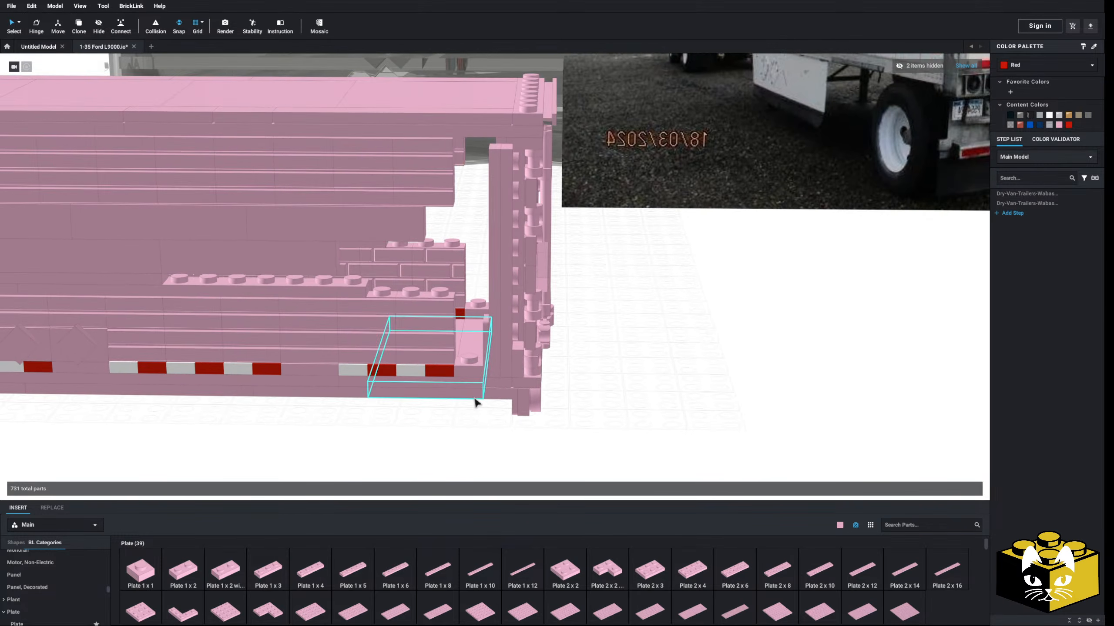
{"action": "scroll", "coordinate": [475, 400], "scroll_direction": "up", "scroll_amount": 3}
{"action": "scroll", "coordinate": [453, 421], "scroll_direction": "down", "scroll_amount": 3}
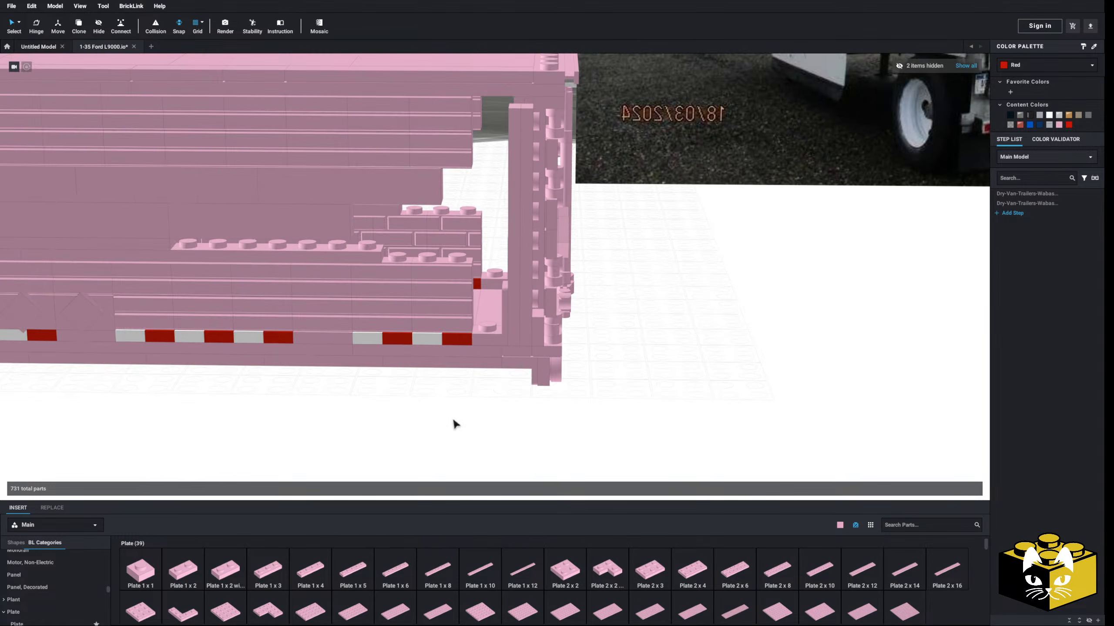
{"action": "middle_click_drag", "start_coordinate": [451, 421], "coordinate": [457, 429]}
{"action": "scroll", "coordinate": [457, 428], "scroll_direction": "up", "scroll_amount": 2}
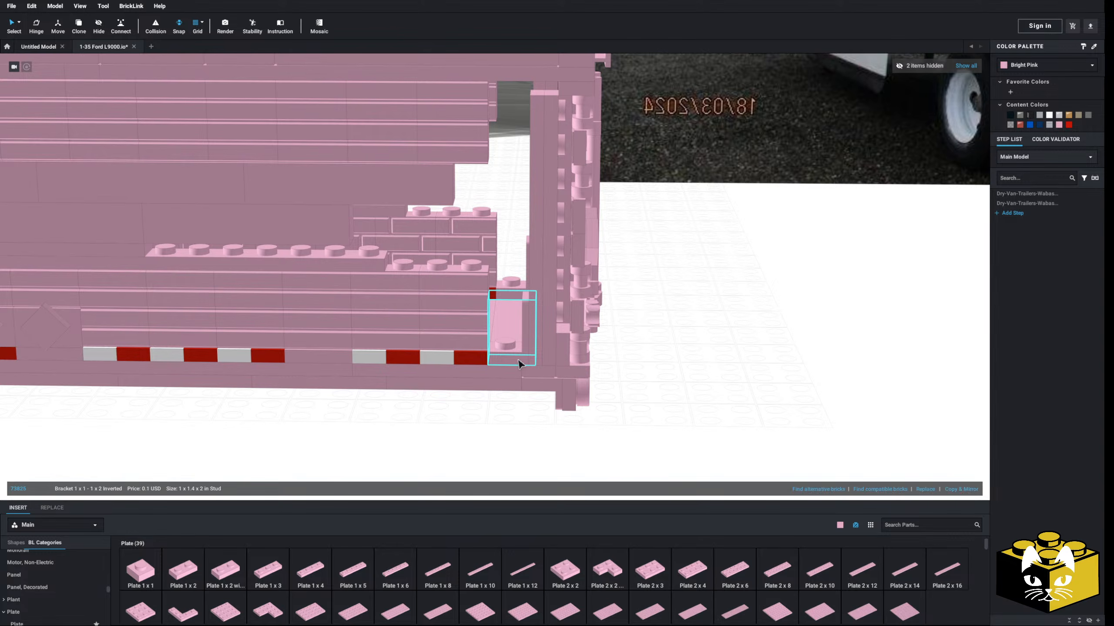
{"action": "left_click", "coordinate": [716, 387]}
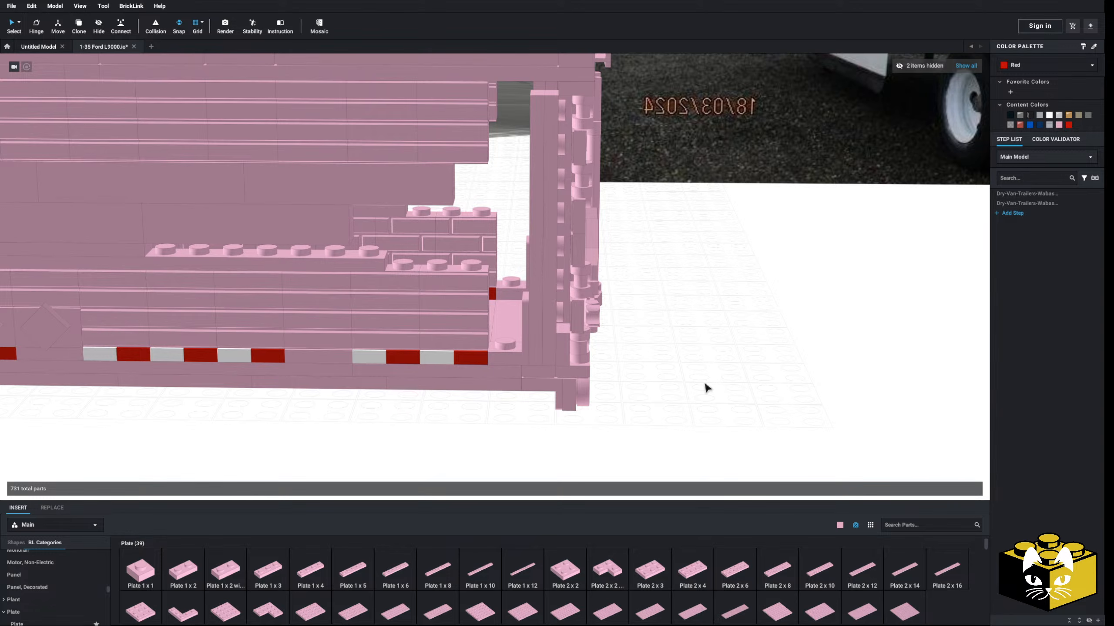
{"action": "right_click_drag", "start_coordinate": [704, 383], "coordinate": [704, 378]}
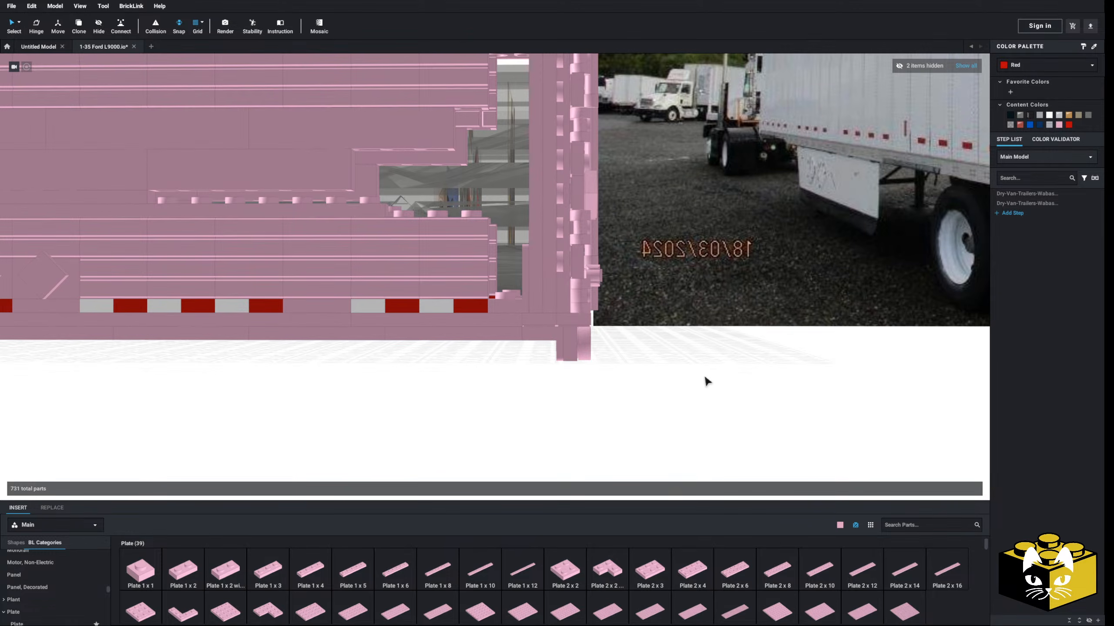
{"action": "right_click_drag", "start_coordinate": [704, 377], "coordinate": [562, 389]}
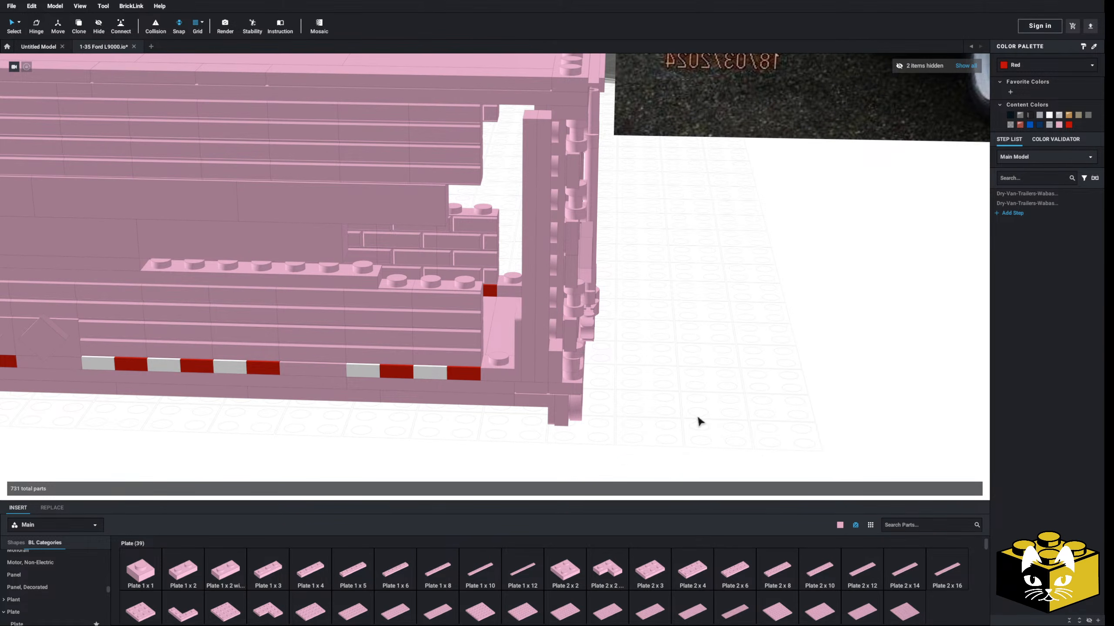
{"action": "scroll", "coordinate": [699, 416], "scroll_direction": "down", "scroll_amount": 3}
{"action": "scroll", "coordinate": [686, 416], "scroll_direction": "up", "scroll_amount": 2}
{"action": "middle_click_drag", "start_coordinate": [682, 416], "coordinate": [686, 419]}
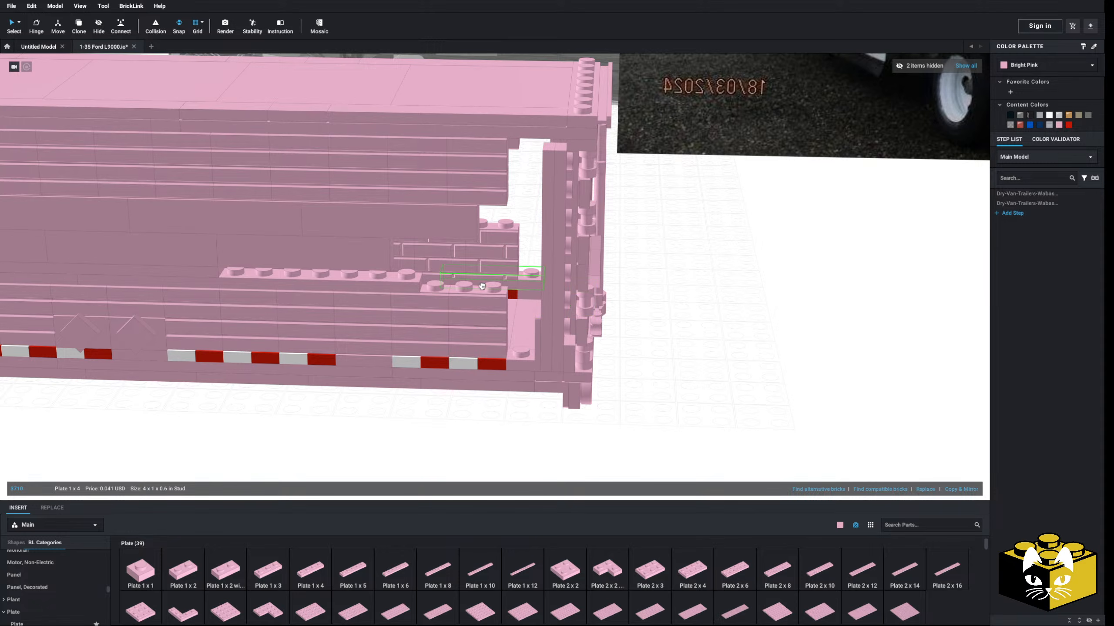
- Place a Plate 1 x 4 at the rear of the lower side wall's top course, reaching toward the pillar
{"action": "left_click_drag", "start_coordinate": [498, 287], "coordinate": [507, 296]}
{"action": "left_click", "coordinate": [682, 329]}
{"action": "right_click_drag", "start_coordinate": [682, 329], "coordinate": [692, 381]}
- Copy the pair of rear inverted brackets and place the copy directly beneath the lower wall's top plate
{"action": "left_click", "coordinate": [535, 296], "text": "ctrl"}
{"action": "right_click", "coordinate": [536, 295]}
{"action": "left_click", "coordinate": [544, 302]}
{"action": "right_click", "coordinate": [707, 326]}
{"action": "left_click", "coordinate": [720, 353]}
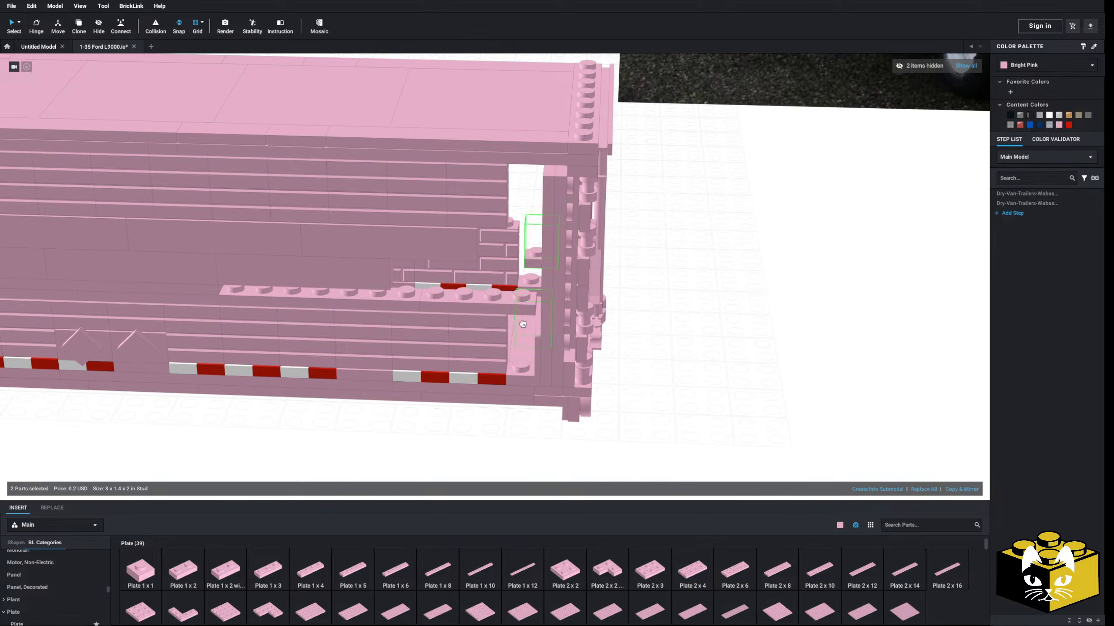
{"action": "left_click_drag", "start_coordinate": [542, 323], "coordinate": [536, 326]}
{"action": "left_click", "coordinate": [544, 328]}
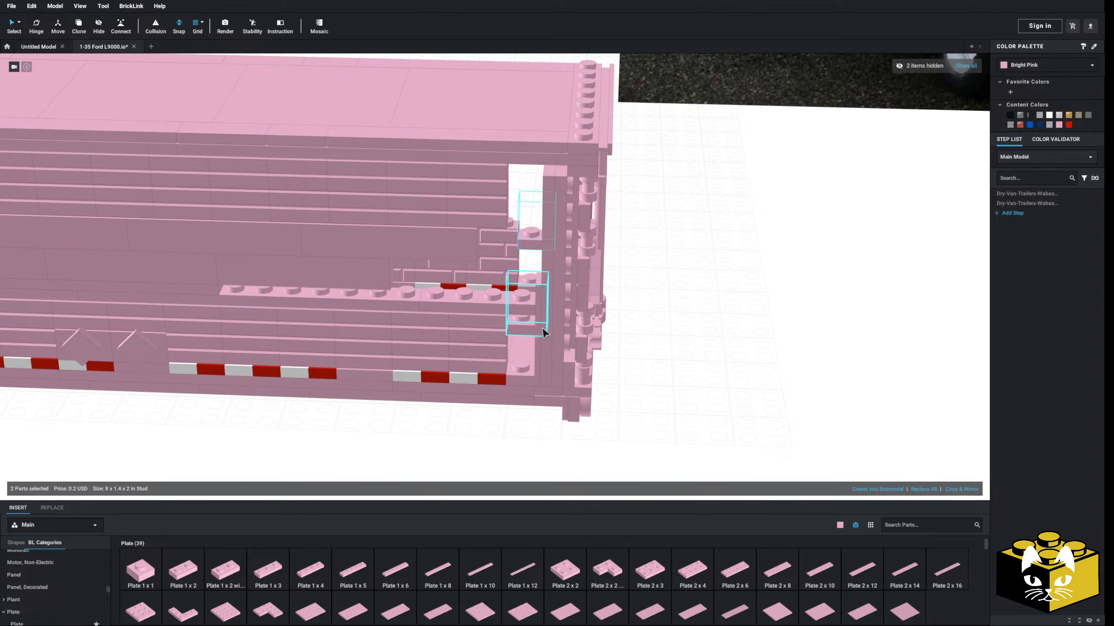
- Copy the bracket pair again and place it against the rear pillars just above the lower wall's top plate
{"action": "right_click", "coordinate": [544, 328]}
{"action": "left_click", "coordinate": [552, 335]}
{"action": "right_click", "coordinate": [714, 324]}
{"action": "left_click", "coordinate": [728, 351]}
{"action": "right_click_drag", "start_coordinate": [537, 239], "coordinate": [552, 281]}
{"action": "scroll", "coordinate": [551, 281], "scroll_direction": "up", "scroll_amount": 3}
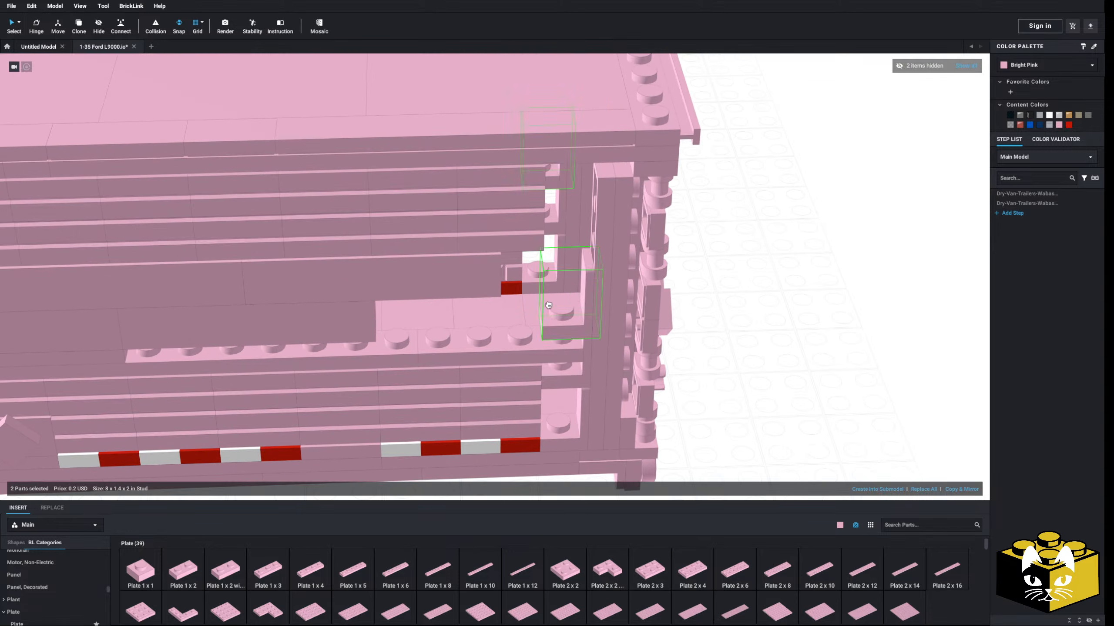
{"action": "left_click", "coordinate": [784, 300]}
{"action": "left_click_drag", "start_coordinate": [798, 292], "coordinate": [588, 304]}
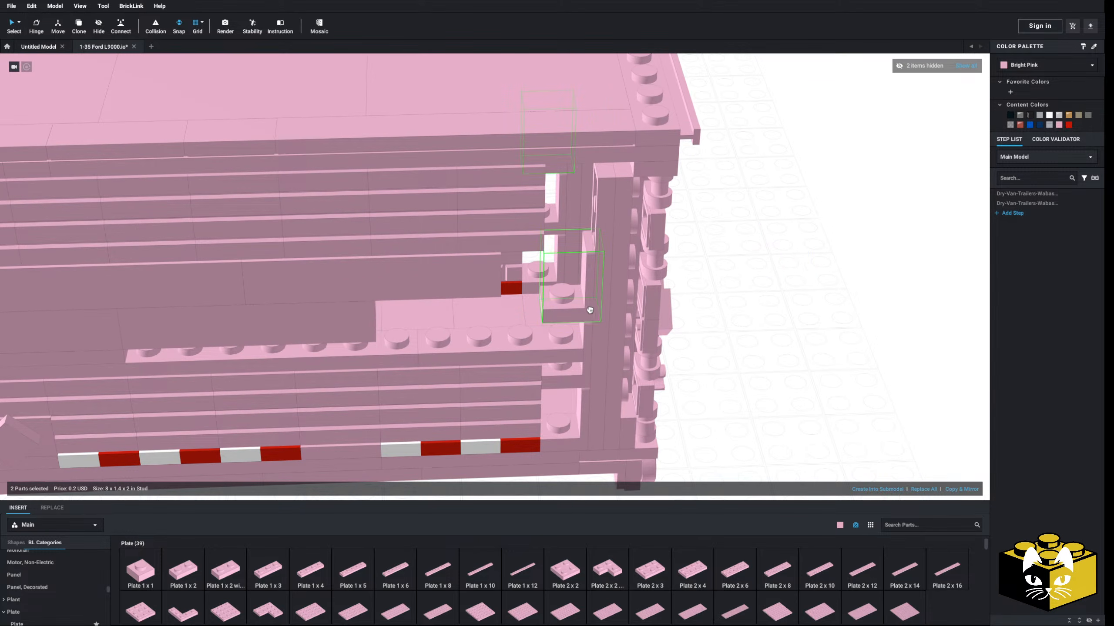
- Paste another inverted bracket pair higher up behind the rear pillars
{"action": "left_click", "coordinate": [765, 301]}
{"action": "right_click", "coordinate": [769, 301]}
{"action": "left_click", "coordinate": [786, 327]}
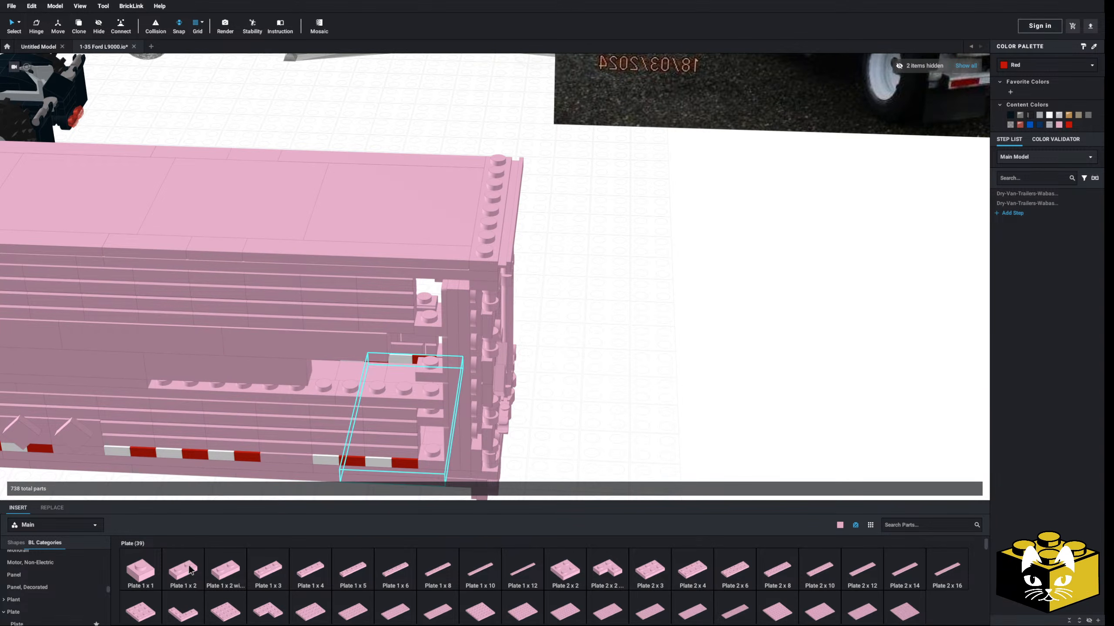
- Cap the top of each rear pillar with a Plate 1 x 2 beneath the roof
{"action": "left_click", "coordinate": [461, 275]}
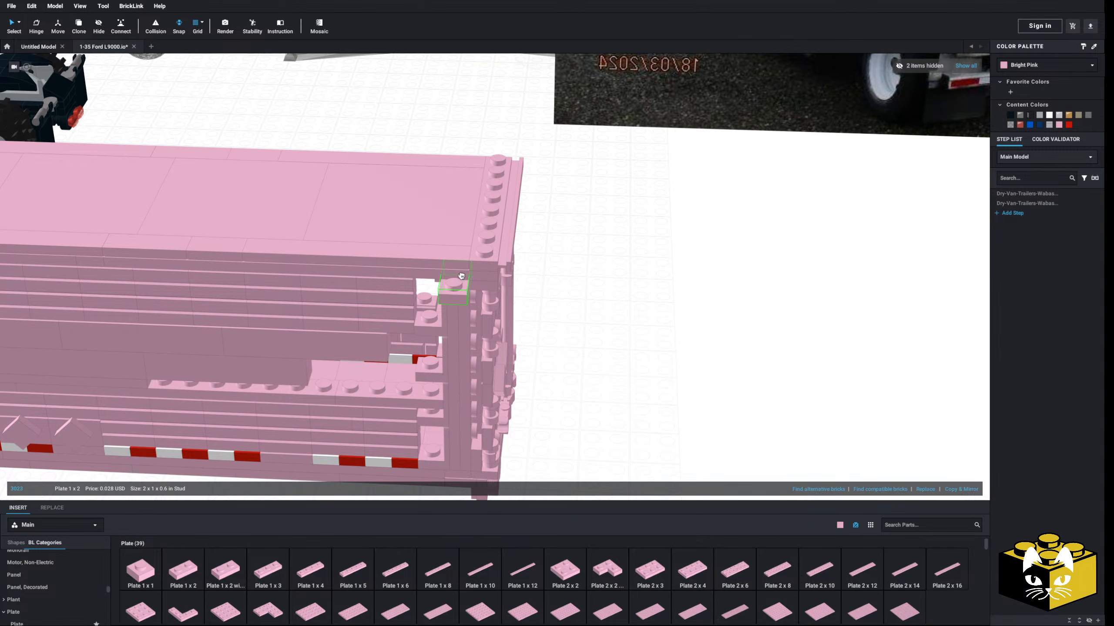
{"action": "left_click_drag", "start_coordinate": [446, 279], "coordinate": [597, 400]}
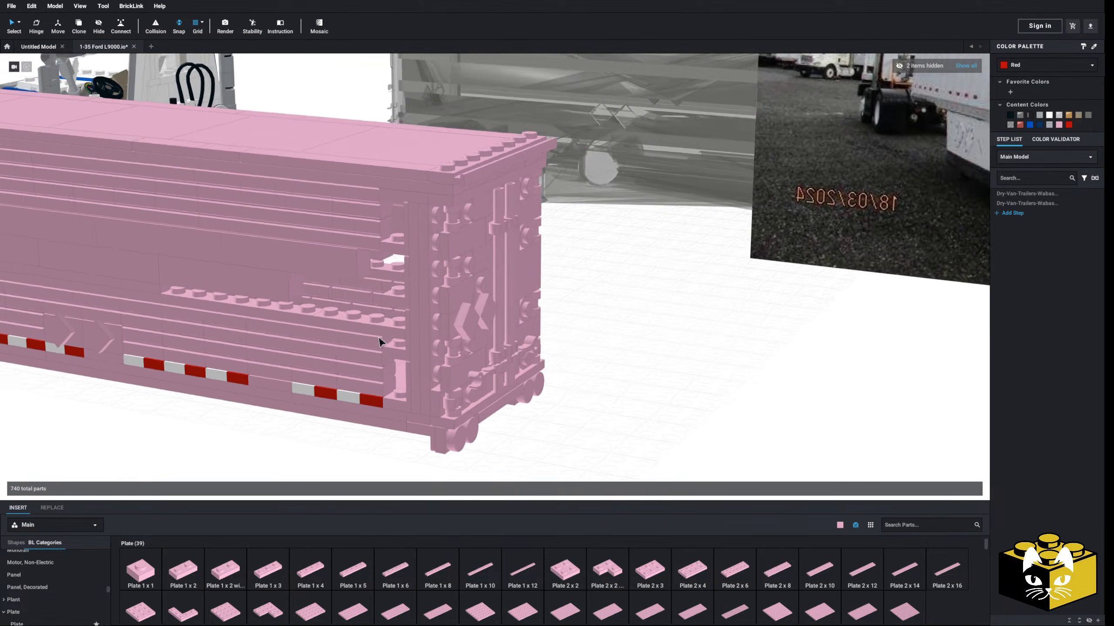
- Copy the pair of Open O Clip tiles at the pillar bottoms and paste it higher on the rear pillars
{"action": "left_click", "coordinate": [419, 397]}
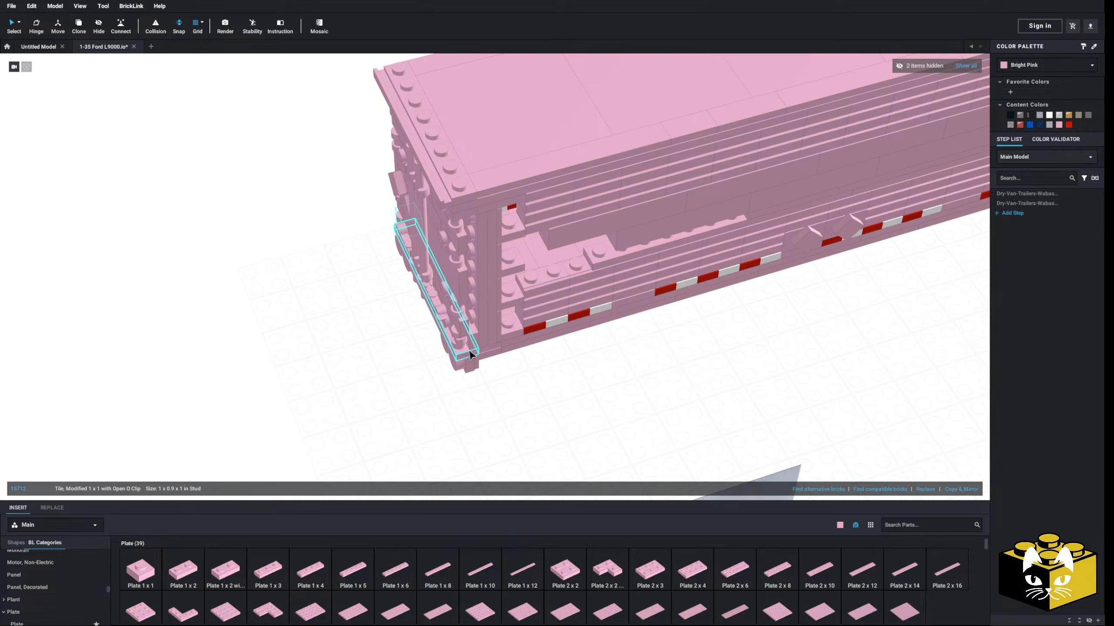
{"action": "right_click", "coordinate": [469, 350]}
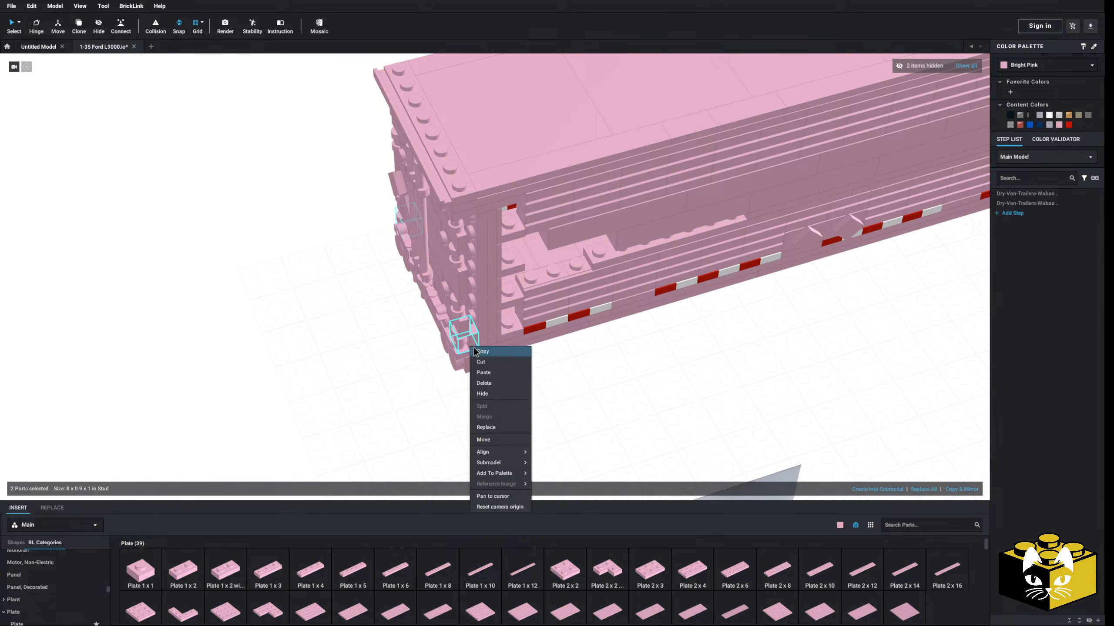
{"action": "left_click", "coordinate": [357, 373]}
{"action": "key", "text": "ctrl+v"}
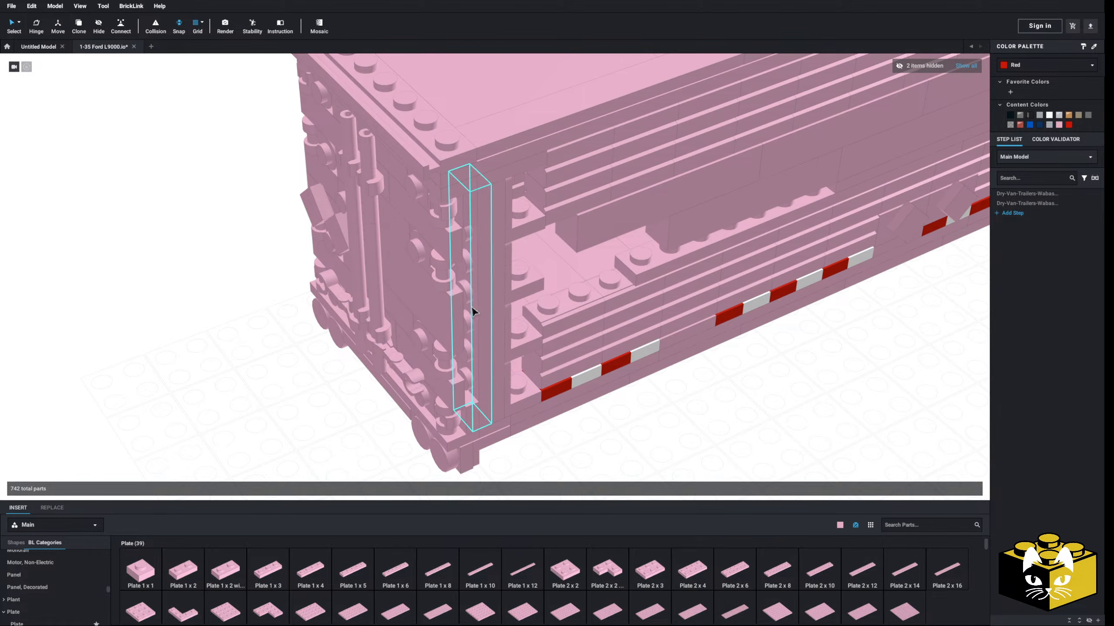
- Delete the outer Plate 1 x 8 from both rear pillars
{"action": "left_click", "coordinate": [467, 311]}
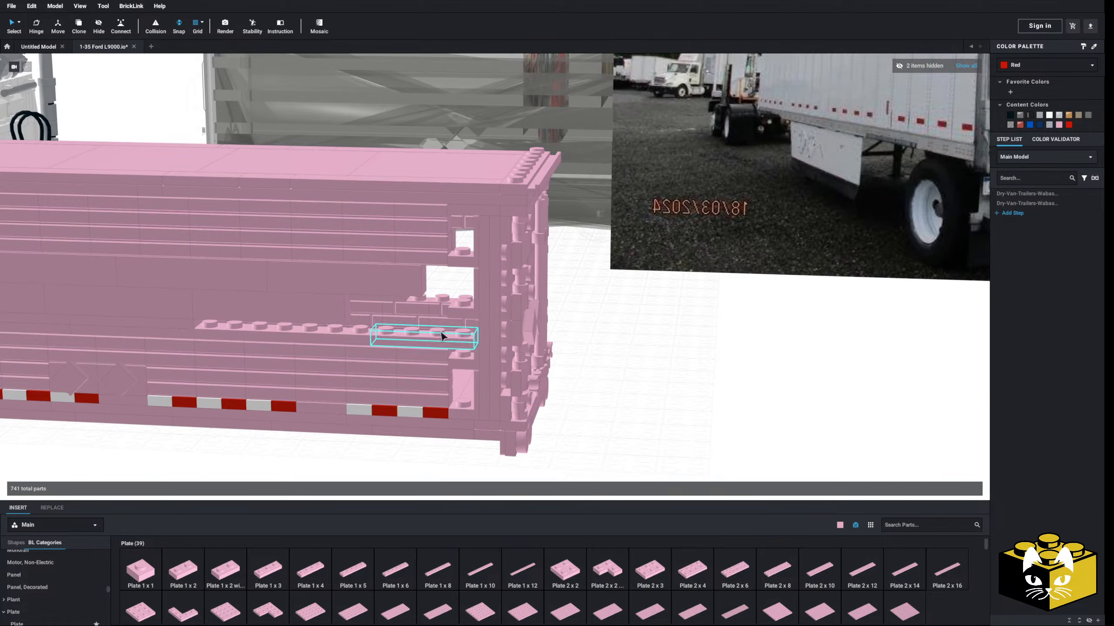
{"action": "left_click", "coordinate": [489, 313]}
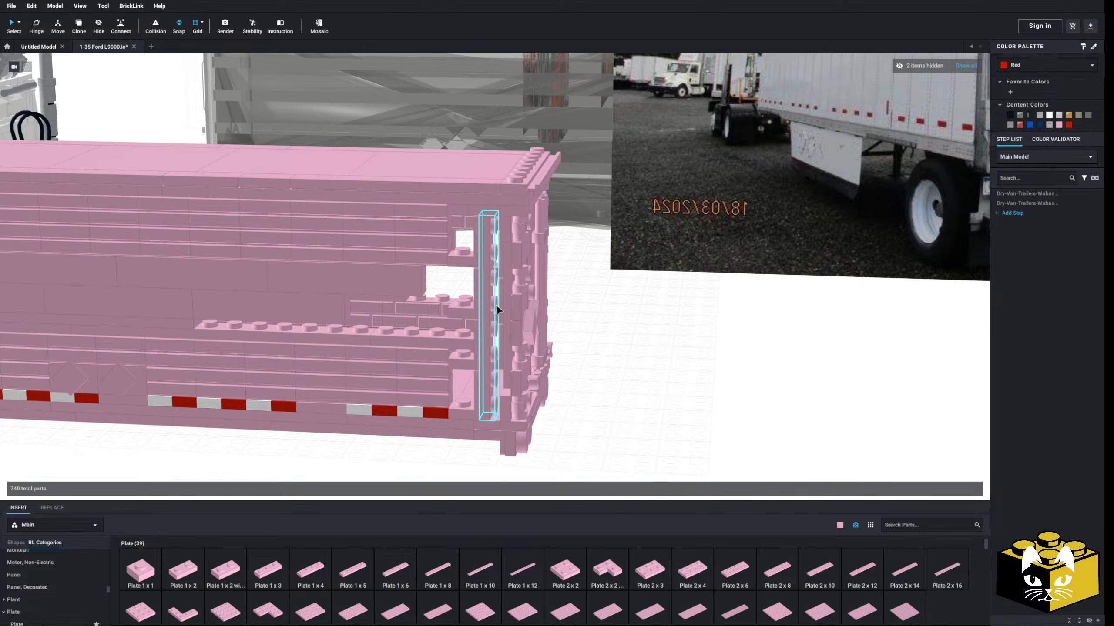
- Copy the Slope, Curved 1 x 4 x 2/3 Double from the trailer's front corner and paste it into the rear pillar
{"action": "key", "text": "Delete"}
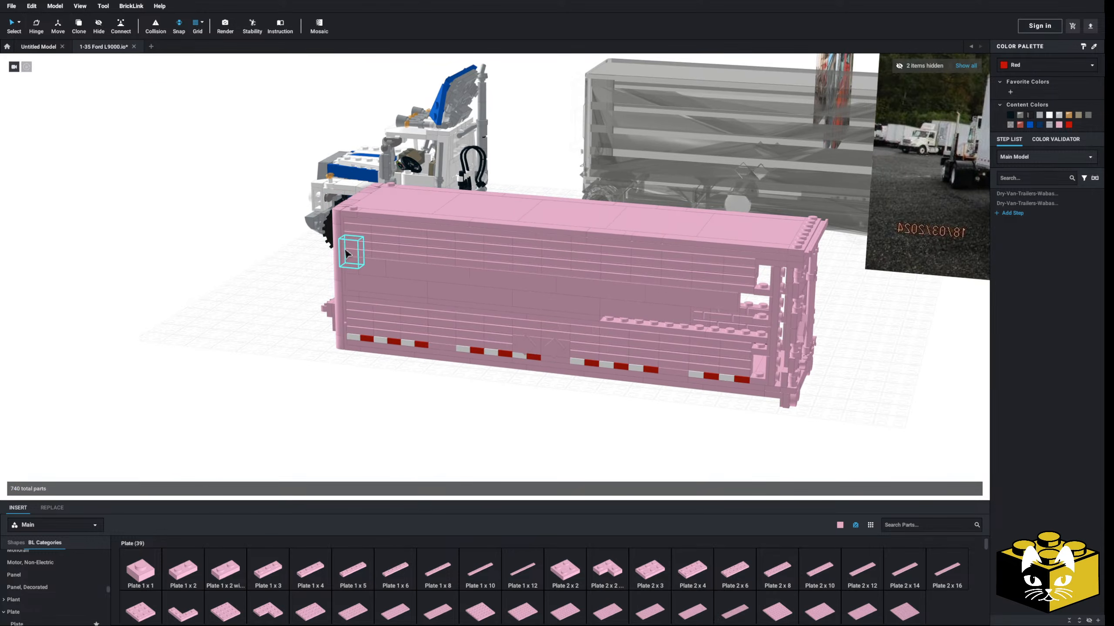
{"action": "right_click", "coordinate": [335, 256]}
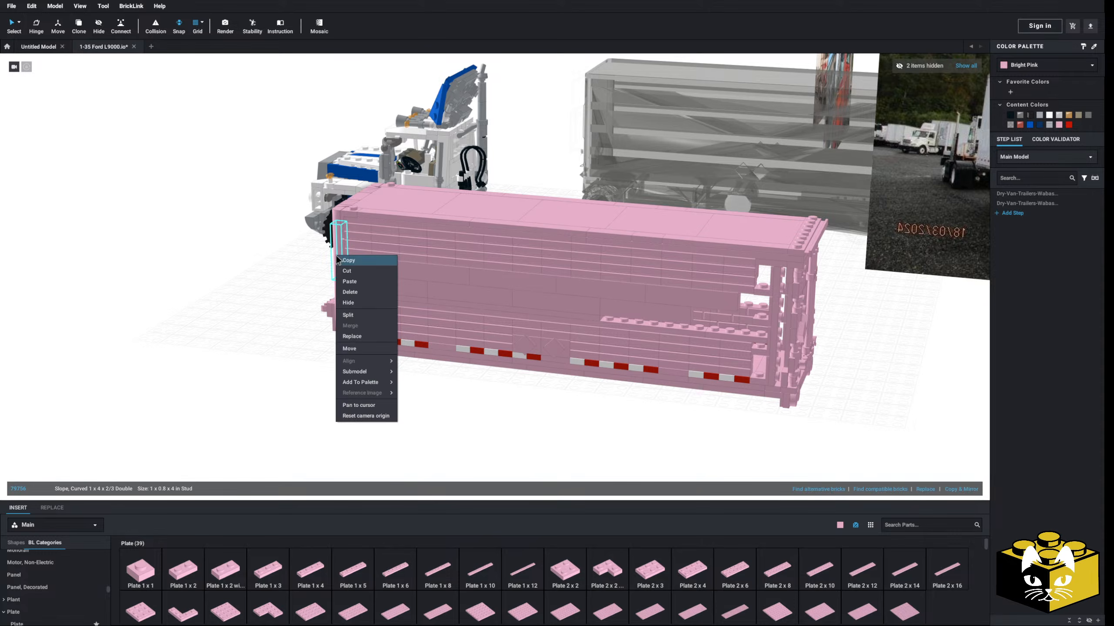
{"action": "right_click", "coordinate": [337, 269]}
{"action": "right_click", "coordinate": [288, 329]}
{"action": "left_click", "coordinate": [321, 359]}
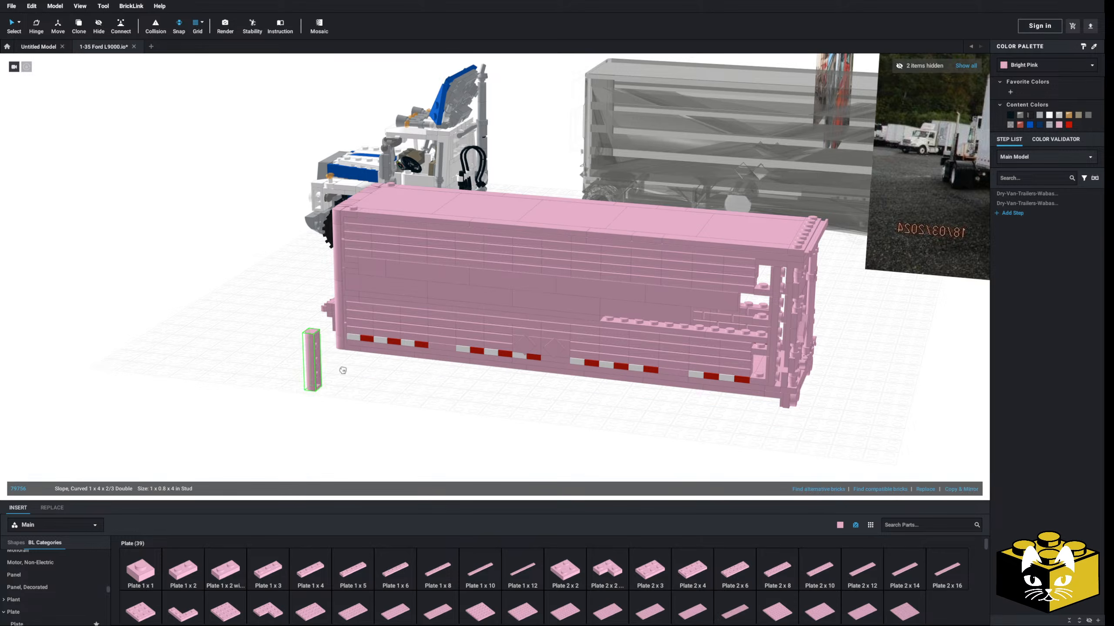
{"action": "scroll", "coordinate": [341, 372], "scroll_direction": "up", "scroll_amount": 3}
{"action": "middle_click_drag", "start_coordinate": [340, 372], "coordinate": [200, 367]}
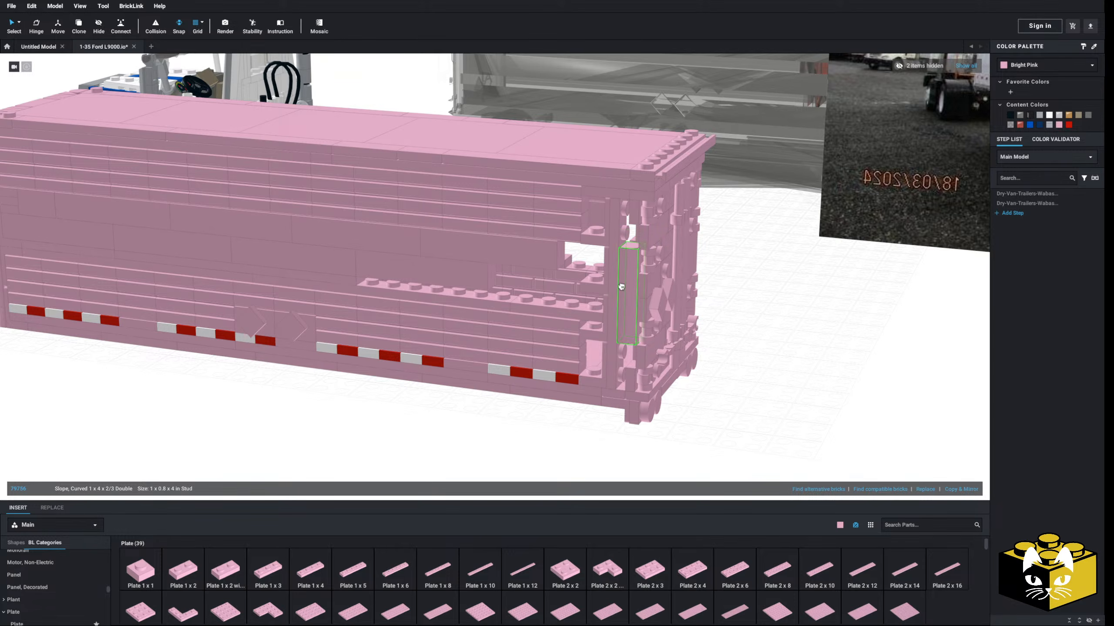
{"action": "scroll", "coordinate": [447, 420], "scroll_direction": "down", "scroll_amount": 3}
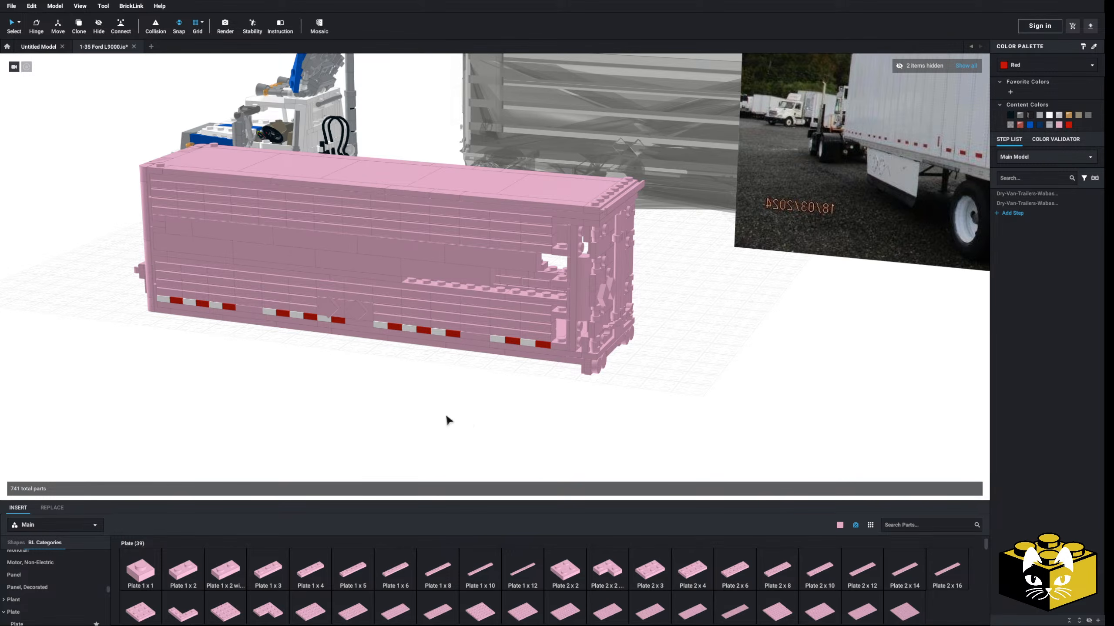
- Copy the Slope, Curved 1 x 1 x 2/3 Double from the front corner and paste two copies around the rear pillar's 1 x 4 slope
{"action": "right_click", "coordinate": [152, 302]}
{"action": "left_click", "coordinate": [171, 319]}
{"action": "right_click", "coordinate": [204, 361]}
{"action": "left_click", "coordinate": [233, 389]}
{"action": "scroll", "coordinate": [588, 386], "scroll_direction": "up", "scroll_amount": 3}
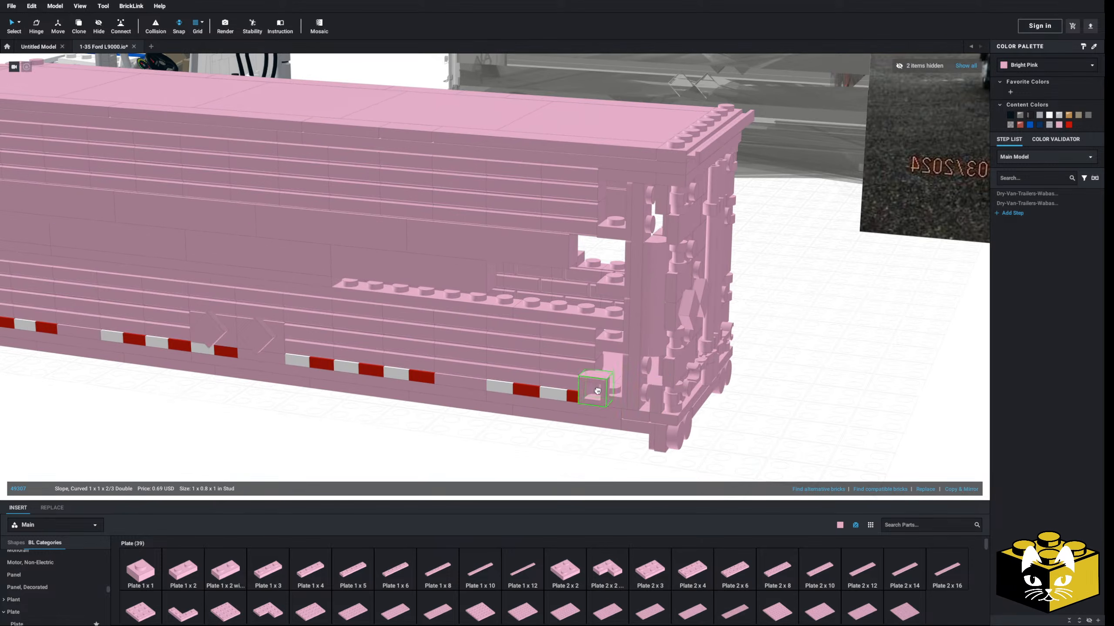
{"action": "right_click", "coordinate": [803, 397]}
{"action": "left_click", "coordinate": [831, 423]}
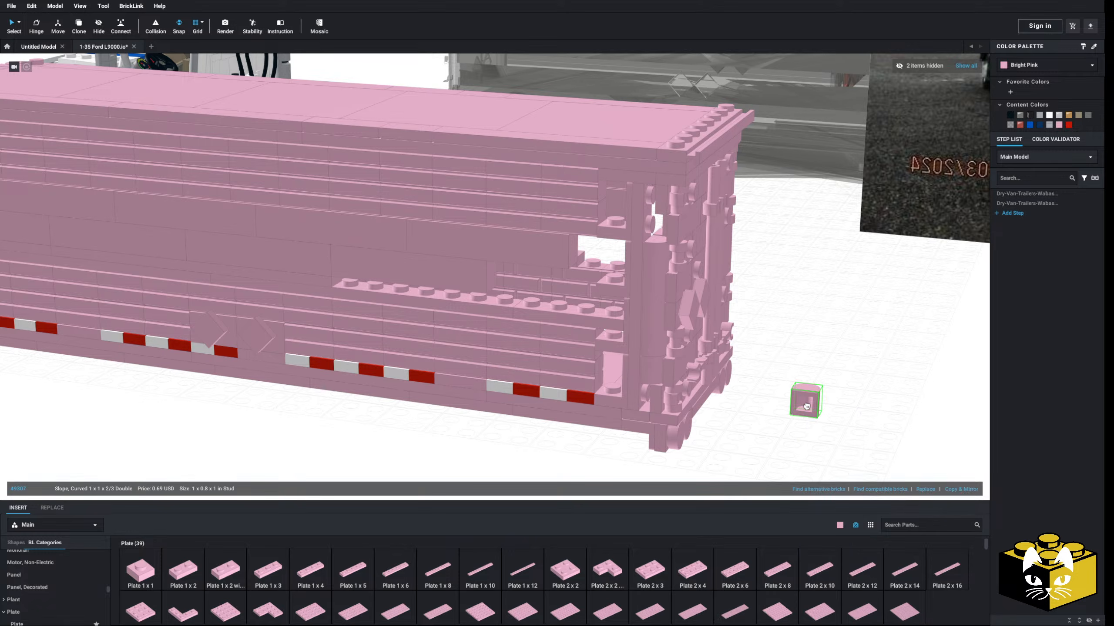
- Fill the remaining gaps at the top and bottom of the rear pillar with a Plate 1 x 1 each
{"action": "left_click", "coordinate": [150, 556]}
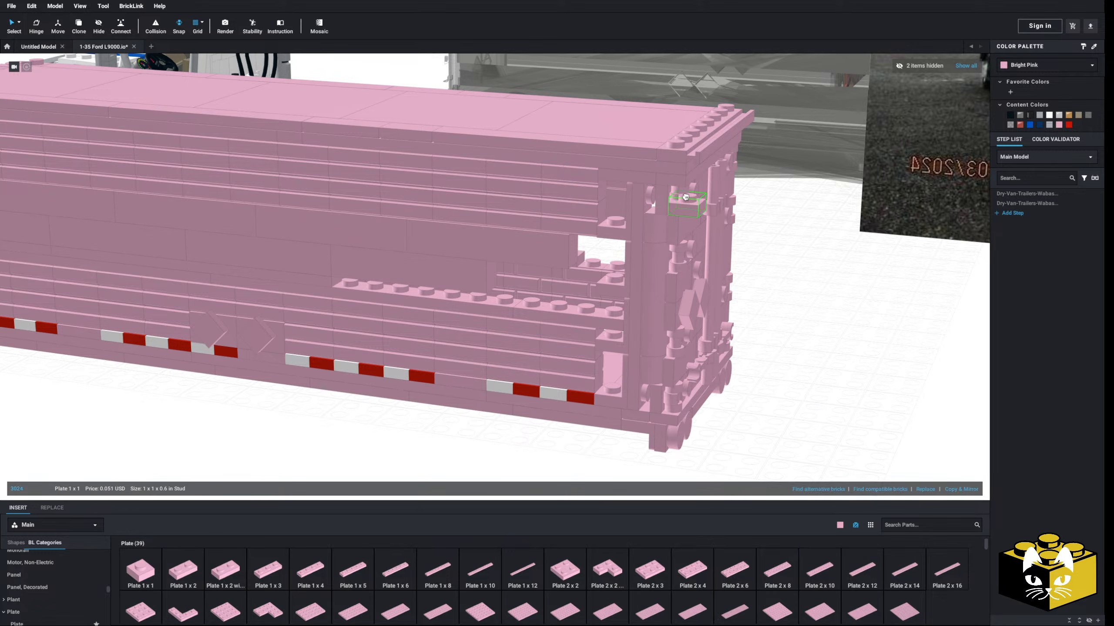
{"action": "left_click", "coordinate": [656, 212]}
{"action": "left_click", "coordinate": [156, 580]}
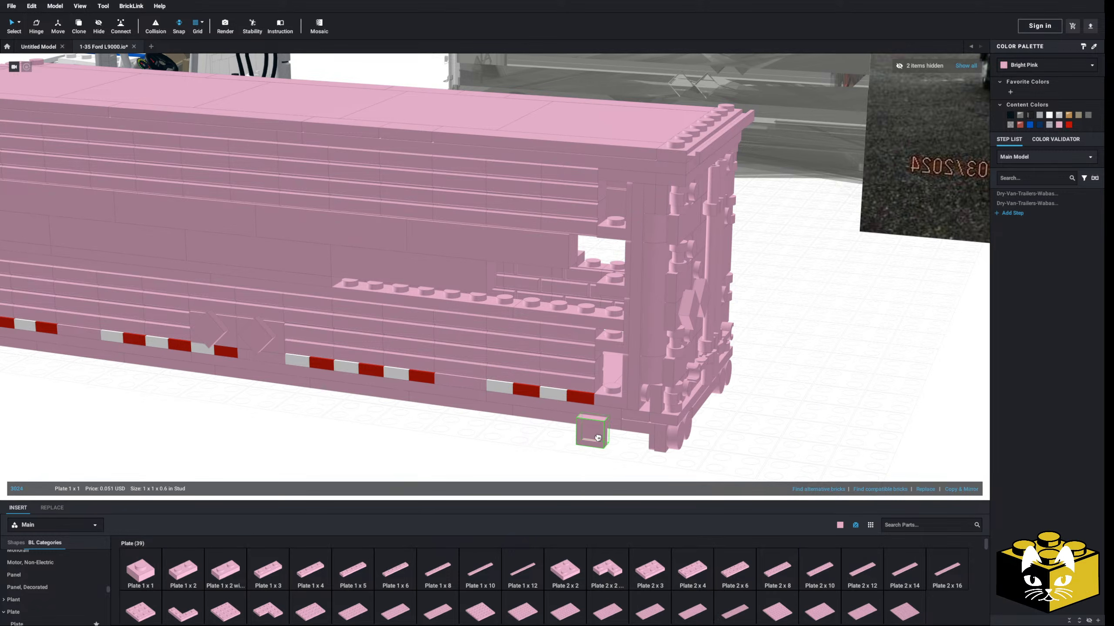
{"action": "left_click", "coordinate": [653, 405]}
- Copy the pillar's five slope and plate parts and paste them into the rear pillar on the opposite side
{"action": "mouse_move", "coordinate": [783, 426]}
{"action": "right_mouse_down"}
{"action": "mouse_move", "coordinate": [738, 426]}
{"action": "mouse_move", "coordinate": [772, 425]}
{"action": "right_mouse_up"}
{"action": "right_click_drag", "start_coordinate": [574, 285], "coordinate": [555, 194]}
{"action": "left_click", "coordinate": [541, 222]}
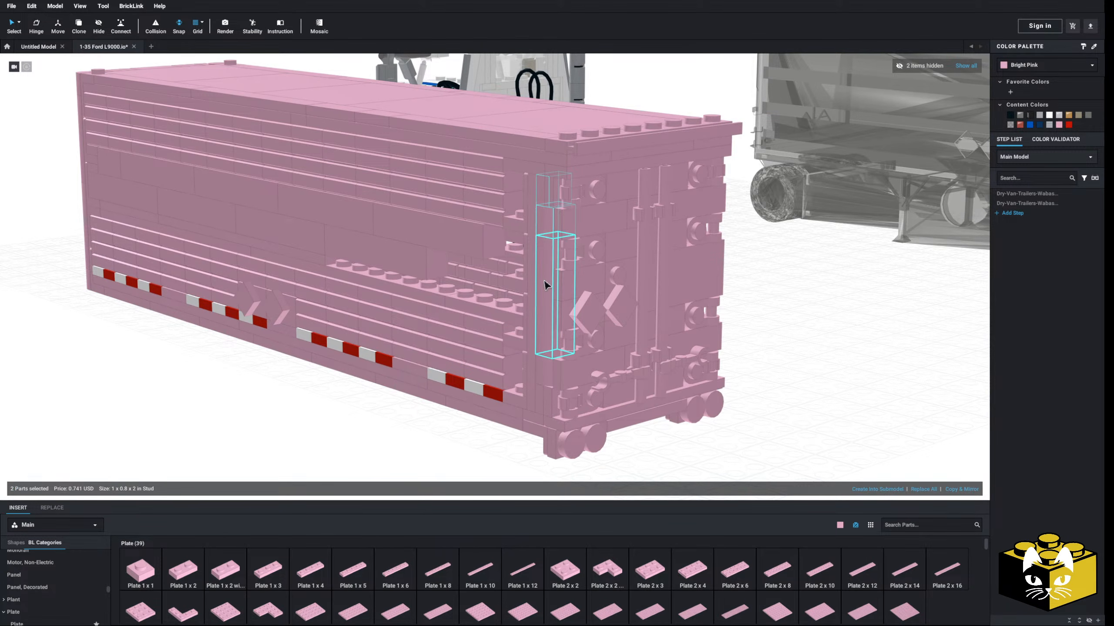
{"action": "left_click", "coordinate": [539, 388], "text": "ctrl"}
{"action": "right_click", "coordinate": [538, 389]}
{"action": "left_click", "coordinate": [549, 394]}
{"action": "right_click", "coordinate": [733, 354]}
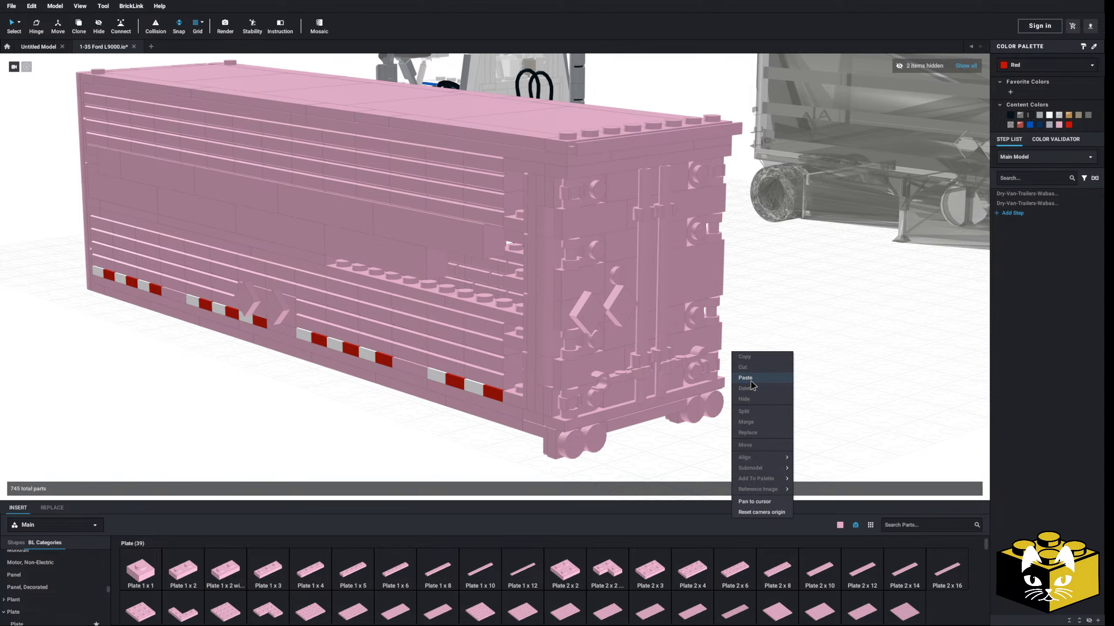
{"action": "left_click", "coordinate": [747, 378]}
{"action": "right_click_drag", "start_coordinate": [749, 382], "coordinate": [680, 397]}
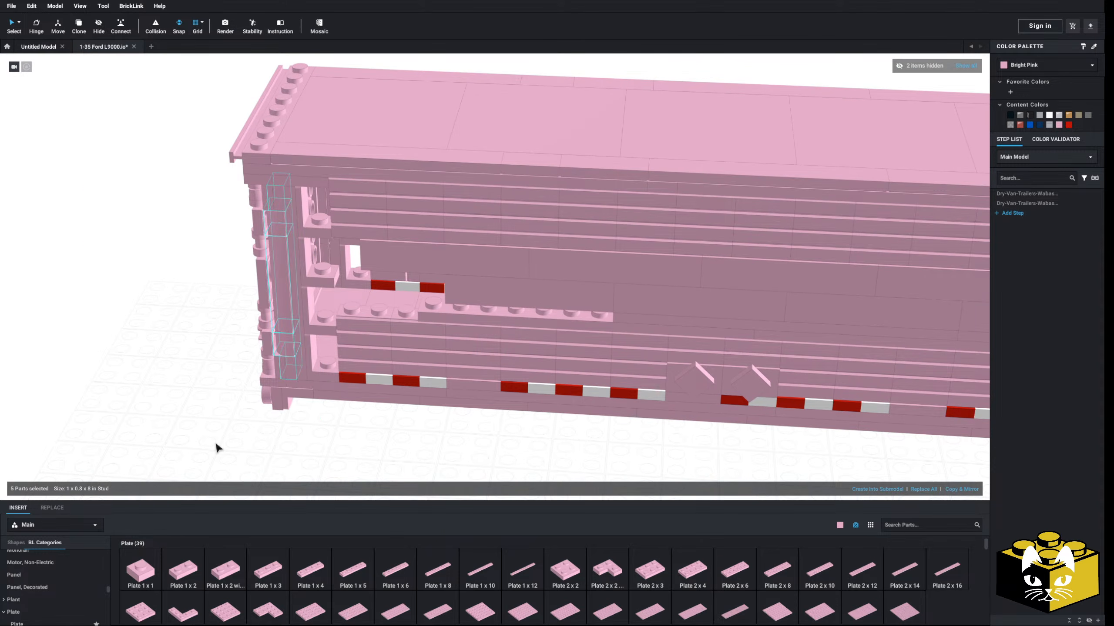
{"action": "right_click_drag", "start_coordinate": [235, 442], "coordinate": [288, 429]}
- Copy a Plate 1 x 4 and paste it onto the lower studs of the side wall row beside the rear pillar
{"action": "scroll", "coordinate": [257, 439], "scroll_direction": "up", "scroll_amount": 3}
{"action": "right_click", "coordinate": [427, 223]}
{"action": "left_click", "coordinate": [436, 239]}
{"action": "right_click", "coordinate": [212, 279]}
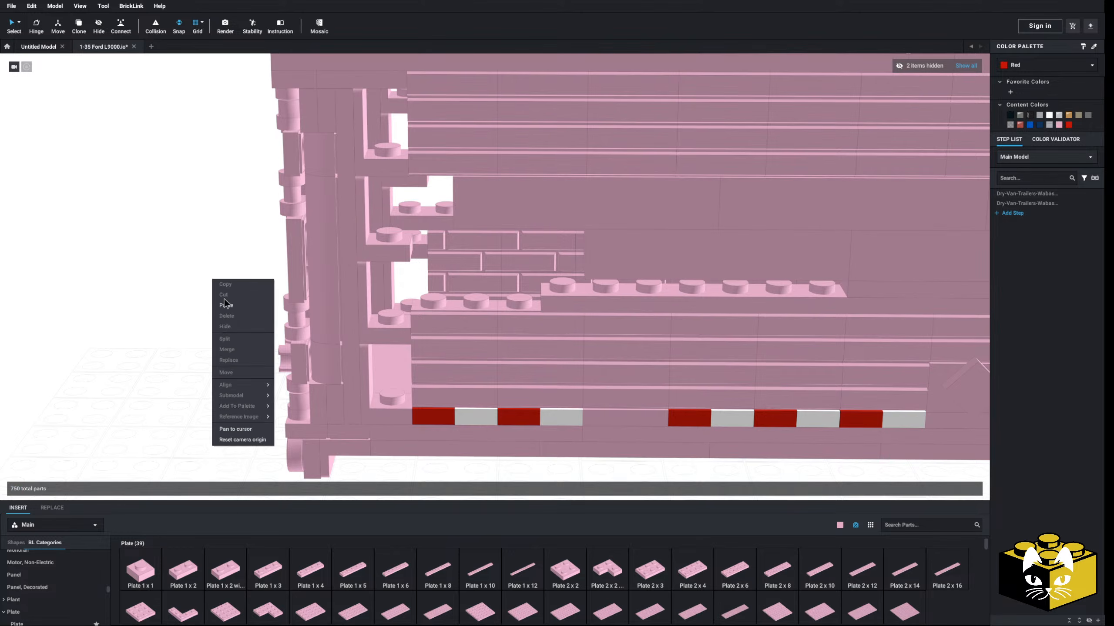
{"action": "left_click", "coordinate": [224, 305]}
{"action": "right_click_drag", "start_coordinate": [207, 352], "coordinate": [224, 379]}
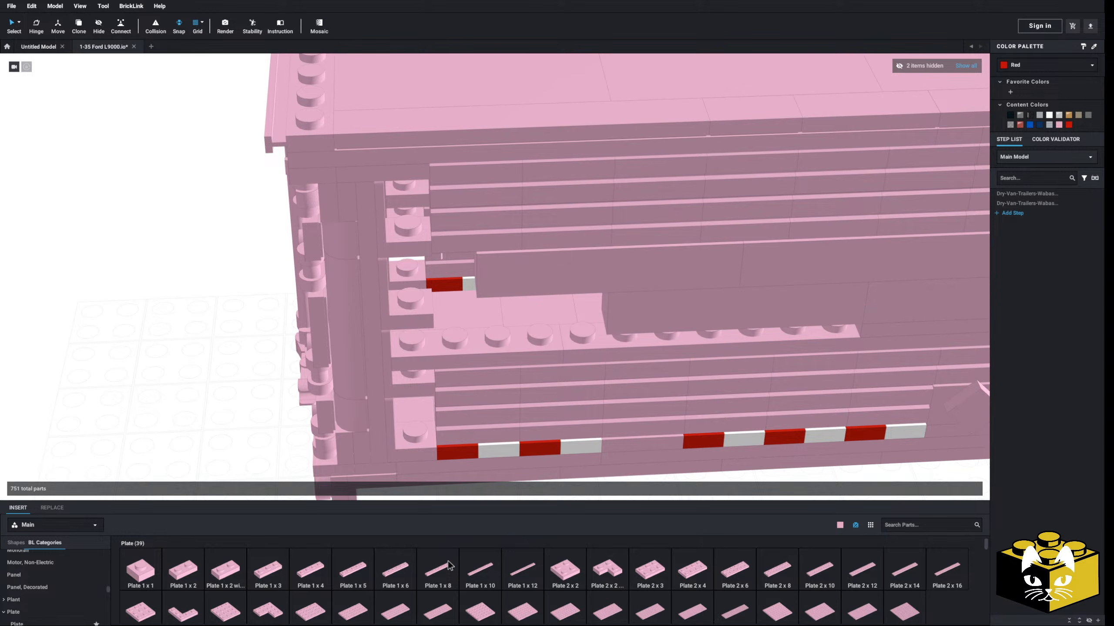
- Add a Plate 1 x 8 and a Plate 1 x 3 end to end along the side wall's open stud row
{"action": "left_click_drag", "start_coordinate": [450, 566], "coordinate": [676, 326]}
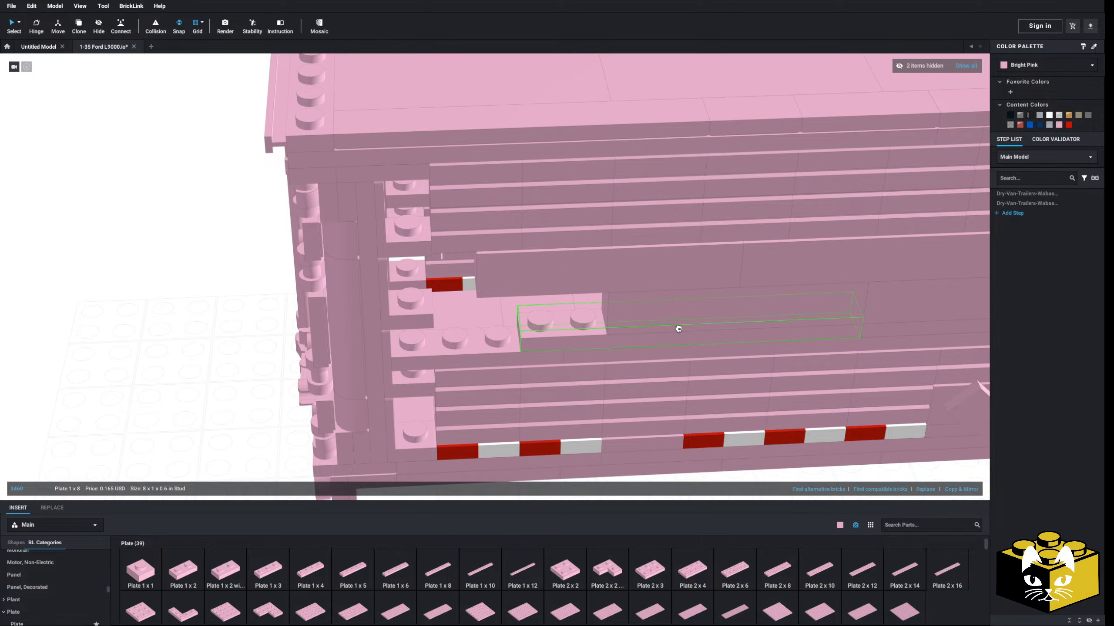
{"action": "left_click", "coordinate": [676, 326]}
{"action": "left_click", "coordinate": [578, 327]}
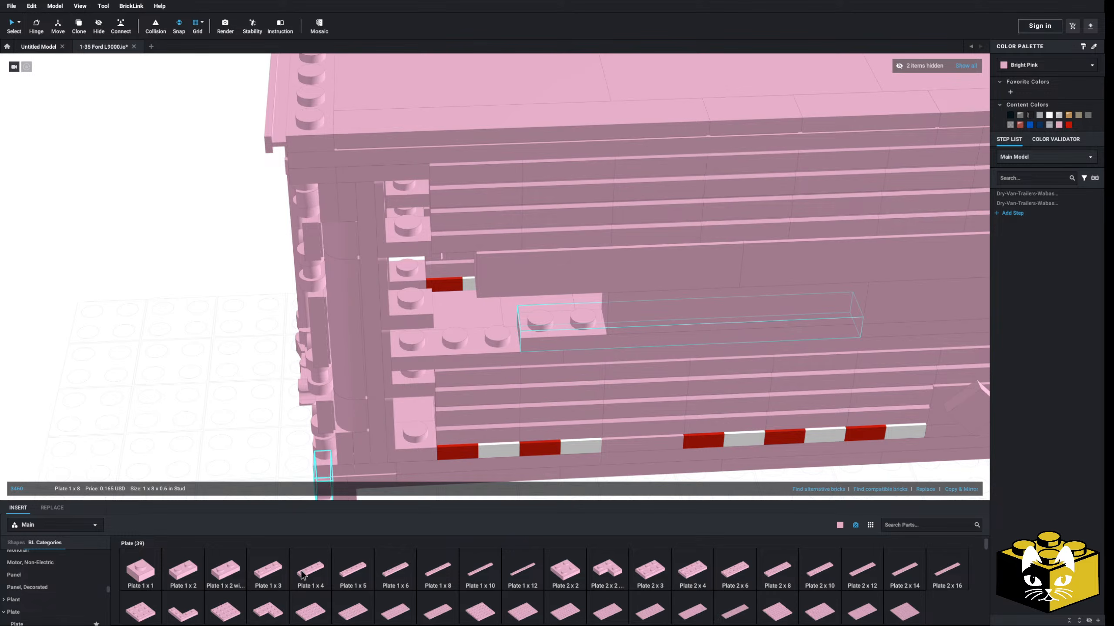
{"action": "left_click_drag", "start_coordinate": [274, 572], "coordinate": [468, 336]}
{"action": "key", "text": "Right"}
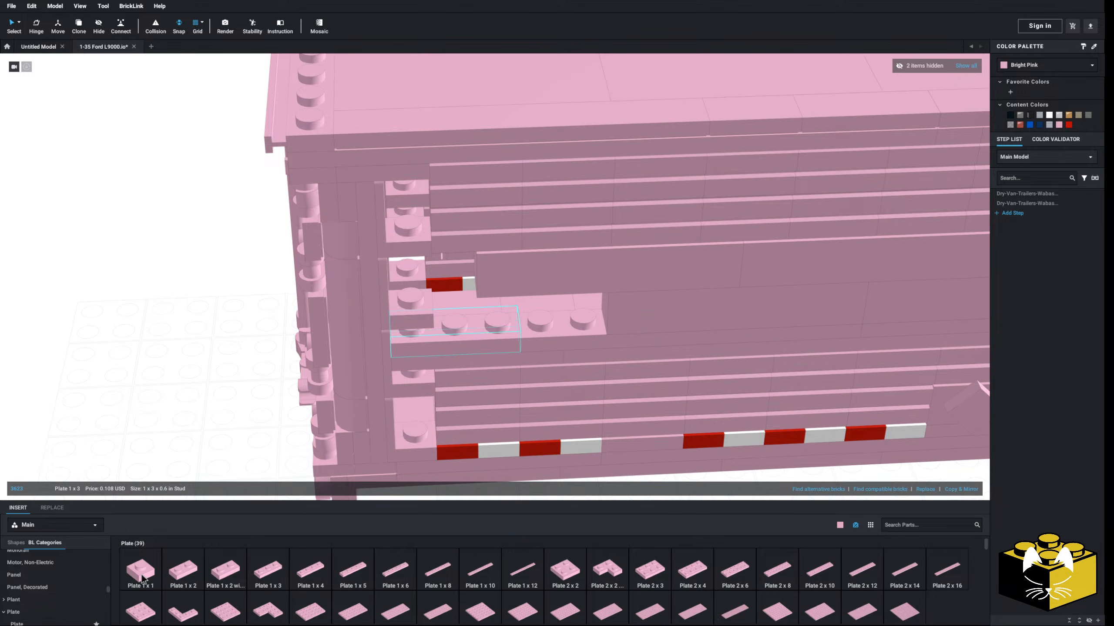
- Place Plate 1 x 1 parts in the narrow gaps between the brackets behind the rear pillar
{"action": "left_click", "coordinate": [143, 579]}
{"action": "left_click_drag", "start_coordinate": [138, 576], "coordinate": [424, 366]}
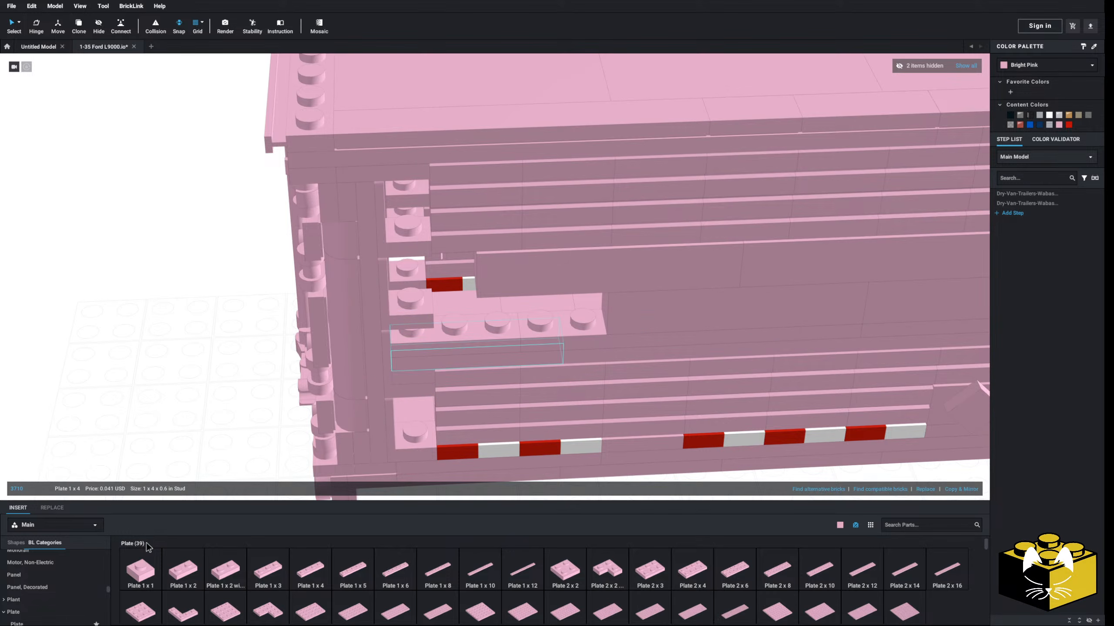
{"action": "left_click_drag", "start_coordinate": [141, 570], "coordinate": [432, 327]}
{"action": "left_click_drag", "start_coordinate": [296, 381], "coordinate": [417, 330]}
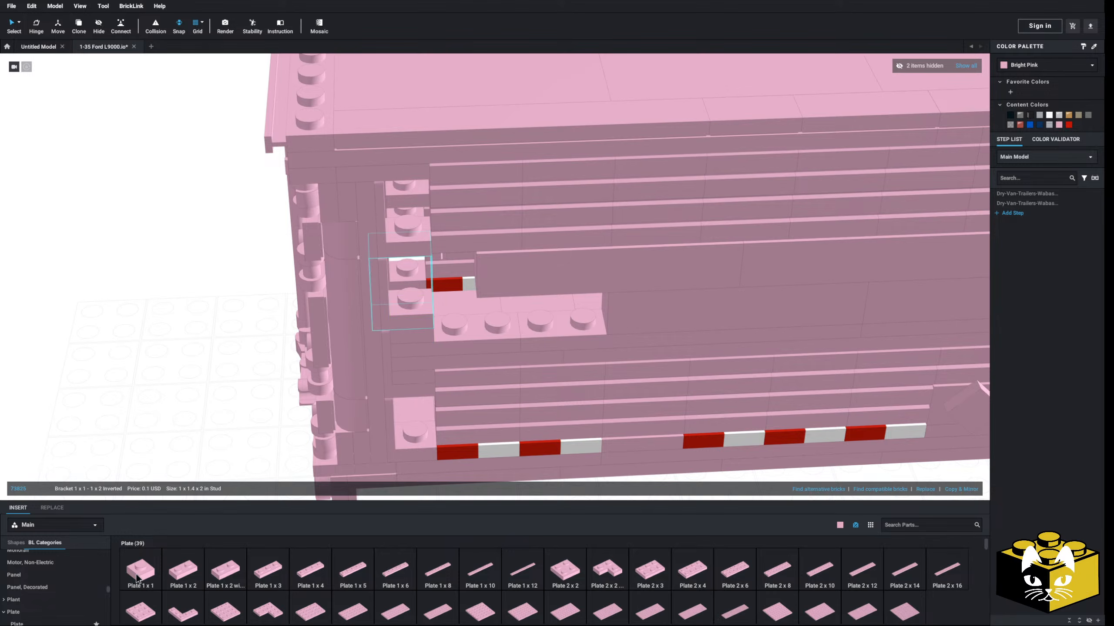
- Insert a Brick 1 x 1 into the lower gap between the rear pillar and the side wall
{"action": "scroll", "coordinate": [66, 601], "scroll_direction": "down", "scroll_amount": 3}
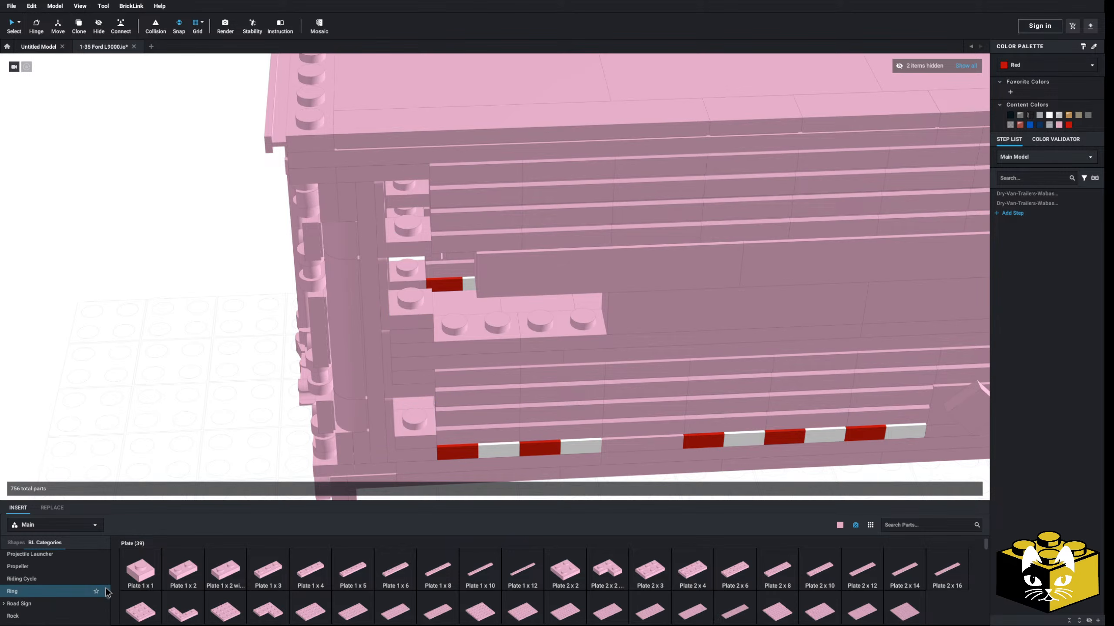
{"action": "left_click_drag", "start_coordinate": [109, 597], "coordinate": [414, 414]}
{"action": "scroll", "coordinate": [56, 573], "scroll_direction": "down", "scroll_amount": 1}
{"action": "left_click", "coordinate": [37, 584]}
{"action": "right_click_drag", "start_coordinate": [180, 394], "coordinate": [174, 395]}
- Copy the Brick 1 x 1 and Plate 1 x 1 from the lower gap and paste them into the matching gap on the opposite side
{"action": "scroll", "coordinate": [175, 395], "scroll_direction": "down", "scroll_amount": 3}
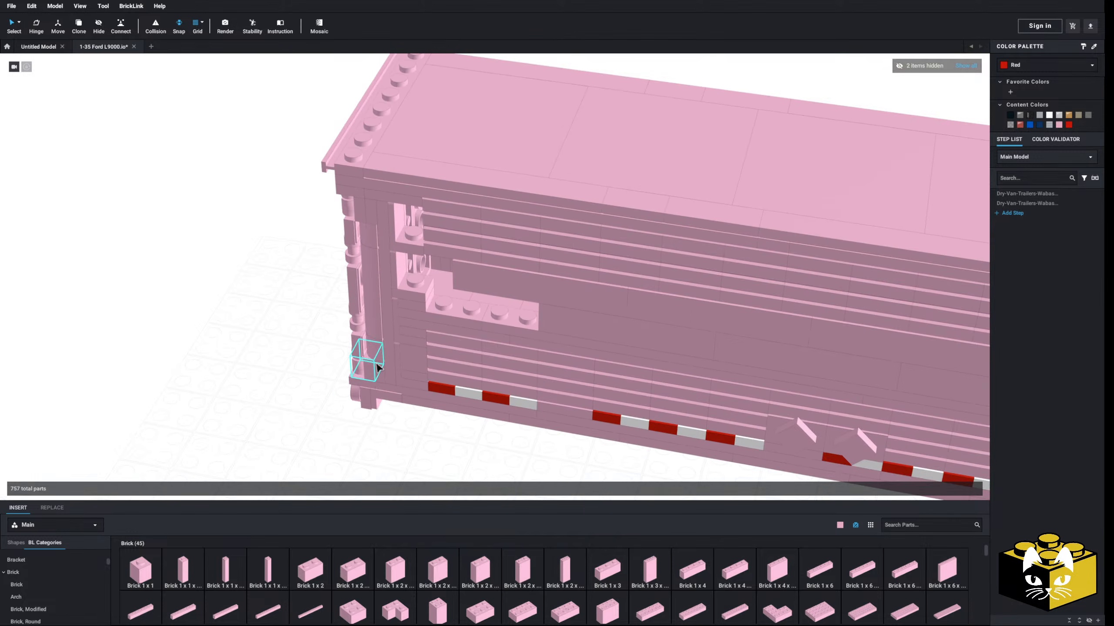
{"action": "left_click", "coordinate": [421, 370], "text": "ctrl"}
{"action": "right_click", "coordinate": [420, 370]}
{"action": "left_click", "coordinate": [432, 386]}
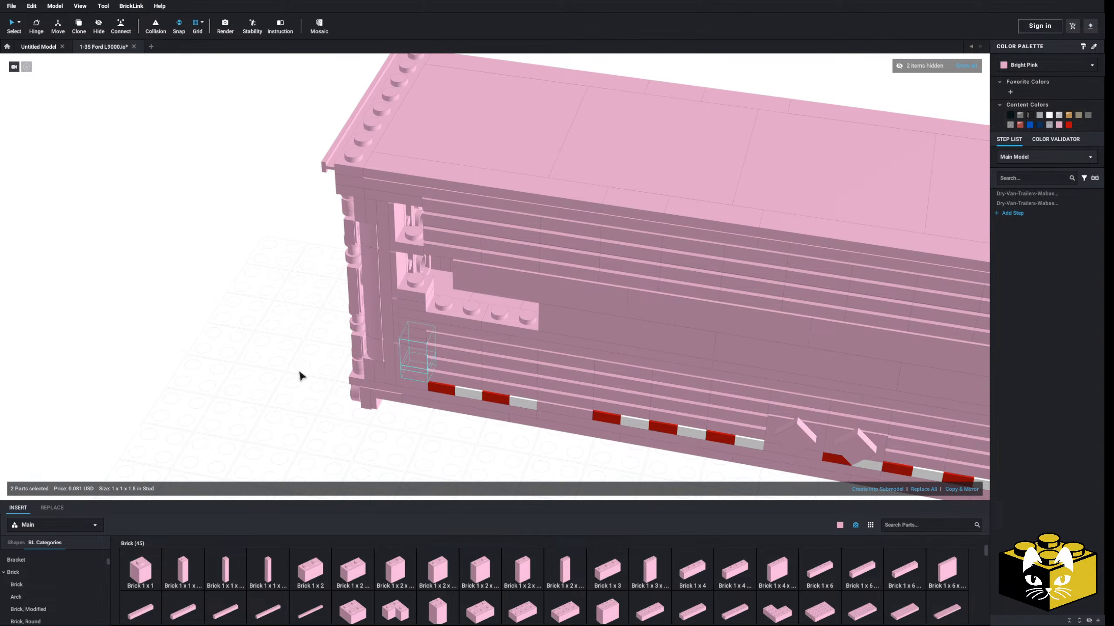
{"action": "left_click", "coordinate": [289, 369]}
{"action": "right_click", "coordinate": [286, 368]}
{"action": "left_click", "coordinate": [298, 395]}
{"action": "right_click_drag", "start_coordinate": [298, 397], "coordinate": [380, 384]}
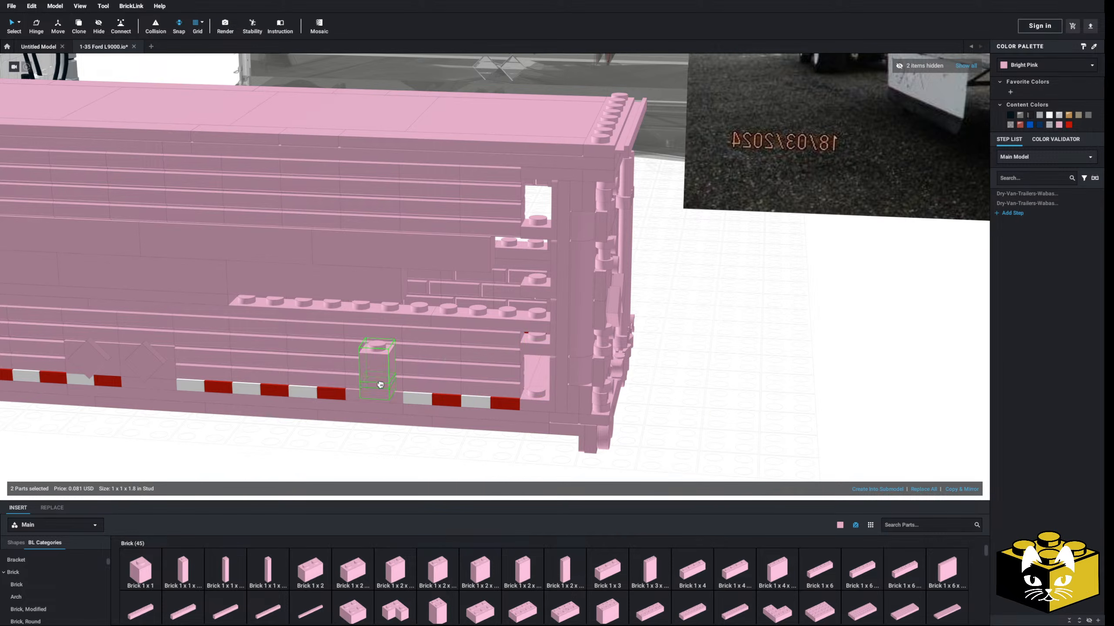
{"action": "left_click", "coordinate": [531, 382]}
{"action": "left_click", "coordinate": [701, 363]}
- Copy the added Plate 1 x 8, Plate 1 x 3 and Plate 1 x 1 and paste them into the same positions on the opposite wall
{"action": "right_click_drag", "start_coordinate": [701, 362], "coordinate": [652, 333]}
{"action": "right_click_drag", "start_coordinate": [590, 268], "coordinate": [521, 255]}
{"action": "left_click", "coordinate": [552, 282]}
{"action": "left_click", "coordinate": [550, 257], "text": "ctrl"}
{"action": "left_click", "coordinate": [470, 261], "text": "ctrl"}
{"action": "right_click", "coordinate": [470, 261]}
{"action": "left_click", "coordinate": [483, 266]}
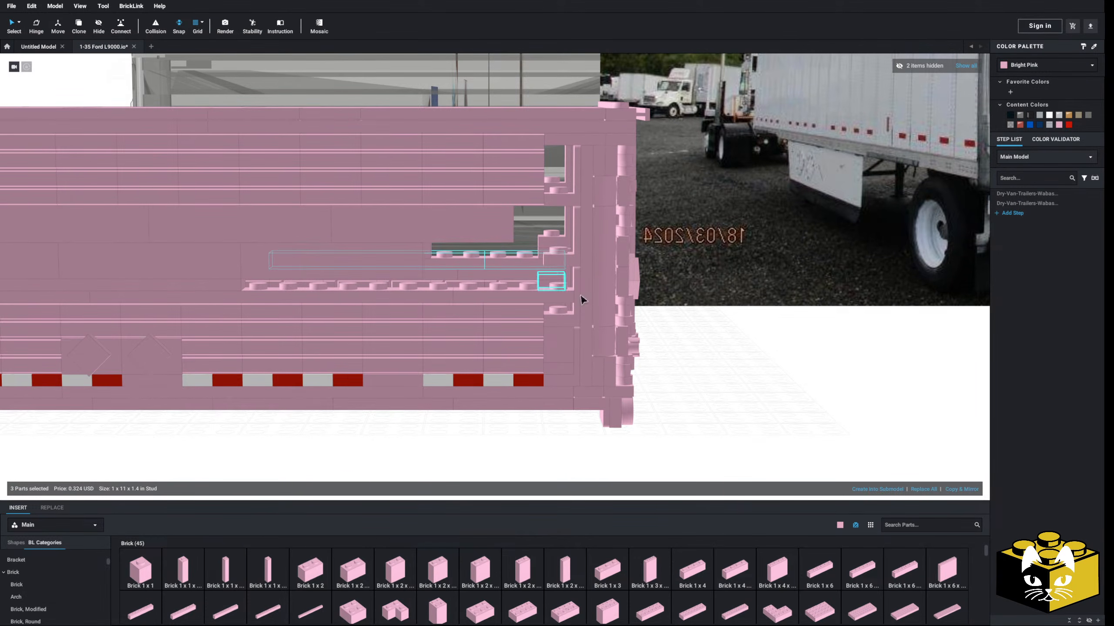
{"action": "left_click", "coordinate": [702, 336]}
{"action": "right_click", "coordinate": [706, 338]}
{"action": "left_click", "coordinate": [722, 367]}
{"action": "key", "text": "Escape"}
{"action": "right_click_drag", "start_coordinate": [708, 373], "coordinate": [767, 371]}
{"action": "right_click", "coordinate": [723, 338]}
{"action": "left_click", "coordinate": [739, 367]}
{"action": "left_click", "coordinate": [355, 340]}
{"action": "left_click", "coordinate": [704, 374]}
- Copy the Plate 1 x 1 beside the rear pillar and paste it into the next bracket gap above
{"action": "right_click_drag", "start_coordinate": [599, 283], "coordinate": [588, 276]}
{"action": "left_click", "coordinate": [581, 322]}
{"action": "right_click", "coordinate": [580, 323]}
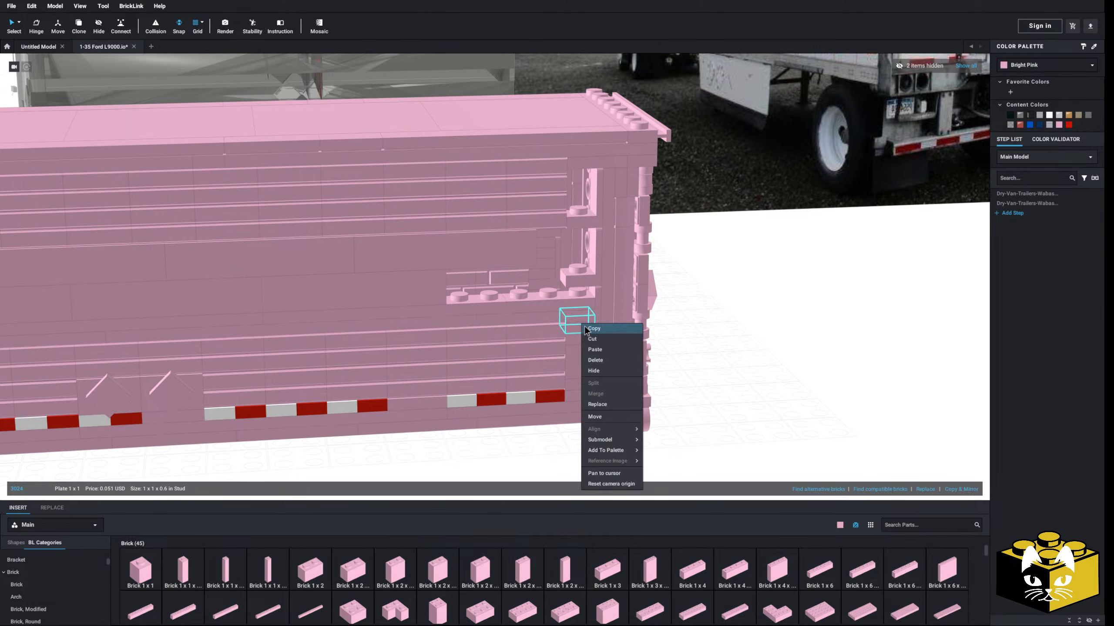
{"action": "left_click", "coordinate": [593, 328]}
{"action": "left_click", "coordinate": [734, 329]}
{"action": "right_click", "coordinate": [733, 326]}
{"action": "left_click", "coordinate": [749, 354]}
{"action": "left_click", "coordinate": [588, 293]}
- Paste two more Plate 1 x 1 copies higher in the stack beside the rear pillar
{"action": "left_click", "coordinate": [727, 305]}
{"action": "right_click_drag", "start_coordinate": [727, 305], "coordinate": [739, 368]}
{"action": "right_click", "coordinate": [733, 305]}
{"action": "left_click", "coordinate": [748, 334]}
{"action": "left_click", "coordinate": [565, 252]}
{"action": "left_click", "coordinate": [679, 306]}
{"action": "right_click", "coordinate": [679, 306]}
{"action": "left_click", "coordinate": [693, 334]}
{"action": "left_click", "coordinate": [566, 240]}
{"action": "left_click", "coordinate": [727, 329]}
- Place a Brick 1 x 2 in the upper wall gap beside the rear pillar on each side of the trailer
{"action": "left_click_drag", "start_coordinate": [450, 387], "coordinate": [532, 264]}
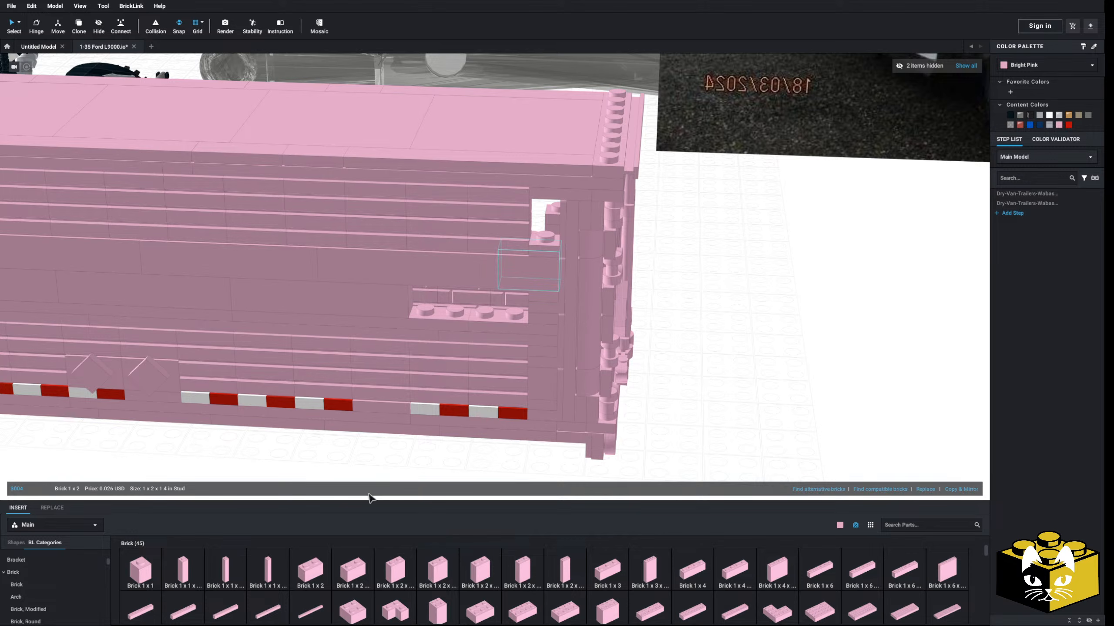
{"action": "left_click", "coordinate": [318, 574]}
{"action": "right_click_drag", "start_coordinate": [664, 360], "coordinate": [561, 351]}
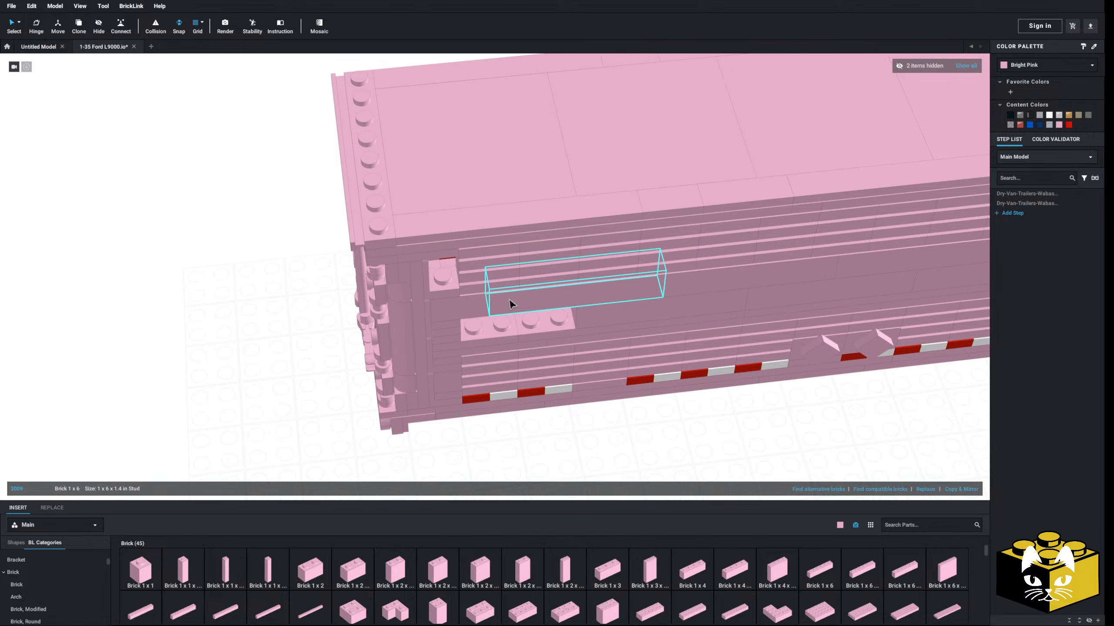
{"action": "left_click", "coordinate": [189, 358]}
{"action": "right_click_drag", "start_coordinate": [189, 358], "coordinate": [303, 349]}
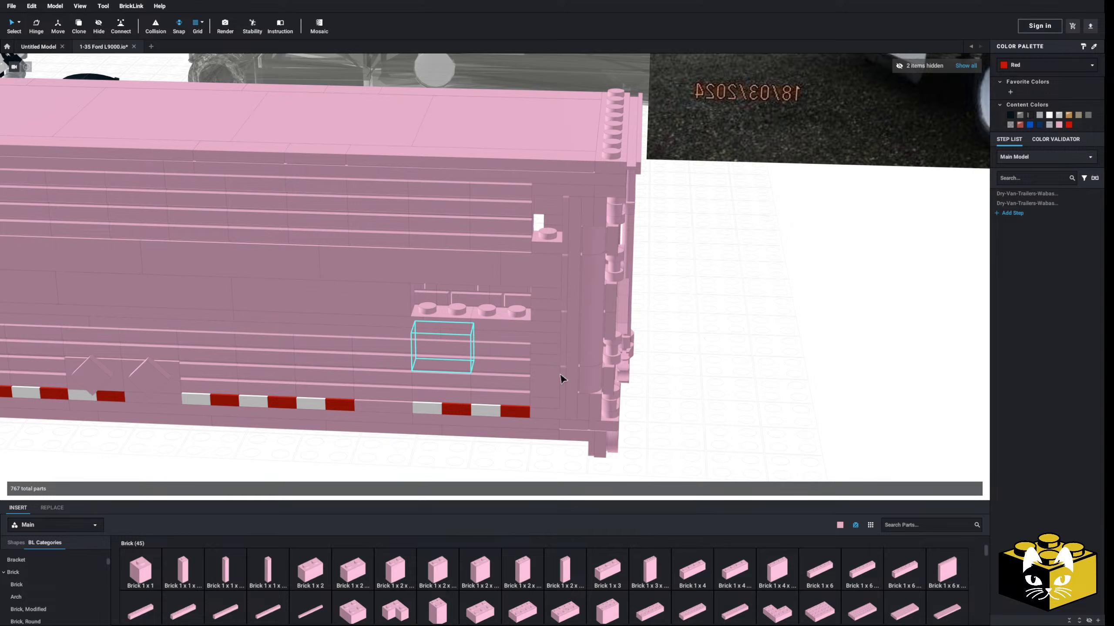
- Turn the adjoining Brick 1 x 2 and Brick 1 x 6 on both side walls end for end, swapping their order
{"action": "left_click", "coordinate": [508, 263]}
{"action": "left_click", "coordinate": [464, 266], "text": "ctrl"}
{"action": "right_click_drag", "start_coordinate": [462, 266], "coordinate": [374, 271]}
{"action": "left_click", "coordinate": [458, 271], "text": "ctrl"}
{"action": "left_click", "coordinate": [561, 264], "text": "ctrl"}
{"action": "key", "text": "Right"}
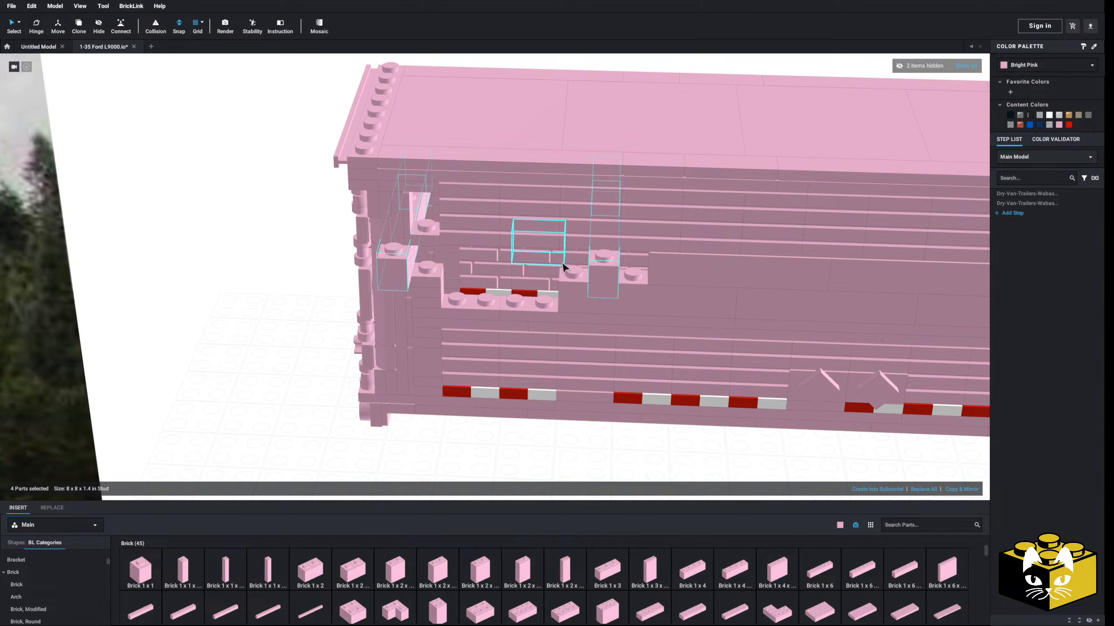
{"action": "key", "text": "Right"}
{"action": "left_click_drag", "start_coordinate": [511, 269], "coordinate": [517, 265]}
{"action": "left_click", "coordinate": [301, 323]}
{"action": "right_click_drag", "start_coordinate": [301, 323], "coordinate": [322, 332]}
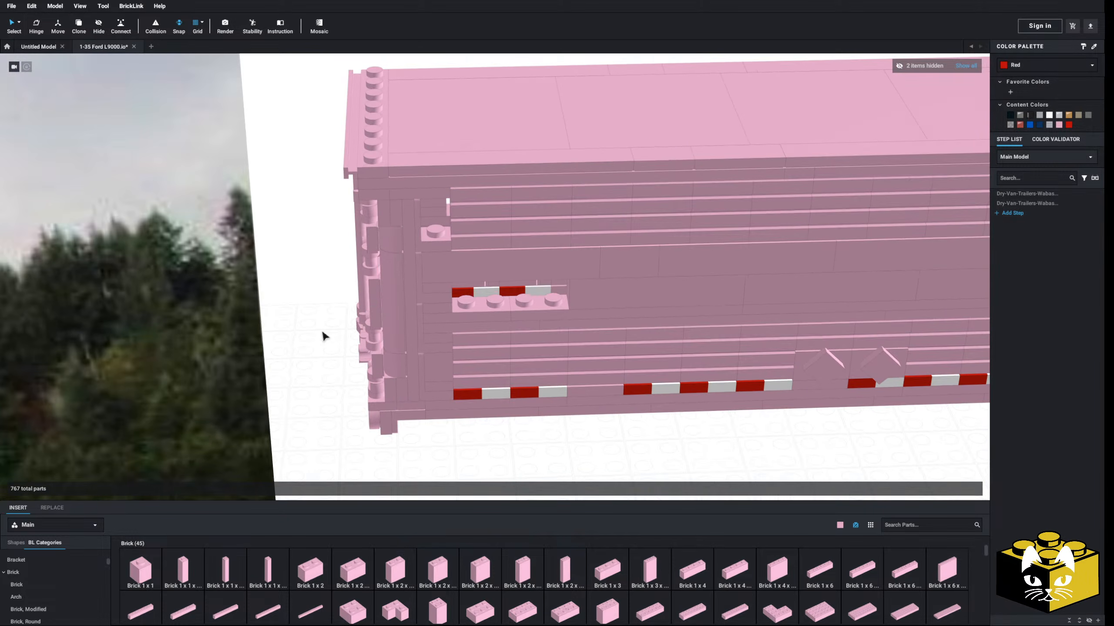
- Fill the four-stud gap in each side wall near the rear with a Brick 1 x 4
{"action": "left_click_drag", "start_coordinate": [684, 559], "coordinate": [520, 291]}
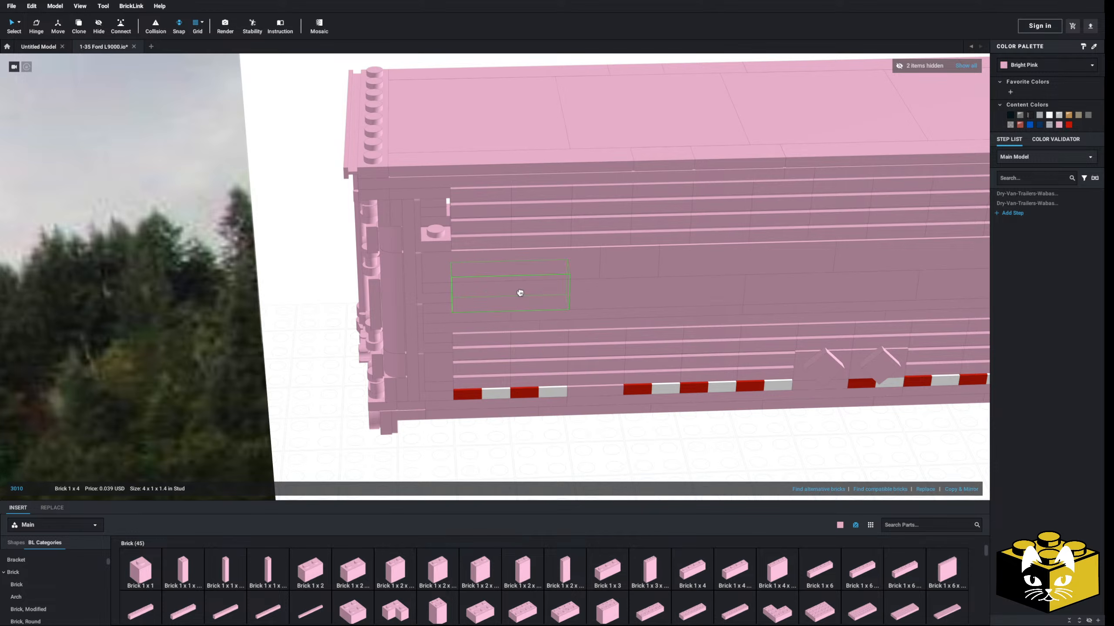
{"action": "right_click_drag", "start_coordinate": [338, 379], "coordinate": [409, 378]}
{"action": "left_click", "coordinate": [437, 313]}
{"action": "key", "text": "Right"}
{"action": "left_click", "coordinate": [433, 301]}
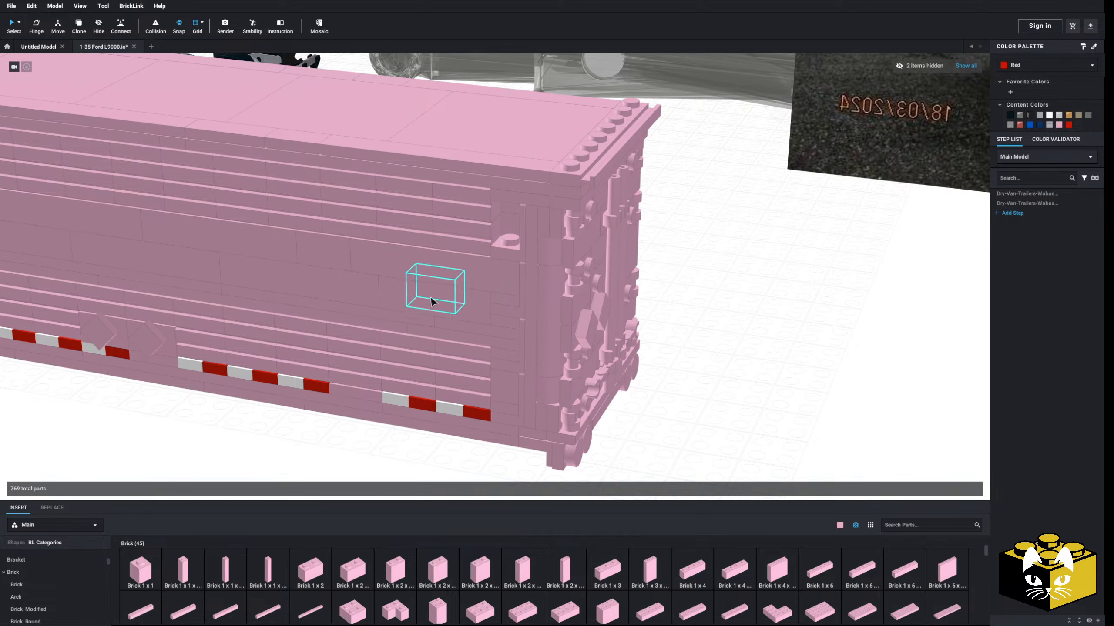
- Place a Brick 1 x 1 in the upper gap beside the rear pillar on both sides of the trailer
{"action": "right_click_drag", "start_coordinate": [648, 314], "coordinate": [672, 330]}
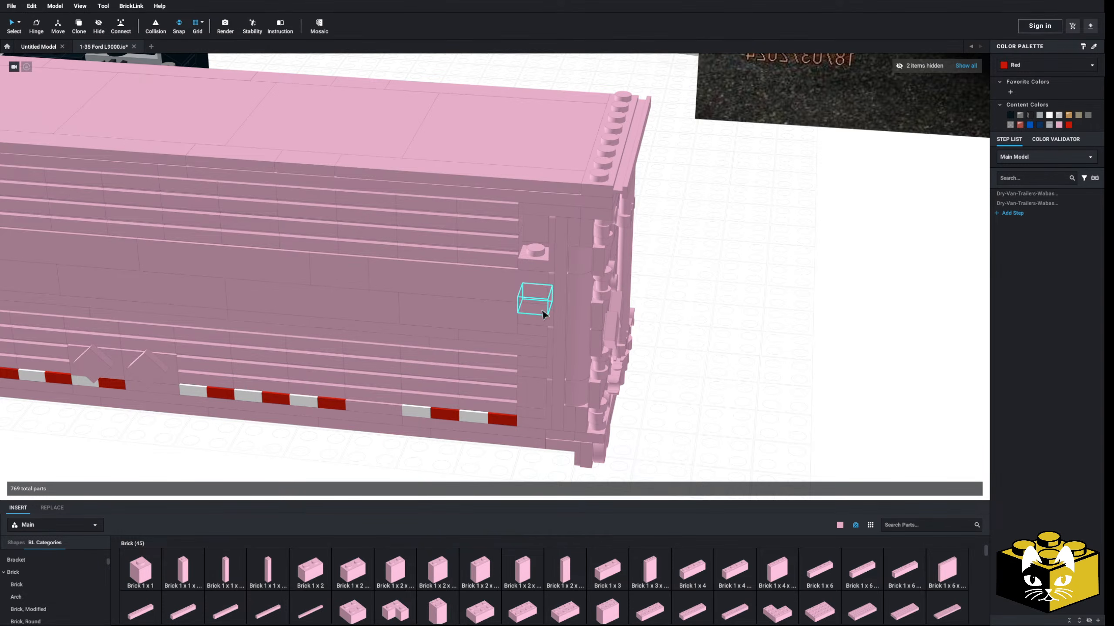
{"action": "left_click_drag", "start_coordinate": [136, 570], "coordinate": [583, 262]}
{"action": "left_click", "coordinate": [552, 242]}
{"action": "right_click_drag", "start_coordinate": [812, 371], "coordinate": [726, 371]}
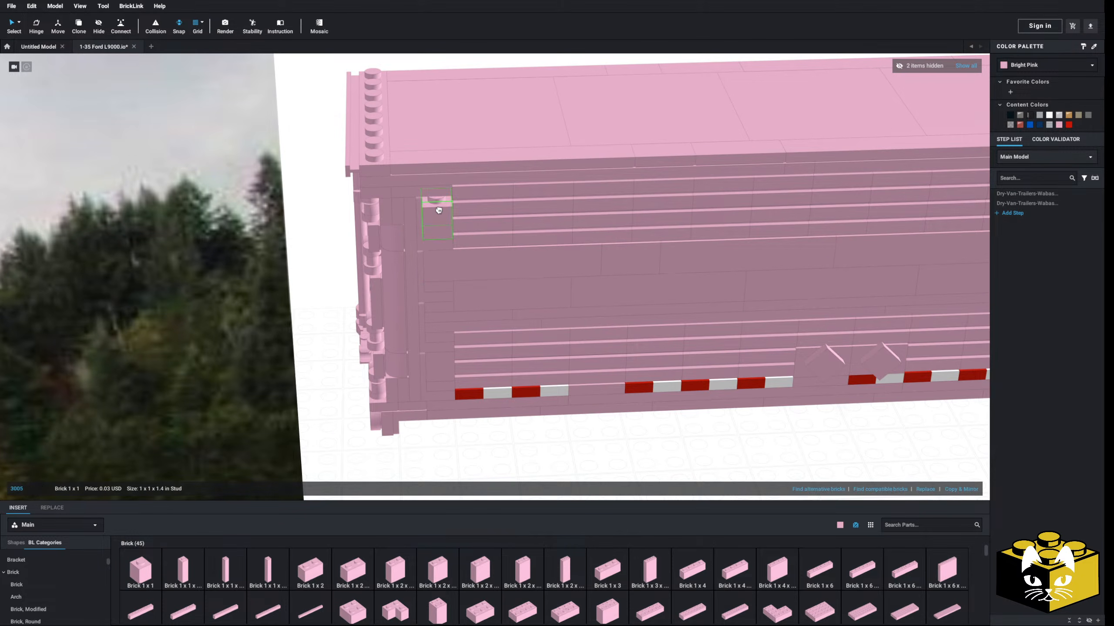
{"action": "left_click", "coordinate": [438, 210]}
- Paste the copied Brick 1 x 1 into the remaining upper side-wall gap beside the rear pillar
{"action": "right_click", "coordinate": [432, 309]}
{"action": "right_click", "coordinate": [326, 303]}
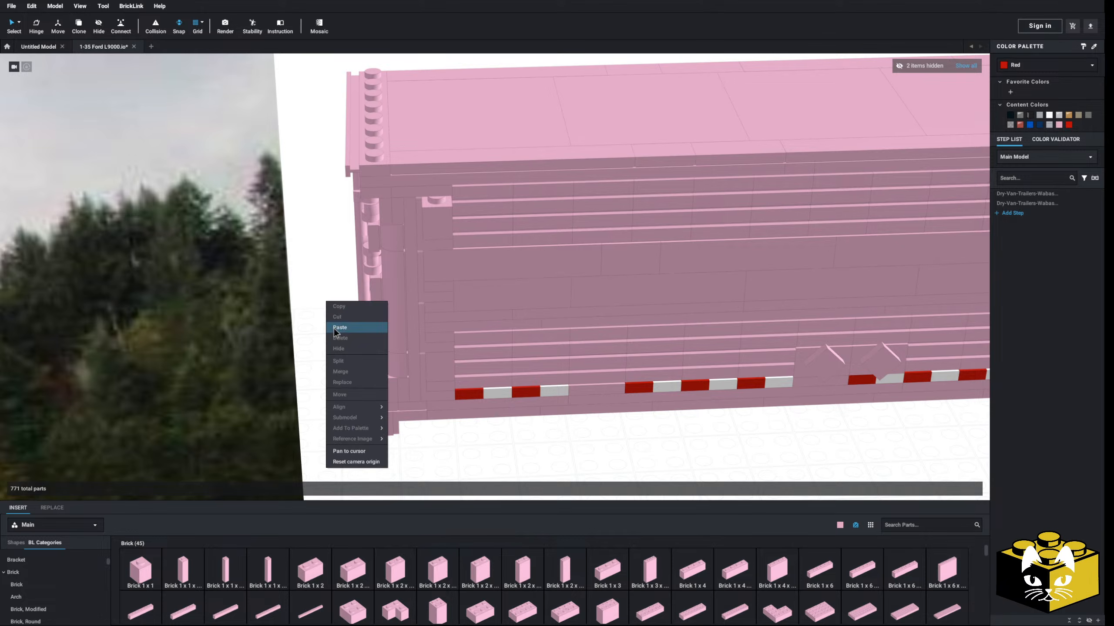
{"action": "left_click", "coordinate": [340, 328]}
{"action": "right_click_drag", "start_coordinate": [342, 323], "coordinate": [429, 309]}
{"action": "left_click", "coordinate": [469, 208]}
{"action": "scroll", "coordinate": [748, 316], "scroll_direction": "down", "scroll_amount": 6}
{"action": "mouse_move", "coordinate": [624, 375]}
{"action": "right_mouse_down"}
{"action": "mouse_move", "coordinate": [654, 378]}
{"action": "mouse_move", "coordinate": [589, 378]}
{"action": "mouse_move", "coordinate": [614, 383]}
{"action": "right_mouse_up"}
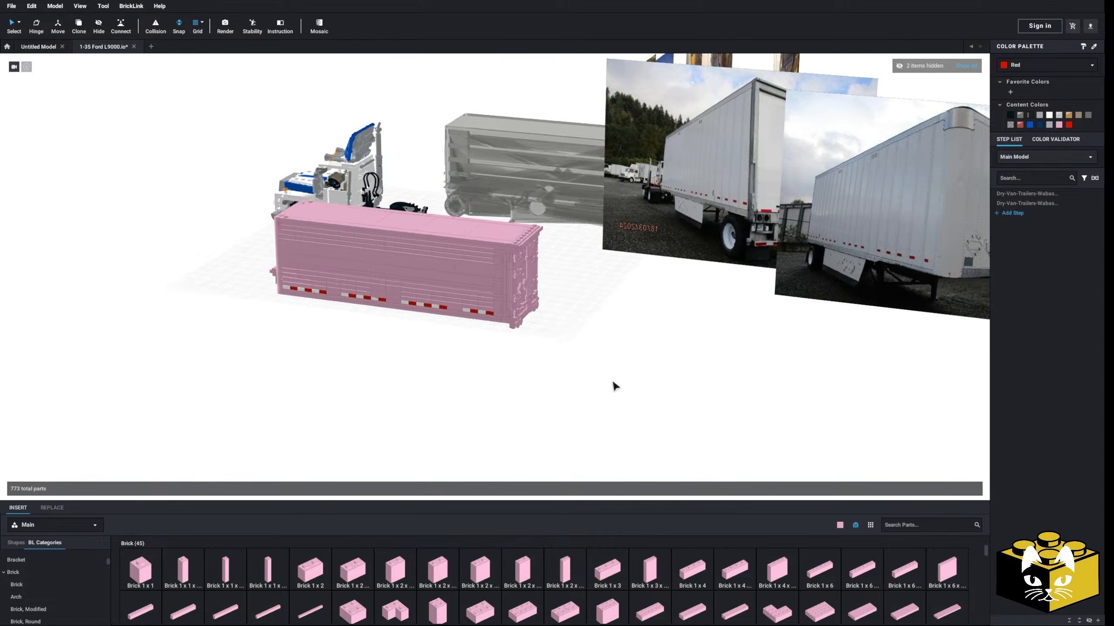
- Select all bright pink trailer parts by color, recolor them White, and return to the normal selection mode
{"action": "scroll", "coordinate": [612, 381], "scroll_direction": "up", "scroll_amount": 4}
{"action": "left_click", "coordinate": [18, 23]}
{"action": "left_click", "coordinate": [36, 35]}
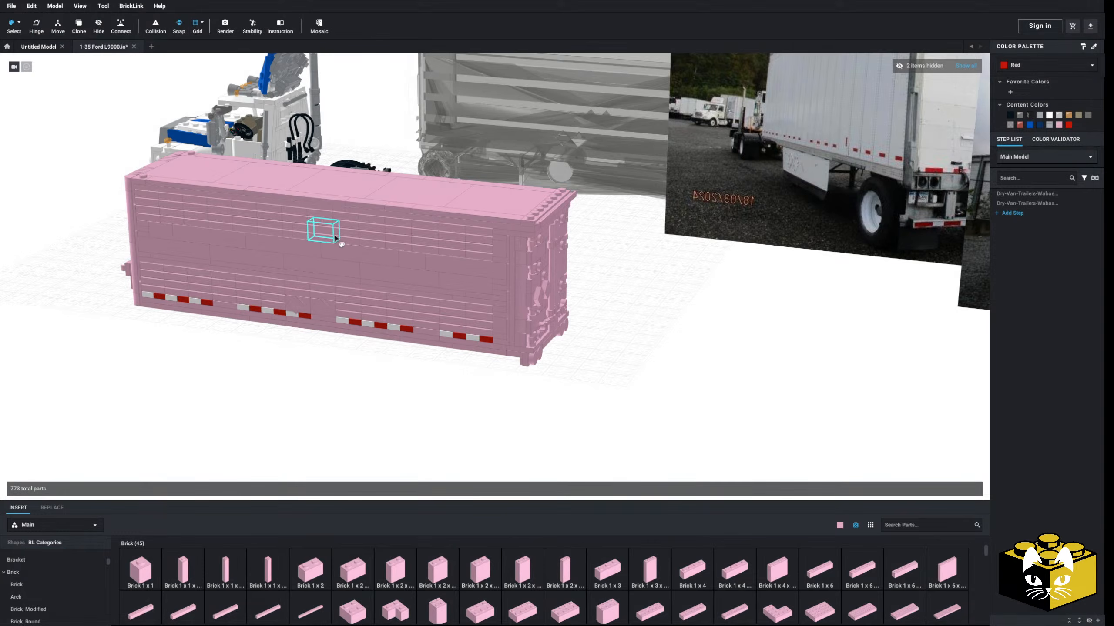
{"action": "left_click", "coordinate": [335, 238]}
{"action": "left_click", "coordinate": [1049, 115]}
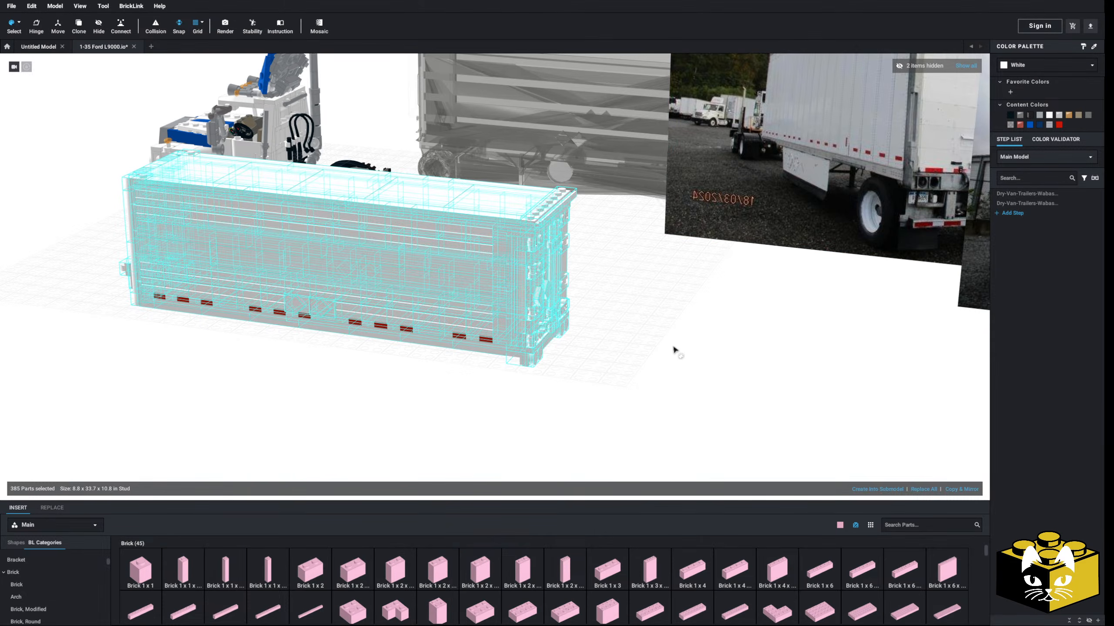
{"action": "left_click", "coordinate": [672, 349]}
{"action": "left_click", "coordinate": [19, 23]}
{"action": "left_click", "coordinate": [35, 23]}
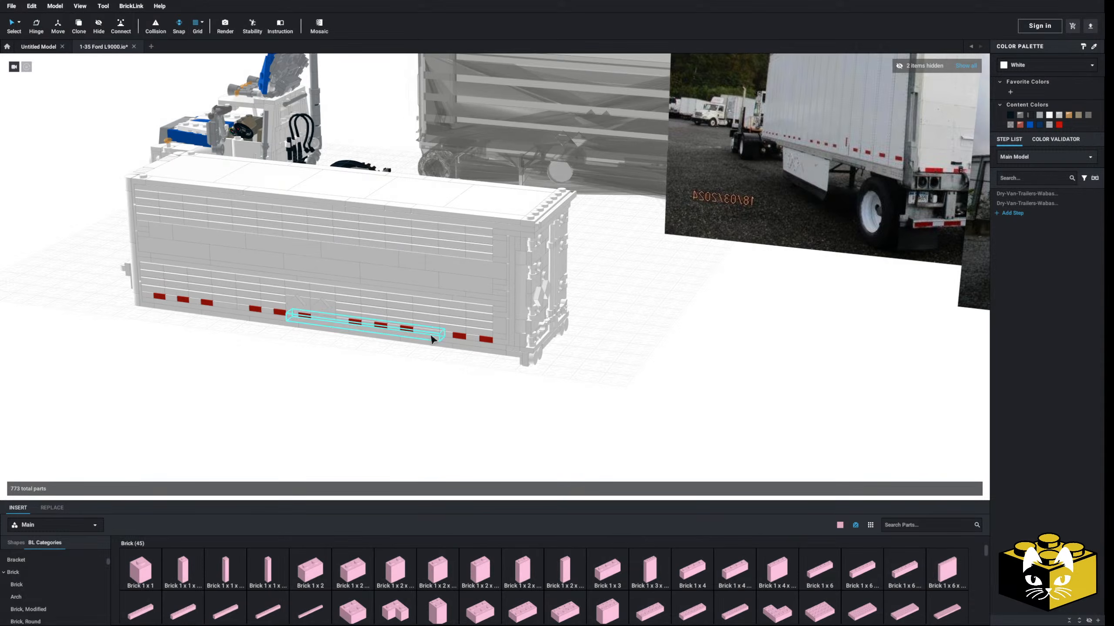
- Recolor the three-part connector box on the trailer's front wall Light Bluish Gray
{"action": "right_click_drag", "start_coordinate": [434, 337], "coordinate": [490, 331]}
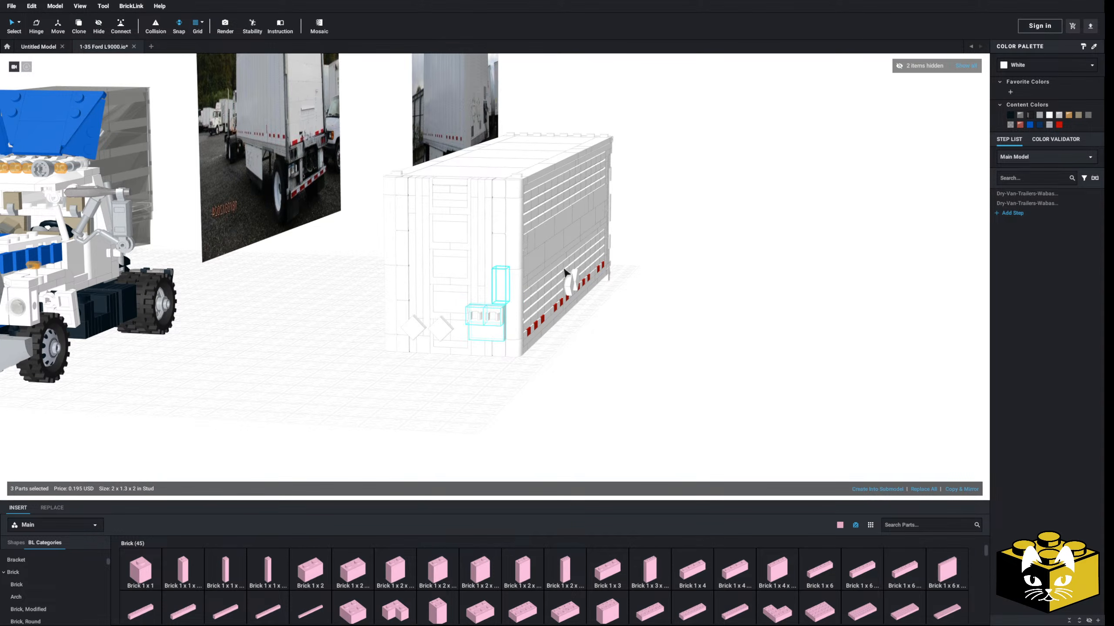
{"action": "left_click", "coordinate": [1041, 115]}
{"action": "left_click", "coordinate": [824, 286]}
- Recolor the two vertical lock rods and their clip-arm handles on the rear doors Light Bluish Gray
{"action": "right_click_drag", "start_coordinate": [824, 286], "coordinate": [655, 322]}
{"action": "scroll", "coordinate": [655, 323], "scroll_direction": "up", "scroll_amount": 3}
{"action": "left_click", "coordinate": [488, 296]}
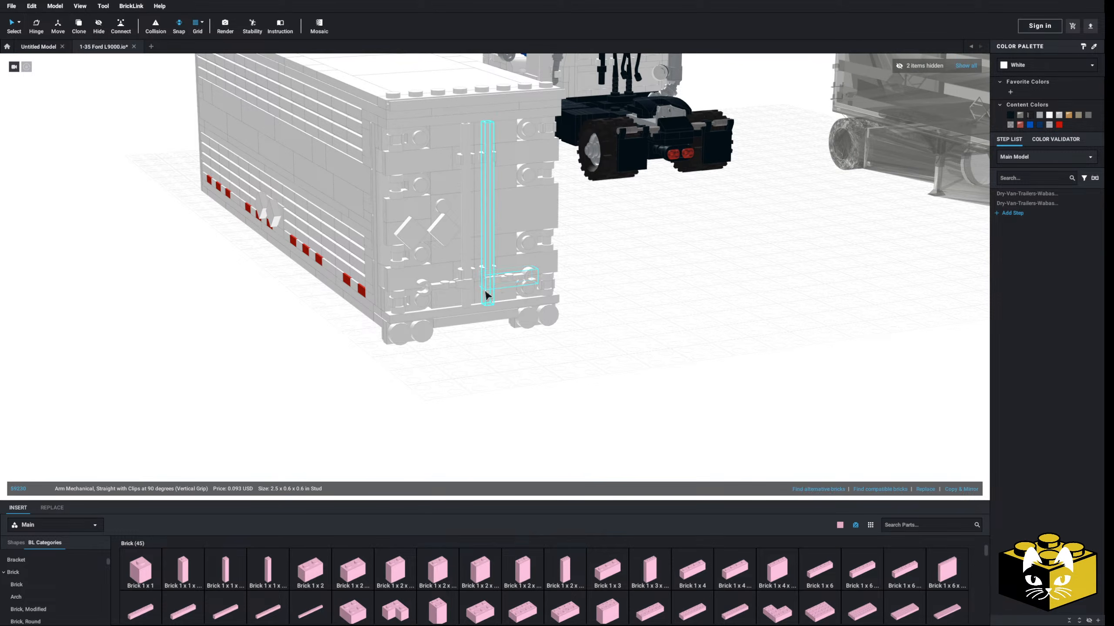
{"action": "left_click", "coordinate": [469, 297], "text": "ctrl"}
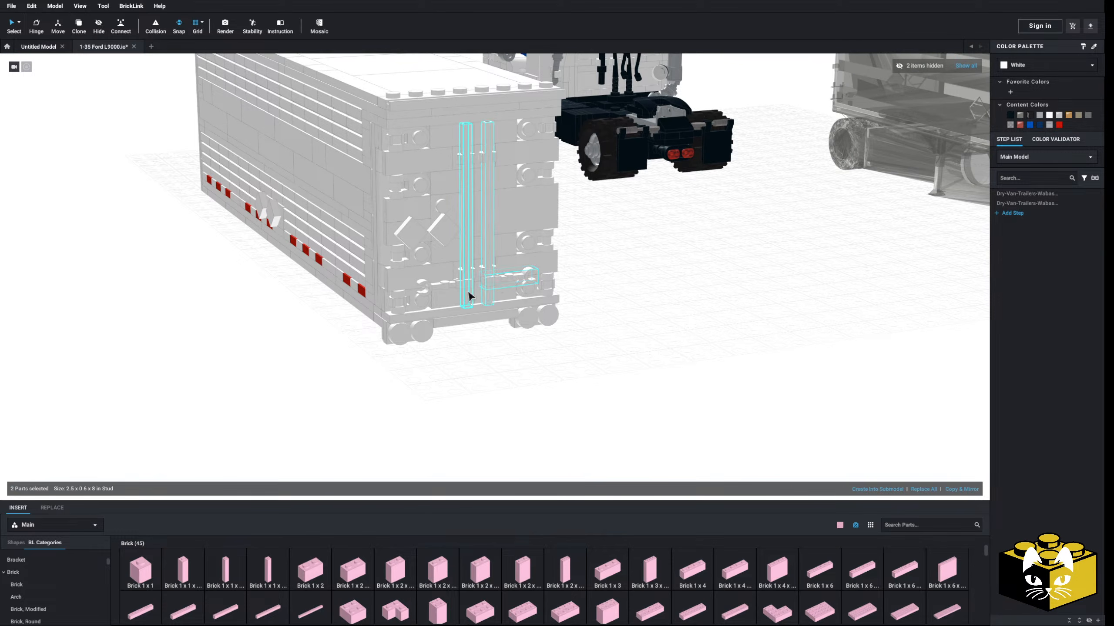
{"action": "left_click", "coordinate": [1040, 115]}
{"action": "left_click", "coordinate": [609, 366]}
- Recolor all the round-plate bar-handle hinges along both edges of the rear doors Light Bluish Gray
{"action": "right_click_drag", "start_coordinate": [609, 366], "coordinate": [626, 382]}
{"action": "scroll", "coordinate": [626, 381], "scroll_direction": "up", "scroll_amount": 2}
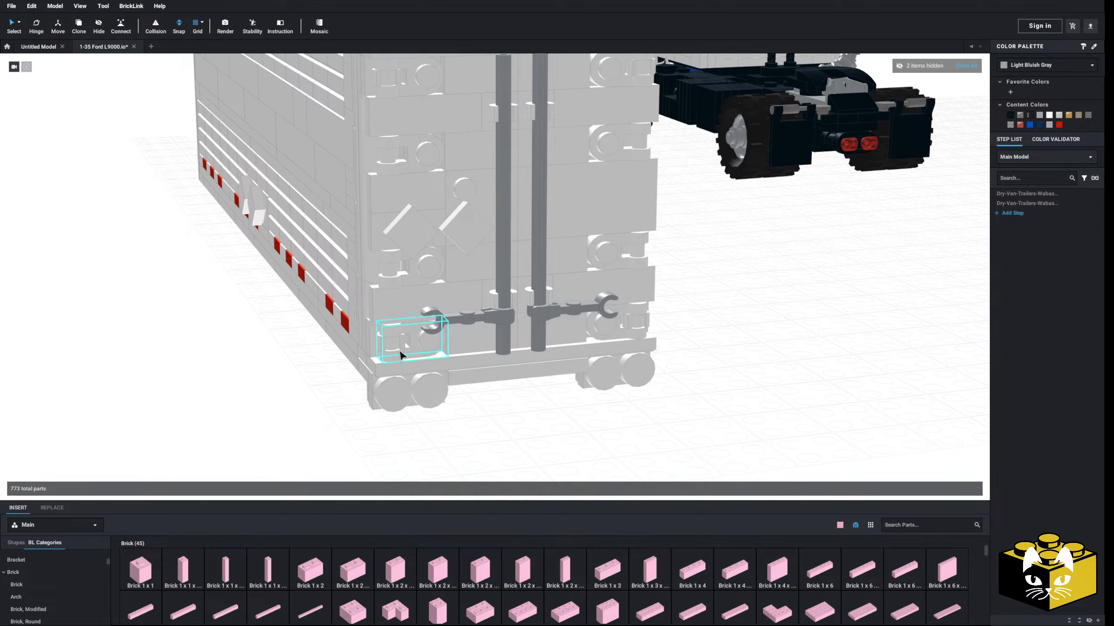
{"action": "left_click", "coordinate": [400, 355]}
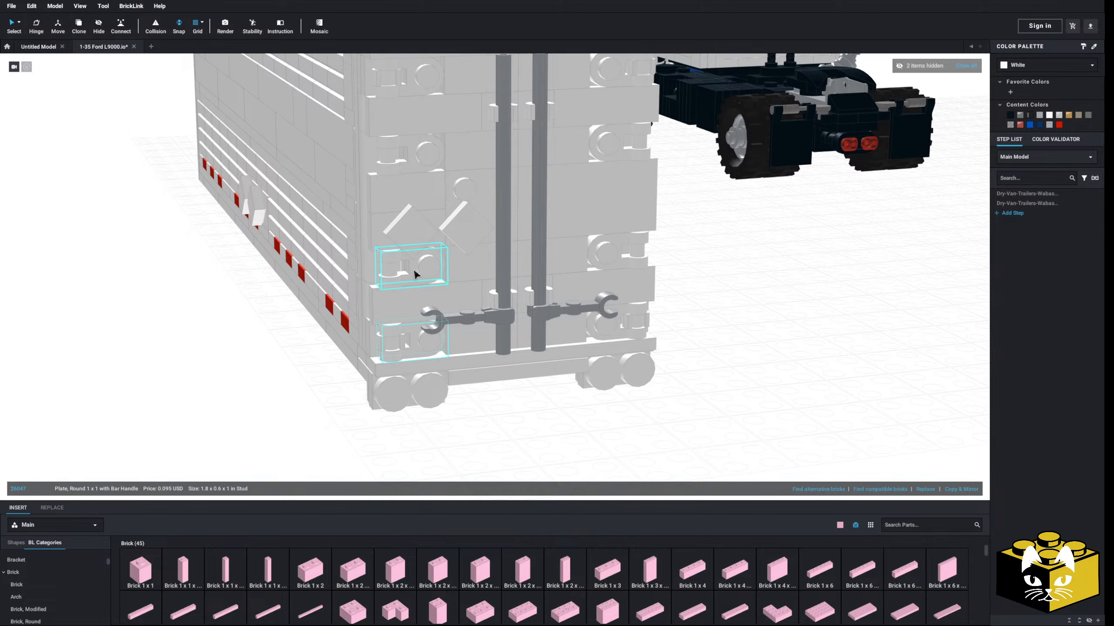
{"action": "left_click", "coordinate": [606, 78], "text": "ctrl"}
{"action": "left_click", "coordinate": [625, 207], "text": "ctrl"}
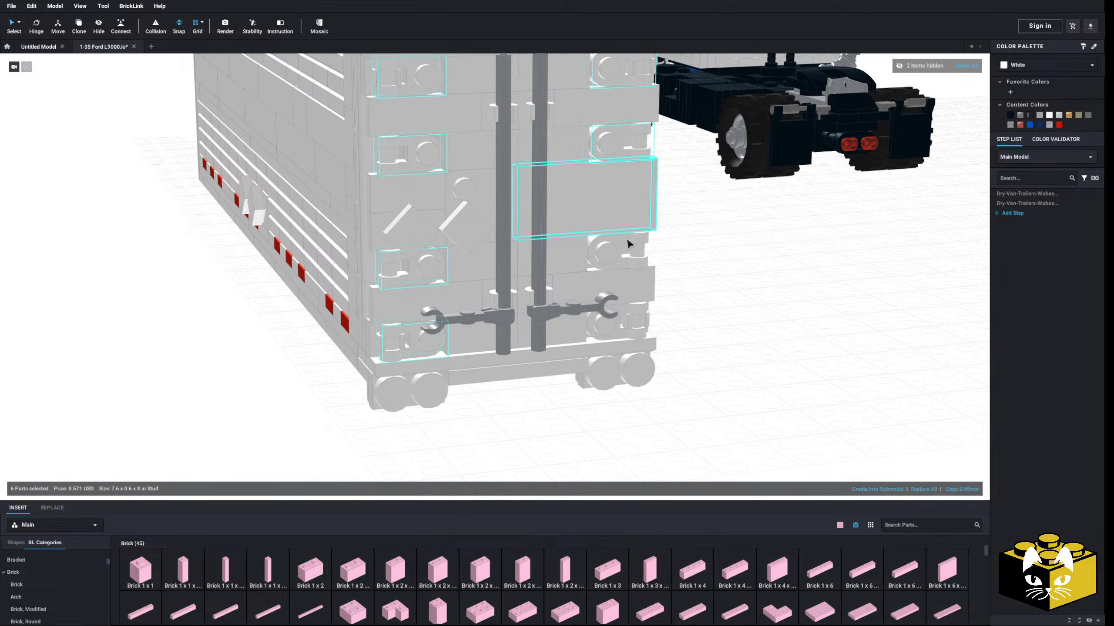
{"action": "left_click", "coordinate": [1040, 115]}
{"action": "left_click", "coordinate": [768, 360]}
- Recolor the four round tail-light pieces below the rear doors Trans-Red
{"action": "scroll", "coordinate": [768, 360], "scroll_direction": "down", "scroll_amount": 5}
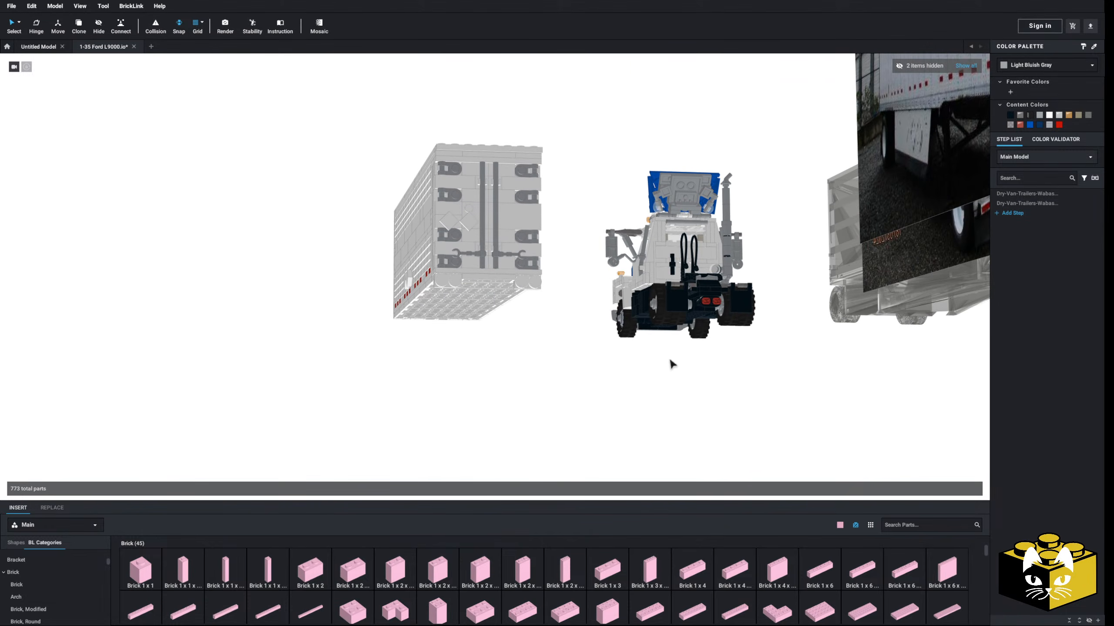
{"action": "right_click_drag", "start_coordinate": [670, 360], "coordinate": [706, 380]}
{"action": "scroll", "coordinate": [706, 380], "scroll_direction": "up", "scroll_amount": 4}
{"action": "right_click_drag", "start_coordinate": [632, 395], "coordinate": [590, 390]}
{"action": "left_click", "coordinate": [385, 307]}
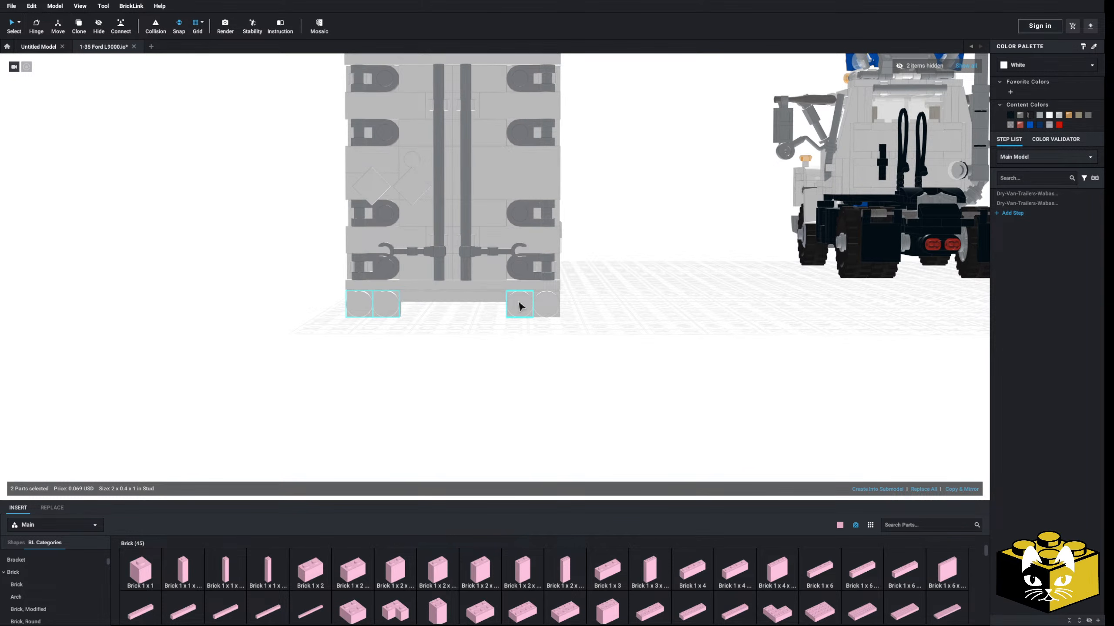
{"action": "left_click", "coordinate": [1046, 67]}
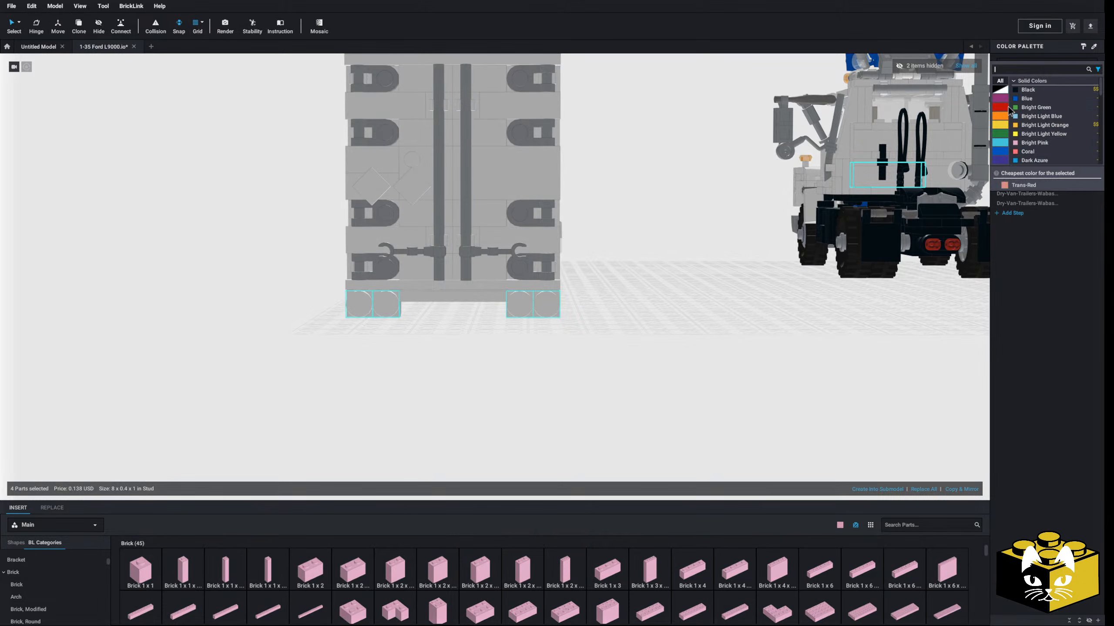
{"action": "left_click", "coordinate": [1033, 125]}
{"action": "left_click", "coordinate": [550, 366]}
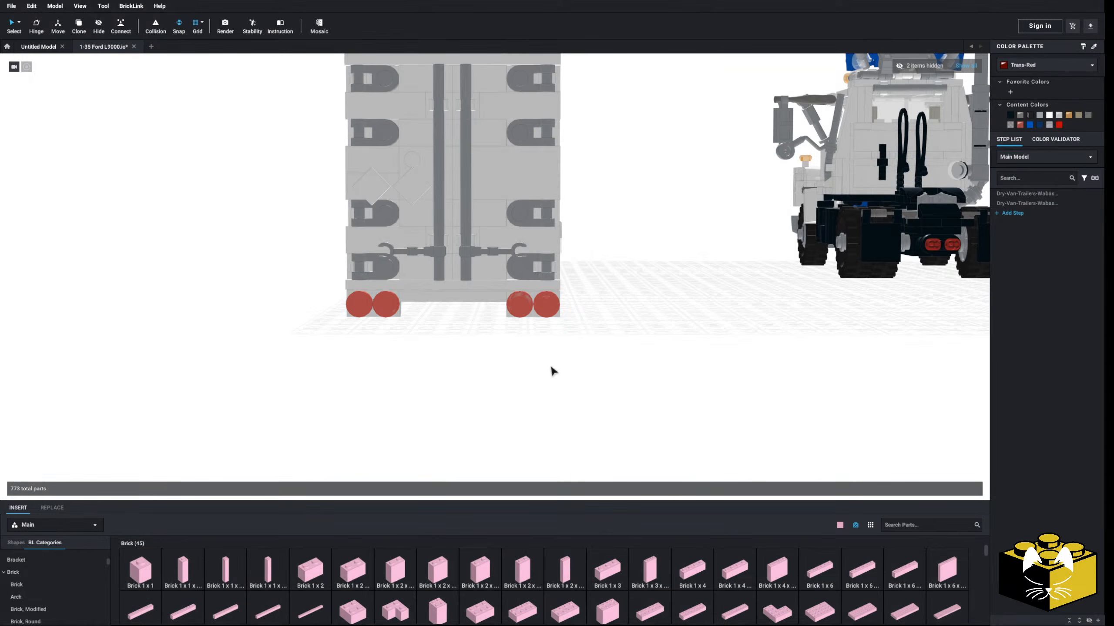
- Recolor the tail-light mounts, rear sill and all floor plates along the trailer's underside Light Bluish Gray
{"action": "right_click_drag", "start_coordinate": [551, 366], "coordinate": [589, 338]}
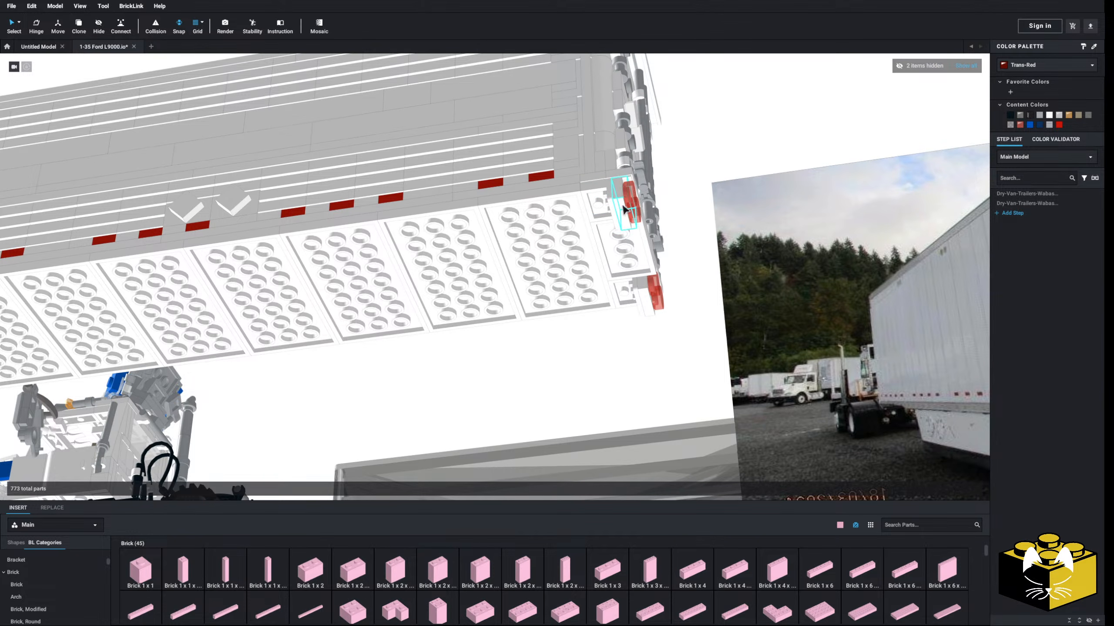
{"action": "left_click", "coordinate": [611, 234]}
{"action": "left_click", "coordinate": [644, 295], "text": "ctrl"}
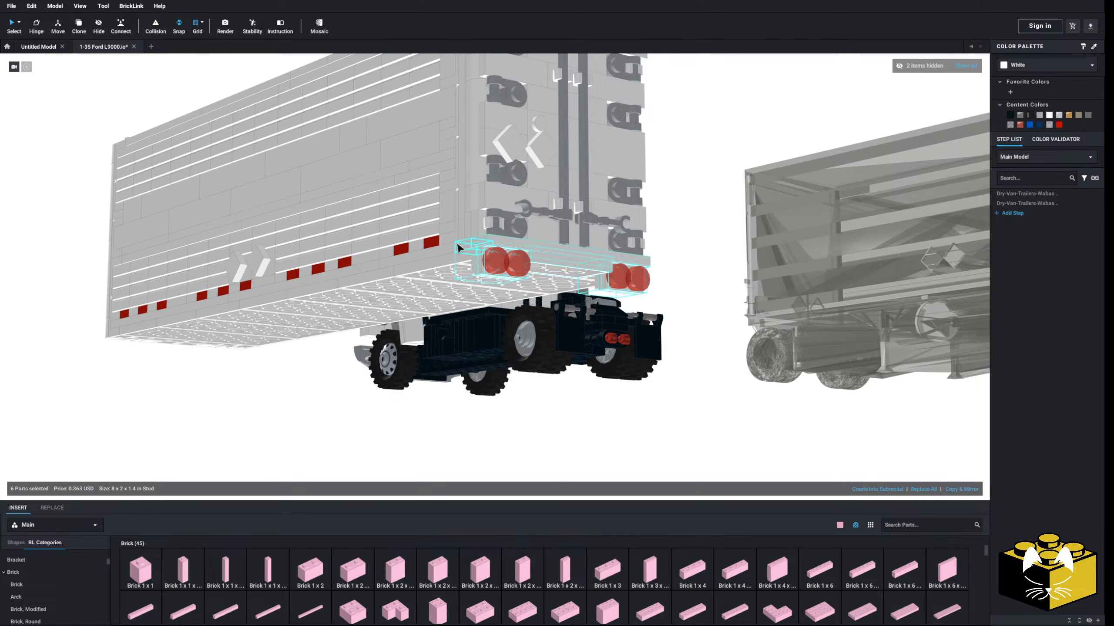
{"action": "left_click", "coordinate": [373, 277], "text": "ctrl"}
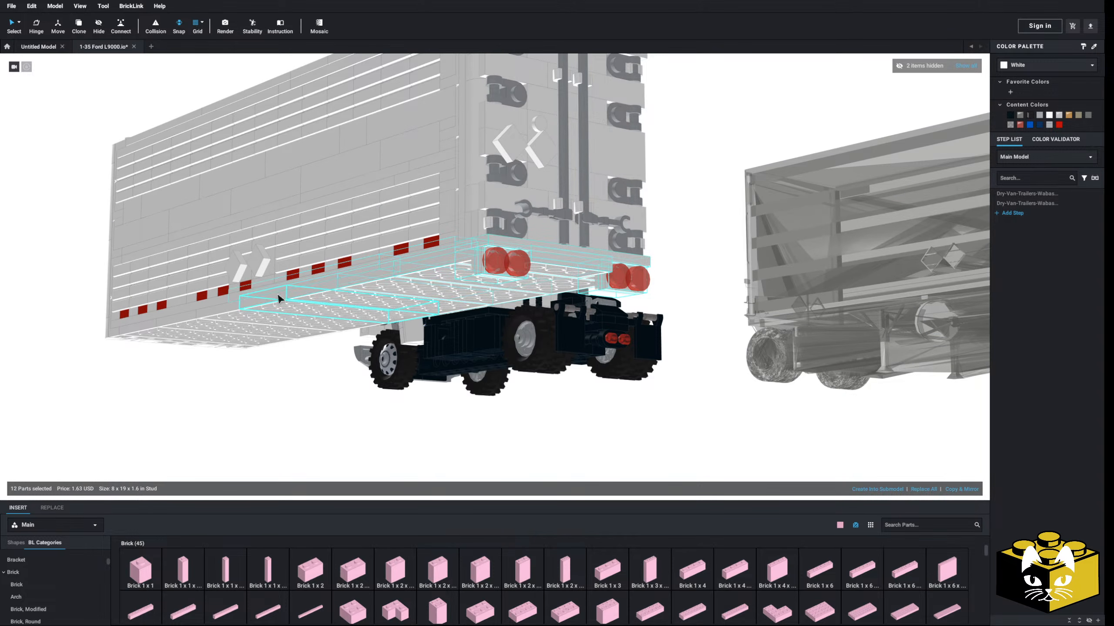
{"action": "left_click", "coordinate": [183, 324], "text": "ctrl"}
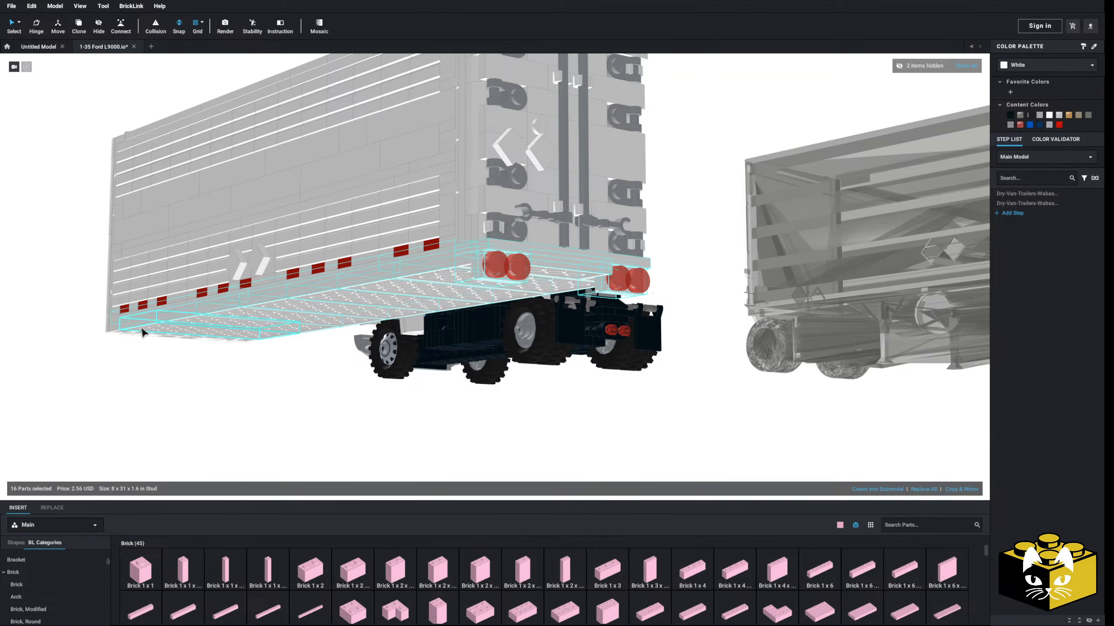
{"action": "left_click", "coordinate": [1039, 116]}
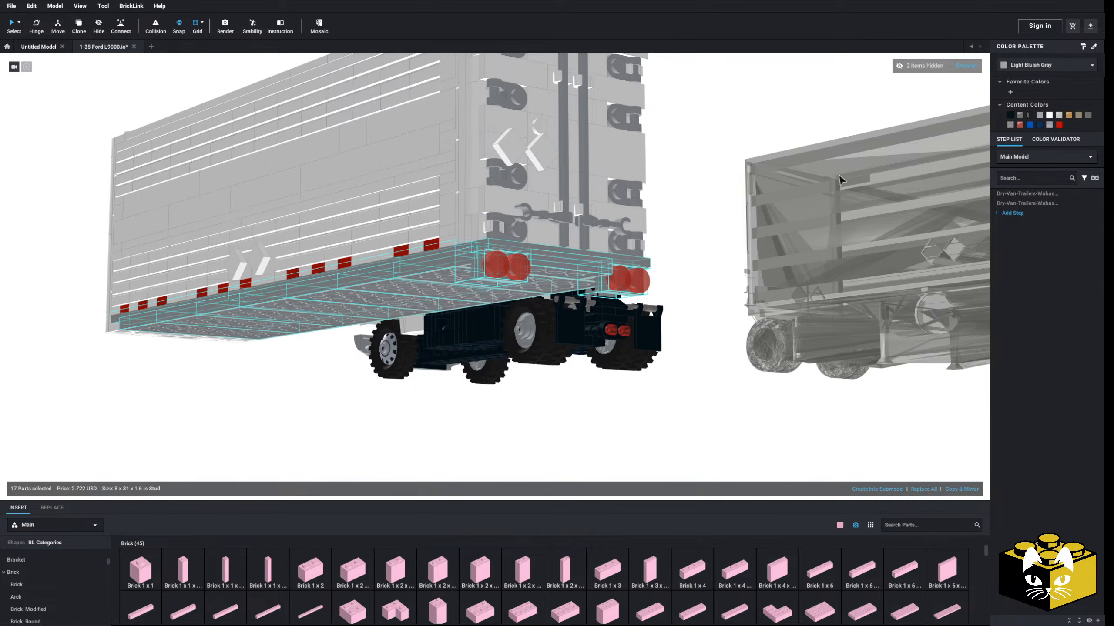
{"action": "left_click", "coordinate": [675, 198]}
{"action": "right_click_drag", "start_coordinate": [675, 198], "coordinate": [674, 205]}
{"action": "scroll", "coordinate": [691, 215], "scroll_direction": "down", "scroll_amount": 5}
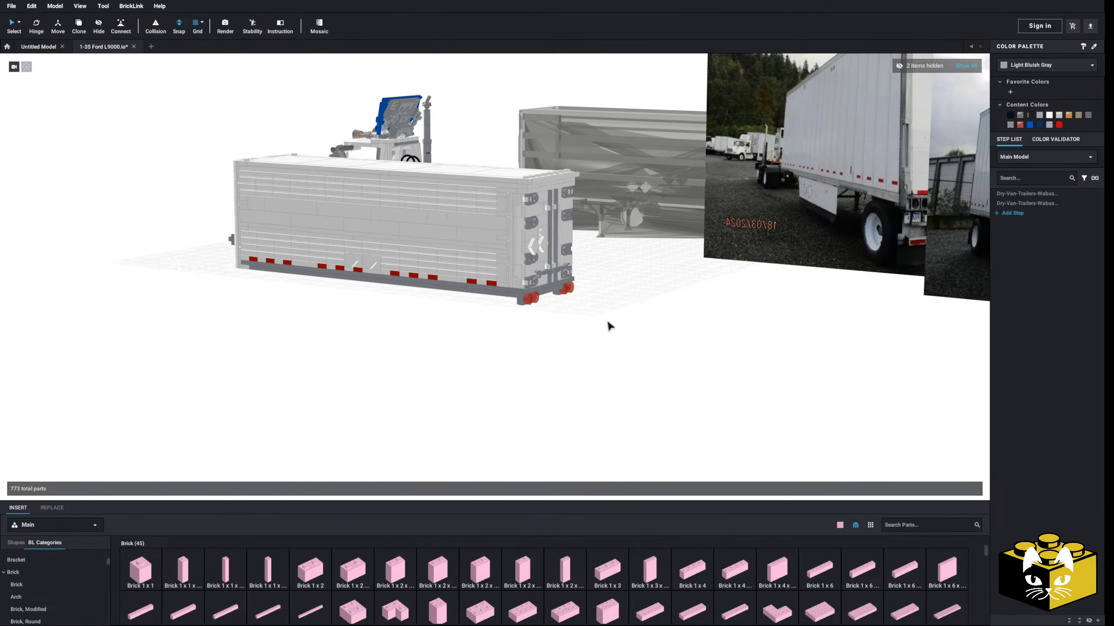
- Recolor the full-height rounded front corner column with its bottom and top pieces Light Bluish Gray
{"action": "right_click_drag", "start_coordinate": [608, 326], "coordinate": [743, 308]}
{"action": "scroll", "coordinate": [743, 309], "scroll_direction": "up", "scroll_amount": 3}
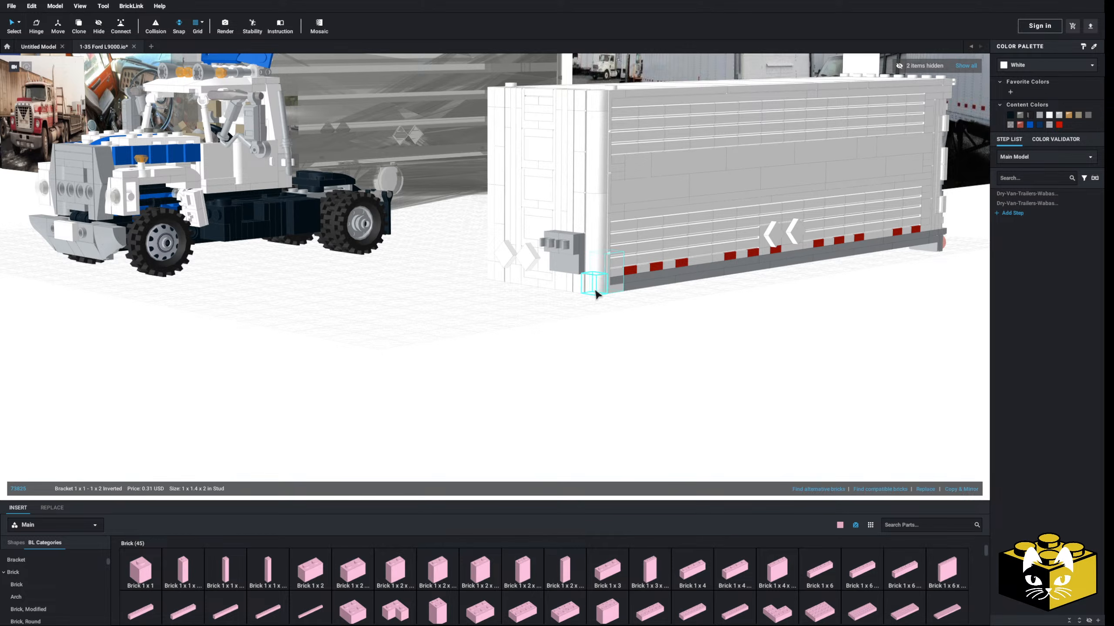
{"action": "left_click", "coordinate": [602, 263], "text": "ctrl"}
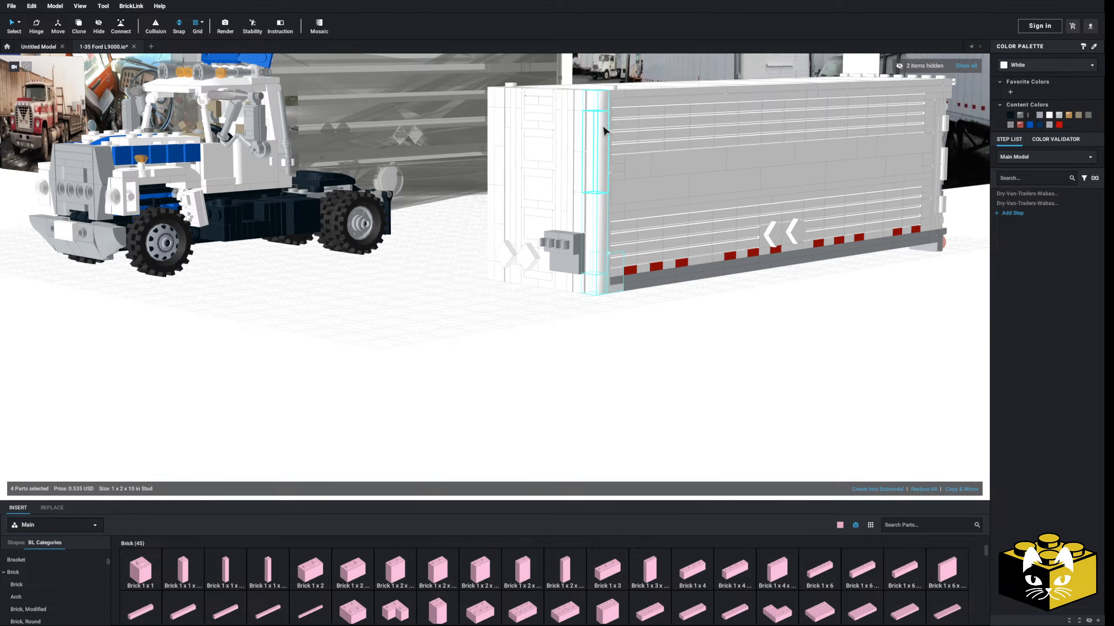
{"action": "left_click", "coordinate": [610, 89], "text": "ctrl"}
{"action": "left_click", "coordinate": [1040, 115]}
{"action": "left_click", "coordinate": [695, 374]}
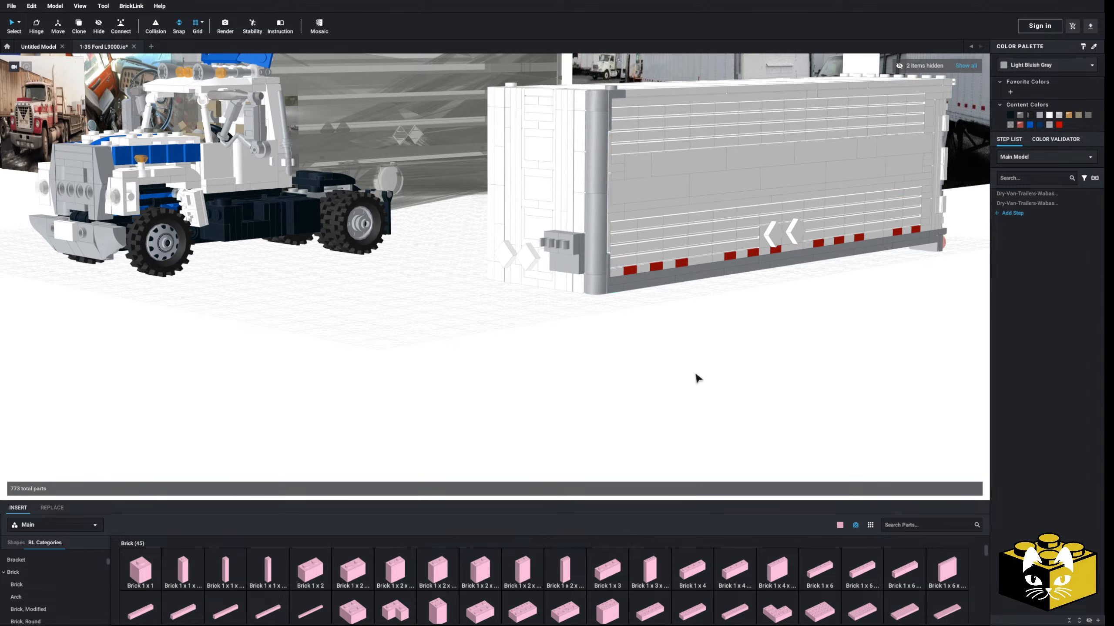
- Recolor the seven parts along the base of the trailer's front wall Light Bluish Gray
{"action": "scroll", "coordinate": [694, 374], "scroll_direction": "down", "scroll_amount": 3}
{"action": "mouse_move", "coordinate": [695, 373]}
{"action": "right_mouse_down"}
{"action": "mouse_move", "coordinate": [656, 385]}
{"action": "mouse_move", "coordinate": [681, 388]}
{"action": "right_mouse_up"}
{"action": "scroll", "coordinate": [681, 388], "scroll_direction": "up", "scroll_amount": 3}
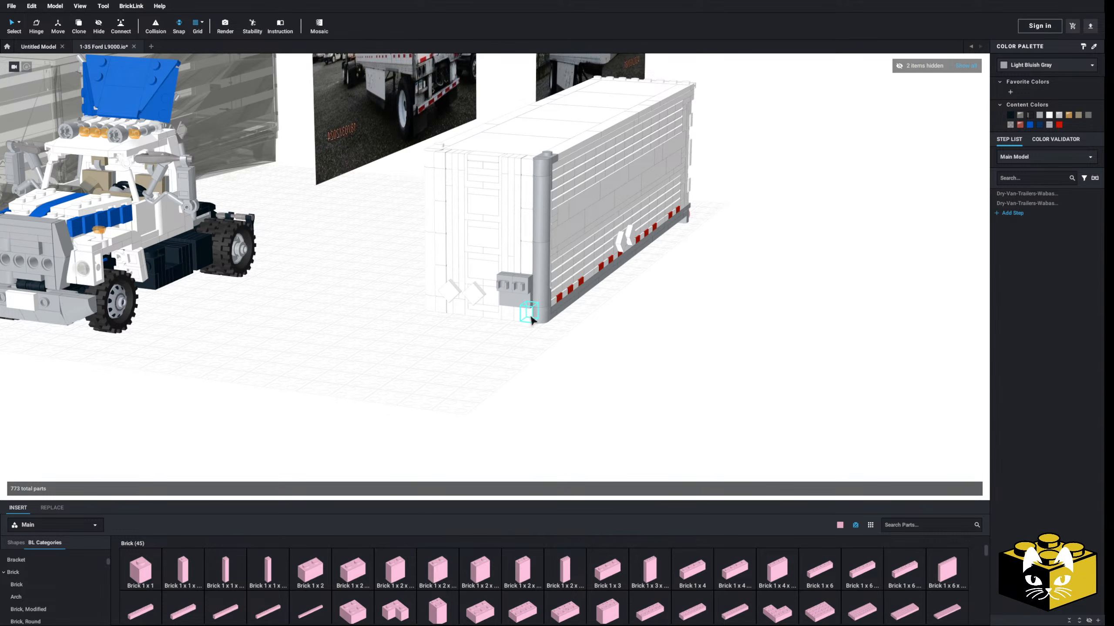
{"action": "left_click", "coordinate": [507, 320], "text": "ctrl"}
{"action": "left_click", "coordinate": [495, 348]}
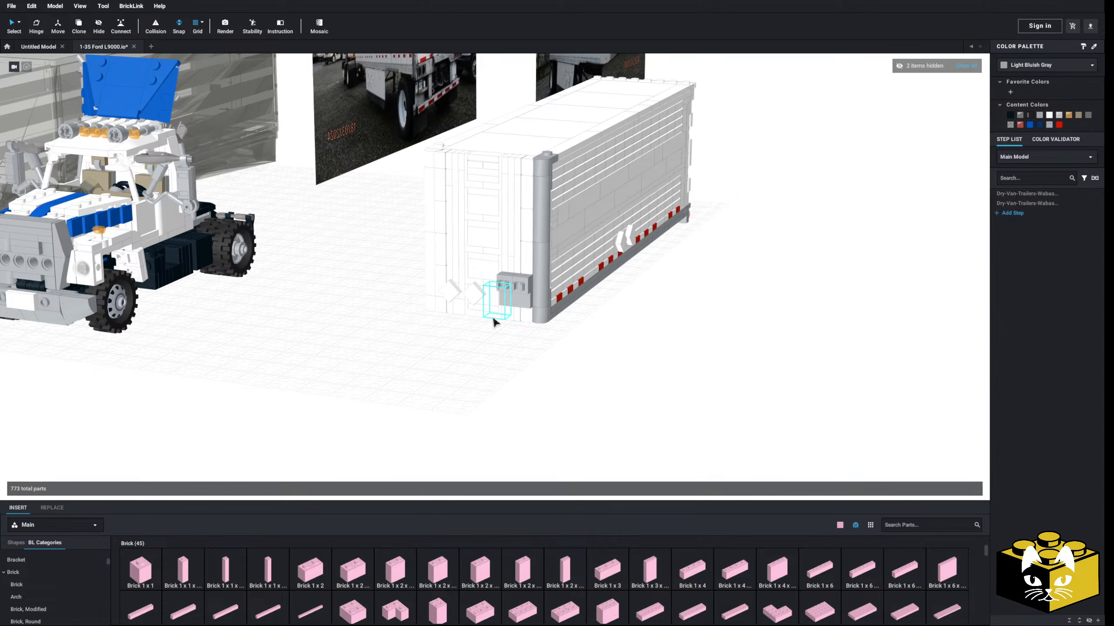
{"action": "left_click", "coordinate": [528, 319], "text": "ctrl"}
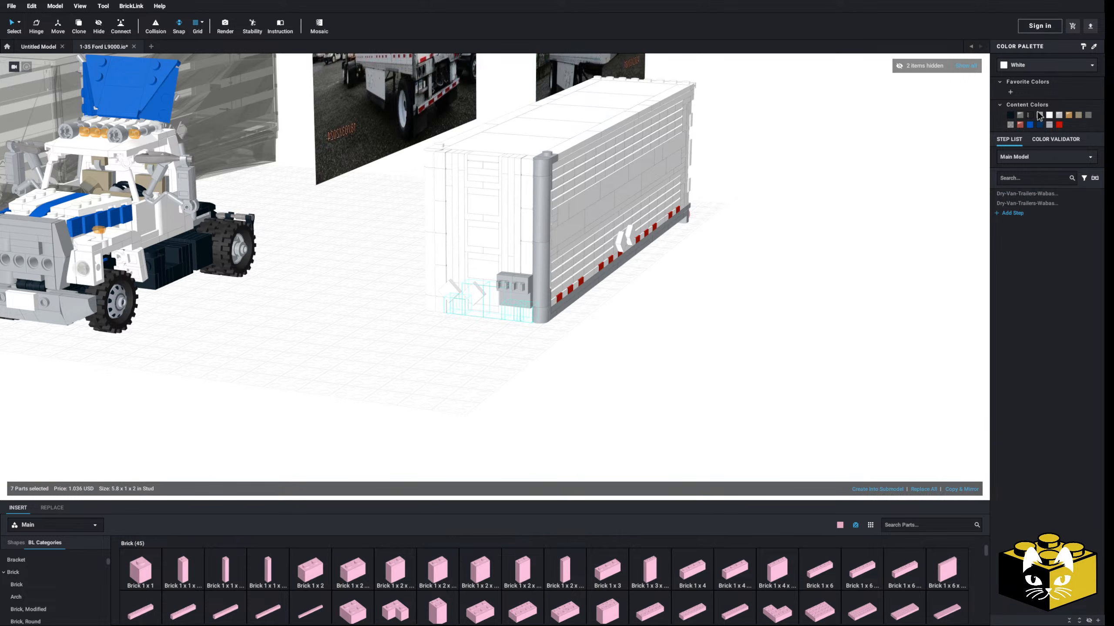
{"action": "left_click", "coordinate": [858, 306]}
- Recolor the seven parts along the base of the front wall back to White
{"action": "right_click_drag", "start_coordinate": [855, 310], "coordinate": [786, 353]}
{"action": "scroll", "coordinate": [715, 397], "scroll_direction": "up", "scroll_amount": 4}
{"action": "right_click_drag", "start_coordinate": [714, 397], "coordinate": [723, 419]}
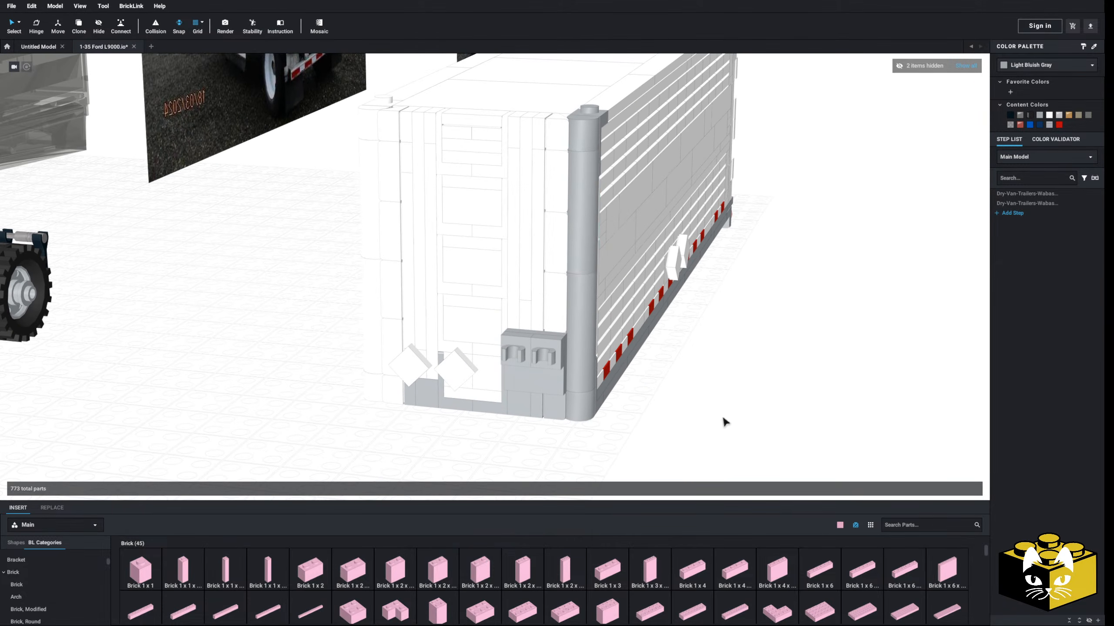
{"action": "left_click", "coordinate": [552, 130]}
{"action": "left_click", "coordinate": [740, 319]}
{"action": "scroll", "coordinate": [740, 319], "scroll_direction": "down", "scroll_amount": 4}
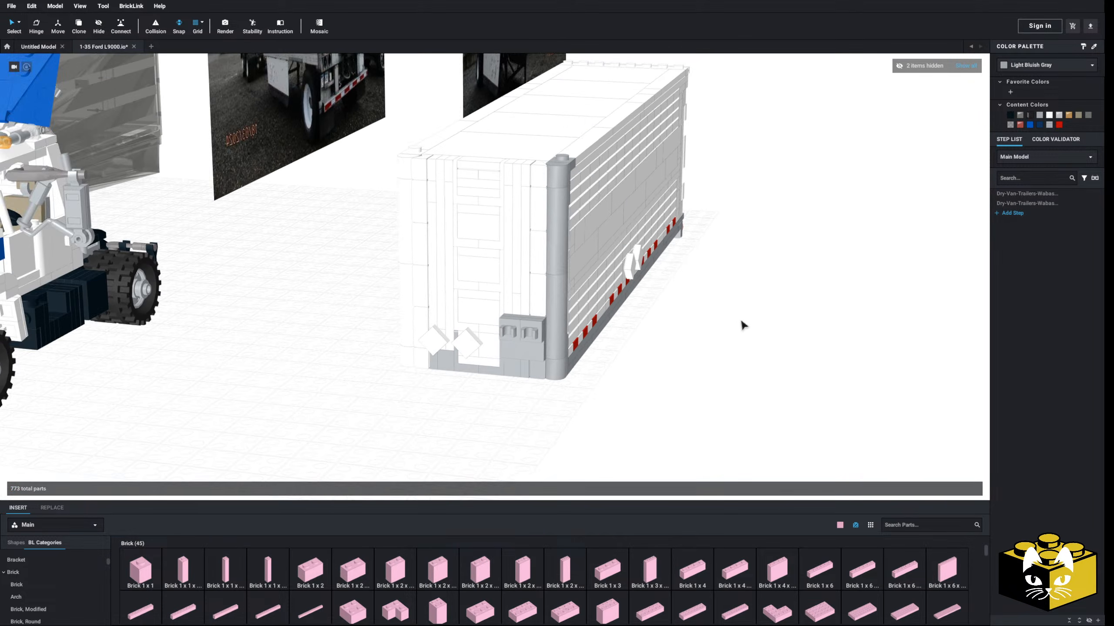
{"action": "right_click_drag", "start_coordinate": [740, 319], "coordinate": [602, 392]}
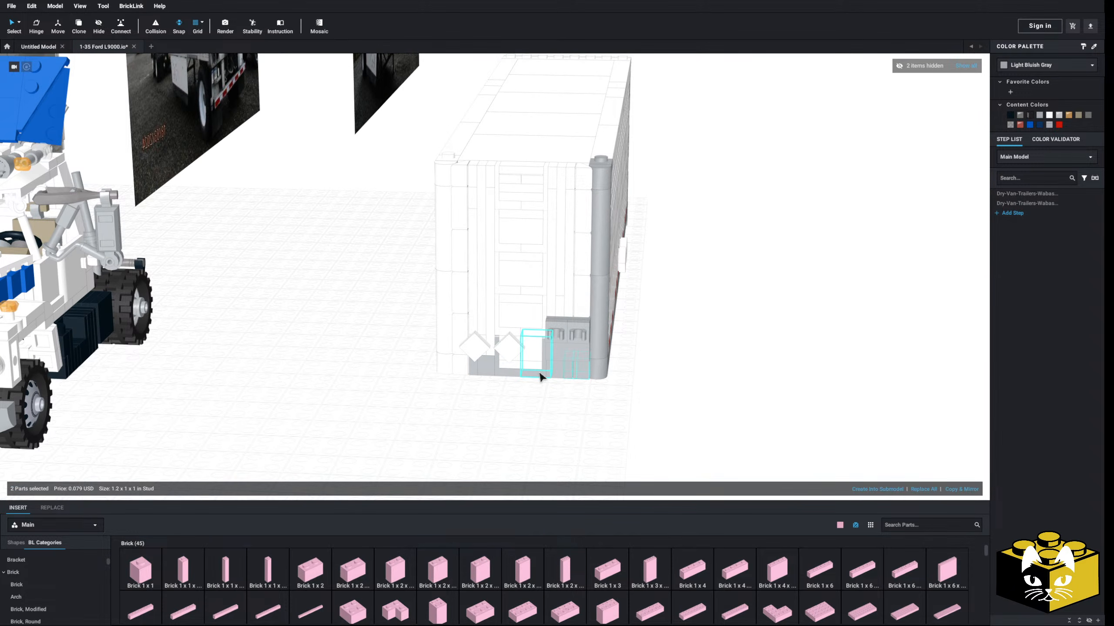
{"action": "left_click", "coordinate": [488, 369], "text": "shift"}
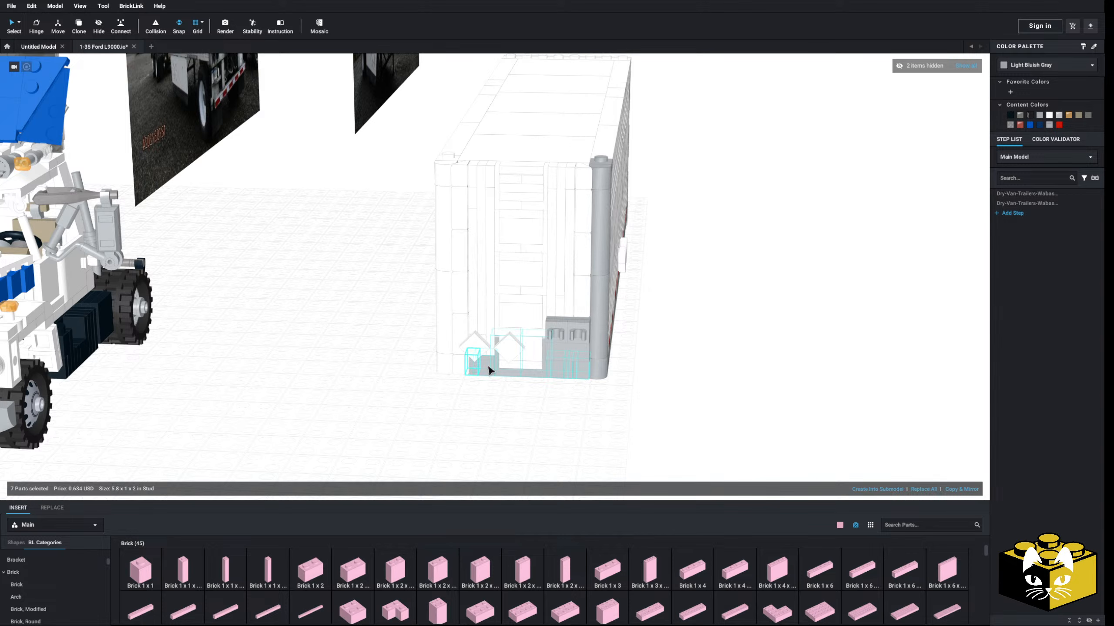
{"action": "left_click", "coordinate": [1049, 115]}
{"action": "left_click", "coordinate": [831, 293]}
- Recolor the upper side-rail plates and the rear roof header parts Light Bluish Gray
{"action": "scroll", "coordinate": [832, 295], "scroll_direction": "down", "scroll_amount": 4}
{"action": "right_click_drag", "start_coordinate": [831, 295], "coordinate": [759, 333]}
{"action": "left_click", "coordinate": [412, 218]}
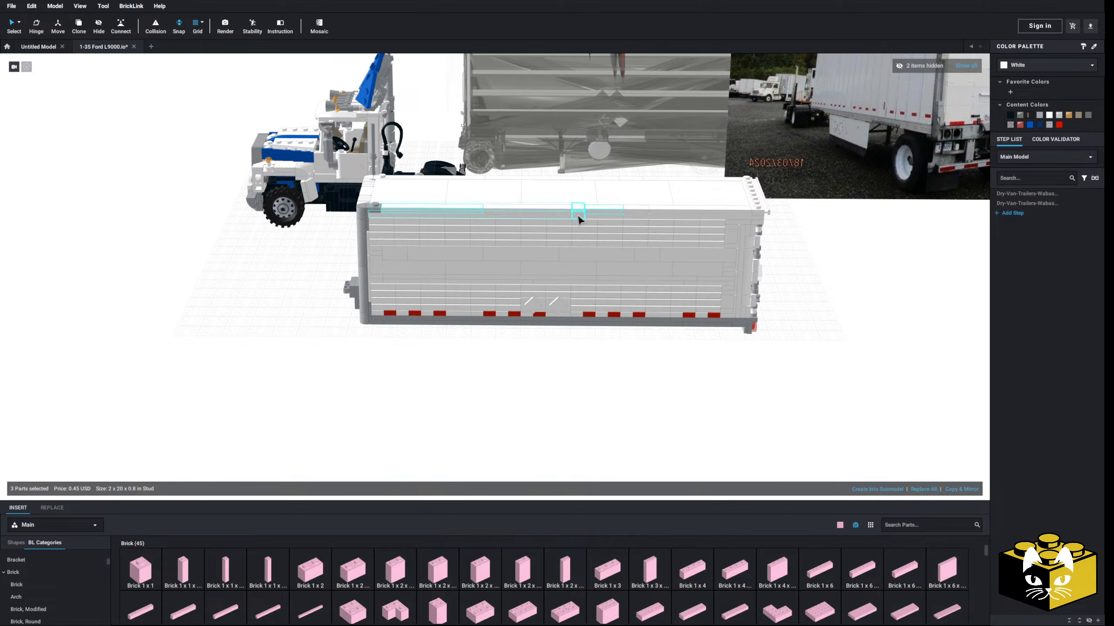
{"action": "right_click_drag", "start_coordinate": [755, 223], "coordinate": [756, 225]}
{"action": "left_click", "coordinate": [757, 224], "text": "shift"}
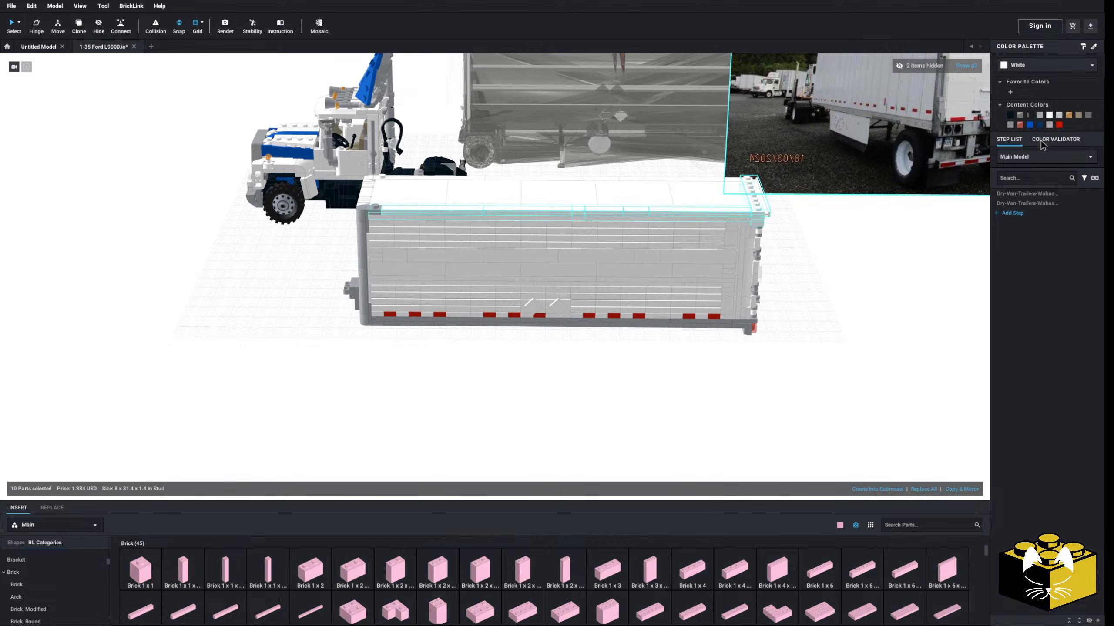
{"action": "left_click", "coordinate": [1040, 116]}
{"action": "left_click", "coordinate": [842, 301]}
{"action": "right_click_drag", "start_coordinate": [843, 301], "coordinate": [802, 294]}
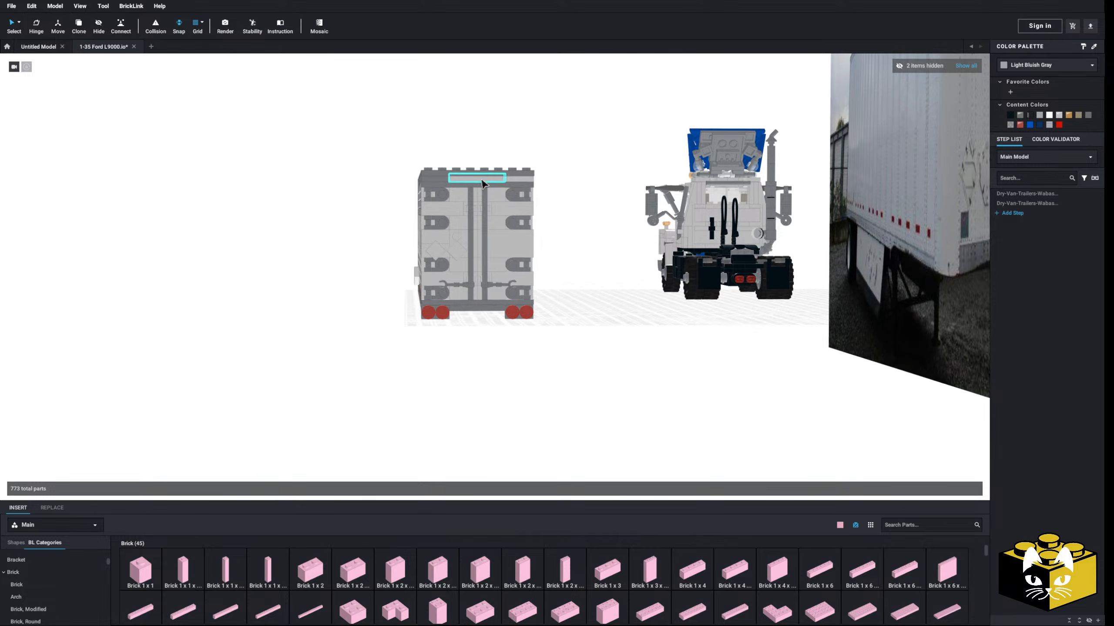
- Recolour the plates above the trailer's rear doors Light Bluish Gray
{"action": "left_click", "coordinate": [524, 186]}
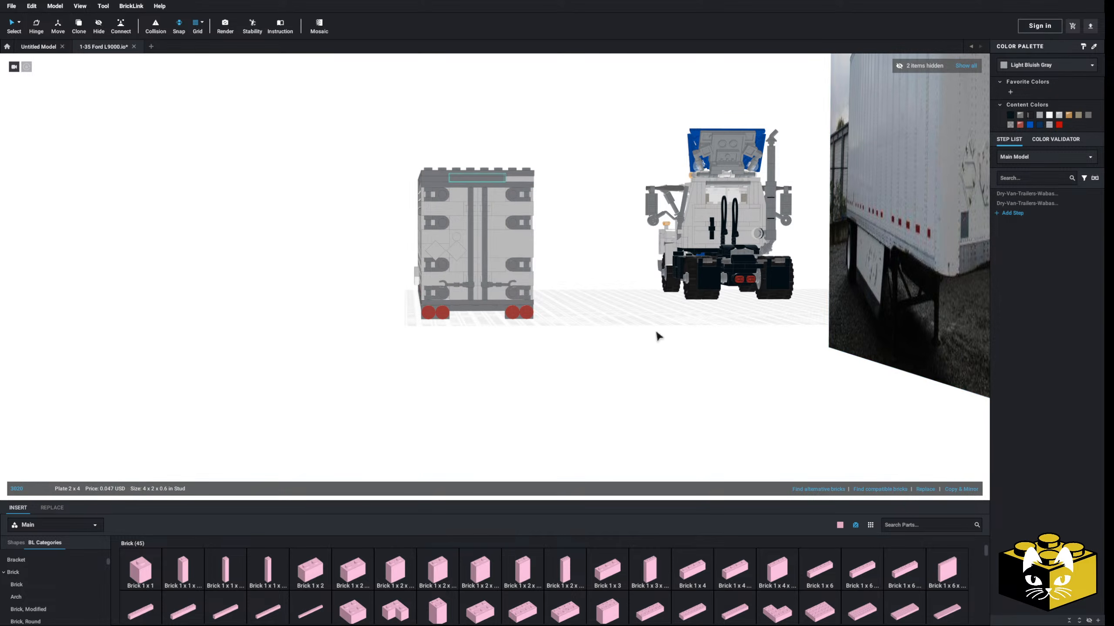
{"action": "left_click", "coordinate": [1039, 116]}
{"action": "left_click", "coordinate": [595, 329]}
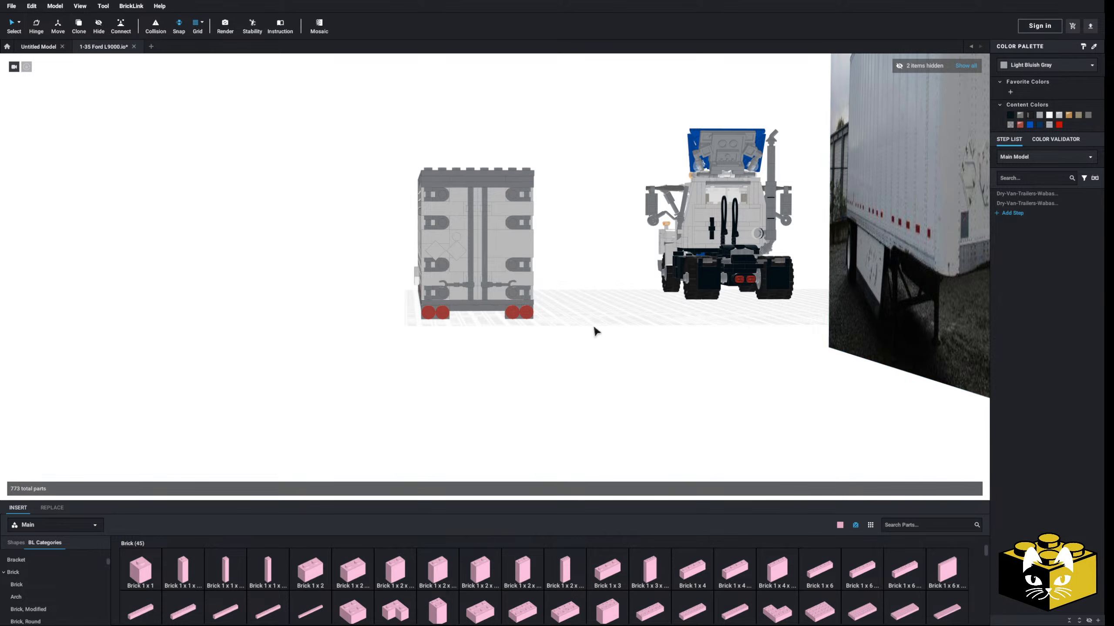
- Recolour the row of white tiles along the trailer's side roof edge Light Bluish Gray
{"action": "right_click_drag", "start_coordinate": [595, 328], "coordinate": [532, 330]}
{"action": "left_click", "coordinate": [209, 128]}
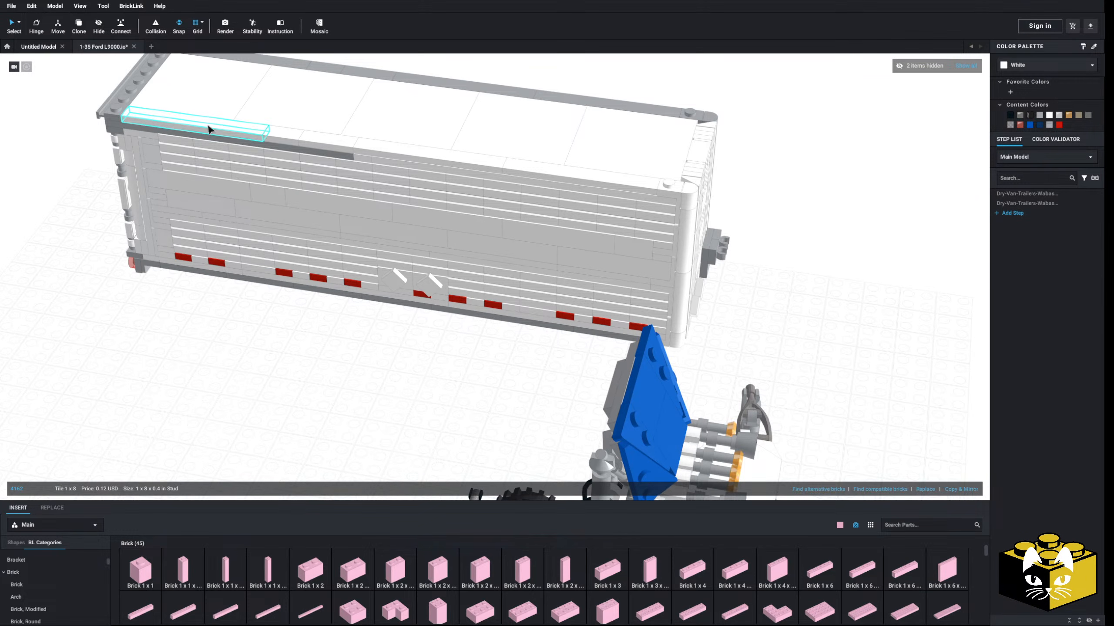
{"action": "left_click", "coordinate": [267, 137]}
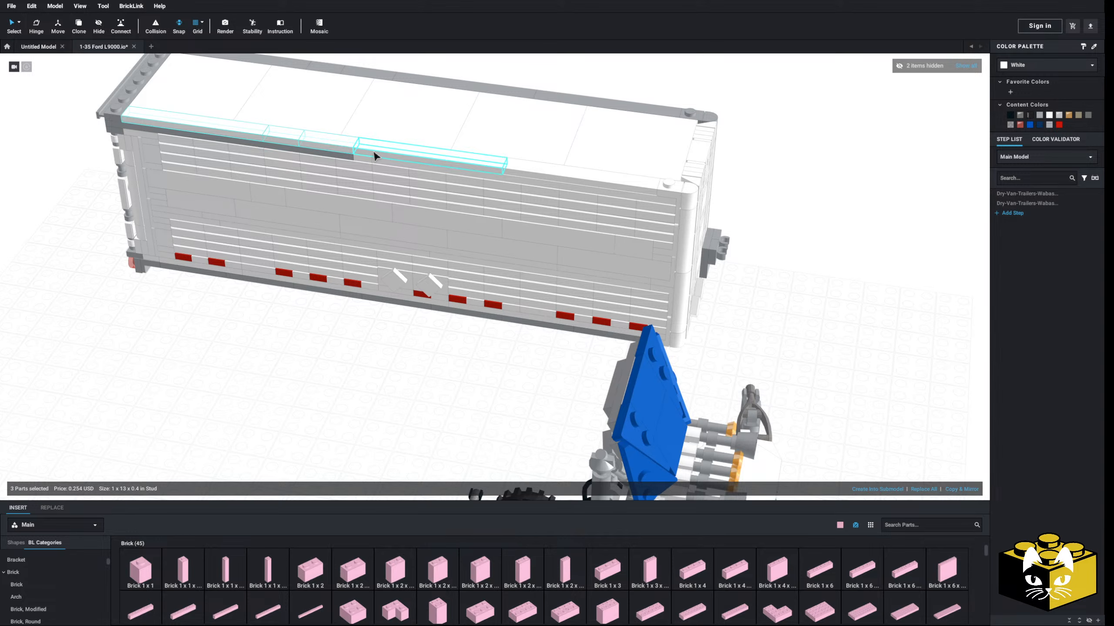
{"action": "left_click", "coordinate": [588, 168], "text": "shift"}
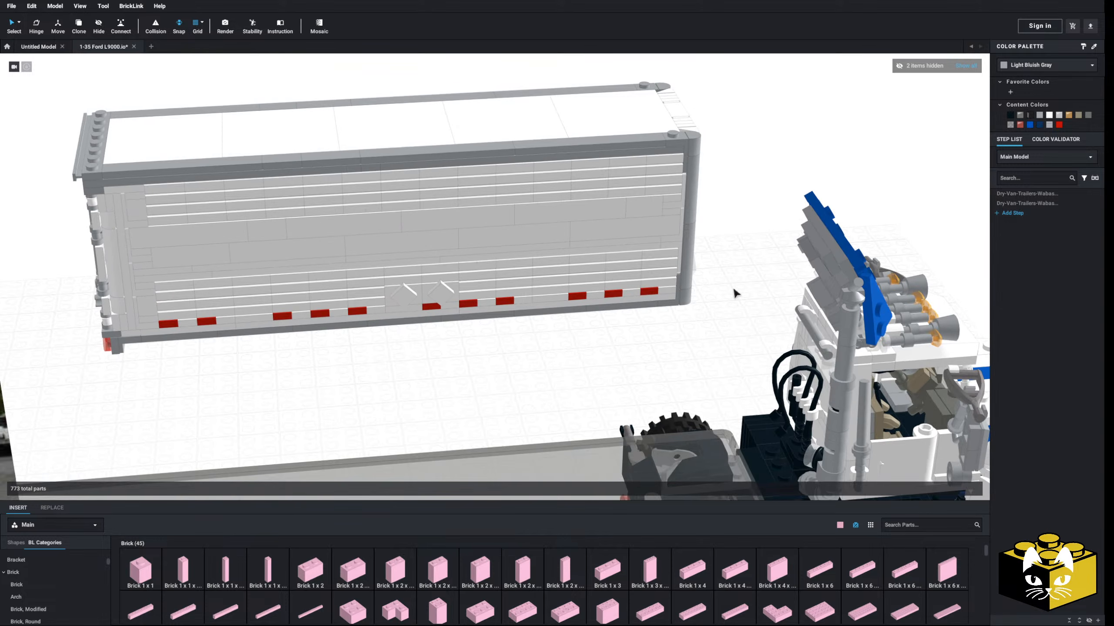
- Recolour the white strip along the trailer side's lower edge, beneath the red markers, Light Bluish Gray
{"action": "left_click", "coordinate": [412, 319]}
{"action": "left_click", "coordinate": [198, 332], "text": "shift"}
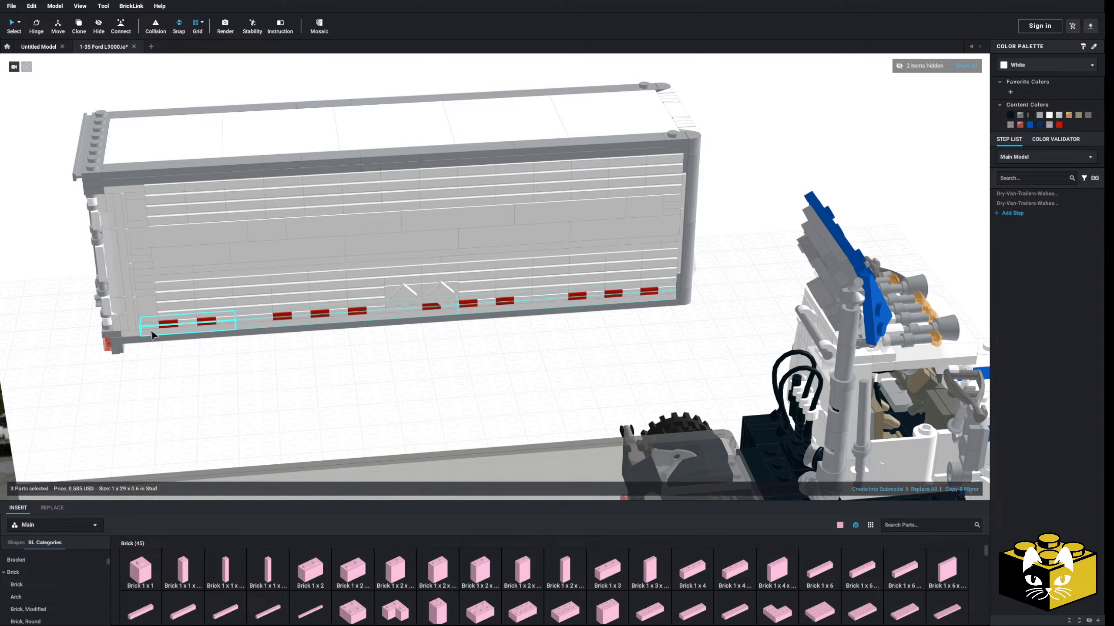
{"action": "left_click", "coordinate": [139, 338], "text": "shift"}
{"action": "left_click", "coordinate": [1039, 115]}
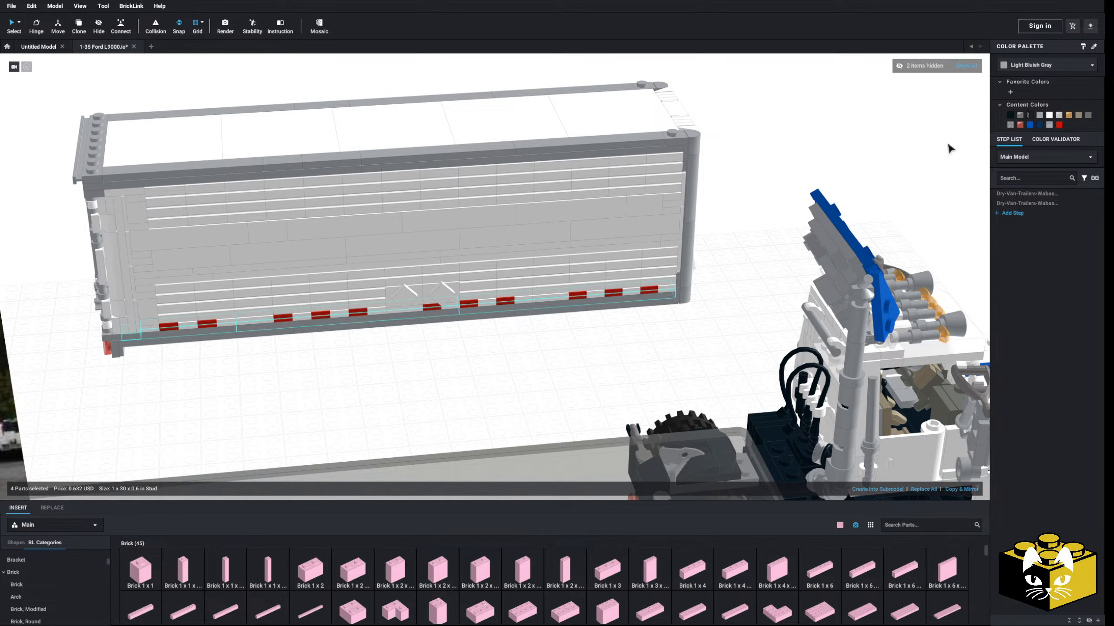
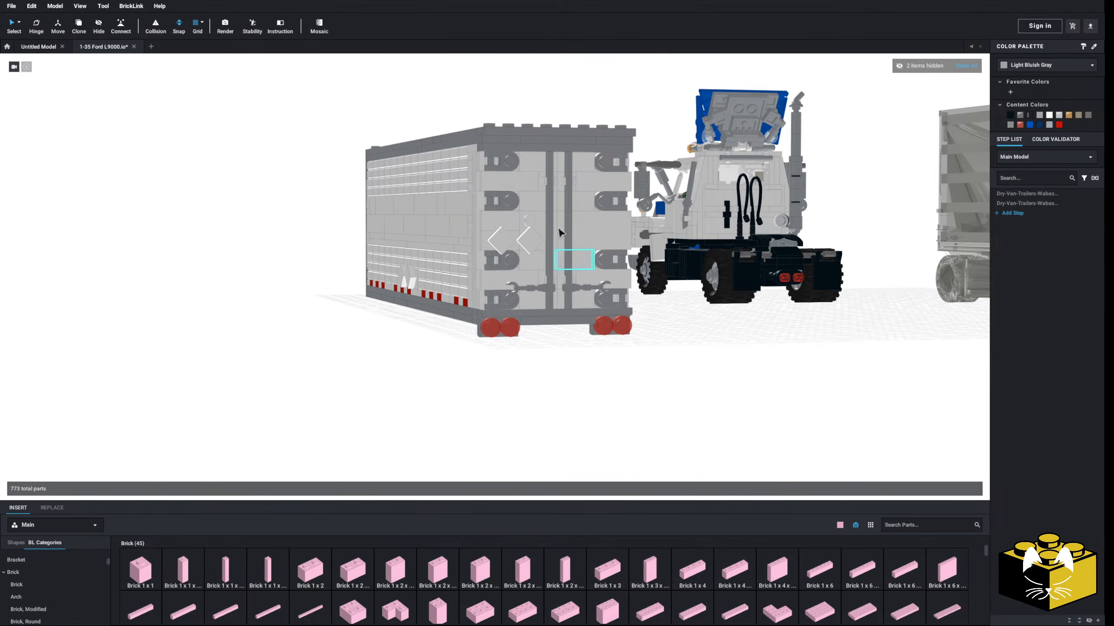
- Try to swing one of the trailer's rear doors open about its hinge with the Hinge tool
{"action": "right_click_drag", "start_coordinate": [398, 347], "coordinate": [363, 392]}
{"action": "scroll", "coordinate": [322, 366], "scroll_direction": "up", "scroll_amount": 3}
{"action": "scroll", "coordinate": [315, 365], "scroll_direction": "down", "scroll_amount": 8}
{"action": "scroll", "coordinate": [362, 392], "scroll_direction": "up", "scroll_amount": 5}
{"action": "middle_click_drag", "start_coordinate": [363, 392], "coordinate": [494, 189]}
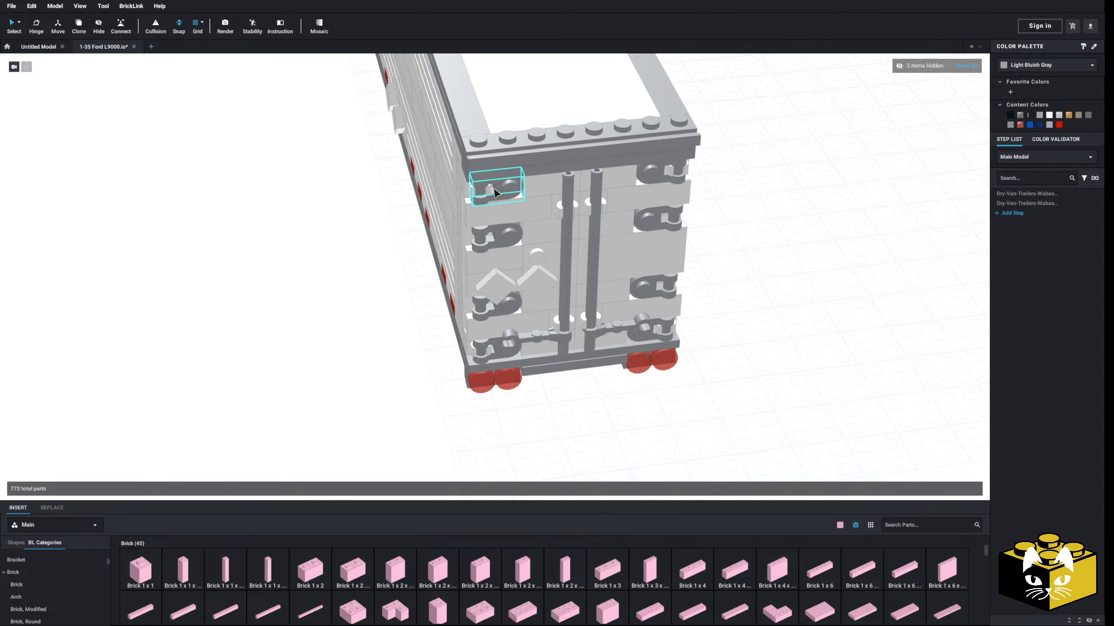
{"action": "left_click", "coordinate": [37, 26]}
{"action": "right_click_drag", "start_coordinate": [345, 261], "coordinate": [446, 209]}
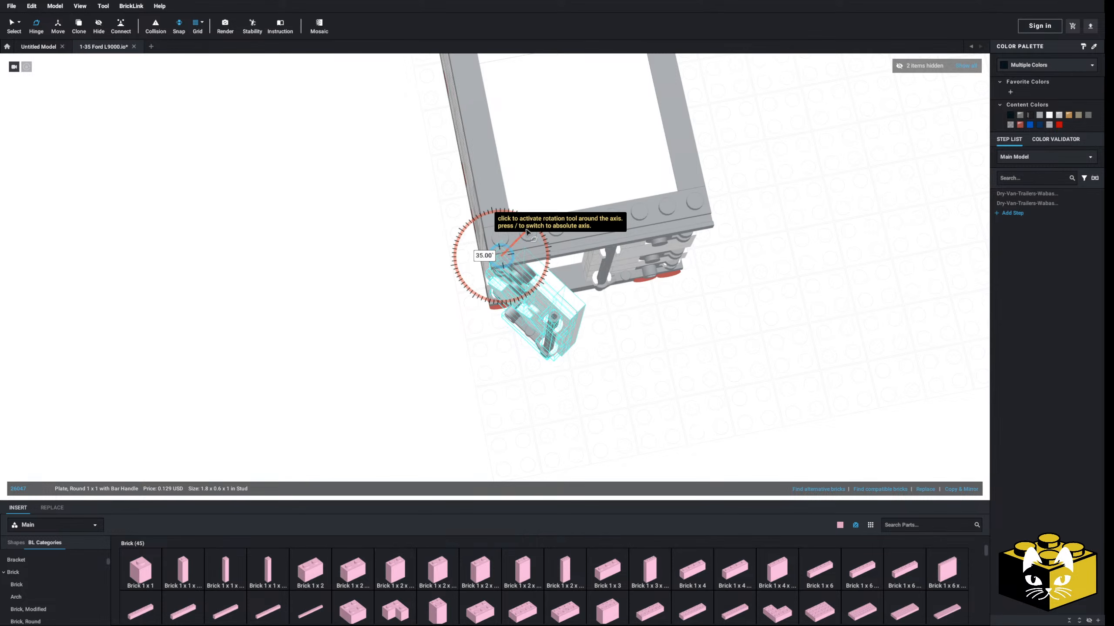
{"action": "left_click", "coordinate": [621, 354]}
{"action": "right_click_drag", "start_coordinate": [621, 354], "coordinate": [437, 420]}
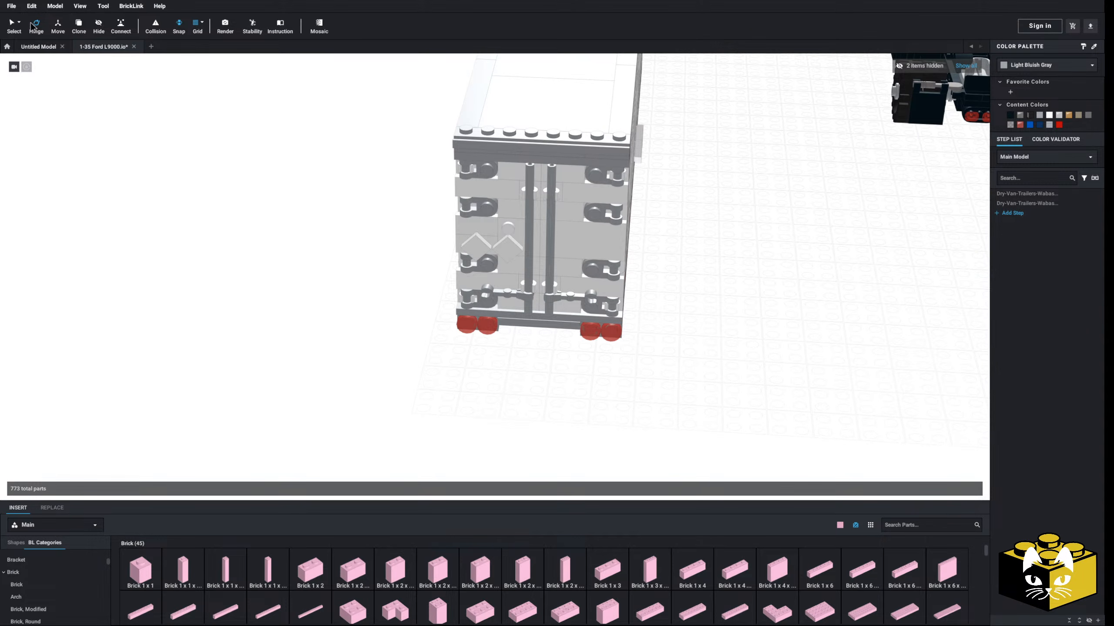
- Examine the rear bumper, wheels and side skirt in the reference photos of the real trailer
{"action": "right_click_drag", "start_coordinate": [208, 237], "coordinate": [638, 266]}
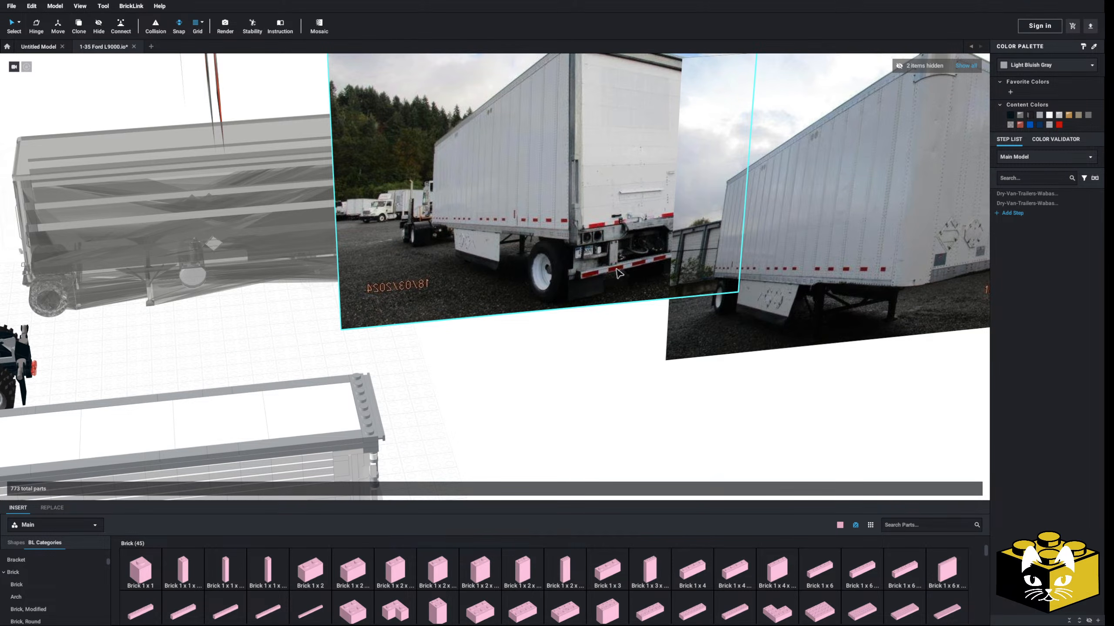
{"action": "middle_click_drag", "start_coordinate": [616, 269], "coordinate": [535, 267]}
{"action": "scroll", "coordinate": [428, 289], "scroll_direction": "up", "scroll_amount": 3}
{"action": "right_click_drag", "start_coordinate": [535, 266], "coordinate": [516, 288]}
{"action": "middle_click_drag", "start_coordinate": [517, 288], "coordinate": [664, 285]}
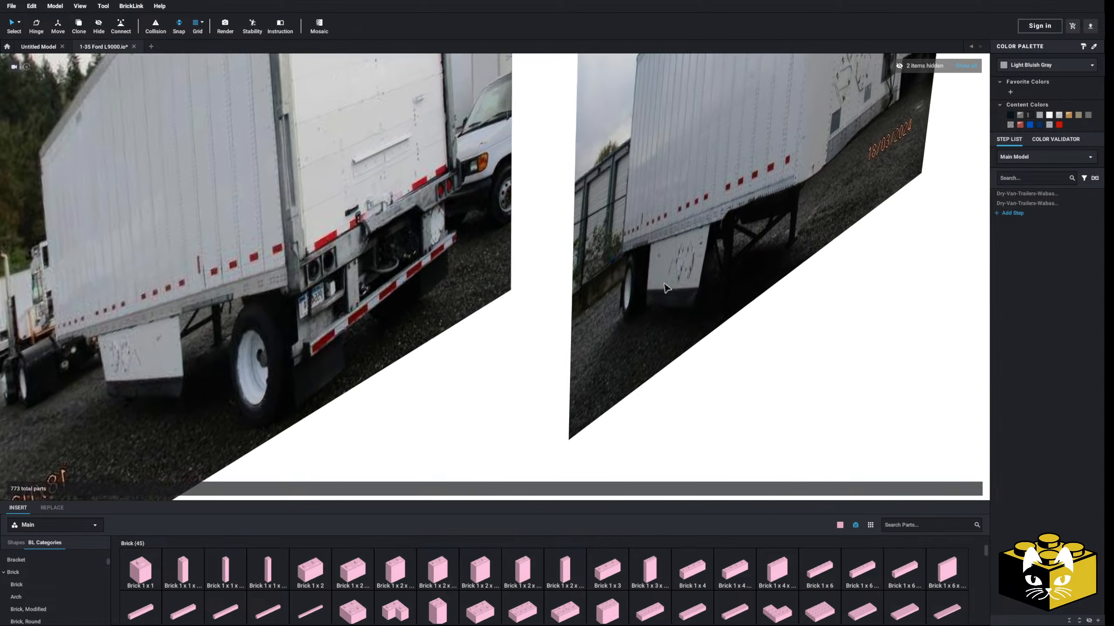
{"action": "right_click_drag", "start_coordinate": [664, 285], "coordinate": [678, 291]}
{"action": "scroll", "coordinate": [657, 294], "scroll_direction": "down", "scroll_amount": 3}
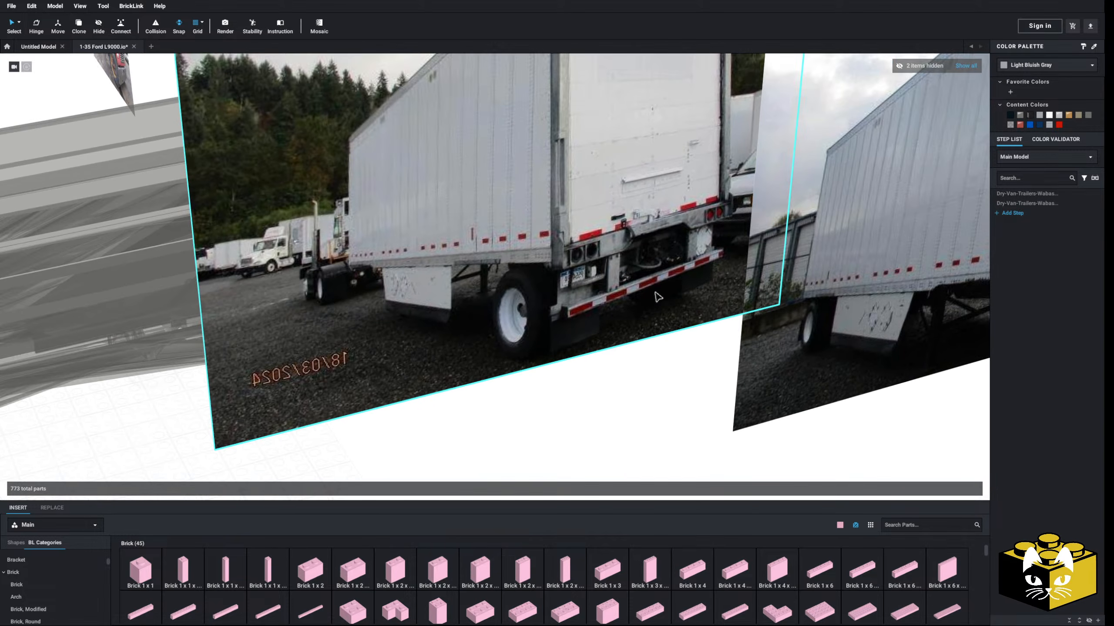
{"action": "scroll", "coordinate": [658, 294], "scroll_direction": "up", "scroll_amount": 3}
{"action": "middle_click_drag", "start_coordinate": [658, 295], "coordinate": [614, 290]}
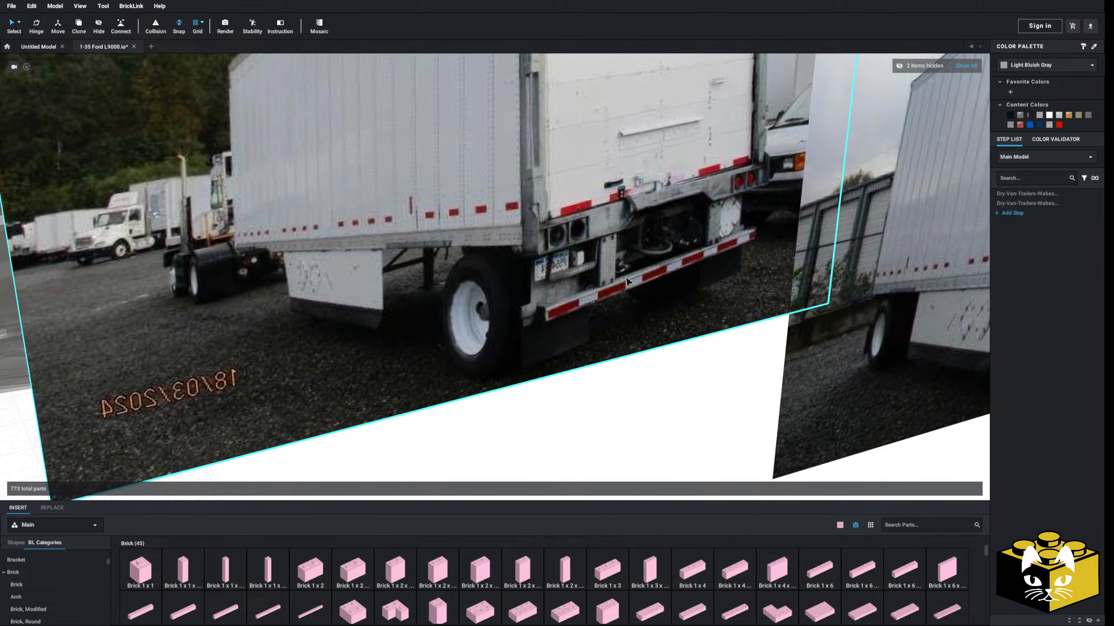
{"action": "scroll", "coordinate": [626, 281], "scroll_direction": "down", "scroll_amount": 5}
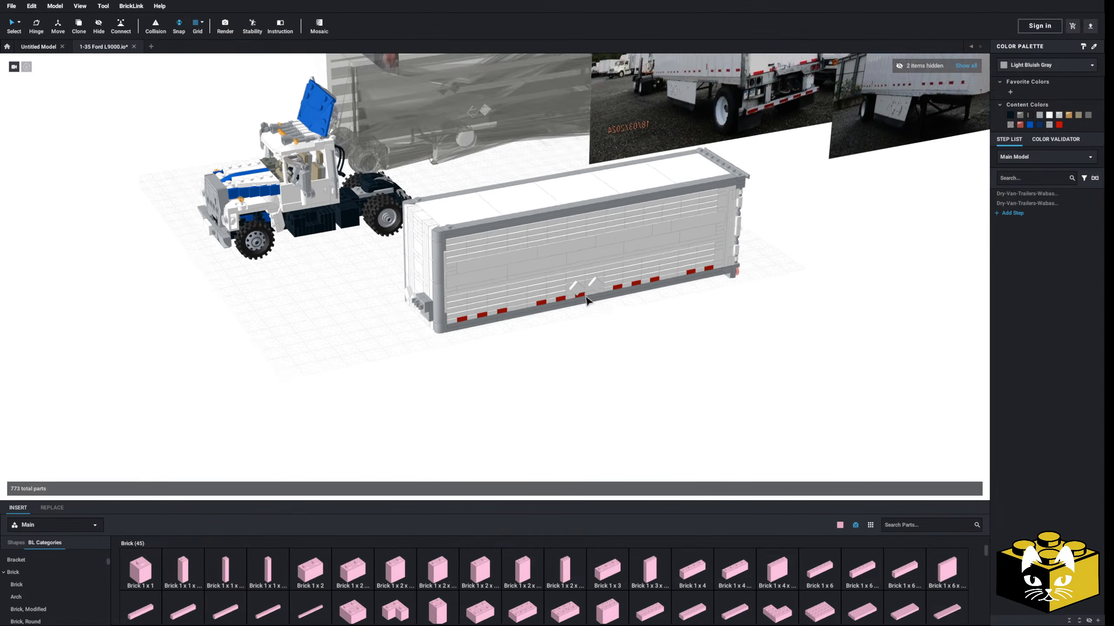
- Examine the truck and trailer models from below and the landing gear in the trailer's front reference photo
{"action": "right_click_drag", "start_coordinate": [586, 301], "coordinate": [377, 294]}
{"action": "middle_click_drag", "start_coordinate": [377, 294], "coordinate": [485, 271]}
{"action": "right_click_drag", "start_coordinate": [484, 271], "coordinate": [675, 270]}
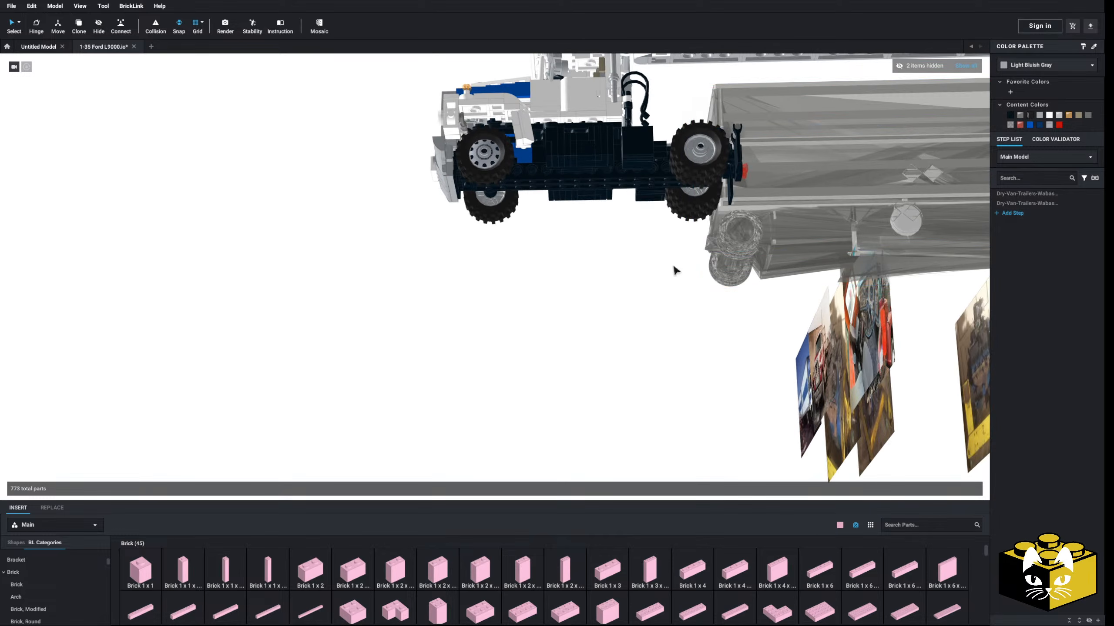
{"action": "scroll", "coordinate": [855, 243], "scroll_direction": "down", "scroll_amount": 2}
{"action": "middle_click_drag", "start_coordinate": [855, 242], "coordinate": [505, 263]}
{"action": "right_click_drag", "start_coordinate": [504, 263], "coordinate": [592, 252]}
{"action": "middle_click_drag", "start_coordinate": [592, 253], "coordinate": [735, 299]}
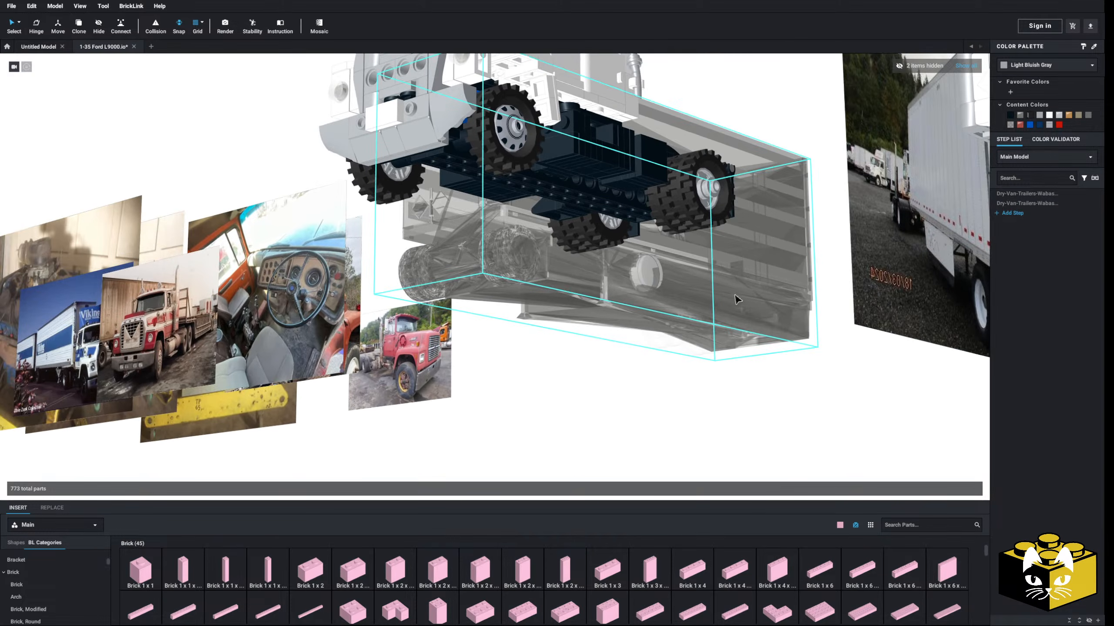
{"action": "scroll", "coordinate": [627, 280], "scroll_direction": "down", "scroll_amount": 4}
{"action": "right_click_drag", "start_coordinate": [626, 281], "coordinate": [617, 293]}
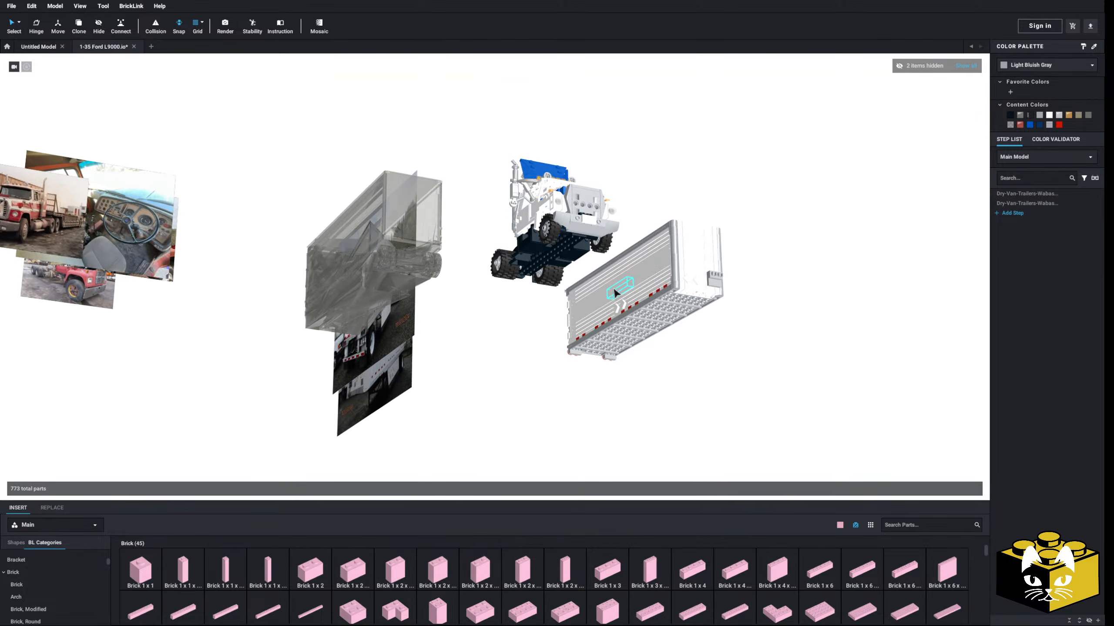
{"action": "scroll", "coordinate": [616, 293], "scroll_direction": "up", "scroll_amount": 4}
{"action": "middle_click_drag", "start_coordinate": [616, 293], "coordinate": [775, 278]}
{"action": "right_click_drag", "start_coordinate": [776, 278], "coordinate": [445, 335]}
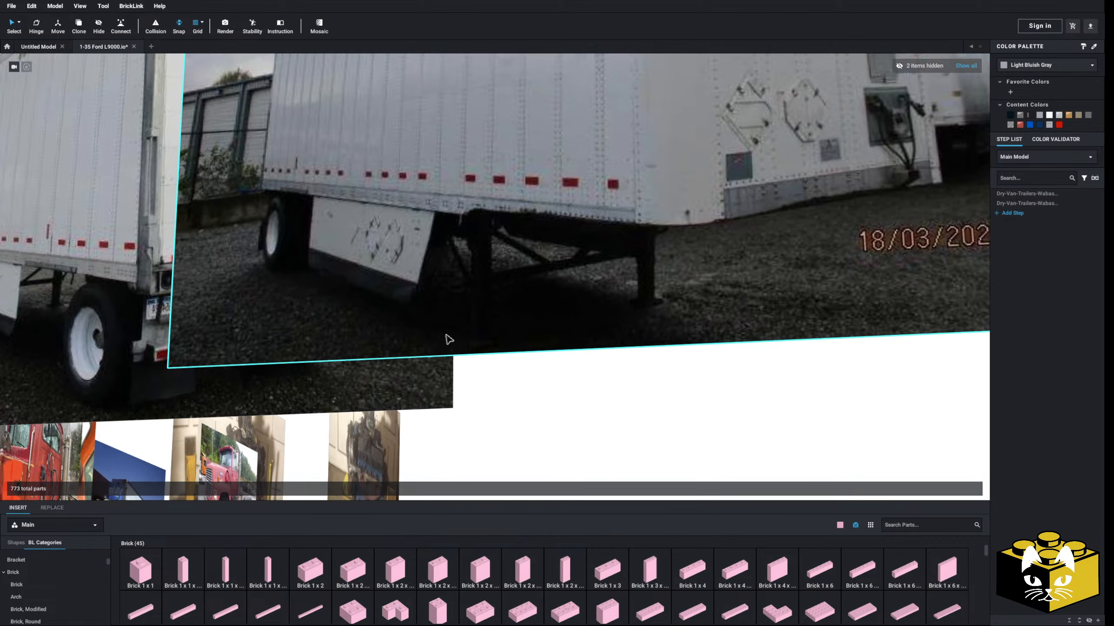
{"action": "right_click_drag", "start_coordinate": [686, 248], "coordinate": [319, 206]}
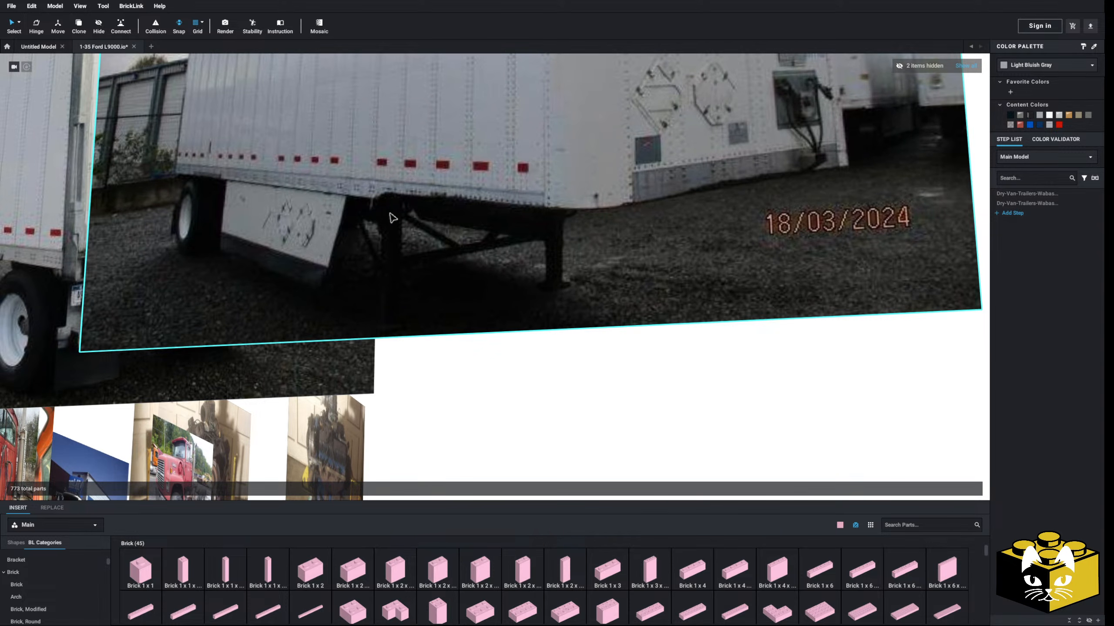
- Delete the foremost grey floor plate from the underside of the trailer
{"action": "scroll", "coordinate": [551, 225], "scroll_direction": "down", "scroll_amount": 5}
{"action": "right_click_drag", "start_coordinate": [551, 225], "coordinate": [624, 251]}
{"action": "scroll", "coordinate": [423, 394], "scroll_direction": "up", "scroll_amount": 5}
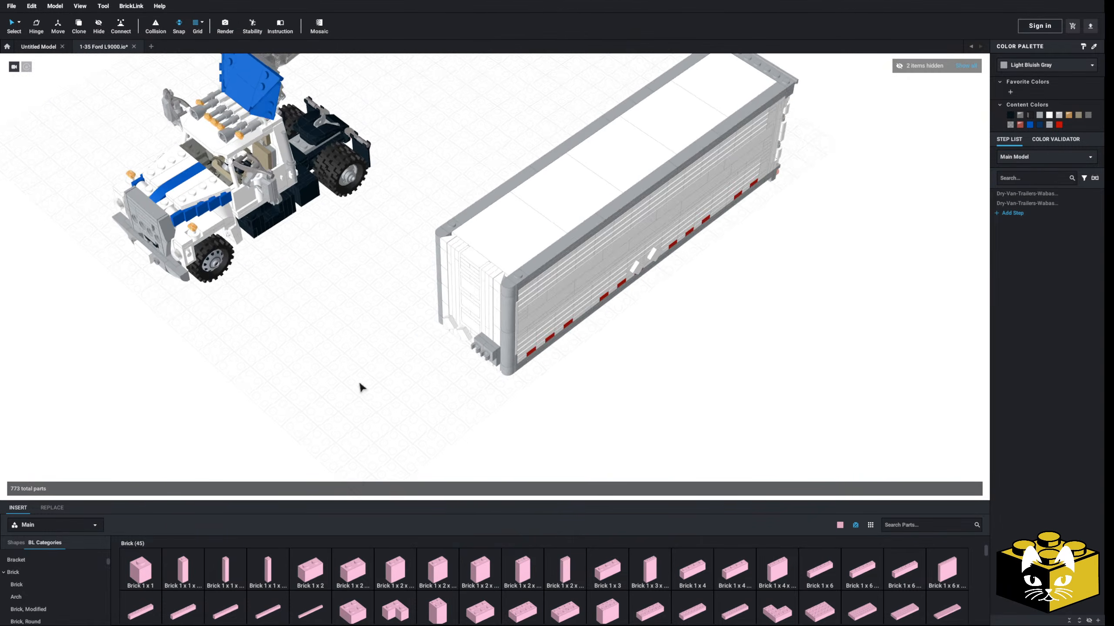
{"action": "right_click_drag", "start_coordinate": [360, 384], "coordinate": [323, 409]}
{"action": "scroll", "coordinate": [353, 371], "scroll_direction": "up", "scroll_amount": 4}
{"action": "scroll", "coordinate": [379, 394], "scroll_direction": "down", "scroll_amount": 5}
{"action": "scroll", "coordinate": [400, 335], "scroll_direction": "up", "scroll_amount": 4}
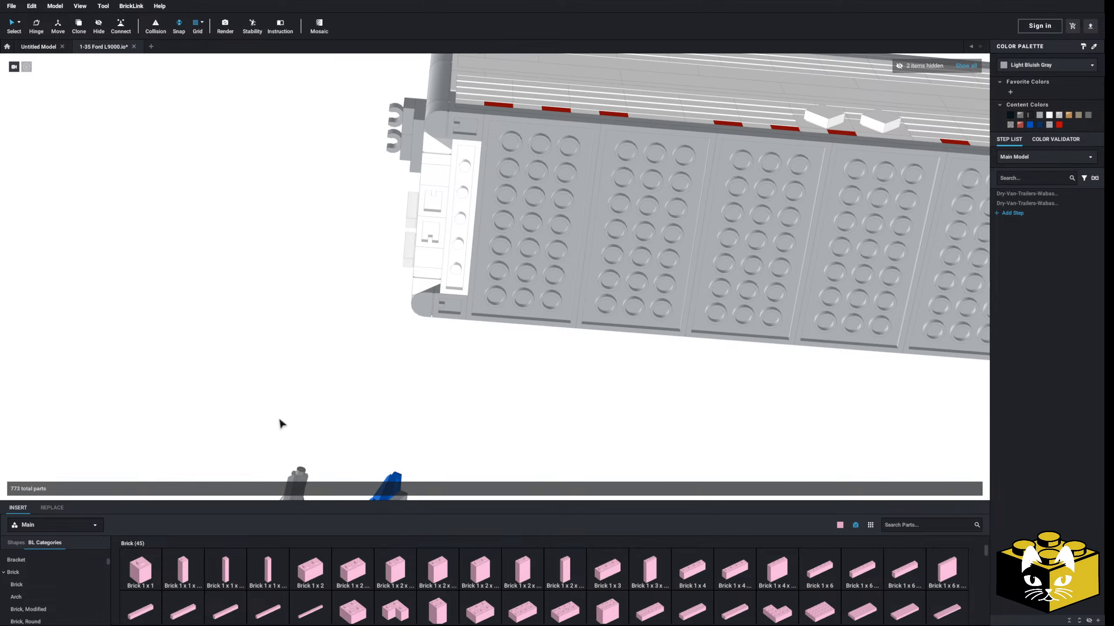
{"action": "key", "text": "Delete"}
- Browse the part categories for a piece for the trailer's underside, including the Tile, Modified parts
{"action": "right_click_drag", "start_coordinate": [542, 300], "coordinate": [400, 368]}
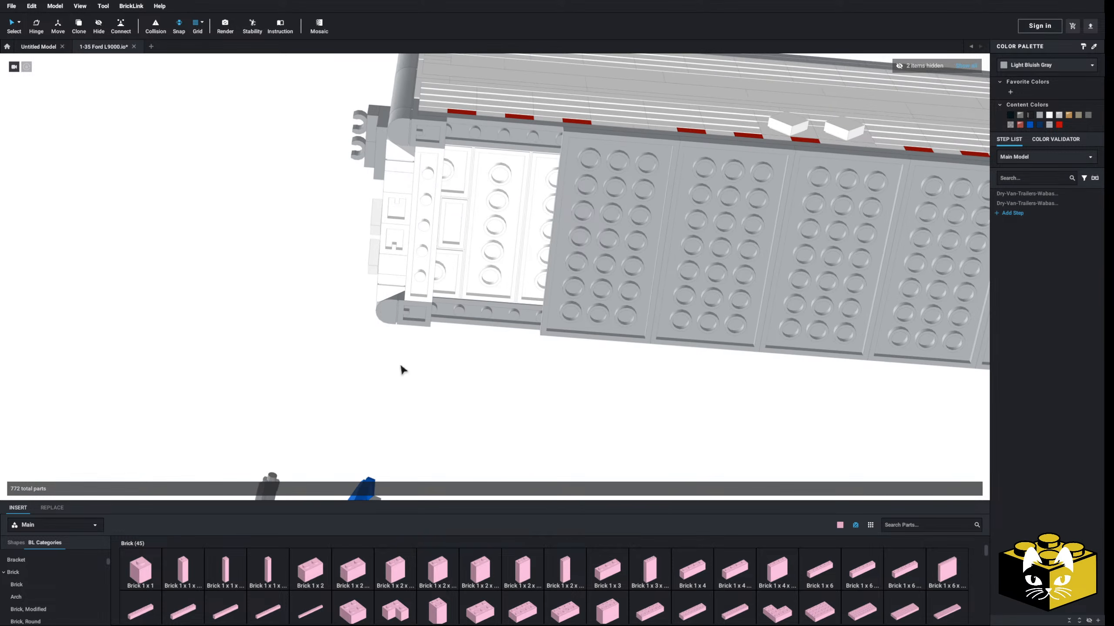
{"action": "scroll", "coordinate": [55, 576], "scroll_direction": "down", "scroll_amount": 10}
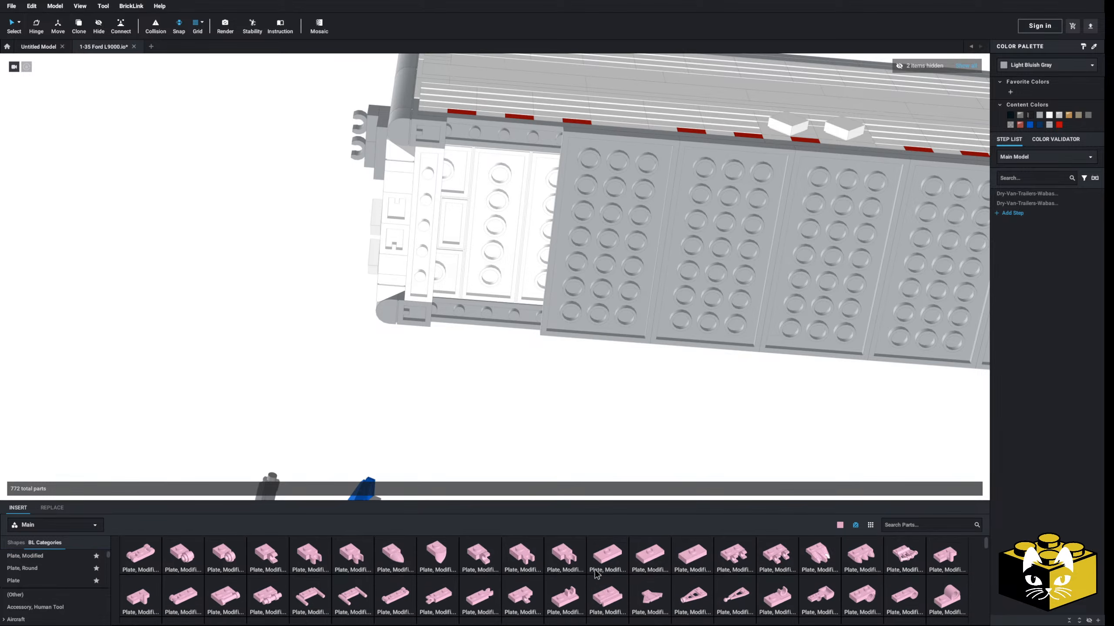
{"action": "scroll", "coordinate": [595, 570], "scroll_direction": "down", "scroll_amount": 5}
{"action": "scroll", "coordinate": [66, 567], "scroll_direction": "down", "scroll_amount": 10}
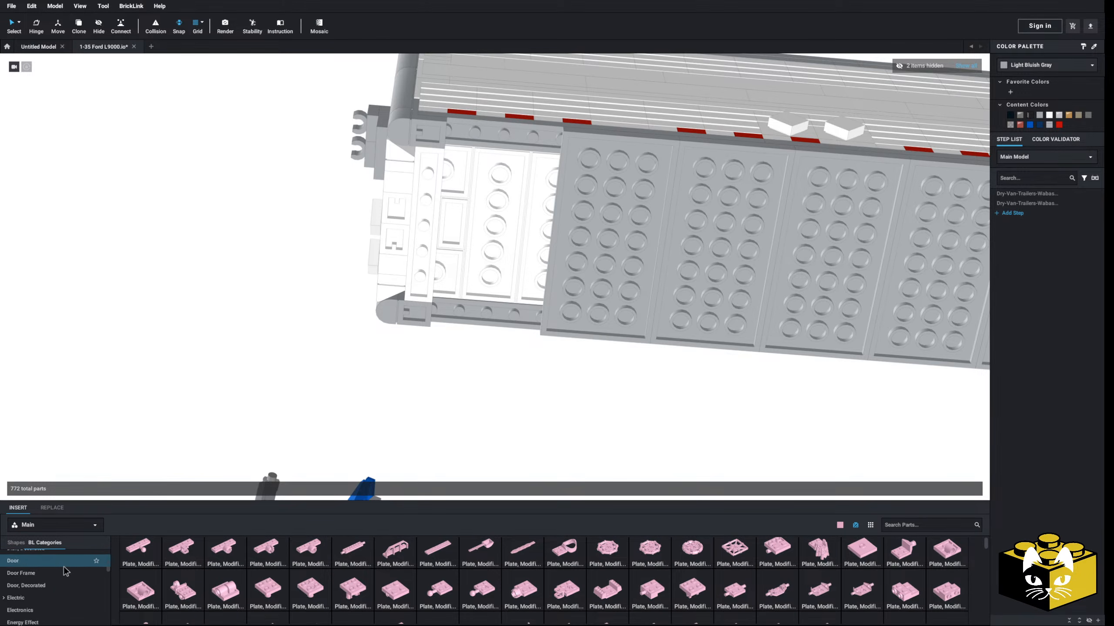
{"action": "scroll", "coordinate": [64, 567], "scroll_direction": "down", "scroll_amount": 10}
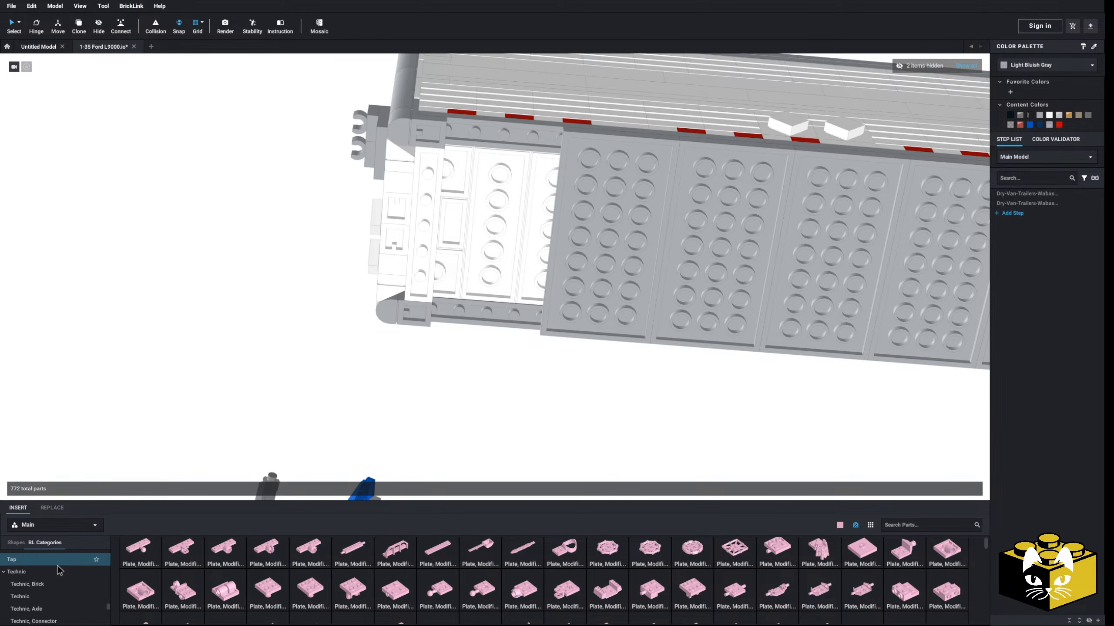
{"action": "scroll", "coordinate": [58, 566], "scroll_direction": "down", "scroll_amount": 8}
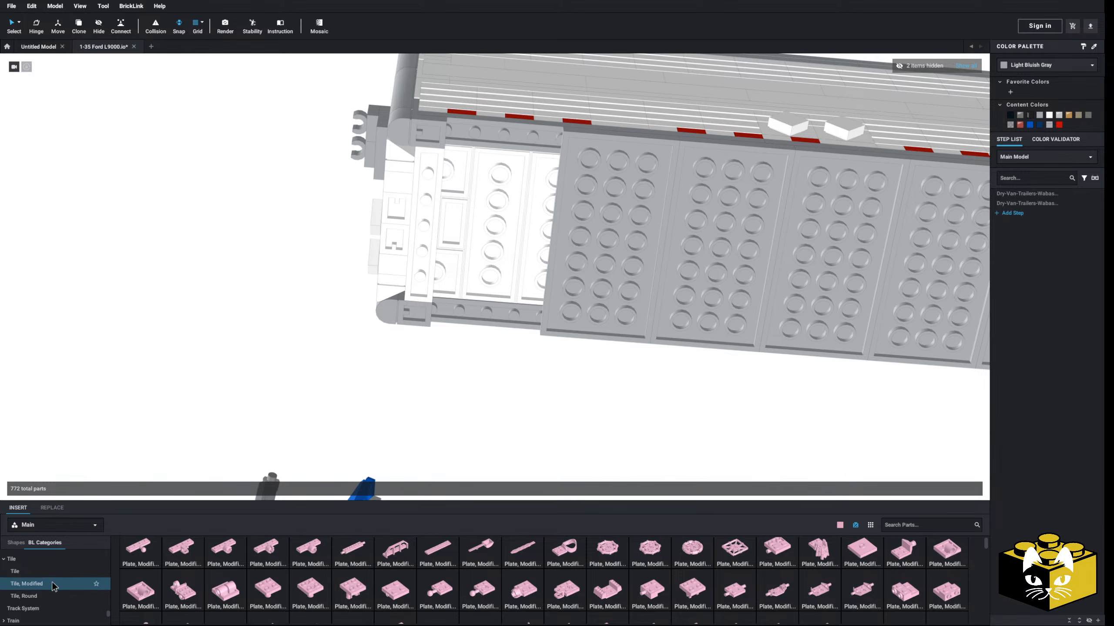
{"action": "left_click", "coordinate": [52, 584]}
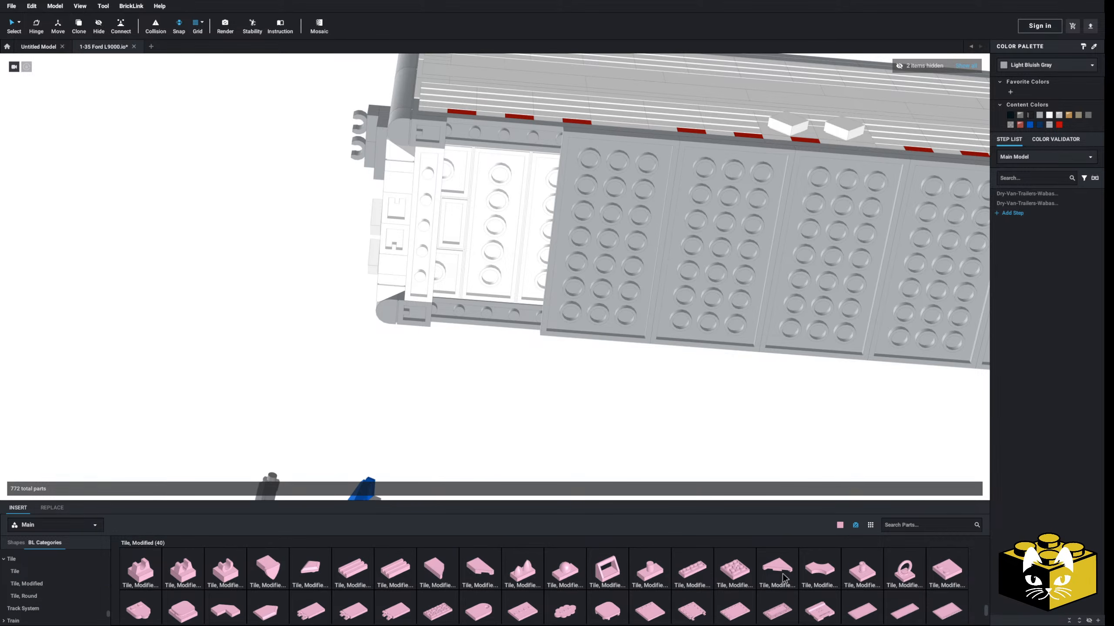
{"action": "scroll", "coordinate": [65, 581], "scroll_direction": "up", "scroll_amount": 10}
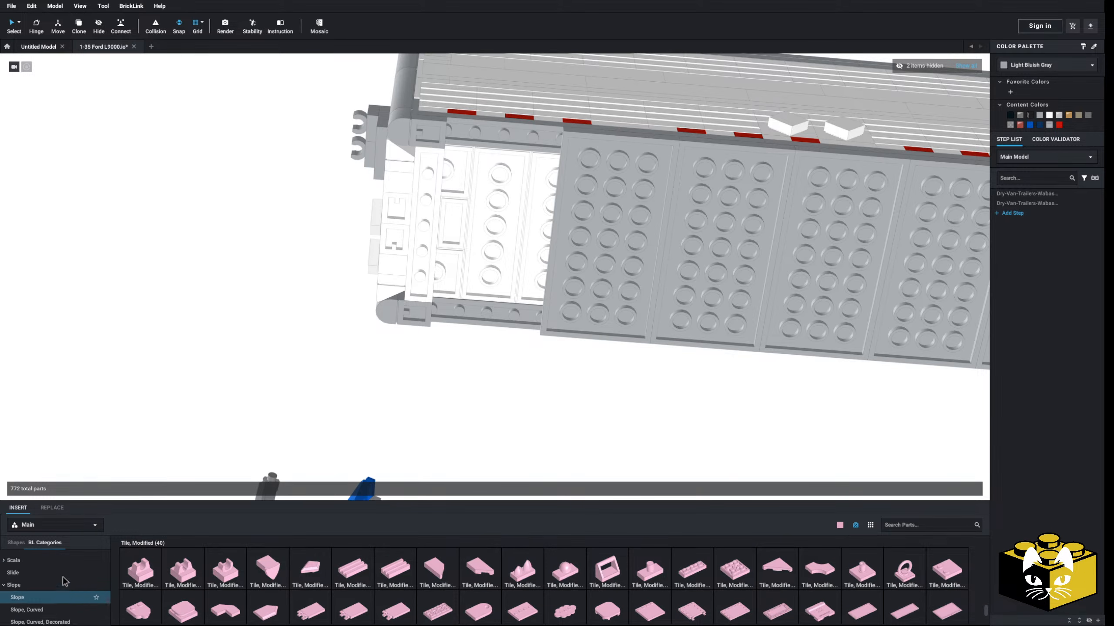
{"action": "scroll", "coordinate": [65, 582], "scroll_direction": "up", "scroll_amount": 6}
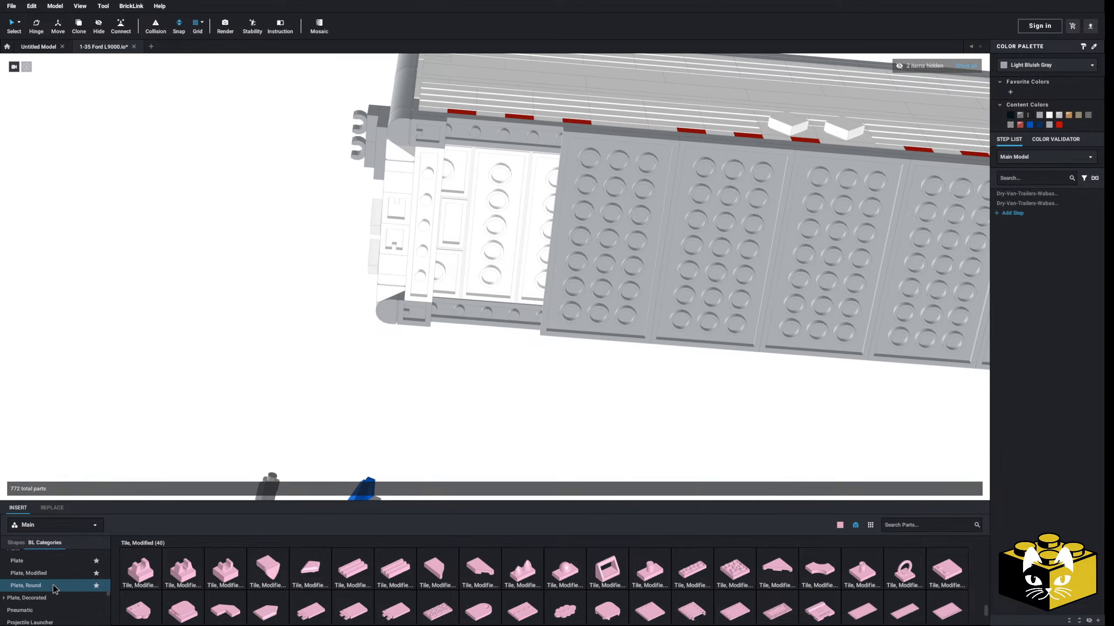
{"action": "scroll", "coordinate": [483, 386], "scroll_direction": "down", "scroll_amount": 8}
- Place a Technic Plate 2 x 8 with 7 Holes across the front of the trailer's underside, coloured Light Bluish Gray
{"action": "right_click_drag", "start_coordinate": [485, 386], "coordinate": [434, 377]}
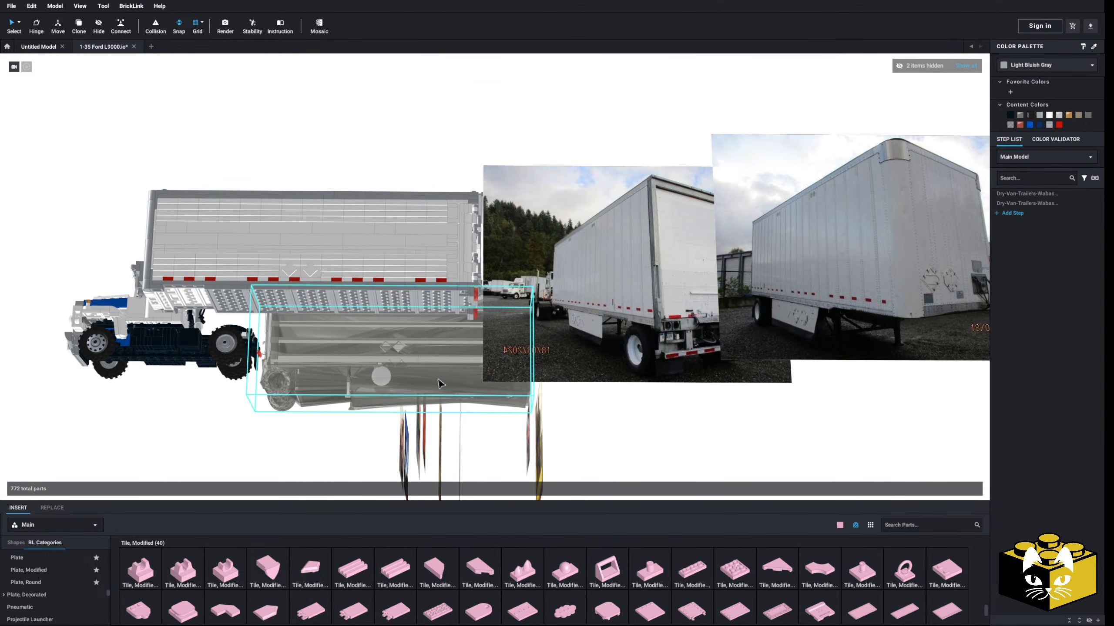
{"action": "scroll", "coordinate": [434, 377], "scroll_direction": "up", "scroll_amount": 3}
{"action": "middle_click_drag", "start_coordinate": [433, 378], "coordinate": [504, 392]}
{"action": "right_click_drag", "start_coordinate": [504, 392], "coordinate": [454, 405]}
{"action": "scroll", "coordinate": [453, 405], "scroll_direction": "up", "scroll_amount": 3}
{"action": "scroll", "coordinate": [454, 404], "scroll_direction": "up", "scroll_amount": 2}
{"action": "scroll", "coordinate": [50, 584], "scroll_direction": "up", "scroll_amount": 8}
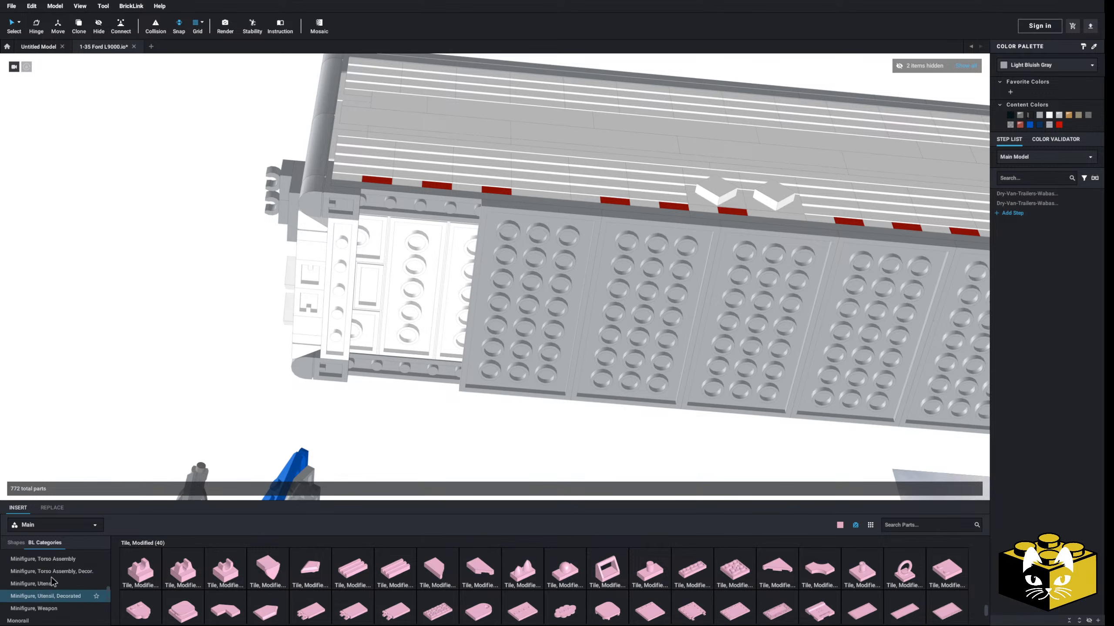
{"action": "scroll", "coordinate": [50, 581], "scroll_direction": "down", "scroll_amount": 15}
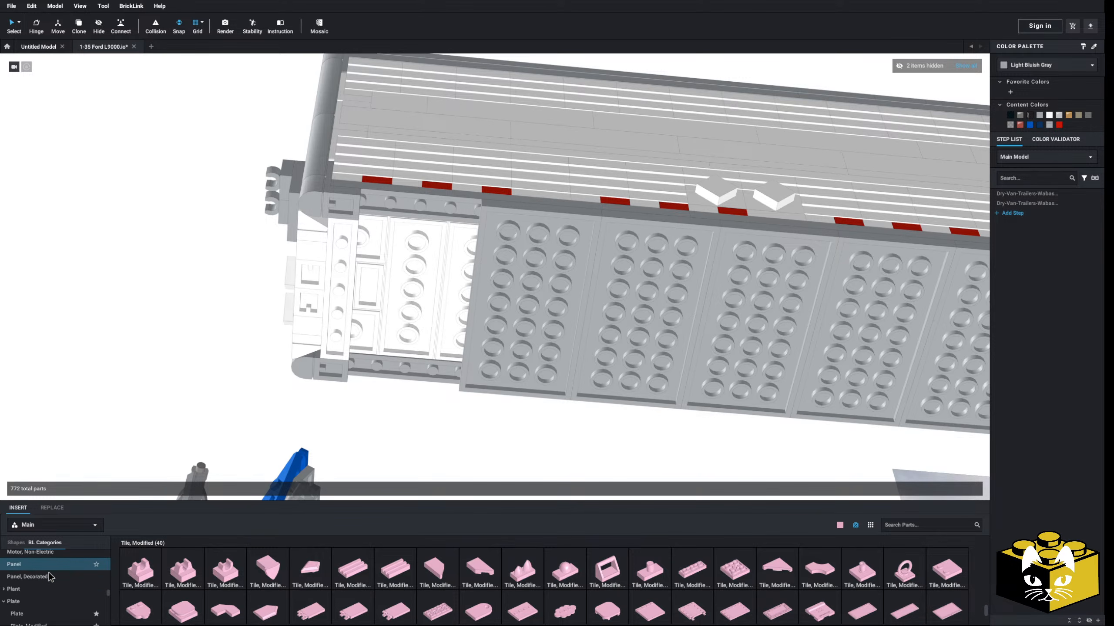
{"action": "scroll", "coordinate": [53, 587], "scroll_direction": "up", "scroll_amount": 5}
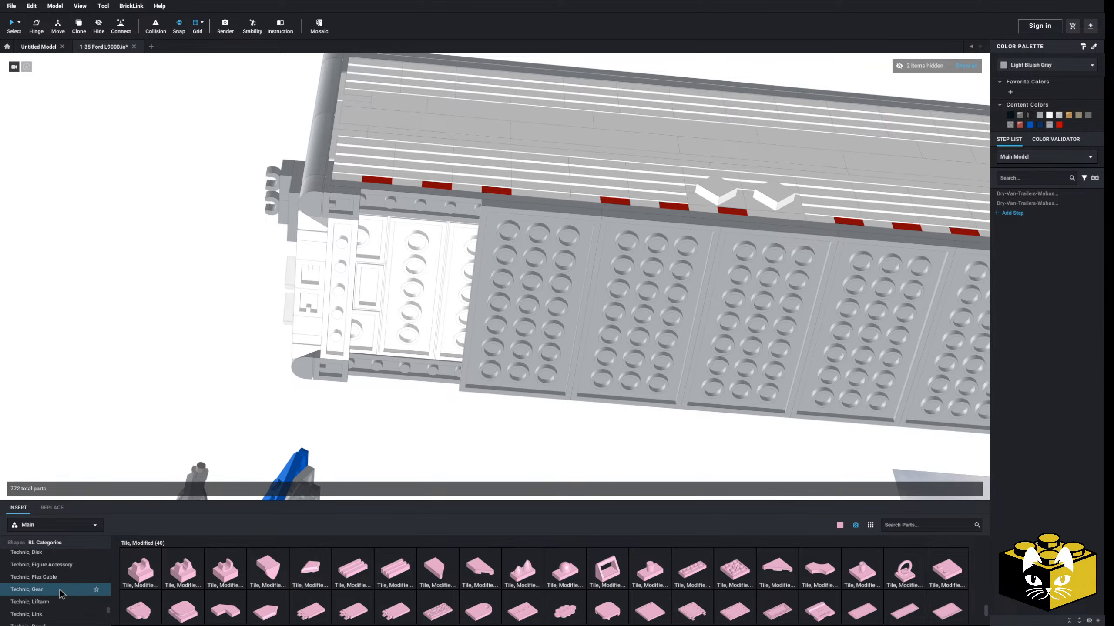
{"action": "scroll", "coordinate": [57, 600], "scroll_direction": "down", "scroll_amount": 3}
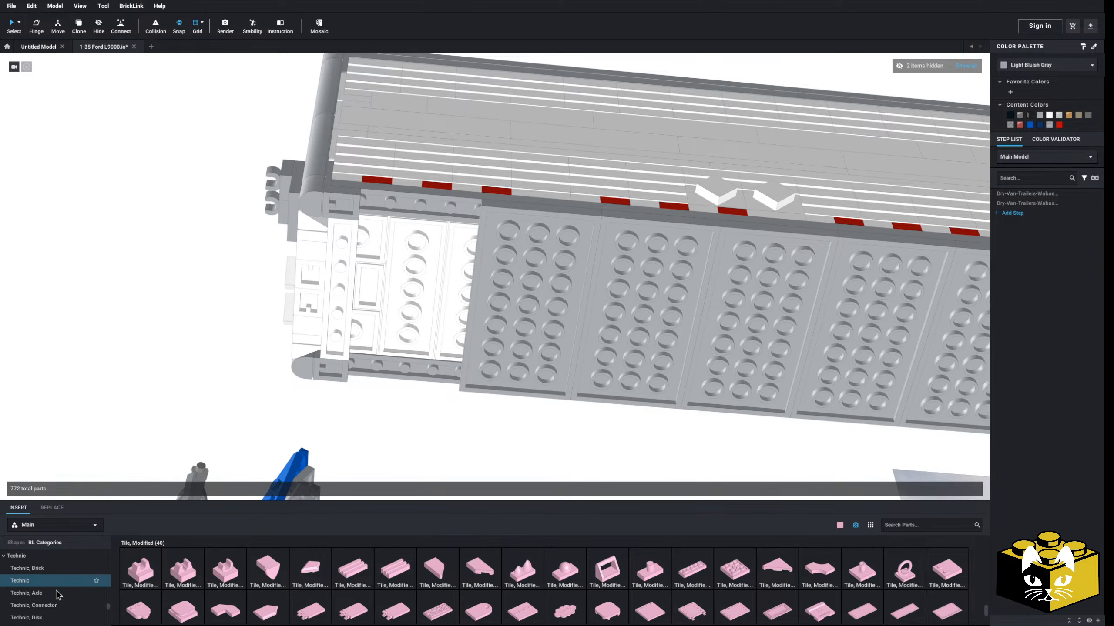
{"action": "scroll", "coordinate": [47, 603], "scroll_direction": "down", "scroll_amount": 2}
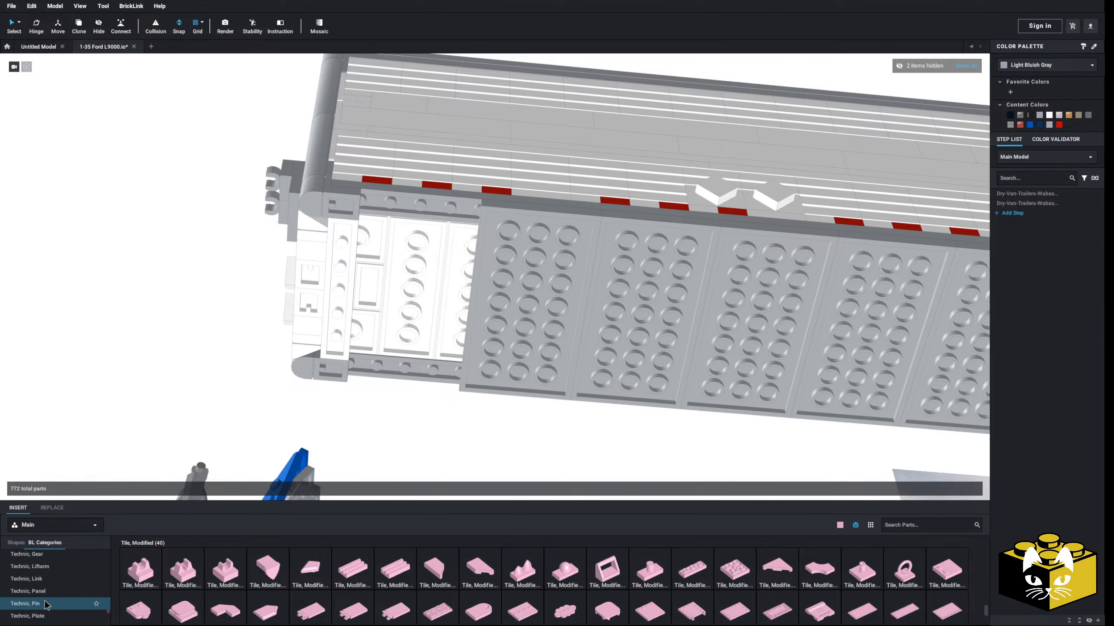
{"action": "left_click", "coordinate": [42, 615]}
{"action": "left_click_drag", "start_coordinate": [482, 572], "coordinate": [412, 285]}
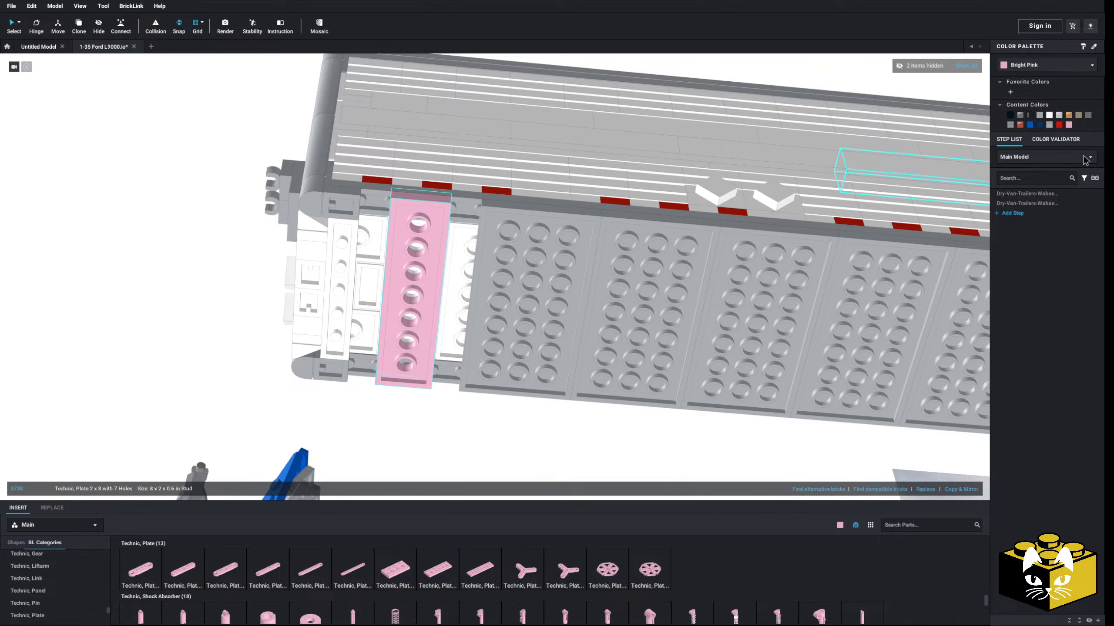
{"action": "left_click", "coordinate": [1039, 115]}
{"action": "left_click", "coordinate": [246, 408]}
- Add a Plate 1 x 8 on each side of the holed Technic plate and colour both Light Bluish Gray
{"action": "scroll", "coordinate": [48, 586], "scroll_direction": "up", "scroll_amount": 6}
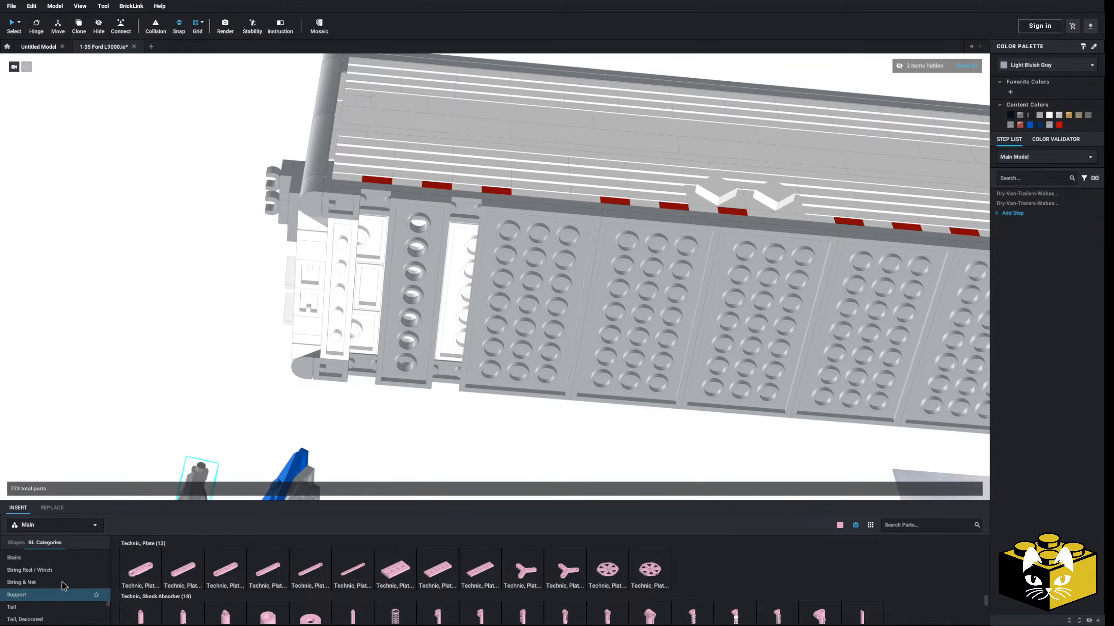
{"action": "scroll", "coordinate": [48, 586], "scroll_direction": "up", "scroll_amount": 2}
{"action": "left_click", "coordinate": [17, 599]}
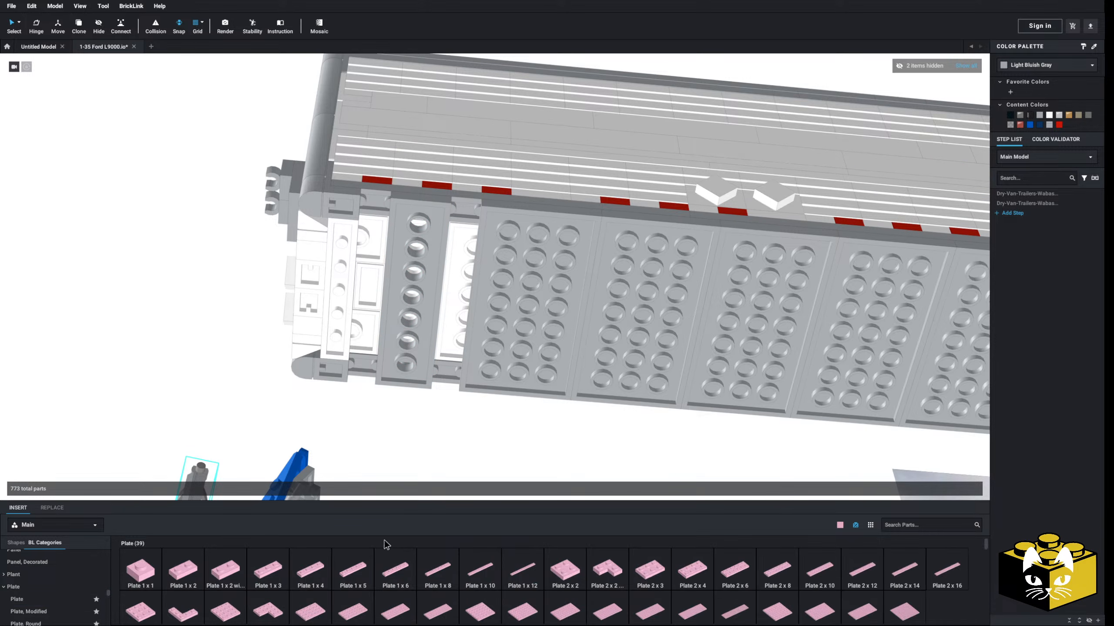
{"action": "left_click_drag", "start_coordinate": [435, 572], "coordinate": [375, 275]}
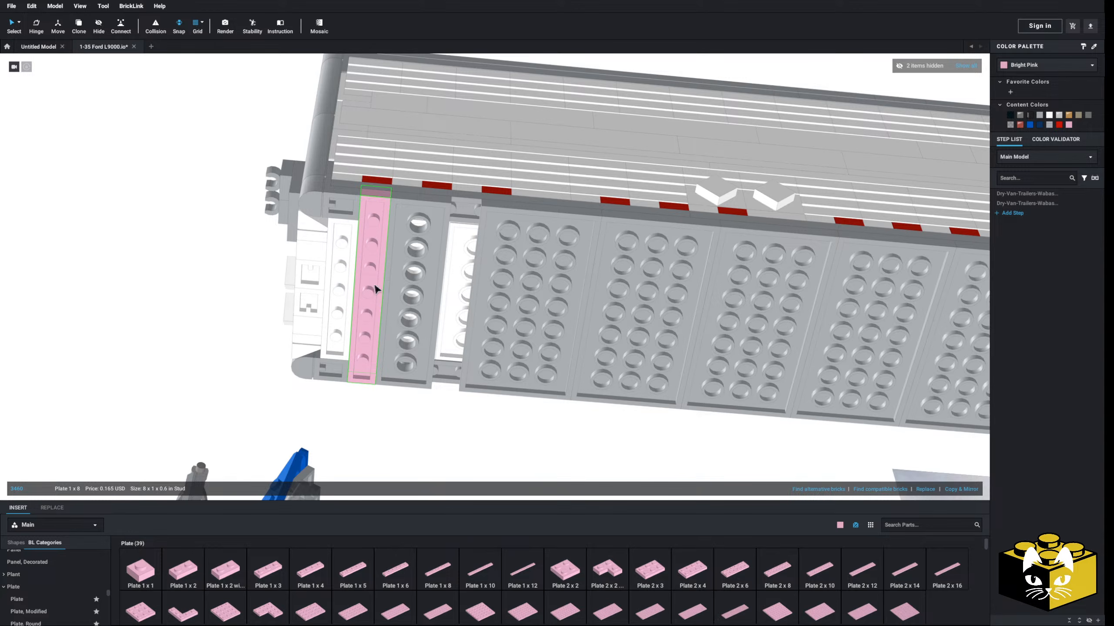
{"action": "left_click_drag", "start_coordinate": [437, 570], "coordinate": [456, 294]}
{"action": "left_click", "coordinate": [357, 291], "text": "ctrl"}
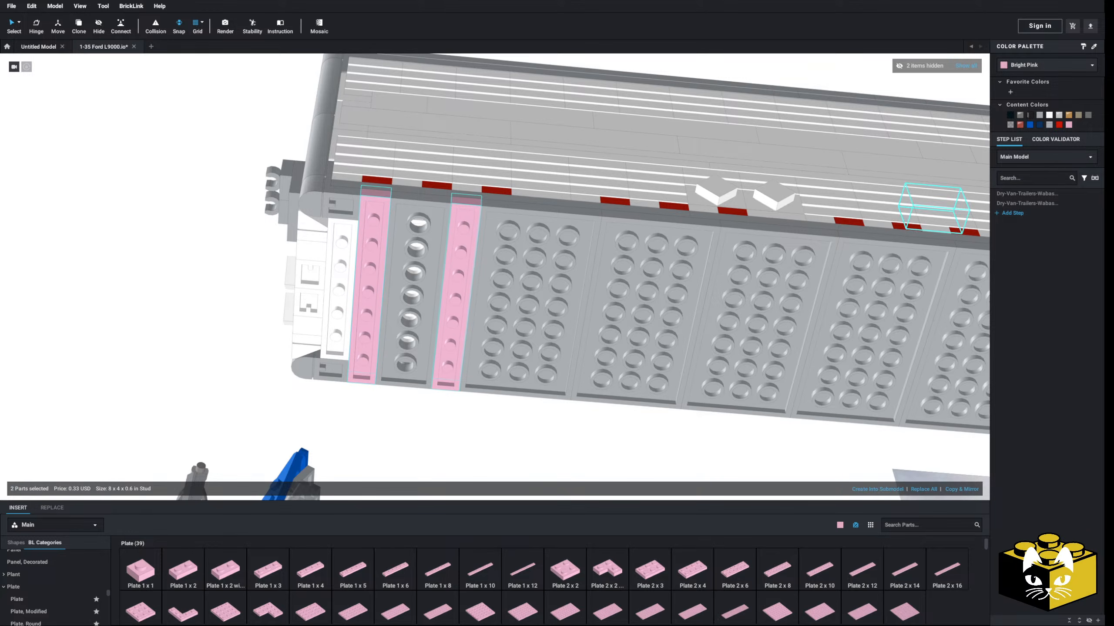
{"action": "left_click", "coordinate": [1040, 115]}
{"action": "left_click", "coordinate": [189, 323]}
- Place a Plate, Round 1 x 1 with Open Stud on the middle hole of the Technic plate, coloured Light Bluish Gray
{"action": "scroll", "coordinate": [189, 323], "scroll_direction": "up", "scroll_amount": 2}
{"action": "right_click_drag", "start_coordinate": [192, 329], "coordinate": [231, 341]}
{"action": "scroll", "coordinate": [231, 341], "scroll_direction": "up", "scroll_amount": 4}
{"action": "left_click", "coordinate": [52, 622]}
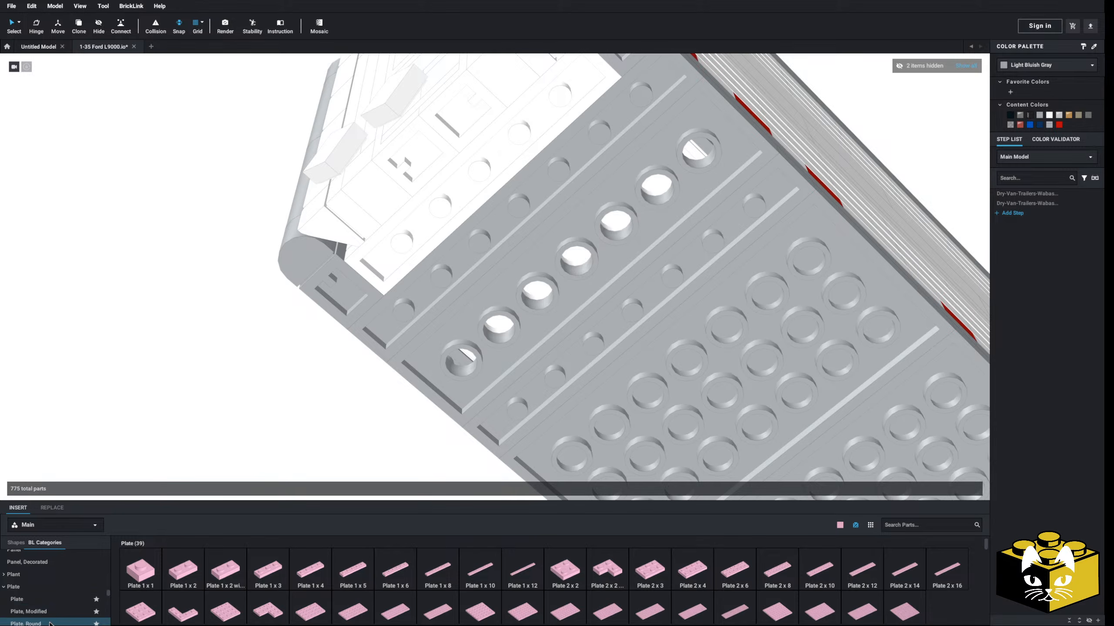
{"action": "left_click", "coordinate": [569, 578]}
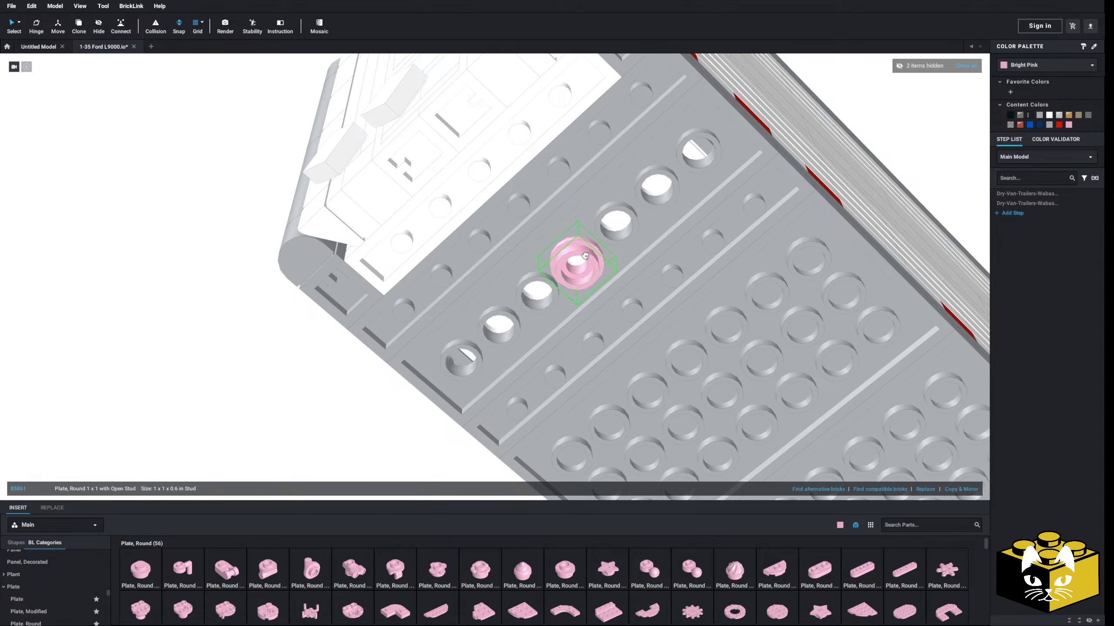
{"action": "left_click", "coordinate": [1040, 117]}
{"action": "left_click", "coordinate": [264, 409]}
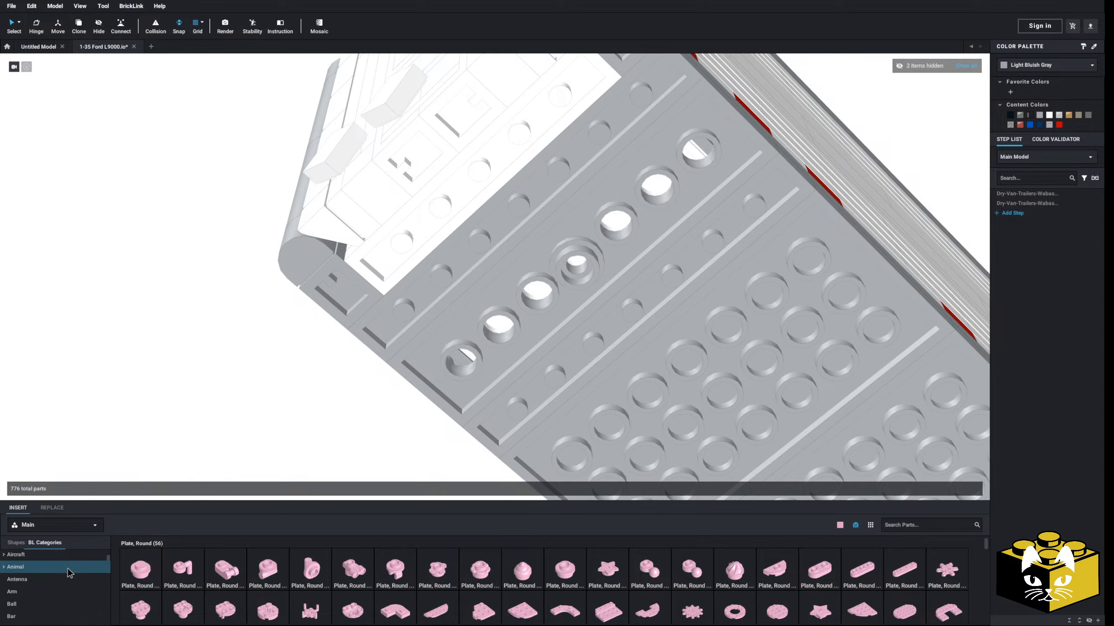
- Insert a Bar 1L with Tow Ball, turn it upright and plug it into the round plate with the ball facing down
{"action": "scroll", "coordinate": [68, 572], "scroll_direction": "down", "scroll_amount": 1}
{"action": "left_click", "coordinate": [26, 577]}
{"action": "left_click", "coordinate": [403, 574]}
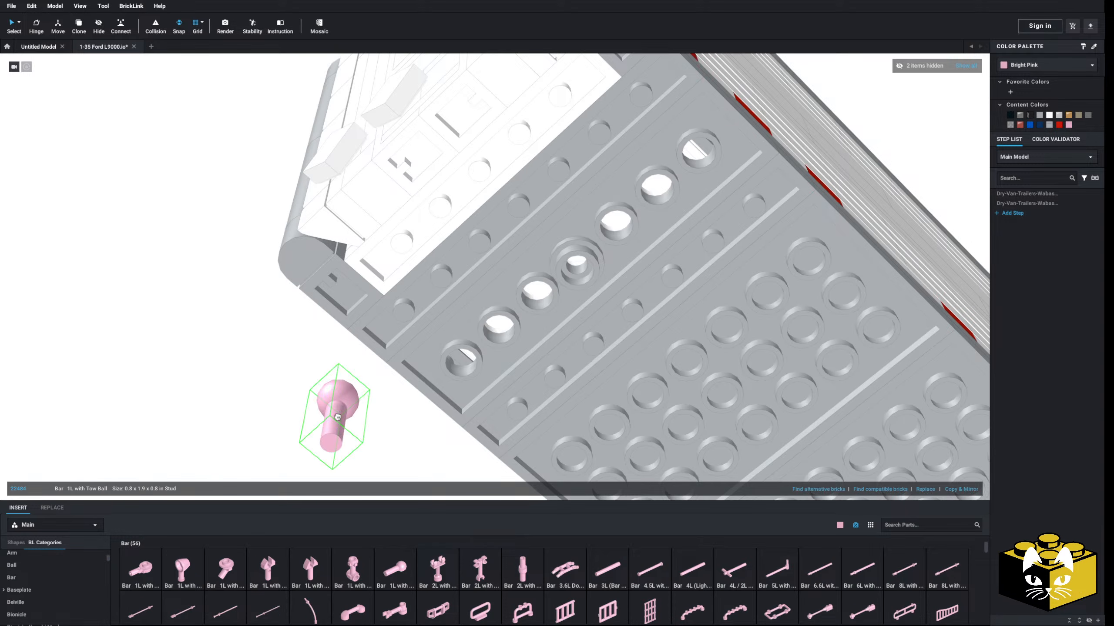
{"action": "key", "text": "Up"}
{"action": "key", "text": "Up"}
{"action": "right_click_drag", "start_coordinate": [331, 415], "coordinate": [311, 360]}
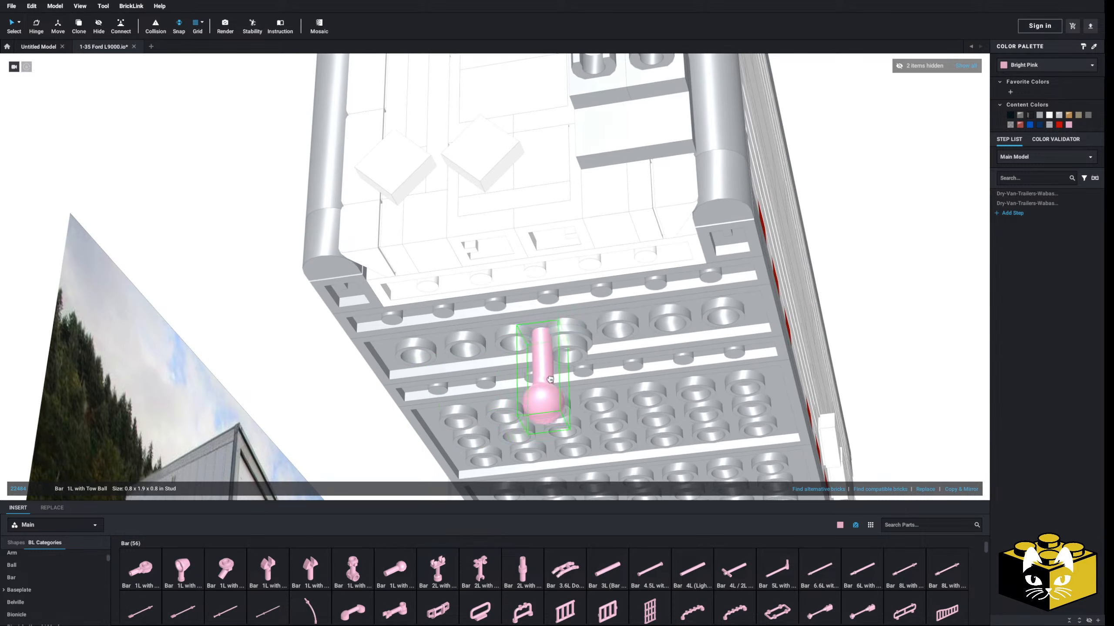
{"action": "left_click", "coordinate": [567, 368]}
{"action": "right_click_drag", "start_coordinate": [570, 362], "coordinate": [489, 375]}
{"action": "middle_click_drag", "start_coordinate": [488, 371], "coordinate": [605, 255]}
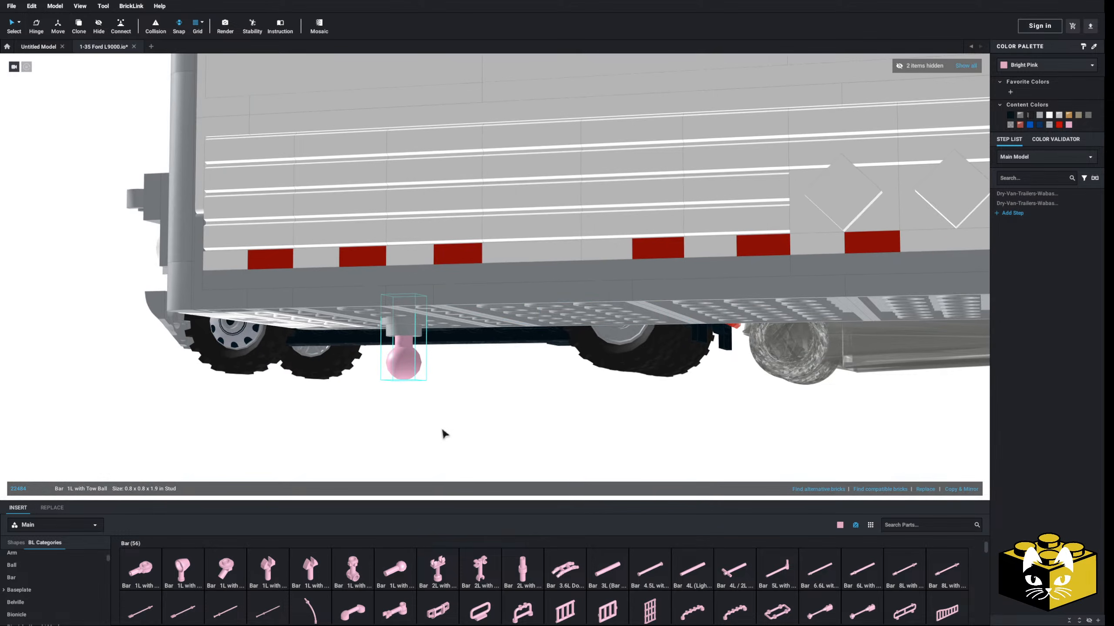
- Recolour the tow ball bar under the trailer to Dark Bluish Gray
{"action": "left_click", "coordinate": [442, 430]}
{"action": "right_click_drag", "start_coordinate": [442, 430], "coordinate": [458, 430]}
{"action": "left_click", "coordinate": [425, 373]}
{"action": "scroll", "coordinate": [424, 372], "scroll_direction": "down", "scroll_amount": 3}
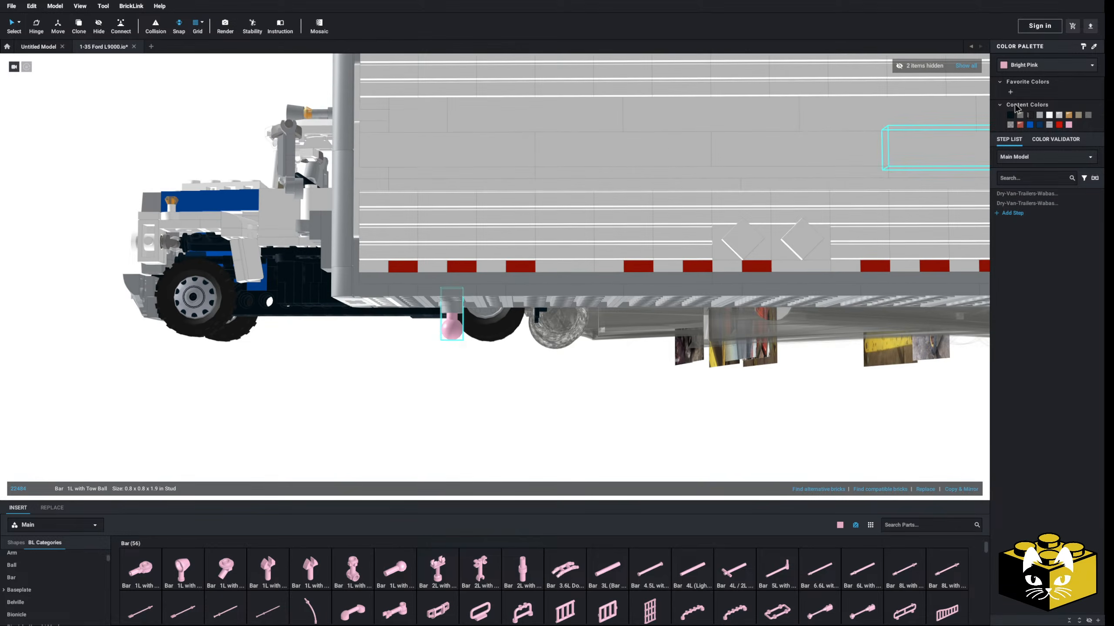
{"action": "left_click", "coordinate": [1013, 66]}
{"action": "left_click", "coordinate": [1041, 101]}
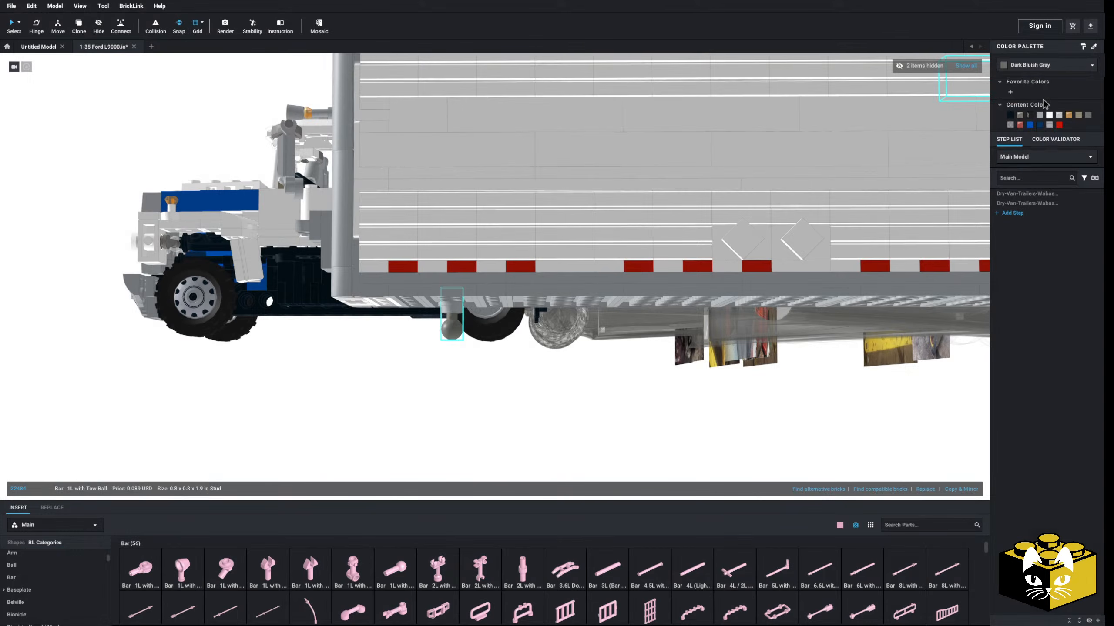
{"action": "left_click", "coordinate": [517, 442]}
- Select all parts of the brick-built trailer and group them into a submodel
{"action": "scroll", "coordinate": [517, 442], "scroll_direction": "down", "scroll_amount": 3}
{"action": "right_click_drag", "start_coordinate": [518, 442], "coordinate": [542, 435]}
{"action": "key", "text": "Home"}
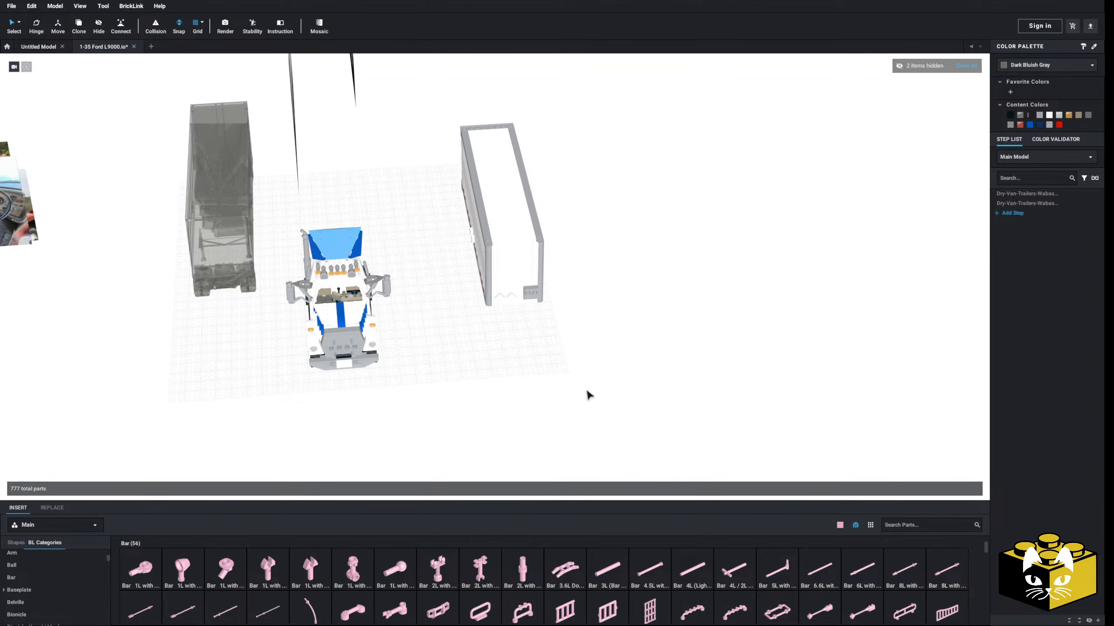
{"action": "left_click_drag", "start_coordinate": [629, 66], "coordinate": [434, 363]}
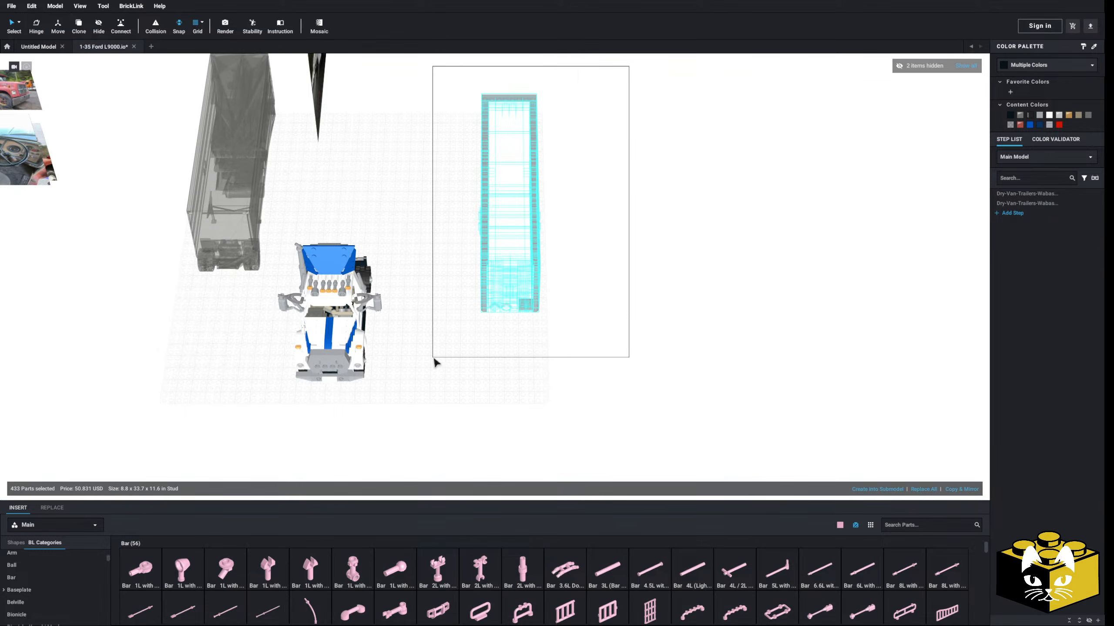
{"action": "left_click", "coordinate": [891, 489]}
{"action": "left_click", "coordinate": [619, 337]}
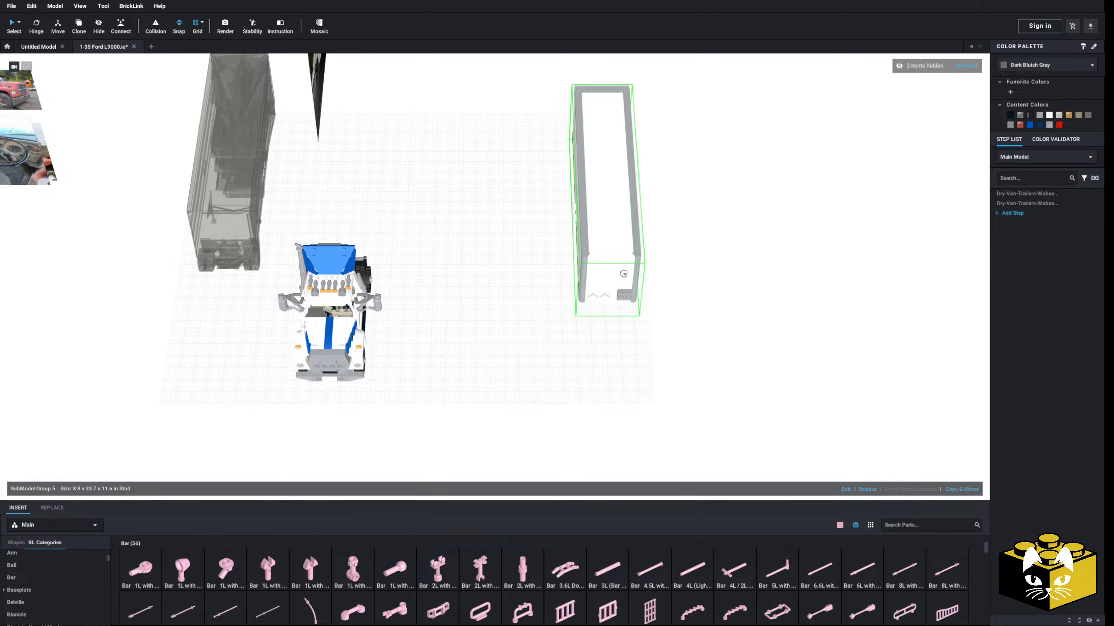
- Move the trailer submodel over the rear of the truck
{"action": "mouse_move", "coordinate": [619, 351]}
{"action": "right_mouse_down"}
{"action": "mouse_move", "coordinate": [697, 316]}
{"action": "mouse_move", "coordinate": [614, 335]}
{"action": "right_mouse_up"}
{"action": "left_click_drag", "start_coordinate": [583, 267], "coordinate": [448, 283]}
{"action": "right_click_drag", "start_coordinate": [521, 430], "coordinate": [566, 397]}
{"action": "scroll", "coordinate": [528, 382], "scroll_direction": "up", "scroll_amount": 5}
{"action": "left_click_drag", "start_coordinate": [528, 313], "coordinate": [447, 307]}
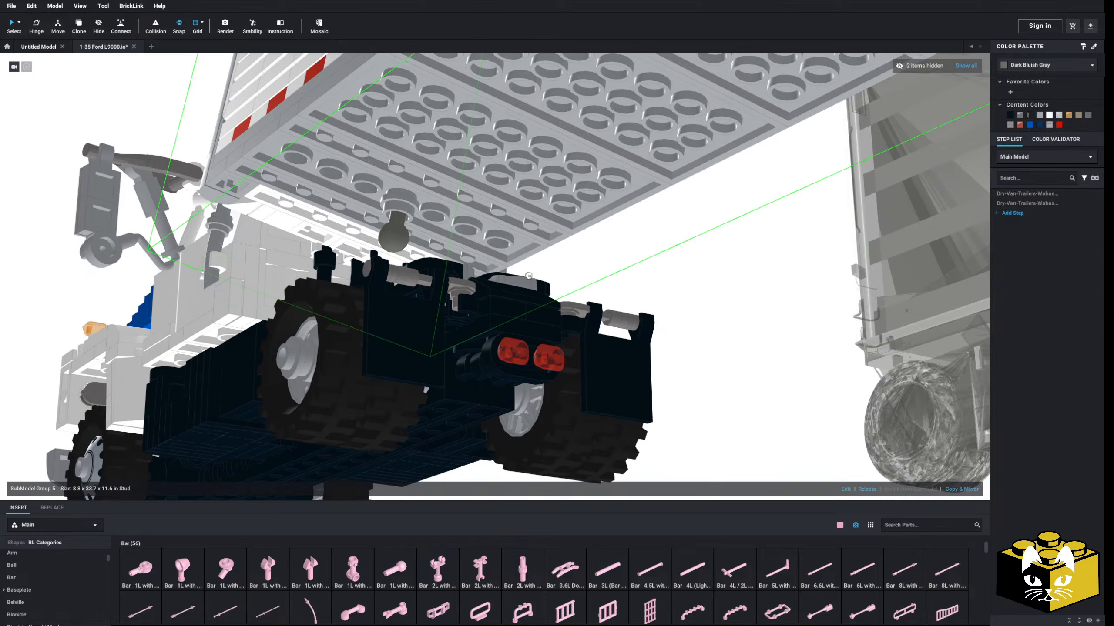
- Try aligning the trailer's tow ball with the hitch on the truck's rear frame and check the gap behind the cab
{"action": "right_click_drag", "start_coordinate": [526, 307], "coordinate": [528, 324]}
{"action": "left_click_drag", "start_coordinate": [528, 324], "coordinate": [514, 294]}
{"action": "right_click_drag", "start_coordinate": [514, 293], "coordinate": [507, 294]}
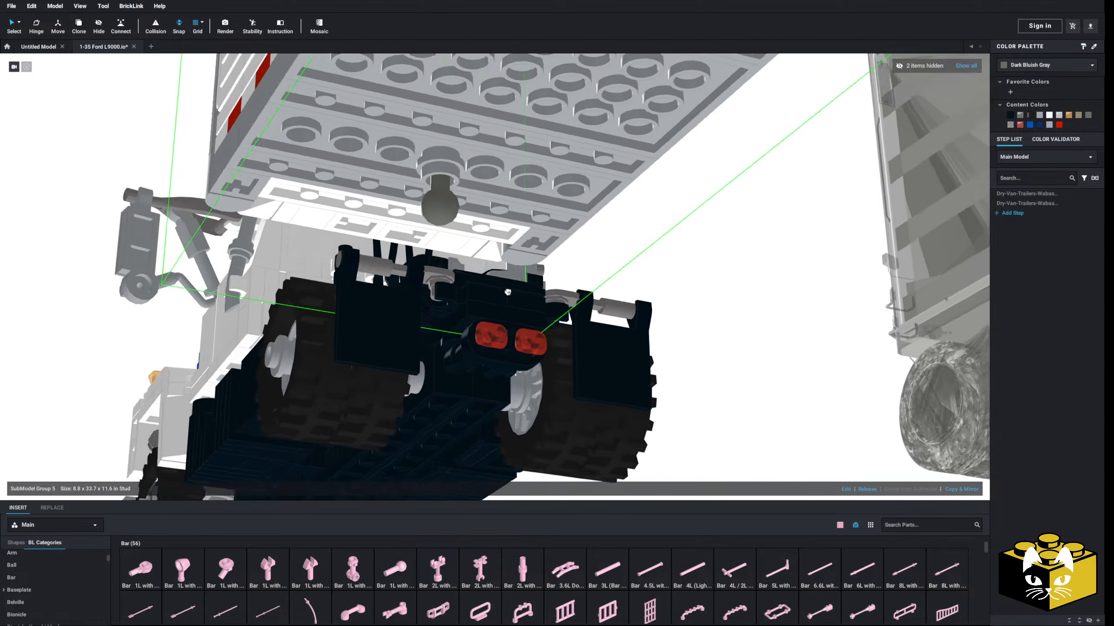
{"action": "scroll", "coordinate": [508, 293], "scroll_direction": "up", "scroll_amount": 3}
{"action": "left_click_drag", "start_coordinate": [507, 293], "coordinate": [492, 256]}
{"action": "right_click_drag", "start_coordinate": [491, 256], "coordinate": [533, 230]}
{"action": "left_click_drag", "start_coordinate": [461, 221], "coordinate": [478, 243]}
{"action": "right_click_drag", "start_coordinate": [478, 242], "coordinate": [512, 284]}
{"action": "left_click_drag", "start_coordinate": [512, 284], "coordinate": [546, 324]}
{"action": "scroll", "coordinate": [546, 324], "scroll_direction": "down", "scroll_amount": 5}
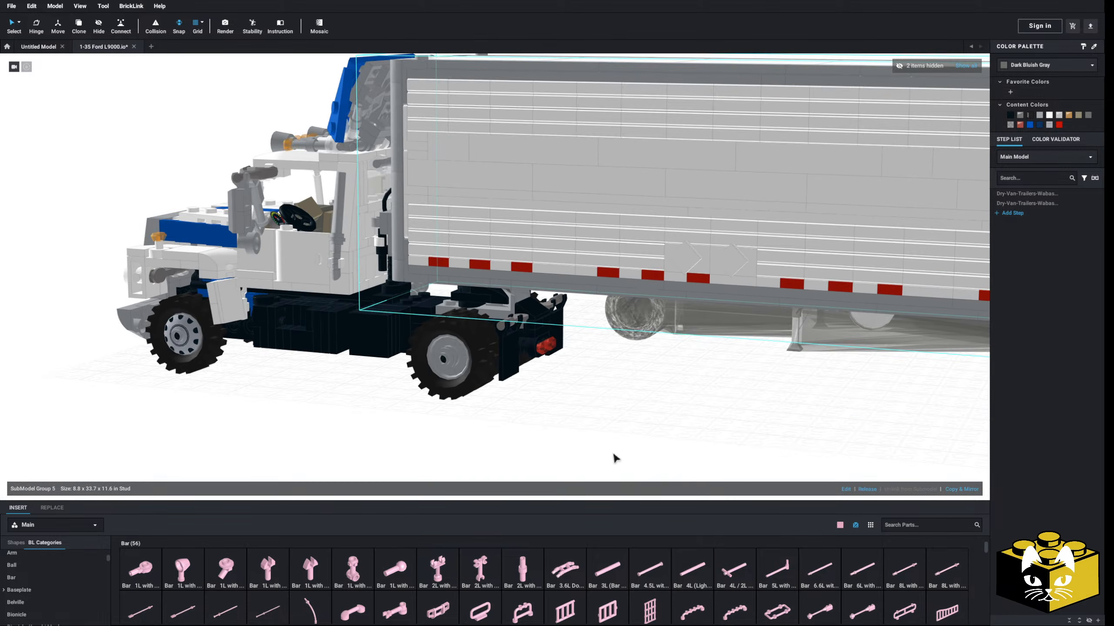
{"action": "right_click_drag", "start_coordinate": [614, 455], "coordinate": [605, 480]}
{"action": "left_click", "coordinate": [610, 449]}
{"action": "scroll", "coordinate": [610, 448], "scroll_direction": "up", "scroll_amount": 2}
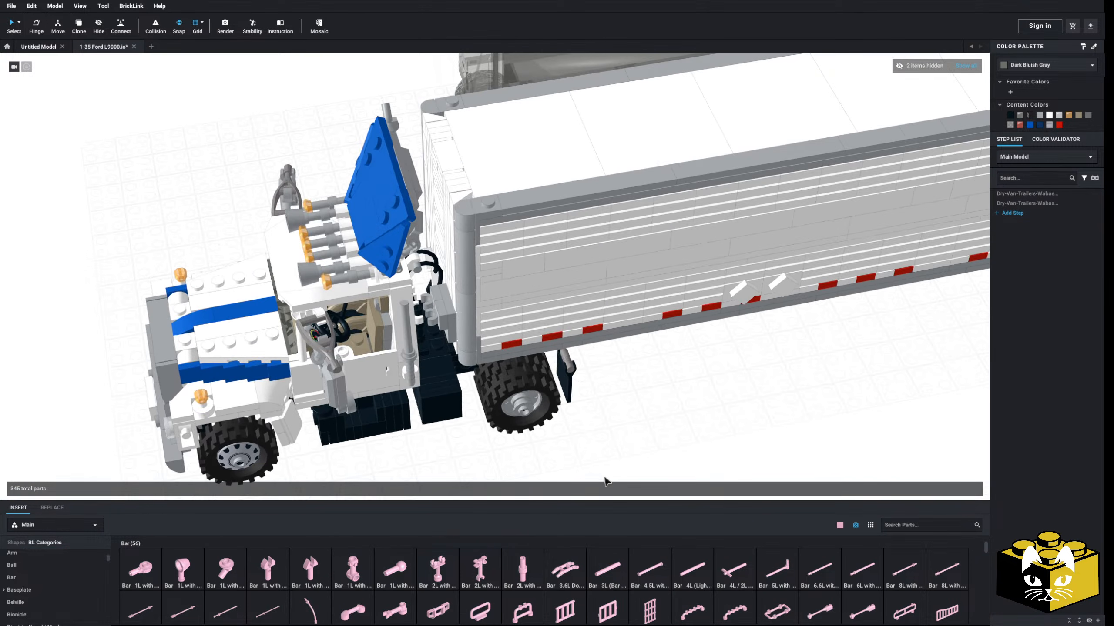
- Move the trailer submodel clear of the truck and open it for editing
{"action": "scroll", "coordinate": [604, 480], "scroll_direction": "down", "scroll_amount": 5}
{"action": "left_click_drag", "start_coordinate": [515, 261], "coordinate": [712, 422]}
{"action": "middle_click_drag", "start_coordinate": [712, 422], "coordinate": [460, 432]}
{"action": "right_click_drag", "start_coordinate": [461, 431], "coordinate": [447, 373]}
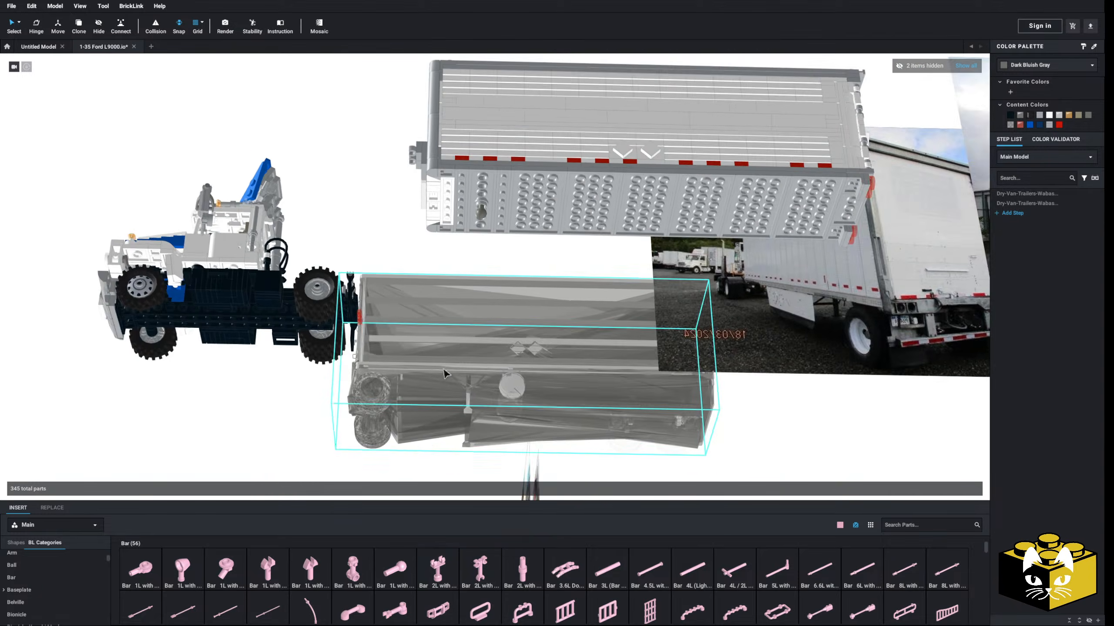
{"action": "scroll", "coordinate": [475, 179], "scroll_direction": "up", "scroll_amount": 5}
{"action": "double_click", "coordinate": [466, 177]}
- Delete both 1 x 8 plates beside the holed plate and shift that plate with its tow ball one stud toward the trailer's front
{"action": "left_click_drag", "start_coordinate": [466, 177], "coordinate": [269, 175]}
{"action": "key", "text": "Delete"}
{"action": "left_click", "coordinate": [537, 196]}
{"action": "key", "text": "Delete"}
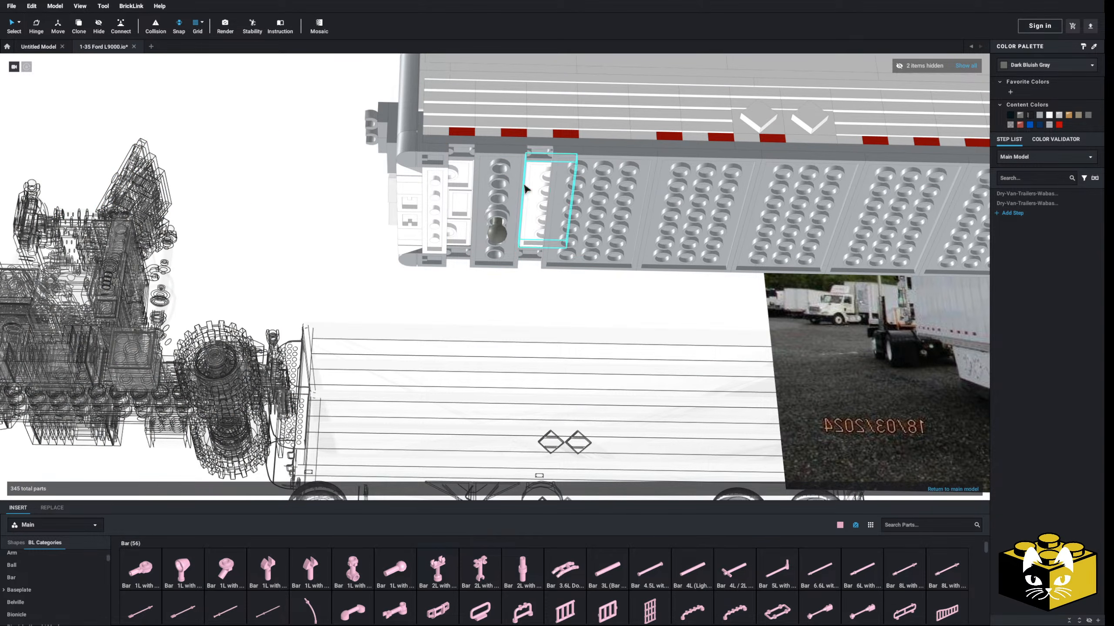
{"action": "left_click", "coordinate": [510, 204]}
{"action": "key", "text": "Delete"}
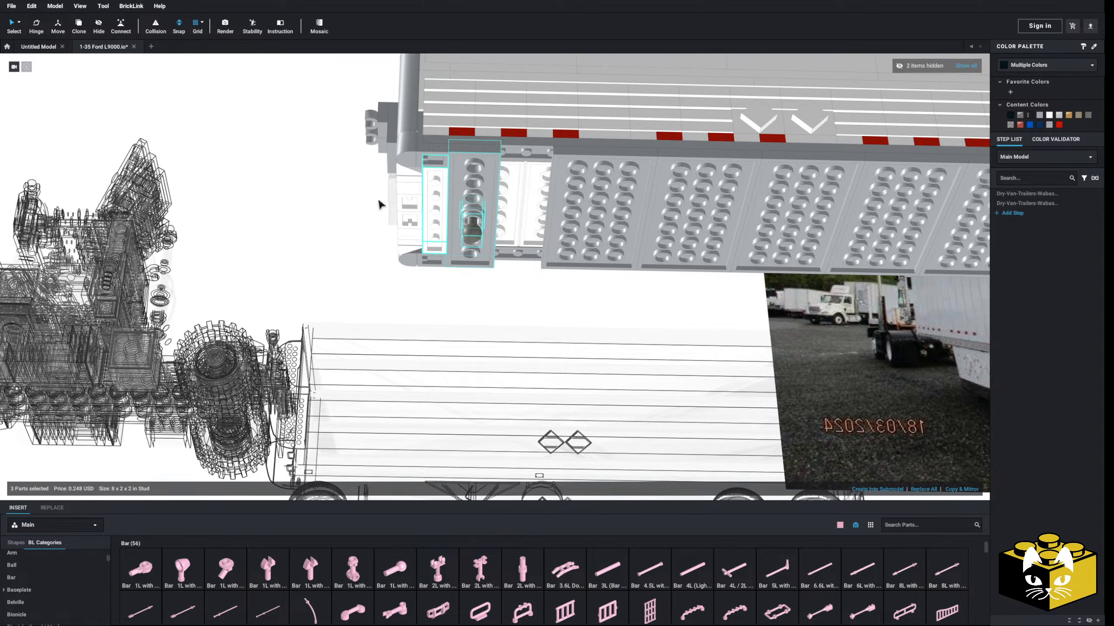
- Fill the gap behind the hitch plate with a Light Bluish Gray Plate 2 x 8 and return to the main model
{"action": "scroll", "coordinate": [52, 579], "scroll_direction": "up", "scroll_amount": 3}
{"action": "left_click", "coordinate": [51, 584]}
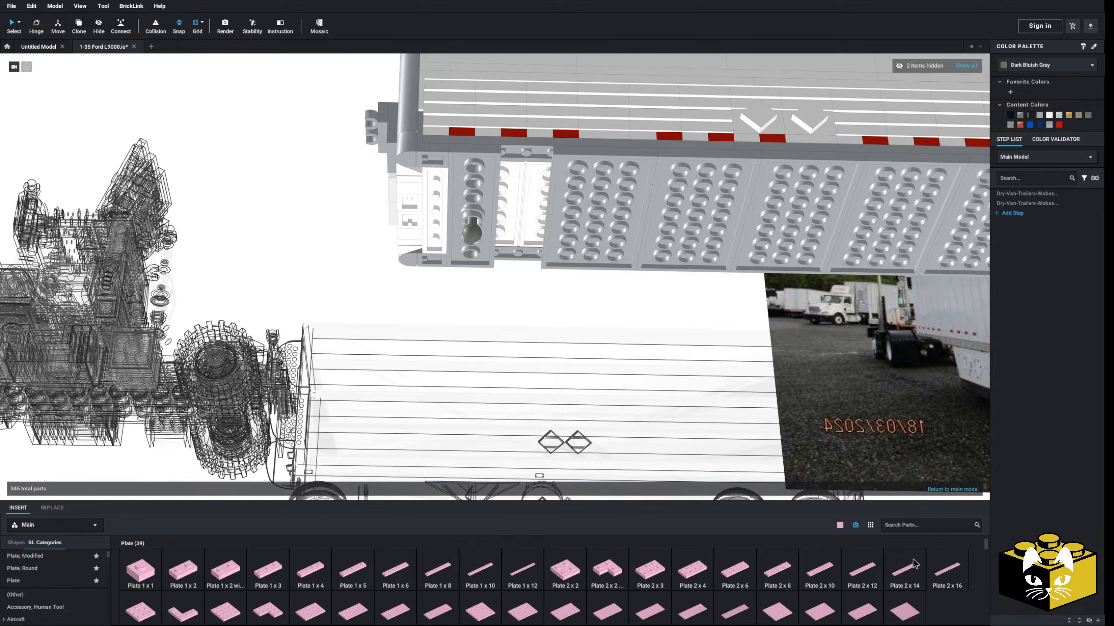
{"action": "left_click_drag", "start_coordinate": [763, 580], "coordinate": [523, 206]}
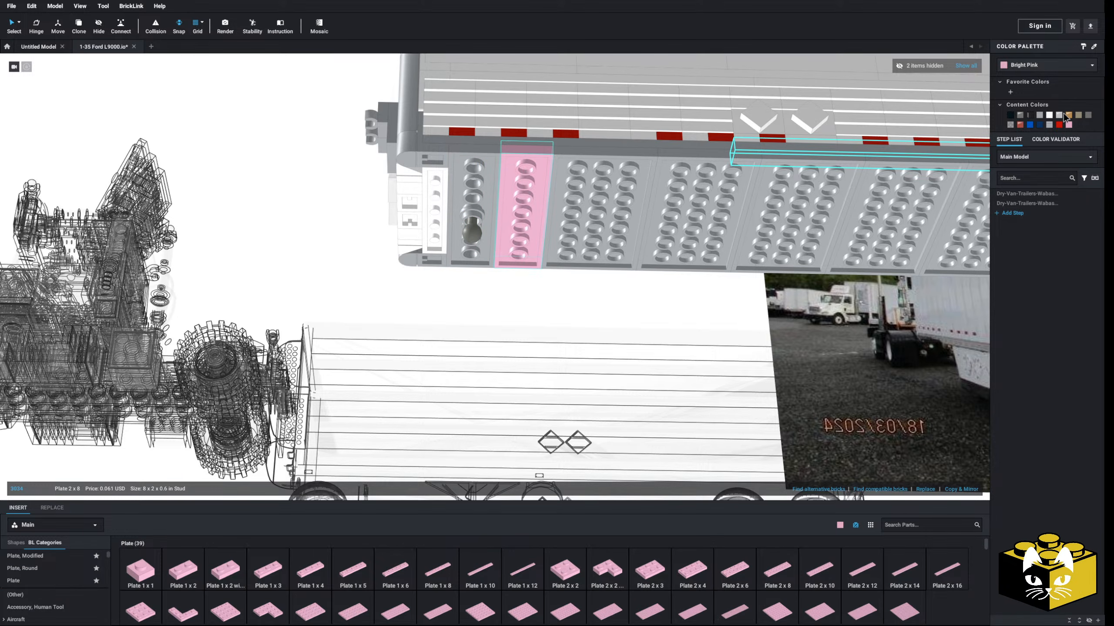
{"action": "left_click", "coordinate": [1040, 116]}
{"action": "left_click", "coordinate": [325, 225]}
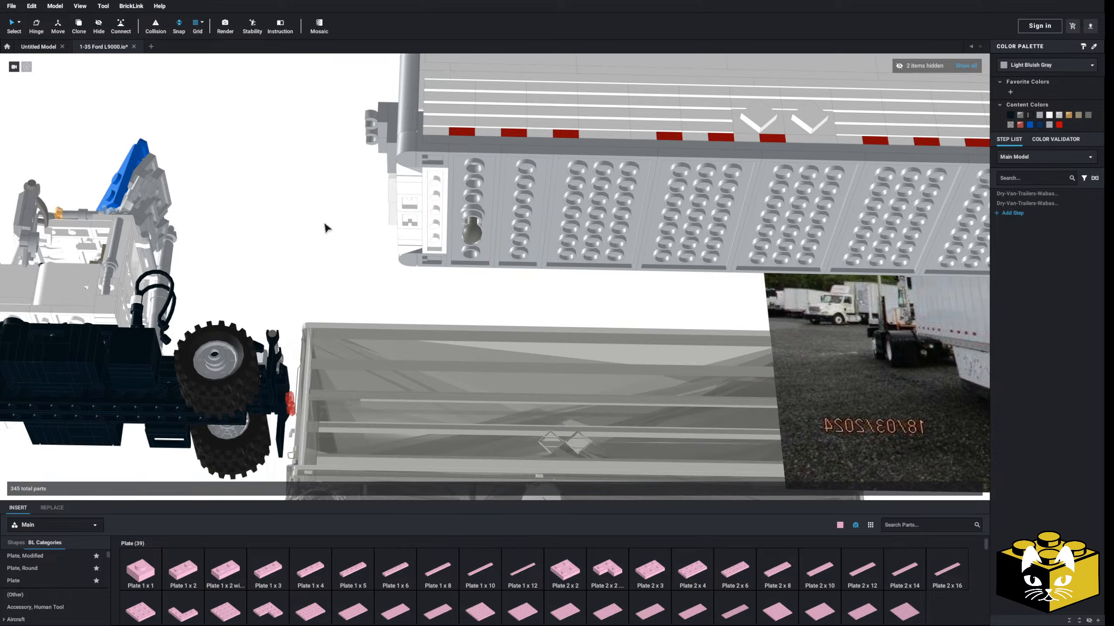
- Connect the trailer's tow ball to the hitch on the truck's rear frame
{"action": "scroll", "coordinate": [325, 225], "scroll_direction": "down", "scroll_amount": 5}
{"action": "right_click_drag", "start_coordinate": [325, 224], "coordinate": [446, 288]}
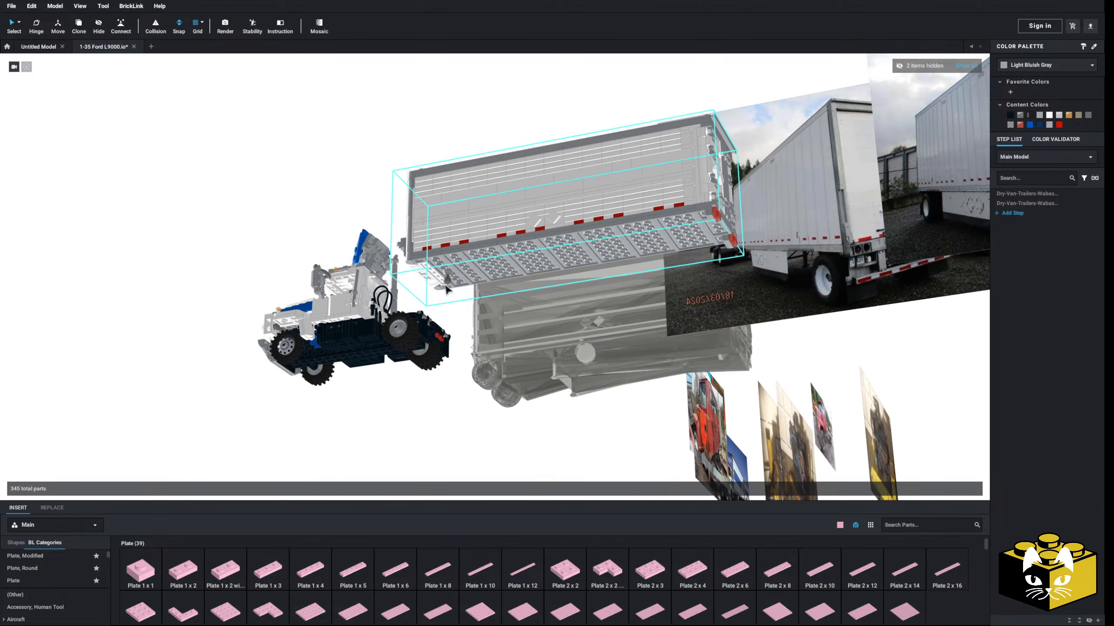
{"action": "scroll", "coordinate": [446, 282], "scroll_direction": "up", "scroll_amount": 5}
{"action": "left_click", "coordinate": [122, 27]}
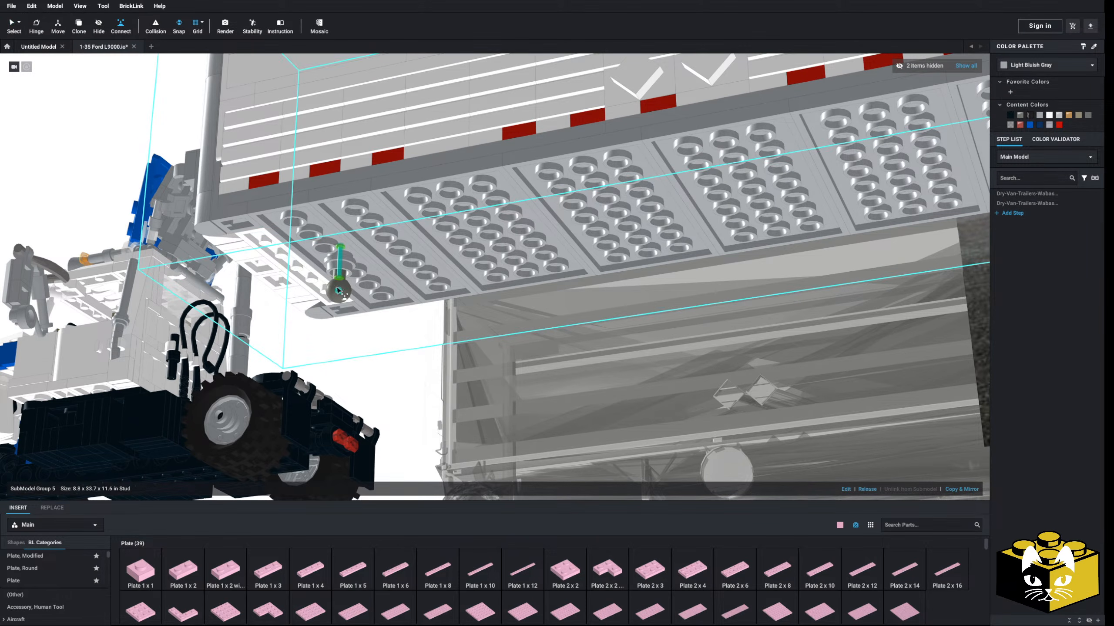
{"action": "right_click_drag", "start_coordinate": [344, 299], "coordinate": [512, 268]}
{"action": "scroll", "coordinate": [512, 267], "scroll_direction": "down", "scroll_amount": 5}
{"action": "right_click_drag", "start_coordinate": [574, 413], "coordinate": [570, 378]}
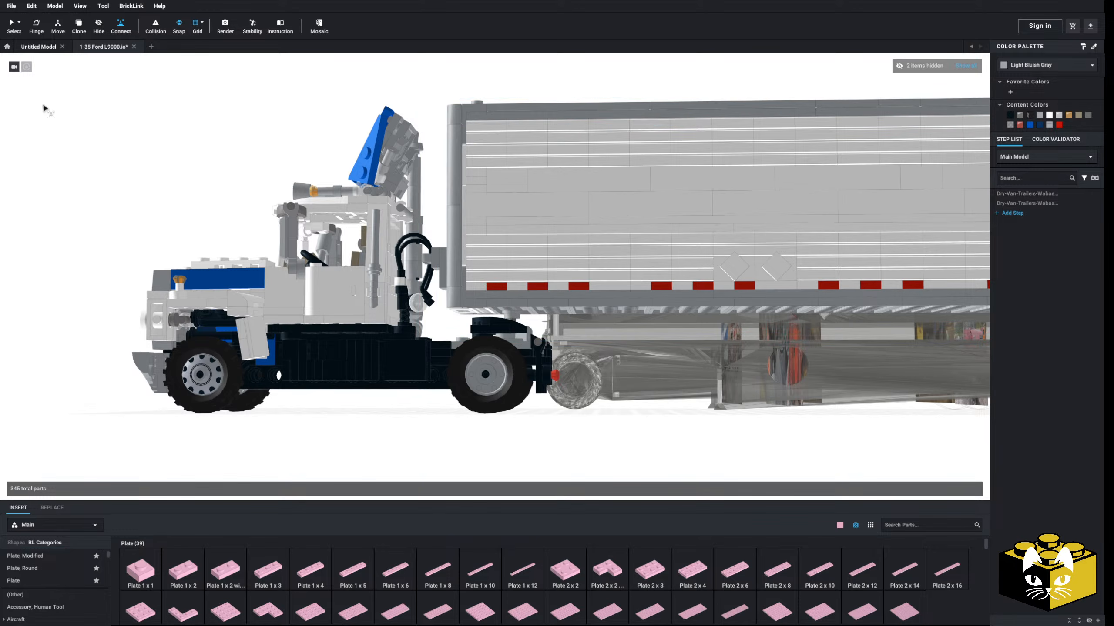
- Inspect the fit between the coupled trailer and the truck from the side and from above
{"action": "left_click", "coordinate": [10, 27]}
{"action": "scroll", "coordinate": [373, 458], "scroll_direction": "down", "scroll_amount": 3}
{"action": "right_click_drag", "start_coordinate": [373, 458], "coordinate": [515, 465]}
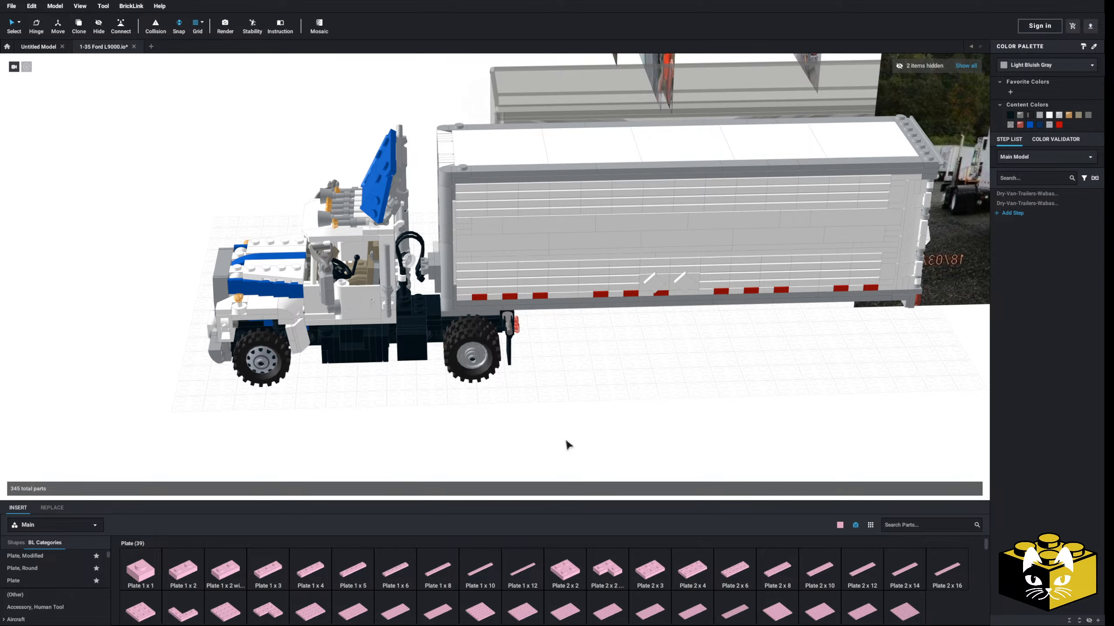
{"action": "scroll", "coordinate": [583, 421], "scroll_direction": "up", "scroll_amount": 4}
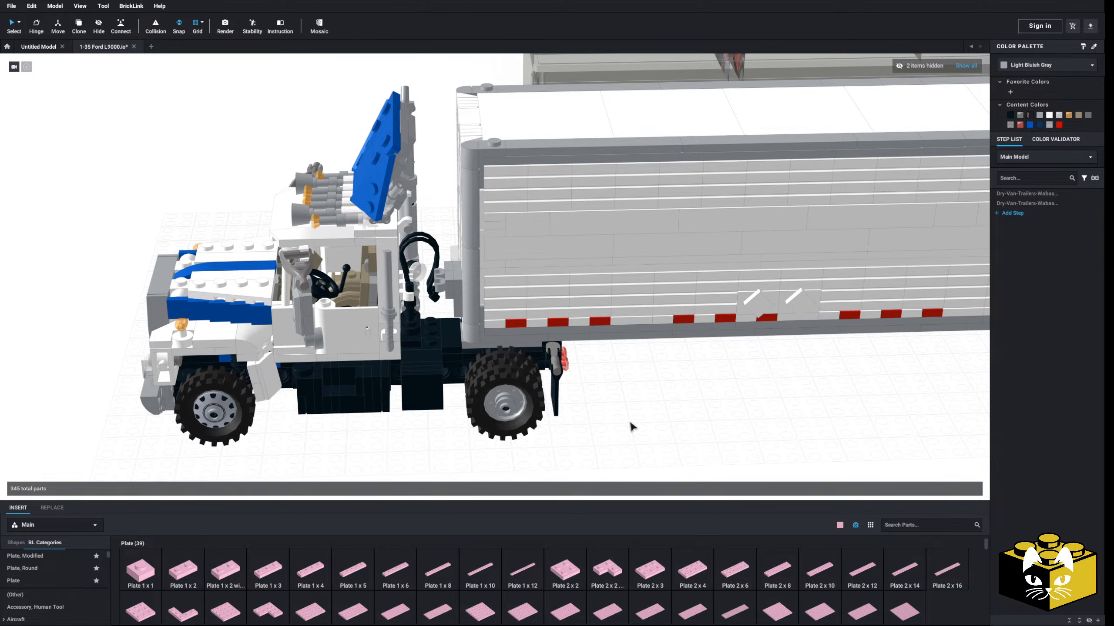
{"action": "scroll", "coordinate": [630, 425], "scroll_direction": "down", "scroll_amount": 4}
{"action": "right_click_drag", "start_coordinate": [630, 425], "coordinate": [497, 216]}
{"action": "scroll", "coordinate": [589, 412], "scroll_direction": "up", "scroll_amount": 3}
{"action": "scroll", "coordinate": [589, 411], "scroll_direction": "down", "scroll_amount": 3}
- Move the trailer submodel away from the truck, clear of its rear frame
{"action": "left_click", "coordinate": [498, 216]}
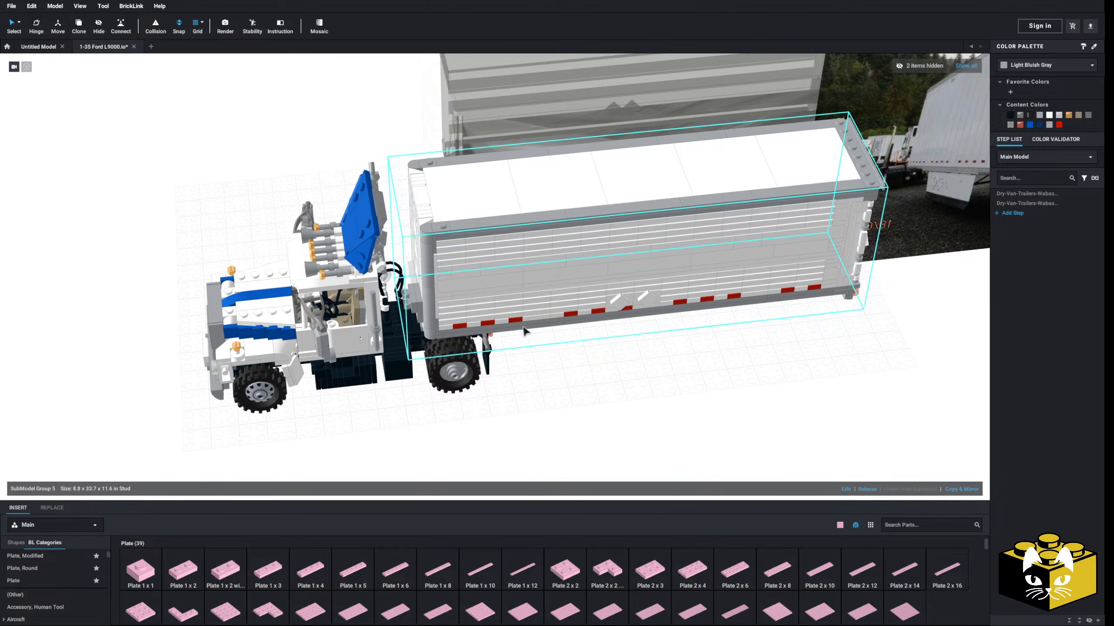
{"action": "right_click_drag", "start_coordinate": [694, 404], "coordinate": [537, 417]}
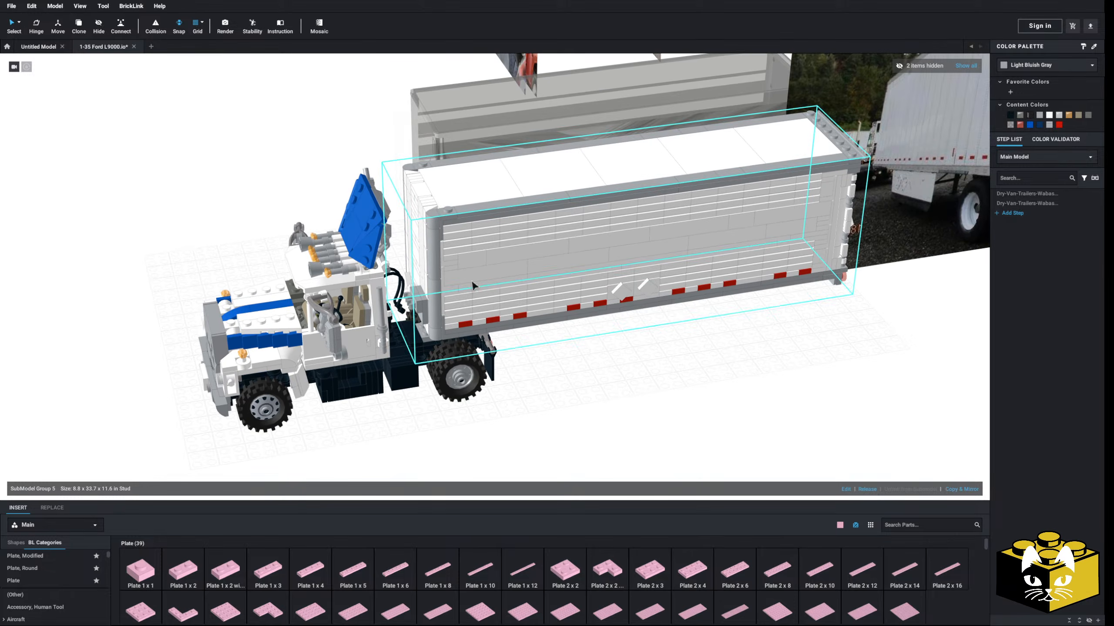
{"action": "left_click_drag", "start_coordinate": [472, 284], "coordinate": [695, 404]}
{"action": "left_click", "coordinate": [549, 422]}
{"action": "right_click_drag", "start_coordinate": [549, 422], "coordinate": [526, 373]}
{"action": "scroll", "coordinate": [544, 360], "scroll_direction": "up", "scroll_amount": 5}
{"action": "middle_click_drag", "start_coordinate": [555, 351], "coordinate": [482, 399]}
- Recolor the white Plate 1 x 6 under the trailer's front edge Light Bluish Gray
{"action": "left_click", "coordinate": [506, 282]}
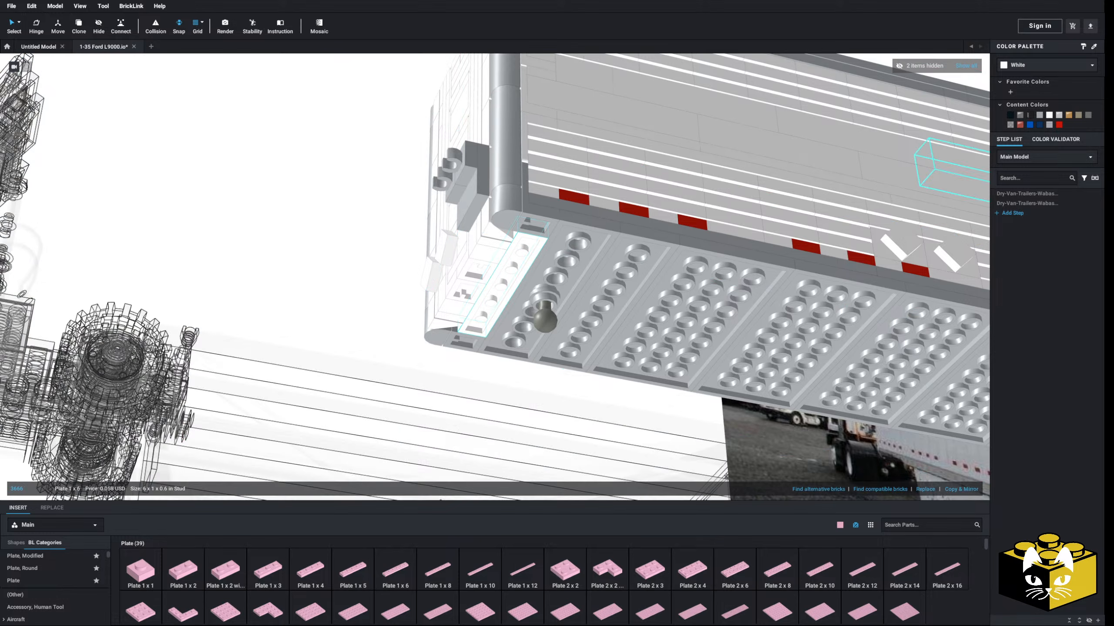
{"action": "left_click", "coordinate": [1040, 117]}
{"action": "left_click", "coordinate": [364, 258]}
{"action": "scroll", "coordinate": [386, 259], "scroll_direction": "down", "scroll_amount": 8}
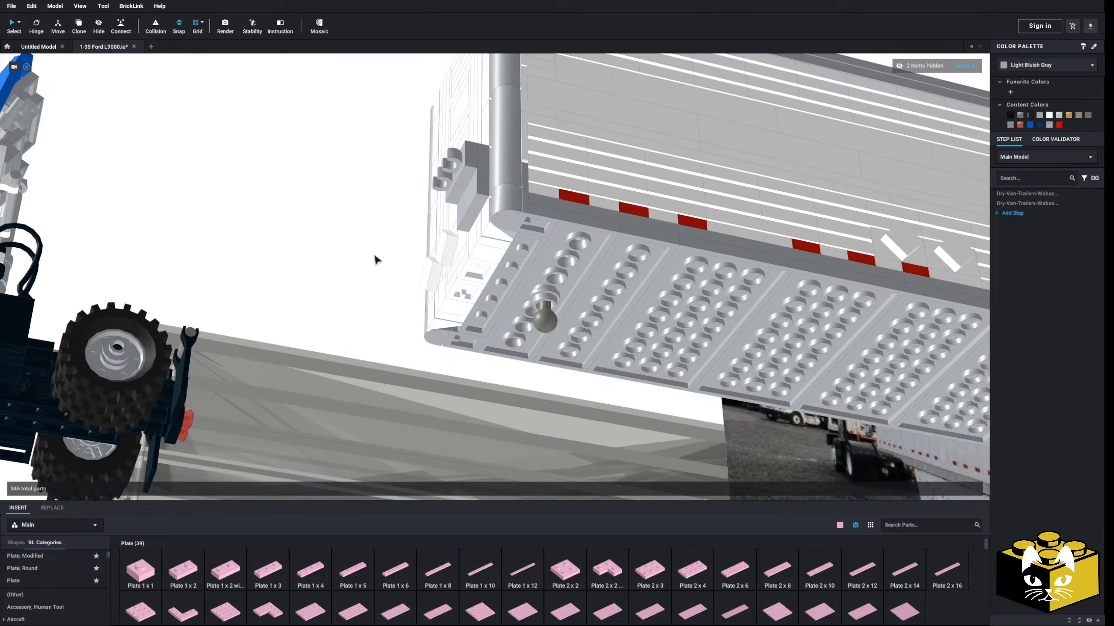
- Open the trailer submodel for editing and pull the holed 2 x 8 plate off its front underside
{"action": "right_click_drag", "start_coordinate": [414, 239], "coordinate": [378, 268]}
{"action": "middle_click_drag", "start_coordinate": [378, 268], "coordinate": [371, 245]}
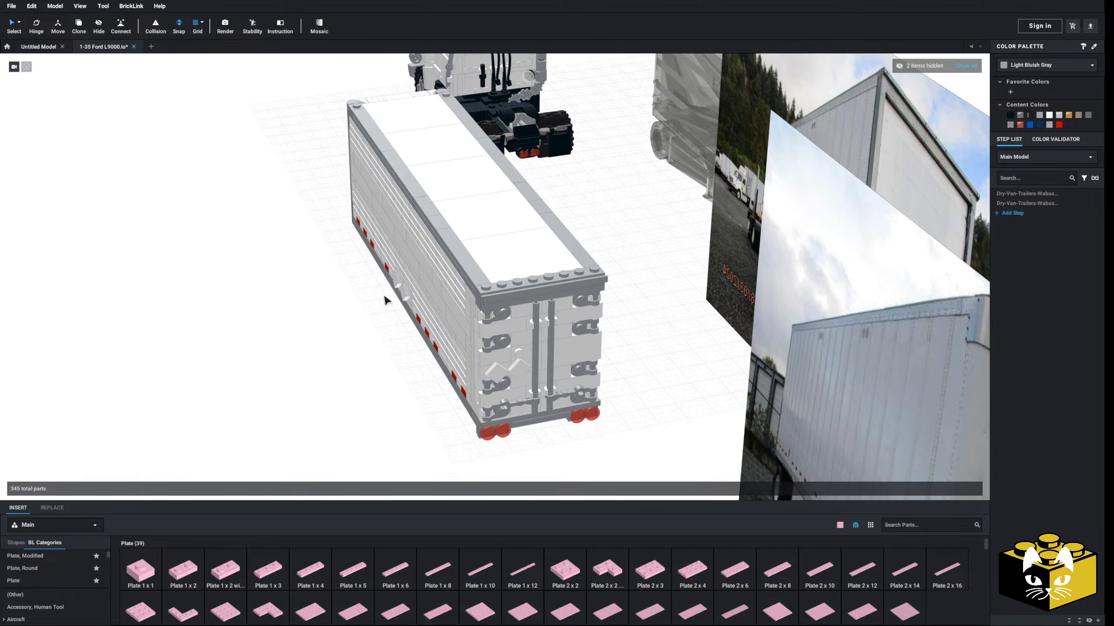
{"action": "left_click", "coordinate": [546, 336]}
{"action": "left_click", "coordinate": [844, 489]}
{"action": "right_click_drag", "start_coordinate": [364, 429], "coordinate": [402, 342]}
{"action": "scroll", "coordinate": [403, 342], "scroll_direction": "up", "scroll_amount": 6}
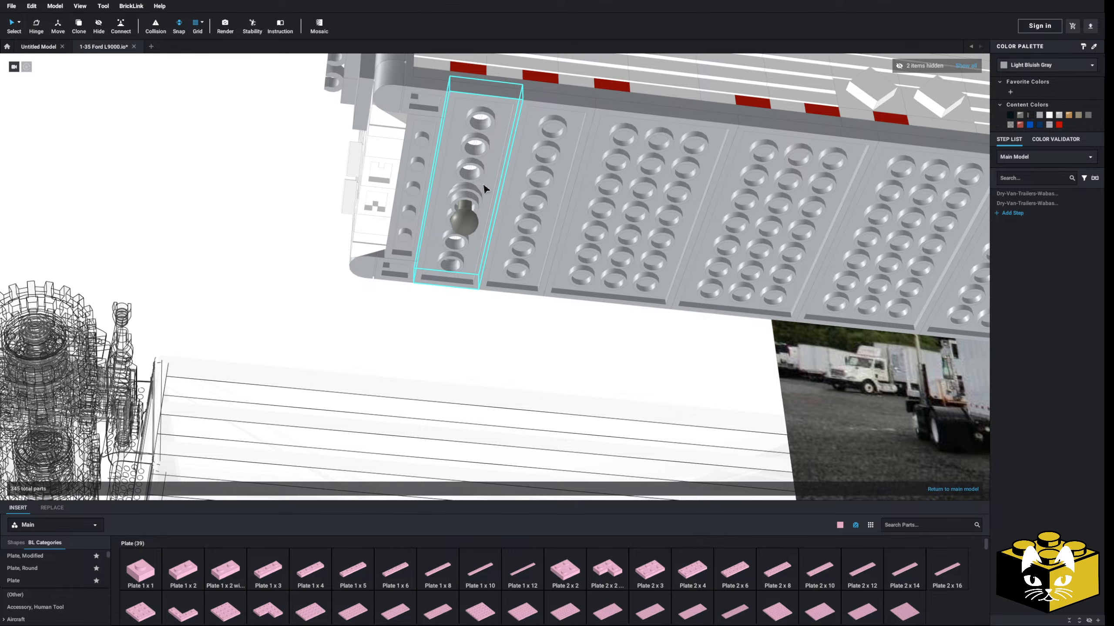
{"action": "left_click_drag", "start_coordinate": [484, 189], "coordinate": [348, 249]}
- Delete the parts exposed around the tow ball in the gap under the trailer's front
{"action": "left_click", "coordinate": [481, 166]}
{"action": "key", "text": "Delete"}
{"action": "left_click", "coordinate": [451, 178]}
{"action": "key", "text": "Delete"}
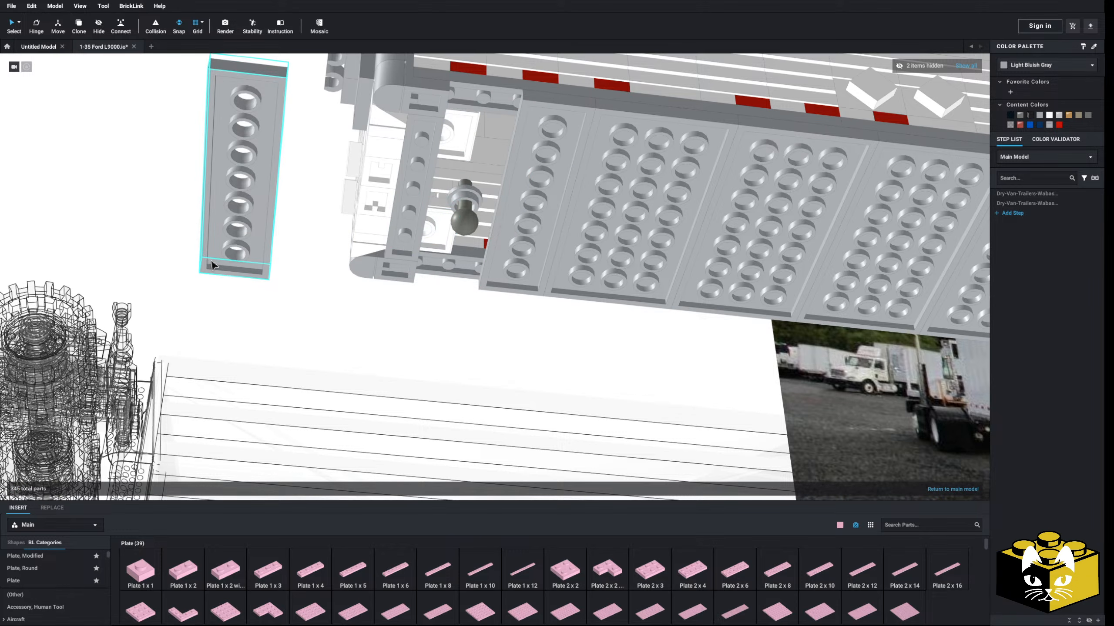
- Move the light gray round piece off the tow ball and onto the middle of the detached holed plate
{"action": "left_click_drag", "start_coordinate": [458, 195], "coordinate": [290, 164]}
{"action": "right_click_drag", "start_coordinate": [289, 163], "coordinate": [311, 219]}
{"action": "left_click_drag", "start_coordinate": [311, 218], "coordinate": [396, 410]}
{"action": "right_click_drag", "start_coordinate": [397, 410], "coordinate": [394, 426]}
{"action": "left_click_drag", "start_coordinate": [395, 425], "coordinate": [418, 370]}
- Insert the Bar 1L with Tow Ball through the holed plate's middle hole and round piece, ball facing down
{"action": "right_click_drag", "start_coordinate": [605, 384], "coordinate": [542, 233]}
{"action": "left_click_drag", "start_coordinate": [504, 202], "coordinate": [487, 239]}
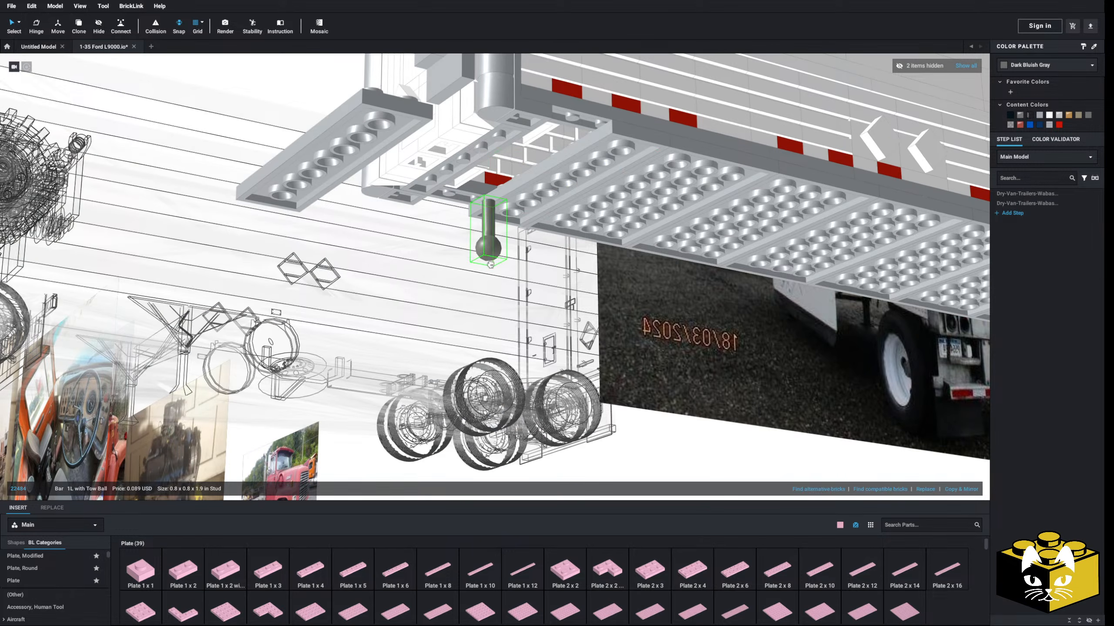
{"action": "right_click_drag", "start_coordinate": [487, 239], "coordinate": [505, 249]}
{"action": "scroll", "coordinate": [505, 248], "scroll_direction": "up", "scroll_amount": 3}
{"action": "left_click_drag", "start_coordinate": [505, 249], "coordinate": [564, 353]}
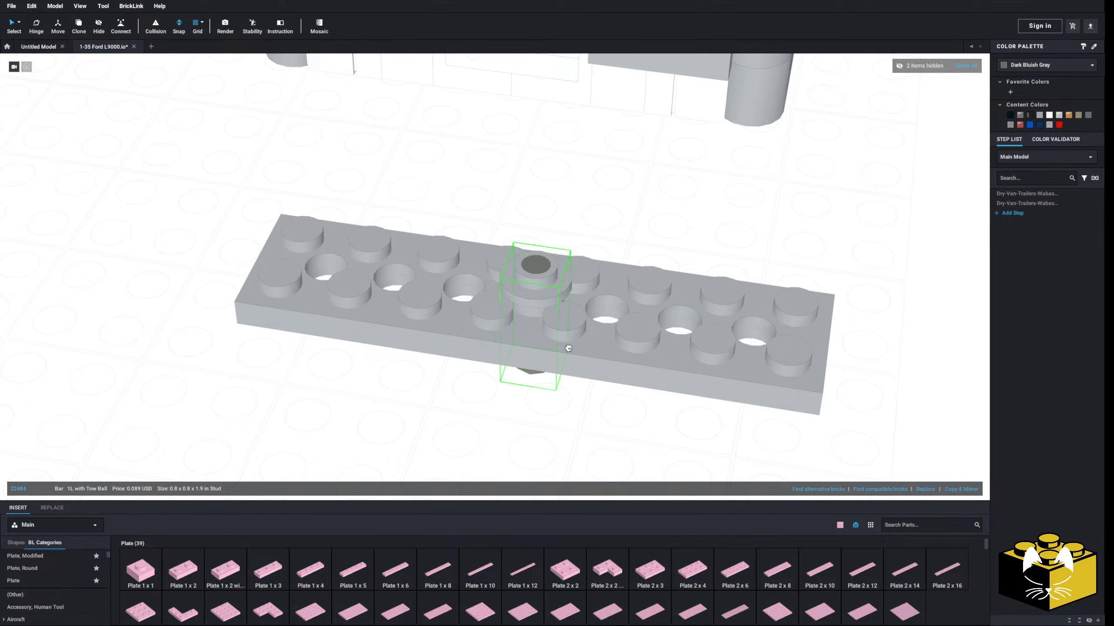
{"action": "left_click", "coordinate": [610, 211]}
{"action": "scroll", "coordinate": [610, 210], "scroll_direction": "down", "scroll_amount": 3}
{"action": "right_click_drag", "start_coordinate": [610, 211], "coordinate": [456, 368]}
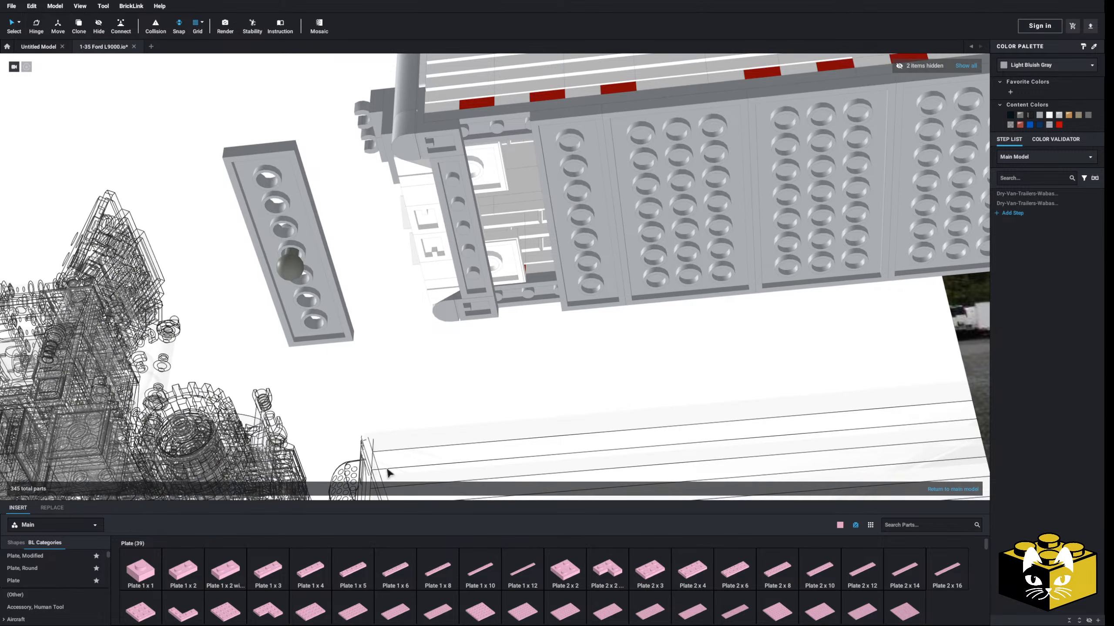
- Remove the two studded white pieces left in the trailer's floor gap and open the Tile parts category
{"action": "left_click_drag", "start_coordinate": [482, 168], "coordinate": [510, 277]}
{"action": "scroll", "coordinate": [36, 575], "scroll_direction": "down", "scroll_amount": 15}
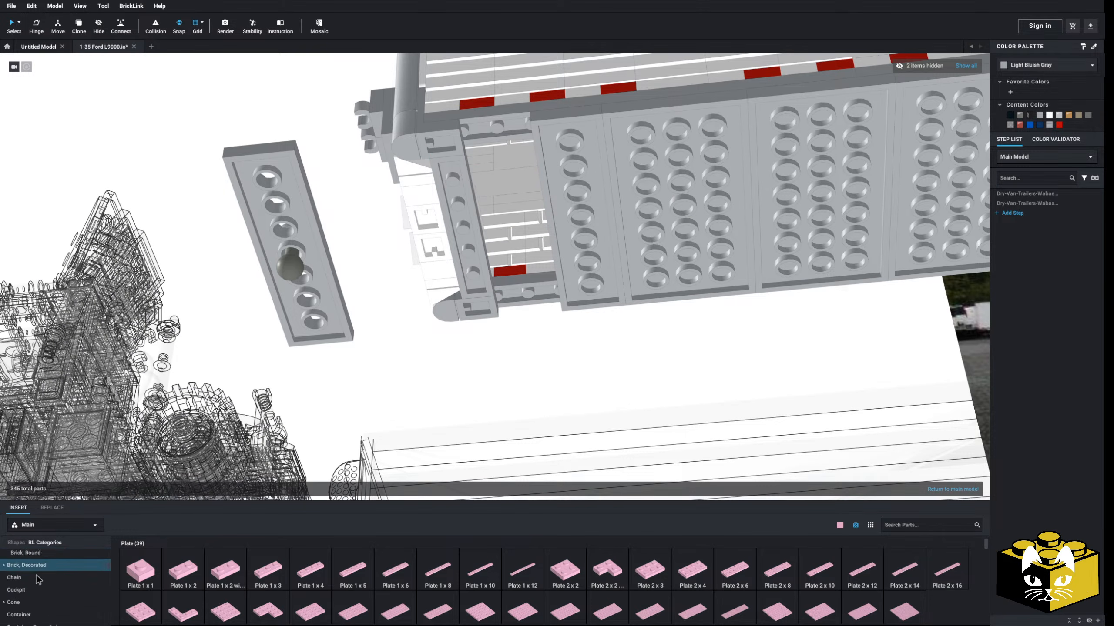
{"action": "scroll", "coordinate": [43, 580], "scroll_direction": "down", "scroll_amount": 3}
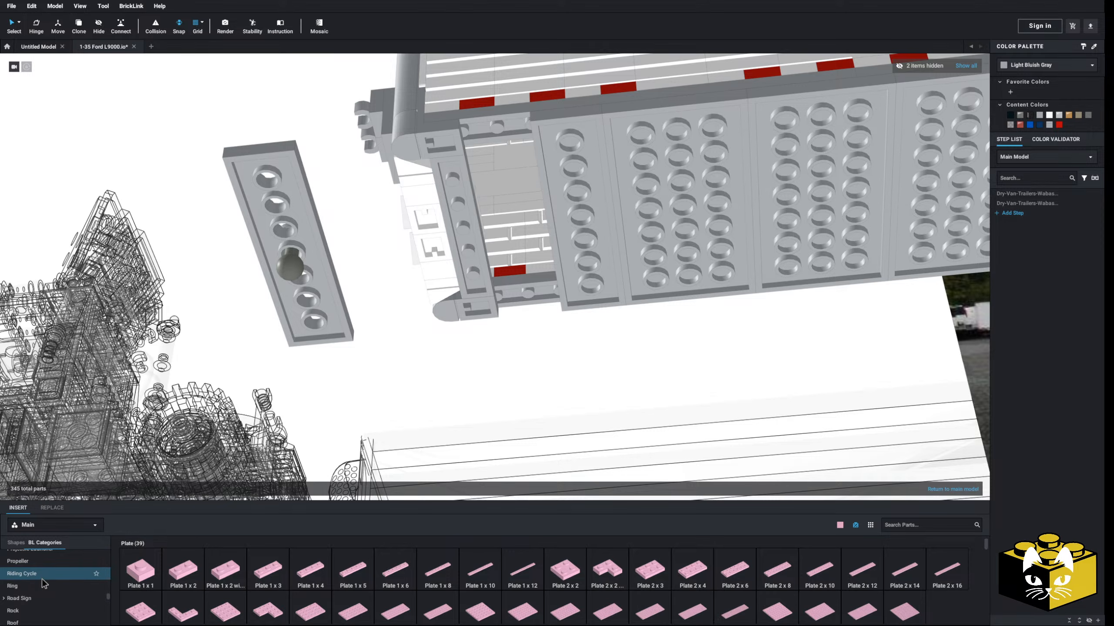
{"action": "scroll", "coordinate": [40, 590], "scroll_direction": "down", "scroll_amount": 1}
{"action": "scroll", "coordinate": [42, 594], "scroll_direction": "down", "scroll_amount": 3}
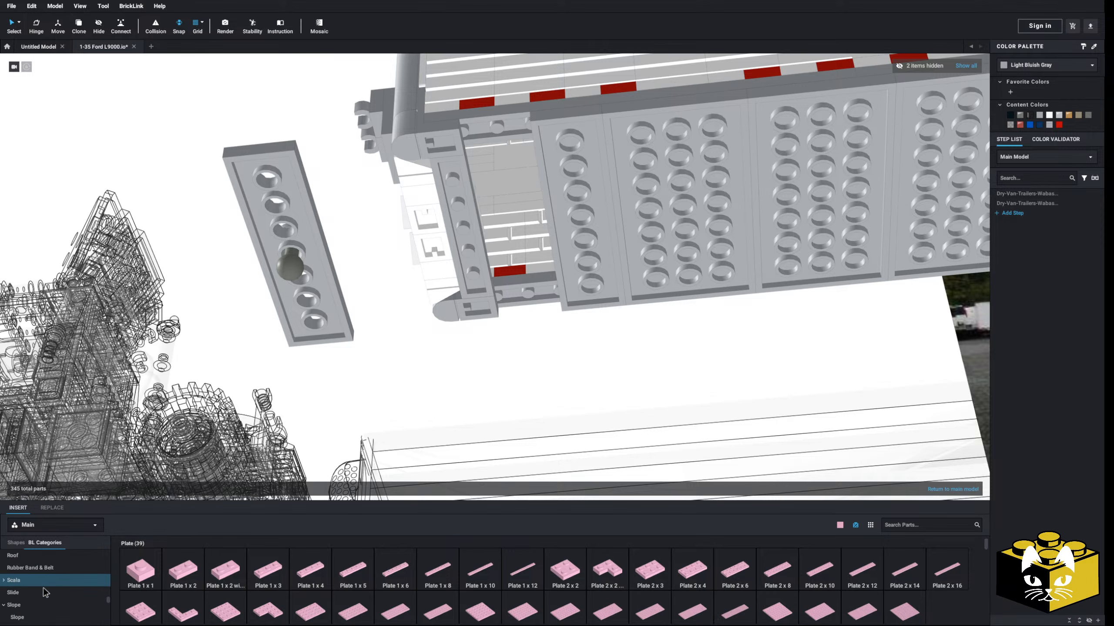
{"action": "scroll", "coordinate": [46, 606], "scroll_direction": "up", "scroll_amount": 10}
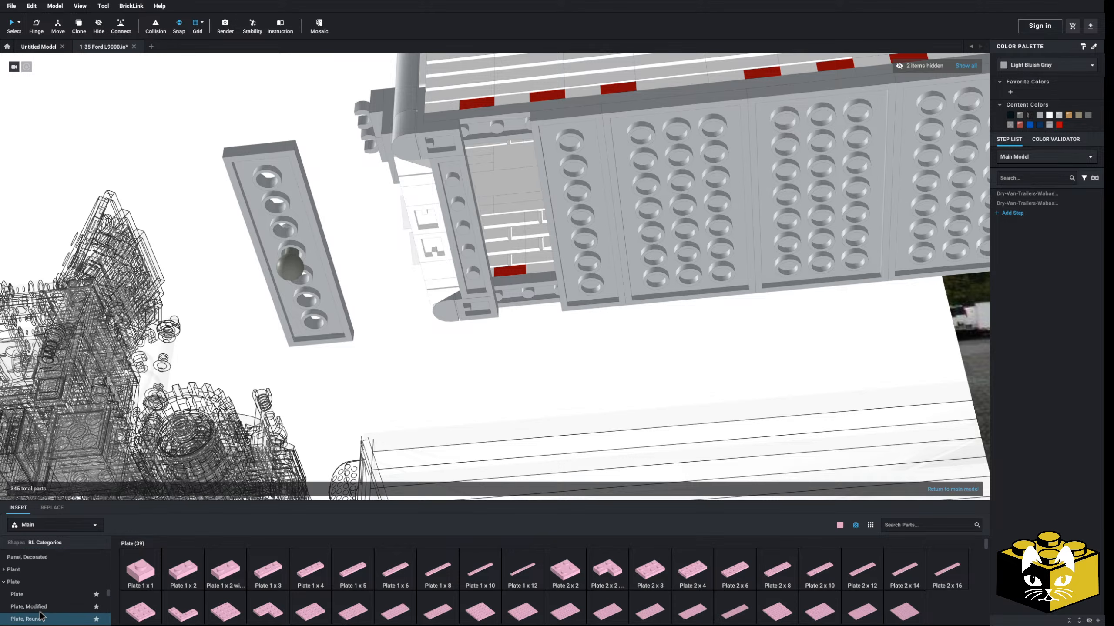
{"action": "scroll", "coordinate": [40, 616], "scroll_direction": "down", "scroll_amount": 15}
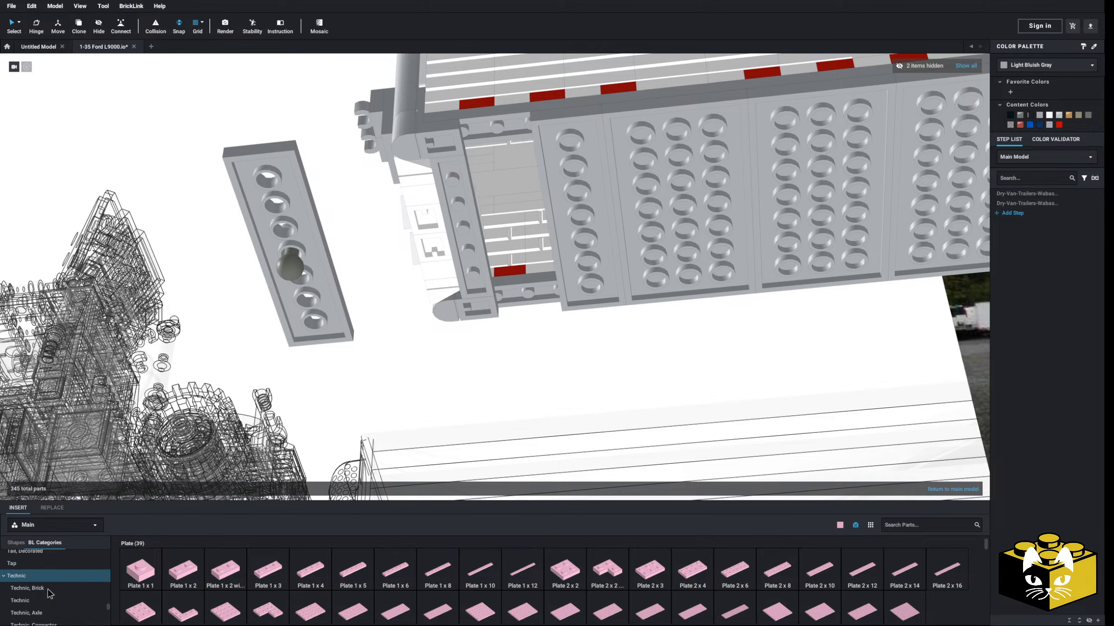
{"action": "scroll", "coordinate": [48, 589], "scroll_direction": "down", "scroll_amount": 5}
{"action": "left_click", "coordinate": [44, 577]}
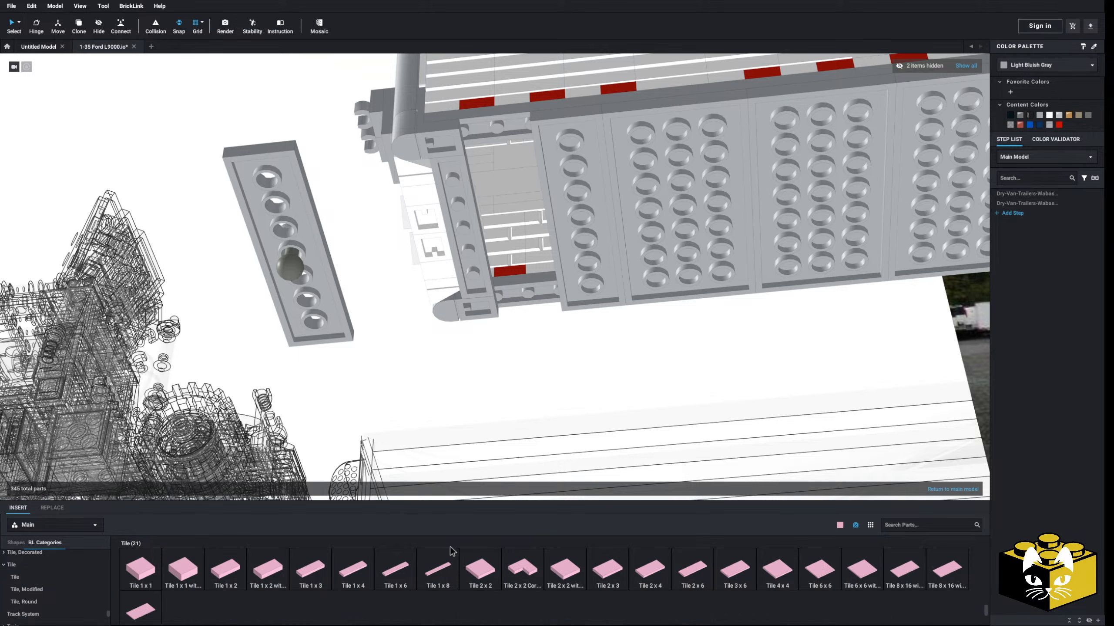
- Place two Tile 2 x 4 pieces across the floor gap and color them white
{"action": "left_click_drag", "start_coordinate": [631, 475], "coordinate": [513, 250]}
{"action": "left_click_drag", "start_coordinate": [635, 575], "coordinate": [511, 164]}
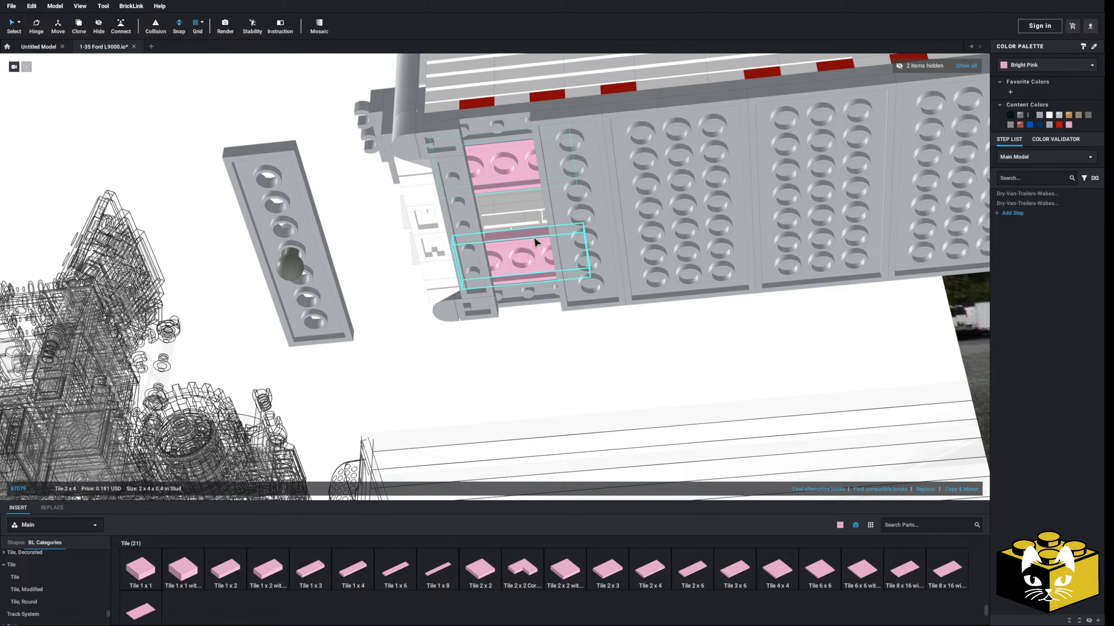
{"action": "left_click", "coordinate": [1048, 115]}
{"action": "right_click_drag", "start_coordinate": [305, 186], "coordinate": [277, 185]}
{"action": "left_click", "coordinate": [185, 184]}
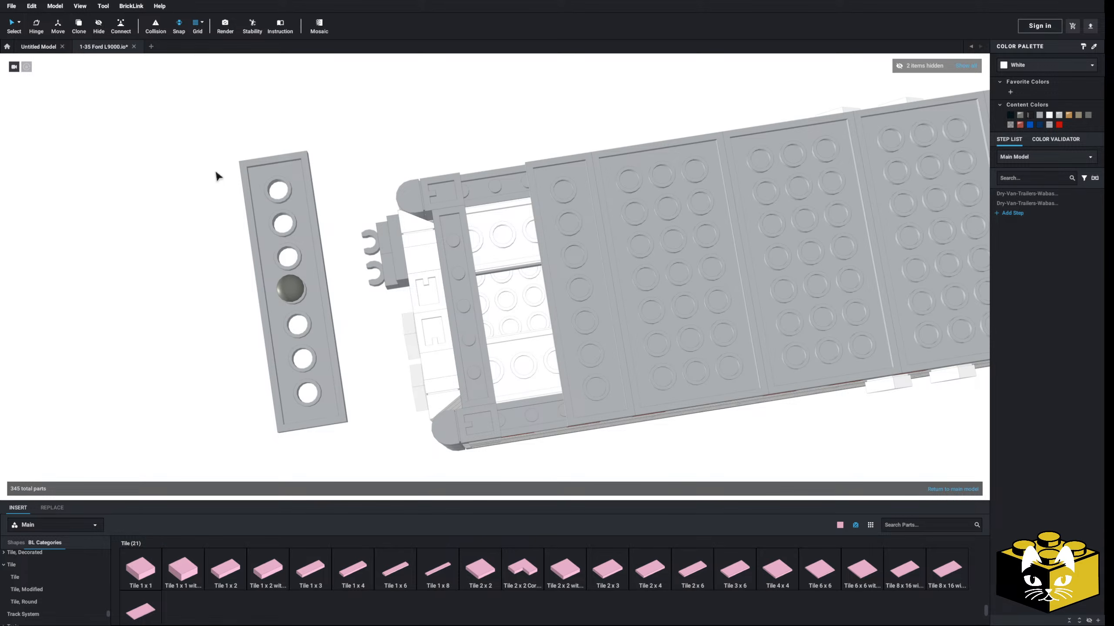
- Refit the holed plate with its tow ball into the trailer's floor gap and return to the main model
{"action": "left_click_drag", "start_coordinate": [220, 132], "coordinate": [264, 209]}
{"action": "left_click_drag", "start_coordinate": [295, 159], "coordinate": [517, 163]}
{"action": "left_click", "coordinate": [306, 204]}
{"action": "right_click_drag", "start_coordinate": [302, 205], "coordinate": [346, 390]}
{"action": "scroll", "coordinate": [368, 390], "scroll_direction": "down", "scroll_amount": 5}
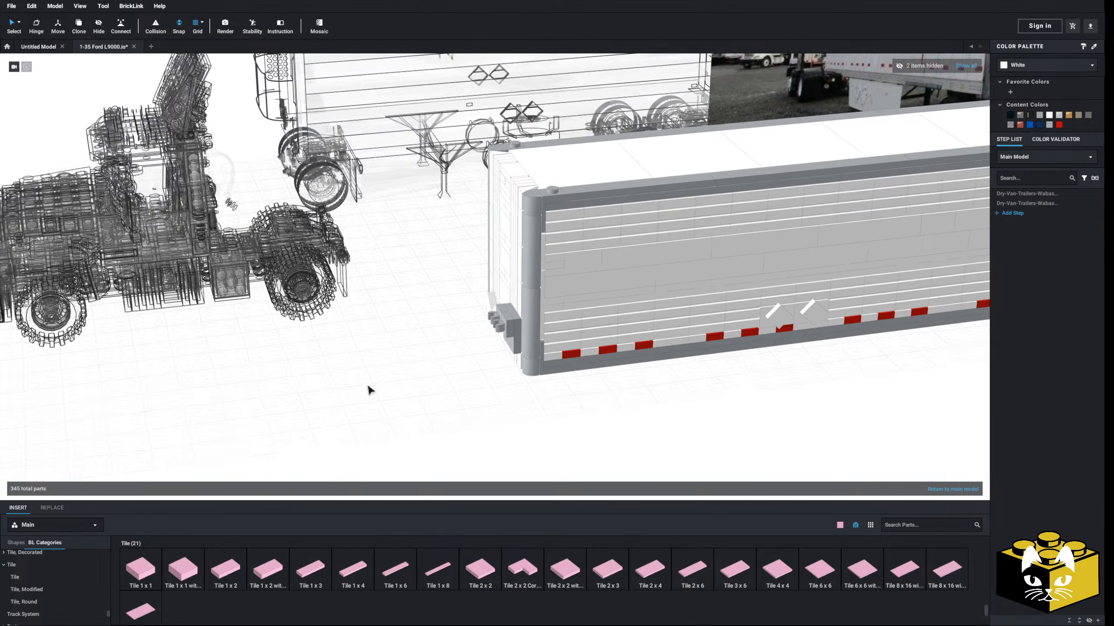
{"action": "double_click", "coordinate": [447, 372]}
- Connect the trailer's tow ball to the hitch on the truck's rear frame and return to selection mode
{"action": "scroll", "coordinate": [453, 374], "scroll_direction": "up", "scroll_amount": 3}
{"action": "right_click_drag", "start_coordinate": [453, 374], "coordinate": [538, 301]}
{"action": "left_click", "coordinate": [544, 285]}
{"action": "left_click", "coordinate": [119, 25]}
{"action": "scroll", "coordinate": [499, 351], "scroll_direction": "up", "scroll_amount": 3}
{"action": "left_click", "coordinate": [554, 266]}
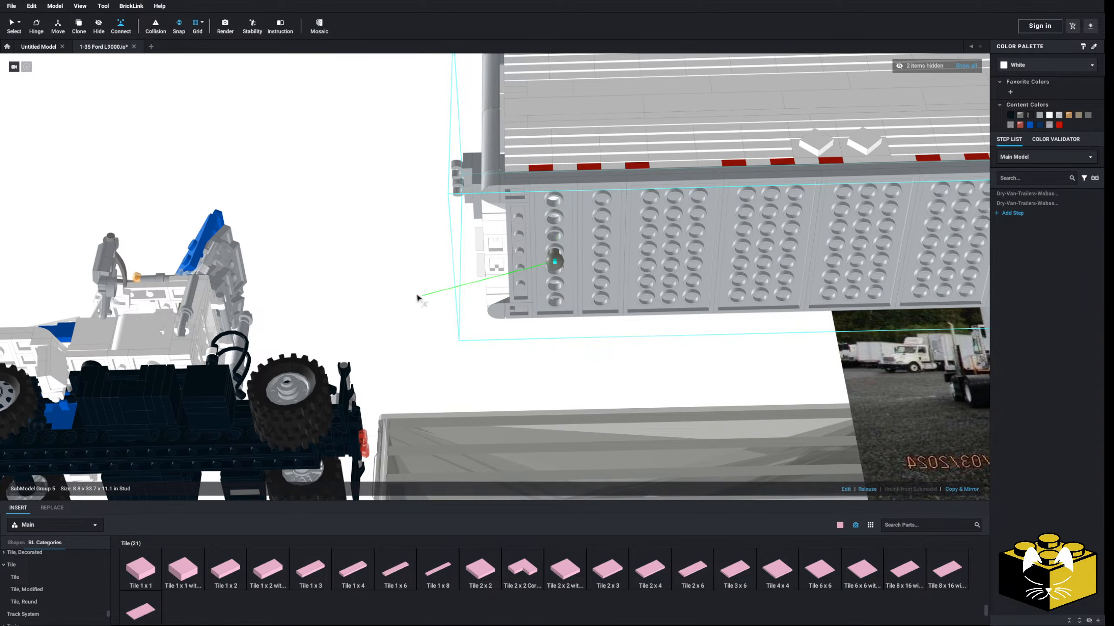
{"action": "right_click_drag", "start_coordinate": [415, 298], "coordinate": [519, 381]}
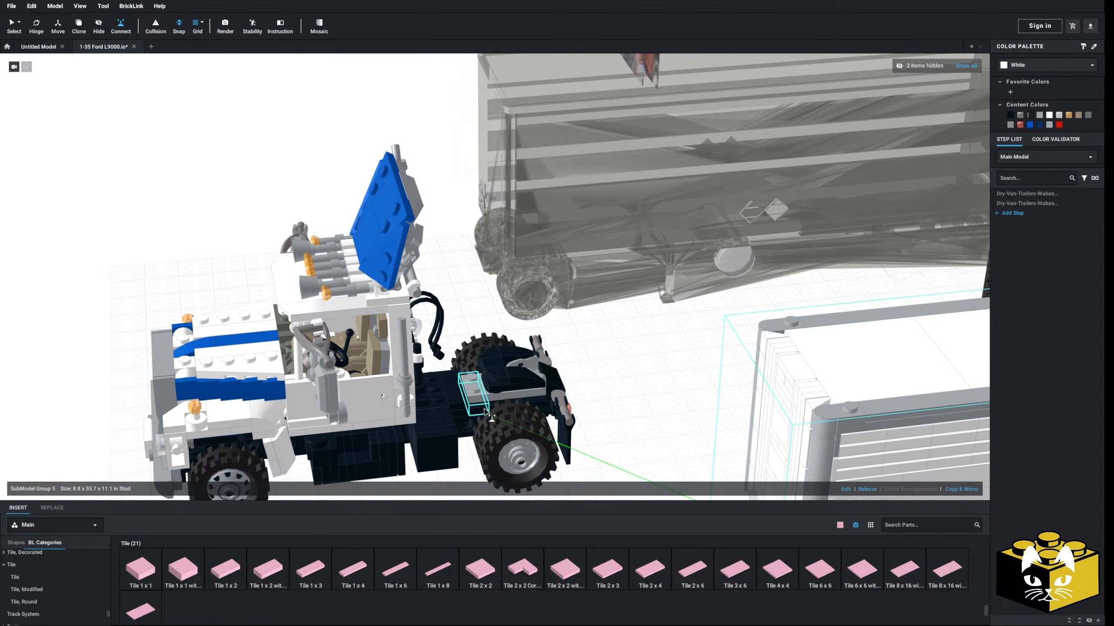
{"action": "left_click", "coordinate": [532, 369]}
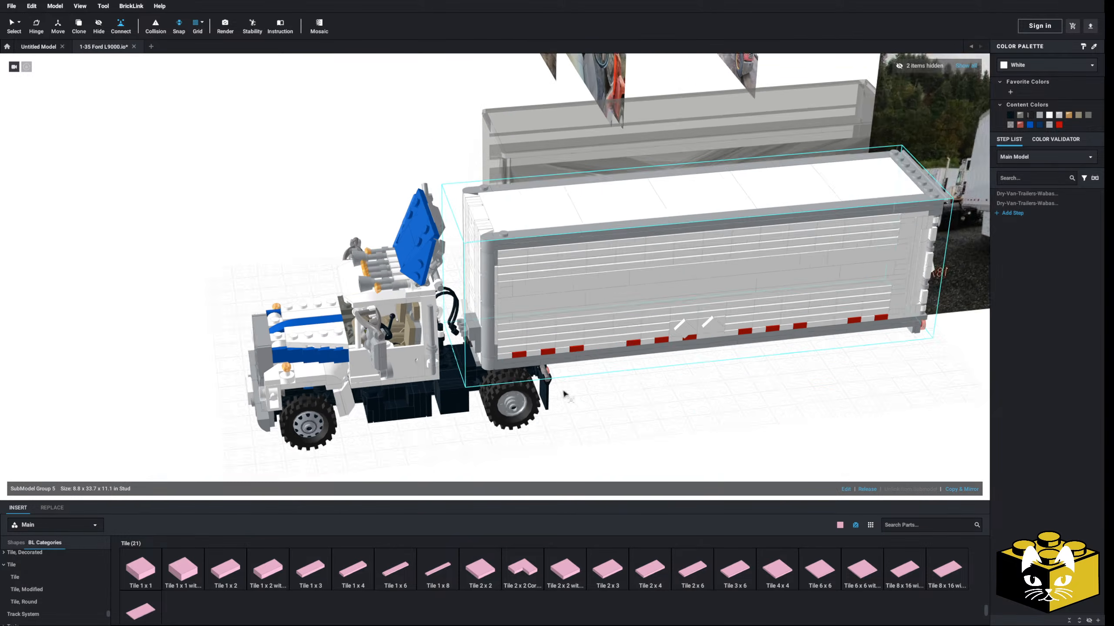
{"action": "left_click", "coordinate": [16, 29]}
{"action": "left_click", "coordinate": [144, 200]}
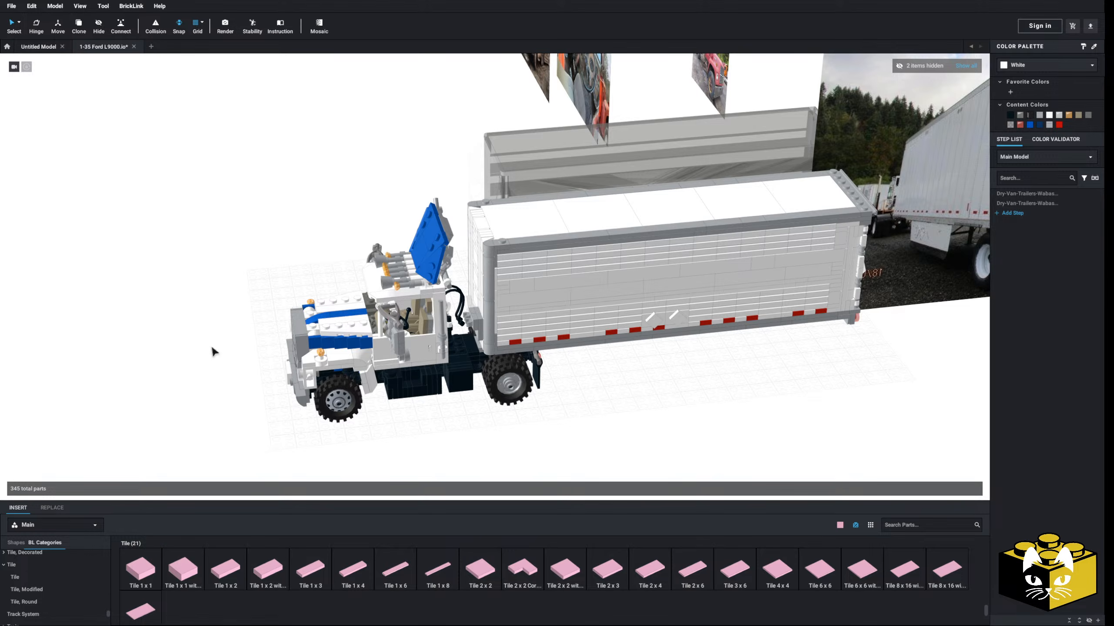
- Examine the coupled trailer's ride height, underside and rear wheel area against the truck and the reference photos
{"action": "mouse_move", "coordinate": [209, 350]}
{"action": "right_mouse_down"}
{"action": "mouse_move", "coordinate": [208, 326]}
{"action": "mouse_move", "coordinate": [244, 326]}
{"action": "mouse_move", "coordinate": [225, 350]}
{"action": "right_mouse_up"}
{"action": "scroll", "coordinate": [244, 322], "scroll_direction": "up", "scroll_amount": 4}
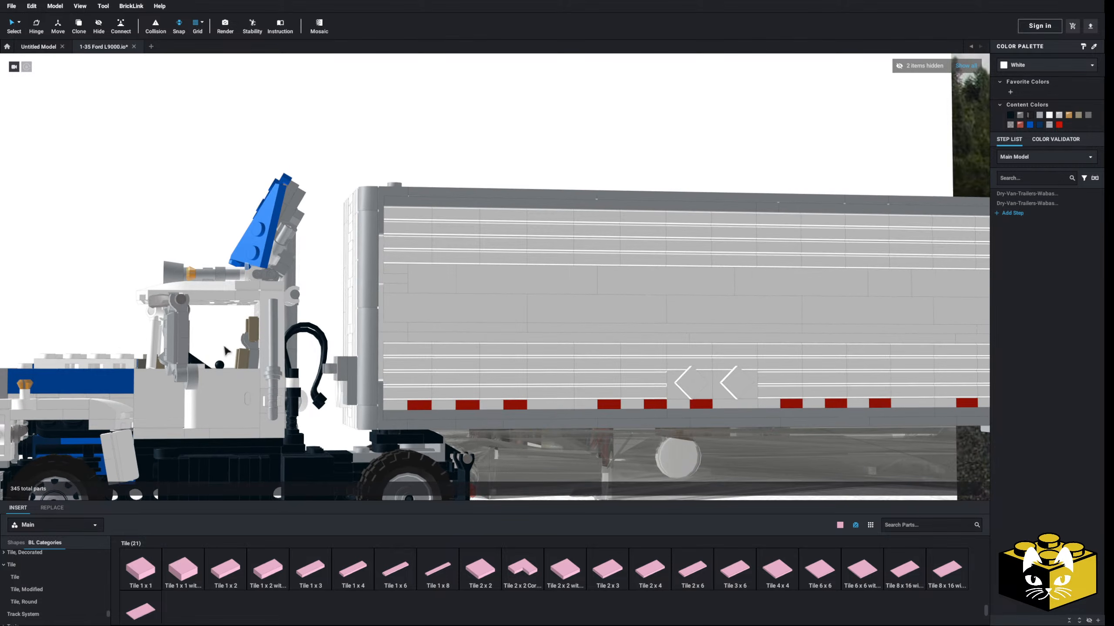
{"action": "middle_click_drag", "start_coordinate": [236, 346], "coordinate": [247, 349]}
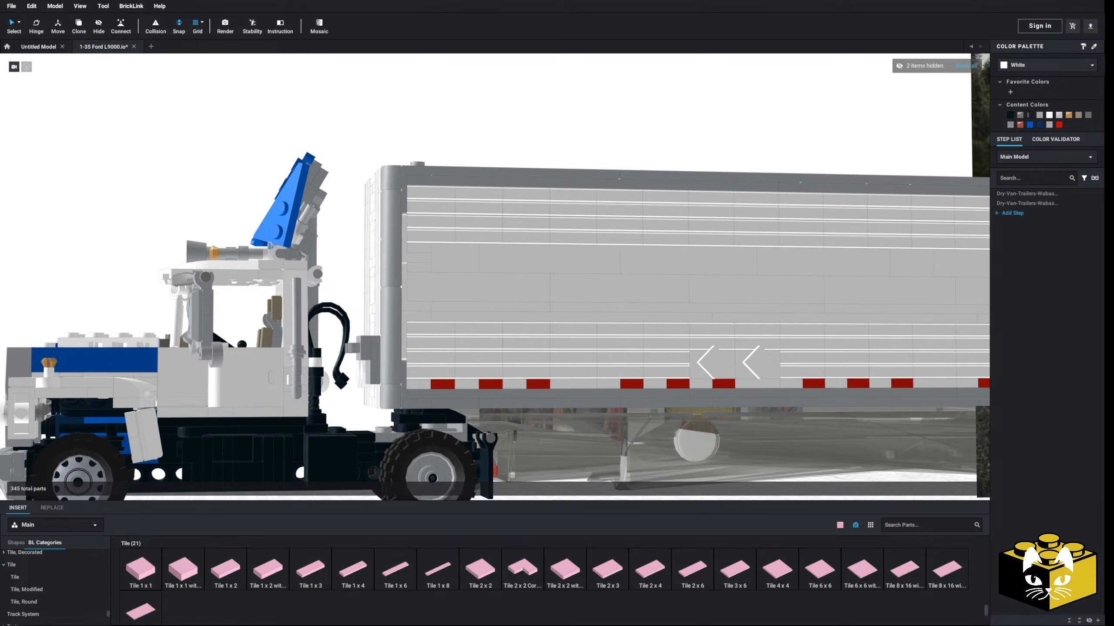
{"action": "scroll", "coordinate": [392, 416], "scroll_direction": "up", "scroll_amount": 3}
{"action": "scroll", "coordinate": [392, 416], "scroll_direction": "down", "scroll_amount": 5}
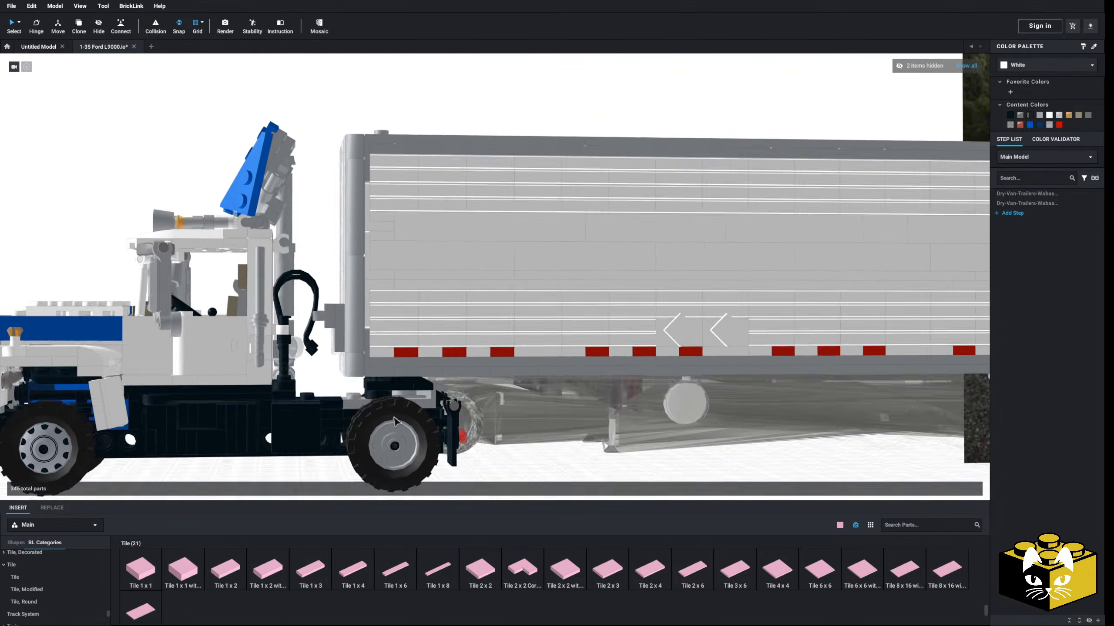
{"action": "scroll", "coordinate": [401, 423], "scroll_direction": "up", "scroll_amount": 3}
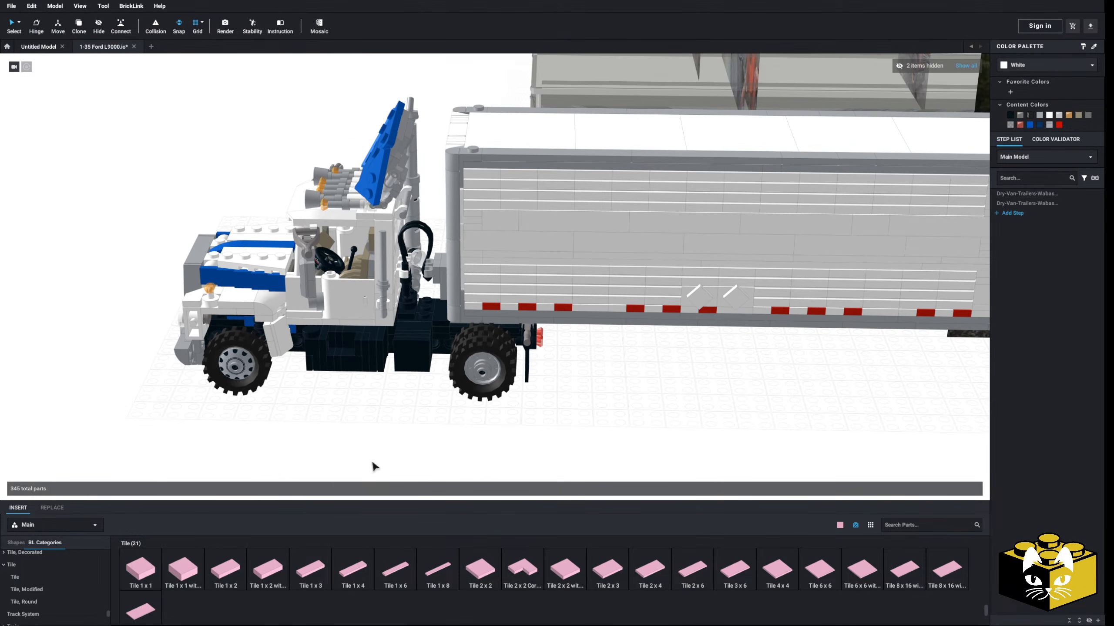
{"action": "right_click_drag", "start_coordinate": [495, 386], "coordinate": [469, 400]}
{"action": "middle_click_drag", "start_coordinate": [468, 398], "coordinate": [392, 397]}
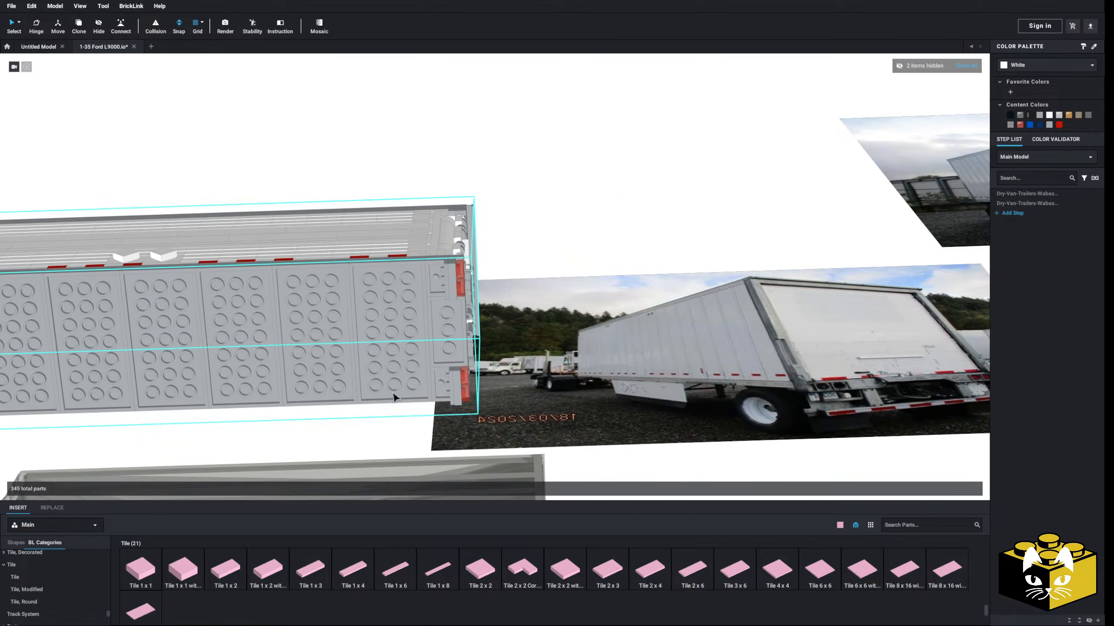
{"action": "right_click_drag", "start_coordinate": [392, 397], "coordinate": [393, 424]}
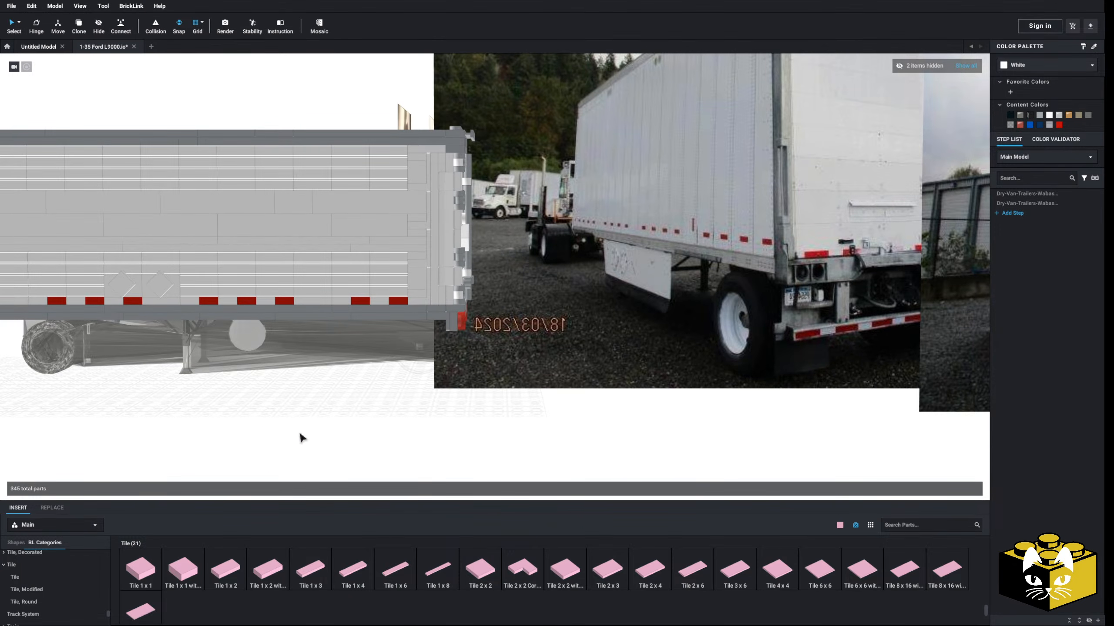
{"action": "middle_click_drag", "start_coordinate": [469, 427], "coordinate": [636, 434]}
{"action": "right_click_drag", "start_coordinate": [542, 446], "coordinate": [541, 415]}
{"action": "scroll", "coordinate": [492, 424], "scroll_direction": "up", "scroll_amount": 4}
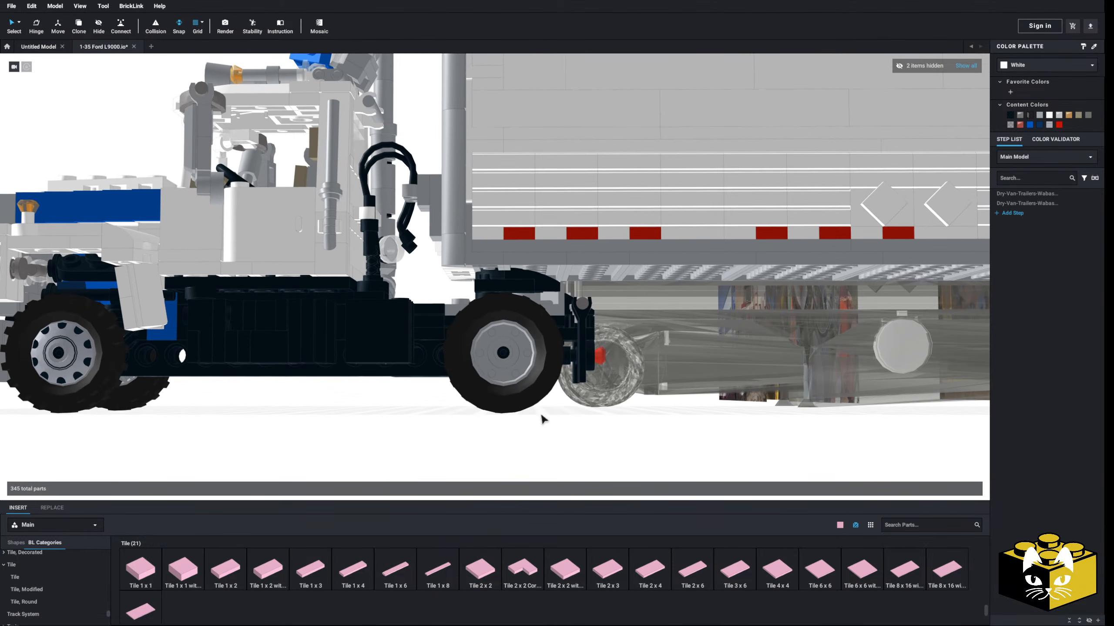
{"action": "scroll", "coordinate": [542, 416], "scroll_direction": "down", "scroll_amount": 4}
{"action": "right_click_drag", "start_coordinate": [638, 349], "coordinate": [608, 395]}
{"action": "middle_click_drag", "start_coordinate": [608, 395], "coordinate": [698, 487]}
{"action": "right_click_drag", "start_coordinate": [479, 267], "coordinate": [444, 352]}
{"action": "scroll", "coordinate": [418, 377], "scroll_direction": "up", "scroll_amount": 5}
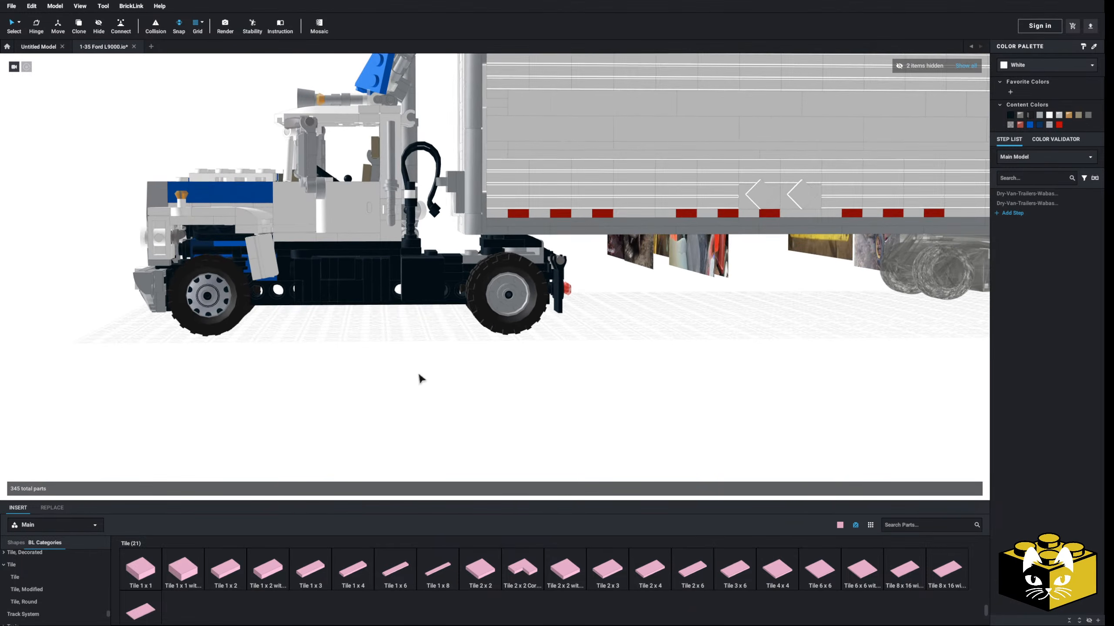
- Select the truck's complete rear axle with its dual wheels and copy it
{"action": "left_click", "coordinate": [466, 336]}
{"action": "left_click_drag", "start_coordinate": [465, 353], "coordinate": [467, 268]}
{"action": "right_click_drag", "start_coordinate": [403, 364], "coordinate": [492, 429]}
{"action": "left_click", "coordinate": [371, 167], "text": "ctrl"}
{"action": "left_click", "coordinate": [371, 158], "text": "ctrl"}
{"action": "scroll", "coordinate": [351, 295], "scroll_direction": "down", "scroll_amount": 3}
{"action": "scroll", "coordinate": [351, 295], "scroll_direction": "down", "scroll_amount": 3}
{"action": "right_click", "coordinate": [543, 363]}
{"action": "left_click", "coordinate": [555, 367]}
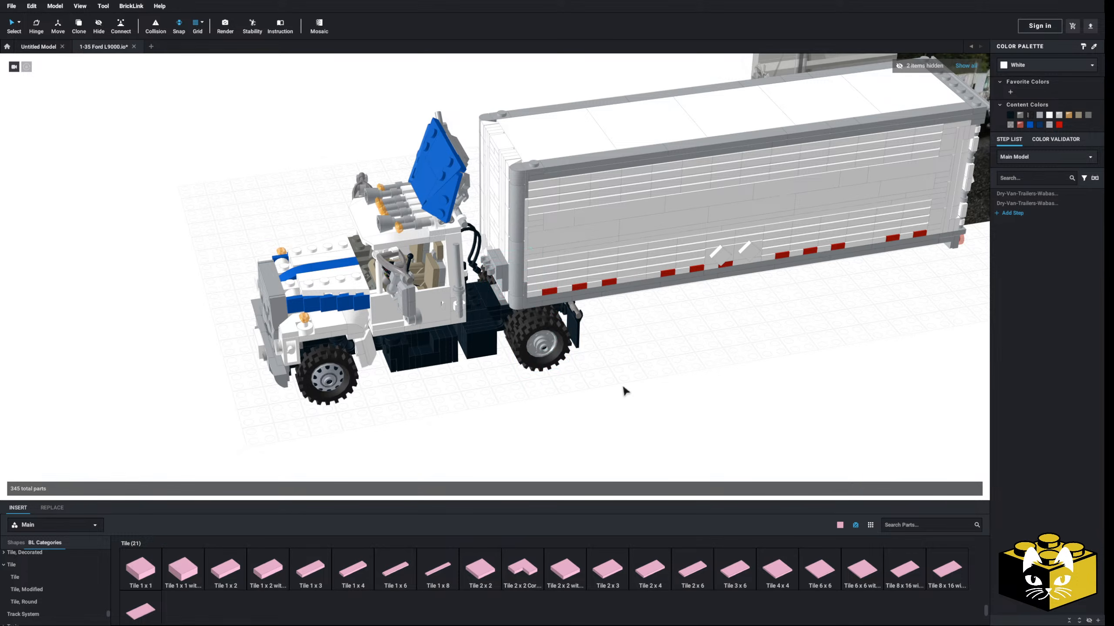
- Paste the copied dual-wheel axle onto the open ground beside the trailer
{"action": "right_click", "coordinate": [621, 386]}
{"action": "left_click", "coordinate": [631, 411]}
{"action": "scroll", "coordinate": [570, 386], "scroll_direction": "up", "scroll_amount": 2}
{"action": "left_click", "coordinate": [512, 405]}
{"action": "right_click_drag", "start_coordinate": [512, 406], "coordinate": [502, 387]}
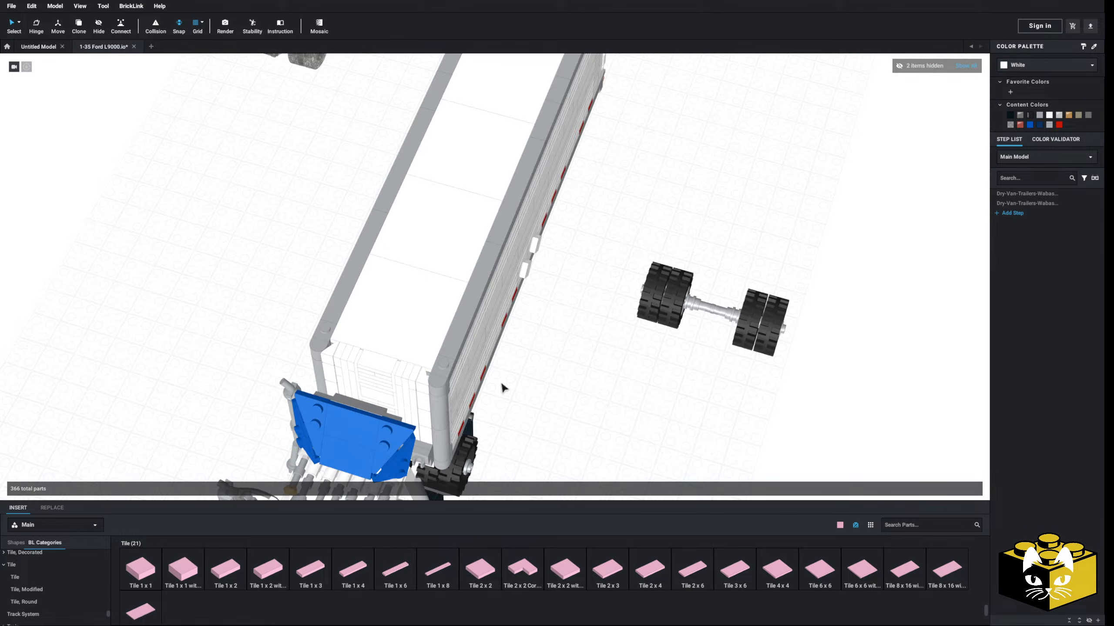
- Mount two Plate, Modified 1 x 2 with Pin Hole on Bottom parts side by side on the copied axle between its dual wheels
{"action": "scroll", "coordinate": [437, 395], "scroll_direction": "up", "scroll_amount": 3}
{"action": "middle_click_drag", "start_coordinate": [502, 388], "coordinate": [264, 432]}
{"action": "scroll", "coordinate": [263, 432], "scroll_direction": "up", "scroll_amount": 3}
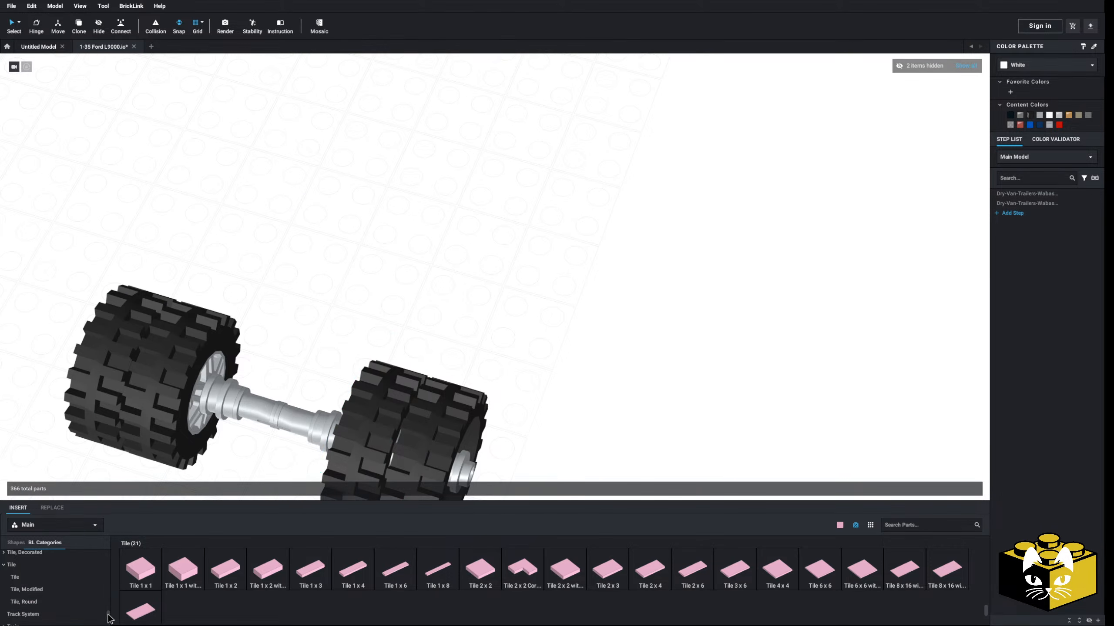
{"action": "scroll", "coordinate": [79, 584], "scroll_direction": "up", "scroll_amount": 10}
{"action": "left_click", "coordinate": [51, 556]}
{"action": "scroll", "coordinate": [480, 555], "scroll_direction": "down", "scroll_amount": 2}
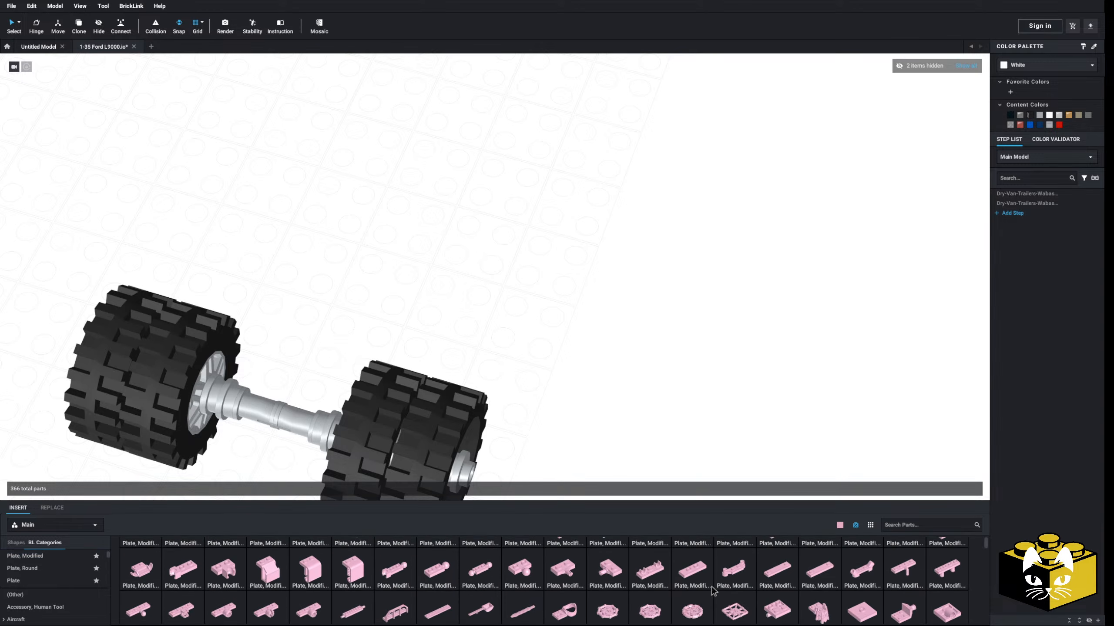
{"action": "scroll", "coordinate": [712, 587], "scroll_direction": "up", "scroll_amount": 3}
{"action": "left_click", "coordinate": [863, 580]}
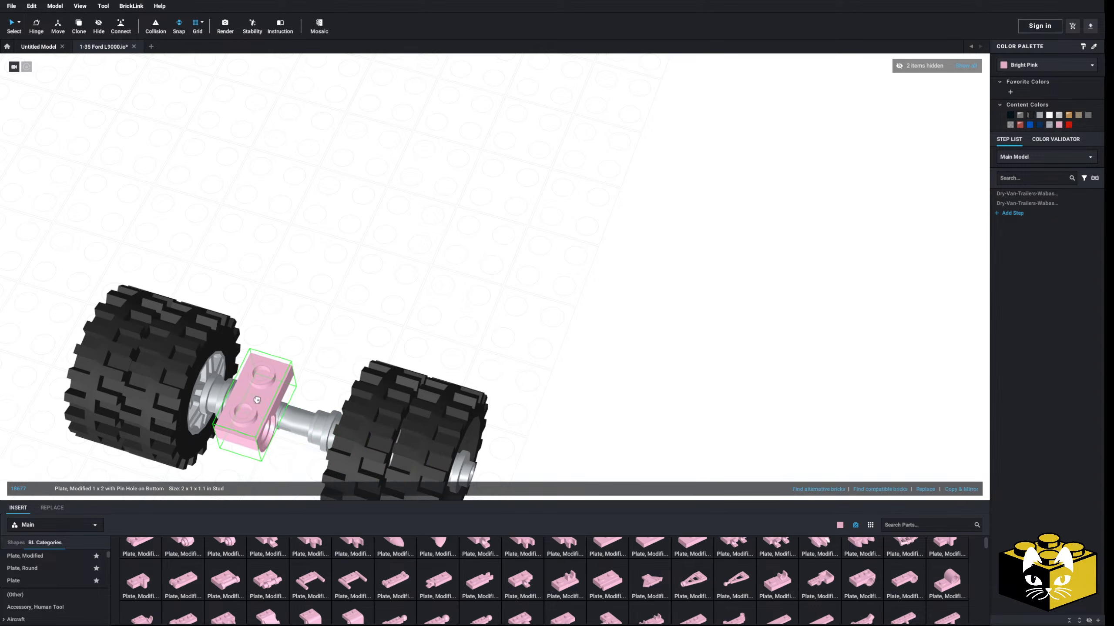
{"action": "left_click", "coordinate": [264, 406]}
{"action": "left_click", "coordinate": [871, 578]}
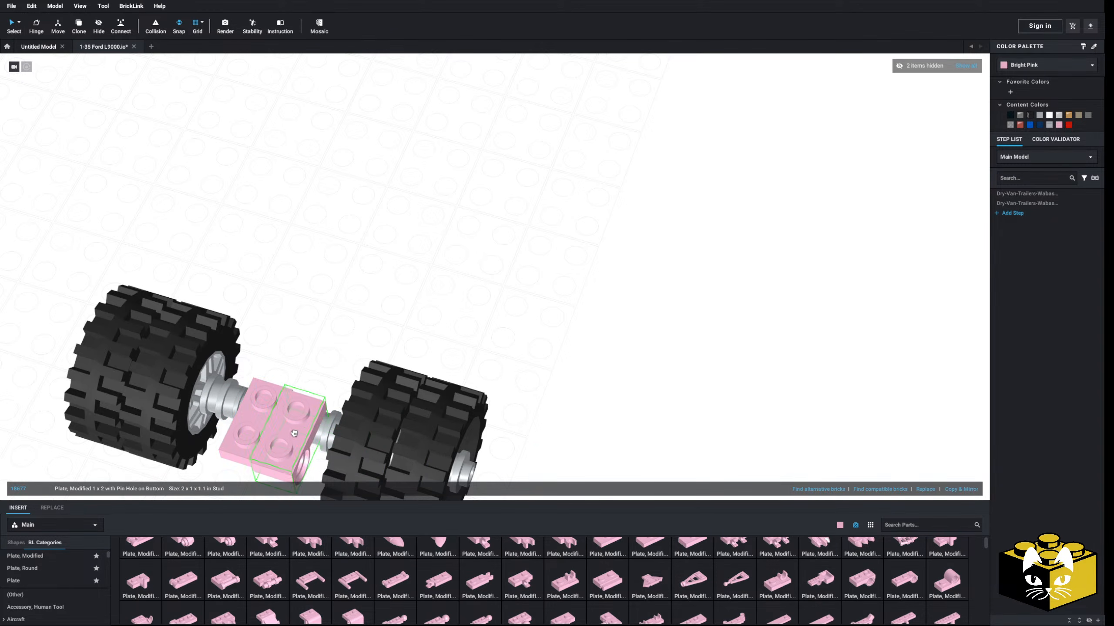
{"action": "left_click", "coordinate": [294, 417]}
{"action": "left_click", "coordinate": [303, 359]}
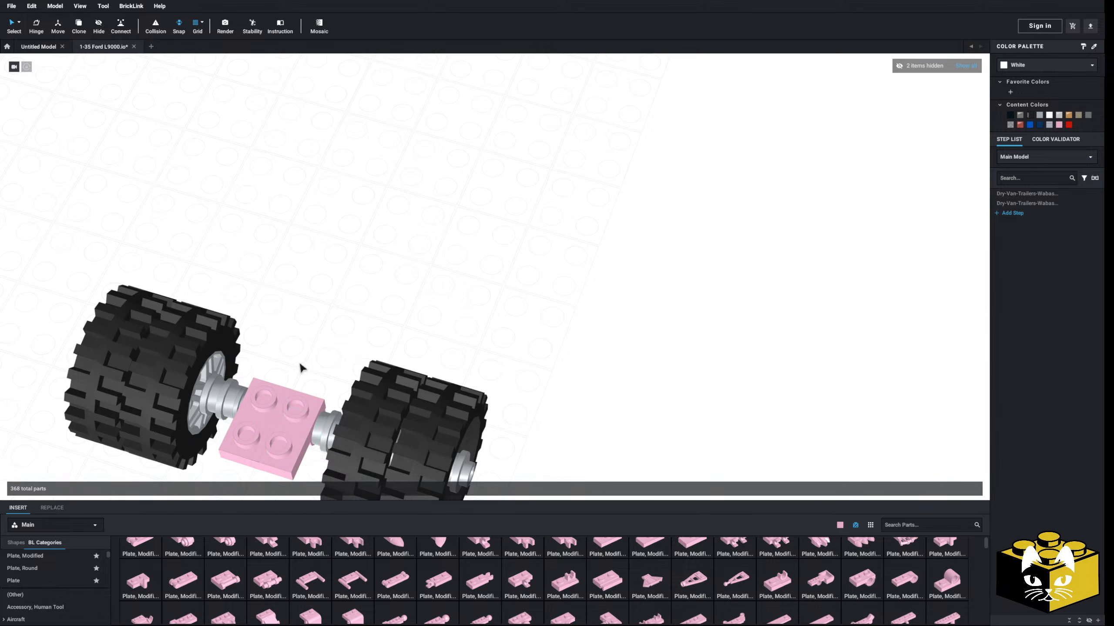
- Recolor both pin-hole plates on the axle to Light Bluish Gray
{"action": "middle_click_drag", "start_coordinate": [303, 359], "coordinate": [383, 330]}
{"action": "left_click_drag", "start_coordinate": [444, 386], "coordinate": [437, 384]}
{"action": "left_click", "coordinate": [463, 387], "text": "ctrl"}
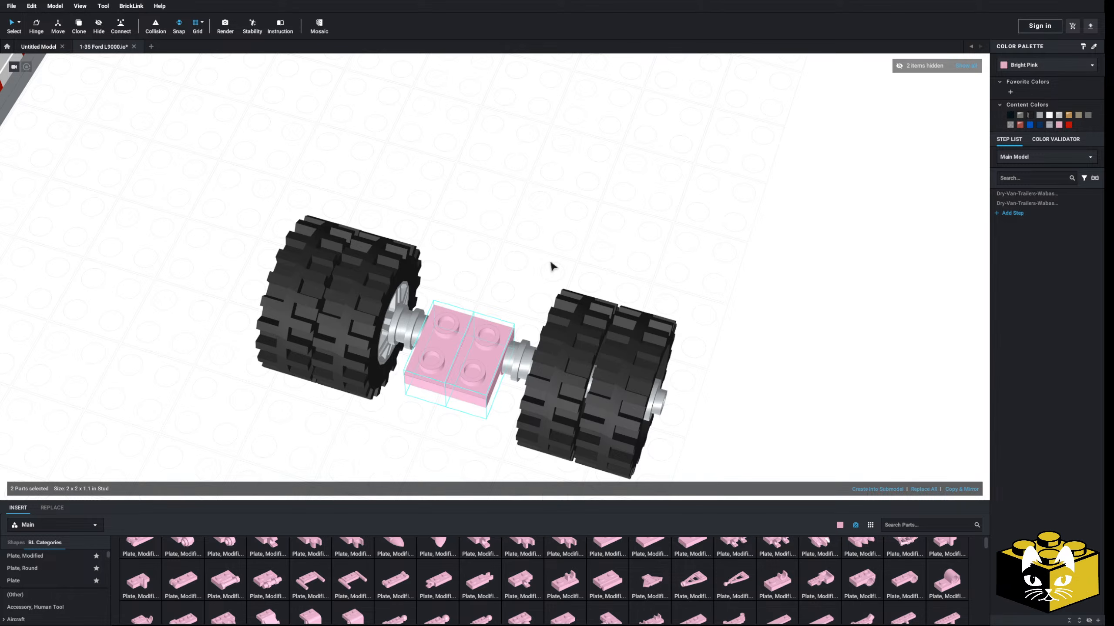
{"action": "left_click", "coordinate": [1037, 70]}
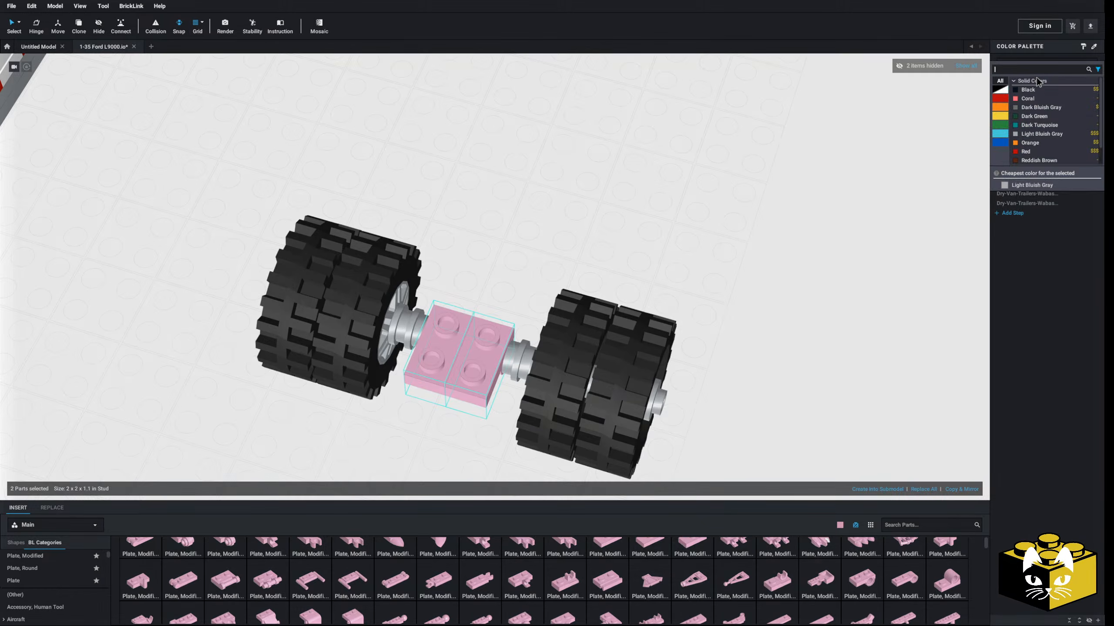
{"action": "left_click", "coordinate": [1041, 134]}
{"action": "left_click", "coordinate": [643, 226]}
{"action": "middle_click_drag", "start_coordinate": [643, 226], "coordinate": [685, 159]}
{"action": "scroll", "coordinate": [441, 396], "scroll_direction": "up", "scroll_amount": 2}
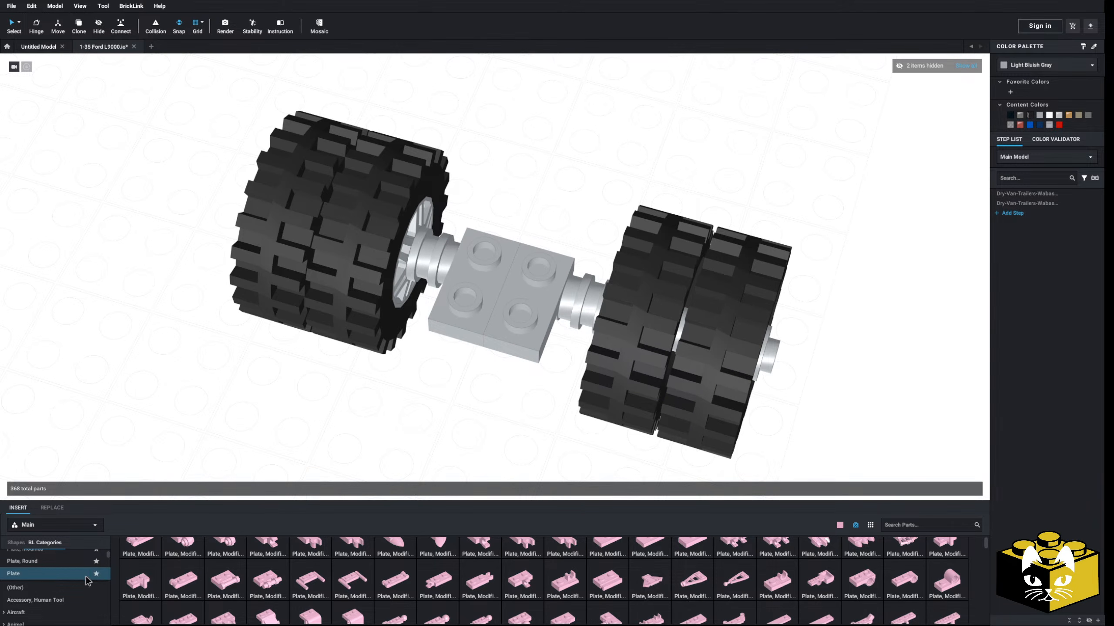
{"action": "scroll", "coordinate": [343, 566], "scroll_direction": "up", "scroll_amount": 1}
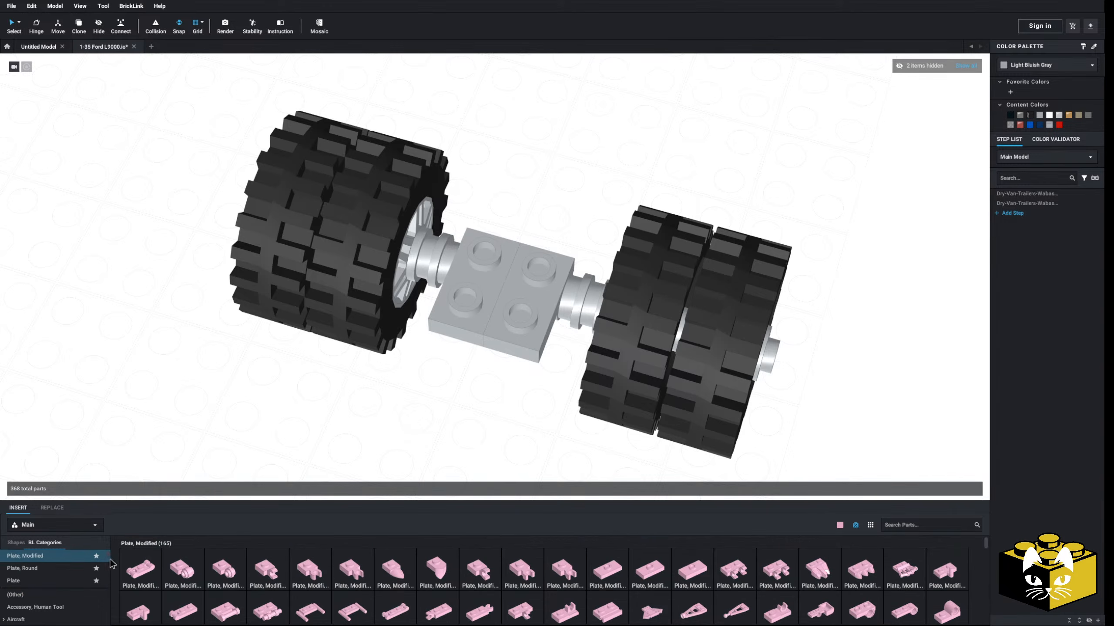
{"action": "left_click_drag", "start_coordinate": [278, 572], "coordinate": [460, 299]}
{"action": "key", "text": "Right"}
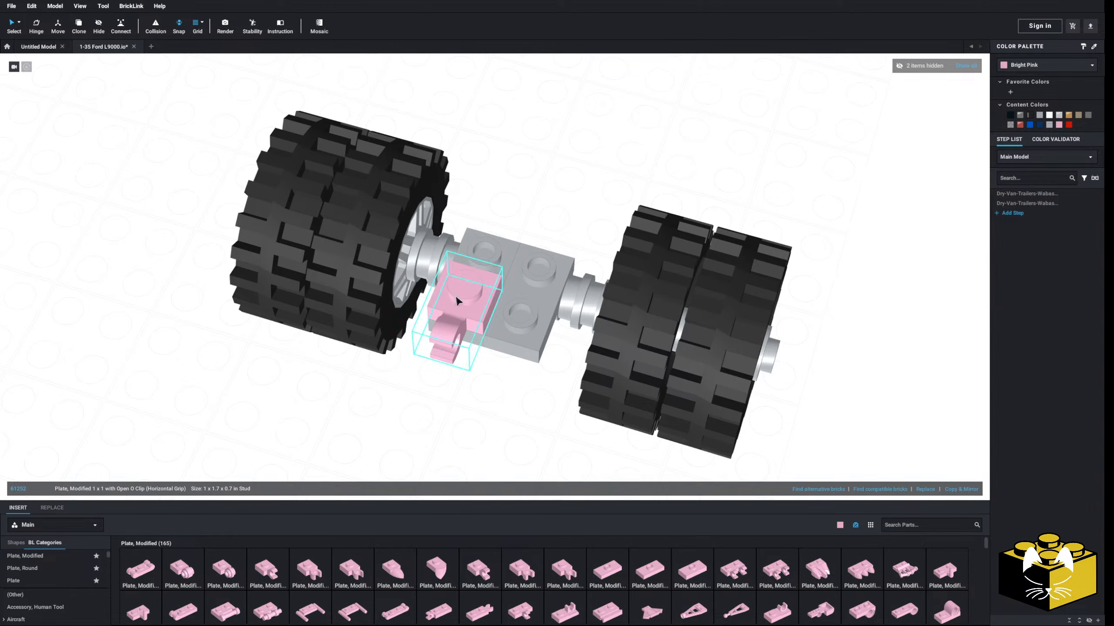
{"action": "key", "text": "Right"}
{"action": "left_click", "coordinate": [465, 285]}
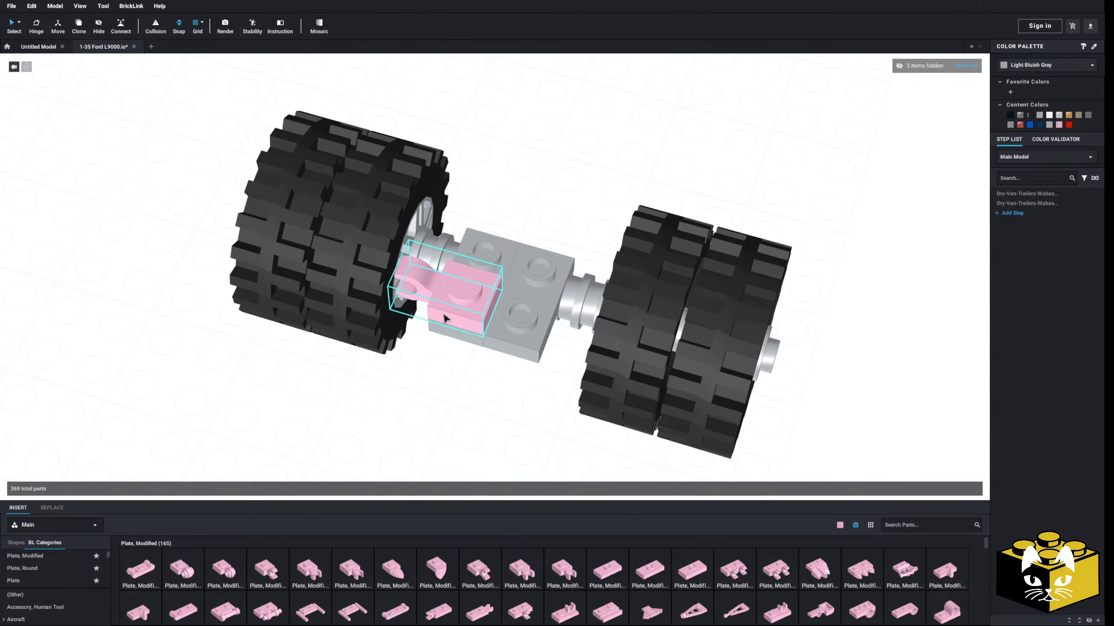
{"action": "key", "text": "Delete"}
- Place two Plate, Modified 1 x 1 with Open O Clip Thick (Vertical Grip) on the front axle studs, clips pointing outward toward the wheels
{"action": "left_click", "coordinate": [317, 580]}
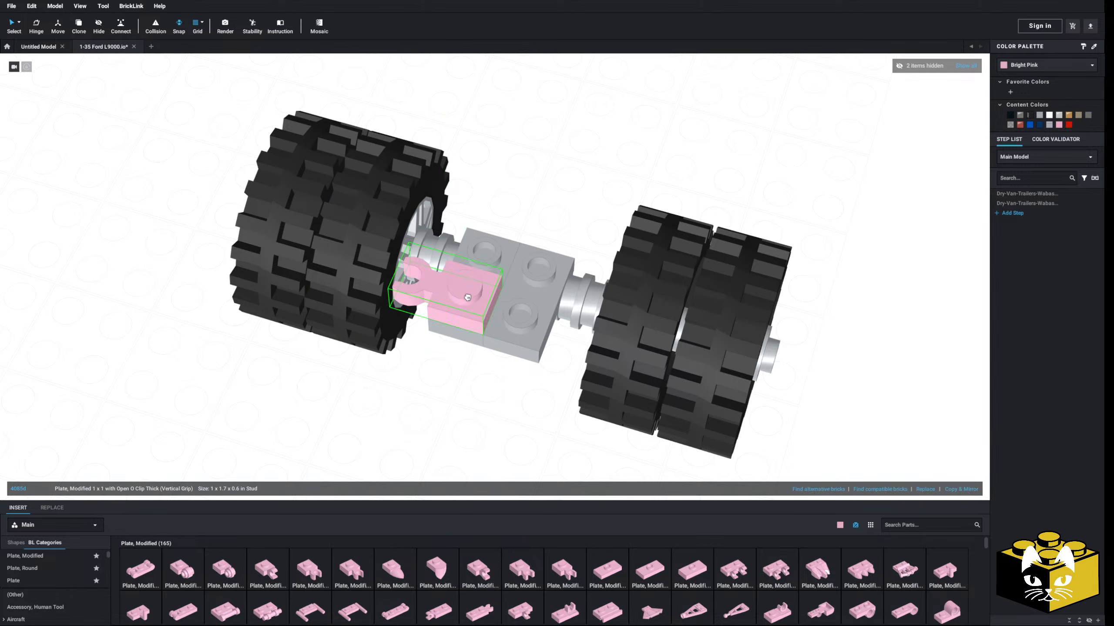
{"action": "left_click", "coordinate": [465, 295]}
{"action": "left_click", "coordinate": [306, 576]}
{"action": "key", "text": "Left"}
{"action": "key", "text": "Left"}
{"action": "key", "text": "Left"}
{"action": "key", "text": "Left"}
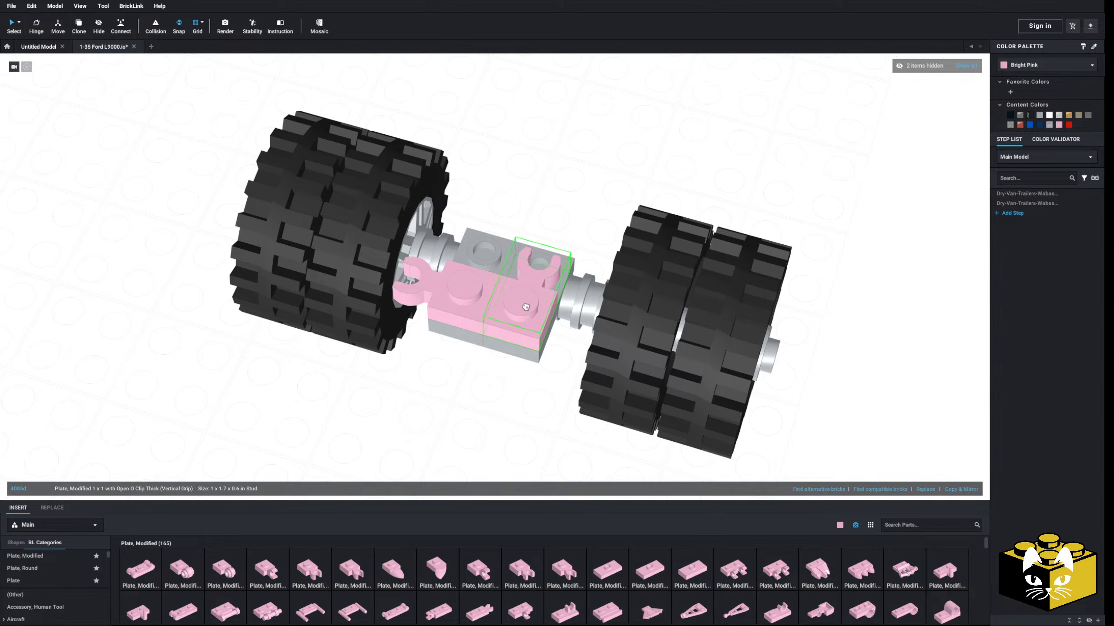
{"action": "left_click", "coordinate": [517, 311]}
{"action": "left_click", "coordinate": [506, 398]}
- Insert a Bar 1L with Angled Hollow Stud into one of the two thick clips above the axle
{"action": "right_click_drag", "start_coordinate": [507, 398], "coordinate": [443, 410]}
{"action": "scroll", "coordinate": [439, 412], "scroll_direction": "up", "scroll_amount": 3}
{"action": "scroll", "coordinate": [61, 585], "scroll_direction": "down", "scroll_amount": 10}
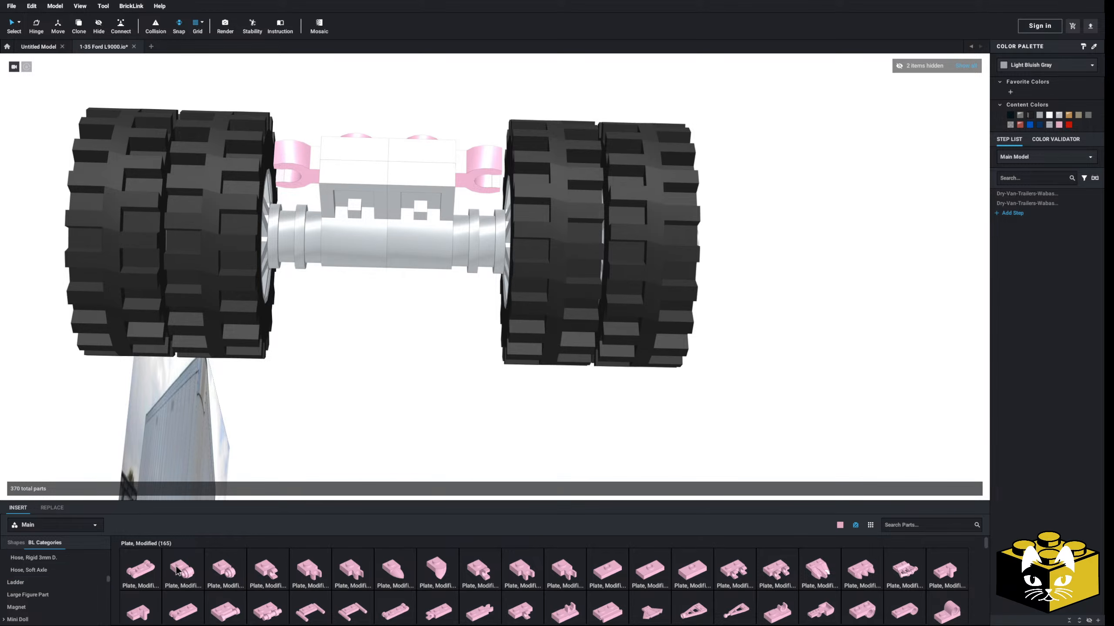
{"action": "scroll", "coordinate": [66, 597], "scroll_direction": "up", "scroll_amount": 5}
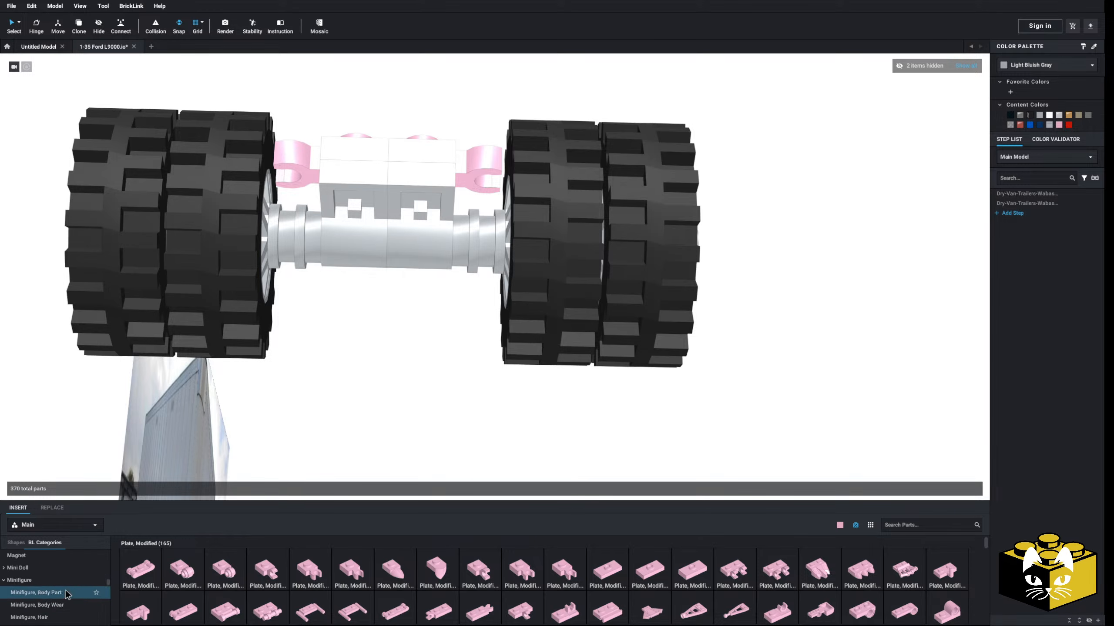
{"action": "scroll", "coordinate": [66, 598], "scroll_direction": "up", "scroll_amount": 4}
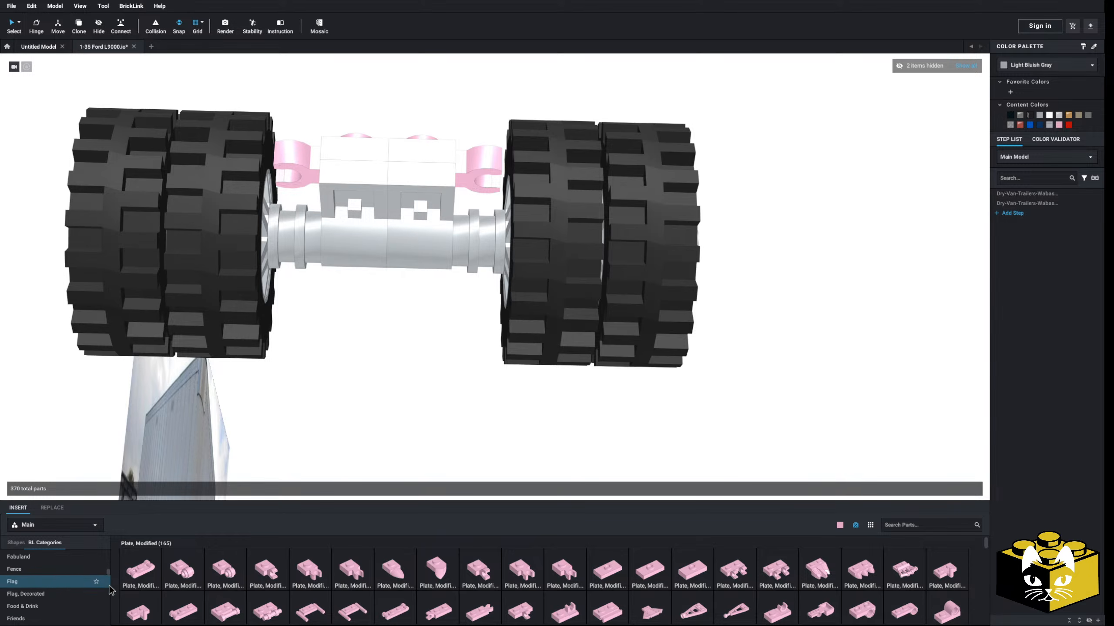
{"action": "left_click_drag", "start_coordinate": [110, 574], "coordinate": [109, 557]}
{"action": "scroll", "coordinate": [57, 577], "scroll_direction": "down", "scroll_amount": 2}
{"action": "left_click", "coordinate": [36, 559]}
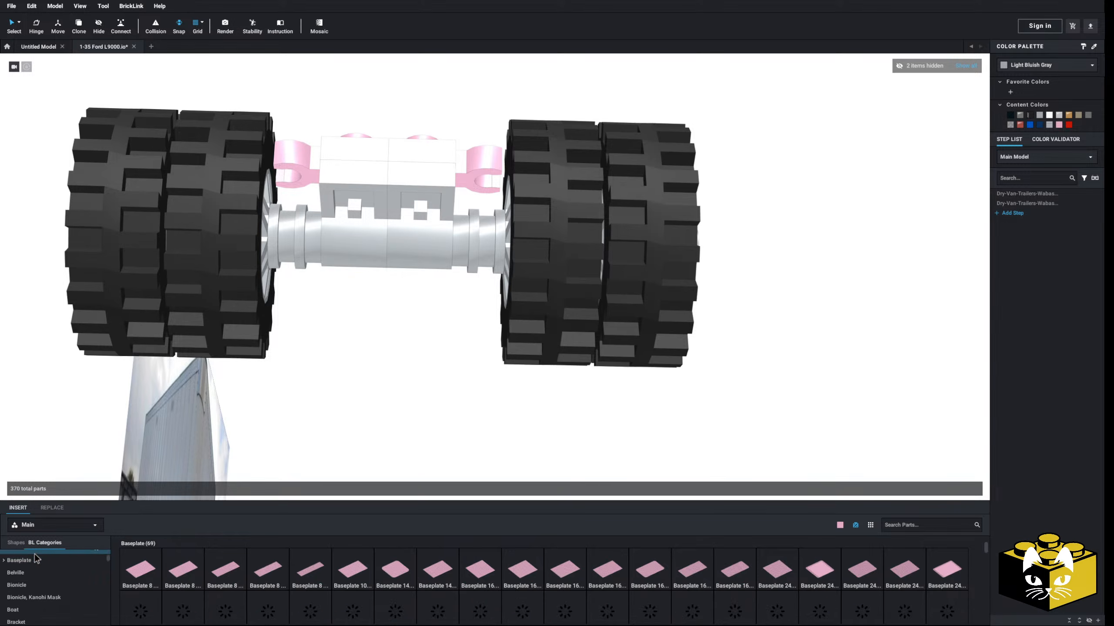
{"action": "scroll", "coordinate": [33, 574], "scroll_direction": "up", "scroll_amount": 1}
{"action": "left_click", "coordinate": [34, 577]}
{"action": "left_click", "coordinate": [225, 568]}
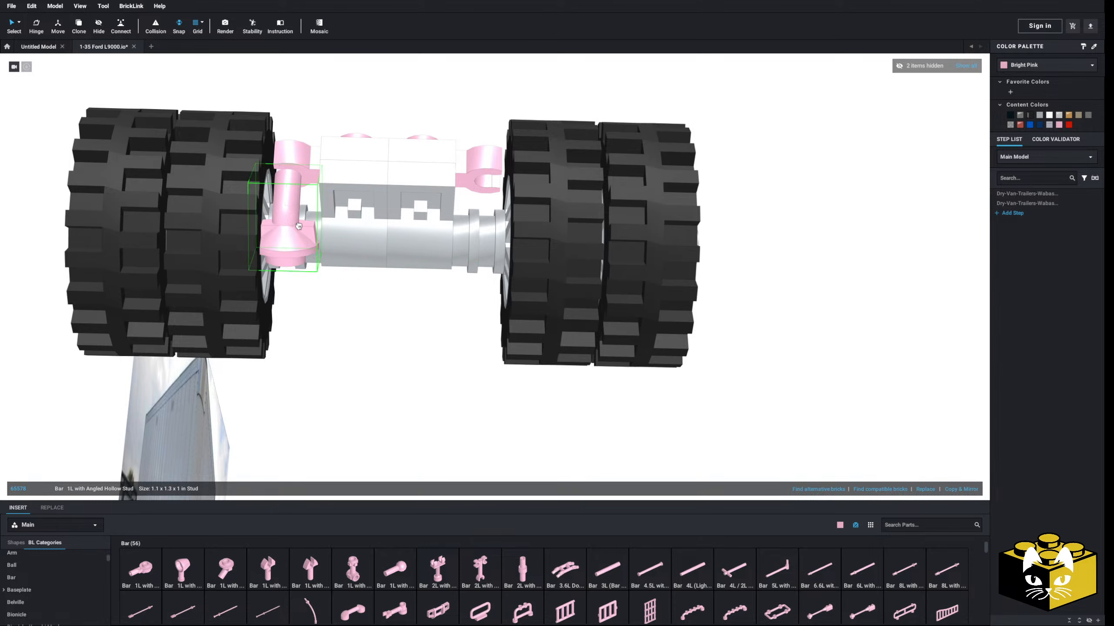
{"action": "left_click", "coordinate": [290, 172]}
{"action": "left_click", "coordinate": [330, 107]}
- Move both clip plates together with the angled stud bar off the axle onto the open ground in front of it
{"action": "right_click_drag", "start_coordinate": [330, 107], "coordinate": [211, 182]}
{"action": "scroll", "coordinate": [302, 197], "scroll_direction": "up", "scroll_amount": 3}
{"action": "right_click_drag", "start_coordinate": [324, 229], "coordinate": [311, 325]}
{"action": "scroll", "coordinate": [311, 324], "scroll_direction": "down", "scroll_amount": 3}
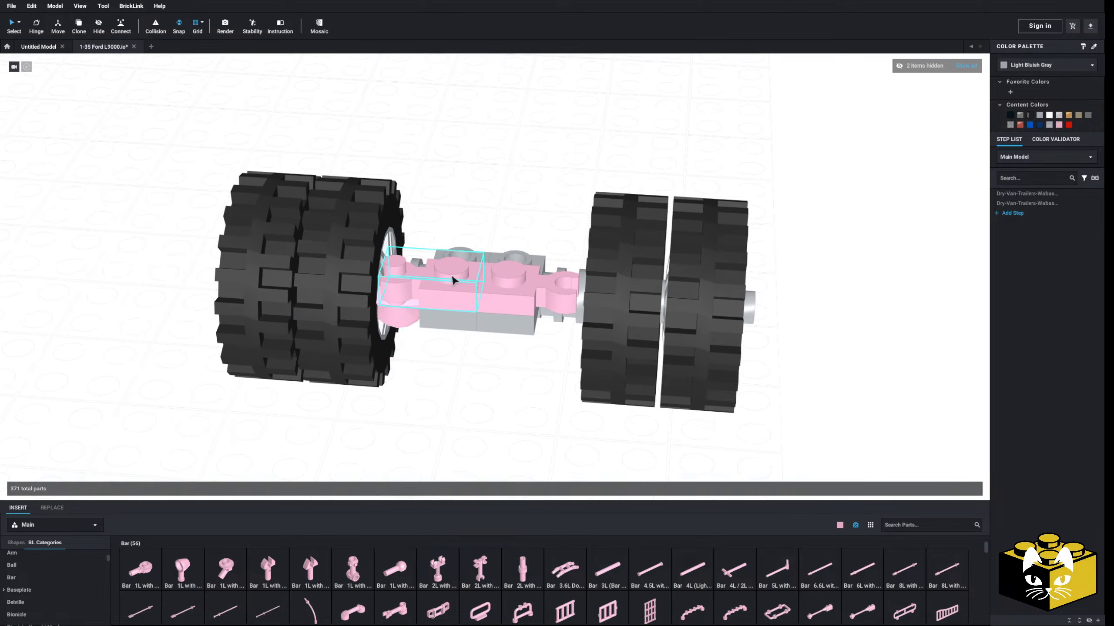
{"action": "left_click", "coordinate": [454, 282]}
{"action": "left_click", "coordinate": [496, 303], "text": "ctrl"}
{"action": "left_click_drag", "start_coordinate": [494, 302], "coordinate": [439, 468]}
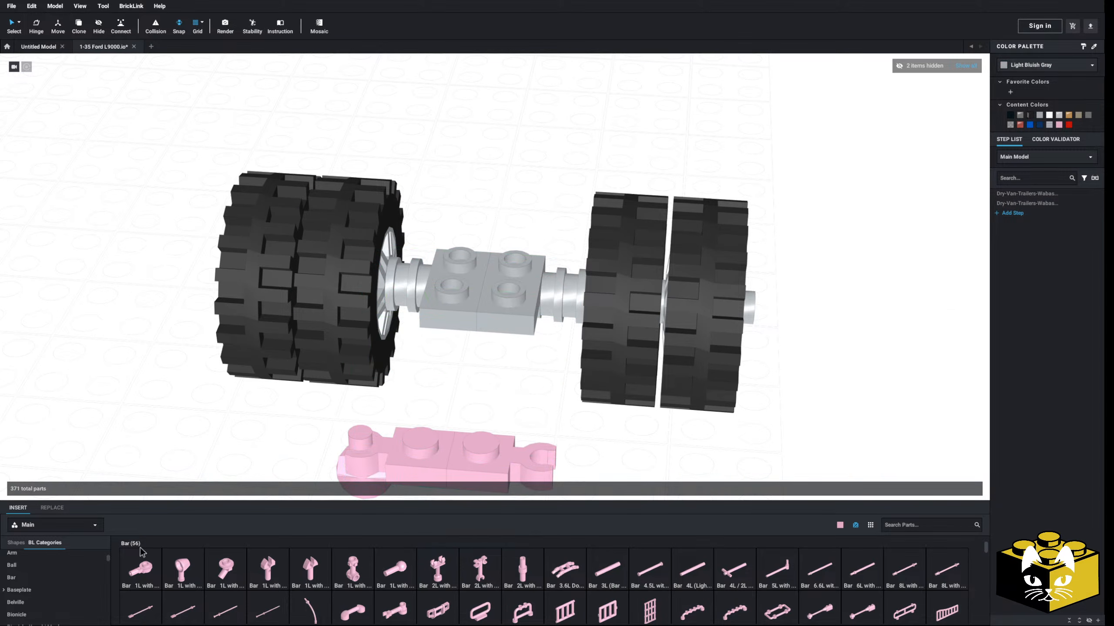
- Place a Plate 2 x 3 lengthwise on top of the gray pin-hole plates, overhanging them by one stud row
{"action": "scroll", "coordinate": [48, 583], "scroll_direction": "up", "scroll_amount": 3}
{"action": "left_click", "coordinate": [85, 576]}
{"action": "left_click", "coordinate": [687, 574]}
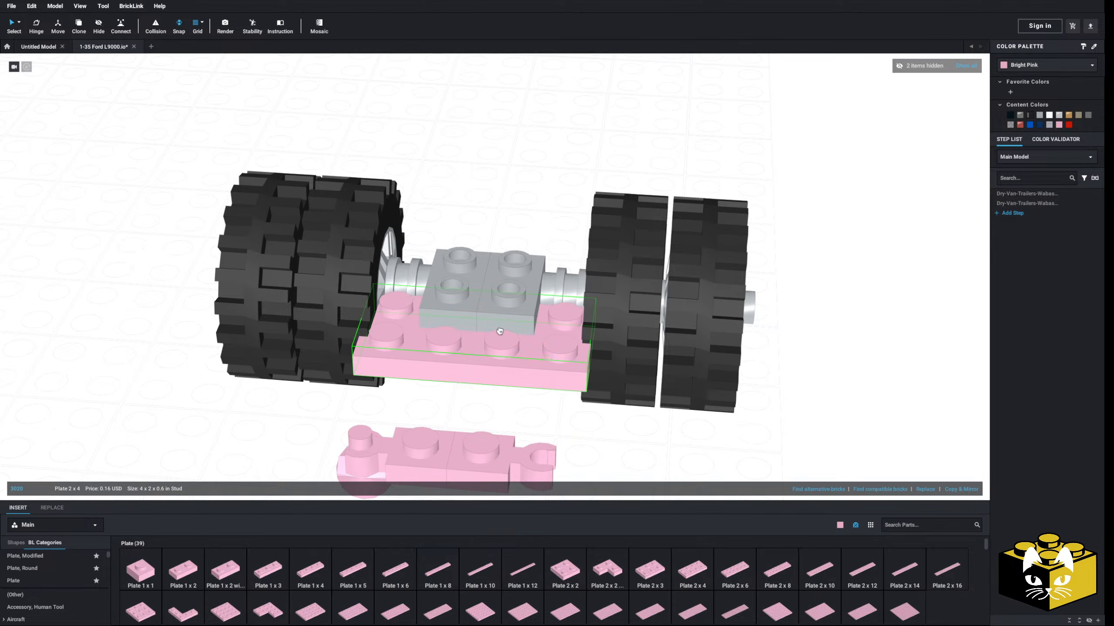
{"action": "left_click", "coordinate": [647, 562]}
{"action": "key", "text": "Right"}
{"action": "left_click", "coordinate": [488, 267]}
{"action": "left_click", "coordinate": [505, 395]}
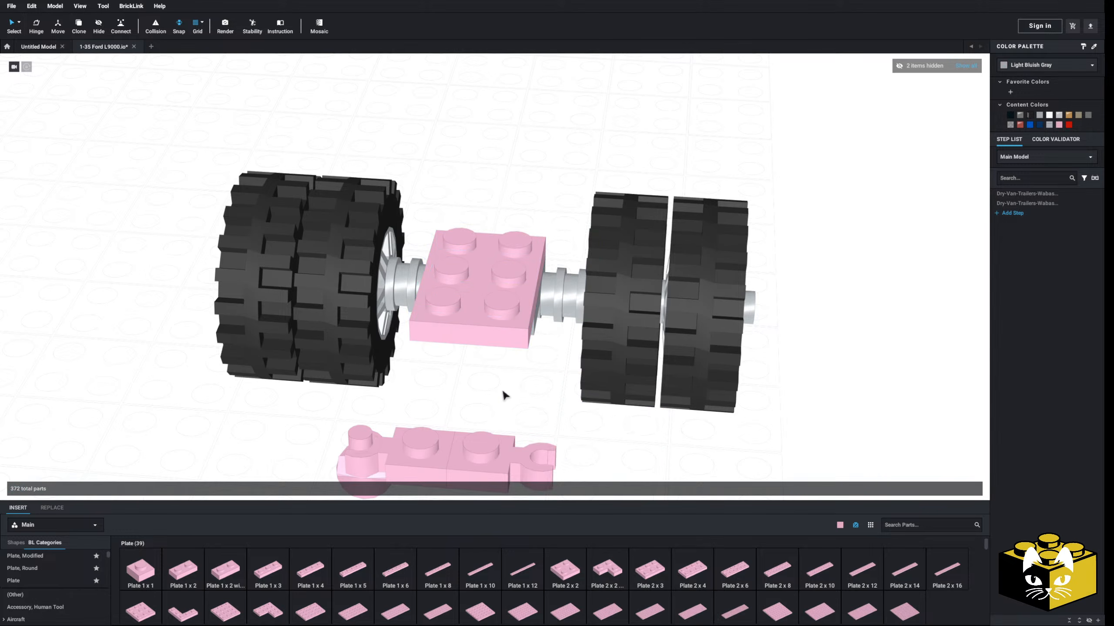
- Copy the angled hollow stud bar and paste the duplicate into the empty clip on the opposite side
{"action": "middle_click_drag", "start_coordinate": [504, 395], "coordinate": [507, 364]}
{"action": "right_click_drag", "start_coordinate": [507, 364], "coordinate": [504, 389]}
{"action": "middle_click_drag", "start_coordinate": [484, 478], "coordinate": [498, 377]}
{"action": "right_click_drag", "start_coordinate": [501, 381], "coordinate": [500, 372]}
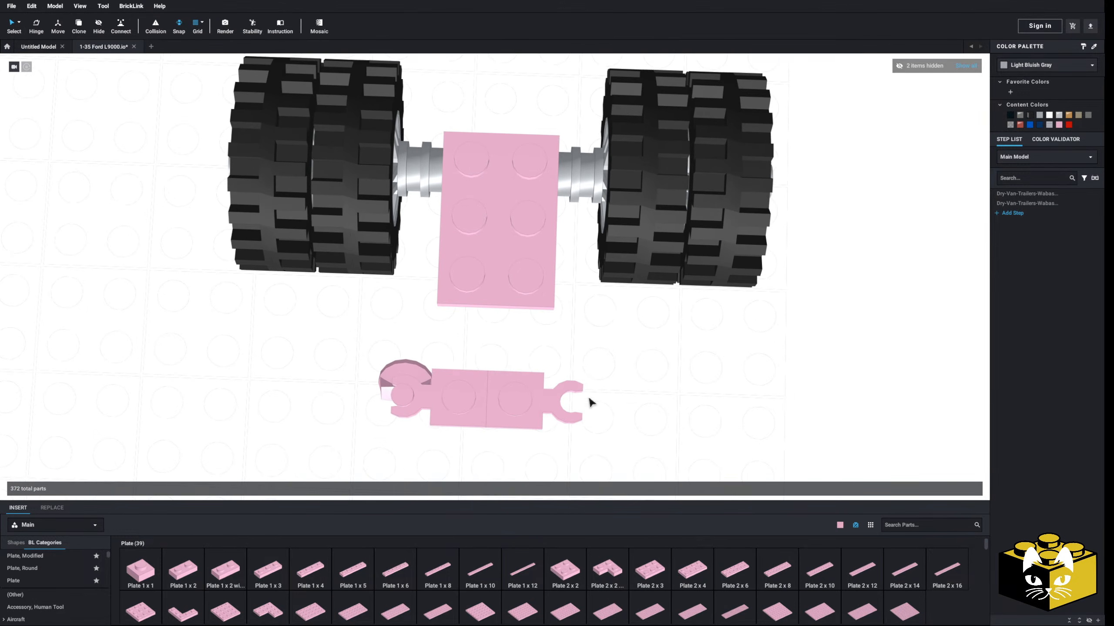
{"action": "right_click_drag", "start_coordinate": [599, 405], "coordinate": [572, 406]}
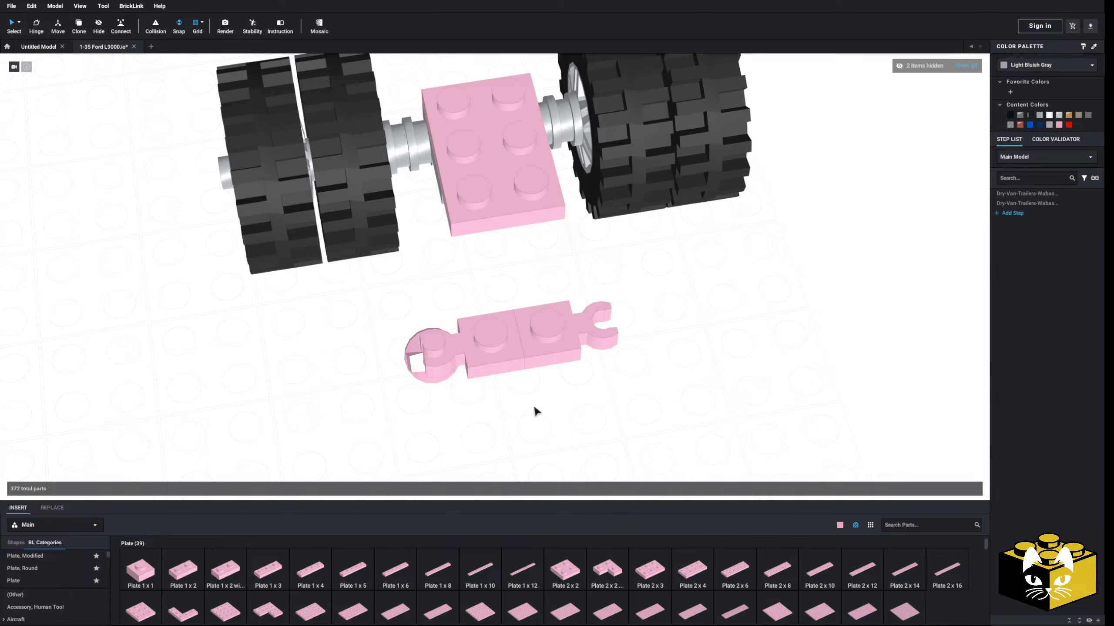
{"action": "left_click", "coordinate": [425, 374]}
{"action": "right_click", "coordinate": [424, 372]}
{"action": "left_click", "coordinate": [433, 388]}
{"action": "right_click", "coordinate": [521, 394]}
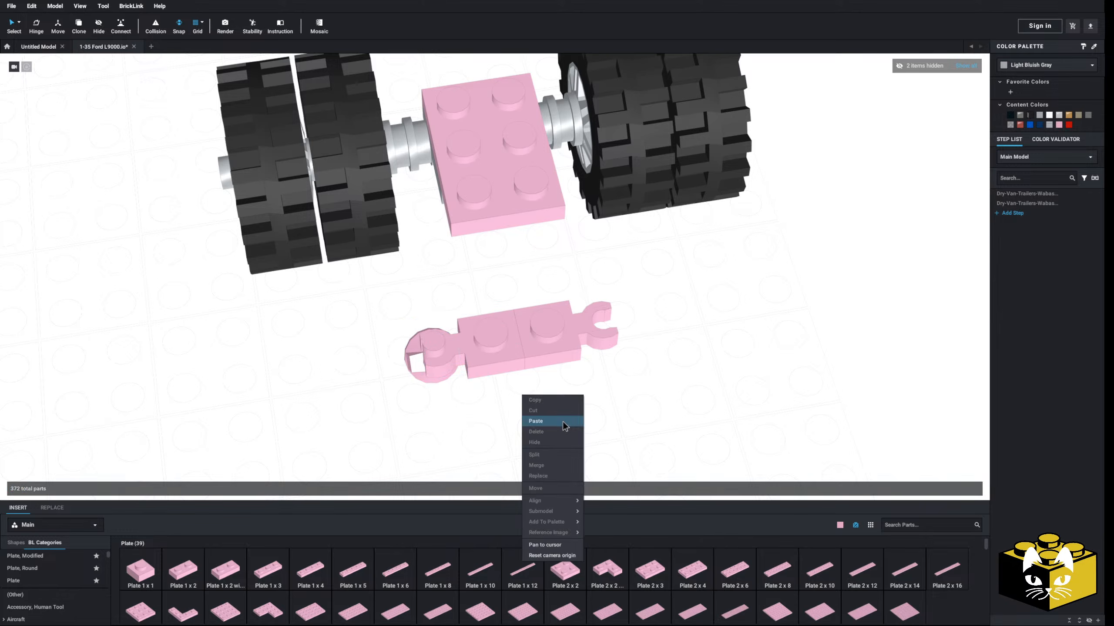
{"action": "left_click", "coordinate": [562, 422]}
{"action": "left_click", "coordinate": [606, 327]}
{"action": "left_click", "coordinate": [659, 355]}
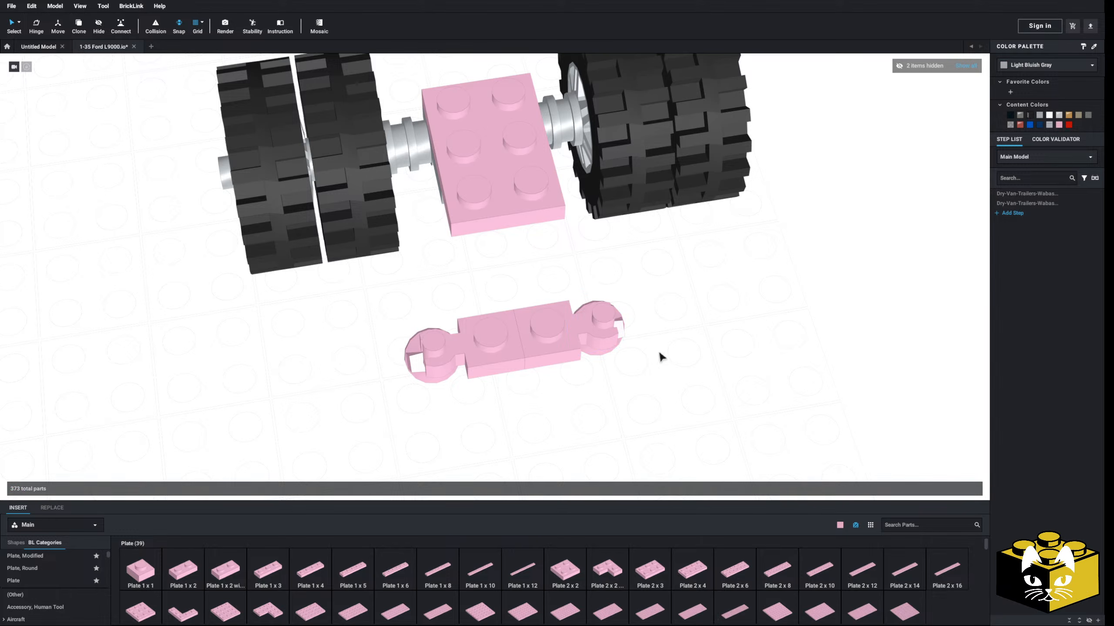
- Move the two clip plates and both angled stud bars together onto the overhanging end row of the 2 x 3 plate
{"action": "middle_click_drag", "start_coordinate": [659, 356], "coordinate": [686, 331]}
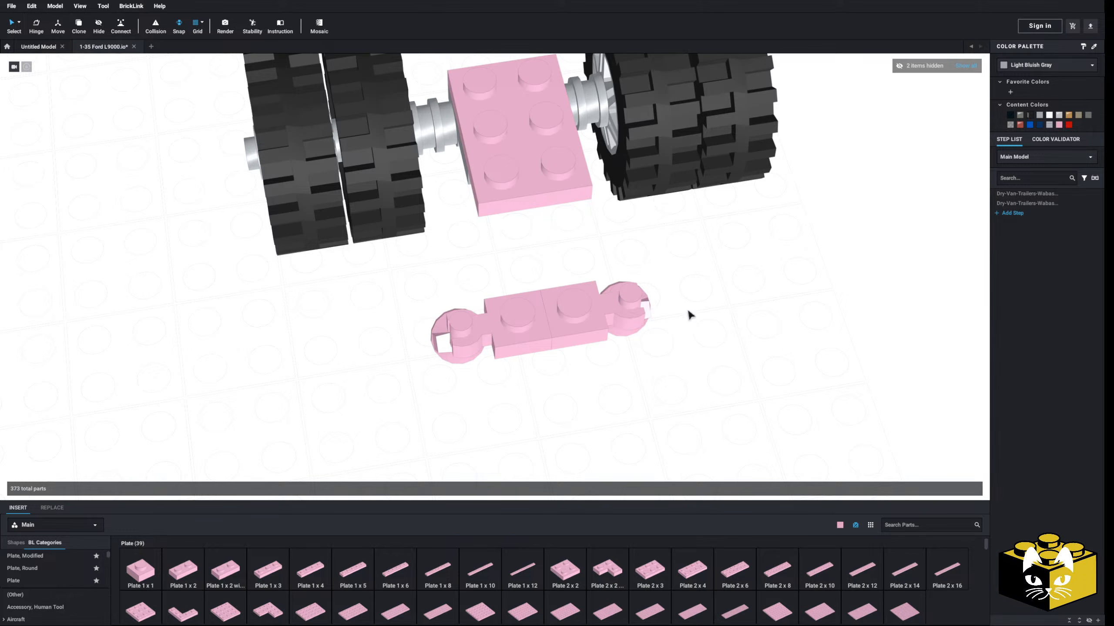
{"action": "left_click_drag", "start_coordinate": [695, 264], "coordinate": [447, 396]}
{"action": "left_click_drag", "start_coordinate": [543, 185], "coordinate": [542, 186]}
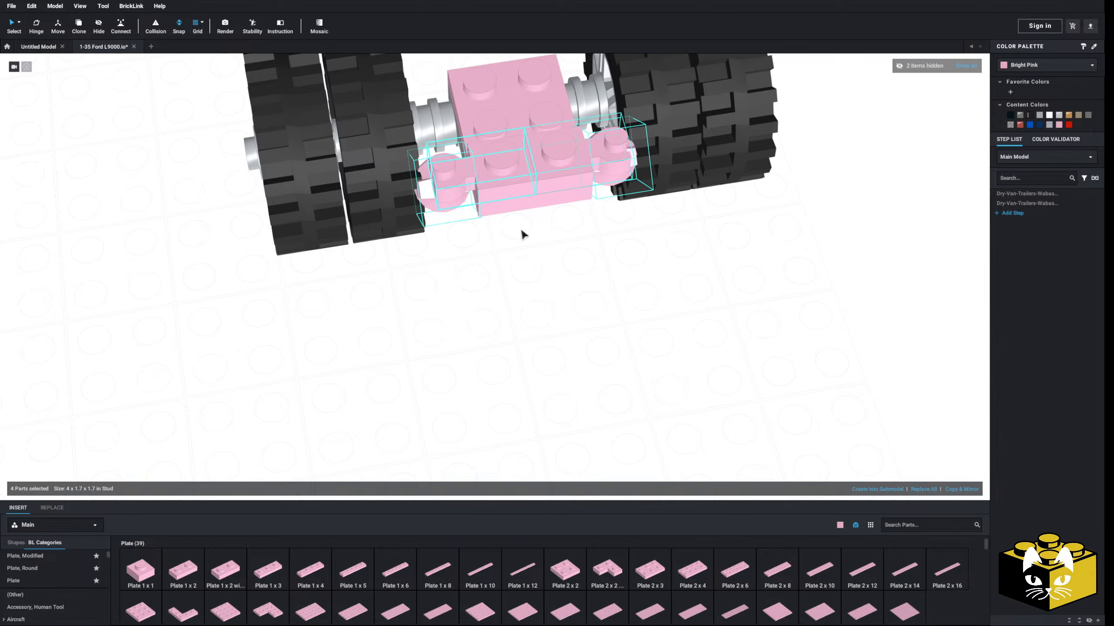
{"action": "left_click", "coordinate": [517, 272]}
- Select the clip plates with their angled stud bars and examine how the assembly sits between the tires and against the trailer
{"action": "middle_click_drag", "start_coordinate": [509, 290], "coordinate": [546, 401]}
{"action": "right_click_drag", "start_coordinate": [547, 402], "coordinate": [505, 368]}
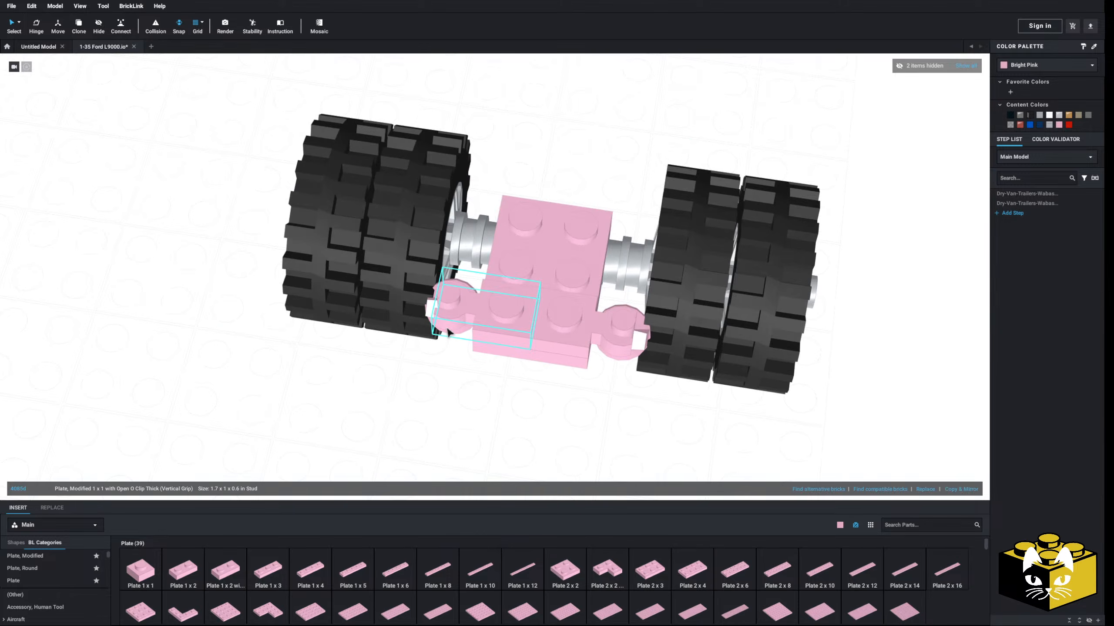
{"action": "left_click", "coordinate": [448, 332], "text": "shift"}
{"action": "left_click", "coordinate": [637, 337], "text": "shift"}
{"action": "scroll", "coordinate": [572, 384], "scroll_direction": "down", "scroll_amount": 3}
{"action": "right_click_drag", "start_coordinate": [572, 385], "coordinate": [566, 351]}
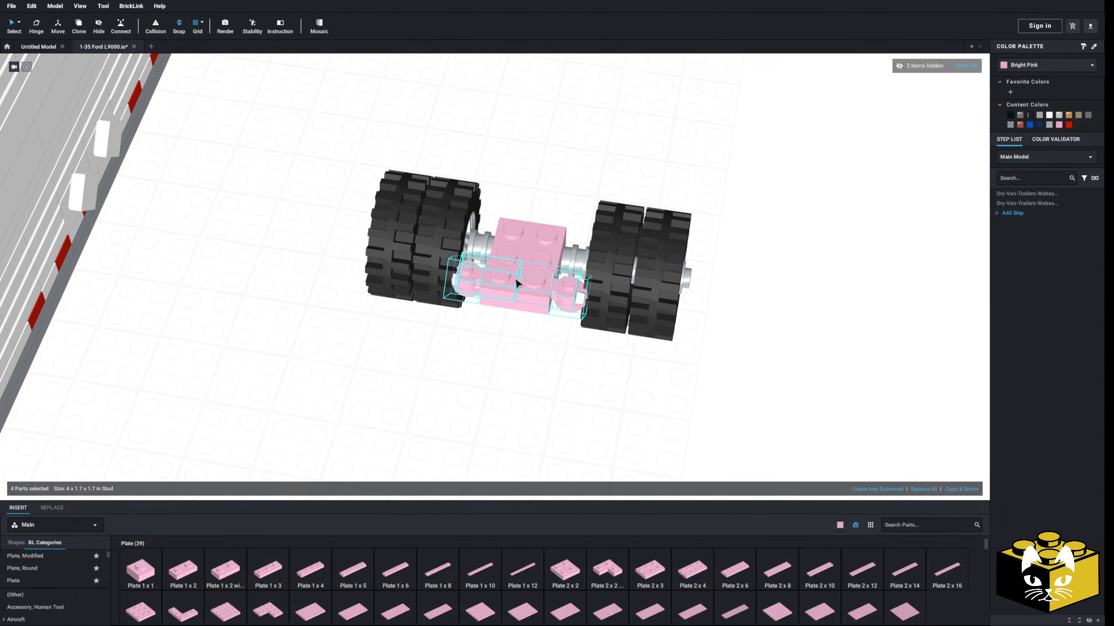
{"action": "mouse_move", "coordinate": [519, 284]}
{"action": "left_mouse_down"}
{"action": "mouse_move", "coordinate": [468, 351]}
{"action": "mouse_move", "coordinate": [517, 281]}
{"action": "left_mouse_up"}
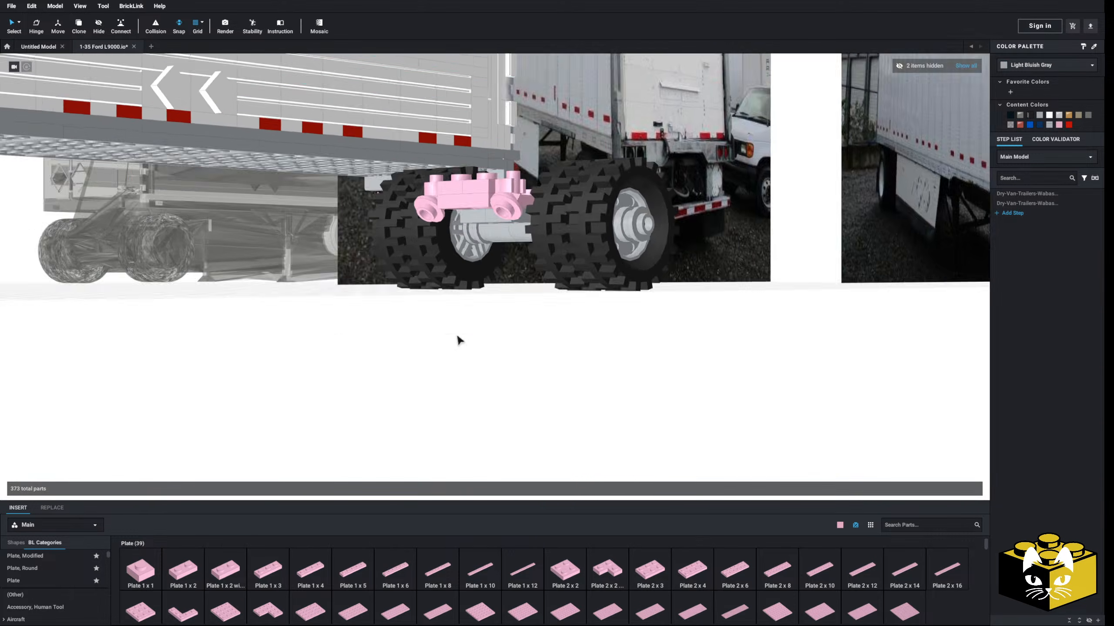
{"action": "left_click", "coordinate": [474, 364]}
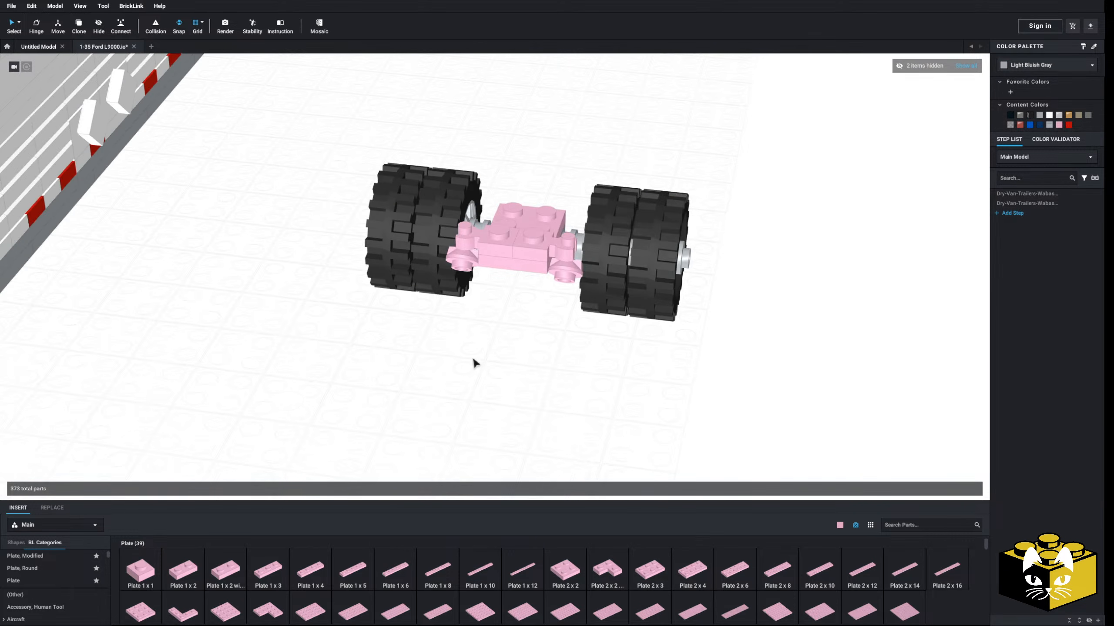
- Add a 1 x 1 round plate from the Plate, Round category to the open ground in front of the axle
{"action": "scroll", "coordinate": [472, 365], "scroll_direction": "up", "scroll_amount": 3}
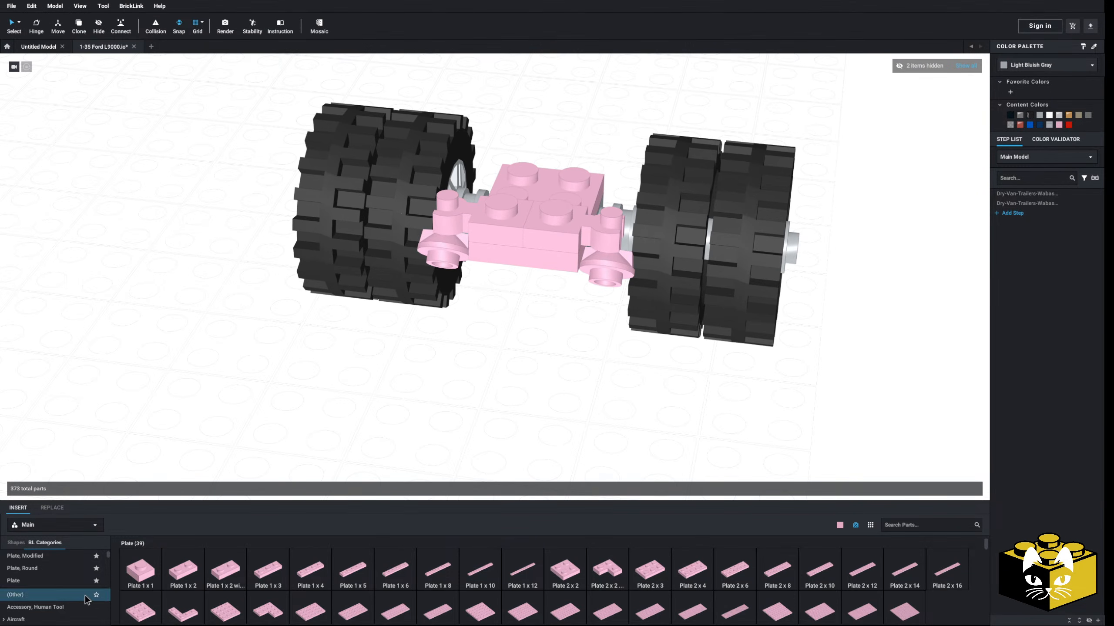
{"action": "left_click", "coordinate": [70, 569]}
{"action": "mouse_move", "coordinate": [350, 410]}
{"action": "left_mouse_down"}
{"action": "mouse_move", "coordinate": [417, 387]}
{"action": "mouse_move", "coordinate": [442, 266]}
{"action": "mouse_move", "coordinate": [359, 399]}
{"action": "left_mouse_up"}
{"action": "key", "text": "Delete"}
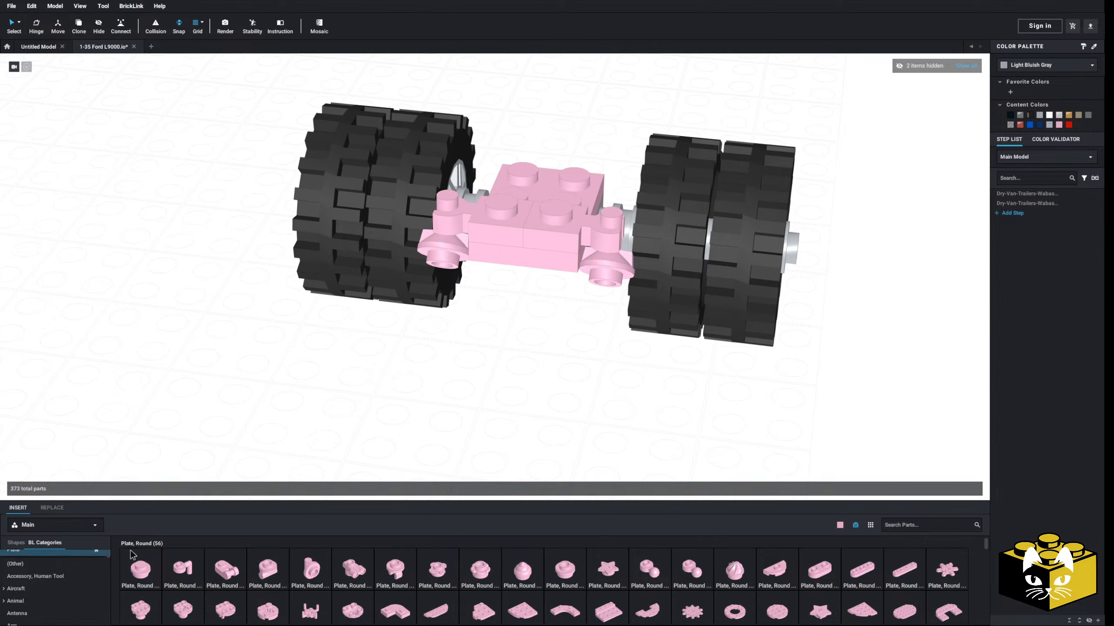
{"action": "left_click_drag", "start_coordinate": [135, 567], "coordinate": [254, 344]}
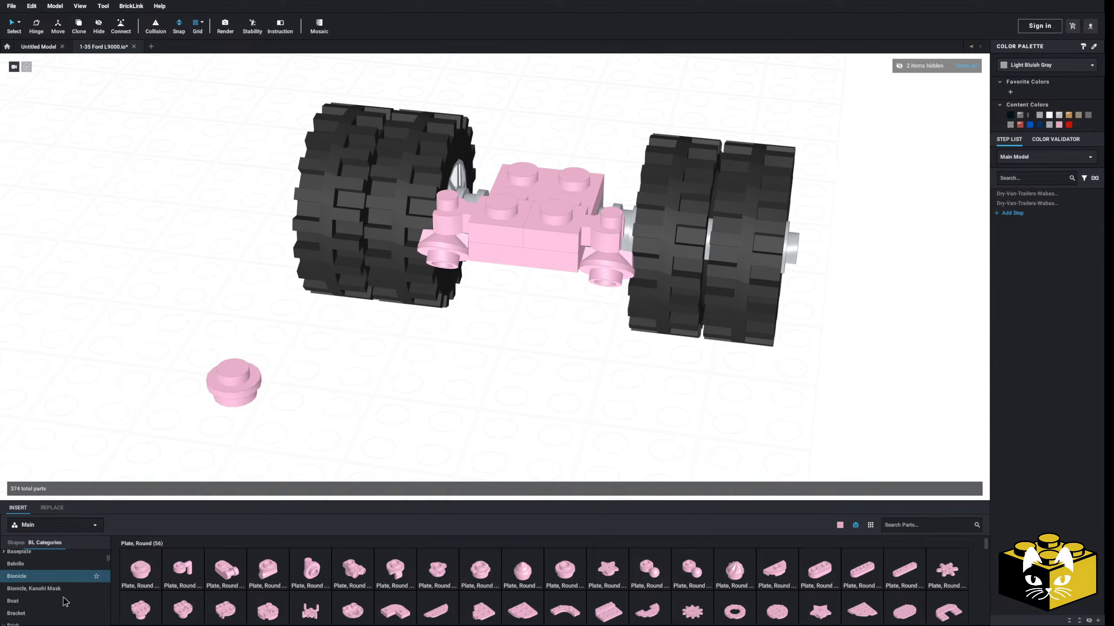
- Add a Technic Liftarm Thick 1 x 1 (Spacer) from the Technic, Liftarm category onto each of the two angled stud bars
{"action": "scroll", "coordinate": [65, 602], "scroll_direction": "down", "scroll_amount": 15}
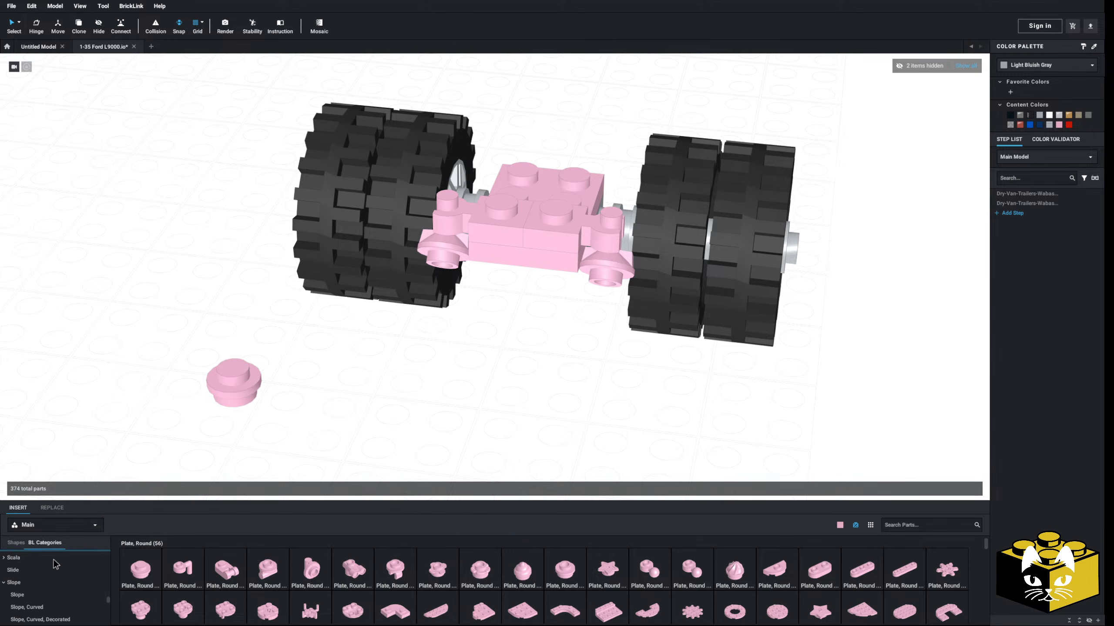
{"action": "scroll", "coordinate": [57, 561], "scroll_direction": "down", "scroll_amount": 4}
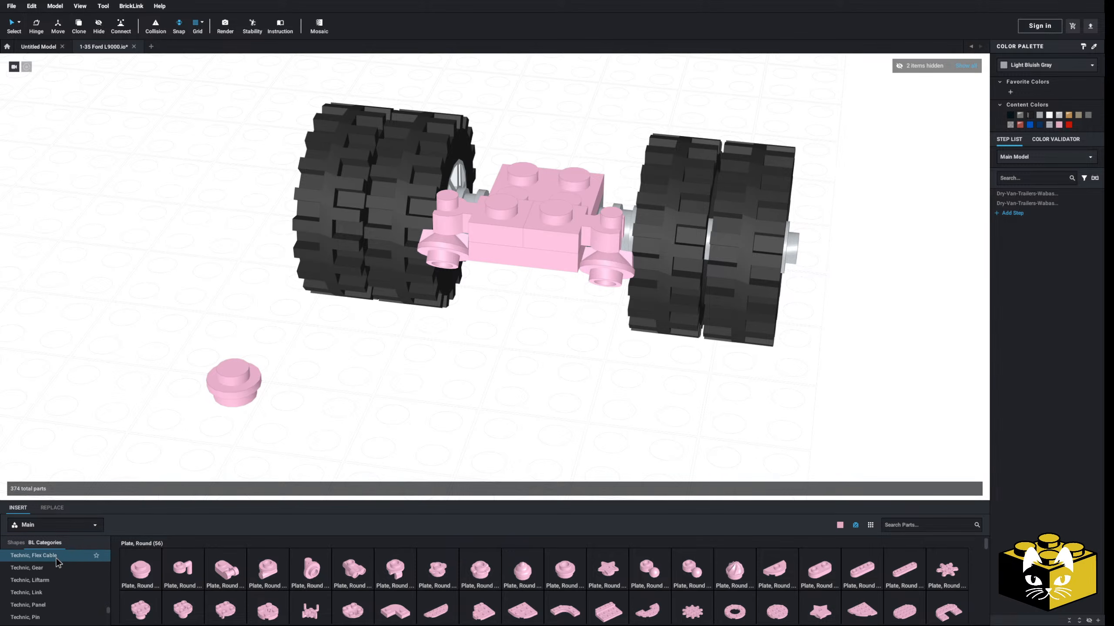
{"action": "scroll", "coordinate": [73, 598], "scroll_direction": "up", "scroll_amount": 2}
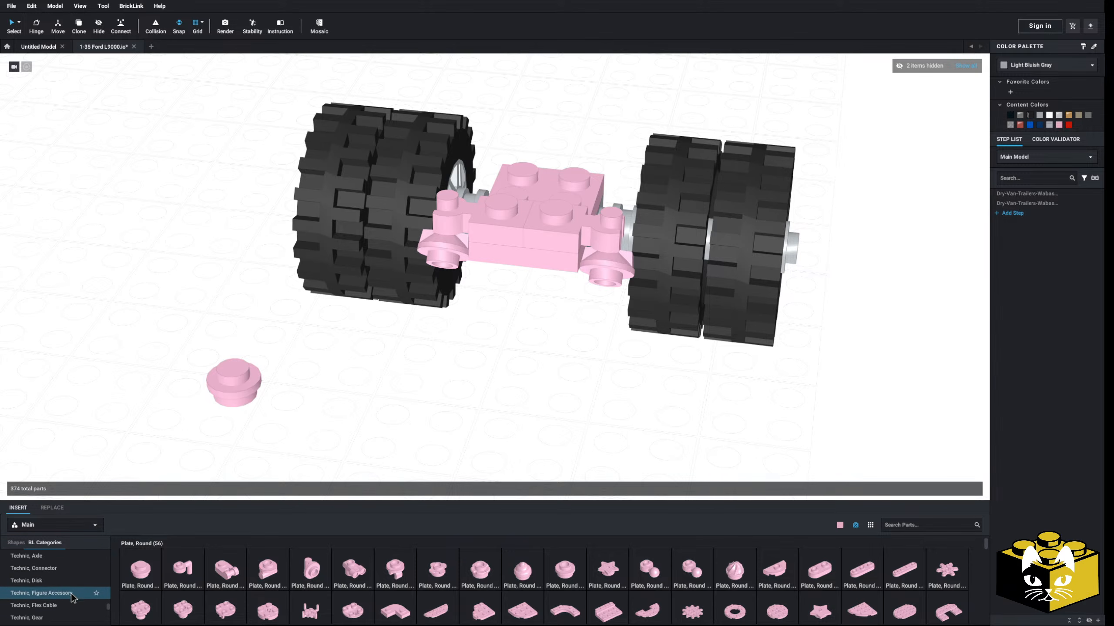
{"action": "left_click", "coordinate": [70, 598]}
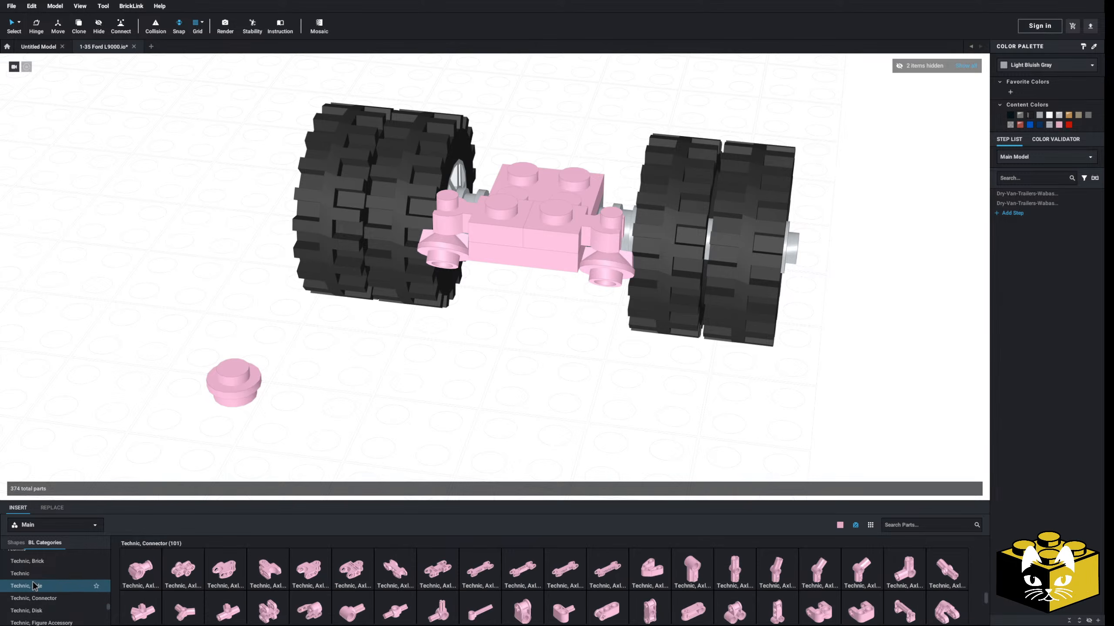
{"action": "scroll", "coordinate": [34, 586], "scroll_direction": "down", "scroll_amount": 3}
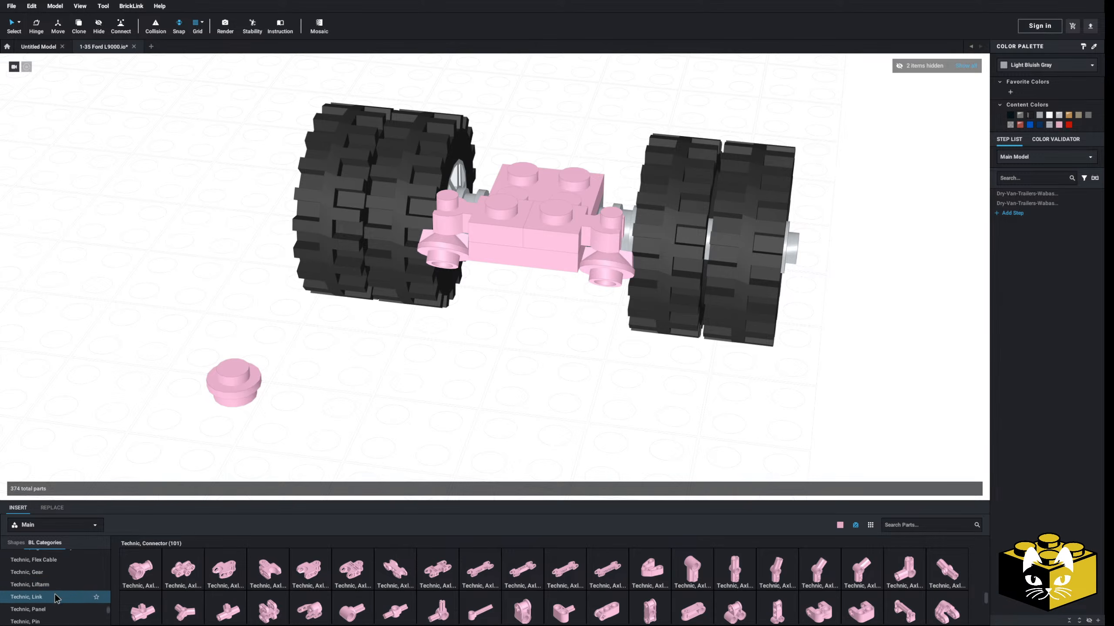
{"action": "left_click", "coordinate": [30, 585]}
{"action": "left_click", "coordinate": [141, 569]}
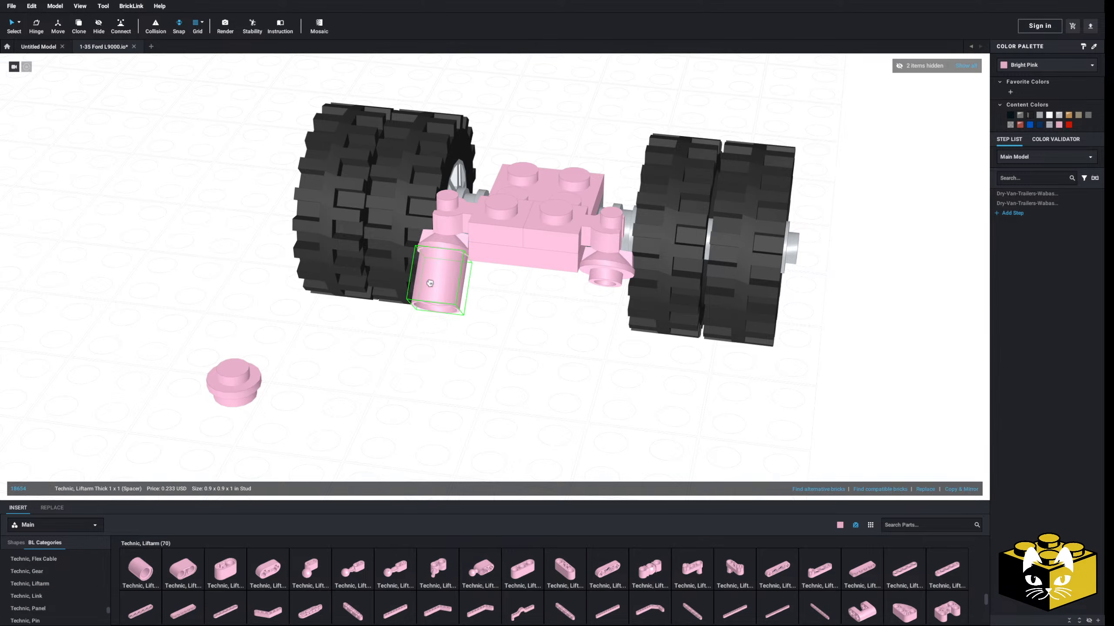
{"action": "left_click", "coordinate": [146, 578]}
- Attach the loose 1 x 1 round plate to the end of one spacer and paste a copy onto the other spacer
{"action": "left_click_drag", "start_coordinate": [234, 385], "coordinate": [454, 330]}
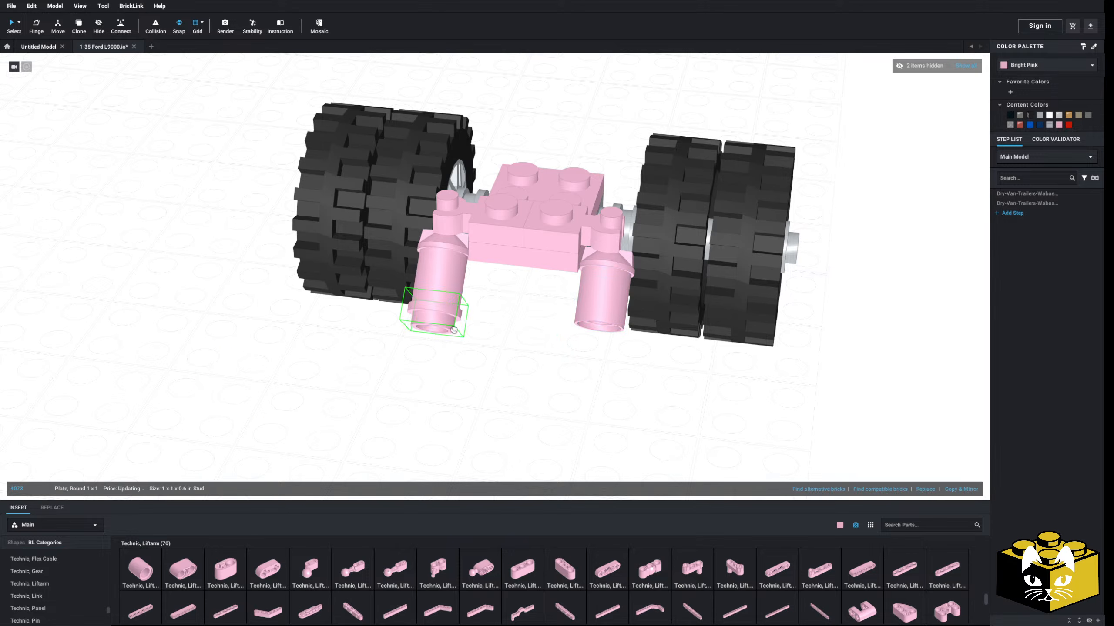
{"action": "left_click", "coordinate": [501, 342]}
{"action": "key", "text": "ctrl+v"}
{"action": "left_click", "coordinate": [598, 332]}
{"action": "left_click", "coordinate": [499, 383]}
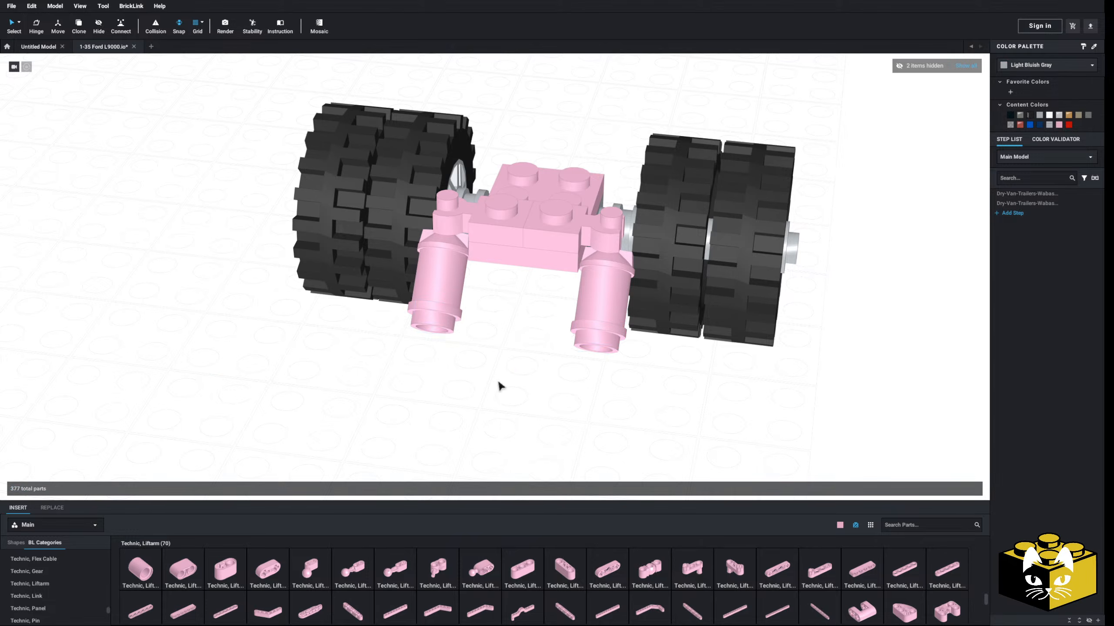
- Pull one dual-wheel set off its axle end and reseat the inner 1 x 1 open-stud round plate farther out along the axle
{"action": "scroll", "coordinate": [492, 382], "scroll_direction": "down", "scroll_amount": 4}
{"action": "right_click_drag", "start_coordinate": [492, 382], "coordinate": [447, 425]}
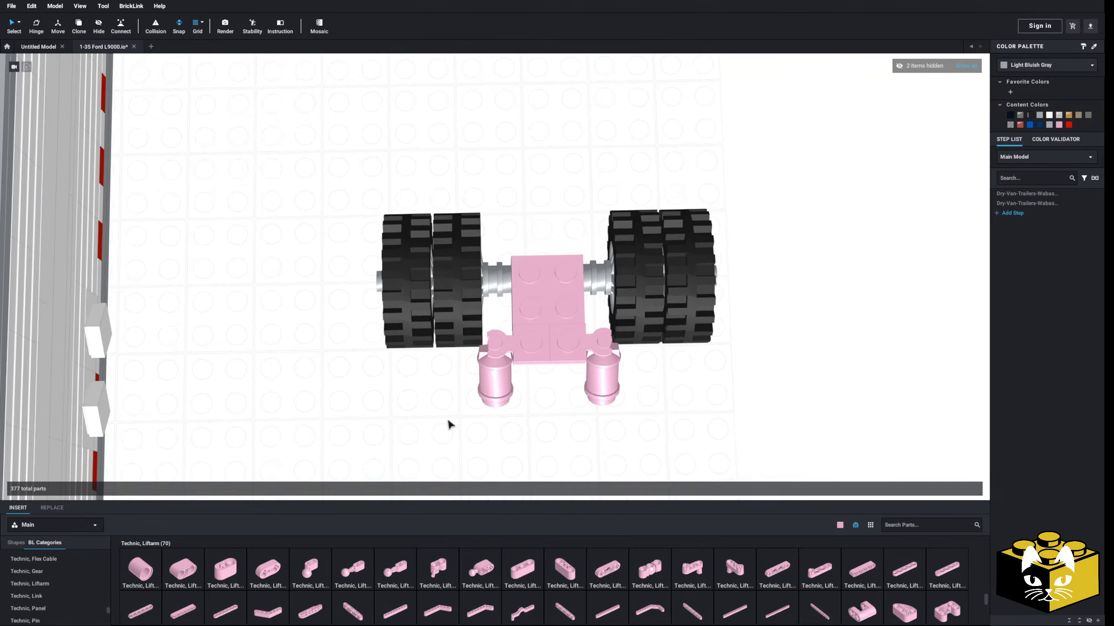
{"action": "scroll", "coordinate": [336, 298], "scroll_direction": "up", "scroll_amount": 2}
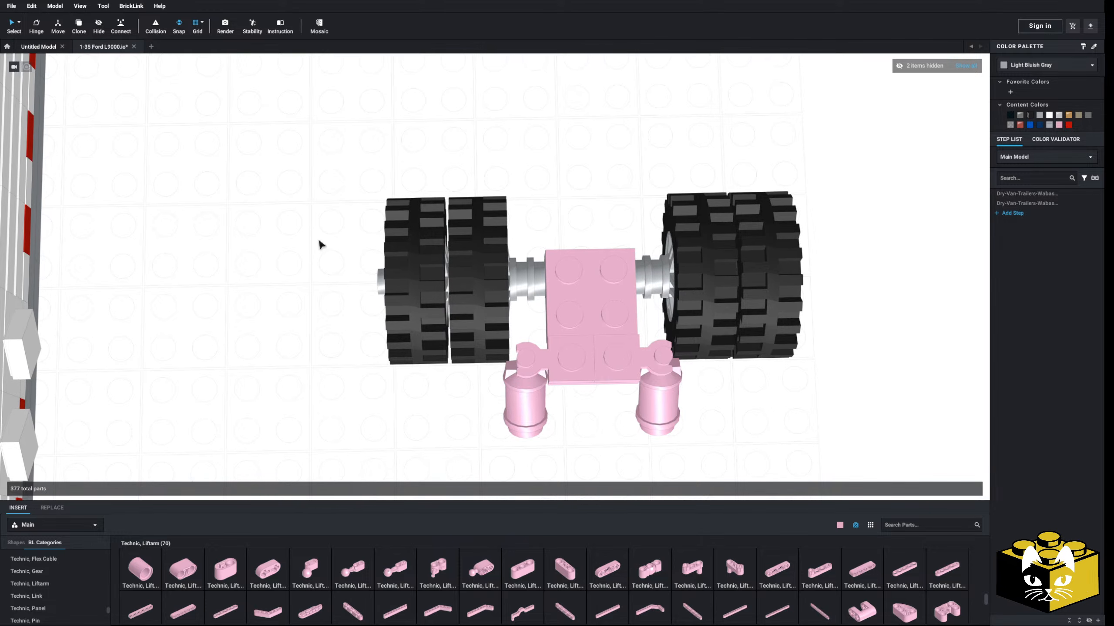
{"action": "left_click_drag", "start_coordinate": [306, 190], "coordinate": [482, 351]}
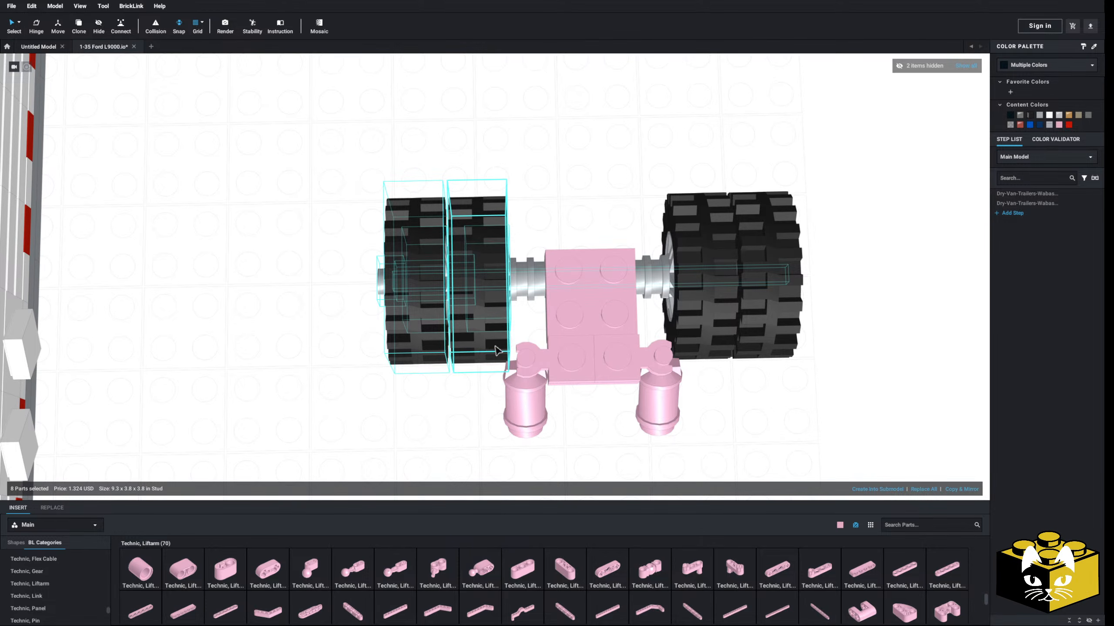
{"action": "right_click_drag", "start_coordinate": [322, 403], "coordinate": [303, 361]}
{"action": "scroll", "coordinate": [345, 384], "scroll_direction": "up", "scroll_amount": 5}
{"action": "scroll", "coordinate": [345, 355], "scroll_direction": "down", "scroll_amount": 5}
{"action": "scroll", "coordinate": [338, 342], "scroll_direction": "down", "scroll_amount": 4}
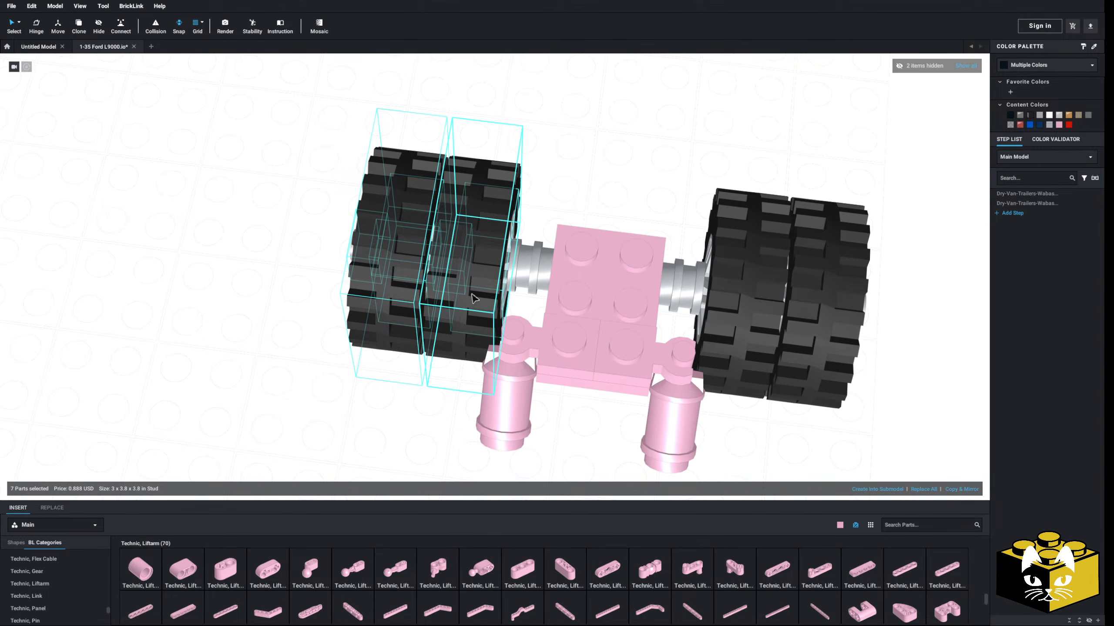
{"action": "right_click_drag", "start_coordinate": [474, 299], "coordinate": [479, 305]}
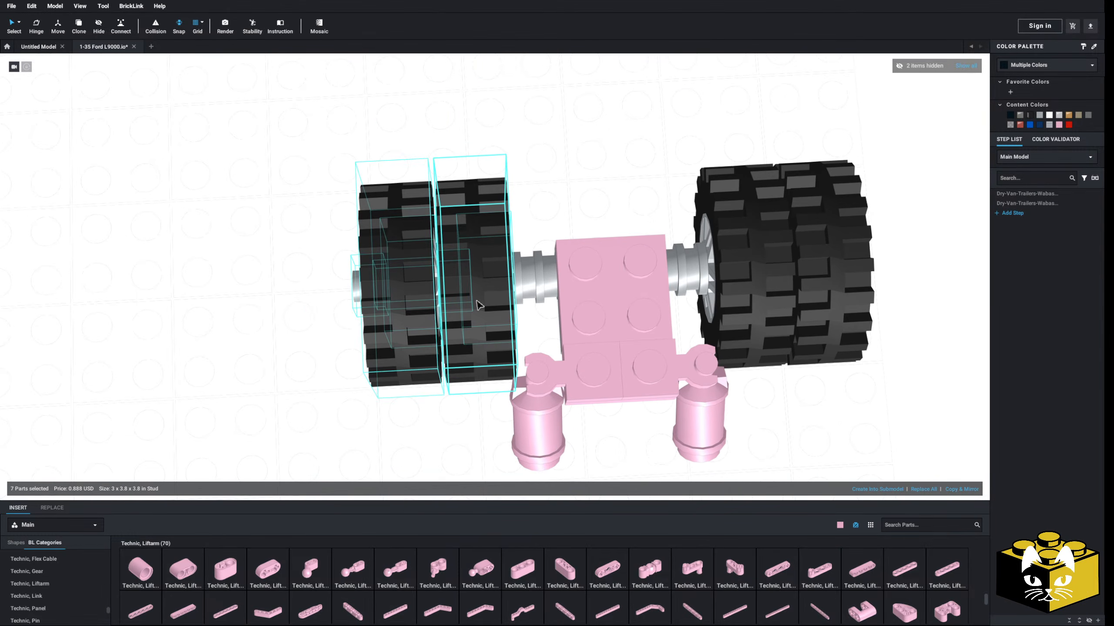
{"action": "left_click_drag", "start_coordinate": [490, 301], "coordinate": [344, 281]}
{"action": "mouse_move", "coordinate": [517, 277]}
{"action": "left_mouse_down"}
{"action": "mouse_move", "coordinate": [471, 280]}
{"action": "mouse_move", "coordinate": [515, 288]}
{"action": "left_mouse_up"}
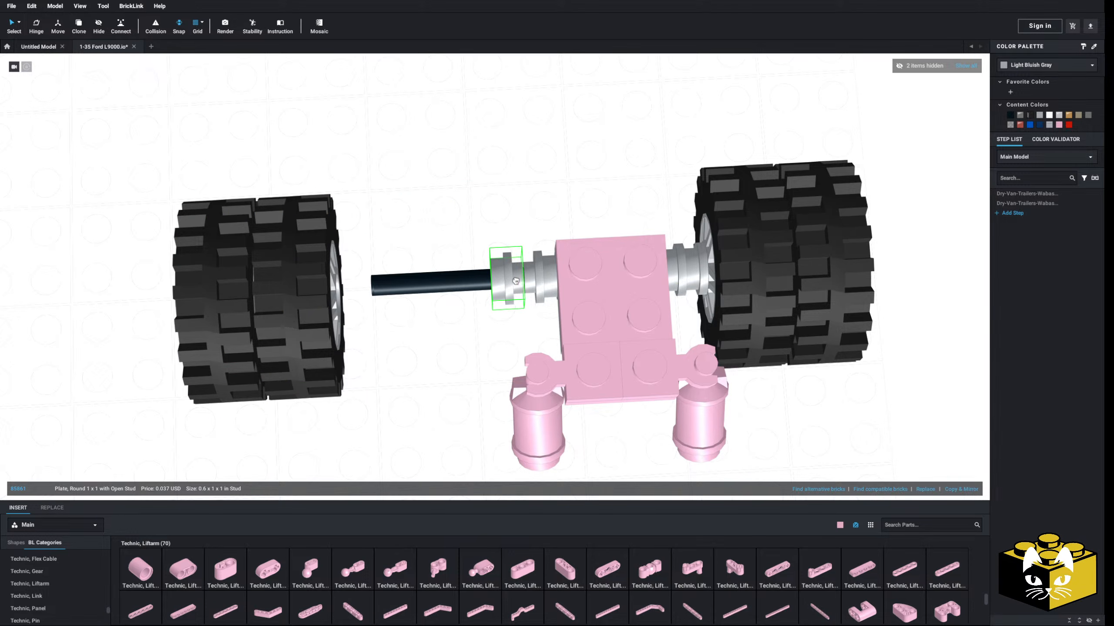
- Slide the detached dual-wheel set back onto the axle against the repositioned round plate
{"action": "scroll", "coordinate": [241, 192], "scroll_direction": "down", "scroll_amount": 3}
{"action": "left_click_drag", "start_coordinate": [241, 192], "coordinate": [452, 325]}
{"action": "scroll", "coordinate": [416, 322], "scroll_direction": "up", "scroll_amount": 4}
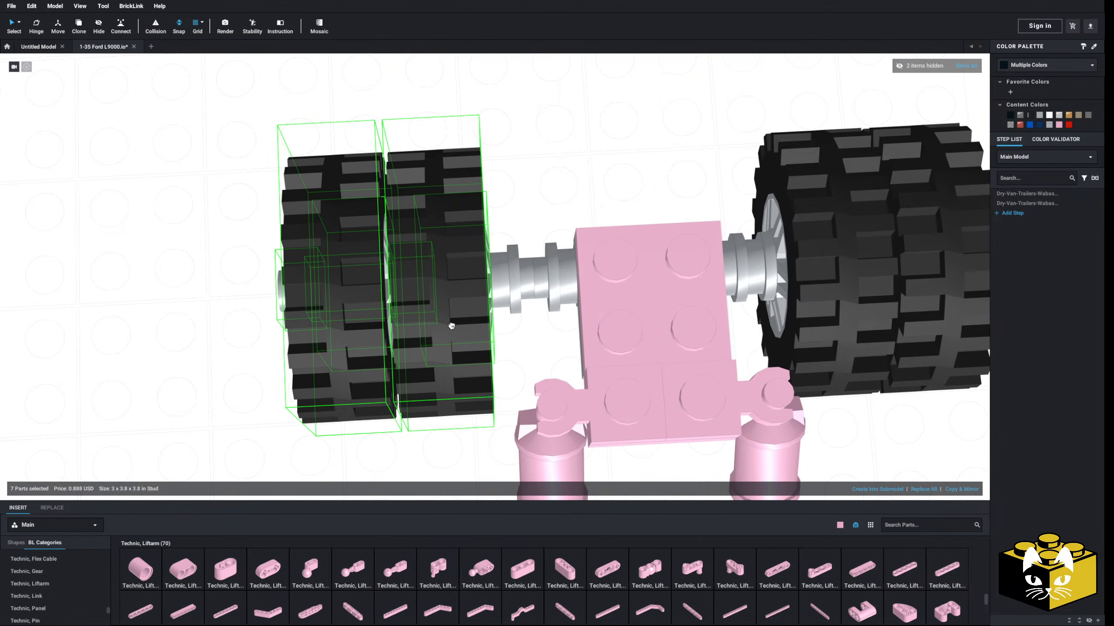
{"action": "left_click", "coordinate": [489, 164]}
- Pull the opposite dual-wheel set away and reseat its inner 1 x 1 open-stud round plate farther out on the axle
{"action": "scroll", "coordinate": [516, 188], "scroll_direction": "down", "scroll_amount": 3}
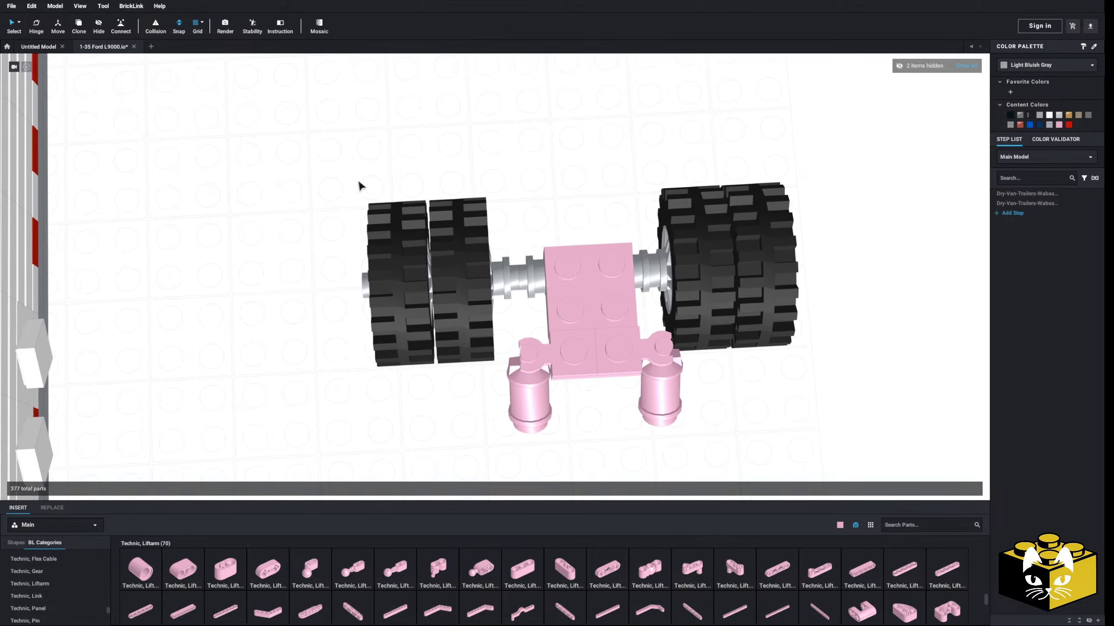
{"action": "middle_click_drag", "start_coordinate": [311, 184], "coordinate": [281, 200]}
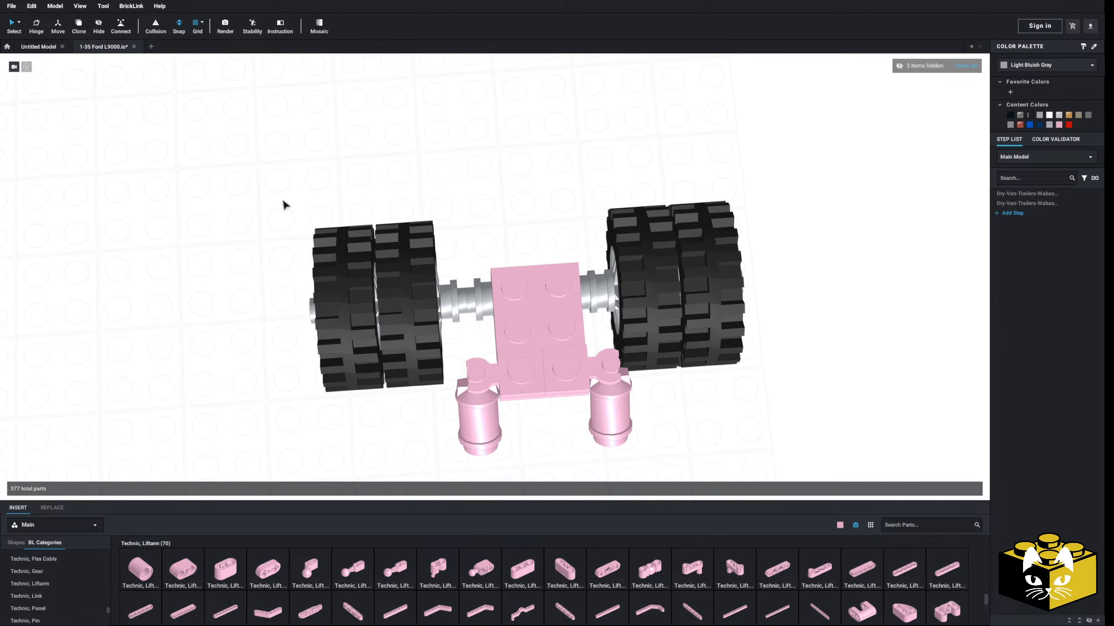
{"action": "scroll", "coordinate": [588, 282], "scroll_direction": "up", "scroll_amount": 3}
{"action": "left_click_drag", "start_coordinate": [621, 298], "coordinate": [508, 154]}
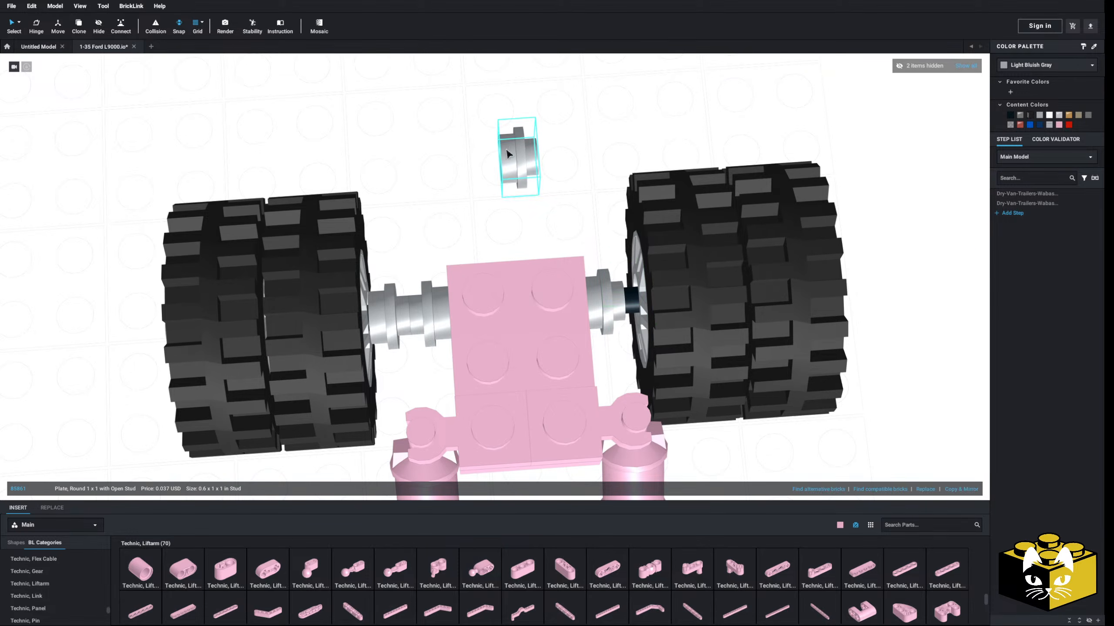
{"action": "middle_click_drag", "start_coordinate": [594, 133], "coordinate": [520, 149]}
{"action": "scroll", "coordinate": [519, 149], "scroll_direction": "down", "scroll_amount": 3}
{"action": "left_click_drag", "start_coordinate": [671, 131], "coordinate": [537, 370]}
{"action": "left_click_drag", "start_coordinate": [688, 157], "coordinate": [763, 233]}
{"action": "left_click", "coordinate": [507, 306], "text": "ctrl"}
{"action": "scroll", "coordinate": [574, 196], "scroll_direction": "up", "scroll_amount": 3}
{"action": "left_click_drag", "start_coordinate": [429, 211], "coordinate": [521, 323]}
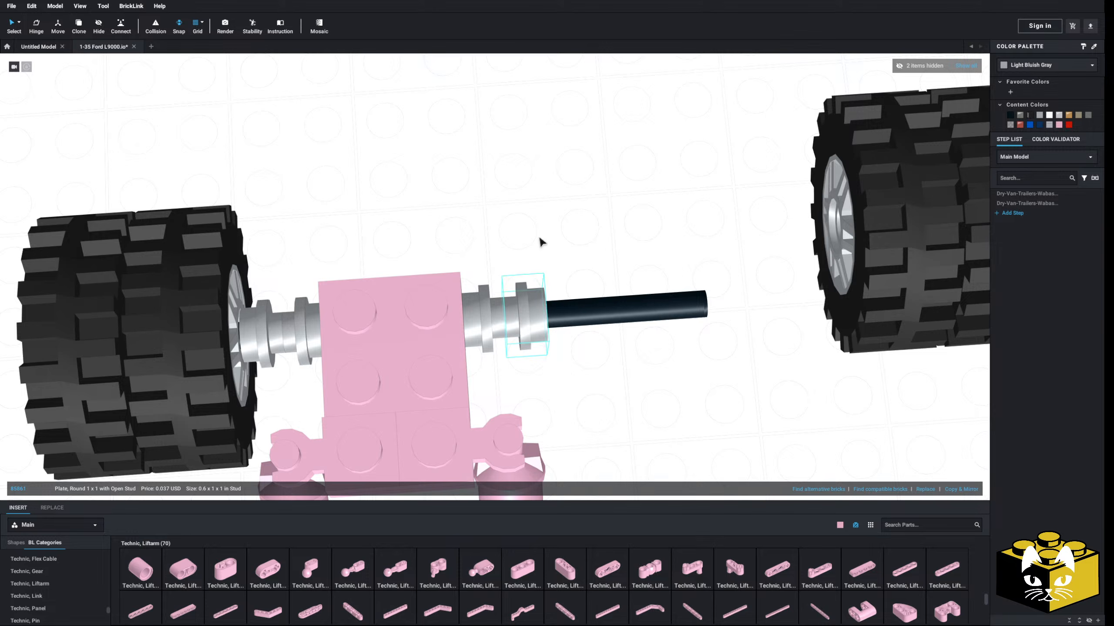
- Slide the opposite dual-wheel set back onto the axle so it meets the repositioned round plate
{"action": "scroll", "coordinate": [540, 242], "scroll_direction": "down", "scroll_amount": 5}
{"action": "scroll", "coordinate": [872, 179], "scroll_direction": "up", "scroll_amount": 2}
{"action": "left_click_drag", "start_coordinate": [892, 137], "coordinate": [682, 335]}
{"action": "left_click_drag", "start_coordinate": [693, 275], "coordinate": [569, 346]}
{"action": "scroll", "coordinate": [633, 319], "scroll_direction": "up", "scroll_amount": 3}
{"action": "left_click", "coordinate": [382, 232]}
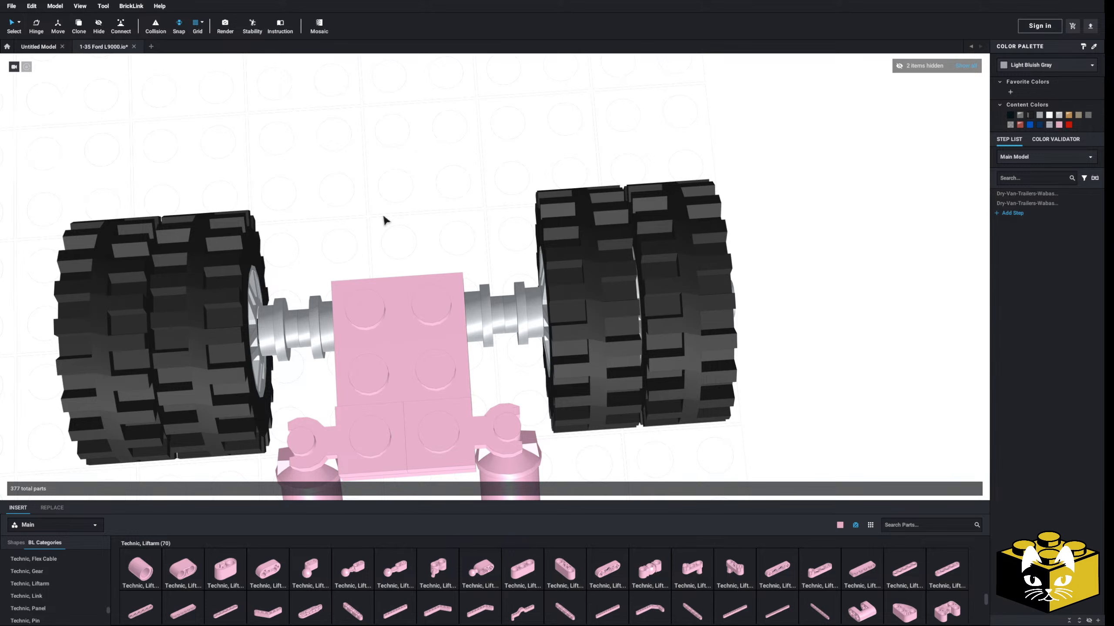
- Turn the clip plates with their attached spacer cylinders around to point toward the axle and reseat them on the plate's end row
{"action": "scroll", "coordinate": [383, 219], "scroll_direction": "down", "scroll_amount": 5}
{"action": "right_click_drag", "start_coordinate": [383, 219], "coordinate": [408, 207]}
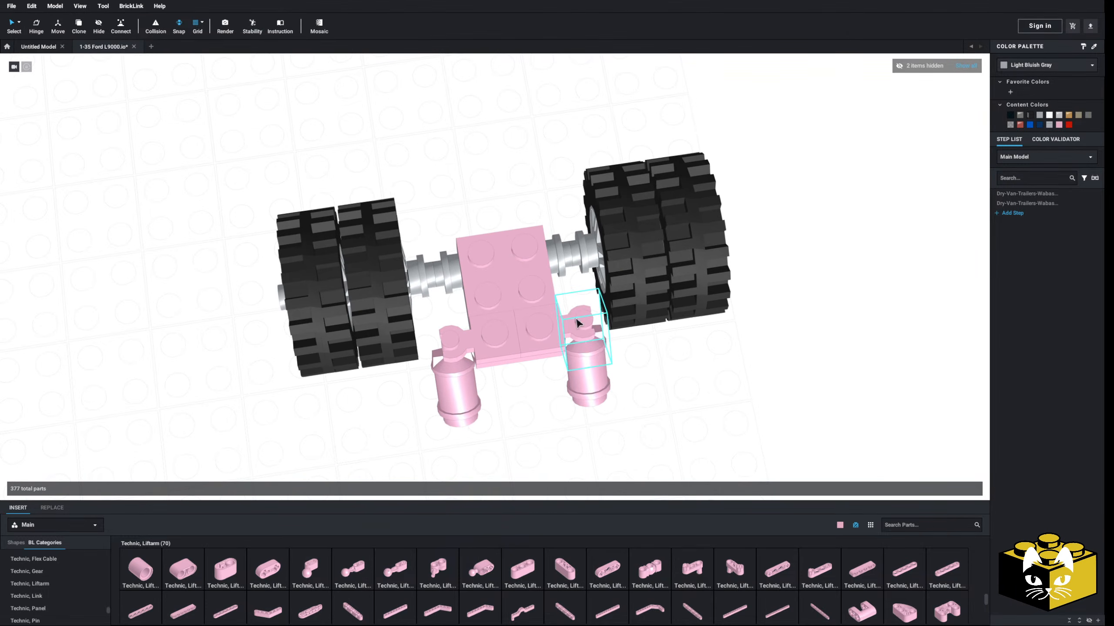
{"action": "left_click", "coordinate": [539, 340]}
{"action": "left_click", "coordinate": [459, 397], "text": "ctrl"}
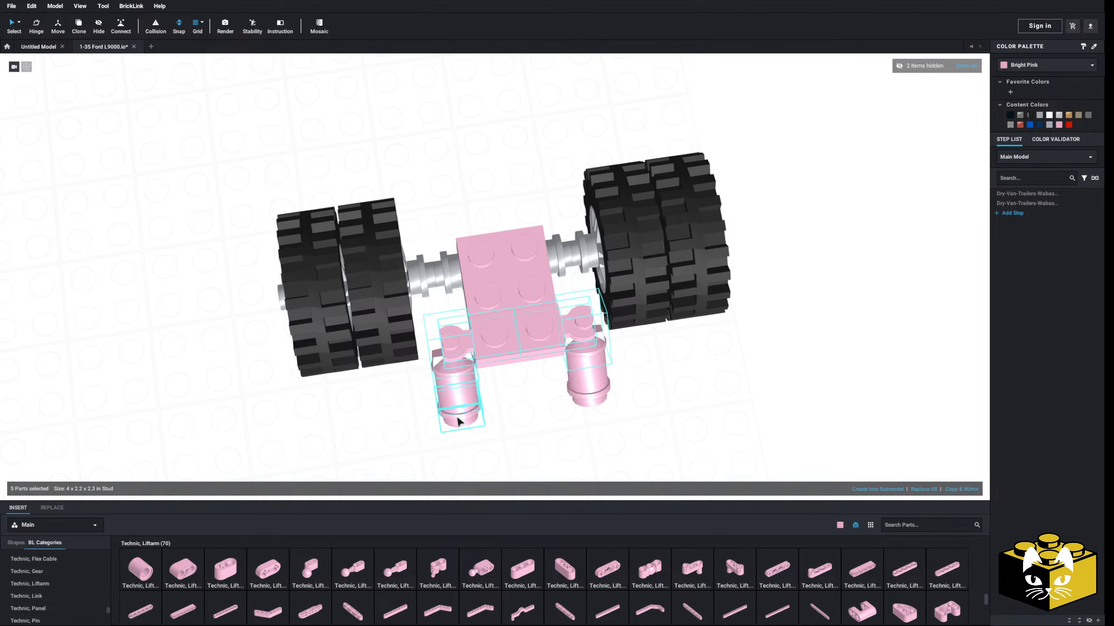
{"action": "key", "text": "Left"}
{"action": "key", "text": "Left"}
{"action": "left_click_drag", "start_coordinate": [553, 343], "coordinate": [500, 330]}
{"action": "left_click", "coordinate": [602, 401]}
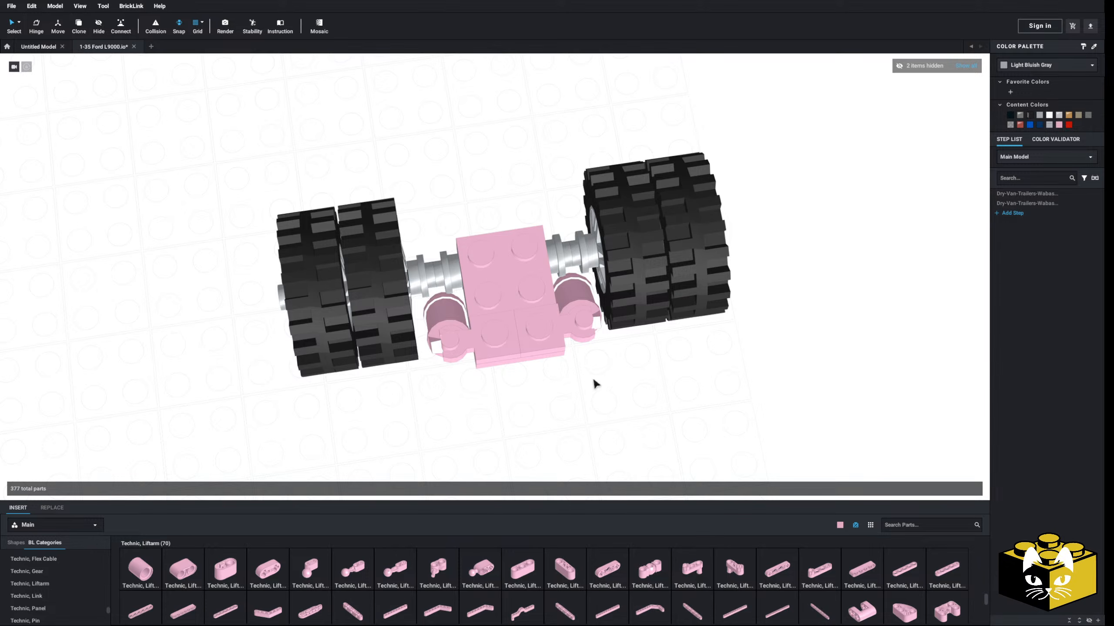
- Add a 2 x 2 plate beside the clip plates on the axle mount and cover the stack with a 2 x 3 plate
{"action": "right_click_drag", "start_coordinate": [535, 385], "coordinate": [501, 382]}
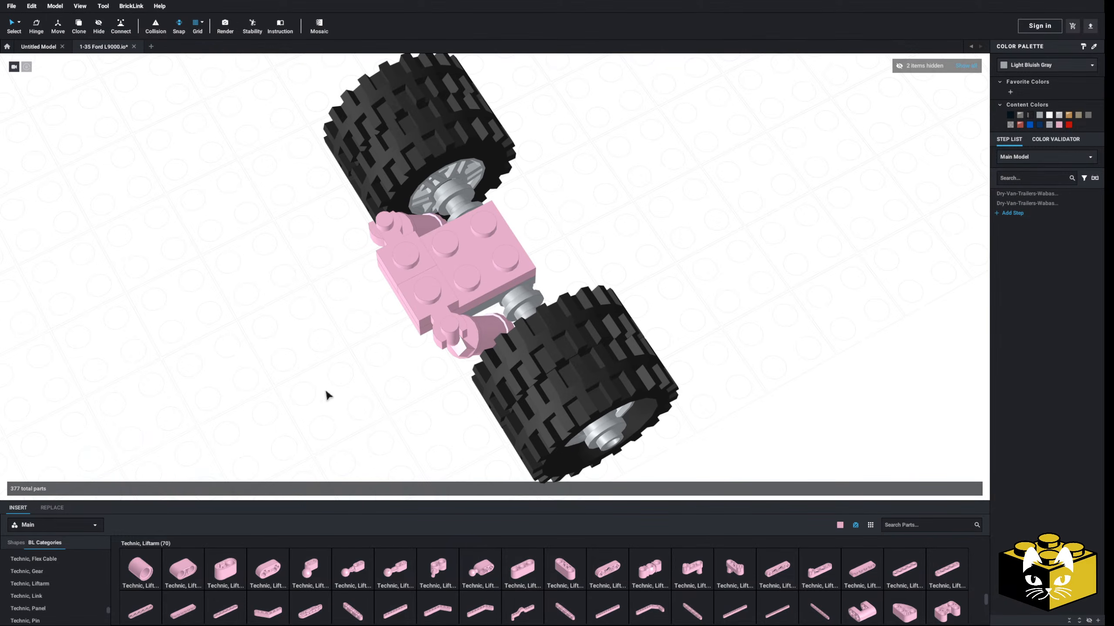
{"action": "scroll", "coordinate": [60, 579], "scroll_direction": "up", "scroll_amount": 5}
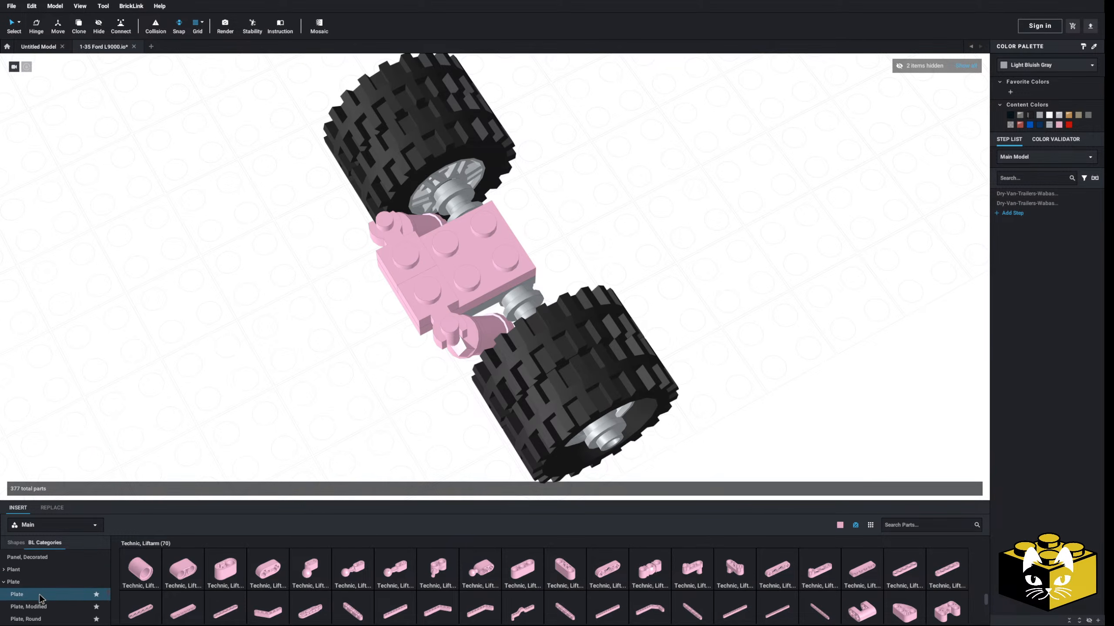
{"action": "left_click", "coordinate": [26, 594]}
{"action": "left_click_drag", "start_coordinate": [584, 578], "coordinate": [486, 249]}
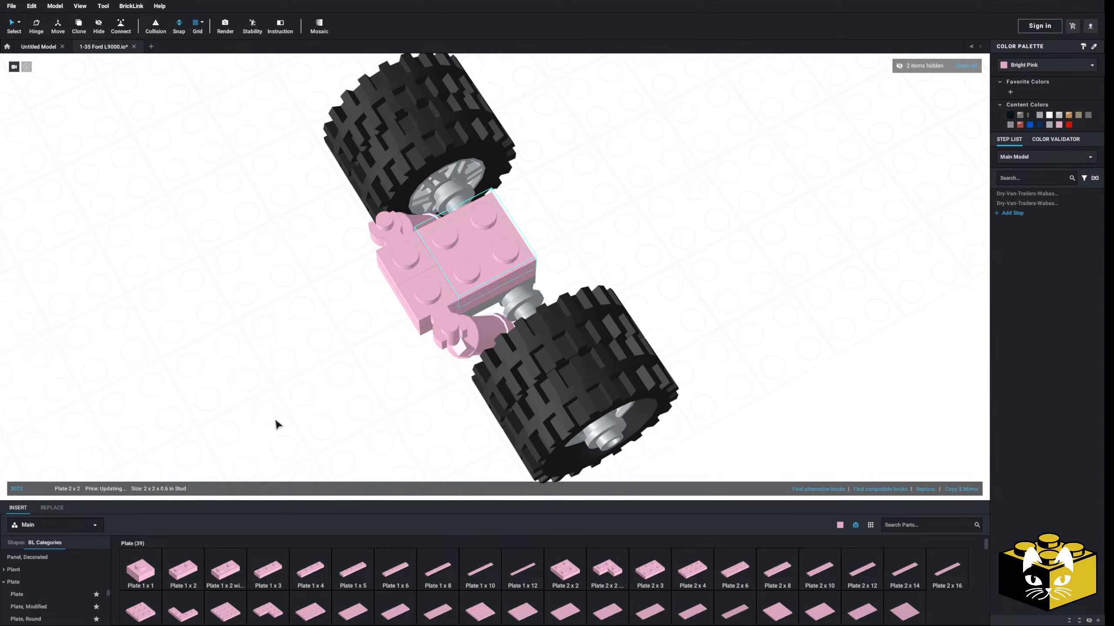
{"action": "left_click", "coordinate": [275, 419]}
{"action": "right_click_drag", "start_coordinate": [275, 418], "coordinate": [303, 404]}
{"action": "left_click_drag", "start_coordinate": [654, 570], "coordinate": [490, 226]}
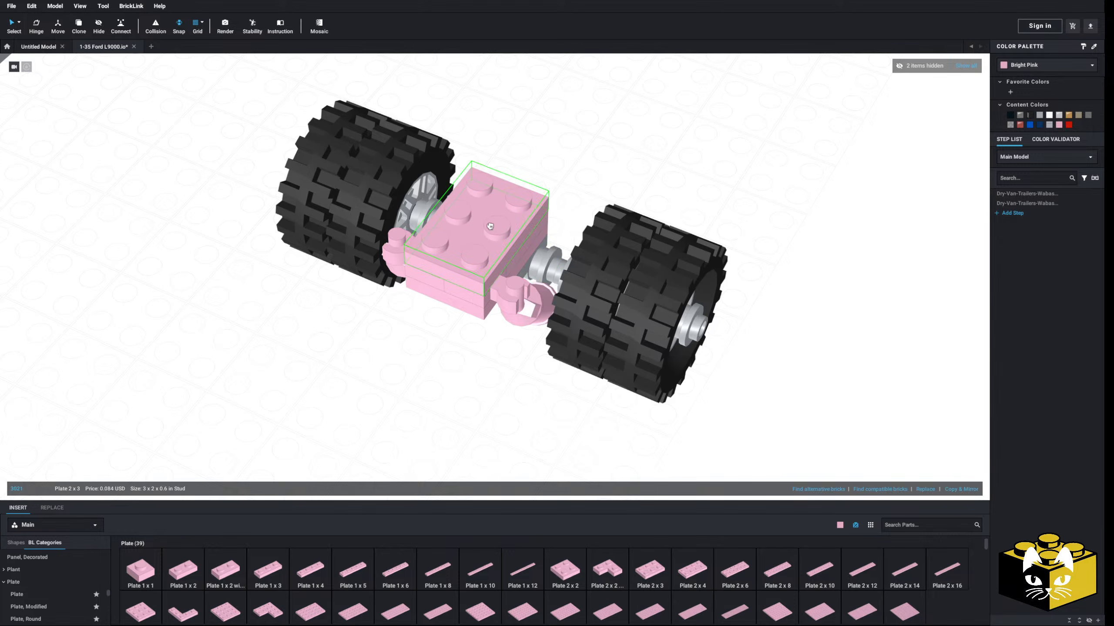
- Examine the assembled dual-wheel axle from several angles and compare its size and height with the truck and trailer
{"action": "scroll", "coordinate": [387, 402], "scroll_direction": "down", "scroll_amount": 2}
{"action": "right_click_drag", "start_coordinate": [382, 407], "coordinate": [384, 404]}
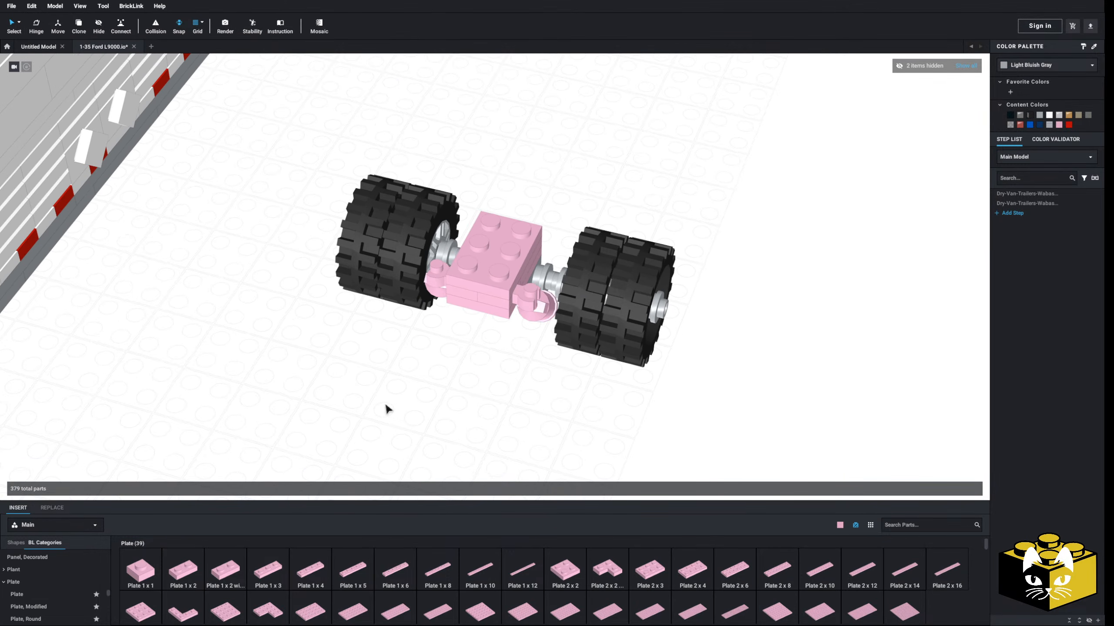
{"action": "scroll", "coordinate": [380, 407], "scroll_direction": "up", "scroll_amount": 3}
{"action": "middle_click_drag", "start_coordinate": [379, 407], "coordinate": [363, 425]}
{"action": "right_click_drag", "start_coordinate": [364, 426], "coordinate": [311, 422]}
{"action": "scroll", "coordinate": [308, 417], "scroll_direction": "up", "scroll_amount": 3}
{"action": "mouse_move", "coordinate": [307, 418]}
{"action": "middle_mouse_down"}
{"action": "mouse_move", "coordinate": [296, 437]}
{"action": "mouse_move", "coordinate": [318, 434]}
{"action": "middle_mouse_up"}
{"action": "scroll", "coordinate": [318, 434], "scroll_direction": "down", "scroll_amount": 5}
{"action": "middle_click_drag", "start_coordinate": [645, 390], "coordinate": [654, 424]}
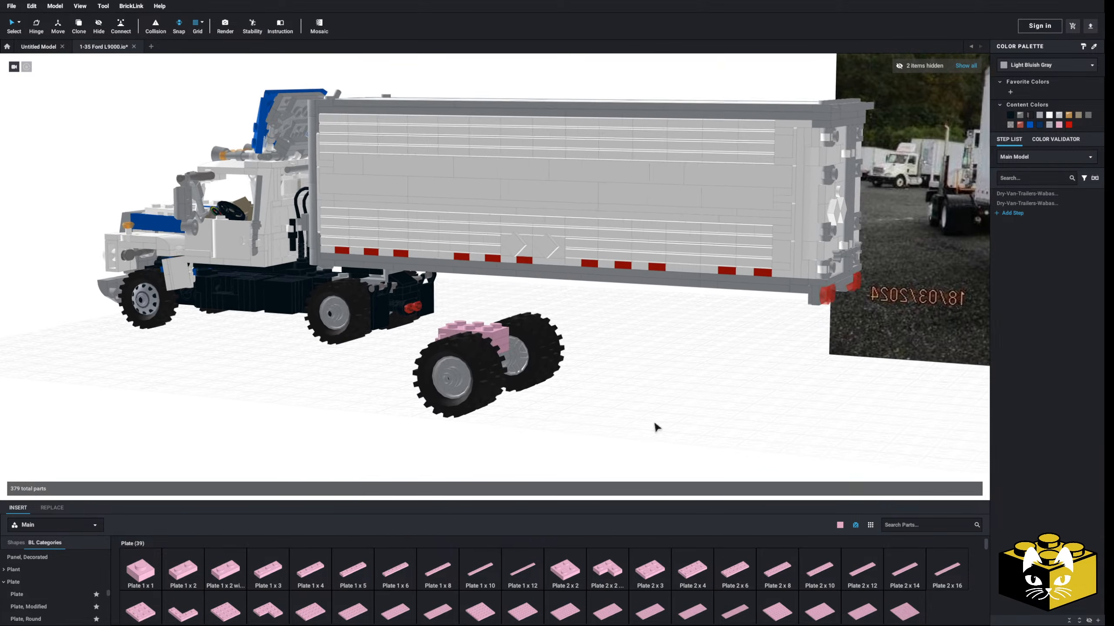
{"action": "scroll", "coordinate": [613, 426], "scroll_direction": "down", "scroll_amount": 3}
{"action": "right_click_drag", "start_coordinate": [592, 426], "coordinate": [607, 428]}
{"action": "scroll", "coordinate": [590, 439], "scroll_direction": "up", "scroll_amount": 3}
{"action": "middle_click_drag", "start_coordinate": [590, 439], "coordinate": [614, 420]}
- Study the rear wheels and underbody in the trailer reference photo and compare them with the axle and its plate mount
{"action": "right_click_drag", "start_coordinate": [528, 423], "coordinate": [353, 366]}
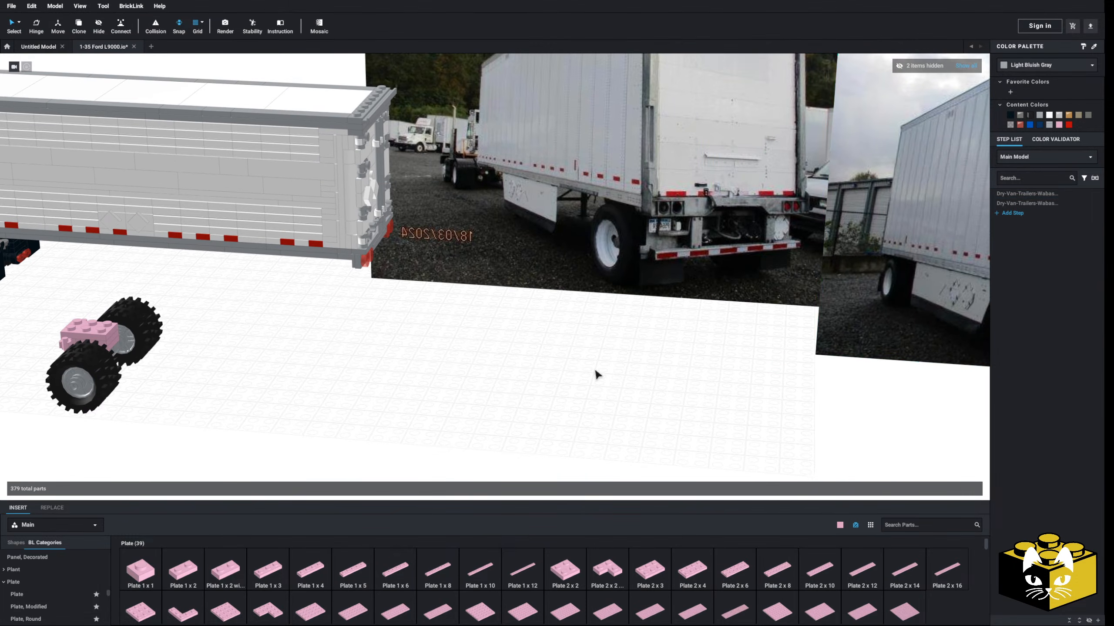
{"action": "scroll", "coordinate": [595, 371], "scroll_direction": "up", "scroll_amount": 2}
{"action": "middle_click_drag", "start_coordinate": [483, 359], "coordinate": [531, 381]}
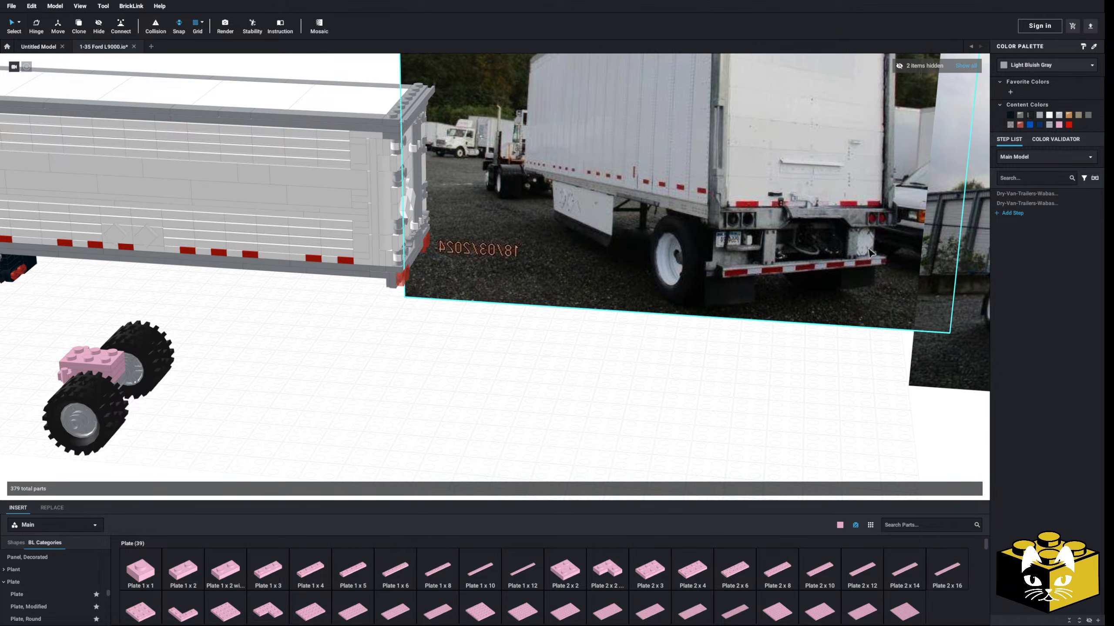
{"action": "mouse_move", "coordinate": [527, 364]}
{"action": "middle_mouse_down"}
{"action": "mouse_move", "coordinate": [598, 341]}
{"action": "mouse_move", "coordinate": [526, 348]}
{"action": "middle_mouse_up"}
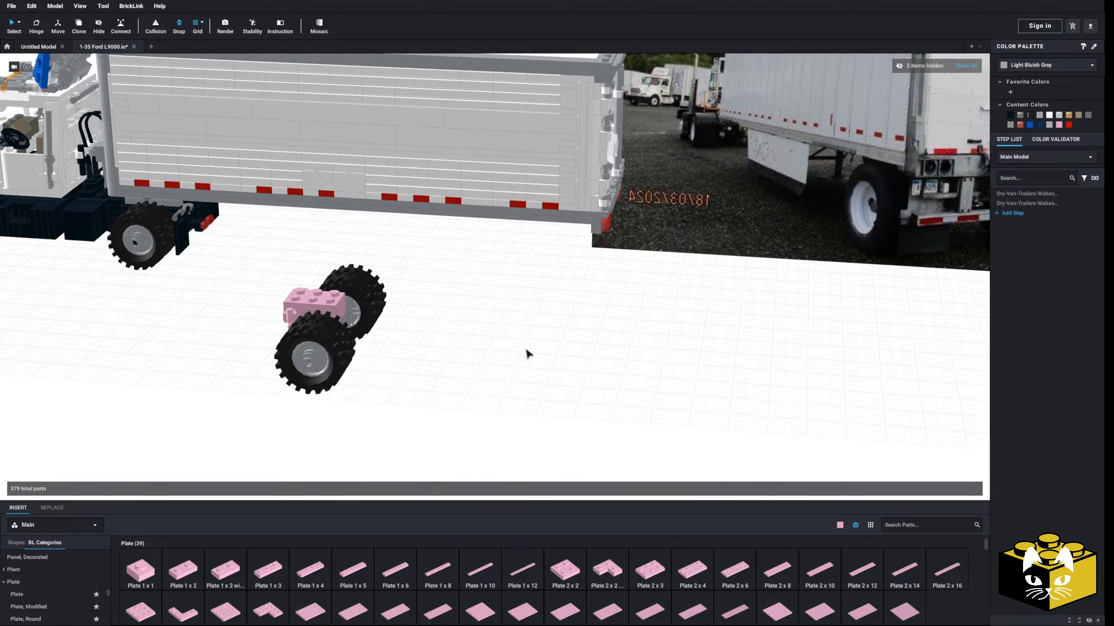
{"action": "scroll", "coordinate": [528, 348], "scroll_direction": "up", "scroll_amount": 4}
{"action": "right_click_drag", "start_coordinate": [517, 361], "coordinate": [643, 361]}
{"action": "scroll", "coordinate": [658, 366], "scroll_direction": "down", "scroll_amount": 3}
{"action": "middle_click_drag", "start_coordinate": [643, 361], "coordinate": [615, 362]}
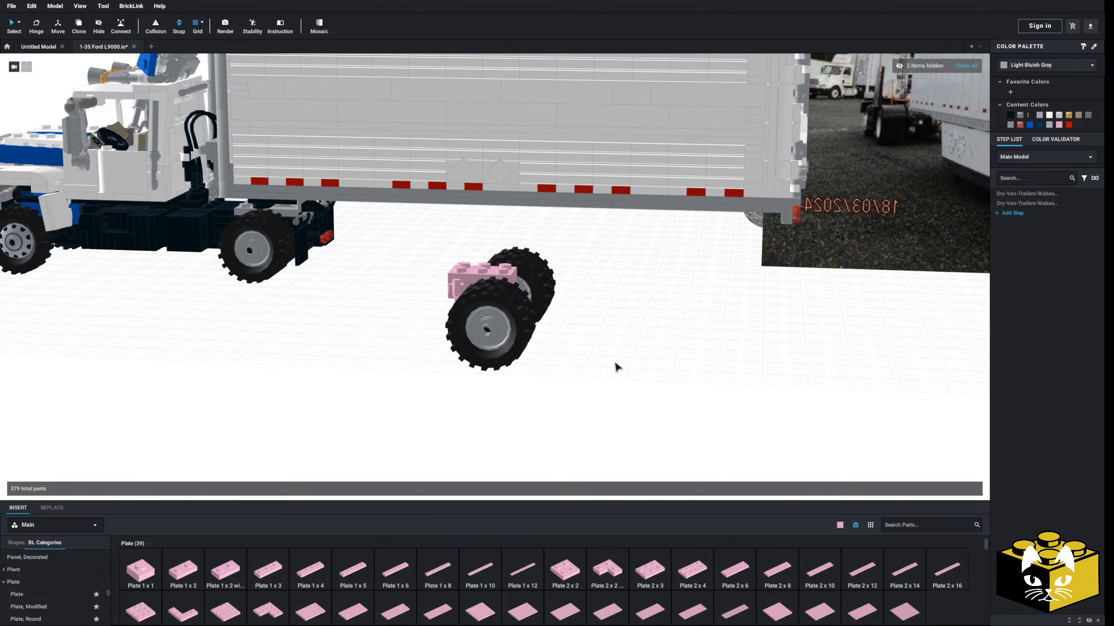
{"action": "right_click_drag", "start_coordinate": [614, 365], "coordinate": [659, 376]}
{"action": "middle_click_drag", "start_coordinate": [659, 377], "coordinate": [623, 346]}
{"action": "scroll", "coordinate": [623, 346], "scroll_direction": "up", "scroll_amount": 2}
{"action": "right_click_drag", "start_coordinate": [624, 349], "coordinate": [660, 316]}
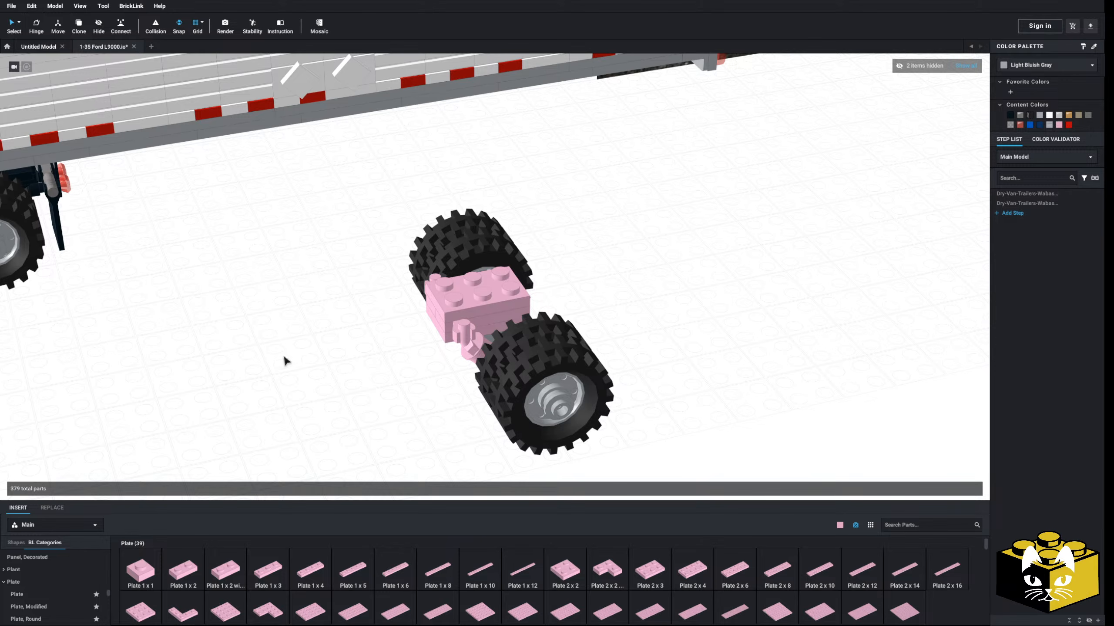
{"action": "right_click_drag", "start_coordinate": [386, 377], "coordinate": [424, 430]}
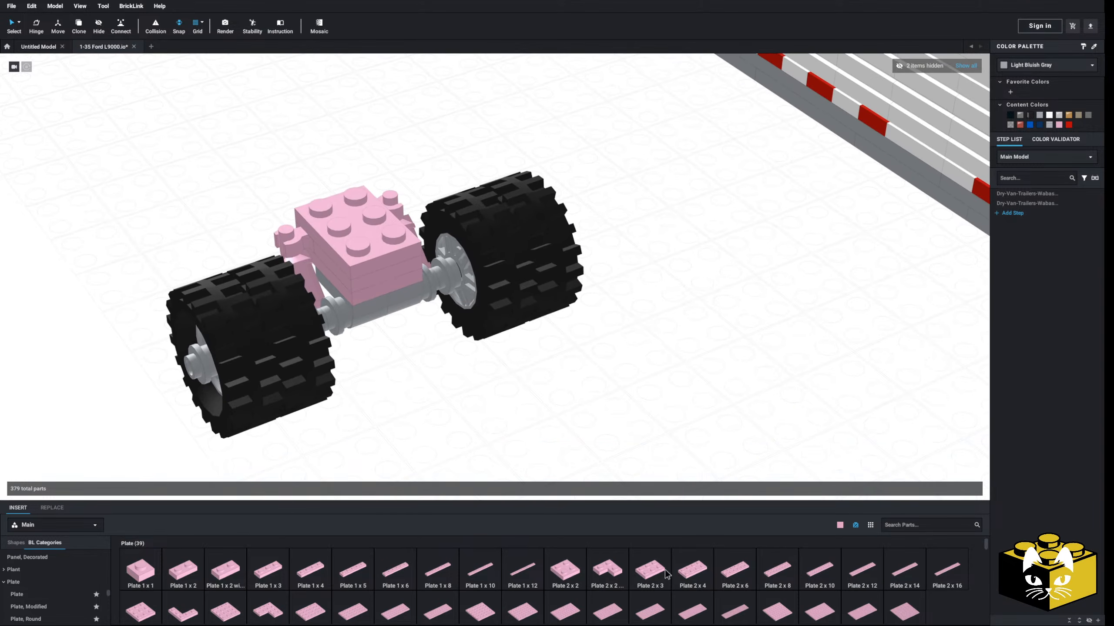
- Add another 2 x 3 plate on top of the axle mount's plate stack and compare its height with the truck
{"action": "left_click", "coordinate": [650, 569]}
{"action": "left_click", "coordinate": [360, 220]}
{"action": "left_click", "coordinate": [464, 425]}
{"action": "scroll", "coordinate": [464, 423], "scroll_direction": "down", "scroll_amount": 5}
{"action": "right_click_drag", "start_coordinate": [466, 421], "coordinate": [471, 399]}
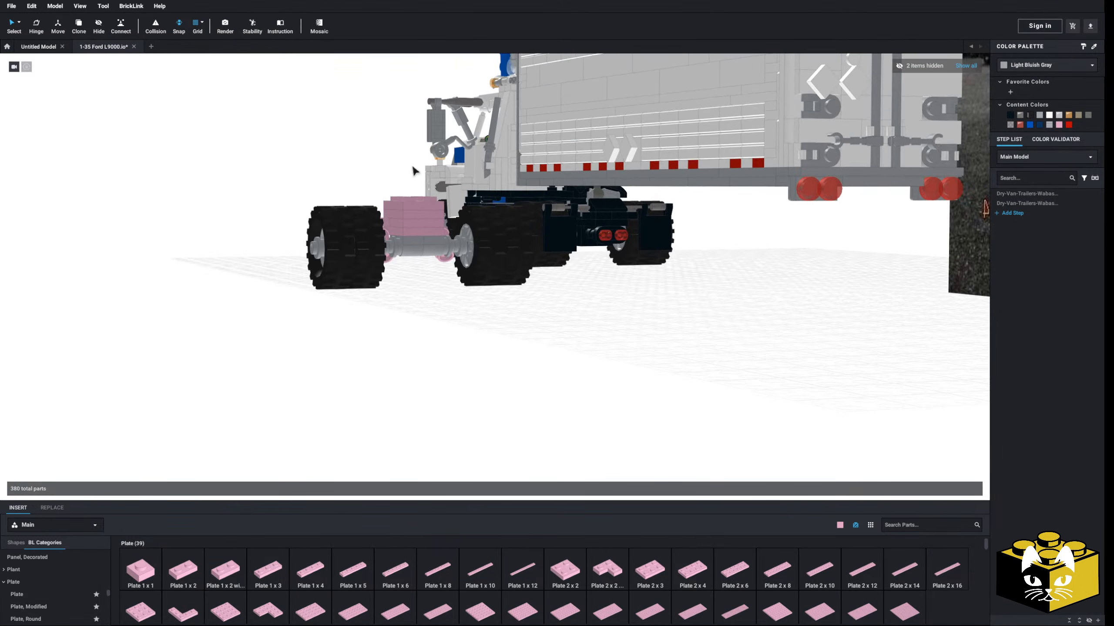
- Delete both 2 x 3 plates and the 2 x 2 plate from the upper part of the axle mount
{"action": "right_click_drag", "start_coordinate": [414, 208], "coordinate": [410, 259]}
{"action": "scroll", "coordinate": [410, 272], "scroll_direction": "up", "scroll_amount": 4}
{"action": "left_click", "coordinate": [396, 211]}
{"action": "left_click", "coordinate": [392, 220], "text": "ctrl"}
{"action": "left_click", "coordinate": [385, 239], "text": "ctrl"}
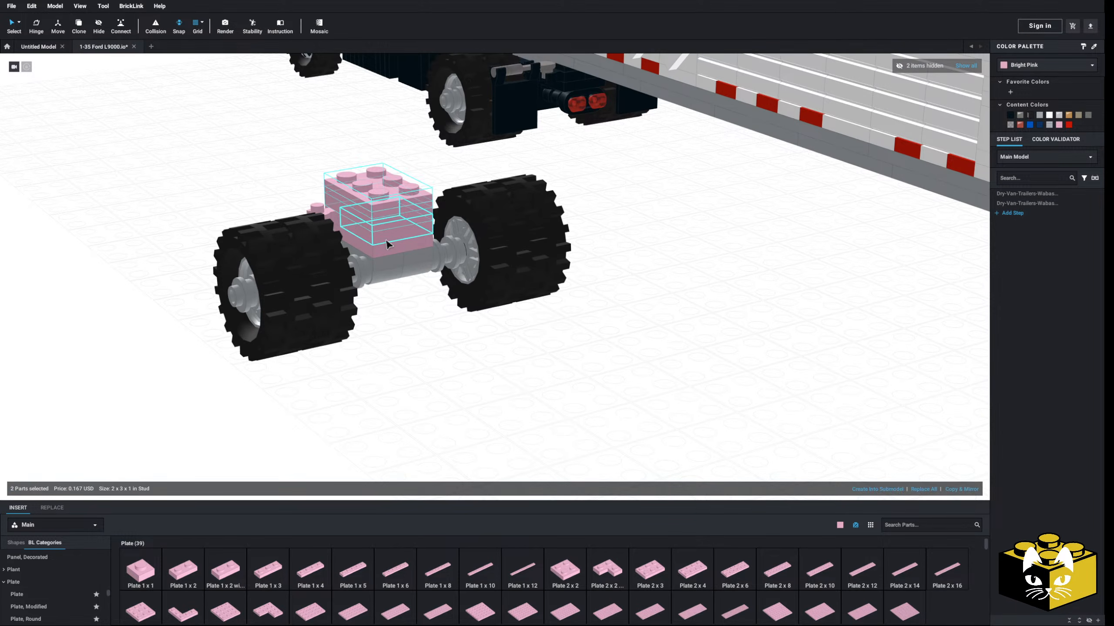
{"action": "key", "text": "Delete"}
- Stack 1 x 2 plates above the clip plates and add a 2 x 2 brick beside them on the axle mount
{"action": "right_click_drag", "start_coordinate": [393, 432], "coordinate": [390, 450]}
{"action": "left_click", "coordinate": [189, 567]}
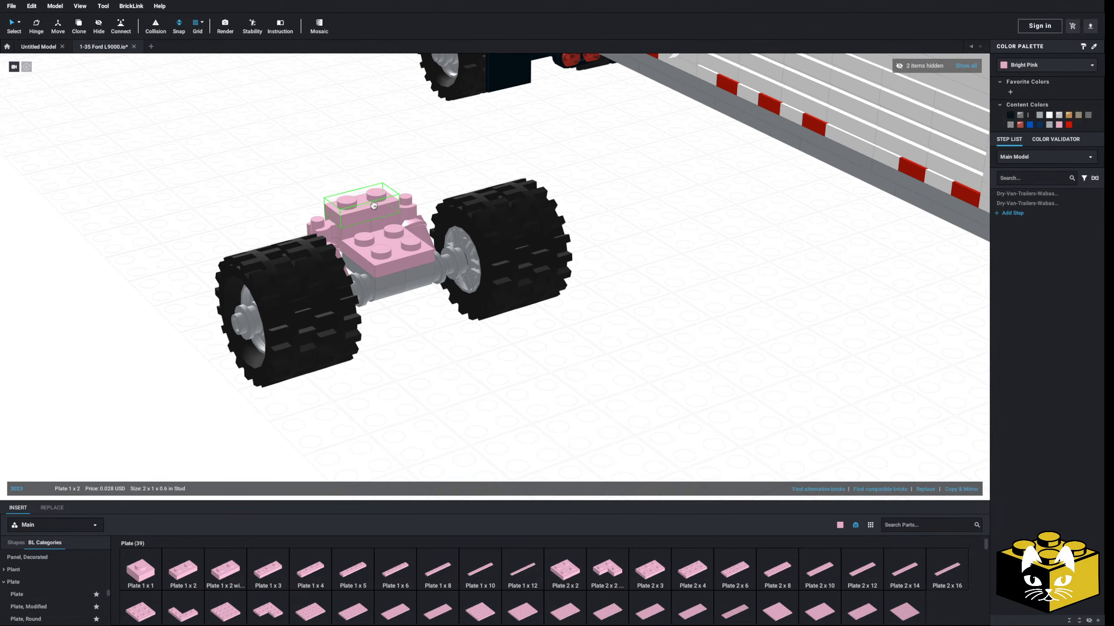
{"action": "left_click", "coordinate": [215, 209]}
{"action": "scroll", "coordinate": [76, 573], "scroll_direction": "down", "scroll_amount": 5}
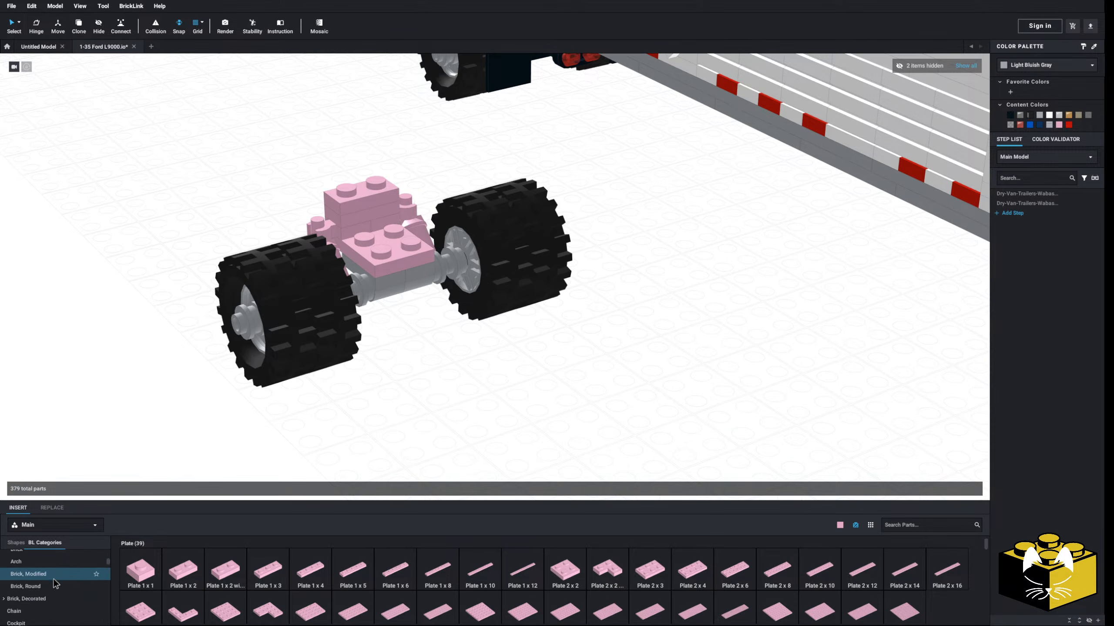
{"action": "scroll", "coordinate": [52, 578], "scroll_direction": "up", "scroll_amount": 2}
{"action": "left_click", "coordinate": [34, 575]}
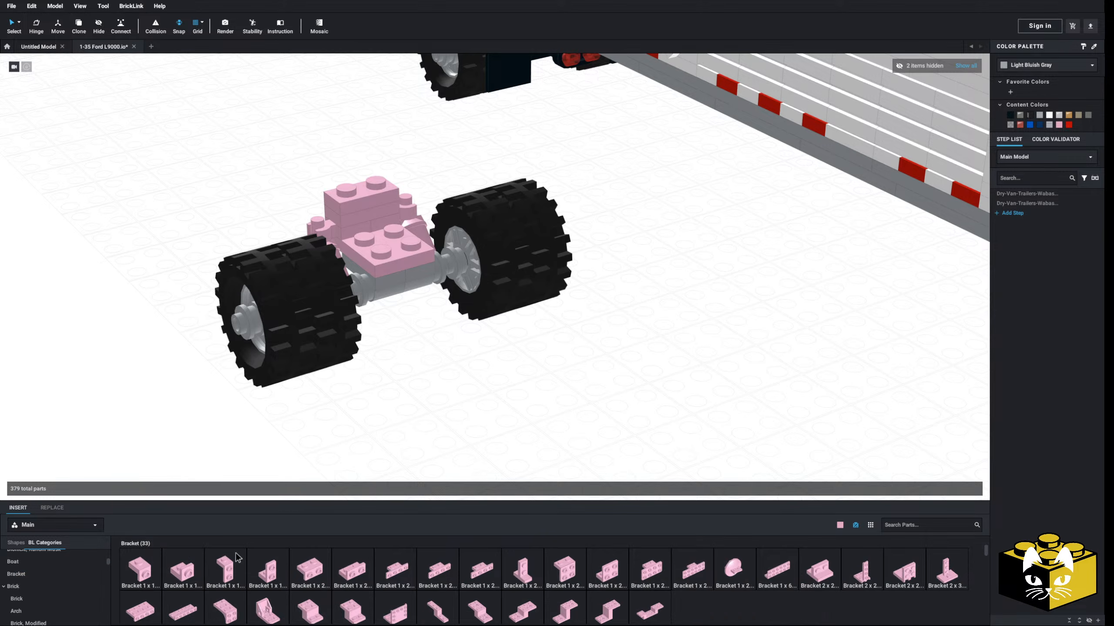
{"action": "left_click", "coordinate": [47, 601]}
{"action": "left_click_drag", "start_coordinate": [350, 613], "coordinate": [396, 257]}
{"action": "left_click", "coordinate": [373, 406]}
- Select all pink parts by colour, recolour them Light Bluish Gray and return to default selection
{"action": "right_click_drag", "start_coordinate": [372, 405], "coordinate": [409, 397]}
{"action": "left_click", "coordinate": [19, 23]}
{"action": "left_click", "coordinate": [39, 34]}
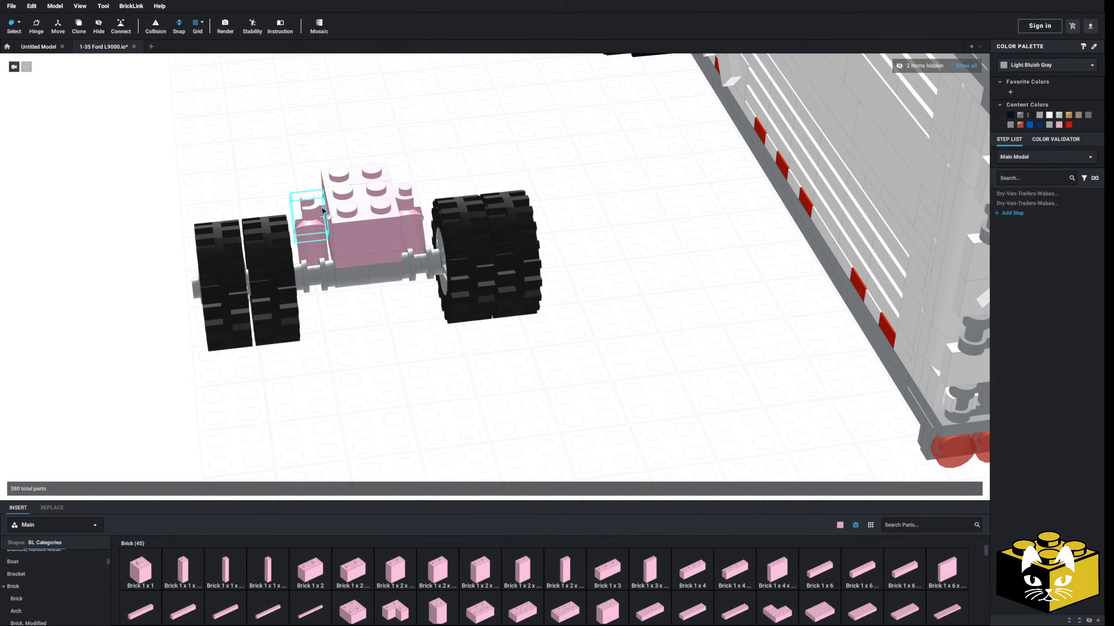
{"action": "left_click", "coordinate": [347, 238]}
{"action": "left_click", "coordinate": [1040, 115]}
{"action": "left_click", "coordinate": [73, 67]}
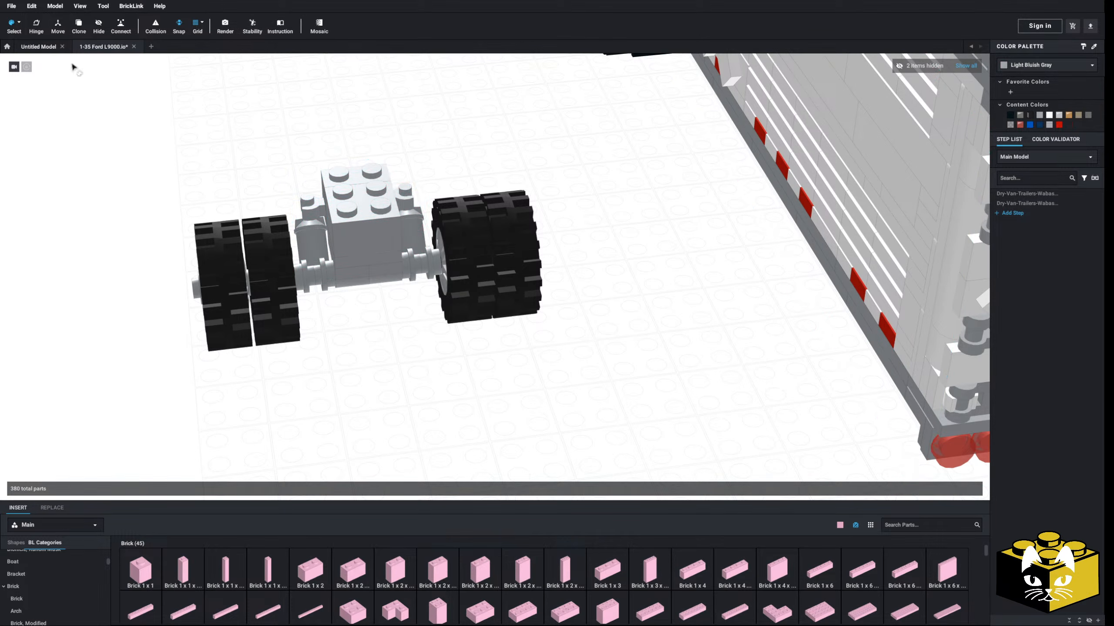
{"action": "left_click", "coordinate": [20, 21]}
{"action": "left_click", "coordinate": [29, 23]}
- Insert a modified 2 x 2 plate with flattened tow ball socket beside the axle and rotate its socket away from the axle
{"action": "scroll", "coordinate": [257, 367], "scroll_direction": "down", "scroll_amount": 3}
{"action": "right_click_drag", "start_coordinate": [257, 368], "coordinate": [452, 436]}
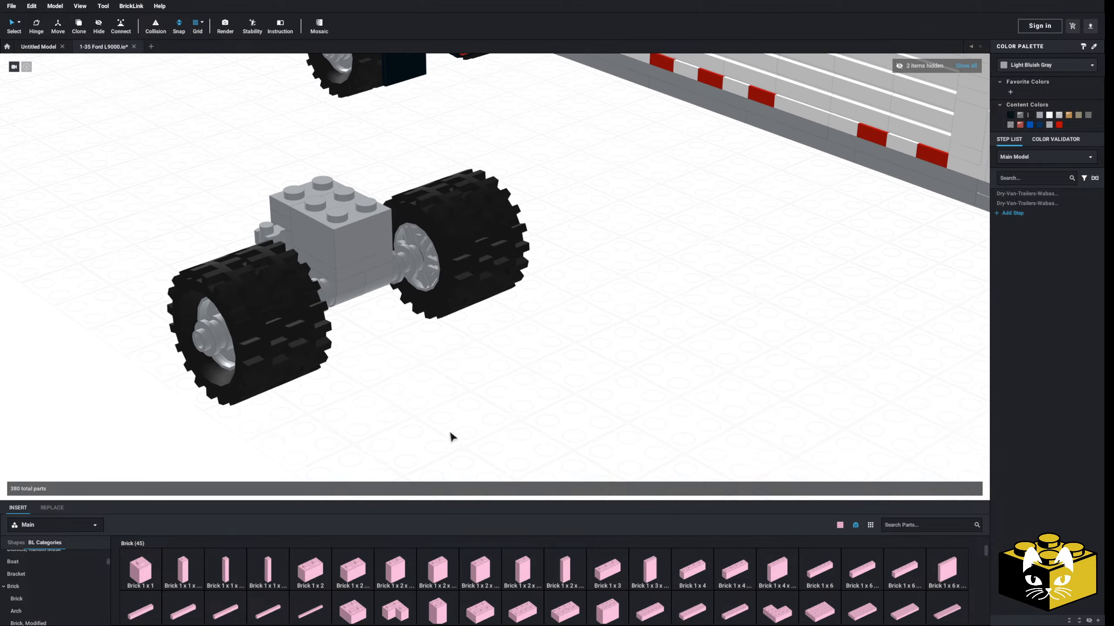
{"action": "scroll", "coordinate": [77, 569], "scroll_direction": "up", "scroll_amount": 5}
{"action": "left_click", "coordinate": [69, 557]}
{"action": "scroll", "coordinate": [575, 560], "scroll_direction": "down", "scroll_amount": 4}
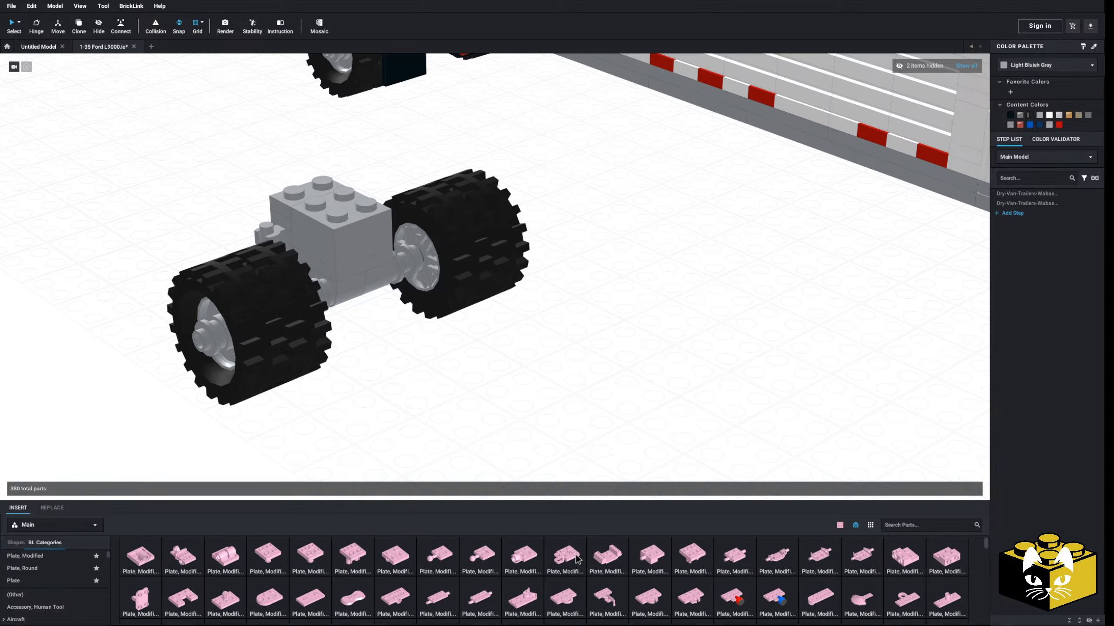
{"action": "scroll", "coordinate": [563, 568], "scroll_direction": "up", "scroll_amount": 2}
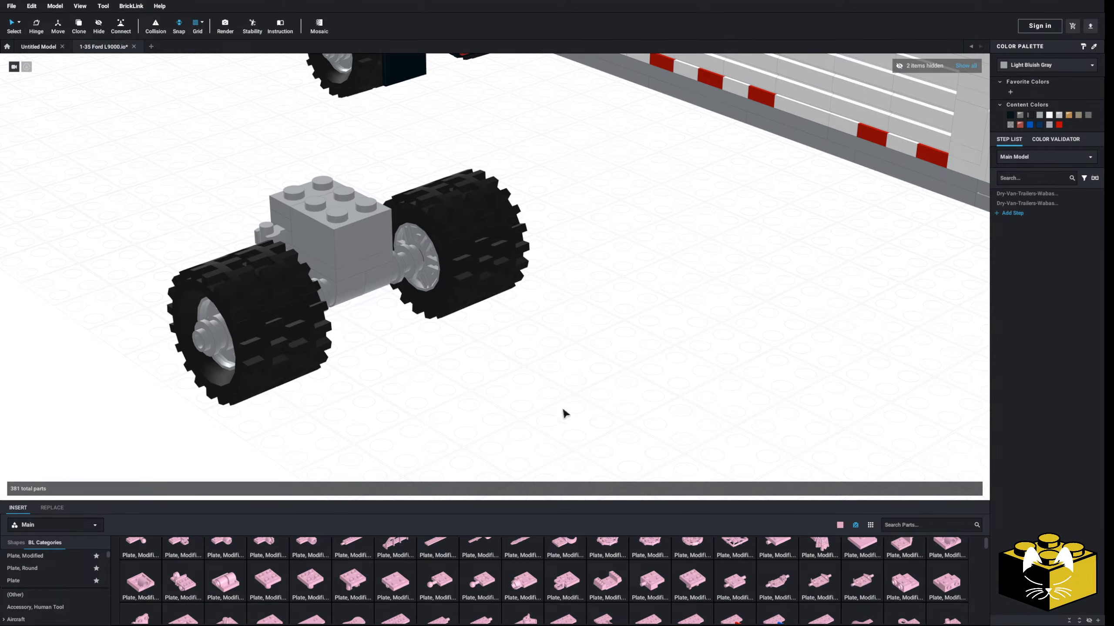
{"action": "scroll", "coordinate": [564, 414], "scroll_direction": "down", "scroll_amount": 3}
{"action": "key", "text": "Right"}
{"action": "key", "text": "Right"}
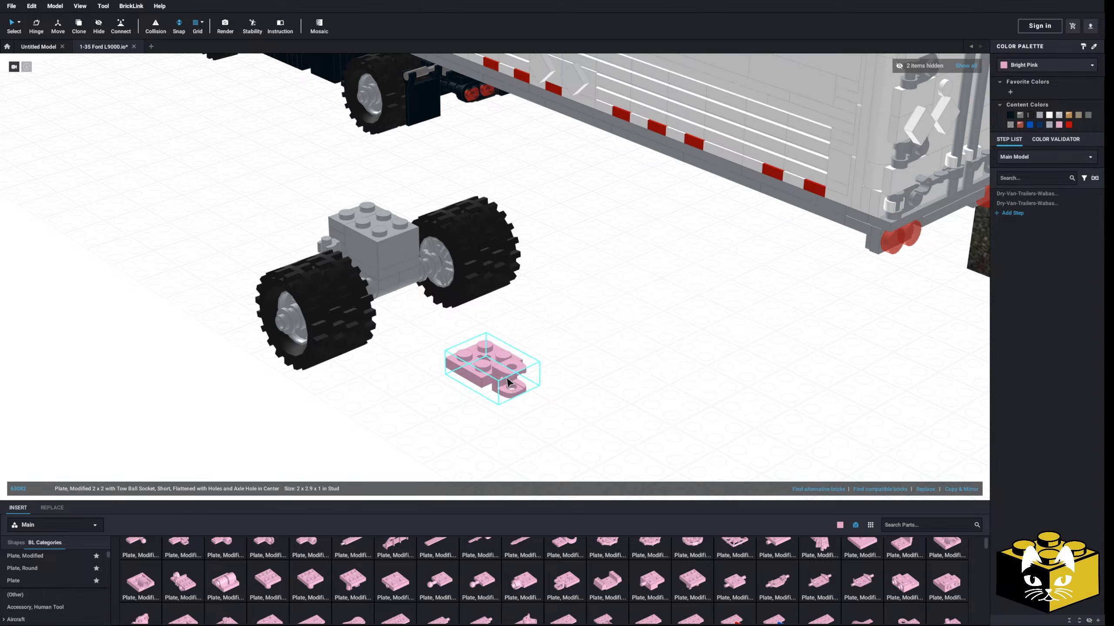
{"action": "scroll", "coordinate": [598, 432], "scroll_direction": "up", "scroll_amount": 3}
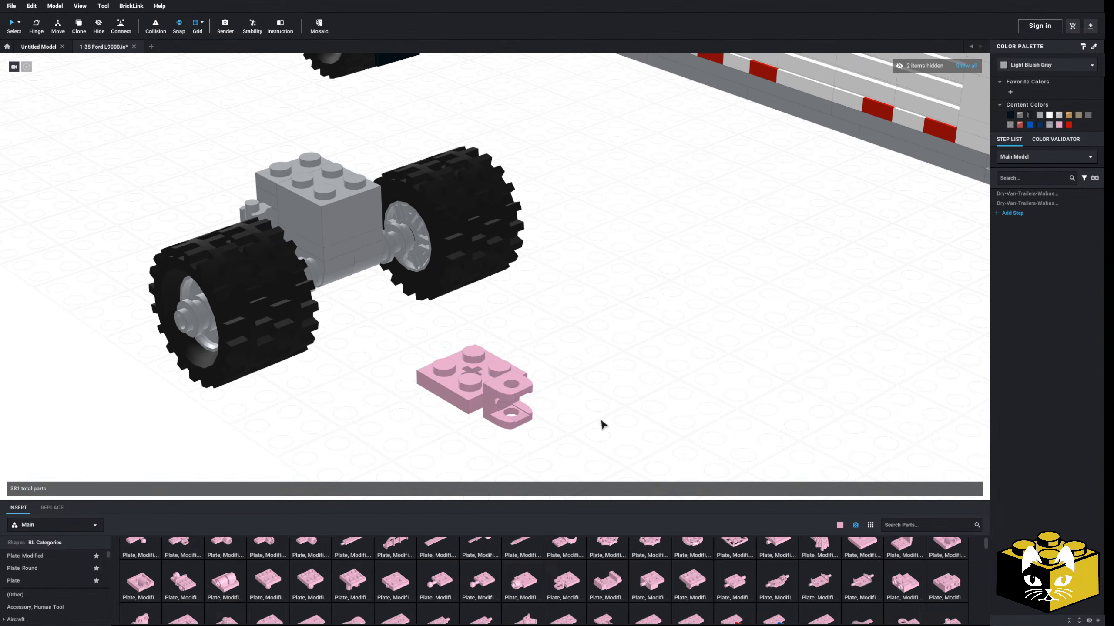
- Replace the axle mount's lower plate layer with two 1 x 5 plates and seat the tow-socket plate on their projecting ends
{"action": "middle_click_drag", "start_coordinate": [601, 420], "coordinate": [600, 408]}
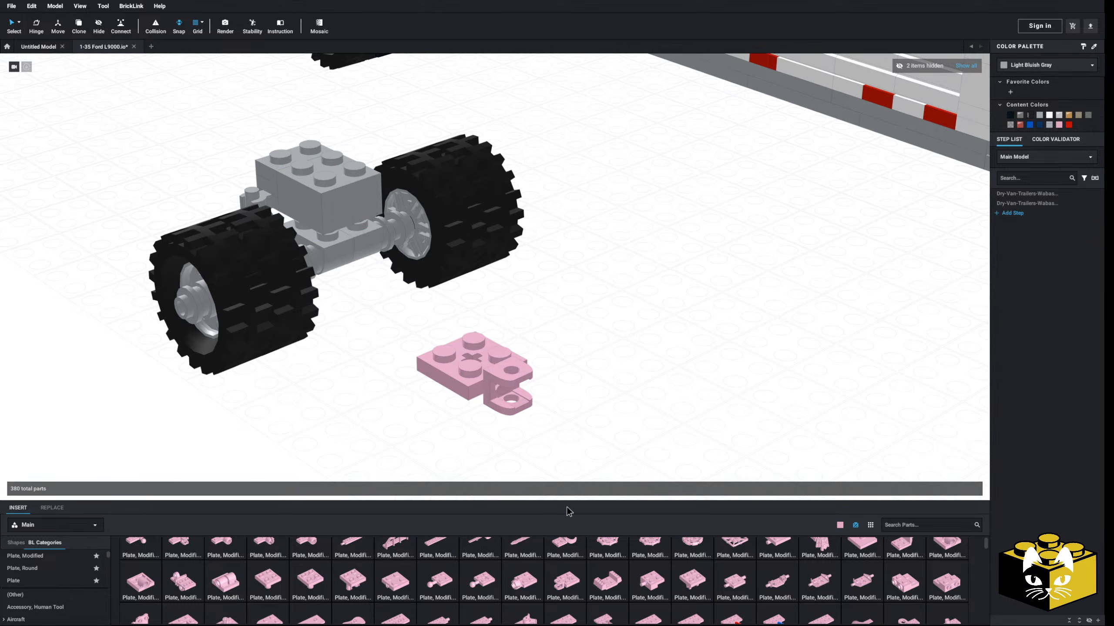
{"action": "left_click", "coordinate": [26, 582]}
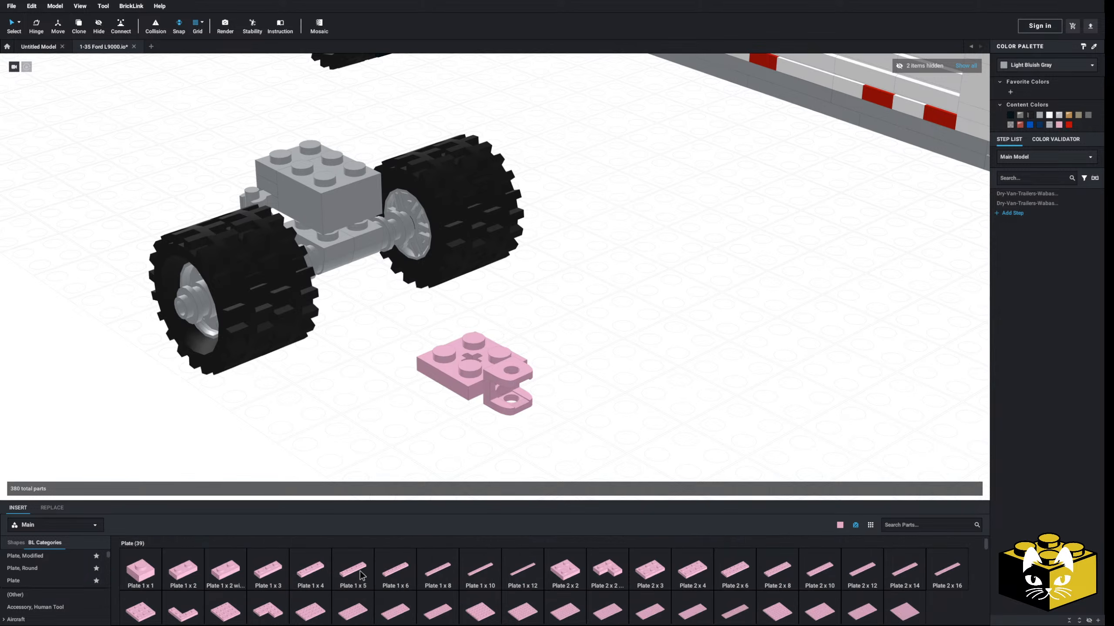
{"action": "right_click_drag", "start_coordinate": [351, 249], "coordinate": [500, 311]}
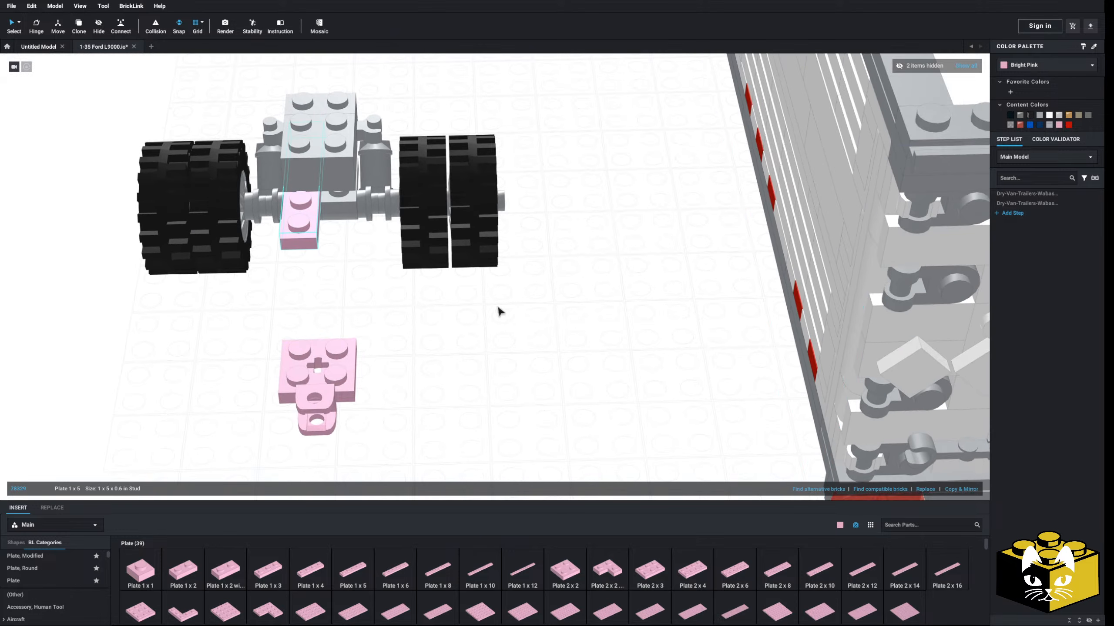
{"action": "left_click_drag", "start_coordinate": [341, 387], "coordinate": [340, 226]}
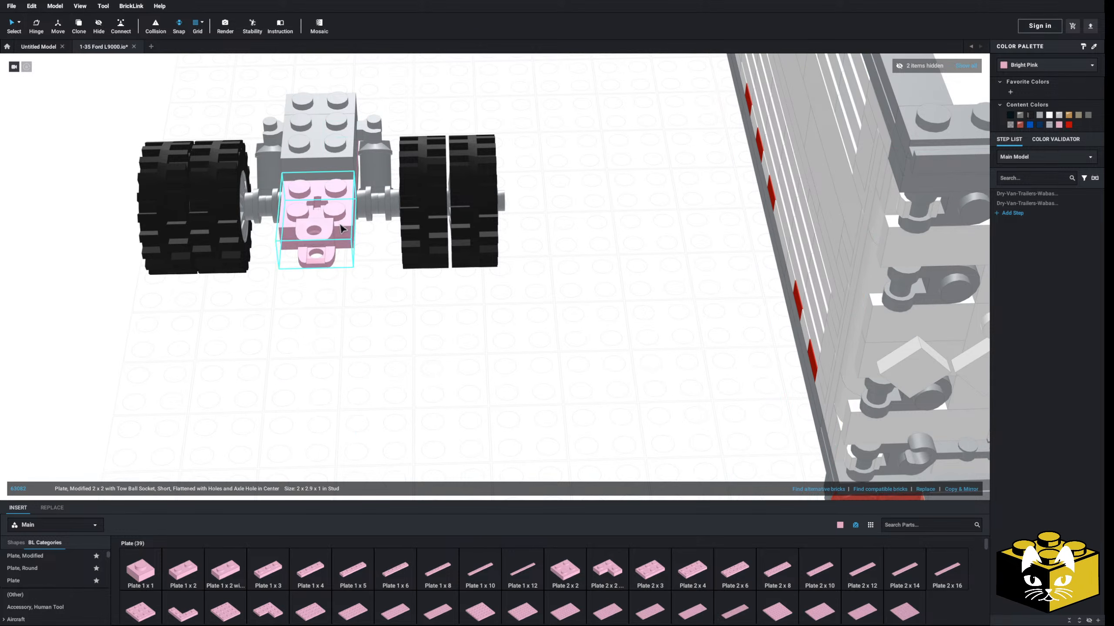
- Stack two 2 x 2 plates on top of the tow-socket plate
{"action": "left_click", "coordinate": [298, 403]}
{"action": "right_click_drag", "start_coordinate": [297, 404], "coordinate": [356, 389]}
{"action": "left_click", "coordinate": [559, 561]}
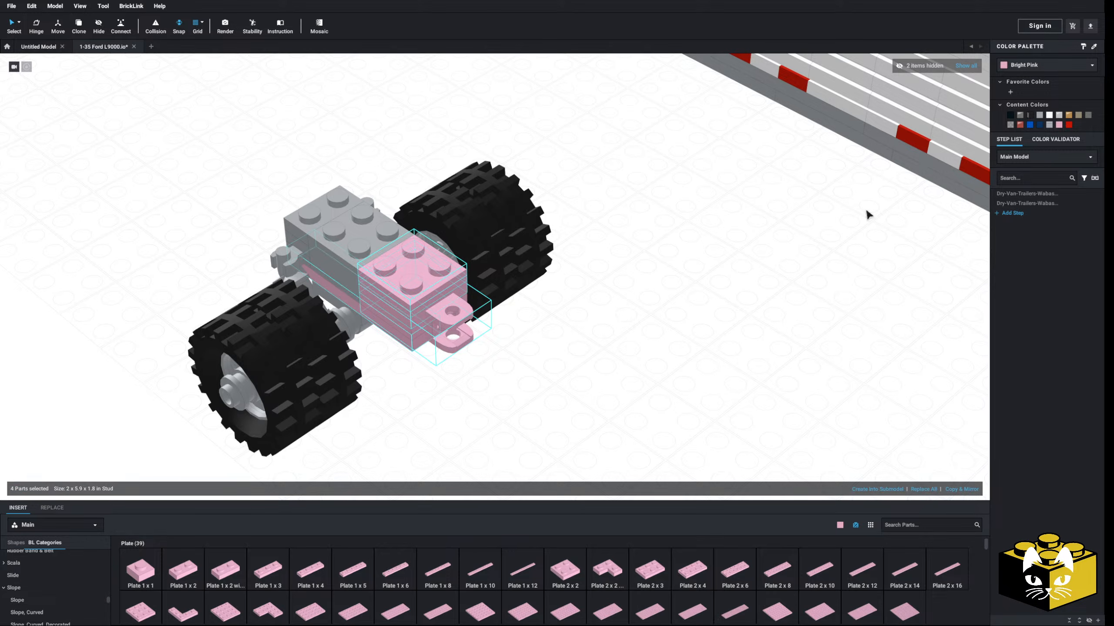
- Select the five pink plates of the mount extension and recolour them Light Bluish Gray
{"action": "right_click_drag", "start_coordinate": [494, 365], "coordinate": [460, 299]}
{"action": "left_click", "coordinate": [373, 200], "text": "ctrl"}
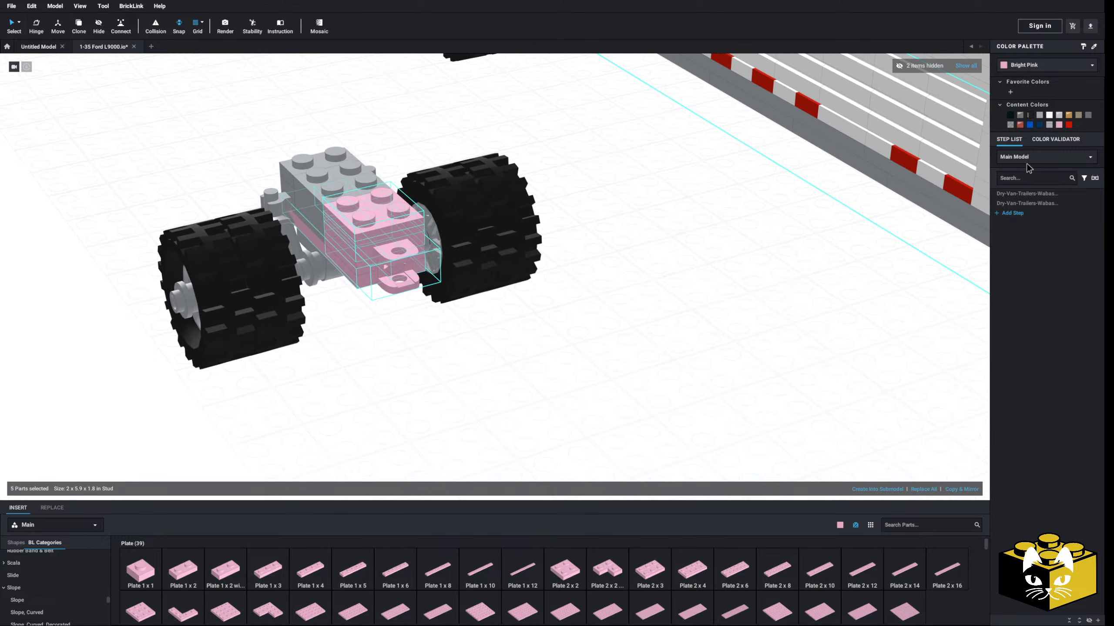
{"action": "left_click", "coordinate": [1037, 116]}
{"action": "left_click", "coordinate": [671, 358]}
- Examine the truck's rear axle and the trailer coupling from the side and rear, comparing them with the trailer axle
{"action": "scroll", "coordinate": [658, 362], "scroll_direction": "down", "scroll_amount": 4}
{"action": "right_click_drag", "start_coordinate": [611, 375], "coordinate": [626, 397]}
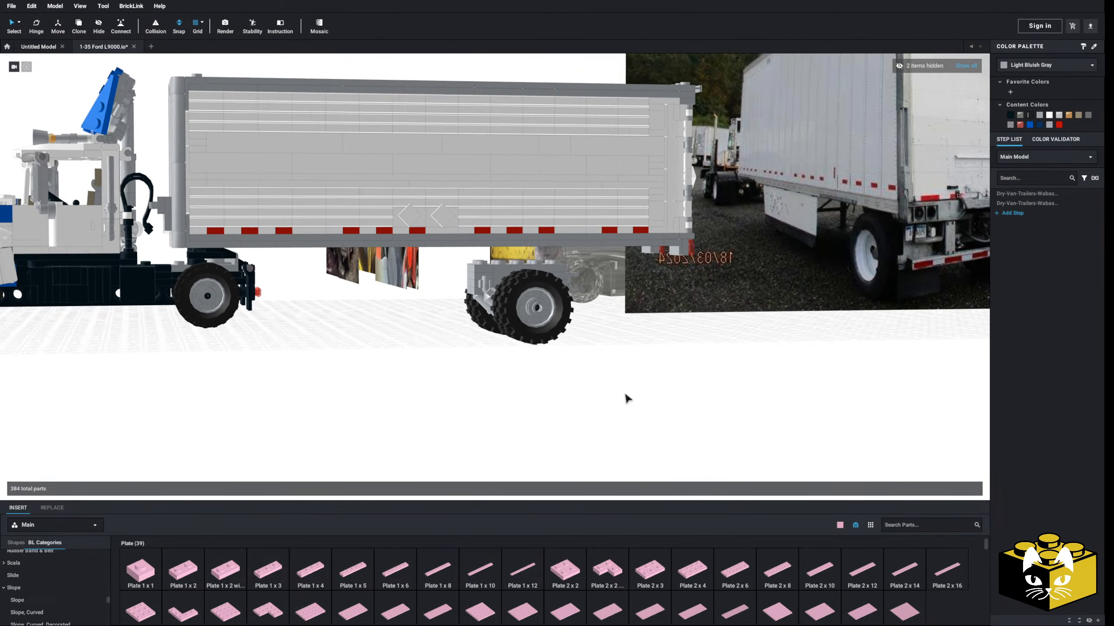
{"action": "scroll", "coordinate": [435, 384], "scroll_direction": "up", "scroll_amount": 2}
{"action": "scroll", "coordinate": [436, 383], "scroll_direction": "up", "scroll_amount": 2}
{"action": "middle_click_drag", "start_coordinate": [435, 384], "coordinate": [476, 395]}
{"action": "scroll", "coordinate": [476, 394], "scroll_direction": "up", "scroll_amount": 2}
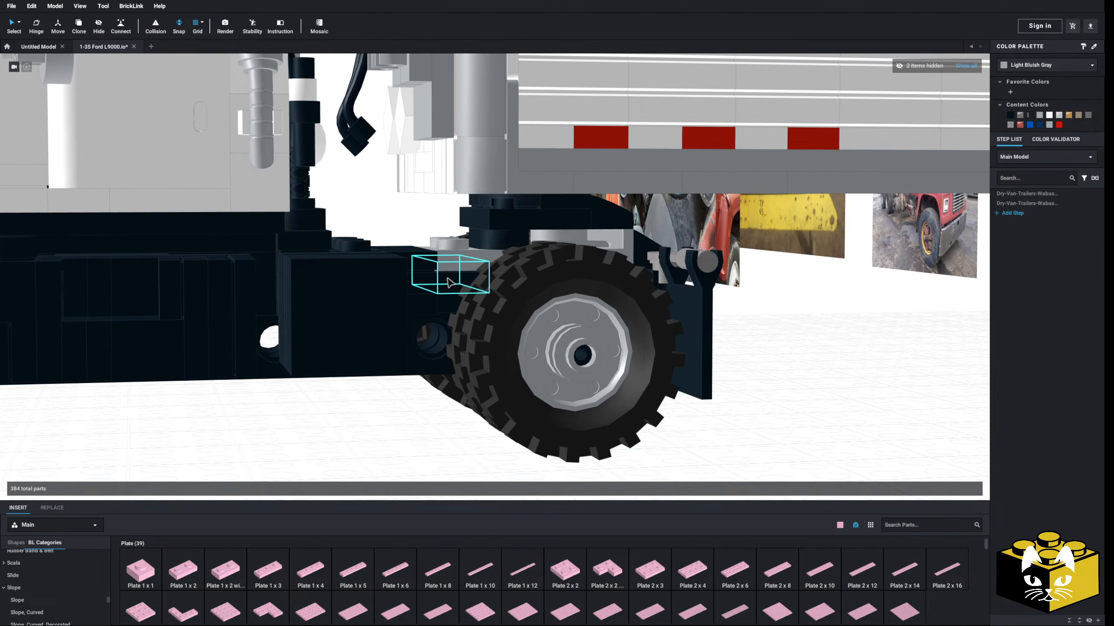
{"action": "scroll", "coordinate": [439, 282], "scroll_direction": "down", "scroll_amount": 3}
{"action": "right_click_drag", "start_coordinate": [435, 281], "coordinate": [281, 289]}
{"action": "scroll", "coordinate": [268, 285], "scroll_direction": "up", "scroll_amount": 3}
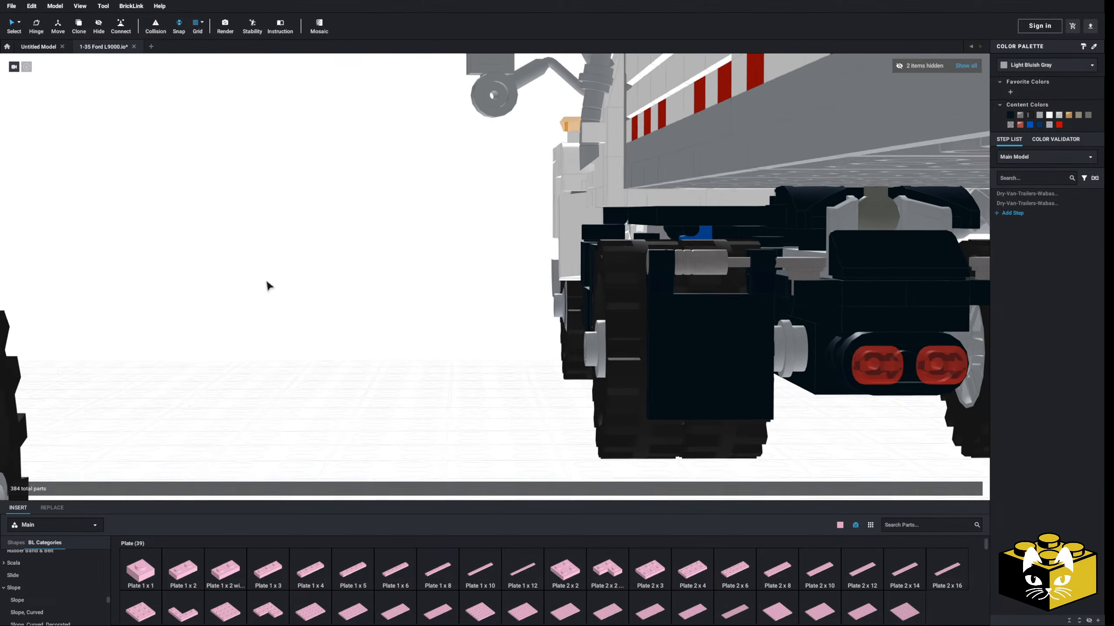
{"action": "scroll", "coordinate": [269, 285], "scroll_direction": "down", "scroll_amount": 2}
{"action": "right_click_drag", "start_coordinate": [371, 323], "coordinate": [284, 323]}
{"action": "scroll", "coordinate": [284, 319], "scroll_direction": "up", "scroll_amount": 6}
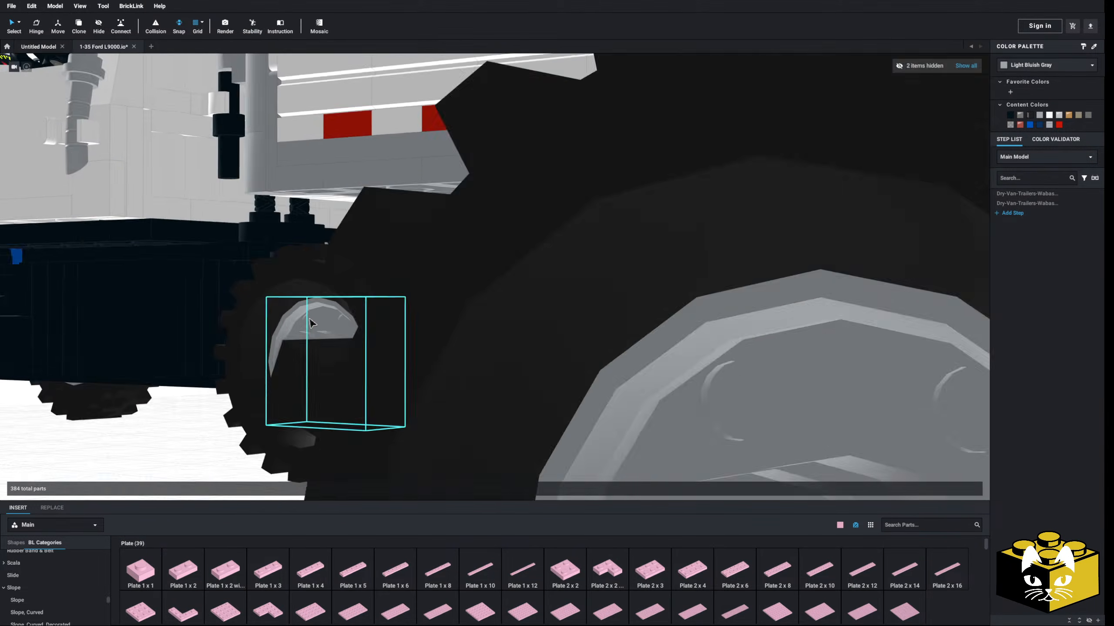
{"action": "scroll", "coordinate": [309, 323], "scroll_direction": "down", "scroll_amount": 10}
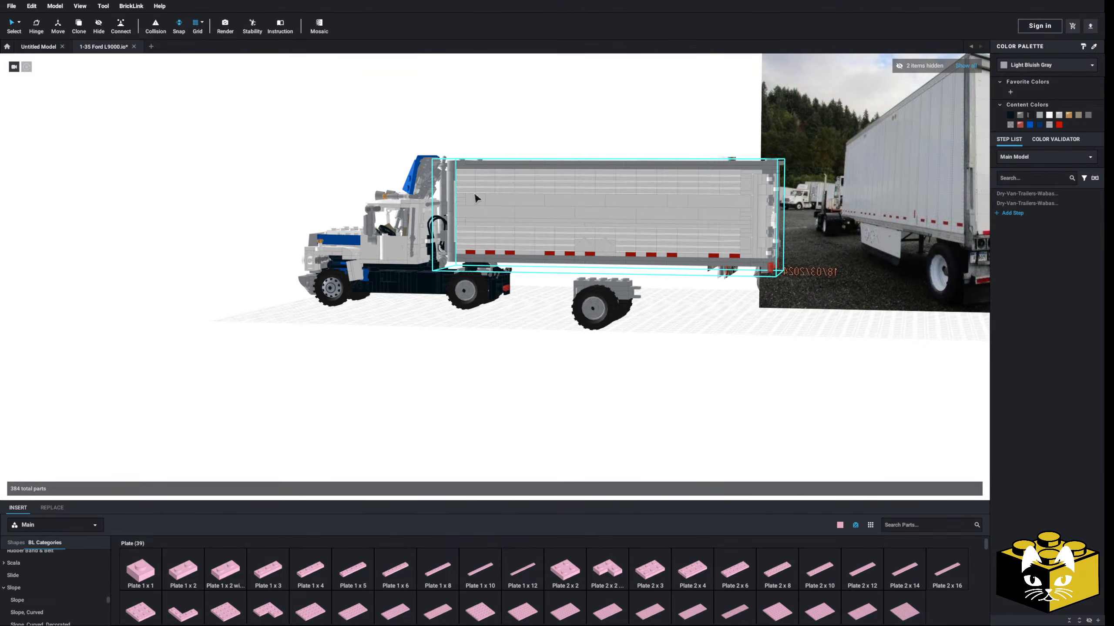
- Move the trailer away from the truck to free the rear frame and fifth wheel
{"action": "right_click_drag", "start_coordinate": [475, 195], "coordinate": [484, 227]}
{"action": "left_click_drag", "start_coordinate": [484, 226], "coordinate": [851, 335]}
{"action": "left_click", "coordinate": [591, 306]}
- Delete two parts on the truck's rear deck near the fifth wheel
{"action": "scroll", "coordinate": [591, 306], "scroll_direction": "up", "scroll_amount": 4}
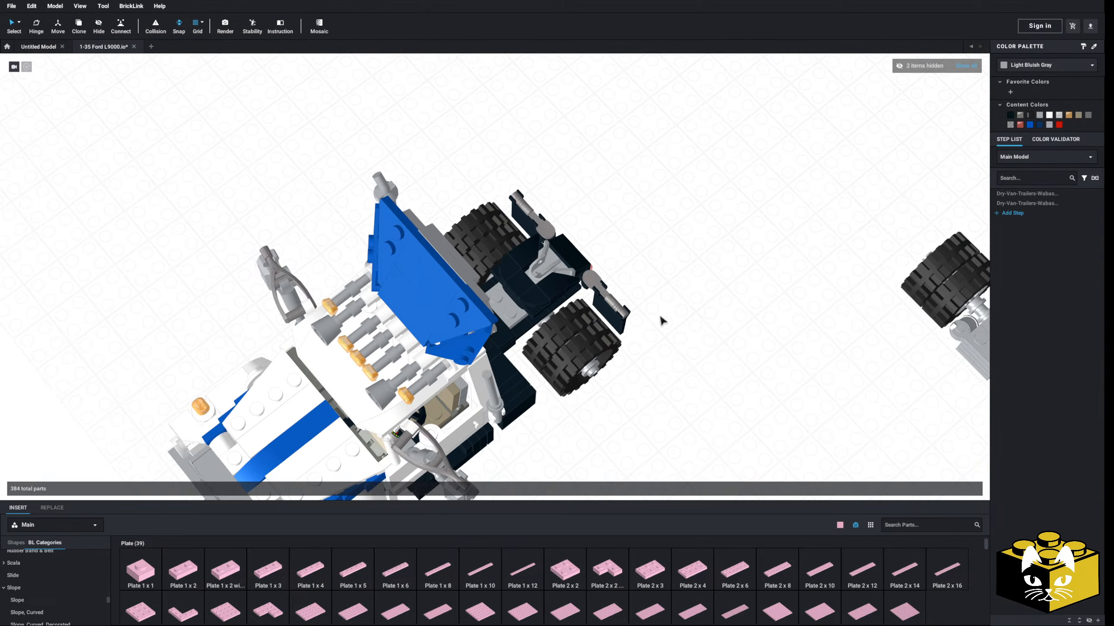
{"action": "scroll", "coordinate": [634, 307], "scroll_direction": "up", "scroll_amount": 4}
{"action": "right_click_drag", "start_coordinate": [662, 321], "coordinate": [625, 314]}
{"action": "scroll", "coordinate": [635, 316], "scroll_direction": "down", "scroll_amount": 3}
{"action": "left_click", "coordinate": [456, 242]}
{"action": "key", "text": "Delete"}
{"action": "right_click_drag", "start_coordinate": [456, 243], "coordinate": [423, 283]}
{"action": "left_click", "coordinate": [437, 265]}
{"action": "key", "text": "Delete"}
{"action": "scroll", "coordinate": [424, 283], "scroll_direction": "down", "scroll_amount": 5}
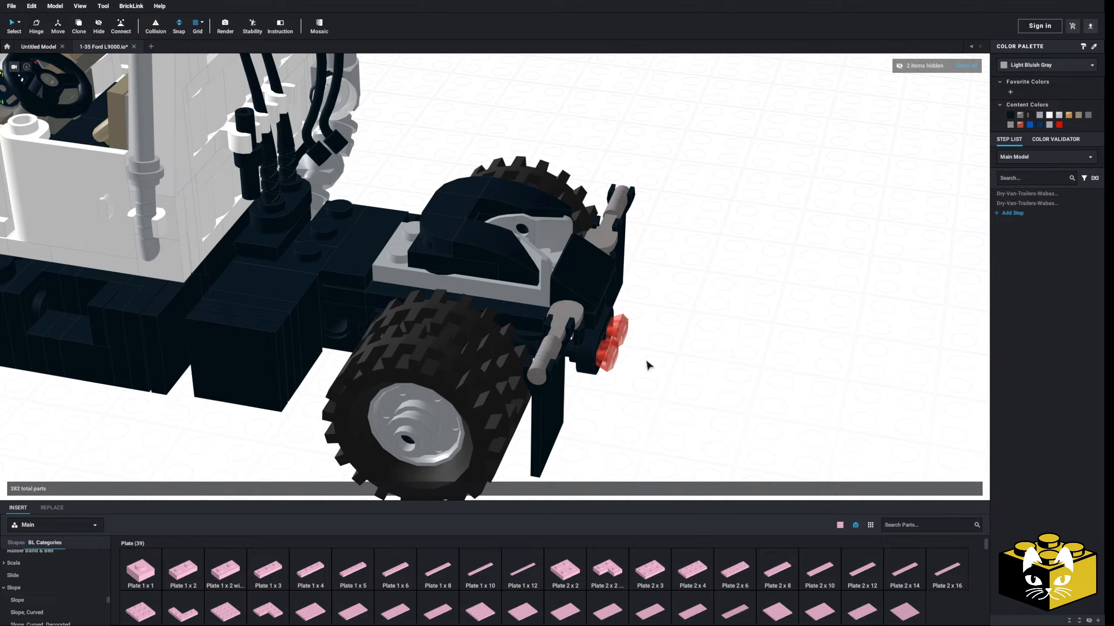
{"action": "left_click", "coordinate": [19, 22]}
{"action": "left_click", "coordinate": [43, 34]}
{"action": "left_click", "coordinate": [450, 269]}
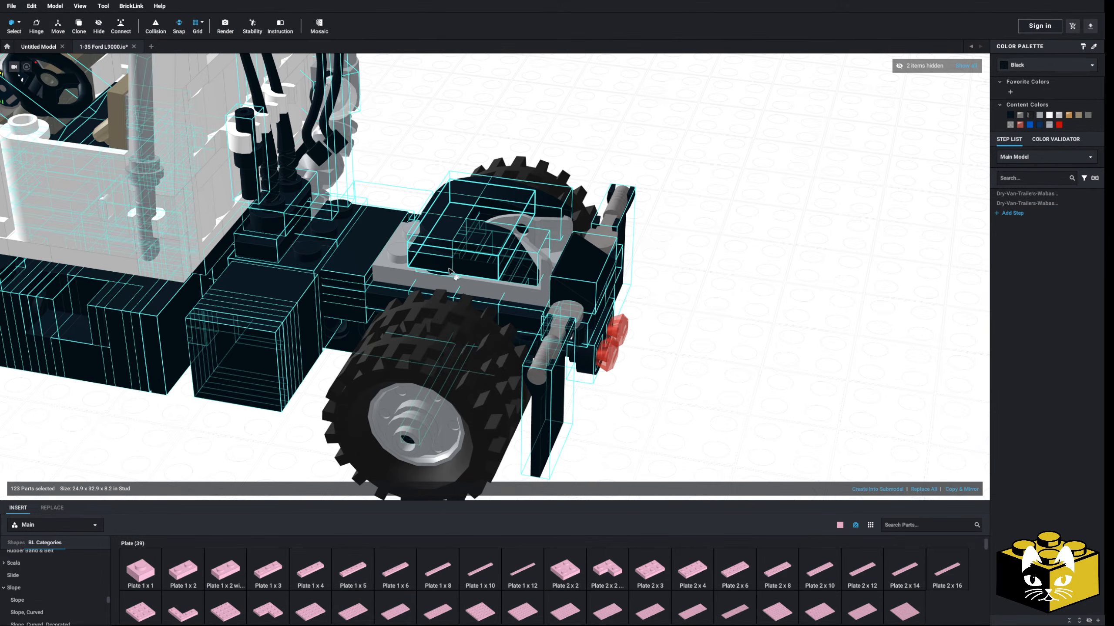
{"action": "left_click", "coordinate": [417, 126]}
{"action": "left_click", "coordinate": [19, 23]}
{"action": "left_click", "coordinate": [46, 22]}
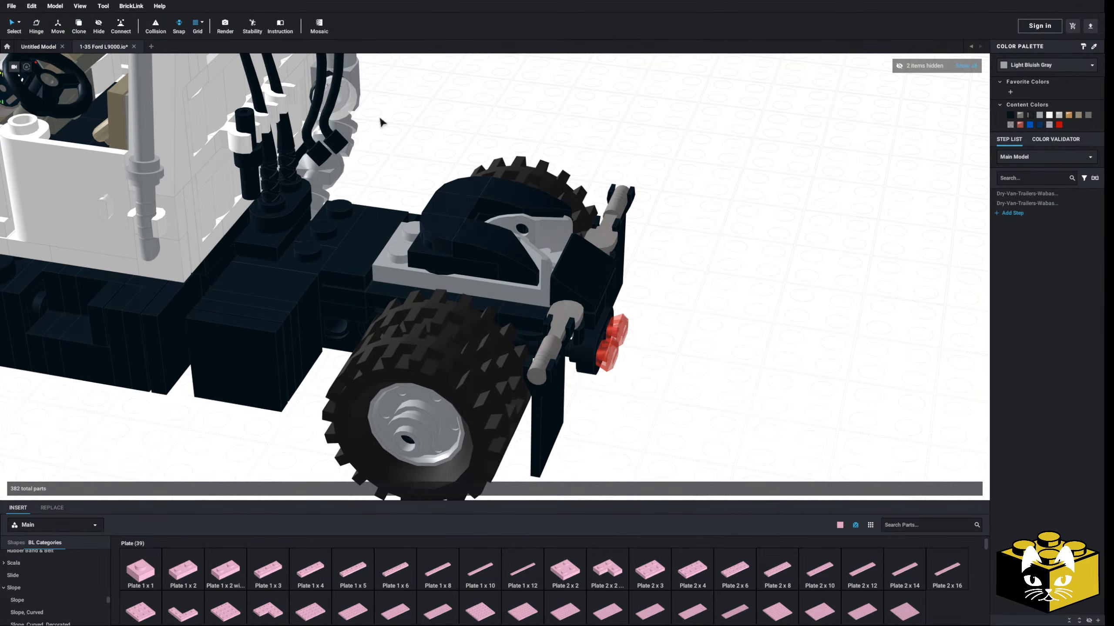
- Select the fifth wheel and mudflap assembly by connection, restore default selection and reseat the assembly on the truck's rear frame
{"action": "mouse_move", "coordinate": [379, 118]}
{"action": "right_mouse_down"}
{"action": "mouse_move", "coordinate": [401, 119]}
{"action": "mouse_move", "coordinate": [402, 104]}
{"action": "mouse_move", "coordinate": [357, 106]}
{"action": "mouse_move", "coordinate": [376, 126]}
{"action": "right_mouse_up"}
{"action": "left_click", "coordinate": [18, 22]}
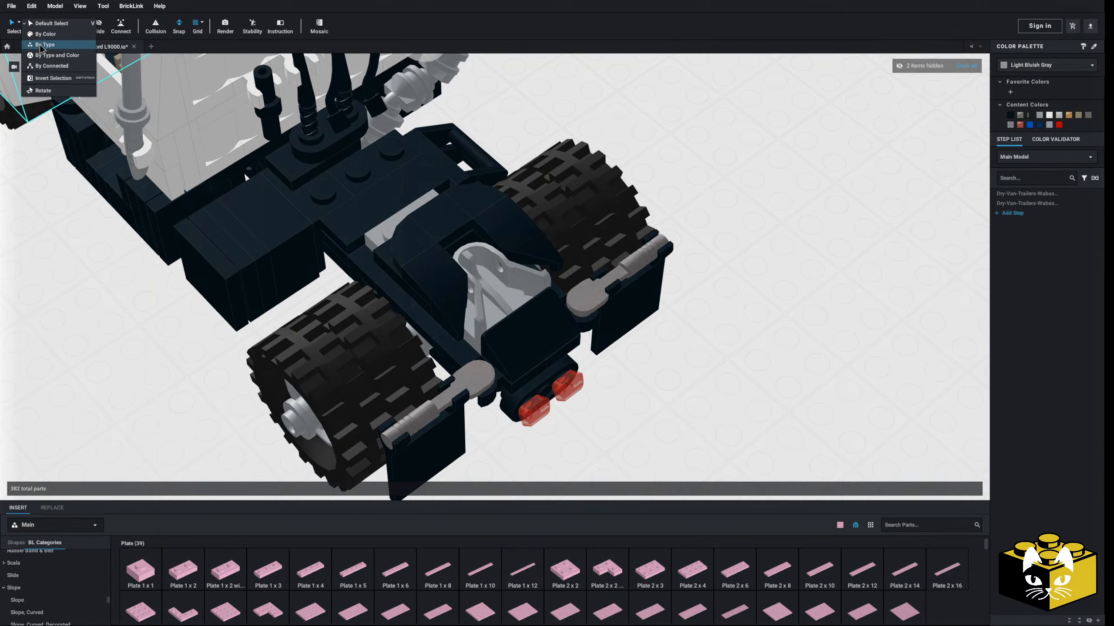
{"action": "left_click", "coordinate": [48, 68]}
{"action": "left_click", "coordinate": [428, 265]}
{"action": "left_click", "coordinate": [519, 340], "text": "ctrl"}
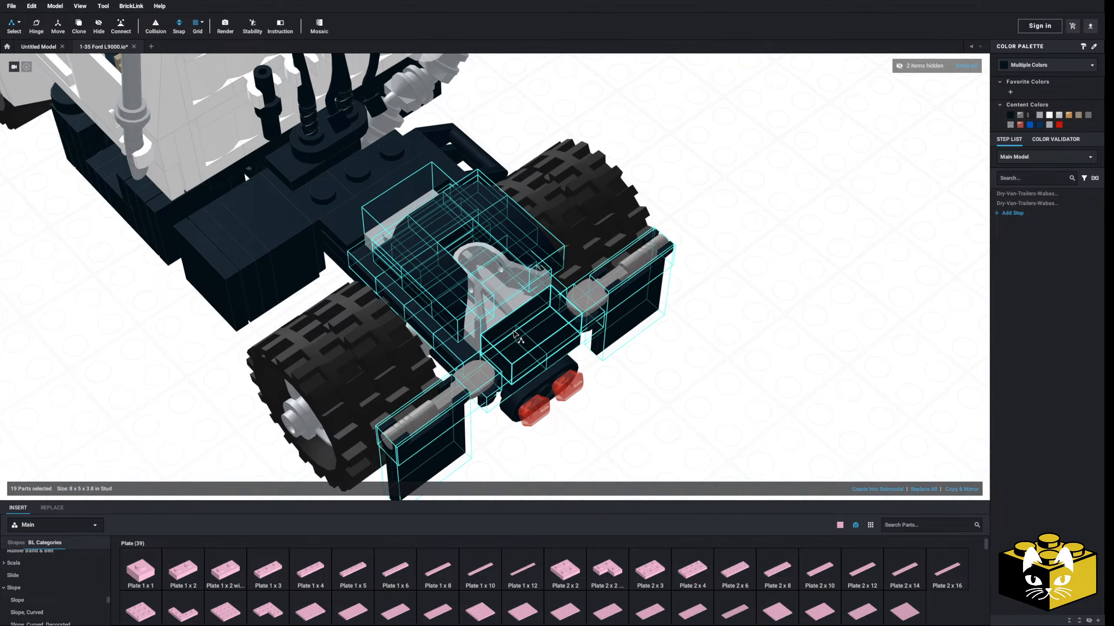
{"action": "right_click_drag", "start_coordinate": [519, 340], "coordinate": [514, 333]}
{"action": "left_click", "coordinate": [19, 22]}
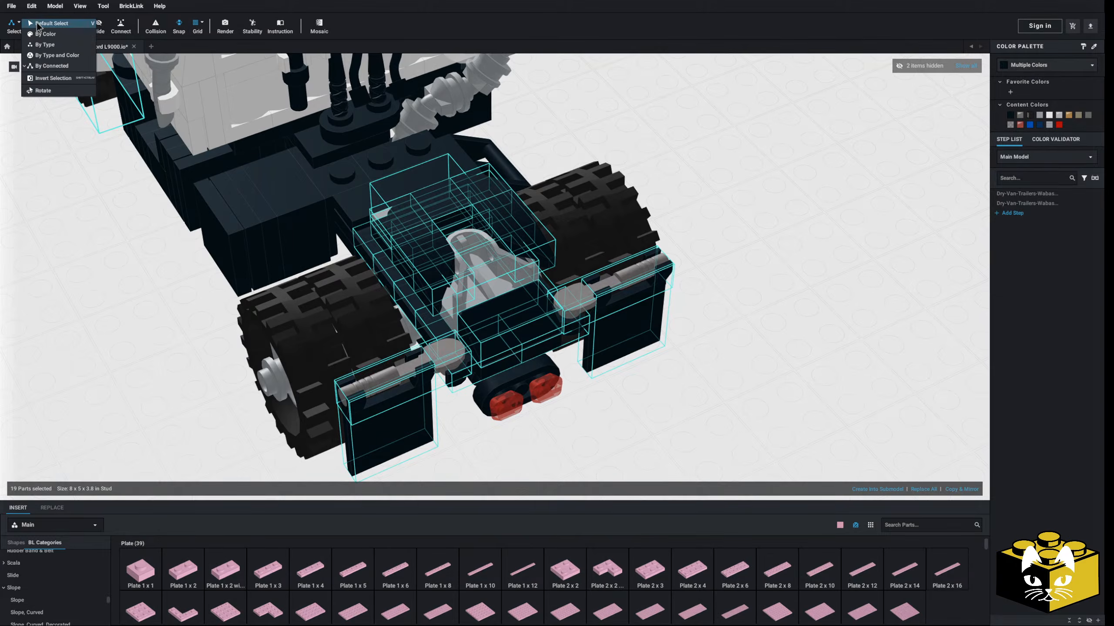
{"action": "left_click", "coordinate": [34, 23]}
{"action": "right_click_drag", "start_coordinate": [125, 171], "coordinate": [417, 281]}
{"action": "left_click_drag", "start_coordinate": [417, 280], "coordinate": [415, 297]}
{"action": "left_click", "coordinate": [726, 271]}
- Move the tail-light assembly off the underside of the truck's rear frame and place a 2 x 2 plate there
{"action": "right_click_drag", "start_coordinate": [726, 271], "coordinate": [673, 317]}
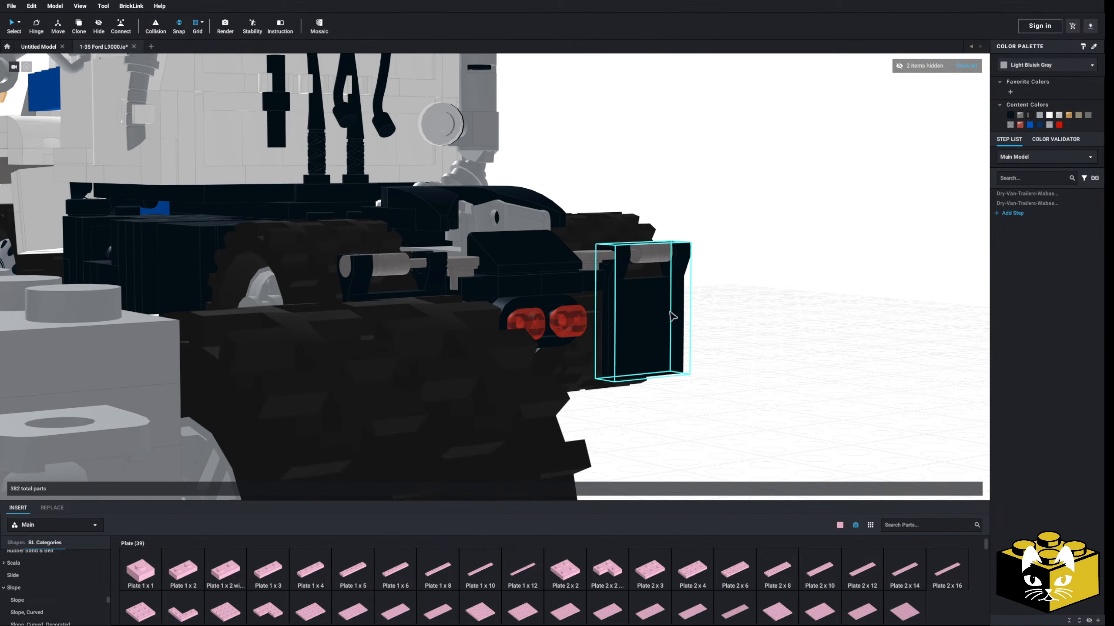
{"action": "right_click_drag", "start_coordinate": [592, 342], "coordinate": [586, 315]}
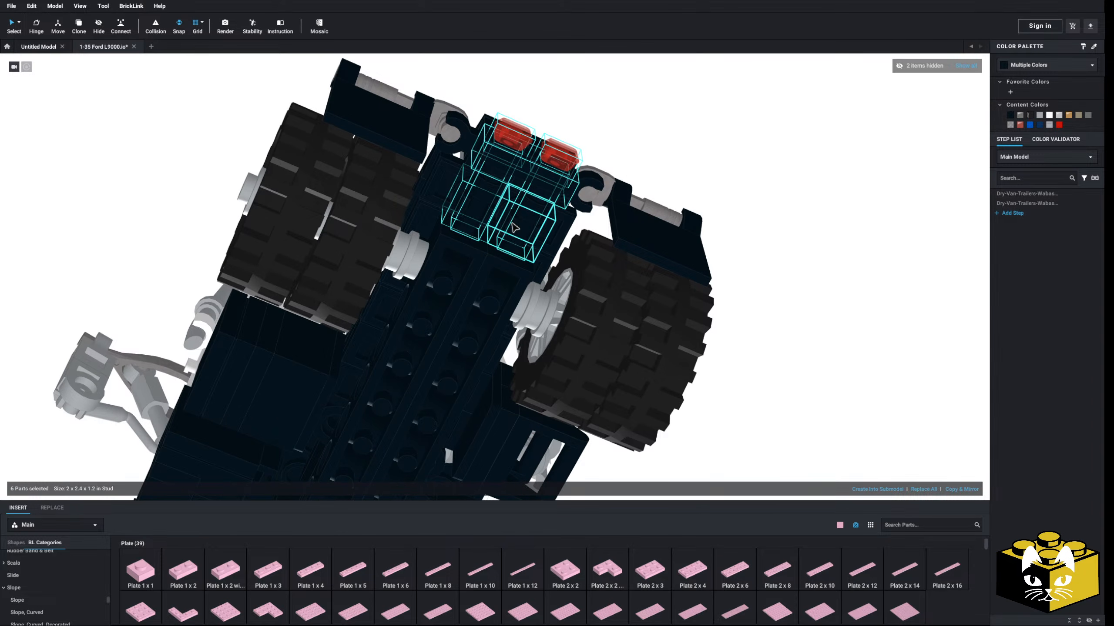
{"action": "left_click_drag", "start_coordinate": [514, 228], "coordinate": [794, 145]}
{"action": "left_click", "coordinate": [754, 298]}
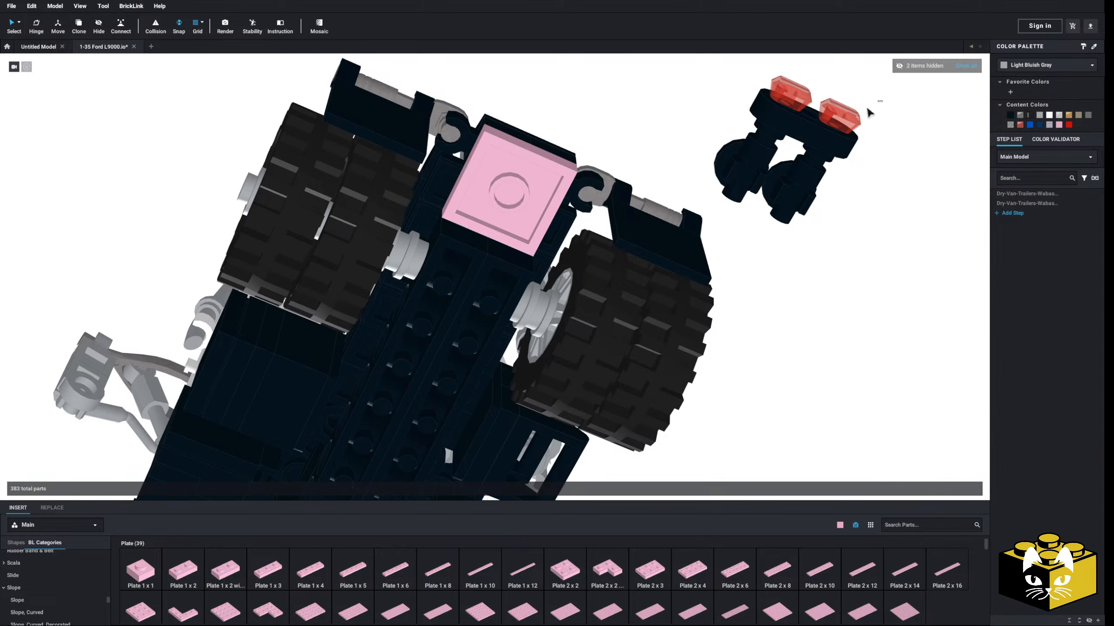
- Reattach the tail-light assembly beneath the added 2 x 2 plate and recolour that plate black
{"action": "left_click", "coordinate": [842, 115]}
{"action": "left_click_drag", "start_coordinate": [842, 115], "coordinate": [471, 214]}
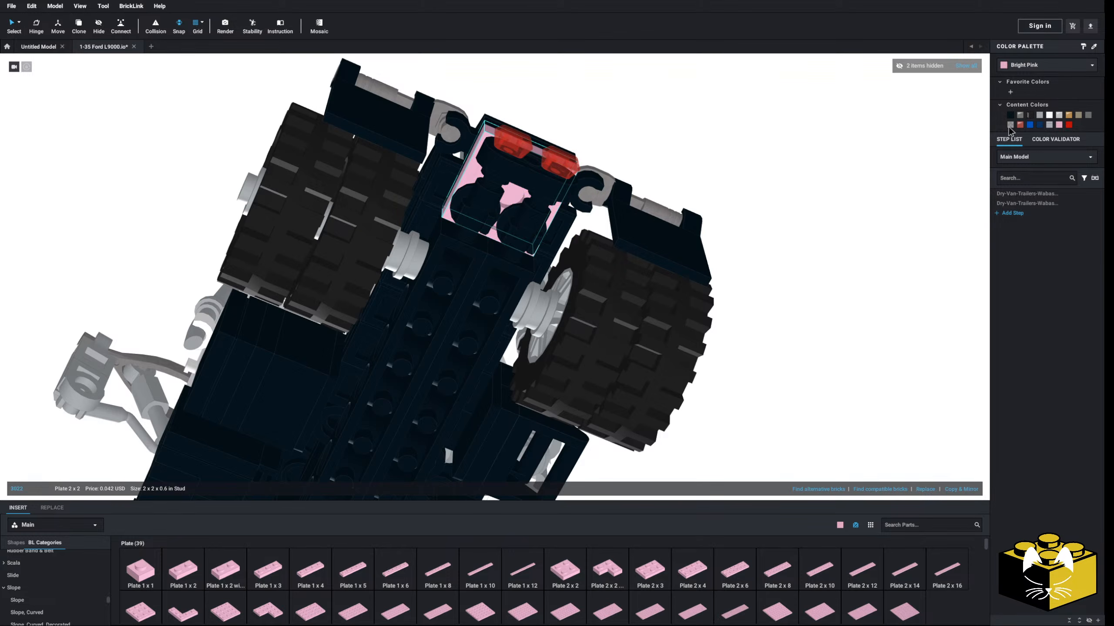
{"action": "left_click", "coordinate": [746, 255]}
{"action": "scroll", "coordinate": [746, 256], "scroll_direction": "down", "scroll_amount": 3}
{"action": "right_click_drag", "start_coordinate": [746, 257], "coordinate": [646, 308]}
{"action": "scroll", "coordinate": [647, 308], "scroll_direction": "down", "scroll_amount": 4}
{"action": "middle_click_drag", "start_coordinate": [647, 308], "coordinate": [559, 286]}
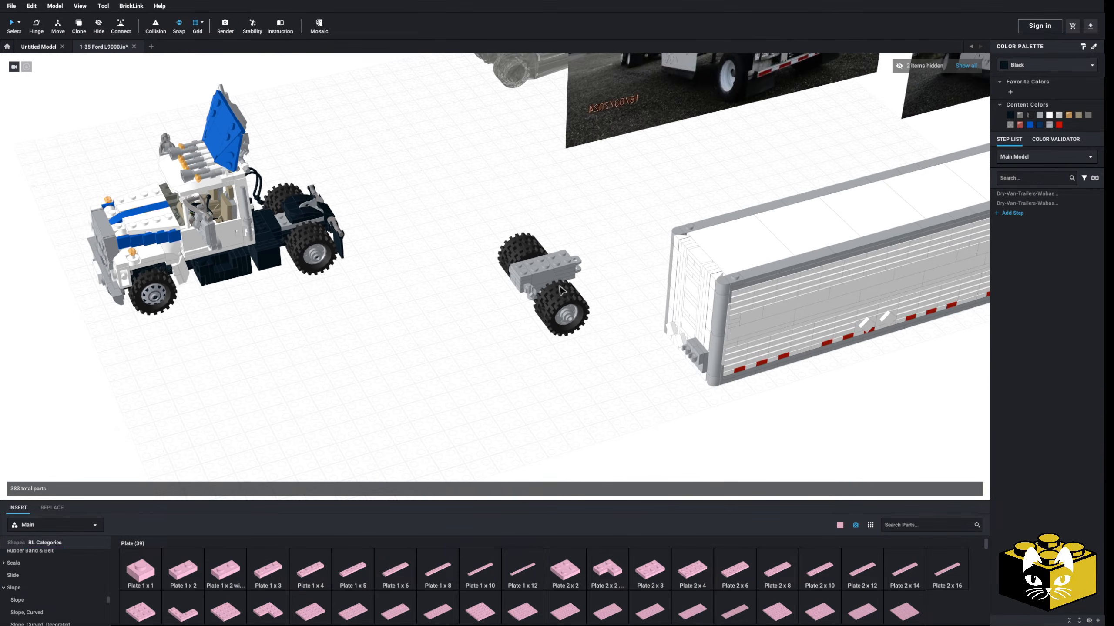
- Move the dry van trailer body onto the truck's fifth wheel so it sits coupled behind the cab
{"action": "right_click_drag", "start_coordinate": [744, 351], "coordinate": [703, 348]}
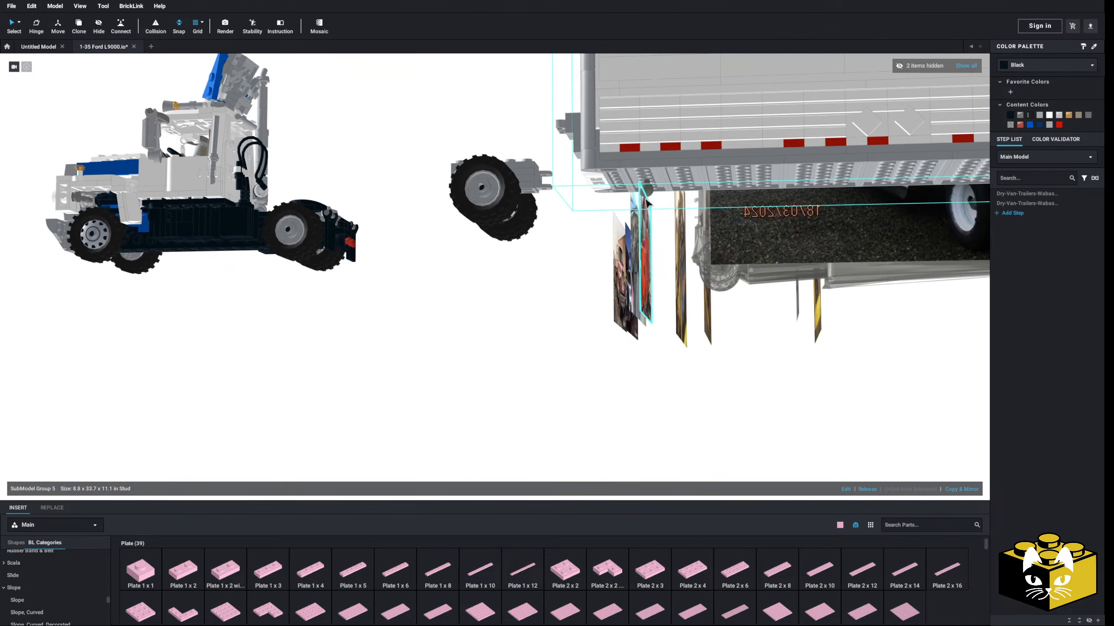
{"action": "left_click_drag", "start_coordinate": [615, 179], "coordinate": [586, 160]}
{"action": "right_click_drag", "start_coordinate": [585, 160], "coordinate": [554, 214]}
{"action": "middle_click_drag", "start_coordinate": [554, 214], "coordinate": [519, 215]}
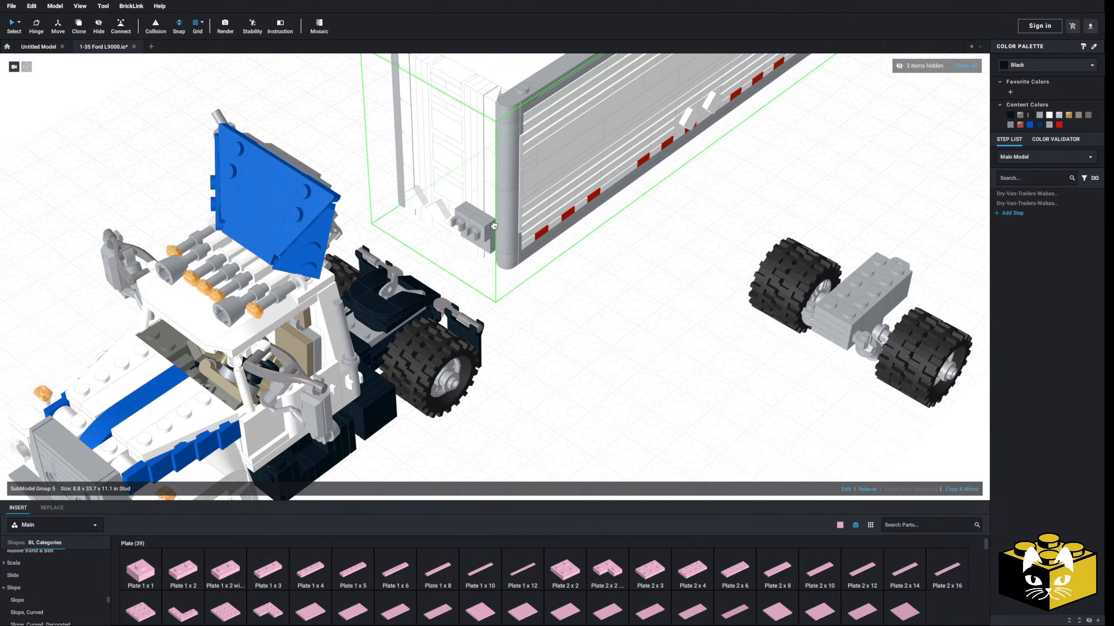
{"action": "left_click_drag", "start_coordinate": [519, 215], "coordinate": [432, 285]}
{"action": "right_click_drag", "start_coordinate": [432, 285], "coordinate": [390, 242]}
{"action": "left_click_drag", "start_coordinate": [390, 242], "coordinate": [410, 272]}
{"action": "left_click", "coordinate": [554, 336]}
{"action": "right_click_drag", "start_coordinate": [554, 337], "coordinate": [562, 313]}
{"action": "scroll", "coordinate": [590, 326], "scroll_direction": "down", "scroll_amount": 2}
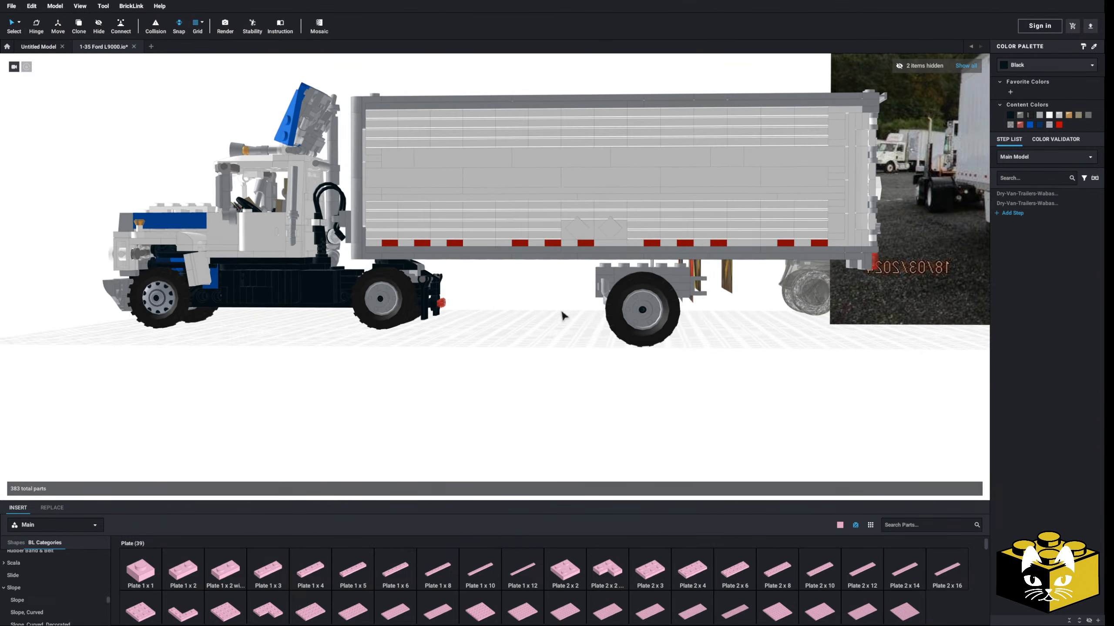
- Reposition the whole dual-wheel axle assembly beside the trailer and add a light bluish gray 2 x 6 plate on top of its block
{"action": "middle_click_drag", "start_coordinate": [562, 313], "coordinate": [537, 305]}
{"action": "right_click_drag", "start_coordinate": [537, 308], "coordinate": [652, 278]}
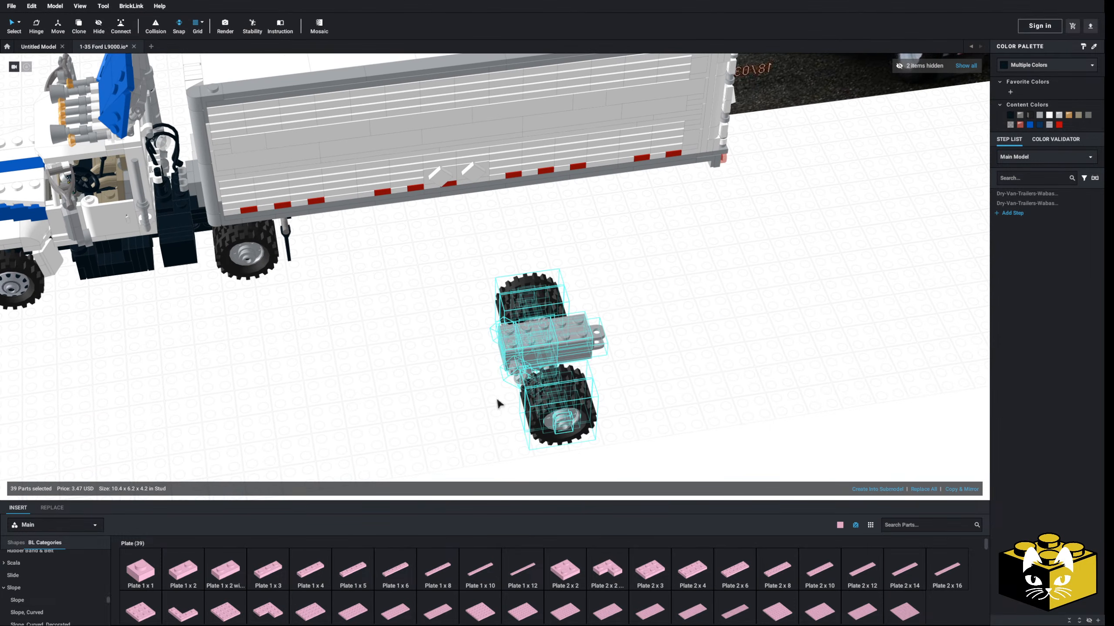
{"action": "left_click_drag", "start_coordinate": [500, 398], "coordinate": [581, 229]}
{"action": "right_click_drag", "start_coordinate": [714, 321], "coordinate": [690, 338]}
{"action": "left_click_drag", "start_coordinate": [568, 288], "coordinate": [496, 358]}
{"action": "left_click", "coordinate": [685, 350]}
{"action": "scroll", "coordinate": [649, 350], "scroll_direction": "up", "scroll_amount": 4}
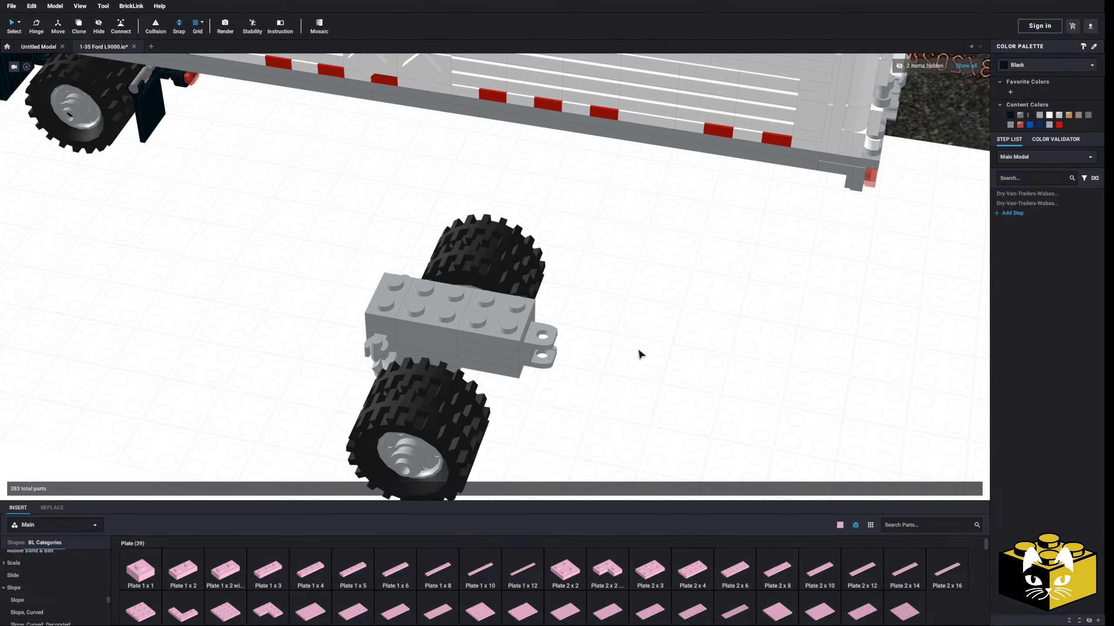
{"action": "left_click_drag", "start_coordinate": [723, 575], "coordinate": [431, 302]}
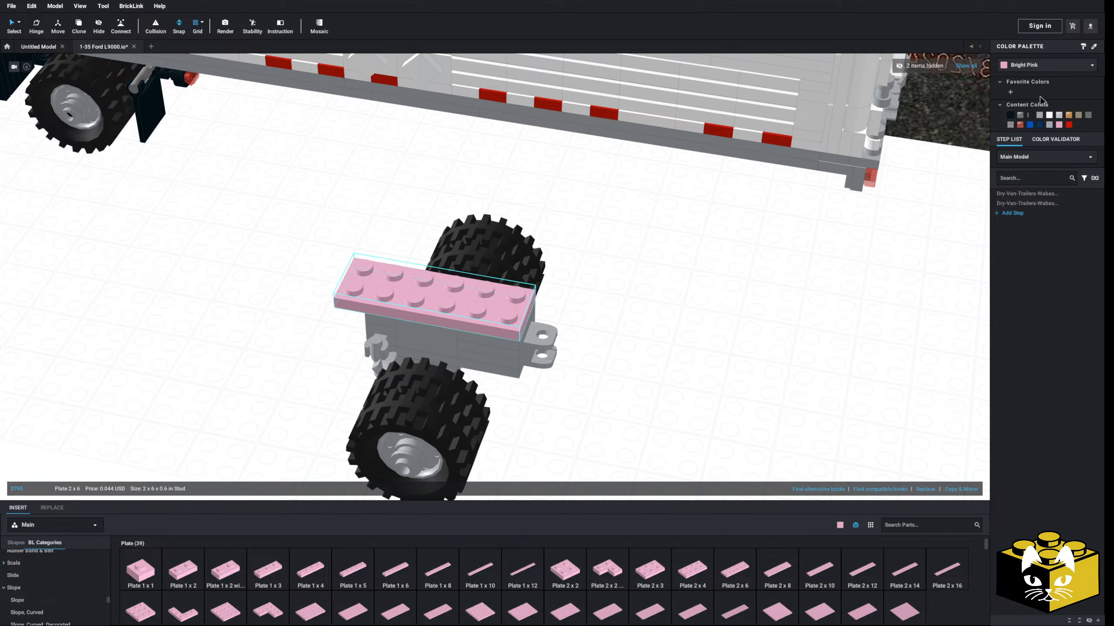
{"action": "scroll", "coordinate": [575, 226], "scroll_direction": "down", "scroll_amount": 3}
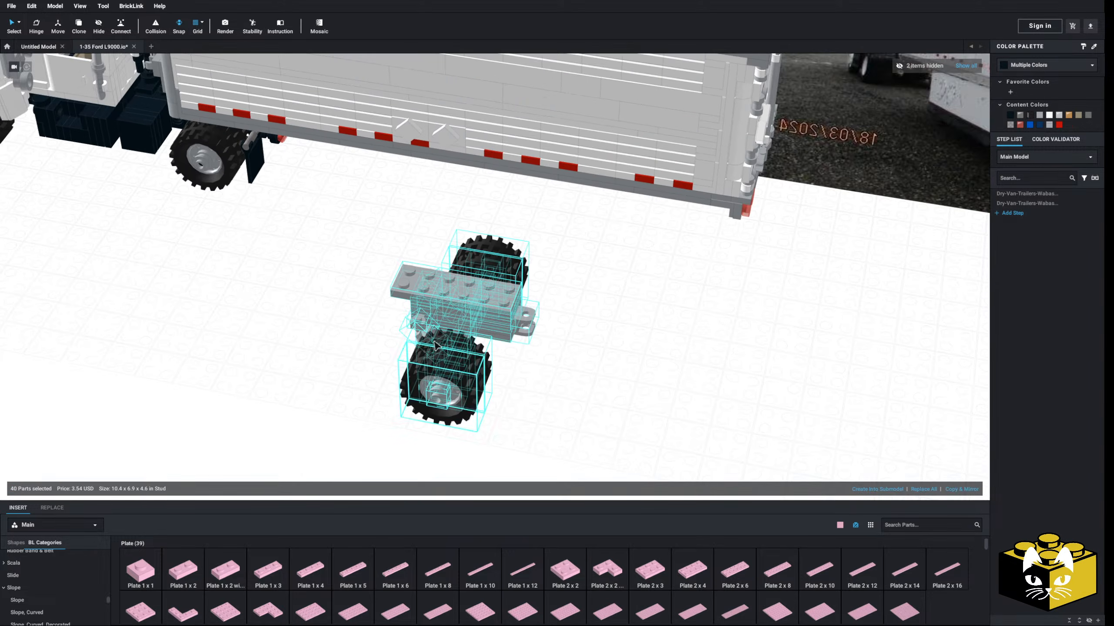
- Attach the complete dual-wheel axle assembly, including its top plate, to the underside of the trailer's rear end
{"action": "left_click", "coordinate": [498, 277]}
{"action": "scroll", "coordinate": [498, 276], "scroll_direction": "up", "scroll_amount": 5}
{"action": "right_click_drag", "start_coordinate": [498, 276], "coordinate": [395, 309]}
{"action": "left_click_drag", "start_coordinate": [394, 308], "coordinate": [576, 299]}
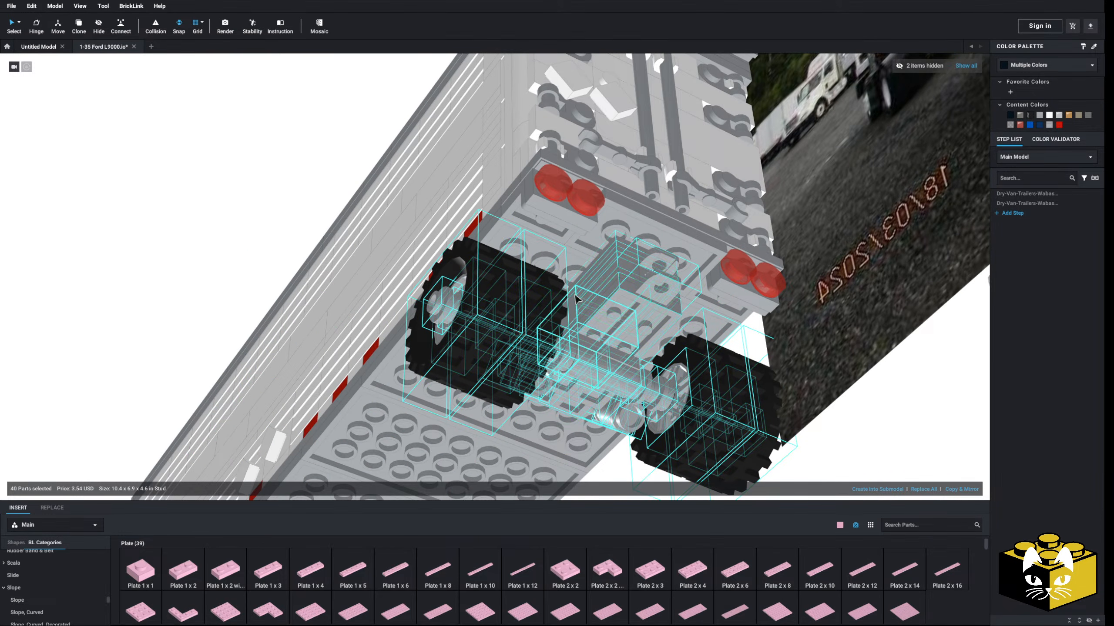
{"action": "right_click_drag", "start_coordinate": [576, 299], "coordinate": [610, 317]}
{"action": "scroll", "coordinate": [610, 317], "scroll_direction": "down", "scroll_amount": 4}
{"action": "left_click", "coordinate": [415, 417]}
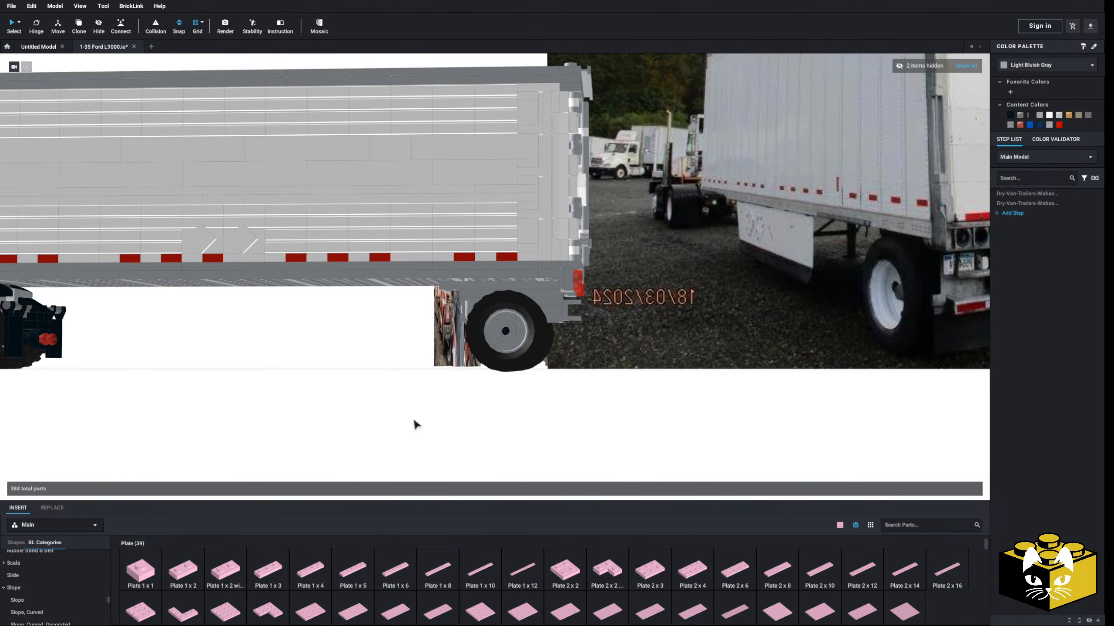
- Examine the mounted trailer axle from the side, beneath and behind, comparing wheel placement and width with the reference photo
{"action": "right_click_drag", "start_coordinate": [414, 416], "coordinate": [420, 416]}
{"action": "scroll", "coordinate": [419, 417], "scroll_direction": "up", "scroll_amount": 5}
{"action": "middle_click_drag", "start_coordinate": [420, 416], "coordinate": [433, 367]}
{"action": "mouse_move", "coordinate": [434, 368]}
{"action": "right_mouse_down"}
{"action": "mouse_move", "coordinate": [406, 368]}
{"action": "mouse_move", "coordinate": [416, 379]}
{"action": "right_mouse_up"}
{"action": "scroll", "coordinate": [415, 379], "scroll_direction": "down", "scroll_amount": 2}
{"action": "scroll", "coordinate": [600, 384], "scroll_direction": "up", "scroll_amount": 3}
{"action": "middle_click_drag", "start_coordinate": [700, 376], "coordinate": [564, 387]}
{"action": "scroll", "coordinate": [590, 384], "scroll_direction": "down", "scroll_amount": 8}
{"action": "scroll", "coordinate": [564, 387], "scroll_direction": "up", "scroll_amount": 5}
{"action": "scroll", "coordinate": [563, 387], "scroll_direction": "down", "scroll_amount": 5}
{"action": "right_click_drag", "start_coordinate": [564, 387], "coordinate": [523, 363]}
{"action": "scroll", "coordinate": [524, 363], "scroll_direction": "up", "scroll_amount": 5}
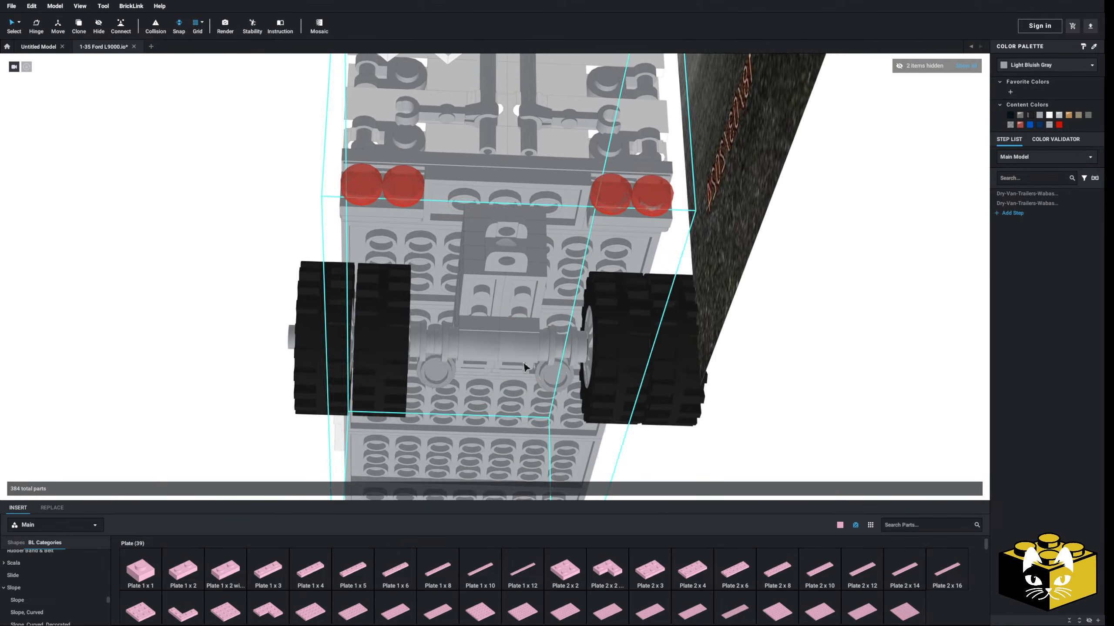
{"action": "middle_click_drag", "start_coordinate": [480, 354], "coordinate": [500, 365]}
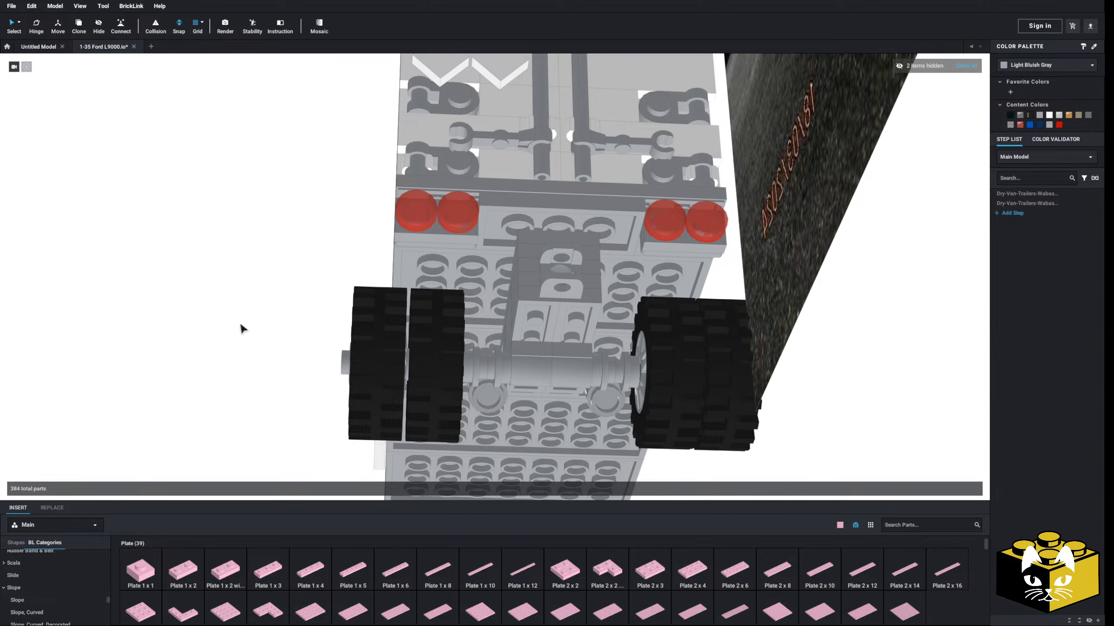
{"action": "scroll", "coordinate": [240, 325], "scroll_direction": "up", "scroll_amount": 3}
{"action": "right_click_drag", "start_coordinate": [238, 322], "coordinate": [474, 347]}
{"action": "scroll", "coordinate": [216, 315], "scroll_direction": "down", "scroll_amount": 5}
{"action": "middle_click_drag", "start_coordinate": [474, 347], "coordinate": [430, 358]}
{"action": "scroll", "coordinate": [405, 340], "scroll_direction": "down", "scroll_amount": 3}
{"action": "scroll", "coordinate": [430, 358], "scroll_direction": "up", "scroll_amount": 3}
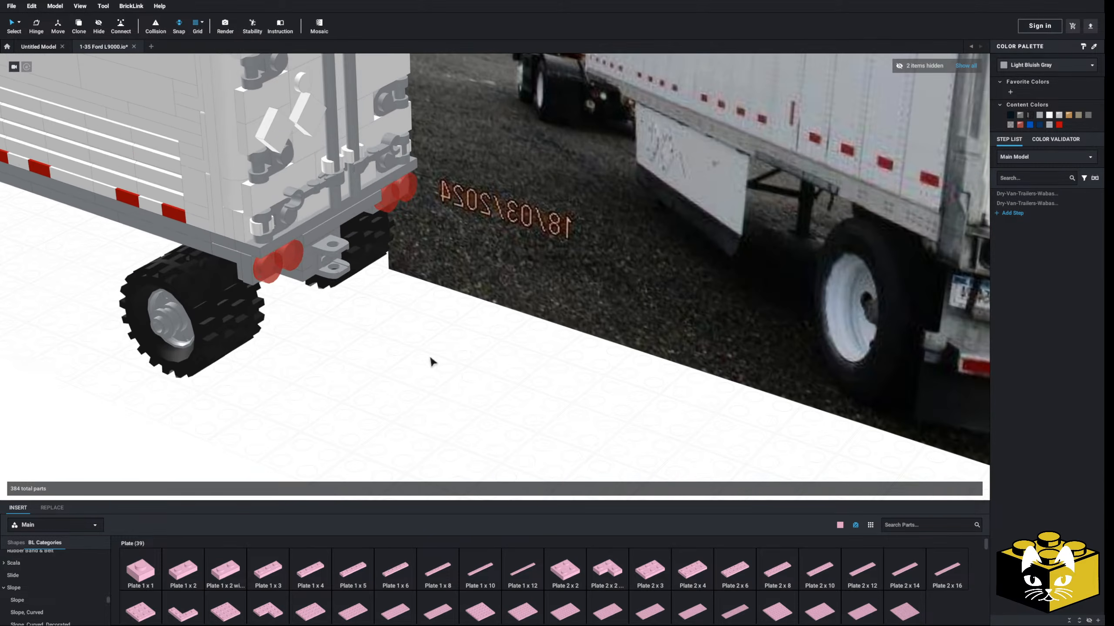
- Add a two-stud-wide pink part beneath the trailer floor, directly in front of one tail-light pair, as a mudflap mount
{"action": "right_click_drag", "start_coordinate": [431, 358], "coordinate": [394, 333]}
{"action": "mouse_move", "coordinate": [394, 333]}
{"action": "middle_mouse_down"}
{"action": "mouse_move", "coordinate": [512, 358]}
{"action": "mouse_move", "coordinate": [388, 316]}
{"action": "middle_mouse_up"}
{"action": "scroll", "coordinate": [388, 316], "scroll_direction": "up", "scroll_amount": 4}
{"action": "right_click_drag", "start_coordinate": [388, 316], "coordinate": [333, 322]}
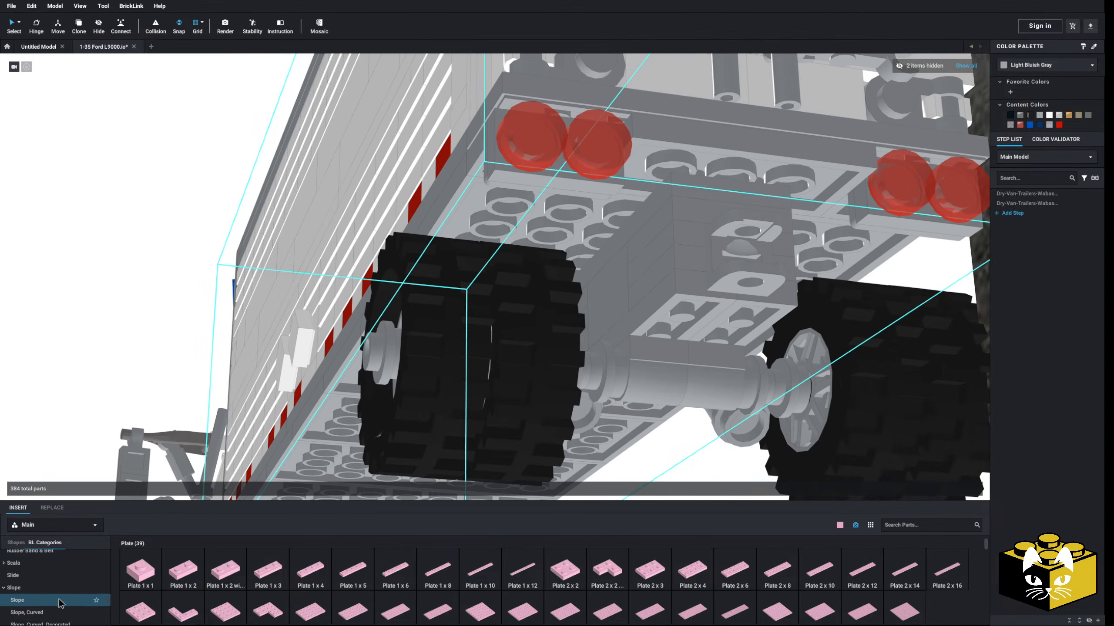
{"action": "left_click_drag", "start_coordinate": [372, 383], "coordinate": [512, 195]}
{"action": "right_click_drag", "start_coordinate": [511, 194], "coordinate": [622, 215]}
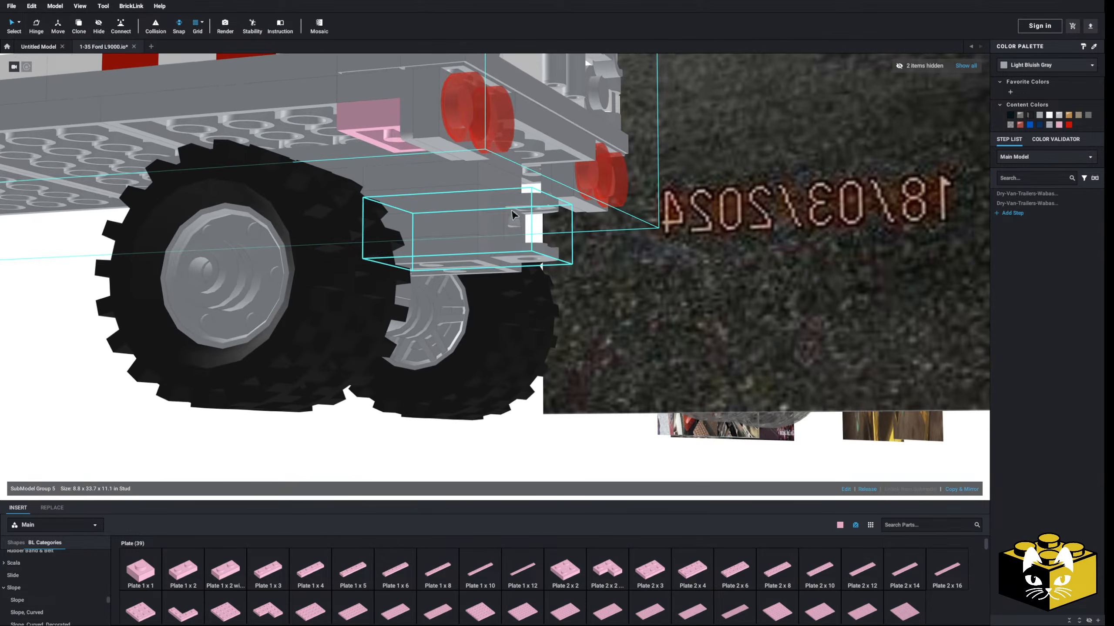
{"action": "middle_click_drag", "start_coordinate": [496, 357], "coordinate": [498, 382]}
{"action": "scroll", "coordinate": [500, 383], "scroll_direction": "down", "scroll_amount": 5}
{"action": "right_click_drag", "start_coordinate": [497, 393], "coordinate": [443, 419]}
{"action": "middle_click_drag", "start_coordinate": [443, 415], "coordinate": [495, 402]}
{"action": "right_click_drag", "start_coordinate": [494, 403], "coordinate": [434, 357]}
{"action": "scroll", "coordinate": [431, 353], "scroll_direction": "up", "scroll_amount": 5}
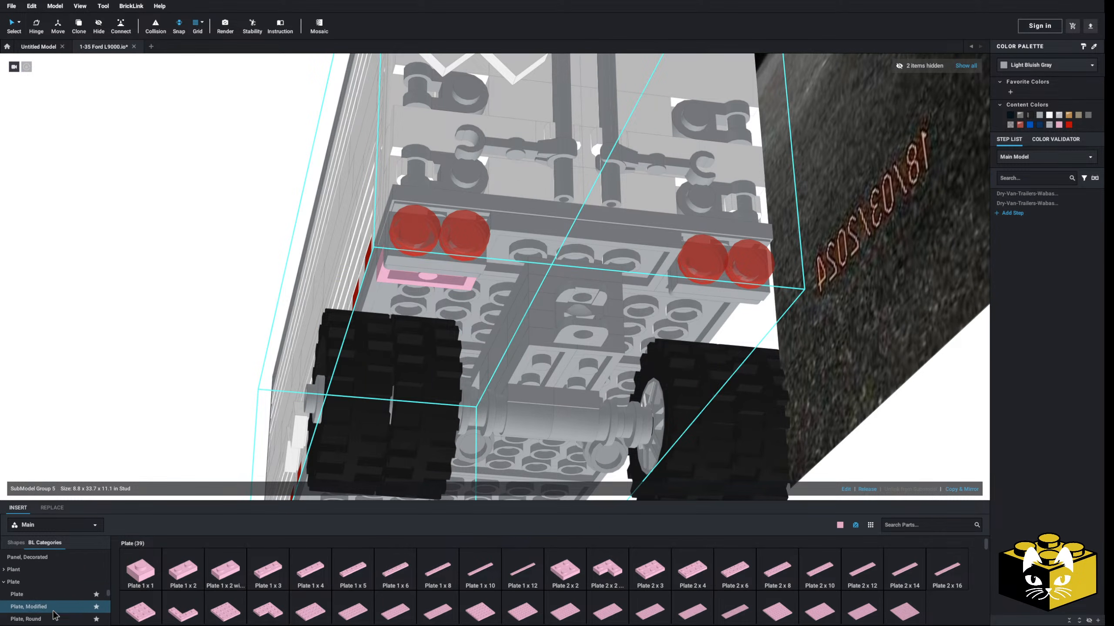
- Place two round 1 x 1 plates with bar handle on long stem beneath the pink mount behind the wheel
{"action": "left_click", "coordinate": [54, 617]}
{"action": "left_click", "coordinate": [408, 273]}
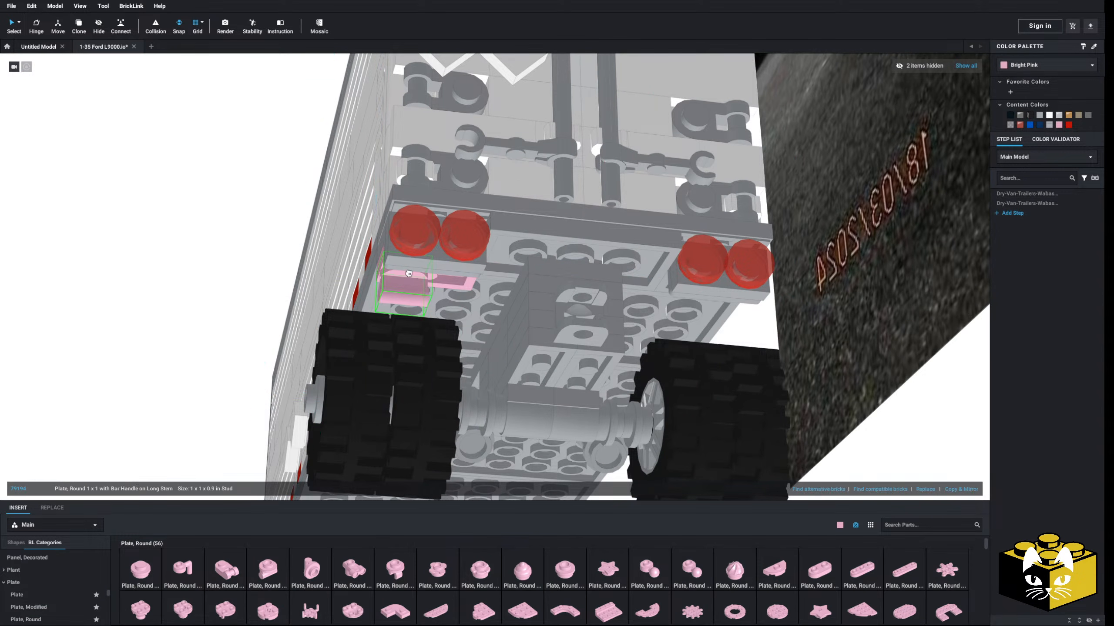
{"action": "left_click", "coordinate": [277, 569]}
{"action": "left_click", "coordinate": [256, 329]}
{"action": "right_click_drag", "start_coordinate": [255, 329], "coordinate": [211, 354]}
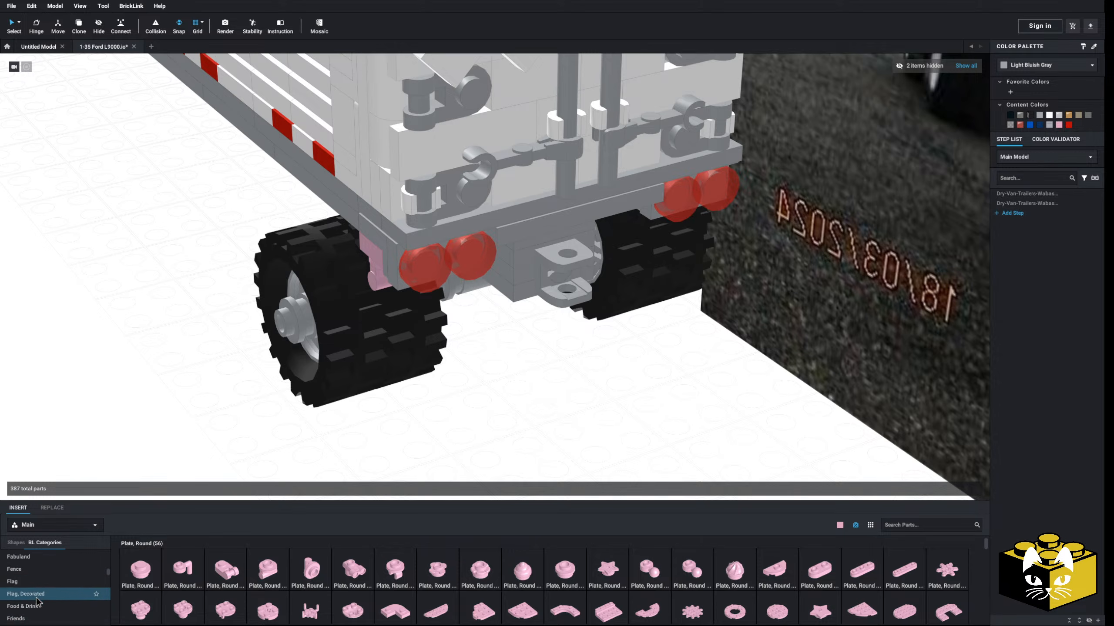
- Clip a Flag 2 x 2 Square onto the two bar handles so it hangs behind the trailer wheel as a mudflap
{"action": "left_click", "coordinate": [36, 595]}
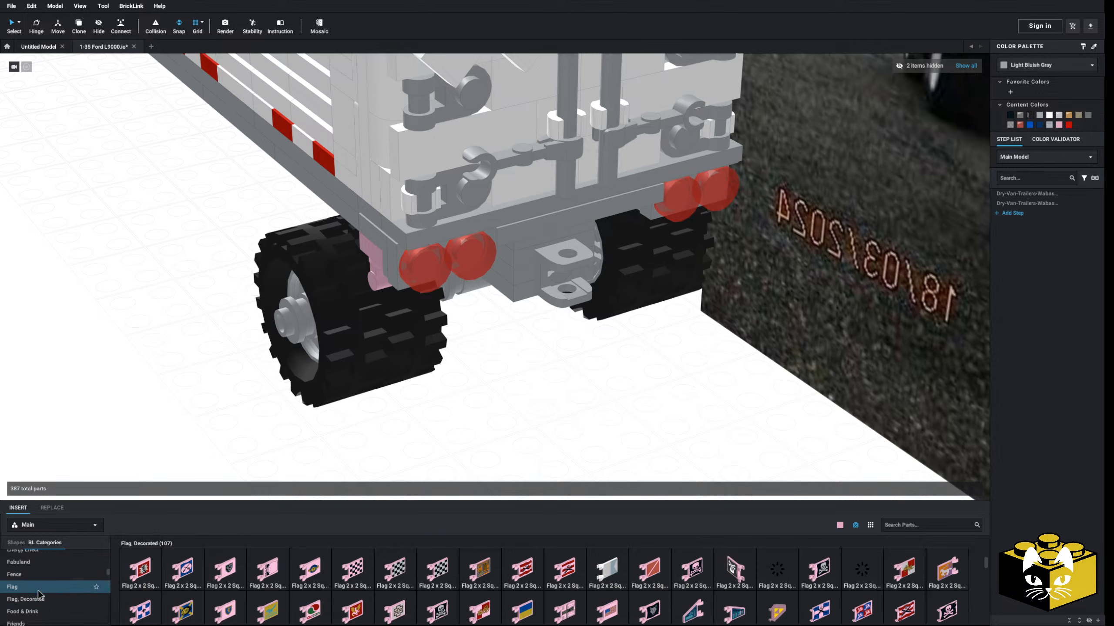
{"action": "left_click", "coordinate": [37, 590]}
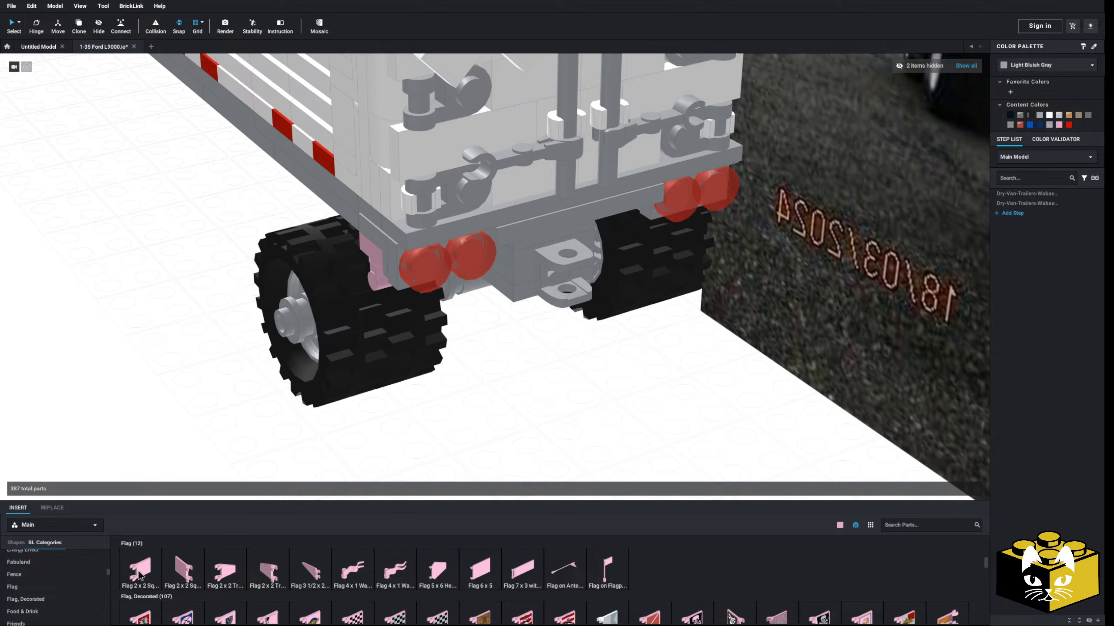
{"action": "left_click_drag", "start_coordinate": [140, 573], "coordinate": [458, 272]}
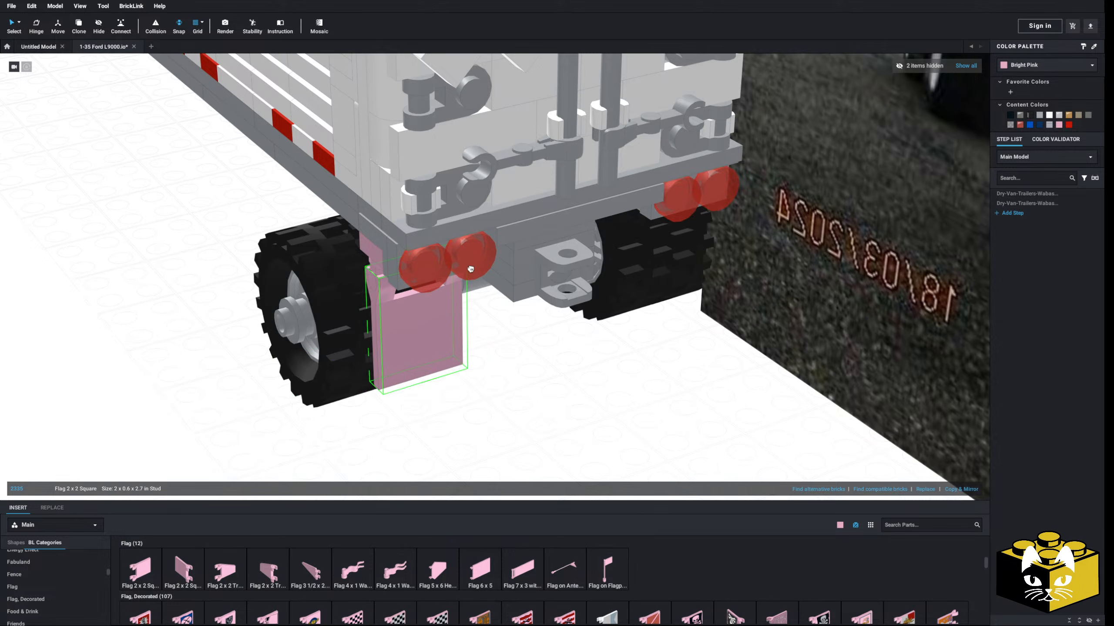
{"action": "right_click_drag", "start_coordinate": [497, 376], "coordinate": [425, 294]}
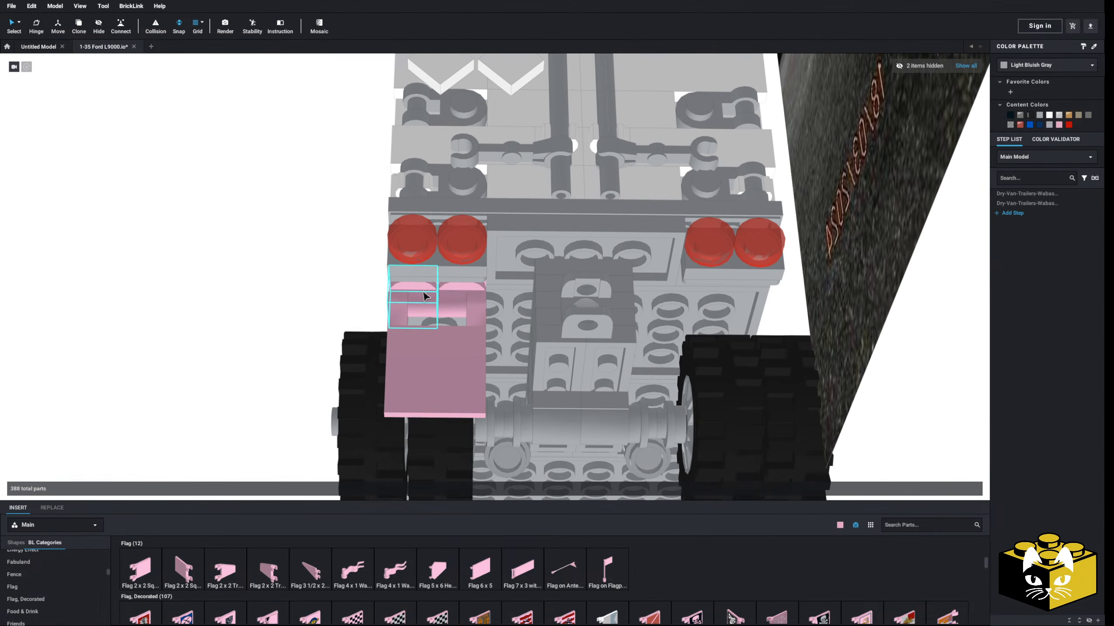
{"action": "left_click", "coordinate": [260, 373]}
- Examine the mudflap and dual wheels from beneath and compare their width with the trailer body
{"action": "middle_click_drag", "start_coordinate": [260, 374], "coordinate": [221, 319]}
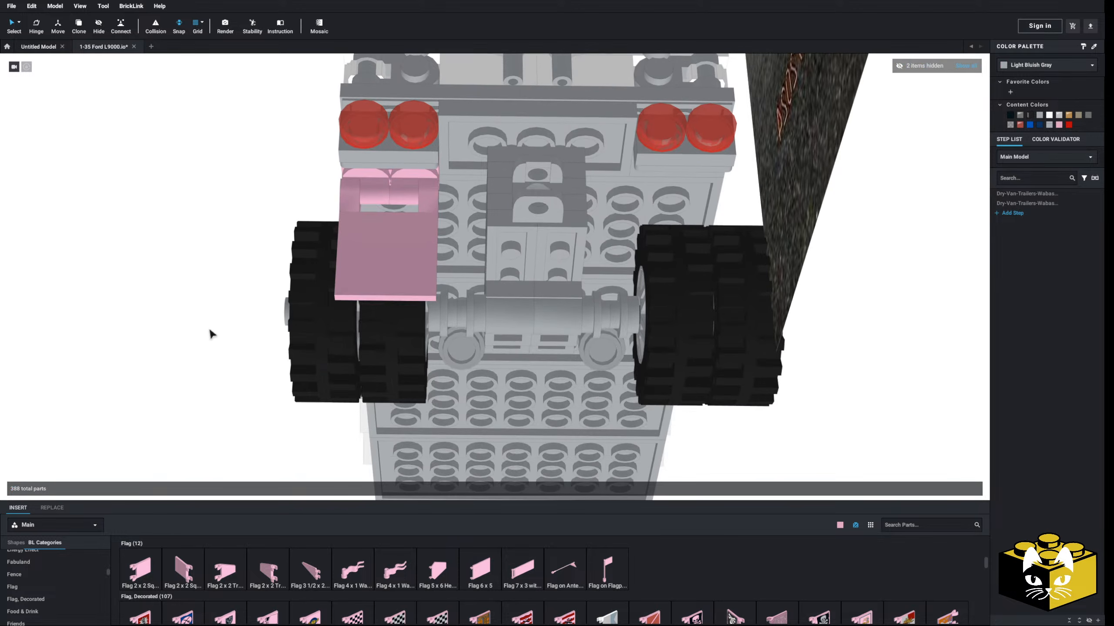
{"action": "right_click_drag", "start_coordinate": [209, 330], "coordinate": [205, 320]}
{"action": "middle_click_drag", "start_coordinate": [173, 334], "coordinate": [173, 324]}
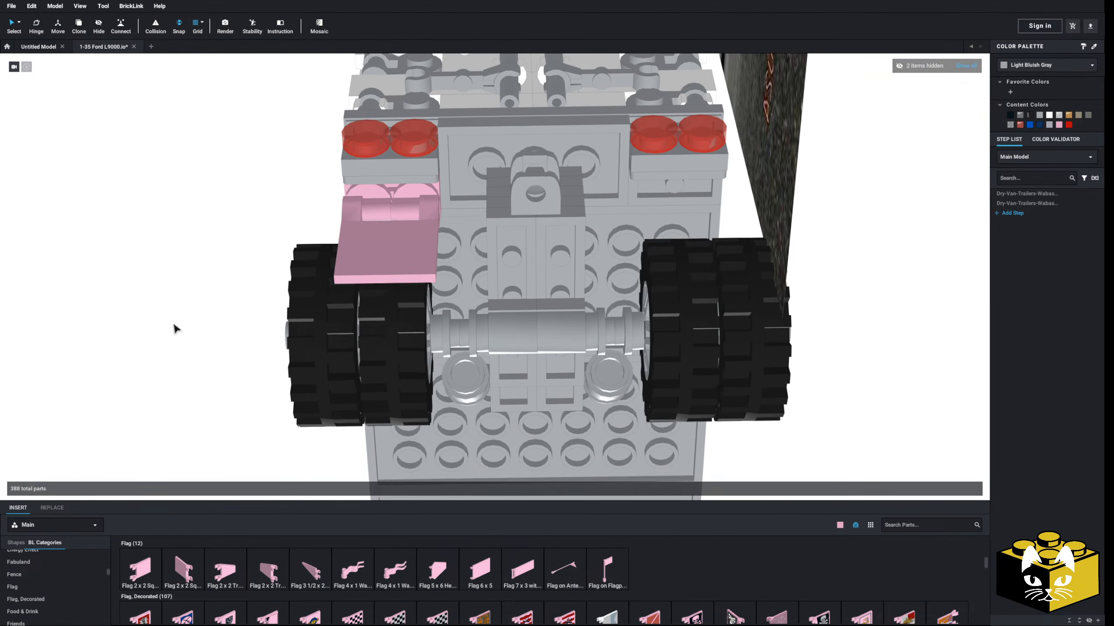
{"action": "scroll", "coordinate": [171, 325], "scroll_direction": "down", "scroll_amount": 4}
{"action": "right_click_drag", "start_coordinate": [166, 325], "coordinate": [210, 358]}
{"action": "middle_click_drag", "start_coordinate": [556, 322], "coordinate": [349, 324]}
{"action": "middle_click_drag", "start_coordinate": [670, 305], "coordinate": [388, 323]}
{"action": "scroll", "coordinate": [382, 329], "scroll_direction": "down", "scroll_amount": 3}
{"action": "middle_click_drag", "start_coordinate": [609, 294], "coordinate": [264, 344]}
{"action": "right_click_drag", "start_coordinate": [421, 345], "coordinate": [558, 384]}
{"action": "scroll", "coordinate": [412, 362], "scroll_direction": "up", "scroll_amount": 5}
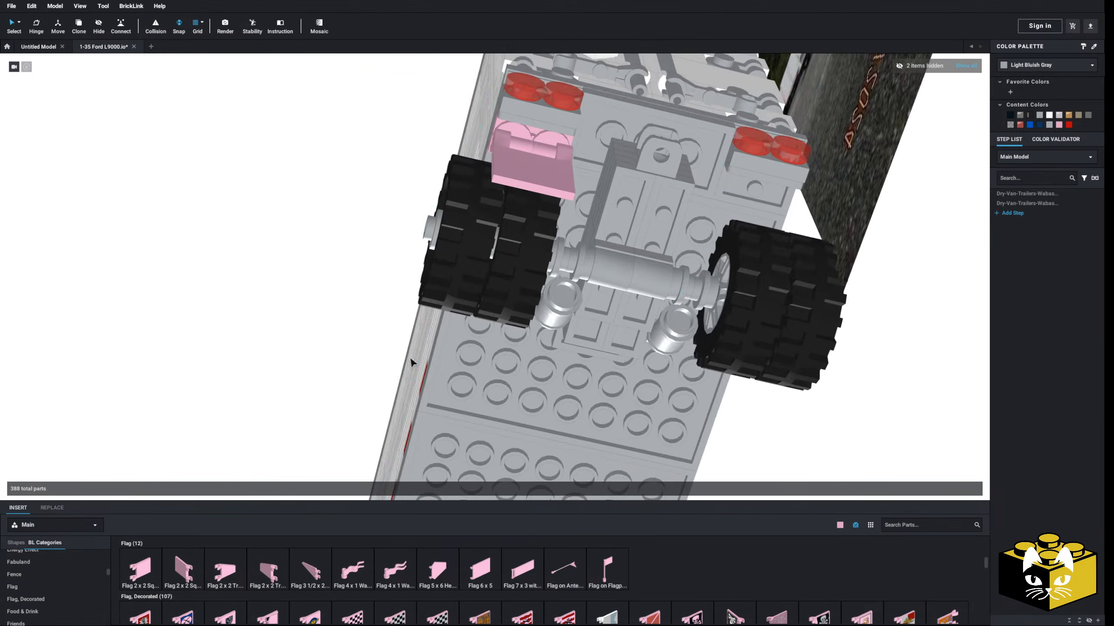
- Select the seven parts of the mudflap-side dual wheel and shift them inward along the axle to 373.1, -36.0, -445.0
{"action": "right_click_drag", "start_coordinate": [413, 362], "coordinate": [377, 353]}
{"action": "middle_click_drag", "start_coordinate": [377, 353], "coordinate": [312, 375]}
{"action": "scroll", "coordinate": [312, 375], "scroll_direction": "up", "scroll_amount": 3}
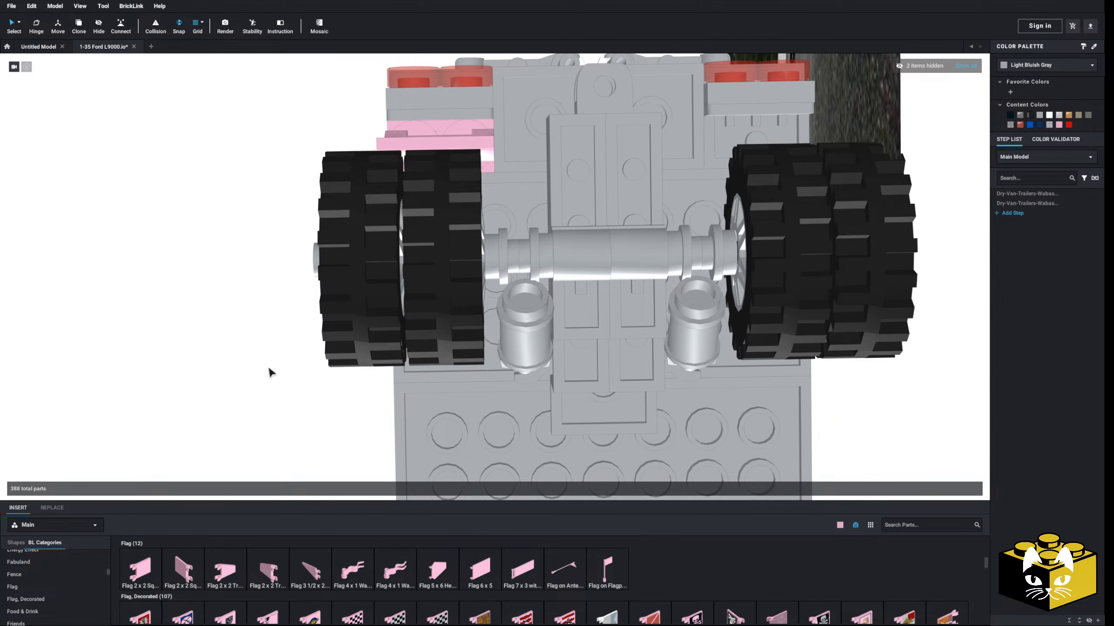
{"action": "left_click", "coordinate": [484, 264], "text": "ctrl"}
{"action": "left_click", "coordinate": [463, 274], "text": "ctrl"}
{"action": "right_click_drag", "start_coordinate": [465, 274], "coordinate": [385, 274]}
{"action": "left_click", "coordinate": [430, 274], "text": "ctrl"}
{"action": "left_click", "coordinate": [415, 270], "text": "ctrl"}
{"action": "left_click", "coordinate": [391, 269], "text": "ctrl"}
{"action": "left_click", "coordinate": [354, 278], "text": "ctrl"}
{"action": "scroll", "coordinate": [385, 274], "scroll_direction": "up", "scroll_amount": 3}
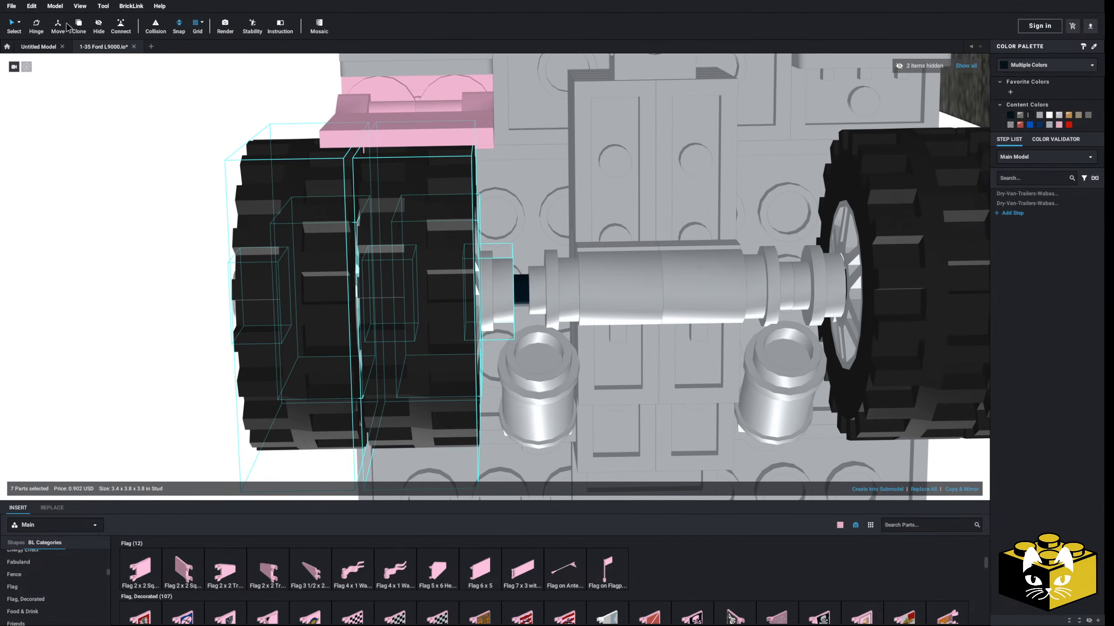
{"action": "left_click_drag", "start_coordinate": [439, 297], "coordinate": [453, 295]}
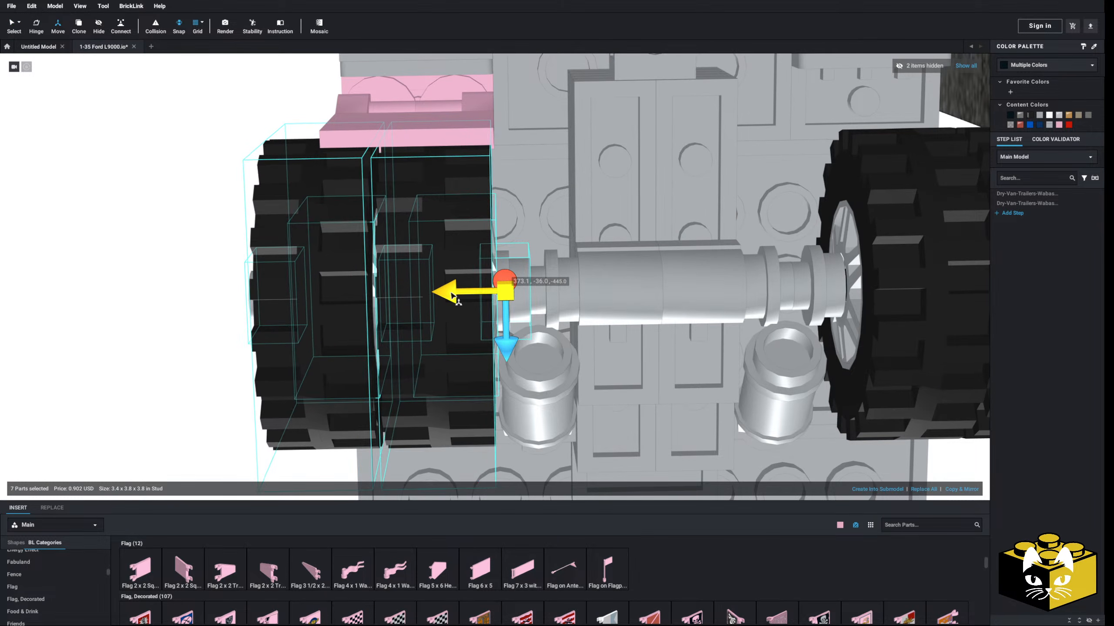
{"action": "scroll", "coordinate": [389, 290], "scroll_direction": "down", "scroll_amount": 3}
{"action": "left_click", "coordinate": [245, 194]}
- Select the seven parts of the opposite dual wheel and shift them inward along the axle to 297.0, -36.0, -445.0
{"action": "middle_click_drag", "start_coordinate": [245, 193], "coordinate": [104, 192]}
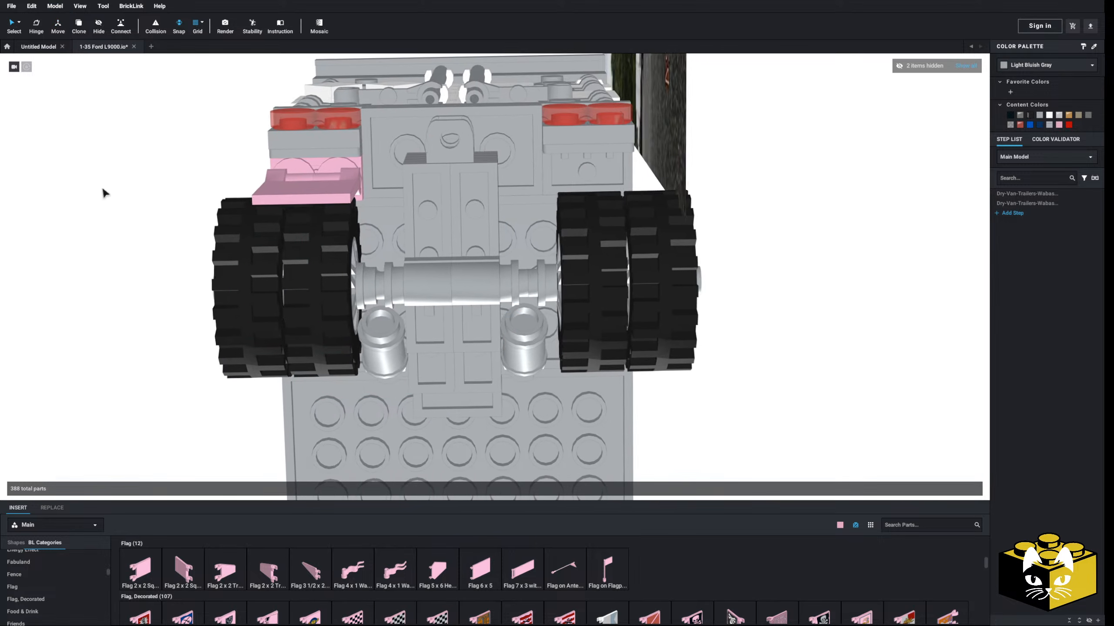
{"action": "scroll", "coordinate": [366, 226], "scroll_direction": "up", "scroll_amount": 3}
{"action": "middle_click_drag", "start_coordinate": [365, 226], "coordinate": [276, 222]}
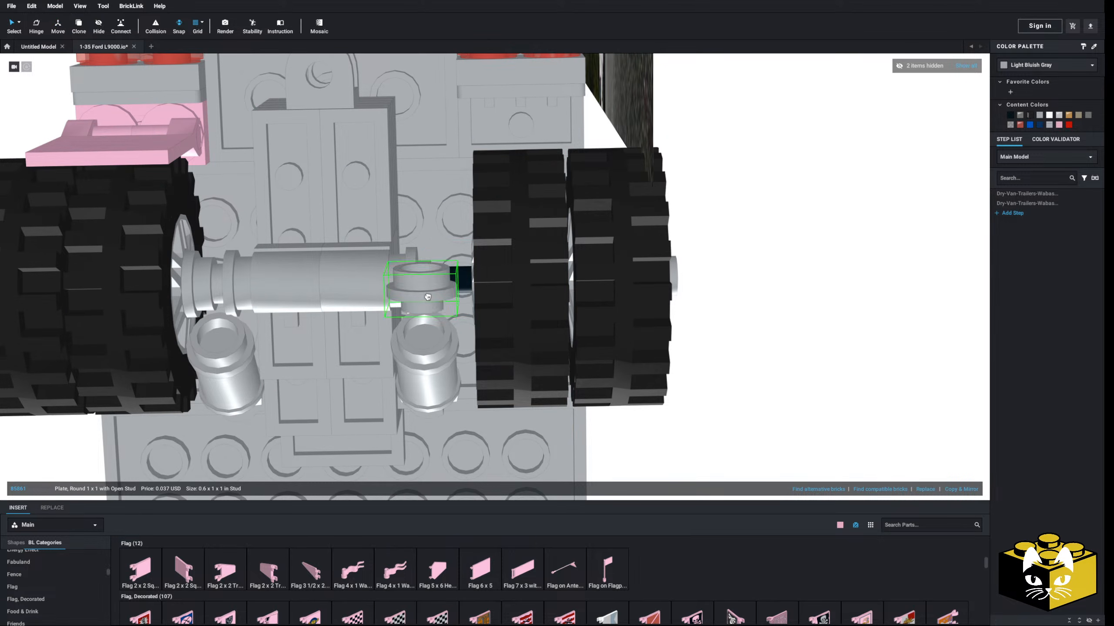
{"action": "left_click_drag", "start_coordinate": [428, 297], "coordinate": [457, 290]}
{"action": "left_click", "coordinate": [492, 289], "text": "ctrl"}
{"action": "mouse_move", "coordinate": [493, 289]}
{"action": "right_mouse_down"}
{"action": "mouse_move", "coordinate": [501, 306]}
{"action": "mouse_move", "coordinate": [485, 302]}
{"action": "right_mouse_up"}
{"action": "left_click", "coordinate": [501, 307], "text": "ctrl"}
{"action": "left_click", "coordinate": [581, 272], "text": "ctrl"}
{"action": "left_click", "coordinate": [566, 275], "text": "ctrl"}
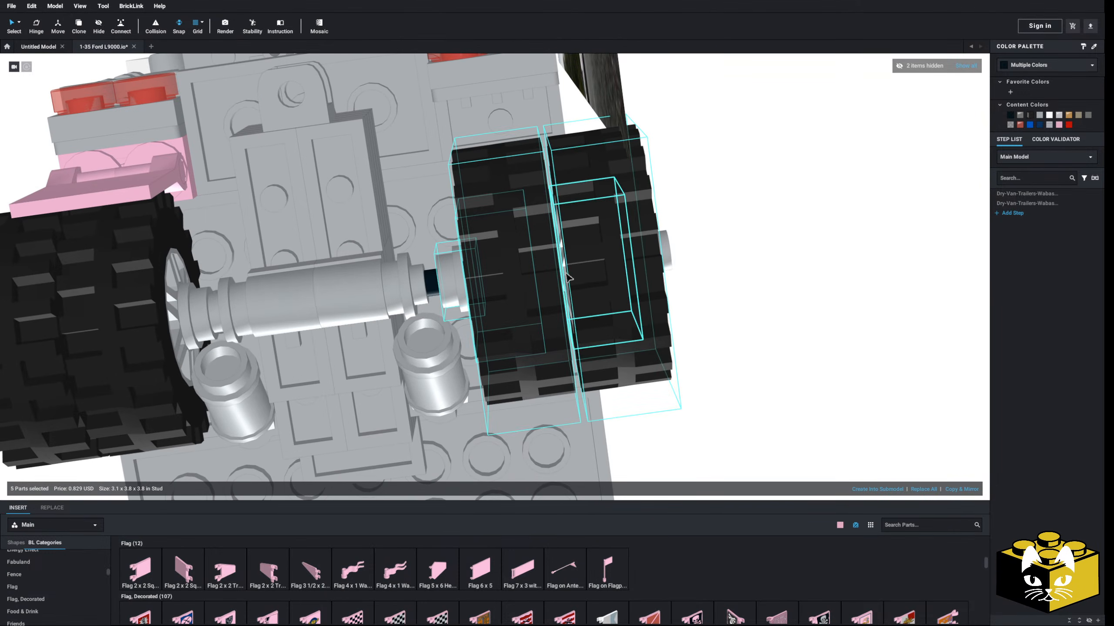
{"action": "right_click_drag", "start_coordinate": [566, 275], "coordinate": [546, 291]}
{"action": "left_click", "coordinate": [555, 289], "text": "ctrl"}
{"action": "left_click", "coordinate": [657, 245], "text": "ctrl"}
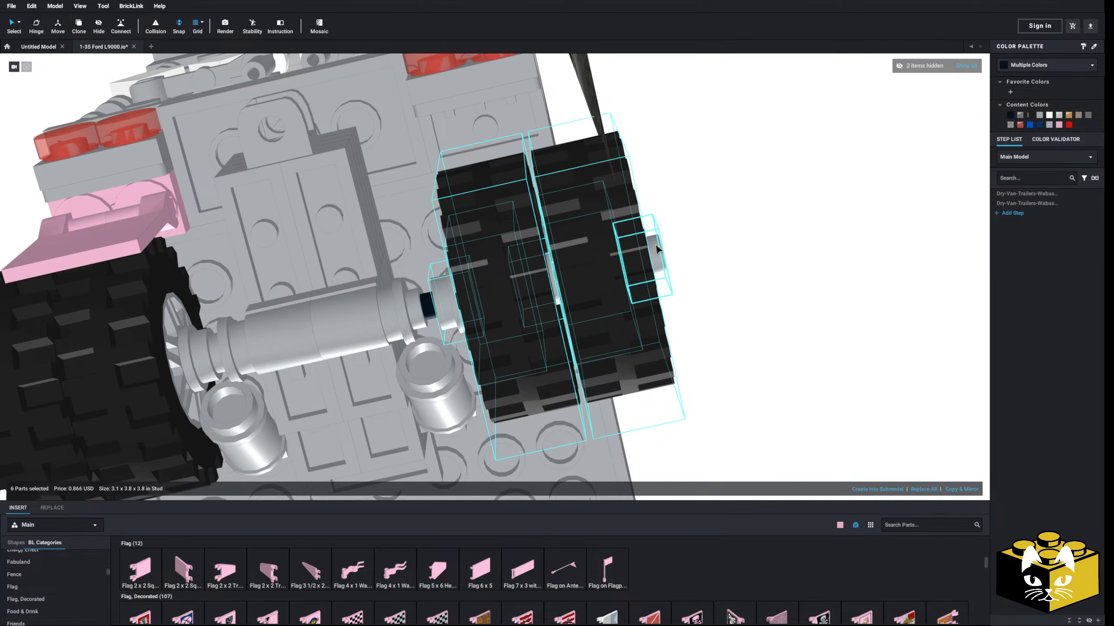
{"action": "left_click", "coordinate": [58, 27]}
{"action": "scroll", "coordinate": [509, 303], "scroll_direction": "up", "scroll_amount": 5}
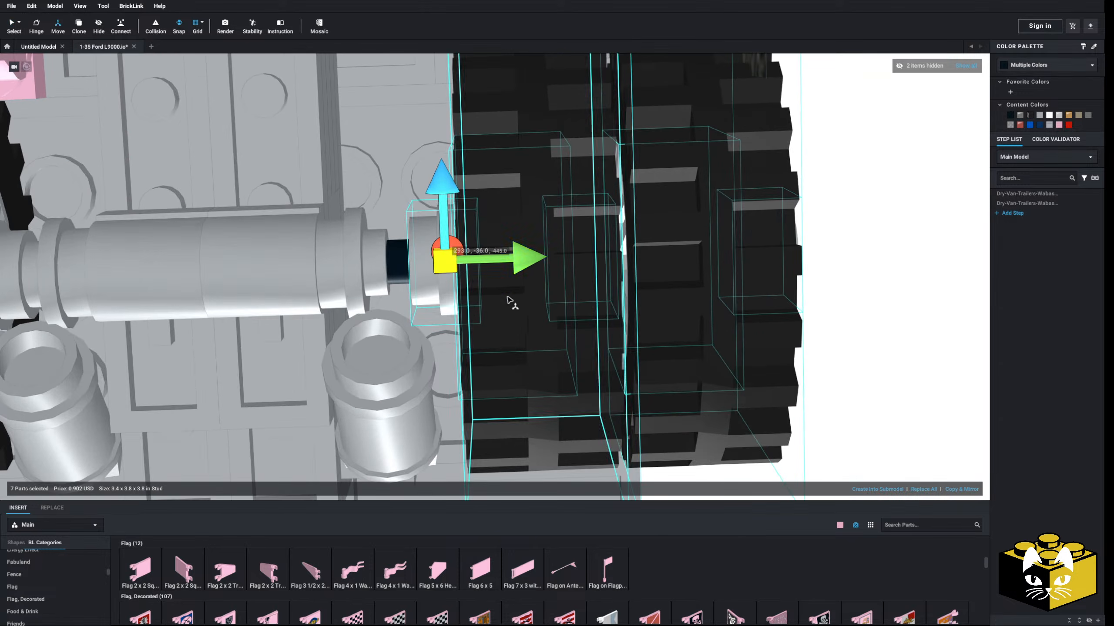
{"action": "left_click_drag", "start_coordinate": [515, 258], "coordinate": [509, 259]}
{"action": "middle_click_drag", "start_coordinate": [326, 269], "coordinate": [494, 273]}
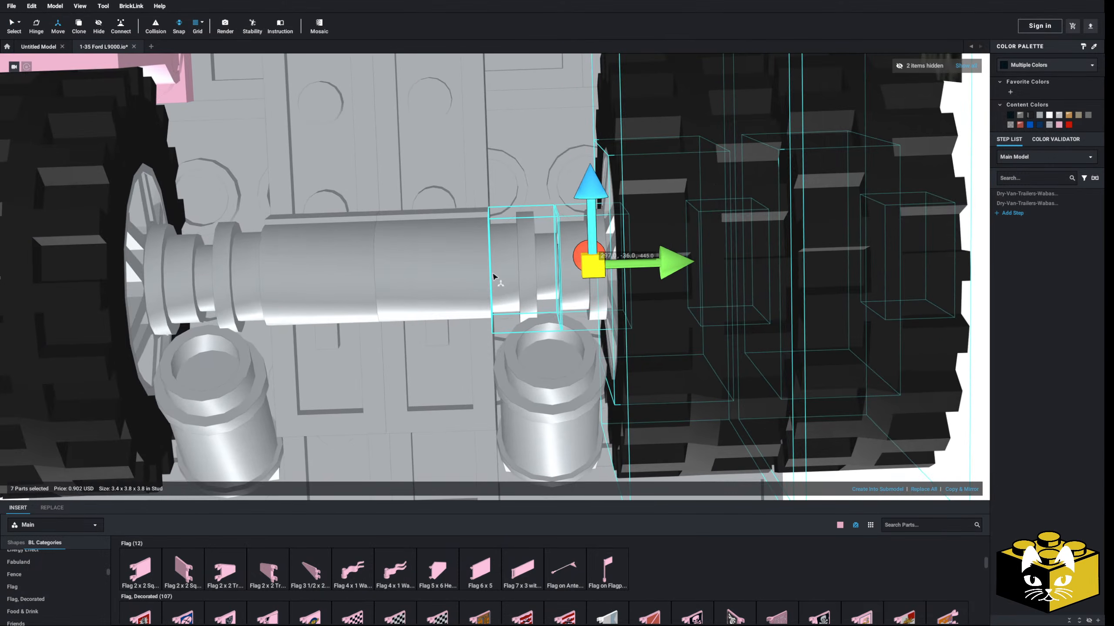
{"action": "scroll", "coordinate": [473, 274], "scroll_direction": "down", "scroll_amount": 6}
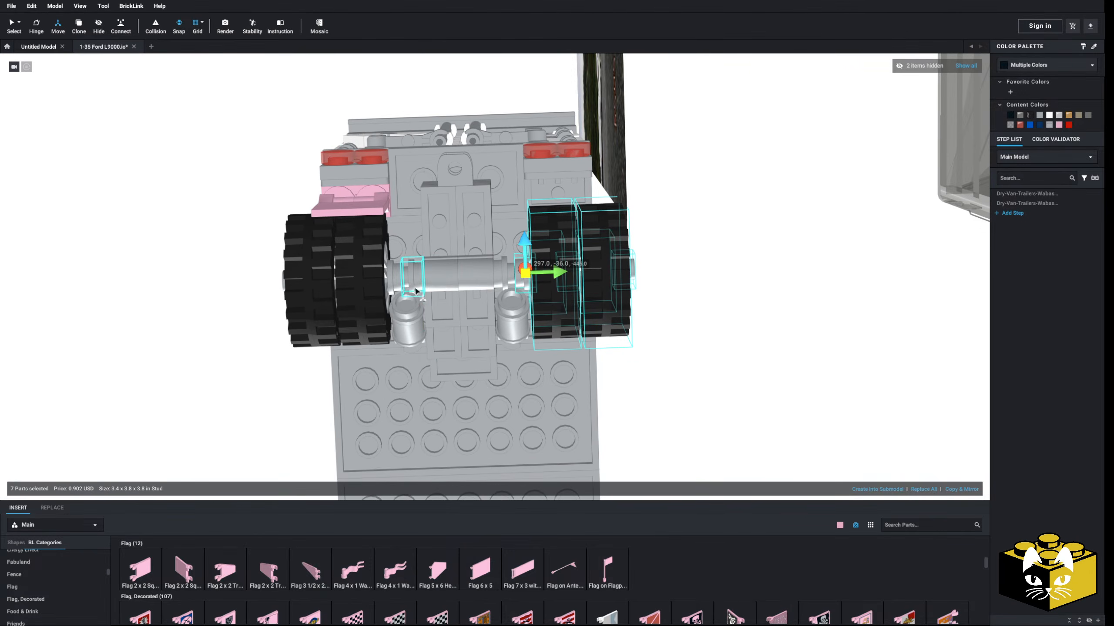
- Examine the narrowed dual-wheel axle and the mudflap from beneath and behind the trailer
{"action": "left_click", "coordinate": [13, 25]}
{"action": "scroll", "coordinate": [350, 280], "scroll_direction": "up", "scroll_amount": 5}
{"action": "left_click", "coordinate": [357, 289]}
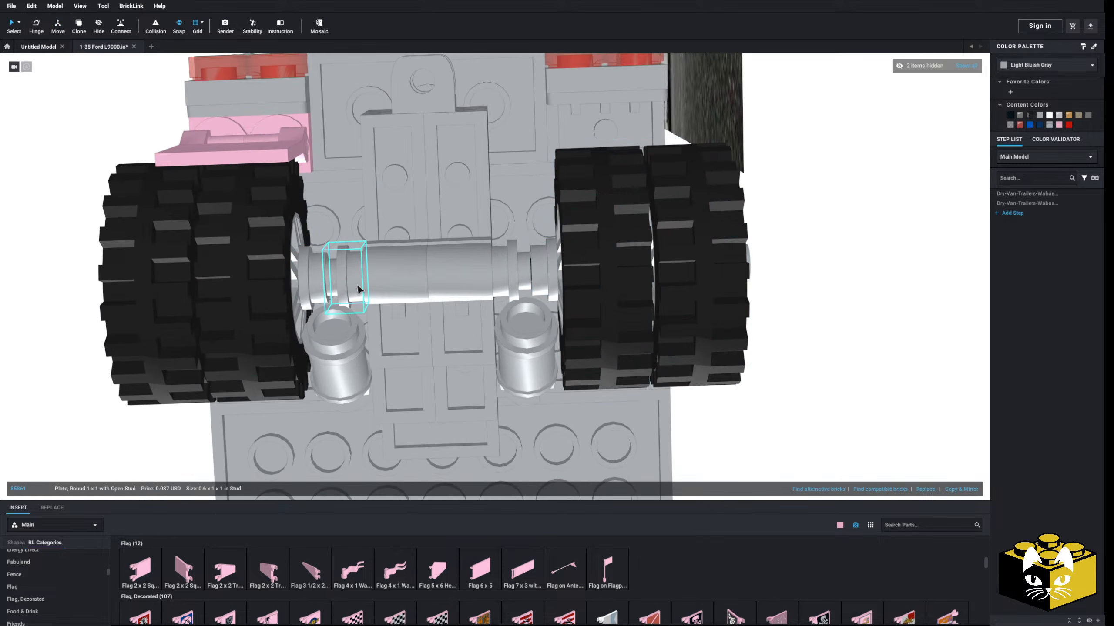
{"action": "right_click_drag", "start_coordinate": [357, 289], "coordinate": [348, 324]}
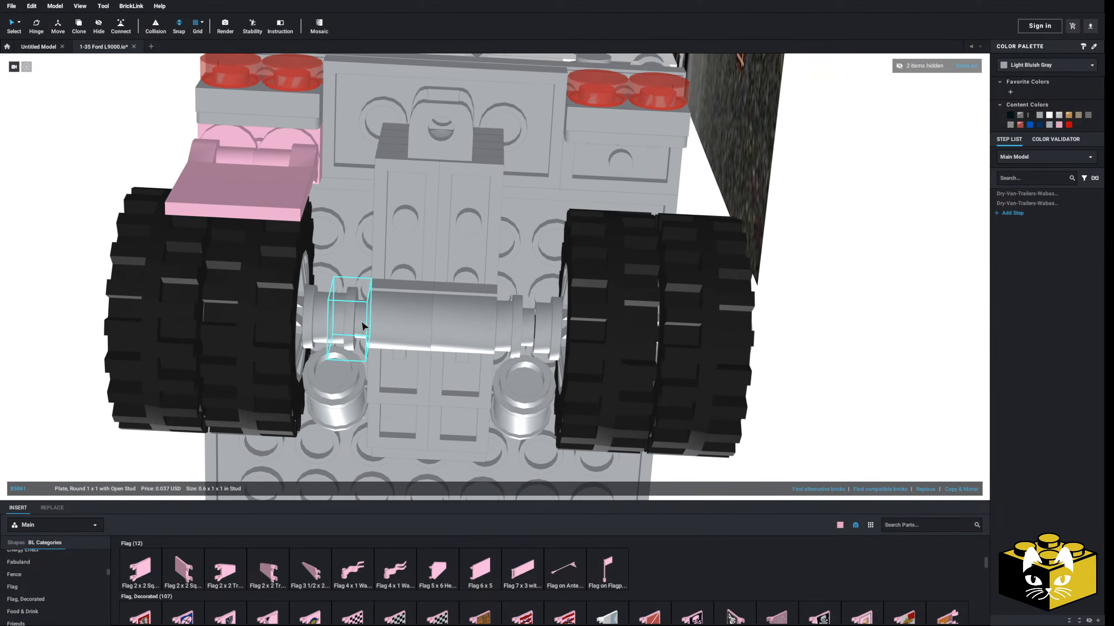
{"action": "scroll", "coordinate": [153, 266], "scroll_direction": "down", "scroll_amount": 5}
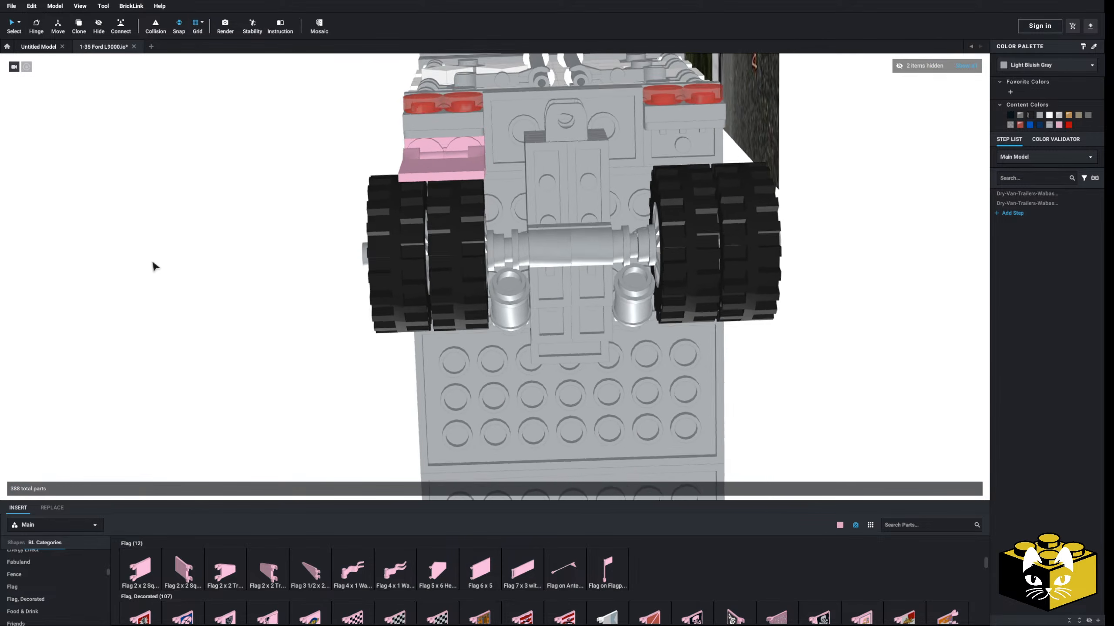
{"action": "right_click_drag", "start_coordinate": [153, 265], "coordinate": [454, 266]}
{"action": "scroll", "coordinate": [156, 269], "scroll_direction": "down", "scroll_amount": 3}
{"action": "scroll", "coordinate": [248, 299], "scroll_direction": "down", "scroll_amount": 2}
{"action": "scroll", "coordinate": [257, 276], "scroll_direction": "up", "scroll_amount": 3}
{"action": "scroll", "coordinate": [257, 274], "scroll_direction": "down", "scroll_amount": 1}
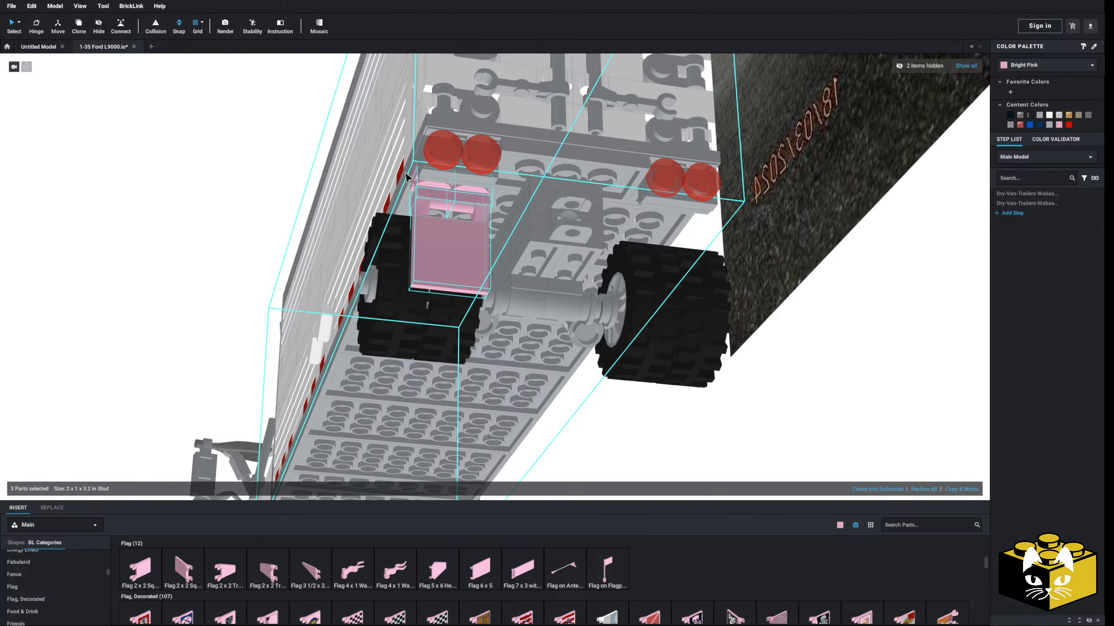
- Copy the four-part mudflap assembly and paste it beneath the opposite tail lights, behind the other dual wheel
{"action": "left_click", "coordinate": [421, 178], "text": "ctrl"}
{"action": "right_click", "coordinate": [420, 176]}
{"action": "left_click", "coordinate": [420, 177]}
{"action": "left_click", "coordinate": [246, 180]}
{"action": "right_click", "coordinate": [246, 181]}
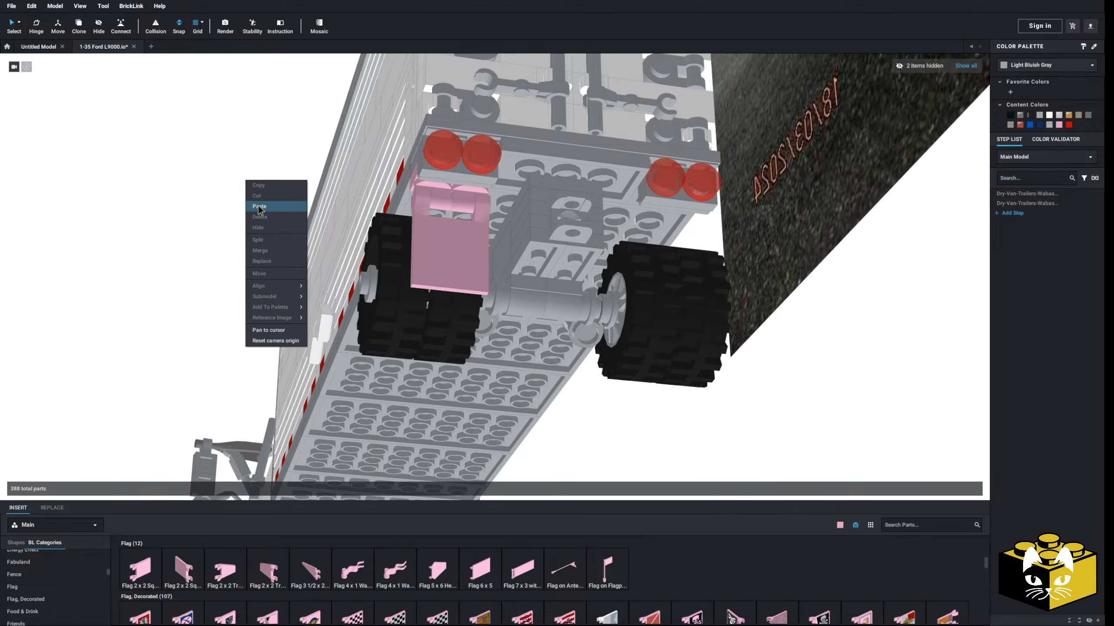
{"action": "left_click", "coordinate": [258, 208]}
{"action": "right_click_drag", "start_coordinate": [259, 209], "coordinate": [325, 207]}
{"action": "left_click", "coordinate": [643, 177]}
{"action": "left_click", "coordinate": [265, 239]}
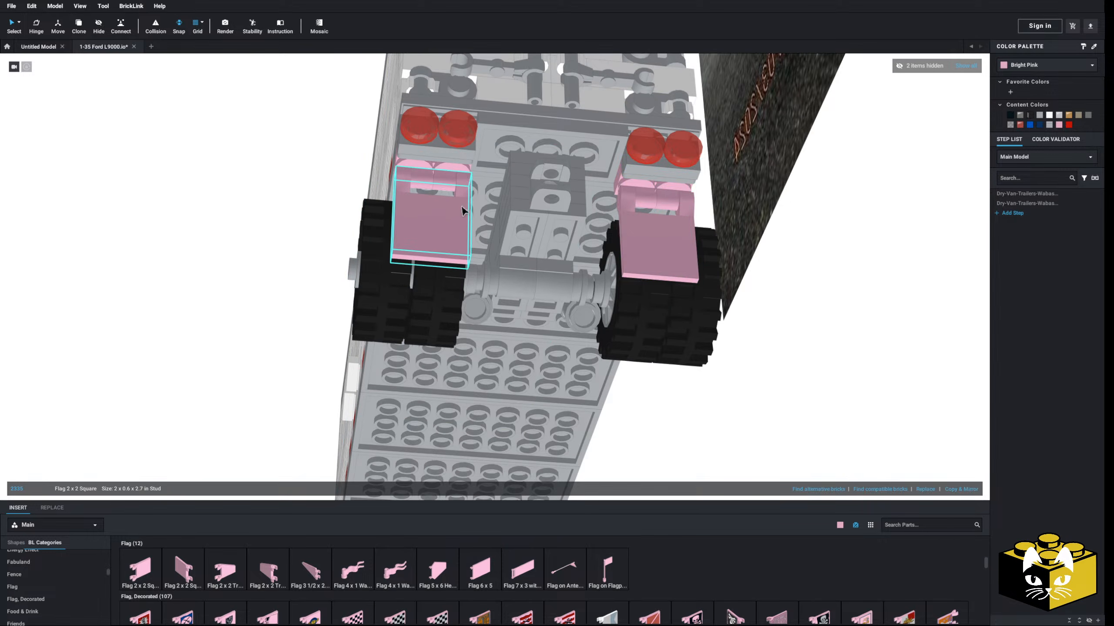
- Recolor both Flag 2 x 2 Square mudflaps Black
{"action": "left_click", "coordinate": [658, 219], "text": "ctrl"}
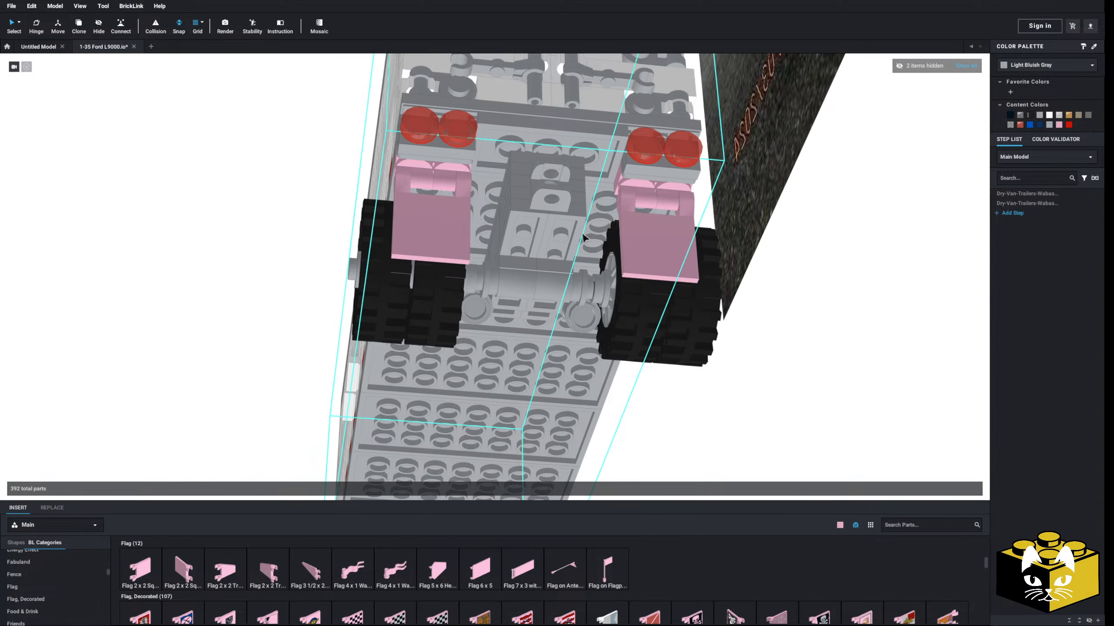
{"action": "left_click", "coordinate": [1010, 115]}
{"action": "left_click", "coordinate": [901, 259]}
- Select the six pink mounting parts above both mudflaps and recolor them Light Bluish Gray
{"action": "left_click", "coordinate": [618, 182], "text": "ctrl"}
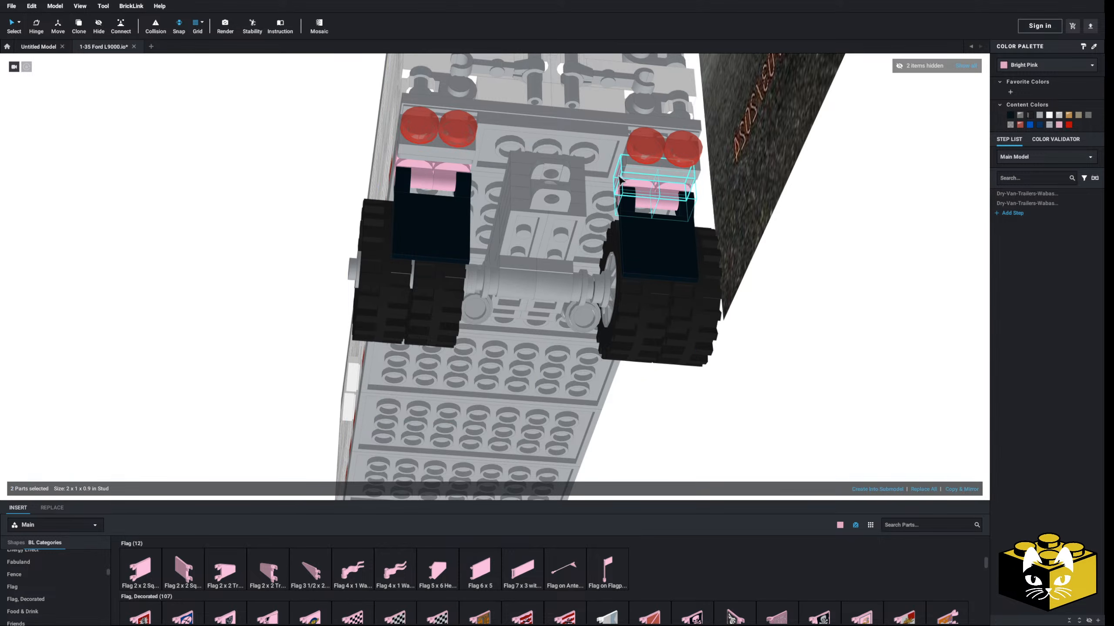
{"action": "right_click_drag", "start_coordinate": [464, 179], "coordinate": [542, 220]}
{"action": "left_click", "coordinate": [987, 161], "text": "ctrl"}
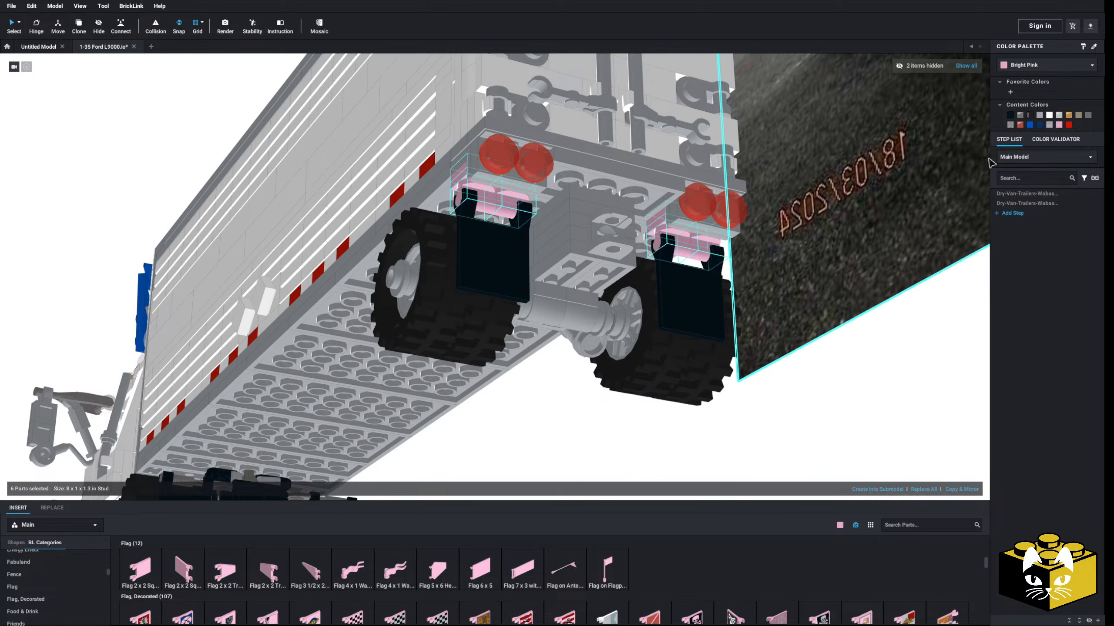
{"action": "left_click", "coordinate": [1039, 115]}
{"action": "left_click", "coordinate": [853, 386]}
- Delete the pair of bar-handle plates holding the mudflap on each side of the trailer
{"action": "scroll", "coordinate": [797, 381], "scroll_direction": "down", "scroll_amount": 5}
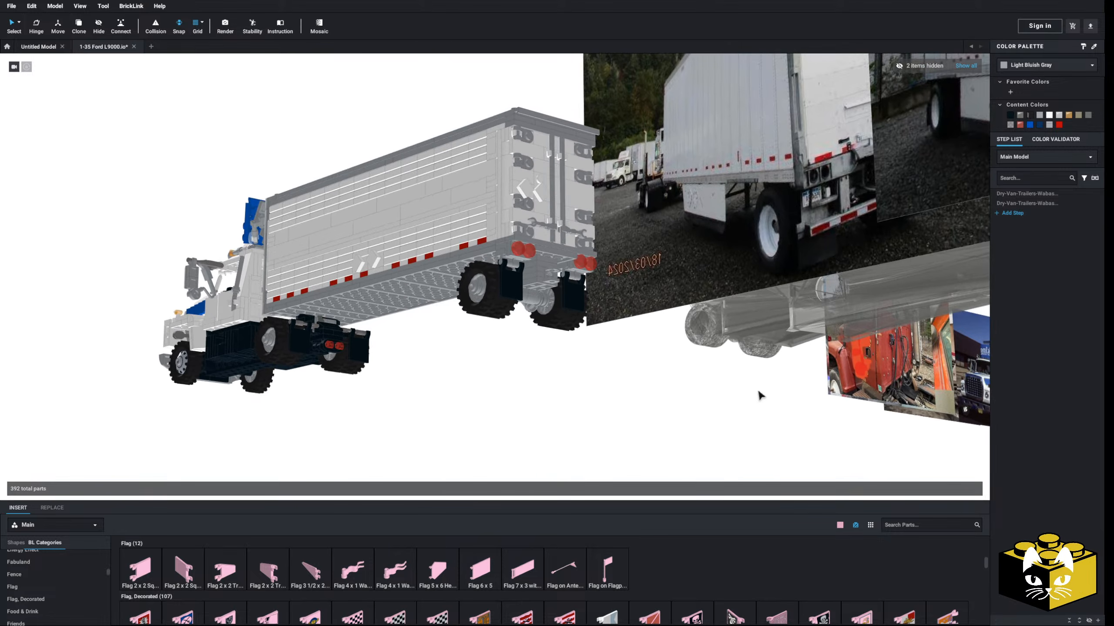
{"action": "scroll", "coordinate": [649, 386], "scroll_direction": "up", "scroll_amount": 5}
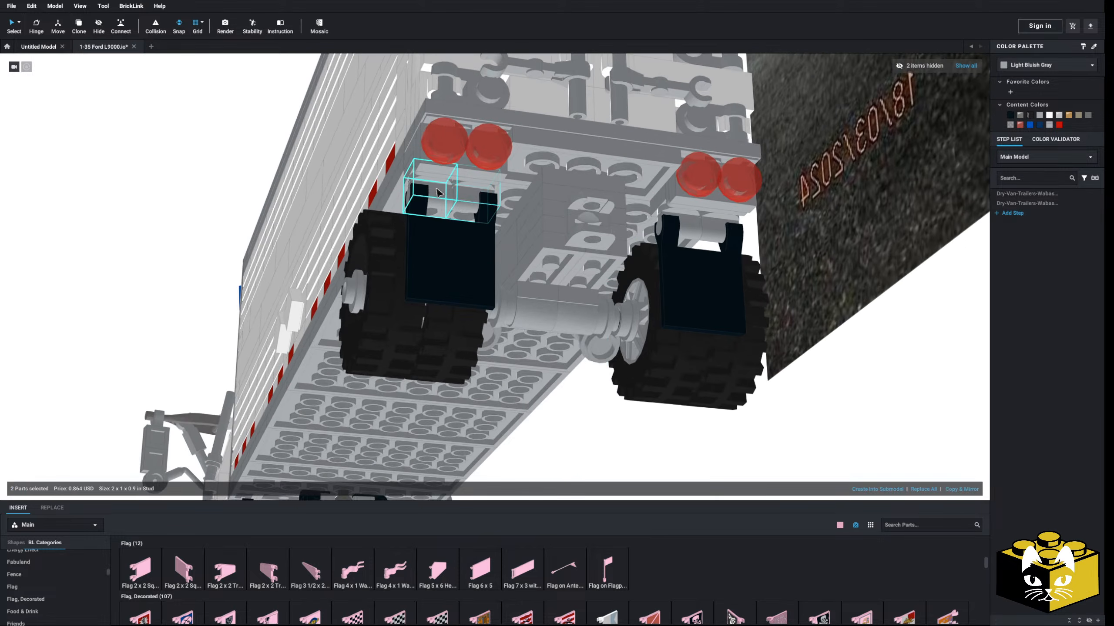
{"action": "key", "text": "Delete"}
{"action": "left_click", "coordinate": [686, 228]}
{"action": "left_click", "coordinate": [716, 230], "text": "ctrl"}
{"action": "key", "text": "Delete"}
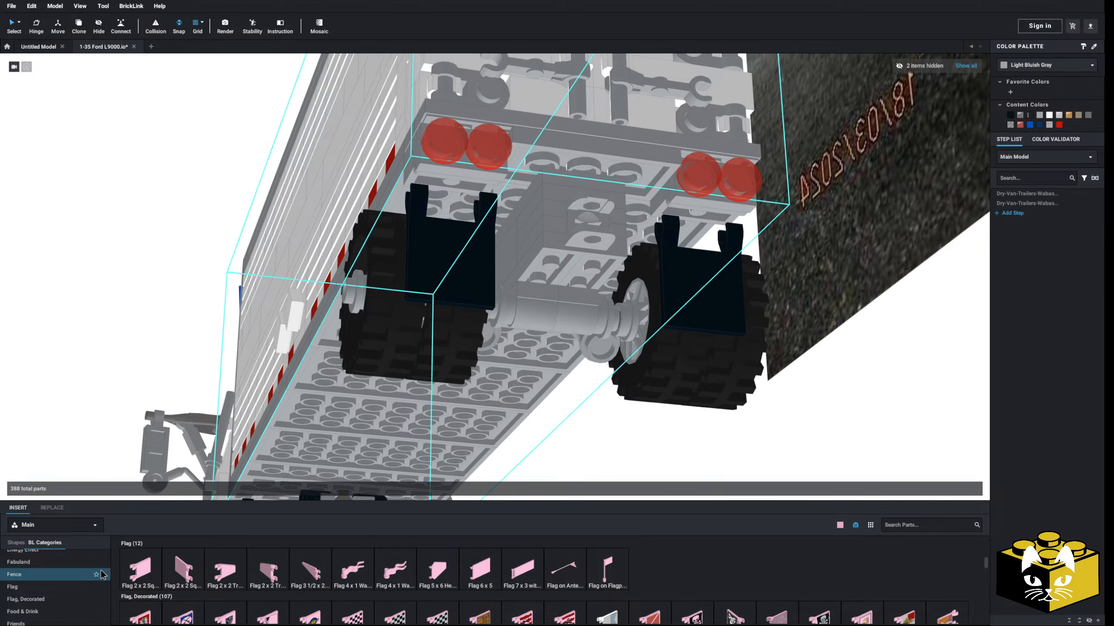
- Place two Plate, Round 1 x 1 with Clip on Bottom side by side between the arms of one mudflap
{"action": "left_click", "coordinate": [46, 569]}
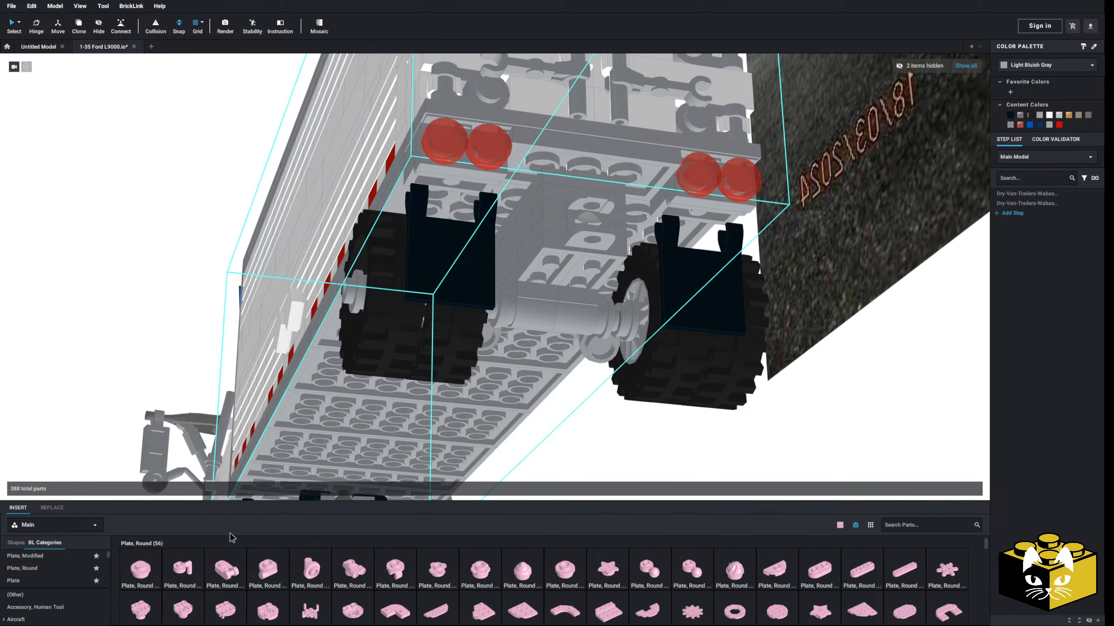
{"action": "left_click_drag", "start_coordinate": [399, 577], "coordinate": [432, 187]}
{"action": "left_click_drag", "start_coordinate": [409, 460], "coordinate": [474, 193]}
- Copy the two round clip plates and paste them between the arms of the opposite mudflap
{"action": "left_click", "coordinate": [433, 187], "text": "ctrl"}
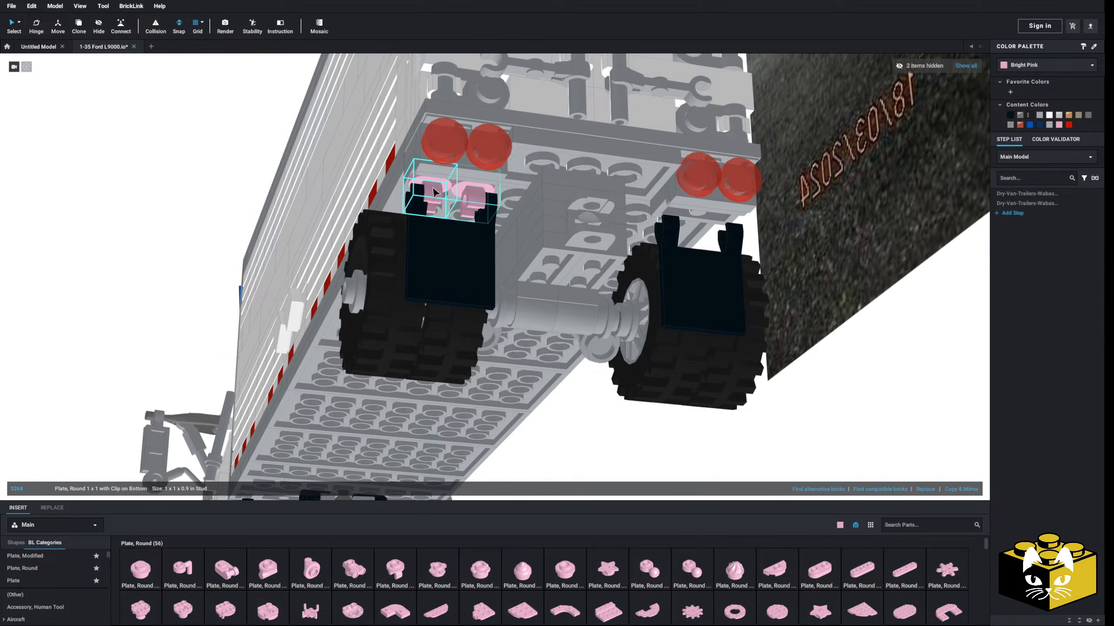
{"action": "right_click", "coordinate": [433, 187]}
{"action": "left_click", "coordinate": [444, 193]}
{"action": "left_click", "coordinate": [167, 187]}
{"action": "right_click", "coordinate": [167, 188]}
{"action": "left_click", "coordinate": [180, 213]}
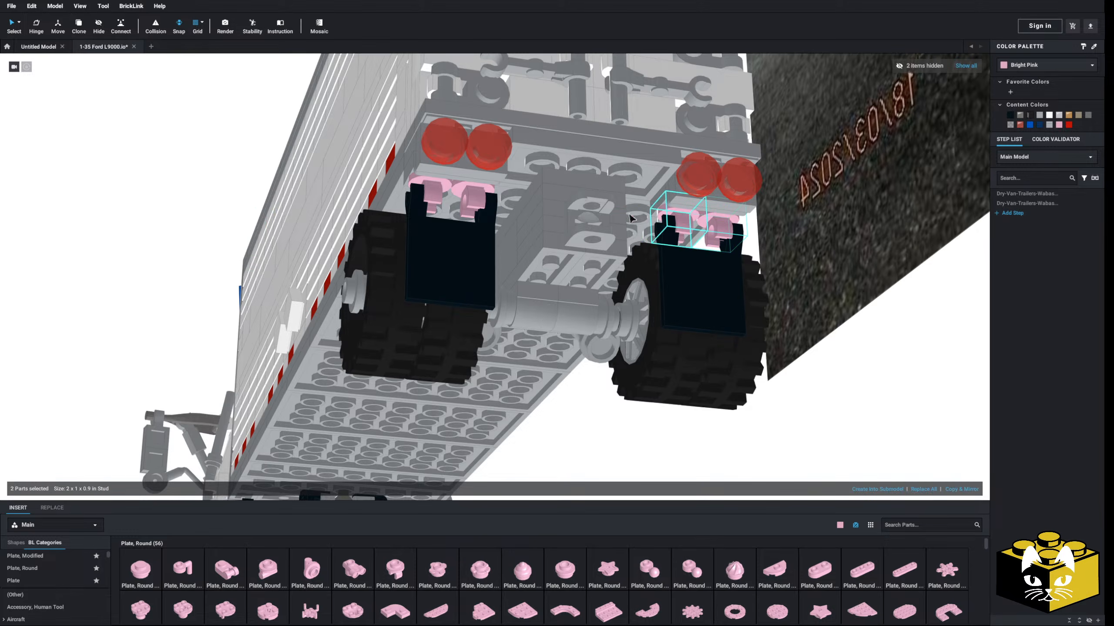
- Recolor all four round clip plates above the mudflaps Trans-Clear
{"action": "left_click", "coordinate": [443, 193], "text": "ctrl"}
{"action": "left_click", "coordinate": [1020, 65]}
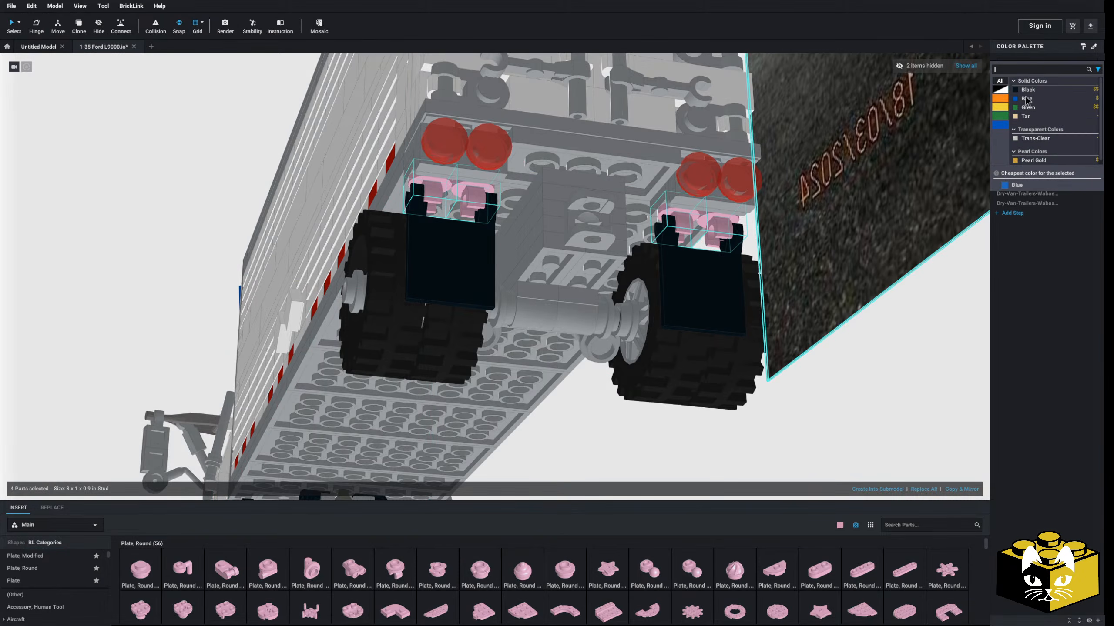
{"action": "left_click", "coordinate": [1036, 139]}
{"action": "left_click", "coordinate": [115, 313]}
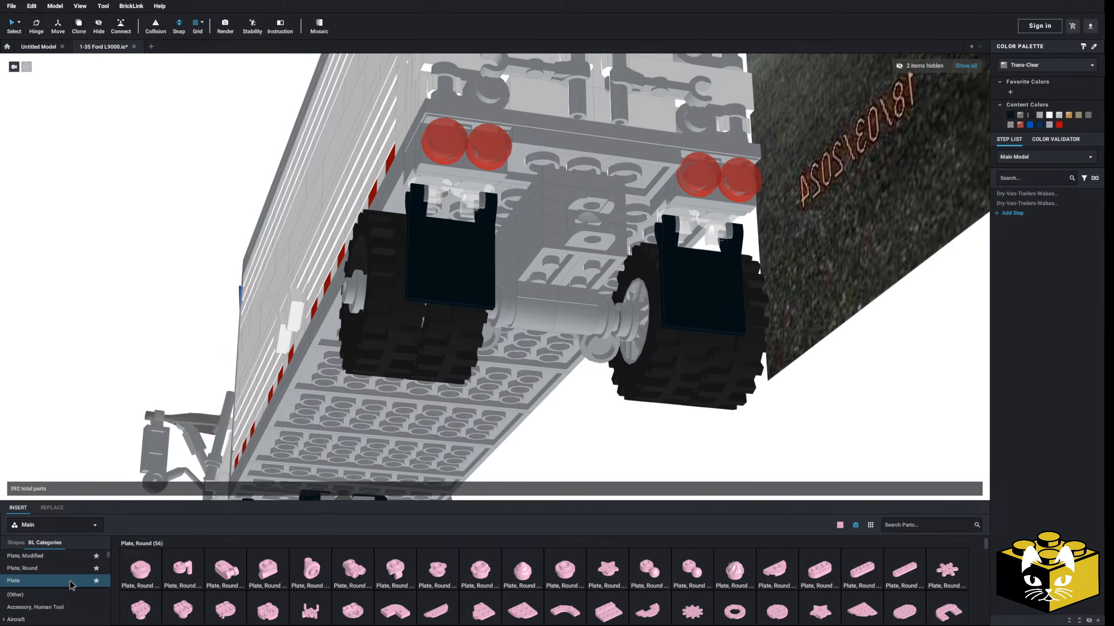
- Run a Bar 3L (Bar Arrow) through one mudflap's clips, extending it inward, and hang the flag on its outer end
{"action": "left_click", "coordinate": [27, 605]}
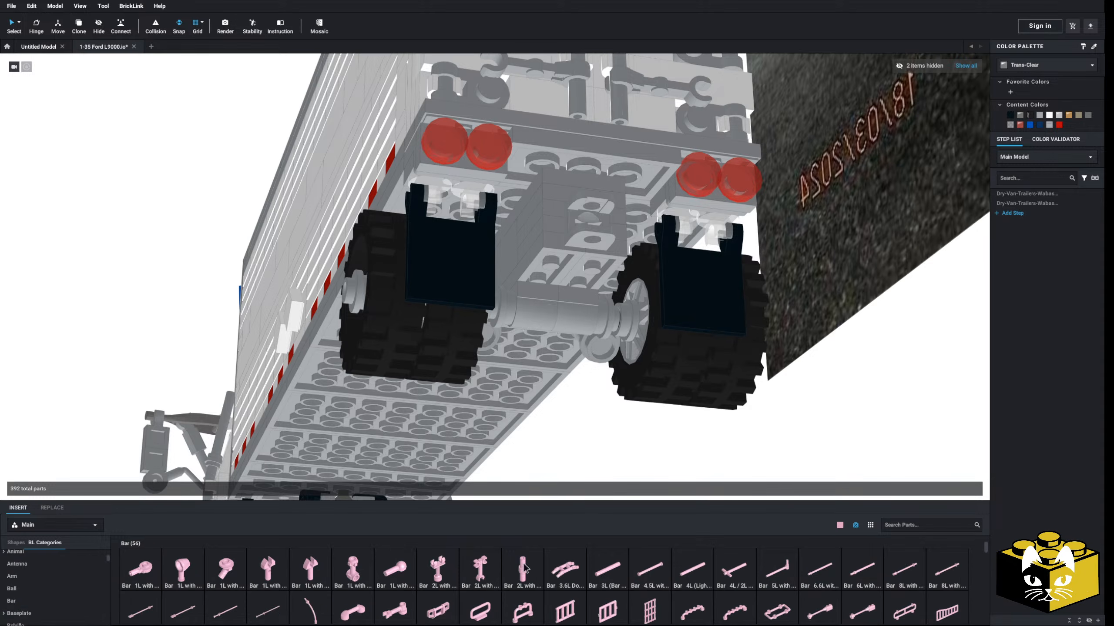
{"action": "scroll", "coordinate": [377, 395], "scroll_direction": "up", "scroll_amount": 3}
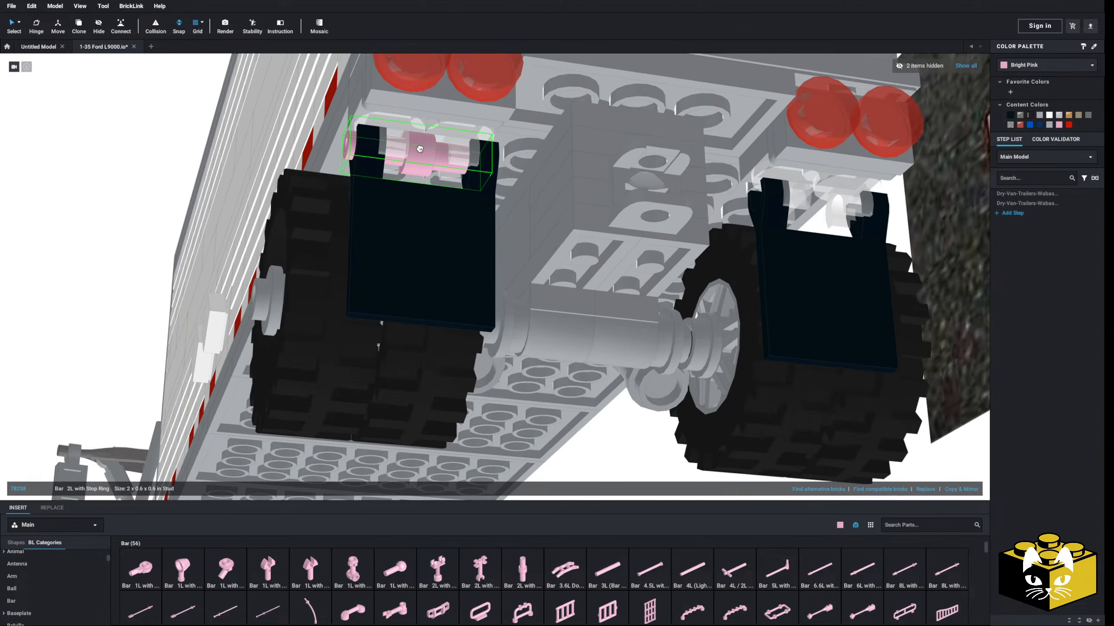
{"action": "left_click", "coordinate": [607, 569]}
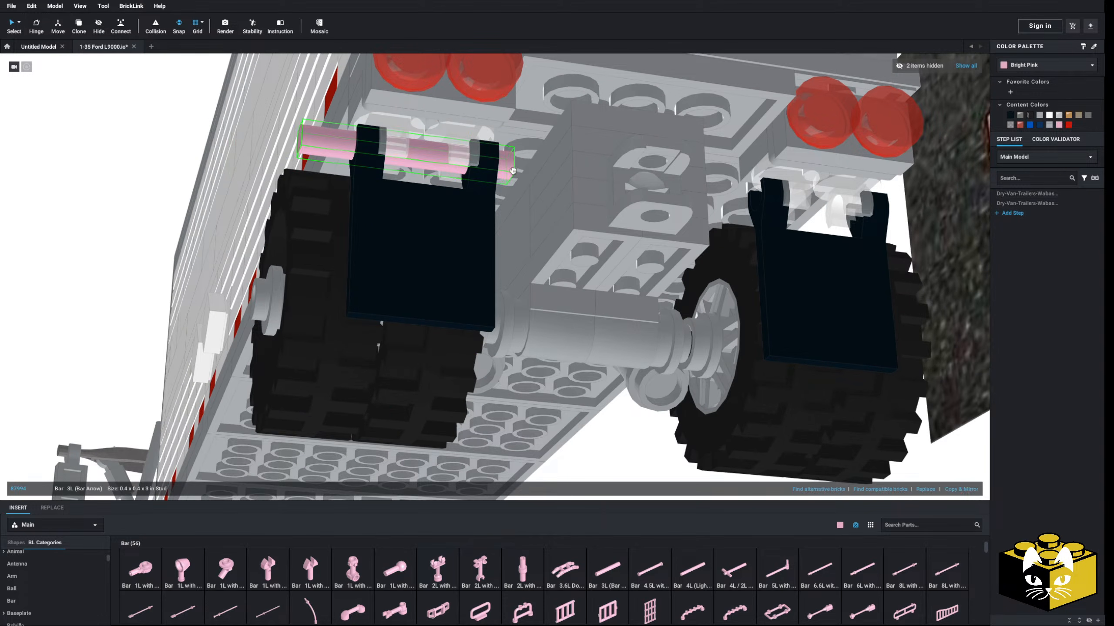
{"action": "left_click_drag", "start_coordinate": [458, 228], "coordinate": [416, 233]}
{"action": "right_click_drag", "start_coordinate": [416, 233], "coordinate": [372, 226]}
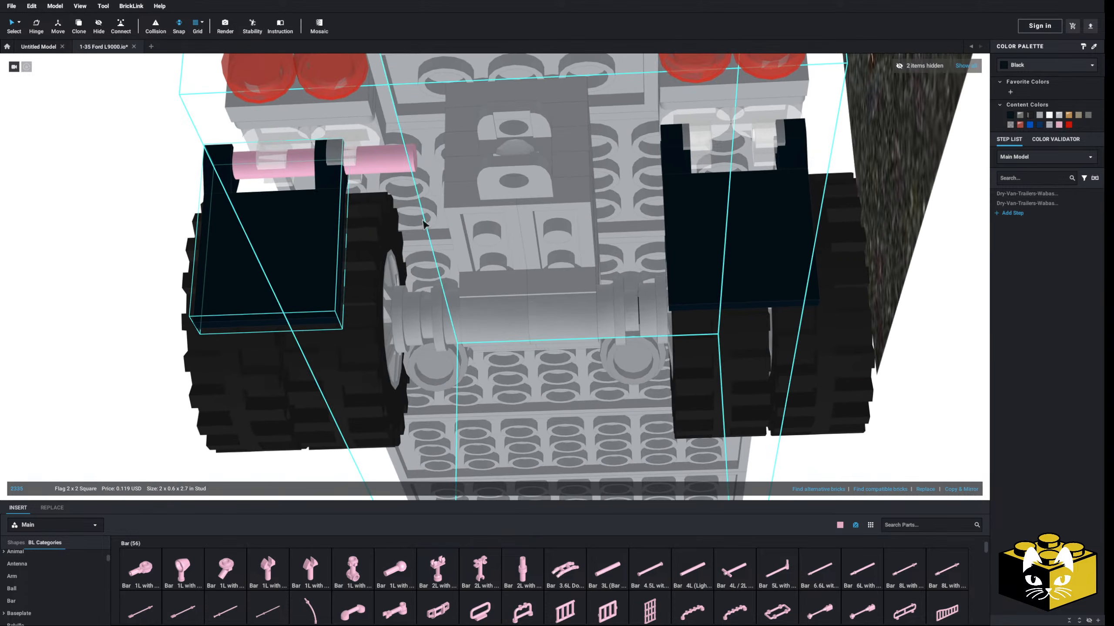
{"action": "left_click", "coordinate": [392, 166], "text": "ctrl"}
{"action": "right_click_drag", "start_coordinate": [392, 166], "coordinate": [450, 159]}
{"action": "mouse_move", "coordinate": [450, 159]}
{"action": "left_mouse_down"}
{"action": "mouse_move", "coordinate": [479, 163]}
{"action": "mouse_move", "coordinate": [434, 167]}
{"action": "left_mouse_up"}
{"action": "left_click", "coordinate": [134, 239]}
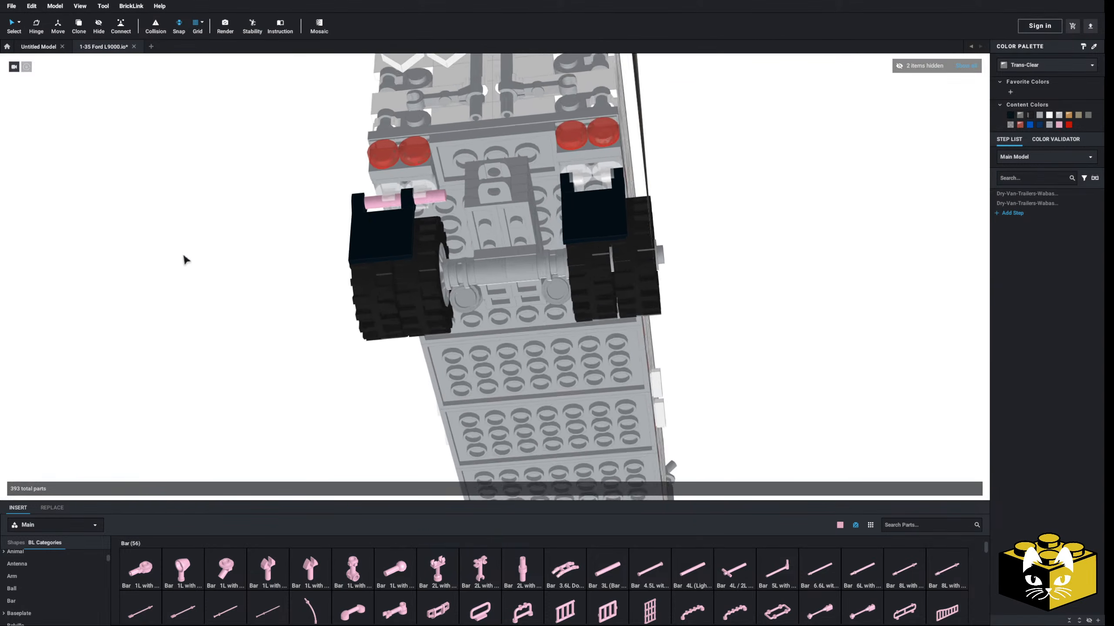
- Delete the mudflap without a bar and its two Trans-Clear clip plates on the opposite side
{"action": "right_click_drag", "start_coordinate": [237, 250], "coordinate": [163, 273]}
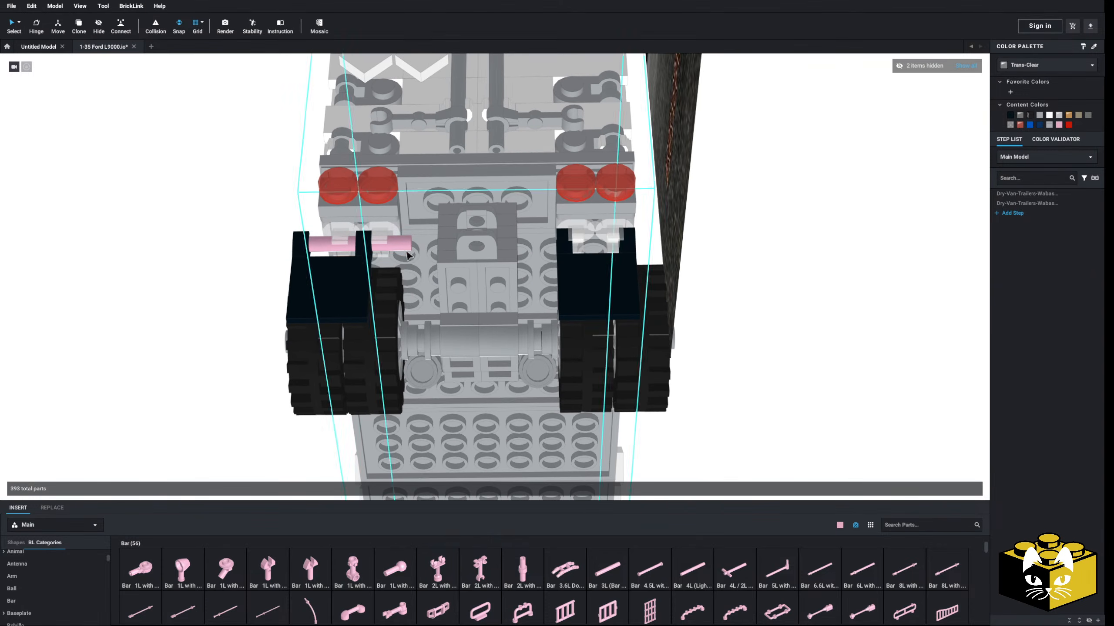
{"action": "left_click", "coordinate": [598, 268]}
{"action": "key", "text": "Delete"}
{"action": "left_click", "coordinate": [577, 234]}
{"action": "key", "text": "Delete"}
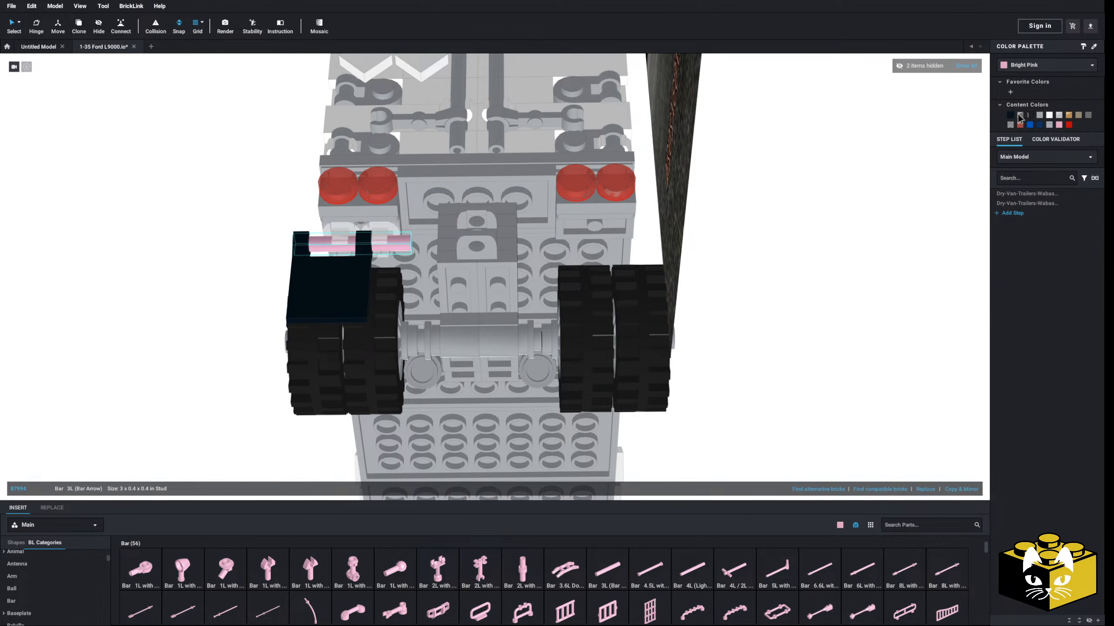
- Recolor the 3L bar Light Bluish Gray and copy the bar, clips and flag beneath the opposite tail lights
{"action": "left_click", "coordinate": [1038, 116]}
{"action": "left_click", "coordinate": [339, 236], "text": "ctrl"}
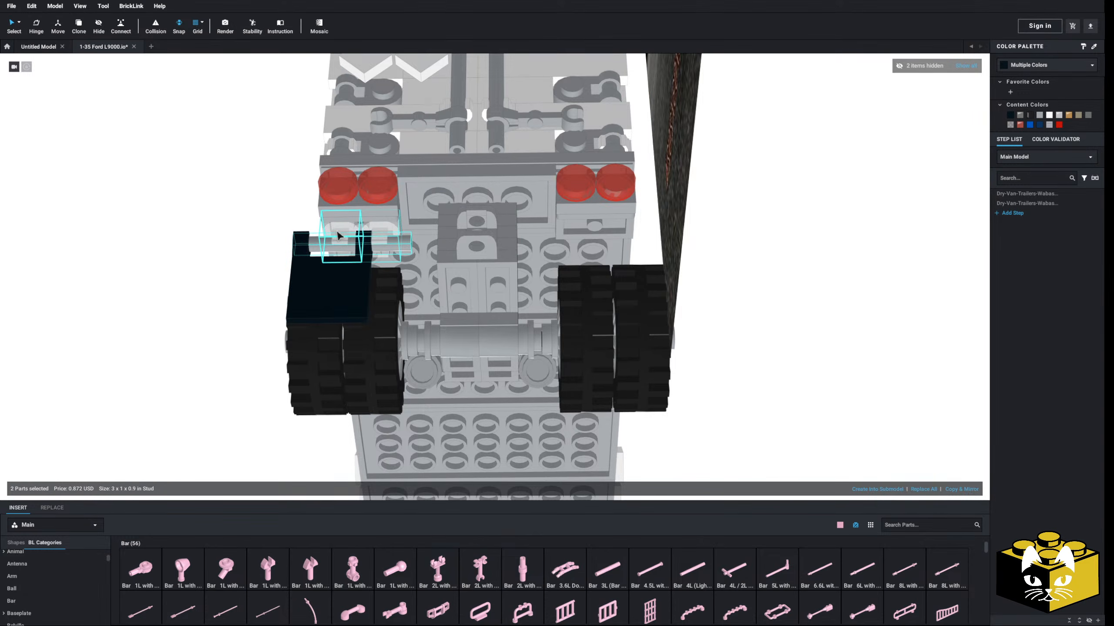
{"action": "scroll", "coordinate": [367, 264], "scroll_direction": "up", "scroll_amount": 1}
{"action": "key", "text": "ctrl+c"}
{"action": "key", "text": "ctrl+v"}
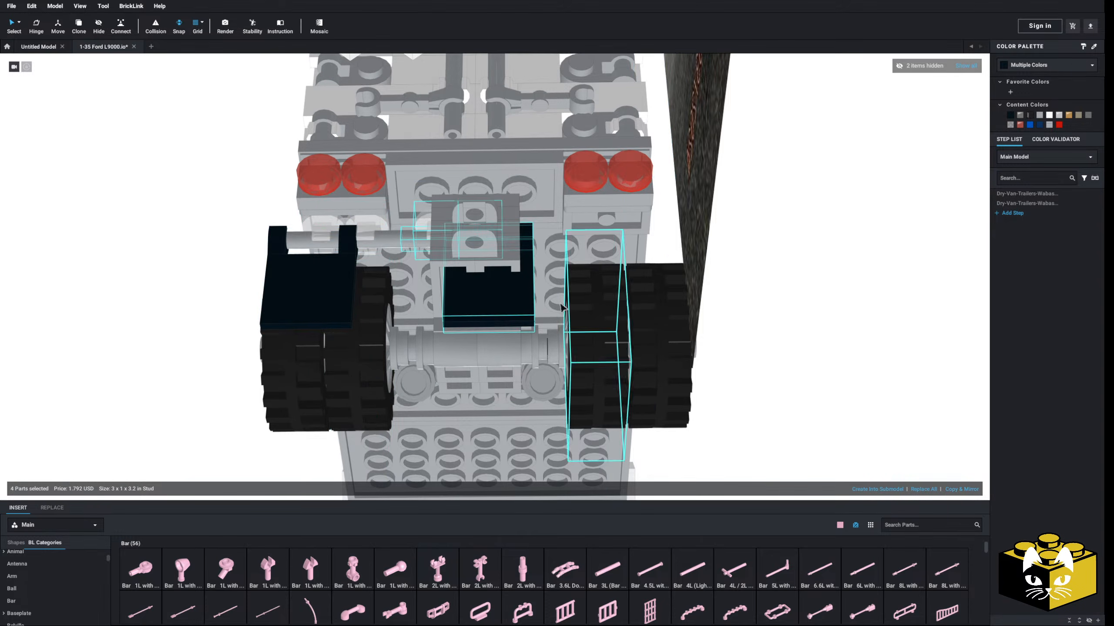
{"action": "left_click", "coordinate": [658, 294]}
{"action": "left_click", "coordinate": [761, 312]}
- Place a bright pink two-stud part on each side of the central block beneath the trailer's rear
{"action": "scroll", "coordinate": [761, 311], "scroll_direction": "down", "scroll_amount": 5}
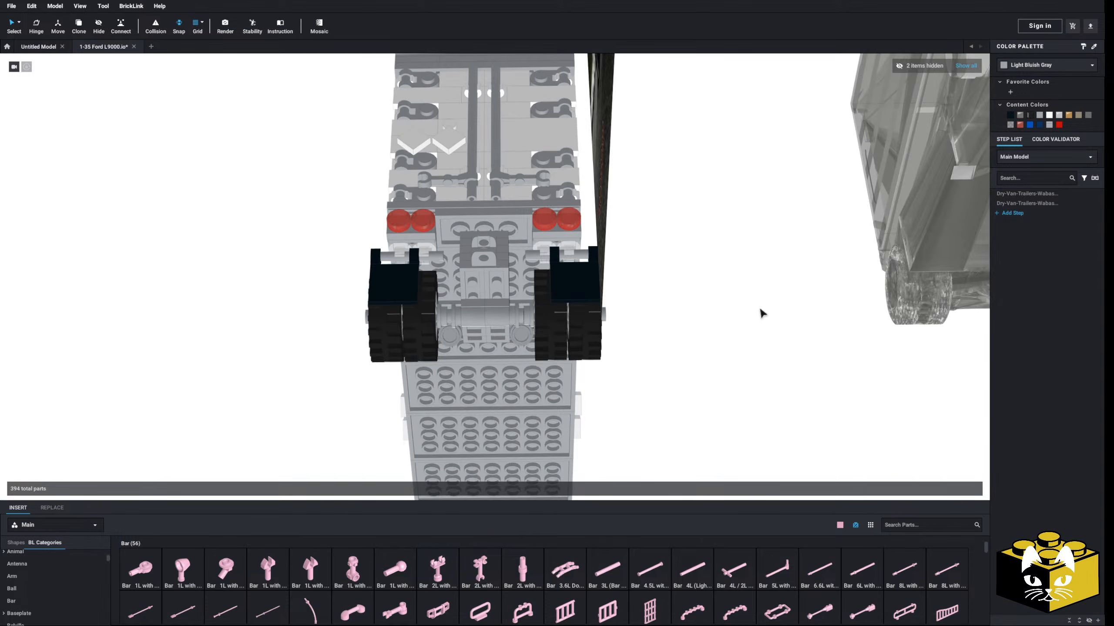
{"action": "right_click_drag", "start_coordinate": [760, 311], "coordinate": [713, 310]}
{"action": "scroll", "coordinate": [718, 326], "scroll_direction": "up", "scroll_amount": 5}
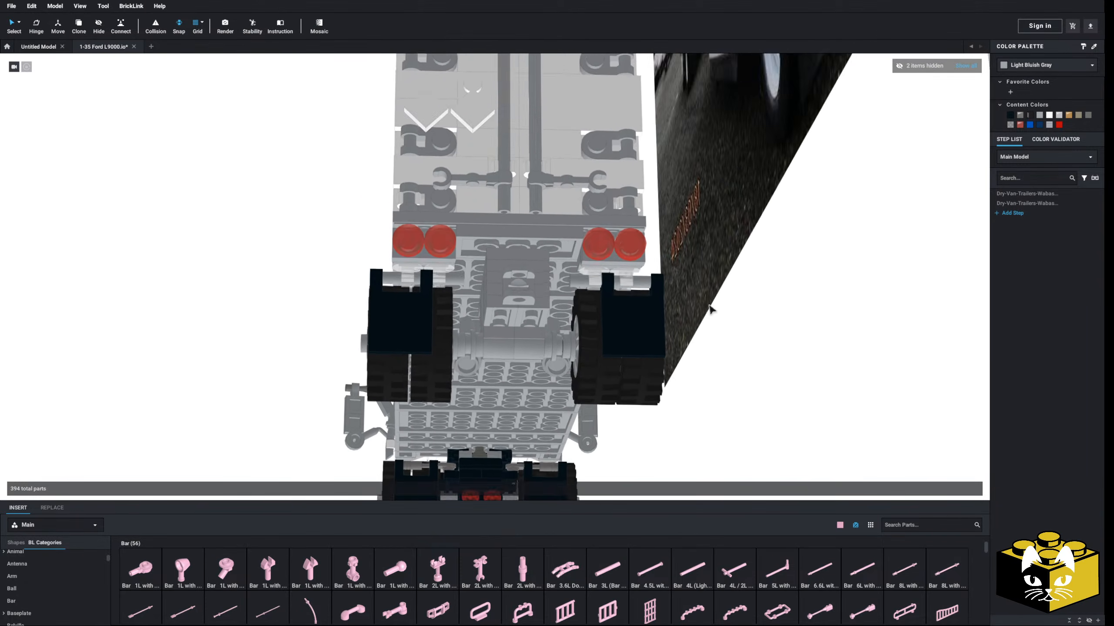
{"action": "scroll", "coordinate": [713, 310], "scroll_direction": "up", "scroll_amount": 3}
{"action": "scroll", "coordinate": [49, 582], "scroll_direction": "down", "scroll_amount": 3}
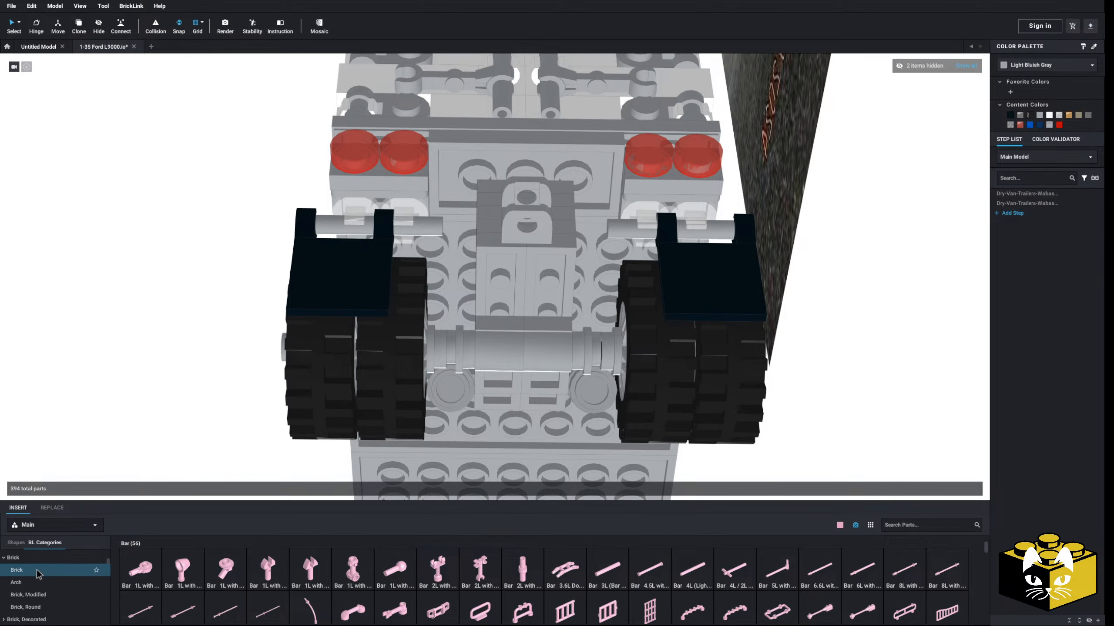
{"action": "left_click", "coordinate": [33, 571]}
{"action": "left_click_drag", "start_coordinate": [369, 400], "coordinate": [452, 208]}
{"action": "left_click_drag", "start_coordinate": [297, 503], "coordinate": [592, 207]}
- Check the reference photo's rear bumper and add a bright pink 1 x 1 bracket to each pink part's lower stud
{"action": "right_click_drag", "start_coordinate": [119, 308], "coordinate": [118, 430]}
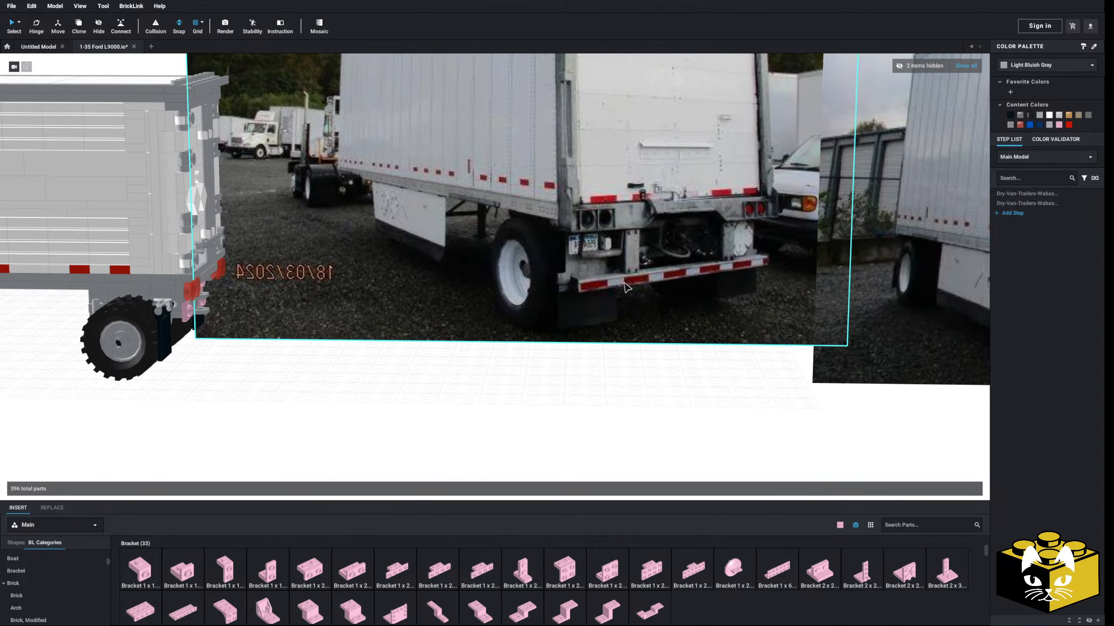
{"action": "right_click_drag", "start_coordinate": [382, 428], "coordinate": [184, 505]}
{"action": "scroll", "coordinate": [66, 579], "scroll_direction": "down", "scroll_amount": 2}
{"action": "left_click", "coordinate": [48, 583]}
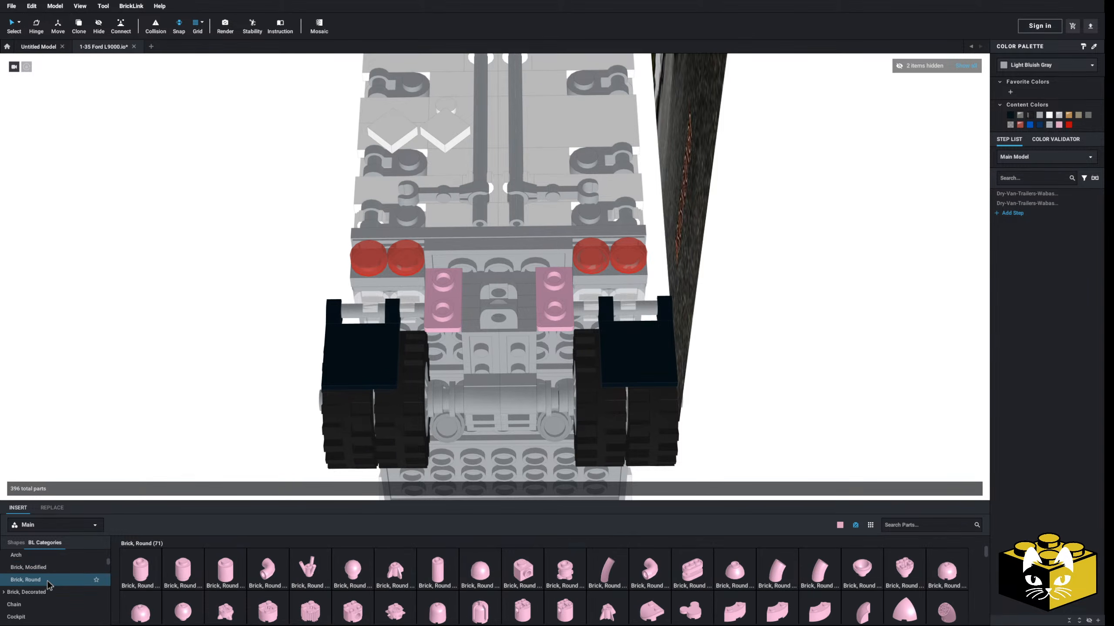
{"action": "key", "text": "Up"}
{"action": "key", "text": "Up"}
{"action": "key", "text": "Up"}
{"action": "key", "text": "Up"}
{"action": "key", "text": "Up"}
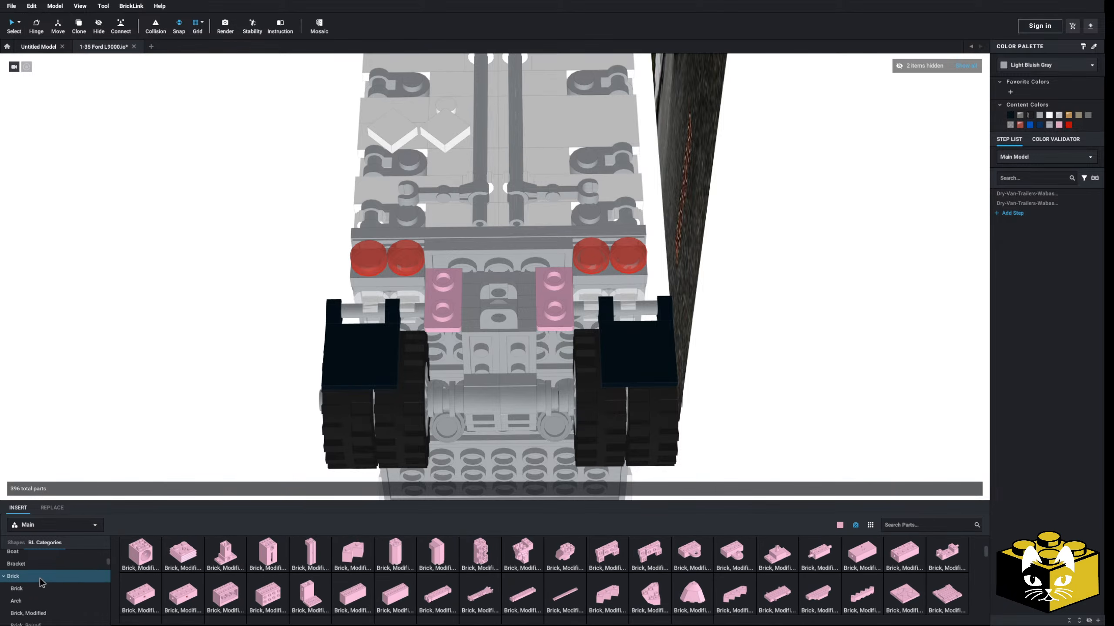
{"action": "left_click_drag", "start_coordinate": [149, 575], "coordinate": [443, 320]}
{"action": "right_click_drag", "start_coordinate": [151, 378], "coordinate": [176, 406]}
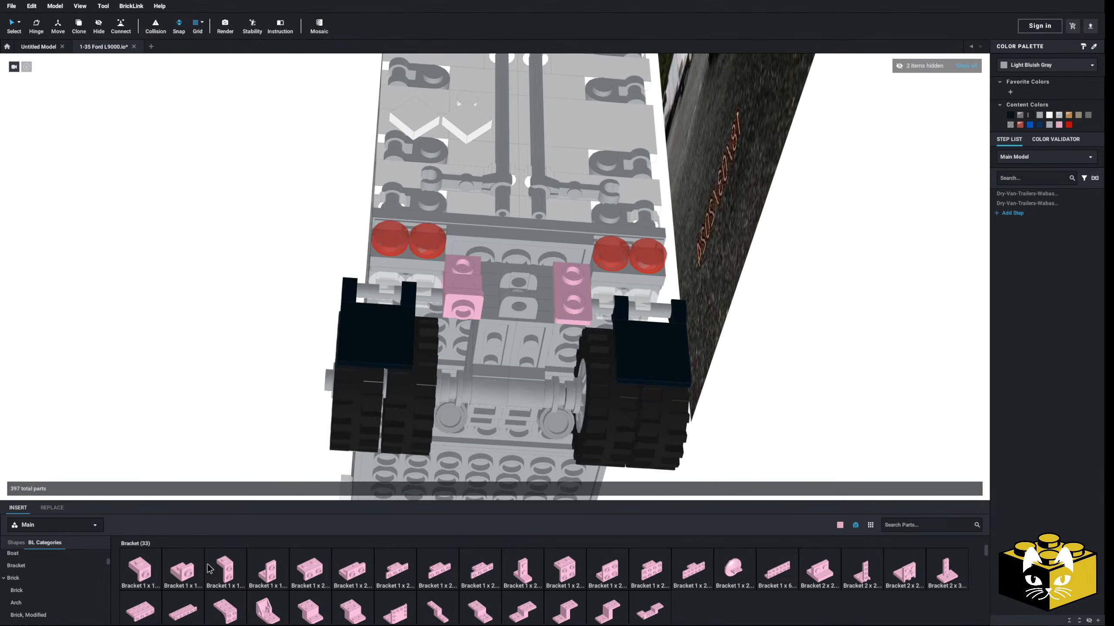
{"action": "left_click_drag", "start_coordinate": [195, 571], "coordinate": [524, 376]}
{"action": "left_click_drag", "start_coordinate": [570, 302], "coordinate": [579, 298]}
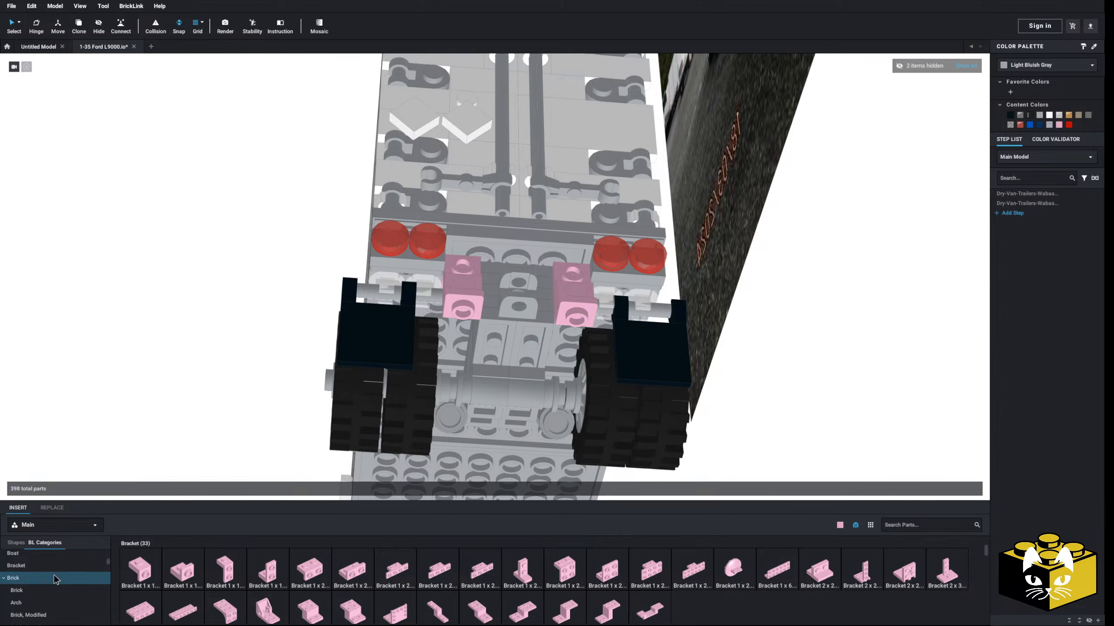
- Place a bright pink 1 x 1 plate on the bracket on each side beneath the trailer's rear
{"action": "left_click", "coordinate": [31, 581]}
{"action": "left_click_drag", "start_coordinate": [141, 570], "coordinate": [406, 321]}
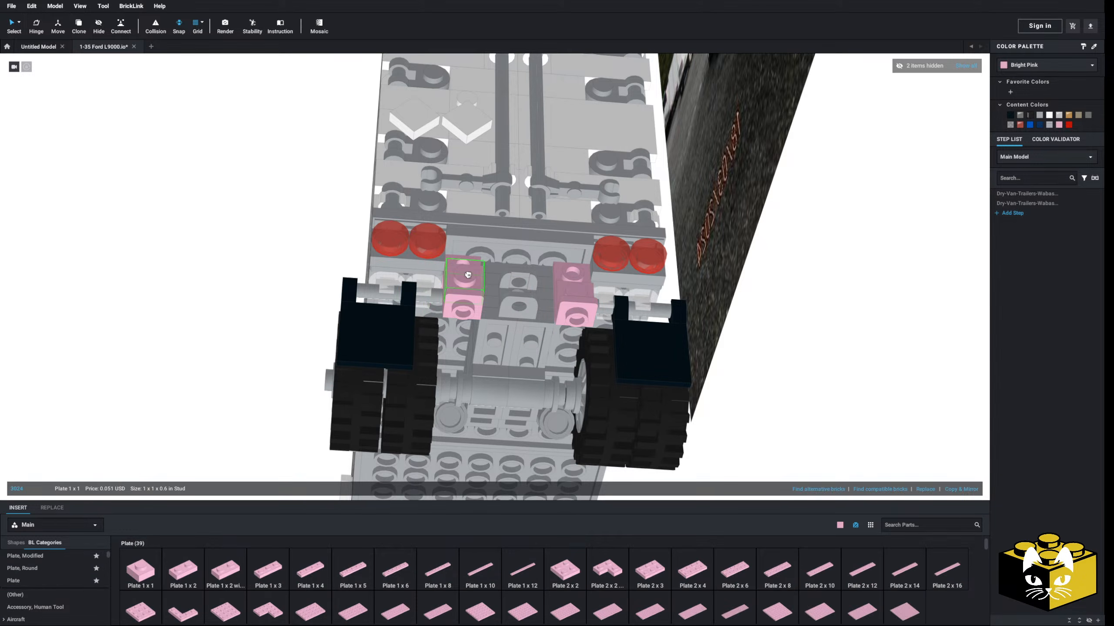
{"action": "left_click_drag", "start_coordinate": [141, 570], "coordinate": [261, 488]}
{"action": "left_click_drag", "start_coordinate": [581, 276], "coordinate": [581, 276]}
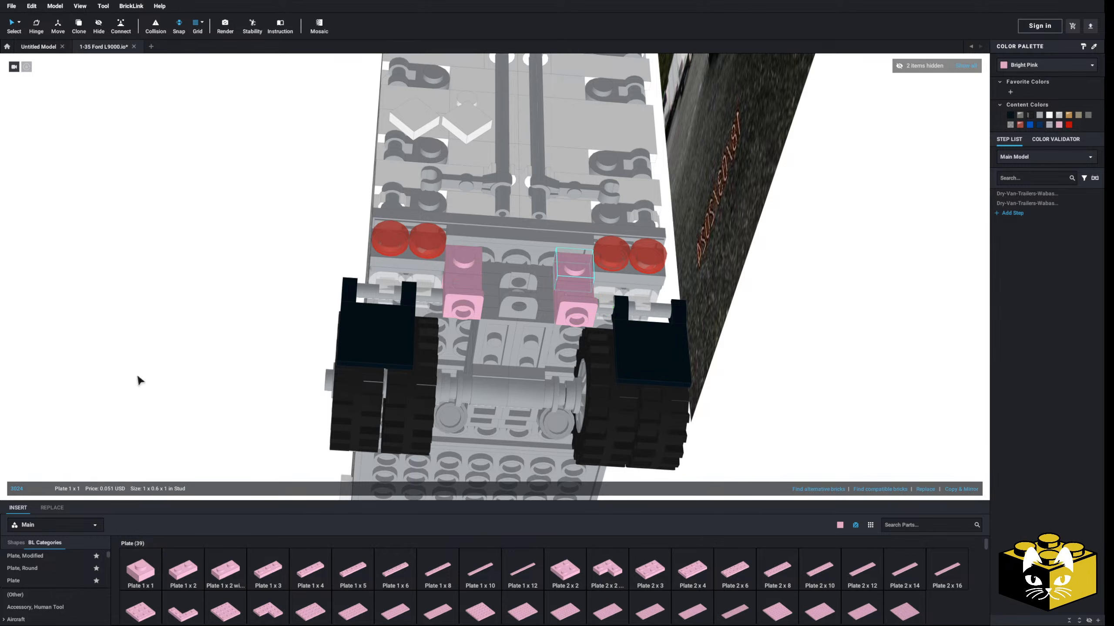
{"action": "left_click", "coordinate": [137, 374]}
- Cover the rear face of each bright pink support with a bright pink 1 x 2 tile
{"action": "scroll", "coordinate": [50, 575], "scroll_direction": "down", "scroll_amount": 4}
{"action": "scroll", "coordinate": [35, 572], "scroll_direction": "down", "scroll_amount": 15}
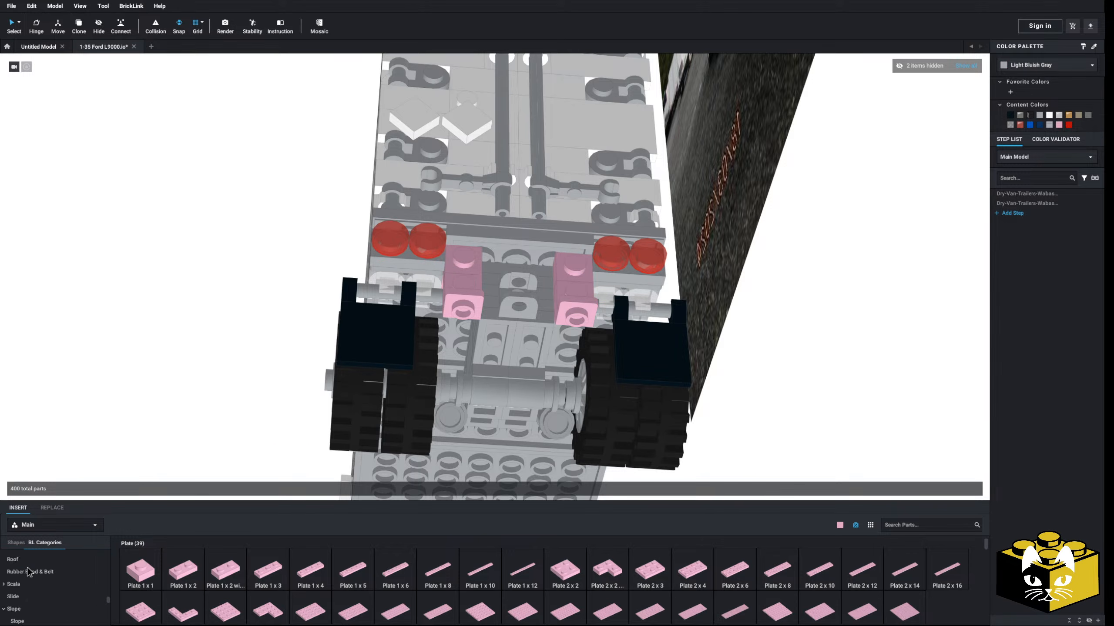
{"action": "scroll", "coordinate": [40, 574], "scroll_direction": "down", "scroll_amount": 3}
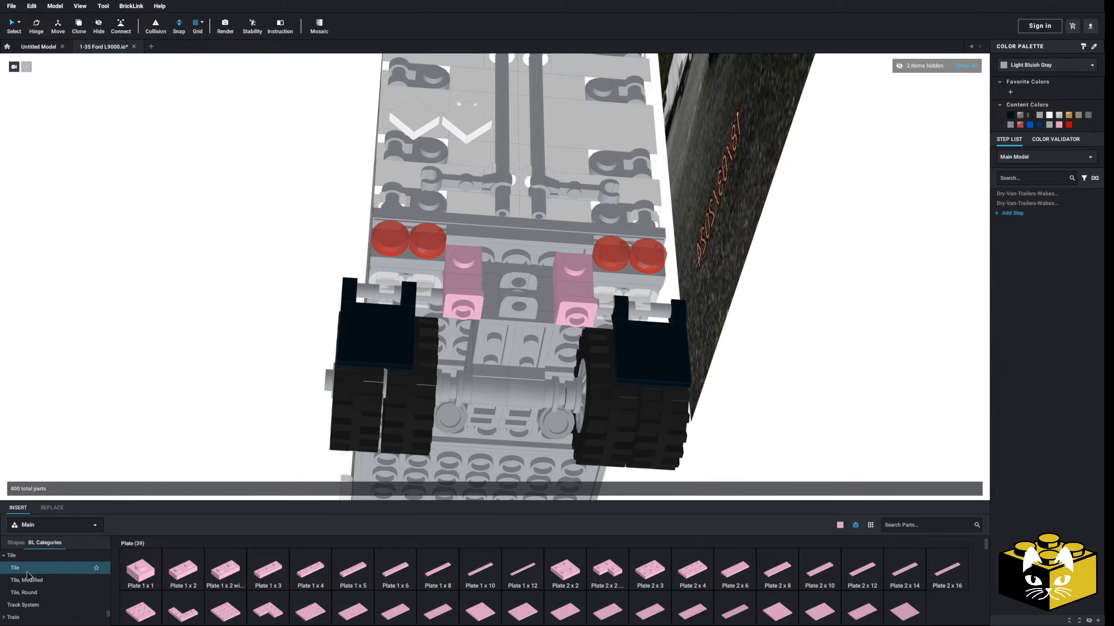
{"action": "left_click", "coordinate": [26, 568]}
{"action": "left_click_drag", "start_coordinate": [241, 572], "coordinate": [470, 261]}
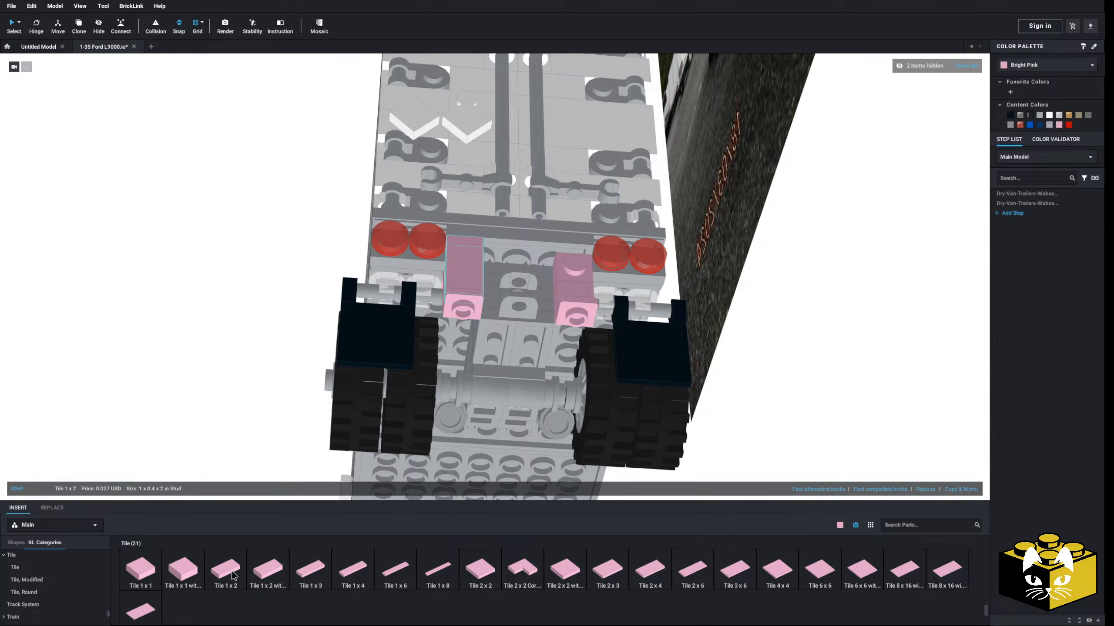
{"action": "left_click_drag", "start_coordinate": [227, 569], "coordinate": [576, 273]}
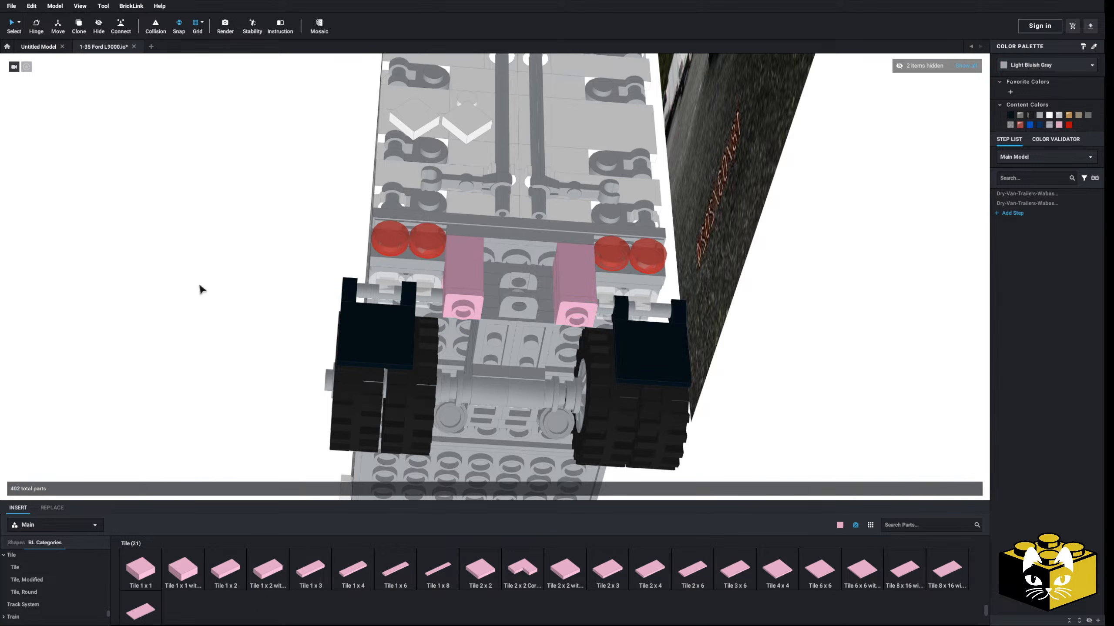
- Copy the 1 x 8 plate from the trailer's upper rear edge and place it under the two pink supports
{"action": "right_click_drag", "start_coordinate": [199, 285], "coordinate": [281, 297]}
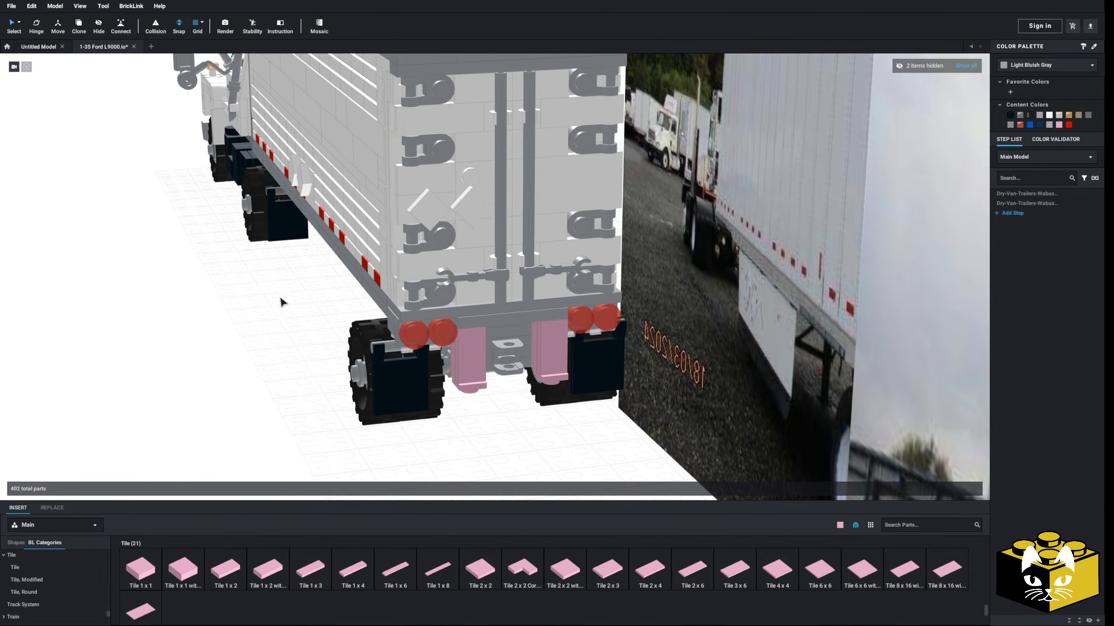
{"action": "scroll", "coordinate": [420, 172], "scroll_direction": "down", "scroll_amount": 2}
{"action": "double_click", "coordinate": [455, 108]}
{"action": "right_click", "coordinate": [455, 107]}
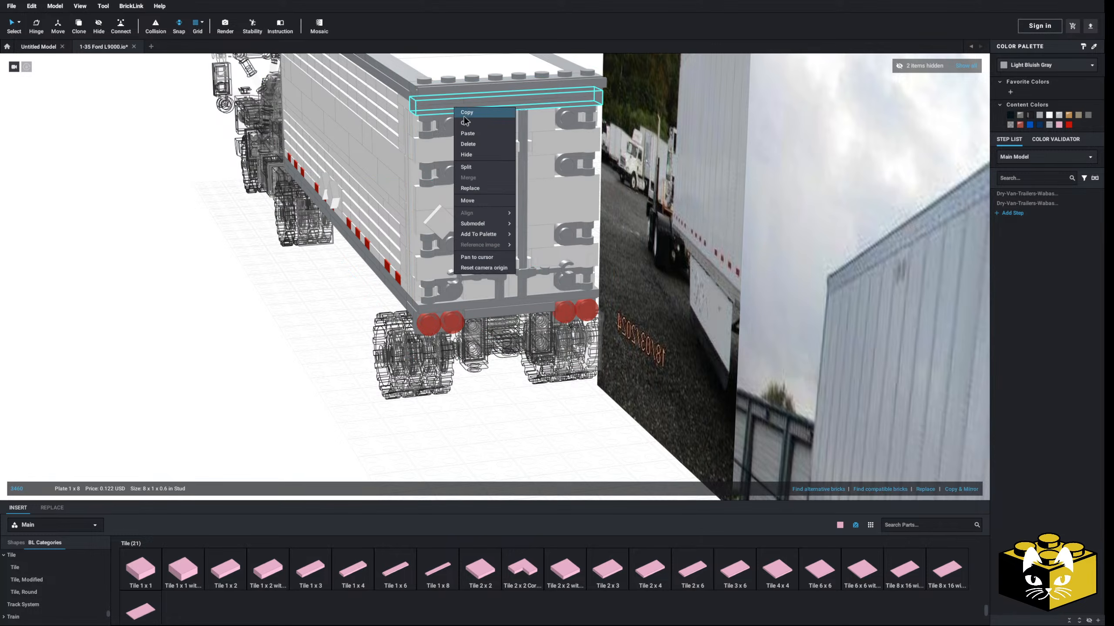
{"action": "left_click", "coordinate": [463, 123]}
{"action": "double_click", "coordinate": [276, 249]}
{"action": "key", "text": "ctrl+v"}
{"action": "scroll", "coordinate": [472, 403], "scroll_direction": "up", "scroll_amount": 2}
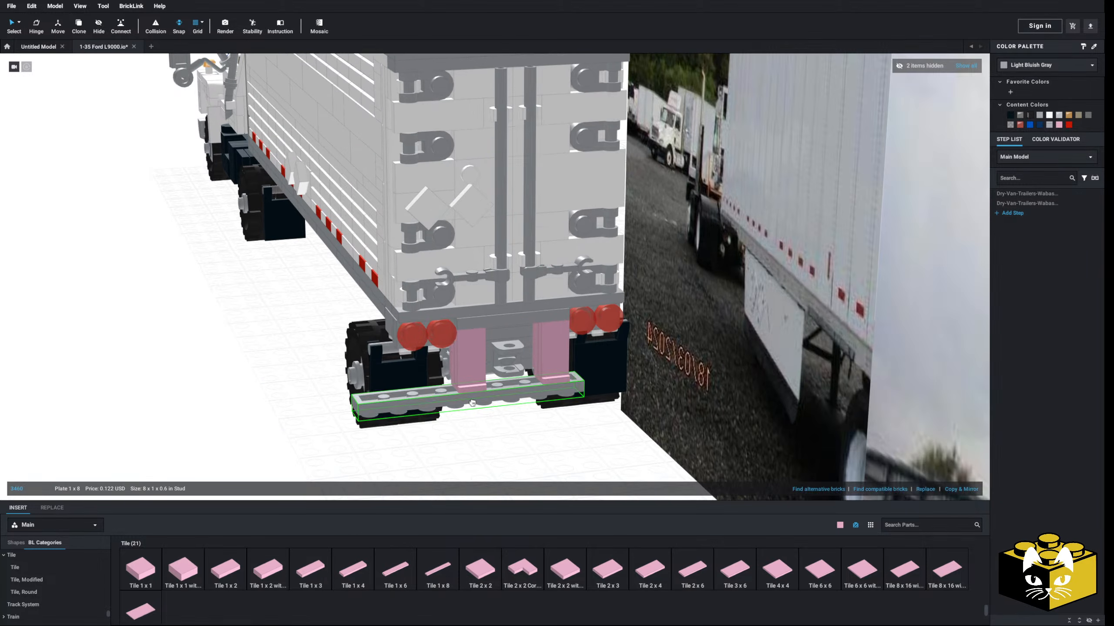
{"action": "left_click", "coordinate": [485, 448]}
- Shift the copied 1 x 8 plate sideways so it is centered under the pink supports
{"action": "right_click_drag", "start_coordinate": [484, 447], "coordinate": [505, 348]}
{"action": "left_click", "coordinate": [502, 328]}
{"action": "key", "text": "a"}
{"action": "left_click", "coordinate": [207, 393]}
{"action": "scroll", "coordinate": [207, 390], "scroll_direction": "down", "scroll_amount": 4}
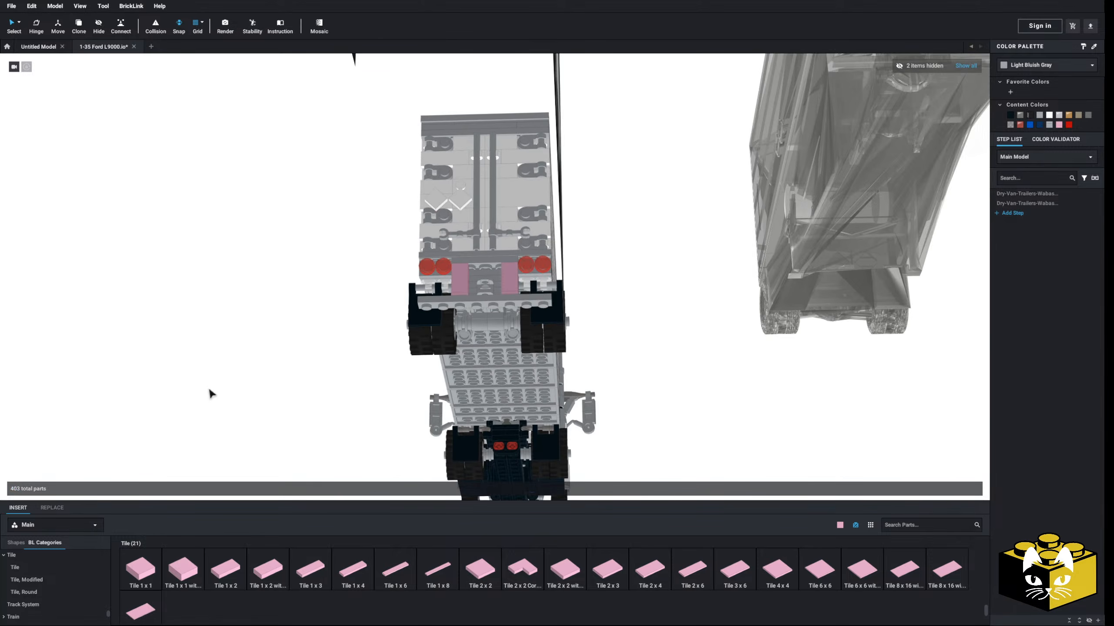
- Copy six alternating red and white 1 x 1 plates from the trailer's side strip and place them crosswise beside the rear
{"action": "right_click_drag", "start_coordinate": [209, 387], "coordinate": [464, 385]}
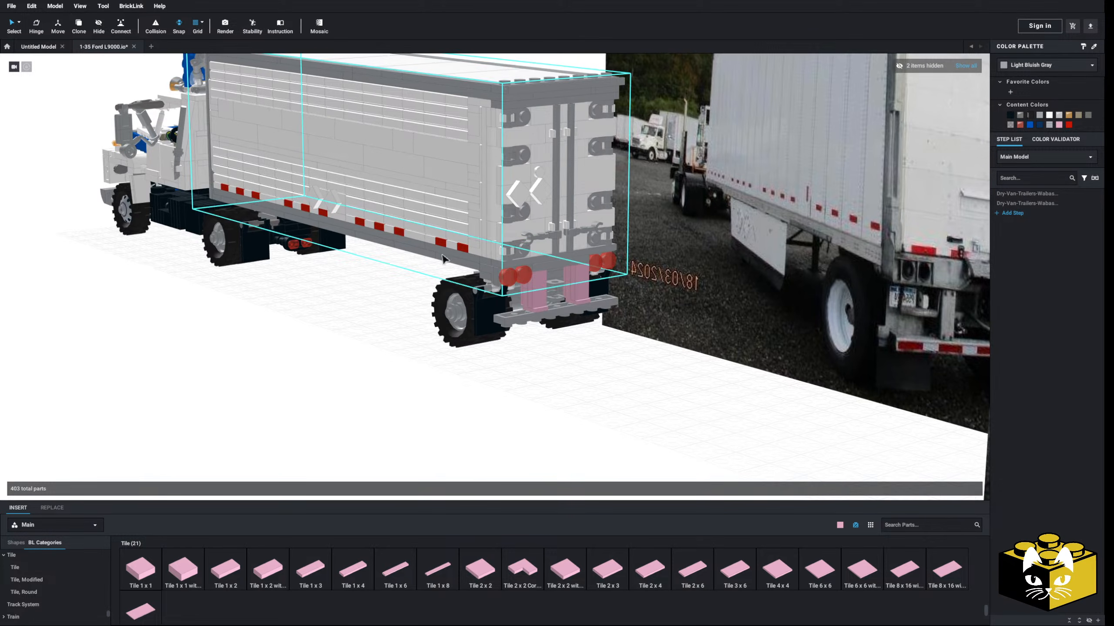
{"action": "right_click_drag", "start_coordinate": [443, 259], "coordinate": [385, 319]}
{"action": "left_click", "coordinate": [340, 240]}
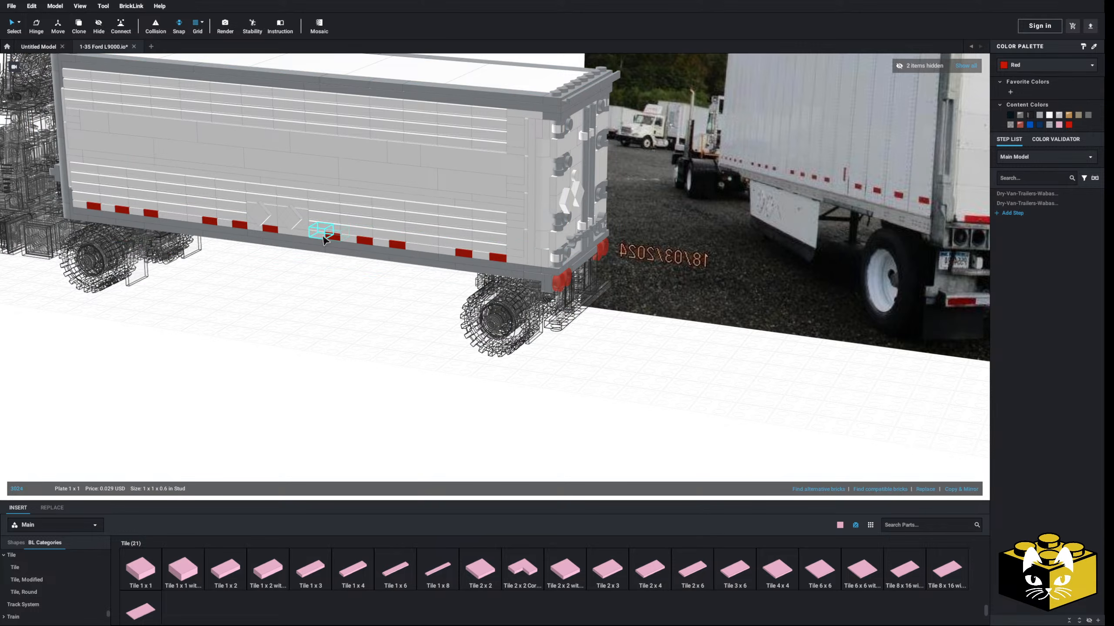
{"action": "right_click", "coordinate": [388, 250]}
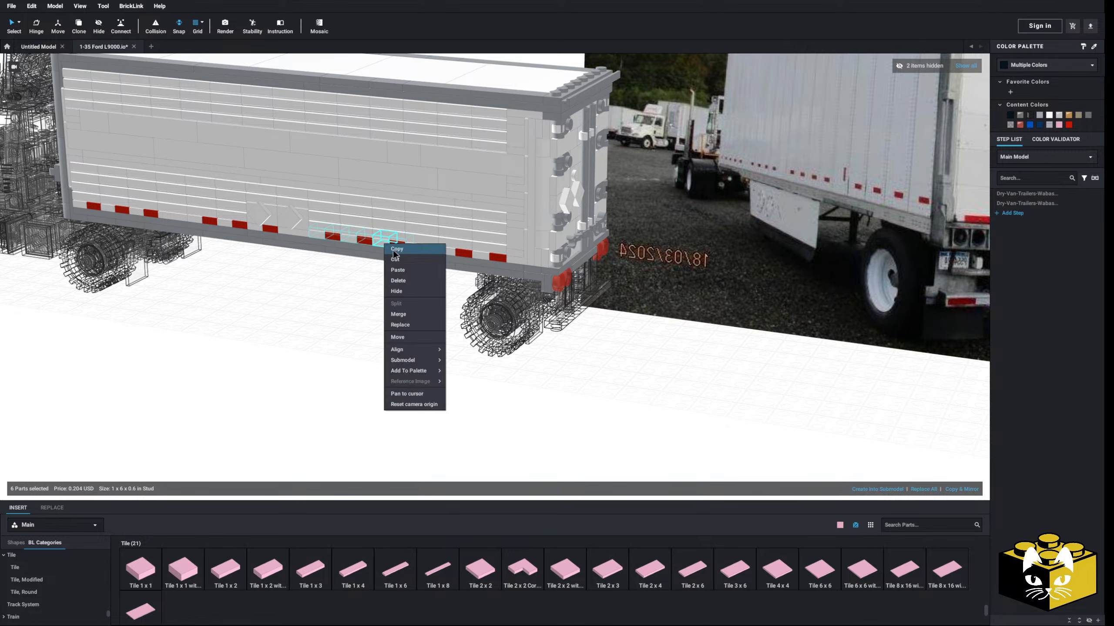
{"action": "left_click", "coordinate": [375, 301]}
{"action": "right_click_drag", "start_coordinate": [375, 301], "coordinate": [285, 328]}
{"action": "right_click", "coordinate": [285, 328]}
{"action": "left_click", "coordinate": [294, 340]}
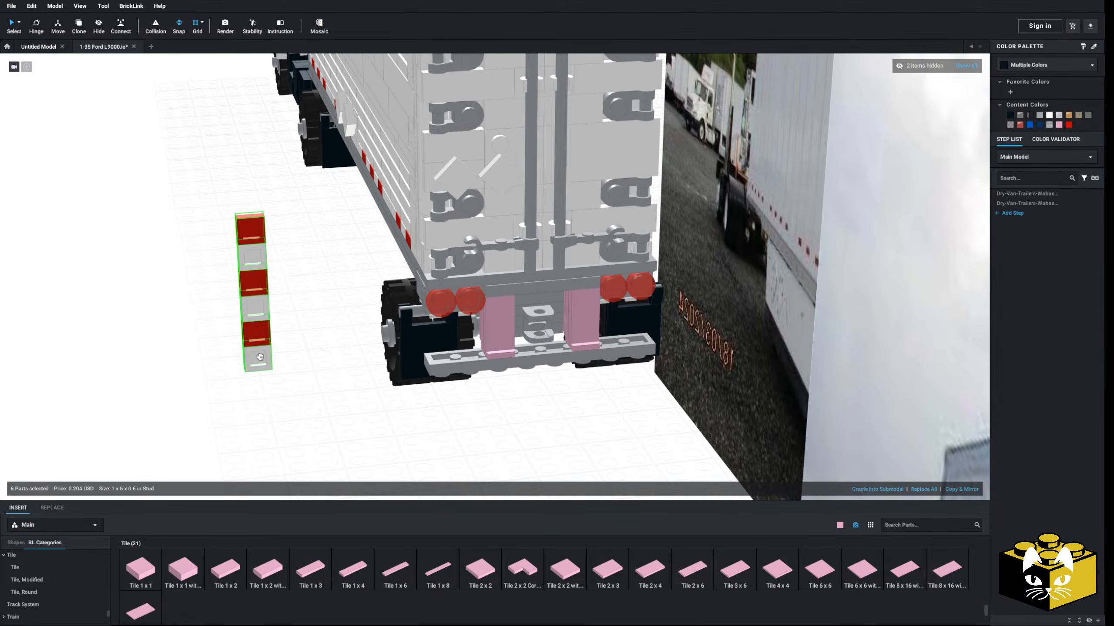
{"action": "scroll", "coordinate": [307, 377], "scroll_direction": "up", "scroll_amount": 2}
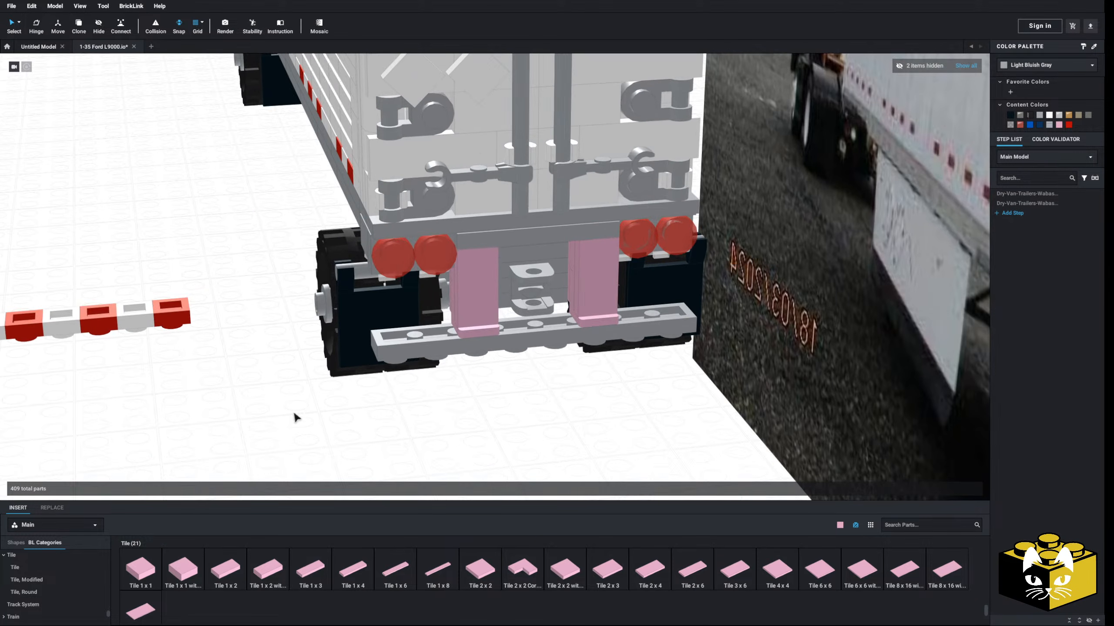
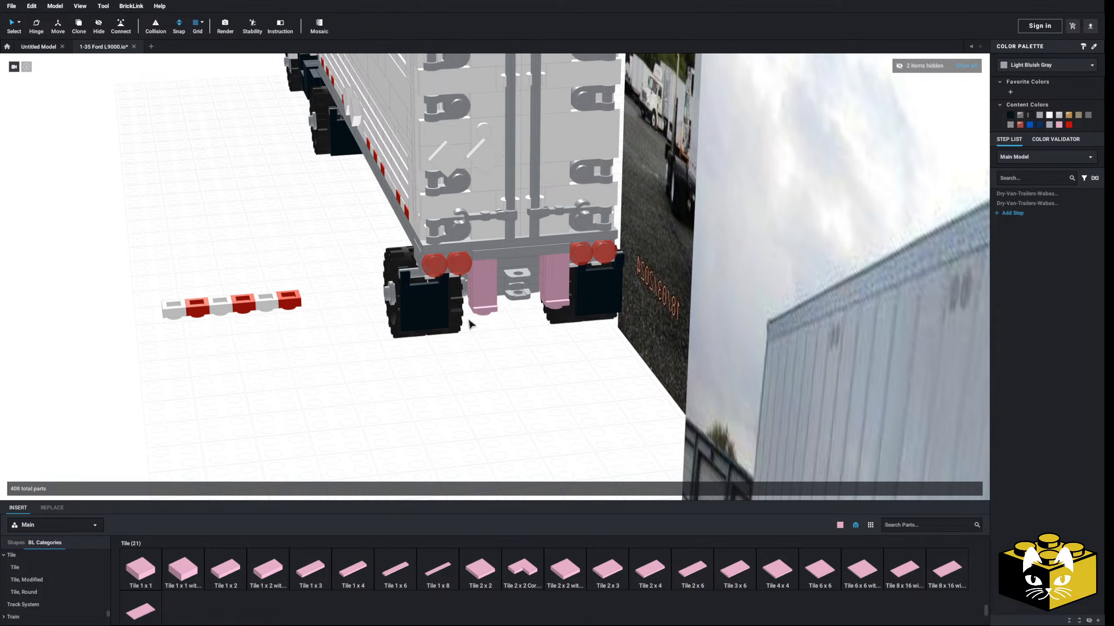
- Lay three bright pink 1 x 3 plates end to end near the red and white strip and delete the middle one
{"action": "scroll", "coordinate": [471, 325], "scroll_direction": "up", "scroll_amount": 3}
{"action": "scroll", "coordinate": [50, 599], "scroll_direction": "up", "scroll_amount": 5}
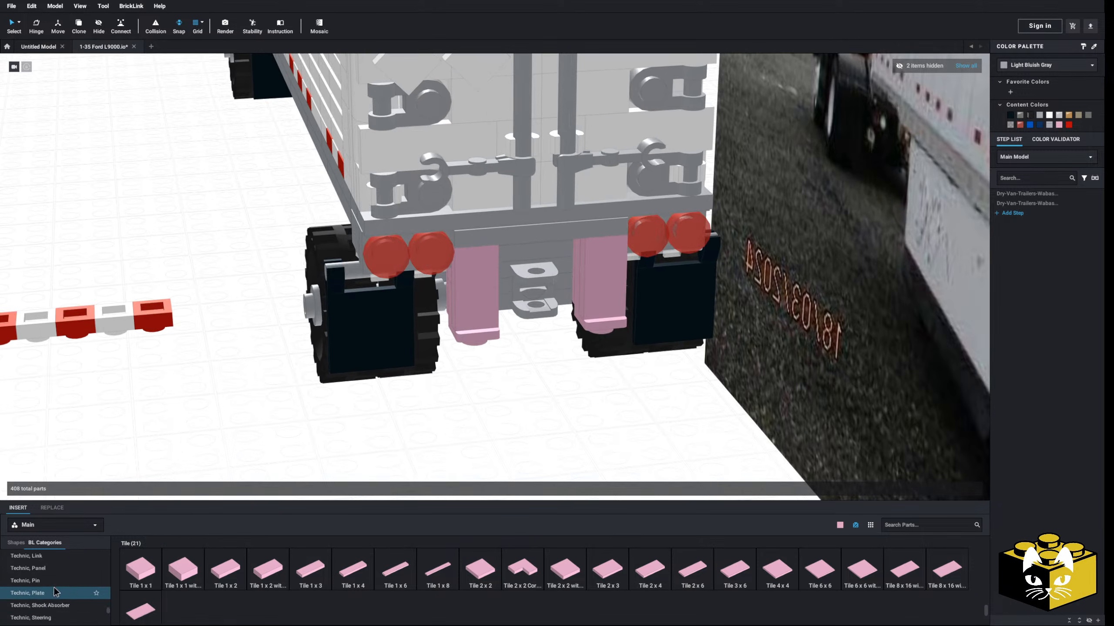
{"action": "scroll", "coordinate": [48, 595], "scroll_direction": "up", "scroll_amount": 3}
{"action": "left_click", "coordinate": [44, 586]}
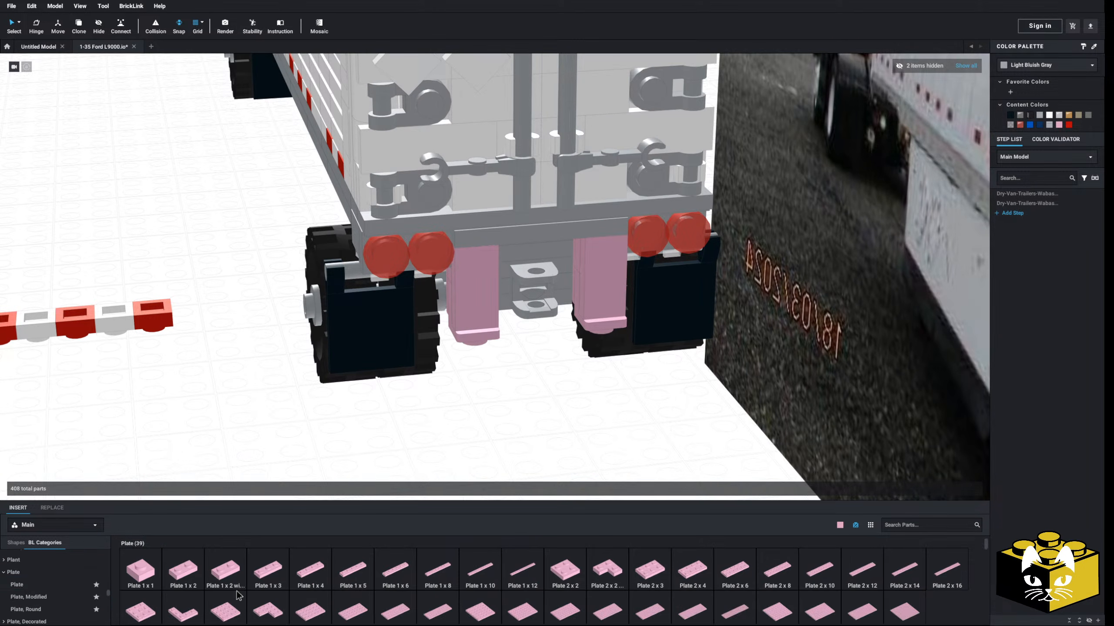
{"action": "left_click", "coordinate": [262, 576]}
{"action": "right_click_drag", "start_coordinate": [211, 386], "coordinate": [366, 354]}
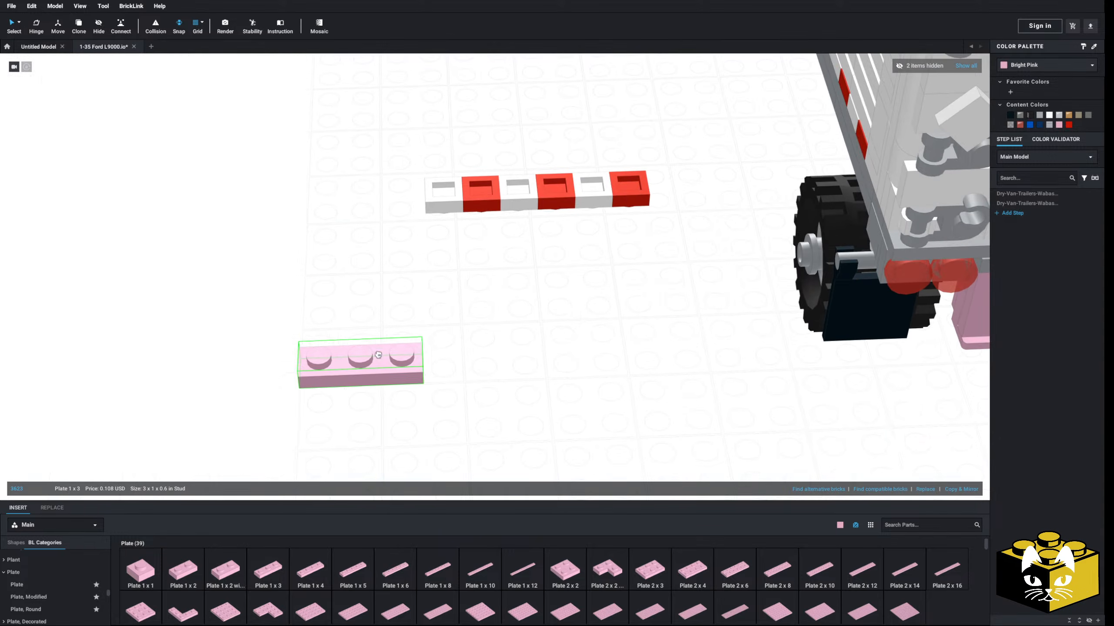
{"action": "left_click", "coordinate": [198, 340]}
{"action": "left_click", "coordinate": [963, 491]}
{"action": "left_click", "coordinate": [961, 490]}
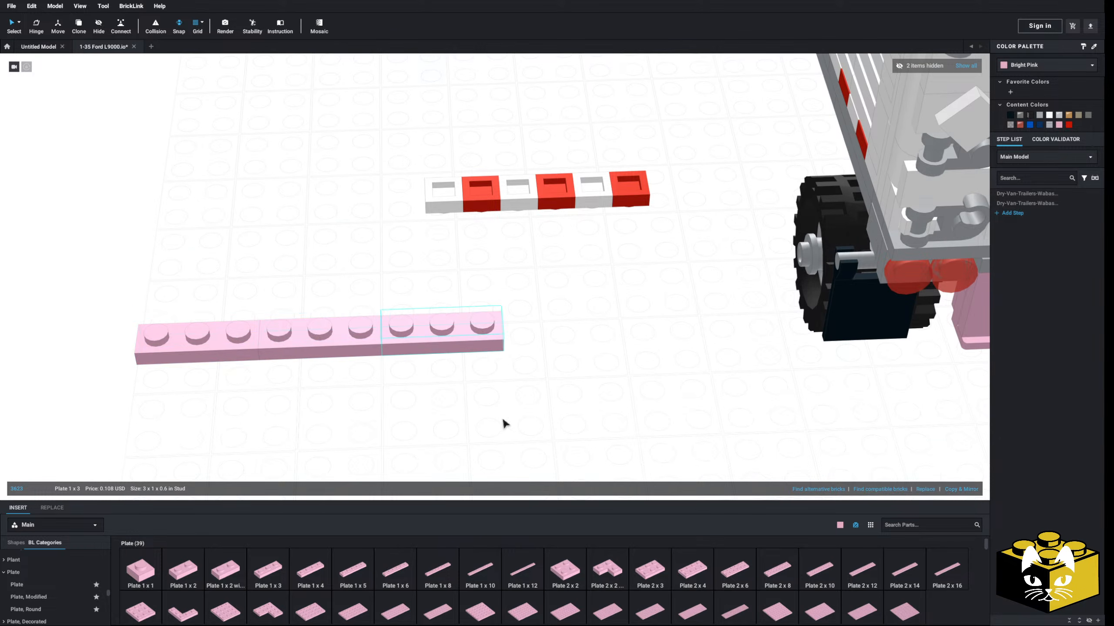
{"action": "left_click", "coordinate": [363, 337]}
{"action": "key", "text": "Delete"}
- Place a bright pink 1 x 5 plate on the ground and join a 1 x 3 plate to each end
{"action": "left_click", "coordinate": [352, 569]}
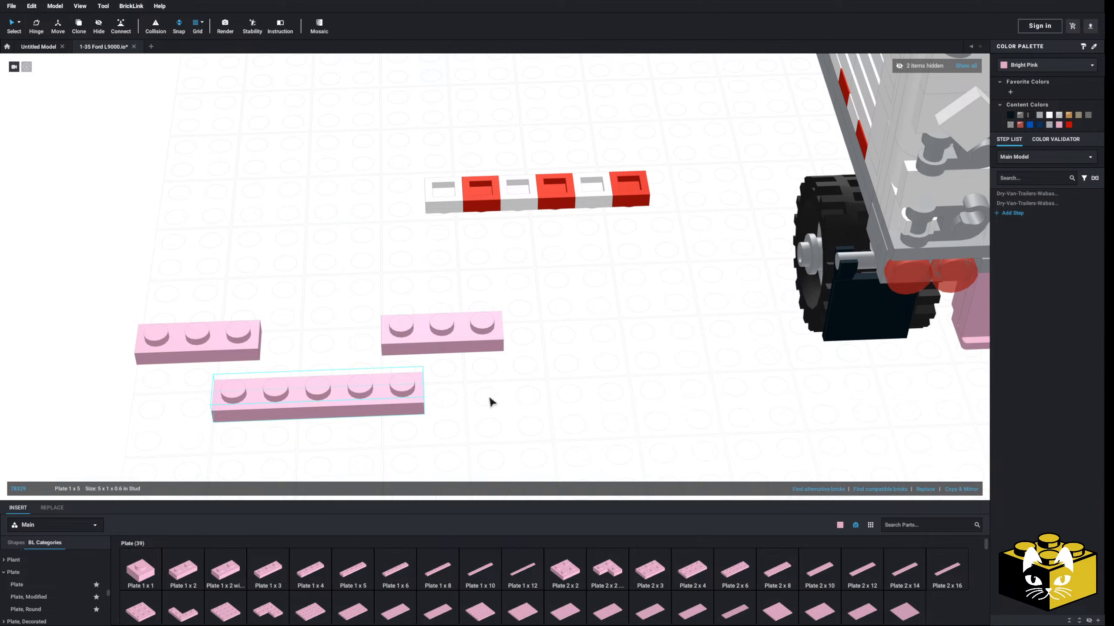
{"action": "left_click_drag", "start_coordinate": [422, 346], "coordinate": [464, 400]}
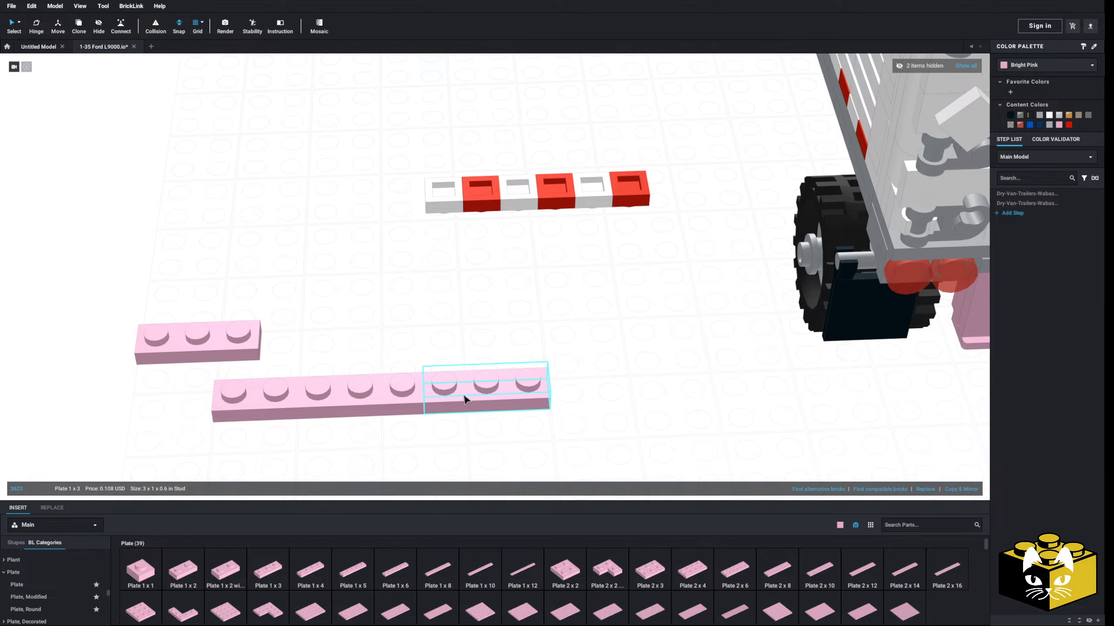
{"action": "left_click_drag", "start_coordinate": [203, 352], "coordinate": [172, 403]}
{"action": "left_click_drag", "start_coordinate": [506, 314], "coordinate": [124, 460]}
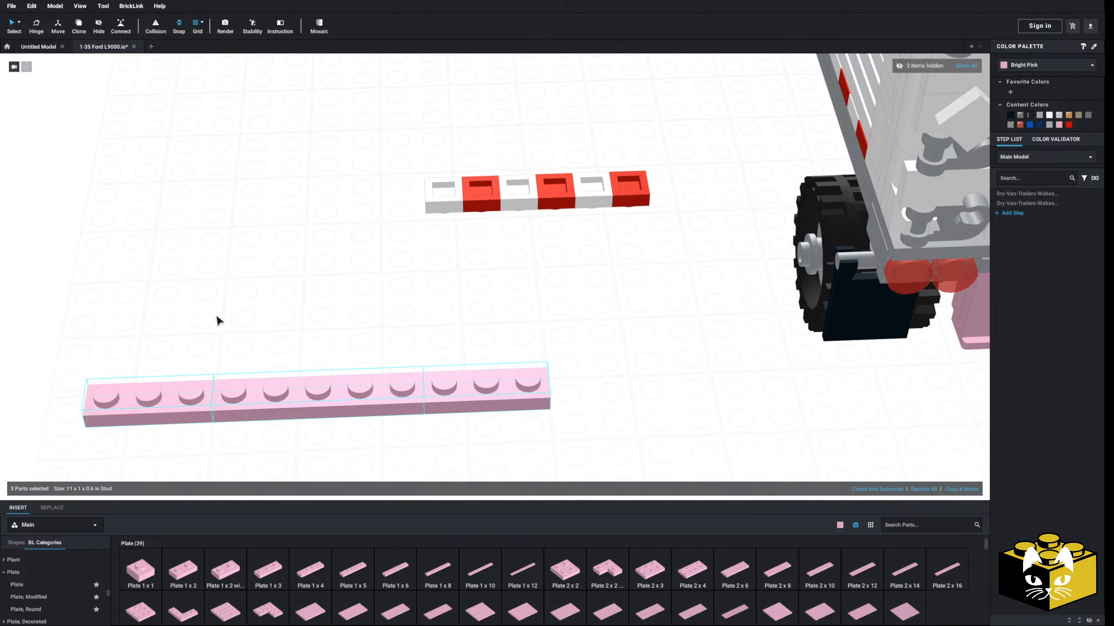
- Replace the 1 x 3 plate at each end of the 1 x 5 plate with a 1 x 2 plate
{"action": "left_click", "coordinate": [220, 319]}
{"action": "left_click", "coordinate": [162, 411]}
{"action": "key", "text": "Delete"}
{"action": "left_click", "coordinate": [510, 403]}
{"action": "key", "text": "Delete"}
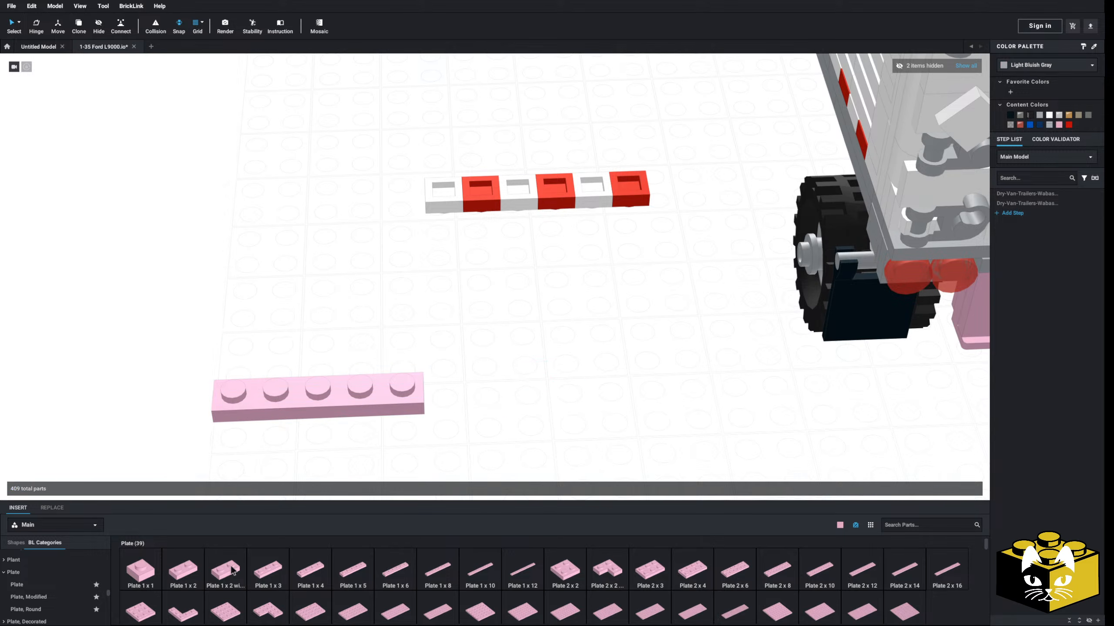
{"action": "left_click_drag", "start_coordinate": [186, 570], "coordinate": [471, 399]}
{"action": "left_click", "coordinate": [416, 300]}
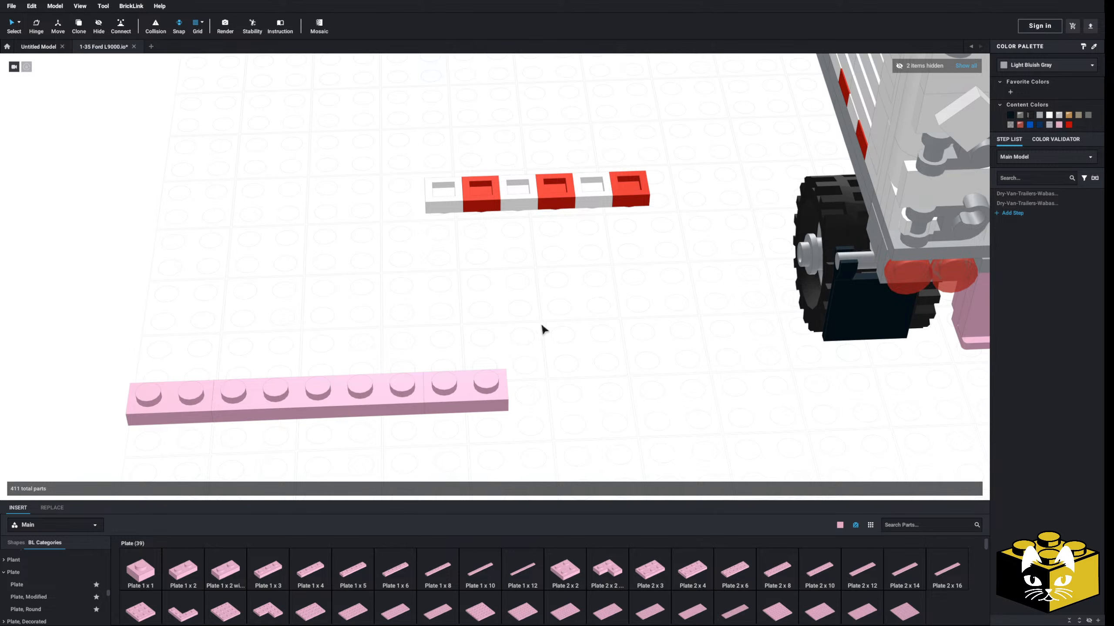
- Recolor the three plates of the nine-stud bar Light Bluish Gray
{"action": "left_click_drag", "start_coordinate": [542, 328], "coordinate": [158, 466]}
{"action": "left_click", "coordinate": [1052, 67]}
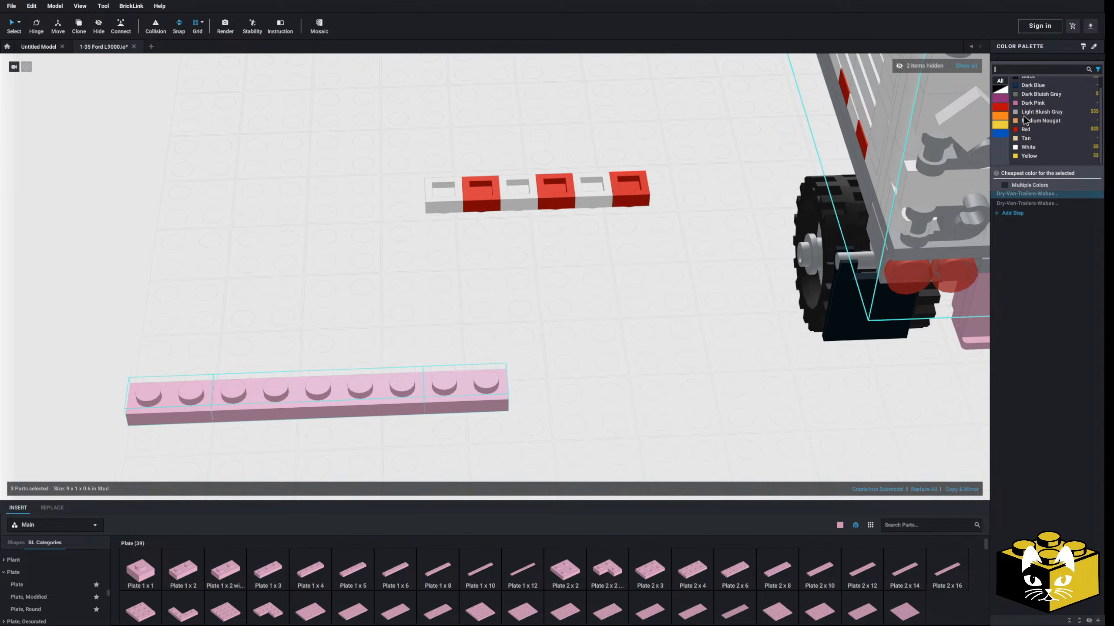
{"action": "left_click", "coordinate": [1037, 112]}
{"action": "left_click", "coordinate": [614, 248]}
- Move the six red and white plates onto one end of the gray bar
{"action": "left_click_drag", "start_coordinate": [657, 143], "coordinate": [405, 234]}
{"action": "left_click_drag", "start_coordinate": [486, 197], "coordinate": [360, 381]}
{"action": "scroll", "coordinate": [388, 290], "scroll_direction": "down", "scroll_amount": 5}
{"action": "left_click", "coordinate": [389, 288]}
{"action": "scroll", "coordinate": [422, 269], "scroll_direction": "down", "scroll_amount": 3}
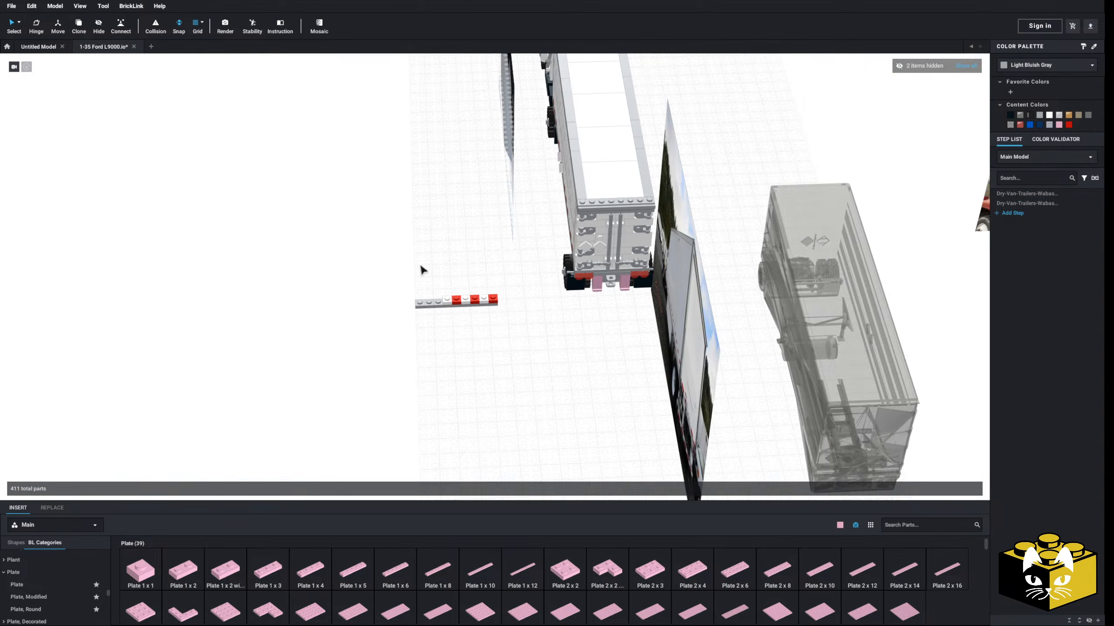
- Move the two dry van reference photos away from the trailer's rear
{"action": "right_click_drag", "start_coordinate": [422, 269], "coordinate": [379, 297]}
{"action": "left_click", "coordinate": [244, 321]}
{"action": "scroll", "coordinate": [279, 291], "scroll_direction": "down", "scroll_amount": 4}
{"action": "left_click_drag", "start_coordinate": [279, 293], "coordinate": [528, 127]}
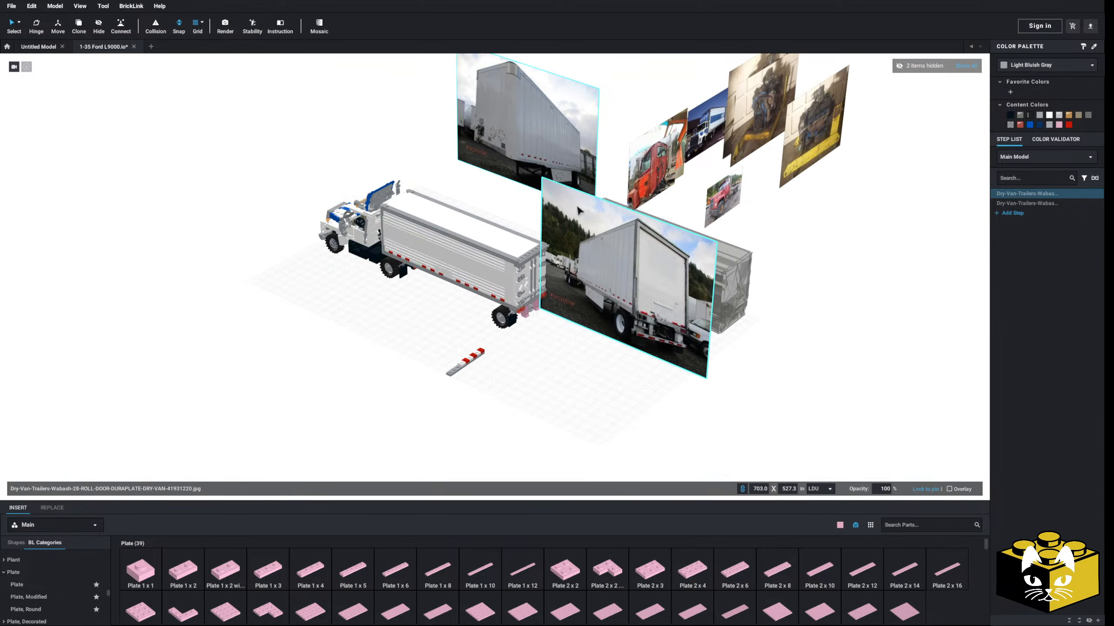
{"action": "left_click_drag", "start_coordinate": [645, 277], "coordinate": [769, 178]}
{"action": "left_click", "coordinate": [655, 314]}
- Continue the red and white pattern over the gray bar's bare studs with a copy of the strip, deleting the surplus plates
{"action": "right_click_drag", "start_coordinate": [654, 314], "coordinate": [557, 347]}
{"action": "scroll", "coordinate": [657, 315], "scroll_direction": "up", "scroll_amount": 10}
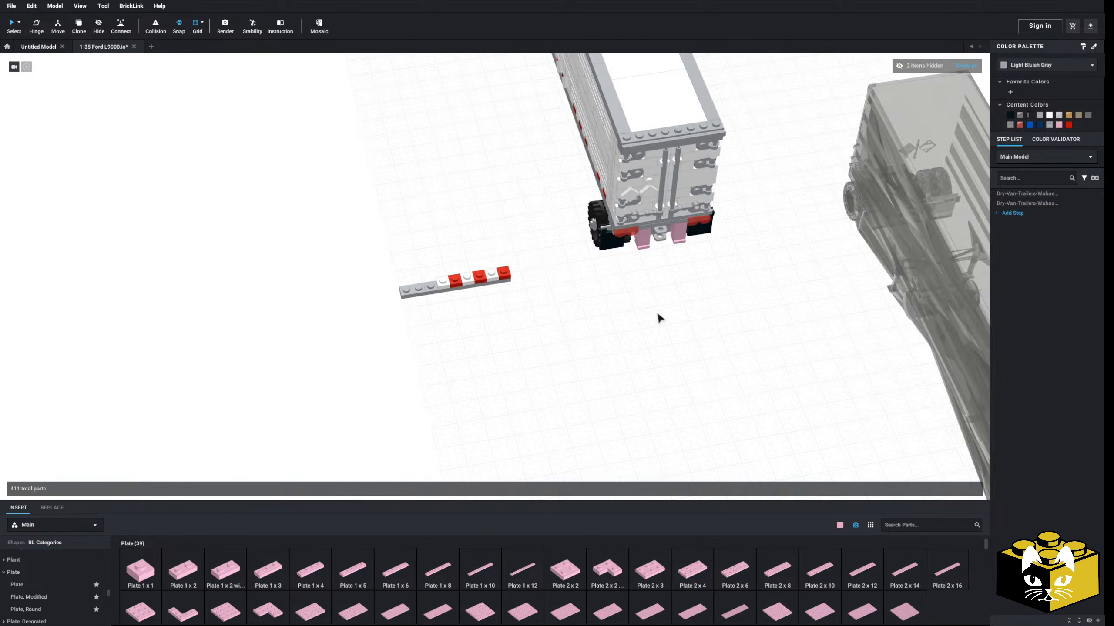
{"action": "right_click_drag", "start_coordinate": [556, 422], "coordinate": [530, 378]}
{"action": "left_click_drag", "start_coordinate": [663, 179], "coordinate": [408, 239]}
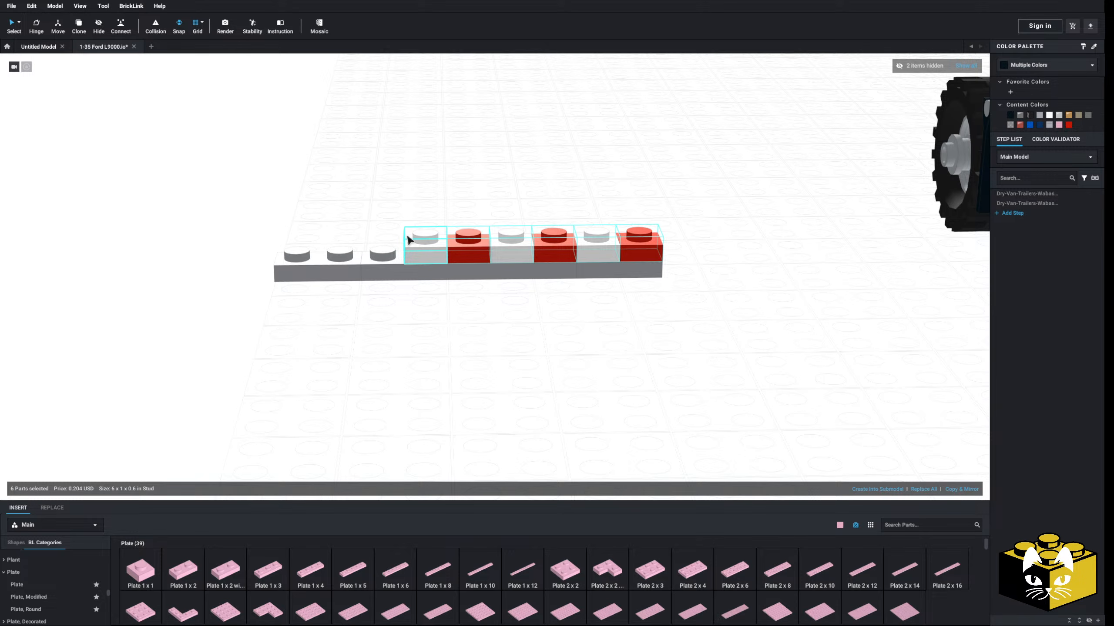
{"action": "right_click_drag", "start_coordinate": [405, 242], "coordinate": [420, 278]}
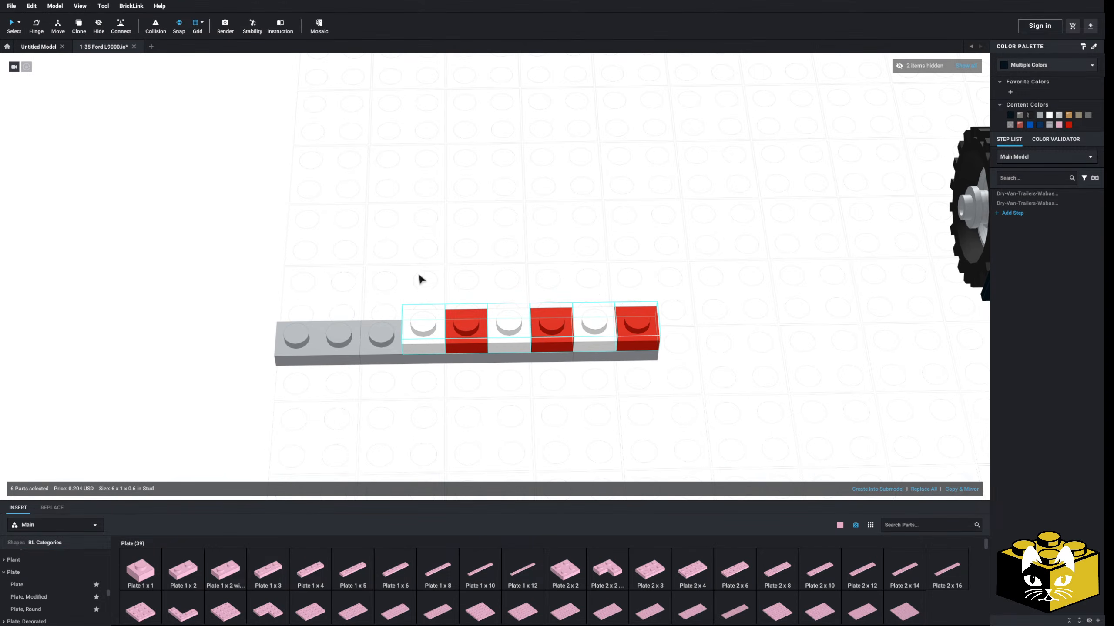
{"action": "right_click", "coordinate": [468, 315]}
{"action": "left_click", "coordinate": [479, 316]}
{"action": "right_click", "coordinate": [428, 258]}
{"action": "left_click", "coordinate": [439, 282]}
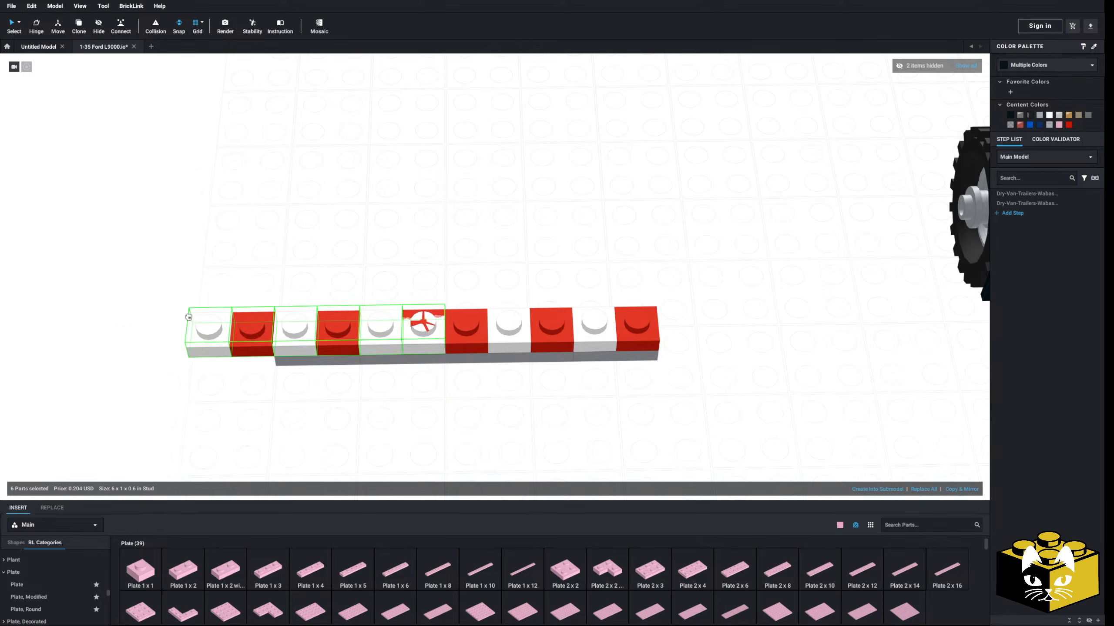
{"action": "left_click", "coordinate": [159, 325]}
{"action": "left_click_drag", "start_coordinate": [89, 259], "coordinate": [274, 383]}
{"action": "key", "text": "Delete"}
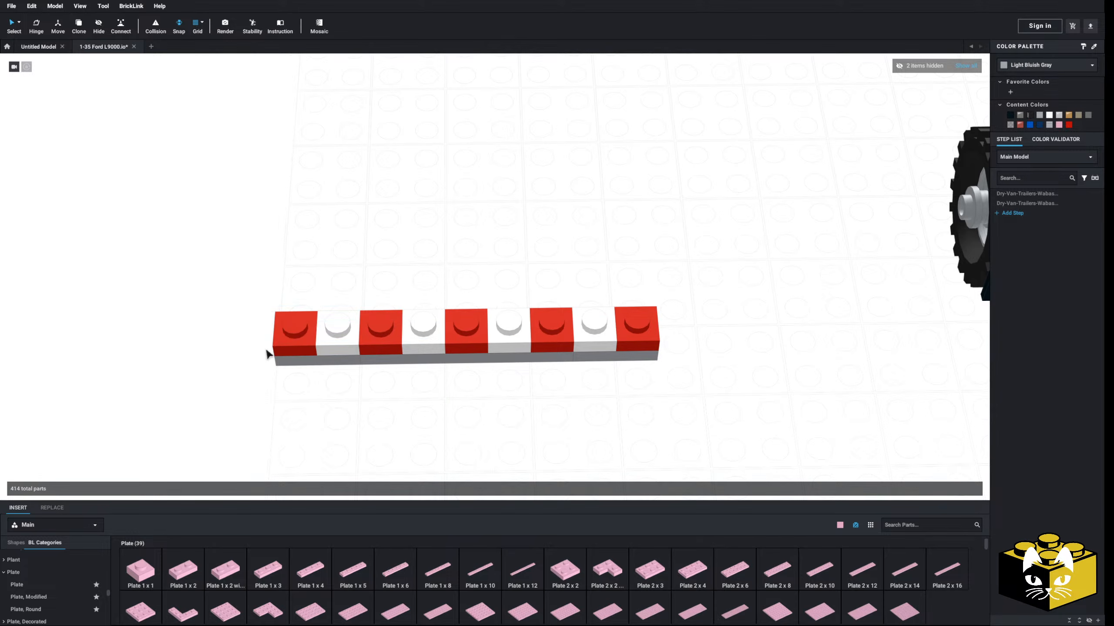
- Replace the nine red and white 1 x 1 plates on the gray bar with Tile 1 x 1 parts
{"action": "left_click", "coordinate": [302, 342]}
{"action": "left_click", "coordinate": [353, 334], "text": "ctrl"}
{"action": "left_click", "coordinate": [386, 335], "text": "ctrl"}
{"action": "left_click", "coordinate": [415, 334], "text": "ctrl"}
{"action": "left_click", "coordinate": [475, 332], "text": "ctrl"}
{"action": "left_click", "coordinate": [509, 331], "text": "ctrl"}
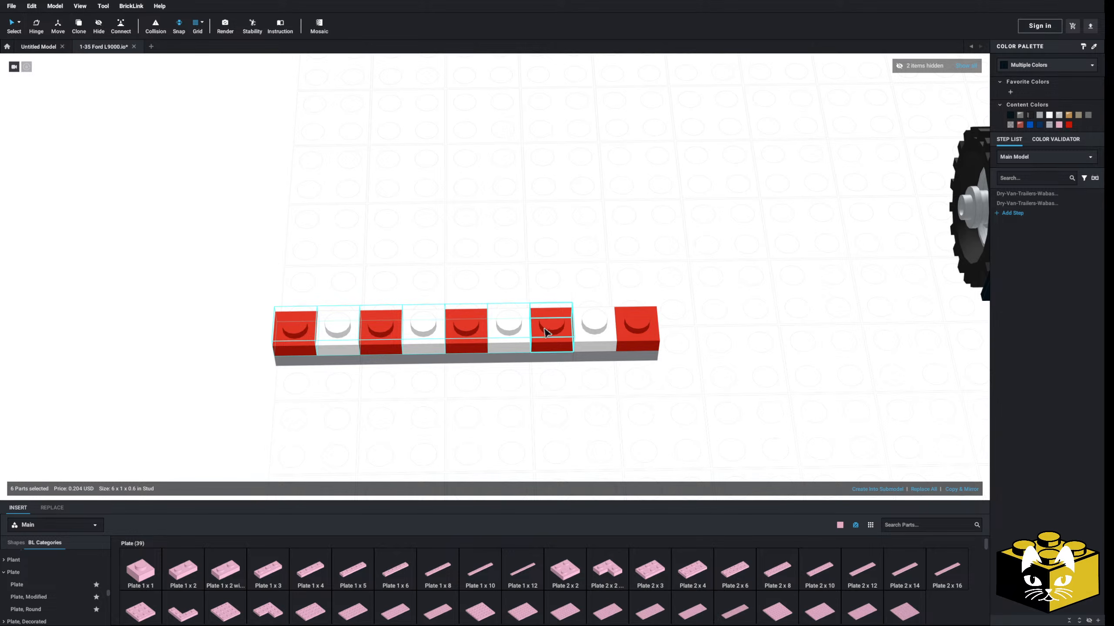
{"action": "left_click", "coordinate": [547, 328], "text": "ctrl"}
{"action": "left_click", "coordinate": [587, 328], "text": "ctrl"}
{"action": "left_click", "coordinate": [622, 329], "text": "ctrl"}
{"action": "right_click_drag", "start_coordinate": [547, 237], "coordinate": [504, 224]}
{"action": "middle_click_drag", "start_coordinate": [504, 225], "coordinate": [503, 251]}
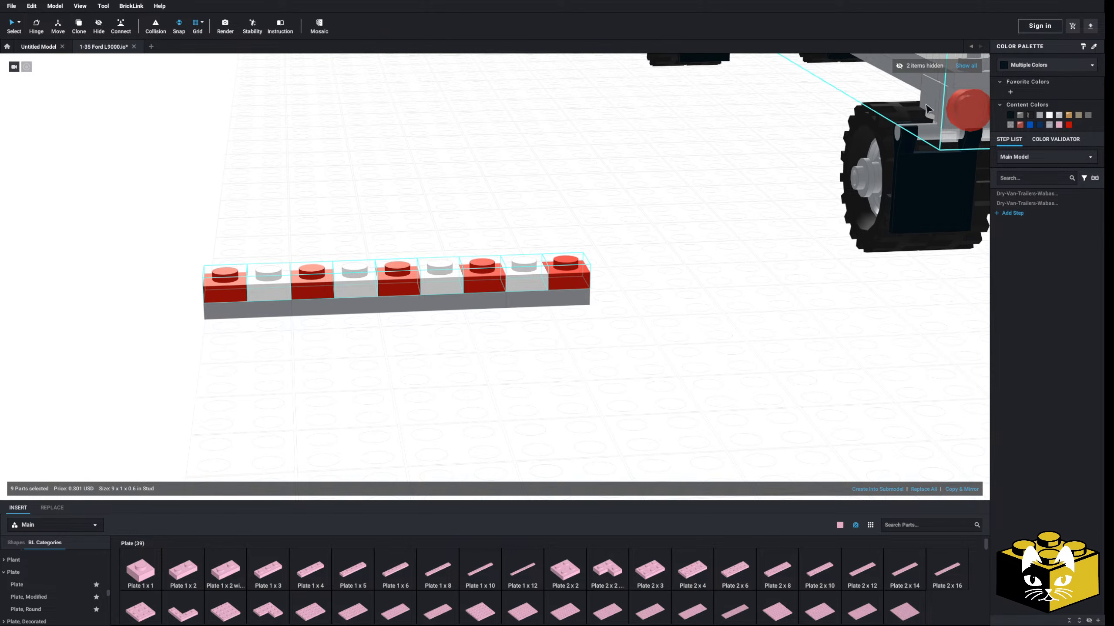
{"action": "left_click", "coordinate": [923, 490]}
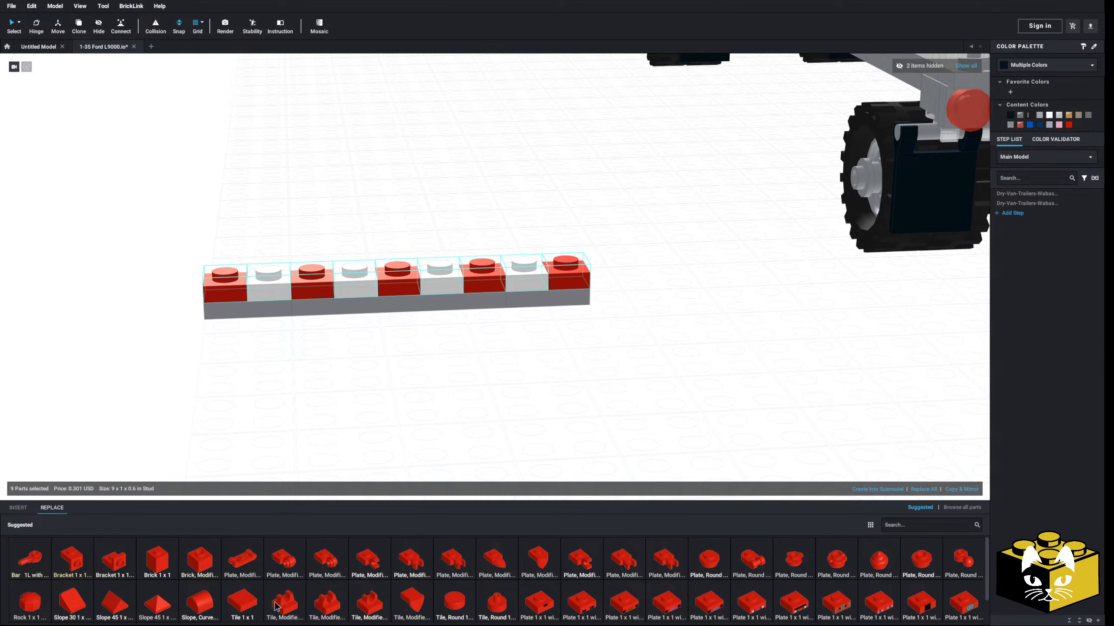
{"action": "left_click", "coordinate": [242, 602]}
{"action": "left_click", "coordinate": [224, 408]}
{"action": "scroll", "coordinate": [275, 368], "scroll_direction": "down", "scroll_amount": 1}
{"action": "scroll", "coordinate": [307, 360], "scroll_direction": "down", "scroll_amount": 3}
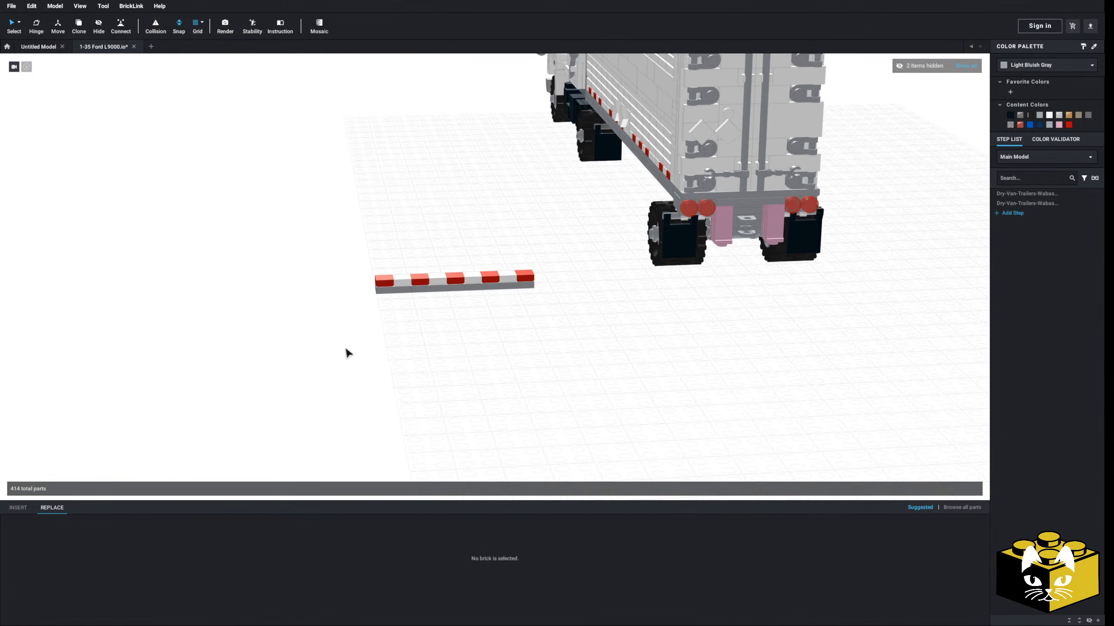
- Recolor all pink bumper support parts at the trailer's rear Light Bluish Gray
{"action": "left_click", "coordinate": [18, 23]}
{"action": "left_click", "coordinate": [44, 57]}
{"action": "left_click", "coordinate": [722, 232]}
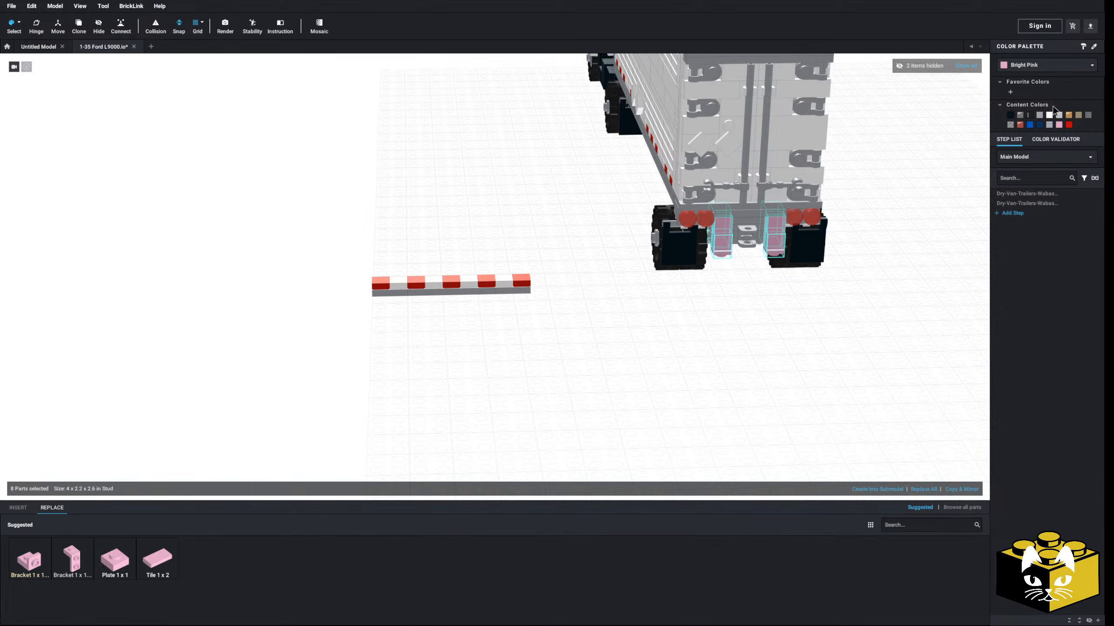
{"action": "left_click", "coordinate": [1039, 114]}
{"action": "left_click", "coordinate": [333, 297]}
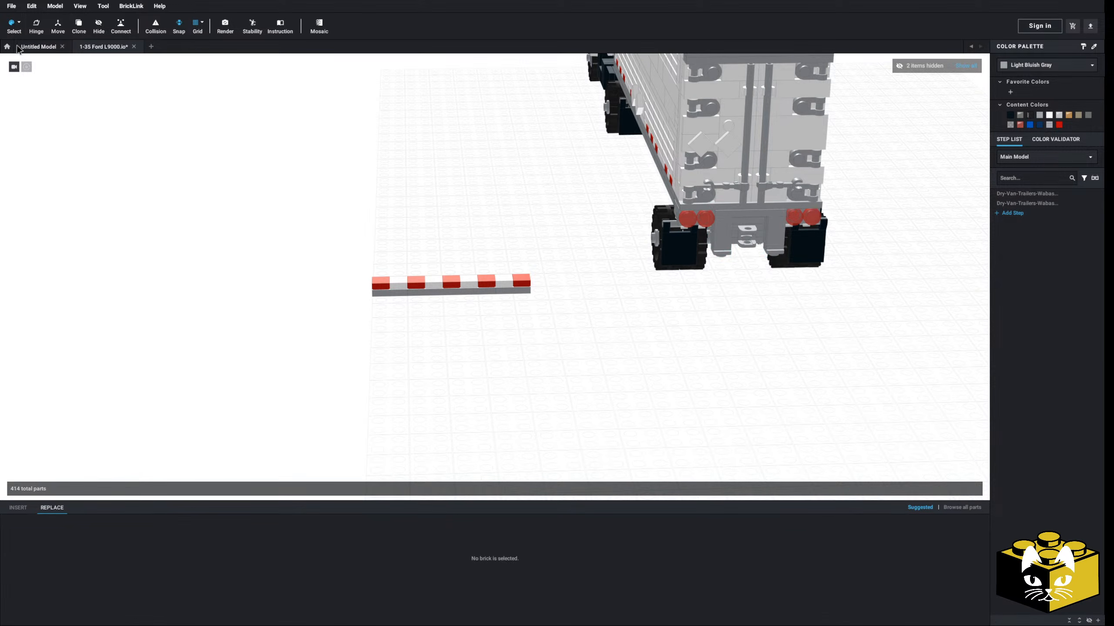
{"action": "left_click", "coordinate": [22, 27]}
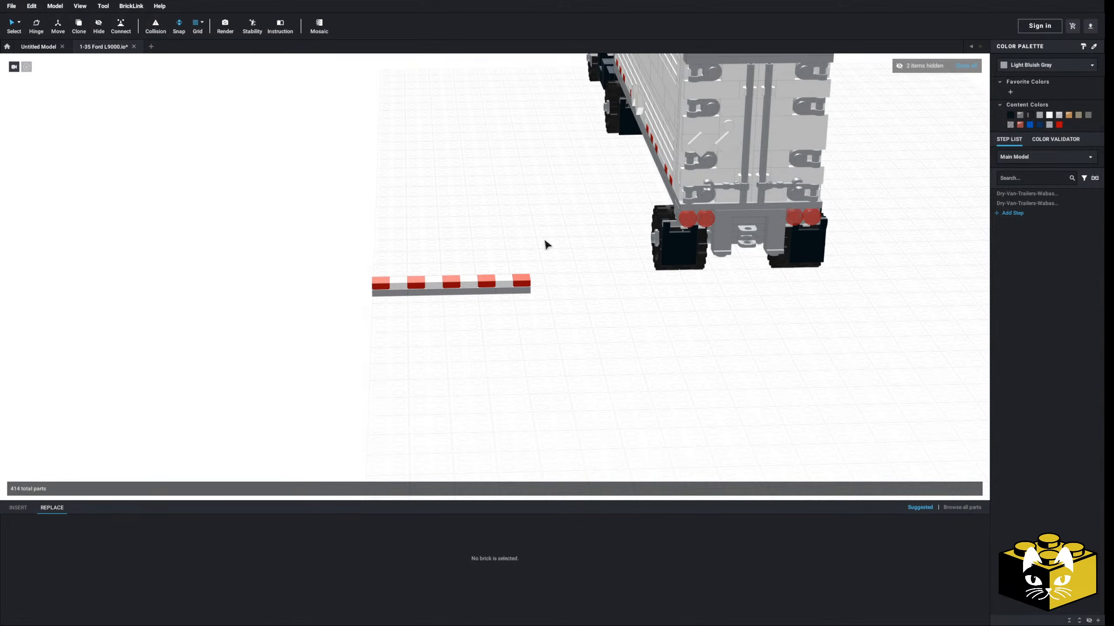
- Flip the striped bar upside down and attach it centered beneath the supports at the trailer's rear
{"action": "left_click_drag", "start_coordinate": [545, 241], "coordinate": [346, 309]}
{"action": "left_click_drag", "start_coordinate": [463, 293], "coordinate": [333, 366]}
{"action": "key", "text": "Up"}
{"action": "key", "text": "Up"}
{"action": "middle_click_drag", "start_coordinate": [543, 346], "coordinate": [333, 366]}
{"action": "scroll", "coordinate": [331, 379], "scroll_direction": "up", "scroll_amount": 3}
{"action": "left_click_drag", "start_coordinate": [333, 365], "coordinate": [329, 398]}
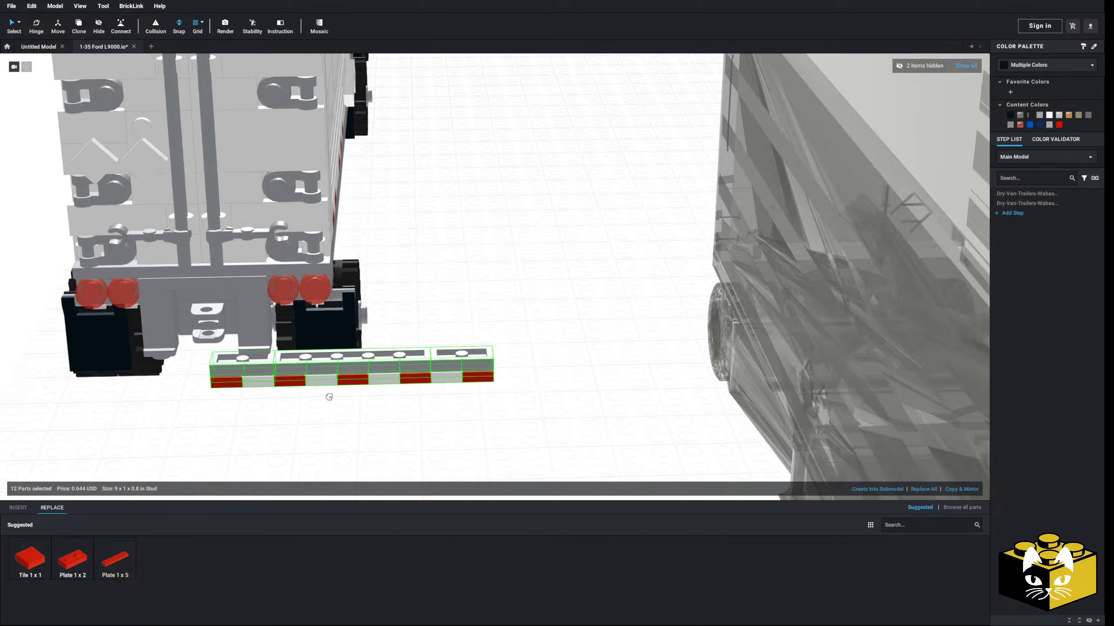
{"action": "middle_click_drag", "start_coordinate": [329, 397], "coordinate": [372, 390]}
{"action": "left_click_drag", "start_coordinate": [372, 390], "coordinate": [421, 323]}
{"action": "left_click", "coordinate": [413, 414]}
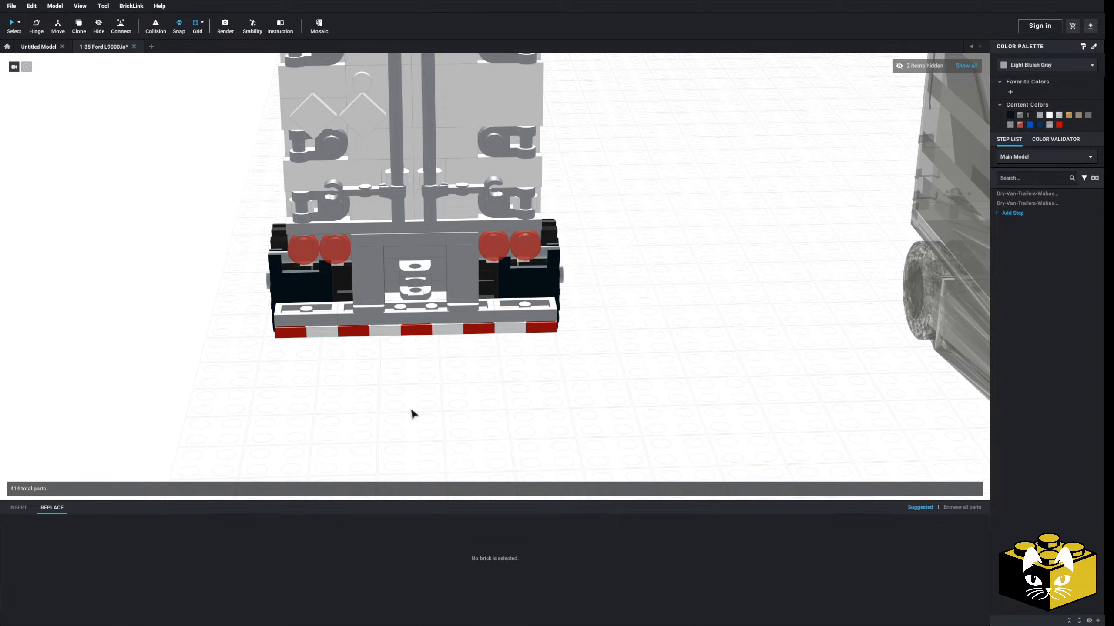
- Replace the bumper's nine red and white tiles with Plate 1 x 1 parts
{"action": "right_click_drag", "start_coordinate": [412, 414], "coordinate": [368, 375]}
{"action": "left_click", "coordinate": [297, 232]}
{"action": "left_click", "coordinate": [346, 230], "text": "ctrl"}
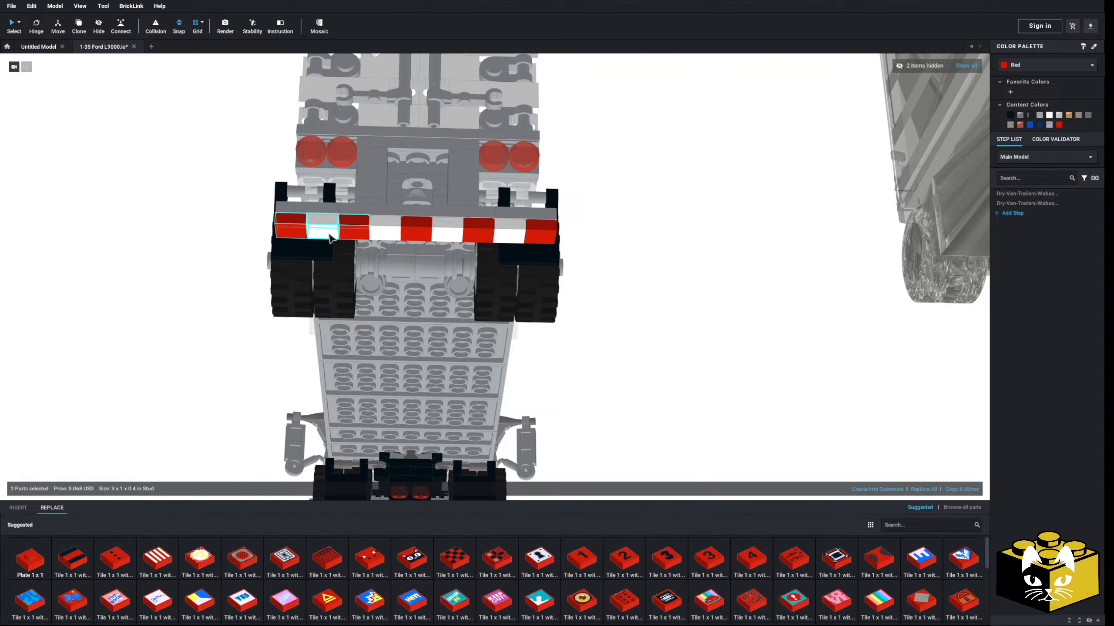
{"action": "left_click", "coordinate": [383, 233], "text": "ctrl"}
{"action": "left_click", "coordinate": [324, 233], "text": "ctrl"}
{"action": "left_click", "coordinate": [415, 236], "text": "ctrl"}
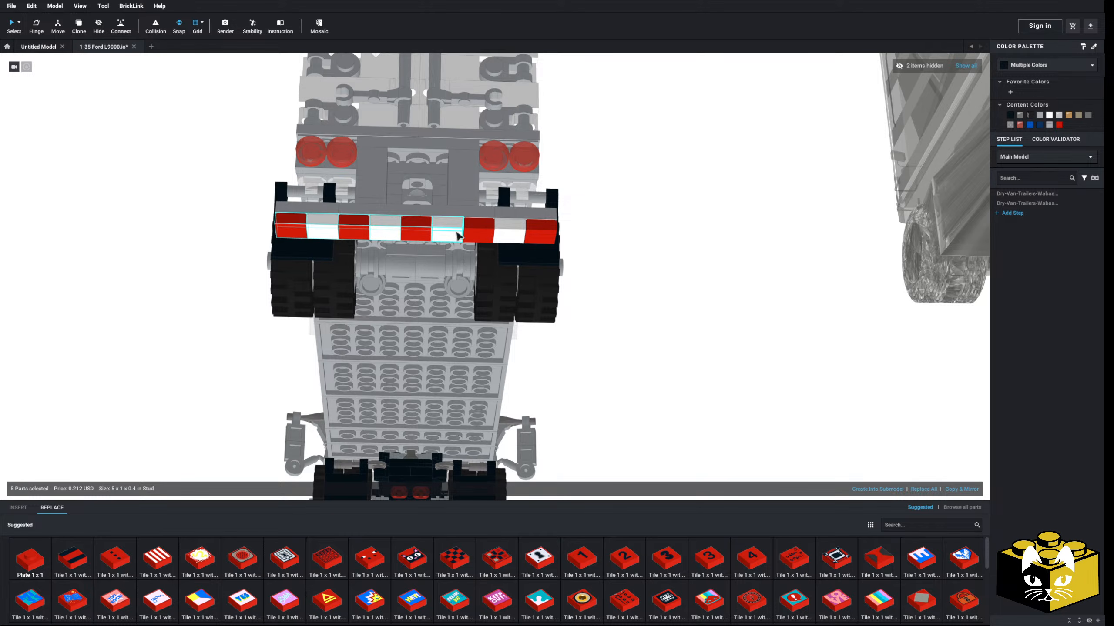
{"action": "left_click", "coordinate": [136, 378]}
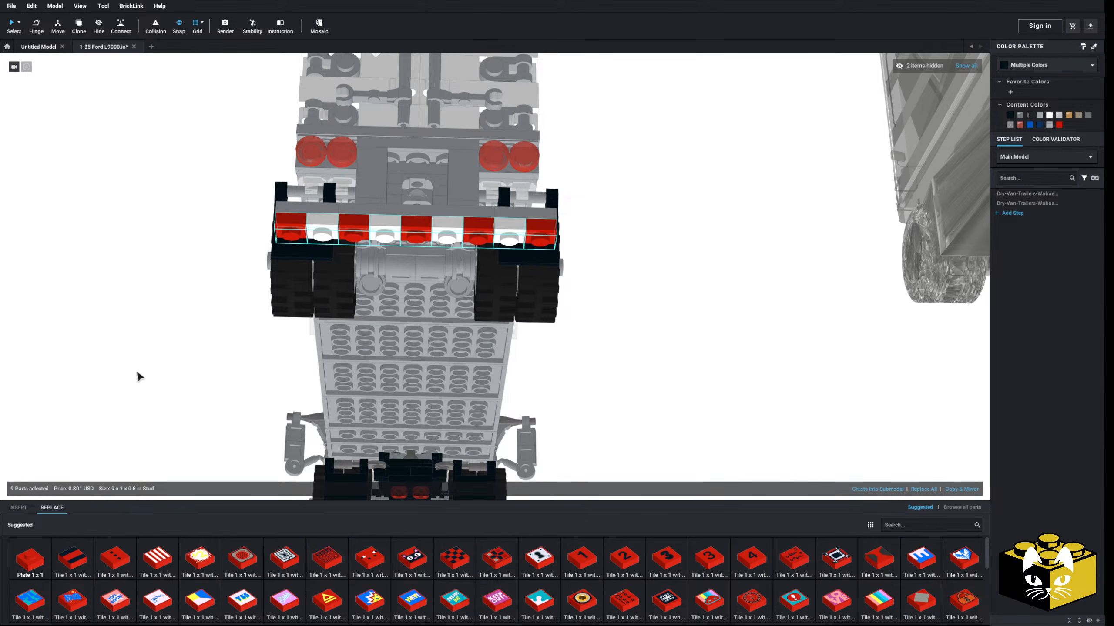
- Cover the bumper's downward-facing studs with two Tile 1 x 4 parts and a Tile 1 x 1 in the center
{"action": "left_click", "coordinate": [17, 508]}
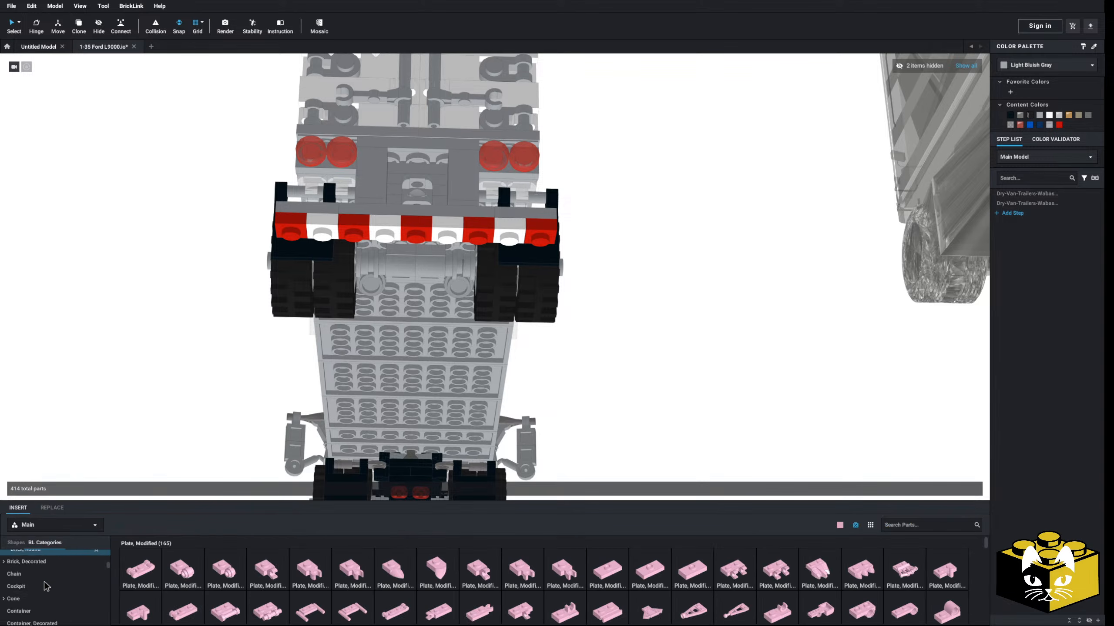
{"action": "scroll", "coordinate": [48, 581], "scroll_direction": "down", "scroll_amount": 15}
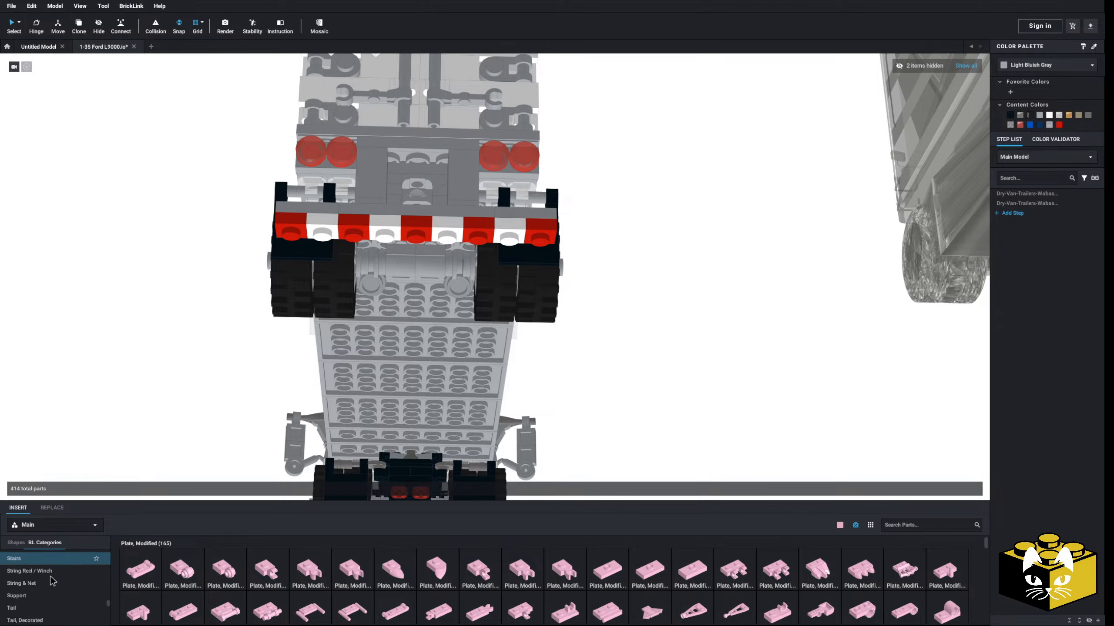
{"action": "left_click", "coordinate": [15, 591]}
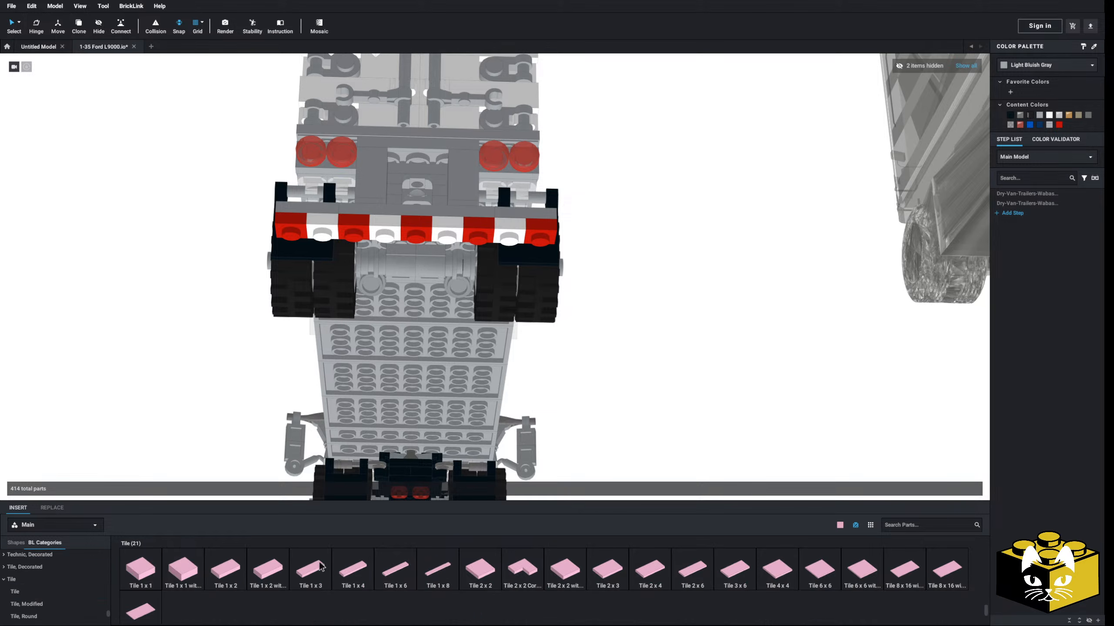
{"action": "left_click", "coordinate": [353, 570]}
{"action": "left_click", "coordinate": [348, 242]}
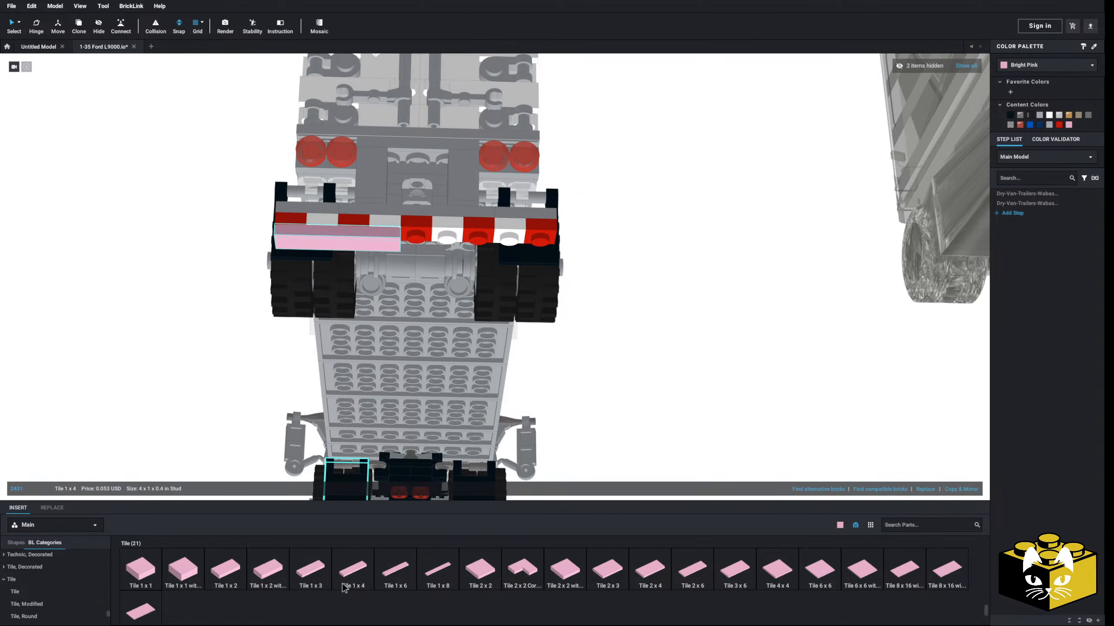
{"action": "left_click", "coordinate": [496, 245]}
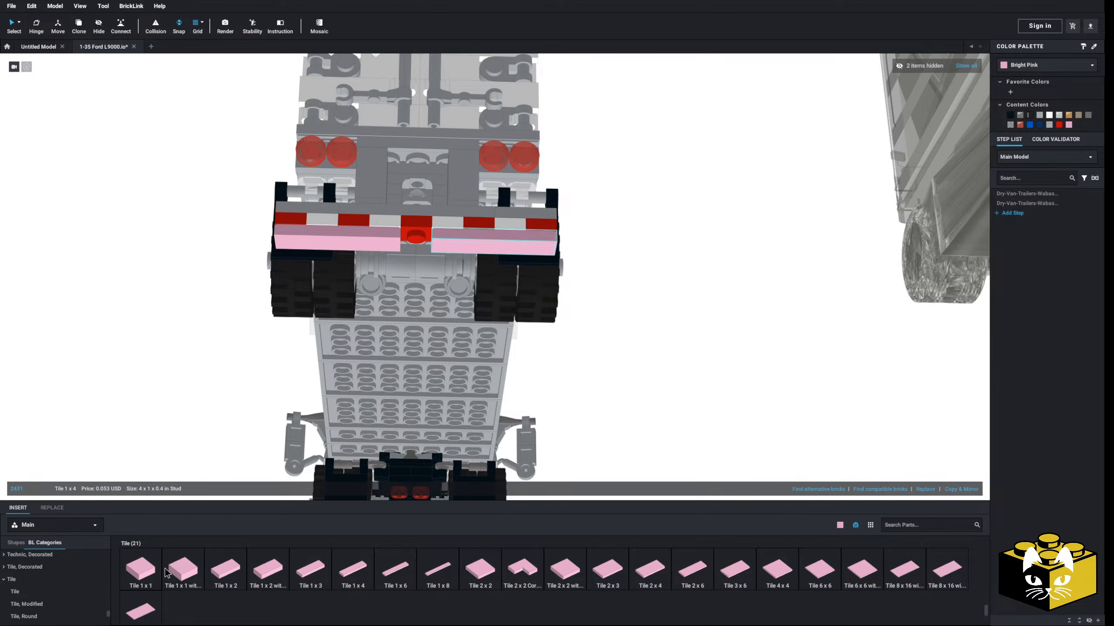
{"action": "left_click", "coordinate": [151, 566]}
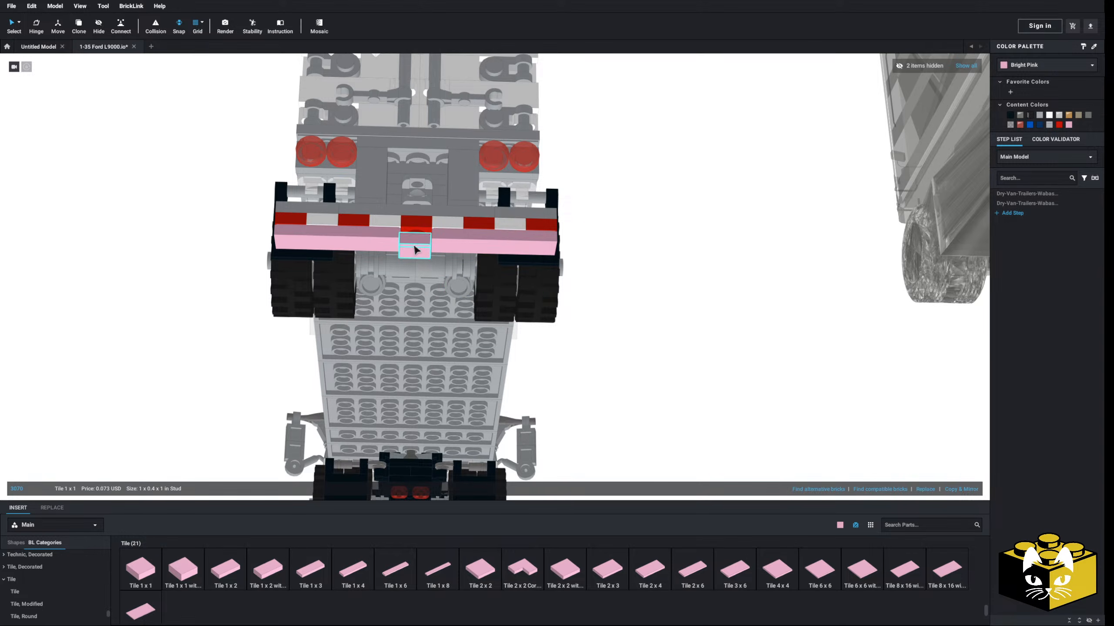
{"action": "left_click", "coordinate": [416, 244]}
- Recolor the three pink tiles under the bumper Light Bluish Gray
{"action": "key", "text": "Escape"}
{"action": "left_click", "coordinate": [385, 243], "text": "ctrl"}
{"action": "left_click", "coordinate": [469, 249], "text": "ctrl"}
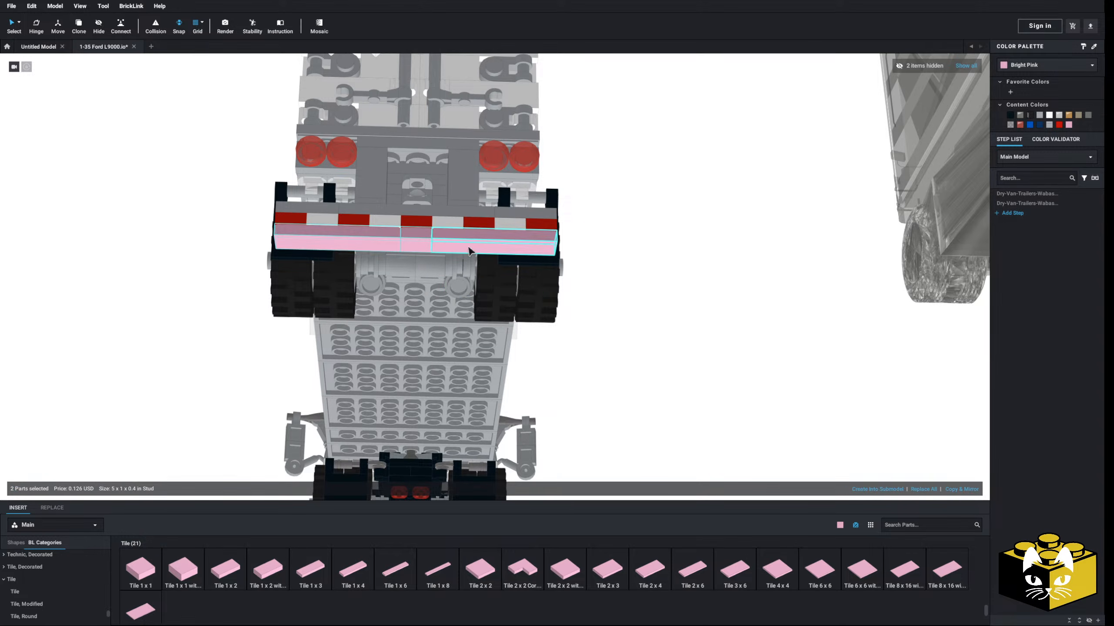
{"action": "left_click", "coordinate": [1040, 115]}
{"action": "left_click", "coordinate": [787, 244]}
- Delete the nine red and white plates from the middle layer of the rear bumper
{"action": "scroll", "coordinate": [610, 356], "scroll_direction": "down", "scroll_amount": 4}
{"action": "right_click_drag", "start_coordinate": [610, 356], "coordinate": [596, 388]}
{"action": "middle_click_drag", "start_coordinate": [596, 388], "coordinate": [573, 388]}
{"action": "scroll", "coordinate": [573, 388], "scroll_direction": "up", "scroll_amount": 5}
{"action": "scroll", "coordinate": [573, 388], "scroll_direction": "down", "scroll_amount": 4}
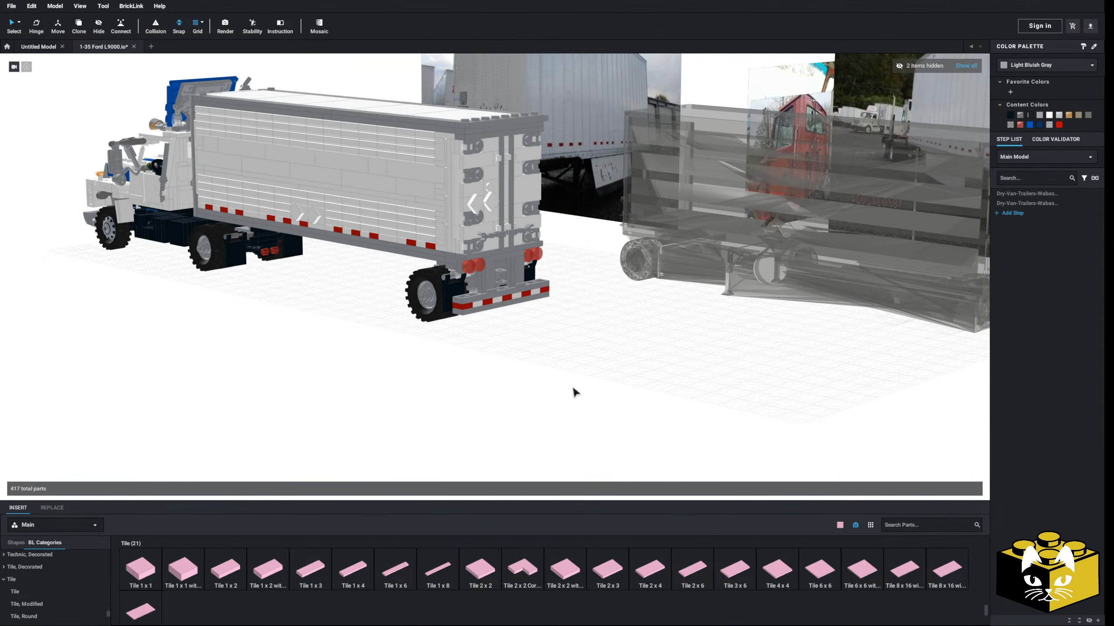
{"action": "scroll", "coordinate": [573, 388], "scroll_direction": "up", "scroll_amount": 5}
{"action": "mouse_move", "coordinate": [566, 389]}
{"action": "right_mouse_down"}
{"action": "mouse_move", "coordinate": [554, 378]}
{"action": "mouse_move", "coordinate": [555, 393]}
{"action": "right_mouse_up"}
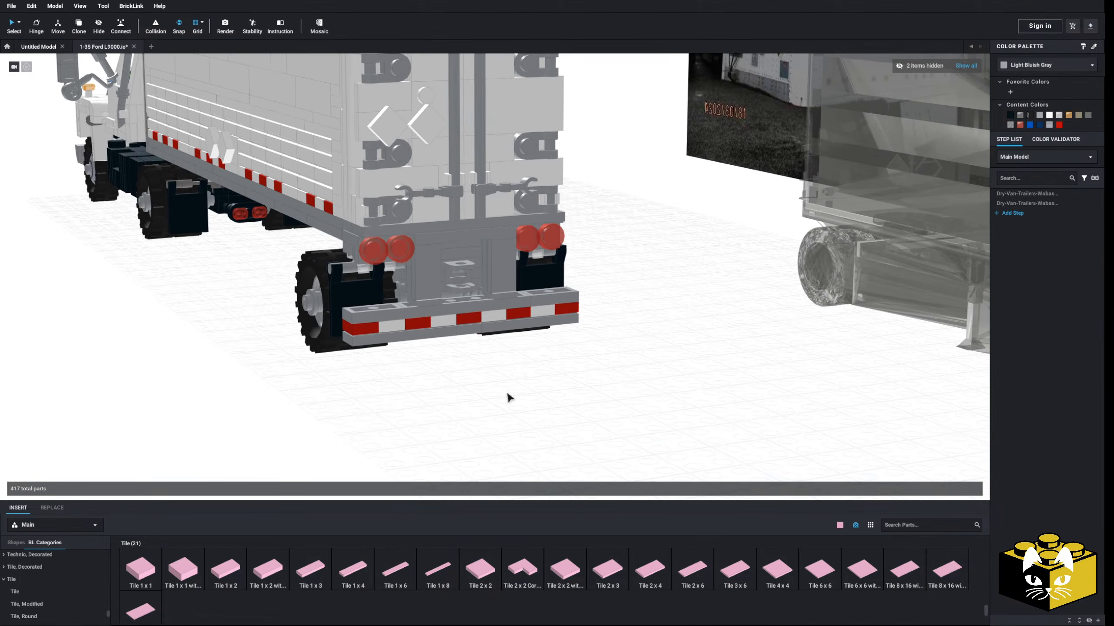
{"action": "left_click", "coordinate": [392, 329]}
{"action": "left_click", "coordinate": [364, 330], "text": "ctrl"}
{"action": "left_click", "coordinate": [420, 325], "text": "ctrl"}
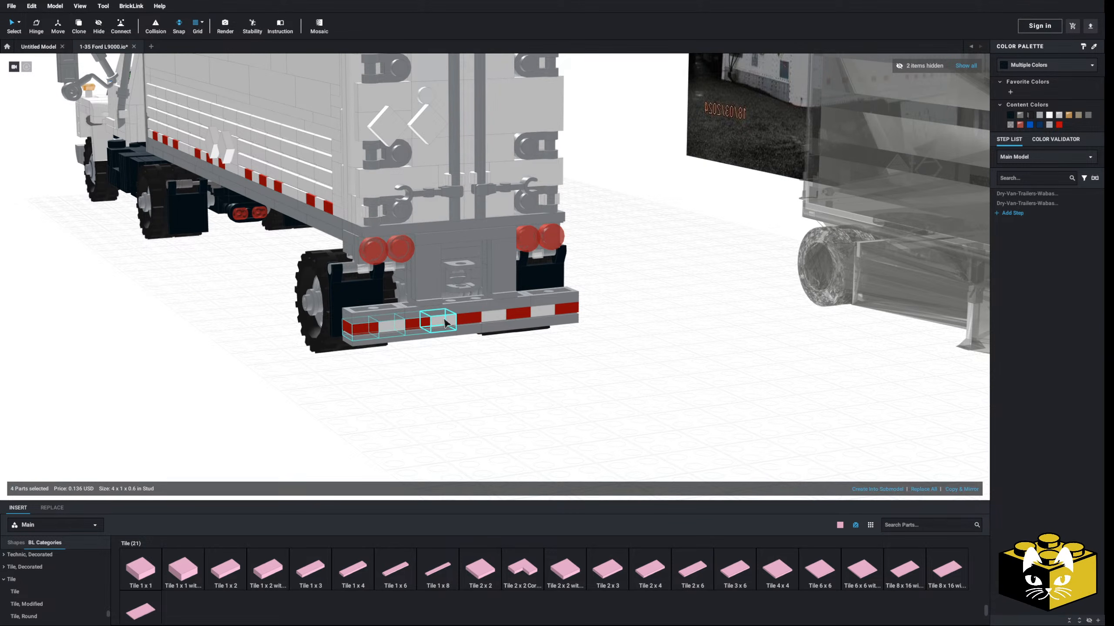
{"action": "left_click", "coordinate": [444, 323], "text": "ctrl"}
{"action": "left_click", "coordinate": [469, 320], "text": "ctrl"}
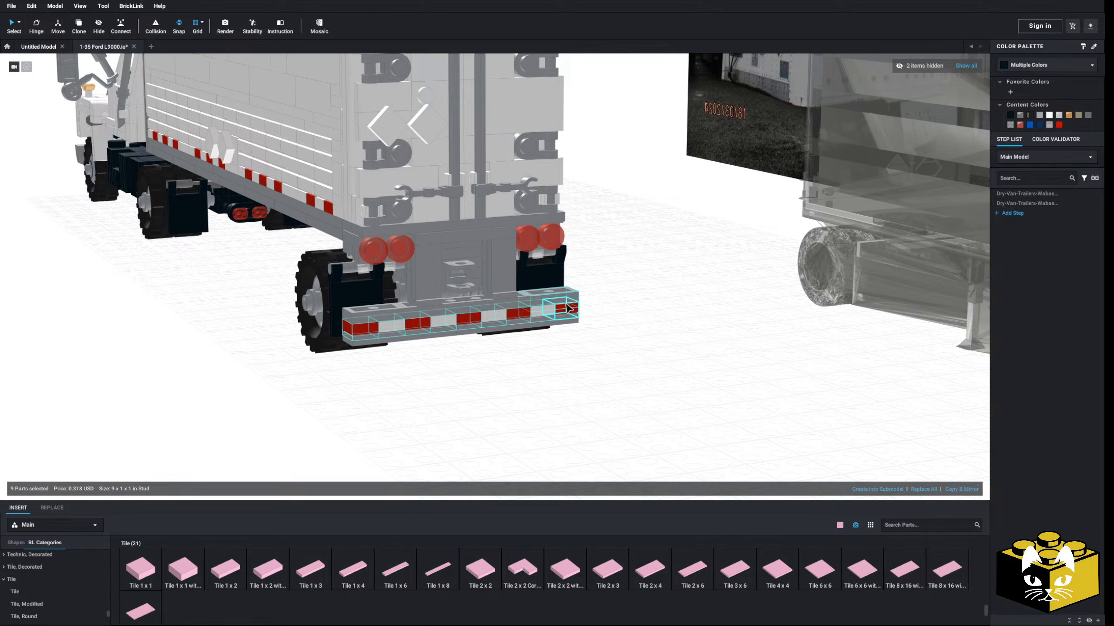
{"action": "key", "text": "Delete"}
- Move the three loose gray tiles up against the bumper's gray plates
{"action": "left_click", "coordinate": [460, 329]}
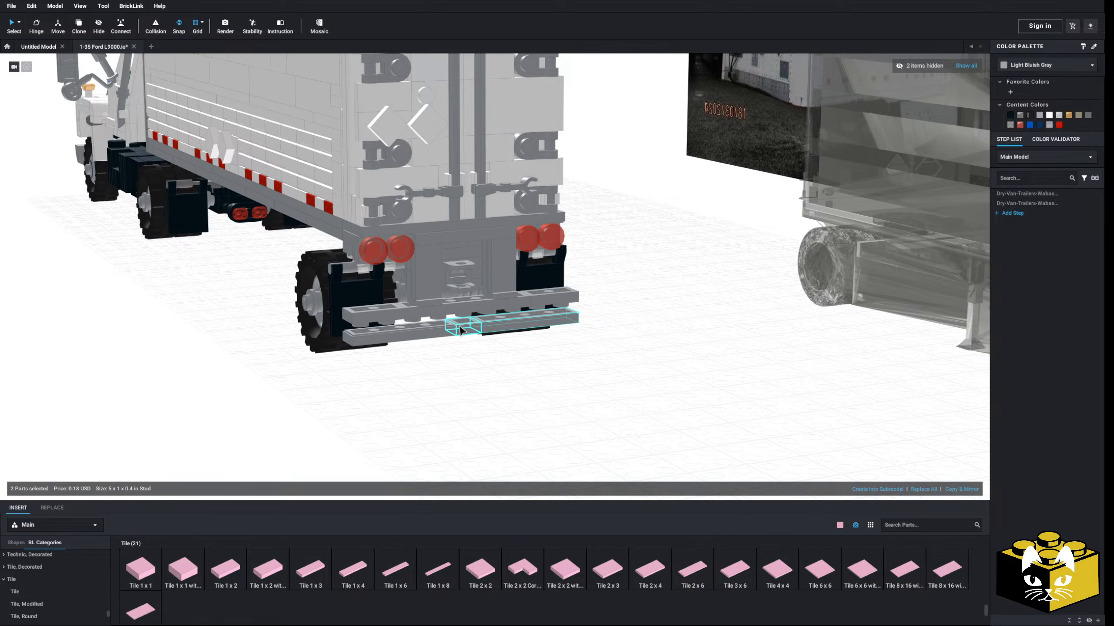
{"action": "left_click", "coordinate": [430, 320], "text": "ctrl"}
{"action": "left_click", "coordinate": [459, 374]}
{"action": "scroll", "coordinate": [458, 377], "scroll_direction": "down", "scroll_amount": 2}
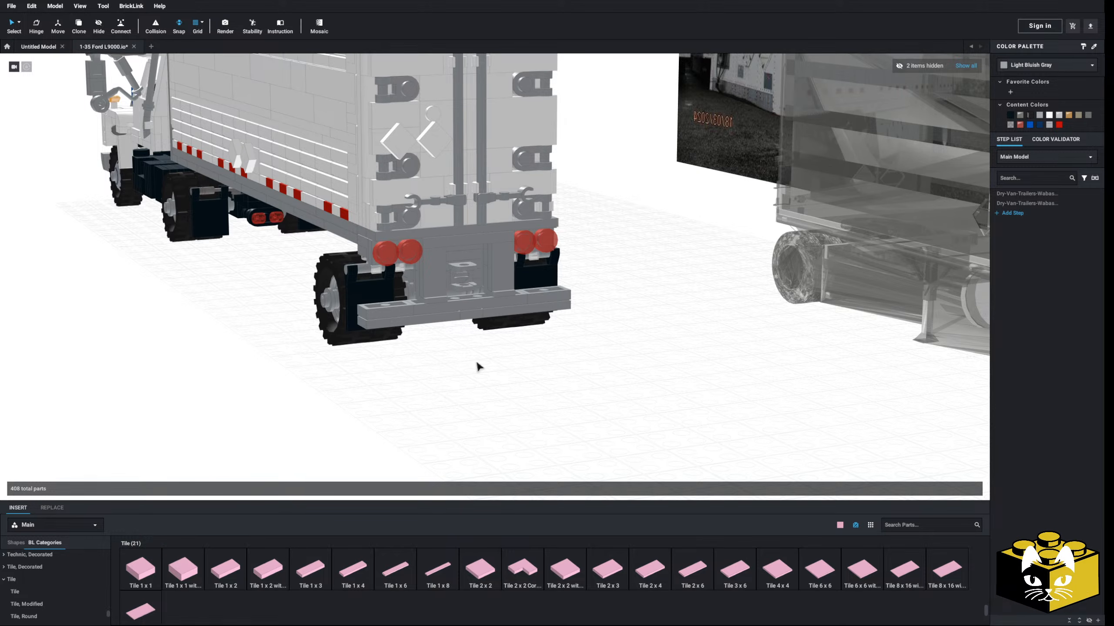
- Look over the whole truck and trailer from the rear, side and above
{"action": "scroll", "coordinate": [478, 366], "scroll_direction": "down", "scroll_amount": 3}
{"action": "scroll", "coordinate": [368, 387], "scroll_direction": "down", "scroll_amount": 3}
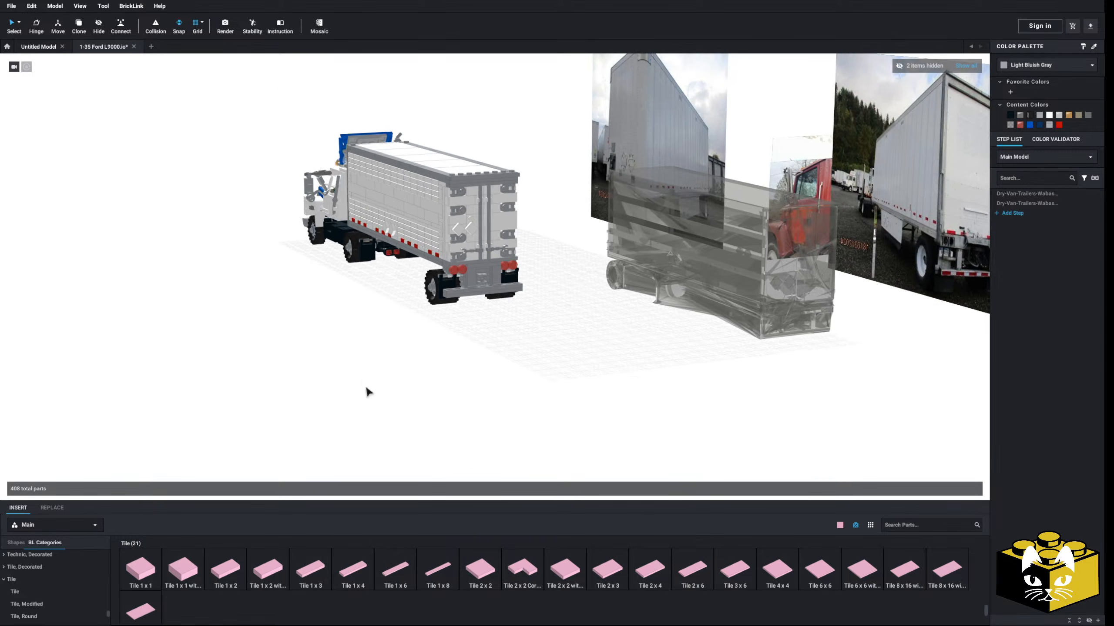
{"action": "scroll", "coordinate": [379, 398], "scroll_direction": "up", "scroll_amount": 5}
{"action": "middle_click_drag", "start_coordinate": [379, 398], "coordinate": [319, 386]}
{"action": "right_click_drag", "start_coordinate": [319, 387], "coordinate": [404, 406]}
{"action": "middle_click_drag", "start_coordinate": [412, 397], "coordinate": [369, 450]}
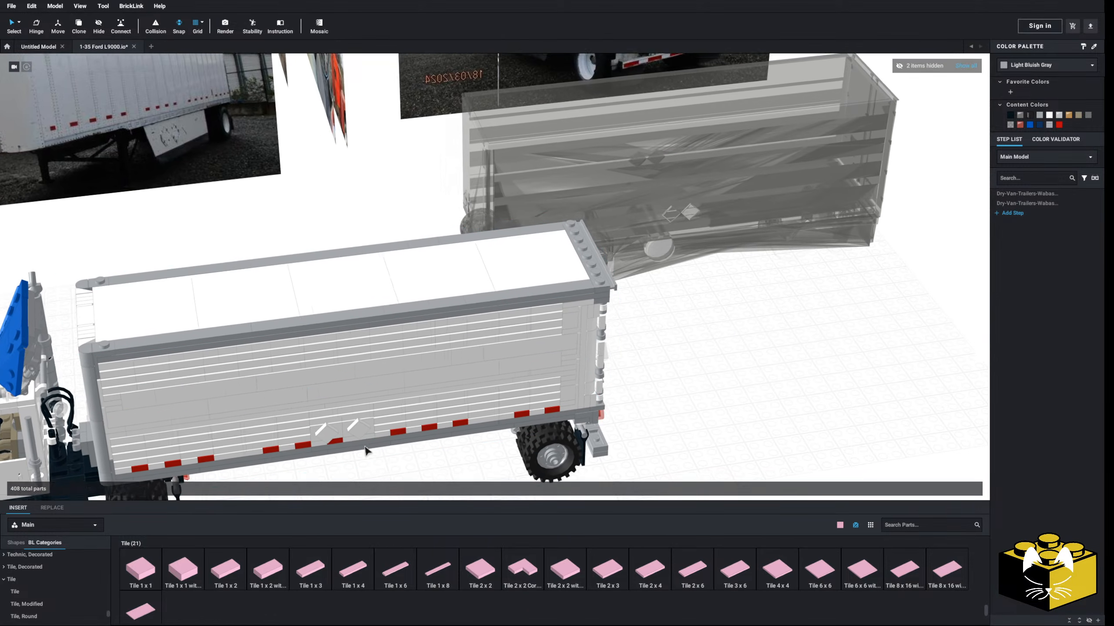
{"action": "scroll", "coordinate": [437, 406], "scroll_direction": "down", "scroll_amount": 4}
{"action": "middle_click_drag", "start_coordinate": [437, 405], "coordinate": [437, 449]}
{"action": "scroll", "coordinate": [386, 426], "scroll_direction": "up", "scroll_amount": 4}
{"action": "middle_click_drag", "start_coordinate": [404, 375], "coordinate": [434, 343]}
{"action": "scroll", "coordinate": [386, 425], "scroll_direction": "down", "scroll_amount": 3}
{"action": "scroll", "coordinate": [439, 386], "scroll_direction": "down", "scroll_amount": 4}
{"action": "scroll", "coordinate": [551, 452], "scroll_direction": "up", "scroll_amount": 4}
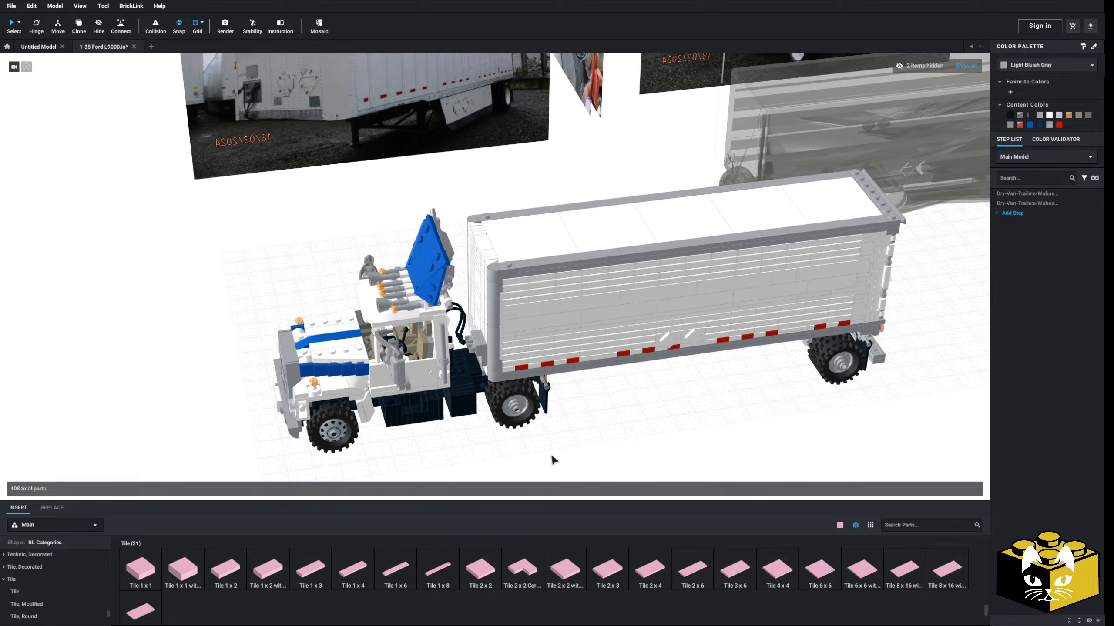
{"action": "right_click_drag", "start_coordinate": [551, 453], "coordinate": [382, 354]}
{"action": "scroll", "coordinate": [476, 377], "scroll_direction": "up", "scroll_amount": 3}
{"action": "scroll", "coordinate": [478, 380], "scroll_direction": "down", "scroll_amount": 3}
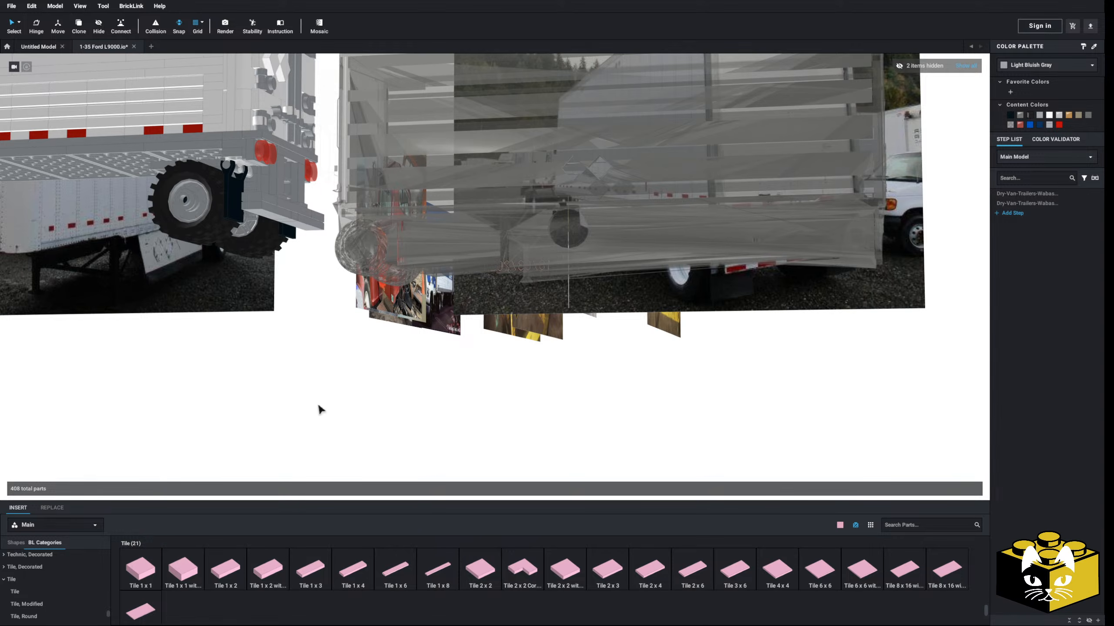
- Examine the space beneath the trailer body between its wheels and compare it with the reference trailer and photos
{"action": "right_click_drag", "start_coordinate": [178, 412], "coordinate": [312, 421]}
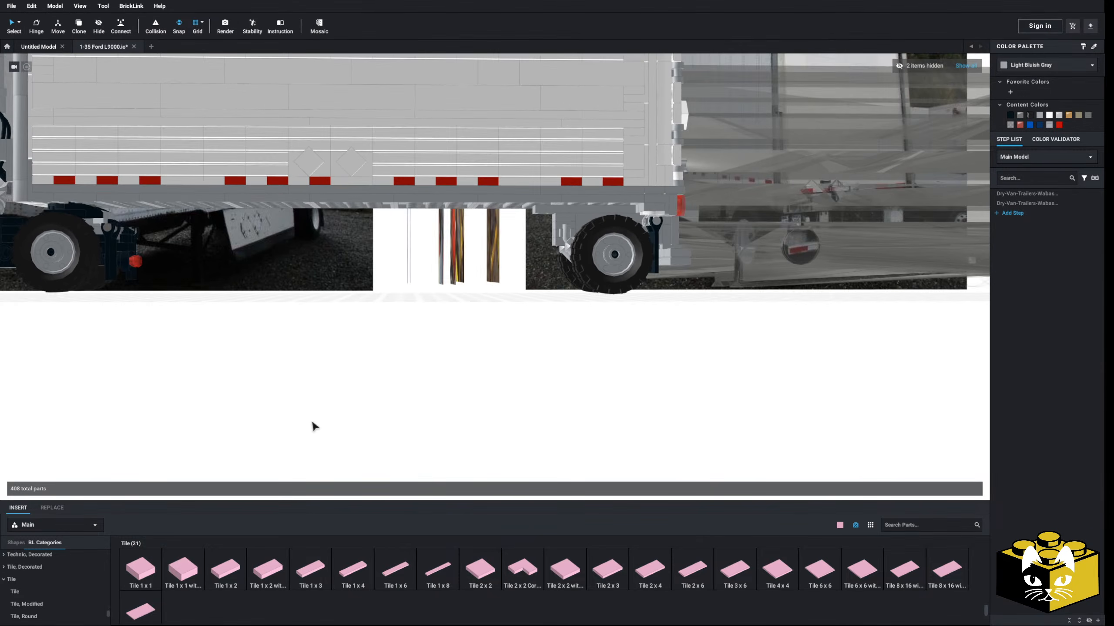
{"action": "scroll", "coordinate": [312, 421], "scroll_direction": "up", "scroll_amount": 3}
{"action": "middle_click_drag", "start_coordinate": [312, 421], "coordinate": [250, 438]}
{"action": "right_click_drag", "start_coordinate": [249, 438], "coordinate": [241, 440]}
{"action": "middle_click_drag", "start_coordinate": [241, 440], "coordinate": [475, 445]}
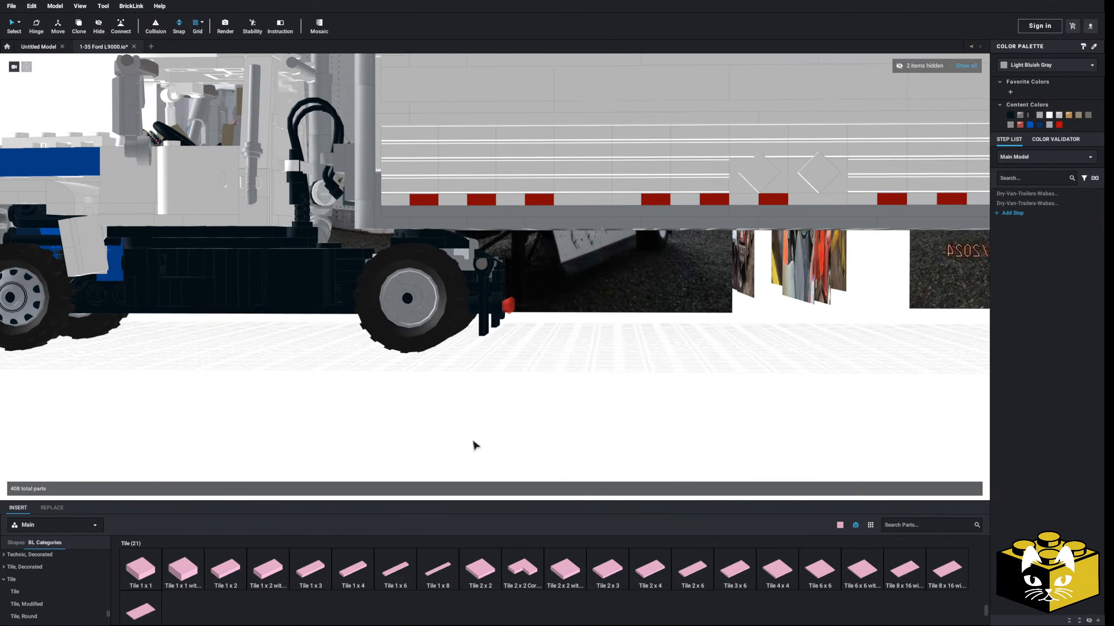
{"action": "scroll", "coordinate": [517, 428], "scroll_direction": "down", "scroll_amount": 4}
{"action": "middle_click_drag", "start_coordinate": [614, 413], "coordinate": [434, 395]}
{"action": "scroll", "coordinate": [302, 411], "scroll_direction": "up", "scroll_amount": 3}
{"action": "scroll", "coordinate": [436, 373], "scroll_direction": "down", "scroll_amount": 4}
{"action": "right_click_drag", "start_coordinate": [437, 367], "coordinate": [410, 413]}
{"action": "middle_click_drag", "start_coordinate": [452, 316], "coordinate": [428, 360]}
{"action": "scroll", "coordinate": [374, 431], "scroll_direction": "up", "scroll_amount": 3}
{"action": "scroll", "coordinate": [431, 362], "scroll_direction": "down", "scroll_amount": 3}
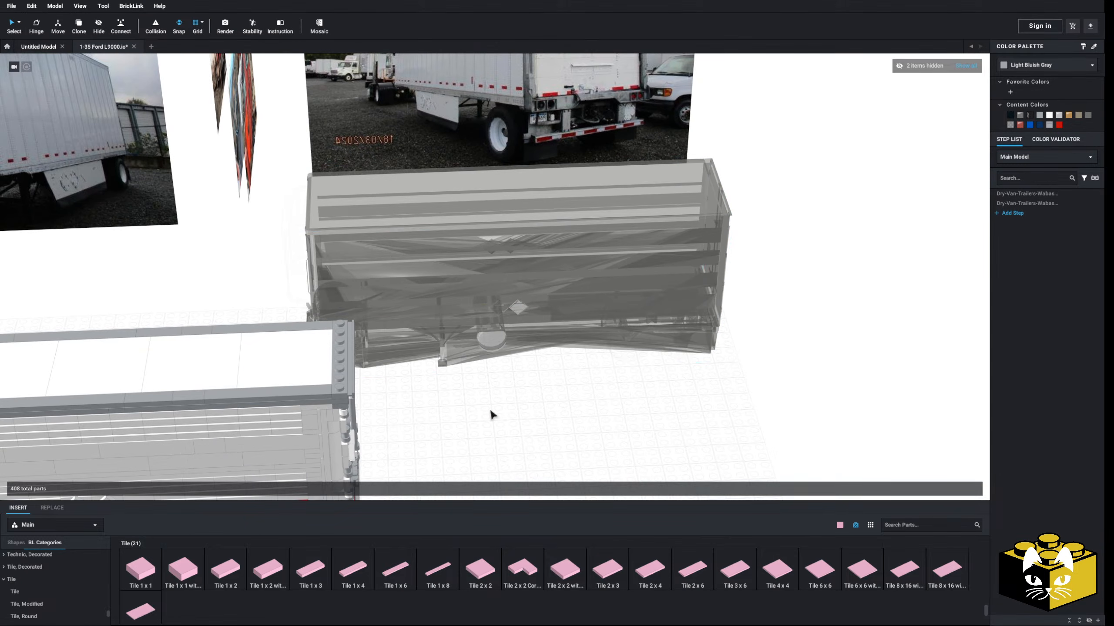
{"action": "middle_click_drag", "start_coordinate": [485, 411], "coordinate": [548, 373]}
{"action": "mouse_move", "coordinate": [548, 373]}
{"action": "right_mouse_down"}
{"action": "mouse_move", "coordinate": [558, 404]}
{"action": "mouse_move", "coordinate": [544, 359]}
{"action": "right_mouse_up"}
{"action": "scroll", "coordinate": [535, 366], "scroll_direction": "up", "scroll_amount": 4}
{"action": "middle_click_drag", "start_coordinate": [543, 364], "coordinate": [511, 378]}
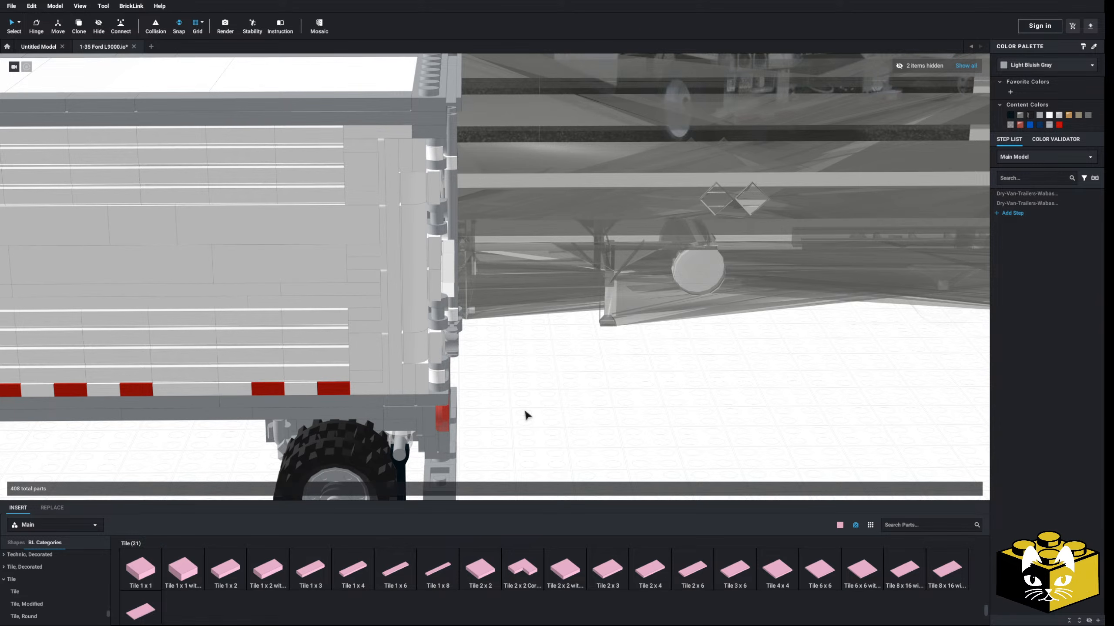
- Place two 1 x 12 plates end to end along the underside of the trailer body to form the first lengthwise rail
{"action": "right_click_drag", "start_coordinate": [552, 398], "coordinate": [491, 439]}
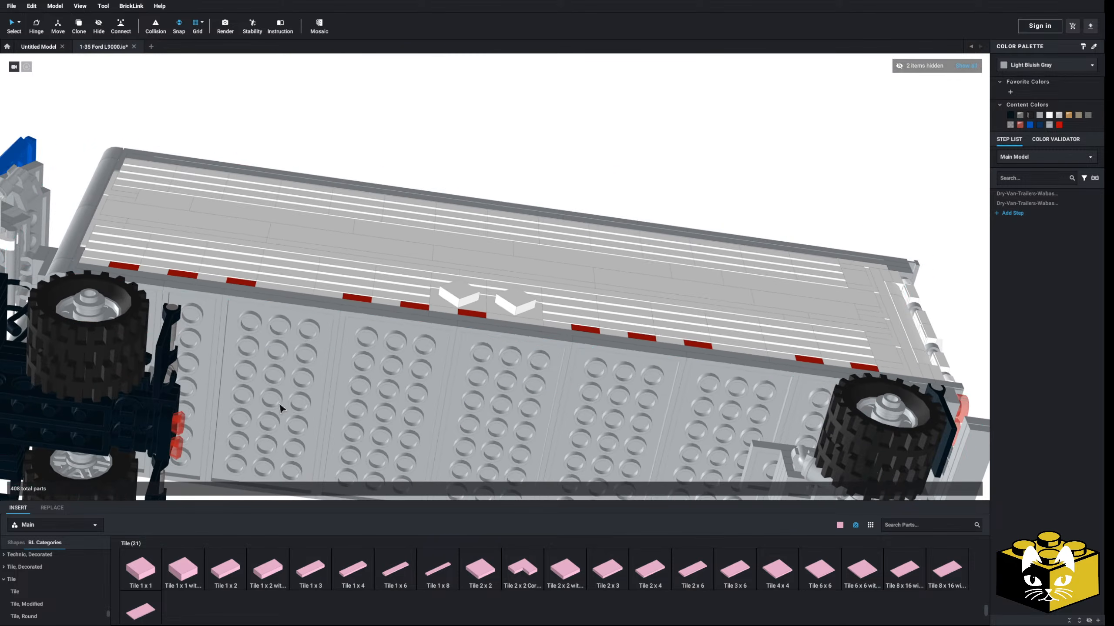
{"action": "mouse_move", "coordinate": [279, 403]}
{"action": "right_mouse_down"}
{"action": "mouse_move", "coordinate": [296, 412]}
{"action": "mouse_move", "coordinate": [276, 404]}
{"action": "right_mouse_up"}
{"action": "right_click_drag", "start_coordinate": [491, 470], "coordinate": [399, 616]}
{"action": "scroll", "coordinate": [65, 595], "scroll_direction": "up", "scroll_amount": 5}
{"action": "scroll", "coordinate": [64, 595], "scroll_direction": "up", "scroll_amount": 4}
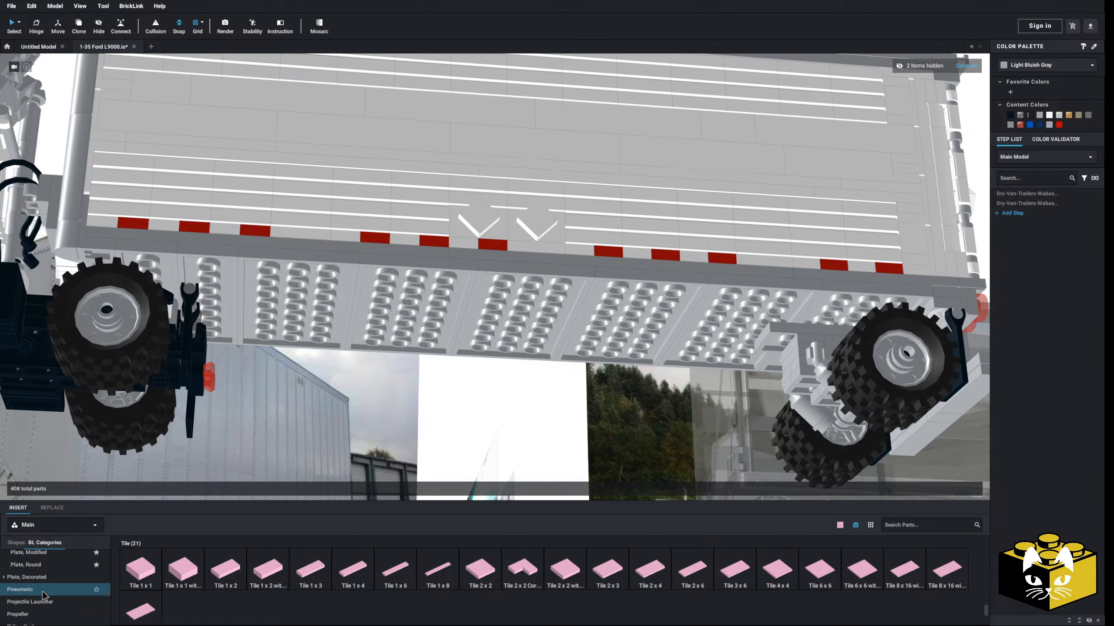
{"action": "left_click", "coordinate": [27, 557]}
{"action": "right_click_drag", "start_coordinate": [599, 499], "coordinate": [692, 405]}
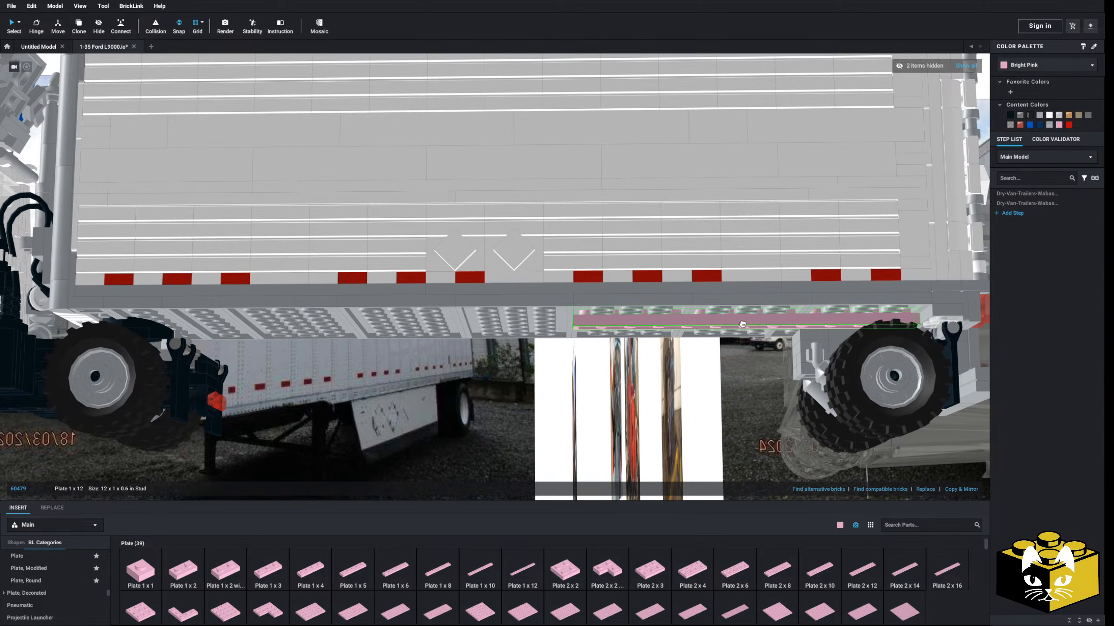
{"action": "left_click", "coordinate": [742, 324]}
{"action": "right_click_drag", "start_coordinate": [741, 324], "coordinate": [596, 434]}
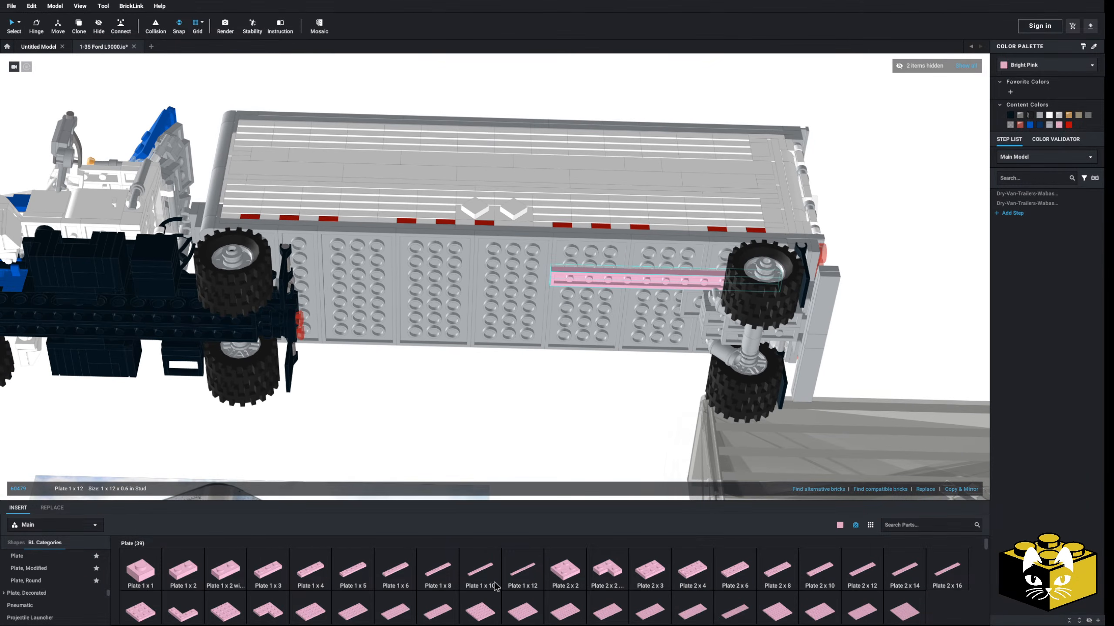
{"action": "left_click", "coordinate": [521, 572]}
{"action": "left_click", "coordinate": [441, 278]}
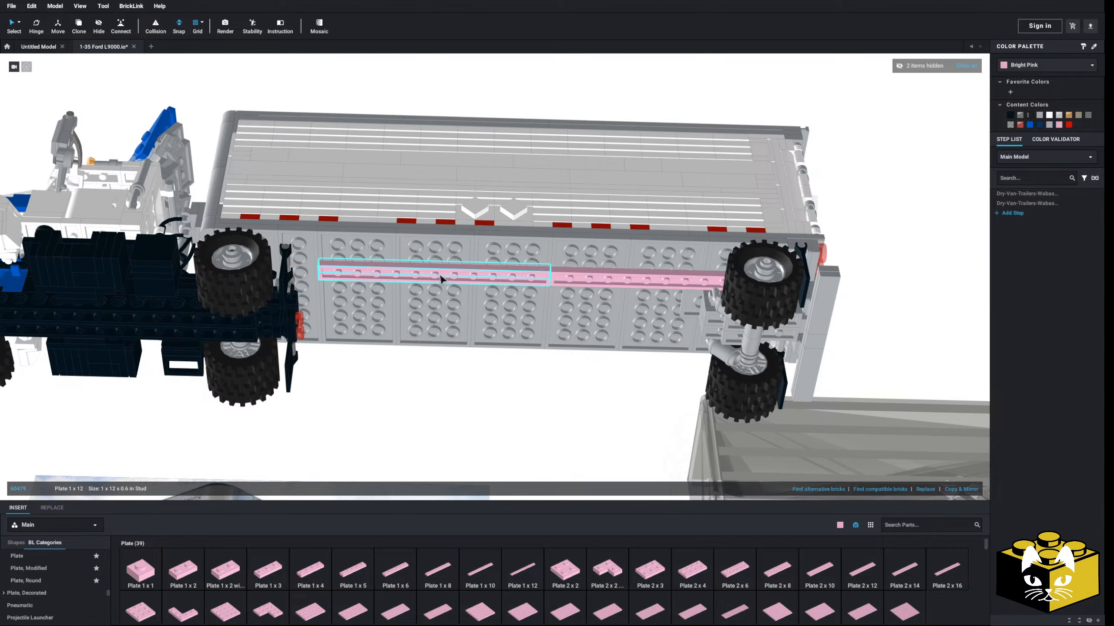
- Add a second parallel rail of two 1 x 12 plates beneath the trailer and recolor all four rail plates Dark Bluish Gray
{"action": "left_click", "coordinate": [475, 389]}
{"action": "right_click_drag", "start_coordinate": [475, 389], "coordinate": [485, 415]}
{"action": "middle_click_drag", "start_coordinate": [485, 416], "coordinate": [318, 388]}
{"action": "scroll", "coordinate": [319, 388], "scroll_direction": "up", "scroll_amount": 4}
{"action": "right_click_drag", "start_coordinate": [318, 388], "coordinate": [298, 375]}
{"action": "scroll", "coordinate": [298, 376], "scroll_direction": "down", "scroll_amount": 3}
{"action": "middle_click_drag", "start_coordinate": [299, 376], "coordinate": [354, 351]}
{"action": "right_click_drag", "start_coordinate": [354, 351], "coordinate": [361, 345]}
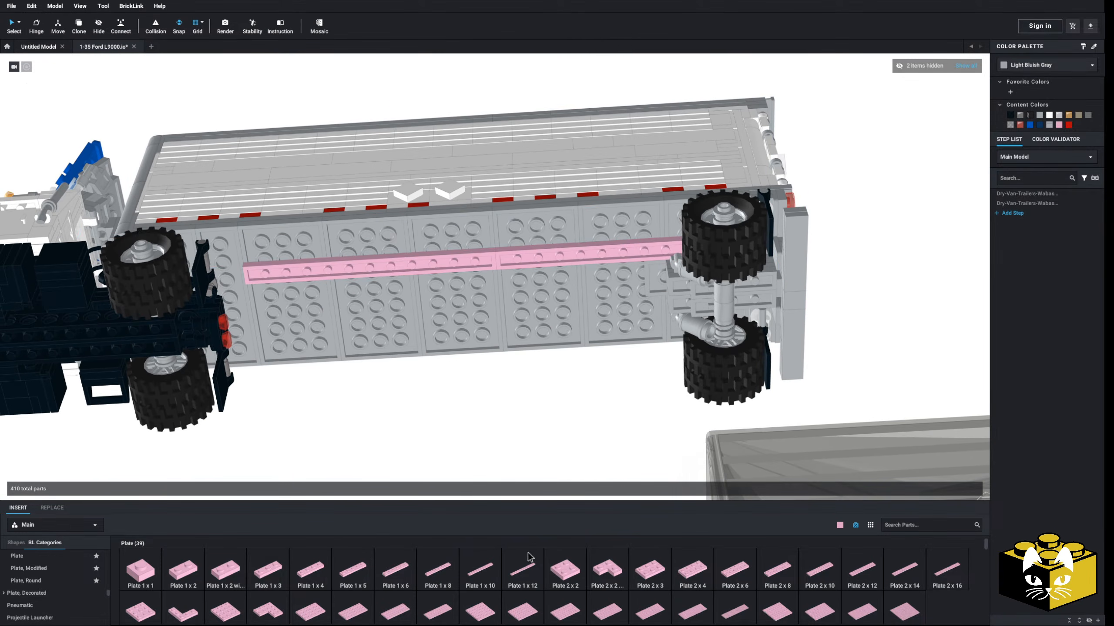
{"action": "left_click_drag", "start_coordinate": [532, 509], "coordinate": [624, 329]}
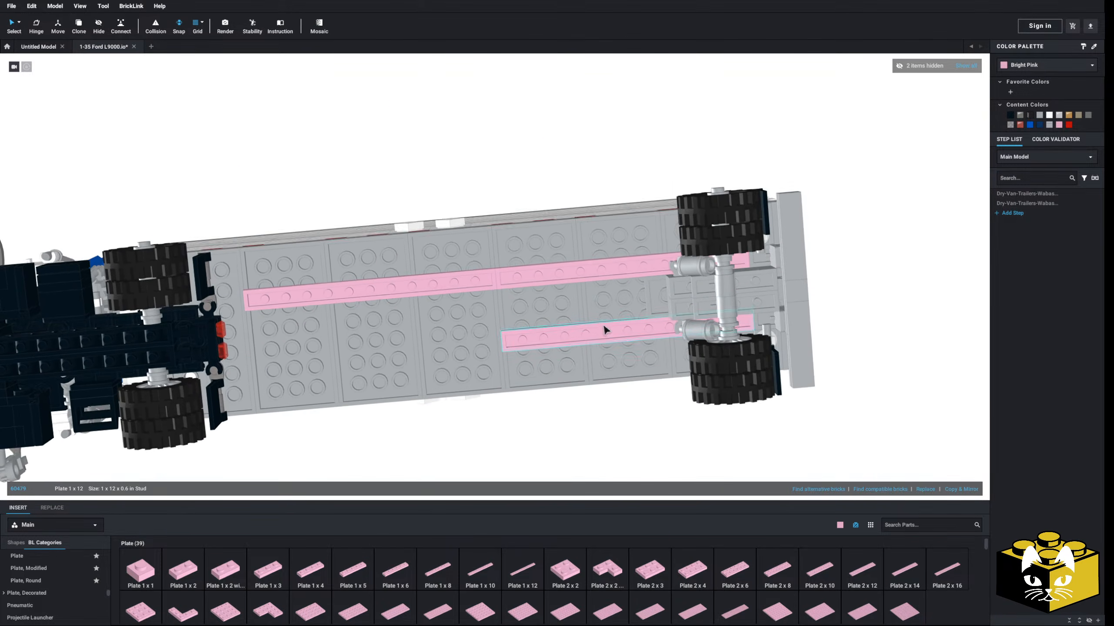
{"action": "left_click_drag", "start_coordinate": [522, 570], "coordinate": [380, 337]}
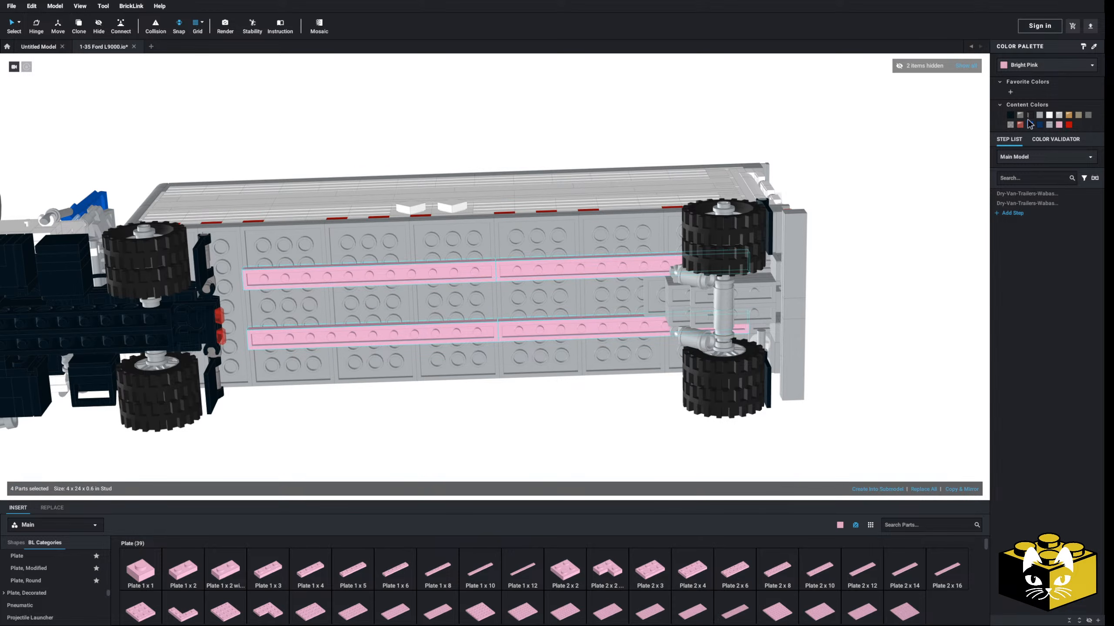
{"action": "left_click", "coordinate": [1090, 114]}
{"action": "left_click", "coordinate": [964, 241]}
- Examine the rails, rear axle and bumper from the side and compare their layout with the reference trailer and photos
{"action": "right_click_drag", "start_coordinate": [844, 260], "coordinate": [819, 297]}
{"action": "scroll", "coordinate": [818, 297], "scroll_direction": "down", "scroll_amount": 5}
{"action": "mouse_move", "coordinate": [656, 378]}
{"action": "right_mouse_down"}
{"action": "mouse_move", "coordinate": [692, 377]}
{"action": "mouse_move", "coordinate": [664, 378]}
{"action": "right_mouse_up"}
{"action": "scroll", "coordinate": [665, 378], "scroll_direction": "up", "scroll_amount": 8}
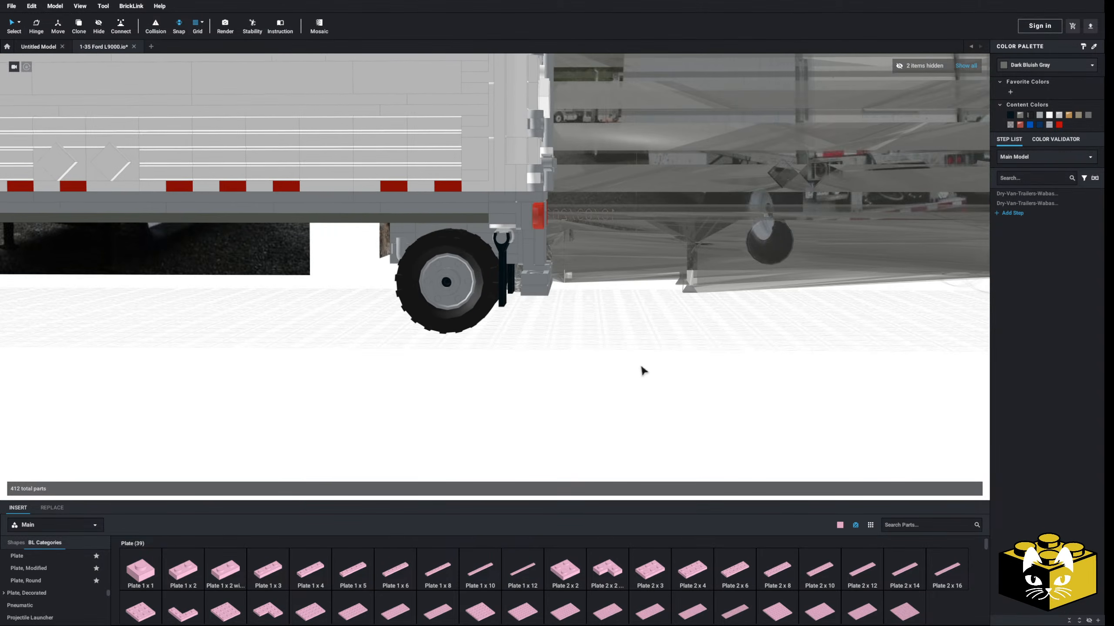
{"action": "scroll", "coordinate": [648, 371], "scroll_direction": "down", "scroll_amount": 5}
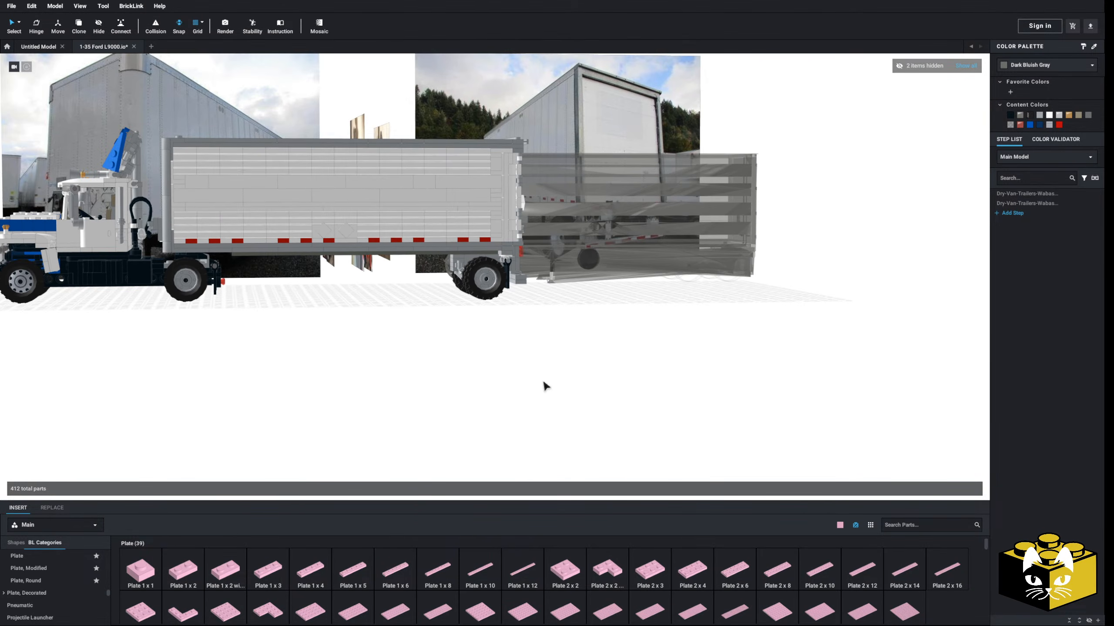
{"action": "scroll", "coordinate": [544, 385], "scroll_direction": "up", "scroll_amount": 4}
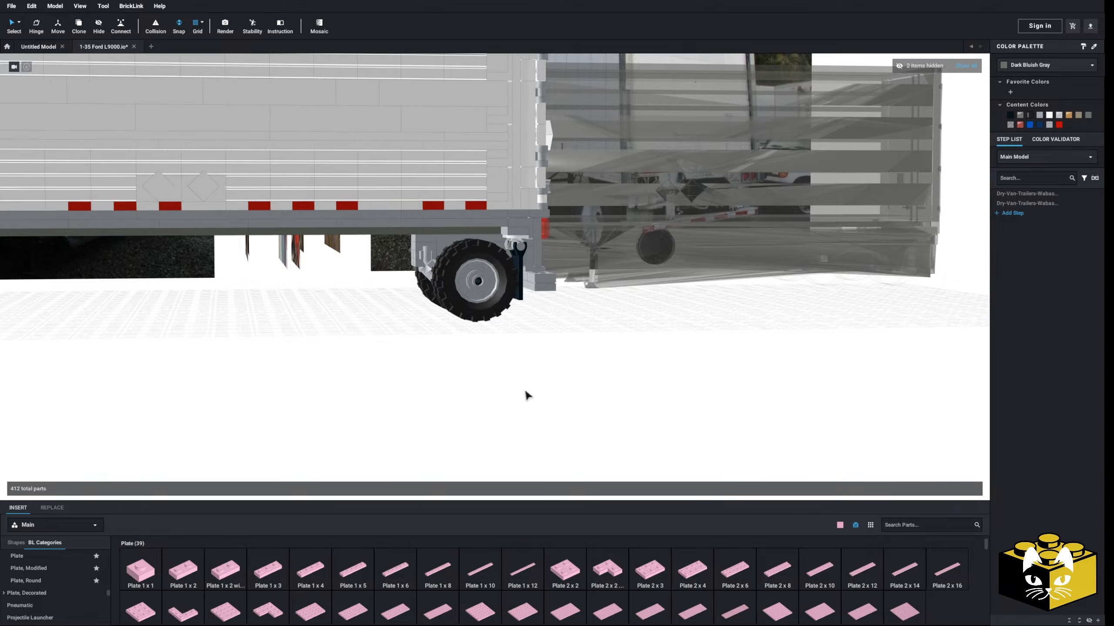
{"action": "right_click_drag", "start_coordinate": [500, 388], "coordinate": [477, 399]}
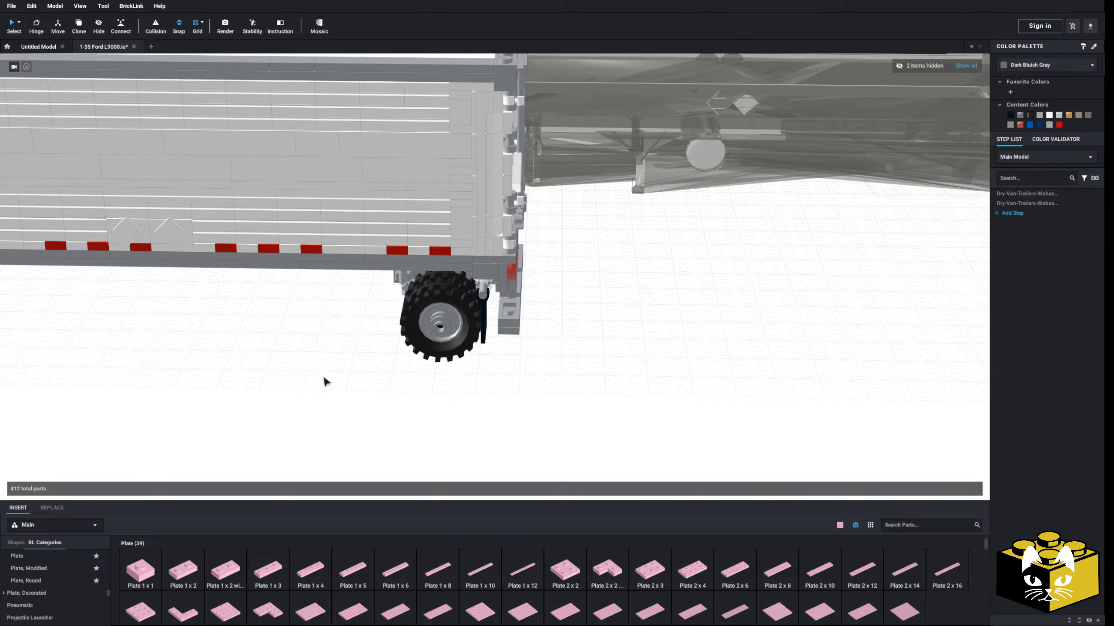
{"action": "right_click_drag", "start_coordinate": [323, 381], "coordinate": [359, 394]}
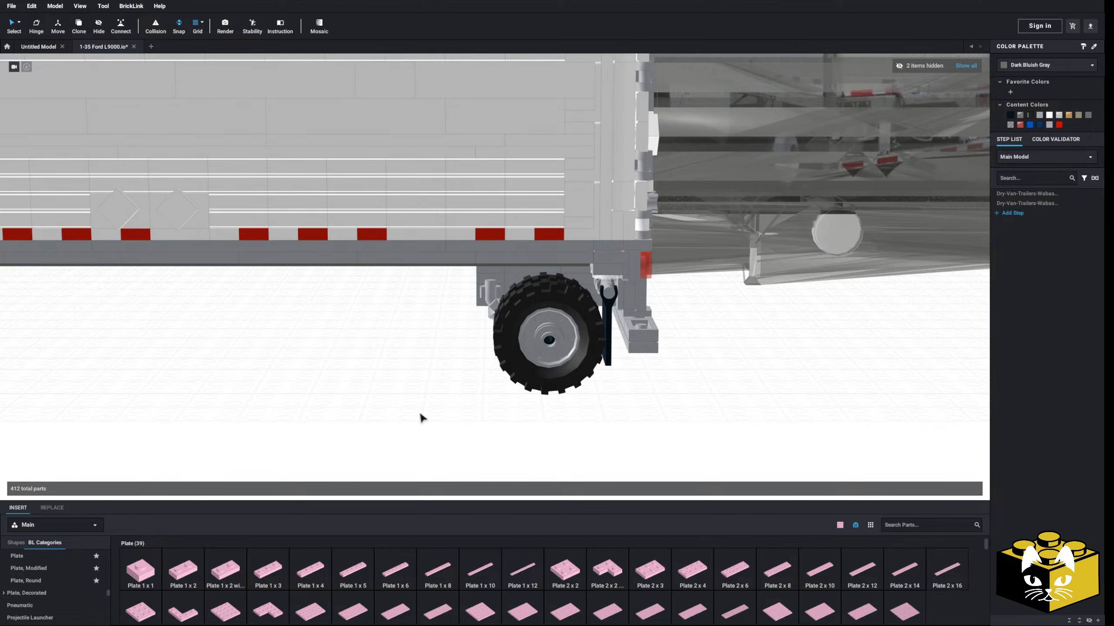
{"action": "scroll", "coordinate": [369, 412], "scroll_direction": "up", "scroll_amount": 3}
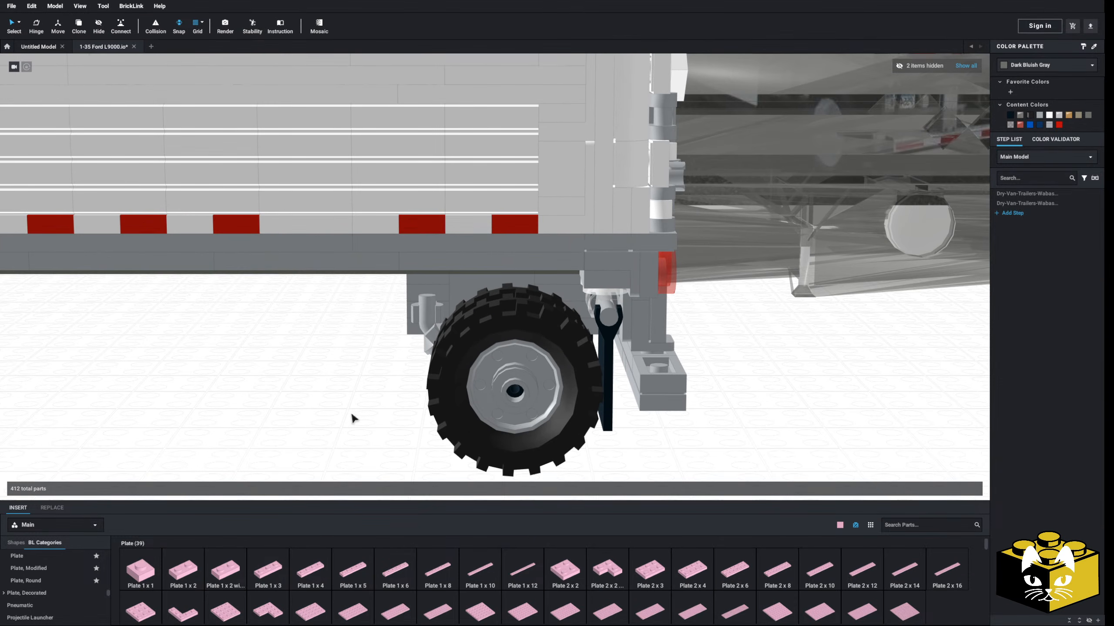
{"action": "middle_click_drag", "start_coordinate": [352, 415], "coordinate": [359, 406]}
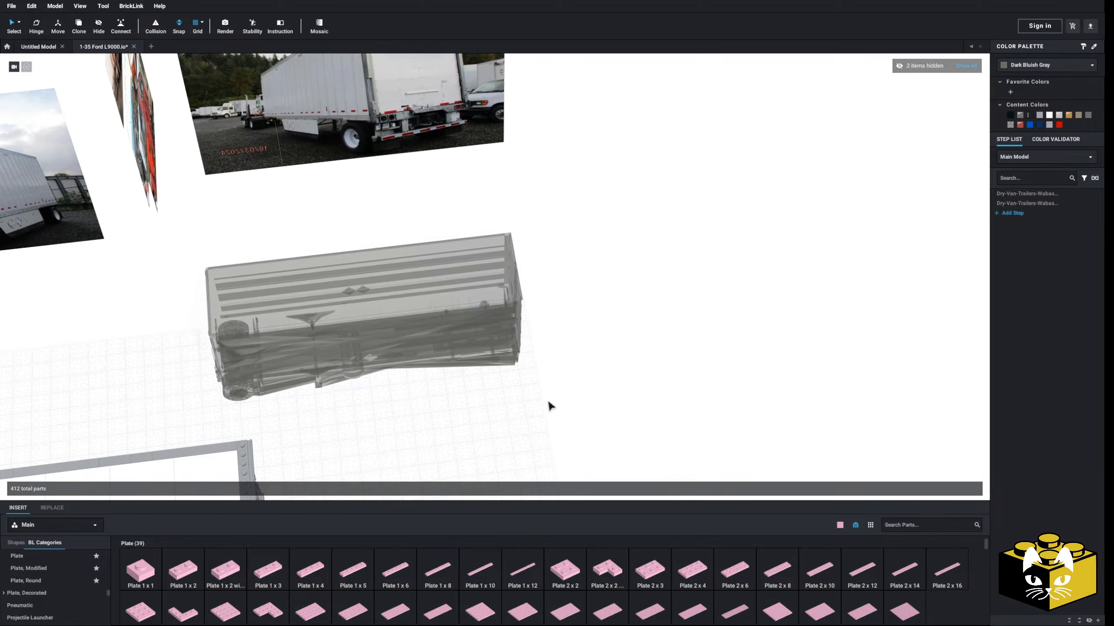
{"action": "left_click_drag", "start_coordinate": [526, 377], "coordinate": [521, 220]}
{"action": "scroll", "coordinate": [439, 267], "scroll_direction": "down", "scroll_amount": 4}
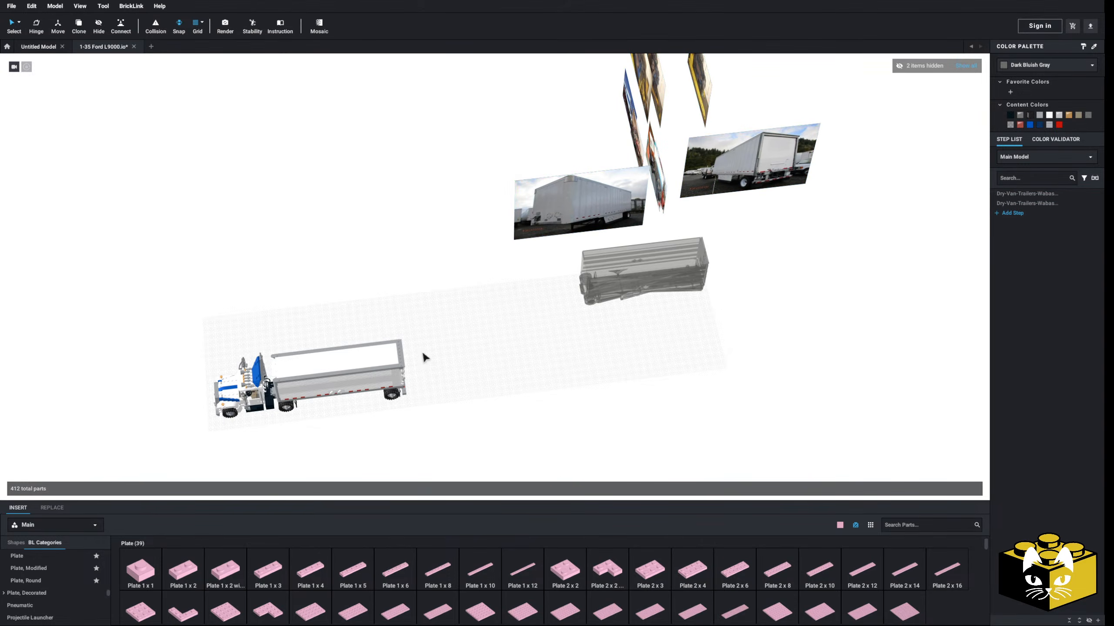
{"action": "scroll", "coordinate": [452, 378], "scroll_direction": "up", "scroll_amount": 3}
{"action": "scroll", "coordinate": [481, 399], "scroll_direction": "up", "scroll_amount": 8}
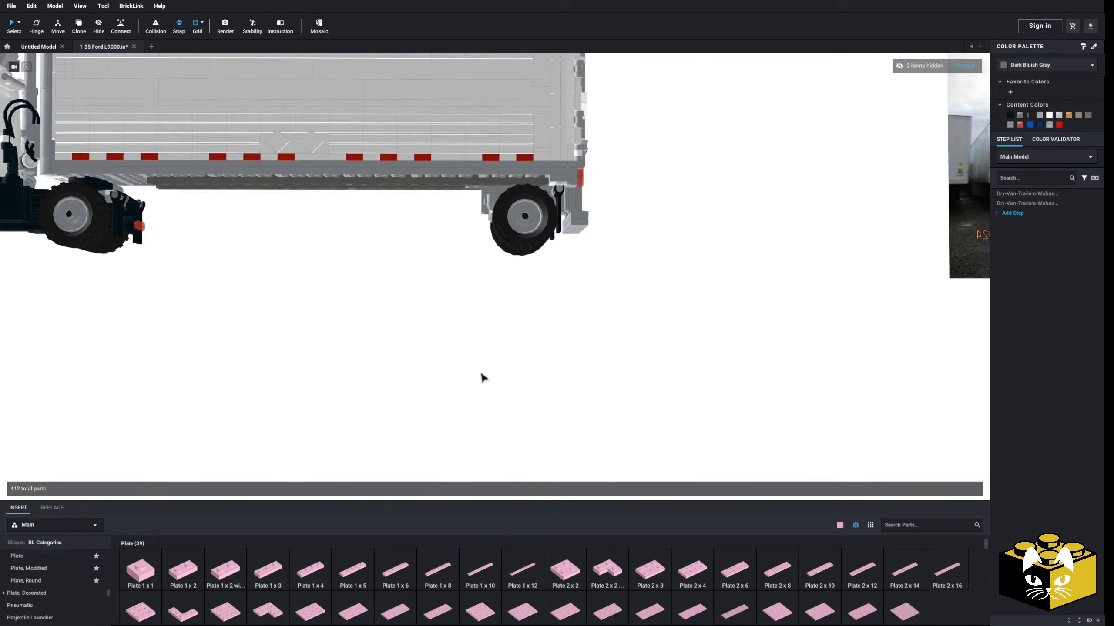
{"action": "right_click_drag", "start_coordinate": [461, 396], "coordinate": [461, 396]}
{"action": "right_click_drag", "start_coordinate": [407, 362], "coordinate": [344, 416]}
{"action": "scroll", "coordinate": [343, 414], "scroll_direction": "up", "scroll_amount": 4}
{"action": "middle_click_drag", "start_coordinate": [344, 414], "coordinate": [318, 396]}
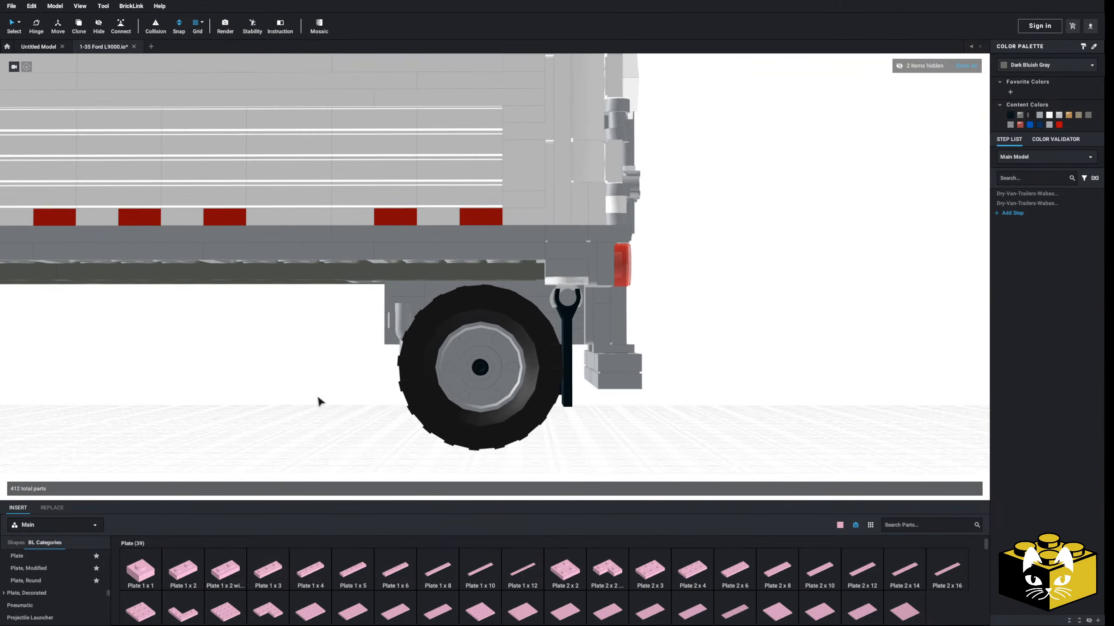
{"action": "left_click_drag", "start_coordinate": [328, 411], "coordinate": [538, 288]}
{"action": "left_click", "coordinate": [559, 244], "text": "ctrl"}
{"action": "right_click_drag", "start_coordinate": [627, 412], "coordinate": [620, 380]}
{"action": "left_click", "coordinate": [360, 290], "text": "ctrl"}
{"action": "mouse_move", "coordinate": [360, 289]}
{"action": "left_mouse_down"}
{"action": "mouse_move", "coordinate": [333, 276]}
{"action": "mouse_move", "coordinate": [365, 275]}
{"action": "left_mouse_up"}
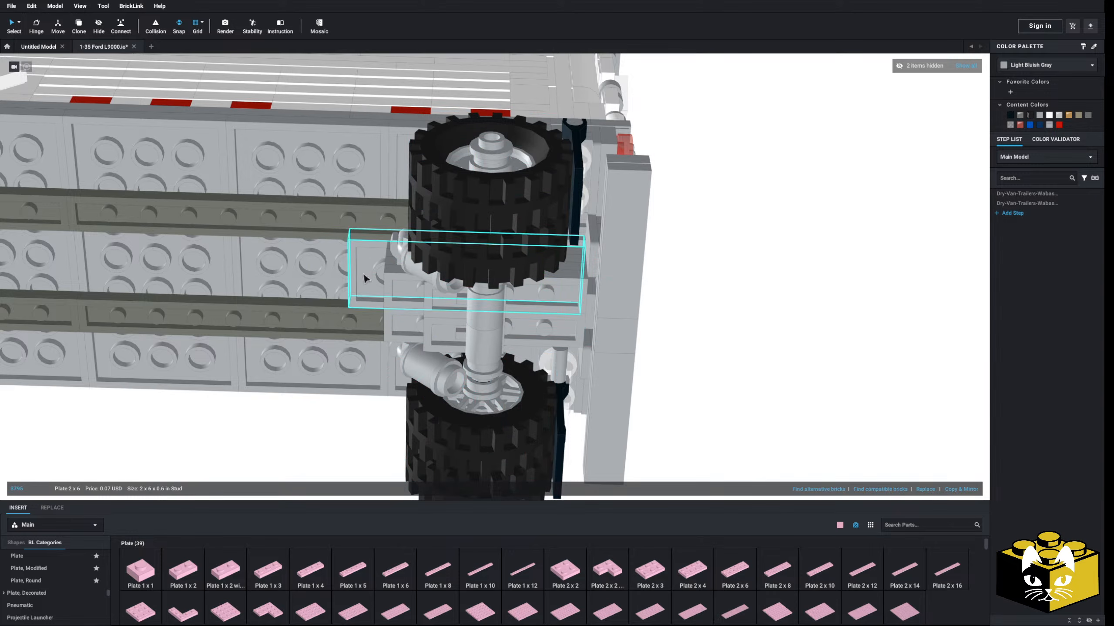
{"action": "scroll", "coordinate": [526, 362], "scroll_direction": "down", "scroll_amount": 4}
{"action": "right_click_drag", "start_coordinate": [551, 371], "coordinate": [552, 398]}
{"action": "left_click", "coordinate": [393, 396]}
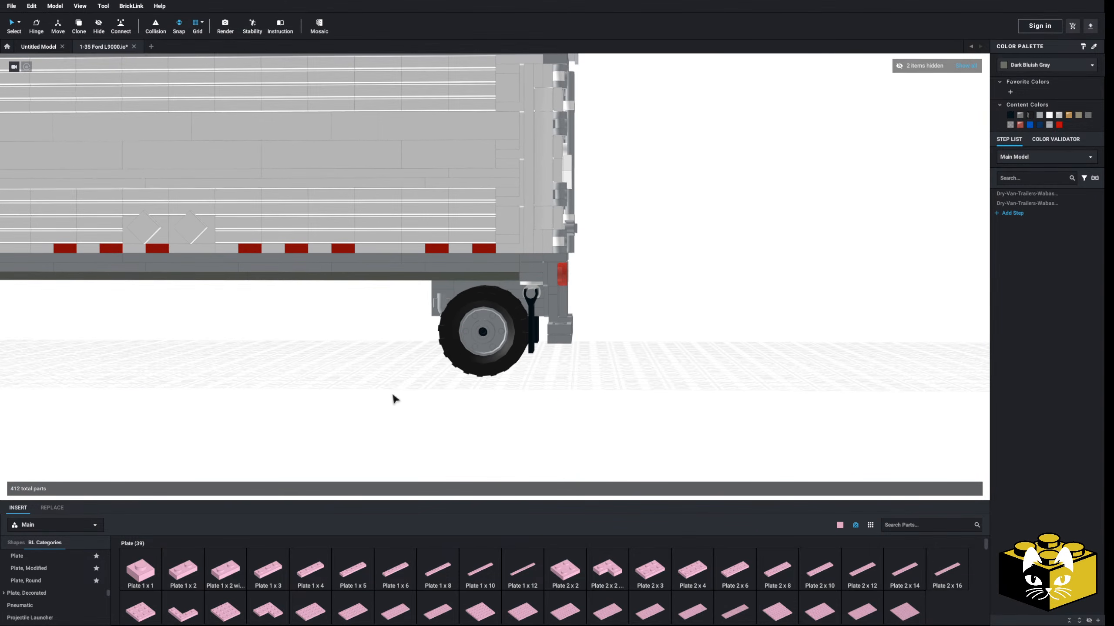
- Move the complete rear axle and wheel assembly, without the trailer body, forward along the underside away from the bumper
{"action": "right_click_drag", "start_coordinate": [393, 396], "coordinate": [375, 380]}
{"action": "left_click_drag", "start_coordinate": [371, 373], "coordinate": [490, 287]}
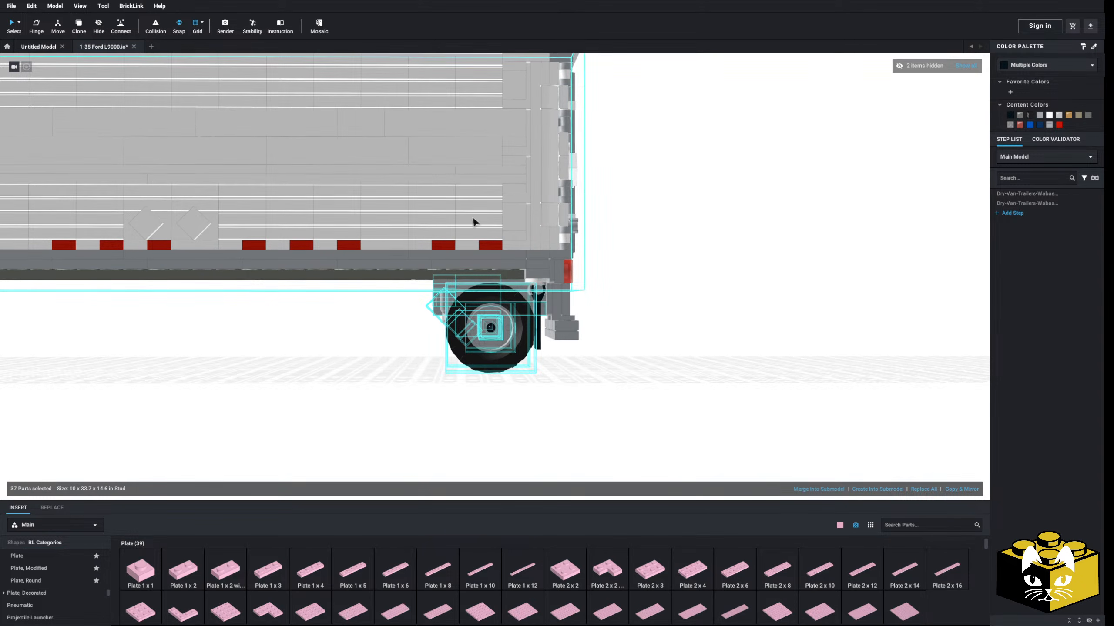
{"action": "left_click", "coordinate": [475, 252], "text": "ctrl"}
{"action": "scroll", "coordinate": [629, 390], "scroll_direction": "down", "scroll_amount": 3}
{"action": "scroll", "coordinate": [622, 378], "scroll_direction": "up", "scroll_amount": 5}
{"action": "right_click_drag", "start_coordinate": [628, 390], "coordinate": [603, 372]}
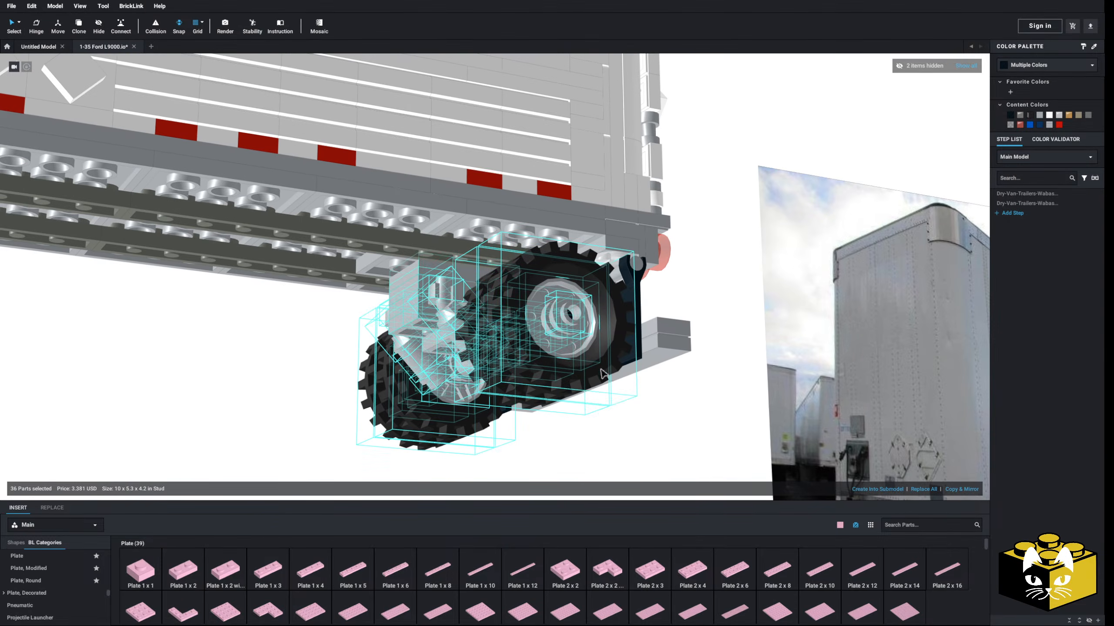
{"action": "left_click_drag", "start_coordinate": [429, 271], "coordinate": [391, 272]}
{"action": "left_click", "coordinate": [296, 402]}
- Delete the gray pieces left under the trailer between the axle and the rear bumper
{"action": "right_click_drag", "start_coordinate": [296, 402], "coordinate": [322, 281]}
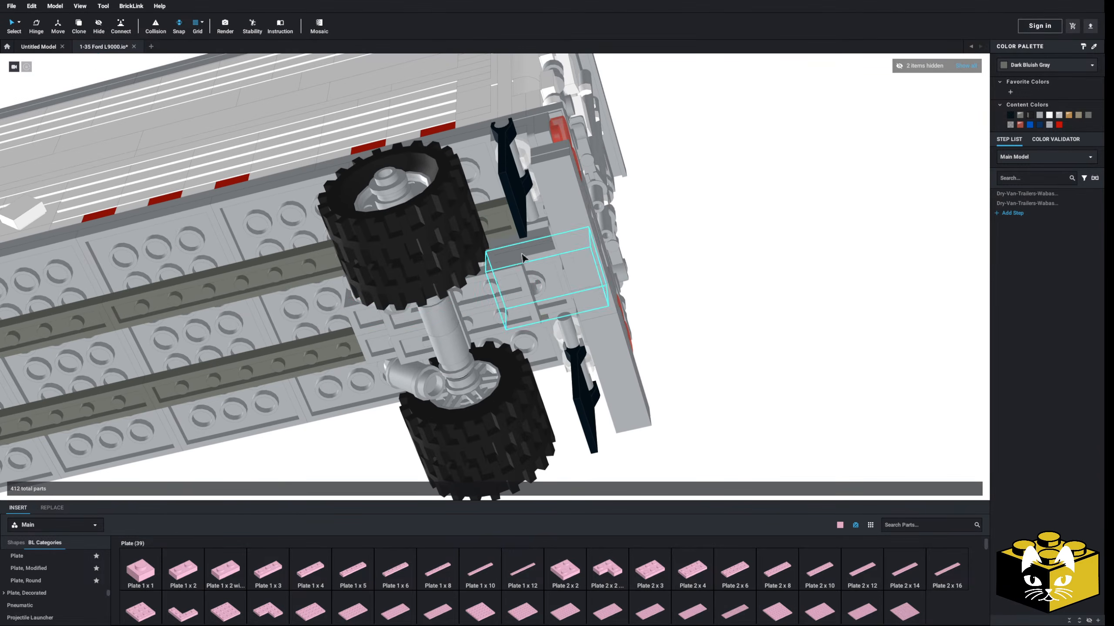
{"action": "left_click", "coordinate": [508, 286]}
{"action": "key", "text": "Delete"}
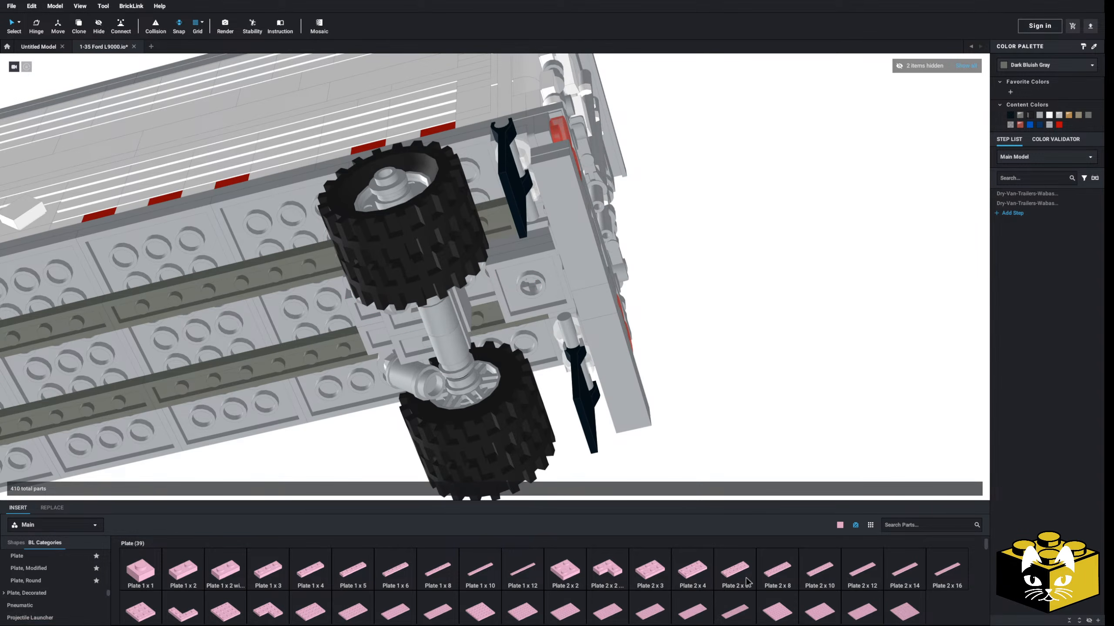
- Add a Plate 2 x 6 under the trailer floor at the rear axle and recolor it Light Bluish Gray
{"action": "left_click_drag", "start_coordinate": [747, 582], "coordinate": [461, 302]}
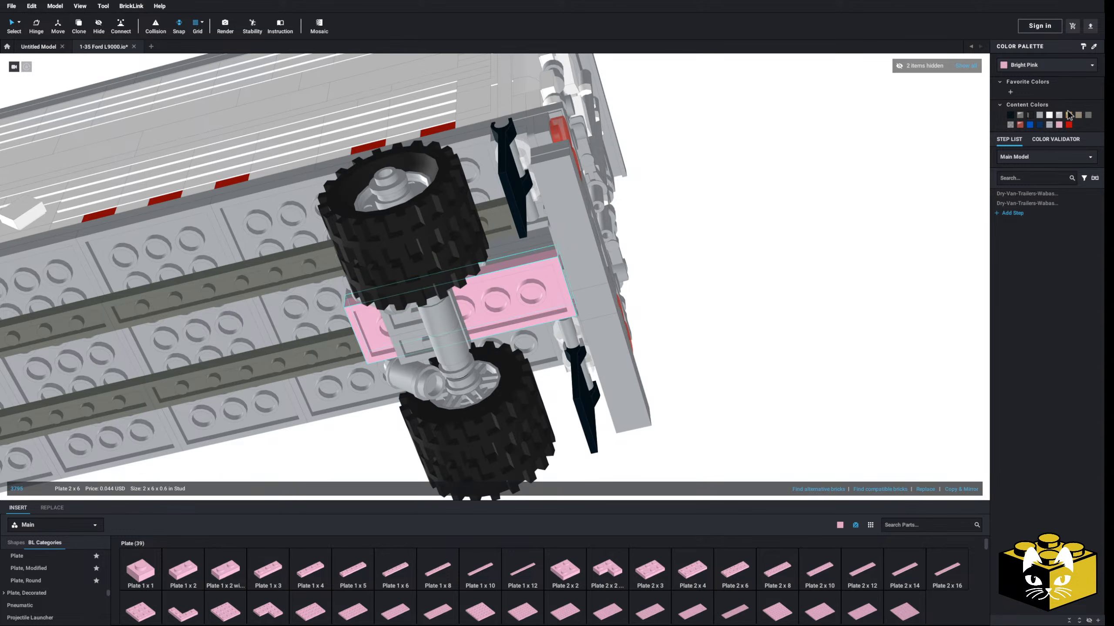
{"action": "left_click", "coordinate": [1039, 115]}
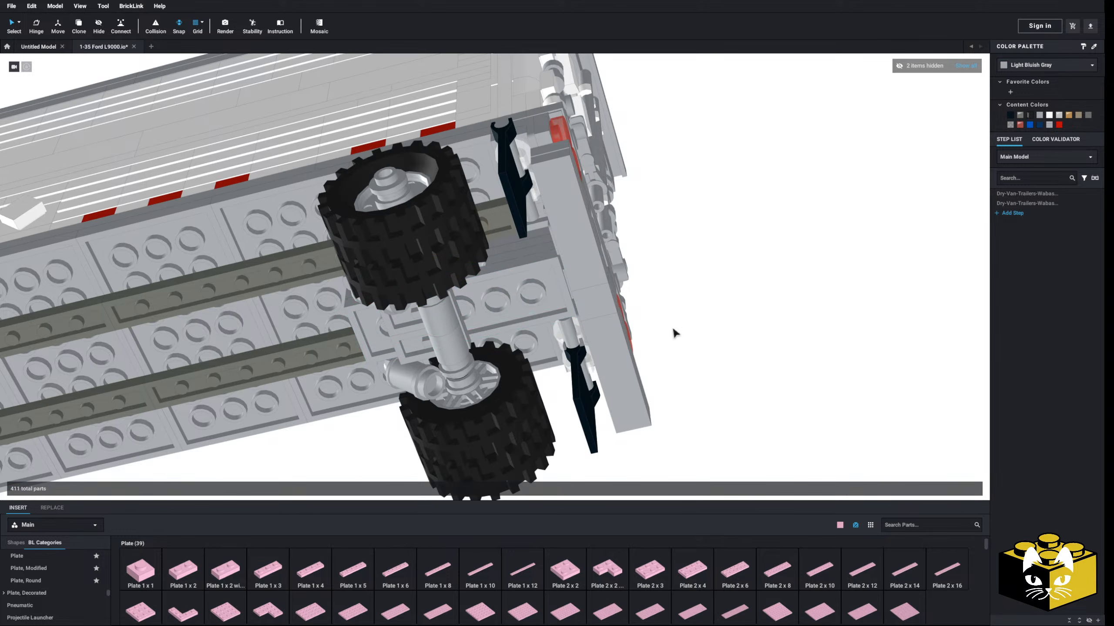
{"action": "right_click_drag", "start_coordinate": [673, 329], "coordinate": [680, 354]}
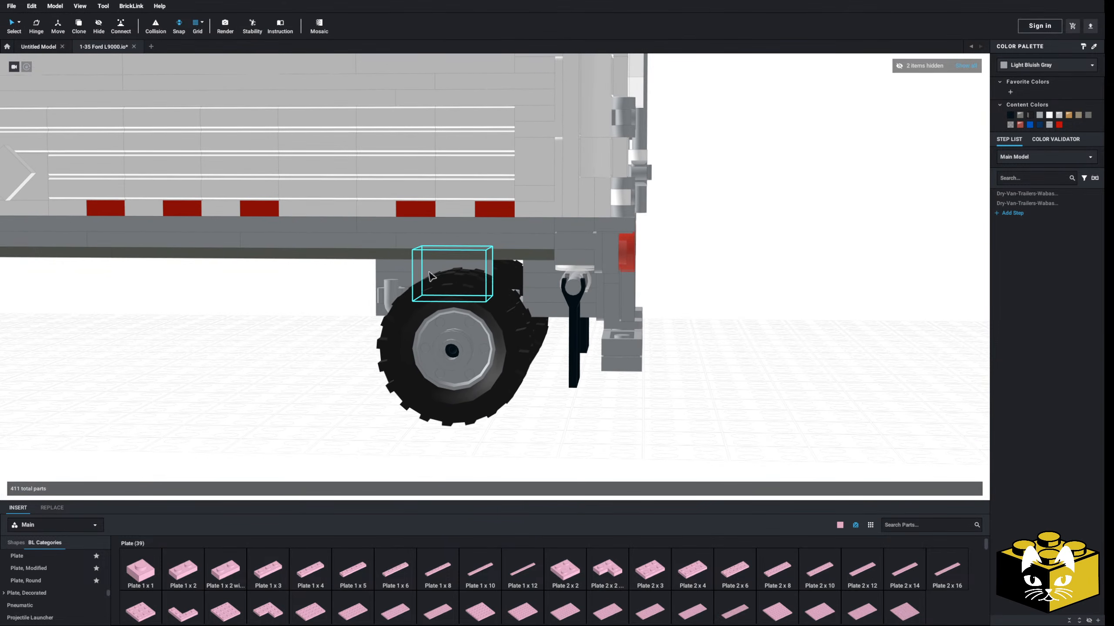
- Replace the brick above the rear axle with a Brick 2 x 3 in the same spot
{"action": "scroll", "coordinate": [76, 563], "scroll_direction": "down", "scroll_amount": 3}
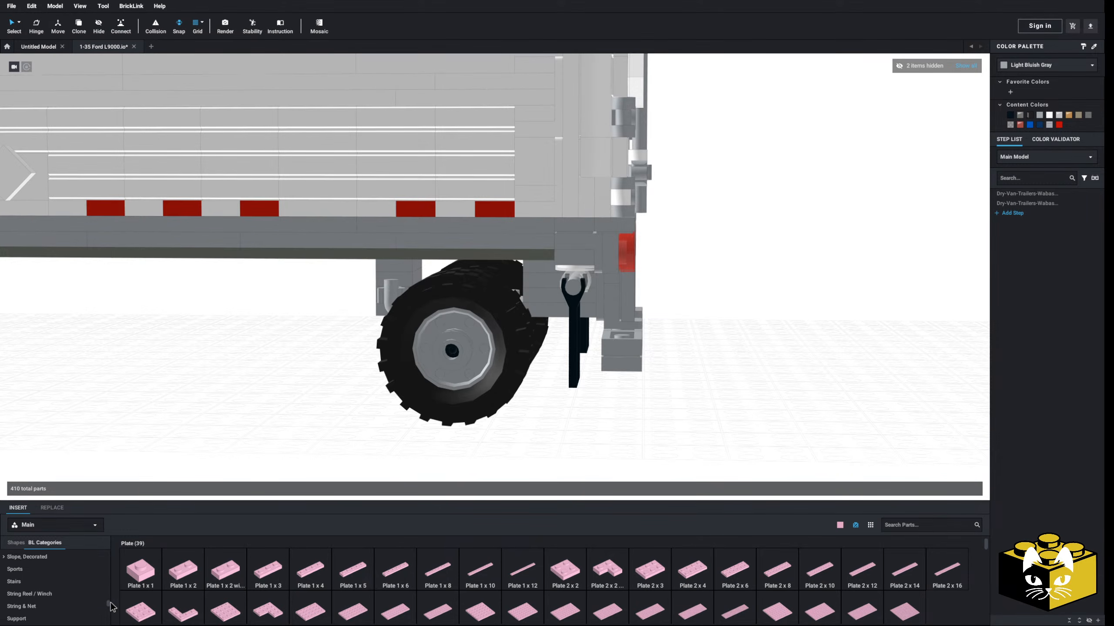
{"action": "scroll", "coordinate": [80, 586], "scroll_direction": "down", "scroll_amount": 3}
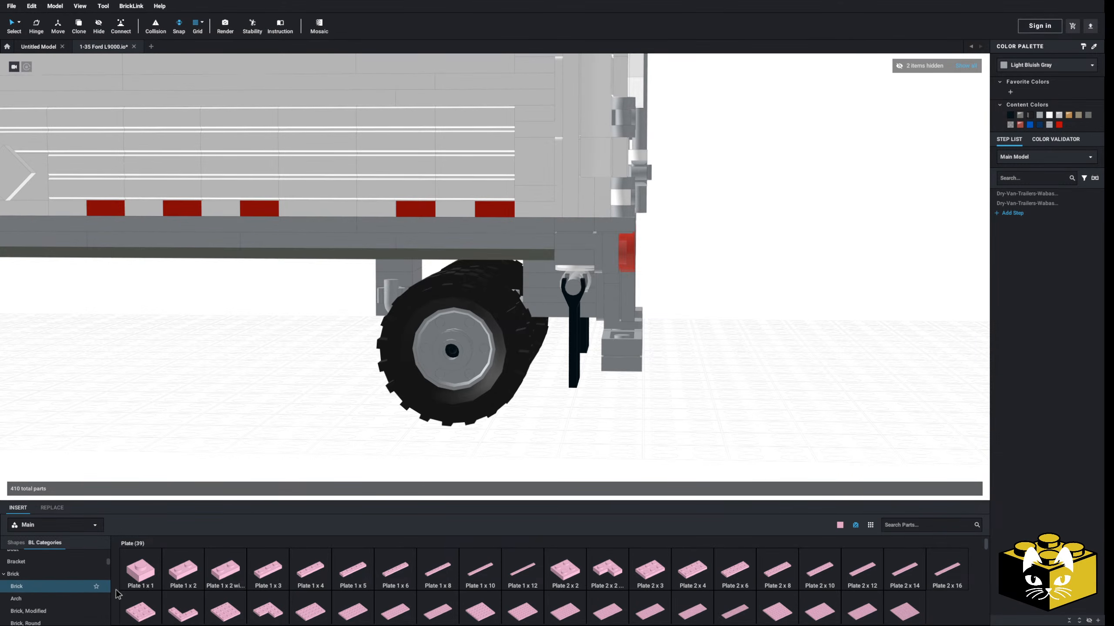
{"action": "left_click", "coordinate": [53, 581]}
{"action": "scroll", "coordinate": [353, 573], "scroll_direction": "down", "scroll_amount": 2}
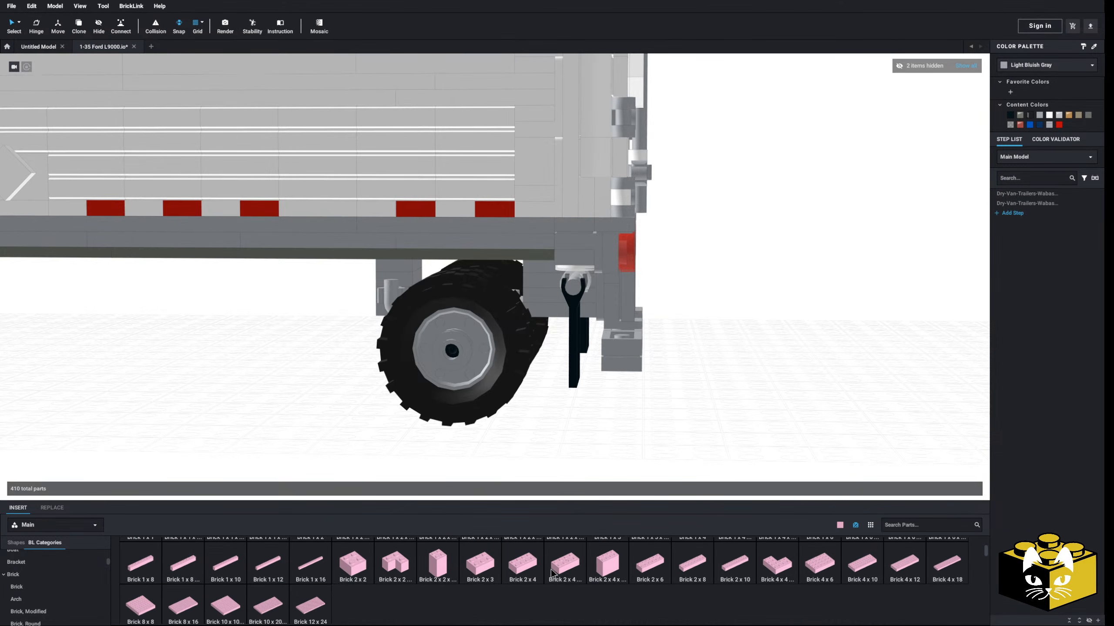
{"action": "left_click_drag", "start_coordinate": [479, 577], "coordinate": [472, 284]}
{"action": "right_click_drag", "start_coordinate": [473, 284], "coordinate": [499, 251]}
{"action": "left_click", "coordinate": [486, 241]}
{"action": "left_click", "coordinate": [487, 236]}
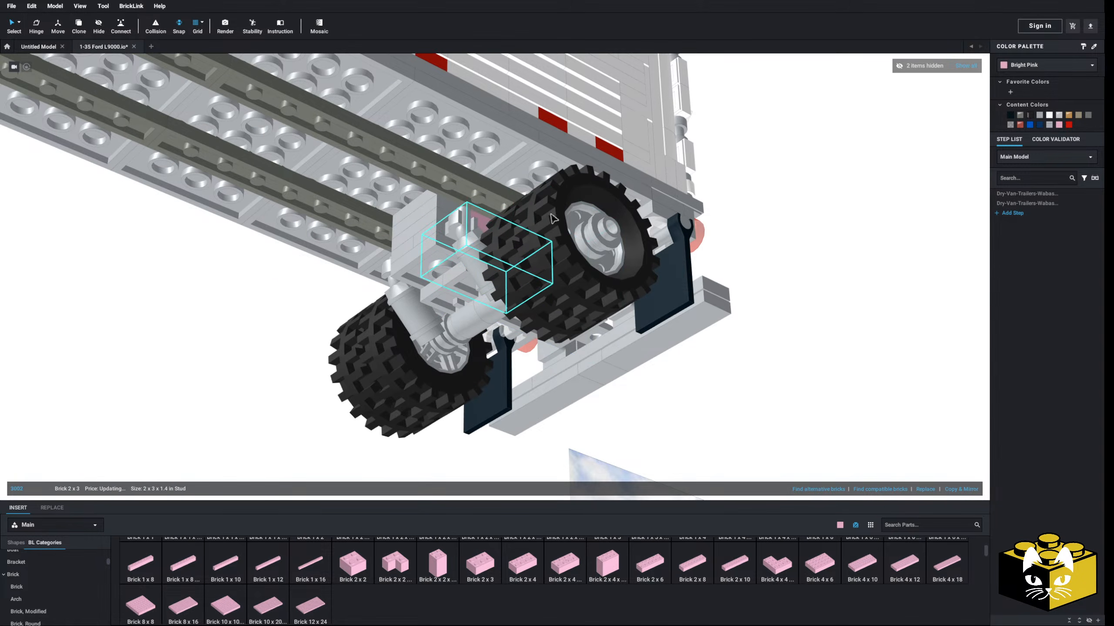
- Select the parts of one rear mud flap assembly and move it forward toward its wheel
{"action": "scroll", "coordinate": [872, 317], "scroll_direction": "down", "scroll_amount": 5}
{"action": "right_click_drag", "start_coordinate": [871, 317], "coordinate": [697, 353]}
{"action": "scroll", "coordinate": [775, 372], "scroll_direction": "down", "scroll_amount": 4}
{"action": "scroll", "coordinate": [711, 383], "scroll_direction": "up", "scroll_amount": 6}
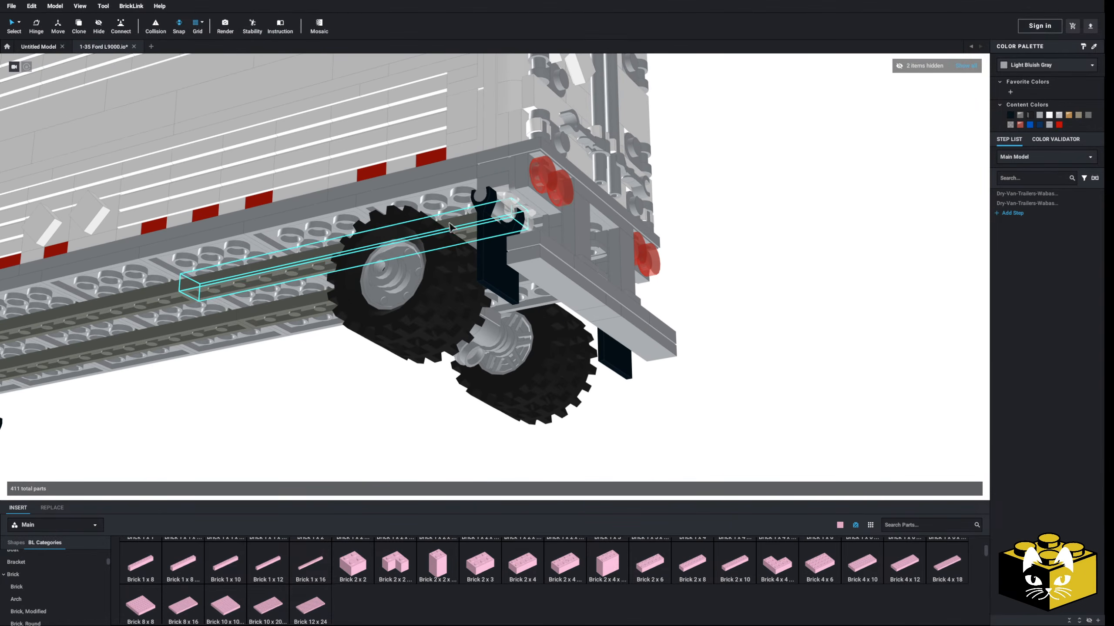
{"action": "left_click", "coordinate": [508, 212], "text": "ctrl"}
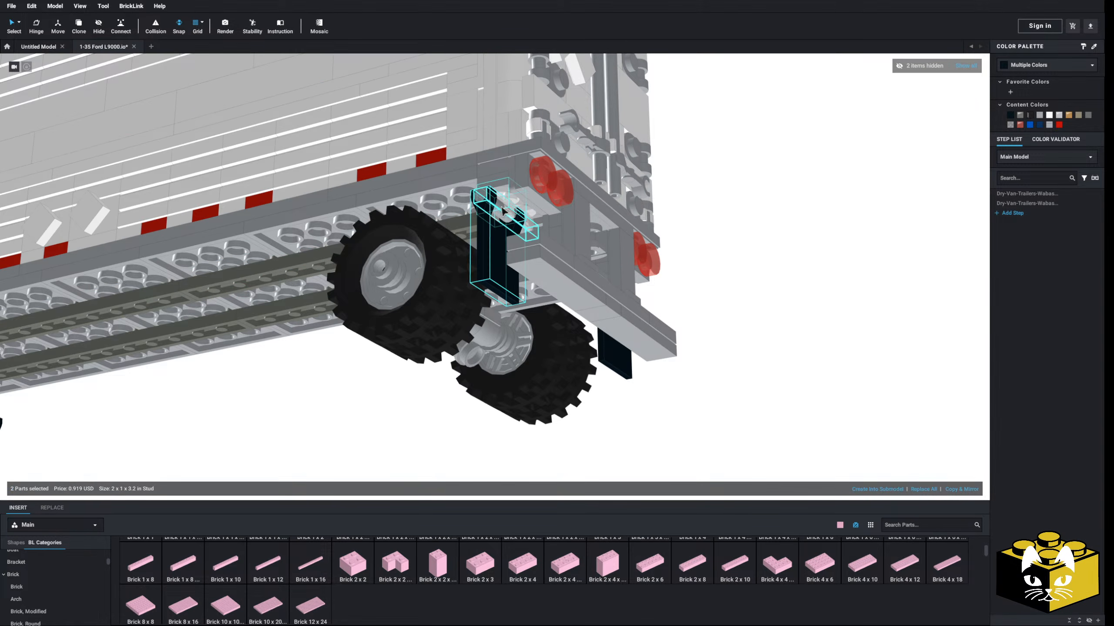
{"action": "left_click", "coordinate": [517, 222], "text": "ctrl"}
{"action": "left_click", "coordinate": [526, 215], "text": "ctrl"}
{"action": "left_click", "coordinate": [520, 224], "text": "ctrl"}
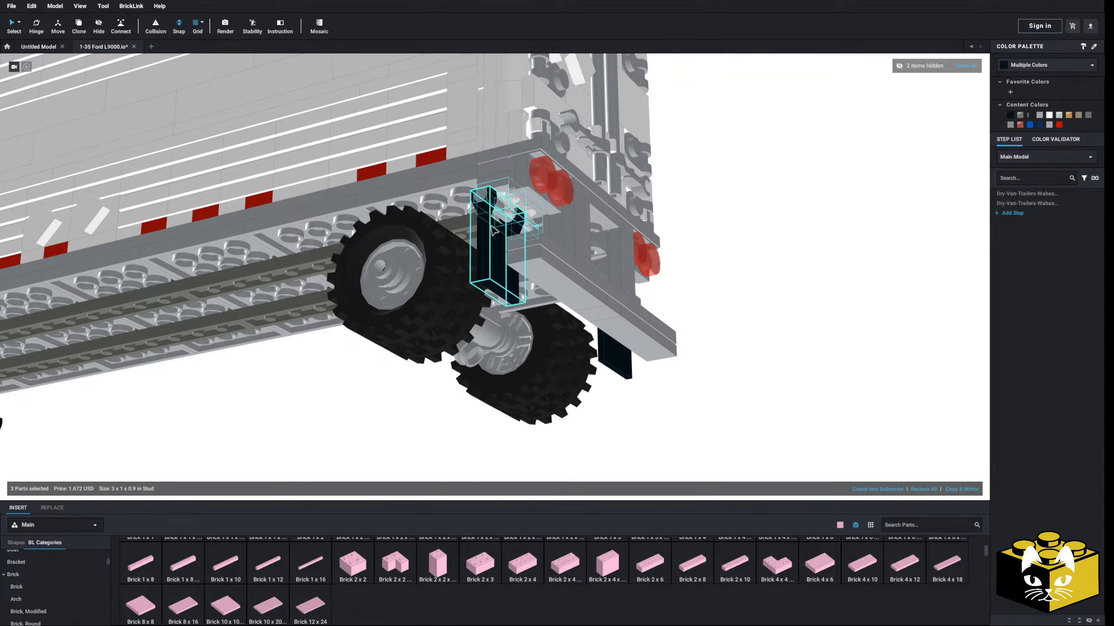
{"action": "left_click_drag", "start_coordinate": [507, 195], "coordinate": [478, 203]}
{"action": "left_click", "coordinate": [706, 255]}
- Add a Light Bluish Gray Plate 2 x 2 between the moved mud flap and the trailer frame
{"action": "right_click_drag", "start_coordinate": [706, 255], "coordinate": [719, 277]}
{"action": "scroll", "coordinate": [81, 589], "scroll_direction": "up", "scroll_amount": 5}
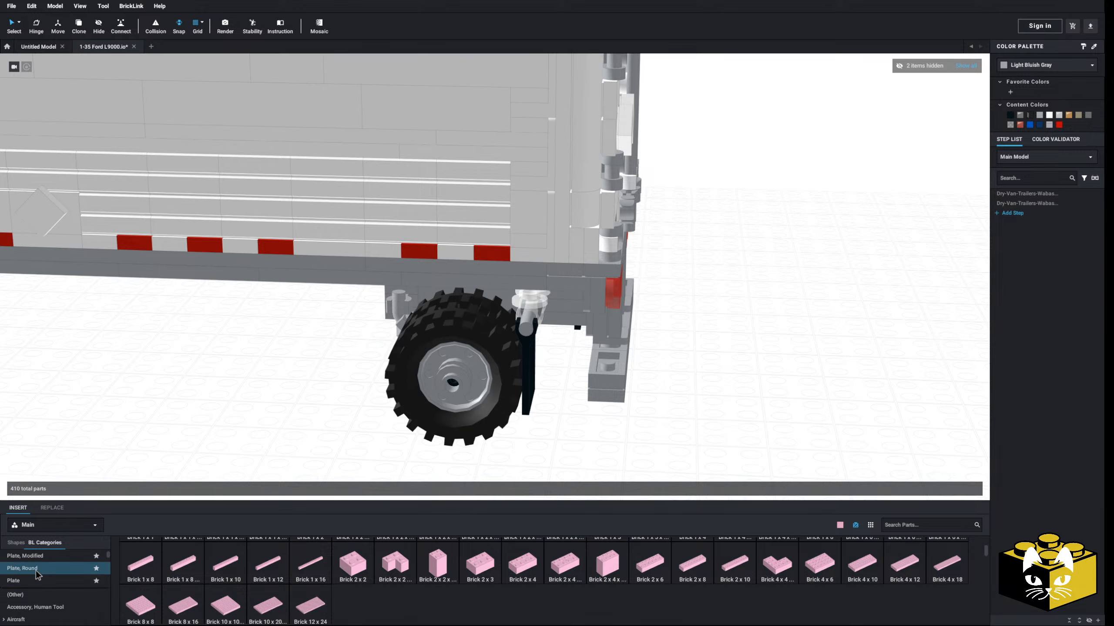
{"action": "left_click", "coordinate": [36, 580]}
{"action": "left_click_drag", "start_coordinate": [565, 563], "coordinate": [572, 305]}
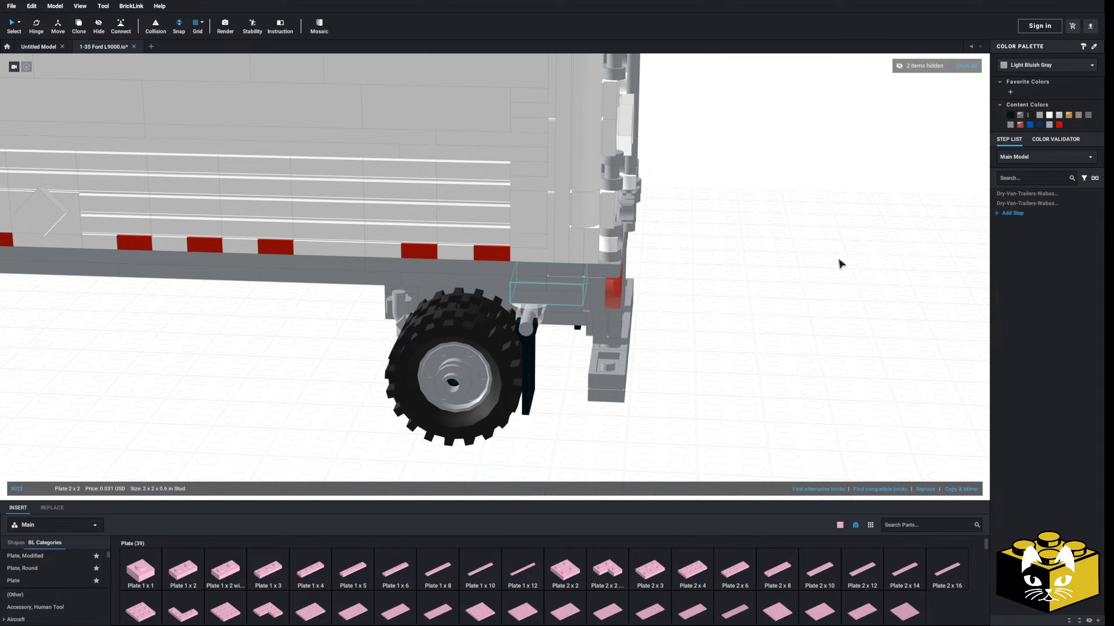
- Select the parts of the mud flap assembly on the opposite side and move it forward toward its wheel
{"action": "right_click_drag", "start_coordinate": [839, 263], "coordinate": [419, 312]}
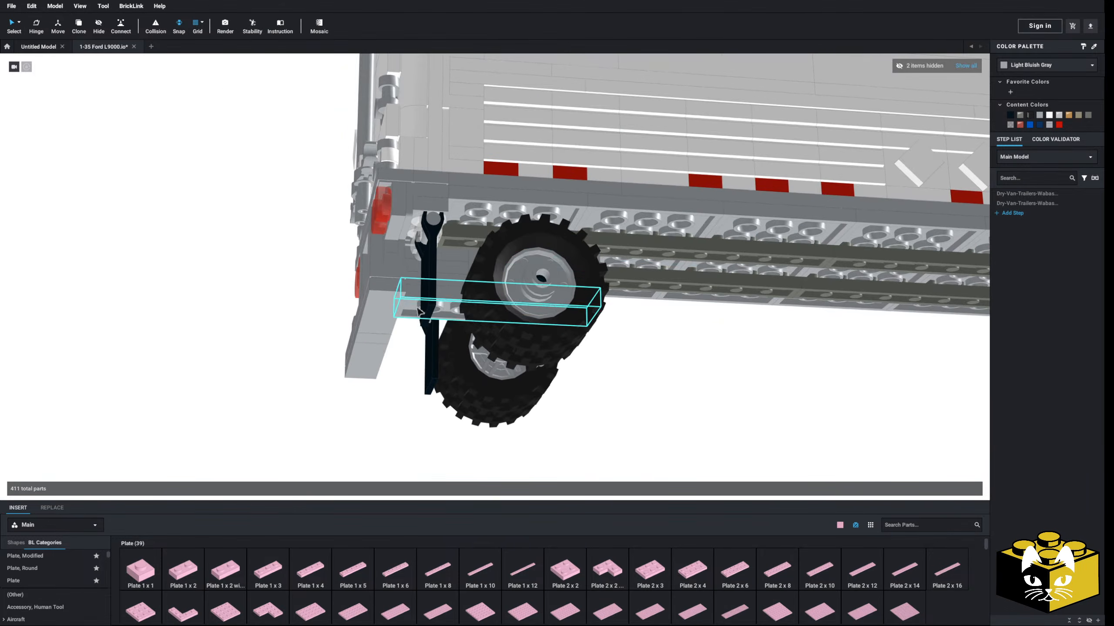
{"action": "scroll", "coordinate": [418, 307], "scroll_direction": "up", "scroll_amount": 5}
{"action": "scroll", "coordinate": [407, 226], "scroll_direction": "down", "scroll_amount": 2}
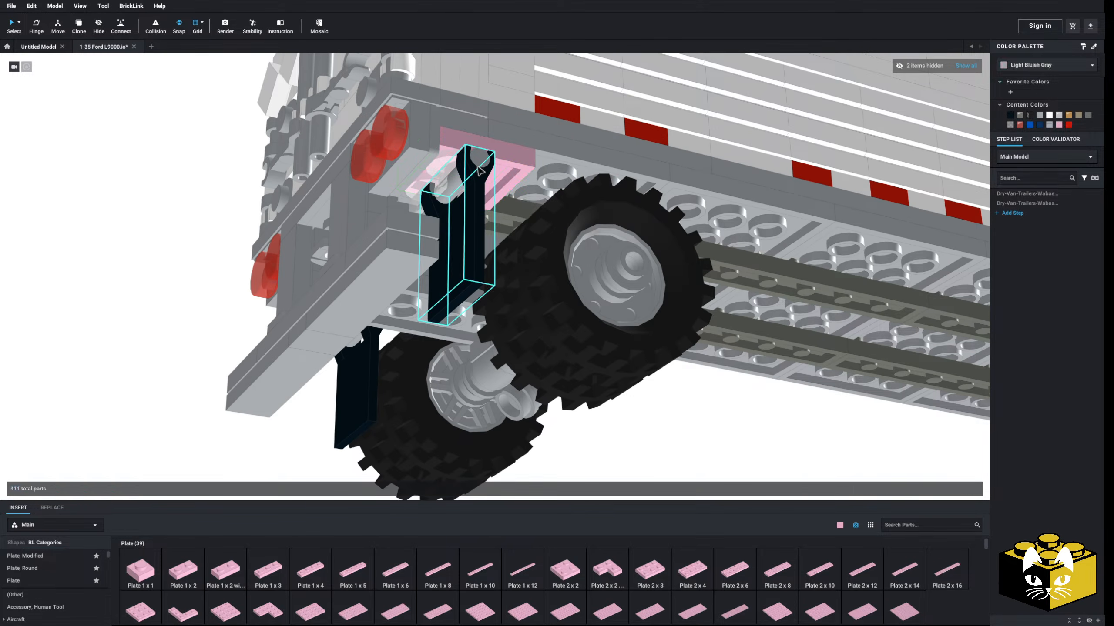
{"action": "left_click", "coordinate": [446, 167]}
{"action": "left_click", "coordinate": [434, 202], "text": "ctrl"}
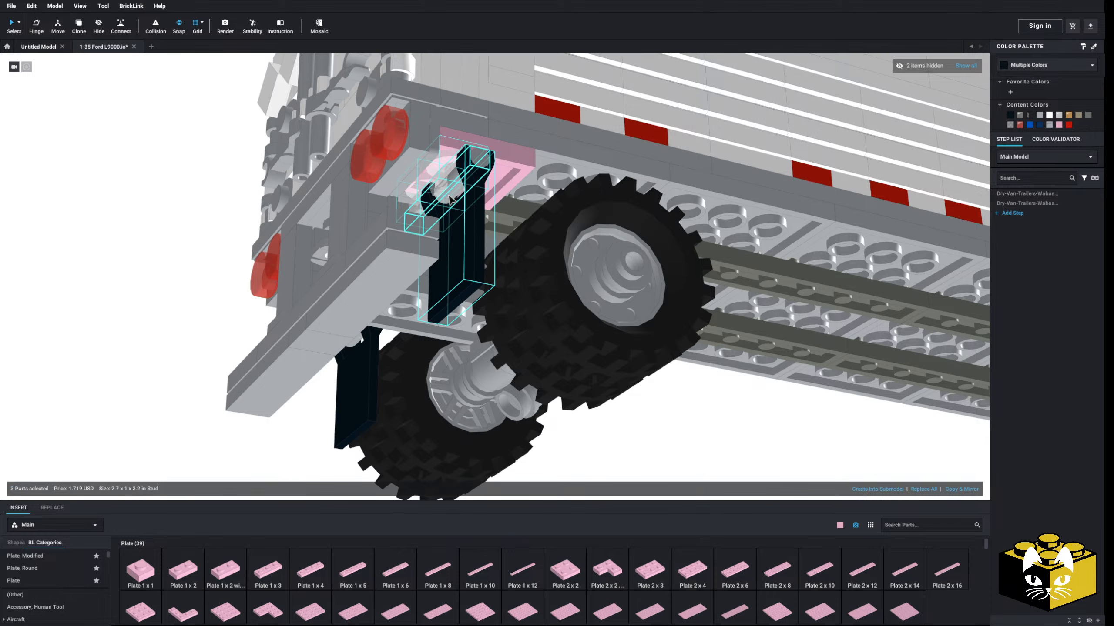
{"action": "left_click_drag", "start_coordinate": [449, 200], "coordinate": [503, 196]}
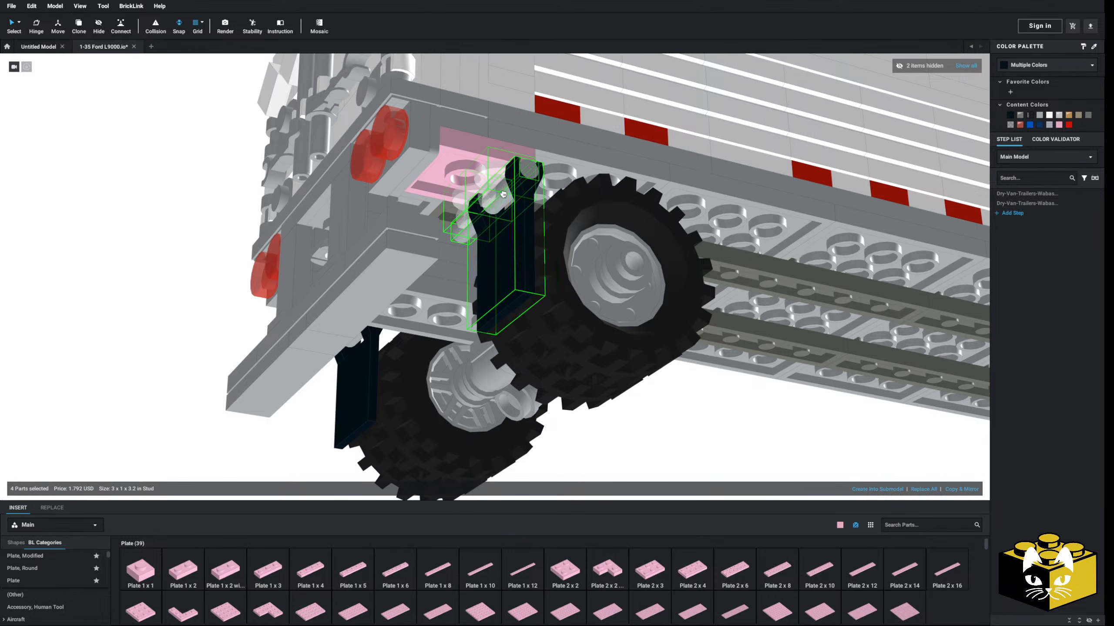
- Recolor the pink Plate 2 x 2 above the second mud flap Light Bluish Gray
{"action": "left_click", "coordinate": [464, 176]}
{"action": "left_click", "coordinate": [1039, 116]}
{"action": "right_click_drag", "start_coordinate": [772, 206], "coordinate": [708, 277]}
{"action": "scroll", "coordinate": [708, 276], "scroll_direction": "down", "scroll_amount": 4}
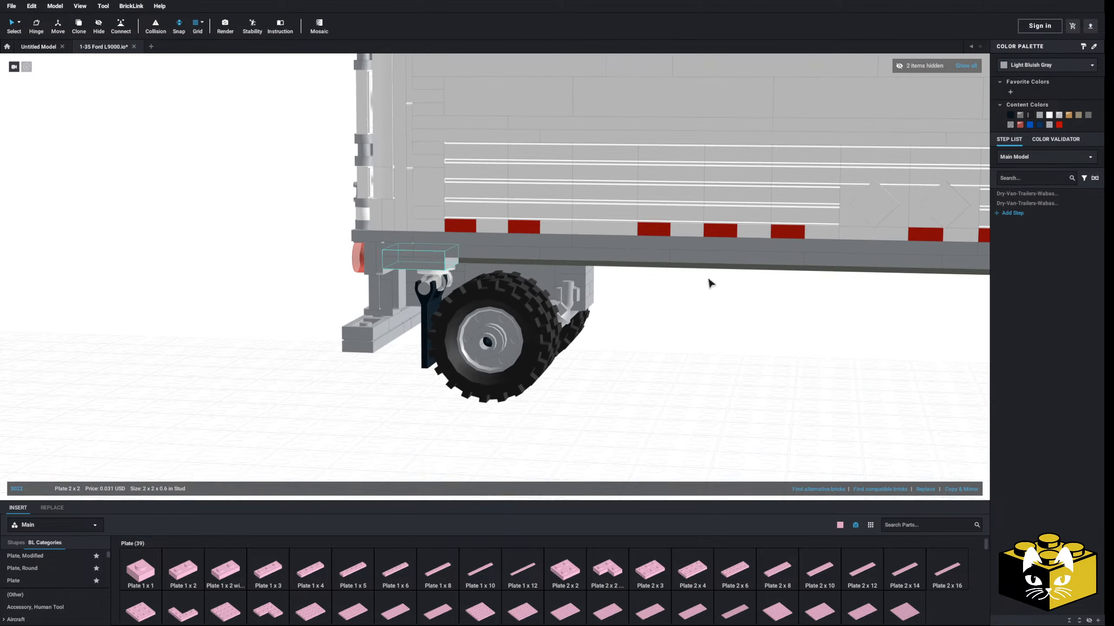
{"action": "left_click", "coordinate": [590, 398]}
- Delete the Plate 2 x 2 above the mud flap on each side of the trailer
{"action": "scroll", "coordinate": [589, 398], "scroll_direction": "down", "scroll_amount": 4}
{"action": "right_click_drag", "start_coordinate": [589, 398], "coordinate": [572, 337]}
{"action": "scroll", "coordinate": [572, 337], "scroll_direction": "up", "scroll_amount": 7}
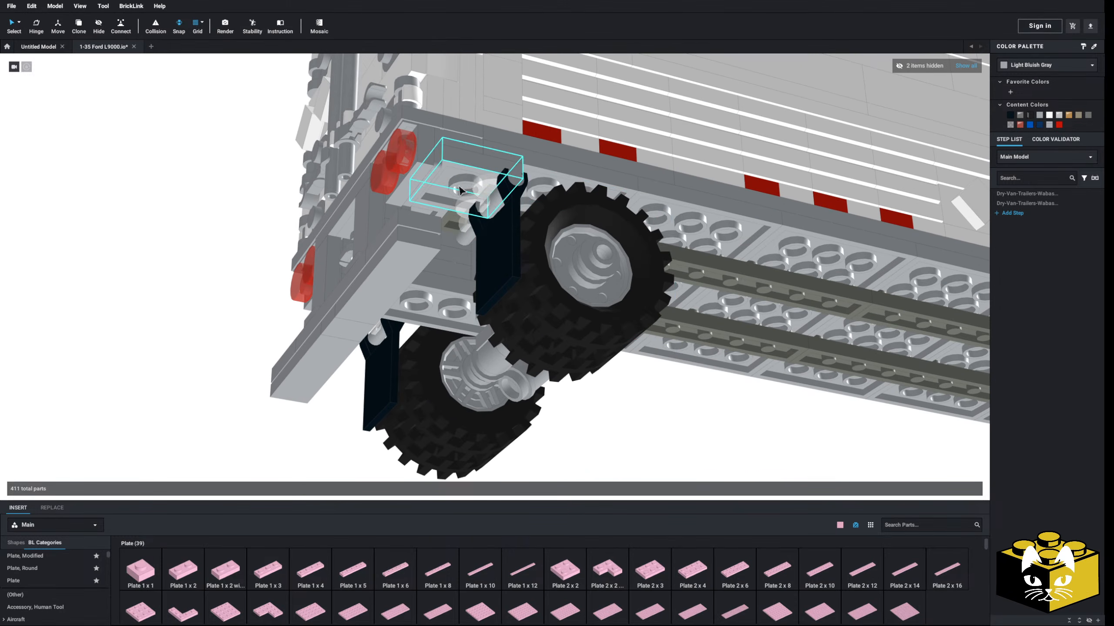
{"action": "left_click", "coordinate": [456, 173]}
{"action": "right_click_drag", "start_coordinate": [455, 173], "coordinate": [528, 169]}
{"action": "left_click", "coordinate": [520, 157], "text": "ctrl"}
{"action": "key", "text": "Delete"}
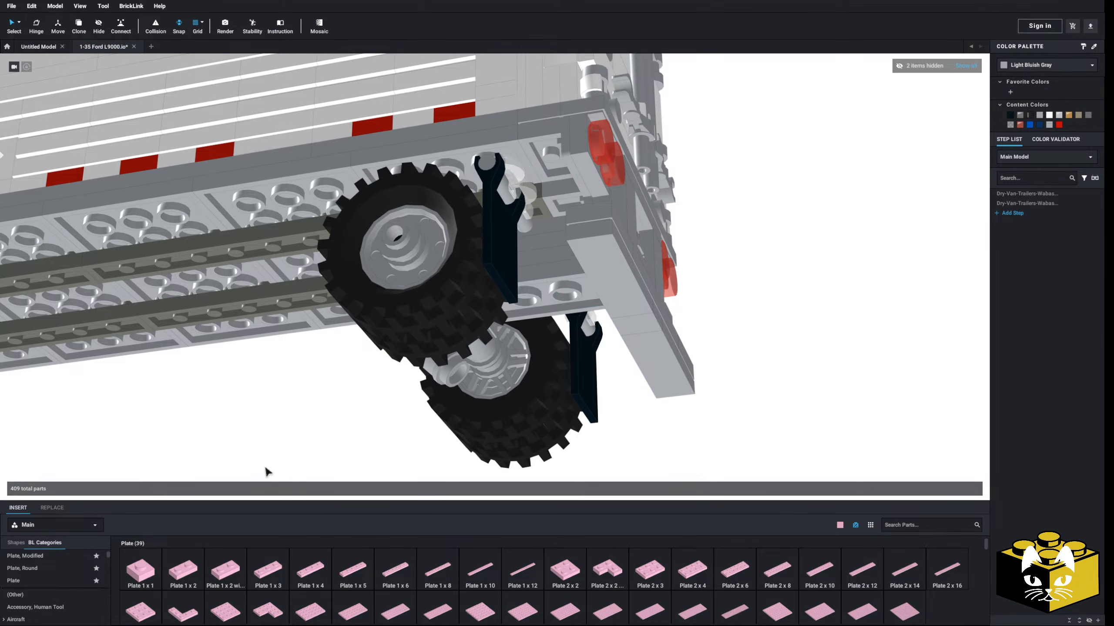
- Fill the gap above one mud flap with two Light Bluish Gray Plate 1 x 2 parts and duplicate them for the other side
{"action": "left_click", "coordinate": [183, 571]}
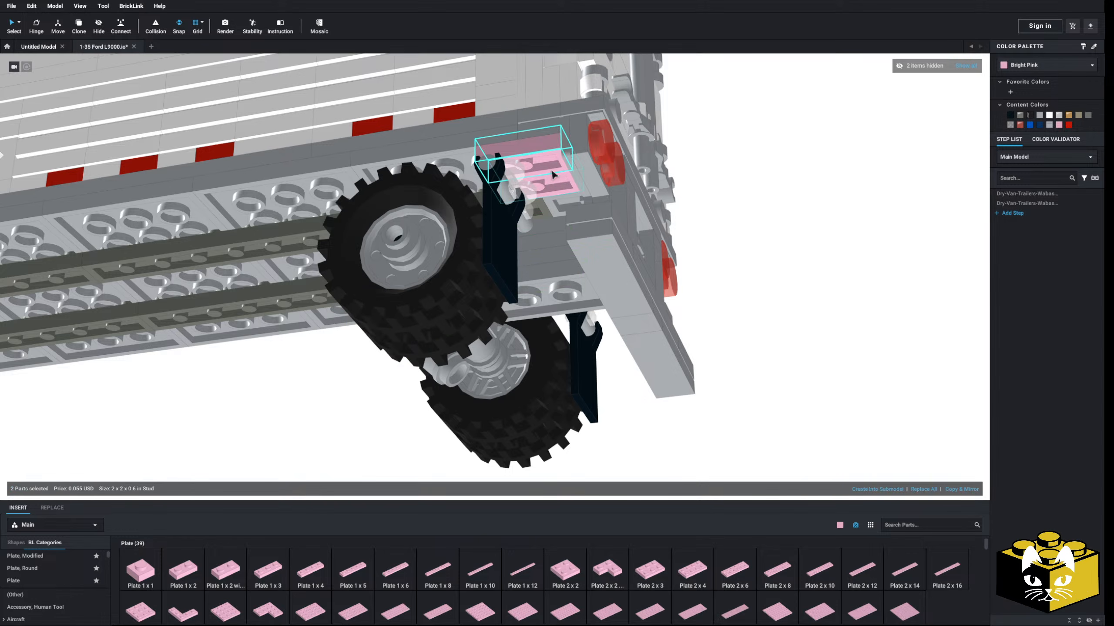
{"action": "left_click", "coordinate": [1039, 115]}
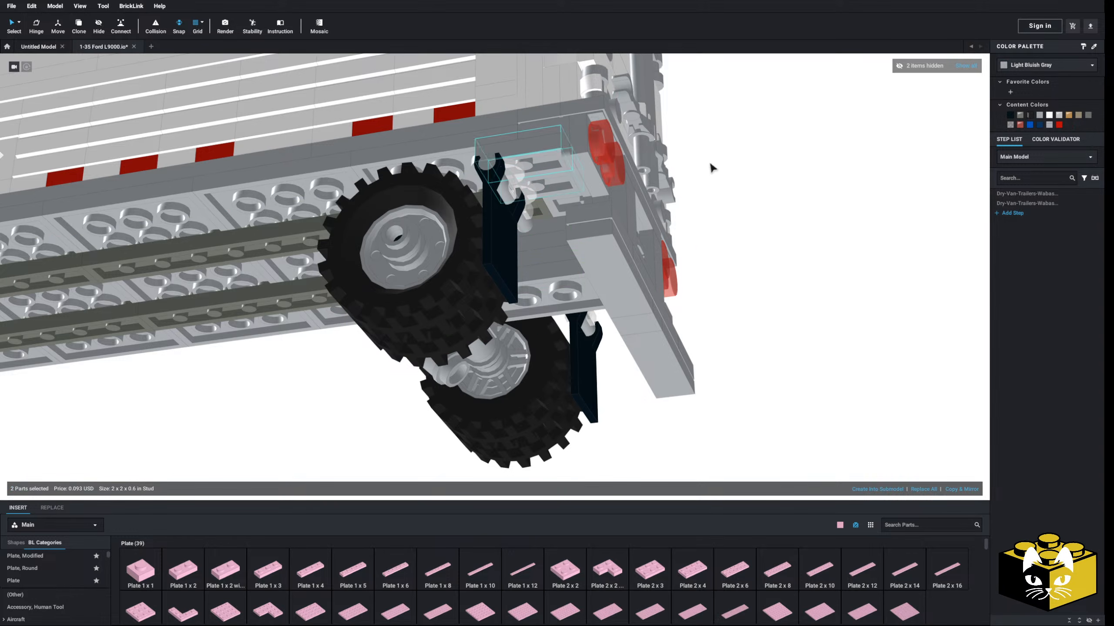
{"action": "right_click_drag", "start_coordinate": [711, 166], "coordinate": [726, 190]}
{"action": "right_click", "coordinate": [727, 190]}
{"action": "left_click", "coordinate": [744, 214]}
- Select both rear mud flap assemblies and try to connect them using the connection point on one flap's clip
{"action": "right_click_drag", "start_coordinate": [802, 222], "coordinate": [713, 233]}
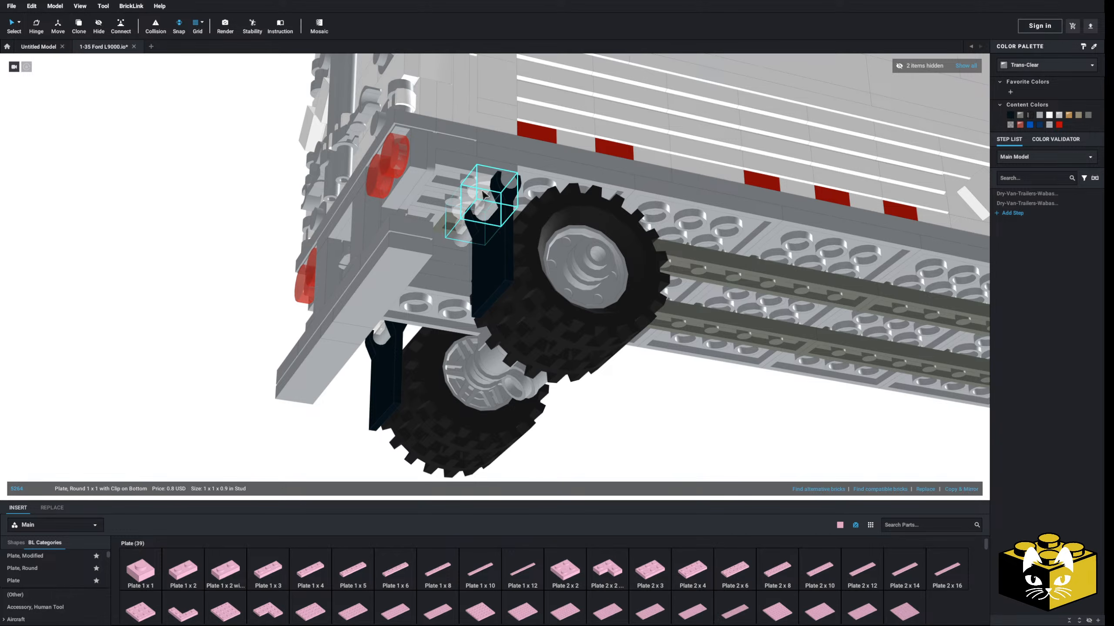
{"action": "left_click", "coordinate": [498, 203]}
{"action": "right_click_drag", "start_coordinate": [453, 248], "coordinate": [484, 235]}
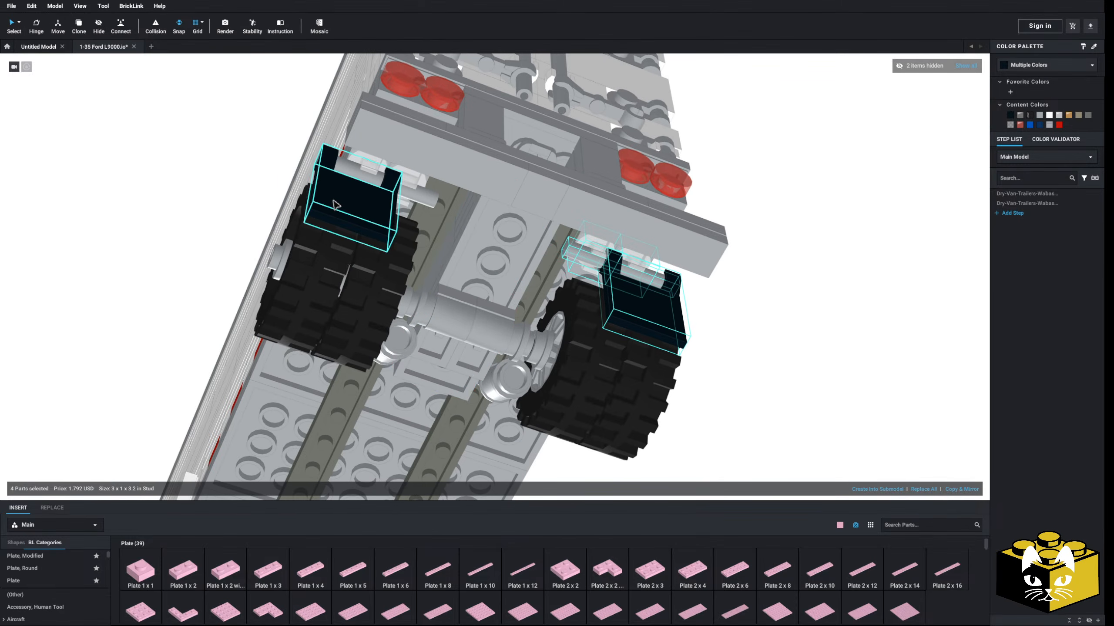
{"action": "left_click", "coordinate": [334, 201], "text": "ctrl"}
{"action": "right_click_drag", "start_coordinate": [403, 175], "coordinate": [460, 148]}
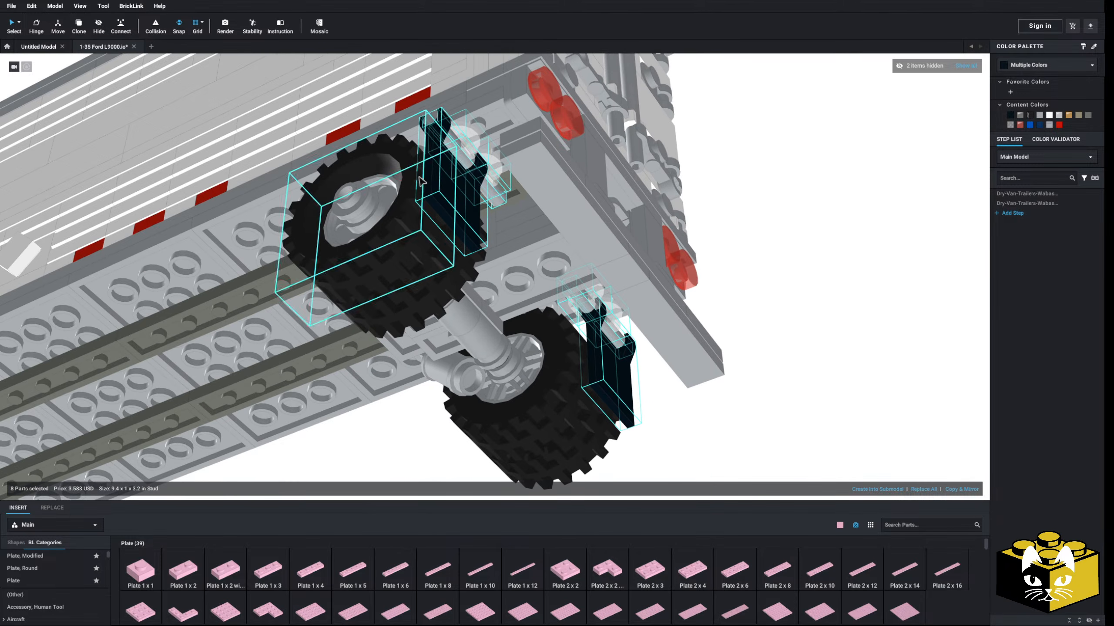
{"action": "left_click", "coordinate": [461, 147], "text": "ctrl"}
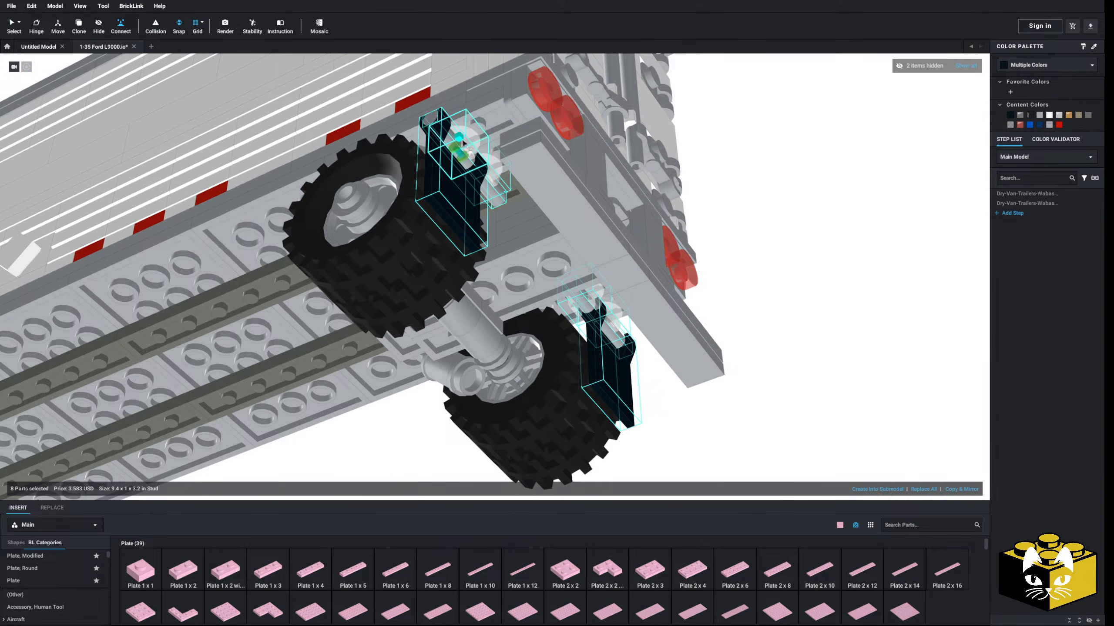
{"action": "scroll", "coordinate": [482, 134], "scroll_direction": "down", "scroll_amount": 3}
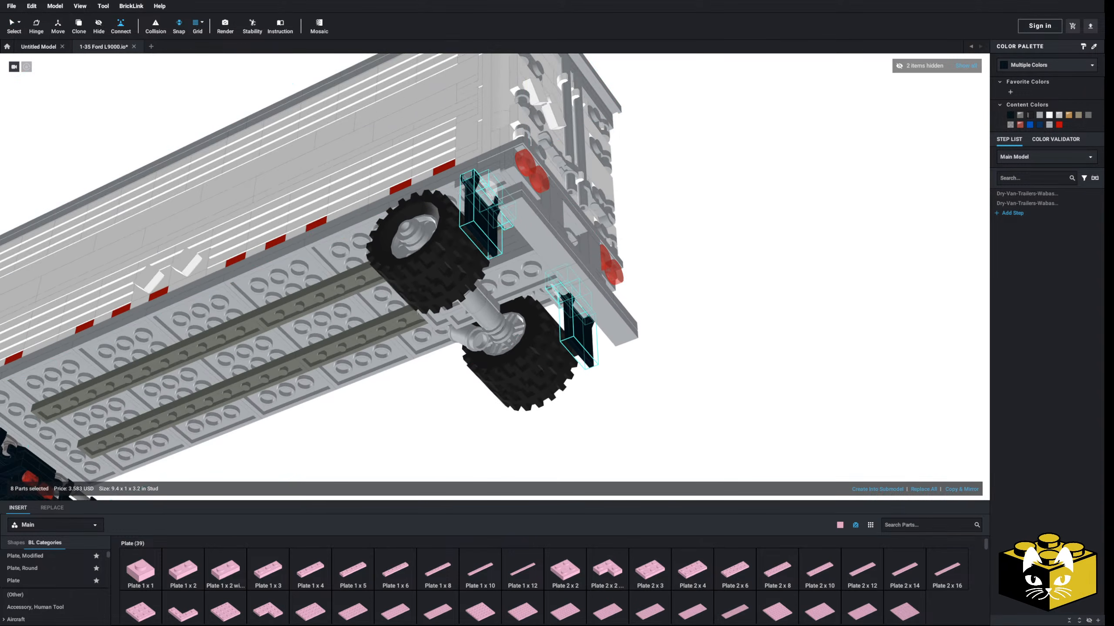
{"action": "left_click", "coordinate": [97, 96]}
- Examine the whole truck and trailer from several sides along with the reference photos
{"action": "scroll", "coordinate": [418, 390], "scroll_direction": "down", "scroll_amount": 4}
{"action": "right_click_drag", "start_coordinate": [418, 390], "coordinate": [457, 413]}
{"action": "scroll", "coordinate": [457, 413], "scroll_direction": "up", "scroll_amount": 4}
{"action": "middle_click_drag", "start_coordinate": [442, 415], "coordinate": [454, 405]}
{"action": "scroll", "coordinate": [454, 405], "scroll_direction": "up", "scroll_amount": 3}
{"action": "right_click_drag", "start_coordinate": [417, 417], "coordinate": [381, 409]}
{"action": "scroll", "coordinate": [386, 413], "scroll_direction": "down", "scroll_amount": 6}
{"action": "scroll", "coordinate": [474, 386], "scroll_direction": "down", "scroll_amount": 4}
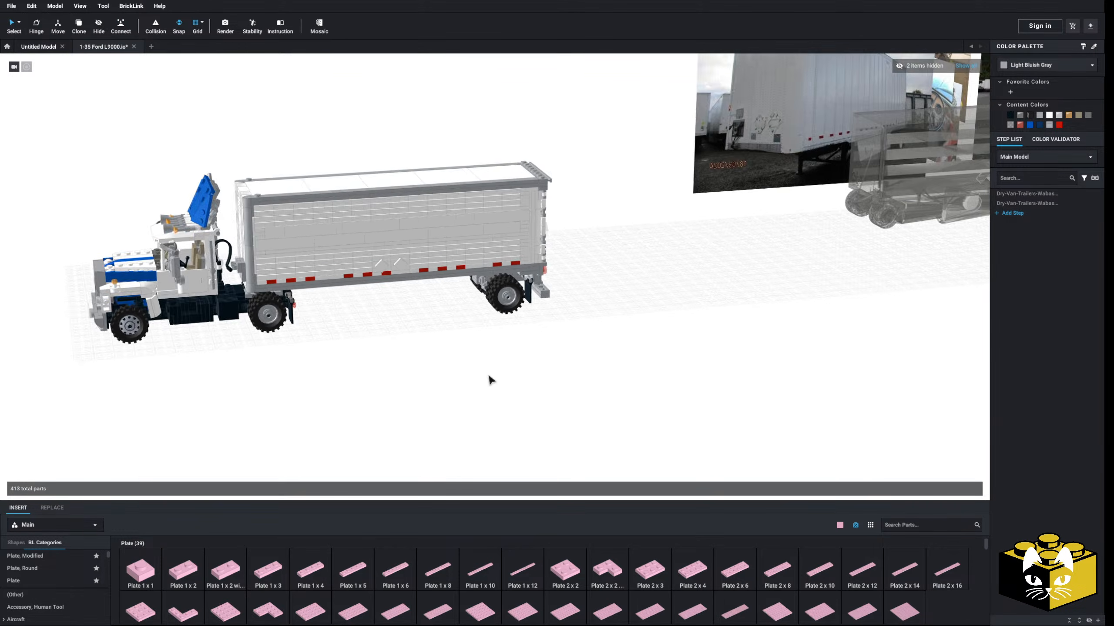
{"action": "mouse_move", "coordinate": [544, 367]}
{"action": "middle_mouse_down"}
{"action": "mouse_move", "coordinate": [364, 407]}
{"action": "mouse_move", "coordinate": [413, 400]}
{"action": "middle_mouse_up"}
{"action": "right_click_drag", "start_coordinate": [414, 404], "coordinate": [384, 424]}
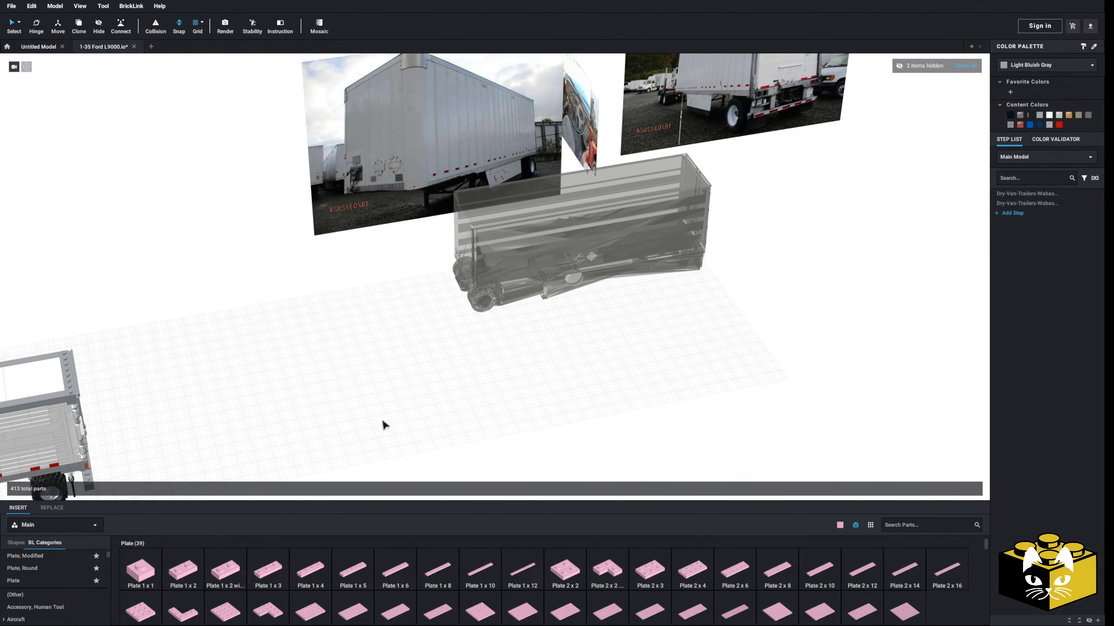
{"action": "right_click_drag", "start_coordinate": [704, 318], "coordinate": [647, 303]}
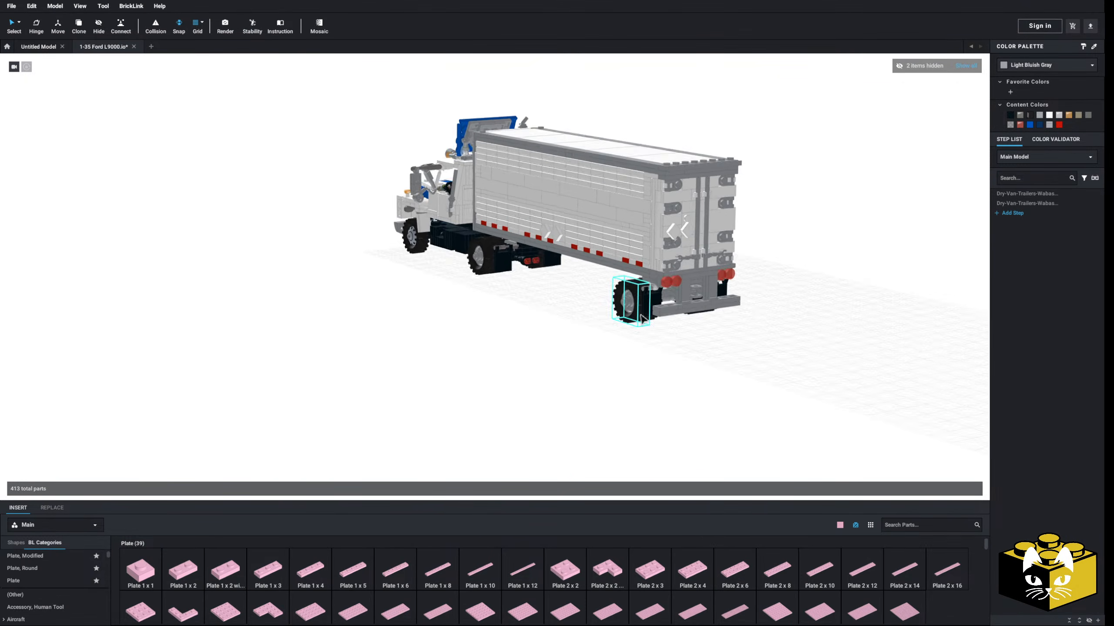
- Open the trailer body submodel and place a rotated 1 x 2 bracket with its studs facing rearward below one pair of tail lights
{"action": "scroll", "coordinate": [561, 363], "scroll_direction": "up", "scroll_amount": 5}
{"action": "right_click_drag", "start_coordinate": [562, 364], "coordinate": [530, 370]}
{"action": "scroll", "coordinate": [528, 371], "scroll_direction": "up", "scroll_amount": 5}
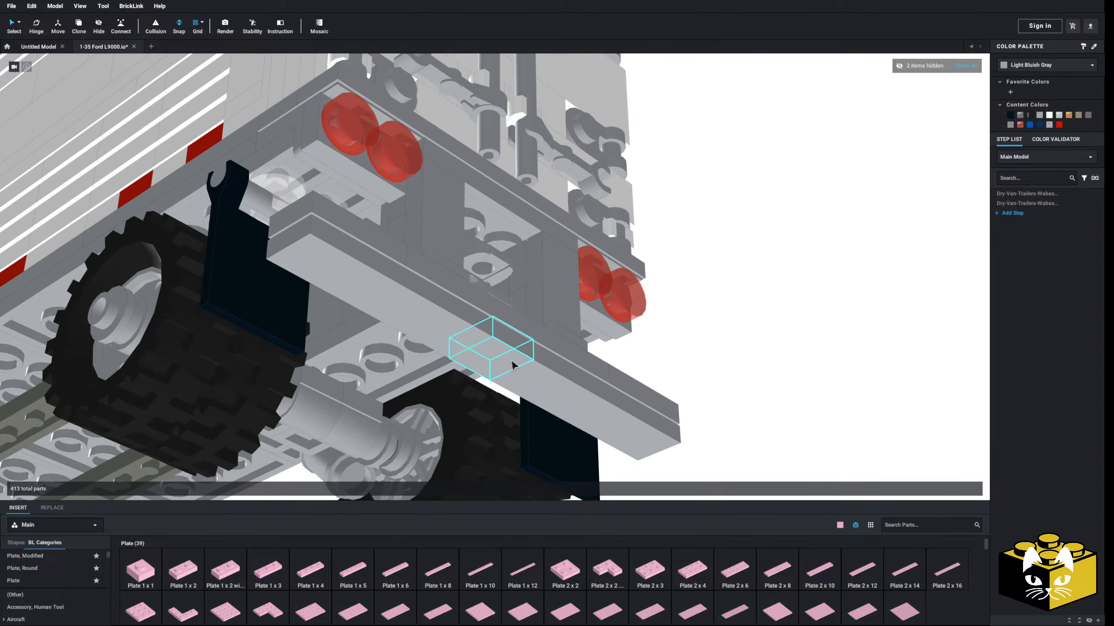
{"action": "double_click", "coordinate": [318, 169]}
{"action": "scroll", "coordinate": [38, 587], "scroll_direction": "down", "scroll_amount": 3}
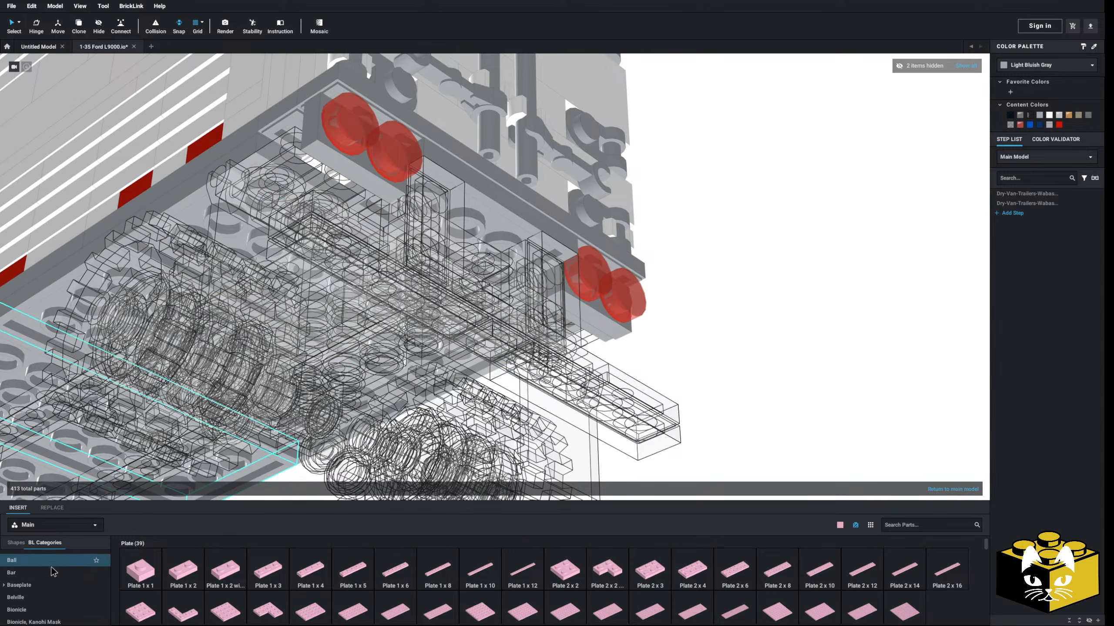
{"action": "left_click", "coordinate": [37, 596]}
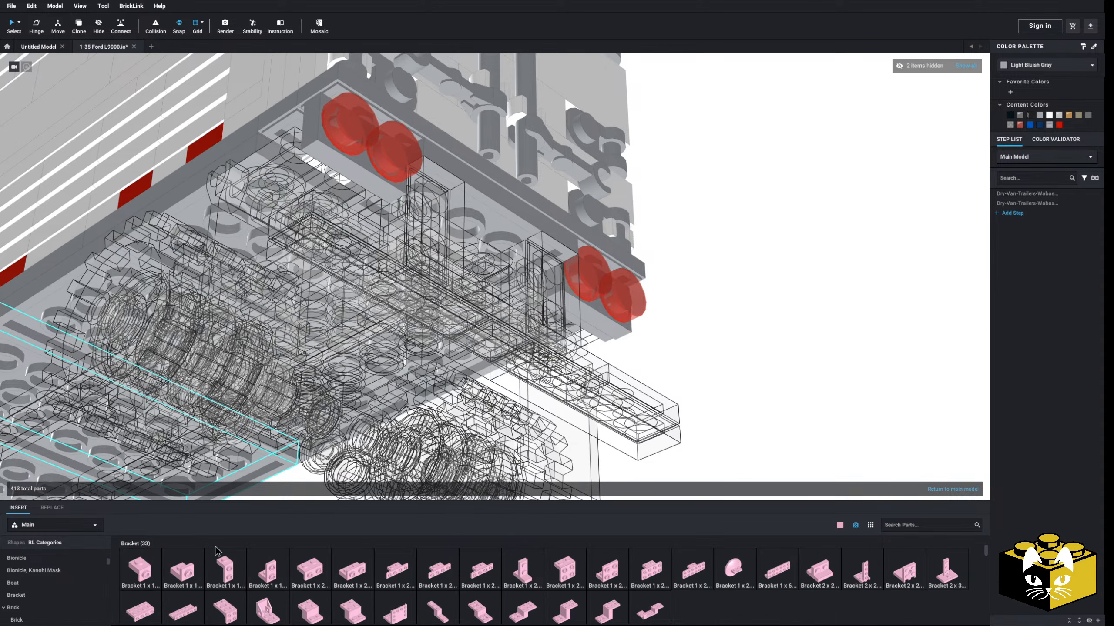
{"action": "left_click", "coordinate": [561, 572]}
{"action": "key", "text": "Right"}
{"action": "key", "text": "Right"}
{"action": "left_click", "coordinate": [337, 142]}
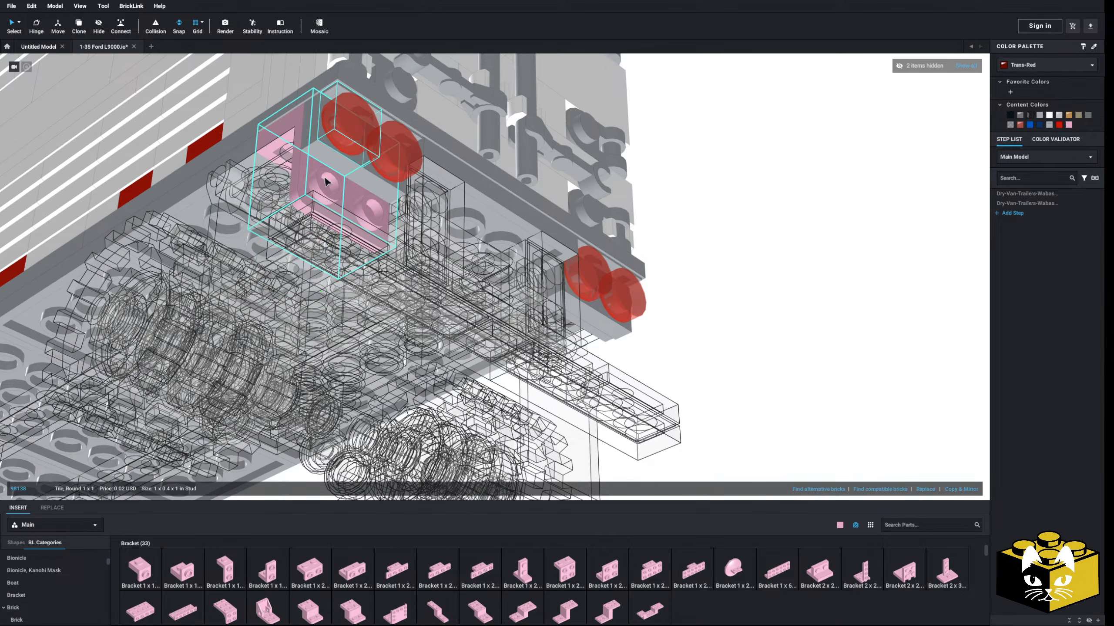
- Recolor the new bracket Light Bluish Gray and return to the main model
{"action": "left_click", "coordinate": [1038, 117]}
{"action": "left_click", "coordinate": [763, 278]}
{"action": "scroll", "coordinate": [763, 279], "scroll_direction": "down", "scroll_amount": 4}
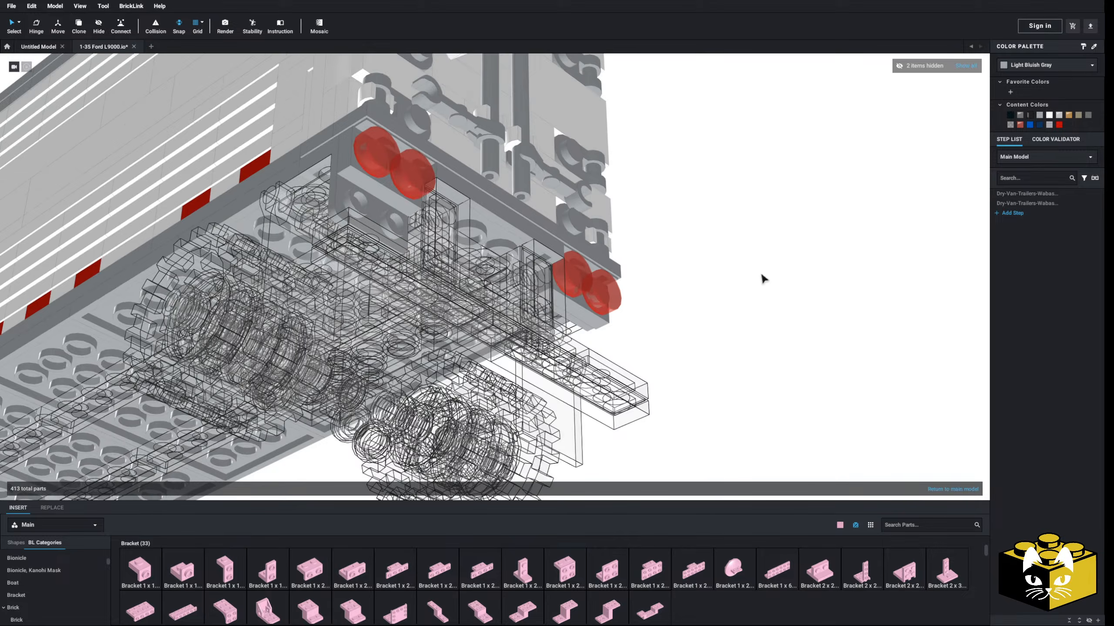
{"action": "double_click", "coordinate": [734, 285]}
{"action": "right_click_drag", "start_coordinate": [733, 286], "coordinate": [721, 295]}
{"action": "middle_click_drag", "start_coordinate": [722, 295], "coordinate": [679, 220]}
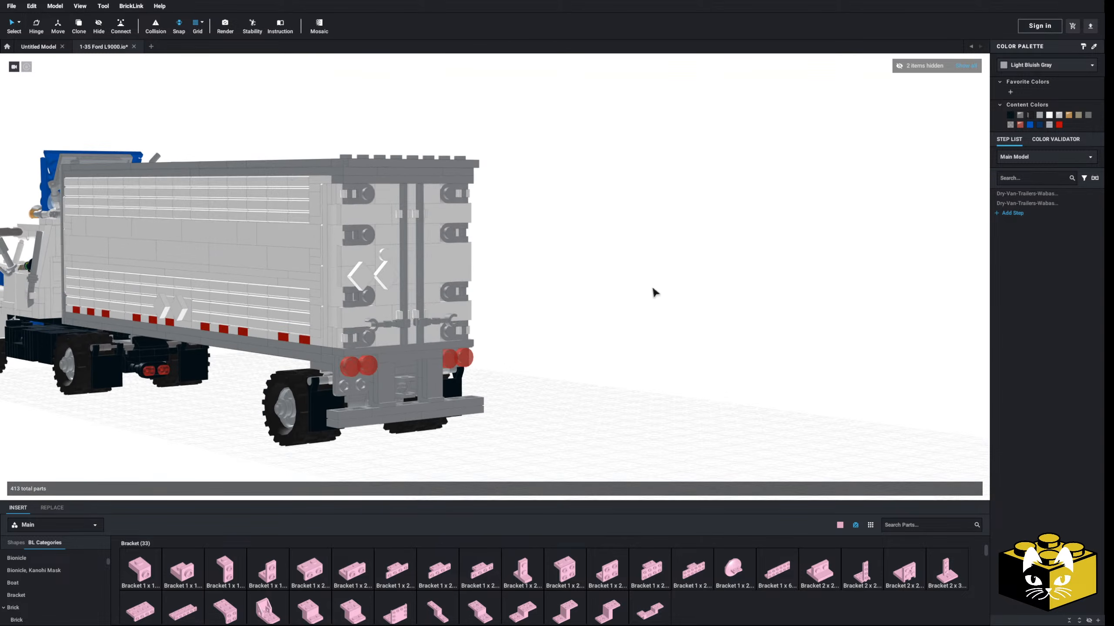
- Place a Tile 1 x 2 on the rear-facing bracket below one pair of tail lights and color it White
{"action": "middle_click_drag", "start_coordinate": [652, 329], "coordinate": [655, 279]}
{"action": "scroll", "coordinate": [655, 279], "scroll_direction": "up", "scroll_amount": 4}
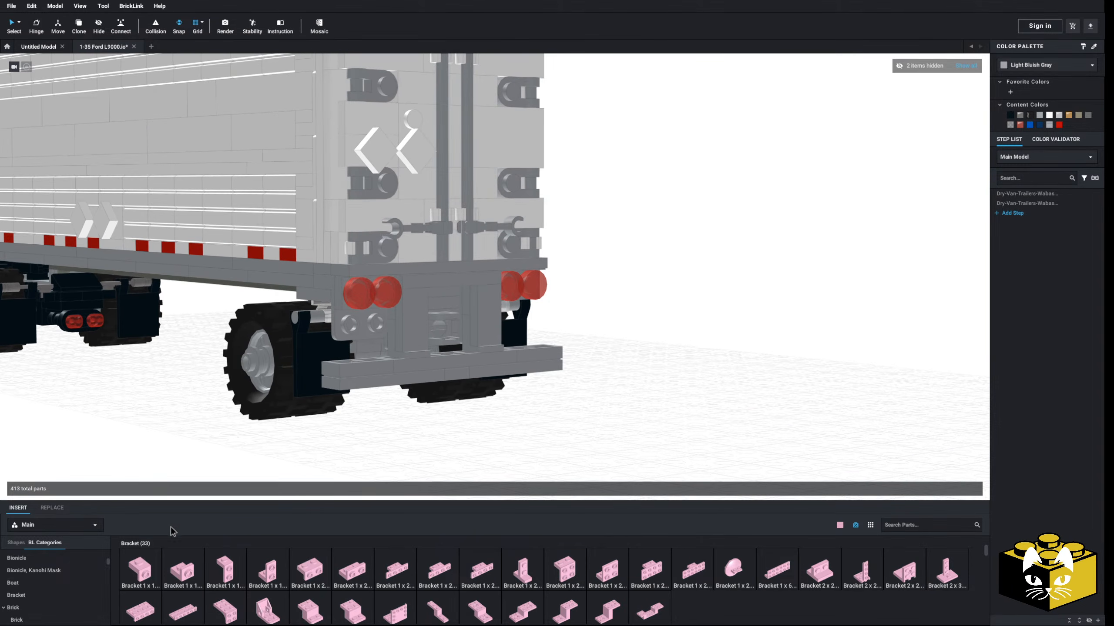
{"action": "scroll", "coordinate": [47, 581], "scroll_direction": "down", "scroll_amount": 10}
{"action": "scroll", "coordinate": [48, 579], "scroll_direction": "down", "scroll_amount": 15}
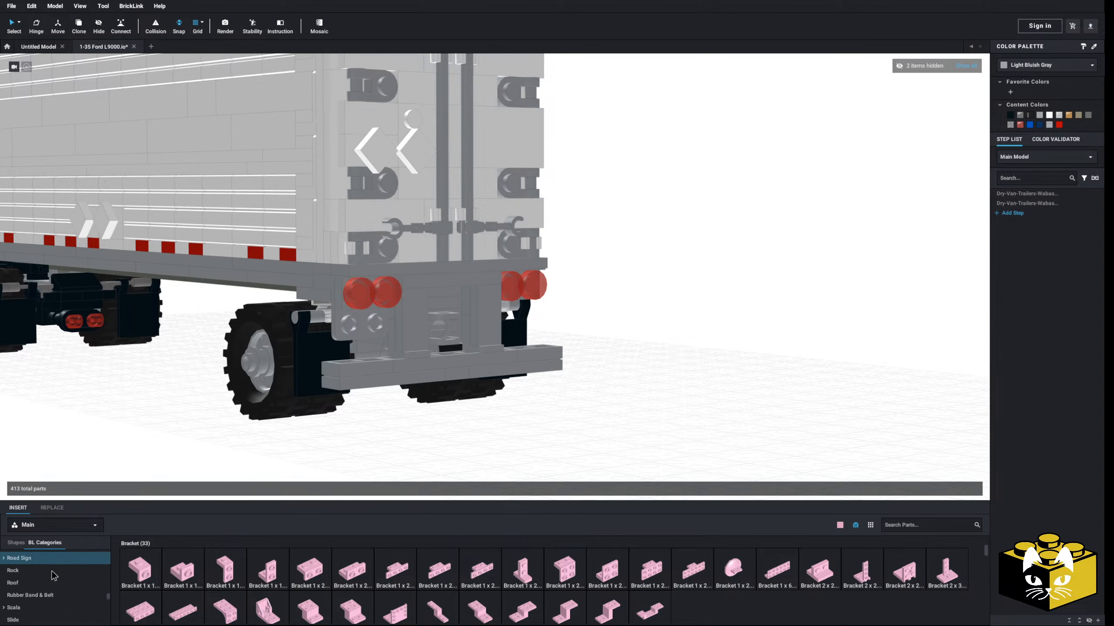
{"action": "scroll", "coordinate": [49, 577], "scroll_direction": "up", "scroll_amount": 3}
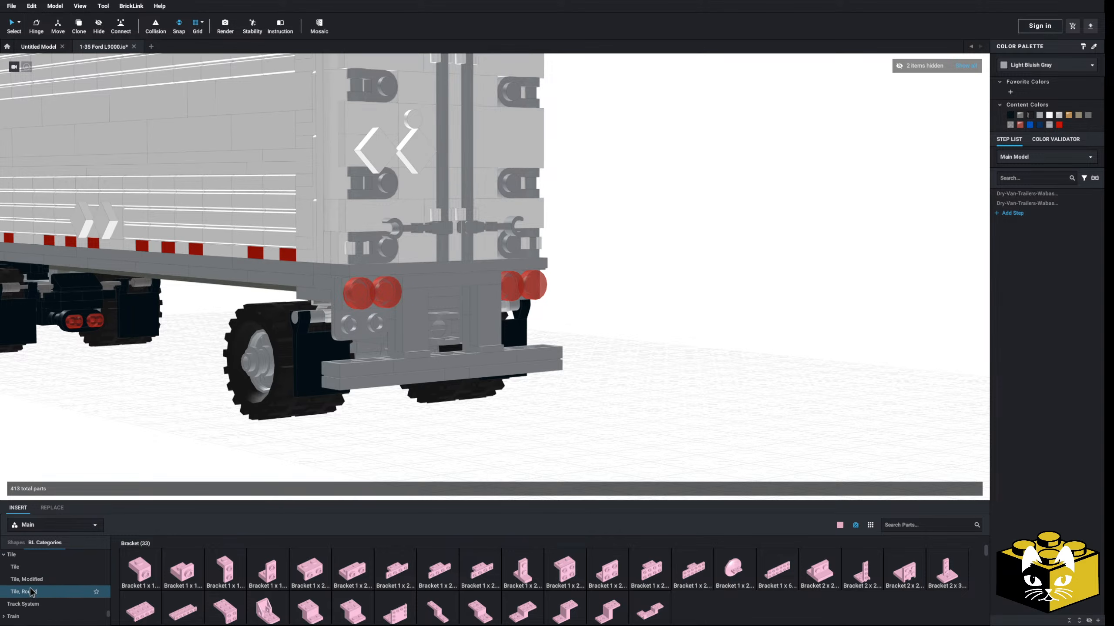
{"action": "left_click", "coordinate": [76, 568]}
{"action": "left_click_drag", "start_coordinate": [226, 569], "coordinate": [385, 316]}
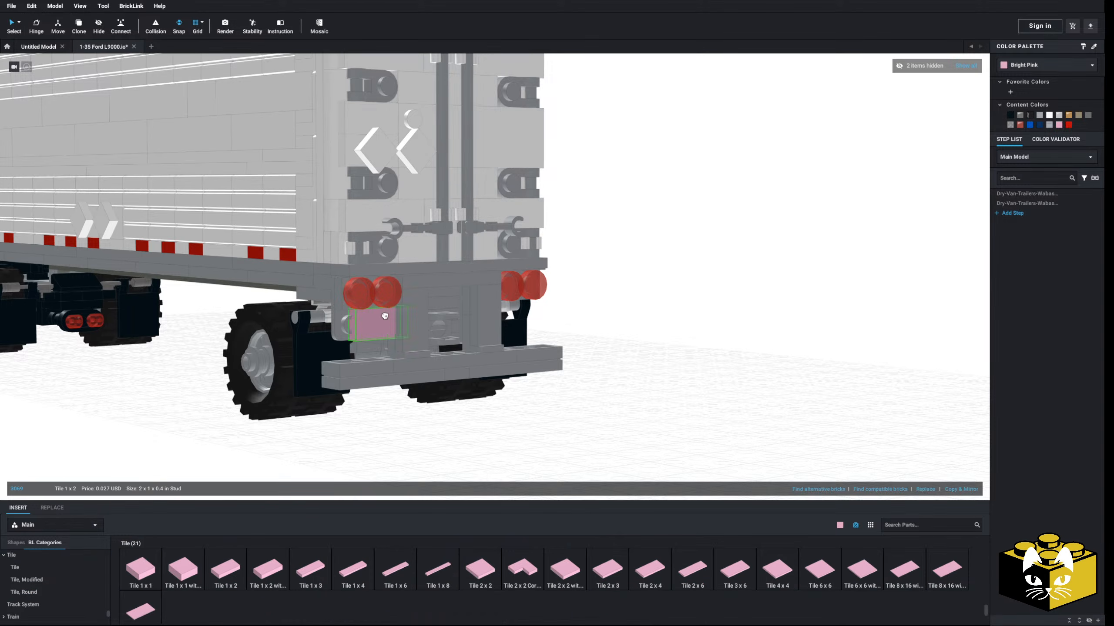
{"action": "left_click", "coordinate": [1050, 114]}
{"action": "left_click", "coordinate": [690, 388]}
- Examine the whole truck and trailer from the front, above, the side and the rear
{"action": "scroll", "coordinate": [686, 389], "scroll_direction": "down", "scroll_amount": 5}
{"action": "mouse_move", "coordinate": [606, 402]}
{"action": "right_mouse_down"}
{"action": "mouse_move", "coordinate": [584, 402]}
{"action": "mouse_move", "coordinate": [603, 403]}
{"action": "right_mouse_up"}
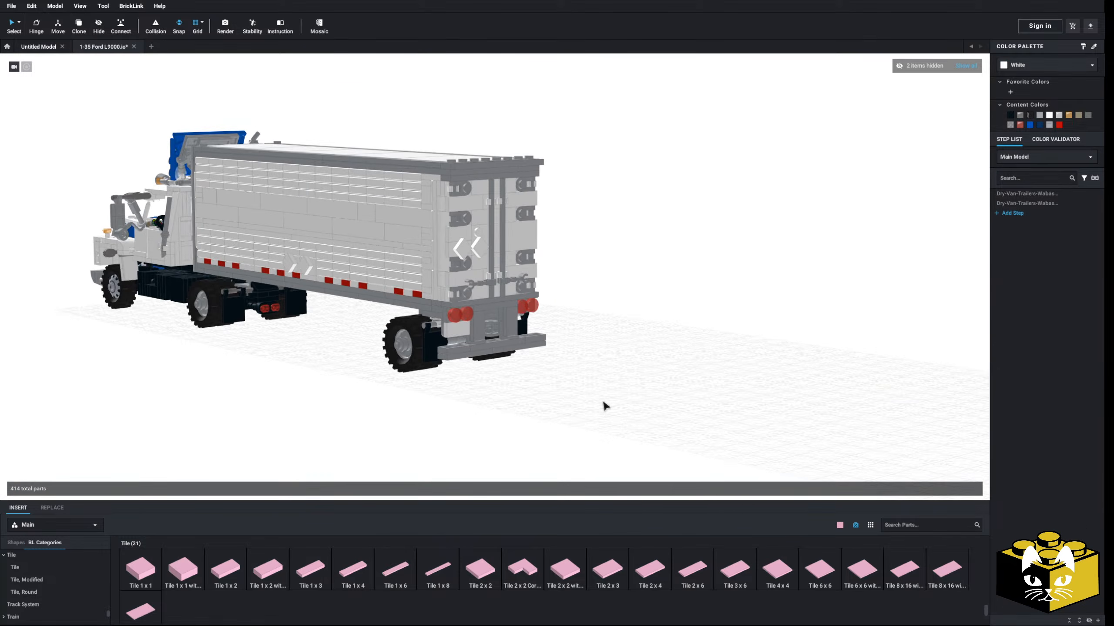
{"action": "scroll", "coordinate": [517, 408], "scroll_direction": "down", "scroll_amount": 5}
{"action": "mouse_move", "coordinate": [513, 408]}
{"action": "right_mouse_down"}
{"action": "mouse_move", "coordinate": [493, 415]}
{"action": "mouse_move", "coordinate": [512, 414]}
{"action": "right_mouse_up"}
{"action": "scroll", "coordinate": [511, 414], "scroll_direction": "up", "scroll_amount": 5}
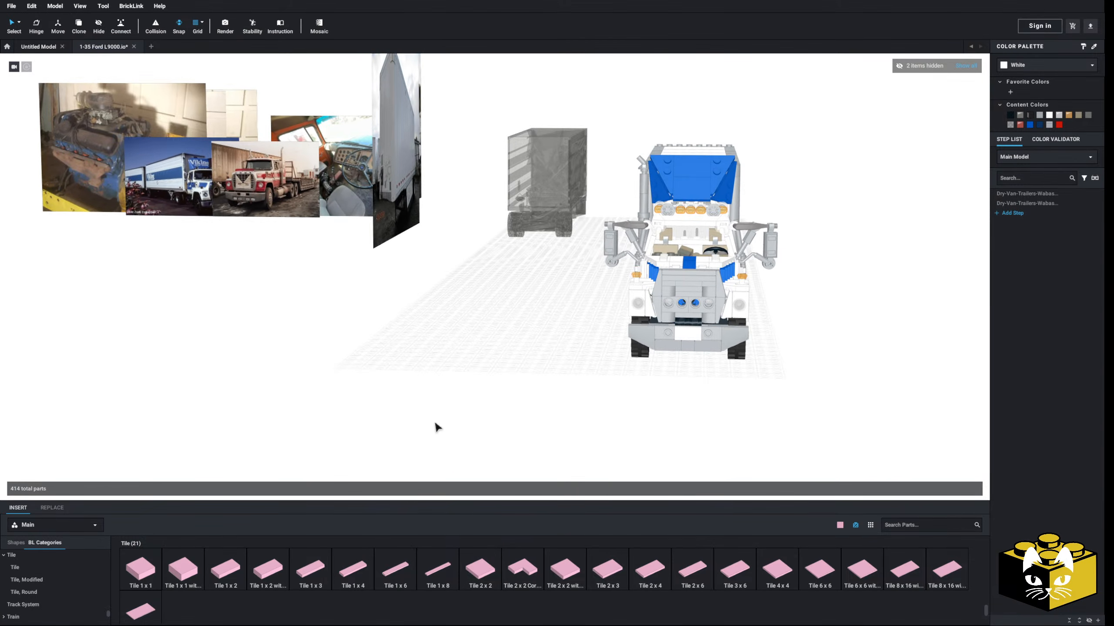
{"action": "right_click_drag", "start_coordinate": [436, 422], "coordinate": [430, 458]}
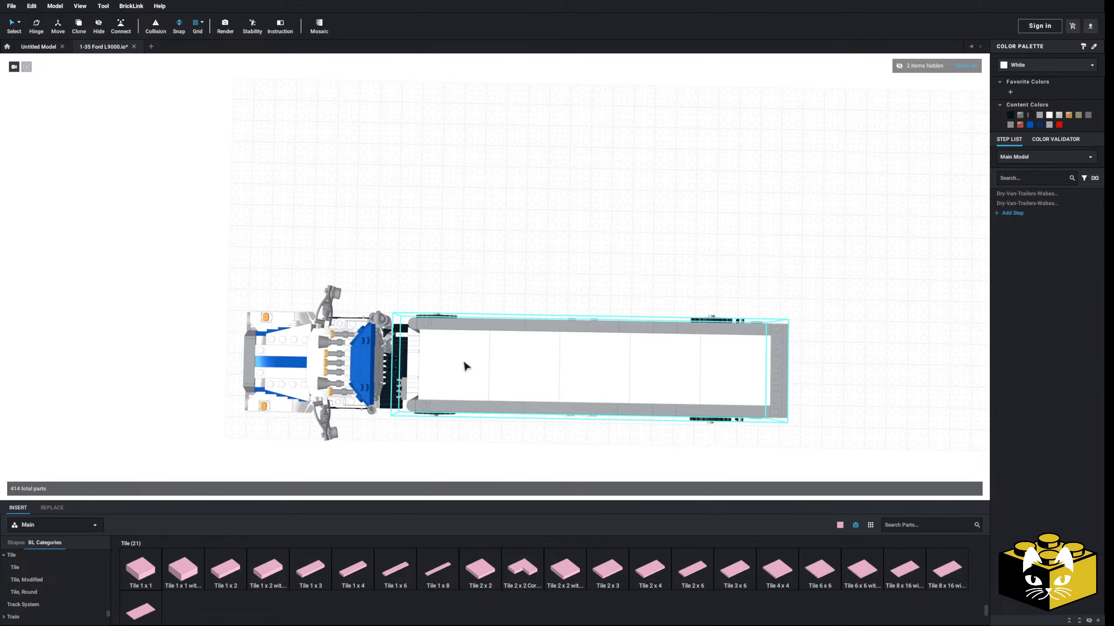
{"action": "right_click_drag", "start_coordinate": [466, 371], "coordinate": [472, 406]}
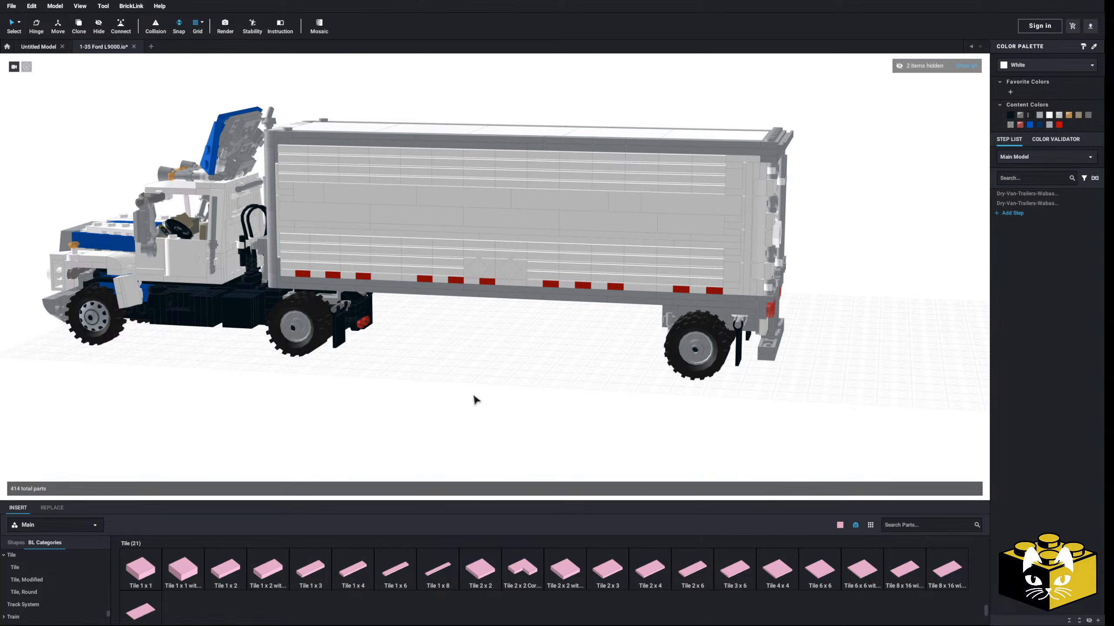
{"action": "scroll", "coordinate": [474, 396], "scroll_direction": "down", "scroll_amount": 5}
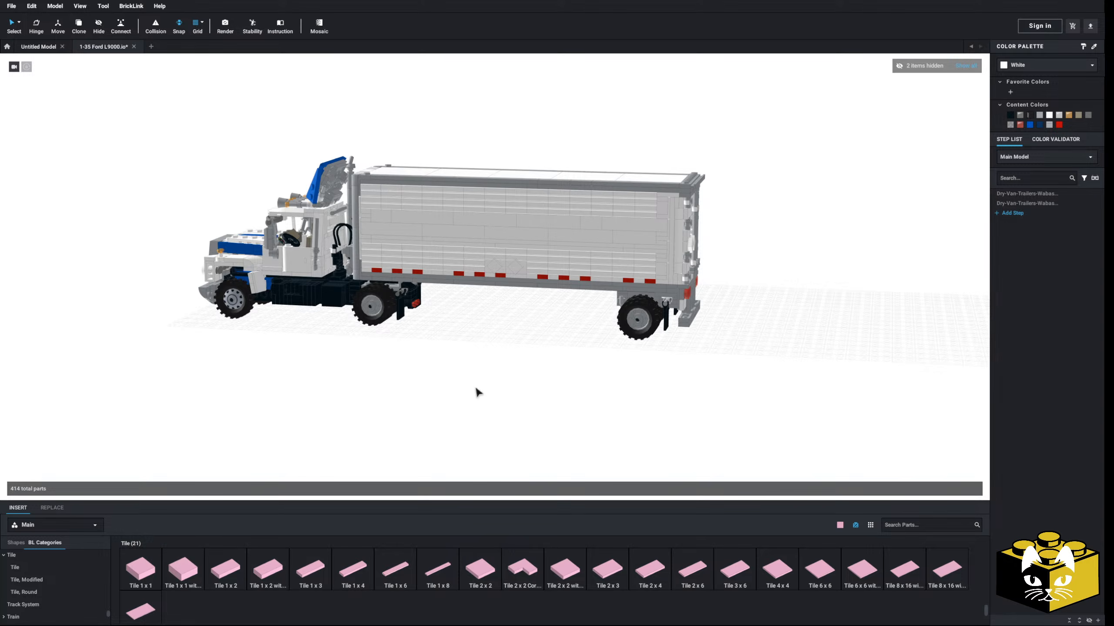
{"action": "right_click_drag", "start_coordinate": [476, 390], "coordinate": [589, 402]}
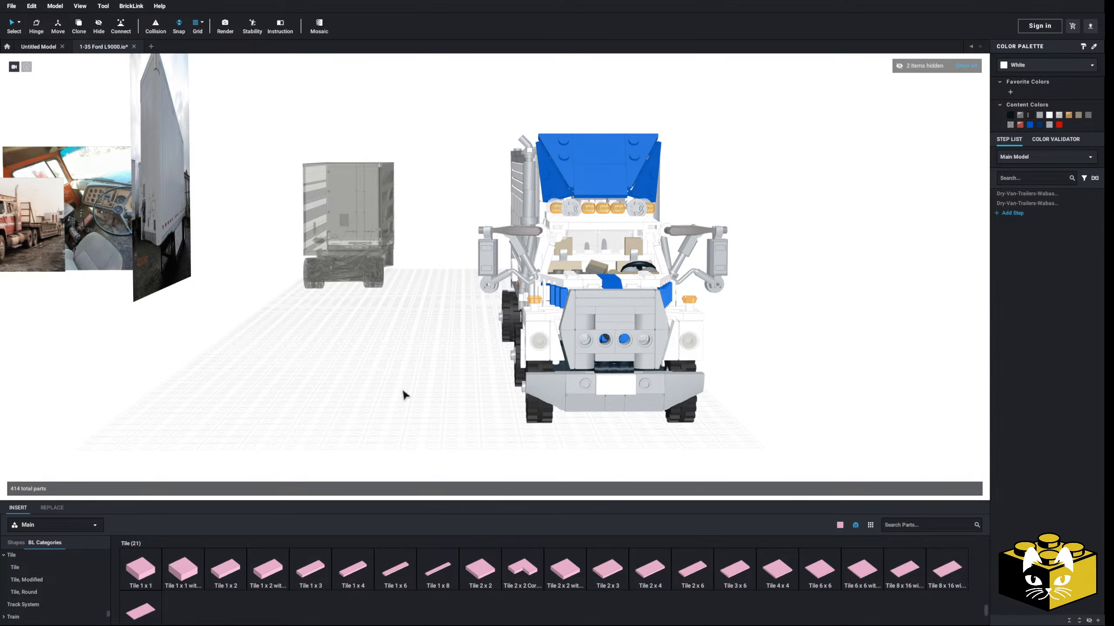
{"action": "right_click_drag", "start_coordinate": [403, 390], "coordinate": [353, 387]}
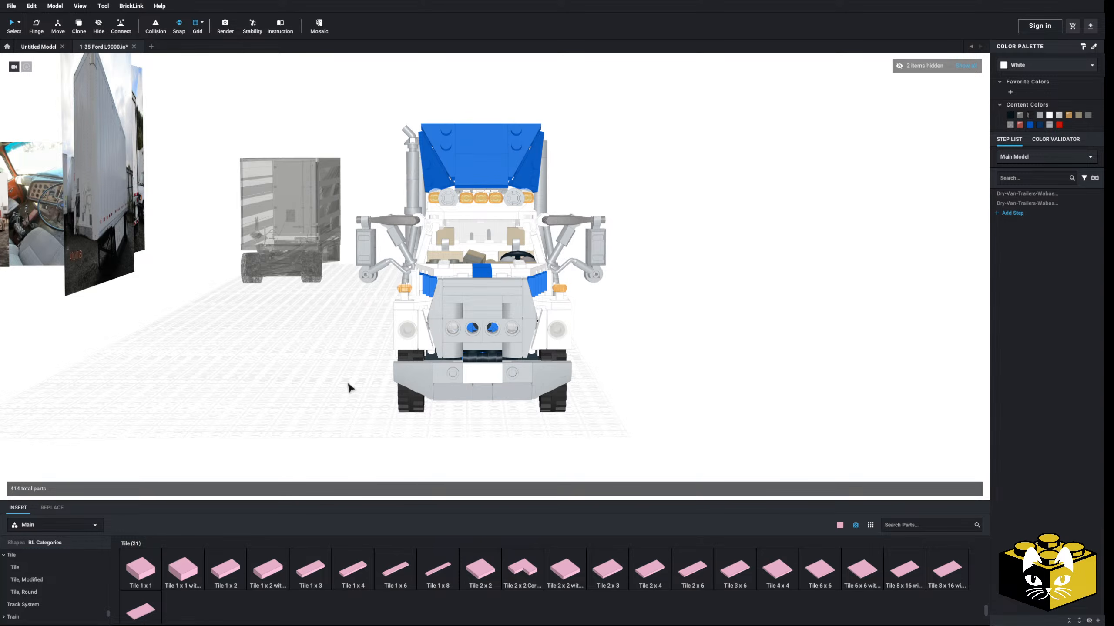
{"action": "right_click_drag", "start_coordinate": [348, 384], "coordinate": [293, 389]}
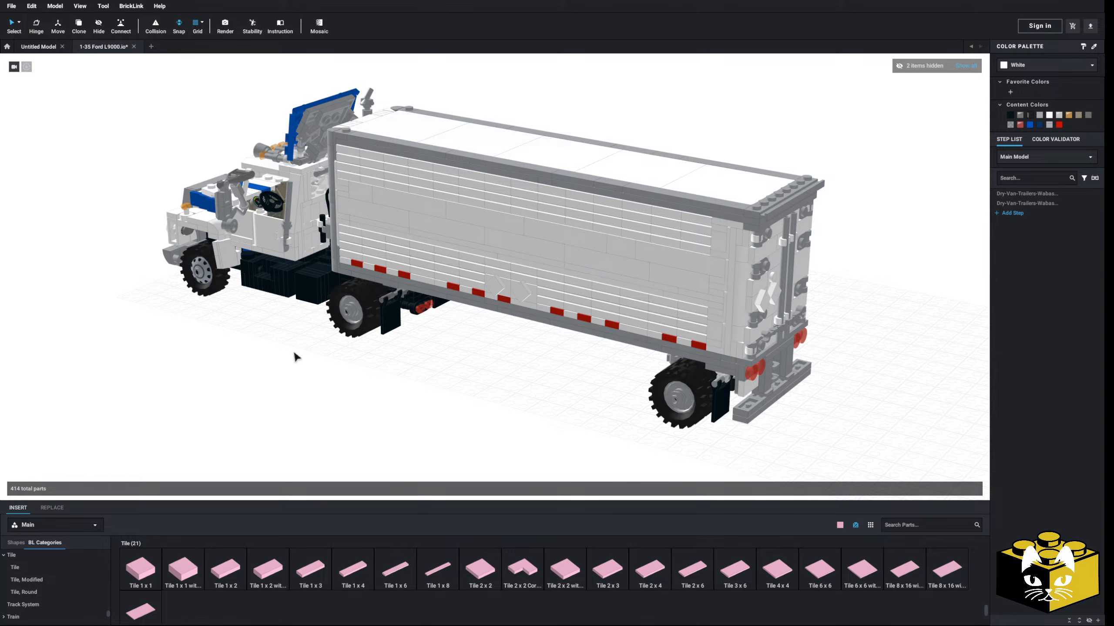
- Place a small round plate on a stud of the trailer's underside, outboard of the rails behind the truck's rear wheels
{"action": "scroll", "coordinate": [254, 401], "scroll_direction": "up", "scroll_amount": 4}
{"action": "right_click_drag", "start_coordinate": [228, 432], "coordinate": [489, 395]}
{"action": "scroll", "coordinate": [543, 386], "scroll_direction": "down", "scroll_amount": 5}
{"action": "scroll", "coordinate": [458, 392], "scroll_direction": "up", "scroll_amount": 6}
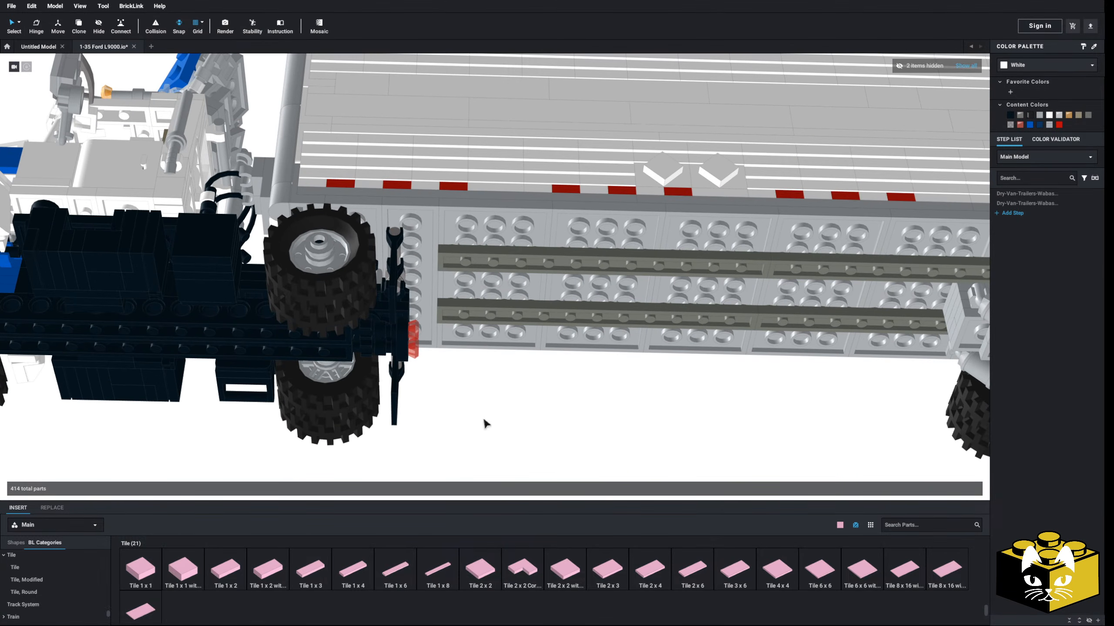
{"action": "scroll", "coordinate": [464, 408], "scroll_direction": "down", "scroll_amount": 3}
{"action": "scroll", "coordinate": [455, 403], "scroll_direction": "up", "scroll_amount": 6}
{"action": "scroll", "coordinate": [85, 591], "scroll_direction": "up", "scroll_amount": 3}
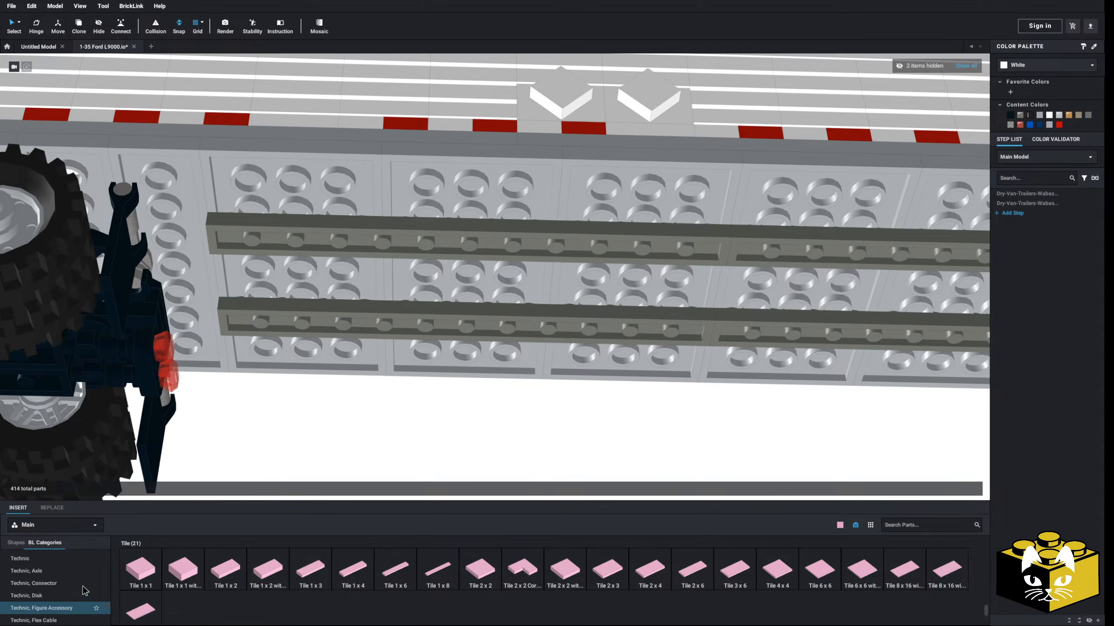
{"action": "scroll", "coordinate": [74, 585], "scroll_direction": "up", "scroll_amount": 3}
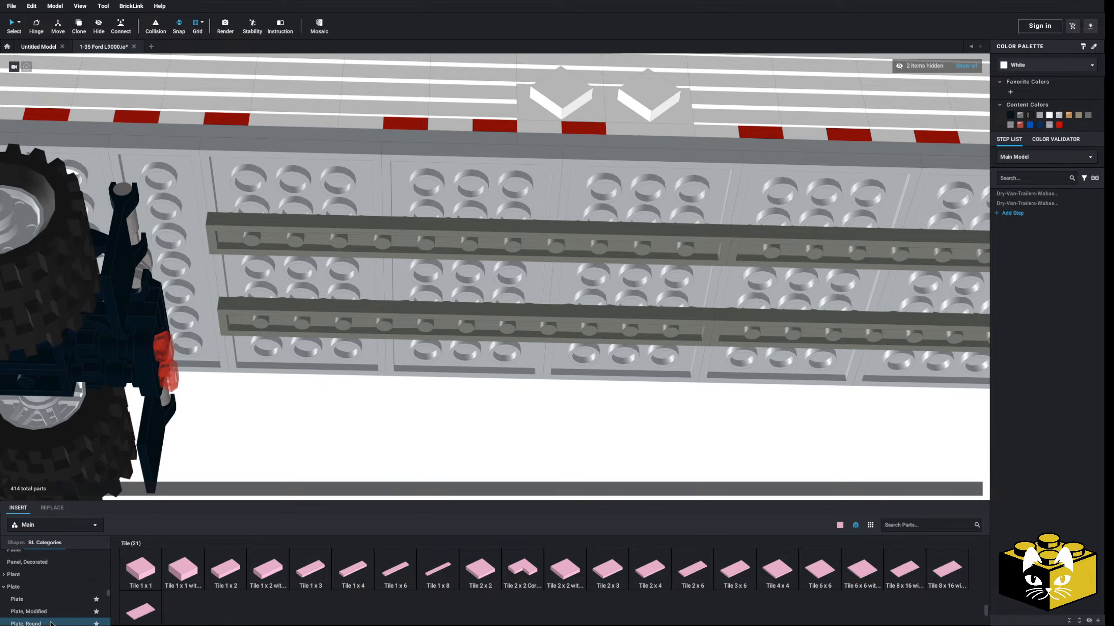
{"action": "left_click", "coordinate": [45, 601]}
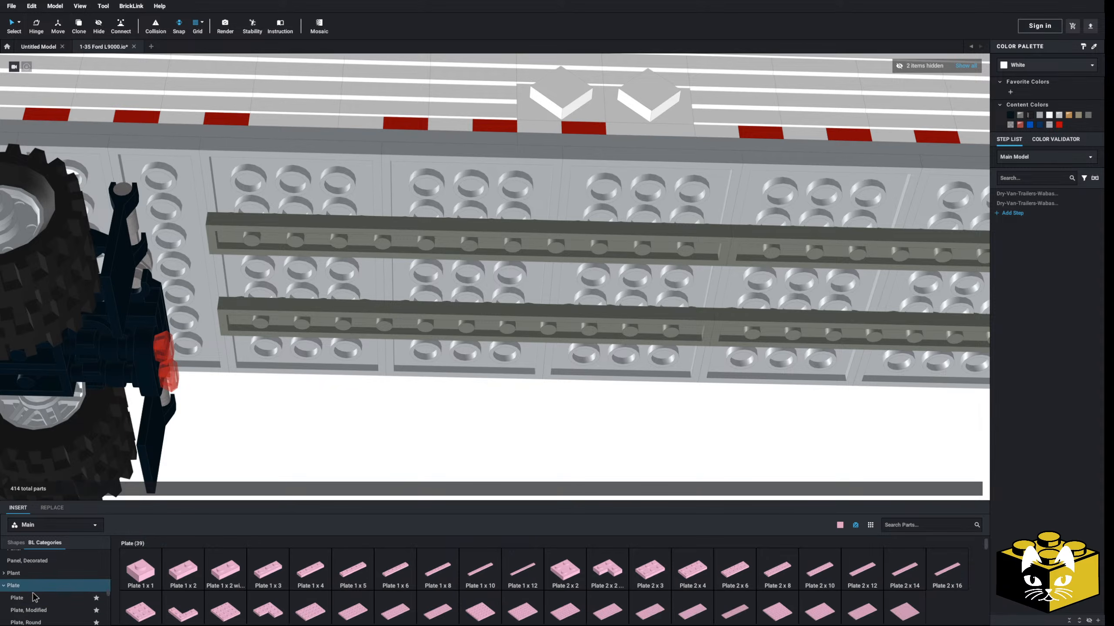
{"action": "scroll", "coordinate": [35, 598], "scroll_direction": "down", "scroll_amount": 1}
{"action": "left_click", "coordinate": [34, 597]}
{"action": "left_click", "coordinate": [564, 570]}
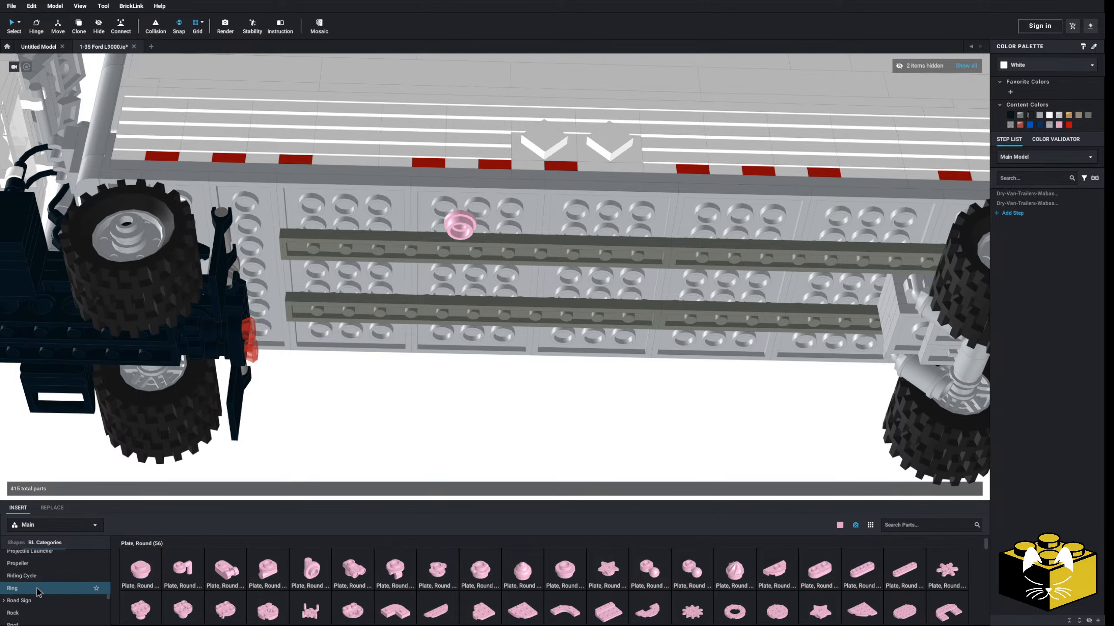
- Attach a flanged bar to the trailer's underside ahead of the round plate and fit a Bar Holder with Clip onto it
{"action": "scroll", "coordinate": [37, 592], "scroll_direction": "down", "scroll_amount": 5}
{"action": "left_click", "coordinate": [103, 605]}
{"action": "scroll", "coordinate": [50, 582], "scroll_direction": "up", "scroll_amount": 10}
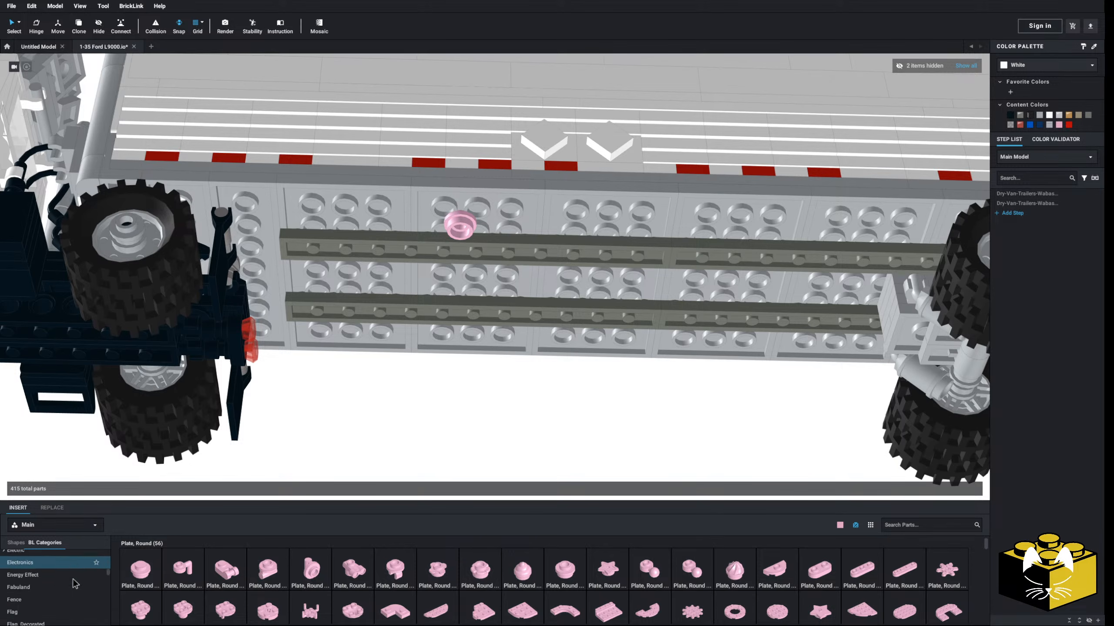
{"action": "scroll", "coordinate": [49, 582], "scroll_direction": "up", "scroll_amount": 10}
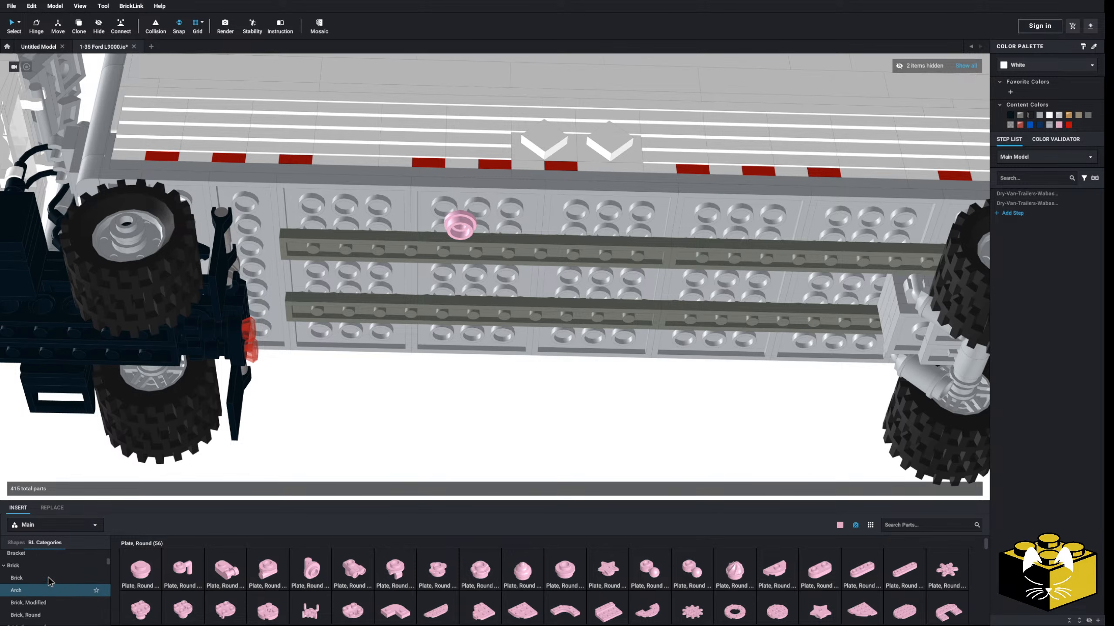
{"action": "scroll", "coordinate": [53, 580], "scroll_direction": "down", "scroll_amount": 2}
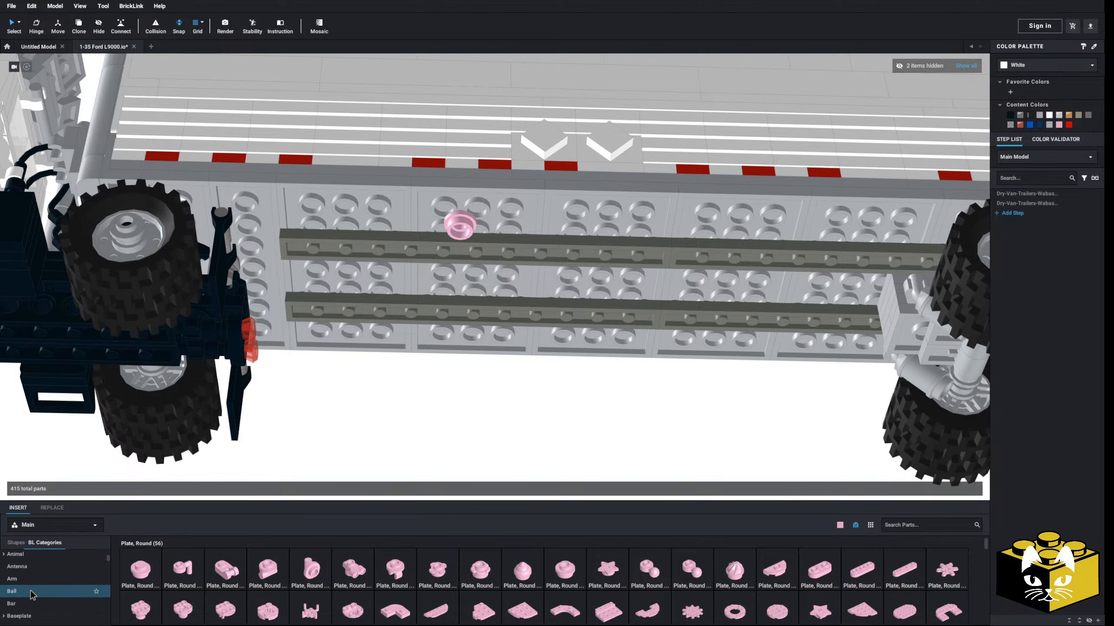
{"action": "left_click", "coordinate": [27, 604]}
{"action": "left_click_drag", "start_coordinate": [228, 570], "coordinate": [397, 229]}
{"action": "scroll", "coordinate": [351, 536], "scroll_direction": "down", "scroll_amount": 5}
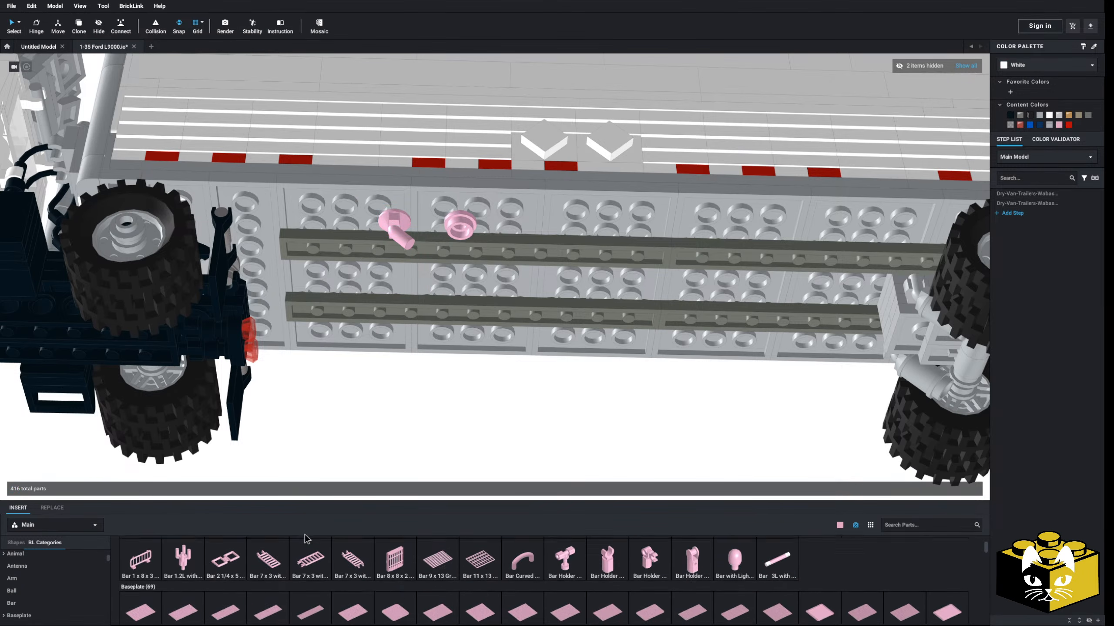
{"action": "left_click_drag", "start_coordinate": [608, 601], "coordinate": [441, 252]}
- Duplicate the flanged bar with its clip holder and place the mirrored copy on the other side of the round plate
{"action": "left_click", "coordinate": [406, 243]}
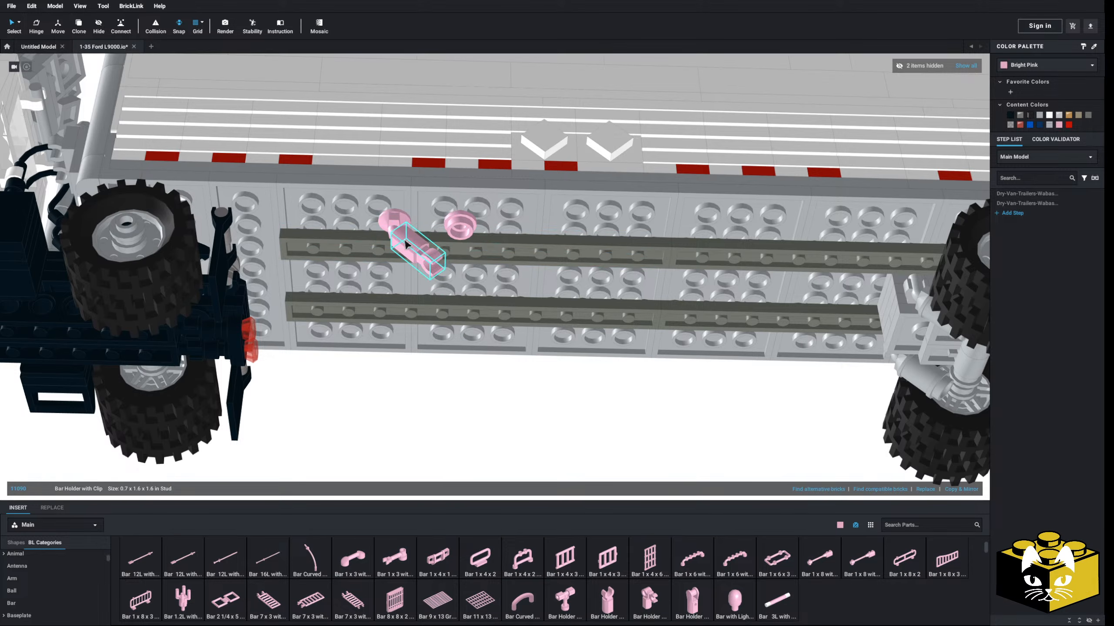
{"action": "right_click", "coordinate": [400, 221]}
{"action": "left_click", "coordinate": [415, 236]}
{"action": "right_click", "coordinate": [505, 399]}
{"action": "left_click", "coordinate": [519, 423]}
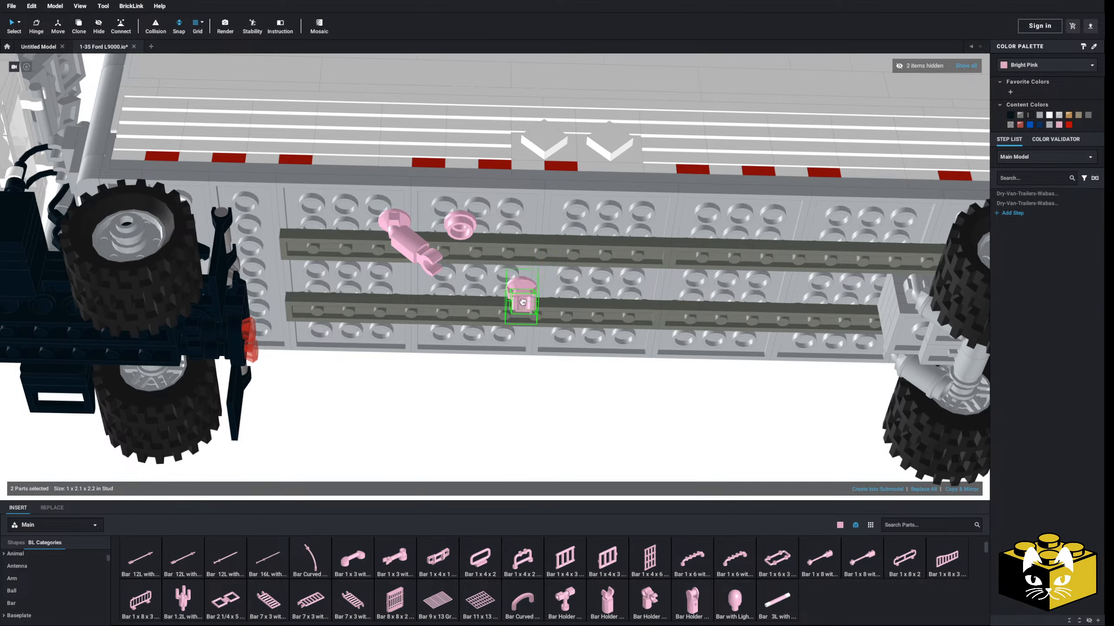
- Attach a rounded two-stud plate to the round plate between the two clip arms
{"action": "scroll", "coordinate": [61, 578], "scroll_direction": "up", "scroll_amount": 3}
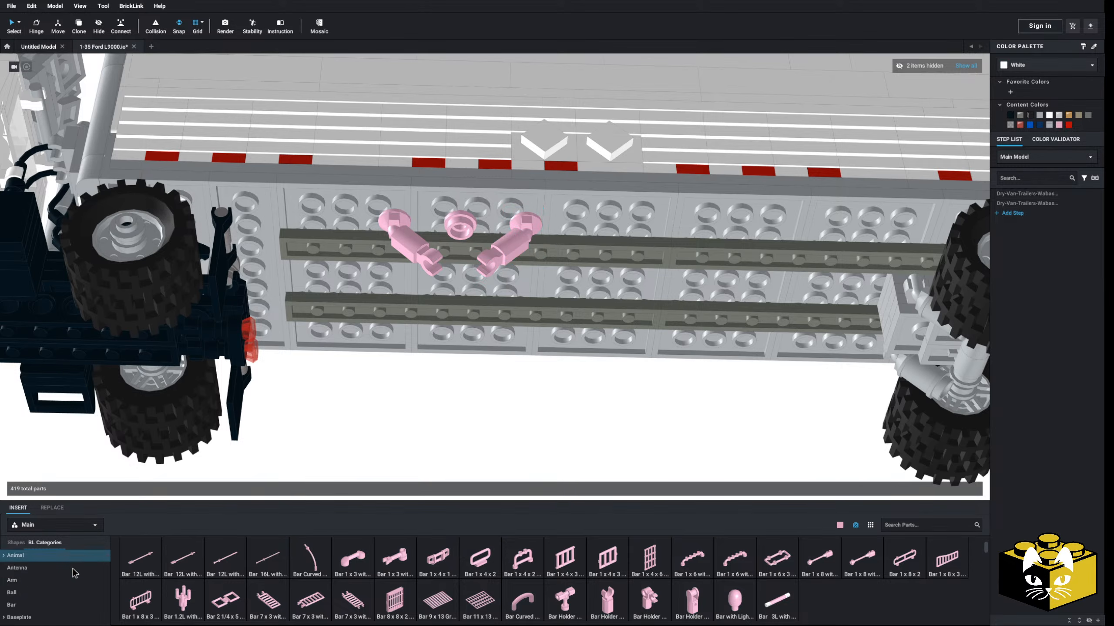
{"action": "left_click", "coordinate": [44, 569]}
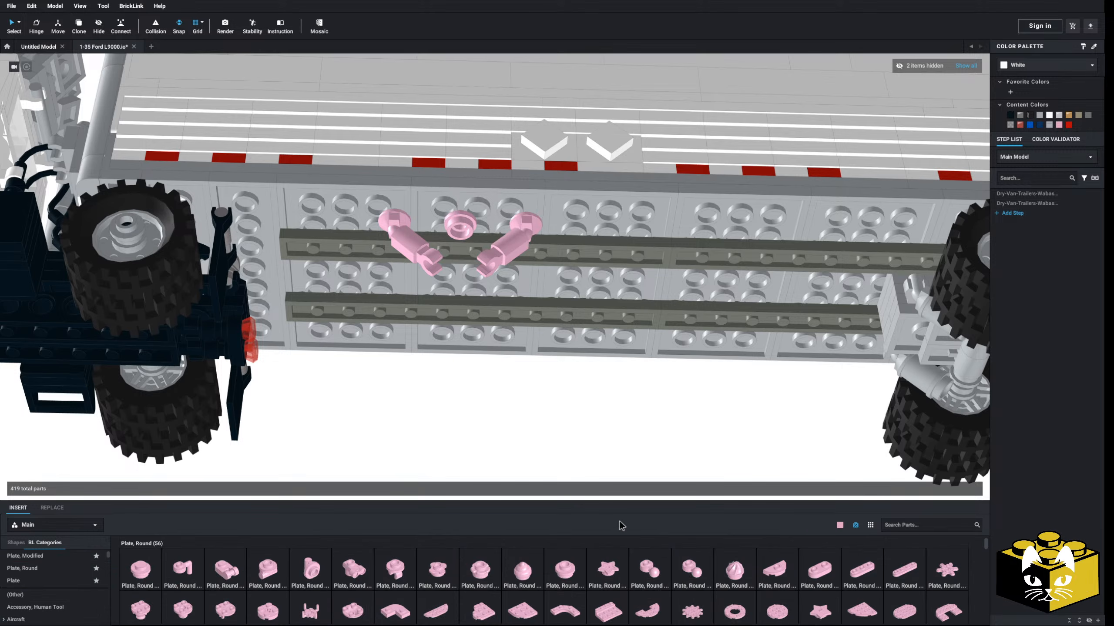
{"action": "left_click_drag", "start_coordinate": [833, 574], "coordinate": [462, 238]}
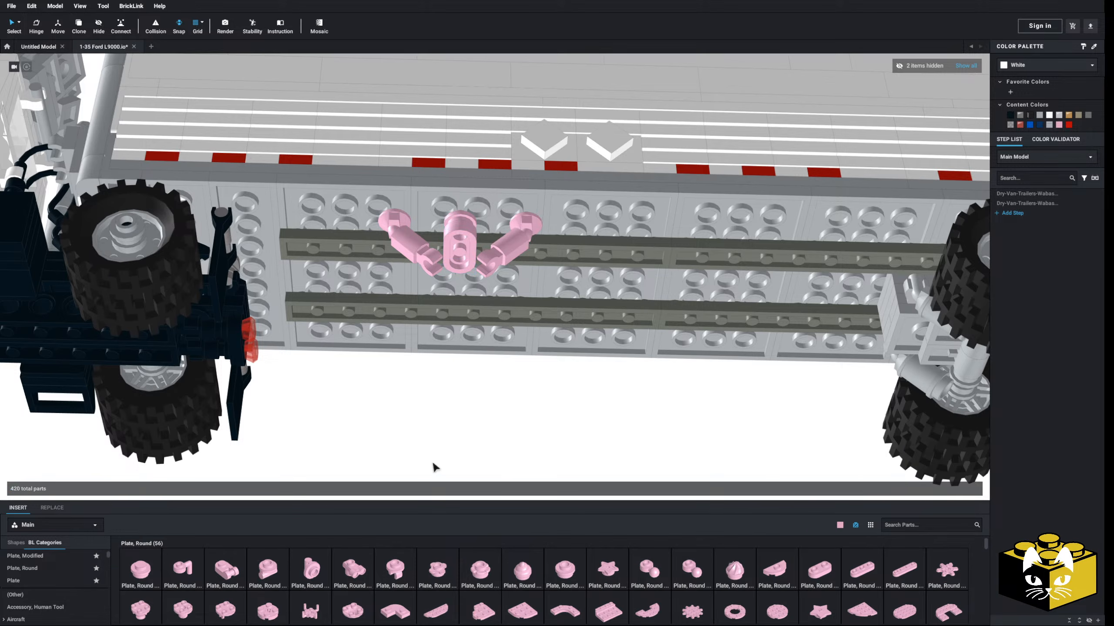
- Examine the clip-arm assembly and the trailer's underside from the side and from below
{"action": "mouse_move", "coordinate": [432, 463]}
{"action": "right_mouse_down"}
{"action": "mouse_move", "coordinate": [433, 480]}
{"action": "mouse_move", "coordinate": [422, 465]}
{"action": "right_mouse_up"}
{"action": "scroll", "coordinate": [426, 473], "scroll_direction": "up", "scroll_amount": 3}
{"action": "scroll", "coordinate": [68, 576], "scroll_direction": "down", "scroll_amount": 3}
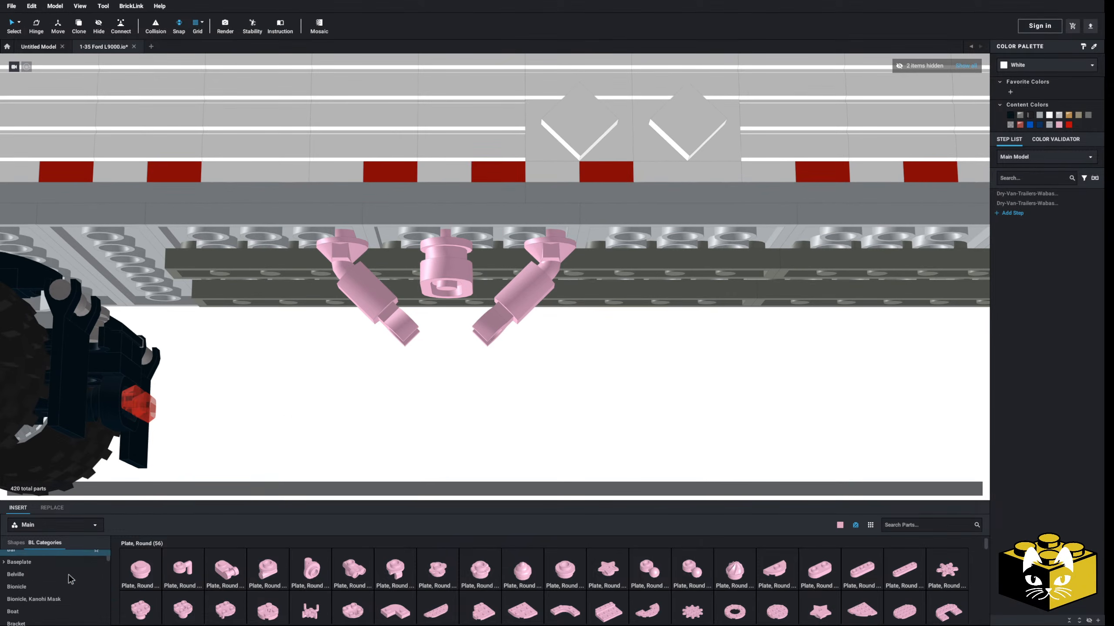
{"action": "scroll", "coordinate": [66, 578], "scroll_direction": "down", "scroll_amount": 12}
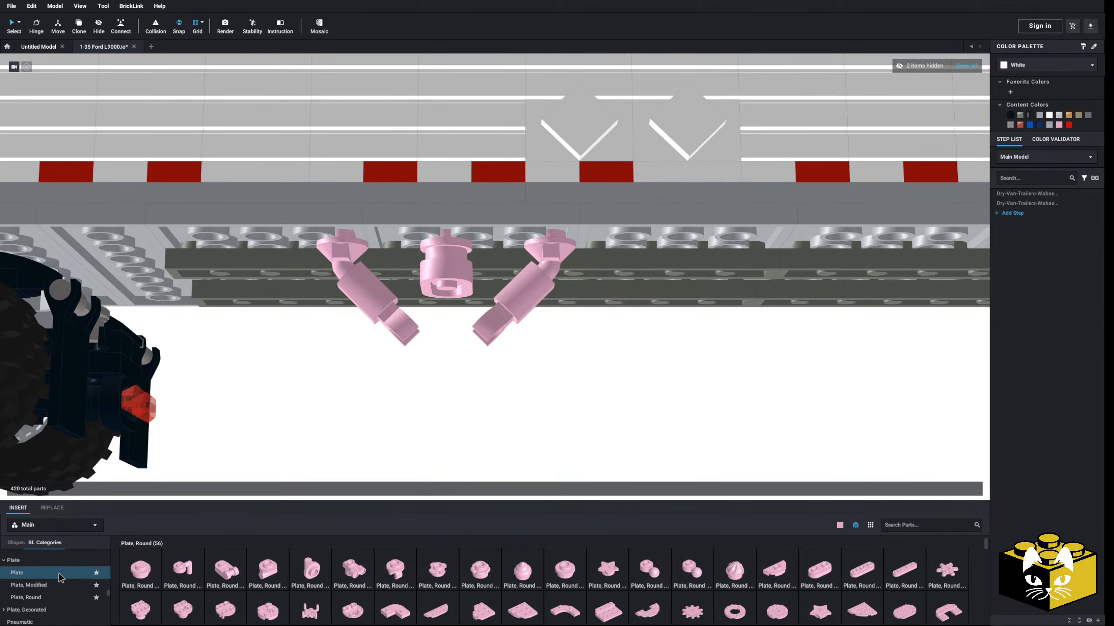
{"action": "scroll", "coordinate": [60, 578], "scroll_direction": "down", "scroll_amount": 5}
{"action": "scroll", "coordinate": [512, 351], "scroll_direction": "down", "scroll_amount": 10}
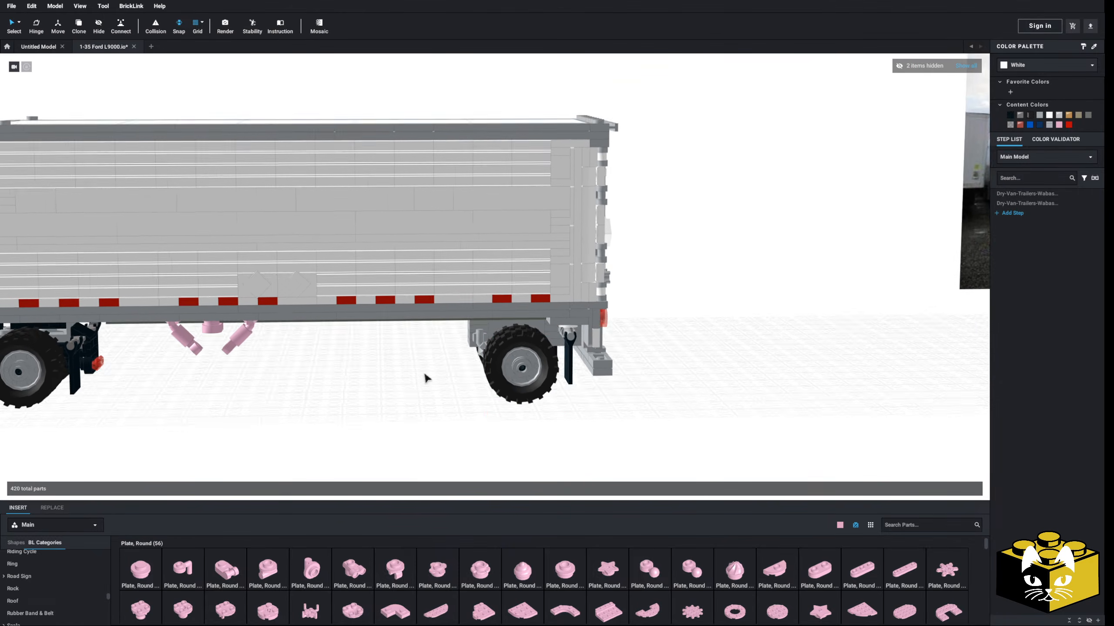
{"action": "right_click_drag", "start_coordinate": [426, 376], "coordinate": [325, 403]}
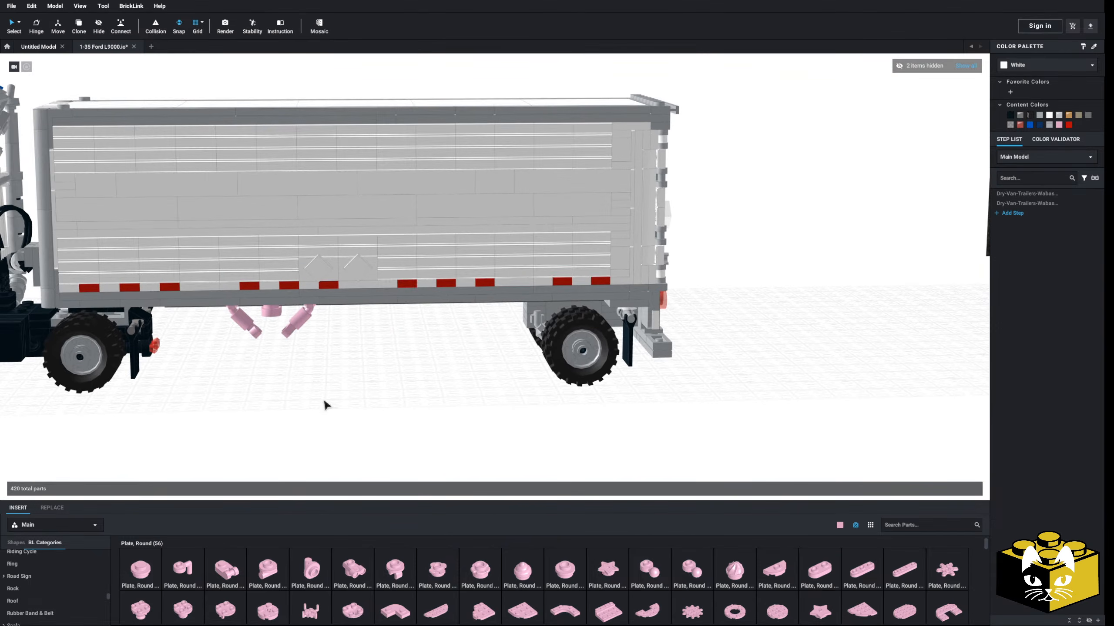
{"action": "middle_click_drag", "start_coordinate": [325, 401], "coordinate": [506, 397]}
{"action": "scroll", "coordinate": [506, 396], "scroll_direction": "up", "scroll_amount": 4}
{"action": "right_click_drag", "start_coordinate": [507, 396], "coordinate": [448, 398]}
{"action": "scroll", "coordinate": [448, 399], "scroll_direction": "up", "scroll_amount": 4}
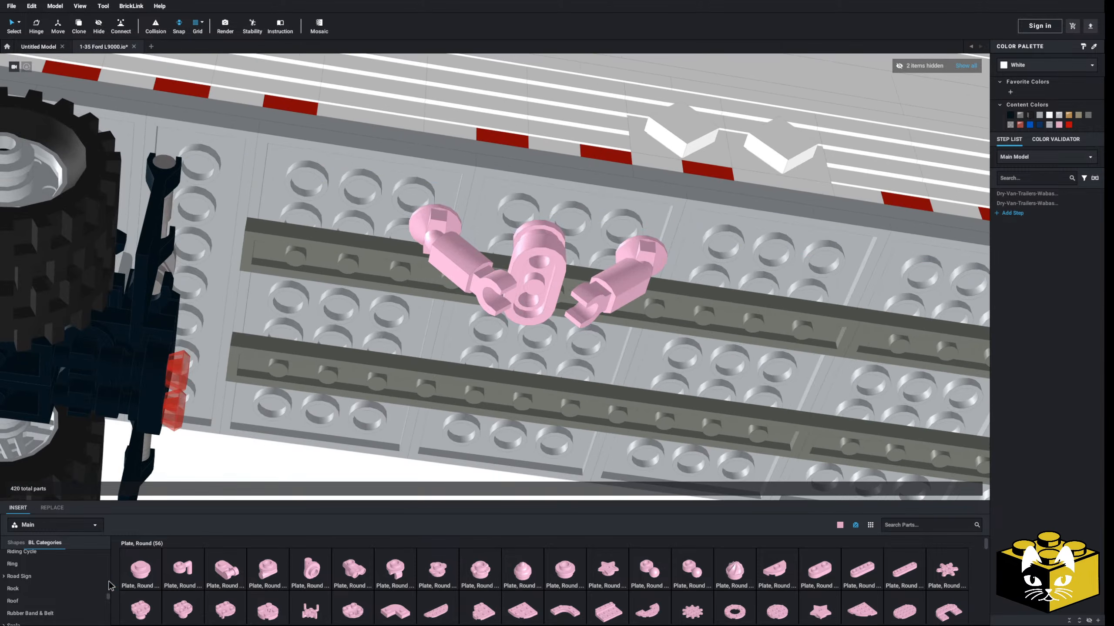
- Attach a Brick, Round 1 x 1 x 2/3 Half Circle Extended with Stud on Side to the rounded two-stud plate between the clip arms
{"action": "scroll", "coordinate": [85, 574], "scroll_direction": "down", "scroll_amount": 10}
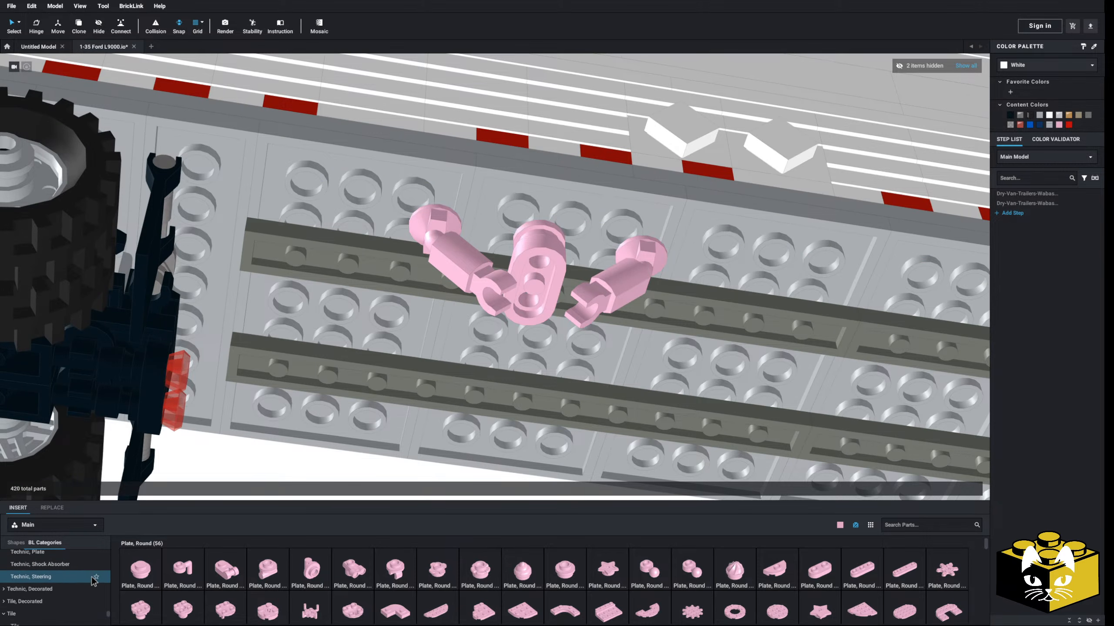
{"action": "scroll", "coordinate": [86, 569], "scroll_direction": "up", "scroll_amount": 5}
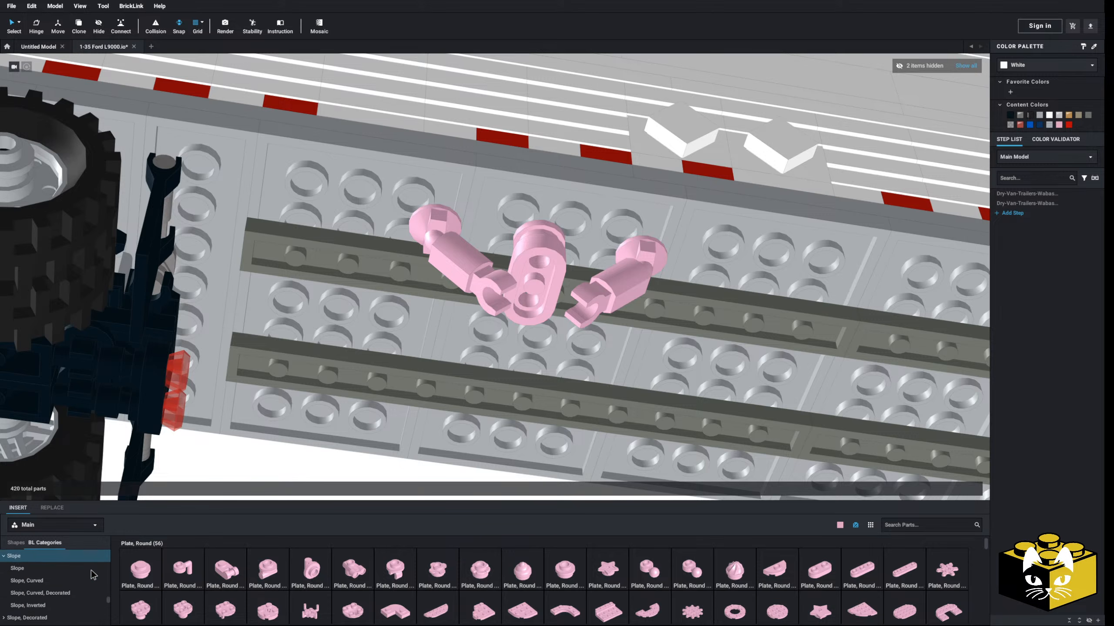
{"action": "scroll", "coordinate": [79, 558], "scroll_direction": "up", "scroll_amount": 3}
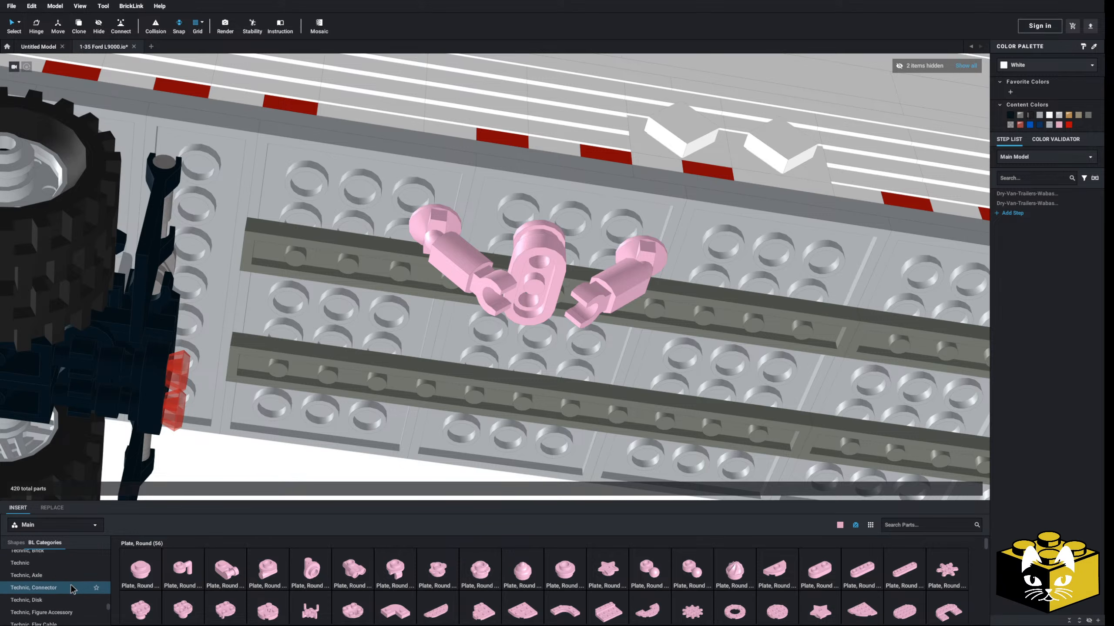
{"action": "scroll", "coordinate": [70, 587], "scroll_direction": "up", "scroll_amount": 8}
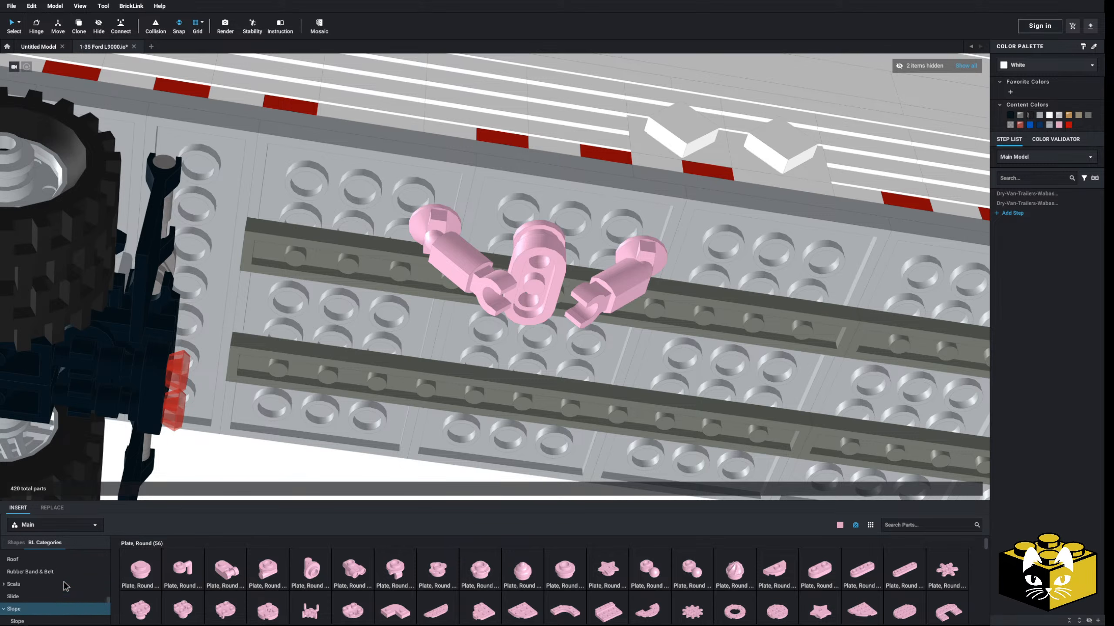
{"action": "scroll", "coordinate": [66, 587], "scroll_direction": "up", "scroll_amount": 10}
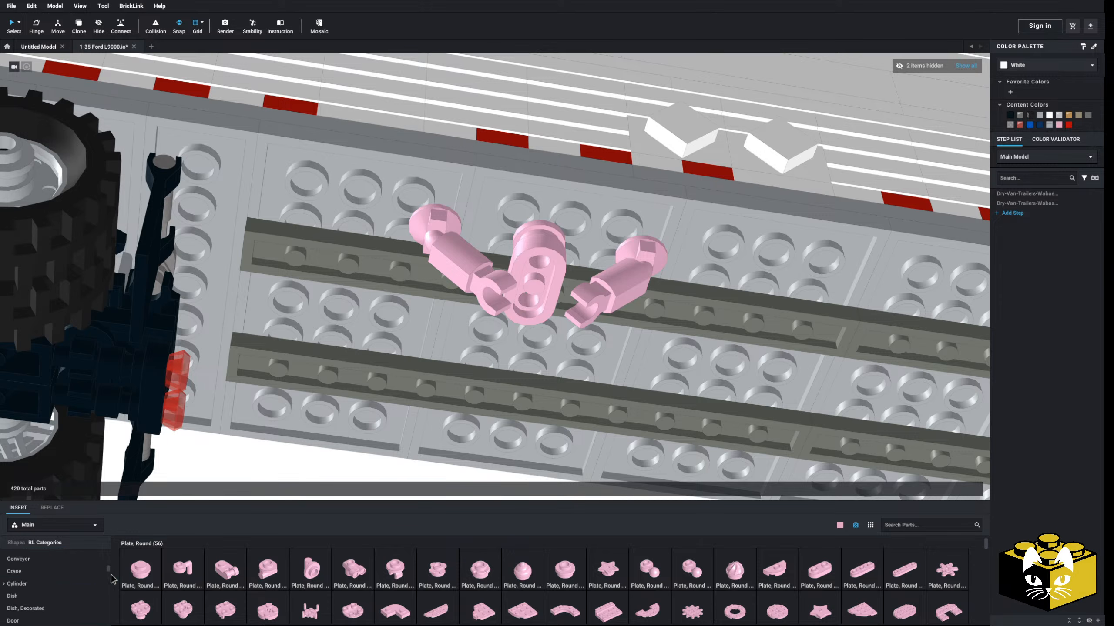
{"action": "scroll", "coordinate": [56, 582], "scroll_direction": "up", "scroll_amount": 3}
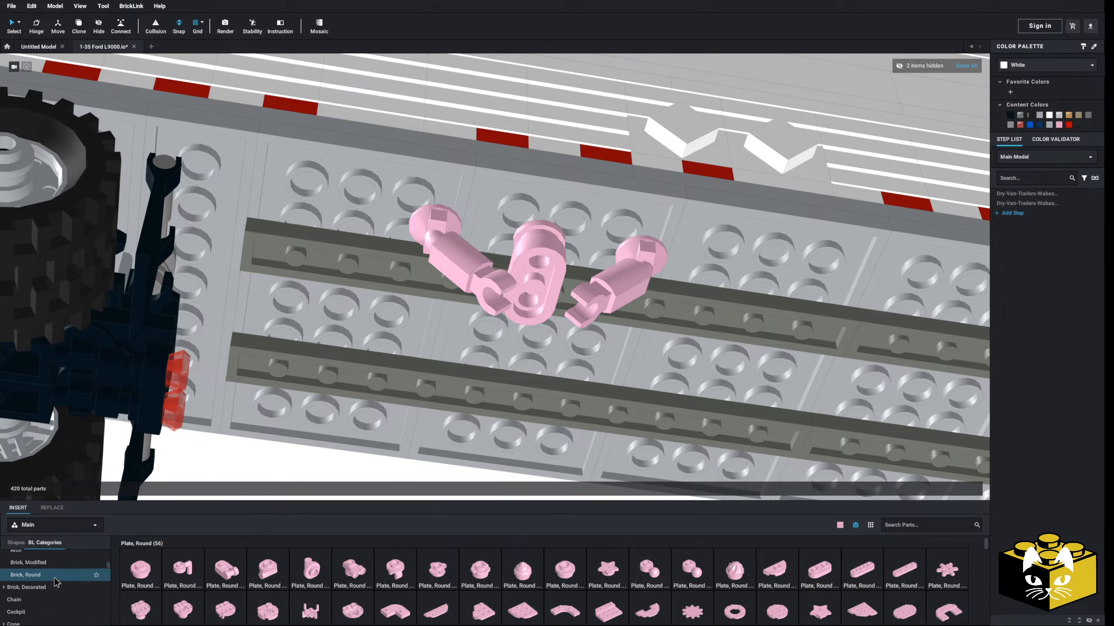
{"action": "left_click", "coordinate": [56, 581]}
{"action": "left_click_drag", "start_coordinate": [534, 291], "coordinate": [543, 262]}
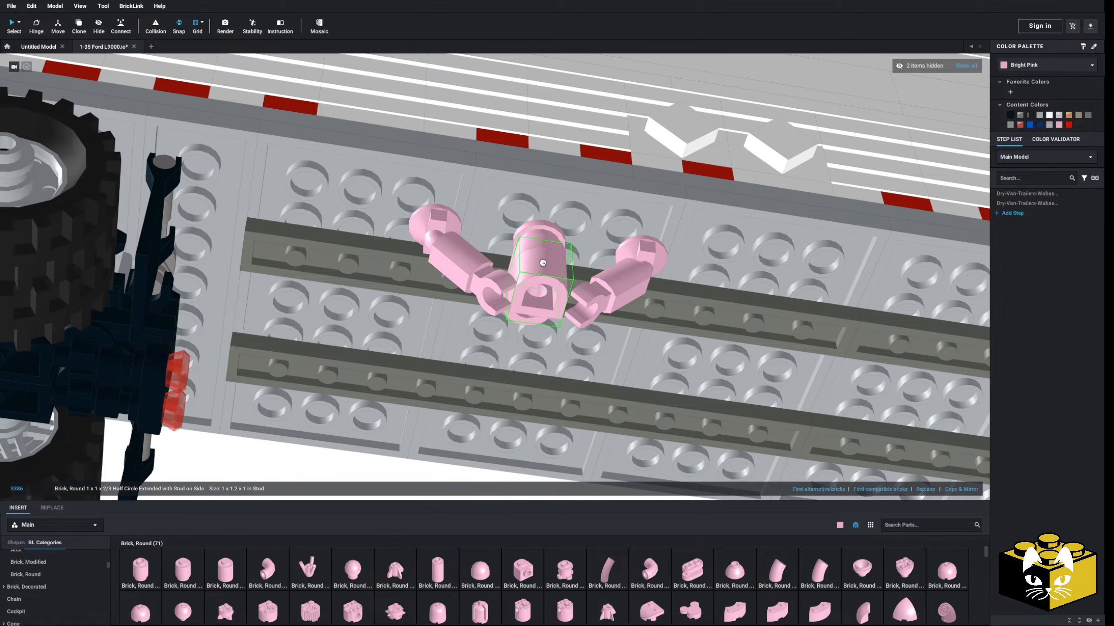
- Place a plain 1 x 1 round brick beneath the half-circle brick to lengthen the central support leg
{"action": "scroll", "coordinate": [542, 265], "scroll_direction": "down", "scroll_amount": 10}
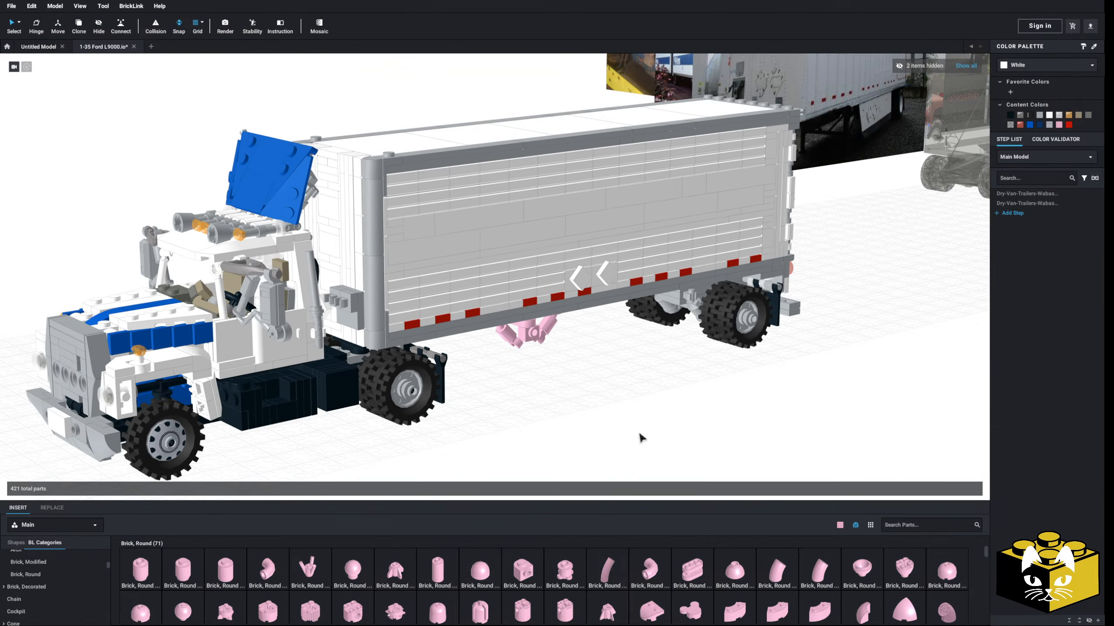
{"action": "right_click_drag", "start_coordinate": [542, 334], "coordinate": [193, 414]}
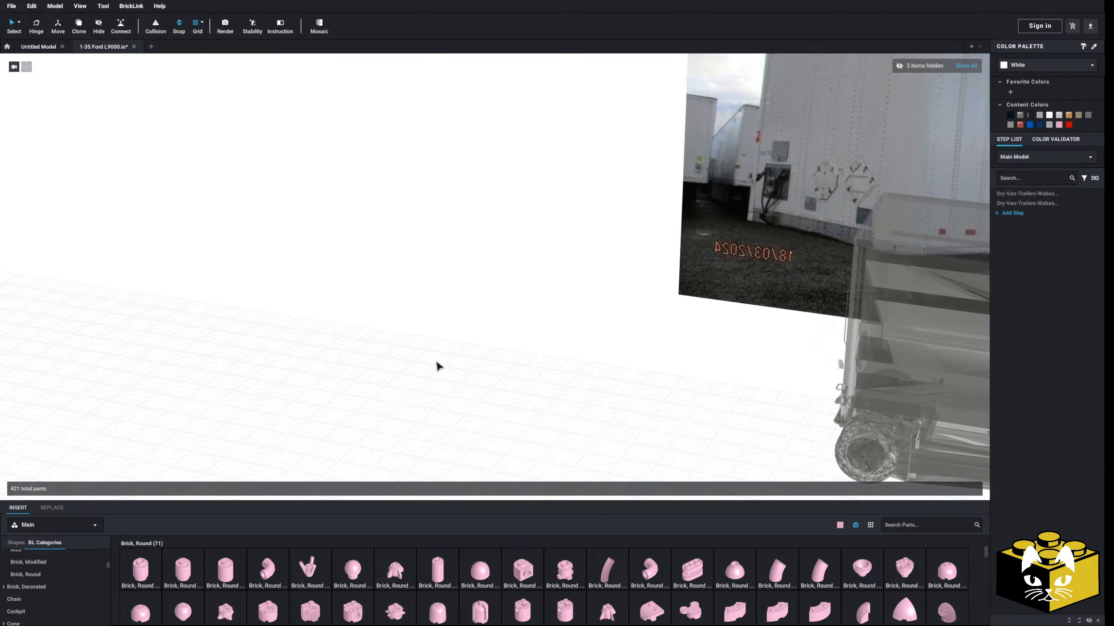
{"action": "right_click_drag", "start_coordinate": [437, 367], "coordinate": [404, 372]}
{"action": "scroll", "coordinate": [404, 372], "scroll_direction": "down", "scroll_amount": 10}
{"action": "scroll", "coordinate": [537, 354], "scroll_direction": "up", "scroll_amount": 8}
{"action": "right_click_drag", "start_coordinate": [537, 353], "coordinate": [436, 421]}
{"action": "scroll", "coordinate": [425, 410], "scroll_direction": "up", "scroll_amount": 6}
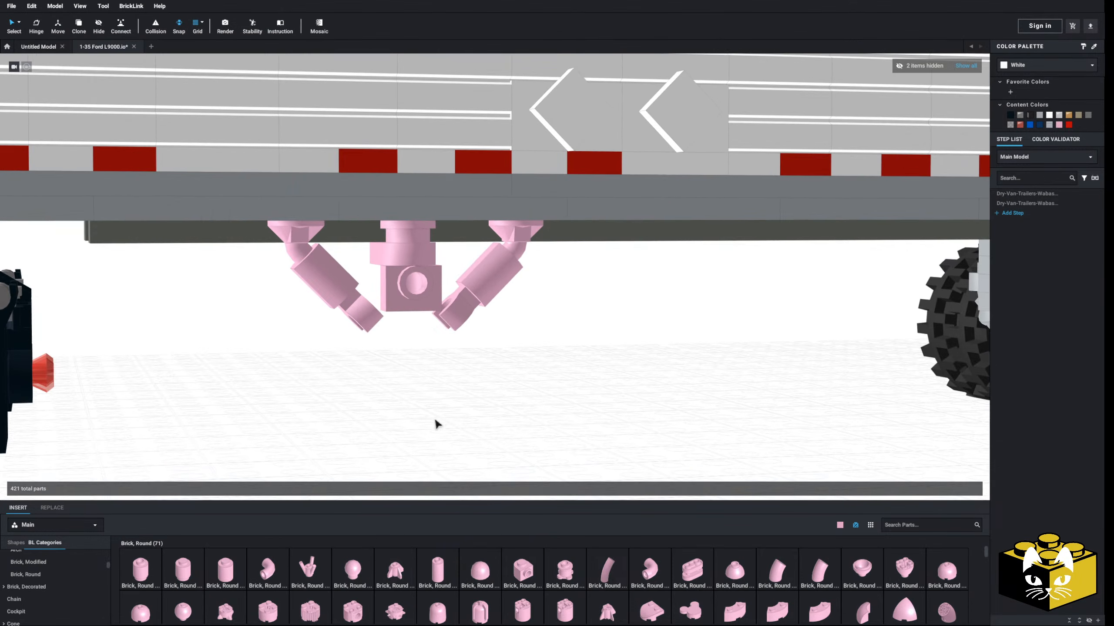
{"action": "left_click", "coordinate": [137, 578]}
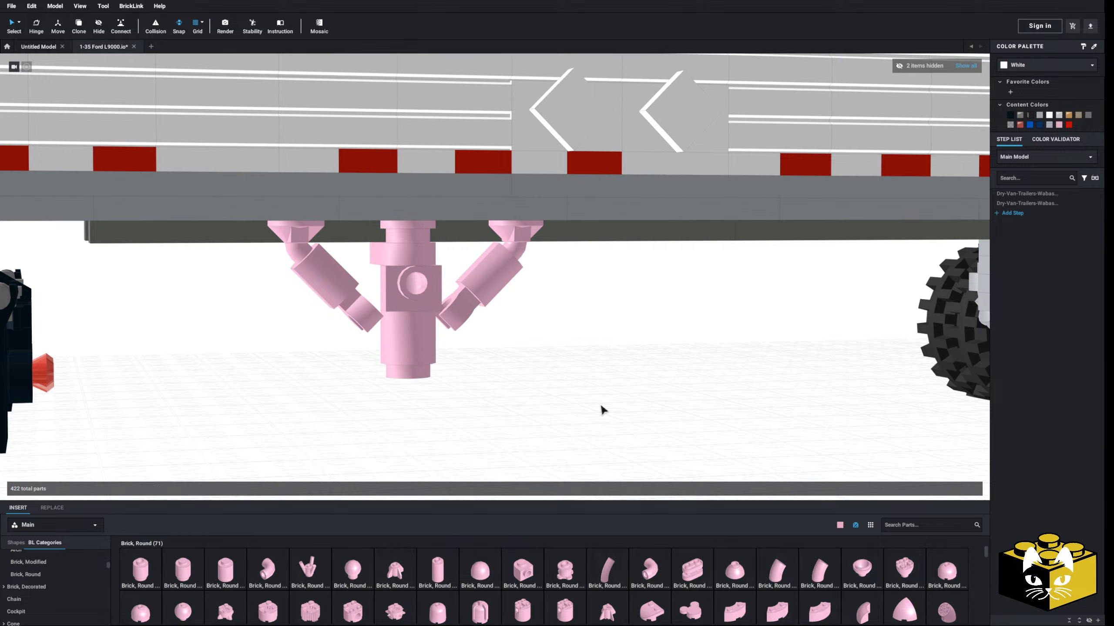
- Insert a 3L bar into the lower end of the support leg's round brick so it points straight down
{"action": "scroll", "coordinate": [601, 407], "scroll_direction": "down", "scroll_amount": 8}
{"action": "right_click_drag", "start_coordinate": [601, 406], "coordinate": [596, 409]}
{"action": "scroll", "coordinate": [583, 381], "scroll_direction": "up", "scroll_amount": 8}
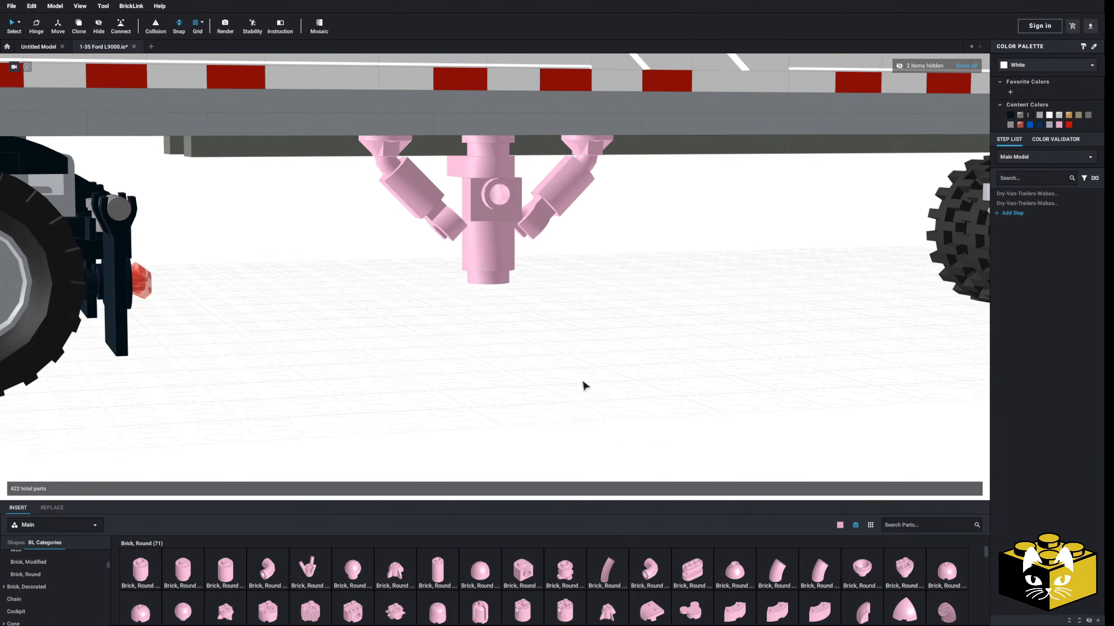
{"action": "middle_click_drag", "start_coordinate": [582, 382], "coordinate": [518, 431]}
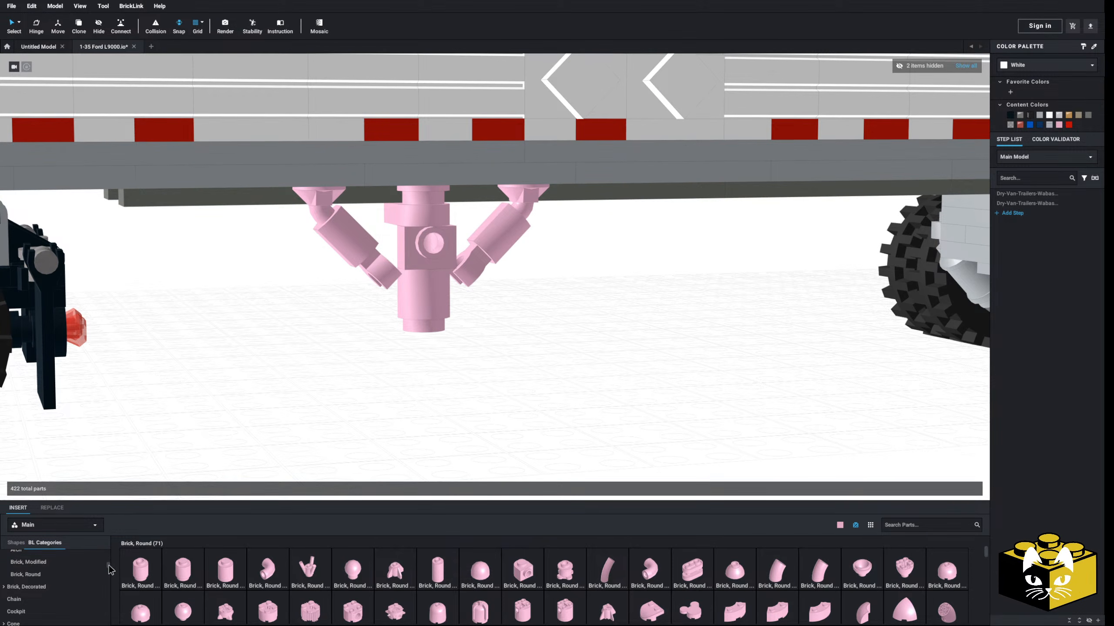
{"action": "scroll", "coordinate": [63, 559], "scroll_direction": "down", "scroll_amount": 2}
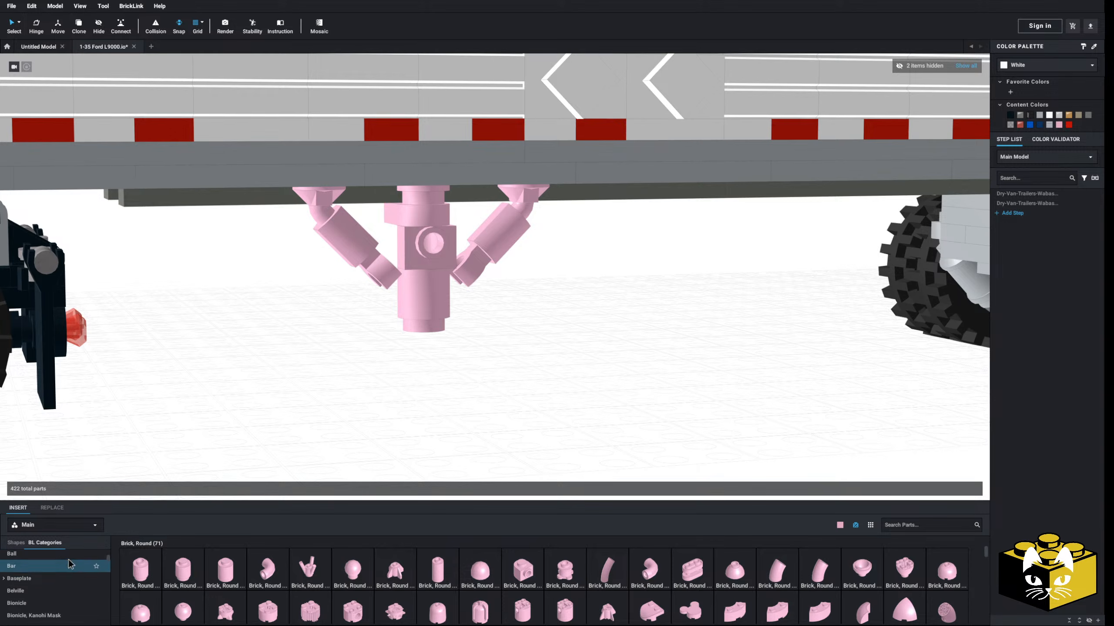
{"action": "left_click", "coordinate": [70, 565]}
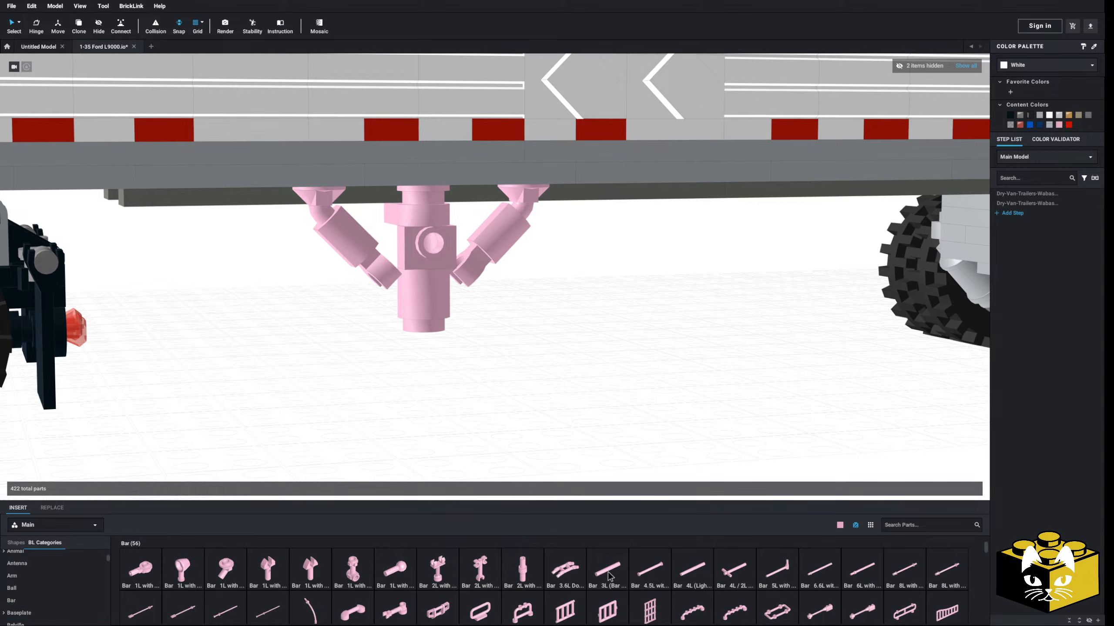
{"action": "left_click_drag", "start_coordinate": [608, 575], "coordinate": [431, 253]}
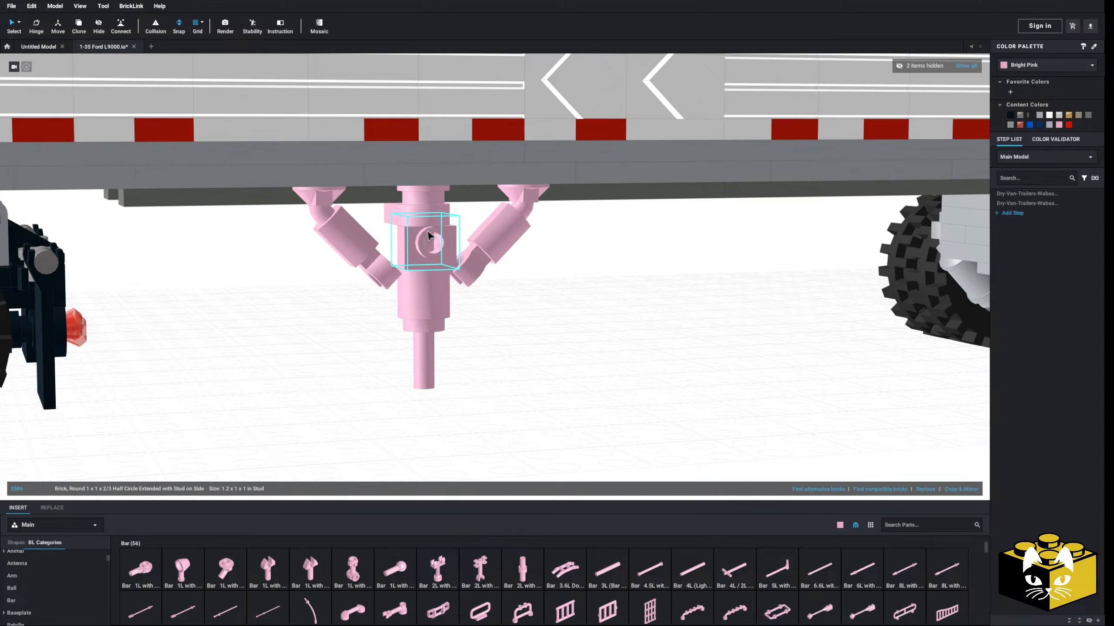
{"action": "left_click", "coordinate": [547, 338]}
- Fit a Plate, Round 1 x 1 with Open Stud onto the lower end of the bar as the leg's foot
{"action": "scroll", "coordinate": [547, 338], "scroll_direction": "down", "scroll_amount": 10}
{"action": "scroll", "coordinate": [542, 341], "scroll_direction": "up", "scroll_amount": 5}
{"action": "right_click_drag", "start_coordinate": [497, 388], "coordinate": [482, 349]}
{"action": "scroll", "coordinate": [482, 349], "scroll_direction": "up", "scroll_amount": 5}
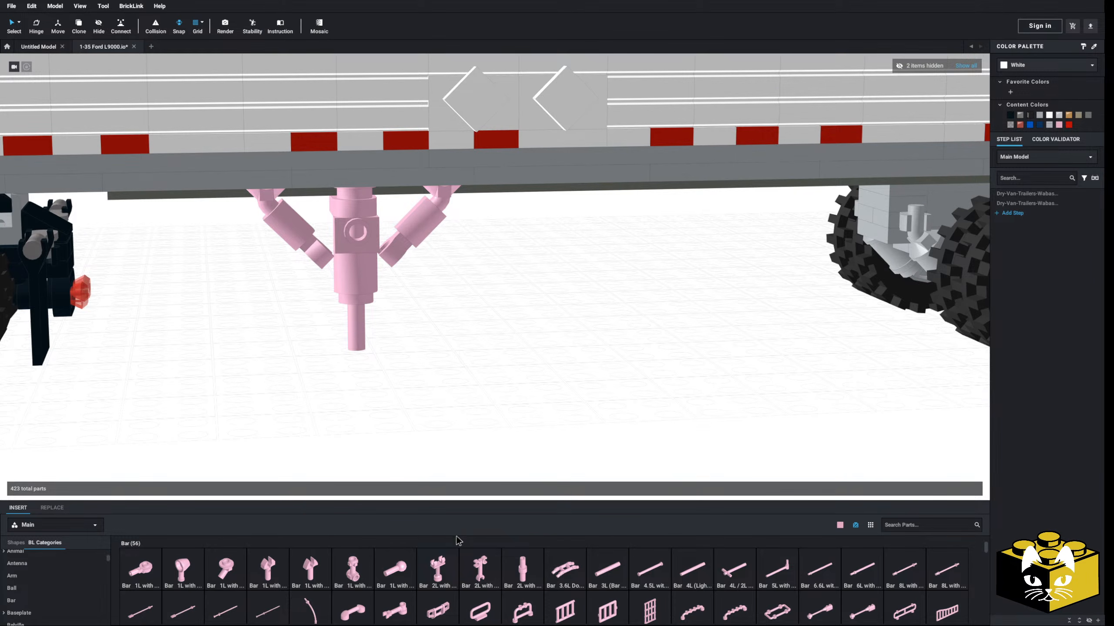
{"action": "scroll", "coordinate": [85, 587], "scroll_direction": "down", "scroll_amount": 20}
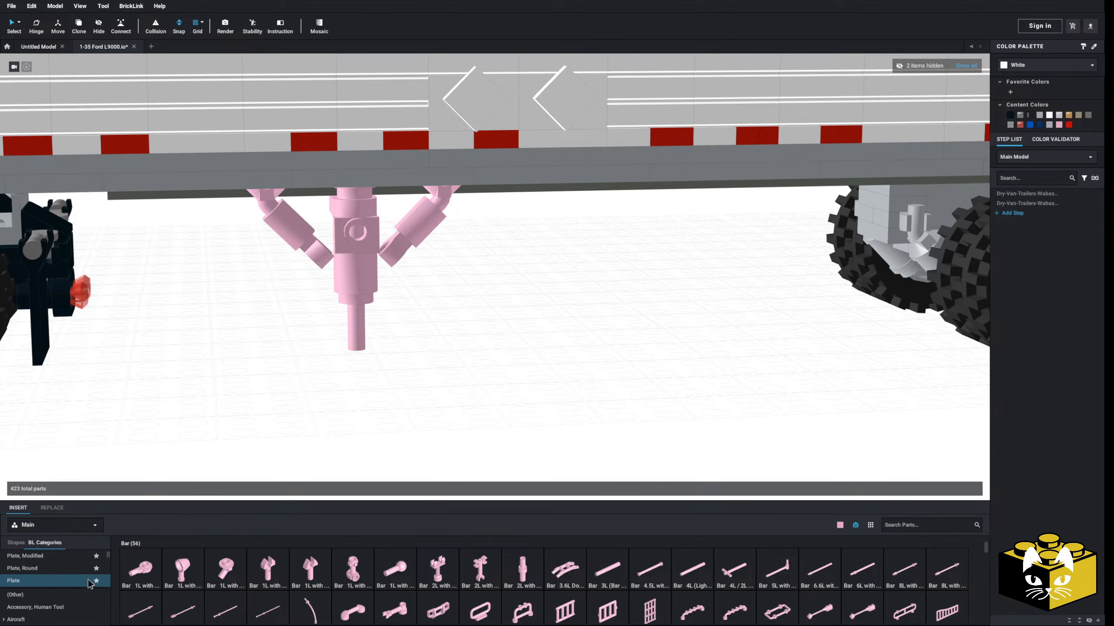
{"action": "left_click", "coordinate": [50, 569]}
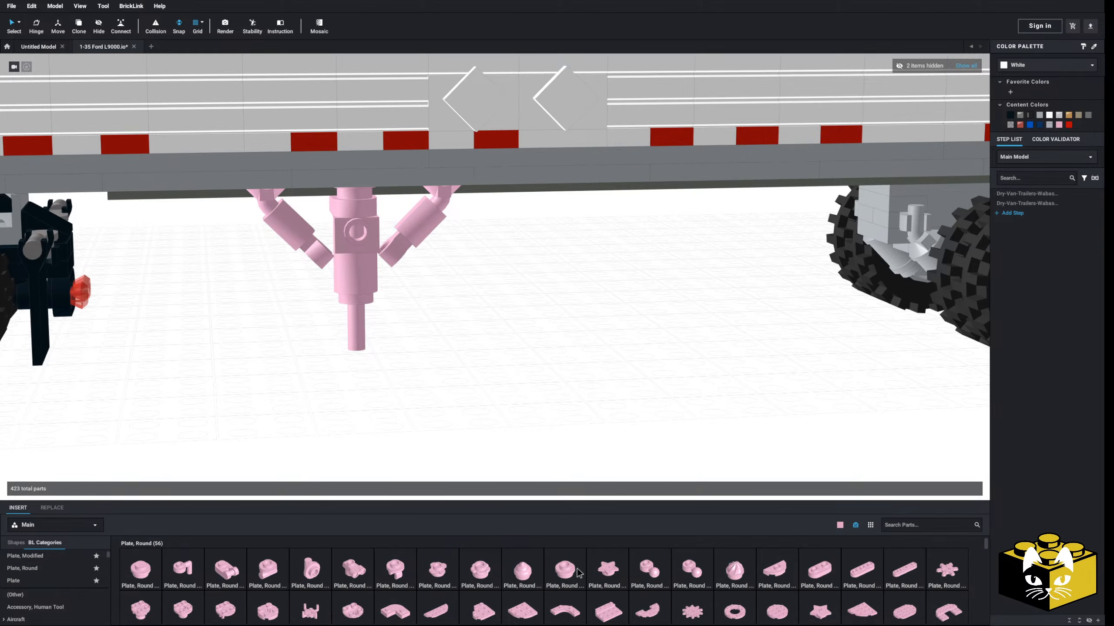
{"action": "left_click", "coordinate": [360, 337]}
{"action": "key", "text": "1"}
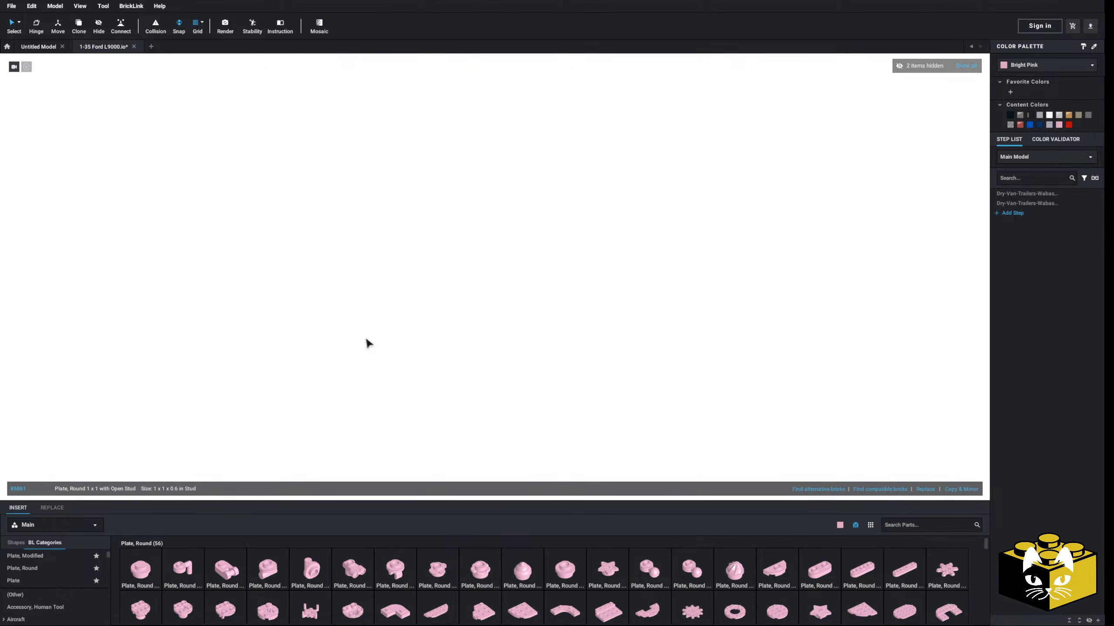
{"action": "key", "text": "3"}
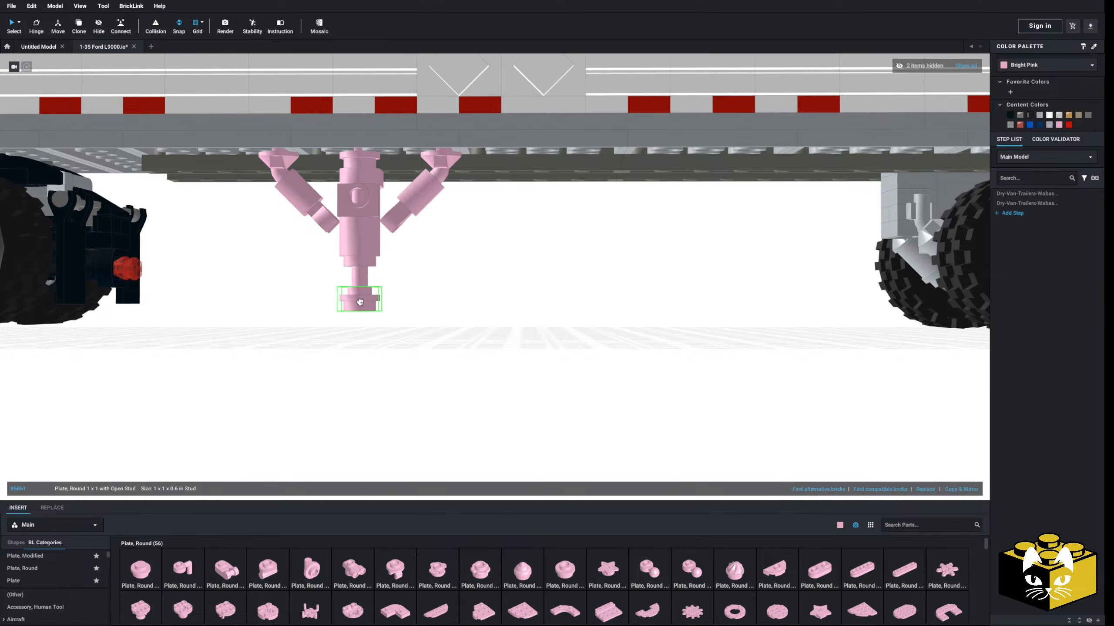
{"action": "left_click", "coordinate": [451, 323]}
- Select only the ten pink support leg parts and move them forward along the underside, closer to the truck's rear wheels
{"action": "scroll", "coordinate": [460, 328], "scroll_direction": "down", "scroll_amount": 9}
{"action": "middle_click_drag", "start_coordinate": [463, 330], "coordinate": [467, 359]}
{"action": "scroll", "coordinate": [468, 359], "scroll_direction": "up", "scroll_amount": 3}
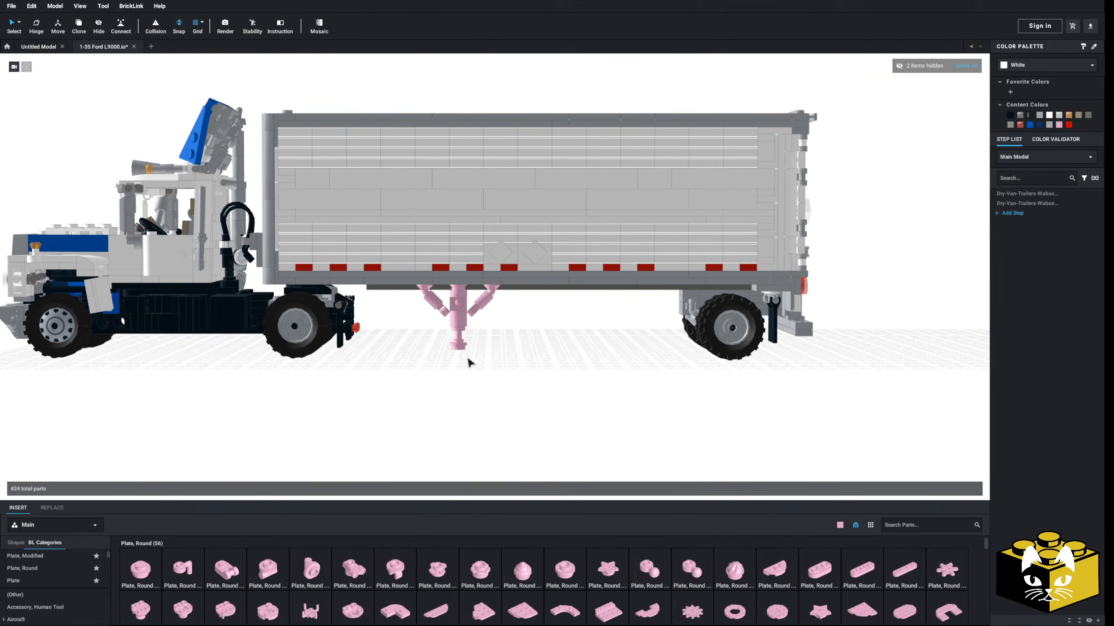
{"action": "left_click_drag", "start_coordinate": [461, 356], "coordinate": [428, 299]}
{"action": "left_click", "coordinate": [468, 354]}
{"action": "left_click_drag", "start_coordinate": [481, 373], "coordinate": [428, 304]}
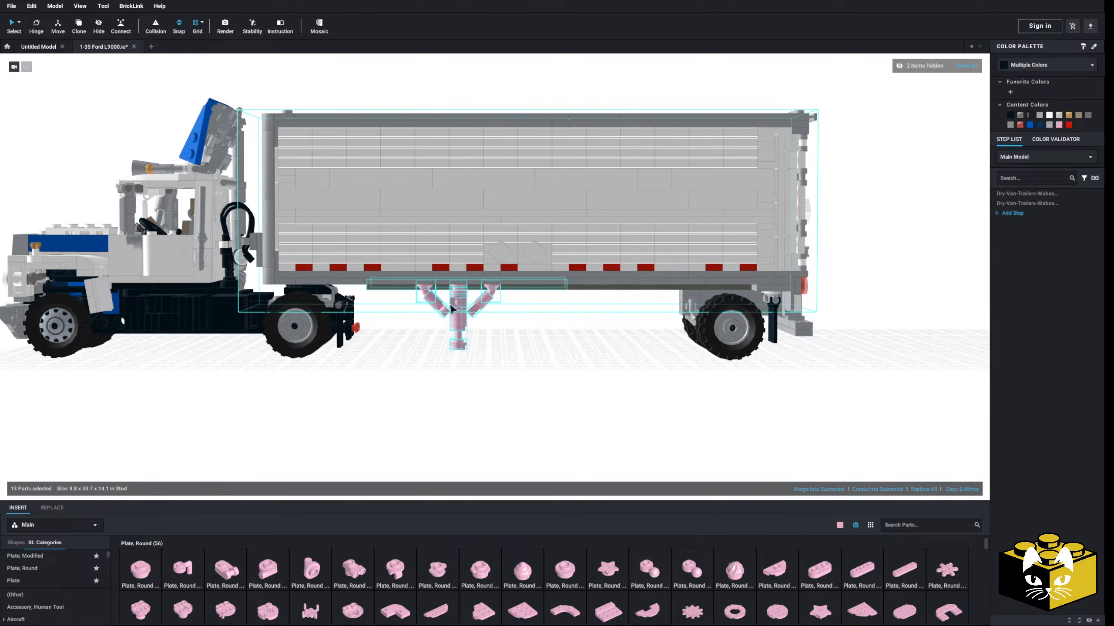
{"action": "right_click_drag", "start_coordinate": [387, 301], "coordinate": [400, 239]}
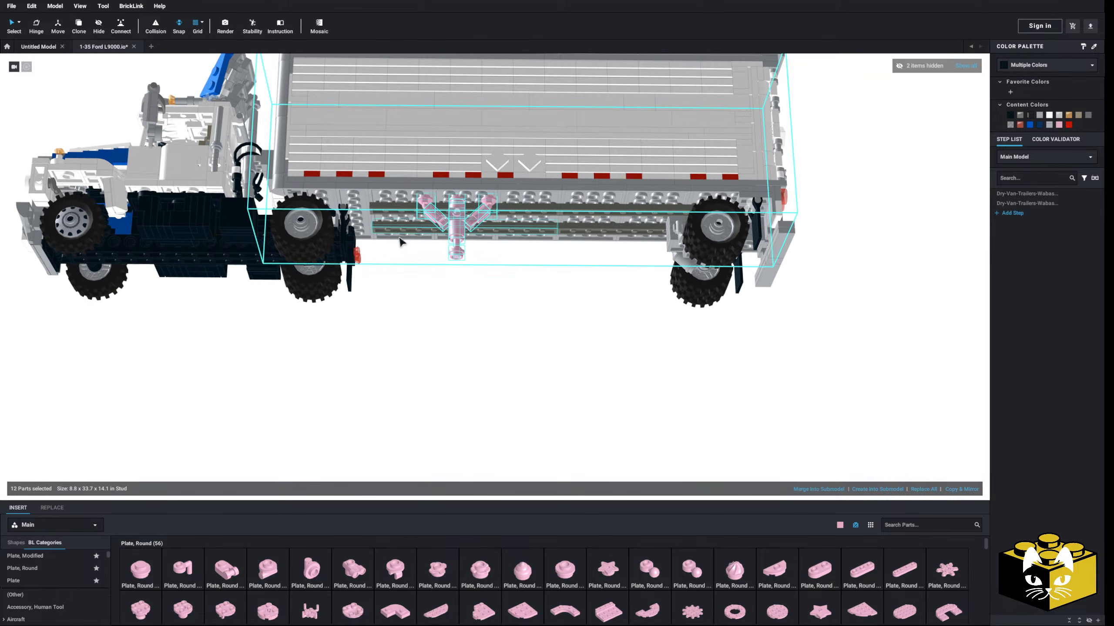
{"action": "left_click", "coordinate": [409, 234], "text": "ctrl"}
{"action": "left_click", "coordinate": [448, 207], "text": "ctrl"}
{"action": "scroll", "coordinate": [432, 281], "scroll_direction": "up", "scroll_amount": 3}
{"action": "middle_click_drag", "start_coordinate": [416, 330], "coordinate": [441, 387]}
{"action": "scroll", "coordinate": [440, 387], "scroll_direction": "up", "scroll_amount": 4}
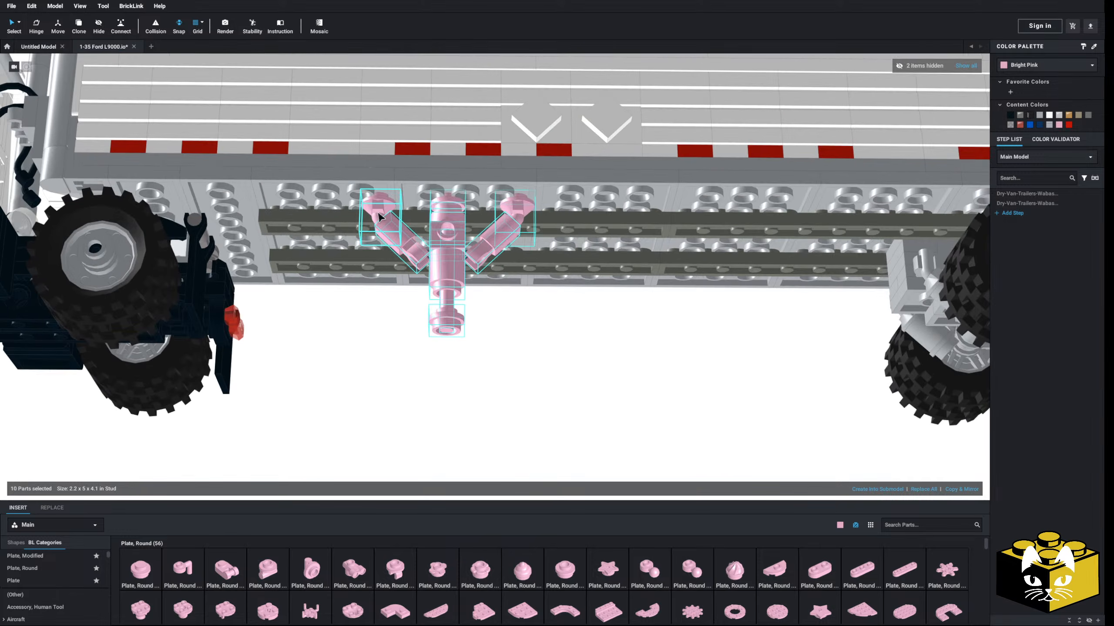
{"action": "left_click_drag", "start_coordinate": [380, 210], "coordinate": [266, 206]}
{"action": "scroll", "coordinate": [459, 398], "scroll_direction": "down", "scroll_amount": 7}
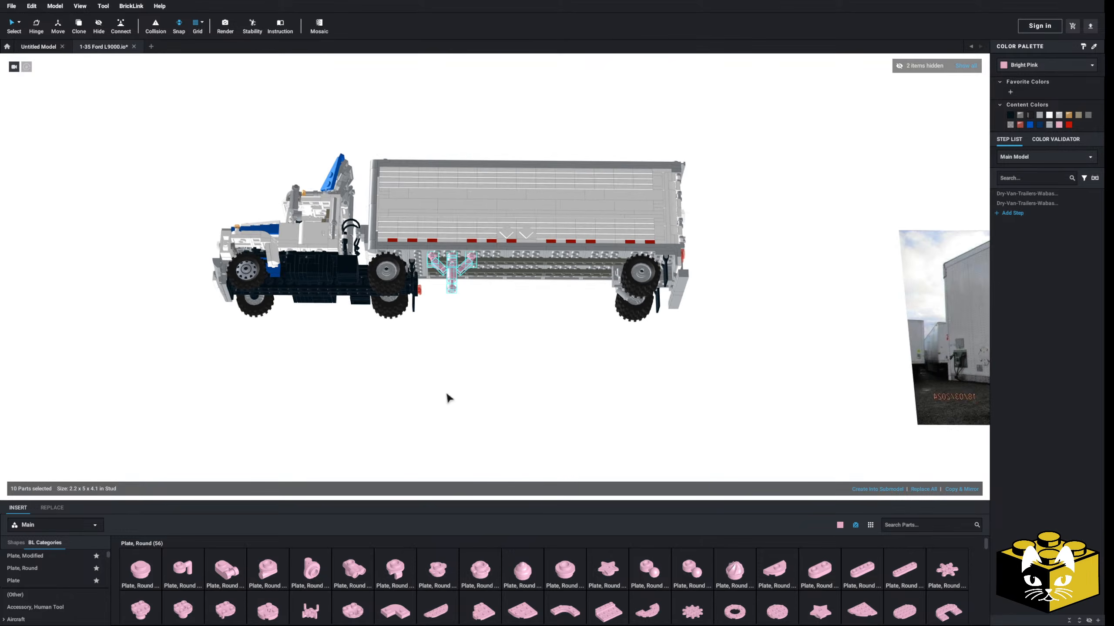
- Make a mirrored copy of the ten-part support leg and position it on the opposite side of the trailer's underside
{"action": "right_click_drag", "start_coordinate": [446, 392], "coordinate": [479, 395]}
{"action": "middle_click_drag", "start_coordinate": [479, 394], "coordinate": [545, 367]}
{"action": "scroll", "coordinate": [537, 380], "scroll_direction": "up", "scroll_amount": 4}
{"action": "right_click_drag", "start_coordinate": [535, 379], "coordinate": [614, 416]}
{"action": "middle_click_drag", "start_coordinate": [545, 356], "coordinate": [483, 193]}
{"action": "scroll", "coordinate": [495, 421], "scroll_direction": "up", "scroll_amount": 4}
{"action": "right_click_drag", "start_coordinate": [487, 422], "coordinate": [789, 428]}
{"action": "left_click", "coordinate": [972, 492]}
{"action": "right_click_drag", "start_coordinate": [706, 419], "coordinate": [583, 337]}
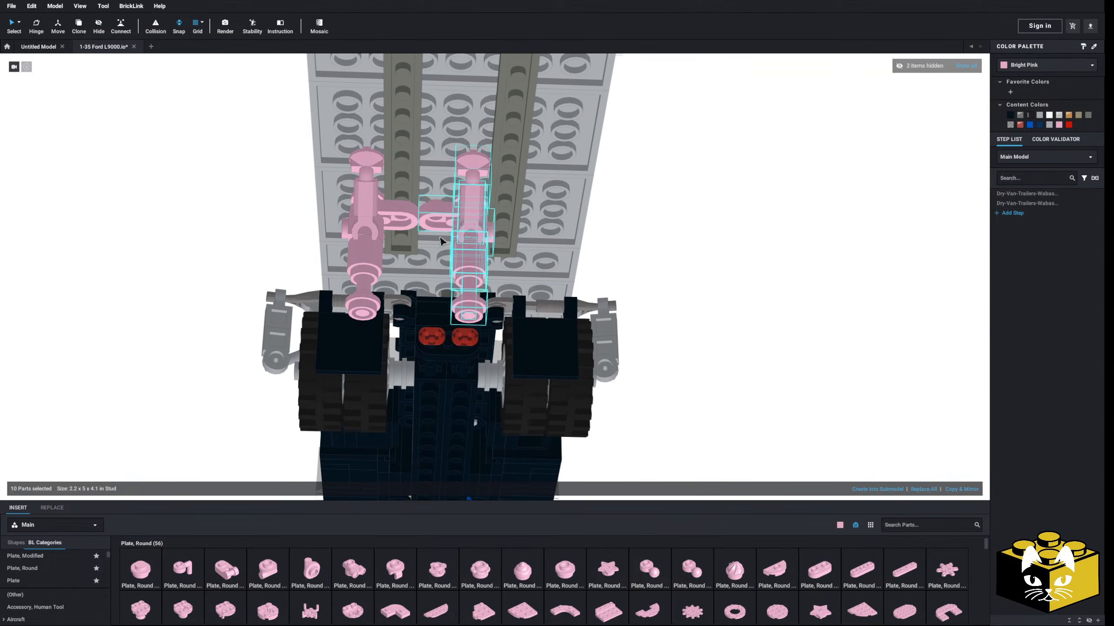
{"action": "left_click_drag", "start_coordinate": [429, 213], "coordinate": [498, 213]}
{"action": "left_click", "coordinate": [779, 310]}
{"action": "right_click_drag", "start_coordinate": [778, 310], "coordinate": [587, 350]}
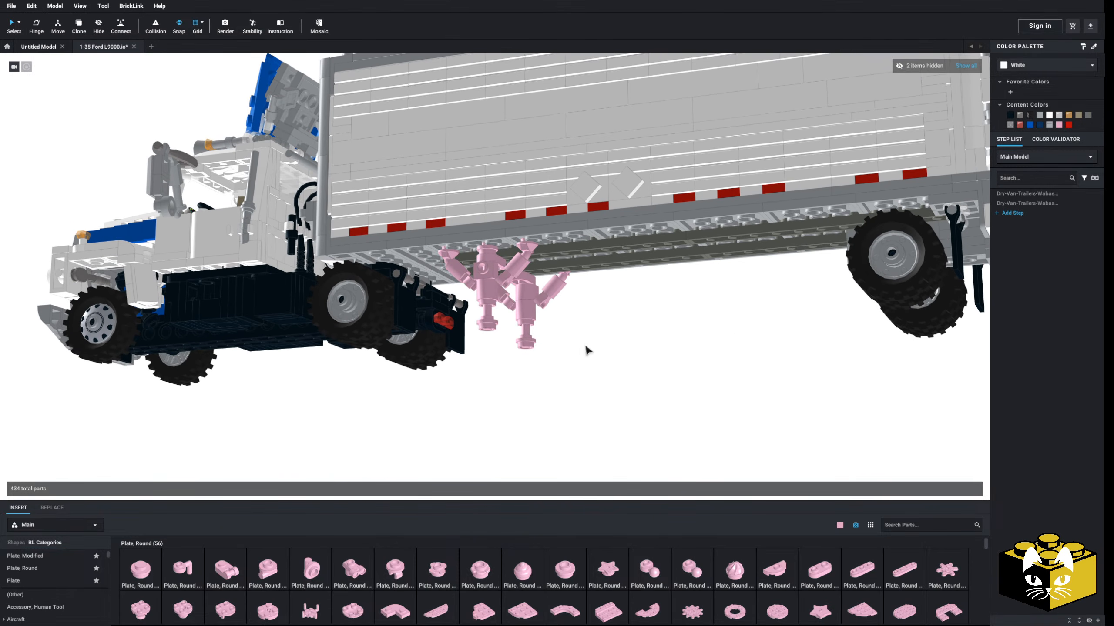
- Select all bright pink parts of both support legs by colour and recolour them black
{"action": "left_click", "coordinate": [19, 23]}
{"action": "left_click", "coordinate": [43, 35]}
{"action": "left_click", "coordinate": [538, 311]}
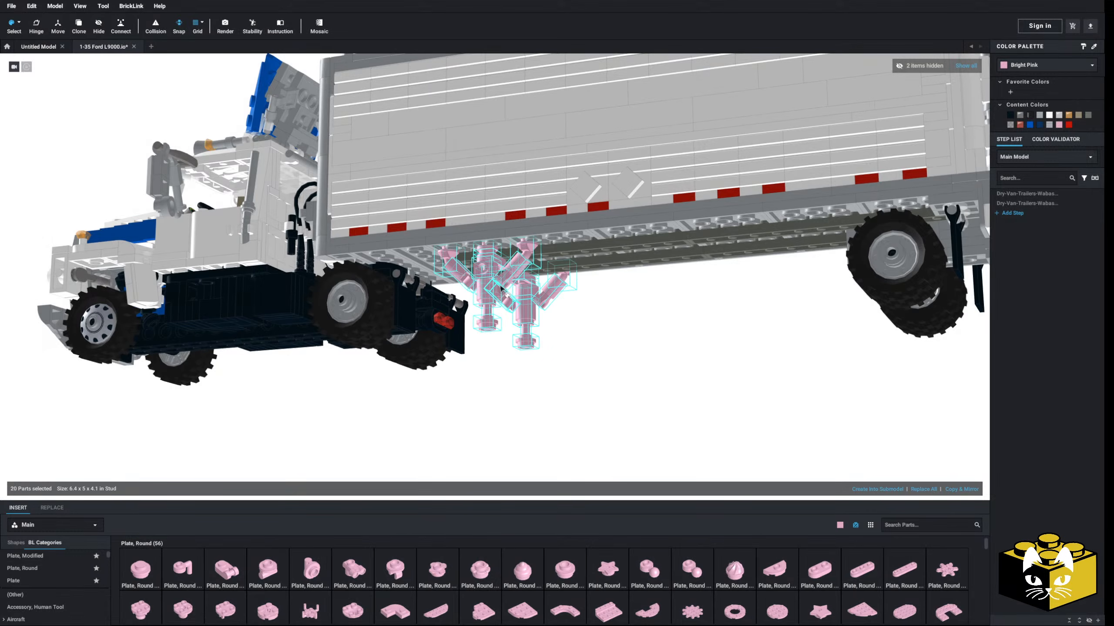
{"action": "left_click", "coordinate": [1012, 116]}
{"action": "left_click", "coordinate": [599, 368]}
{"action": "right_click_drag", "start_coordinate": [599, 368], "coordinate": [617, 376]}
{"action": "left_click", "coordinate": [19, 23]}
{"action": "left_click", "coordinate": [43, 23]}
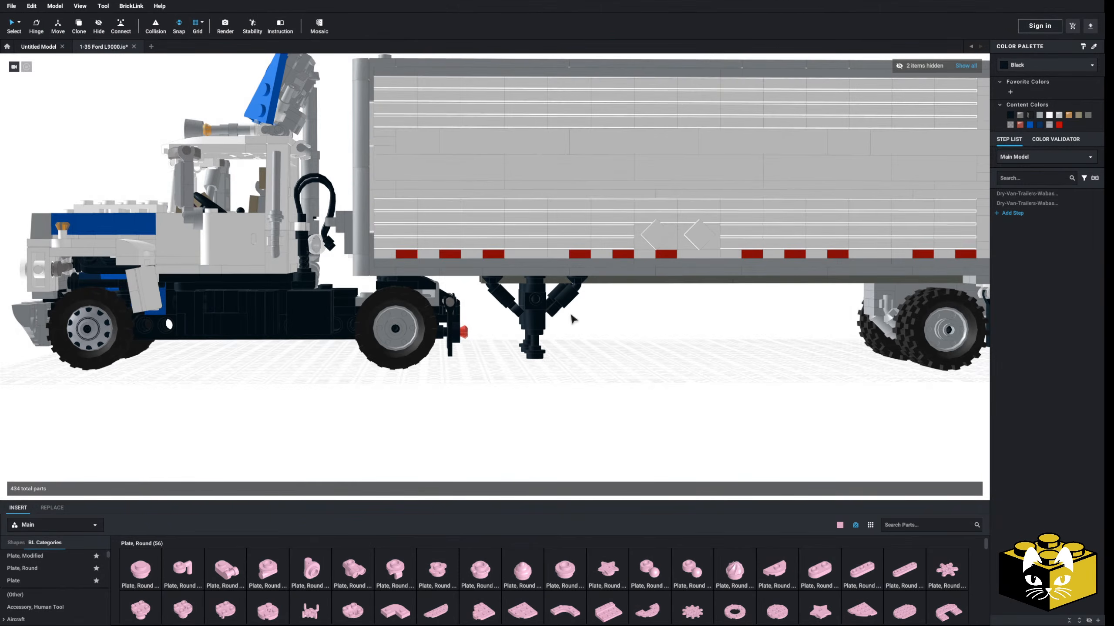
- Fit a 1 x 1 round tile with a protruding pin onto the outward-facing stud of the near support leg
{"action": "scroll", "coordinate": [565, 318], "scroll_direction": "up", "scroll_amount": 5}
{"action": "right_click_drag", "start_coordinate": [552, 327], "coordinate": [526, 351]}
{"action": "scroll", "coordinate": [530, 355], "scroll_direction": "up", "scroll_amount": 5}
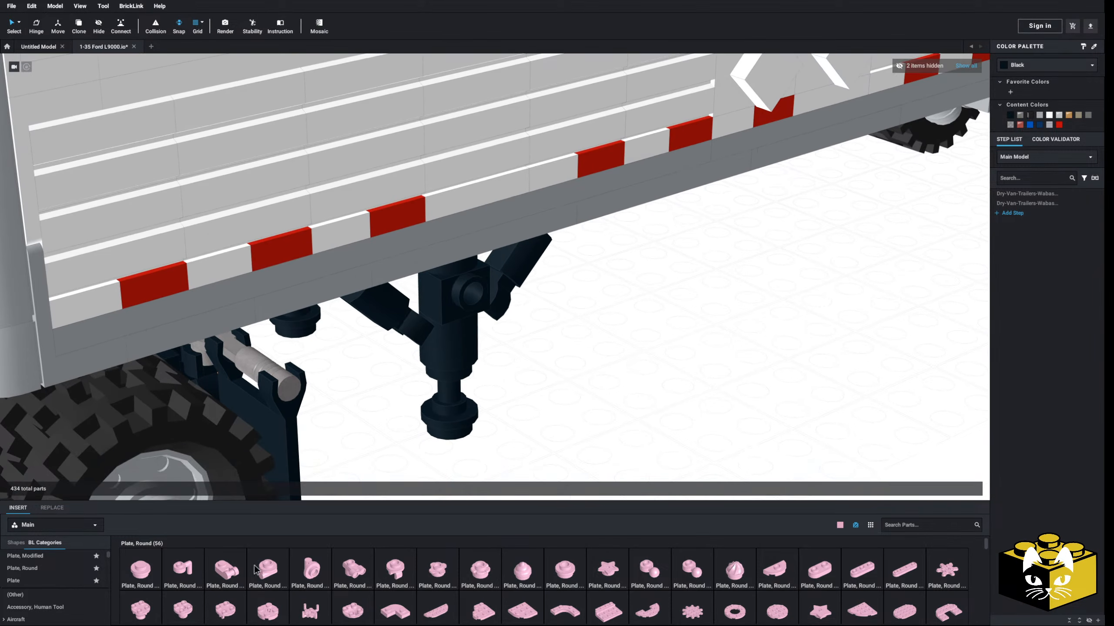
{"action": "scroll", "coordinate": [76, 584], "scroll_direction": "down", "scroll_amount": 2}
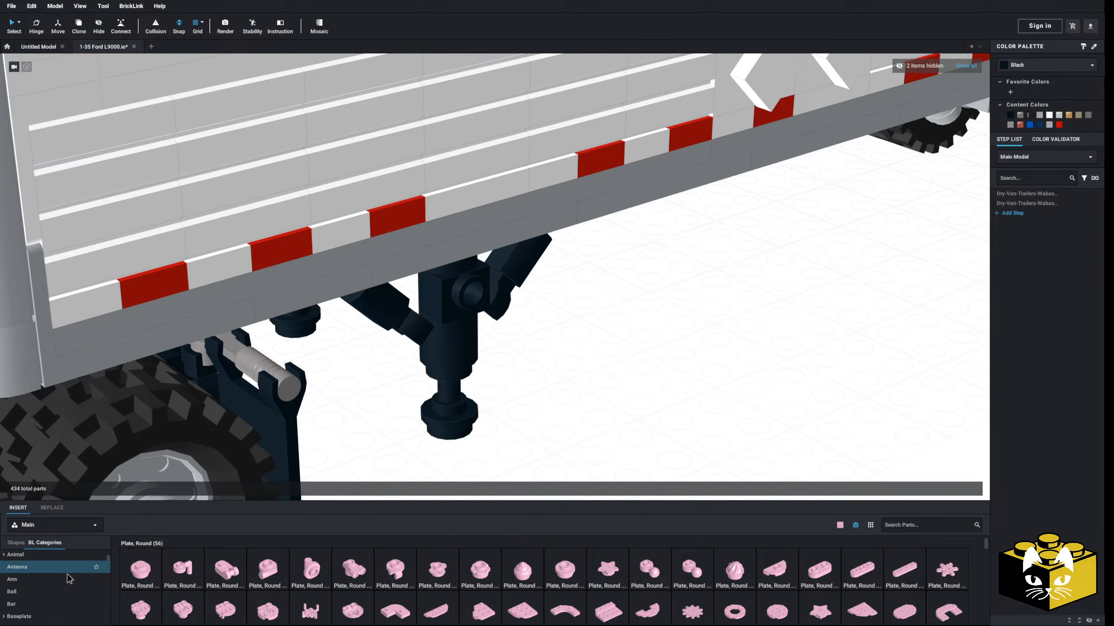
{"action": "scroll", "coordinate": [59, 574], "scroll_direction": "up", "scroll_amount": 3}
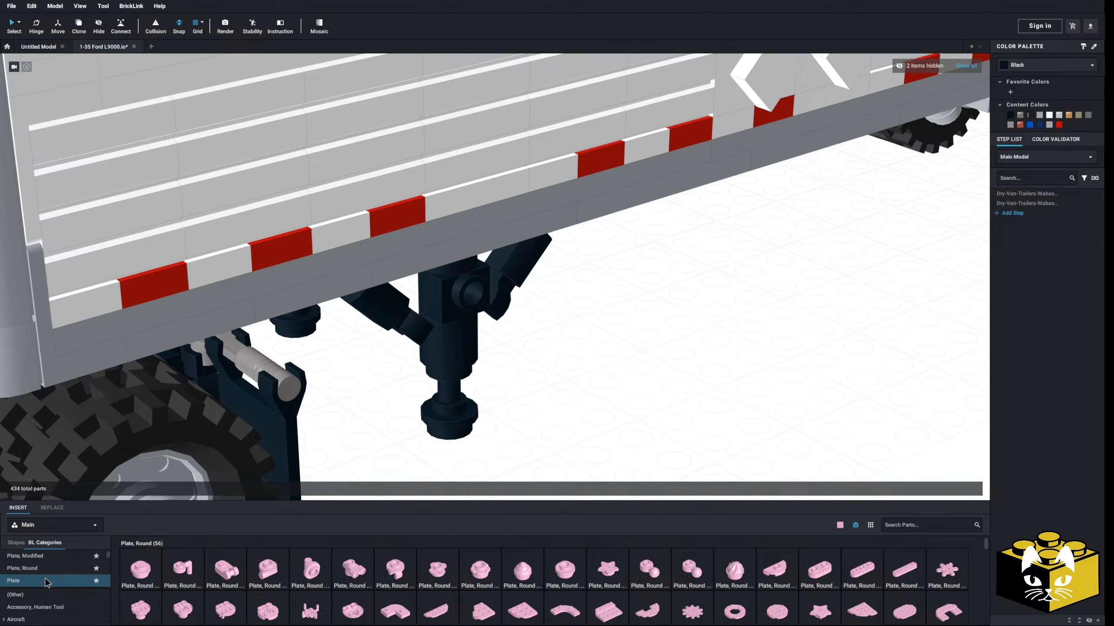
{"action": "left_click", "coordinate": [46, 581]}
{"action": "scroll", "coordinate": [45, 584], "scroll_direction": "down", "scroll_amount": 5}
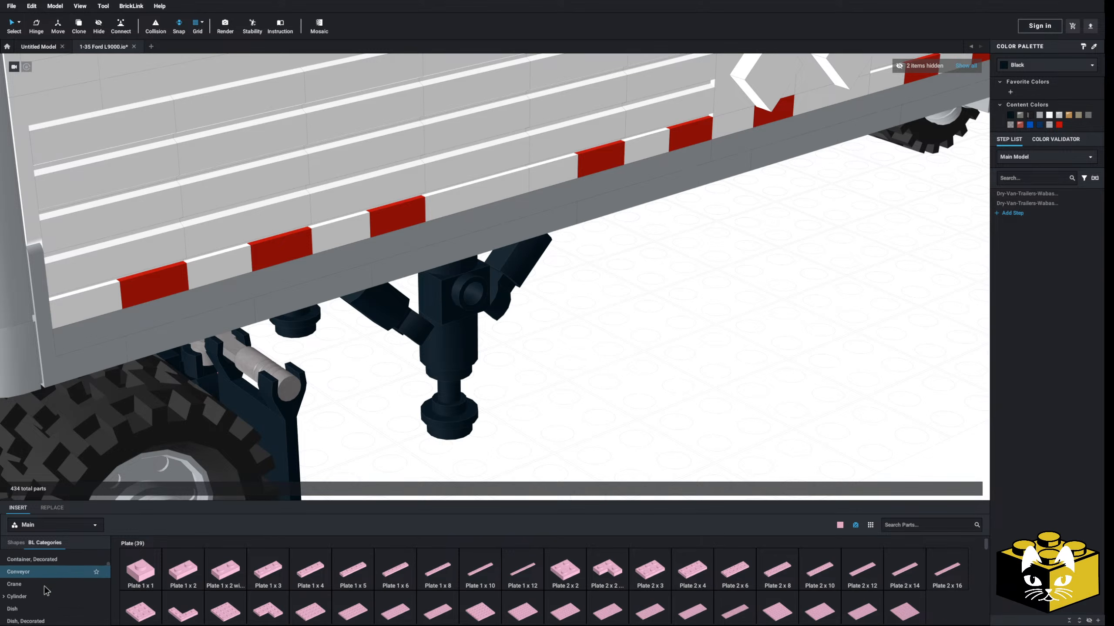
{"action": "scroll", "coordinate": [45, 587], "scroll_direction": "down", "scroll_amount": 10}
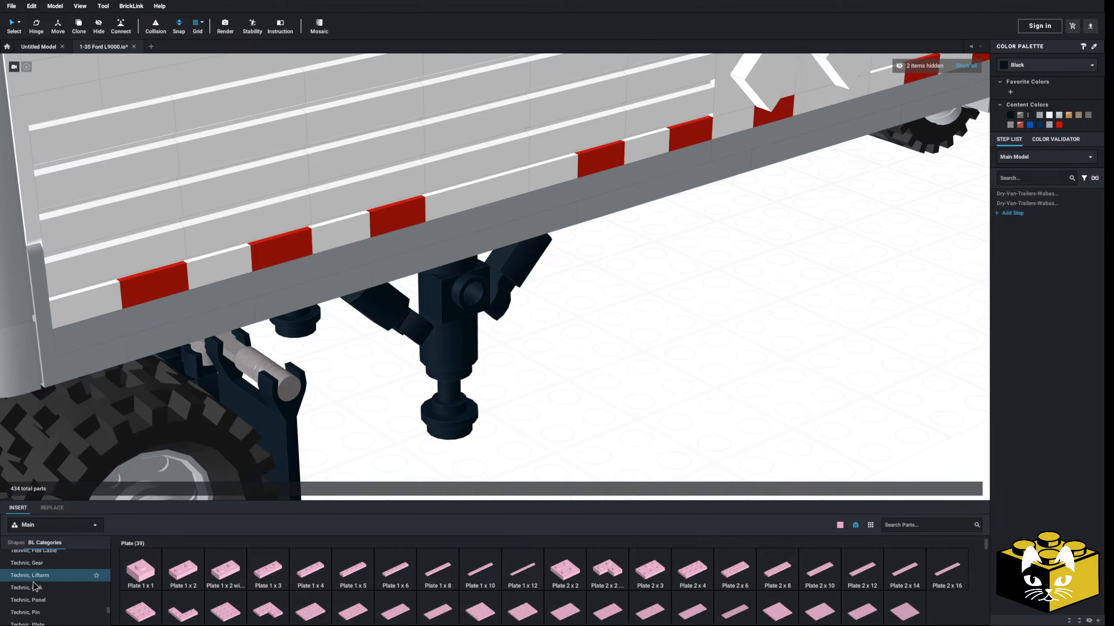
{"action": "scroll", "coordinate": [39, 584], "scroll_direction": "down", "scroll_amount": 1}
{"action": "left_click", "coordinate": [24, 613]}
{"action": "left_click_drag", "start_coordinate": [310, 571], "coordinate": [492, 317]}
{"action": "scroll", "coordinate": [589, 384], "scroll_direction": "down", "scroll_amount": 5}
{"action": "right_click_drag", "start_coordinate": [589, 384], "coordinate": [542, 415]}
{"action": "scroll", "coordinate": [610, 374], "scroll_direction": "up", "scroll_amount": 5}
{"action": "left_click", "coordinate": [570, 382]}
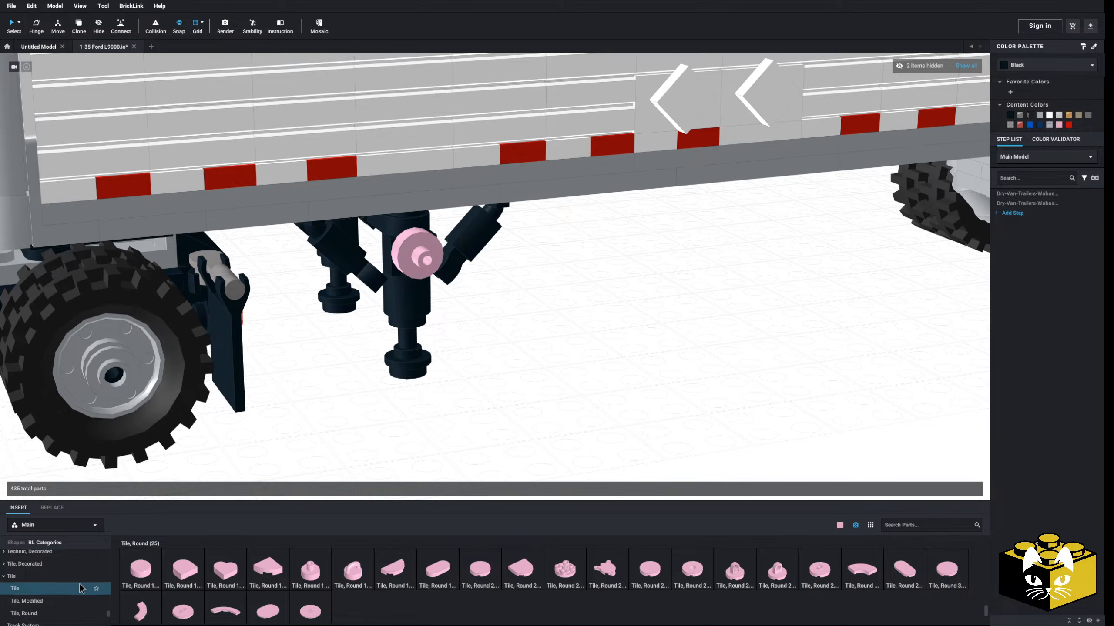
- Add the Helmet Antenna / Rangefinder with Rounded Shaft from Minifigure, Headgear Accessory, hanging beside the round tile's pin as a crank handle
{"action": "scroll", "coordinate": [79, 585], "scroll_direction": "down", "scroll_amount": 5}
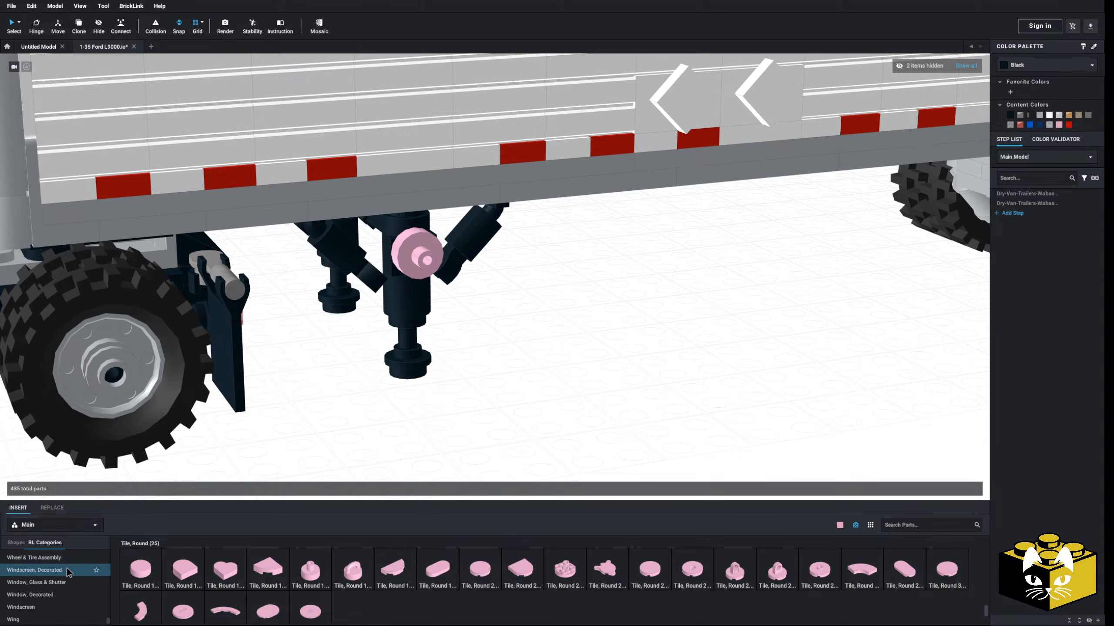
{"action": "scroll", "coordinate": [68, 572], "scroll_direction": "up", "scroll_amount": 8}
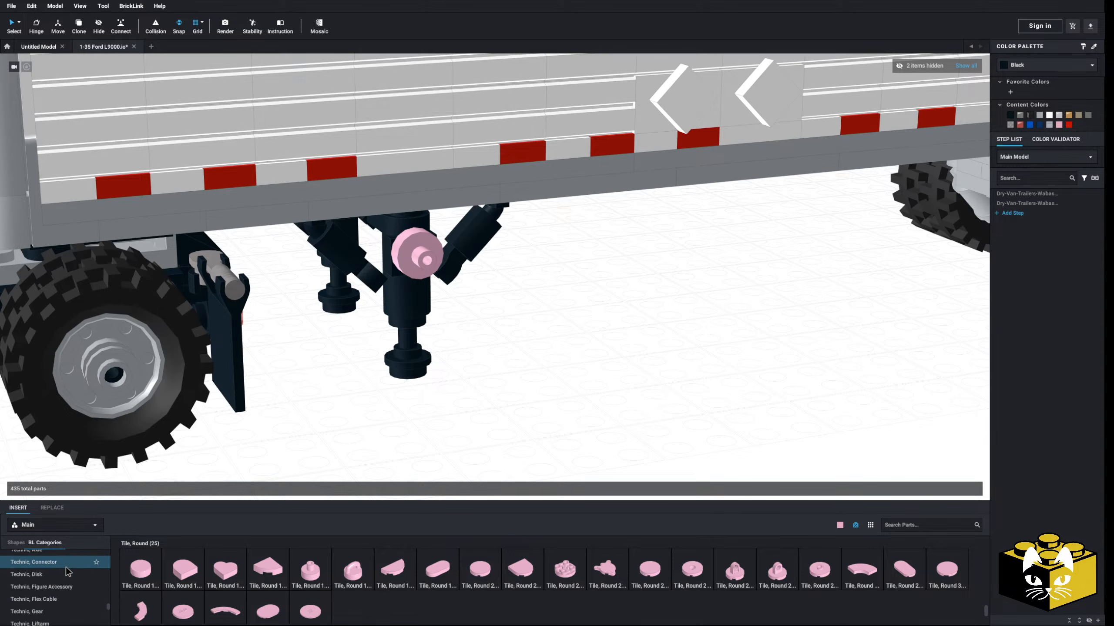
{"action": "scroll", "coordinate": [65, 574], "scroll_direction": "up", "scroll_amount": 3}
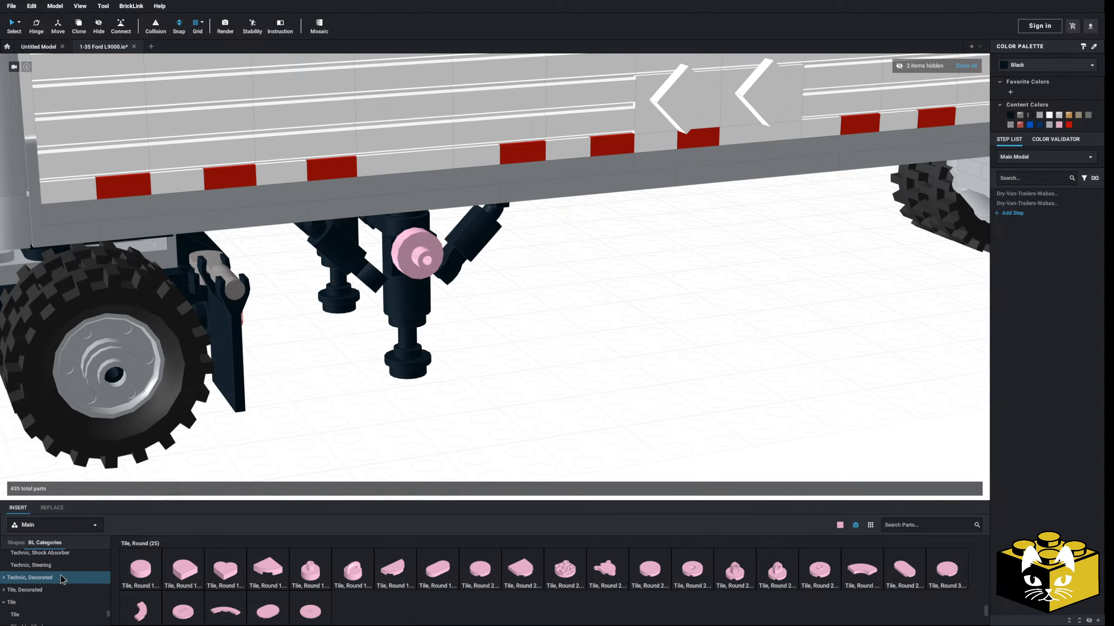
{"action": "scroll", "coordinate": [44, 600], "scroll_direction": "up", "scroll_amount": 4}
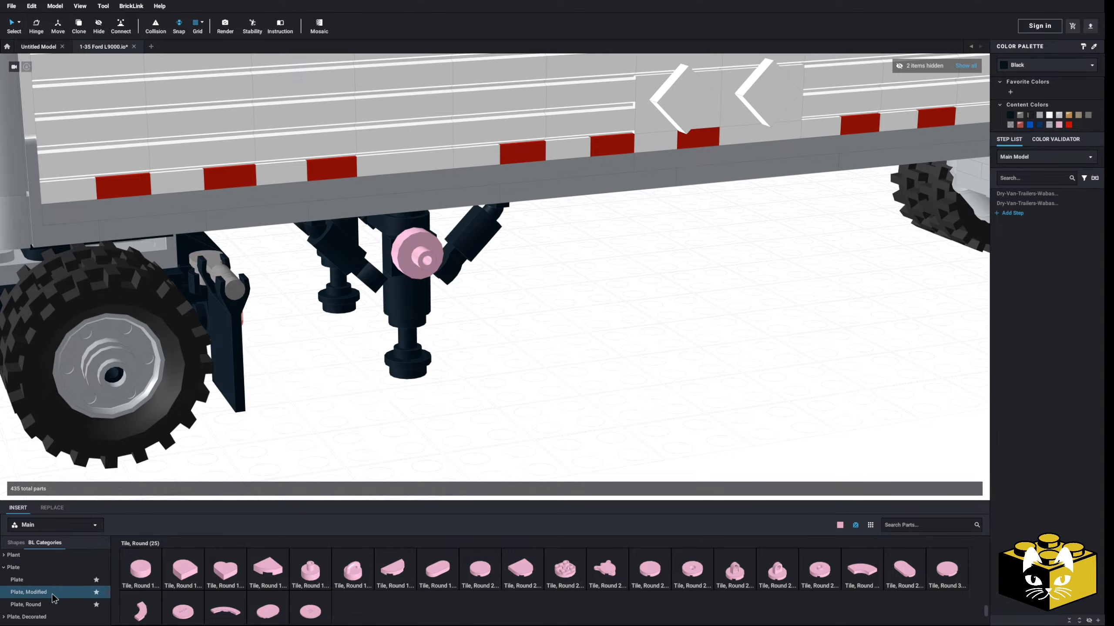
{"action": "scroll", "coordinate": [41, 605], "scroll_direction": "up", "scroll_amount": 3}
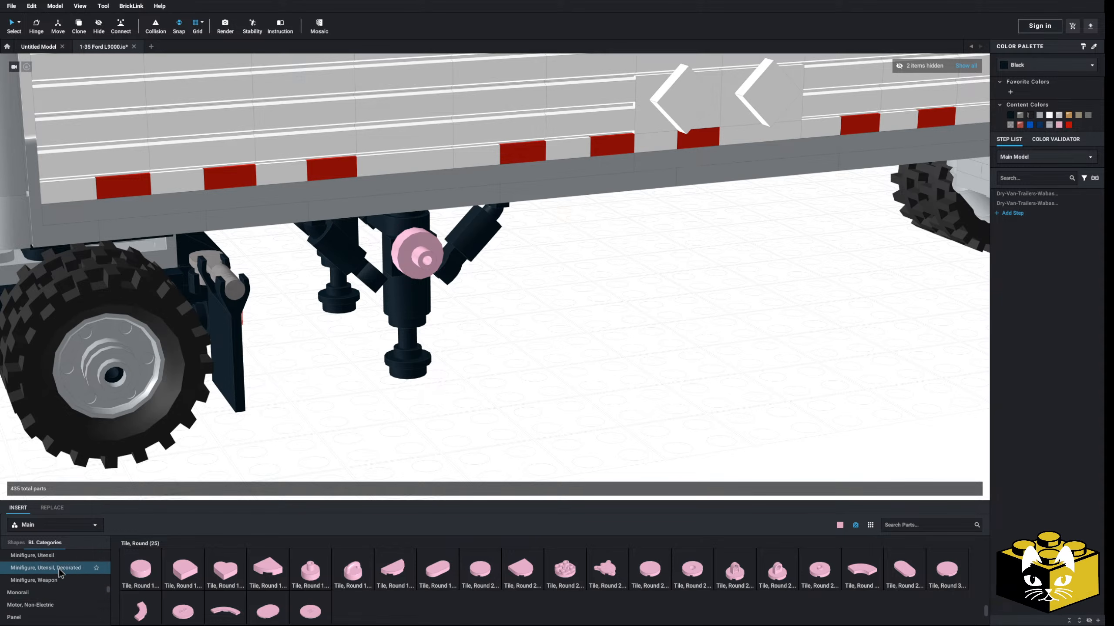
{"action": "scroll", "coordinate": [61, 606], "scroll_direction": "up", "scroll_amount": 2}
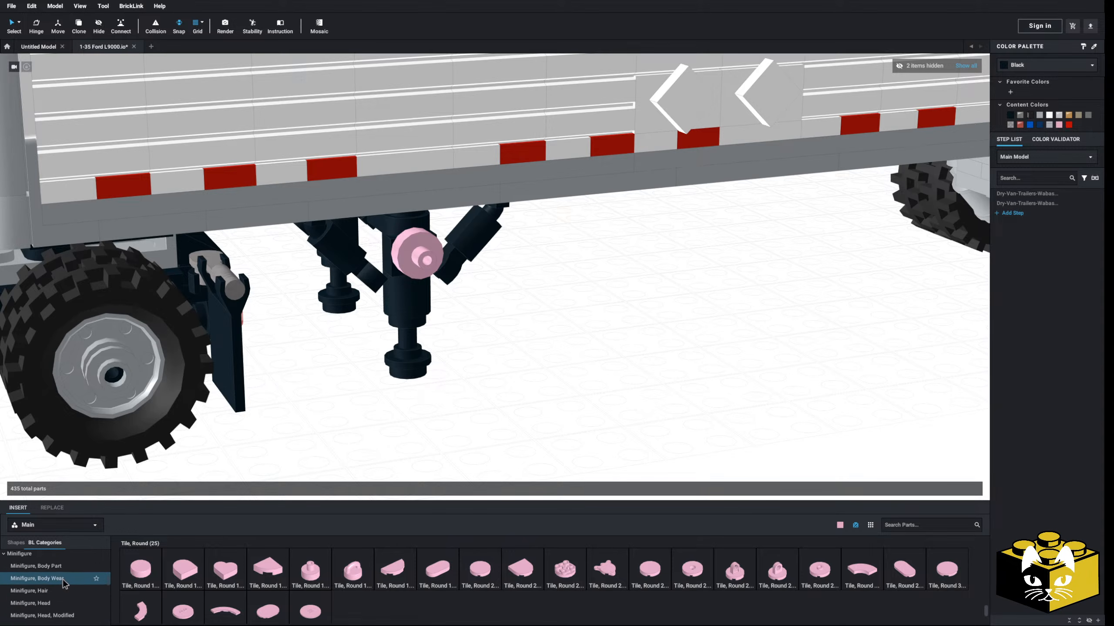
{"action": "left_click", "coordinate": [58, 617]}
{"action": "scroll", "coordinate": [61, 612], "scroll_direction": "down", "scroll_amount": 1}
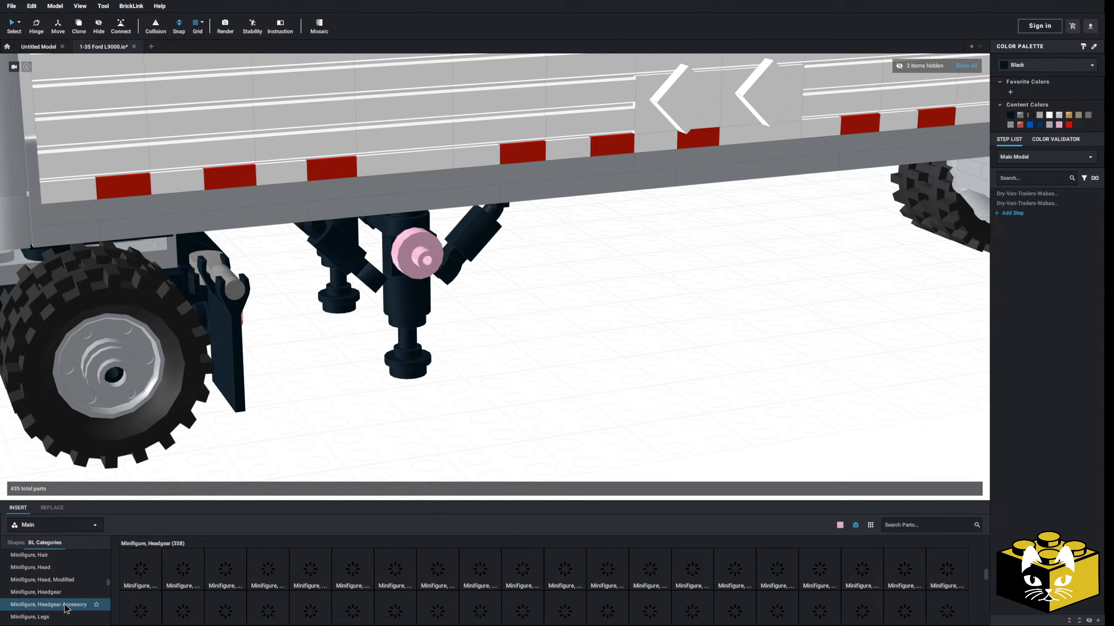
{"action": "left_click_drag", "start_coordinate": [522, 570], "coordinate": [397, 281]}
{"action": "right_click_drag", "start_coordinate": [437, 267], "coordinate": [476, 328]}
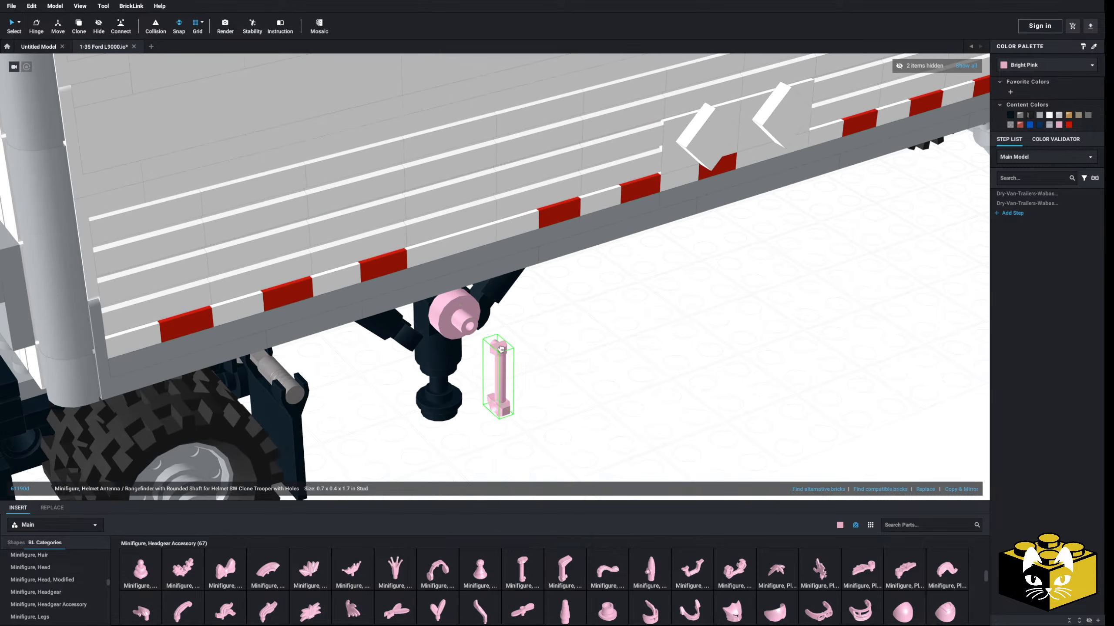
{"action": "left_click_drag", "start_coordinate": [477, 335], "coordinate": [478, 331]}
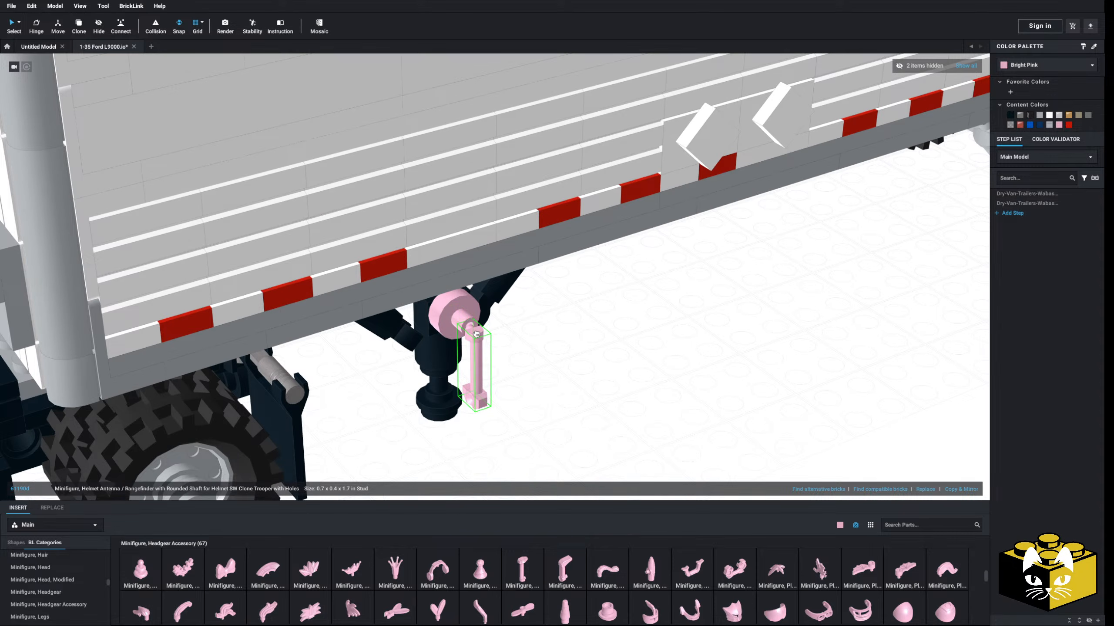
- Align the antenna handle with the round tile and connect its upper end to the tile's protruding pin
{"action": "scroll", "coordinate": [477, 335], "scroll_direction": "up", "scroll_amount": 3}
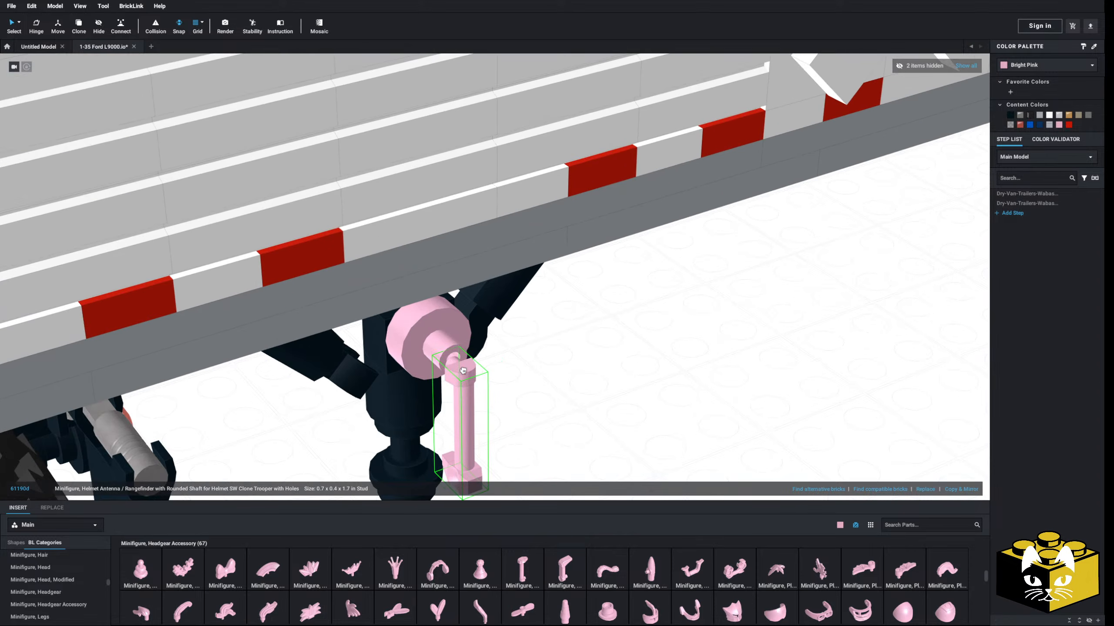
{"action": "left_click_drag", "start_coordinate": [463, 371], "coordinate": [88, 163]}
{"action": "left_click", "coordinate": [66, 27]}
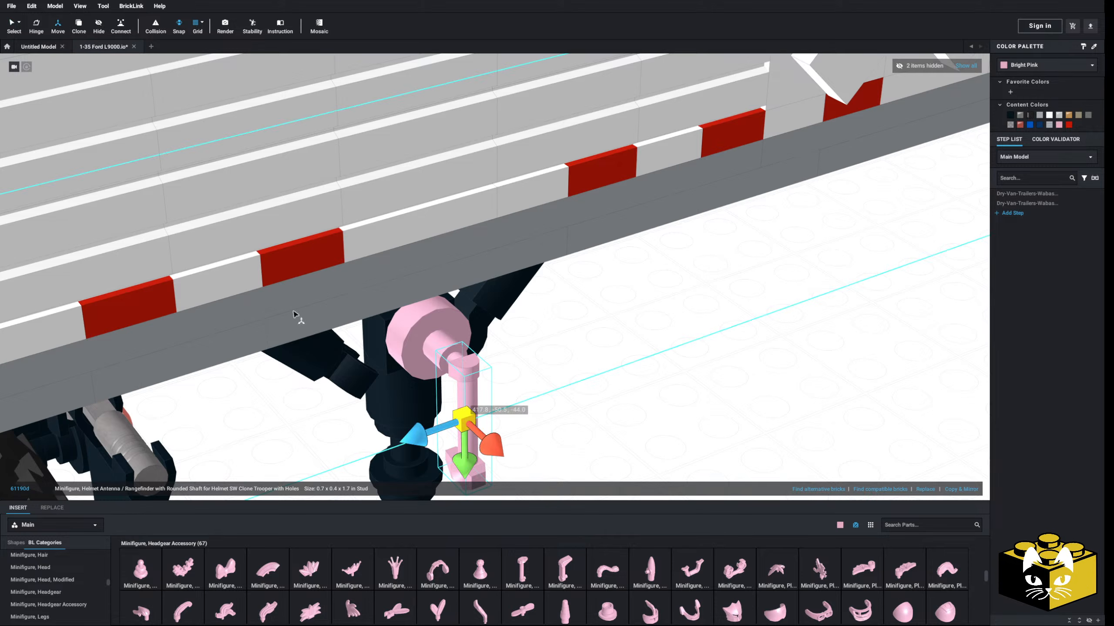
{"action": "left_click_drag", "start_coordinate": [490, 448], "coordinate": [464, 425]}
{"action": "mouse_move", "coordinate": [464, 425]}
{"action": "right_mouse_down"}
{"action": "mouse_move", "coordinate": [454, 422]}
{"action": "mouse_move", "coordinate": [460, 435]}
{"action": "right_mouse_up"}
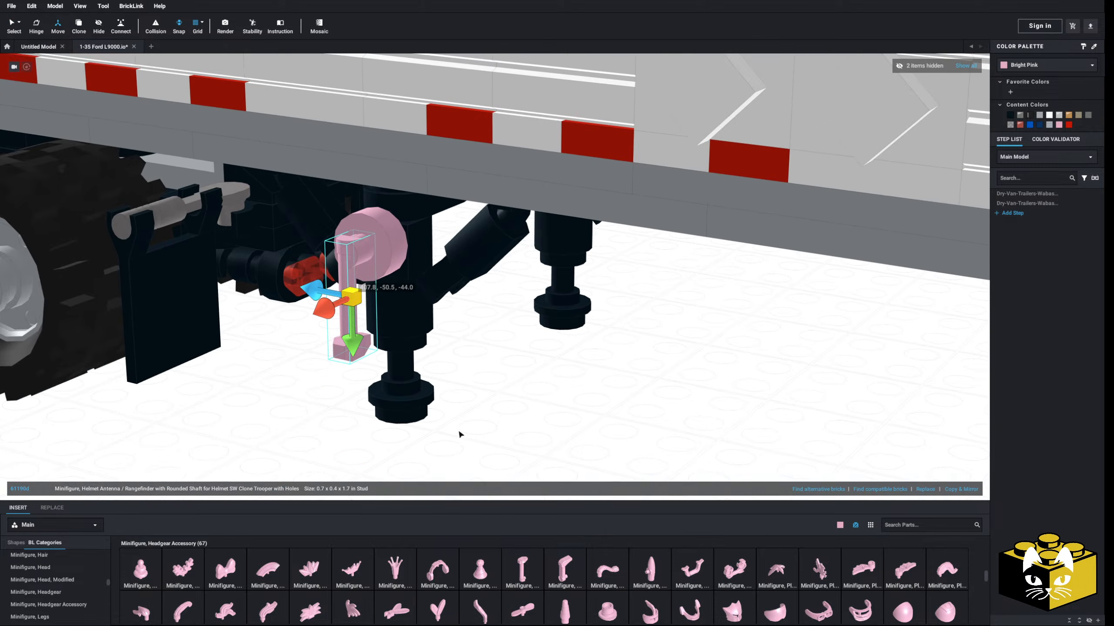
{"action": "scroll", "coordinate": [460, 435], "scroll_direction": "up", "scroll_amount": 3}
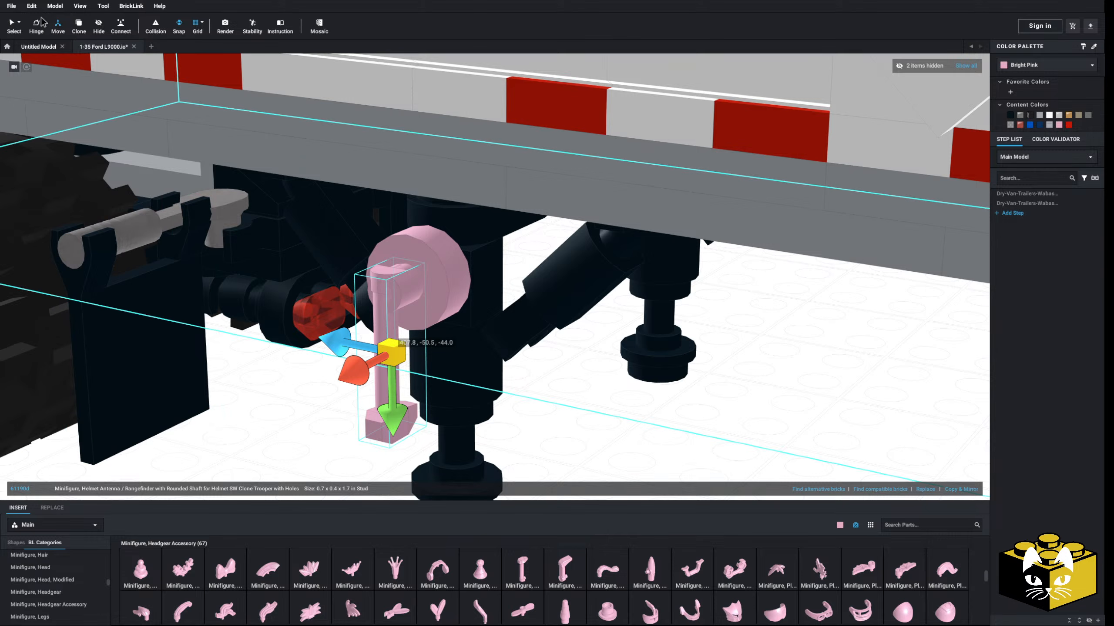
{"action": "left_click", "coordinate": [121, 26]}
{"action": "scroll", "coordinate": [307, 279], "scroll_direction": "up", "scroll_amount": 2}
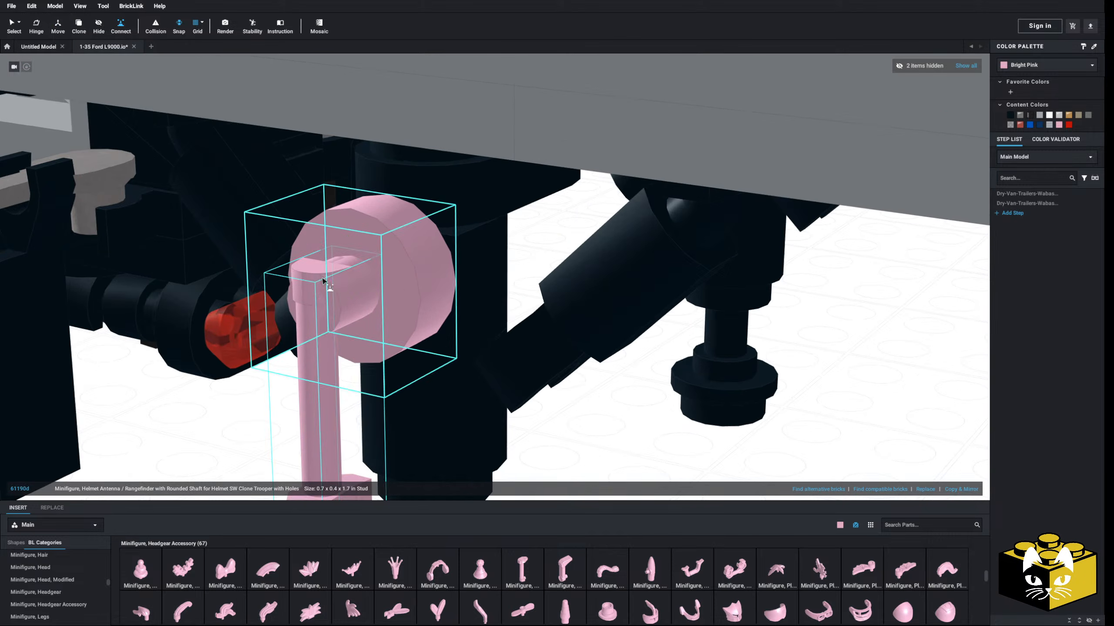
{"action": "left_click", "coordinate": [324, 279]}
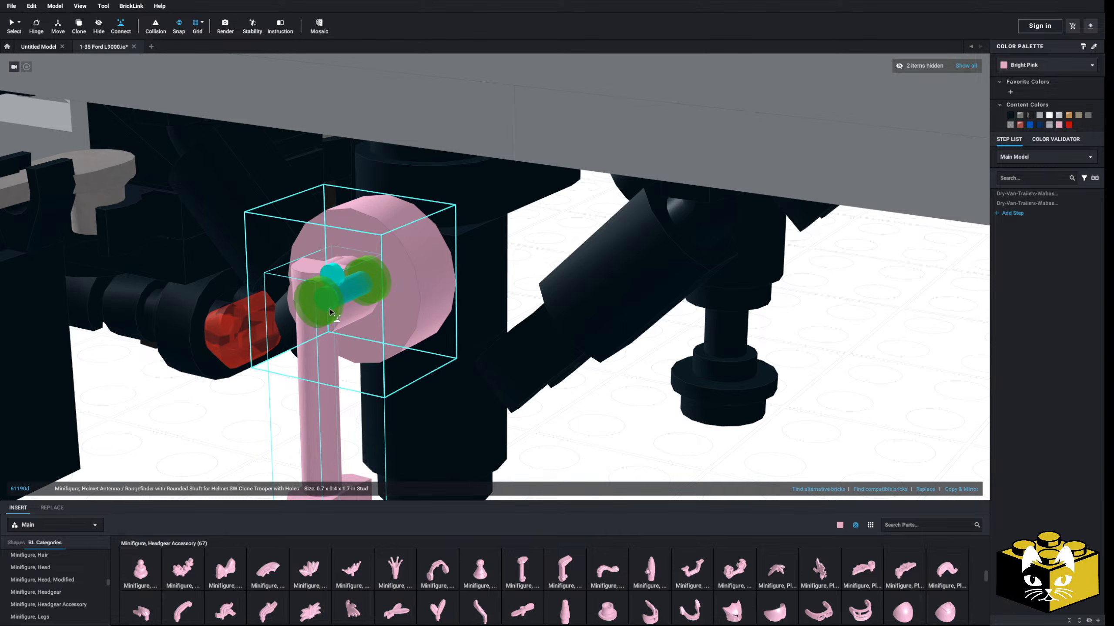
{"action": "left_click", "coordinate": [330, 312]}
- Shift the antenna handle slightly outward along the round tile's pin, away from the support leg
{"action": "scroll", "coordinate": [334, 314], "scroll_direction": "down", "scroll_amount": 2}
{"action": "right_click_drag", "start_coordinate": [333, 313], "coordinate": [368, 353]}
{"action": "scroll", "coordinate": [368, 353], "scroll_direction": "up", "scroll_amount": 2}
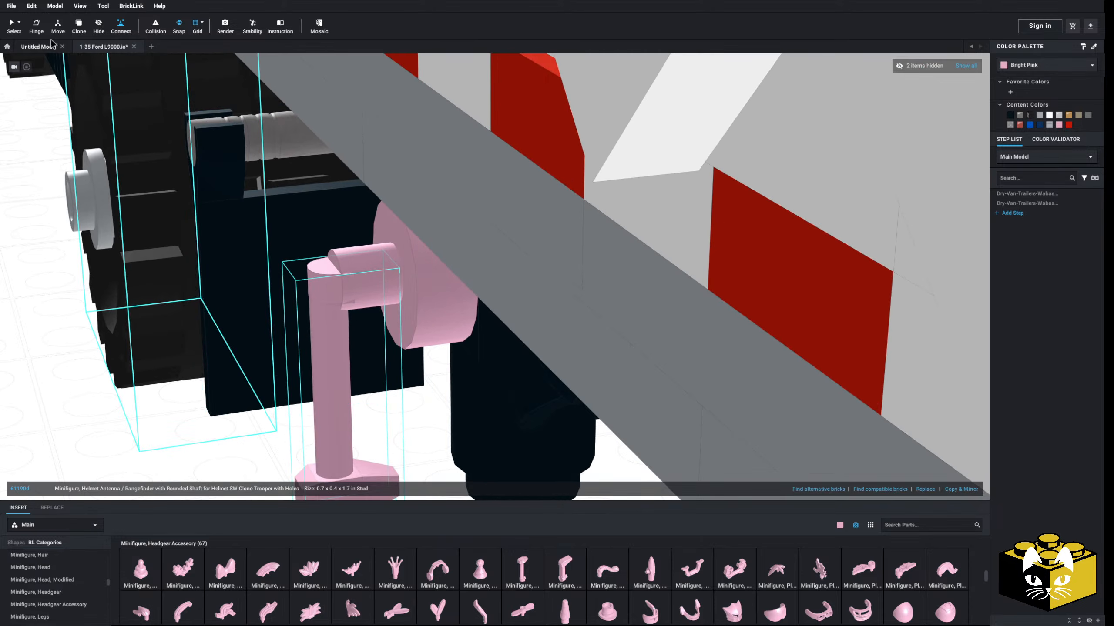
{"action": "left_click", "coordinate": [59, 26]}
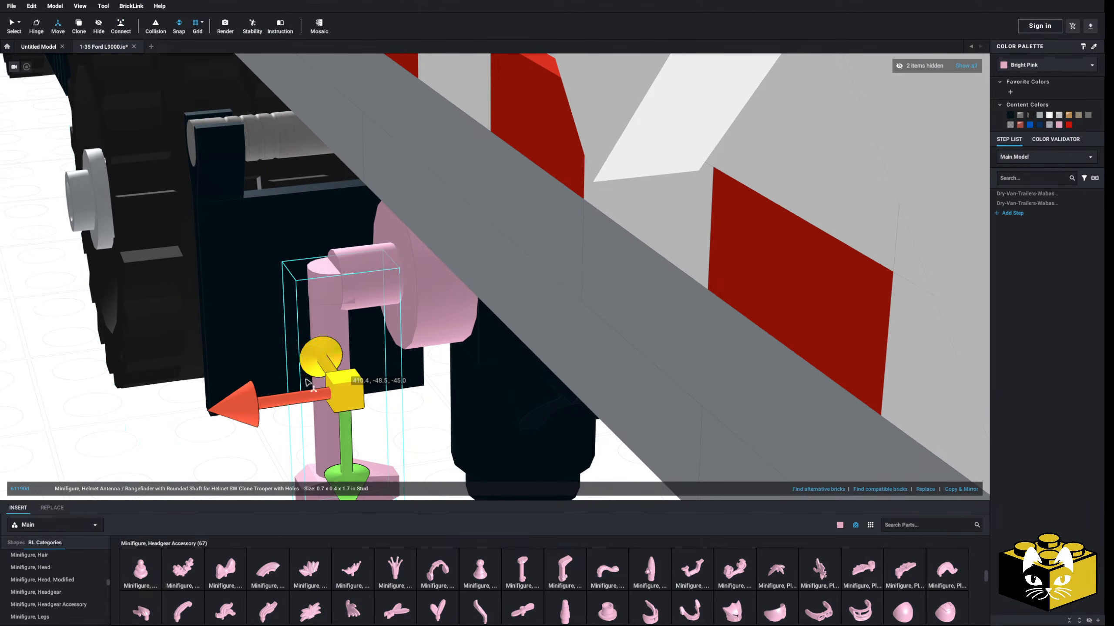
{"action": "left_click_drag", "start_coordinate": [219, 401], "coordinate": [205, 403]}
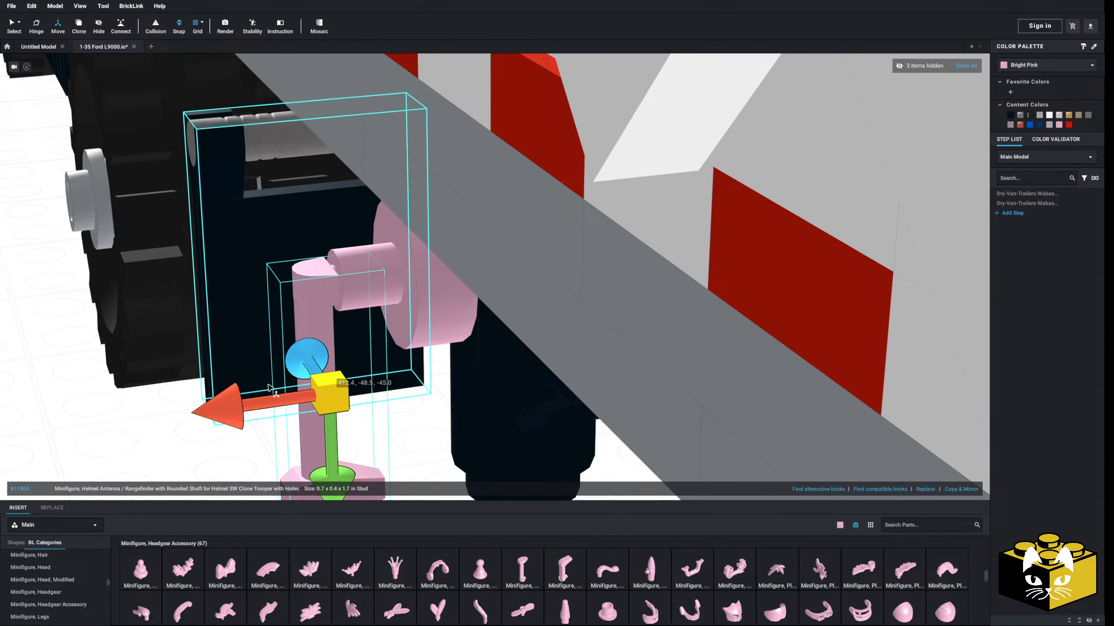
{"action": "scroll", "coordinate": [332, 372], "scroll_direction": "down", "scroll_amount": 2}
{"action": "left_click_drag", "start_coordinate": [342, 359], "coordinate": [347, 359]}
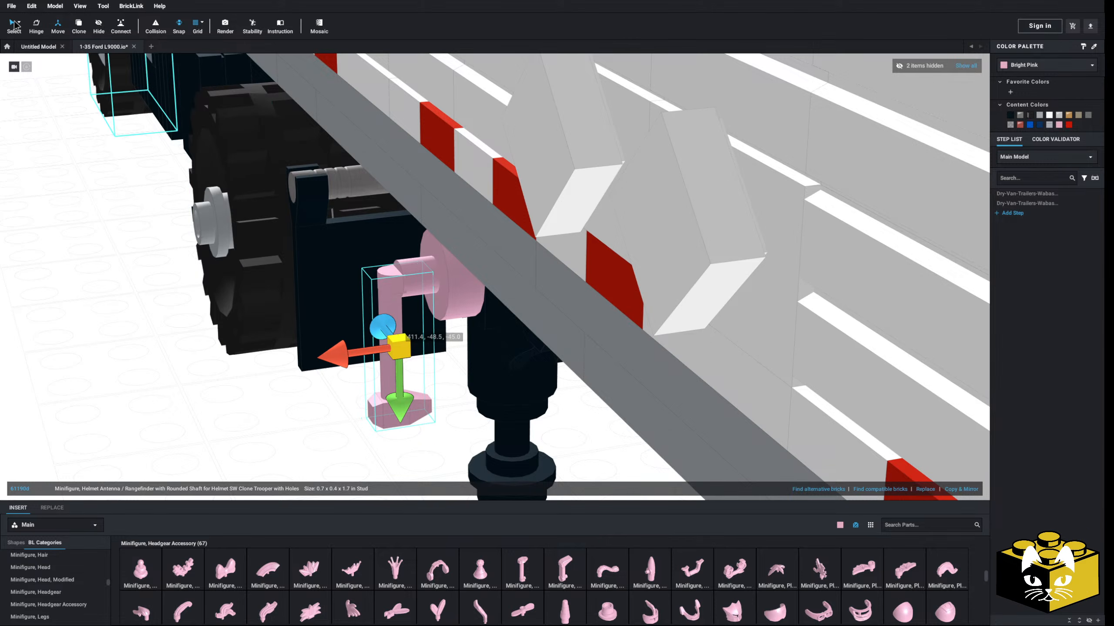
- Select both bright pink crank parts, the round tile and the antenna handle, and recolour them black
{"action": "left_click", "coordinate": [14, 26]}
{"action": "left_click", "coordinate": [110, 256]}
{"action": "right_click_drag", "start_coordinate": [110, 256], "coordinate": [169, 325]}
{"action": "scroll", "coordinate": [169, 325], "scroll_direction": "down", "scroll_amount": 3}
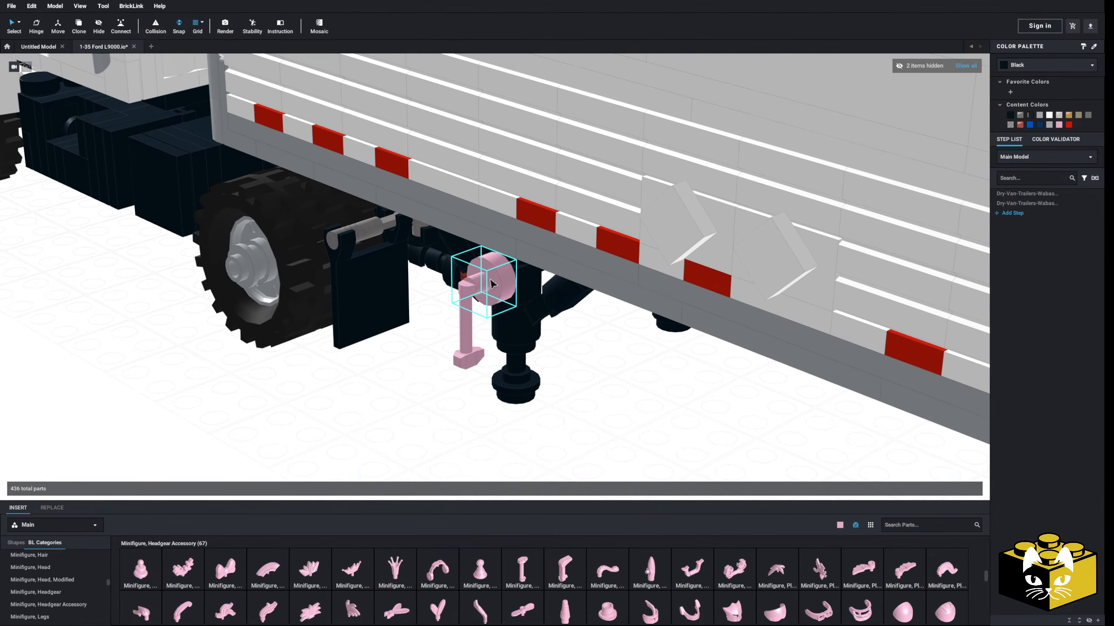
{"action": "left_click", "coordinate": [1058, 124]}
{"action": "left_click", "coordinate": [1011, 115]}
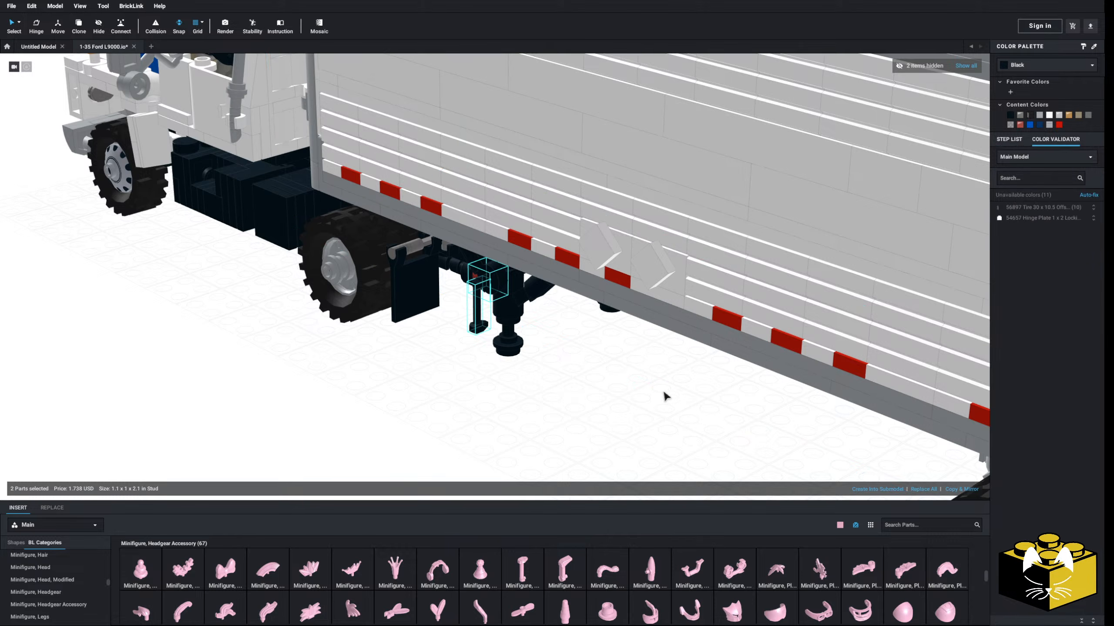
- Copy the two-part crank and fit the copy onto the outer side of the opposite support leg
{"action": "left_click", "coordinate": [487, 285]}
{"action": "right_click_drag", "start_coordinate": [477, 294], "coordinate": [486, 281]}
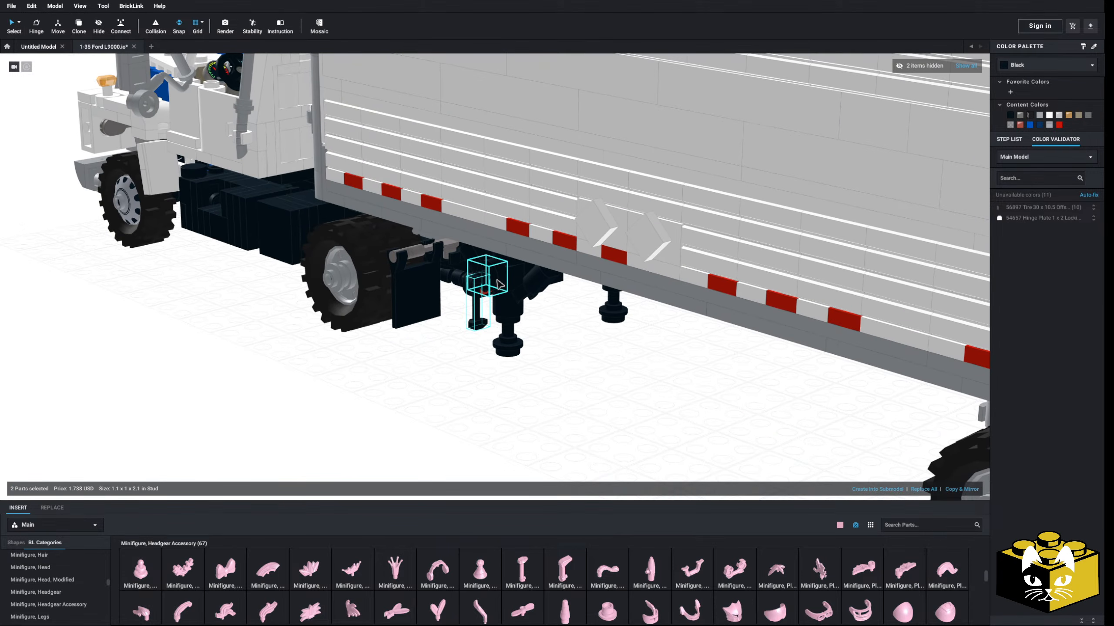
{"action": "right_click", "coordinate": [496, 281]}
{"action": "left_click", "coordinate": [509, 285]}
{"action": "left_click", "coordinate": [580, 376]}
{"action": "right_click", "coordinate": [578, 374]}
{"action": "left_click", "coordinate": [584, 401]}
{"action": "right_click_drag", "start_coordinate": [537, 380], "coordinate": [334, 353]}
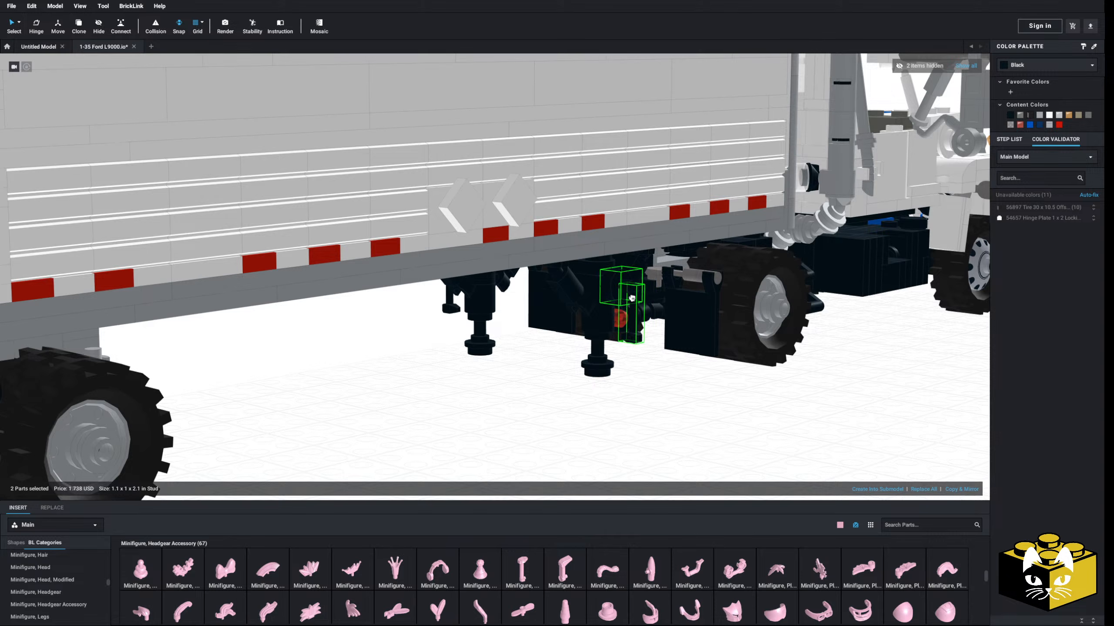
- Select the vertical bars of both support legs and recolour them Light Bluish Gray
{"action": "left_click", "coordinate": [599, 347]}
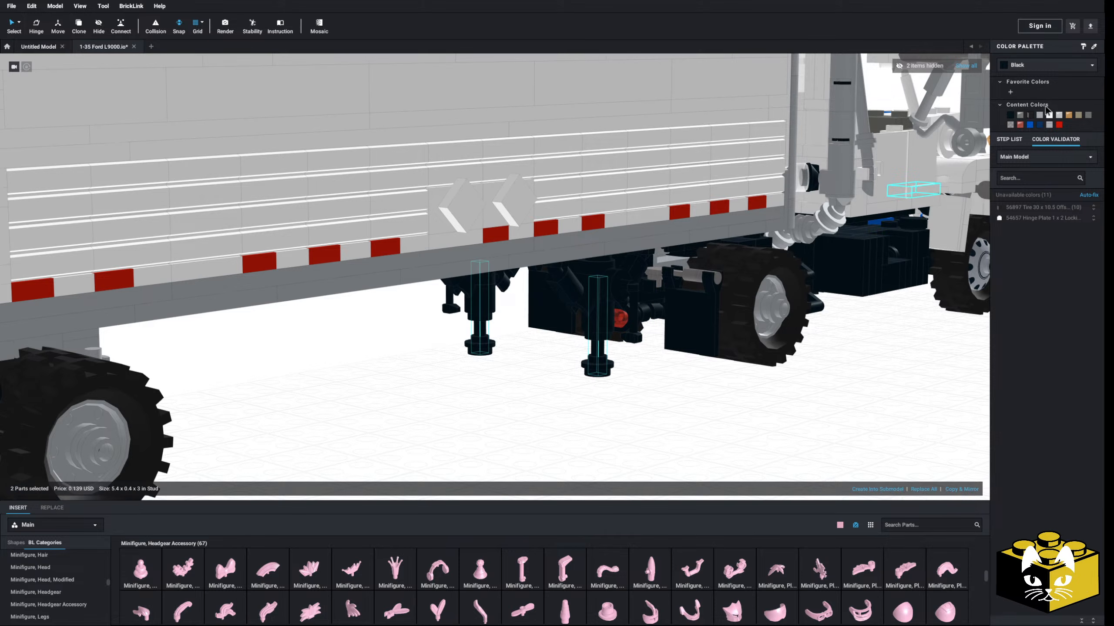
{"action": "left_click", "coordinate": [522, 335]}
- Examine the finished support legs and the trailer's underside from several angles
{"action": "scroll", "coordinate": [516, 345], "scroll_direction": "down", "scroll_amount": 5}
{"action": "right_click_drag", "start_coordinate": [516, 345], "coordinate": [429, 344]}
{"action": "scroll", "coordinate": [492, 346], "scroll_direction": "up", "scroll_amount": 3}
{"action": "scroll", "coordinate": [491, 346], "scroll_direction": "down", "scroll_amount": 4}
{"action": "scroll", "coordinate": [536, 340], "scroll_direction": "up", "scroll_amount": 4}
{"action": "scroll", "coordinate": [505, 355], "scroll_direction": "up", "scroll_amount": 6}
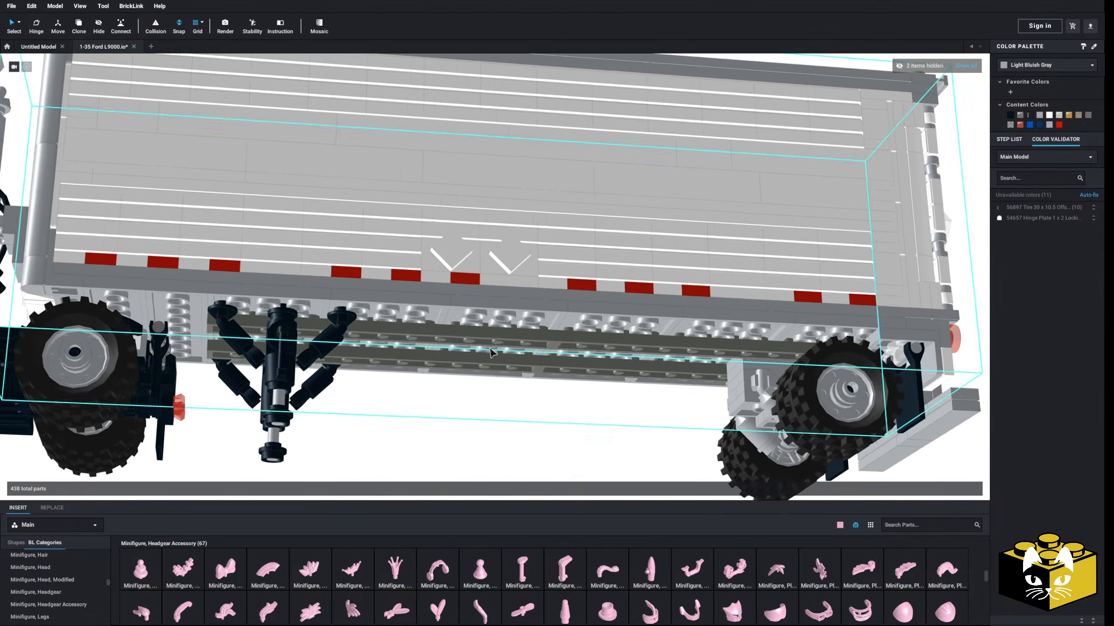
{"action": "right_click_drag", "start_coordinate": [491, 351], "coordinate": [465, 342]}
{"action": "mouse_move", "coordinate": [465, 342]}
{"action": "middle_mouse_down"}
{"action": "mouse_move", "coordinate": [559, 368]}
{"action": "mouse_move", "coordinate": [480, 350]}
{"action": "middle_mouse_up"}
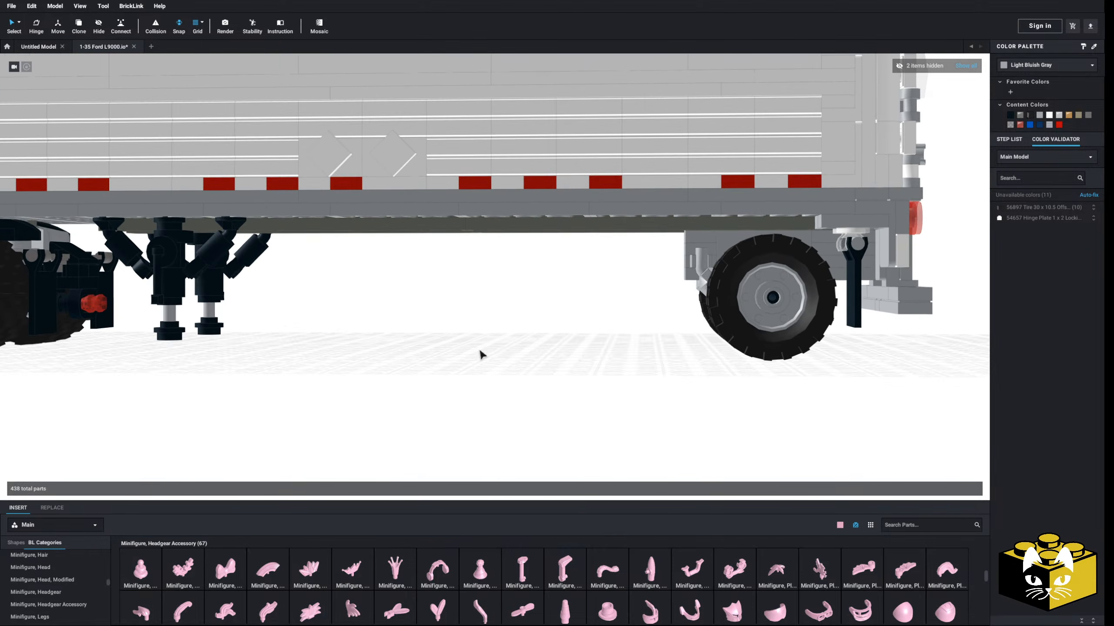
- Add a Plate 1 x 2 under the trailer's rear end, directly above the mudflap behind the rear wheels
{"action": "right_click_drag", "start_coordinate": [480, 350], "coordinate": [409, 340]}
{"action": "scroll", "coordinate": [317, 344], "scroll_direction": "up", "scroll_amount": 3}
{"action": "middle_click_drag", "start_coordinate": [409, 340], "coordinate": [330, 316]}
{"action": "mouse_move", "coordinate": [330, 316]}
{"action": "right_mouse_down"}
{"action": "mouse_move", "coordinate": [336, 295]}
{"action": "mouse_move", "coordinate": [335, 325]}
{"action": "mouse_move", "coordinate": [352, 336]}
{"action": "mouse_move", "coordinate": [333, 324]}
{"action": "right_mouse_up"}
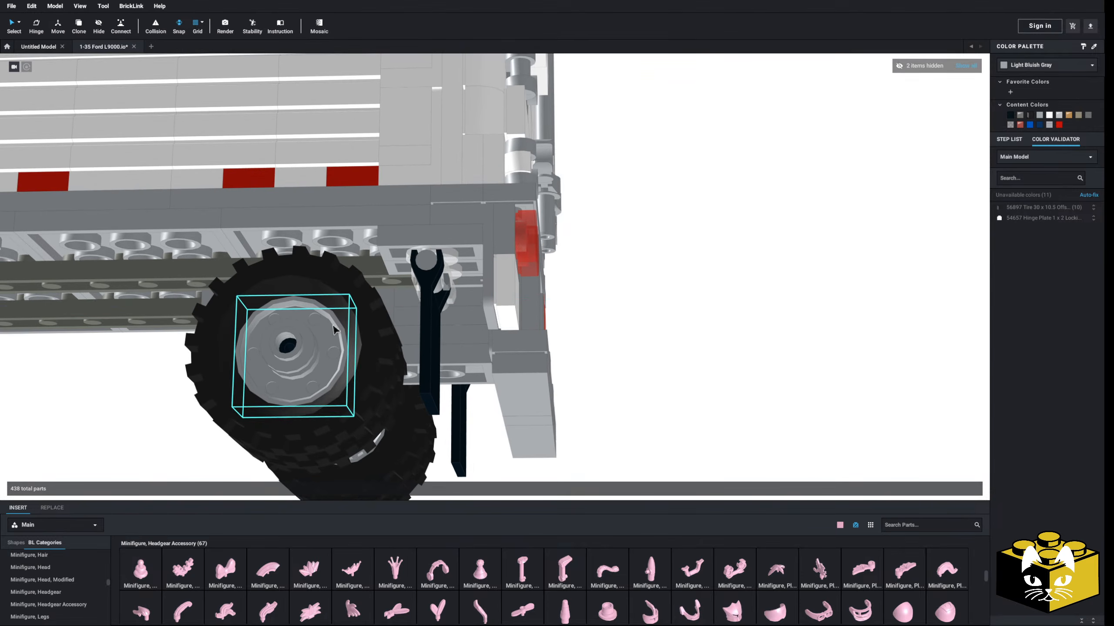
{"action": "scroll", "coordinate": [48, 603], "scroll_direction": "up", "scroll_amount": 3}
{"action": "scroll", "coordinate": [47, 605], "scroll_direction": "down", "scroll_amount": 5}
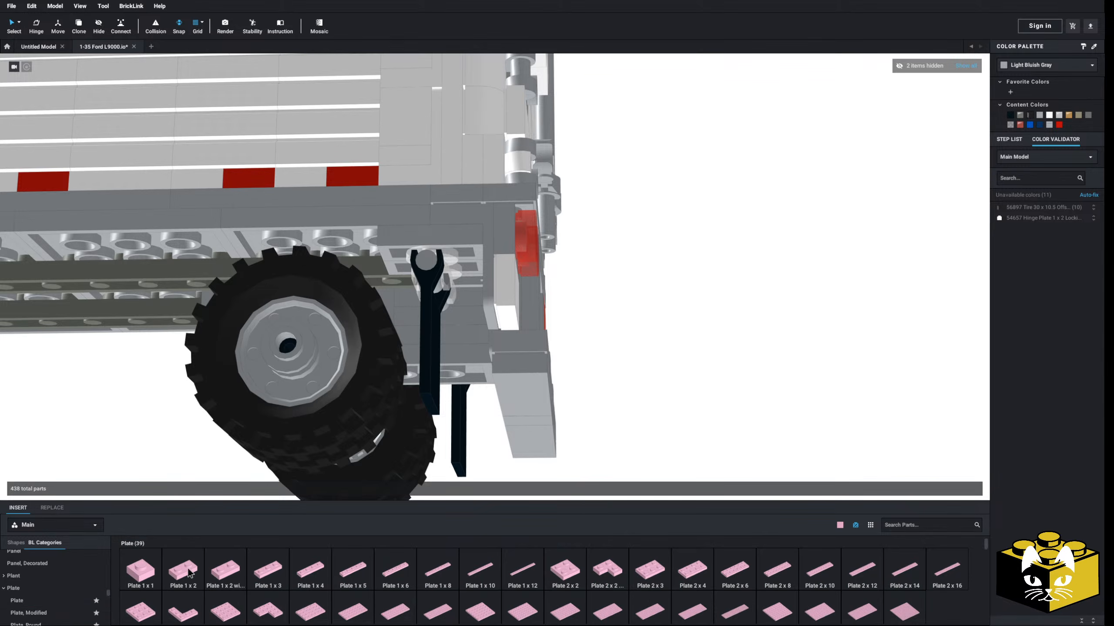
{"action": "left_click_drag", "start_coordinate": [183, 569], "coordinate": [434, 290]}
{"action": "mouse_move", "coordinate": [647, 319]}
{"action": "right_mouse_down"}
{"action": "mouse_move", "coordinate": [640, 313]}
{"action": "mouse_move", "coordinate": [643, 322]}
{"action": "right_mouse_up"}
{"action": "left_click", "coordinate": [454, 307]}
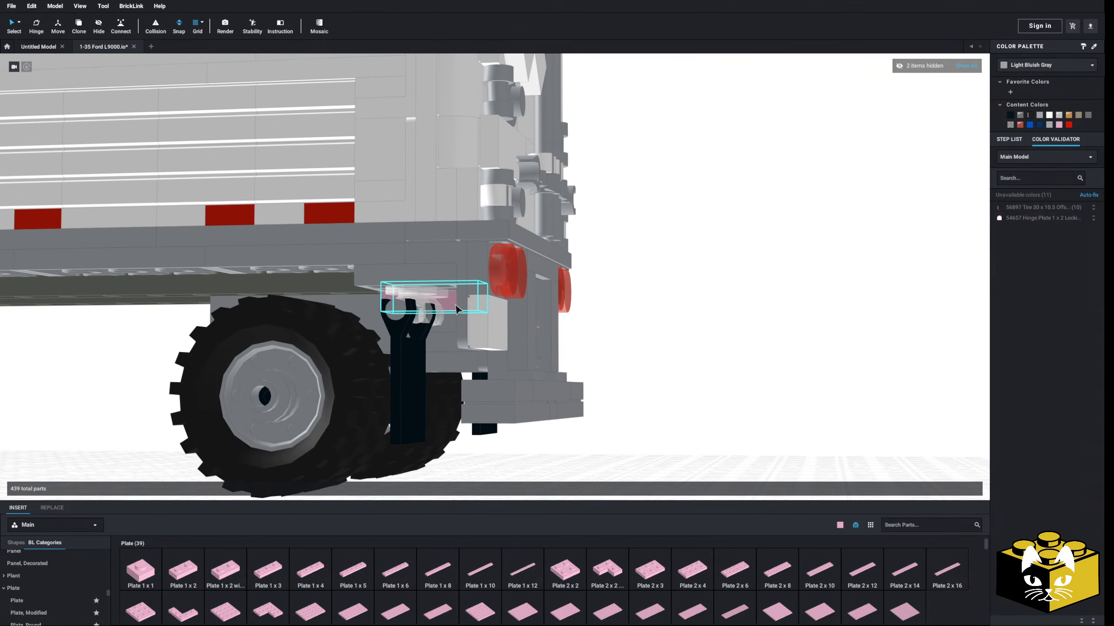
- Delete the newly added Plate 1 x 2 above the mudflap under the trailer's rear end
{"action": "key", "text": "Delete"}
{"action": "right_click_drag", "start_coordinate": [454, 307], "coordinate": [422, 275]}
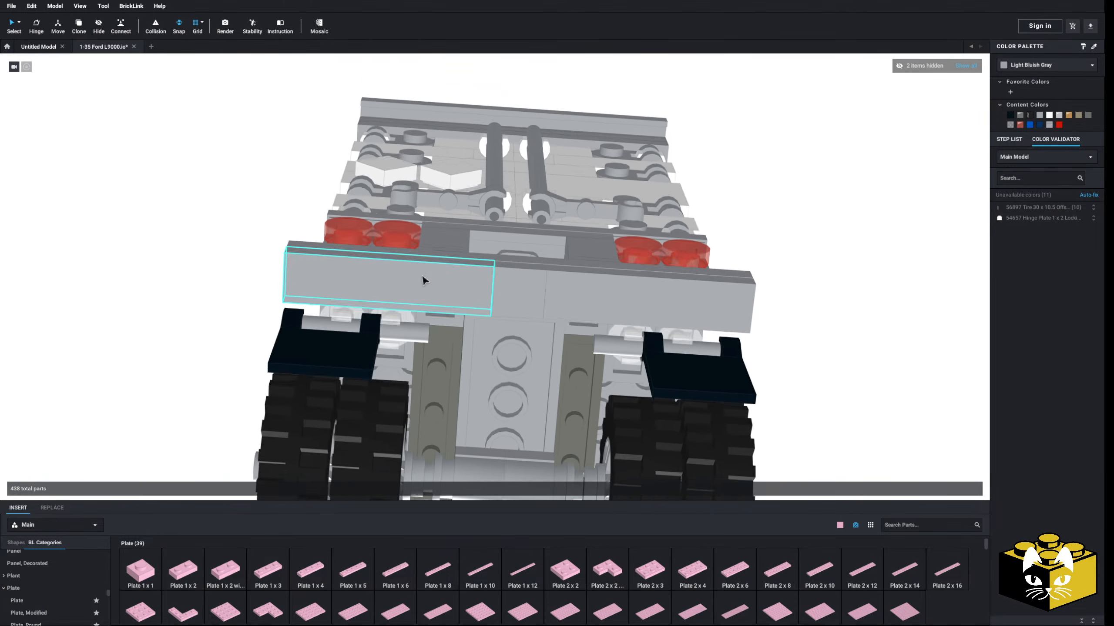
- Recolour the tow ball socket plate and the three parts around it, centred between the tail lights, Black
{"action": "scroll", "coordinate": [65, 582], "scroll_direction": "down", "scroll_amount": 4}
{"action": "right_click_drag", "start_coordinate": [156, 448], "coordinate": [461, 446]}
{"action": "scroll", "coordinate": [590, 327], "scroll_direction": "down", "scroll_amount": 3}
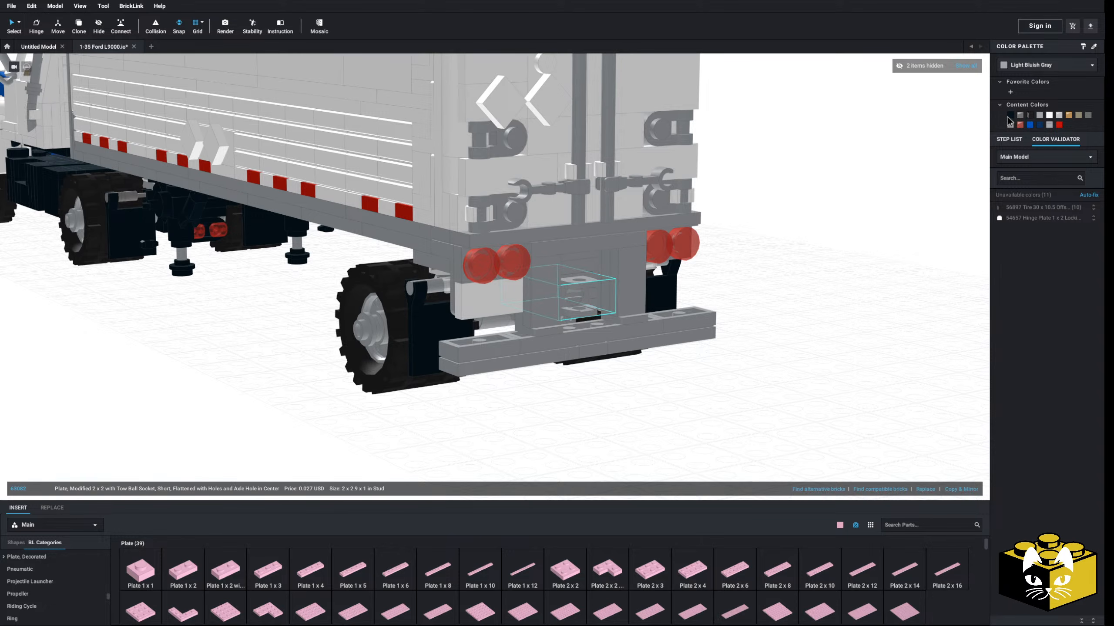
{"action": "left_click", "coordinate": [759, 351]}
{"action": "scroll", "coordinate": [758, 351], "scroll_direction": "down", "scroll_amount": 3}
{"action": "right_click_drag", "start_coordinate": [758, 351], "coordinate": [745, 347]}
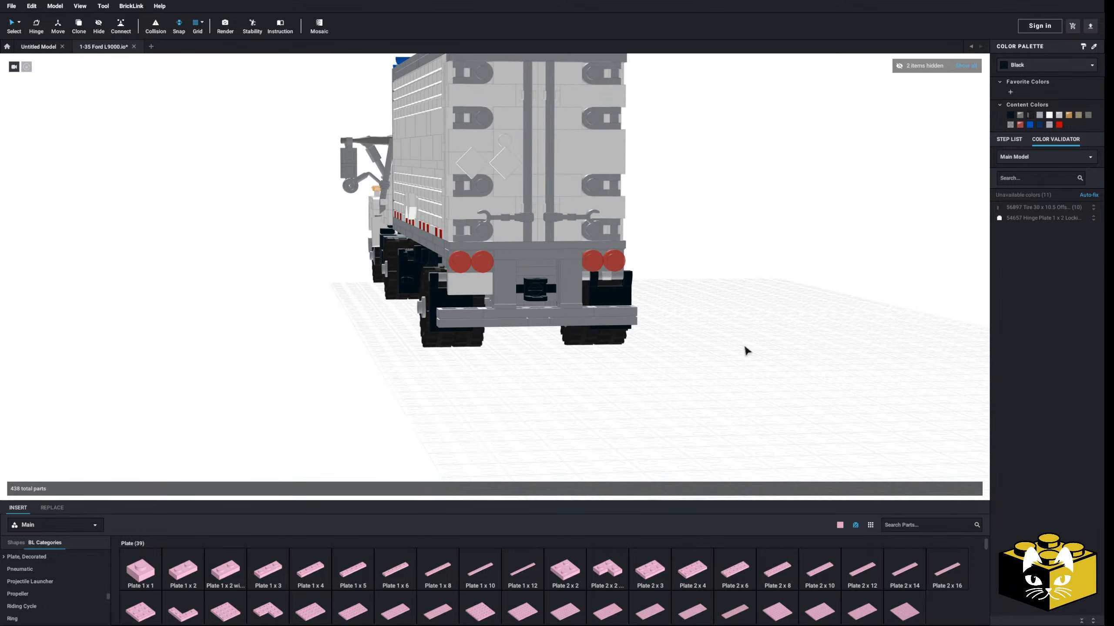
{"action": "scroll", "coordinate": [570, 308], "scroll_direction": "up", "scroll_amount": 2}
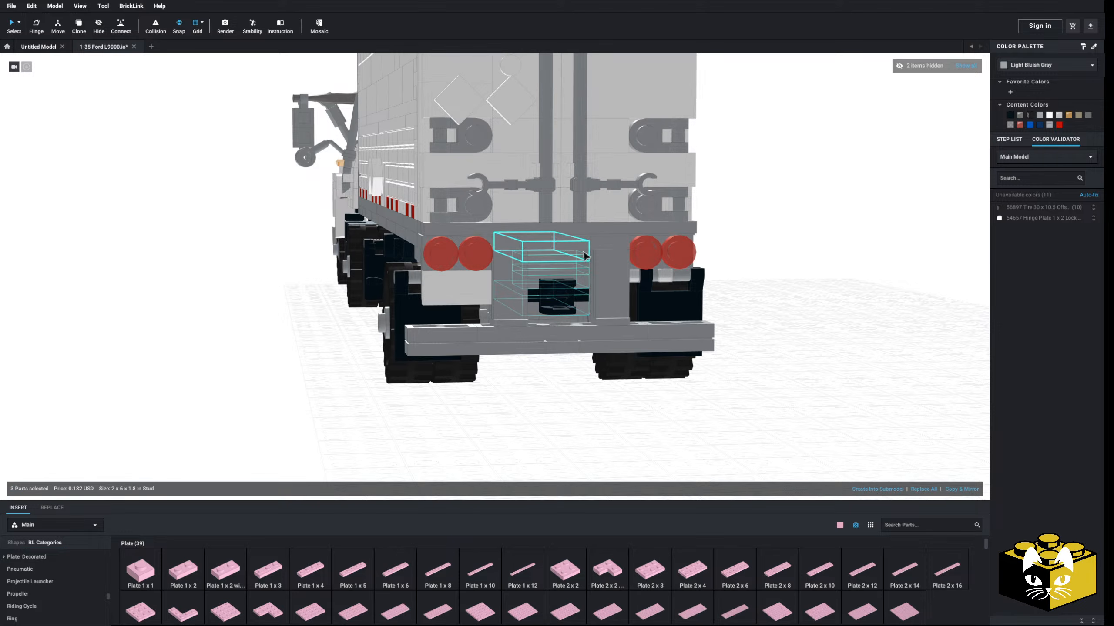
{"action": "scroll", "coordinate": [783, 302], "scroll_direction": "down", "scroll_amount": 5}
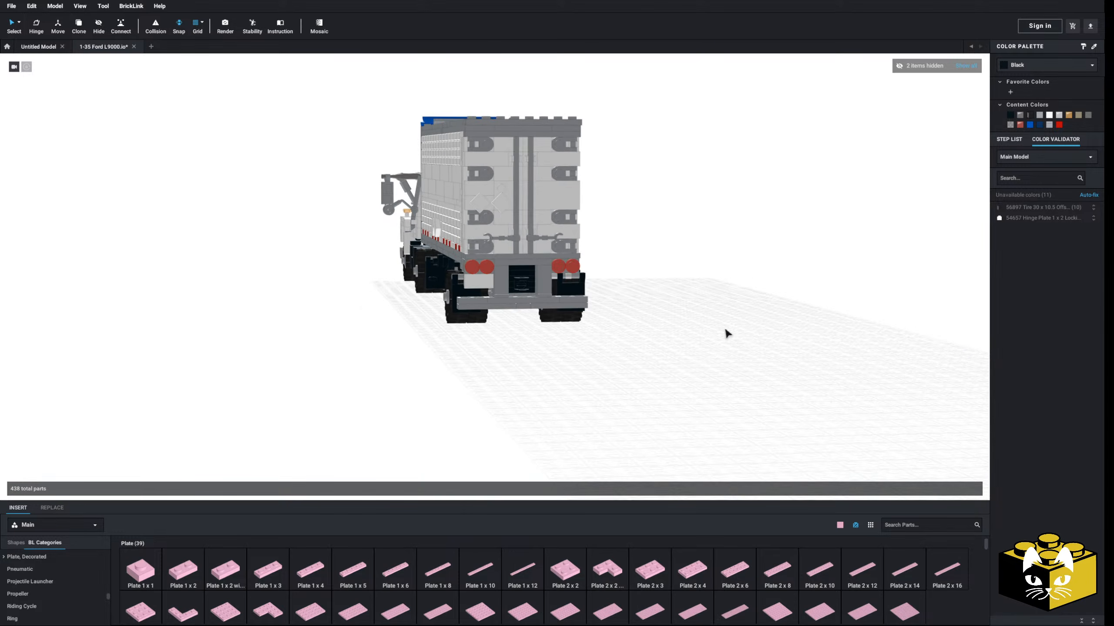
- Select the Light Bluish Gray parts of the rear axle mount under the trailer and recolour them Black
{"action": "right_click_drag", "start_coordinate": [725, 330], "coordinate": [756, 328]}
{"action": "scroll", "coordinate": [756, 328], "scroll_direction": "up", "scroll_amount": 5}
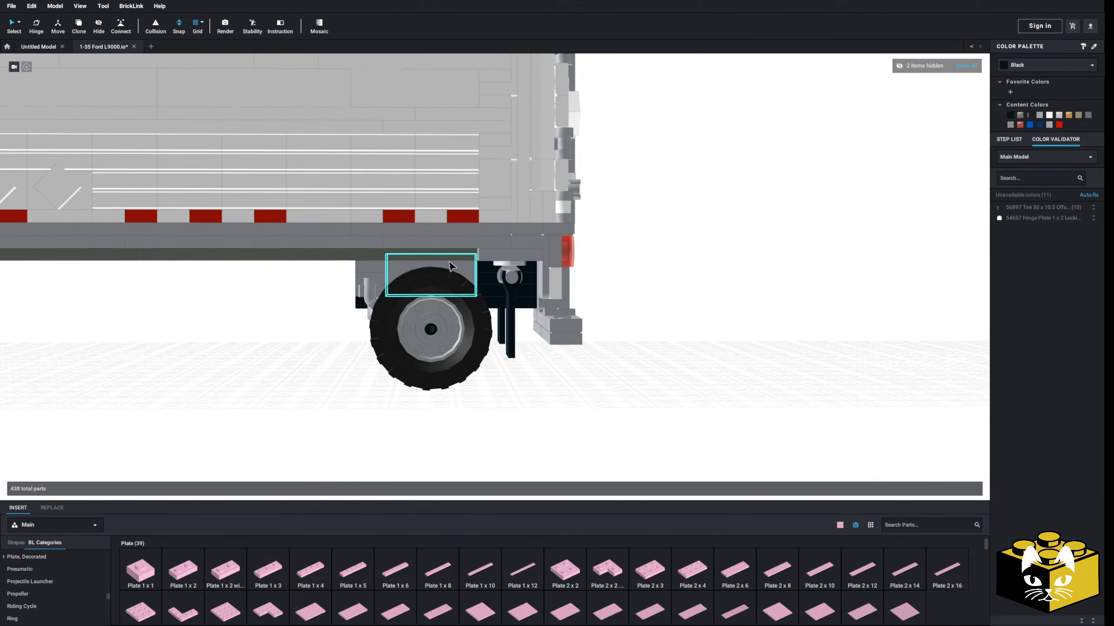
{"action": "left_click", "coordinate": [450, 266]}
{"action": "right_click_drag", "start_coordinate": [450, 267], "coordinate": [504, 256]}
{"action": "left_click", "coordinate": [366, 276], "text": "ctrl"}
{"action": "right_click_drag", "start_coordinate": [366, 274], "coordinate": [359, 270]}
{"action": "left_click", "coordinate": [360, 271], "text": "ctrl"}
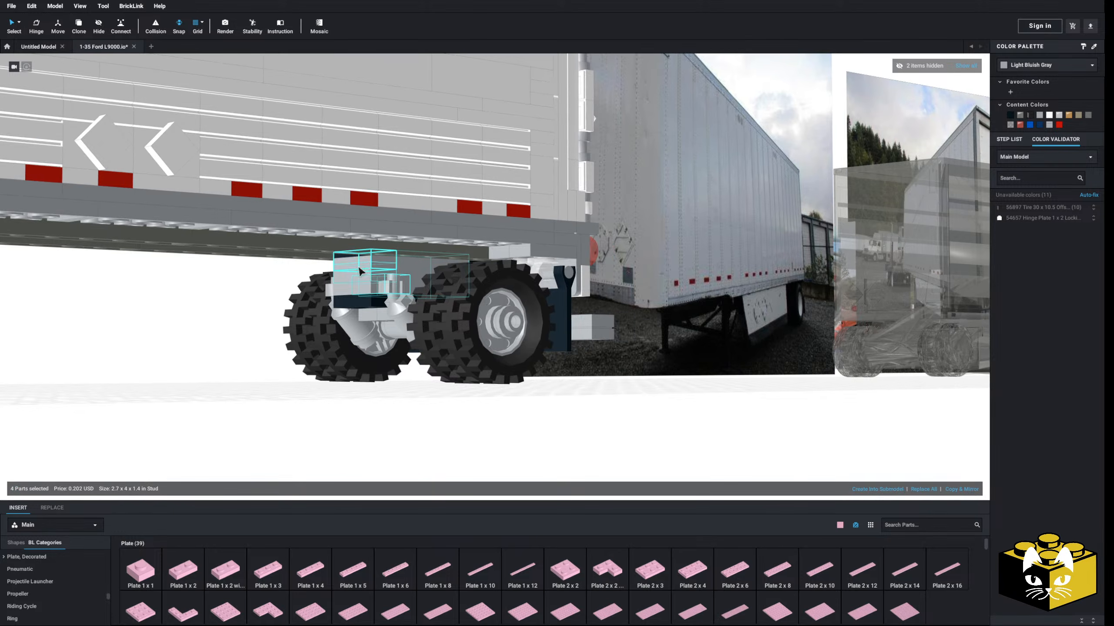
{"action": "left_click", "coordinate": [1010, 117]}
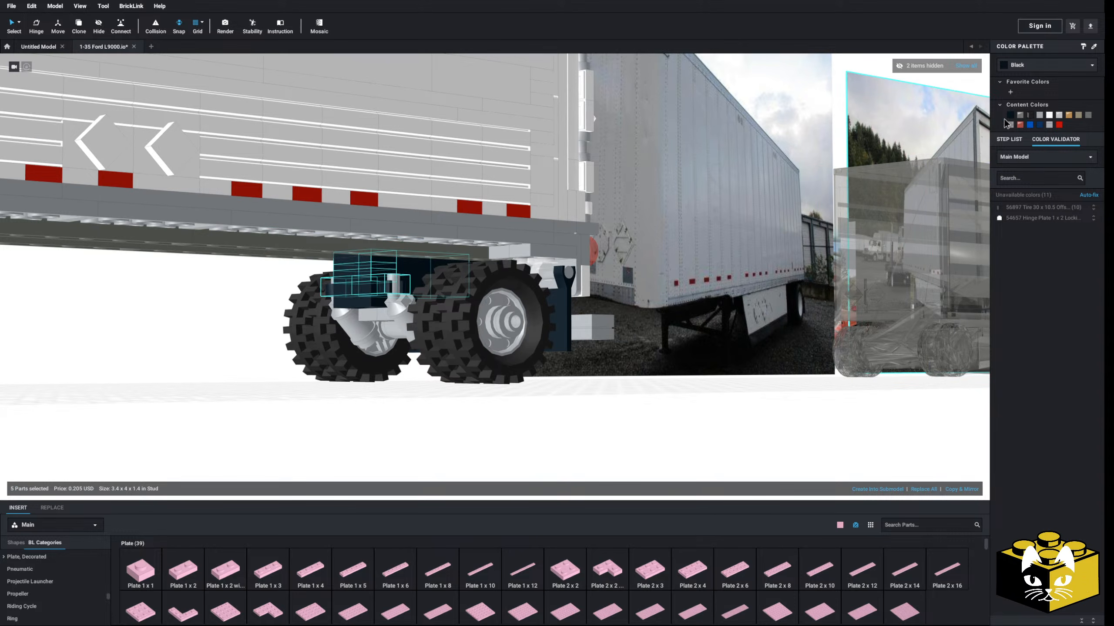
{"action": "scroll", "coordinate": [711, 323], "scroll_direction": "down", "scroll_amount": 5}
{"action": "left_click", "coordinate": [570, 401]}
- Examine the truck and trailer from the side, the trailer reference photos, and the rear axle from below
{"action": "right_click_drag", "start_coordinate": [570, 400], "coordinate": [633, 410]}
{"action": "scroll", "coordinate": [596, 399], "scroll_direction": "down", "scroll_amount": 4}
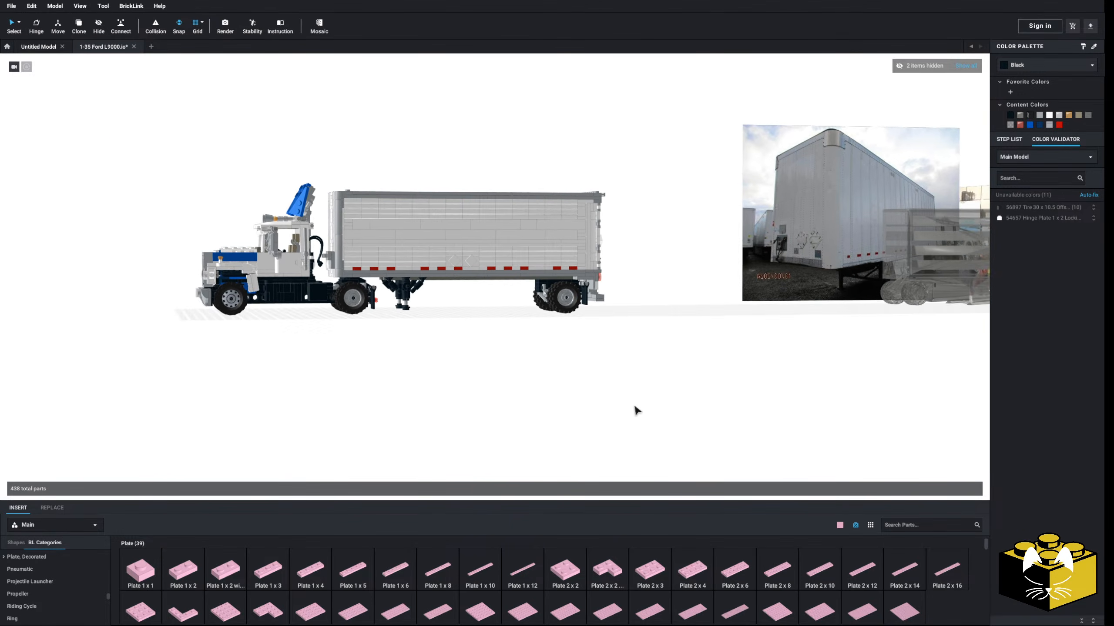
{"action": "middle_click_drag", "start_coordinate": [546, 323], "coordinate": [554, 370]}
{"action": "scroll", "coordinate": [555, 370], "scroll_direction": "up", "scroll_amount": 4}
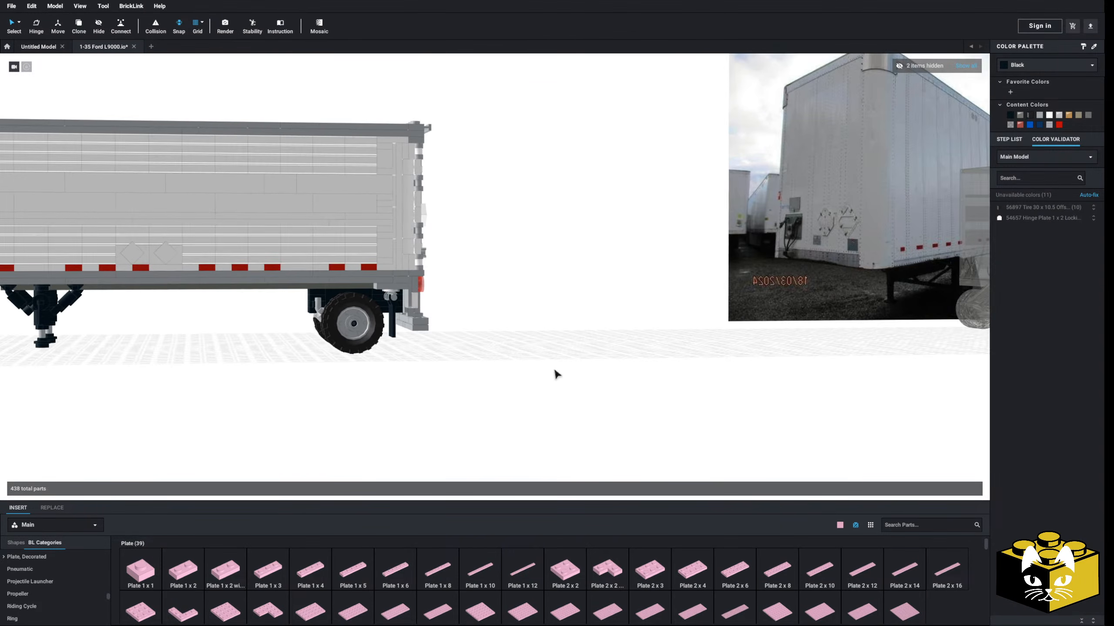
{"action": "right_click_drag", "start_coordinate": [599, 386], "coordinate": [465, 369]}
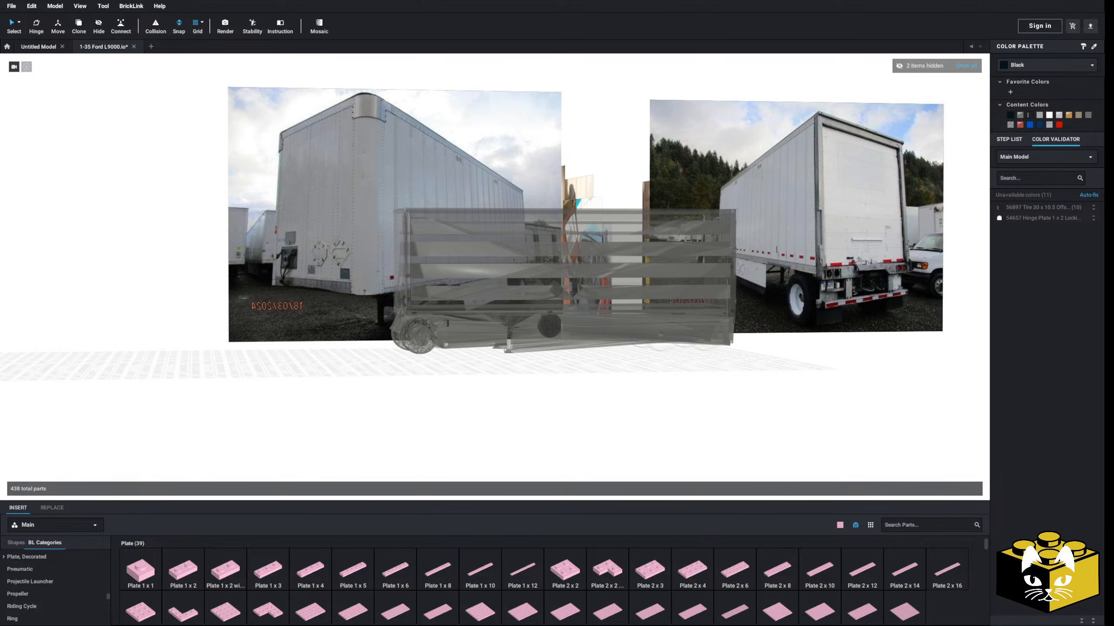
{"action": "right_click_drag", "start_coordinate": [352, 424], "coordinate": [609, 410]}
{"action": "scroll", "coordinate": [609, 410], "scroll_direction": "up", "scroll_amount": 5}
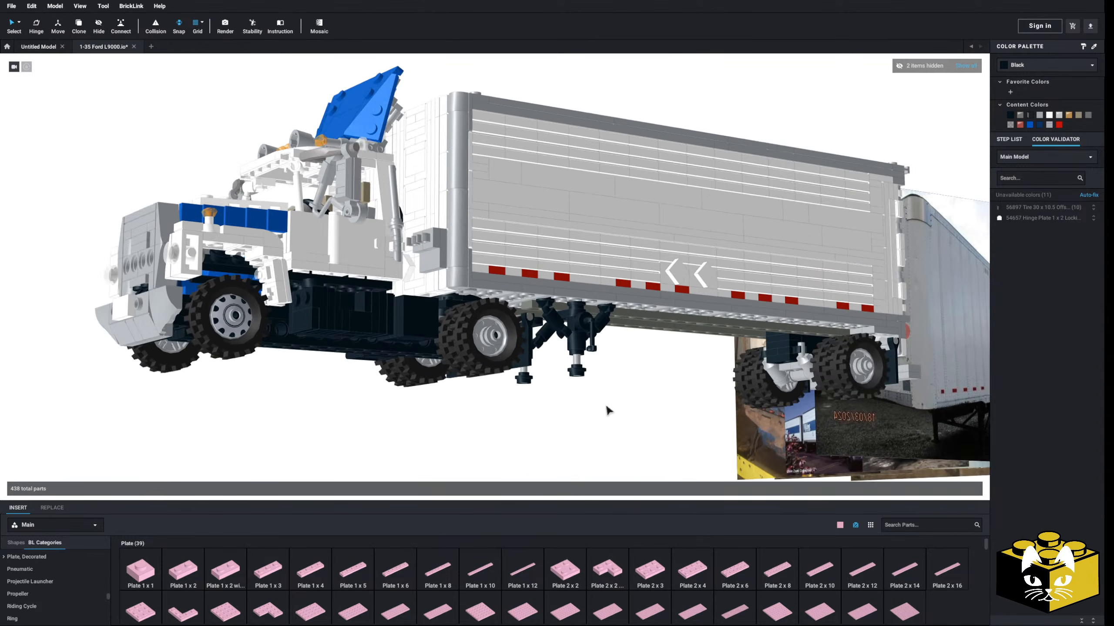
{"action": "middle_click_drag", "start_coordinate": [609, 410], "coordinate": [395, 409]}
{"action": "scroll", "coordinate": [395, 409], "scroll_direction": "up", "scroll_amount": 3}
{"action": "right_click_drag", "start_coordinate": [487, 401], "coordinate": [452, 408]}
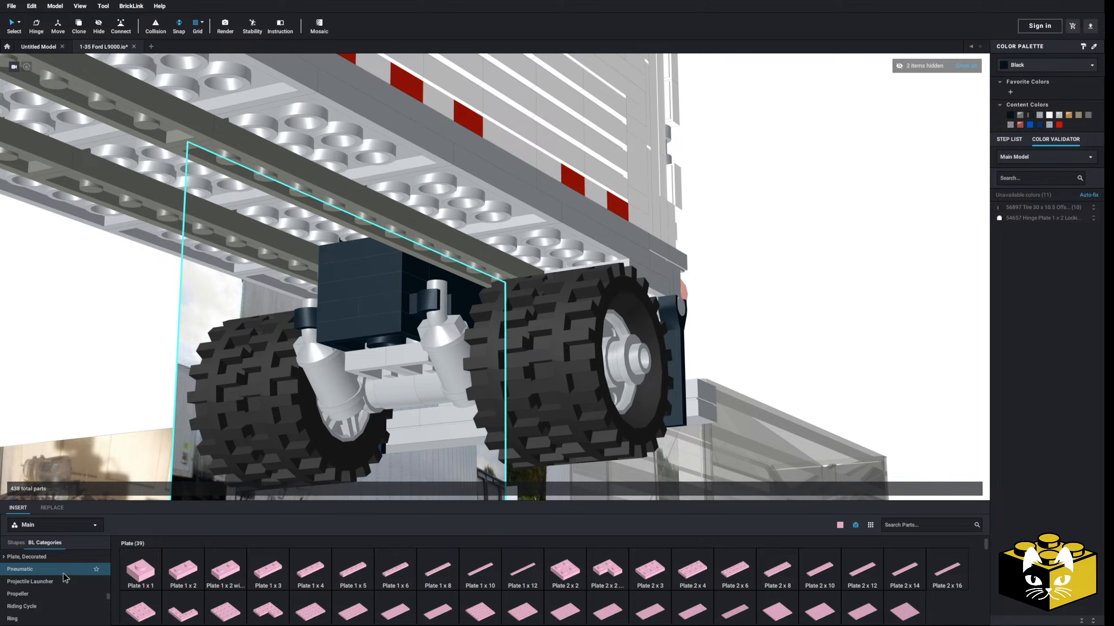
{"action": "scroll", "coordinate": [66, 572], "scroll_direction": "up", "scroll_amount": 4}
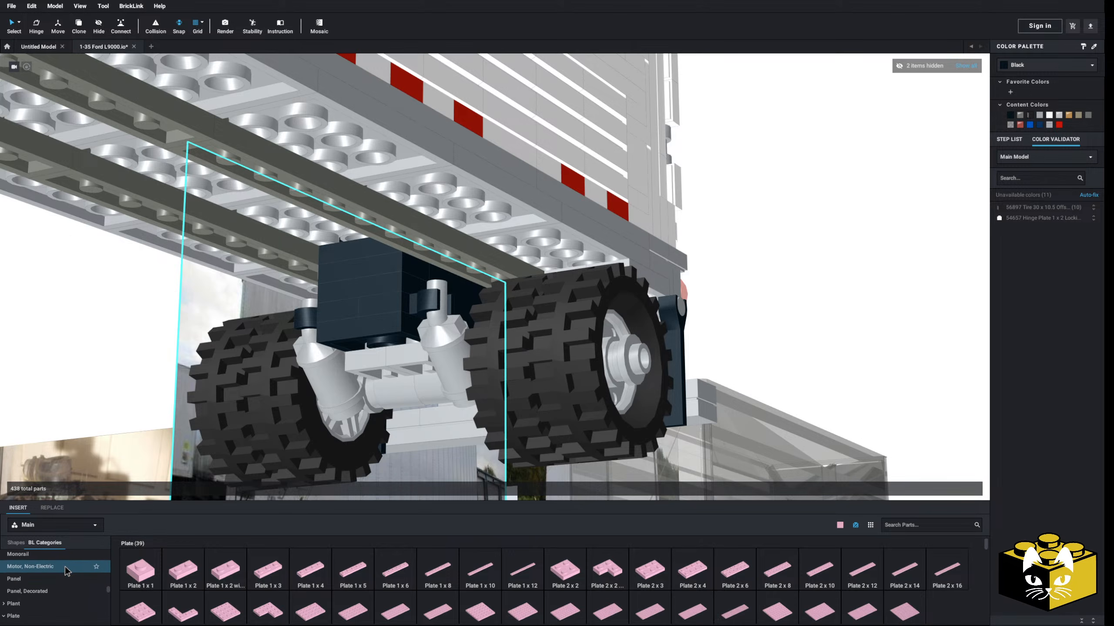
{"action": "scroll", "coordinate": [447, 319], "scroll_direction": "down", "scroll_amount": 3}
{"action": "right_click", "coordinate": [450, 316]}
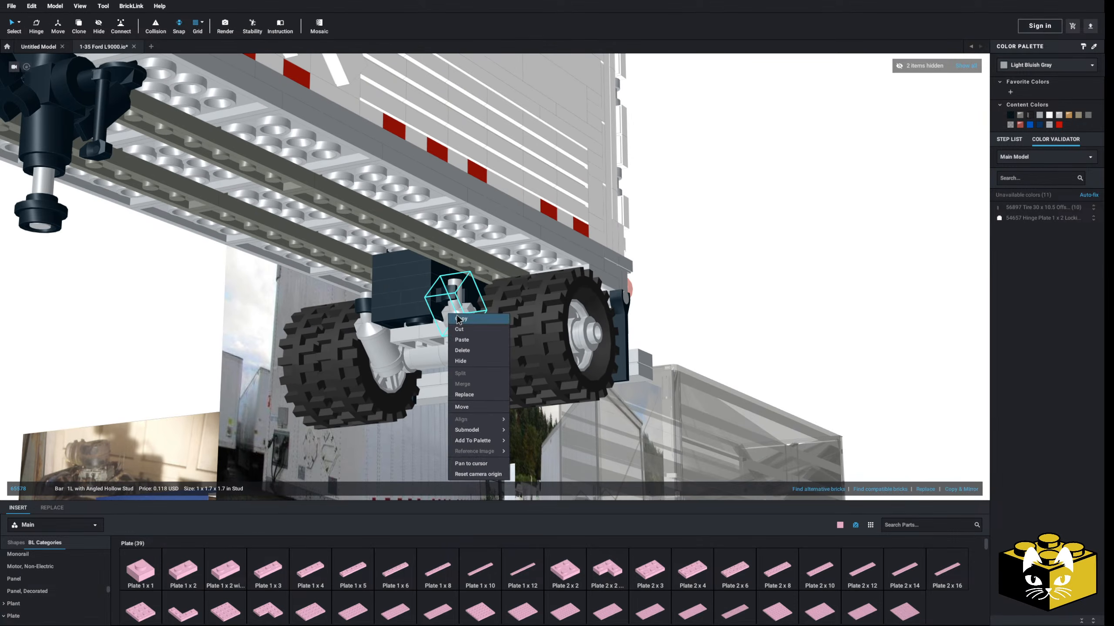
{"action": "left_click", "coordinate": [781, 260]}
{"action": "right_click_drag", "start_coordinate": [780, 260], "coordinate": [761, 259]}
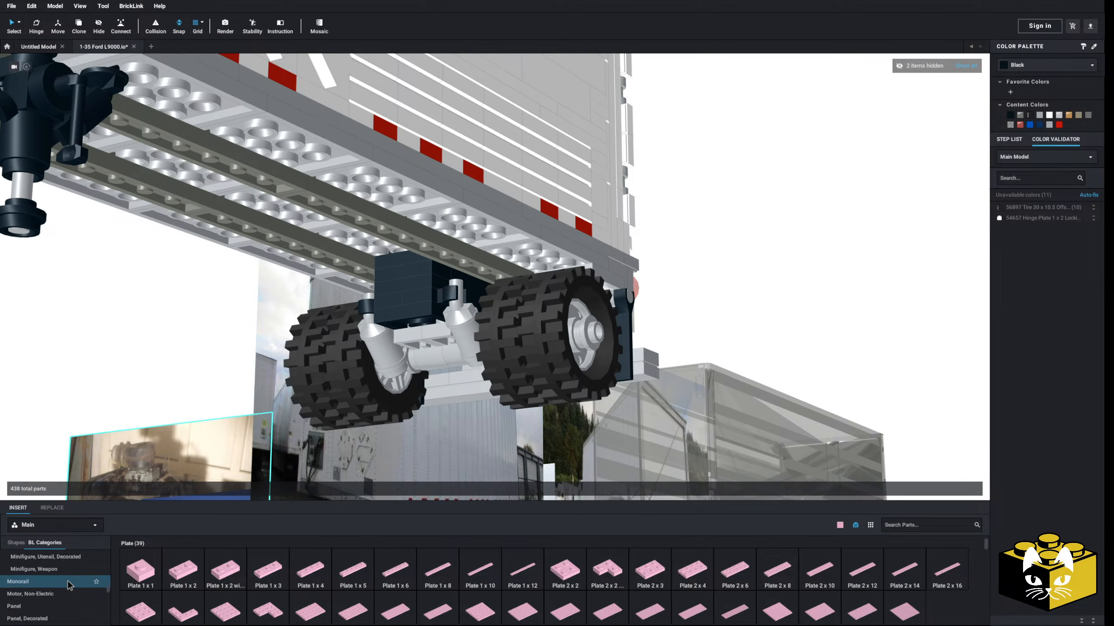
{"action": "scroll", "coordinate": [68, 584], "scroll_direction": "up", "scroll_amount": 4}
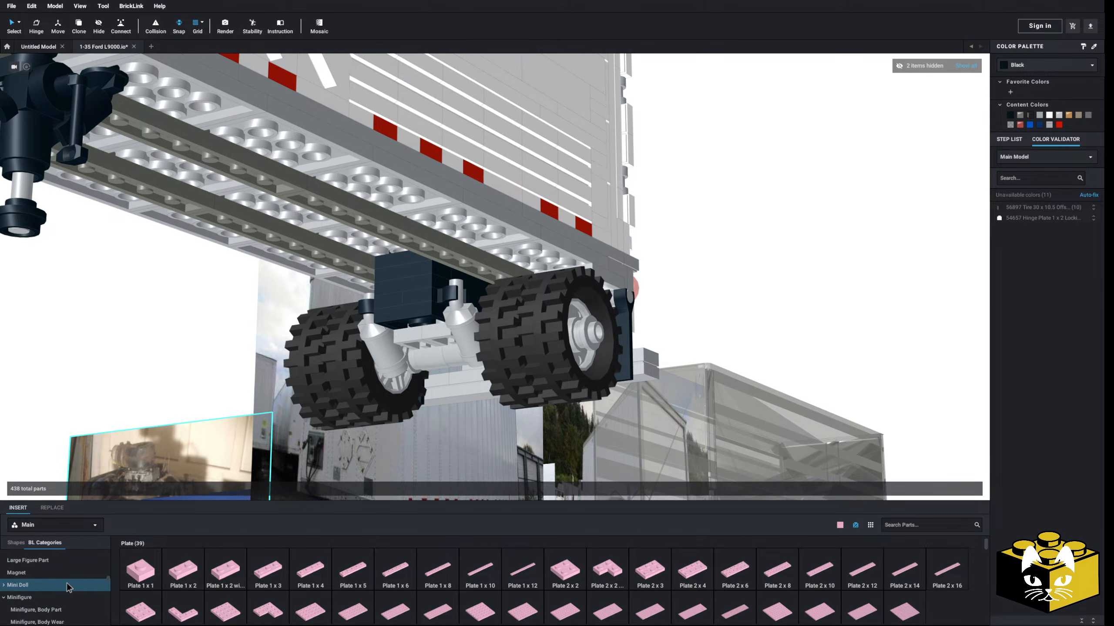
- Browse the part categories and show the Plate, Round parts
{"action": "right_click_drag", "start_coordinate": [228, 346], "coordinate": [425, 386]}
{"action": "scroll", "coordinate": [459, 343], "scroll_direction": "up", "scroll_amount": 3}
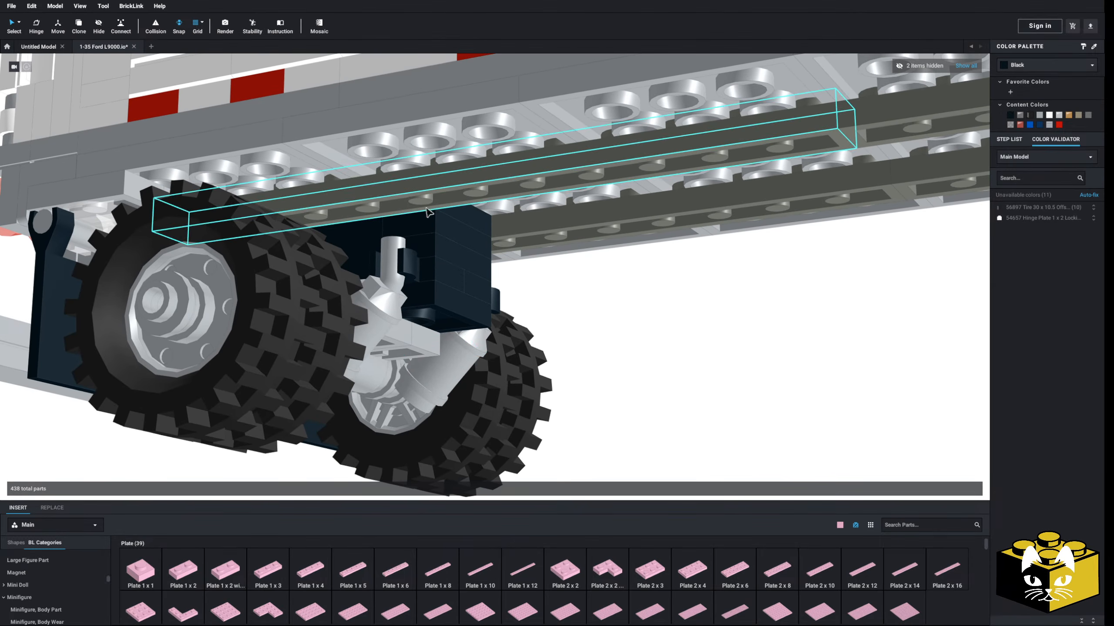
{"action": "scroll", "coordinate": [57, 566], "scroll_direction": "up", "scroll_amount": 10}
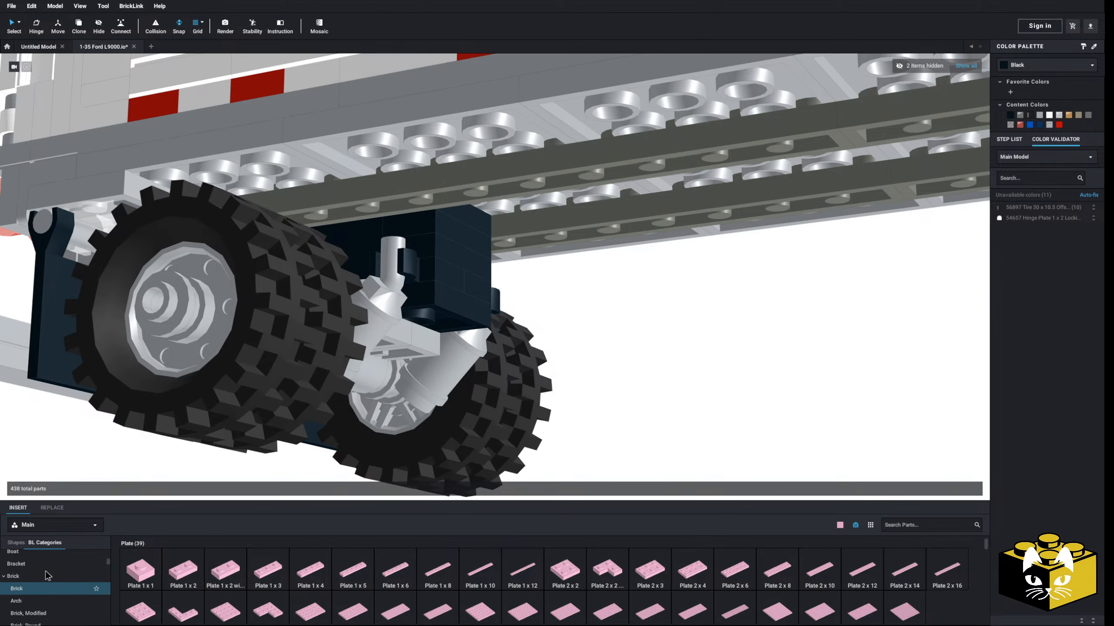
{"action": "scroll", "coordinate": [52, 573], "scroll_direction": "down", "scroll_amount": 6}
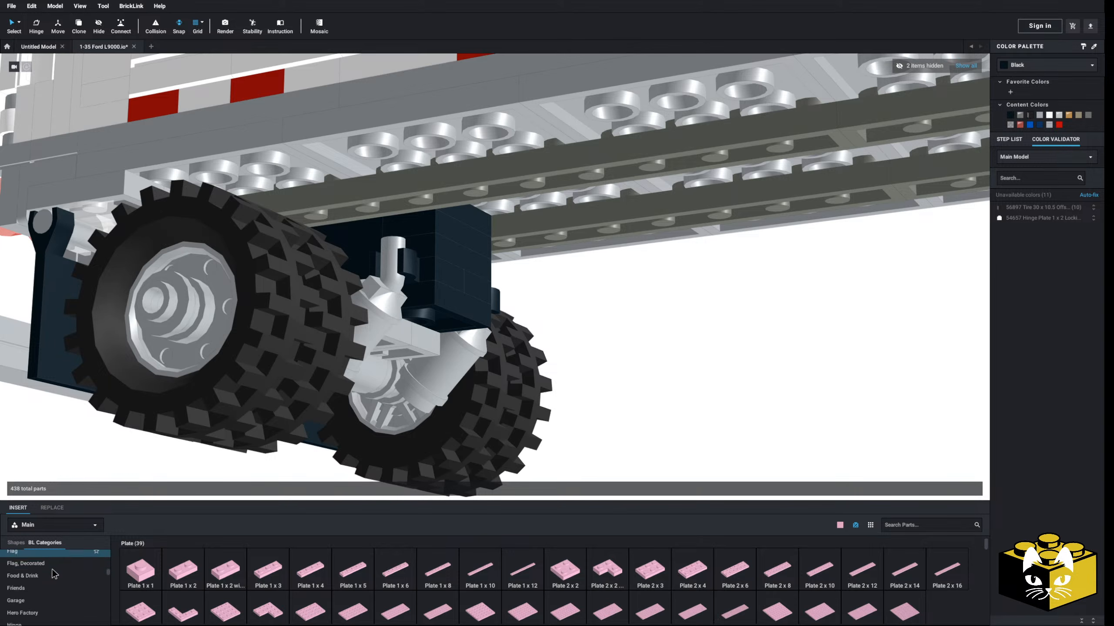
{"action": "scroll", "coordinate": [50, 576], "scroll_direction": "down", "scroll_amount": 8}
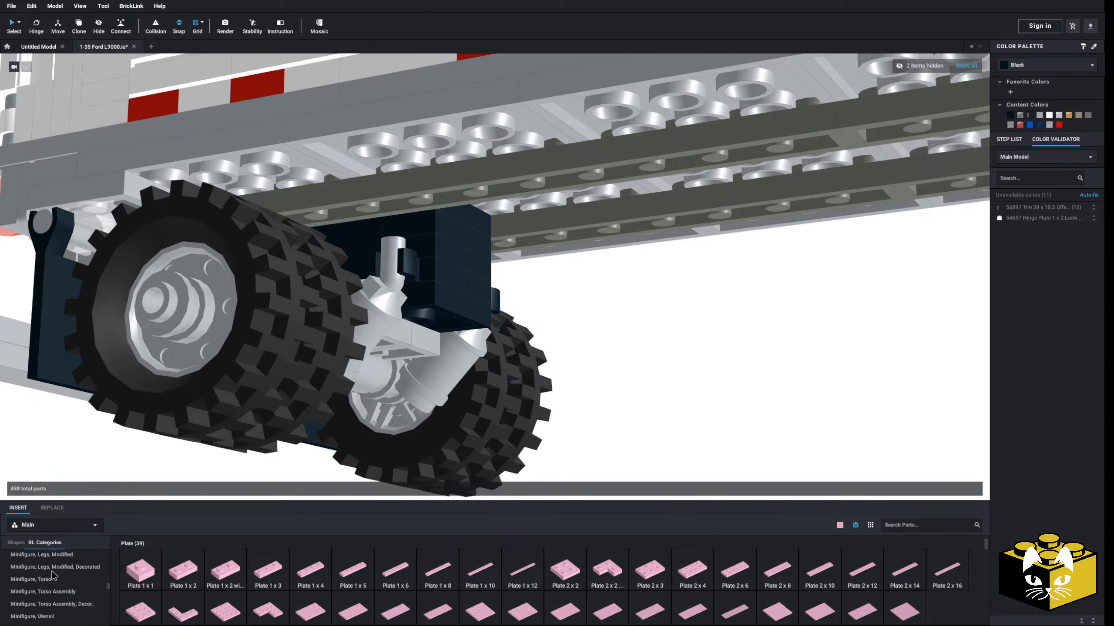
{"action": "left_click", "coordinate": [44, 584]}
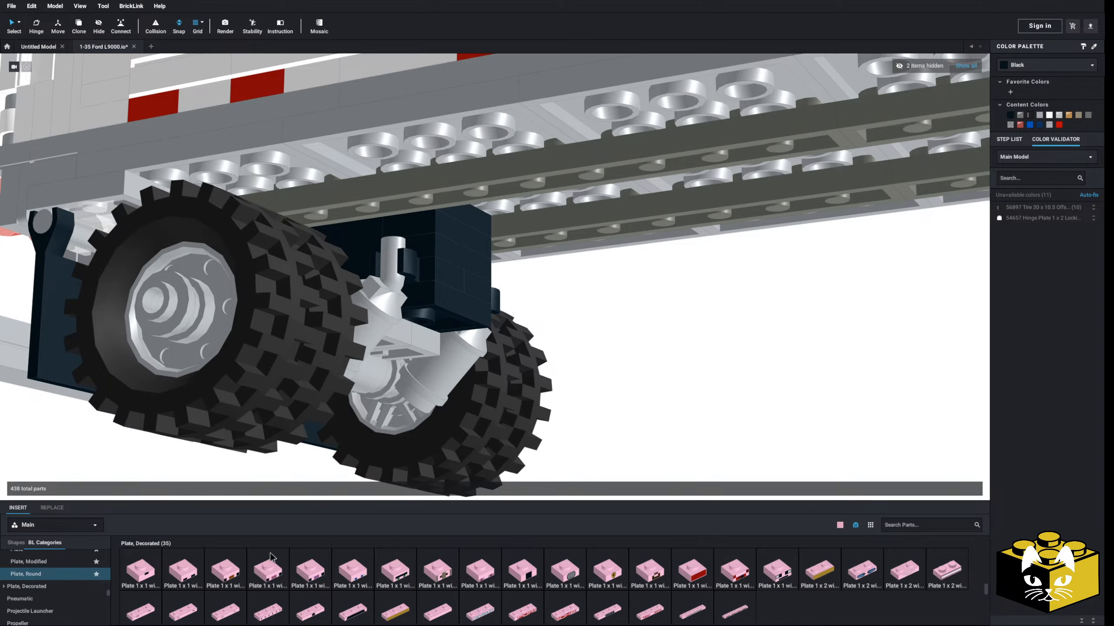
{"action": "left_click", "coordinate": [70, 574]}
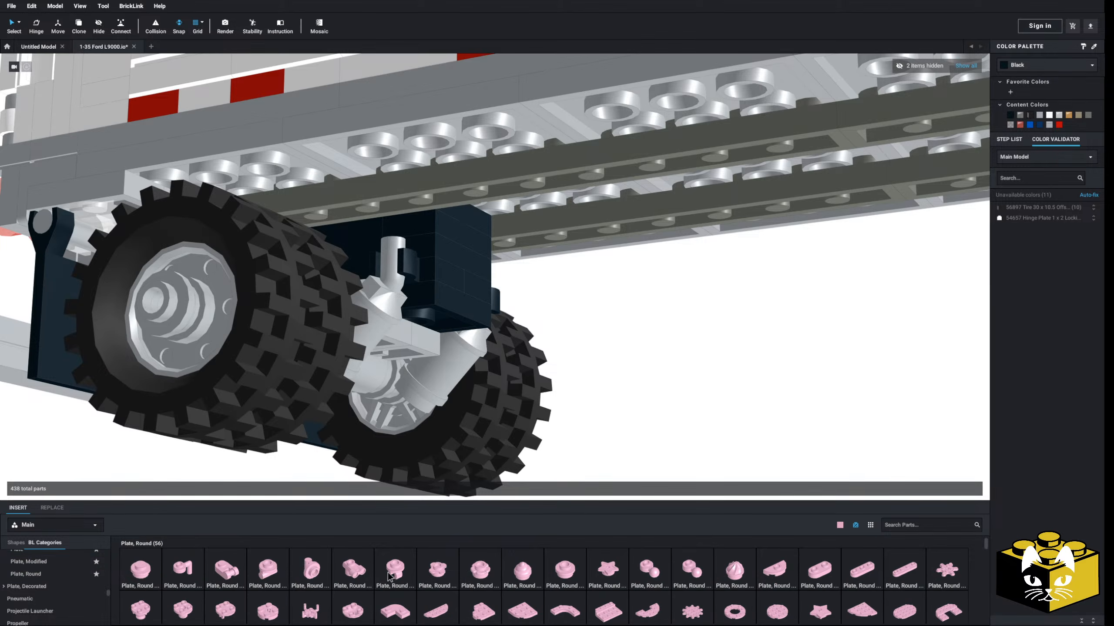
- Add a Plate, Round 1 x 1 with Clip on Bottom beside the black axle mount under the trailer frame
{"action": "left_click", "coordinate": [389, 577]}
{"action": "left_click", "coordinate": [517, 202]}
{"action": "key", "text": "Right"}
{"action": "left_click_drag", "start_coordinate": [518, 195], "coordinate": [466, 203]}
{"action": "left_click", "coordinate": [653, 331]}
{"action": "scroll", "coordinate": [652, 345], "scroll_direction": "down", "scroll_amount": 5}
{"action": "right_click_drag", "start_coordinate": [651, 348], "coordinate": [645, 337]}
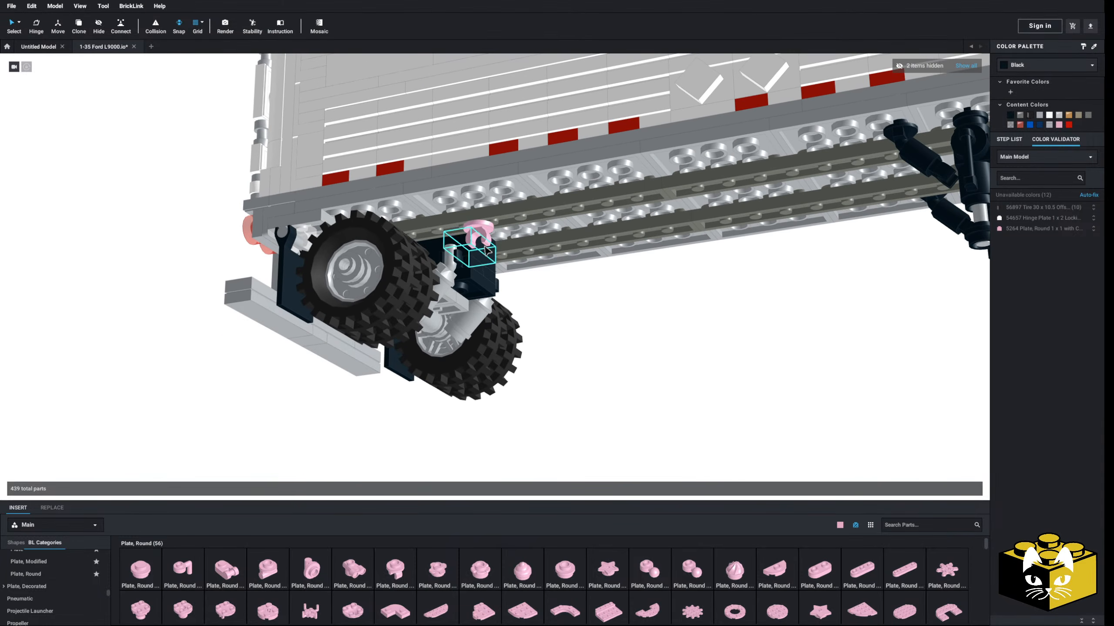
- Reposition the pink clip plate at the outer front corner of the black axle mount
{"action": "left_click", "coordinate": [463, 243]}
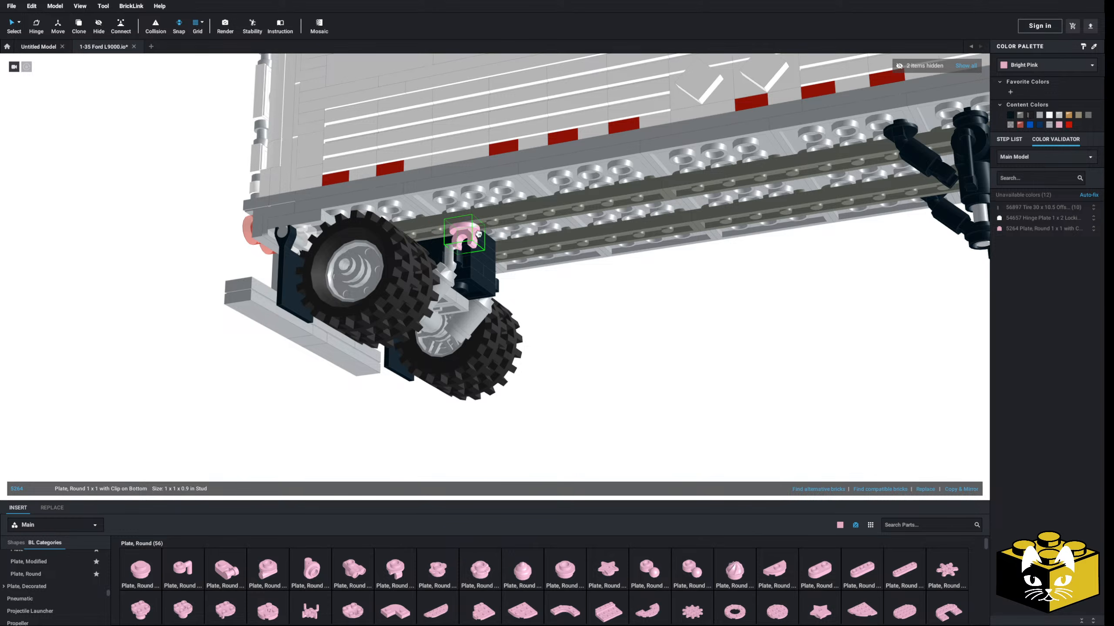
{"action": "left_click_drag", "start_coordinate": [478, 233], "coordinate": [491, 232]}
{"action": "left_click", "coordinate": [581, 323]}
{"action": "right_click_drag", "start_coordinate": [586, 329], "coordinate": [562, 322]}
{"action": "scroll", "coordinate": [561, 322], "scroll_direction": "up", "scroll_amount": 4}
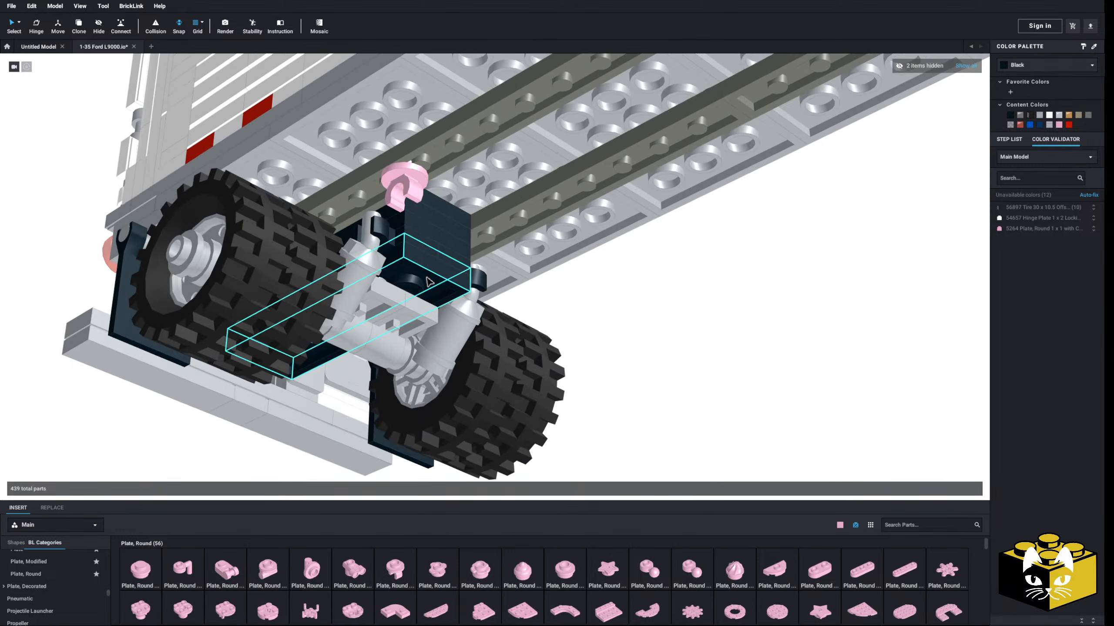
- Select both rear suspension struts together with their black mounting parts and move them straight down
{"action": "right_click_drag", "start_coordinate": [429, 282], "coordinate": [395, 269]}
{"action": "left_click", "coordinate": [456, 353], "text": "ctrl"}
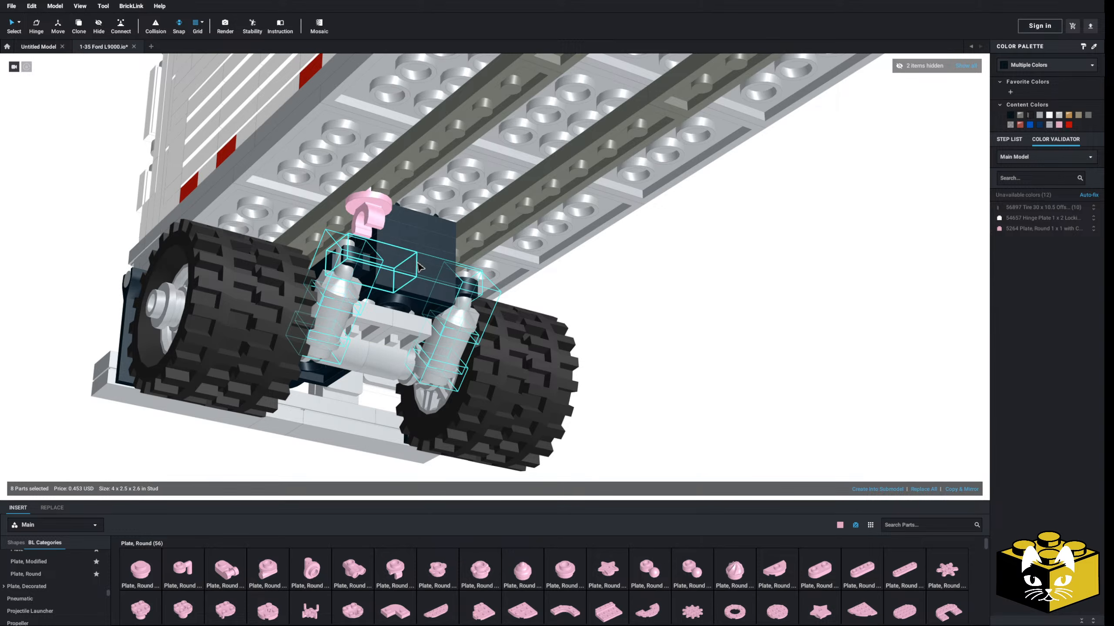
{"action": "left_click_drag", "start_coordinate": [420, 267], "coordinate": [421, 297]}
{"action": "left_click", "coordinate": [522, 295]}
{"action": "right_click_drag", "start_coordinate": [521, 295], "coordinate": [579, 293]}
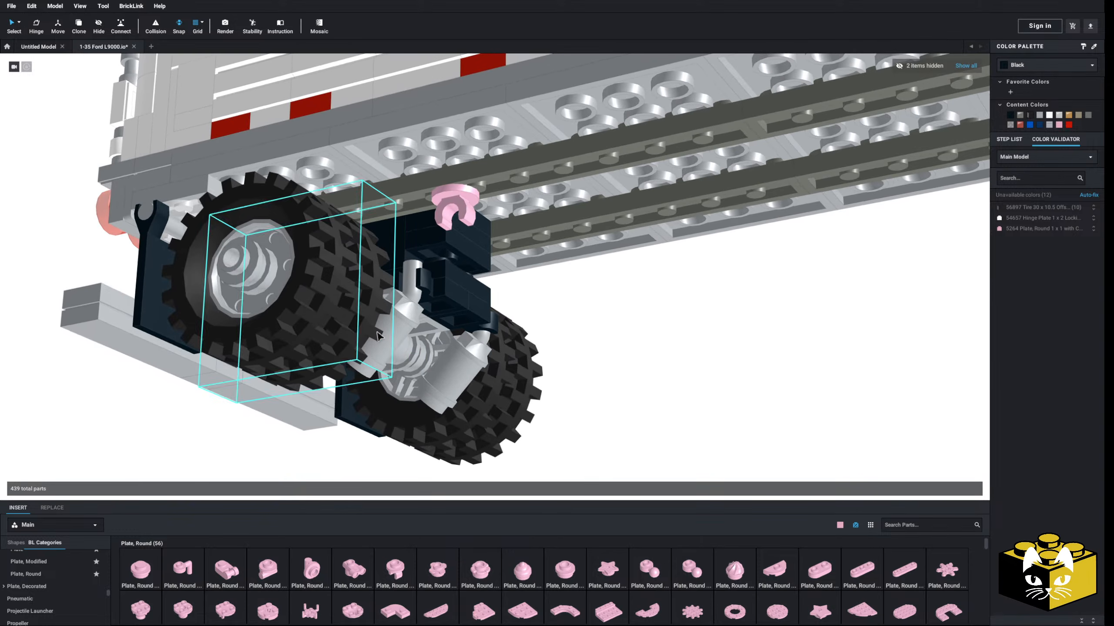
- Select the lower cylinders of both rear suspension struts and shift them together towards the upper strut sections
{"action": "left_click", "coordinate": [449, 396]}
{"action": "left_click", "coordinate": [369, 360], "text": "ctrl"}
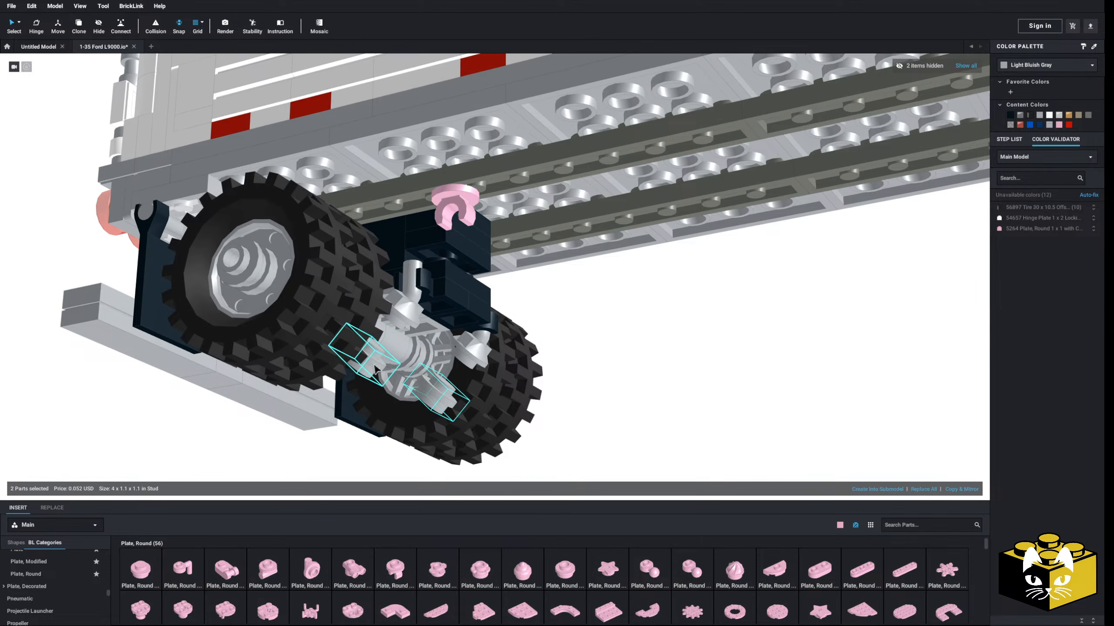
{"action": "left_click_drag", "start_coordinate": [369, 360], "coordinate": [458, 367]}
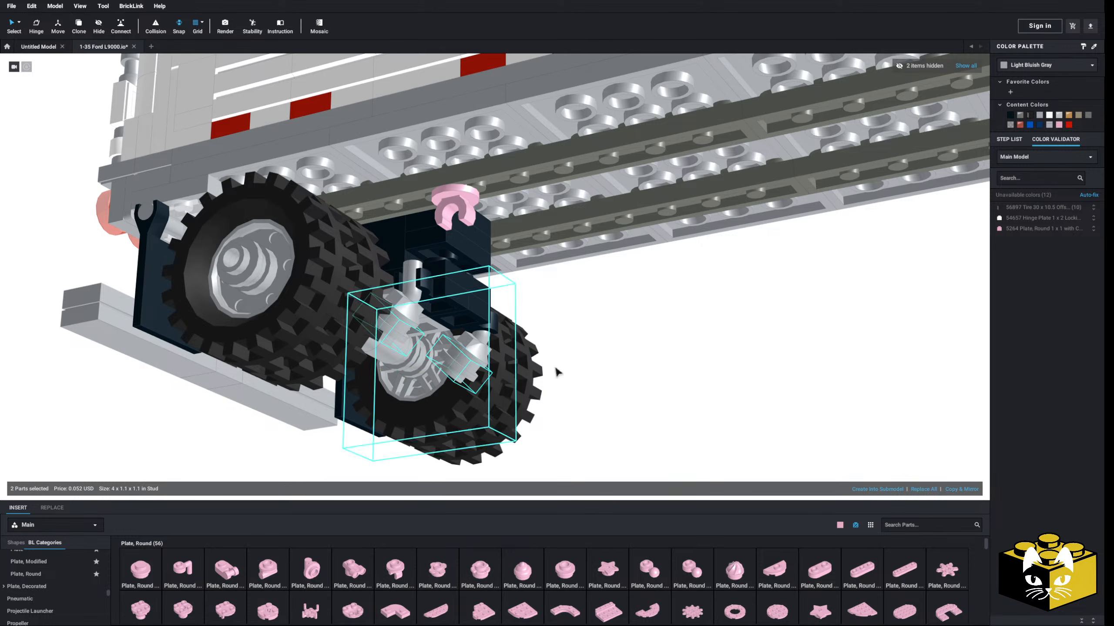
{"action": "left_click", "coordinate": [581, 358]}
{"action": "right_click", "coordinate": [586, 356]}
{"action": "left_click", "coordinate": [599, 381]}
{"action": "left_click", "coordinate": [453, 372]}
{"action": "left_click", "coordinate": [631, 400]}
- Add a Hot Dog / Sausage from the Food & Drink category in the open space in front of the rear wheels
{"action": "scroll", "coordinate": [633, 401], "scroll_direction": "down", "scroll_amount": 3}
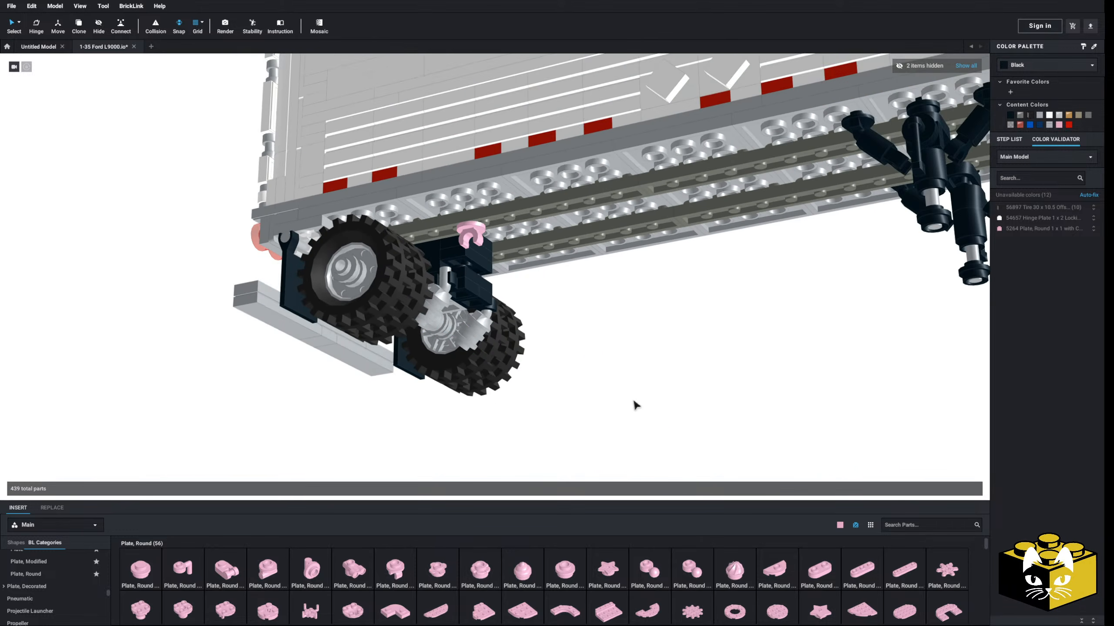
{"action": "right_click_drag", "start_coordinate": [634, 404], "coordinate": [605, 421]}
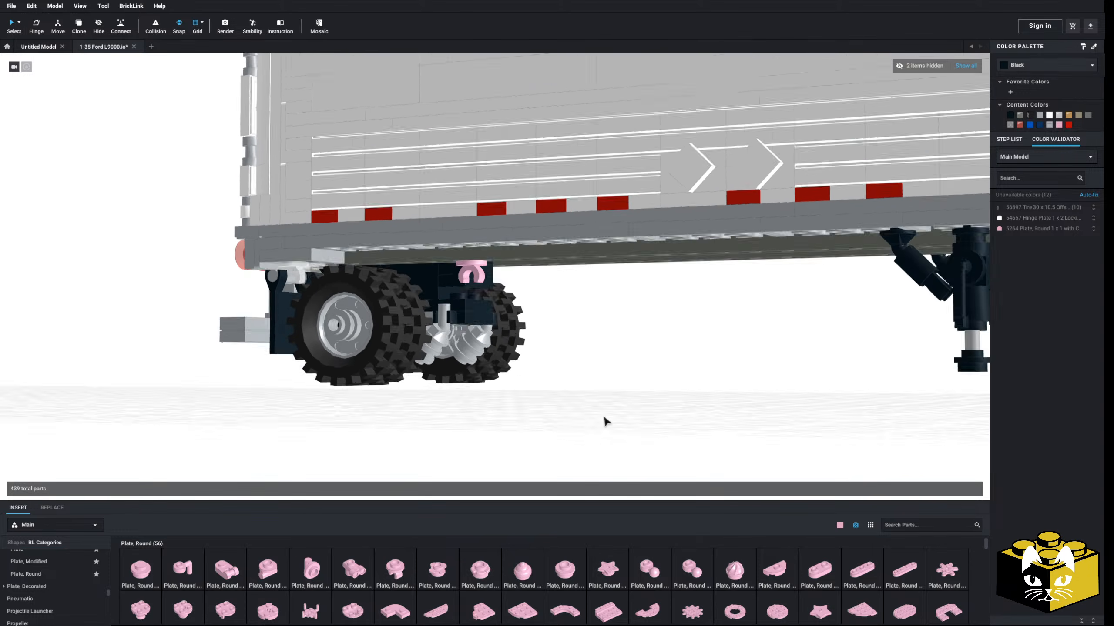
{"action": "scroll", "coordinate": [597, 410], "scroll_direction": "up", "scroll_amount": 3}
{"action": "scroll", "coordinate": [63, 592], "scroll_direction": "down", "scroll_amount": 2}
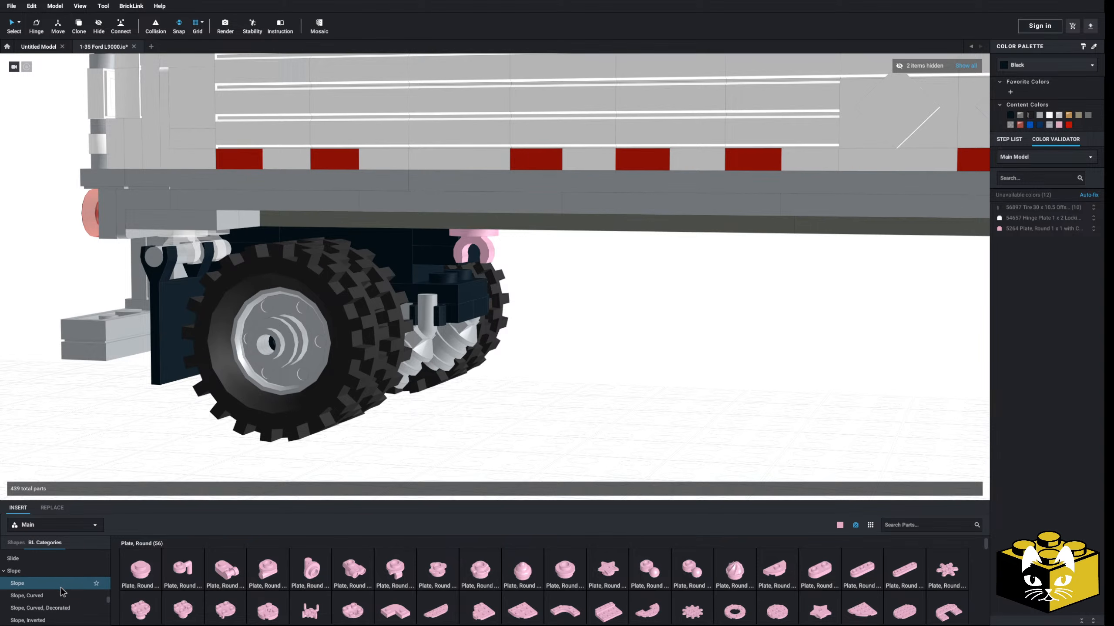
{"action": "scroll", "coordinate": [63, 592], "scroll_direction": "down", "scroll_amount": 2}
{"action": "scroll", "coordinate": [42, 579], "scroll_direction": "up", "scroll_amount": 15}
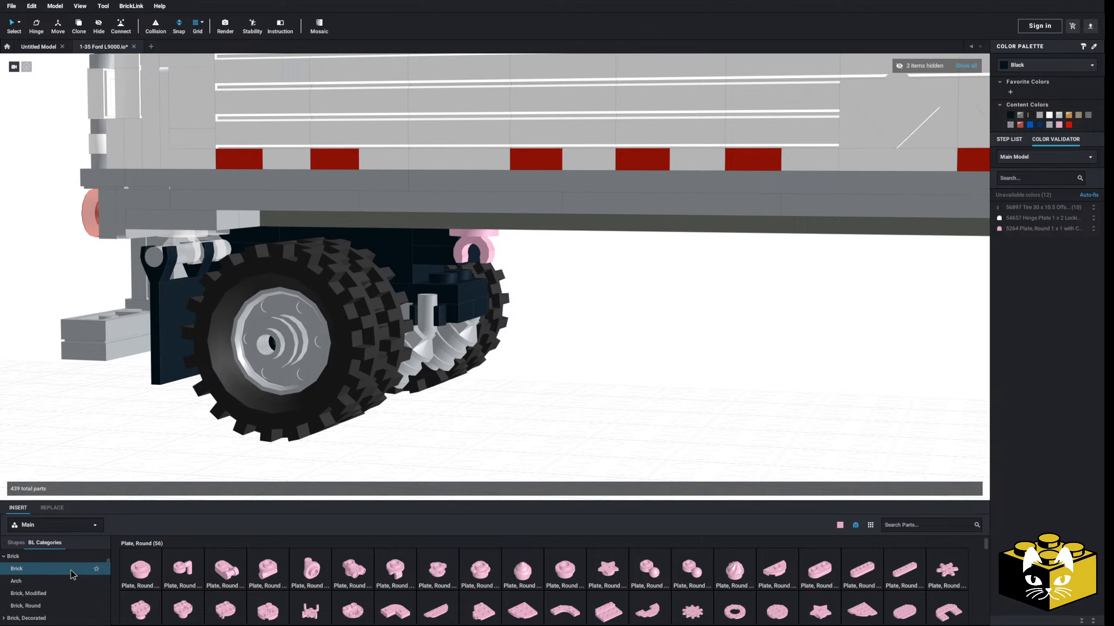
{"action": "scroll", "coordinate": [73, 574], "scroll_direction": "up", "scroll_amount": 2}
{"action": "scroll", "coordinate": [55, 597], "scroll_direction": "up", "scroll_amount": 3}
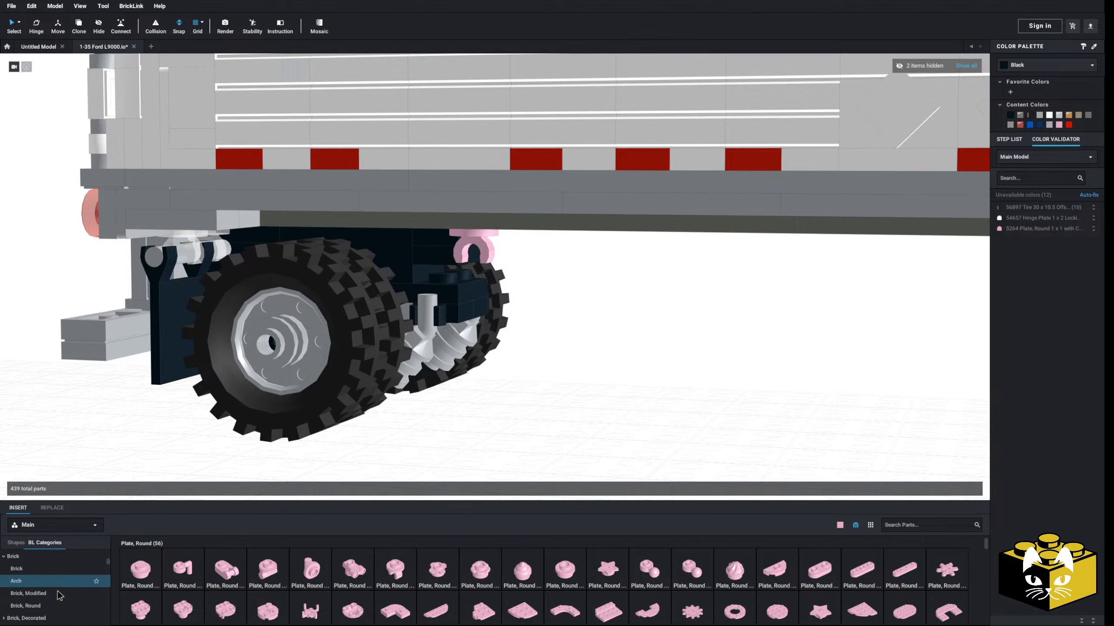
{"action": "scroll", "coordinate": [61, 596], "scroll_direction": "up", "scroll_amount": 3}
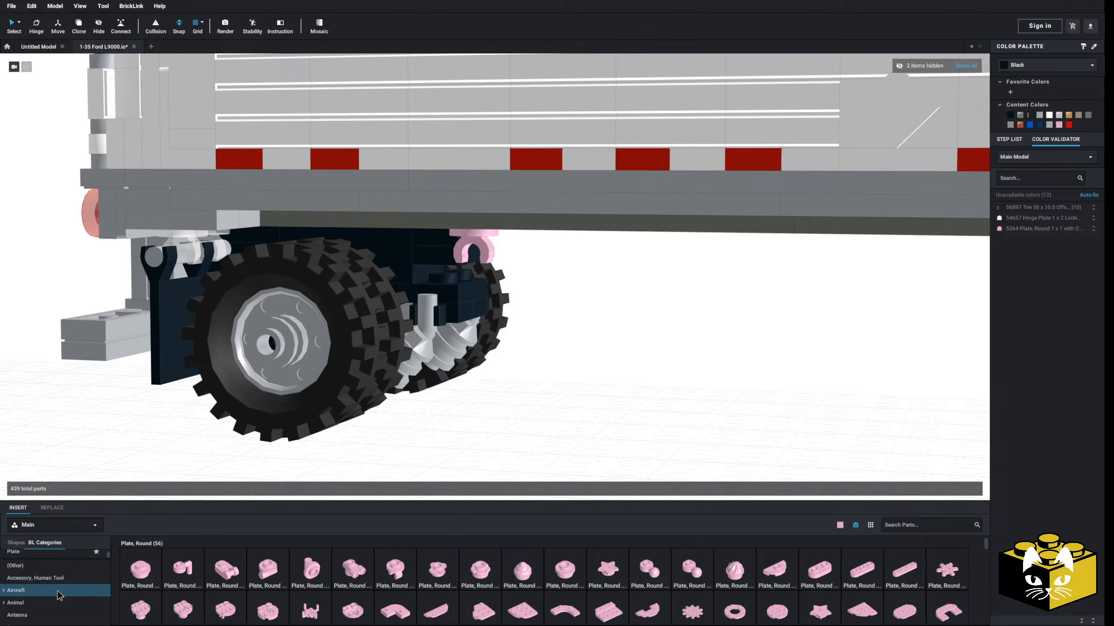
{"action": "scroll", "coordinate": [60, 596], "scroll_direction": "down", "scroll_amount": 2}
{"action": "scroll", "coordinate": [60, 595], "scroll_direction": "down", "scroll_amount": 10}
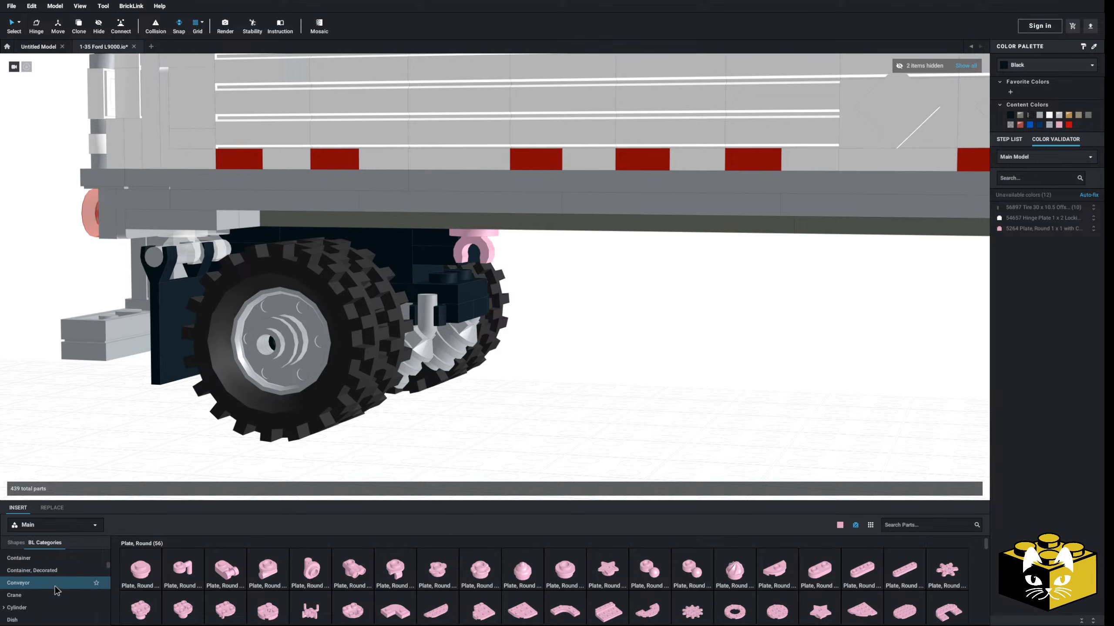
{"action": "scroll", "coordinate": [56, 578], "scroll_direction": "up", "scroll_amount": 1}
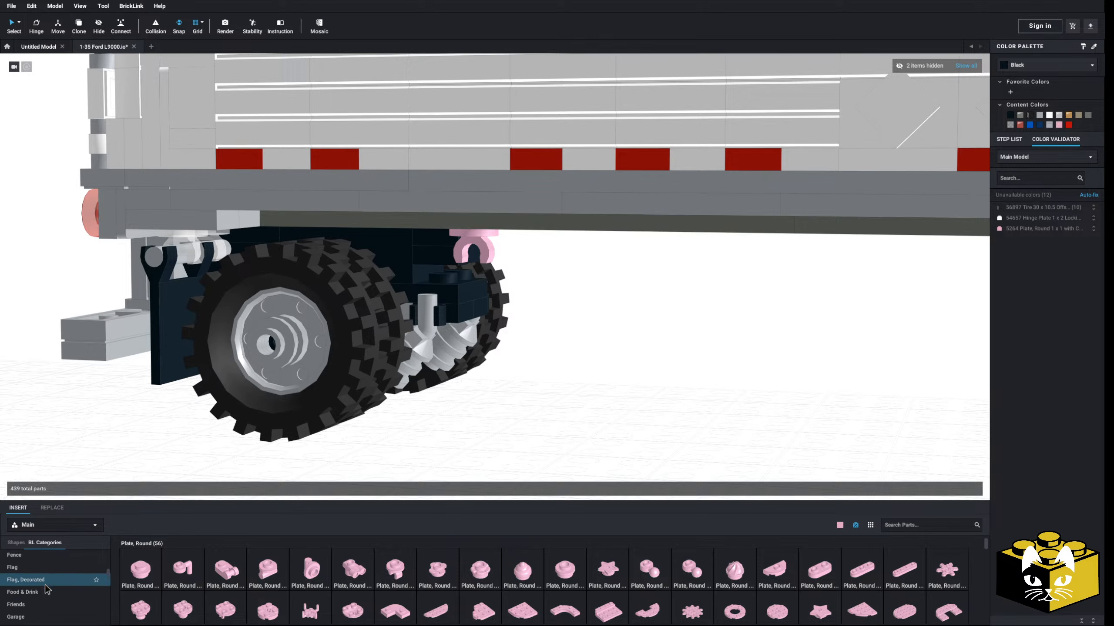
{"action": "left_click", "coordinate": [45, 590]}
{"action": "left_click_drag", "start_coordinate": [817, 569], "coordinate": [535, 399]}
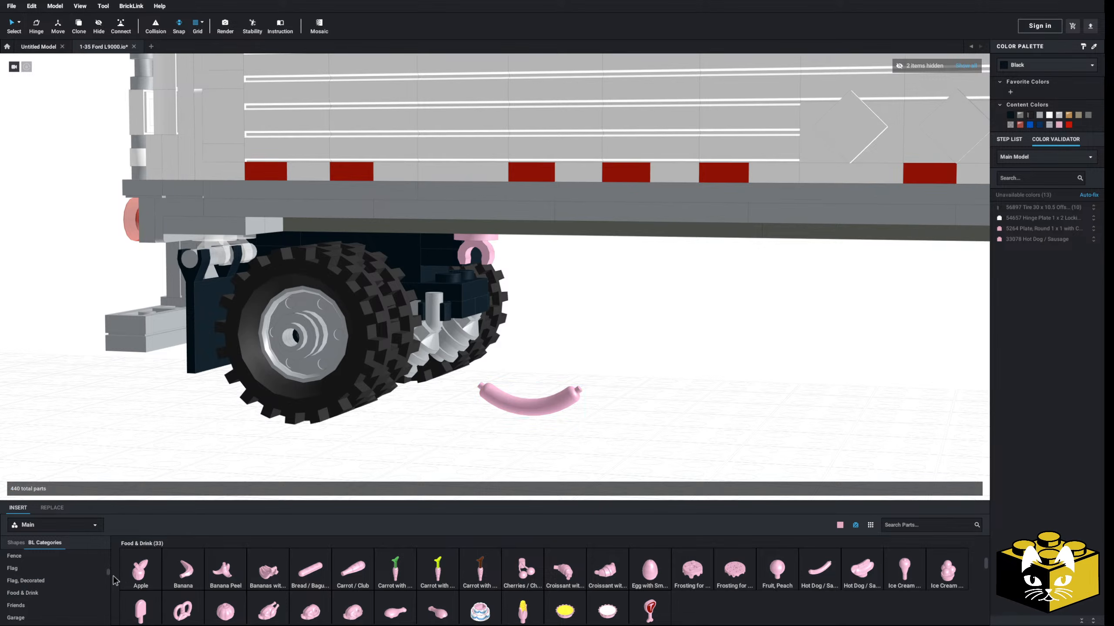
- Fit a Bar Holder with Handle from the Bar category onto each end of the pink sausage
{"action": "scroll", "coordinate": [29, 576], "scroll_direction": "up", "scroll_amount": 1}
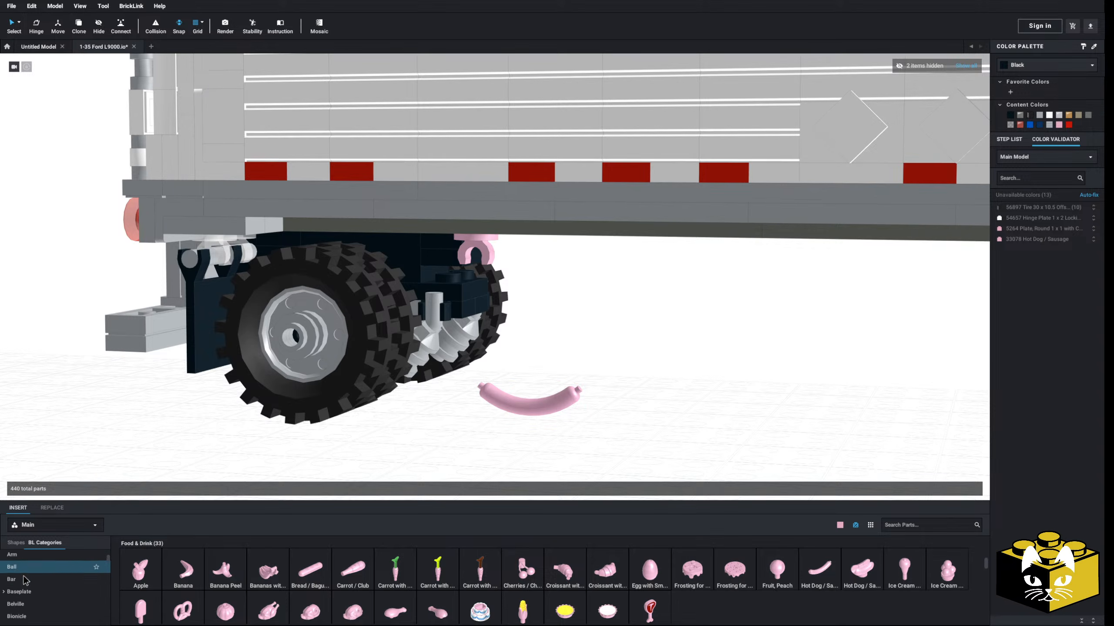
{"action": "left_click", "coordinate": [24, 583]}
{"action": "scroll", "coordinate": [570, 576], "scroll_direction": "down", "scroll_amount": 2}
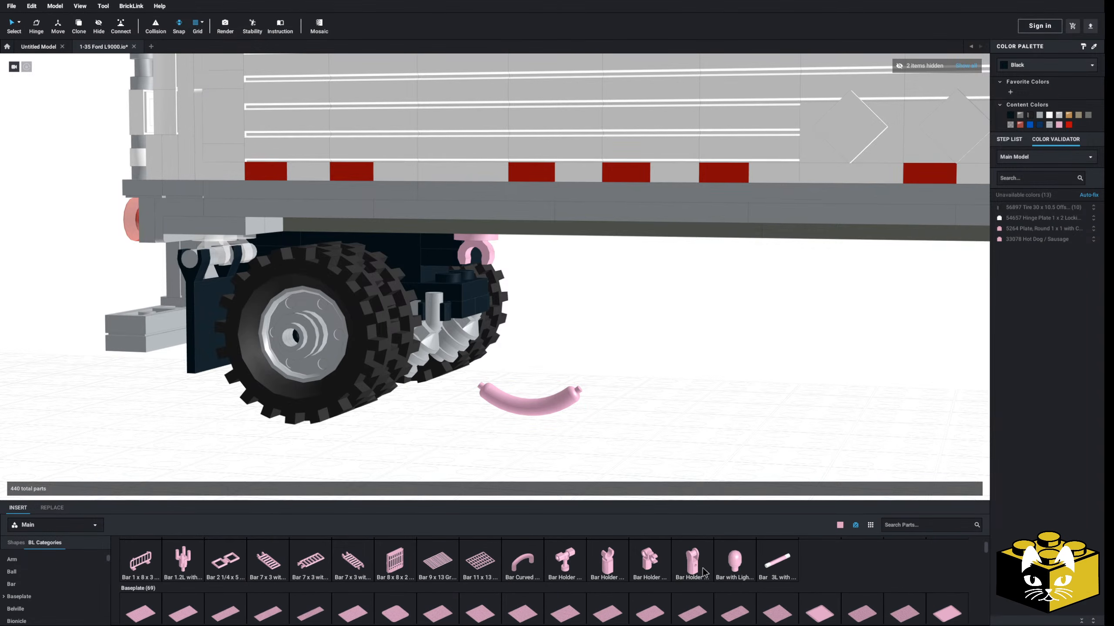
{"action": "key", "text": "Up"}
{"action": "key", "text": "Left"}
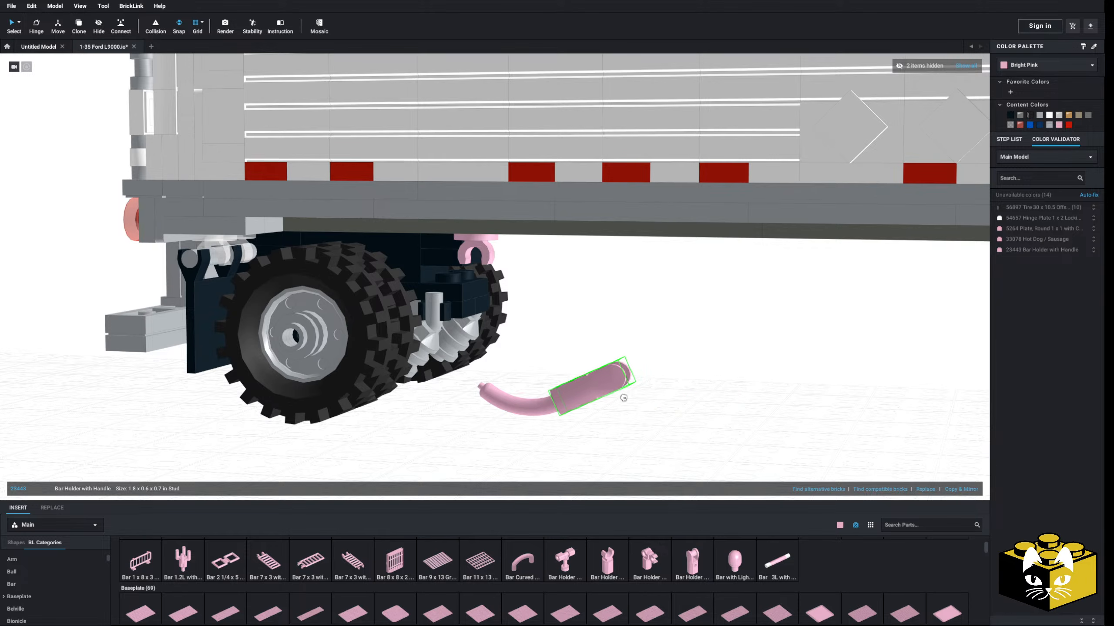
{"action": "left_click", "coordinate": [693, 566]}
{"action": "left_click", "coordinate": [703, 413]}
{"action": "left_click_drag", "start_coordinate": [768, 424], "coordinate": [498, 399]}
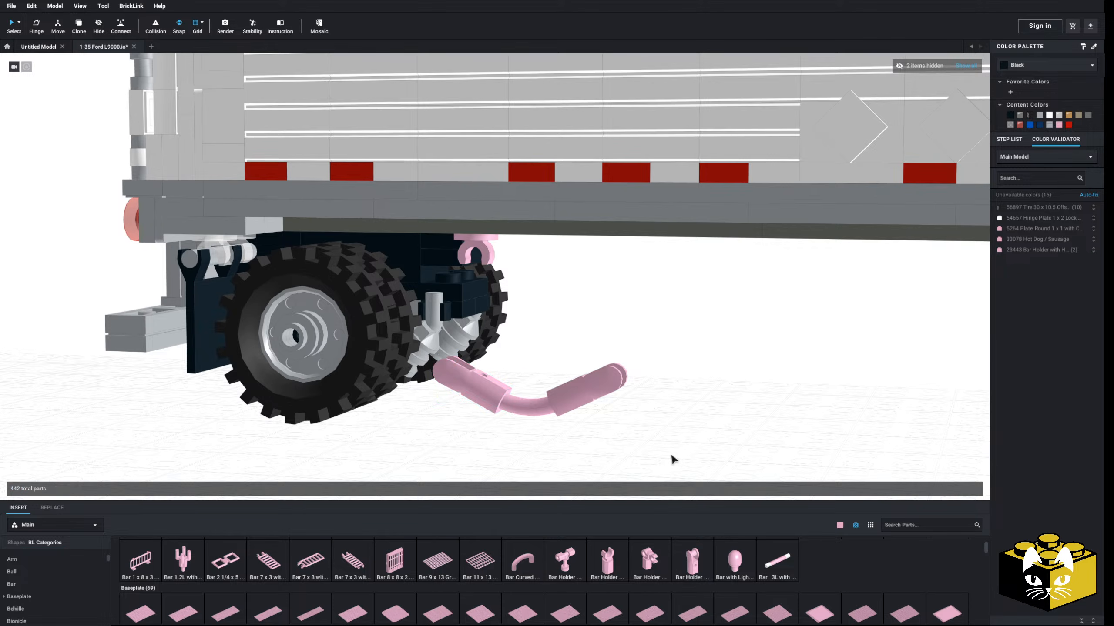
- Attach the sausage with its two bar holders to the pink clip plate beside the black axle mount
{"action": "left_click_drag", "start_coordinate": [586, 392], "coordinate": [454, 268]}
{"action": "middle_click_drag", "start_coordinate": [517, 403], "coordinate": [612, 418]}
{"action": "mouse_move", "coordinate": [612, 418]}
{"action": "right_mouse_down"}
{"action": "mouse_move", "coordinate": [579, 406]}
{"action": "mouse_move", "coordinate": [589, 422]}
{"action": "mouse_move", "coordinate": [604, 415]}
{"action": "right_mouse_up"}
{"action": "right_click_drag", "start_coordinate": [566, 266], "coordinate": [574, 297]}
- Place the duplicate of the clip plate, sausage and bar holders under the opposite frame rail
{"action": "right_click_drag", "start_coordinate": [668, 384], "coordinate": [629, 373]}
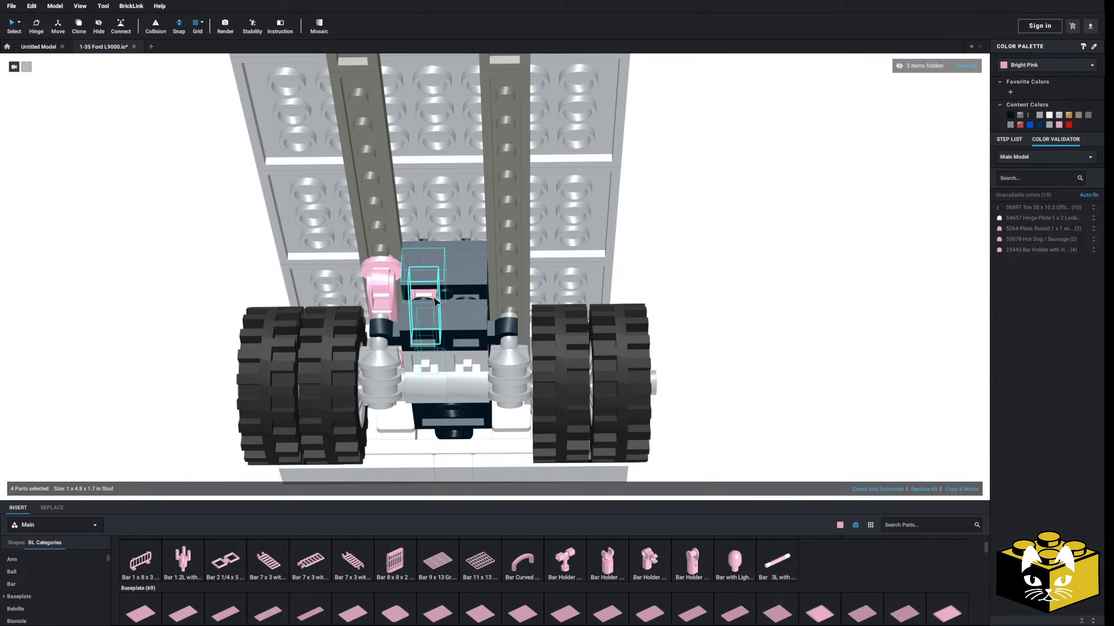
{"action": "left_click_drag", "start_coordinate": [434, 302], "coordinate": [556, 310]}
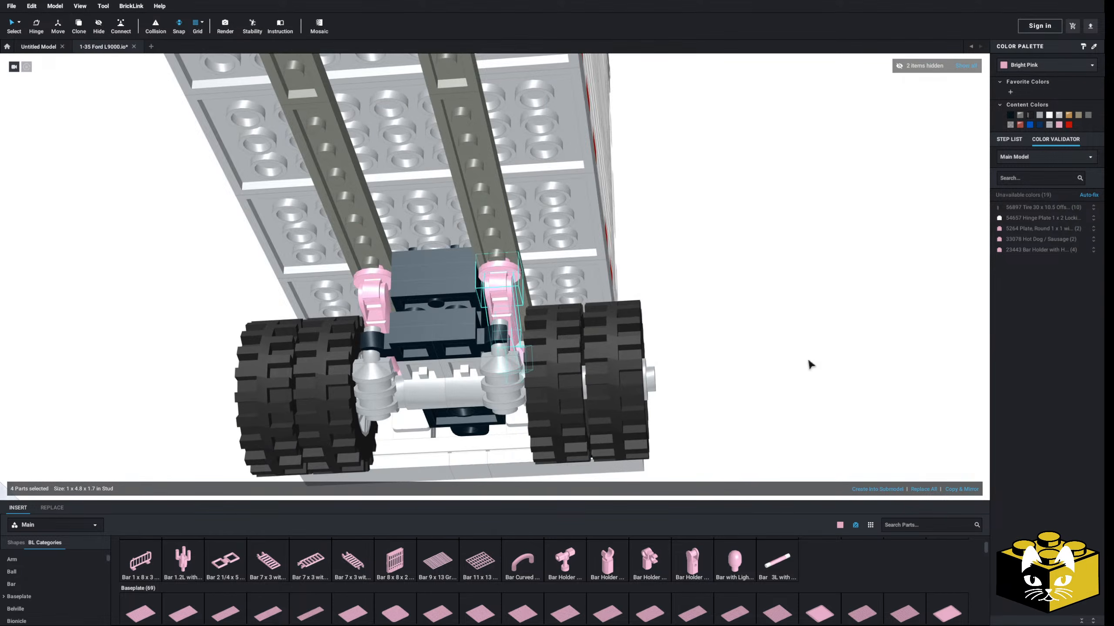
{"action": "right_click_drag", "start_coordinate": [808, 366], "coordinate": [657, 391]}
{"action": "left_click", "coordinate": [747, 376]}
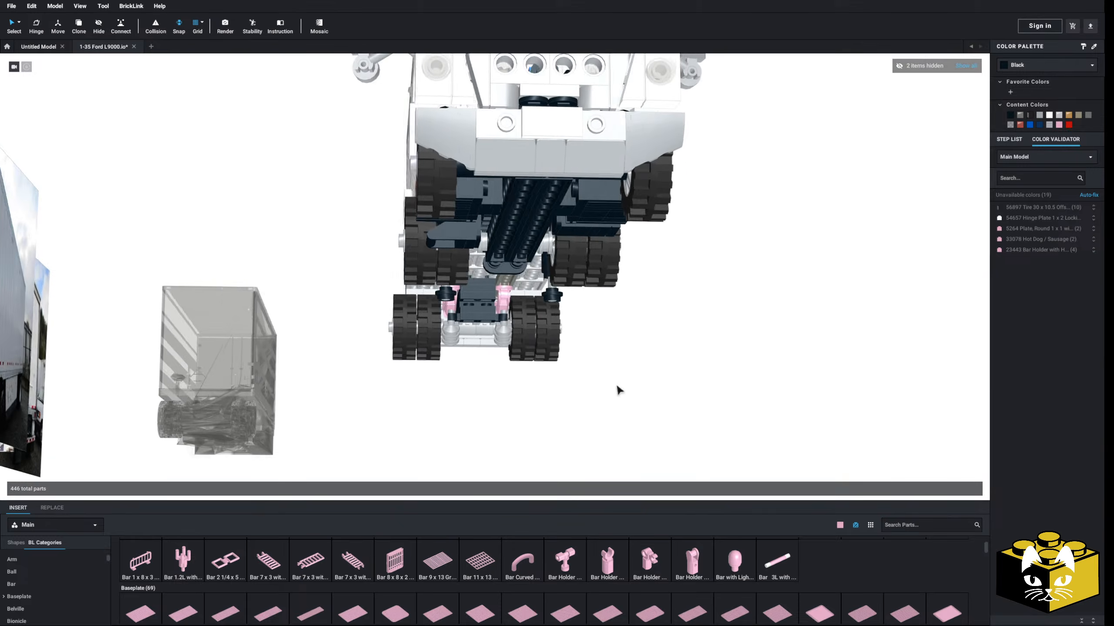
- Delete the black Plate 1 x 2 and the neighbouring parts of the axle mount's upper block between the pink arms
{"action": "right_click_drag", "start_coordinate": [616, 386], "coordinate": [623, 378]}
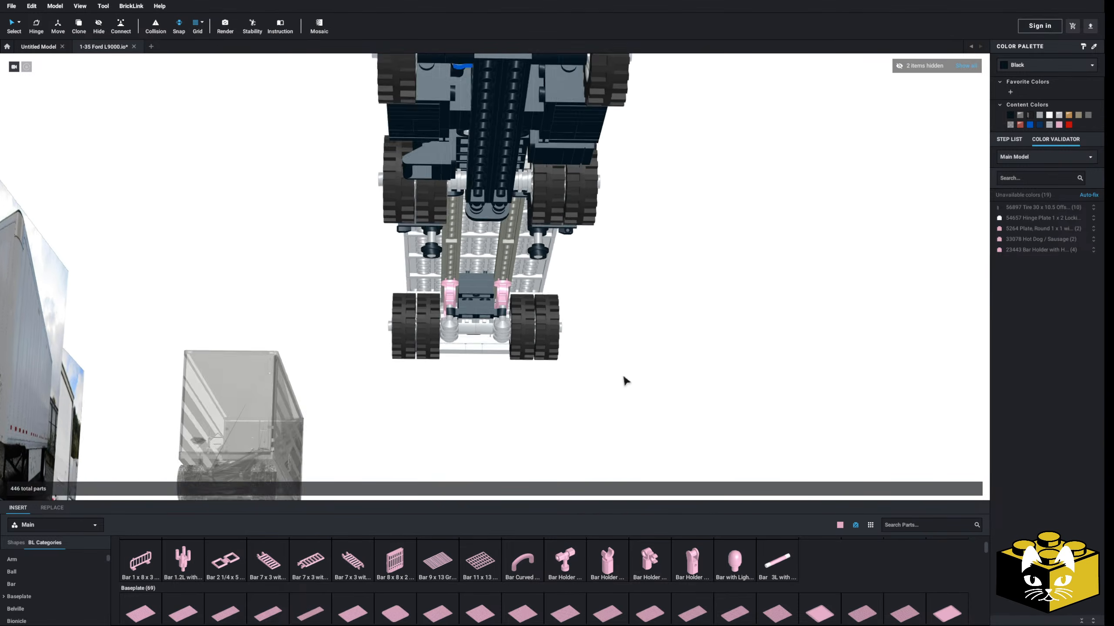
{"action": "scroll", "coordinate": [552, 331], "scroll_direction": "up", "scroll_amount": 4}
{"action": "right_click_drag", "start_coordinate": [552, 331], "coordinate": [530, 291]}
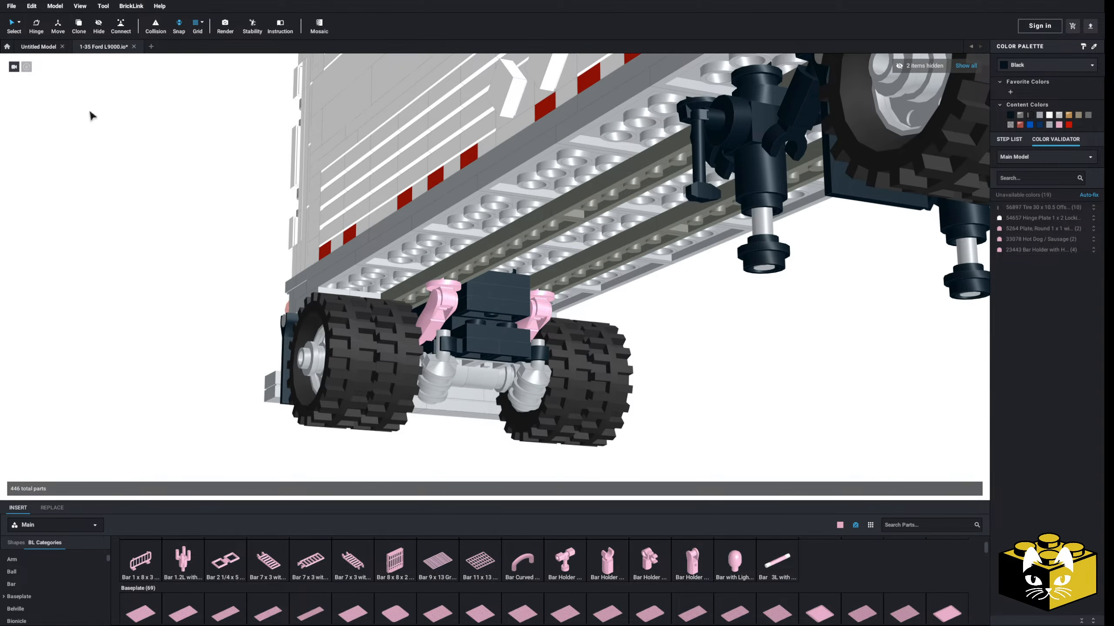
{"action": "scroll", "coordinate": [534, 297], "scroll_direction": "up", "scroll_amount": 3}
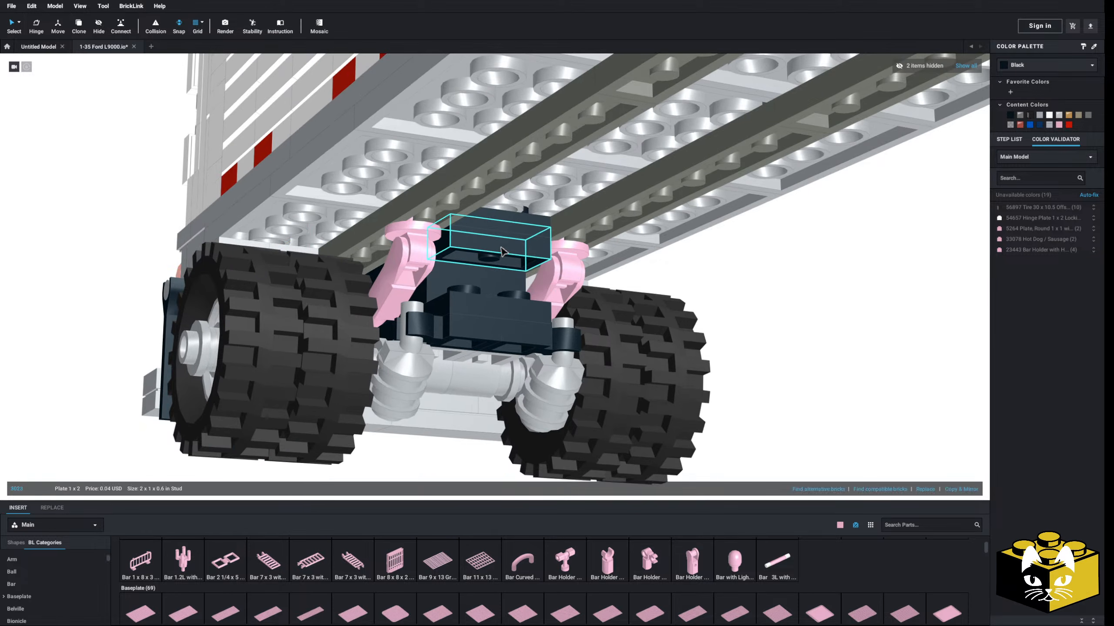
{"action": "scroll", "coordinate": [769, 365], "scroll_direction": "down", "scroll_amount": 3}
{"action": "right_click_drag", "start_coordinate": [825, 366], "coordinate": [706, 333]}
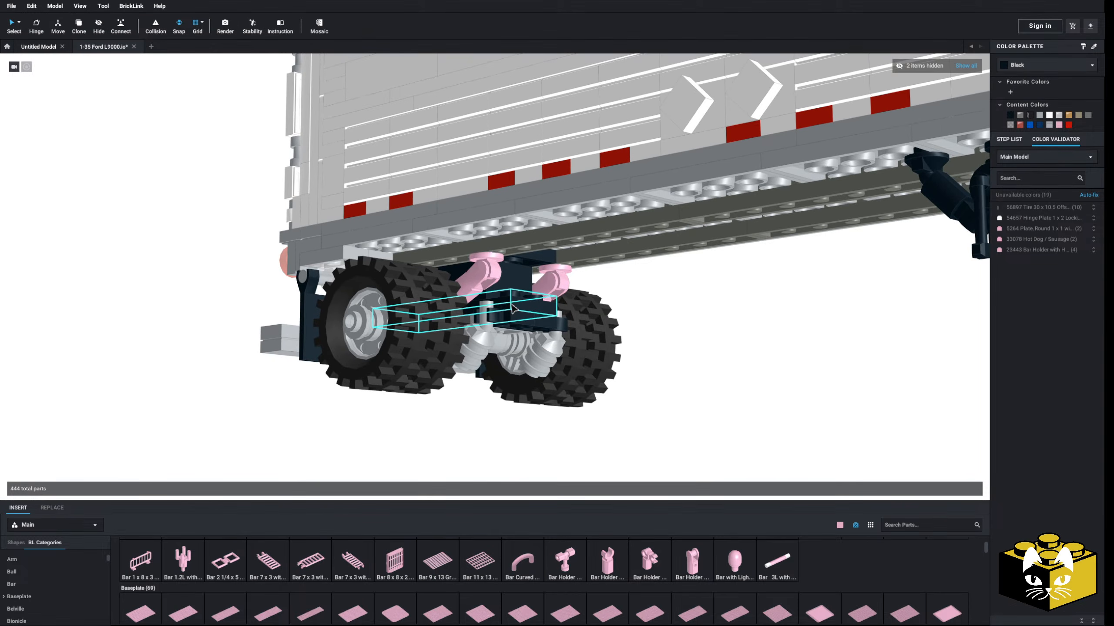
{"action": "right_click_drag", "start_coordinate": [512, 308], "coordinate": [528, 324]}
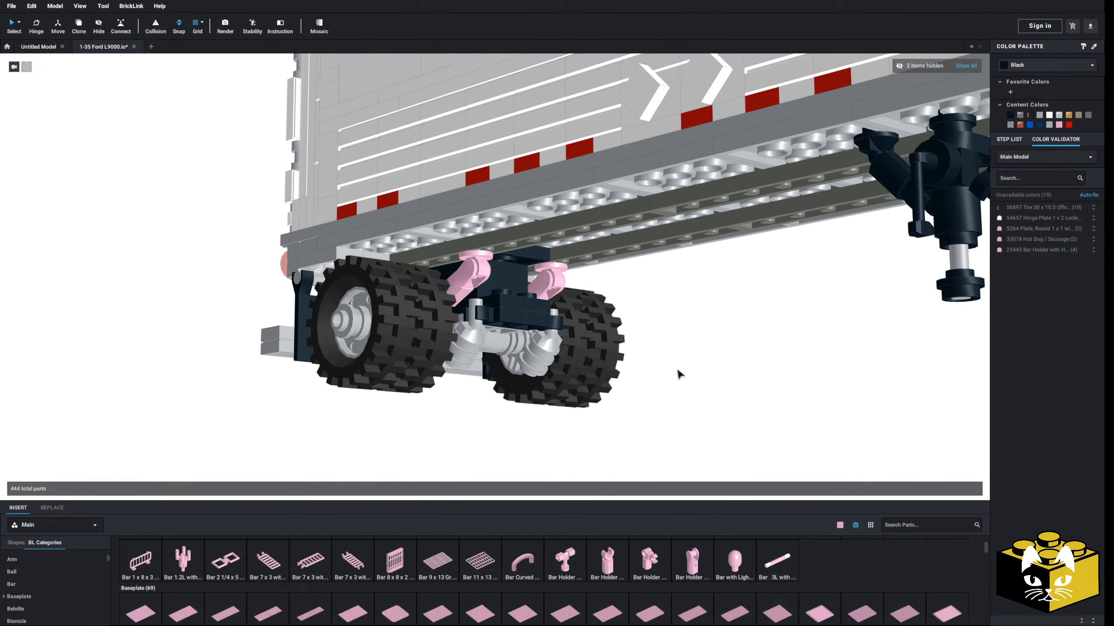
{"action": "scroll", "coordinate": [667, 374], "scroll_direction": "up", "scroll_amount": 3}
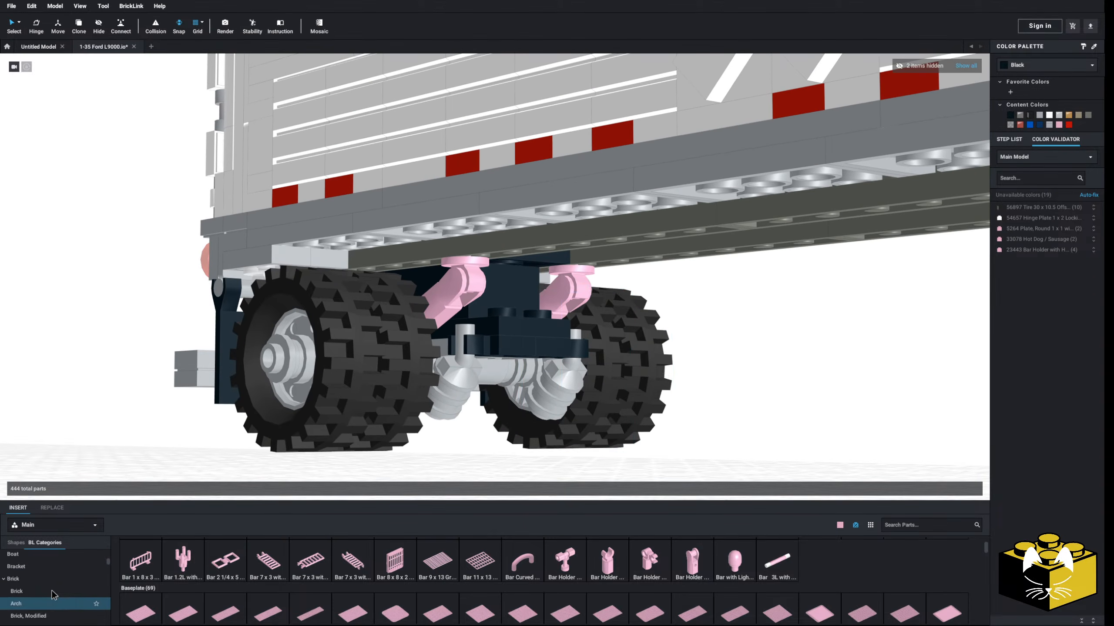
{"action": "scroll", "coordinate": [54, 585], "scroll_direction": "up", "scroll_amount": 5}
{"action": "right_click_drag", "start_coordinate": [519, 297], "coordinate": [466, 342]}
{"action": "scroll", "coordinate": [39, 583], "scroll_direction": "down", "scroll_amount": 1}
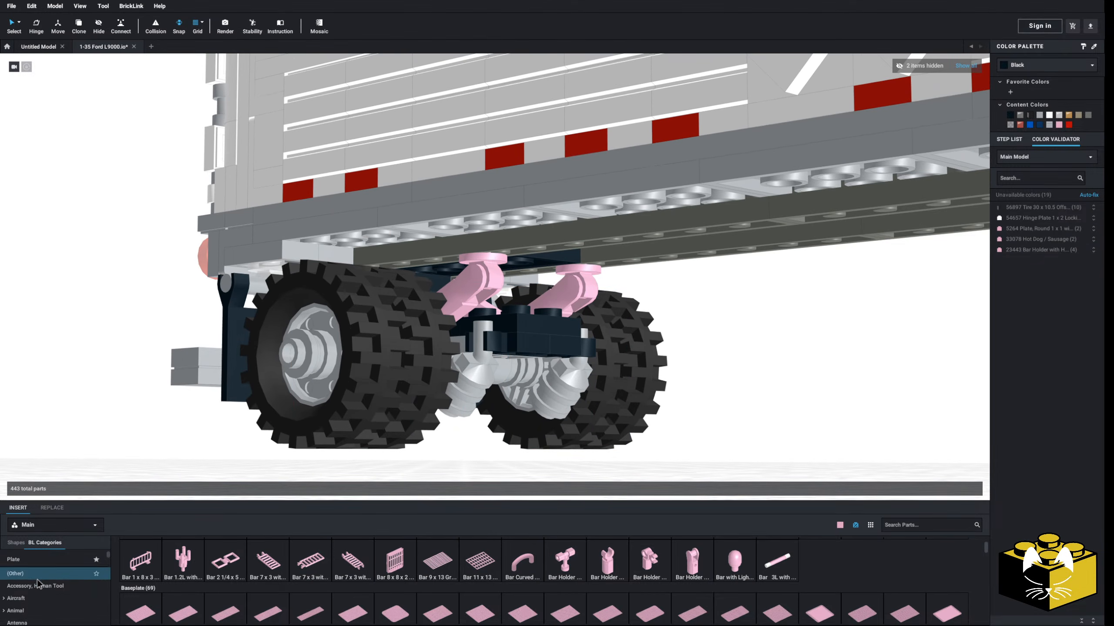
- Show the parts of the Brick category in the parts library
{"action": "scroll", "coordinate": [53, 570], "scroll_direction": "down", "scroll_amount": 4}
{"action": "scroll", "coordinate": [55, 576], "scroll_direction": "up", "scroll_amount": 2}
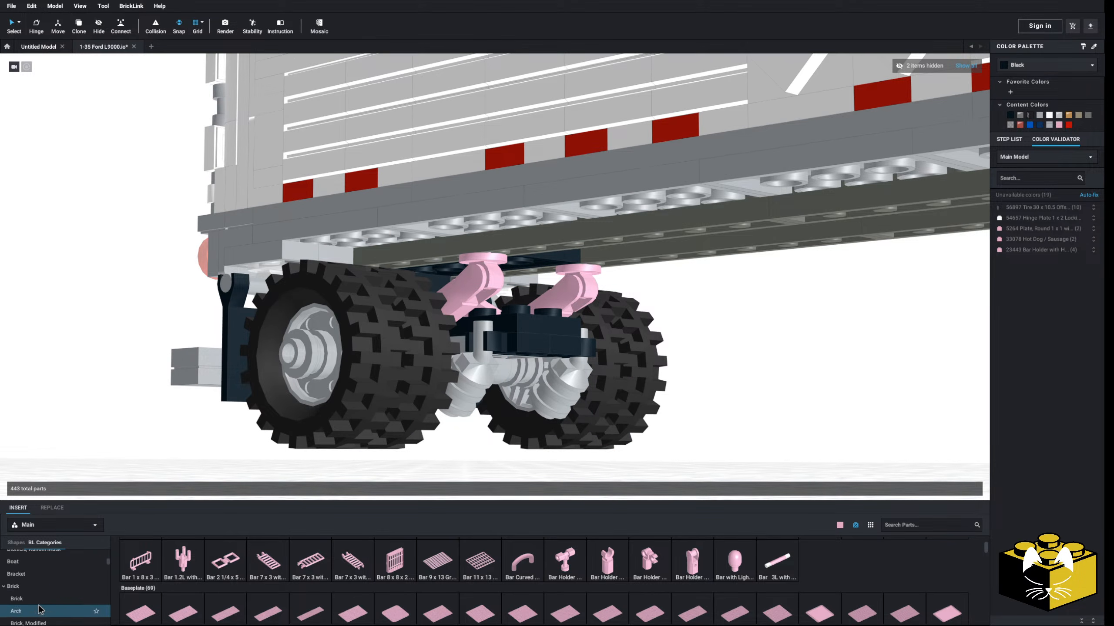
{"action": "left_click", "coordinate": [39, 599]}
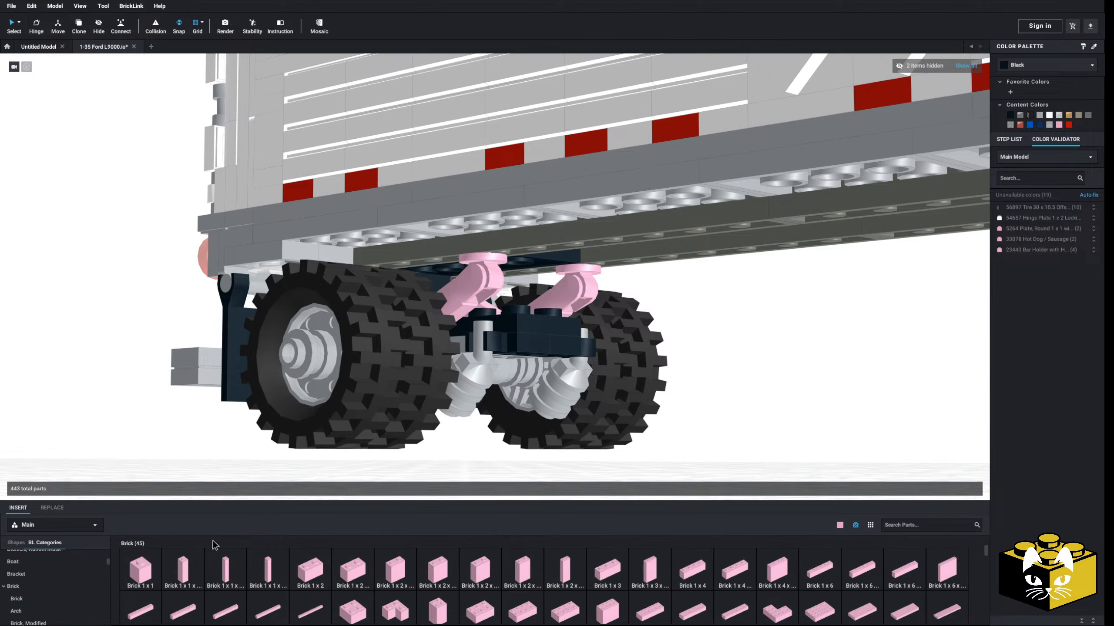
- Try a Trans-Clear Brick 1 x 2 without Bottom Tube in the gap between the pink arms and delete it
{"action": "left_click", "coordinate": [317, 557]}
{"action": "left_click", "coordinate": [528, 294]}
{"action": "right_click_drag", "start_coordinate": [528, 297], "coordinate": [538, 283]}
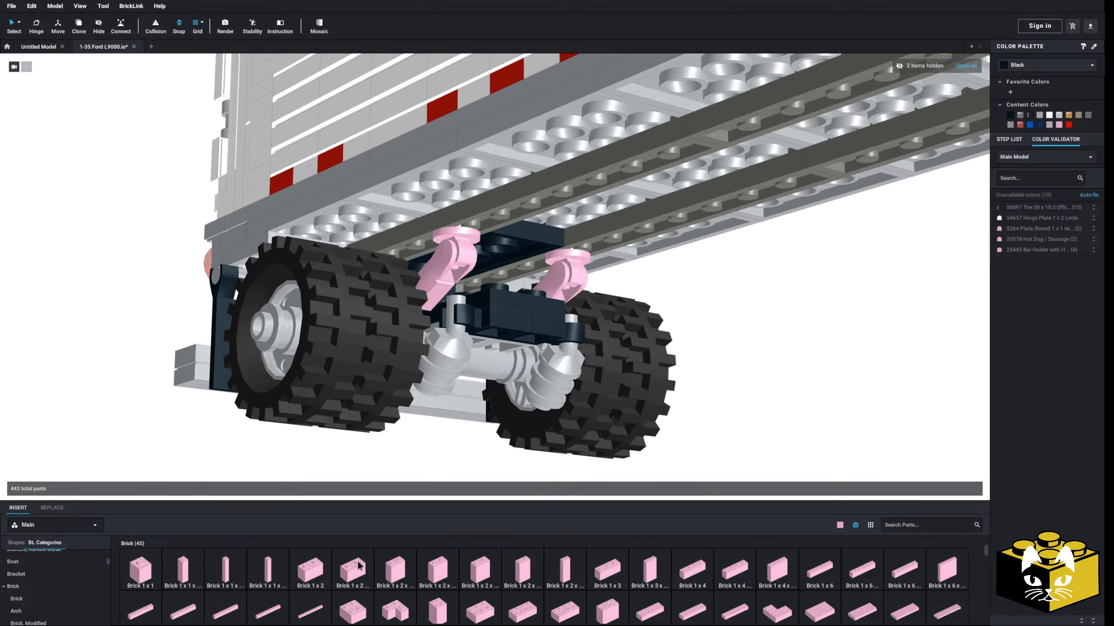
{"action": "left_click", "coordinate": [536, 248]}
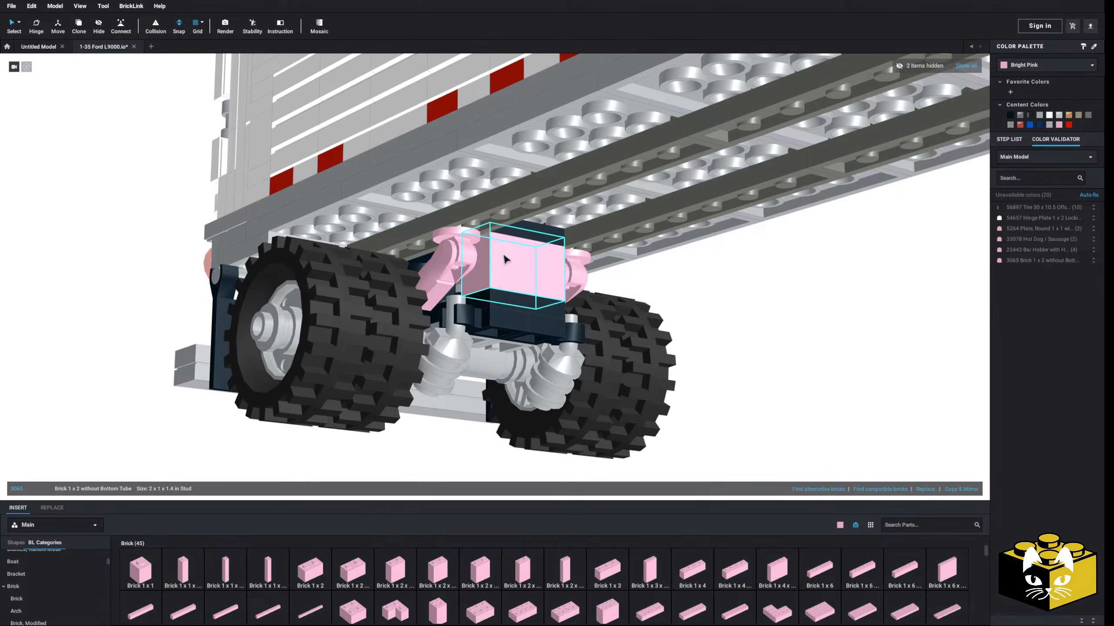
{"action": "left_click", "coordinate": [1059, 115]}
{"action": "left_click", "coordinate": [745, 362]}
{"action": "scroll", "coordinate": [746, 362], "scroll_direction": "down", "scroll_amount": 6}
{"action": "right_click_drag", "start_coordinate": [634, 362], "coordinate": [614, 337]}
{"action": "scroll", "coordinate": [505, 263], "scroll_direction": "up", "scroll_amount": 4}
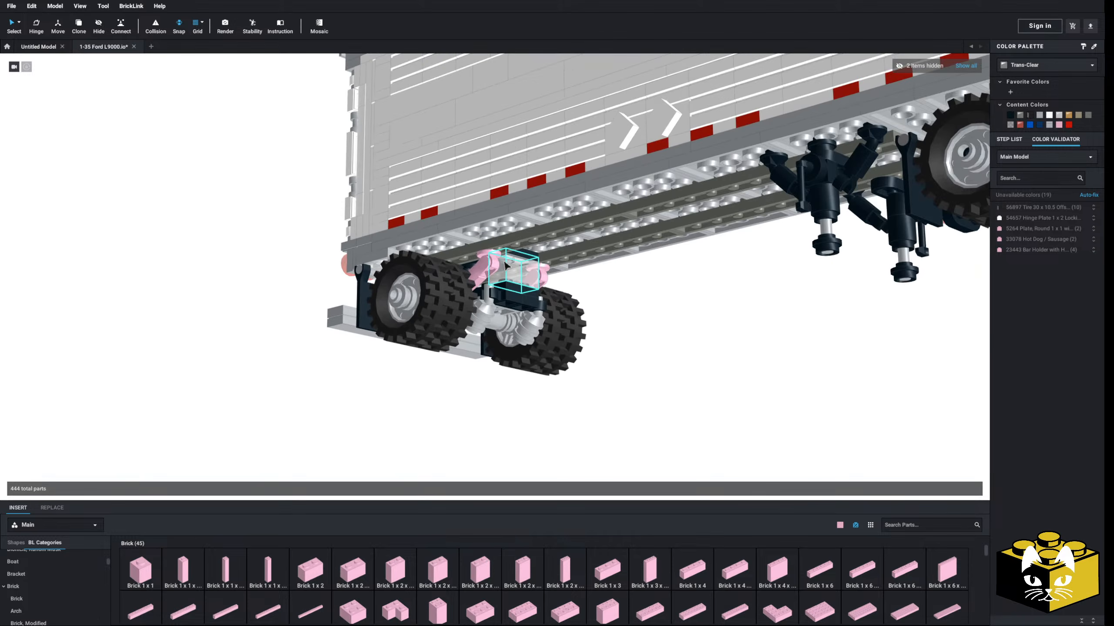
{"action": "left_click", "coordinate": [505, 262]}
{"action": "key", "text": "Delete"}
- Add a Brick 2 x 2 above the rear axle behind the pink arms and colour it black
{"action": "scroll", "coordinate": [504, 263], "scroll_direction": "up", "scroll_amount": 4}
{"action": "mouse_move", "coordinate": [682, 372]}
{"action": "right_mouse_down"}
{"action": "mouse_move", "coordinate": [693, 380]}
{"action": "mouse_move", "coordinate": [668, 373]}
{"action": "right_mouse_up"}
{"action": "left_click", "coordinate": [349, 610]}
{"action": "right_click_drag", "start_coordinate": [471, 380], "coordinate": [499, 382]}
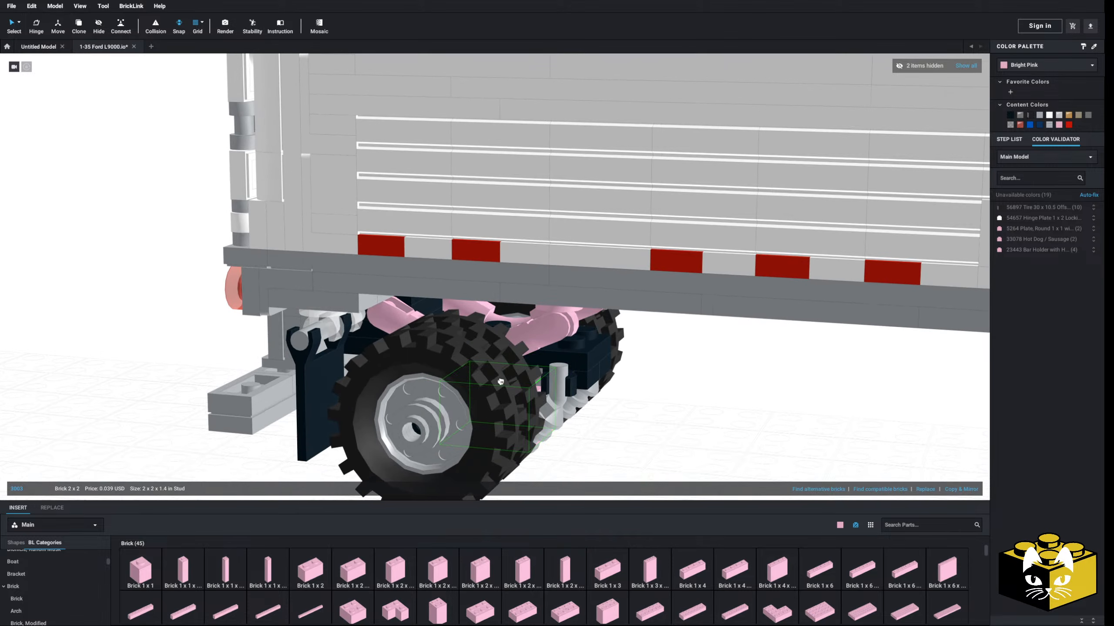
{"action": "mouse_move", "coordinate": [490, 290]}
{"action": "right_mouse_down"}
{"action": "mouse_move", "coordinate": [466, 279]}
{"action": "mouse_move", "coordinate": [480, 289]}
{"action": "right_mouse_up"}
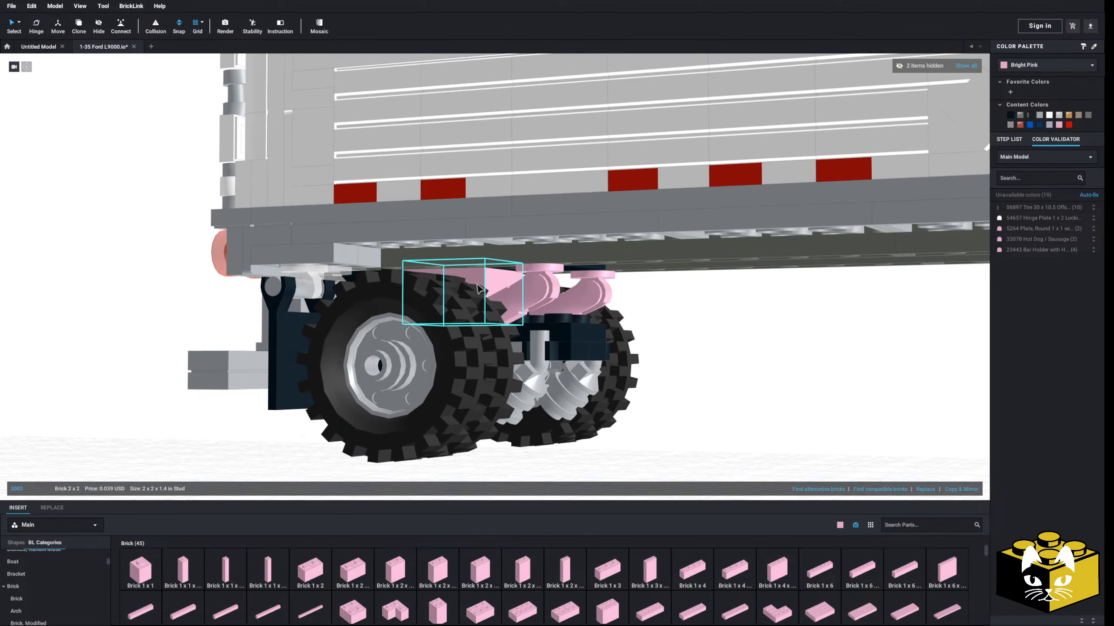
{"action": "left_click", "coordinate": [718, 424]}
{"action": "scroll", "coordinate": [719, 425], "scroll_direction": "down", "scroll_amount": 4}
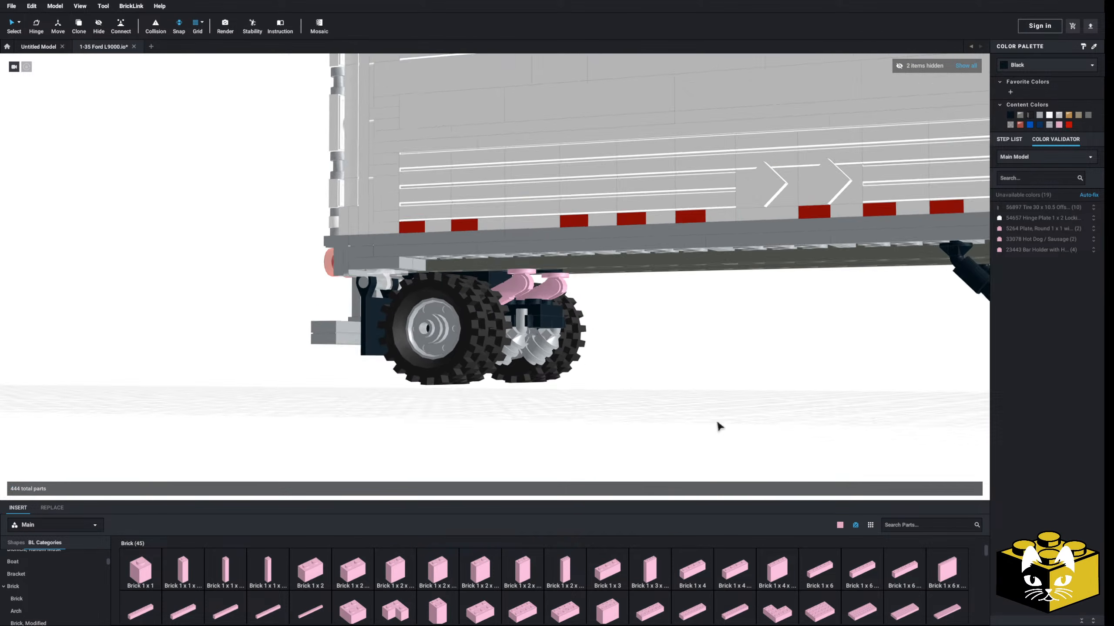
- Select all Bright Pink suspension parts by colour, recolour them Light Bluish Gray and restore the default selection mode
{"action": "right_click_drag", "start_coordinate": [718, 425], "coordinate": [701, 412]}
{"action": "left_click", "coordinate": [19, 23]}
{"action": "left_click", "coordinate": [36, 36]}
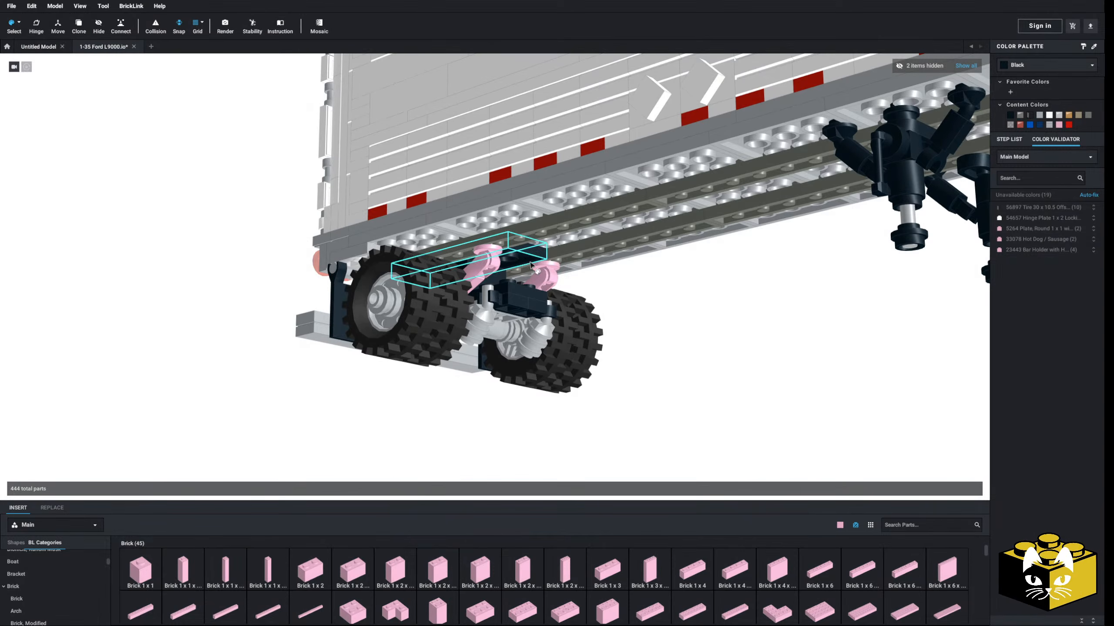
{"action": "left_click", "coordinate": [492, 263]}
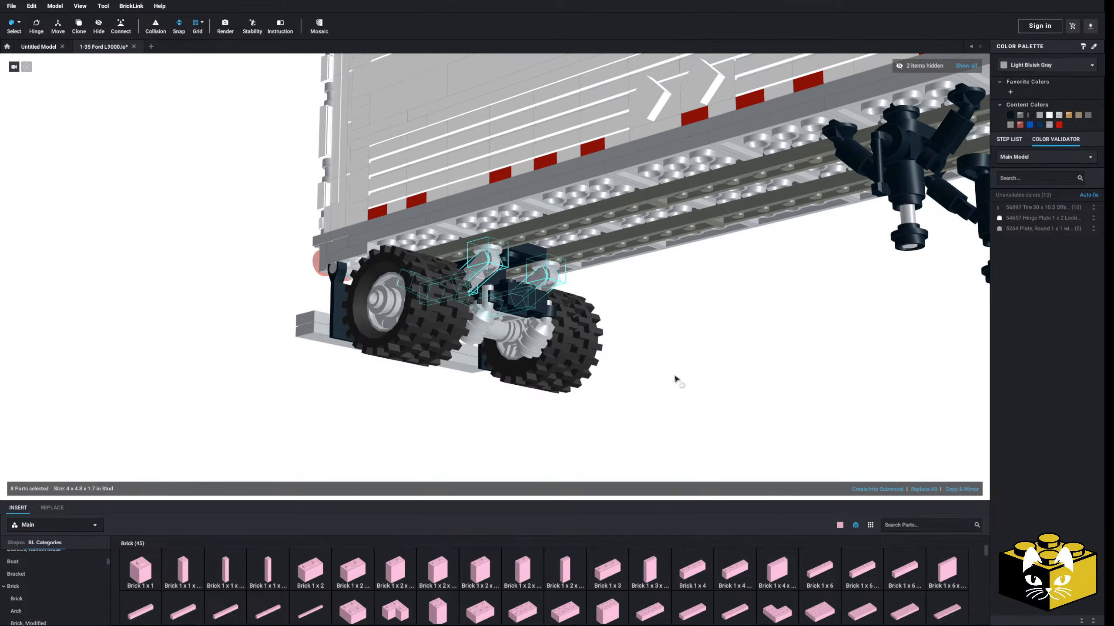
{"action": "left_click", "coordinate": [20, 25]}
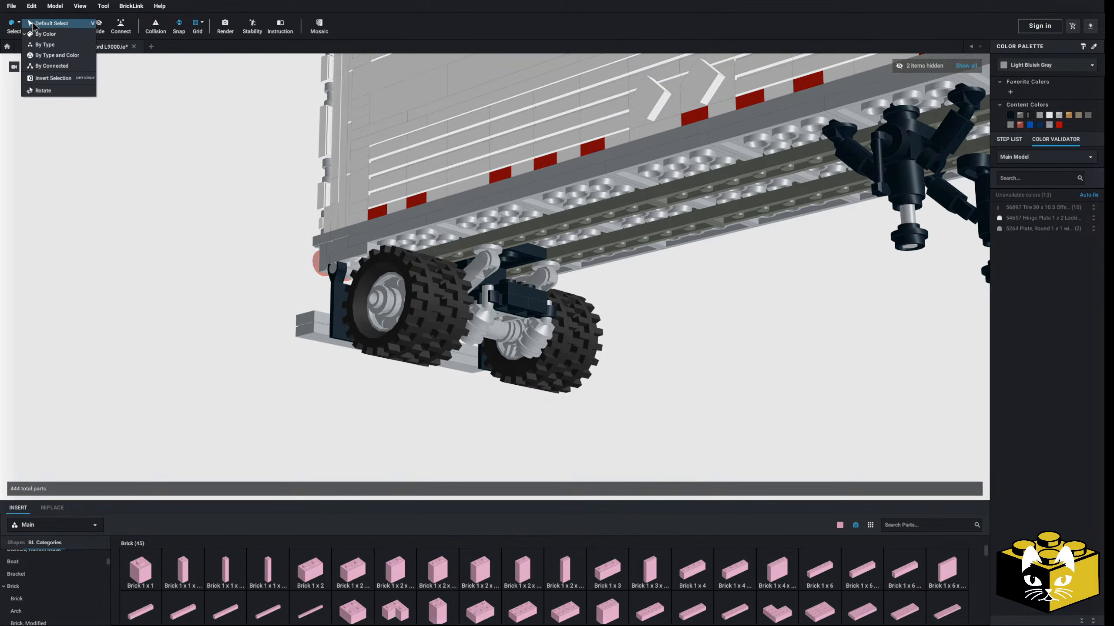
{"action": "left_click", "coordinate": [48, 25]}
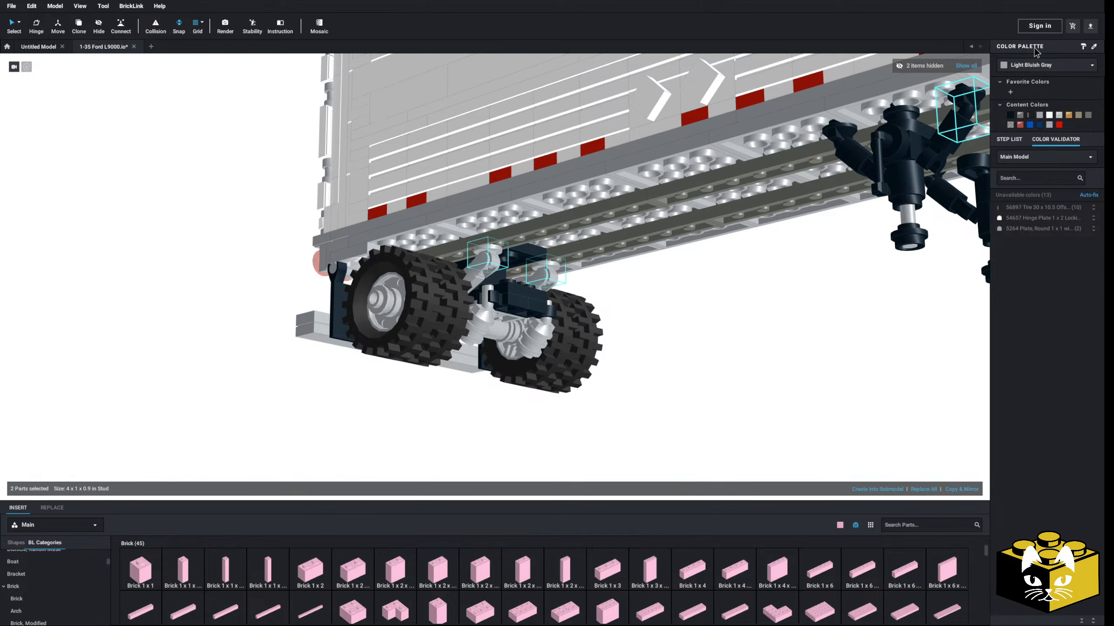
- Recolour the two selected round plates at the tops of the rear suspension arms Black
{"action": "left_click", "coordinate": [1028, 67]}
{"action": "left_click", "coordinate": [1028, 90]}
{"action": "left_click", "coordinate": [637, 348]}
{"action": "scroll", "coordinate": [637, 348], "scroll_direction": "down", "scroll_amount": 5}
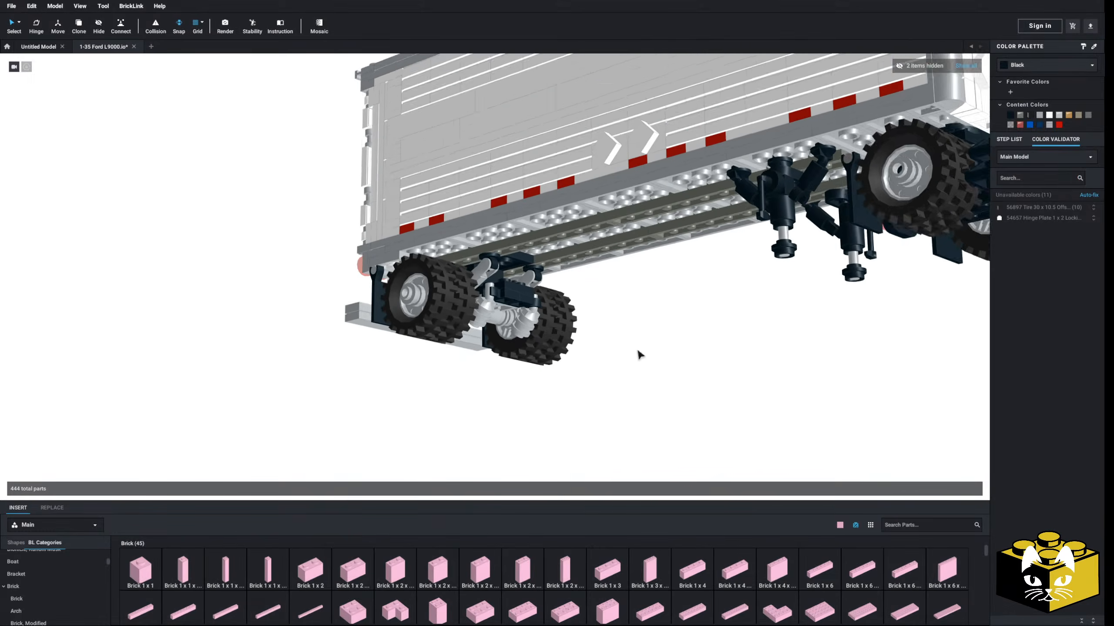
- Show the parts of the Plate category in the parts library
{"action": "right_click_drag", "start_coordinate": [637, 348], "coordinate": [599, 356]}
{"action": "scroll", "coordinate": [635, 362], "scroll_direction": "up", "scroll_amount": 5}
{"action": "scroll", "coordinate": [637, 368], "scroll_direction": "up", "scroll_amount": 3}
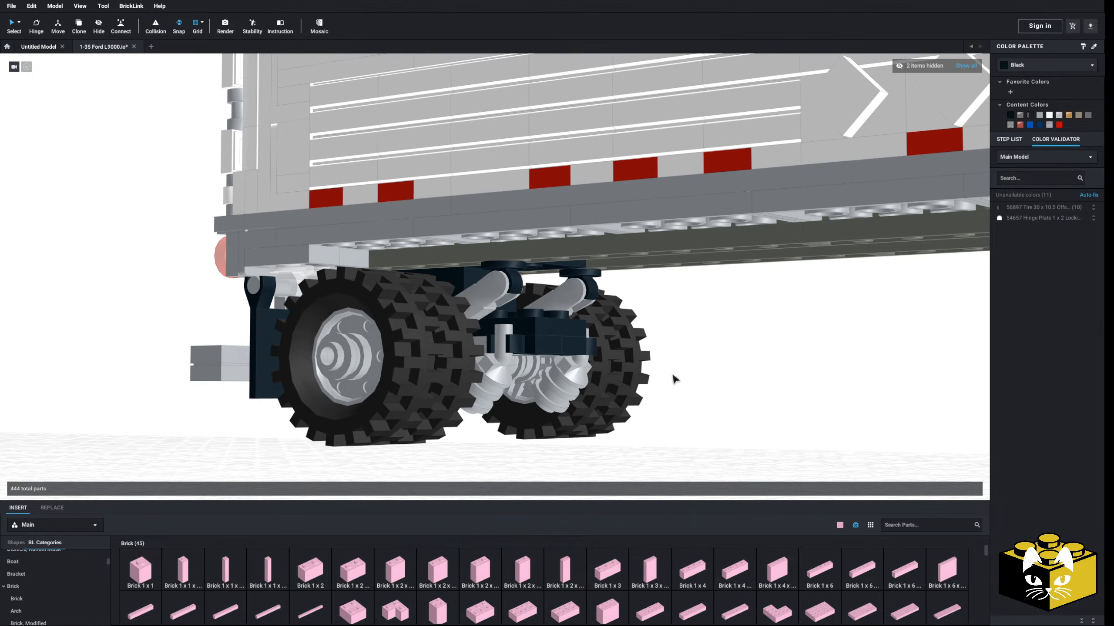
{"action": "scroll", "coordinate": [669, 371], "scroll_direction": "up", "scroll_amount": 1}
{"action": "right_click_drag", "start_coordinate": [667, 363], "coordinate": [507, 309]}
{"action": "scroll", "coordinate": [533, 288], "scroll_direction": "up", "scroll_amount": 2}
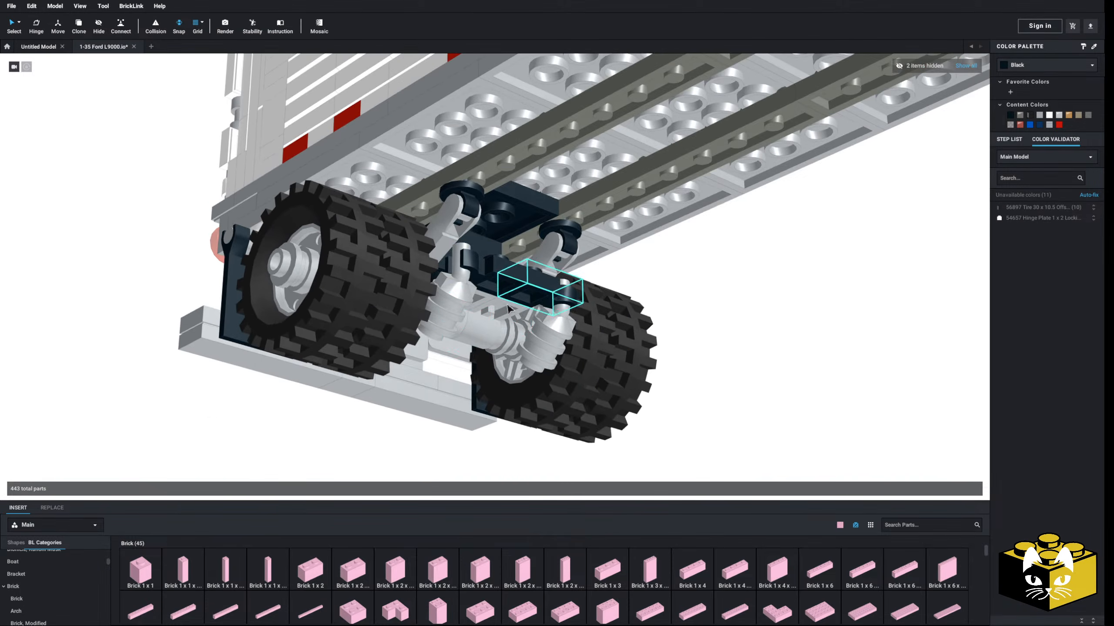
{"action": "scroll", "coordinate": [48, 572], "scroll_direction": "down", "scroll_amount": 1}
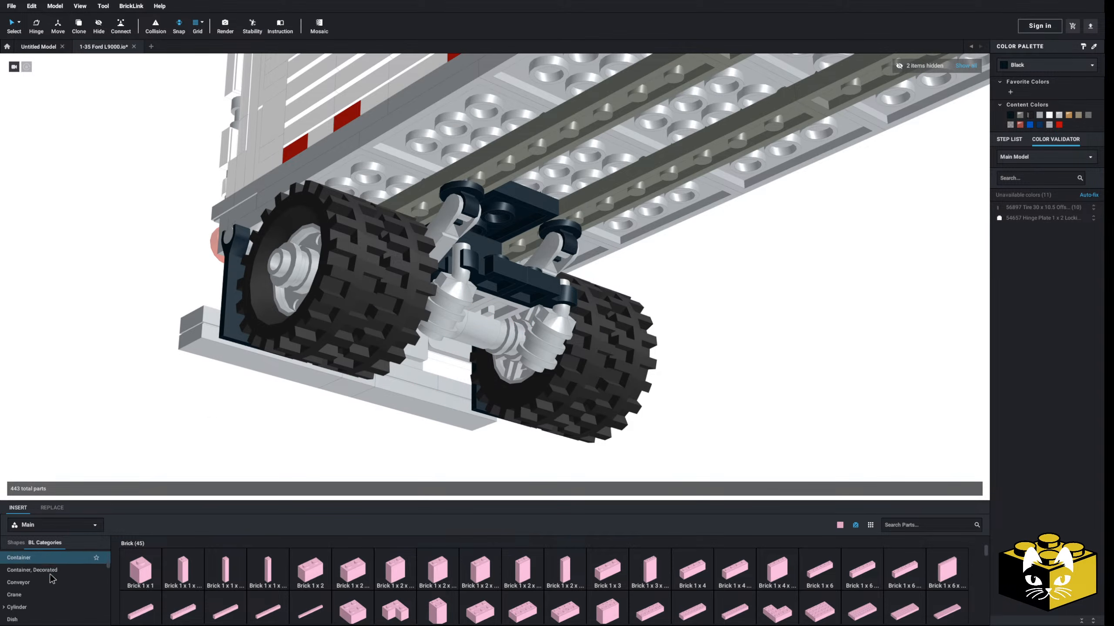
{"action": "scroll", "coordinate": [52, 579], "scroll_direction": "down", "scroll_amount": 5}
{"action": "scroll", "coordinate": [49, 583], "scroll_direction": "down", "scroll_amount": 3}
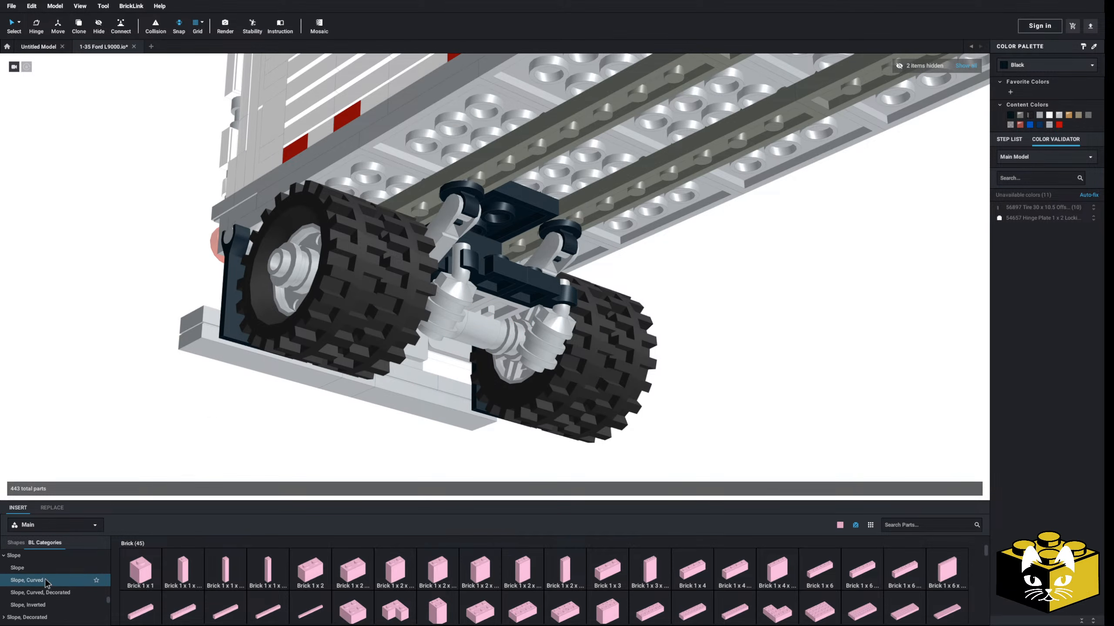
{"action": "right_click_drag", "start_coordinate": [158, 390], "coordinate": [204, 367]}
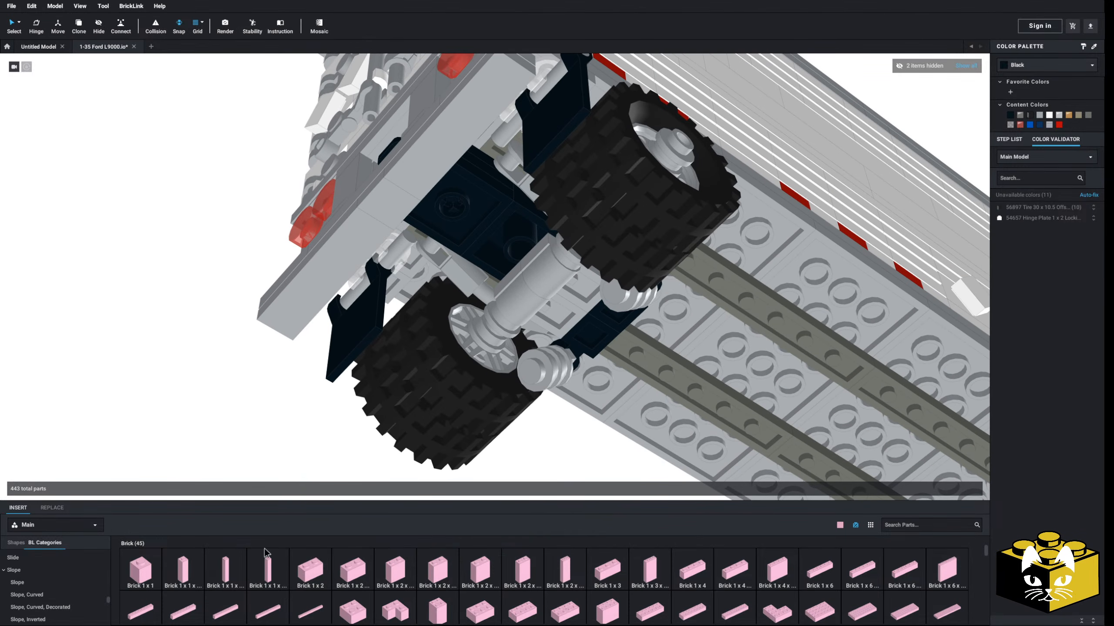
{"action": "scroll", "coordinate": [60, 586], "scroll_direction": "up", "scroll_amount": 4}
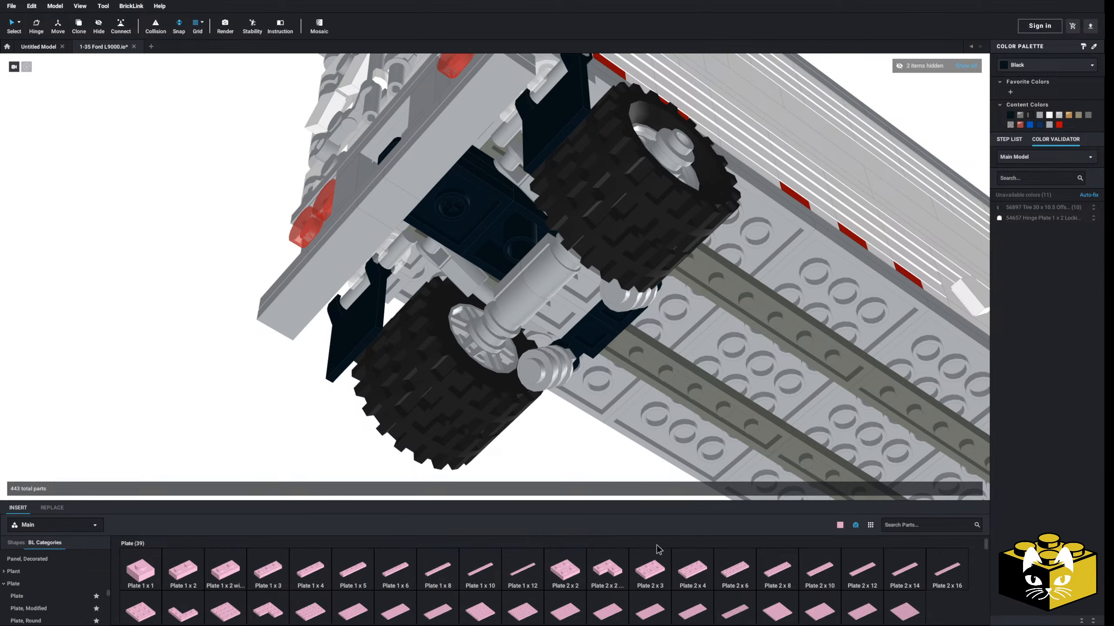
- Add a Plate 2 x 4 beneath the black rear axle mount, shift it one stud forward and colour it black
{"action": "left_click_drag", "start_coordinate": [692, 570], "coordinate": [498, 239]}
{"action": "right_click_drag", "start_coordinate": [498, 239], "coordinate": [543, 217]}
{"action": "left_click", "coordinate": [548, 216]}
{"action": "left_click", "coordinate": [548, 245], "text": "ctrl"}
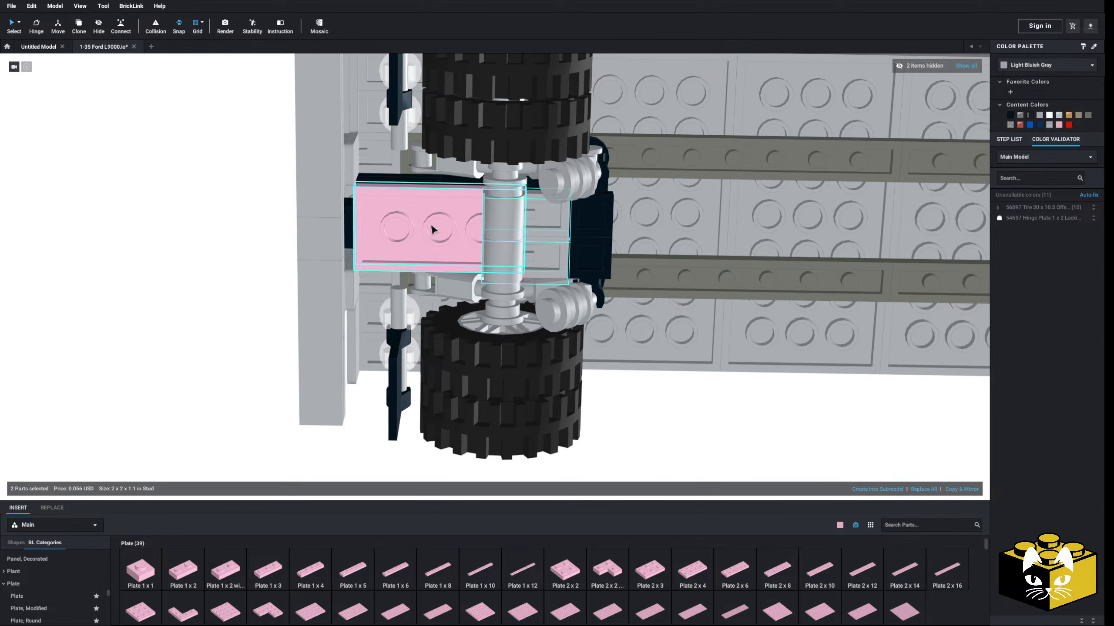
{"action": "left_click_drag", "start_coordinate": [433, 228], "coordinate": [477, 230]}
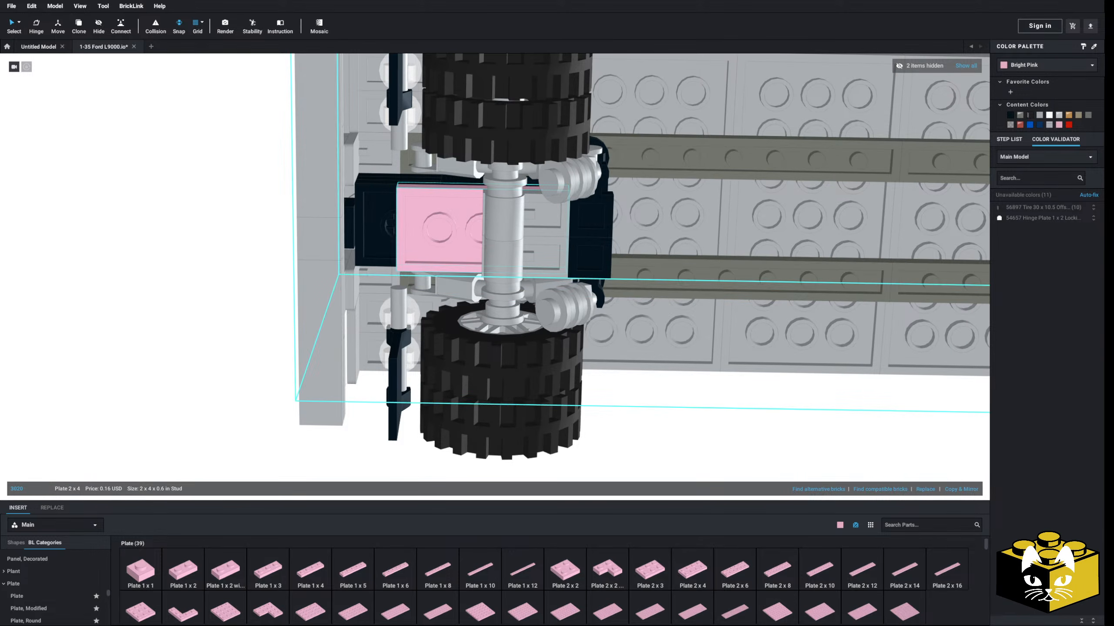
{"action": "left_click", "coordinate": [1010, 115]}
{"action": "left_click", "coordinate": [763, 405]}
{"action": "right_click_drag", "start_coordinate": [761, 408], "coordinate": [624, 476]}
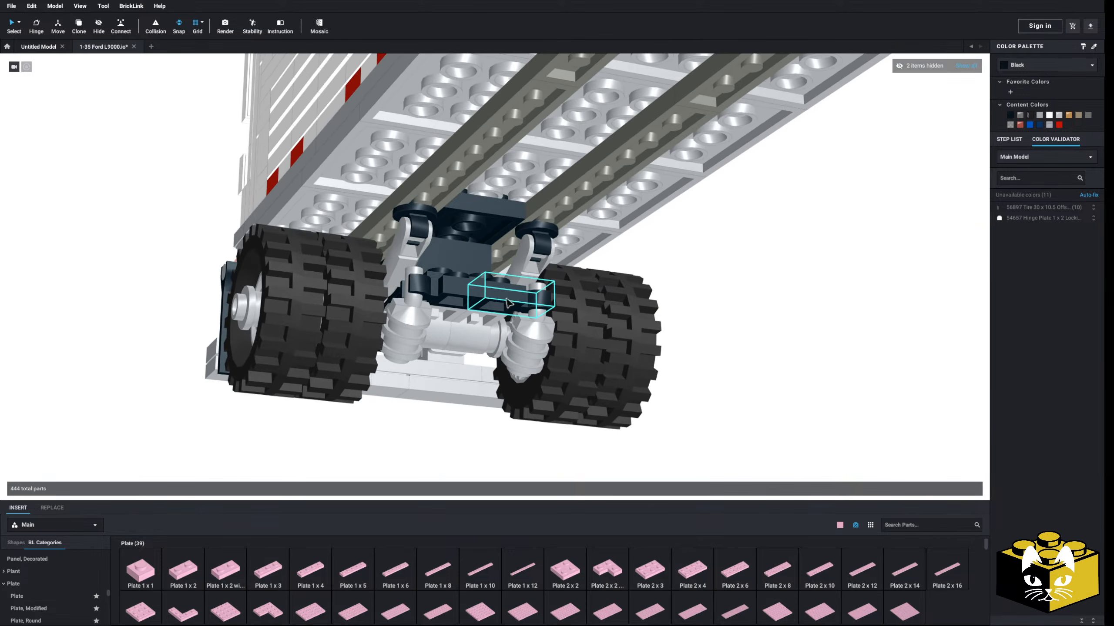
- Recolour the two black parts of the bar in front of the rear axle Light Bluish Gray
{"action": "left_click", "coordinate": [507, 300]}
{"action": "left_click", "coordinate": [458, 293], "text": "ctrl"}
{"action": "left_click", "coordinate": [1039, 115]}
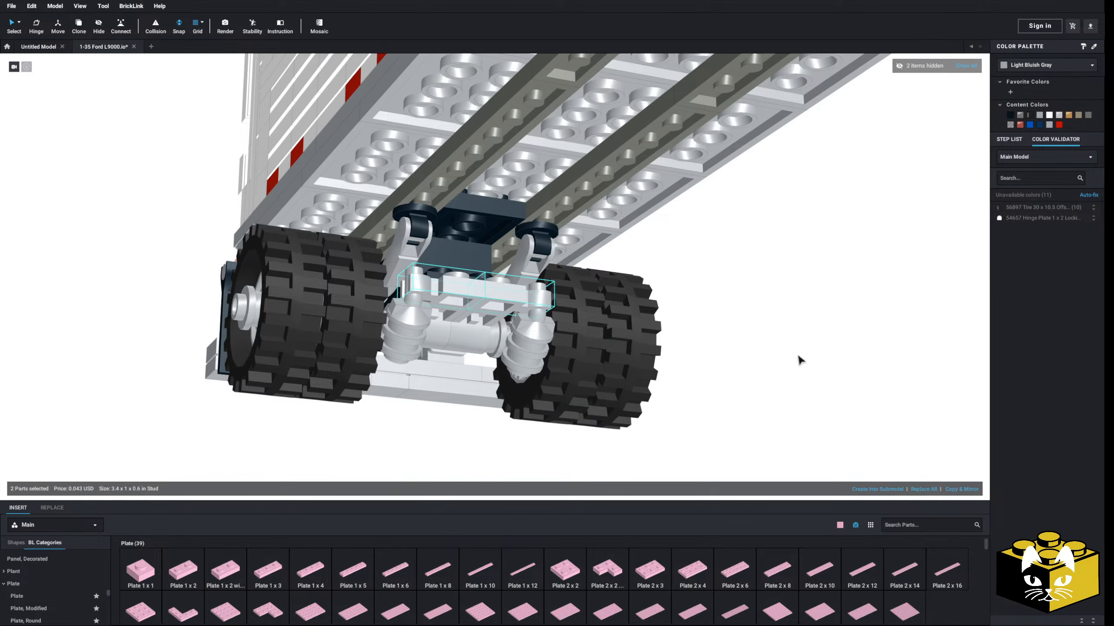
- Add the ribbed cylinders to the selected grey bar parts and move the whole assembly clear of the rear axle
{"action": "right_click_drag", "start_coordinate": [798, 356], "coordinate": [802, 361]}
{"action": "left_click", "coordinate": [542, 358], "text": "ctrl"}
{"action": "left_click", "coordinate": [525, 387], "text": "ctrl"}
{"action": "left_click", "coordinate": [448, 348], "text": "ctrl"}
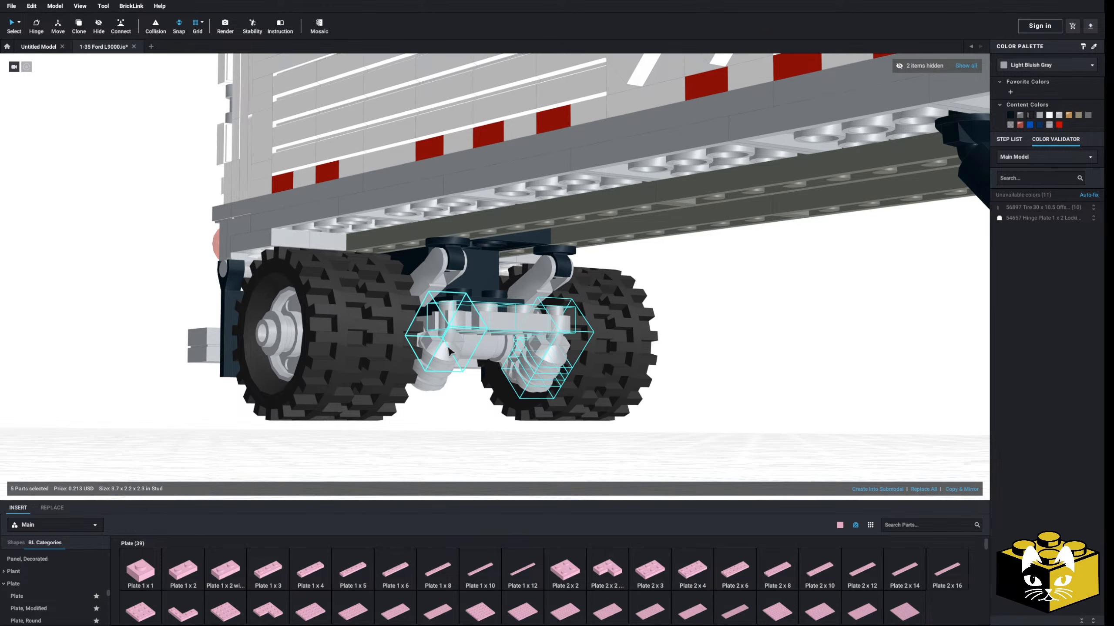
{"action": "left_click", "coordinate": [440, 370], "text": "ctrl"}
{"action": "key", "text": "Delete"}
{"action": "right_click_drag", "start_coordinate": [713, 381], "coordinate": [747, 416]}
{"action": "scroll", "coordinate": [701, 391], "scroll_direction": "down", "scroll_amount": 5}
{"action": "left_click_drag", "start_coordinate": [741, 94], "coordinate": [452, 395]}
{"action": "left_click", "coordinate": [711, 419]}
- Add a Slope, Curved 2 x 2 x 2/3 Inverted under the front of the axle mount and colour it Light Bluish Gray
{"action": "right_click_drag", "start_coordinate": [719, 419], "coordinate": [657, 384]}
{"action": "scroll", "coordinate": [656, 384], "scroll_direction": "up", "scroll_amount": 5}
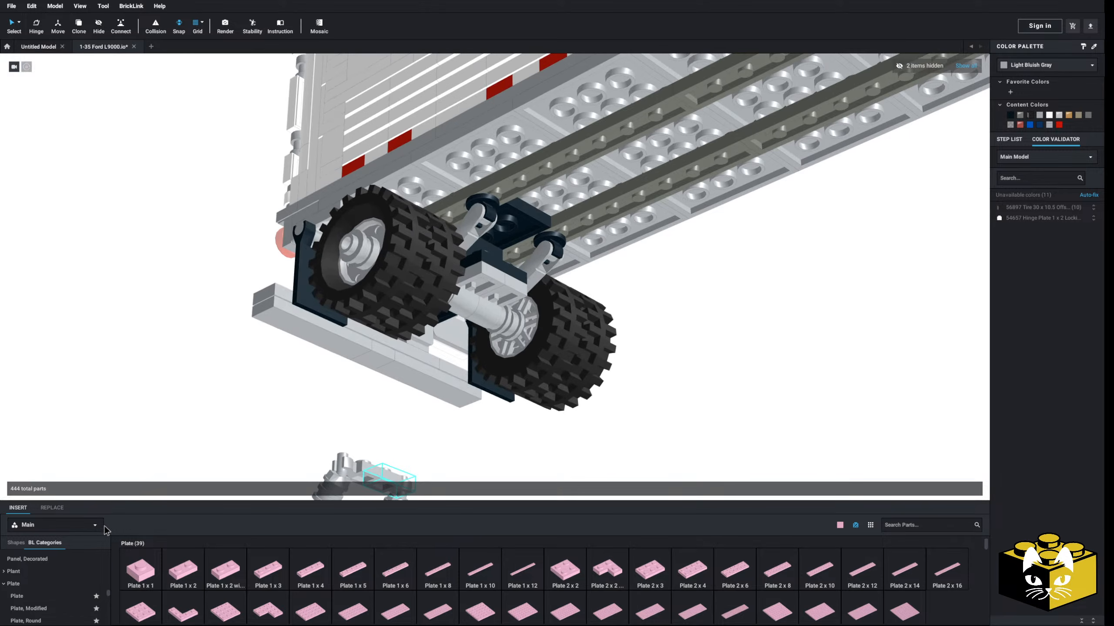
{"action": "scroll", "coordinate": [65, 581], "scroll_direction": "down", "scroll_amount": 10}
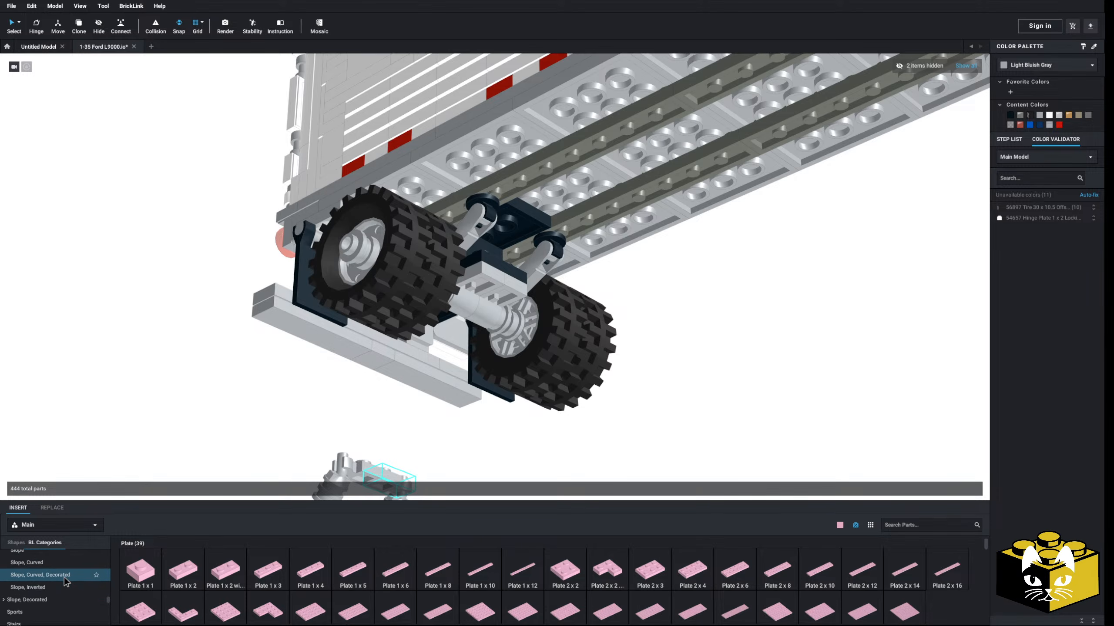
{"action": "scroll", "coordinate": [62, 577], "scroll_direction": "up", "scroll_amount": 1}
{"action": "left_click", "coordinate": [49, 577]}
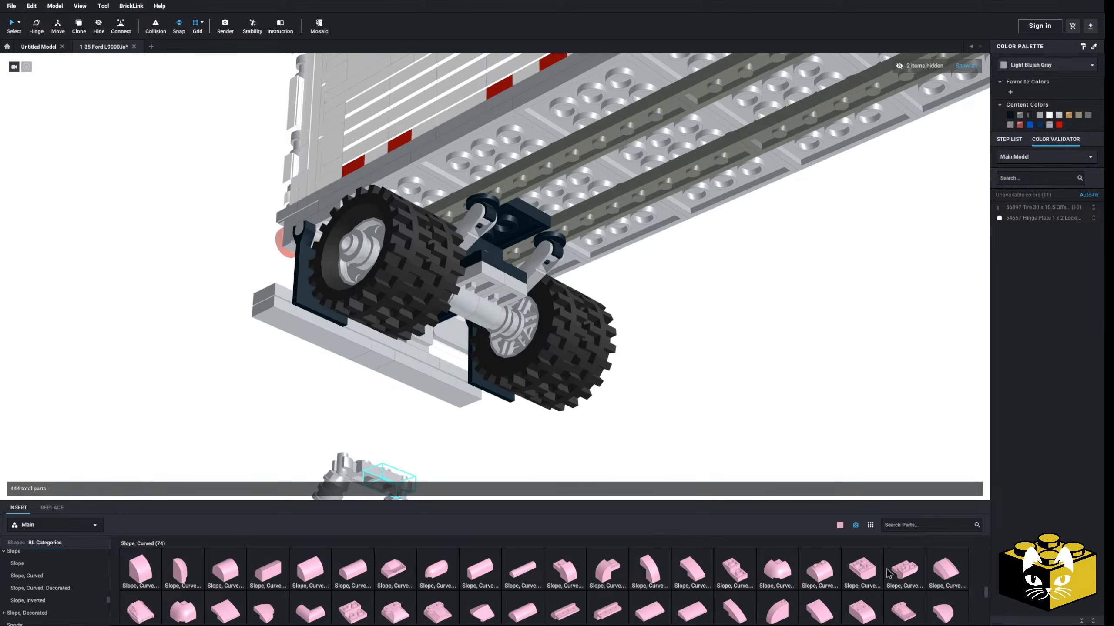
{"action": "left_click", "coordinate": [909, 570]}
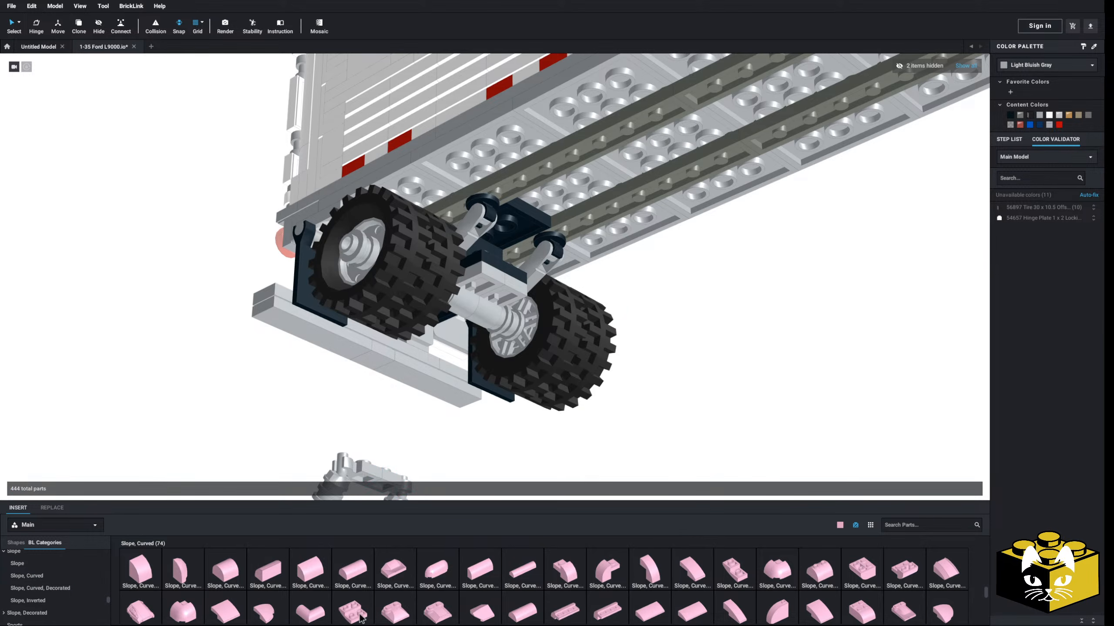
{"action": "left_click", "coordinate": [508, 264]}
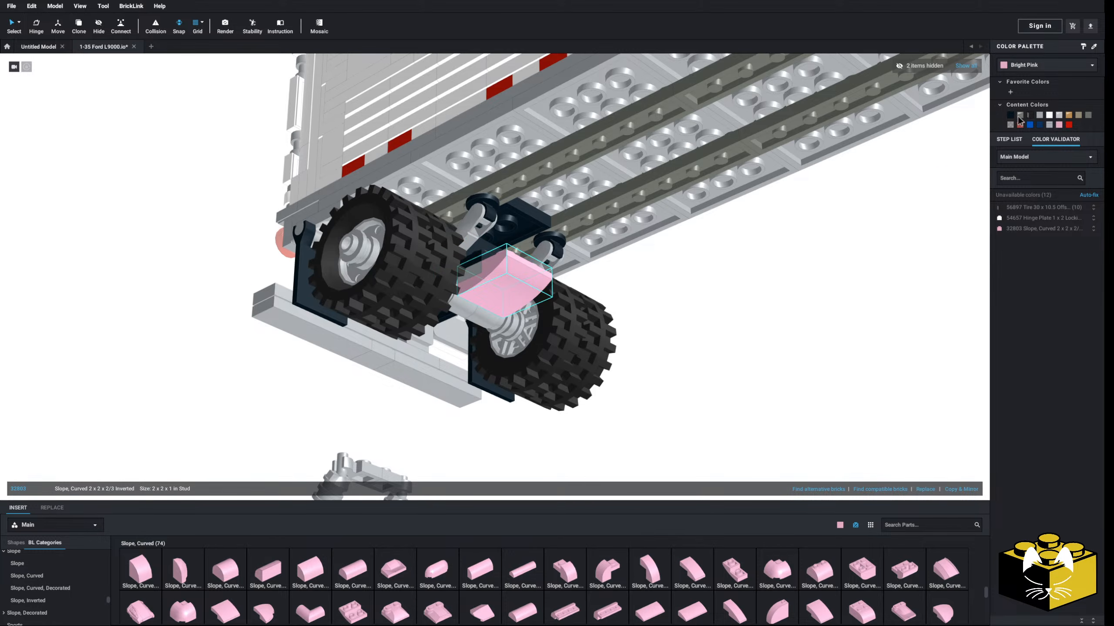
{"action": "left_click", "coordinate": [1043, 116]}
{"action": "left_click", "coordinate": [921, 307]}
- Move the parked assembly of grey bar and ribbed cylinders back in front of the trailer's rear axle
{"action": "right_click_drag", "start_coordinate": [921, 307], "coordinate": [682, 397]}
{"action": "left_click_drag", "start_coordinate": [689, 386], "coordinate": [469, 211]}
{"action": "right_click_drag", "start_coordinate": [829, 351], "coordinate": [679, 301]}
- Attach a Bar Holder with Clip from the Bar category to each landing gear leg, both facing inward
{"action": "scroll", "coordinate": [515, 417], "scroll_direction": "up", "scroll_amount": 4}
{"action": "scroll", "coordinate": [554, 398], "scroll_direction": "up", "scroll_amount": 4}
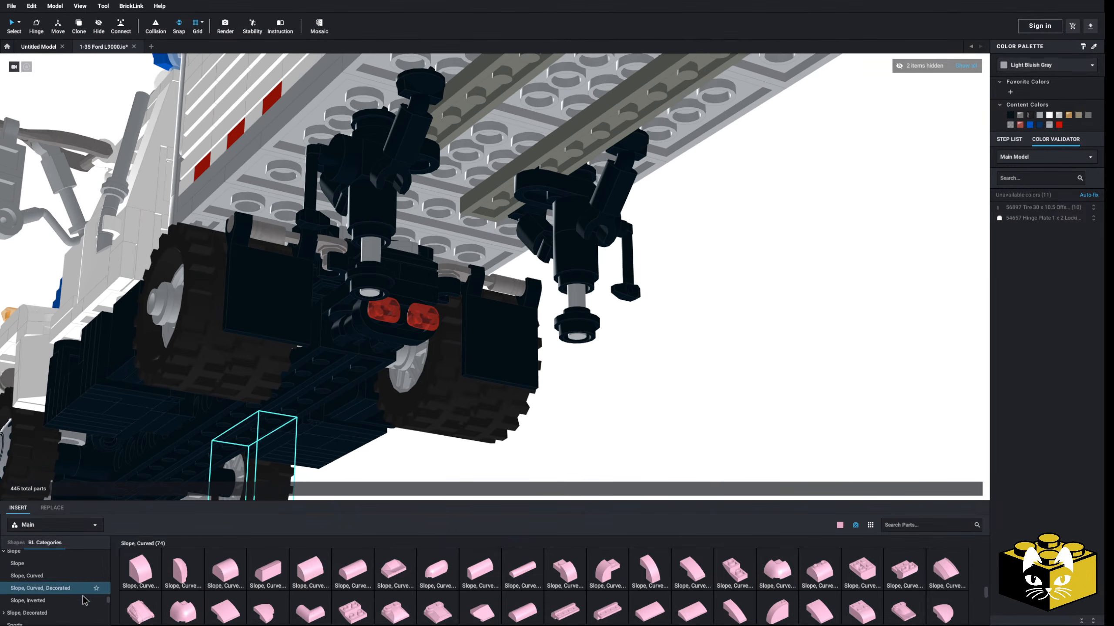
{"action": "scroll", "coordinate": [66, 601], "scroll_direction": "up", "scroll_amount": 15}
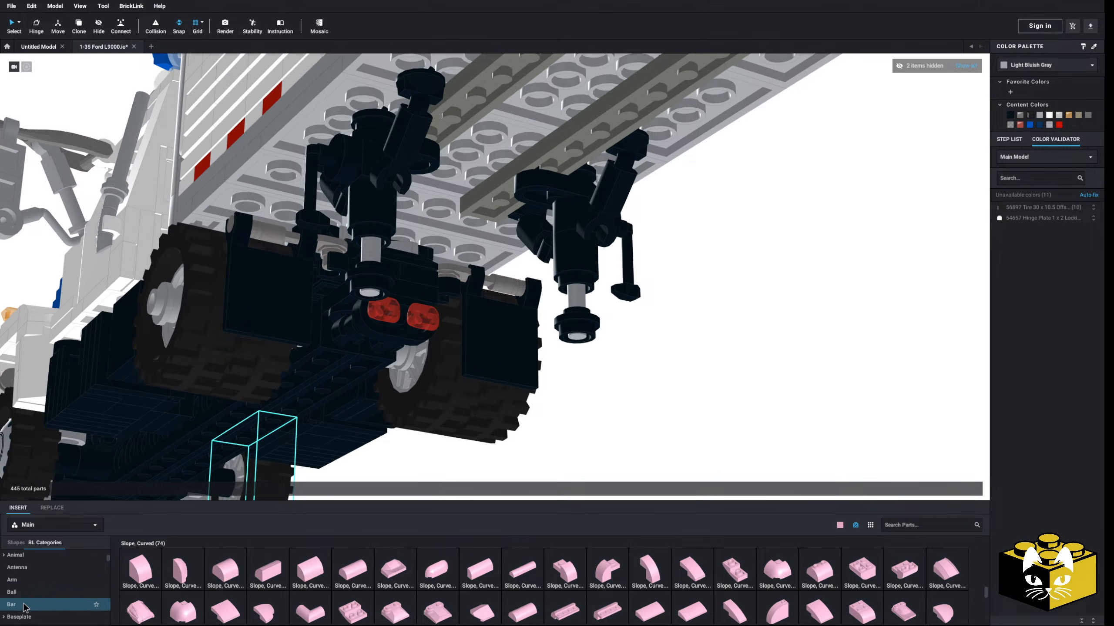
{"action": "left_click", "coordinate": [18, 605]}
{"action": "scroll", "coordinate": [516, 576], "scroll_direction": "down", "scroll_amount": 1}
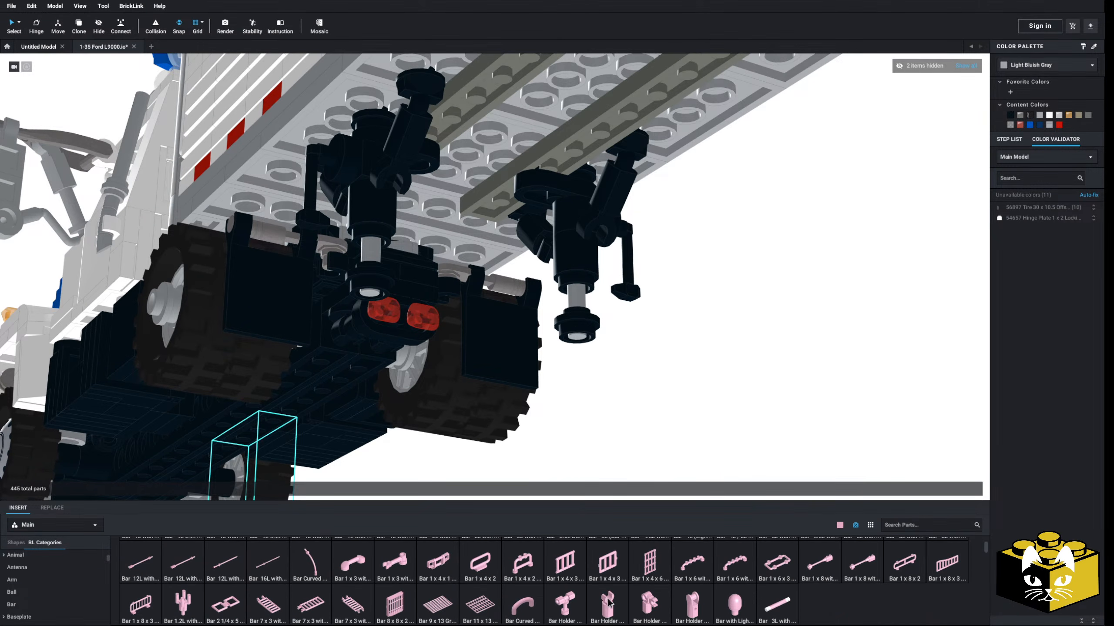
{"action": "left_click_drag", "start_coordinate": [609, 604], "coordinate": [379, 252]}
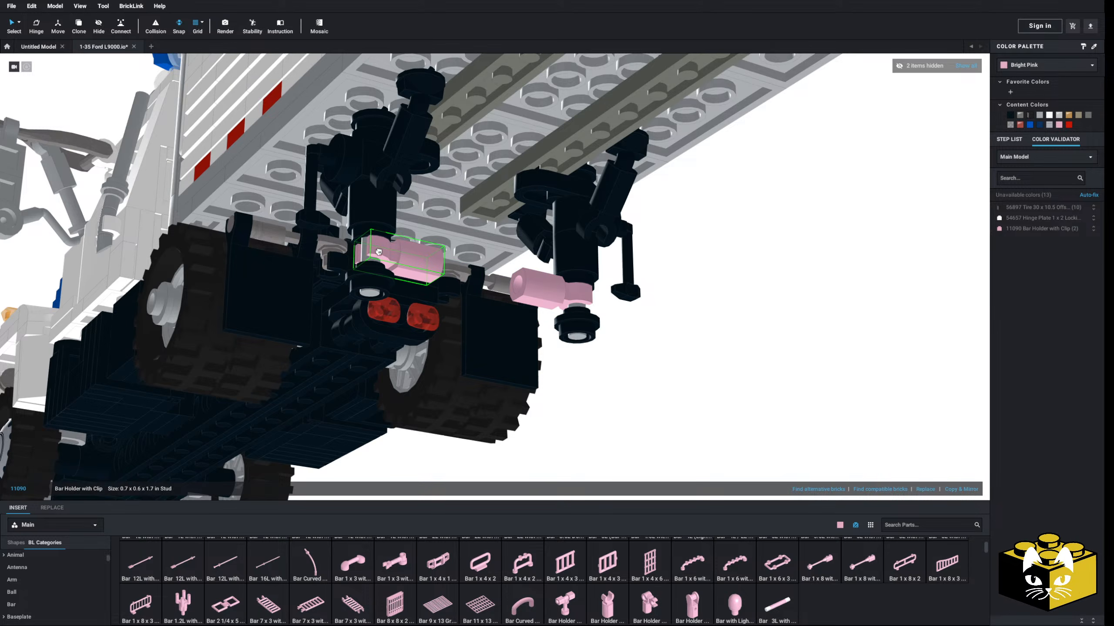
{"action": "left_click", "coordinate": [721, 343]}
{"action": "right_click_drag", "start_coordinate": [721, 343], "coordinate": [712, 343]}
{"action": "scroll", "coordinate": [674, 549], "scroll_direction": "up", "scroll_amount": 1}
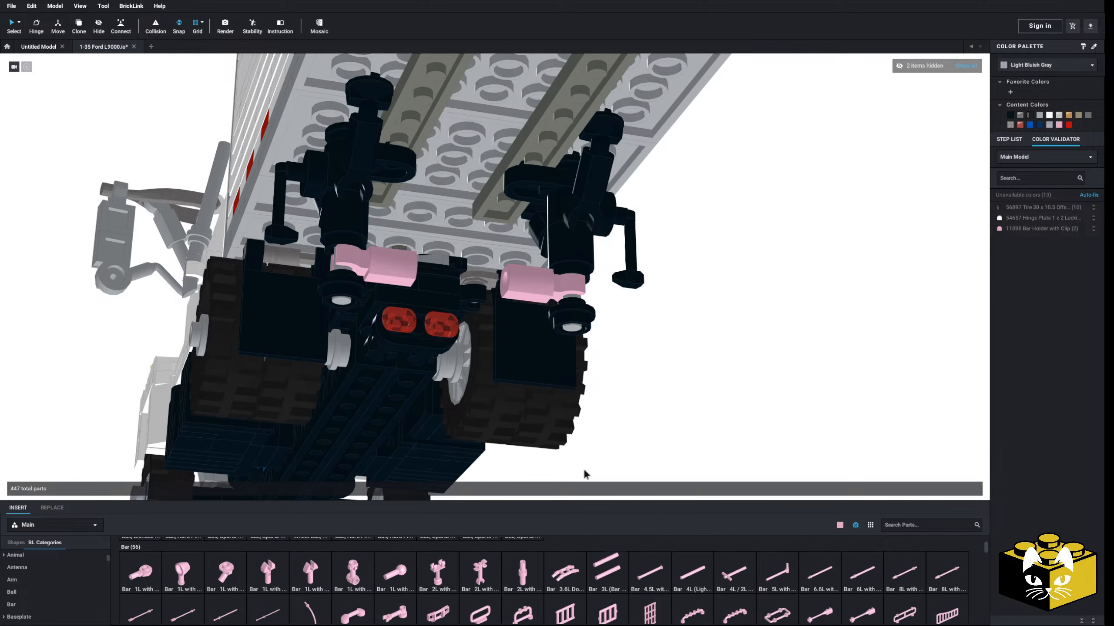
- Insert a Bar 3L (Bar Arrow) between the two pink bar holders to join the landing gear legs
{"action": "left_click_drag", "start_coordinate": [587, 475], "coordinate": [539, 289]}
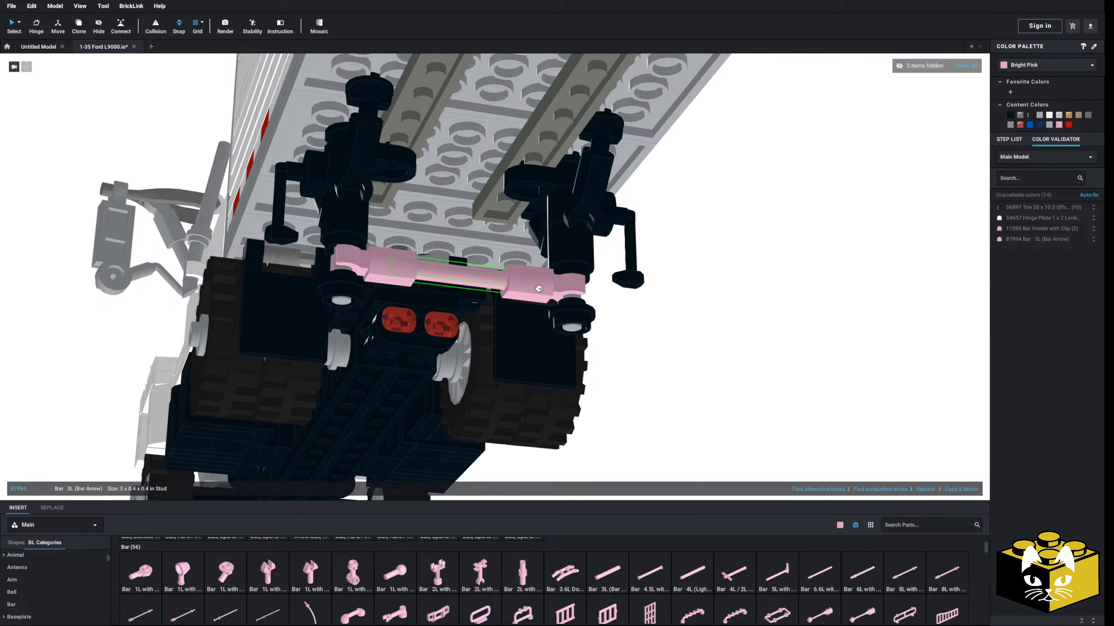
{"action": "left_click", "coordinate": [539, 289]}
{"action": "right_click_drag", "start_coordinate": [490, 284], "coordinate": [506, 282]}
- Recolour the landing gear crossbar and both of its bar holders black
{"action": "left_click", "coordinate": [391, 281]}
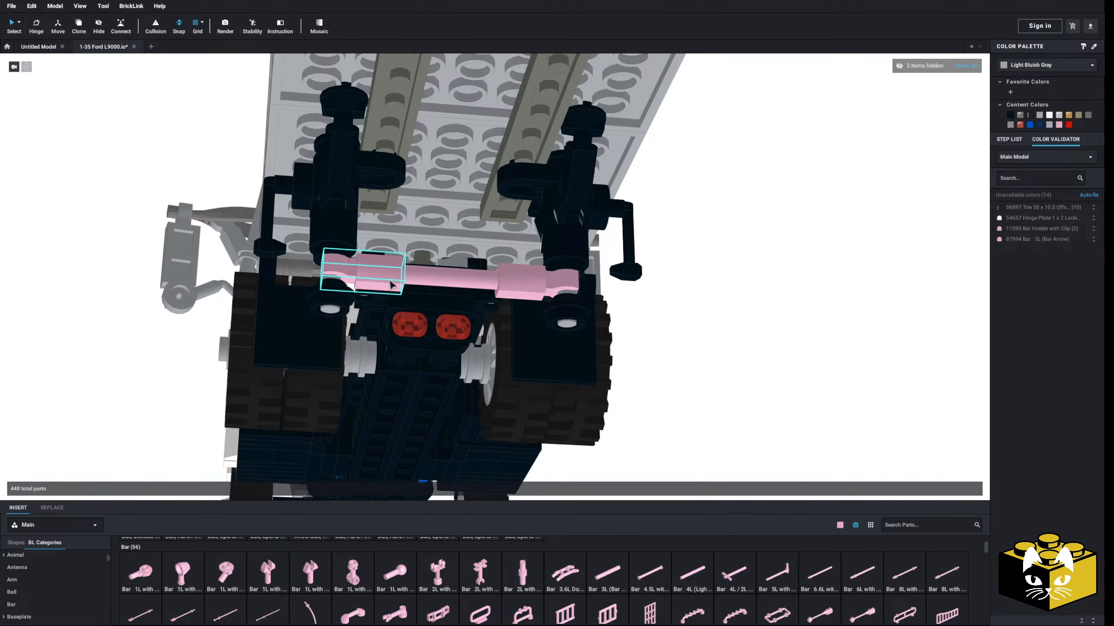
{"action": "left_click", "coordinate": [475, 277], "text": "ctrl"}
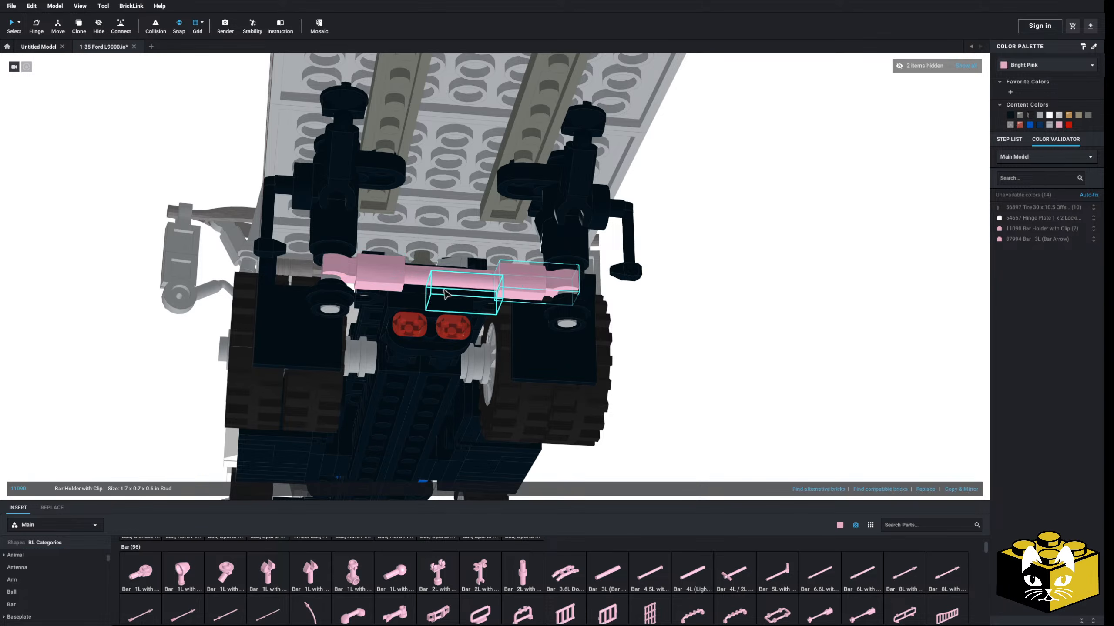
{"action": "left_click", "coordinate": [524, 282], "text": "ctrl"}
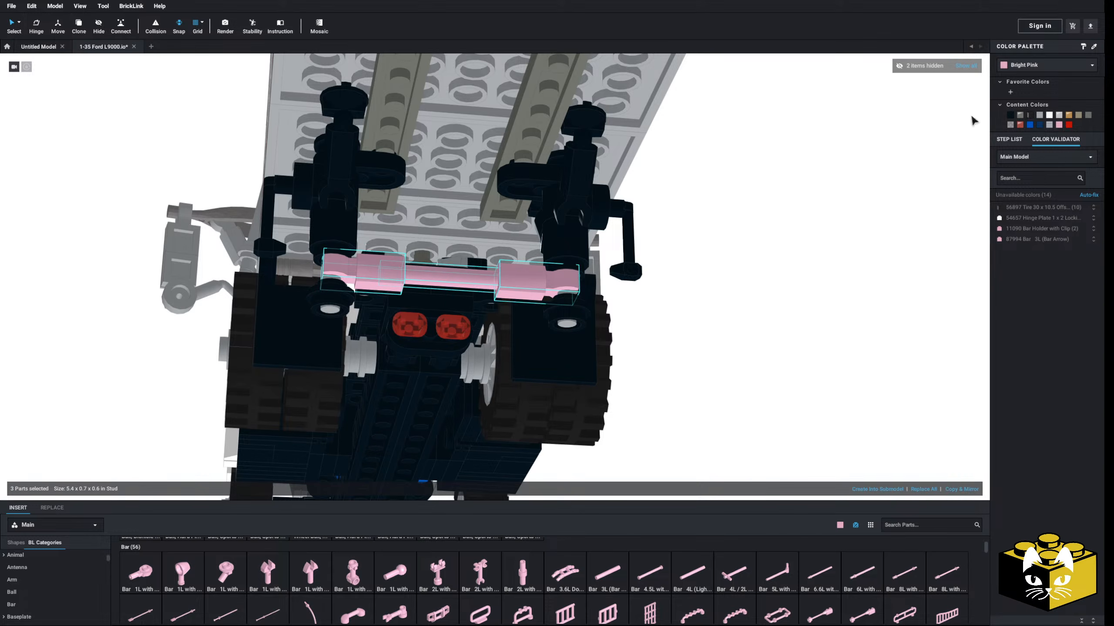
{"action": "left_click", "coordinate": [1010, 115]}
{"action": "left_click", "coordinate": [852, 218]}
{"action": "scroll", "coordinate": [749, 286], "scroll_direction": "down", "scroll_amount": 4}
{"action": "right_click_drag", "start_coordinate": [748, 286], "coordinate": [698, 341]}
{"action": "scroll", "coordinate": [698, 341], "scroll_direction": "down", "scroll_amount": 6}
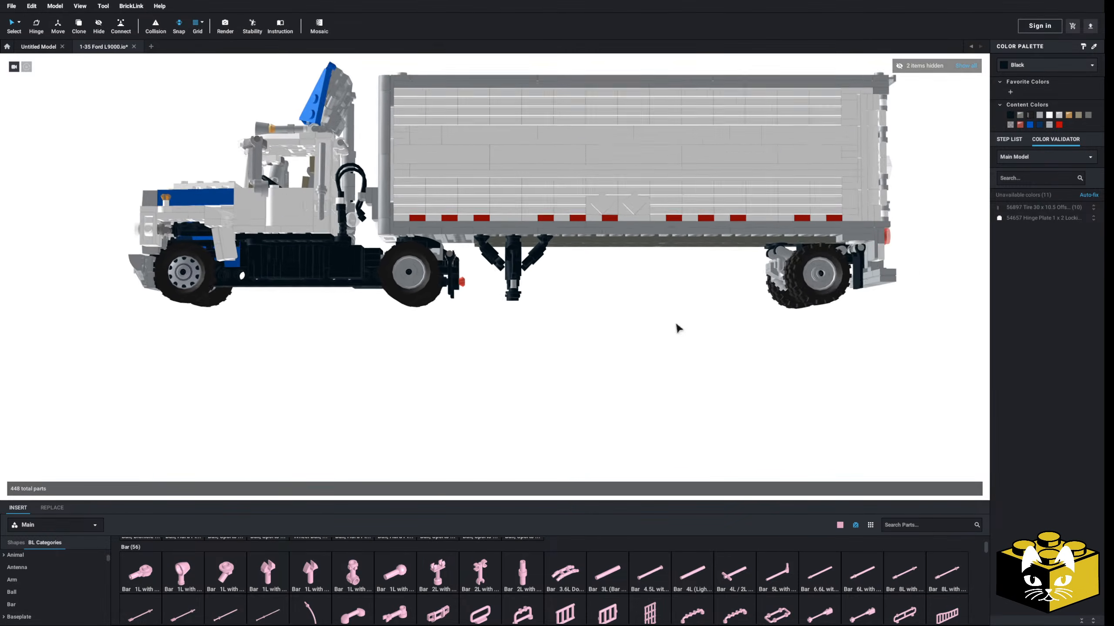
{"action": "right_click_drag", "start_coordinate": [623, 298], "coordinate": [603, 329]}
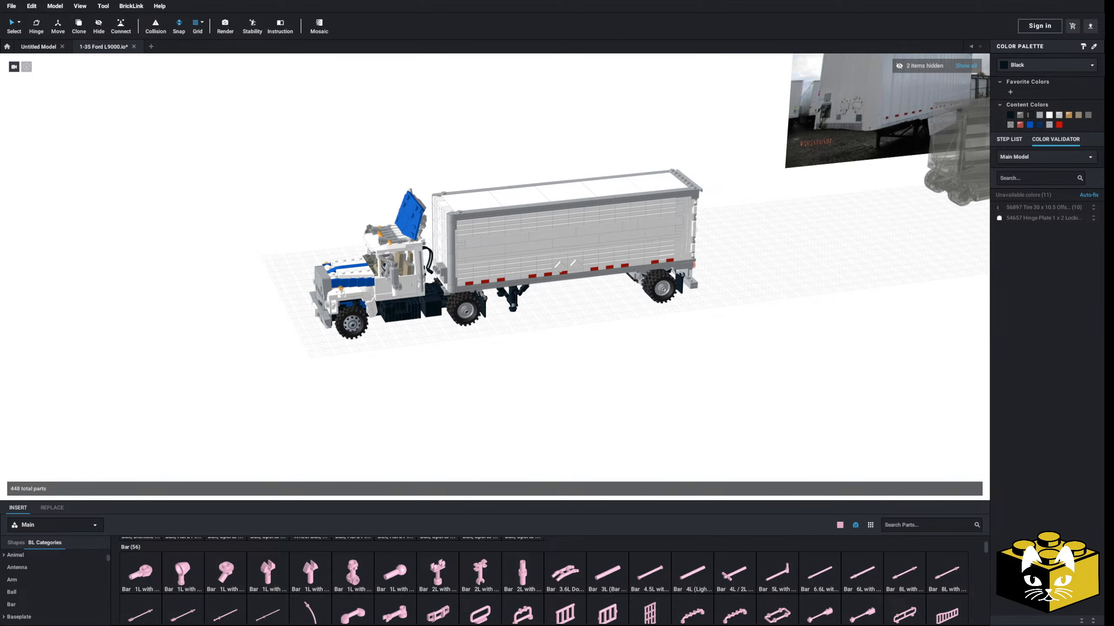
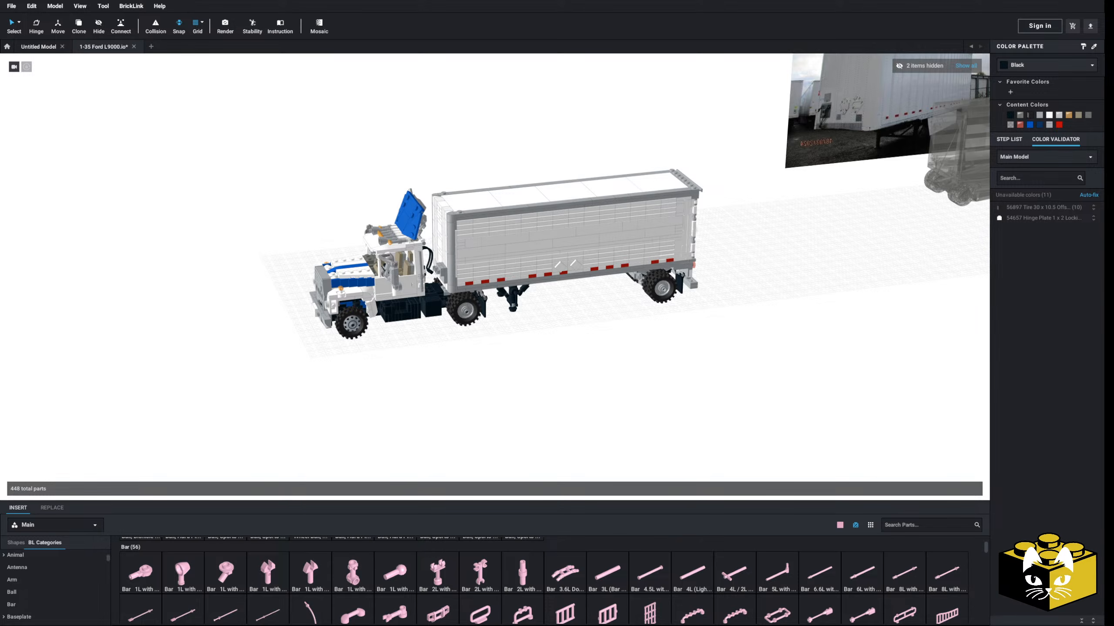
- Copy the truck's rear axle section with everything attached to it and place the pasted copy in empty space
{"action": "scroll", "coordinate": [494, 461], "scroll_direction": "up", "scroll_amount": 5}
{"action": "scroll", "coordinate": [520, 457], "scroll_direction": "up", "scroll_amount": 4}
{"action": "right_click_drag", "start_coordinate": [495, 461], "coordinate": [522, 397]}
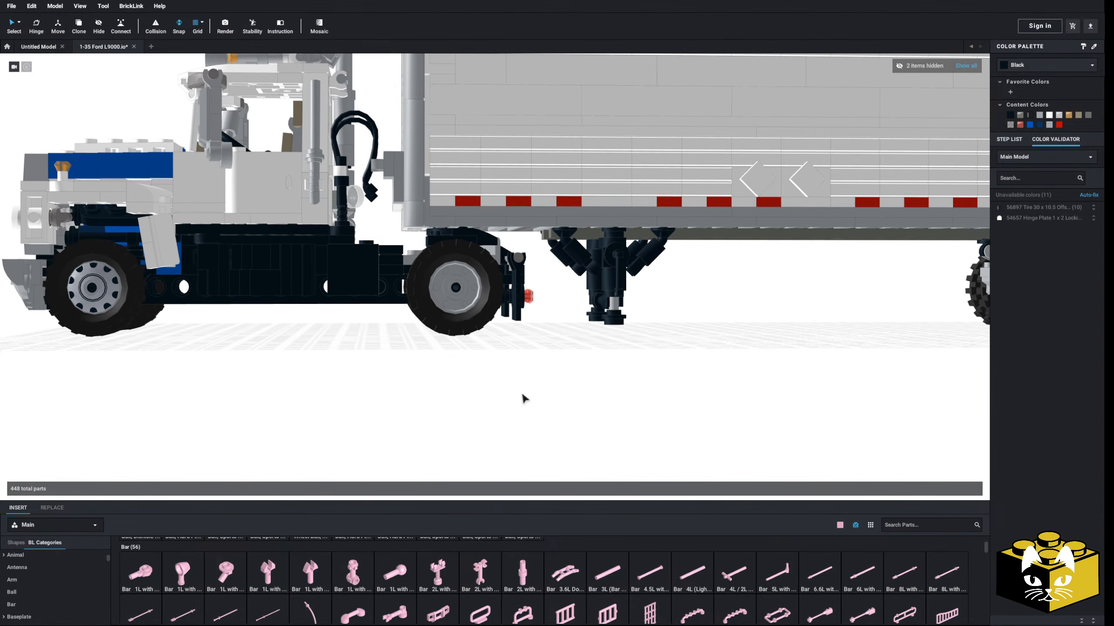
{"action": "left_click_drag", "start_coordinate": [528, 400], "coordinate": [420, 225]}
{"action": "right_click", "coordinate": [447, 282]}
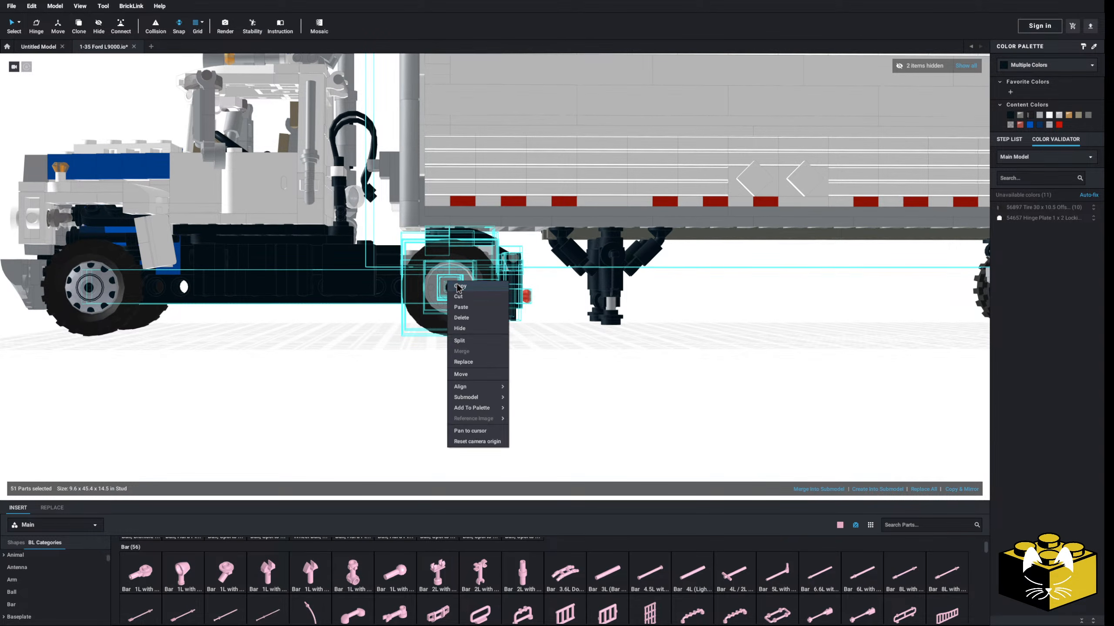
{"action": "left_click", "coordinate": [461, 299]}
{"action": "right_click", "coordinate": [688, 341]}
{"action": "left_click", "coordinate": [696, 369]}
{"action": "right_click_drag", "start_coordinate": [692, 364], "coordinate": [546, 325]}
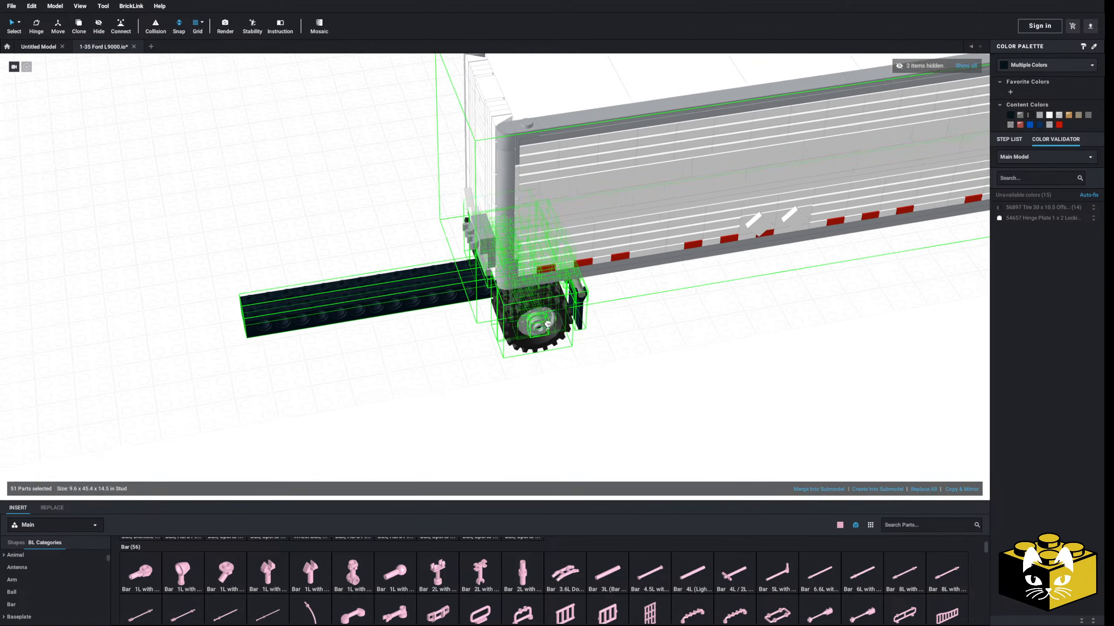
{"action": "left_click", "coordinate": [546, 324]}
- Delete the duplicated trailer and the two long black frame beams from the pasted rear axle copy
{"action": "left_click", "coordinate": [658, 351]}
{"action": "left_click", "coordinate": [683, 252]}
{"action": "key", "text": "Delete"}
{"action": "left_click", "coordinate": [427, 337]}
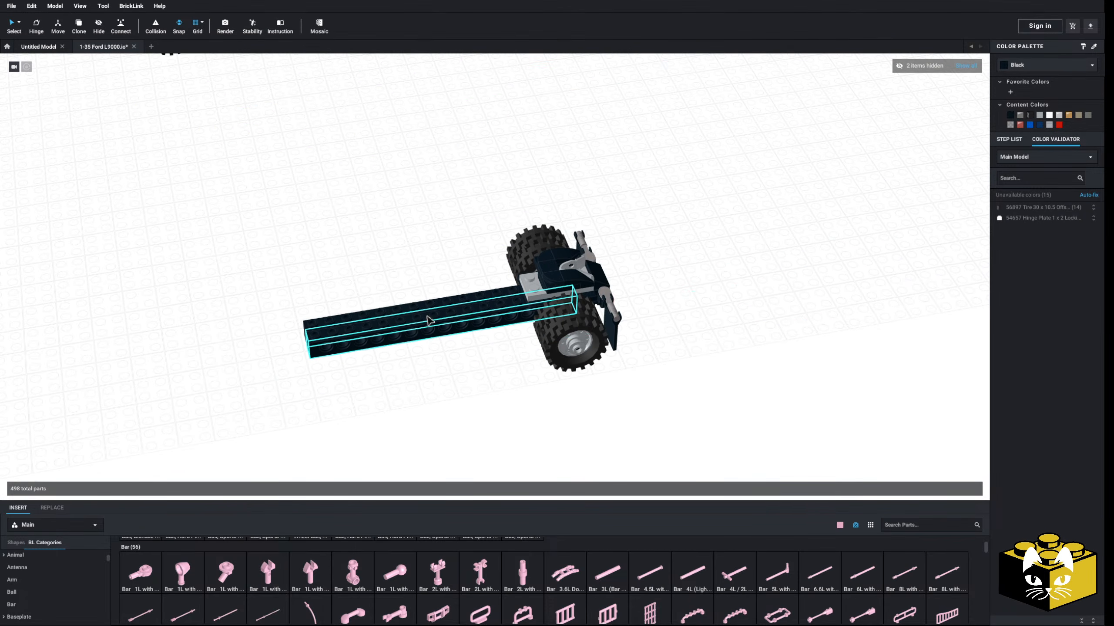
{"action": "key", "text": "Delete"}
{"action": "left_click", "coordinate": [426, 318]}
{"action": "key", "text": "Delete"}
{"action": "scroll", "coordinate": [475, 358], "scroll_direction": "up", "scroll_amount": 3}
{"action": "middle_click_drag", "start_coordinate": [536, 364], "coordinate": [416, 381]}
{"action": "right_click_drag", "start_coordinate": [416, 381], "coordinate": [406, 360]}
{"action": "scroll", "coordinate": [412, 386], "scroll_direction": "down", "scroll_amount": 5}
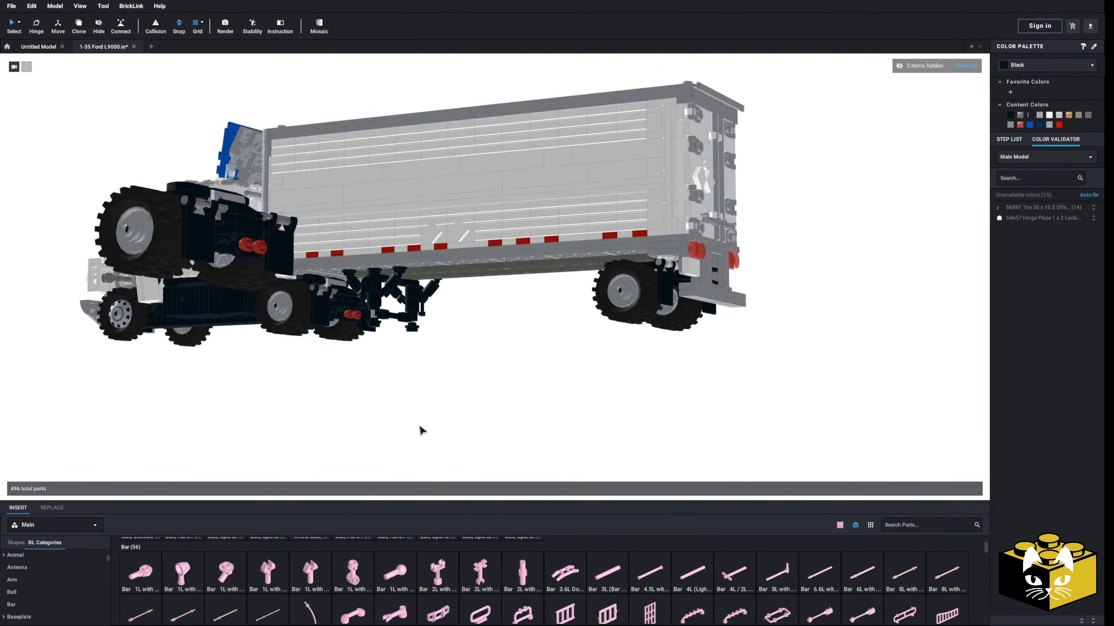
{"action": "right_click_drag", "start_coordinate": [420, 423], "coordinate": [425, 406]}
{"action": "scroll", "coordinate": [424, 406], "scroll_direction": "down", "scroll_amount": 1}
{"action": "middle_click_drag", "start_coordinate": [424, 406], "coordinate": [445, 319]}
{"action": "left_click", "coordinate": [554, 252]}
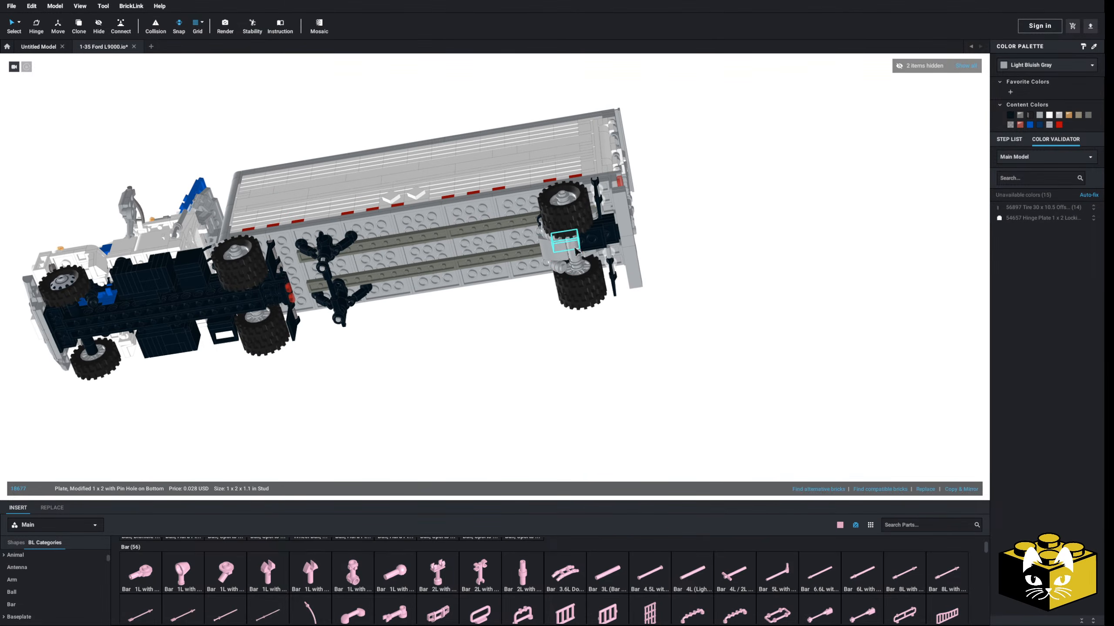
{"action": "left_click", "coordinate": [565, 240], "text": "ctrl"}
{"action": "right_click_drag", "start_coordinate": [567, 241], "coordinate": [590, 281]}
{"action": "middle_click_drag", "start_coordinate": [591, 283], "coordinate": [635, 366]}
{"action": "scroll", "coordinate": [636, 367], "scroll_direction": "up", "scroll_amount": 3}
{"action": "right_click_drag", "start_coordinate": [632, 364], "coordinate": [614, 307]}
{"action": "middle_click_drag", "start_coordinate": [613, 307], "coordinate": [460, 325]}
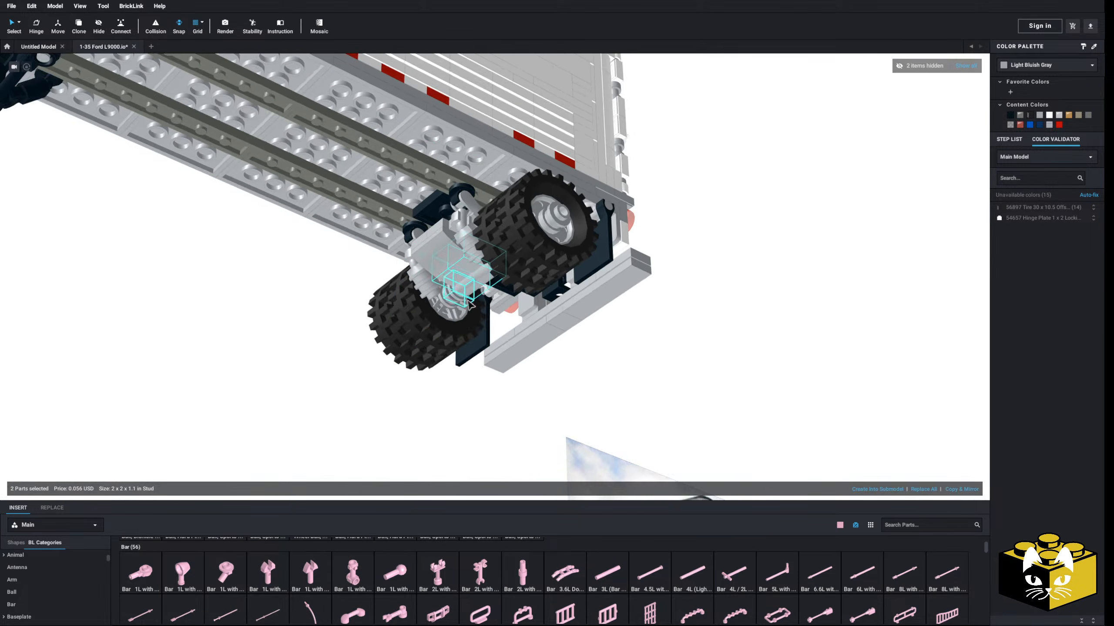
{"action": "scroll", "coordinate": [416, 327], "scroll_direction": "up", "scroll_amount": 3}
{"action": "right_click_drag", "start_coordinate": [396, 333], "coordinate": [442, 354]}
{"action": "middle_click_drag", "start_coordinate": [441, 352], "coordinate": [499, 424]}
{"action": "left_click", "coordinate": [463, 260], "text": "ctrl"}
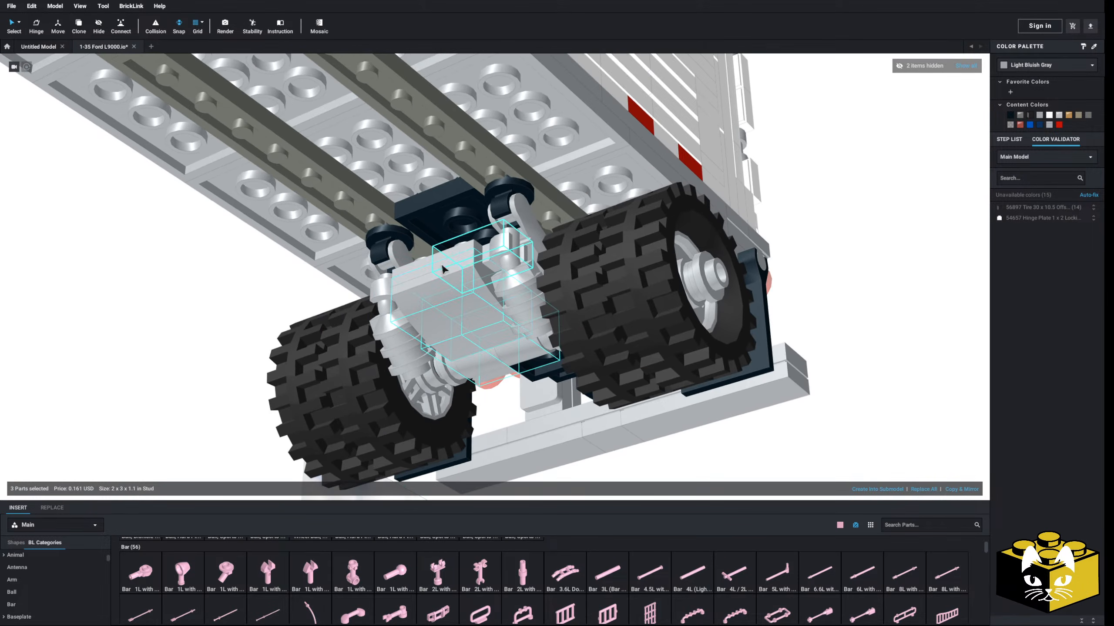
{"action": "left_click", "coordinate": [440, 266], "text": "ctrl"}
{"action": "right_click_drag", "start_coordinate": [432, 269], "coordinate": [373, 299]}
{"action": "left_click", "coordinate": [365, 292], "text": "ctrl"}
{"action": "left_click", "coordinate": [371, 326], "text": "ctrl"}
{"action": "left_click", "coordinate": [373, 344], "text": "ctrl"}
{"action": "left_click", "coordinate": [490, 336], "text": "ctrl"}
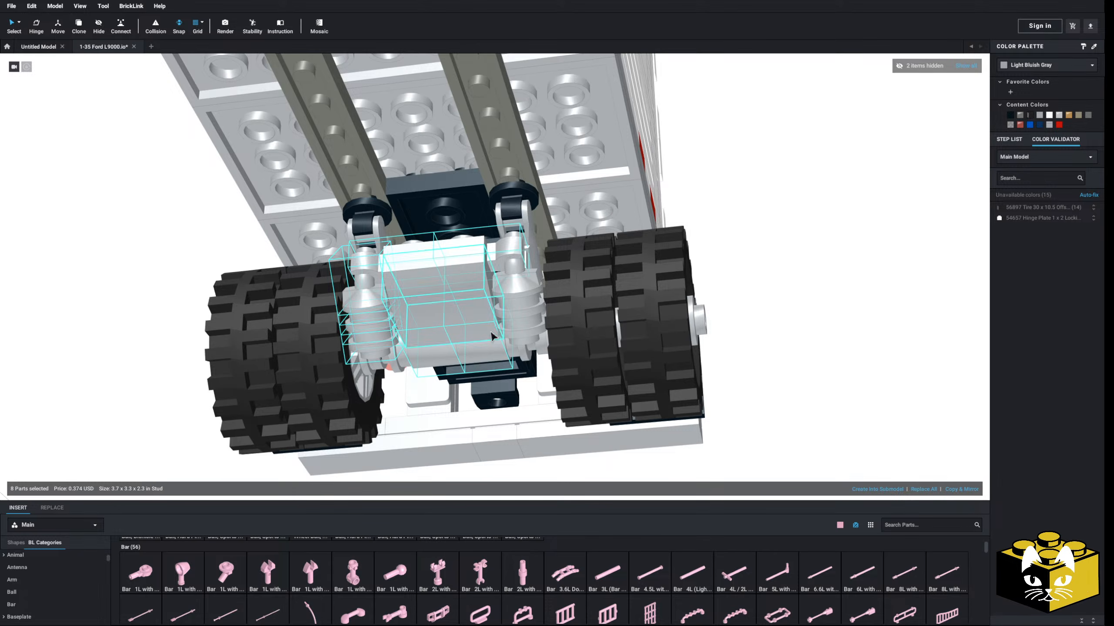
{"action": "left_click", "coordinate": [519, 330], "text": "ctrl"}
{"action": "left_click", "coordinate": [517, 313], "text": "ctrl"}
{"action": "left_click", "coordinate": [514, 288], "text": "ctrl"}
{"action": "right_click", "coordinate": [515, 288]}
{"action": "left_click", "coordinate": [538, 298]}
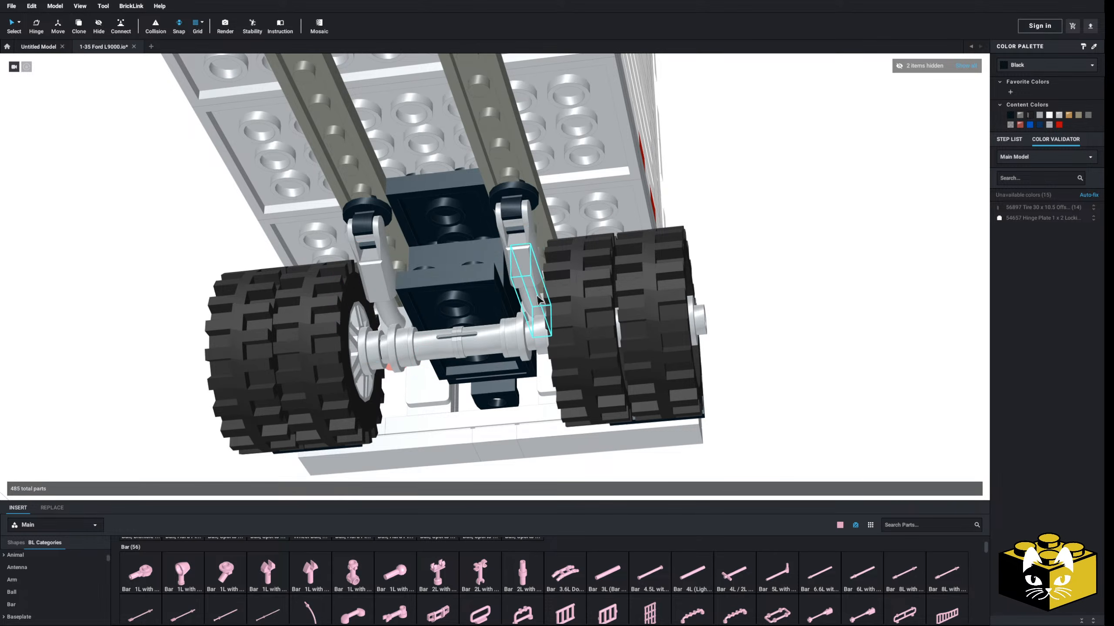
{"action": "key", "text": "ctrl+z"}
- Copy the light grey plates, clip plates and both ribbed air springs of the trailer's rear suspension
{"action": "left_click", "coordinate": [504, 255]}
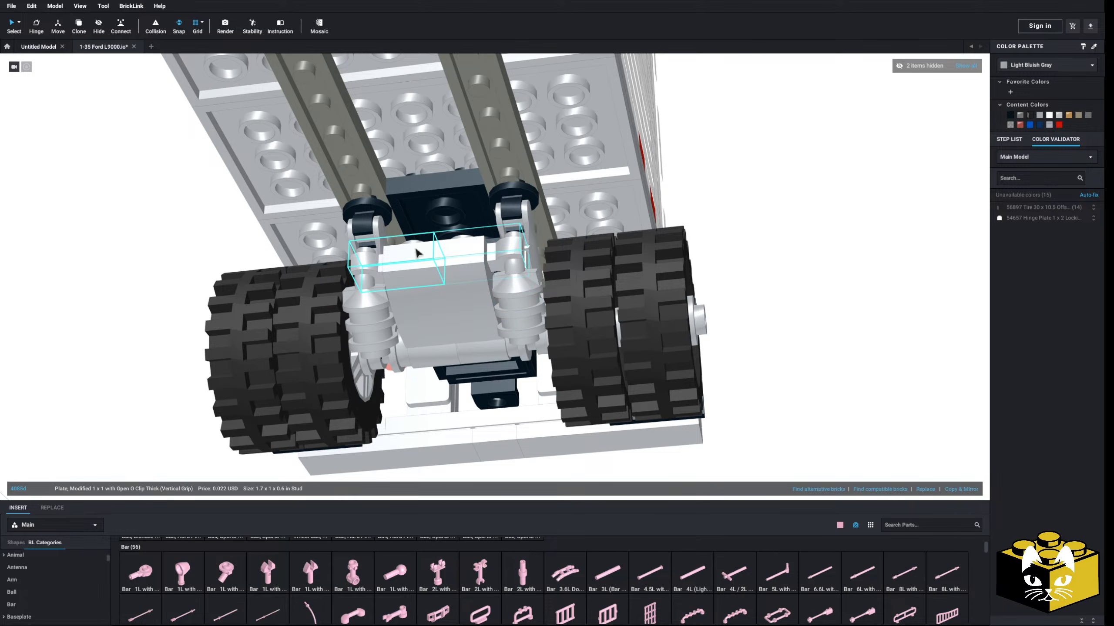
{"action": "left_click", "coordinate": [416, 255], "text": "ctrl"}
{"action": "left_click", "coordinate": [412, 285], "text": "ctrl"}
{"action": "left_click", "coordinate": [370, 335], "text": "ctrl"}
{"action": "left_click", "coordinate": [524, 336], "text": "ctrl"}
{"action": "left_click", "coordinate": [520, 315], "text": "ctrl"}
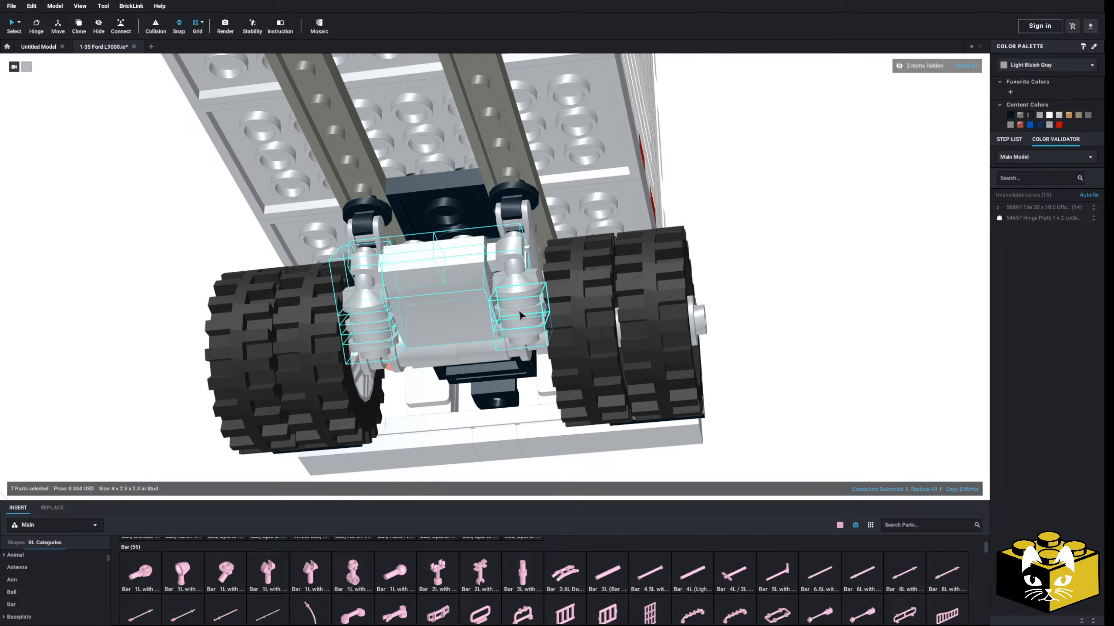
{"action": "left_click", "coordinate": [518, 286], "text": "ctrl"}
{"action": "right_click", "coordinate": [517, 285]}
{"action": "left_click", "coordinate": [538, 307]}
- Paste the copied suspension parts and place them in the empty space behind the trailer
{"action": "left_click", "coordinate": [827, 261]}
{"action": "right_click_drag", "start_coordinate": [828, 261], "coordinate": [845, 282]}
{"action": "right_click", "coordinate": [846, 282]}
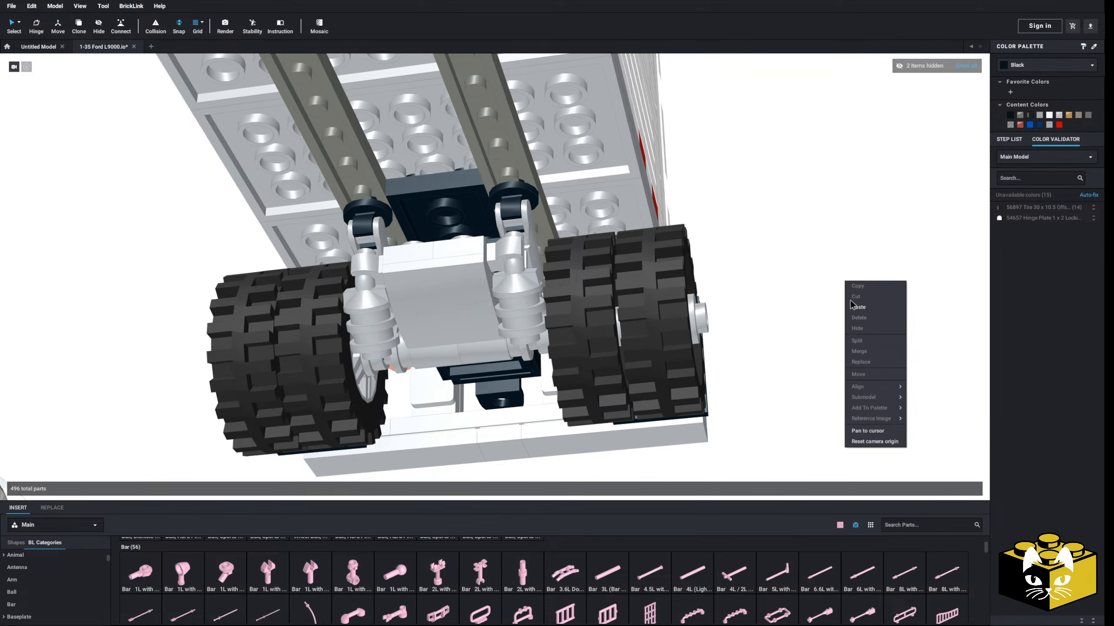
{"action": "left_click", "coordinate": [852, 307]}
{"action": "scroll", "coordinate": [838, 301], "scroll_direction": "down", "scroll_amount": 5}
{"action": "right_click_drag", "start_coordinate": [726, 281], "coordinate": [691, 297]}
{"action": "scroll", "coordinate": [690, 296], "scroll_direction": "down", "scroll_amount": 3}
{"action": "middle_click_drag", "start_coordinate": [690, 303], "coordinate": [592, 239]}
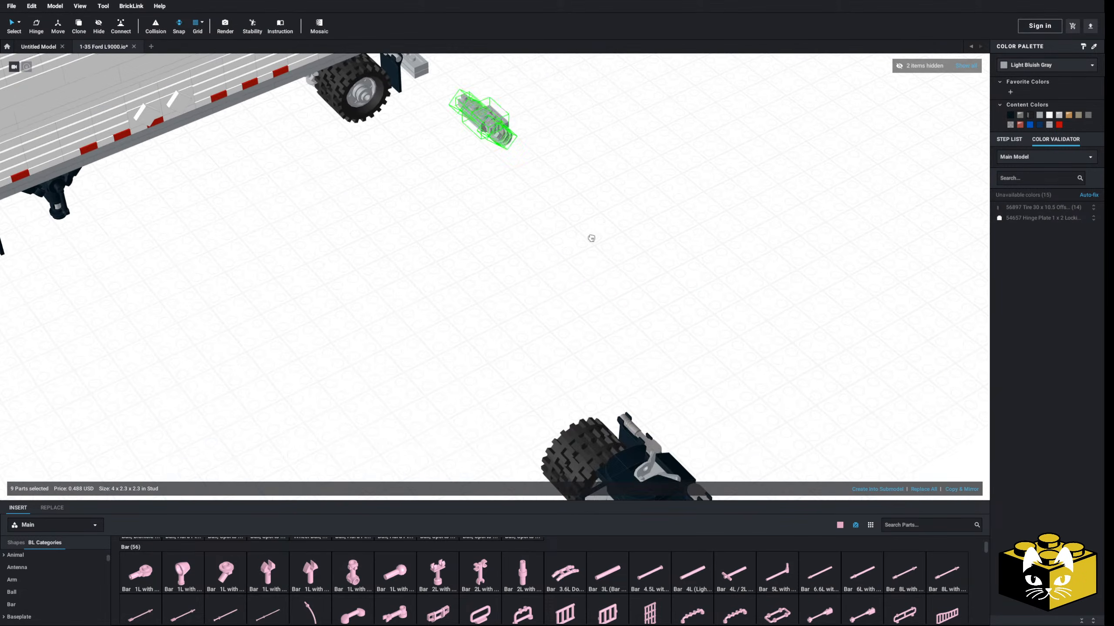
{"action": "left_click", "coordinate": [577, 293]}
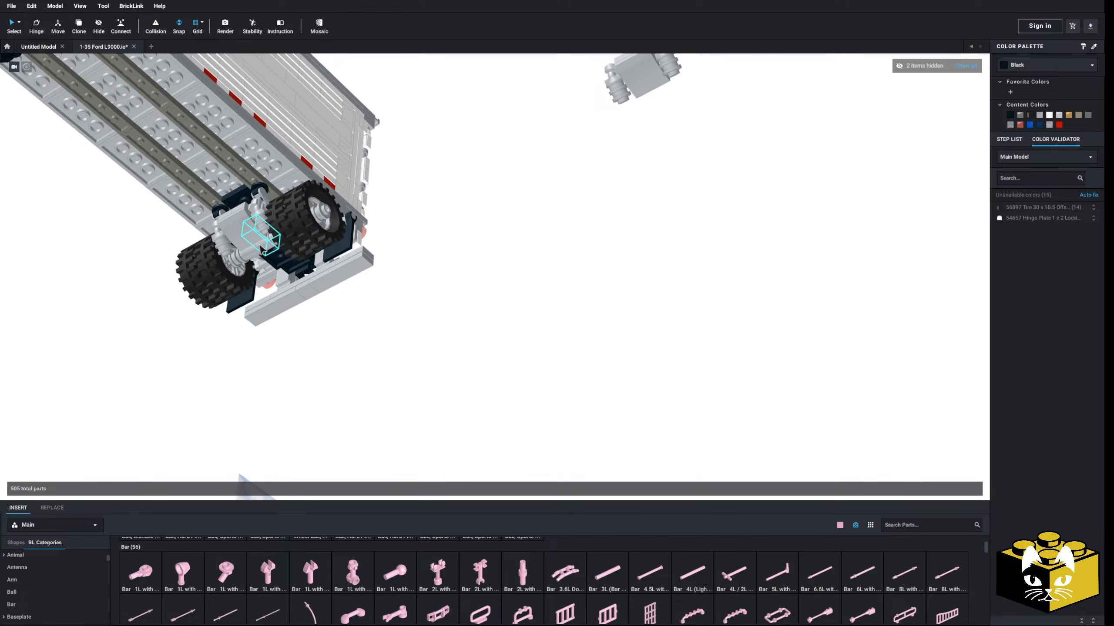
- Copy the trailer axle's two 1 x 2 plates with pin hole and paste them against the copied suspension parts
{"action": "left_click", "coordinate": [253, 247]}
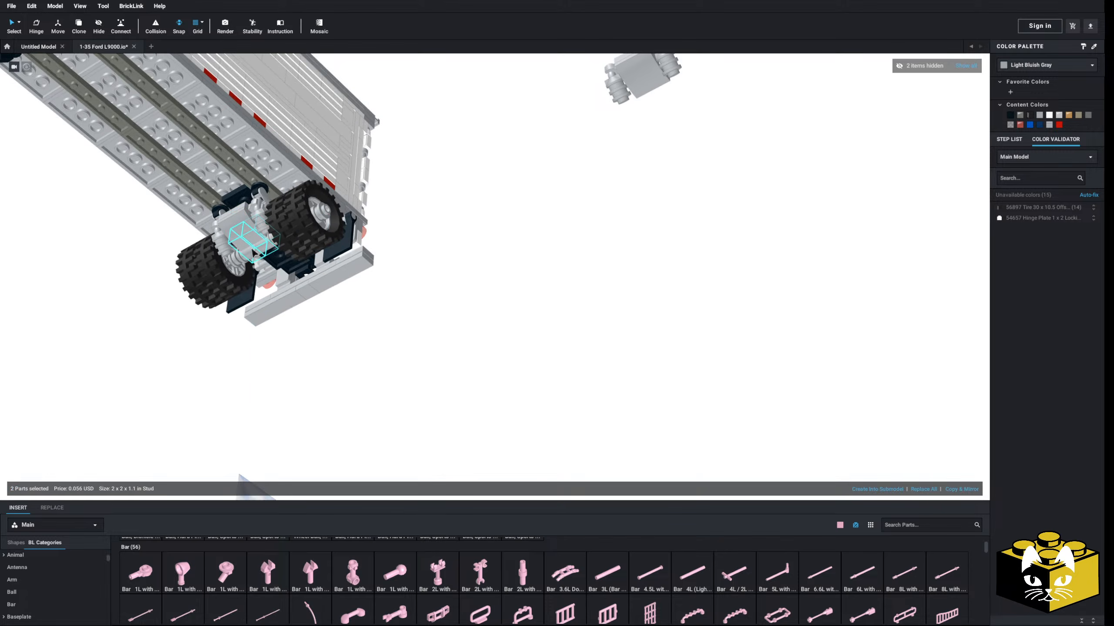
{"action": "right_click", "coordinate": [253, 248]}
{"action": "left_click", "coordinate": [266, 254]}
{"action": "left_click", "coordinate": [470, 241]}
{"action": "right_click_drag", "start_coordinate": [470, 241], "coordinate": [388, 265]}
{"action": "right_click", "coordinate": [386, 264]}
{"action": "left_click", "coordinate": [399, 290]}
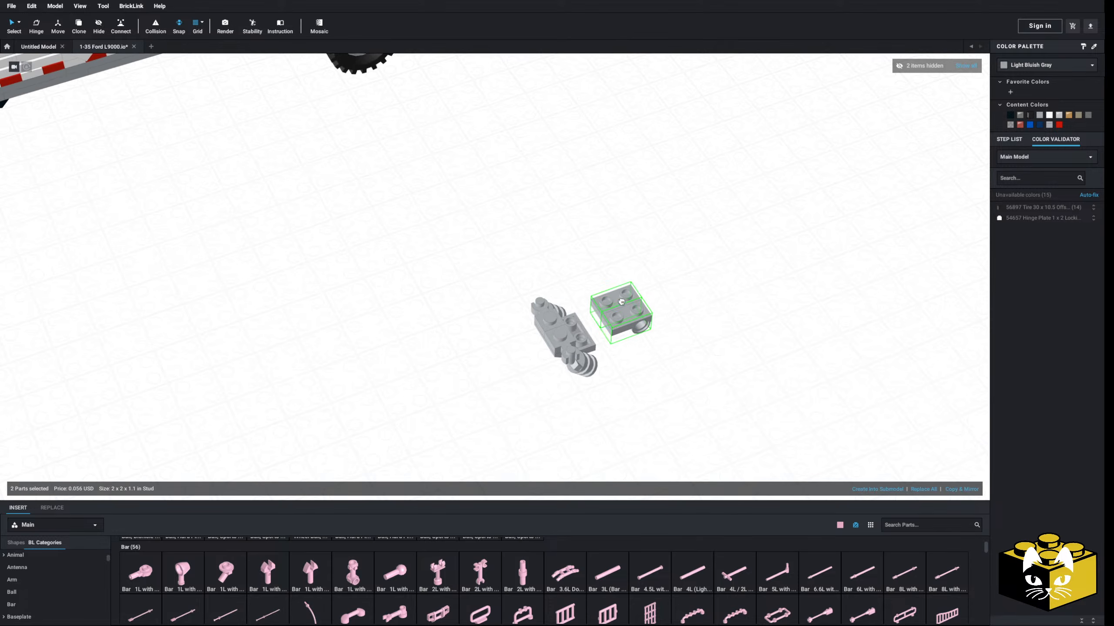
{"action": "left_click", "coordinate": [639, 291]}
- Move the combined suspension and pin-hole plate copy onto the axle of the pasted truck rear section
{"action": "scroll", "coordinate": [639, 291], "scroll_direction": "down", "scroll_amount": 2}
{"action": "left_click_drag", "start_coordinate": [639, 291], "coordinate": [519, 376]}
{"action": "left_click_drag", "start_coordinate": [566, 331], "coordinate": [460, 390]}
{"action": "scroll", "coordinate": [460, 390], "scroll_direction": "up", "scroll_amount": 4}
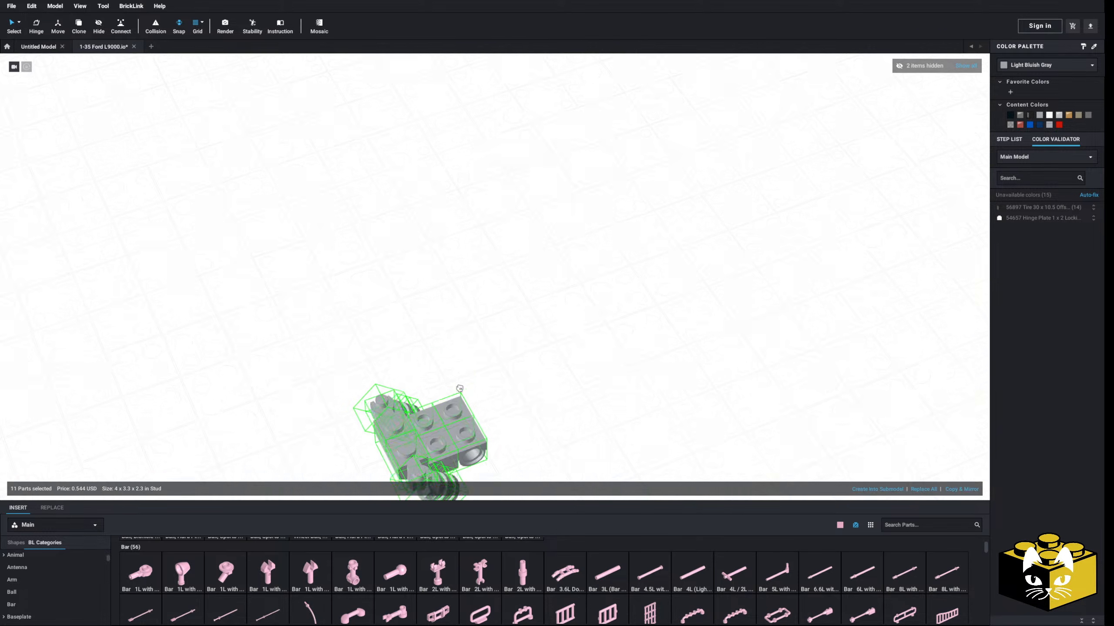
{"action": "right_click_drag", "start_coordinate": [460, 391], "coordinate": [212, 384]}
{"action": "left_click_drag", "start_coordinate": [213, 385], "coordinate": [564, 289]}
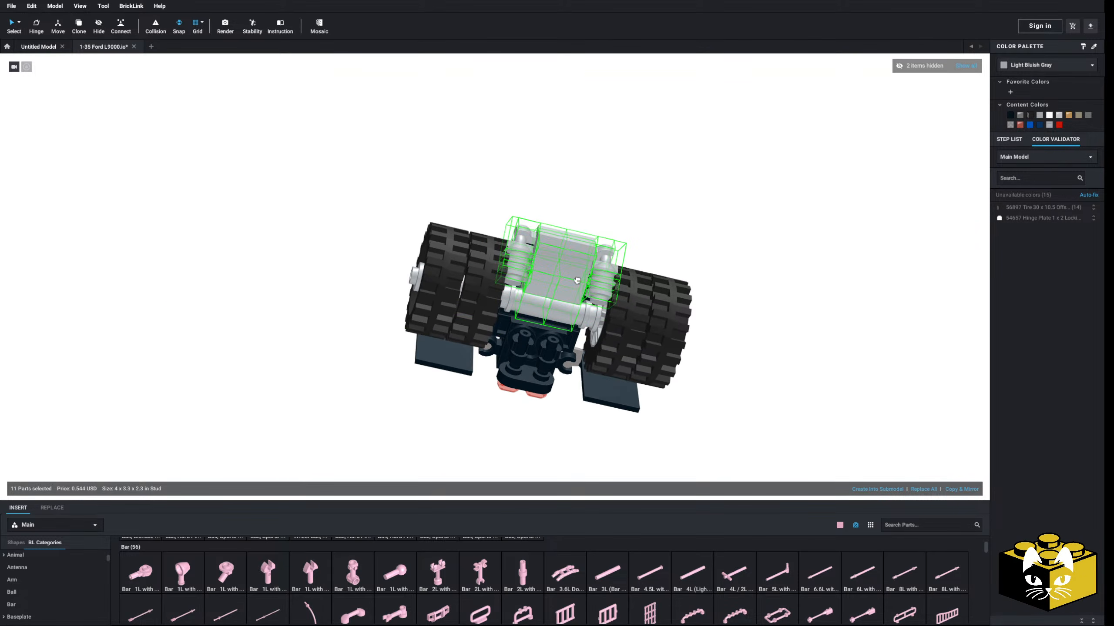
{"action": "left_click", "coordinate": [740, 253]}
- Move the fifth wheel, together with its grey 2 x 4 tow ball socket plate, off the pasted axle into empty space
{"action": "right_click_drag", "start_coordinate": [741, 254], "coordinate": [560, 383]}
{"action": "middle_click_drag", "start_coordinate": [561, 384], "coordinate": [506, 413]}
{"action": "scroll", "coordinate": [506, 413], "scroll_direction": "up", "scroll_amount": 5}
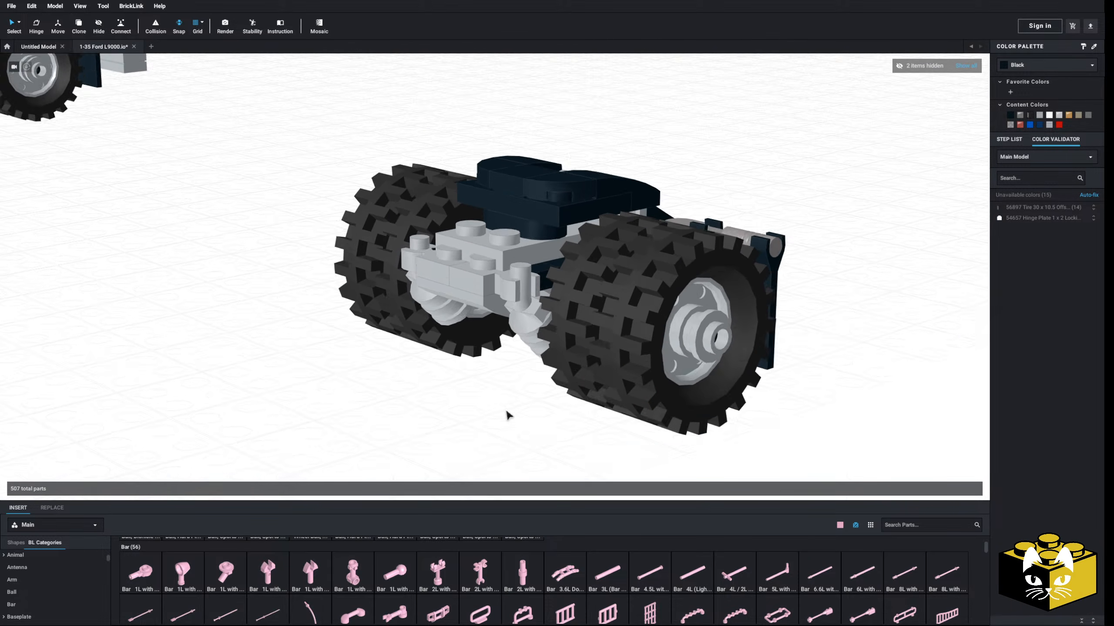
{"action": "right_click_drag", "start_coordinate": [427, 421], "coordinate": [385, 424]}
{"action": "left_click", "coordinate": [455, 323]}
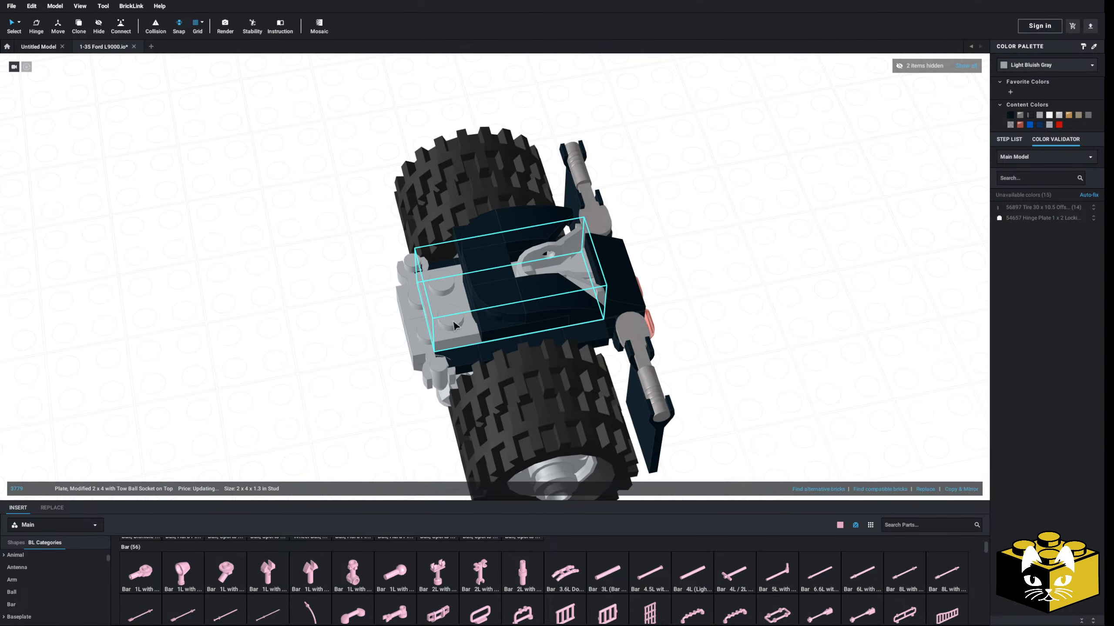
{"action": "right_click_drag", "start_coordinate": [455, 323], "coordinate": [493, 312]}
{"action": "scroll", "coordinate": [448, 336], "scroll_direction": "down", "scroll_amount": 3}
{"action": "scroll", "coordinate": [480, 311], "scroll_direction": "up", "scroll_amount": 3}
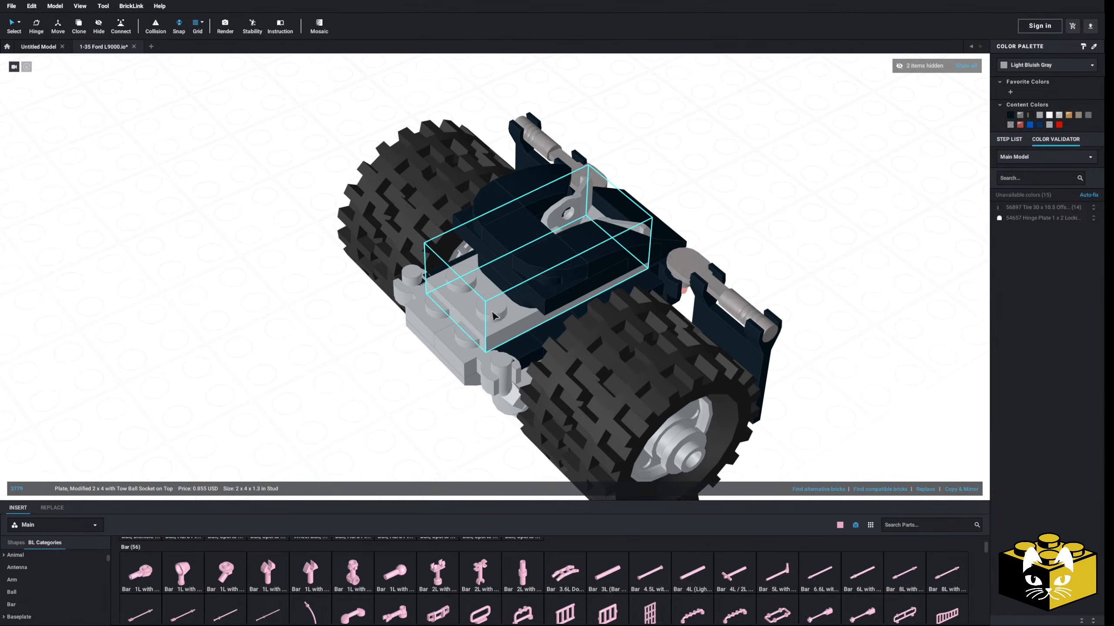
{"action": "left_click", "coordinate": [551, 279], "text": "ctrl"}
{"action": "left_click", "coordinate": [495, 227], "text": "ctrl"}
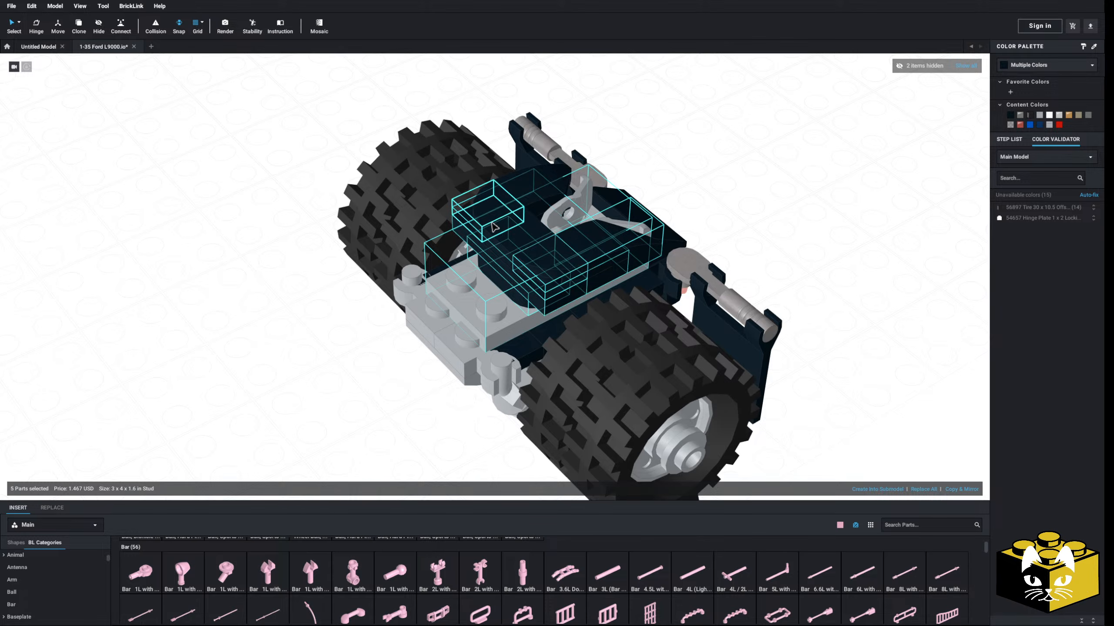
{"action": "left_click_drag", "start_coordinate": [526, 214], "coordinate": [167, 302]}
- Move the four black plates covering the pasted axle aside, leaving the sloped tail block in place
{"action": "left_click", "coordinate": [495, 306]}
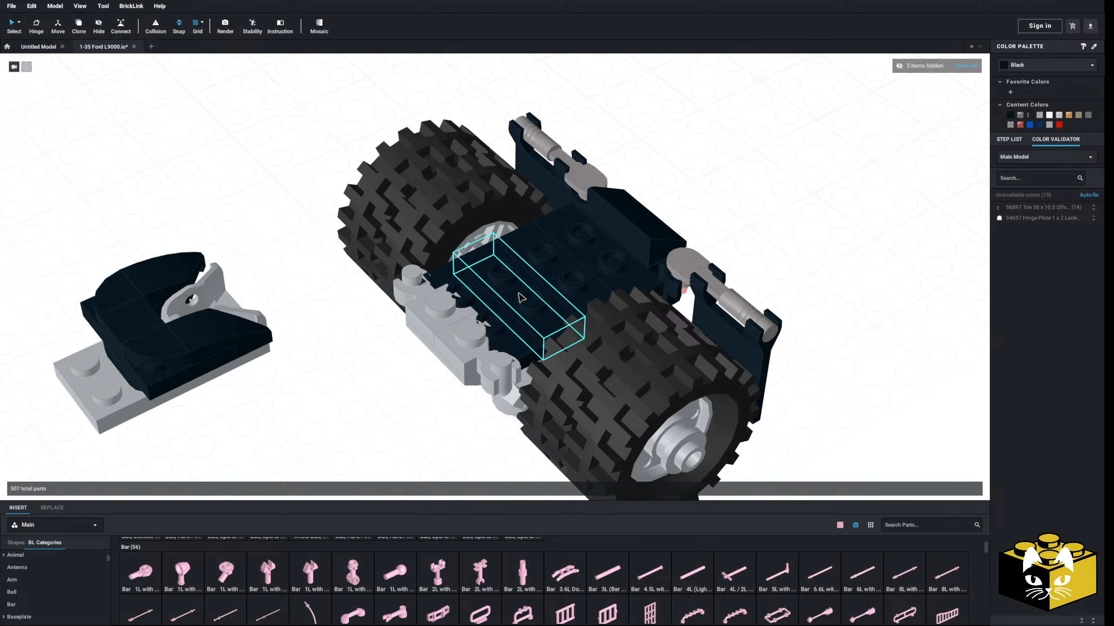
{"action": "left_click", "coordinate": [521, 290], "text": "ctrl"}
{"action": "left_click", "coordinate": [552, 273], "text": "ctrl"}
{"action": "left_click", "coordinate": [588, 251], "text": "ctrl"}
{"action": "right_click_drag", "start_coordinate": [588, 251], "coordinate": [616, 270]}
{"action": "left_click", "coordinate": [643, 304], "text": "ctrl"}
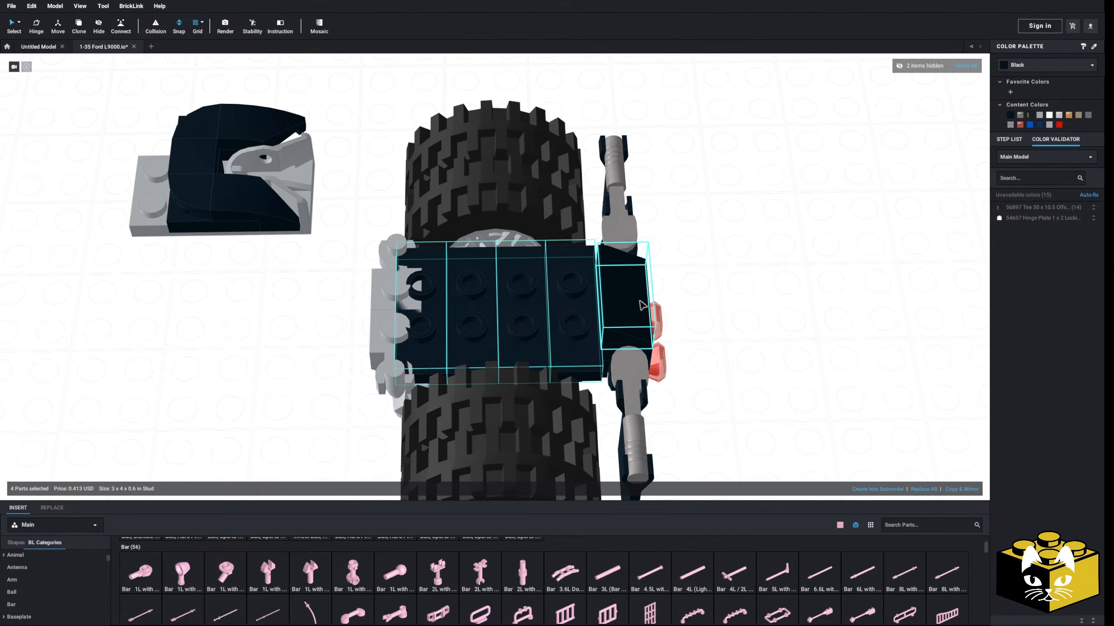
{"action": "left_click", "coordinate": [643, 304], "text": "ctrl"}
{"action": "left_click_drag", "start_coordinate": [565, 307], "coordinate": [223, 355]}
{"action": "left_click", "coordinate": [474, 340], "text": "ctrl"}
{"action": "left_click", "coordinate": [714, 281]}
- Select the mudflap and tail-light assembly with its black base plates and move it away behind the wheels
{"action": "scroll", "coordinate": [713, 281], "scroll_direction": "down", "scroll_amount": 3}
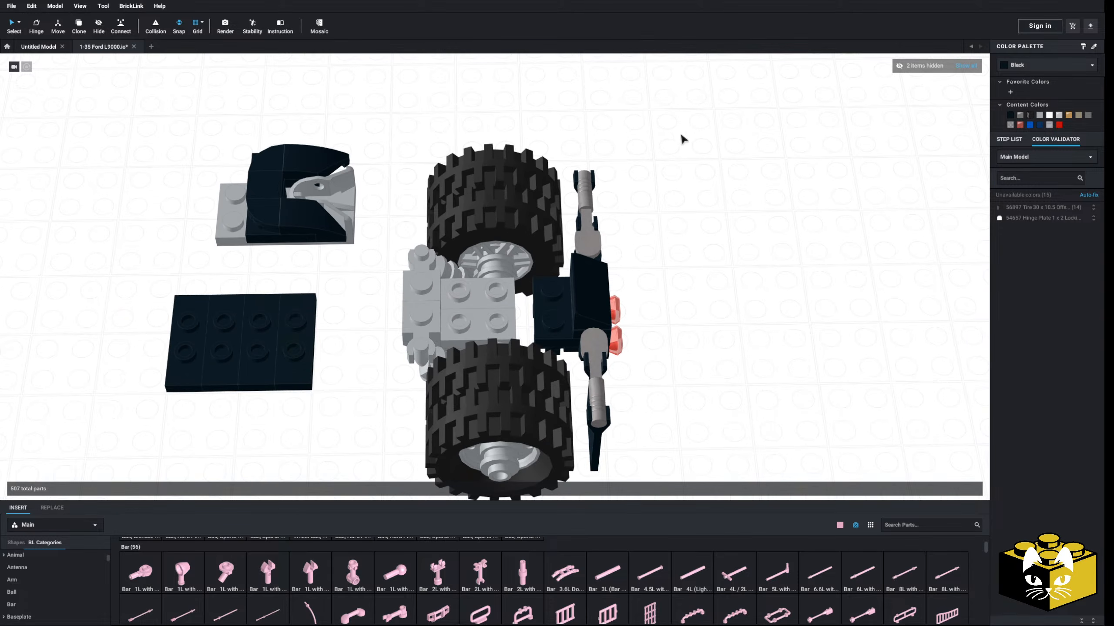
{"action": "left_click_drag", "start_coordinate": [672, 117], "coordinate": [587, 464]}
{"action": "right_click_drag", "start_coordinate": [587, 464], "coordinate": [559, 369]}
{"action": "left_click", "coordinate": [546, 189], "text": "ctrl"}
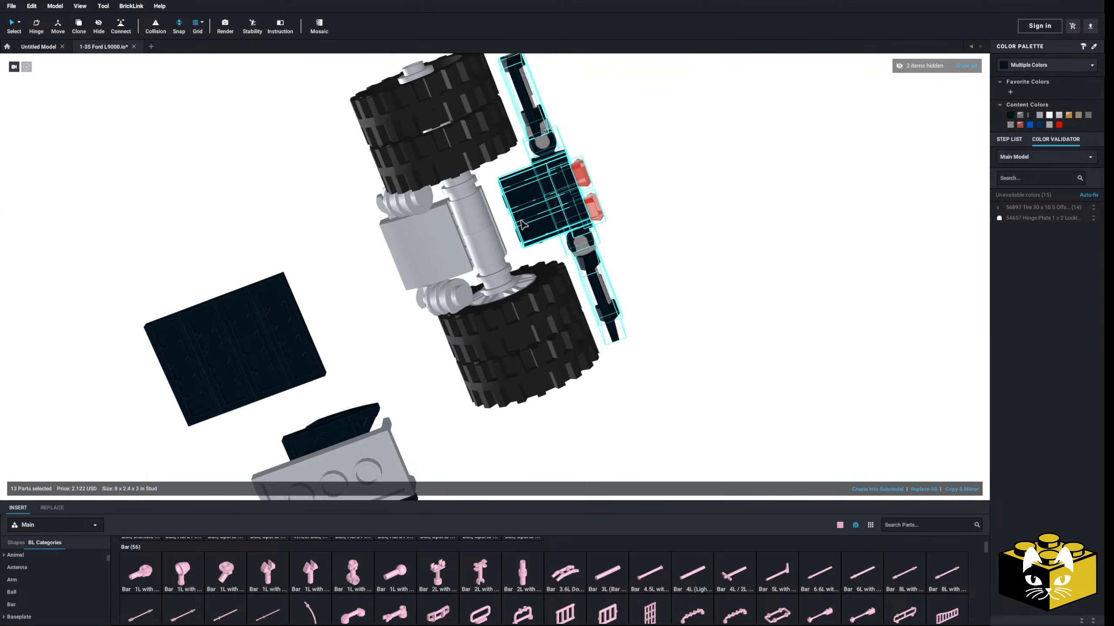
{"action": "left_click", "coordinate": [525, 201], "text": "ctrl"}
{"action": "right_click_drag", "start_coordinate": [522, 190], "coordinate": [553, 298]}
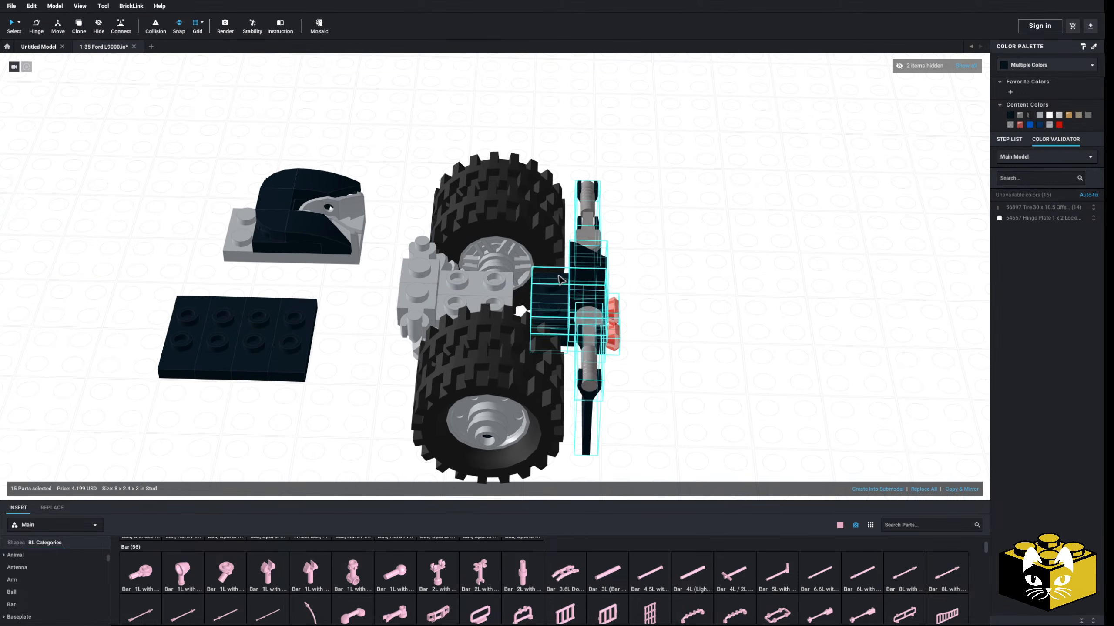
{"action": "left_click_drag", "start_coordinate": [553, 303], "coordinate": [742, 308]}
- Place the four black plates back on top of the axle's pin-hole plates, directly behind the grey suspension plates
{"action": "left_click", "coordinate": [294, 357]}
{"action": "left_click_drag", "start_coordinate": [334, 316], "coordinate": [152, 375]}
{"action": "left_click_drag", "start_coordinate": [196, 360], "coordinate": [474, 324]}
{"action": "right_click_drag", "start_coordinate": [474, 325], "coordinate": [482, 360]}
{"action": "left_click_drag", "start_coordinate": [481, 360], "coordinate": [466, 324]}
{"action": "left_click", "coordinate": [279, 346]}
- Set the fifth wheel back on the axle, overlapping the grey suspension plates, and delete the black plate protruding behind it
{"action": "left_click_drag", "start_coordinate": [149, 97], "coordinate": [363, 239]}
{"action": "left_click_drag", "start_coordinate": [309, 212], "coordinate": [534, 324]}
{"action": "right_click_drag", "start_coordinate": [534, 324], "coordinate": [554, 313]}
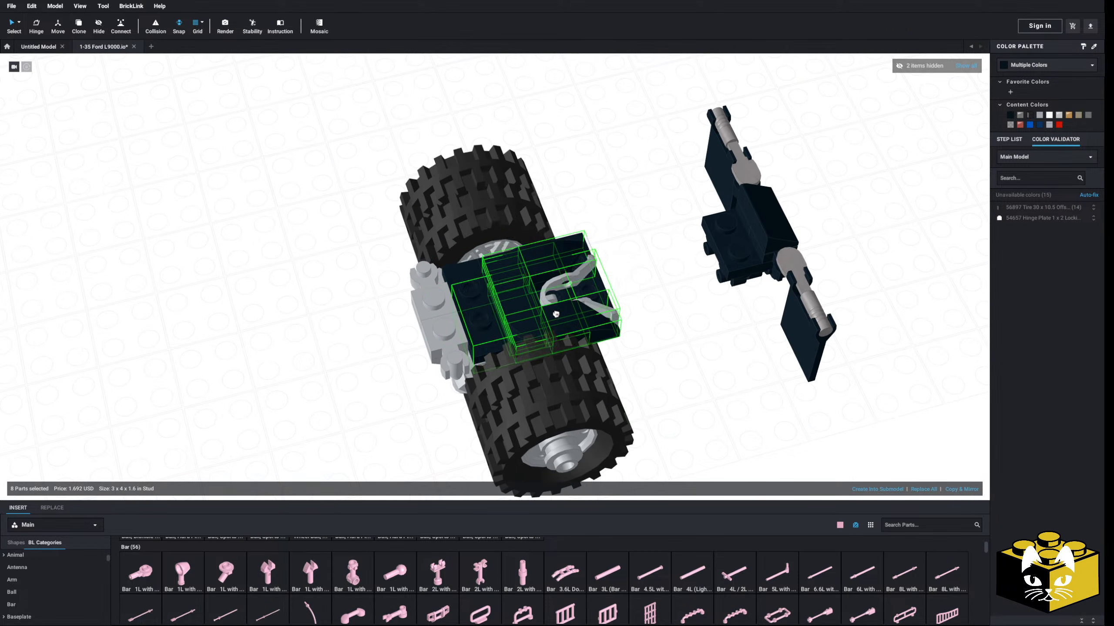
{"action": "left_click_drag", "start_coordinate": [554, 312], "coordinate": [526, 304]}
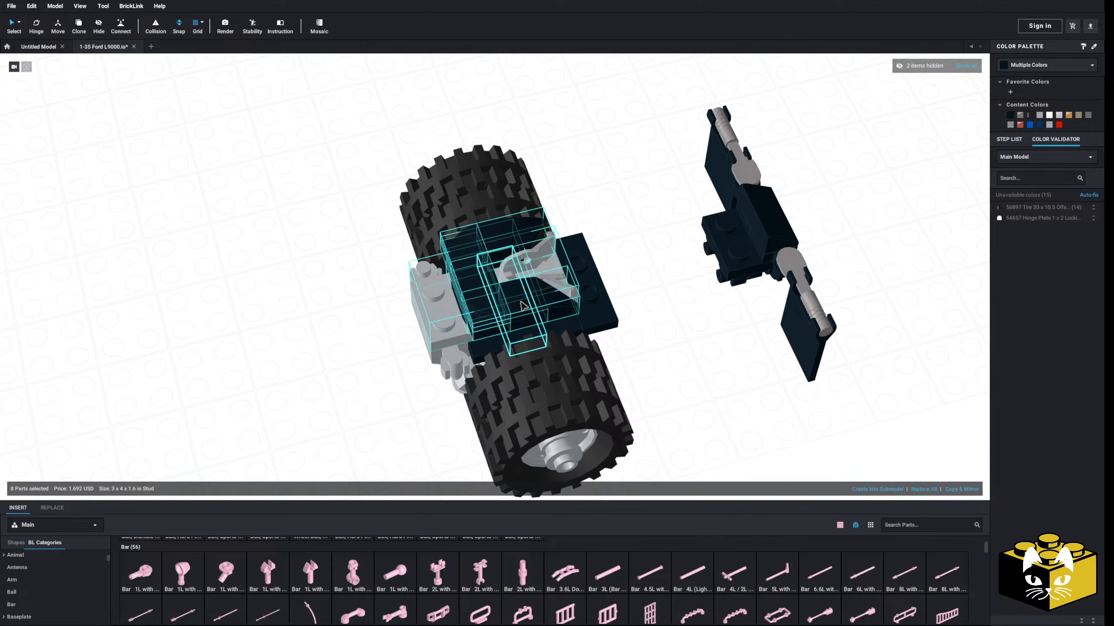
{"action": "right_click_drag", "start_coordinate": [526, 304], "coordinate": [586, 296]}
{"action": "left_click", "coordinate": [592, 308]}
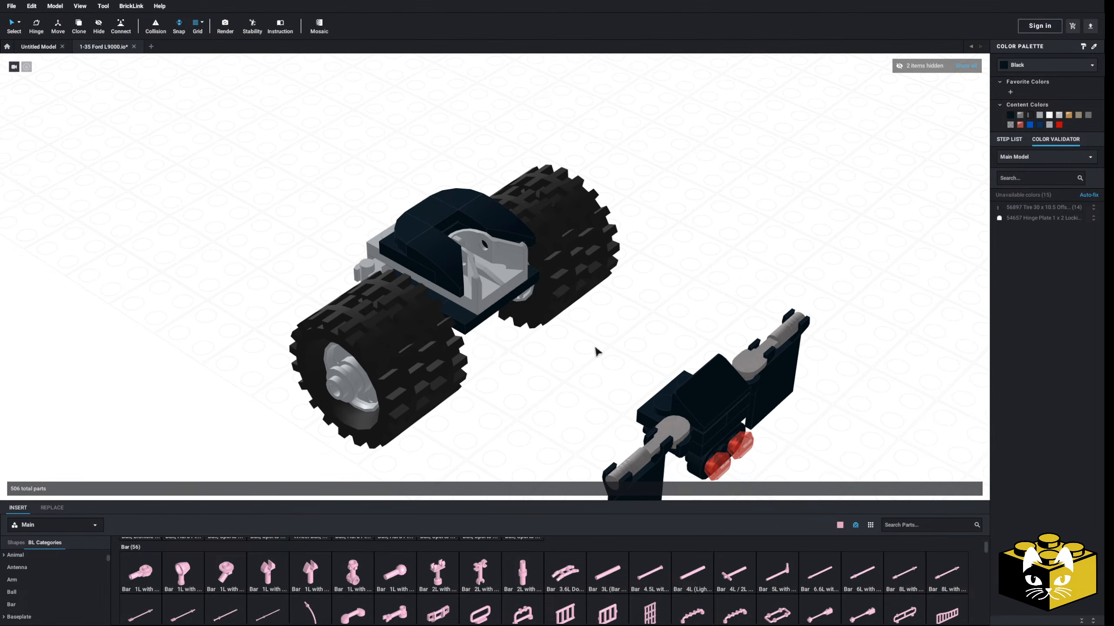
- Reattach the mudflap and tail-light assembly beneath the black plates, close behind the axle
{"action": "right_click_drag", "start_coordinate": [597, 351], "coordinate": [652, 307]}
{"action": "scroll", "coordinate": [607, 346], "scroll_direction": "down", "scroll_amount": 2}
{"action": "left_click", "coordinate": [649, 360]}
{"action": "left_click_drag", "start_coordinate": [662, 162], "coordinate": [527, 227]}
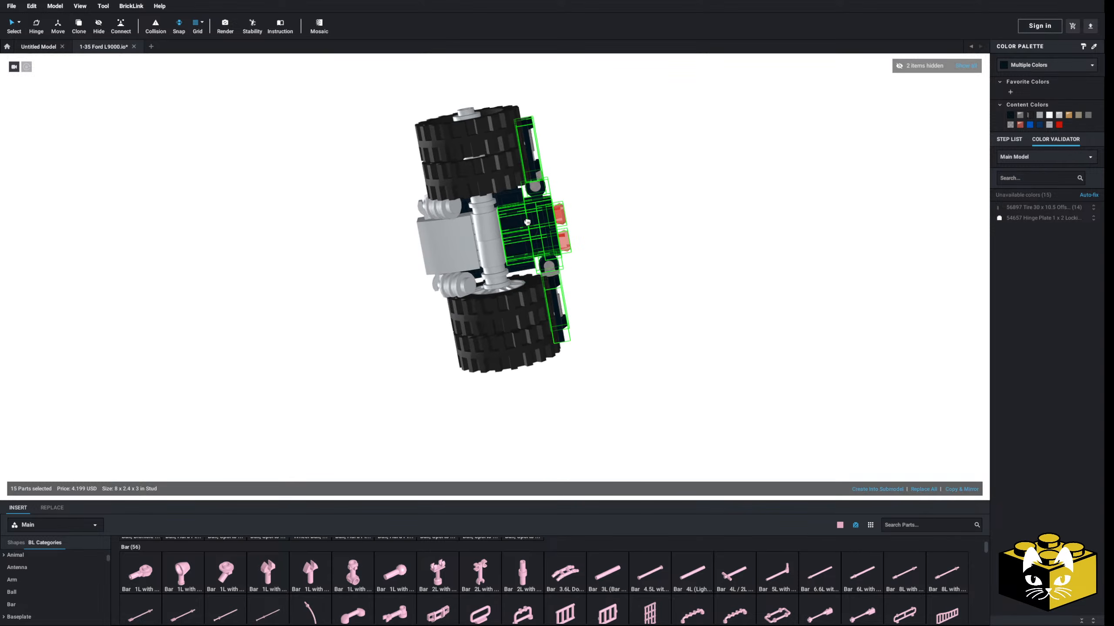
{"action": "left_click", "coordinate": [583, 245]}
- Examine the reassembled axle from behind and below, checking the fit between the tail-light block, axle and suspension
{"action": "right_click_drag", "start_coordinate": [585, 248], "coordinate": [583, 288]}
{"action": "scroll", "coordinate": [395, 418], "scroll_direction": "up", "scroll_amount": 4}
{"action": "mouse_move", "coordinate": [395, 420]}
{"action": "right_mouse_down"}
{"action": "mouse_move", "coordinate": [413, 402]}
{"action": "mouse_move", "coordinate": [430, 417]}
{"action": "mouse_move", "coordinate": [404, 415]}
{"action": "mouse_move", "coordinate": [435, 401]}
{"action": "mouse_move", "coordinate": [425, 391]}
{"action": "mouse_move", "coordinate": [411, 428]}
{"action": "right_mouse_up"}
{"action": "middle_click_drag", "start_coordinate": [410, 424], "coordinate": [407, 384]}
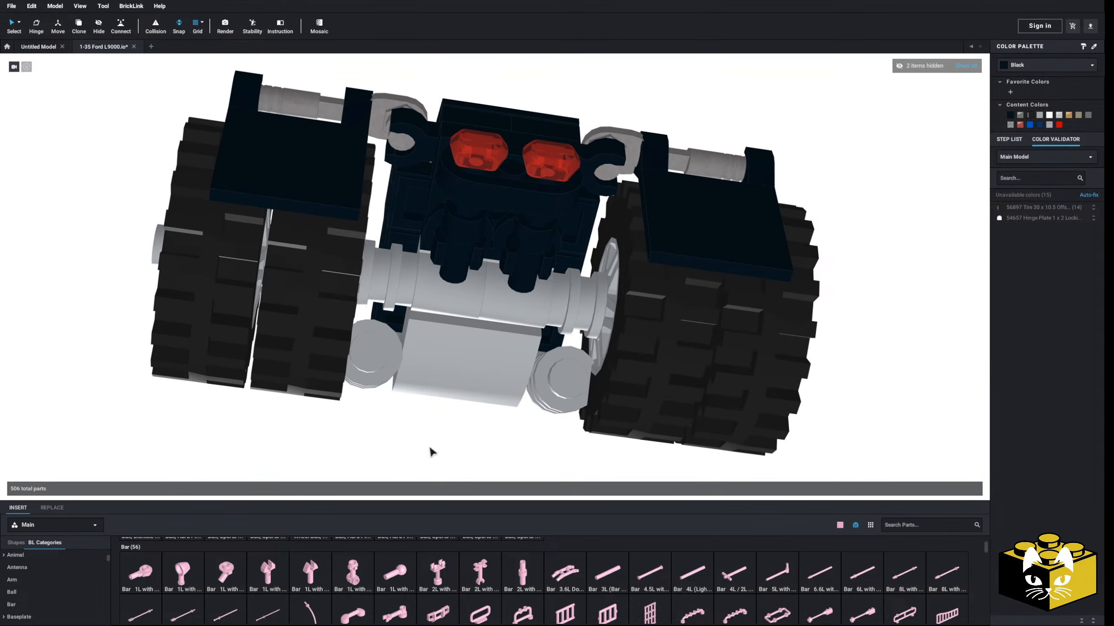
{"action": "mouse_move", "coordinate": [428, 437]}
{"action": "right_mouse_down"}
{"action": "mouse_move", "coordinate": [432, 459]}
{"action": "mouse_move", "coordinate": [430, 443]}
{"action": "right_mouse_up"}
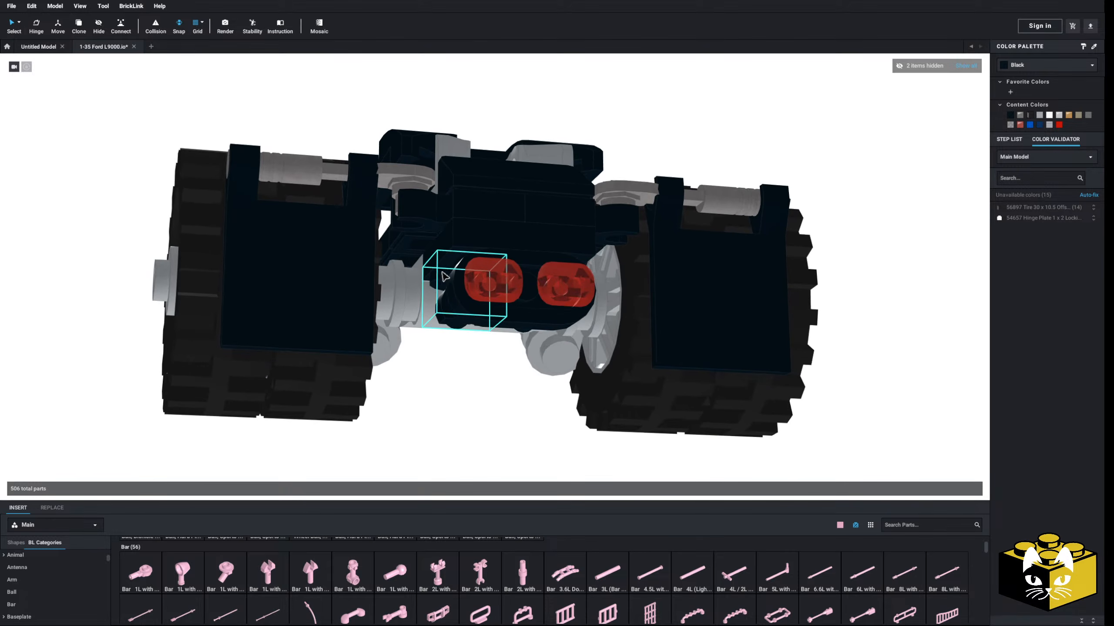
{"action": "right_click_drag", "start_coordinate": [433, 386], "coordinate": [293, 464]}
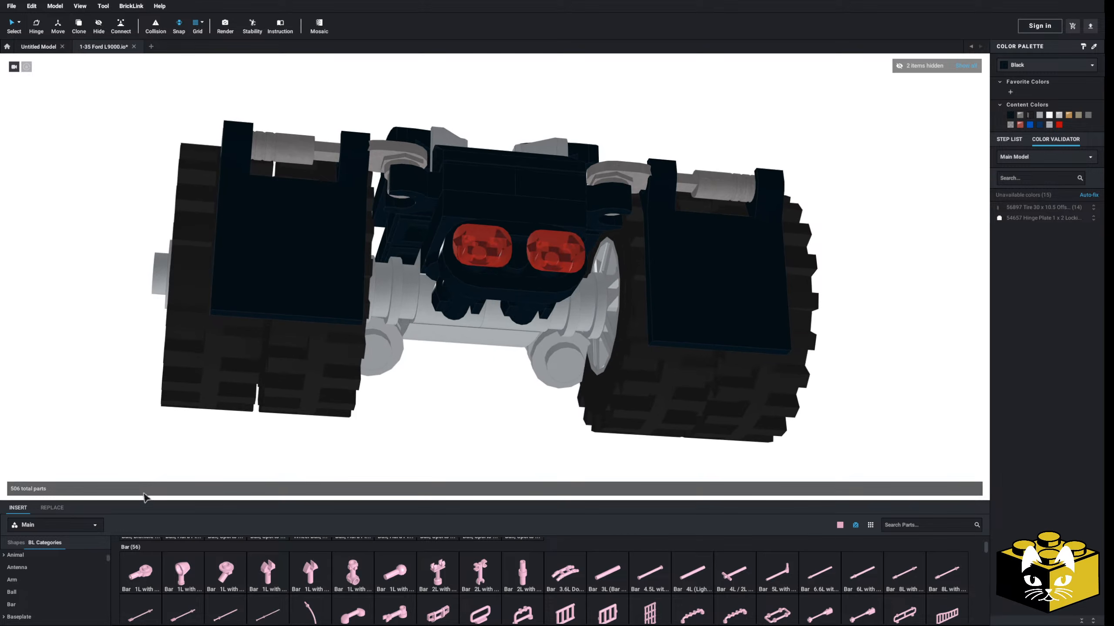
{"action": "right_click_drag", "start_coordinate": [467, 418], "coordinate": [468, 397]}
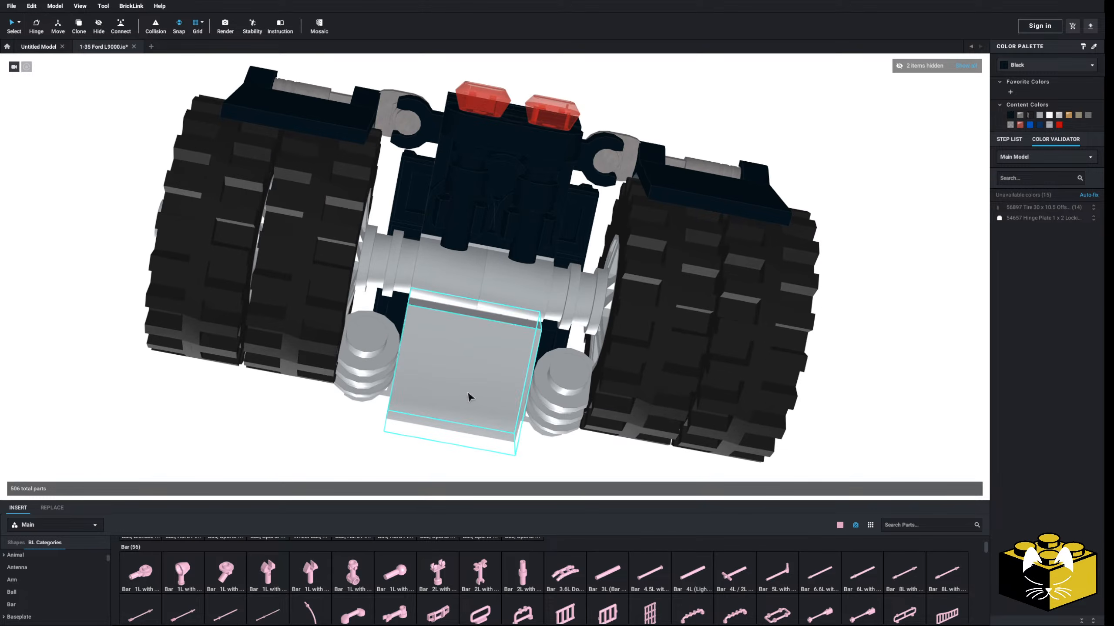
{"action": "left_click", "coordinate": [550, 195]}
{"action": "right_click_drag", "start_coordinate": [447, 307], "coordinate": [430, 406]}
{"action": "left_click", "coordinate": [428, 410]}
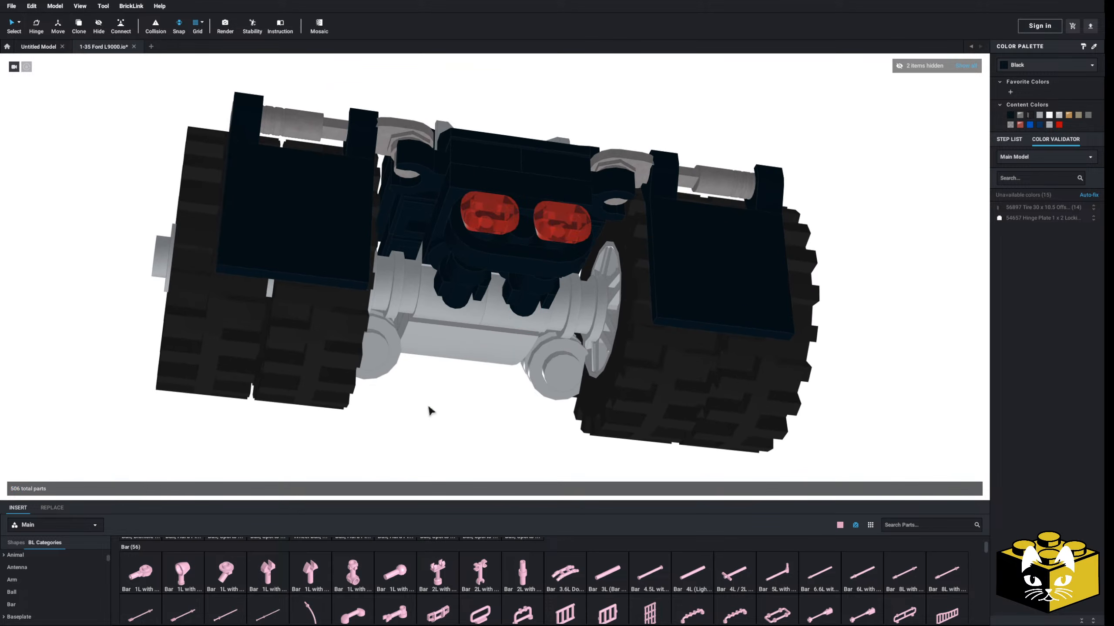
- Find the Pneumatic category in the parts library and display its parts
{"action": "scroll", "coordinate": [82, 596], "scroll_direction": "down", "scroll_amount": 3}
{"action": "scroll", "coordinate": [80, 596], "scroll_direction": "down", "scroll_amount": 15}
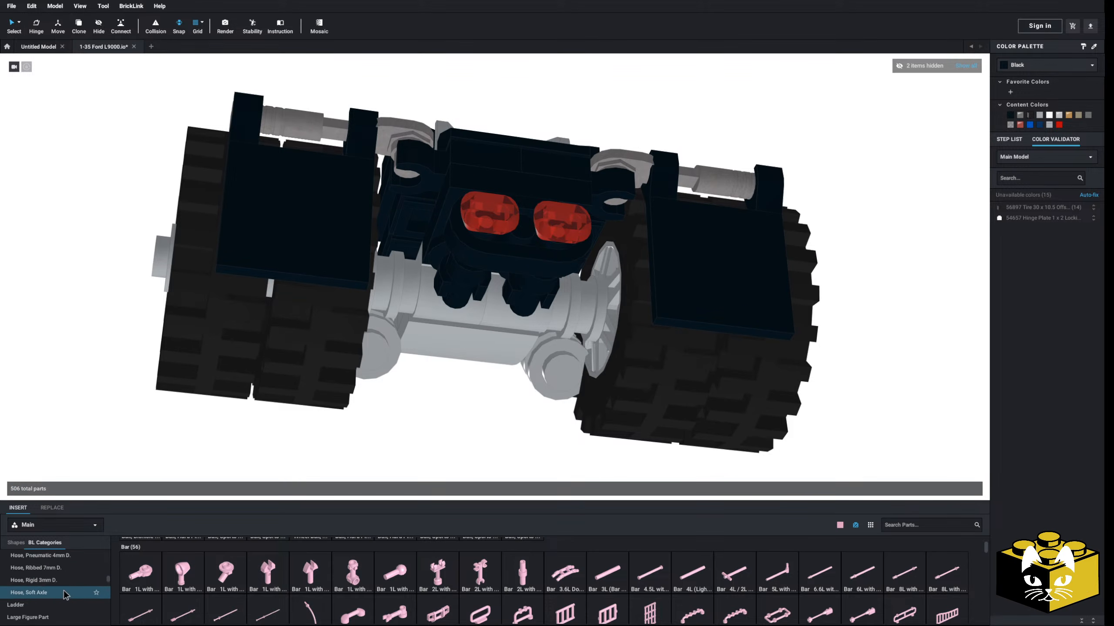
{"action": "scroll", "coordinate": [62, 596], "scroll_direction": "down", "scroll_amount": 12}
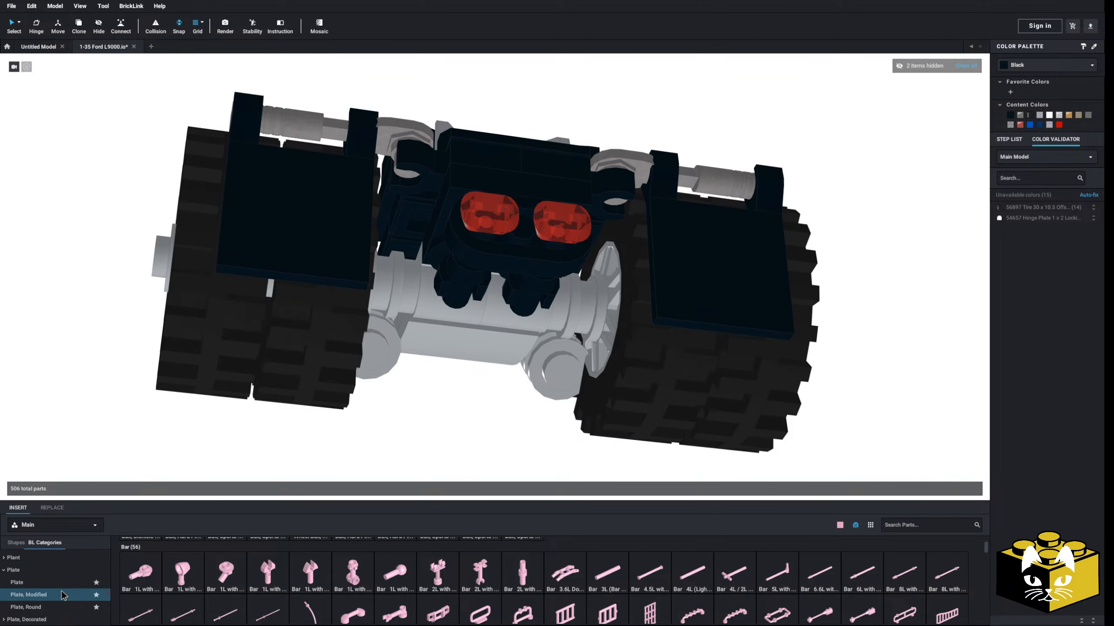
{"action": "scroll", "coordinate": [62, 596], "scroll_direction": "up", "scroll_amount": 3}
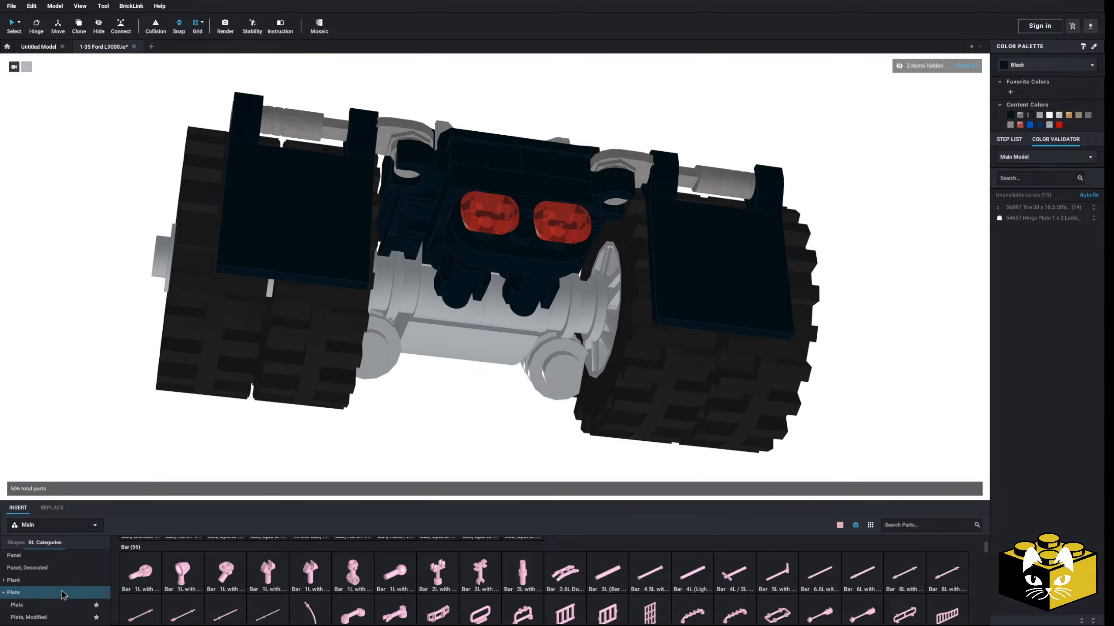
{"action": "scroll", "coordinate": [62, 595], "scroll_direction": "up", "scroll_amount": 1}
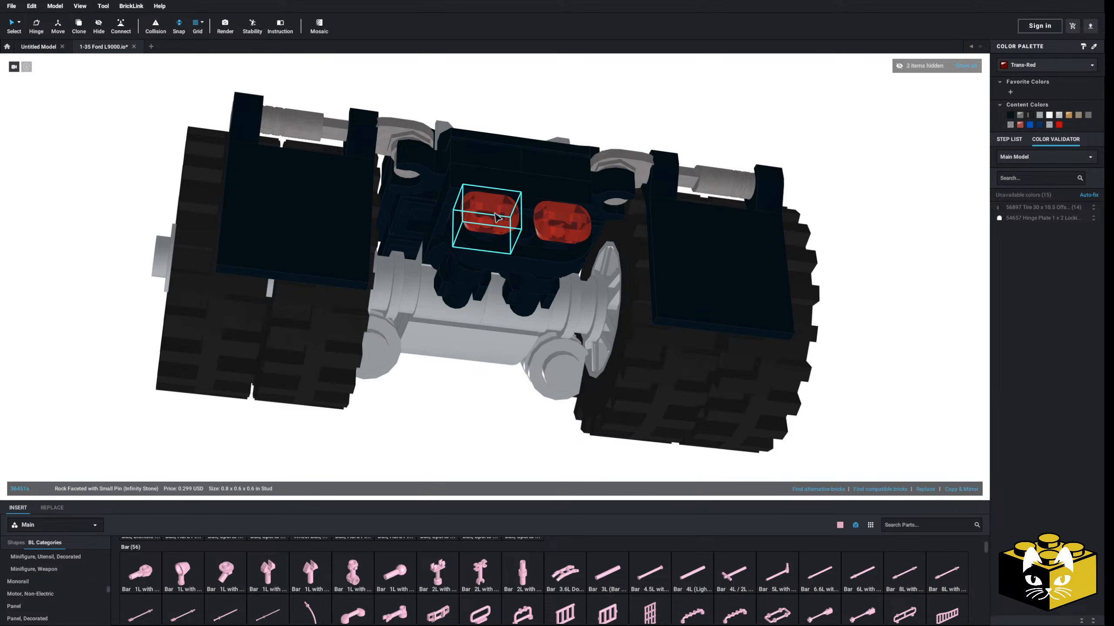
{"action": "scroll", "coordinate": [77, 555], "scroll_direction": "down", "scroll_amount": 5}
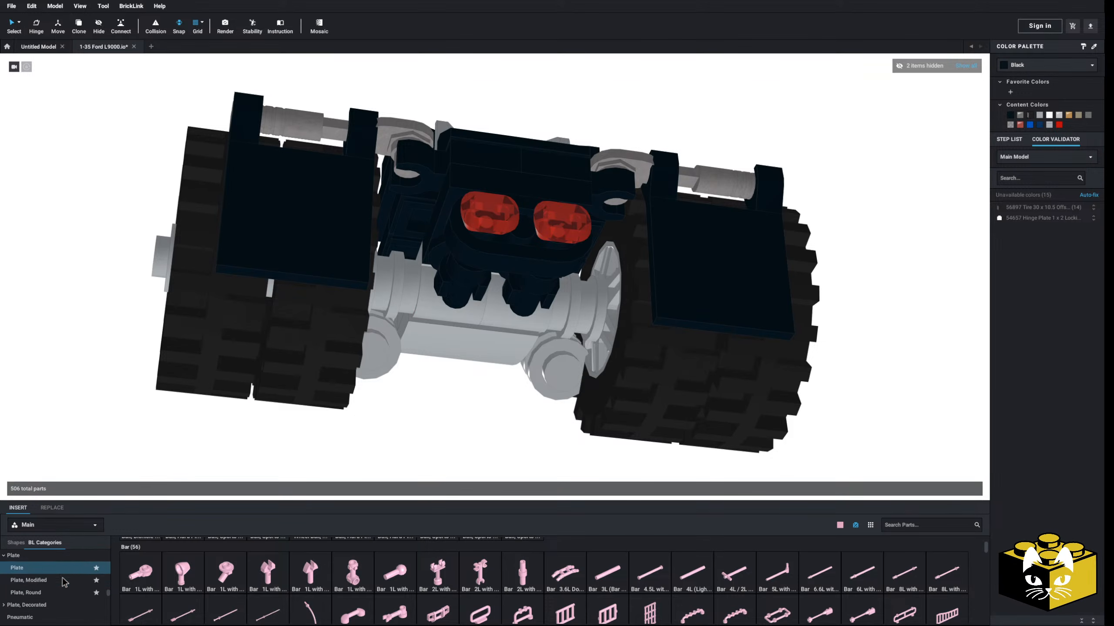
{"action": "scroll", "coordinate": [64, 581], "scroll_direction": "up", "scroll_amount": 3}
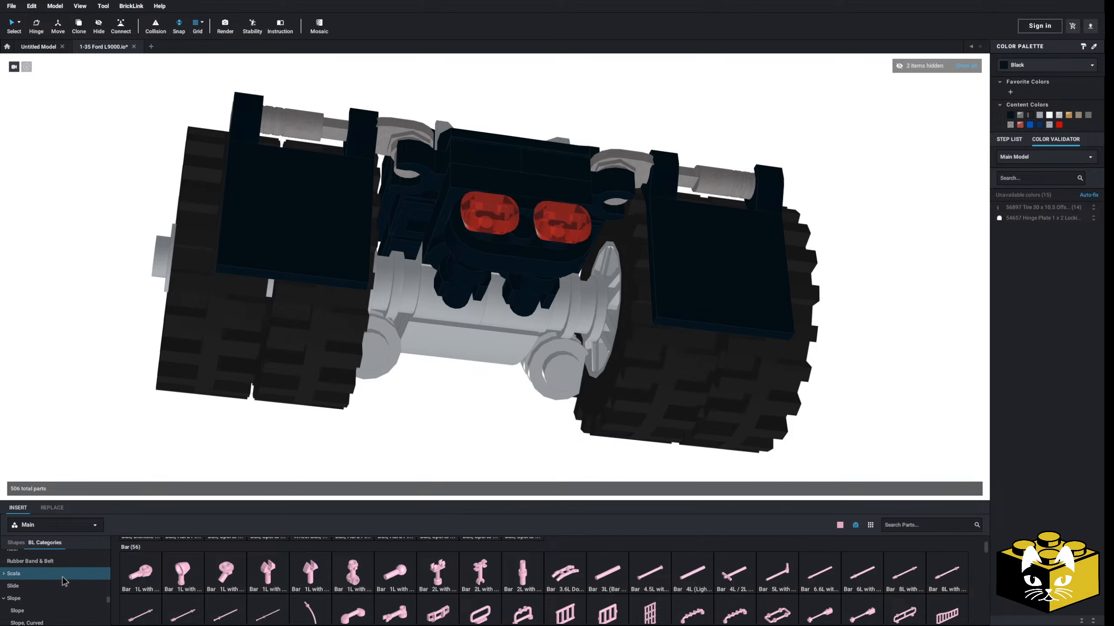
{"action": "scroll", "coordinate": [60, 582], "scroll_direction": "up", "scroll_amount": 1}
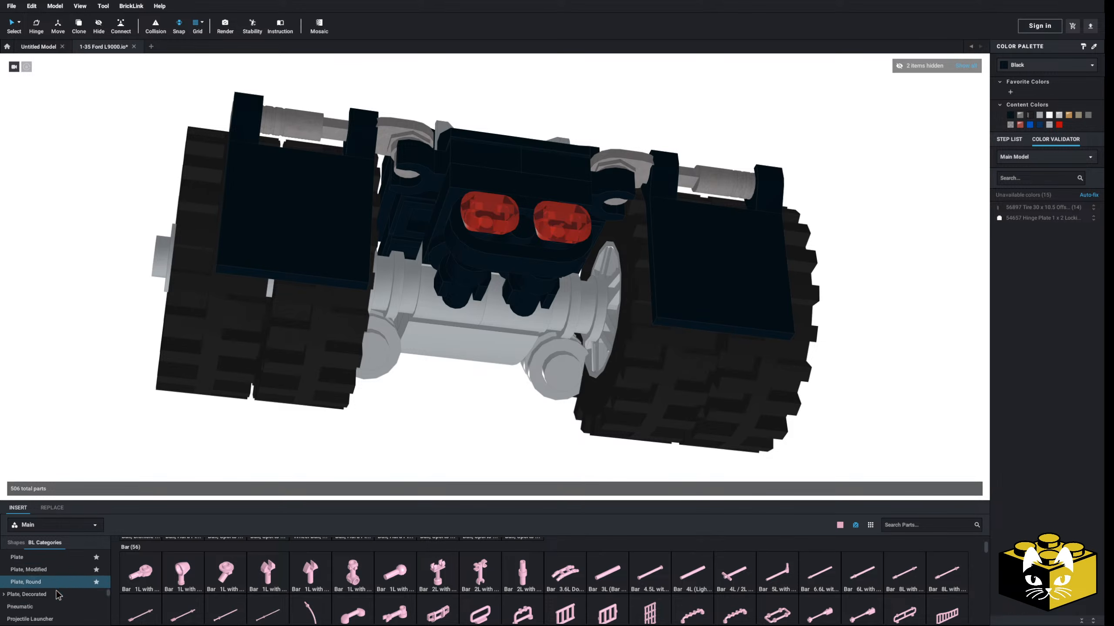
{"action": "left_click", "coordinate": [44, 589]}
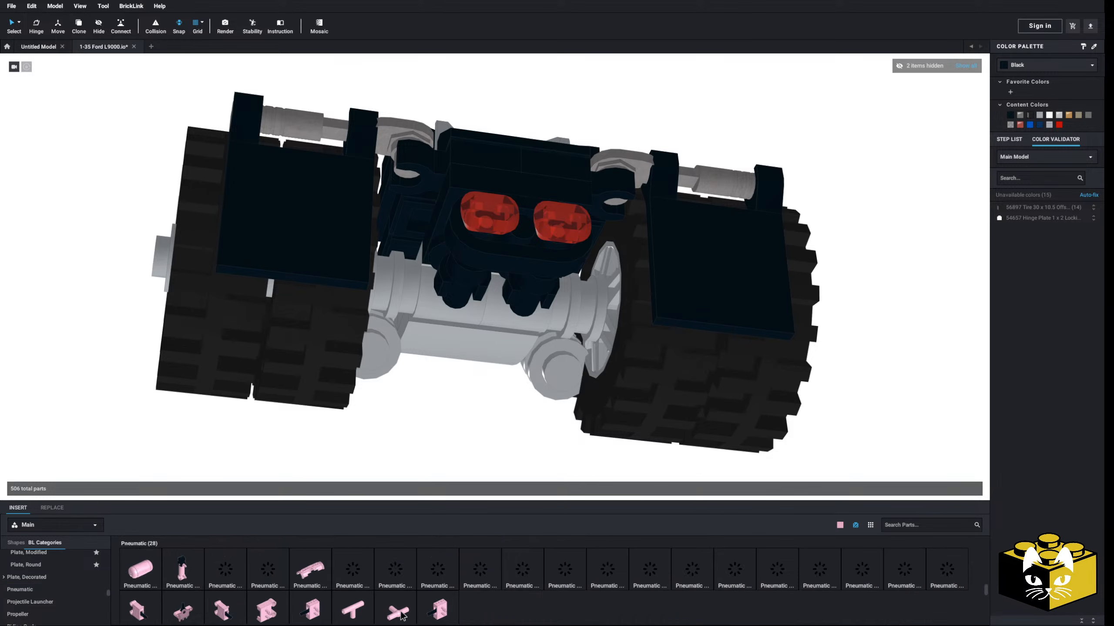
- Insert the pneumatic T piece with a ball in its centre, rotate it, and place it beneath the tail-light block
{"action": "left_click", "coordinate": [394, 609]}
{"action": "right_click_drag", "start_coordinate": [422, 407], "coordinate": [371, 400]}
{"action": "key", "text": "Down"}
{"action": "left_click", "coordinate": [433, 359]}
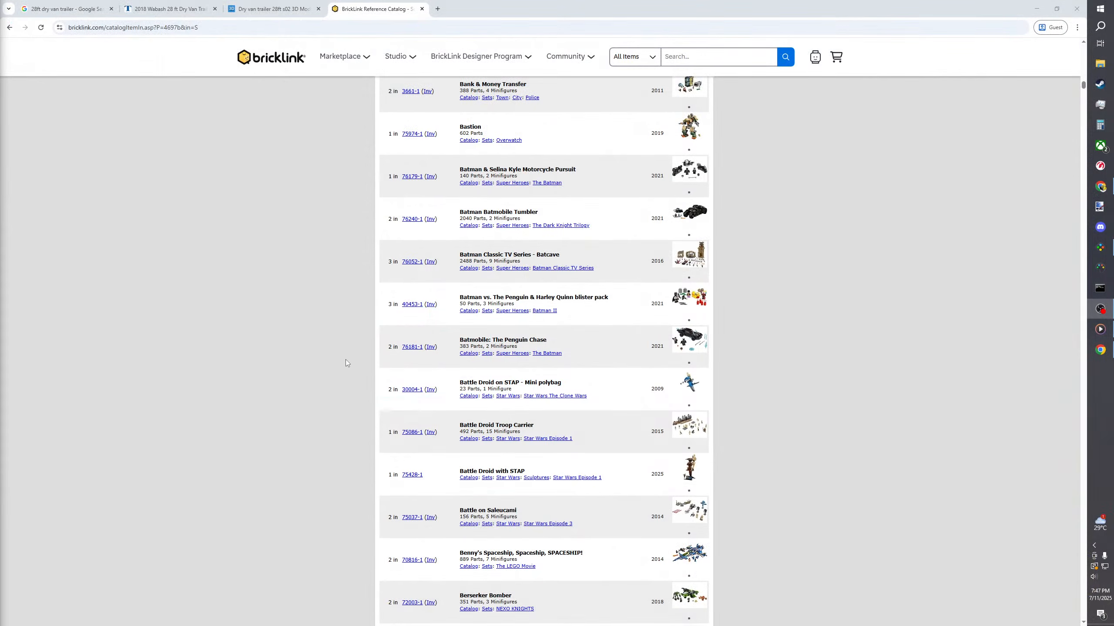
- Switch to the BrickLink catalog in the browser and look through the sets that contain the pneumatic T piece 4697b
{"action": "scroll", "coordinate": [273, 354], "scroll_direction": "down", "scroll_amount": 8}
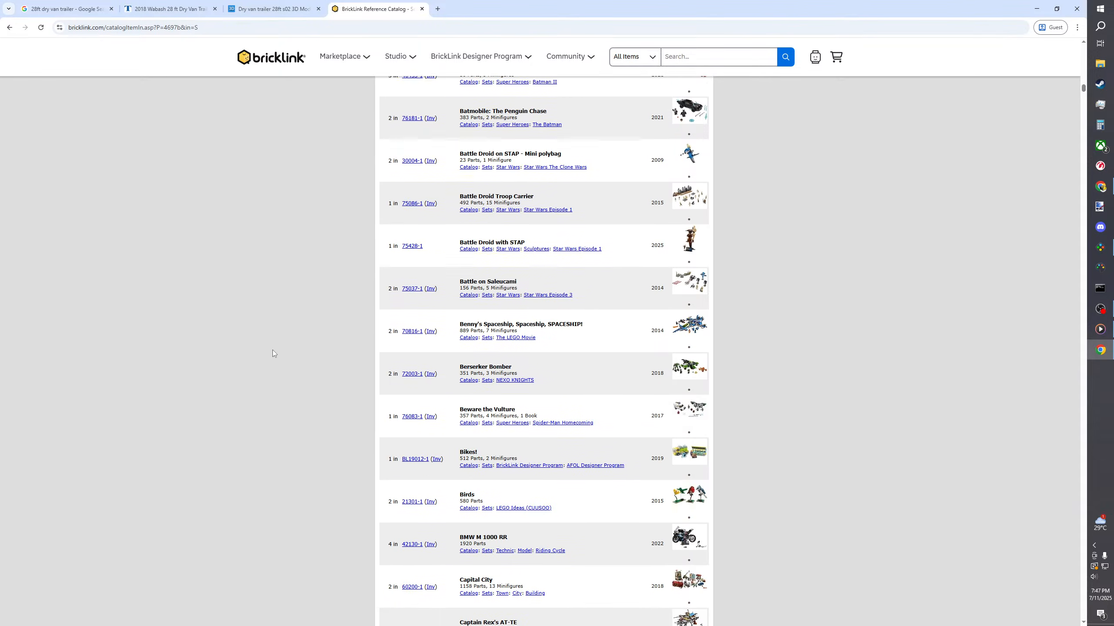
{"action": "scroll", "coordinate": [272, 354], "scroll_direction": "down", "scroll_amount": 1}
{"action": "scroll", "coordinate": [273, 354], "scroll_direction": "down", "scroll_amount": 2}
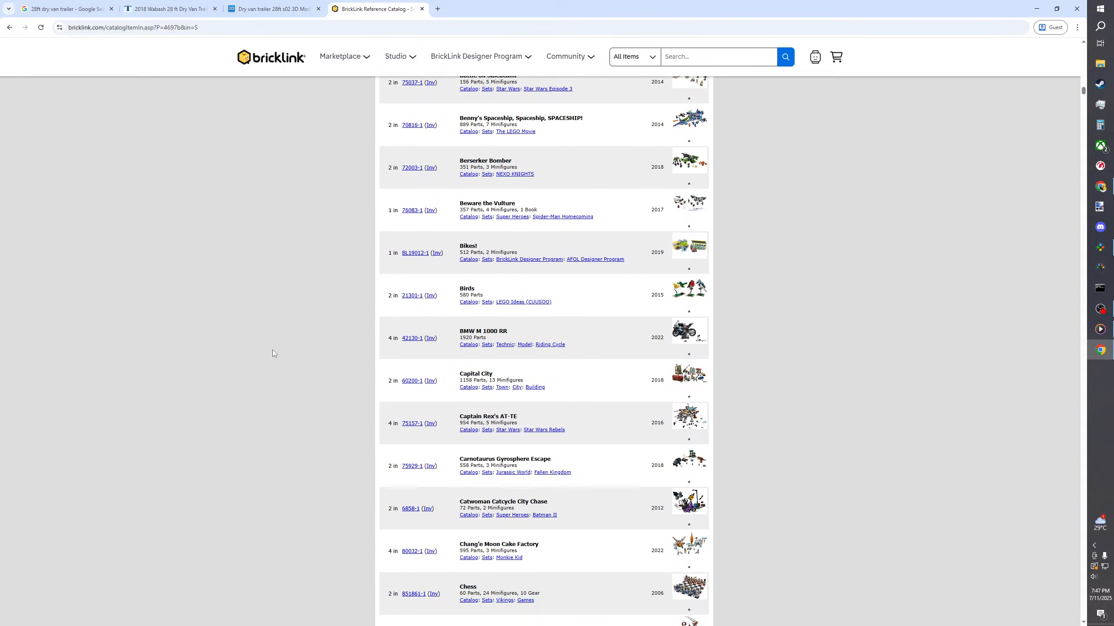
{"action": "scroll", "coordinate": [272, 353], "scroll_direction": "down", "scroll_amount": 6}
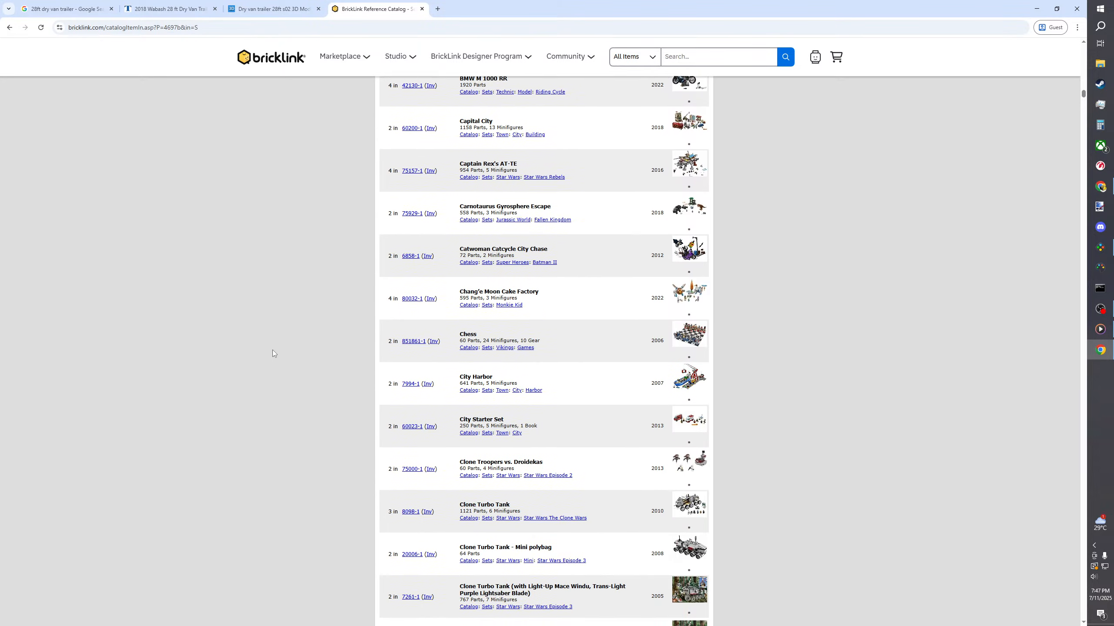
{"action": "scroll", "coordinate": [273, 351], "scroll_direction": "down", "scroll_amount": 9}
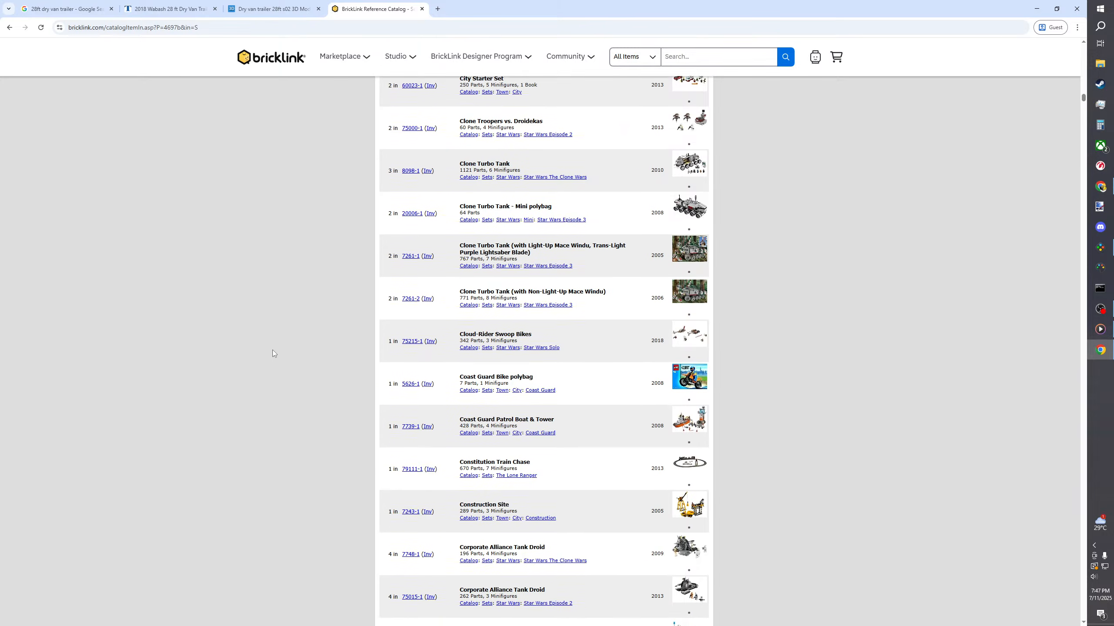
{"action": "scroll", "coordinate": [272, 353], "scroll_direction": "down", "scroll_amount": 10}
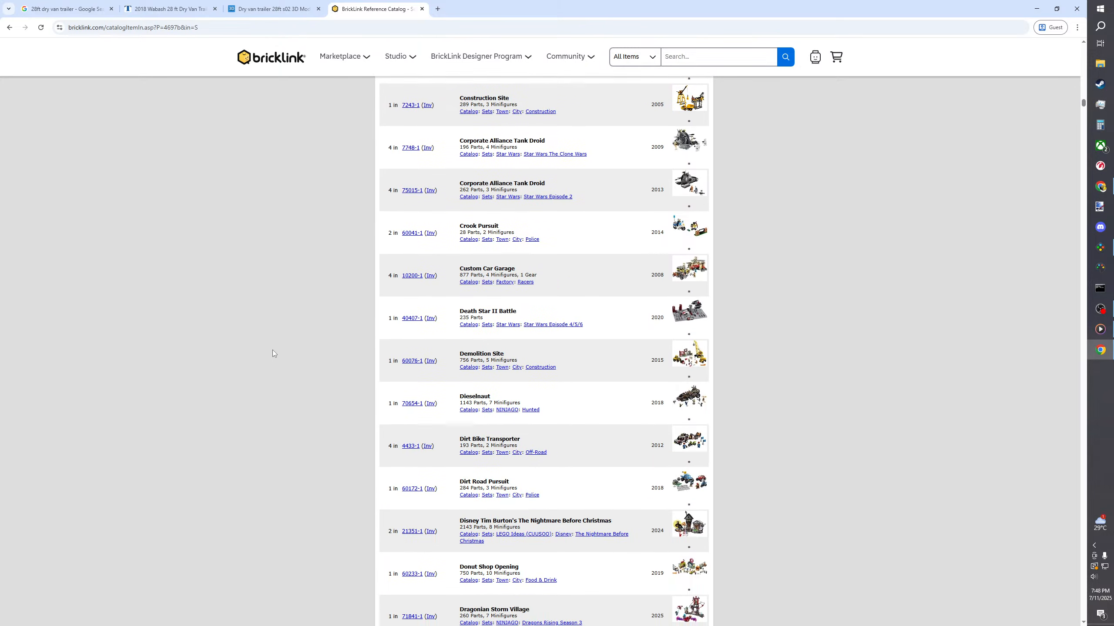
{"action": "scroll", "coordinate": [272, 354], "scroll_direction": "down", "scroll_amount": 3}
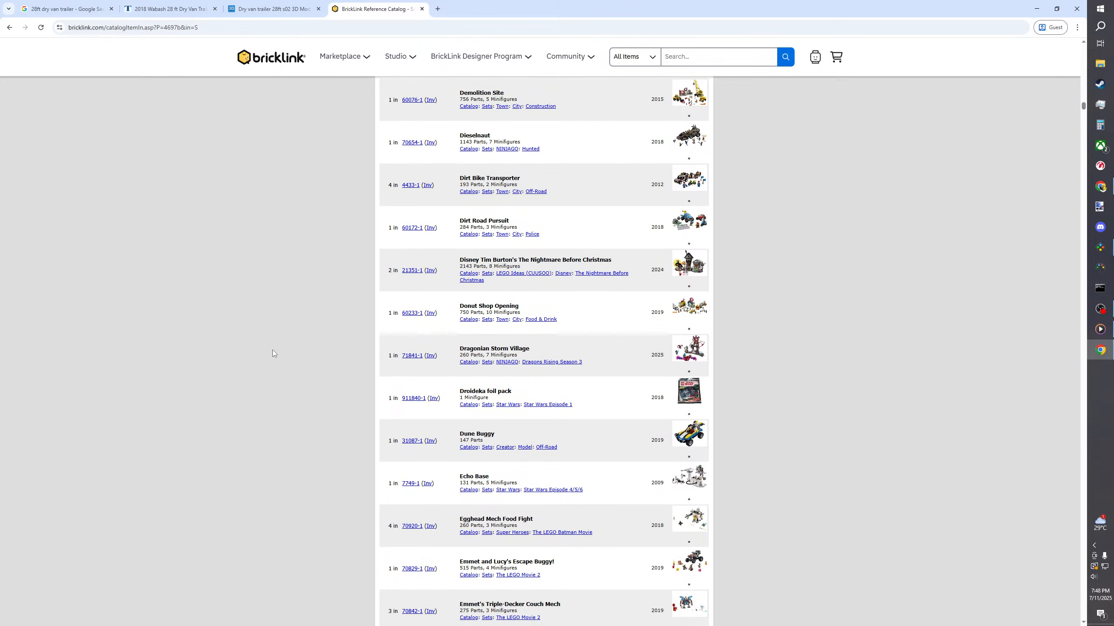
{"action": "scroll", "coordinate": [273, 354], "scroll_direction": "down", "scroll_amount": 9}
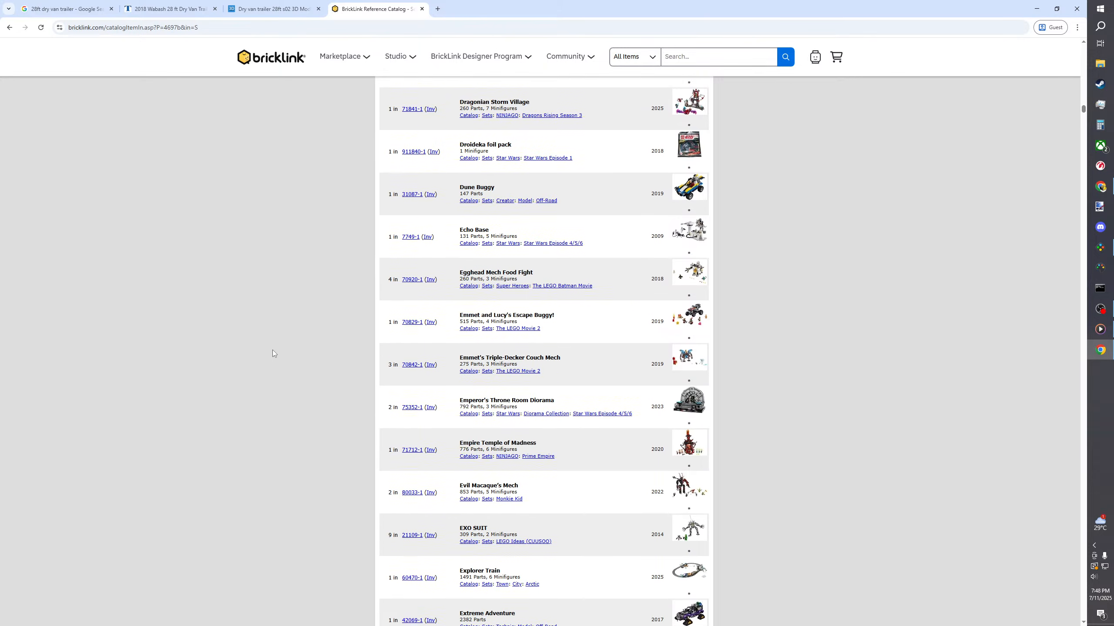
{"action": "scroll", "coordinate": [272, 353], "scroll_direction": "down", "scroll_amount": 9}
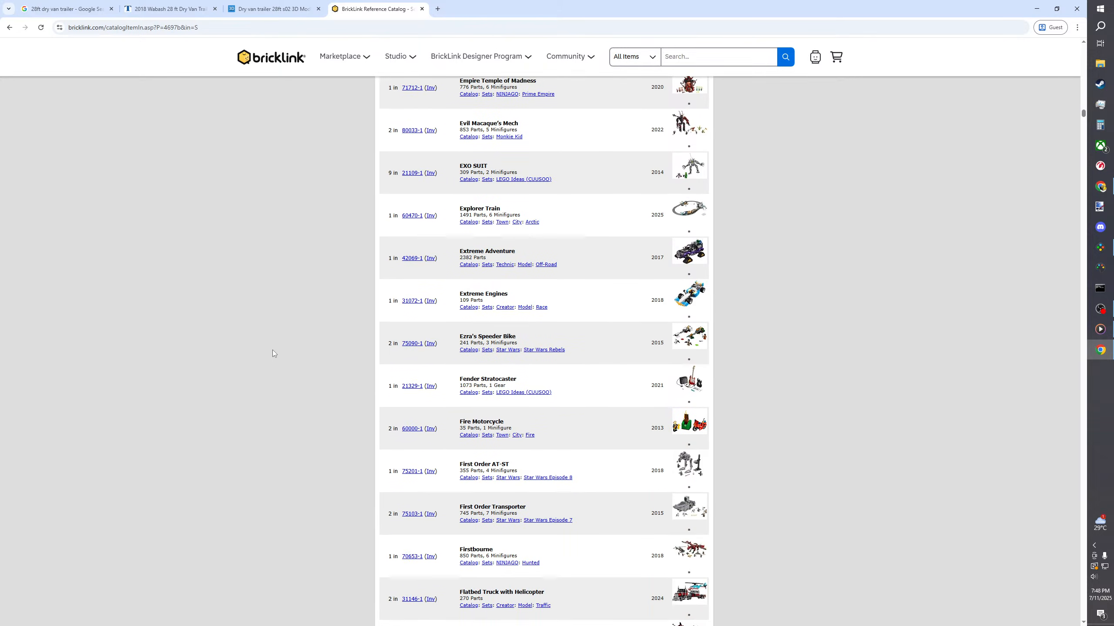
{"action": "scroll", "coordinate": [272, 353], "scroll_direction": "down", "scroll_amount": 10}
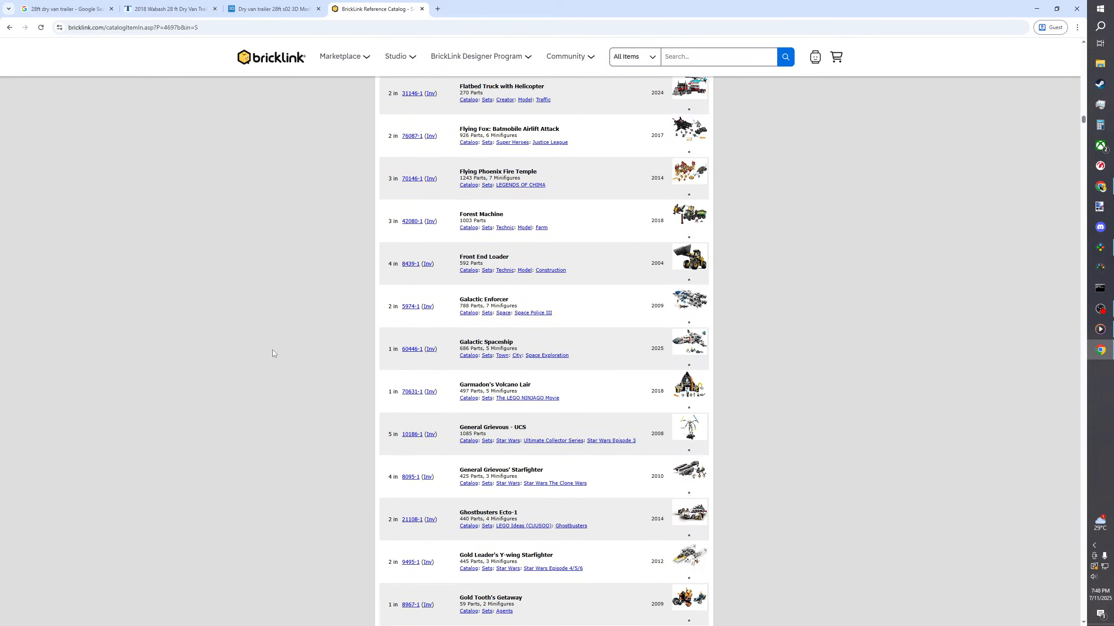
{"action": "scroll", "coordinate": [272, 353], "scroll_direction": "down", "scroll_amount": 6}
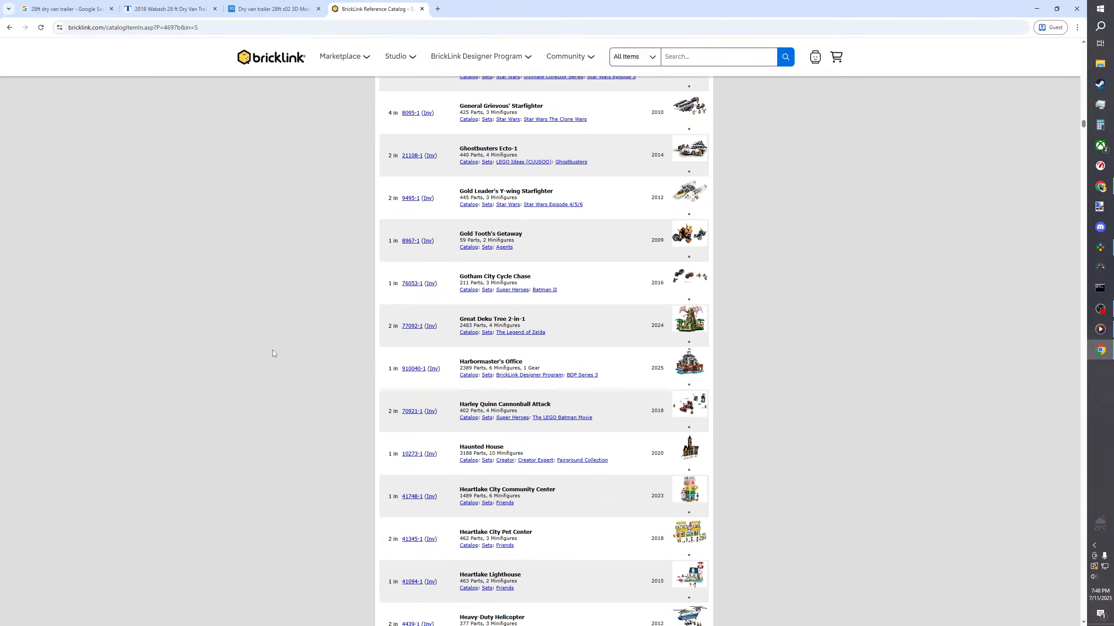
{"action": "scroll", "coordinate": [272, 350], "scroll_direction": "down", "scroll_amount": 15}
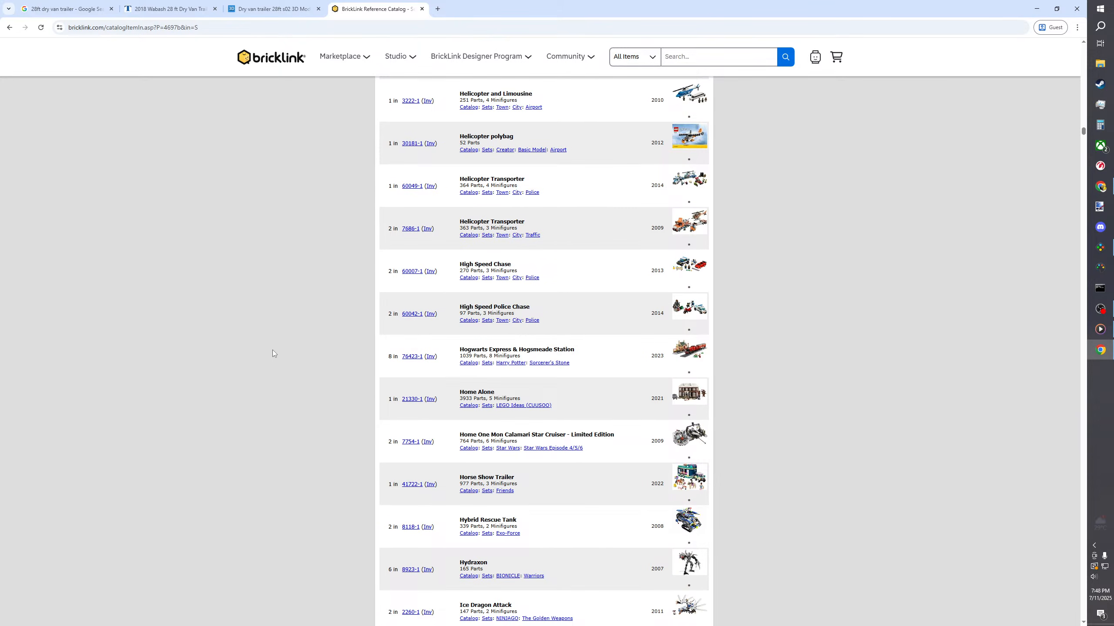
{"action": "scroll", "coordinate": [273, 351], "scroll_direction": "down", "scroll_amount": 4}
{"action": "scroll", "coordinate": [273, 353], "scroll_direction": "down", "scroll_amount": 20}
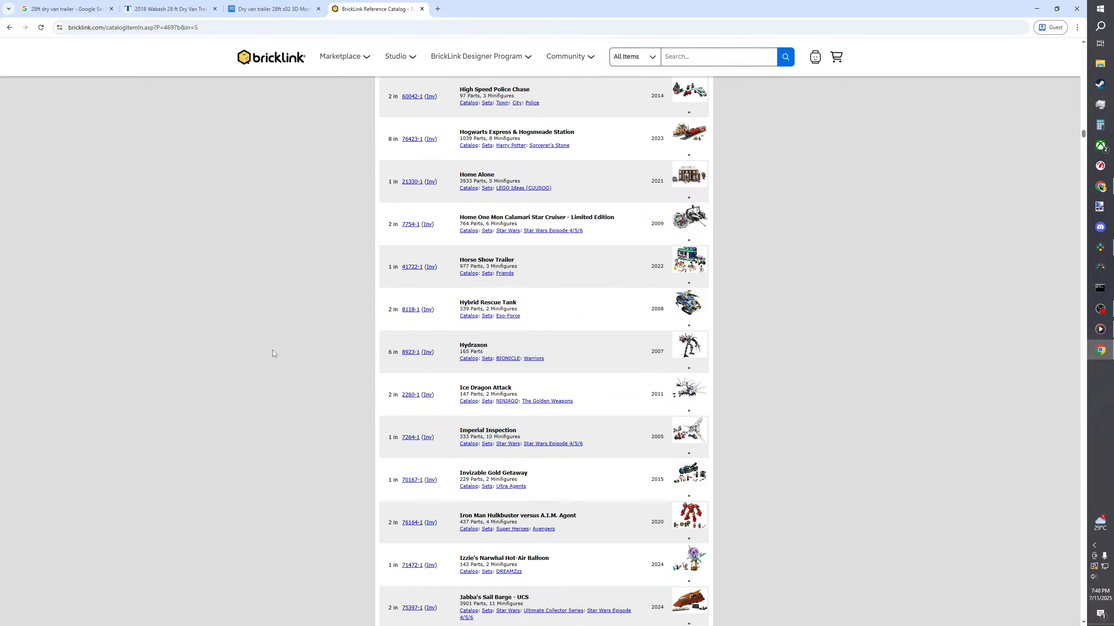
{"action": "scroll", "coordinate": [272, 350], "scroll_direction": "up", "scroll_amount": 20}
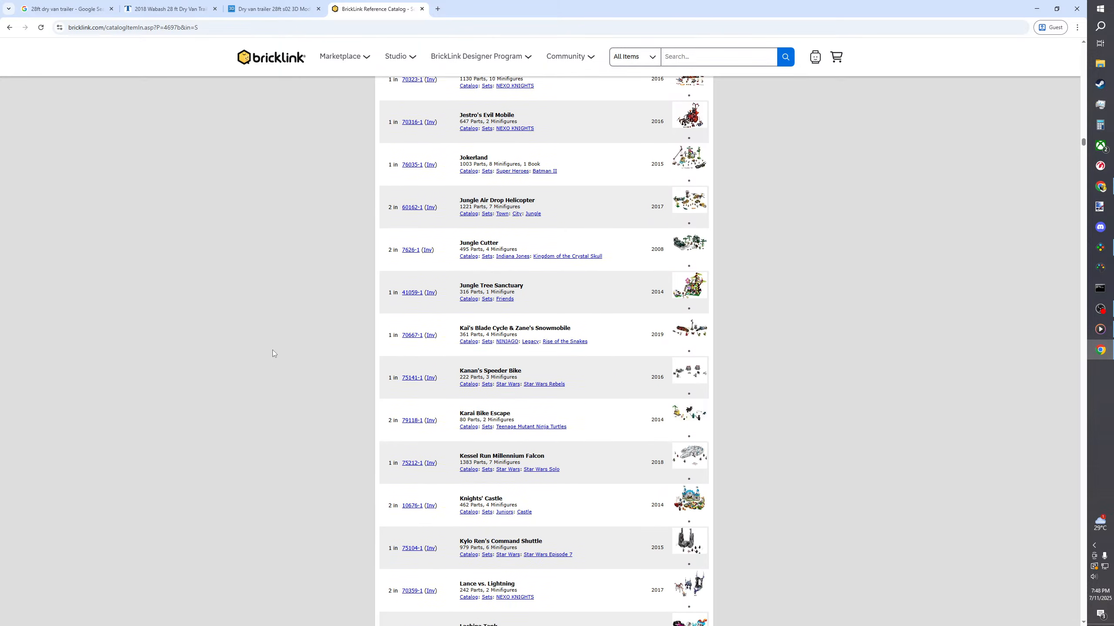
{"action": "scroll", "coordinate": [1002, 452], "scroll_direction": "up", "scroll_amount": 20}
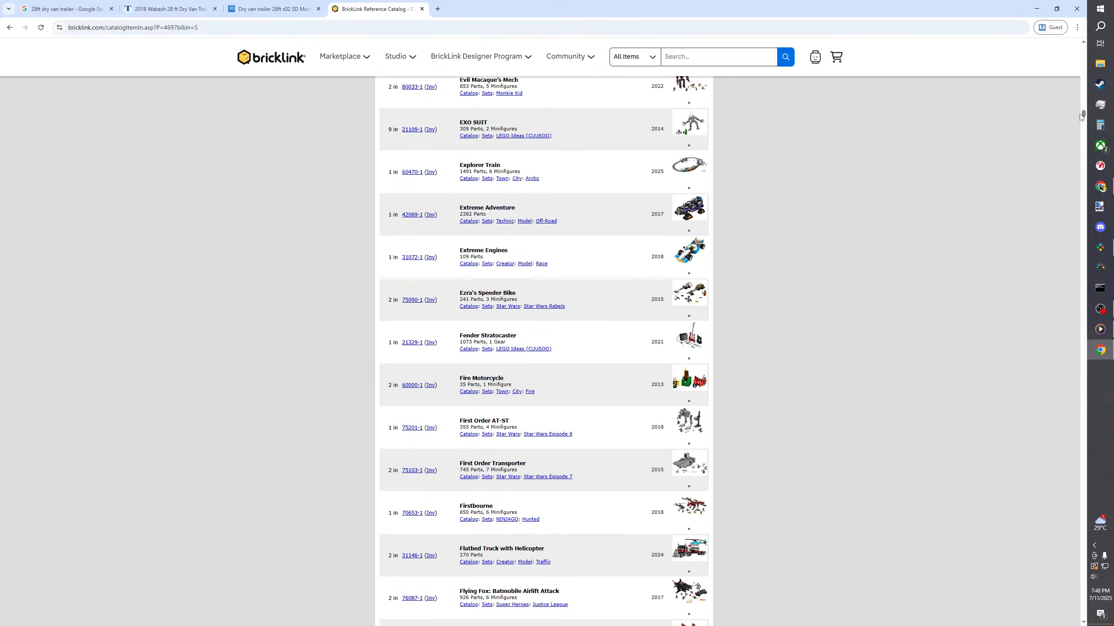
- Sort the list of sets containing the T piece by Year Released, ascending
{"action": "left_click_drag", "start_coordinate": [1082, 115], "coordinate": [1081, 42]}
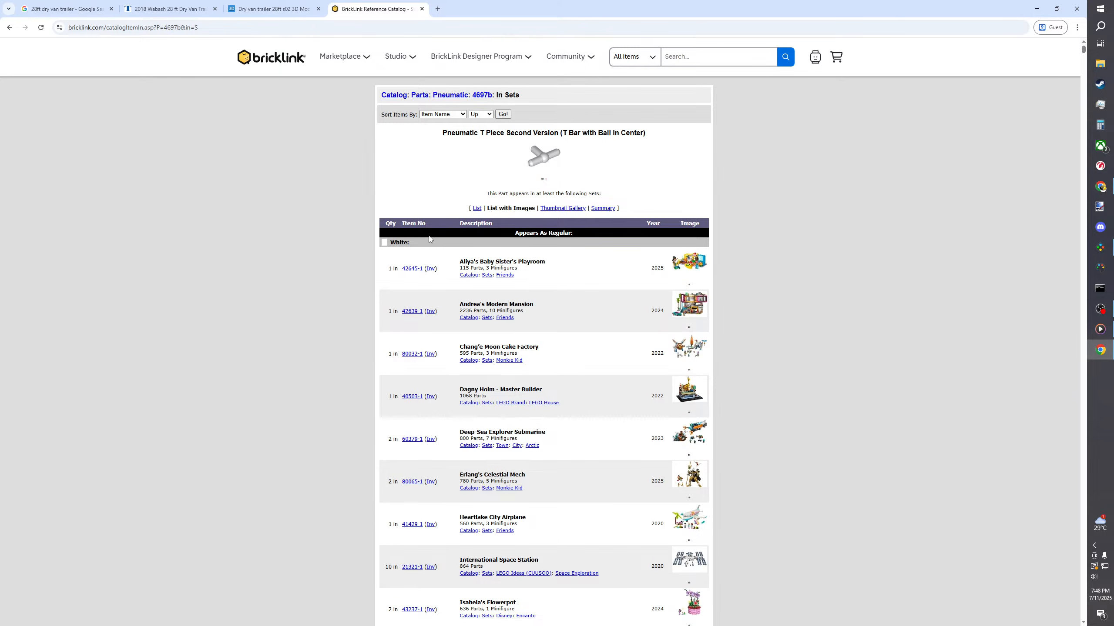
{"action": "left_click", "coordinate": [461, 114]}
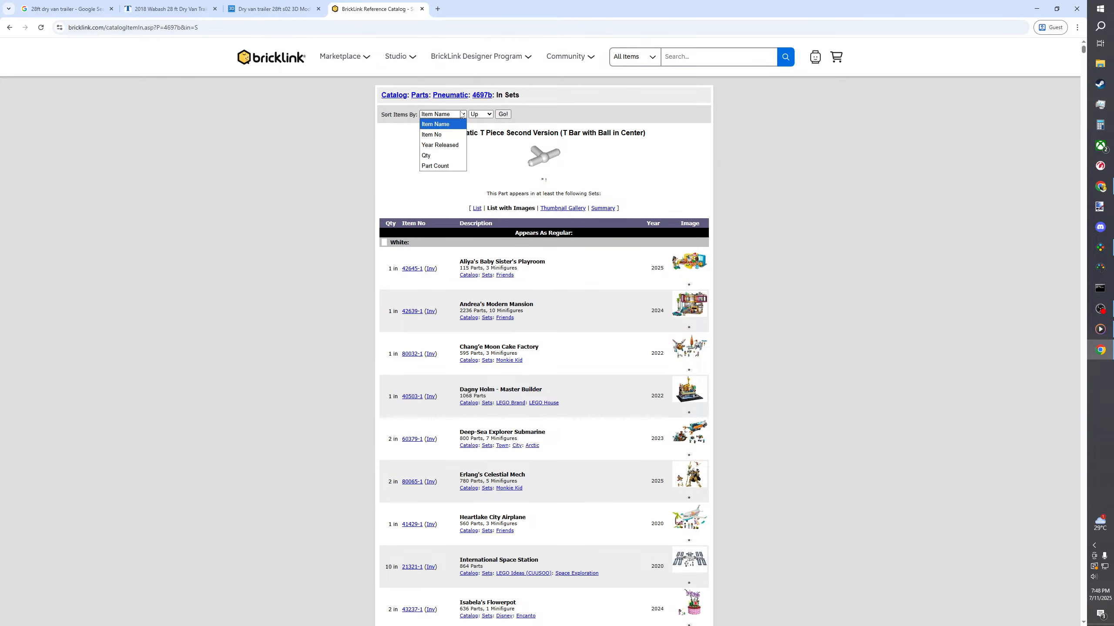
{"action": "left_click", "coordinate": [449, 144]}
{"action": "left_click", "coordinate": [507, 114]}
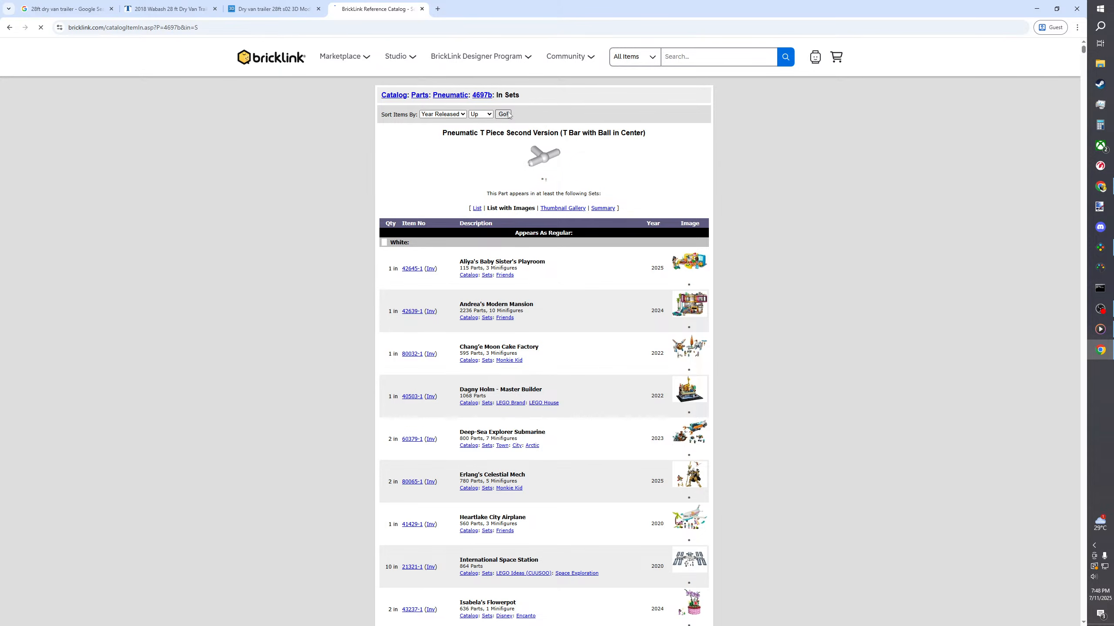
- Look through the year-sorted sets that contain the T piece in white and light bluish gray, up to the 2016 entries
{"action": "scroll", "coordinate": [327, 313], "scroll_direction": "down", "scroll_amount": 5}
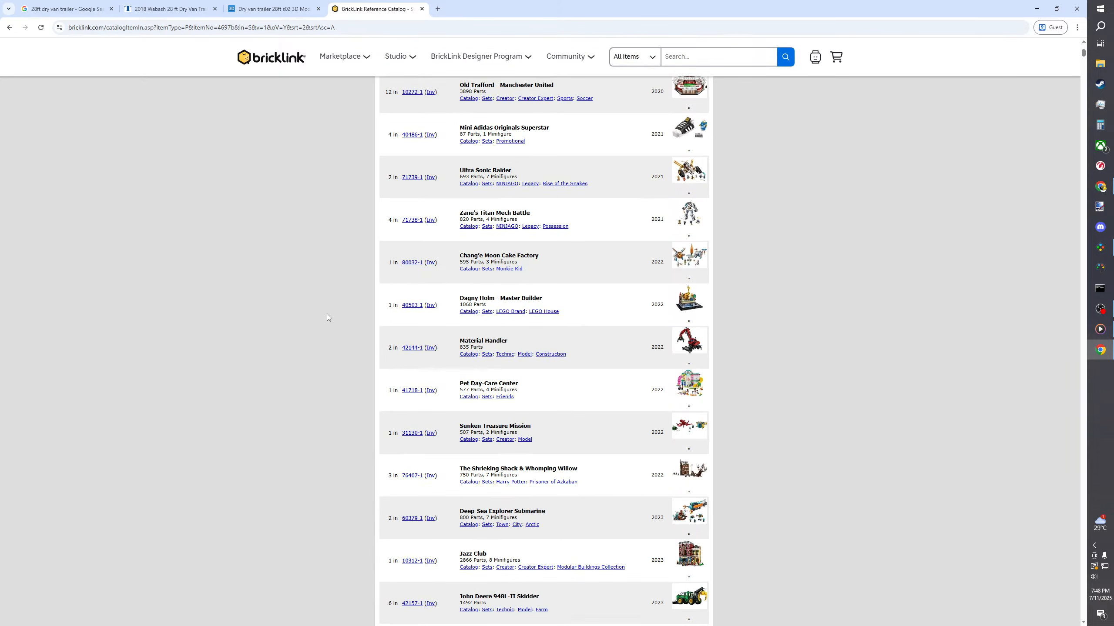
{"action": "scroll", "coordinate": [327, 314], "scroll_direction": "down", "scroll_amount": 20}
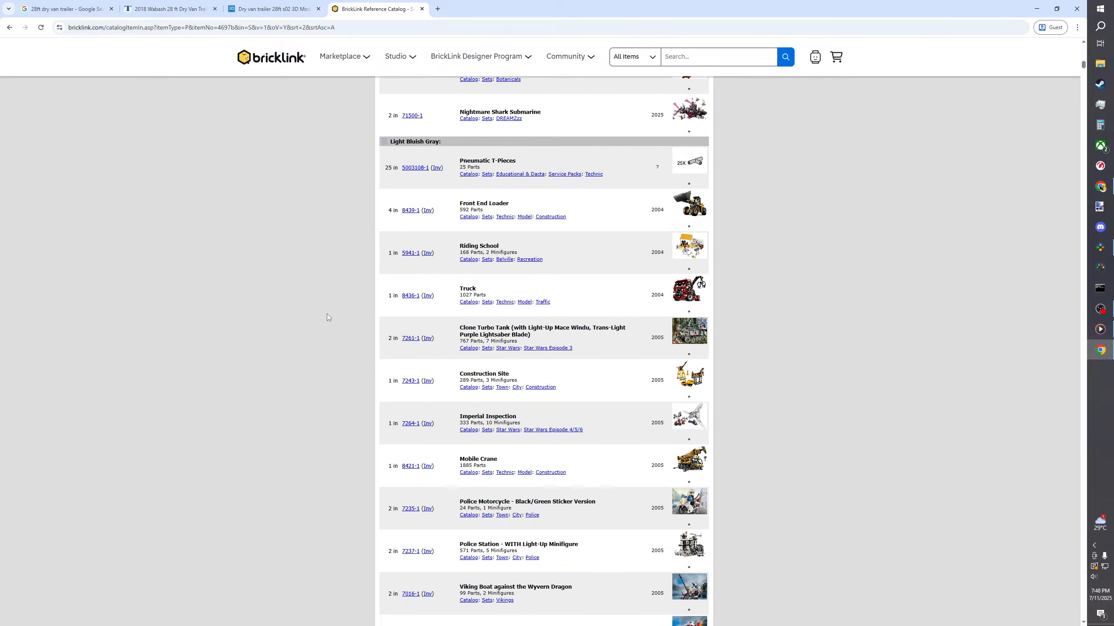
{"action": "scroll", "coordinate": [327, 314], "scroll_direction": "up", "scroll_amount": 6}
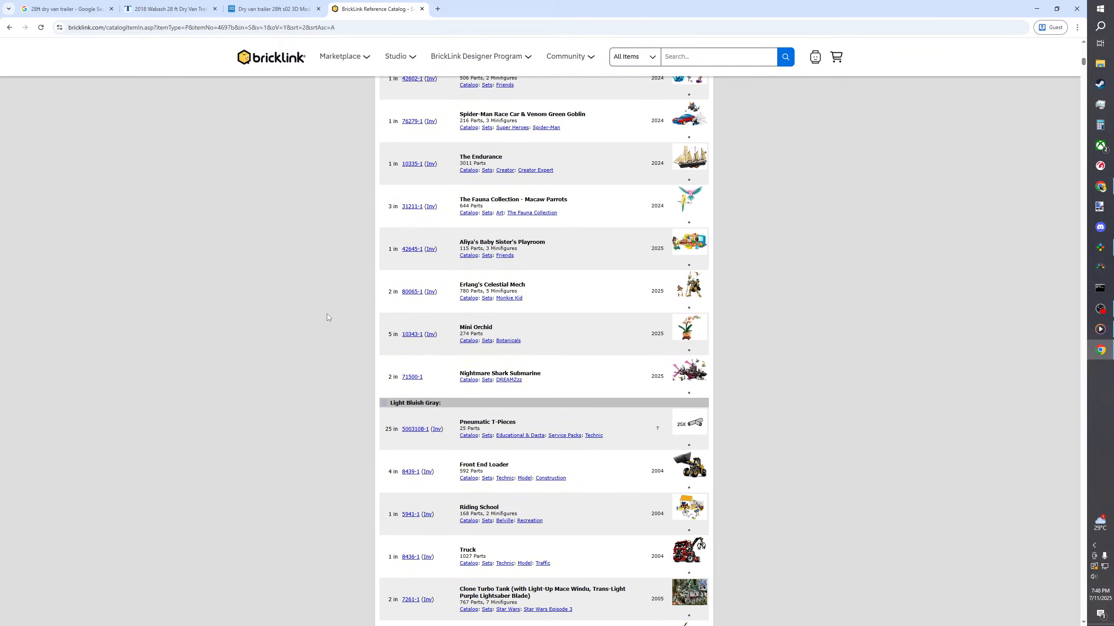
{"action": "scroll", "coordinate": [327, 315], "scroll_direction": "up", "scroll_amount": 3}
{"action": "scroll", "coordinate": [327, 315], "scroll_direction": "up", "scroll_amount": 6}
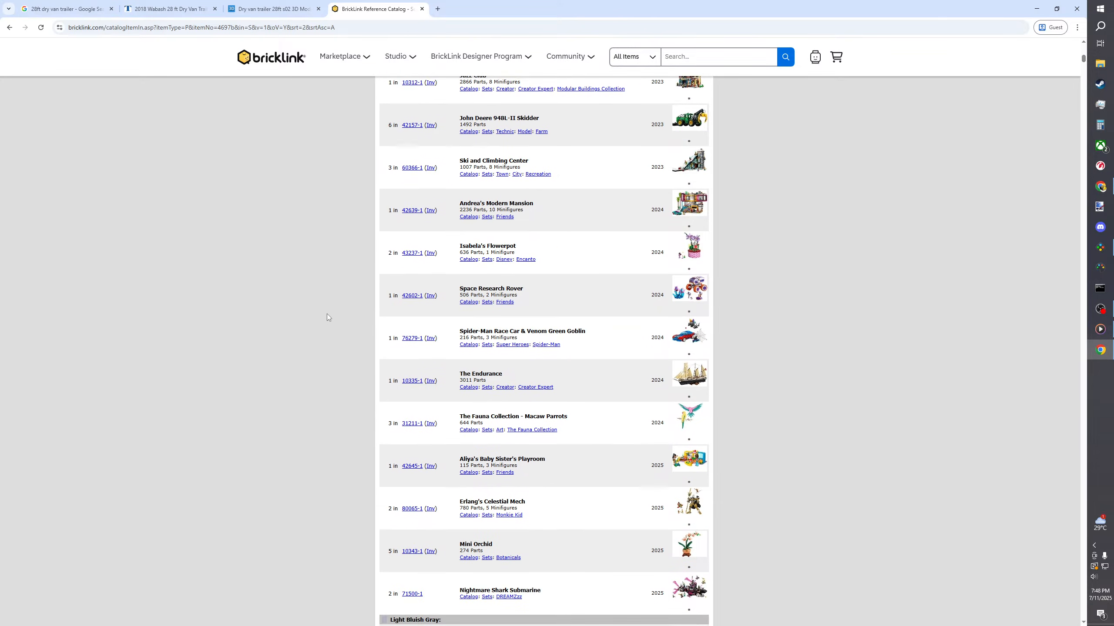
{"action": "scroll", "coordinate": [327, 313], "scroll_direction": "down", "scroll_amount": 20}
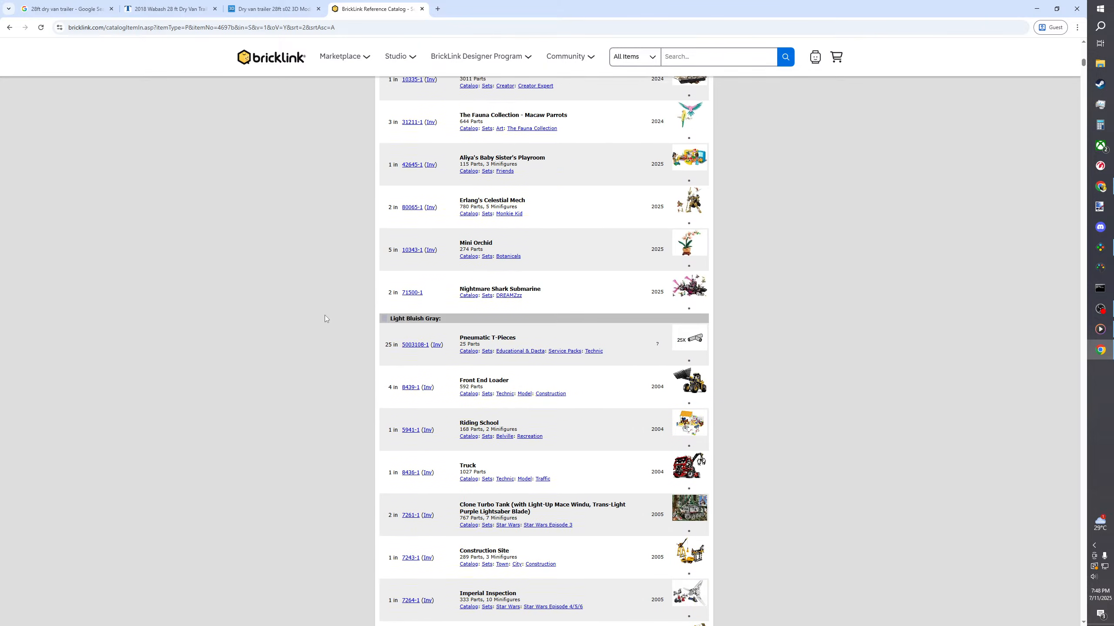
{"action": "scroll", "coordinate": [325, 314], "scroll_direction": "down", "scroll_amount": 20}
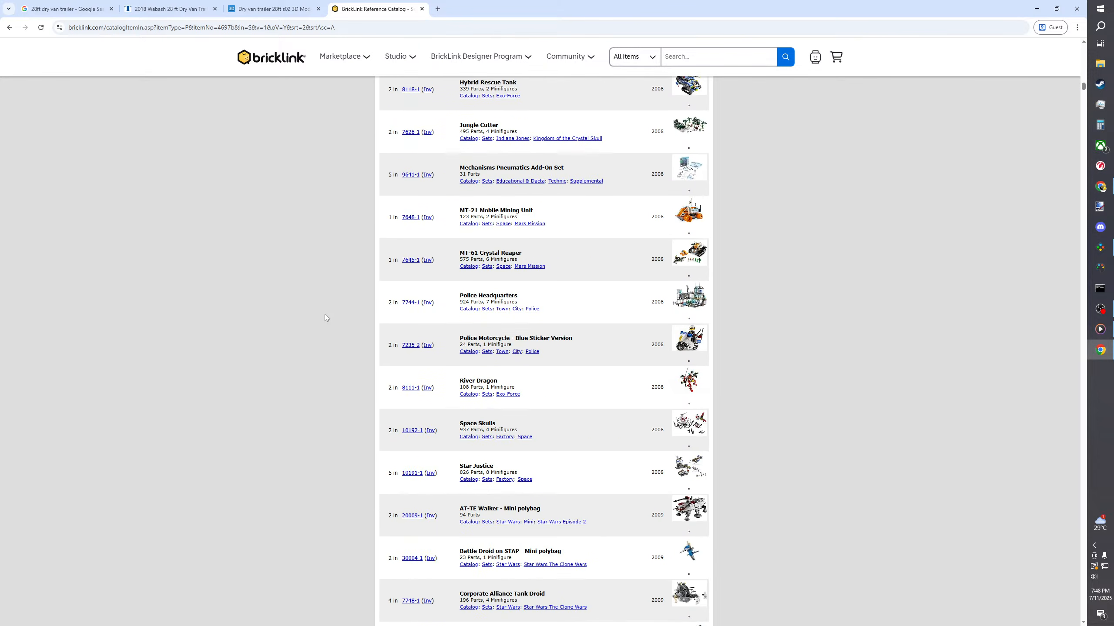
{"action": "scroll", "coordinate": [325, 315], "scroll_direction": "down", "scroll_amount": 20}
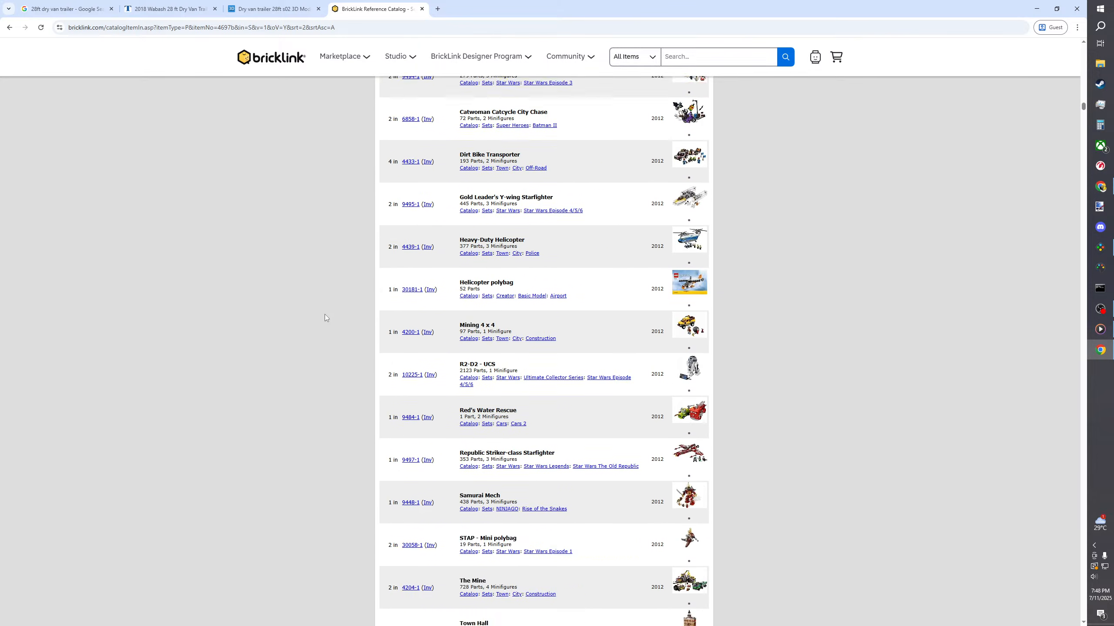
{"action": "scroll", "coordinate": [325, 314], "scroll_direction": "down", "scroll_amount": 20}
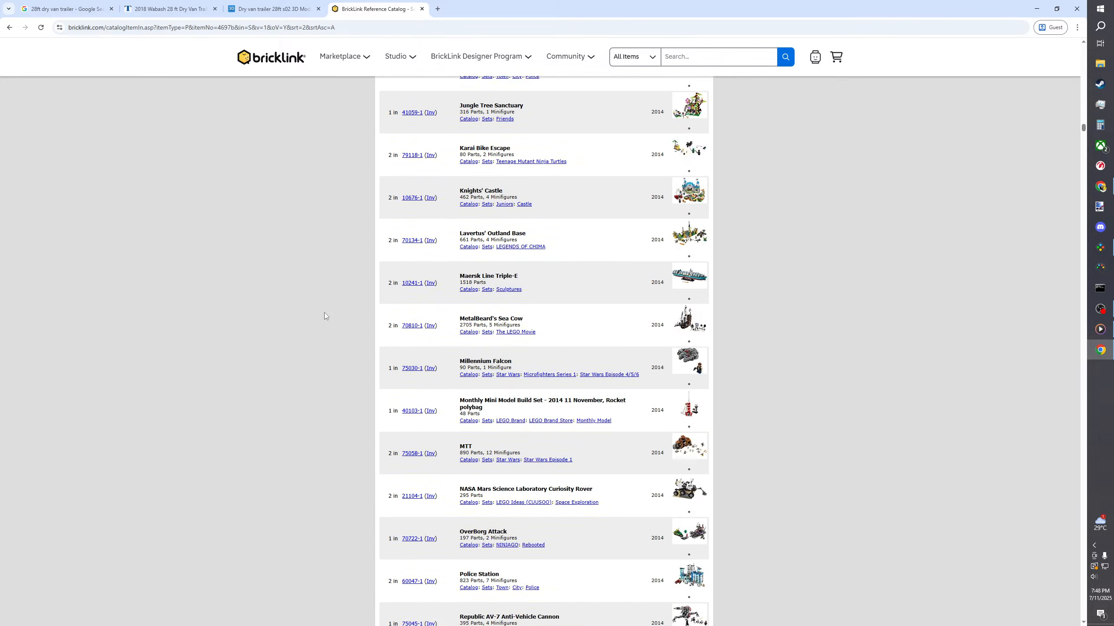
{"action": "scroll", "coordinate": [324, 315], "scroll_direction": "down", "scroll_amount": 20}
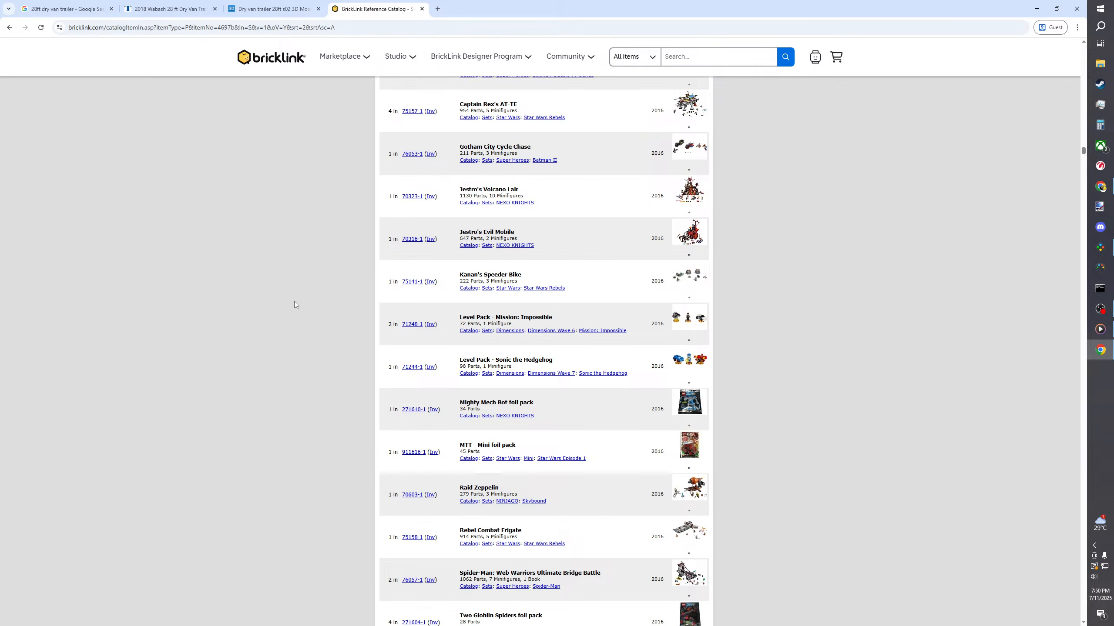
- Close the T piece's BrickLink page, return to BrickLink Studio, and delete the pneumatic T piece beneath the tail-light block
{"action": "left_click", "coordinate": [422, 9]}
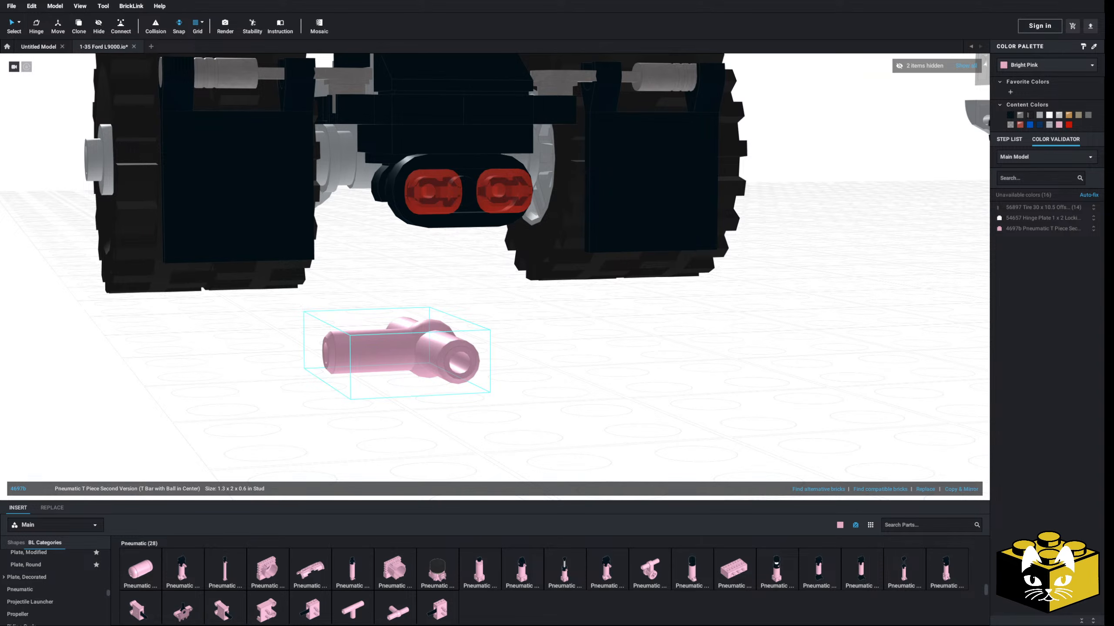
{"action": "right_click_drag", "start_coordinate": [550, 375], "coordinate": [507, 319]}
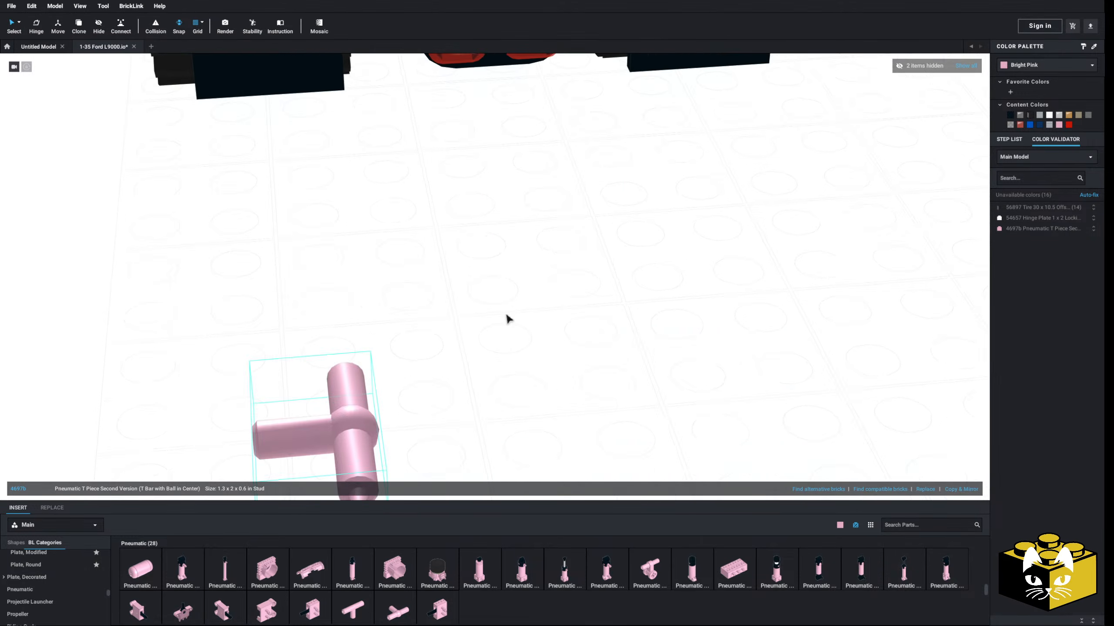
{"action": "scroll", "coordinate": [455, 357], "scroll_direction": "down", "scroll_amount": 4}
{"action": "key", "text": "Delete"}
- Try removing the two black bars with stop rings that run behind the red tail lights
{"action": "right_click_drag", "start_coordinate": [455, 363], "coordinate": [527, 401]}
{"action": "scroll", "coordinate": [515, 410], "scroll_direction": "up", "scroll_amount": 4}
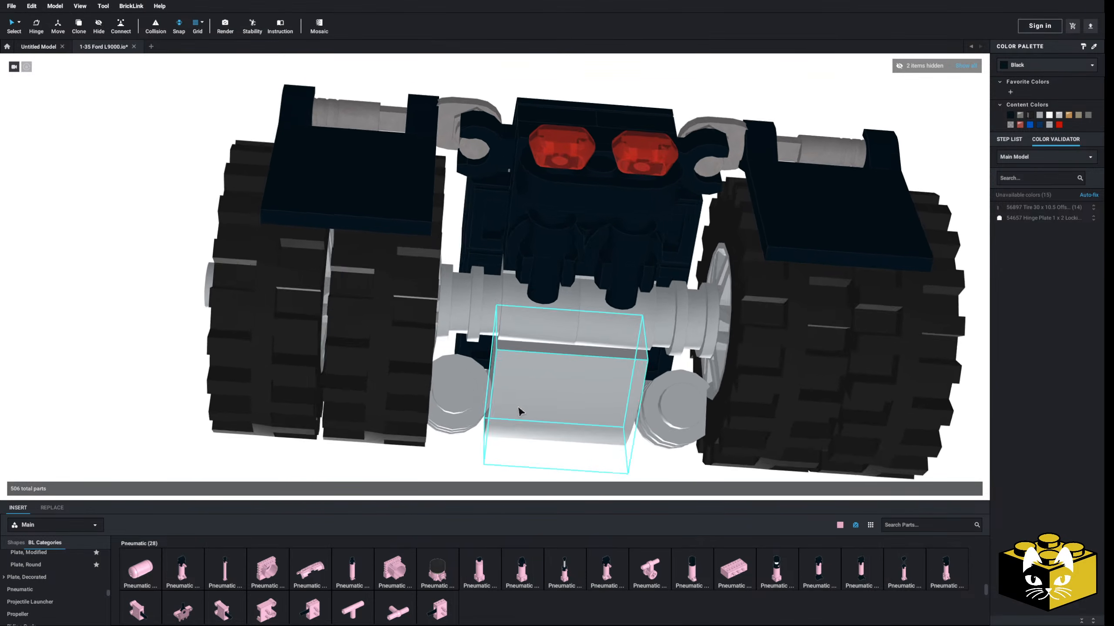
{"action": "left_click", "coordinate": [537, 237]}
{"action": "left_click", "coordinate": [630, 232], "text": "ctrl"}
{"action": "key", "text": "Delete"}
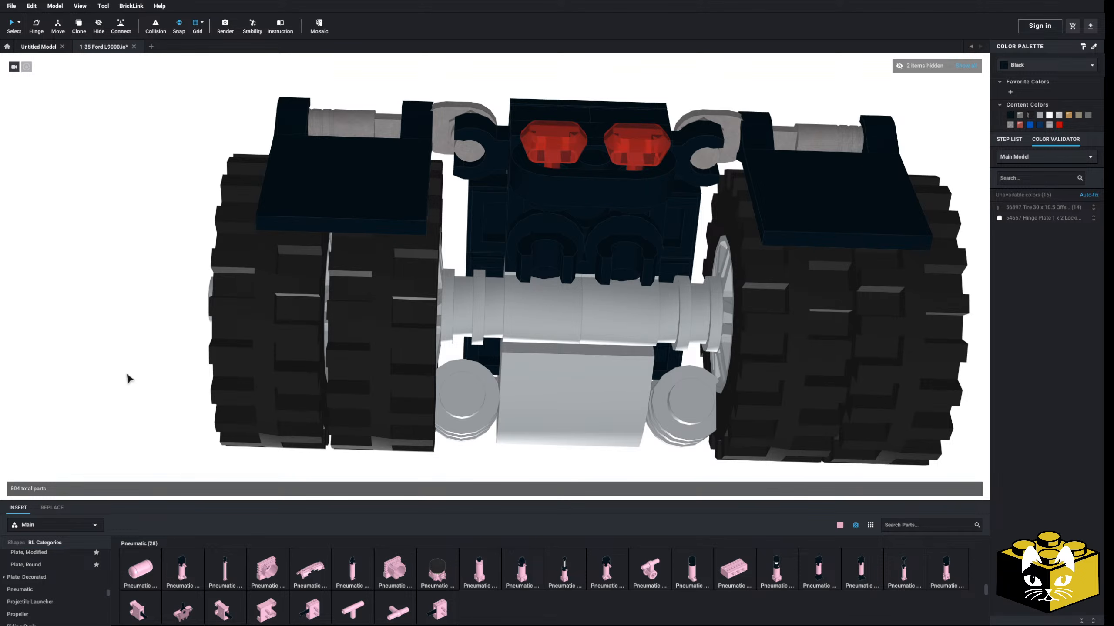
{"action": "middle_click_drag", "start_coordinate": [110, 372], "coordinate": [51, 370]}
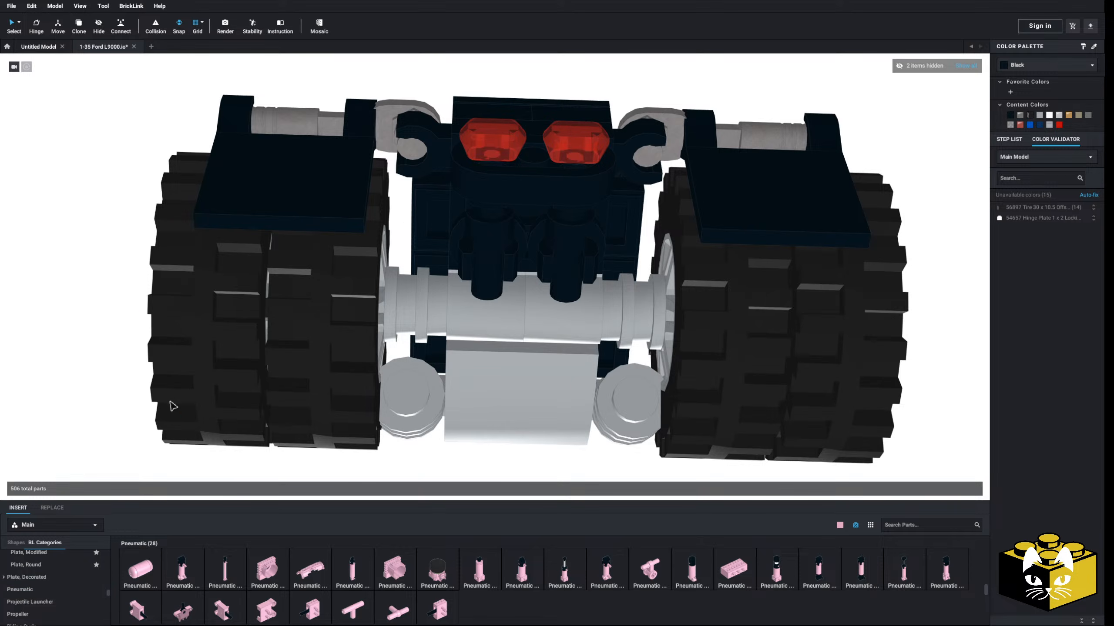
- Look through the BrickLink part categories around the rear axle design and open Plate, Modified
{"action": "scroll", "coordinate": [173, 263], "scroll_direction": "down", "scroll_amount": 3}
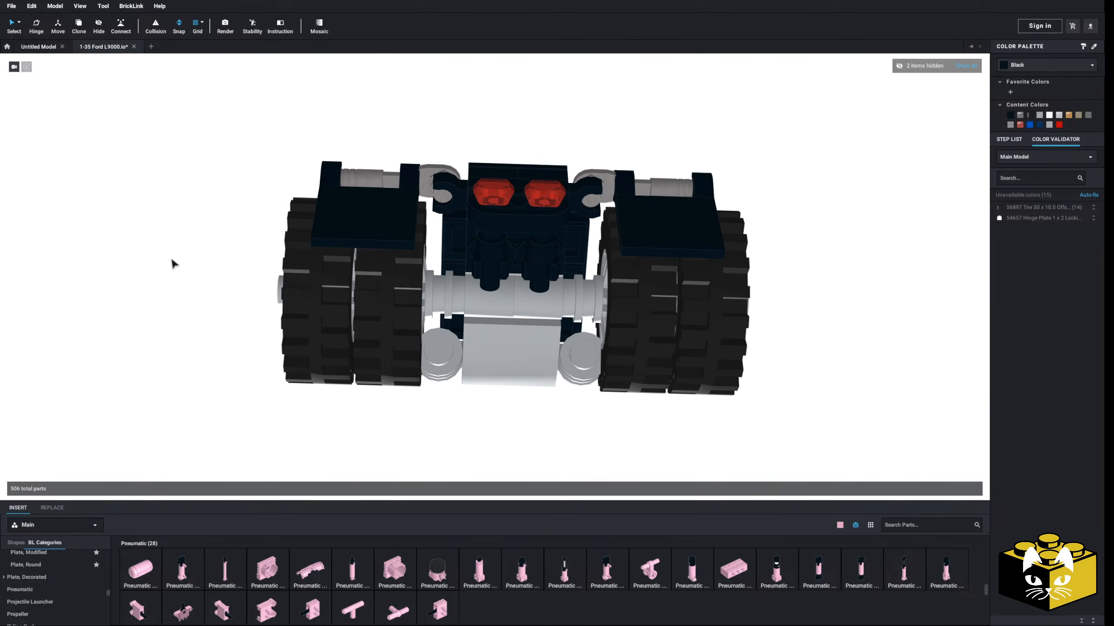
{"action": "scroll", "coordinate": [167, 291], "scroll_direction": "up", "scroll_amount": 5}
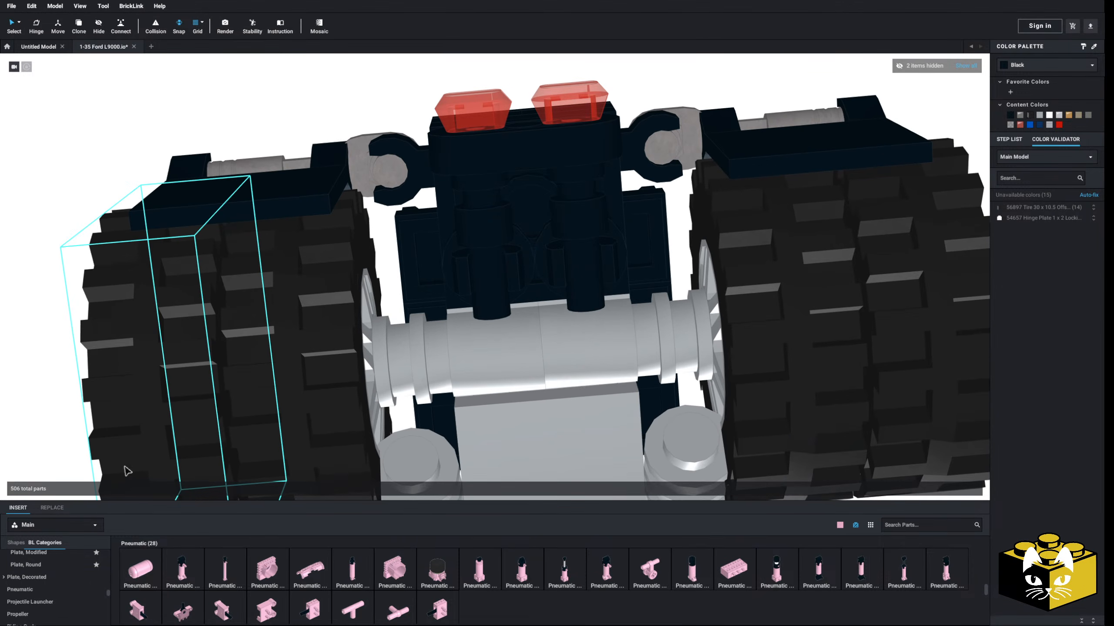
{"action": "scroll", "coordinate": [73, 581], "scroll_direction": "up", "scroll_amount": 1}
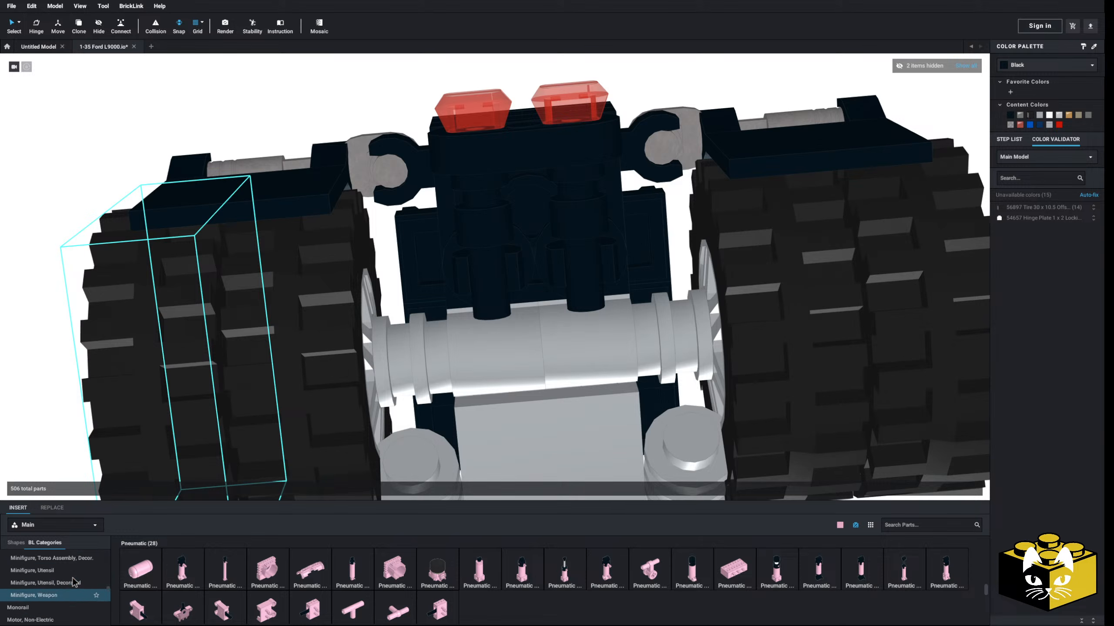
{"action": "scroll", "coordinate": [70, 581], "scroll_direction": "up", "scroll_amount": 6}
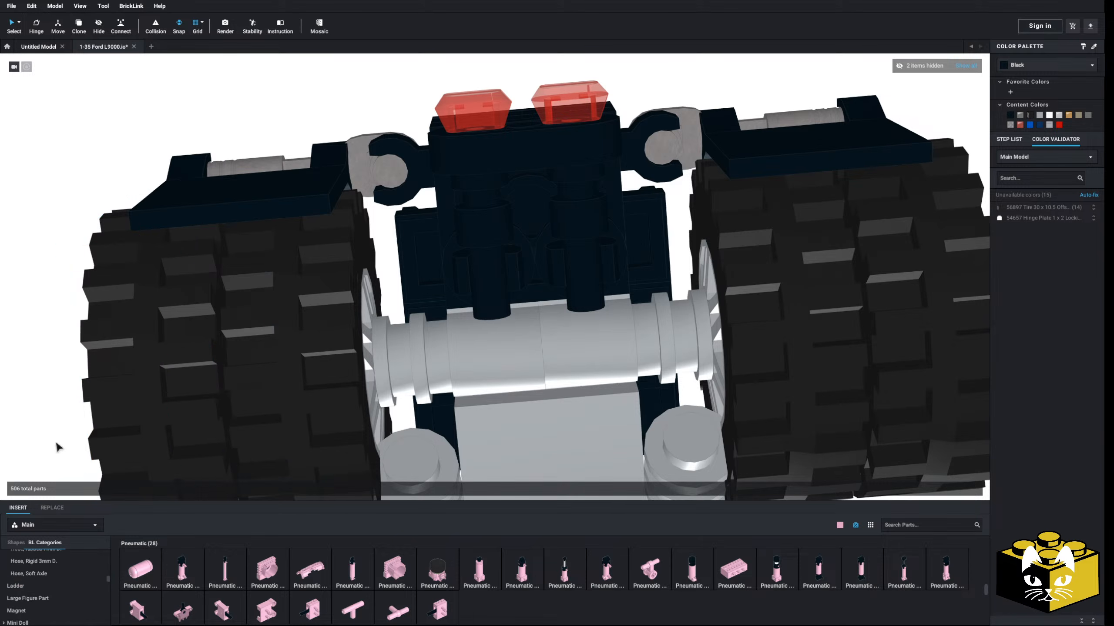
{"action": "scroll", "coordinate": [83, 438], "scroll_direction": "down", "scroll_amount": 3}
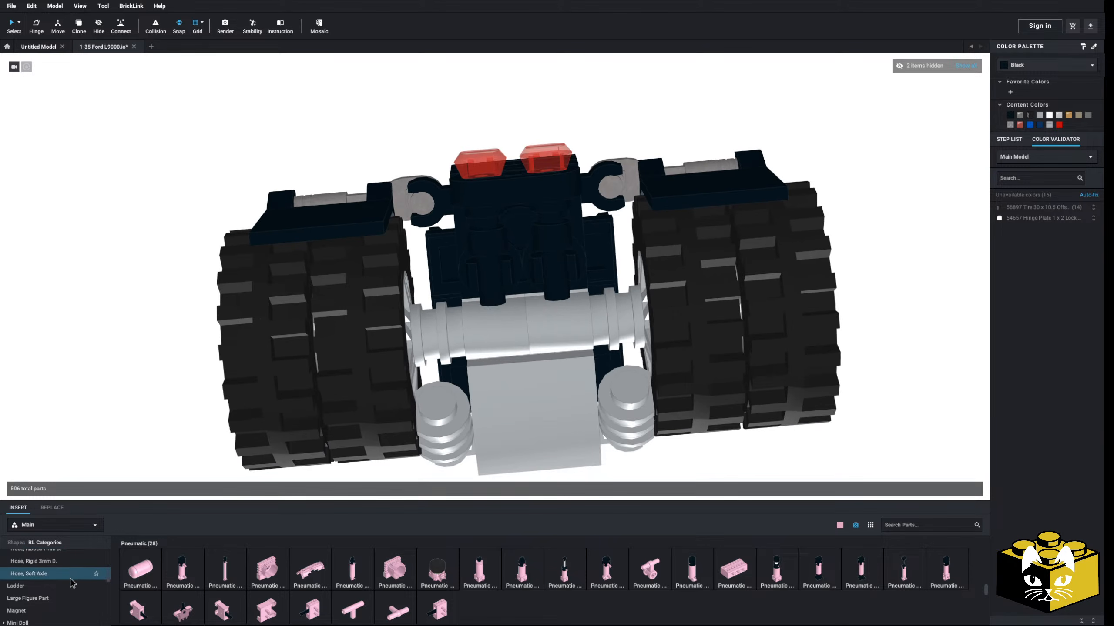
{"action": "scroll", "coordinate": [73, 581], "scroll_direction": "up", "scroll_amount": 2}
{"action": "scroll", "coordinate": [74, 583], "scroll_direction": "up", "scroll_amount": 15}
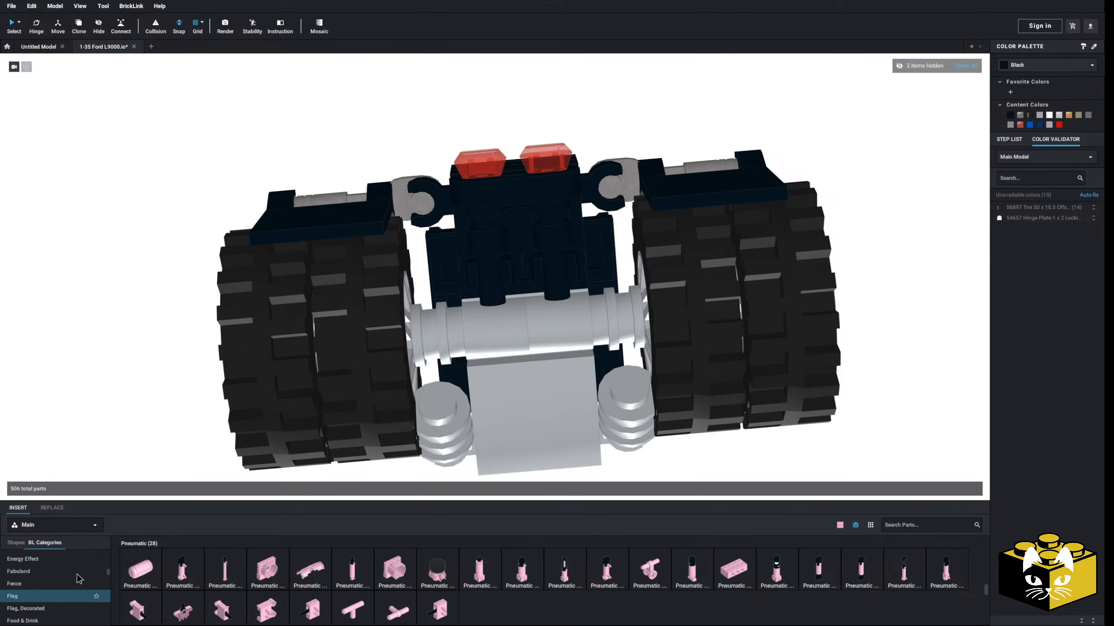
{"action": "scroll", "coordinate": [64, 595], "scroll_direction": "up", "scroll_amount": 3}
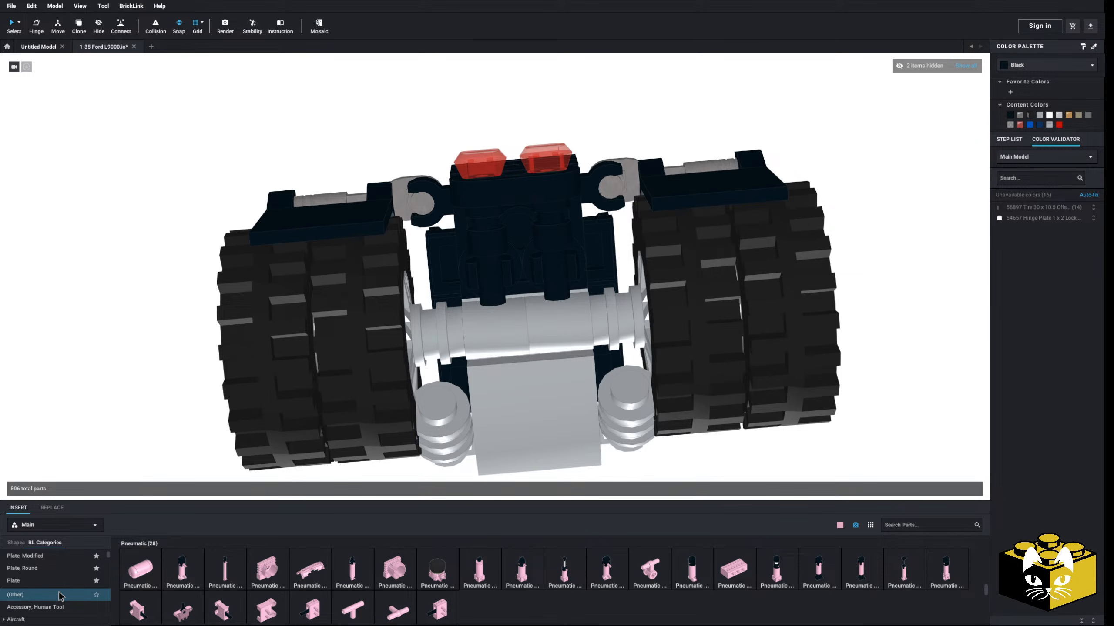
{"action": "scroll", "coordinate": [61, 598], "scroll_direction": "down", "scroll_amount": 18}
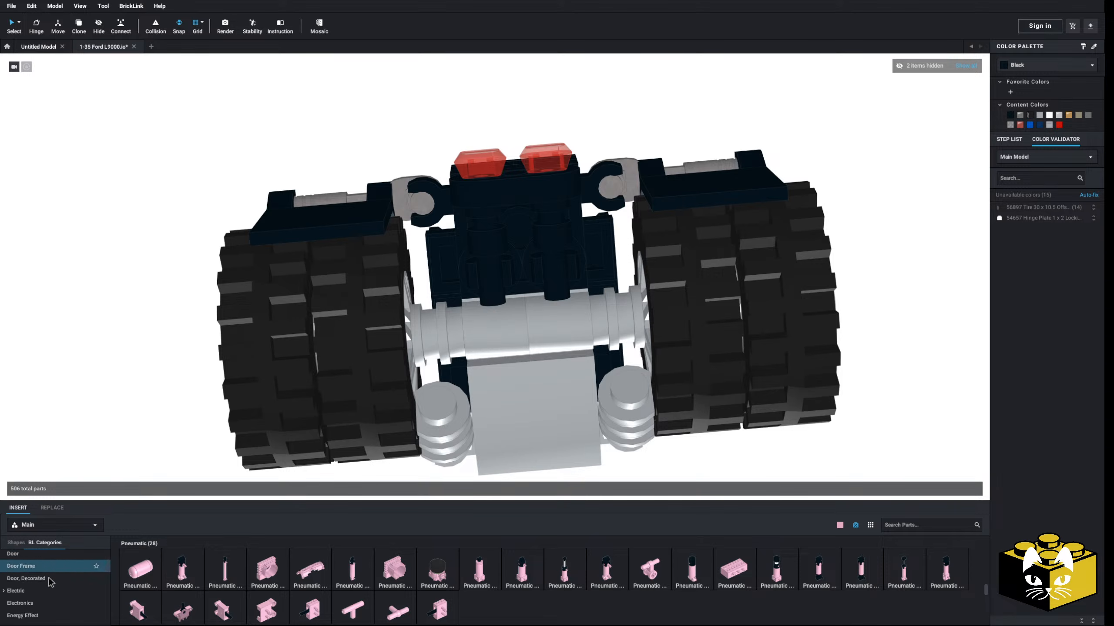
{"action": "scroll", "coordinate": [50, 579], "scroll_direction": "down", "scroll_amount": 2}
{"action": "mouse_move", "coordinate": [137, 400]}
{"action": "right_mouse_down"}
{"action": "mouse_move", "coordinate": [141, 429]}
{"action": "mouse_move", "coordinate": [138, 419]}
{"action": "right_mouse_up"}
{"action": "scroll", "coordinate": [104, 448], "scroll_direction": "up", "scroll_amount": 3}
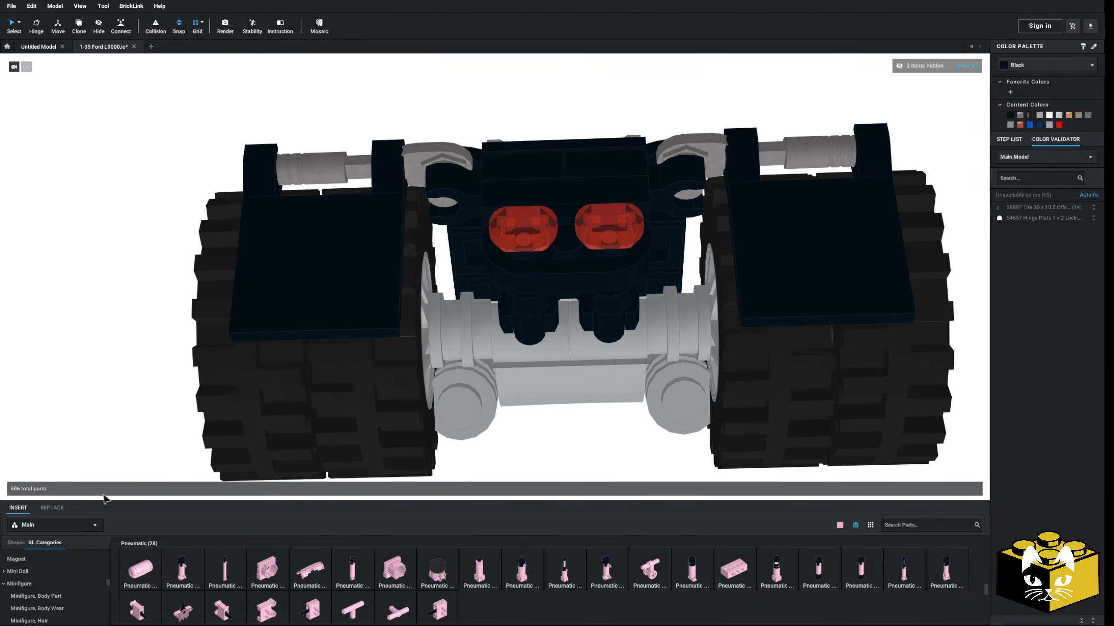
{"action": "scroll", "coordinate": [57, 584], "scroll_direction": "down", "scroll_amount": 3}
{"action": "scroll", "coordinate": [63, 575], "scroll_direction": "down", "scroll_amount": 5}
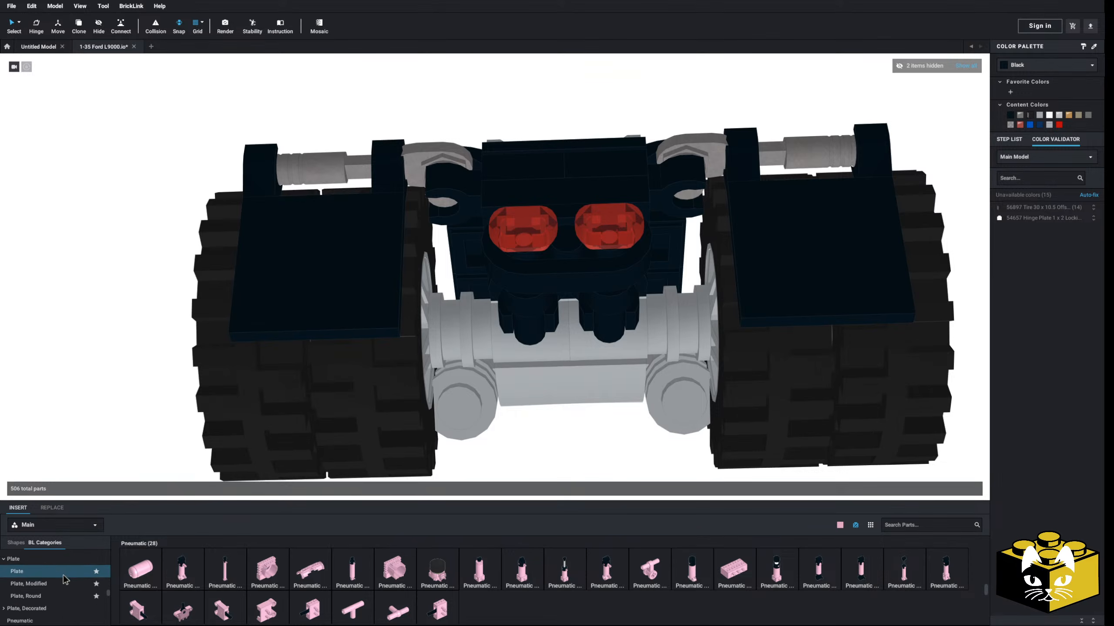
{"action": "left_click", "coordinate": [29, 563]}
- Try removing the black 2 x 2 plate beneath the tail-light block
{"action": "right_click_drag", "start_coordinate": [130, 424], "coordinate": [128, 453]}
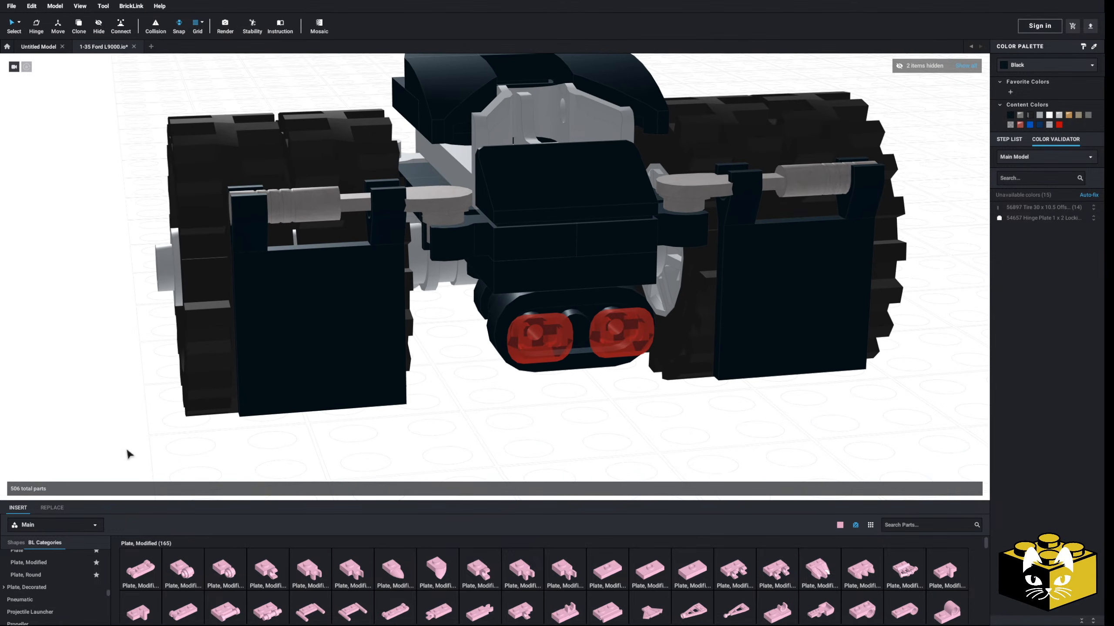
{"action": "right_click_drag", "start_coordinate": [523, 470], "coordinate": [524, 450]}
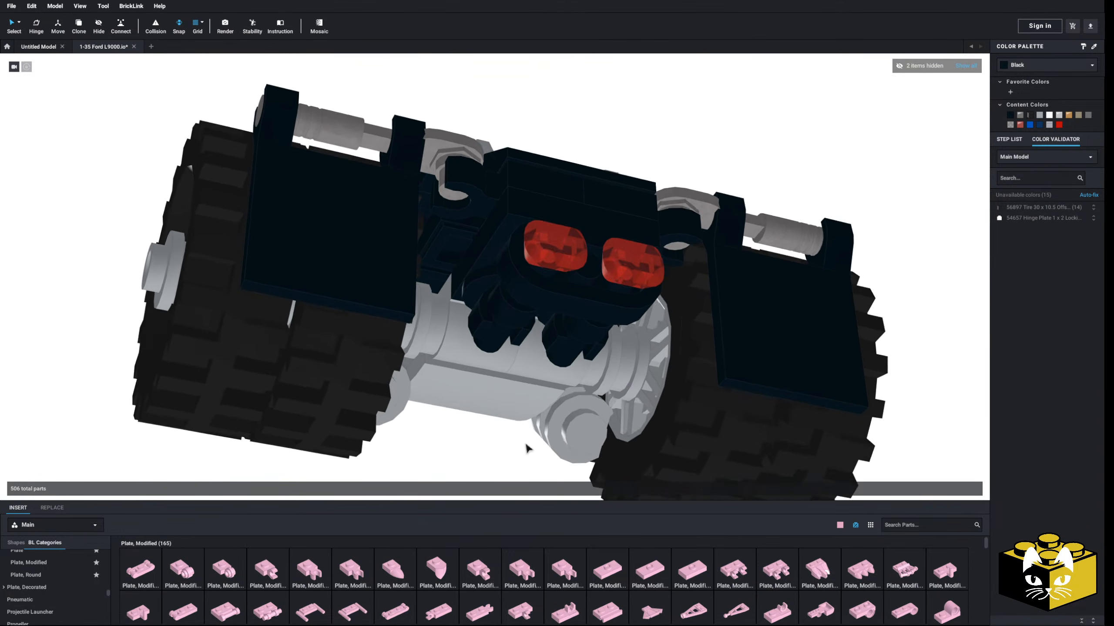
{"action": "left_click", "coordinate": [490, 241]}
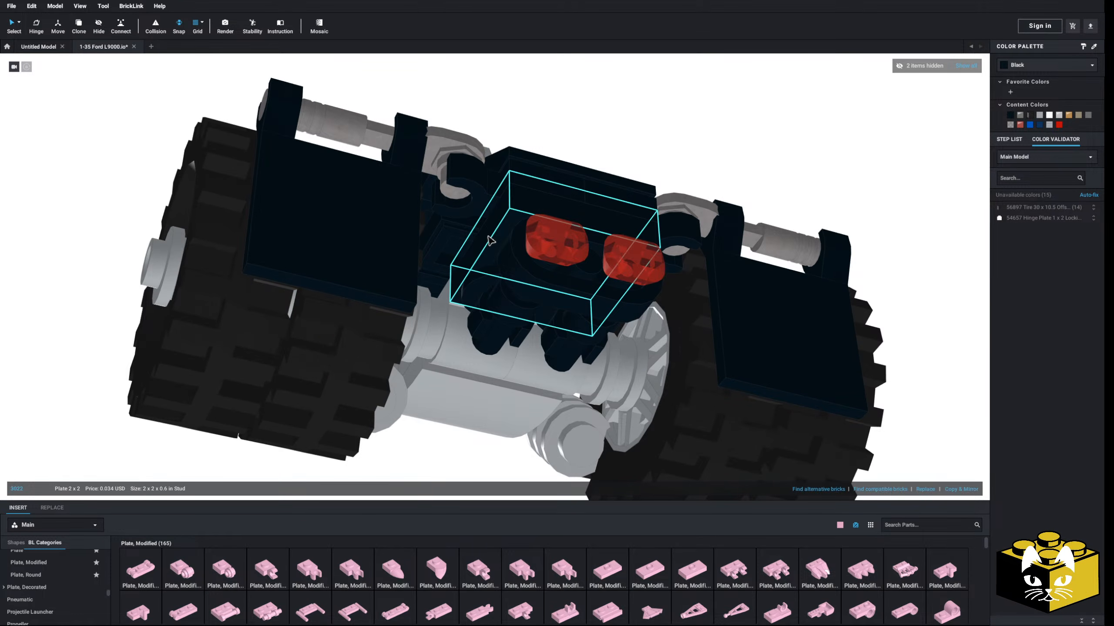
{"action": "key", "text": "Delete"}
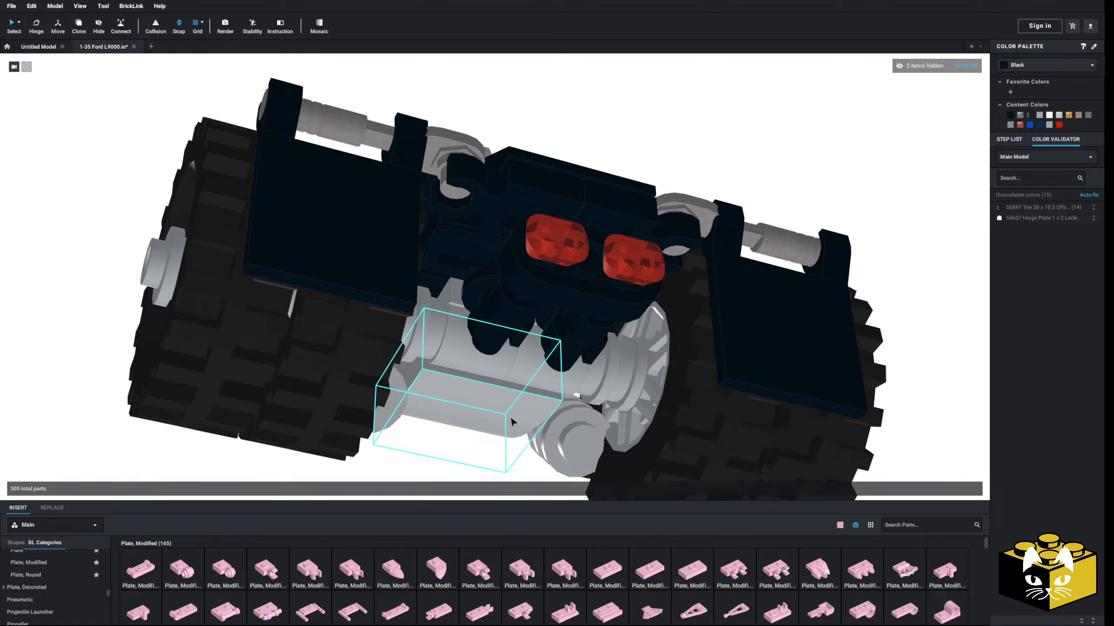
- Delete the black rounded plate that surrounds the bars directly behind the two red tail lights
{"action": "right_click_drag", "start_coordinate": [507, 412], "coordinate": [526, 383]}
{"action": "left_click", "coordinate": [501, 365]}
{"action": "key", "text": "Delete"}
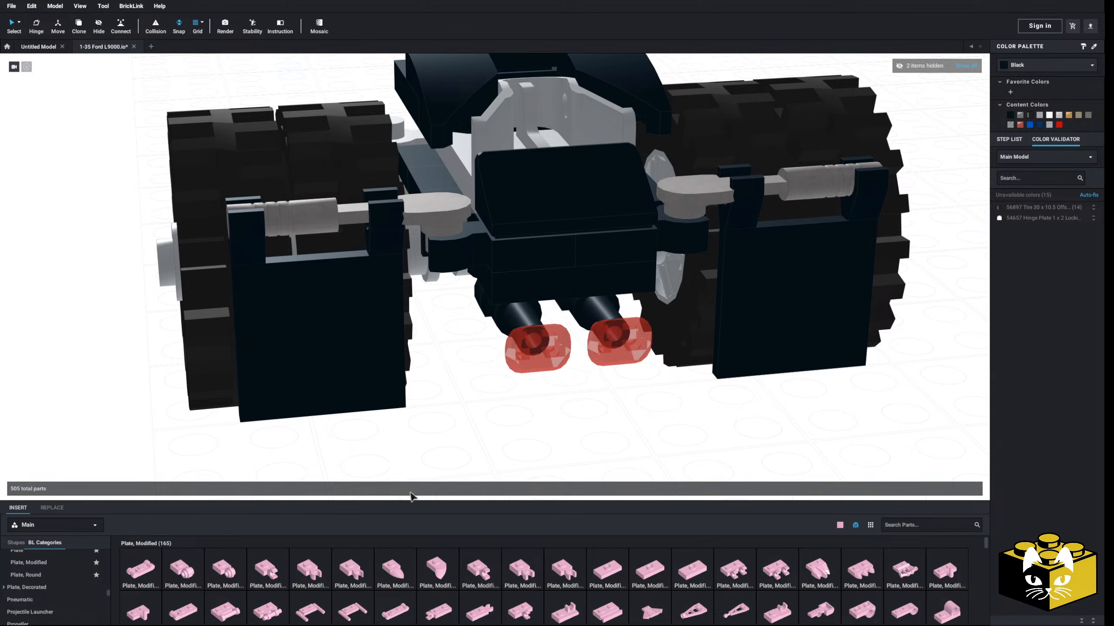
- Try a Plate, Round 1 x 4 with 2 Open Studs beneath the tail-light block
{"action": "left_click", "coordinate": [86, 575]}
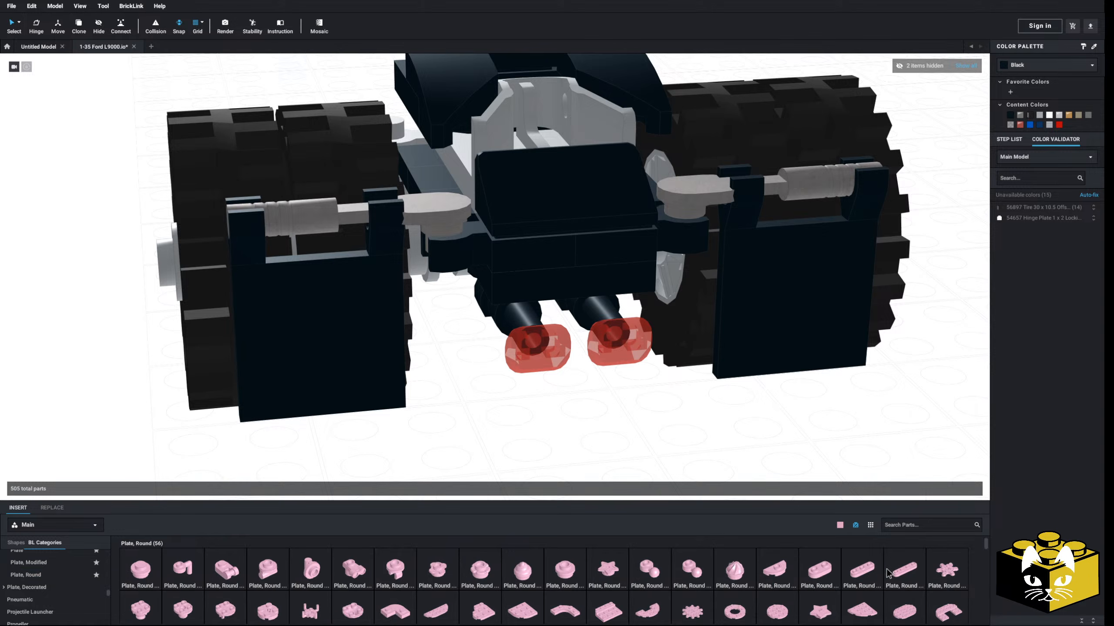
{"action": "left_click_drag", "start_coordinate": [886, 572], "coordinate": [564, 331]}
{"action": "scroll", "coordinate": [564, 331], "scroll_direction": "up", "scroll_amount": 1}
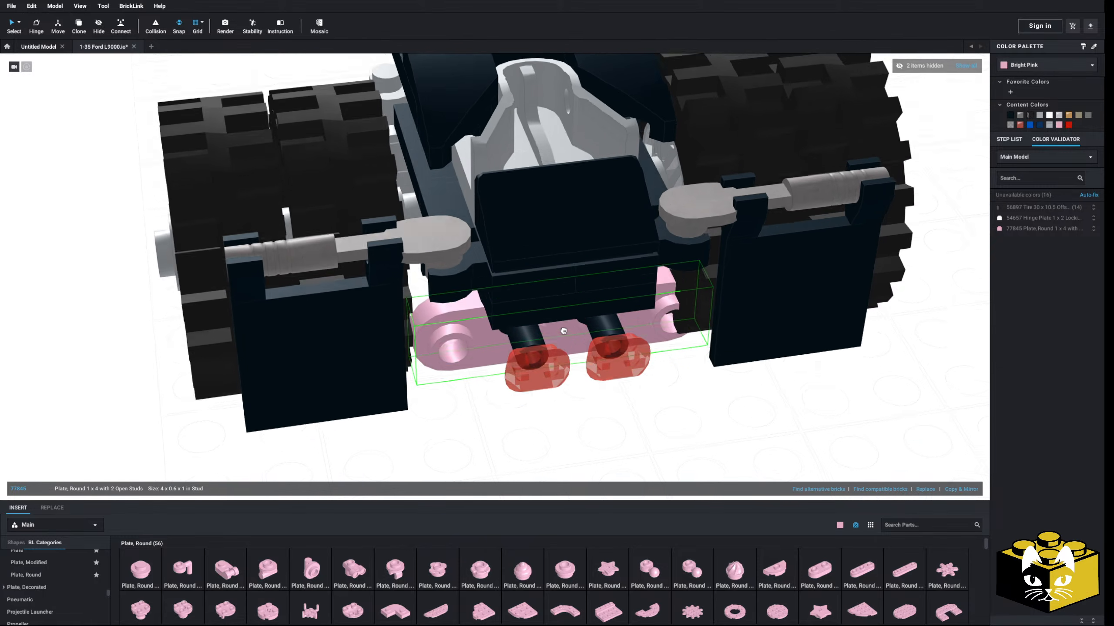
{"action": "right_click_drag", "start_coordinate": [565, 368], "coordinate": [556, 303]}
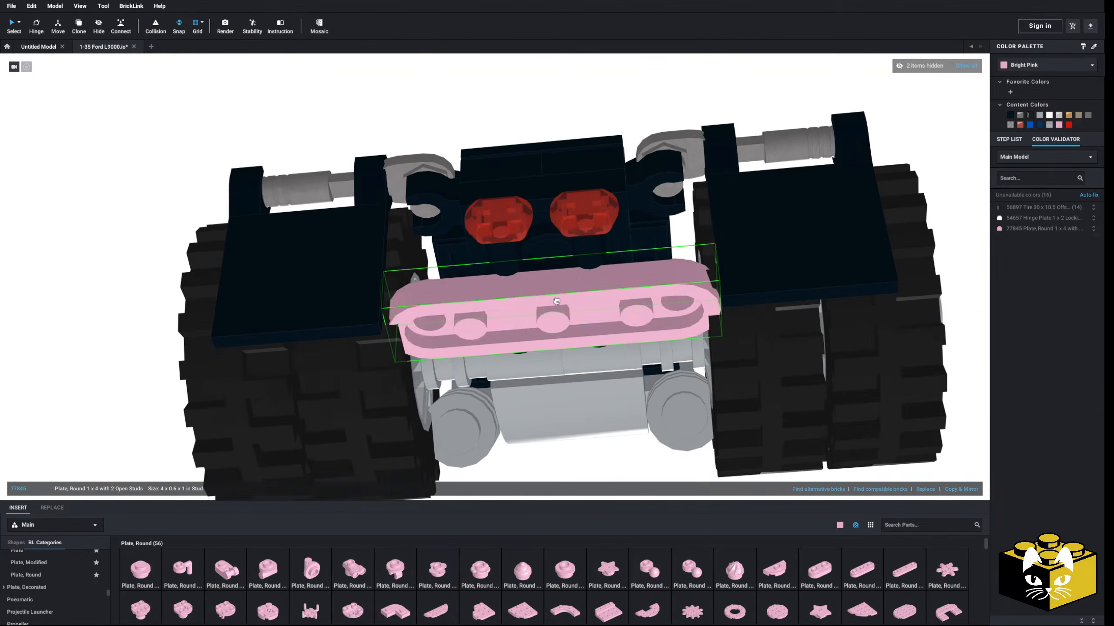
{"action": "key", "text": "Escape"}
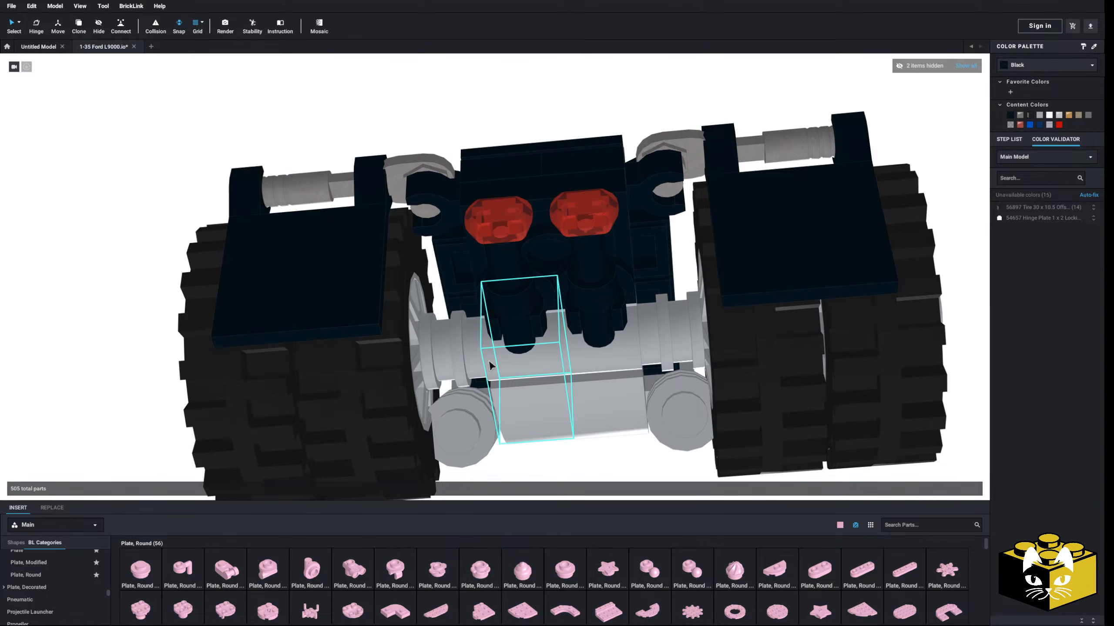
{"action": "right_click_drag", "start_coordinate": [490, 361], "coordinate": [491, 363]}
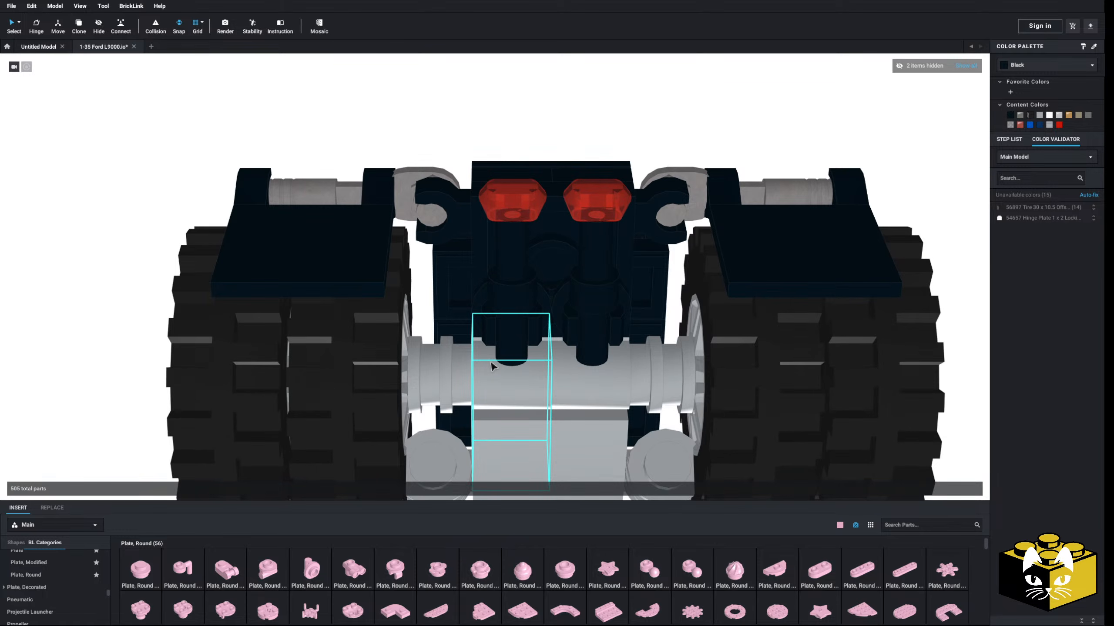
{"action": "scroll", "coordinate": [513, 336], "scroll_direction": "down", "scroll_amount": 3}
{"action": "right_click", "coordinate": [513, 326]}
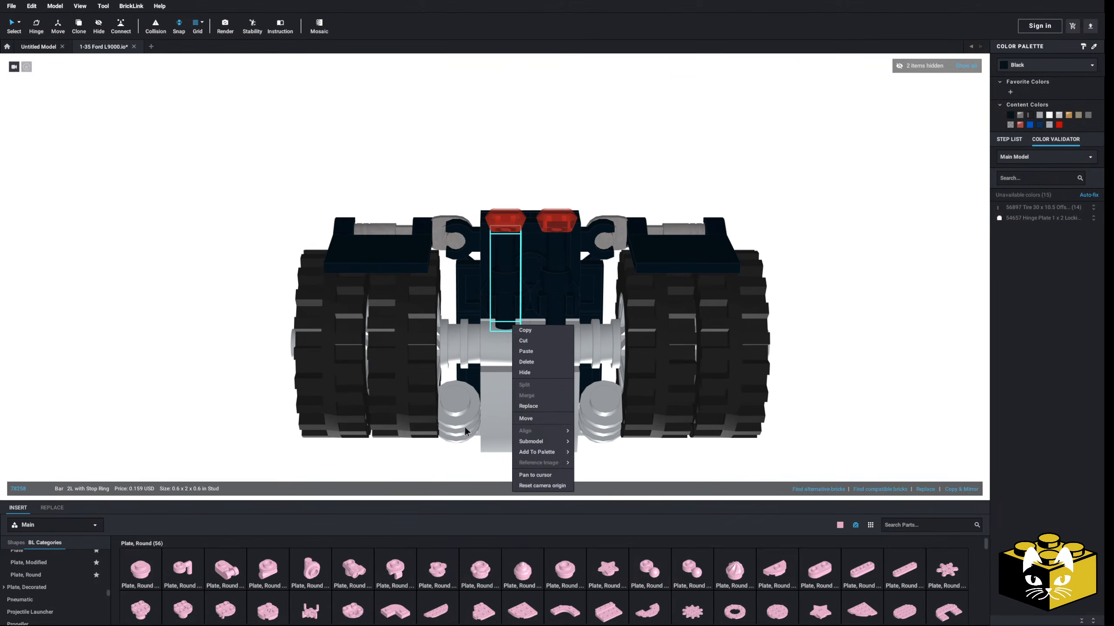
{"action": "left_click", "coordinate": [528, 353]}
{"action": "scroll", "coordinate": [719, 358], "scroll_direction": "down", "scroll_amount": 5}
{"action": "right_click_drag", "start_coordinate": [720, 358], "coordinate": [727, 389]}
{"action": "right_click_drag", "start_coordinate": [538, 396], "coordinate": [470, 380]}
- Move the left dual wheels, with their tires, rims and axle connecting pieces, slightly outward along the axle
{"action": "scroll", "coordinate": [491, 368], "scroll_direction": "up", "scroll_amount": 5}
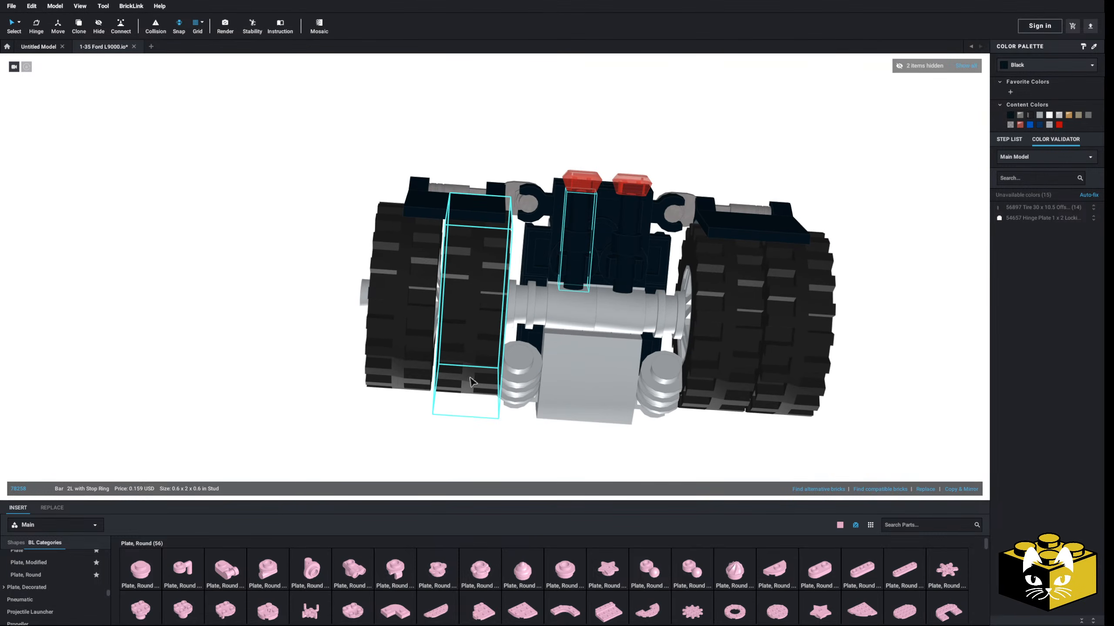
{"action": "right_click_drag", "start_coordinate": [474, 341], "coordinate": [448, 349]}
{"action": "left_click", "coordinate": [528, 285], "text": "ctrl"}
{"action": "left_click", "coordinate": [512, 283], "text": "ctrl"}
{"action": "right_click_drag", "start_coordinate": [482, 298], "coordinate": [445, 286]}
{"action": "left_click", "coordinate": [443, 288], "text": "ctrl"}
{"action": "left_click", "coordinate": [443, 288], "text": "ctrl"}
{"action": "left_click", "coordinate": [423, 295], "text": "ctrl"}
{"action": "left_click", "coordinate": [379, 265], "text": "ctrl"}
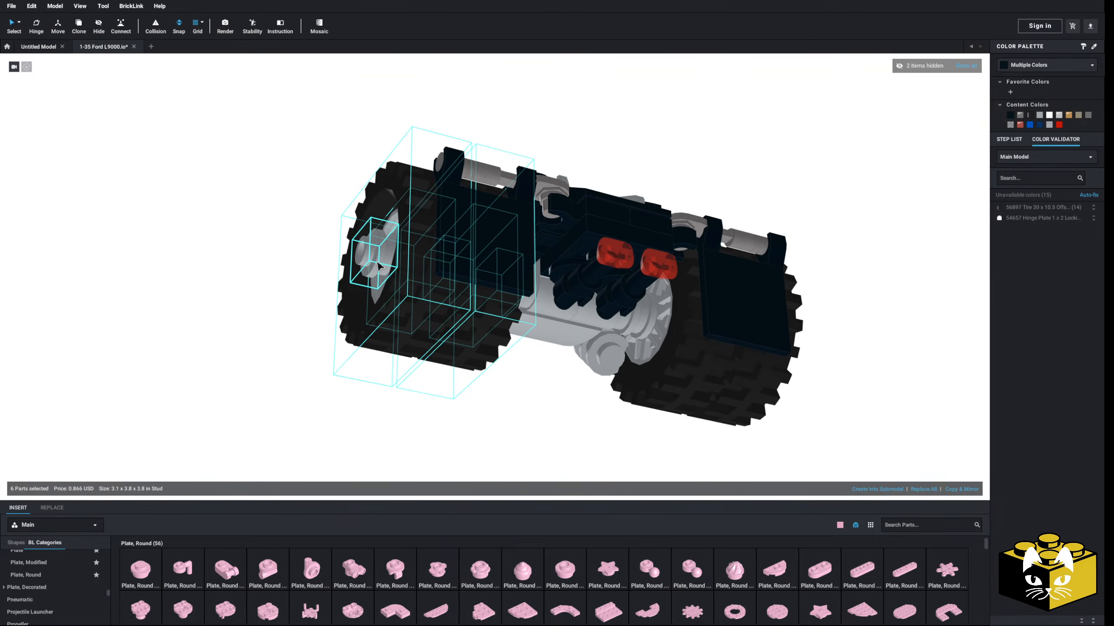
{"action": "right_click_drag", "start_coordinate": [379, 264], "coordinate": [367, 260]}
{"action": "scroll", "coordinate": [367, 260], "scroll_direction": "up", "scroll_amount": 5}
{"action": "left_click", "coordinate": [59, 30]}
{"action": "right_click_drag", "start_coordinate": [197, 216], "coordinate": [374, 306]}
{"action": "right_click", "coordinate": [373, 303]}
{"action": "left_click", "coordinate": [393, 303]}
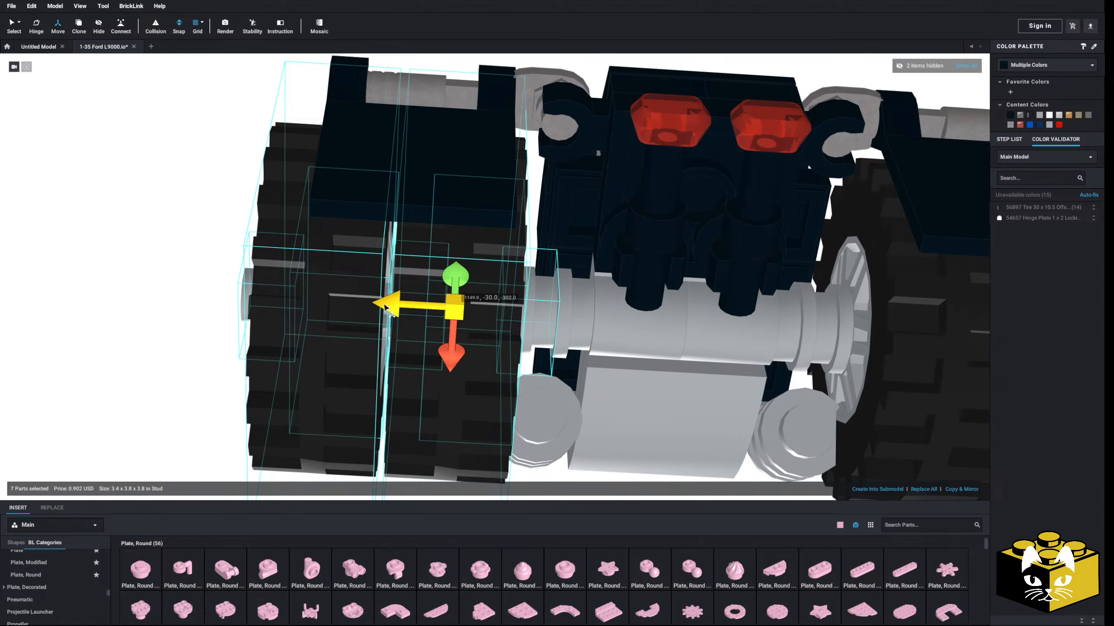
{"action": "left_click_drag", "start_coordinate": [386, 307], "coordinate": [368, 307]}
{"action": "left_click", "coordinate": [184, 281]}
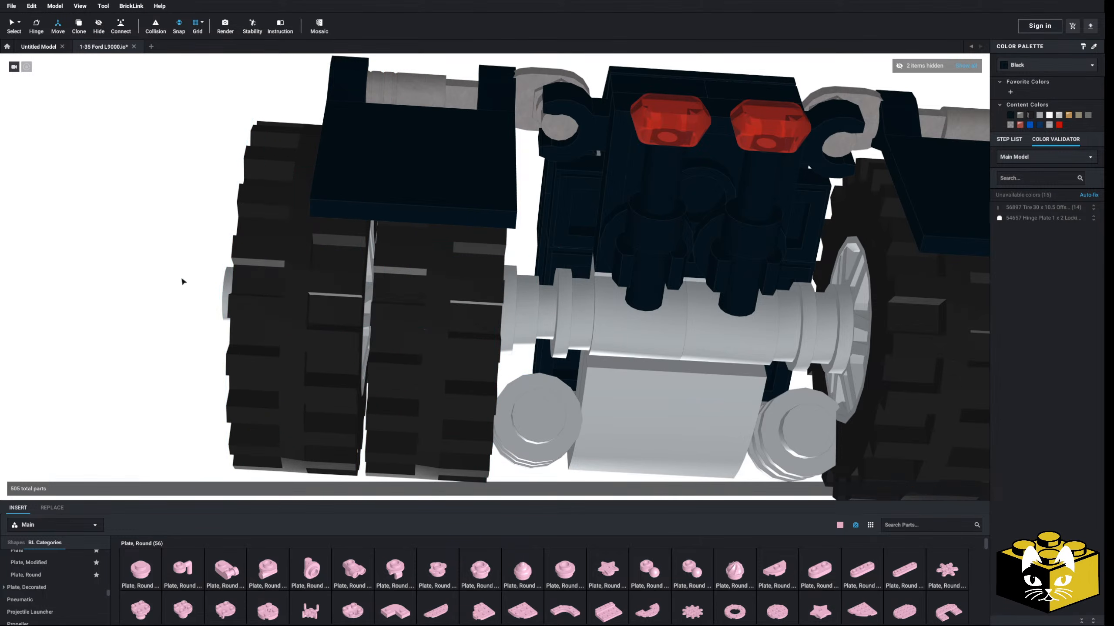
- Move the right dual wheels, with their tires, rims and axle connecting pieces, slightly outward along the axle
{"action": "scroll", "coordinate": [183, 281], "scroll_direction": "down", "scroll_amount": 3}
{"action": "scroll", "coordinate": [495, 289], "scroll_direction": "up", "scroll_amount": 3}
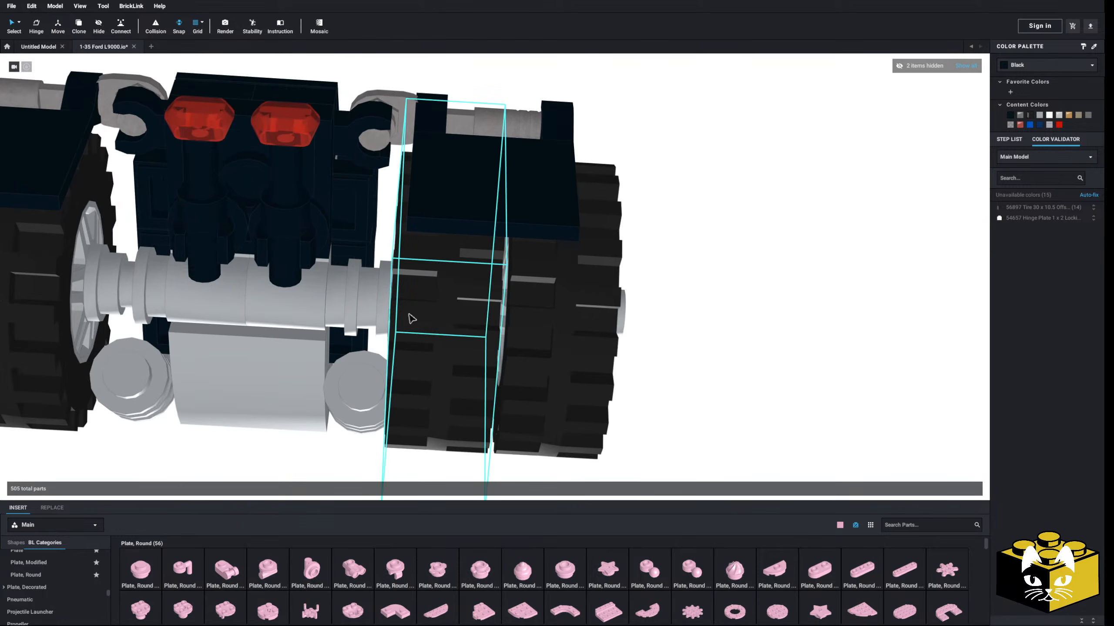
{"action": "left_click", "coordinate": [506, 315]}
{"action": "left_click", "coordinate": [506, 315], "text": "ctrl"}
{"action": "left_click", "coordinate": [417, 319], "text": "ctrl"}
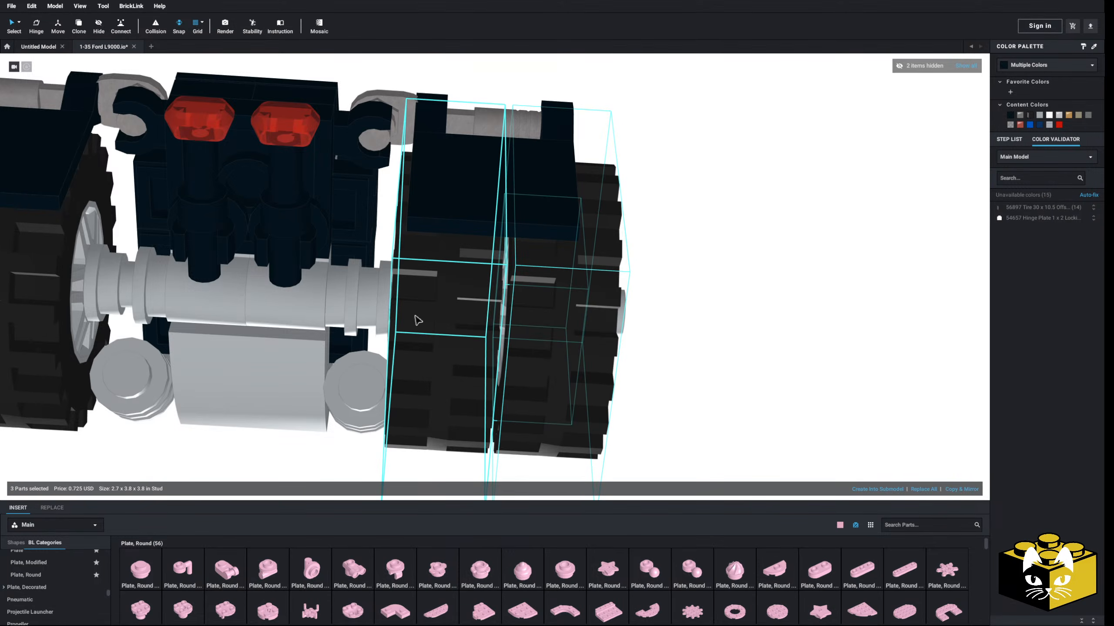
{"action": "right_click_drag", "start_coordinate": [417, 318], "coordinate": [498, 315]}
{"action": "left_click", "coordinate": [380, 303], "text": "ctrl"}
{"action": "left_click", "coordinate": [373, 288], "text": "ctrl"}
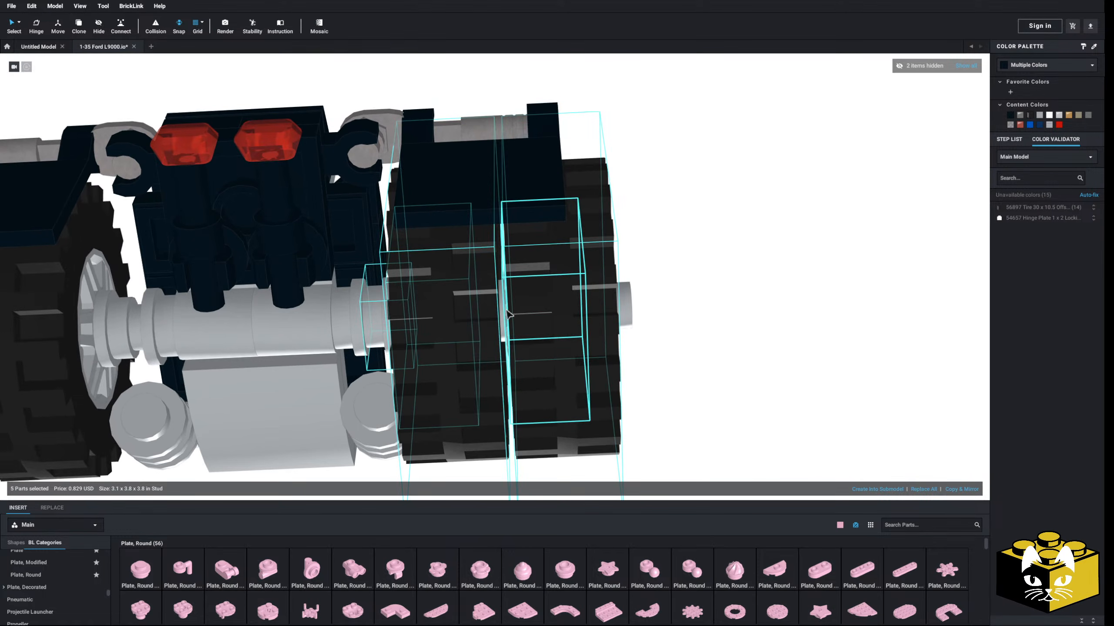
{"action": "left_click", "coordinate": [628, 307], "text": "ctrl"}
{"action": "left_click", "coordinate": [627, 304], "text": "ctrl"}
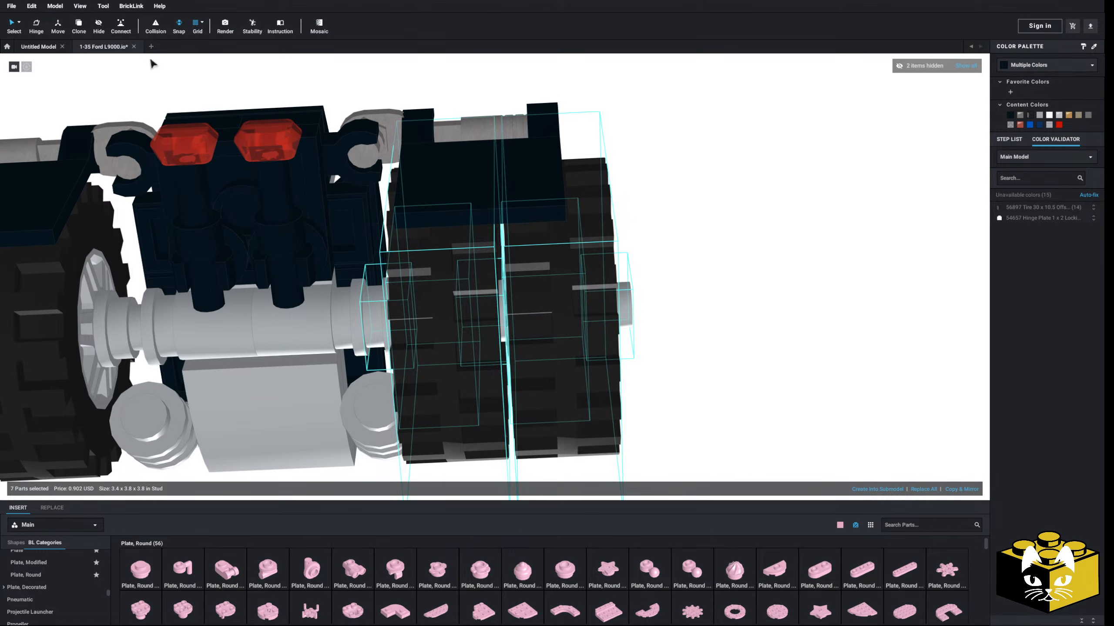
{"action": "left_click", "coordinate": [57, 25]}
{"action": "right_click_drag", "start_coordinate": [565, 364], "coordinate": [639, 344]}
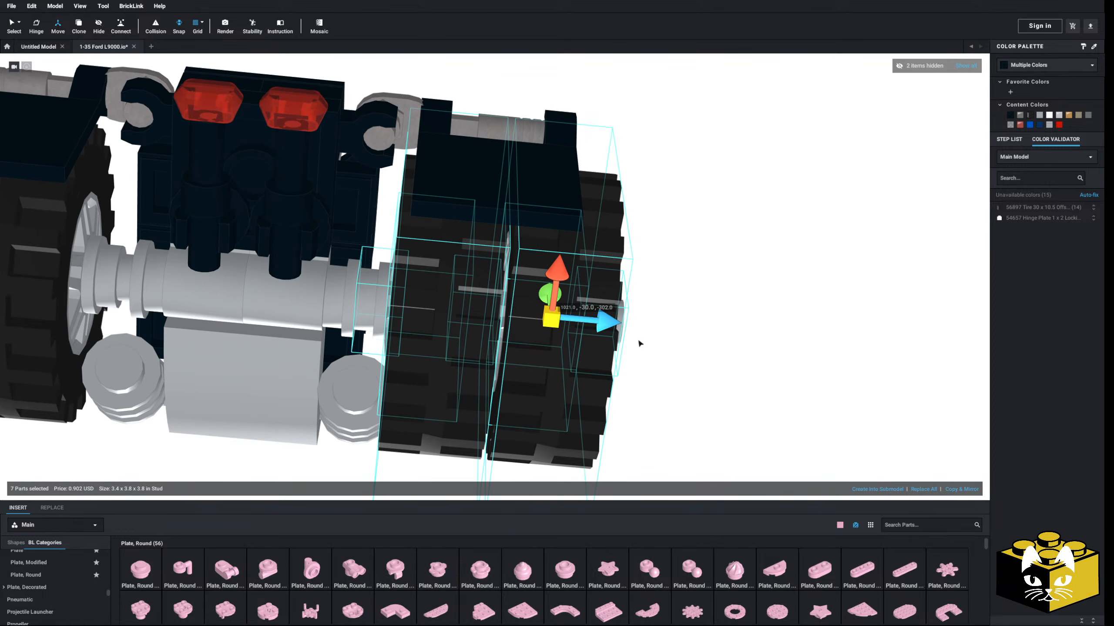
{"action": "left_click_drag", "start_coordinate": [610, 322], "coordinate": [627, 327]}
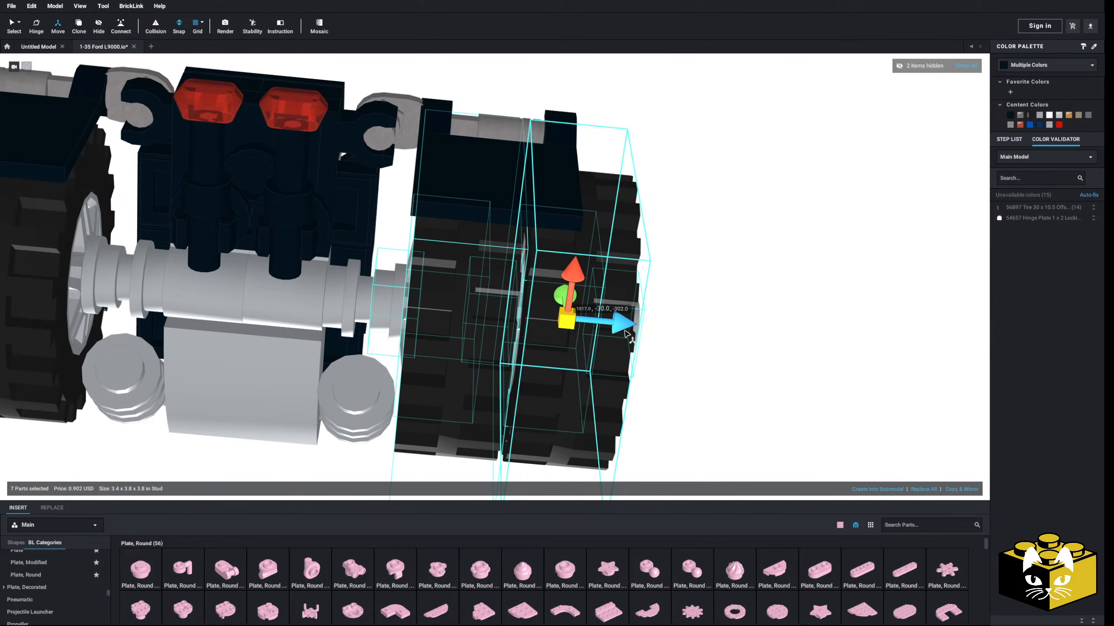
{"action": "left_click", "coordinate": [733, 367]}
{"action": "scroll", "coordinate": [733, 368], "scroll_direction": "down", "scroll_amount": 3}
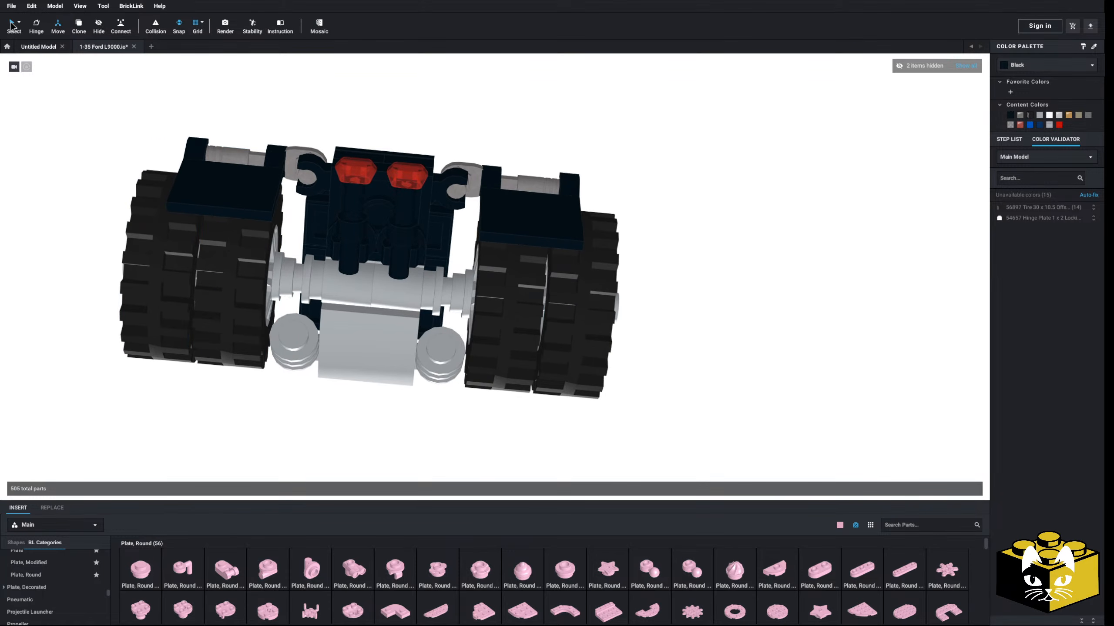
- Examine the widened axle from behind, above and the front, and compare its wheel spacing with the truck and trailer
{"action": "right_click_drag", "start_coordinate": [85, 209], "coordinate": [112, 211]}
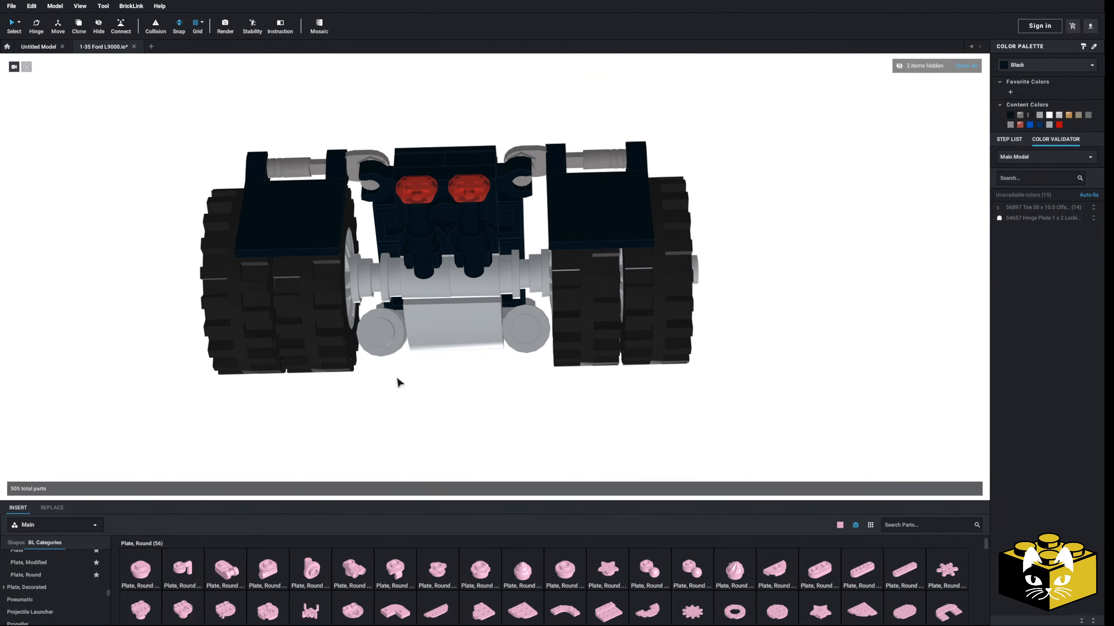
{"action": "right_click_drag", "start_coordinate": [397, 376], "coordinate": [426, 402]}
{"action": "right_click_drag", "start_coordinate": [545, 390], "coordinate": [544, 402]}
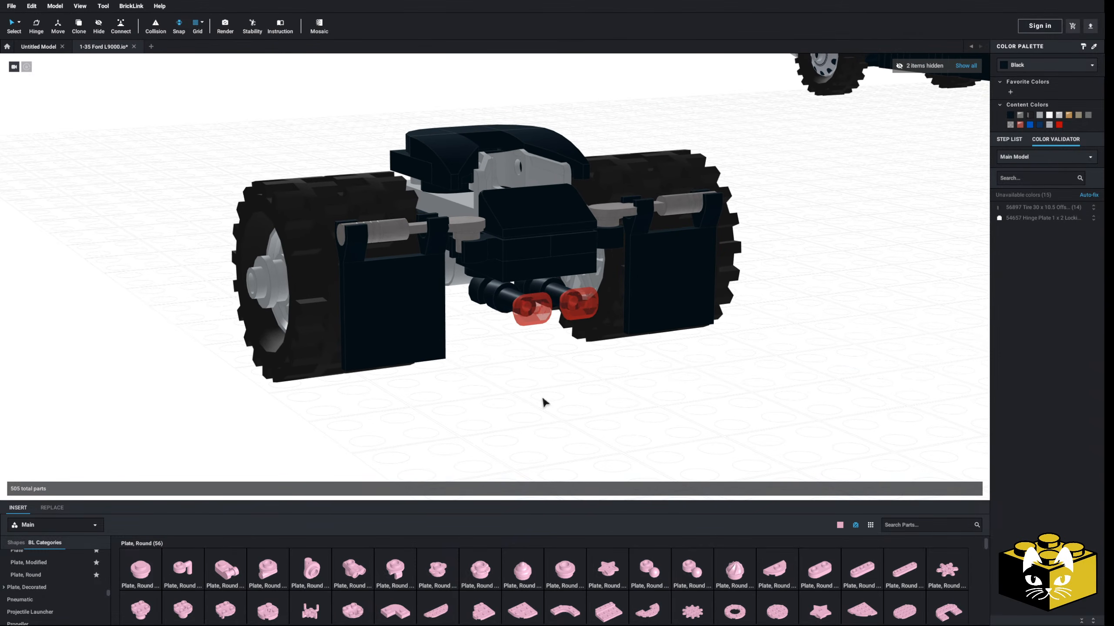
{"action": "scroll", "coordinate": [546, 392], "scroll_direction": "down", "scroll_amount": 7}
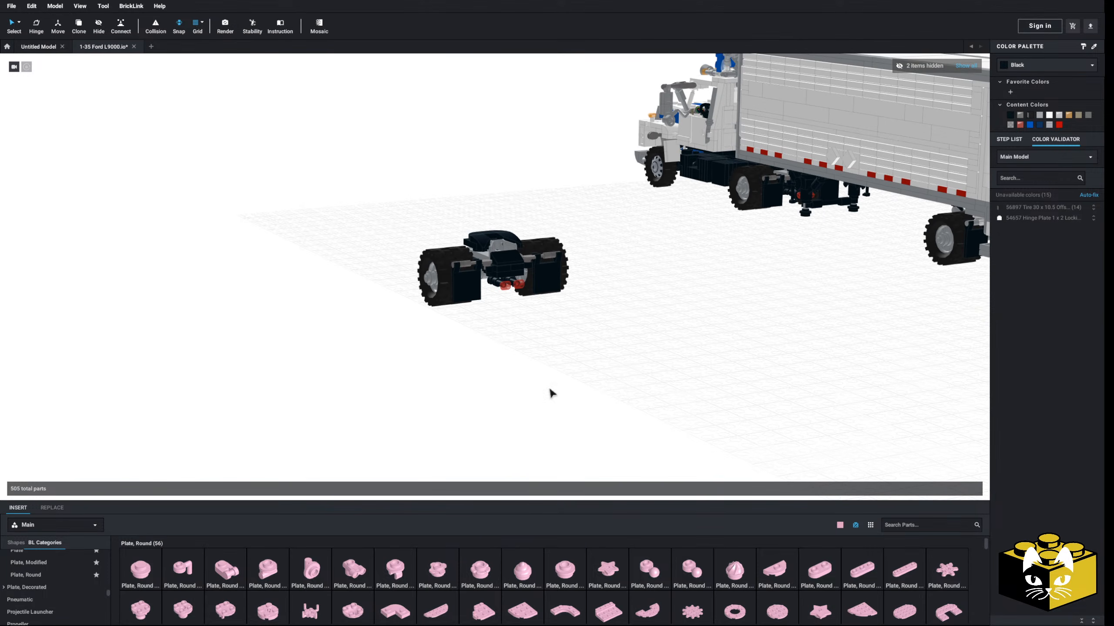
{"action": "middle_click_drag", "start_coordinate": [641, 359], "coordinate": [490, 394]}
{"action": "right_click_drag", "start_coordinate": [490, 394], "coordinate": [509, 362]}
{"action": "middle_click_drag", "start_coordinate": [509, 363], "coordinate": [346, 386]}
{"action": "right_click_drag", "start_coordinate": [346, 387], "coordinate": [358, 389]}
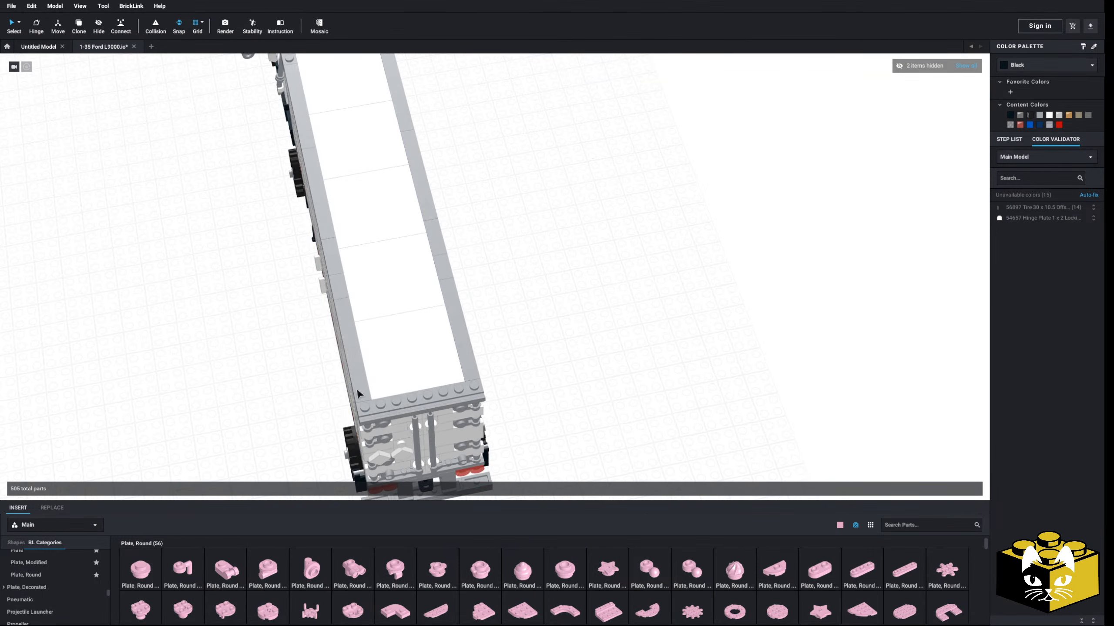
{"action": "middle_click_drag", "start_coordinate": [202, 351], "coordinate": [371, 356]}
{"action": "right_click_drag", "start_coordinate": [371, 355], "coordinate": [357, 363]}
{"action": "scroll", "coordinate": [357, 363], "scroll_direction": "down", "scroll_amount": 4}
{"action": "middle_click_drag", "start_coordinate": [369, 333], "coordinate": [363, 386]}
{"action": "right_click_drag", "start_coordinate": [362, 389], "coordinate": [356, 399]}
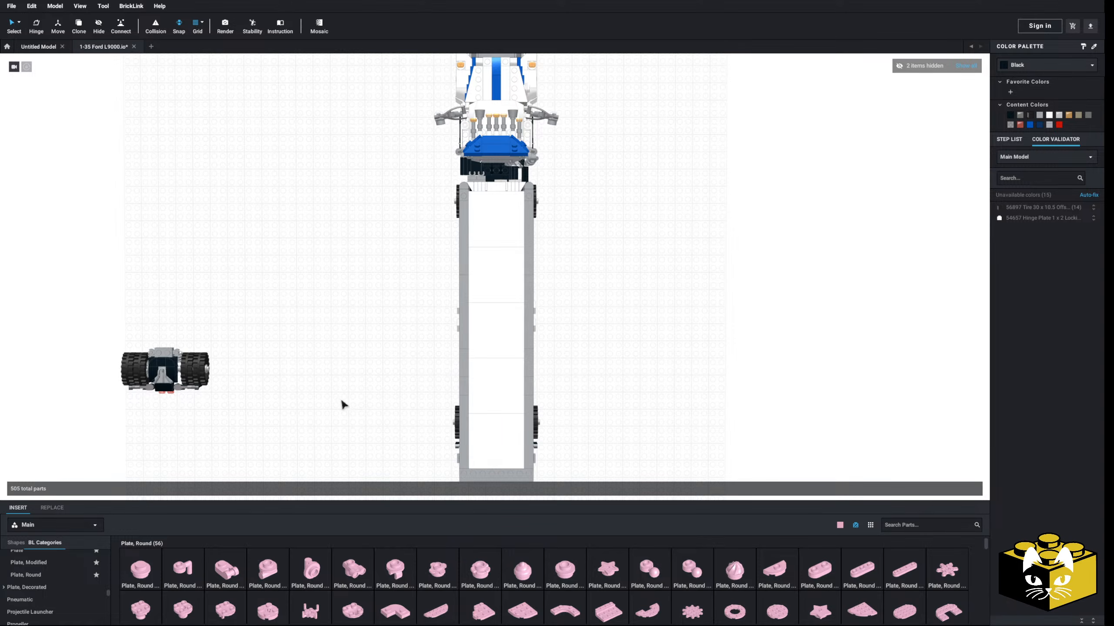
{"action": "middle_click_drag", "start_coordinate": [341, 398], "coordinate": [468, 379]}
{"action": "scroll", "coordinate": [468, 378], "scroll_direction": "up", "scroll_amount": 4}
{"action": "right_click_drag", "start_coordinate": [468, 378], "coordinate": [515, 362]}
{"action": "middle_click_drag", "start_coordinate": [449, 376], "coordinate": [473, 346]}
{"action": "right_click_drag", "start_coordinate": [473, 346], "coordinate": [528, 299]}
{"action": "middle_click_drag", "start_coordinate": [447, 417], "coordinate": [491, 343]}
{"action": "right_click_drag", "start_coordinate": [465, 338], "coordinate": [486, 345]}
{"action": "scroll", "coordinate": [486, 344], "scroll_direction": "up", "scroll_amount": 3}
{"action": "middle_click_drag", "start_coordinate": [475, 373], "coordinate": [505, 381]}
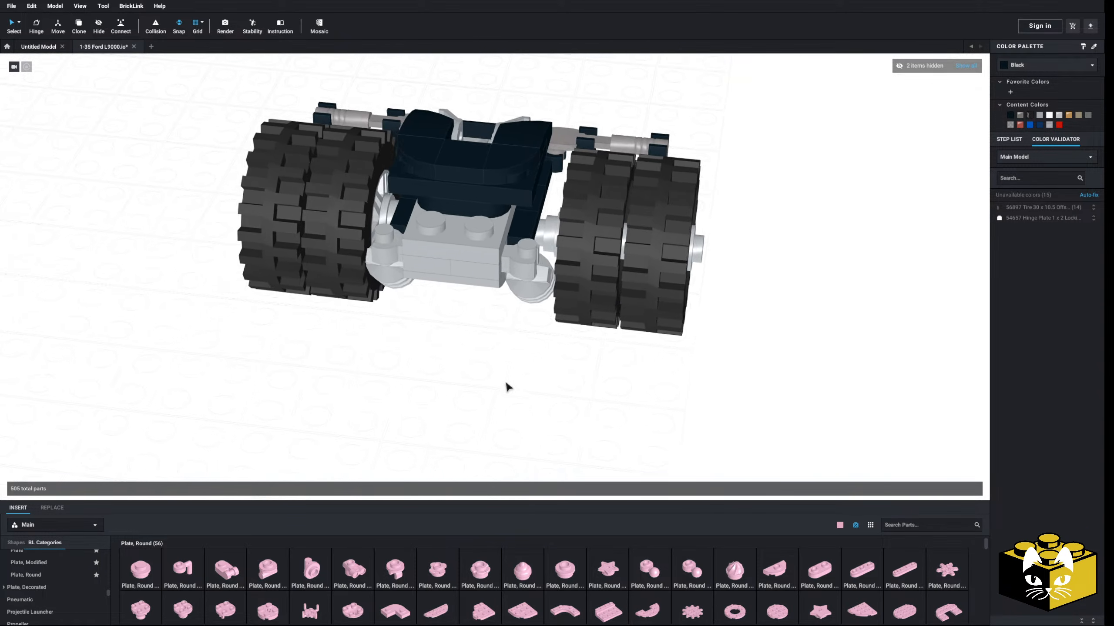
{"action": "right_click_drag", "start_coordinate": [505, 381], "coordinate": [439, 384]}
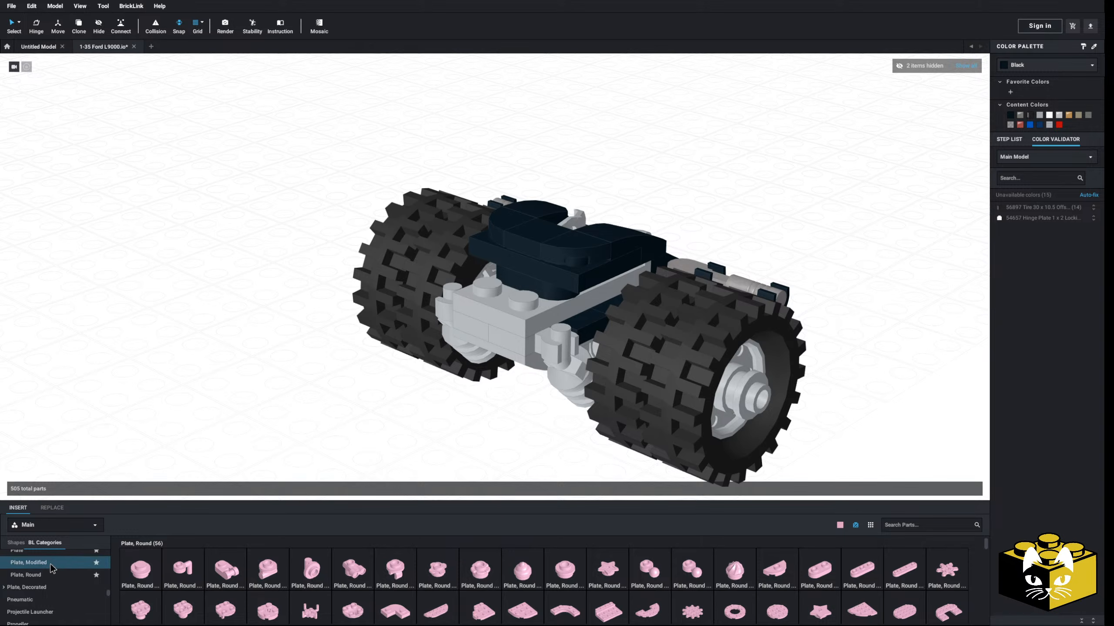
- Try a Plate, Modified 1 x 2 with 2 Open O Clips on the grey block at the front of the axle
{"action": "left_click", "coordinate": [90, 562]}
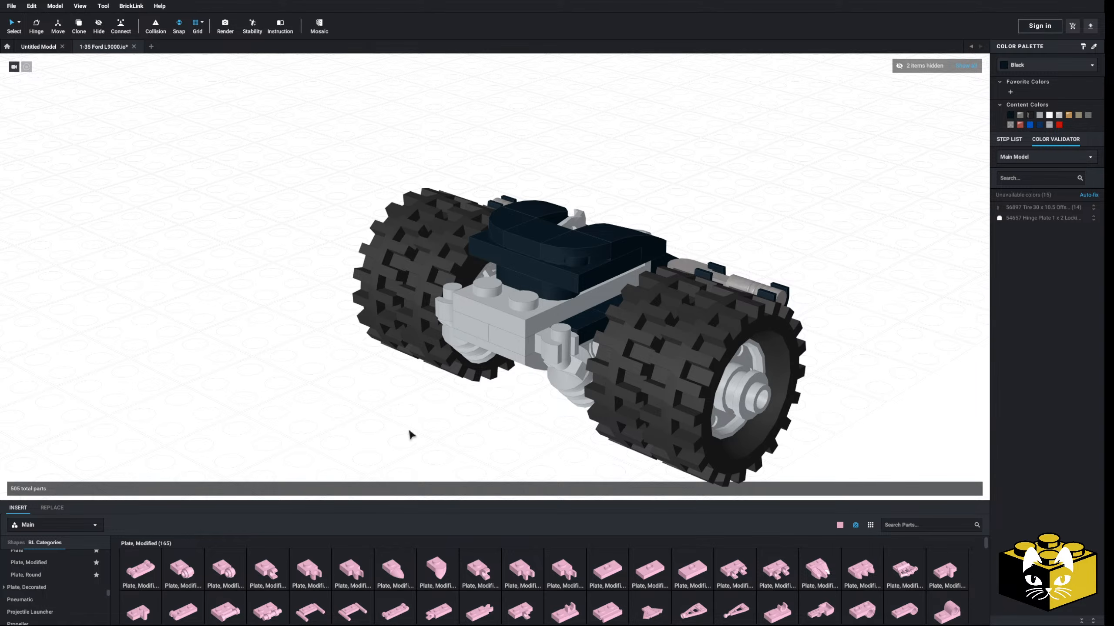
{"action": "left_click", "coordinate": [737, 570]}
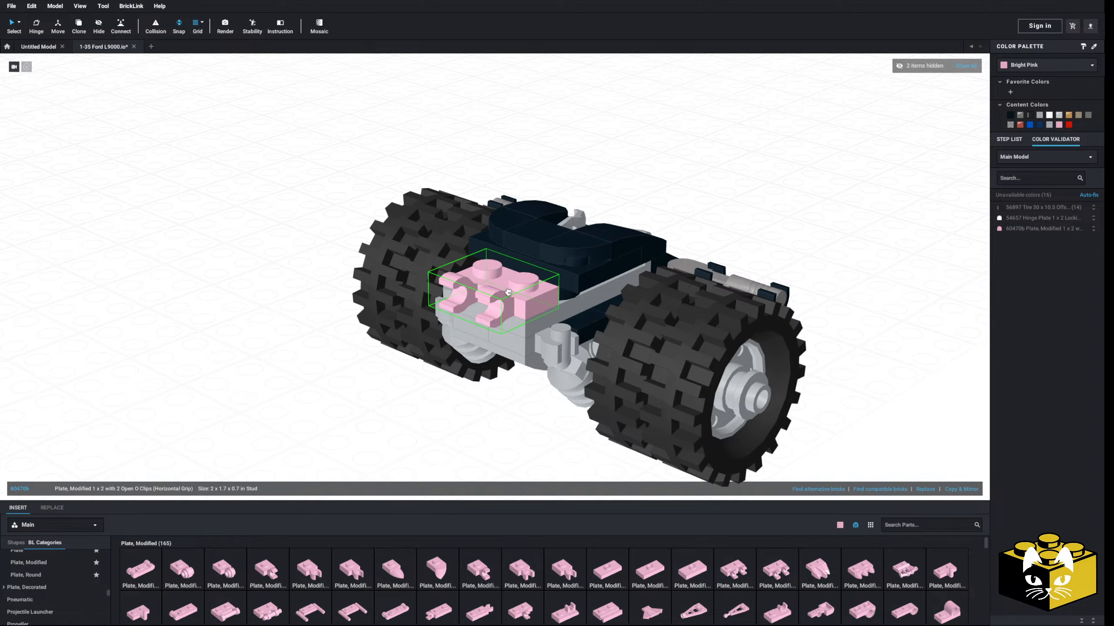
{"action": "left_click", "coordinate": [505, 296]}
{"action": "key", "text": "Escape"}
{"action": "right_click_drag", "start_coordinate": [311, 398], "coordinate": [458, 390]}
{"action": "key", "text": "Delete"}
{"action": "right_click_drag", "start_coordinate": [488, 356], "coordinate": [291, 413]}
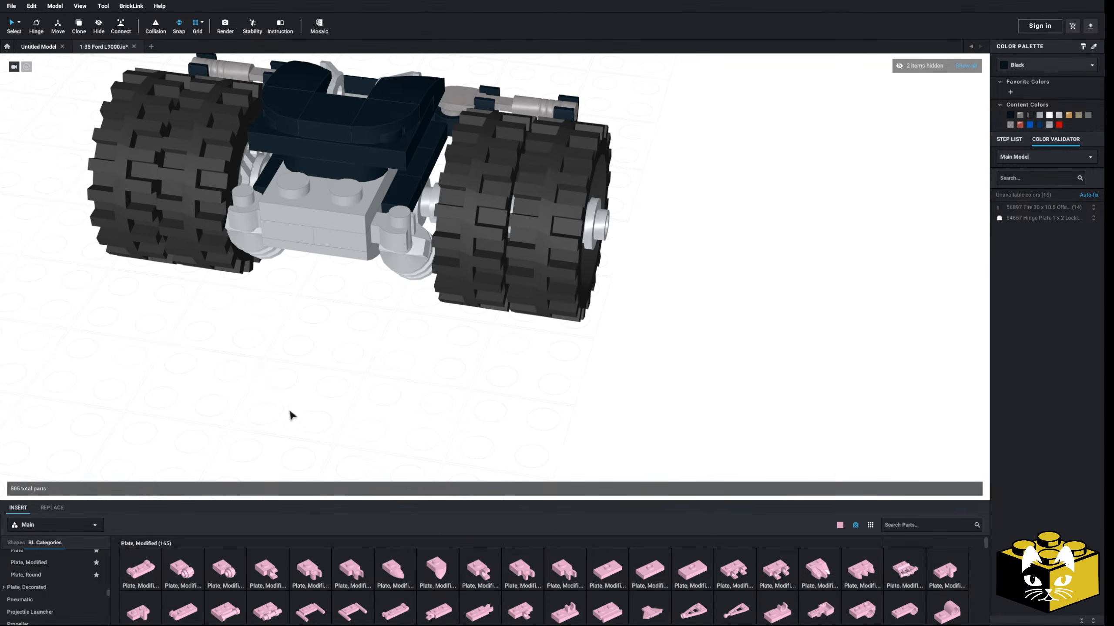
- Place a Plate, Modified 1 x 2 with 2 Open O Clips on the grey block's studs, with the clips facing forward
{"action": "middle_click_drag", "start_coordinate": [291, 413], "coordinate": [316, 440]}
{"action": "right_click_drag", "start_coordinate": [316, 440], "coordinate": [319, 413]}
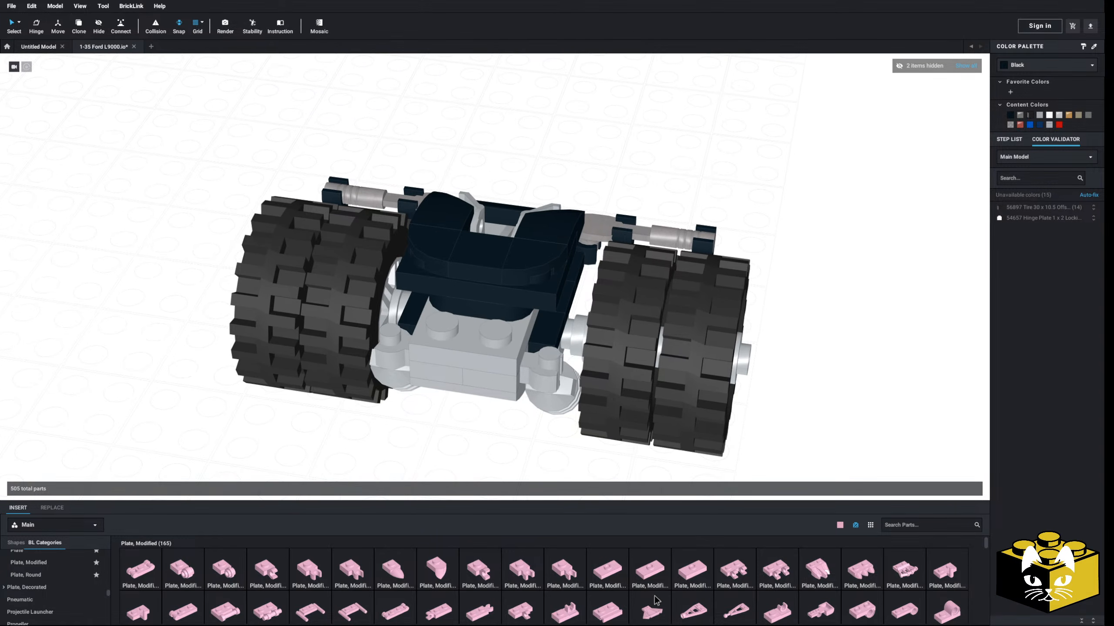
{"action": "left_click_drag", "start_coordinate": [753, 599], "coordinate": [481, 337]}
{"action": "scroll", "coordinate": [468, 347], "scroll_direction": "down", "scroll_amount": 3}
{"action": "left_click", "coordinate": [459, 417]}
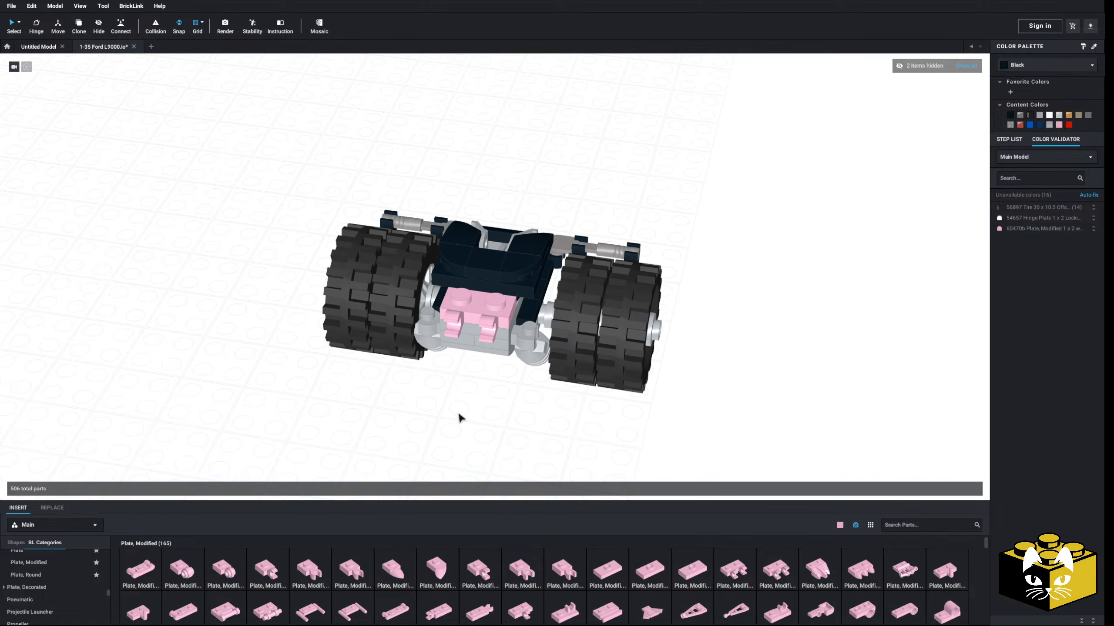
{"action": "right_click_drag", "start_coordinate": [459, 418], "coordinate": [459, 437]}
{"action": "scroll", "coordinate": [459, 437], "scroll_direction": "up", "scroll_amount": 2}
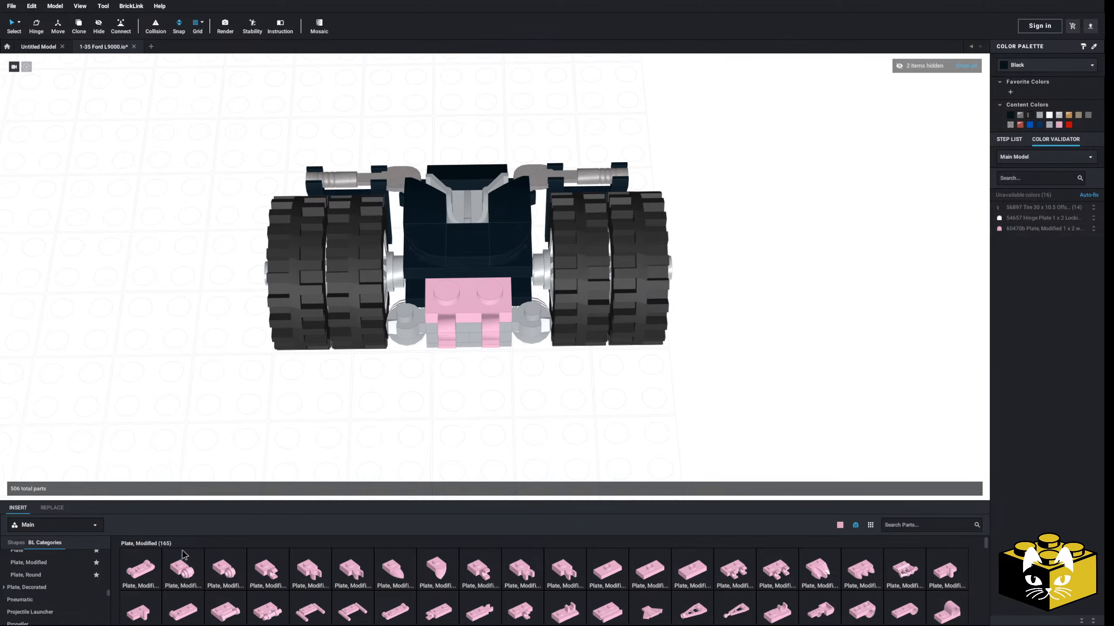
- Browse the Tile, Round category in the part library
{"action": "left_click", "coordinate": [50, 577]}
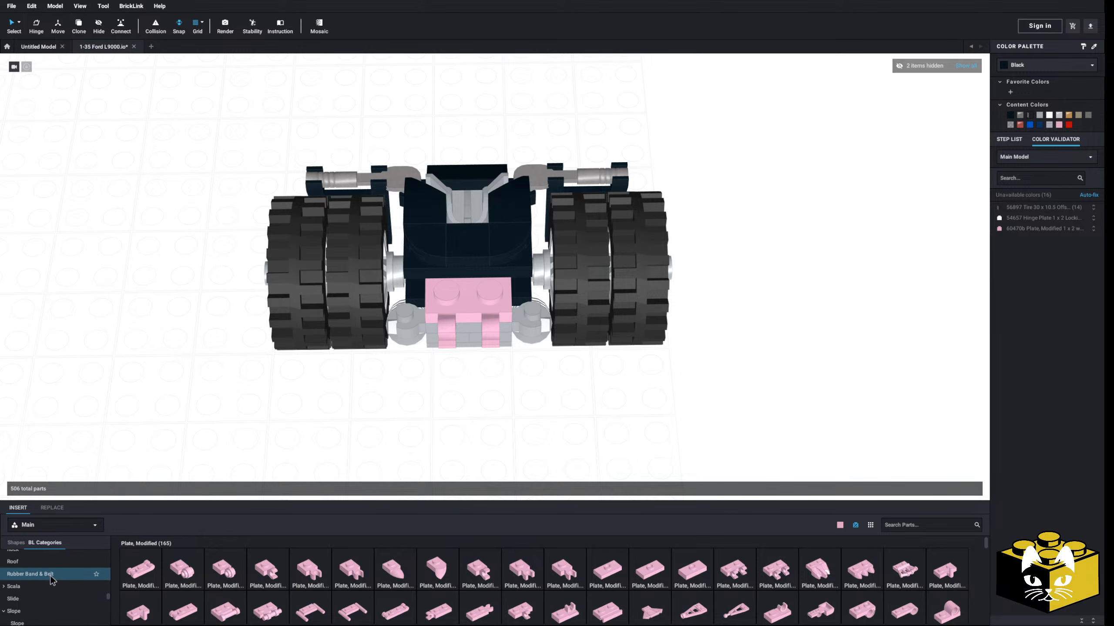
{"action": "scroll", "coordinate": [51, 576], "scroll_direction": "up", "scroll_amount": 10}
{"action": "scroll", "coordinate": [48, 571], "scroll_direction": "down", "scroll_amount": 12}
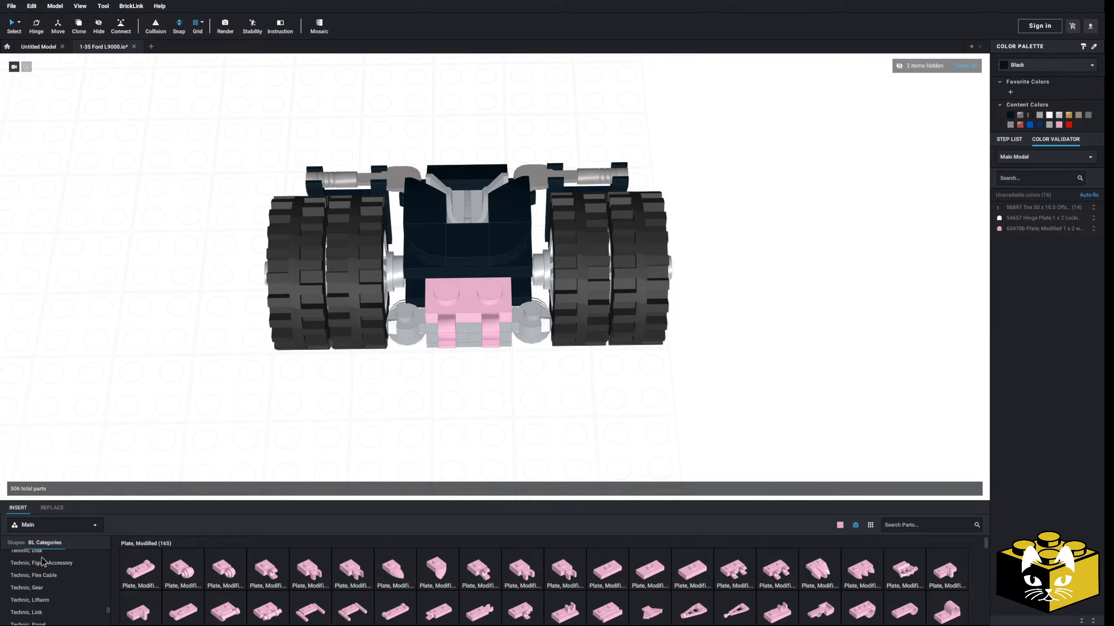
{"action": "left_click", "coordinate": [52, 607]}
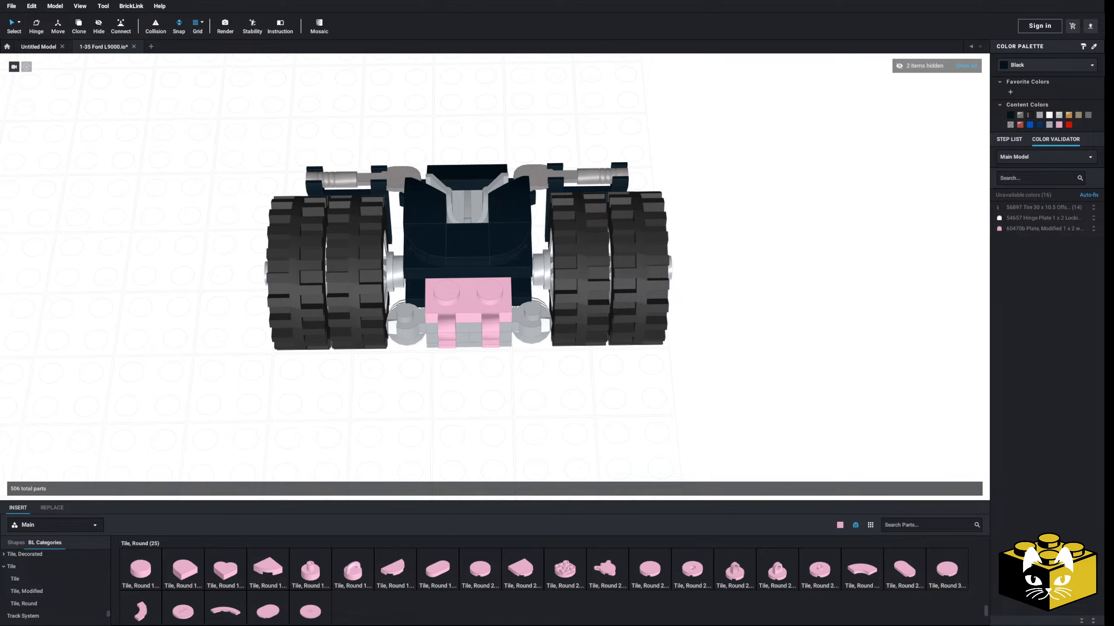
{"action": "middle_click_drag", "start_coordinate": [170, 358], "coordinate": [181, 391]}
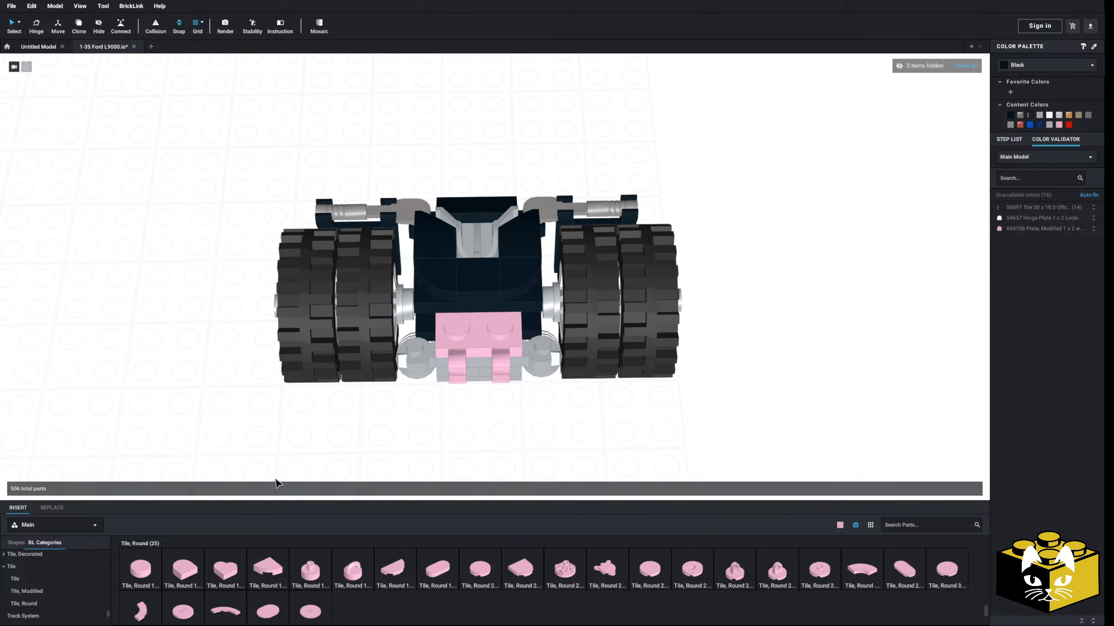
{"action": "scroll", "coordinate": [75, 555], "scroll_direction": "down", "scroll_amount": 1}
- Insert a Bar 3L across the two open clips, and color the bar and the clip plate Black
{"action": "left_click", "coordinate": [48, 582]}
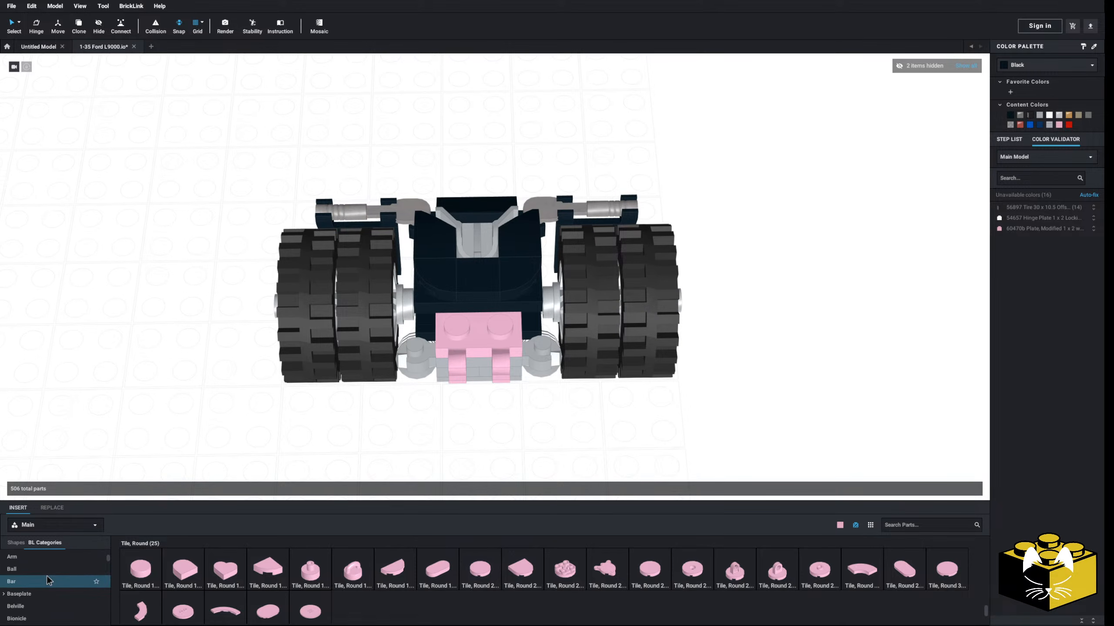
{"action": "left_click_drag", "start_coordinate": [619, 576], "coordinate": [543, 373]}
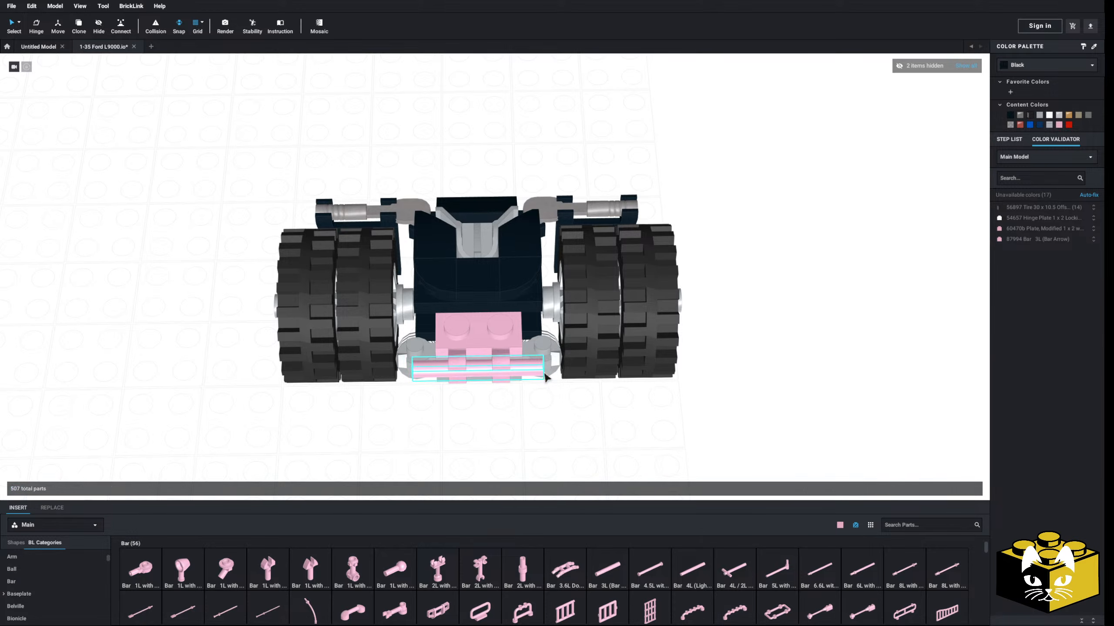
{"action": "left_click", "coordinate": [494, 345]}
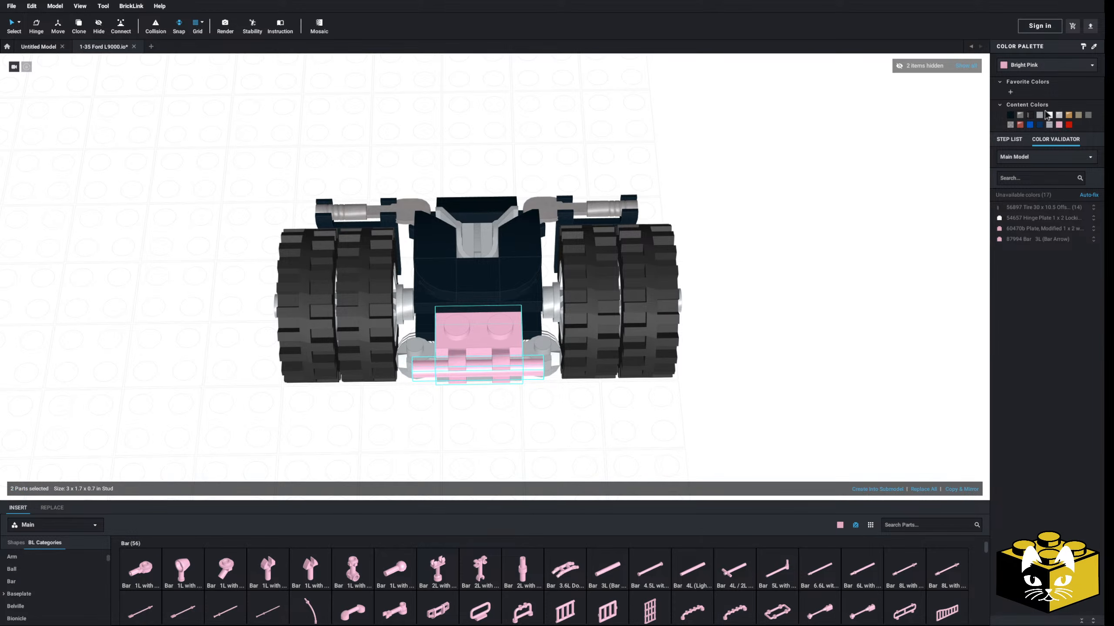
{"action": "left_click", "coordinate": [1011, 116]}
{"action": "left_click", "coordinate": [821, 311]}
{"action": "middle_click_drag", "start_coordinate": [679, 451], "coordinate": [696, 408]}
{"action": "scroll", "coordinate": [697, 408], "scroll_direction": "up", "scroll_amount": 1}
{"action": "middle_click_drag", "start_coordinate": [543, 424], "coordinate": [528, 376]}
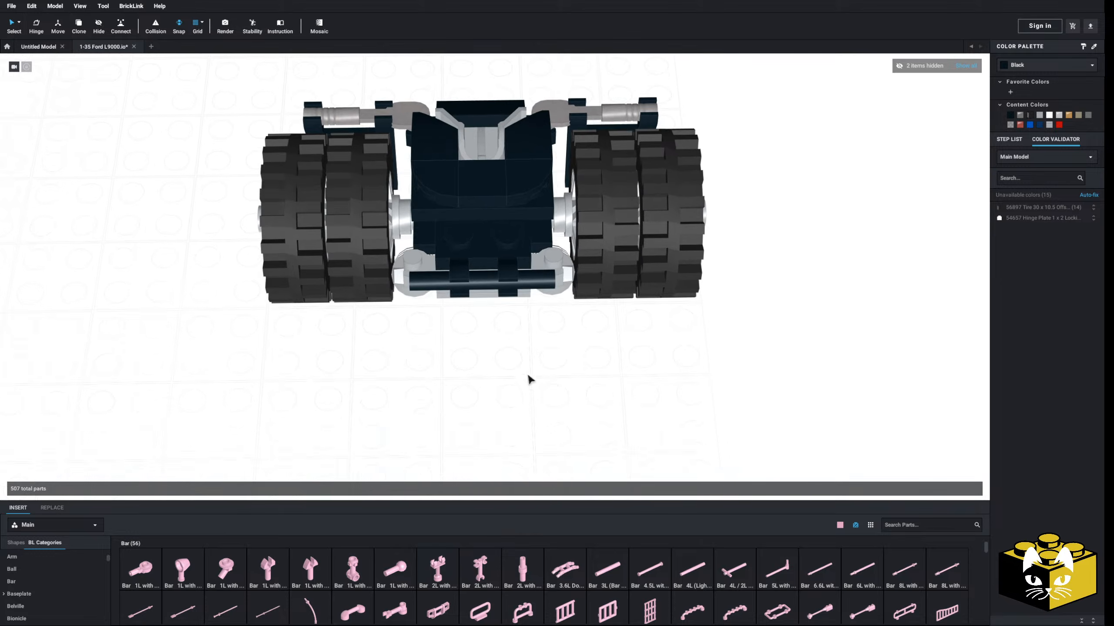
- Look through the Bar category and try a Bar 1L part near the front bar of the axle
{"action": "scroll", "coordinate": [530, 380], "scroll_direction": "down", "scroll_amount": 2}
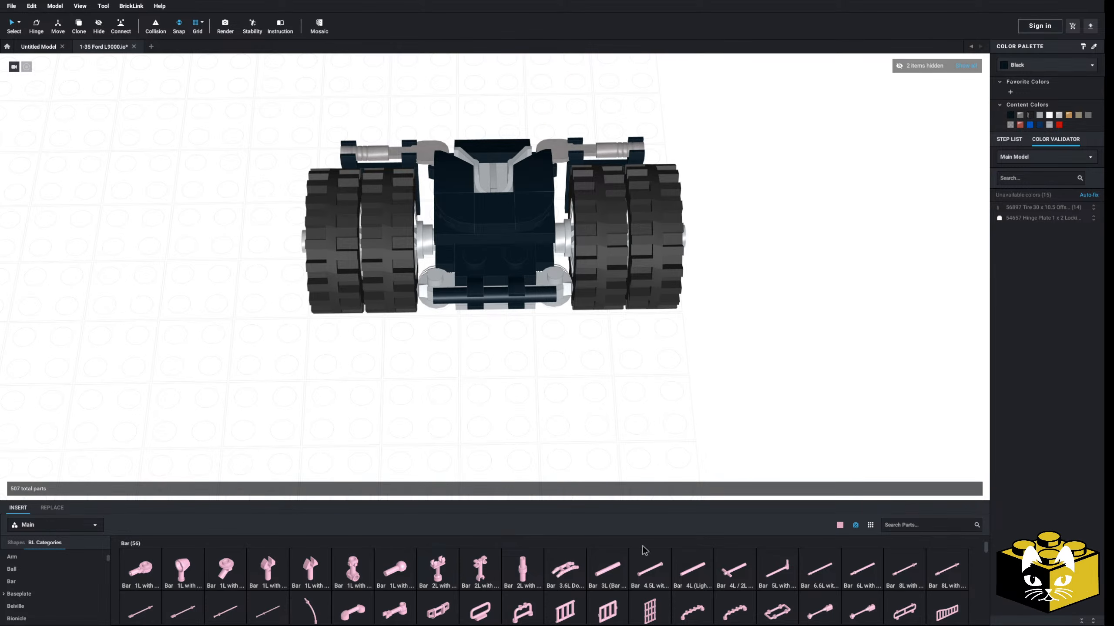
{"action": "scroll", "coordinate": [717, 574], "scroll_direction": "down", "scroll_amount": 1}
{"action": "scroll", "coordinate": [717, 574], "scroll_direction": "down", "scroll_amount": 1}
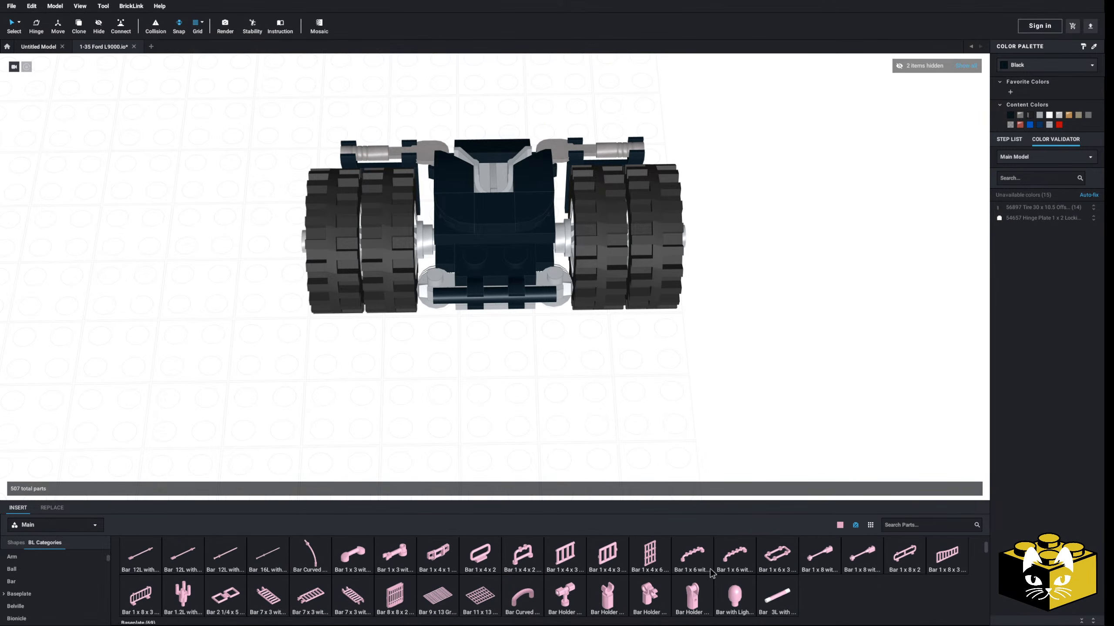
{"action": "scroll", "coordinate": [692, 570], "scroll_direction": "up", "scroll_amount": 1}
{"action": "scroll", "coordinate": [666, 565], "scroll_direction": "down", "scroll_amount": 1}
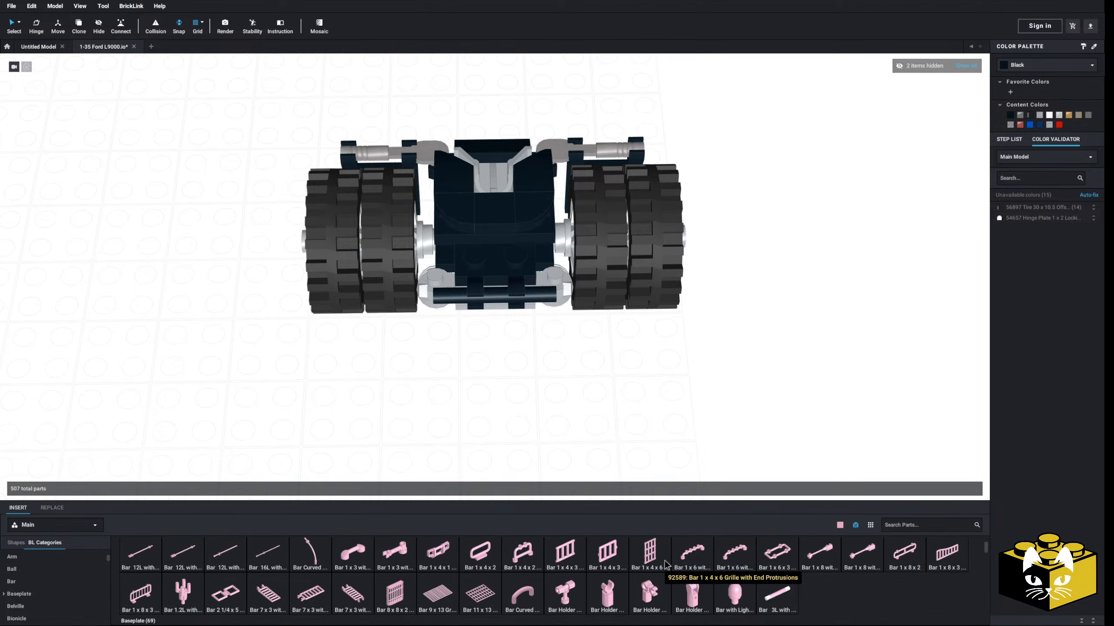
{"action": "scroll", "coordinate": [482, 562], "scroll_direction": "up", "scroll_amount": 1}
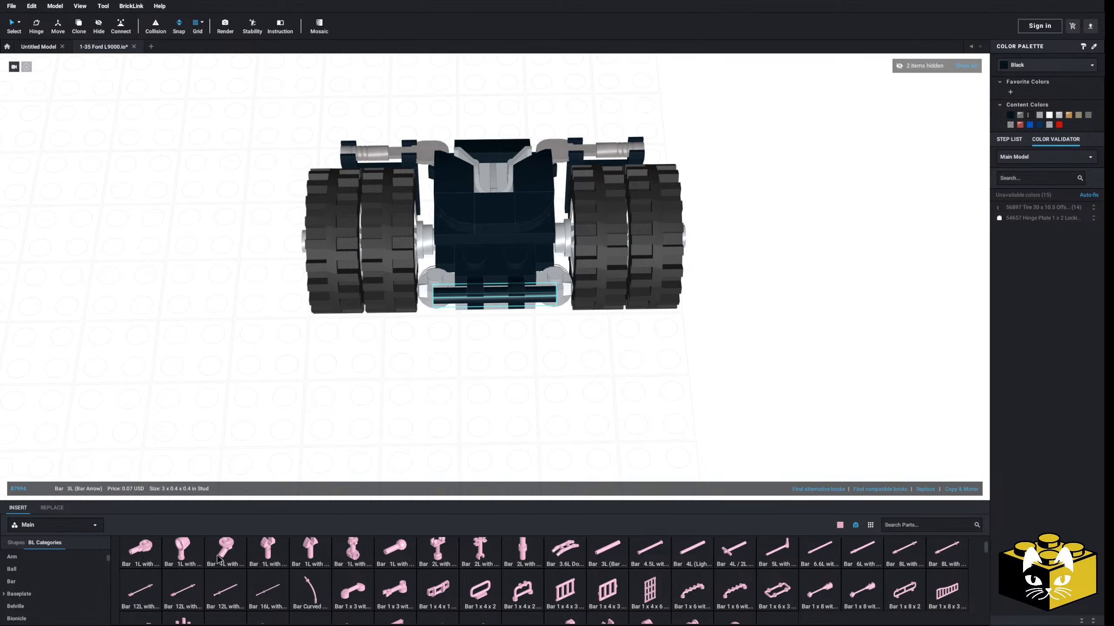
{"action": "left_click_drag", "start_coordinate": [218, 559], "coordinate": [559, 368]}
{"action": "key", "text": "Delete"}
{"action": "middle_click_drag", "start_coordinate": [583, 459], "coordinate": [589, 438]}
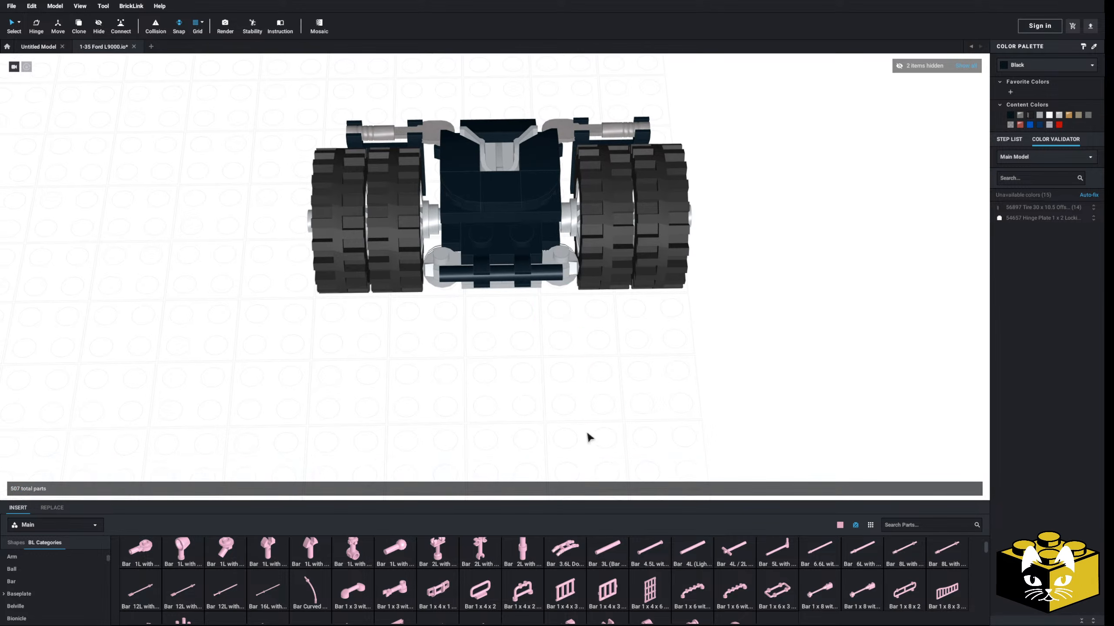
- Check the axle's new front clip plate and bar, and compare the axle with the axles under the truck and trailer
{"action": "scroll", "coordinate": [609, 591], "scroll_direction": "down", "scroll_amount": 4}
{"action": "scroll", "coordinate": [610, 592], "scroll_direction": "up", "scroll_amount": 1}
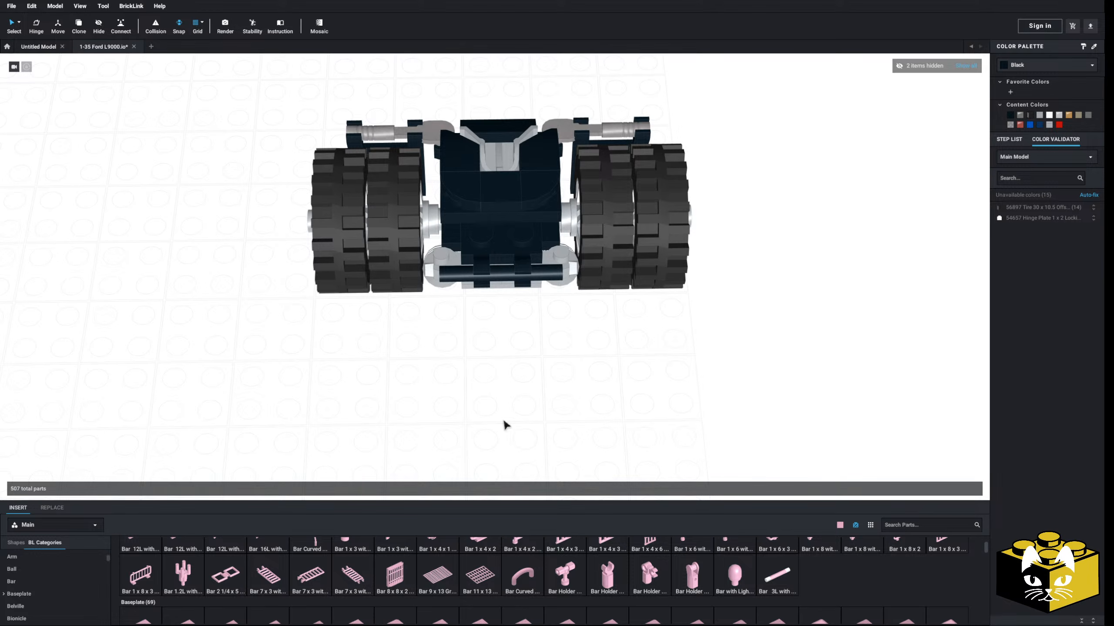
{"action": "scroll", "coordinate": [504, 423], "scroll_direction": "up", "scroll_amount": 2}
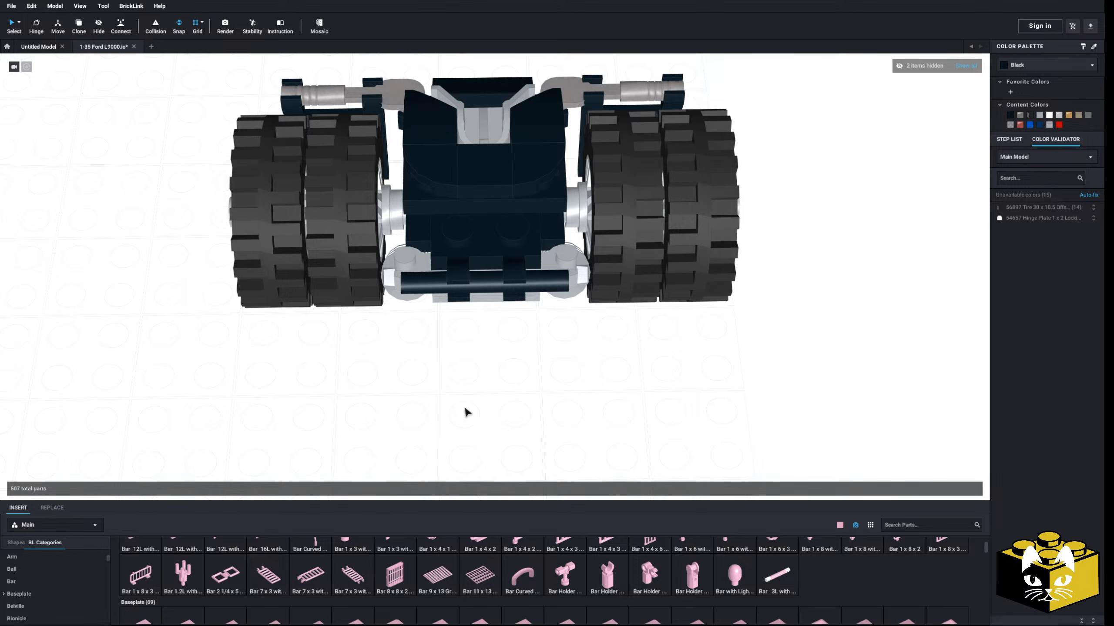
{"action": "scroll", "coordinate": [465, 408], "scroll_direction": "down", "scroll_amount": 8}
{"action": "middle_click_drag", "start_coordinate": [396, 385], "coordinate": [629, 400]}
{"action": "right_click_drag", "start_coordinate": [629, 400], "coordinate": [587, 380]}
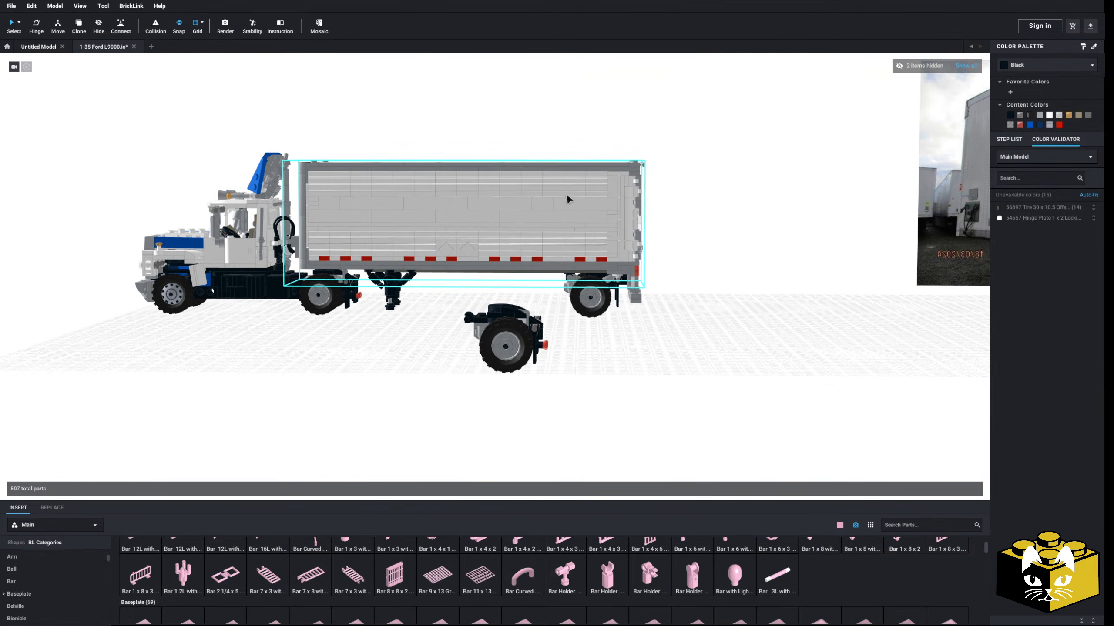
{"action": "right_click_drag", "start_coordinate": [375, 318], "coordinate": [408, 320]}
{"action": "middle_click_drag", "start_coordinate": [408, 320], "coordinate": [368, 343]}
{"action": "scroll", "coordinate": [368, 343], "scroll_direction": "up", "scroll_amount": 3}
{"action": "right_click_drag", "start_coordinate": [371, 348], "coordinate": [380, 363]}
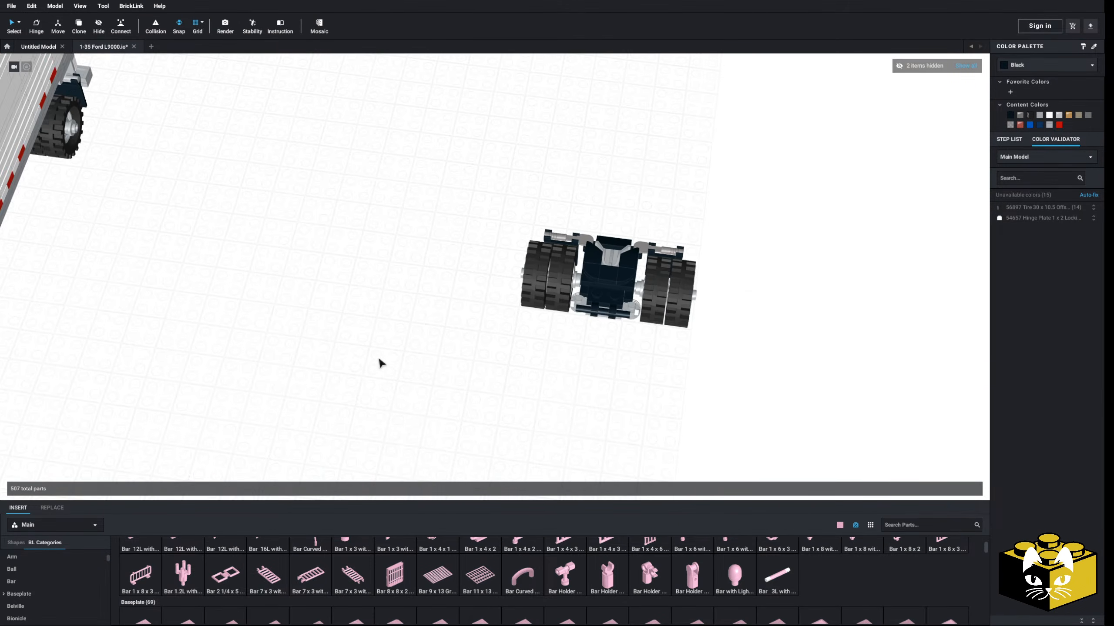
- Try a Plate, Modified 1 x 1 with Open O Clip (Horizontal Grip) beside the axle assembly's black bar
{"action": "scroll", "coordinate": [381, 363], "scroll_direction": "up", "scroll_amount": 5}
{"action": "middle_click_drag", "start_coordinate": [381, 363], "coordinate": [269, 342]}
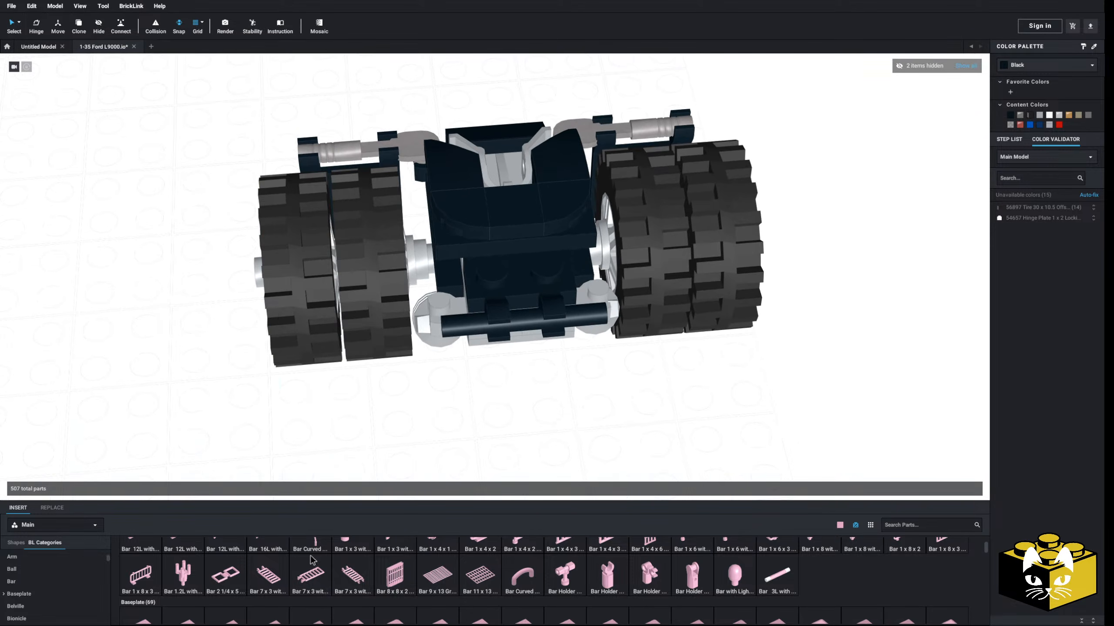
{"action": "scroll", "coordinate": [259, 585], "scroll_direction": "up", "scroll_amount": 1}
{"action": "scroll", "coordinate": [258, 585], "scroll_direction": "up", "scroll_amount": 10}
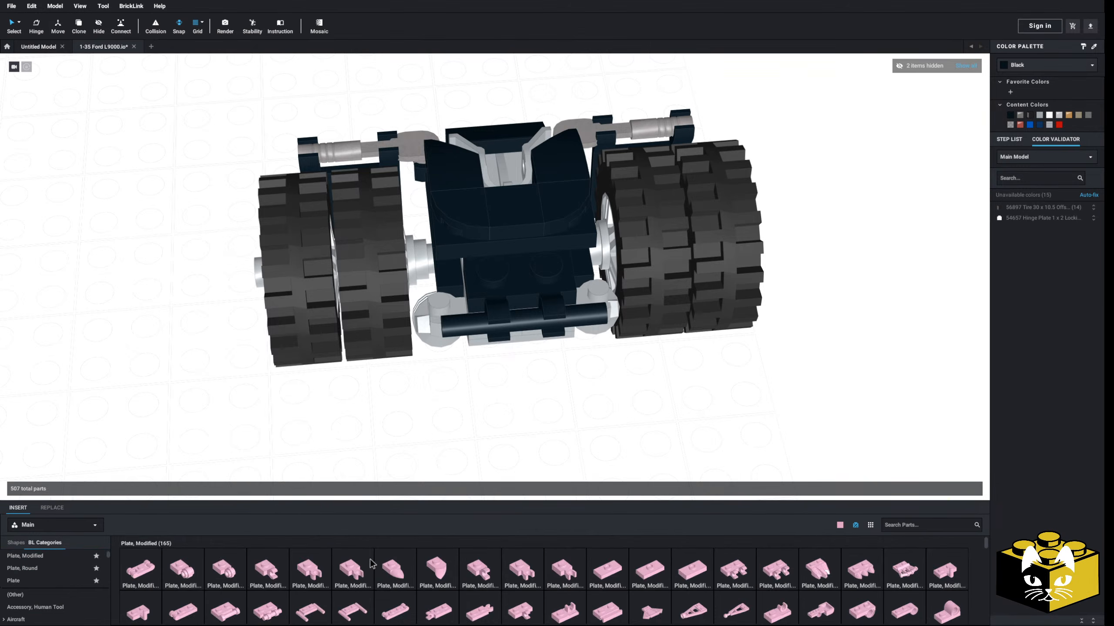
{"action": "left_click_drag", "start_coordinate": [253, 572], "coordinate": [585, 405]}
{"action": "scroll", "coordinate": [586, 406], "scroll_direction": "down", "scroll_amount": 2}
{"action": "key", "text": "Left"}
{"action": "key", "text": "Left"}
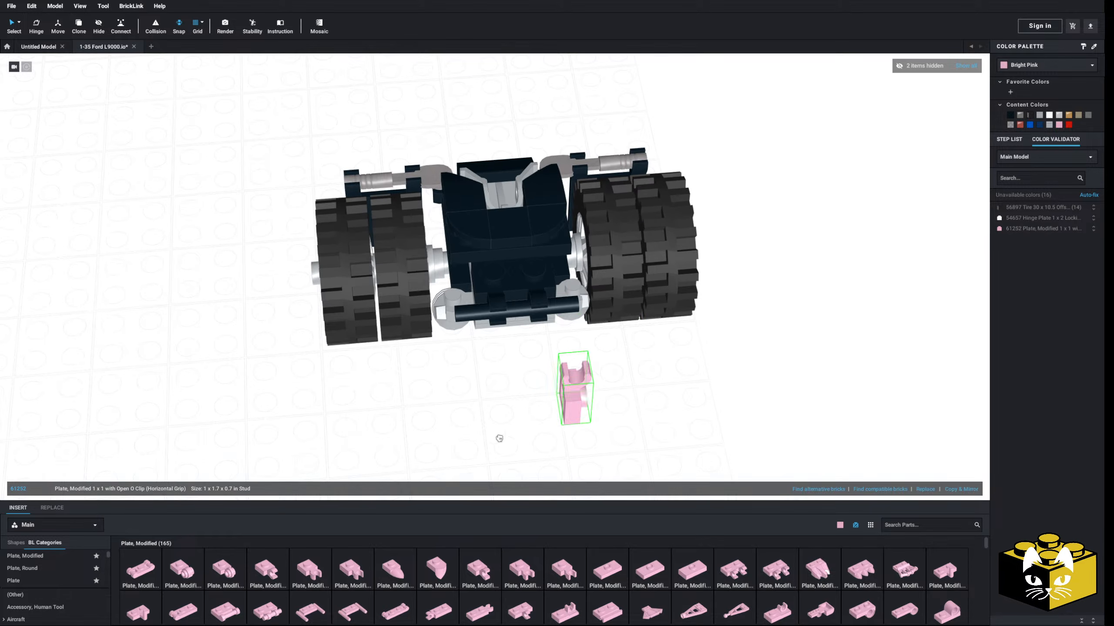
{"action": "key", "text": "Delete"}
- Try a Plate, Modified 1 x 1 with Open O Clip Thick (Vertical Grip) and a mirrored copy on both ends of the black bar
{"action": "left_click_drag", "start_coordinate": [314, 578], "coordinate": [571, 339]}
{"action": "right_click_drag", "start_coordinate": [571, 338], "coordinate": [554, 354]}
{"action": "right_click", "coordinate": [554, 354]}
{"action": "left_click", "coordinate": [566, 359]}
{"action": "right_click", "coordinate": [632, 368]}
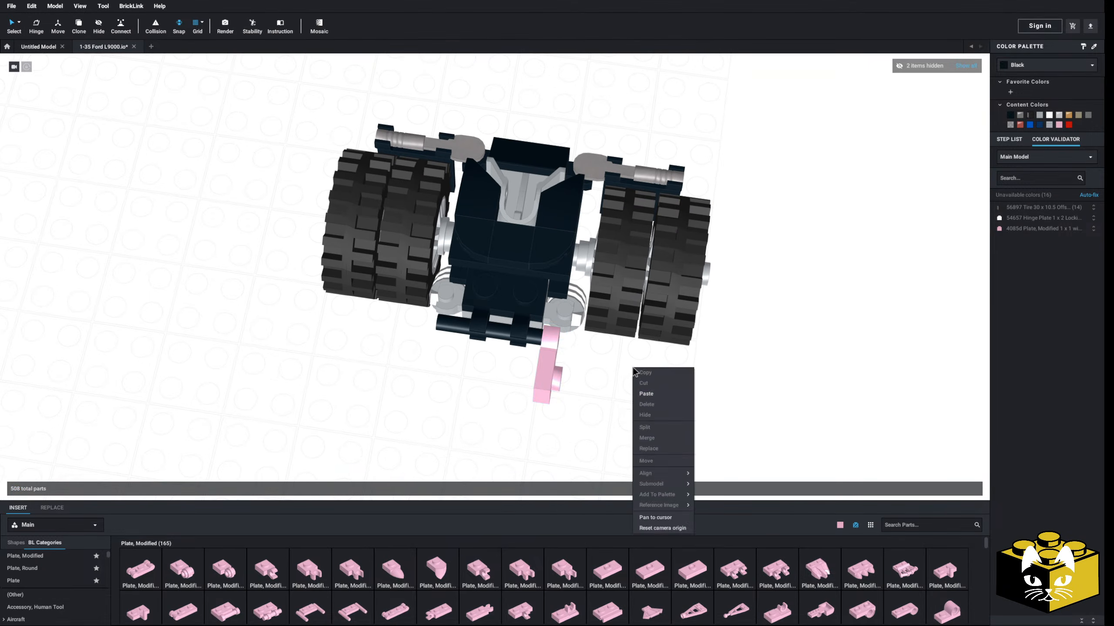
{"action": "left_click", "coordinate": [645, 394]}
{"action": "key", "text": "Left"}
{"action": "right_click_drag", "start_coordinate": [452, 402], "coordinate": [464, 391]}
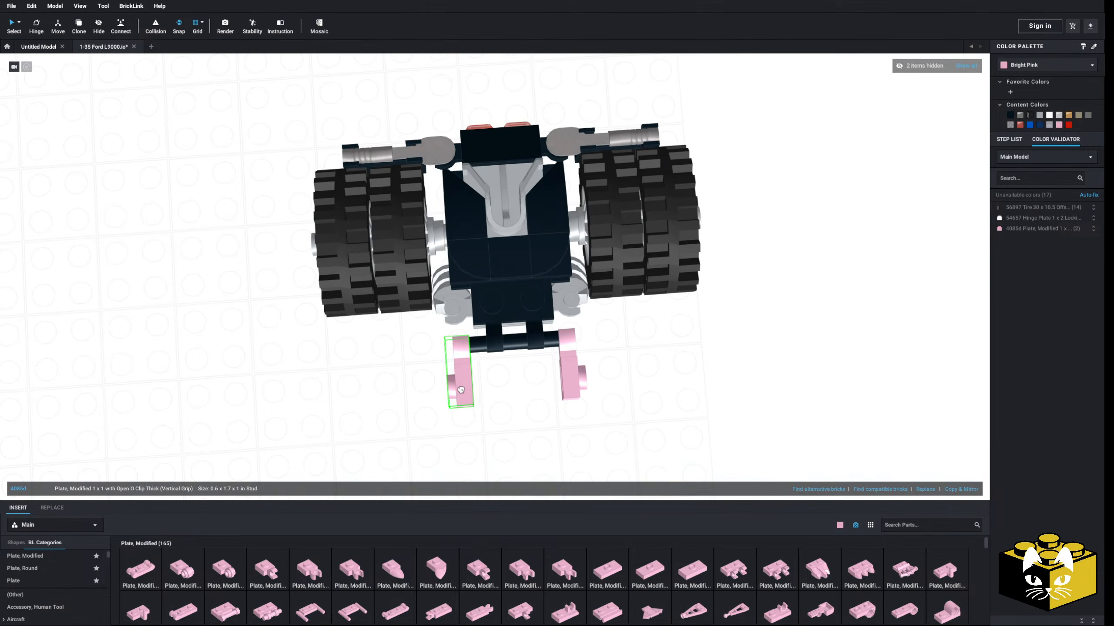
- Delete both pink vertical-grip clip plates from the black bar
{"action": "left_click", "coordinate": [461, 389]}
{"action": "left_click", "coordinate": [582, 385], "text": "ctrl"}
{"action": "right_click_drag", "start_coordinate": [584, 385], "coordinate": [631, 358]}
{"action": "key", "text": "Delete"}
- Delete the black 1 x 2 plate with two clips and the bar it holds at the end of the axle assembly
{"action": "scroll", "coordinate": [638, 364], "scroll_direction": "up", "scroll_amount": 4}
{"action": "left_click", "coordinate": [507, 236]}
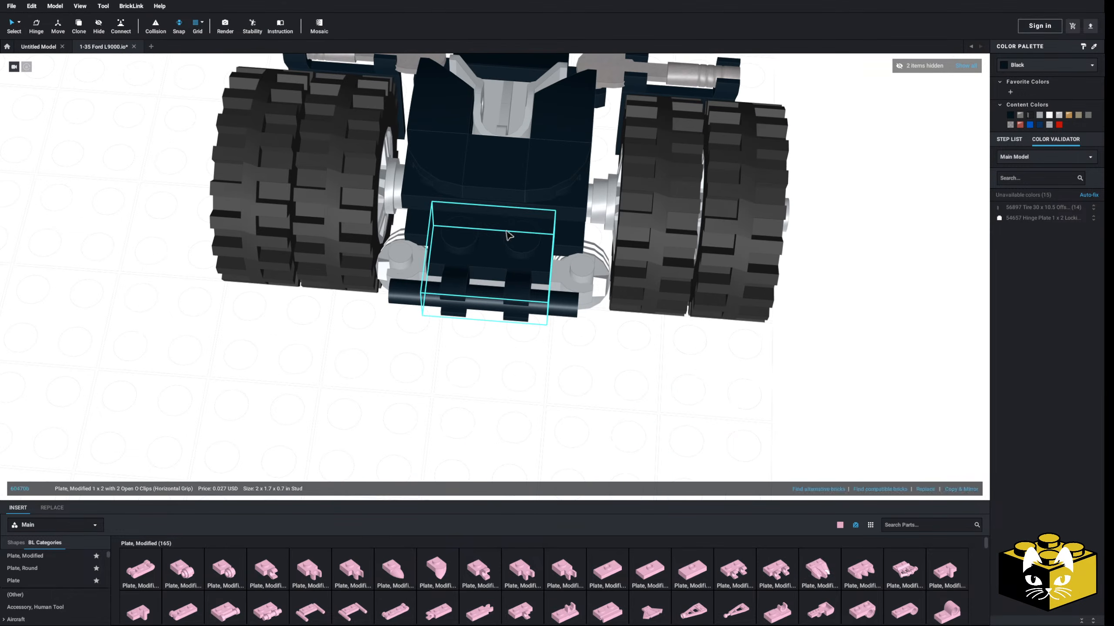
{"action": "key", "text": "Delete"}
{"action": "left_click", "coordinate": [504, 310]}
{"action": "key", "text": "Delete"}
- Try a Plate, Modified 1 x 1 with Open O Clip (Horizontal Grip) on the exposed gray plate's left stud
{"action": "left_click", "coordinate": [267, 569]}
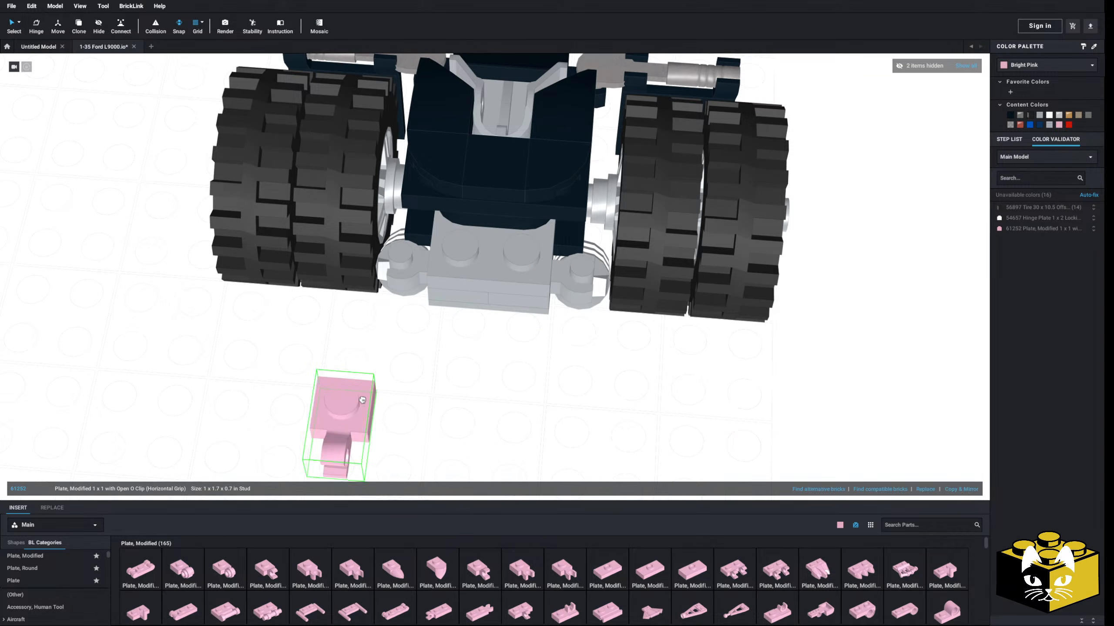
{"action": "left_click", "coordinate": [461, 231]}
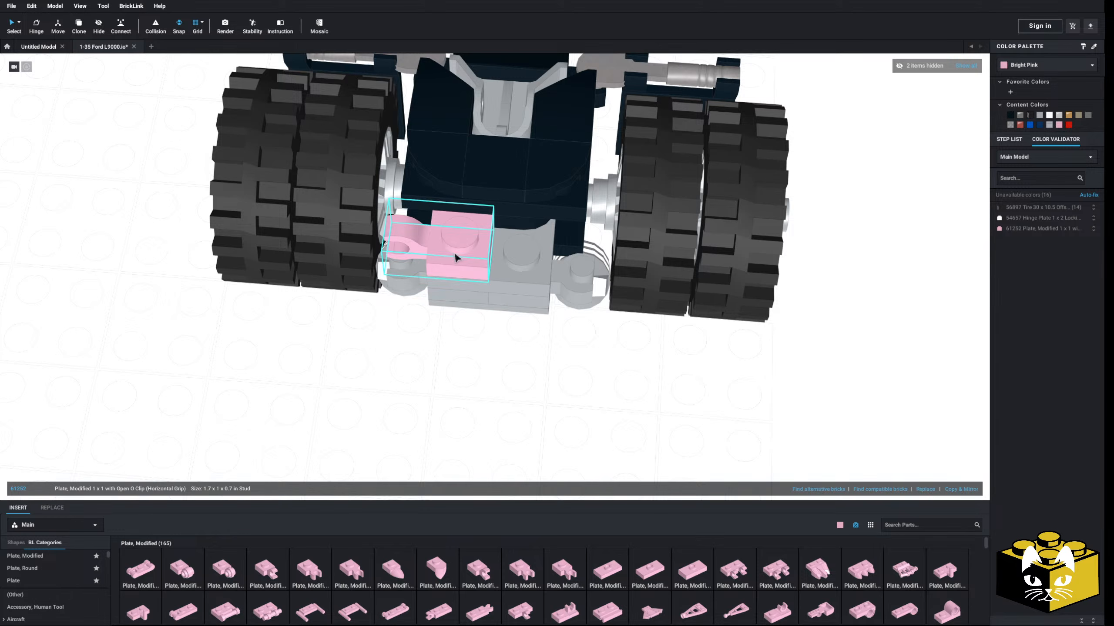
{"action": "key", "text": "Delete"}
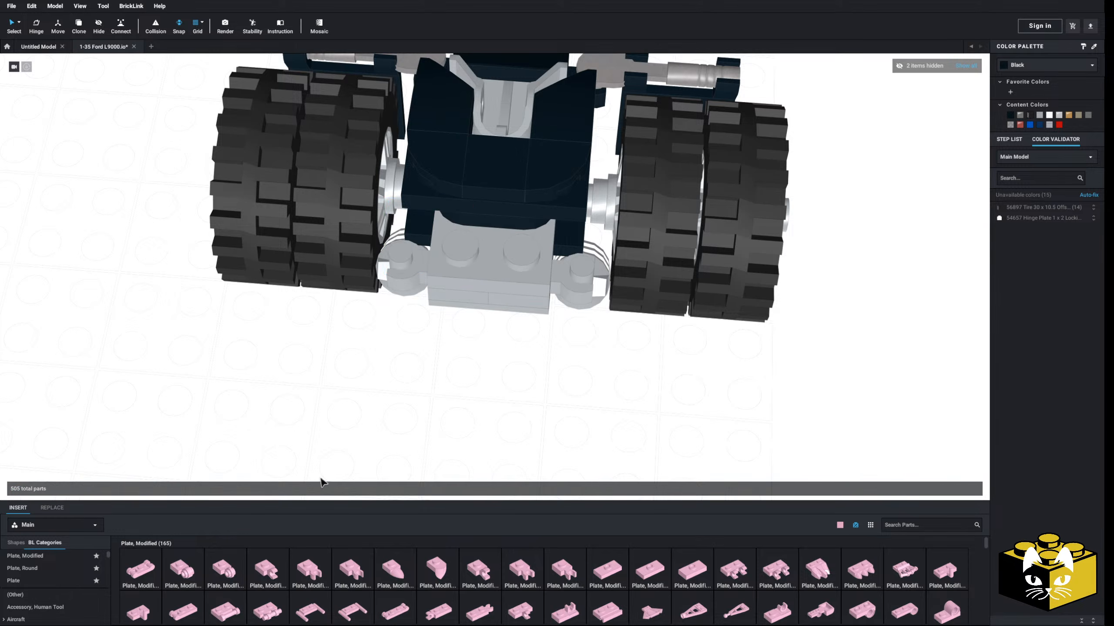
- Place two 1 x 1 Light Attachment - Thick Ring plates on the exposed studs, rings facing outward, and color them black
{"action": "left_click", "coordinate": [181, 569]}
{"action": "left_click", "coordinate": [465, 231]}
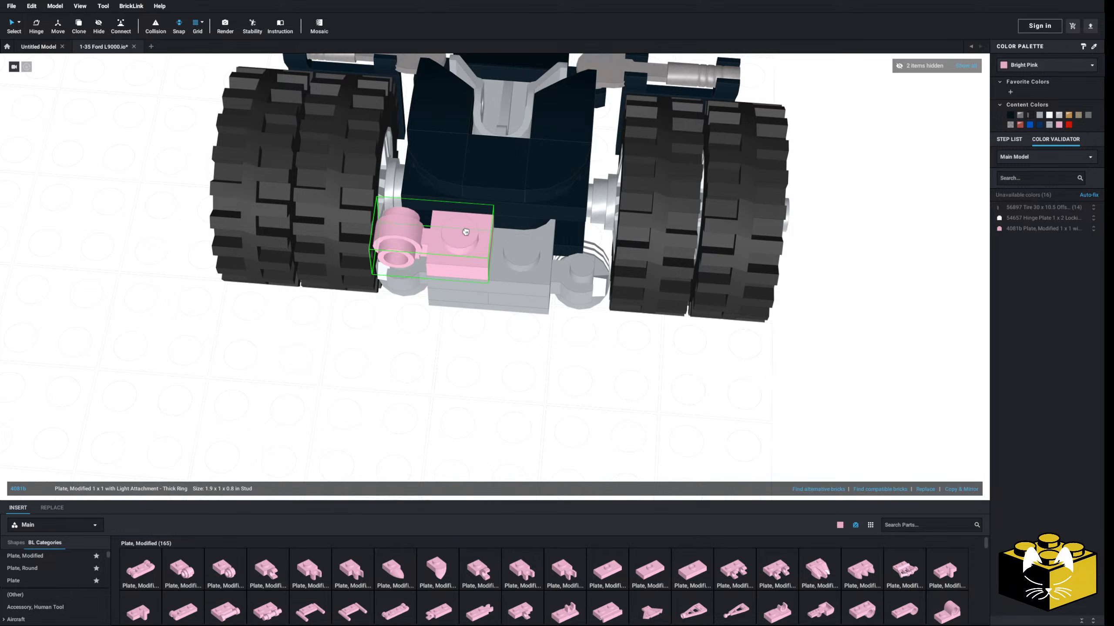
{"action": "left_click", "coordinate": [181, 586]}
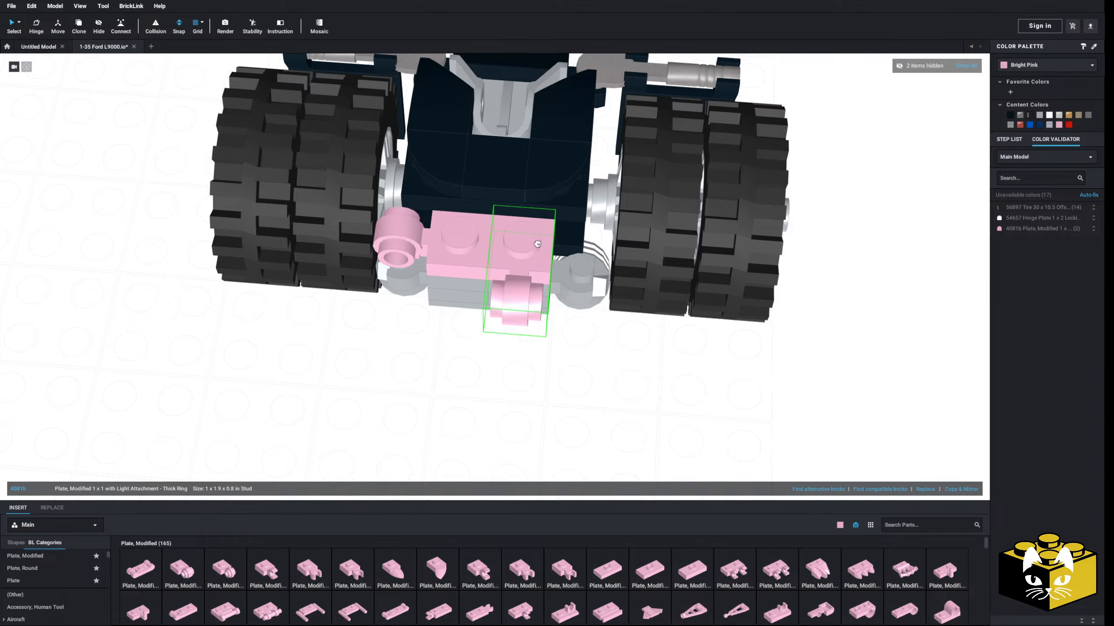
{"action": "left_click", "coordinate": [461, 251], "text": "ctrl"}
{"action": "left_click", "coordinate": [1010, 115]}
{"action": "left_click", "coordinate": [562, 441]}
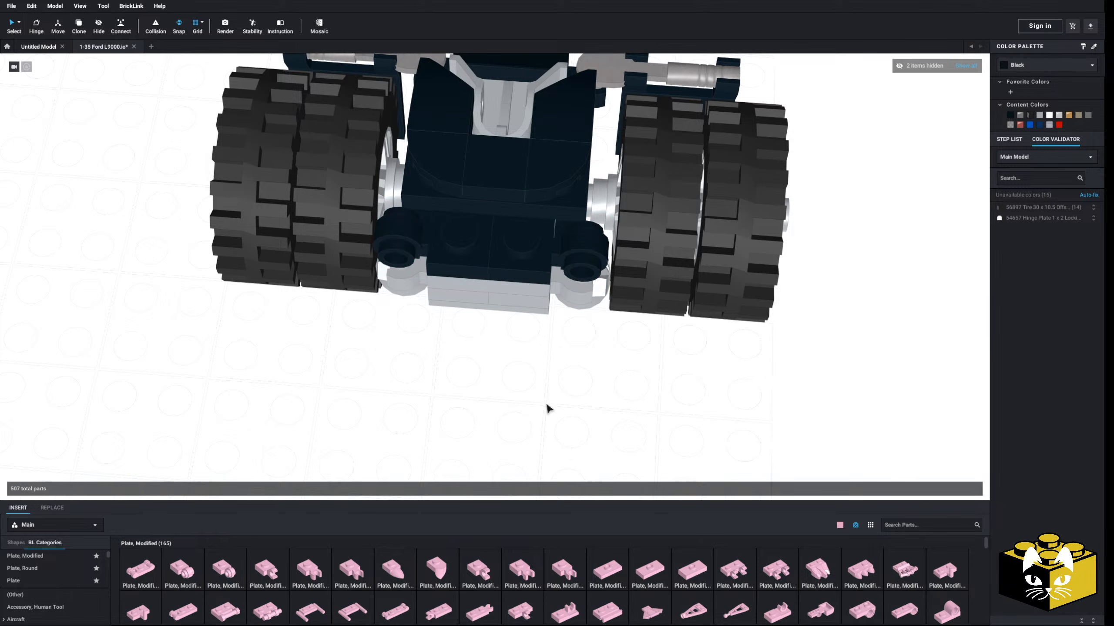
- Insert a Bar 1L with Clip Mechanical Claw into each of the two black rings
{"action": "right_click_drag", "start_coordinate": [547, 405], "coordinate": [513, 398]}
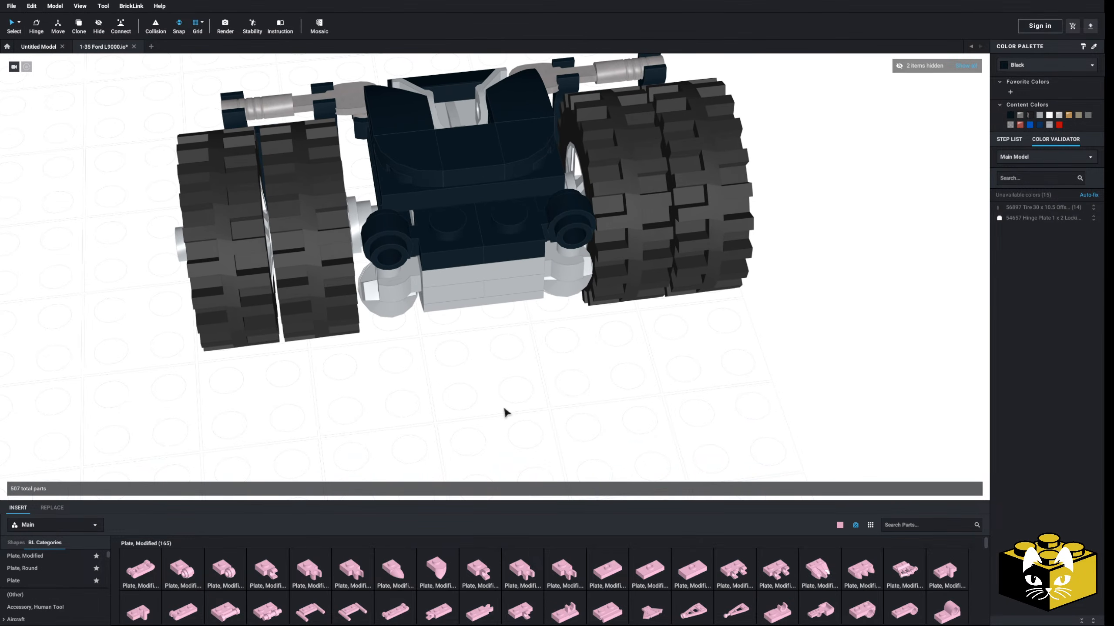
{"action": "scroll", "coordinate": [45, 574], "scroll_direction": "down", "scroll_amount": 5}
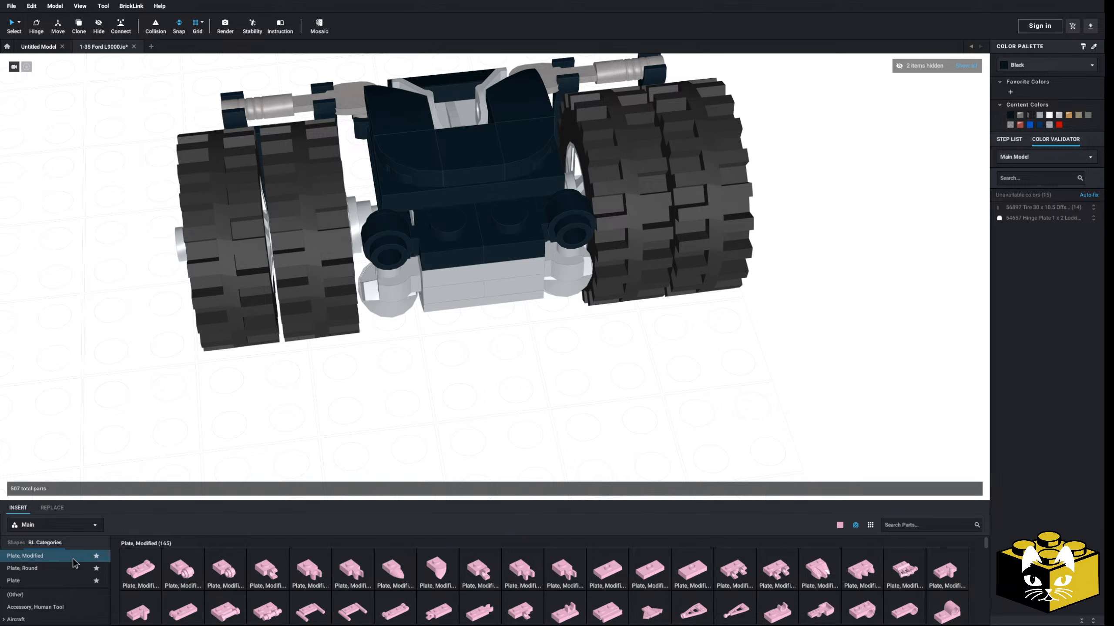
{"action": "left_click", "coordinate": [46, 575]}
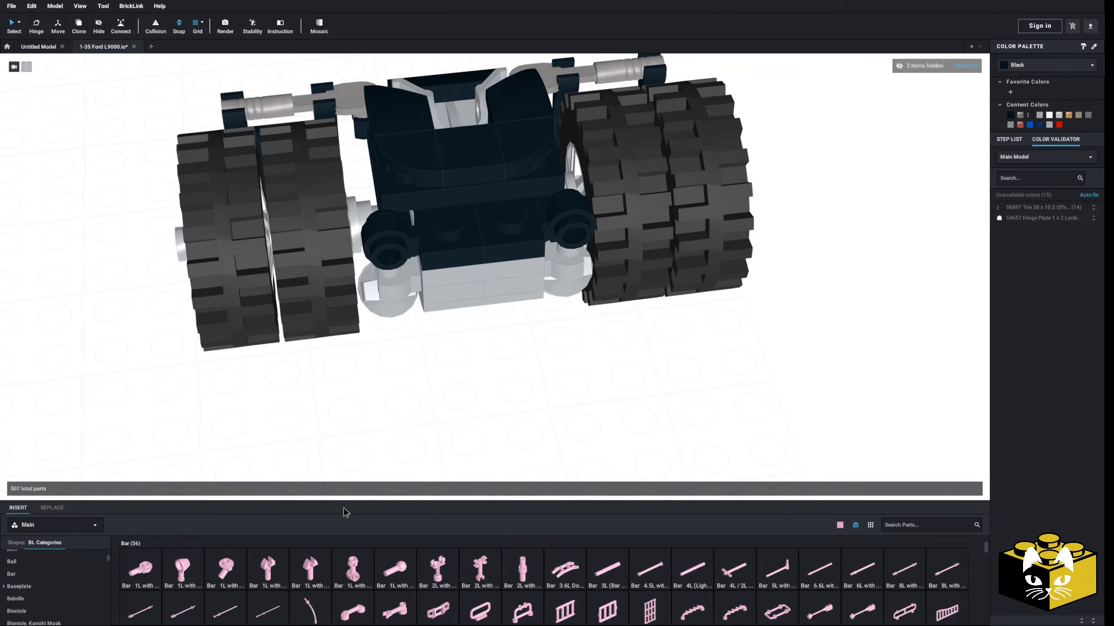
{"action": "left_click_drag", "start_coordinate": [262, 572], "coordinate": [383, 337]}
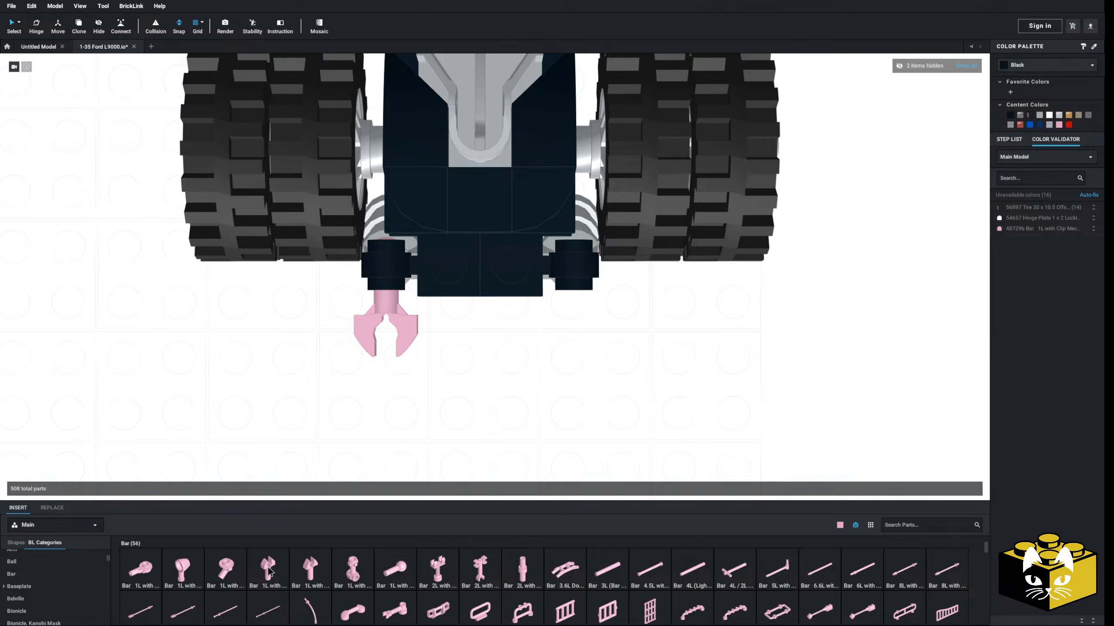
{"action": "left_click_drag", "start_coordinate": [269, 572], "coordinate": [572, 330]}
- Line up the two mechanical claw bars and color both black
{"action": "left_click", "coordinate": [398, 331]}
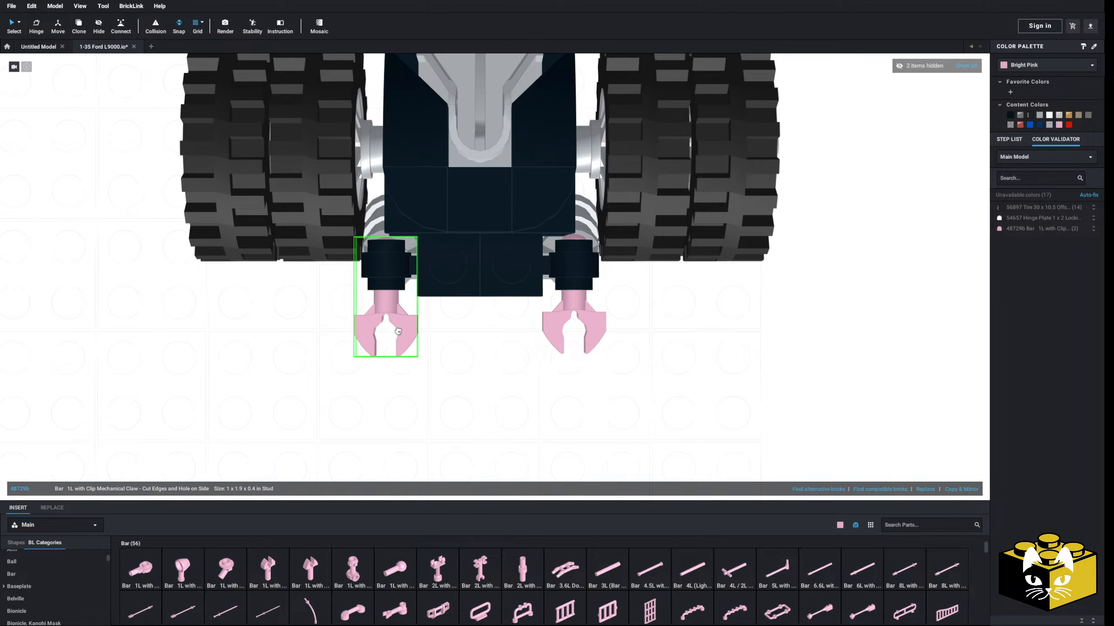
{"action": "left_click", "coordinate": [573, 320]}
{"action": "left_click", "coordinate": [578, 310]}
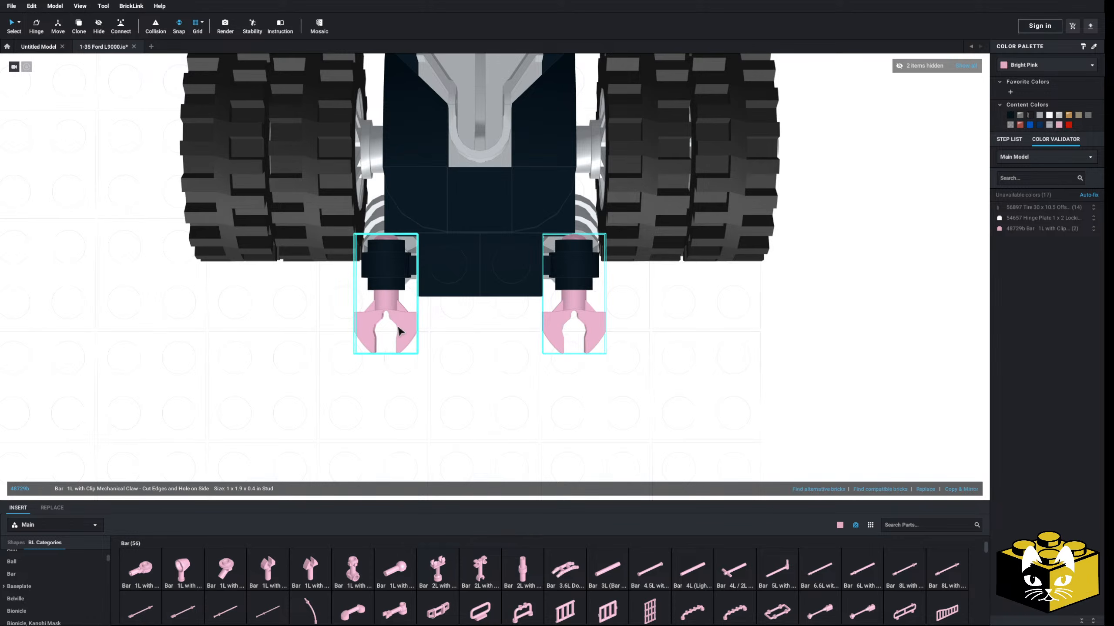
{"action": "left_click", "coordinate": [398, 329], "text": "ctrl"}
{"action": "left_click", "coordinate": [1010, 115]}
{"action": "left_click", "coordinate": [823, 329]}
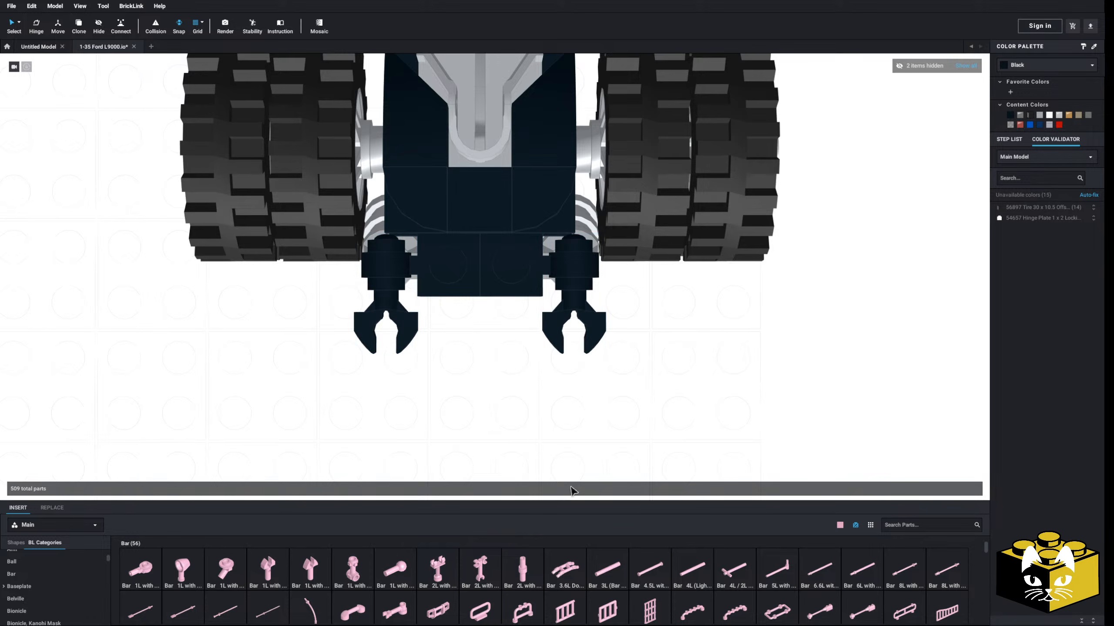
- Extend the left claw with a Bar Holder with Handle, a Bar 2L with Stop Ring and a second, reversed Bar Holder with Handle
{"action": "scroll", "coordinate": [537, 555], "scroll_direction": "down", "scroll_amount": 4}
{"action": "scroll", "coordinate": [570, 570], "scroll_direction": "up", "scroll_amount": 2}
{"action": "left_click_drag", "start_coordinate": [692, 598], "coordinate": [386, 338]}
{"action": "scroll", "coordinate": [589, 572], "scroll_direction": "up", "scroll_amount": 2}
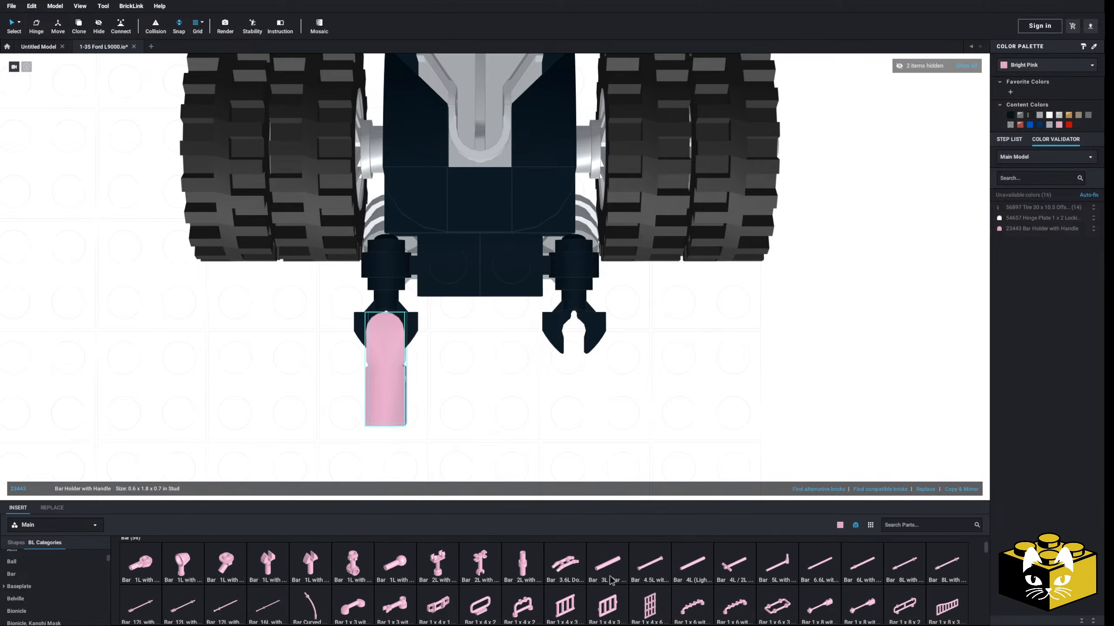
{"action": "left_click", "coordinate": [518, 395]}
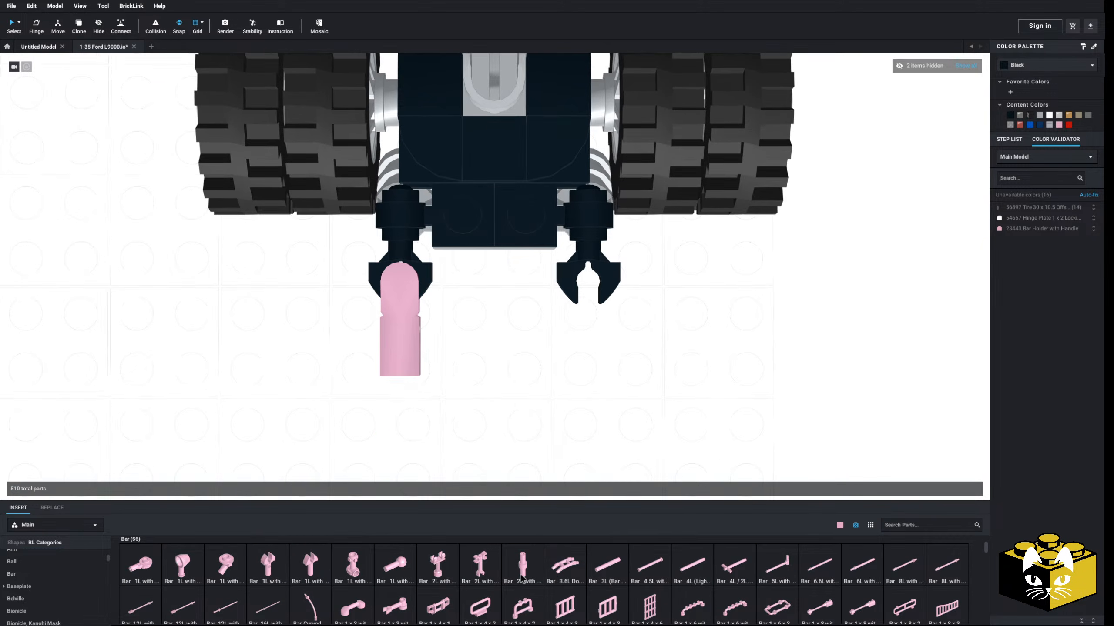
{"action": "left_click_drag", "start_coordinate": [521, 578], "coordinate": [399, 408]}
{"action": "scroll", "coordinate": [643, 578], "scroll_direction": "down", "scroll_amount": 2}
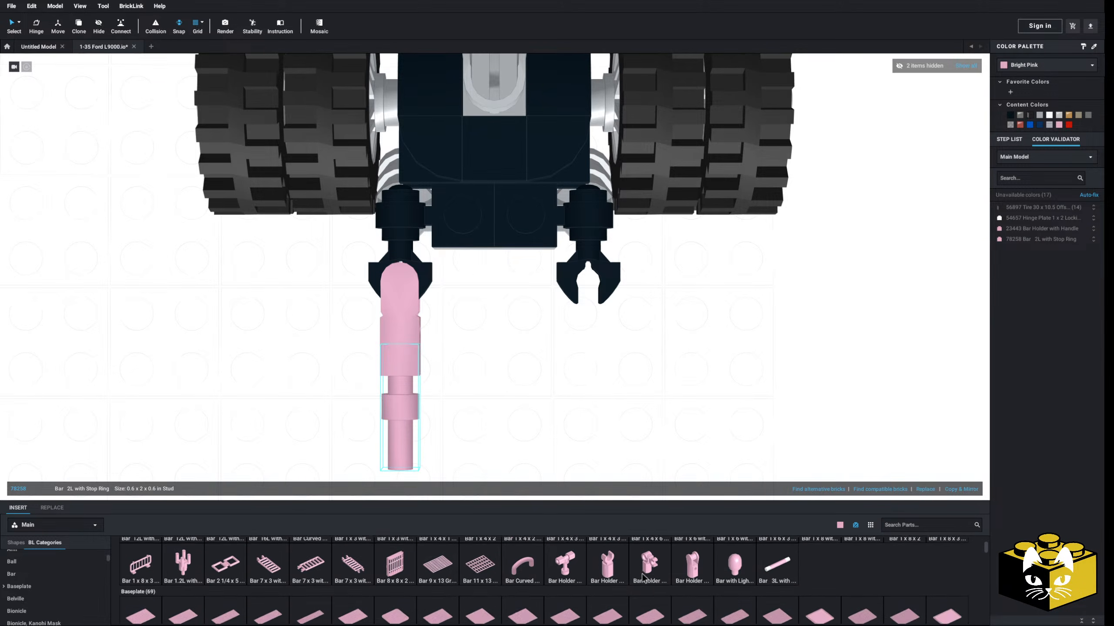
{"action": "scroll", "coordinate": [643, 578], "scroll_direction": "up", "scroll_amount": 2}
{"action": "left_click_drag", "start_coordinate": [698, 596], "coordinate": [410, 447]}
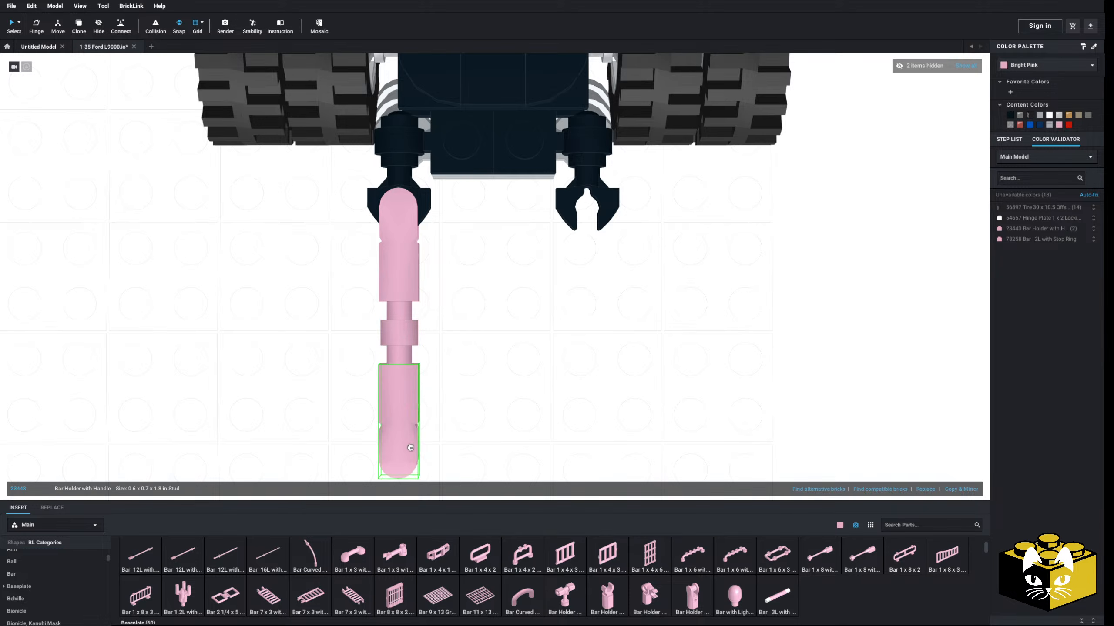
- Copy the three-part pink arm and attach the copy to the right claw
{"action": "left_click", "coordinate": [399, 335], "text": "ctrl"}
{"action": "left_click", "coordinate": [392, 258], "text": "ctrl"}
{"action": "right_click", "coordinate": [392, 248]}
{"action": "left_click", "coordinate": [402, 253]}
{"action": "right_click", "coordinate": [511, 294]}
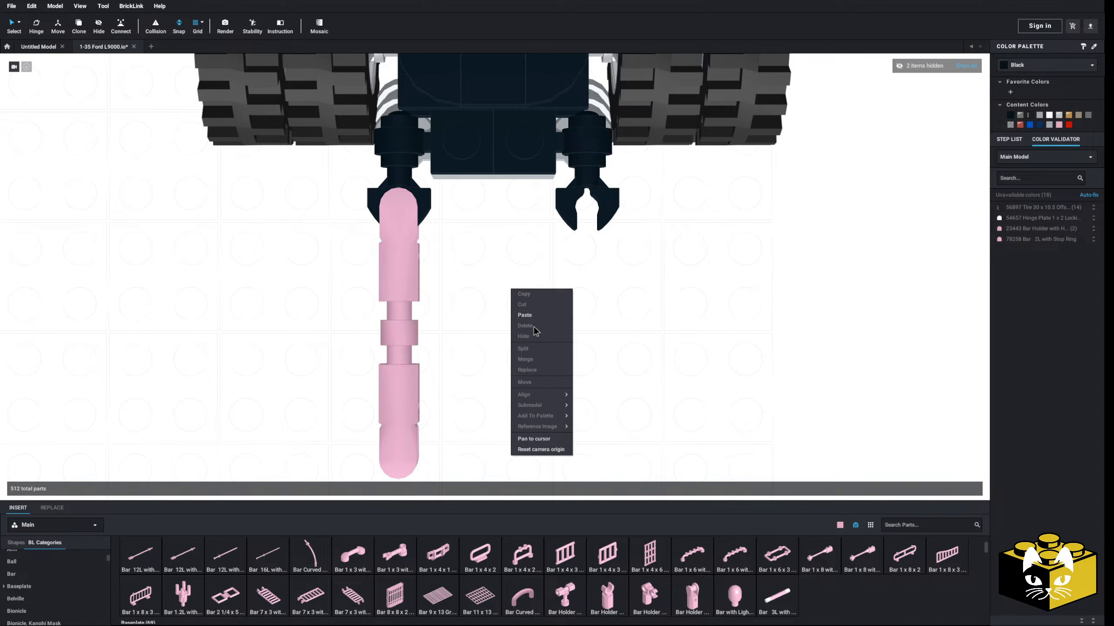
{"action": "left_click", "coordinate": [521, 316]}
{"action": "left_click", "coordinate": [592, 217]}
- Color all the pink bar holders and stop-ring bars of both arms black
{"action": "scroll", "coordinate": [593, 217], "scroll_direction": "down", "scroll_amount": 3}
{"action": "left_click_drag", "start_coordinate": [596, 451], "coordinate": [426, 300]}
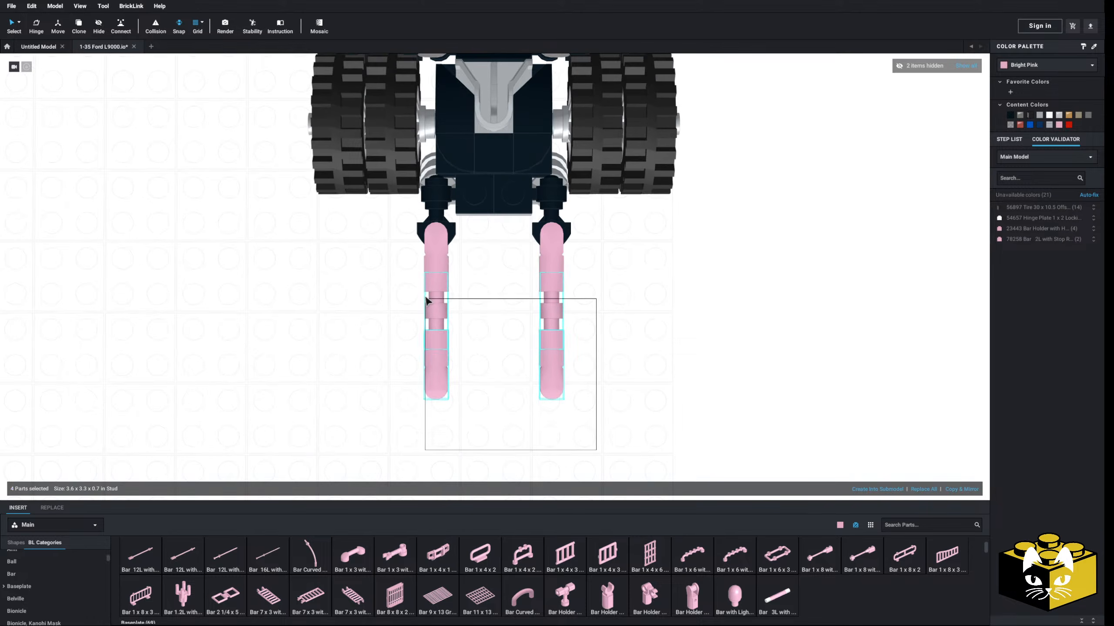
{"action": "left_click", "coordinate": [1010, 116]}
{"action": "left_click", "coordinate": [831, 296]}
- Place a Plate, Modified 1 x 1 with Light Attachment - Thick Ring on the ground beyond the ends of the two arms
{"action": "right_click_drag", "start_coordinate": [830, 296], "coordinate": [711, 336]}
{"action": "middle_click_drag", "start_coordinate": [711, 336], "coordinate": [699, 338]}
{"action": "right_click_drag", "start_coordinate": [699, 338], "coordinate": [707, 327]}
{"action": "scroll", "coordinate": [689, 318], "scroll_direction": "up", "scroll_amount": 2}
{"action": "middle_click_drag", "start_coordinate": [708, 328], "coordinate": [668, 333]}
{"action": "scroll", "coordinate": [61, 583], "scroll_direction": "up", "scroll_amount": 4}
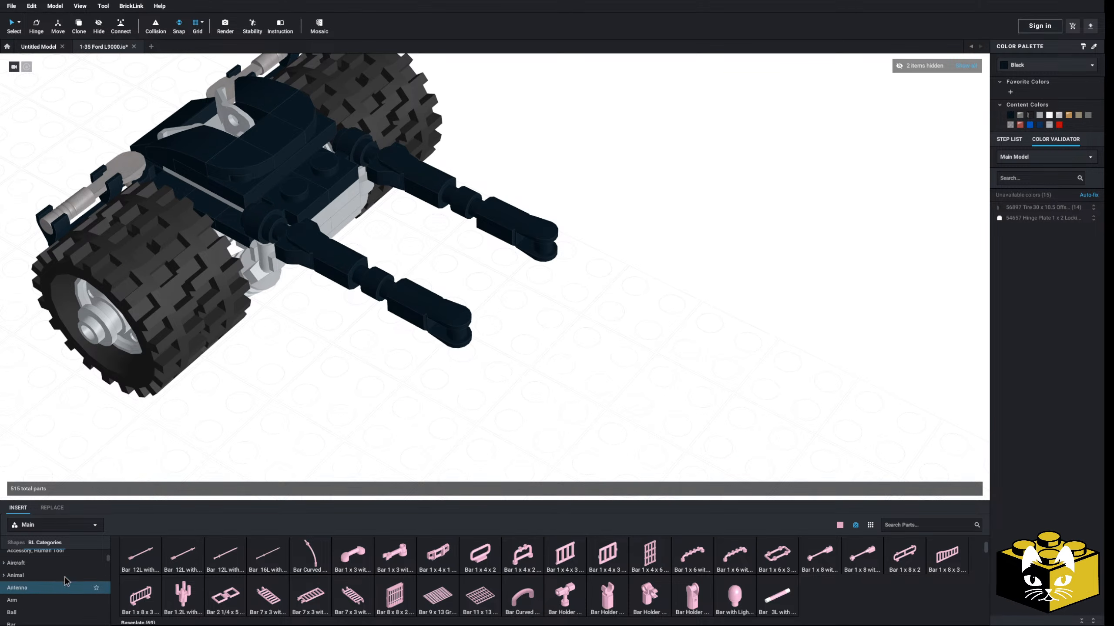
{"action": "left_click", "coordinate": [48, 556]}
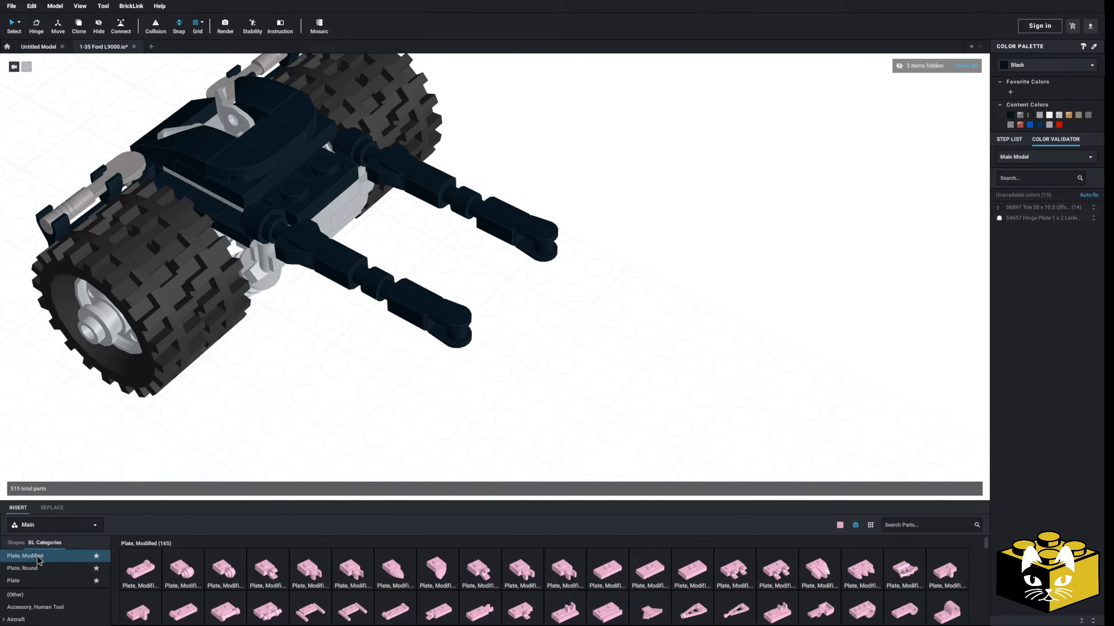
{"action": "left_click", "coordinate": [240, 558]}
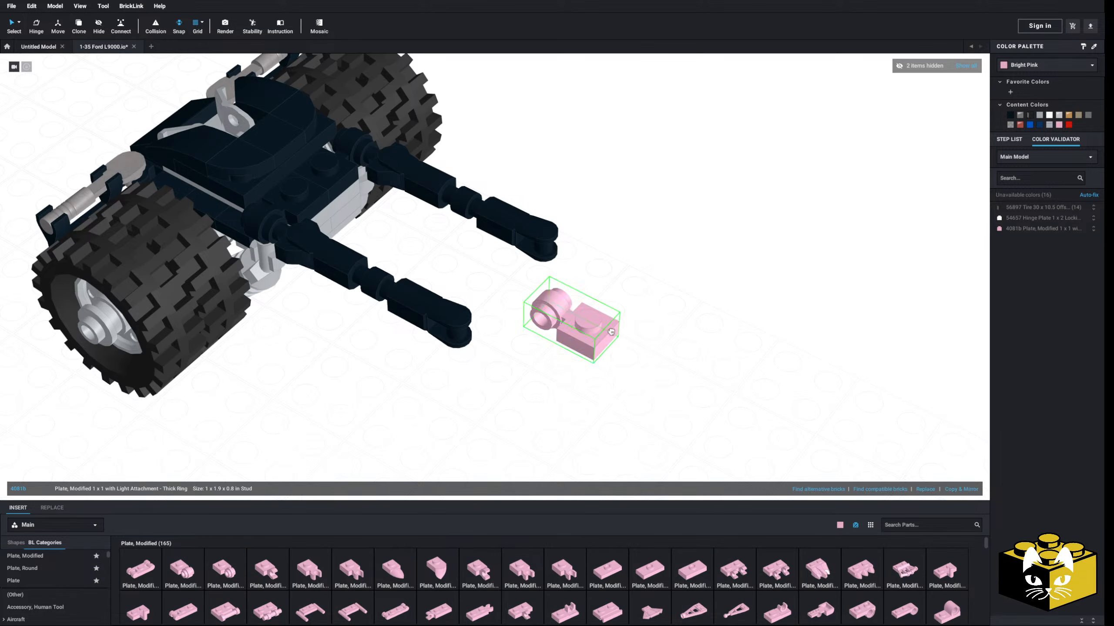
- Attach a Tile, Modified 1 x 1 with Open O Clip to one end of the pink ring and a copy to its opposite end
{"action": "scroll", "coordinate": [62, 583], "scroll_direction": "down", "scroll_amount": 5}
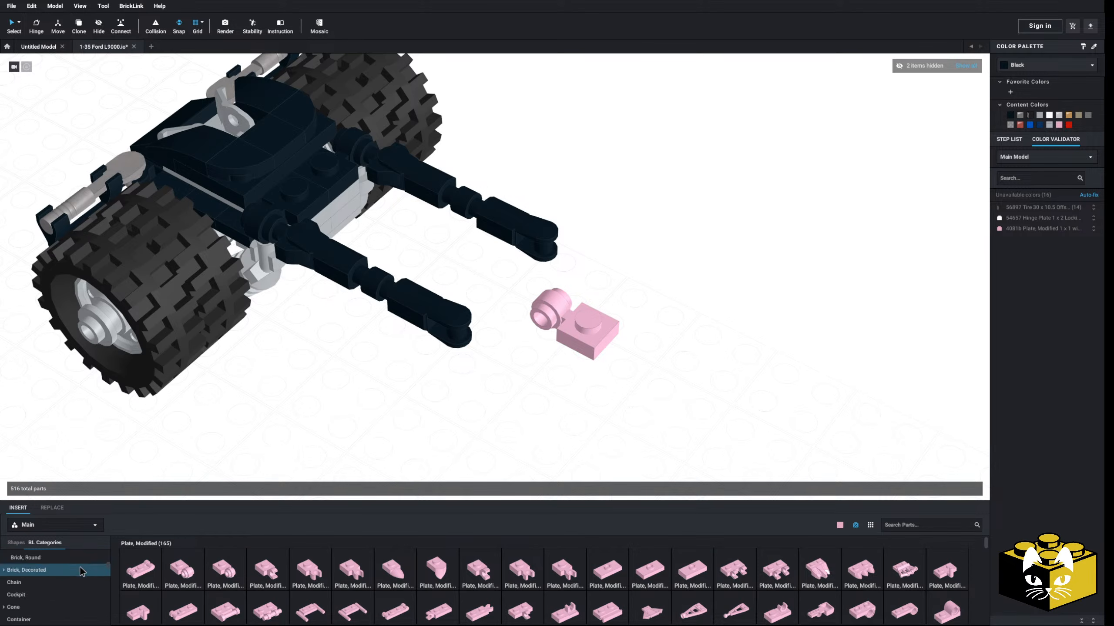
{"action": "left_click", "coordinate": [71, 587]}
{"action": "scroll", "coordinate": [60, 596], "scroll_direction": "up", "scroll_amount": 5}
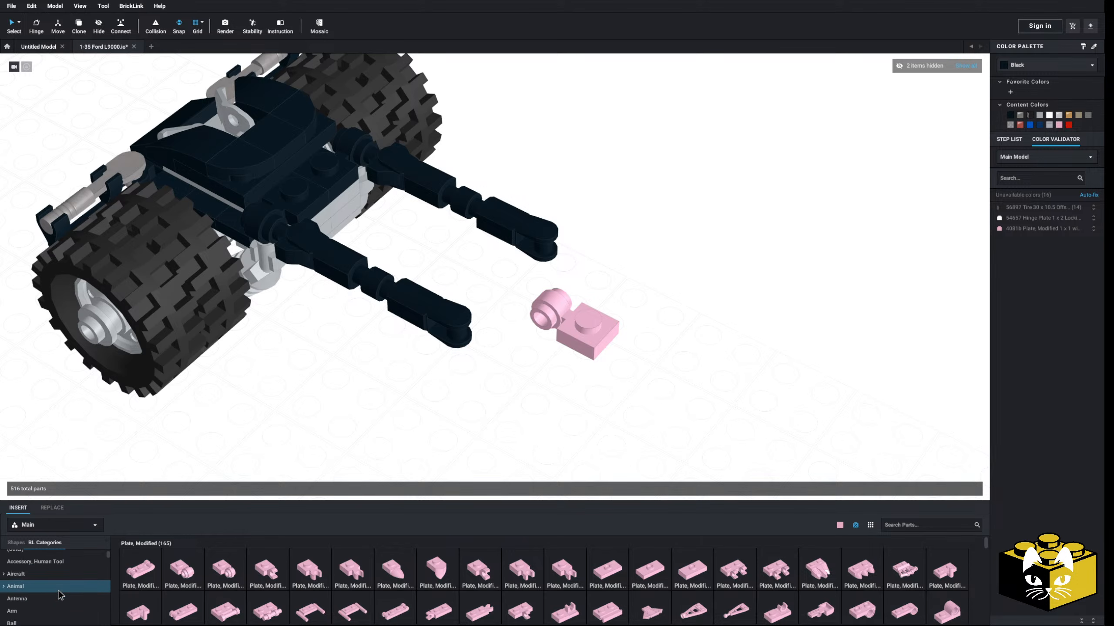
{"action": "scroll", "coordinate": [60, 589], "scroll_direction": "down", "scroll_amount": 15}
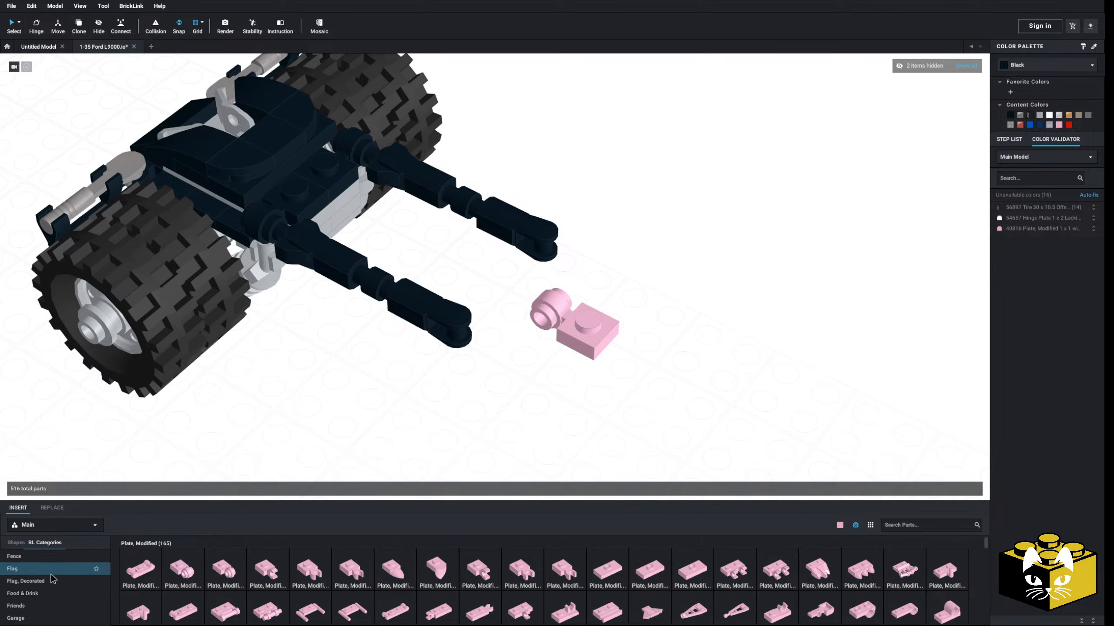
{"action": "scroll", "coordinate": [51, 573], "scroll_direction": "down", "scroll_amount": 10}
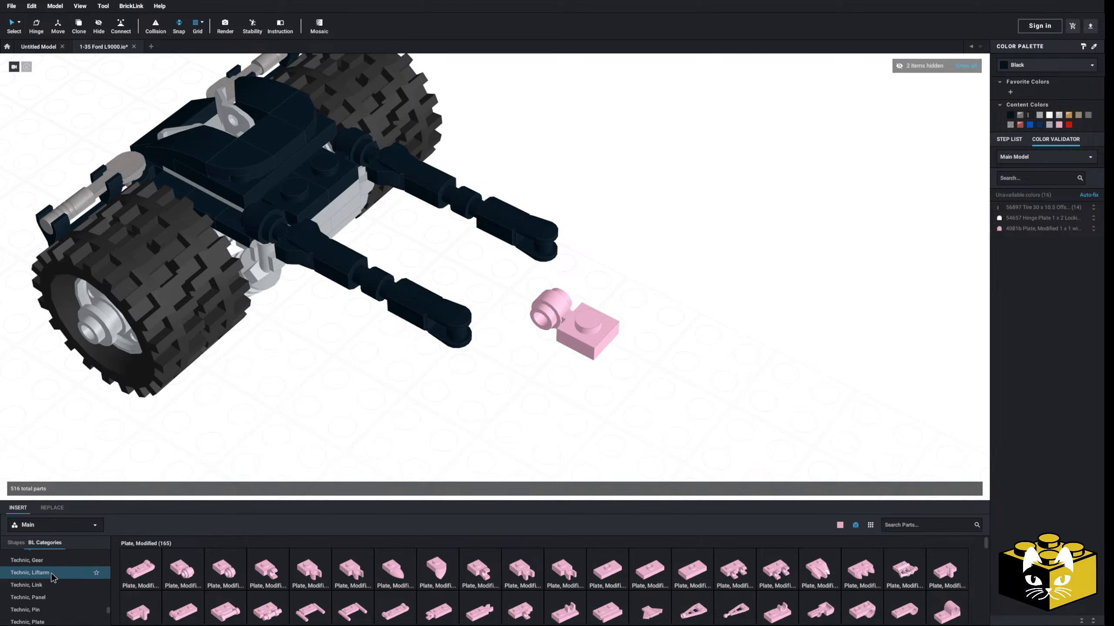
{"action": "left_click", "coordinate": [26, 599]}
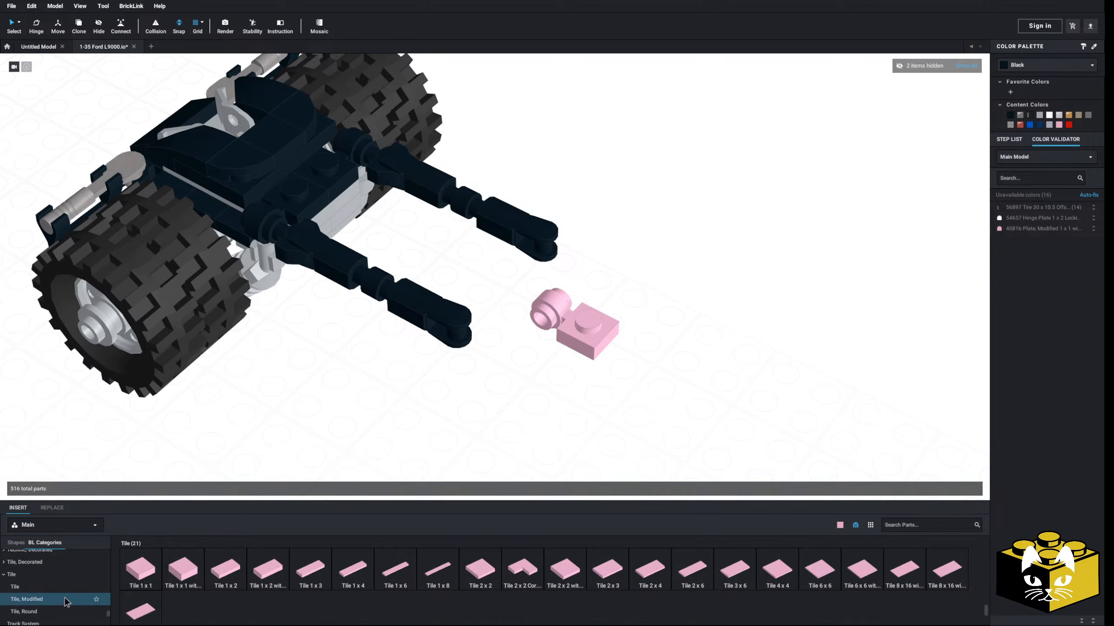
{"action": "left_click_drag", "start_coordinate": [219, 575], "coordinate": [570, 284]}
{"action": "left_click", "coordinate": [570, 284]}
{"action": "key", "text": "ctrl+c"}
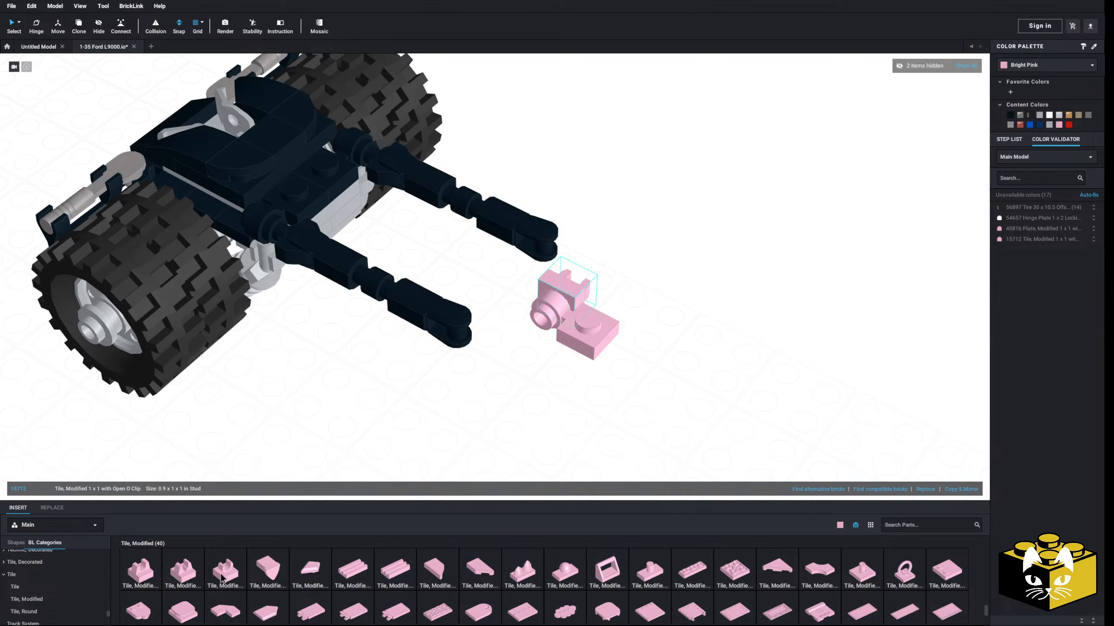
{"action": "key", "text": "ctrl+v"}
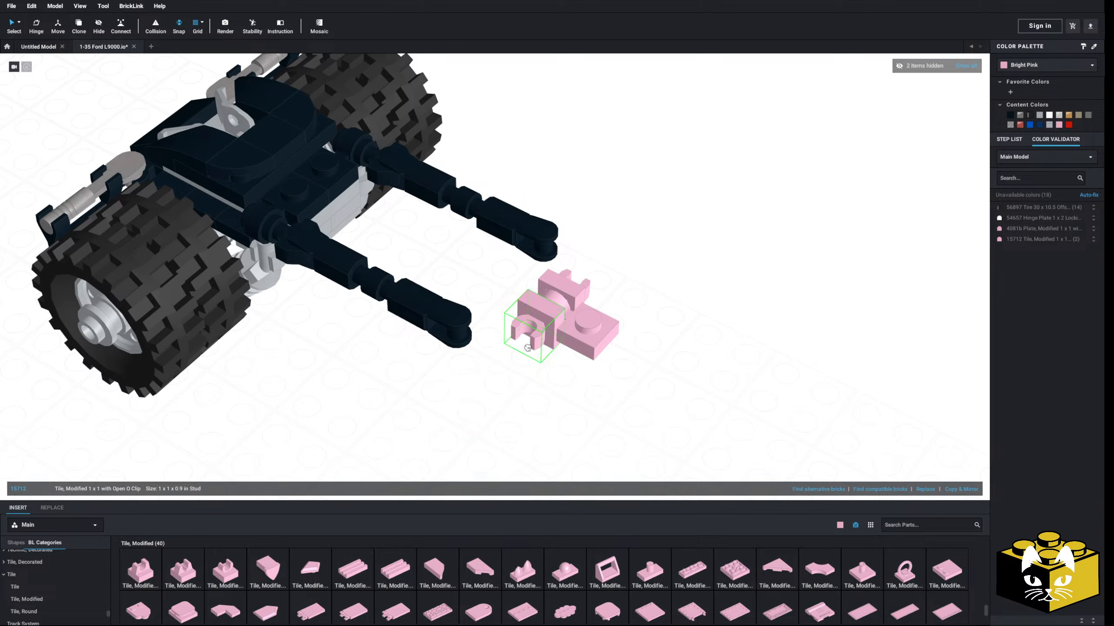
- Move the three-part pink coupling up to the arms so one of its clips meets the end of one arm
{"action": "left_click", "coordinate": [483, 397]}
{"action": "right_click_drag", "start_coordinate": [409, 403], "coordinate": [421, 416]}
{"action": "right_click_drag", "start_coordinate": [725, 331], "coordinate": [644, 256]}
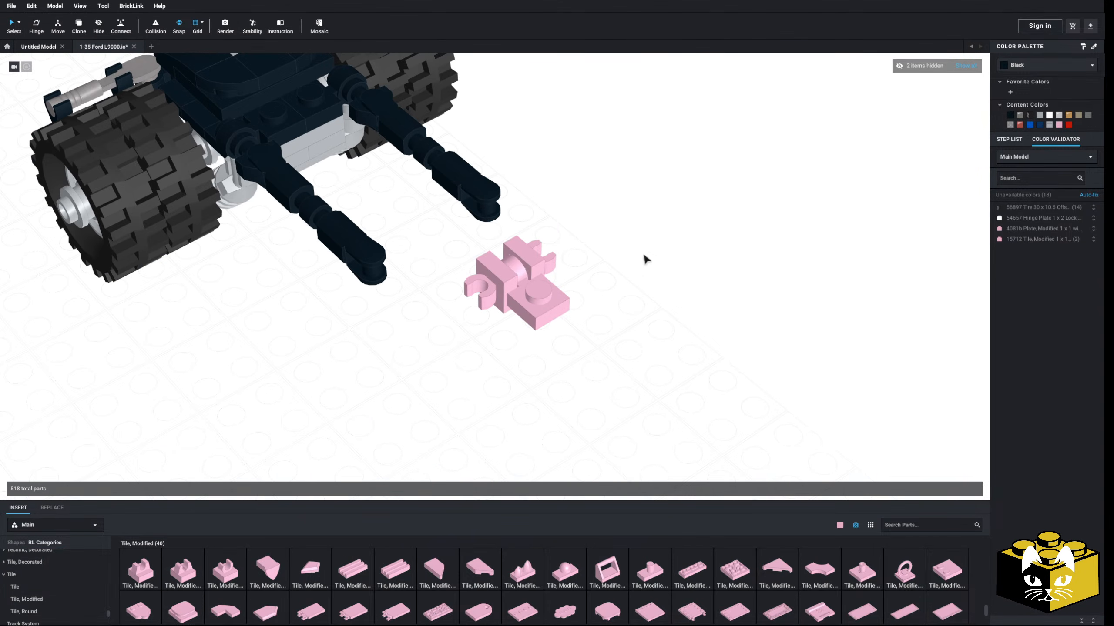
{"action": "left_click", "coordinate": [521, 298]}
{"action": "scroll", "coordinate": [536, 292], "scroll_direction": "up", "scroll_amount": 3}
{"action": "left_click_drag", "start_coordinate": [506, 312], "coordinate": [472, 339]}
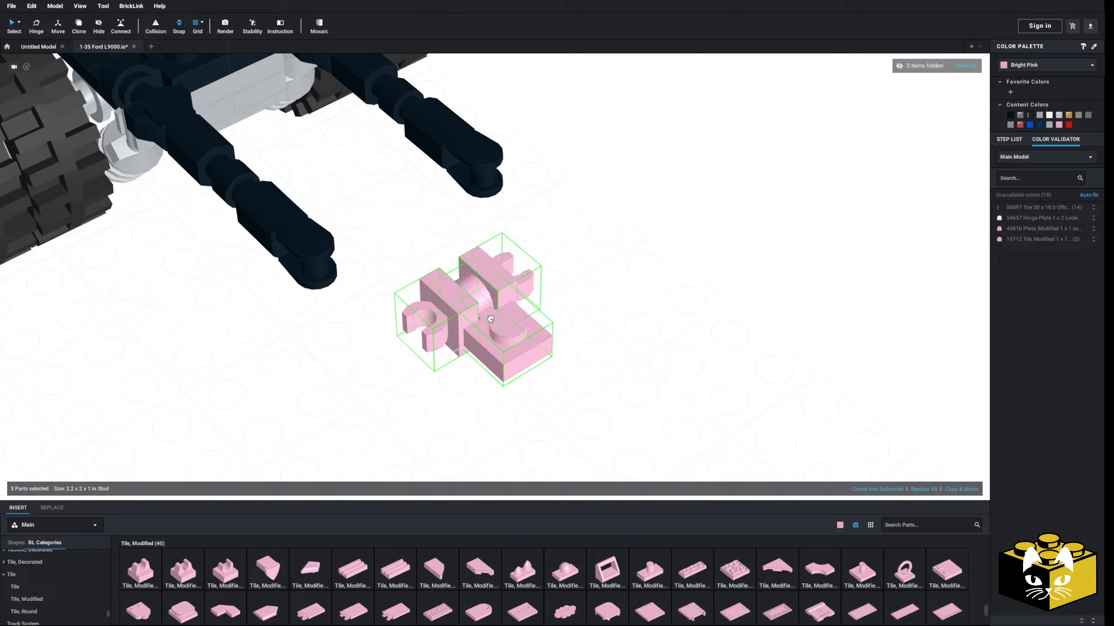
{"action": "right_click_drag", "start_coordinate": [473, 339], "coordinate": [451, 371]}
{"action": "left_click_drag", "start_coordinate": [452, 371], "coordinate": [357, 293]}
{"action": "scroll", "coordinate": [466, 337], "scroll_direction": "down", "scroll_amount": 3}
{"action": "left_click", "coordinate": [503, 328]}
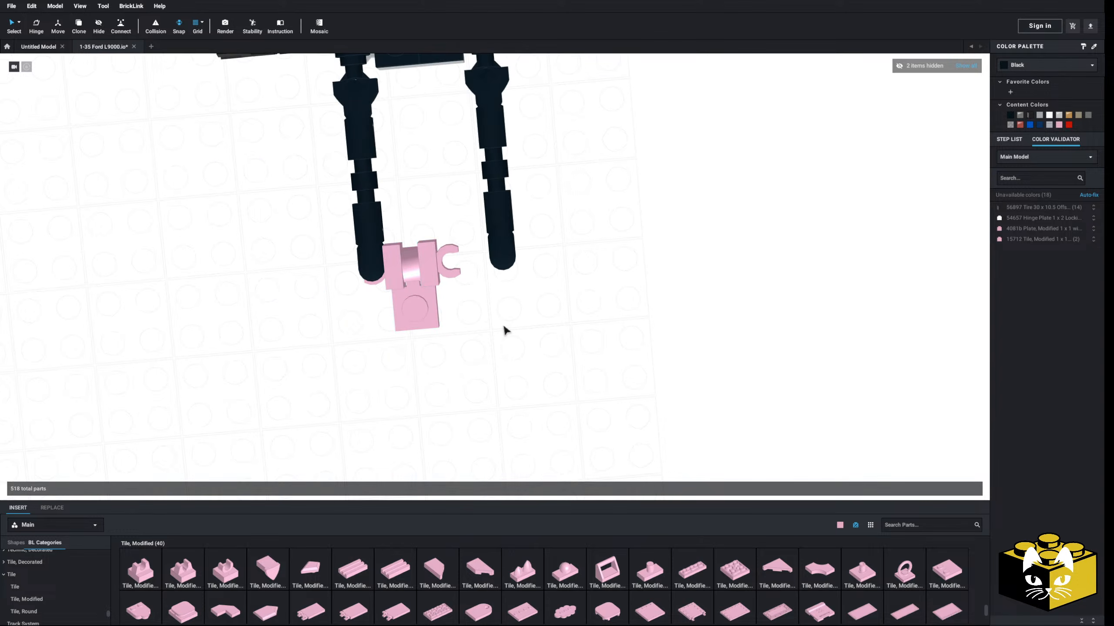
- Shift the three-part pink coupling sideways until it is centered between the two arms
{"action": "right_click_drag", "start_coordinate": [503, 328], "coordinate": [510, 379]}
{"action": "right_click_drag", "start_coordinate": [472, 274], "coordinate": [477, 270]}
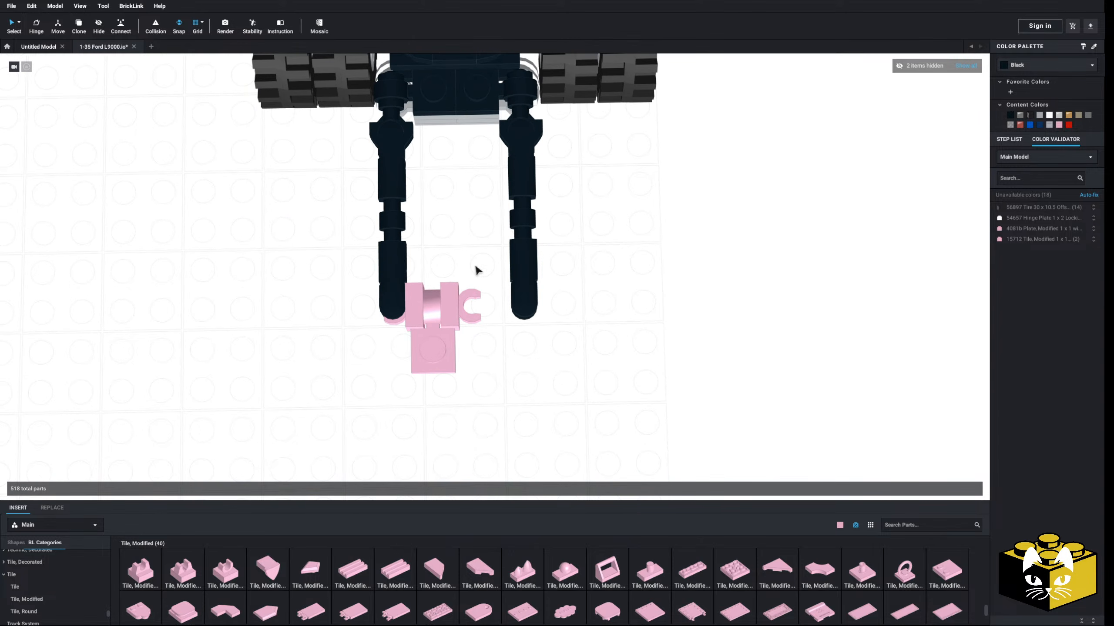
{"action": "left_click_drag", "start_coordinate": [466, 286], "coordinate": [444, 340]}
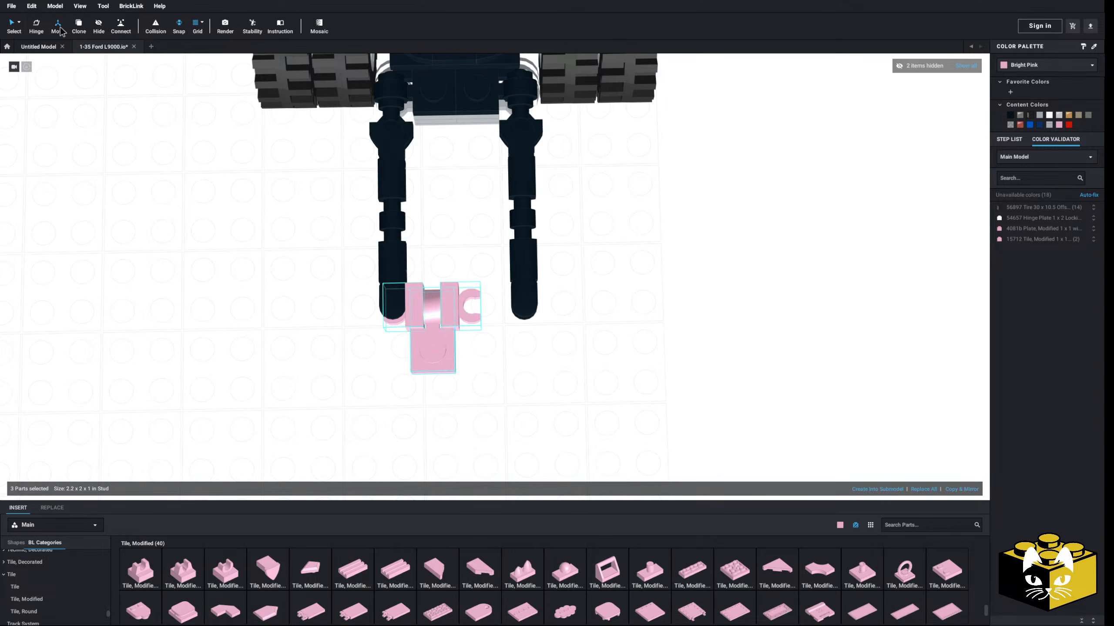
{"action": "left_click_drag", "start_coordinate": [493, 300], "coordinate": [531, 309]}
{"action": "left_click", "coordinate": [292, 188]}
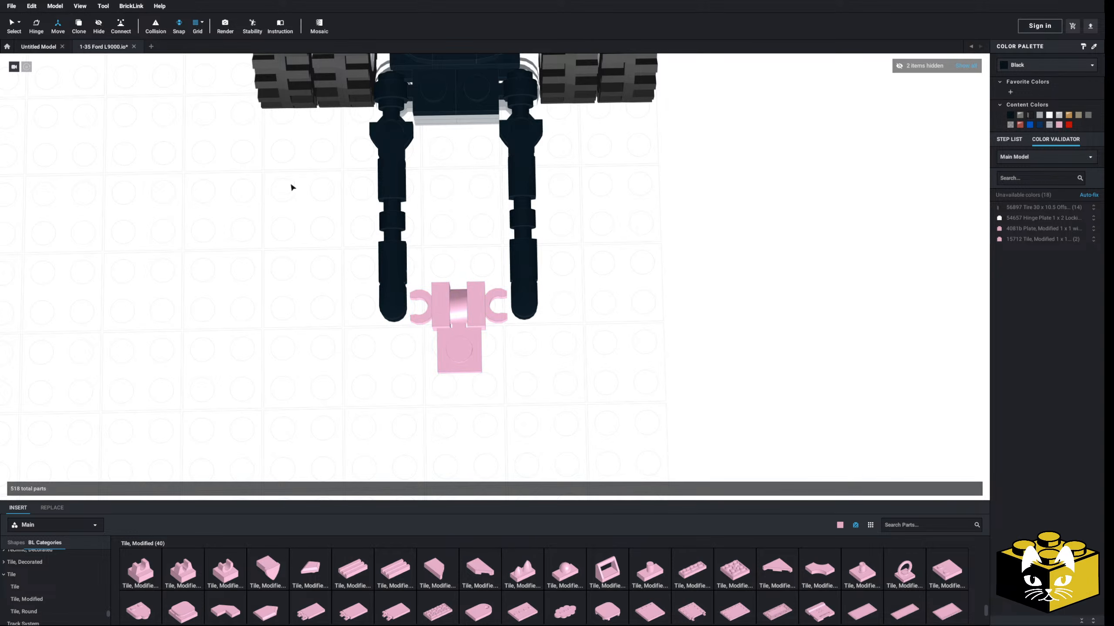
- Rotate both black arms inward at their first bar holders so their ends meet the clips of the pink coupling
{"action": "left_click", "coordinate": [388, 146]}
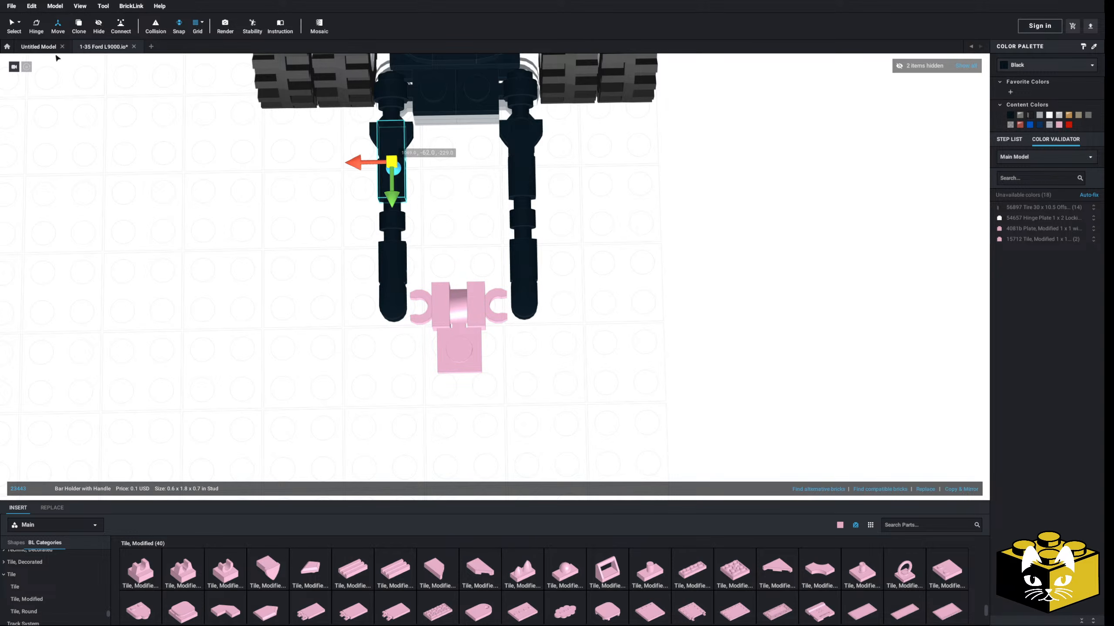
{"action": "left_click", "coordinate": [13, 27]}
{"action": "left_click", "coordinate": [395, 155]}
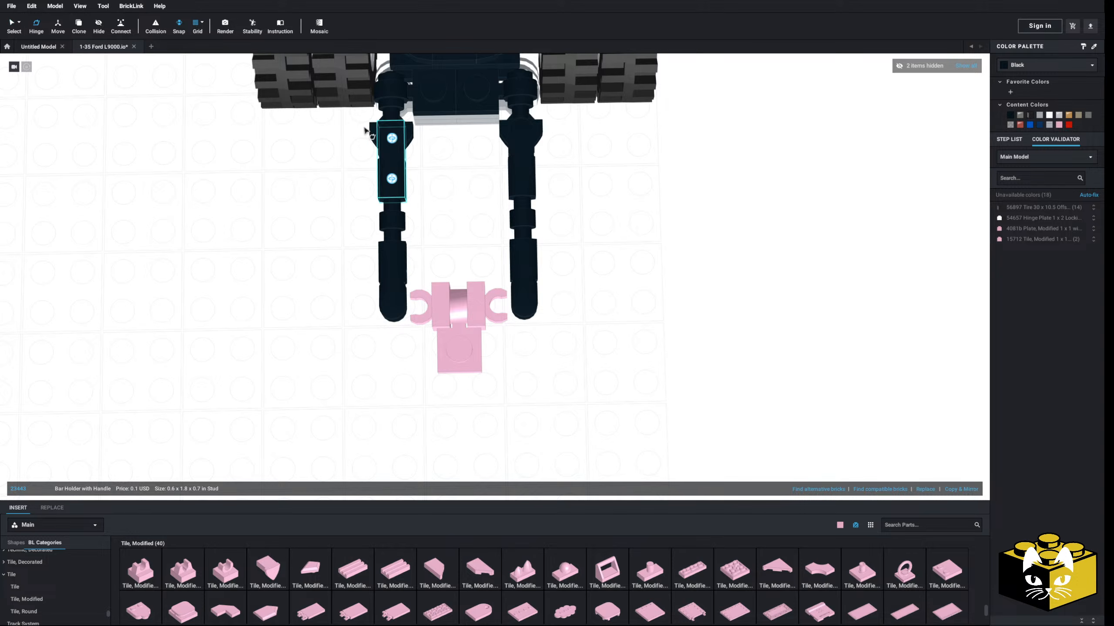
{"action": "left_click_drag", "start_coordinate": [392, 139], "coordinate": [410, 200]}
{"action": "left_click", "coordinate": [540, 268]}
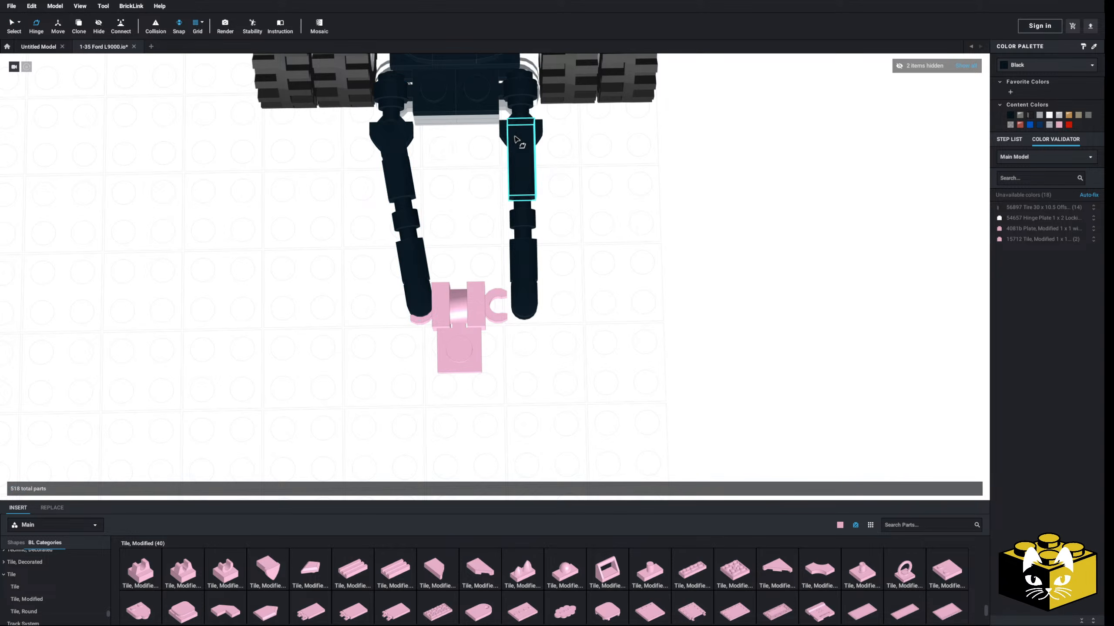
{"action": "left_click_drag", "start_coordinate": [522, 207], "coordinate": [513, 208]}
{"action": "left_click", "coordinate": [565, 260]}
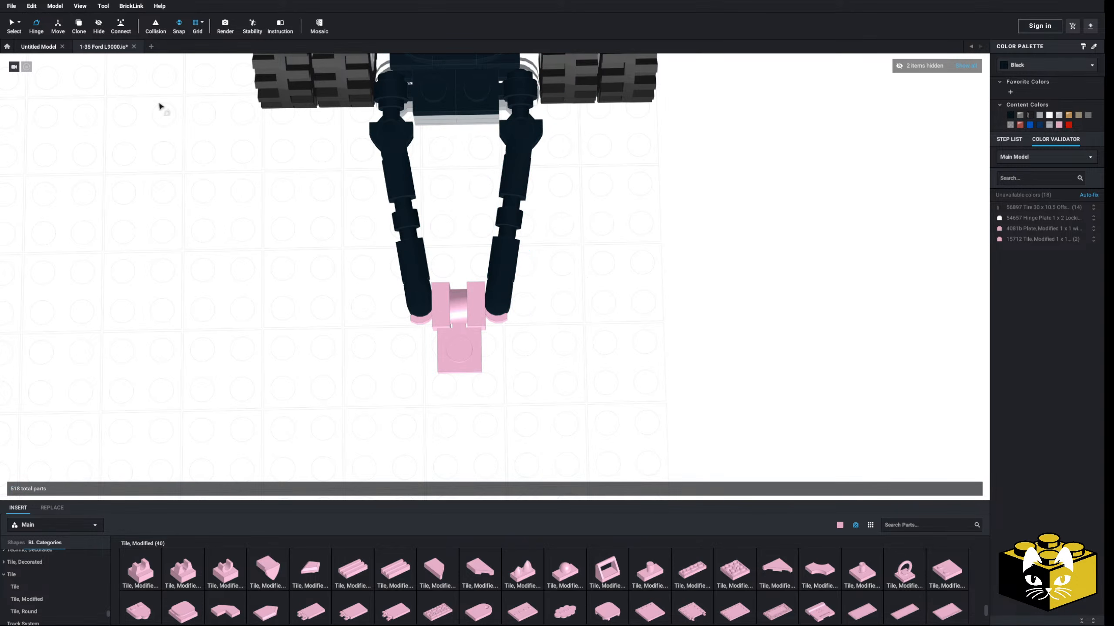
- Move the three-part pink coupling slightly toward the axle so its clips line up with the arm ends
{"action": "left_click", "coordinate": [452, 372]}
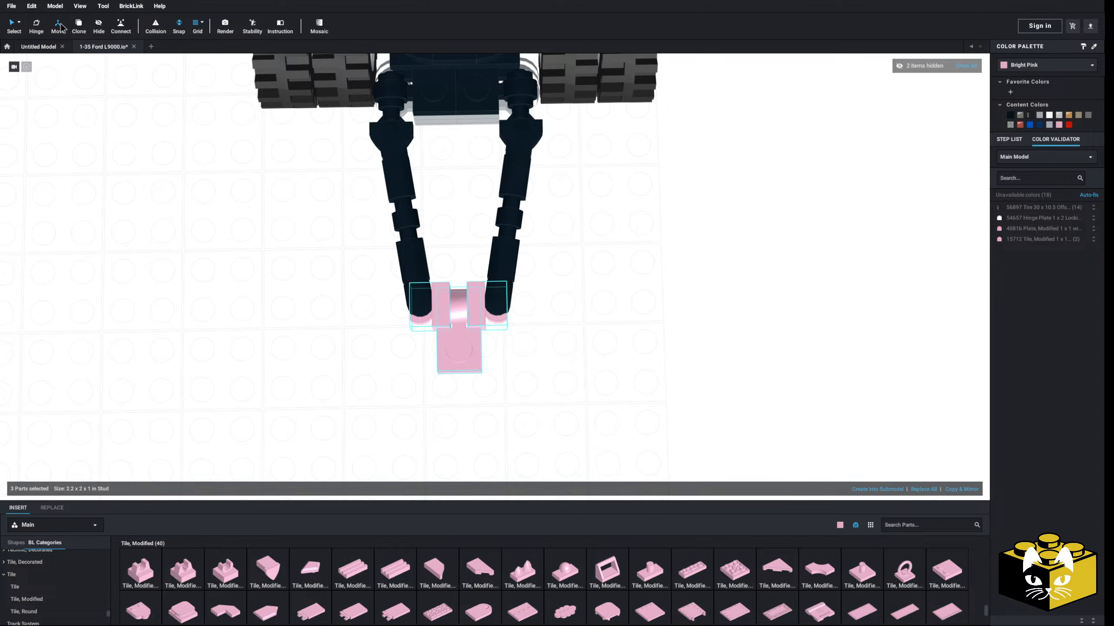
{"action": "left_click_drag", "start_coordinate": [460, 297], "coordinate": [465, 292]}
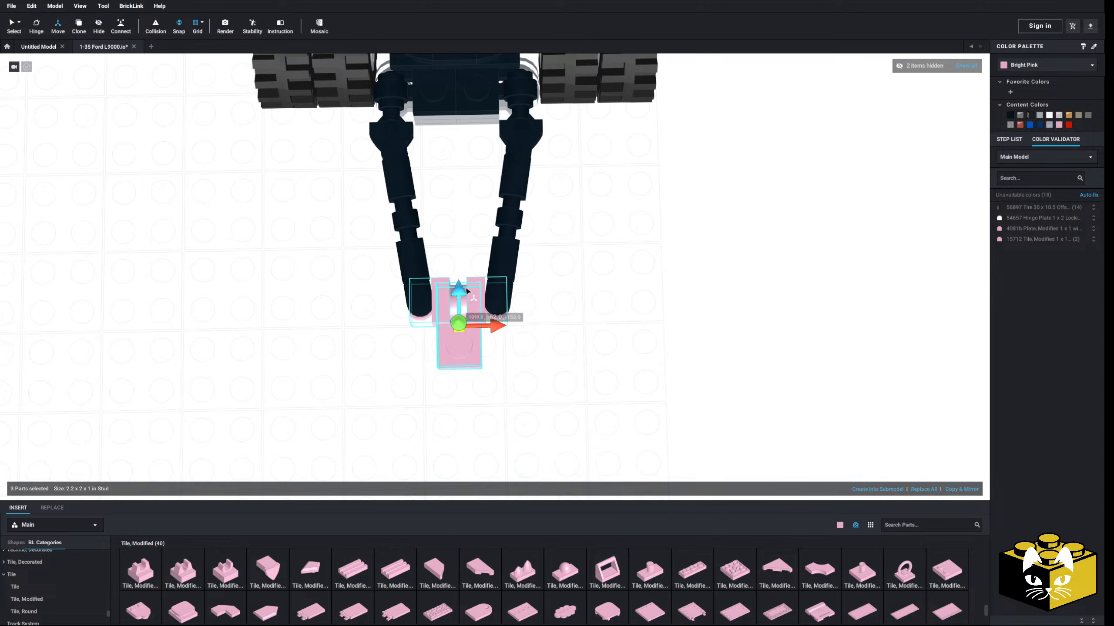
{"action": "left_click", "coordinate": [256, 313]}
{"action": "middle_click_drag", "start_coordinate": [259, 305], "coordinate": [263, 320]}
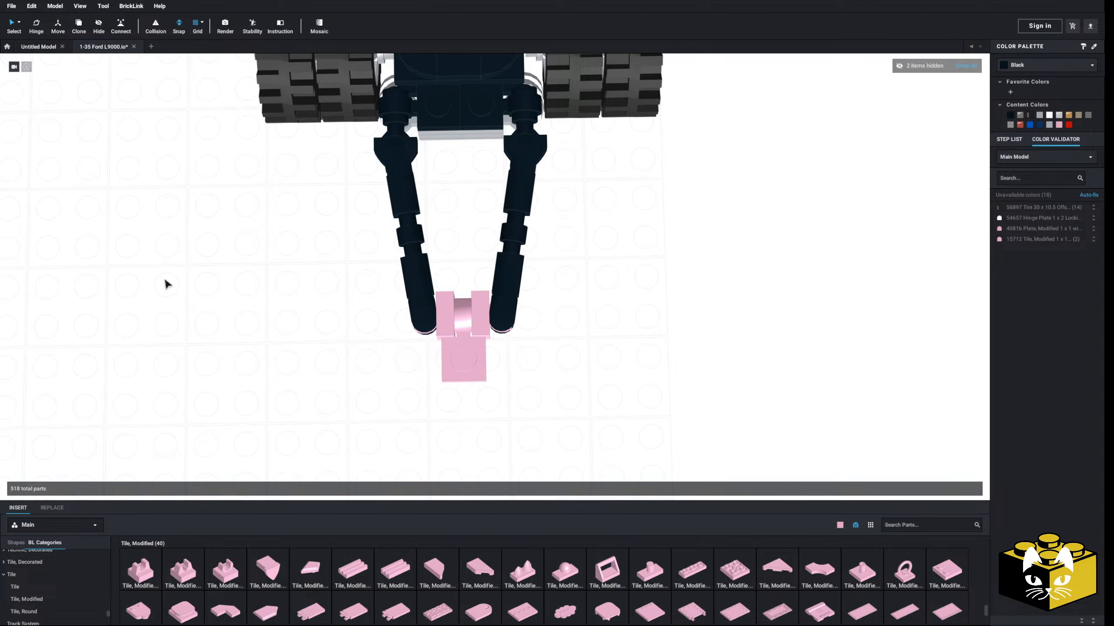
- Delete the light gray part covering the center of the axle assembly's underside
{"action": "right_click_drag", "start_coordinate": [165, 279], "coordinate": [180, 252]}
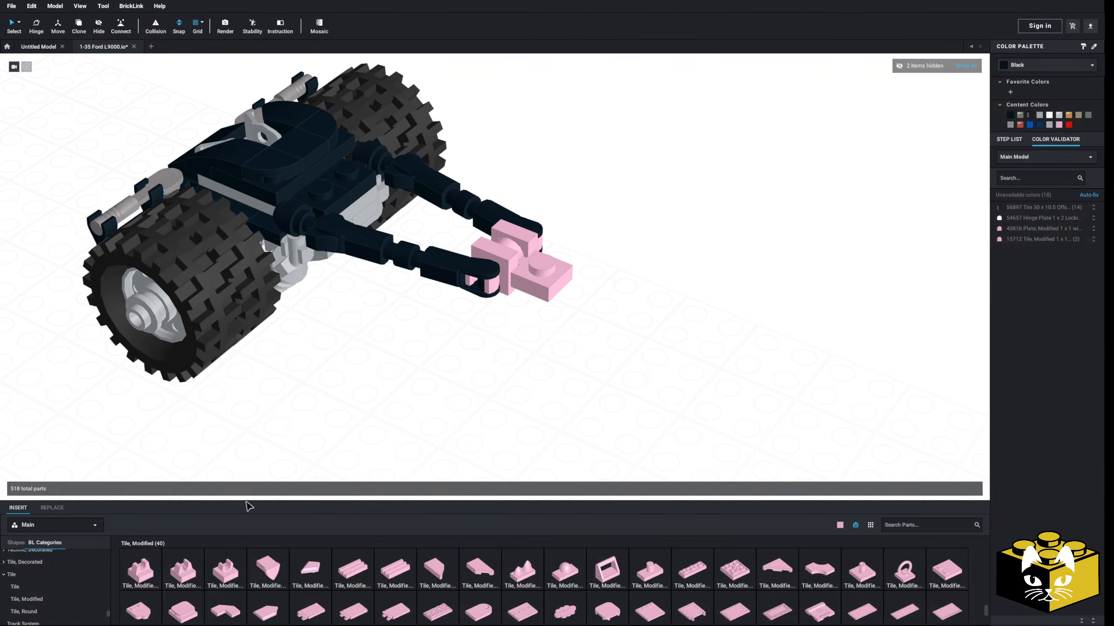
{"action": "mouse_move", "coordinate": [499, 397]}
{"action": "right_mouse_down"}
{"action": "mouse_move", "coordinate": [529, 423]}
{"action": "mouse_move", "coordinate": [497, 408]}
{"action": "mouse_move", "coordinate": [493, 390]}
{"action": "right_mouse_up"}
{"action": "left_click", "coordinate": [447, 361]}
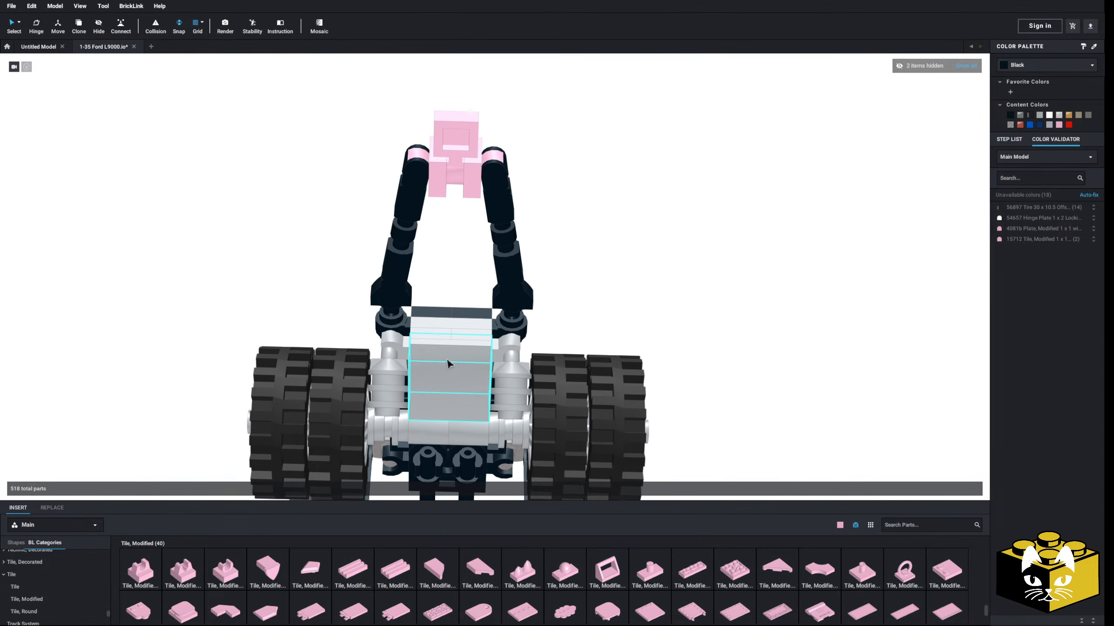
{"action": "key", "text": "Delete"}
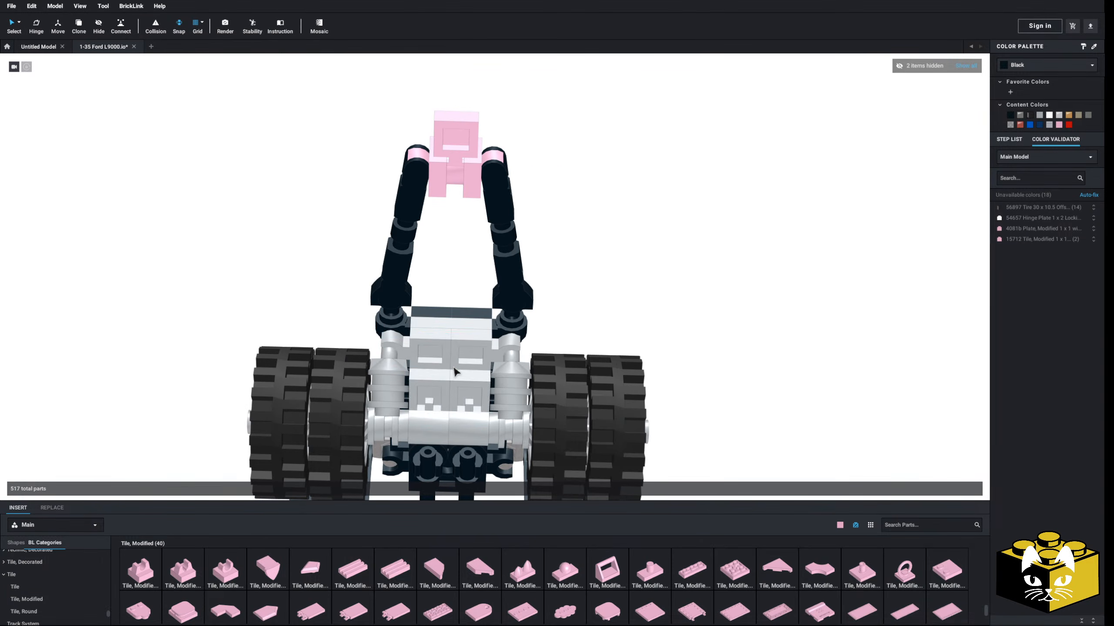
- Insert a pink modified plate with an open clip and attach it to the exposed gray underside between the wheels
{"action": "right_click_drag", "start_coordinate": [455, 372], "coordinate": [567, 423]}
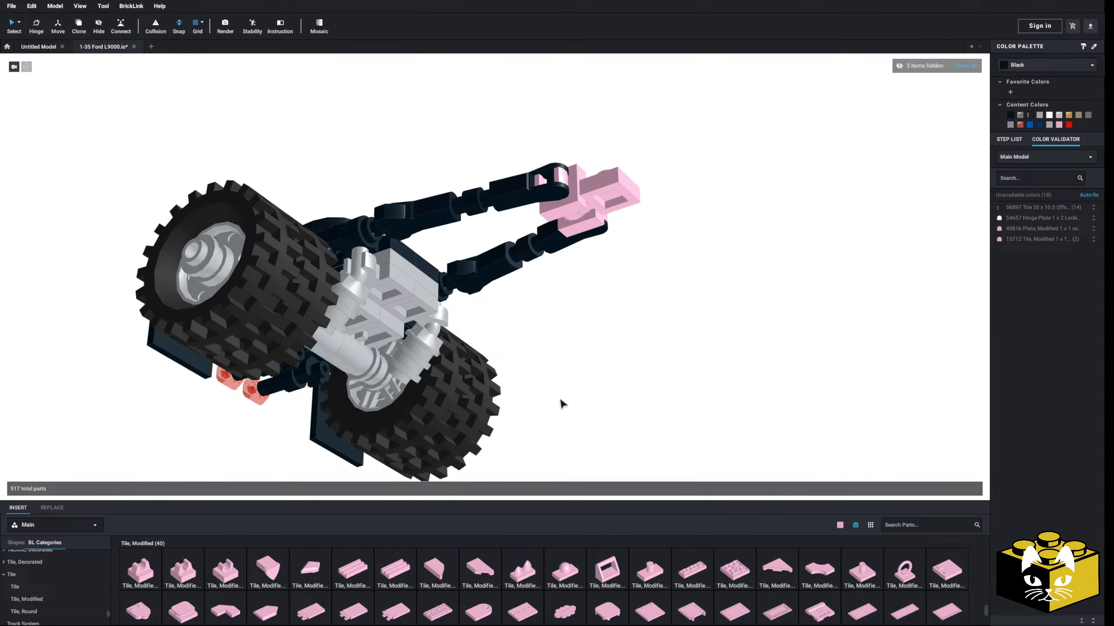
{"action": "scroll", "coordinate": [44, 592], "scroll_direction": "up", "scroll_amount": 10}
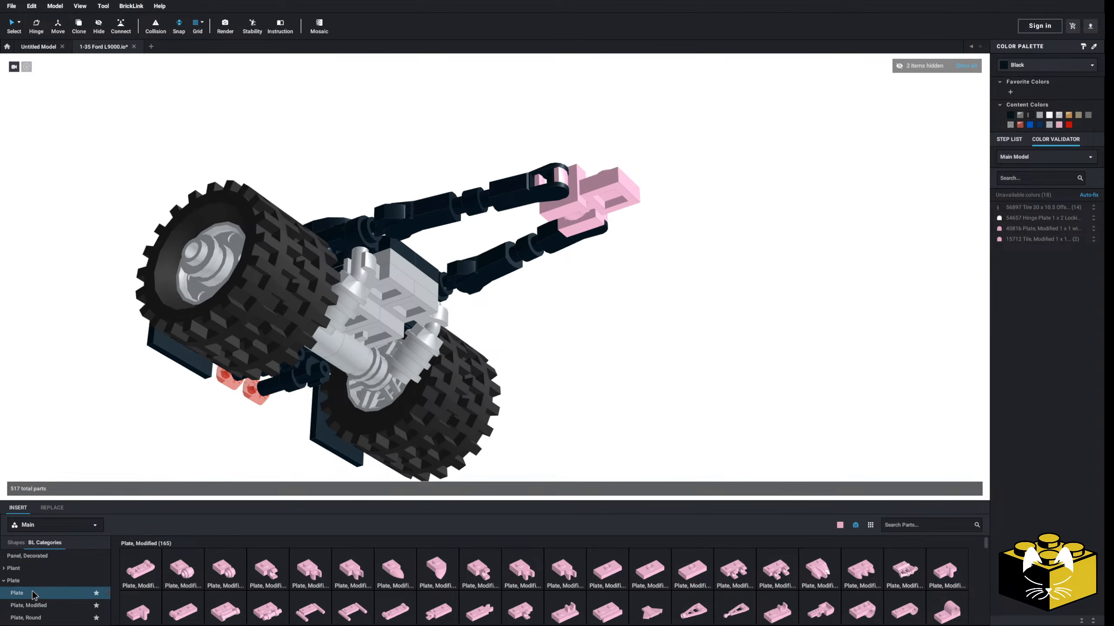
{"action": "left_click", "coordinate": [31, 593]}
{"action": "left_click", "coordinate": [31, 606]}
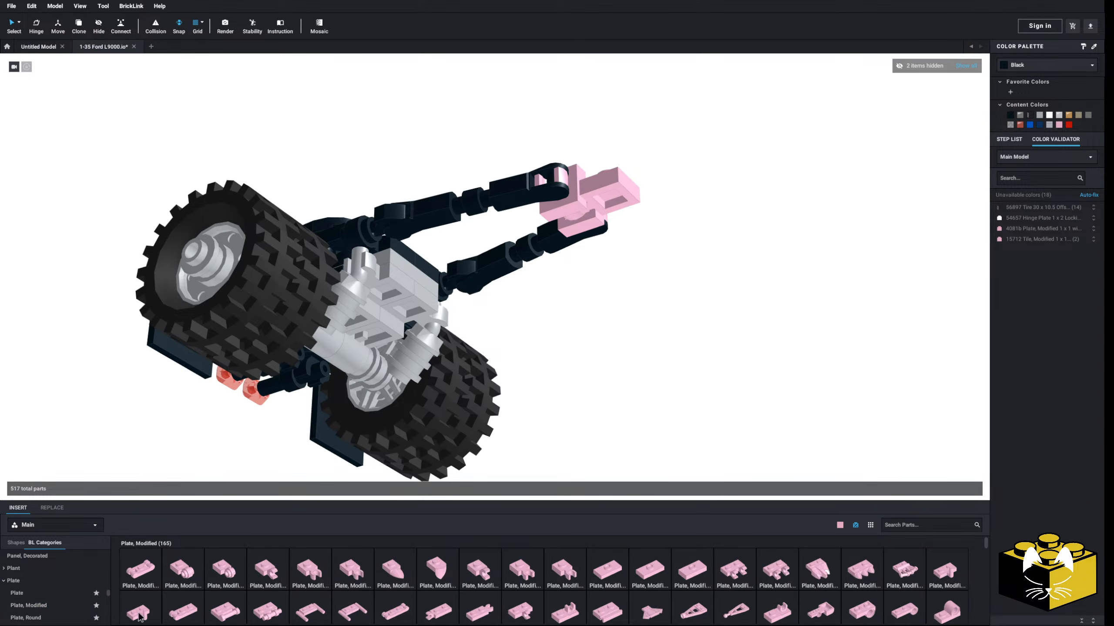
{"action": "left_click", "coordinate": [492, 609]}
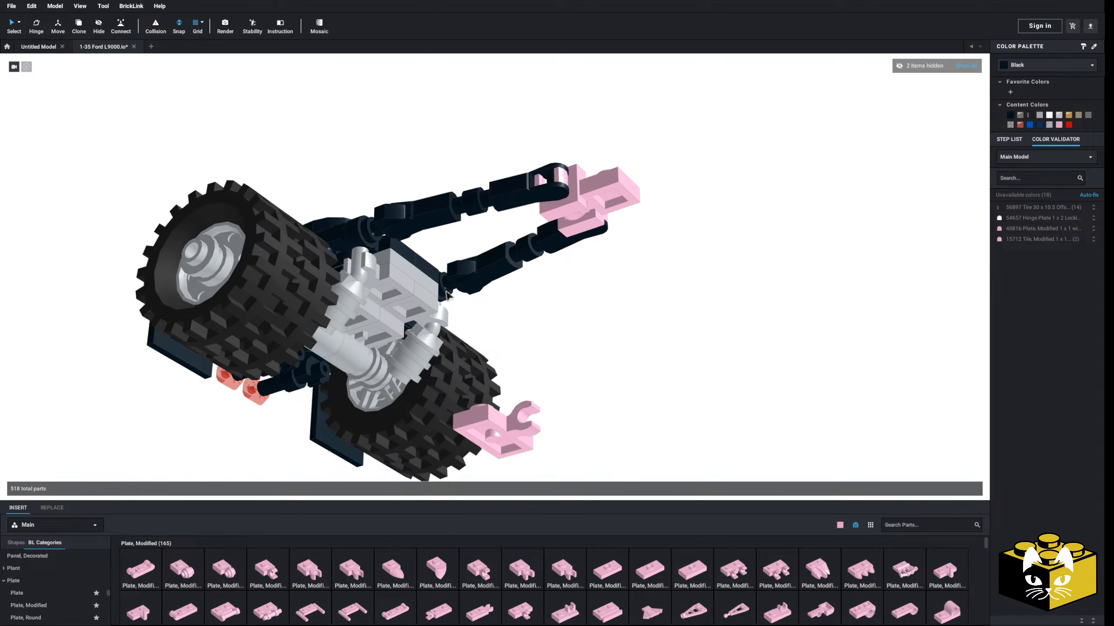
{"action": "left_click", "coordinate": [364, 293]}
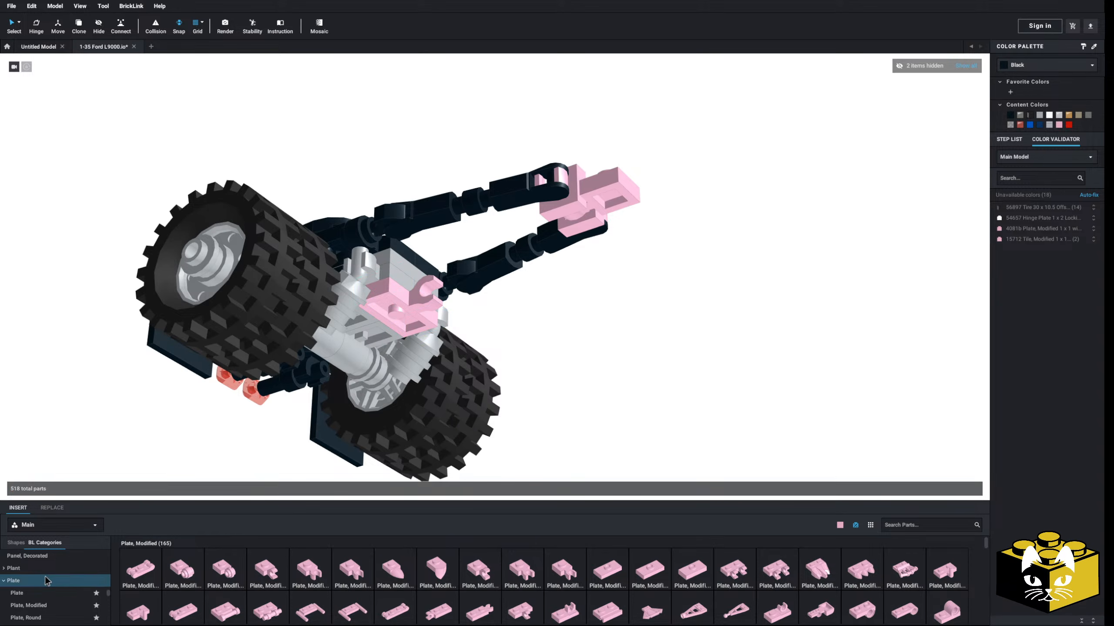
- Attach a pink round plate beneath the modified clip plate and color both parts Light Bluish Gray
{"action": "scroll", "coordinate": [46, 581], "scroll_direction": "down", "scroll_amount": 2}
{"action": "left_click", "coordinate": [25, 585]}
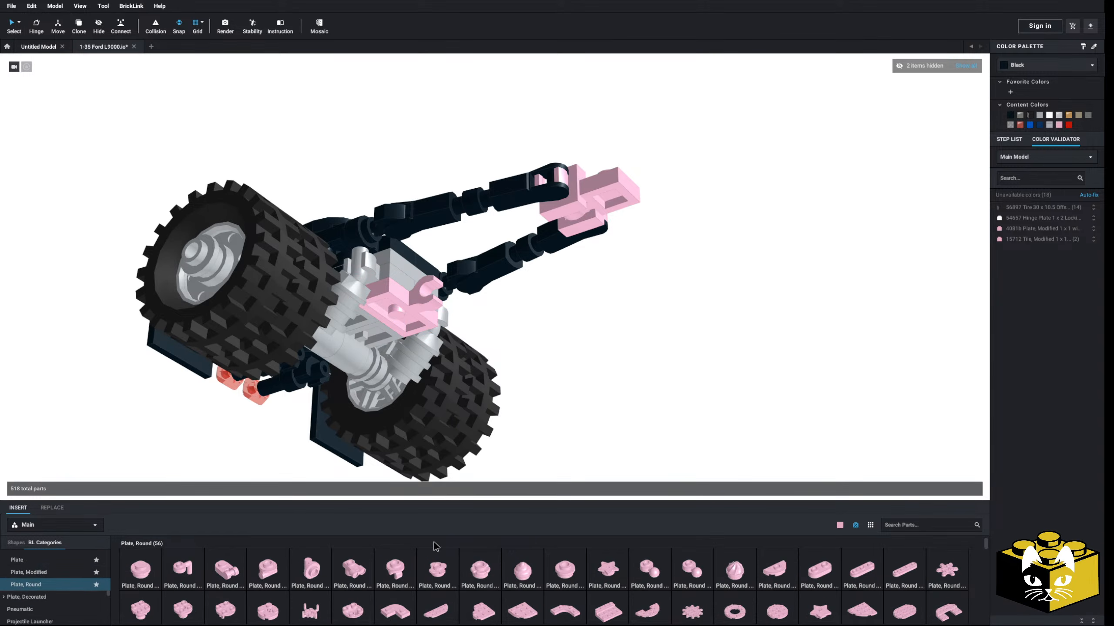
{"action": "scroll", "coordinate": [439, 566], "scroll_direction": "down", "scroll_amount": 2}
{"action": "scroll", "coordinate": [439, 570], "scroll_direction": "up", "scroll_amount": 2}
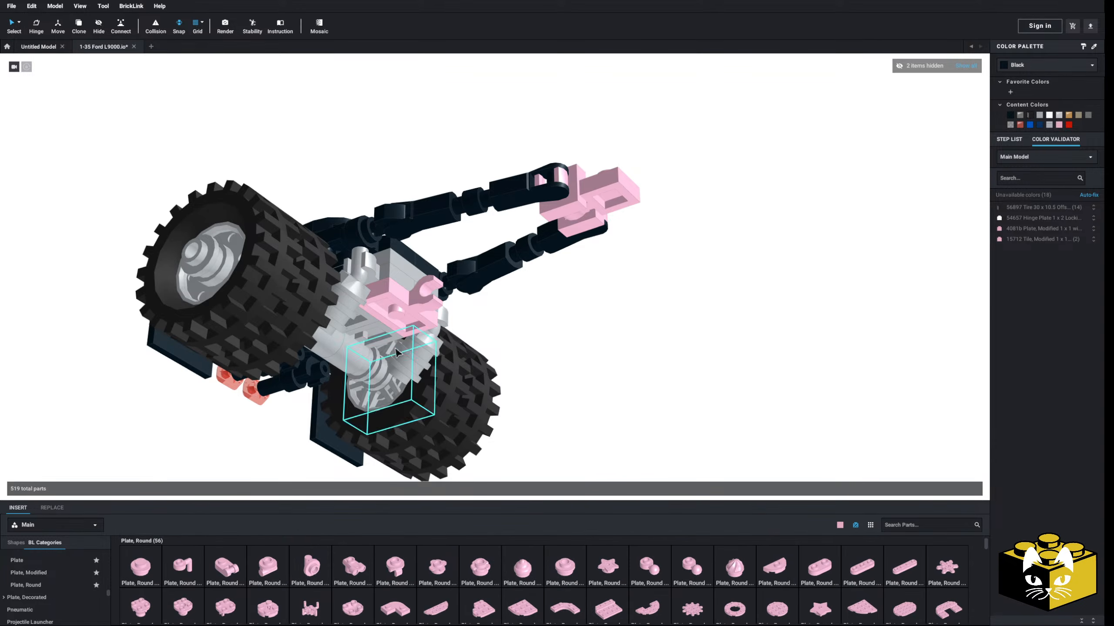
{"action": "left_click", "coordinate": [383, 319]}
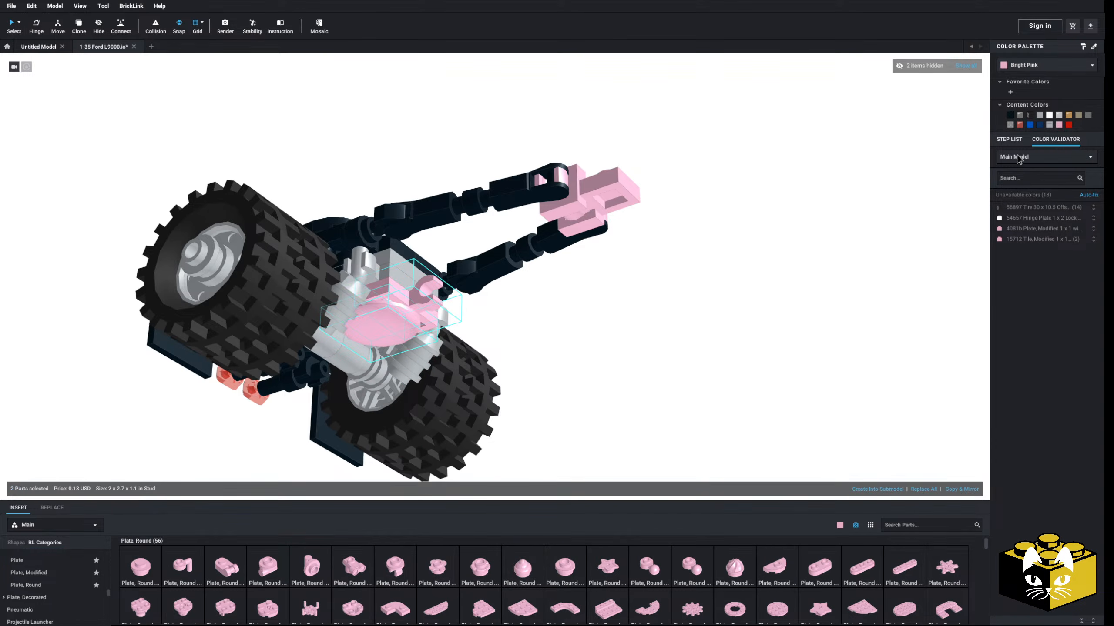
{"action": "left_click", "coordinate": [1040, 116]}
{"action": "left_click", "coordinate": [775, 261]}
- Place a Slope, Curved 2 x 1 x 2/3 on the stud of the coupling plate, sloping down away from the axle
{"action": "right_click_drag", "start_coordinate": [773, 263], "coordinate": [657, 382]}
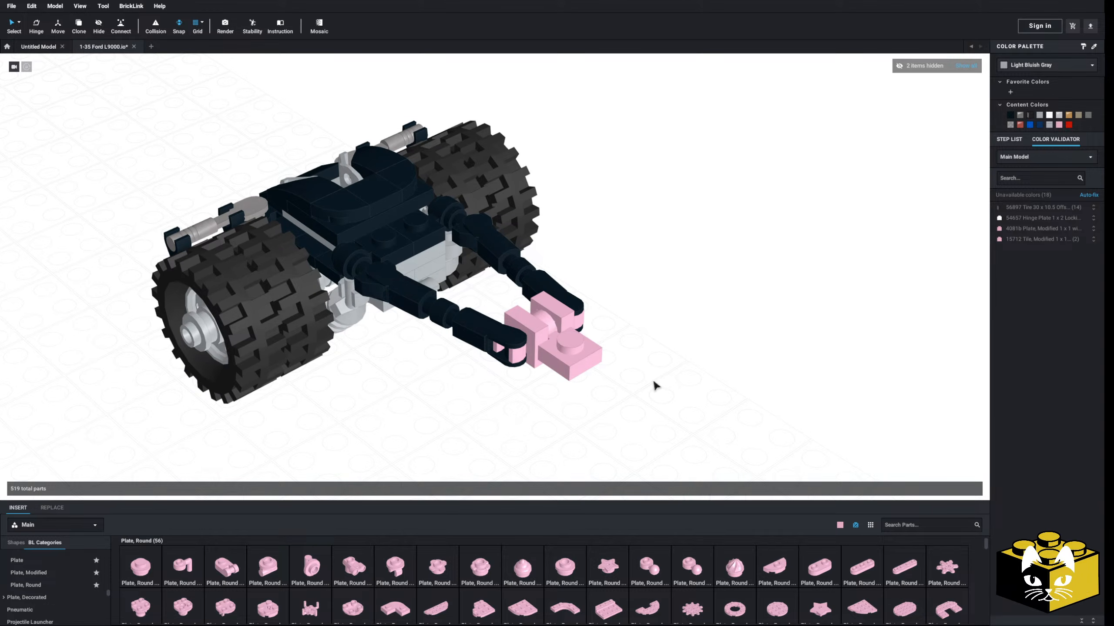
{"action": "scroll", "coordinate": [43, 570], "scroll_direction": "down", "scroll_amount": 5}
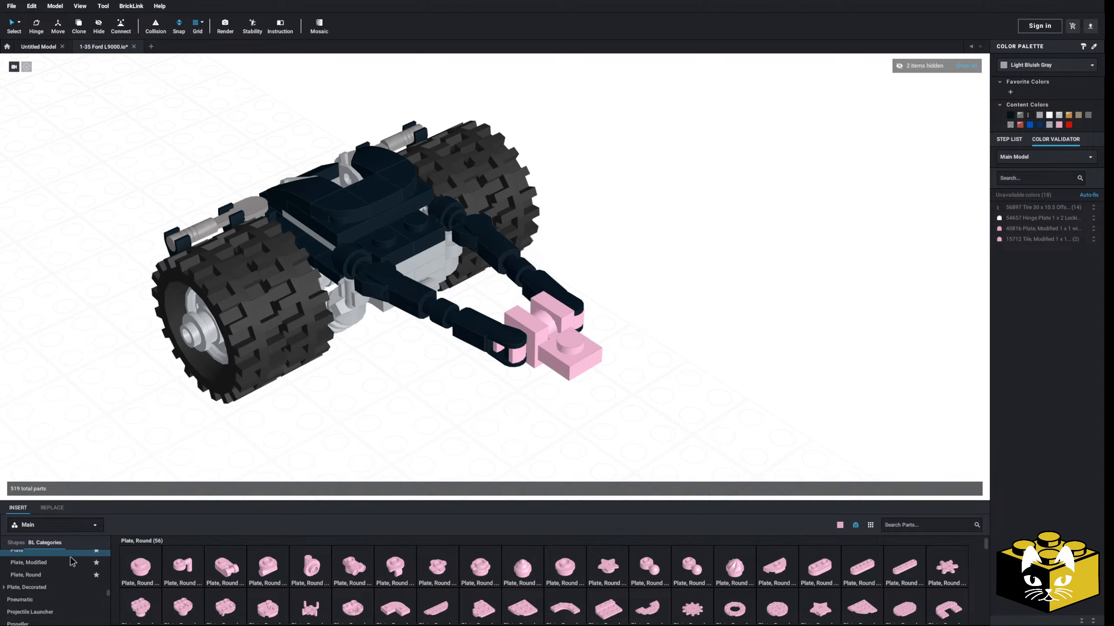
{"action": "left_click", "coordinate": [42, 570]}
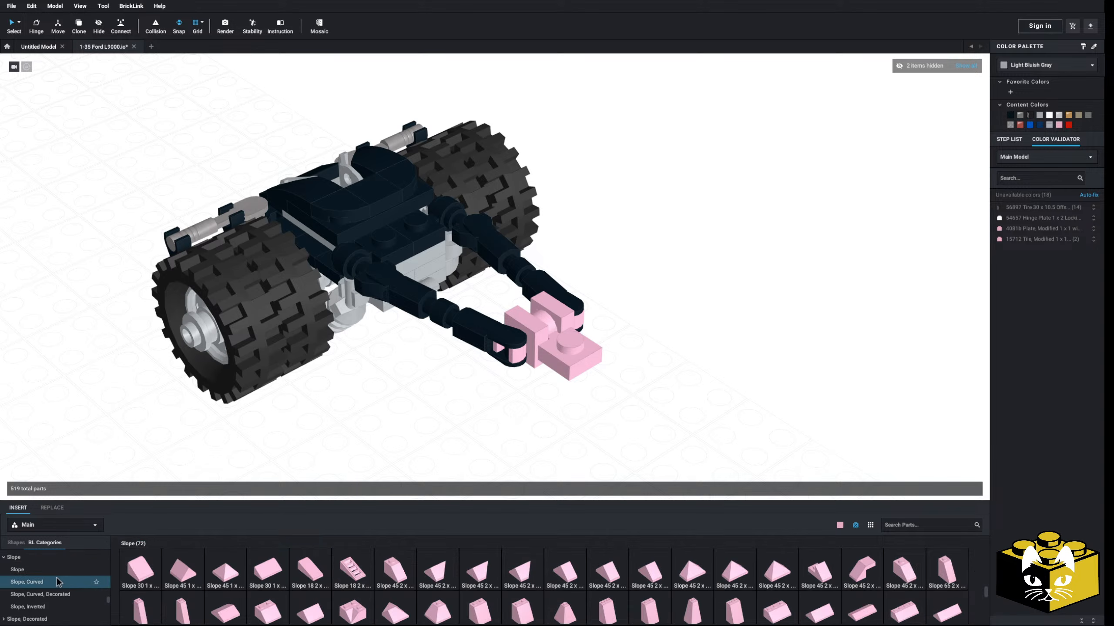
{"action": "left_click", "coordinate": [88, 582]}
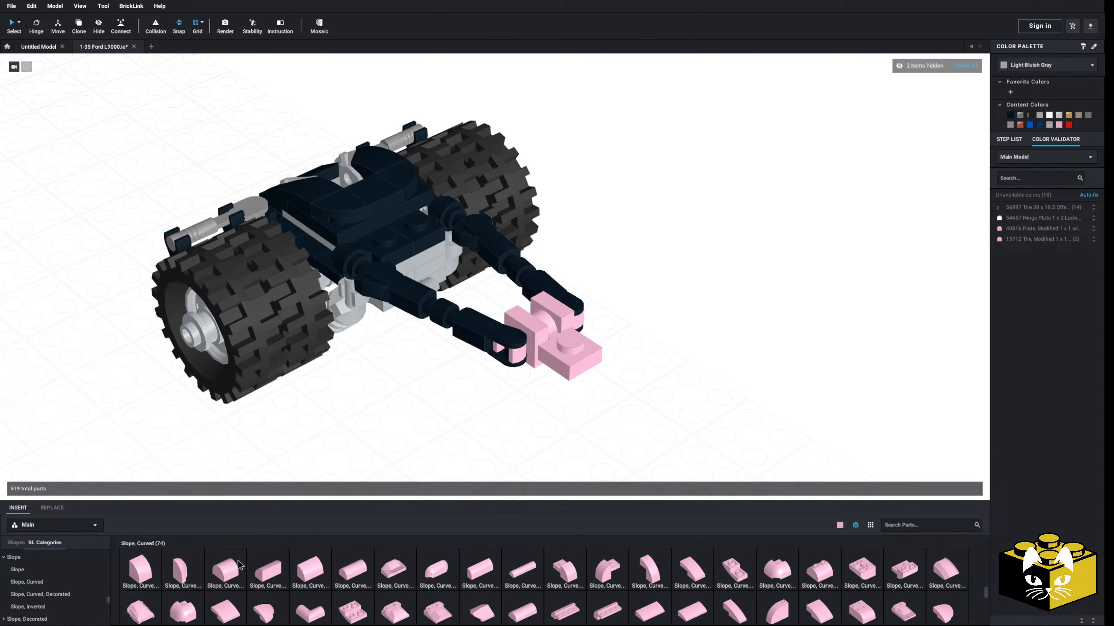
{"action": "left_click", "coordinate": [649, 571]}
{"action": "left_click", "coordinate": [622, 360]}
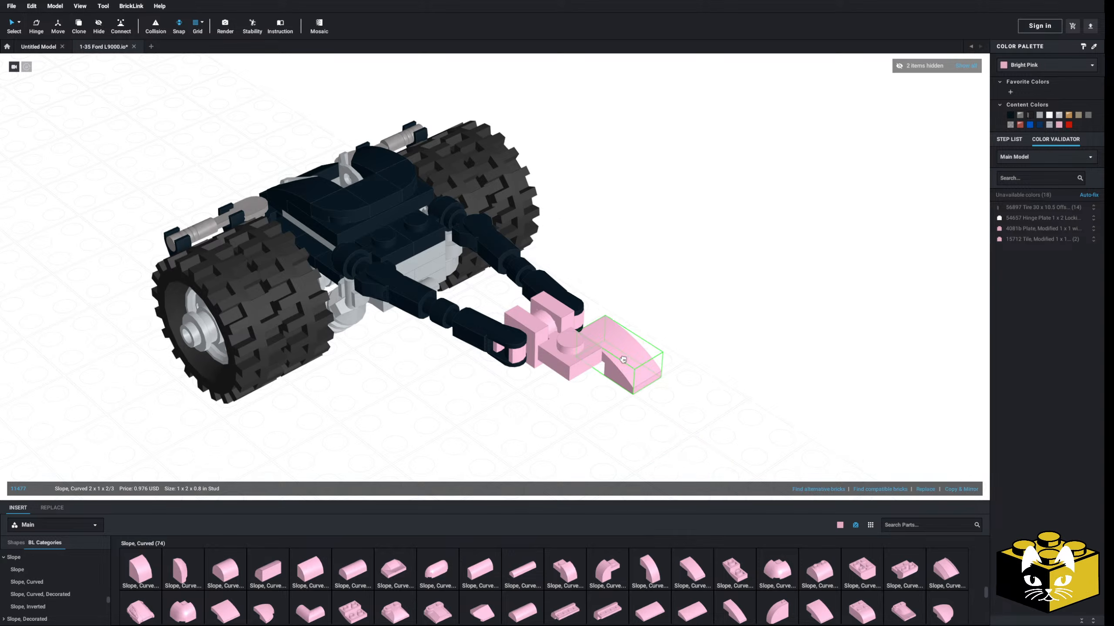
{"action": "left_click", "coordinate": [590, 368]}
{"action": "key", "text": "Escape"}
- Color the curved slope and the three pink coupling parts black
{"action": "left_click", "coordinate": [576, 364]}
{"action": "left_click", "coordinate": [557, 305], "text": "ctrl"}
{"action": "left_click", "coordinate": [545, 317], "text": "ctrl"}
{"action": "left_click", "coordinate": [532, 322], "text": "ctrl"}
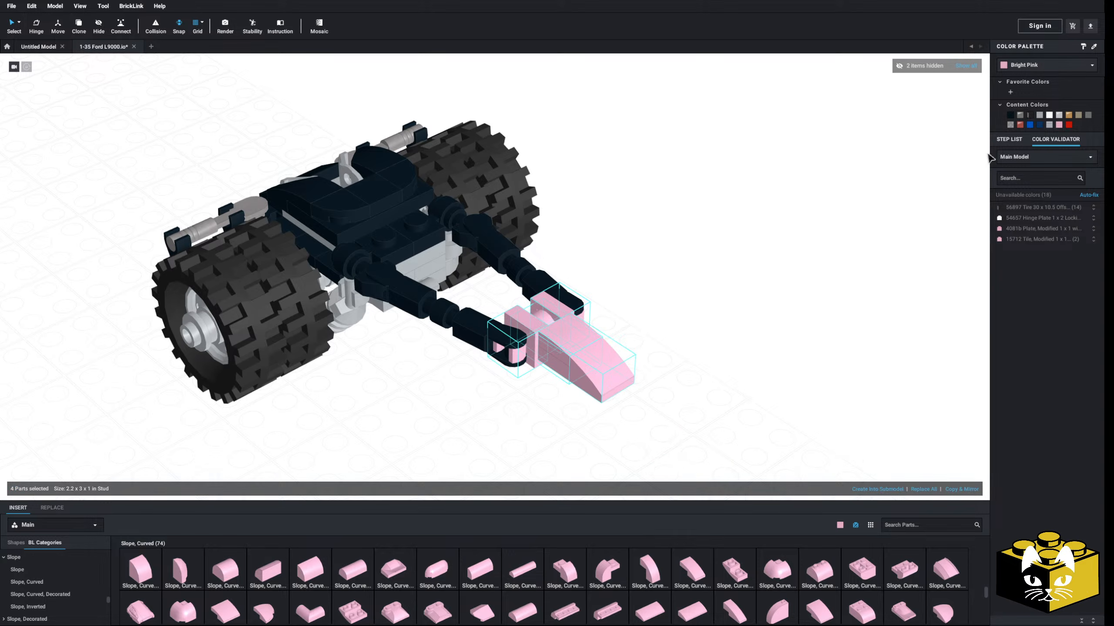
{"action": "left_click", "coordinate": [1009, 115]}
{"action": "left_click", "coordinate": [629, 438]}
- Attach a Plate, Modified 1 x 2 with Tow Ball on End beneath the curved slope, with the ball pointing forward
{"action": "scroll", "coordinate": [57, 583], "scroll_direction": "up", "scroll_amount": 5}
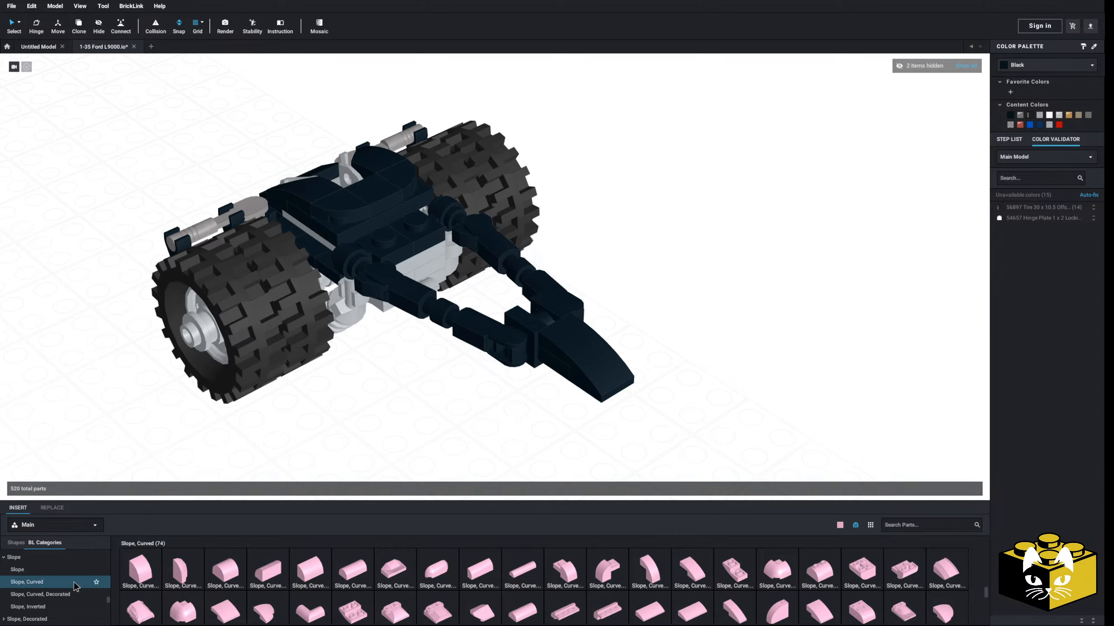
{"action": "left_click", "coordinate": [61, 584]}
{"action": "scroll", "coordinate": [52, 573], "scroll_direction": "up", "scroll_amount": 1}
{"action": "left_click", "coordinate": [52, 572]}
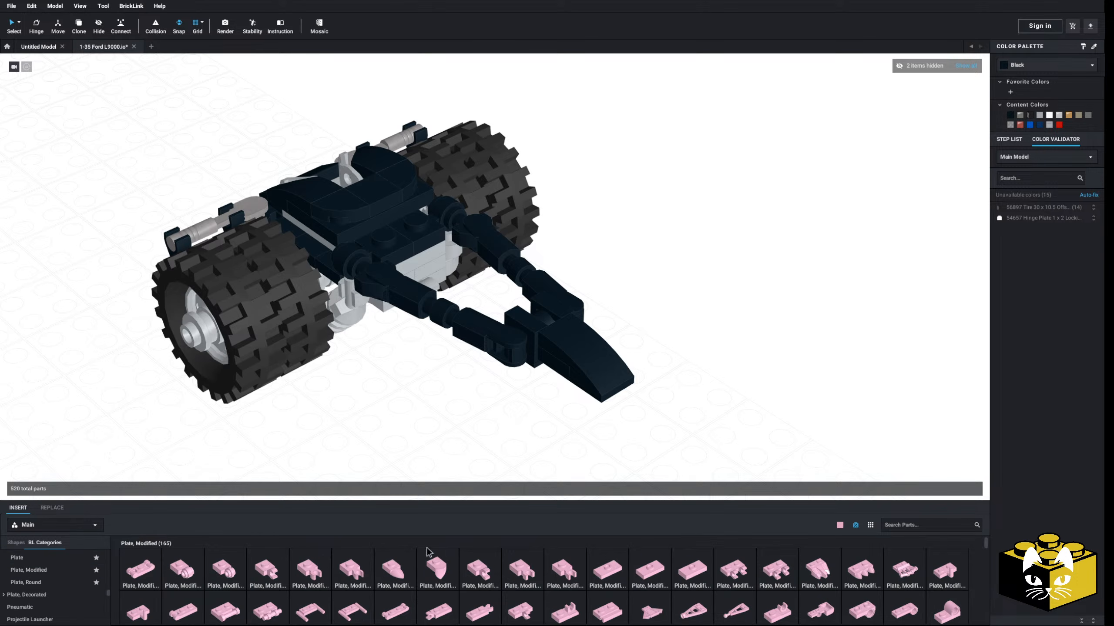
{"action": "scroll", "coordinate": [668, 567], "scroll_direction": "down", "scroll_amount": 1}
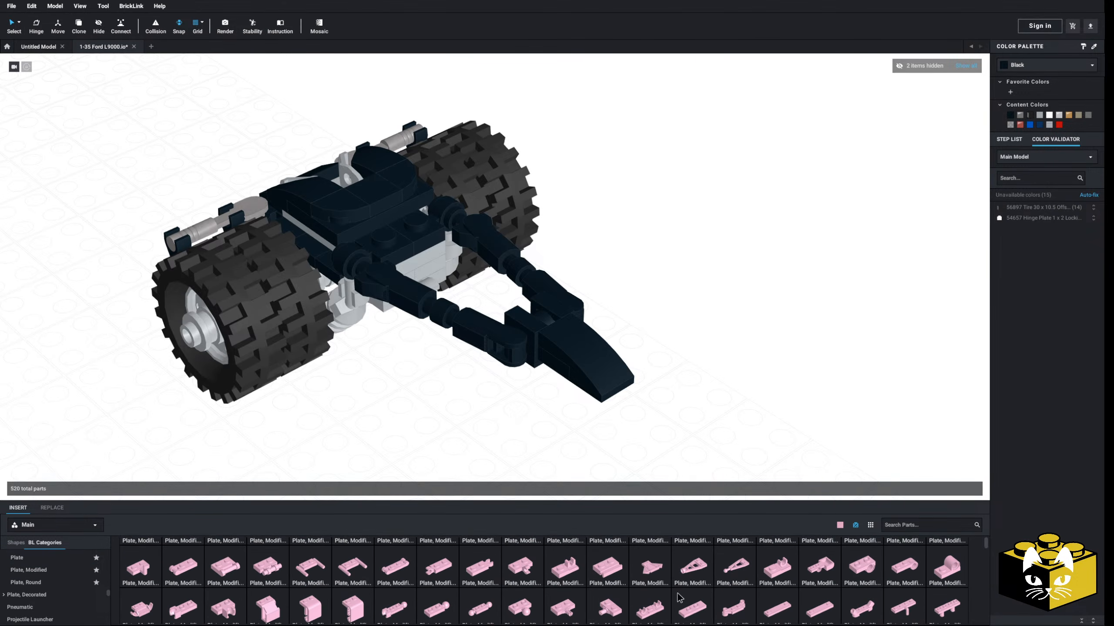
{"action": "left_click_drag", "start_coordinate": [453, 611], "coordinate": [581, 378]}
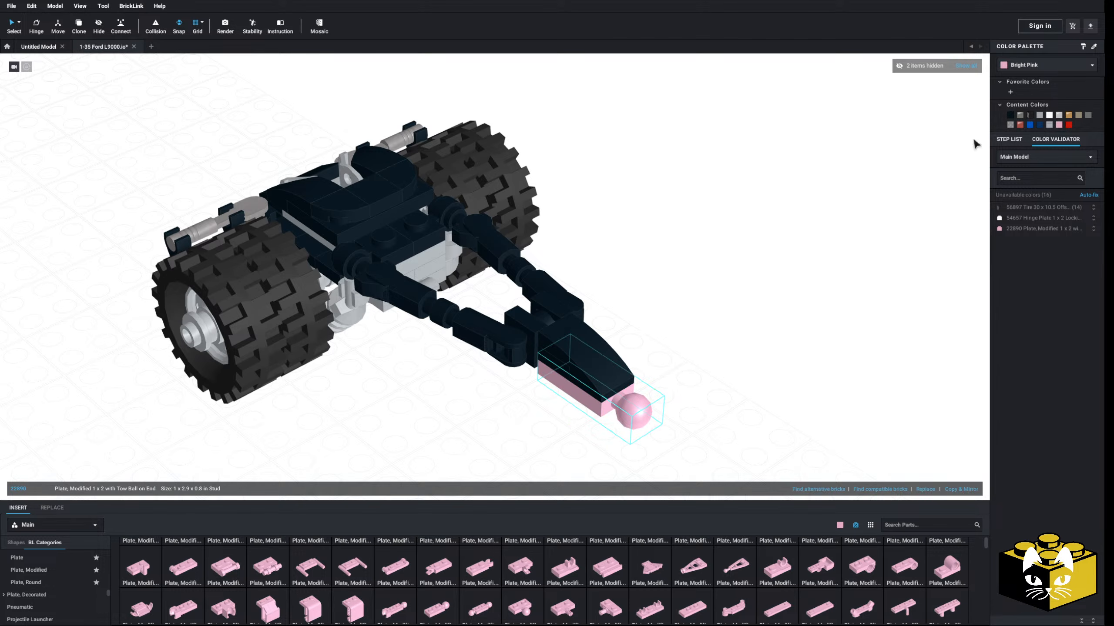
- Color the tow ball plate Dark Bluish Gray
{"action": "left_click", "coordinate": [1032, 64]}
{"action": "left_click", "coordinate": [1033, 91]}
{"action": "left_click", "coordinate": [794, 311]}
{"action": "scroll", "coordinate": [711, 348], "scroll_direction": "down", "scroll_amount": 3}
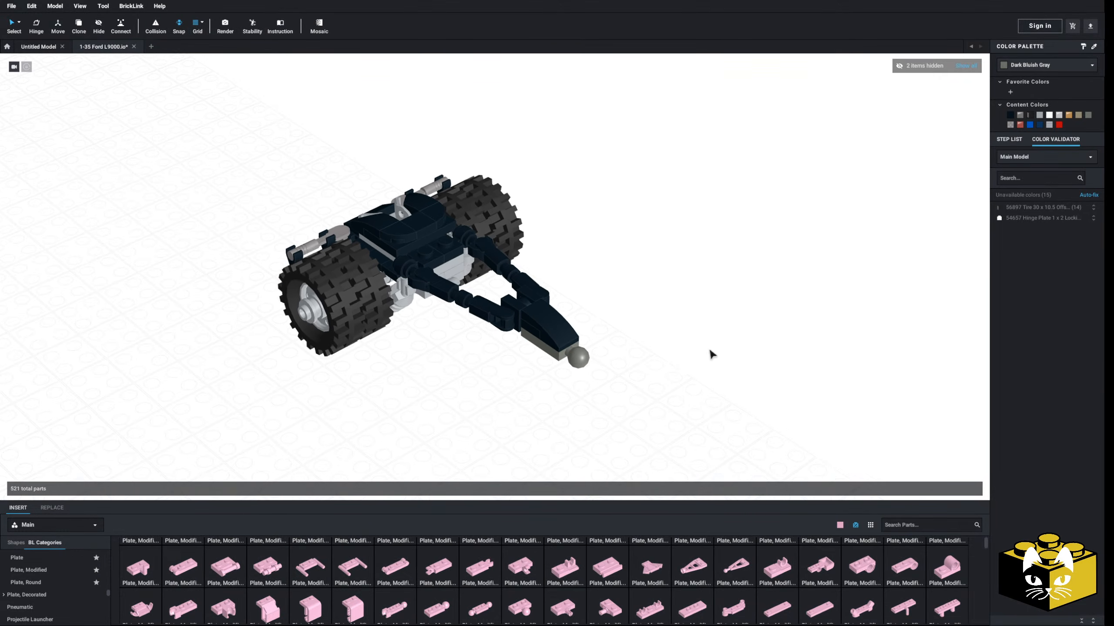
- Copy all parts of one support leg of the trailer's landing gear
{"action": "right_click_drag", "start_coordinate": [709, 349], "coordinate": [681, 365]}
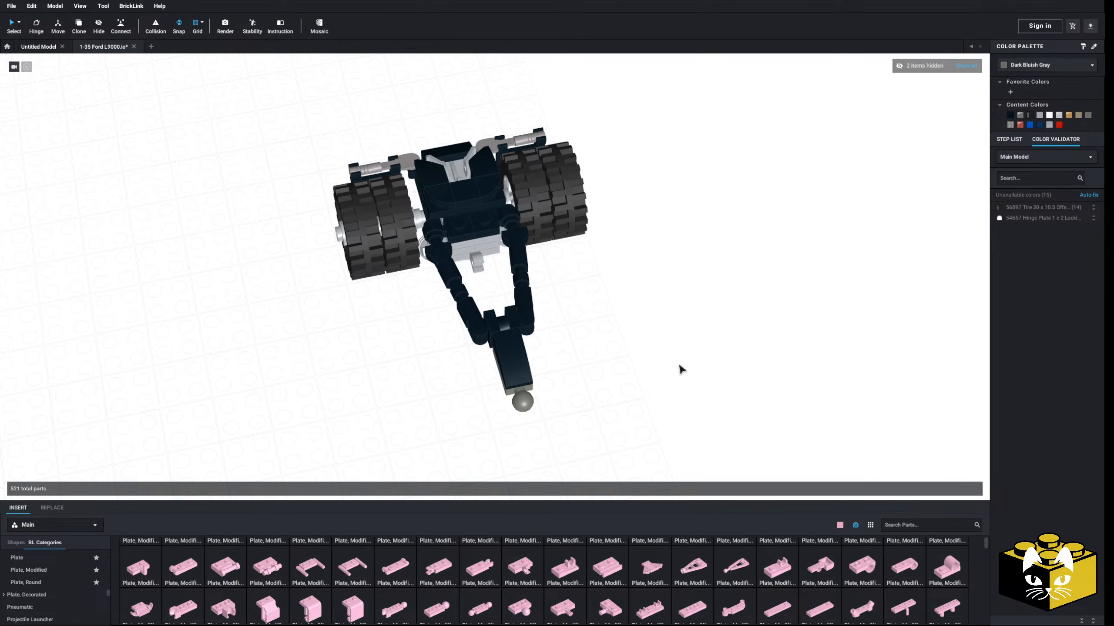
{"action": "right_click_drag", "start_coordinate": [680, 369], "coordinate": [453, 422]}
{"action": "scroll", "coordinate": [265, 576], "scroll_direction": "up", "scroll_amount": 1}
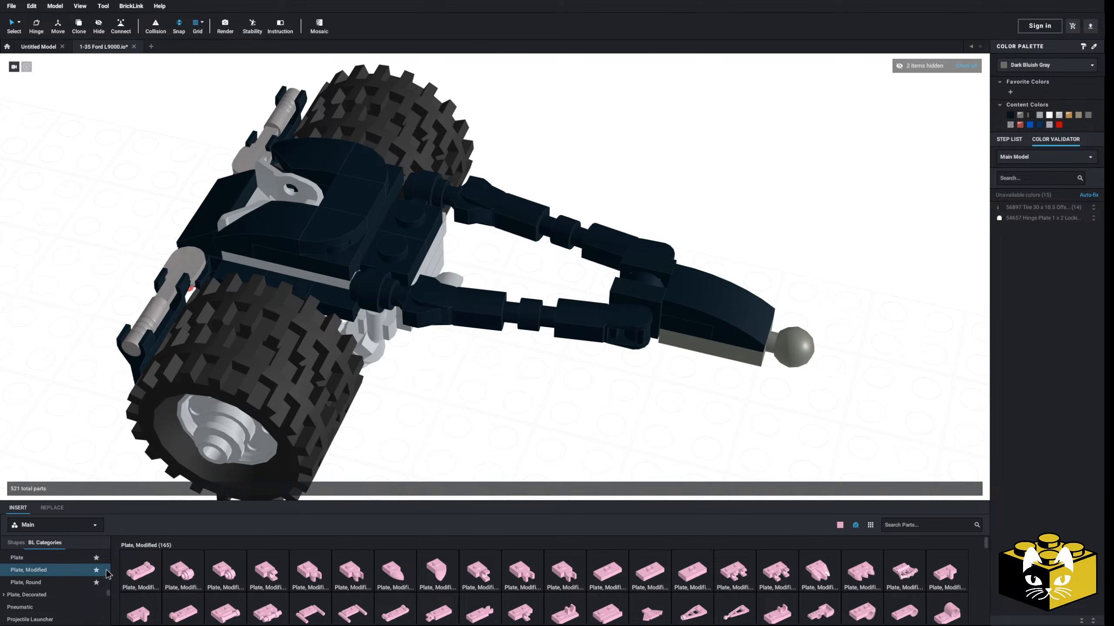
{"action": "left_click", "coordinate": [66, 584]}
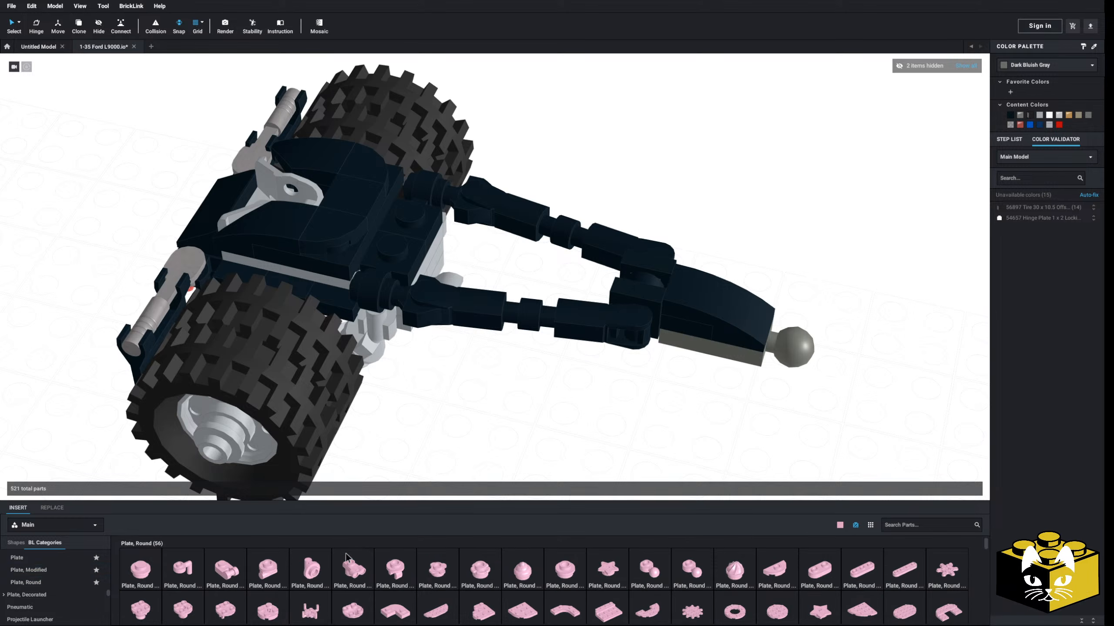
{"action": "scroll", "coordinate": [493, 431], "scroll_direction": "down", "scroll_amount": 3}
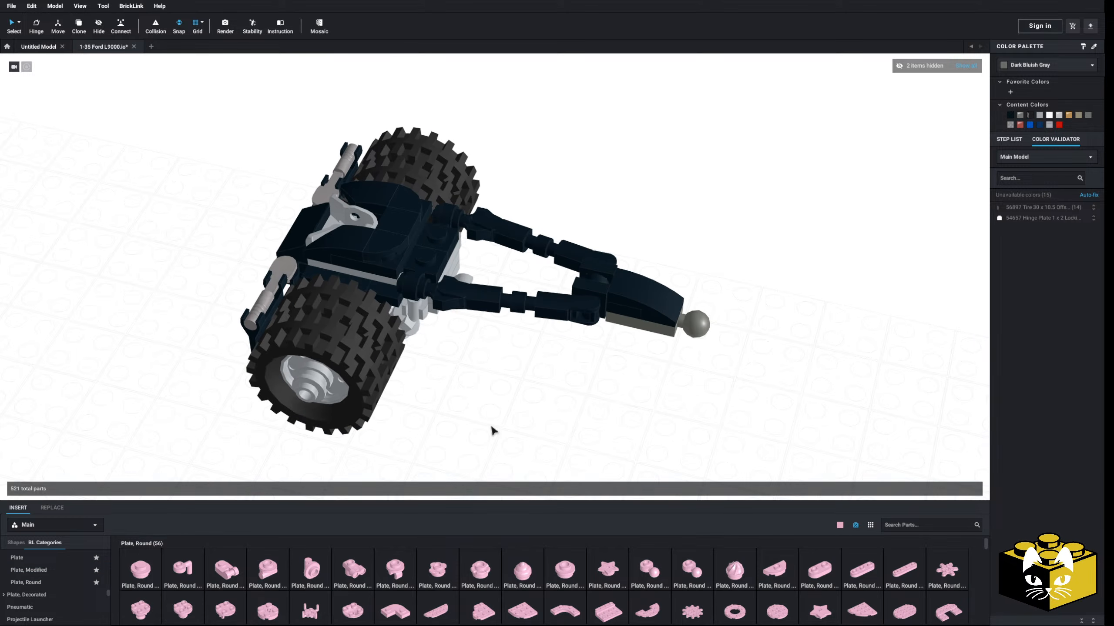
{"action": "right_click_drag", "start_coordinate": [479, 437], "coordinate": [512, 435]}
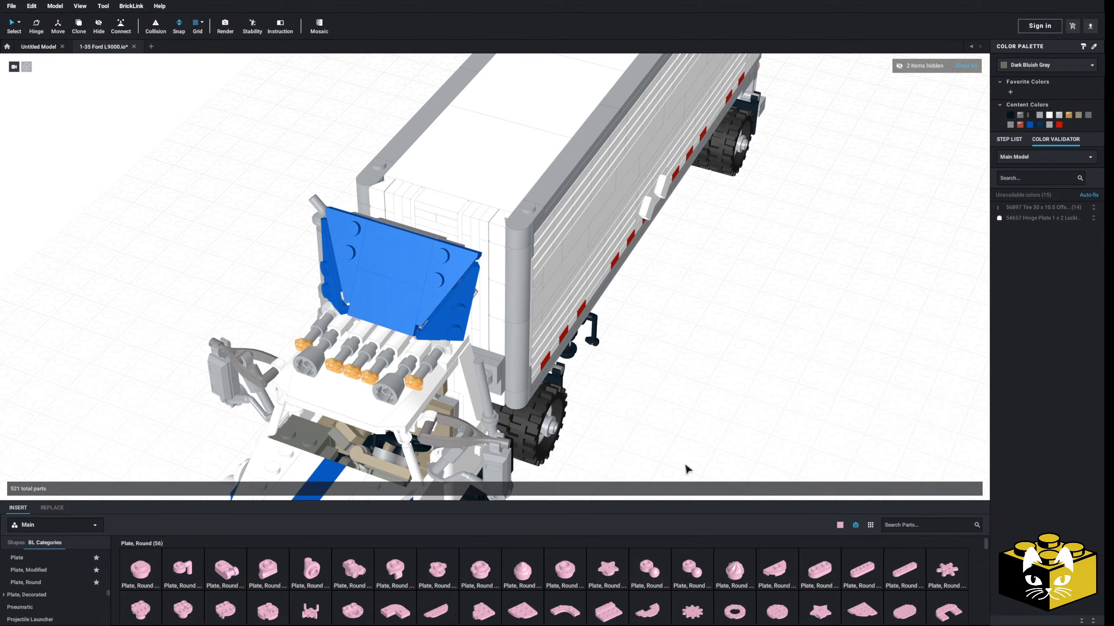
{"action": "scroll", "coordinate": [675, 440], "scroll_direction": "up", "scroll_amount": 5}
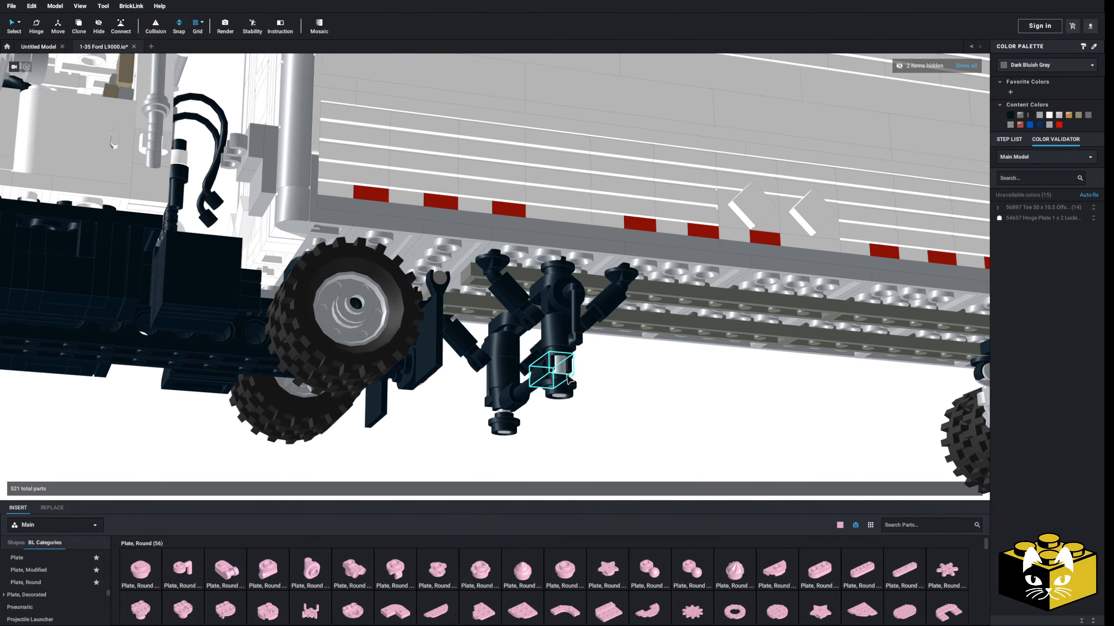
{"action": "left_click", "coordinate": [562, 345], "text": "ctrl"}
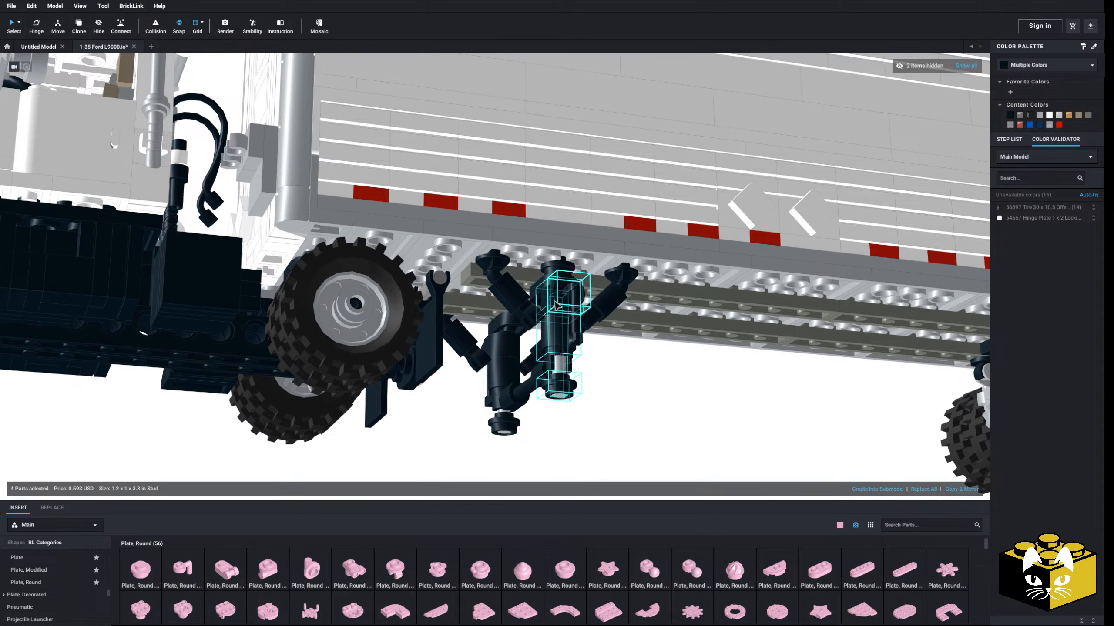
{"action": "right_click", "coordinate": [571, 291]}
{"action": "left_click", "coordinate": [583, 297]}
{"action": "scroll", "coordinate": [586, 299], "scroll_direction": "down", "scroll_amount": 3}
{"action": "right_click_drag", "start_coordinate": [590, 302], "coordinate": [641, 390]}
{"action": "left_click", "coordinate": [641, 389]}
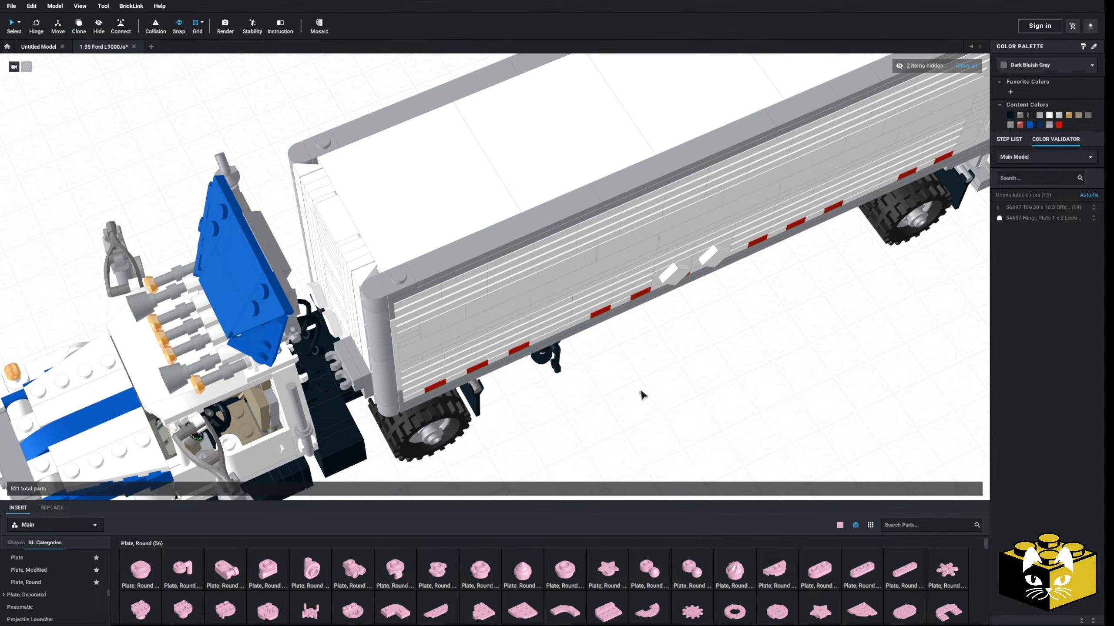
- Paste the copied support leg beside the dolly's drawbar and place a Plate, Round 1 x 1 with Bar Handle near it
{"action": "right_click", "coordinate": [641, 389]}
{"action": "left_click", "coordinate": [662, 415]}
{"action": "middle_click_drag", "start_coordinate": [671, 421], "coordinate": [483, 290]}
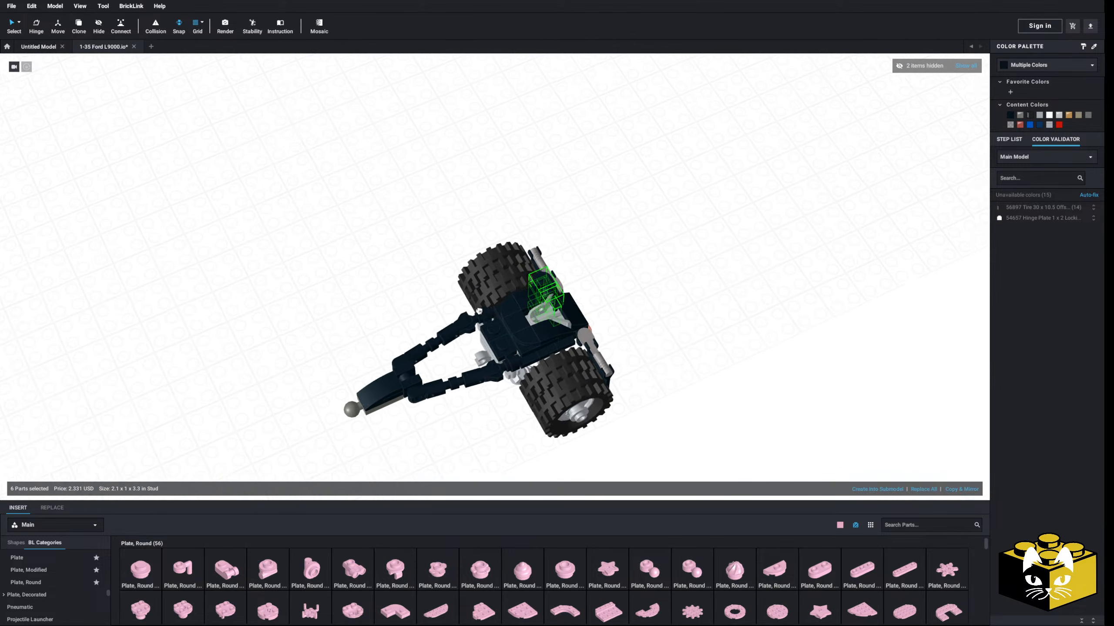
{"action": "right_click_drag", "start_coordinate": [544, 290], "coordinate": [479, 300]}
{"action": "scroll", "coordinate": [458, 334], "scroll_direction": "up", "scroll_amount": 4}
{"action": "left_click", "coordinate": [279, 232]}
{"action": "left_click", "coordinate": [316, 302]}
{"action": "right_click_drag", "start_coordinate": [318, 311], "coordinate": [327, 224]}
{"action": "middle_click_drag", "start_coordinate": [326, 224], "coordinate": [375, 312]}
{"action": "scroll", "coordinate": [375, 313], "scroll_direction": "up", "scroll_amount": 3}
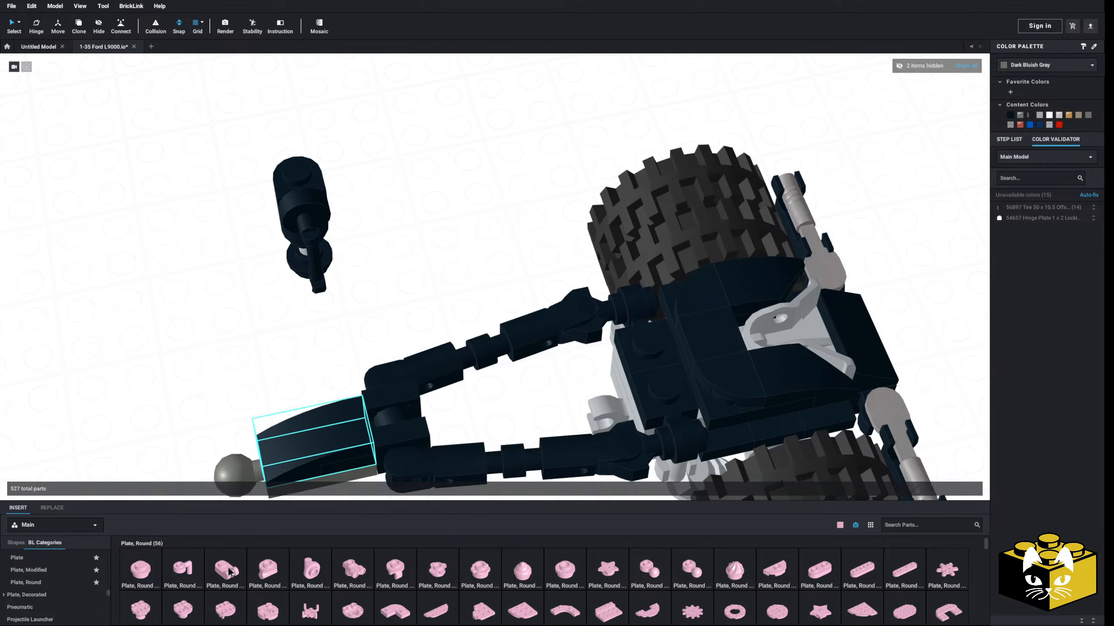
{"action": "left_click_drag", "start_coordinate": [229, 571], "coordinate": [432, 219]}
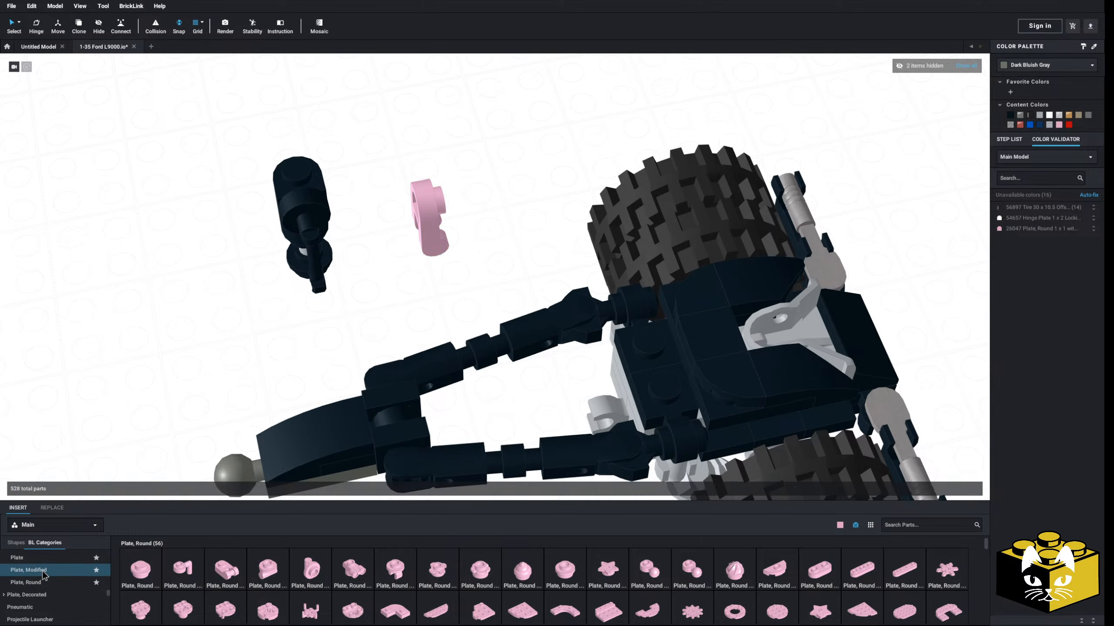
{"action": "left_click", "coordinate": [29, 570]}
{"action": "left_click_drag", "start_coordinate": [375, 551], "coordinate": [298, 162]}
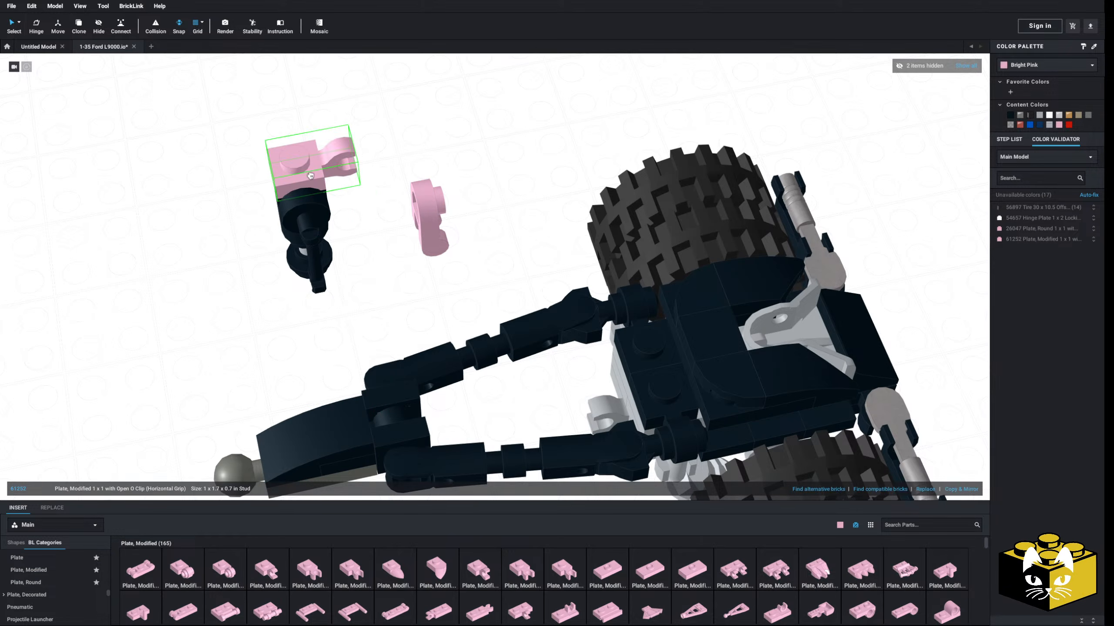
{"action": "left_click", "coordinate": [400, 227]}
{"action": "key", "text": "Delete"}
- Place a Bracket 1 x 1 - 1 x 1 on top of the copied support leg
{"action": "scroll", "coordinate": [109, 604], "scroll_direction": "down", "scroll_amount": 10}
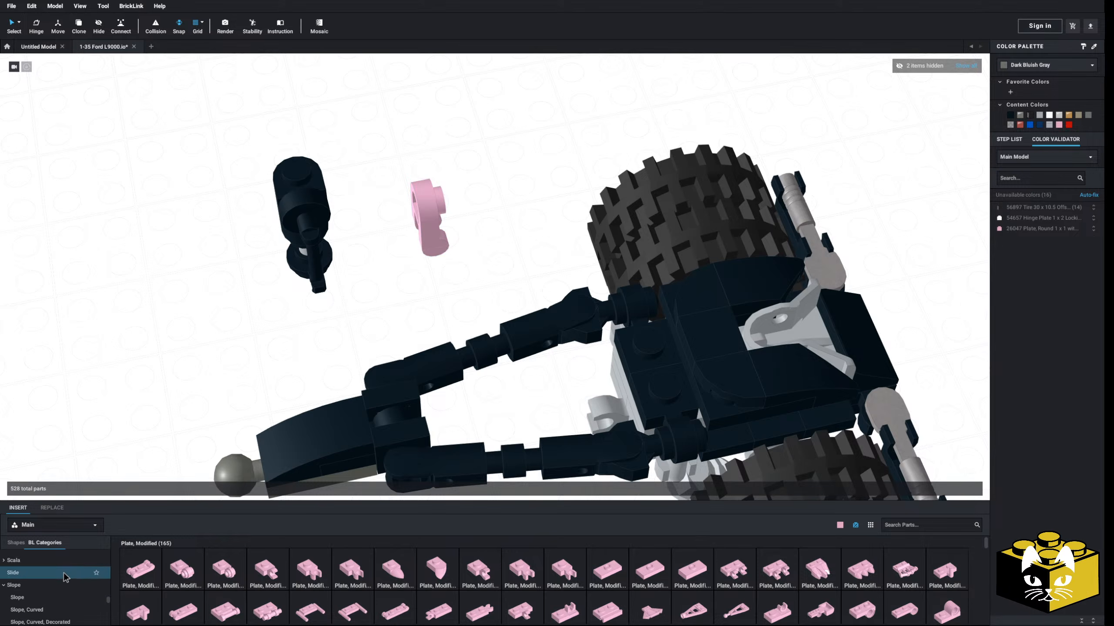
{"action": "scroll", "coordinate": [94, 570], "scroll_direction": "down", "scroll_amount": 3}
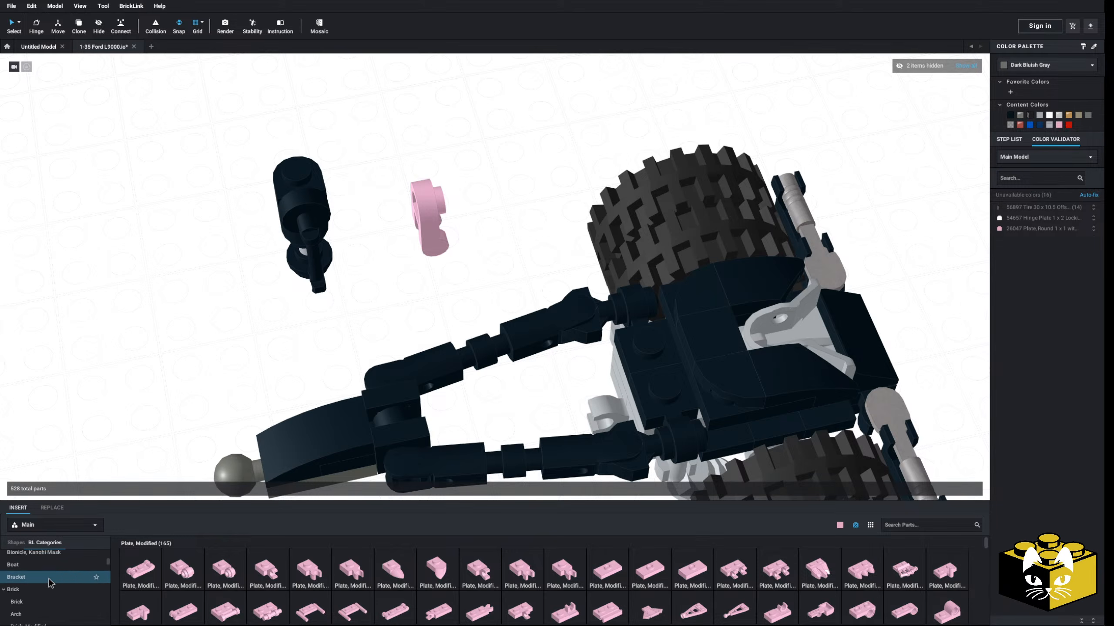
{"action": "left_click", "coordinate": [50, 582]}
{"action": "left_click", "coordinate": [141, 566]}
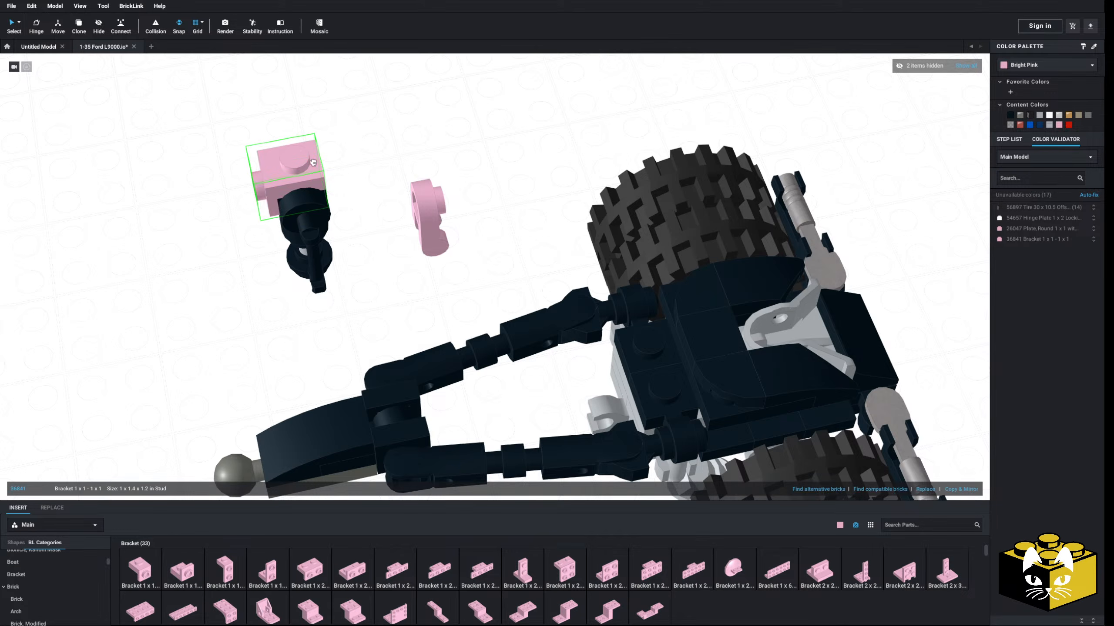
{"action": "left_click", "coordinate": [313, 162]}
- Attach the round bar-handle plate to the bracket's side stud and color both parts black
{"action": "left_click", "coordinate": [344, 164]}
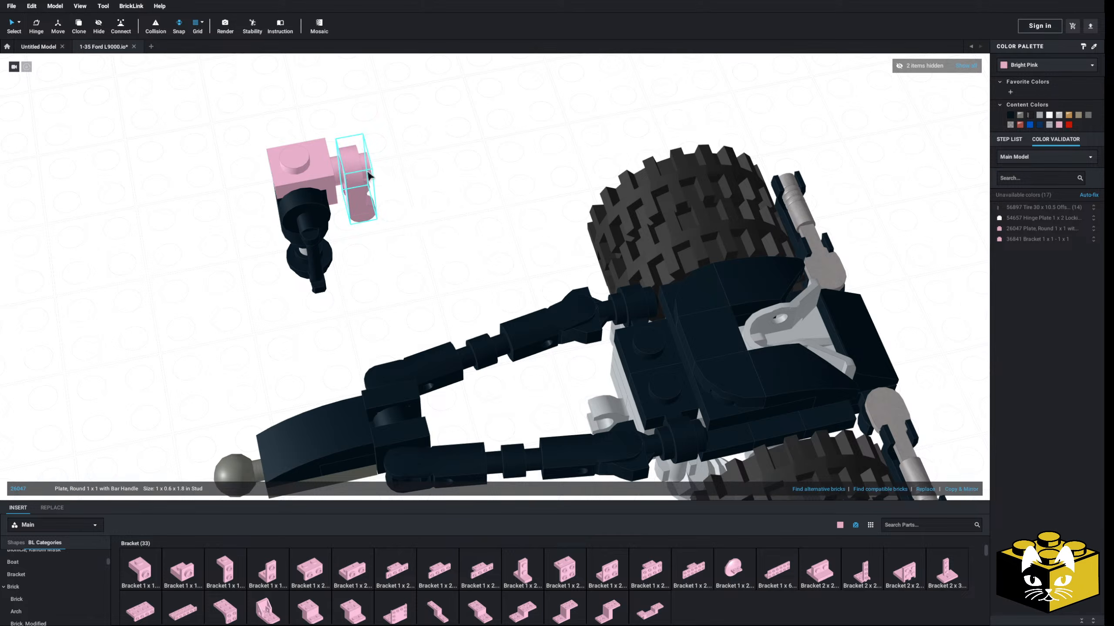
{"action": "left_click_drag", "start_coordinate": [367, 172], "coordinate": [365, 174]}
{"action": "left_click", "coordinate": [339, 170], "text": "ctrl"}
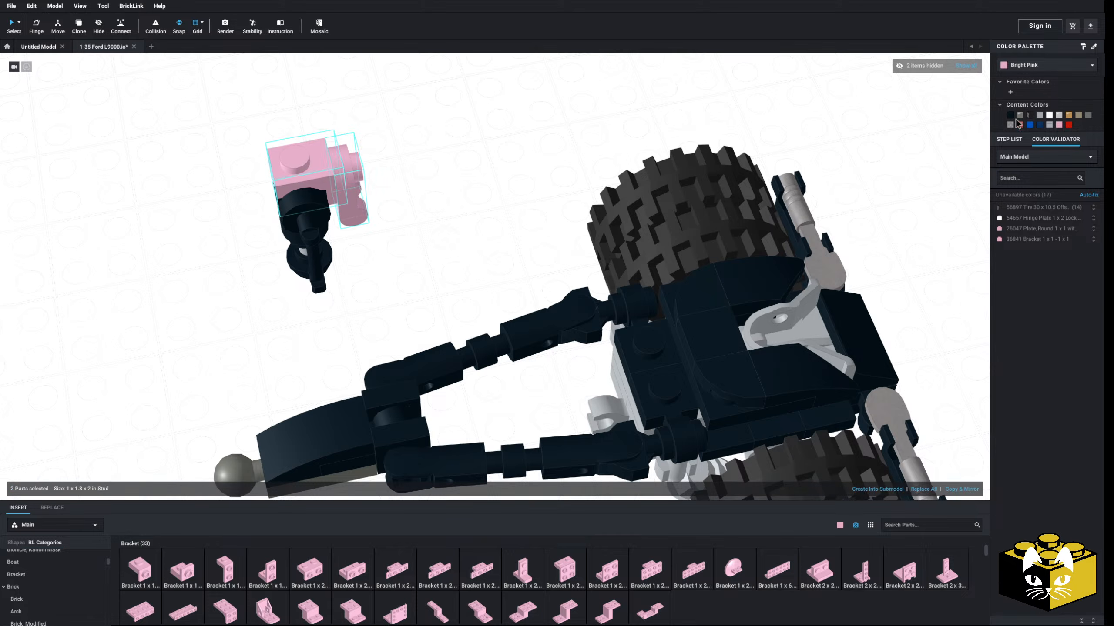
{"action": "left_click", "coordinate": [1010, 116]}
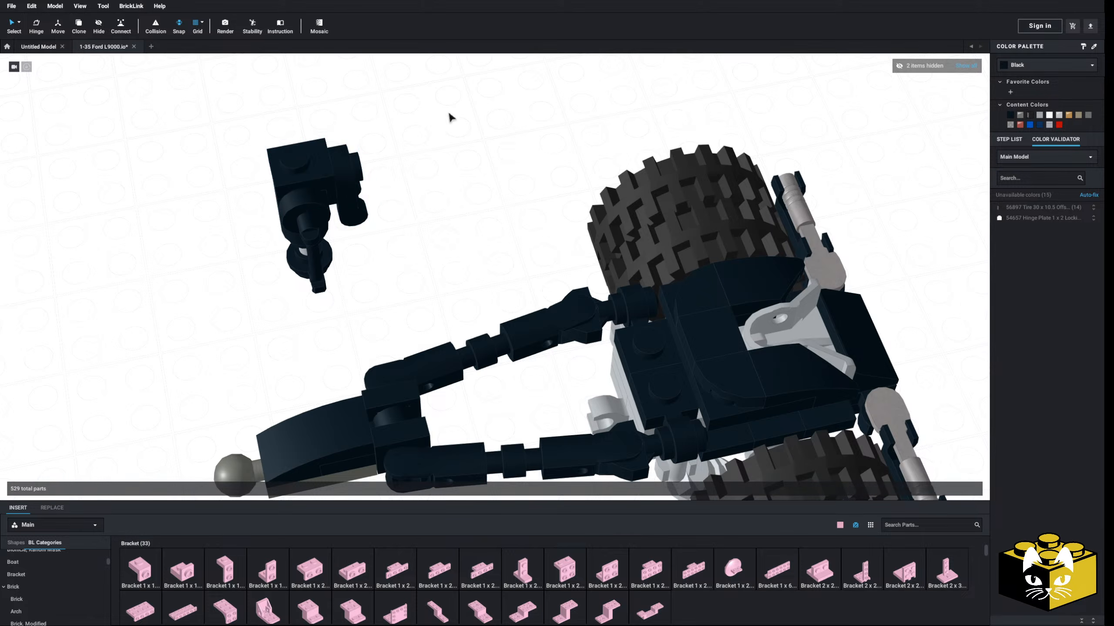
- Move the complete support leg into the A-frame between the drawbar arms, in front of the axle, with its foot pointing down
{"action": "left_click_drag", "start_coordinate": [449, 114], "coordinate": [268, 283]}
{"action": "left_click_drag", "start_coordinate": [344, 197], "coordinate": [607, 394]}
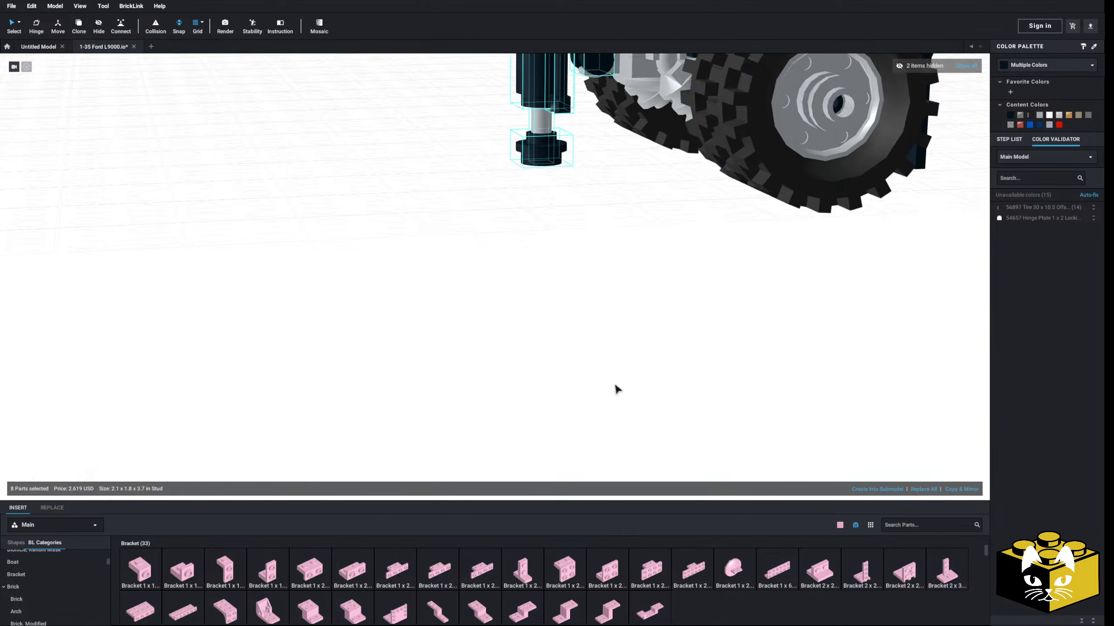
{"action": "right_click_drag", "start_coordinate": [614, 388], "coordinate": [424, 424]}
{"action": "left_click", "coordinate": [497, 477]}
{"action": "scroll", "coordinate": [462, 462], "scroll_direction": "down", "scroll_amount": 5}
{"action": "scroll", "coordinate": [500, 395], "scroll_direction": "up", "scroll_amount": 10}
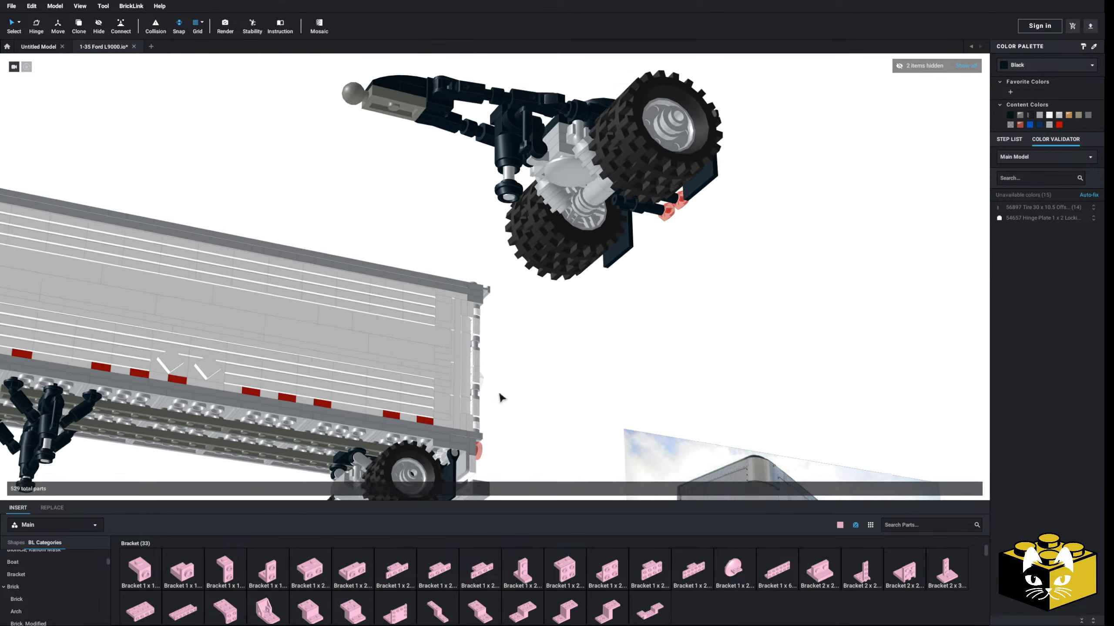
{"action": "scroll", "coordinate": [398, 390], "scroll_direction": "down", "scroll_amount": 10}
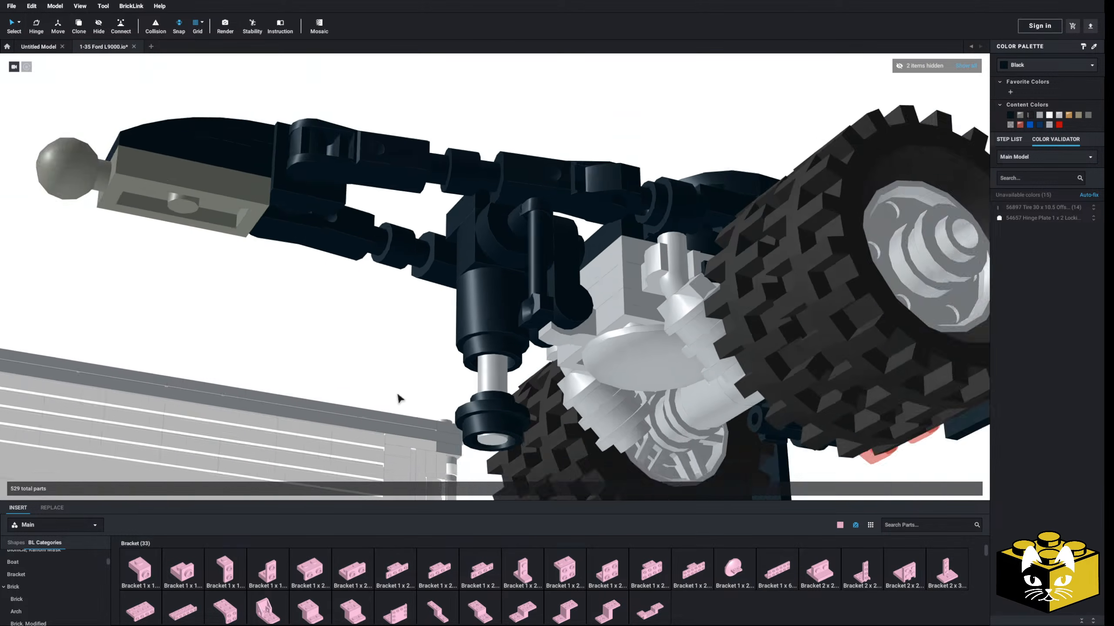
{"action": "right_click_drag", "start_coordinate": [398, 392], "coordinate": [372, 405]}
{"action": "scroll", "coordinate": [394, 372], "scroll_direction": "up", "scroll_amount": 3}
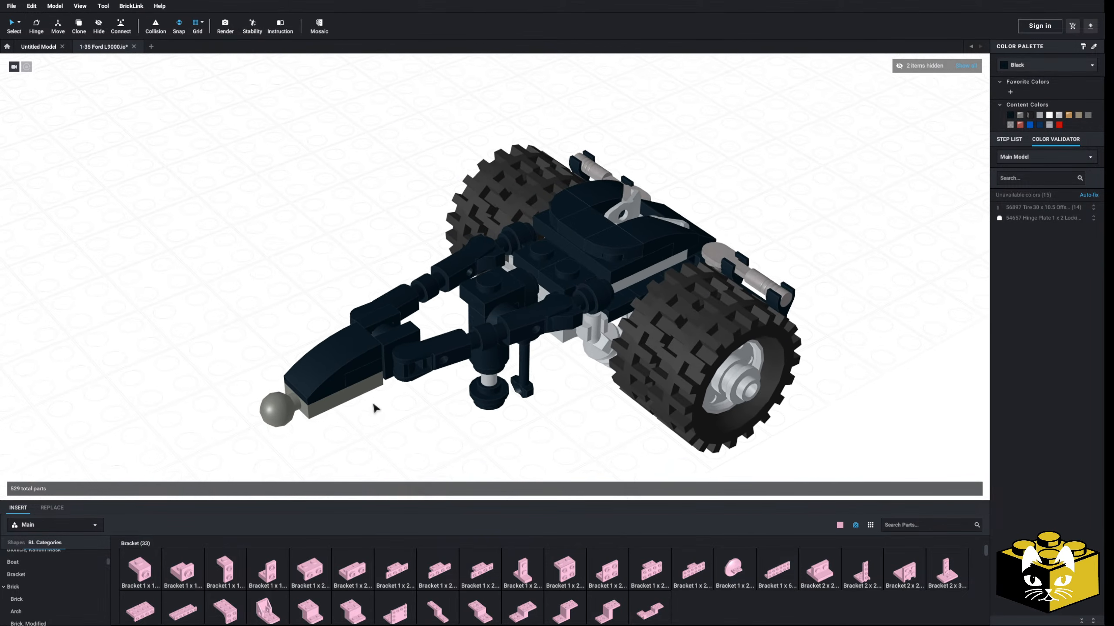
- Cover the top stud of the support leg with a Tile, Round 1 x 1 colored black
{"action": "scroll", "coordinate": [376, 420], "scroll_direction": "down", "scroll_amount": 6}
{"action": "scroll", "coordinate": [382, 418], "scroll_direction": "up", "scroll_amount": 5}
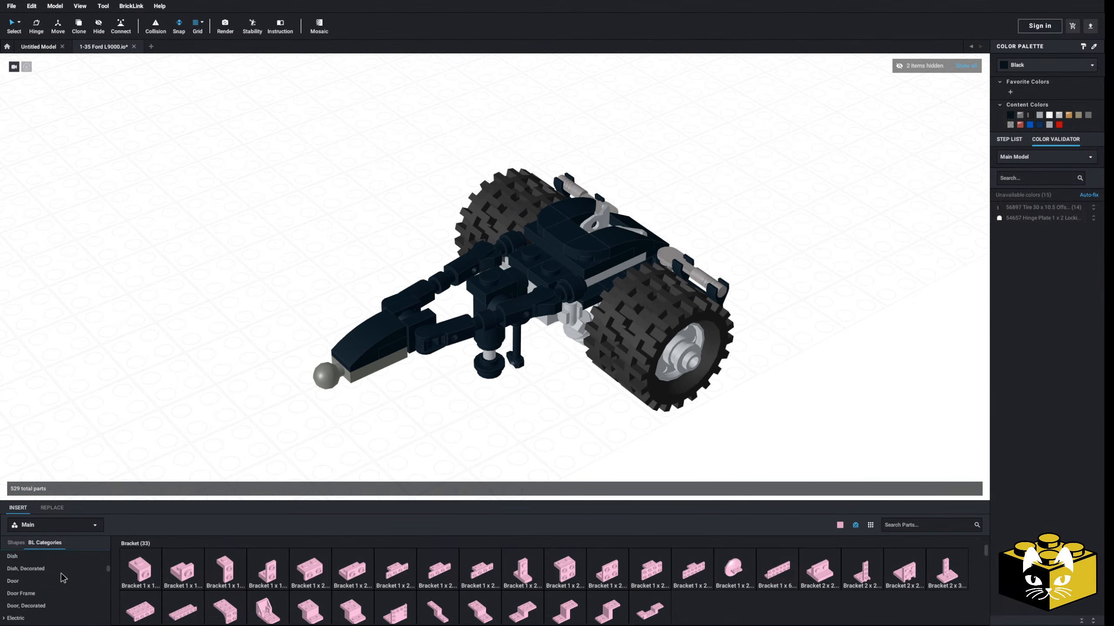
{"action": "scroll", "coordinate": [62, 578], "scroll_direction": "down", "scroll_amount": 15}
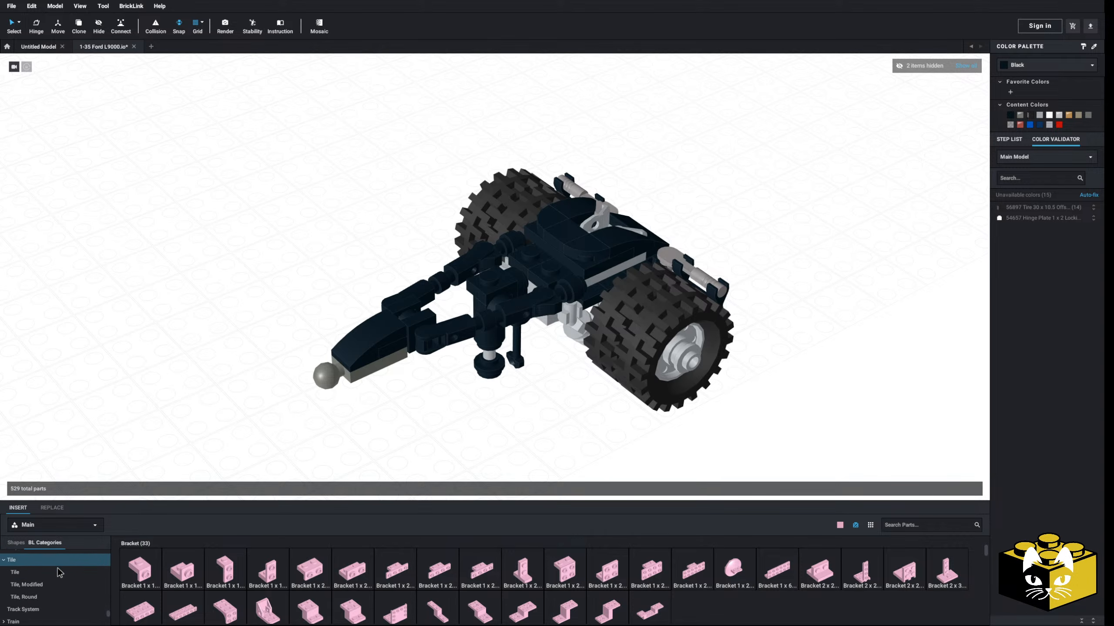
{"action": "scroll", "coordinate": [60, 573], "scroll_direction": "down", "scroll_amount": 1}
{"action": "left_click", "coordinate": [23, 578]}
{"action": "left_click", "coordinate": [141, 569]}
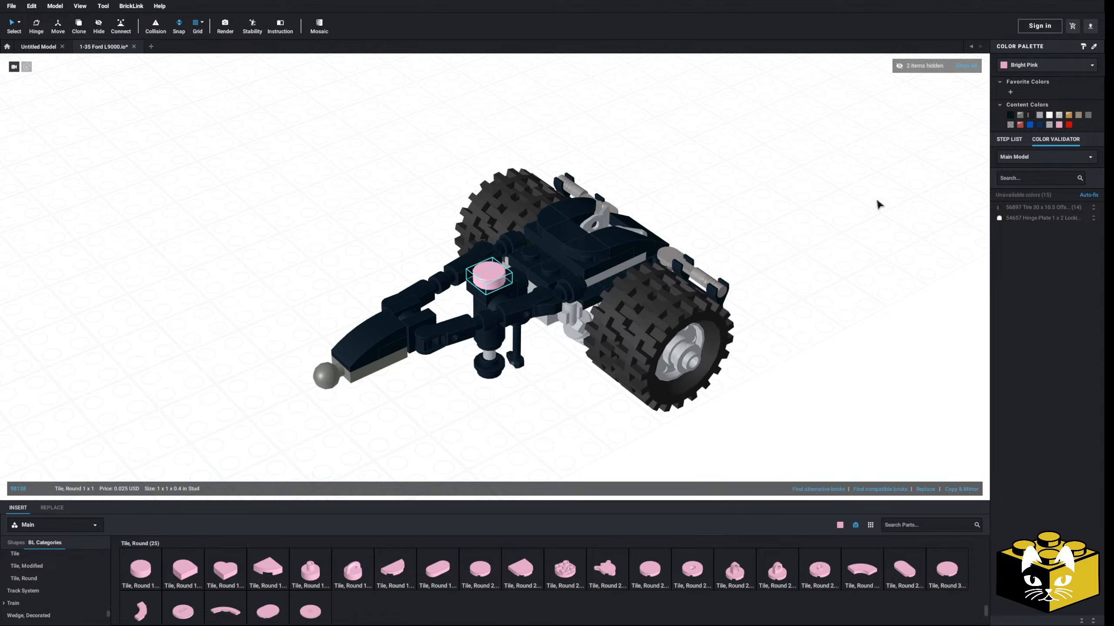
{"action": "scroll", "coordinate": [846, 319], "scroll_direction": "down", "scroll_amount": 5}
{"action": "left_click", "coordinate": [799, 313]}
- Group all parts of the dolly with its drawbar into a submodel, keeping the suggested name
{"action": "right_click_drag", "start_coordinate": [799, 313], "coordinate": [765, 313]}
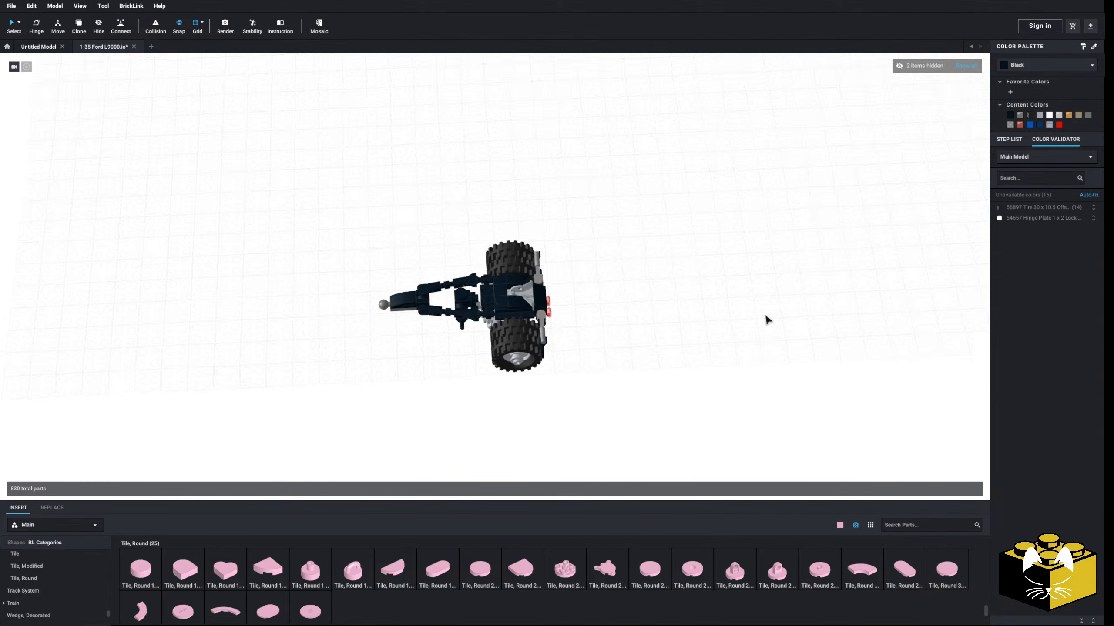
{"action": "left_click_drag", "start_coordinate": [647, 167], "coordinate": [309, 390]}
{"action": "left_click", "coordinate": [891, 489]}
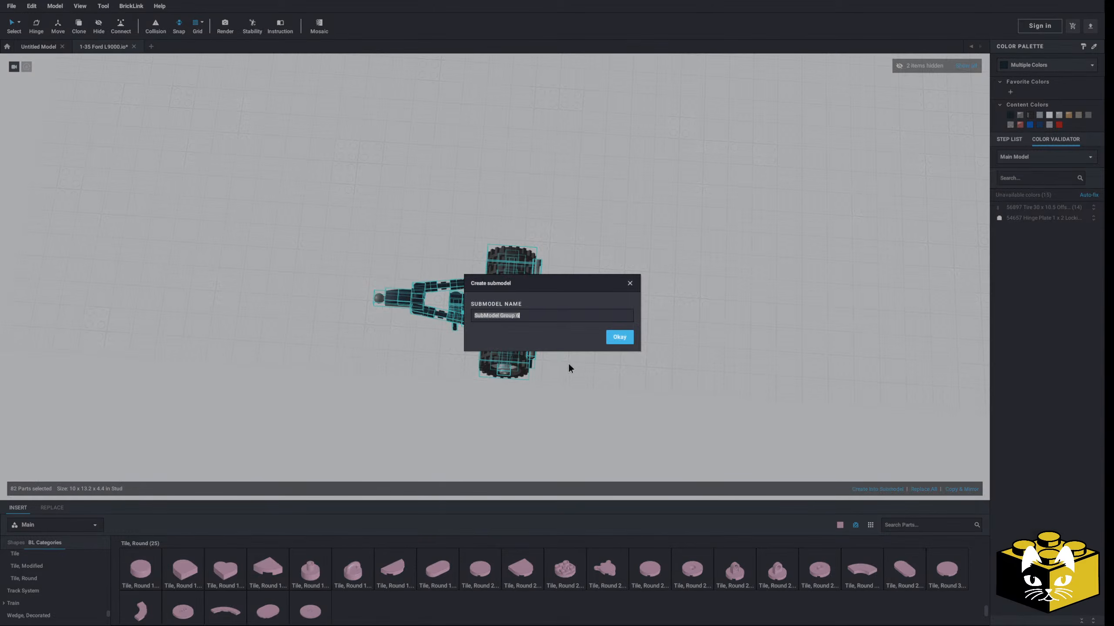
{"action": "left_click", "coordinate": [628, 339]}
- Move the dolly submodel directly behind the trailer, with its drawbar under the rear end and its wheels level with the trailer's
{"action": "left_click_drag", "start_coordinate": [439, 280], "coordinate": [552, 277]}
{"action": "middle_click_drag", "start_coordinate": [526, 246], "coordinate": [464, 433]}
{"action": "scroll", "coordinate": [464, 432], "scroll_direction": "up", "scroll_amount": 3}
{"action": "right_click_drag", "start_coordinate": [465, 426], "coordinate": [461, 372]}
{"action": "left_click_drag", "start_coordinate": [477, 378], "coordinate": [467, 326]}
{"action": "left_click", "coordinate": [509, 434]}
{"action": "right_click_drag", "start_coordinate": [509, 434], "coordinate": [521, 422]}
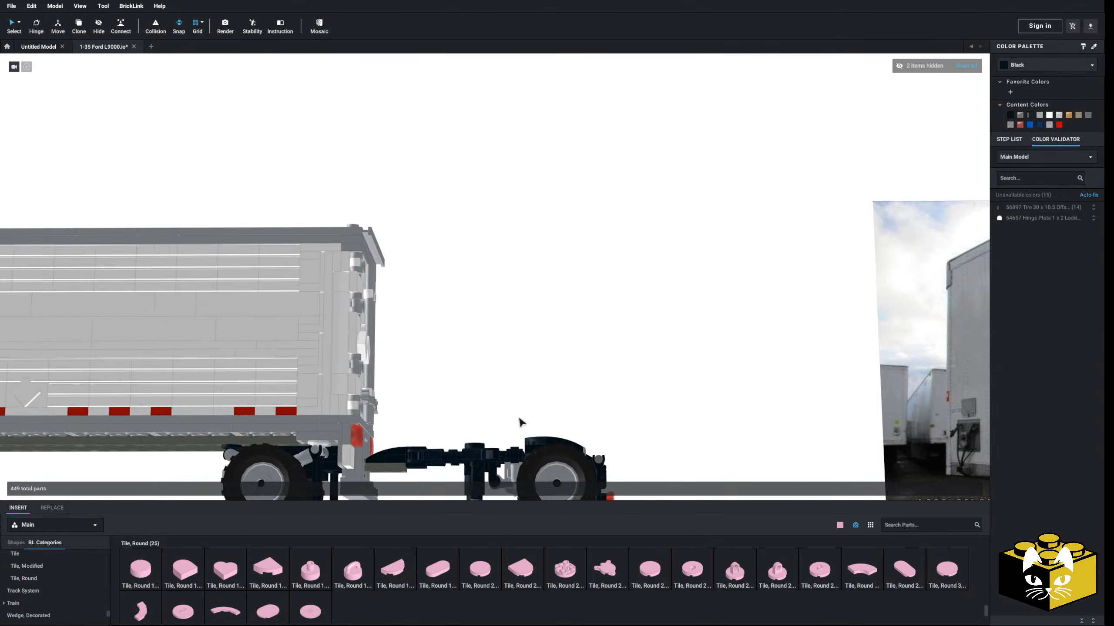
{"action": "middle_click_drag", "start_coordinate": [521, 422], "coordinate": [536, 380]}
- Open the dolly submodel, delete the Bar 2L with Stop Ring from each drawbar arm, and return to the main model
{"action": "right_click_drag", "start_coordinate": [536, 379], "coordinate": [533, 463]}
{"action": "left_click", "coordinate": [612, 310]}
{"action": "scroll", "coordinate": [574, 373], "scroll_direction": "down", "scroll_amount": 3}
{"action": "scroll", "coordinate": [557, 387], "scroll_direction": "up", "scroll_amount": 5}
{"action": "middle_click_drag", "start_coordinate": [532, 463], "coordinate": [438, 420]}
{"action": "double_click", "coordinate": [477, 288]}
{"action": "key", "text": "Delete"}
{"action": "left_click", "coordinate": [477, 334]}
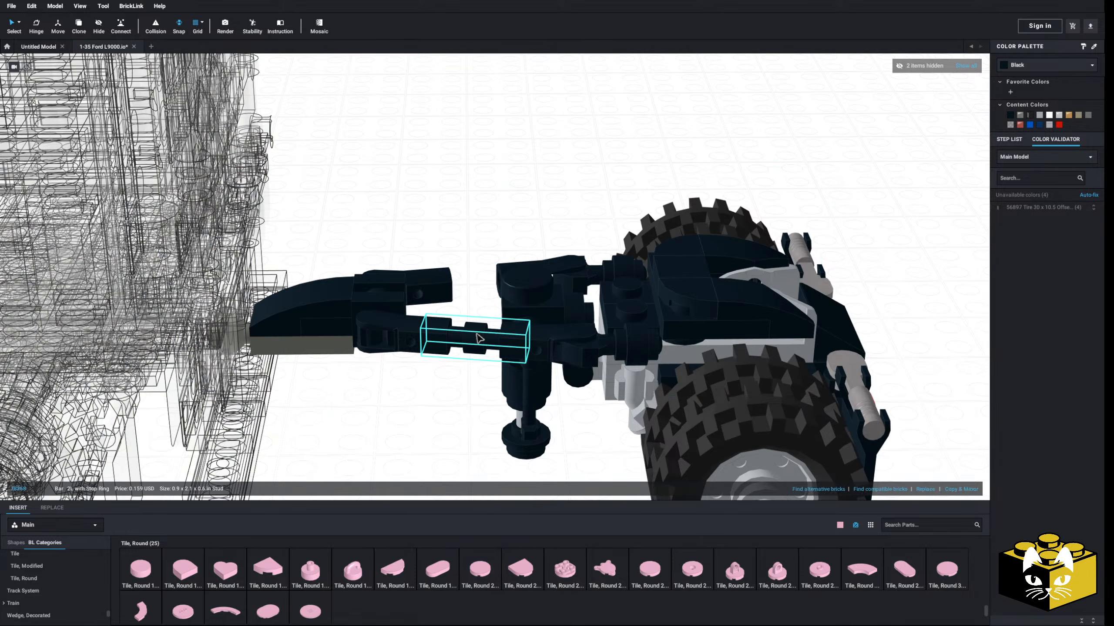
{"action": "key", "text": "Delete"}
{"action": "right_click_drag", "start_coordinate": [480, 337], "coordinate": [443, 403]}
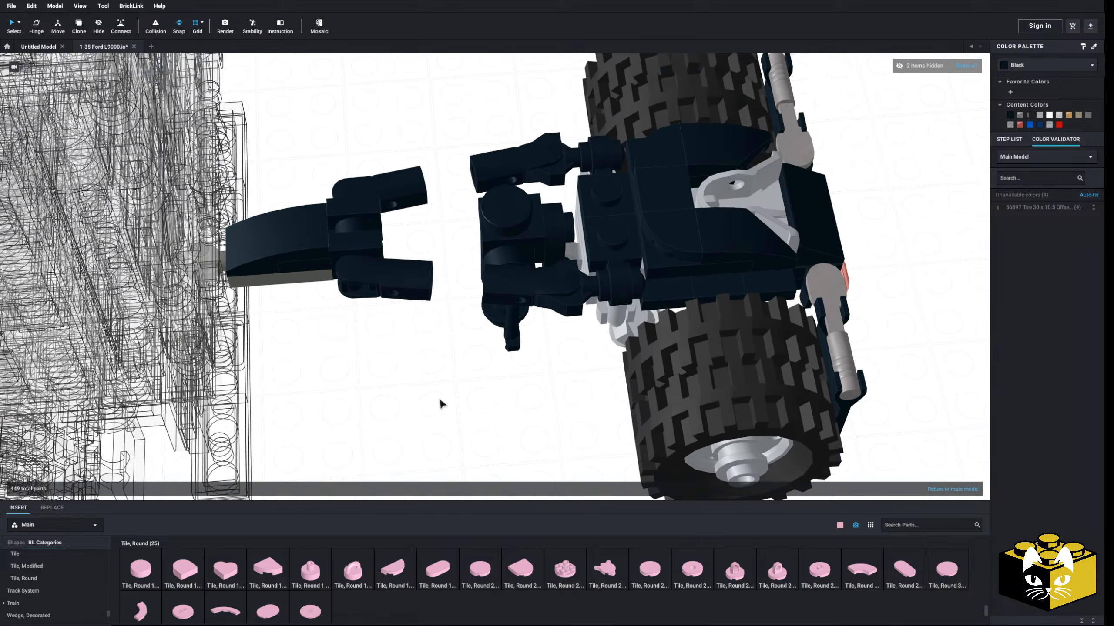
{"action": "double_click", "coordinate": [440, 401]}
{"action": "scroll", "coordinate": [443, 402], "scroll_direction": "down", "scroll_amount": 7}
{"action": "middle_click_drag", "start_coordinate": [445, 404], "coordinate": [498, 431]}
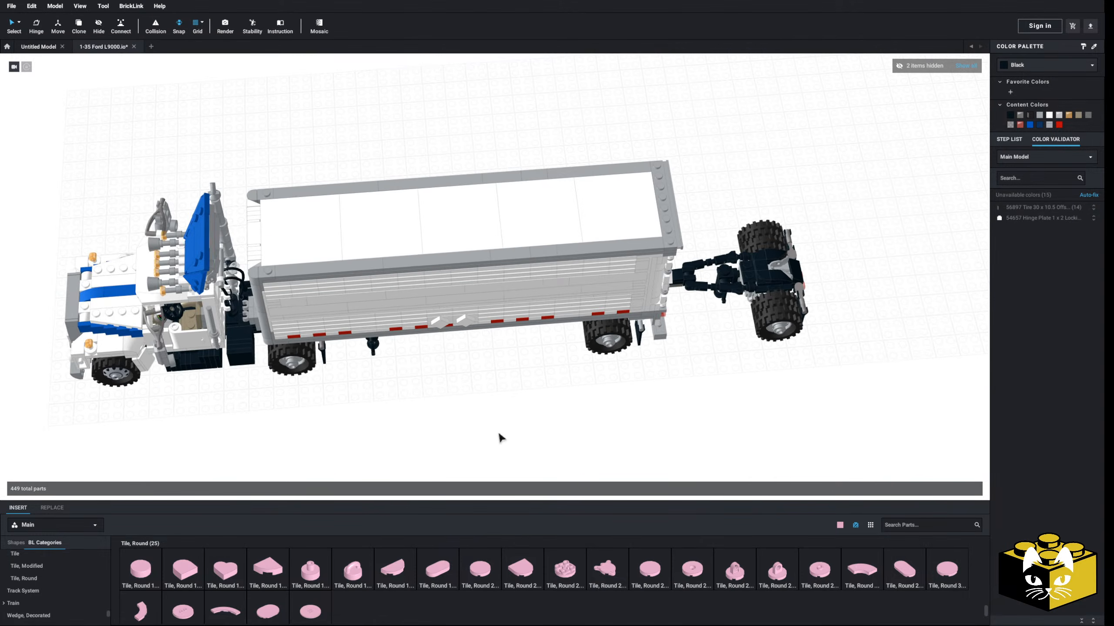
{"action": "right_click_drag", "start_coordinate": [498, 432], "coordinate": [511, 411]}
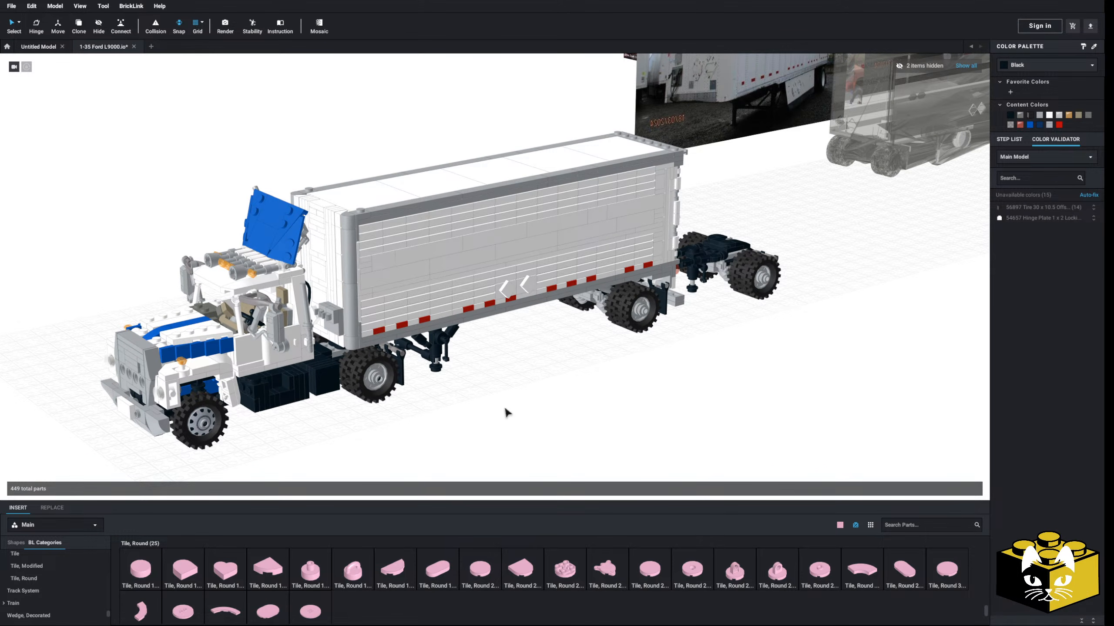
{"action": "right_click", "coordinate": [505, 409]}
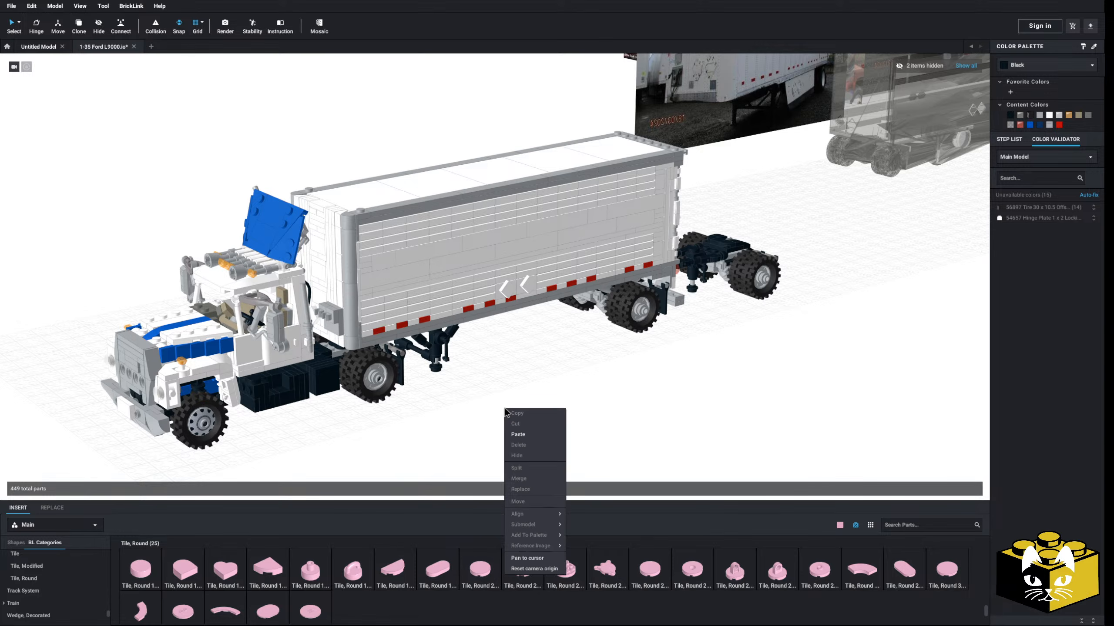
{"action": "left_click", "coordinate": [491, 389]}
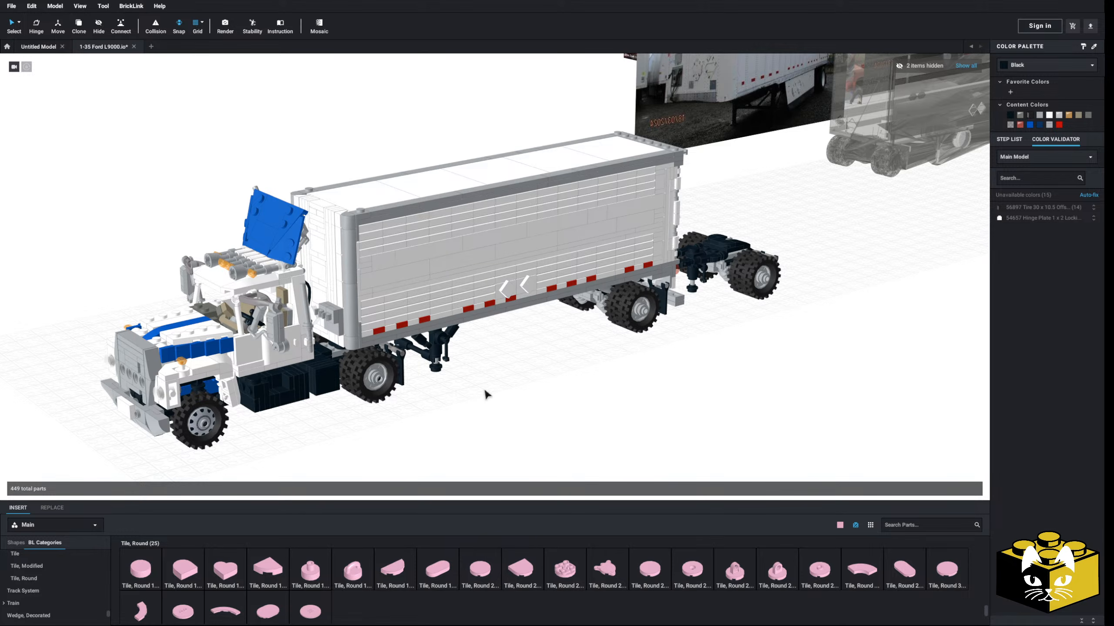
{"action": "left_click", "coordinate": [477, 303]}
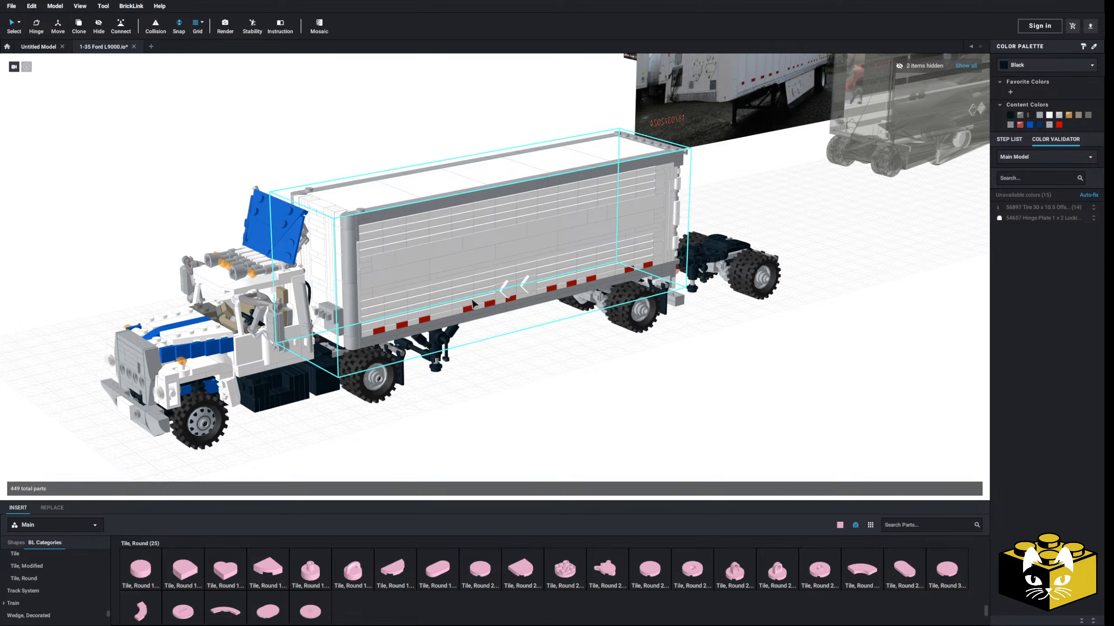
- Move the white trailer box submodel off its chassis to the open area beside the truck
{"action": "scroll", "coordinate": [478, 303], "scroll_direction": "down", "scroll_amount": 2}
{"action": "left_click", "coordinate": [554, 353]}
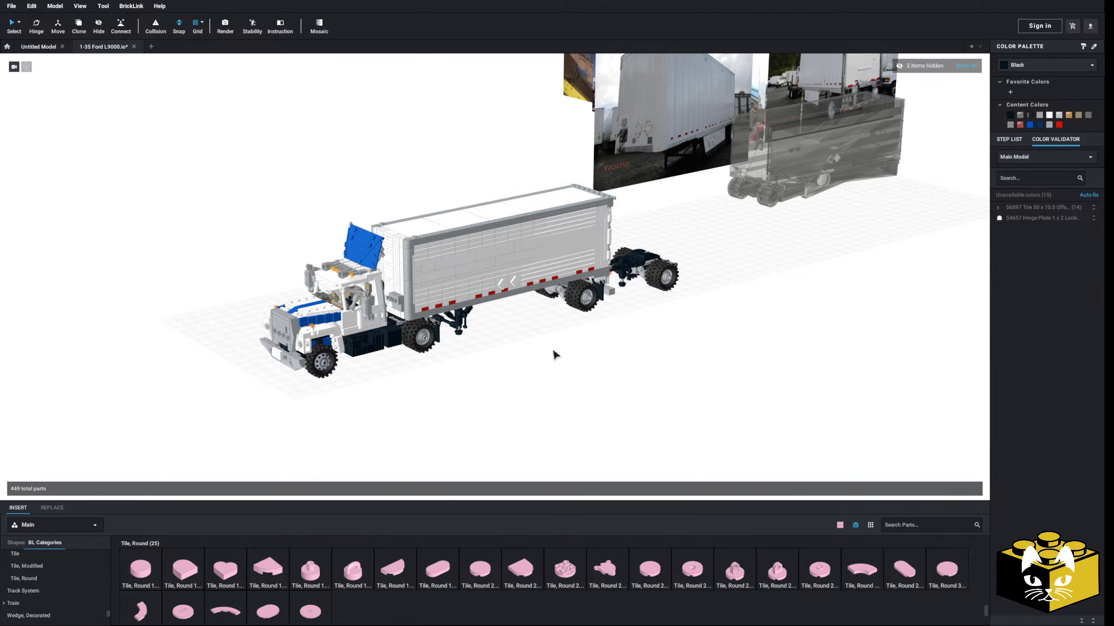
{"action": "left_click", "coordinate": [475, 288]}
{"action": "mouse_move", "coordinate": [466, 284]}
{"action": "right_mouse_down"}
{"action": "mouse_move", "coordinate": [476, 292]}
{"action": "mouse_move", "coordinate": [468, 285]}
{"action": "right_mouse_up"}
{"action": "left_click_drag", "start_coordinate": [468, 285], "coordinate": [589, 368]}
{"action": "left_click", "coordinate": [502, 425]}
{"action": "middle_click_drag", "start_coordinate": [502, 425], "coordinate": [482, 393]}
{"action": "scroll", "coordinate": [482, 393], "scroll_direction": "up", "scroll_amount": 4}
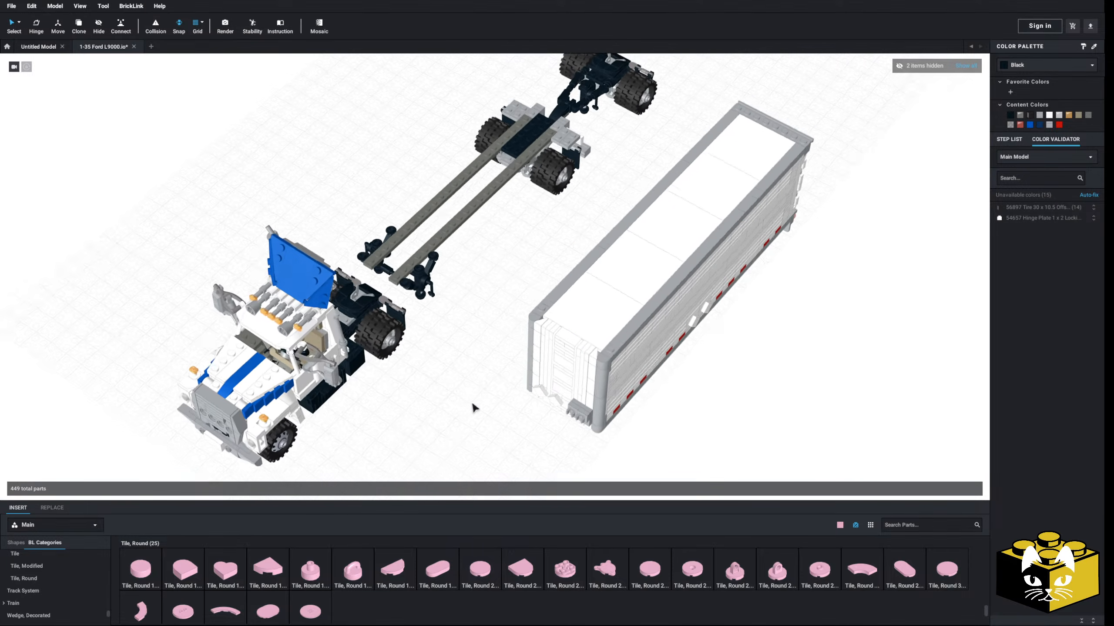
{"action": "mouse_move", "coordinate": [471, 401]}
{"action": "right_mouse_down"}
{"action": "mouse_move", "coordinate": [415, 388]}
{"action": "mouse_move", "coordinate": [473, 417]}
{"action": "right_mouse_up"}
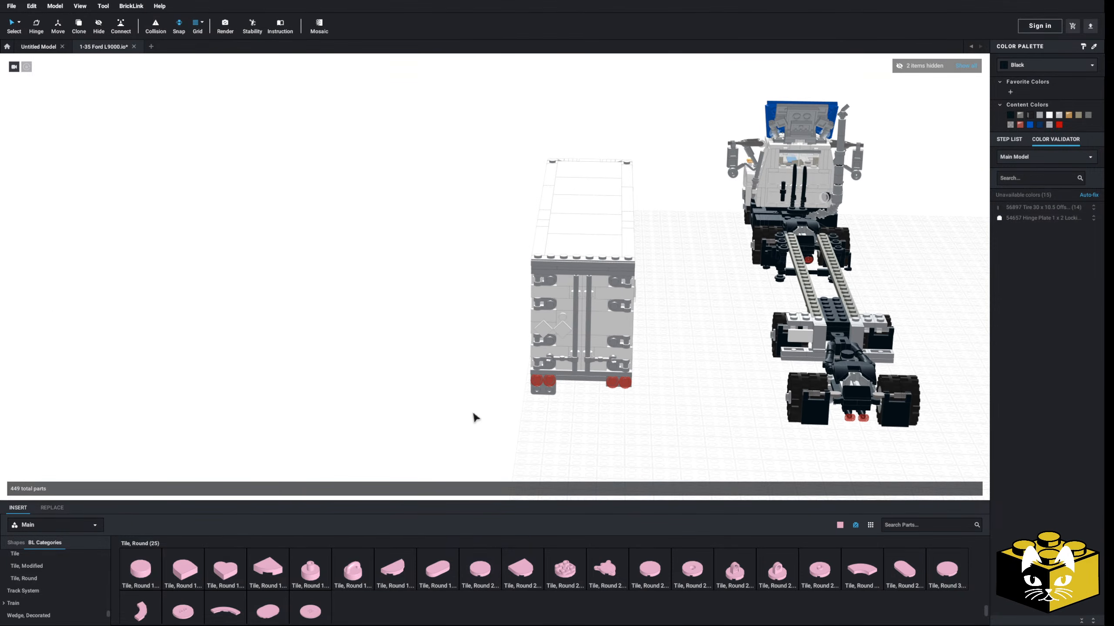
{"action": "middle_click_drag", "start_coordinate": [465, 411], "coordinate": [429, 394]}
{"action": "scroll", "coordinate": [430, 394], "scroll_direction": "up", "scroll_amount": 4}
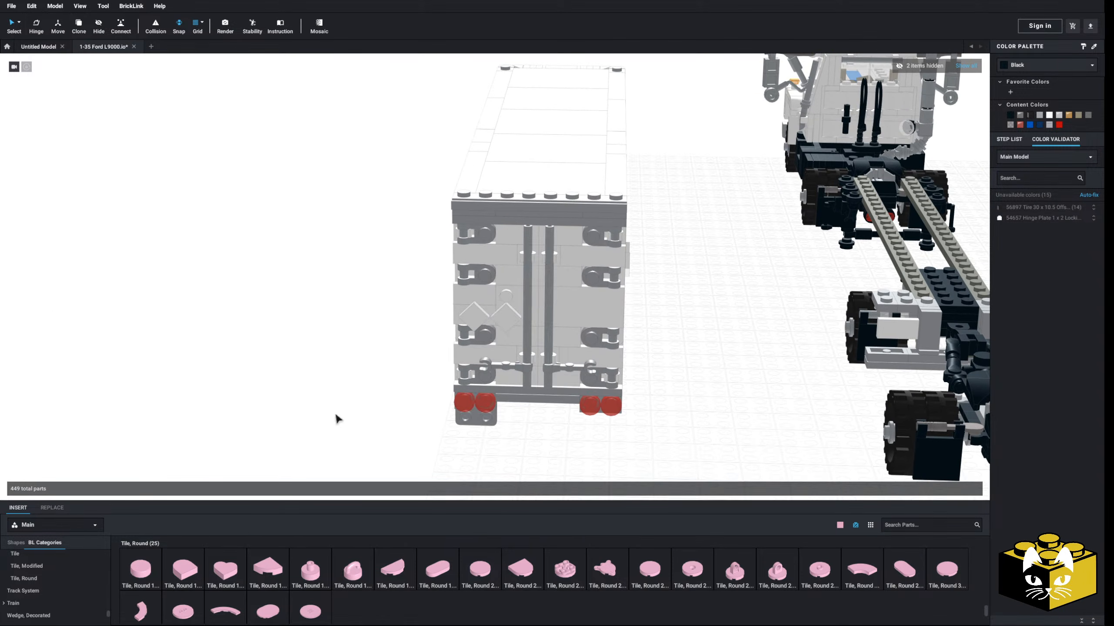
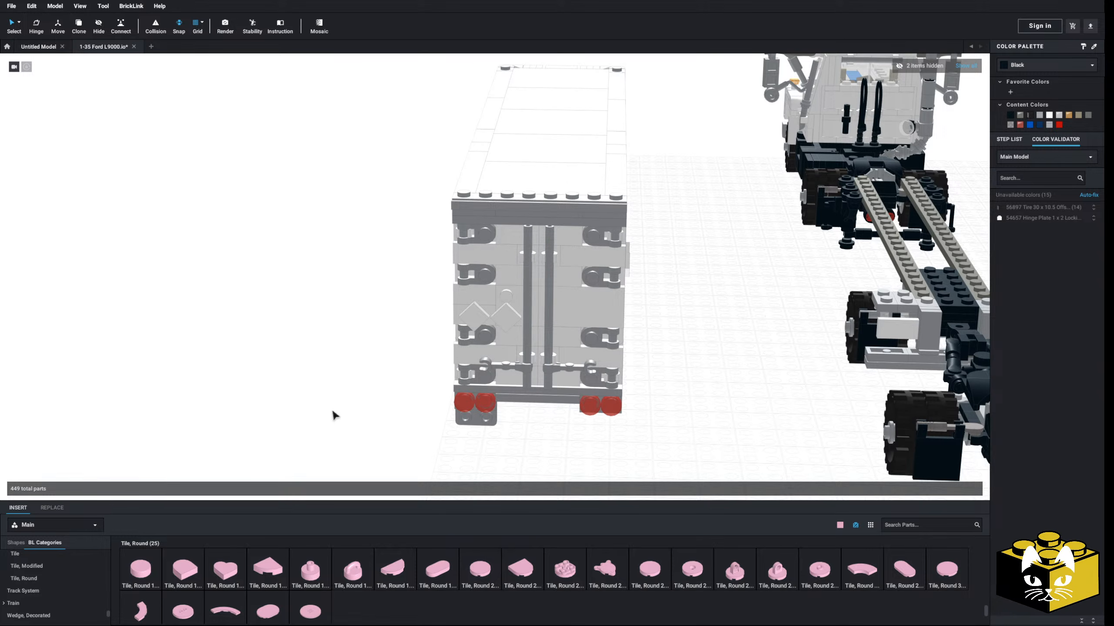
- Reposition the trailer box submodel clear of the truck and dissolve the submodel into loose parts
{"action": "right_click_drag", "start_coordinate": [333, 415], "coordinate": [438, 428]}
{"action": "left_click_drag", "start_coordinate": [442, 288], "coordinate": [638, 314]}
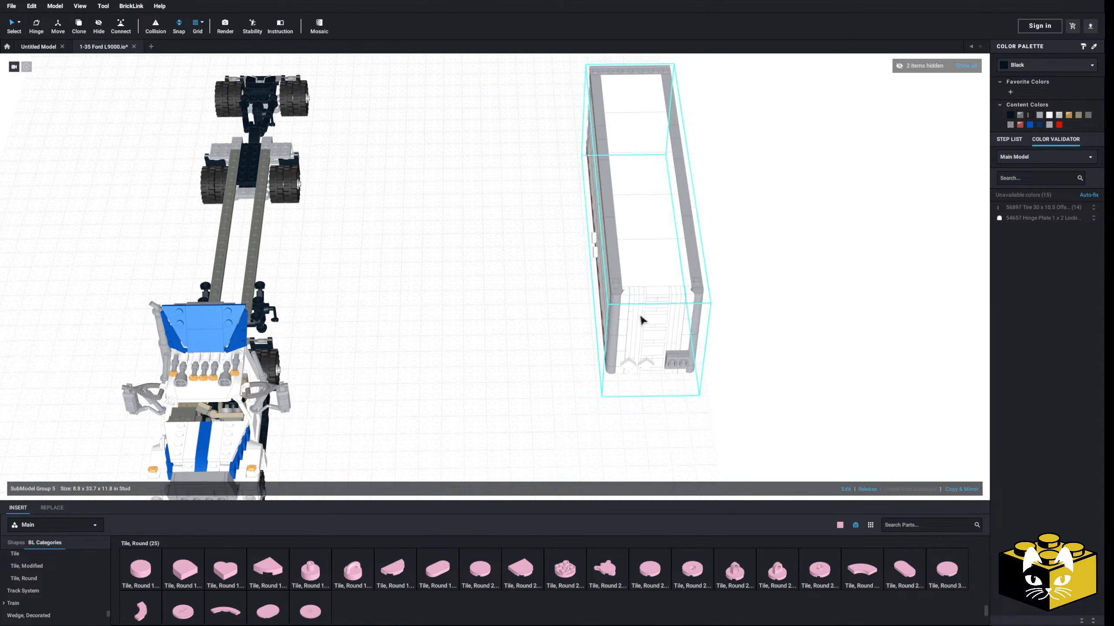
{"action": "middle_click_drag", "start_coordinate": [638, 351], "coordinate": [464, 376]}
{"action": "left_click", "coordinate": [415, 401]}
{"action": "left_click", "coordinate": [489, 379]}
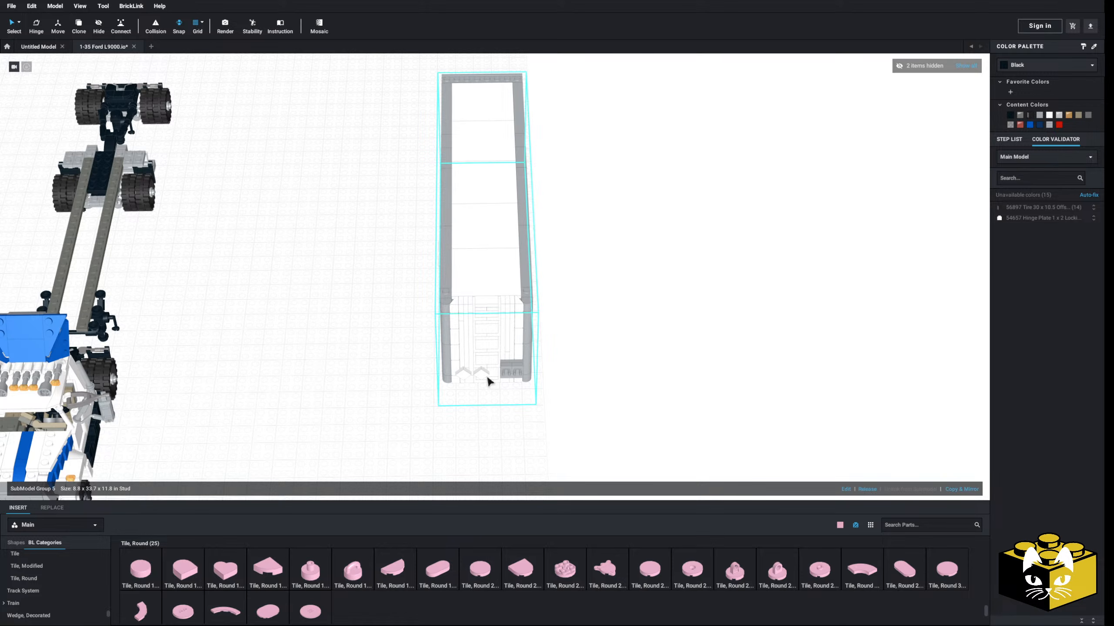
{"action": "left_click", "coordinate": [869, 488]}
{"action": "left_click", "coordinate": [667, 445]}
- Delete the wide gray floor plates along the trailer box's underside, from the middle to the rear end
{"action": "right_click_drag", "start_coordinate": [665, 444], "coordinate": [626, 409]}
{"action": "scroll", "coordinate": [628, 413], "scroll_direction": "up", "scroll_amount": 3}
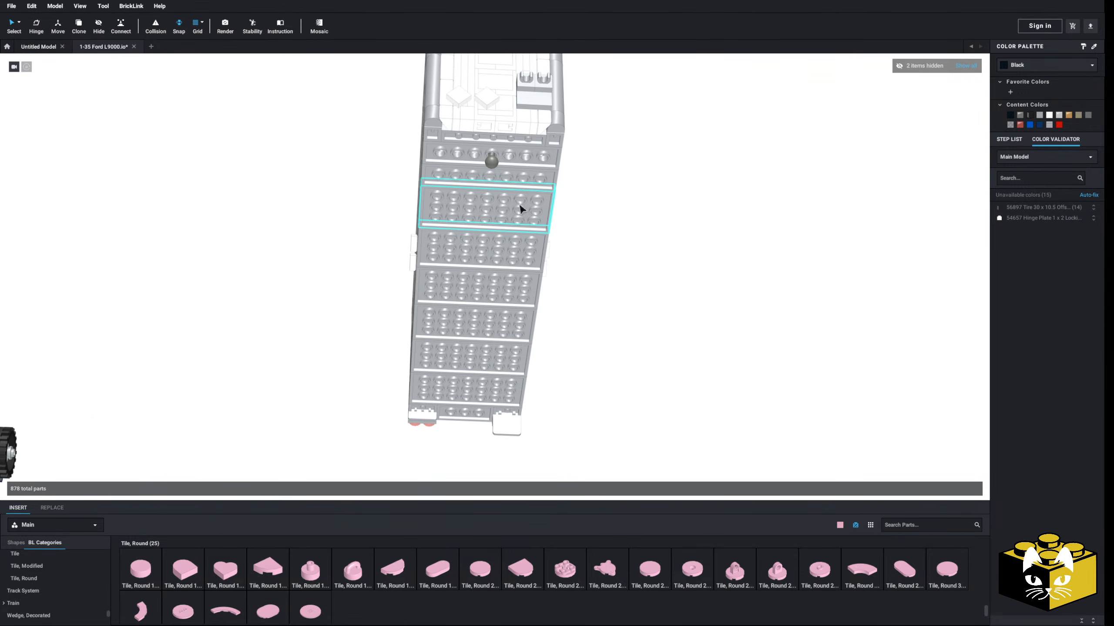
{"action": "left_click", "coordinate": [520, 206]}
{"action": "key", "text": "Delete"}
{"action": "left_click", "coordinate": [509, 245]}
{"action": "key", "text": "Delete"}
{"action": "left_click", "coordinate": [511, 297]}
{"action": "key", "text": "Delete"}
{"action": "left_click", "coordinate": [496, 335]}
{"action": "key", "text": "Delete"}
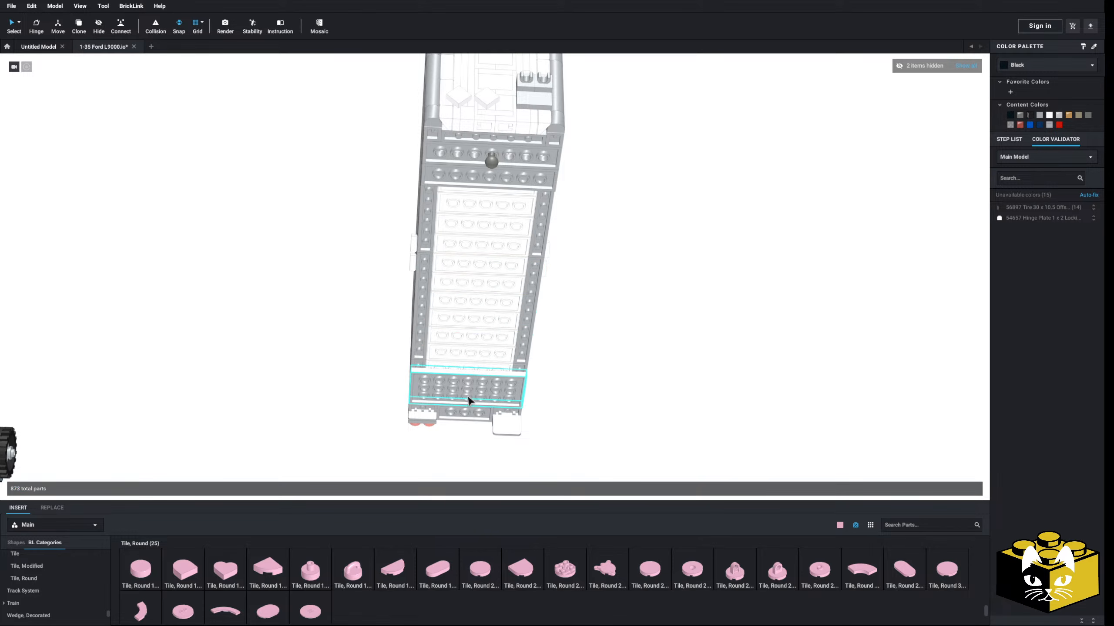
{"action": "left_click", "coordinate": [469, 401]}
{"action": "key", "text": "Delete"}
- Delete the two remaining wide gray plates around the hitch ball plate at the front of the trailer box's underside
{"action": "right_click_drag", "start_coordinate": [576, 360], "coordinate": [550, 396]}
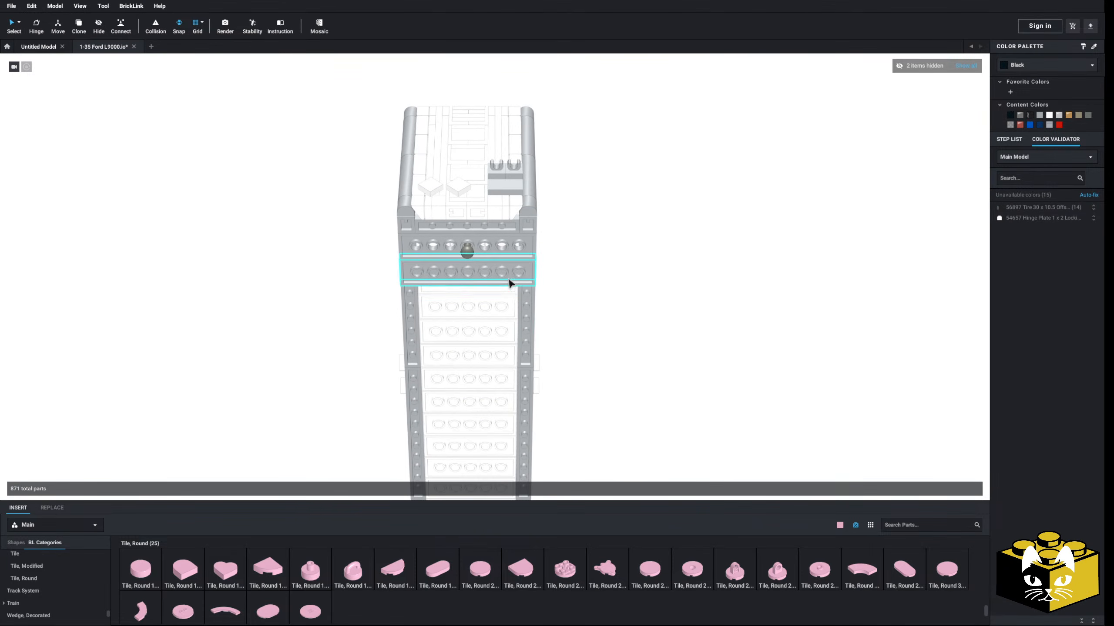
{"action": "left_click", "coordinate": [510, 279]}
{"action": "key", "text": "Delete"}
{"action": "left_click", "coordinate": [495, 228]}
{"action": "key", "text": "Delete"}
{"action": "scroll", "coordinate": [609, 296], "scroll_direction": "down", "scroll_amount": 5}
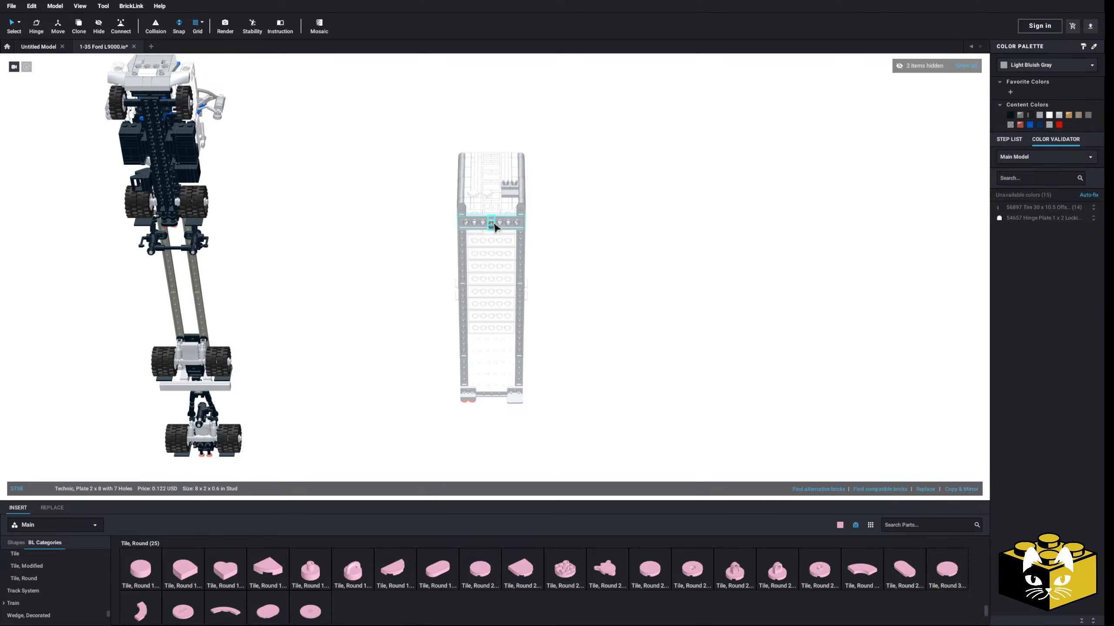
- Move the Technic, Plate 2 x 8 with 7 Holes and its attached hitch ball out beside the trailer box
{"action": "left_click", "coordinate": [494, 224], "text": "ctrl"}
{"action": "scroll", "coordinate": [494, 226], "scroll_direction": "up", "scroll_amount": 3}
{"action": "scroll", "coordinate": [499, 293], "scroll_direction": "up", "scroll_amount": 5}
{"action": "mouse_move", "coordinate": [493, 226]}
{"action": "middle_mouse_down"}
{"action": "mouse_move", "coordinate": [499, 294]}
{"action": "mouse_move", "coordinate": [503, 228]}
{"action": "middle_mouse_up"}
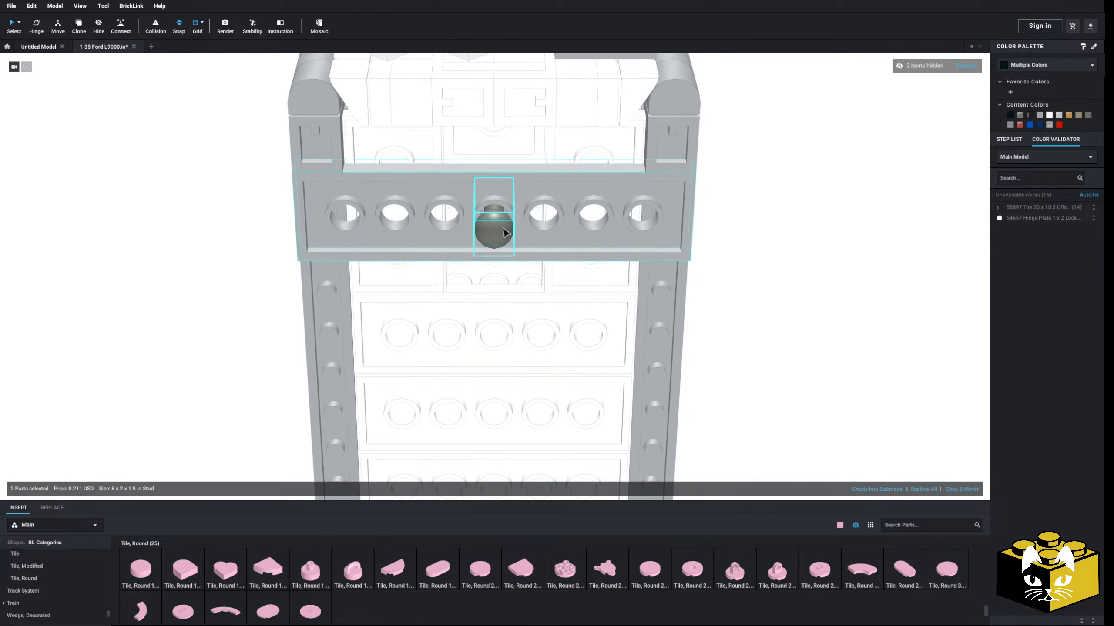
{"action": "left_click", "coordinate": [507, 214], "text": "ctrl"}
{"action": "scroll", "coordinate": [439, 293], "scroll_direction": "down", "scroll_amount": 5}
{"action": "left_click_drag", "start_coordinate": [512, 206], "coordinate": [345, 267]}
{"action": "left_click", "coordinate": [375, 364]}
{"action": "scroll", "coordinate": [372, 364], "scroll_direction": "down", "scroll_amount": 3}
{"action": "middle_click_drag", "start_coordinate": [365, 368], "coordinate": [378, 319]}
{"action": "scroll", "coordinate": [417, 329], "scroll_direction": "down", "scroll_amount": 3}
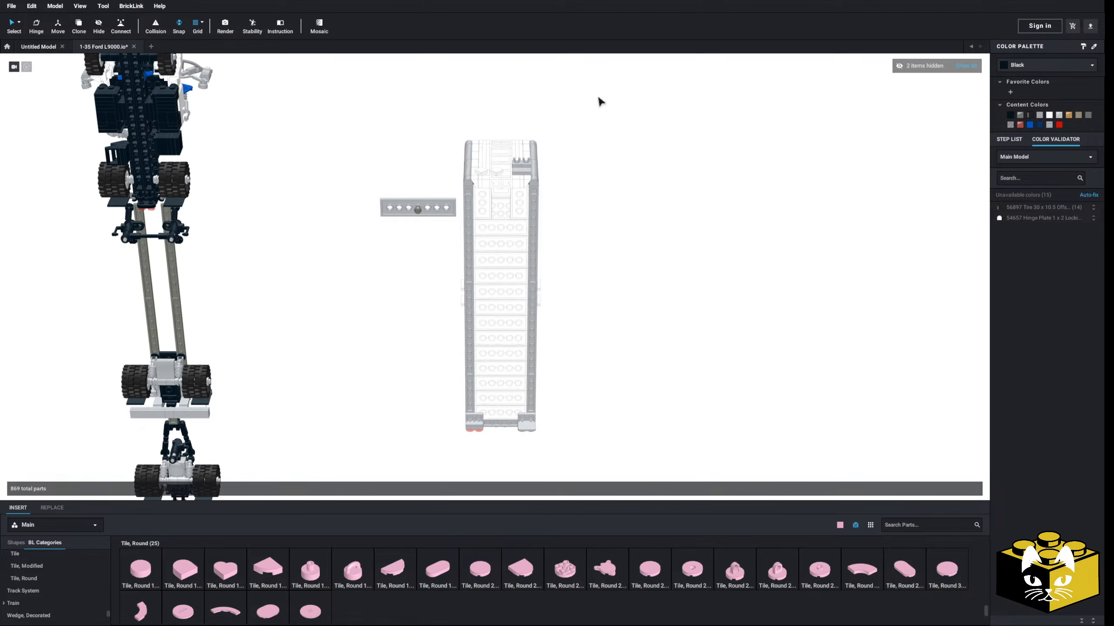
{"action": "left_click_drag", "start_coordinate": [597, 97], "coordinate": [458, 468]}
{"action": "left_click_drag", "start_coordinate": [492, 282], "coordinate": [568, 268]}
{"action": "left_click", "coordinate": [475, 327]}
{"action": "middle_click_drag", "start_coordinate": [478, 331], "coordinate": [426, 331]}
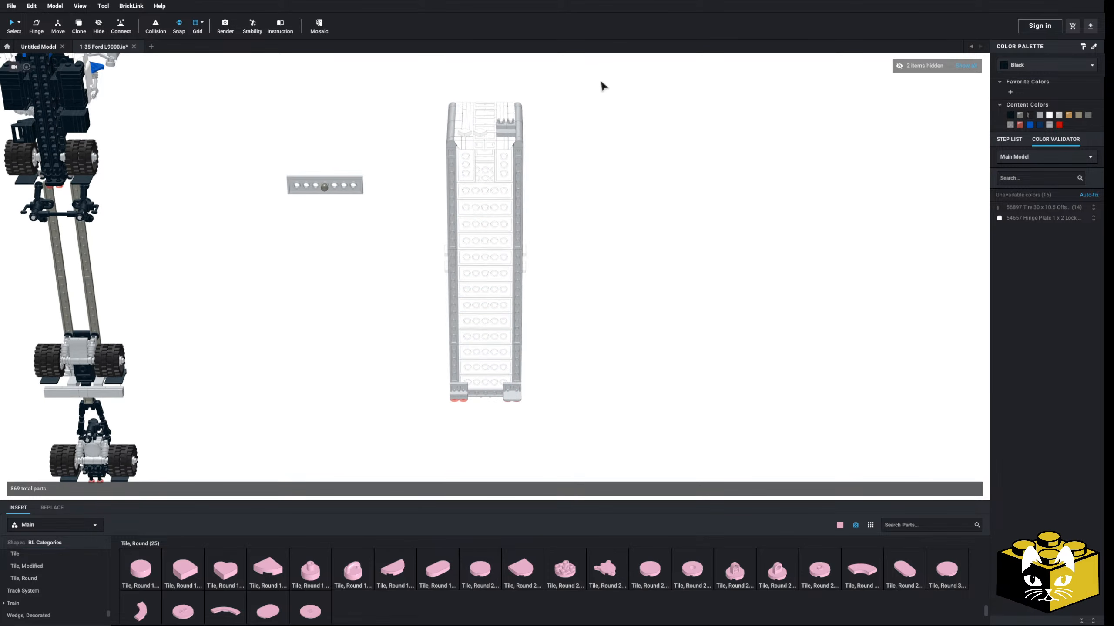
- Split the trailer box lengthwise by moving one side wall with its parts away from the other half
{"action": "left_click_drag", "start_coordinate": [601, 82], "coordinate": [492, 473]}
{"action": "left_click_drag", "start_coordinate": [506, 338], "coordinate": [622, 323]}
{"action": "left_click", "coordinate": [497, 408]}
{"action": "right_click_drag", "start_coordinate": [498, 408], "coordinate": [485, 394]}
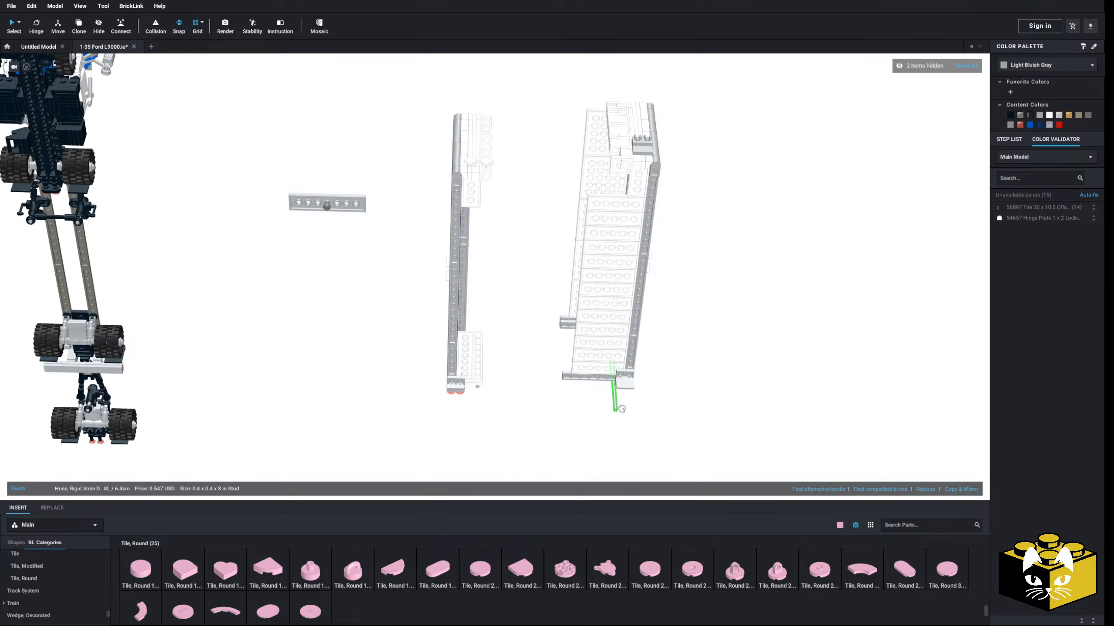
- Refit the light bluish gray Hose, Rigid 3mm D. 8L as the vertical lock rod on the rear door of the floor half
{"action": "right_click_drag", "start_coordinate": [622, 409], "coordinate": [525, 432]}
{"action": "scroll", "coordinate": [524, 427], "scroll_direction": "up", "scroll_amount": 5}
{"action": "left_click_drag", "start_coordinate": [525, 432], "coordinate": [300, 431]}
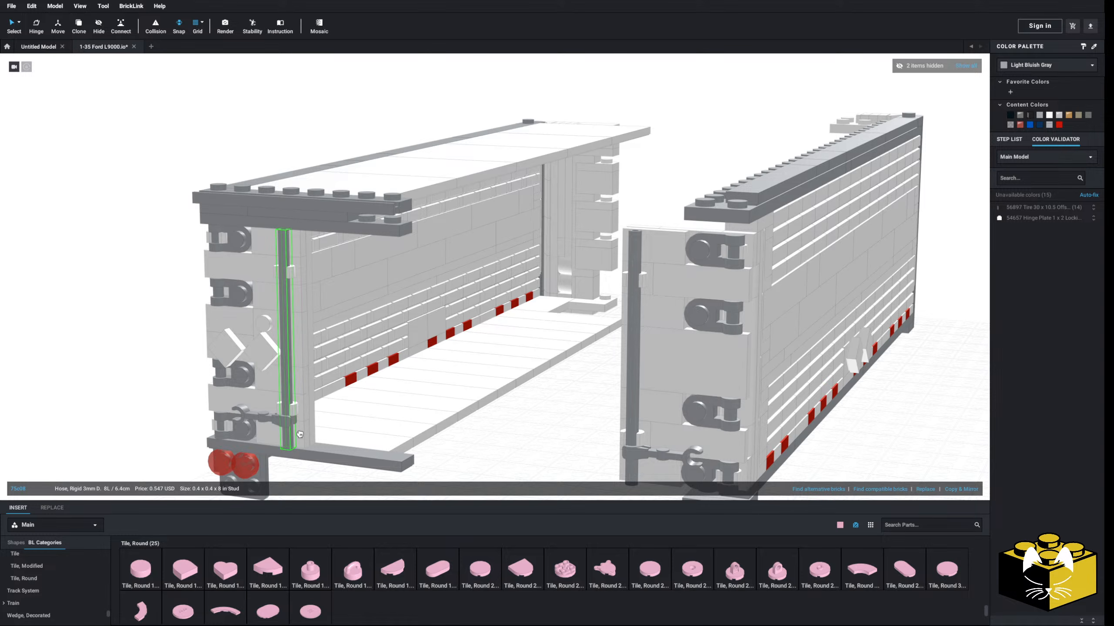
{"action": "left_click", "coordinate": [504, 448]}
- Delete the white Tile 6 x 6 roof panels from the trailer box half
{"action": "scroll", "coordinate": [503, 448], "scroll_direction": "down", "scroll_amount": 5}
{"action": "right_click_drag", "start_coordinate": [503, 448], "coordinate": [542, 427]}
{"action": "scroll", "coordinate": [518, 437], "scroll_direction": "down", "scroll_amount": 4}
{"action": "scroll", "coordinate": [516, 437], "scroll_direction": "up", "scroll_amount": 4}
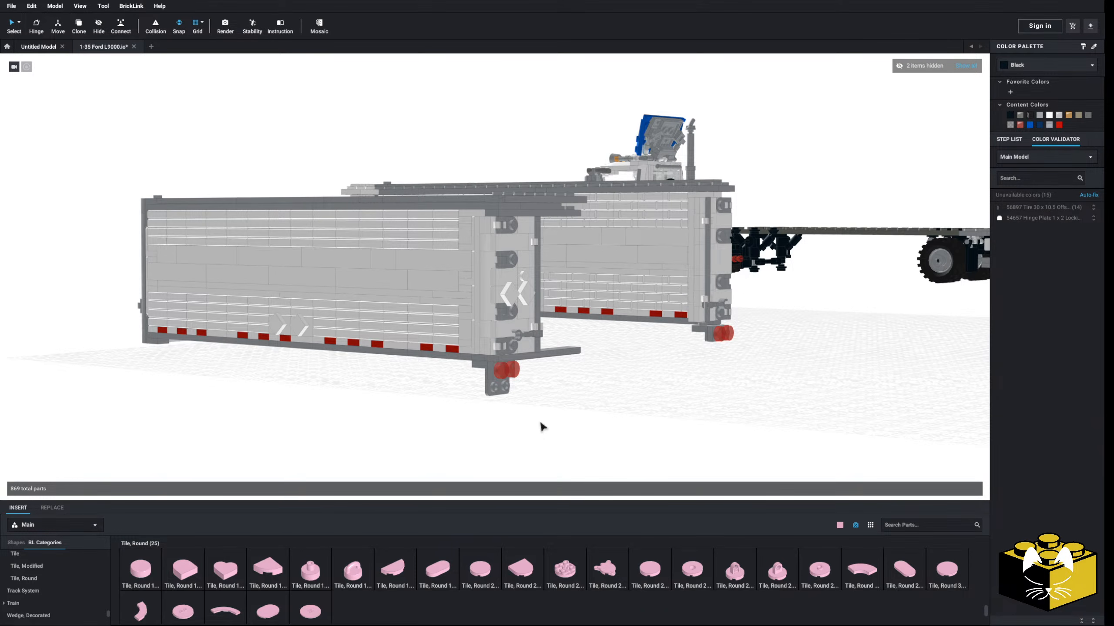
{"action": "right_click_drag", "start_coordinate": [542, 426], "coordinate": [516, 433]}
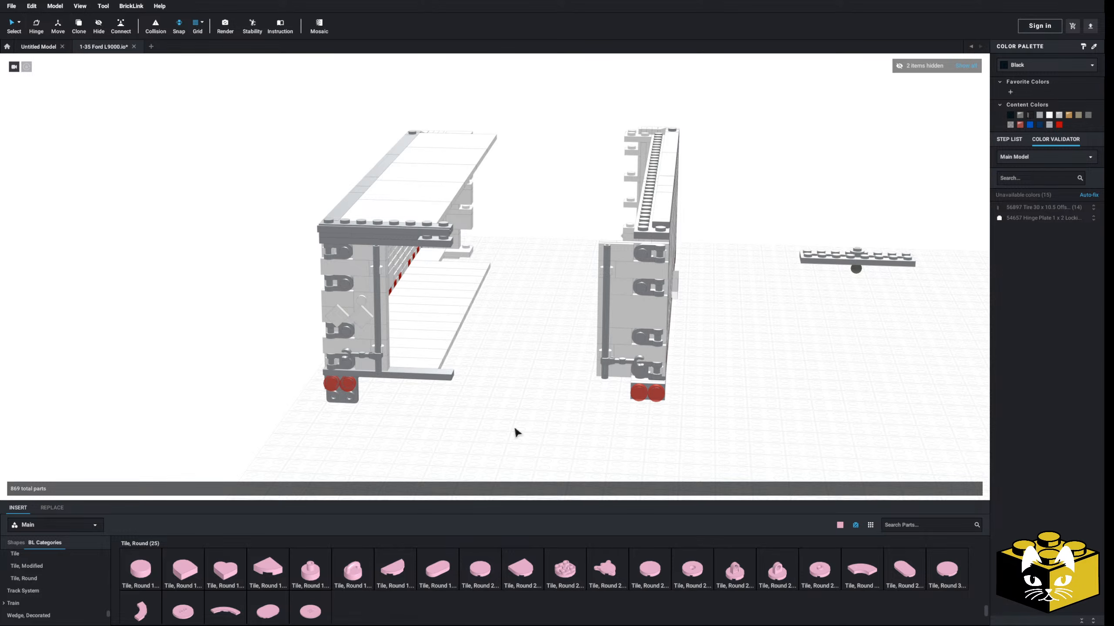
{"action": "right_click_drag", "start_coordinate": [514, 429], "coordinate": [517, 430]}
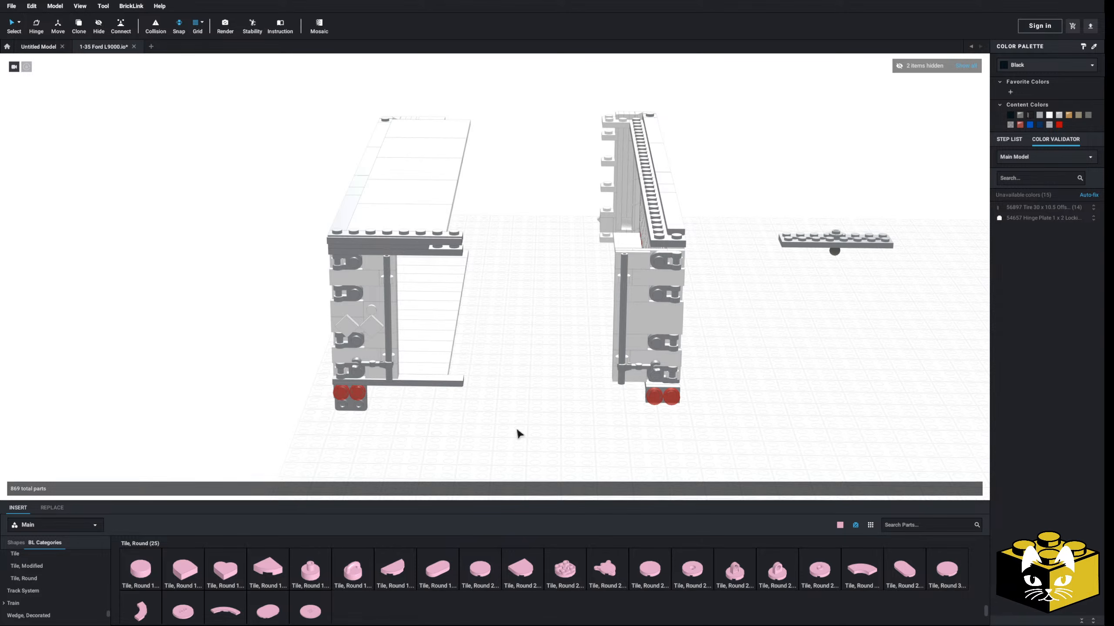
{"action": "right_click_drag", "start_coordinate": [517, 433], "coordinate": [470, 290]}
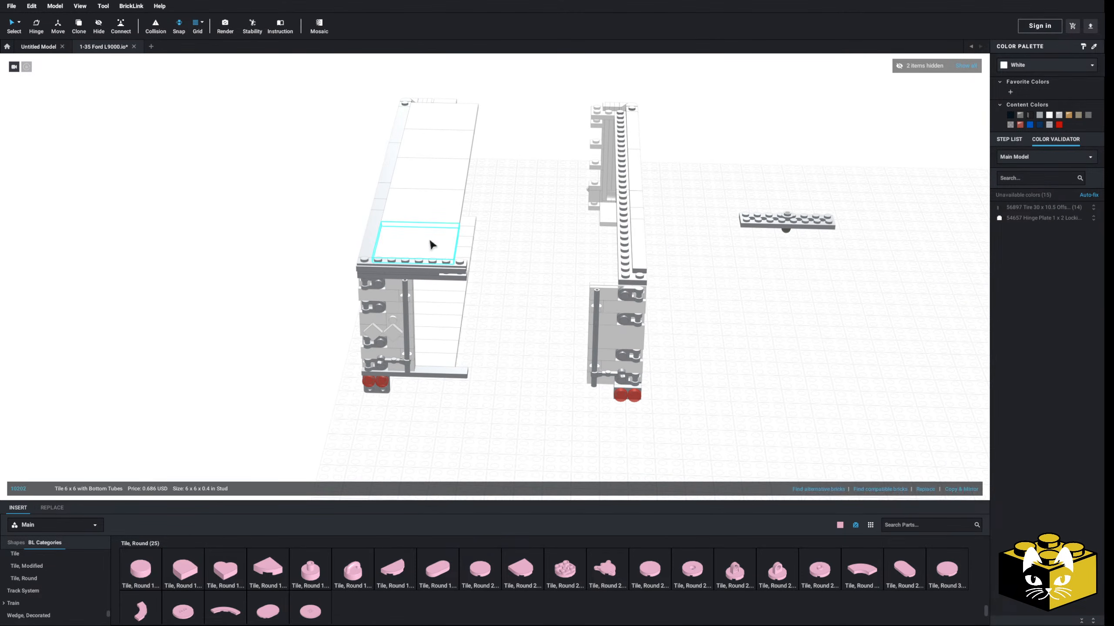
{"action": "key", "text": "Delete"}
{"action": "left_click", "coordinate": [441, 160]}
{"action": "key", "text": "Delete"}
{"action": "left_click", "coordinate": [448, 124]}
{"action": "key", "text": "Delete"}
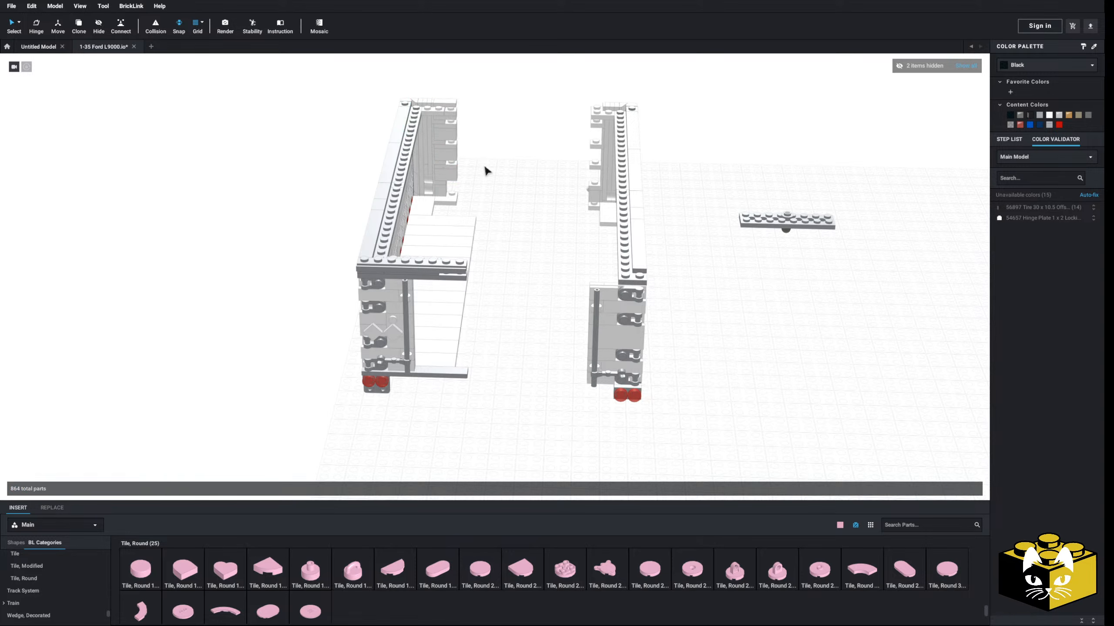
- Delete the gray plate running along the bottom edge of the rear doors
{"action": "scroll", "coordinate": [488, 173], "scroll_direction": "down", "scroll_amount": 2}
{"action": "right_click_drag", "start_coordinate": [498, 198], "coordinate": [497, 196]}
{"action": "scroll", "coordinate": [507, 268], "scroll_direction": "up", "scroll_amount": 1}
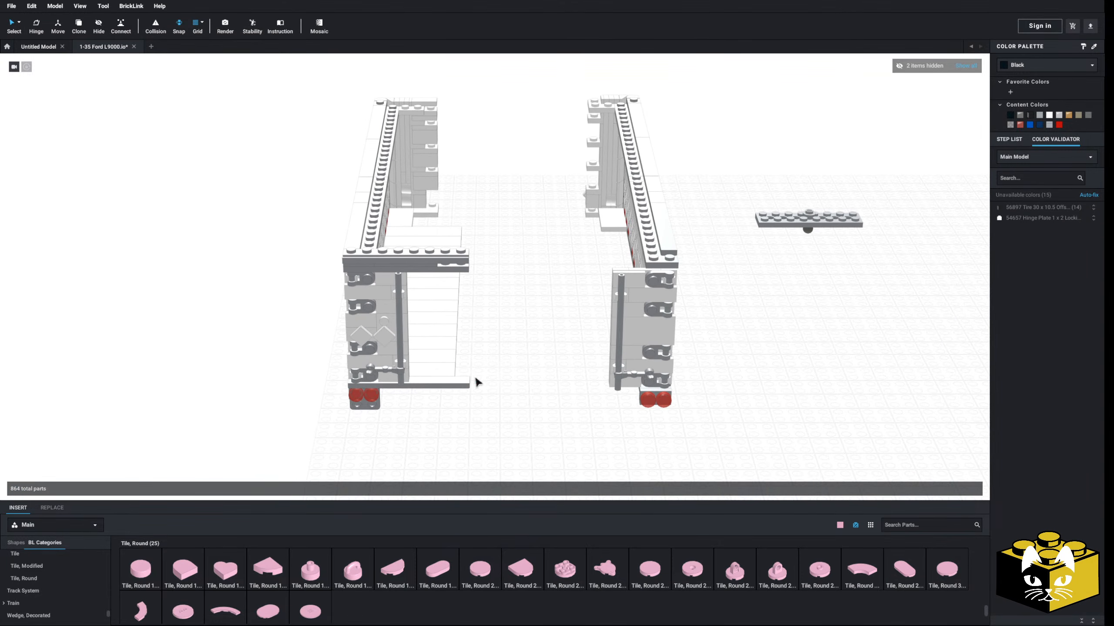
{"action": "left_click_drag", "start_coordinate": [451, 386], "coordinate": [472, 387]}
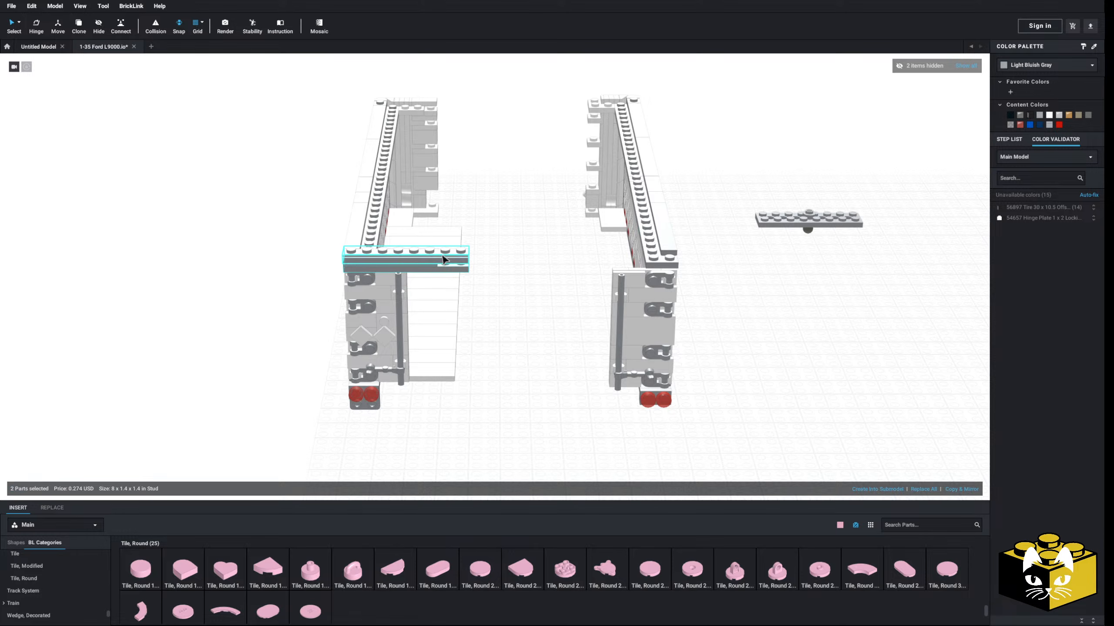
- Shift the two stacked eight-stud gray parts above the rear doors one stud toward the separated half
{"action": "right_click_drag", "start_coordinate": [452, 257], "coordinate": [453, 308]}
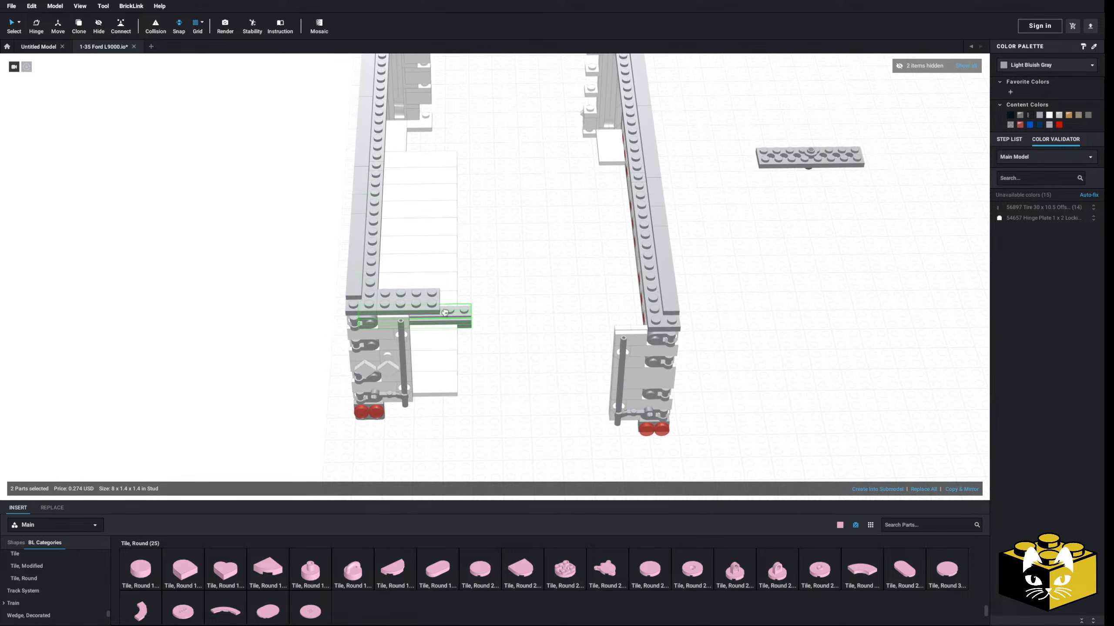
{"action": "left_click_drag", "start_coordinate": [445, 313], "coordinate": [508, 299]}
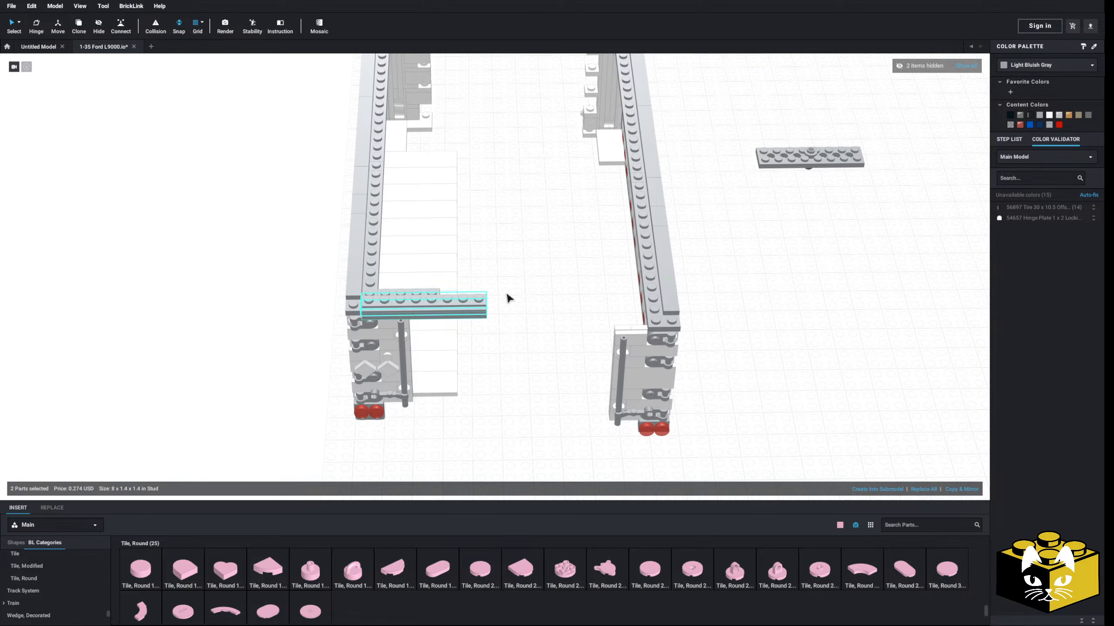
{"action": "left_click", "coordinate": [507, 298]}
- Try rejoining the separated side wall to the trailer box at the end of the shifted rear plates
{"action": "scroll", "coordinate": [566, 303], "scroll_direction": "down", "scroll_amount": 5}
{"action": "left_click_drag", "start_coordinate": [593, 150], "coordinate": [551, 346]}
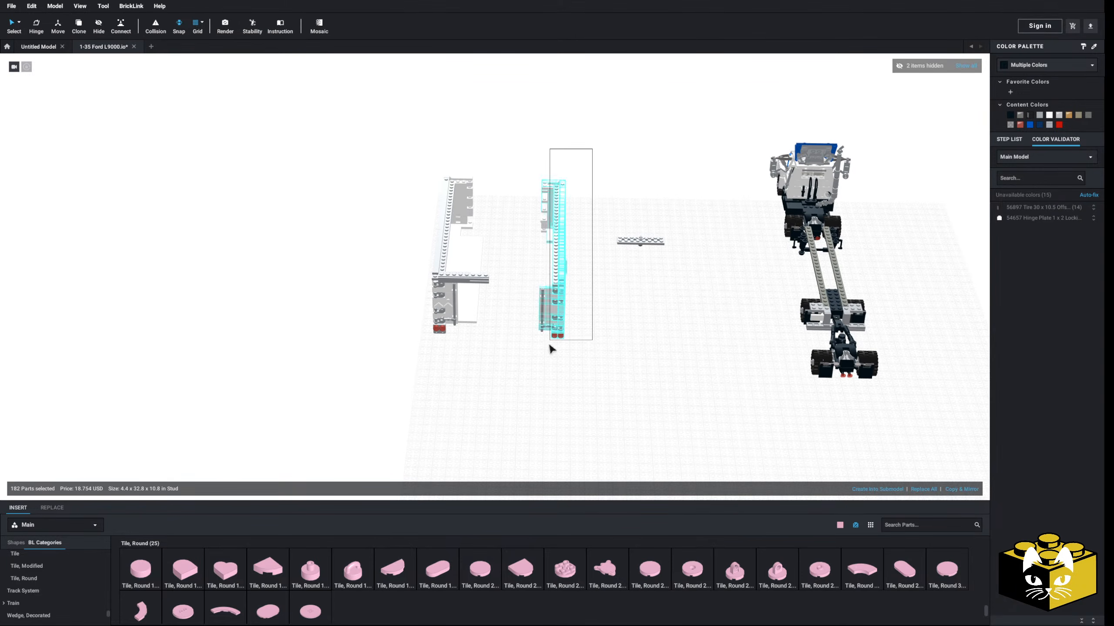
{"action": "scroll", "coordinate": [526, 376], "scroll_direction": "up", "scroll_amount": 5}
{"action": "left_click_drag", "start_coordinate": [664, 315], "coordinate": [471, 297]}
{"action": "left_click", "coordinate": [616, 318]}
{"action": "scroll", "coordinate": [571, 311], "scroll_direction": "down", "scroll_amount": 5}
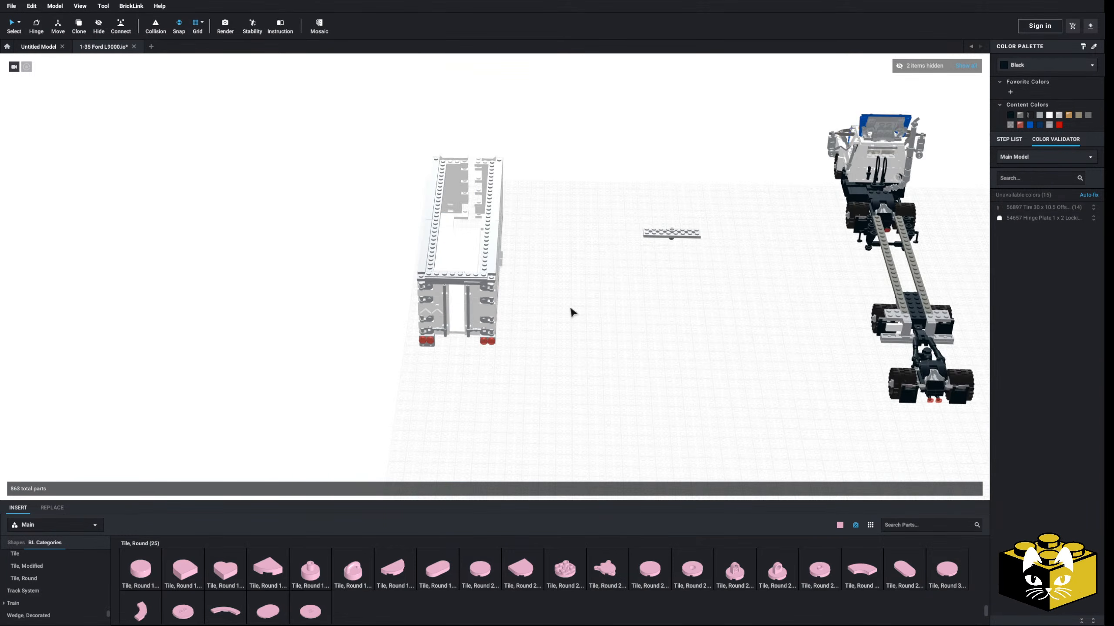
- Move the rejoined trailer box over the chassis behind the truck to compare its width with the wheels
{"action": "right_click_drag", "start_coordinate": [572, 293], "coordinate": [549, 141]}
{"action": "left_click_drag", "start_coordinate": [544, 136], "coordinate": [358, 407]}
{"action": "scroll", "coordinate": [476, 319], "scroll_direction": "up", "scroll_amount": 3}
{"action": "left_click_drag", "start_coordinate": [450, 319], "coordinate": [382, 362]}
{"action": "middle_click_drag", "start_coordinate": [561, 354], "coordinate": [382, 362]}
{"action": "left_click_drag", "start_coordinate": [382, 362], "coordinate": [503, 335]}
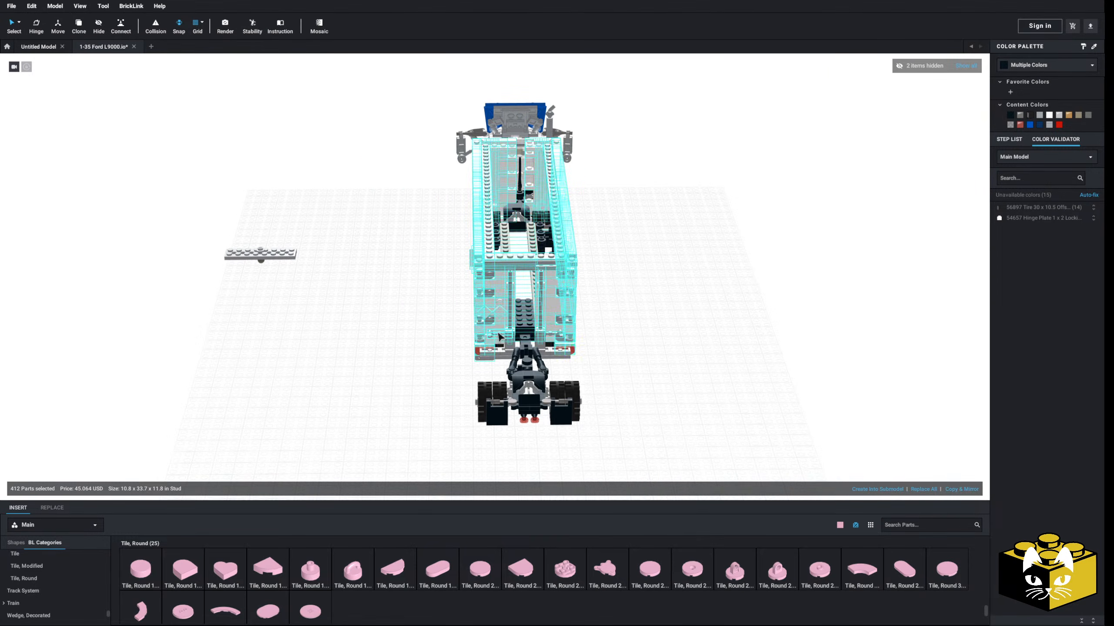
- Move the trailer box back off the chassis to the open area beside the truck
{"action": "right_click_drag", "start_coordinate": [335, 393], "coordinate": [592, 330]}
{"action": "left_click_drag", "start_coordinate": [592, 330], "coordinate": [377, 376]}
{"action": "left_click", "coordinate": [450, 375]}
{"action": "right_click_drag", "start_coordinate": [521, 357], "coordinate": [460, 360]}
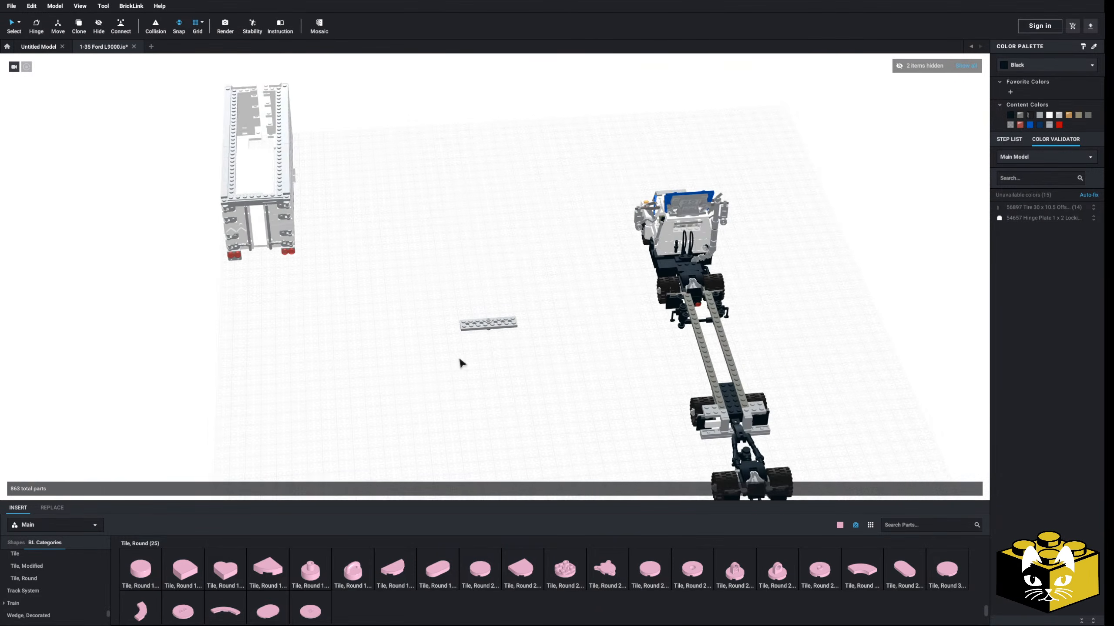
- Delete the upper plate above the rear doors and move the eight-stud plate beneath it out beside the box
{"action": "middle_click_drag", "start_coordinate": [280, 316], "coordinate": [552, 389]}
{"action": "scroll", "coordinate": [553, 389], "scroll_direction": "up", "scroll_amount": 4}
{"action": "scroll", "coordinate": [519, 223], "scroll_direction": "up", "scroll_amount": 4}
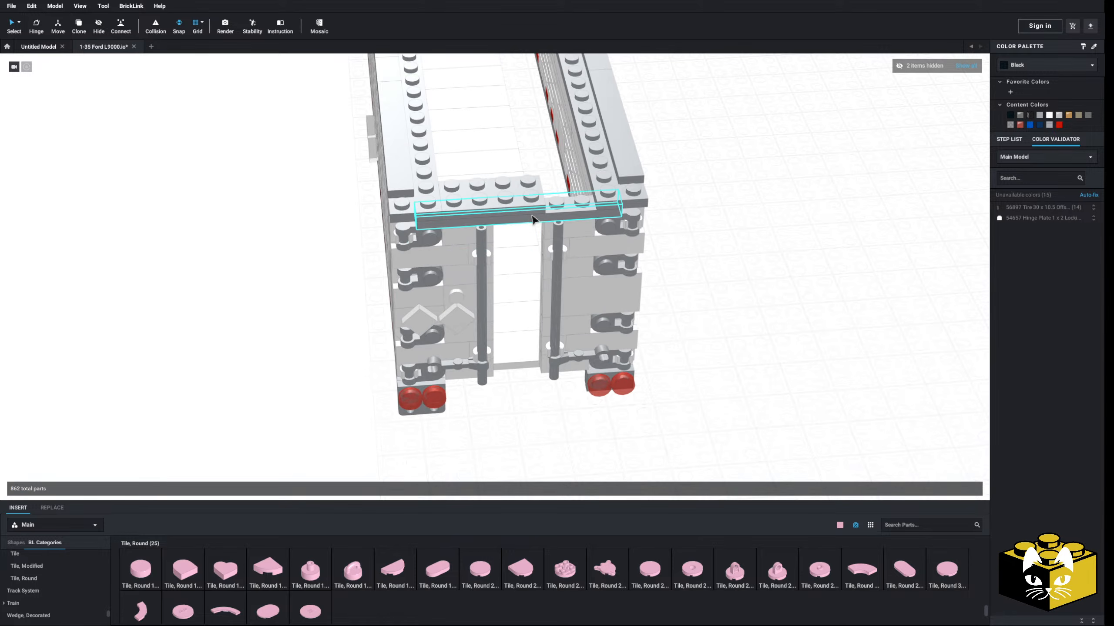
{"action": "left_click", "coordinate": [519, 223]}
{"action": "left_click", "coordinate": [701, 301]}
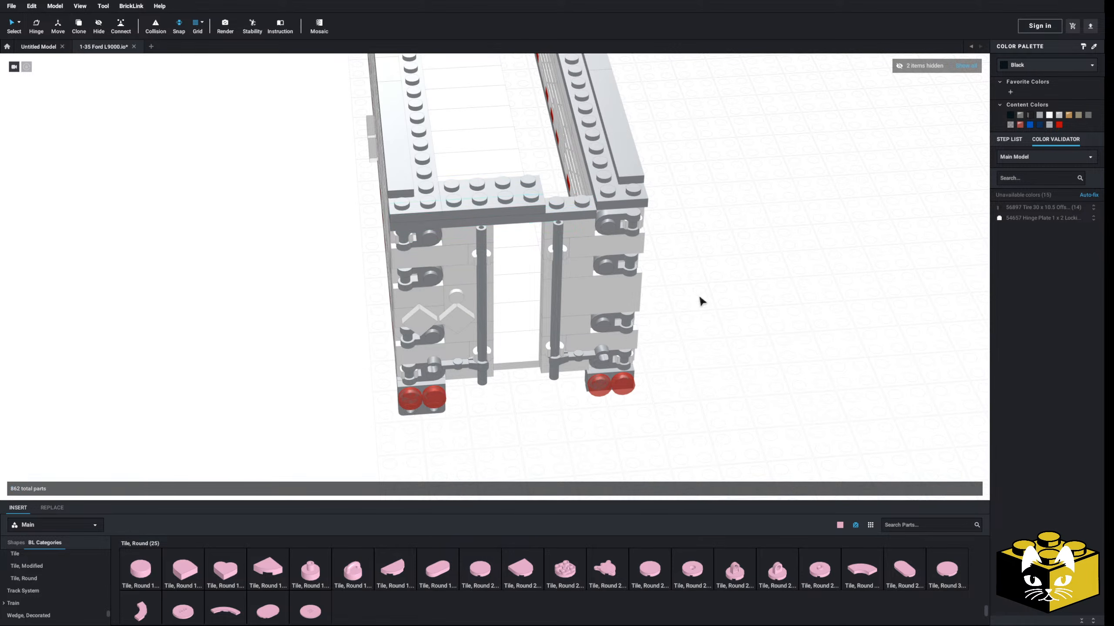
{"action": "scroll", "coordinate": [702, 302], "scroll_direction": "down", "scroll_amount": 3}
{"action": "left_click_drag", "start_coordinate": [537, 237], "coordinate": [351, 350]}
{"action": "left_click", "coordinate": [410, 354]}
{"action": "right_click_drag", "start_coordinate": [410, 355], "coordinate": [386, 348]}
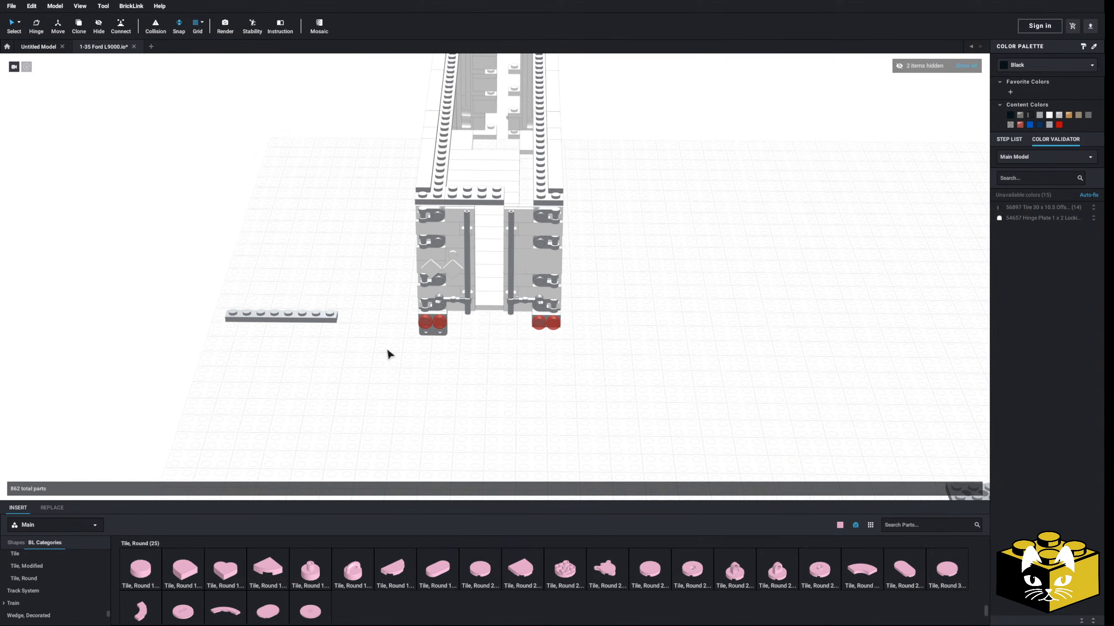
- Undo the recent plate and box moves back to where the two trailer halves are apart
{"action": "key", "text": "ctrl+z"}
{"action": "scroll", "coordinate": [390, 350], "scroll_direction": "down", "scroll_amount": 4}
{"action": "key", "text": "ctrl+z"}
{"action": "key", "text": "ctrl+z"}
{"action": "key", "text": "ctrl+z"}
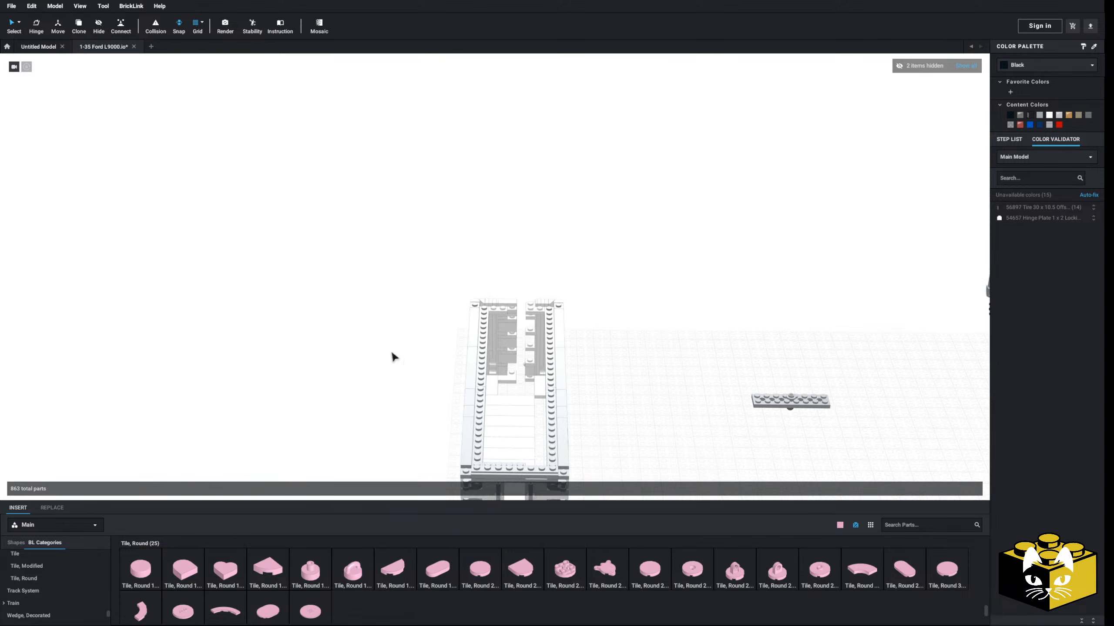
{"action": "middle_click_drag", "start_coordinate": [389, 350], "coordinate": [362, 342]}
{"action": "key", "text": "ctrl+z"}
{"action": "scroll", "coordinate": [492, 337], "scroll_direction": "up", "scroll_amount": 5}
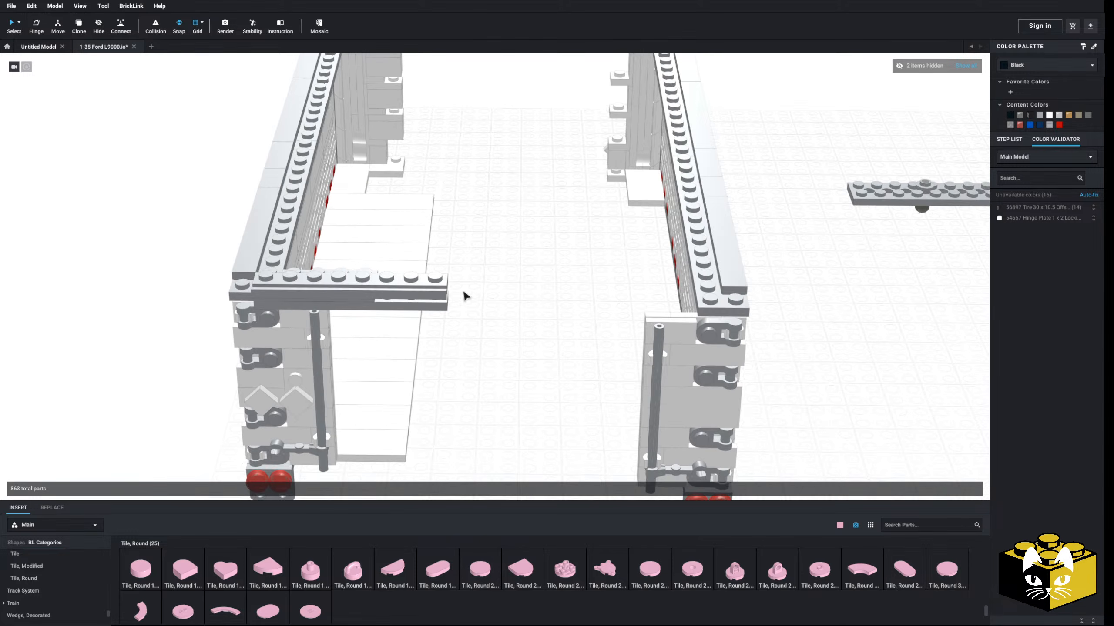
- Delete the upper plate above the rear doors and align the Plate 1 x 8 beneath it with the trailer half's outer corner
{"action": "left_click_drag", "start_coordinate": [432, 294], "coordinate": [241, 304]}
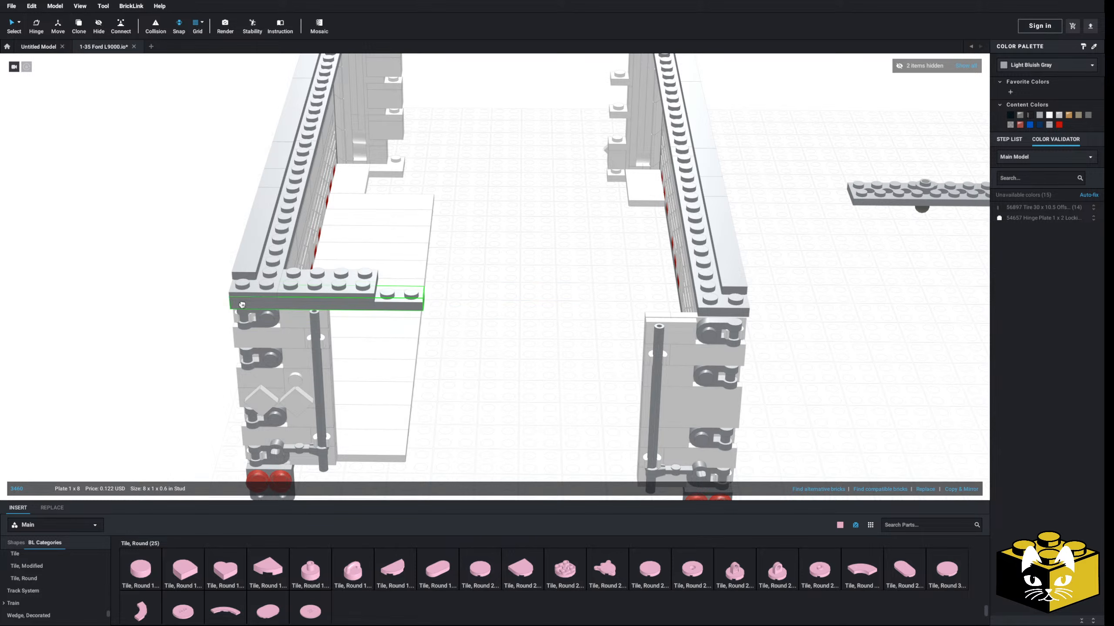
{"action": "left_click", "coordinate": [467, 298]}
{"action": "scroll", "coordinate": [490, 278], "scroll_direction": "down", "scroll_amount": 5}
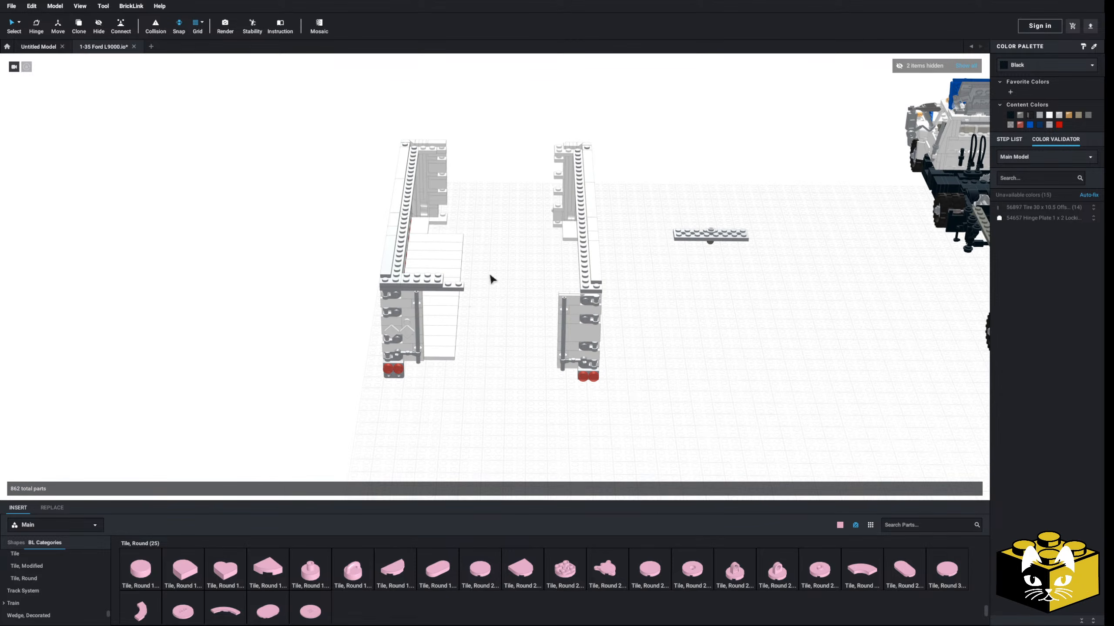
- Move the separate trailer half inward to rejoin the other half, flush with the end of the Plate 1 x 8
{"action": "left_click_drag", "start_coordinate": [637, 114], "coordinate": [512, 435]}
{"action": "scroll", "coordinate": [587, 294], "scroll_direction": "up", "scroll_amount": 6}
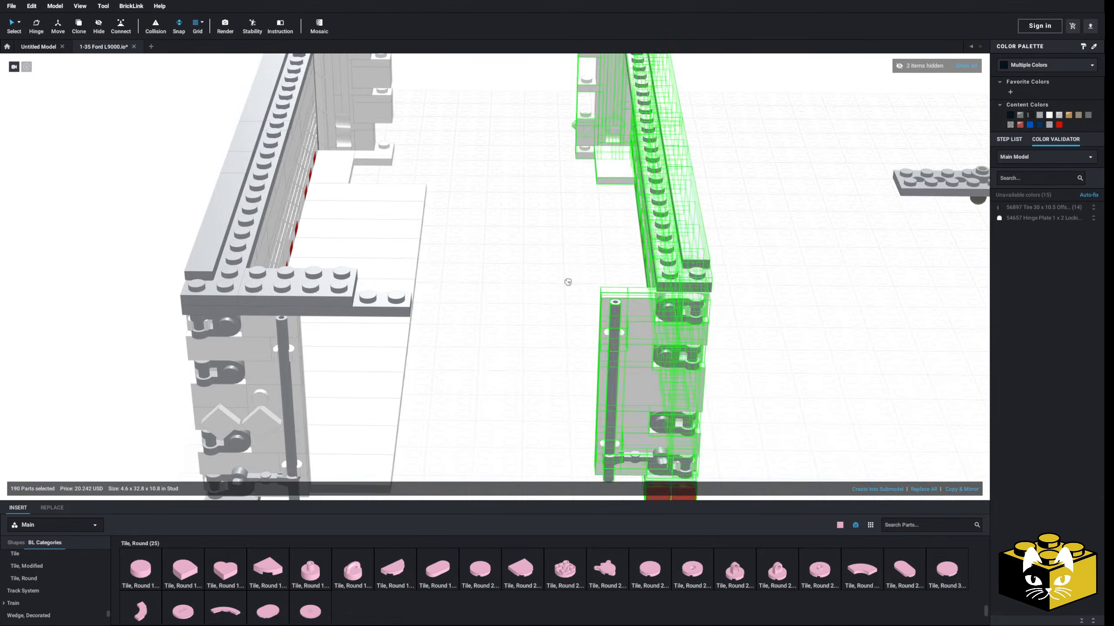
{"action": "scroll", "coordinate": [525, 311], "scroll_direction": "down", "scroll_amount": 3}
{"action": "left_click", "coordinate": [539, 331]}
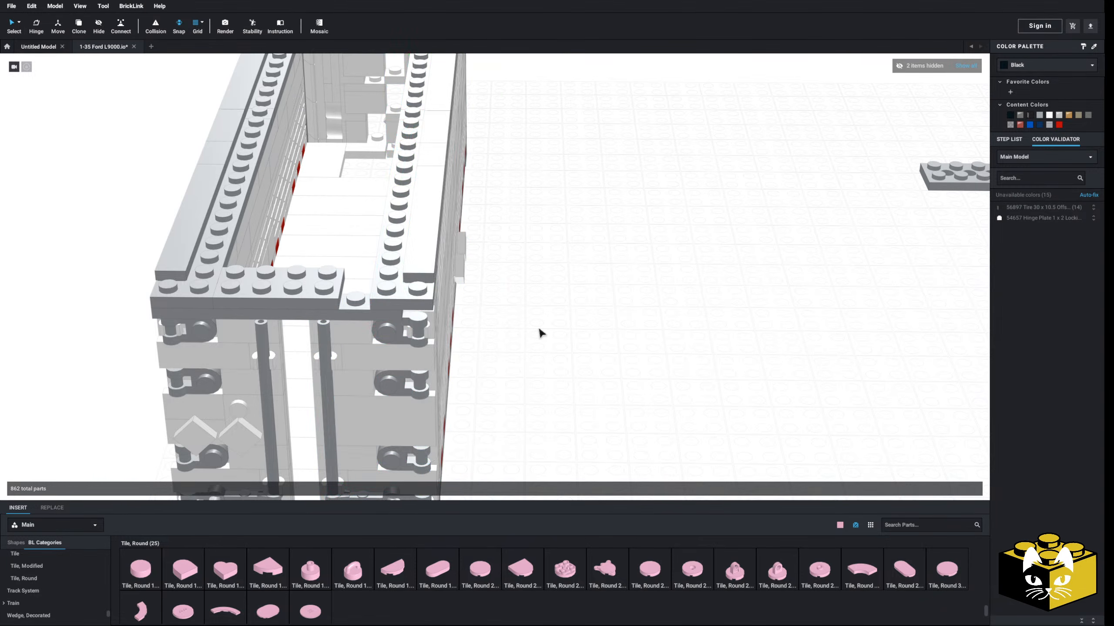
- Delete the white plate at floor level on the inner side of the trailer's front wall
{"action": "scroll", "coordinate": [538, 337], "scroll_direction": "down", "scroll_amount": 5}
{"action": "mouse_move", "coordinate": [534, 337]}
{"action": "right_mouse_down"}
{"action": "mouse_move", "coordinate": [532, 318]}
{"action": "mouse_move", "coordinate": [532, 342]}
{"action": "right_mouse_up"}
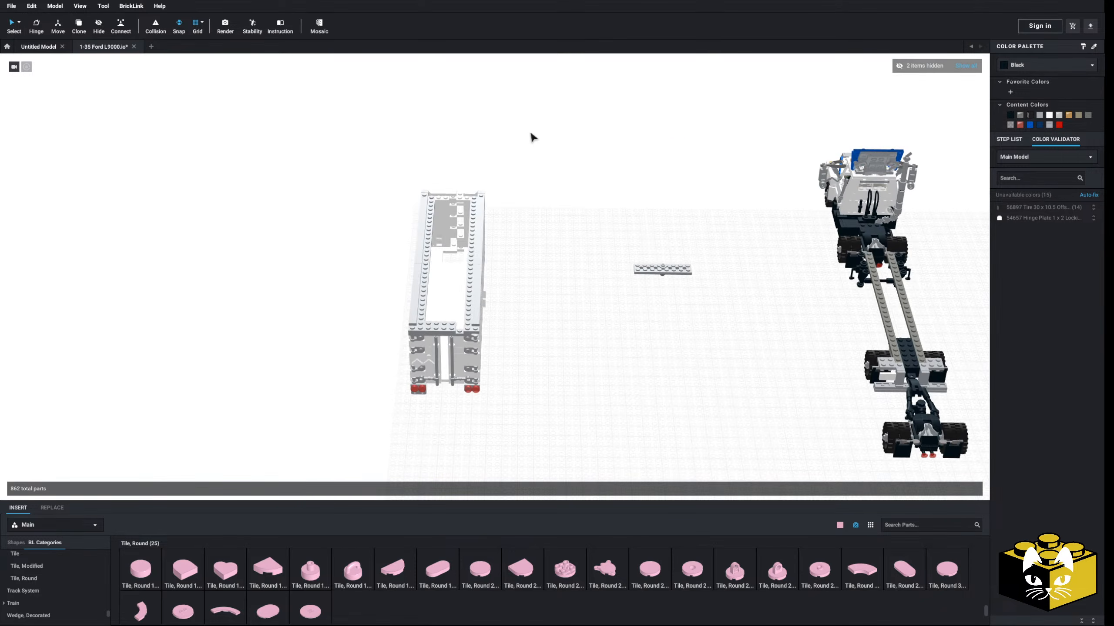
{"action": "left_click_drag", "start_coordinate": [511, 165], "coordinate": [330, 453]}
{"action": "left_click", "coordinate": [577, 365]}
{"action": "scroll", "coordinate": [566, 371], "scroll_direction": "up", "scroll_amount": 4}
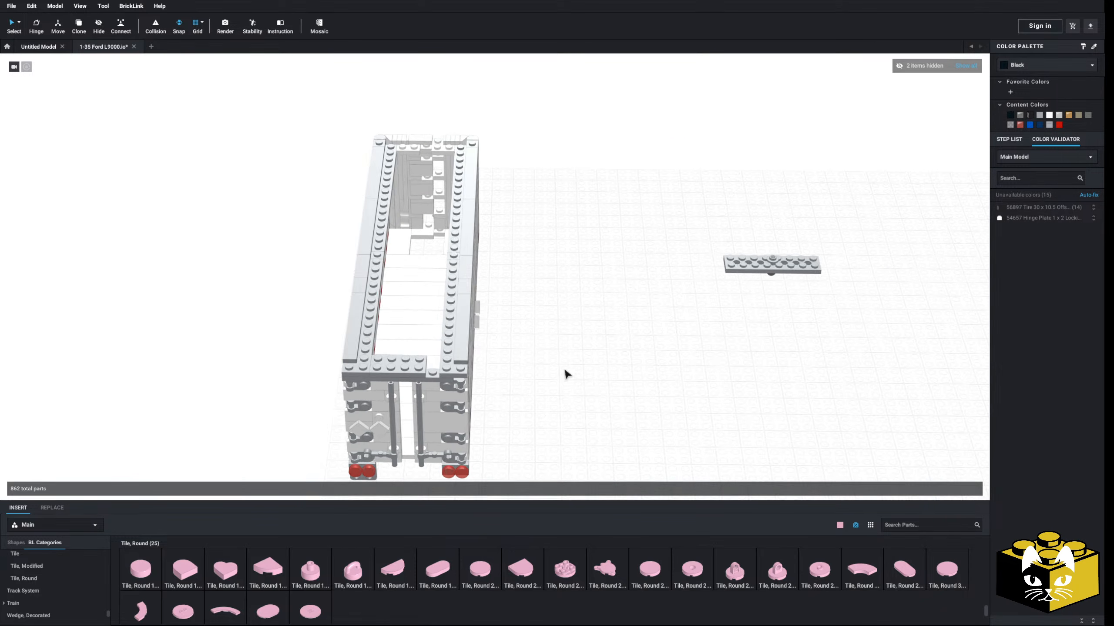
{"action": "right_click_drag", "start_coordinate": [565, 371], "coordinate": [578, 383]}
{"action": "scroll", "coordinate": [578, 384], "scroll_direction": "up", "scroll_amount": 5}
{"action": "left_click", "coordinate": [477, 379]}
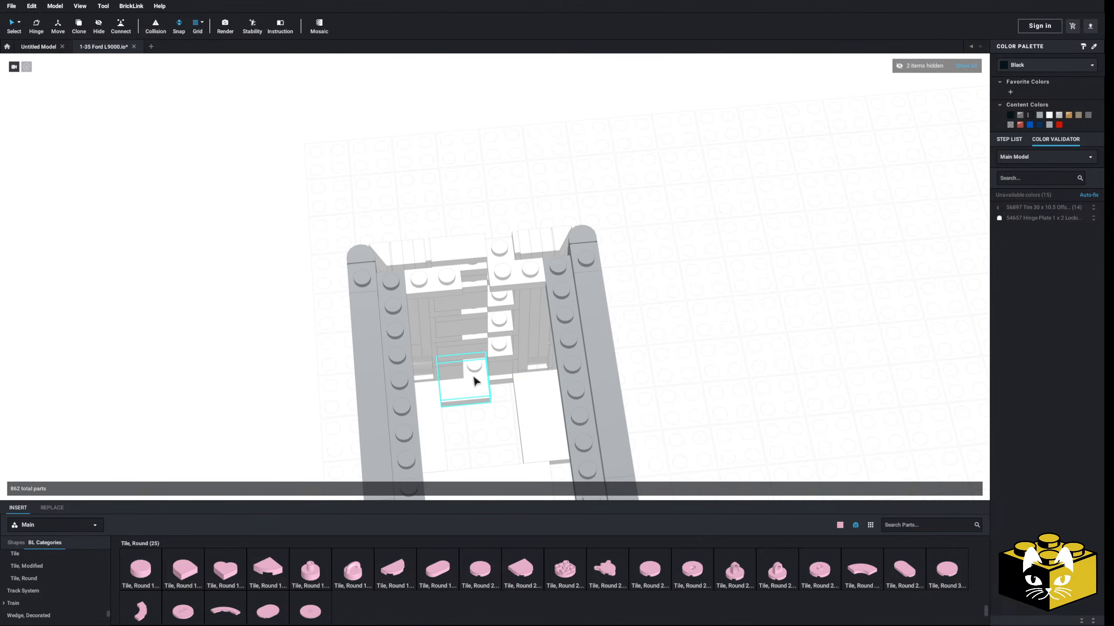
{"action": "scroll", "coordinate": [476, 381], "scroll_direction": "up", "scroll_amount": 5}
{"action": "key", "text": "Delete"}
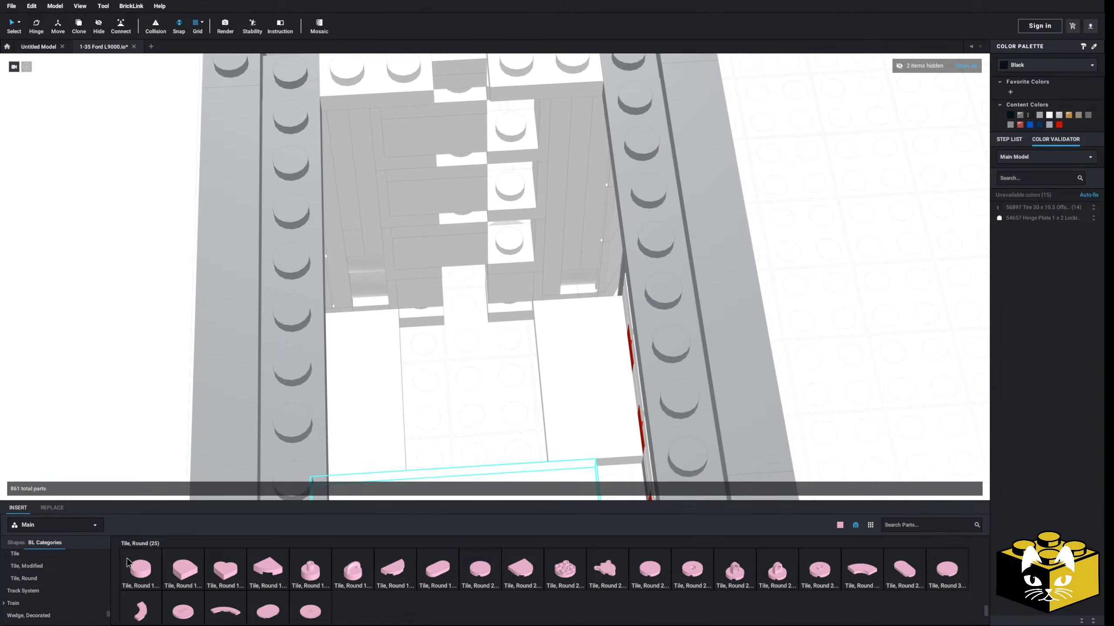
- Insert a Plate 2 x 3 at the base of the front wall to bridge the two trailer halves
{"action": "left_click", "coordinate": [14, 554]}
{"action": "scroll", "coordinate": [29, 583], "scroll_direction": "up", "scroll_amount": 5}
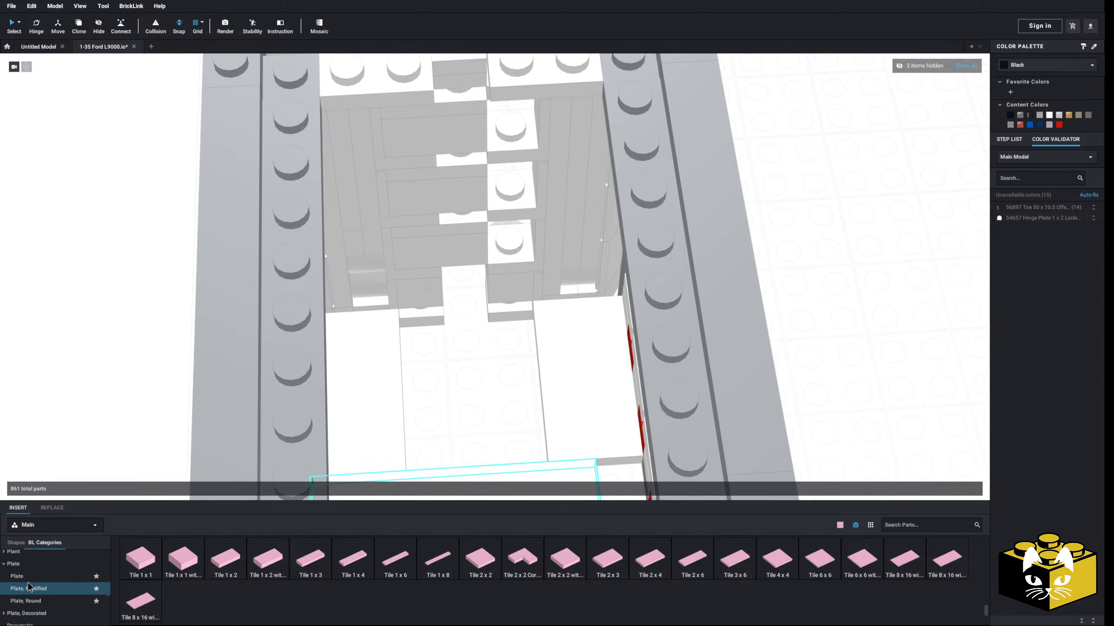
{"action": "left_click", "coordinate": [18, 576]}
{"action": "left_click_drag", "start_coordinate": [673, 572], "coordinate": [464, 314]}
- Attach a Plate, Round 1 x 3 with Open Studs beneath the bridging plate, running lengthwise in the floor gap
{"action": "scroll", "coordinate": [478, 392], "scroll_direction": "down", "scroll_amount": 3}
{"action": "right_click_drag", "start_coordinate": [476, 389], "coordinate": [322, 413]}
{"action": "scroll", "coordinate": [394, 373], "scroll_direction": "down", "scroll_amount": 4}
{"action": "scroll", "coordinate": [383, 426], "scroll_direction": "up", "scroll_amount": 3}
{"action": "scroll", "coordinate": [323, 413], "scroll_direction": "up", "scroll_amount": 3}
{"action": "left_click", "coordinate": [44, 601]}
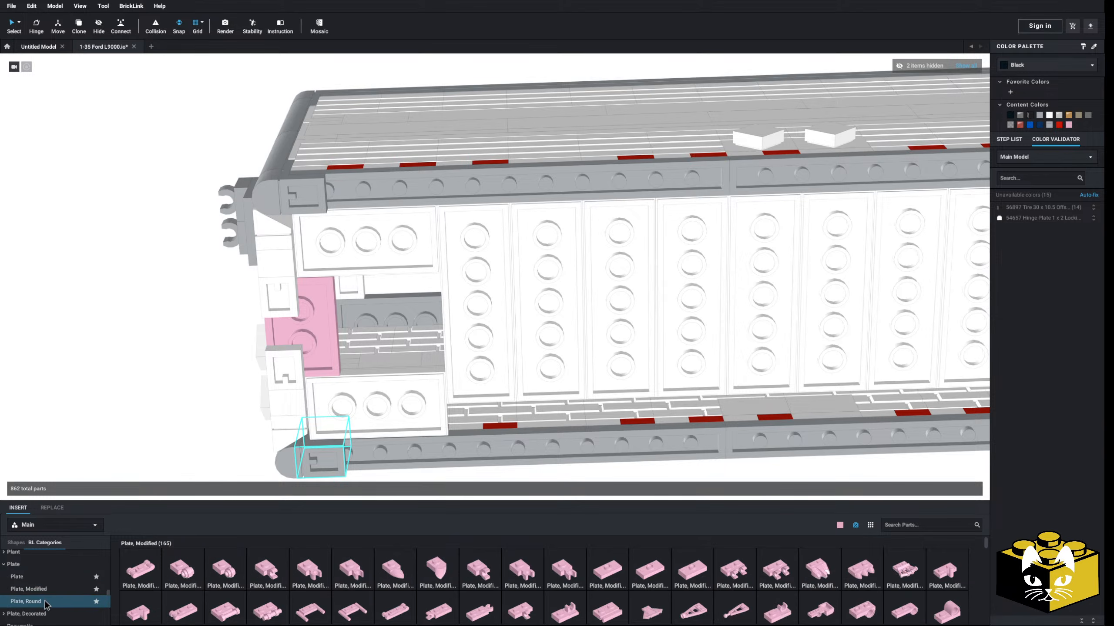
{"action": "left_click_drag", "start_coordinate": [828, 522], "coordinate": [342, 323]}
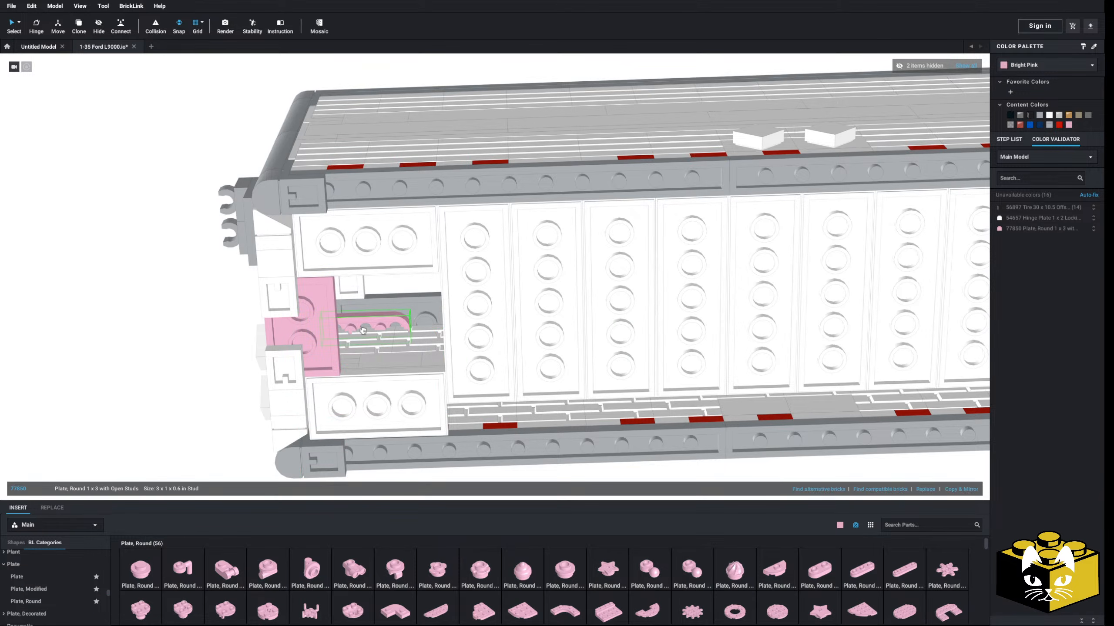
{"action": "right_click_drag", "start_coordinate": [354, 332], "coordinate": [359, 285]}
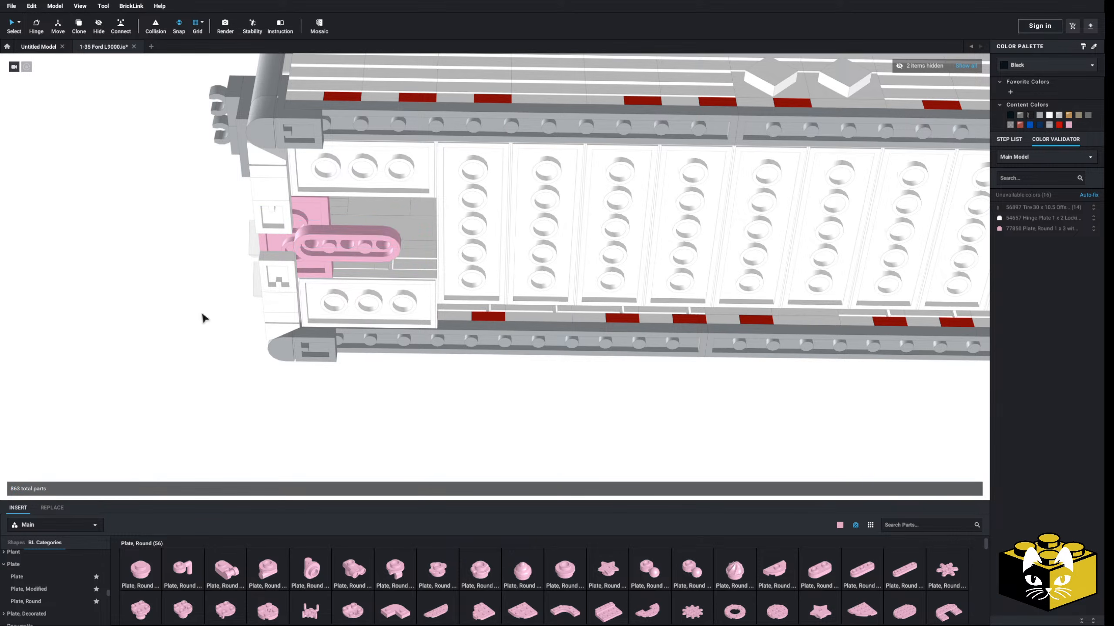
- Delete the white brick above the bridging plate and place Plate 1 x 1 parts in the centre of the front wall, above and below it
{"action": "right_click_drag", "start_coordinate": [203, 318], "coordinate": [318, 462]}
{"action": "key", "text": "Delete"}
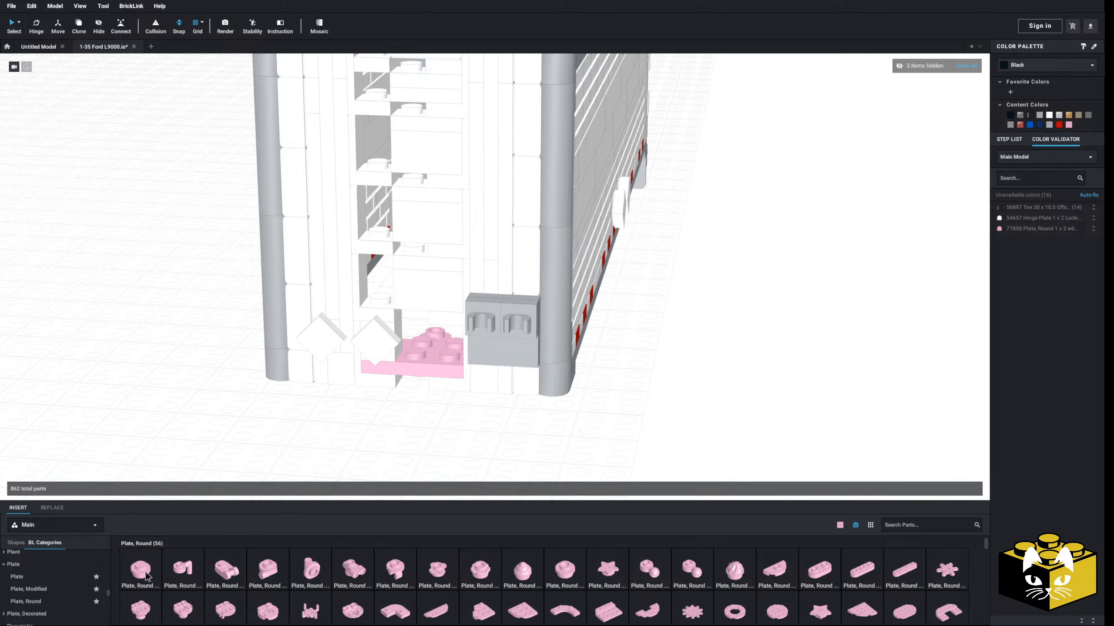
{"action": "left_click", "coordinate": [17, 578]}
{"action": "left_click", "coordinate": [140, 569]}
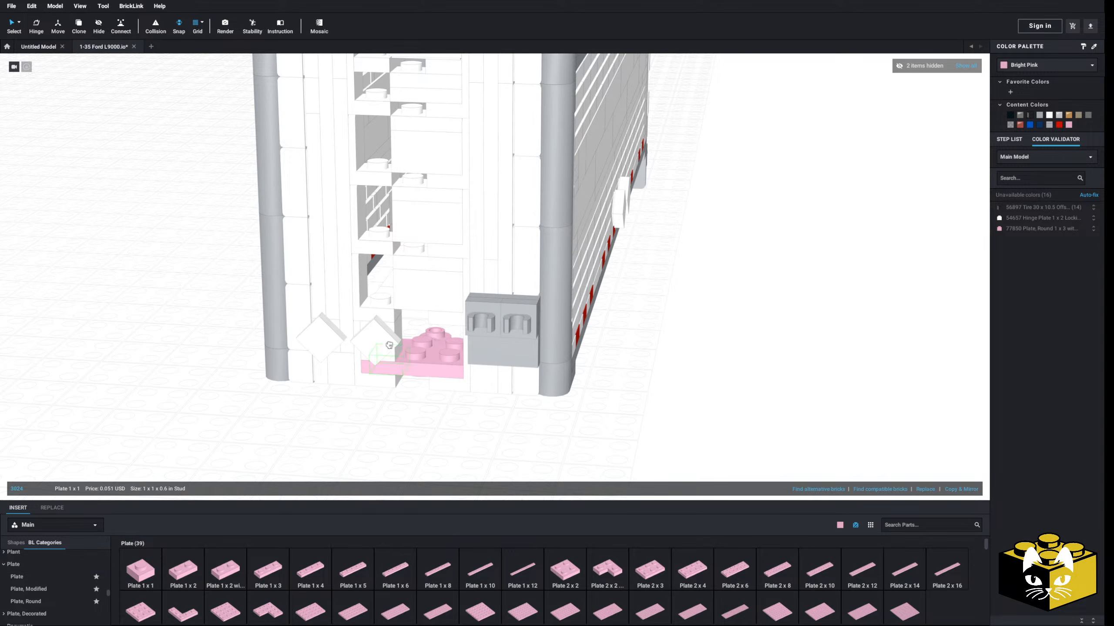
{"action": "left_click", "coordinate": [417, 312]}
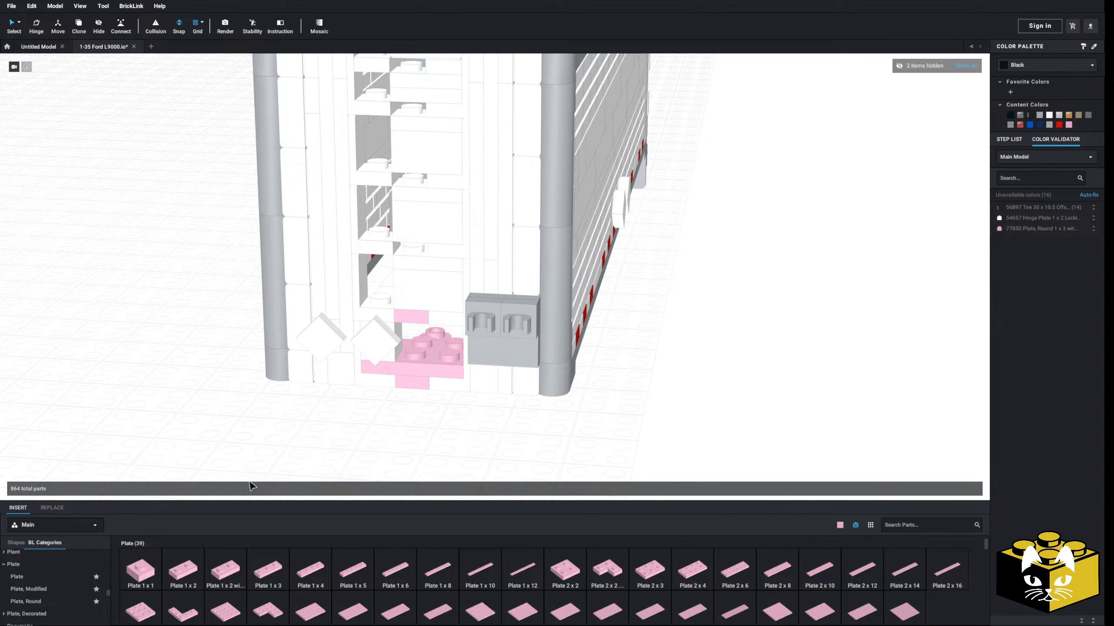
- Place a Brick 1 x 2 on the bridging plate and delete the white brick above it in the front wall
{"action": "scroll", "coordinate": [38, 571], "scroll_direction": "down", "scroll_amount": 5}
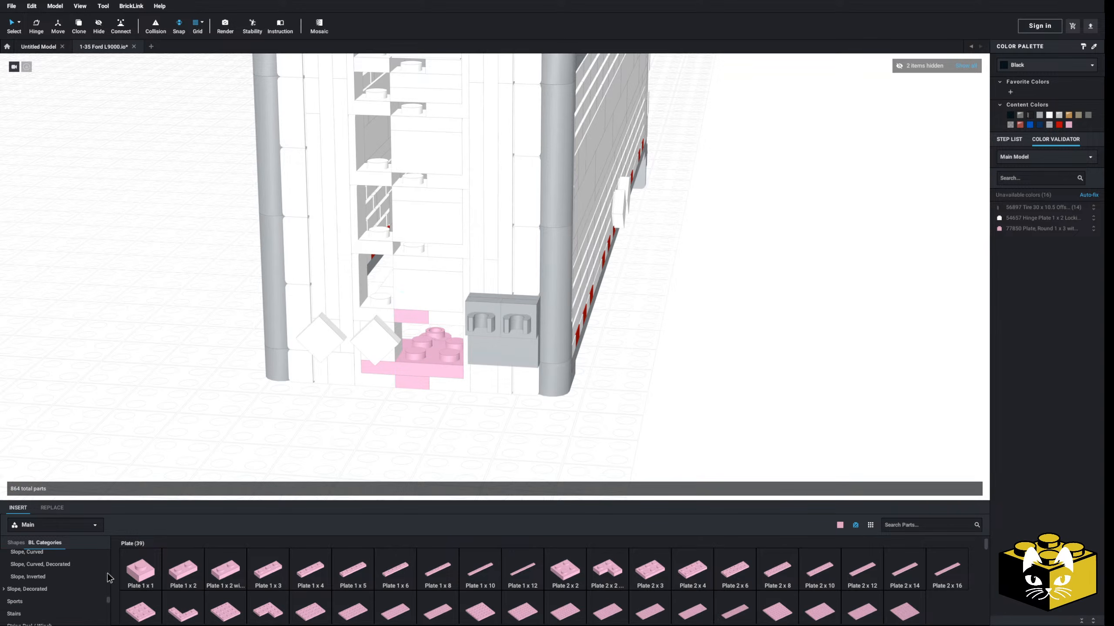
{"action": "scroll", "coordinate": [66, 579], "scroll_direction": "up", "scroll_amount": 10}
{"action": "left_click", "coordinate": [32, 595]}
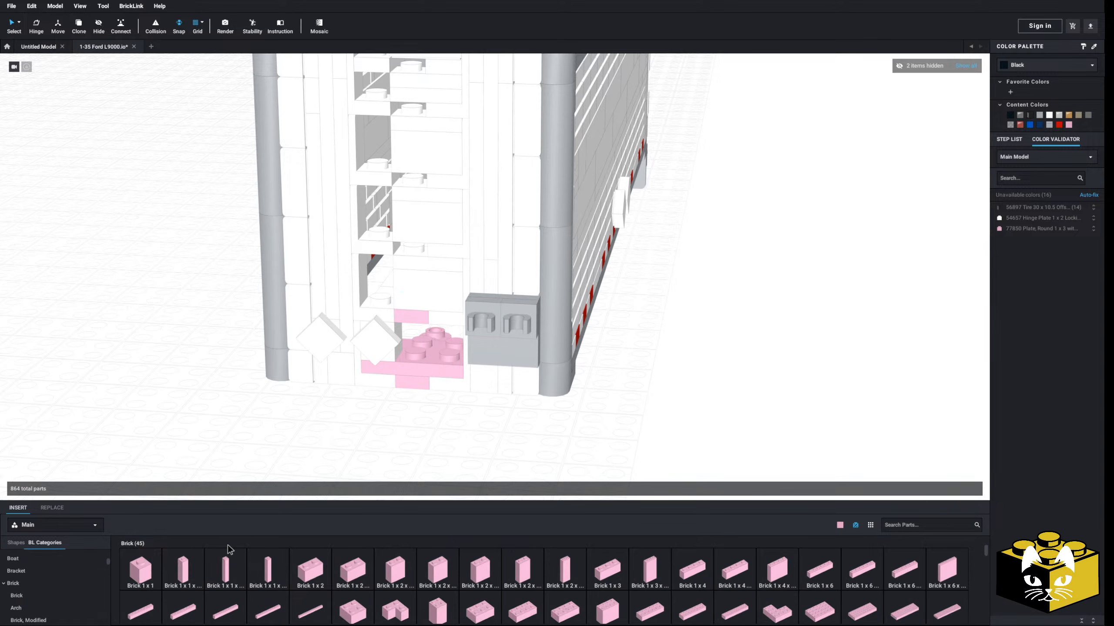
{"action": "left_click", "coordinate": [311, 570]}
{"action": "left_click", "coordinate": [420, 285]}
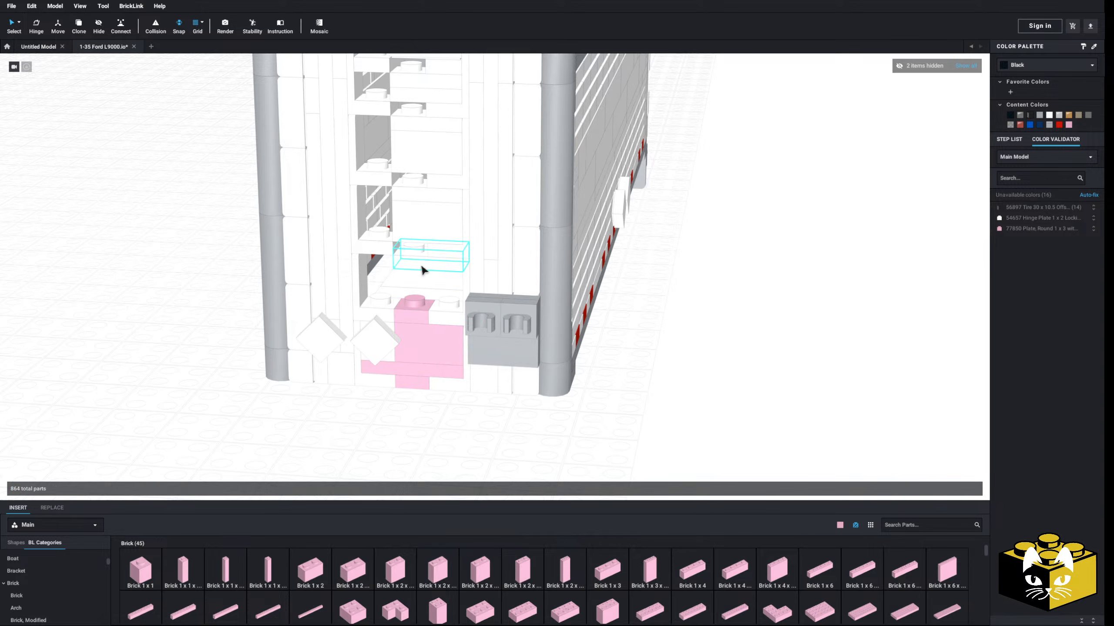
- Delete the remaining white bricks from the centre column of the front wall, up to its top
{"action": "left_click", "coordinate": [416, 151]}
{"action": "key", "text": "Delete"}
{"action": "left_click", "coordinate": [421, 125]}
{"action": "key", "text": "Delete"}
{"action": "middle_click_drag", "start_coordinate": [420, 127], "coordinate": [424, 176]}
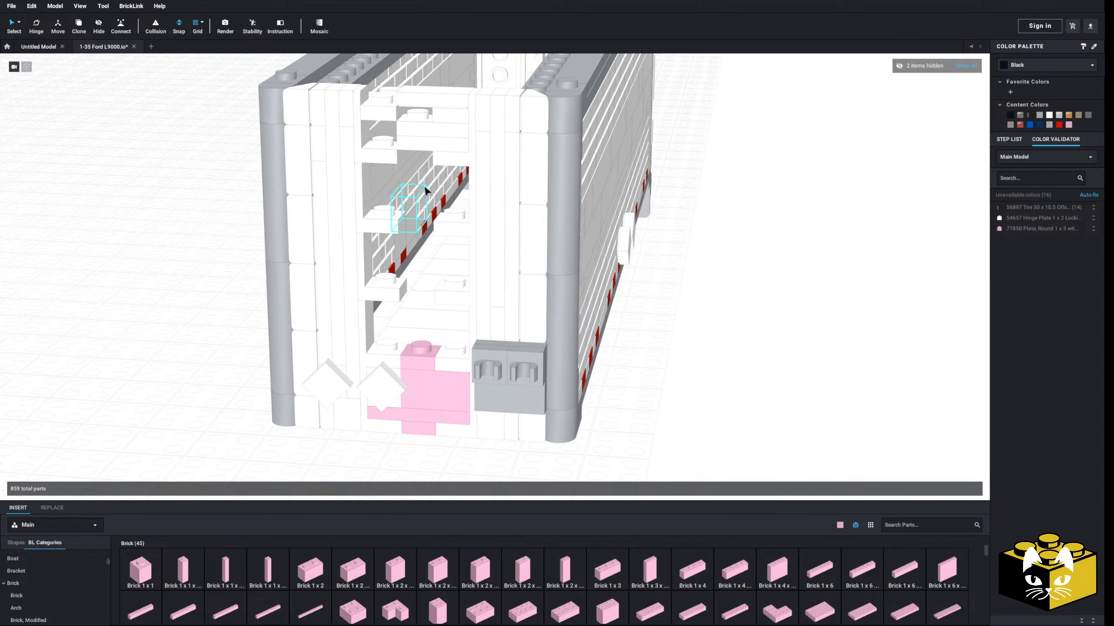
{"action": "left_click", "coordinate": [423, 144]}
{"action": "key", "text": "Delete"}
{"action": "left_click", "coordinate": [424, 104]}
{"action": "key", "text": "Delete"}
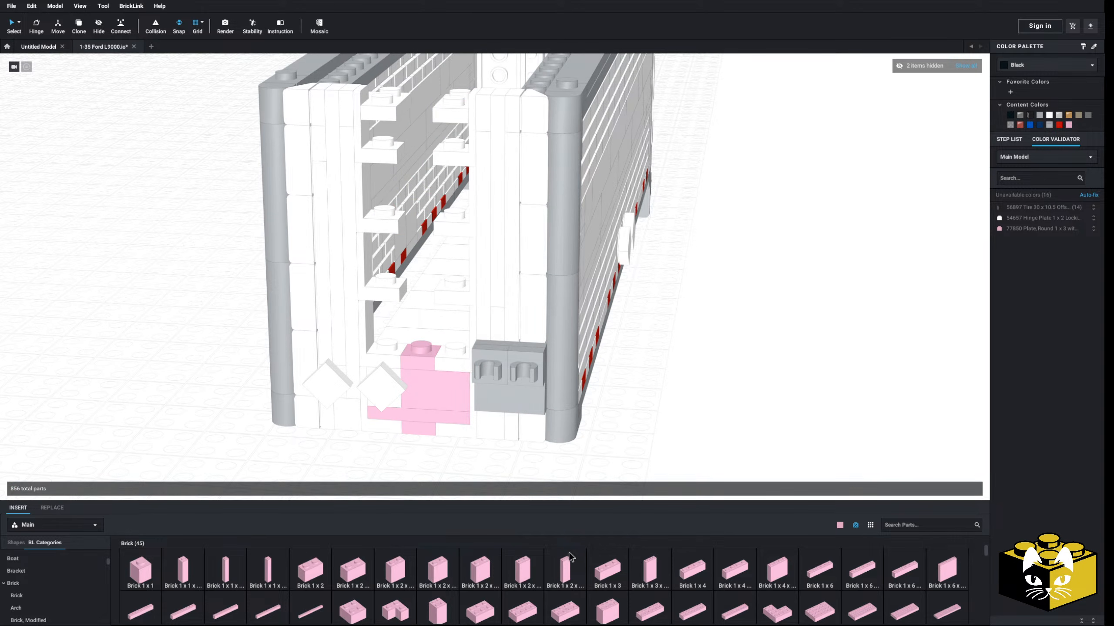
- Insert three Brick 1 x 3 parts between the white plates up the centre of the front wall
{"action": "left_click", "coordinate": [609, 569]}
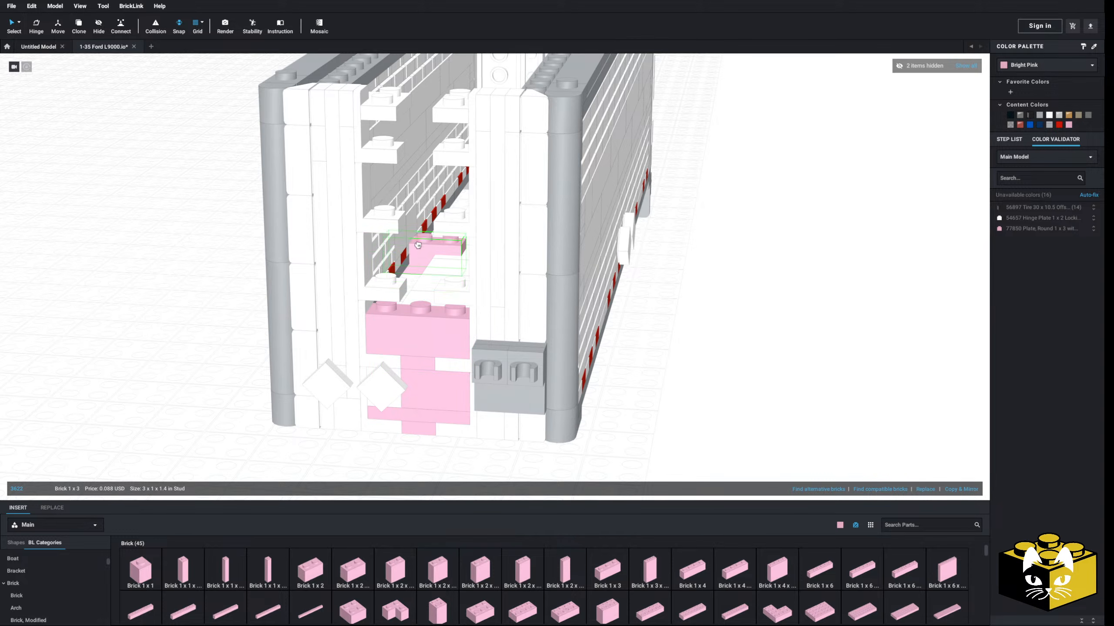
{"action": "right_click_drag", "start_coordinate": [418, 245], "coordinate": [431, 286]}
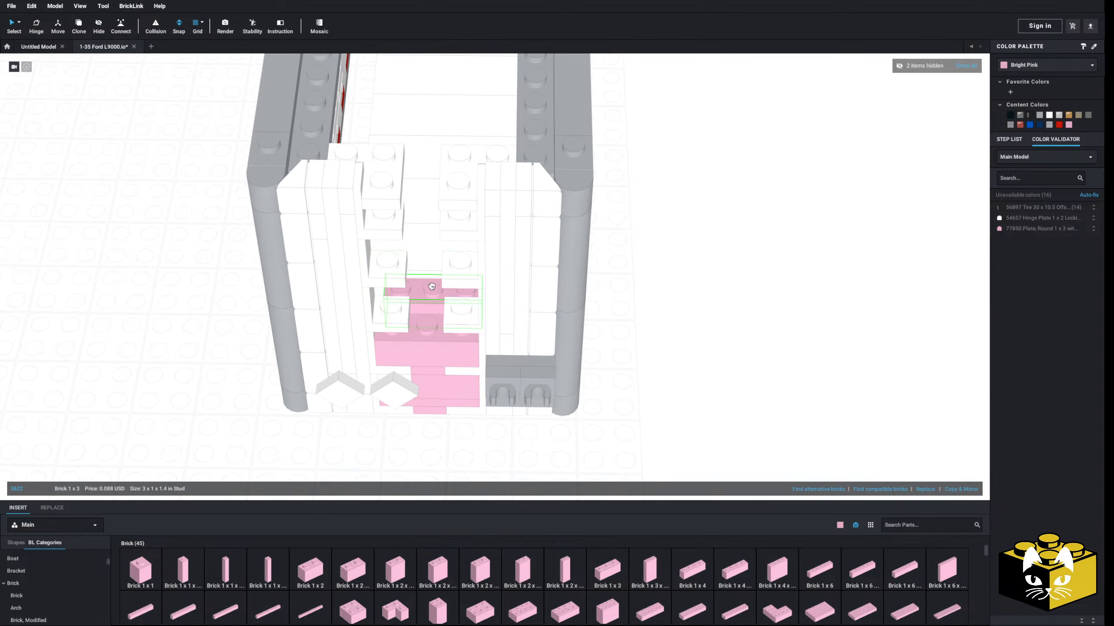
{"action": "left_click", "coordinate": [425, 280]}
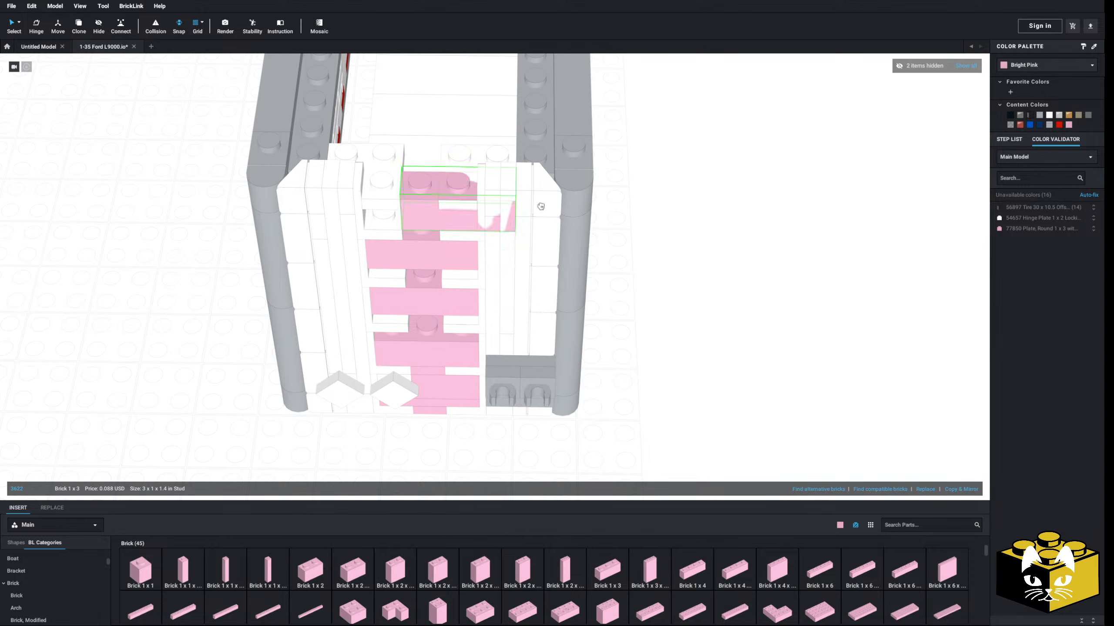
{"action": "key", "text": "Escape"}
- Add a Plate 1 x 3 above the stacked bricks and fill the gaps between the white plates with Plate 1 x 1 parts
{"action": "scroll", "coordinate": [64, 564], "scroll_direction": "up", "scroll_amount": 3}
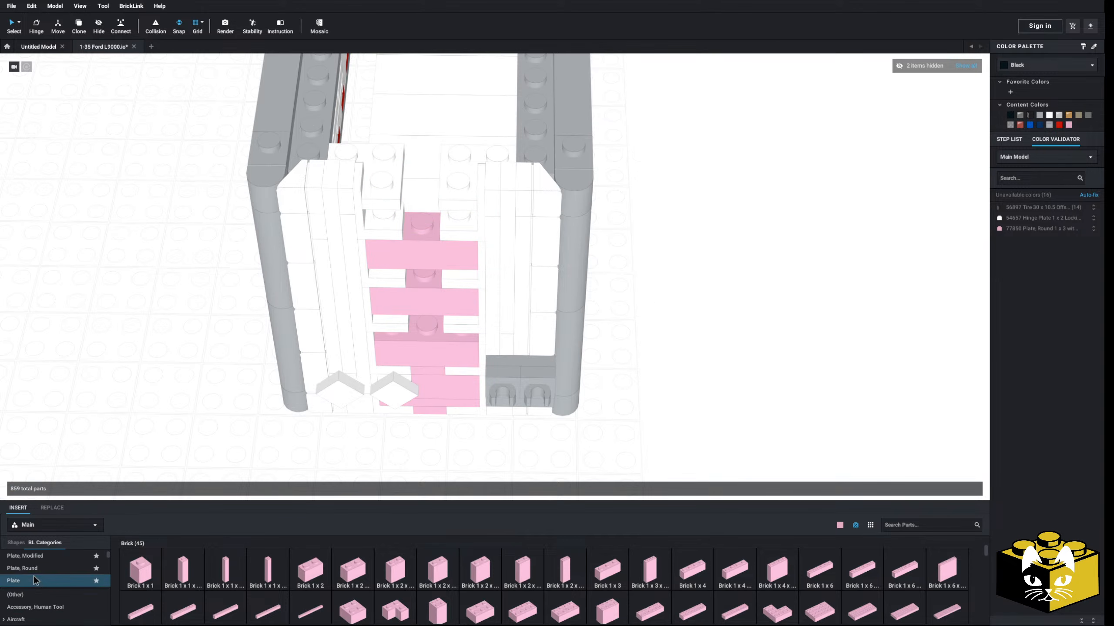
{"action": "left_click", "coordinate": [39, 581]}
{"action": "left_click", "coordinate": [268, 570]}
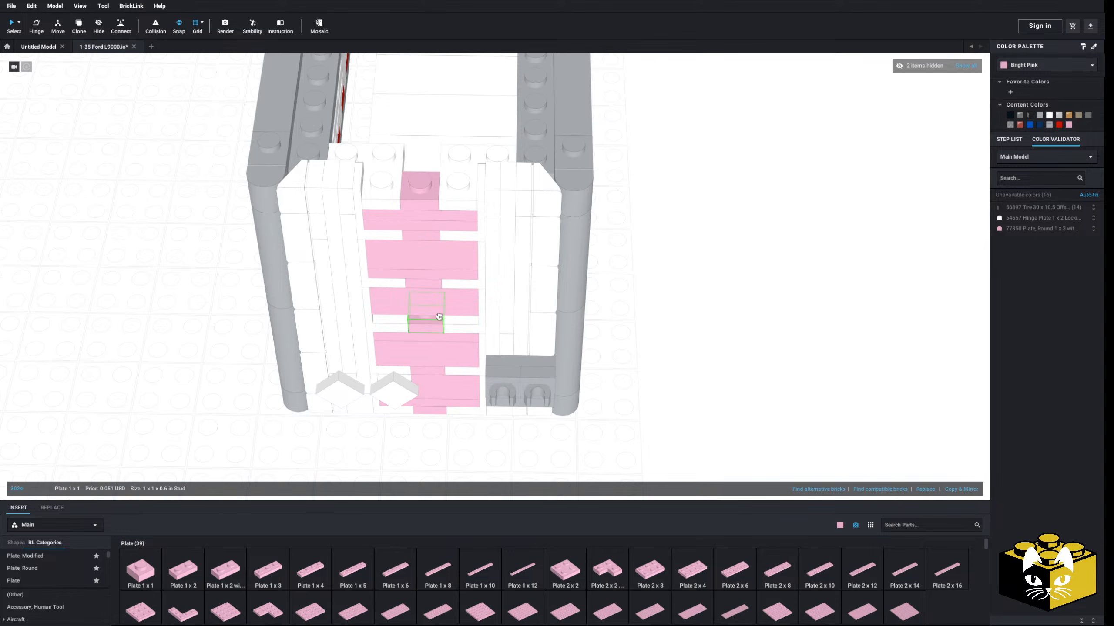
{"action": "left_click", "coordinate": [433, 310]}
- Cap the rebuilt centre section at the top of the front wall with a Tile 1 x 3
{"action": "right_click_drag", "start_coordinate": [433, 311], "coordinate": [344, 336]}
{"action": "left_click", "coordinate": [422, 454]}
{"action": "scroll", "coordinate": [423, 442], "scroll_direction": "down", "scroll_amount": 5}
{"action": "right_click_drag", "start_coordinate": [422, 432], "coordinate": [261, 436]}
{"action": "scroll", "coordinate": [337, 453], "scroll_direction": "down", "scroll_amount": 3}
{"action": "scroll", "coordinate": [344, 451], "scroll_direction": "up", "scroll_amount": 5}
{"action": "scroll", "coordinate": [307, 445], "scroll_direction": "down", "scroll_amount": 2}
{"action": "scroll", "coordinate": [281, 426], "scroll_direction": "up", "scroll_amount": 3}
{"action": "scroll", "coordinate": [279, 428], "scroll_direction": "down", "scroll_amount": 3}
{"action": "scroll", "coordinate": [263, 440], "scroll_direction": "up", "scroll_amount": 3}
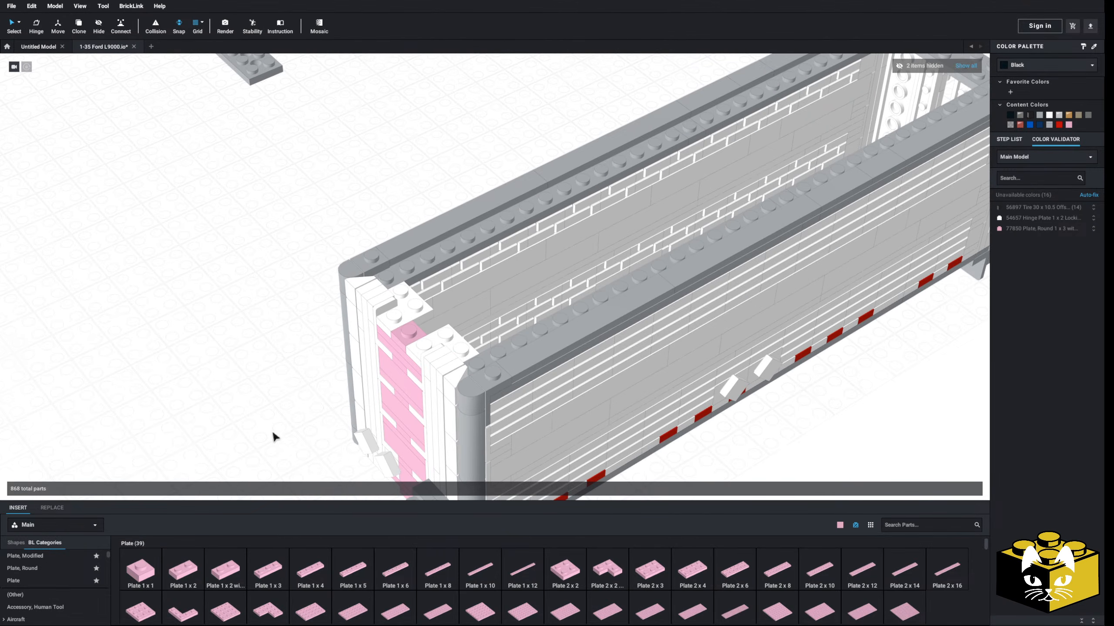
{"action": "scroll", "coordinate": [44, 570], "scroll_direction": "up", "scroll_amount": 10}
{"action": "scroll", "coordinate": [44, 574], "scroll_direction": "down", "scroll_amount": 10}
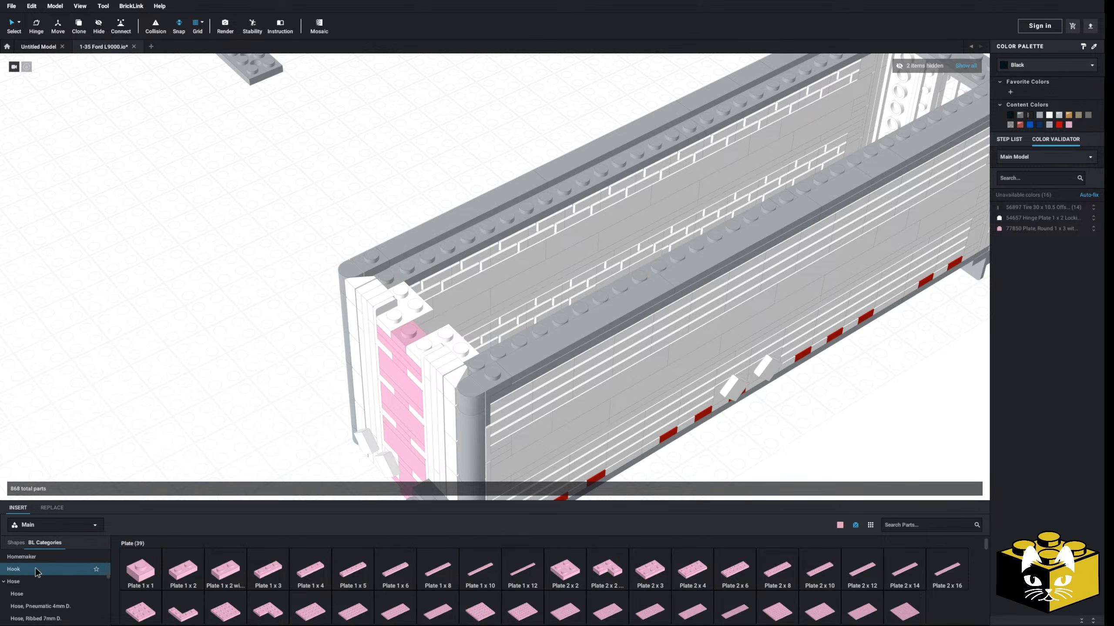
{"action": "scroll", "coordinate": [35, 562], "scroll_direction": "down", "scroll_amount": 10}
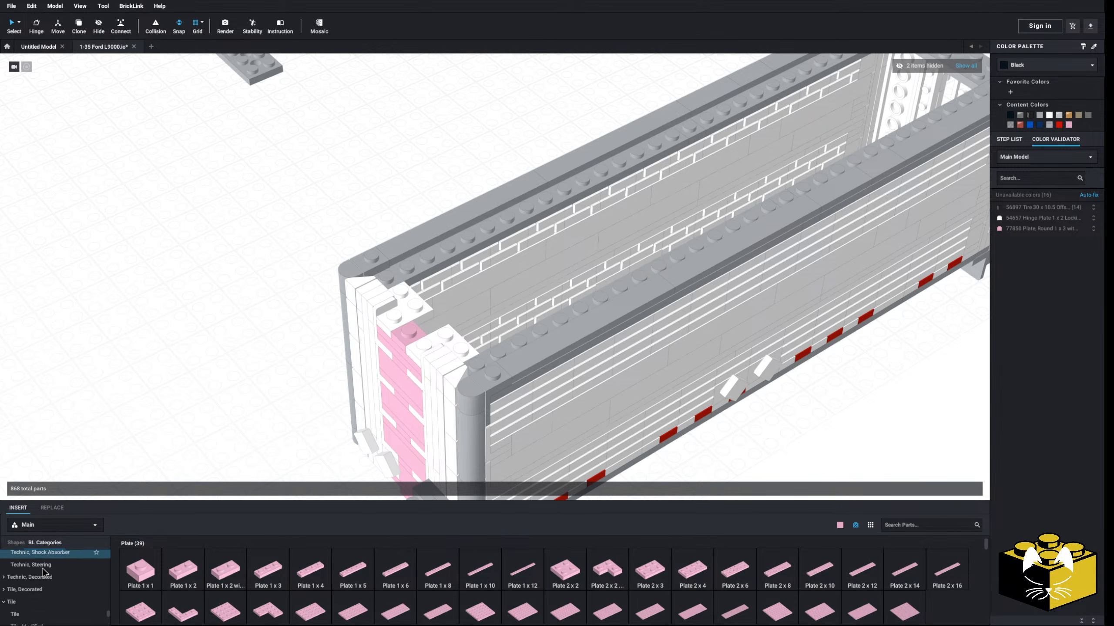
{"action": "left_click", "coordinate": [17, 555]}
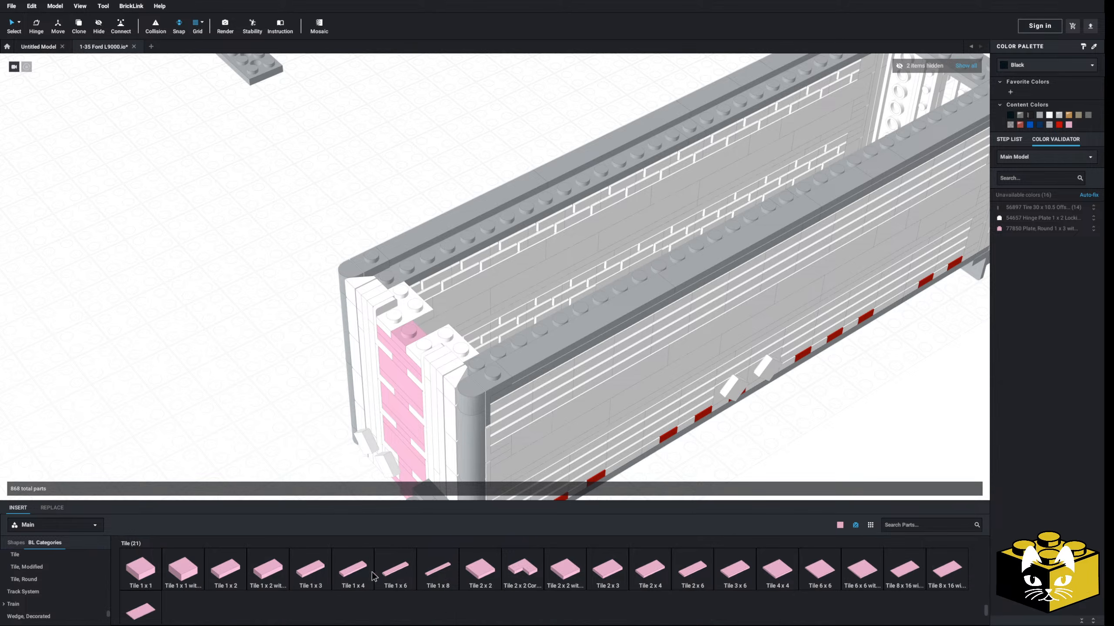
{"action": "left_click", "coordinate": [311, 567]}
- Place a Tile 2 x 4 lengthwise on the roof rail at the front corner of the trailer box
{"action": "right_click_drag", "start_coordinate": [229, 398], "coordinate": [225, 402]}
{"action": "scroll", "coordinate": [225, 402], "scroll_direction": "down", "scroll_amount": 5}
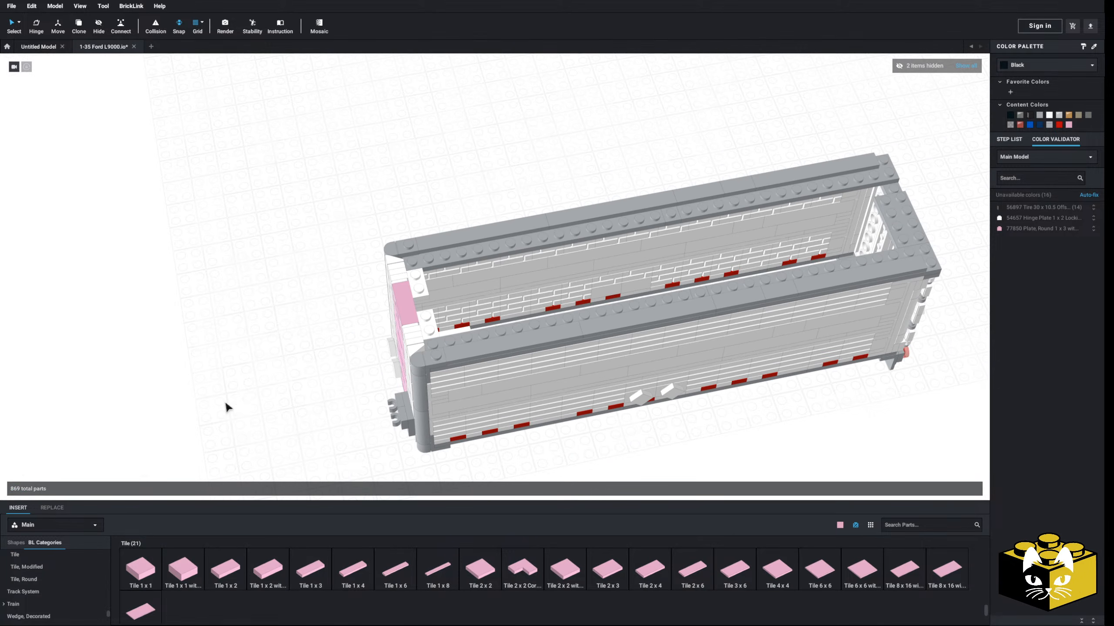
{"action": "scroll", "coordinate": [245, 409], "scroll_direction": "up", "scroll_amount": 5}
{"action": "left_click", "coordinate": [605, 569]}
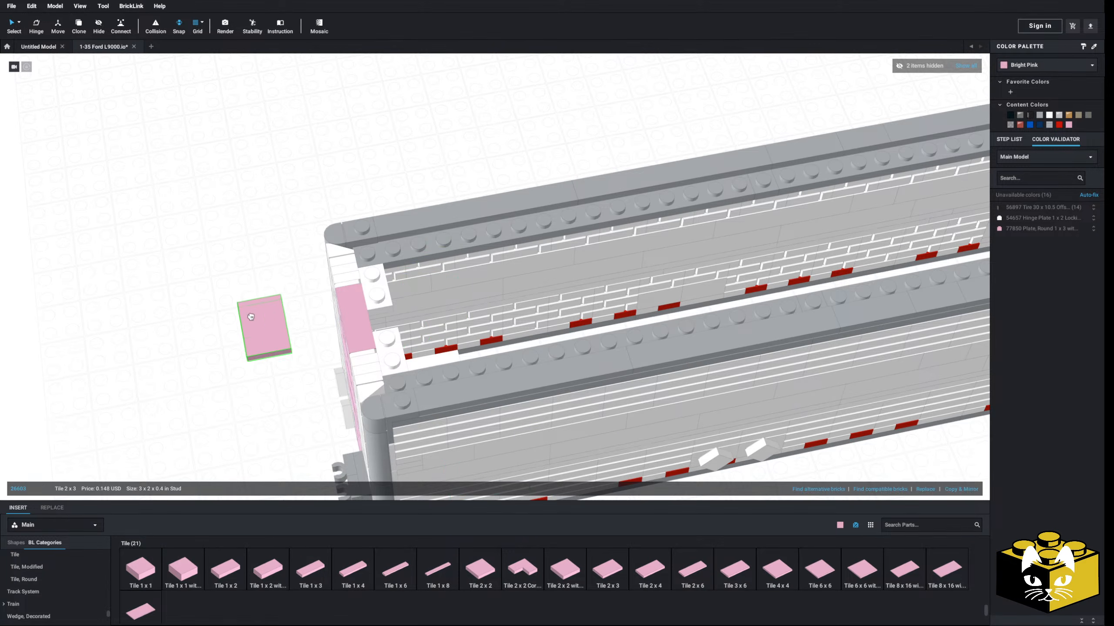
{"action": "left_click", "coordinate": [650, 569]}
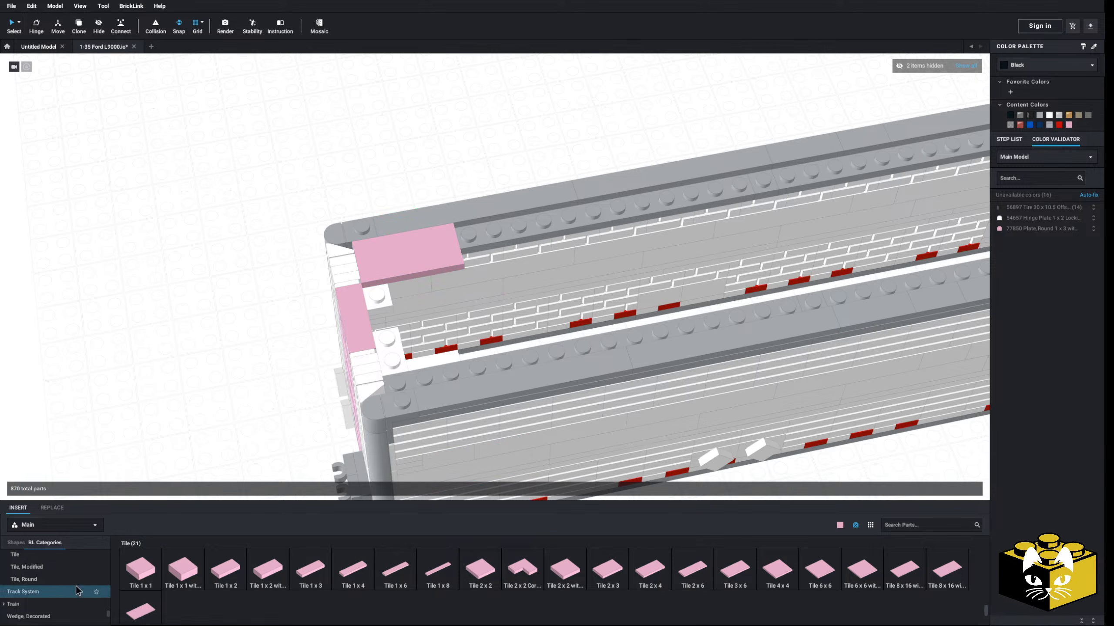
{"action": "scroll", "coordinate": [53, 583], "scroll_direction": "up", "scroll_amount": 10}
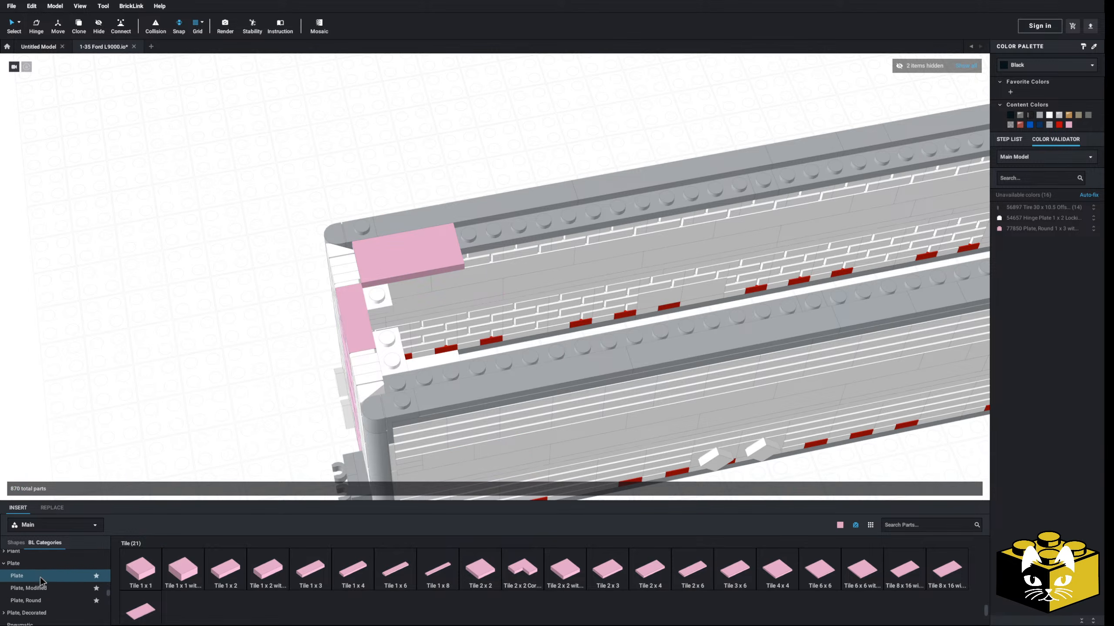
{"action": "left_click", "coordinate": [40, 577]}
{"action": "scroll", "coordinate": [176, 571], "scroll_direction": "down", "scroll_amount": 2}
{"action": "left_click", "coordinate": [141, 563]}
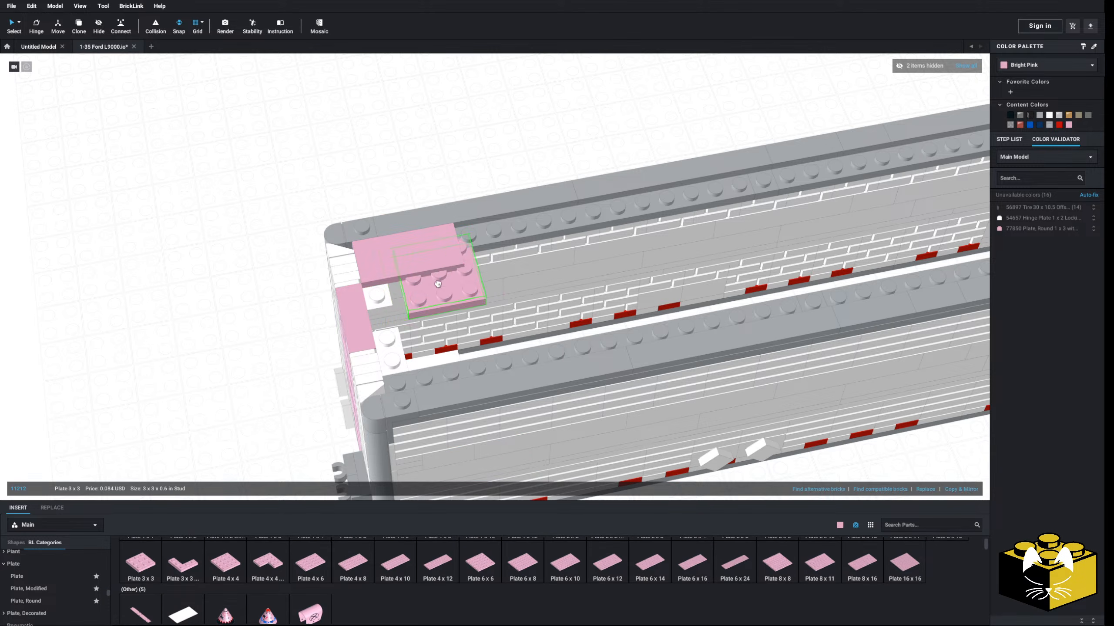
{"action": "key", "text": "Escape"}
{"action": "scroll", "coordinate": [478, 337], "scroll_direction": "down", "scroll_amount": 3}
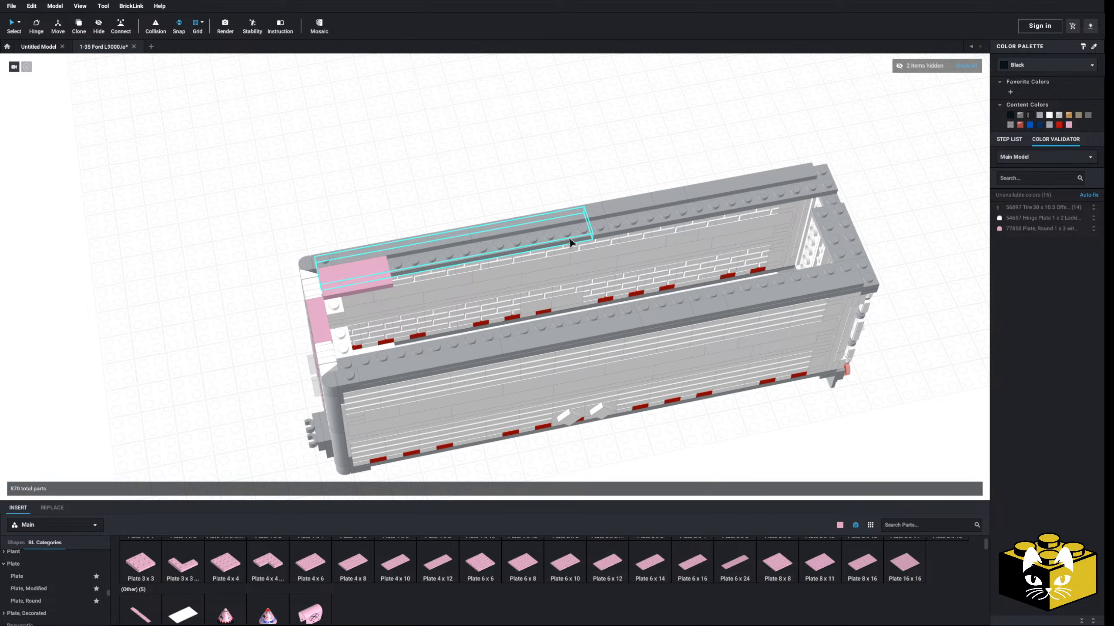
- Delete the Plate 2 x 16 and Plate 2 x 14 parts that run along both long walls at roof level
{"action": "left_click", "coordinate": [595, 321]}
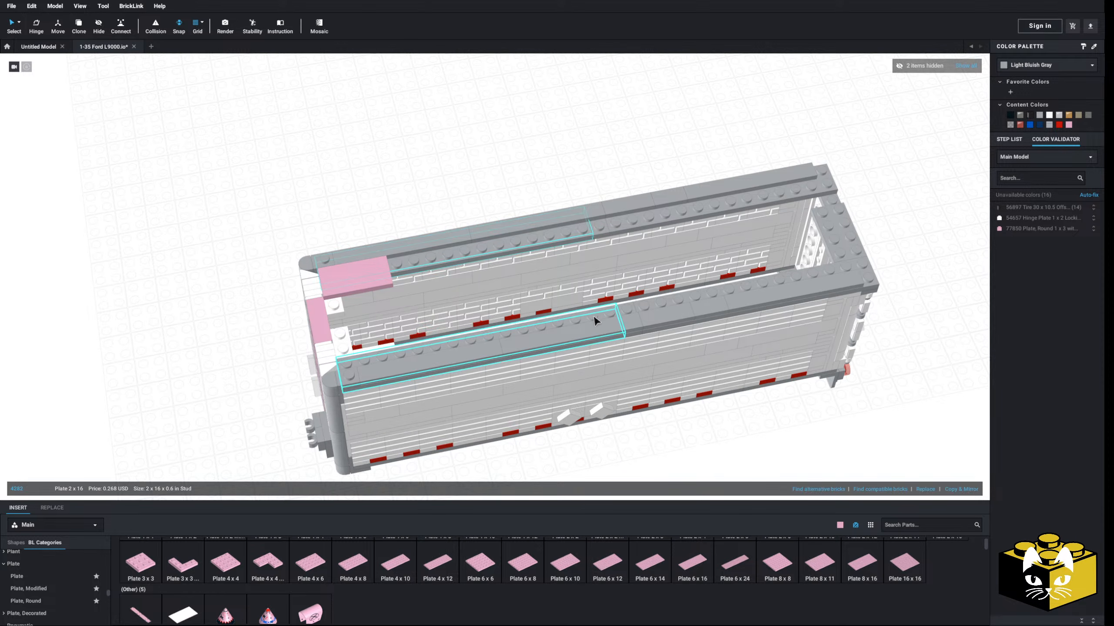
{"action": "key", "text": "Delete"}
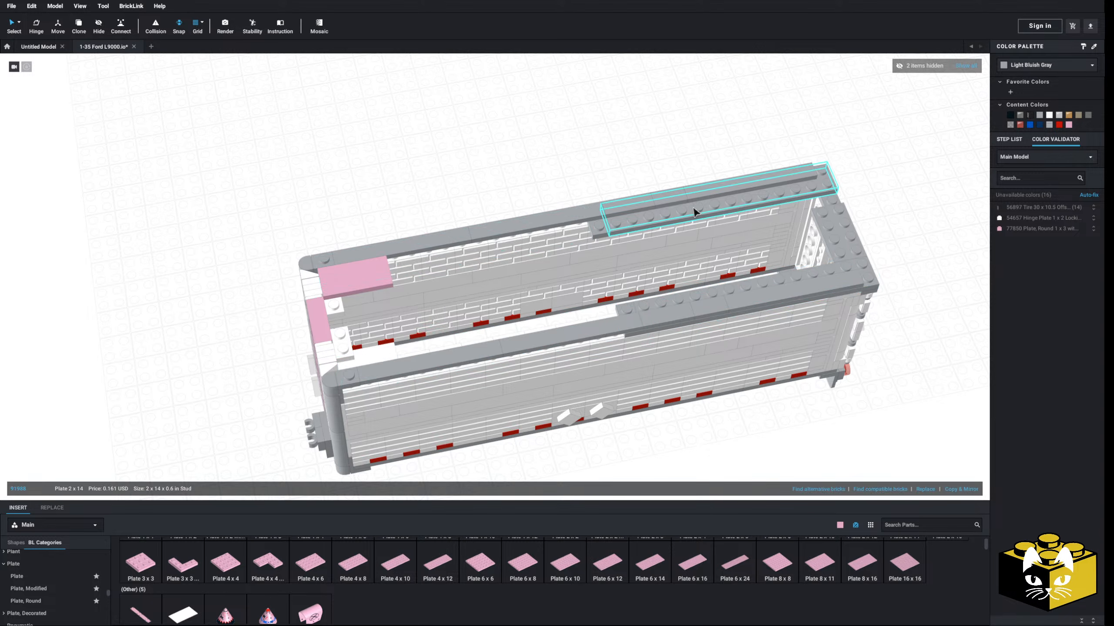
{"action": "key", "text": "ctrl+z"}
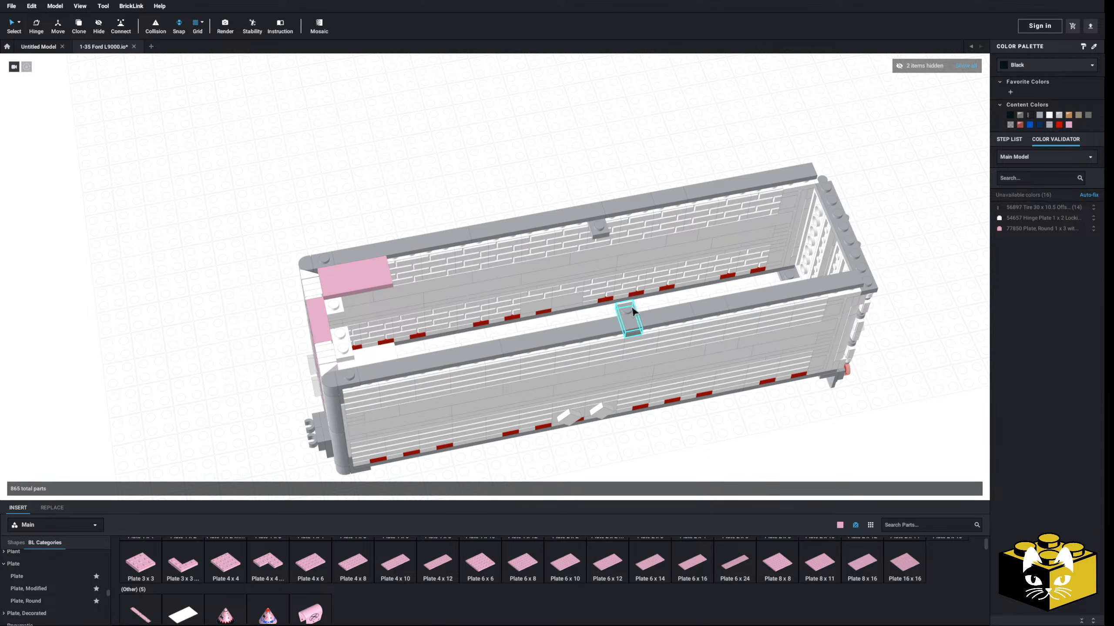
- Move the two leftover two-stud gray plates from the middle of the long walls to the front corners of the trailer box
{"action": "left_click_drag", "start_coordinate": [628, 308], "coordinate": [635, 339]}
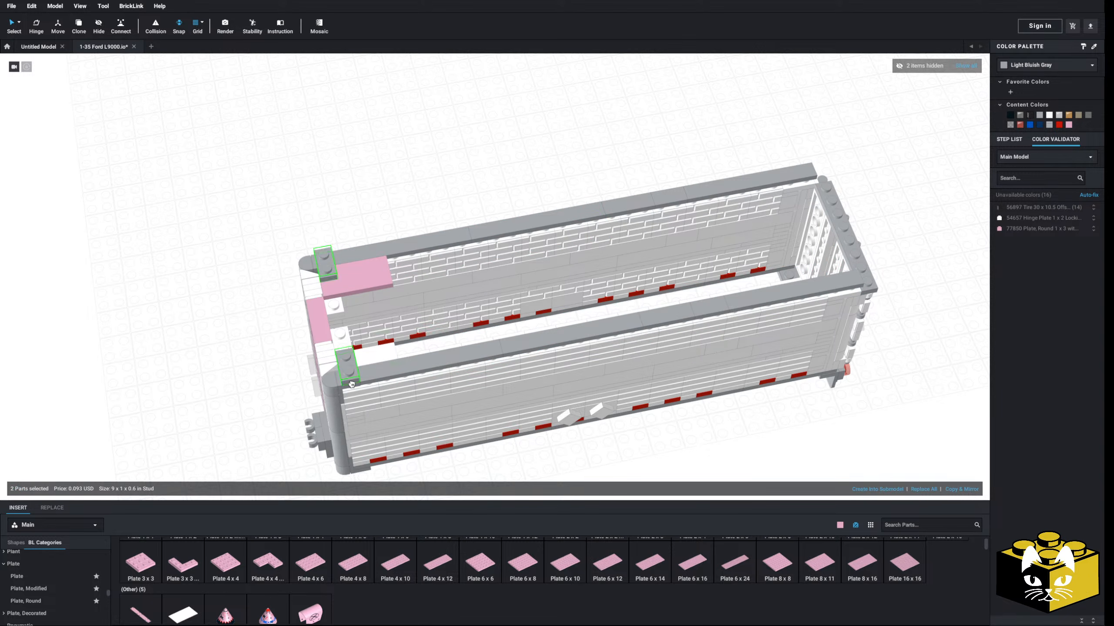
{"action": "left_click_drag", "start_coordinate": [358, 395], "coordinate": [354, 380]}
{"action": "right_click_drag", "start_coordinate": [354, 380], "coordinate": [345, 359]}
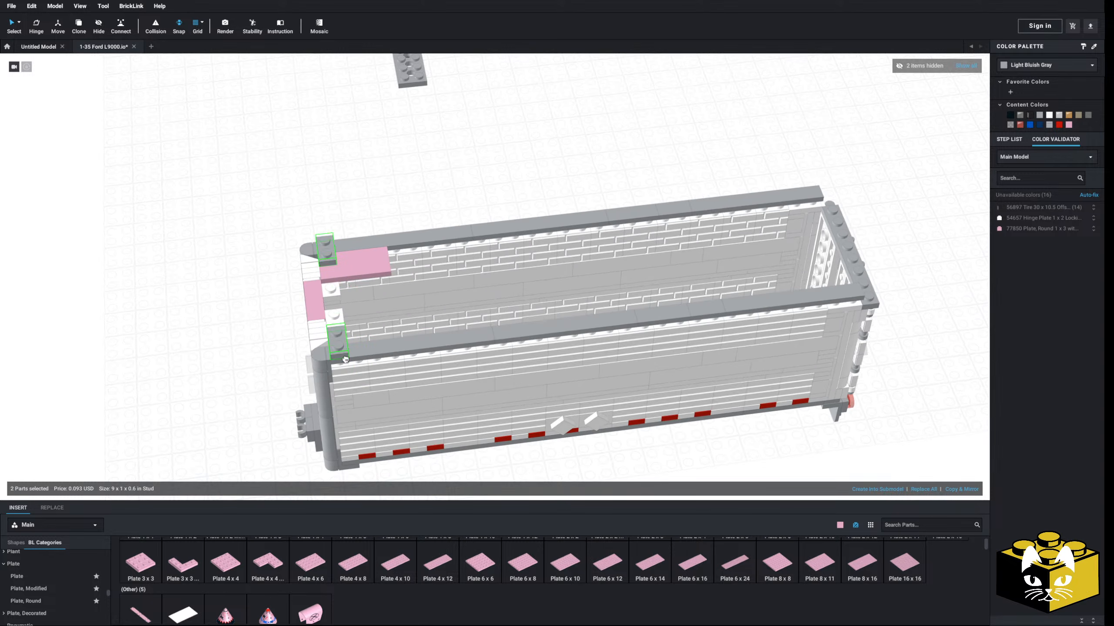
{"action": "left_click", "coordinate": [208, 391]}
- Insert two Plate 4 x 6 parts lengthwise at the front of the roof, one along each long wall
{"action": "scroll", "coordinate": [57, 583], "scroll_direction": "up", "scroll_amount": 1}
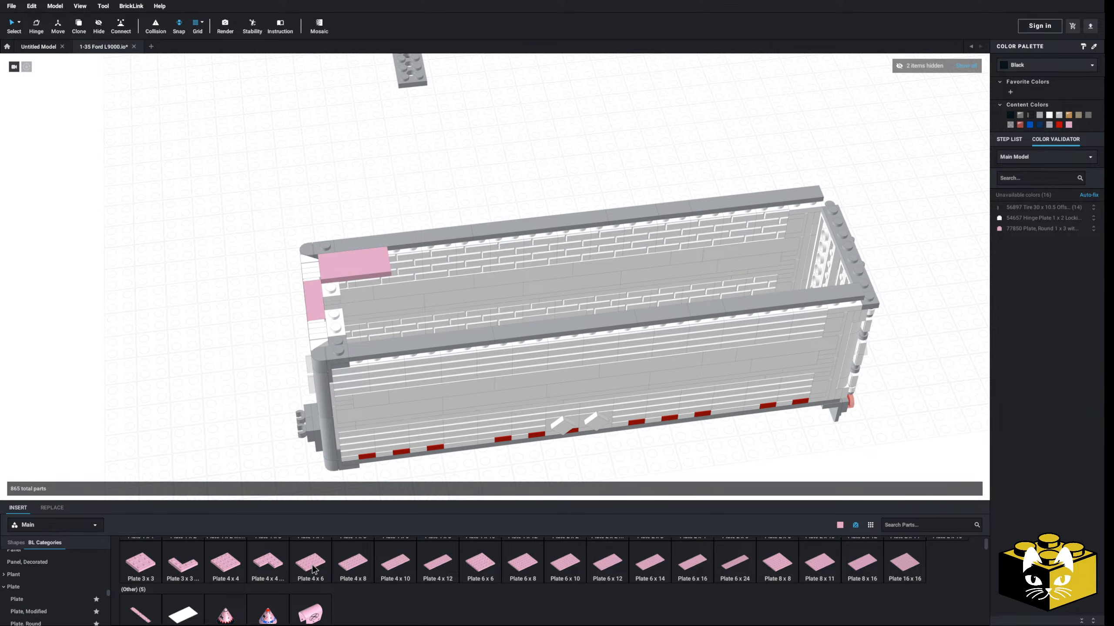
{"action": "left_click_drag", "start_coordinate": [313, 569], "coordinate": [403, 320]}
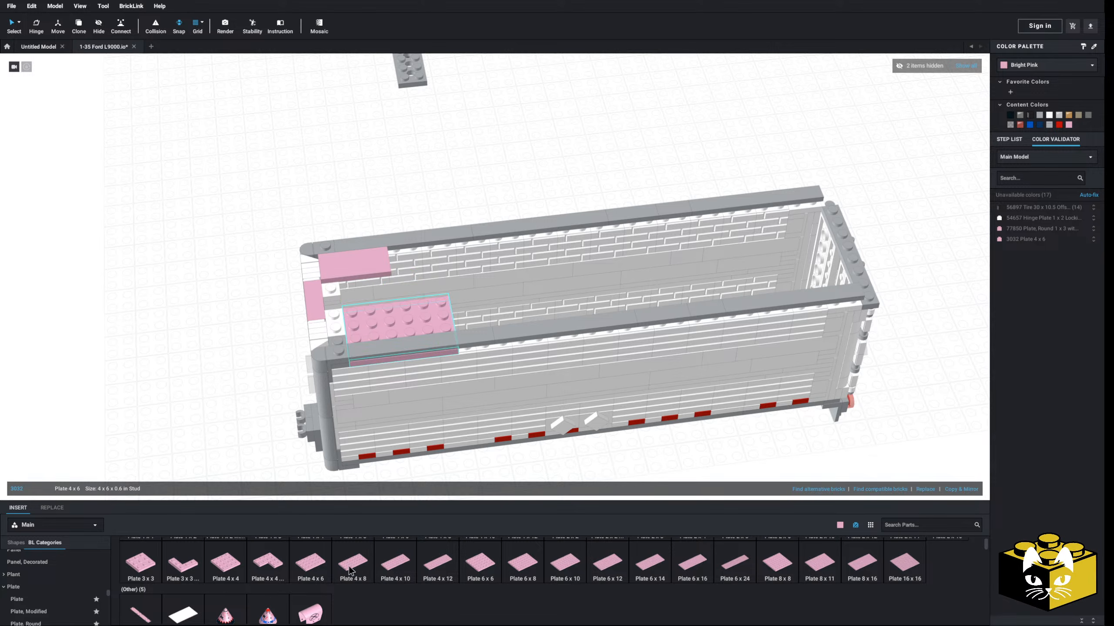
{"action": "left_click_drag", "start_coordinate": [314, 563], "coordinate": [400, 254]}
{"action": "key", "text": "Right"}
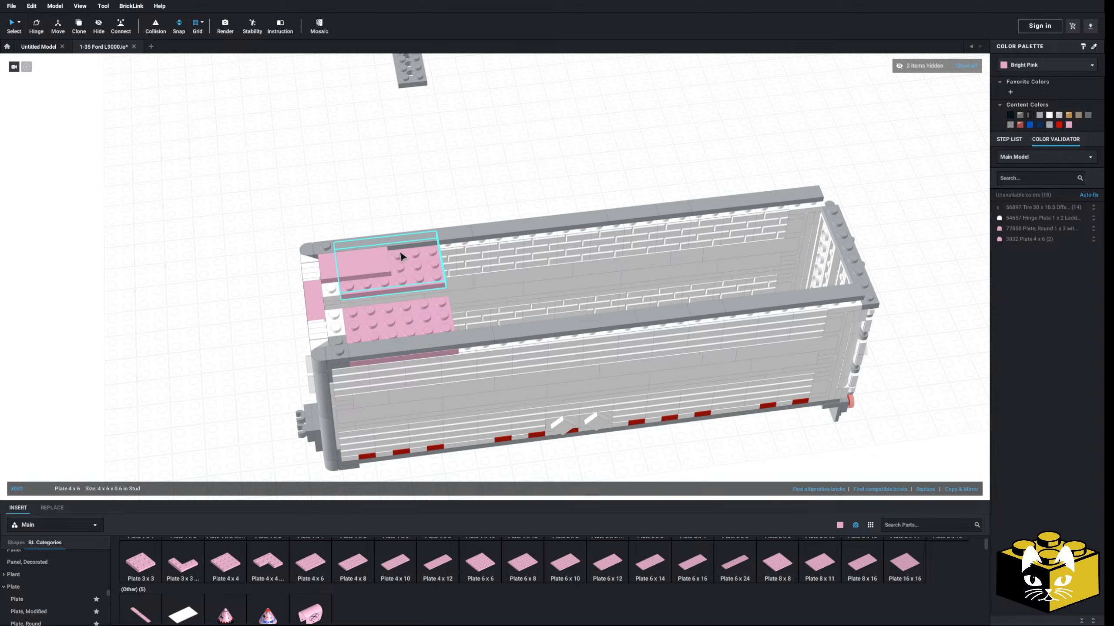
- Duplicate the pair of Plate 4 x 6 parts to five pairs along the roof and color them all Light Bluish Gray
{"action": "left_click", "coordinate": [434, 317], "text": "ctrl"}
{"action": "right_click_drag", "start_coordinate": [435, 317], "coordinate": [424, 310]}
{"action": "left_click", "coordinate": [967, 488]}
{"action": "left_click", "coordinate": [967, 488]}
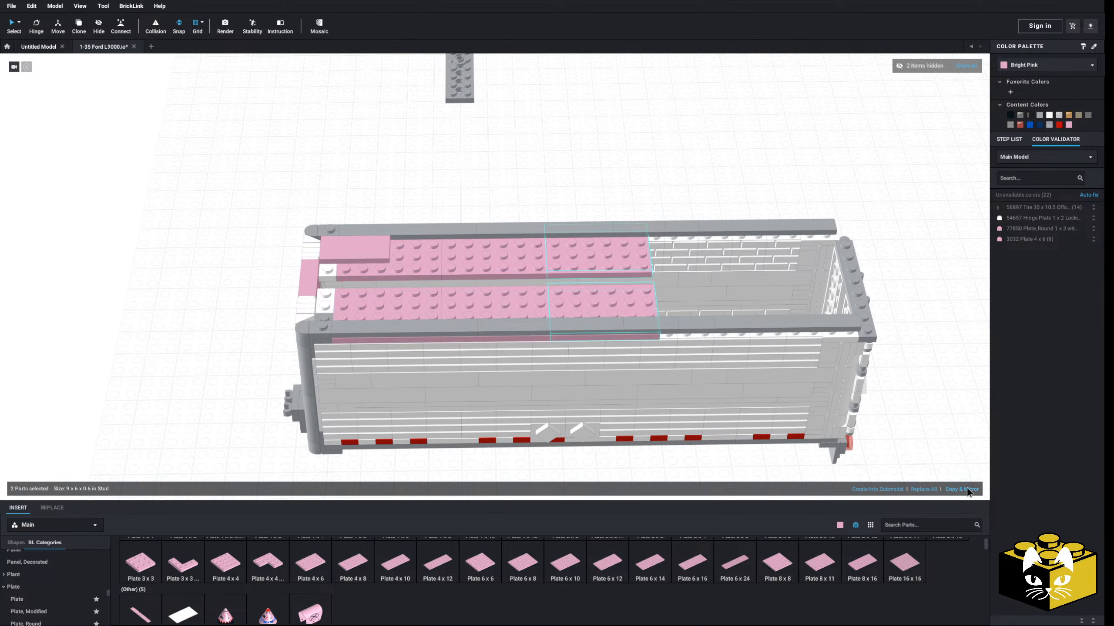
{"action": "left_click", "coordinate": [966, 488]}
{"action": "left_click", "coordinate": [967, 488]}
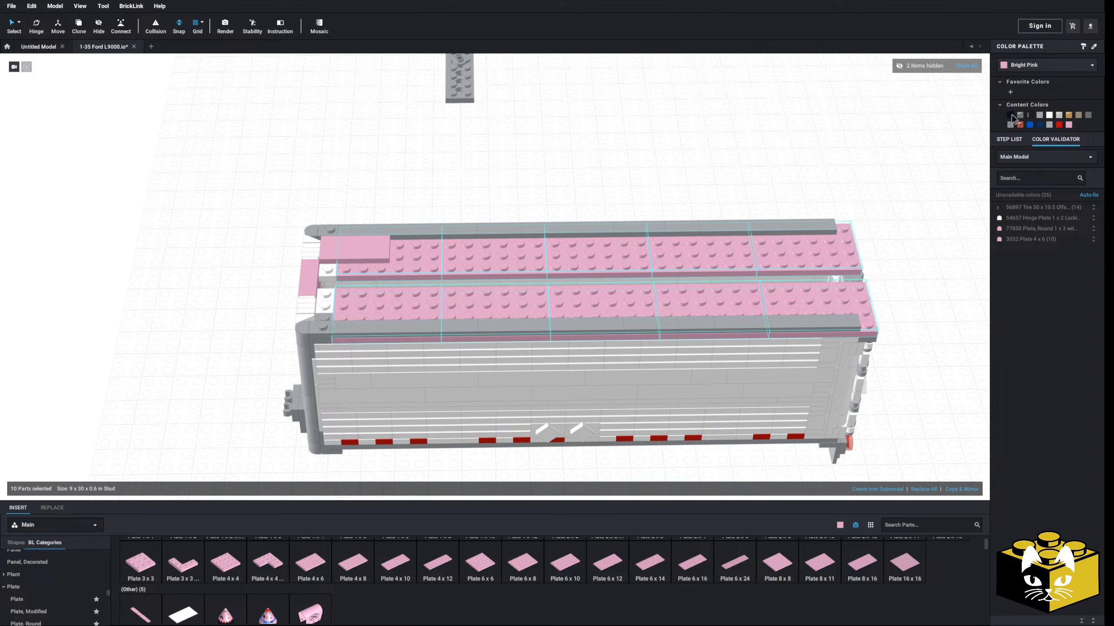
{"action": "left_click", "coordinate": [1048, 122]}
- Copy the Tile 2 x 4 at the front roof corner and paste it at the opposite front corner
{"action": "left_click", "coordinate": [368, 248]}
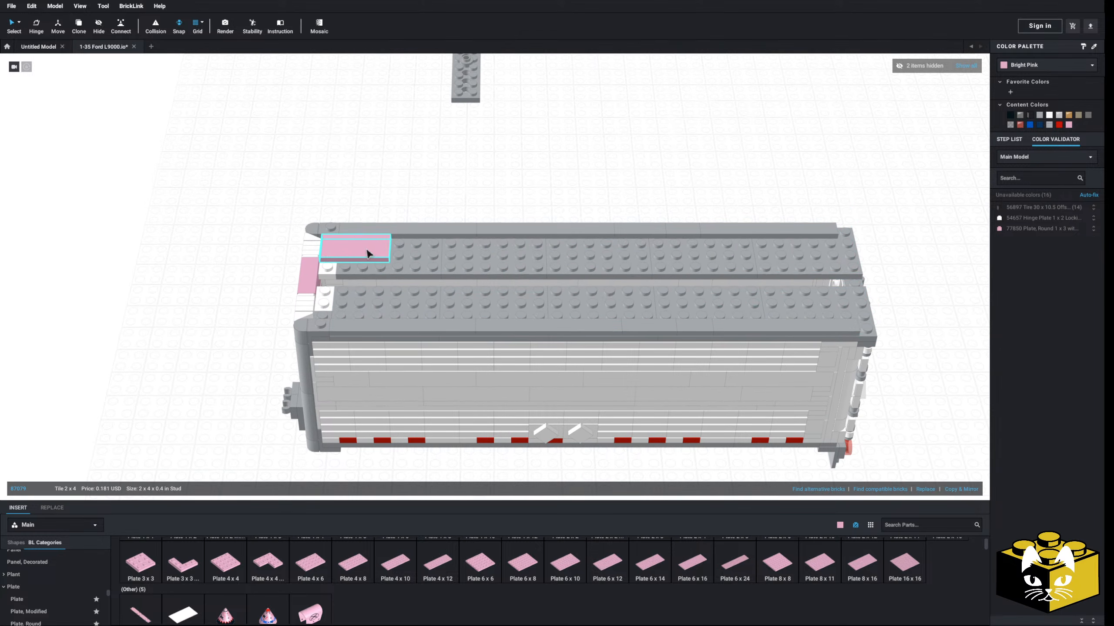
{"action": "right_click", "coordinate": [371, 250]}
{"action": "left_click", "coordinate": [438, 211]}
{"action": "right_click_drag", "start_coordinate": [438, 210], "coordinate": [447, 201]}
{"action": "right_click", "coordinate": [468, 204]}
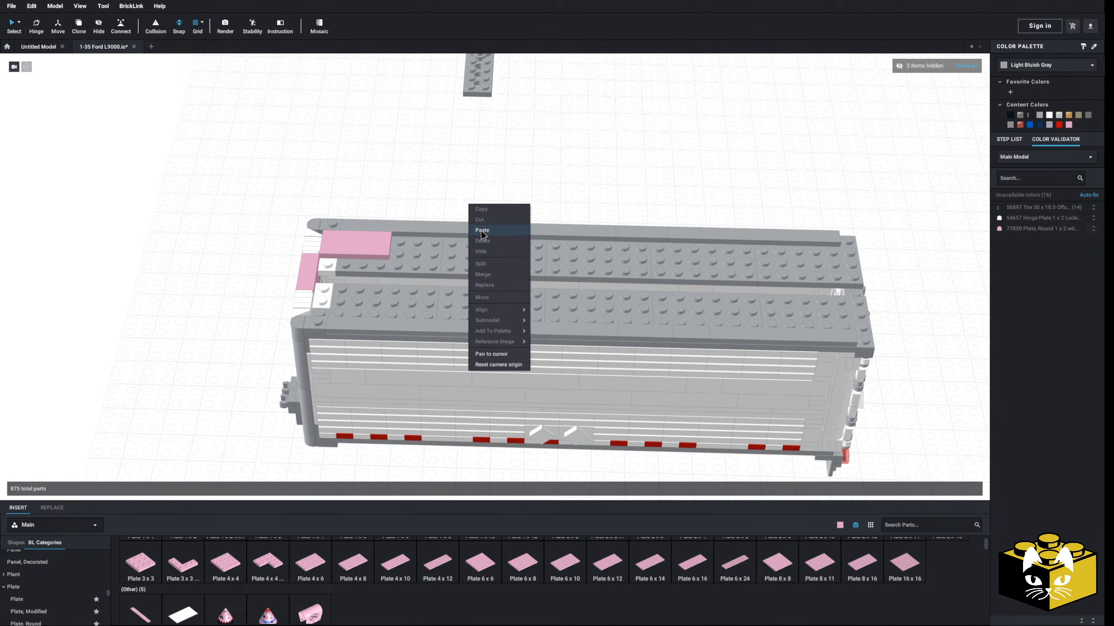
{"action": "left_click", "coordinate": [482, 233]}
{"action": "left_click", "coordinate": [351, 301]}
- Duplicate the pair of Tile 2 x 4 parts toward the rear until seven pairs line both sides of the roof
{"action": "left_click", "coordinate": [970, 491]}
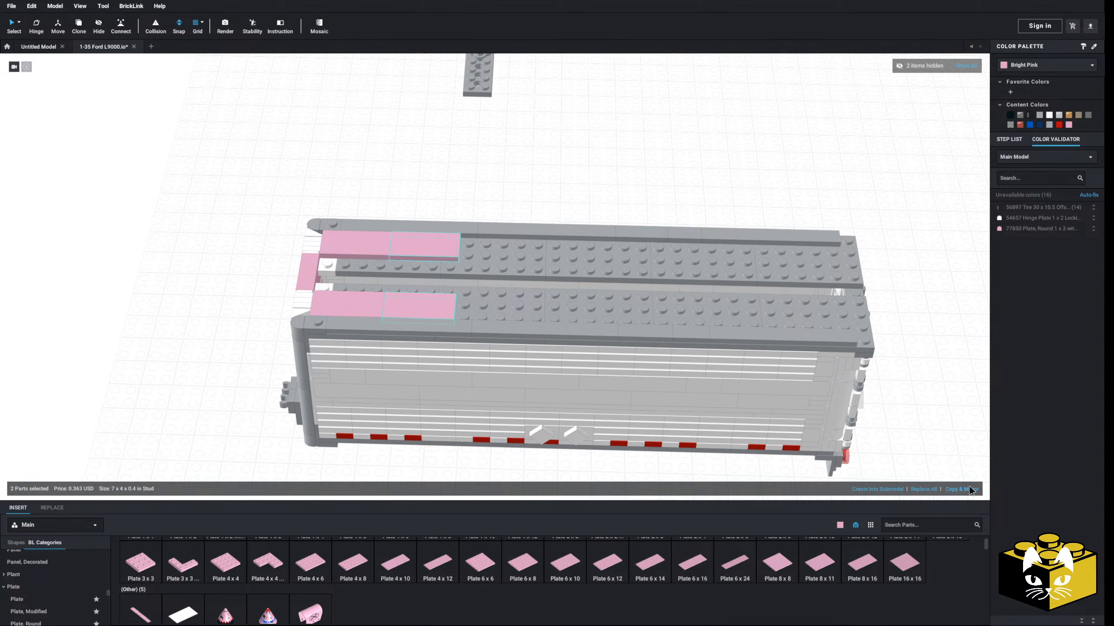
{"action": "left_click", "coordinate": [970, 490]}
{"action": "left_click", "coordinate": [970, 490]}
{"action": "left_click", "coordinate": [970, 490]}
{"action": "left_click", "coordinate": [970, 490]}
{"action": "left_click", "coordinate": [970, 490]}
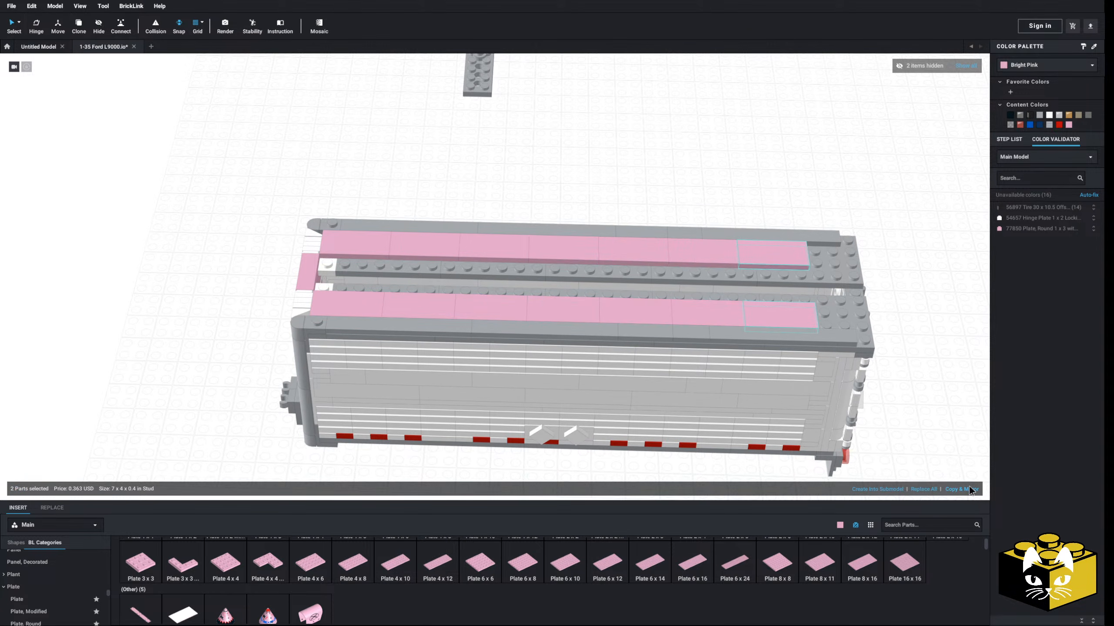
- Insert two Tile 2 x 3 parts crosswise, one behind the other, at the front of the roof's uncovered centre strip
{"action": "scroll", "coordinate": [53, 597], "scroll_direction": "down", "scroll_amount": 10}
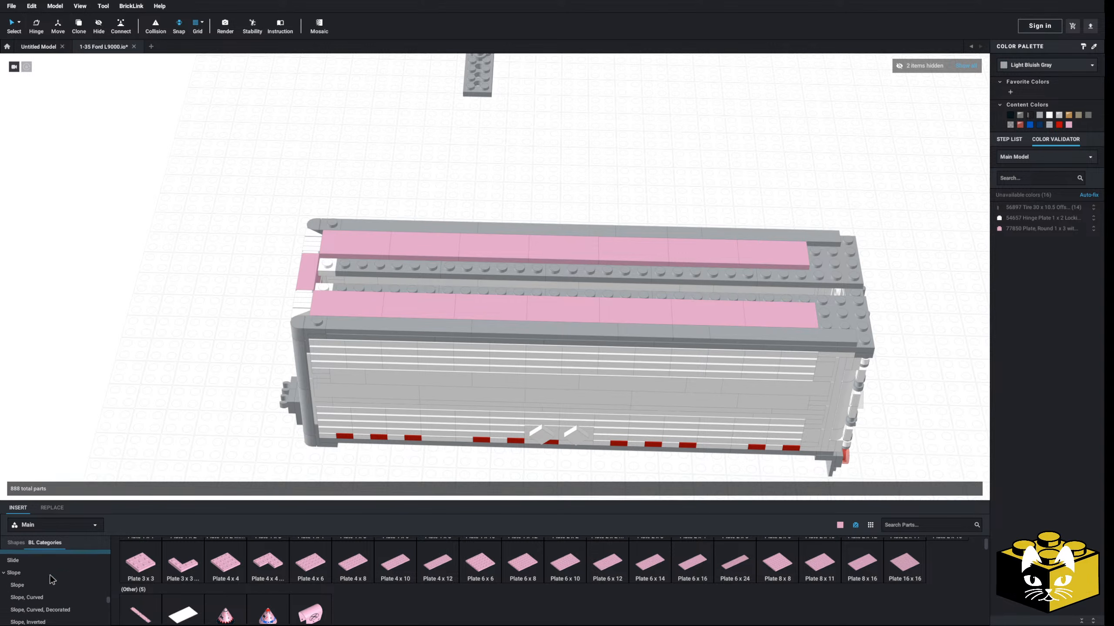
{"action": "left_click", "coordinate": [36, 593]}
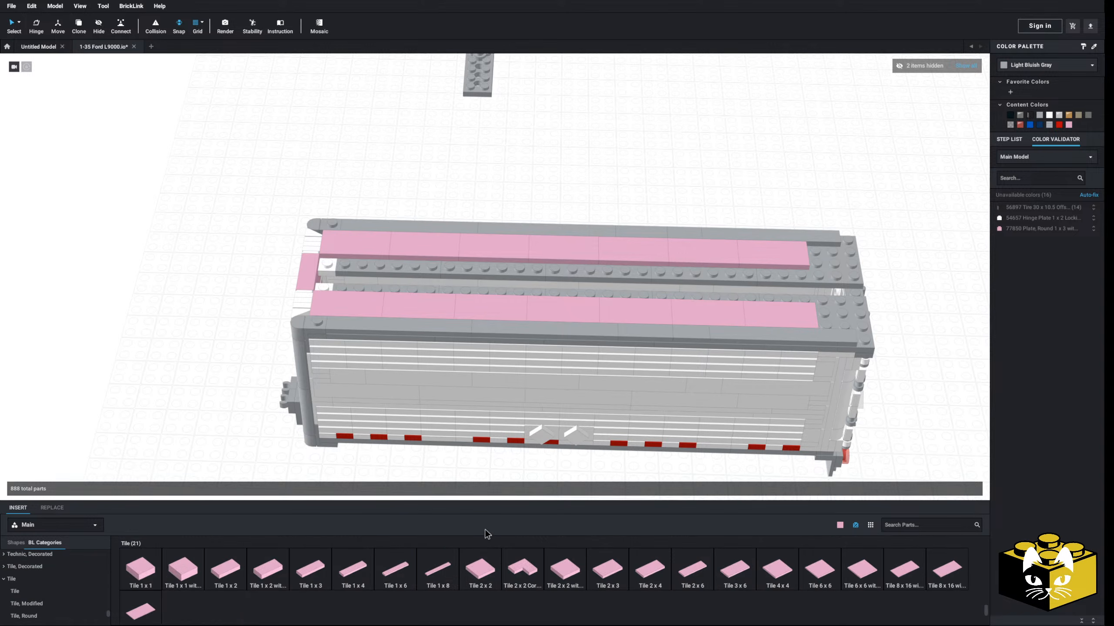
{"action": "left_click", "coordinate": [608, 570]}
{"action": "left_click", "coordinate": [340, 275]}
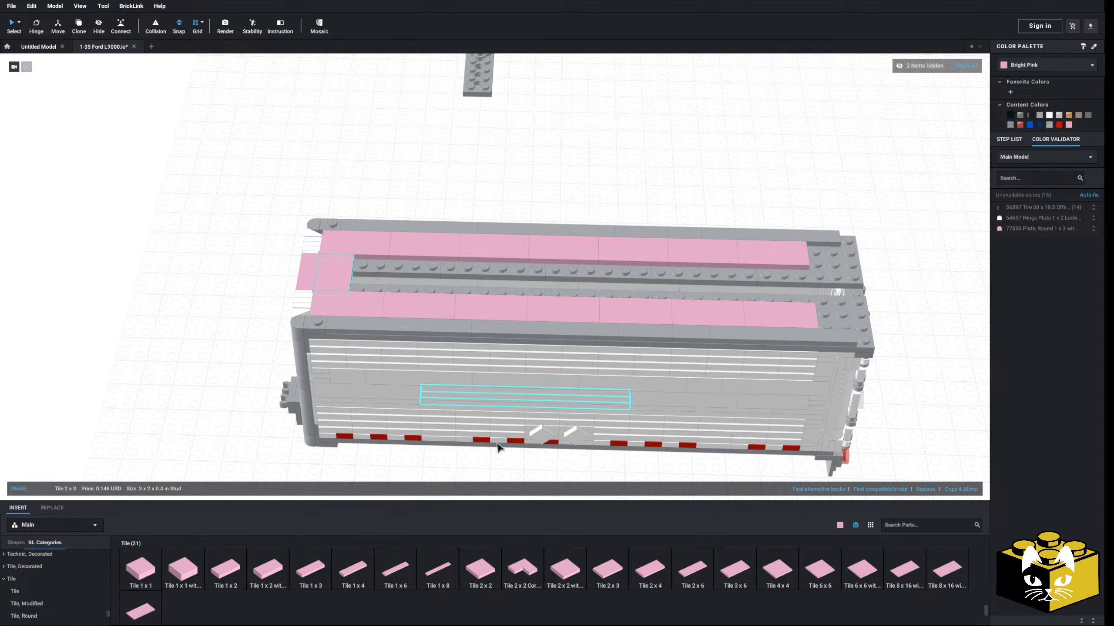
{"action": "left_click", "coordinate": [371, 268]}
{"action": "key", "text": "Escape"}
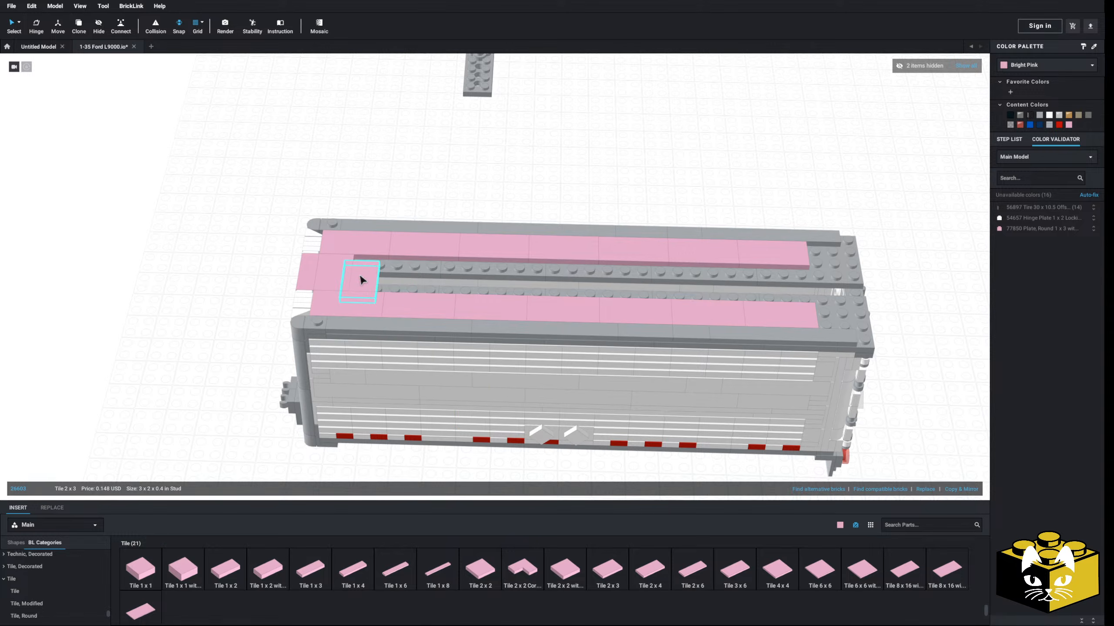
- Duplicate the two Tile 2 x 3 parts along the whole centre strip and remove the surplus tile overhanging the rear
{"action": "left_click", "coordinate": [360, 274]}
{"action": "left_click", "coordinate": [335, 272], "text": "ctrl"}
{"action": "left_click", "coordinate": [966, 489]}
{"action": "left_click", "coordinate": [967, 487]}
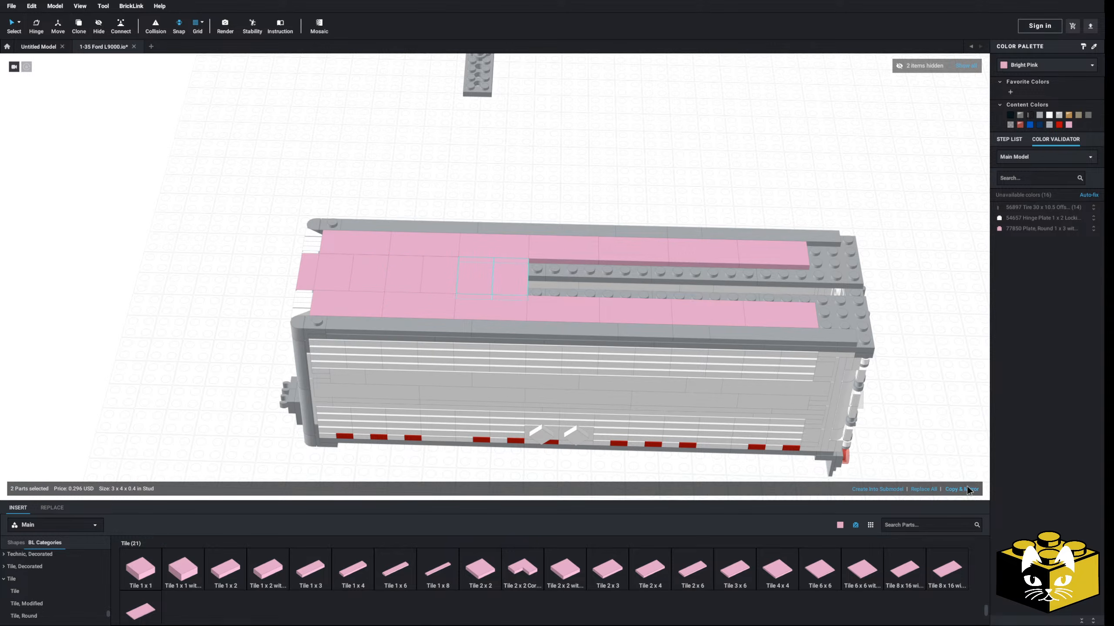
{"action": "left_click", "coordinate": [967, 487]}
{"action": "left_click", "coordinate": [967, 487]}
{"action": "left_click", "coordinate": [966, 487]}
{"action": "left_click", "coordinate": [966, 486]}
{"action": "left_click", "coordinate": [967, 487]}
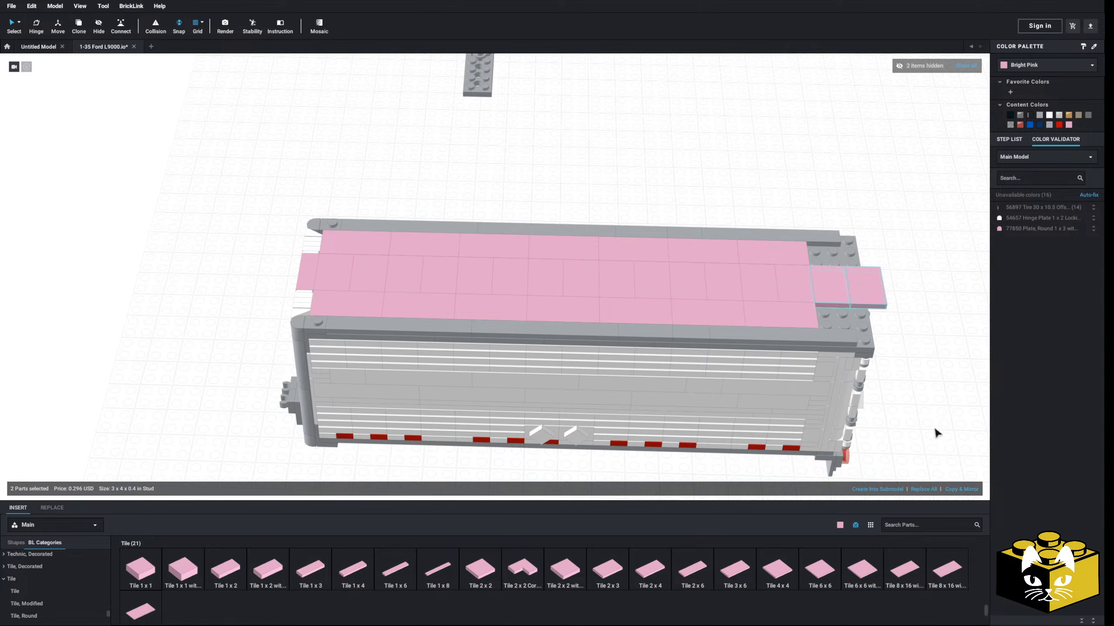
{"action": "left_click", "coordinate": [934, 427]}
{"action": "middle_click_drag", "start_coordinate": [934, 427], "coordinate": [747, 416]}
- Fill the two remaining gaps at the rear of the roof with Tile 2 x 2 parts
{"action": "left_click", "coordinate": [480, 569]}
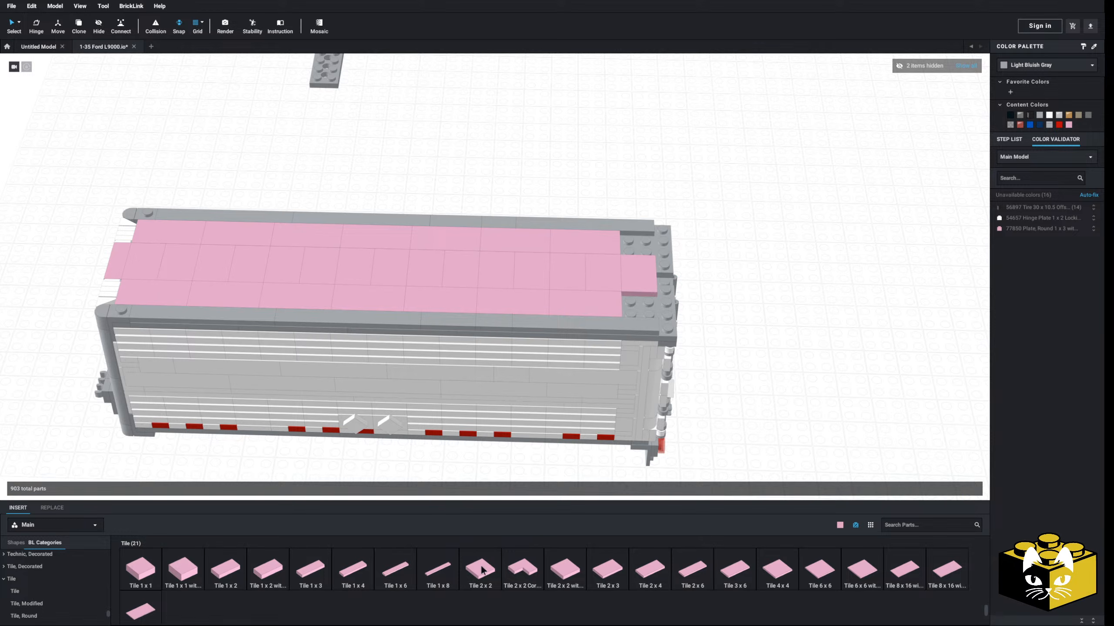
{"action": "left_click", "coordinate": [635, 257]}
{"action": "left_click", "coordinate": [481, 577]}
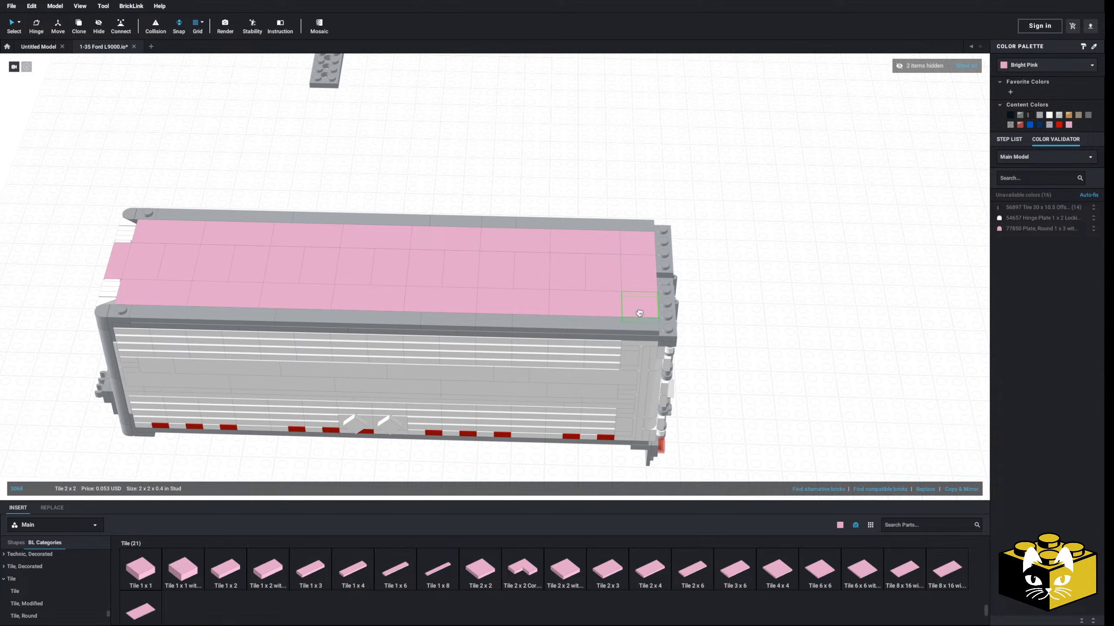
- Cover the studs along the roof's rear edge above the doors with three Tile 1 x 3 parts
{"action": "right_click_drag", "start_coordinate": [765, 340], "coordinate": [716, 404]}
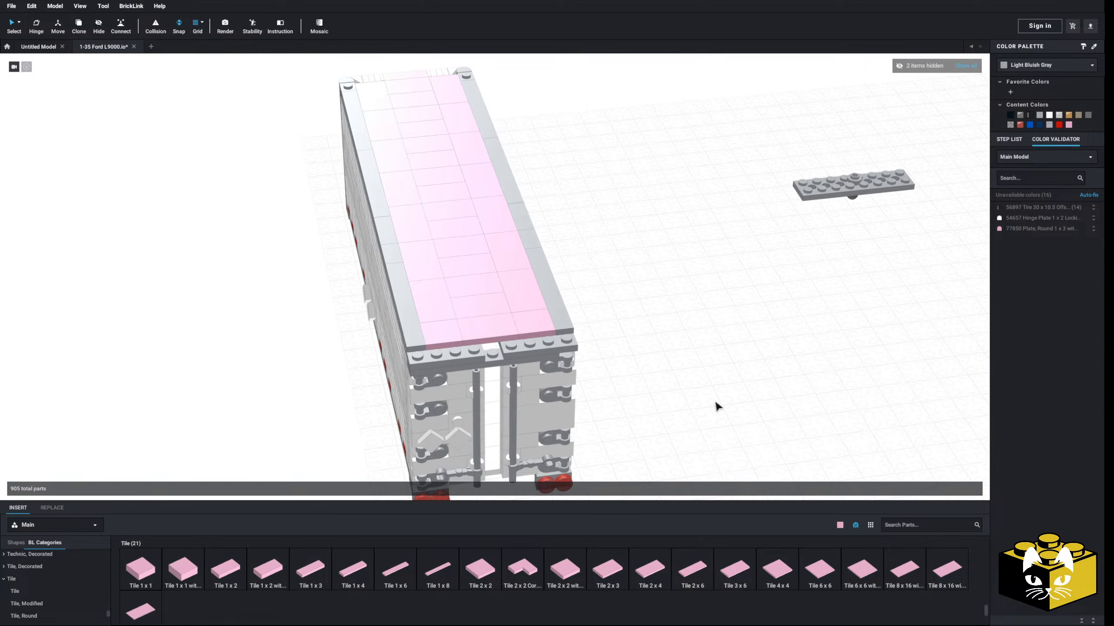
{"action": "left_click", "coordinate": [310, 569]}
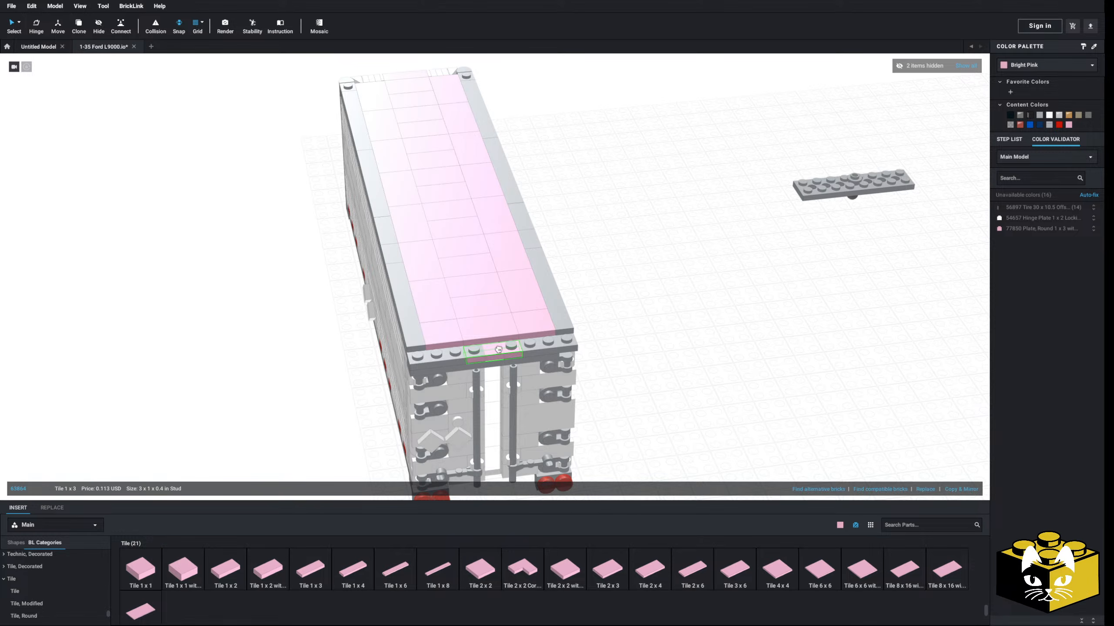
{"action": "left_click", "coordinate": [497, 353]}
{"action": "left_click_drag", "start_coordinate": [496, 354], "coordinate": [497, 348]}
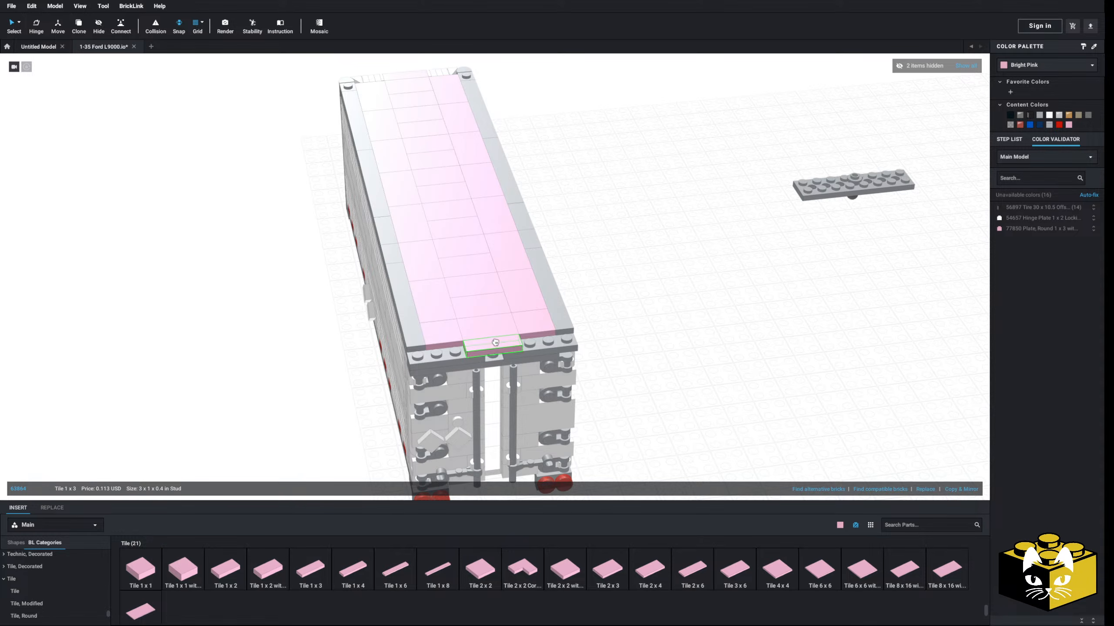
{"action": "left_click", "coordinate": [310, 573]}
{"action": "left_click", "coordinate": [446, 356]}
{"action": "left_click", "coordinate": [550, 367]}
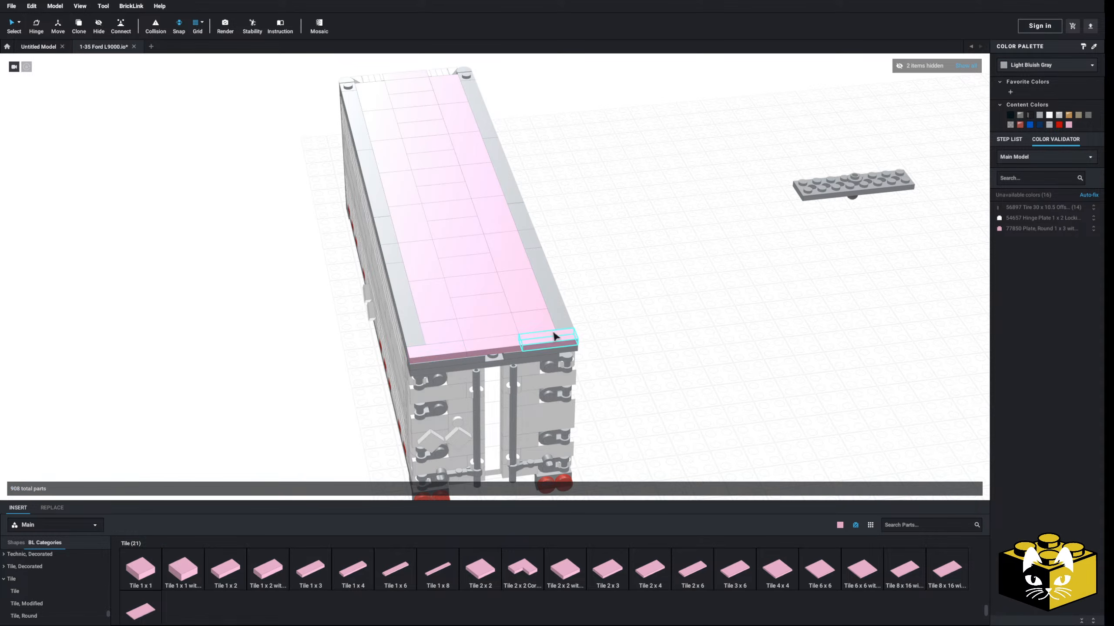
- Select all bright pink parts by color, recolor them White, and restore the default selection mode
{"action": "scroll", "coordinate": [509, 304], "scroll_direction": "down", "scroll_amount": 3}
{"action": "left_click", "coordinate": [18, 22]}
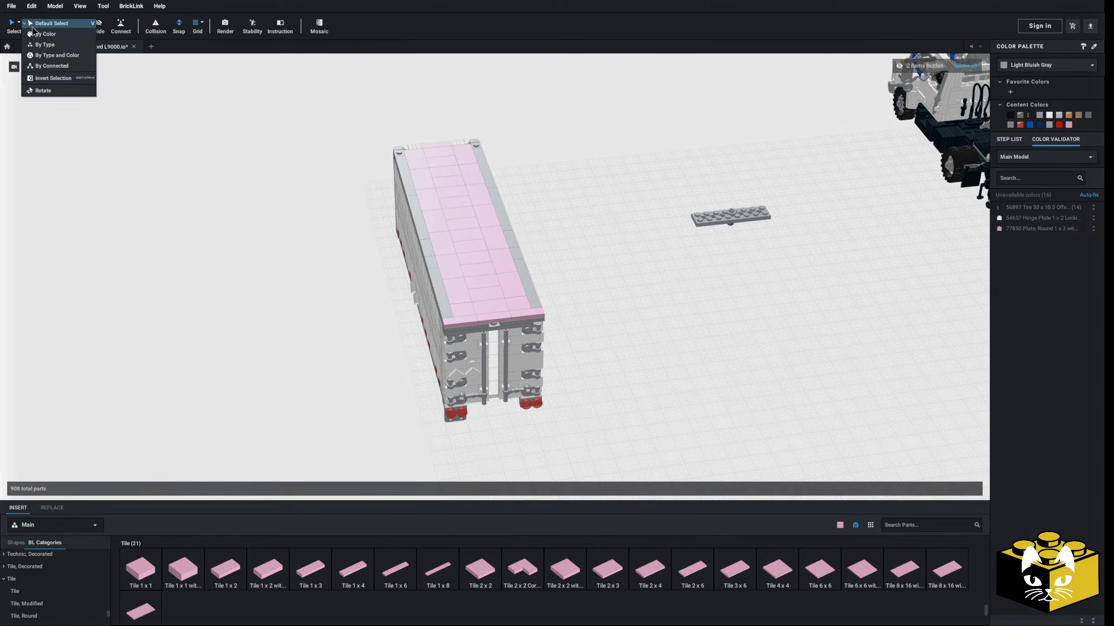
{"action": "left_click", "coordinate": [39, 34]}
{"action": "left_click", "coordinate": [449, 226]}
{"action": "left_click", "coordinate": [1058, 118]}
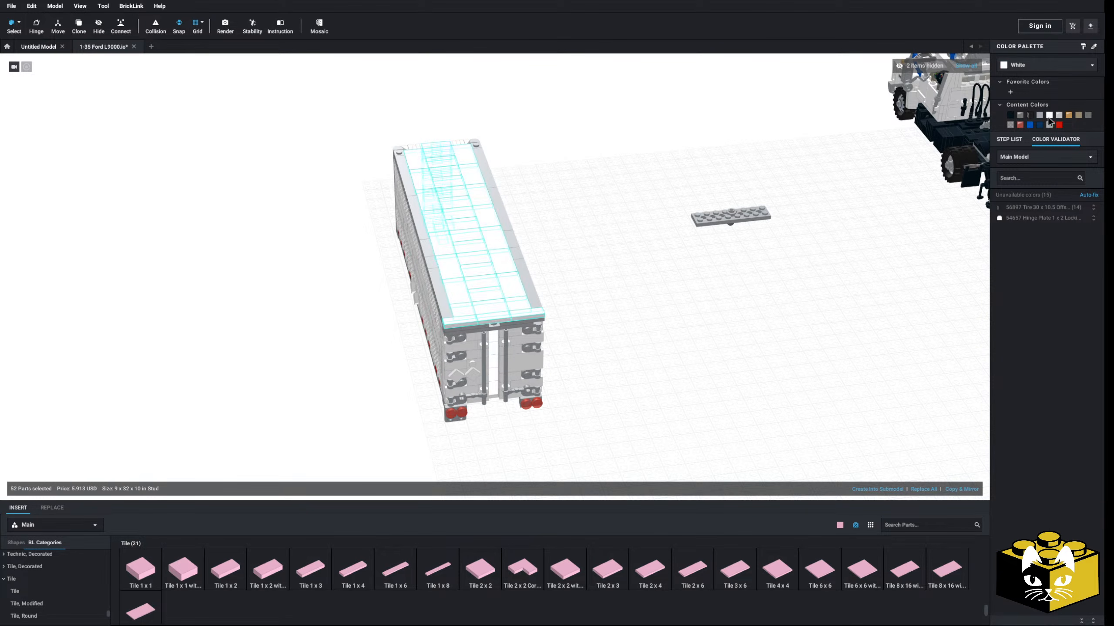
{"action": "left_click", "coordinate": [19, 21]}
{"action": "left_click", "coordinate": [21, 35]}
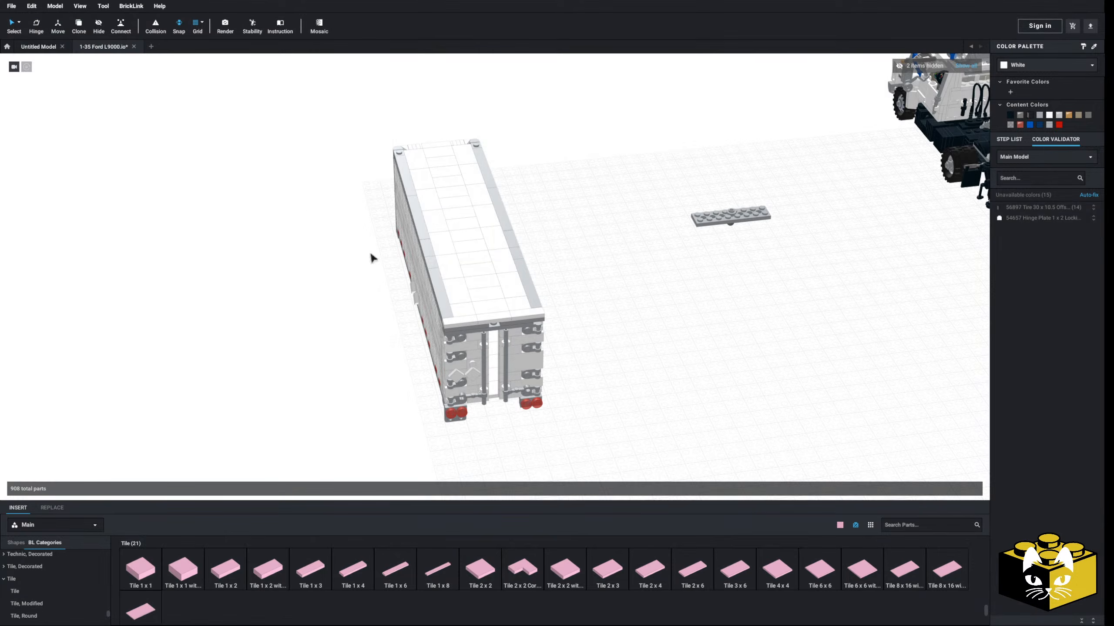
- Recolor the three Tile 1 x 3 parts on the roof's rear edge Light Bluish Gray
{"action": "left_click", "coordinate": [469, 323]}
{"action": "left_click", "coordinate": [488, 321], "text": "ctrl"}
{"action": "left_click", "coordinate": [540, 316], "text": "ctrl"}
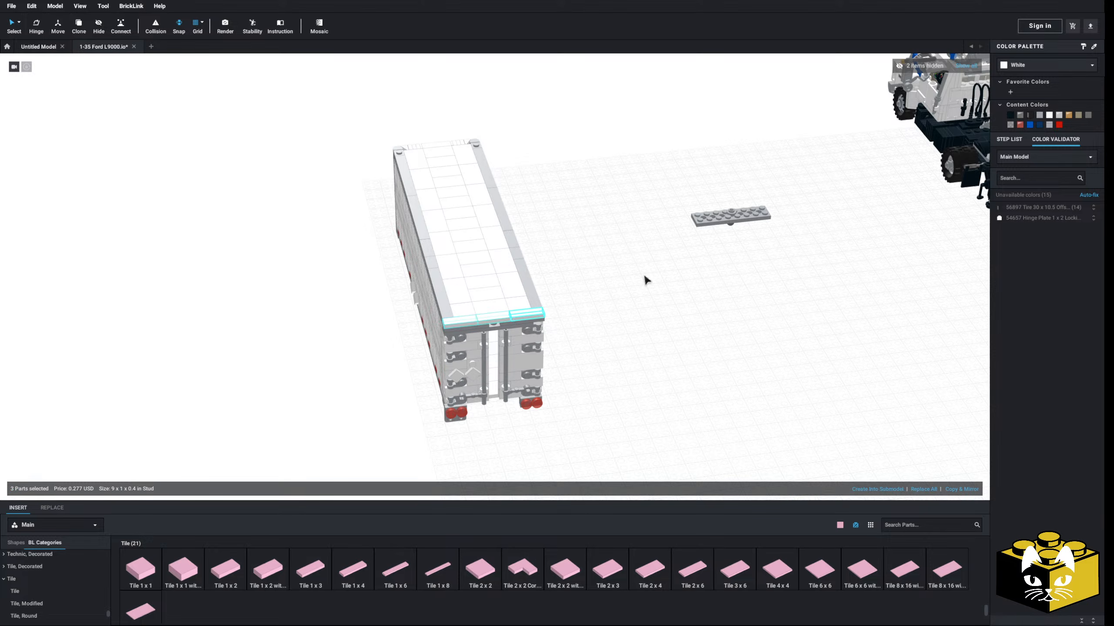
{"action": "left_click", "coordinate": [1039, 117]}
- Fill the gap in the middle of the roof's rear edge with a Plate 1 x 1 and recolor it Light Bluish Gray
{"action": "scroll", "coordinate": [613, 364], "scroll_direction": "up", "scroll_amount": 3}
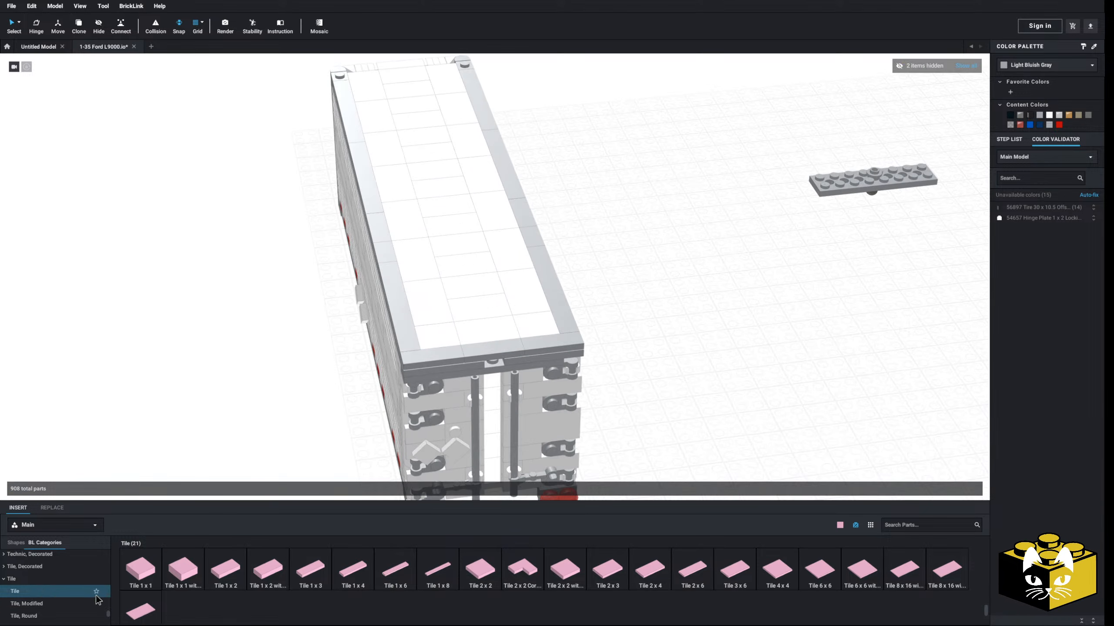
{"action": "scroll", "coordinate": [97, 600], "scroll_direction": "up", "scroll_amount": 15}
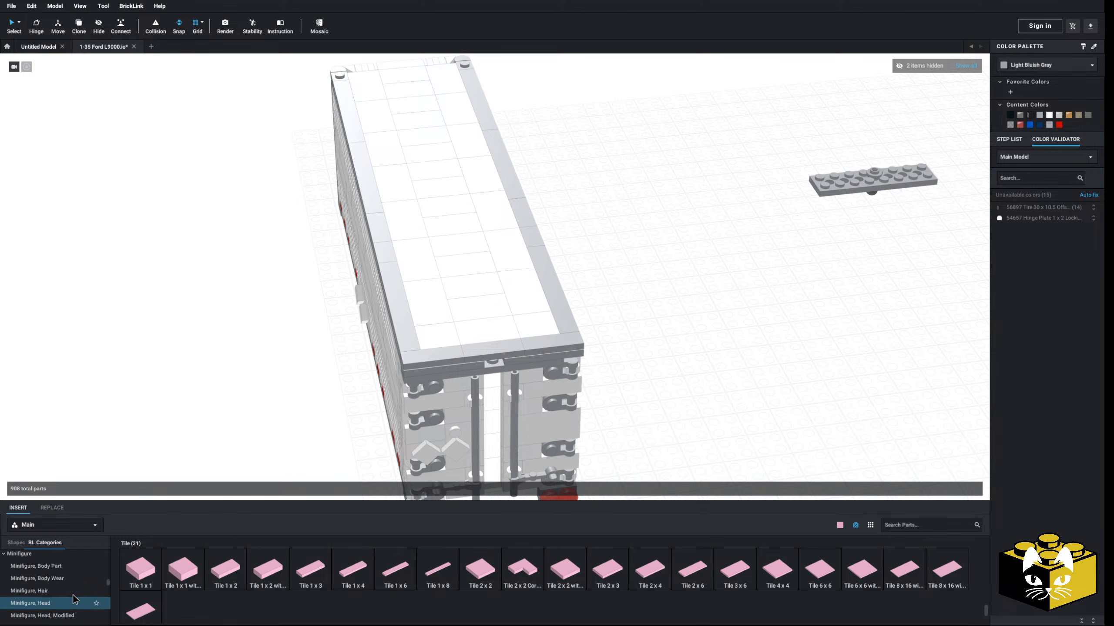
{"action": "scroll", "coordinate": [65, 595], "scroll_direction": "up", "scroll_amount": 15}
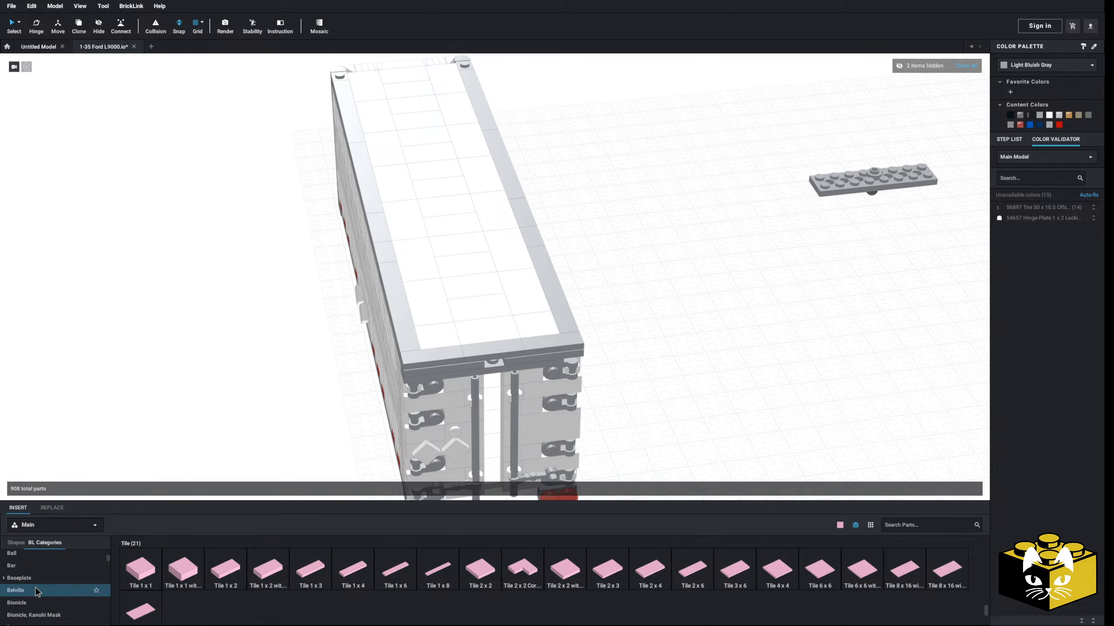
{"action": "scroll", "coordinate": [26, 573], "scroll_direction": "up", "scroll_amount": 10}
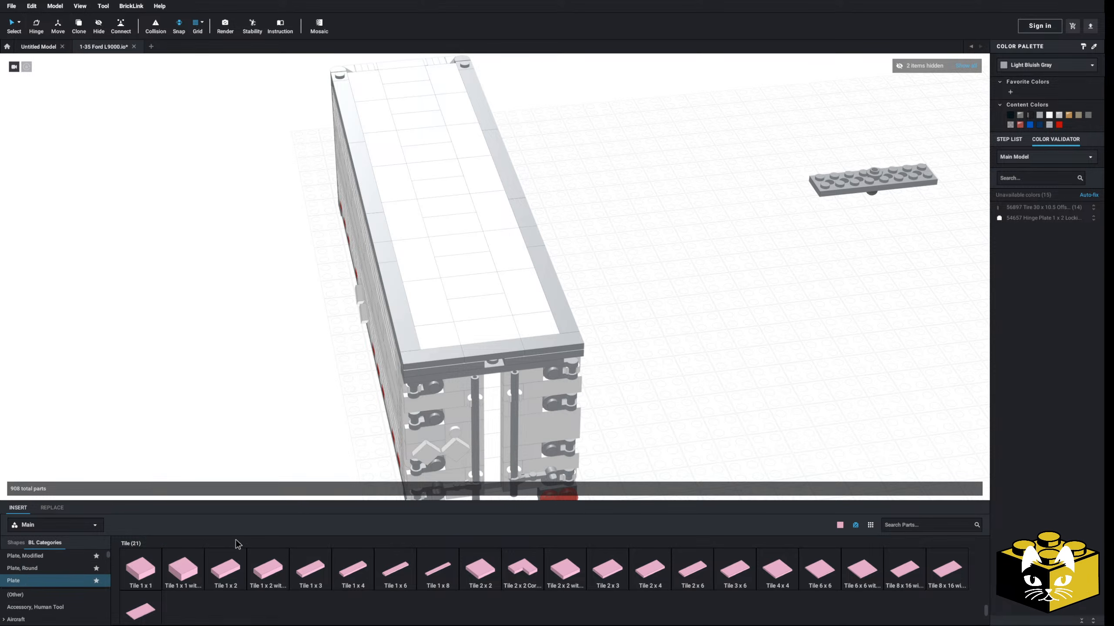
{"action": "left_click", "coordinate": [140, 569]}
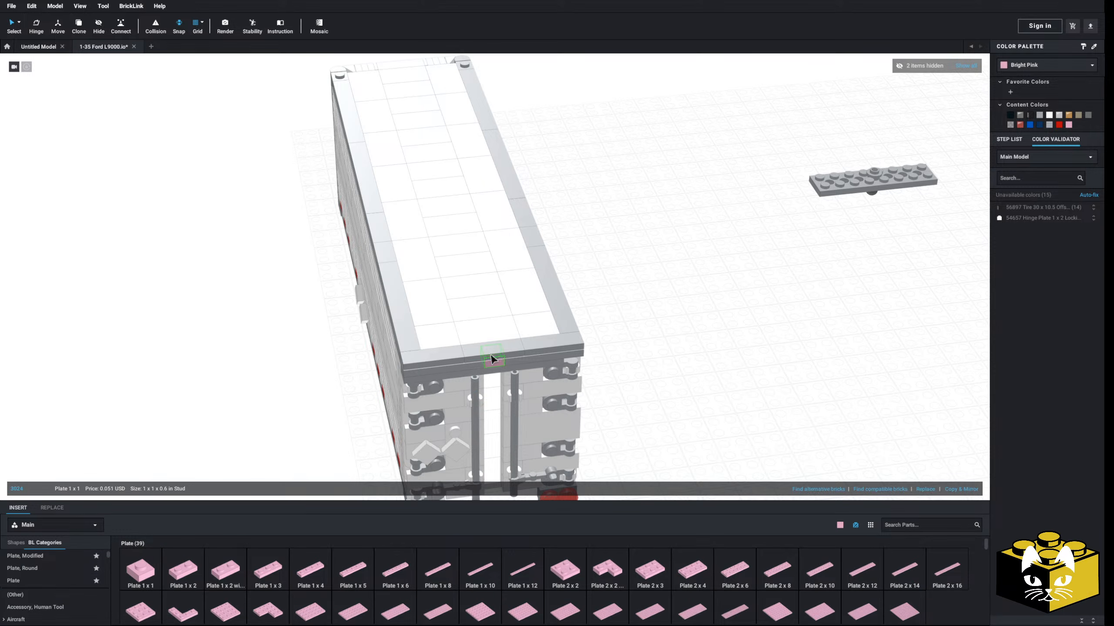
{"action": "left_click", "coordinate": [491, 359]}
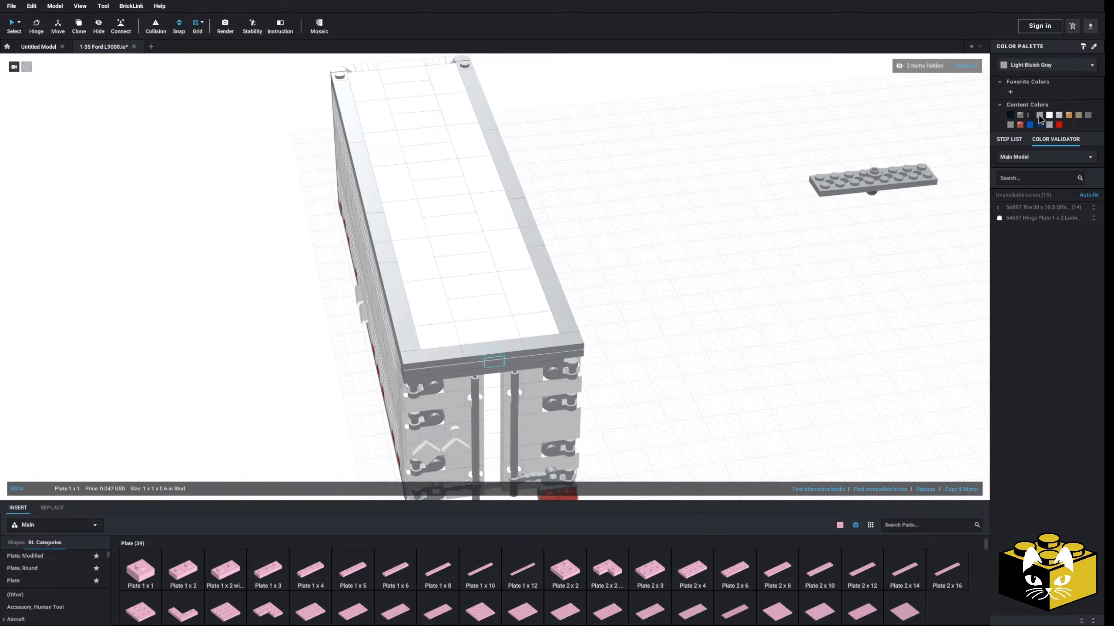
{"action": "left_click", "coordinate": [690, 348]}
- Examine the trailer box's rear doors and the area beneath them from behind and below
{"action": "right_click_drag", "start_coordinate": [690, 348], "coordinate": [681, 340]}
{"action": "middle_click_drag", "start_coordinate": [681, 340], "coordinate": [666, 316]}
{"action": "scroll", "coordinate": [666, 316], "scroll_direction": "up", "scroll_amount": 1}
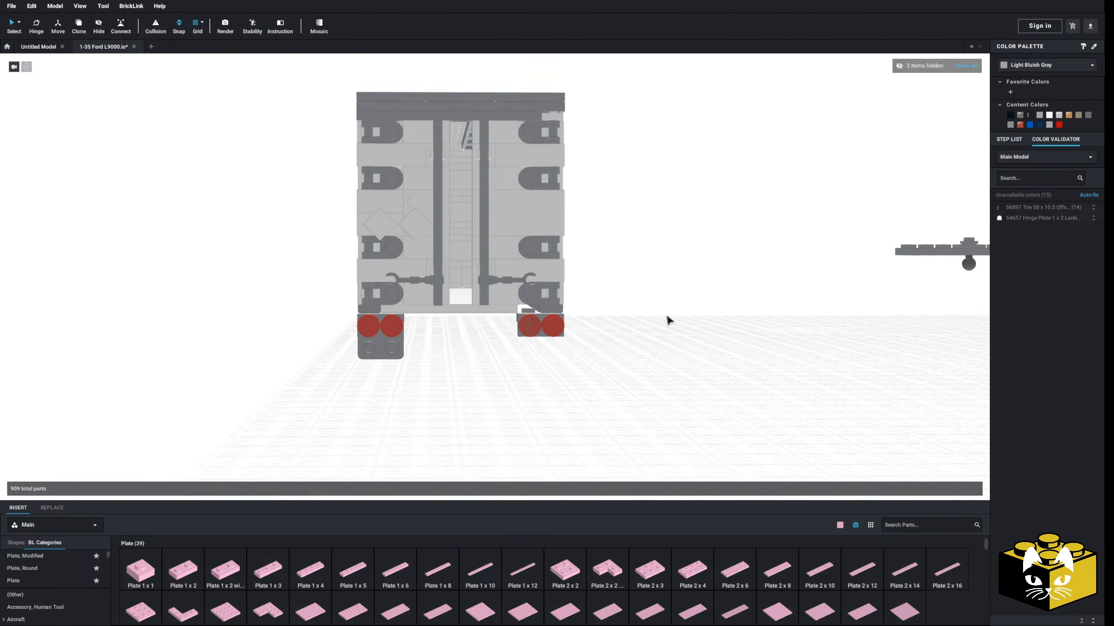
{"action": "right_click_drag", "start_coordinate": [666, 320], "coordinate": [738, 321]}
{"action": "scroll", "coordinate": [667, 357], "scroll_direction": "down", "scroll_amount": 4}
{"action": "right_click_drag", "start_coordinate": [666, 356], "coordinate": [656, 416]}
{"action": "scroll", "coordinate": [651, 419], "scroll_direction": "up", "scroll_amount": 4}
{"action": "middle_click_drag", "start_coordinate": [650, 411], "coordinate": [643, 414]}
{"action": "right_click_drag", "start_coordinate": [536, 467], "coordinate": [495, 461]}
{"action": "middle_click_drag", "start_coordinate": [495, 461], "coordinate": [491, 443]}
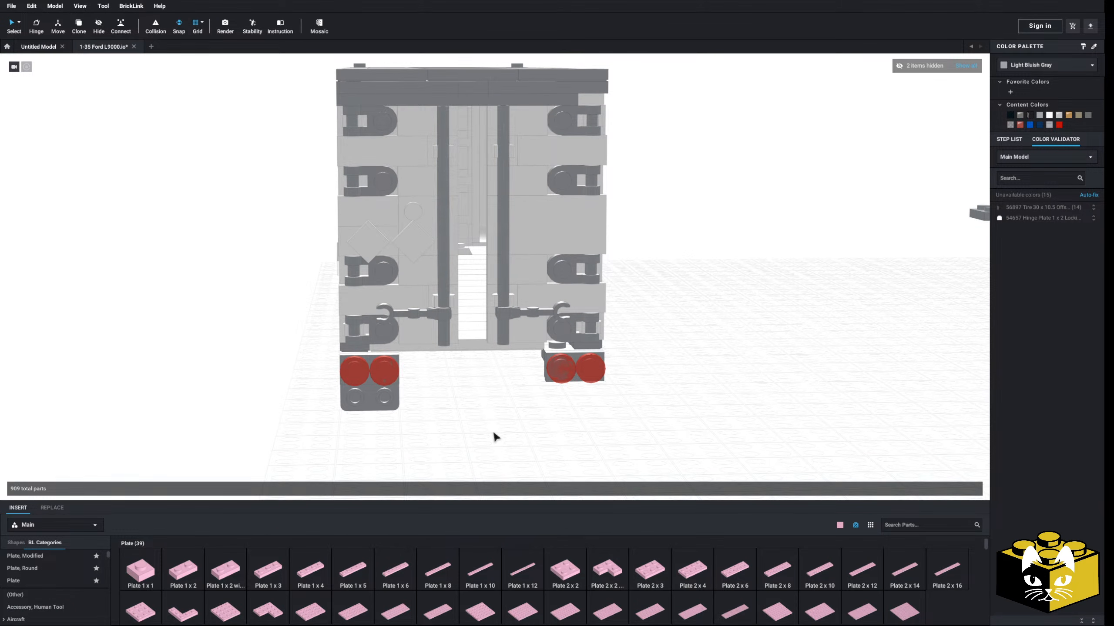
{"action": "scroll", "coordinate": [495, 437], "scroll_direction": "down", "scroll_amount": 4}
{"action": "scroll", "coordinate": [495, 435], "scroll_direction": "up", "scroll_amount": 5}
{"action": "middle_click_drag", "start_coordinate": [494, 436], "coordinate": [472, 422]}
{"action": "right_click_drag", "start_coordinate": [472, 422], "coordinate": [467, 417]}
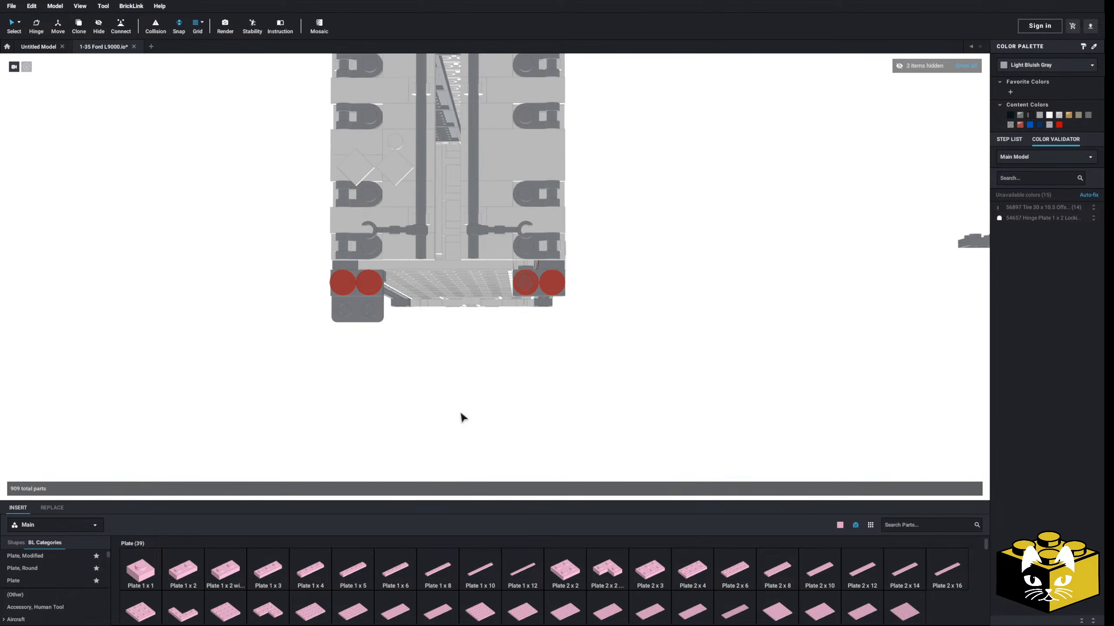
{"action": "scroll", "coordinate": [465, 266], "scroll_direction": "up", "scroll_amount": 2}
- Delete the small parts directly beneath the two rear doors
{"action": "left_click", "coordinate": [465, 266]}
{"action": "right_click_drag", "start_coordinate": [463, 267], "coordinate": [332, 250]}
{"action": "left_click", "coordinate": [339, 219]}
{"action": "left_click", "coordinate": [301, 307]}
{"action": "key", "text": "Delete"}
{"action": "left_click", "coordinate": [579, 303]}
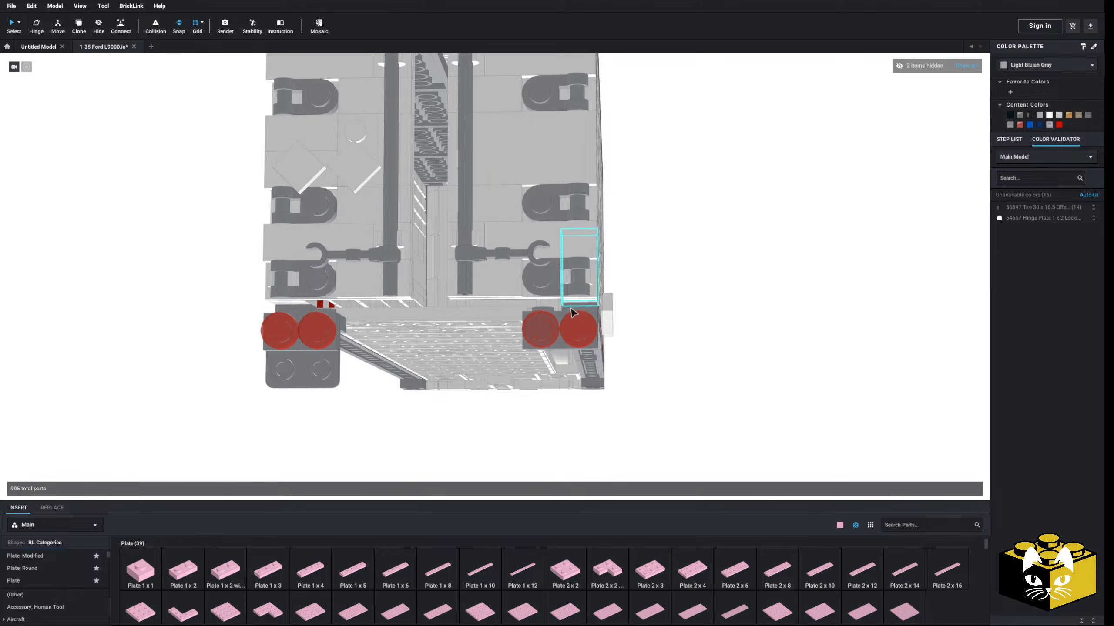
{"action": "key", "text": "Delete"}
- Place a Tile 1 x 4 beneath each of the two rear doors
{"action": "scroll", "coordinate": [49, 573], "scroll_direction": "down", "scroll_amount": 10}
{"action": "scroll", "coordinate": [48, 573], "scroll_direction": "down", "scroll_amount": 15}
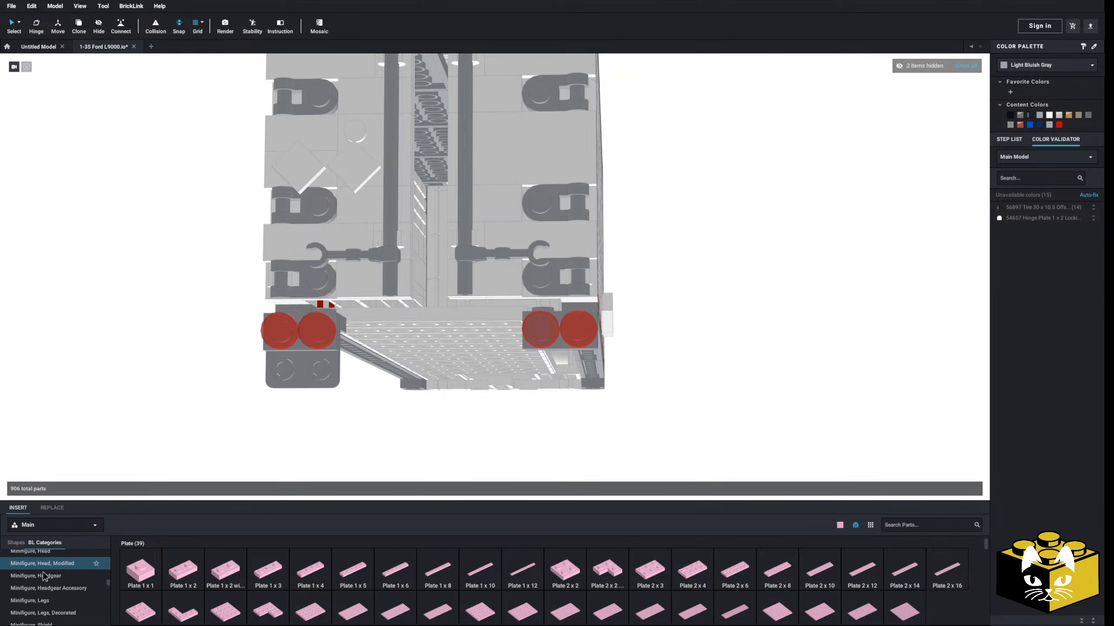
{"action": "scroll", "coordinate": [42, 574], "scroll_direction": "down", "scroll_amount": 3}
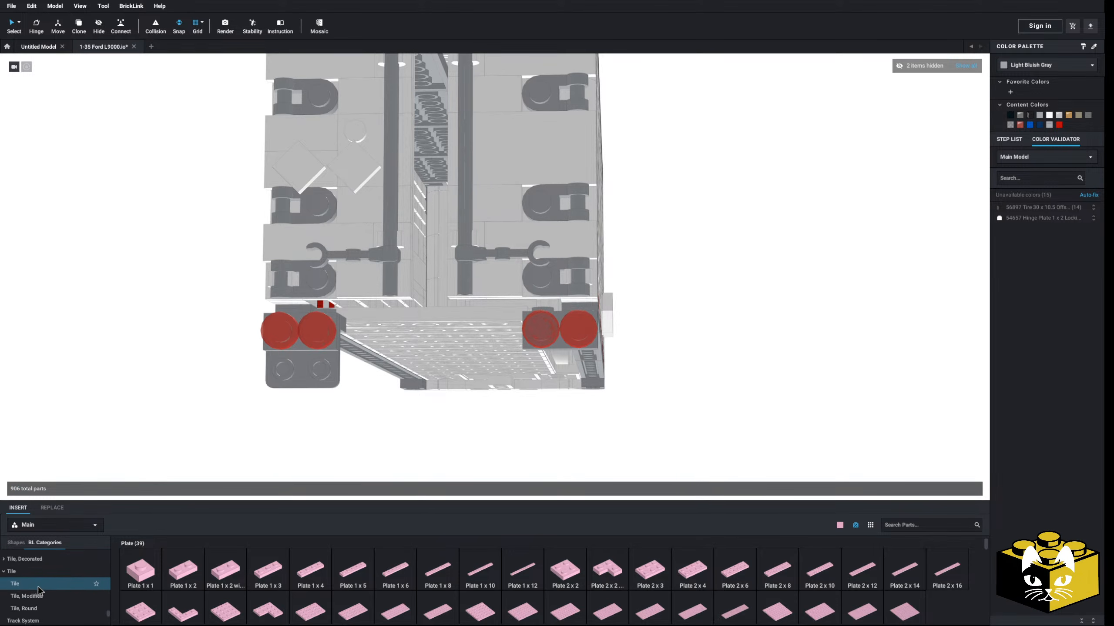
{"action": "left_click", "coordinate": [13, 575]}
{"action": "left_click", "coordinate": [352, 570]}
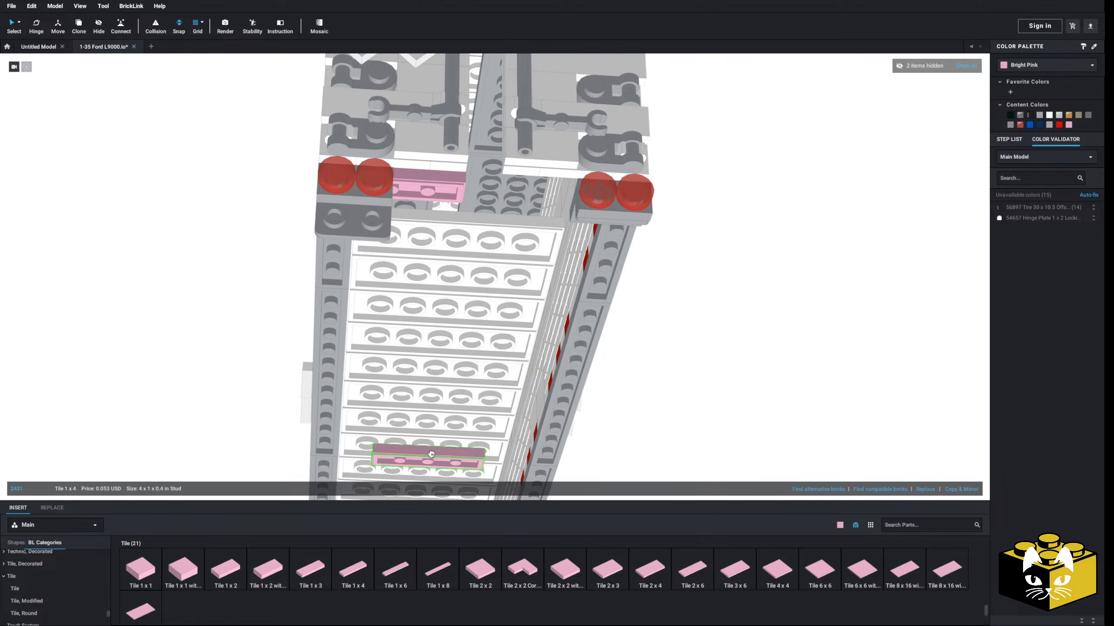
{"action": "left_click", "coordinate": [565, 196]}
{"action": "key", "text": "Escape"}
{"action": "scroll", "coordinate": [724, 347], "scroll_direction": "down", "scroll_amount": 3}
{"action": "right_click_drag", "start_coordinate": [724, 346], "coordinate": [718, 374]}
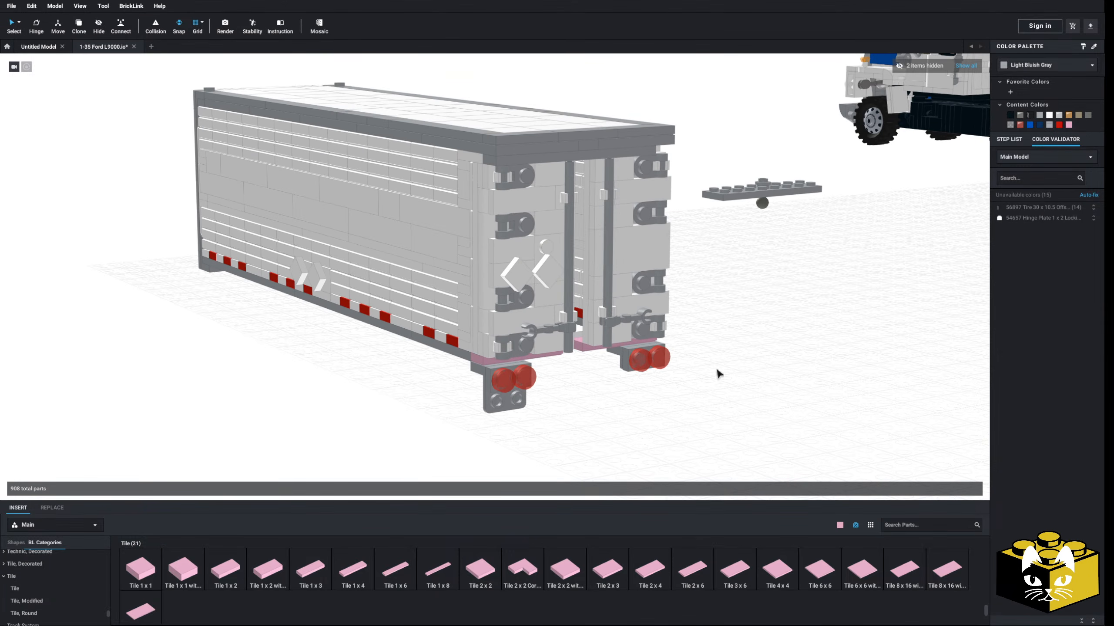
- Replace the two Tile 1 x 4 parts beneath the rear doors with Tile 2 x 4 parts
{"action": "key", "text": "Delete"}
{"action": "right_click_drag", "start_coordinate": [586, 366], "coordinate": [516, 337]}
{"action": "left_click", "coordinate": [561, 346]}
{"action": "key", "text": "Delete"}
{"action": "left_click", "coordinate": [657, 574]}
{"action": "left_click", "coordinate": [542, 331]}
{"action": "left_click", "coordinate": [532, 328]}
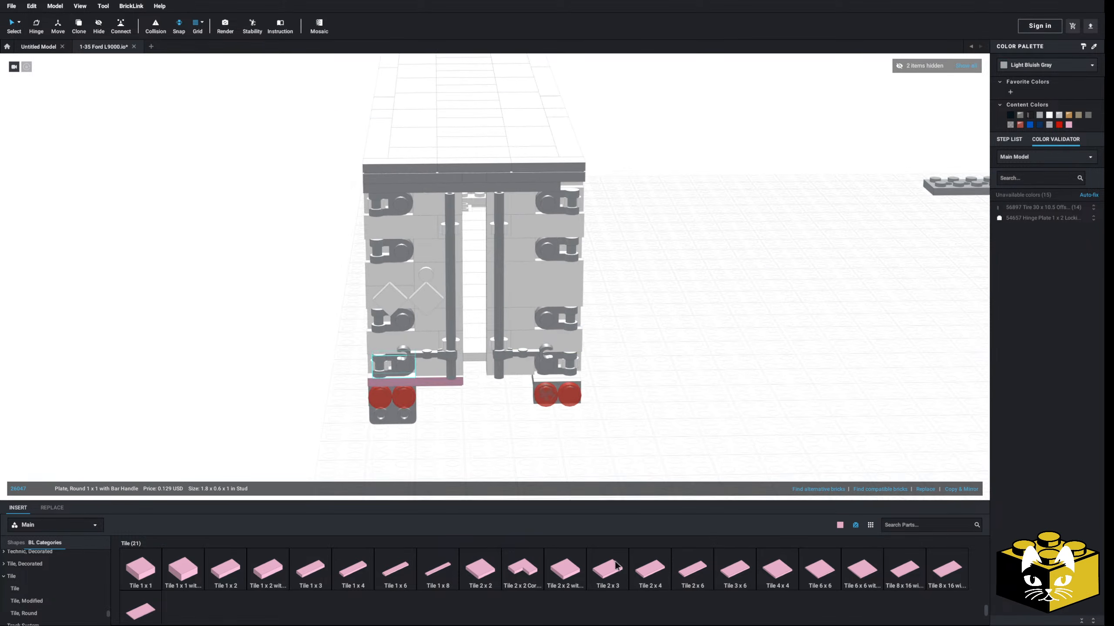
{"action": "left_click", "coordinate": [662, 578]}
{"action": "left_click", "coordinate": [539, 374]}
{"action": "left_click", "coordinate": [479, 470]}
- Select the entire row of white 2 x 6 floor tiles on the trailer box's underside and delete it
{"action": "right_click_drag", "start_coordinate": [479, 469], "coordinate": [470, 432]}
{"action": "scroll", "coordinate": [460, 433], "scroll_direction": "down", "scroll_amount": 3}
{"action": "scroll", "coordinate": [689, 448], "scroll_direction": "up", "scroll_amount": 3}
{"action": "scroll", "coordinate": [654, 448], "scroll_direction": "down", "scroll_amount": 5}
{"action": "scroll", "coordinate": [658, 450], "scroll_direction": "up", "scroll_amount": 4}
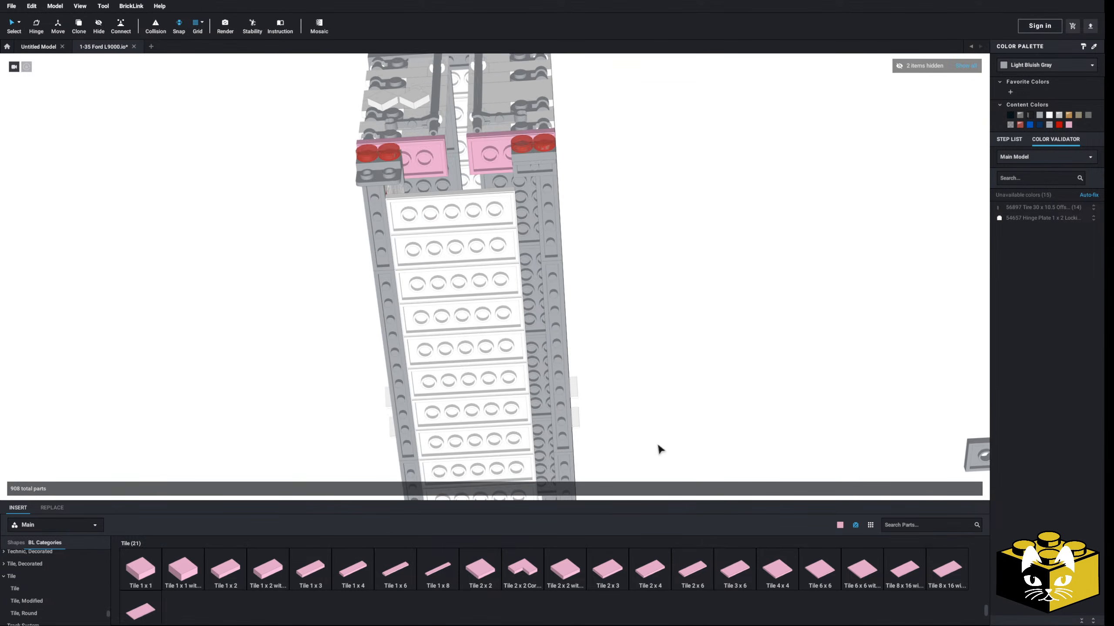
{"action": "scroll", "coordinate": [635, 437], "scroll_direction": "down", "scroll_amount": 3}
{"action": "right_click_drag", "start_coordinate": [636, 441], "coordinate": [583, 424]}
{"action": "left_click", "coordinate": [424, 242]}
{"action": "left_click", "coordinate": [442, 268], "text": "ctrl"}
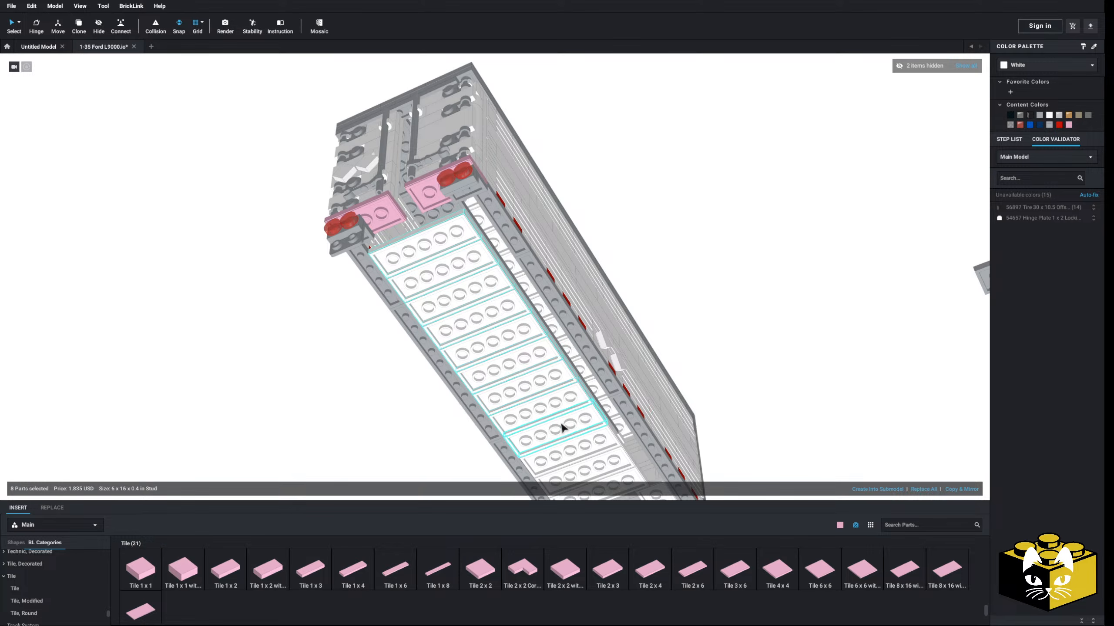
{"action": "left_click", "coordinate": [584, 447], "text": "ctrl"}
{"action": "right_click_drag", "start_coordinate": [584, 446], "coordinate": [710, 364]}
{"action": "key", "text": "Delete"}
{"action": "left_click", "coordinate": [682, 419]}
{"action": "key", "text": "Delete"}
- Delete the header part above the rear doors, just beneath the roof's rear edge
{"action": "right_click_drag", "start_coordinate": [681, 419], "coordinate": [679, 453]}
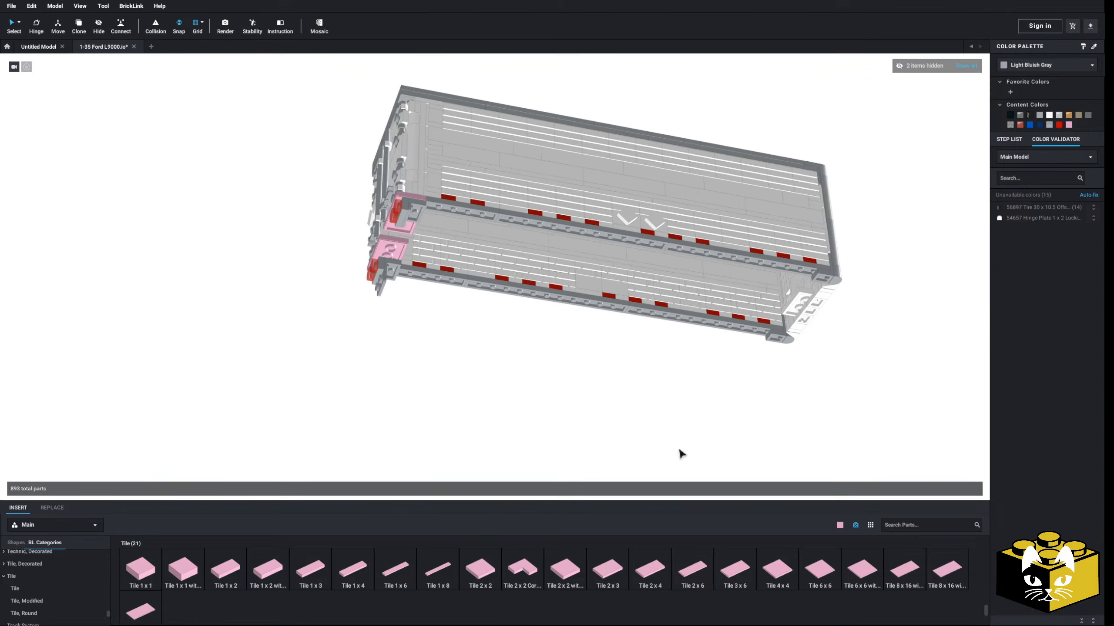
{"action": "scroll", "coordinate": [680, 453], "scroll_direction": "up", "scroll_amount": 4}
{"action": "right_click_drag", "start_coordinate": [610, 454], "coordinate": [550, 451]}
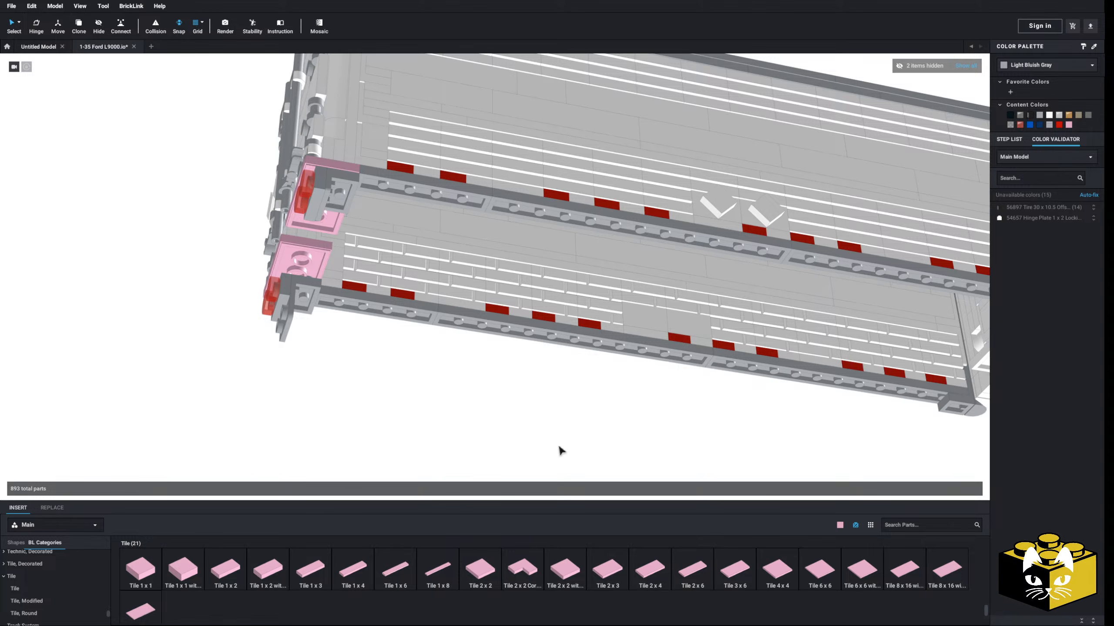
{"action": "scroll", "coordinate": [451, 378], "scroll_direction": "down", "scroll_amount": 5}
{"action": "right_click_drag", "start_coordinate": [440, 394], "coordinate": [458, 401]}
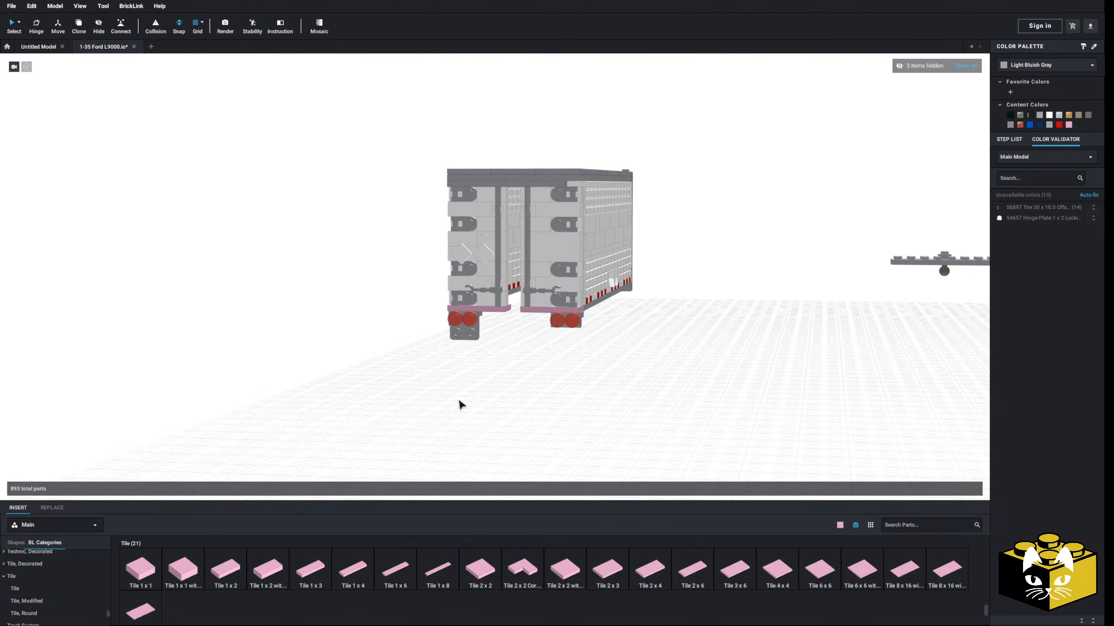
{"action": "middle_click_drag", "start_coordinate": [417, 373], "coordinate": [353, 390]}
{"action": "scroll", "coordinate": [304, 375], "scroll_direction": "up", "scroll_amount": 3}
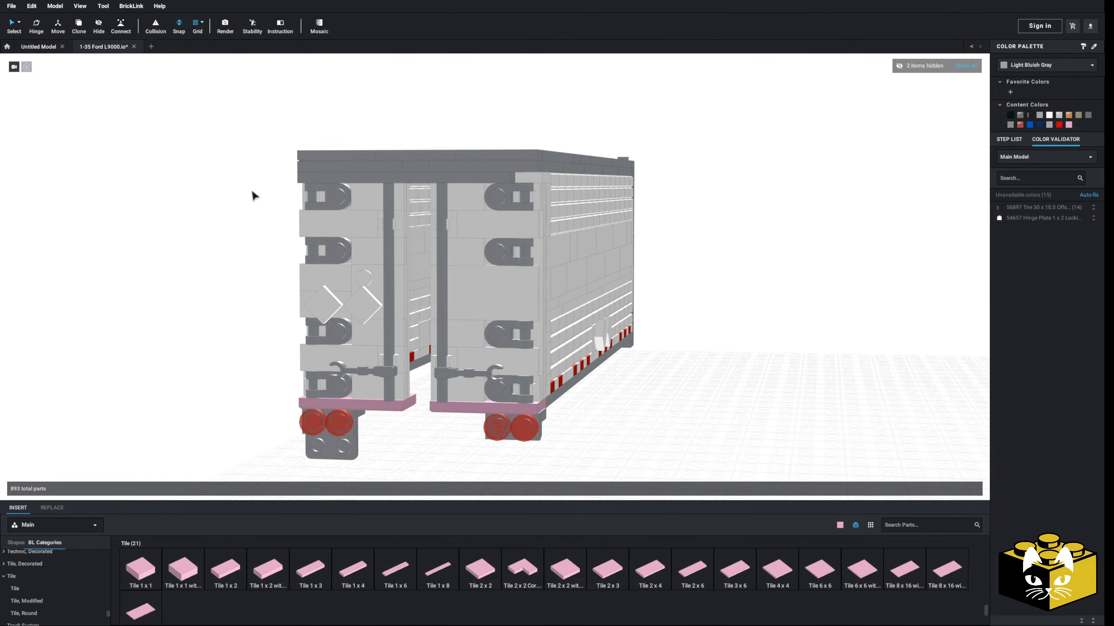
{"action": "left_click", "coordinate": [416, 175]}
{"action": "key", "text": "Delete"}
- Select the whole trailer box and move it farther away from the truck and trailer frame
{"action": "left_click_drag", "start_coordinate": [218, 113], "coordinate": [676, 149]}
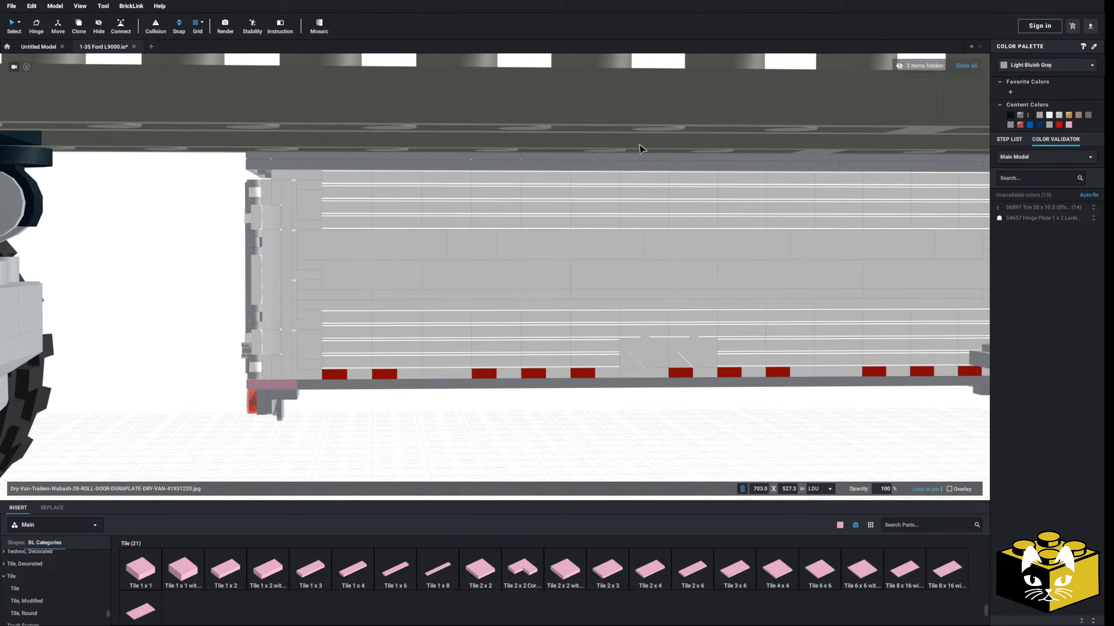
{"action": "scroll", "coordinate": [641, 150], "scroll_direction": "down", "scroll_amount": 3}
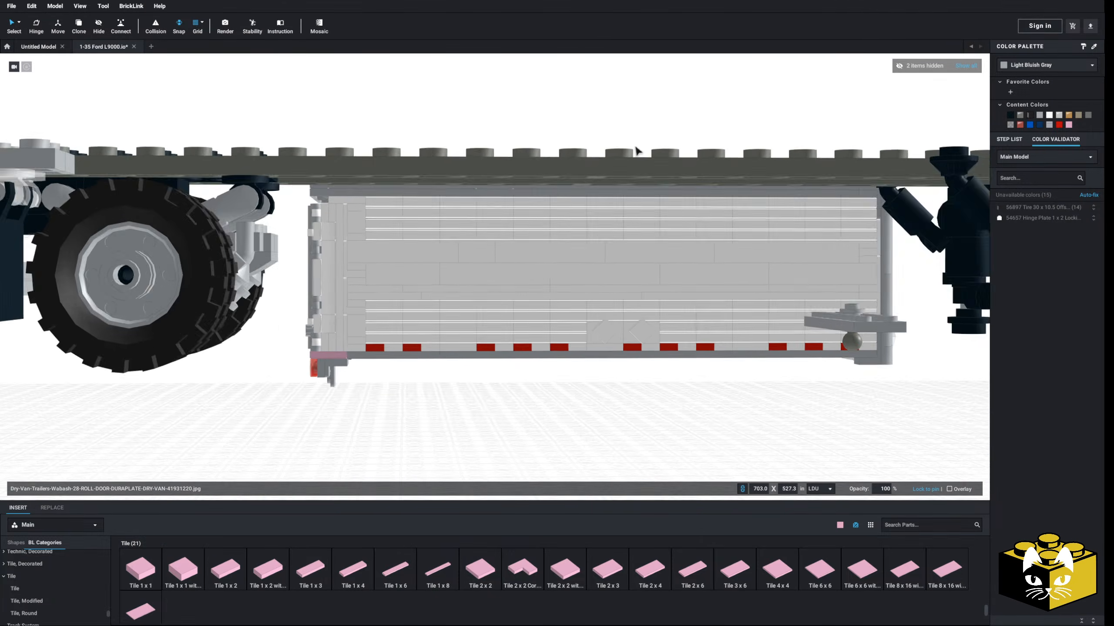
{"action": "right_click_drag", "start_coordinate": [635, 150], "coordinate": [666, 195]}
{"action": "scroll", "coordinate": [709, 180], "scroll_direction": "down", "scroll_amount": 4}
{"action": "left_click_drag", "start_coordinate": [666, 194], "coordinate": [264, 431]}
{"action": "left_click_drag", "start_coordinate": [441, 301], "coordinate": [285, 322]}
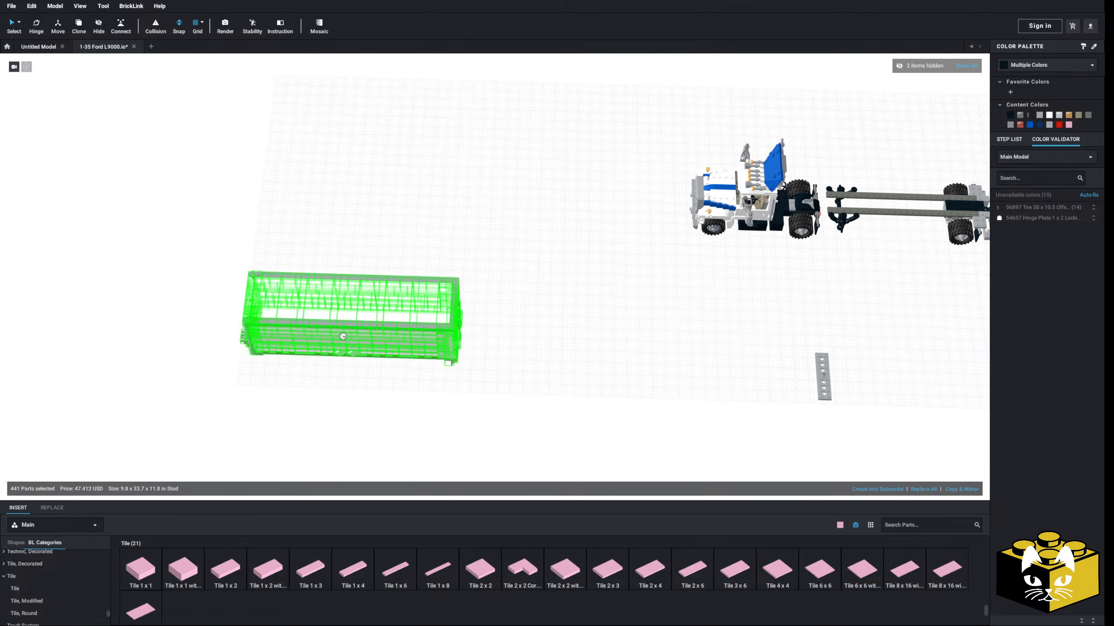
{"action": "left_click", "coordinate": [556, 399]}
- Select all the roof parts and move them off the trailer box, setting the roof behind it
{"action": "right_click_drag", "start_coordinate": [557, 398], "coordinate": [552, 348]}
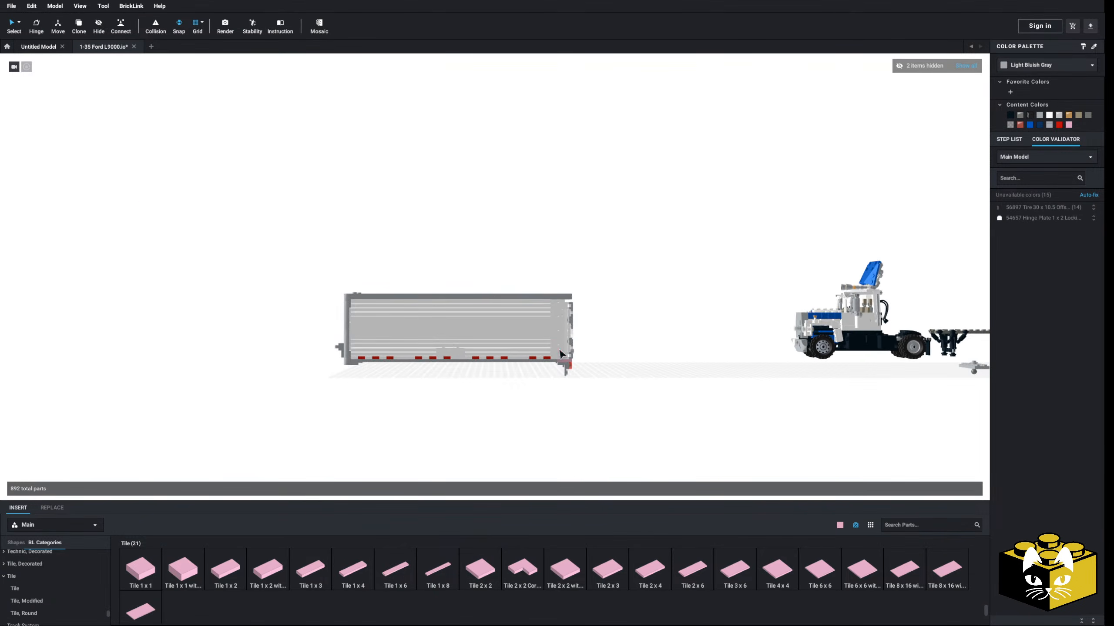
{"action": "scroll", "coordinate": [556, 353], "scroll_direction": "up", "scroll_amount": 4}
{"action": "middle_click_drag", "start_coordinate": [560, 357], "coordinate": [564, 345]}
{"action": "right_click_drag", "start_coordinate": [659, 263], "coordinate": [680, 256]}
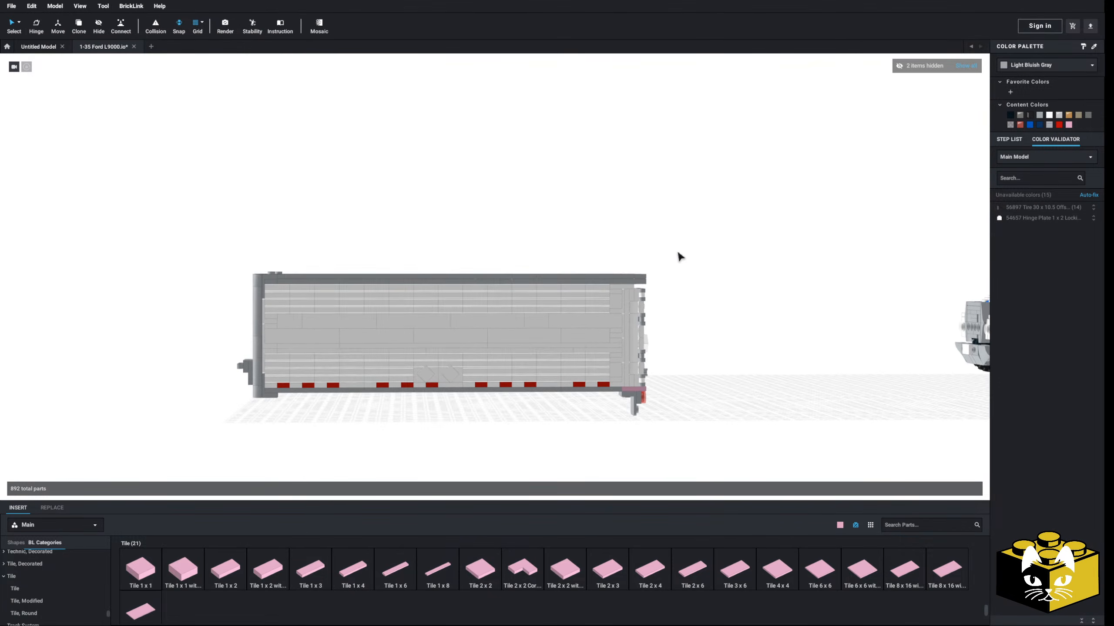
{"action": "left_click_drag", "start_coordinate": [640, 241], "coordinate": [293, 281]}
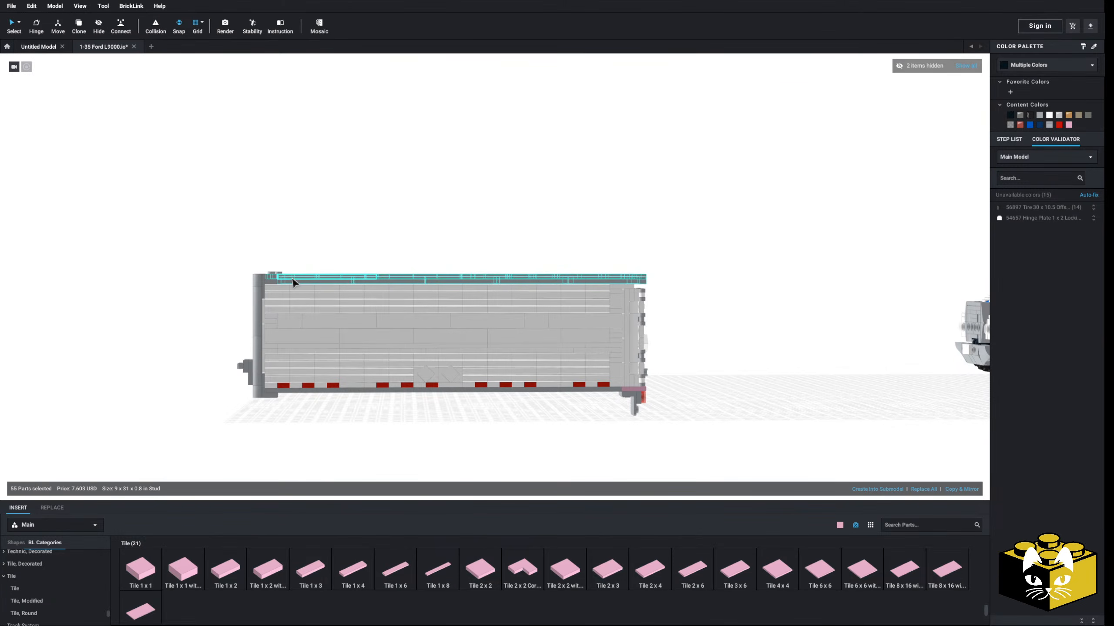
{"action": "right_click_drag", "start_coordinate": [293, 281], "coordinate": [330, 303]}
{"action": "left_click_drag", "start_coordinate": [330, 302], "coordinate": [368, 224]}
{"action": "left_click", "coordinate": [222, 315]}
- Recolor the four gray parts at the two upper front corners of the trailer box White
{"action": "scroll", "coordinate": [217, 285], "scroll_direction": "up", "scroll_amount": 5}
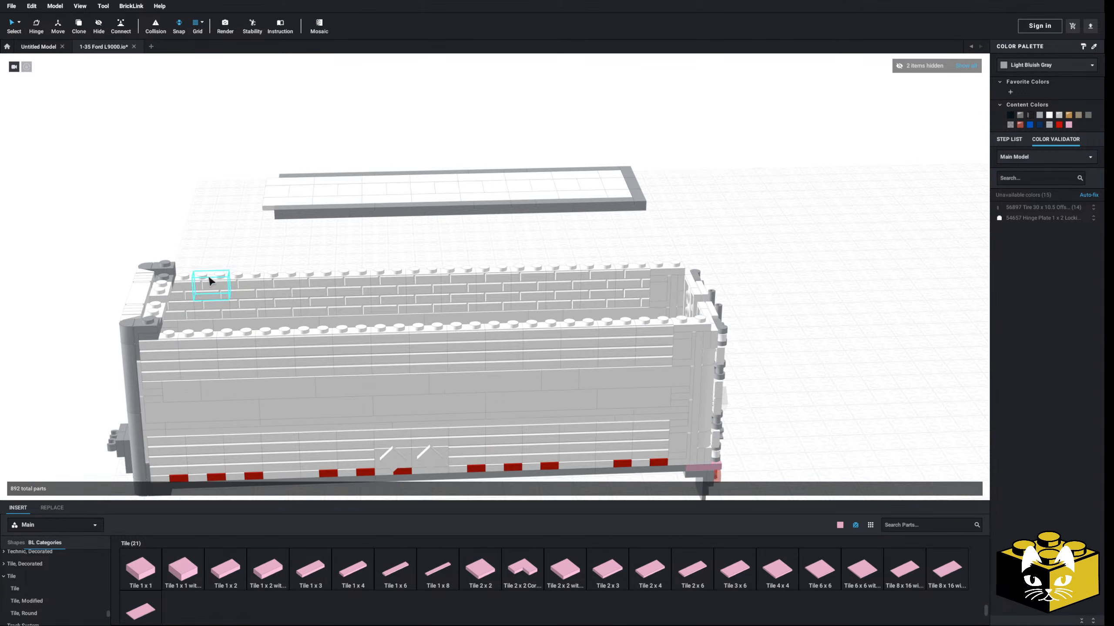
{"action": "right_click_drag", "start_coordinate": [209, 255], "coordinate": [242, 271]}
{"action": "scroll", "coordinate": [240, 271], "scroll_direction": "up", "scroll_amount": 4}
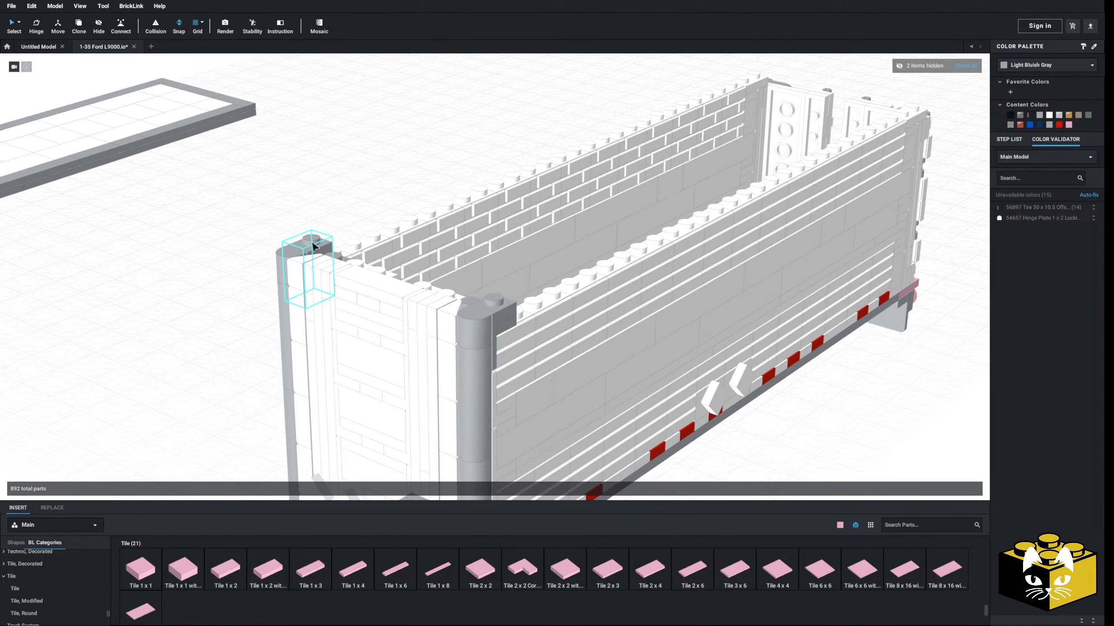
{"action": "right_click_drag", "start_coordinate": [311, 247], "coordinate": [278, 244]}
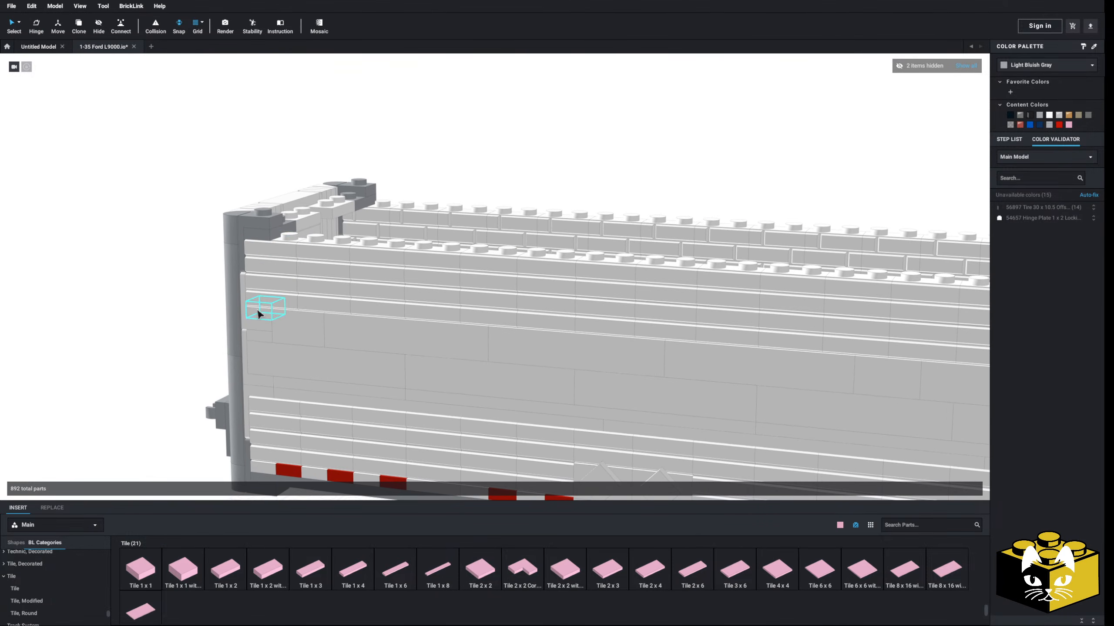
{"action": "left_click", "coordinate": [259, 228]}
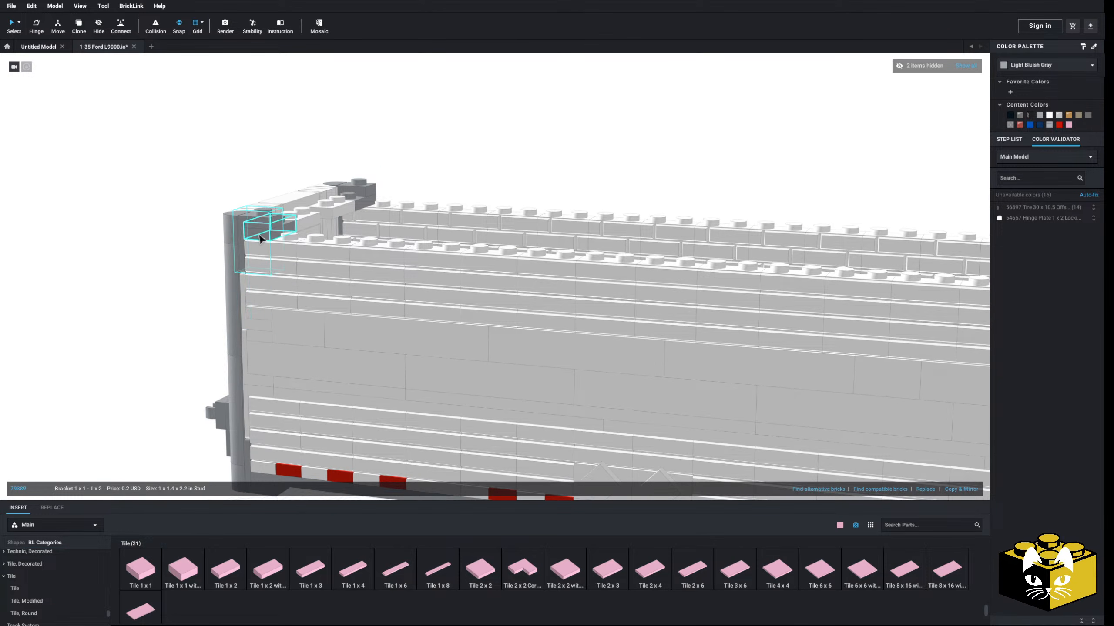
{"action": "left_click", "coordinate": [370, 194], "text": "ctrl"}
{"action": "left_click", "coordinate": [362, 202], "text": "ctrl"}
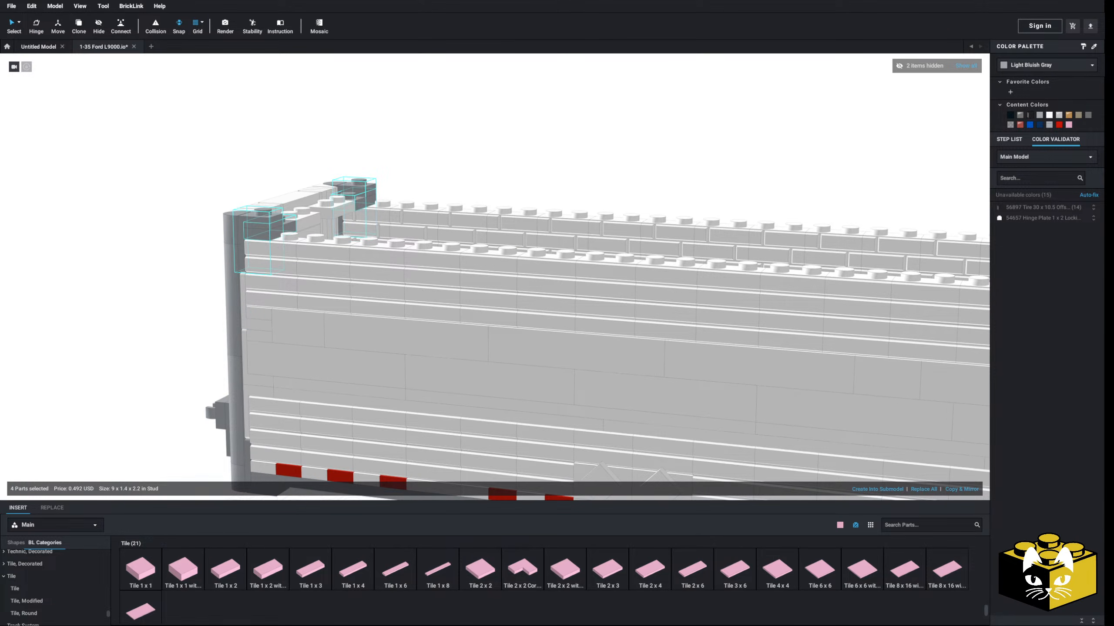
{"action": "left_click", "coordinate": [1049, 114]}
{"action": "left_click", "coordinate": [543, 146]}
- Copy the white inverted brackets at the two front corners of the trailer box and paste them on top of those corners
{"action": "middle_click_drag", "start_coordinate": [543, 147], "coordinate": [595, 164]}
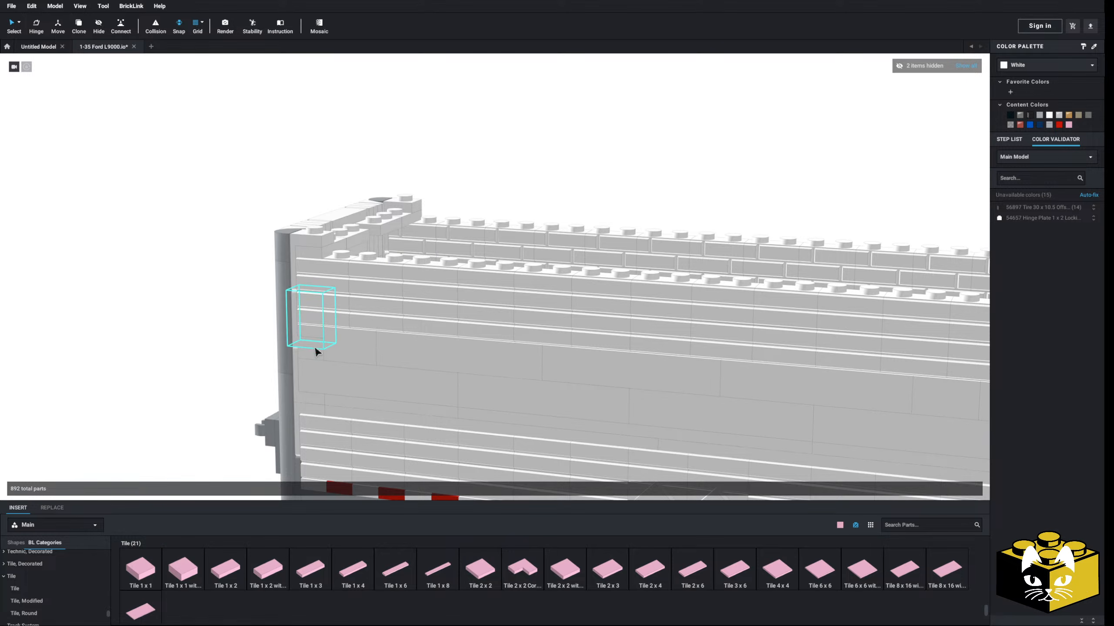
{"action": "right_click_drag", "start_coordinate": [316, 351], "coordinate": [597, 328]}
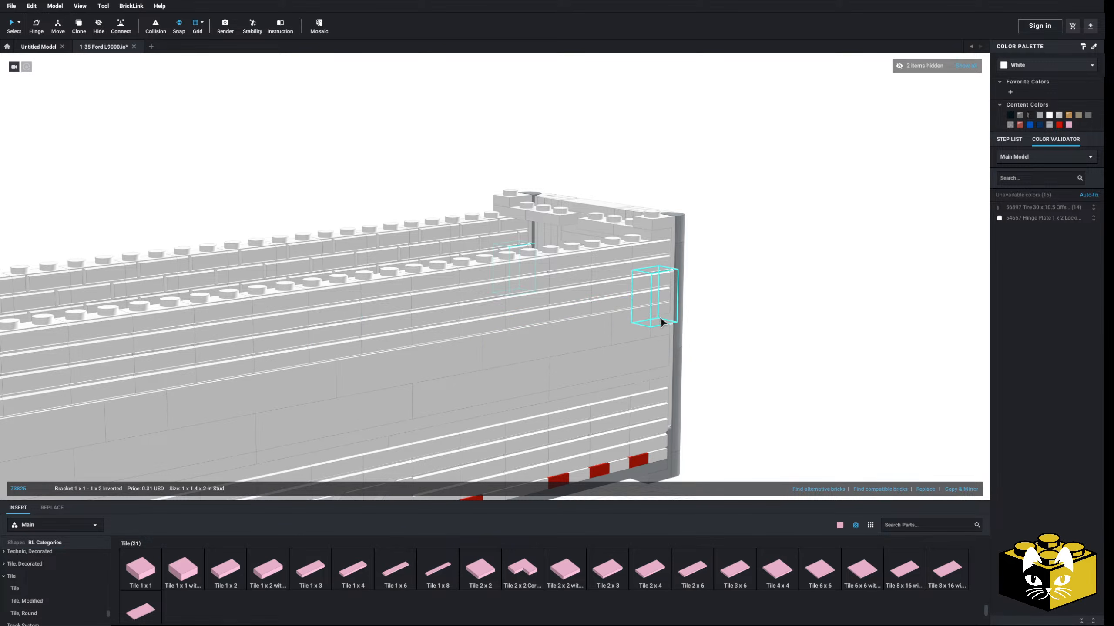
{"action": "right_click", "coordinate": [660, 318]}
{"action": "left_click", "coordinate": [669, 323]}
{"action": "left_click", "coordinate": [770, 308]}
{"action": "right_click_drag", "start_coordinate": [770, 308], "coordinate": [798, 324]}
{"action": "right_click", "coordinate": [799, 325]}
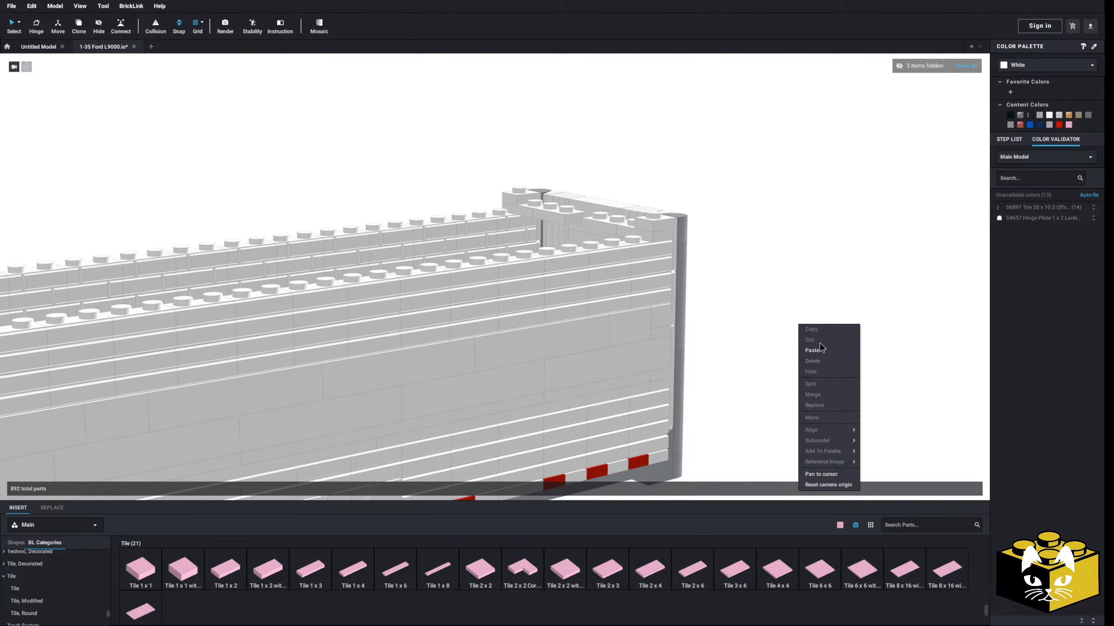
{"action": "left_click", "coordinate": [766, 306]}
{"action": "right_click", "coordinate": [784, 319]}
{"action": "left_click", "coordinate": [800, 345]}
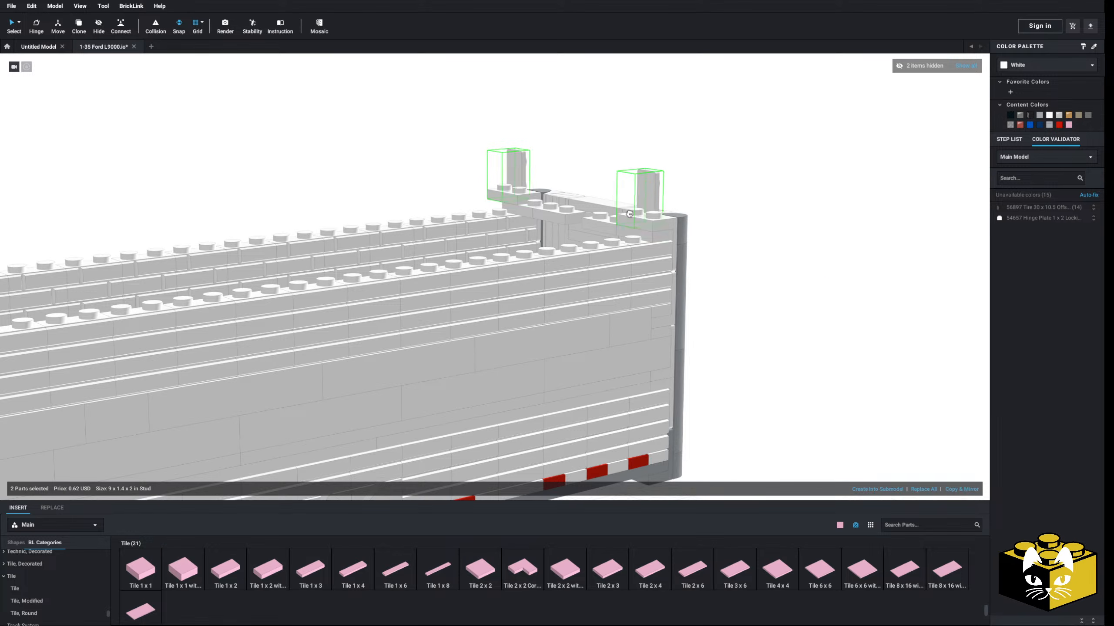
{"action": "left_click", "coordinate": [777, 260]}
- Delete the four small gray pieces at the upper and lower ends of the two front corner posts
{"action": "right_click_drag", "start_coordinate": [778, 261], "coordinate": [749, 255]}
{"action": "scroll", "coordinate": [110, 620], "scroll_direction": "down", "scroll_amount": 5}
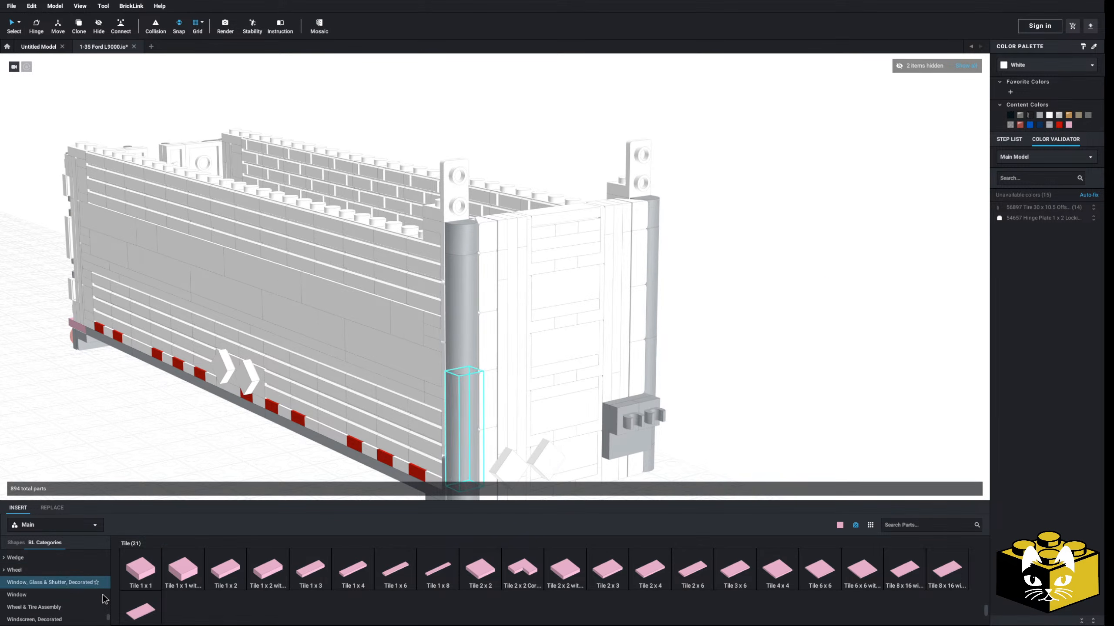
{"action": "scroll", "coordinate": [61, 570], "scroll_direction": "up", "scroll_amount": 15}
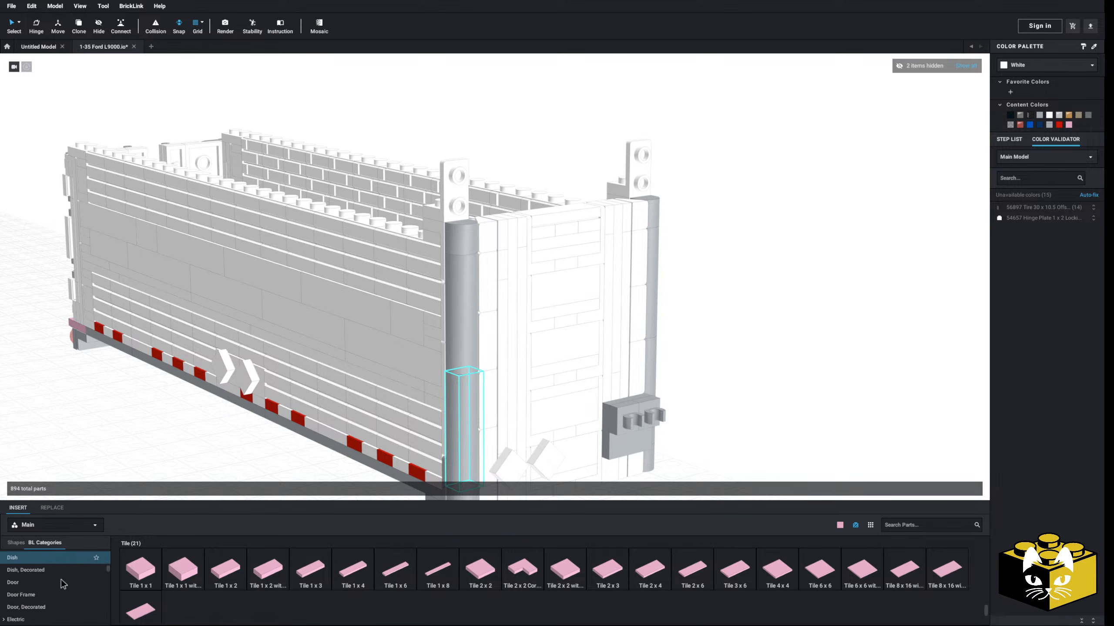
{"action": "scroll", "coordinate": [60, 566], "scroll_direction": "down", "scroll_amount": 2}
{"action": "scroll", "coordinate": [489, 411], "scroll_direction": "down", "scroll_amount": 3}
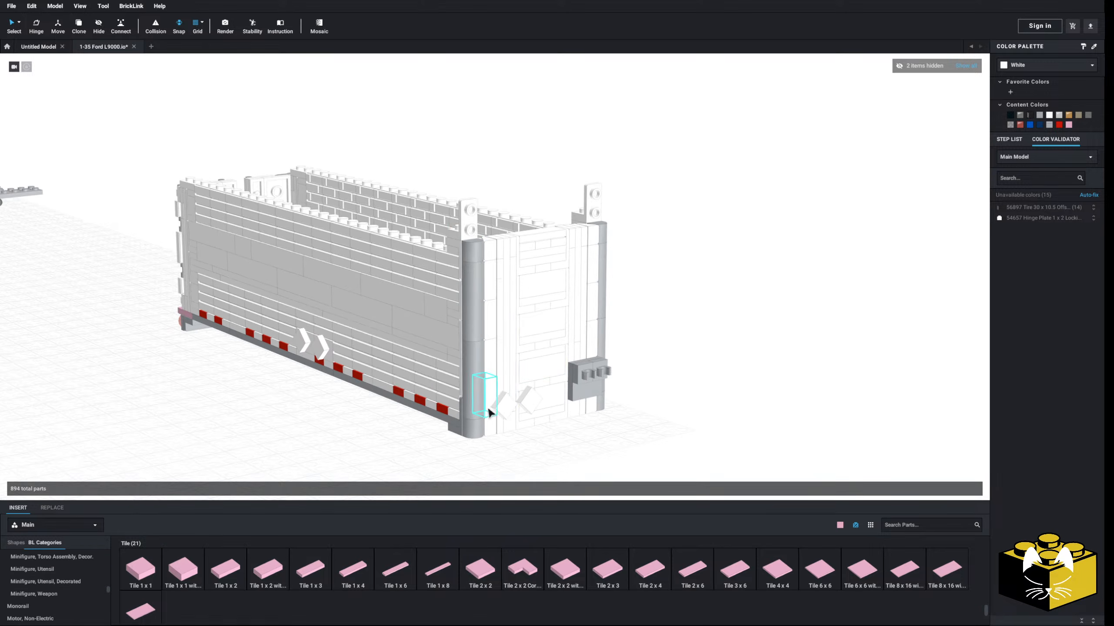
{"action": "left_click", "coordinate": [471, 252]}
{"action": "left_click", "coordinate": [601, 408], "text": "ctrl"}
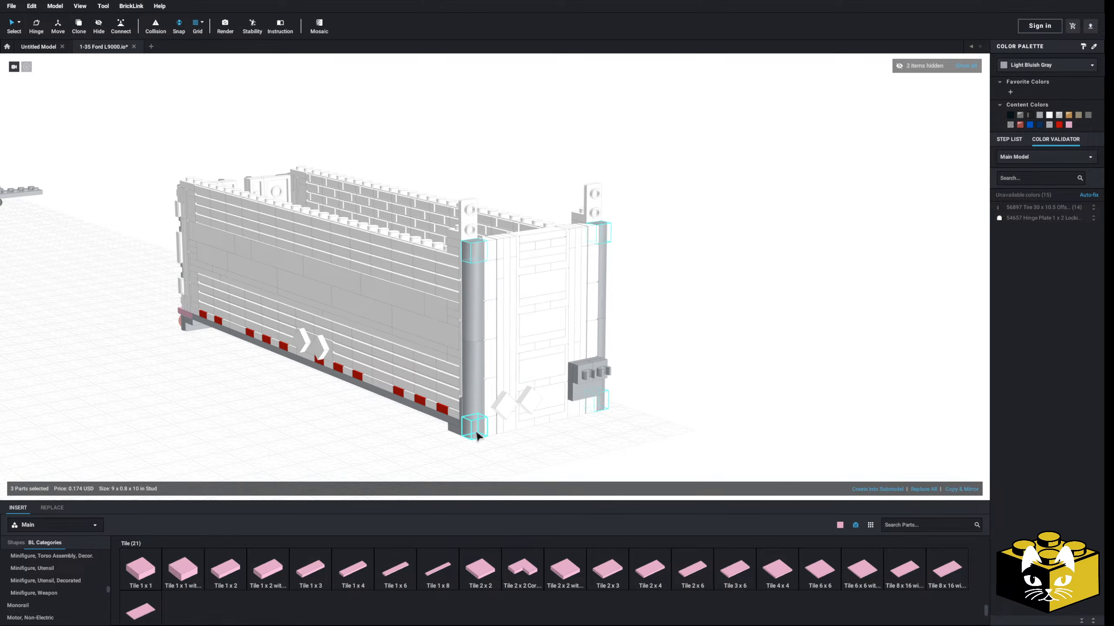
{"action": "left_click", "coordinate": [478, 433], "text": "ctrl"}
{"action": "key", "text": "Delete"}
- Move the gray 1 x 4 curved slopes on both front corner posts down to the bottom of the posts
{"action": "left_click", "coordinate": [482, 313]}
{"action": "left_click", "coordinate": [478, 374], "text": "ctrl"}
{"action": "left_click_drag", "start_coordinate": [478, 378], "coordinate": [478, 392]}
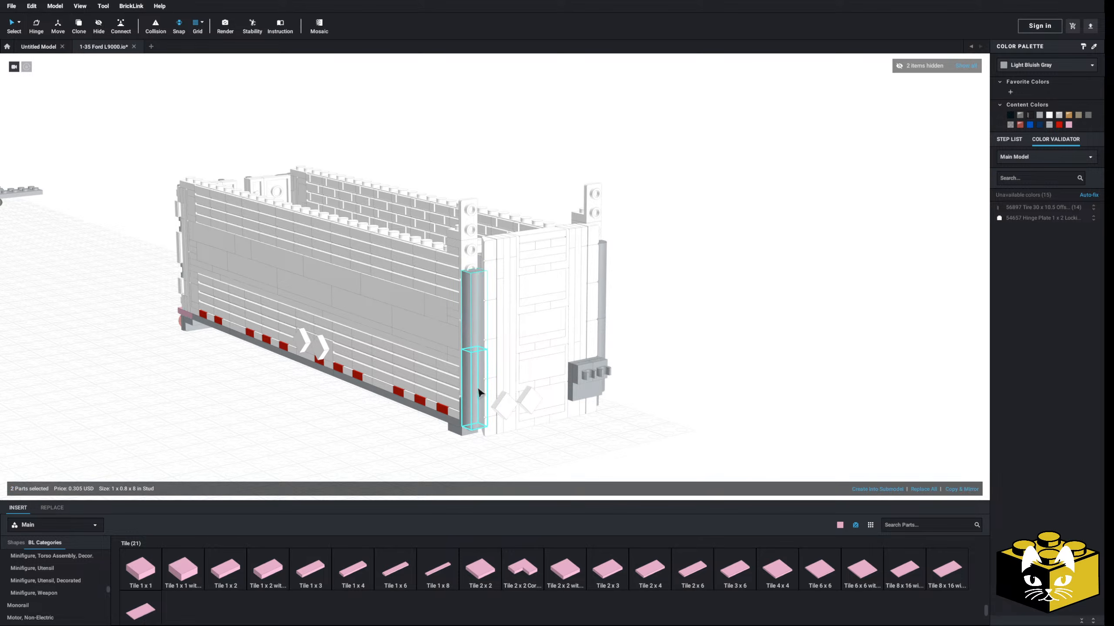
{"action": "right_click_drag", "start_coordinate": [479, 399], "coordinate": [614, 383]}
{"action": "left_click", "coordinate": [475, 324]}
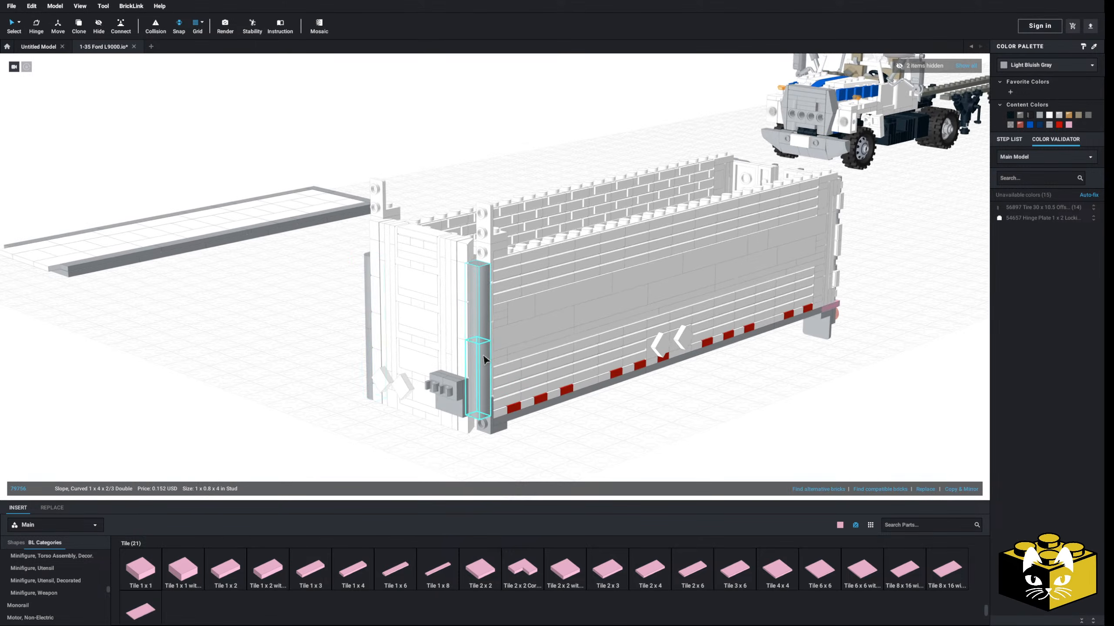
{"action": "left_click", "coordinate": [487, 367], "text": "ctrl"}
{"action": "left_click_drag", "start_coordinate": [488, 368], "coordinate": [489, 379]}
{"action": "left_click", "coordinate": [600, 437]}
{"action": "right_click_drag", "start_coordinate": [600, 437], "coordinate": [613, 440]}
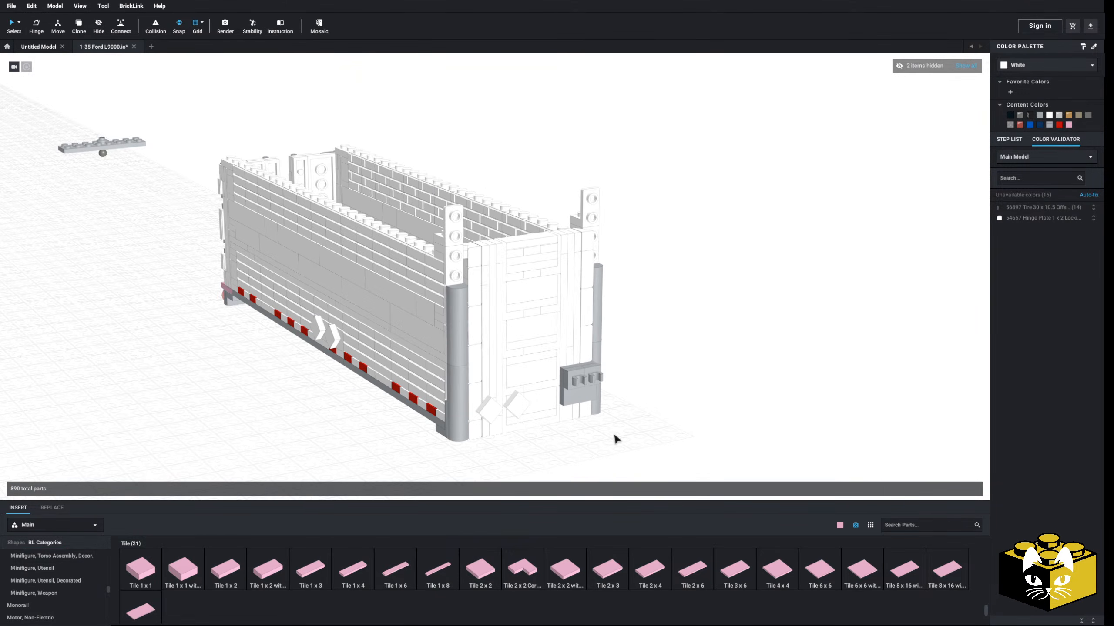
- Copy the upper gray 1 x 4 curved slope of each front corner post and paste the pair above to extend both posts
{"action": "left_click", "coordinate": [448, 319]}
{"action": "left_click", "coordinate": [599, 285], "text": "ctrl"}
{"action": "right_click", "coordinate": [597, 284]}
{"action": "left_click", "coordinate": [610, 299]}
{"action": "left_click", "coordinate": [685, 302]}
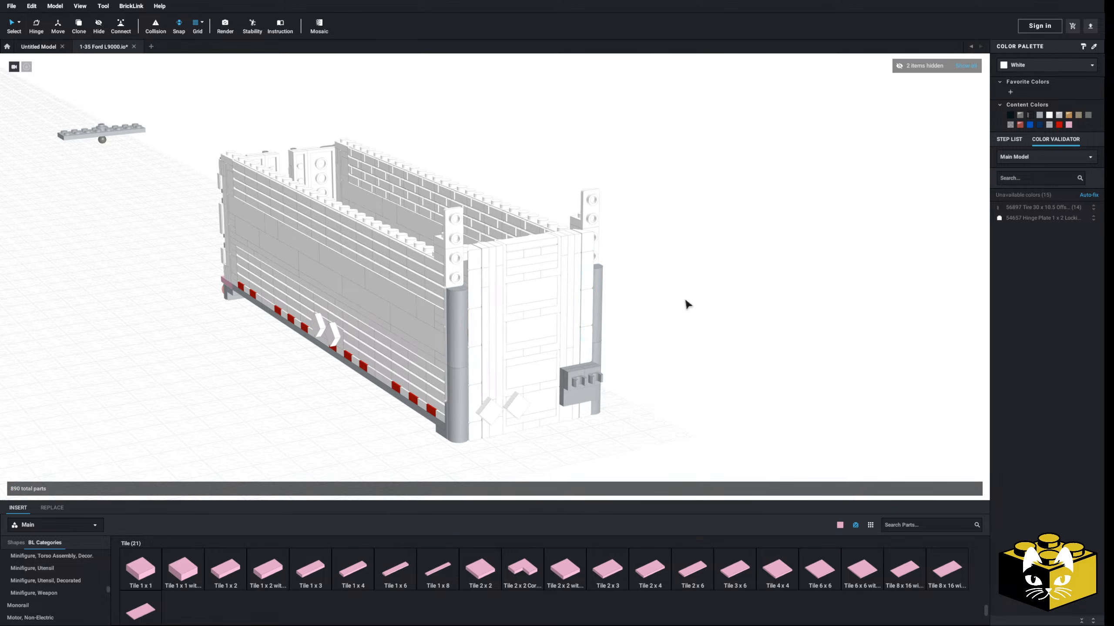
{"action": "right_click", "coordinate": [684, 301]}
{"action": "left_click", "coordinate": [696, 326]}
{"action": "left_click", "coordinate": [456, 248]}
{"action": "left_click", "coordinate": [665, 317]}
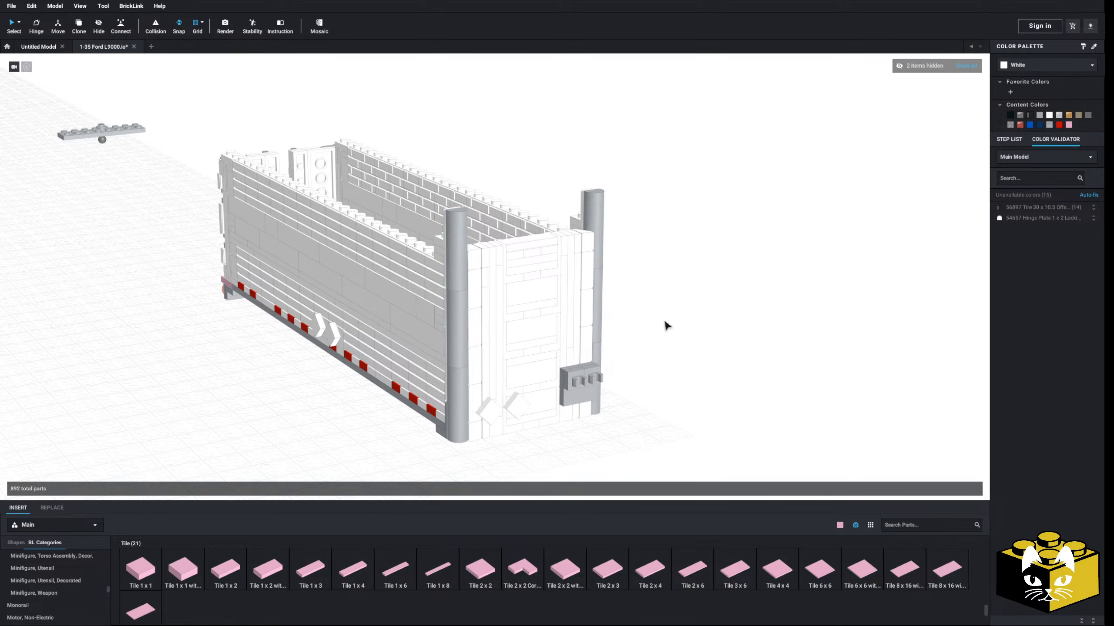
{"action": "middle_click_drag", "start_coordinate": [656, 323], "coordinate": [654, 326]}
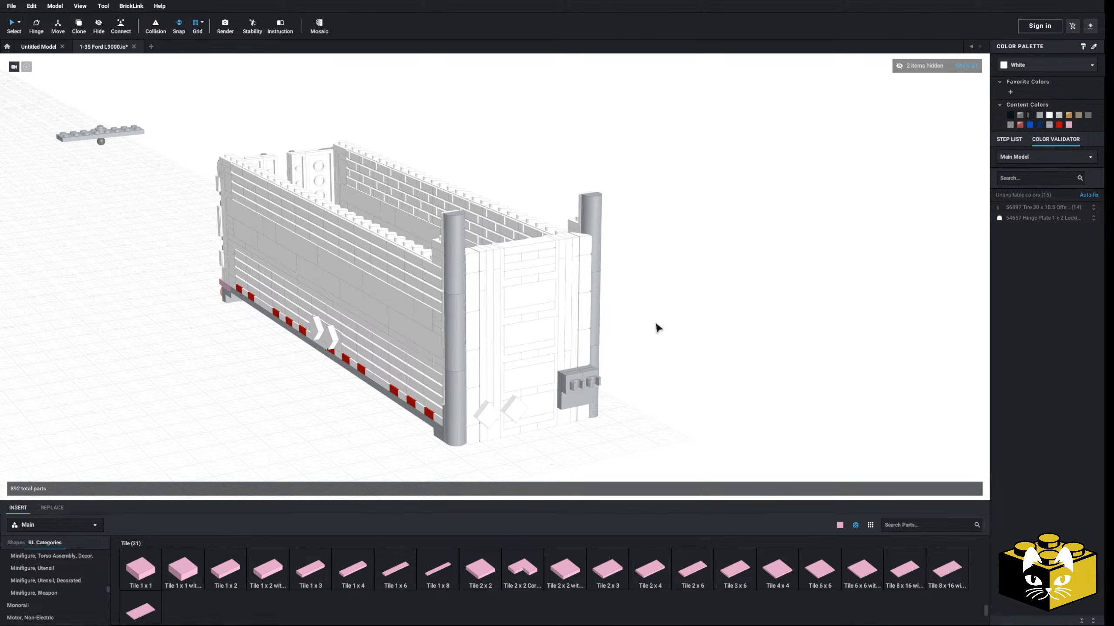
- Move the uppermost white pieces beside the two front corner posts up to the tops of the posts
{"action": "left_click", "coordinate": [581, 243]}
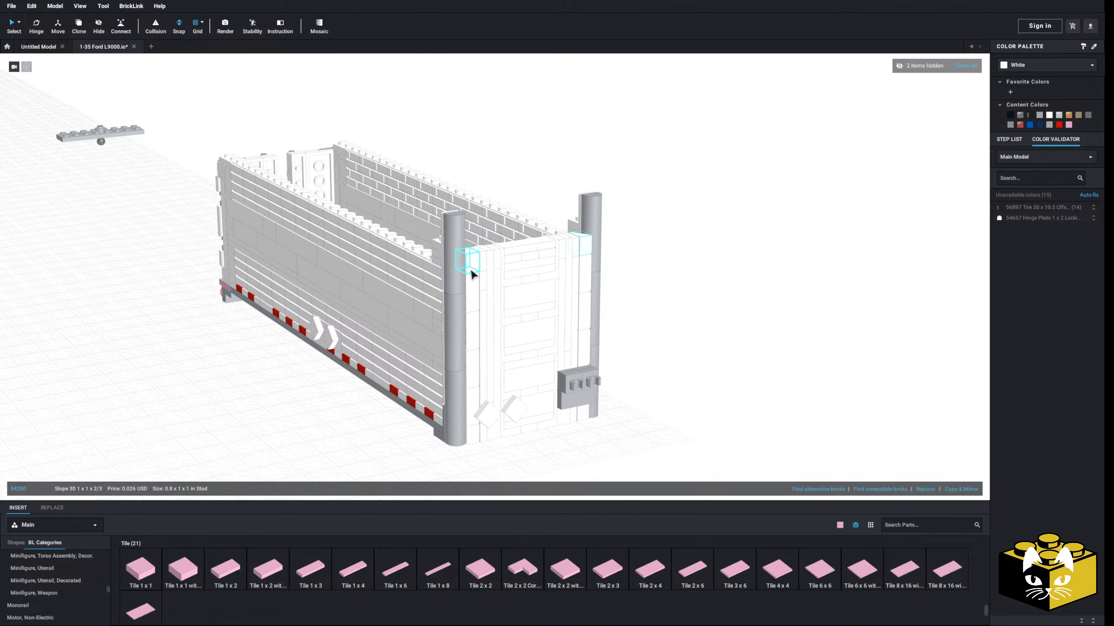
{"action": "left_click", "coordinate": [587, 275], "text": "ctrl"}
{"action": "left_click_drag", "start_coordinate": [587, 275], "coordinate": [585, 240]}
{"action": "left_click", "coordinate": [692, 268]}
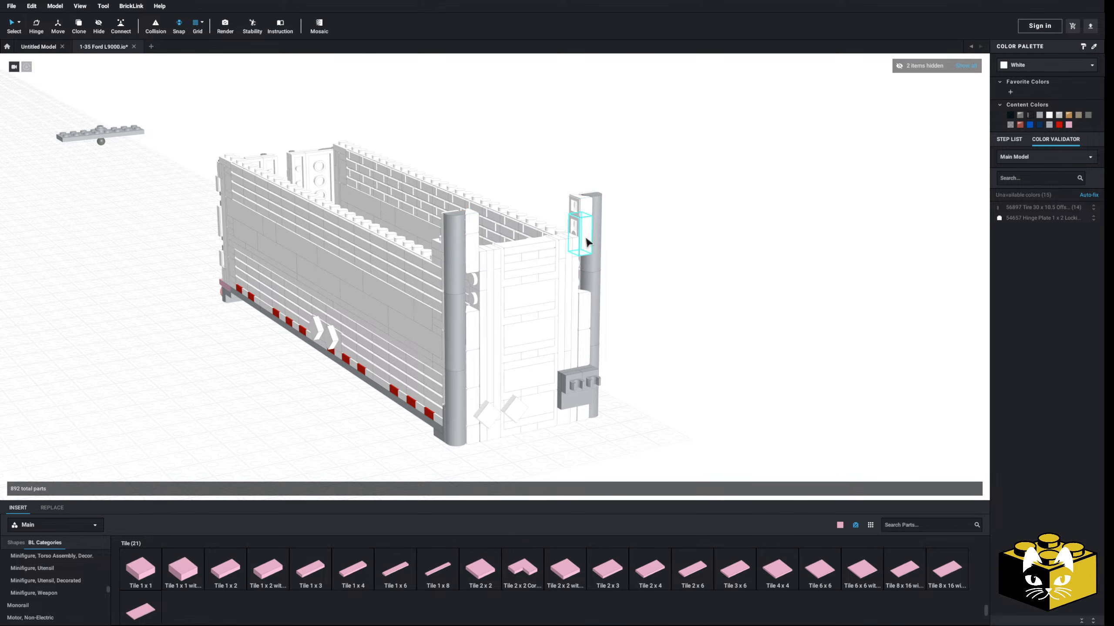
- Copy the two-stud-high white pieces beside both corner posts and paste them into the gaps directly below
{"action": "left_click", "coordinate": [471, 252]}
{"action": "left_click", "coordinate": [579, 232], "text": "ctrl"}
{"action": "right_click", "coordinate": [596, 241]}
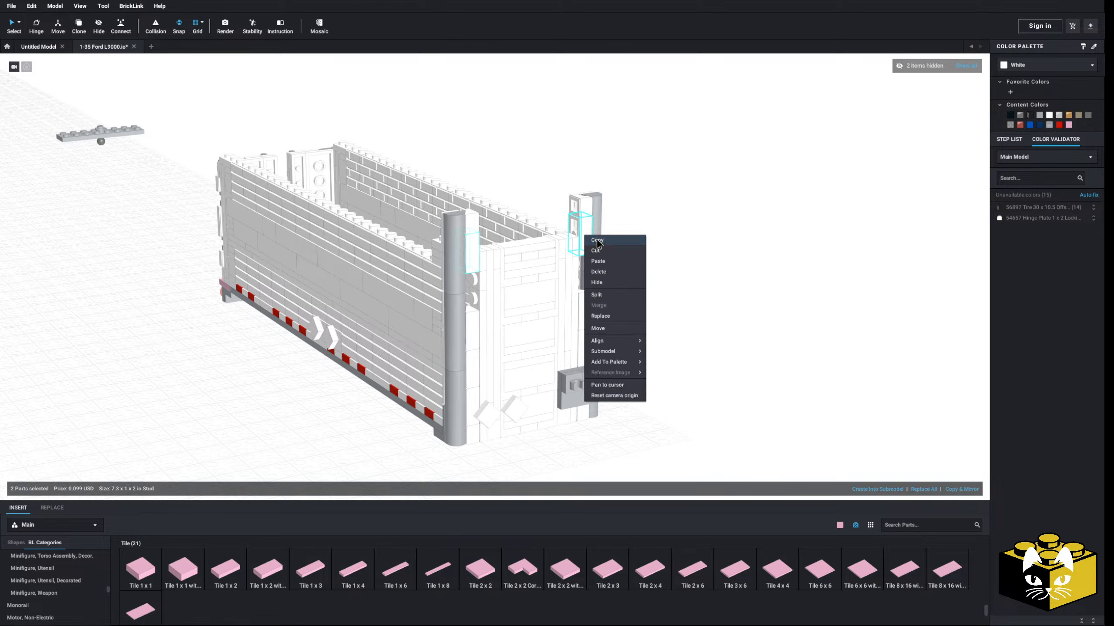
{"action": "left_click", "coordinate": [597, 240]}
{"action": "right_click", "coordinate": [657, 243]}
{"action": "left_click", "coordinate": [680, 269]}
{"action": "left_click", "coordinate": [586, 269]}
{"action": "left_click", "coordinate": [681, 298]}
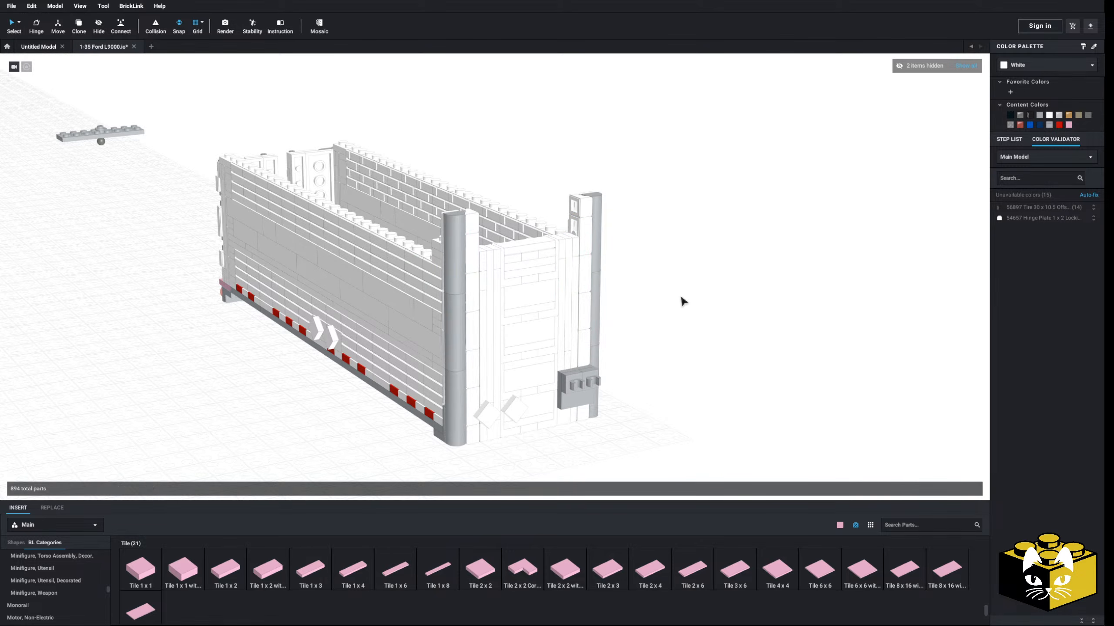
- Examine the open trailer box's side walls, rear door end and inner front wall from several angles
{"action": "scroll", "coordinate": [694, 321], "scroll_direction": "up", "scroll_amount": 2}
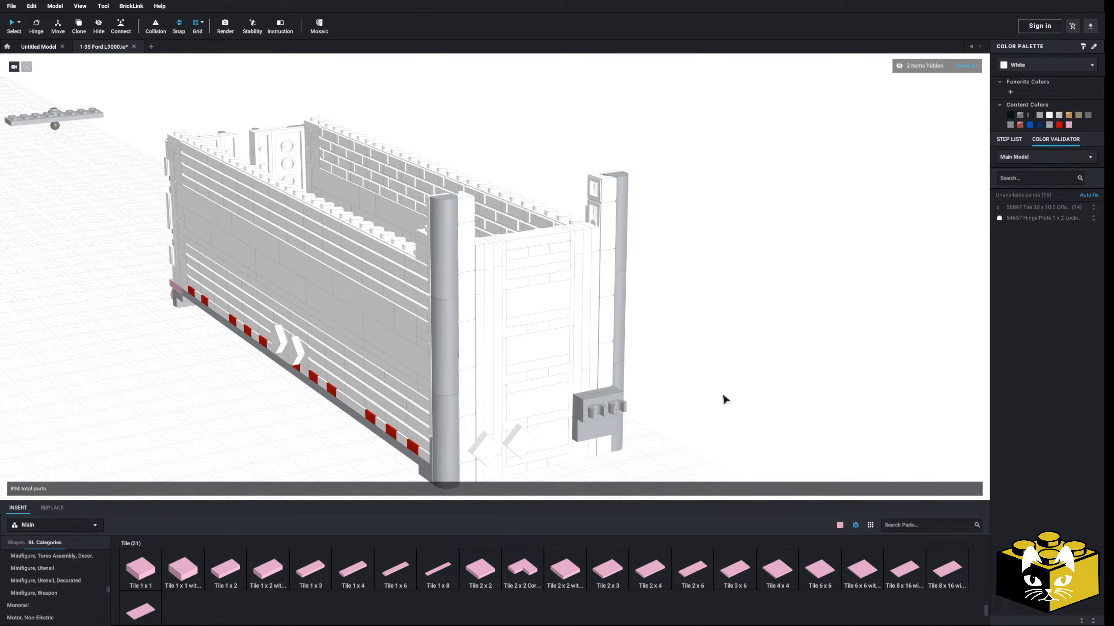
{"action": "middle_click_drag", "start_coordinate": [723, 398], "coordinate": [726, 370]}
{"action": "right_click_drag", "start_coordinate": [723, 368], "coordinate": [786, 363]}
{"action": "right_click_drag", "start_coordinate": [465, 212], "coordinate": [424, 218]}
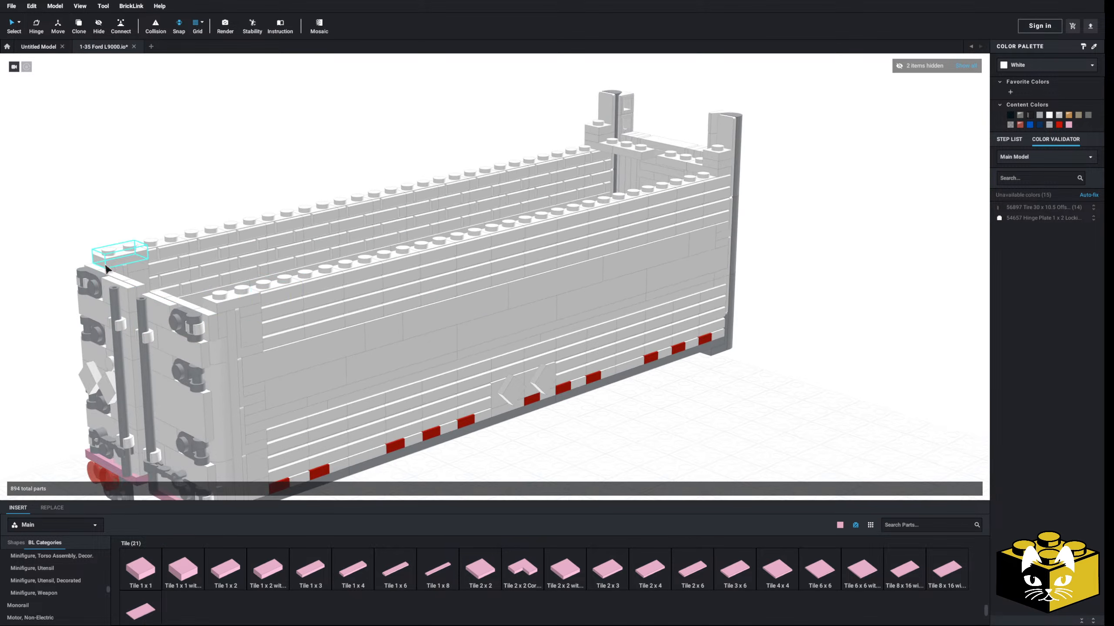
{"action": "right_click_drag", "start_coordinate": [329, 135], "coordinate": [494, 196]}
{"action": "right_click_drag", "start_coordinate": [701, 202], "coordinate": [766, 323]}
{"action": "left_click", "coordinate": [703, 320]}
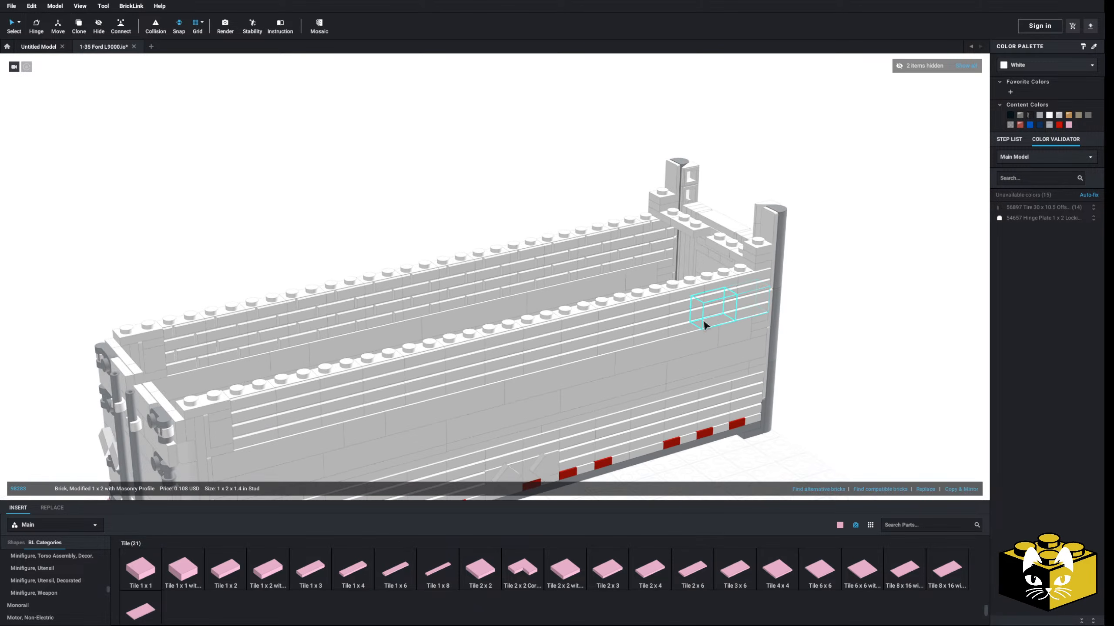
{"action": "left_click", "coordinate": [522, 215]}
{"action": "right_click_drag", "start_coordinate": [522, 214], "coordinate": [509, 209]}
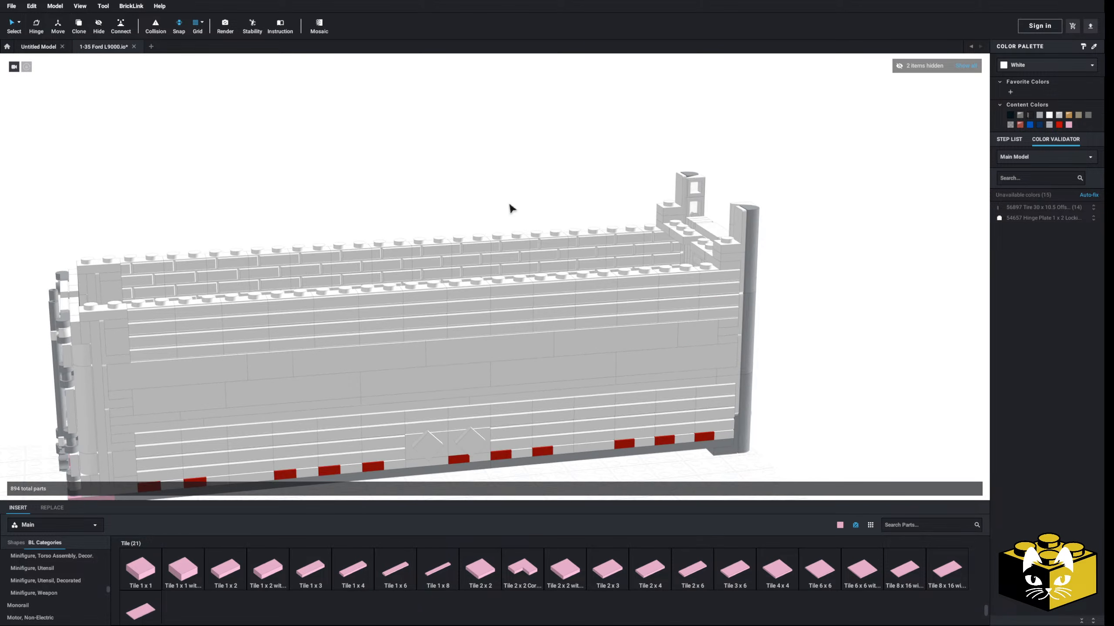
- Delete the four white studded parts along the inner upper edge of the trailer box's front wall
{"action": "scroll", "coordinate": [567, 236], "scroll_direction": "up", "scroll_amount": 3}
{"action": "middle_click_drag", "start_coordinate": [567, 236], "coordinate": [480, 241]}
{"action": "left_click", "coordinate": [635, 286]}
{"action": "key", "text": "Delete"}
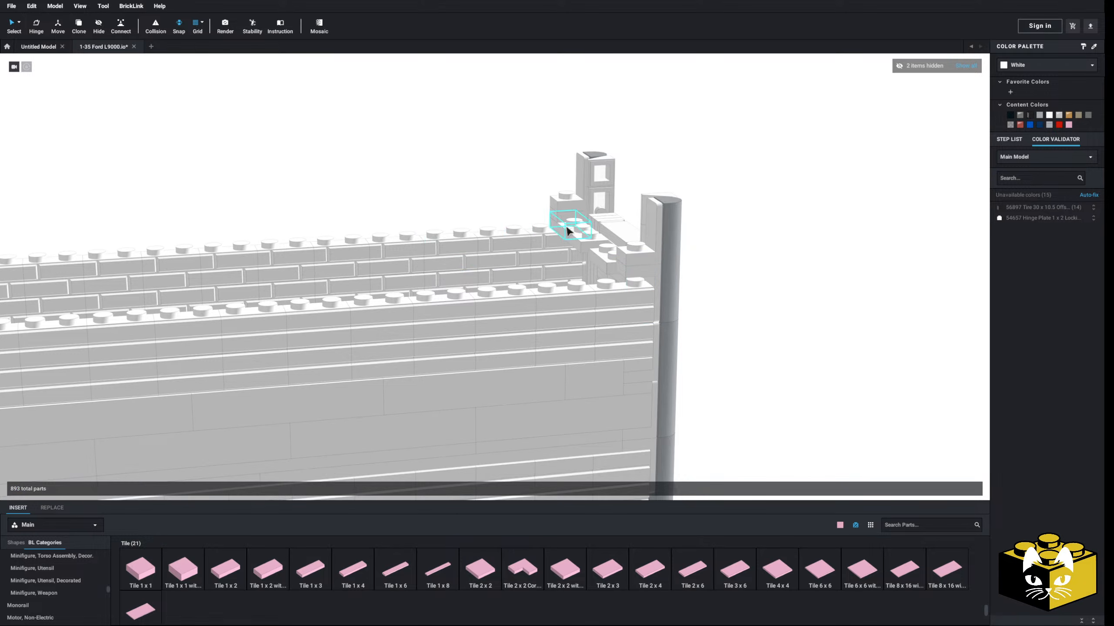
{"action": "left_click", "coordinate": [570, 233]}
{"action": "key", "text": "Delete"}
{"action": "left_click", "coordinate": [570, 233]}
{"action": "key", "text": "Delete"}
{"action": "left_click", "coordinate": [614, 265]}
{"action": "key", "text": "Delete"}
- Delete the two pieces capping the middle of the front wall's upper edge
{"action": "scroll", "coordinate": [614, 265], "scroll_direction": "down", "scroll_amount": 5}
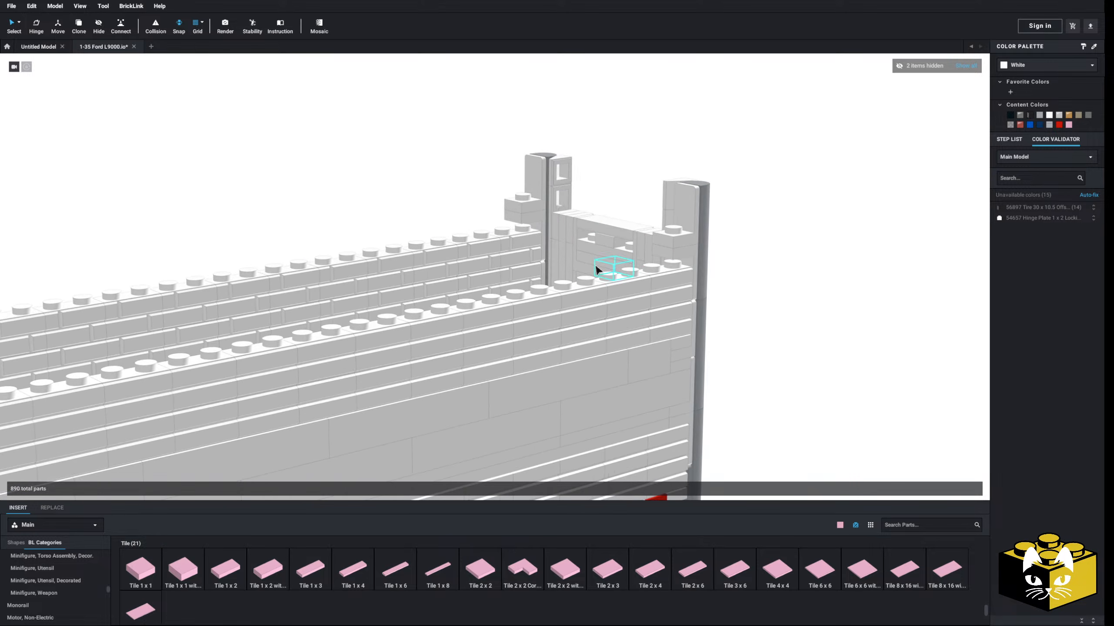
{"action": "right_click_drag", "start_coordinate": [597, 269], "coordinate": [547, 270]}
{"action": "left_click", "coordinate": [400, 239]}
{"action": "key", "text": "Delete"}
{"action": "left_click", "coordinate": [400, 245]}
{"action": "key", "text": "Delete"}
- Delete three white pieces at the upper end of the strips flanking the front wall's center panel
{"action": "scroll", "coordinate": [623, 272], "scroll_direction": "up", "scroll_amount": 3}
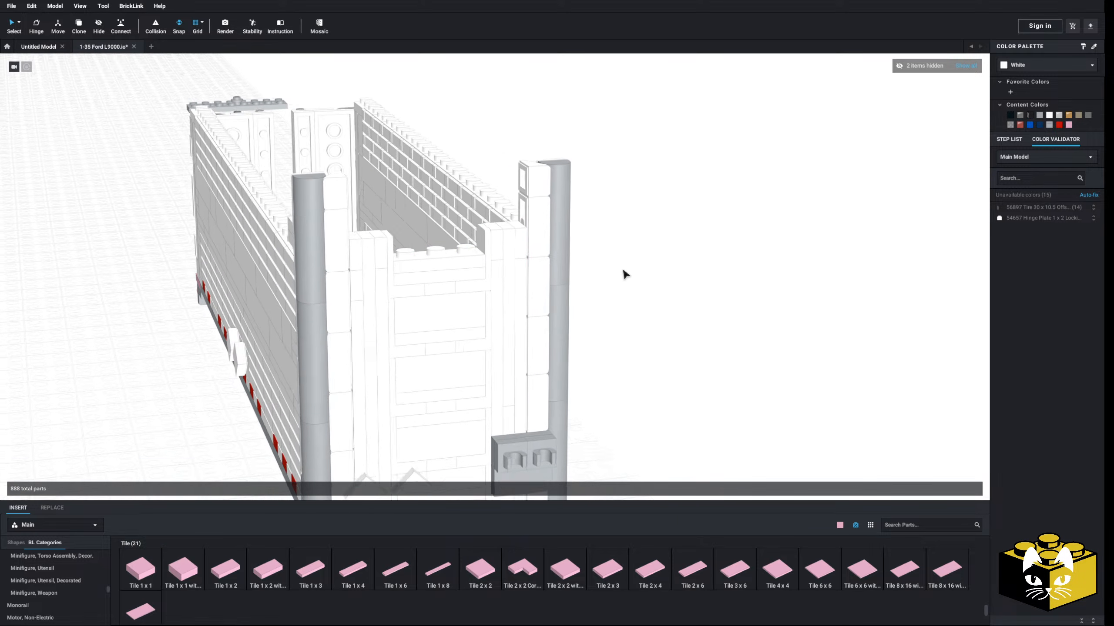
{"action": "left_click", "coordinate": [527, 246]}
{"action": "key", "text": "Delete"}
{"action": "left_click", "coordinate": [496, 247]}
{"action": "key", "text": "Delete"}
{"action": "left_click", "coordinate": [335, 263]}
{"action": "key", "text": "Delete"}
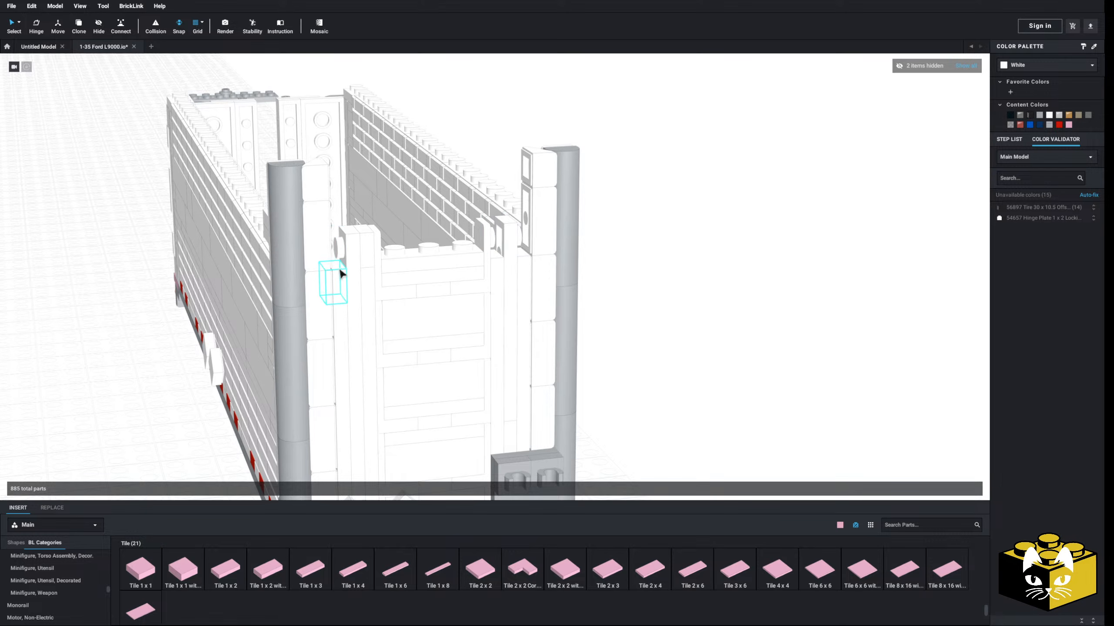
- Remove the long vertical white pieces on both sides of the front wall's center panel
{"action": "left_click", "coordinate": [339, 271]}
{"action": "key", "text": "Delete"}
{"action": "left_click", "coordinate": [354, 266]}
{"action": "key", "text": "Delete"}
{"action": "left_click", "coordinate": [366, 264]}
{"action": "key", "text": "Delete"}
{"action": "left_click", "coordinate": [525, 262]}
{"action": "key", "text": "Delete"}
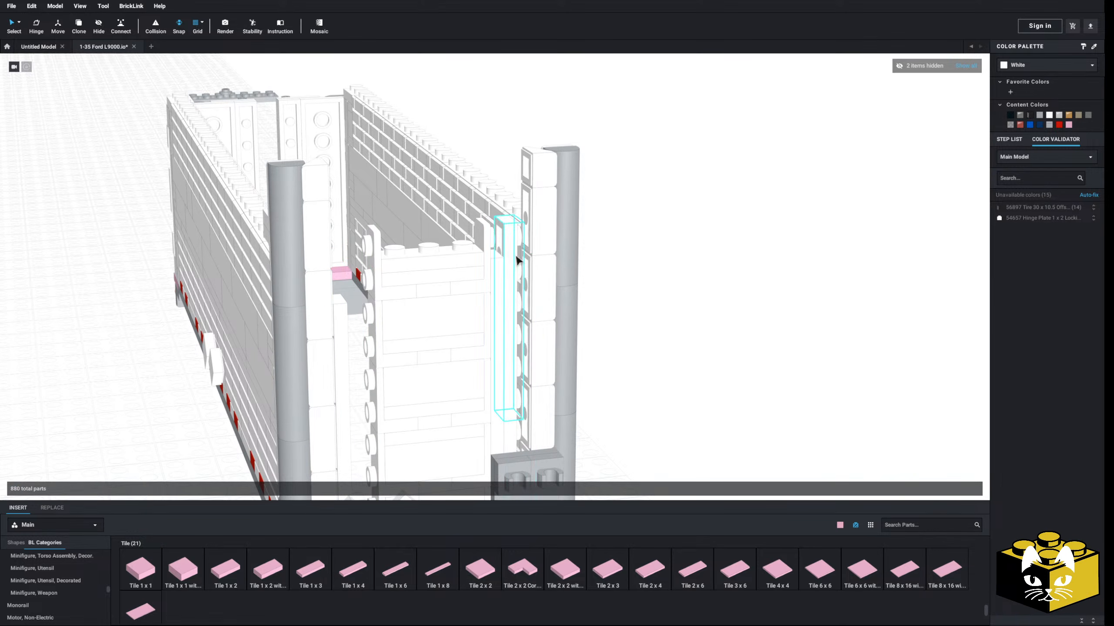
{"action": "left_click", "coordinate": [515, 256]}
{"action": "key", "text": "Delete"}
{"action": "left_click", "coordinate": [501, 273]}
{"action": "key", "text": "Delete"}
- Delete three more leftover white pieces low between the front wall's center panel and the corner posts
{"action": "scroll", "coordinate": [641, 284], "scroll_direction": "down", "scroll_amount": 3}
{"action": "mouse_move", "coordinate": [641, 283]}
{"action": "right_mouse_down"}
{"action": "mouse_move", "coordinate": [658, 281]}
{"action": "mouse_move", "coordinate": [644, 303]}
{"action": "right_mouse_up"}
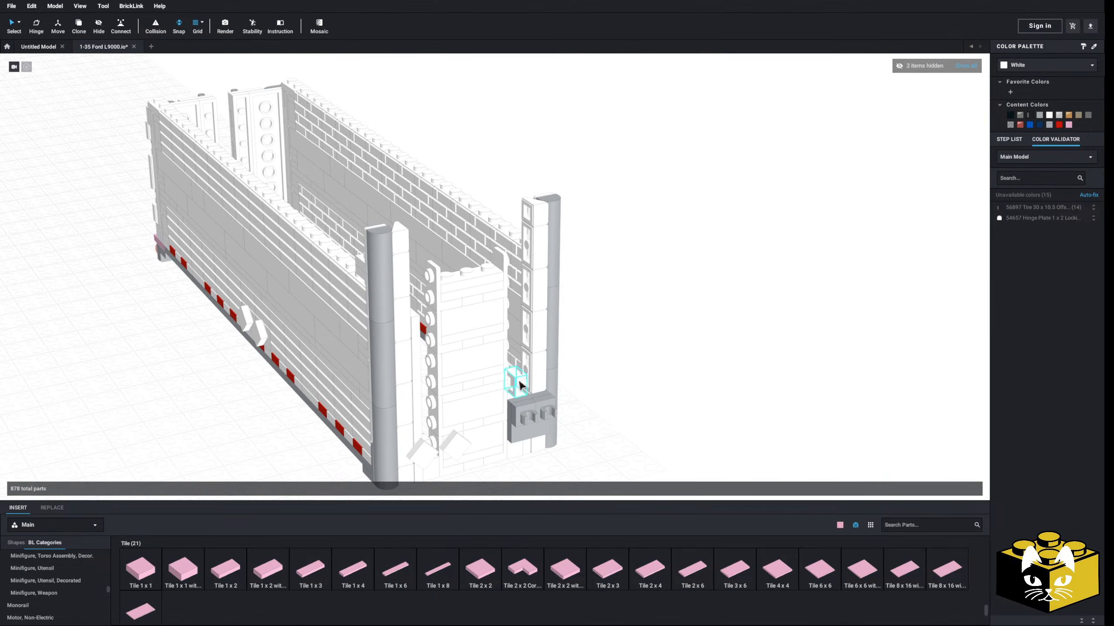
{"action": "left_click", "coordinate": [519, 383]}
{"action": "key", "text": "Delete"}
{"action": "mouse_move", "coordinate": [638, 369]}
{"action": "right_mouse_down"}
{"action": "mouse_move", "coordinate": [640, 358]}
{"action": "mouse_move", "coordinate": [622, 365]}
{"action": "right_mouse_up"}
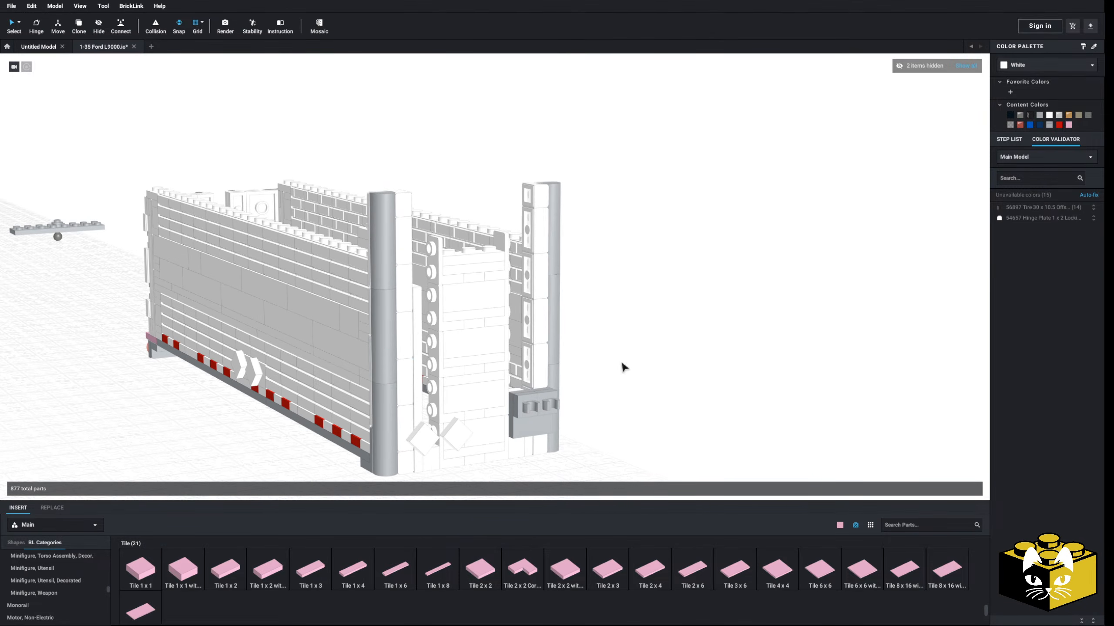
{"action": "left_click", "coordinate": [418, 326]}
{"action": "key", "text": "Delete"}
{"action": "right_click_drag", "start_coordinate": [419, 326], "coordinate": [361, 450]}
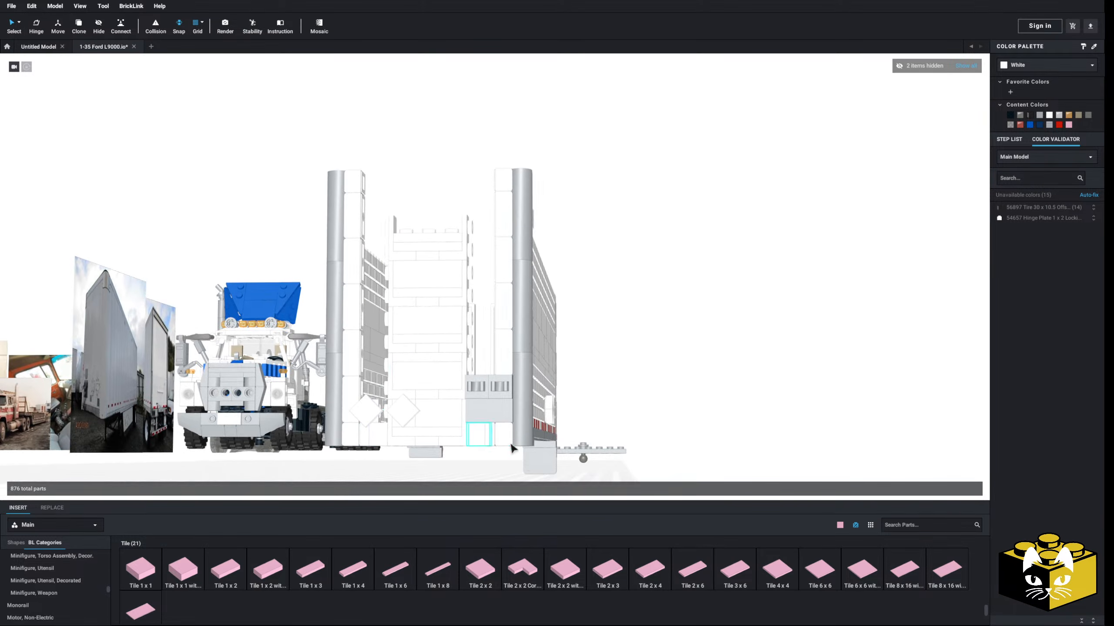
{"action": "right_click_drag", "start_coordinate": [494, 441], "coordinate": [517, 406]}
{"action": "left_click", "coordinate": [502, 387]}
{"action": "key", "text": "Delete"}
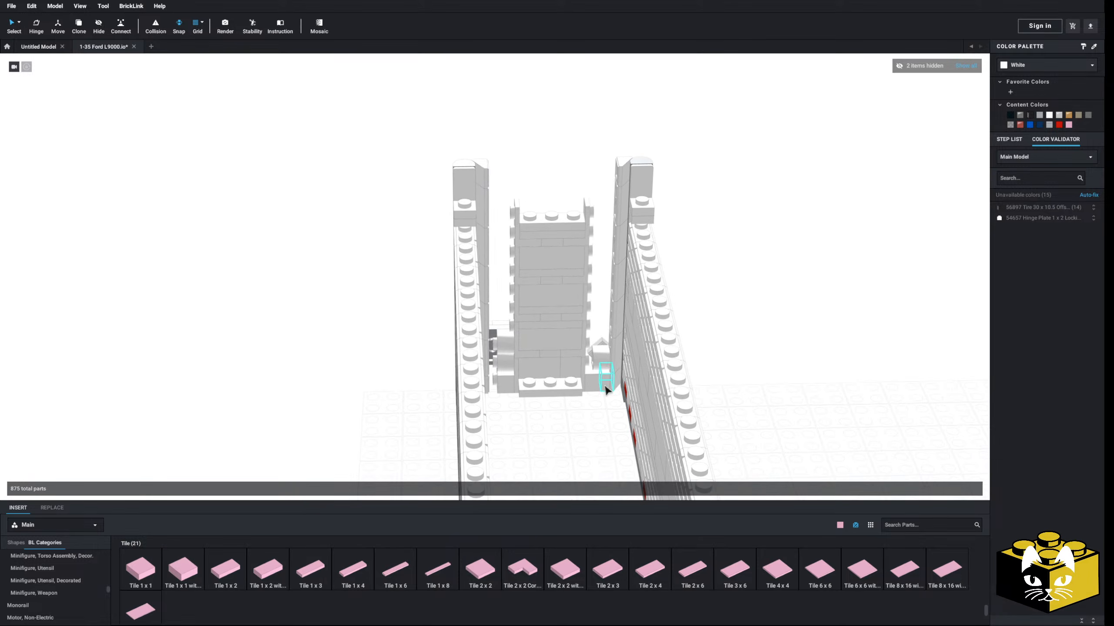
- Delete the uppermost brick of the front wall's center panel
{"action": "middle_click_drag", "start_coordinate": [566, 421], "coordinate": [520, 384]}
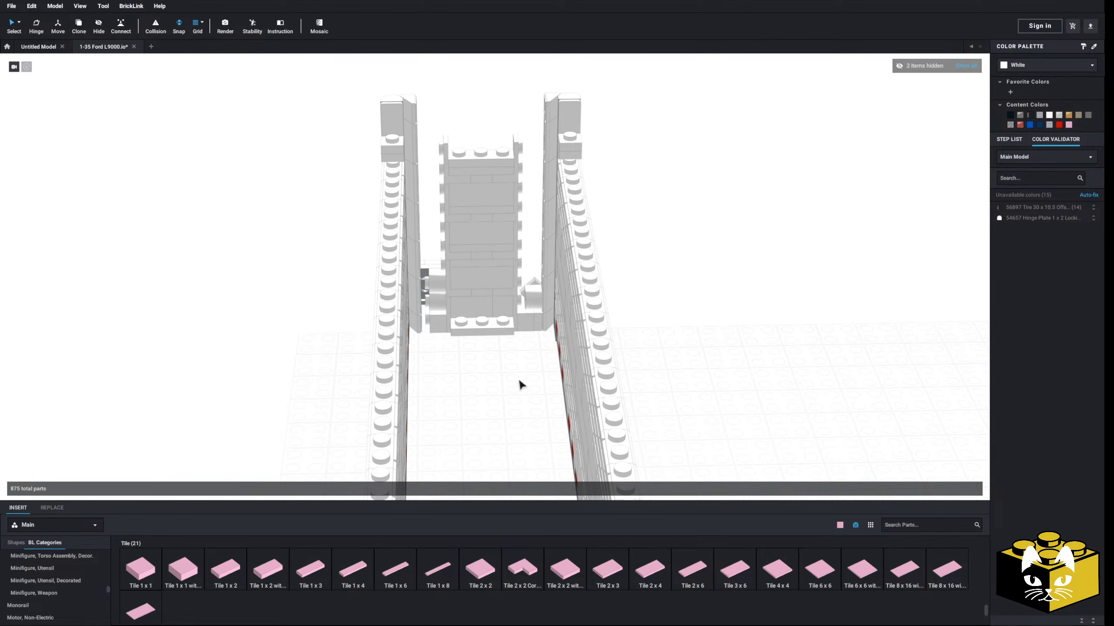
{"action": "right_click_drag", "start_coordinate": [701, 297], "coordinate": [522, 266]}
{"action": "left_click", "coordinate": [521, 241]}
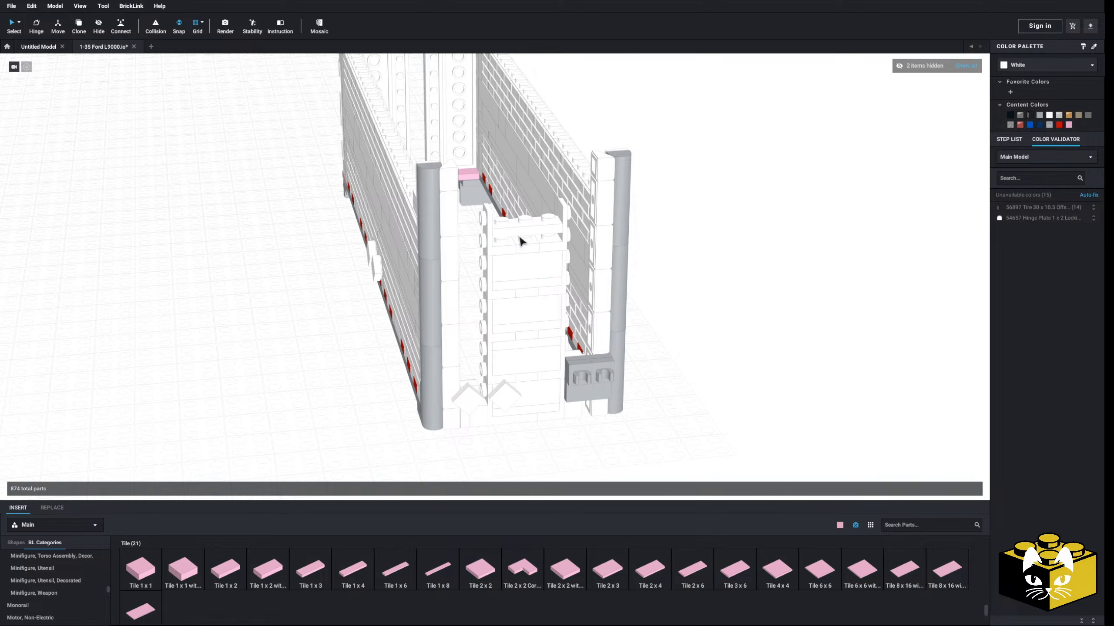
{"action": "key", "text": "Delete"}
- Copy the five-part upper section of the front wall's center panel and stack the copy on top of the panel
{"action": "left_click", "coordinate": [521, 250]}
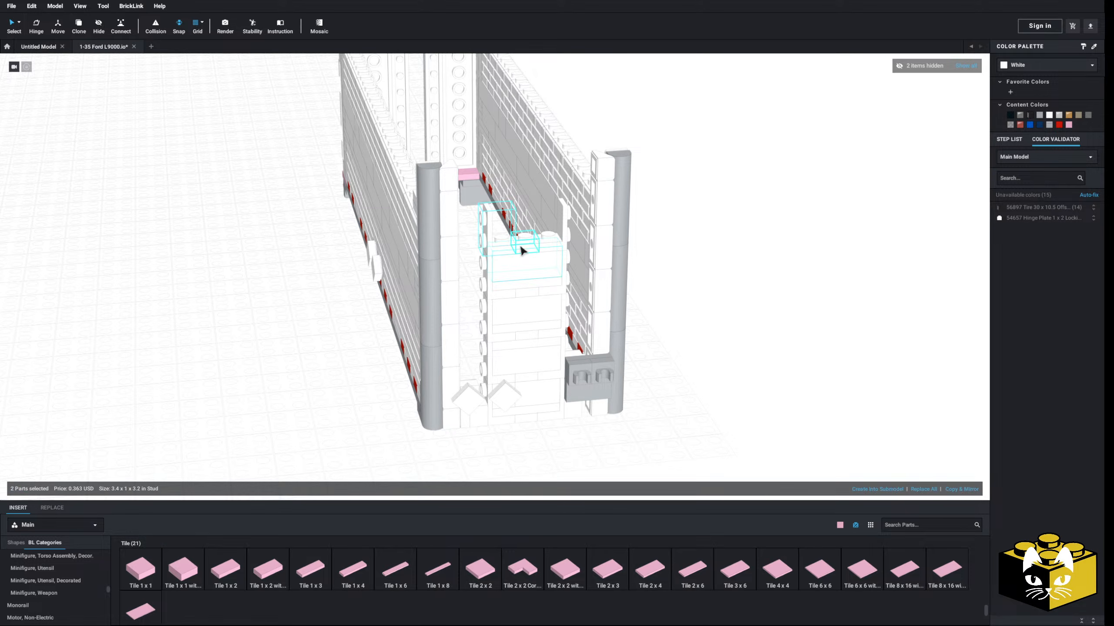
{"action": "right_click", "coordinate": [552, 240]}
{"action": "left_click", "coordinate": [560, 245]}
{"action": "right_click", "coordinate": [517, 284]}
{"action": "left_click", "coordinate": [524, 290]}
{"action": "right_click", "coordinate": [759, 265]}
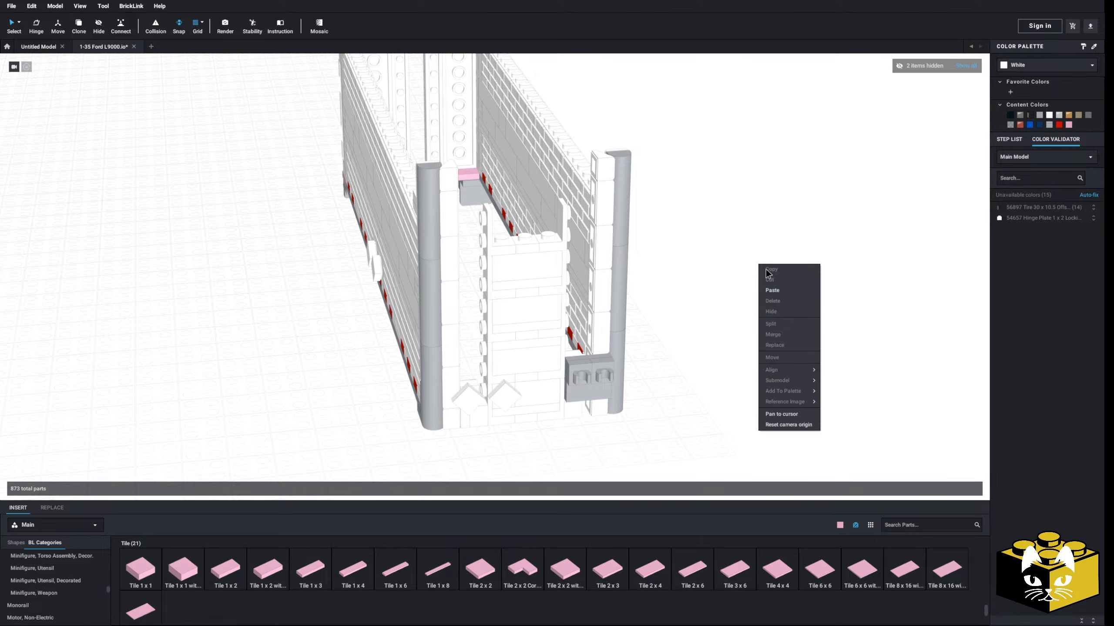
{"action": "left_click", "coordinate": [770, 291]}
{"action": "right_click_drag", "start_coordinate": [510, 198], "coordinate": [504, 224]}
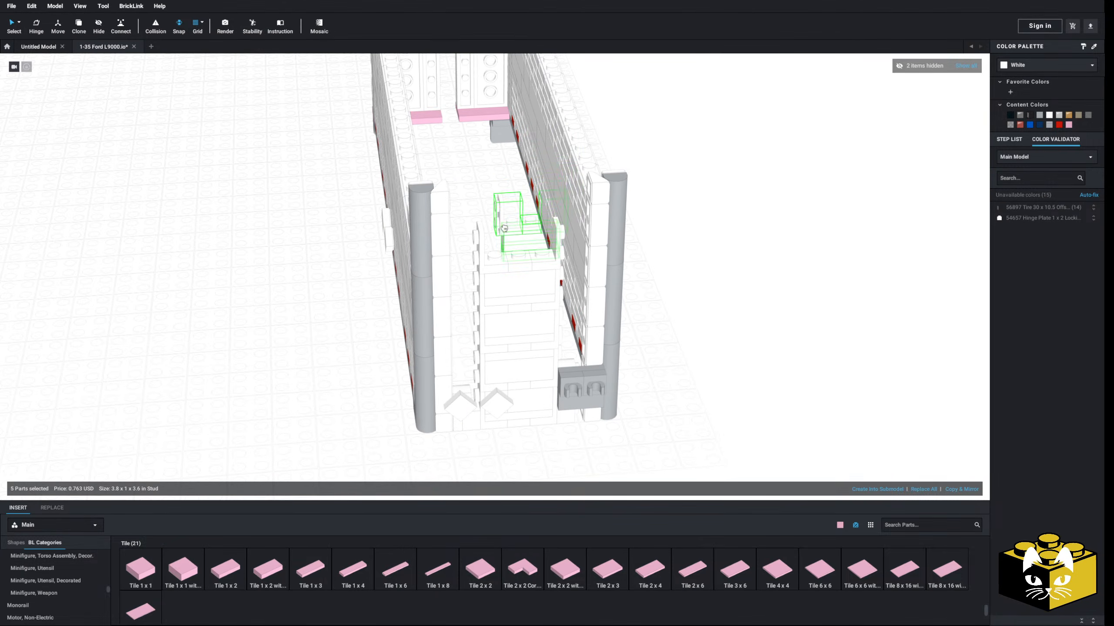
{"action": "left_click", "coordinate": [490, 238]}
{"action": "left_click", "coordinate": [666, 246]}
- Move the side wall's lower row of 14 ribbed 1 x 2 bricks in the upper band onto the top of the wall
{"action": "right_click_drag", "start_coordinate": [666, 246], "coordinate": [682, 310]}
{"action": "scroll", "coordinate": [667, 310], "scroll_direction": "down", "scroll_amount": 5}
{"action": "scroll", "coordinate": [666, 313], "scroll_direction": "up", "scroll_amount": 5}
{"action": "scroll", "coordinate": [682, 310], "scroll_direction": "down", "scroll_amount": 3}
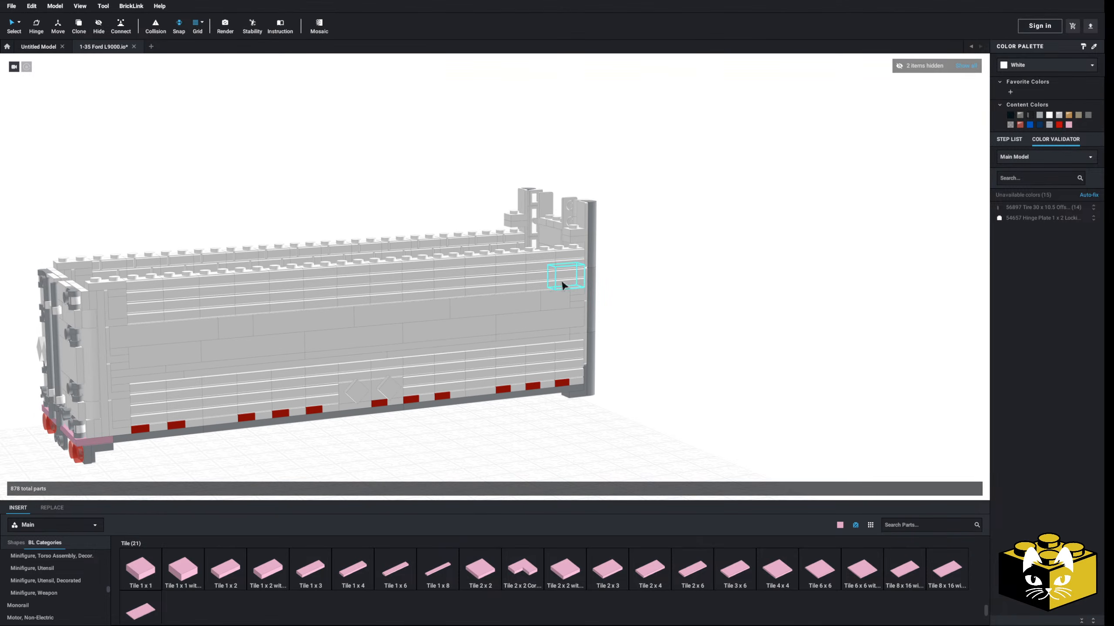
{"action": "left_click", "coordinate": [562, 285]}
{"action": "left_click", "coordinate": [538, 284], "text": "ctrl"}
{"action": "left_click", "coordinate": [509, 286], "text": "ctrl"}
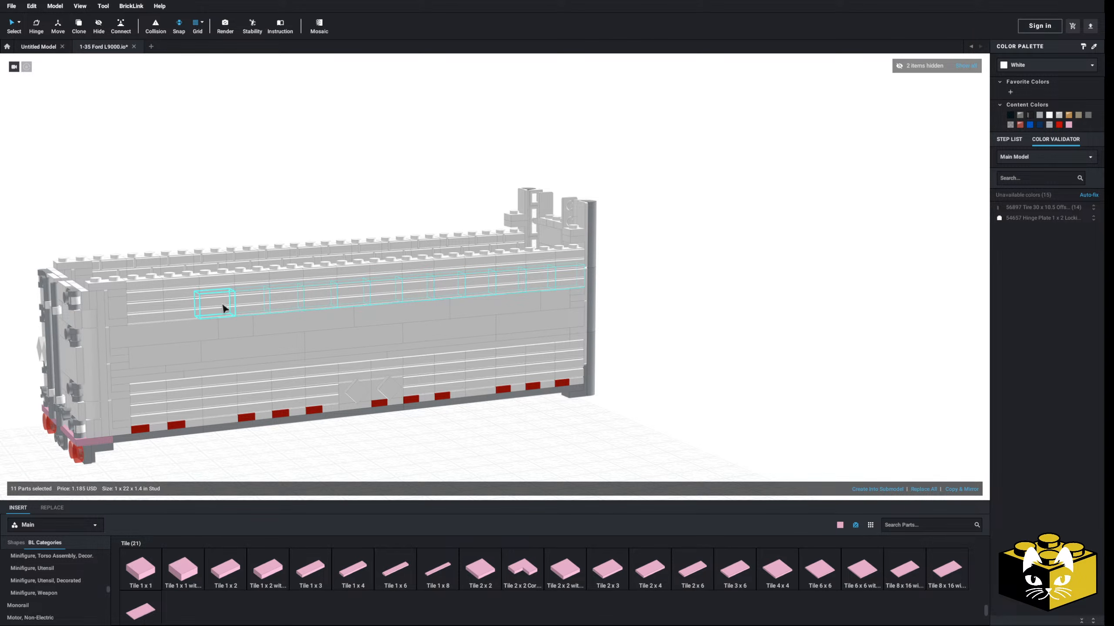
{"action": "left_click_drag", "start_coordinate": [589, 281], "coordinate": [573, 258]}
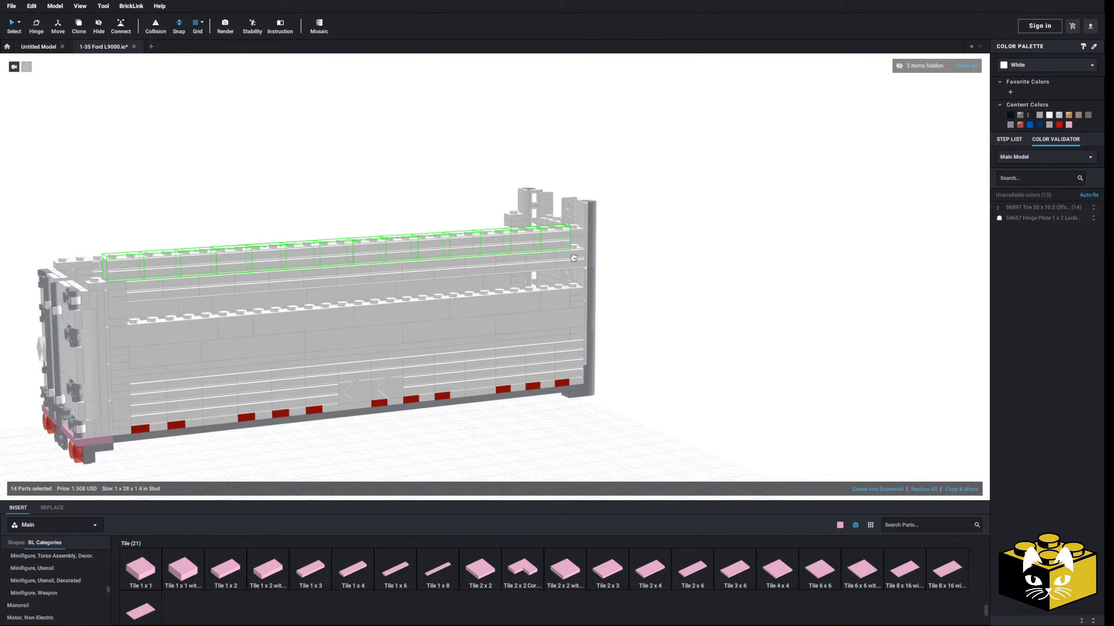
{"action": "left_click", "coordinate": [670, 293]}
{"action": "scroll", "coordinate": [686, 309], "scroll_direction": "up", "scroll_amount": 3}
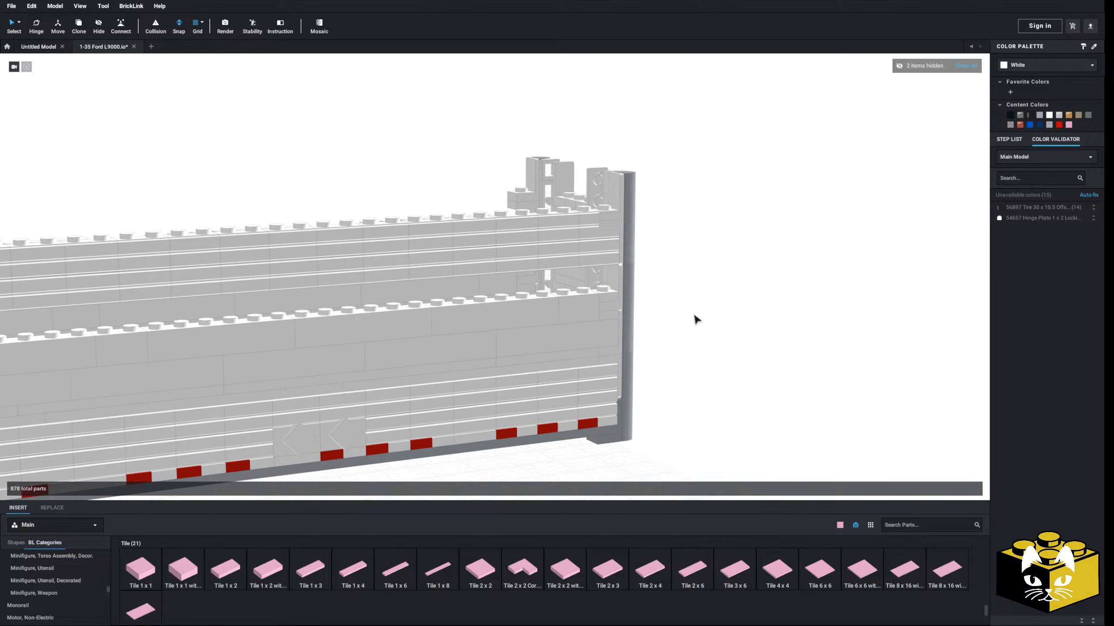
- Delete the near front corner's two upper white brackets and the uppermost one at the far front corner
{"action": "right_click_drag", "start_coordinate": [696, 318], "coordinate": [699, 313]}
{"action": "scroll", "coordinate": [699, 313], "scroll_direction": "up", "scroll_amount": 2}
{"action": "middle_click_drag", "start_coordinate": [699, 313], "coordinate": [578, 332]}
{"action": "left_click", "coordinate": [567, 294]}
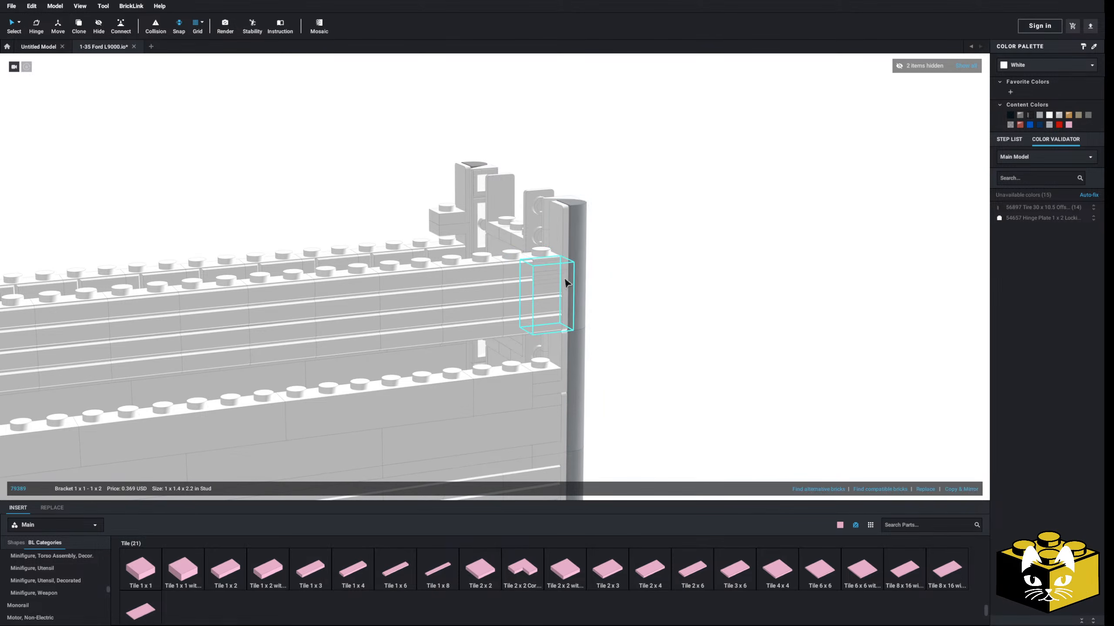
{"action": "key", "text": "Delete"}
{"action": "left_click", "coordinate": [566, 247]}
{"action": "key", "text": "Delete"}
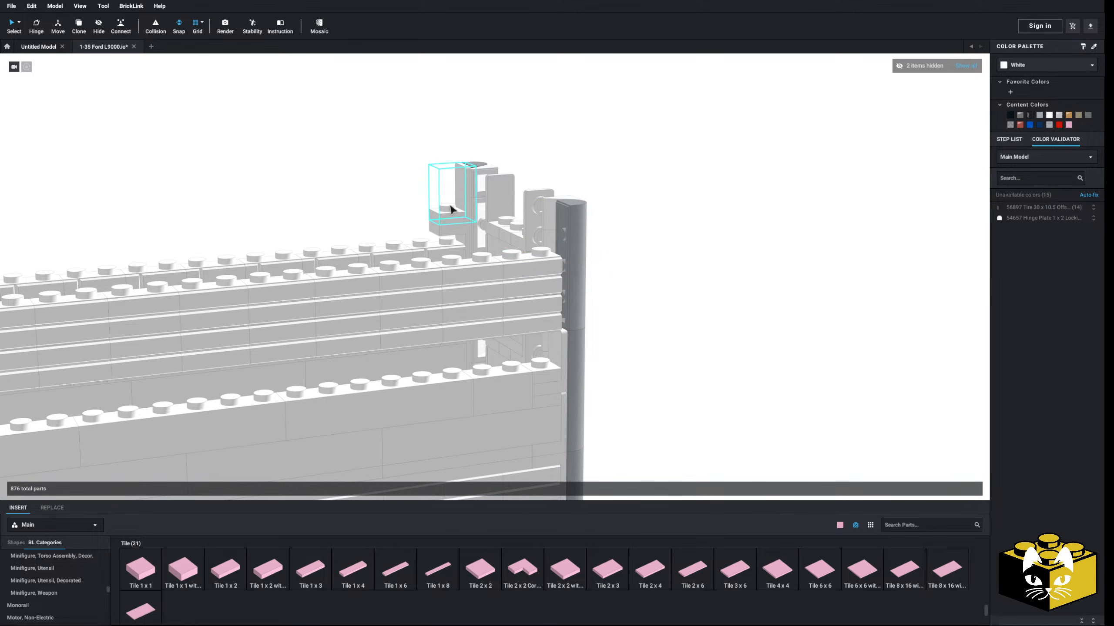
{"action": "left_click", "coordinate": [451, 209]}
{"action": "key", "text": "Delete"}
- Raise the far front corner's remaining Bracket 1 x 1 - 1 x 2 to the post's upper end and place a copy at the near corner
{"action": "left_click_drag", "start_coordinate": [449, 221], "coordinate": [463, 172]}
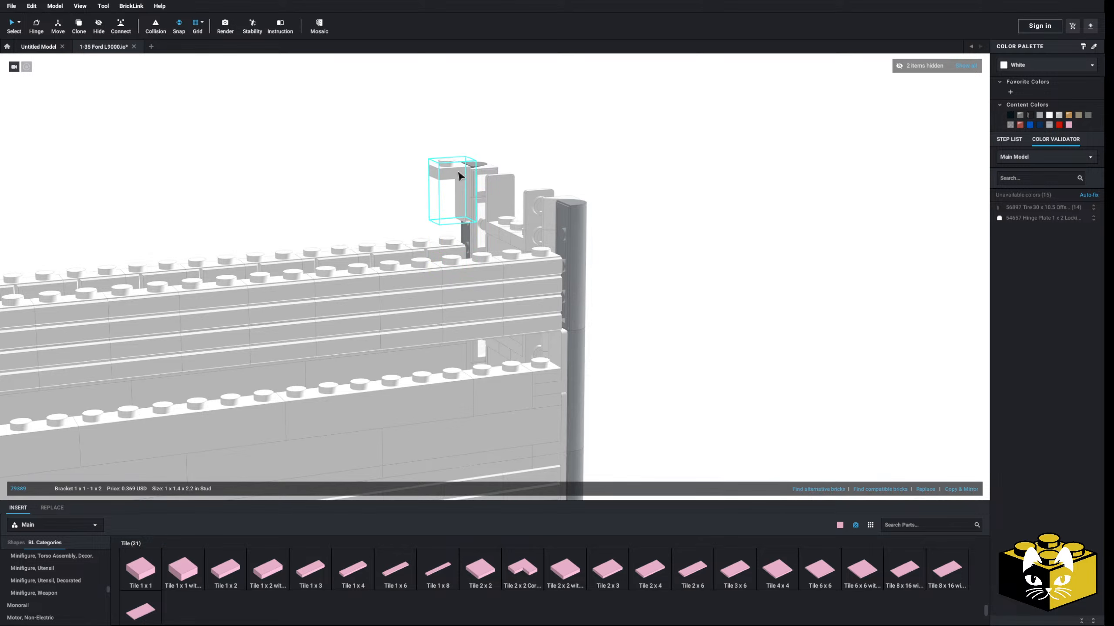
{"action": "right_click", "coordinate": [456, 172]}
{"action": "right_click", "coordinate": [425, 177]}
{"action": "left_click", "coordinate": [443, 203]}
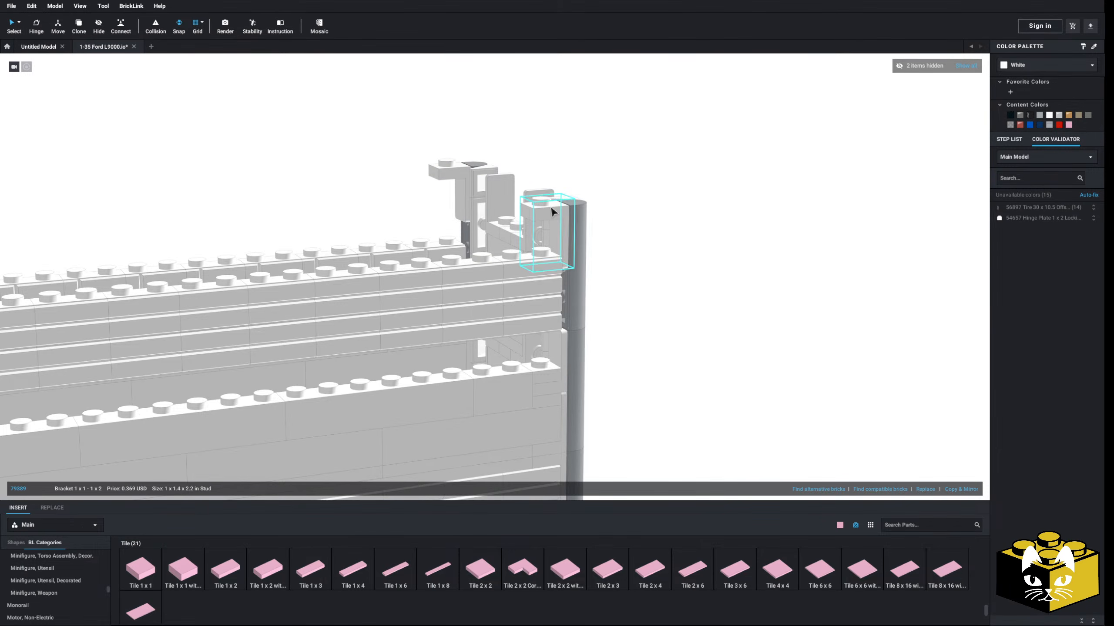
{"action": "left_click", "coordinate": [552, 212]}
- Copy the Bracket 1 x 1 - 1 x 2 Inverted and place one beneath the upper bracket at each front corner post
{"action": "left_click", "coordinate": [506, 215]}
{"action": "right_click", "coordinate": [506, 215]}
{"action": "left_click", "coordinate": [509, 220]}
{"action": "right_click", "coordinate": [665, 214]}
{"action": "left_click", "coordinate": [677, 242]}
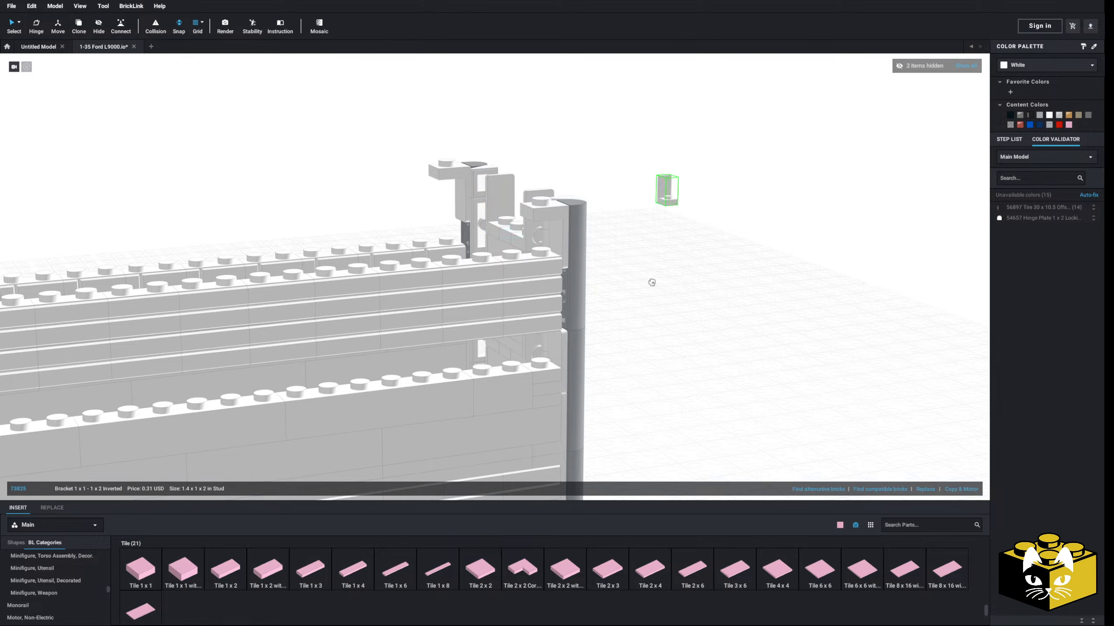
{"action": "right_click", "coordinate": [679, 277]}
{"action": "left_click", "coordinate": [694, 303]}
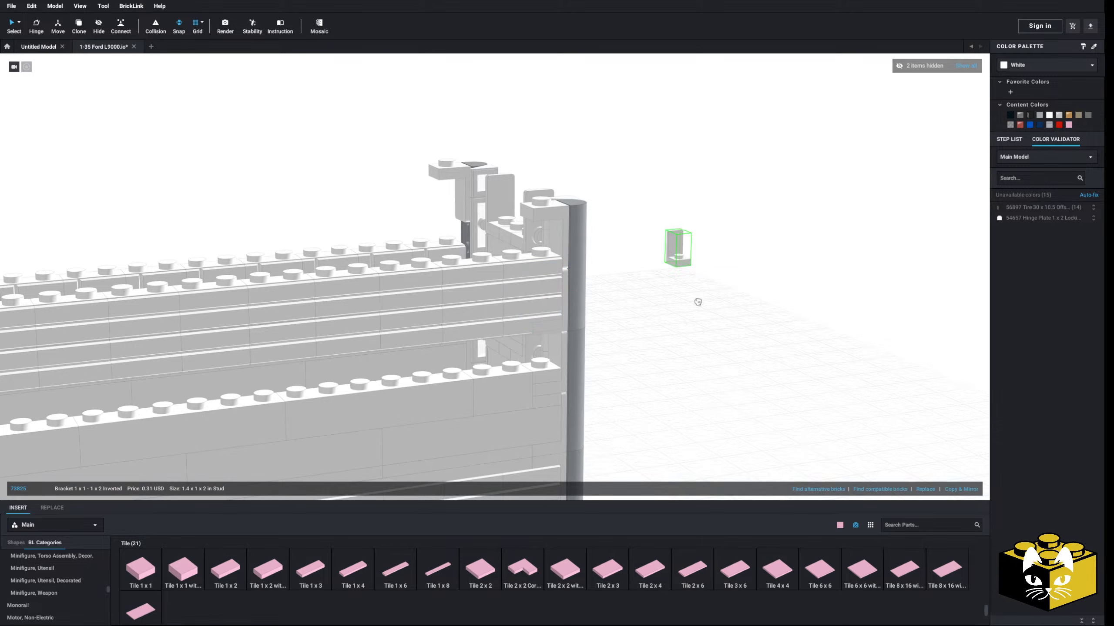
{"action": "right_click_drag", "start_coordinate": [696, 301], "coordinate": [746, 301]}
{"action": "left_click", "coordinate": [393, 308]}
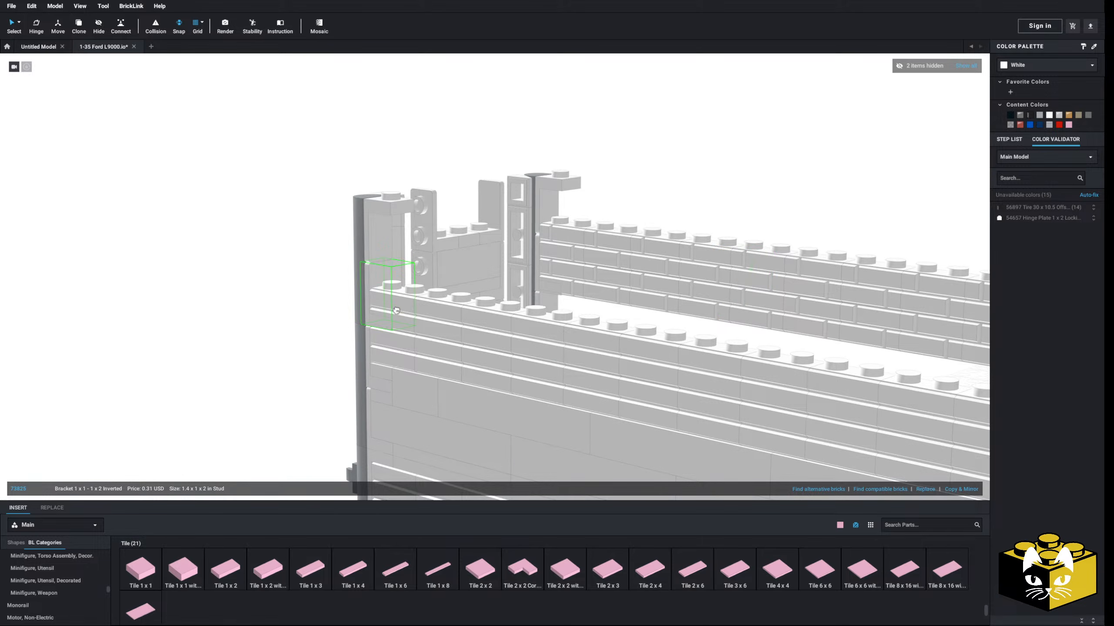
{"action": "left_click", "coordinate": [269, 289]}
- Select all 28 ribbed bricks in the first side wall's two upper rows and raise them slightly further
{"action": "right_click_drag", "start_coordinate": [269, 288], "coordinate": [232, 289]}
{"action": "right_click_drag", "start_coordinate": [325, 287], "coordinate": [285, 212]}
{"action": "left_click_drag", "start_coordinate": [200, 206], "coordinate": [751, 282]}
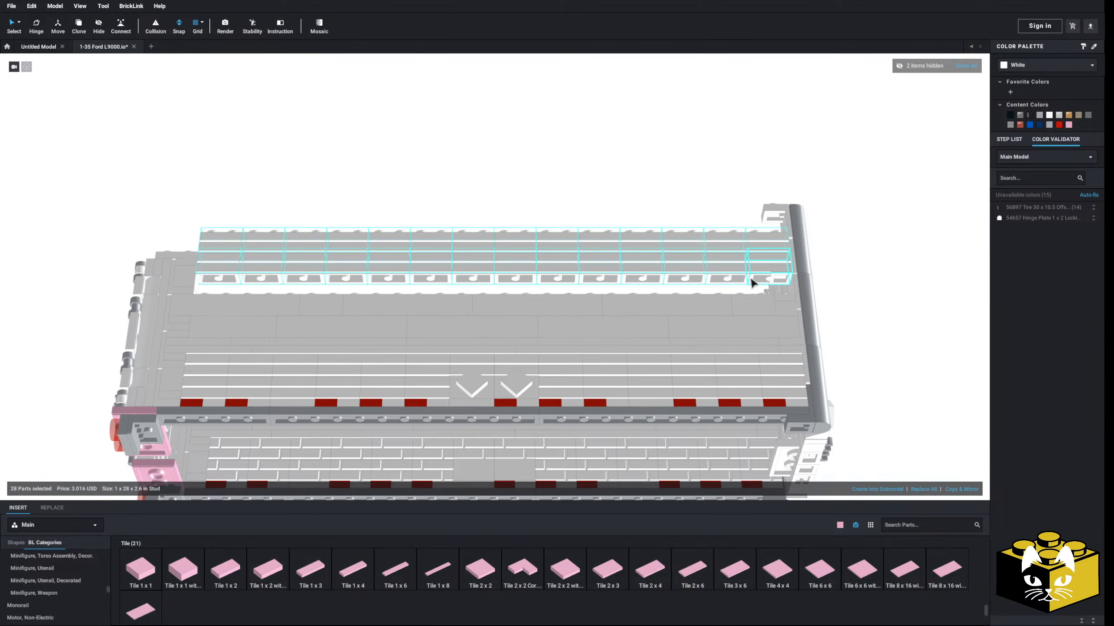
{"action": "right_click_drag", "start_coordinate": [753, 283], "coordinate": [758, 299]}
{"action": "left_click_drag", "start_coordinate": [758, 299], "coordinate": [762, 291]}
{"action": "right_click_drag", "start_coordinate": [762, 291], "coordinate": [252, 178]}
{"action": "key", "text": "Escape"}
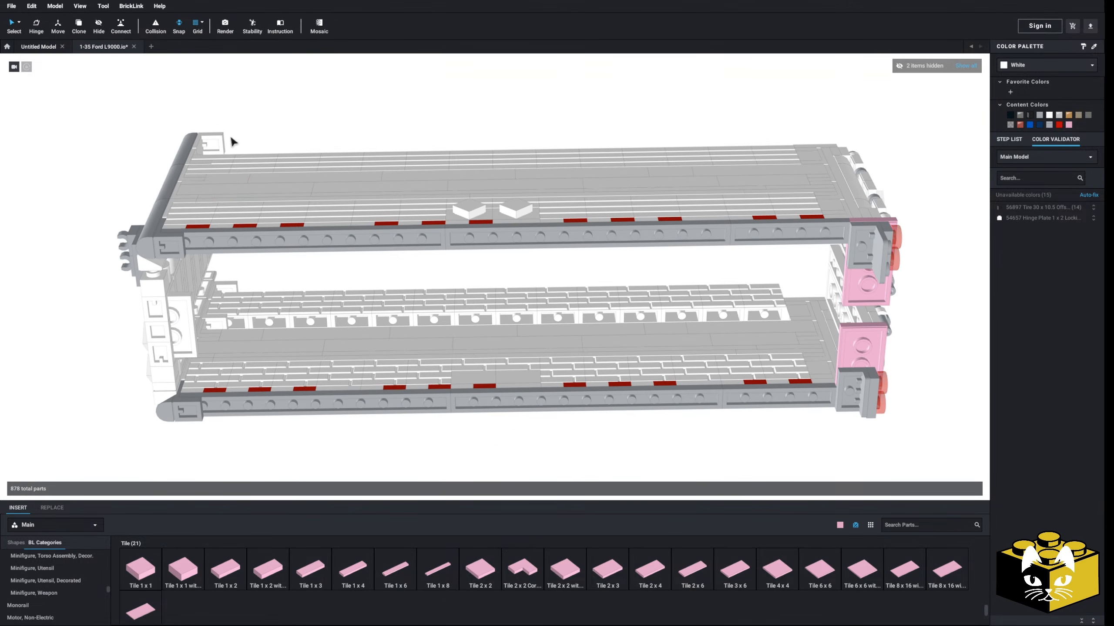
- Raise the opposite side wall's 28 upper ribbed bricks to match, and return the Brick 1 x 6 moved with them to its row
{"action": "left_click_drag", "start_coordinate": [230, 140], "coordinate": [779, 169]}
{"action": "right_click_drag", "start_coordinate": [778, 169], "coordinate": [778, 199]}
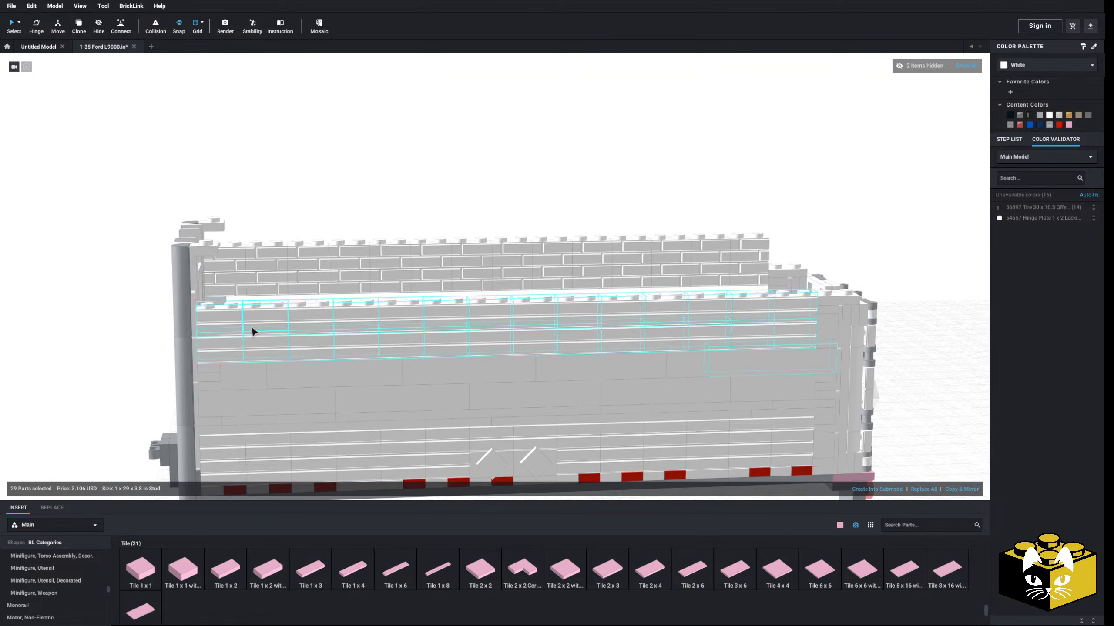
{"action": "left_click_drag", "start_coordinate": [252, 328], "coordinate": [213, 327]}
{"action": "right_click_drag", "start_coordinate": [213, 328], "coordinate": [202, 330]}
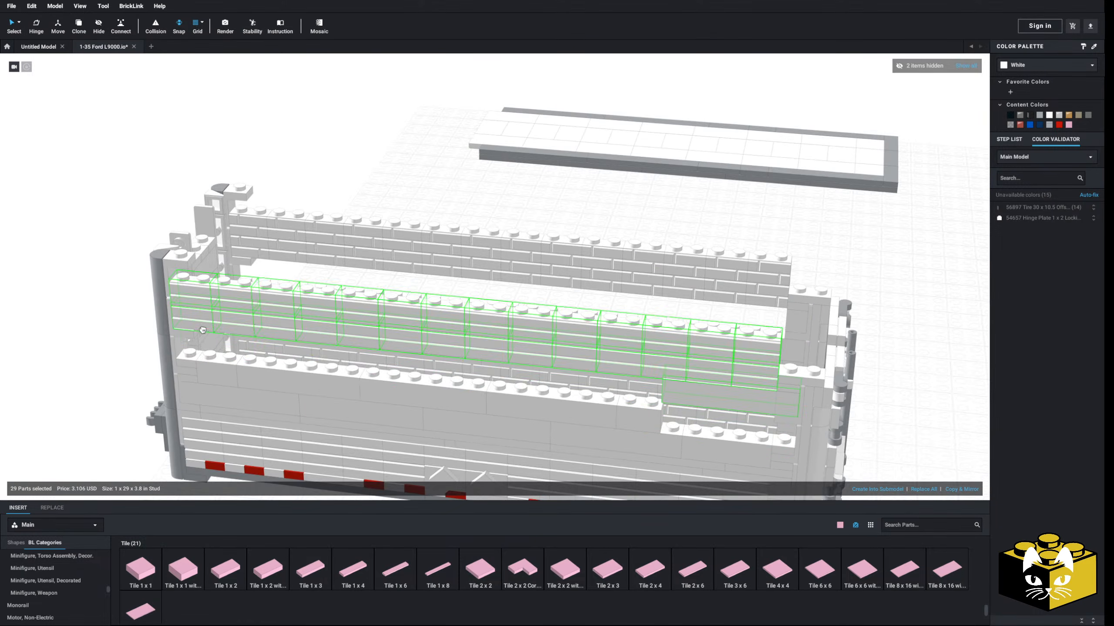
{"action": "left_click_drag", "start_coordinate": [203, 330], "coordinate": [212, 324]}
{"action": "left_click", "coordinate": [75, 320]}
{"action": "right_click_drag", "start_coordinate": [76, 320], "coordinate": [132, 327]}
{"action": "left_click_drag", "start_coordinate": [743, 293], "coordinate": [746, 326]}
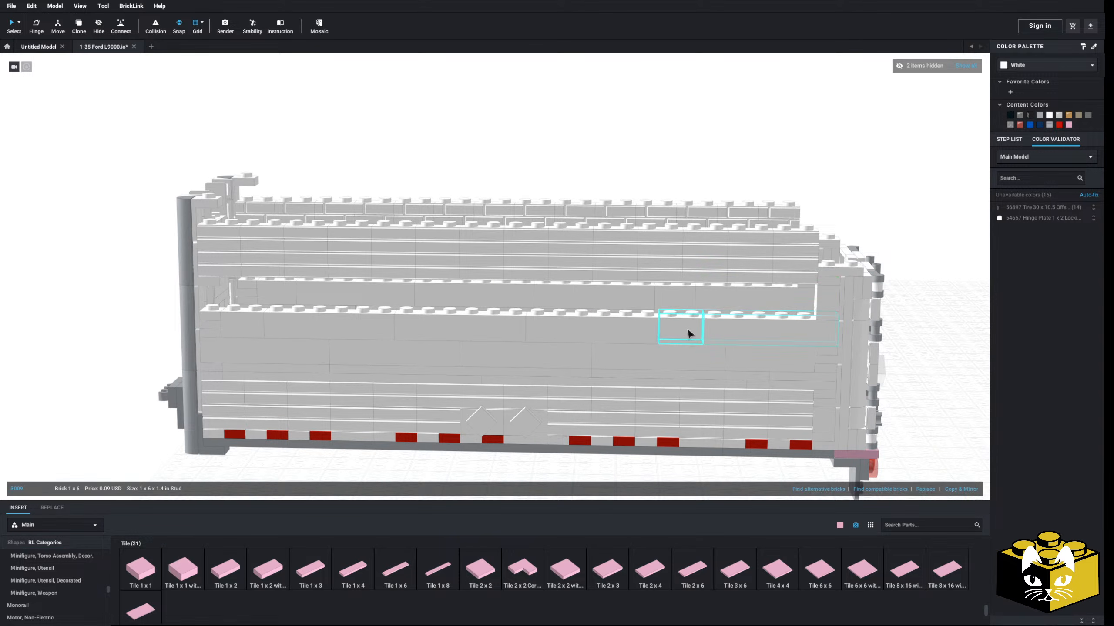
{"action": "left_click", "coordinate": [882, 217]}
- Fill the gap under the raised rows with four copies of the Brick 1 x 6 and one four-stud brick at the rear
{"action": "right_click", "coordinate": [898, 240]}
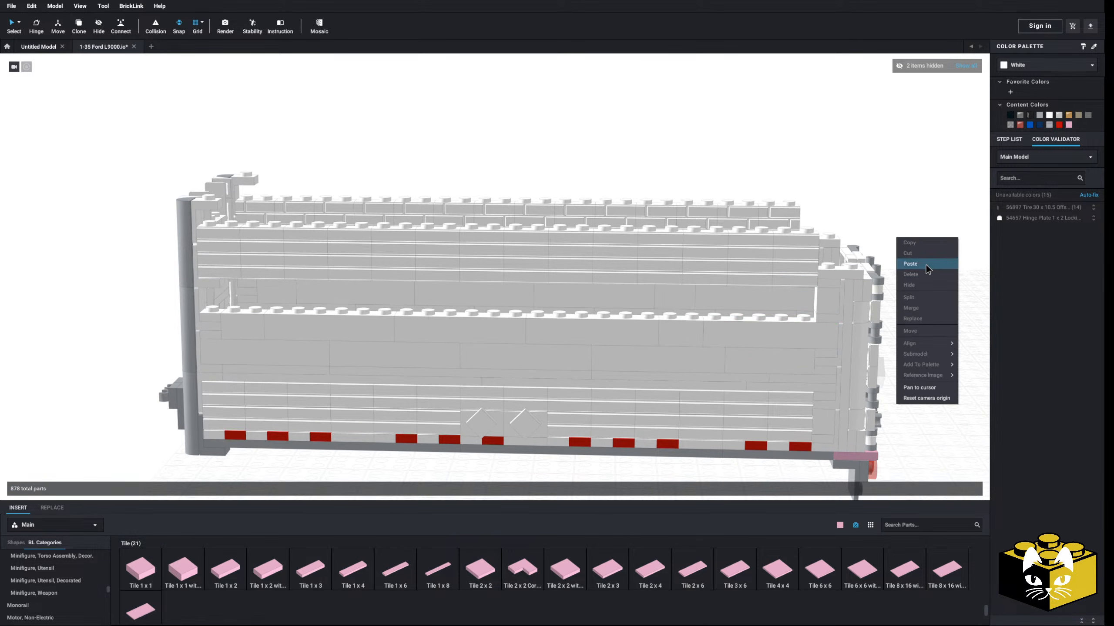
{"action": "left_click", "coordinate": [927, 265]}
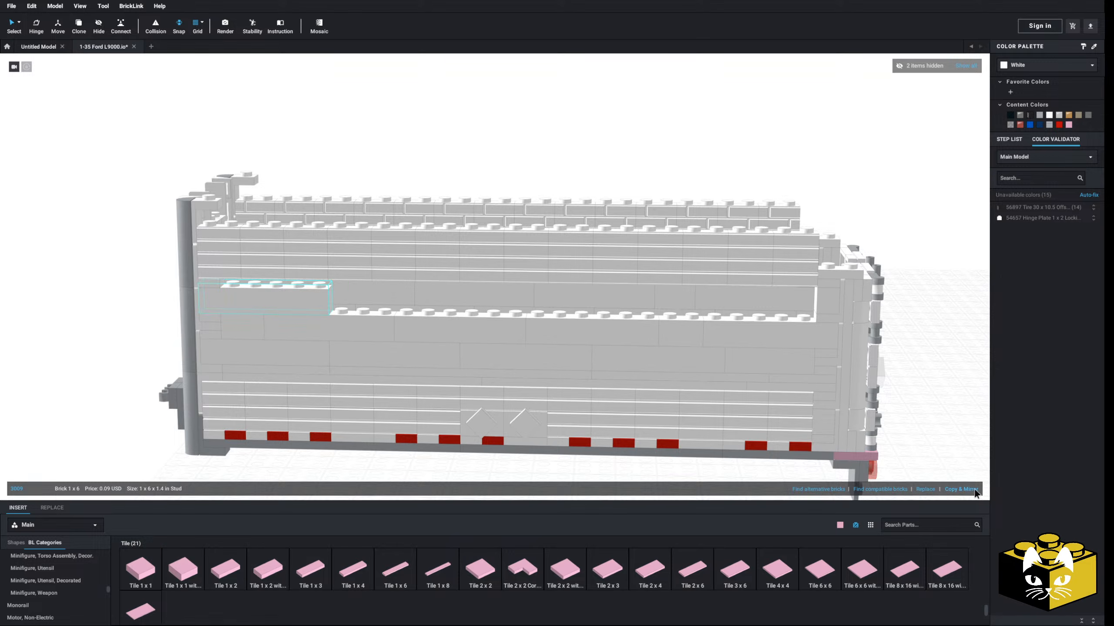
{"action": "key", "text": "Right"}
{"action": "key", "text": "Right"}
{"action": "key", "text": "Right"}
{"action": "left_click", "coordinate": [974, 413]}
{"action": "middle_click_drag", "start_coordinate": [974, 412], "coordinate": [927, 405]}
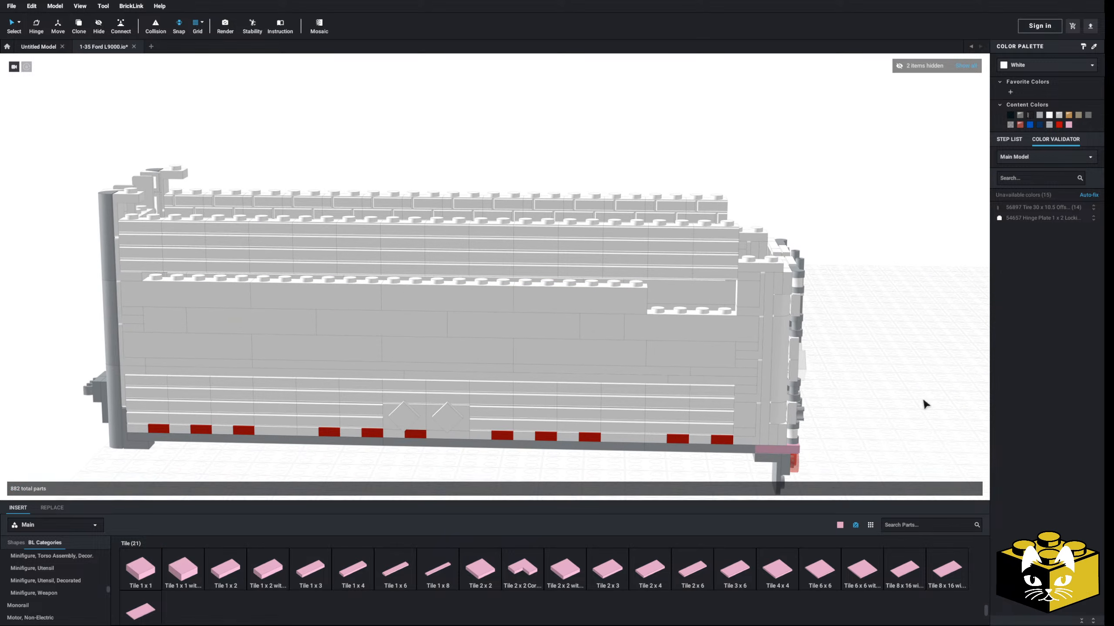
{"action": "left_click_drag", "start_coordinate": [667, 363], "coordinate": [688, 304]}
{"action": "left_click", "coordinate": [873, 362]}
- Copy the new row of five filler bricks and place it in the matching gap of the other side wall
{"action": "scroll", "coordinate": [873, 362], "scroll_direction": "down", "scroll_amount": 5}
{"action": "right_click_drag", "start_coordinate": [872, 362], "coordinate": [593, 344]}
{"action": "scroll", "coordinate": [738, 375], "scroll_direction": "up", "scroll_amount": 5}
{"action": "left_click", "coordinate": [658, 326]}
{"action": "left_click", "coordinate": [586, 318], "text": "ctrl"}
{"action": "left_click", "coordinate": [416, 302], "text": "ctrl"}
{"action": "left_click", "coordinate": [265, 285], "text": "ctrl"}
{"action": "left_click", "coordinate": [168, 275], "text": "ctrl"}
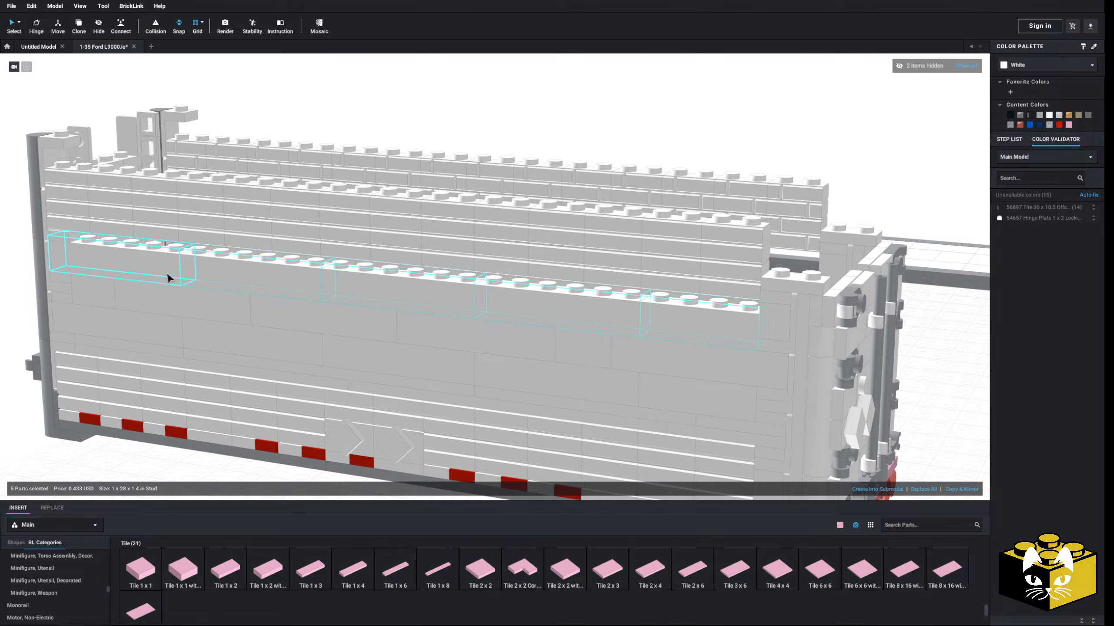
{"action": "scroll", "coordinate": [286, 231], "scroll_direction": "down", "scroll_amount": 2}
{"action": "right_click", "coordinate": [528, 156]}
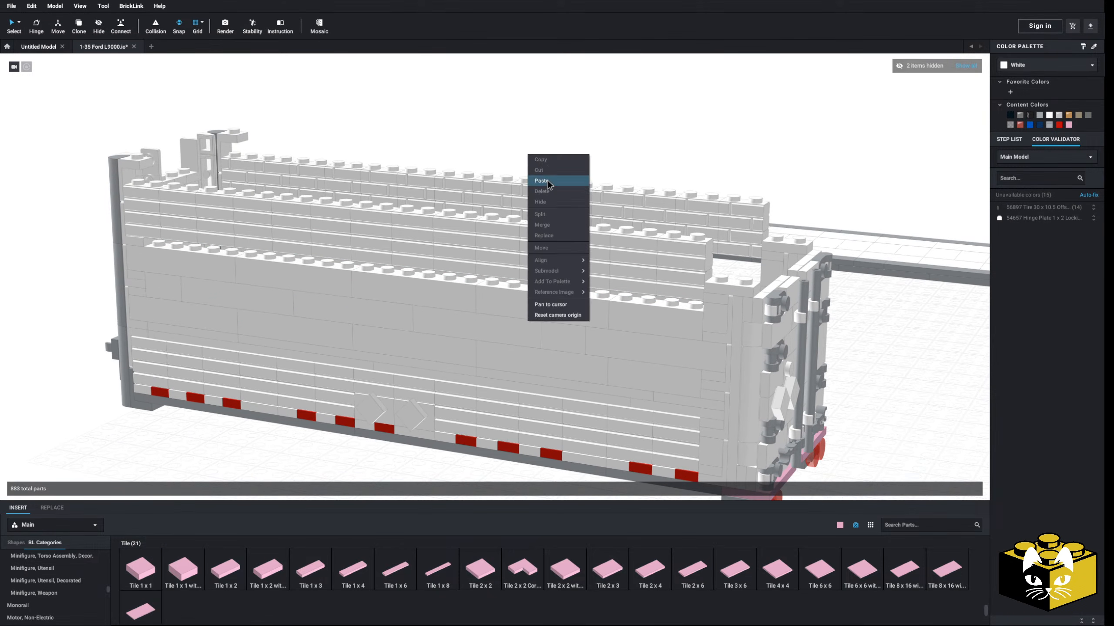
{"action": "left_click", "coordinate": [535, 182]}
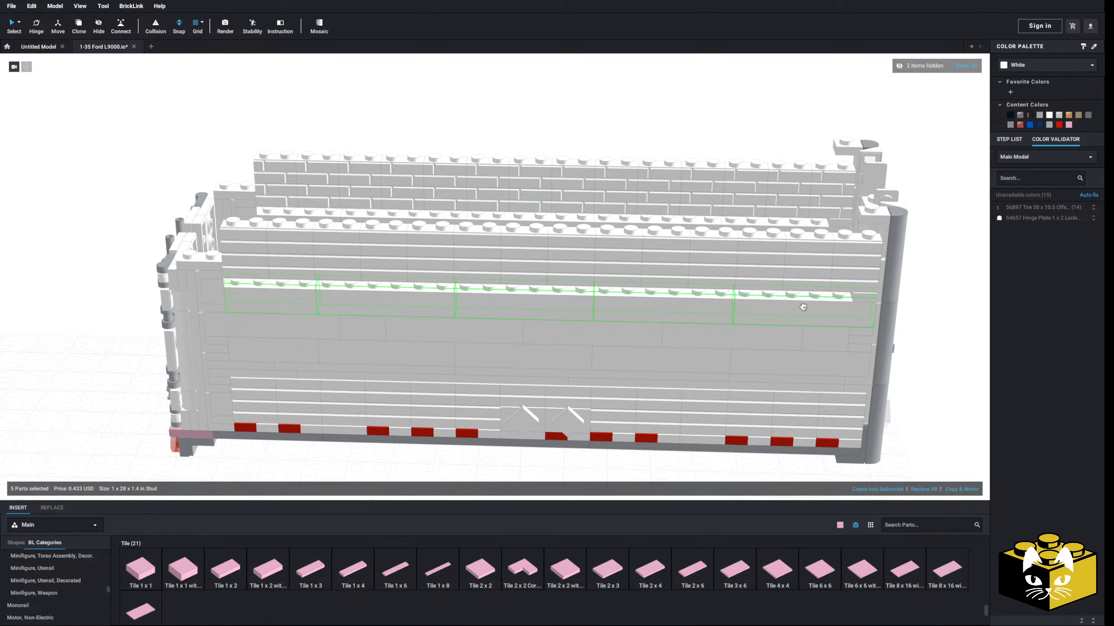
{"action": "left_click", "coordinate": [948, 340]}
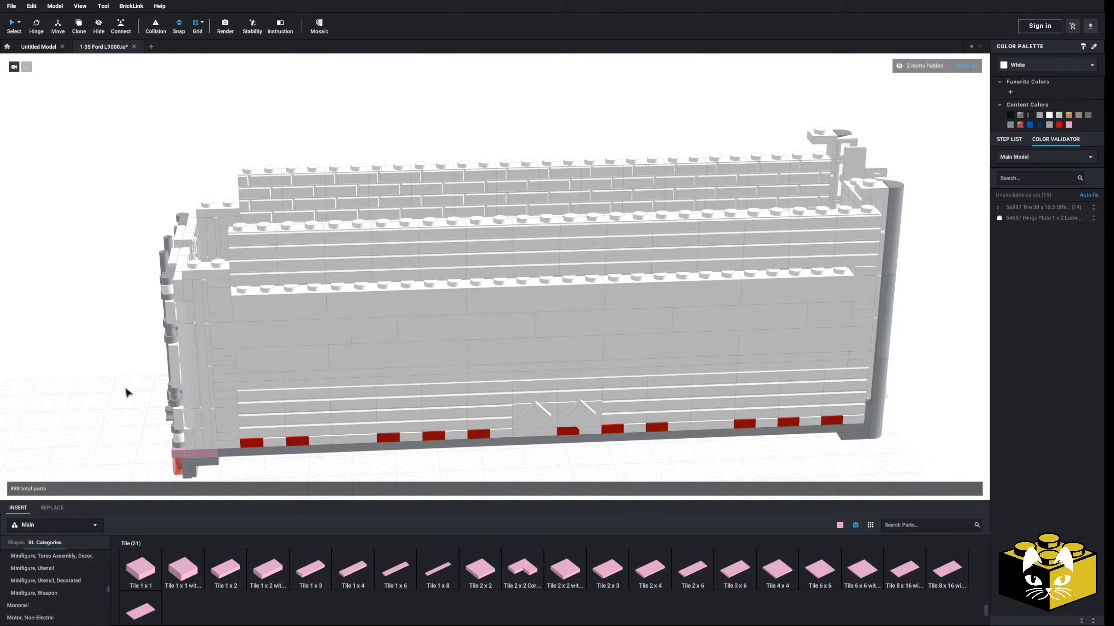
- Lay two Plate 1 x 12 and one Plate 1 x 3 end to end on the filler brick row, starting from the rear
{"action": "scroll", "coordinate": [74, 587], "scroll_direction": "down", "scroll_amount": 5}
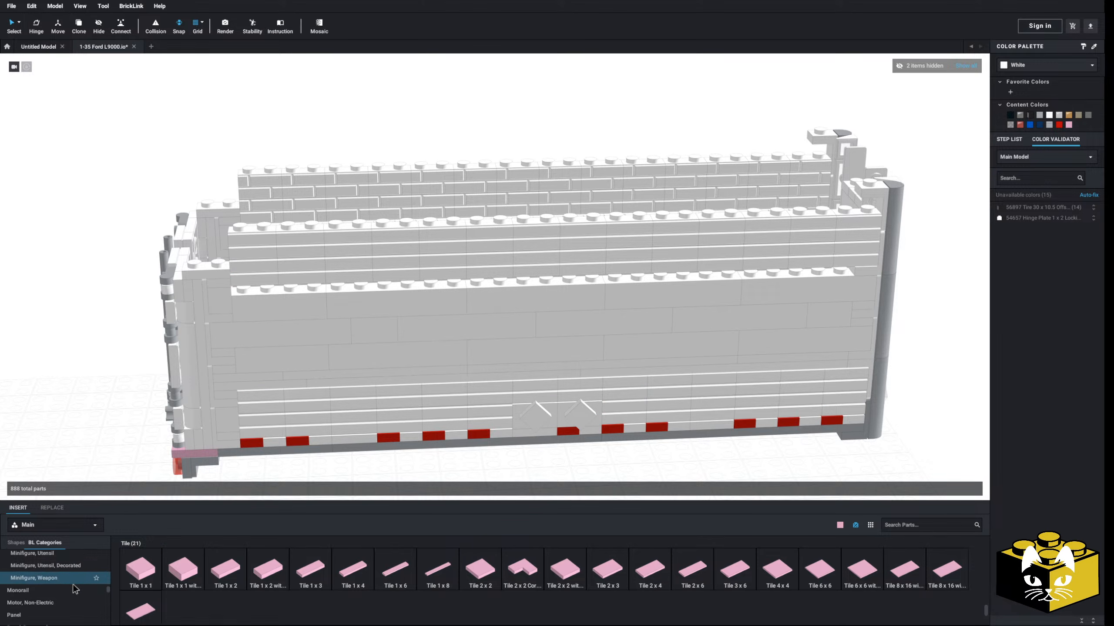
{"action": "left_click", "coordinate": [52, 605]}
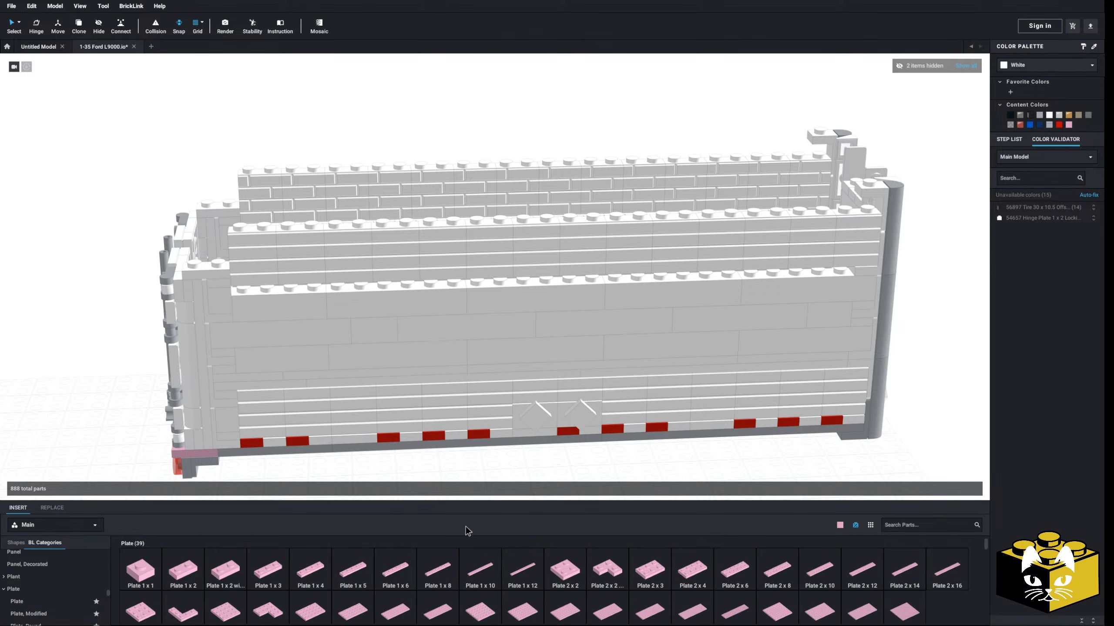
{"action": "left_click", "coordinate": [524, 578]}
{"action": "left_click", "coordinate": [360, 283]}
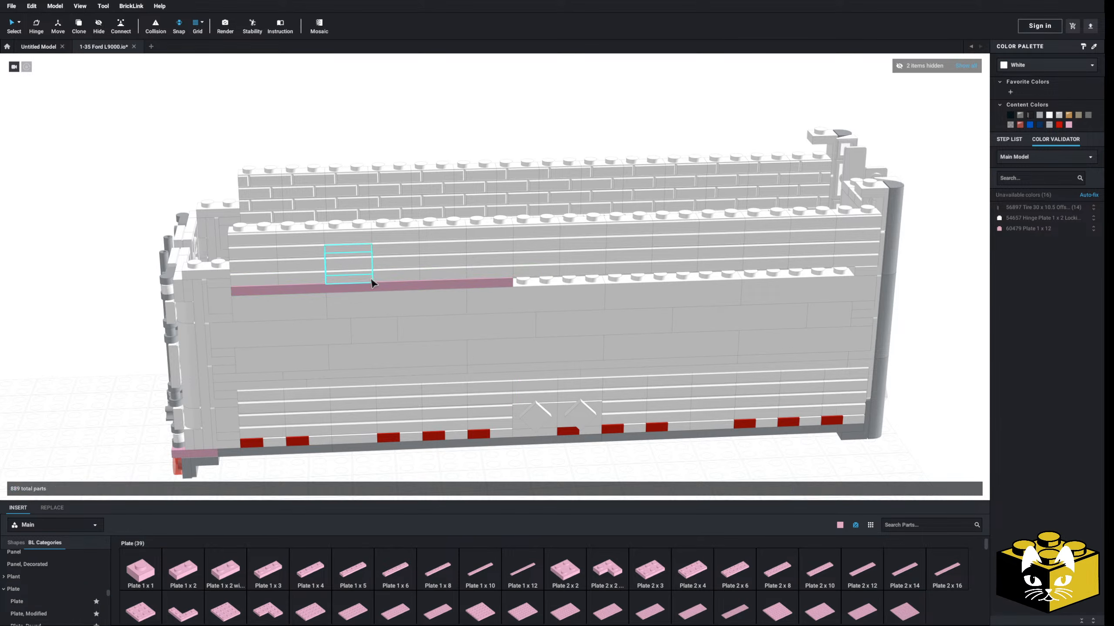
{"action": "left_click", "coordinate": [522, 570]}
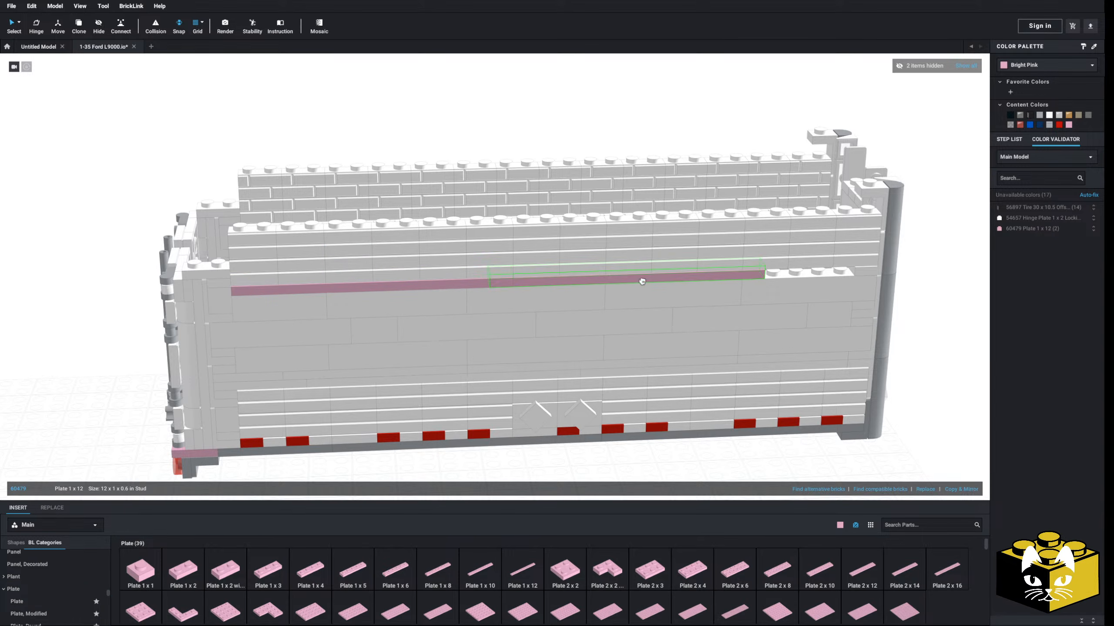
{"action": "left_click", "coordinate": [665, 283]}
{"action": "left_click", "coordinate": [259, 572]}
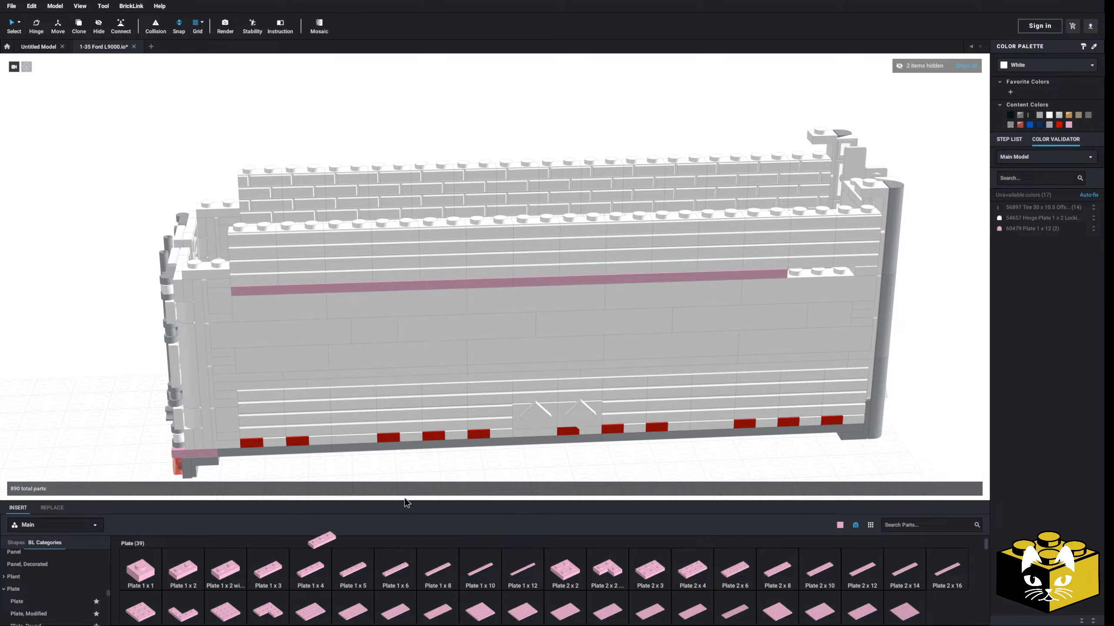
{"action": "left_click", "coordinate": [829, 271]}
- Recolor the three new pink plates on the side wall White
{"action": "left_click", "coordinate": [767, 276], "text": "ctrl"}
{"action": "left_click", "coordinate": [406, 289], "text": "ctrl"}
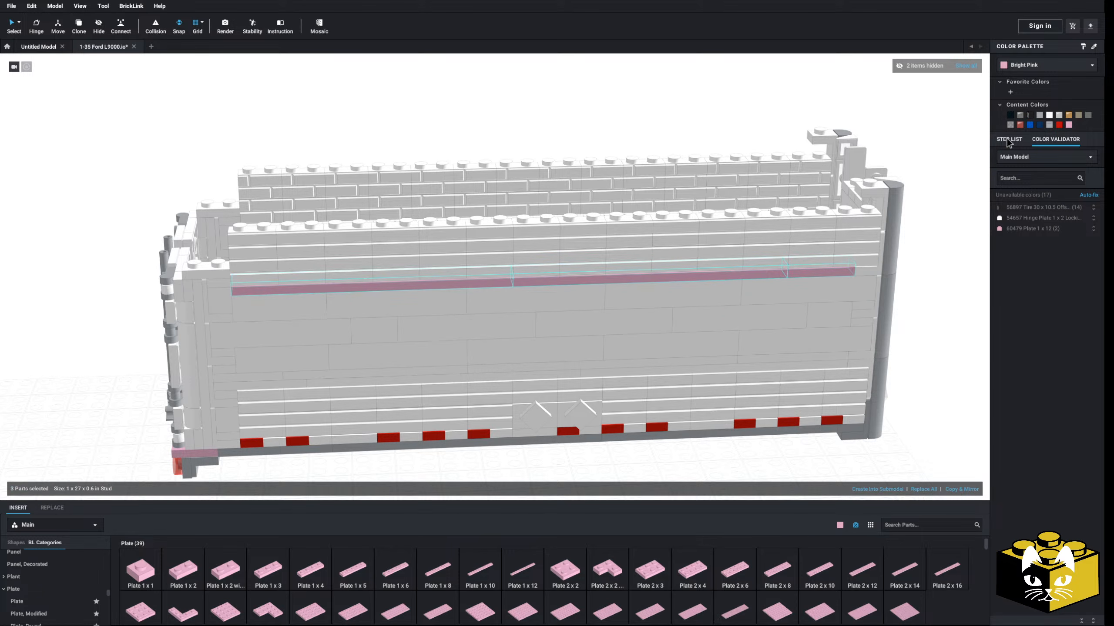
{"action": "left_click", "coordinate": [1040, 116]}
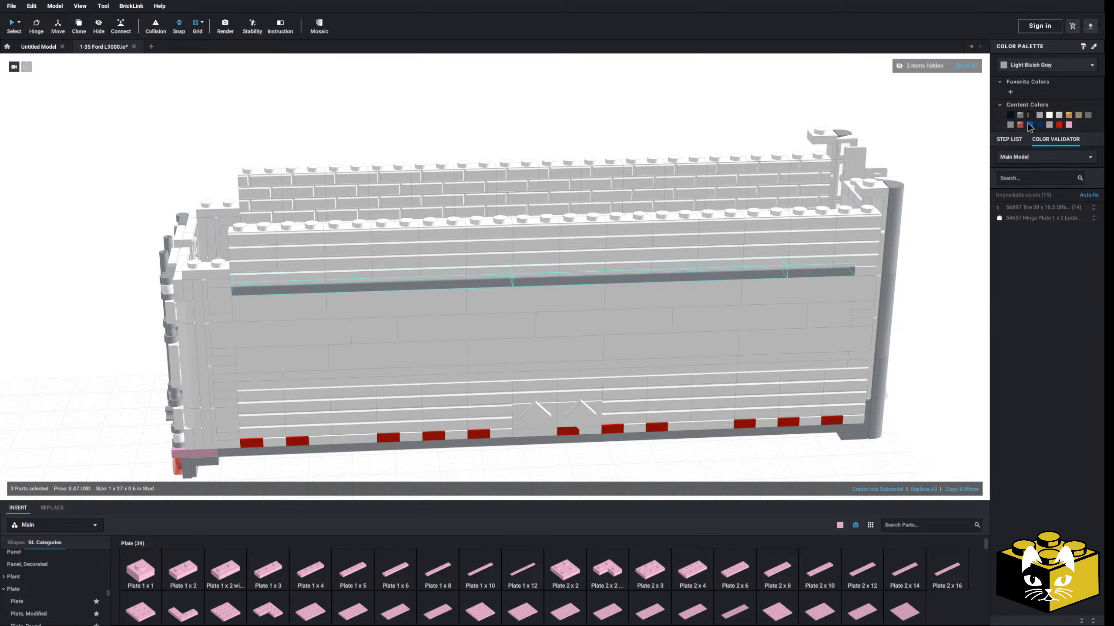
- Copy the row of three white plates and place it in the matching gap of the other side wall
{"action": "right_click", "coordinate": [838, 279]}
{"action": "left_click", "coordinate": [917, 273]}
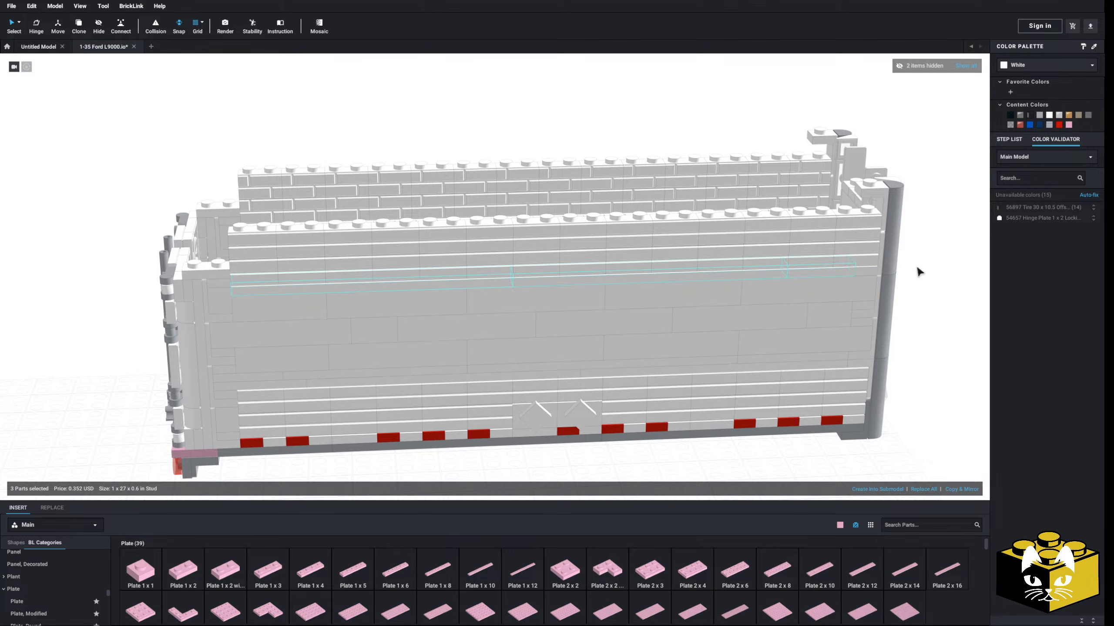
{"action": "right_click", "coordinate": [930, 288]}
{"action": "left_click", "coordinate": [942, 313]}
{"action": "right_click_drag", "start_coordinate": [943, 312], "coordinate": [997, 310]}
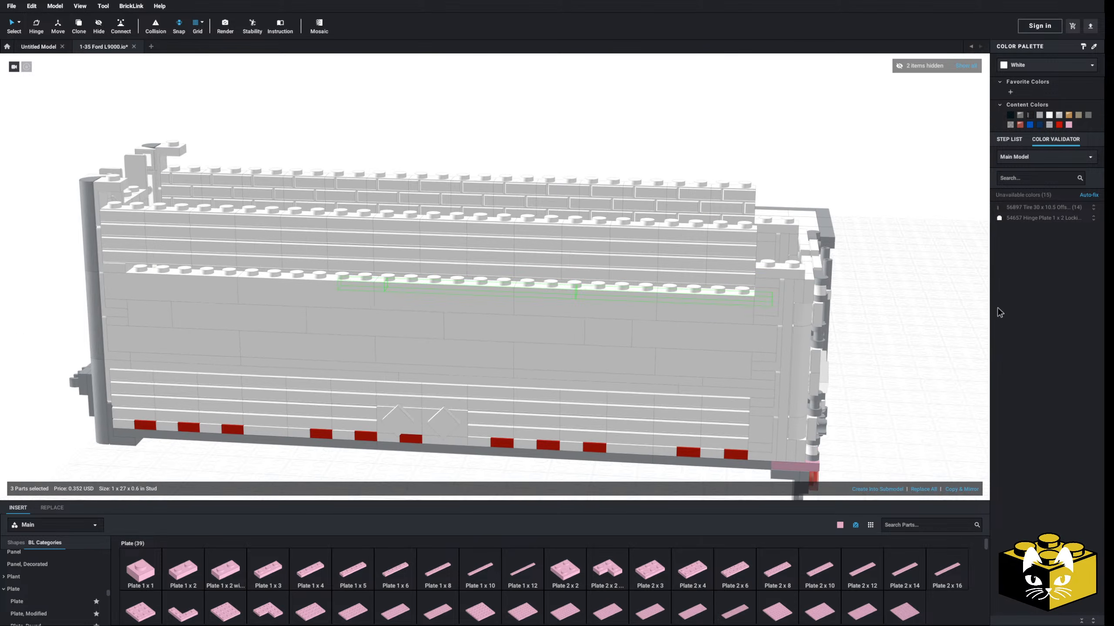
{"action": "left_click", "coordinate": [613, 284]}
- Stand a Plate 1 x 12 upright in the front wall next to the corner post with the gray connector block
{"action": "scroll", "coordinate": [753, 316], "scroll_direction": "down", "scroll_amount": 10}
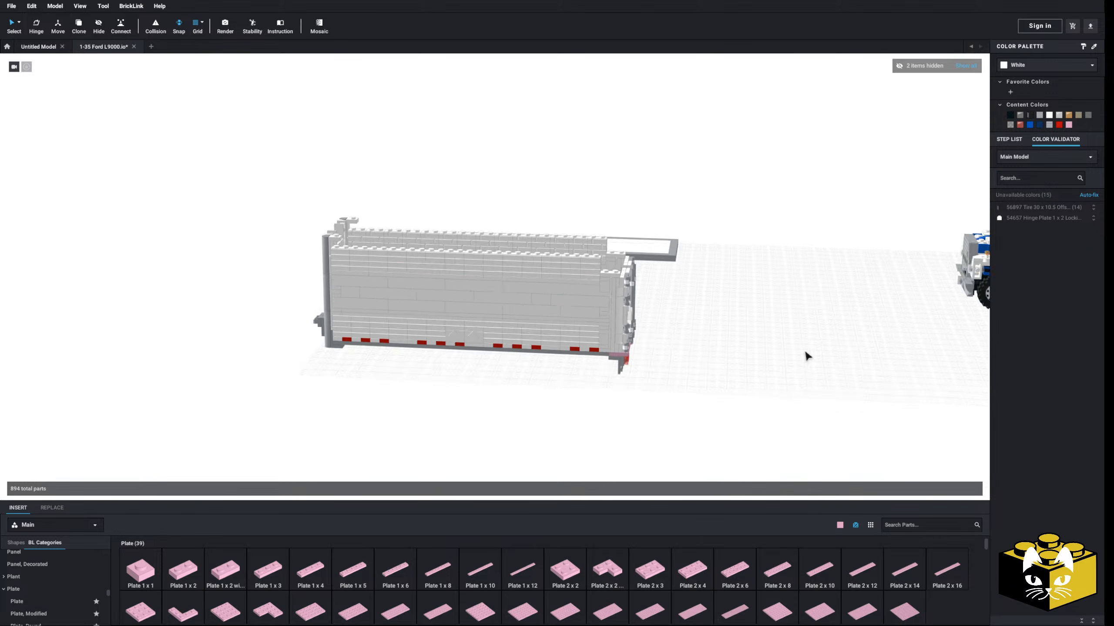
{"action": "middle_click_drag", "start_coordinate": [554, 316], "coordinate": [671, 280]}
{"action": "right_click_drag", "start_coordinate": [671, 280], "coordinate": [739, 310]}
{"action": "scroll", "coordinate": [687, 292], "scroll_direction": "up", "scroll_amount": 5}
{"action": "middle_click_drag", "start_coordinate": [739, 310], "coordinate": [739, 305]}
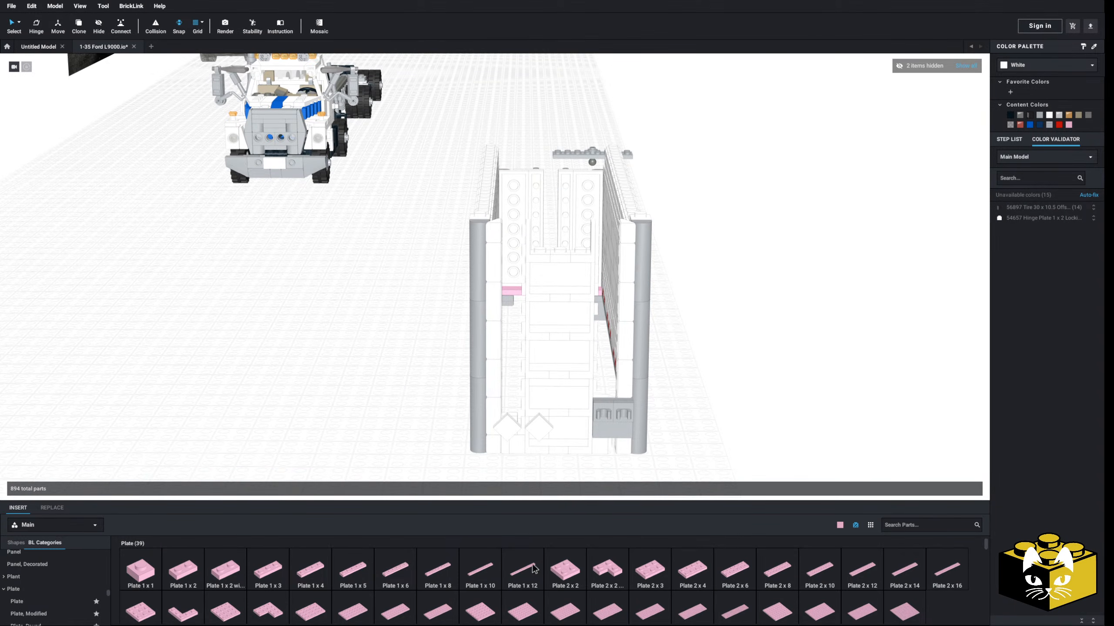
{"action": "left_click", "coordinate": [530, 580]}
{"action": "key", "text": "Up"}
{"action": "right_click_drag", "start_coordinate": [745, 381], "coordinate": [791, 314]}
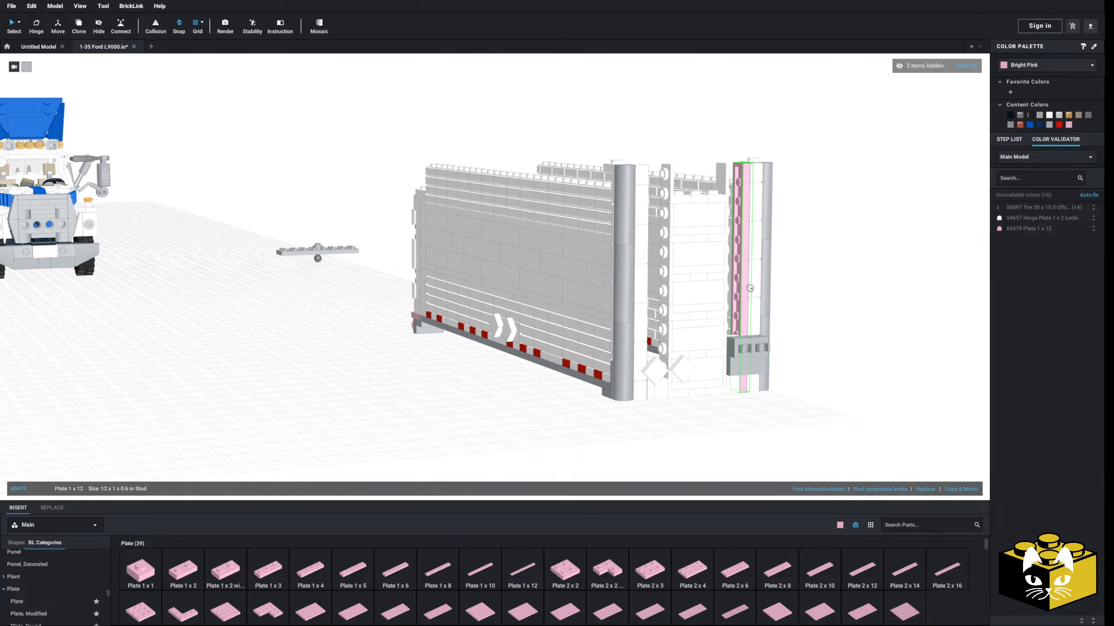
{"action": "left_click", "coordinate": [855, 305]}
- Add two upright Plate 1 x 10 side by side next to the pink Plate 1 x 12 in the front wall
{"action": "scroll", "coordinate": [803, 366], "scroll_direction": "up", "scroll_amount": 3}
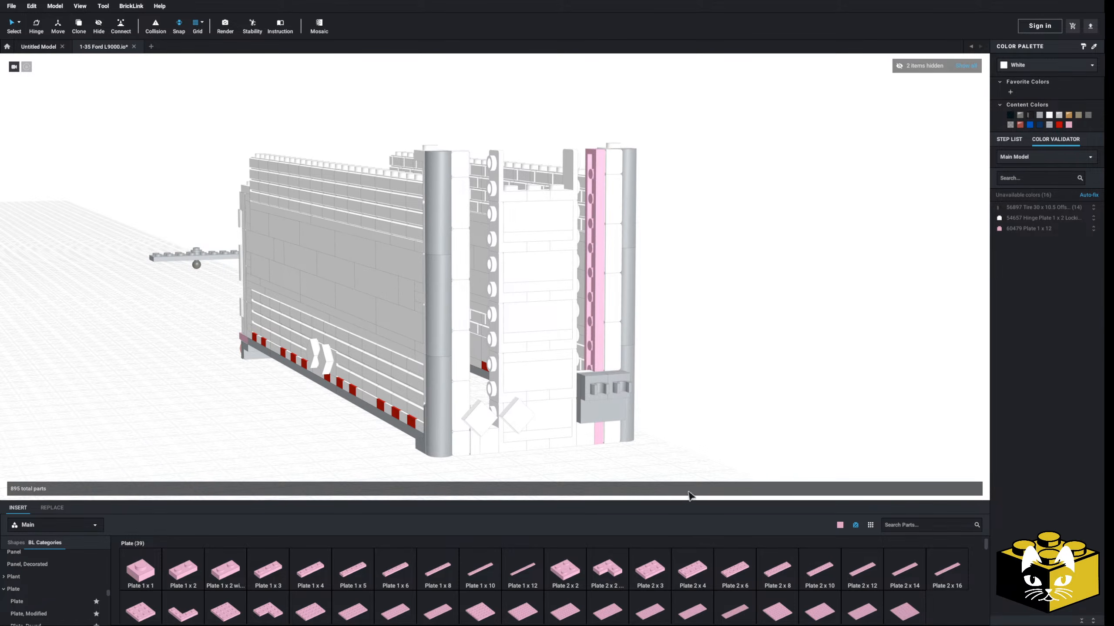
{"action": "left_click", "coordinate": [480, 570]}
{"action": "left_click", "coordinate": [586, 258]}
{"action": "left_click", "coordinate": [590, 273]}
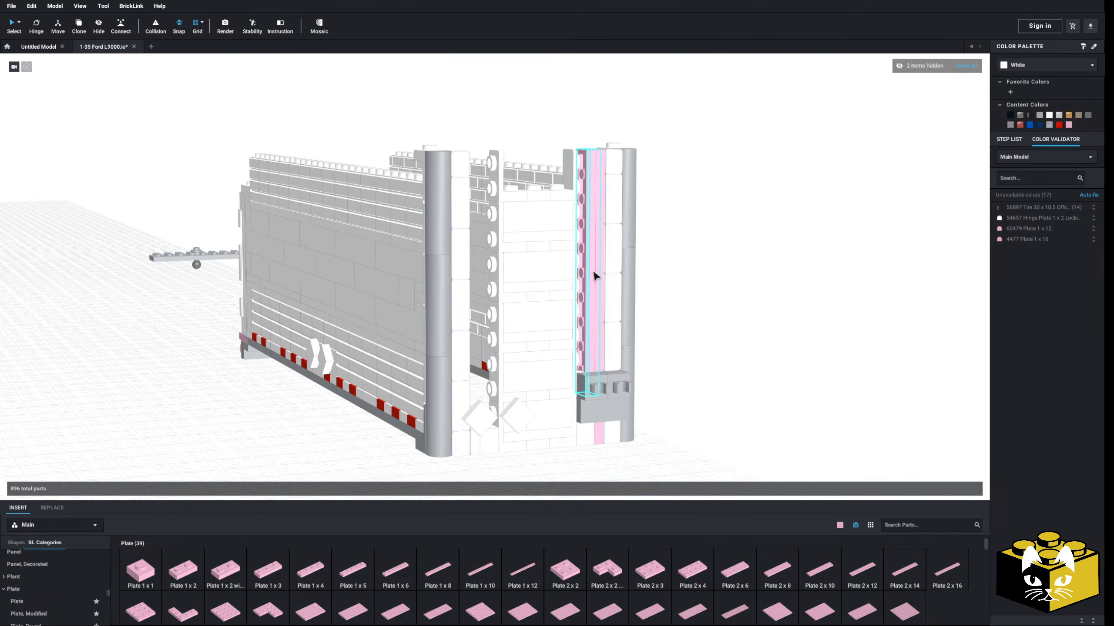
{"action": "left_click", "coordinate": [479, 577]}
{"action": "key", "text": "Down"}
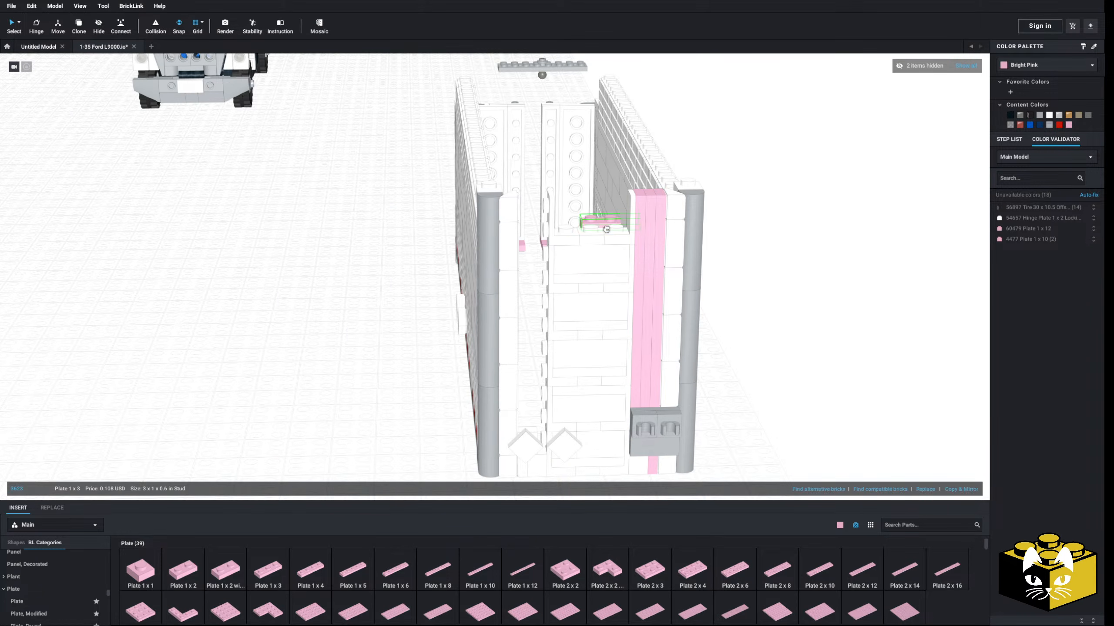
- Stack two Plate 1 x 3 on top of the front wall's center section
{"action": "key", "text": "Escape"}
{"action": "left_click", "coordinate": [589, 239]}
{"action": "right_click_drag", "start_coordinate": [589, 238], "coordinate": [592, 290]}
{"action": "left_click", "coordinate": [268, 570]}
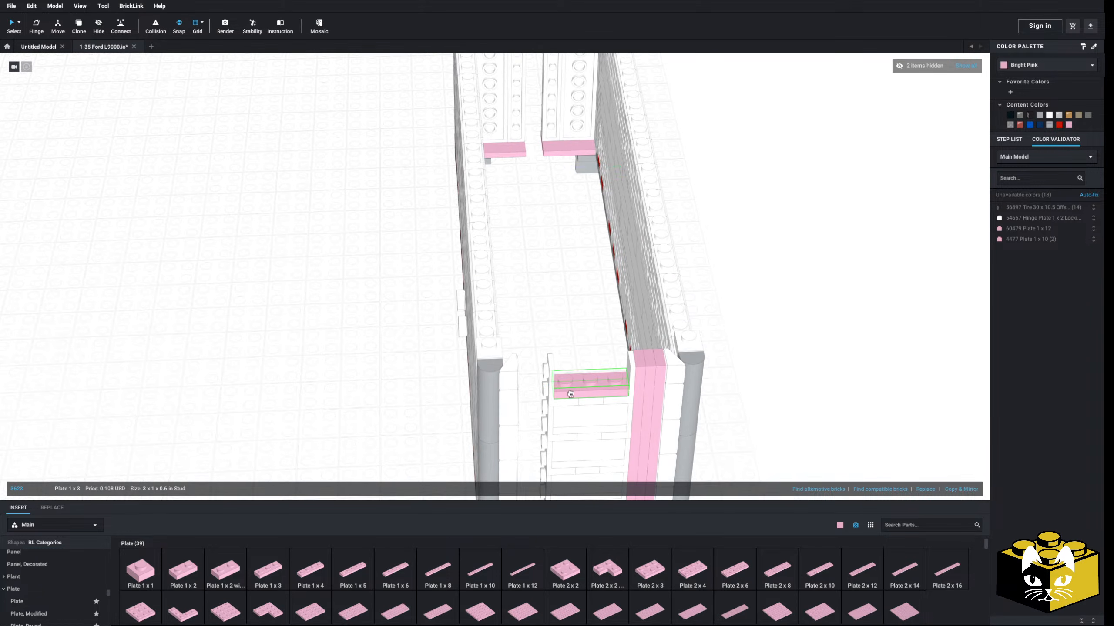
{"action": "left_click", "coordinate": [269, 559]}
{"action": "left_click", "coordinate": [578, 373]}
{"action": "left_click", "coordinate": [573, 332]}
- Place two upright Plate 1 x 10 side by side in the front wall's opposite gap, above the white chevrons
{"action": "right_click_drag", "start_coordinate": [573, 332], "coordinate": [523, 350]}
{"action": "middle_click_drag", "start_coordinate": [523, 350], "coordinate": [548, 246]}
{"action": "mouse_move", "coordinate": [274, 411]}
{"action": "right_mouse_down"}
{"action": "mouse_move", "coordinate": [256, 405]}
{"action": "mouse_move", "coordinate": [268, 408]}
{"action": "right_mouse_up"}
{"action": "scroll", "coordinate": [259, 405], "scroll_direction": "up", "scroll_amount": 1}
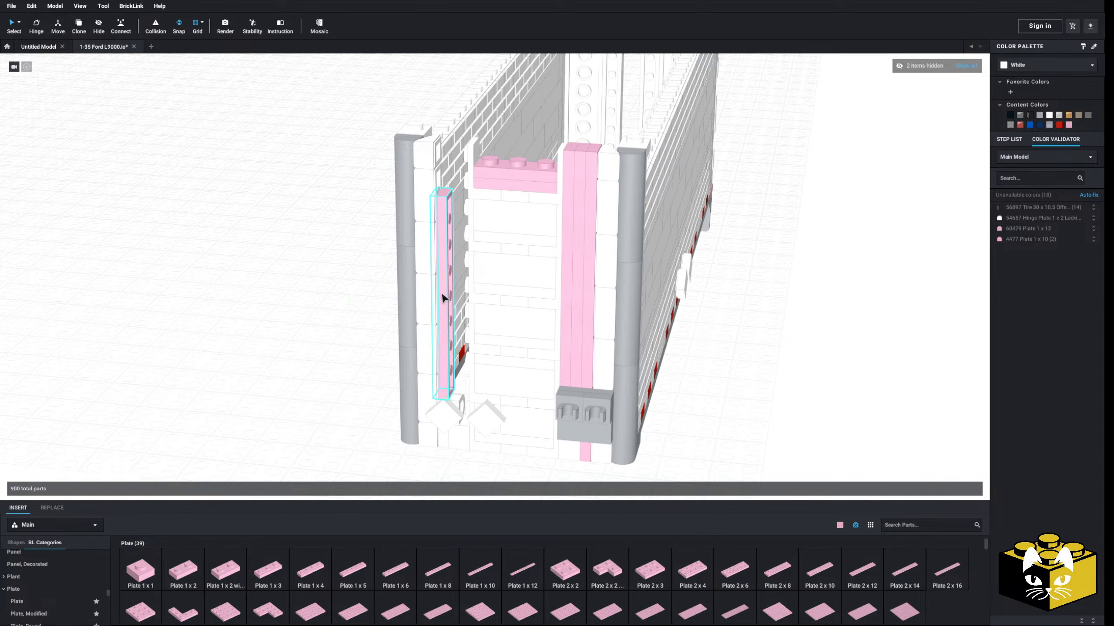
{"action": "left_click_drag", "start_coordinate": [472, 579], "coordinate": [456, 289]}
{"action": "left_click", "coordinate": [294, 374]}
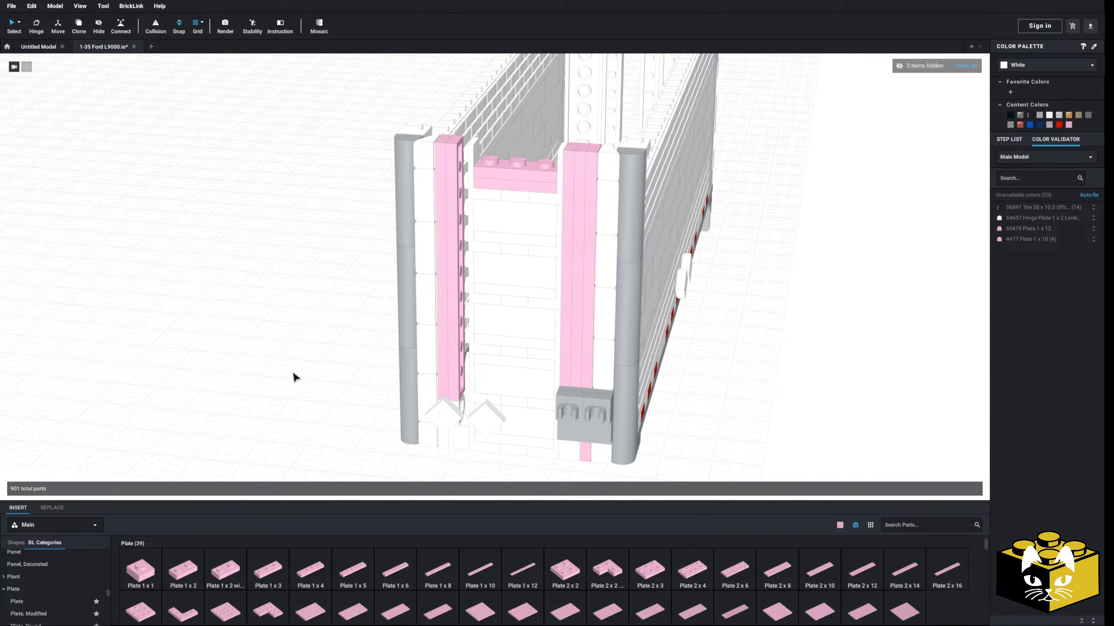
- Remove the white piece at the base of the chevron-side column and add a copy of the upright Plate 1 x 12 there
{"action": "left_click", "coordinate": [437, 445]}
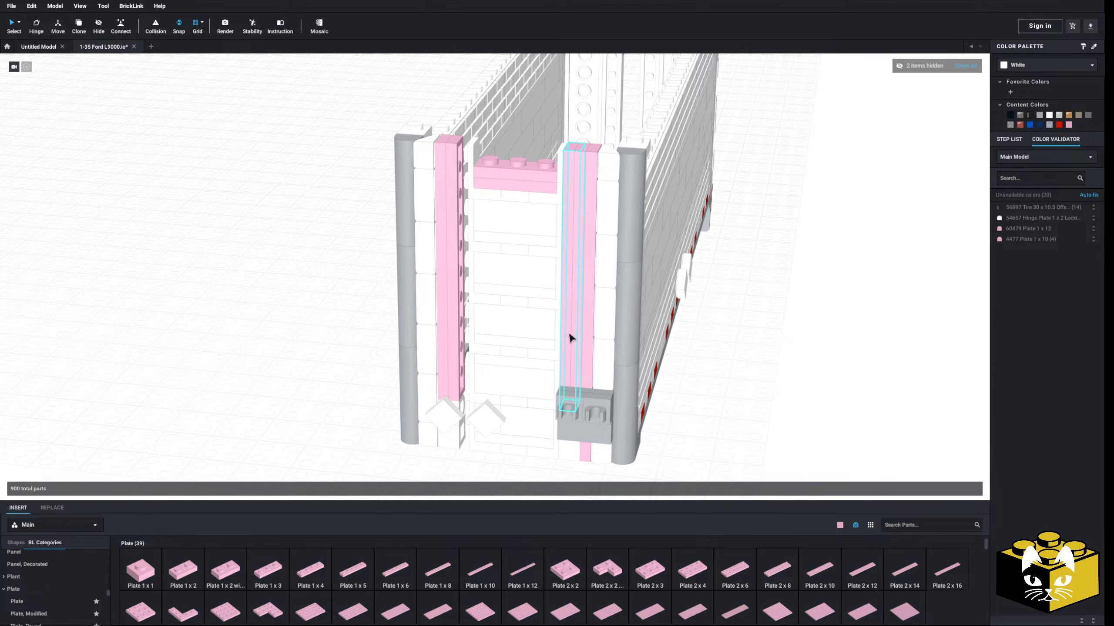
{"action": "right_click", "coordinate": [592, 335]}
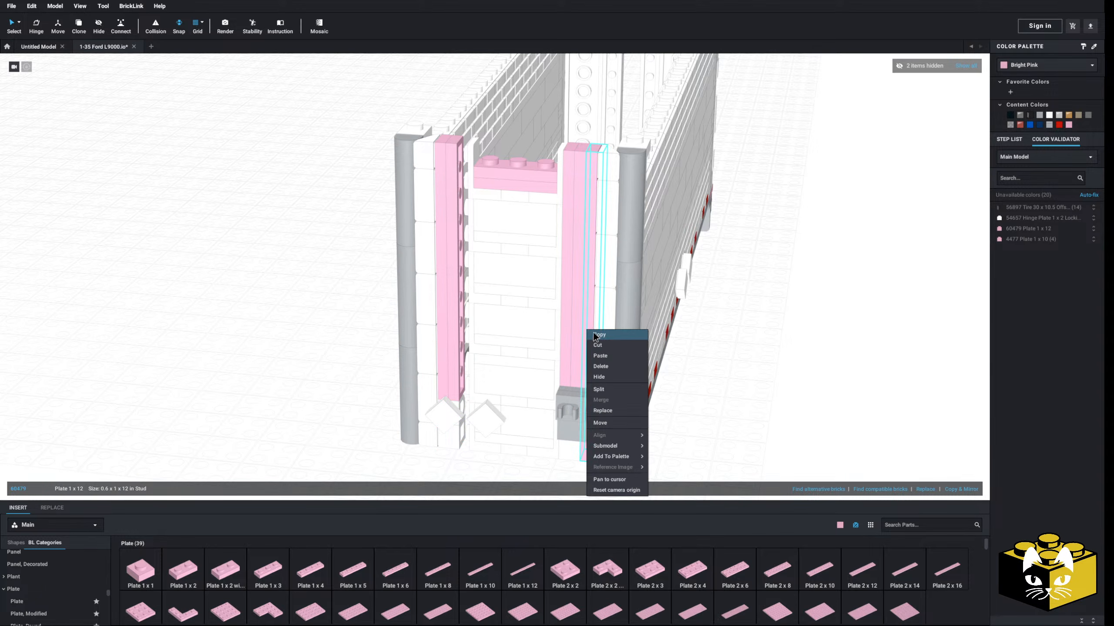
{"action": "left_click", "coordinate": [619, 337]}
{"action": "right_click", "coordinate": [752, 333]}
{"action": "left_click", "coordinate": [776, 359]}
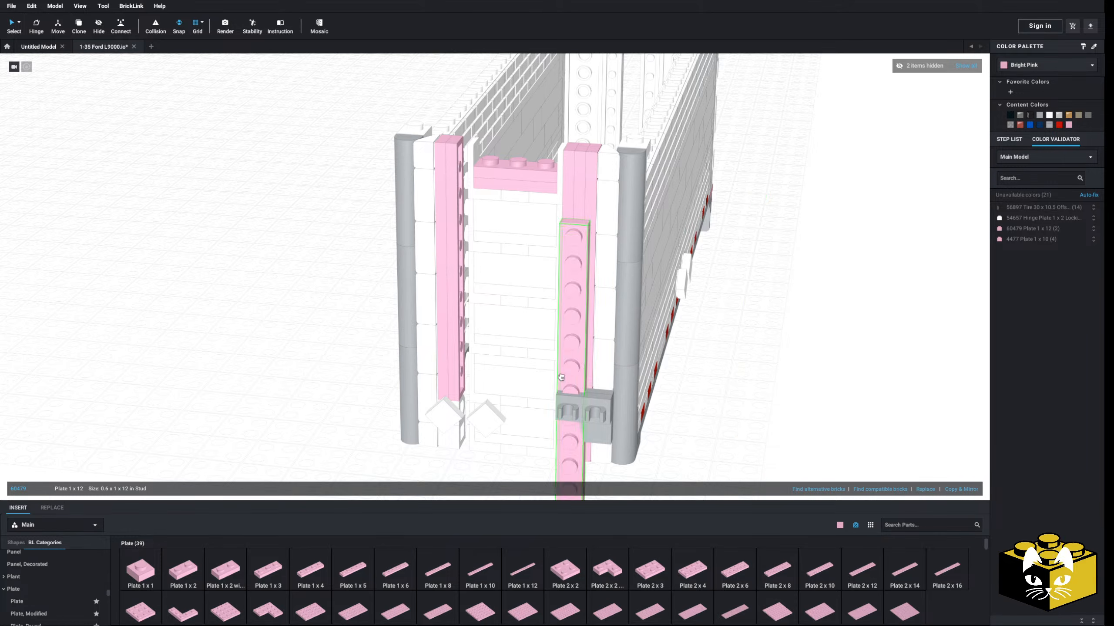
{"action": "left_click", "coordinate": [466, 316]}
{"action": "left_click", "coordinate": [274, 376]}
- Select all ten Bright Pink parts by color and recolor them White
{"action": "scroll", "coordinate": [285, 370], "scroll_direction": "down", "scroll_amount": 3}
{"action": "right_click_drag", "start_coordinate": [303, 358], "coordinate": [248, 244]}
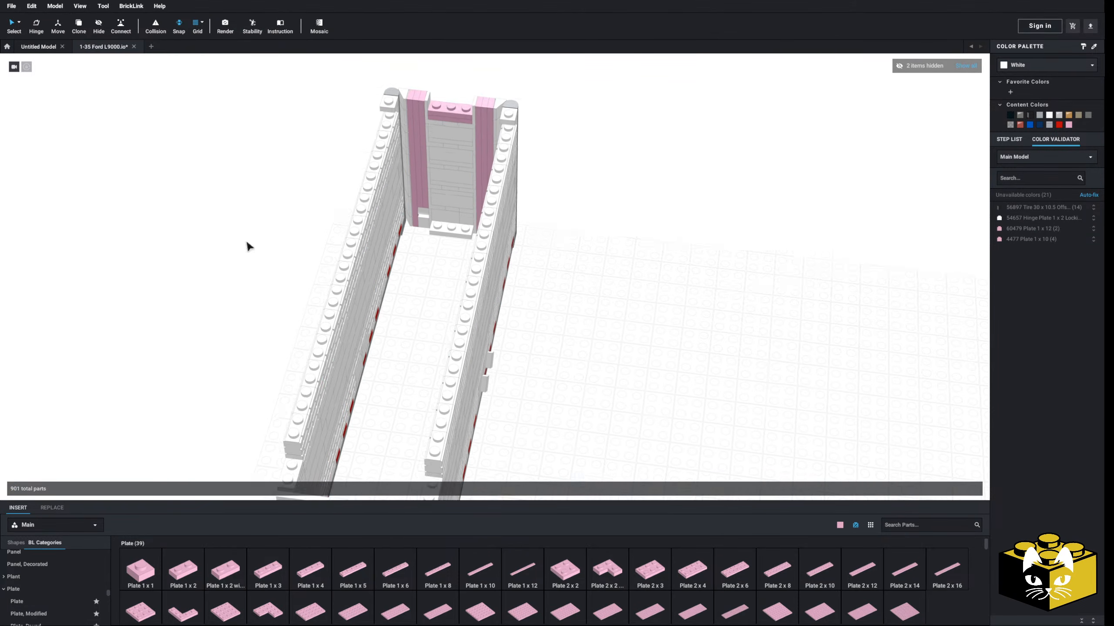
{"action": "left_click", "coordinate": [19, 23]}
{"action": "left_click", "coordinate": [43, 34]}
{"action": "left_click", "coordinate": [404, 202]}
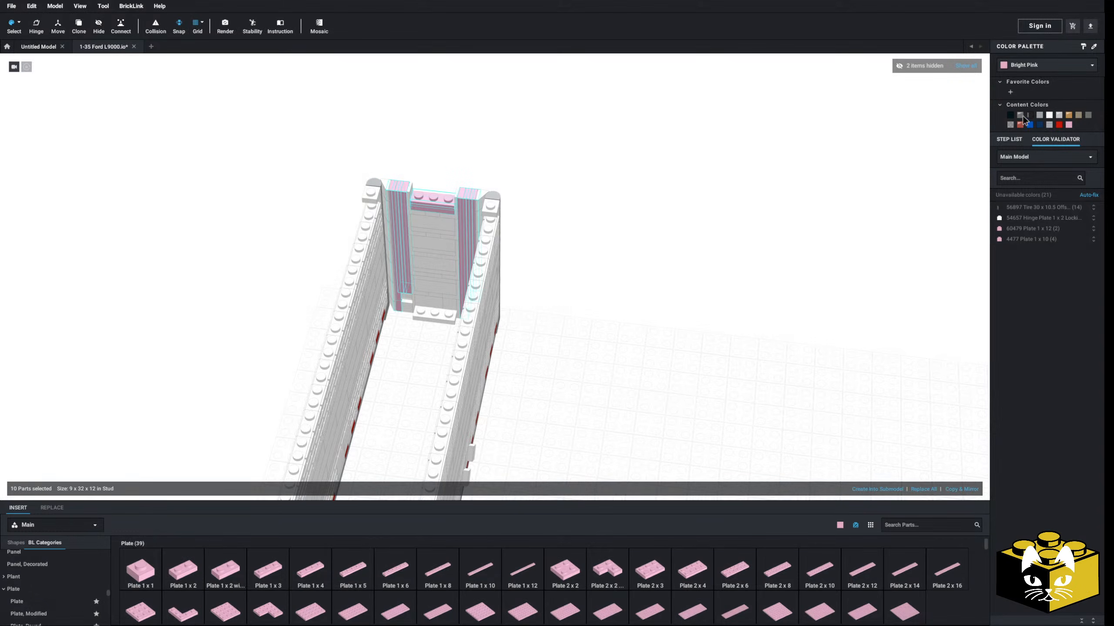
{"action": "left_click", "coordinate": [1050, 116]}
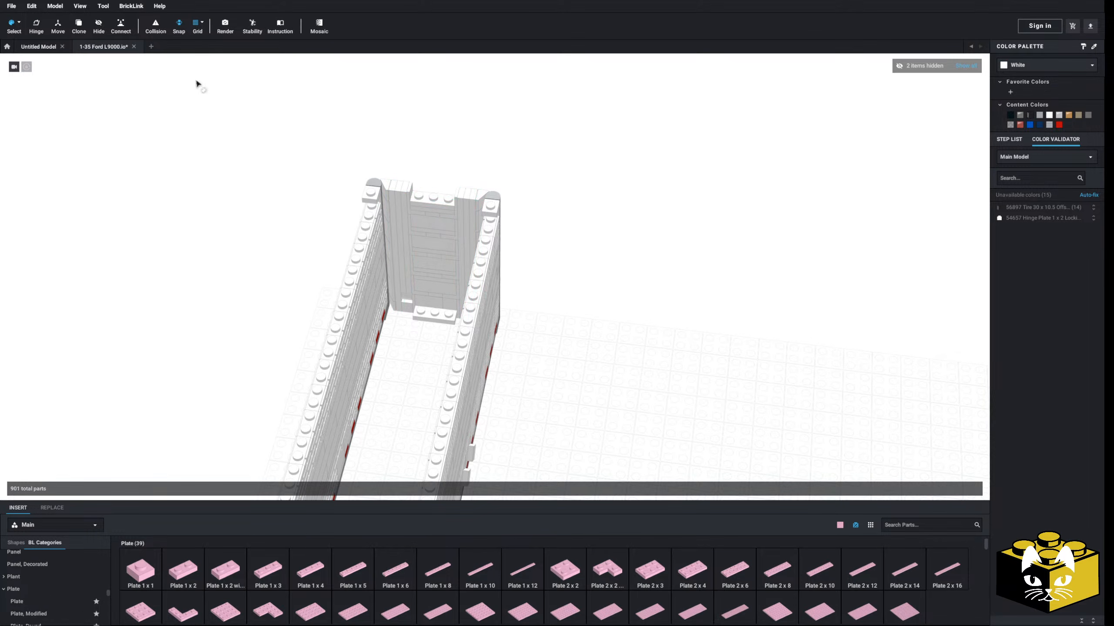
{"action": "left_click", "coordinate": [19, 23]}
{"action": "left_click", "coordinate": [16, 32]}
- Examine the height of the side walls' top edges against the front corner posts
{"action": "scroll", "coordinate": [210, 202], "scroll_direction": "down", "scroll_amount": 3}
{"action": "right_click_drag", "start_coordinate": [241, 228], "coordinate": [302, 234]}
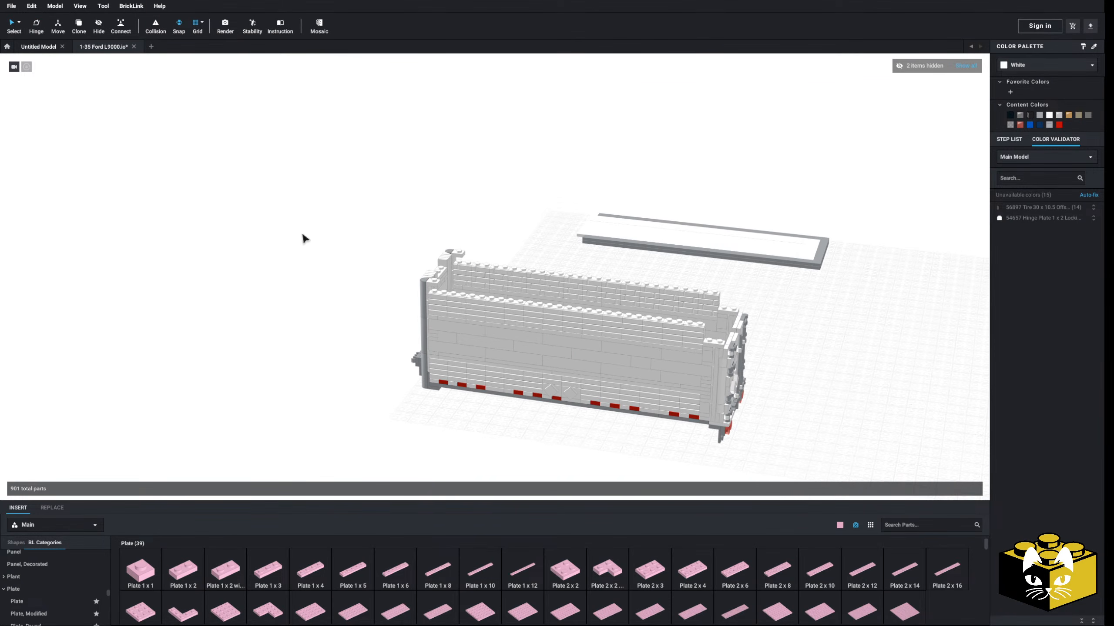
{"action": "right_click_drag", "start_coordinate": [394, 238], "coordinate": [405, 240]}
{"action": "scroll", "coordinate": [405, 240], "scroll_direction": "up", "scroll_amount": 5}
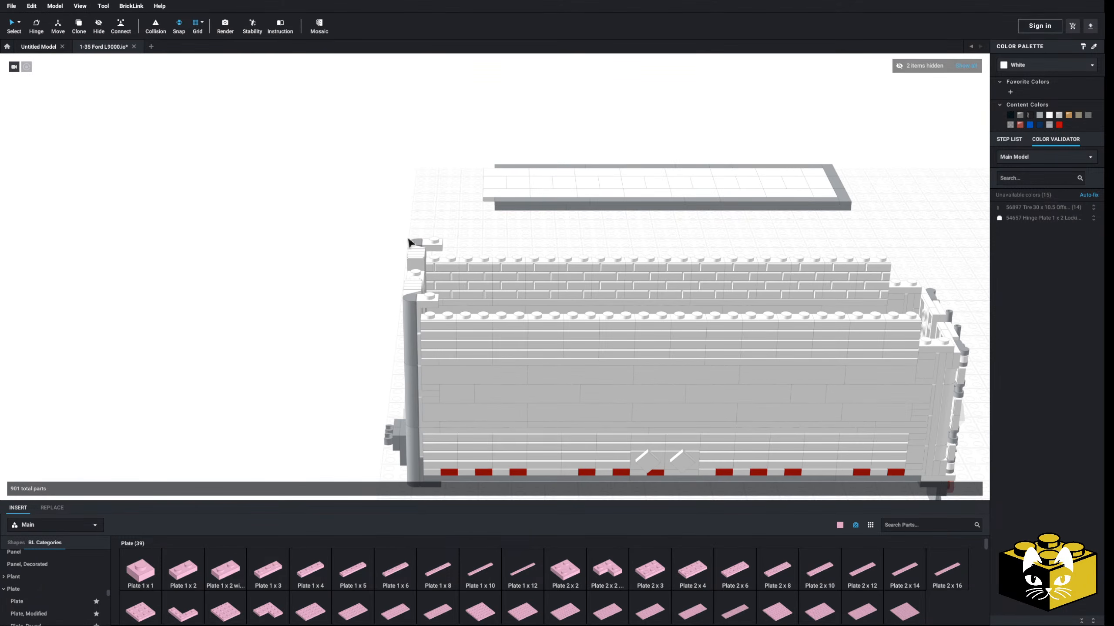
{"action": "scroll", "coordinate": [410, 240], "scroll_direction": "down", "scroll_amount": 1}
{"action": "scroll", "coordinate": [393, 309], "scroll_direction": "up", "scroll_amount": 3}
{"action": "right_click_drag", "start_coordinate": [394, 309], "coordinate": [383, 308]}
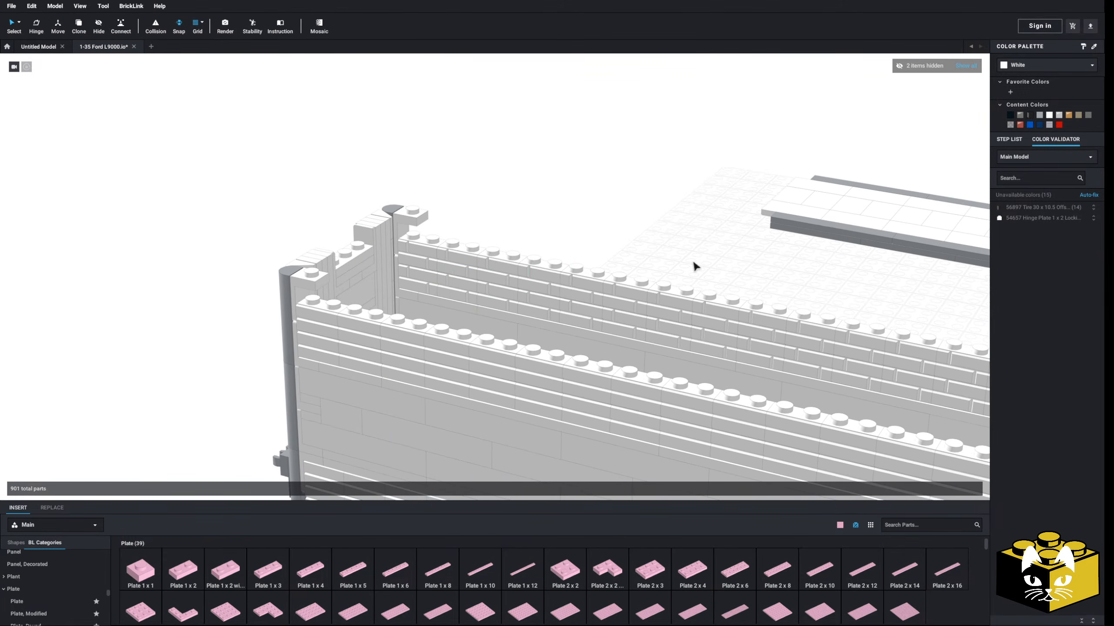
{"action": "scroll", "coordinate": [630, 266], "scroll_direction": "down", "scroll_amount": 3}
{"action": "mouse_move", "coordinate": [630, 266]}
{"action": "right_mouse_down"}
{"action": "mouse_move", "coordinate": [641, 256]}
{"action": "mouse_move", "coordinate": [631, 254]}
{"action": "right_mouse_up"}
{"action": "scroll", "coordinate": [624, 263], "scroll_direction": "up", "scroll_amount": 3}
{"action": "scroll", "coordinate": [605, 261], "scroll_direction": "down", "scroll_amount": 3}
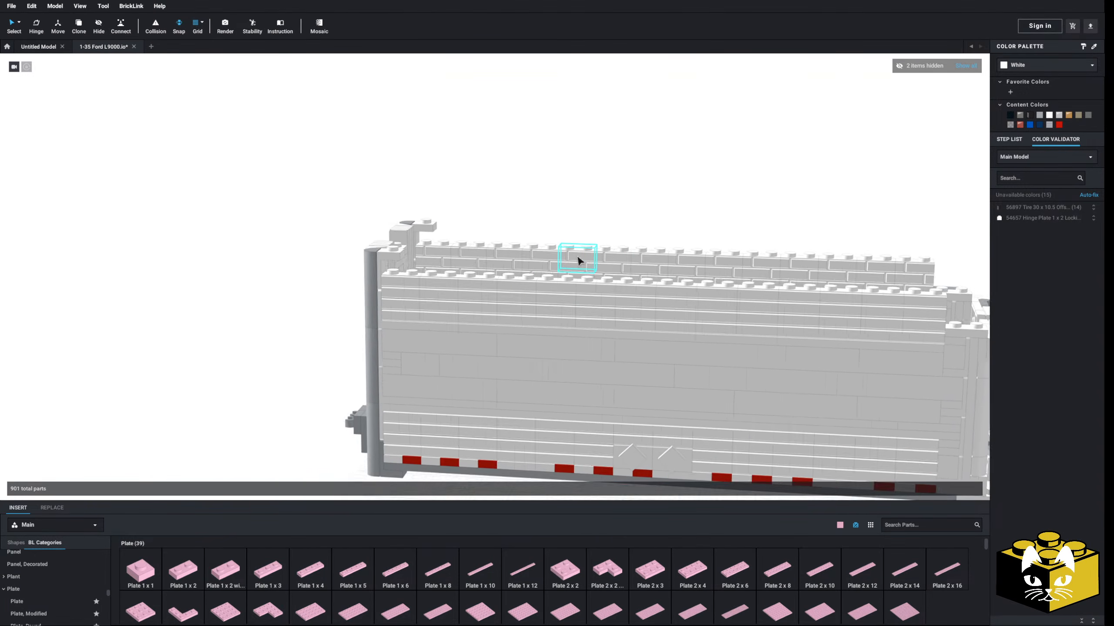
- Lay two Plate 1 x 6 end to end on top of each side wall, starting at the front
{"action": "middle_click_drag", "start_coordinate": [579, 258], "coordinate": [552, 244]}
{"action": "right_click_drag", "start_coordinate": [552, 248], "coordinate": [407, 306]}
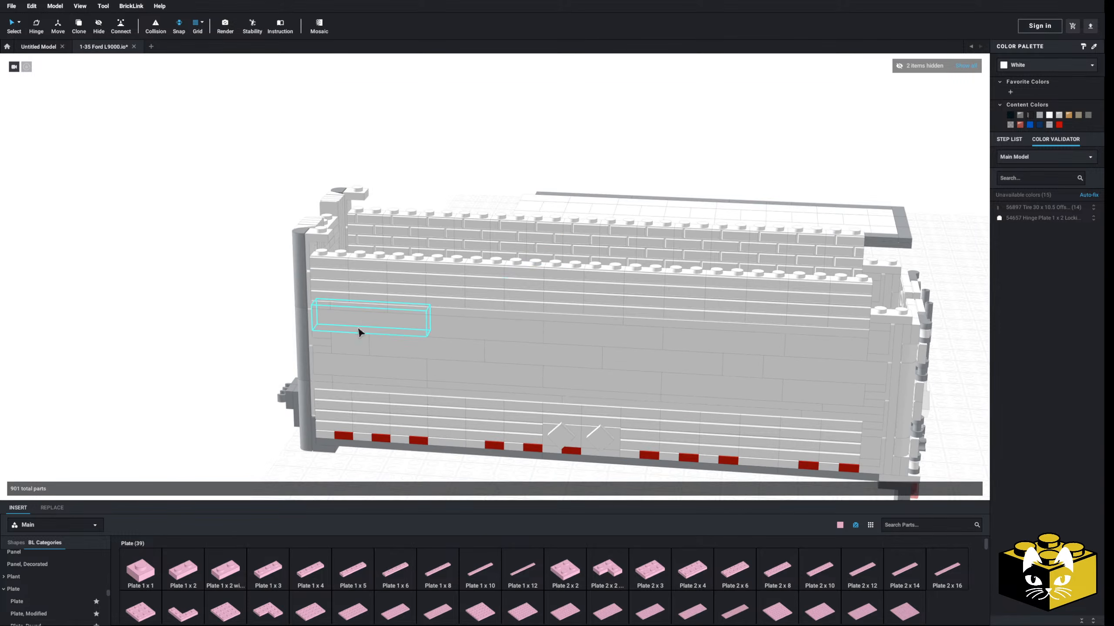
{"action": "left_click_drag", "start_coordinate": [411, 570], "coordinate": [368, 251]}
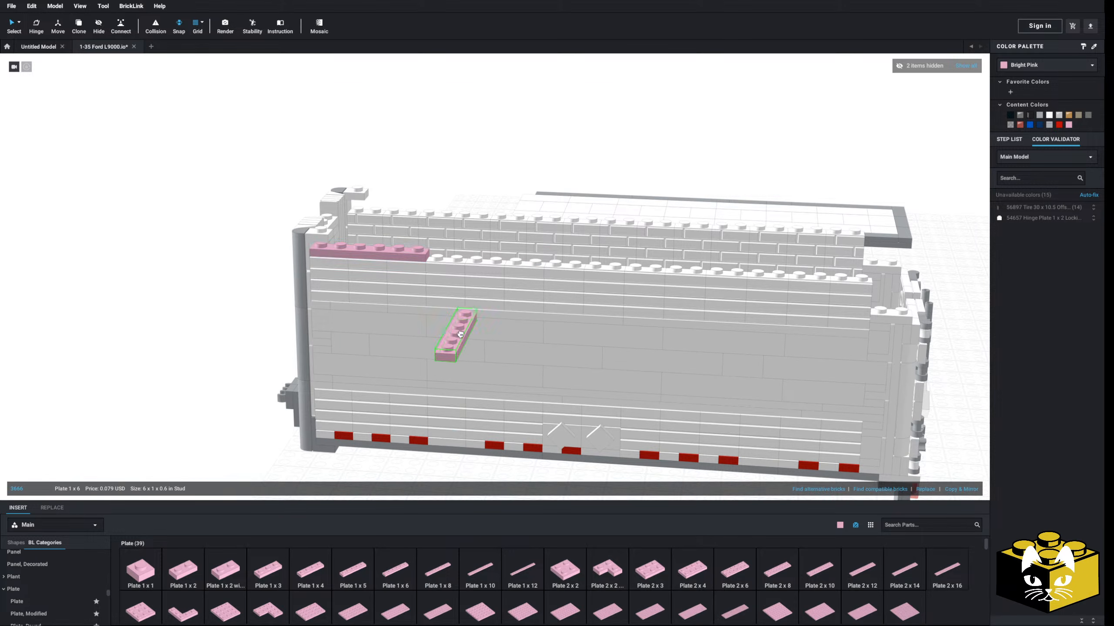
{"action": "right_click_drag", "start_coordinate": [460, 334], "coordinate": [458, 343]}
{"action": "key", "text": "Right"}
{"action": "left_click_drag", "start_coordinate": [458, 343], "coordinate": [484, 284]}
{"action": "left_click_drag", "start_coordinate": [429, 579], "coordinate": [398, 217]}
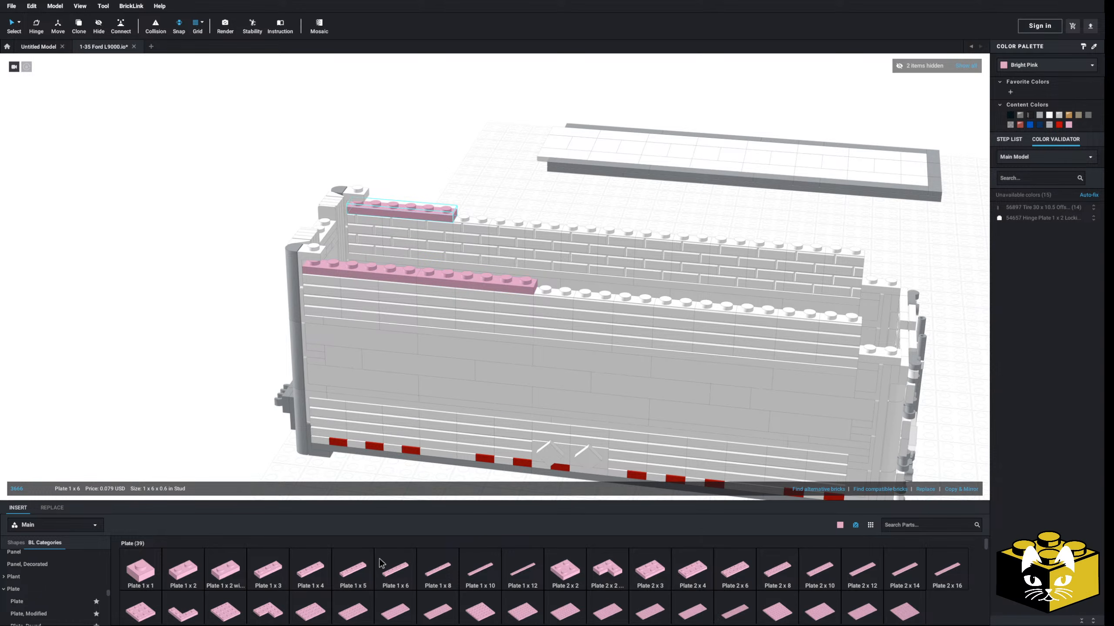
{"action": "left_click_drag", "start_coordinate": [381, 566], "coordinate": [521, 232]}
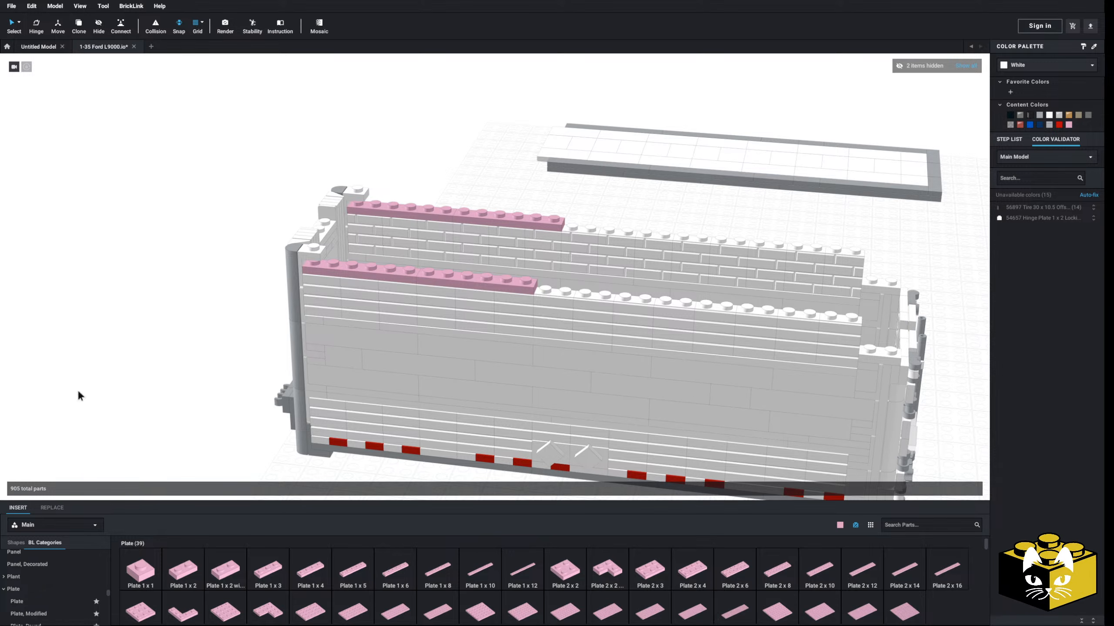
- Add a Plate 1 x 2 crosswise at the front corner of each side wall's top edge
{"action": "scroll", "coordinate": [203, 342], "scroll_direction": "up", "scroll_amount": 3}
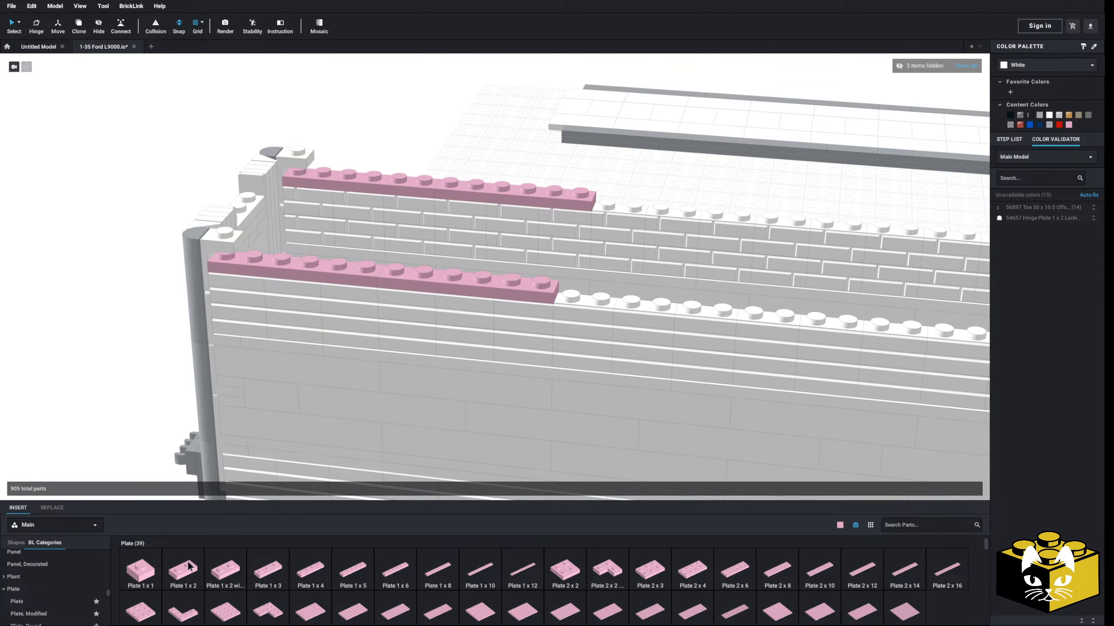
{"action": "left_click", "coordinate": [234, 242]}
{"action": "left_click", "coordinate": [170, 565]}
{"action": "right_click_drag", "start_coordinate": [147, 319], "coordinate": [145, 286]}
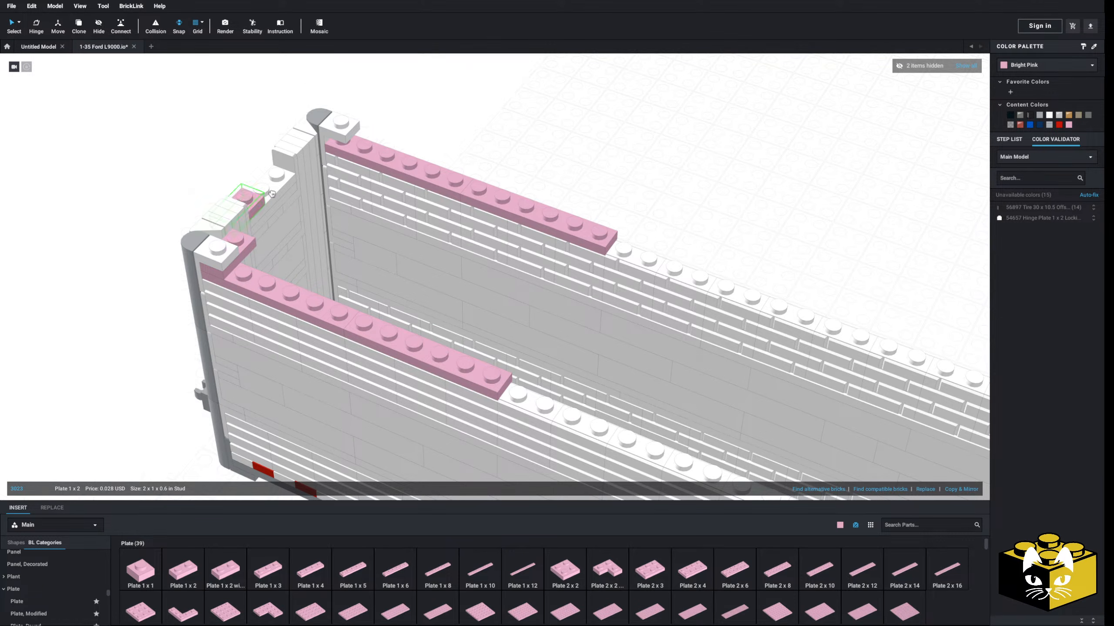
{"action": "right_click_drag", "start_coordinate": [381, 151], "coordinate": [435, 216]}
- Extend both top rows rearward with two further copies of the last Plate 1 x 6 on each side wall
{"action": "left_click", "coordinate": [451, 316], "text": "ctrl"}
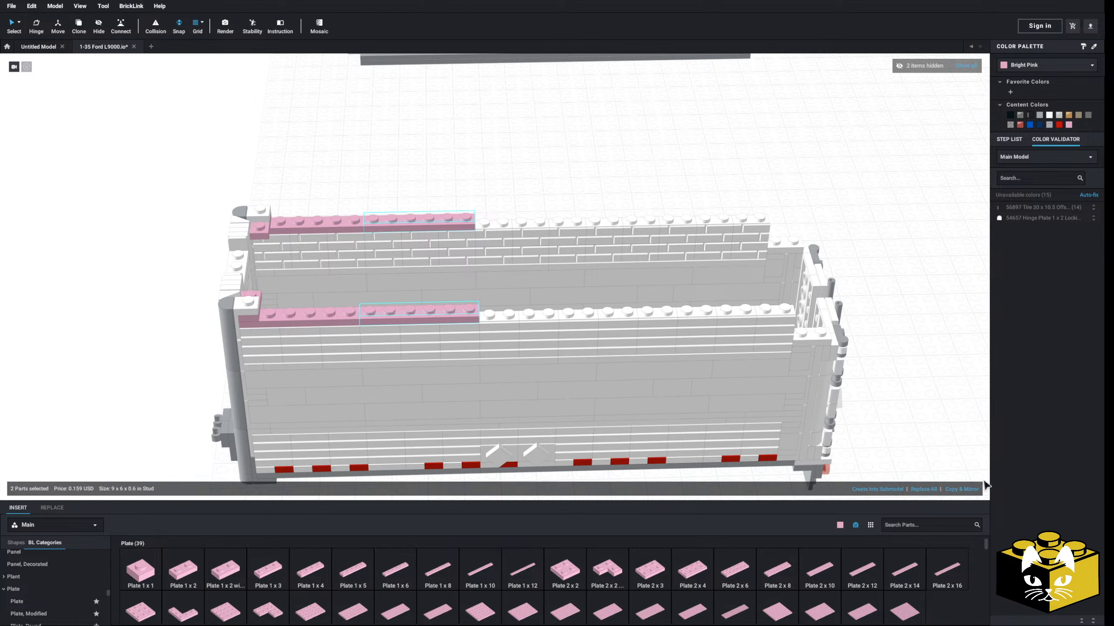
{"action": "left_click", "coordinate": [965, 488]}
{"action": "left_click", "coordinate": [965, 489]}
{"action": "left_click", "coordinate": [936, 398]}
{"action": "middle_click_drag", "start_coordinate": [936, 398], "coordinate": [856, 391]}
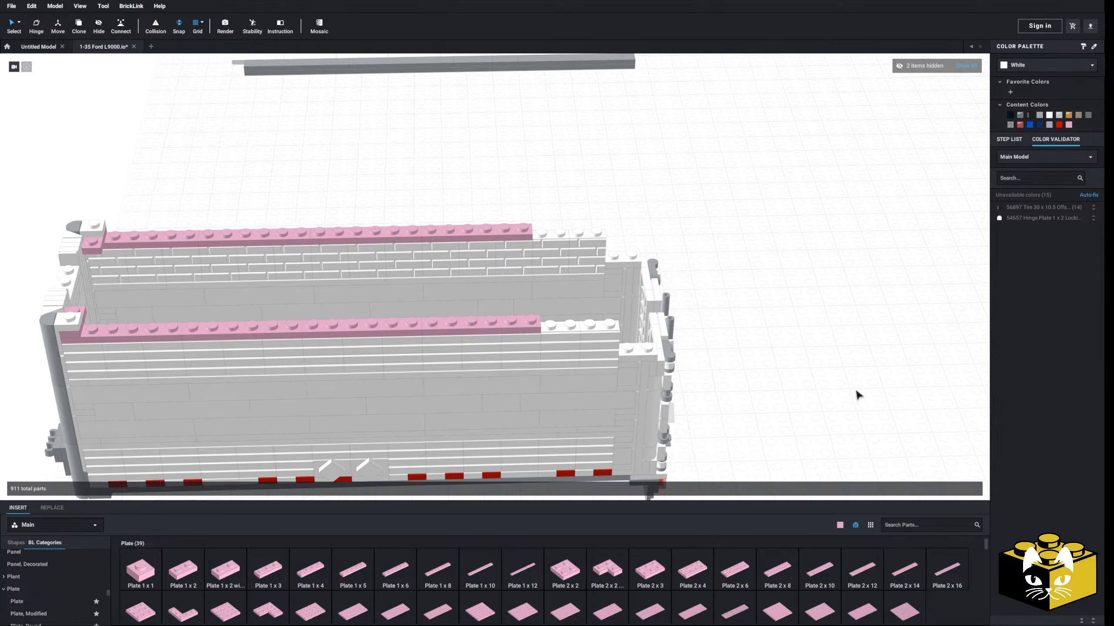
- Move the detached roof assembly onto the top of the trailer box
{"action": "scroll", "coordinate": [857, 395], "scroll_direction": "down", "scroll_amount": 3}
{"action": "right_click_drag", "start_coordinate": [786, 353], "coordinate": [719, 224]}
{"action": "left_click_drag", "start_coordinate": [716, 83], "coordinate": [212, 306]}
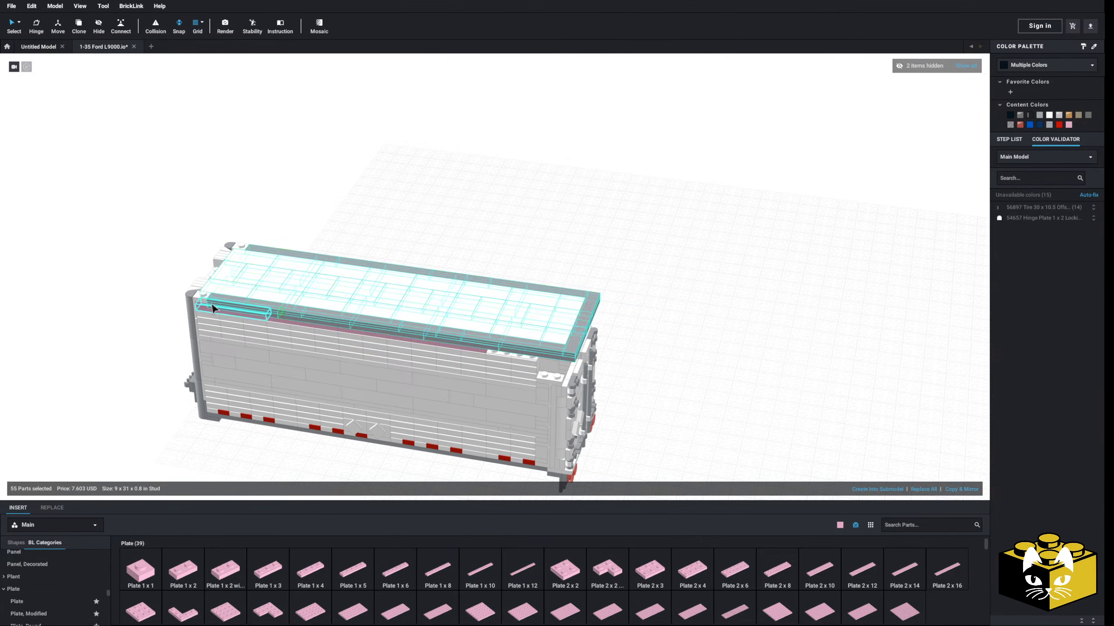
{"action": "left_click", "coordinate": [233, 223]}
- Fill the notch at the top center of the front wall with a Plate 1 x 3
{"action": "middle_click_drag", "start_coordinate": [233, 223], "coordinate": [380, 223]}
{"action": "right_click_drag", "start_coordinate": [219, 225], "coordinate": [324, 246]}
{"action": "scroll", "coordinate": [324, 246], "scroll_direction": "up", "scroll_amount": 3}
{"action": "middle_click_drag", "start_coordinate": [214, 293], "coordinate": [254, 267]}
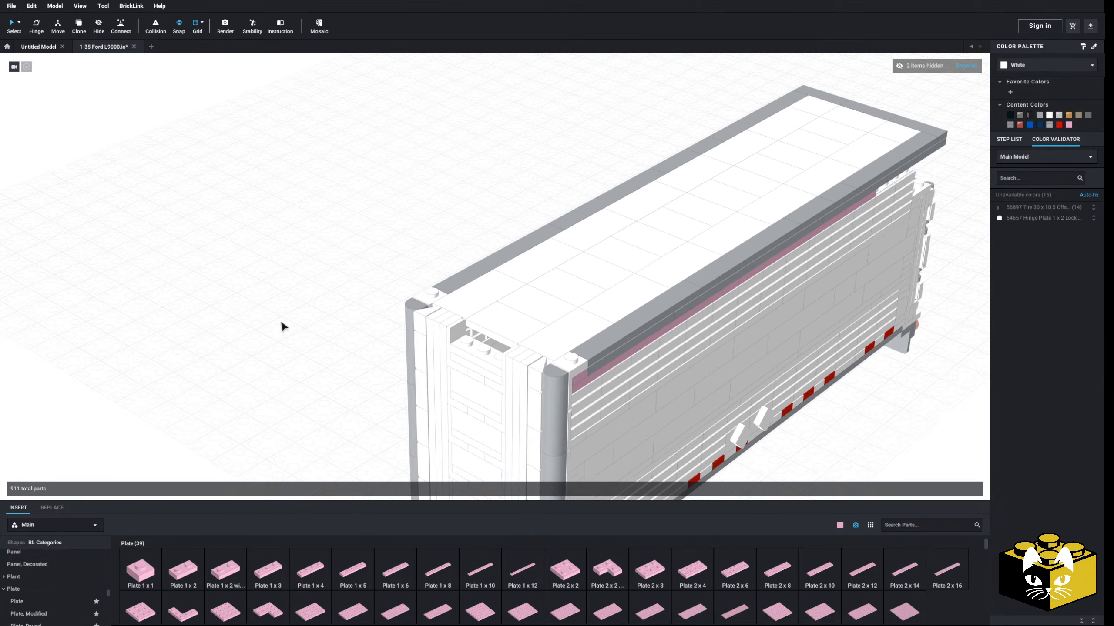
{"action": "scroll", "coordinate": [284, 327], "scroll_direction": "up", "scroll_amount": 2}
{"action": "left_click_drag", "start_coordinate": [652, 563], "coordinate": [484, 362]}
{"action": "left_click", "coordinate": [280, 421]}
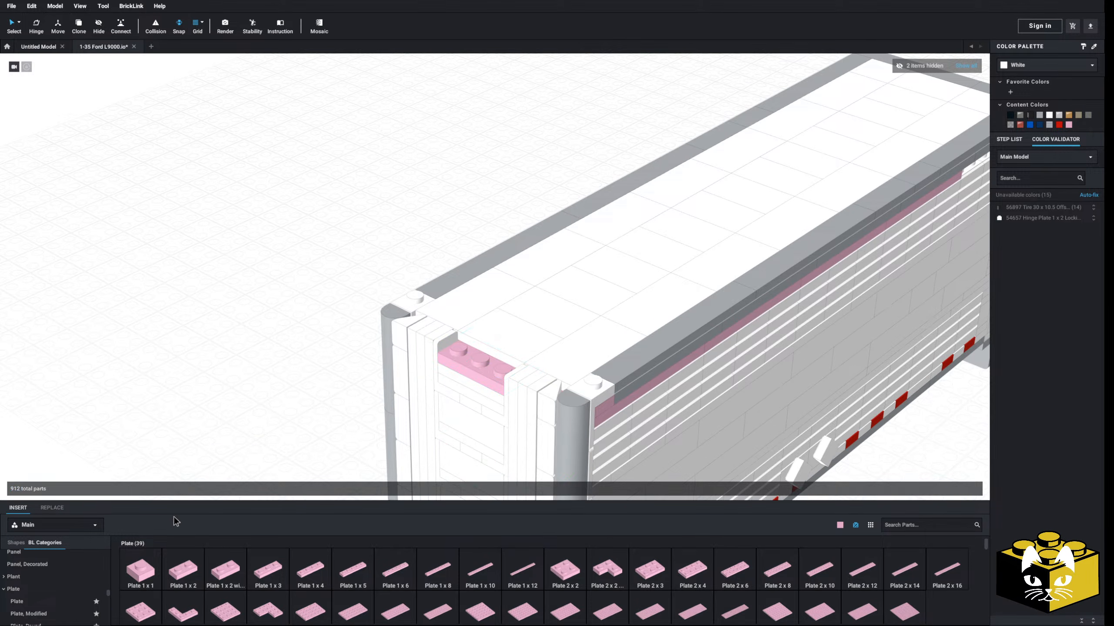
- Cover the pink Plate 1 x 3 on top of the front wall with a Tile 1 x 3
{"action": "scroll", "coordinate": [42, 575], "scroll_direction": "down", "scroll_amount": 10}
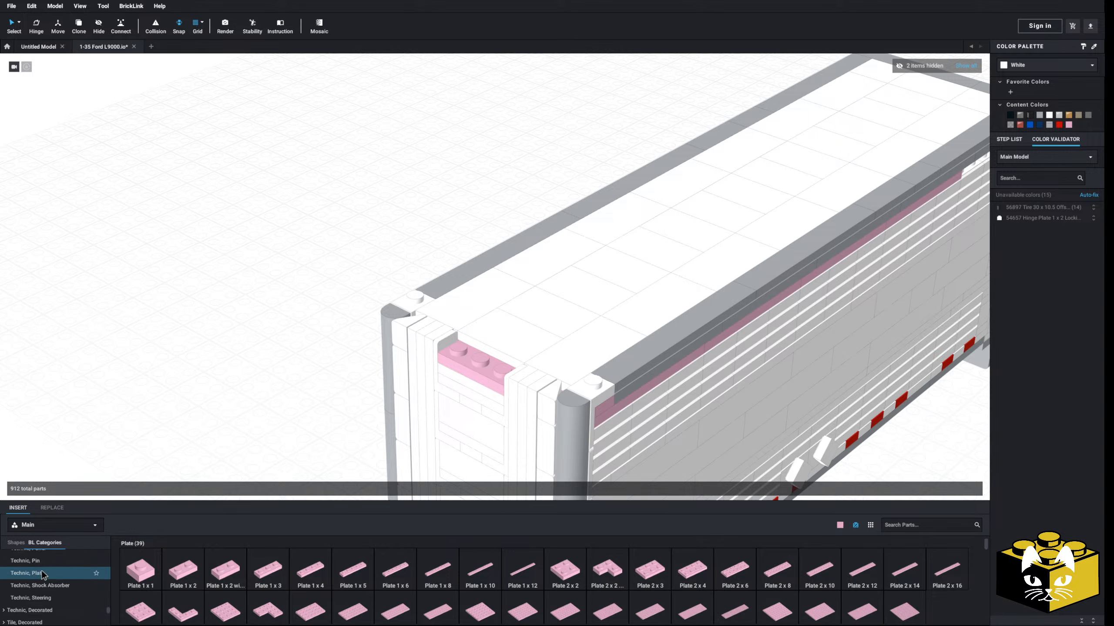
{"action": "scroll", "coordinate": [42, 575], "scroll_direction": "down", "scroll_amount": 3}
{"action": "left_click", "coordinate": [43, 572]}
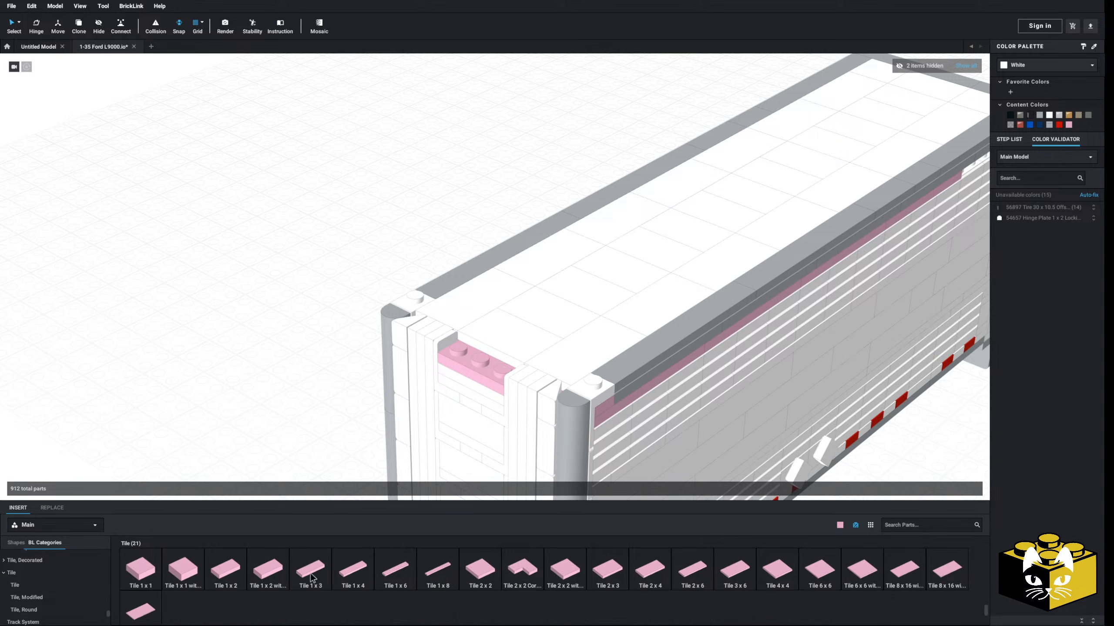
{"action": "left_click_drag", "start_coordinate": [310, 573], "coordinate": [479, 356]}
{"action": "left_click", "coordinate": [164, 359]}
{"action": "scroll", "coordinate": [264, 366], "scroll_direction": "down", "scroll_amount": 4}
{"action": "right_click_drag", "start_coordinate": [334, 371], "coordinate": [290, 368]}
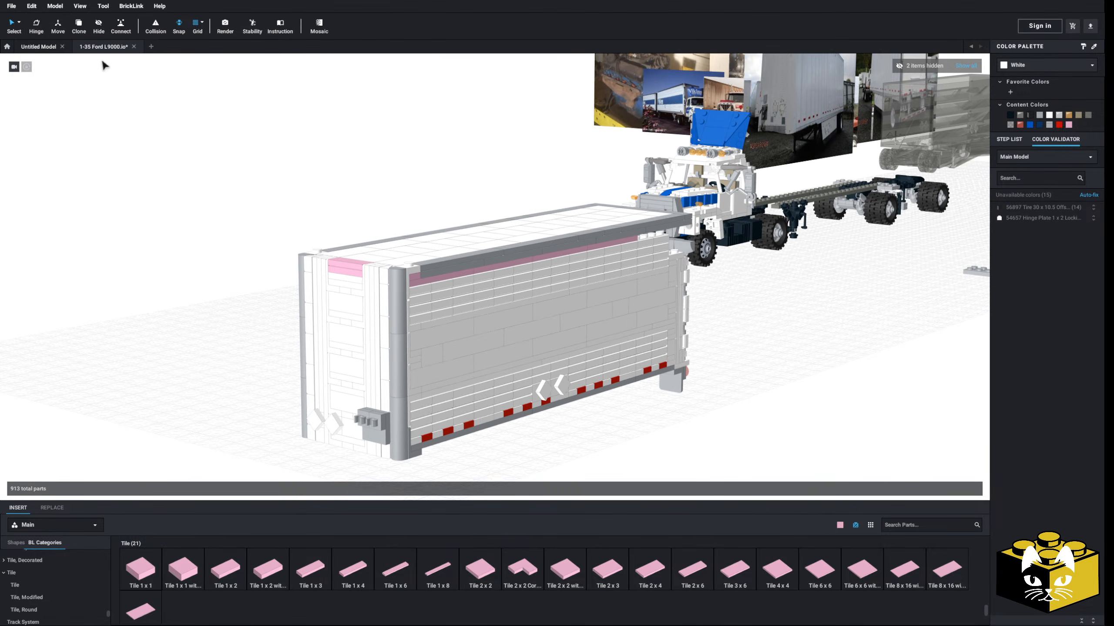
- Select all Bright Pink parts on the trailer box by color and recolor them White
{"action": "left_click", "coordinate": [19, 22]}
{"action": "left_click", "coordinate": [43, 35]}
{"action": "left_click", "coordinate": [427, 280]}
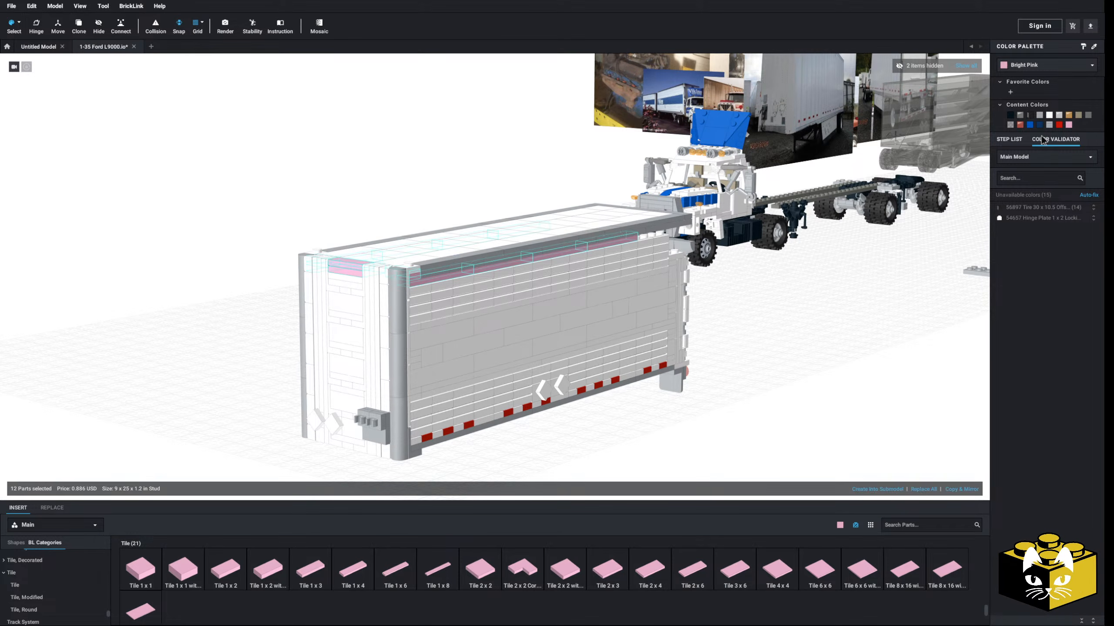
{"action": "left_click", "coordinate": [1047, 115]}
{"action": "left_click", "coordinate": [868, 358]}
{"action": "right_click_drag", "start_coordinate": [495, 250], "coordinate": [357, 255]}
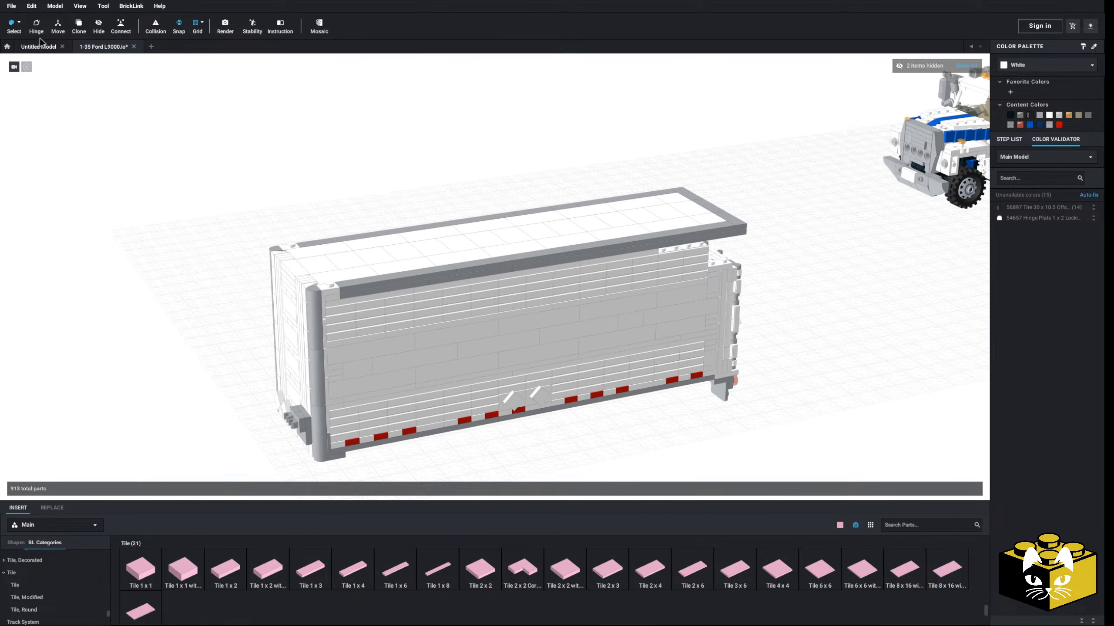
- Return to normal selection and recolor the white corner pieces at the top of the box's front end Light Bluish Gray
{"action": "left_click", "coordinate": [19, 23]}
{"action": "left_click", "coordinate": [43, 22]}
{"action": "scroll", "coordinate": [134, 265], "scroll_direction": "up", "scroll_amount": 2}
{"action": "middle_click_drag", "start_coordinate": [149, 303], "coordinate": [279, 309]}
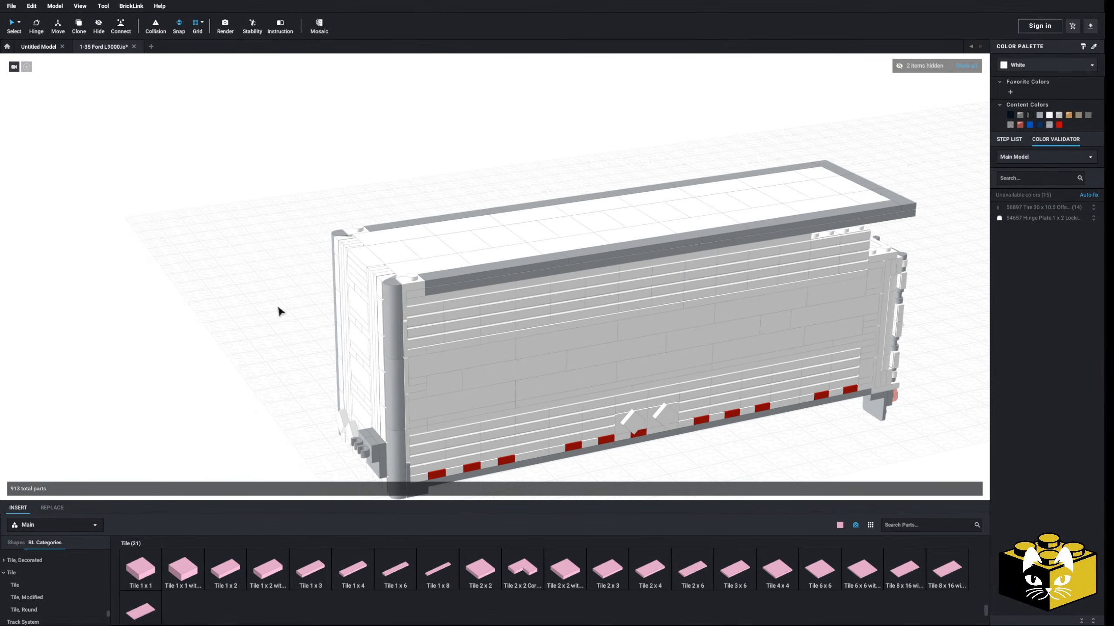
{"action": "scroll", "coordinate": [307, 310], "scroll_direction": "up", "scroll_amount": 5}
{"action": "left_click", "coordinate": [352, 306]}
{"action": "left_click", "coordinate": [349, 293], "text": "ctrl"}
{"action": "right_click_drag", "start_coordinate": [349, 292], "coordinate": [478, 273]}
{"action": "left_click", "coordinate": [733, 192], "text": "ctrl"}
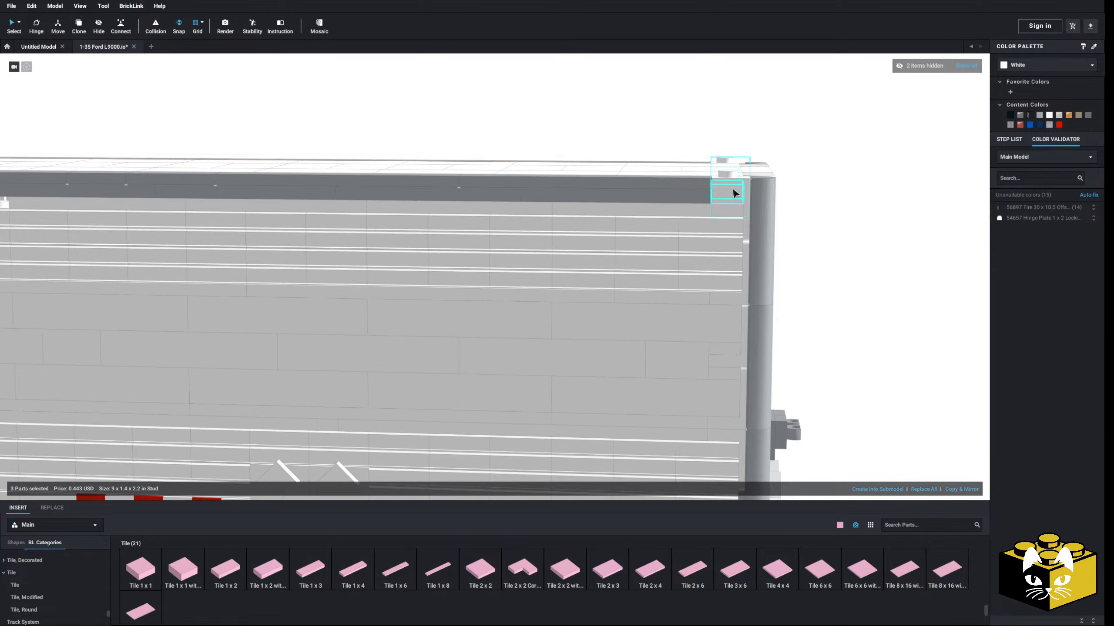
{"action": "left_click", "coordinate": [733, 182], "text": "ctrl"}
- Inspect the trailer box's underside and the gap between its roof and rear doors
{"action": "right_click_drag", "start_coordinate": [877, 317], "coordinate": [558, 437]}
{"action": "scroll", "coordinate": [799, 337], "scroll_direction": "down", "scroll_amount": 4}
{"action": "right_click_drag", "start_coordinate": [458, 444], "coordinate": [370, 477]}
{"action": "scroll", "coordinate": [371, 478], "scroll_direction": "up", "scroll_amount": 3}
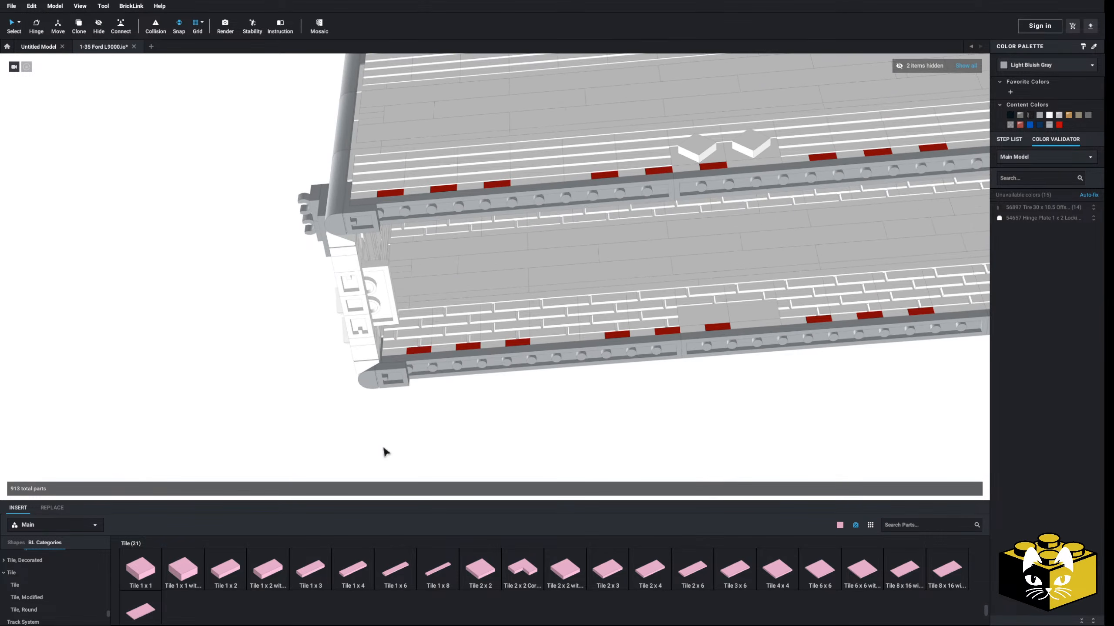
{"action": "scroll", "coordinate": [90, 603], "scroll_direction": "up", "scroll_amount": 12}
{"action": "scroll", "coordinate": [363, 454], "scroll_direction": "down", "scroll_amount": 4}
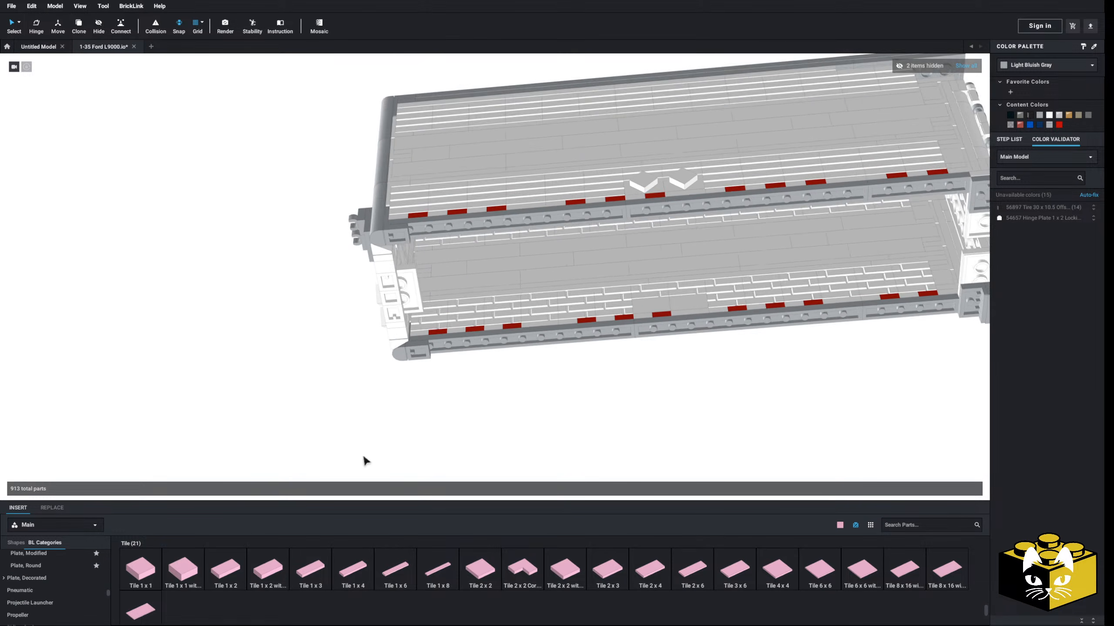
{"action": "middle_click_drag", "start_coordinate": [553, 376], "coordinate": [215, 452]}
{"action": "right_click_drag", "start_coordinate": [386, 437], "coordinate": [766, 372]}
{"action": "scroll", "coordinate": [765, 372], "scroll_direction": "up", "scroll_amount": 3}
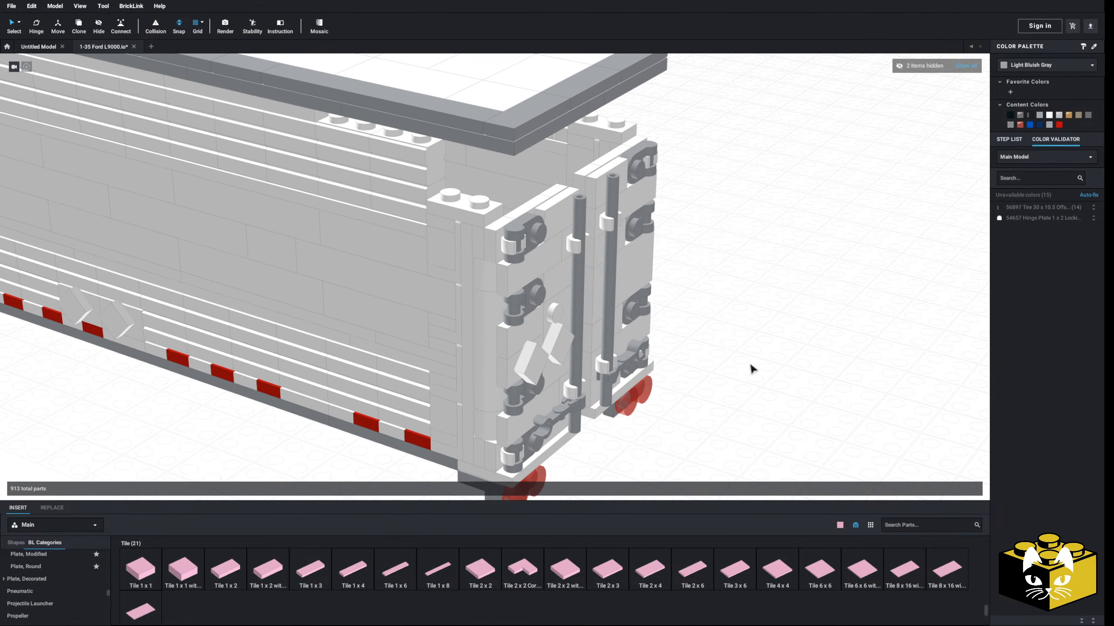
{"action": "scroll", "coordinate": [750, 368], "scroll_direction": "down", "scroll_amount": 3}
{"action": "scroll", "coordinate": [736, 380], "scroll_direction": "up", "scroll_amount": 4}
{"action": "scroll", "coordinate": [728, 380], "scroll_direction": "down", "scroll_amount": 1}
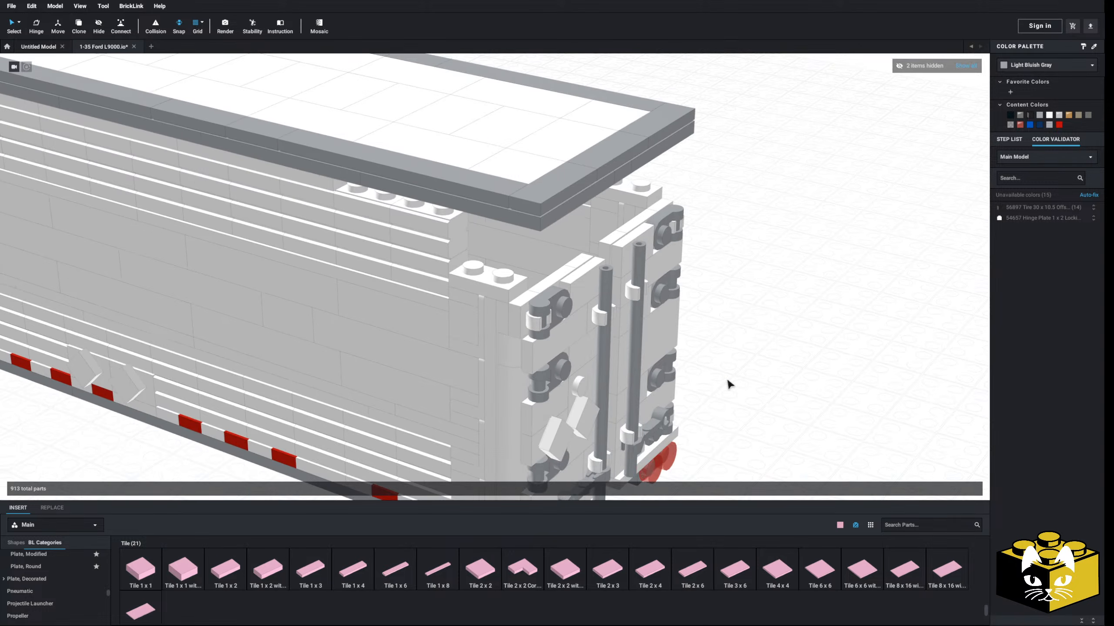
{"action": "scroll", "coordinate": [725, 370], "scroll_direction": "down", "scroll_amount": 3}
{"action": "right_click_drag", "start_coordinate": [725, 370], "coordinate": [711, 365]}
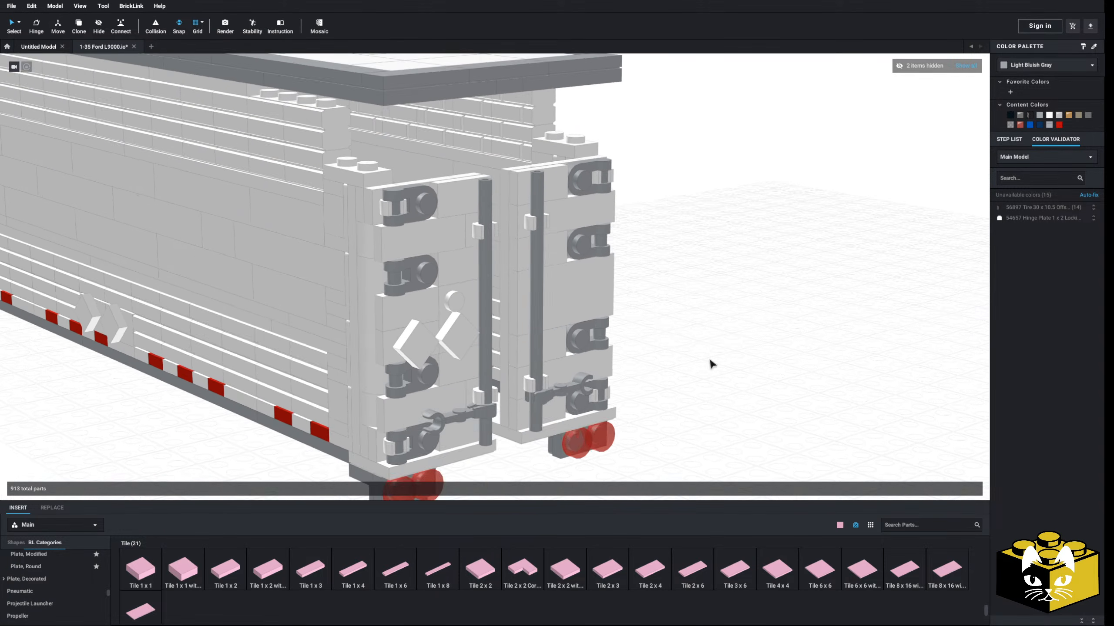
- Remove the top Plate 1 x 2 from both side walls' rear ends and the brickwork beneath it on the near wall
{"action": "scroll", "coordinate": [711, 366], "scroll_direction": "up", "scroll_amount": 2}
{"action": "left_click", "coordinate": [574, 230]}
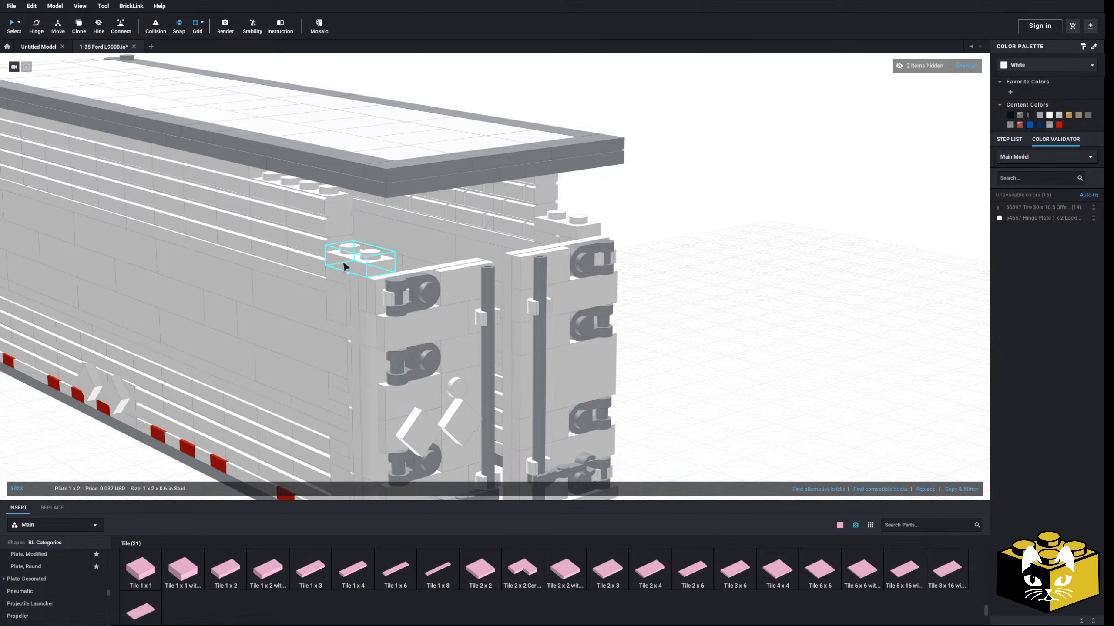
{"action": "key", "text": "Delete"}
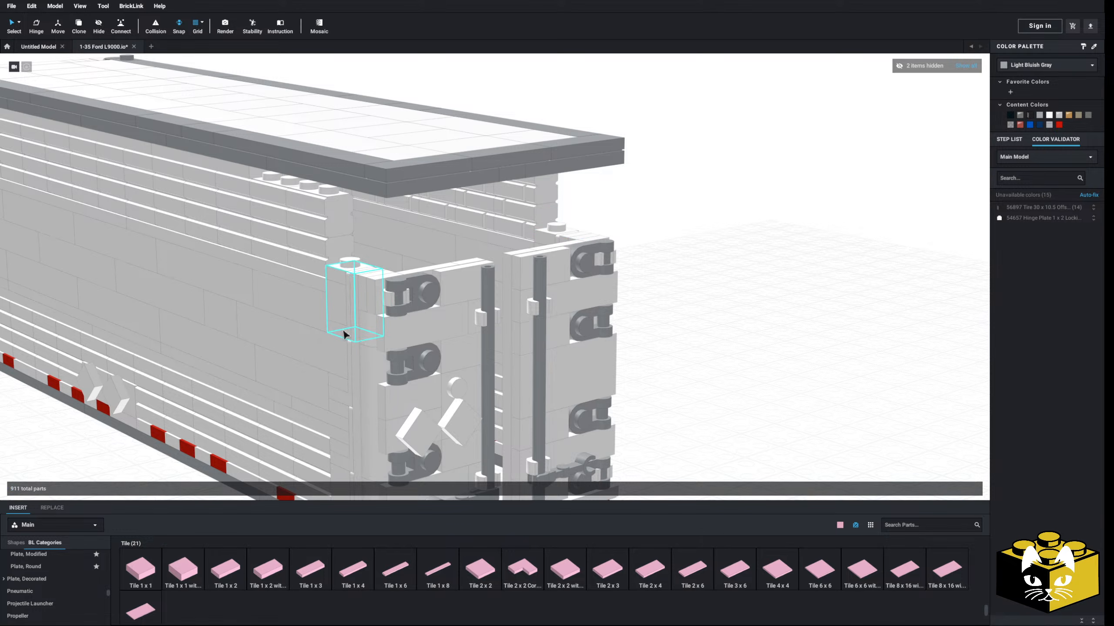
{"action": "key", "text": "Delete"}
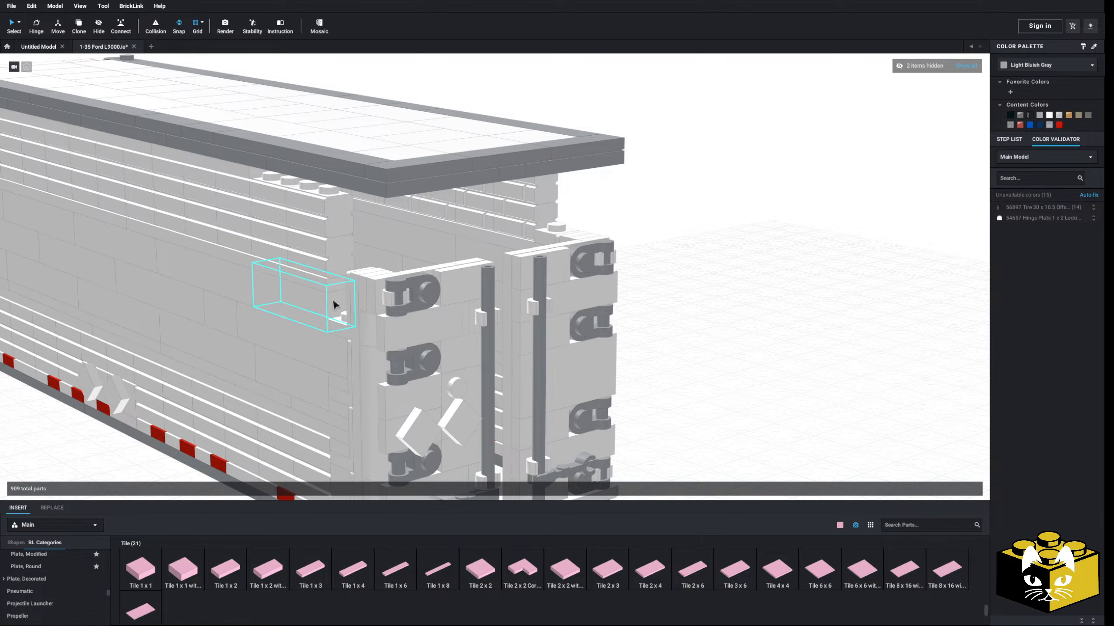
- Move the top row of white bricks out of the near side wall and set it down beside the trailer
{"action": "right_click_drag", "start_coordinate": [333, 298], "coordinate": [346, 297]}
{"action": "scroll", "coordinate": [419, 248], "scroll_direction": "down", "scroll_amount": 5}
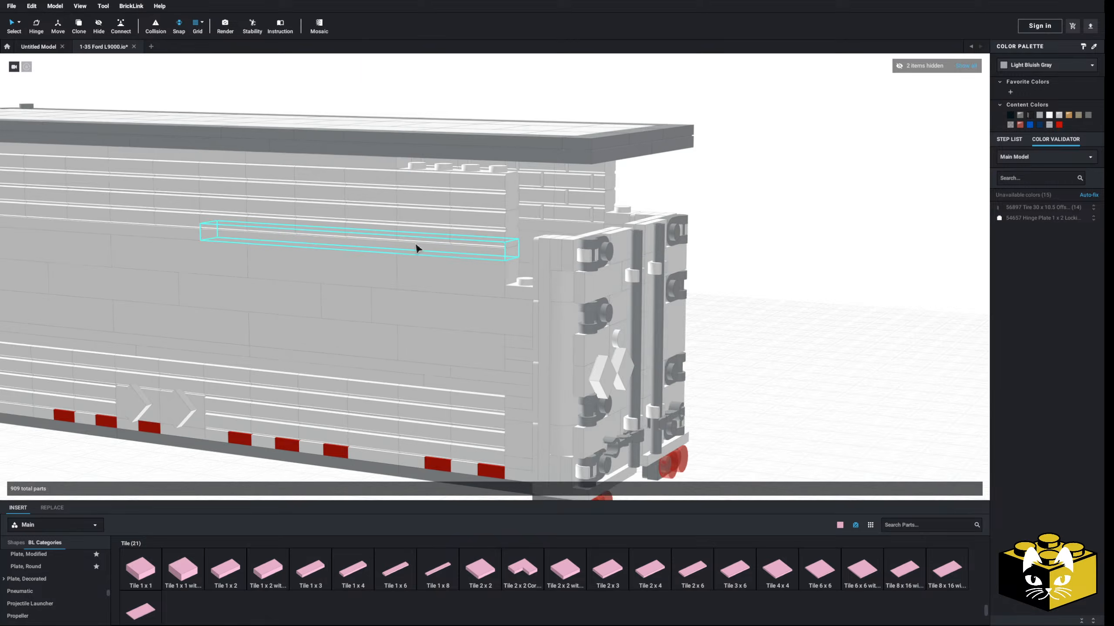
{"action": "left_click", "coordinate": [419, 271]}
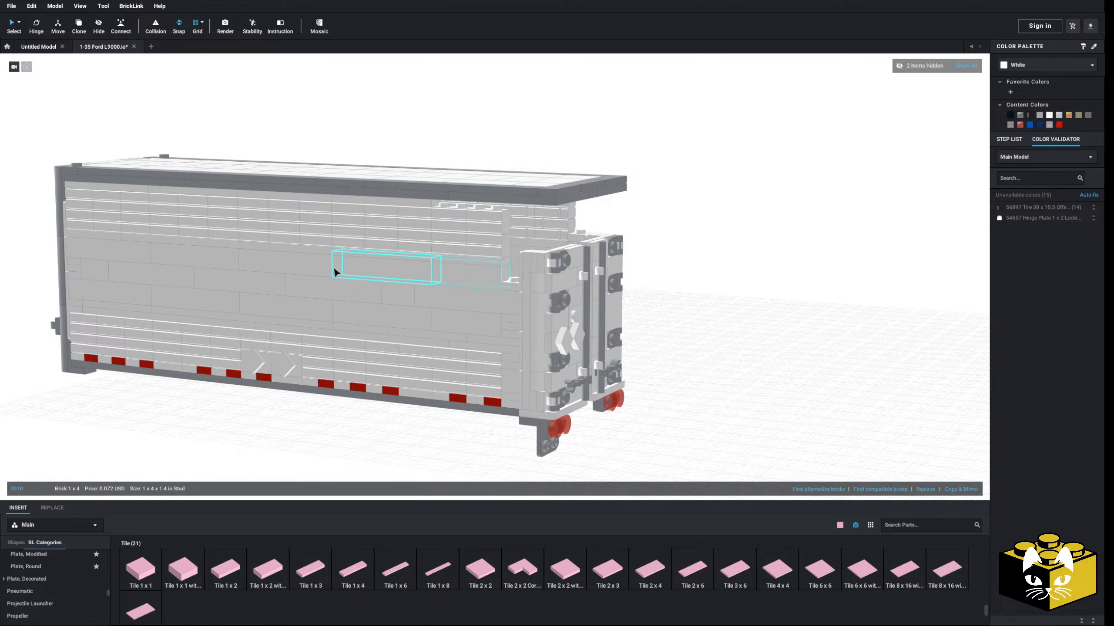
{"action": "right_click_drag", "start_coordinate": [289, 263], "coordinate": [293, 262]}
{"action": "left_click", "coordinate": [244, 261], "text": "ctrl"}
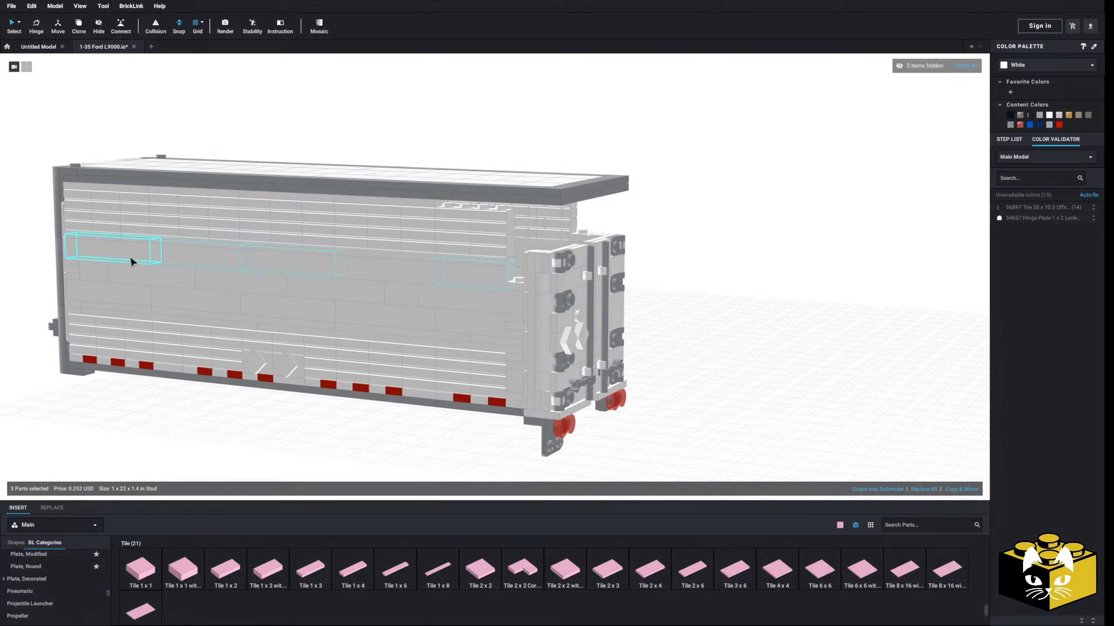
{"action": "scroll", "coordinate": [343, 272], "scroll_direction": "down", "scroll_amount": 3}
{"action": "left_click_drag", "start_coordinate": [343, 272], "coordinate": [319, 326]}
{"action": "right_click_drag", "start_coordinate": [319, 326], "coordinate": [324, 349]}
{"action": "left_click_drag", "start_coordinate": [319, 326], "coordinate": [31, 259]}
{"action": "left_click", "coordinate": [167, 340]}
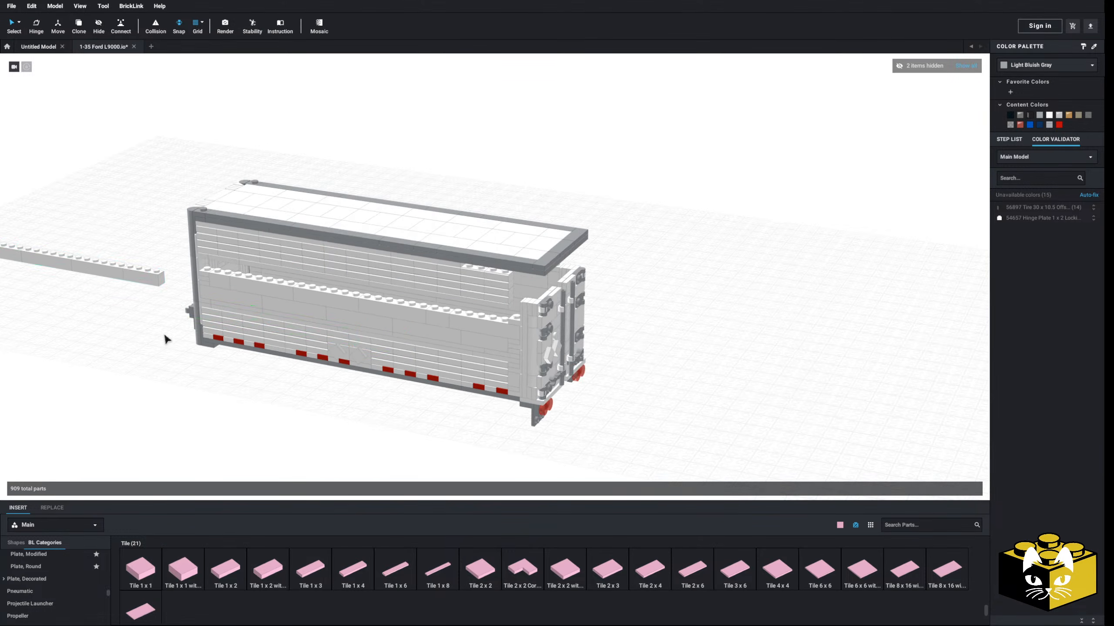
- Lower the row of plates above the opened gap onto the exposed brick studs, shifted toward the rear
{"action": "scroll", "coordinate": [214, 332], "scroll_direction": "up", "scroll_amount": 5}
{"action": "right_click_drag", "start_coordinate": [215, 332], "coordinate": [280, 254]}
{"action": "left_click", "coordinate": [307, 249]}
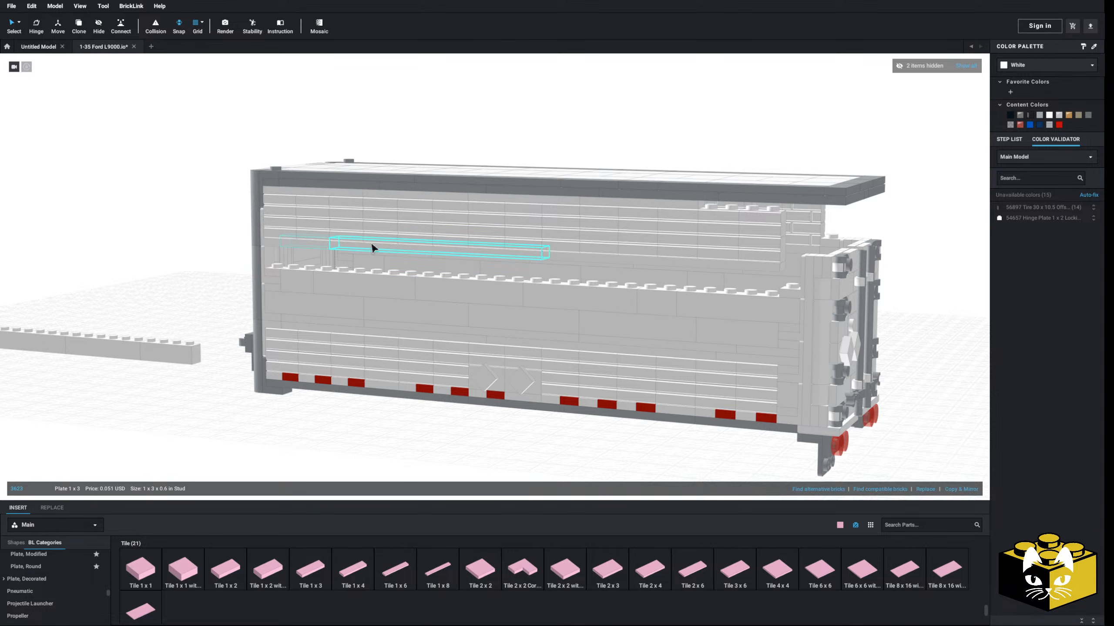
{"action": "left_click_drag", "start_coordinate": [606, 281], "coordinate": [665, 290]}
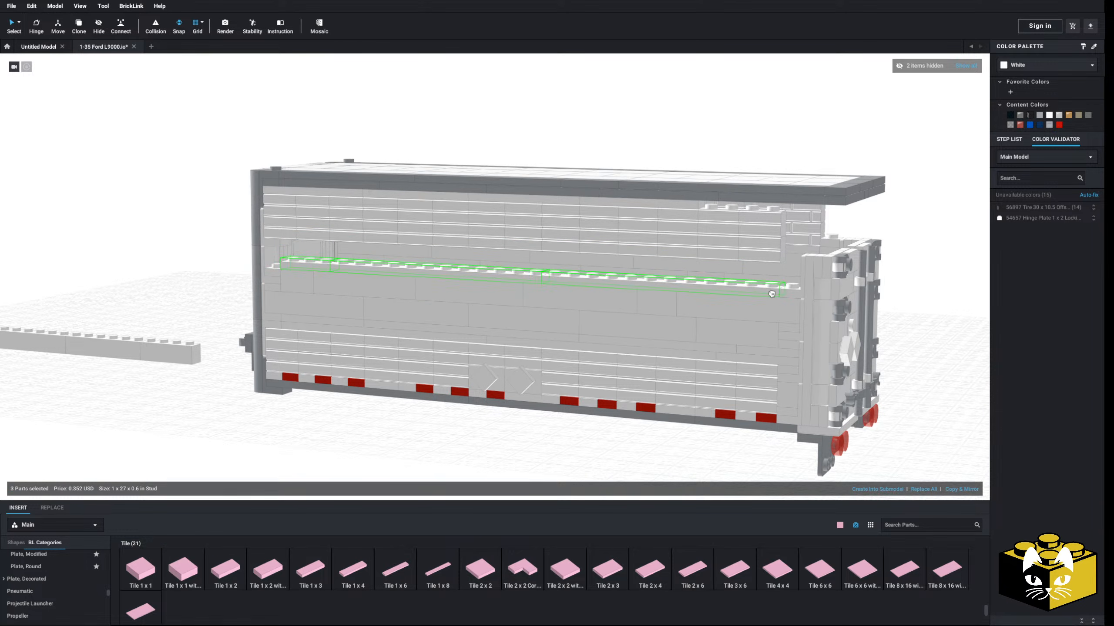
- Replace the Plate 1 x 3 at the front end of the lowered row with a White Plate 1 x 4
{"action": "left_click", "coordinate": [189, 274]}
{"action": "key", "text": "Delete"}
{"action": "scroll", "coordinate": [48, 578], "scroll_direction": "up", "scroll_amount": 5}
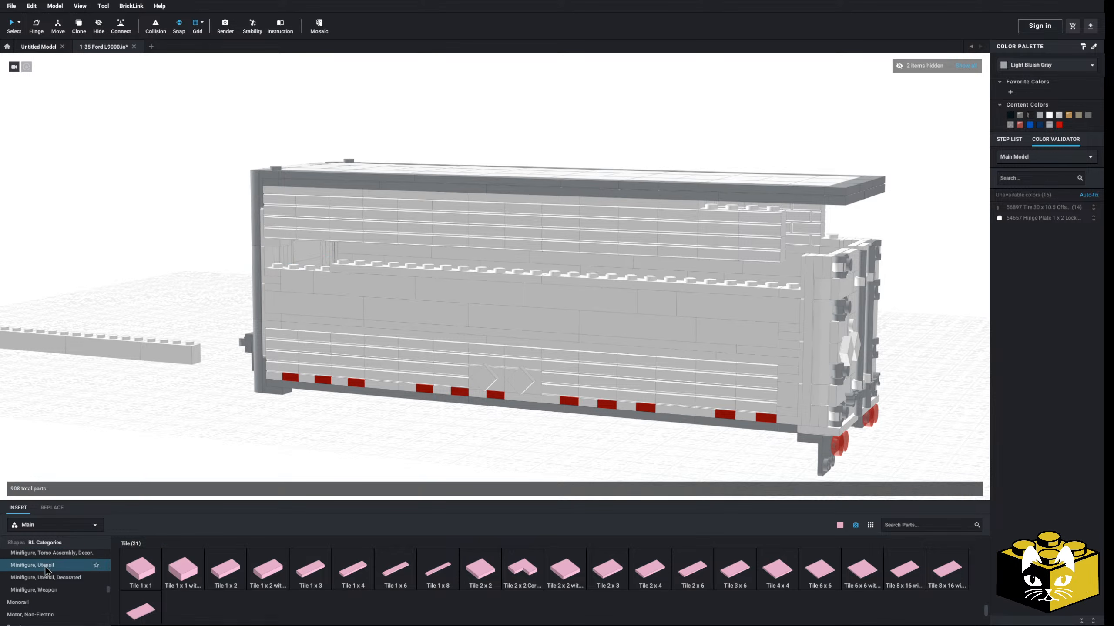
{"action": "scroll", "coordinate": [44, 571], "scroll_direction": "down", "scroll_amount": 3}
{"action": "left_click", "coordinate": [33, 571]}
{"action": "left_click", "coordinate": [311, 569]}
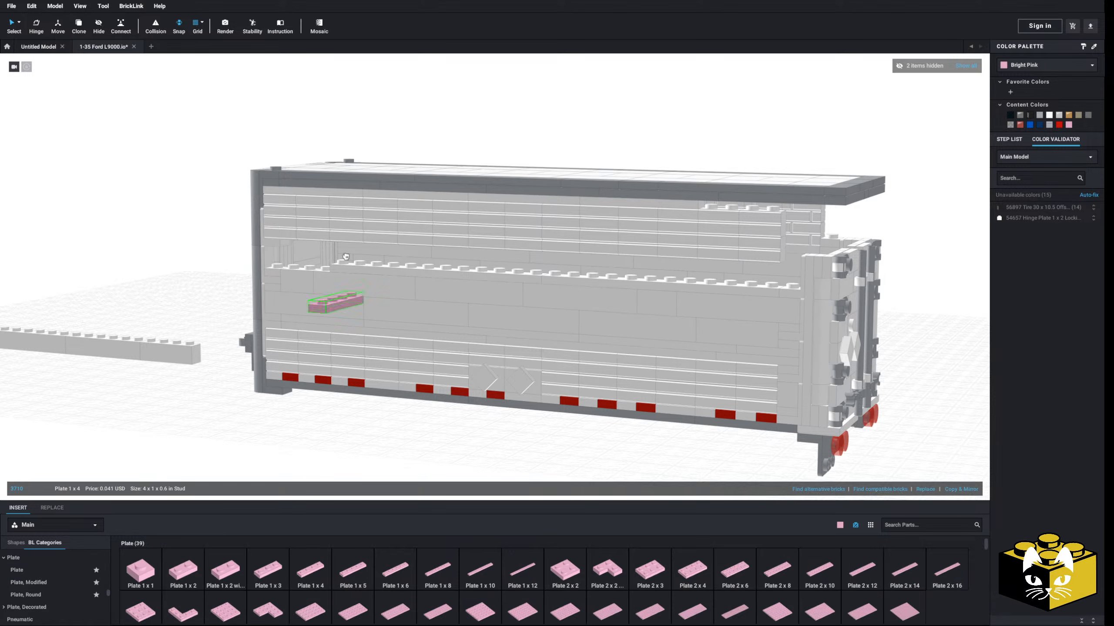
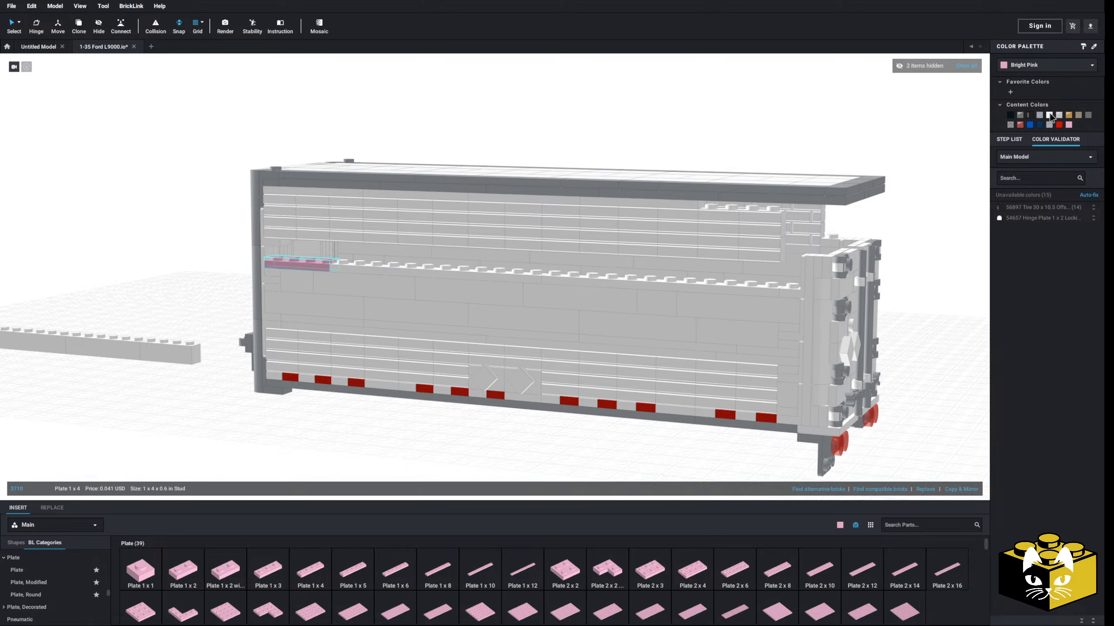
- Move the set-aside brick row back into the side wall on top of the lowered plates
{"action": "scroll", "coordinate": [210, 220], "scroll_direction": "down", "scroll_amount": 3}
{"action": "left_click_drag", "start_coordinate": [62, 275], "coordinate": [318, 373]}
{"action": "left_click_drag", "start_coordinate": [277, 326], "coordinate": [753, 283]}
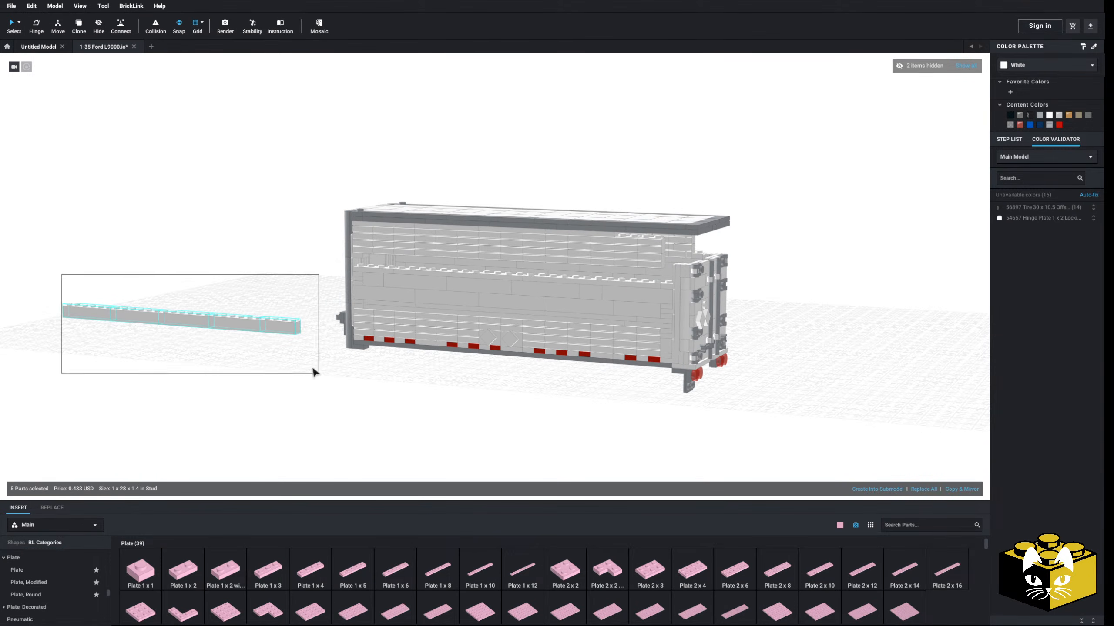
{"action": "scroll", "coordinate": [335, 315], "scroll_direction": "up", "scroll_amount": 3}
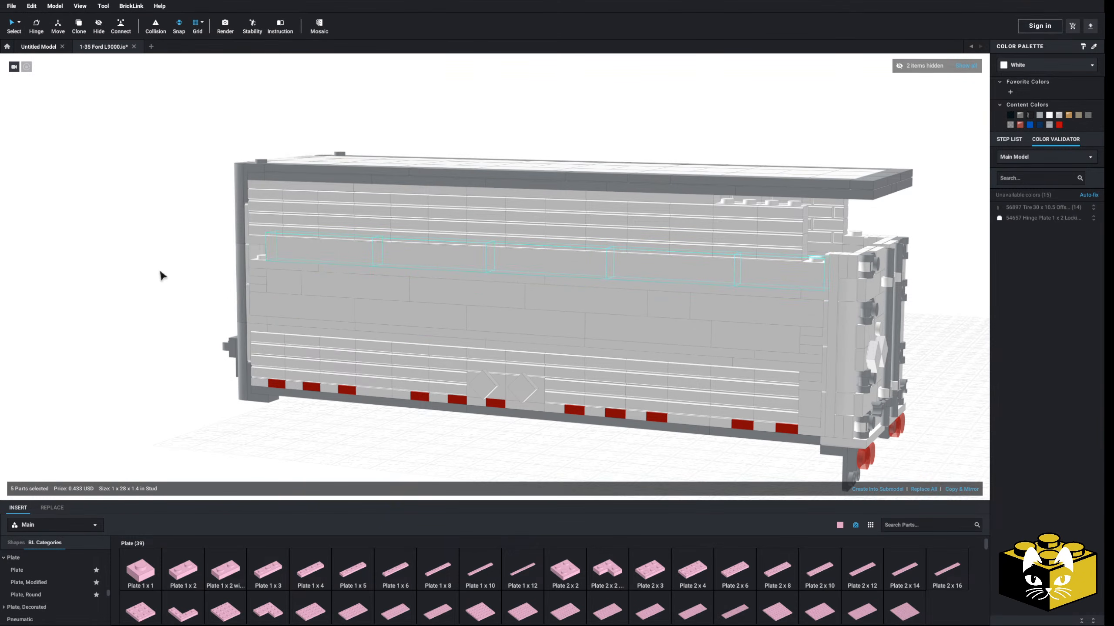
{"action": "left_click", "coordinate": [160, 272]}
{"action": "scroll", "coordinate": [122, 382], "scroll_direction": "up", "scroll_amount": 2}
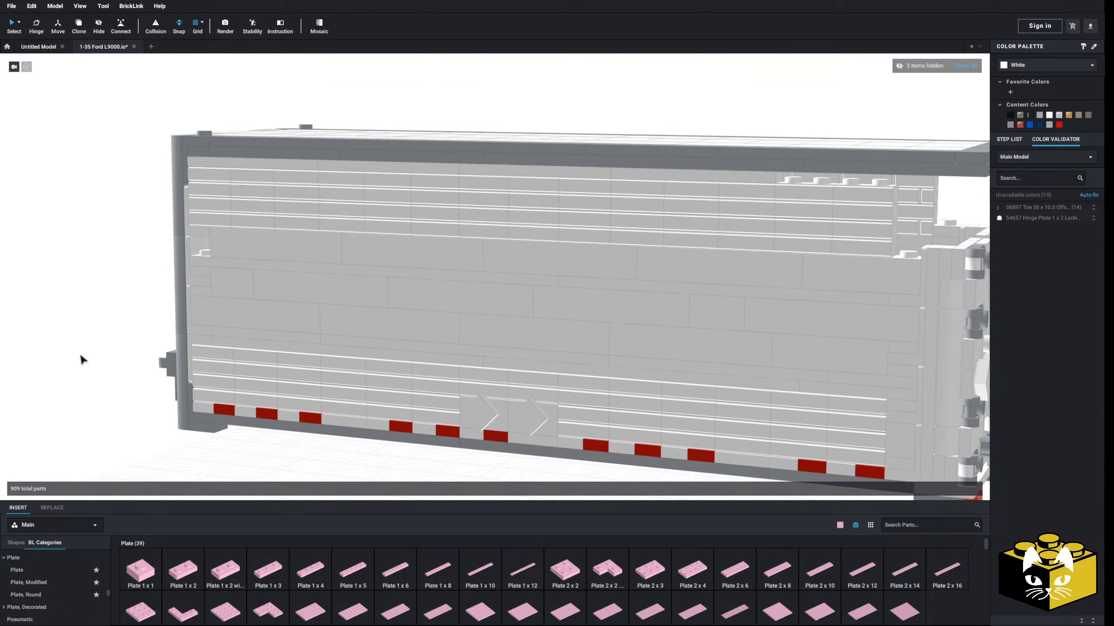
- Fill the gap at the brick row's front end with a copy of the front wall's Brick, Modified 1 x 1 x 2/3 with Open Stud
{"action": "right_click_drag", "start_coordinate": [82, 359], "coordinate": [132, 371]}
{"action": "scroll", "coordinate": [132, 371], "scroll_direction": "up", "scroll_amount": 1}
{"action": "right_click_drag", "start_coordinate": [441, 457], "coordinate": [357, 460]}
{"action": "right_click", "coordinate": [356, 463]}
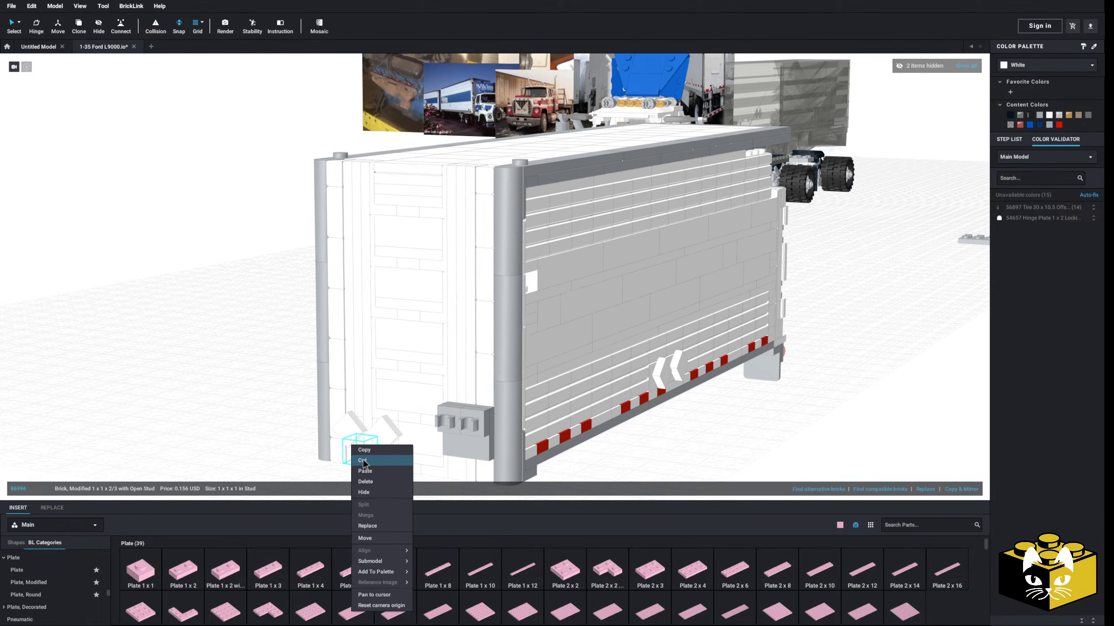
{"action": "left_click", "coordinate": [186, 400]}
{"action": "right_click", "coordinate": [185, 397]}
{"action": "left_click", "coordinate": [198, 425]}
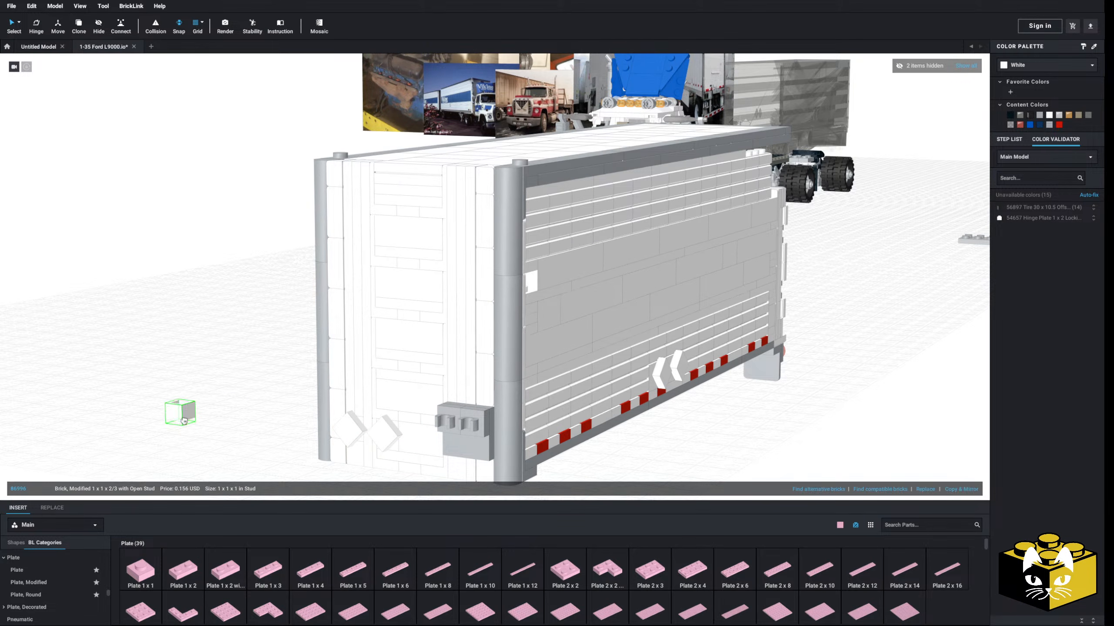
{"action": "right_click_drag", "start_coordinate": [182, 416], "coordinate": [159, 419]}
{"action": "left_click", "coordinate": [270, 250]}
{"action": "right_click_drag", "start_coordinate": [270, 249], "coordinate": [164, 306]}
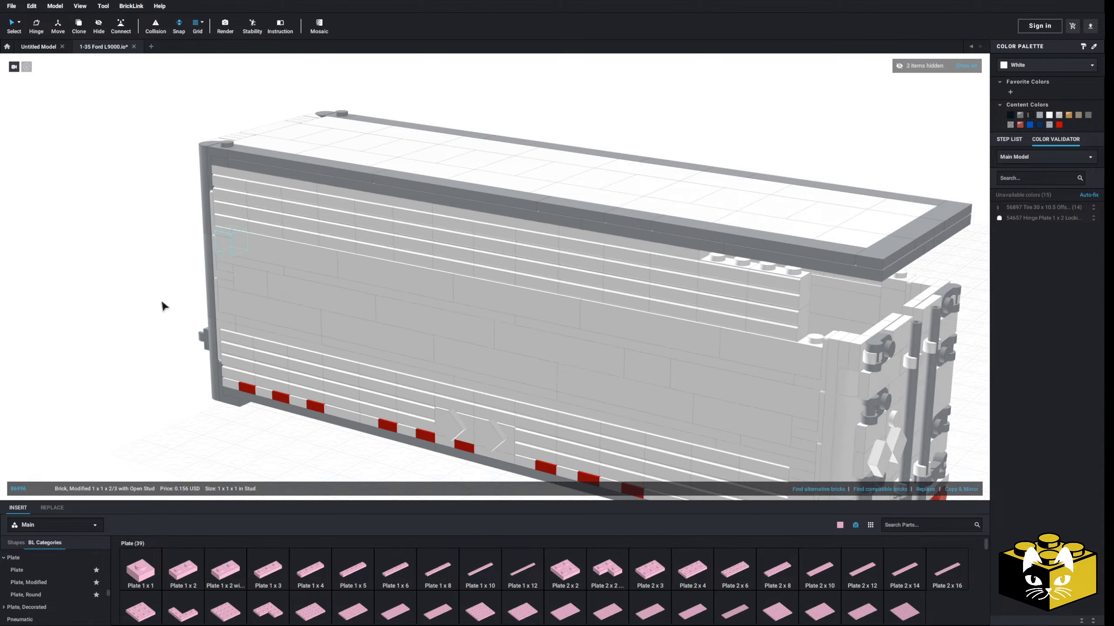
{"action": "left_click", "coordinate": [164, 306]}
{"action": "scroll", "coordinate": [367, 439], "scroll_direction": "down", "scroll_amount": 3}
{"action": "middle_click_drag", "start_coordinate": [882, 388], "coordinate": [656, 358]}
{"action": "scroll", "coordinate": [657, 359], "scroll_direction": "up", "scroll_amount": 5}
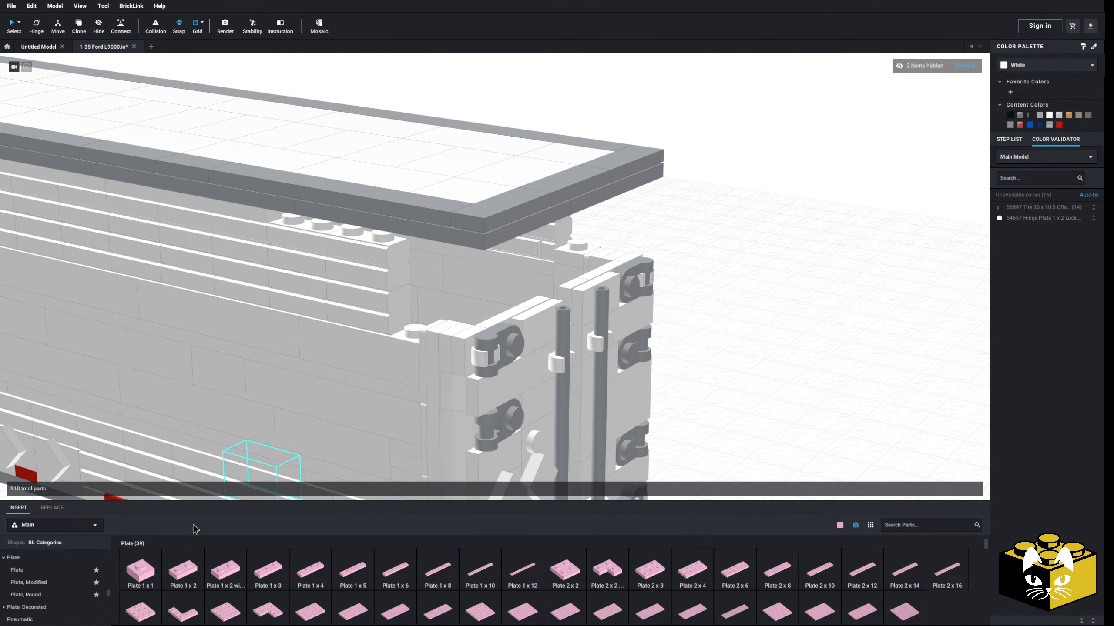
- Add a Plate 1 x 1 on the side wall's rear corner and stand a copied inverted 1 x 2 bracket on it
{"action": "left_click", "coordinate": [139, 570]}
{"action": "left_click", "coordinate": [419, 324]}
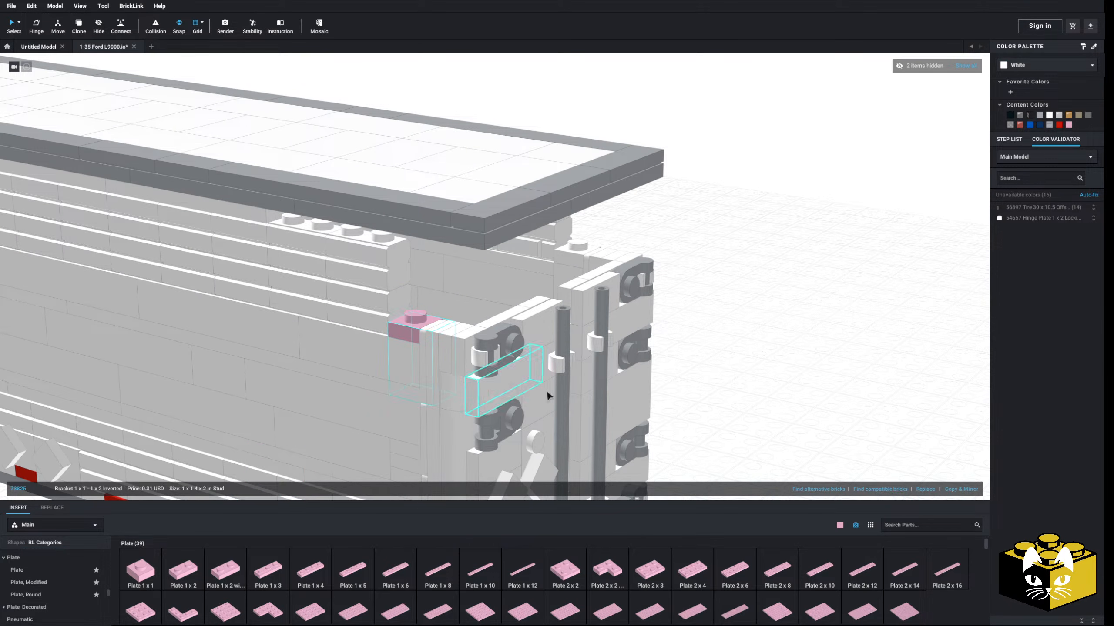
{"action": "right_click_drag", "start_coordinate": [498, 386], "coordinate": [746, 378]}
{"action": "right_click", "coordinate": [745, 379]}
{"action": "left_click", "coordinate": [775, 407]}
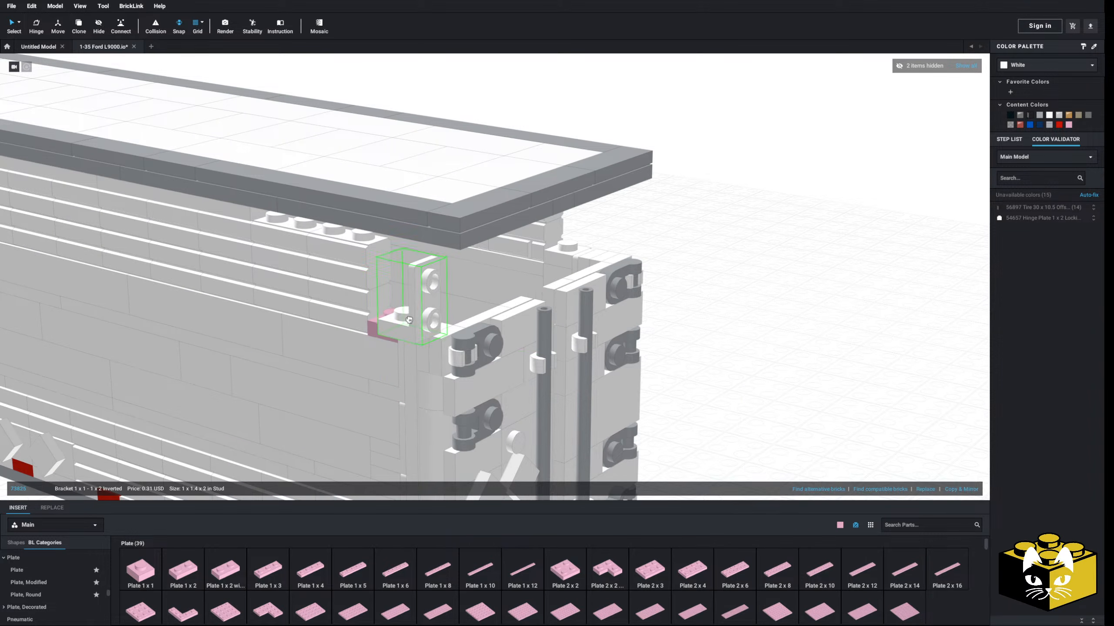
{"action": "left_click", "coordinate": [417, 299]}
- Copy the Brick 1 x 1 from the lower wall corner and stack it above the pink corner plate at the bracket
{"action": "scroll", "coordinate": [94, 583], "scroll_direction": "down", "scroll_amount": 1}
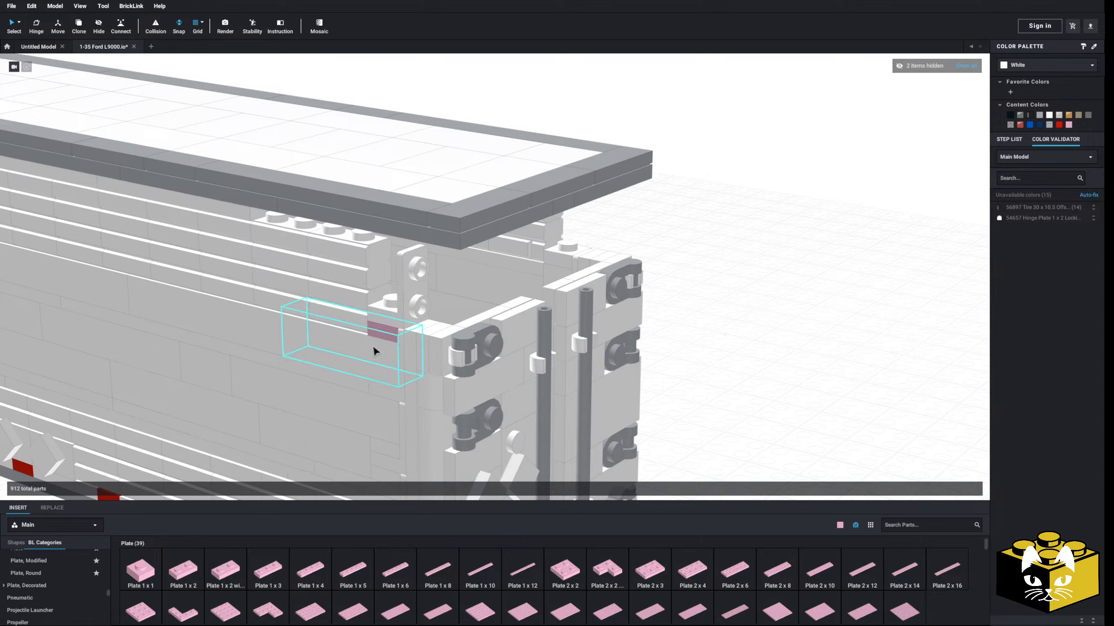
{"action": "scroll", "coordinate": [375, 350], "scroll_direction": "down", "scroll_amount": 1}
{"action": "scroll", "coordinate": [411, 412], "scroll_direction": "down", "scroll_amount": 1}
{"action": "middle_click_drag", "start_coordinate": [411, 413], "coordinate": [413, 374]}
{"action": "right_click", "coordinate": [429, 427]}
{"action": "left_click", "coordinate": [440, 441]}
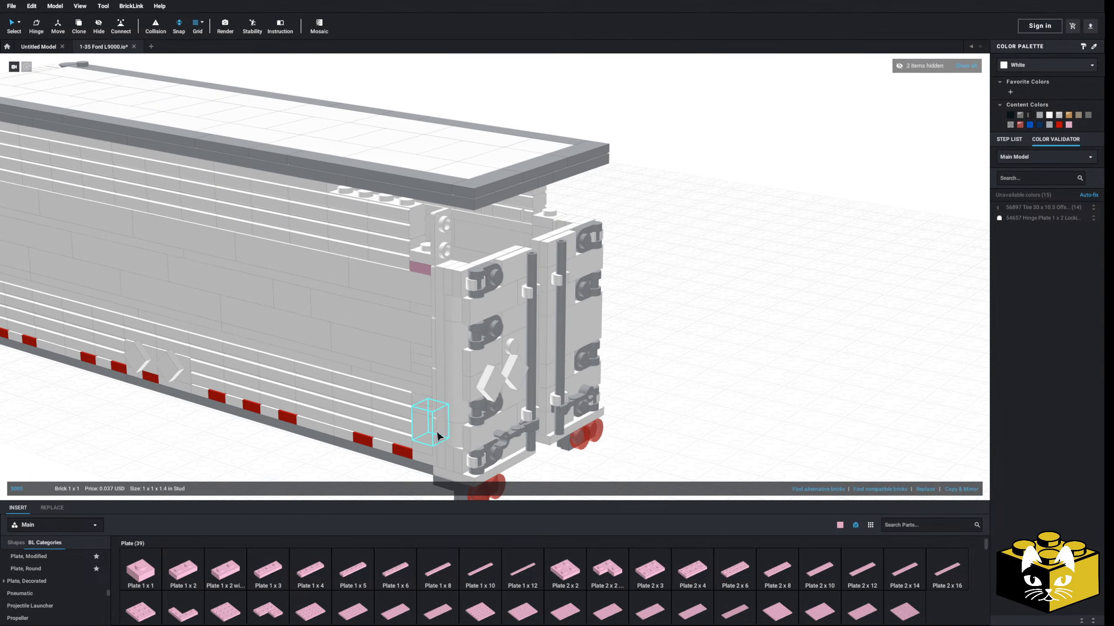
{"action": "left_click_drag", "start_coordinate": [588, 357], "coordinate": [707, 317]}
{"action": "right_click_drag", "start_coordinate": [707, 316], "coordinate": [678, 343]}
{"action": "left_click_drag", "start_coordinate": [678, 344], "coordinate": [664, 341]}
{"action": "middle_click_drag", "start_coordinate": [454, 444], "coordinate": [462, 400]}
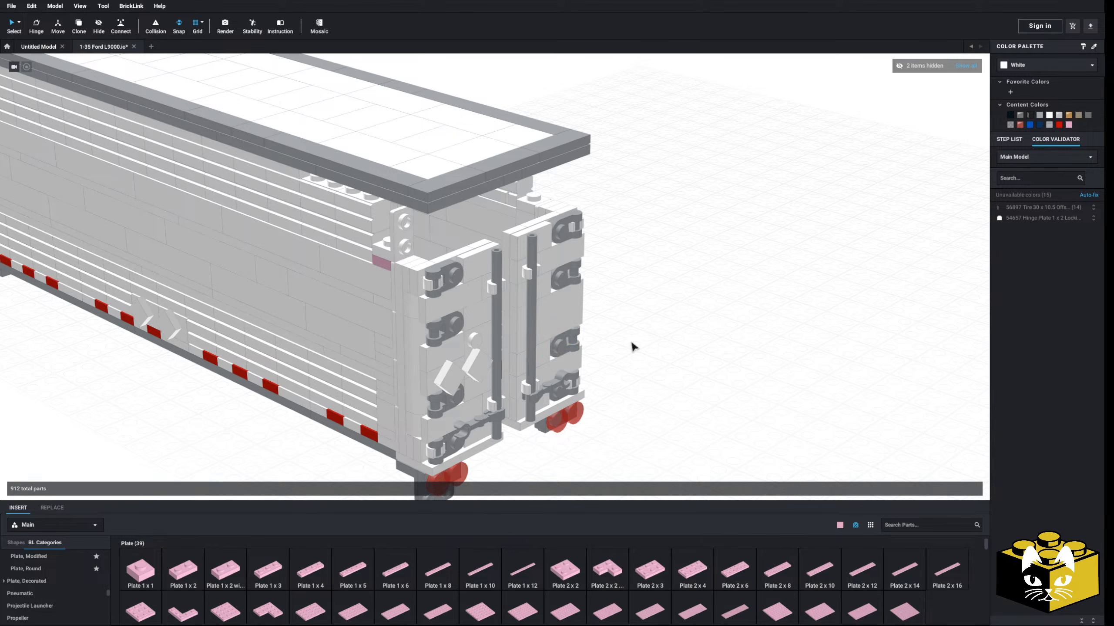
{"action": "right_click_drag", "start_coordinate": [633, 347], "coordinate": [555, 388]}
{"action": "right_click", "coordinate": [560, 368]}
{"action": "left_click", "coordinate": [580, 373]}
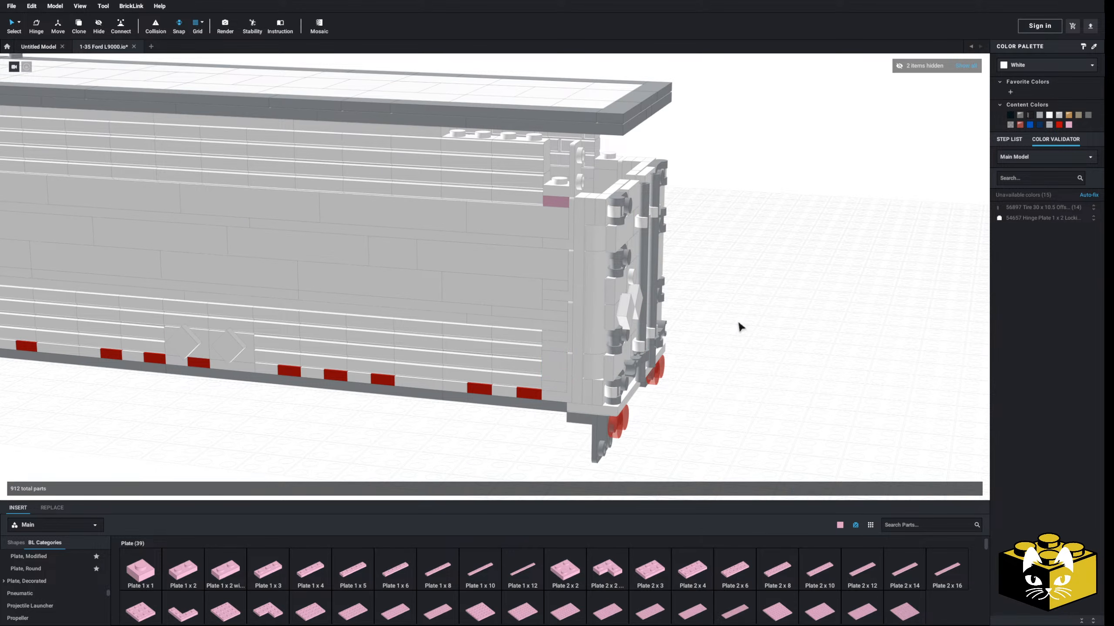
{"action": "right_click", "coordinate": [737, 323]}
{"action": "left_click", "coordinate": [756, 351]}
{"action": "middle_click_drag", "start_coordinate": [772, 210], "coordinate": [752, 355]}
{"action": "scroll", "coordinate": [572, 353], "scroll_direction": "up", "scroll_amount": 3}
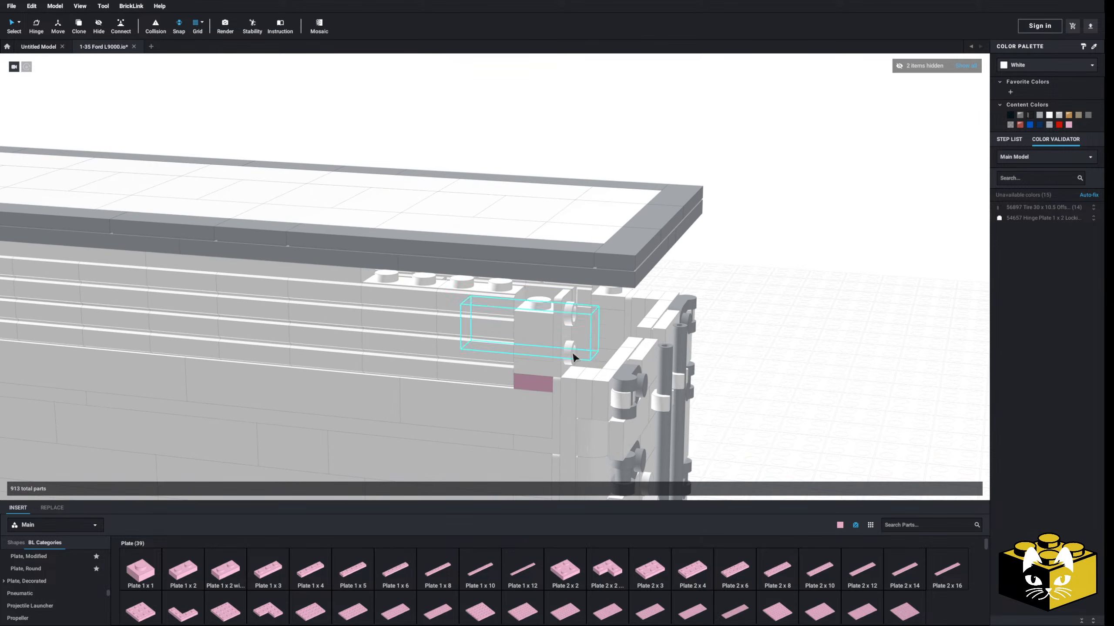
- Copy the pink Plate 1 x 1 and place the copy on top of the new corner brick
{"action": "right_click", "coordinate": [543, 385]}
{"action": "left_click", "coordinate": [559, 389]}
{"action": "right_click", "coordinate": [811, 280]}
{"action": "left_click", "coordinate": [827, 308]}
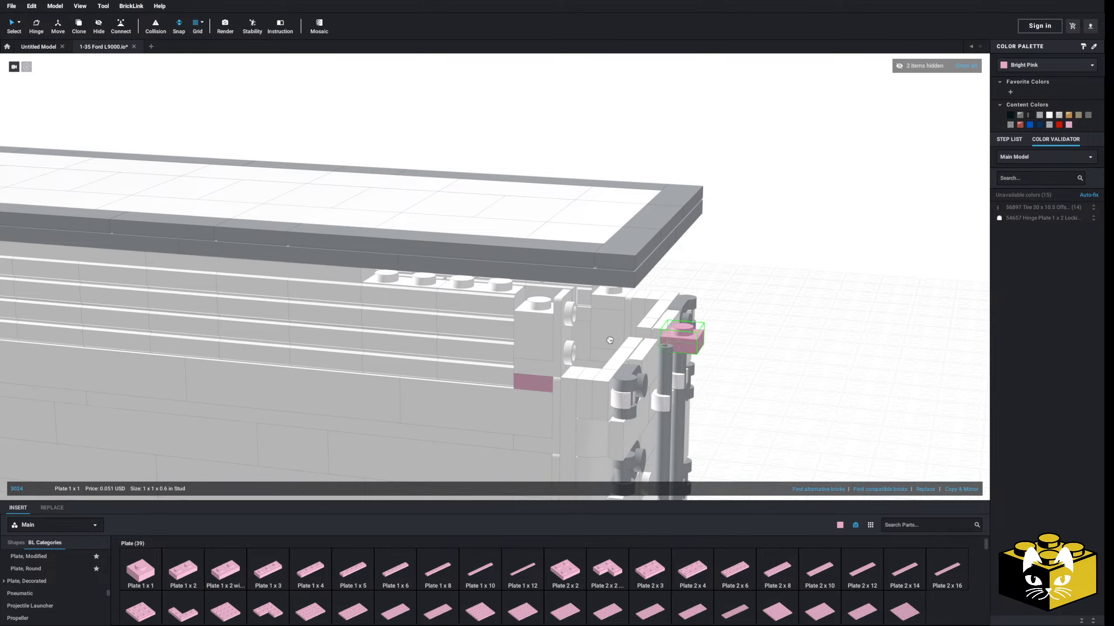
{"action": "right_click_drag", "start_coordinate": [589, 393], "coordinate": [566, 377]}
{"action": "middle_click_drag", "start_coordinate": [528, 441], "coordinate": [517, 360]}
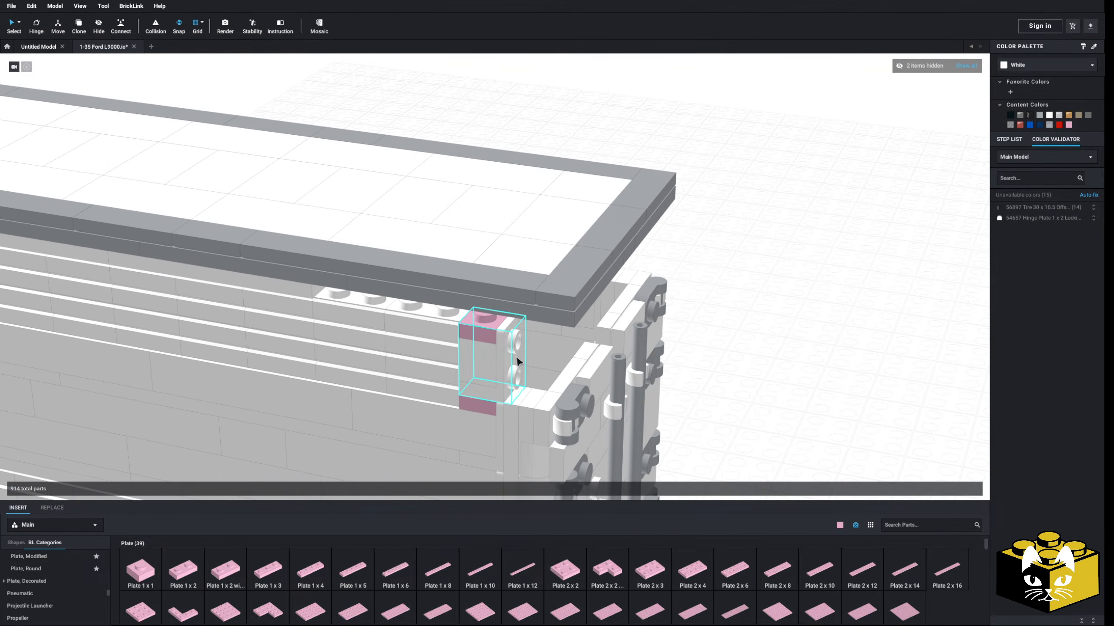
{"action": "left_click", "coordinate": [436, 583]}
{"action": "key", "text": "Right"}
{"action": "left_click", "coordinate": [456, 309]}
{"action": "key", "text": "Delete"}
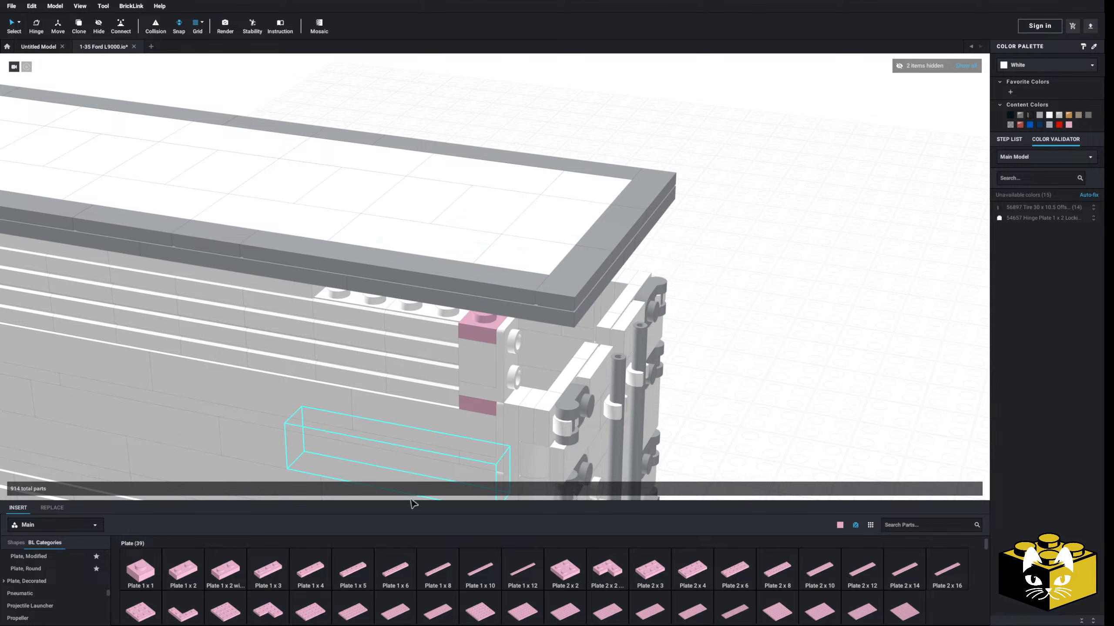
- Place a Plate 1 x 6 under the roof edge, bridging the wall's exposed studs and the new corner stack
{"action": "left_click", "coordinate": [386, 579]}
{"action": "left_click", "coordinate": [451, 311]}
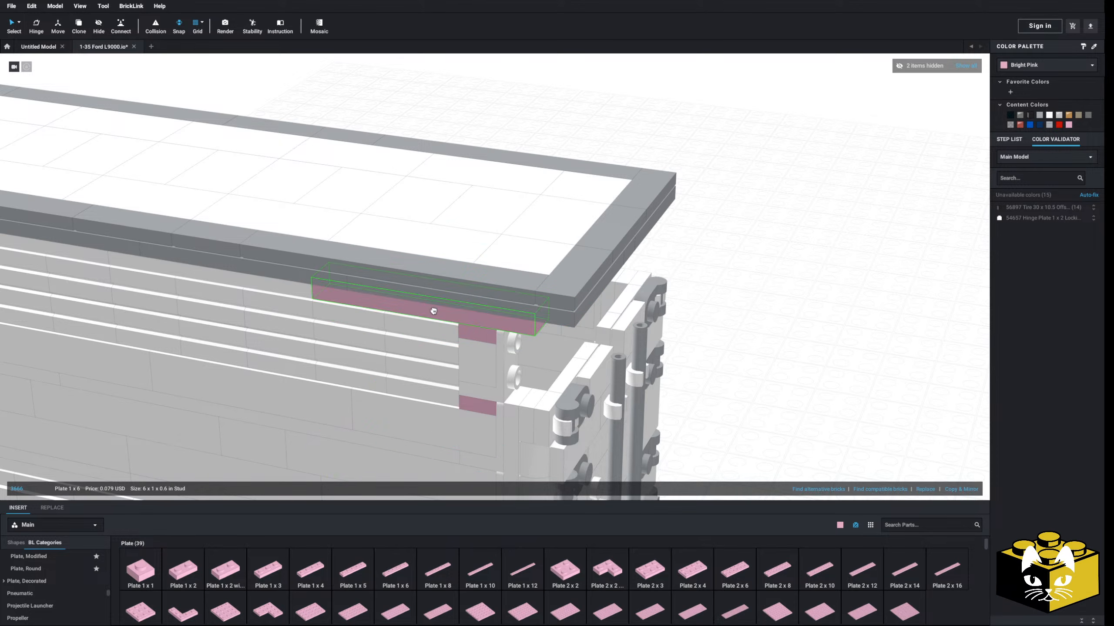
{"action": "right_click_drag", "start_coordinate": [392, 403], "coordinate": [440, 490]}
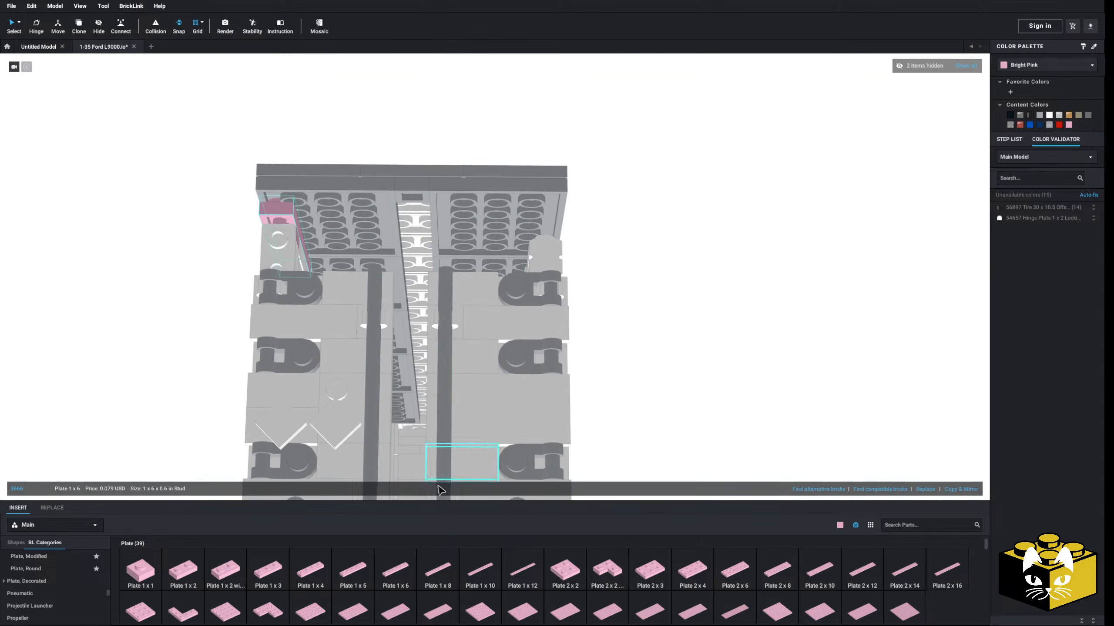
{"action": "left_click", "coordinate": [445, 579]}
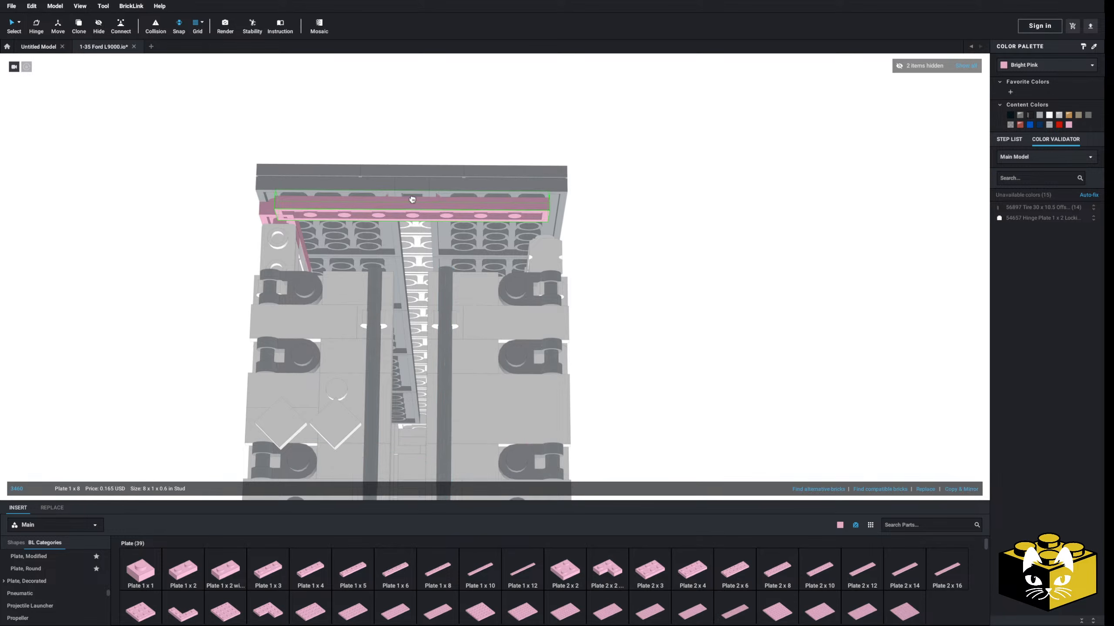
{"action": "left_click", "coordinate": [404, 200]}
{"action": "key", "text": "Delete"}
{"action": "left_click", "coordinate": [404, 202]}
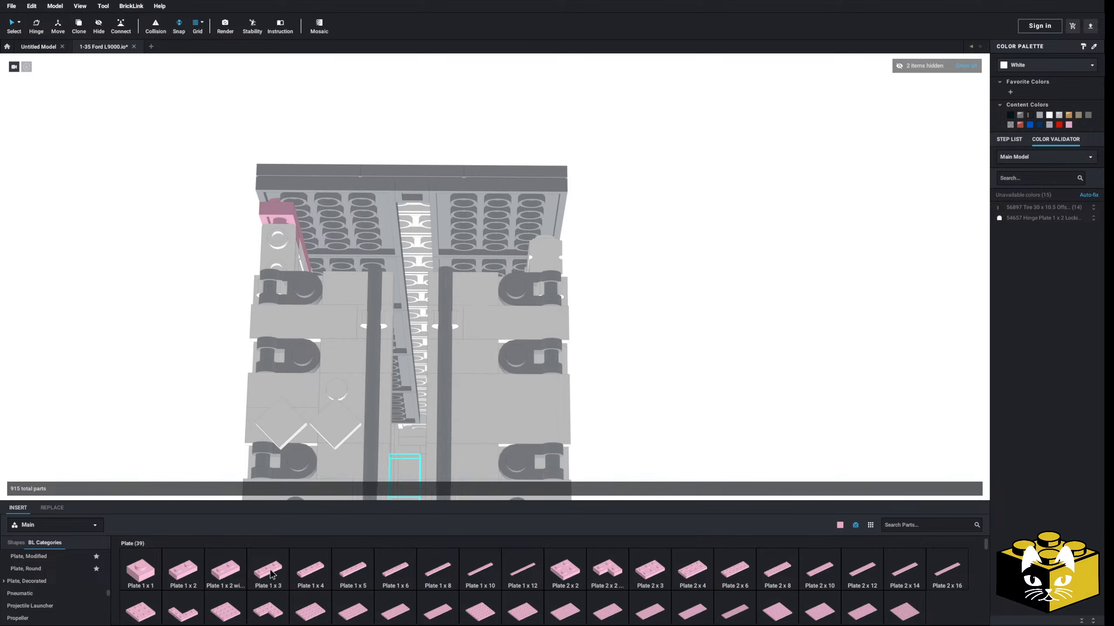
- Place three Plate 1 x 3 parts side by side under the roof's rear edge to span its full width
{"action": "left_click", "coordinate": [269, 571]}
{"action": "left_click", "coordinate": [423, 197]}
{"action": "left_click", "coordinate": [266, 568]}
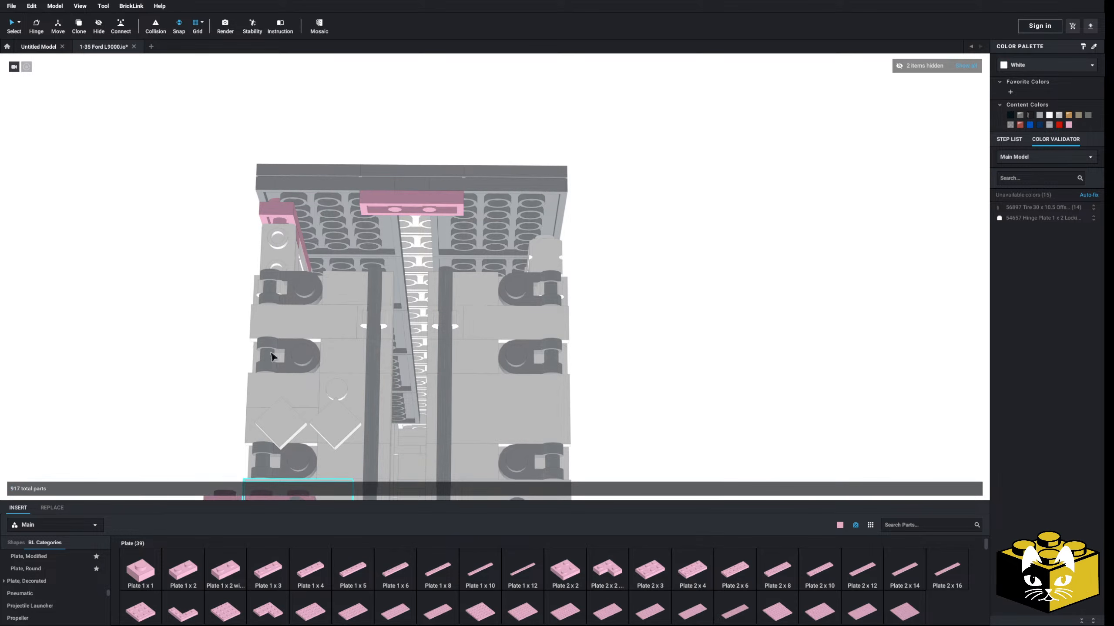
{"action": "left_click", "coordinate": [312, 190]}
{"action": "left_click", "coordinate": [275, 567]}
{"action": "left_click", "coordinate": [519, 194]}
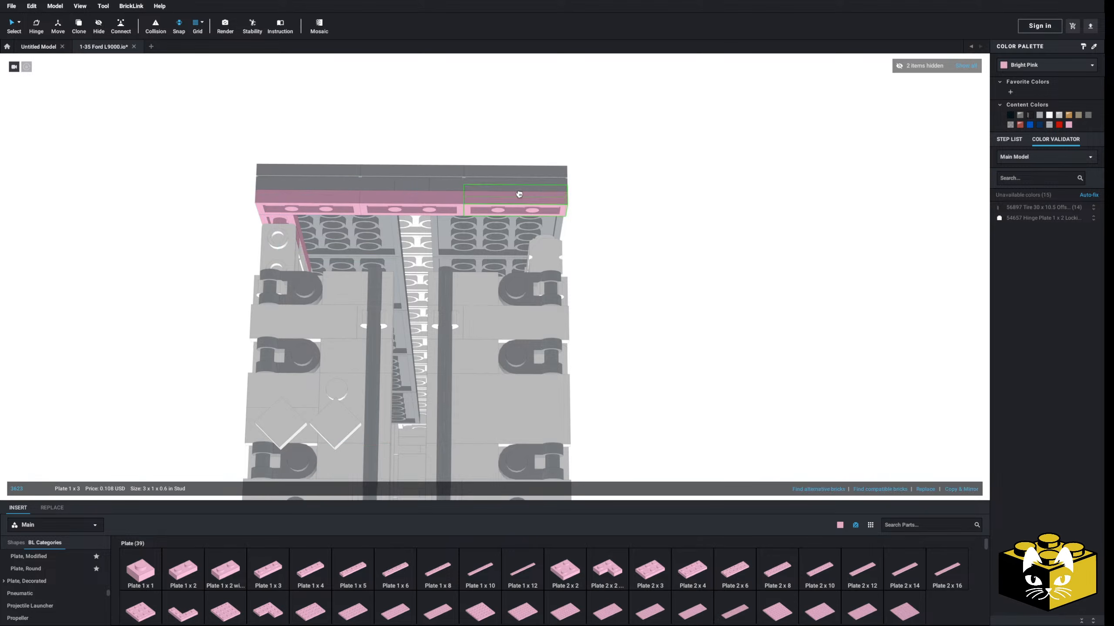
- Recolour the three 1 x 3 plates under the rear roof edge Light Bluish Gray
{"action": "left_click", "coordinate": [330, 208], "text": "shift"}
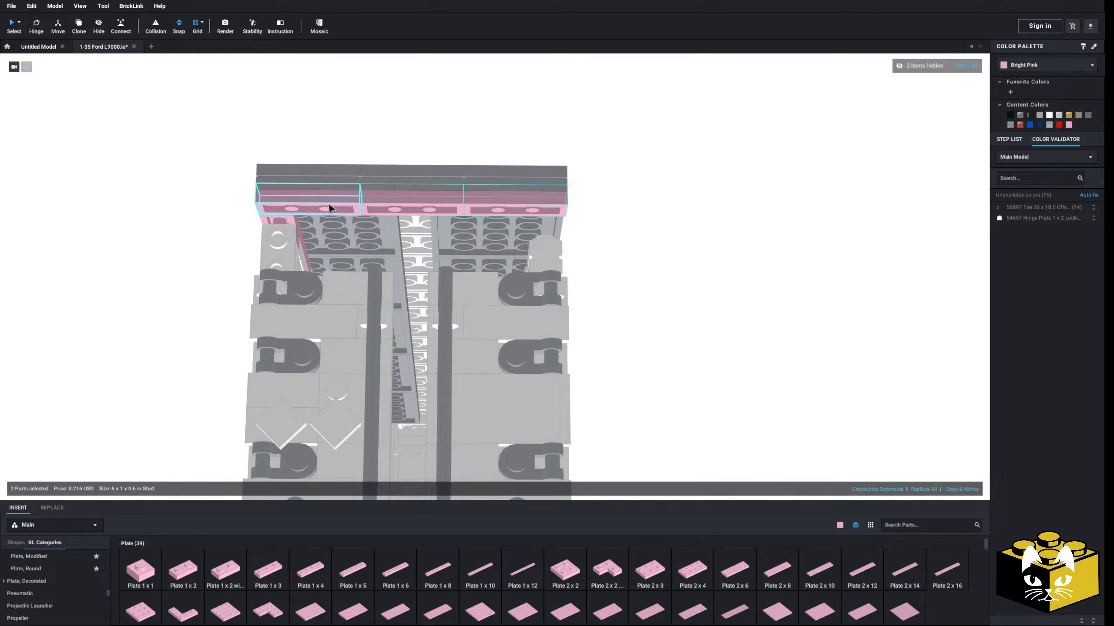
{"action": "left_click", "coordinate": [1041, 114]}
{"action": "left_click", "coordinate": [767, 207]}
- Select the Plate 1 x 6 and the corner stack of plates, brick and bracket, and recolour them White
{"action": "right_click_drag", "start_coordinate": [767, 207], "coordinate": [882, 267]}
{"action": "left_click", "coordinate": [615, 323]}
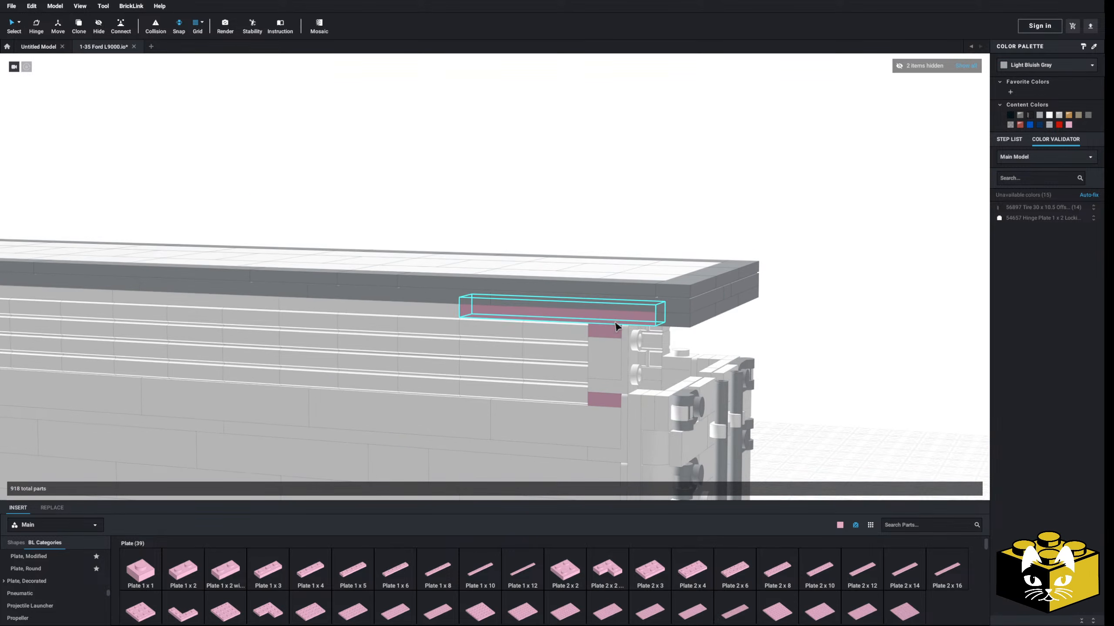
{"action": "left_click", "coordinate": [615, 325]}
{"action": "left_click", "coordinate": [610, 337], "text": "shift"}
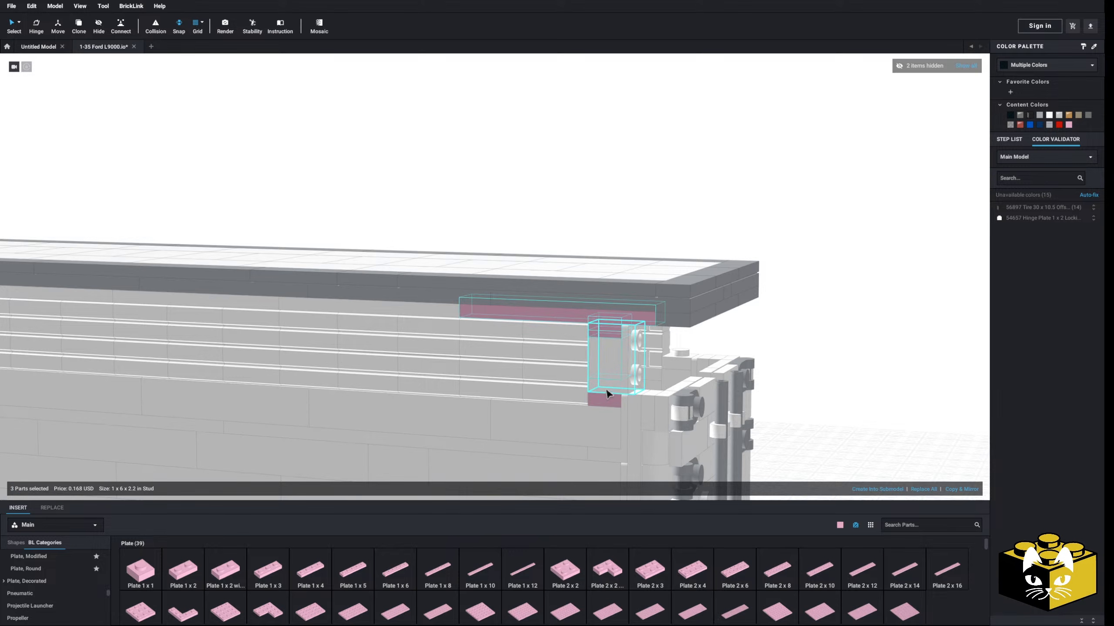
{"action": "left_click", "coordinate": [1052, 115]}
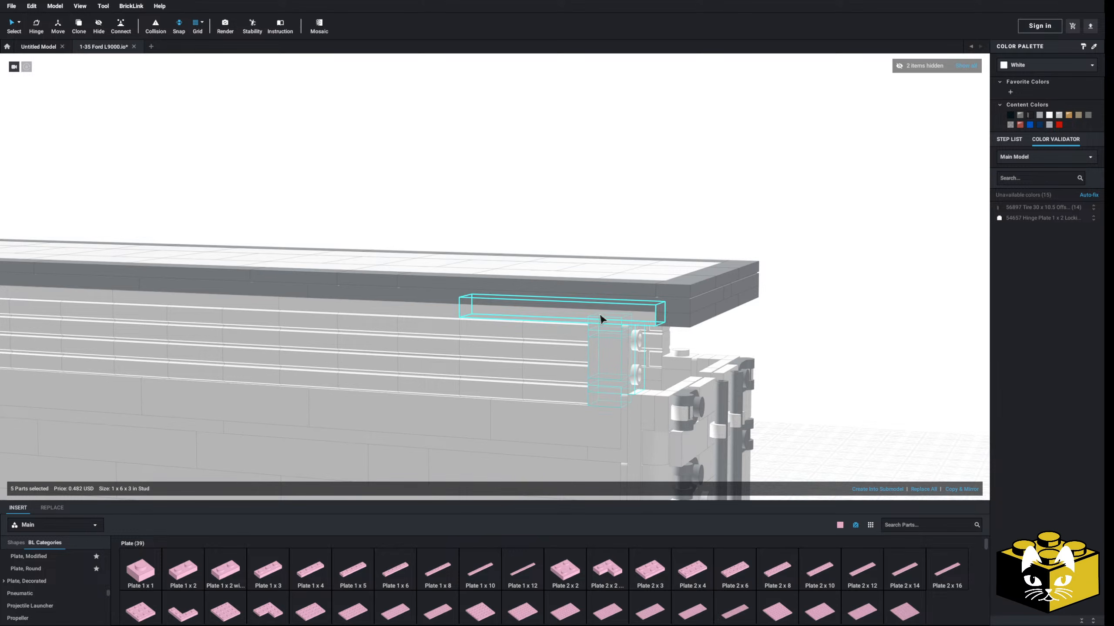
- Copy the five-part corner assembly and set the copy down beside the container on its opposite side
{"action": "left_click", "coordinate": [840, 279]}
{"action": "right_click", "coordinate": [840, 275]}
{"action": "left_click", "coordinate": [849, 300]}
{"action": "right_click_drag", "start_coordinate": [853, 292], "coordinate": [421, 274]}
{"action": "left_click", "coordinate": [388, 283]}
- Move the two stacked 1 x 1 parts at the opposite wall's rear corner out beside the container
{"action": "right_click_drag", "start_coordinate": [581, 330], "coordinate": [455, 226]}
{"action": "left_click", "coordinate": [464, 253]}
{"action": "left_click", "coordinate": [463, 250], "text": "ctrl"}
{"action": "scroll", "coordinate": [465, 251], "scroll_direction": "down", "scroll_amount": 1}
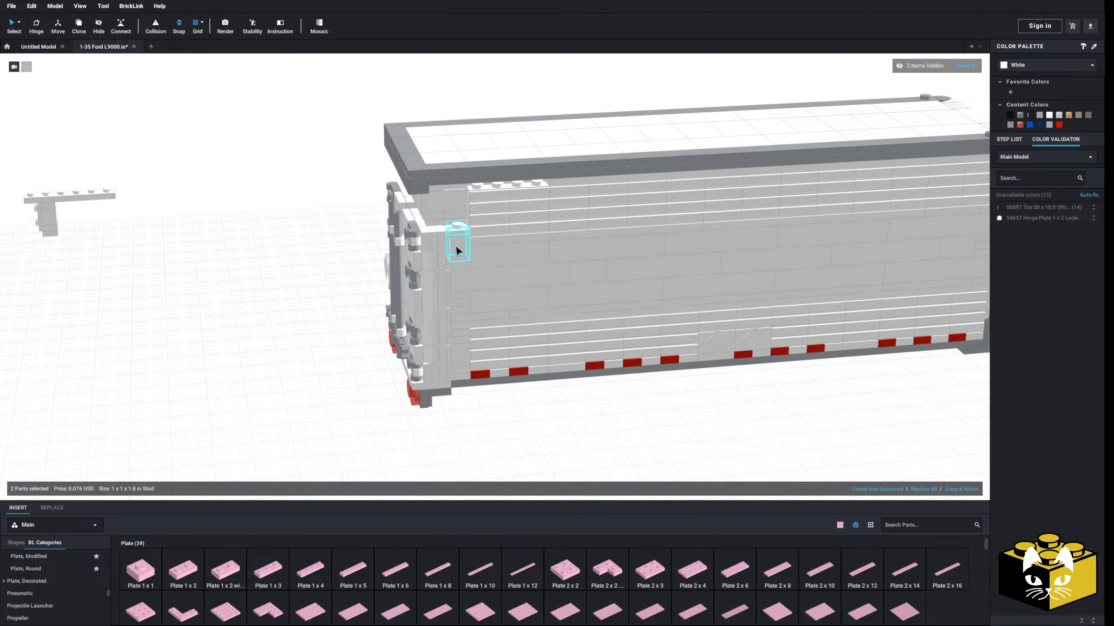
{"action": "right_click_drag", "start_coordinate": [311, 291], "coordinate": [240, 285]}
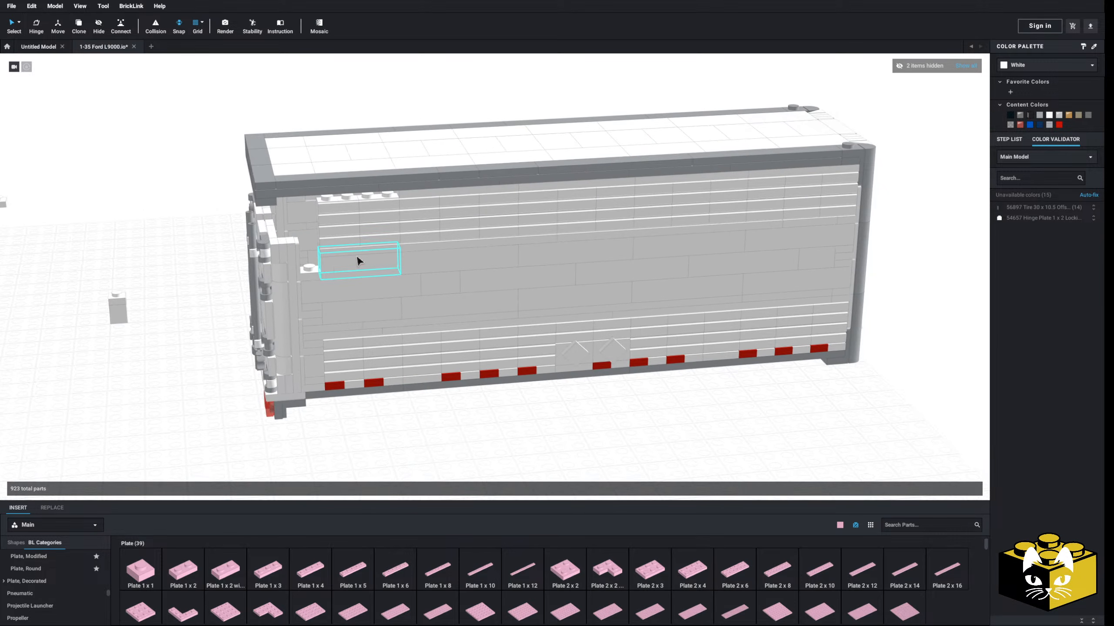
- Pull the course of five bricks out of the side wall and set it on the ground in front
{"action": "left_click", "coordinate": [432, 261]}
{"action": "left_click", "coordinate": [684, 243], "text": "ctrl"}
{"action": "left_click", "coordinate": [789, 236], "text": "ctrl"}
{"action": "left_click_drag", "start_coordinate": [789, 237], "coordinate": [788, 435]}
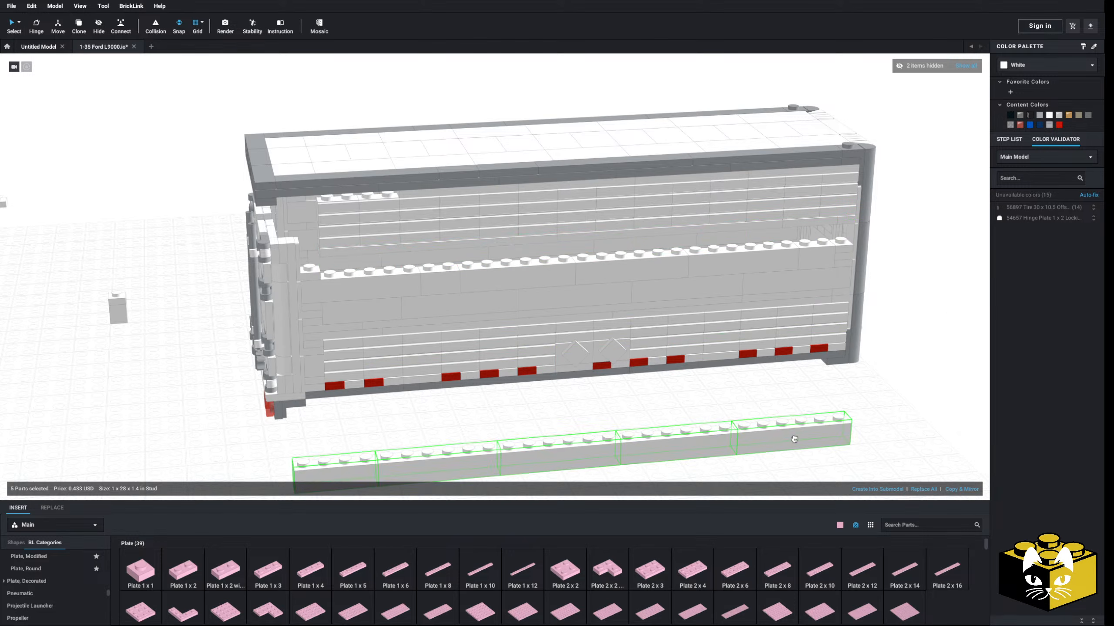
{"action": "left_click", "coordinate": [937, 318]}
- Lower the plate course onto the exposed wall studs, starting at the rear corner, and delete the plate at its front end
{"action": "left_click", "coordinate": [761, 226], "text": "ctrl"}
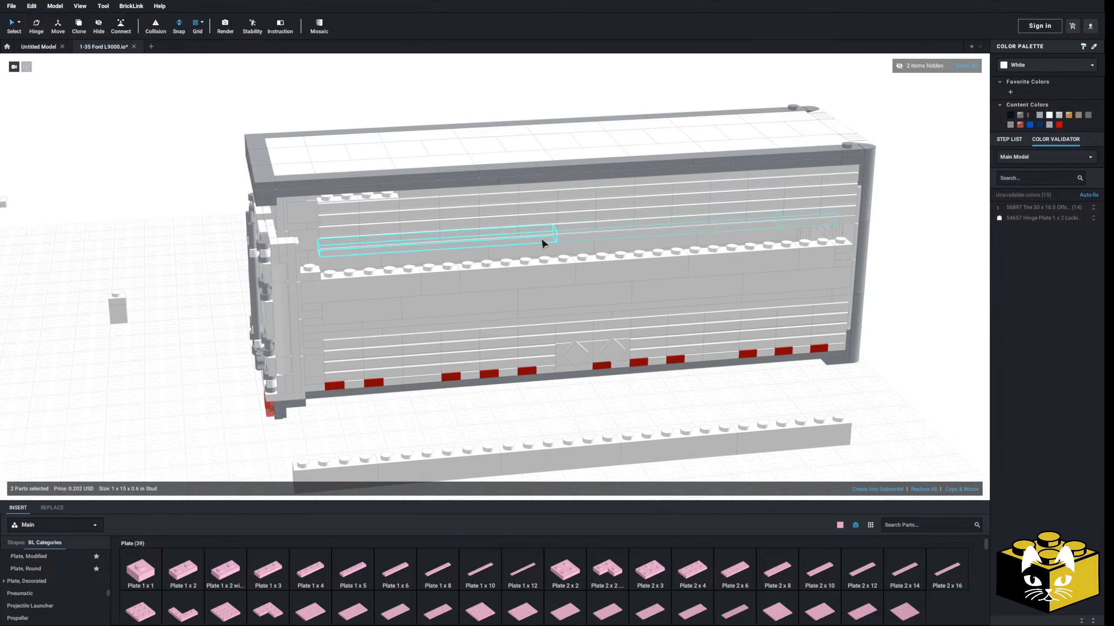
{"action": "left_click", "coordinate": [544, 242], "text": "ctrl"}
{"action": "left_click_drag", "start_coordinate": [781, 228], "coordinate": [792, 256]}
{"action": "left_click", "coordinate": [931, 258]}
{"action": "left_click", "coordinate": [811, 240]}
{"action": "key", "text": "Delete"}
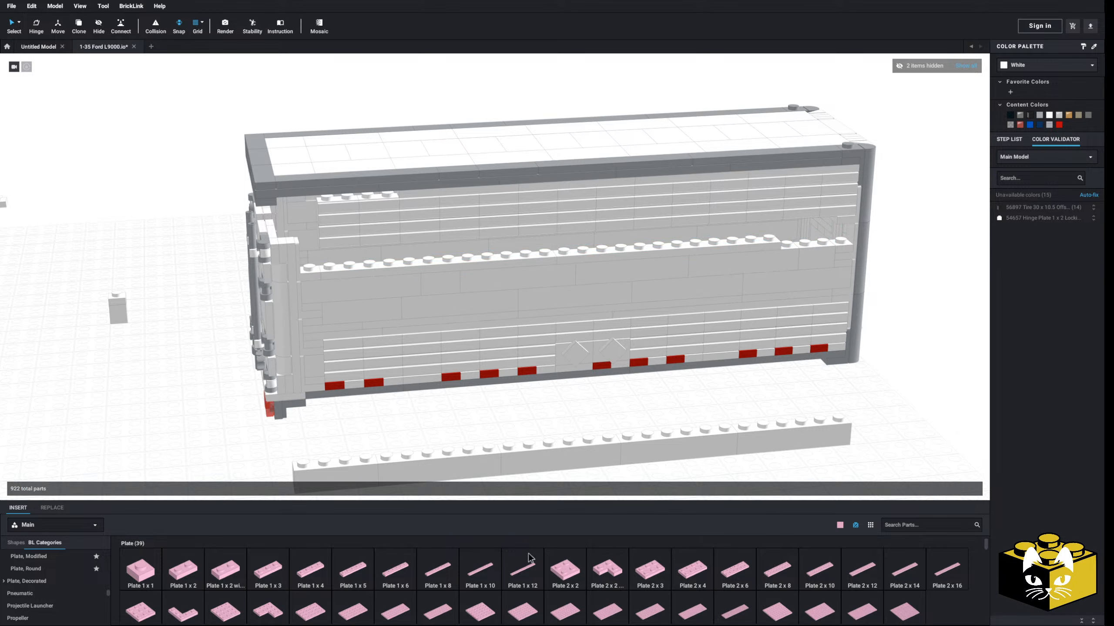
- Fill the gap at the front end of the lowered plate course with a Plate 1 x 4
{"action": "left_click_drag", "start_coordinate": [316, 580], "coordinate": [818, 242]}
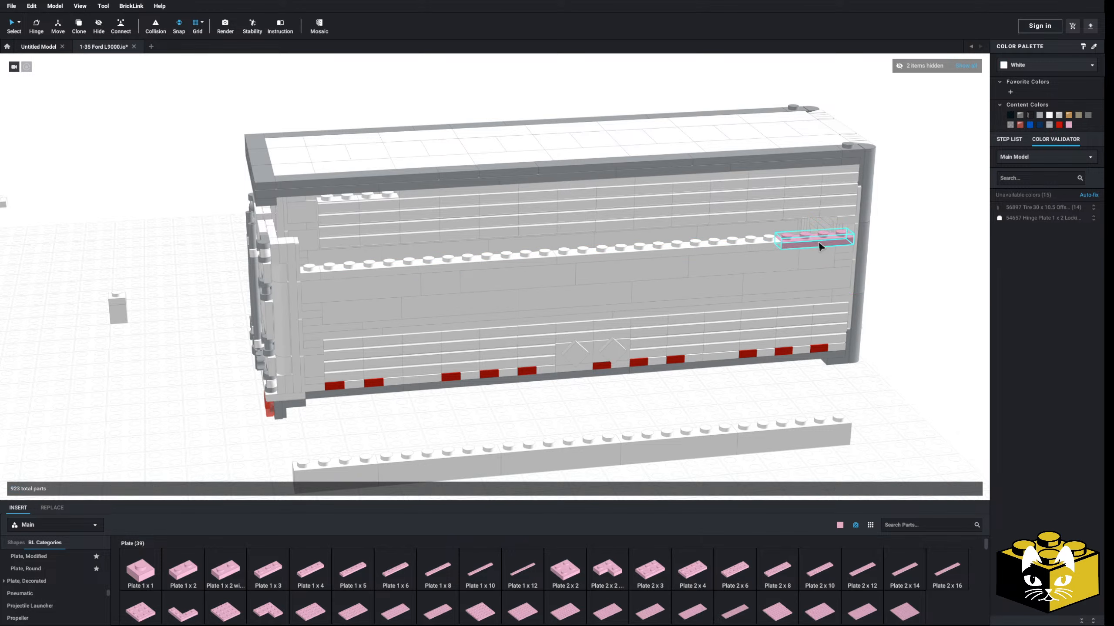
{"action": "right_click_drag", "start_coordinate": [945, 291], "coordinate": [921, 273]}
{"action": "right_click", "coordinate": [823, 255]}
{"action": "left_click", "coordinate": [828, 258]}
{"action": "left_click", "coordinate": [920, 263]}
{"action": "right_click", "coordinate": [928, 281]}
{"action": "left_click", "coordinate": [937, 308]}
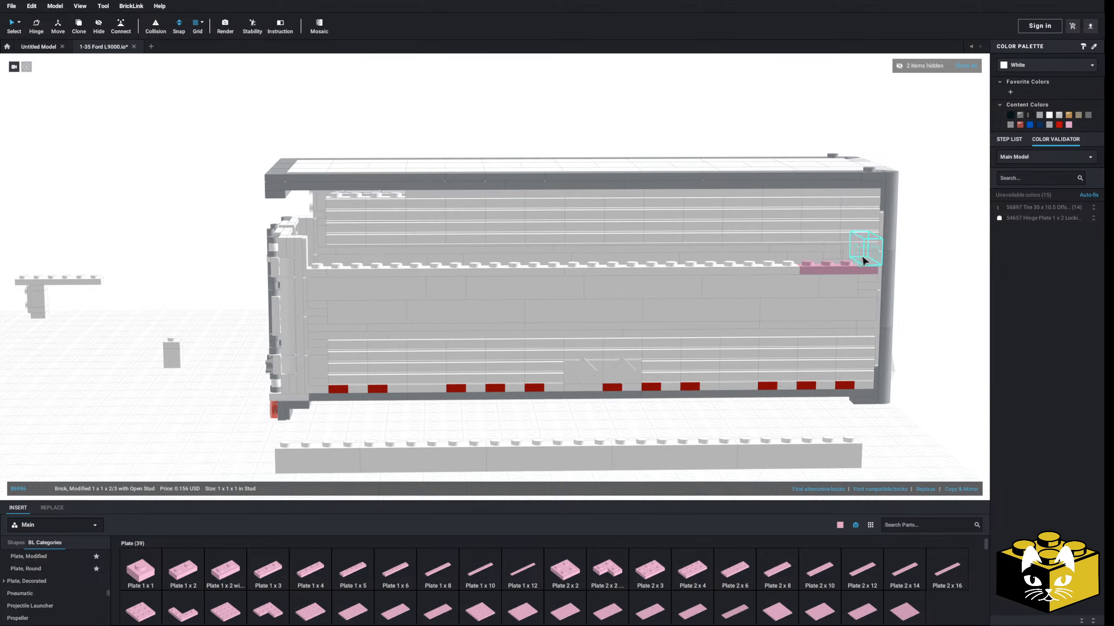
{"action": "left_click", "coordinate": [922, 307]}
- Move the course of five bricks back into the side wall on top of the lowered plates
{"action": "right_click_drag", "start_coordinate": [922, 309], "coordinate": [914, 386]}
{"action": "left_click_drag", "start_coordinate": [887, 400], "coordinate": [337, 506]}
{"action": "left_click_drag", "start_coordinate": [784, 454], "coordinate": [834, 238]}
{"action": "left_click", "coordinate": [633, 416]}
- Move the Plate 1 x 1 from the loose corner assembly onto the opposite wall's rear corner
{"action": "middle_click_drag", "start_coordinate": [128, 295], "coordinate": [280, 350]}
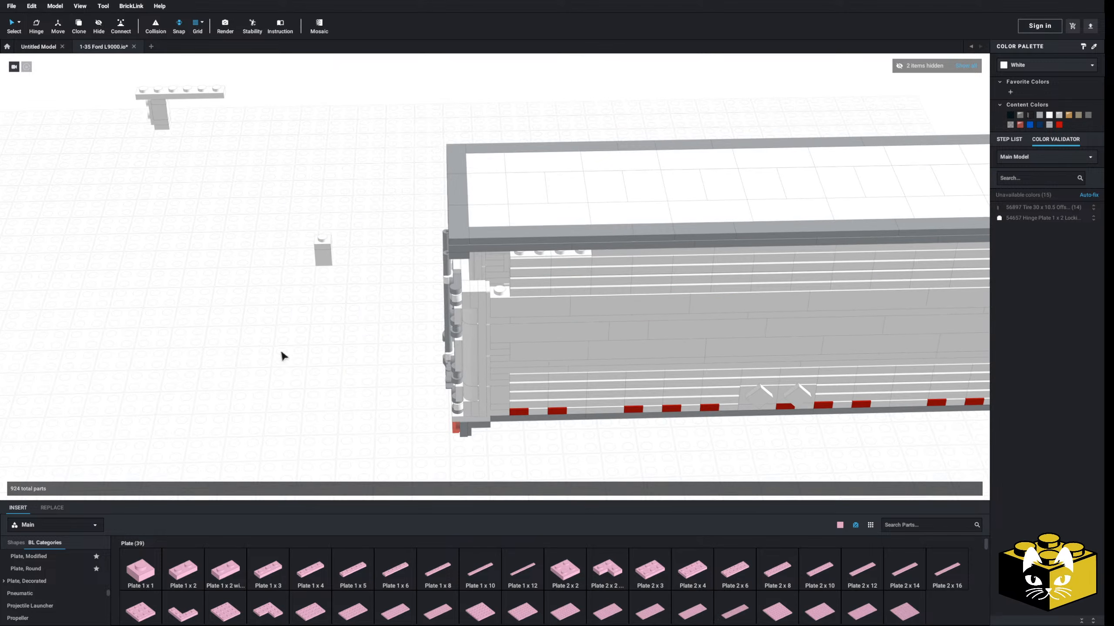
{"action": "right_click_drag", "start_coordinate": [280, 349], "coordinate": [270, 308]}
{"action": "scroll", "coordinate": [270, 312], "scroll_direction": "up", "scroll_amount": 2}
{"action": "left_click_drag", "start_coordinate": [341, 275], "coordinate": [390, 302]}
{"action": "right_click_drag", "start_coordinate": [358, 293], "coordinate": [391, 302]}
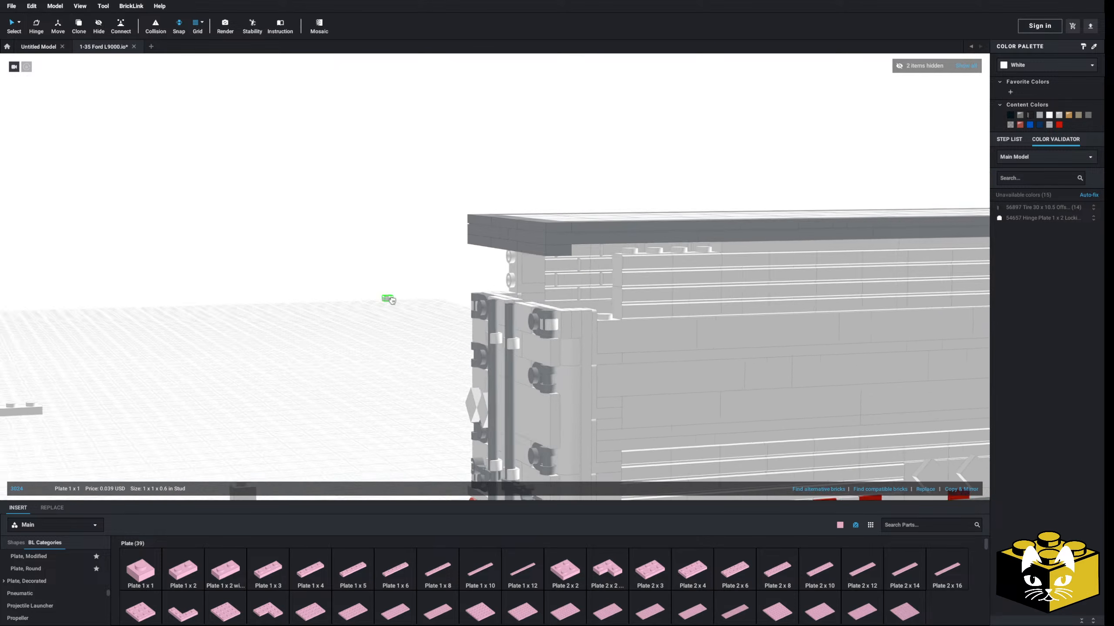
{"action": "left_click_drag", "start_coordinate": [390, 303], "coordinate": [386, 304]}
{"action": "right_click_drag", "start_coordinate": [391, 303], "coordinate": [386, 304]}
{"action": "left_click_drag", "start_coordinate": [385, 304], "coordinate": [629, 326]}
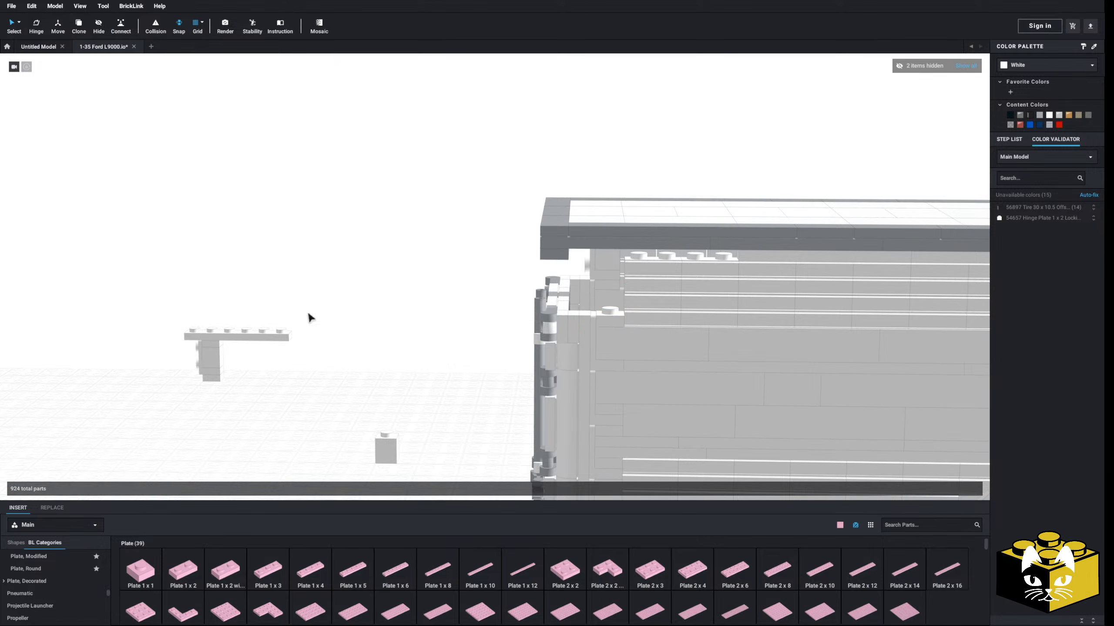
- Fit the remaining four-part corner assembly under the roof at the wall's rear corner and delete the leftover loose 1 x 1 stack
{"action": "left_click_drag", "start_coordinate": [320, 275], "coordinate": [602, 305]}
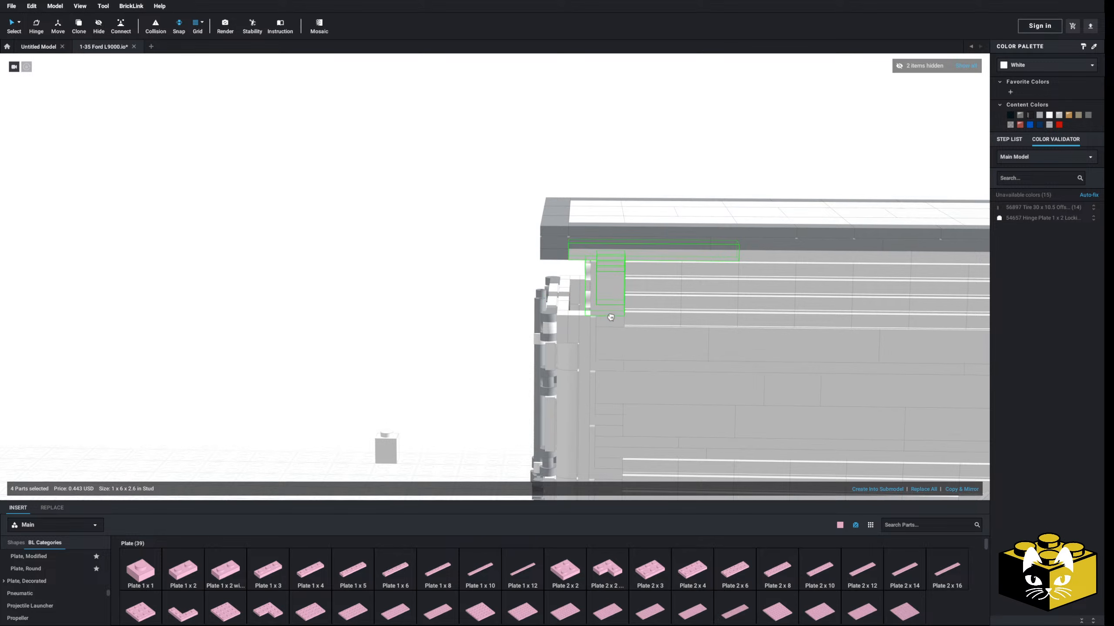
{"action": "left_click_drag", "start_coordinate": [422, 410], "coordinate": [351, 492]}
{"action": "key", "text": "Delete"}
- Copy a Tile 1 x 2 and place it upright below the container's rear tail lights
{"action": "scroll", "coordinate": [384, 393], "scroll_direction": "down", "scroll_amount": 3}
{"action": "right_click_drag", "start_coordinate": [351, 408], "coordinate": [328, 353]}
{"action": "scroll", "coordinate": [384, 394], "scroll_direction": "up", "scroll_amount": 3}
{"action": "scroll", "coordinate": [328, 352], "scroll_direction": "down", "scroll_amount": 3}
{"action": "middle_click_drag", "start_coordinate": [328, 353], "coordinate": [330, 310]}
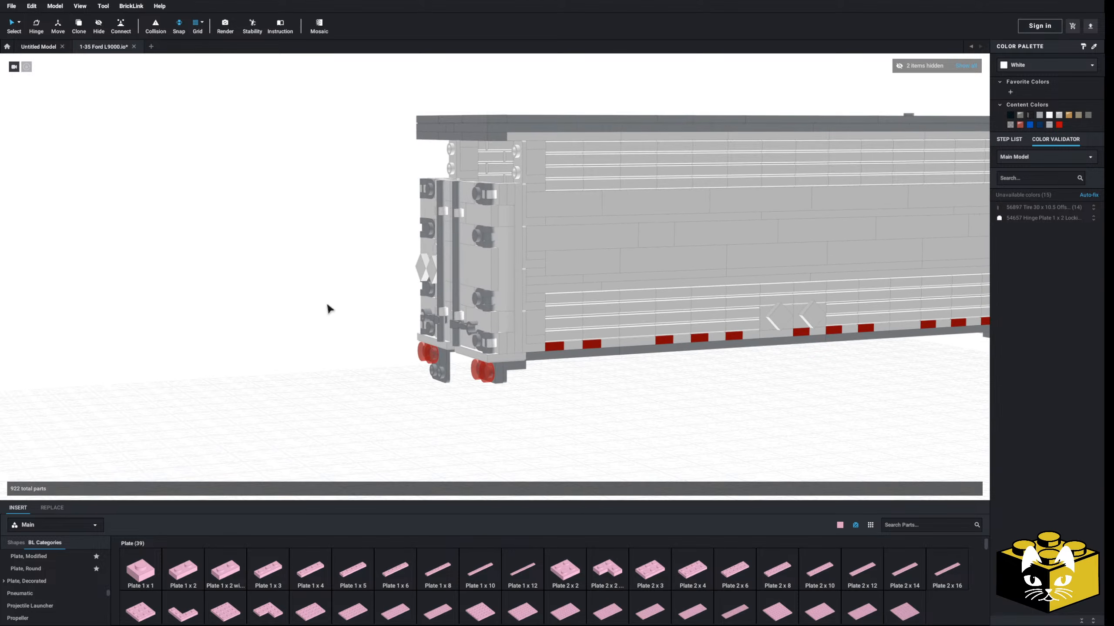
{"action": "right_click_drag", "start_coordinate": [330, 310], "coordinate": [499, 352]}
{"action": "scroll", "coordinate": [379, 304], "scroll_direction": "down", "scroll_amount": 5}
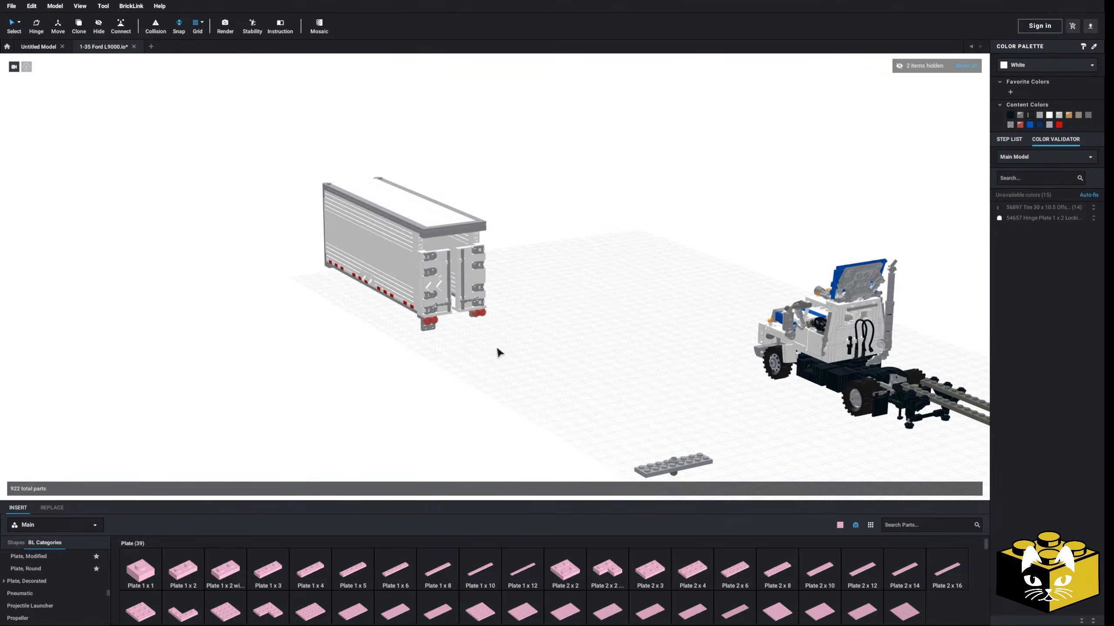
{"action": "middle_click_drag", "start_coordinate": [497, 352], "coordinate": [247, 285]}
{"action": "left_click", "coordinate": [689, 328]}
{"action": "key", "text": "ctrl+c"}
{"action": "key", "text": "ctrl+v"}
{"action": "middle_click_drag", "start_coordinate": [338, 287], "coordinate": [540, 335]}
{"action": "scroll", "coordinate": [539, 336], "scroll_direction": "up", "scroll_amount": 5}
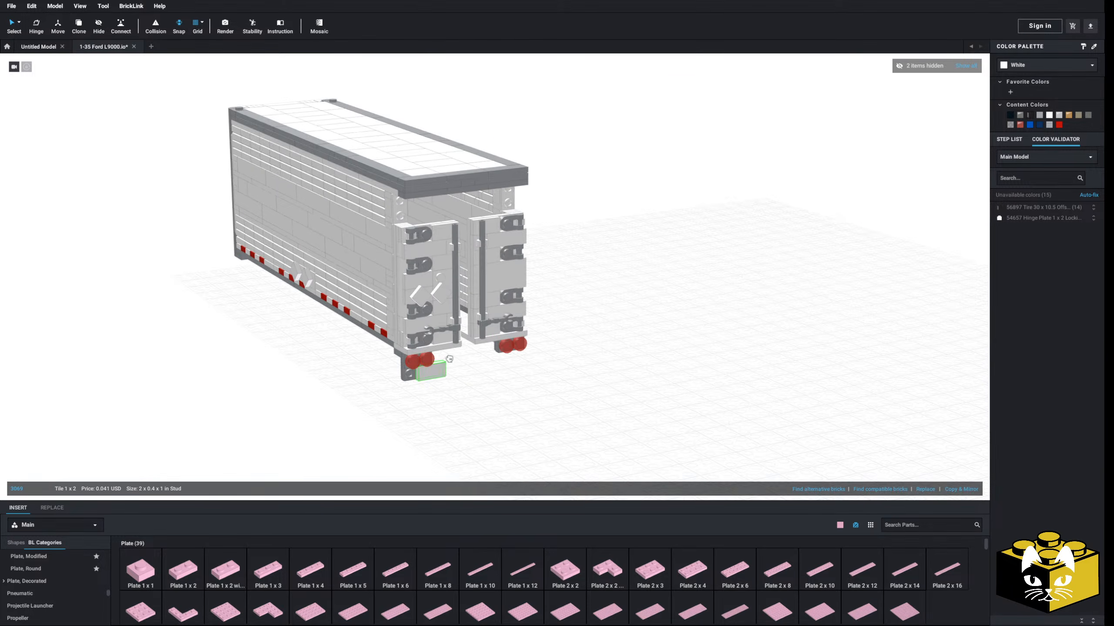
{"action": "left_click", "coordinate": [429, 367]}
- Select the parts near the truck as a group and move them toward the container
{"action": "left_click", "coordinate": [508, 387]}
{"action": "right_click_drag", "start_coordinate": [509, 387], "coordinate": [536, 376]}
{"action": "middle_click_drag", "start_coordinate": [535, 377], "coordinate": [482, 228]}
{"action": "scroll", "coordinate": [570, 280], "scroll_direction": "down", "scroll_amount": 4}
{"action": "left_click_drag", "start_coordinate": [732, 346], "coordinate": [650, 413]}
{"action": "left_click_drag", "start_coordinate": [671, 388], "coordinate": [223, 239]}
{"action": "left_click", "coordinate": [366, 286]}
{"action": "middle_click_drag", "start_coordinate": [372, 237], "coordinate": [465, 378]}
{"action": "scroll", "coordinate": [526, 377], "scroll_direction": "up", "scroll_amount": 5}
{"action": "right_click_drag", "start_coordinate": [659, 370], "coordinate": [671, 346]}
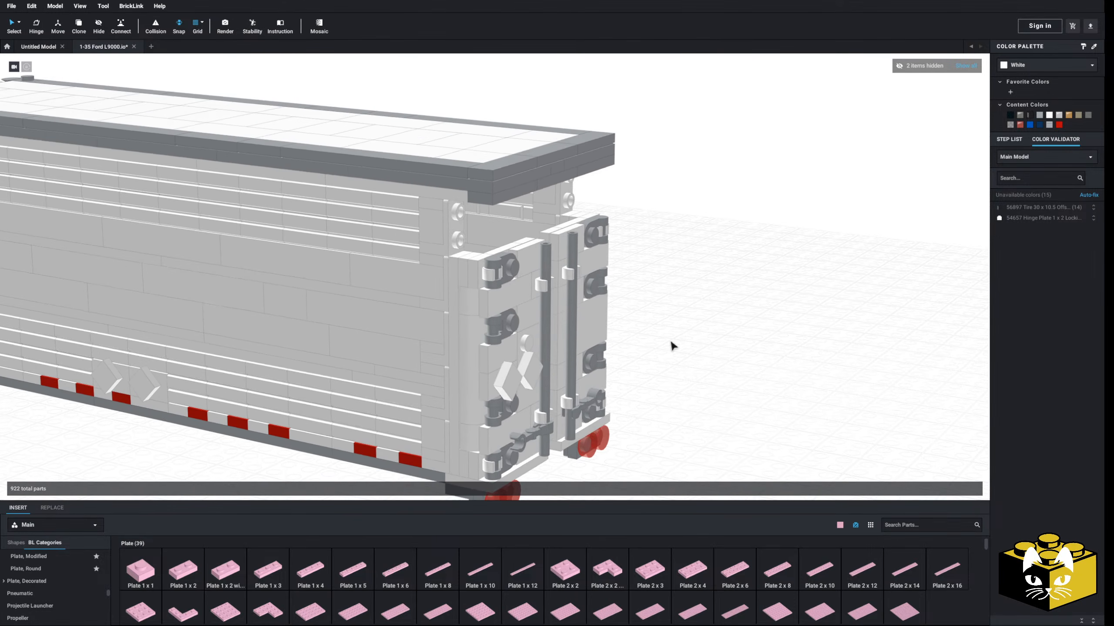
- Replace the shorter vertical plate at one rear edge of the container wall with a Plate 1 x 10 reaching up under the roof
{"action": "scroll", "coordinate": [663, 345], "scroll_direction": "up", "scroll_amount": 5}
{"action": "scroll", "coordinate": [662, 346], "scroll_direction": "down", "scroll_amount": 6}
{"action": "scroll", "coordinate": [645, 343], "scroll_direction": "up", "scroll_amount": 5}
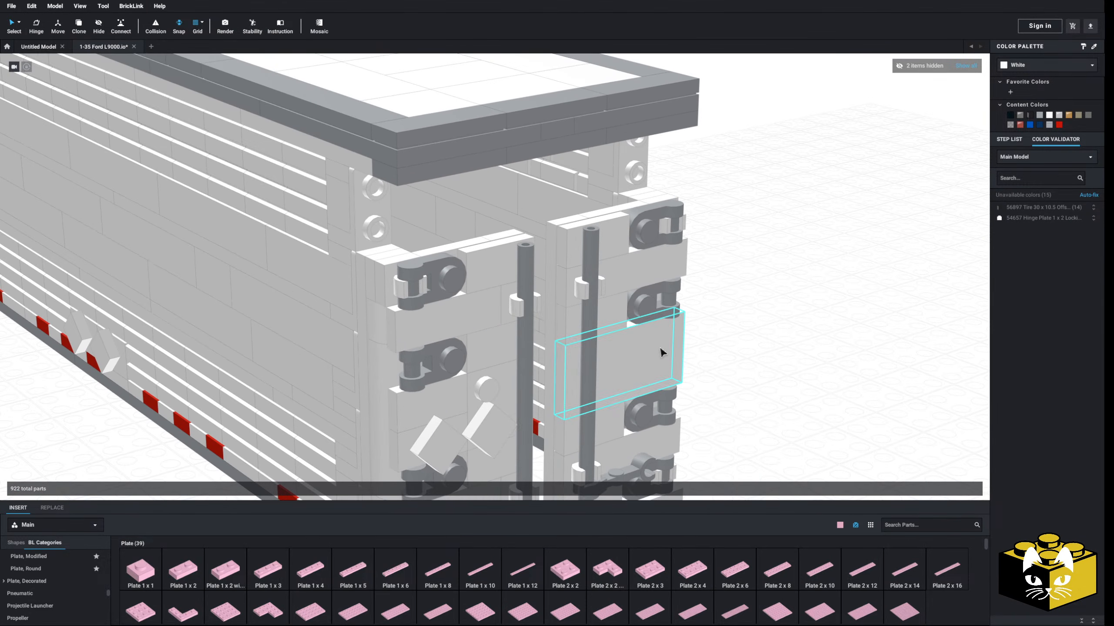
{"action": "scroll", "coordinate": [660, 349], "scroll_direction": "down", "scroll_amount": 3}
{"action": "mouse_move", "coordinate": [661, 353]}
{"action": "right_mouse_down"}
{"action": "mouse_move", "coordinate": [645, 351]}
{"action": "mouse_move", "coordinate": [662, 351]}
{"action": "right_mouse_up"}
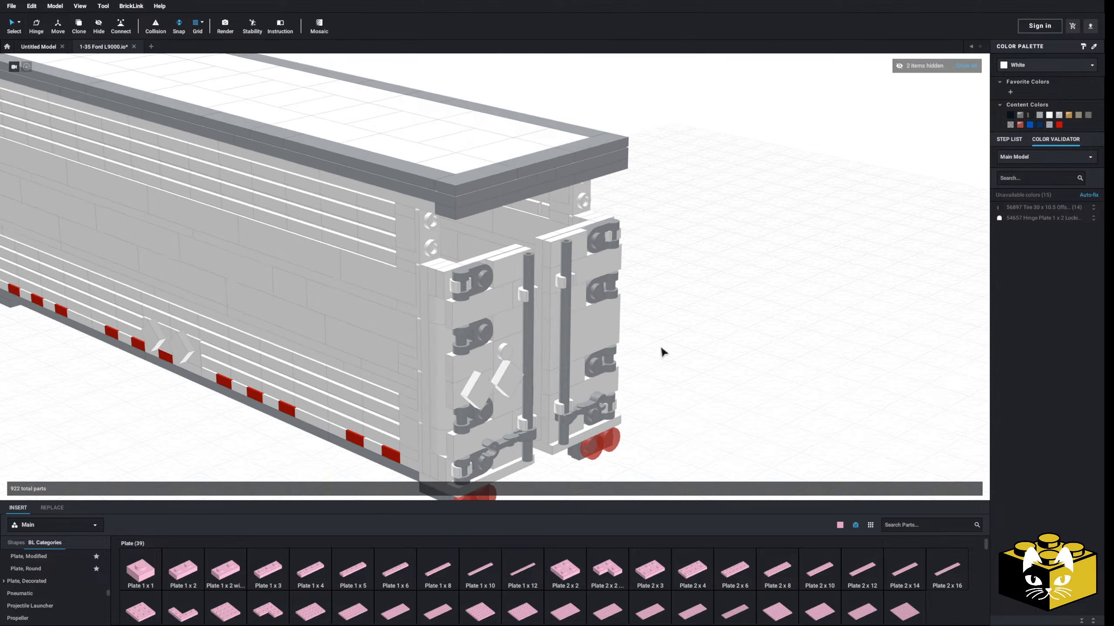
{"action": "scroll", "coordinate": [470, 318], "scroll_direction": "up", "scroll_amount": 4}
{"action": "left_click", "coordinate": [412, 287]}
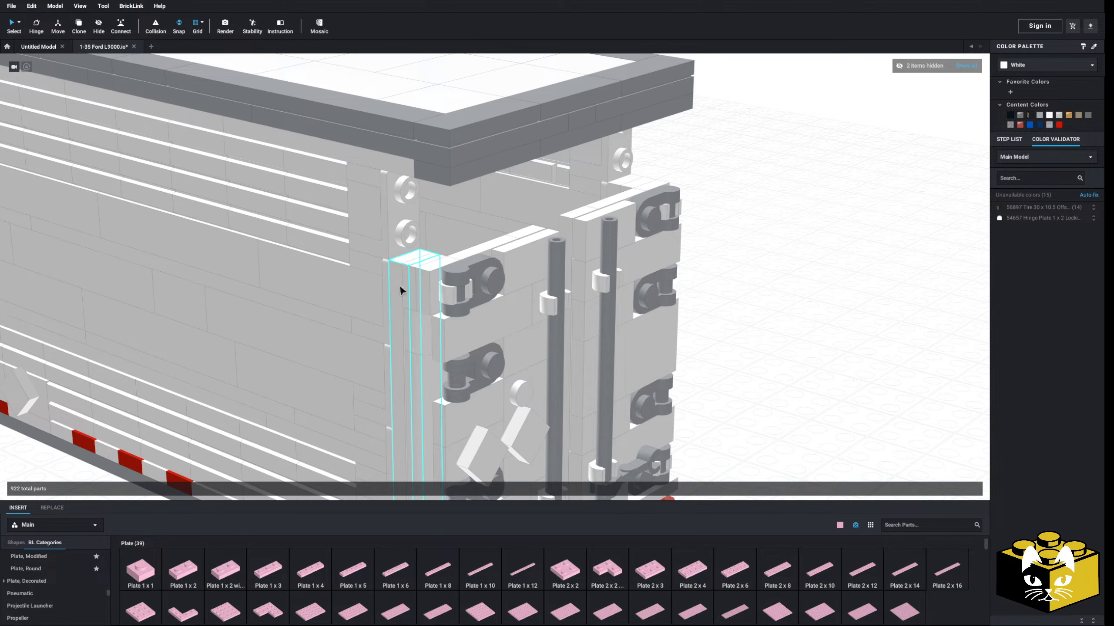
{"action": "key", "text": "Delete"}
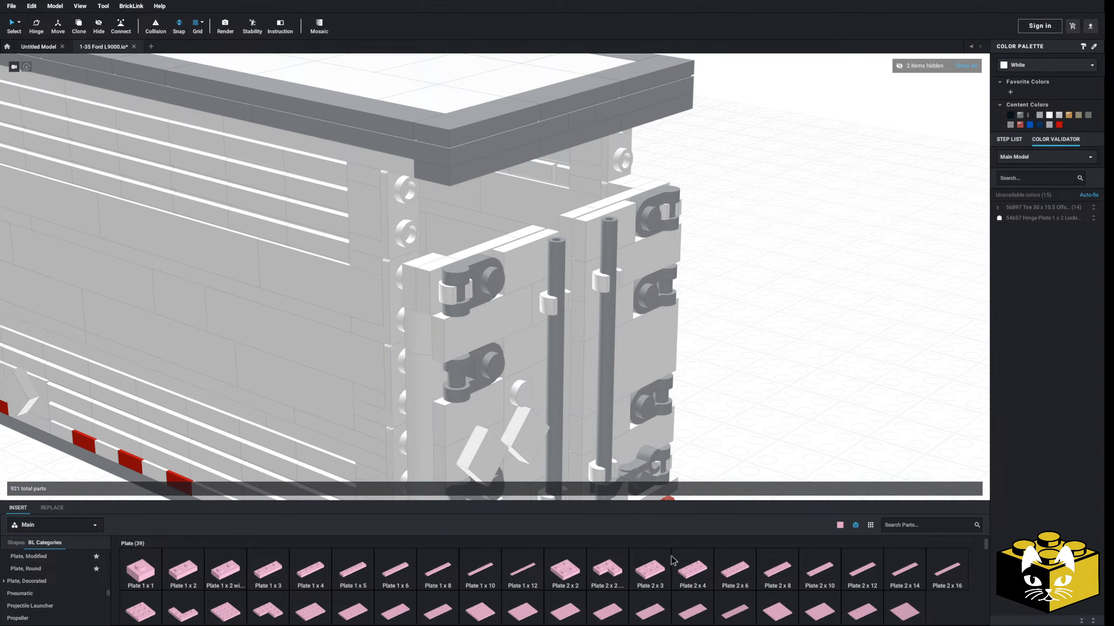
{"action": "left_click", "coordinate": [489, 578]}
{"action": "scroll", "coordinate": [684, 386], "scroll_direction": "down", "scroll_amount": 3}
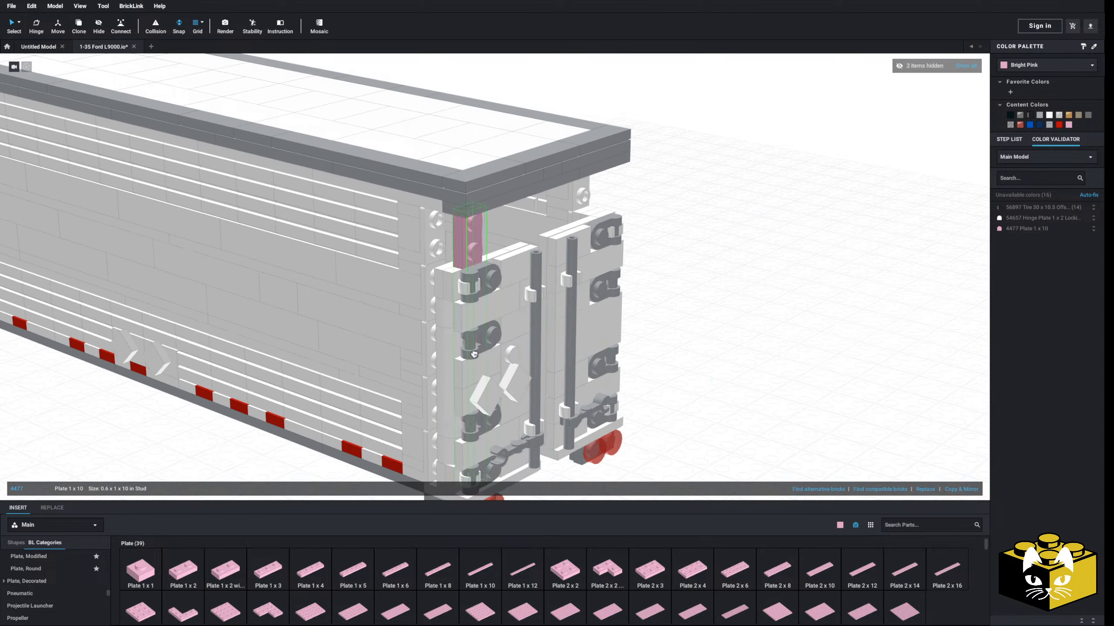
{"action": "left_click", "coordinate": [450, 353]}
- Replace the vertical plate on the container's opposite rear edge with a Plate 1 x 10 and colour both new plates white
{"action": "right_click_drag", "start_coordinate": [450, 352], "coordinate": [498, 354]}
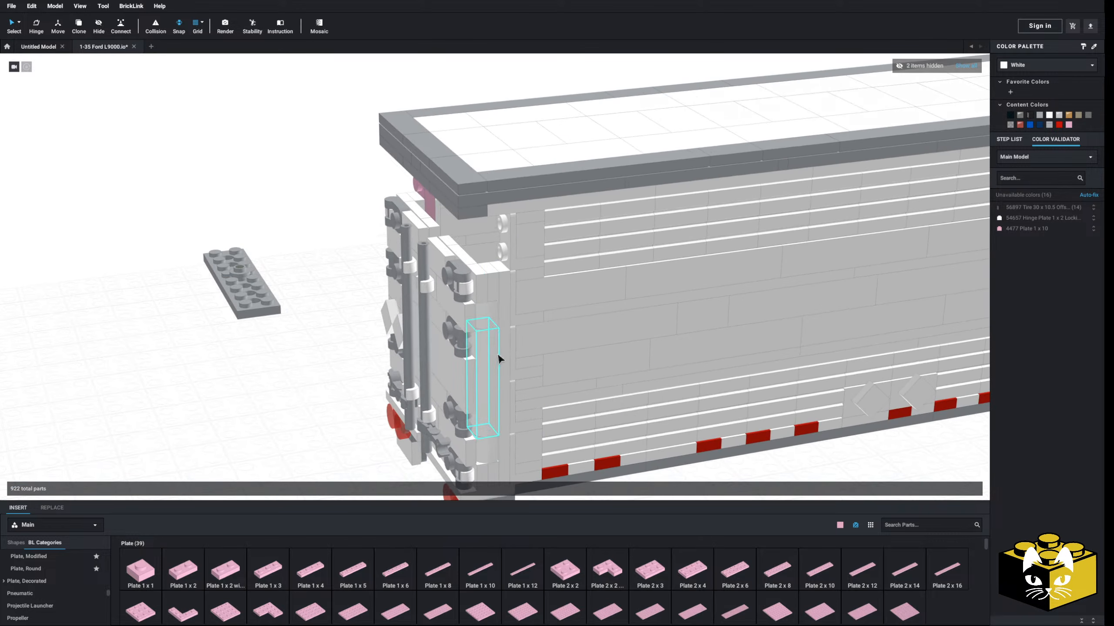
{"action": "left_click", "coordinate": [480, 570]}
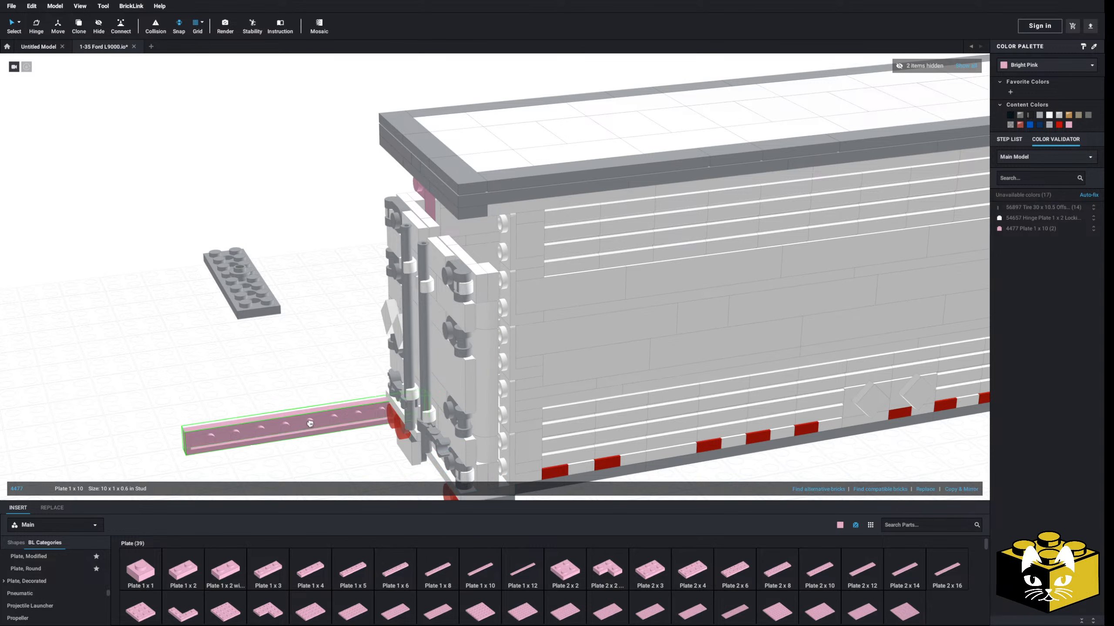
{"action": "left_click", "coordinate": [483, 346]}
{"action": "left_click_drag", "start_coordinate": [482, 347], "coordinate": [505, 345]}
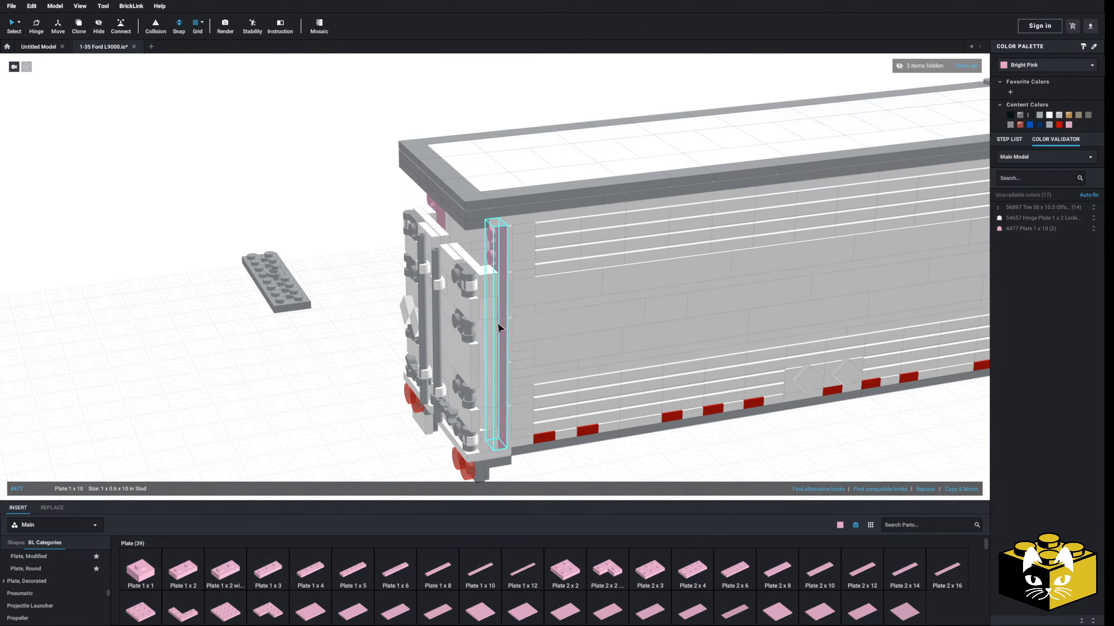
{"action": "left_click", "coordinate": [437, 213], "text": "ctrl"}
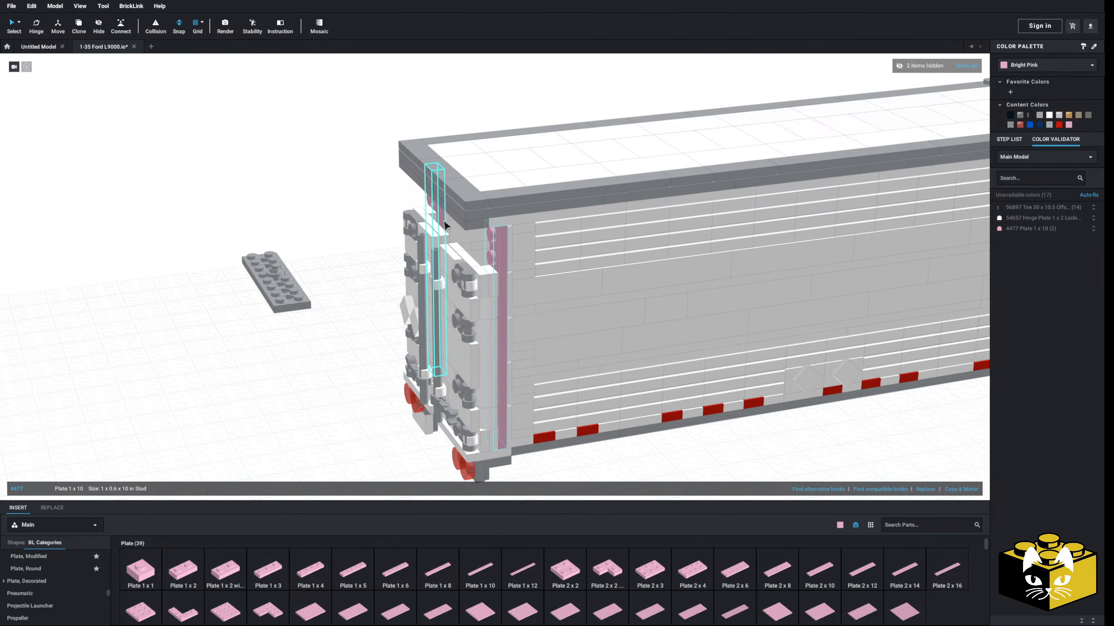
{"action": "left_click", "coordinate": [1047, 117]}
{"action": "left_click", "coordinate": [384, 217]}
{"action": "right_click_drag", "start_coordinate": [384, 217], "coordinate": [392, 241]}
{"action": "scroll", "coordinate": [386, 264], "scroll_direction": "up", "scroll_amount": 3}
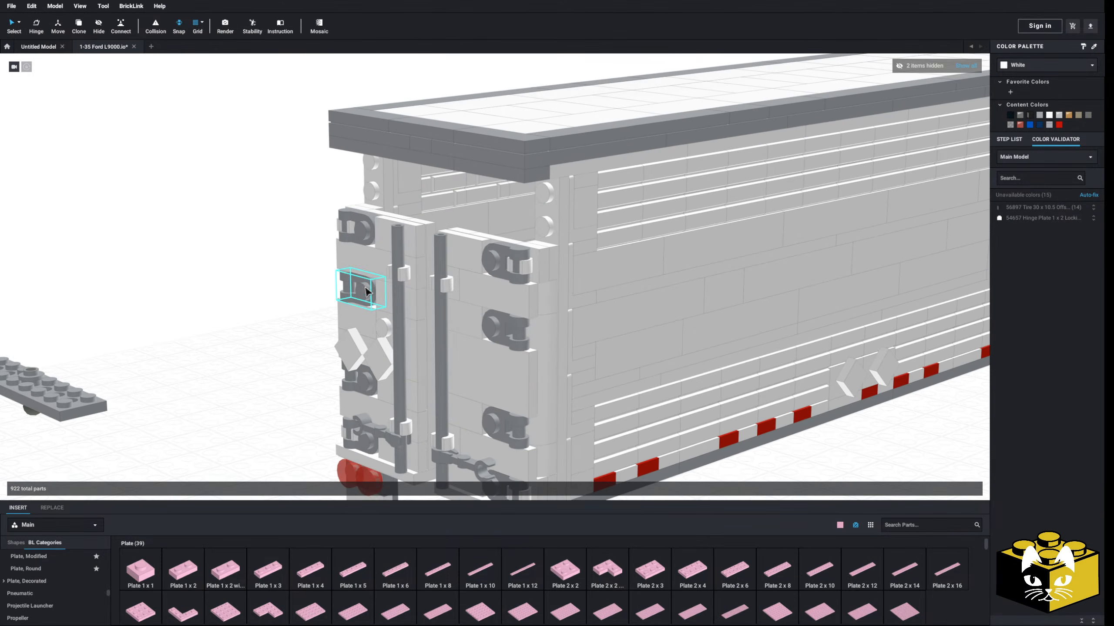
- Select both rear door assemblies and move them off the container to the open area behind it
{"action": "scroll", "coordinate": [365, 286], "scroll_direction": "down", "scroll_amount": 3}
{"action": "right_click_drag", "start_coordinate": [365, 287], "coordinate": [332, 273]}
{"action": "left_click_drag", "start_coordinate": [350, 350], "coordinate": [269, 402]}
{"action": "left_click", "coordinate": [312, 390]}
{"action": "right_click_drag", "start_coordinate": [316, 389], "coordinate": [341, 377]}
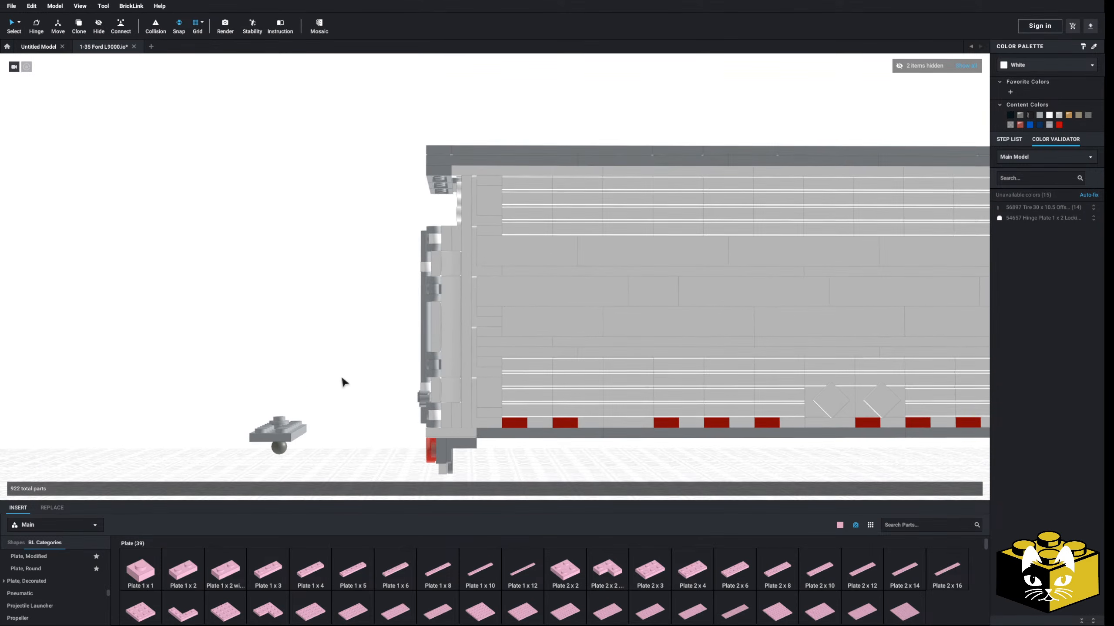
{"action": "left_click_drag", "start_coordinate": [367, 224], "coordinate": [455, 412]}
{"action": "right_click_drag", "start_coordinate": [456, 413], "coordinate": [502, 434]}
{"action": "left_click_drag", "start_coordinate": [486, 403], "coordinate": [277, 334]}
{"action": "left_click", "coordinate": [342, 391]}
{"action": "right_click_drag", "start_coordinate": [343, 393], "coordinate": [407, 393]}
{"action": "middle_click_drag", "start_coordinate": [408, 393], "coordinate": [552, 373]}
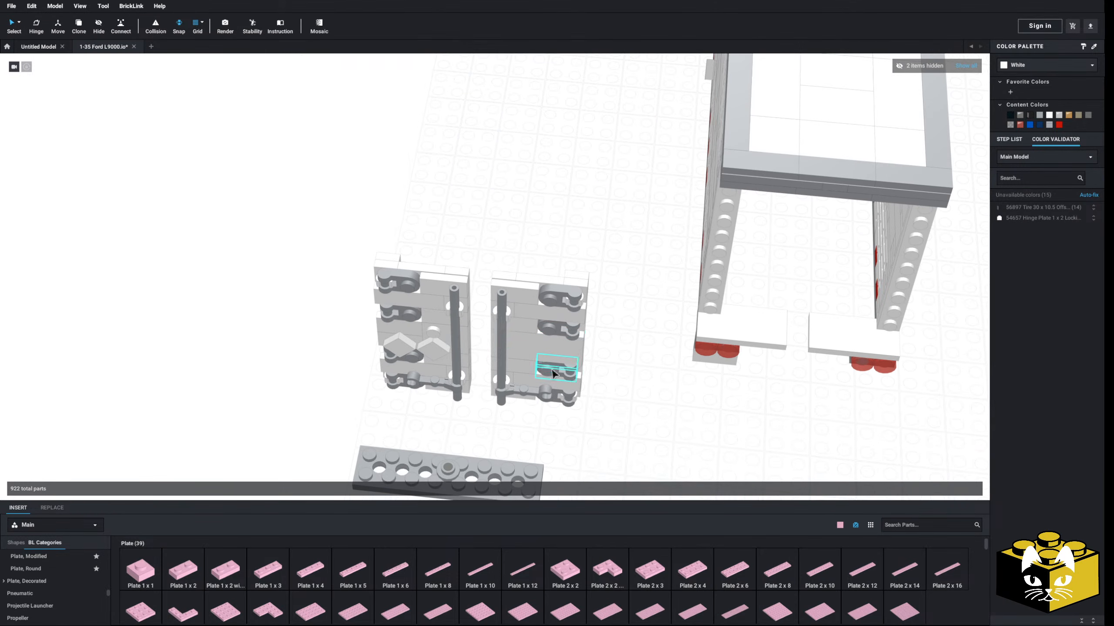
- Delete the detached door without the chevron tiles and rotate the remaining door to lie flat
{"action": "right_click_drag", "start_coordinate": [552, 373], "coordinate": [559, 356]}
{"action": "left_click_drag", "start_coordinate": [593, 285], "coordinate": [496, 440]}
{"action": "key", "text": "Delete"}
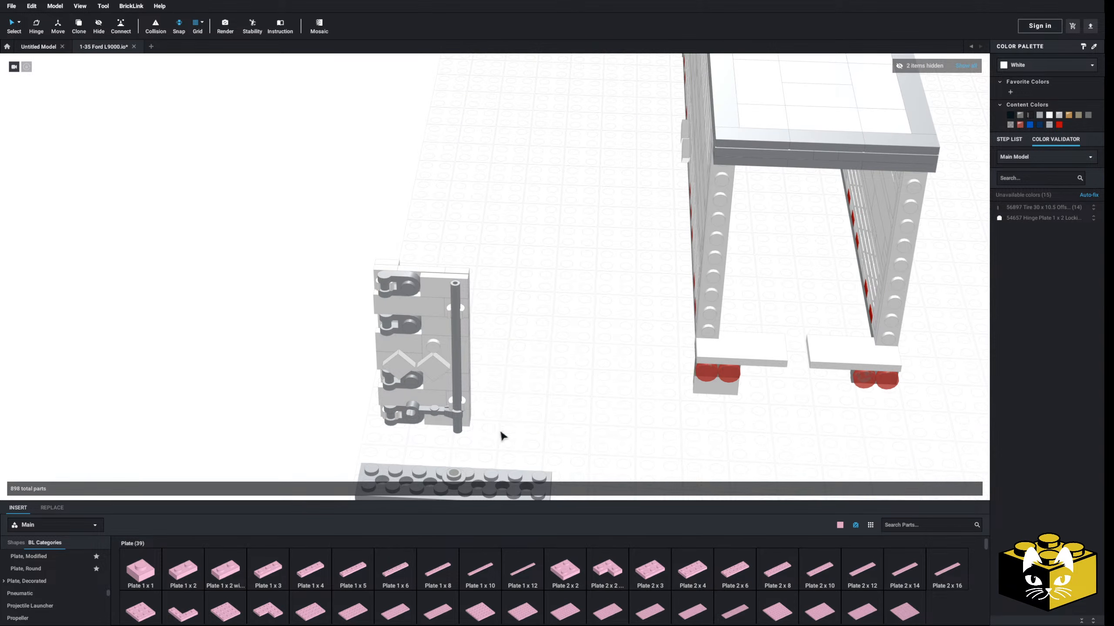
{"action": "right_click_drag", "start_coordinate": [499, 423], "coordinate": [499, 445]}
{"action": "left_click_drag", "start_coordinate": [507, 199], "coordinate": [415, 390]}
{"action": "key", "text": "Up"}
{"action": "left_click", "coordinate": [281, 391]}
{"action": "right_click_drag", "start_coordinate": [281, 391], "coordinate": [306, 398]}
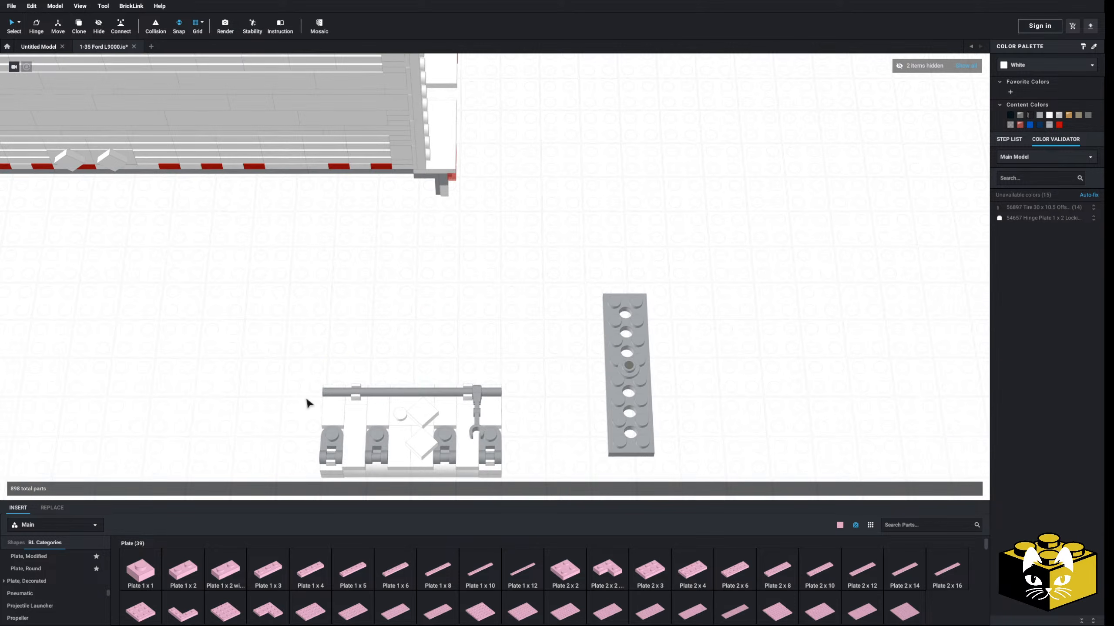
- Delete the two one-stud filler pieces beside the curved piece along the door's hinge edge
{"action": "middle_click_drag", "start_coordinate": [305, 398], "coordinate": [363, 383]}
{"action": "scroll", "coordinate": [363, 382], "scroll_direction": "up", "scroll_amount": 4}
{"action": "middle_click_drag", "start_coordinate": [383, 440], "coordinate": [342, 435]}
{"action": "right_click_drag", "start_coordinate": [342, 434], "coordinate": [341, 423]}
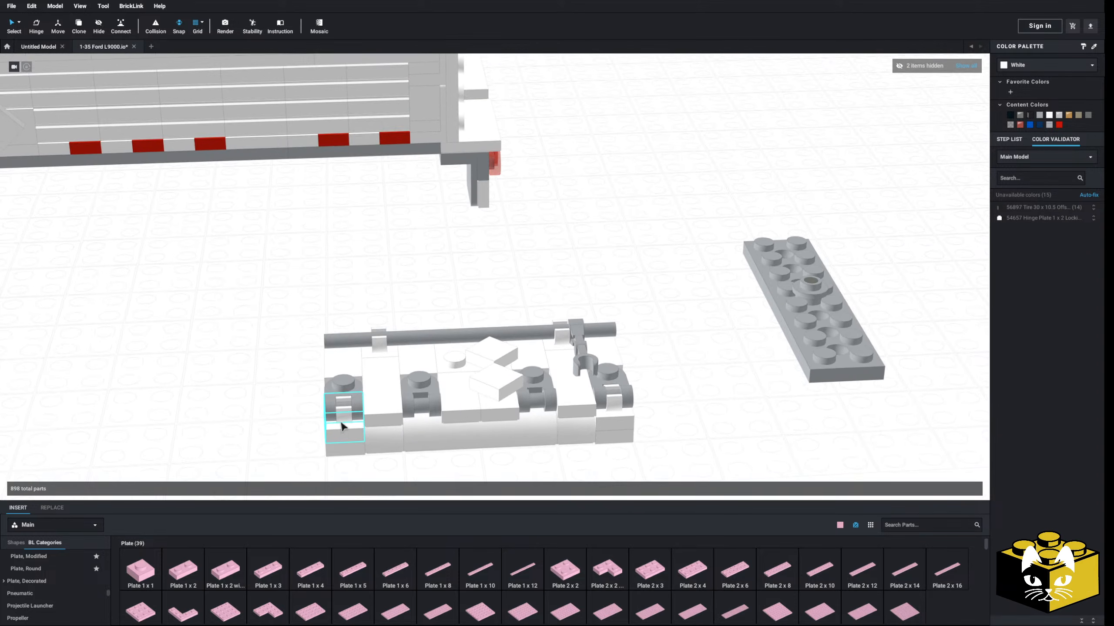
{"action": "left_click", "coordinate": [374, 435]}
{"action": "key", "text": "Delete"}
{"action": "key", "text": "Delete"}
- Pull the curved edge piece away from the door and extend it with a mirrored copy into an eight-stud strip
{"action": "left_click_drag", "start_coordinate": [541, 440], "coordinate": [422, 457]}
{"action": "scroll", "coordinate": [467, 457], "scroll_direction": "down", "scroll_amount": 3}
{"action": "left_click", "coordinate": [952, 490]}
{"action": "left_click", "coordinate": [581, 449]}
{"action": "right_click_drag", "start_coordinate": [574, 448], "coordinate": [545, 378]}
{"action": "scroll", "coordinate": [545, 378], "scroll_direction": "up", "scroll_amount": 3}
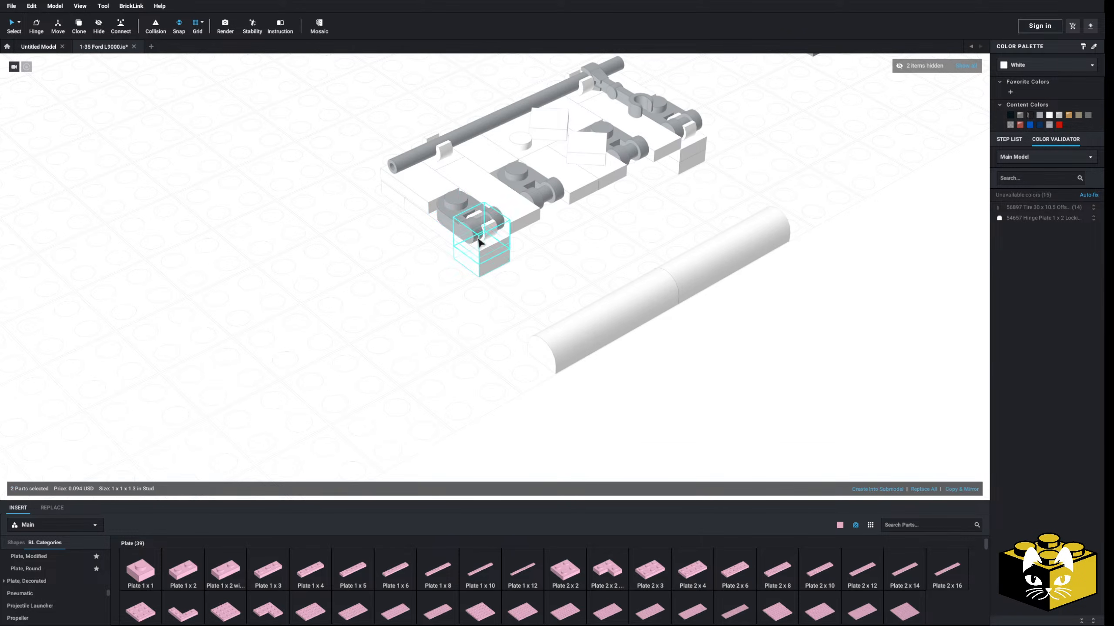
- Move the door's two outer hinge assemblies onto the opposite ends of the curved strip
{"action": "left_click_drag", "start_coordinate": [477, 256], "coordinate": [518, 365]}
{"action": "left_click", "coordinate": [613, 393]}
{"action": "right_click_drag", "start_coordinate": [613, 394], "coordinate": [509, 380]}
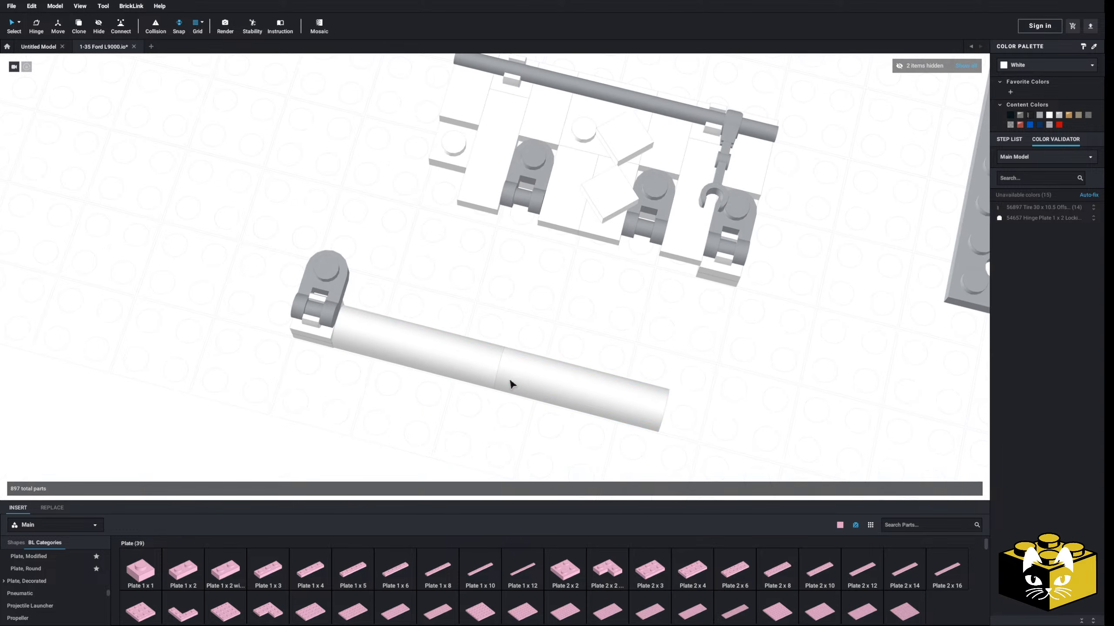
{"action": "left_click_drag", "start_coordinate": [756, 275], "coordinate": [719, 399]}
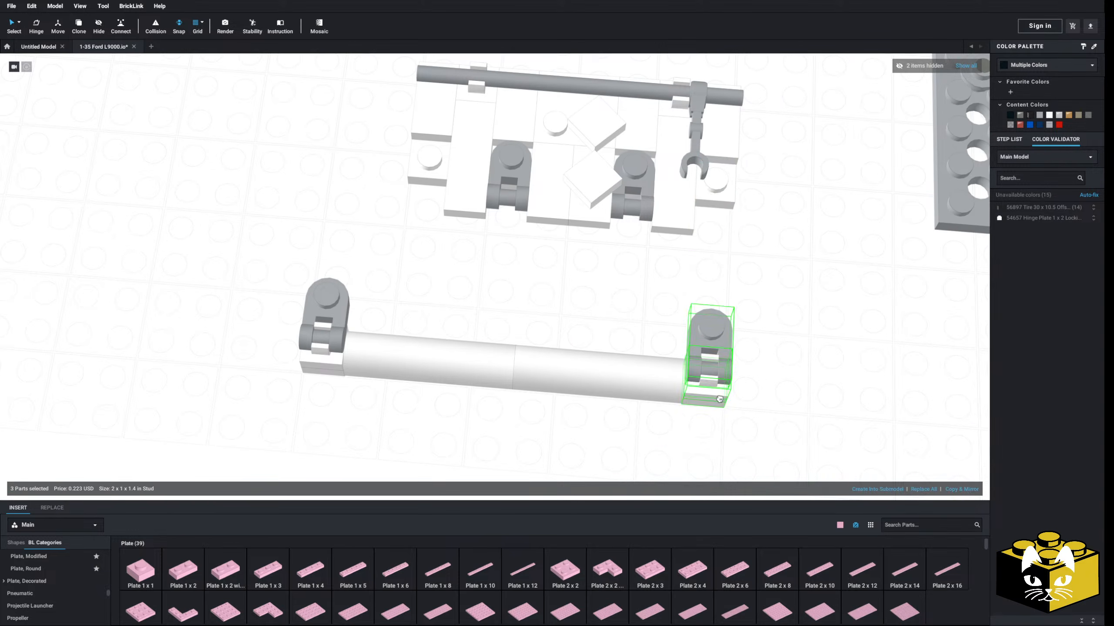
- Set the two middle grey hinge plates and the chevron tile assembly aside from the old door
{"action": "right_click_drag", "start_coordinate": [816, 360], "coordinate": [635, 292]}
{"action": "middle_click_drag", "start_coordinate": [635, 292], "coordinate": [569, 388]}
{"action": "scroll", "coordinate": [570, 386], "scroll_direction": "up", "scroll_amount": 1}
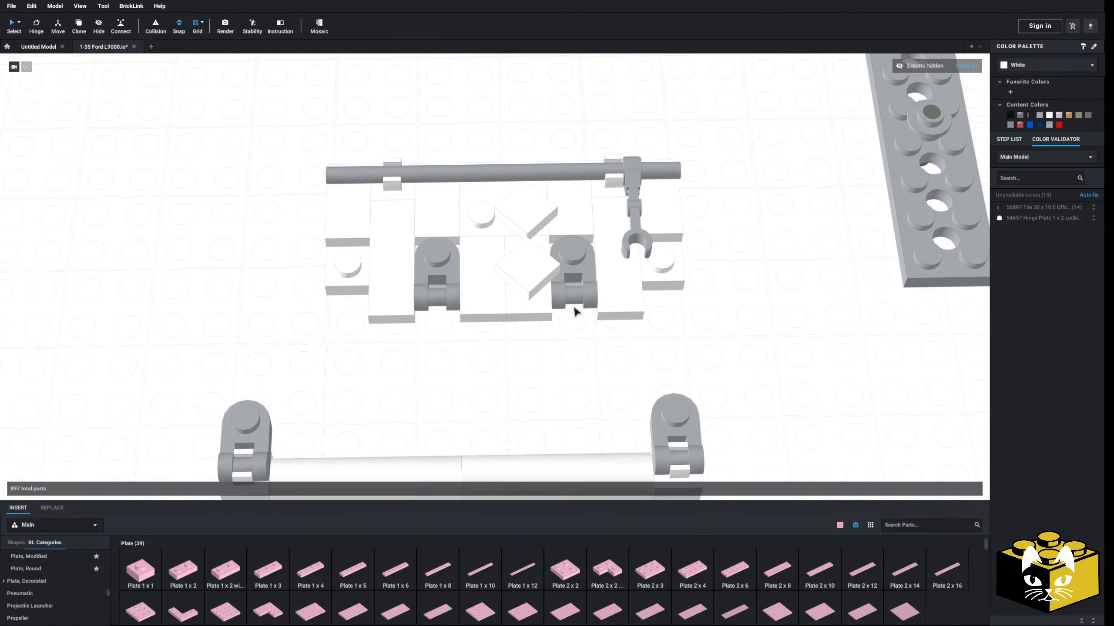
{"action": "scroll", "coordinate": [263, 329], "scroll_direction": "down", "scroll_amount": 1}
{"action": "left_click_drag", "start_coordinate": [438, 288], "coordinate": [112, 306]}
{"action": "left_click", "coordinate": [457, 378]}
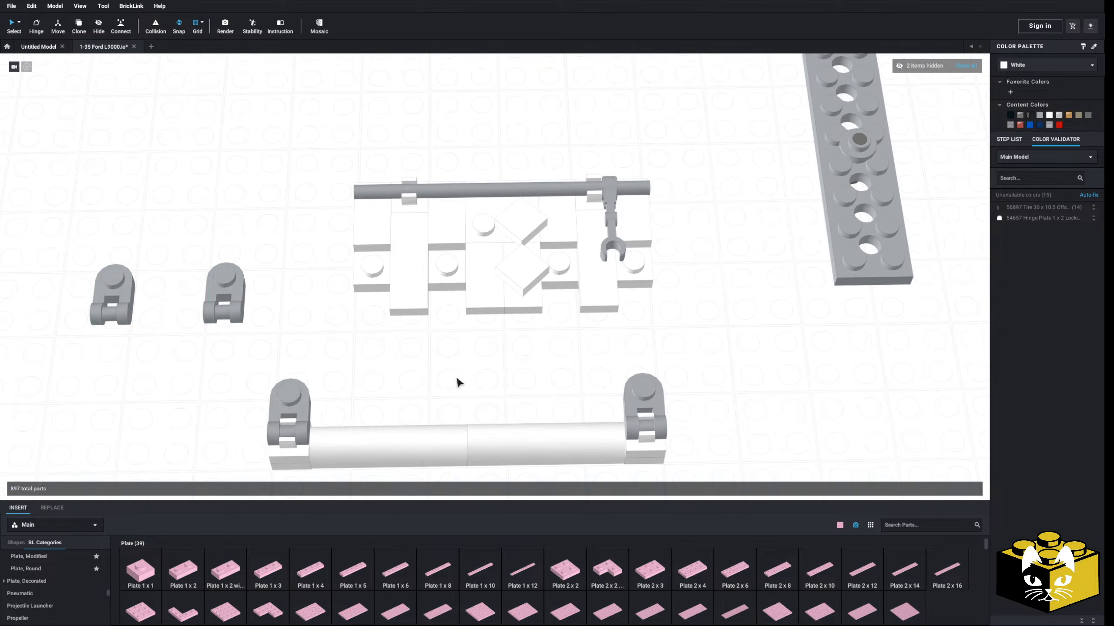
{"action": "right_click_drag", "start_coordinate": [434, 388], "coordinate": [549, 303]}
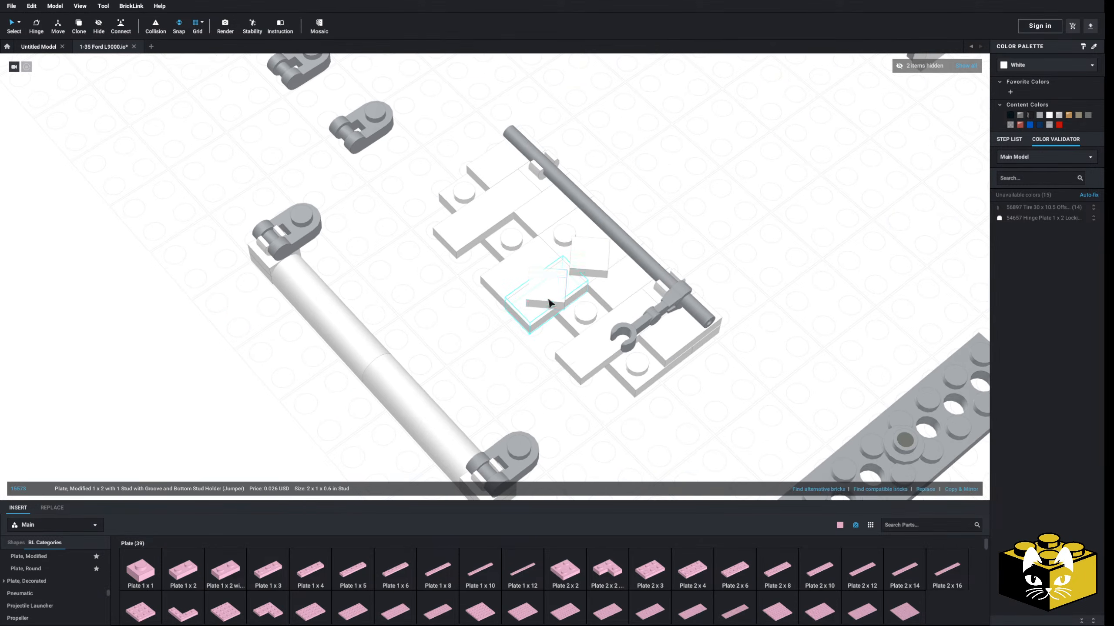
{"action": "left_click_drag", "start_coordinate": [597, 256], "coordinate": [210, 379]}
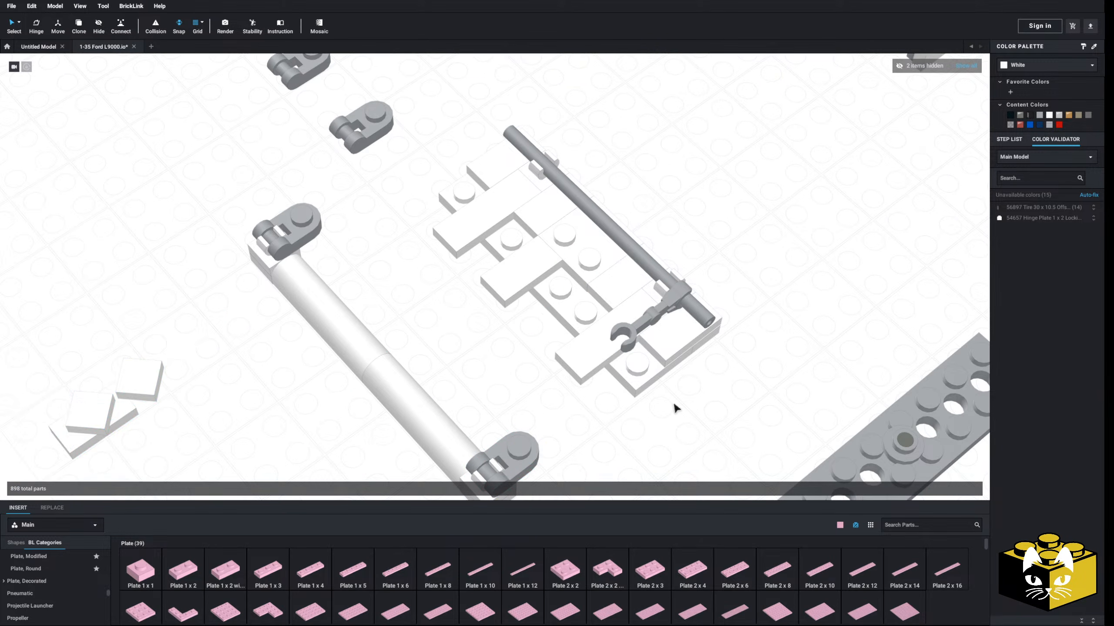
- Insert a Plate 2 x 10 alongside the curved strip, beneath the two end hinges
{"action": "left_click", "coordinate": [820, 571]}
{"action": "key", "text": "Right"}
{"action": "left_click", "coordinate": [427, 334]}
{"action": "right_click_drag", "start_coordinate": [530, 353], "coordinate": [236, 293]}
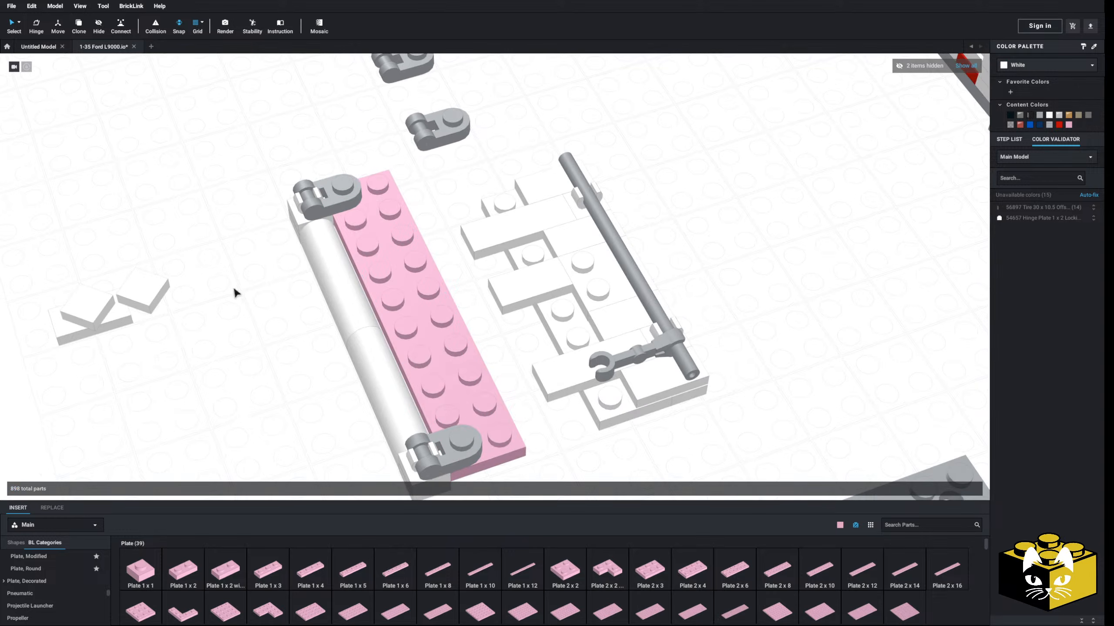
- Fit a white Plate 1 x 1 beneath the unsupported chevron tile and delete its surplus mirrored copy
{"action": "left_click", "coordinate": [151, 572]}
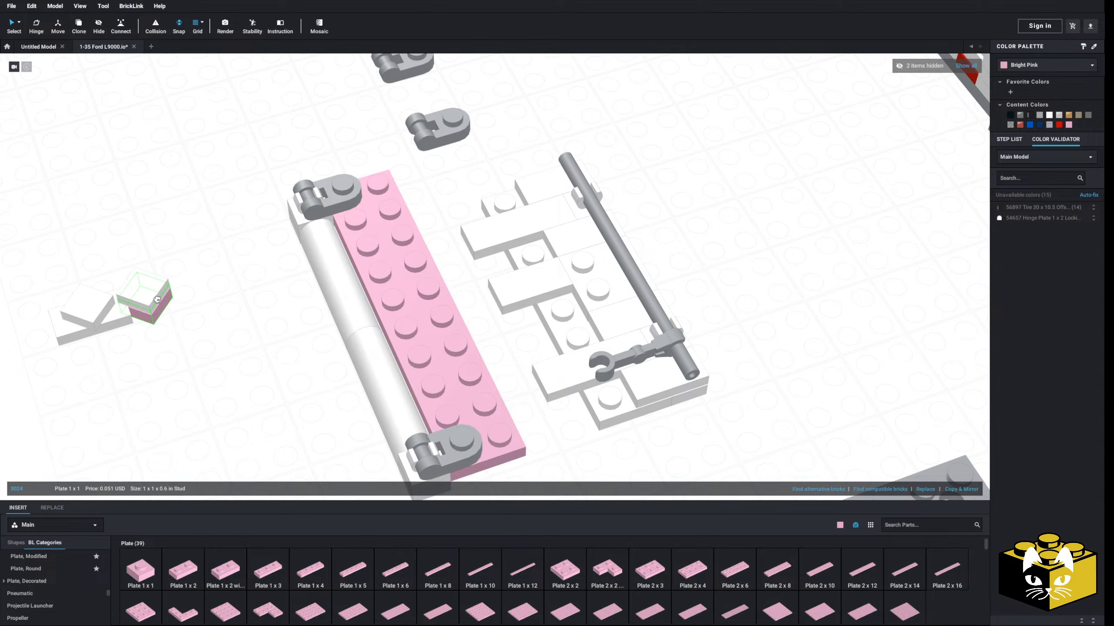
{"action": "left_click", "coordinate": [157, 299]}
{"action": "right_click_drag", "start_coordinate": [157, 300], "coordinate": [96, 422]}
{"action": "left_click", "coordinate": [975, 491]}
{"action": "left_click", "coordinate": [605, 274]}
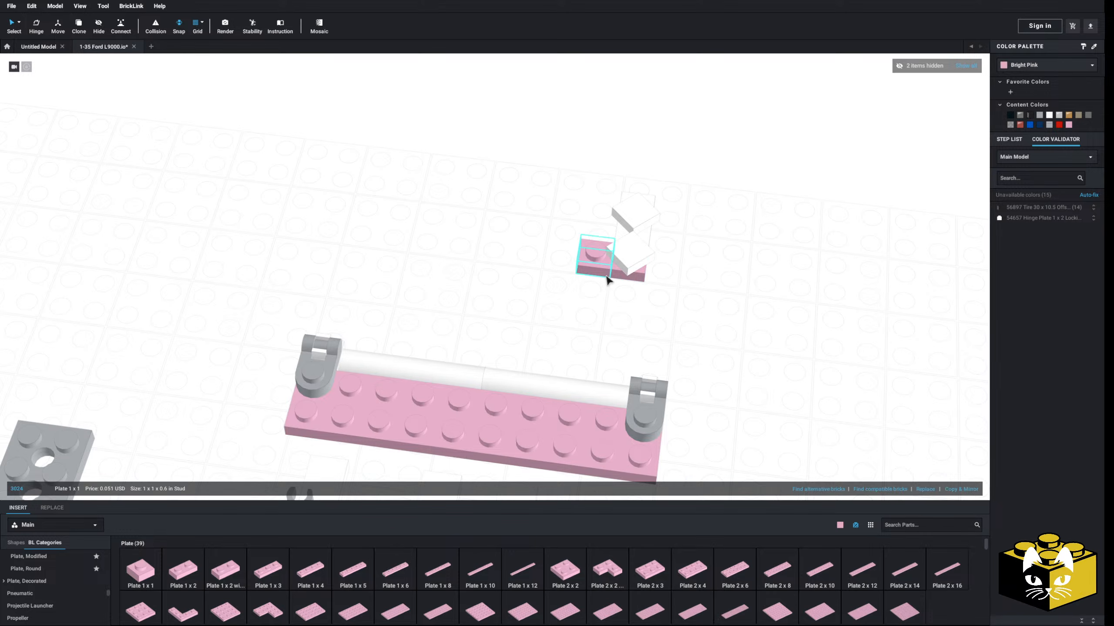
{"action": "key", "text": "Delete"}
{"action": "right_click_drag", "start_coordinate": [526, 280], "coordinate": [583, 287]}
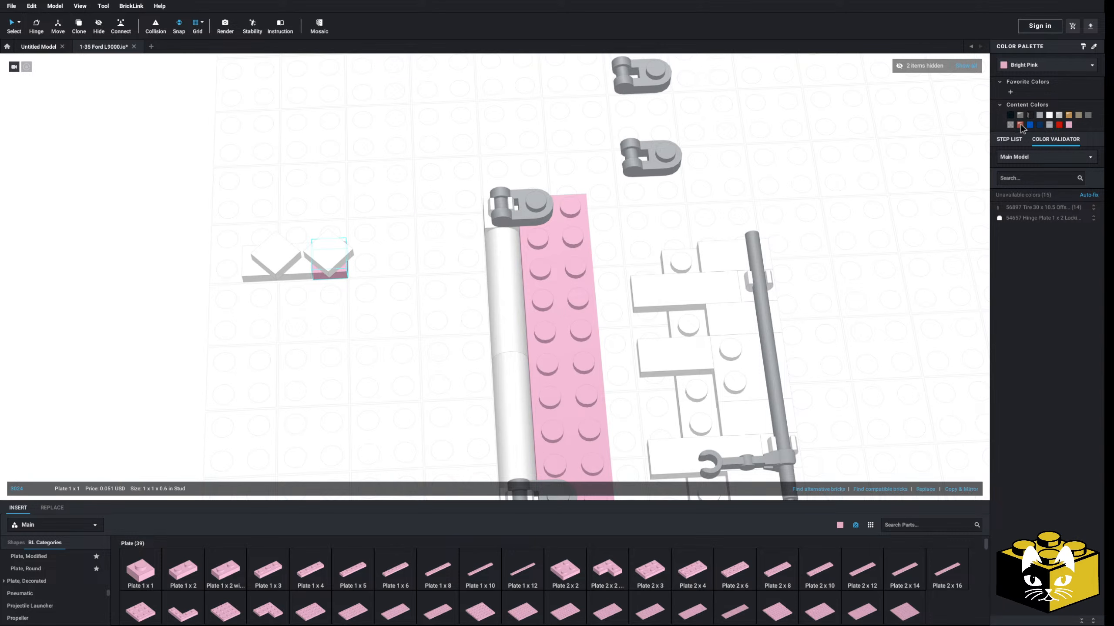
- Move a Tile 1 x 3 and a Tile 1 x 2 from the old door onto one end of the pink Plate 2 x 10
{"action": "middle_click_drag", "start_coordinate": [925, 253], "coordinate": [887, 147]}
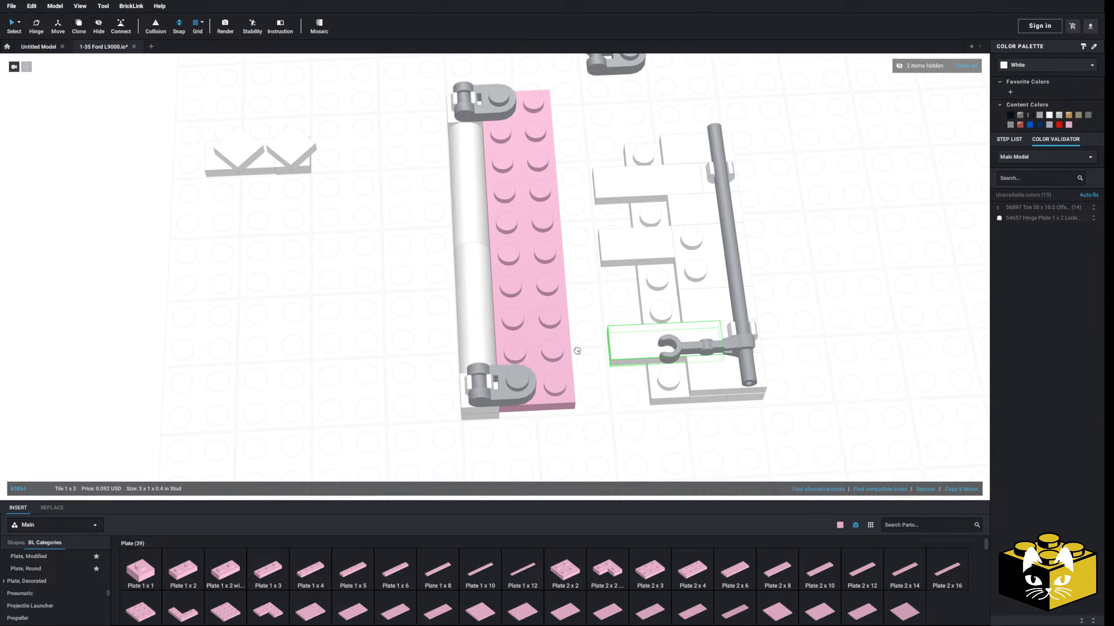
{"action": "left_click_drag", "start_coordinate": [576, 351], "coordinate": [489, 355]}
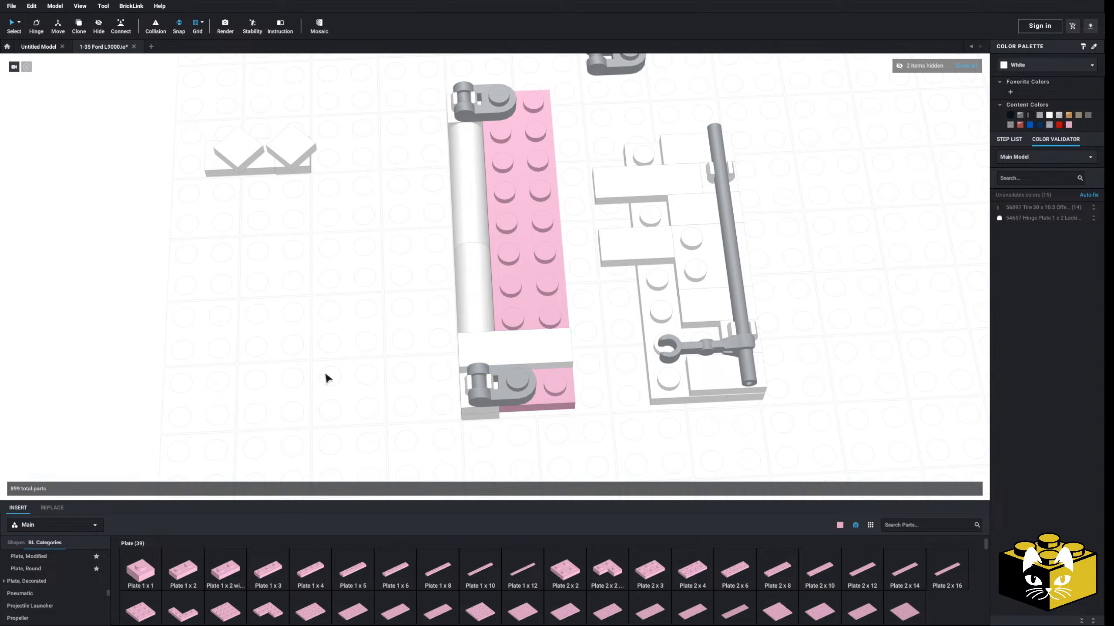
{"action": "left_click_drag", "start_coordinate": [555, 381], "coordinate": [577, 376]}
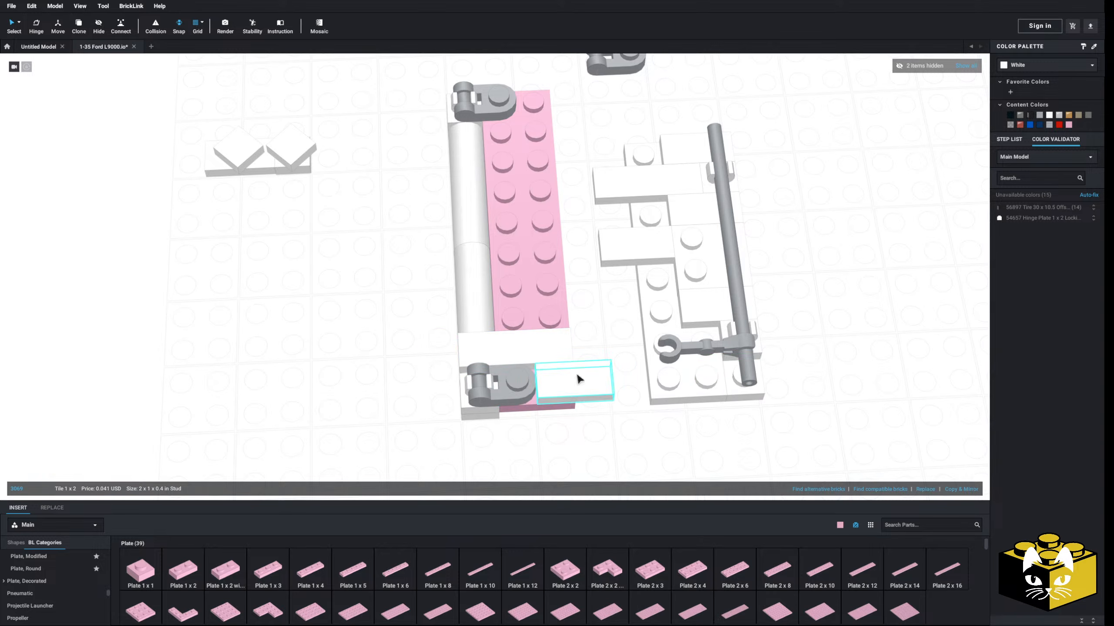
- Delete the old door's remaining white plates and tiles, keeping only the grey bar with its clips and handle
{"action": "left_click", "coordinate": [675, 394]}
{"action": "key", "text": "Delete"}
{"action": "left_click", "coordinate": [726, 339]}
{"action": "key", "text": "Delete"}
{"action": "left_click", "coordinate": [697, 251]}
{"action": "key", "text": "Delete"}
{"action": "left_click", "coordinate": [689, 221]}
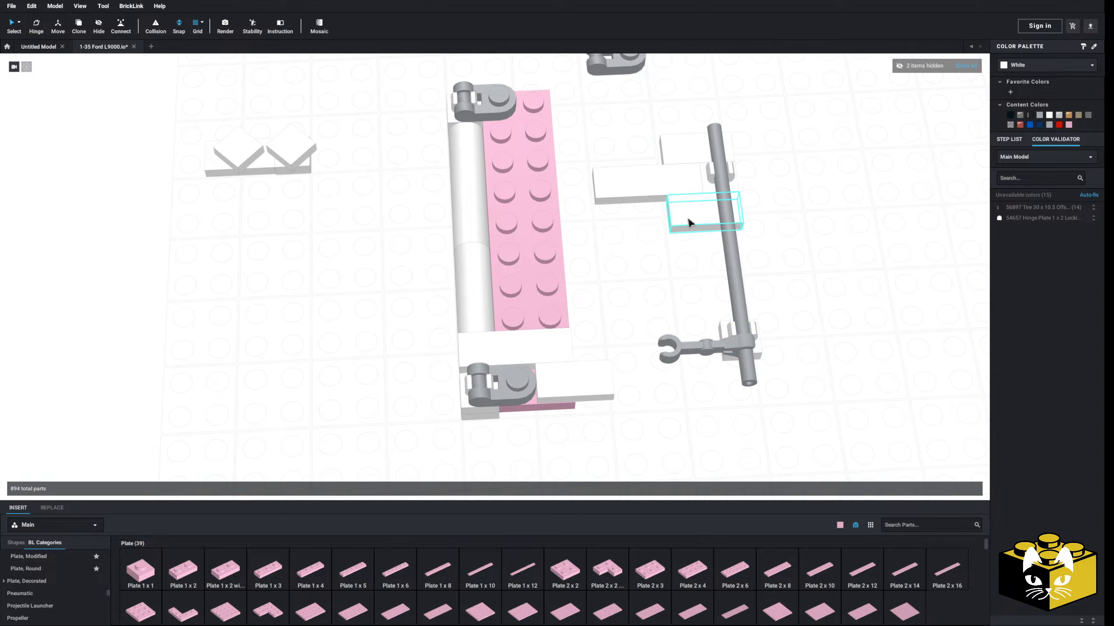
{"action": "key", "text": "Delete"}
{"action": "left_click", "coordinate": [675, 174]}
{"action": "key", "text": "Delete"}
{"action": "left_click", "coordinate": [683, 152]}
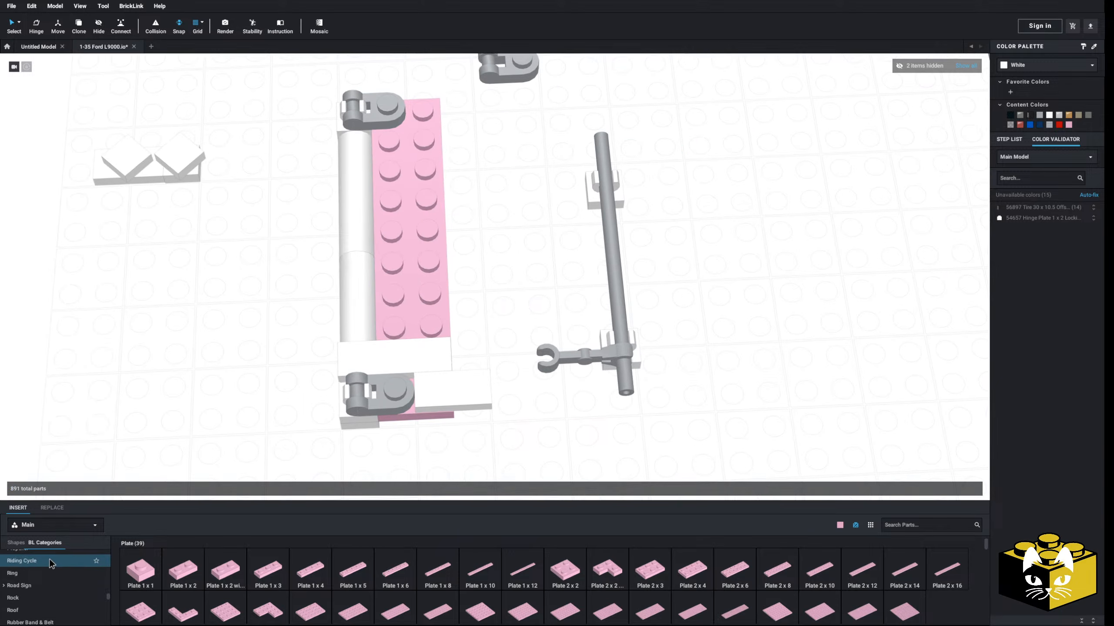
- Insert a Plate, Modified 1 x 8 (4510) with rail along the free long edge of the pink Plate 2 x 10
{"action": "scroll", "coordinate": [87, 556], "scroll_direction": "up", "scroll_amount": 10}
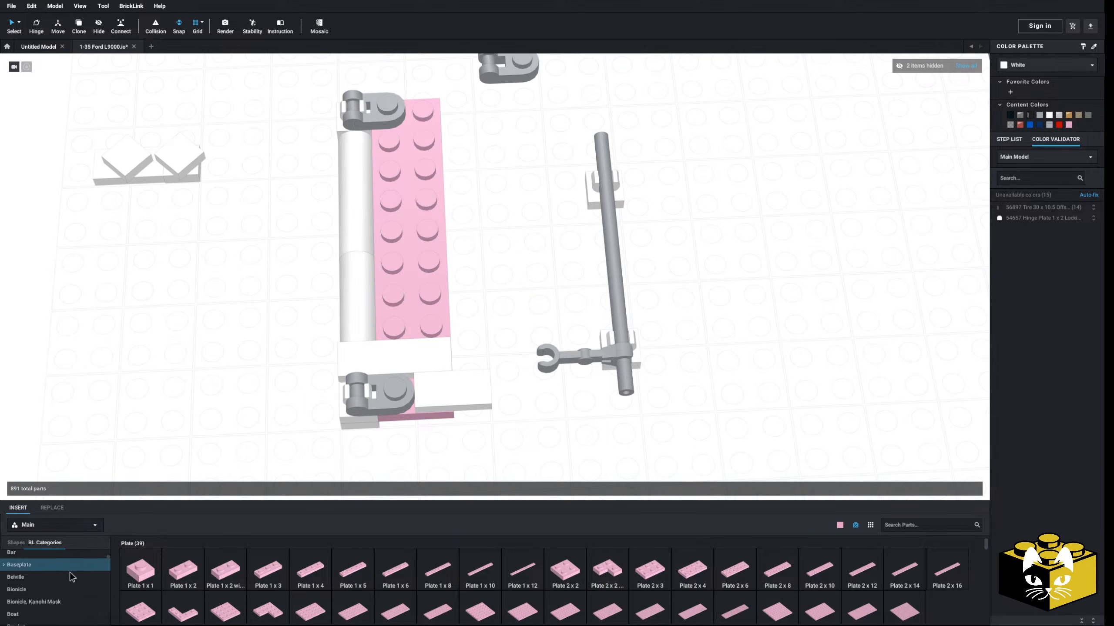
{"action": "scroll", "coordinate": [69, 573], "scroll_direction": "down", "scroll_amount": 4}
{"action": "scroll", "coordinate": [55, 581], "scroll_direction": "up", "scroll_amount": 4}
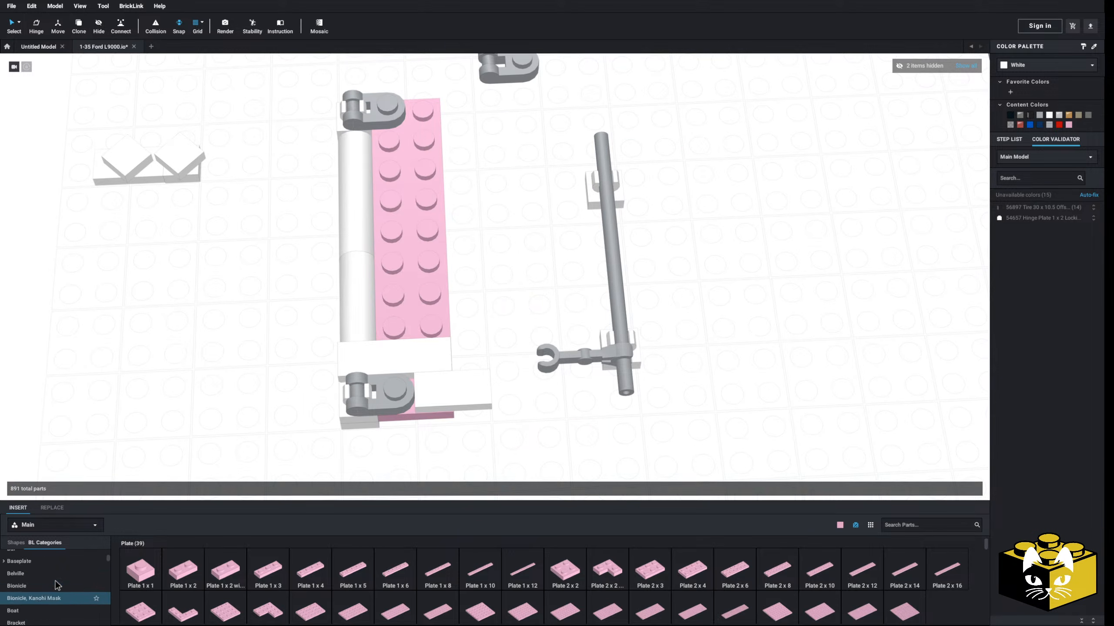
{"action": "scroll", "coordinate": [55, 585], "scroll_direction": "up", "scroll_amount": 3}
{"action": "left_click", "coordinate": [56, 568]}
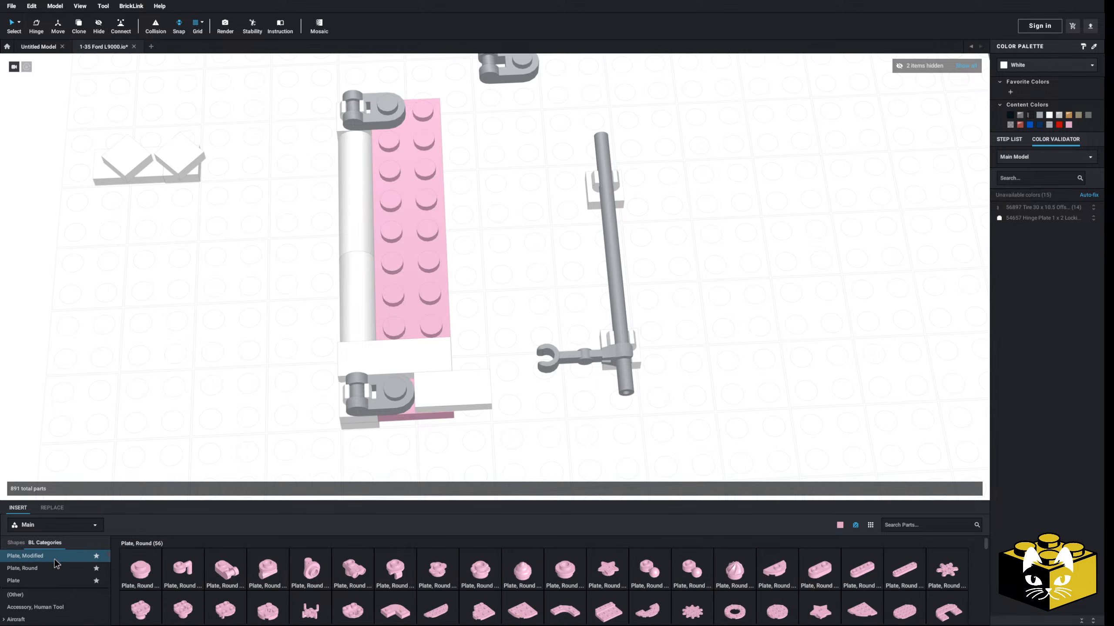
{"action": "left_click", "coordinate": [56, 556]}
{"action": "scroll", "coordinate": [798, 586], "scroll_direction": "down", "scroll_amount": 1}
{"action": "scroll", "coordinate": [789, 586], "scroll_direction": "down", "scroll_amount": 4}
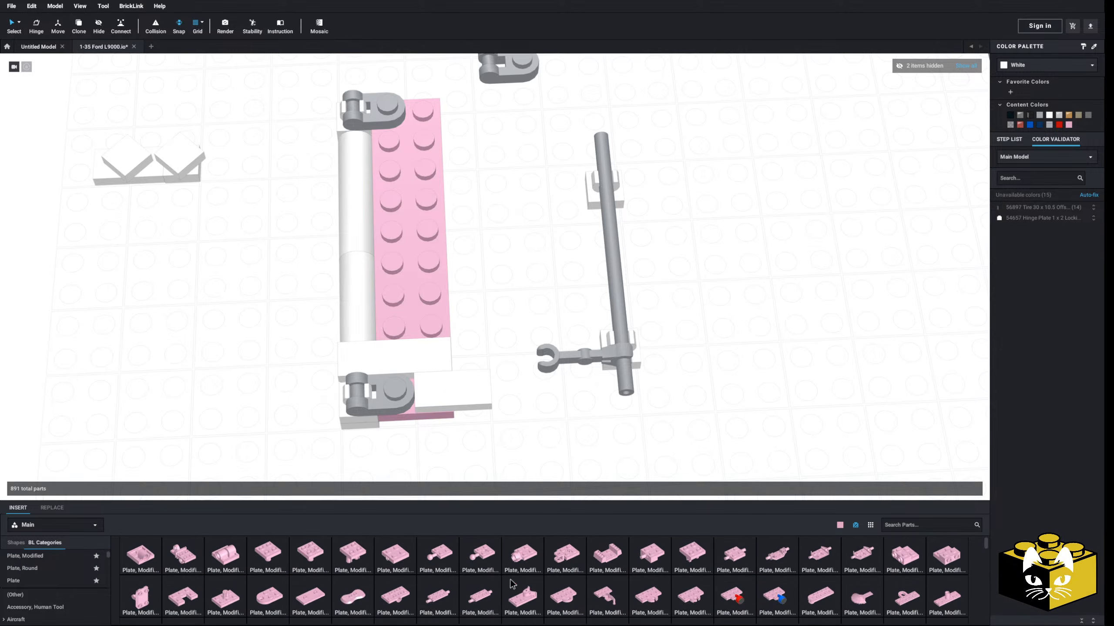
{"action": "scroll", "coordinate": [512, 584], "scroll_direction": "up", "scroll_amount": 3}
{"action": "left_click", "coordinate": [437, 596]}
{"action": "key", "text": "Right"}
{"action": "left_click_drag", "start_coordinate": [496, 460], "coordinate": [468, 291]}
{"action": "left_click", "coordinate": [537, 282]}
{"action": "middle_click_drag", "start_coordinate": [537, 282], "coordinate": [561, 337]}
{"action": "scroll", "coordinate": [561, 337], "scroll_direction": "down", "scroll_amount": 2}
{"action": "scroll", "coordinate": [563, 342], "scroll_direction": "down", "scroll_amount": 1}
- Copy the Tile 1 x 3 and Tile 1 x 2 to the opposite end of the door, placing the shorter tile beside the hinge
{"action": "left_click", "coordinate": [459, 390]}
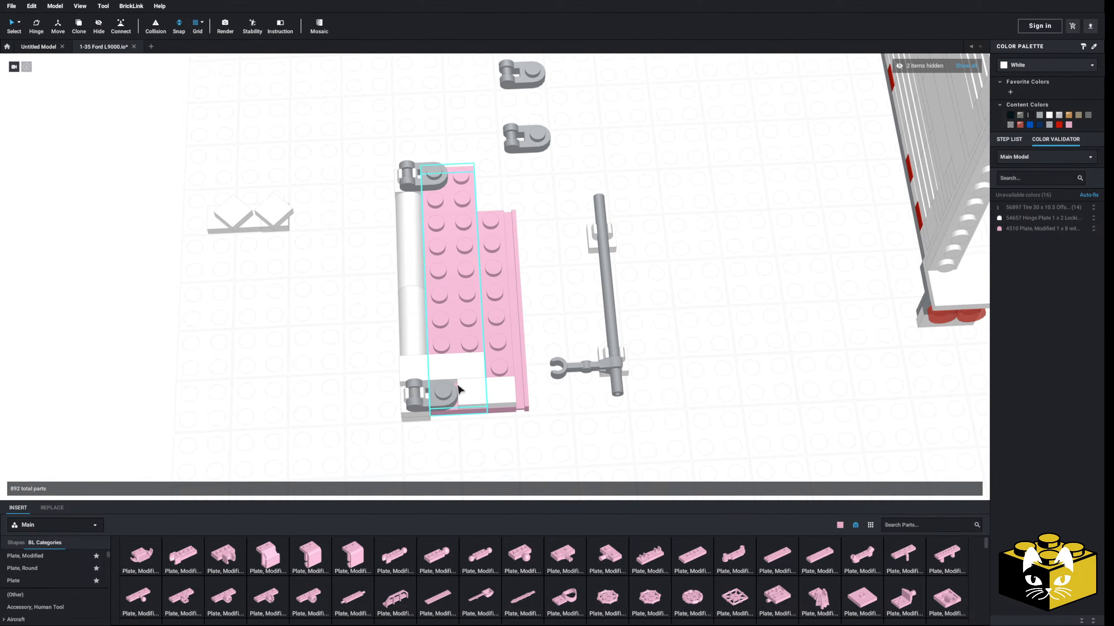
{"action": "left_click", "coordinate": [474, 357], "text": "ctrl"}
{"action": "right_click", "coordinate": [472, 356]}
{"action": "left_click", "coordinate": [486, 372]}
{"action": "right_click", "coordinate": [320, 354]}
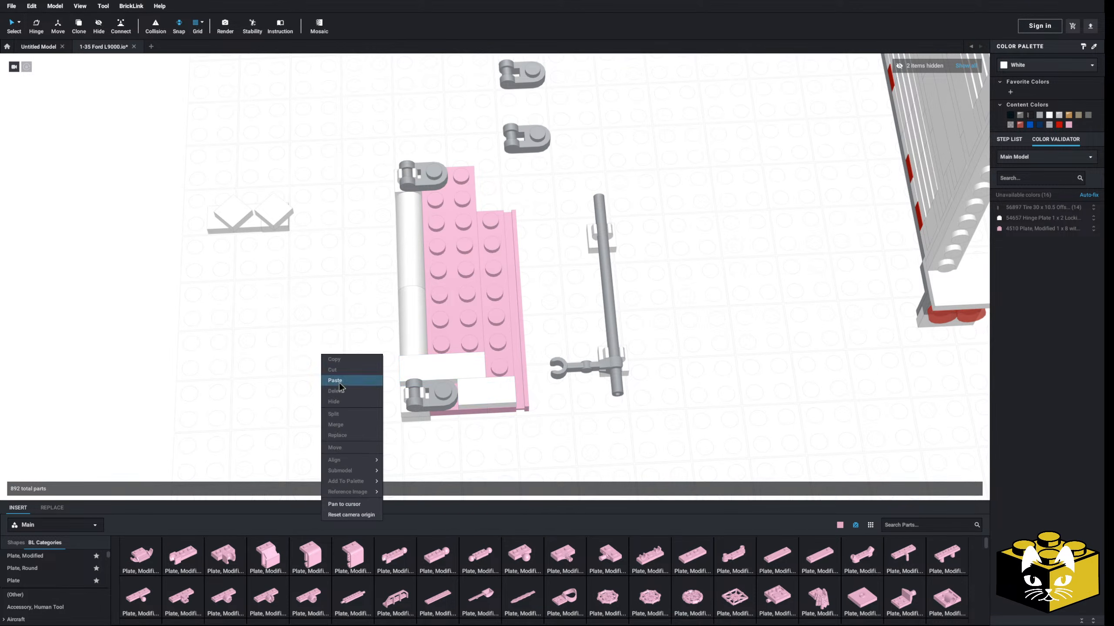
{"action": "left_click", "coordinate": [337, 380]}
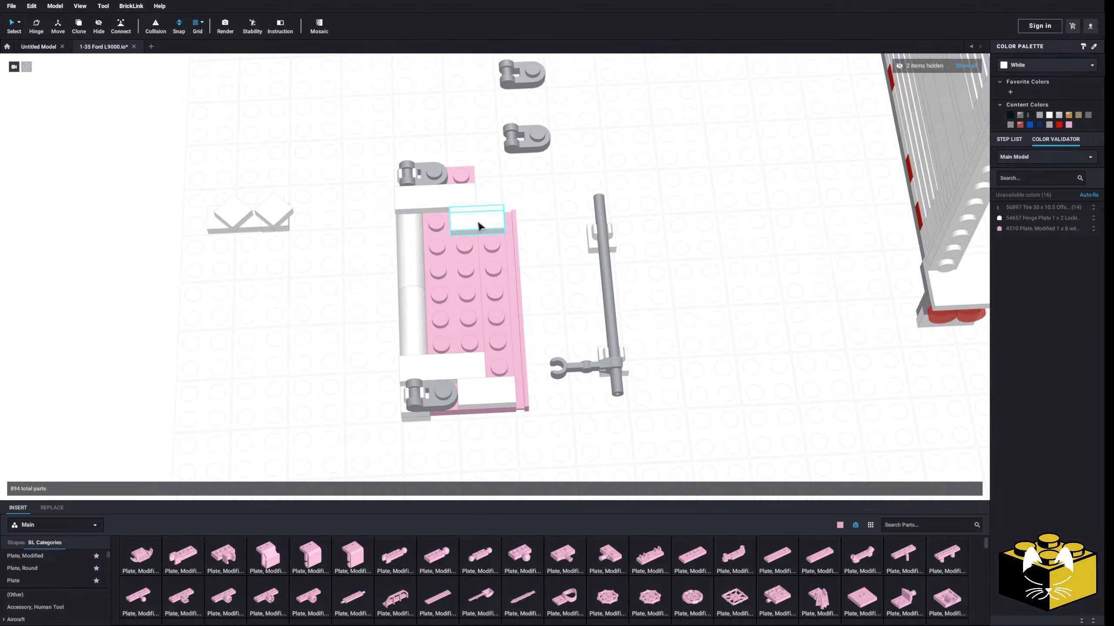
{"action": "left_click_drag", "start_coordinate": [478, 226], "coordinate": [477, 178]}
{"action": "scroll", "coordinate": [438, 579], "scroll_direction": "up", "scroll_amount": 1}
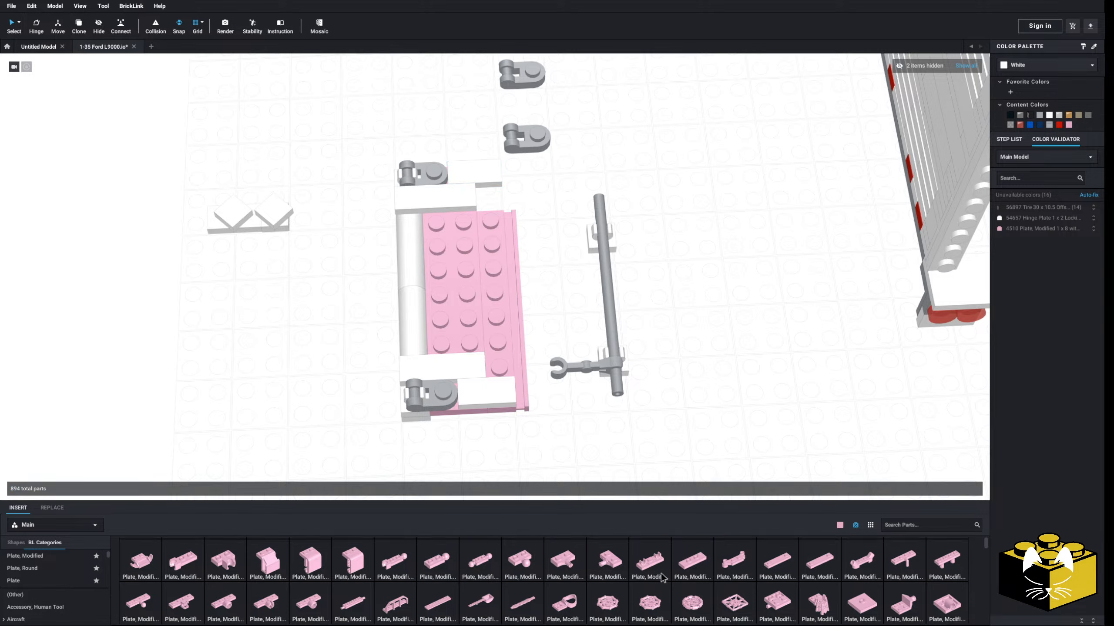
- Insert a Plate, Modified 1 x 2 with rail at the end of the 1 x 8 and colour the rail plates Light Bluish Gray
{"action": "left_click", "coordinate": [777, 559]}
{"action": "left_click", "coordinate": [498, 194]}
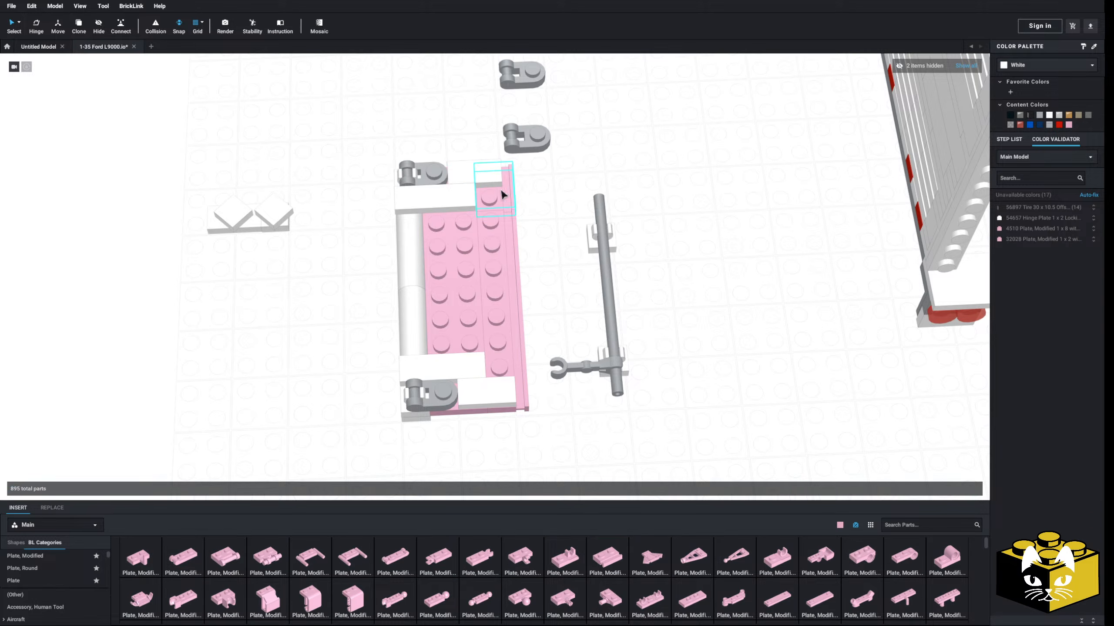
{"action": "left_click", "coordinate": [1041, 116]}
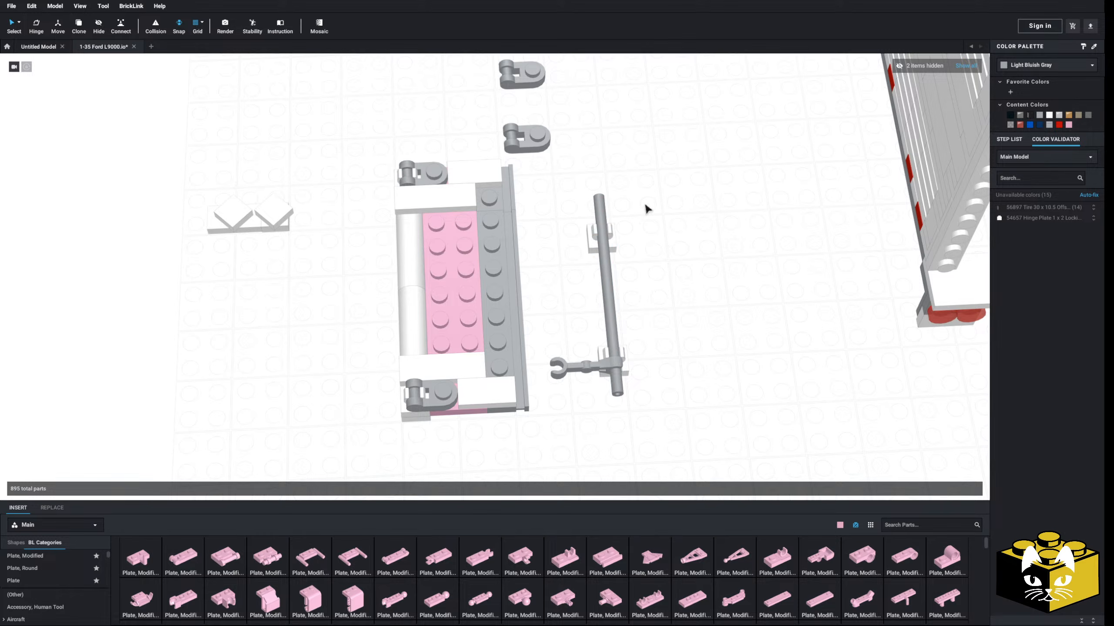
- Move the grey bar with its two clips and handle arm onto the door's rail plates
{"action": "left_click_drag", "start_coordinate": [653, 194], "coordinate": [590, 406]}
{"action": "left_click_drag", "start_coordinate": [619, 337], "coordinate": [505, 343]}
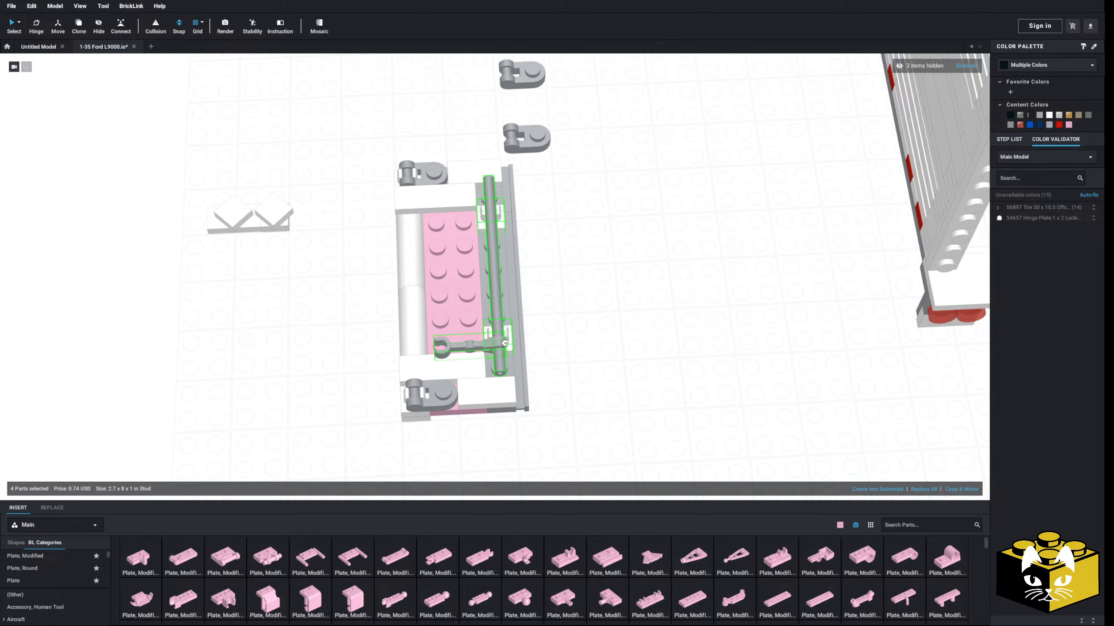
{"action": "left_click", "coordinate": [638, 364]}
{"action": "right_click_drag", "start_coordinate": [638, 364], "coordinate": [610, 363]}
{"action": "scroll", "coordinate": [607, 365], "scroll_direction": "up", "scroll_amount": 3}
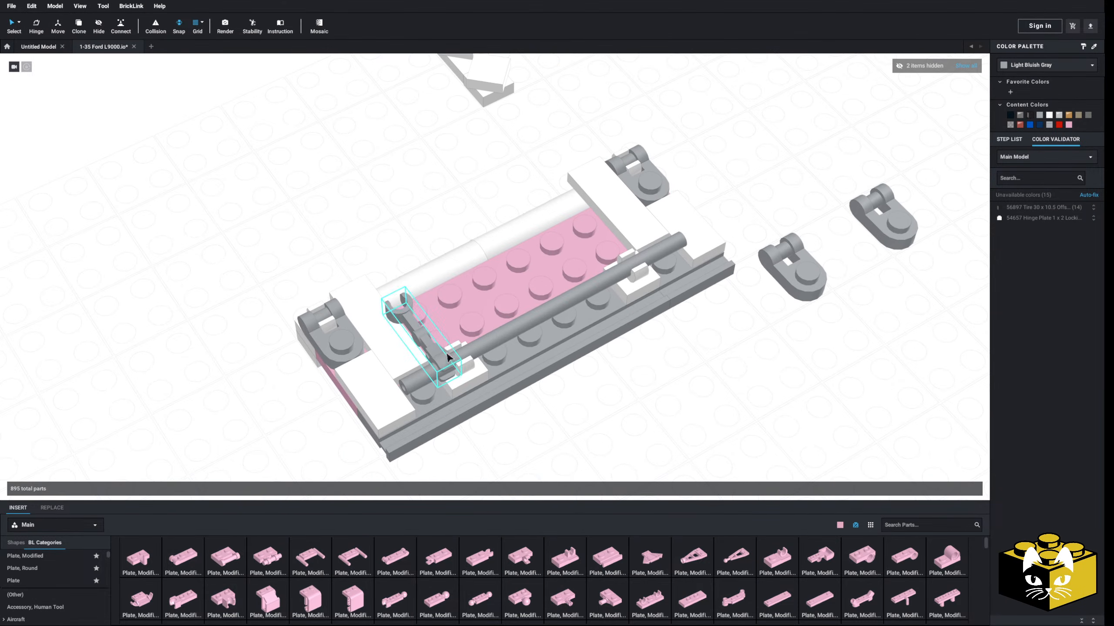
- Shift the two open-clip tiles one stud outward toward the door's ends and delete the old grey bar
{"action": "left_click", "coordinate": [472, 370]}
{"action": "left_click_drag", "start_coordinate": [425, 411], "coordinate": [426, 400]}
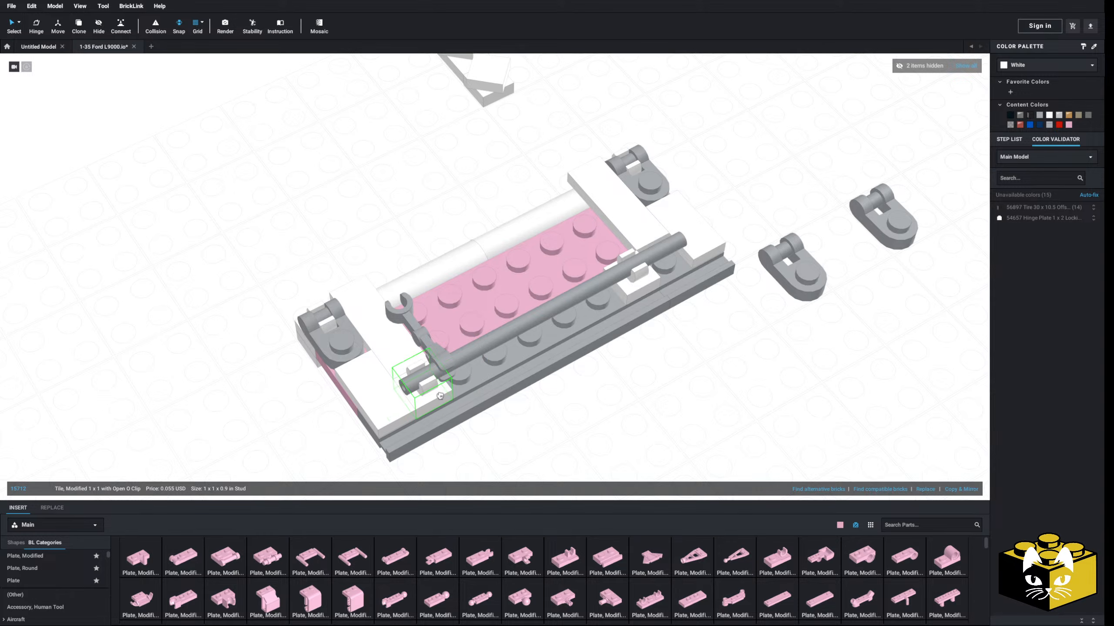
{"action": "left_click", "coordinate": [476, 350]}
{"action": "key", "text": "Delete"}
{"action": "left_click", "coordinate": [645, 281]}
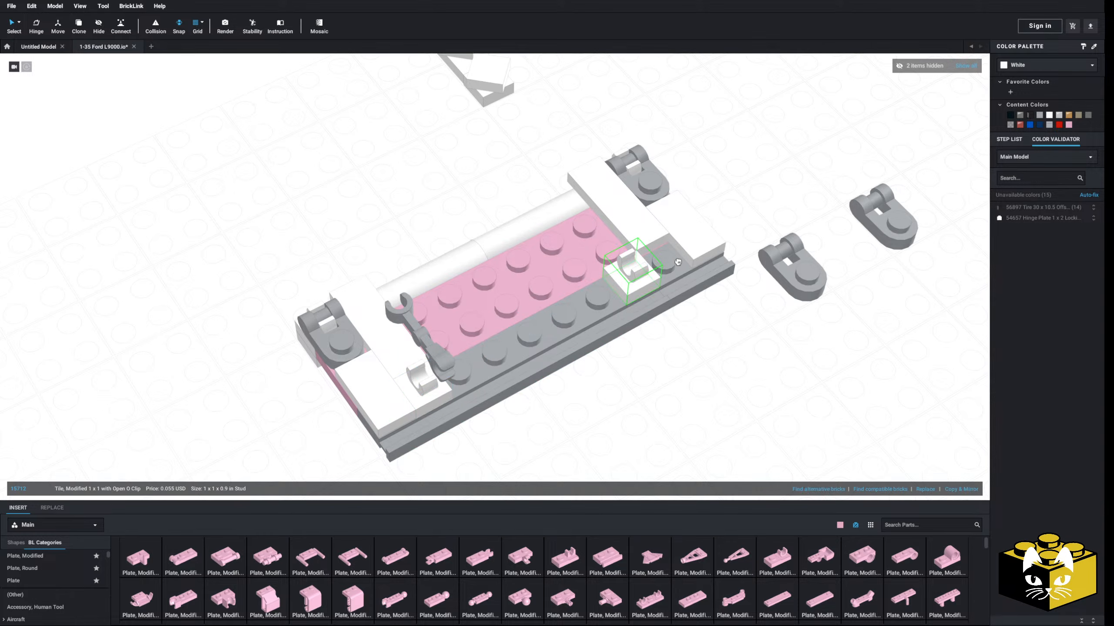
{"action": "left_click_drag", "start_coordinate": [677, 262], "coordinate": [681, 253]}
{"action": "left_click", "coordinate": [723, 338]}
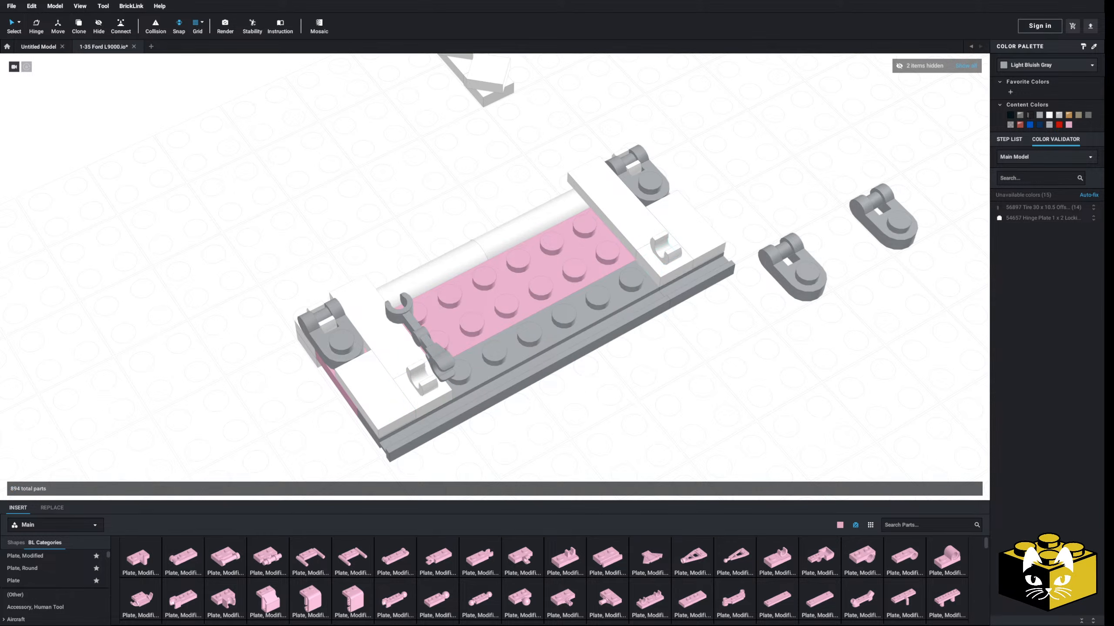
- Save the model and fit a Hose, Rigid 3mm D. 10L into both clips, sliding it to span the door's length
{"action": "scroll", "coordinate": [80, 574], "scroll_direction": "down", "scroll_amount": 15}
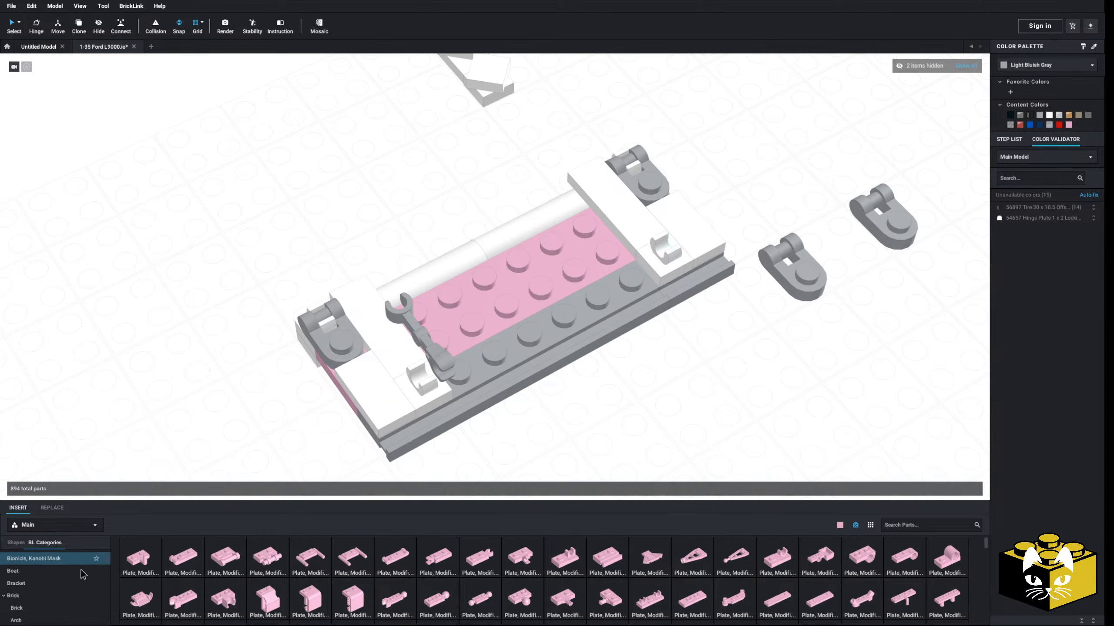
{"action": "left_click", "coordinate": [12, 5]}
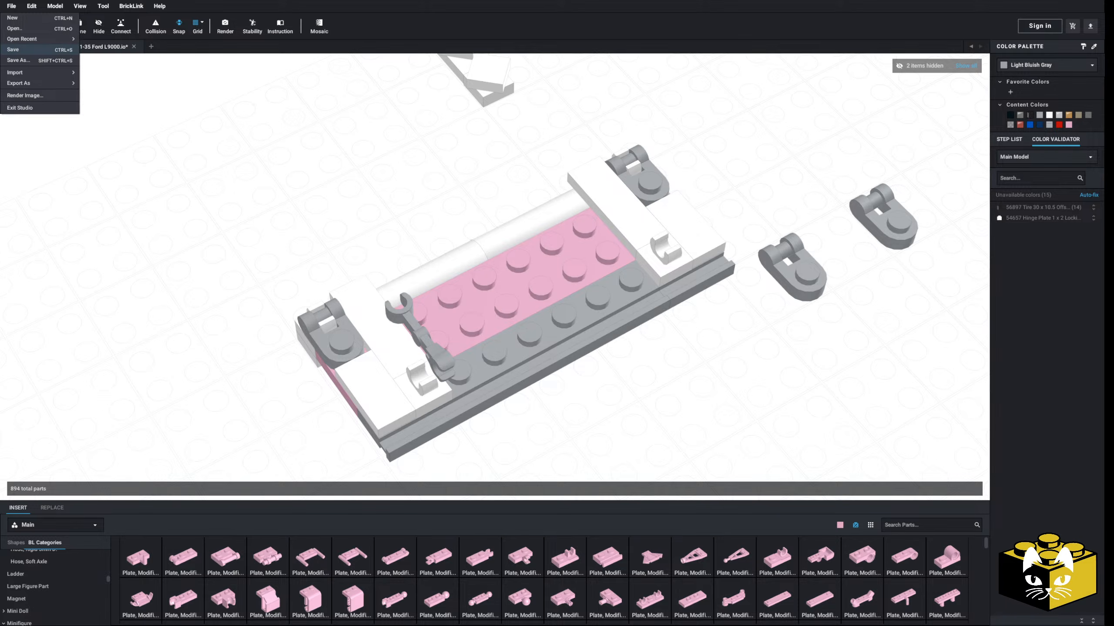
{"action": "left_click", "coordinate": [13, 49]}
{"action": "scroll", "coordinate": [47, 599], "scroll_direction": "up", "scroll_amount": 3}
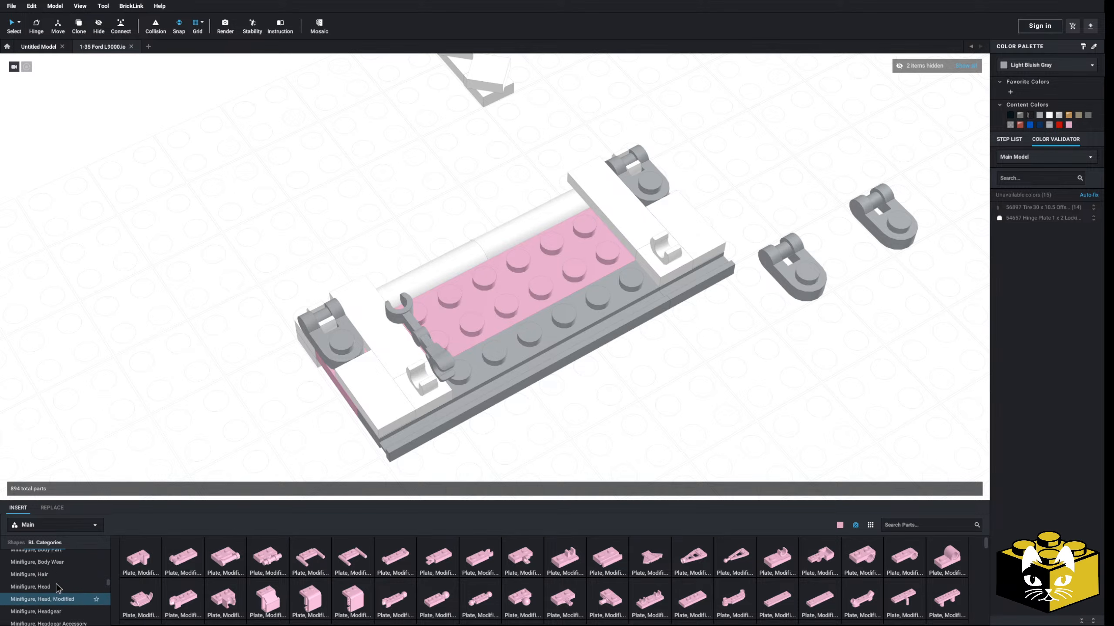
{"action": "left_click", "coordinate": [39, 594]}
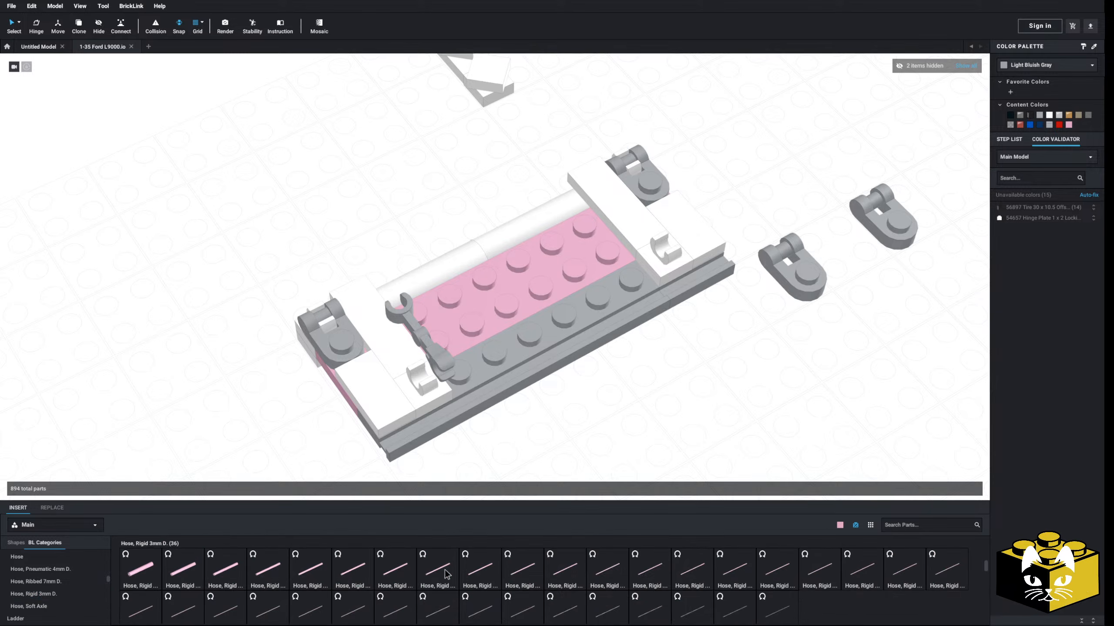
{"action": "left_click_drag", "start_coordinate": [446, 575], "coordinate": [680, 248]}
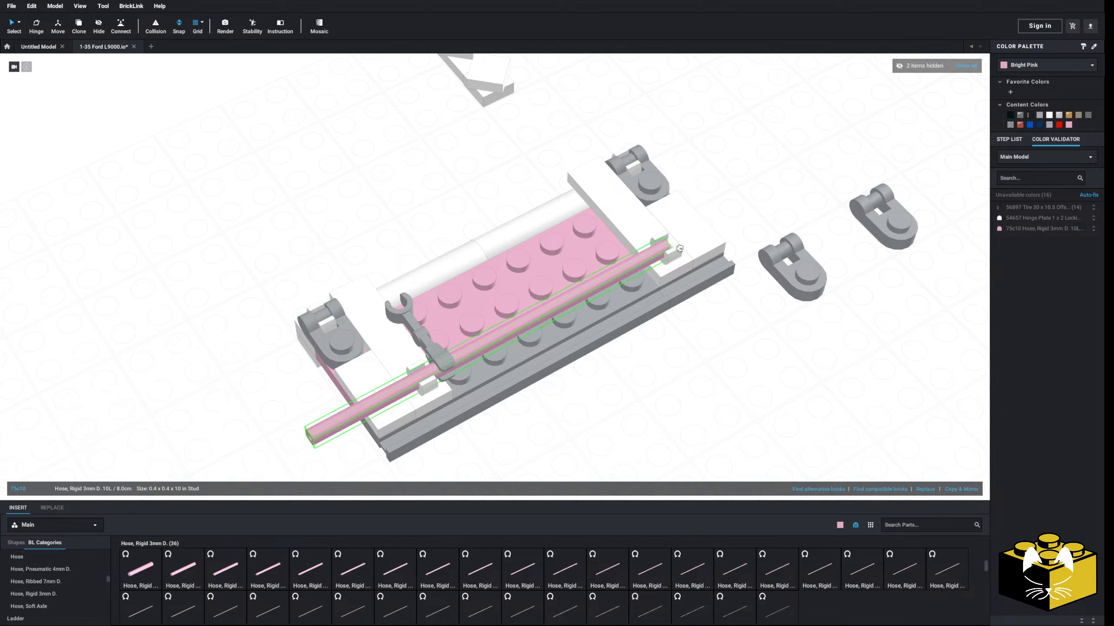
{"action": "right_click_drag", "start_coordinate": [736, 215], "coordinate": [713, 242]}
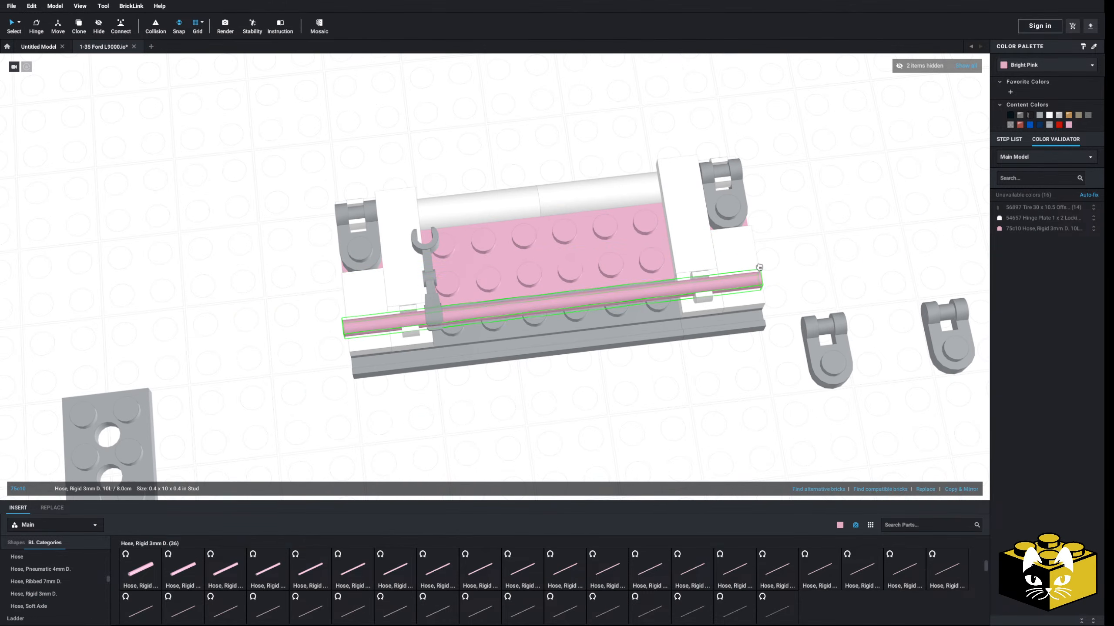
{"action": "left_click_drag", "start_coordinate": [764, 268], "coordinate": [753, 276]}
{"action": "left_click", "coordinate": [761, 278]}
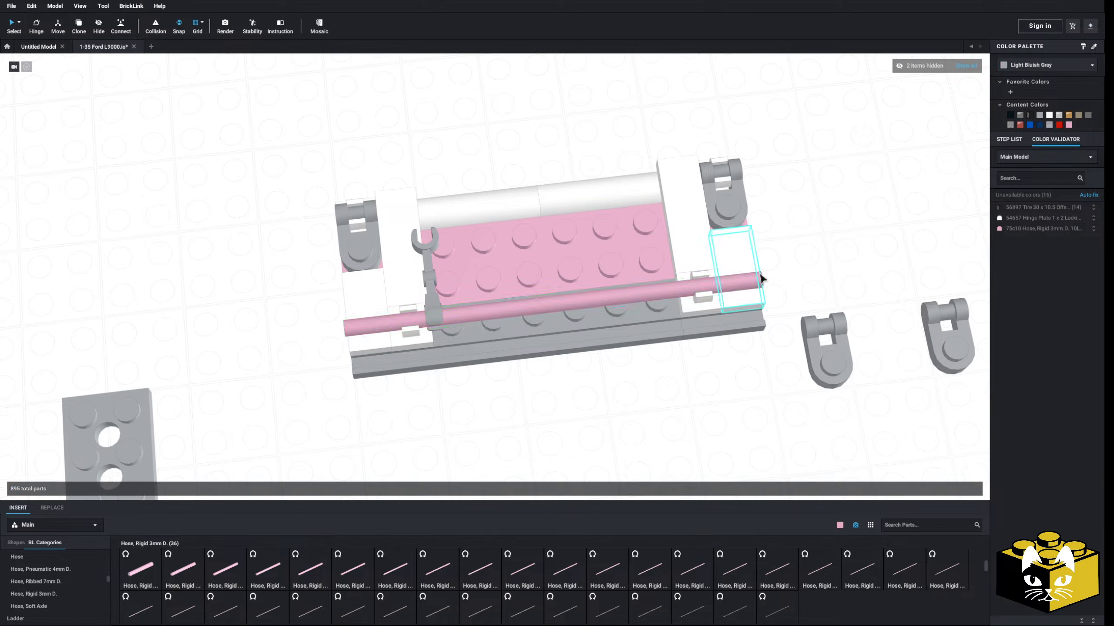
- Fine-adjust the pink hose's position lengthwise in the clips with the Move tool
{"action": "left_click", "coordinate": [750, 280]}
{"action": "right_click_drag", "start_coordinate": [223, 407], "coordinate": [231, 401]}
{"action": "scroll", "coordinate": [231, 402], "scroll_direction": "up", "scroll_amount": 2}
{"action": "middle_click_drag", "start_coordinate": [230, 401], "coordinate": [251, 280]}
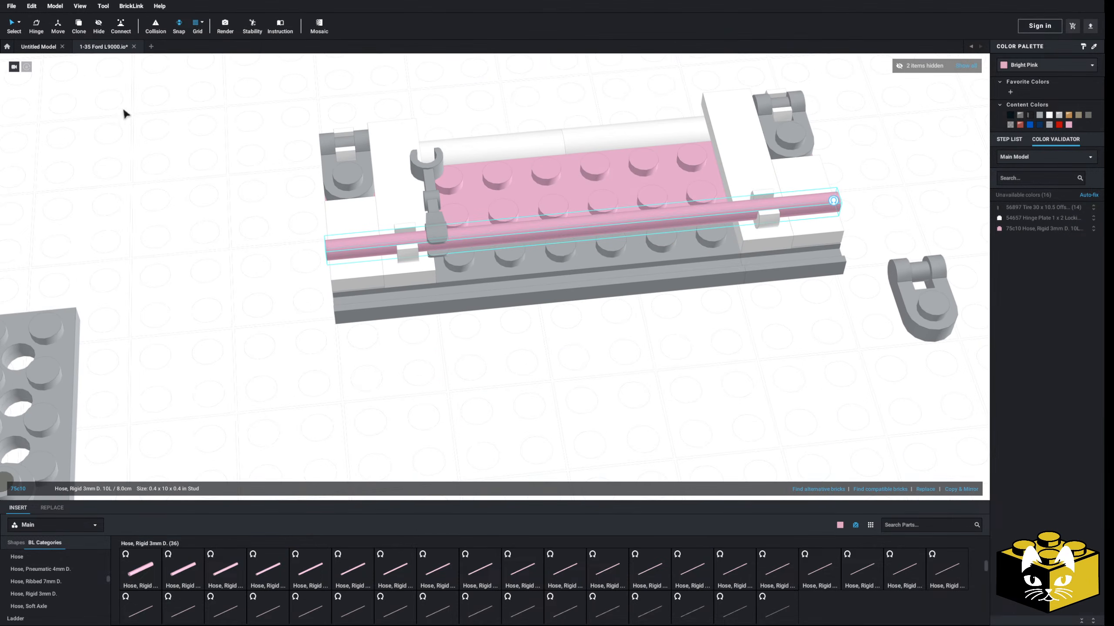
{"action": "left_click", "coordinate": [55, 27]}
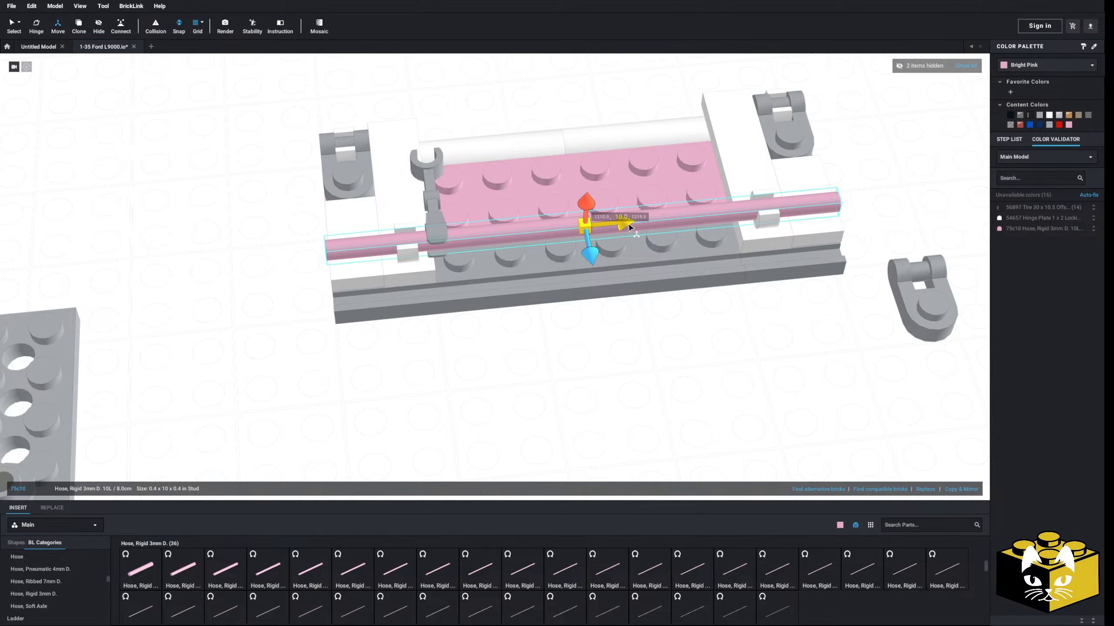
{"action": "scroll", "coordinate": [611, 226], "scroll_direction": "down", "scroll_amount": 3}
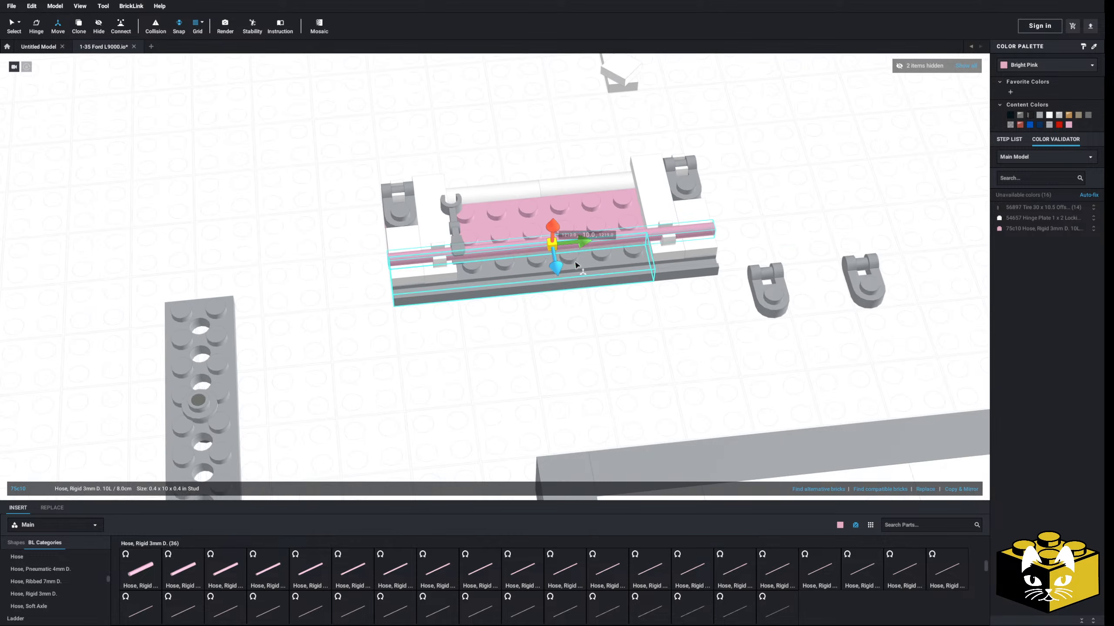
{"action": "right_click_drag", "start_coordinate": [576, 324], "coordinate": [581, 265]}
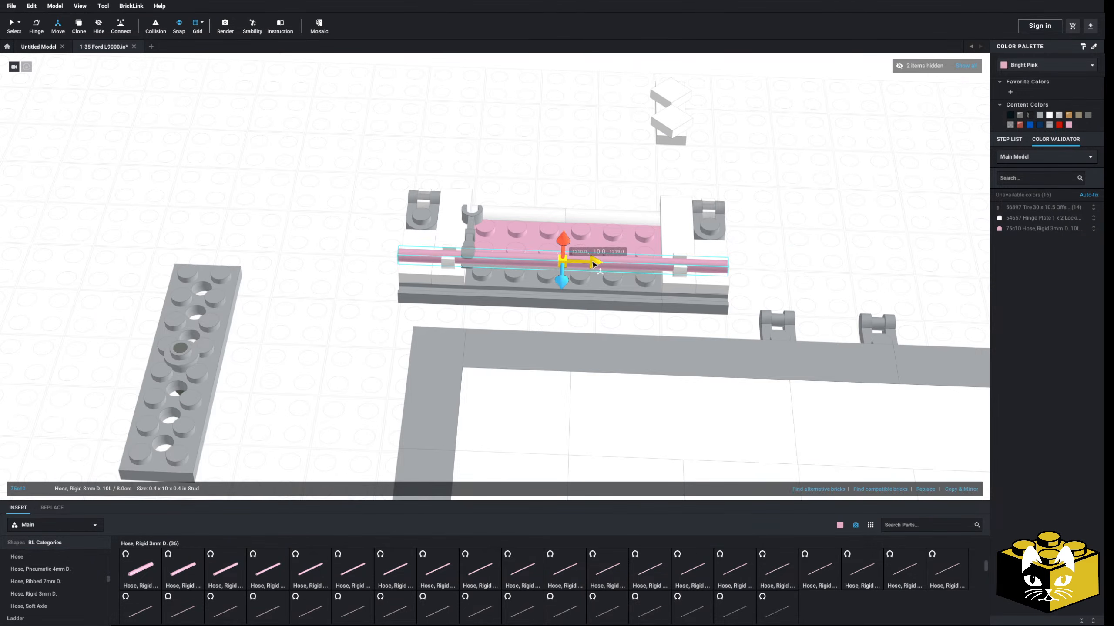
{"action": "left_click_drag", "start_coordinate": [593, 264], "coordinate": [598, 266]}
- Slide the grey mechanical arm along the hose to the outer side of the nearby clip
{"action": "left_click", "coordinate": [314, 254]}
{"action": "right_click_drag", "start_coordinate": [313, 254], "coordinate": [364, 256]}
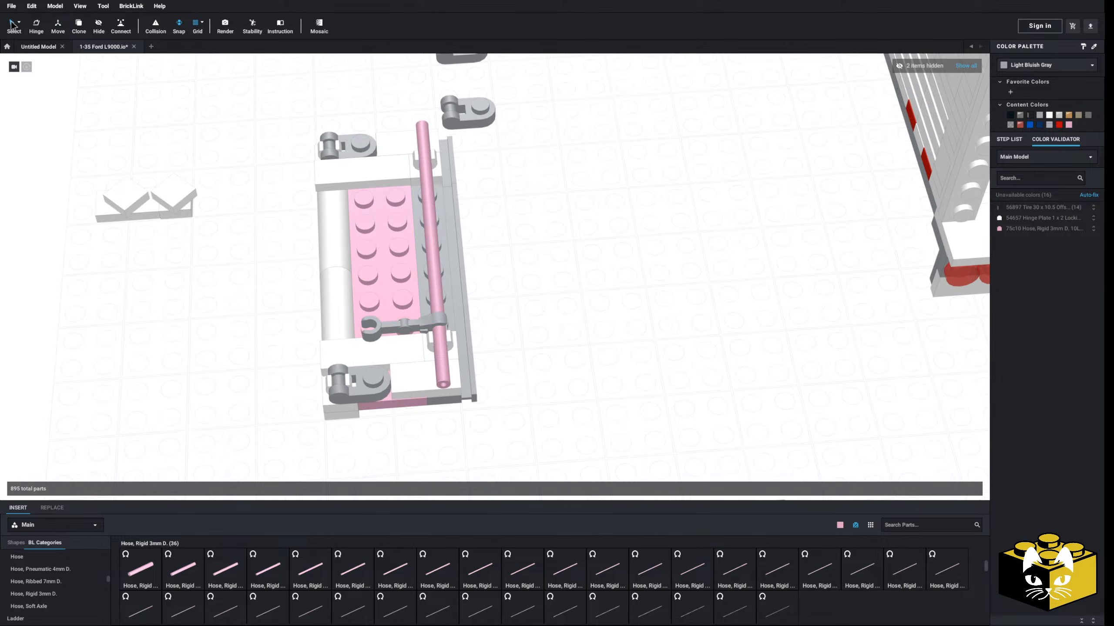
{"action": "scroll", "coordinate": [423, 319], "scroll_direction": "up", "scroll_amount": 5}
{"action": "left_click", "coordinate": [525, 291]}
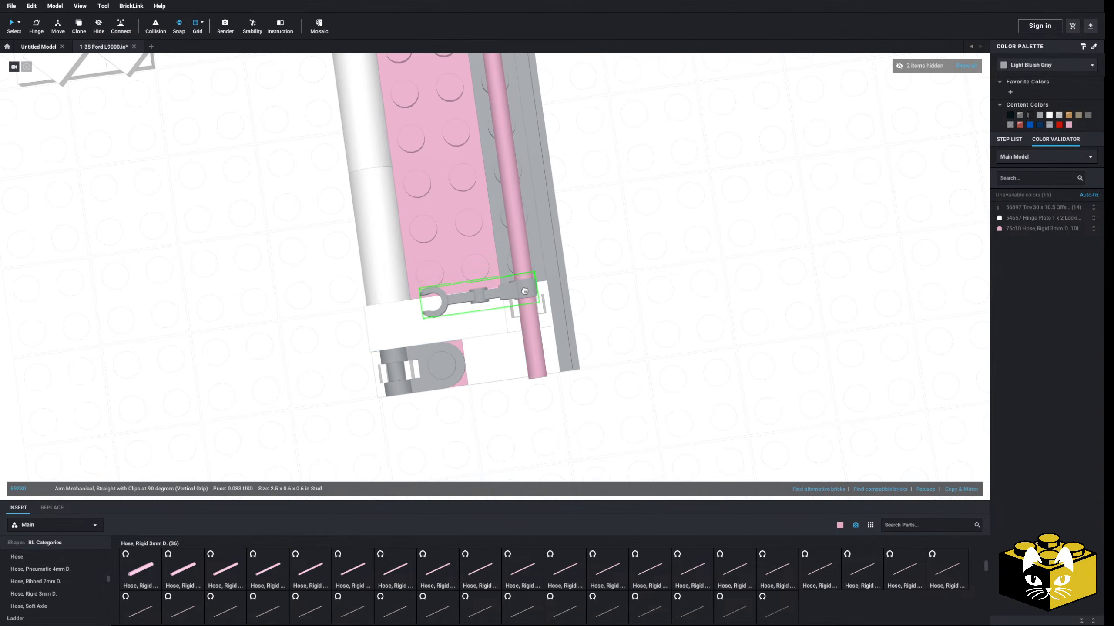
{"action": "left_click_drag", "start_coordinate": [524, 291], "coordinate": [527, 329]}
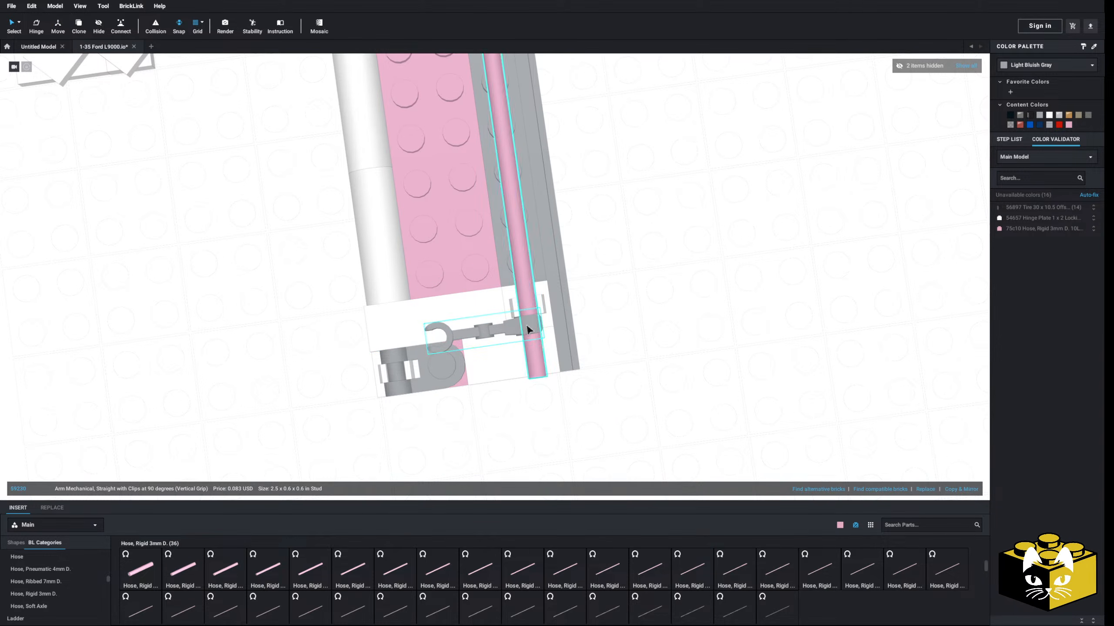
- Colour the hose Light Bluish Gray and the pink Plate 2 x 10 White
{"action": "left_click", "coordinate": [528, 286]}
{"action": "left_click", "coordinate": [1039, 115]}
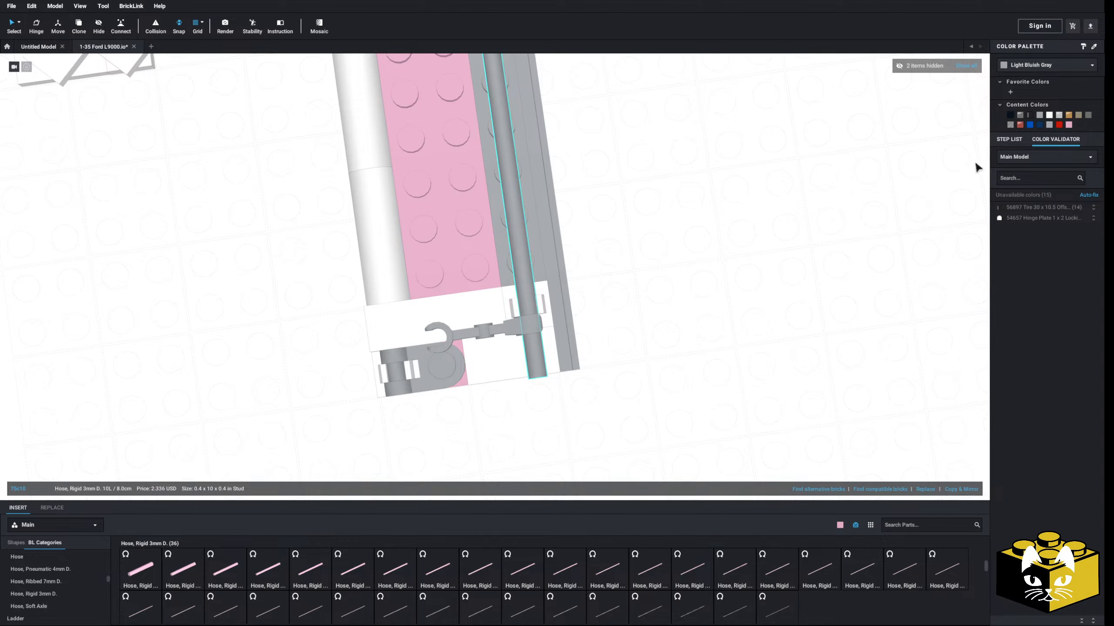
{"action": "left_click", "coordinate": [711, 309]}
{"action": "scroll", "coordinate": [706, 311], "scroll_direction": "down", "scroll_amount": 3}
{"action": "left_click", "coordinate": [486, 268]}
{"action": "right_click_drag", "start_coordinate": [706, 311], "coordinate": [777, 279]}
{"action": "left_click", "coordinate": [1050, 116]}
{"action": "left_click", "coordinate": [749, 299]}
- Move the pair of white chevron tiles onto the door, next to the tiles at the handle-arm end
{"action": "left_click_drag", "start_coordinate": [307, 221], "coordinate": [198, 313]}
{"action": "left_click_drag", "start_coordinate": [242, 280], "coordinate": [565, 326]}
{"action": "left_click", "coordinate": [635, 261]}
{"action": "right_click_drag", "start_coordinate": [635, 261], "coordinate": [661, 283]}
{"action": "middle_click_drag", "start_coordinate": [492, 346], "coordinate": [455, 373]}
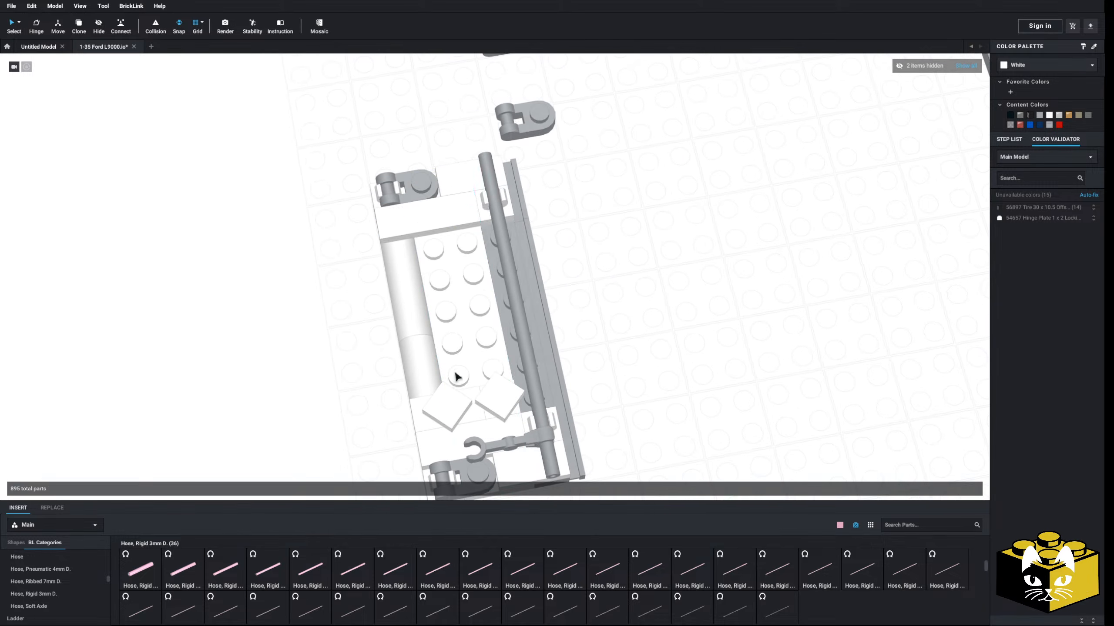
{"action": "left_click", "coordinate": [453, 215]}
{"action": "key", "text": "Delete"}
{"action": "scroll", "coordinate": [55, 569], "scroll_direction": "down", "scroll_amount": 6}
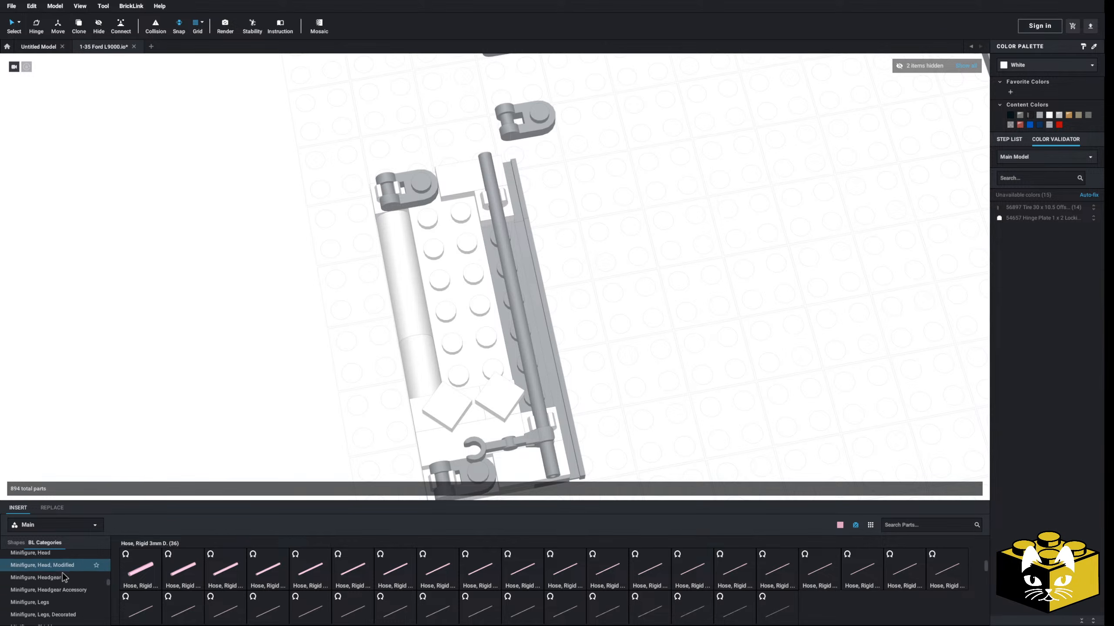
{"action": "scroll", "coordinate": [55, 568], "scroll_direction": "down", "scroll_amount": 5}
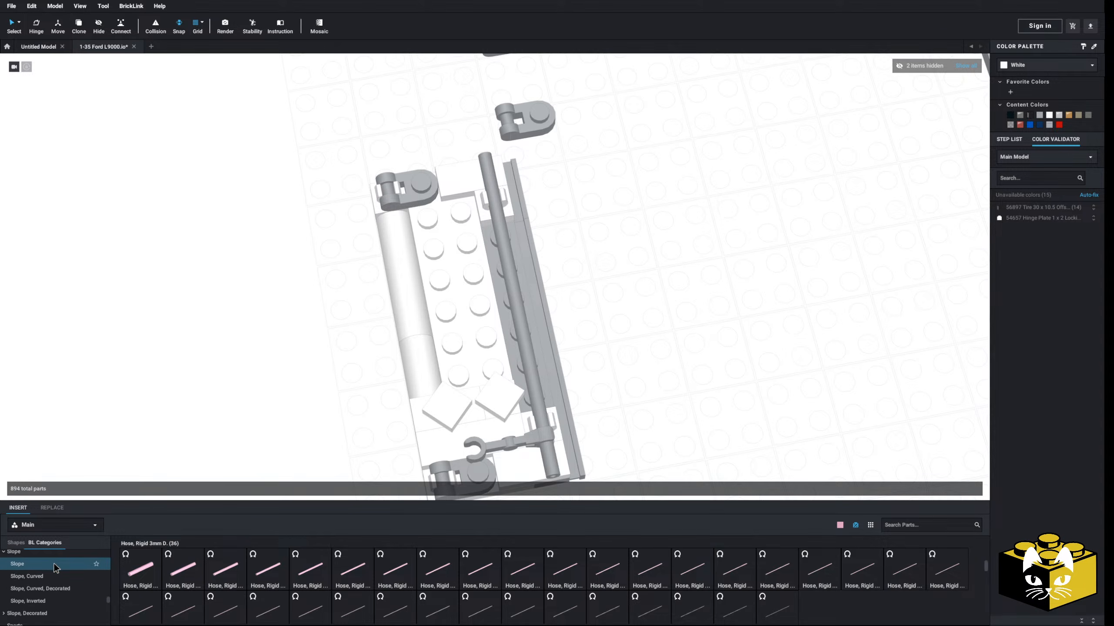
{"action": "key", "text": "ctrl+z"}
- Insert a Tile 1 x 4 across the door beside the Tile 1 x 3 at the end opposite the handle arm
{"action": "scroll", "coordinate": [54, 568], "scroll_direction": "down", "scroll_amount": 5}
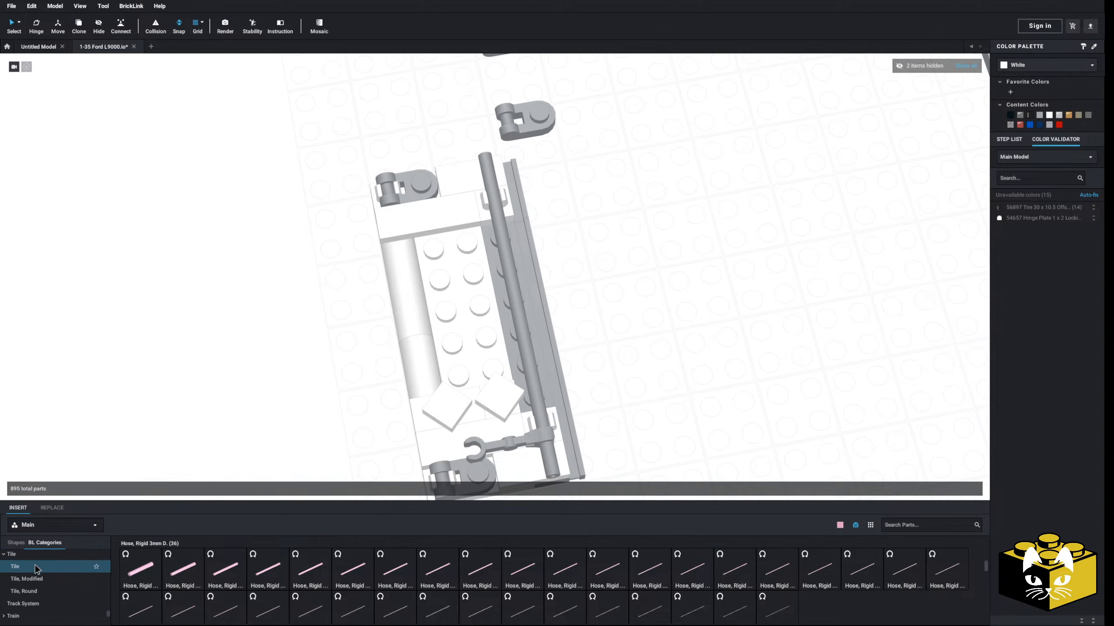
{"action": "left_click", "coordinate": [35, 566]}
{"action": "left_click_drag", "start_coordinate": [344, 576], "coordinate": [454, 243]}
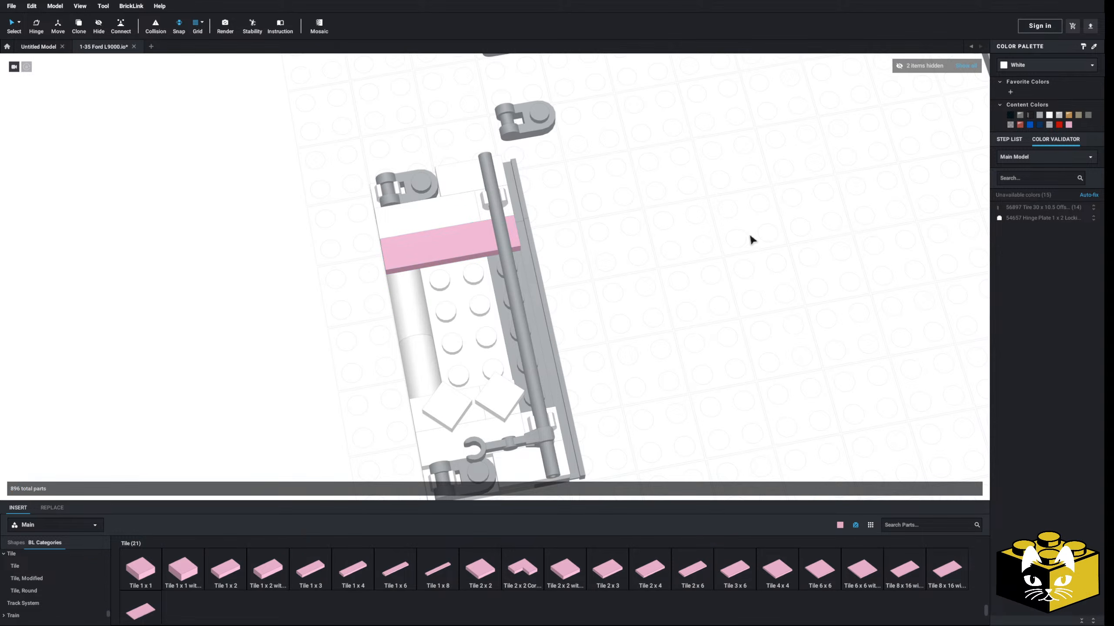
- Place two more grey round plates with bar handle along the door's outer edge, between the two end ones
{"action": "scroll", "coordinate": [564, 157], "scroll_direction": "down", "scroll_amount": 2}
{"action": "left_click", "coordinate": [509, 208]}
{"action": "left_click_drag", "start_coordinate": [510, 208], "coordinate": [472, 347]}
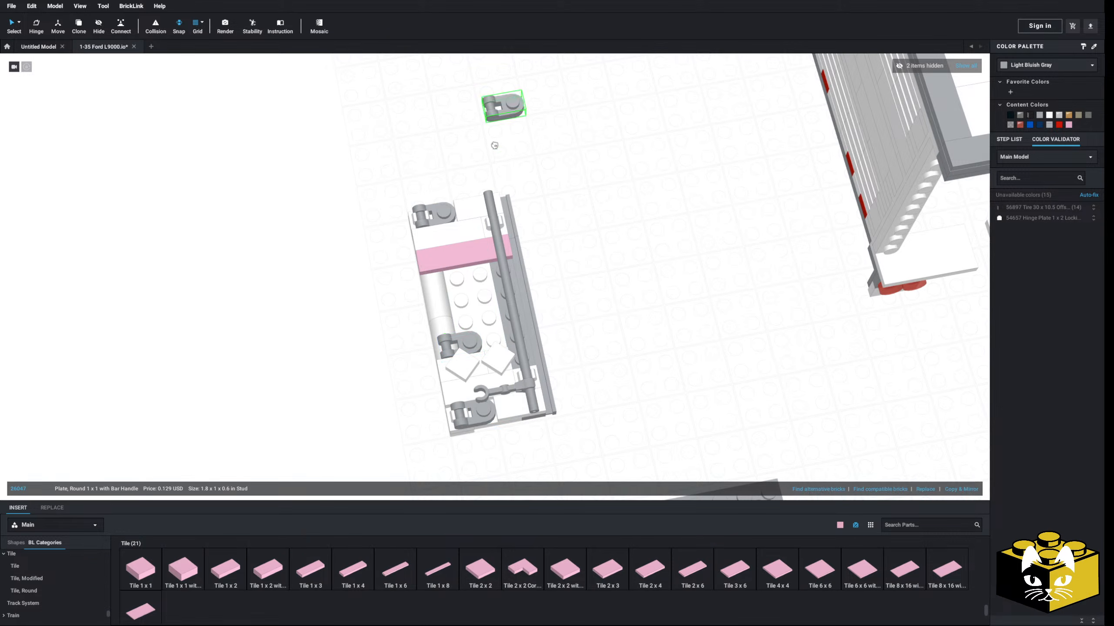
{"action": "left_click", "coordinate": [388, 460]}
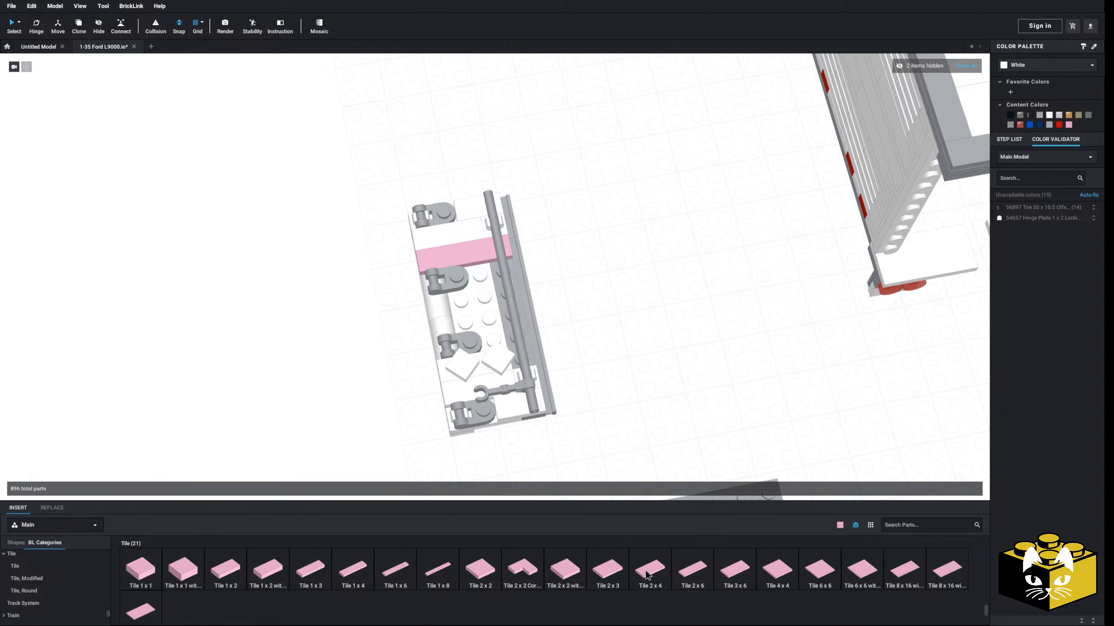
- Cover the door's exposed studs with a Tile 2 x 4, a square tile between the middle hinge plates and a Tile 1 x 1 beside the chevrons
{"action": "left_click_drag", "start_coordinate": [647, 574], "coordinate": [458, 310]}
{"action": "left_click", "coordinate": [372, 448]}
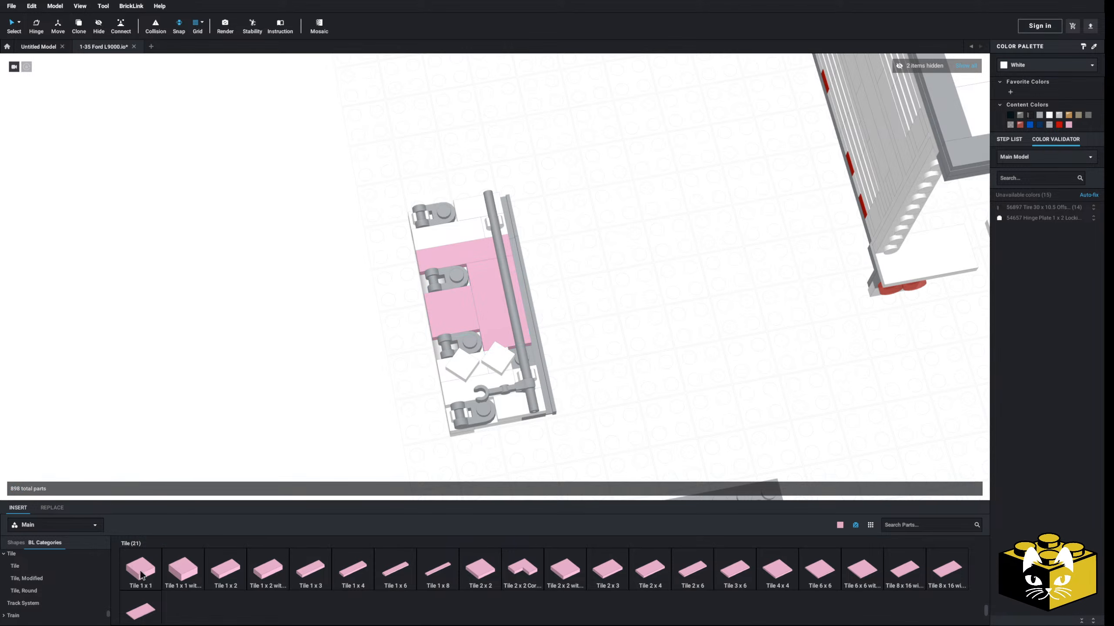
{"action": "left_click_drag", "start_coordinate": [142, 575], "coordinate": [519, 358]}
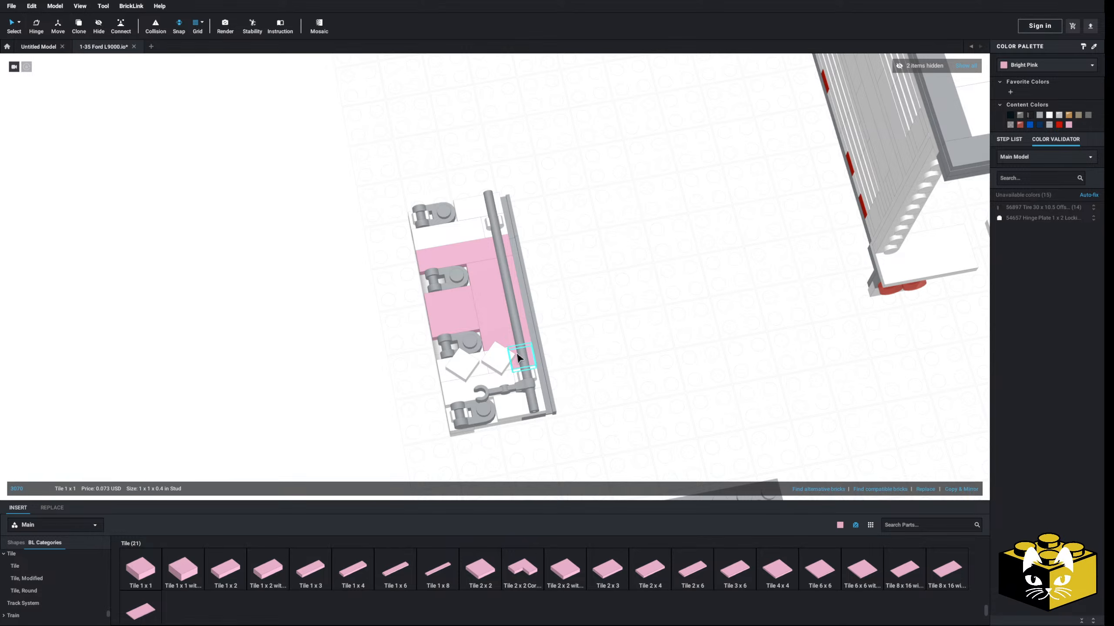
- Colour the door's pink tiles White
{"action": "left_click", "coordinate": [441, 307], "text": "shift"}
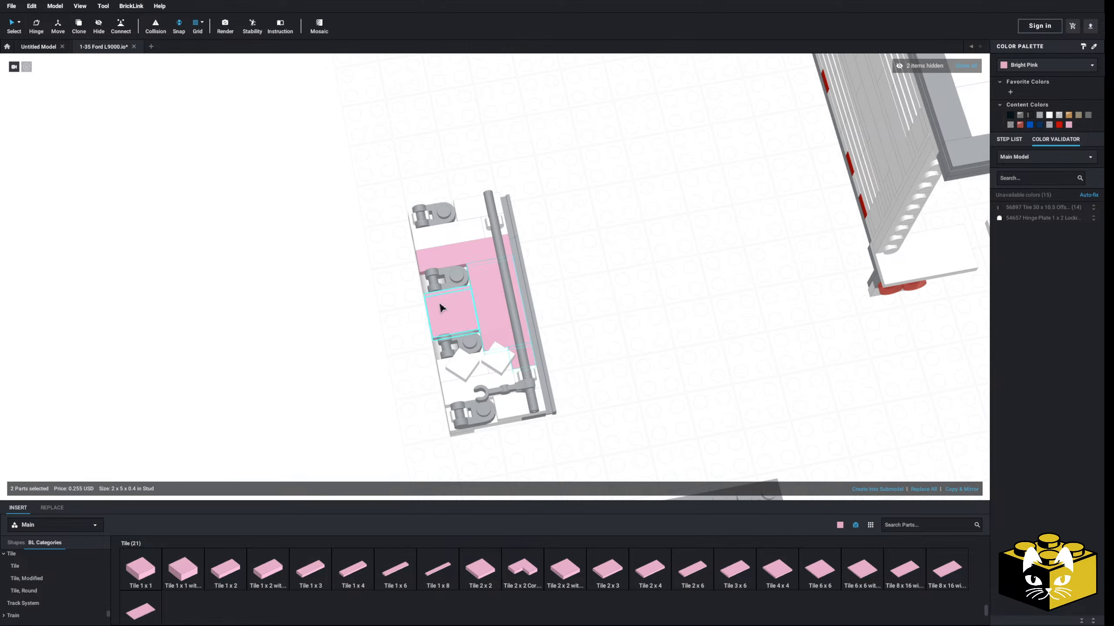
{"action": "left_click", "coordinate": [1049, 116]}
{"action": "left_click", "coordinate": [645, 355]}
- Select the whole finished door and create a mirrored copy of it alongside
{"action": "right_click_drag", "start_coordinate": [644, 354], "coordinate": [608, 349]}
{"action": "left_click_drag", "start_coordinate": [600, 148], "coordinate": [375, 450]}
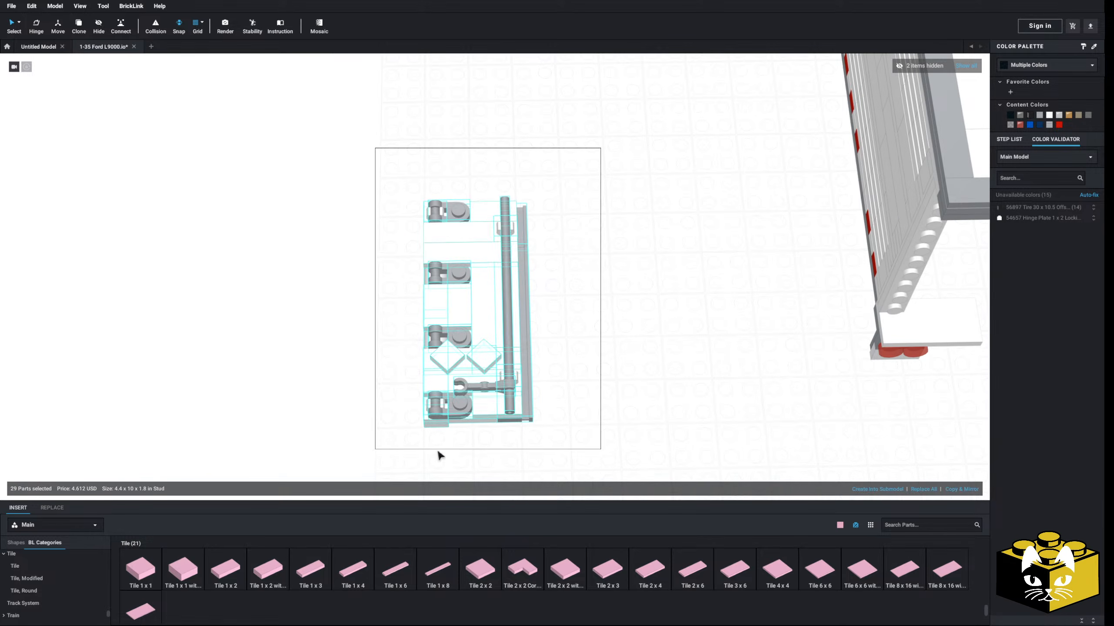
{"action": "left_click", "coordinate": [953, 489]}
{"action": "left_click", "coordinate": [719, 432]}
- Delete the two chevron tiles and the tiles beneath them from the mirrored door
{"action": "right_click_drag", "start_coordinate": [710, 430], "coordinate": [631, 434]}
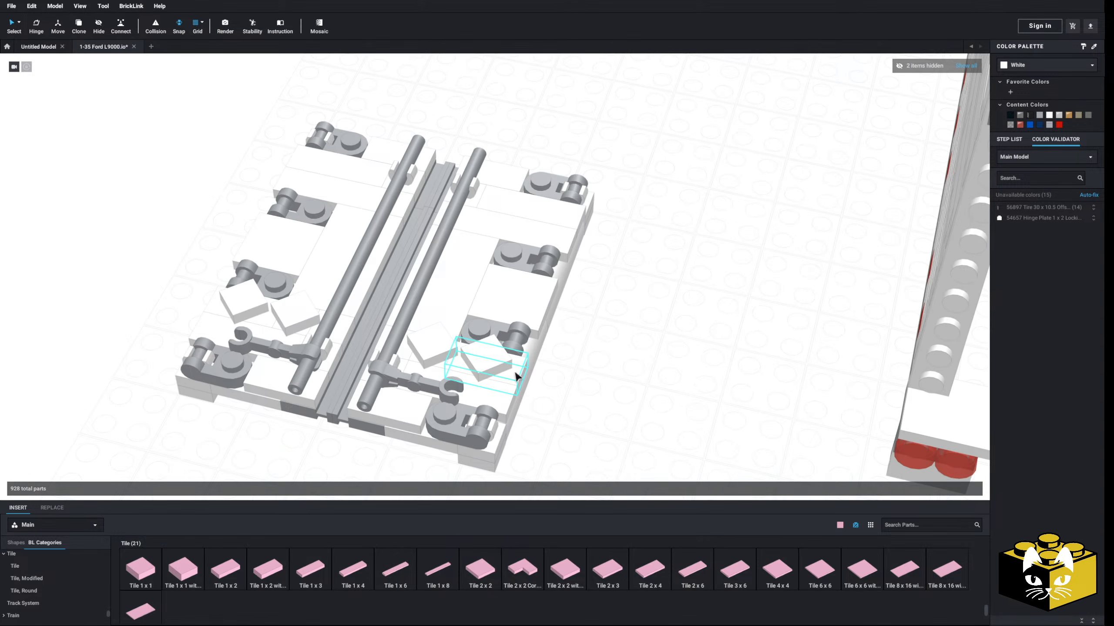
{"action": "key", "text": "Delete"}
{"action": "left_click", "coordinate": [429, 355]}
{"action": "key", "text": "Delete"}
{"action": "left_click", "coordinate": [404, 348]}
{"action": "key", "text": "Delete"}
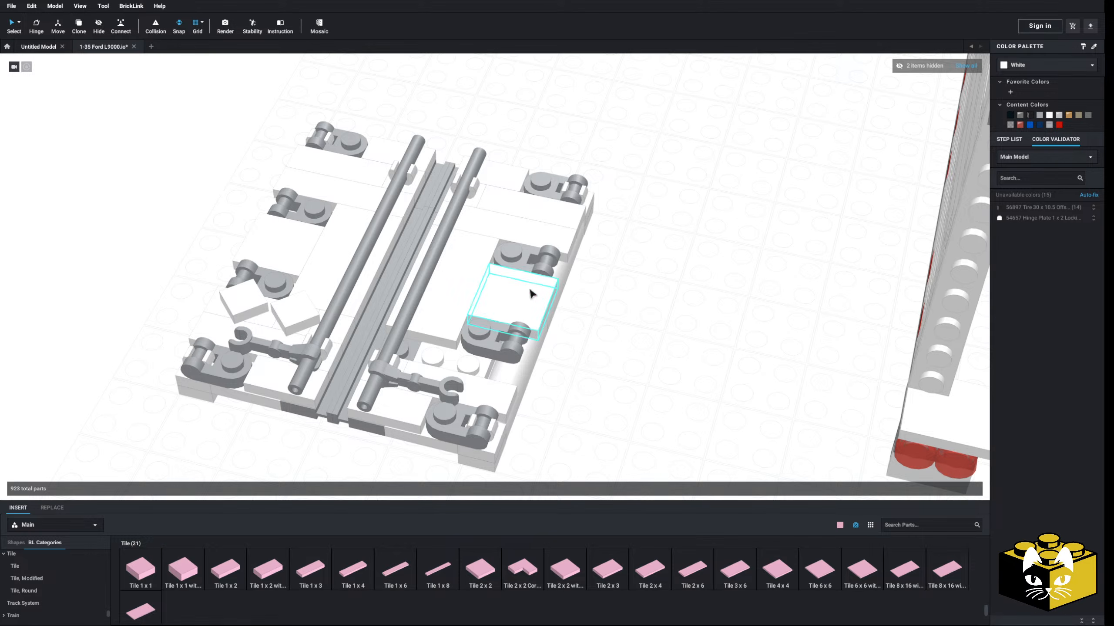
- Copy a white Tile 1 x 4 and place the copy across the mirrored door's gap next to the handle arm
{"action": "right_click", "coordinate": [528, 221]}
{"action": "left_click", "coordinate": [679, 204]}
{"action": "right_click", "coordinate": [678, 204]}
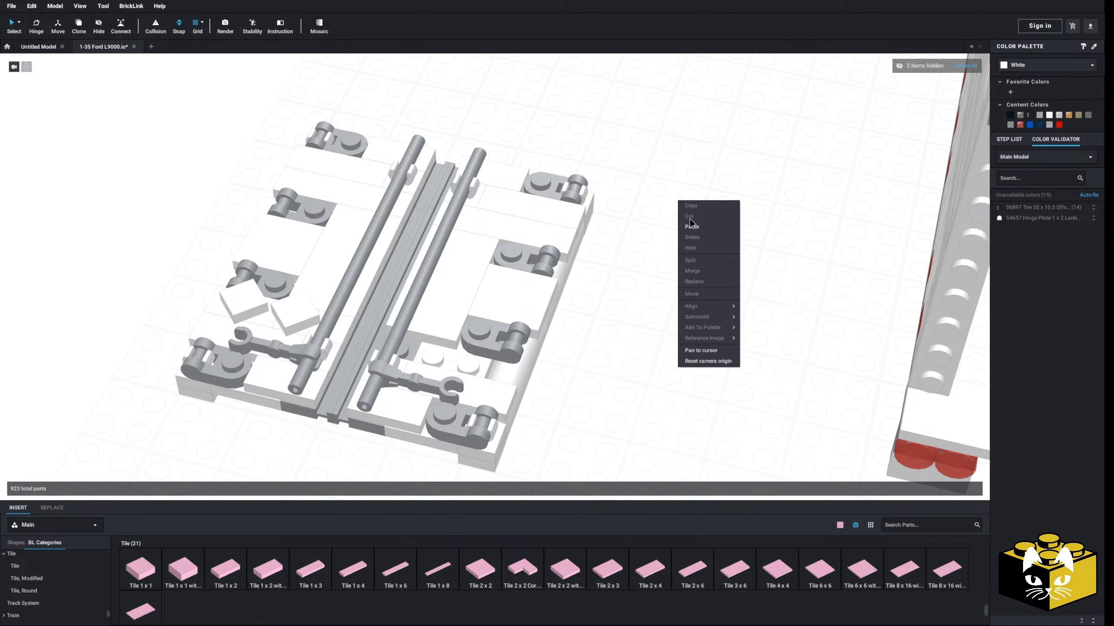
{"action": "left_click", "coordinate": [691, 226]}
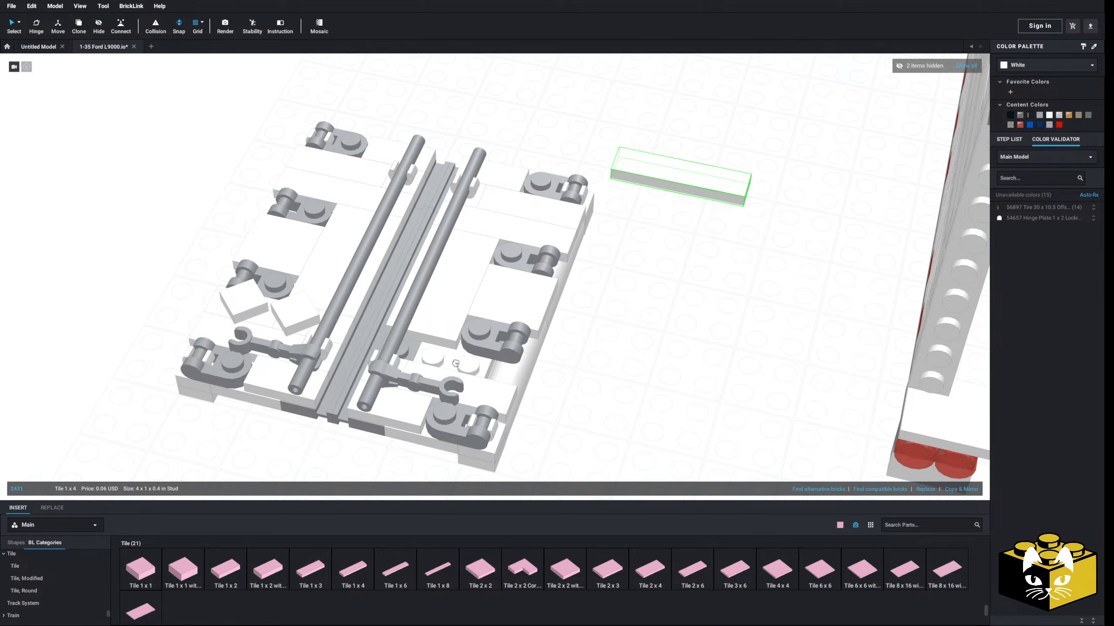
{"action": "left_click_drag", "start_coordinate": [450, 356], "coordinate": [450, 357]}
{"action": "left_click", "coordinate": [618, 345]}
- Select both doors, rotate them upright and fit them into the rear opening of the trailer container
{"action": "scroll", "coordinate": [610, 342], "scroll_direction": "down", "scroll_amount": 3}
{"action": "right_click_drag", "start_coordinate": [606, 341], "coordinate": [576, 342]}
{"action": "scroll", "coordinate": [577, 342], "scroll_direction": "down", "scroll_amount": 2}
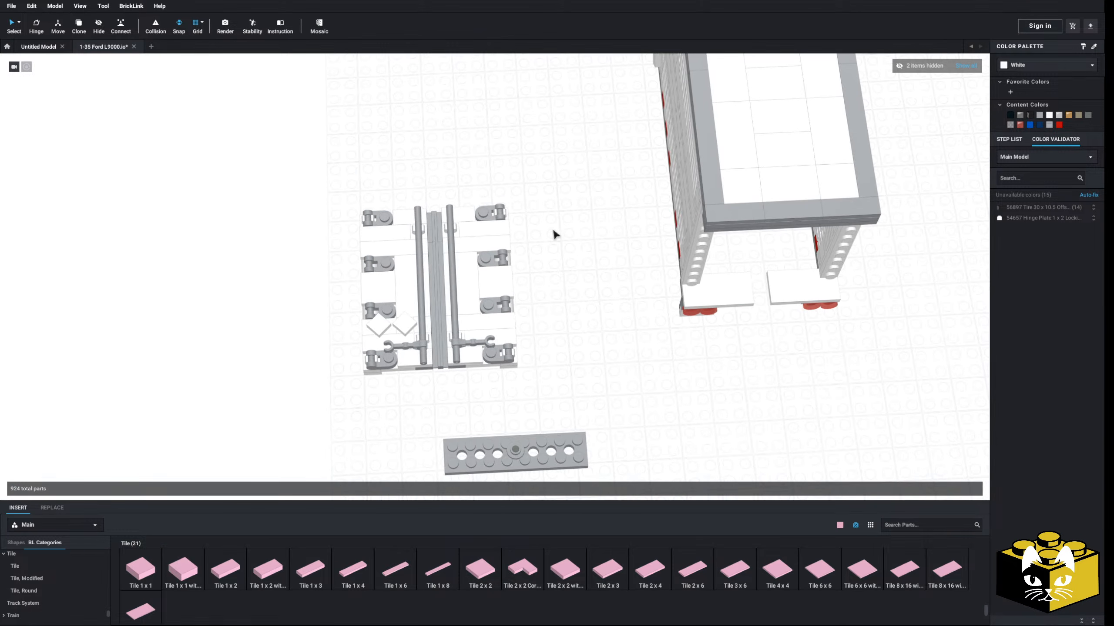
{"action": "left_click_drag", "start_coordinate": [538, 147], "coordinate": [337, 316]}
{"action": "key", "text": "Down"}
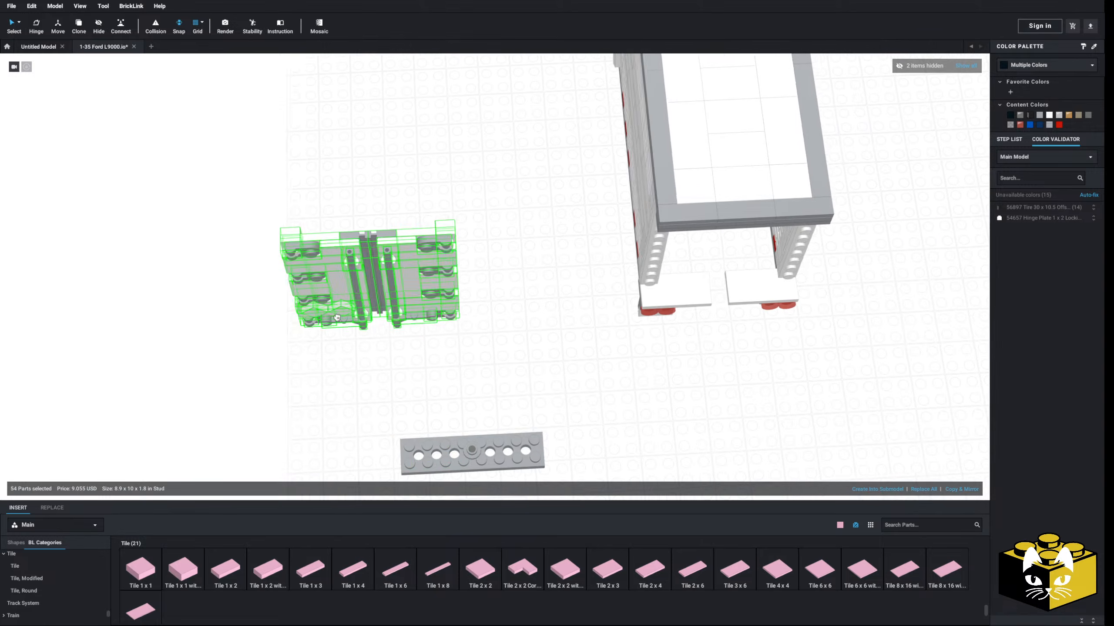
{"action": "right_click_drag", "start_coordinate": [337, 317], "coordinate": [295, 306]}
{"action": "middle_click_drag", "start_coordinate": [296, 305], "coordinate": [184, 342]}
{"action": "left_click_drag", "start_coordinate": [194, 327], "coordinate": [491, 304]}
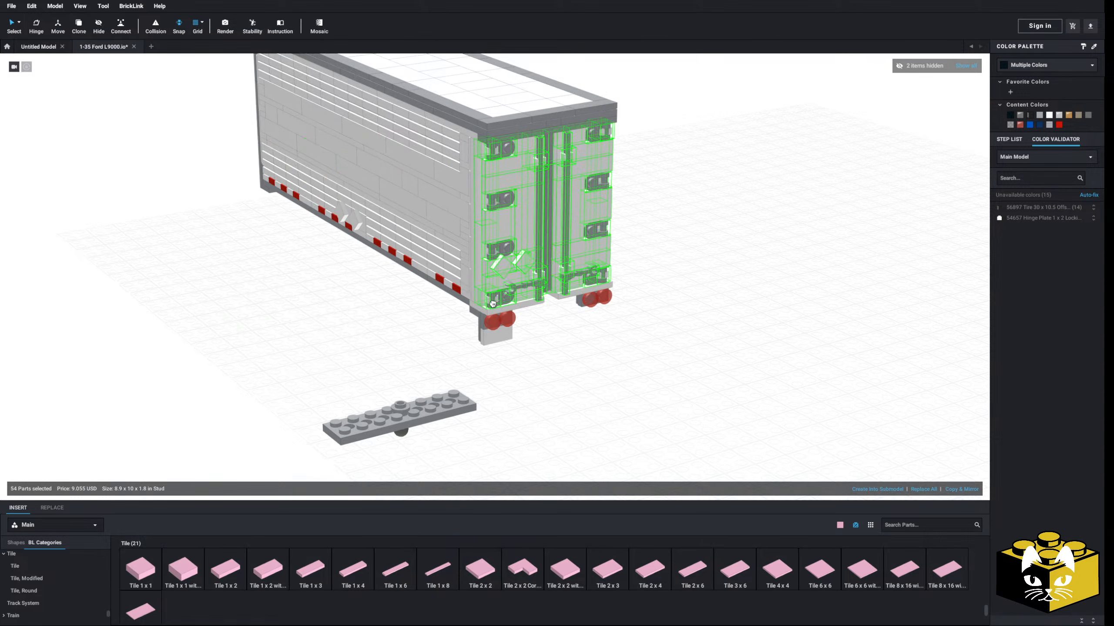
{"action": "left_click", "coordinate": [671, 365]}
- Colour the two white parts beneath the rear doors Light Bluish Gray
{"action": "right_click_drag", "start_coordinate": [671, 366], "coordinate": [636, 357]}
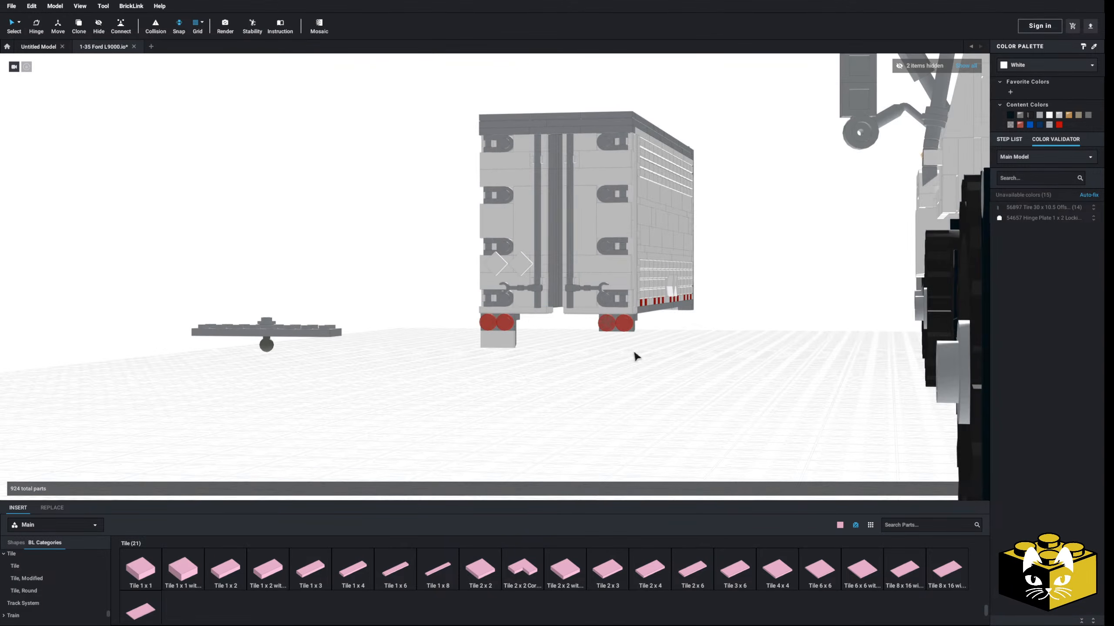
{"action": "left_click", "coordinate": [530, 313]}
{"action": "left_click", "coordinate": [580, 313], "text": "ctrl"}
{"action": "left_click", "coordinate": [1040, 115]}
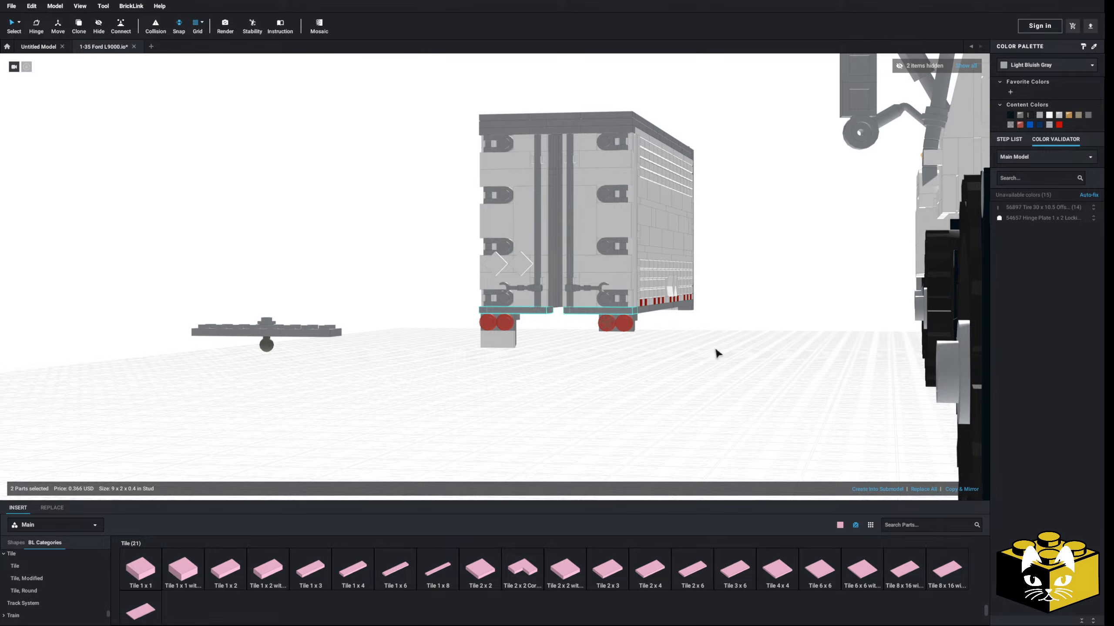
{"action": "left_click", "coordinate": [714, 353]}
- Insert a Plate 1 x 5 on the underside of the rear bumper between the lights and colour it Light Bluish Gray
{"action": "right_click_drag", "start_coordinate": [715, 353], "coordinate": [539, 361]}
{"action": "scroll", "coordinate": [532, 368], "scroll_direction": "up", "scroll_amount": 6}
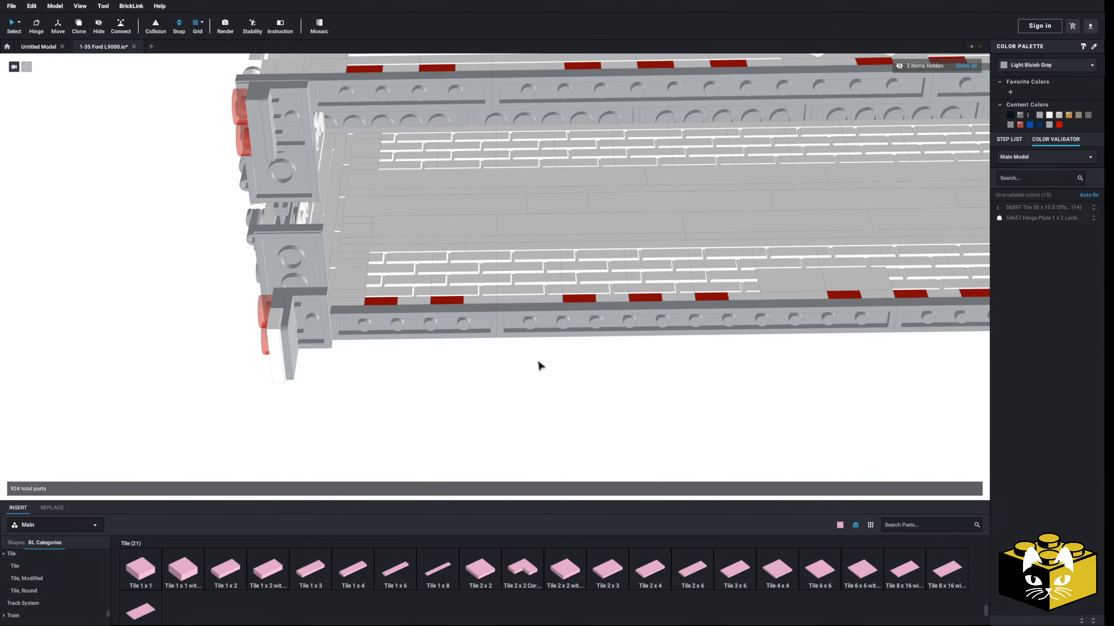
{"action": "scroll", "coordinate": [68, 576], "scroll_direction": "up", "scroll_amount": 10}
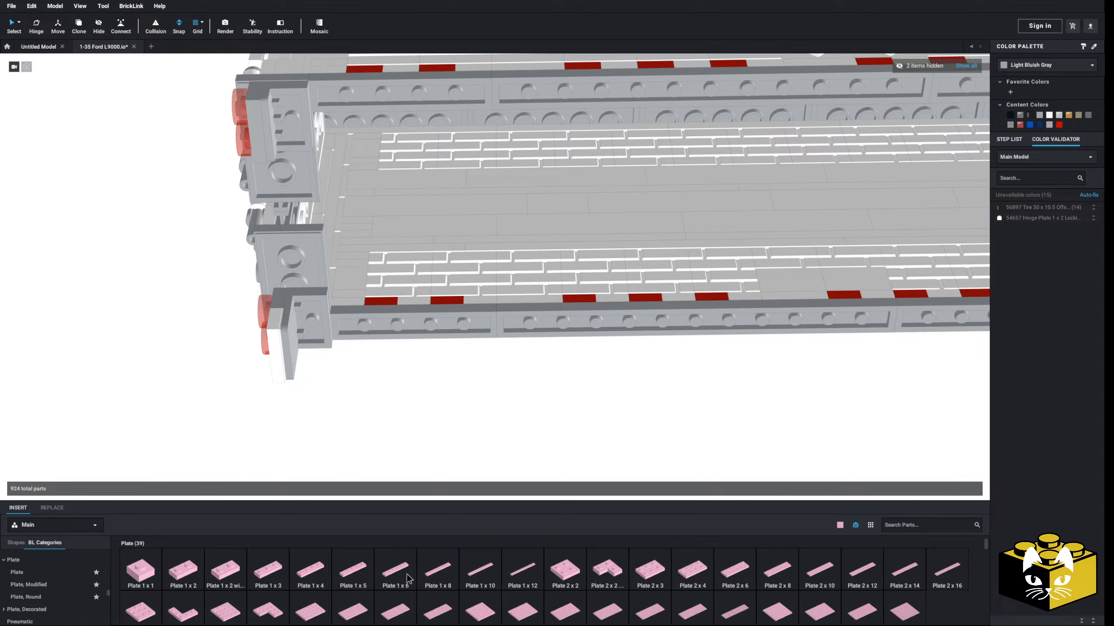
{"action": "left_click_drag", "start_coordinate": [356, 580], "coordinate": [272, 229]}
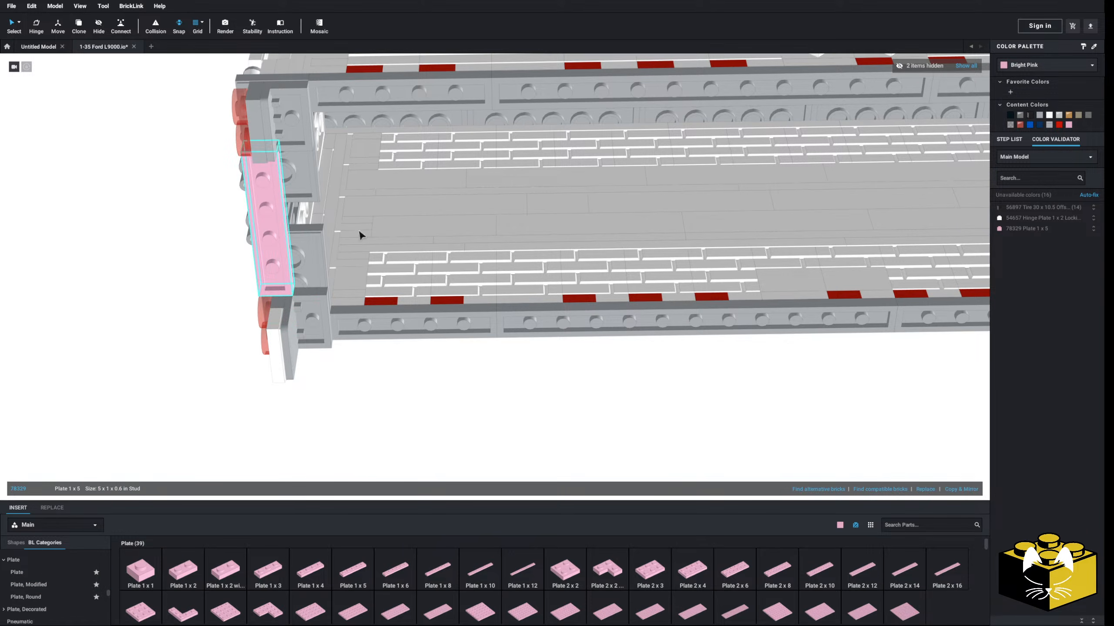
{"action": "left_click", "coordinate": [1039, 115]}
{"action": "left_click", "coordinate": [442, 425]}
- Insert two Plate 3 x 3 side by side under one side rail of the trailer, starting at the rear end
{"action": "scroll", "coordinate": [442, 425], "scroll_direction": "down", "scroll_amount": 5}
{"action": "right_click_drag", "start_coordinate": [445, 426], "coordinate": [413, 434]}
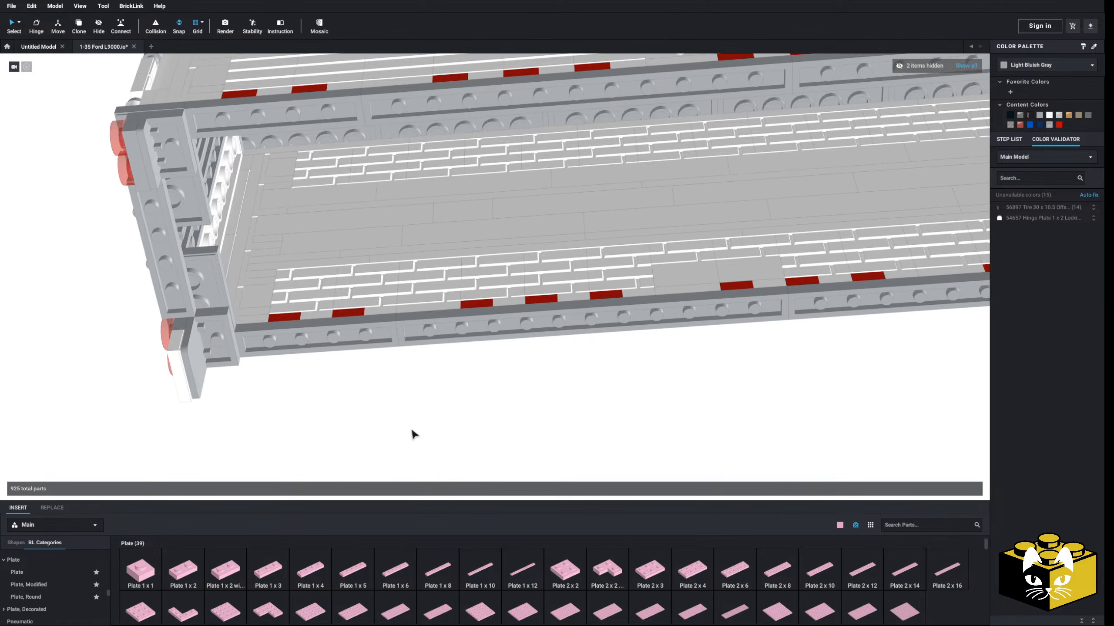
{"action": "scroll", "coordinate": [657, 583], "scroll_direction": "down", "scroll_amount": 1}
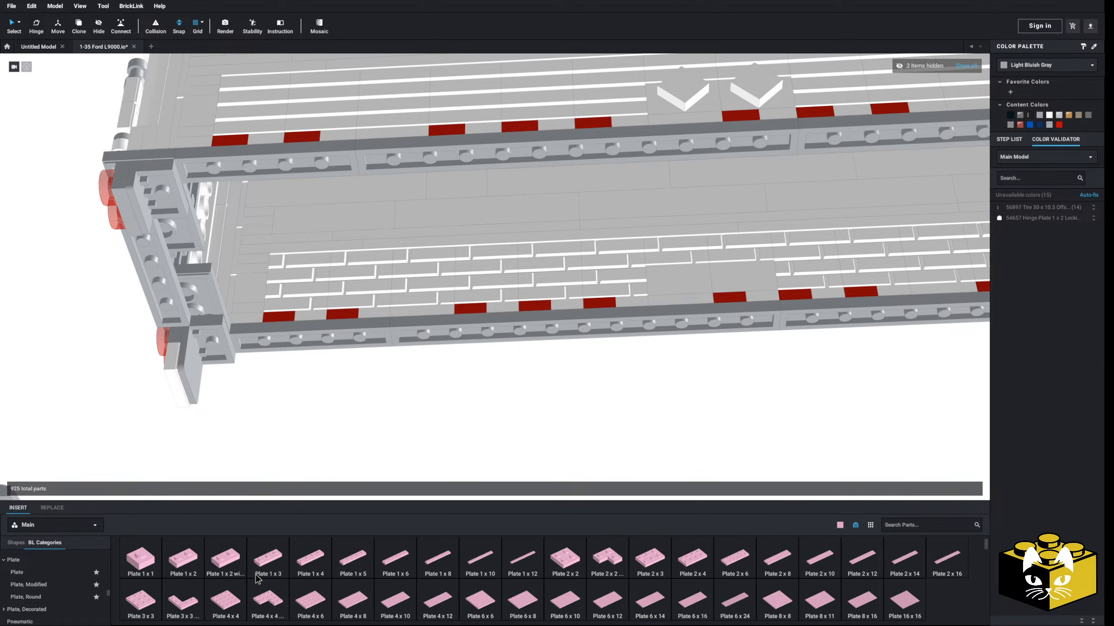
{"action": "scroll", "coordinate": [258, 579], "scroll_direction": "down", "scroll_amount": 1}
{"action": "scroll", "coordinate": [412, 438], "scroll_direction": "down", "scroll_amount": 2}
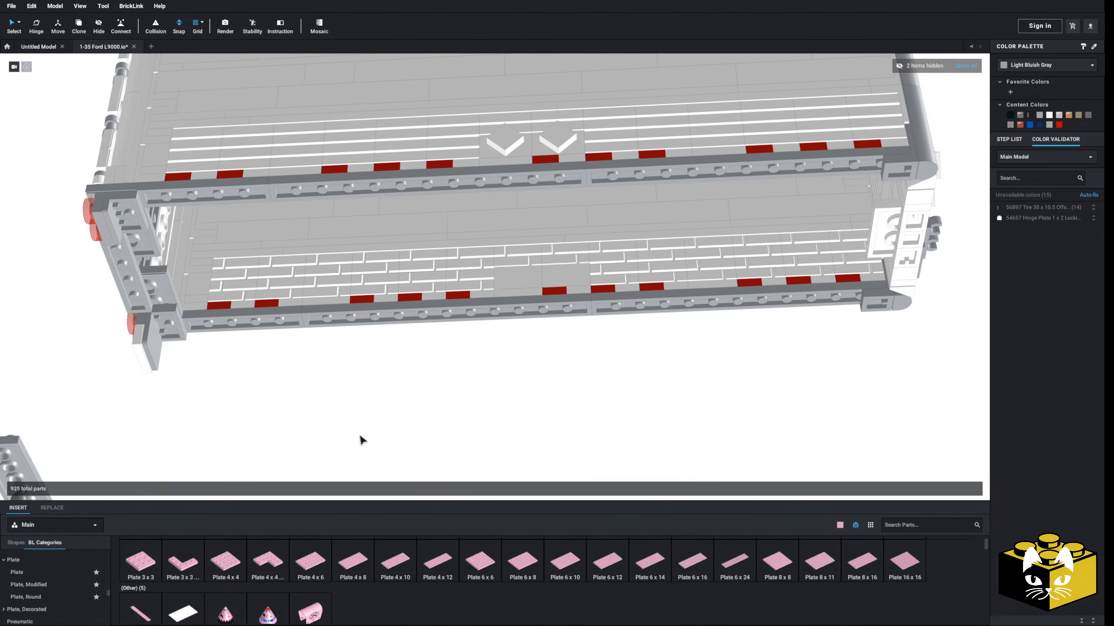
{"action": "scroll", "coordinate": [209, 580], "scroll_direction": "up", "scroll_amount": 2}
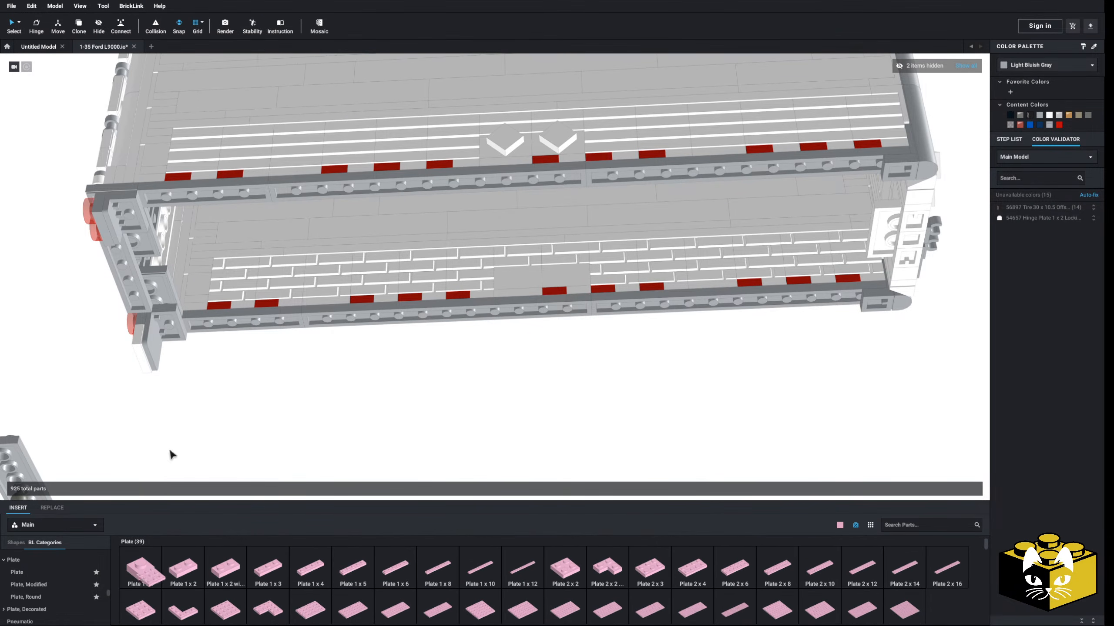
{"action": "left_click", "coordinate": [213, 313]}
{"action": "left_click", "coordinate": [296, 306]}
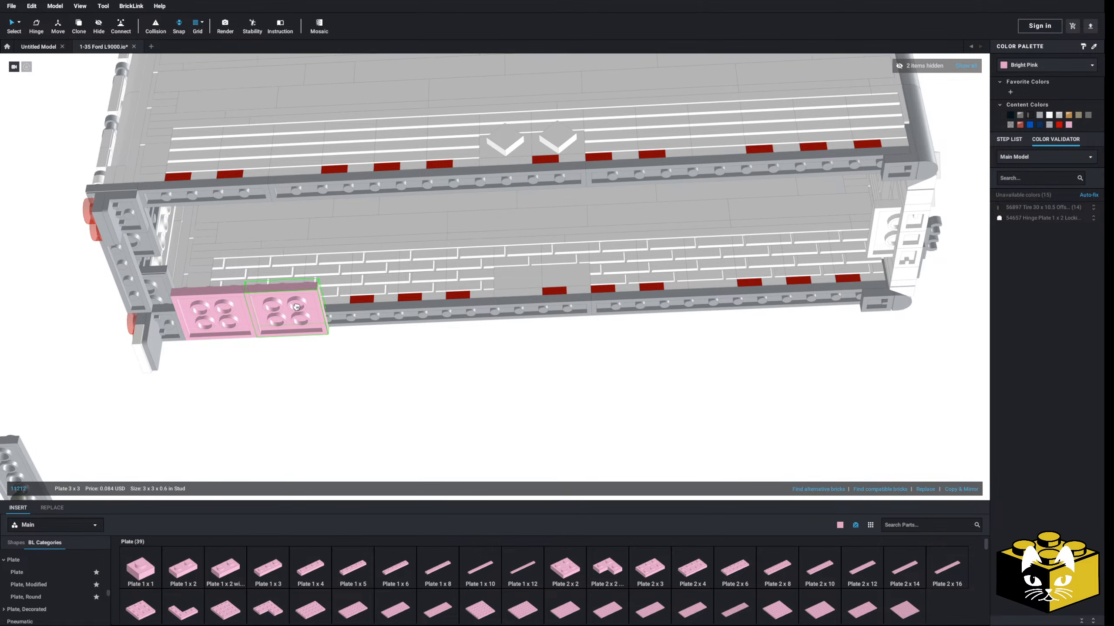
- Select both Plate 3 x 3 and repeat mirrored copies until the row reaches the front of the rail
{"action": "left_click", "coordinate": [252, 320], "text": "ctrl"}
{"action": "left_click", "coordinate": [966, 490]}
{"action": "left_click", "coordinate": [967, 489]}
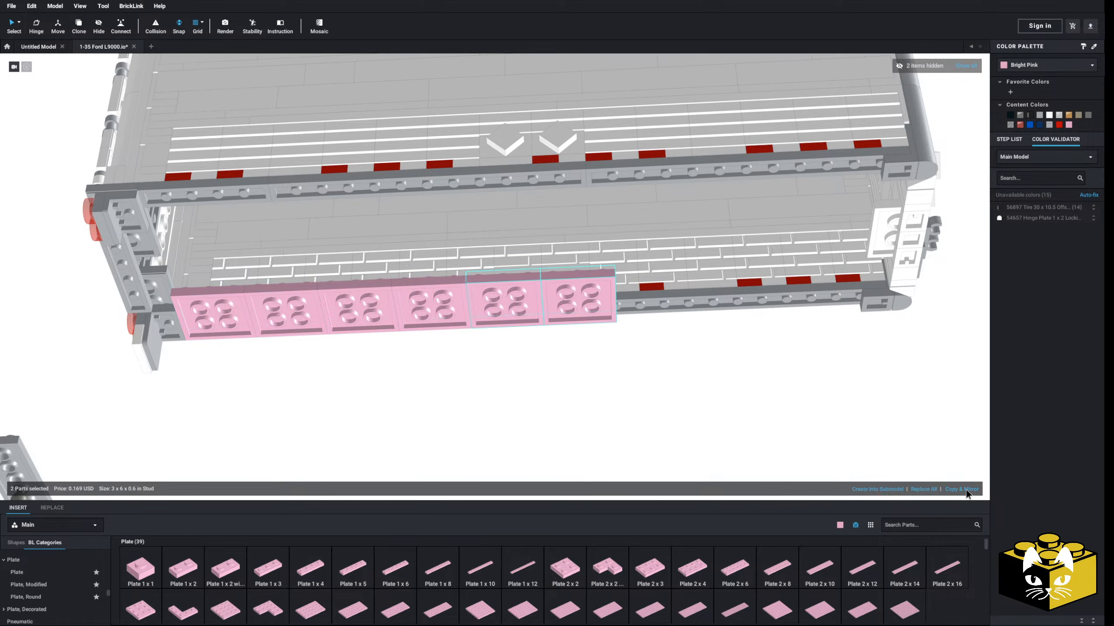
{"action": "left_click", "coordinate": [966, 490]}
{"action": "left_click", "coordinate": [967, 490]}
{"action": "left_click", "coordinate": [832, 337]}
- Delete the surplus plate at the row's front end and fit a Plate 2 x 2 Corner there instead
{"action": "left_click", "coordinate": [854, 299]}
{"action": "key", "text": "Delete"}
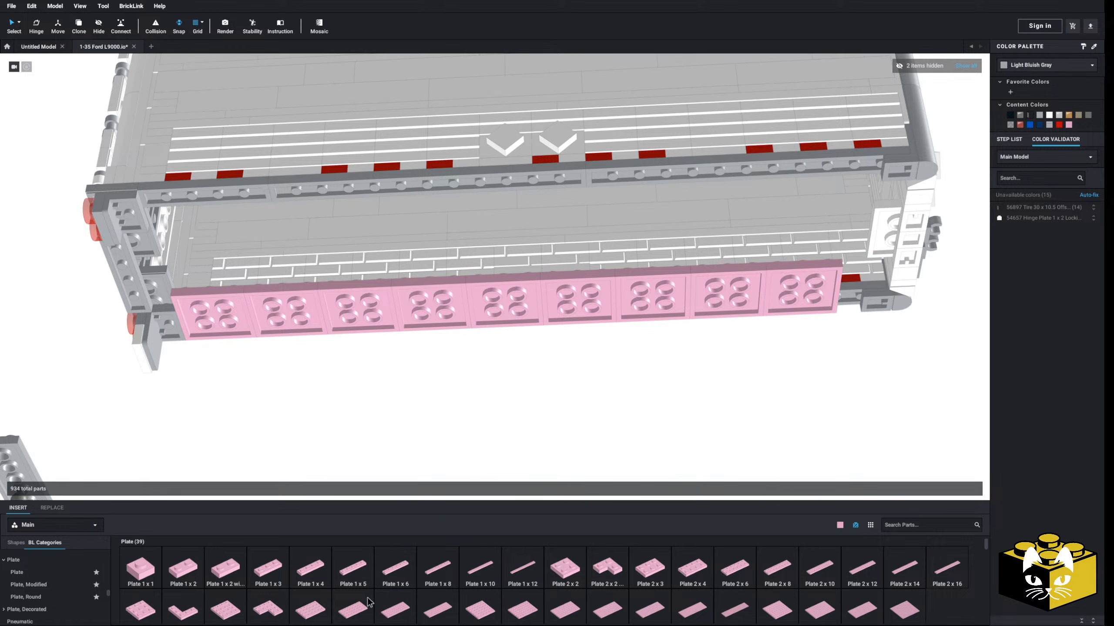
{"action": "left_click", "coordinate": [616, 571]}
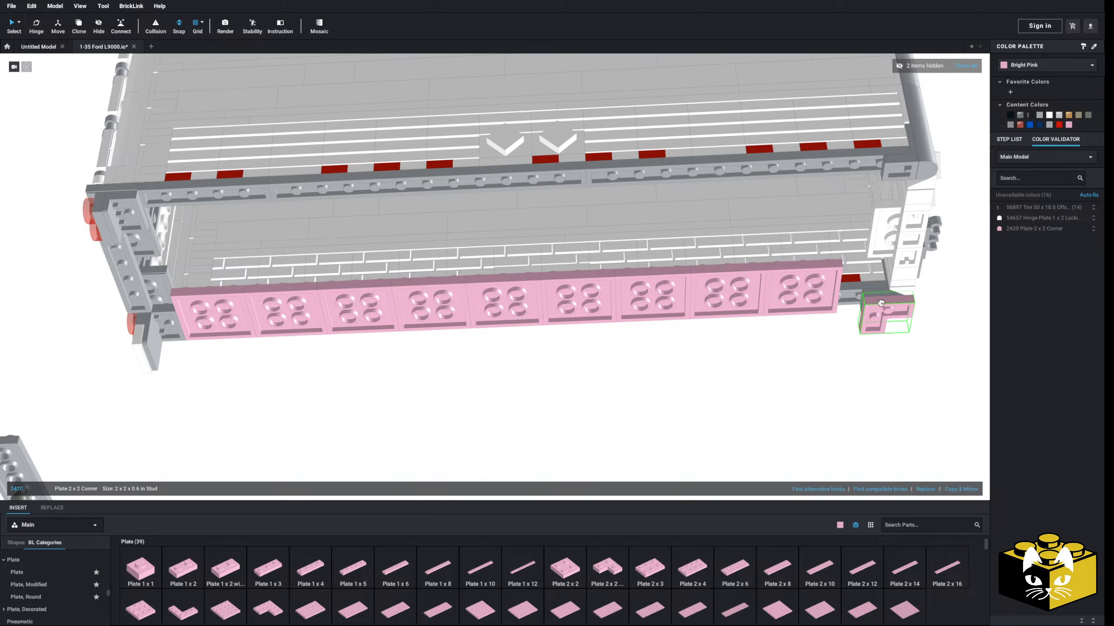
{"action": "left_click", "coordinate": [861, 293]}
- Select the whole row of pink plates, including the corner plate, and create a mirrored copy
{"action": "left_click", "coordinate": [781, 295], "text": "ctrl"}
{"action": "left_click", "coordinate": [664, 298], "text": "ctrl"}
{"action": "left_click", "coordinate": [577, 302], "text": "ctrl"}
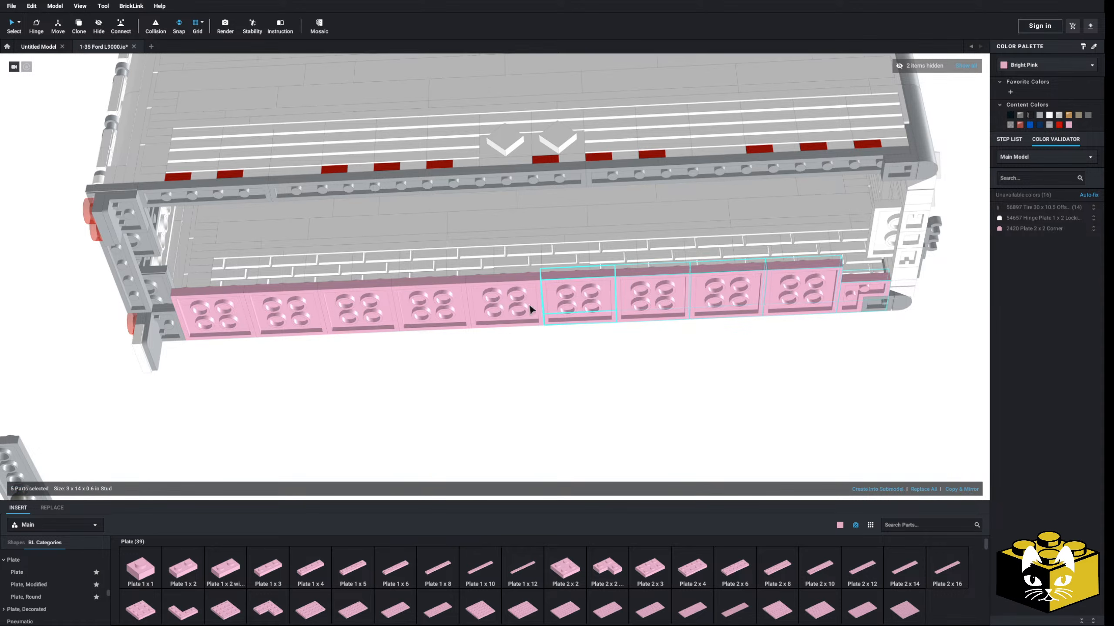
{"action": "right_click_drag", "start_coordinate": [216, 317], "coordinate": [264, 375]}
{"action": "left_click", "coordinate": [961, 489]}
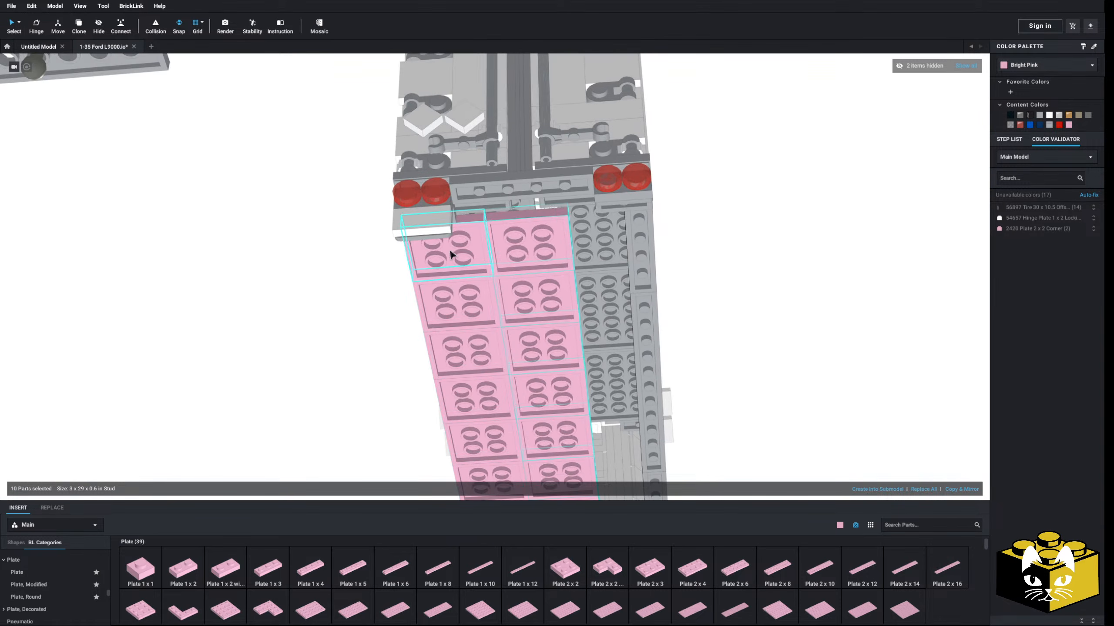
- Move the mirrored row of plates onto the underside of the opposite side rail
{"action": "right_click_drag", "start_coordinate": [622, 230], "coordinate": [438, 237]}
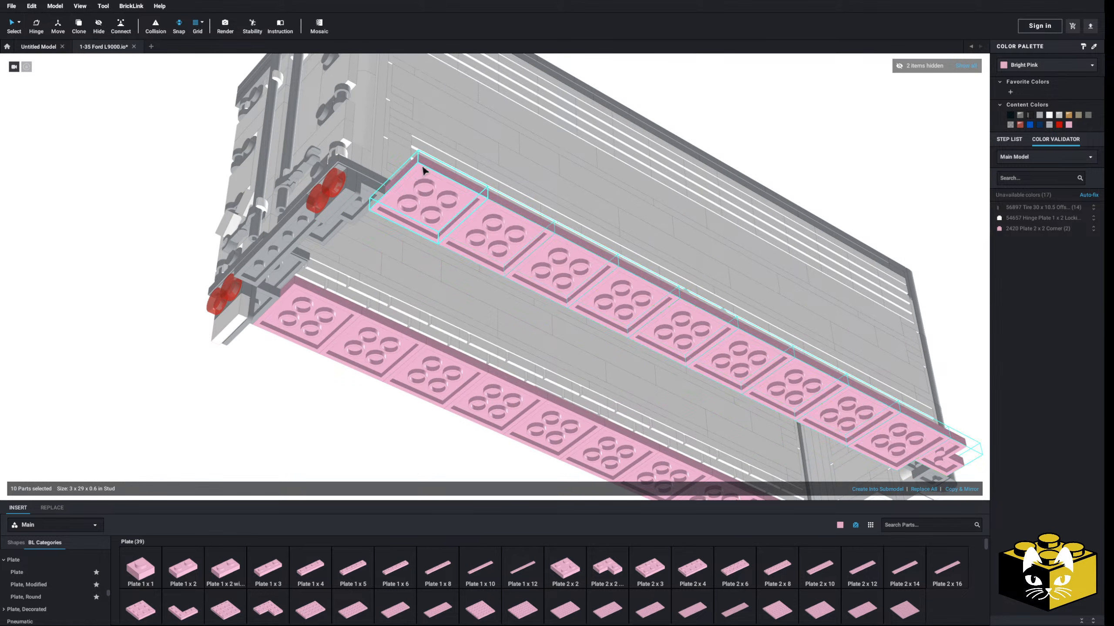
{"action": "left_click", "coordinate": [397, 206]}
{"action": "scroll", "coordinate": [397, 208], "scroll_direction": "down", "scroll_amount": 5}
{"action": "left_click", "coordinate": [889, 341]}
- Select all Bright Pink plates by colour, recolour them Light Bluish Gray and return to normal selection
{"action": "right_click_drag", "start_coordinate": [888, 341], "coordinate": [807, 329]}
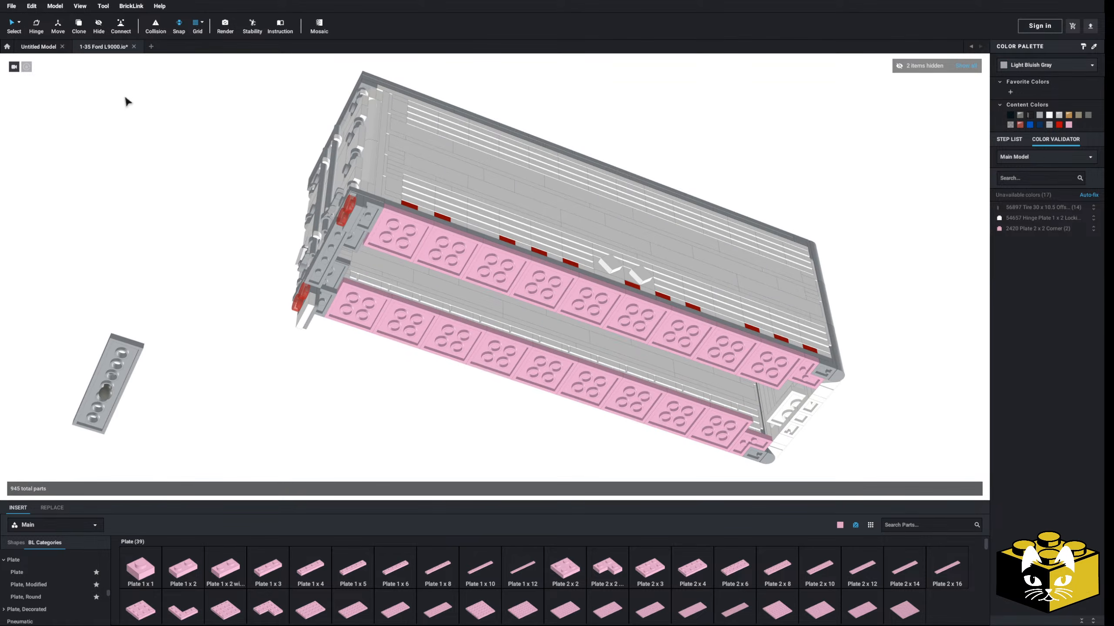
{"action": "left_click", "coordinate": [18, 23]}
{"action": "left_click", "coordinate": [34, 37]}
{"action": "left_click", "coordinate": [417, 248]}
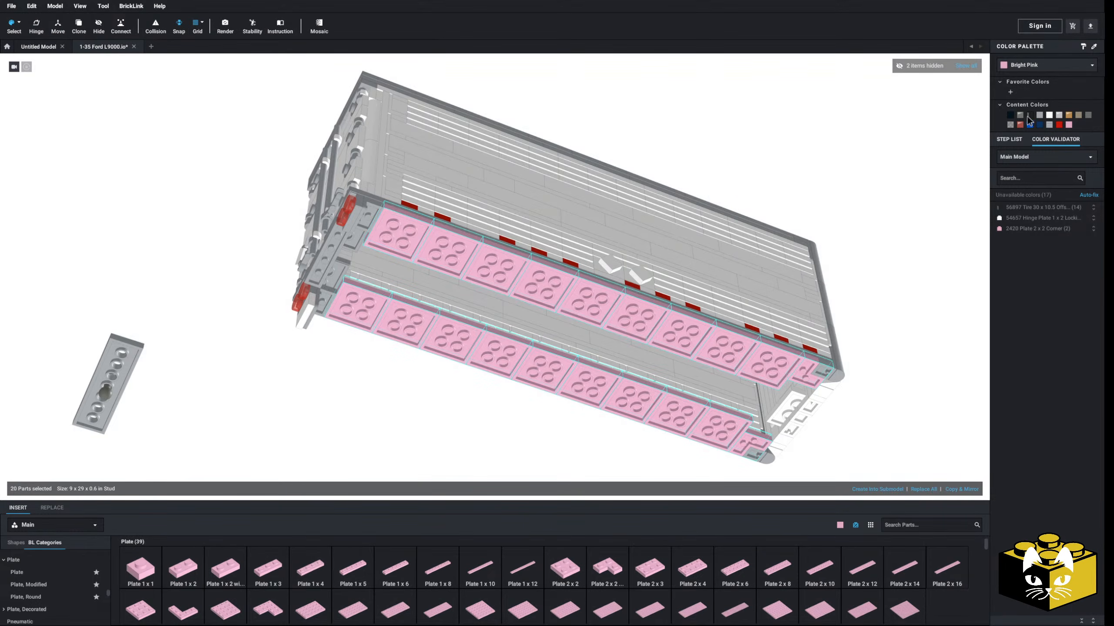
{"action": "left_click", "coordinate": [1048, 123]}
{"action": "left_click", "coordinate": [868, 109]}
{"action": "right_click_drag", "start_coordinate": [868, 110], "coordinate": [808, 118]}
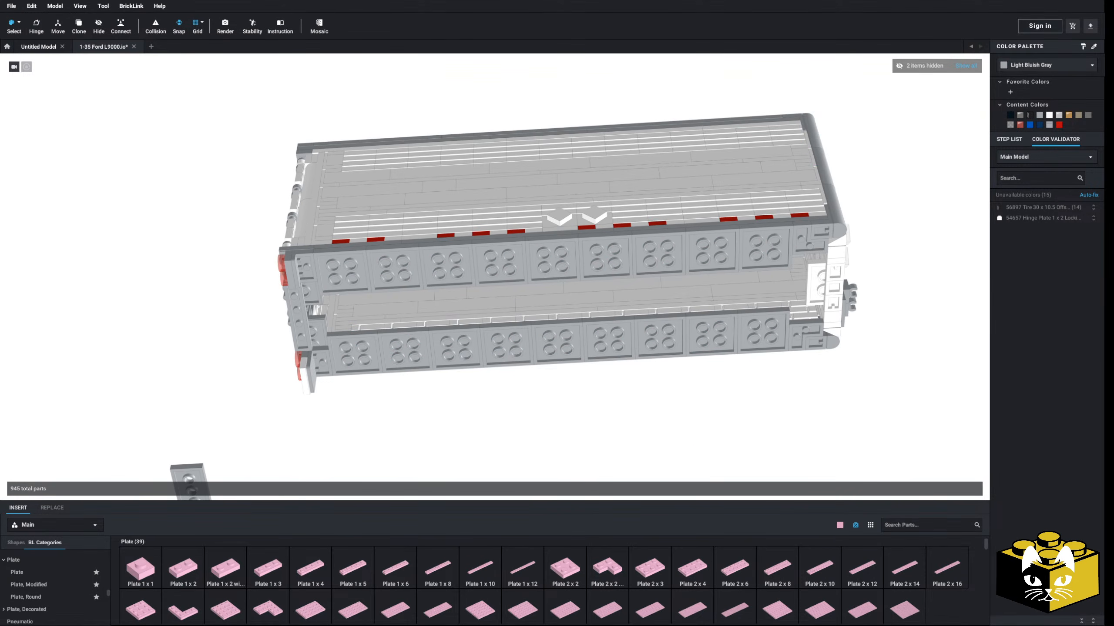
{"action": "left_click", "coordinate": [19, 23]}
{"action": "left_click", "coordinate": [33, 24]}
- Show the Tile category of the parts library
{"action": "middle_click_drag", "start_coordinate": [85, 221], "coordinate": [222, 202]}
{"action": "scroll", "coordinate": [212, 223], "scroll_direction": "up", "scroll_amount": 7}
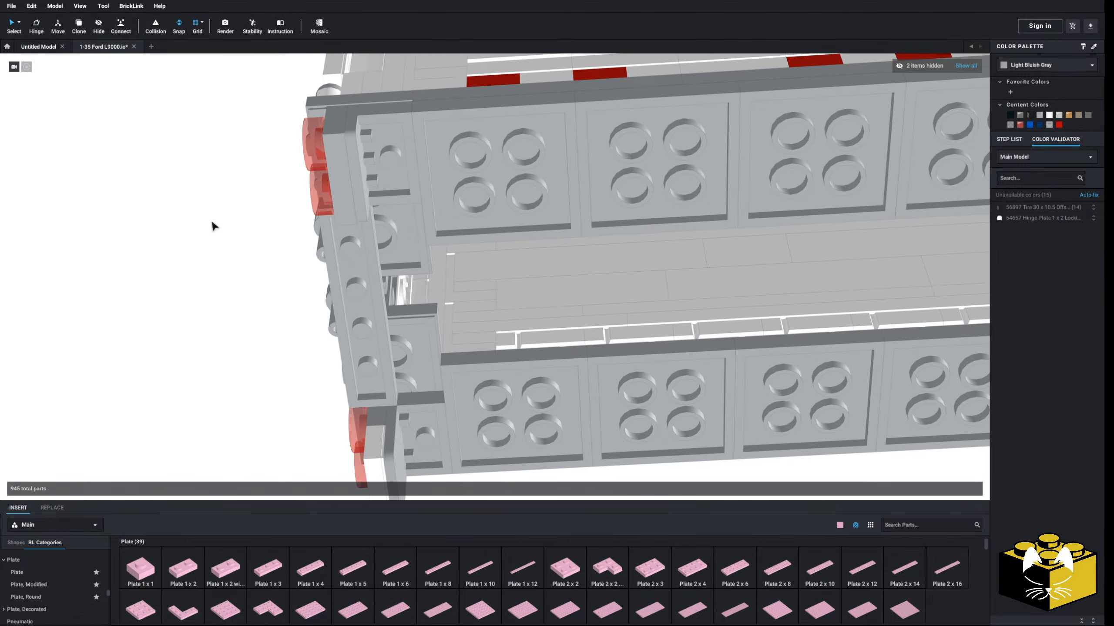
{"action": "scroll", "coordinate": [76, 569], "scroll_direction": "down", "scroll_amount": 10}
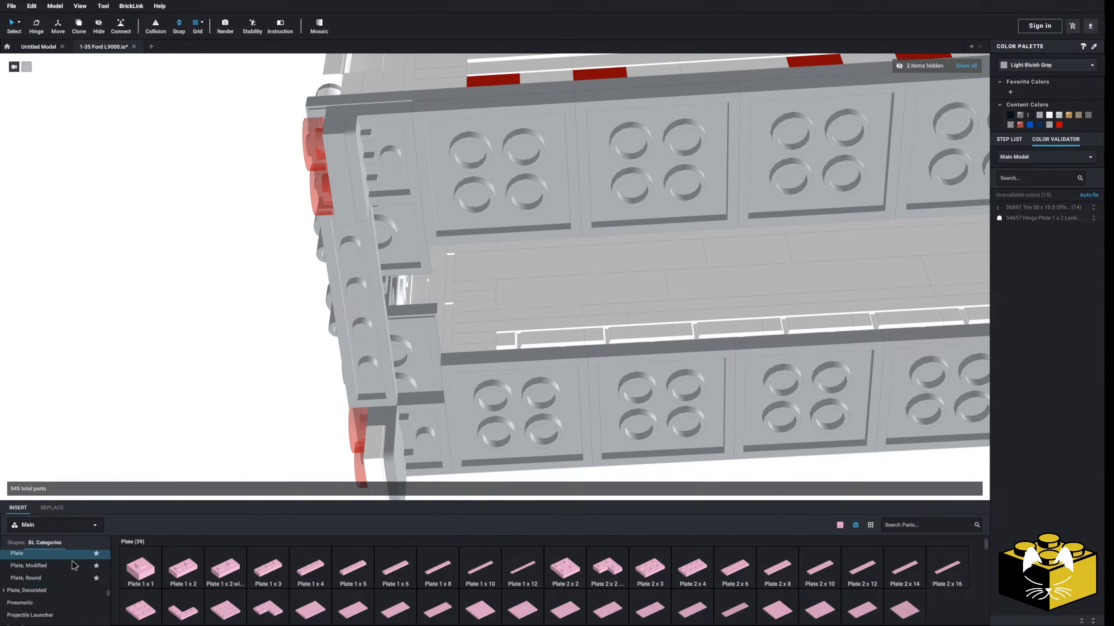
{"action": "scroll", "coordinate": [66, 563], "scroll_direction": "down", "scroll_amount": 9}
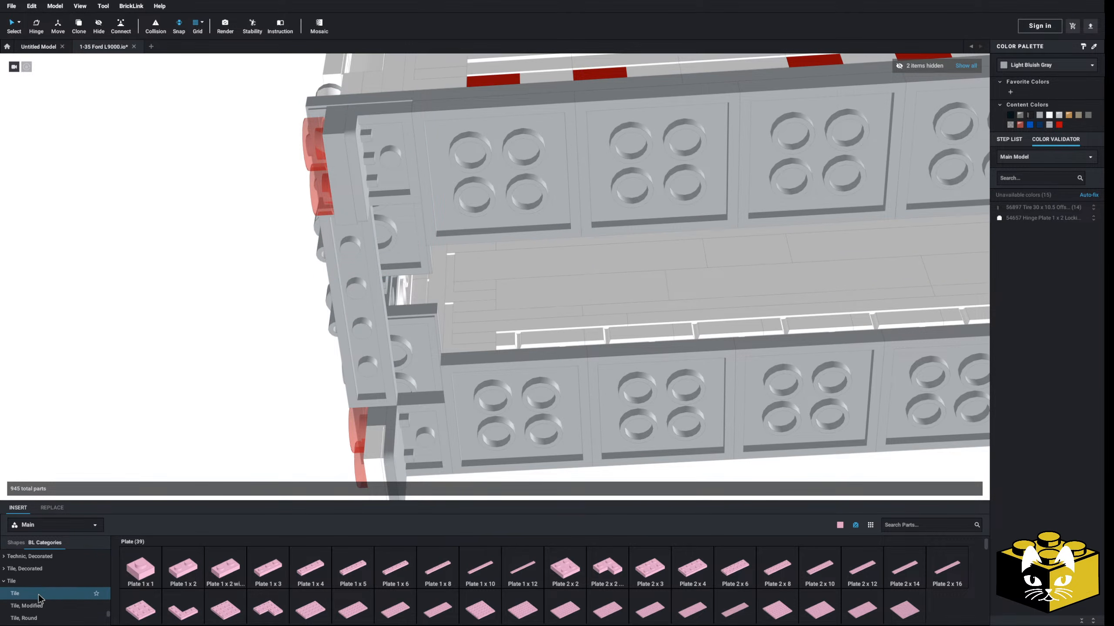
{"action": "left_click", "coordinate": [37, 595]}
{"action": "left_click_drag", "start_coordinate": [648, 577], "coordinate": [561, 333]}
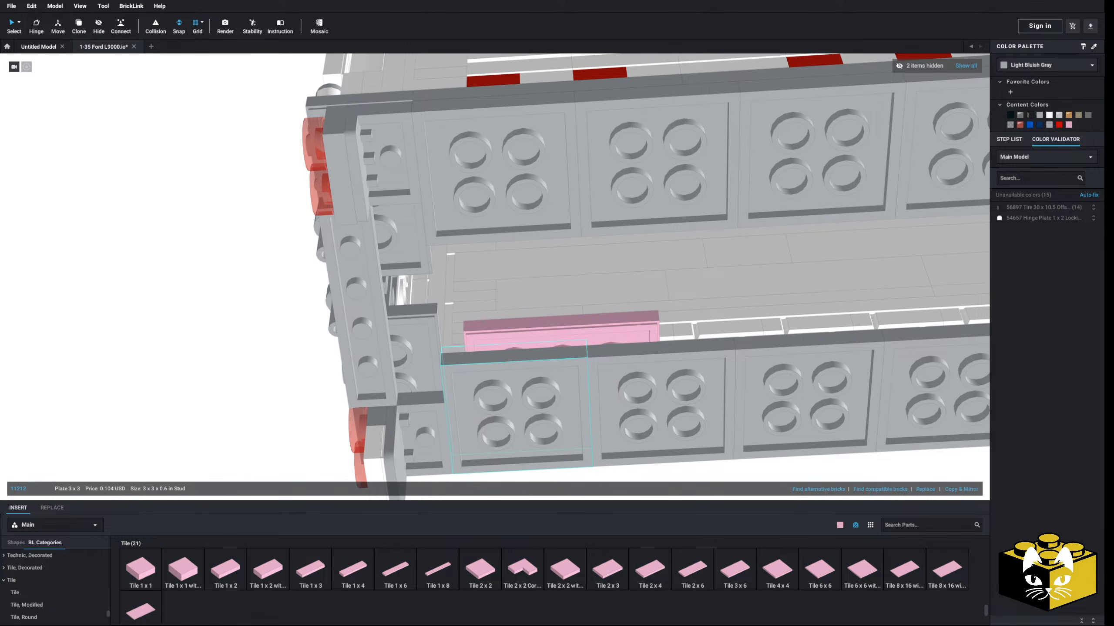
{"action": "left_click", "coordinate": [236, 411]}
{"action": "middle_click_drag", "start_coordinate": [236, 411], "coordinate": [107, 411]}
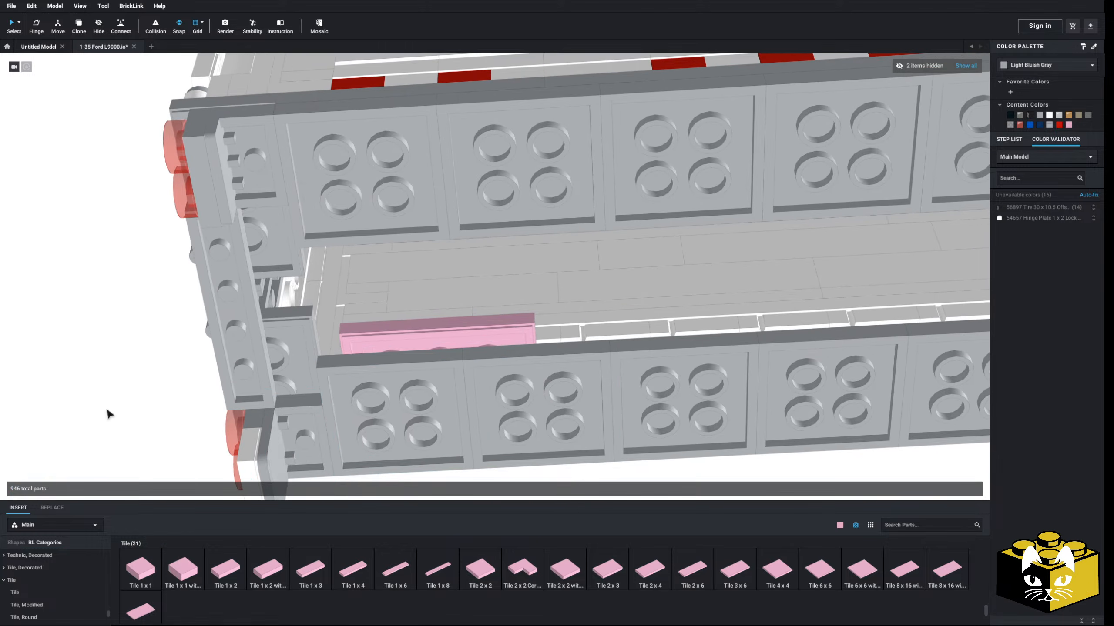
{"action": "left_click_drag", "start_coordinate": [392, 344], "coordinate": [372, 348]}
{"action": "key", "text": "Right"}
{"action": "key", "text": "Delete"}
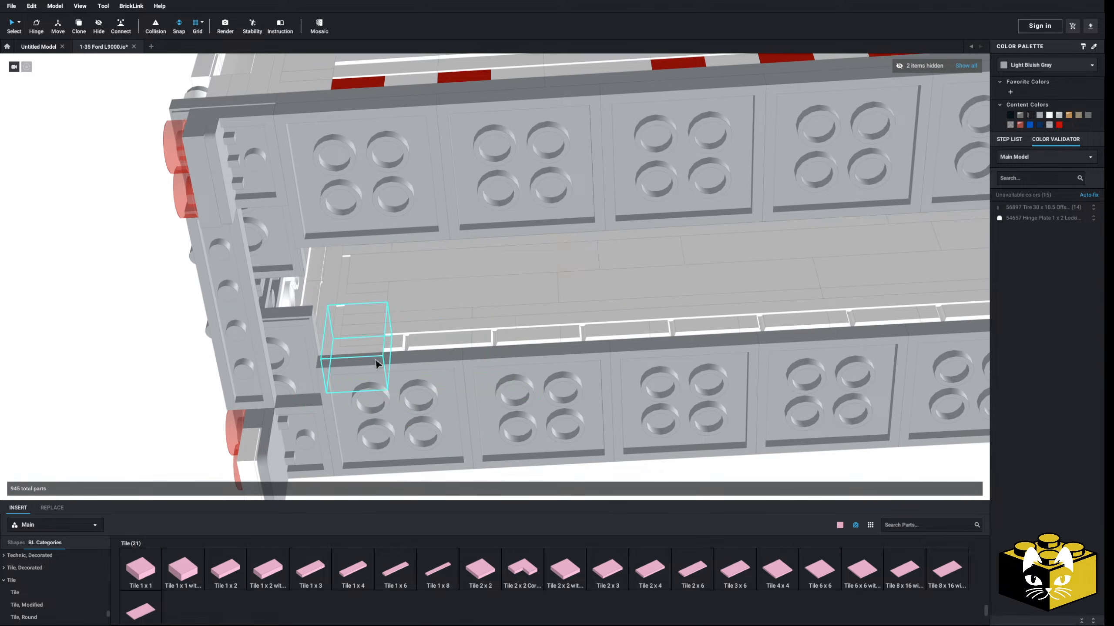
- Place two rotated Tile 2 x 3 parts side by side along the near side rail's inner edge, starting at the rear end
{"action": "left_click", "coordinate": [608, 569]}
{"action": "key", "text": "Right"}
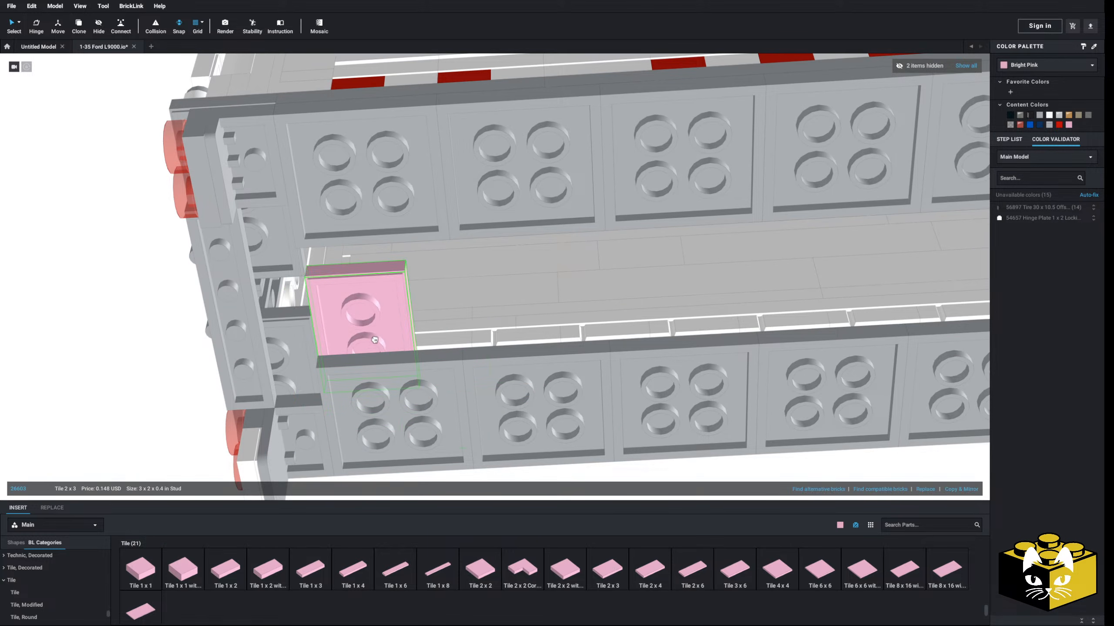
{"action": "left_click", "coordinate": [373, 341]}
{"action": "scroll", "coordinate": [372, 336], "scroll_direction": "down", "scroll_amount": 4}
{"action": "right_click_drag", "start_coordinate": [371, 336], "coordinate": [447, 335]}
{"action": "right_click_drag", "start_coordinate": [511, 264], "coordinate": [464, 278]}
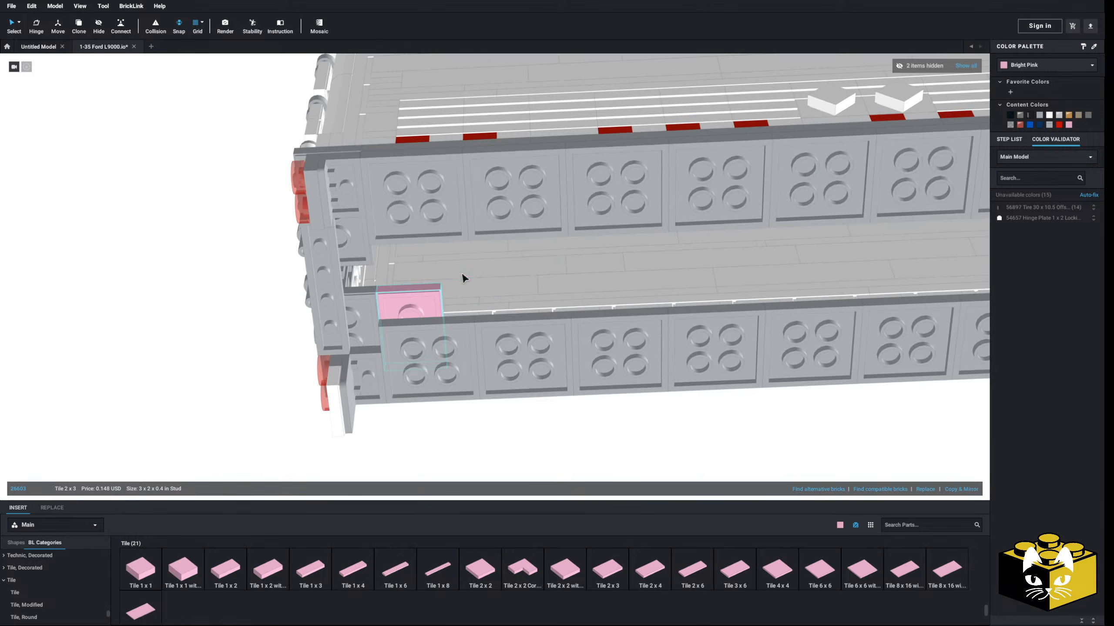
{"action": "left_click", "coordinate": [625, 562]}
{"action": "key", "text": "Right"}
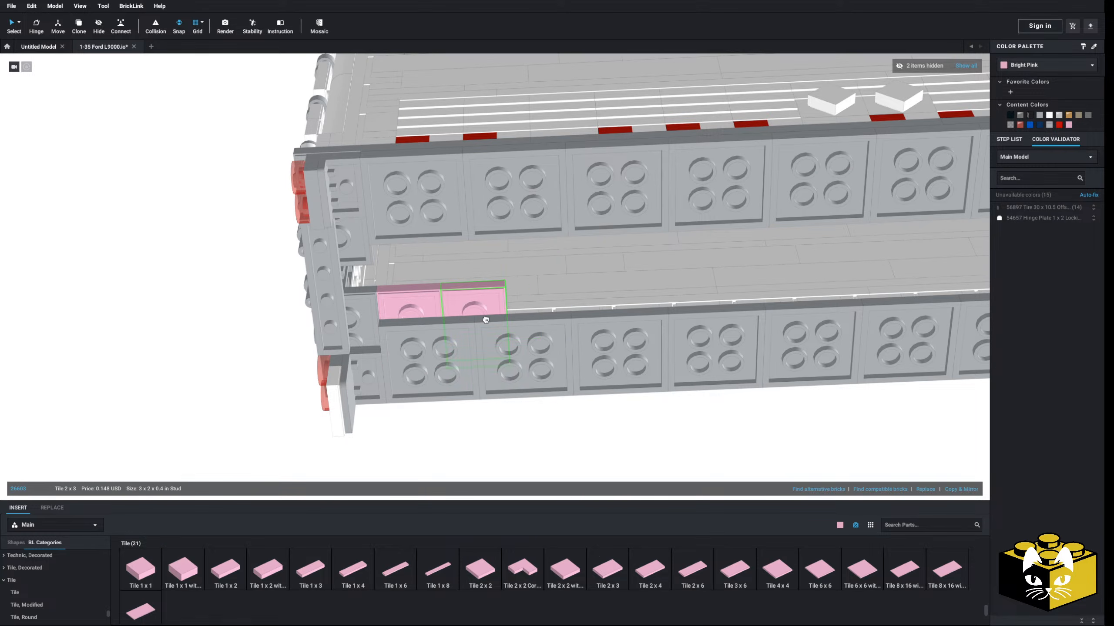
- Fit a Tile 1 x 8 along the underside's centre line and add a third 2 x 3 tile by mirrored copy
{"action": "left_click", "coordinate": [438, 569]}
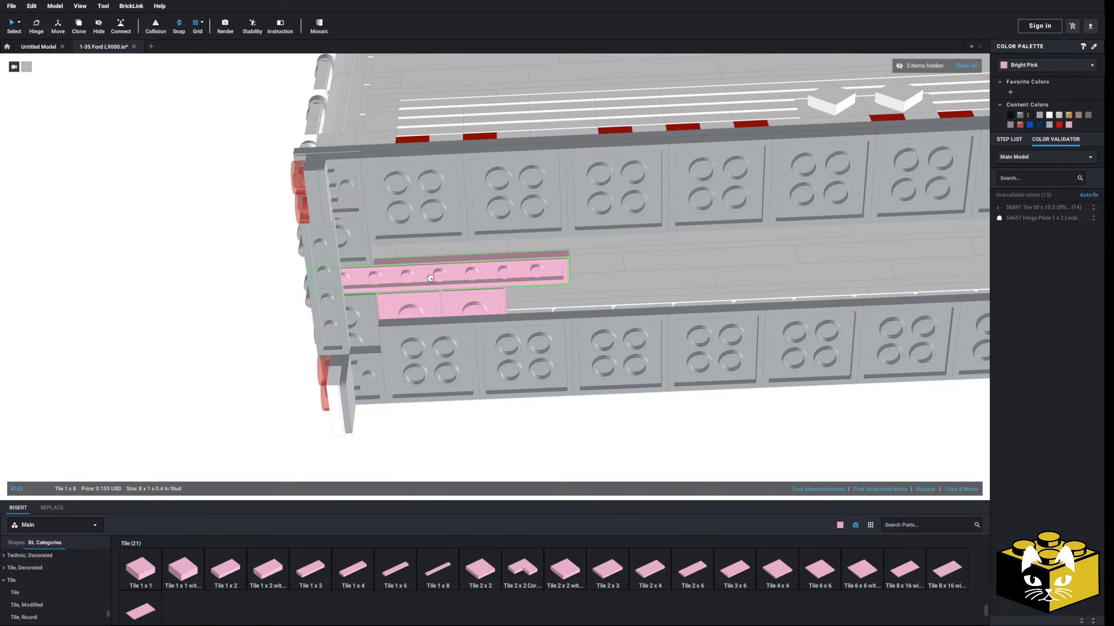
{"action": "left_click", "coordinate": [419, 279]}
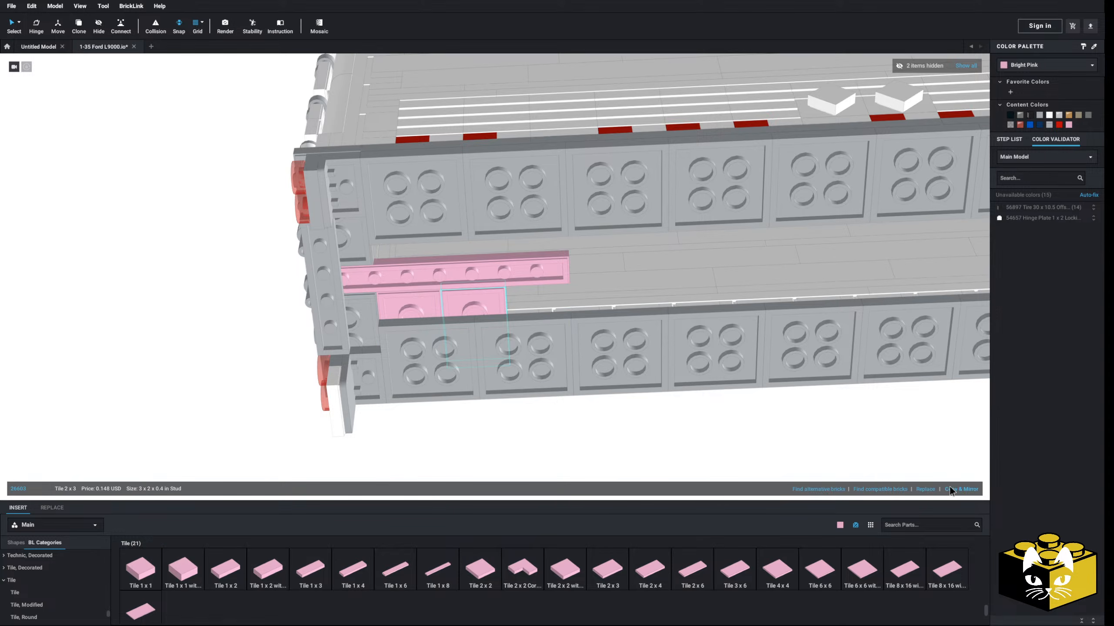
{"action": "left_click", "coordinate": [950, 489]}
- Copy the three 2 x 3 tiles and place the copies along the opposite side rail, beside the Tile 1 x 8
{"action": "left_click", "coordinate": [414, 310], "text": "ctrl"}
{"action": "right_click", "coordinate": [413, 310]}
{"action": "left_click", "coordinate": [423, 326]}
{"action": "left_click", "coordinate": [193, 329]}
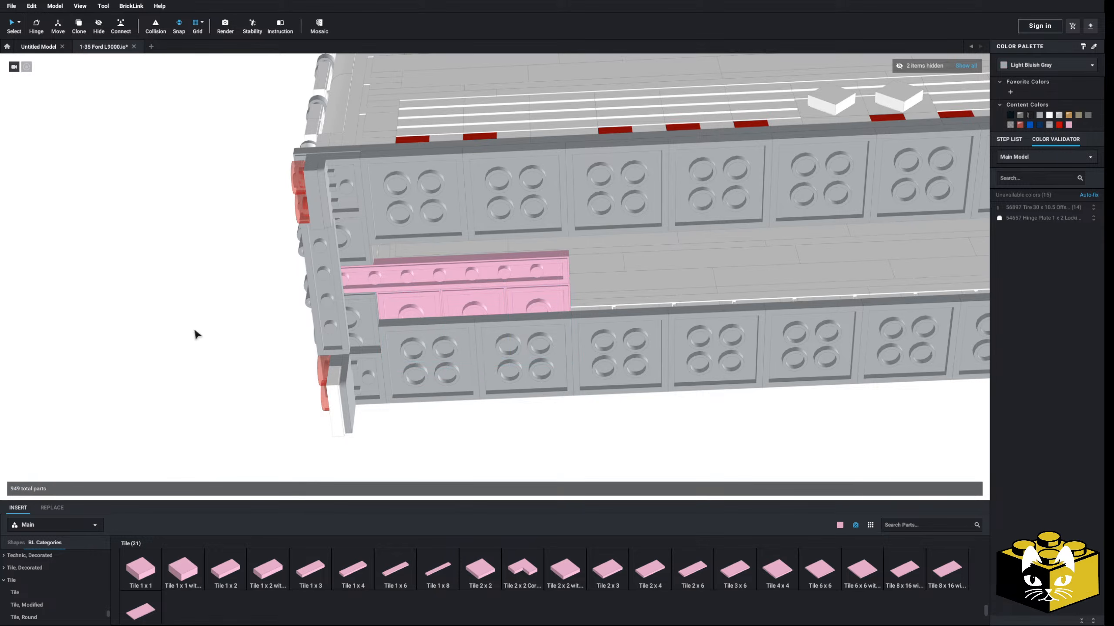
{"action": "right_click", "coordinate": [193, 329]}
{"action": "left_click", "coordinate": [206, 356]}
{"action": "left_click", "coordinate": [409, 208]}
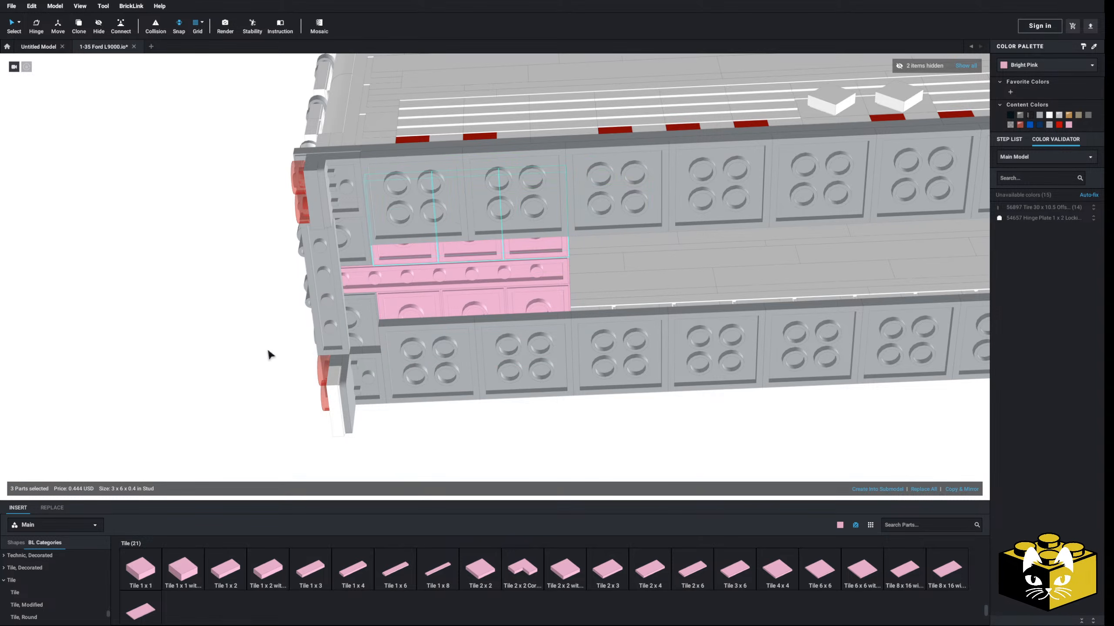
- Select all six 2 x 3 tiles and make four mirrored copies of them along the rails toward the container's front
{"action": "left_click", "coordinate": [450, 305], "text": "ctrl"}
{"action": "left_click", "coordinate": [564, 303], "text": "ctrl"}
{"action": "middle_click_drag", "start_coordinate": [564, 302], "coordinate": [487, 304]}
{"action": "scroll", "coordinate": [487, 304], "scroll_direction": "down", "scroll_amount": 3}
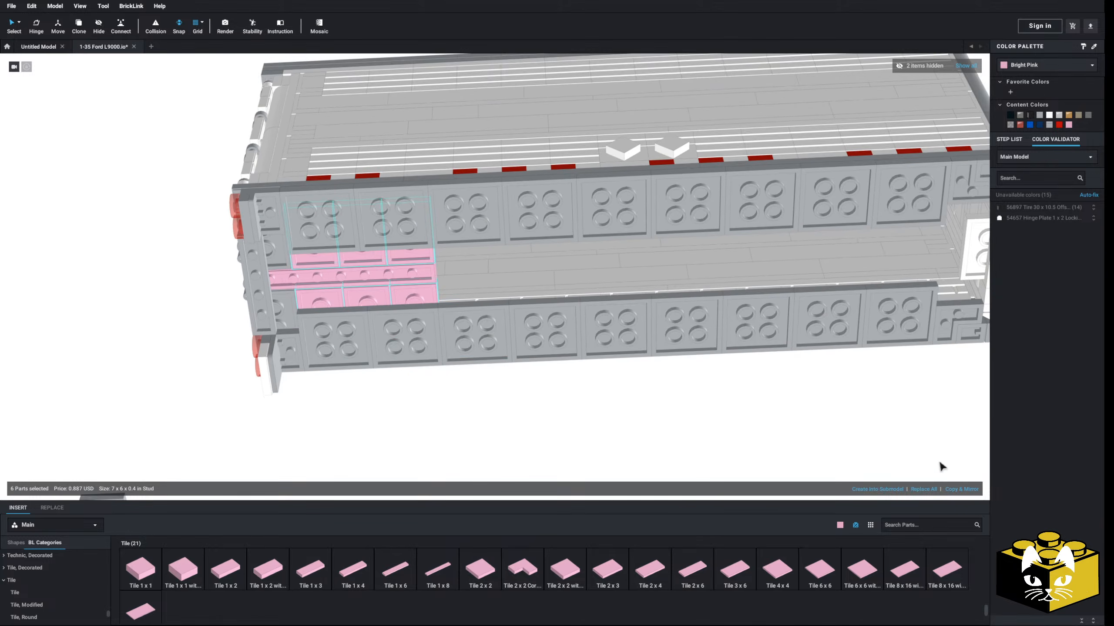
{"action": "left_click", "coordinate": [969, 490]}
{"action": "left_click", "coordinate": [967, 490]}
{"action": "left_click", "coordinate": [967, 491]}
{"action": "middle_click_drag", "start_coordinate": [809, 422], "coordinate": [507, 438]}
{"action": "left_click", "coordinate": [958, 488]}
{"action": "left_click", "coordinate": [868, 435]}
{"action": "middle_click_drag", "start_coordinate": [868, 435], "coordinate": [814, 426]}
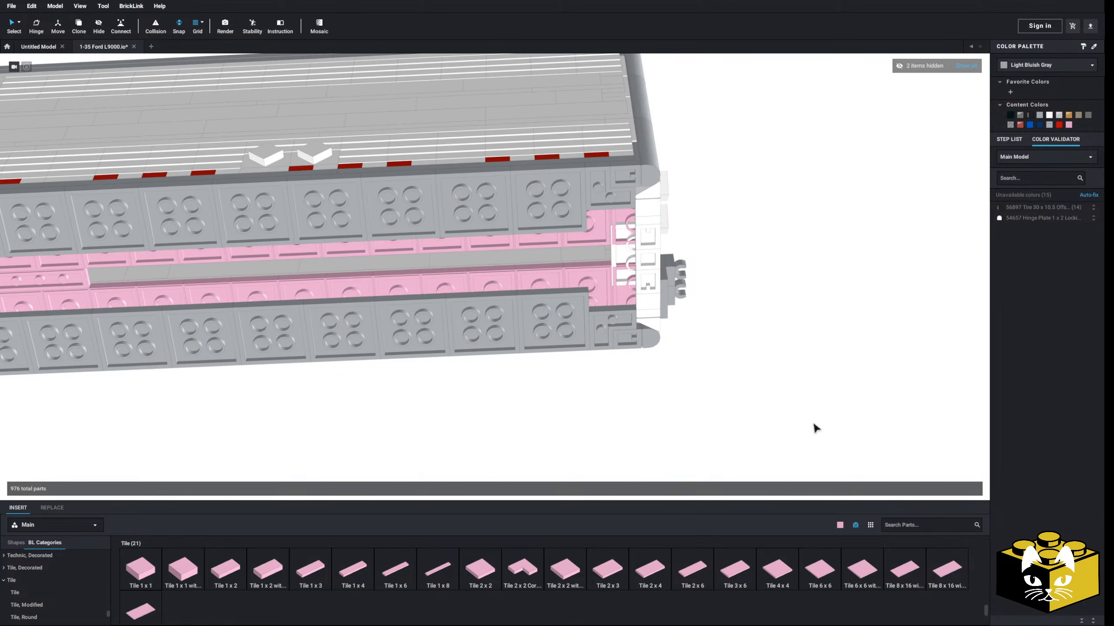
- Delete the two surplus tiles at the front end and fit a Tile 1 x 2 in each of the two gaps
{"action": "left_click", "coordinate": [624, 222]}
{"action": "left_click", "coordinate": [849, 360]}
{"action": "scroll", "coordinate": [648, 467], "scroll_direction": "up", "scroll_amount": 4}
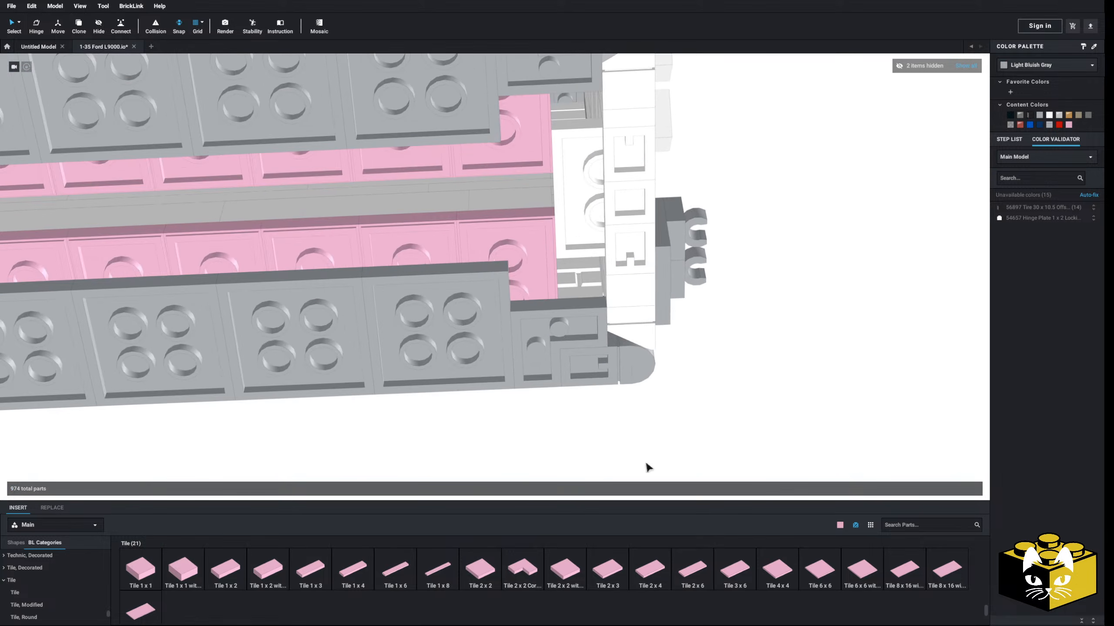
{"action": "left_click_drag", "start_coordinate": [209, 556], "coordinate": [580, 274]}
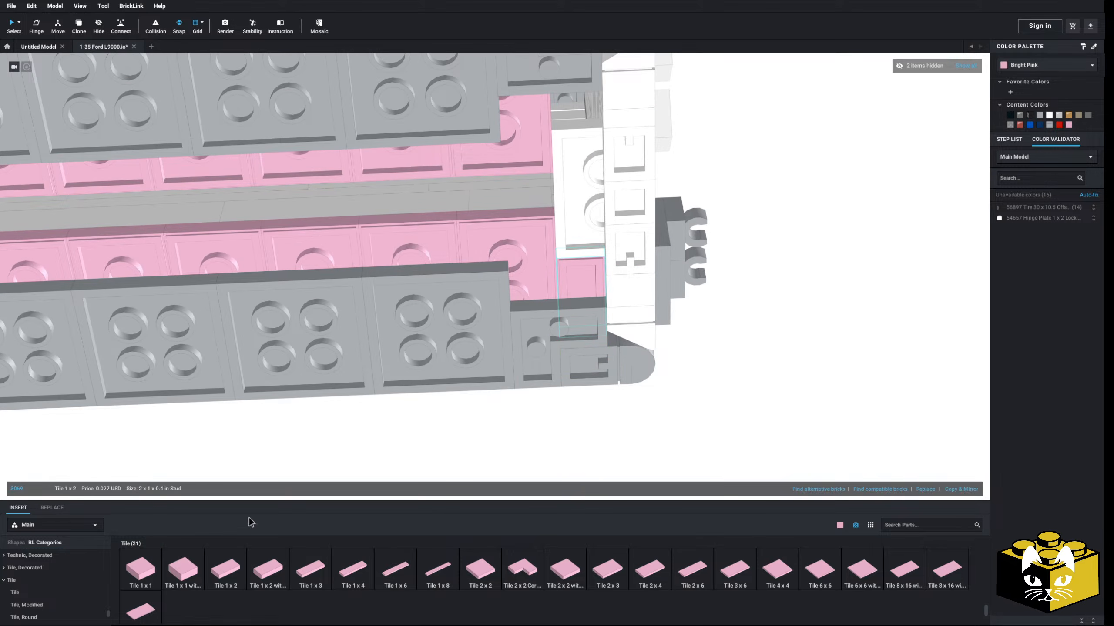
{"action": "left_click_drag", "start_coordinate": [399, 380], "coordinate": [577, 91]}
- Fit a Plate 2 x 2 over the front end of each of the two tile rows
{"action": "scroll", "coordinate": [50, 576], "scroll_direction": "up", "scroll_amount": 6}
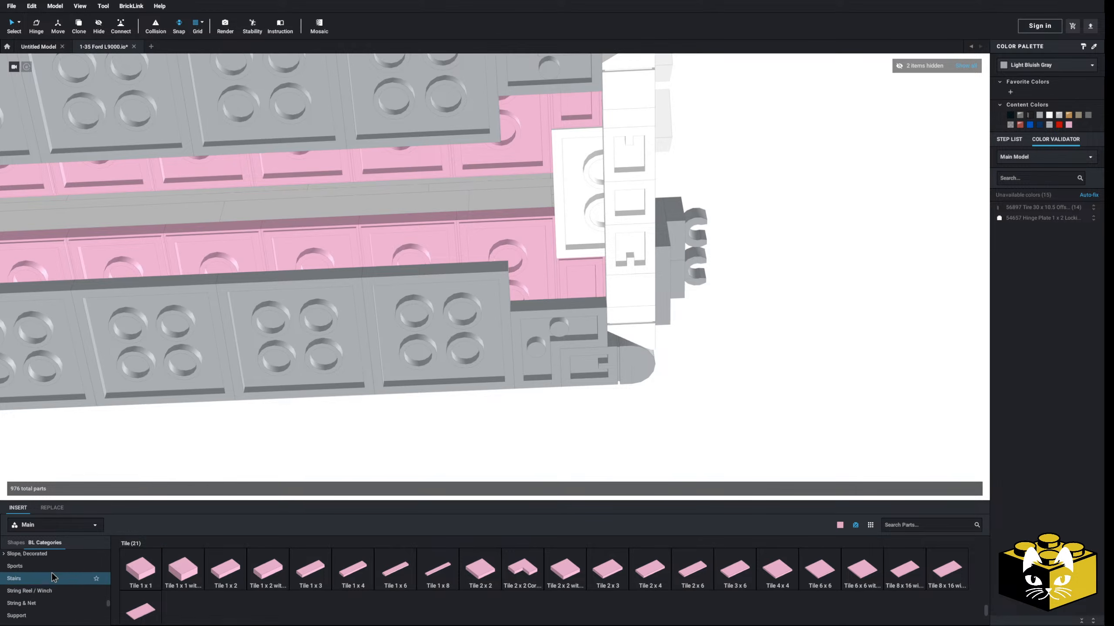
{"action": "scroll", "coordinate": [51, 576], "scroll_direction": "down", "scroll_amount": 2}
{"action": "left_click", "coordinate": [43, 566]}
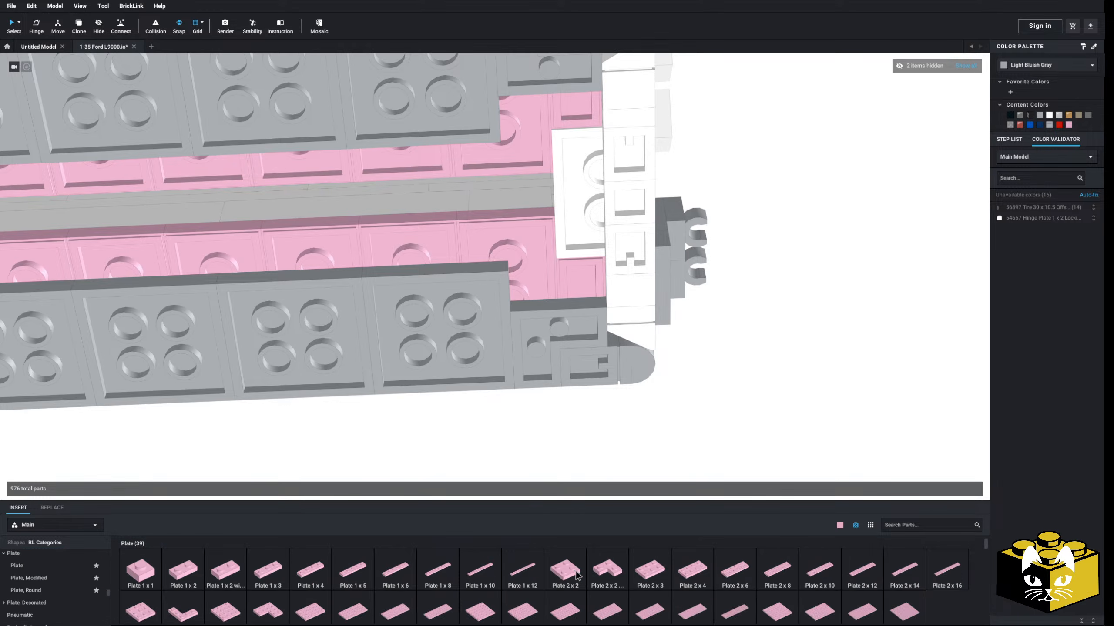
{"action": "left_click_drag", "start_coordinate": [577, 576], "coordinate": [550, 259]}
- Place a Plate 3 x 3 over the tiles at the rear end between the side rails and add a mirrored copy beside it
{"action": "scroll", "coordinate": [719, 390], "scroll_direction": "down", "scroll_amount": 5}
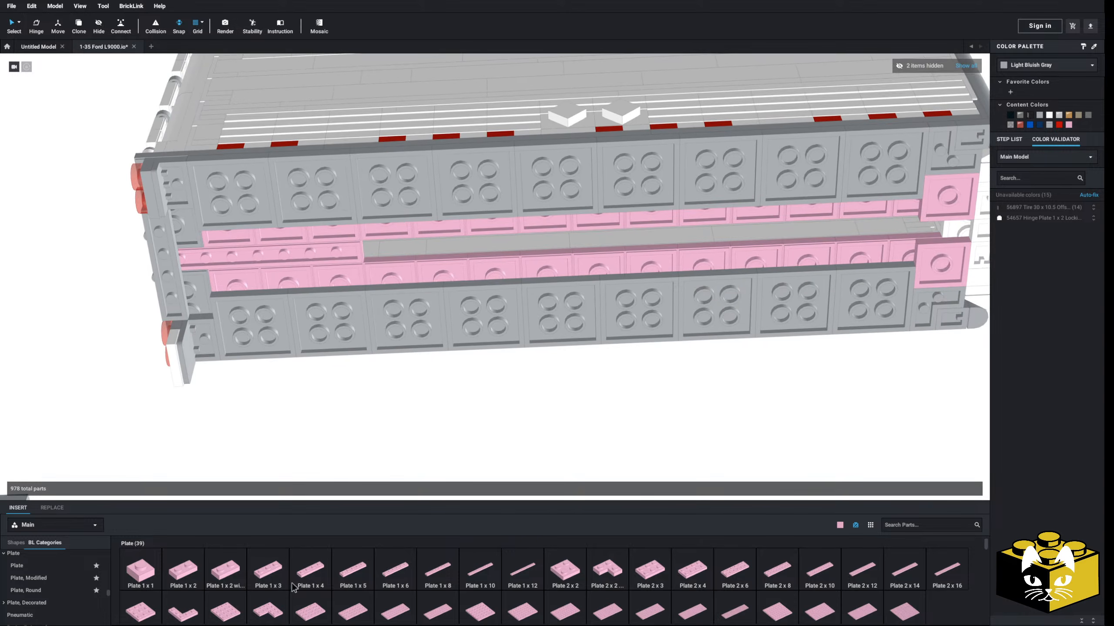
{"action": "left_click_drag", "start_coordinate": [142, 610], "coordinate": [210, 260]}
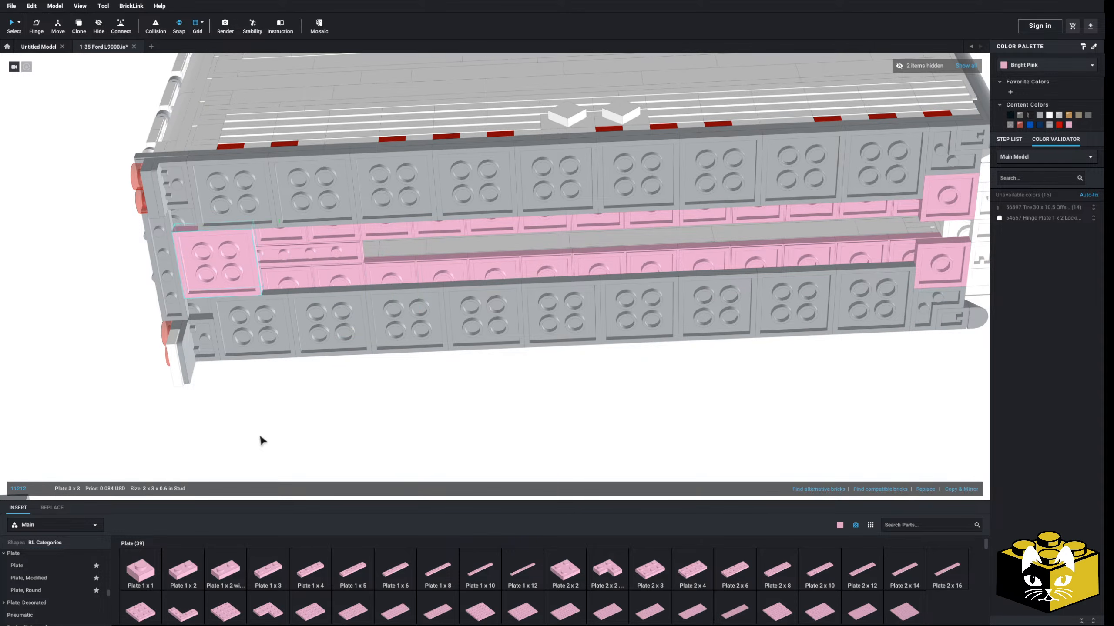
{"action": "left_click", "coordinate": [970, 488]}
{"action": "left_click", "coordinate": [970, 488]}
{"action": "left_click", "coordinate": [970, 488]}
{"action": "left_click", "coordinate": [970, 488]}
{"action": "left_click", "coordinate": [971, 488]}
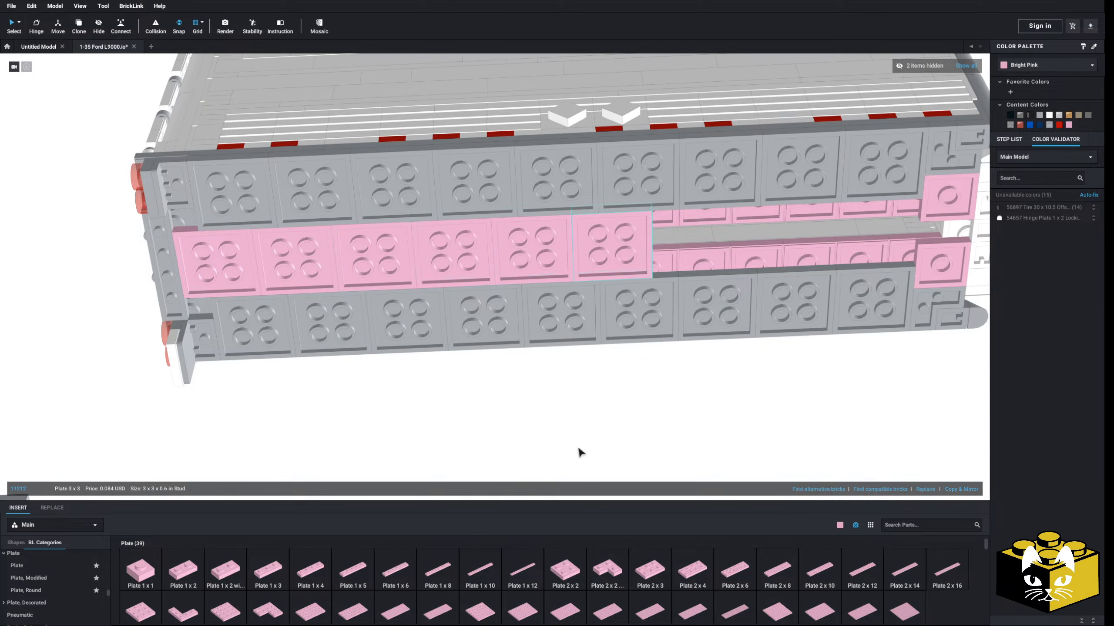
{"action": "key", "text": "ctrl+z"}
{"action": "key", "text": "ctrl+z"}
{"action": "key", "text": "ctrl+z"}
{"action": "key", "text": "ctrl+z"}
{"action": "key", "text": "ctrl+z"}
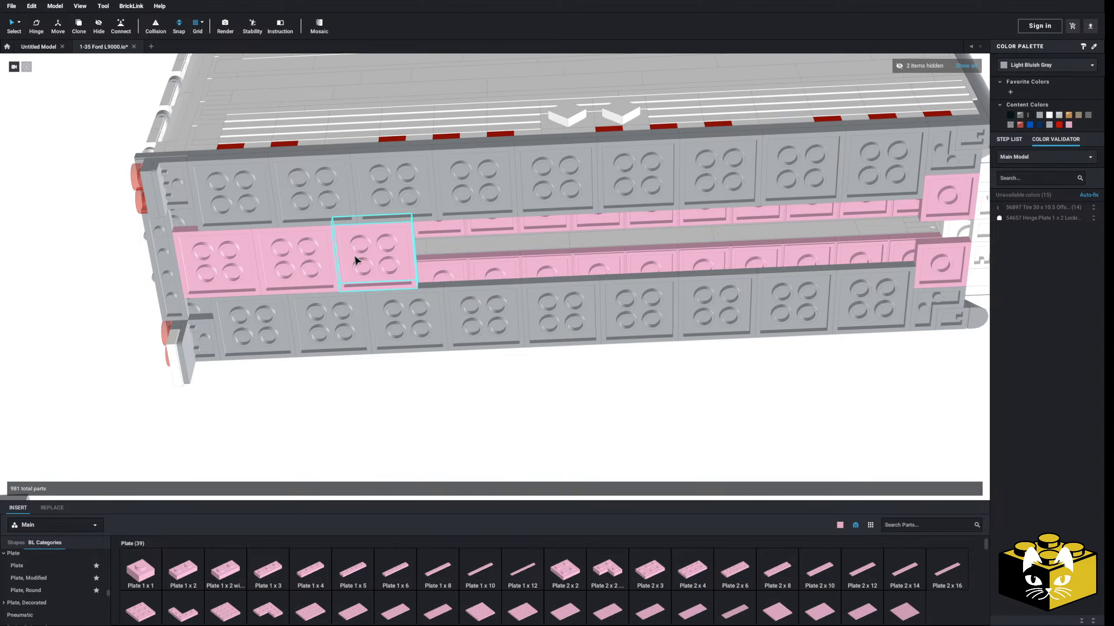
{"action": "key", "text": "ctrl+z"}
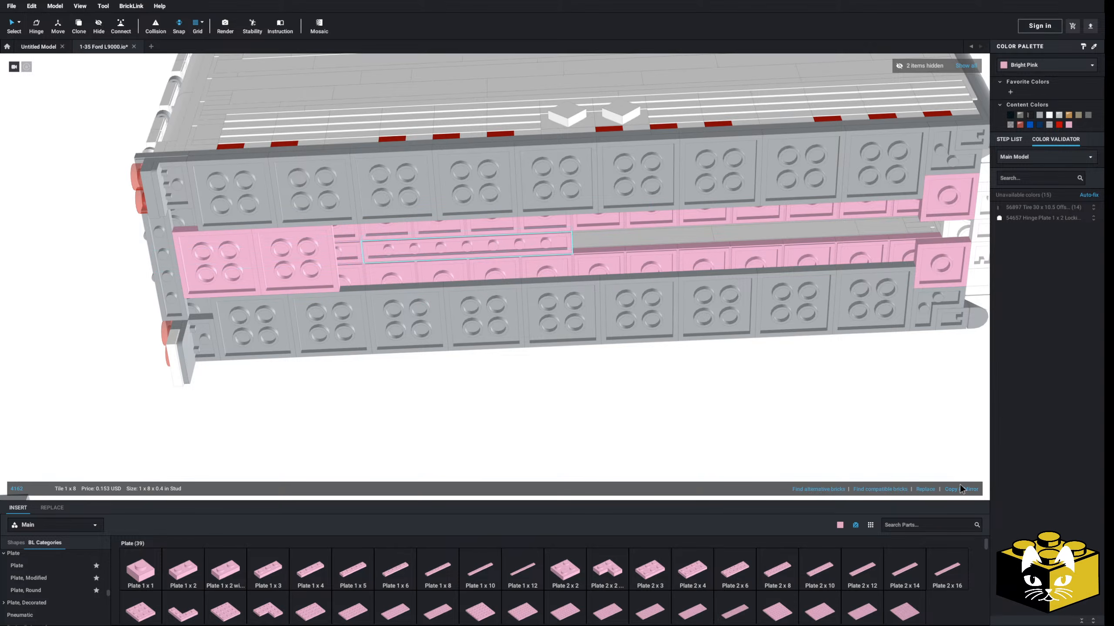
- Extend the centre row of Tile 1 x 8 toward the front with mirrored copies
{"action": "key", "text": "ctrl+z"}
{"action": "left_click", "coordinate": [866, 458]}
{"action": "middle_click_drag", "start_coordinate": [866, 458], "coordinate": [345, 422]}
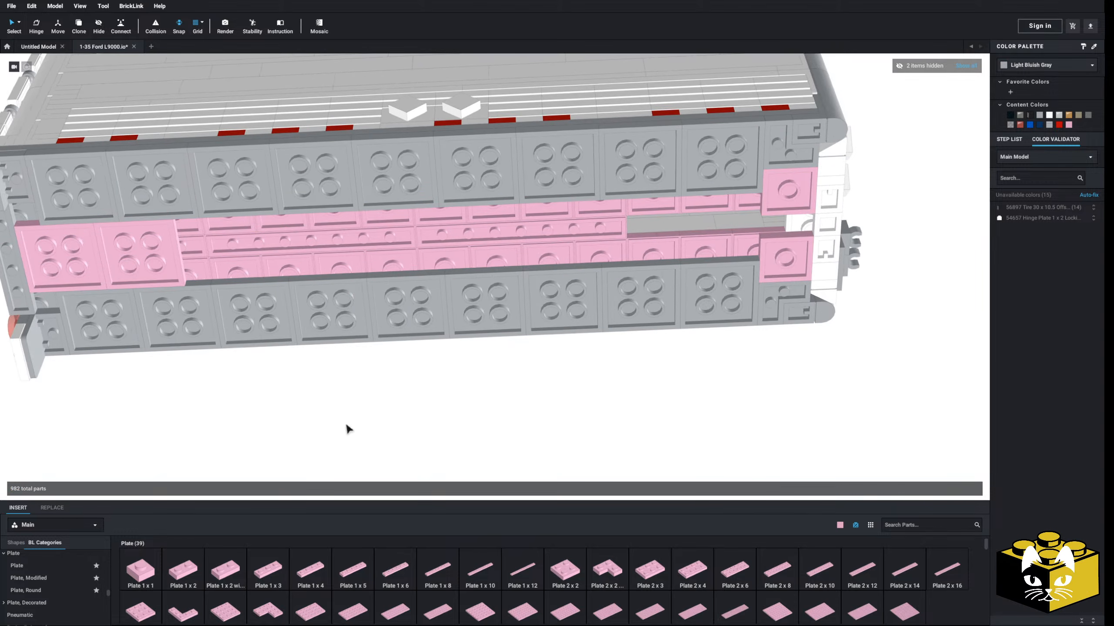
- Select both 3 x 3 plates at the rear end and make three mirrored copies of the pair toward the front
{"action": "left_click", "coordinate": [143, 265]}
{"action": "left_click", "coordinate": [79, 263], "text": "ctrl"}
{"action": "left_click", "coordinate": [964, 493]}
{"action": "left_click", "coordinate": [963, 493]}
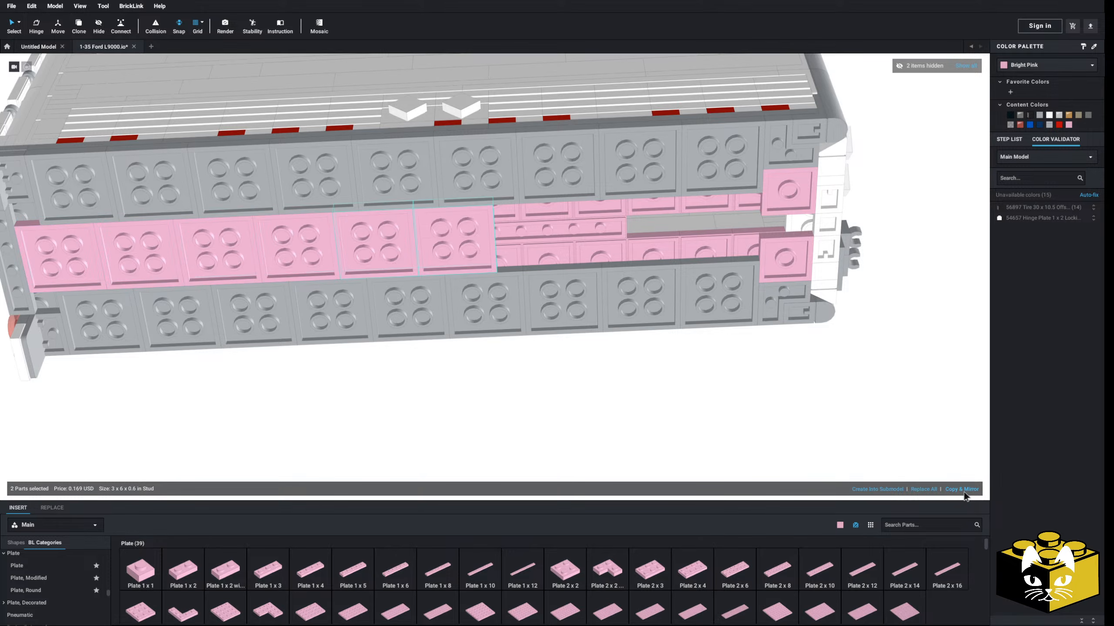
{"action": "left_click", "coordinate": [964, 493]}
- Insert a rotated Tile 1 x 4 at the front end of the centre tile row
{"action": "middle_click_drag", "start_coordinate": [813, 434], "coordinate": [711, 436]}
{"action": "scroll", "coordinate": [710, 435], "scroll_direction": "up", "scroll_amount": 3}
{"action": "right_click_drag", "start_coordinate": [710, 435], "coordinate": [441, 529]}
{"action": "scroll", "coordinate": [44, 577], "scroll_direction": "down", "scroll_amount": 10}
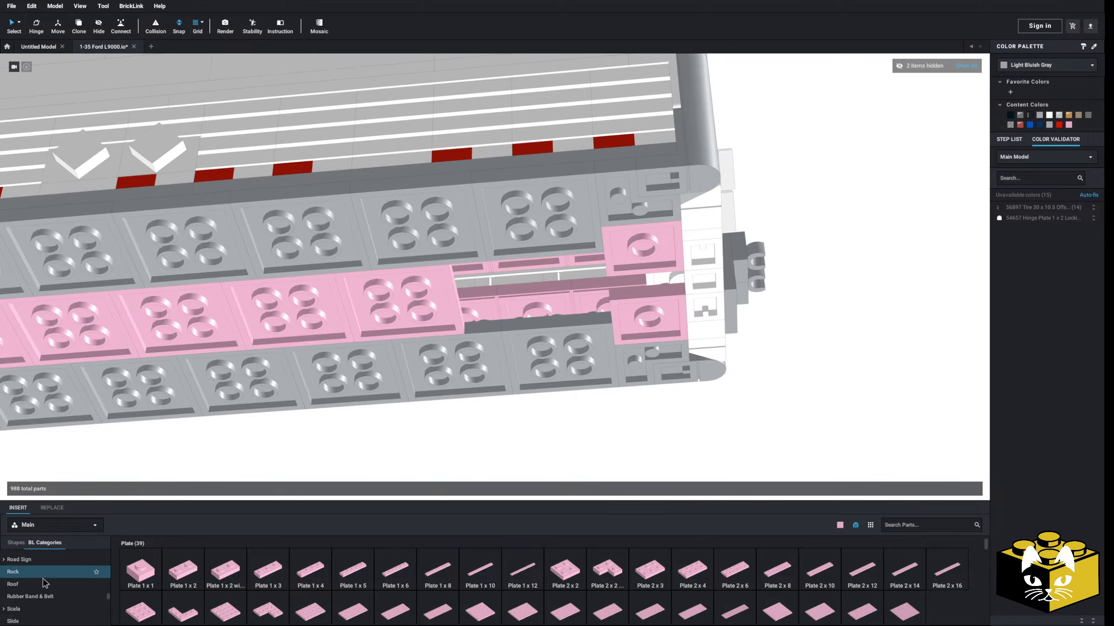
{"action": "scroll", "coordinate": [44, 587], "scroll_direction": "down", "scroll_amount": 3}
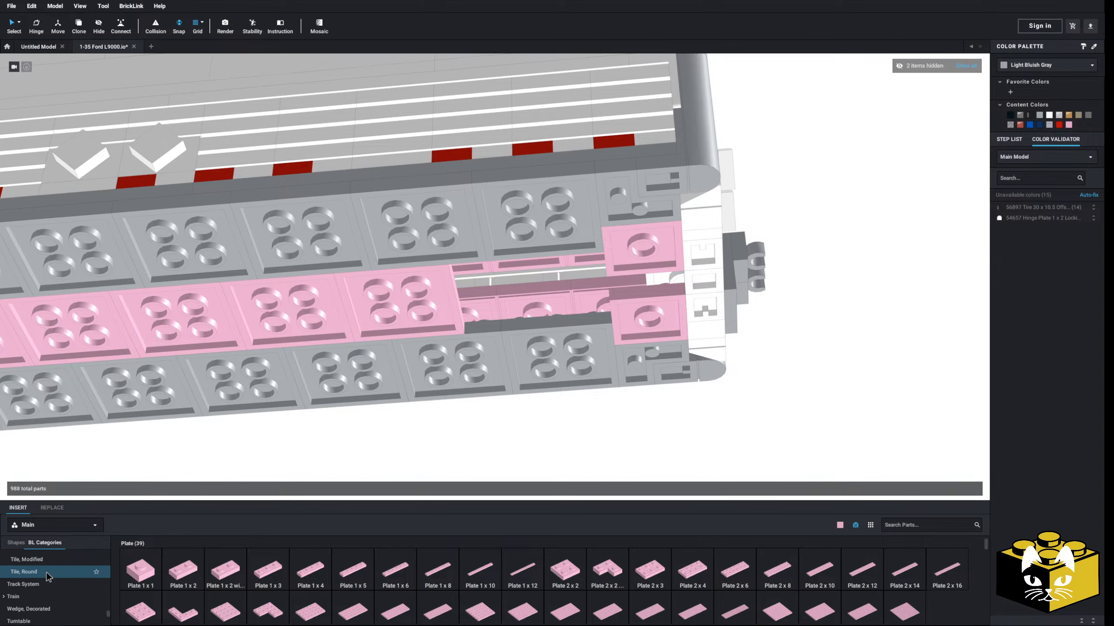
{"action": "left_click_drag", "start_coordinate": [352, 578], "coordinate": [491, 284]}
{"action": "key", "text": "Right"}
{"action": "left_click", "coordinate": [773, 377]}
- Add a Tile 1 x 1 in front of the Tile 1 x 4 in the centre row
{"action": "right_click_drag", "start_coordinate": [773, 381], "coordinate": [711, 343]}
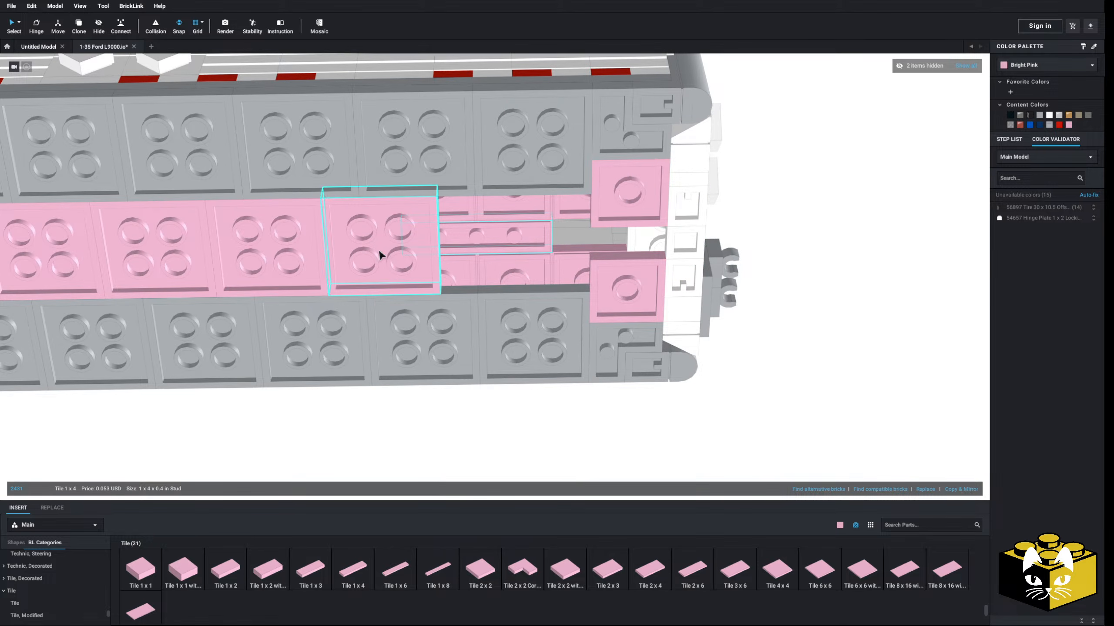
{"action": "mouse_move", "coordinate": [380, 255]}
{"action": "left_mouse_down"}
{"action": "mouse_move", "coordinate": [427, 252]}
{"action": "mouse_move", "coordinate": [359, 262]}
{"action": "left_mouse_up"}
{"action": "right_click_drag", "start_coordinate": [276, 463], "coordinate": [378, 421]}
{"action": "left_click", "coordinate": [140, 569]}
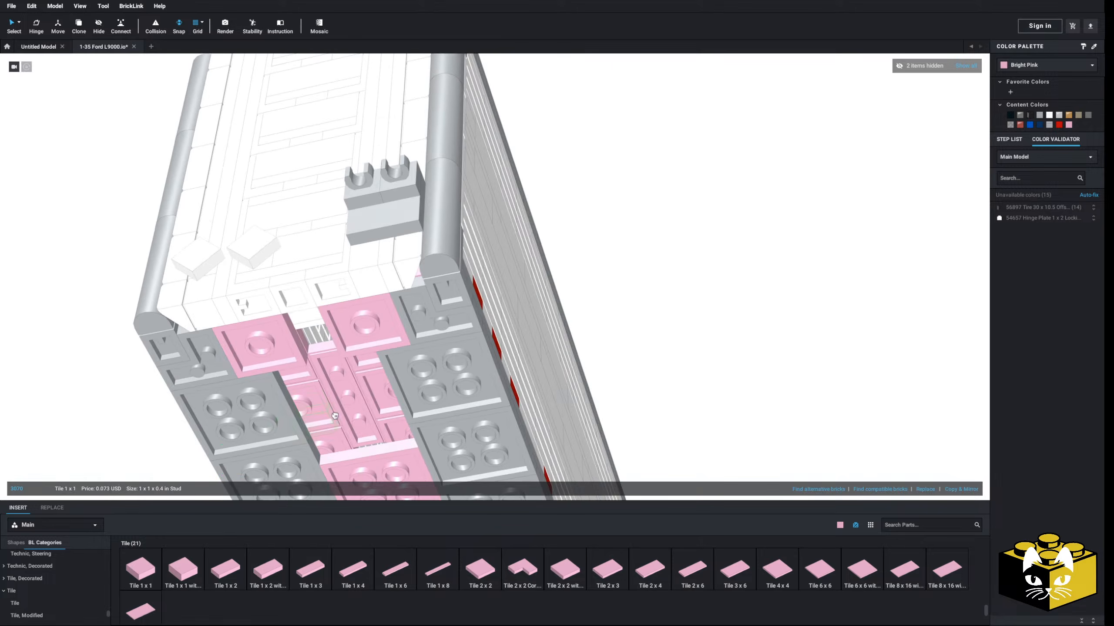
{"action": "left_click", "coordinate": [673, 379]}
- Copy the foremost Plate 3 x 3 and place the copy directly in front of it
{"action": "right_click_drag", "start_coordinate": [672, 379], "coordinate": [722, 369]}
{"action": "left_click", "coordinate": [400, 264]}
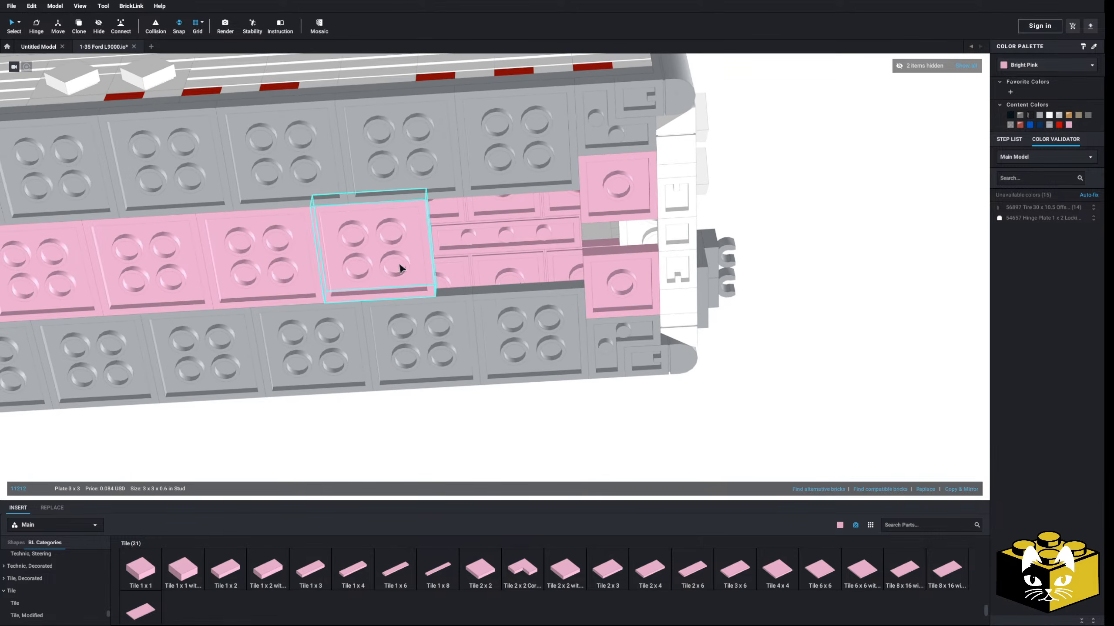
{"action": "key", "text": "ctrl+c"}
{"action": "key", "text": "ctrl+v"}
{"action": "left_click", "coordinate": [505, 254]}
{"action": "left_click", "coordinate": [798, 410]}
- Fit a Plate, Round 1 x 3 with Open Studs lengthwise in the gap between the two 2 x 2 plates
{"action": "scroll", "coordinate": [48, 617], "scroll_direction": "up", "scroll_amount": 10}
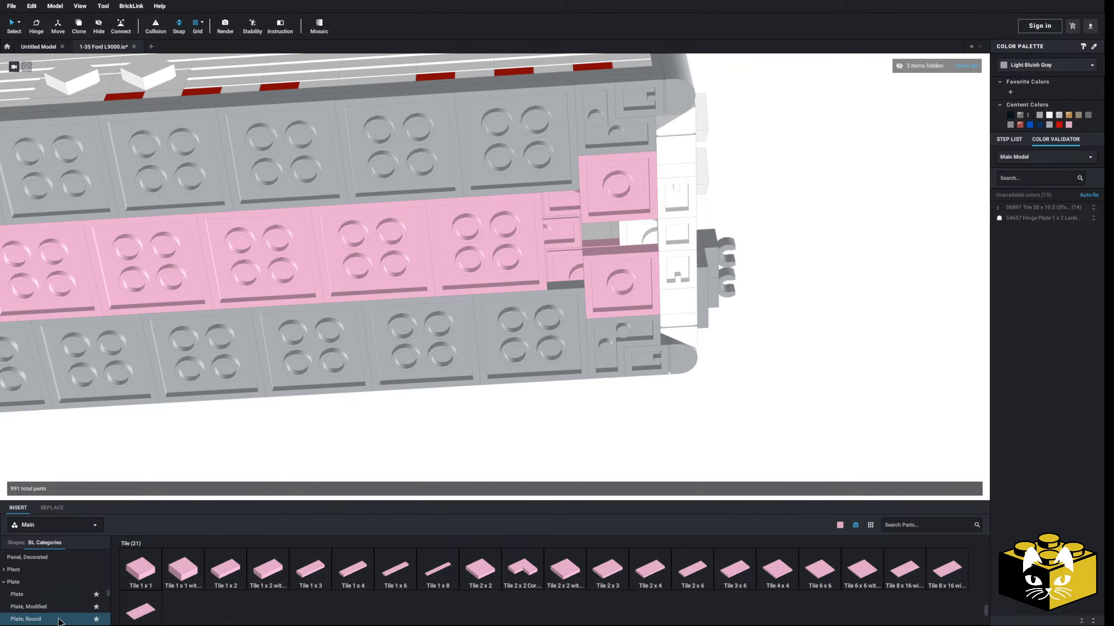
{"action": "left_click", "coordinate": [59, 620]}
{"action": "left_click_drag", "start_coordinate": [856, 554], "coordinate": [608, 236]}
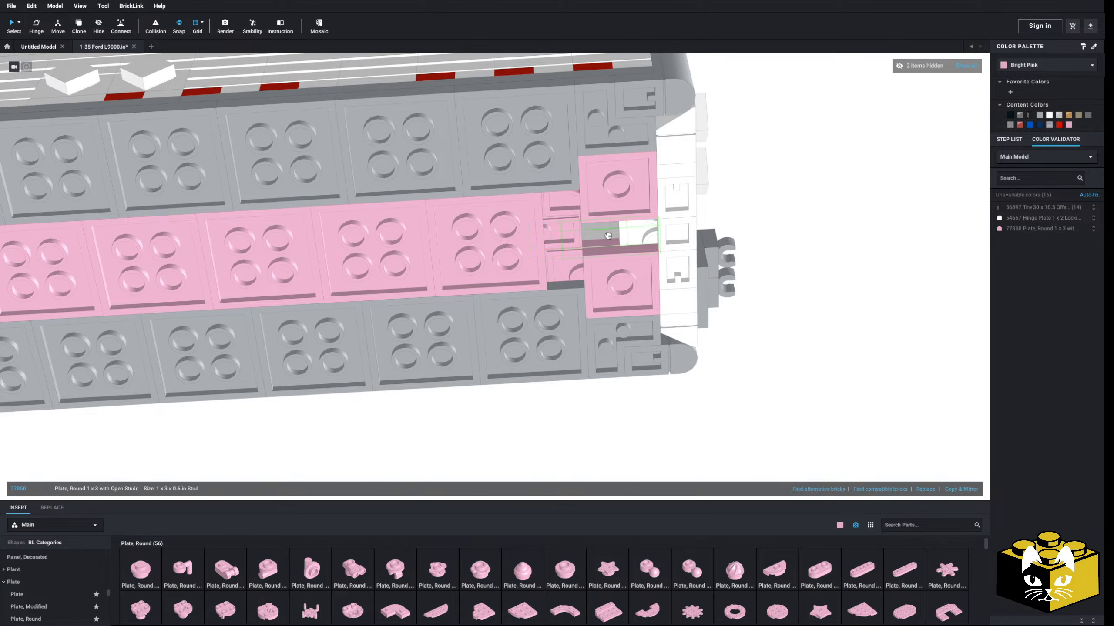
{"action": "right_click_drag", "start_coordinate": [602, 241], "coordinate": [592, 230]}
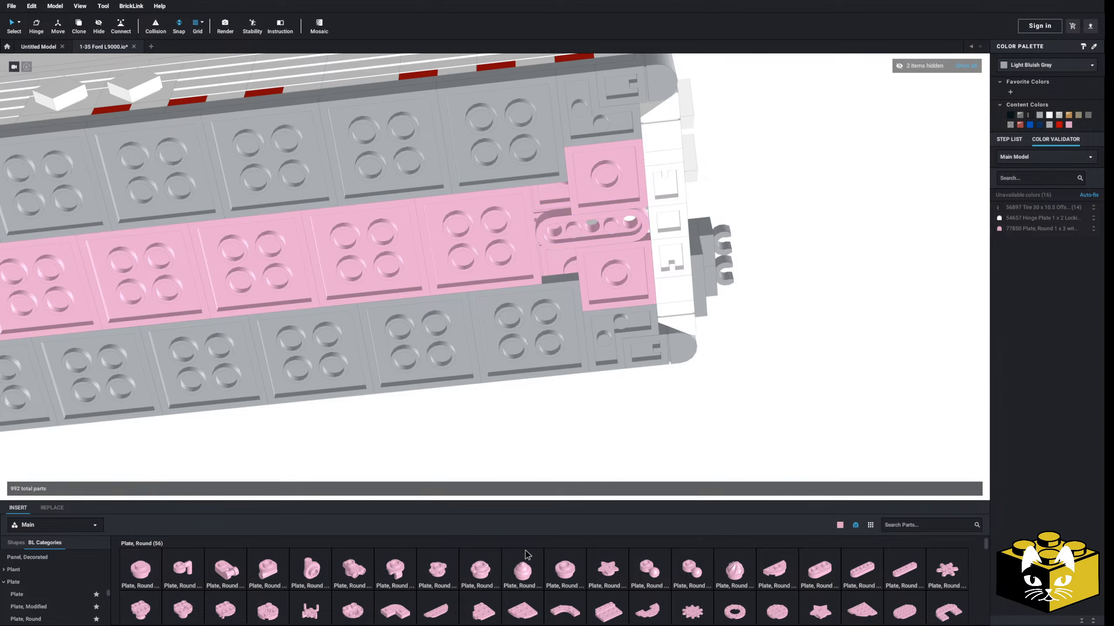
{"action": "left_click", "coordinate": [802, 269]}
- Insert a bright pink Plate, Round 1 x 2 with Open Studs beside the front end of the trailer container
{"action": "left_click", "coordinate": [825, 580]}
{"action": "right_click_drag", "start_coordinate": [665, 317], "coordinate": [654, 358]}
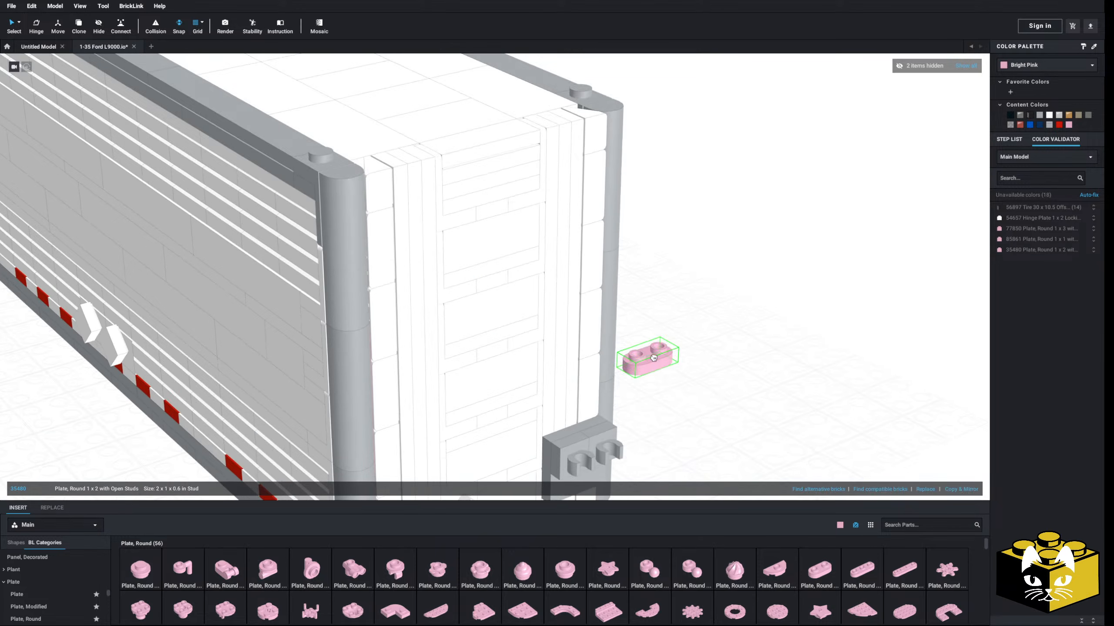
{"action": "middle_click_drag", "start_coordinate": [688, 368], "coordinate": [707, 304]}
{"action": "left_click", "coordinate": [759, 331]}
{"action": "scroll", "coordinate": [674, 388], "scroll_direction": "down", "scroll_amount": 5}
- Hide the upper front parts of the container to open up access to its interior
{"action": "right_click_drag", "start_coordinate": [662, 227], "coordinate": [643, 157]}
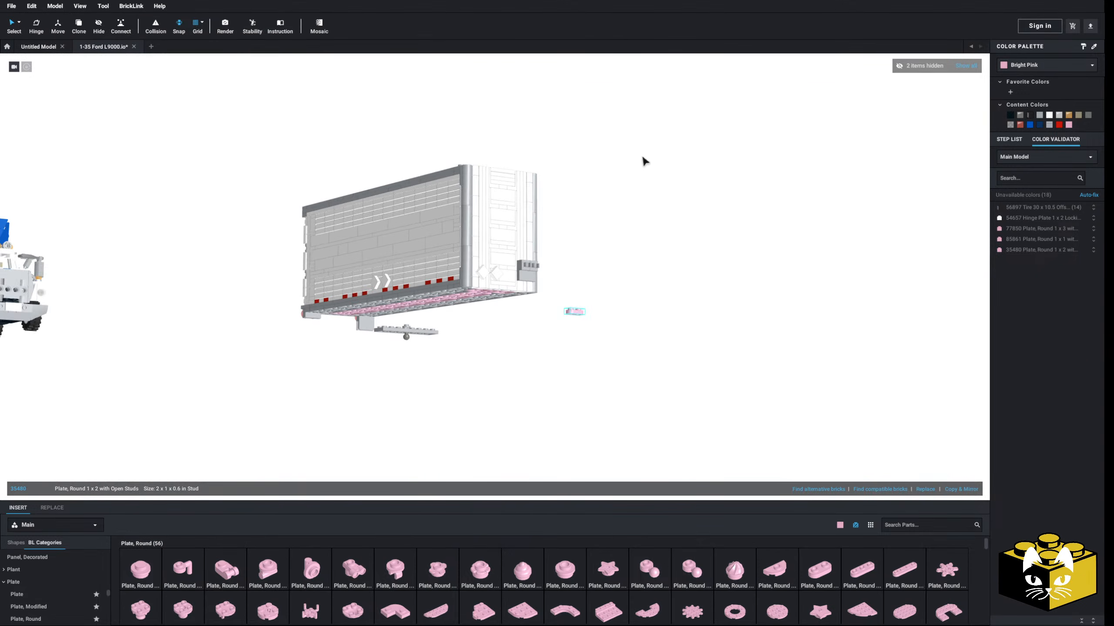
{"action": "left_click_drag", "start_coordinate": [636, 119], "coordinate": [423, 218]}
{"action": "right_click", "coordinate": [448, 208]}
{"action": "left_click", "coordinate": [468, 259]}
- Place the Plate, Round 1 x 2 inside the container at the front end of its floor and show all hidden parts
{"action": "right_click_drag", "start_coordinate": [632, 206], "coordinate": [624, 282]}
{"action": "scroll", "coordinate": [624, 283], "scroll_direction": "up", "scroll_amount": 5}
{"action": "left_click_drag", "start_coordinate": [632, 256], "coordinate": [632, 292]}
{"action": "right_click_drag", "start_coordinate": [632, 291], "coordinate": [652, 308]}
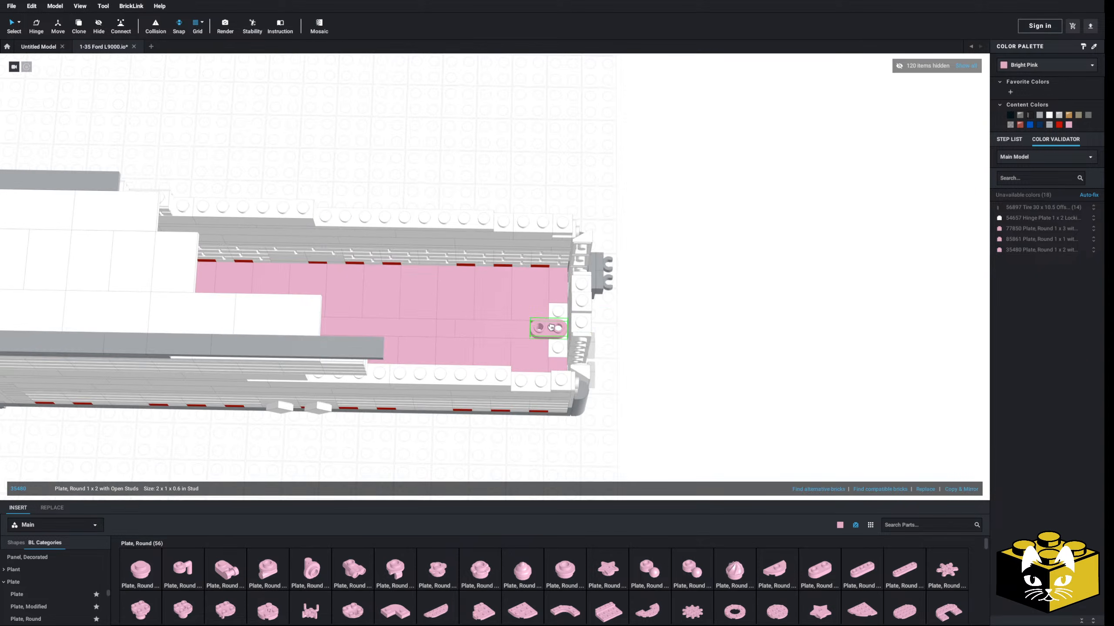
{"action": "right_click_drag", "start_coordinate": [712, 335], "coordinate": [702, 237]}
{"action": "left_click", "coordinate": [967, 67]}
{"action": "scroll", "coordinate": [728, 332], "scroll_direction": "down", "scroll_amount": 6}
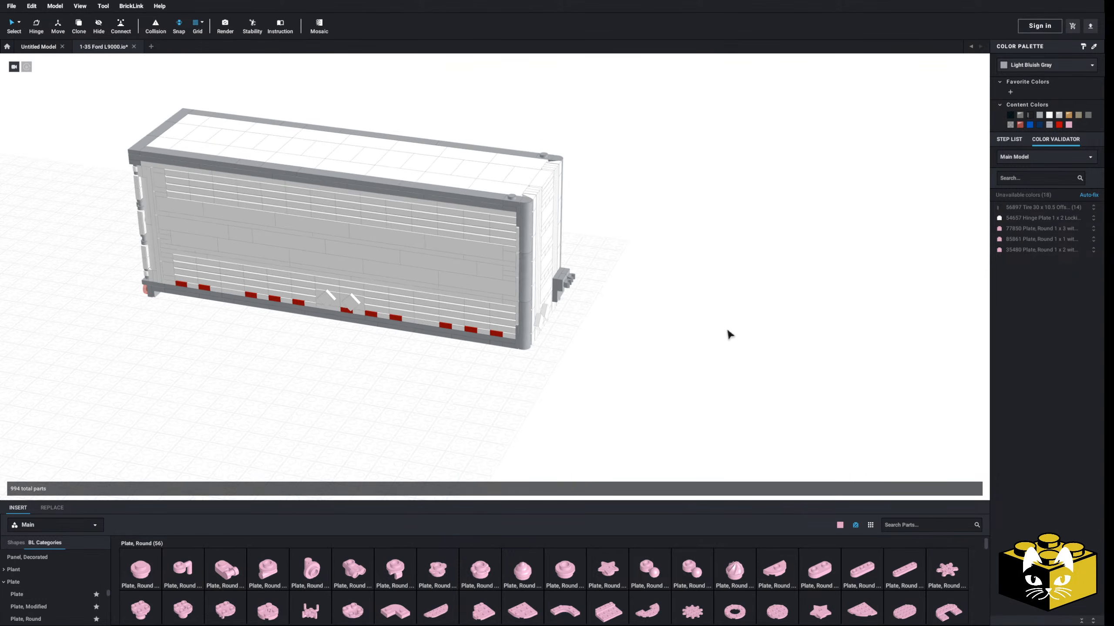
- Move the kingpin ball from the loose grey plate onto the round plates at the container's front underside
{"action": "right_click_drag", "start_coordinate": [728, 332], "coordinate": [631, 362]}
{"action": "middle_click_drag", "start_coordinate": [631, 362], "coordinate": [465, 393]}
{"action": "scroll", "coordinate": [469, 390], "scroll_direction": "up", "scroll_amount": 4}
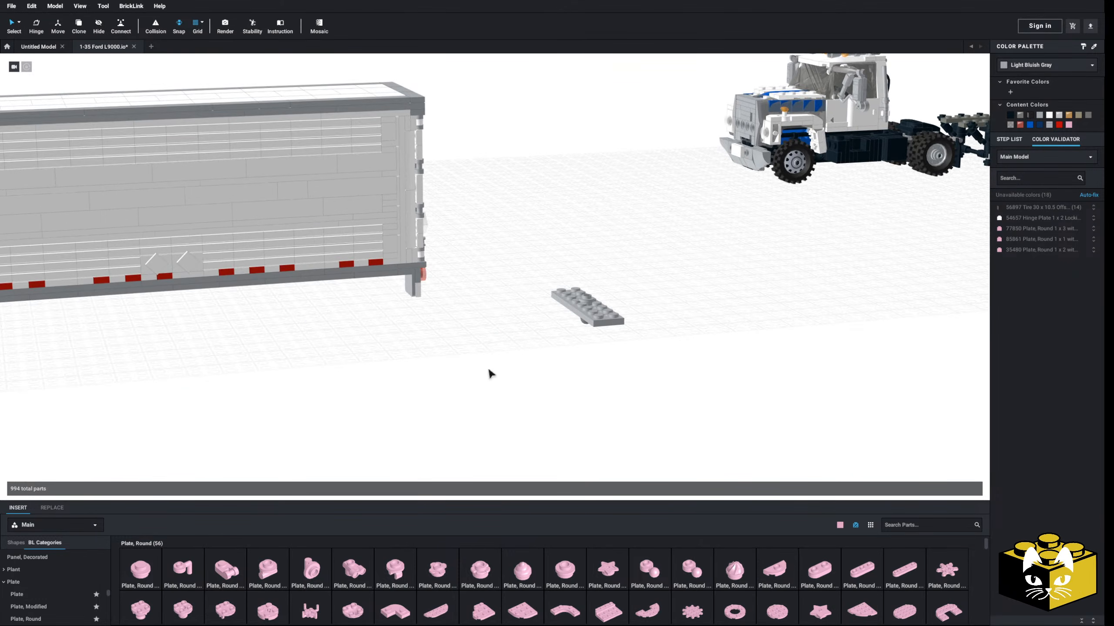
{"action": "right_click_drag", "start_coordinate": [622, 386], "coordinate": [654, 307]}
{"action": "left_click_drag", "start_coordinate": [591, 290], "coordinate": [702, 313]}
{"action": "middle_click_drag", "start_coordinate": [504, 378], "coordinate": [916, 292]}
{"action": "scroll", "coordinate": [447, 386], "scroll_direction": "up", "scroll_amount": 6}
{"action": "left_click_drag", "start_coordinate": [701, 312], "coordinate": [356, 344]}
{"action": "middle_click_drag", "start_coordinate": [356, 345], "coordinate": [447, 398]}
{"action": "right_click_drag", "start_coordinate": [447, 397], "coordinate": [438, 380]}
{"action": "left_click_drag", "start_coordinate": [443, 382], "coordinate": [443, 319]}
{"action": "left_click", "coordinate": [252, 341]}
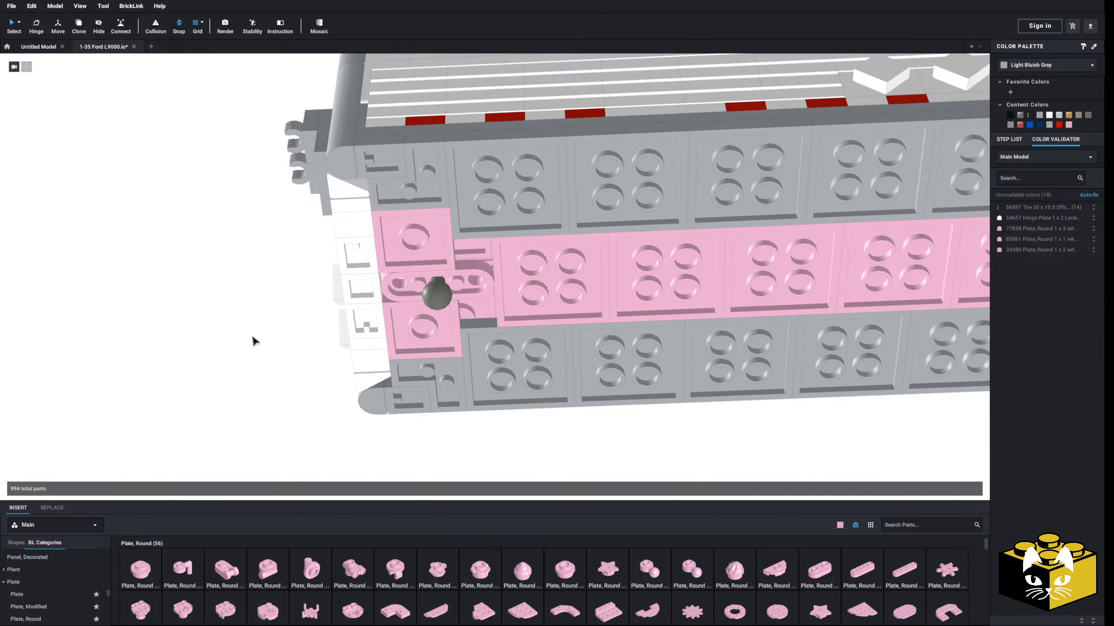
- Select all bright pink parts by color, recolor them Light Bluish Gray, and return to the default selection mode
{"action": "scroll", "coordinate": [299, 347], "scroll_direction": "down", "scroll_amount": 5}
{"action": "left_click", "coordinate": [19, 22]}
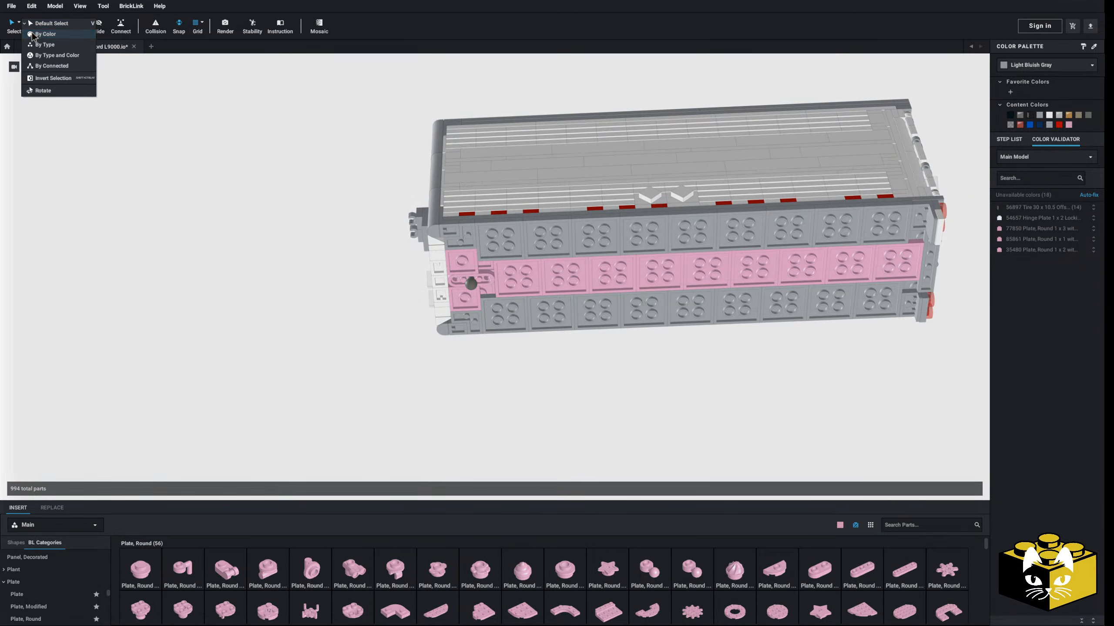
{"action": "left_click", "coordinate": [31, 34]}
{"action": "left_click", "coordinate": [576, 263]}
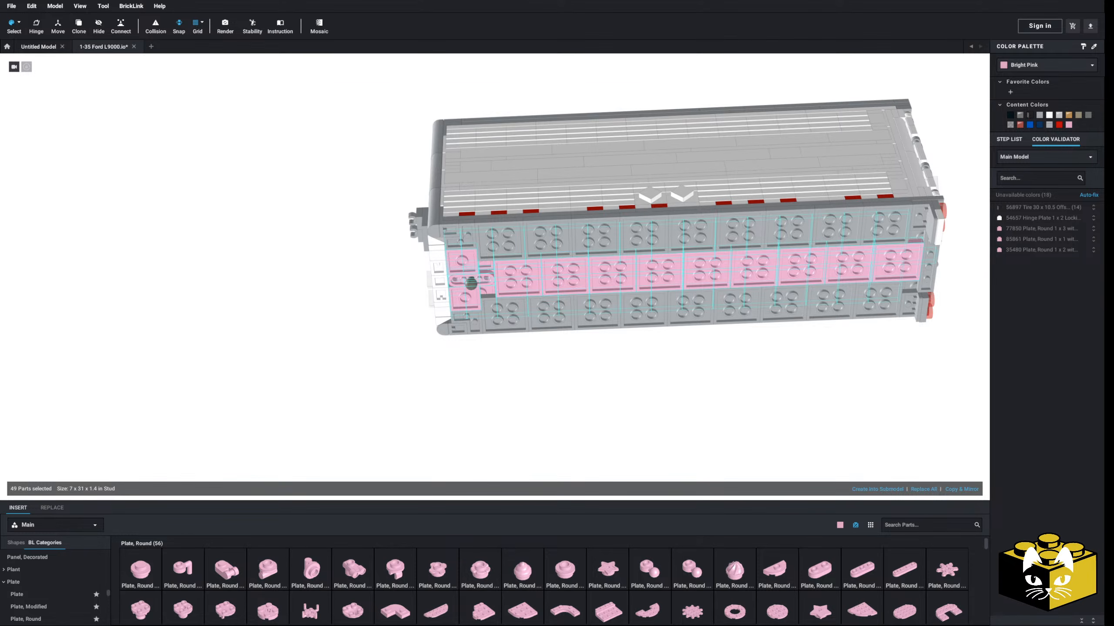
{"action": "left_click", "coordinate": [1040, 116]}
{"action": "left_click", "coordinate": [248, 281]}
{"action": "left_click", "coordinate": [19, 23]}
{"action": "left_click", "coordinate": [26, 24]}
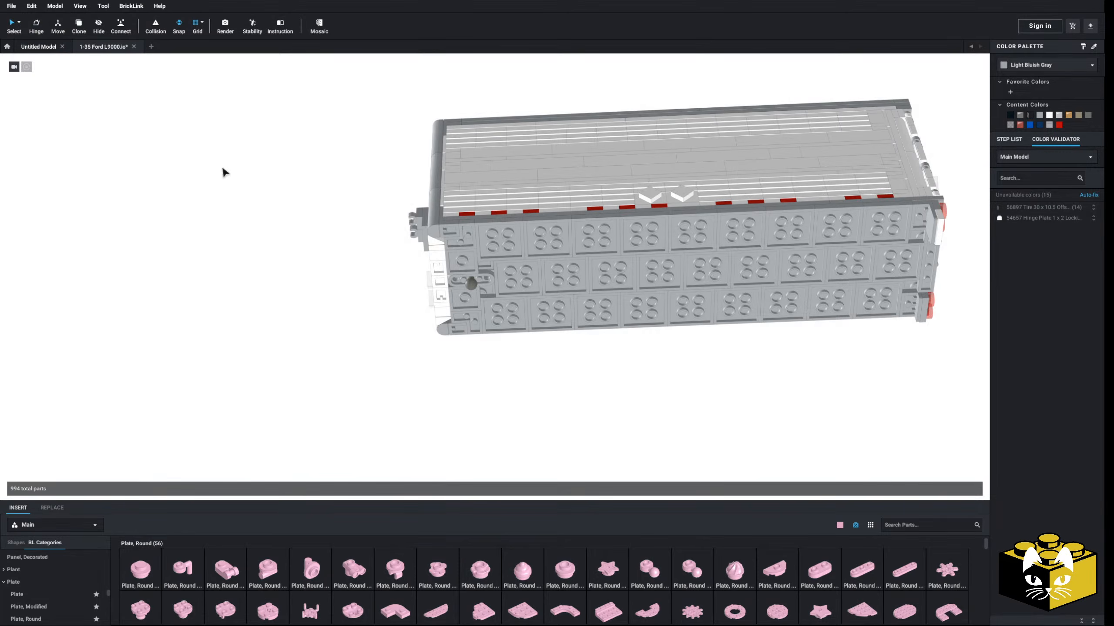
- Delete the leftover loose grey plate beside the container
{"action": "middle_click_drag", "start_coordinate": [447, 199], "coordinate": [107, 204]}
{"action": "middle_click_drag", "start_coordinate": [688, 103], "coordinate": [548, 301]}
{"action": "left_click_drag", "start_coordinate": [555, 330], "coordinate": [556, 329]}
{"action": "key", "text": "Delete"}
- Group the whole trailer container into a submodel with the suggested name and place it alongside the truck chassis
{"action": "scroll", "coordinate": [563, 309], "scroll_direction": "down", "scroll_amount": 5}
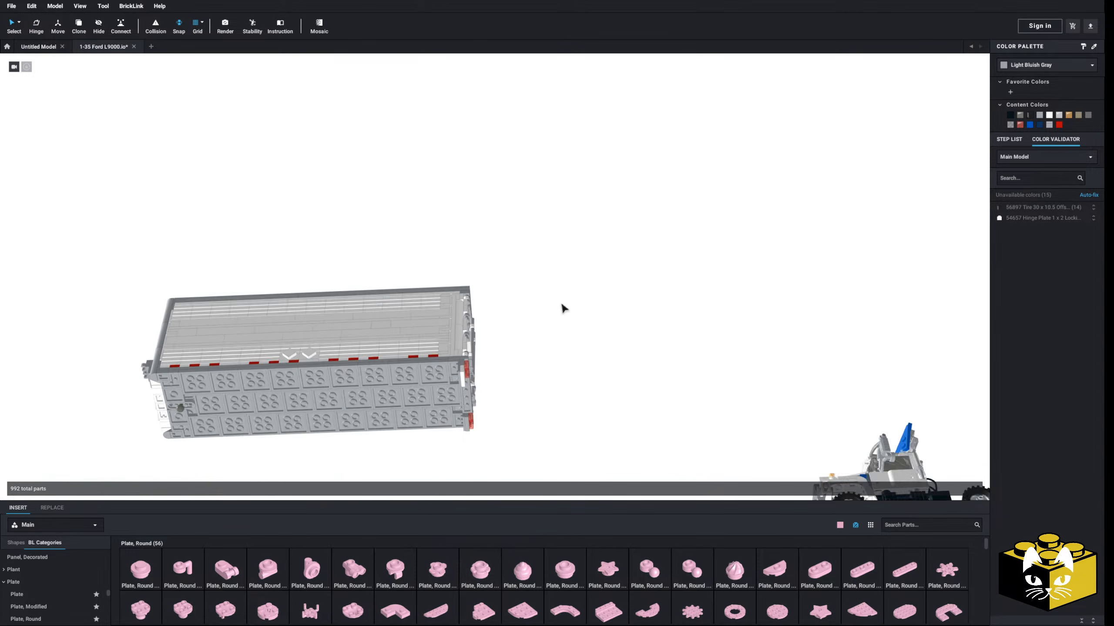
{"action": "right_click_drag", "start_coordinate": [563, 308], "coordinate": [382, 213]}
{"action": "left_click", "coordinate": [392, 206]}
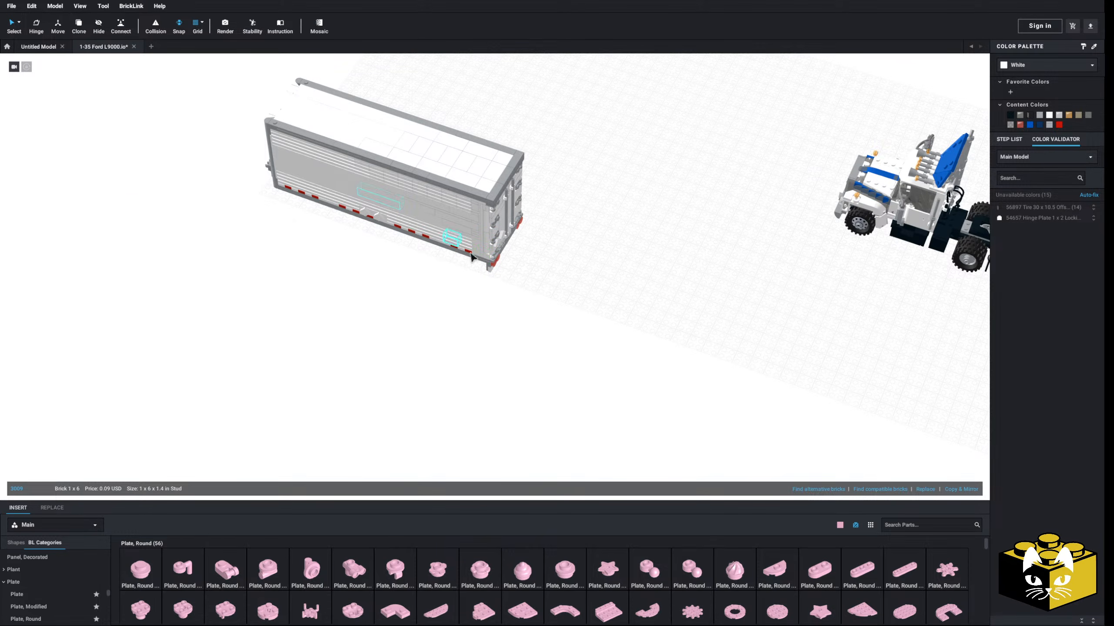
{"action": "right_click_drag", "start_coordinate": [518, 175], "coordinate": [574, 149]}
{"action": "left_click_drag", "start_coordinate": [574, 92], "coordinate": [247, 370]}
{"action": "left_click", "coordinate": [875, 489]}
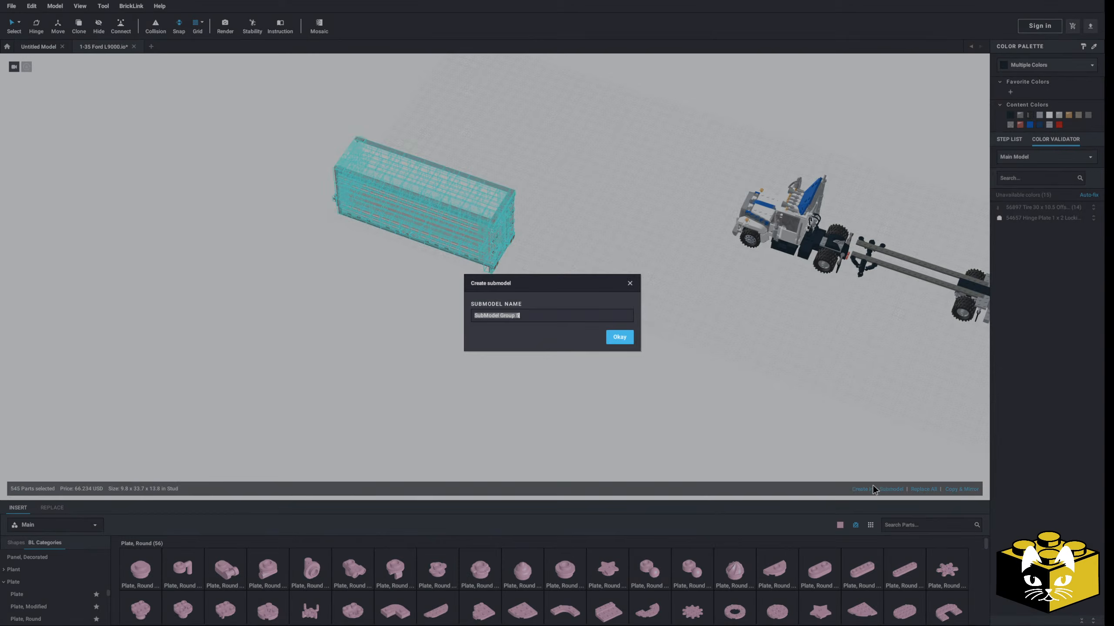
{"action": "left_click", "coordinate": [626, 341]}
{"action": "right_click_drag", "start_coordinate": [440, 219], "coordinate": [412, 331]}
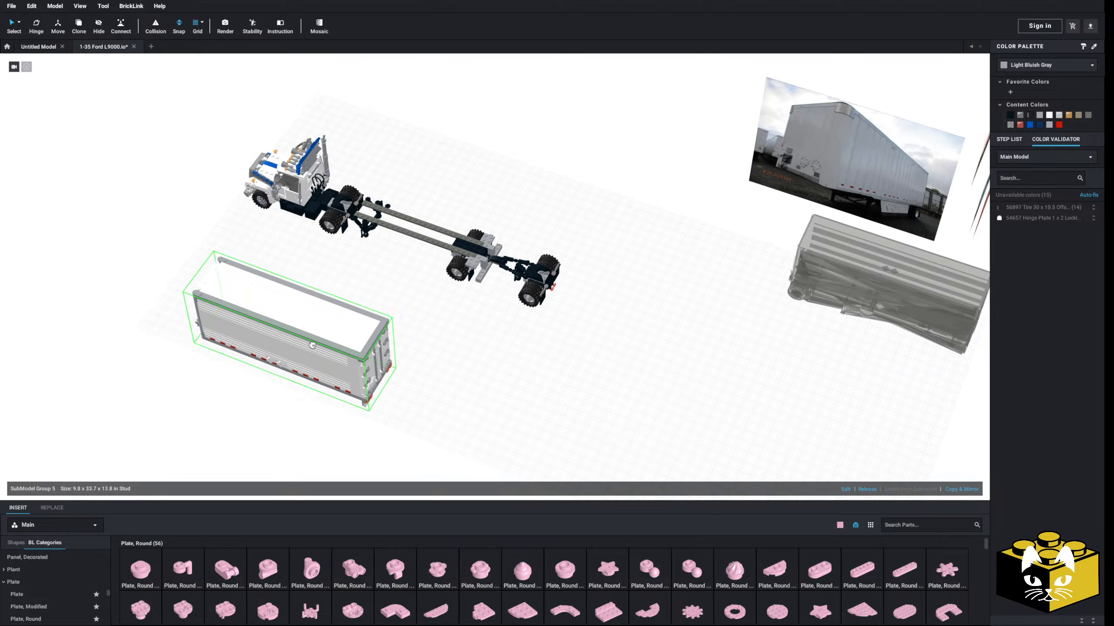
{"action": "left_click", "coordinate": [412, 334]}
- Delete the long dark bluish gray plates forming both rails of the old trailer chassis
{"action": "scroll", "coordinate": [444, 344], "scroll_direction": "up", "scroll_amount": 10}
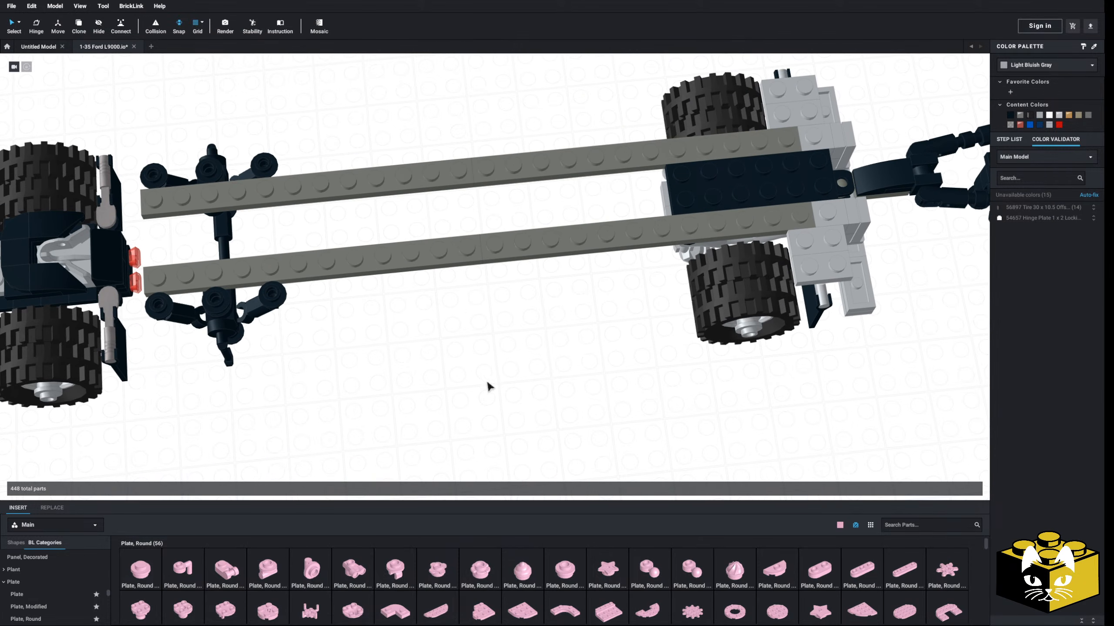
{"action": "left_click", "coordinate": [305, 196]}
{"action": "left_click", "coordinate": [410, 259]}
{"action": "left_click", "coordinate": [500, 244], "text": "ctrl"}
{"action": "right_click_drag", "start_coordinate": [500, 211], "coordinate": [513, 181]}
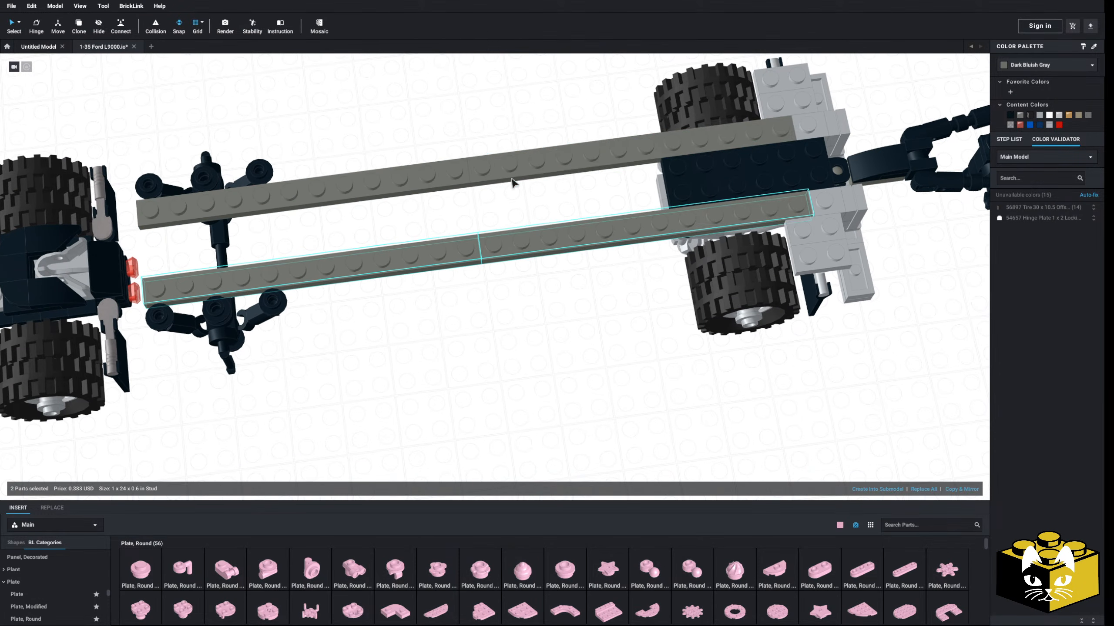
{"action": "left_click", "coordinate": [507, 172], "text": "ctrl"}
{"action": "left_click", "coordinate": [414, 177], "text": "ctrl"}
{"action": "key", "text": "Delete"}
- Delete the light bluish gray plates covering the mud flap mounts on both sides of the trailer axle
{"action": "right_click_drag", "start_coordinate": [415, 178], "coordinate": [317, 244]}
{"action": "left_click", "coordinate": [481, 389]}
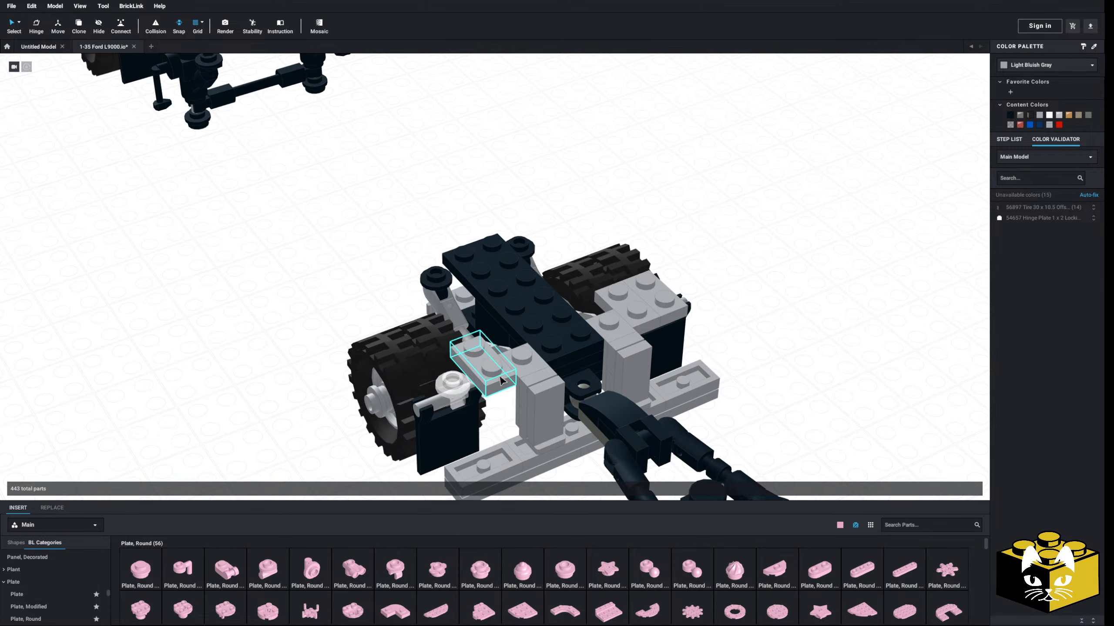
{"action": "key", "text": "Delete"}
{"action": "left_click", "coordinate": [649, 301]}
{"action": "key", "text": "Delete"}
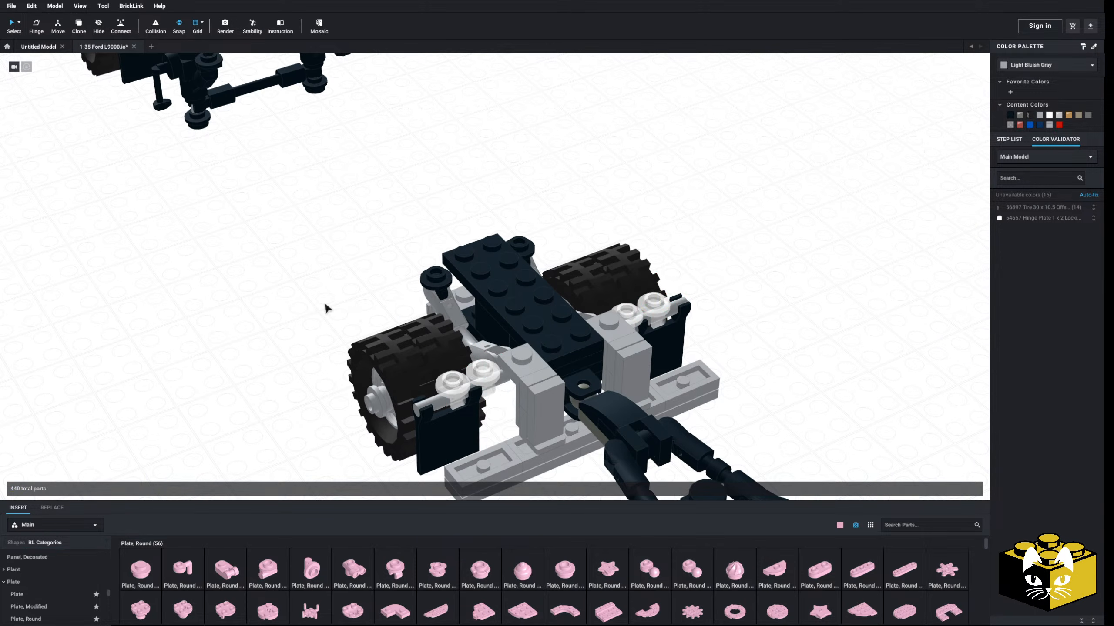
- Examine the trailer axle assembly and the dolly coupled behind it from several angles
{"action": "middle_click_drag", "start_coordinate": [325, 304], "coordinate": [324, 294]}
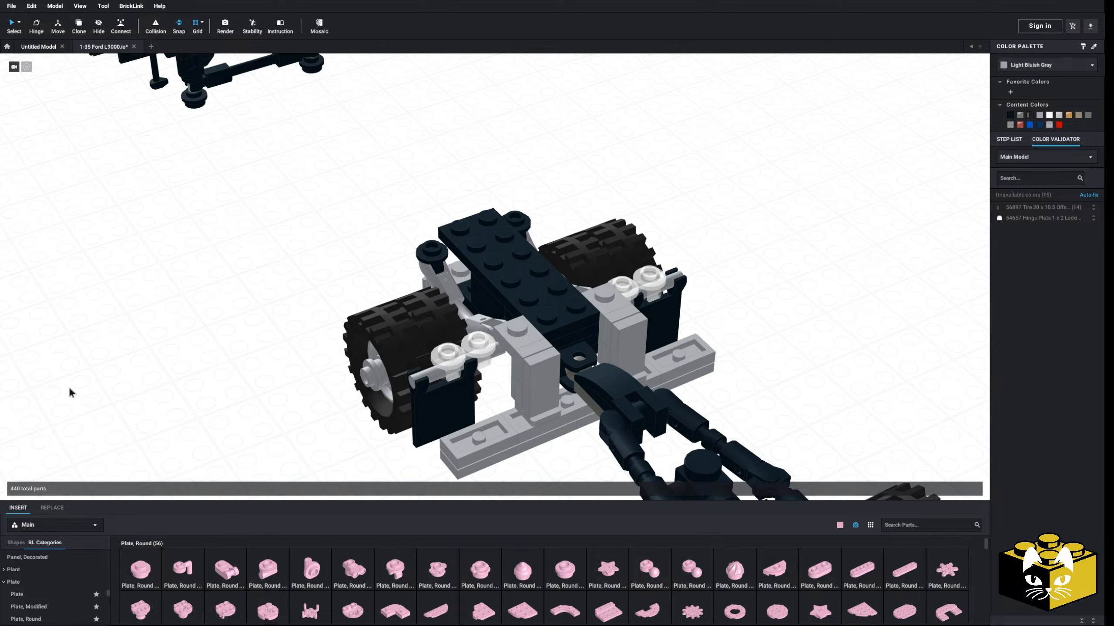
{"action": "middle_click_drag", "start_coordinate": [170, 371], "coordinate": [135, 373]}
{"action": "scroll", "coordinate": [130, 383], "scroll_direction": "down", "scroll_amount": 4}
{"action": "scroll", "coordinate": [203, 363], "scroll_direction": "up", "scroll_amount": 5}
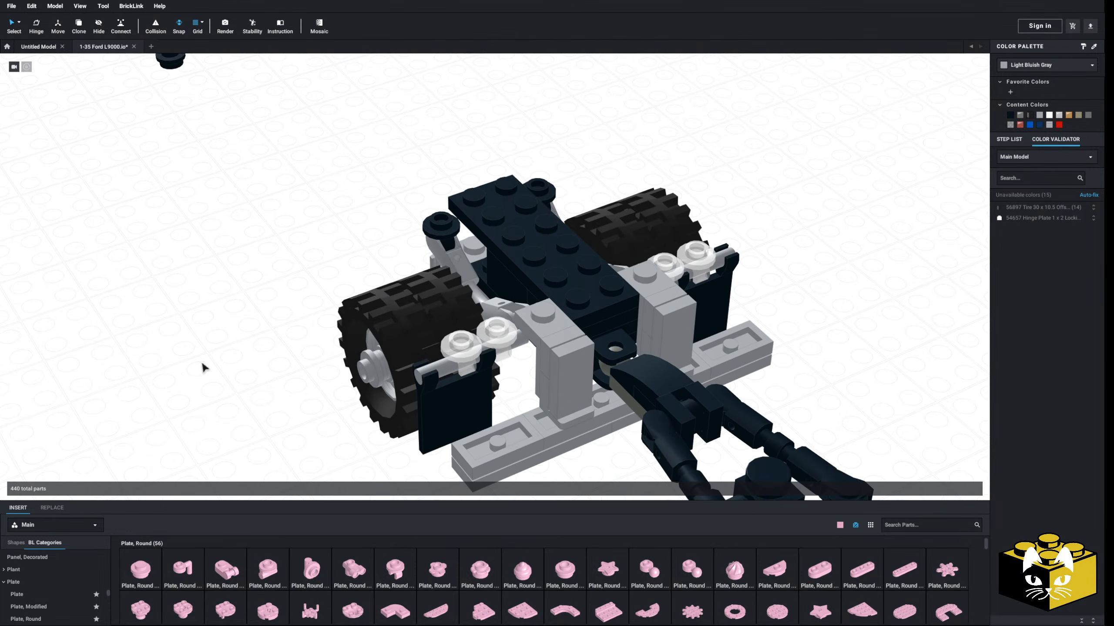
{"action": "scroll", "coordinate": [203, 364], "scroll_direction": "down", "scroll_amount": 5}
{"action": "right_click_drag", "start_coordinate": [202, 362], "coordinate": [240, 368]}
{"action": "middle_click_drag", "start_coordinate": [240, 368], "coordinate": [193, 364]}
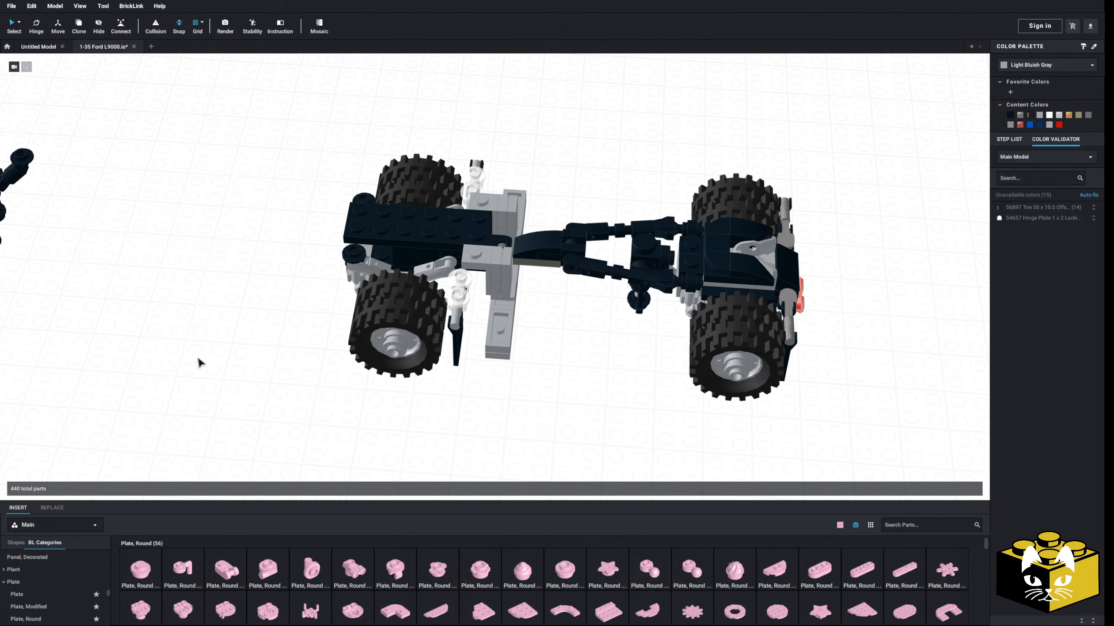
{"action": "scroll", "coordinate": [176, 377], "scroll_direction": "up", "scroll_amount": 3}
{"action": "scroll", "coordinate": [168, 391], "scroll_direction": "down", "scroll_amount": 3}
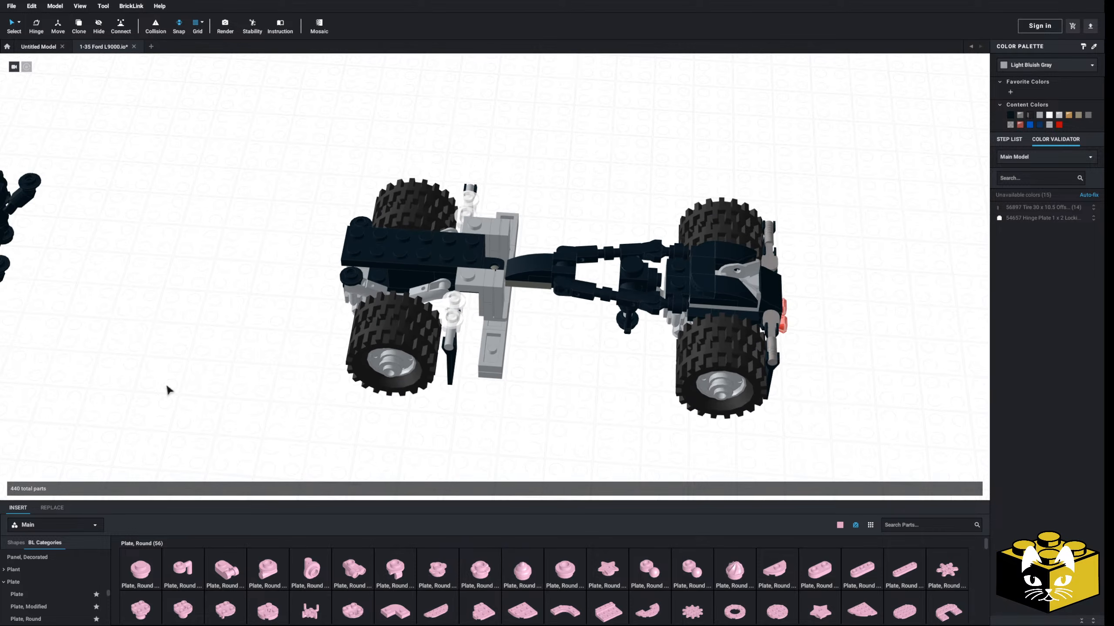
{"action": "scroll", "coordinate": [169, 390], "scroll_direction": "up", "scroll_amount": 1}
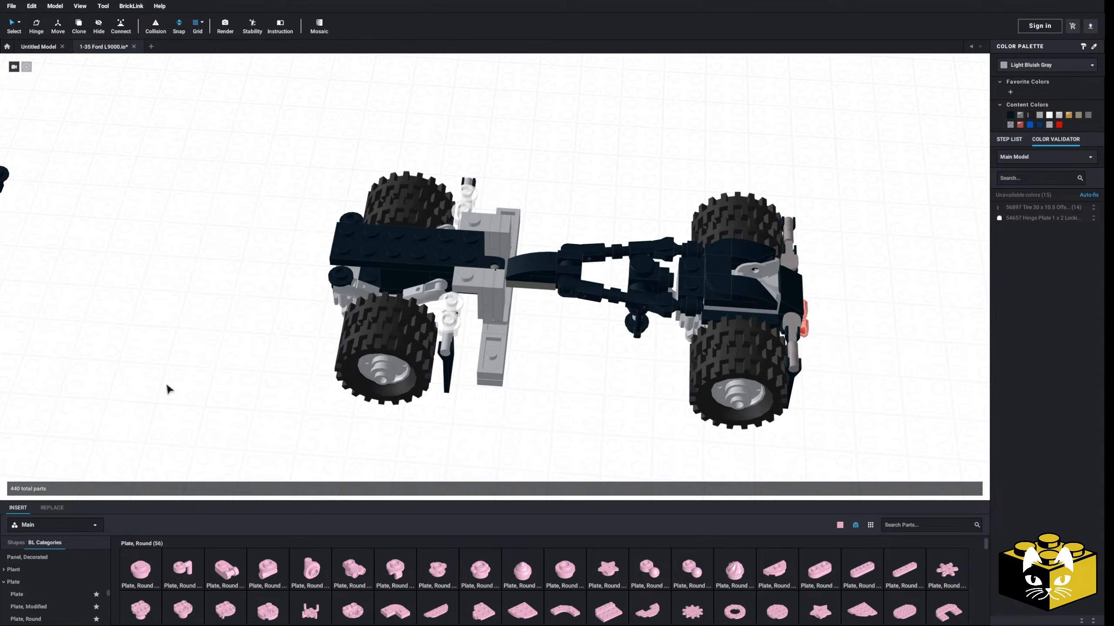
{"action": "scroll", "coordinate": [169, 389], "scroll_direction": "up", "scroll_amount": 1}
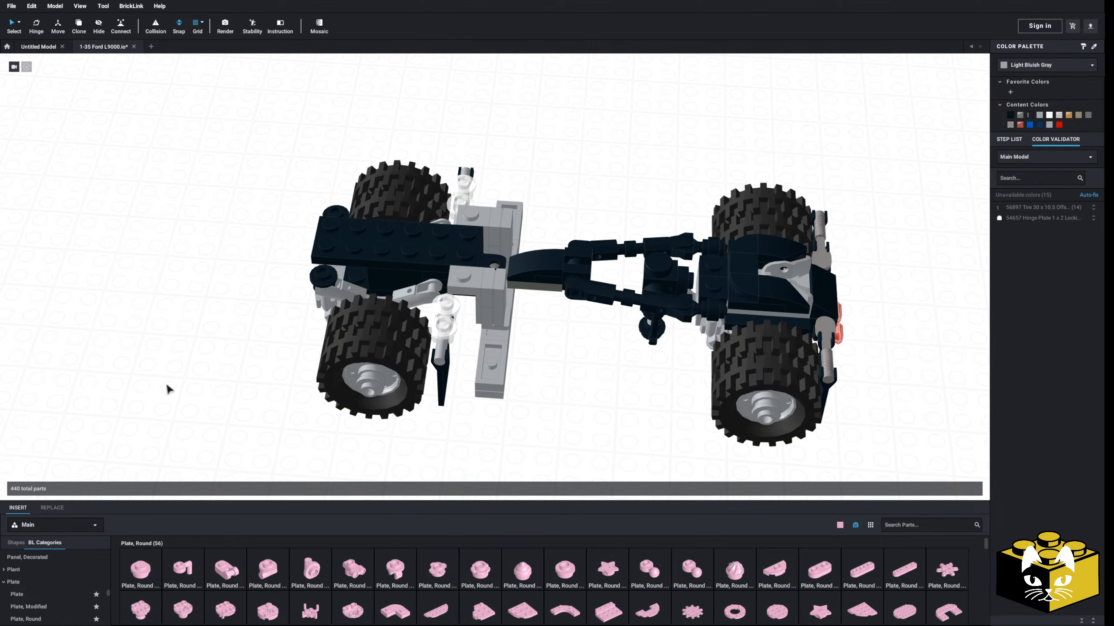
{"action": "scroll", "coordinate": [169, 390], "scroll_direction": "down", "scroll_amount": 1}
{"action": "scroll", "coordinate": [169, 390], "scroll_direction": "up", "scroll_amount": 2}
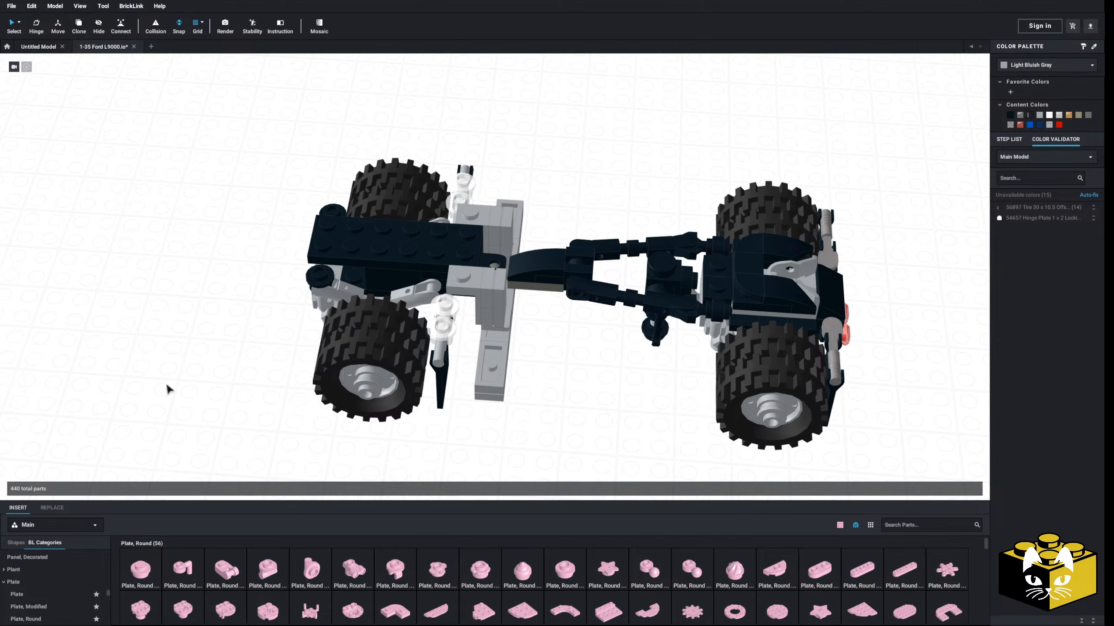
- Move the coupled dolly submodel backward, away from the trailer axle assembly
{"action": "scroll", "coordinate": [169, 389], "scroll_direction": "down", "scroll_amount": 3}
{"action": "left_click_drag", "start_coordinate": [670, 297], "coordinate": [888, 307]}
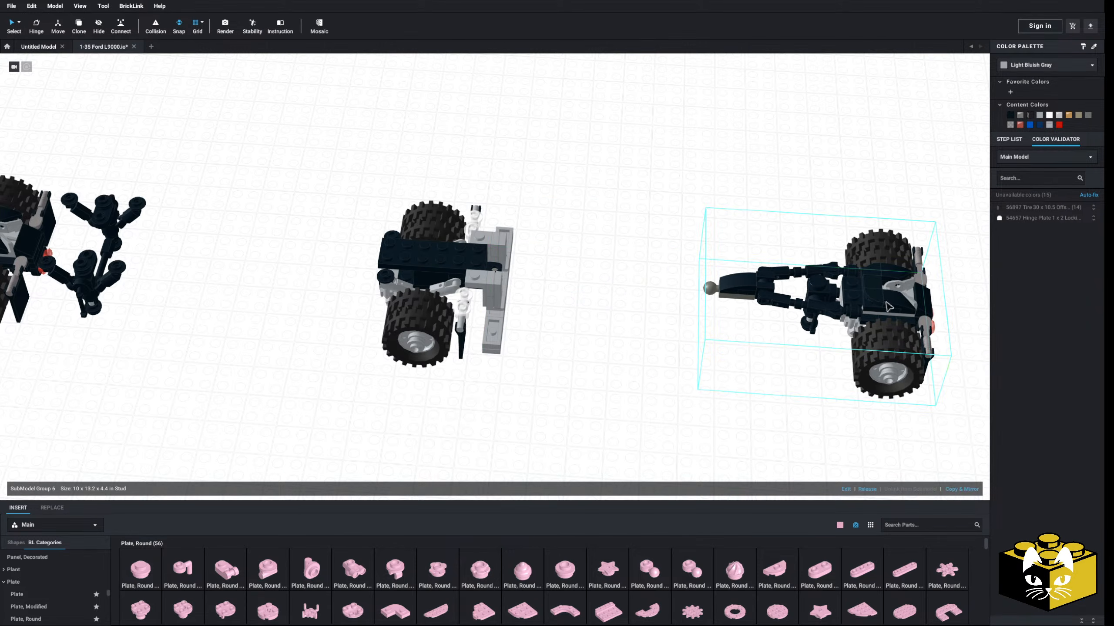
{"action": "left_click", "coordinate": [473, 405]}
- Detach the two light grey bumper posts from the trailer axle assembly and set them beside the container's underside
{"action": "middle_click_drag", "start_coordinate": [268, 430], "coordinate": [377, 435]}
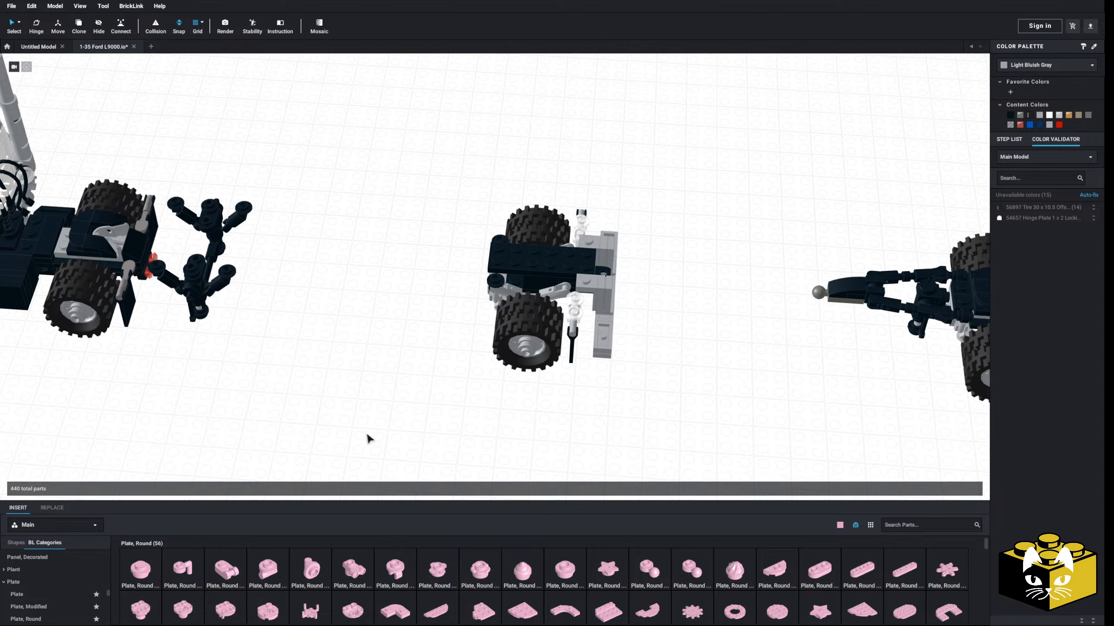
{"action": "right_click_drag", "start_coordinate": [376, 435], "coordinate": [277, 424]}
{"action": "scroll", "coordinate": [348, 432], "scroll_direction": "up", "scroll_amount": 4}
{"action": "scroll", "coordinate": [277, 424], "scroll_direction": "down", "scroll_amount": 4}
{"action": "middle_click_drag", "start_coordinate": [260, 427], "coordinate": [412, 456]}
{"action": "mouse_move", "coordinate": [401, 452]}
{"action": "right_mouse_down"}
{"action": "mouse_move", "coordinate": [435, 438]}
{"action": "mouse_move", "coordinate": [435, 423]}
{"action": "mouse_move", "coordinate": [400, 439]}
{"action": "mouse_move", "coordinate": [401, 451]}
{"action": "right_mouse_up"}
{"action": "middle_click_drag", "start_coordinate": [401, 451], "coordinate": [93, 327]}
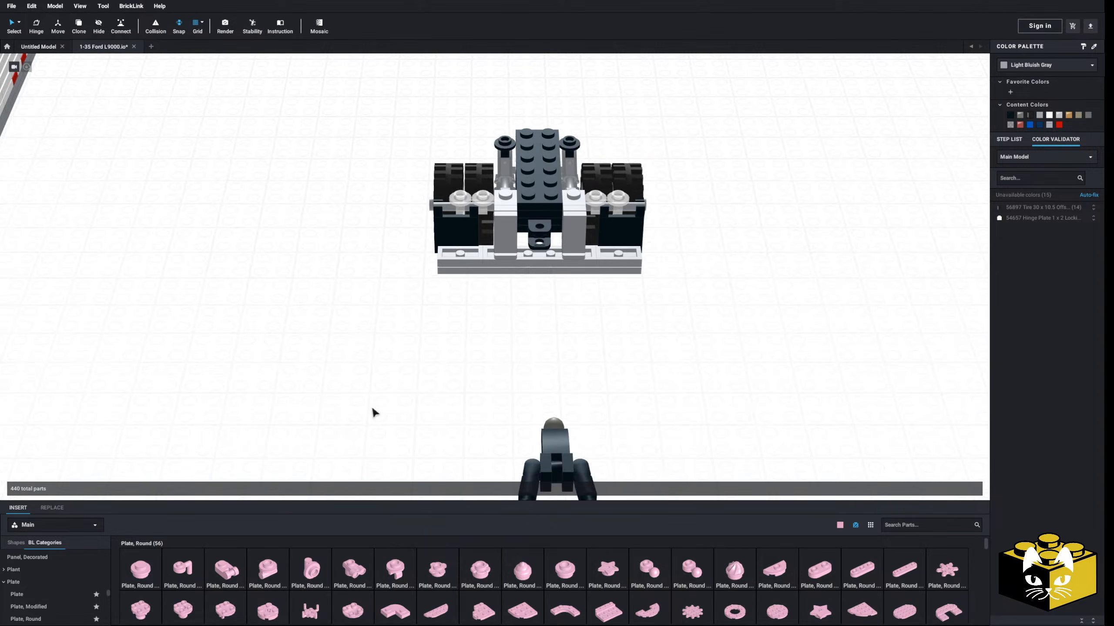
{"action": "scroll", "coordinate": [371, 406], "scroll_direction": "up", "scroll_amount": 4}
{"action": "right_click_drag", "start_coordinate": [445, 374], "coordinate": [487, 364]}
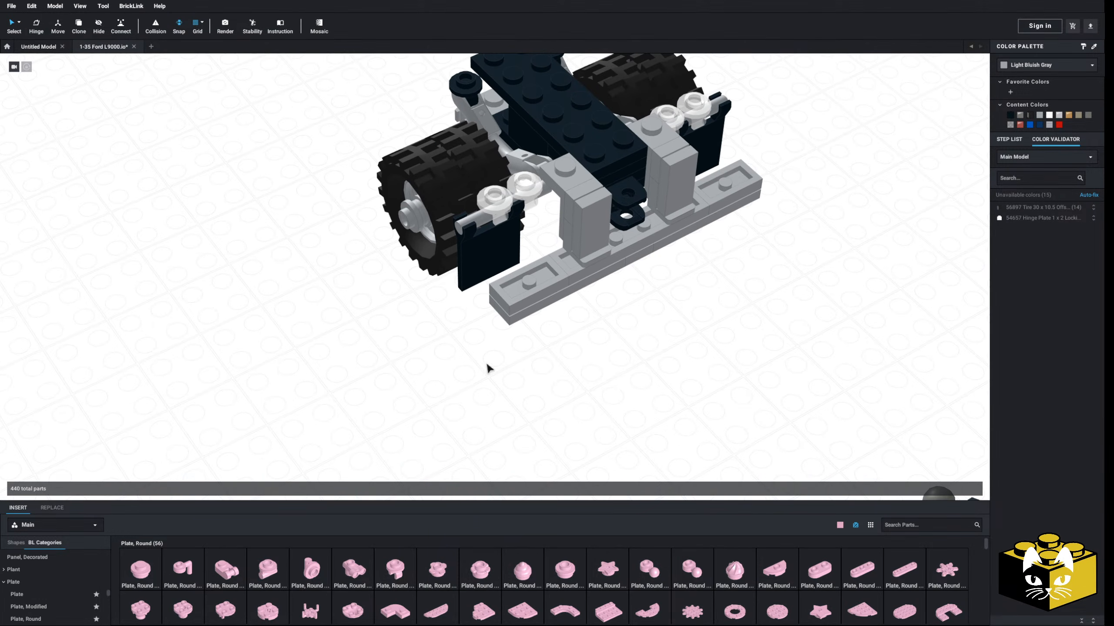
{"action": "left_click", "coordinate": [592, 247]}
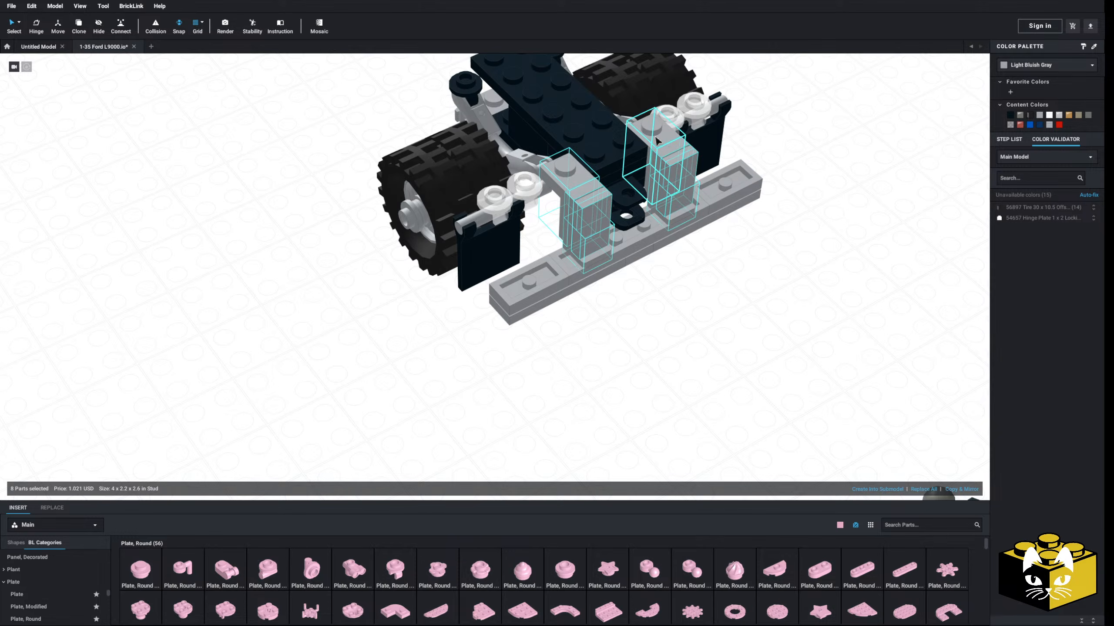
{"action": "left_click_drag", "start_coordinate": [657, 141], "coordinate": [562, 303]}
{"action": "right_click_drag", "start_coordinate": [597, 368], "coordinate": [562, 302]}
{"action": "left_click_drag", "start_coordinate": [561, 303], "coordinate": [628, 366]}
{"action": "right_click_drag", "start_coordinate": [630, 362], "coordinate": [628, 366]}
{"action": "left_click_drag", "start_coordinate": [629, 365], "coordinate": [170, 302]}
{"action": "left_click", "coordinate": [172, 395]}
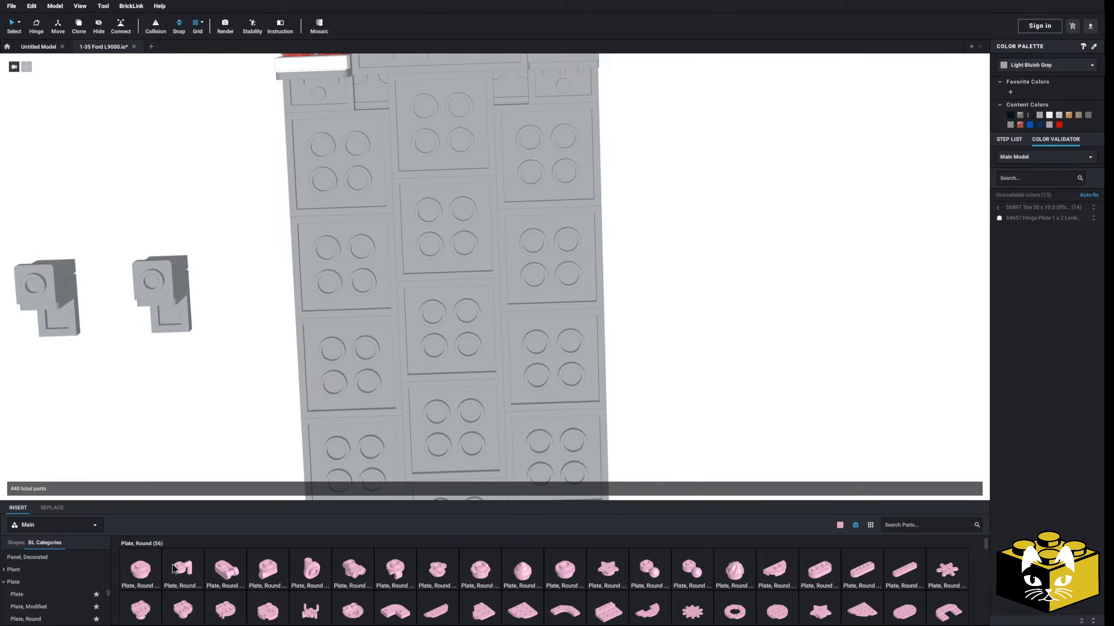
- Insert two Plate 1 x 1 parts in the gaps on either side of the centre row at the container's rear underside
{"action": "left_click", "coordinate": [61, 597]}
{"action": "left_click", "coordinate": [140, 570]}
{"action": "scroll", "coordinate": [325, 345], "scroll_direction": "down", "scroll_amount": 3}
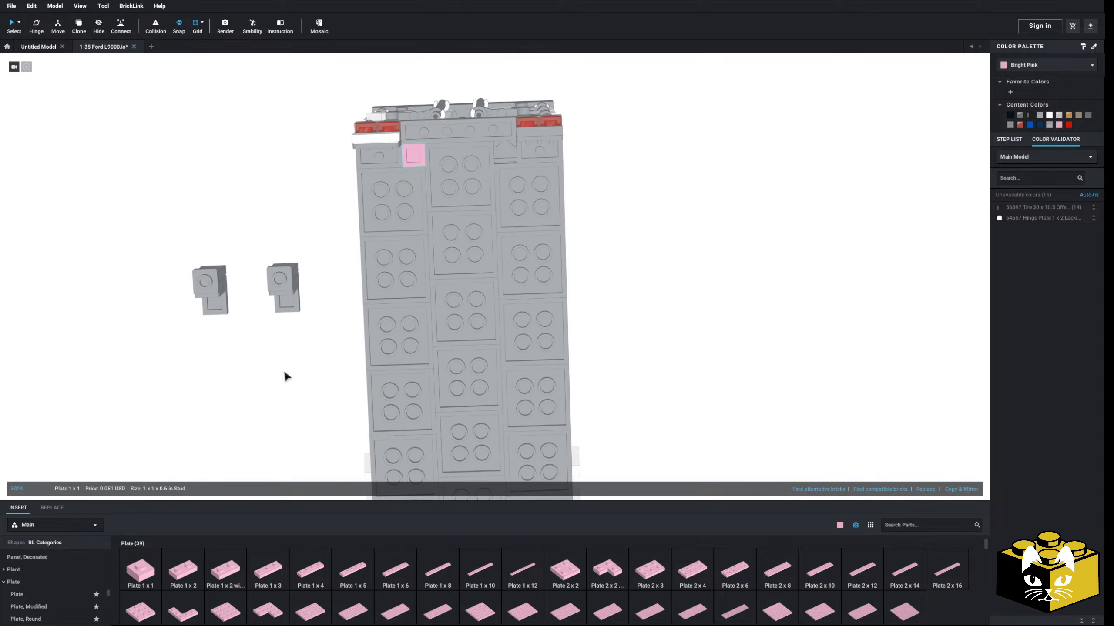
{"action": "left_click", "coordinate": [503, 158]}
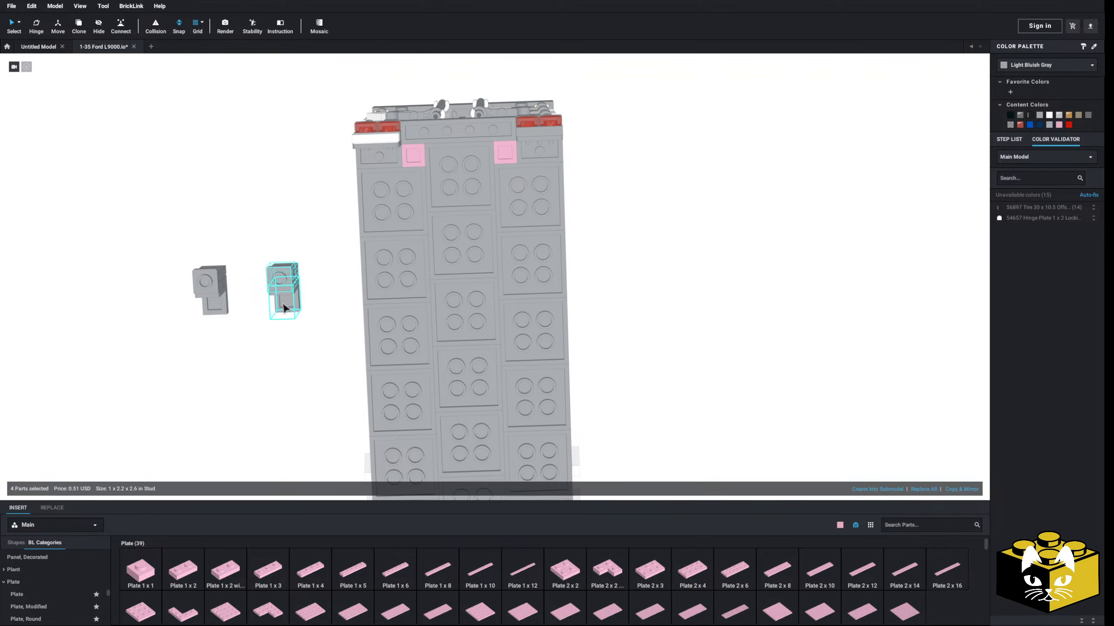
- Attach the two bumper posts to the 1 x 1 plates at the container's rear underside
{"action": "left_click_drag", "start_coordinate": [284, 308], "coordinate": [412, 149]}
{"action": "left_click_drag", "start_coordinate": [211, 325], "coordinate": [426, 239]}
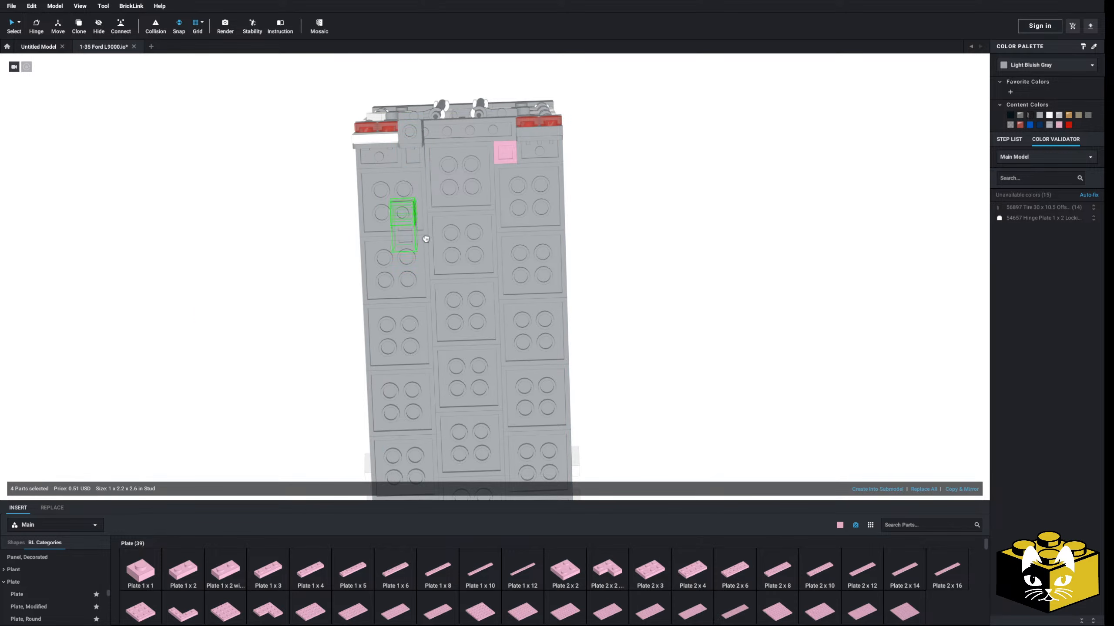
{"action": "left_click", "coordinate": [767, 184]}
- Move the light grey bumper bar from the trailer axle assembly onto the two posts under the container's rear
{"action": "right_click_drag", "start_coordinate": [770, 184], "coordinate": [623, 295]}
{"action": "middle_click_drag", "start_coordinate": [570, 311], "coordinate": [419, 339]}
{"action": "right_click_drag", "start_coordinate": [420, 339], "coordinate": [403, 335]}
{"action": "middle_click_drag", "start_coordinate": [404, 335], "coordinate": [359, 334]}
{"action": "mouse_move", "coordinate": [360, 334]}
{"action": "right_mouse_down"}
{"action": "mouse_move", "coordinate": [366, 326]}
{"action": "mouse_move", "coordinate": [345, 335]}
{"action": "right_mouse_up"}
{"action": "scroll", "coordinate": [361, 327], "scroll_direction": "up", "scroll_amount": 3}
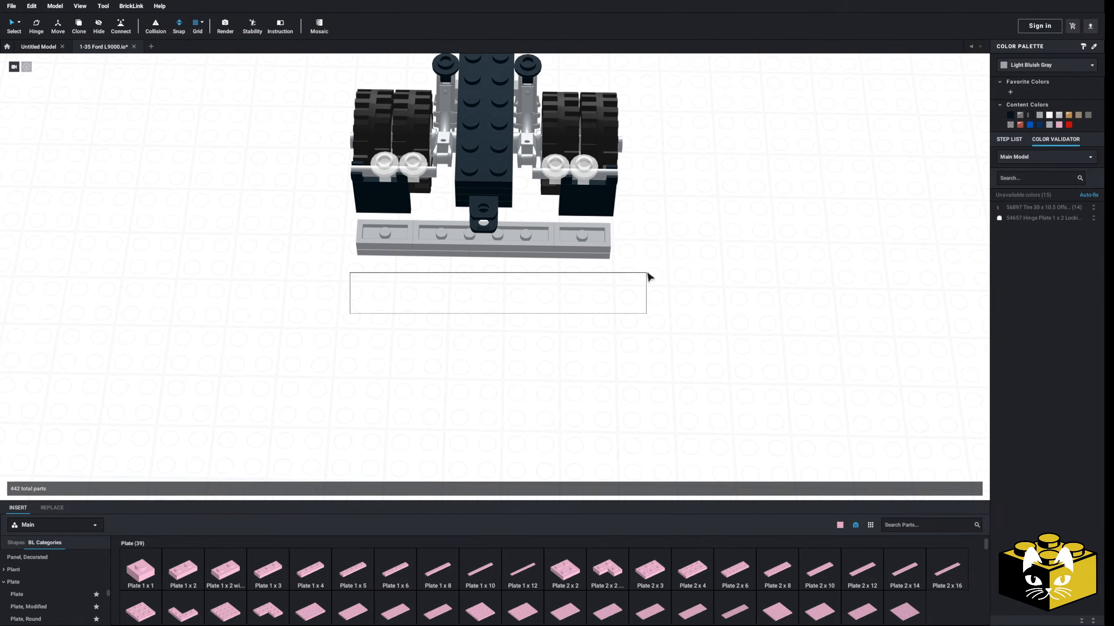
{"action": "left_click_drag", "start_coordinate": [647, 273], "coordinate": [254, 366]}
{"action": "middle_click_drag", "start_coordinate": [253, 365], "coordinate": [537, 432]}
{"action": "right_click_drag", "start_coordinate": [537, 432], "coordinate": [517, 366]}
{"action": "left_click_drag", "start_coordinate": [517, 366], "coordinate": [520, 317]}
{"action": "left_click", "coordinate": [656, 350]}
- Move one mud flap with its bar and transparent clips from the trailer axle assembly to beside the container's rear underside
{"action": "scroll", "coordinate": [656, 350], "scroll_direction": "down", "scroll_amount": 3}
{"action": "right_click_drag", "start_coordinate": [656, 350], "coordinate": [637, 395]}
{"action": "middle_click_drag", "start_coordinate": [637, 395], "coordinate": [454, 359]}
{"action": "right_click_drag", "start_coordinate": [454, 362], "coordinate": [383, 396]}
{"action": "left_click_drag", "start_coordinate": [456, 354], "coordinate": [533, 306]}
{"action": "right_click_drag", "start_coordinate": [533, 306], "coordinate": [425, 411]}
{"action": "left_click_drag", "start_coordinate": [425, 412], "coordinate": [614, 318]}
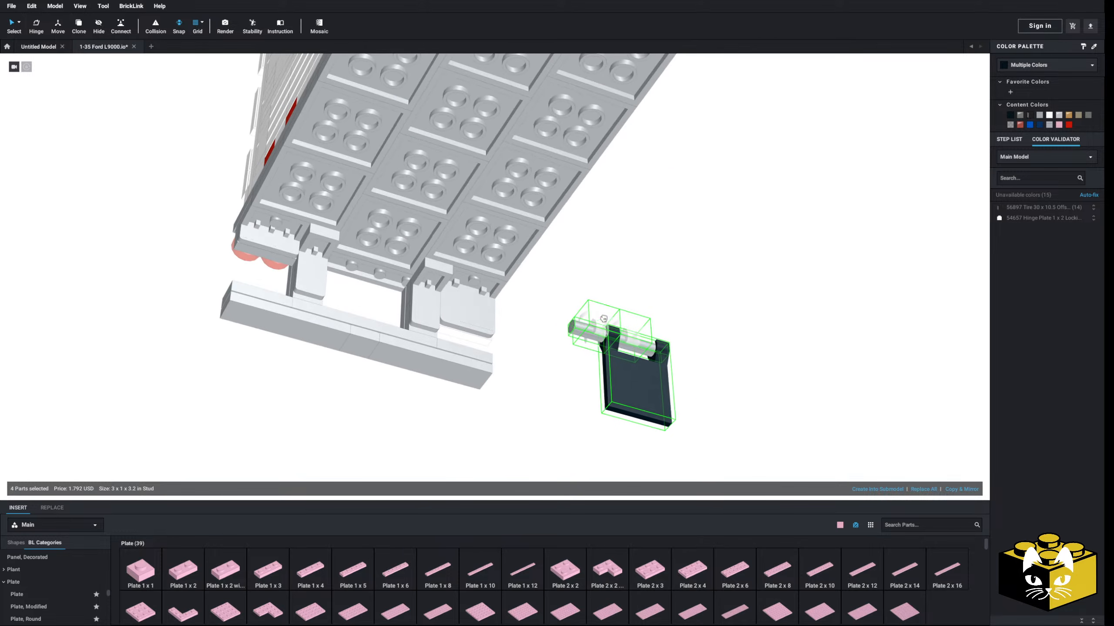
- Place two rotated Plate 1 x 2 parts side by side at one rear corner of the container's underside
{"action": "left_click", "coordinate": [183, 570]}
{"action": "key", "text": "d"}
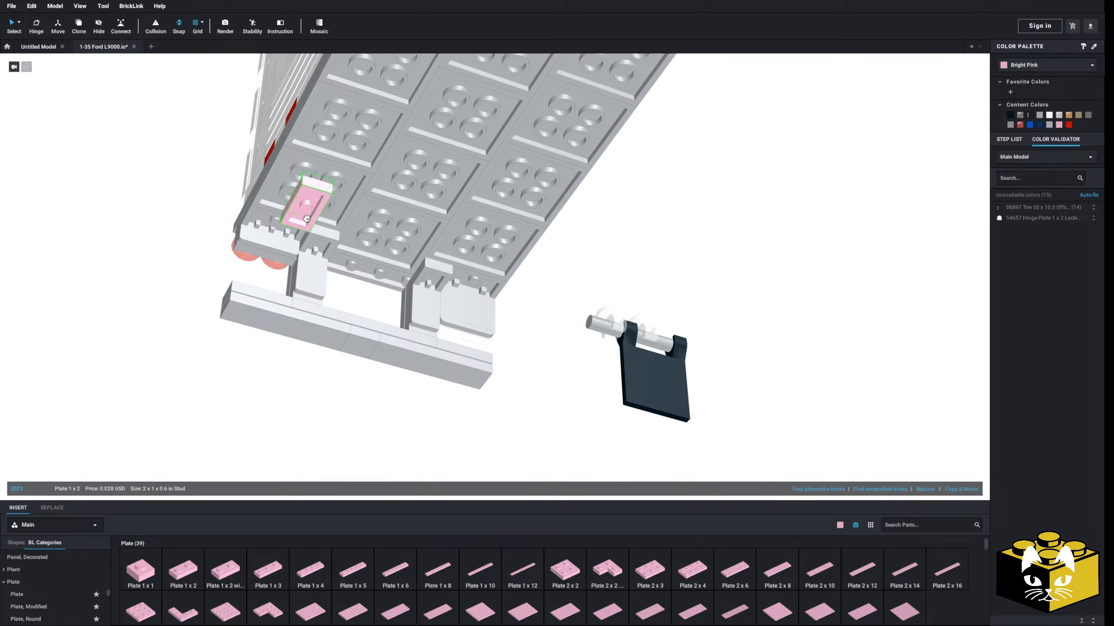
{"action": "left_click", "coordinate": [298, 223]}
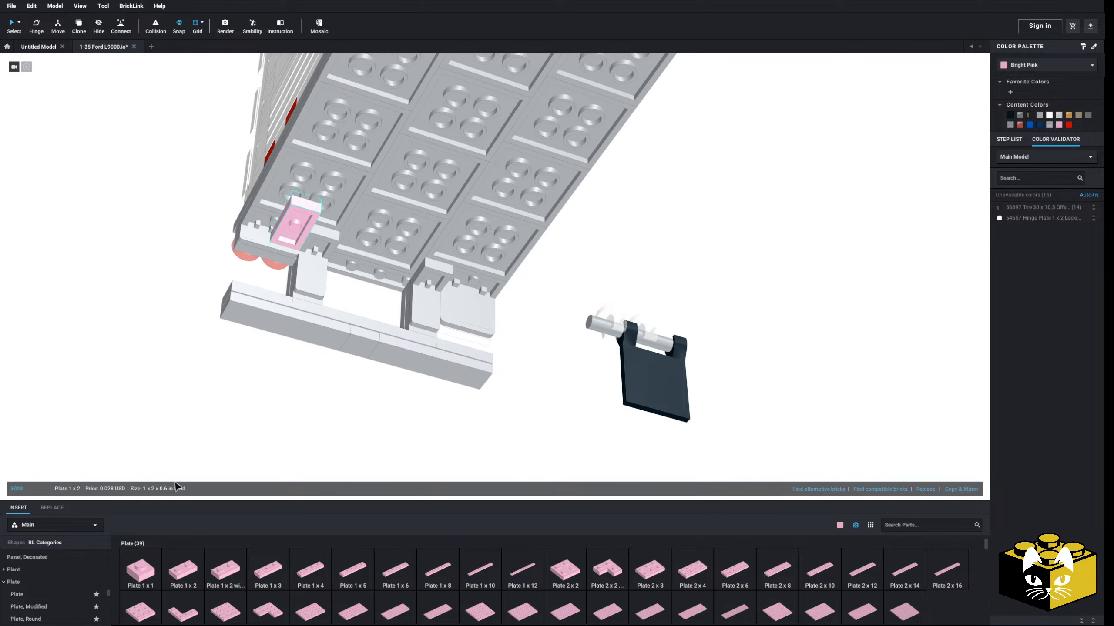
- Slide the two transparent round clips along the mud flap's bar to adjust their spacing
{"action": "left_click", "coordinate": [597, 384]}
{"action": "right_click_drag", "start_coordinate": [597, 384], "coordinate": [587, 389]}
{"action": "scroll", "coordinate": [590, 382], "scroll_direction": "up", "scroll_amount": 3}
{"action": "left_click", "coordinate": [611, 384]}
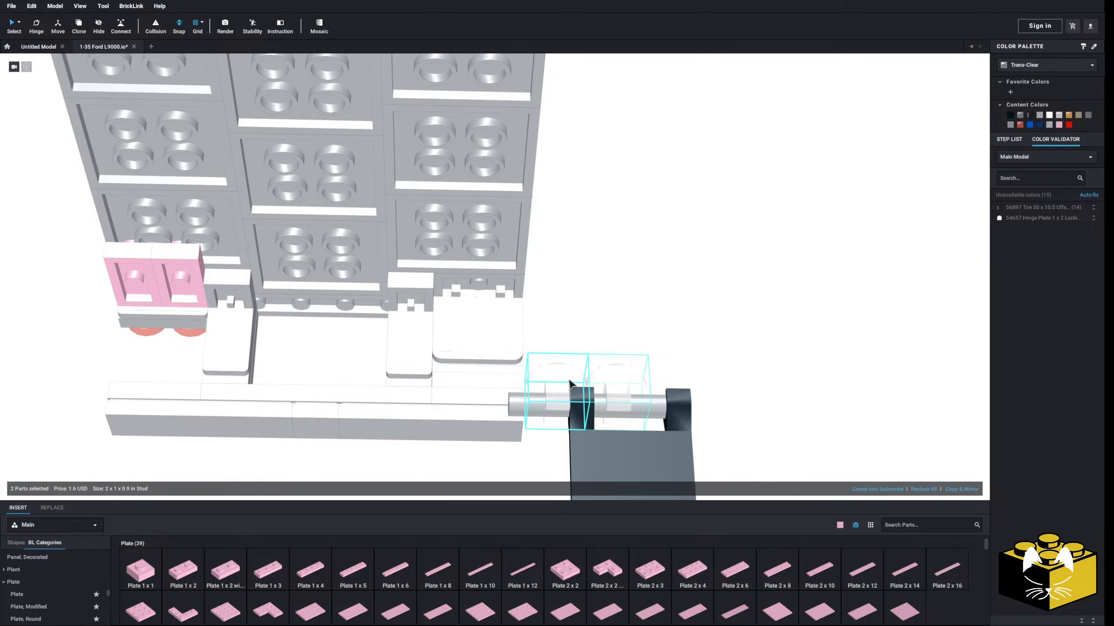
{"action": "left_click_drag", "start_coordinate": [605, 378], "coordinate": [628, 386]}
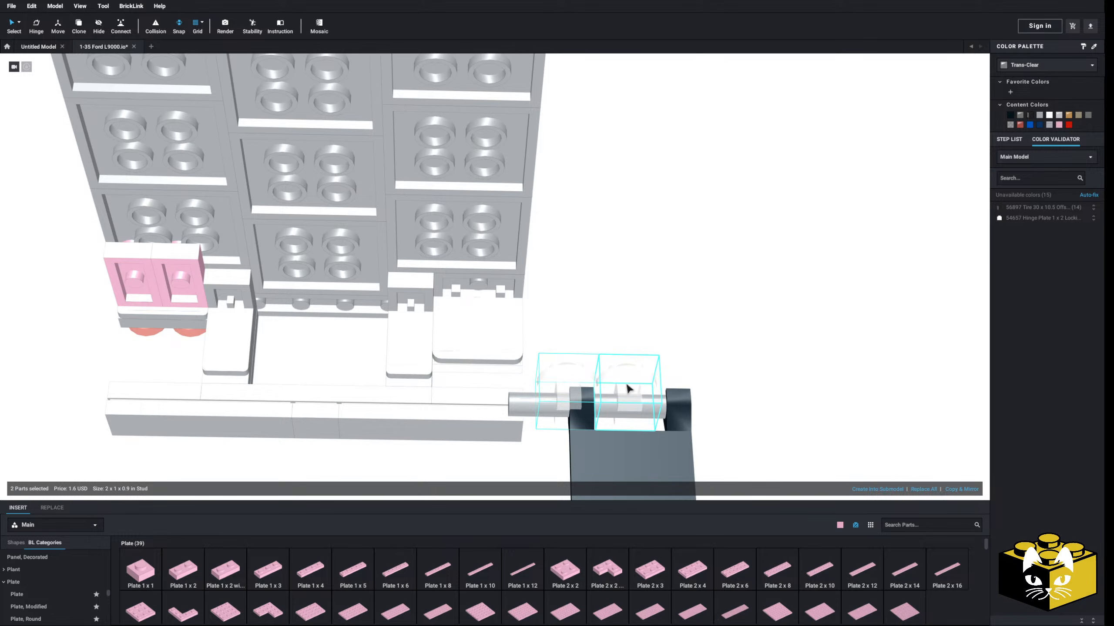
{"action": "left_click", "coordinate": [637, 316]}
{"action": "mouse_move", "coordinate": [637, 316]}
{"action": "right_mouse_down"}
{"action": "mouse_move", "coordinate": [631, 326]}
{"action": "mouse_move", "coordinate": [650, 326]}
{"action": "right_mouse_up"}
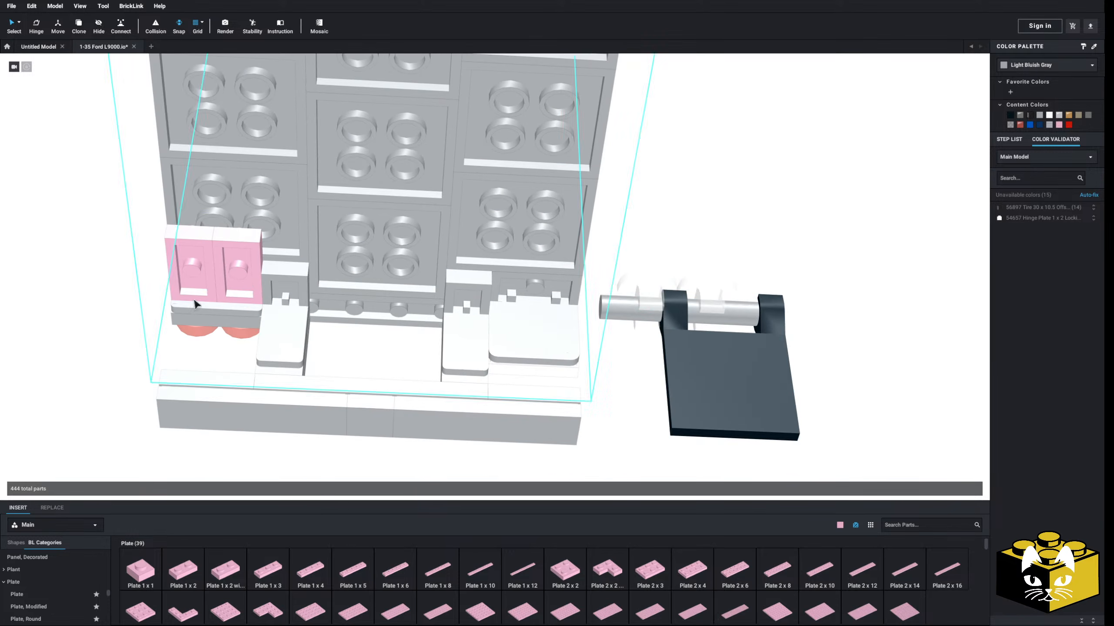
- Delete the two pink 1 x 2 plates from the container's rear corner
{"action": "left_click", "coordinate": [233, 268]}
{"action": "key", "text": "Delete"}
{"action": "left_click", "coordinate": [190, 268]}
{"action": "key", "text": "Delete"}
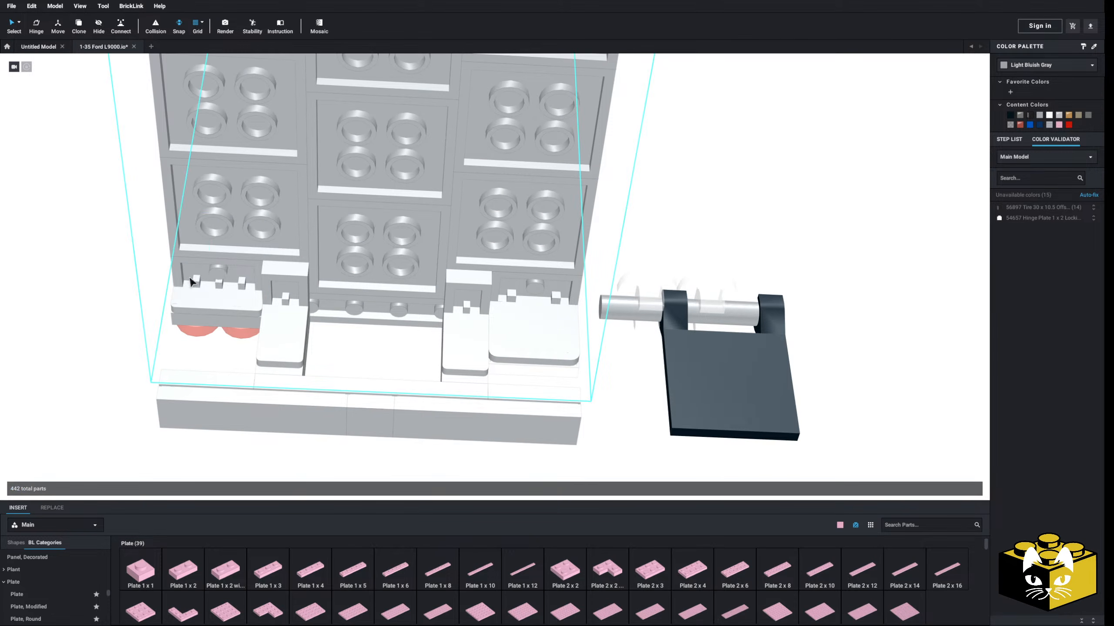
{"action": "left_click", "coordinate": [644, 567]}
{"action": "key", "text": "Escape"}
- Insert a Plate 1 x 3 crosswise at each rear corner of the container's underside
{"action": "left_click", "coordinate": [272, 570]}
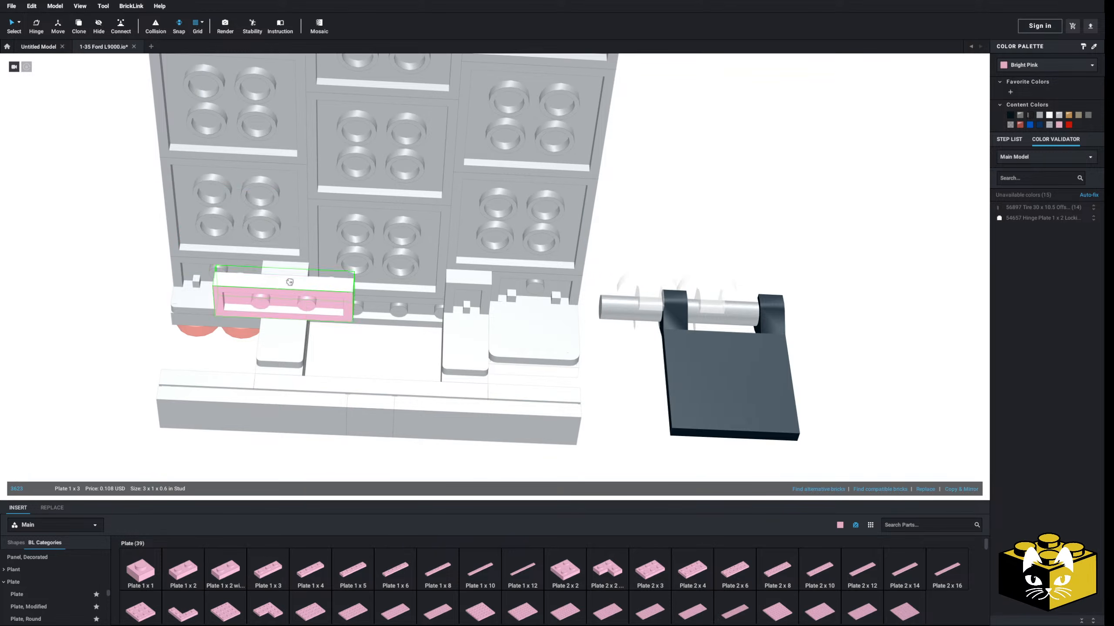
{"action": "left_click", "coordinate": [248, 252]}
{"action": "left_click", "coordinate": [263, 571]}
{"action": "left_click", "coordinate": [538, 265]}
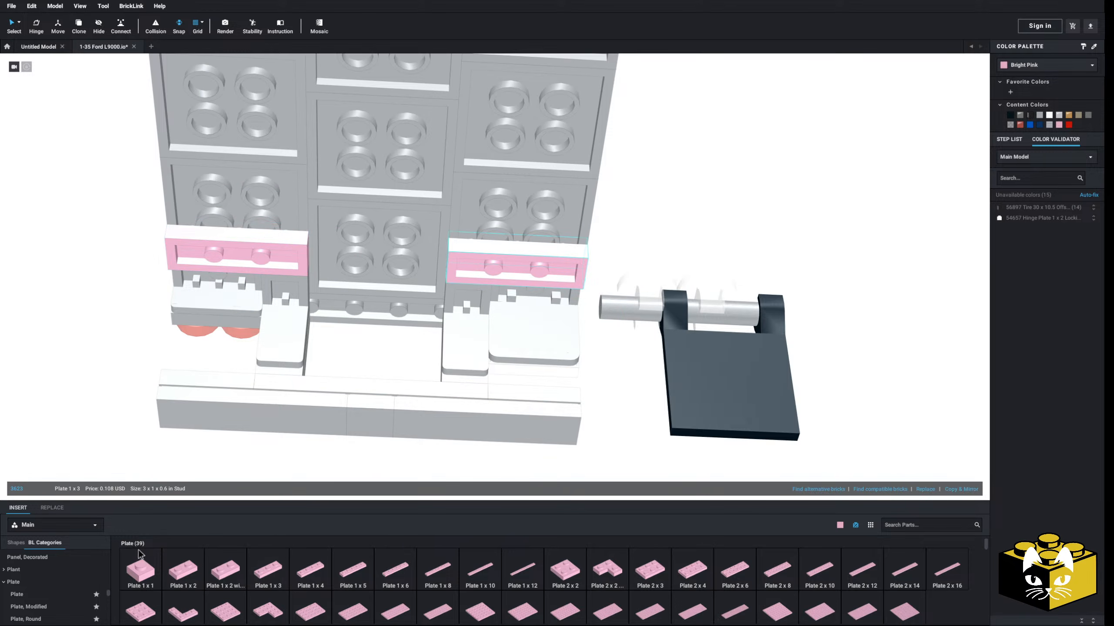
- Add a Plate 1 x 2 behind each 1 x 3 plate and recolor all four new plates Light Bluish Gray
{"action": "left_click", "coordinate": [196, 566]}
{"action": "left_click", "coordinate": [215, 298]}
{"action": "left_click", "coordinate": [193, 566]}
{"action": "left_click", "coordinate": [539, 290]}
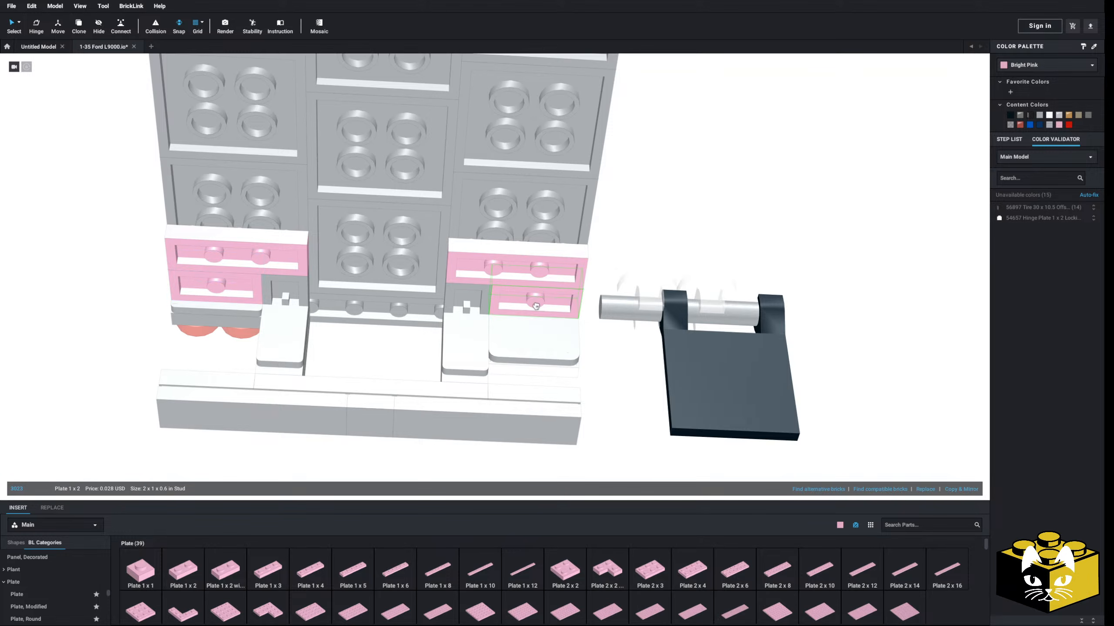
{"action": "left_click", "coordinate": [228, 288], "text": "ctrl"}
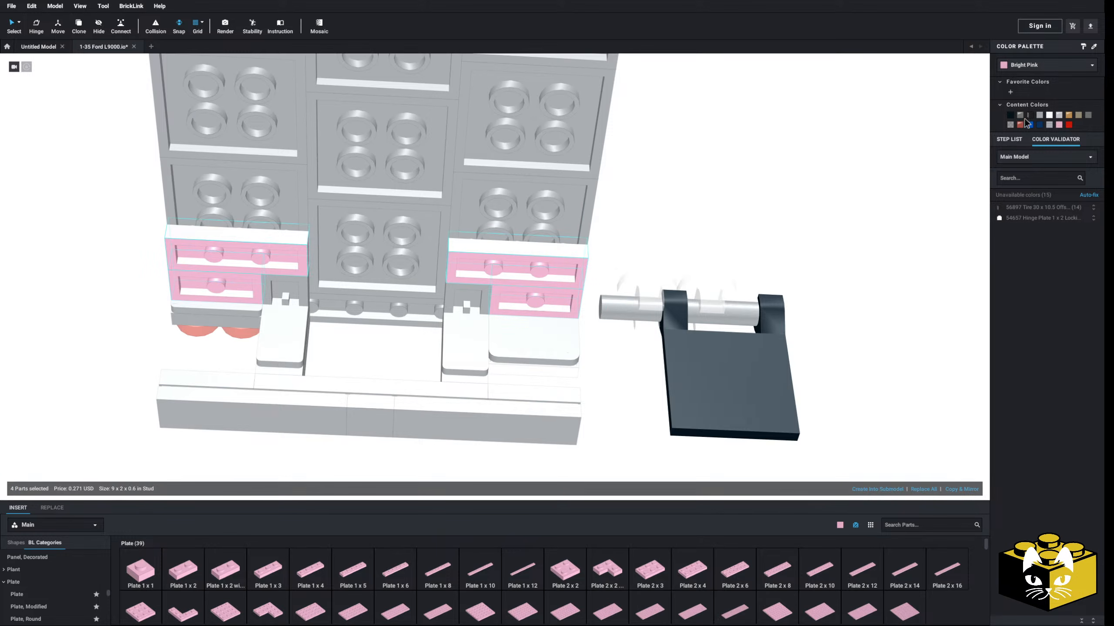
{"action": "left_click", "coordinate": [1040, 115]}
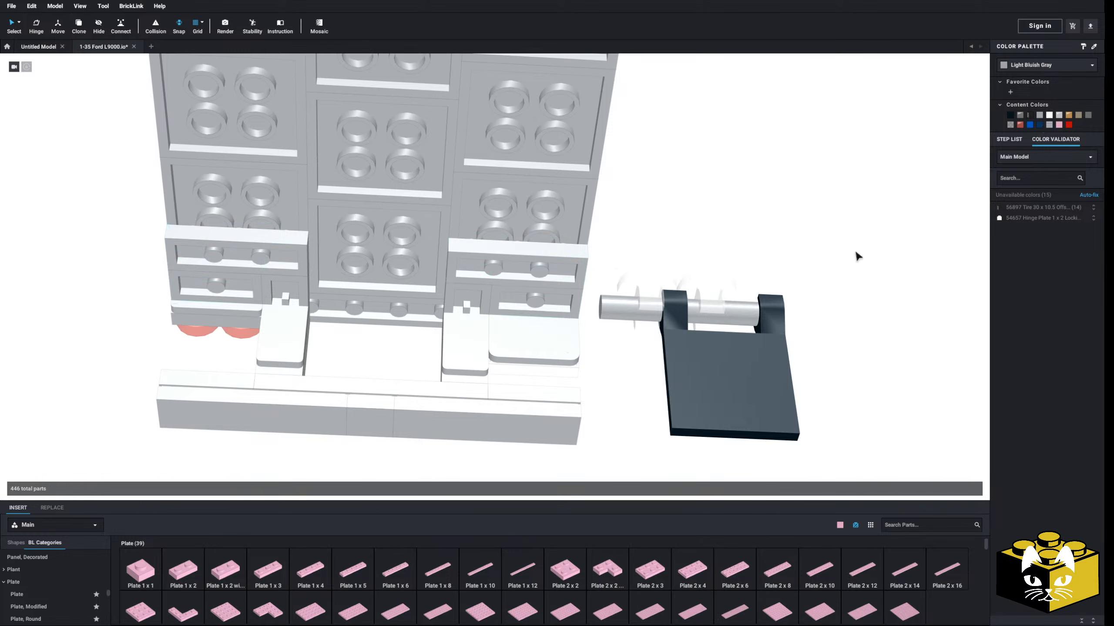
- Attach the mud flap assembly to the plates at one rear corner and place a mirrored copy at the opposite corner
{"action": "left_click_drag", "start_coordinate": [837, 238], "coordinate": [660, 435]}
{"action": "left_click_drag", "start_coordinate": [658, 291], "coordinate": [499, 272]}
{"action": "right_click", "coordinate": [498, 274]}
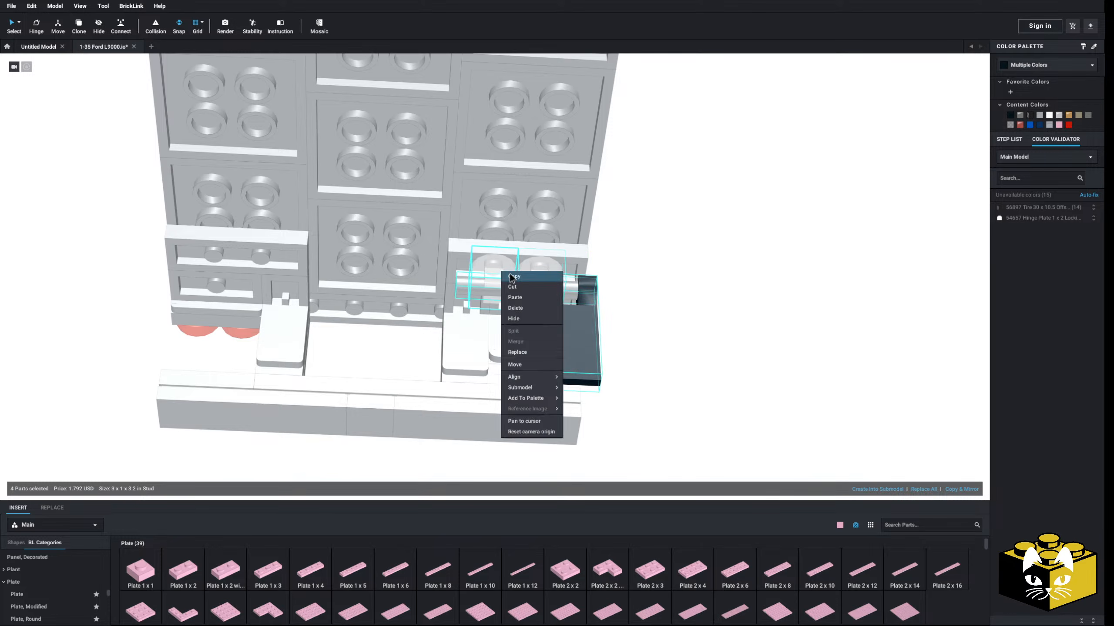
{"action": "left_click", "coordinate": [649, 281]}
{"action": "right_click", "coordinate": [648, 278]}
{"action": "left_click", "coordinate": [666, 306]}
{"action": "left_click", "coordinate": [195, 276]}
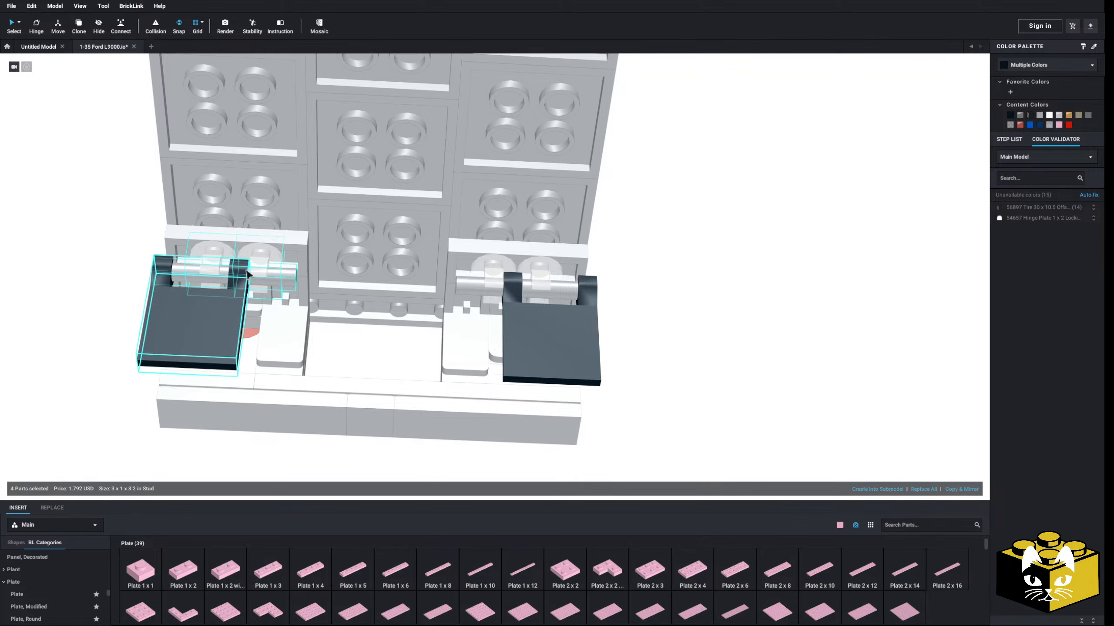
{"action": "left_click", "coordinate": [110, 302]}
- Delete the remaining mud flap with its bar and clips from the trailer axle assembly
{"action": "right_click_drag", "start_coordinate": [109, 303], "coordinate": [368, 321]}
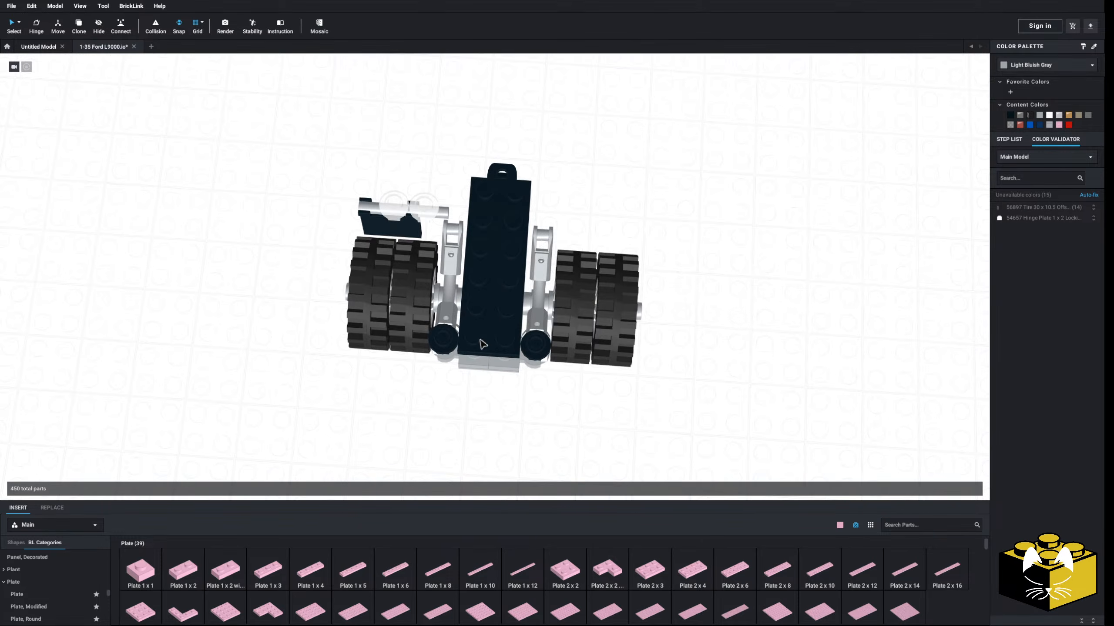
{"action": "left_click", "coordinate": [447, 354]}
{"action": "scroll", "coordinate": [447, 347], "scroll_direction": "up", "scroll_amount": 2}
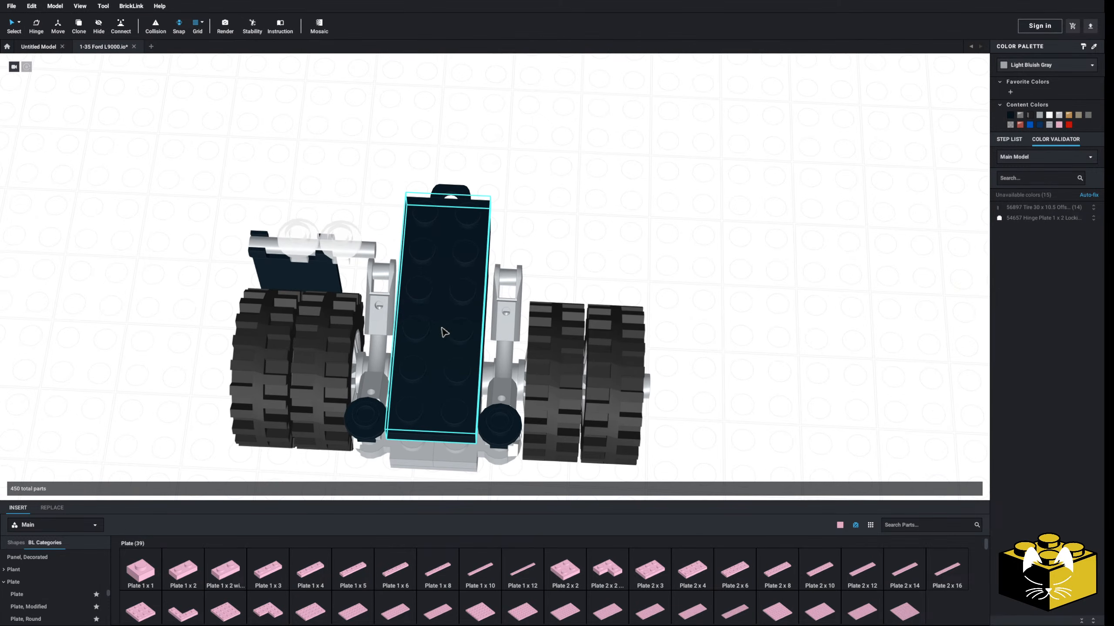
{"action": "scroll", "coordinate": [444, 332], "scroll_direction": "down", "scroll_amount": 2}
{"action": "left_click", "coordinate": [402, 307]}
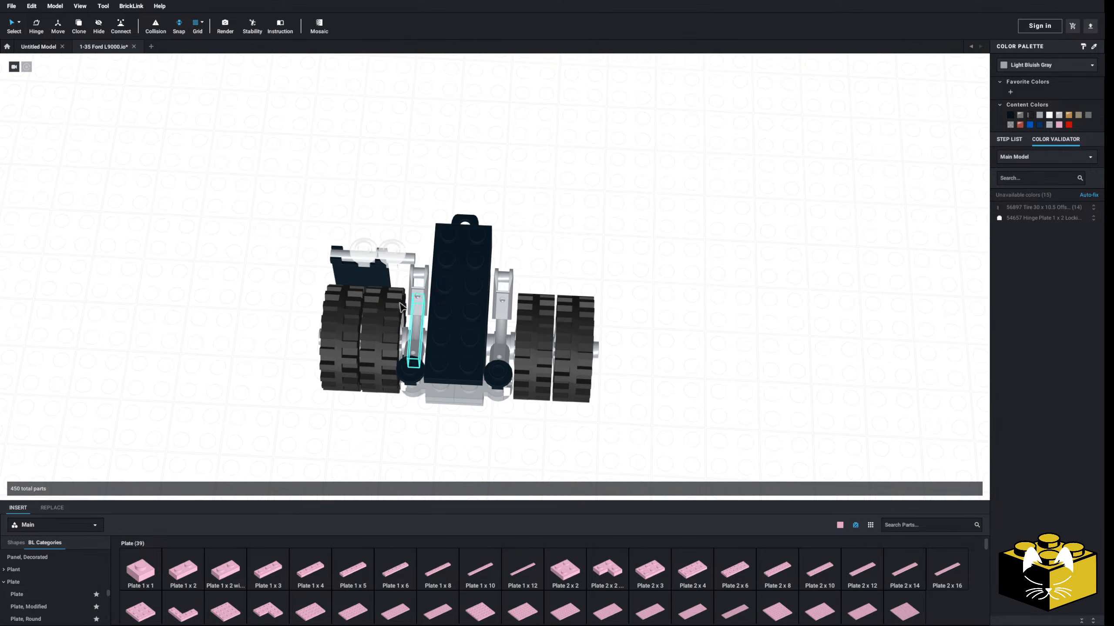
{"action": "left_click_drag", "start_coordinate": [322, 225], "coordinate": [390, 258]}
{"action": "key", "text": "Delete"}
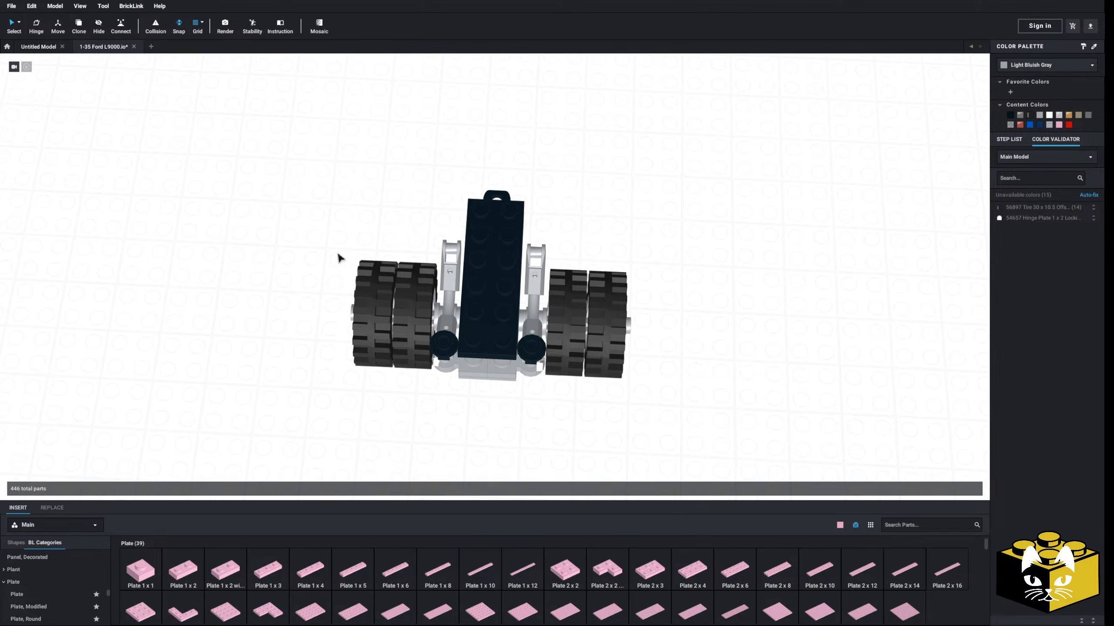
- Detach the two light grey arms with black round ends from the axle assembly and set them aside
{"action": "right_click_drag", "start_coordinate": [320, 261], "coordinate": [356, 277]}
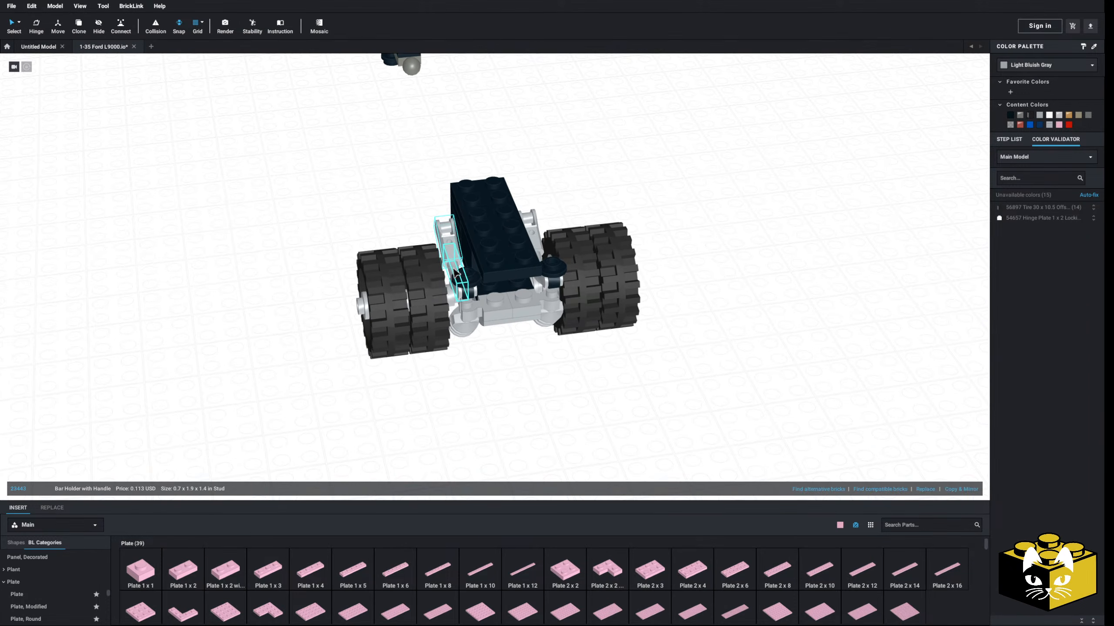
{"action": "left_click", "coordinate": [572, 278], "text": "ctrl"}
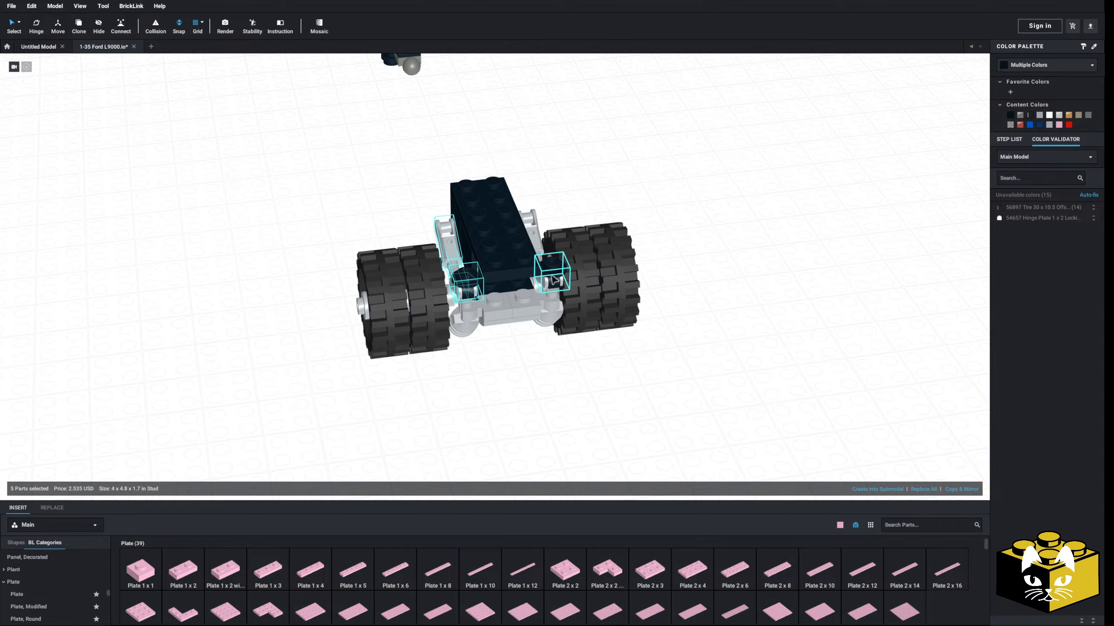
{"action": "left_click_drag", "start_coordinate": [542, 248], "coordinate": [817, 207]}
- Delete the black Plate 2 x 6 and parts stacked beneath it from the axle assembly
{"action": "left_click", "coordinate": [714, 334]}
{"action": "key", "text": "Delete"}
{"action": "left_click", "coordinate": [491, 242]}
{"action": "key", "text": "Delete"}
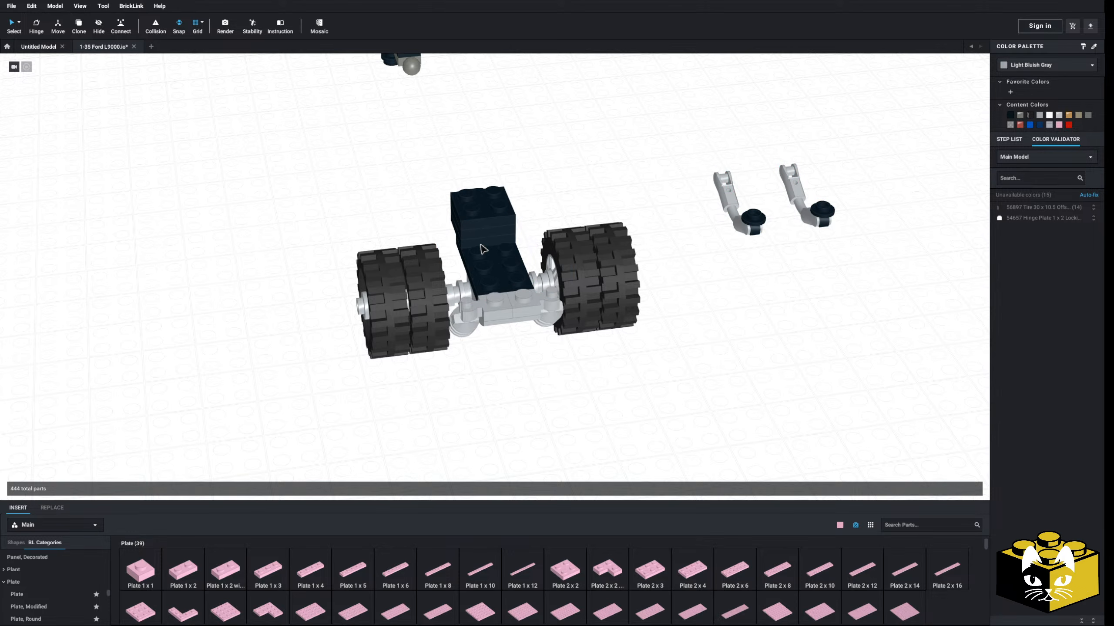
{"action": "key", "text": "Delete"}
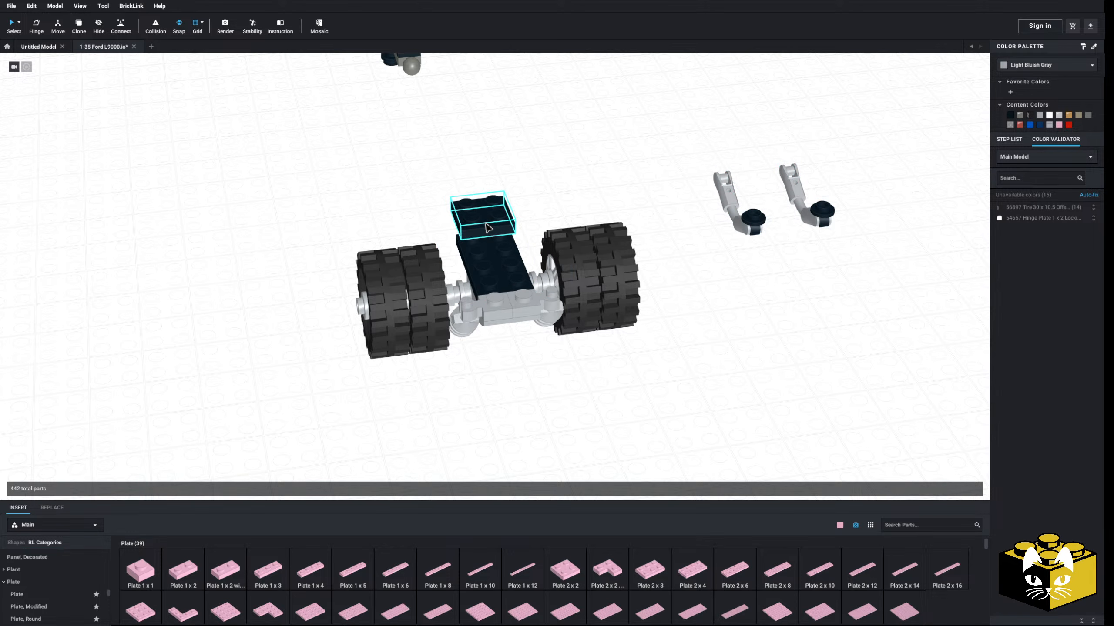
{"action": "left_click", "coordinate": [477, 222]}
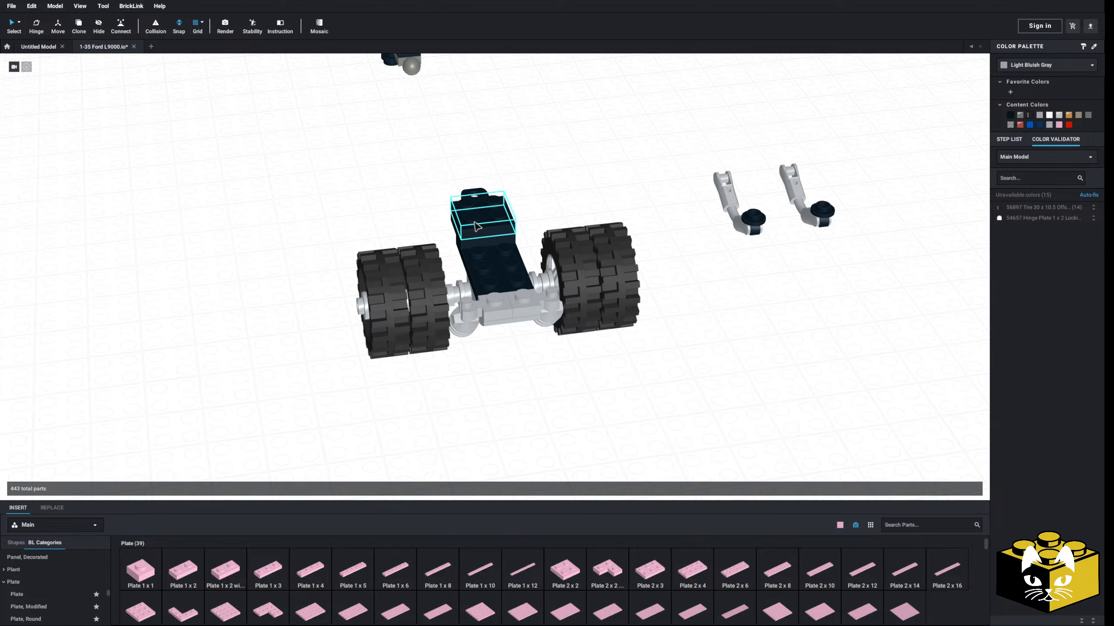
{"action": "key", "text": "Delete"}
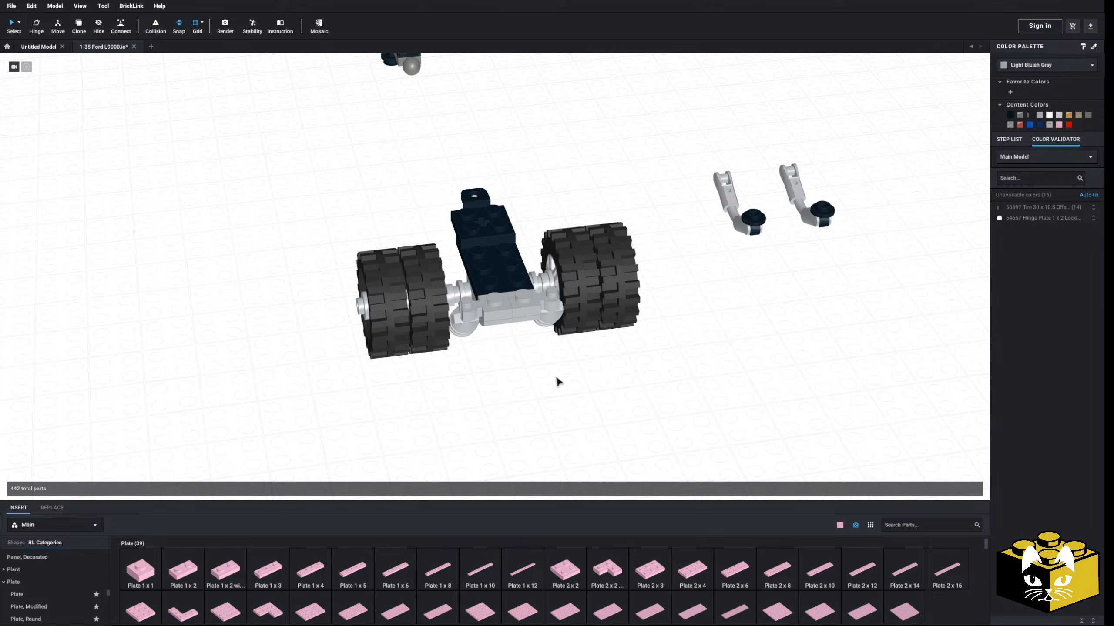
- Inspect the stripped axle assembly from the side and restore its deleted black parts
{"action": "scroll", "coordinate": [556, 374], "scroll_direction": "down", "scroll_amount": 2}
{"action": "middle_click_drag", "start_coordinate": [555, 374], "coordinate": [518, 332]}
{"action": "scroll", "coordinate": [513, 324], "scroll_direction": "down", "scroll_amount": 4}
{"action": "scroll", "coordinate": [509, 329], "scroll_direction": "up", "scroll_amount": 6}
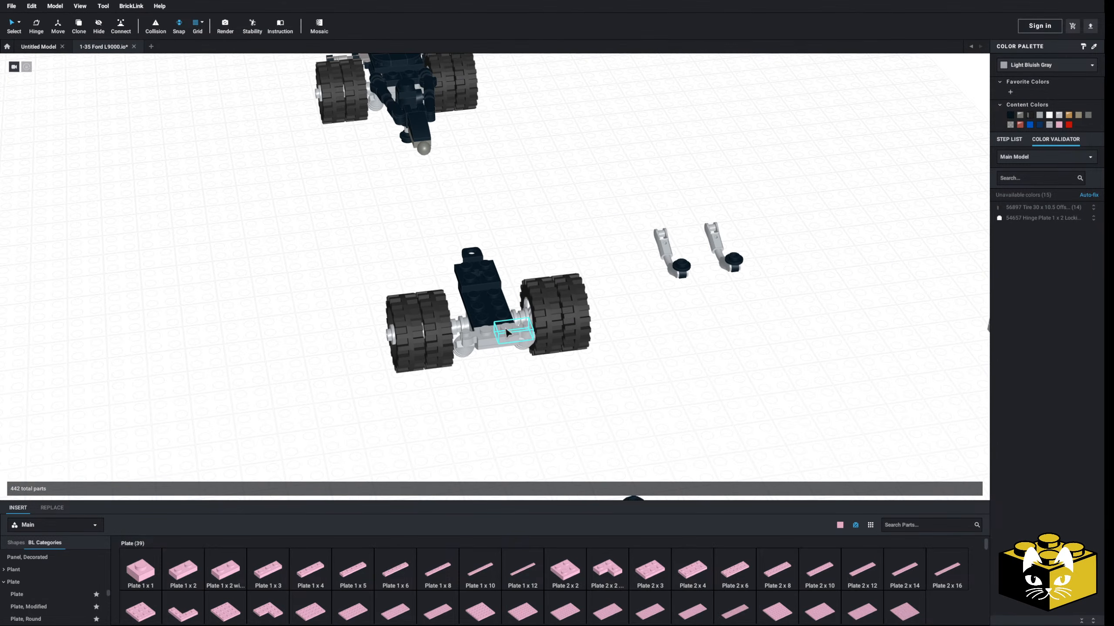
{"action": "scroll", "coordinate": [502, 342], "scroll_direction": "down", "scroll_amount": 4}
{"action": "scroll", "coordinate": [503, 341], "scroll_direction": "up", "scroll_amount": 4}
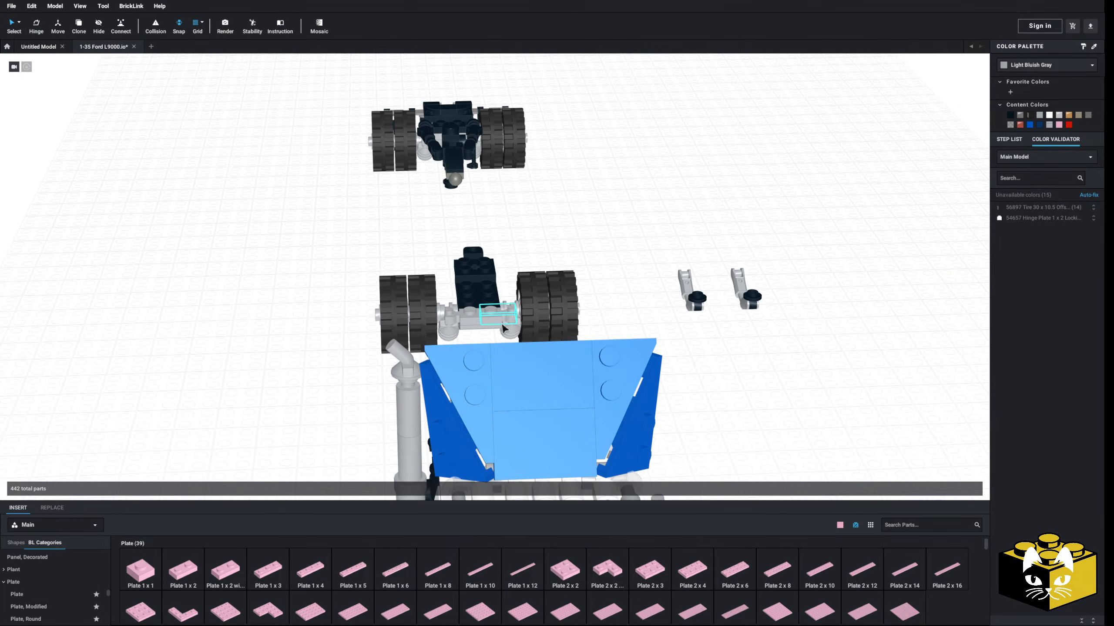
{"action": "left_click_drag", "start_coordinate": [619, 394], "coordinate": [347, 307]}
{"action": "left_click", "coordinate": [599, 374]}
{"action": "right_click_drag", "start_coordinate": [599, 374], "coordinate": [465, 291]}
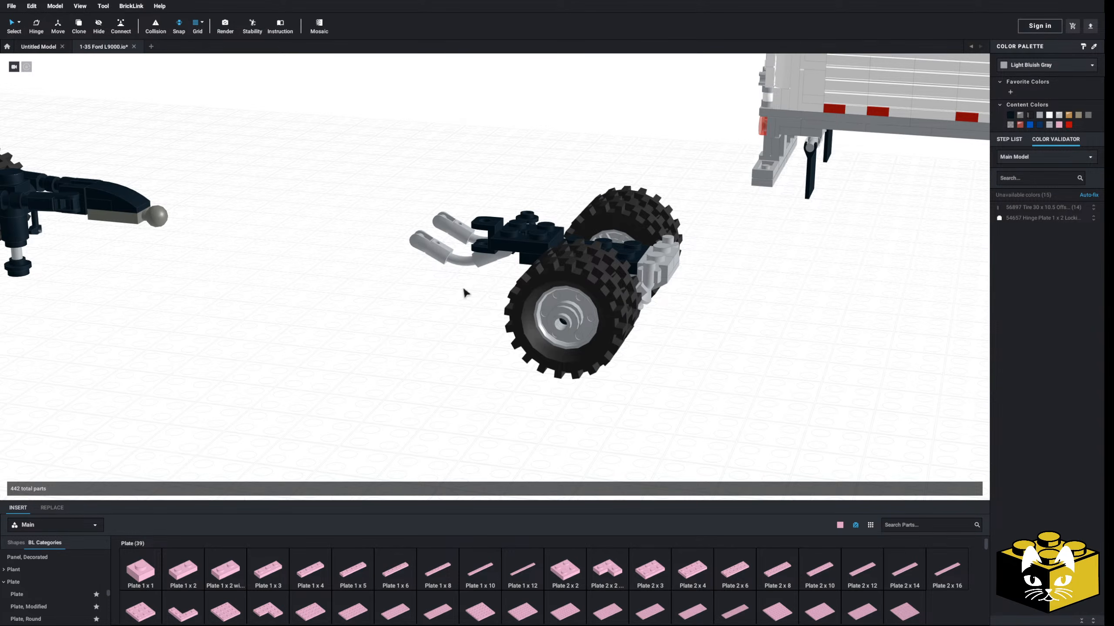
{"action": "right_click_drag", "start_coordinate": [464, 291], "coordinate": [472, 309]}
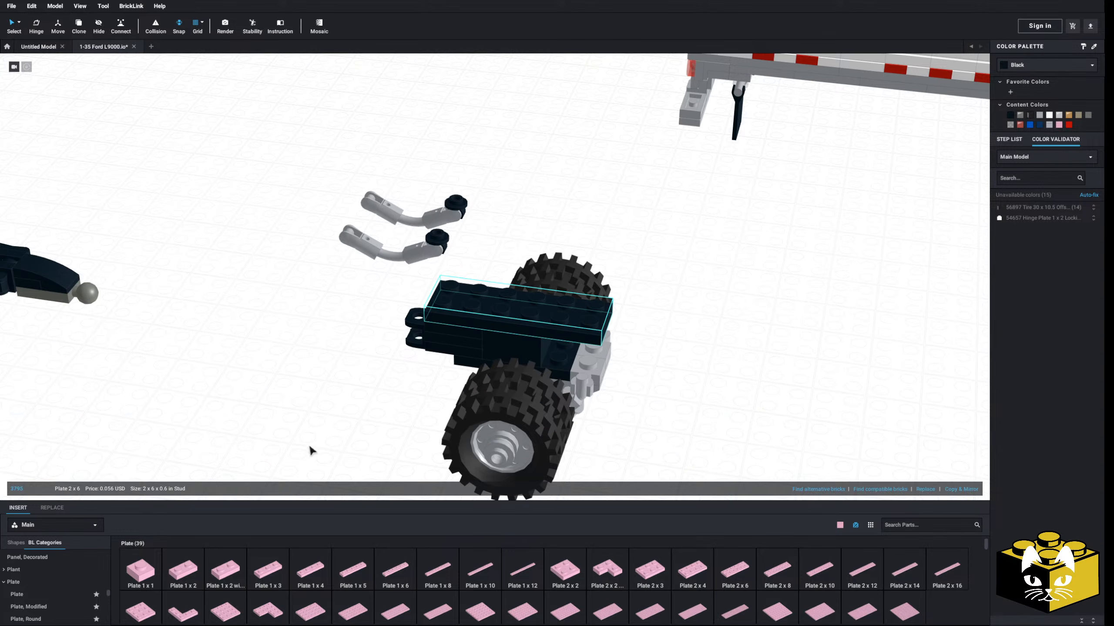
- Strip the axle assembly's black Plate 2 x 6 and the 2 x 2 brick beneath it, and list the Plate, Modified parts
{"action": "right_click_drag", "start_coordinate": [309, 447], "coordinate": [331, 404]}
{"action": "middle_click_drag", "start_coordinate": [330, 403], "coordinate": [245, 477]}
{"action": "right_click_drag", "start_coordinate": [245, 477], "coordinate": [290, 355]}
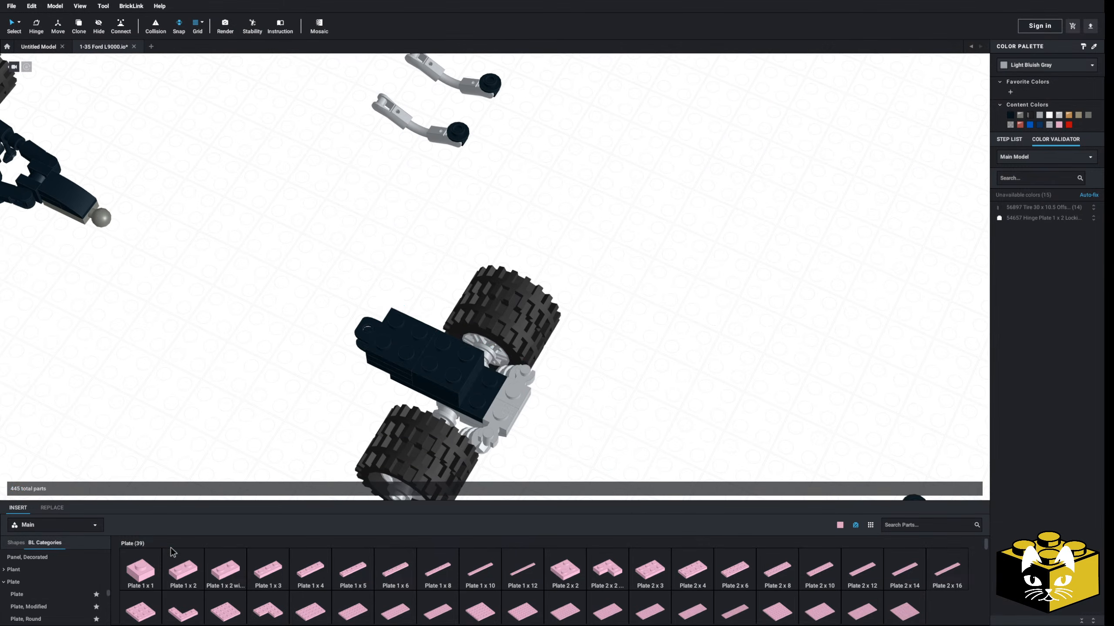
{"action": "left_click", "coordinate": [65, 607]}
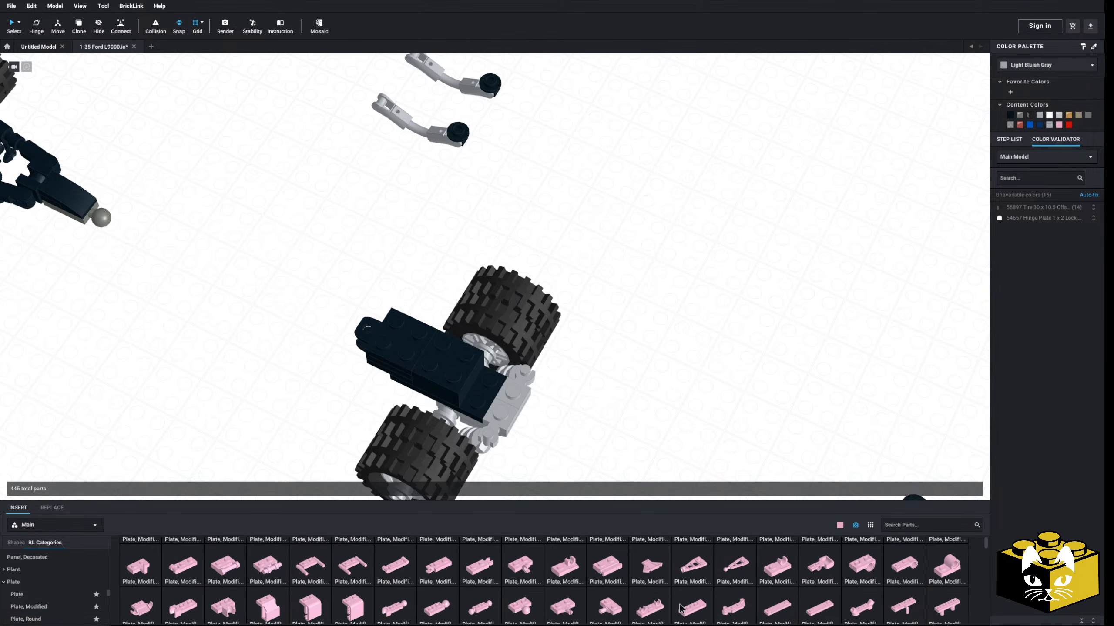
{"action": "scroll", "coordinate": [684, 608], "scroll_direction": "up", "scroll_amount": 1}
{"action": "right_click_drag", "start_coordinate": [445, 366], "coordinate": [526, 311]}
{"action": "middle_click_drag", "start_coordinate": [526, 312], "coordinate": [405, 437]}
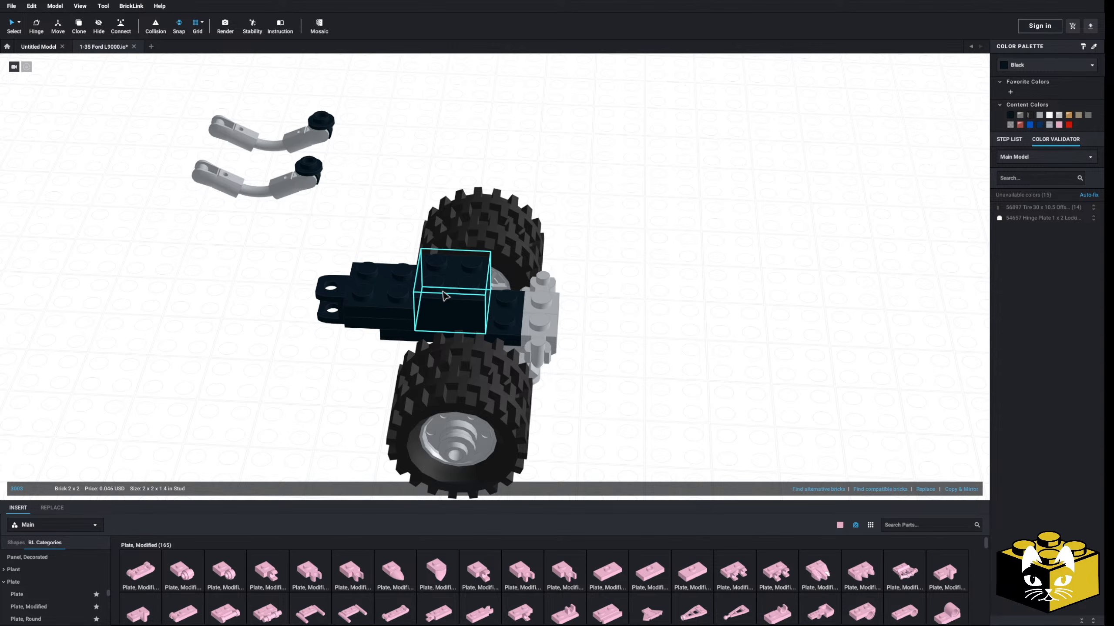
{"action": "key", "text": "Delete"}
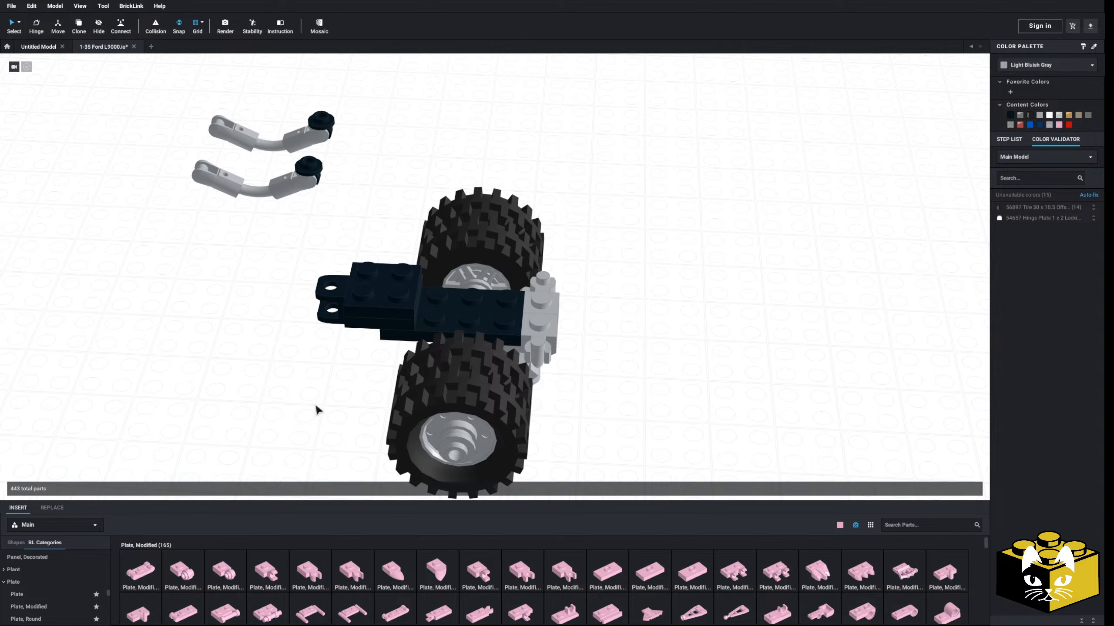
- Undo the last deletions on the axle assembly and cover its black Plate 2 x 6 with six Bright Pink 1 x 2 jumper plates
{"action": "key", "text": "ctrl+z"}
{"action": "key", "text": "ctrl+z"}
{"action": "key", "text": "ctrl+z"}
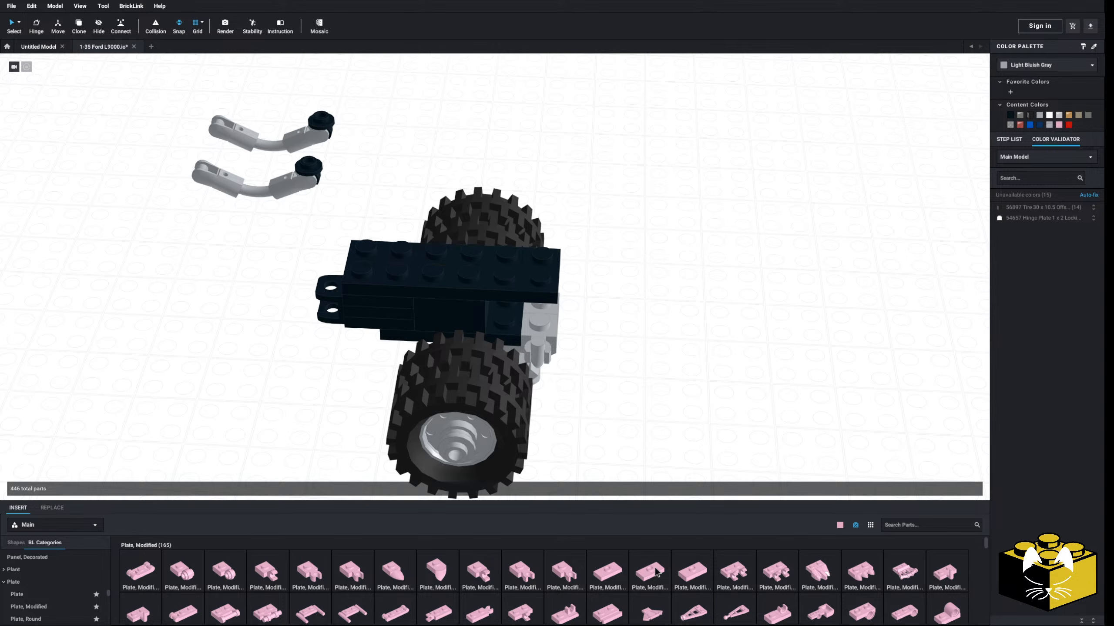
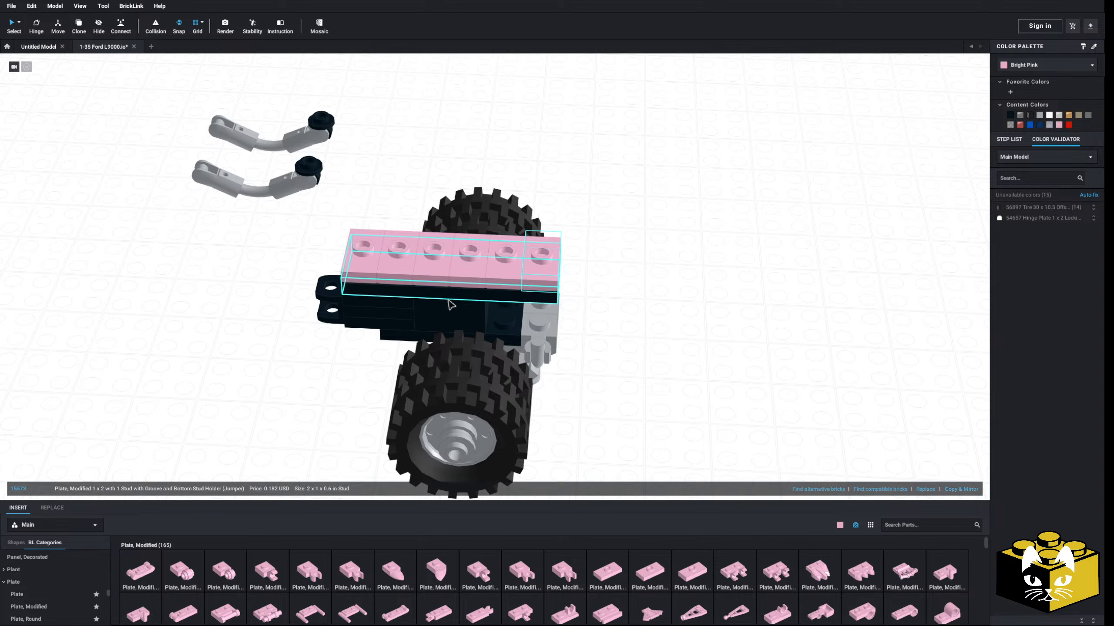
{"action": "scroll", "coordinate": [610, 321], "scroll_direction": "down", "scroll_amount": 4}
{"action": "right_click_drag", "start_coordinate": [611, 322], "coordinate": [608, 300]}
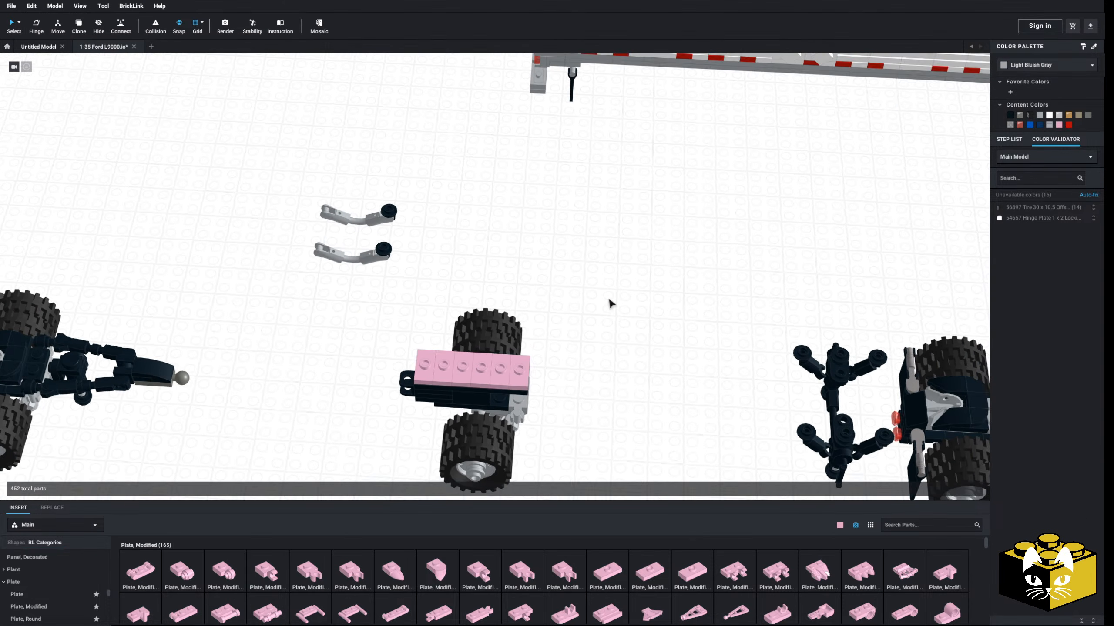
- Try to fit the axle assembly with its six jumper plates onto the underside of the trailer container
{"action": "middle_click_drag", "start_coordinate": [607, 300], "coordinate": [617, 272]}
{"action": "left_click_drag", "start_coordinate": [616, 272], "coordinate": [408, 471]}
{"action": "left_click_drag", "start_coordinate": [454, 324], "coordinate": [566, 207]}
{"action": "middle_click_drag", "start_coordinate": [566, 207], "coordinate": [512, 383]}
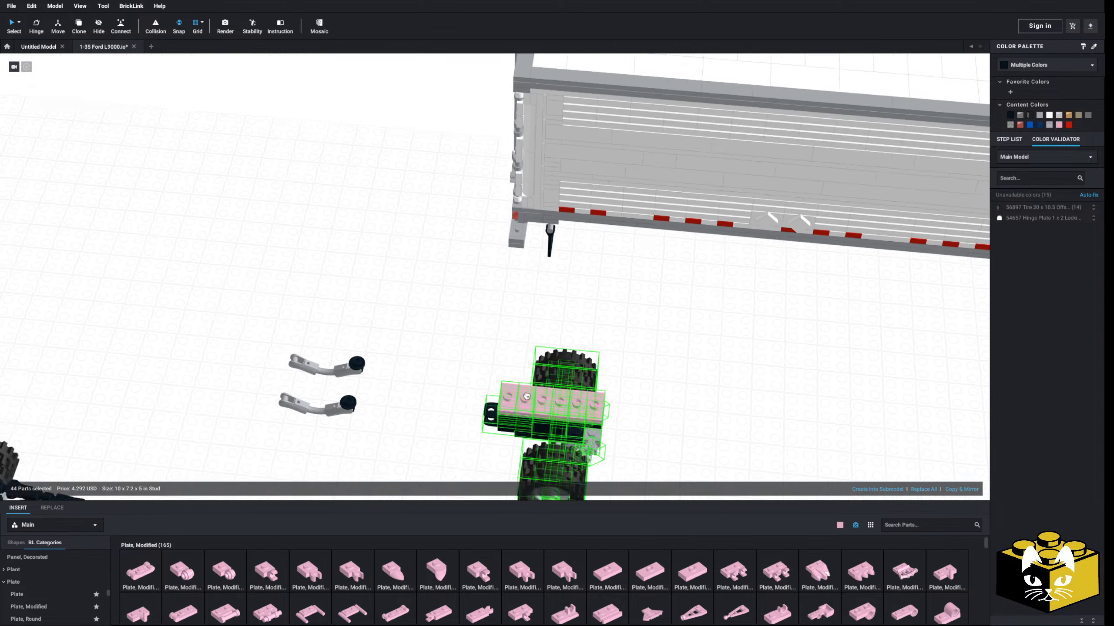
{"action": "right_click_drag", "start_coordinate": [512, 382], "coordinate": [570, 373]}
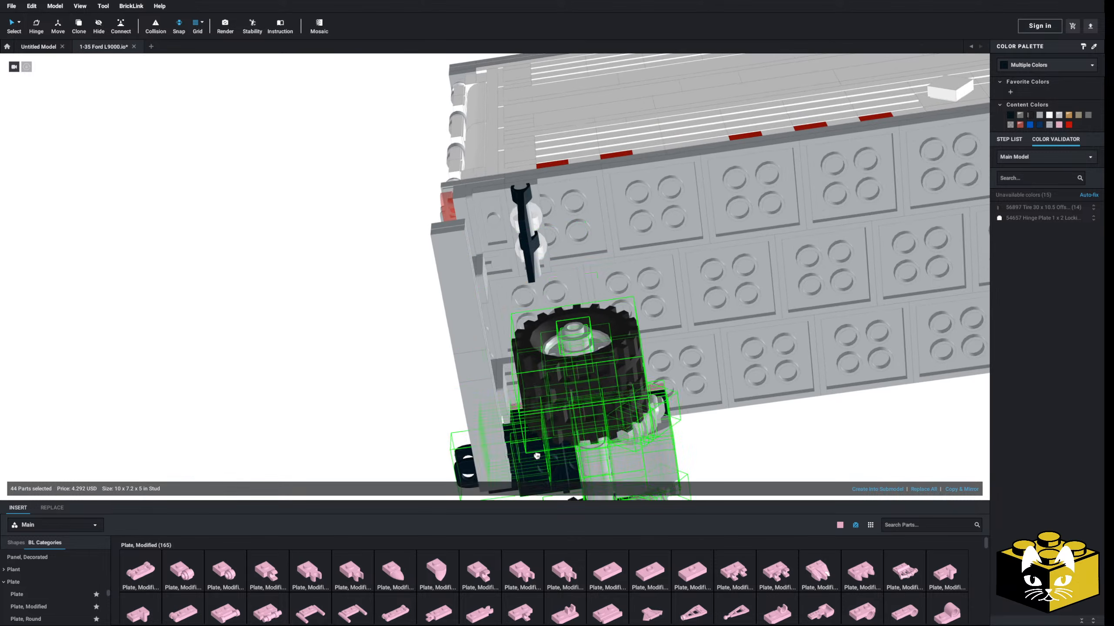
{"action": "left_click_drag", "start_coordinate": [498, 455], "coordinate": [522, 337]}
{"action": "right_click_drag", "start_coordinate": [521, 337], "coordinate": [551, 334]}
{"action": "left_click_drag", "start_coordinate": [673, 262], "coordinate": [701, 260]}
{"action": "mouse_move", "coordinate": [701, 259]}
{"action": "right_mouse_down"}
{"action": "mouse_move", "coordinate": [743, 271]}
{"action": "mouse_move", "coordinate": [703, 276]}
{"action": "right_mouse_up"}
{"action": "left_click_drag", "start_coordinate": [702, 283], "coordinate": [354, 295]}
{"action": "right_click_drag", "start_coordinate": [353, 295], "coordinate": [298, 268]}
- Lower the six Bright Pink jumper plates and retry fitting the axle assembly under the container near the mud flaps
{"action": "left_click", "coordinate": [338, 322]}
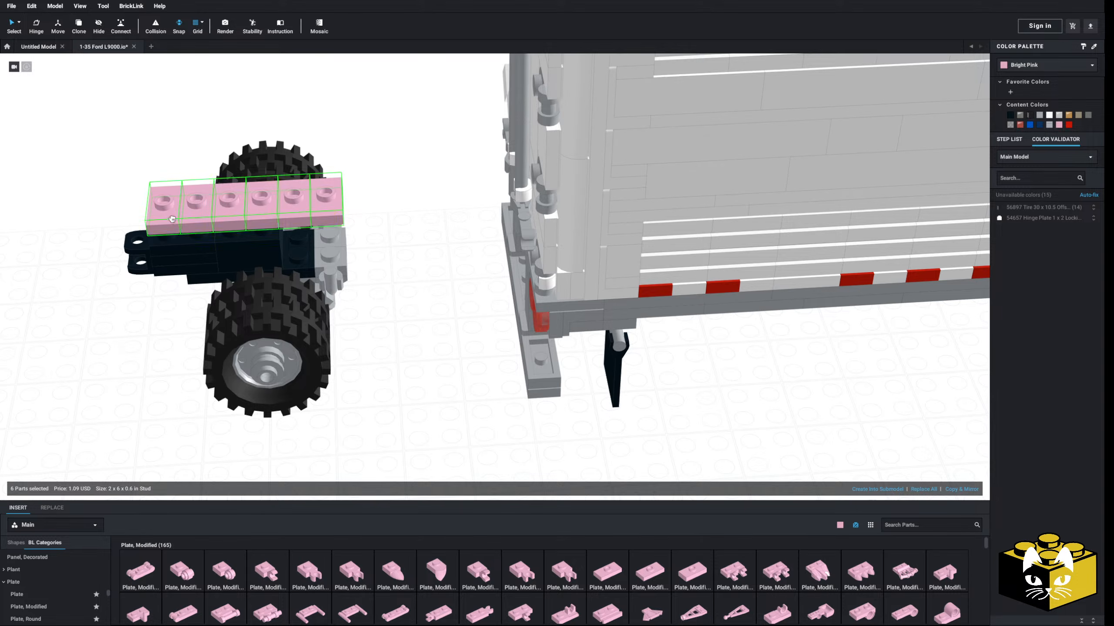
{"action": "left_click_drag", "start_coordinate": [172, 219], "coordinate": [170, 230]}
{"action": "left_click", "coordinate": [65, 250]}
{"action": "scroll", "coordinate": [110, 194], "scroll_direction": "down", "scroll_amount": 2}
{"action": "left_click_drag", "start_coordinate": [141, 156], "coordinate": [410, 376]}
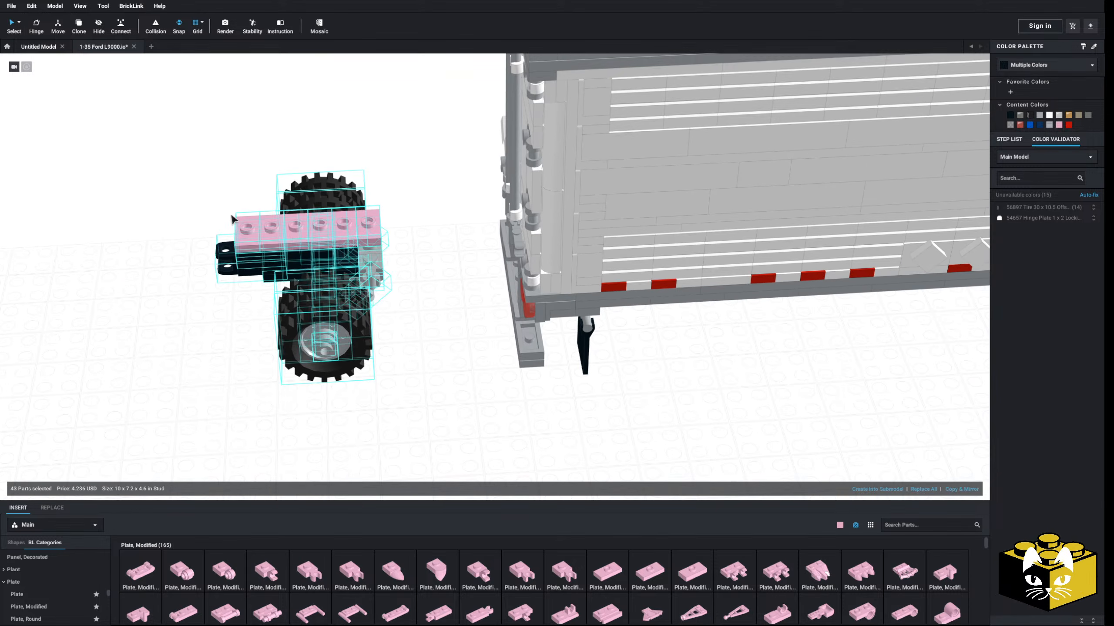
{"action": "right_click_drag", "start_coordinate": [233, 219], "coordinate": [196, 298]}
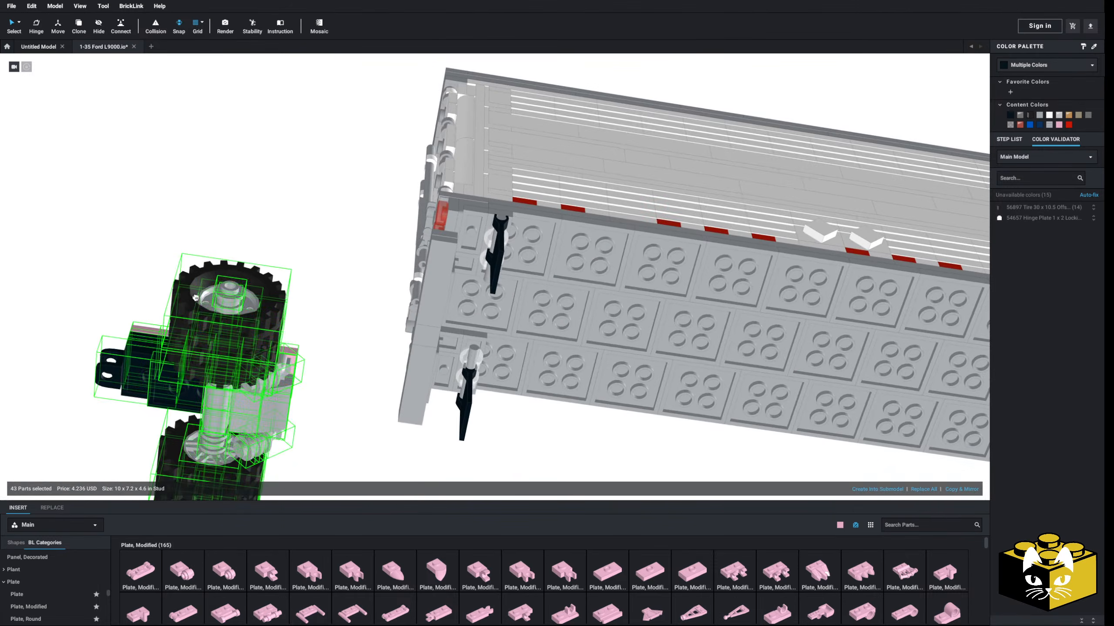
{"action": "left_click_drag", "start_coordinate": [195, 297], "coordinate": [475, 306]}
{"action": "mouse_move", "coordinate": [474, 305]}
{"action": "right_mouse_down"}
{"action": "mouse_move", "coordinate": [505, 332]}
{"action": "mouse_move", "coordinate": [468, 332]}
{"action": "mouse_move", "coordinate": [474, 307]}
{"action": "right_mouse_up"}
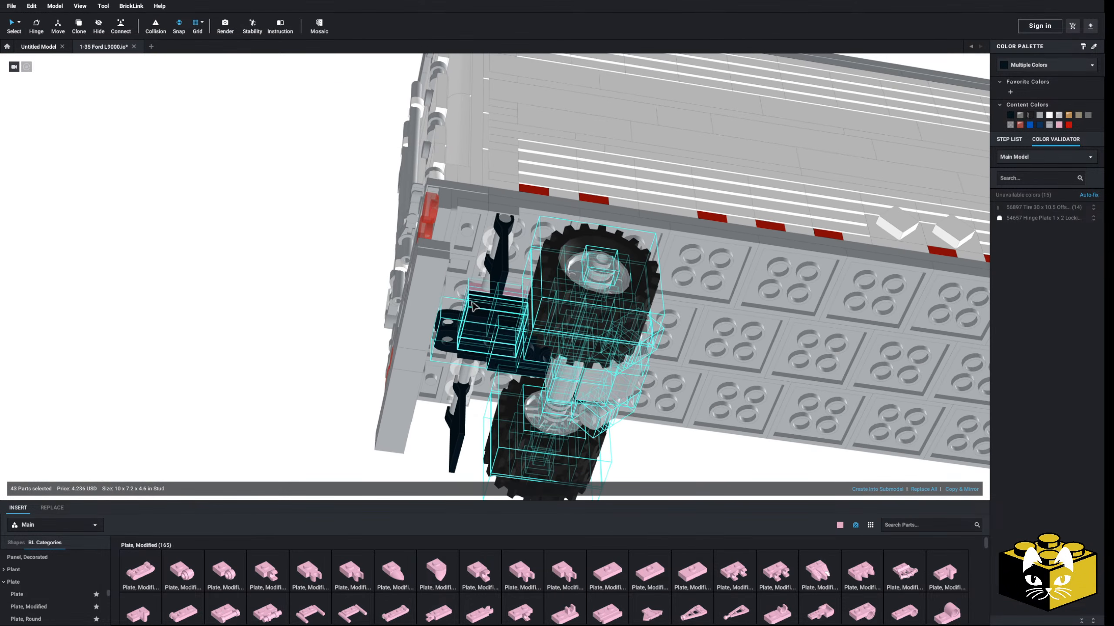
- Pull the axle assembly back out from the container and replace its six jumper plates with one Bright Pink Plate 2 x 2
{"action": "left_click_drag", "start_coordinate": [477, 288], "coordinate": [268, 302]}
{"action": "right_click_drag", "start_coordinate": [268, 303], "coordinate": [232, 351]}
{"action": "left_click_drag", "start_coordinate": [233, 351], "coordinate": [95, 299]}
{"action": "left_click", "coordinate": [140, 418]}
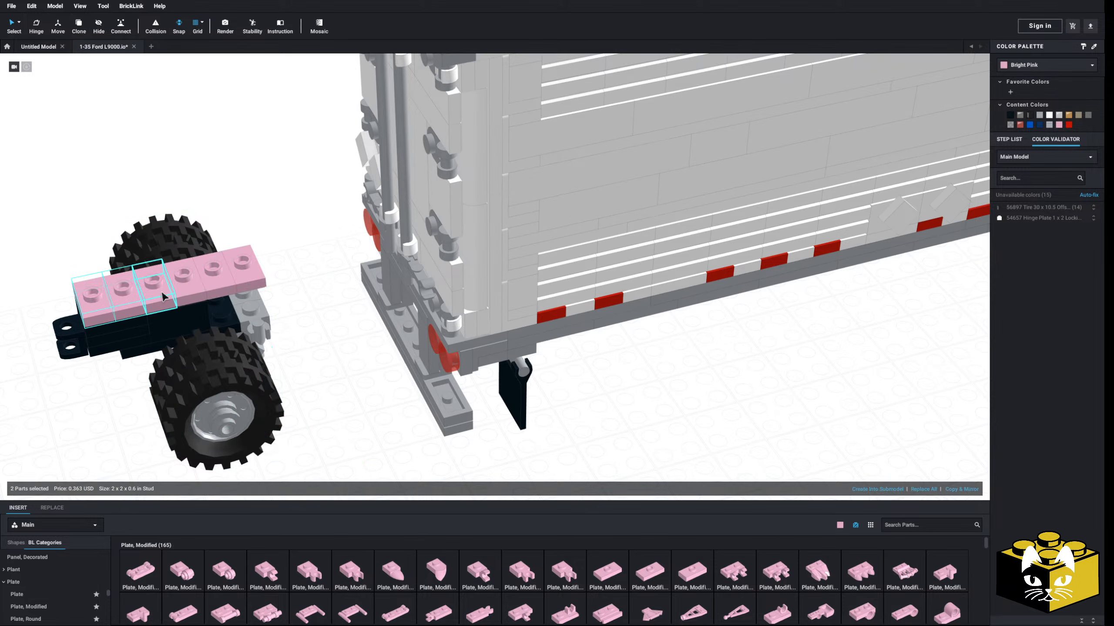
{"action": "key", "text": "Delete"}
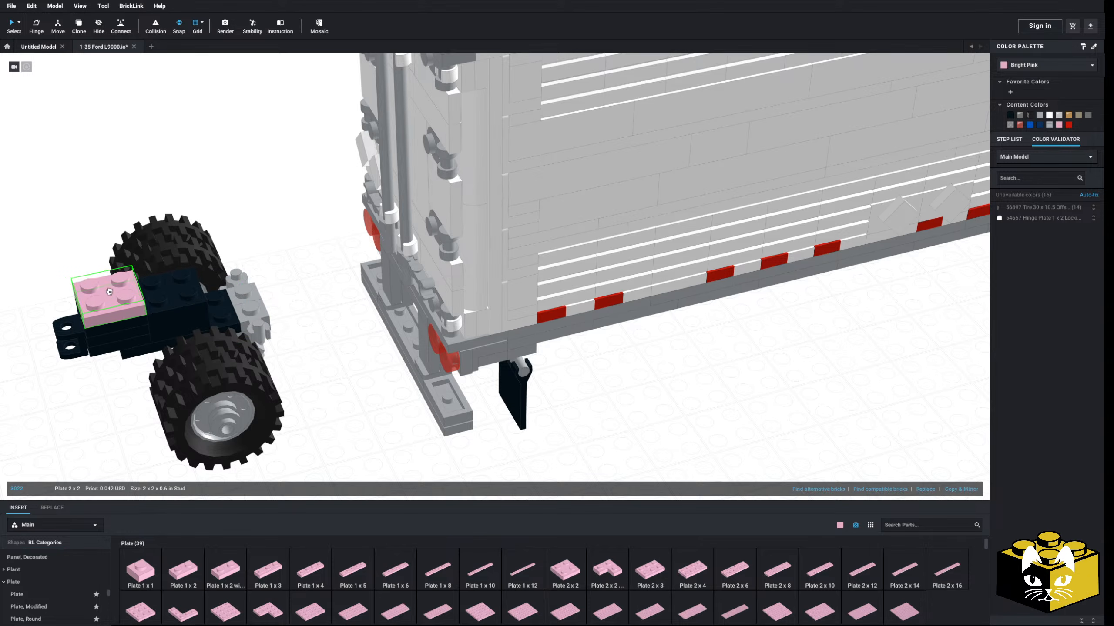
- Mount the whole axle assembly with its pink Plate 2 x 2 on the container's underside, just ahead of the mud flaps
{"action": "right_click_drag", "start_coordinate": [93, 262], "coordinate": [300, 192]}
{"action": "left_click_drag", "start_coordinate": [310, 175], "coordinate": [118, 336]}
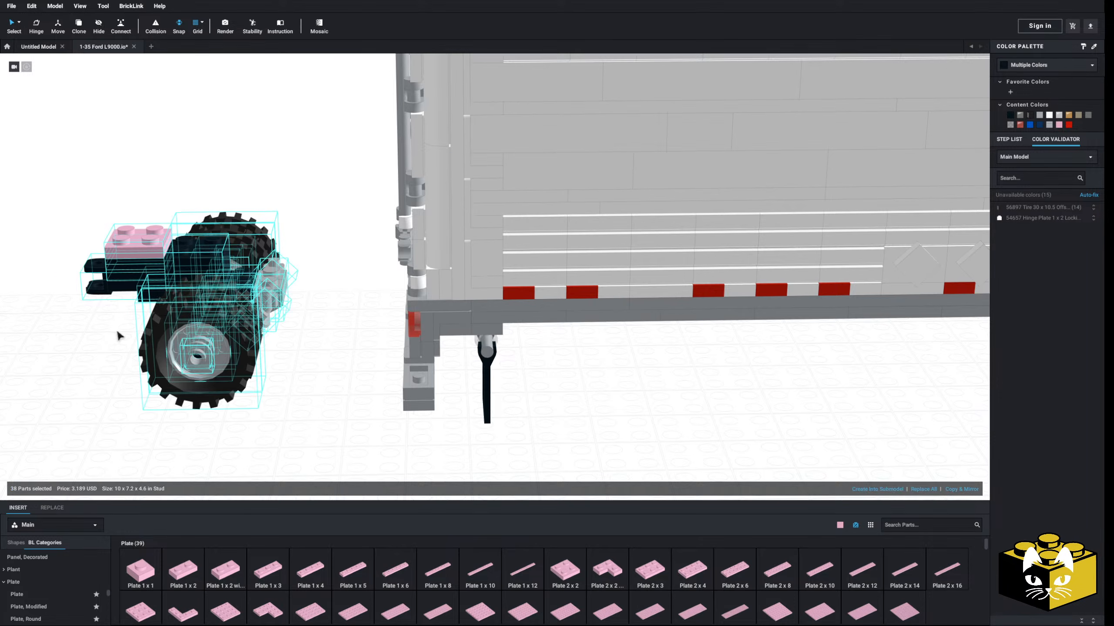
{"action": "left_click_drag", "start_coordinate": [127, 248], "coordinate": [125, 320]}
{"action": "right_click_drag", "start_coordinate": [125, 320], "coordinate": [118, 259]}
{"action": "scroll", "coordinate": [153, 307], "scroll_direction": "up", "scroll_amount": 3}
{"action": "left_click_drag", "start_coordinate": [118, 259], "coordinate": [244, 220]}
{"action": "scroll", "coordinate": [139, 325], "scroll_direction": "down", "scroll_amount": 3}
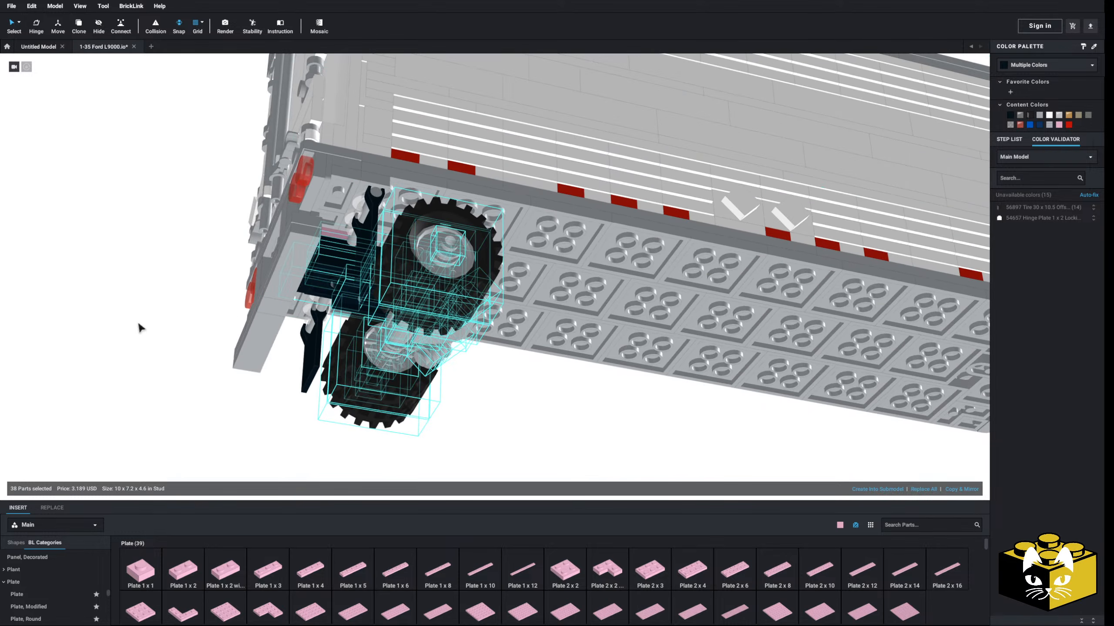
{"action": "left_click", "coordinate": [140, 326]}
- Insert another Bright Pink Plate 2 x 2 between the front of the axle assembly's black block and the container's underside
{"action": "right_click_drag", "start_coordinate": [140, 325], "coordinate": [228, 449]}
{"action": "scroll", "coordinate": [272, 442], "scroll_direction": "up", "scroll_amount": 2}
{"action": "scroll", "coordinate": [274, 434], "scroll_direction": "up", "scroll_amount": 4}
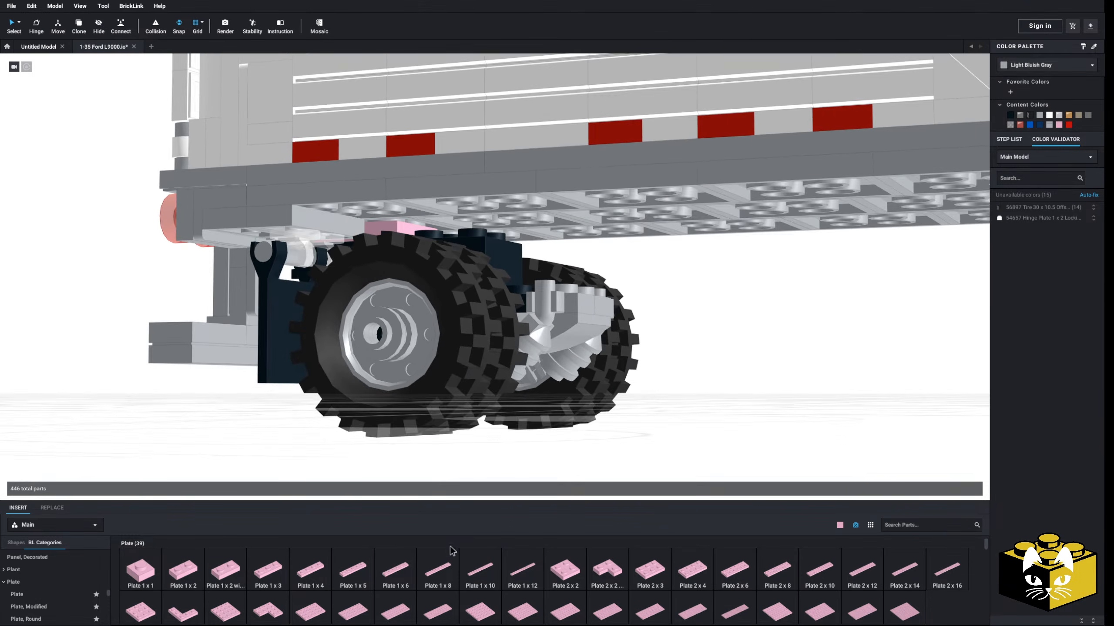
{"action": "left_click", "coordinate": [568, 569]}
{"action": "right_click_drag", "start_coordinate": [524, 369], "coordinate": [511, 329]}
{"action": "left_click", "coordinate": [812, 342]}
{"action": "right_click_drag", "start_coordinate": [812, 341], "coordinate": [827, 335]}
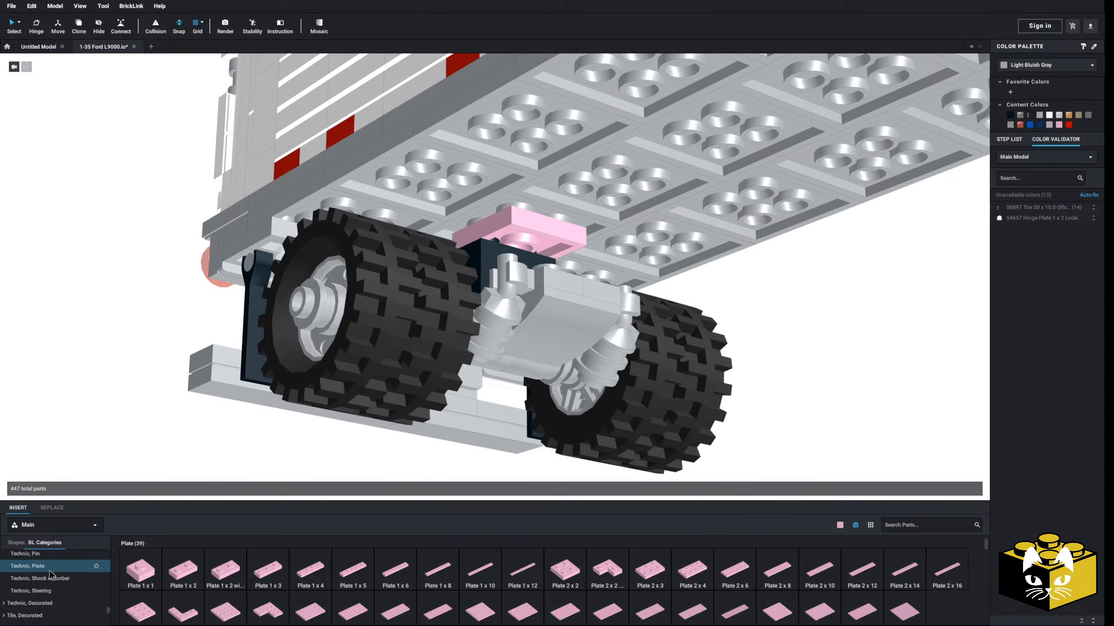
- Extend the pink spacer above the axle with a tile and recolor the three spacer parts Black
{"action": "left_click", "coordinate": [40, 597]}
{"action": "right_click_drag", "start_coordinate": [445, 312], "coordinate": [484, 339]}
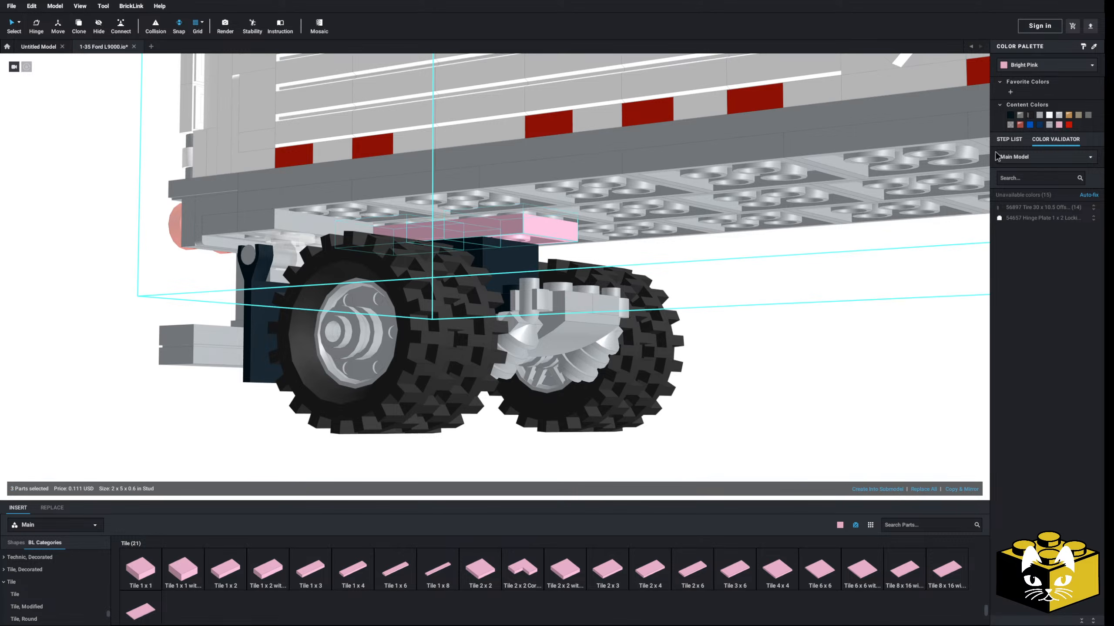
{"action": "left_click", "coordinate": [422, 236], "text": "ctrl"}
{"action": "left_click", "coordinate": [542, 228], "text": "ctrl"}
{"action": "right_click_drag", "start_coordinate": [935, 126], "coordinate": [936, 134]}
{"action": "left_click", "coordinate": [796, 336]}
- Examine the mounted trailer axle from the side and the loose gray curved arms nearby
{"action": "scroll", "coordinate": [719, 372], "scroll_direction": "down", "scroll_amount": 4}
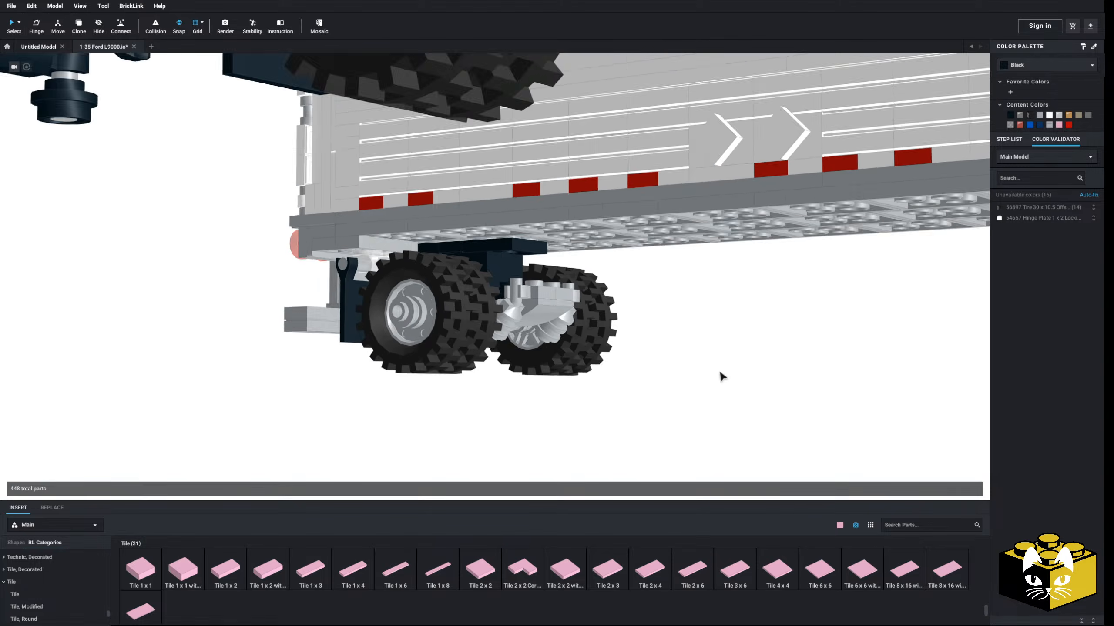
{"action": "right_click_drag", "start_coordinate": [720, 372], "coordinate": [737, 373]}
{"action": "middle_click_drag", "start_coordinate": [688, 388], "coordinate": [720, 372]}
{"action": "scroll", "coordinate": [720, 372], "scroll_direction": "down", "scroll_amount": 5}
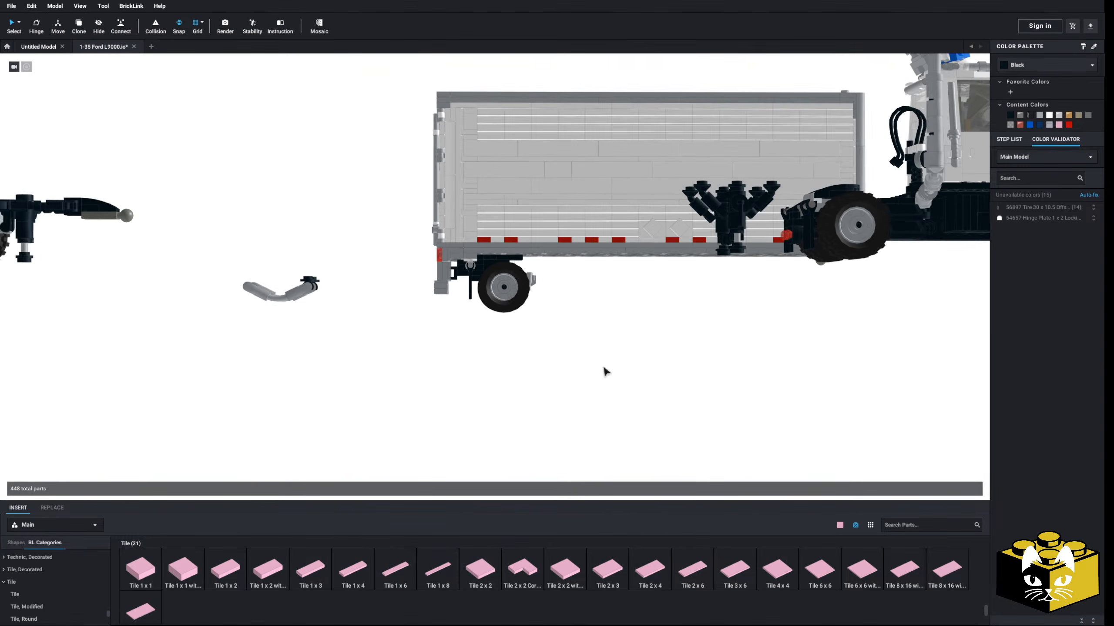
{"action": "right_click_drag", "start_coordinate": [604, 369], "coordinate": [568, 386]}
{"action": "middle_click_drag", "start_coordinate": [568, 386], "coordinate": [631, 370]}
{"action": "right_click_drag", "start_coordinate": [465, 349], "coordinate": [476, 376]}
{"action": "middle_click_drag", "start_coordinate": [476, 376], "coordinate": [508, 346]}
{"action": "scroll", "coordinate": [510, 348], "scroll_direction": "up", "scroll_amount": 3}
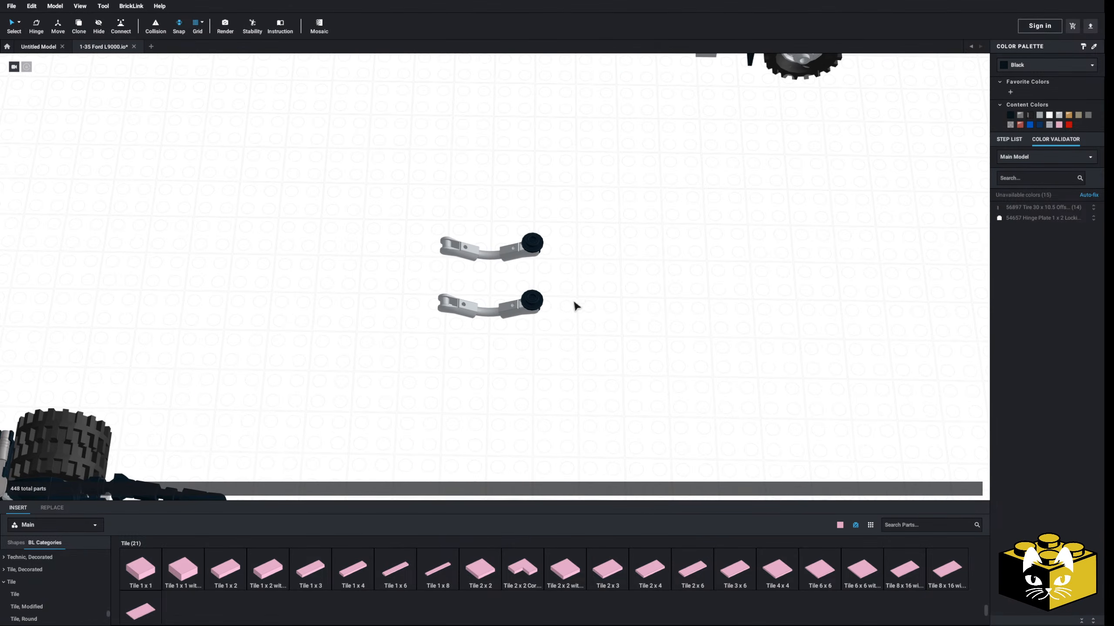
{"action": "left_click_drag", "start_coordinate": [664, 267], "coordinate": [711, 202]}
{"action": "middle_click_drag", "start_coordinate": [711, 202], "coordinate": [482, 330]}
{"action": "right_click_drag", "start_coordinate": [483, 330], "coordinate": [489, 359]}
{"action": "left_click_drag", "start_coordinate": [489, 359], "coordinate": [274, 375]}
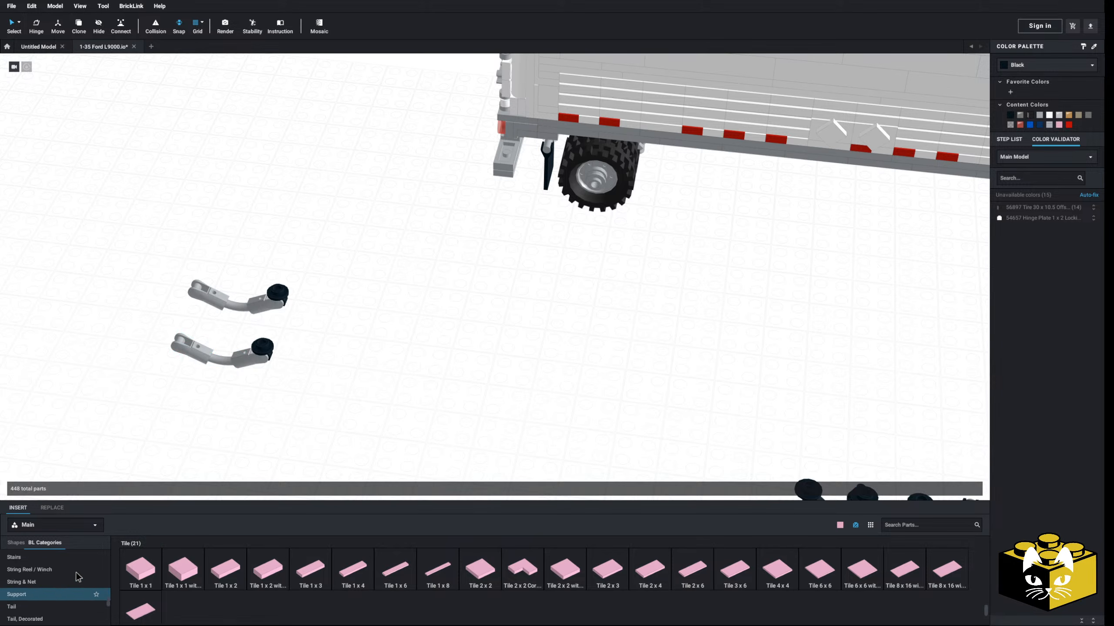
- Attach two parallel Bright Pink Plate 1 x 12 rails to the container's underside, one on each side of the axle mount
{"action": "left_click", "coordinate": [39, 577]}
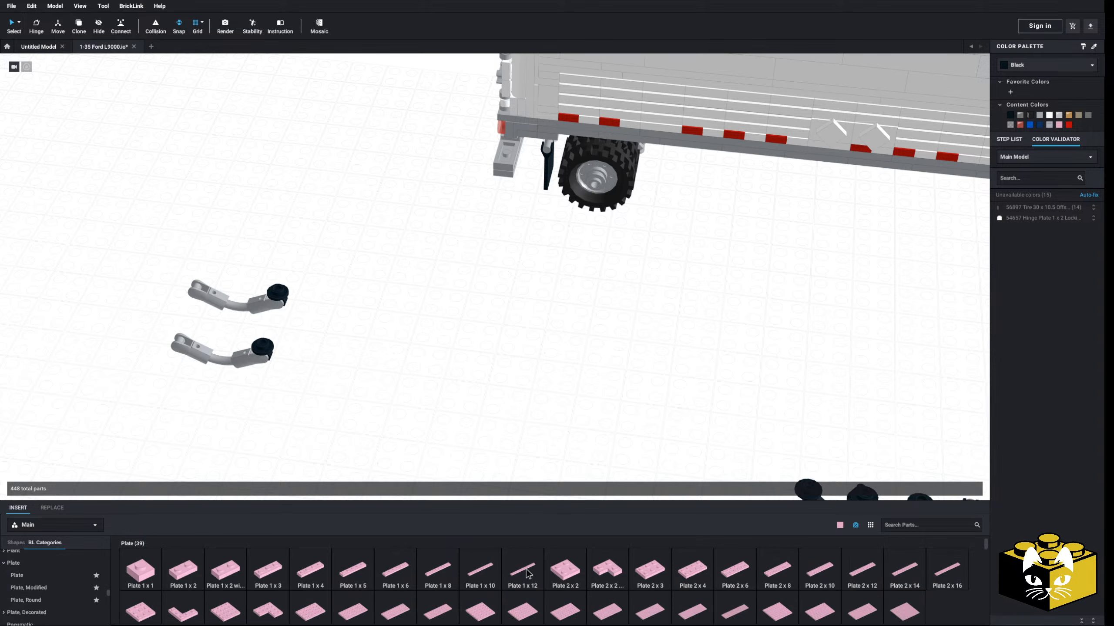
{"action": "left_click", "coordinate": [515, 577]}
{"action": "middle_click_drag", "start_coordinate": [697, 276], "coordinate": [577, 363]}
{"action": "right_click_drag", "start_coordinate": [578, 363], "coordinate": [504, 385]}
{"action": "scroll", "coordinate": [537, 359], "scroll_direction": "up", "scroll_amount": 3}
{"action": "key", "text": "Right"}
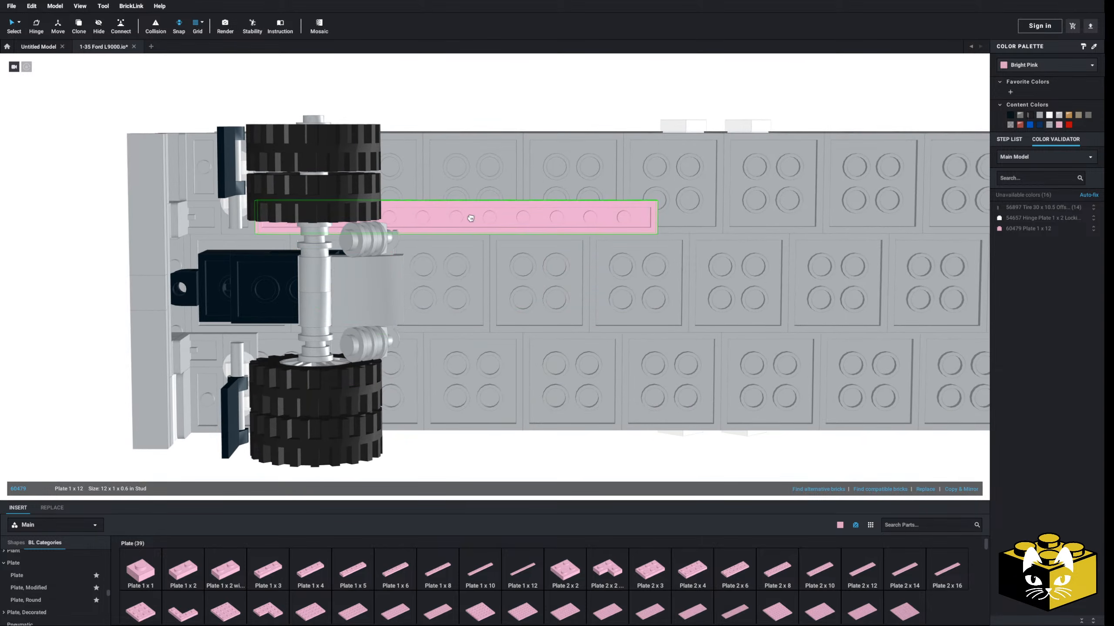
{"action": "left_click", "coordinate": [469, 220]}
{"action": "left_click", "coordinate": [523, 571]}
{"action": "key", "text": "Right"}
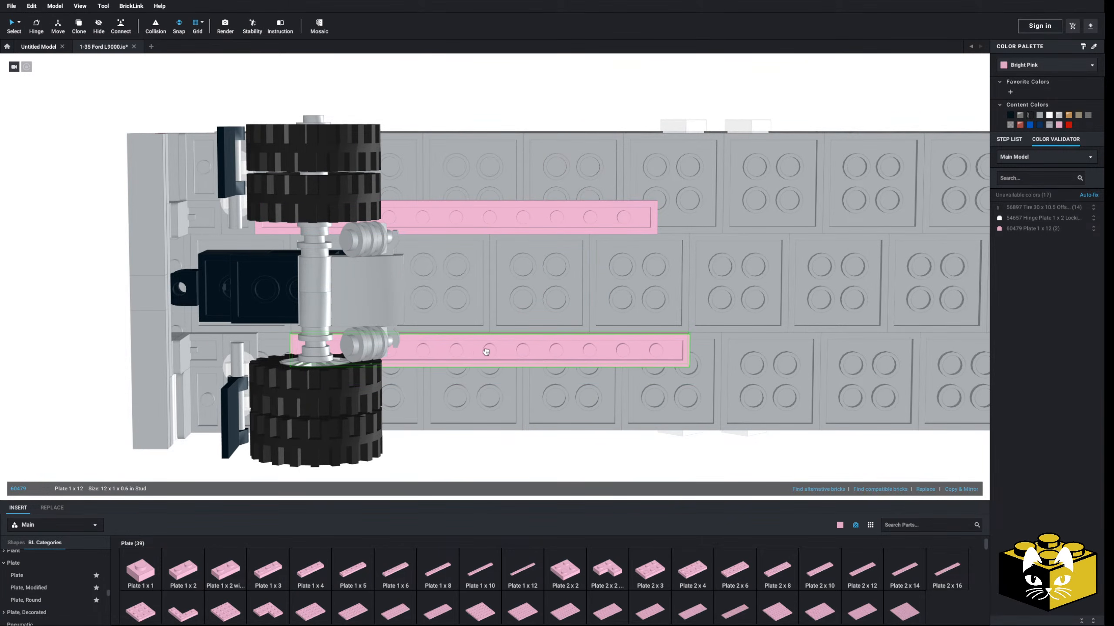
{"action": "middle_click_drag", "start_coordinate": [631, 392], "coordinate": [410, 369]}
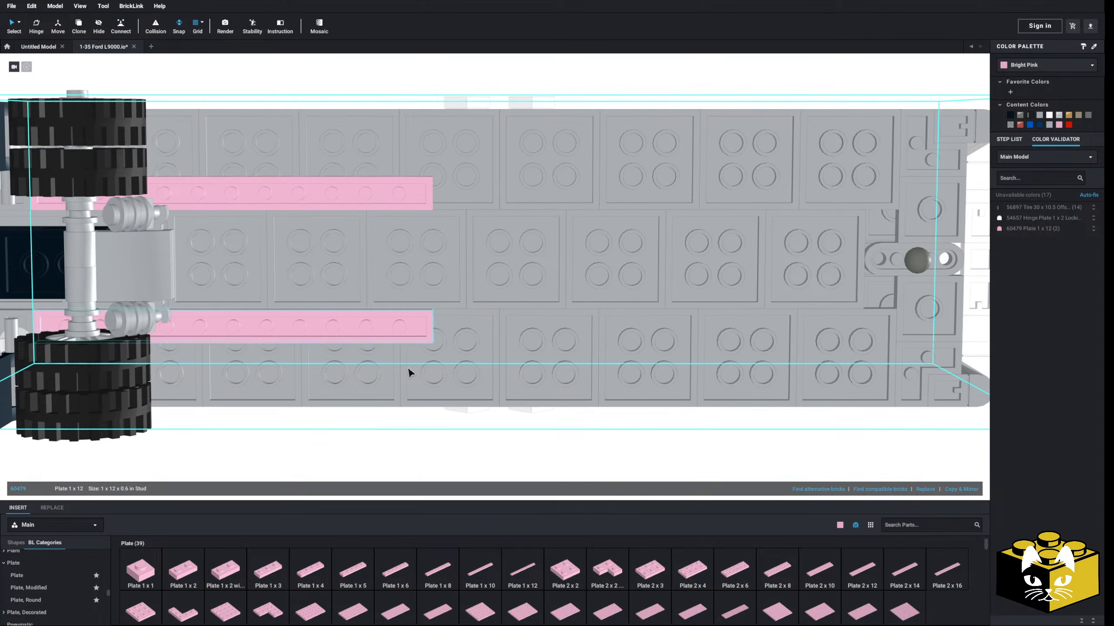
- Recolor both Plate 1 x 12 rails Dark Bluish Gray and copy them along the underside toward the container's front
{"action": "left_click", "coordinate": [381, 196], "text": "ctrl"}
{"action": "left_click", "coordinate": [1048, 123]}
{"action": "scroll", "coordinate": [915, 410], "scroll_direction": "down", "scroll_amount": 2}
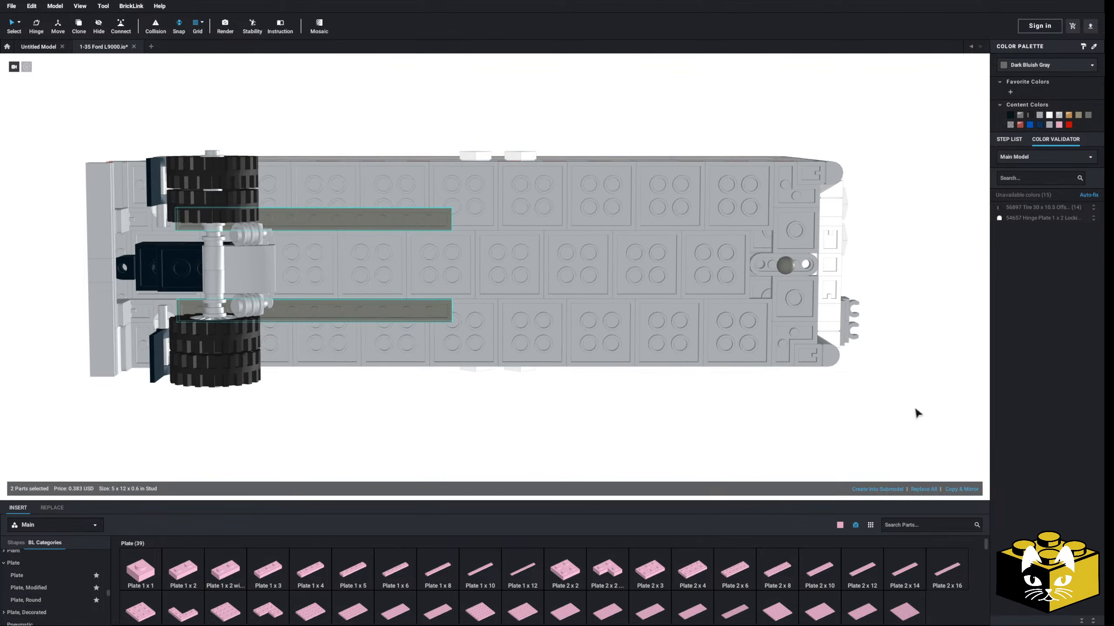
{"action": "left_click", "coordinate": [965, 486]}
{"action": "left_click", "coordinate": [664, 446]}
- Move the loose black 27-part assembly from behind the truck to the area beside the gray curved arms
{"action": "right_click_drag", "start_coordinate": [664, 445], "coordinate": [478, 277]}
{"action": "right_click_drag", "start_coordinate": [441, 242], "coordinate": [486, 293]}
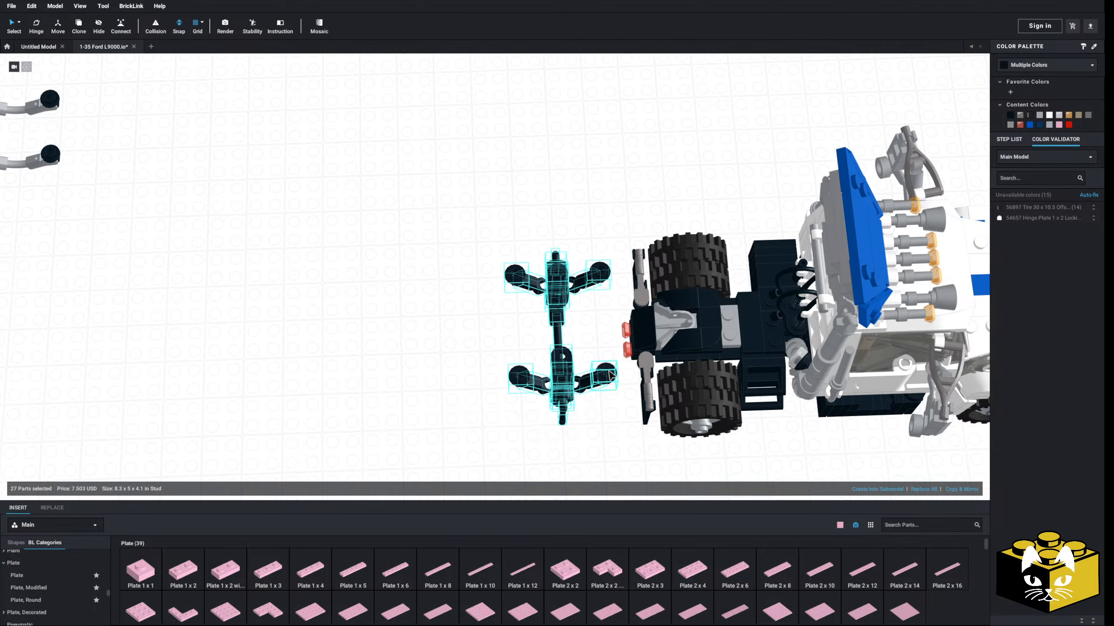
{"action": "left_click_drag", "start_coordinate": [612, 376], "coordinate": [512, 322]}
{"action": "scroll", "coordinate": [607, 373], "scroll_direction": "down", "scroll_amount": 3}
{"action": "middle_click_drag", "start_coordinate": [512, 323], "coordinate": [511, 377]}
{"action": "left_click_drag", "start_coordinate": [512, 322], "coordinate": [165, 192]}
{"action": "scroll", "coordinate": [397, 228], "scroll_direction": "down", "scroll_amount": 3}
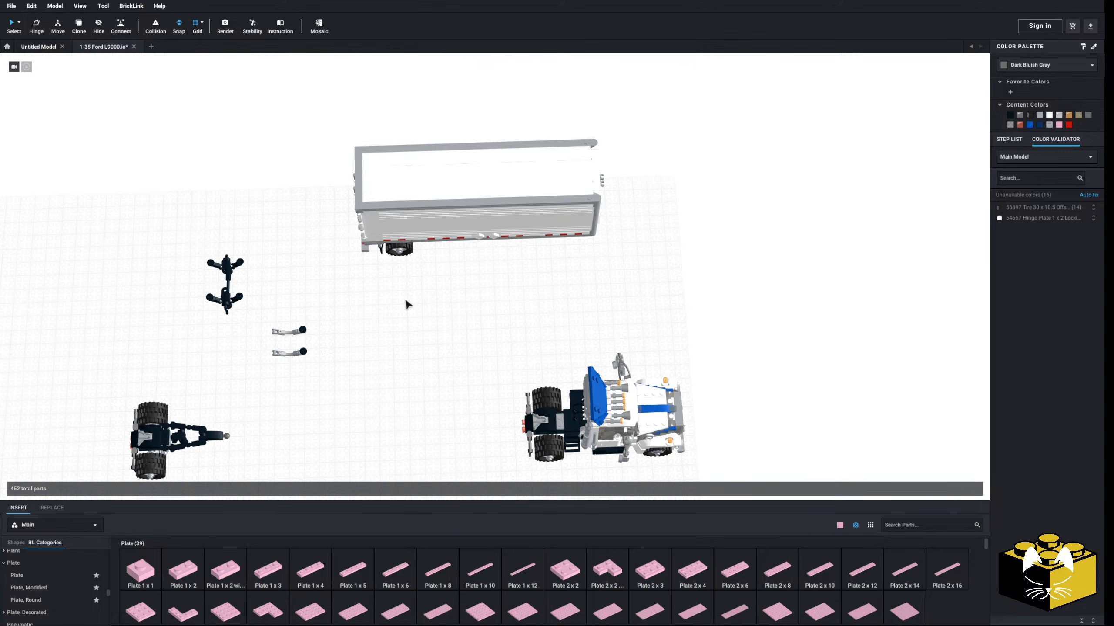
- Select the complete trailer with its axle and connect its front coupling pin to the truck's fifth wheel
{"action": "left_click_drag", "start_coordinate": [627, 115], "coordinate": [340, 273]}
{"action": "scroll", "coordinate": [471, 281], "scroll_direction": "up", "scroll_amount": 3}
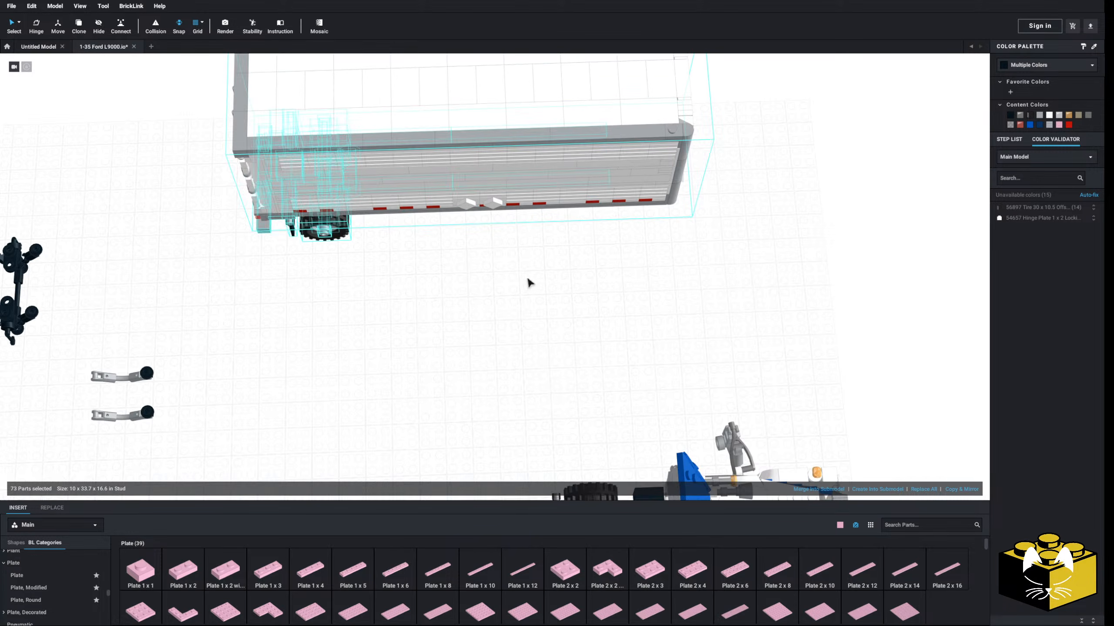
{"action": "right_click_drag", "start_coordinate": [527, 280], "coordinate": [551, 243]}
{"action": "middle_click_drag", "start_coordinate": [552, 243], "coordinate": [460, 347]}
{"action": "scroll", "coordinate": [460, 347], "scroll_direction": "up", "scroll_amount": 3}
{"action": "scroll", "coordinate": [460, 346], "scroll_direction": "up", "scroll_amount": 2}
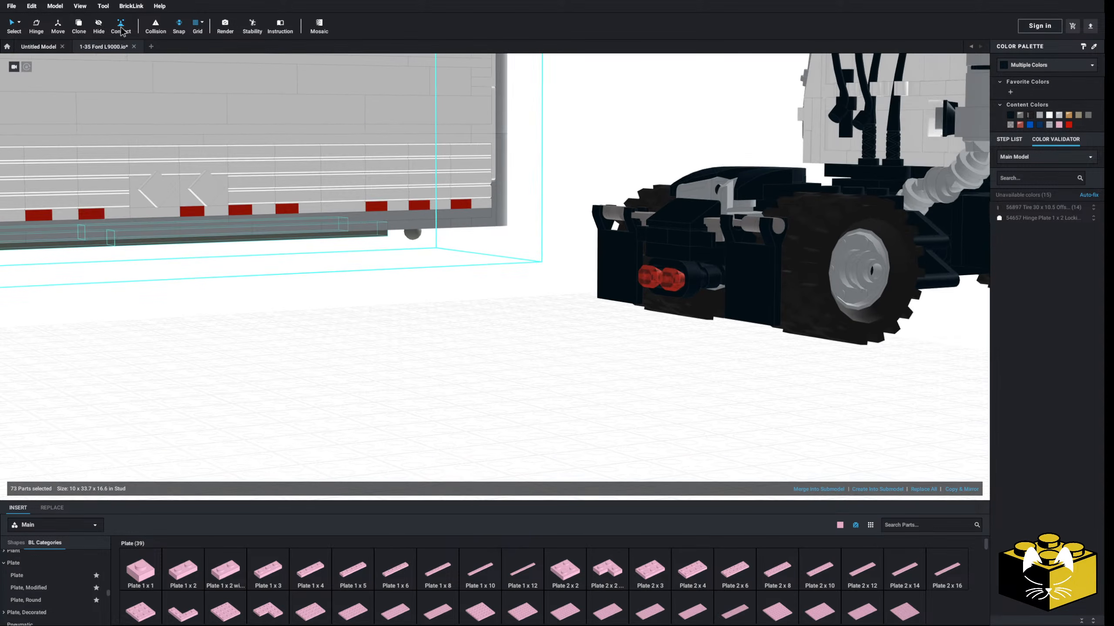
{"action": "scroll", "coordinate": [406, 241], "scroll_direction": "up", "scroll_amount": 3}
{"action": "left_click", "coordinate": [365, 205]}
{"action": "scroll", "coordinate": [478, 285], "scroll_direction": "down", "scroll_amount": 3}
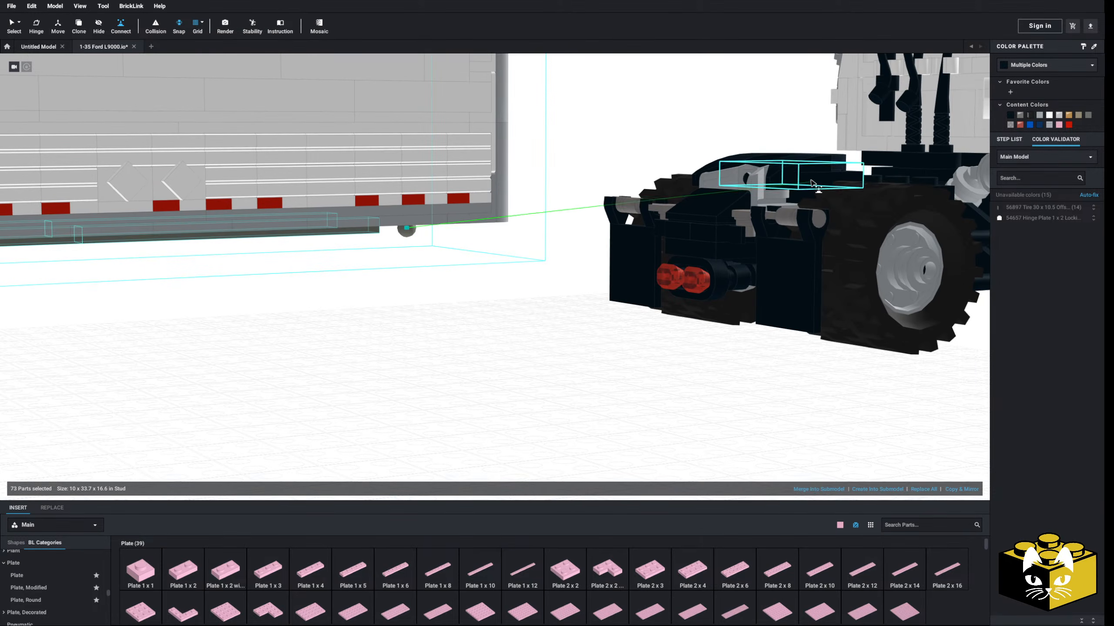
{"action": "left_click", "coordinate": [763, 177]}
{"action": "scroll", "coordinate": [666, 293], "scroll_direction": "down", "scroll_amount": 6}
{"action": "left_click", "coordinate": [548, 376]}
- Examine the coupled truck and trailer from the front and from above
{"action": "right_click_drag", "start_coordinate": [548, 376], "coordinate": [487, 372]}
{"action": "middle_click_drag", "start_coordinate": [487, 372], "coordinate": [568, 411]}
{"action": "scroll", "coordinate": [568, 411], "scroll_direction": "up", "scroll_amount": 2}
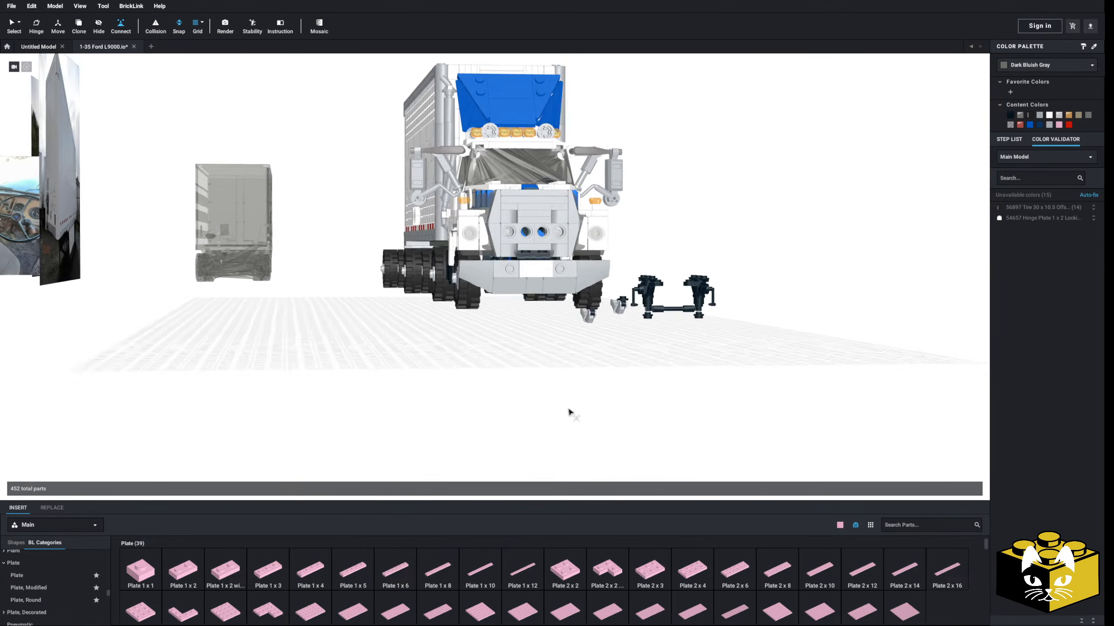
{"action": "right_click_drag", "start_coordinate": [568, 411], "coordinate": [492, 292]}
{"action": "right_click_drag", "start_coordinate": [739, 157], "coordinate": [568, 324]}
{"action": "middle_click_drag", "start_coordinate": [569, 325], "coordinate": [445, 166]}
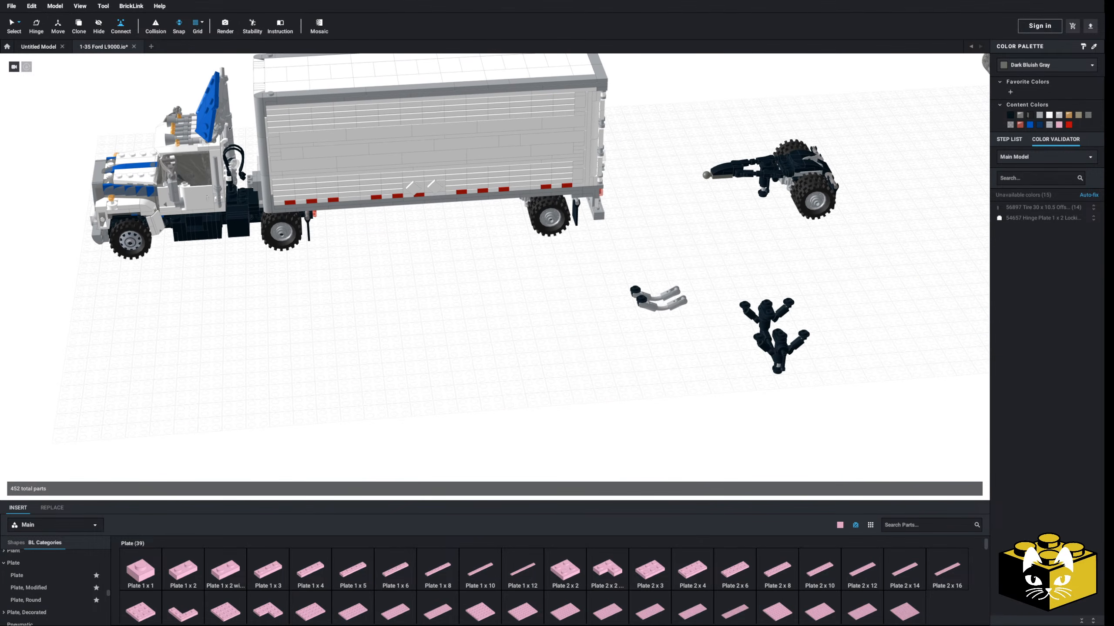
{"action": "scroll", "coordinate": [597, 270], "scroll_direction": "down", "scroll_amount": 3}
- Select the dolly, the loose black assembly and the gray curved arms and move them together away from the trailer
{"action": "right_click_drag", "start_coordinate": [597, 269], "coordinate": [544, 298]}
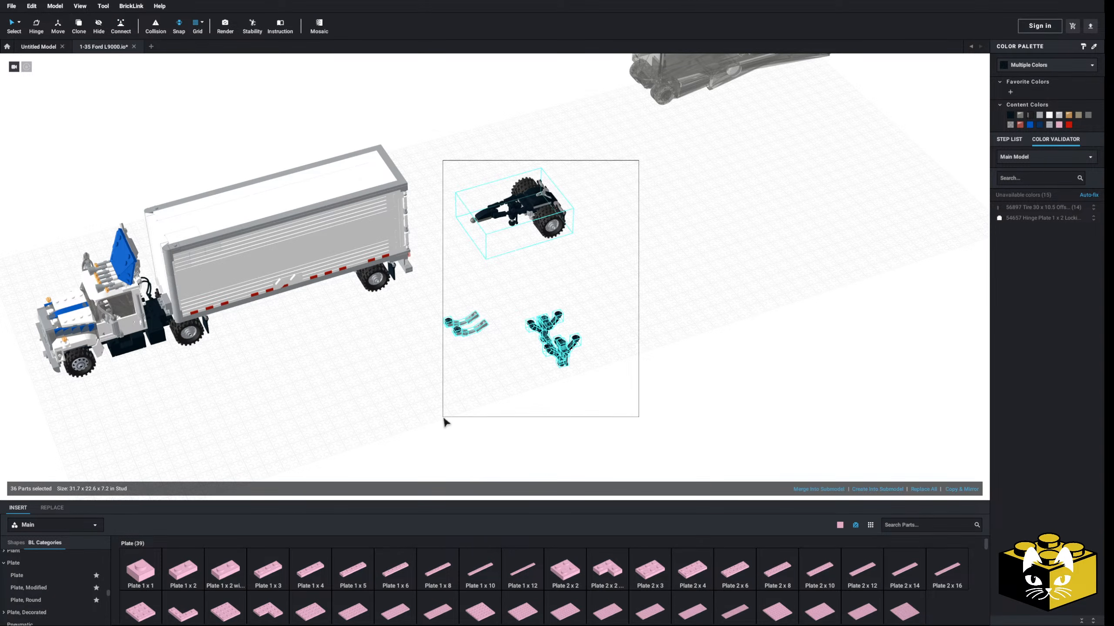
{"action": "left_click_drag", "start_coordinate": [455, 334], "coordinate": [494, 304]}
{"action": "left_click", "coordinate": [470, 372]}
- Inspect the truck and trailer combination in side view, including the ride height and the coupling area
{"action": "right_click_drag", "start_coordinate": [470, 372], "coordinate": [466, 357]}
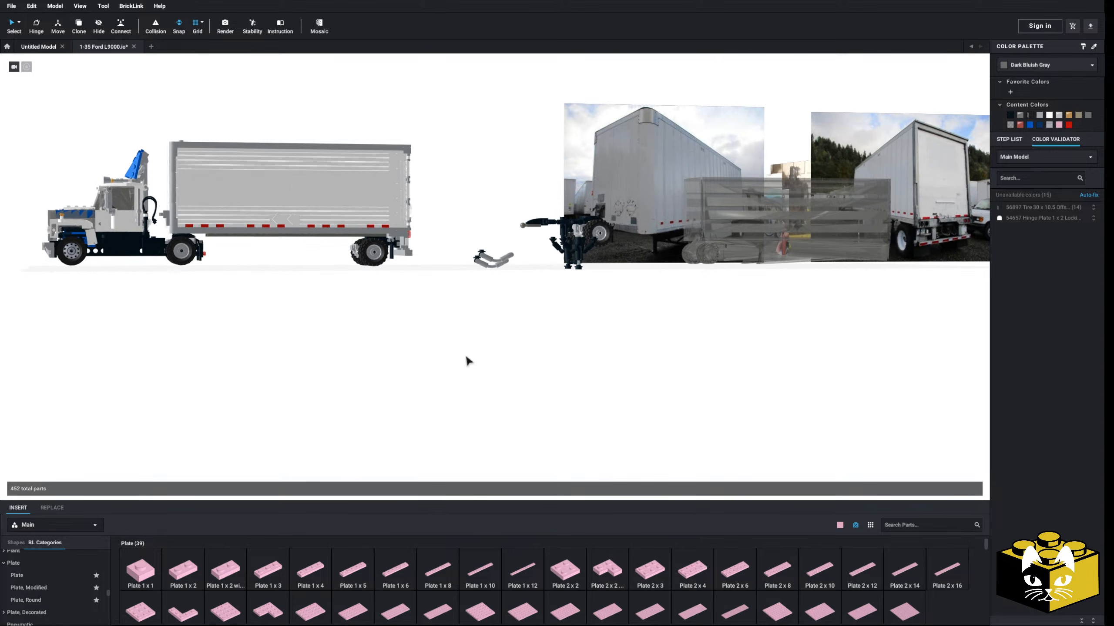
{"action": "scroll", "coordinate": [466, 361], "scroll_direction": "up", "scroll_amount": 5}
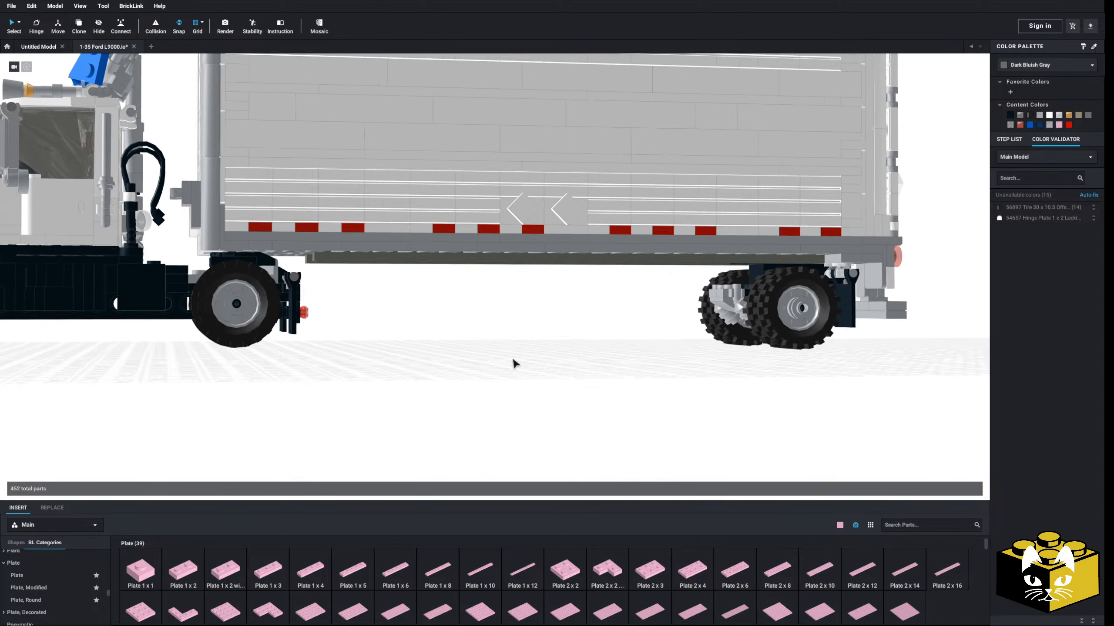
{"action": "right_click_drag", "start_coordinate": [507, 347], "coordinate": [508, 340]}
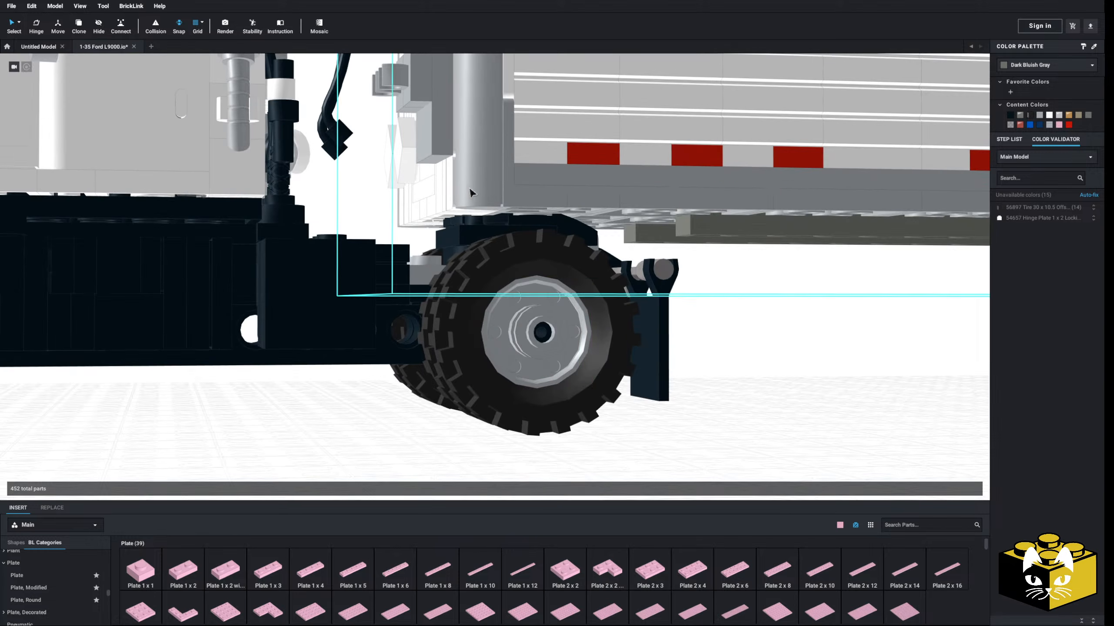
{"action": "scroll", "coordinate": [422, 228], "scroll_direction": "down", "scroll_amount": 6}
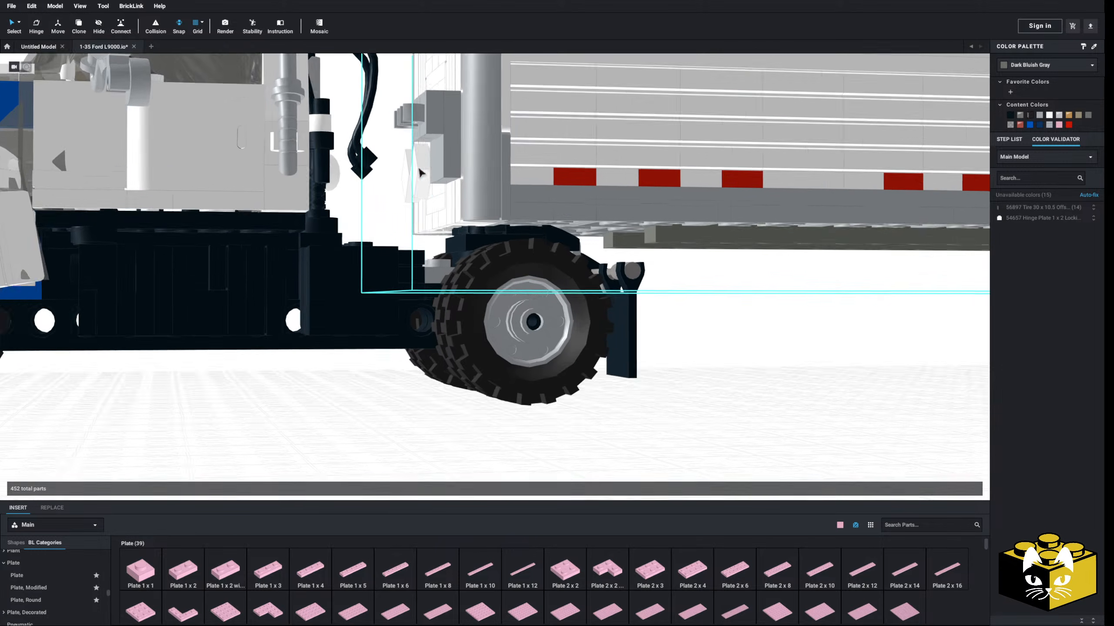
{"action": "scroll", "coordinate": [567, 262], "scroll_direction": "down", "scroll_amount": 2}
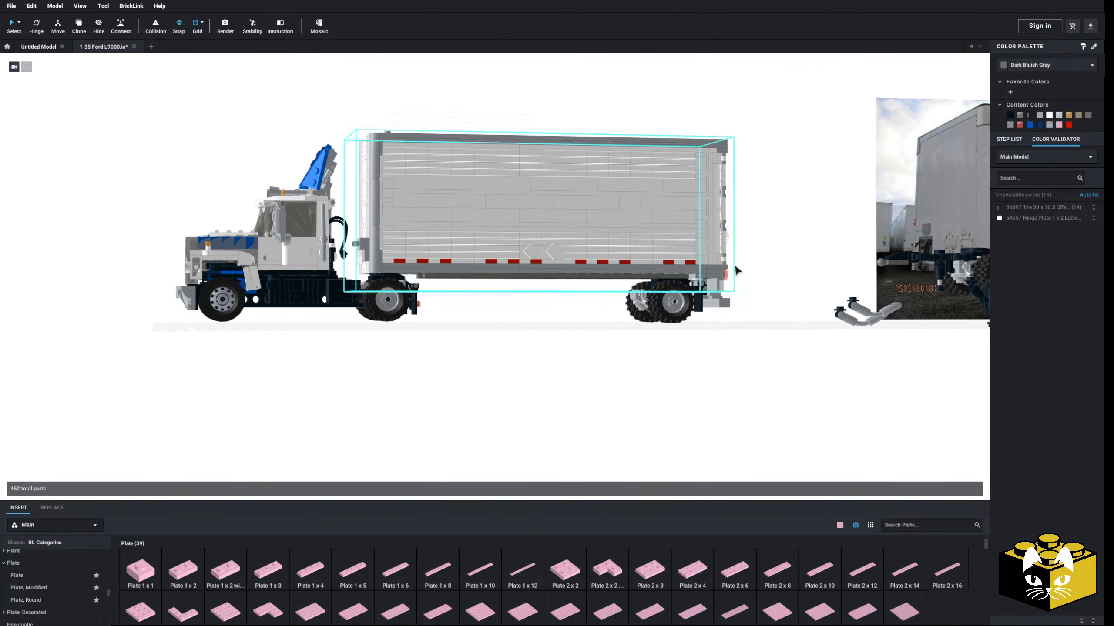
- Select the complete trailer with its axle and raise it slightly relative to the truck
{"action": "left_click_drag", "start_coordinate": [746, 75], "coordinate": [439, 383]}
{"action": "scroll", "coordinate": [451, 374], "scroll_direction": "up", "scroll_amount": 2}
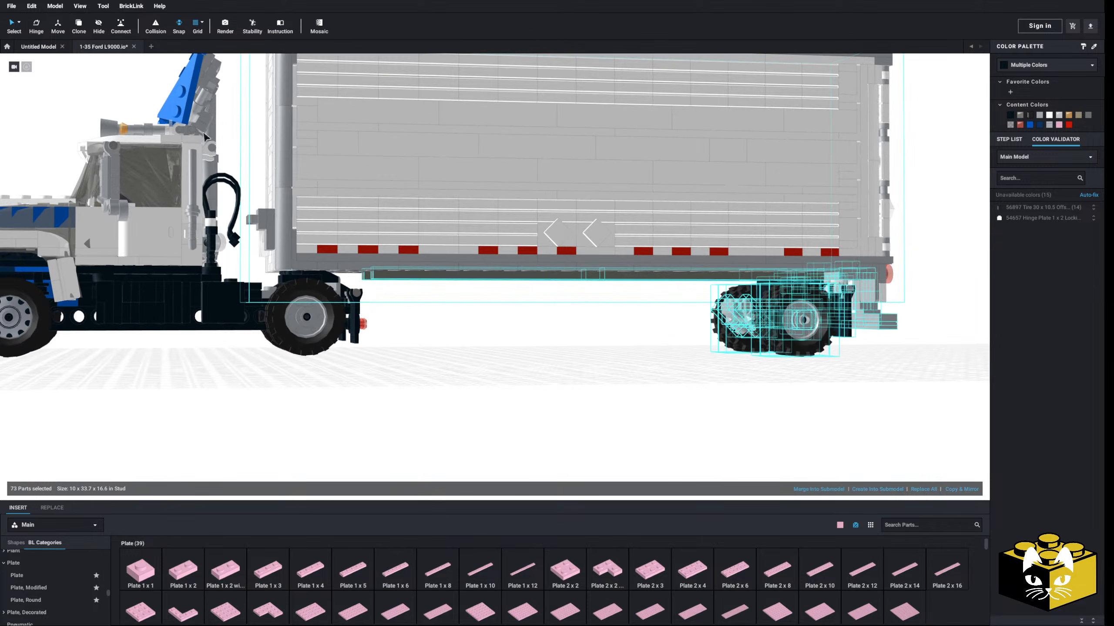
{"action": "scroll", "coordinate": [505, 257], "scroll_direction": "up", "scroll_amount": 2}
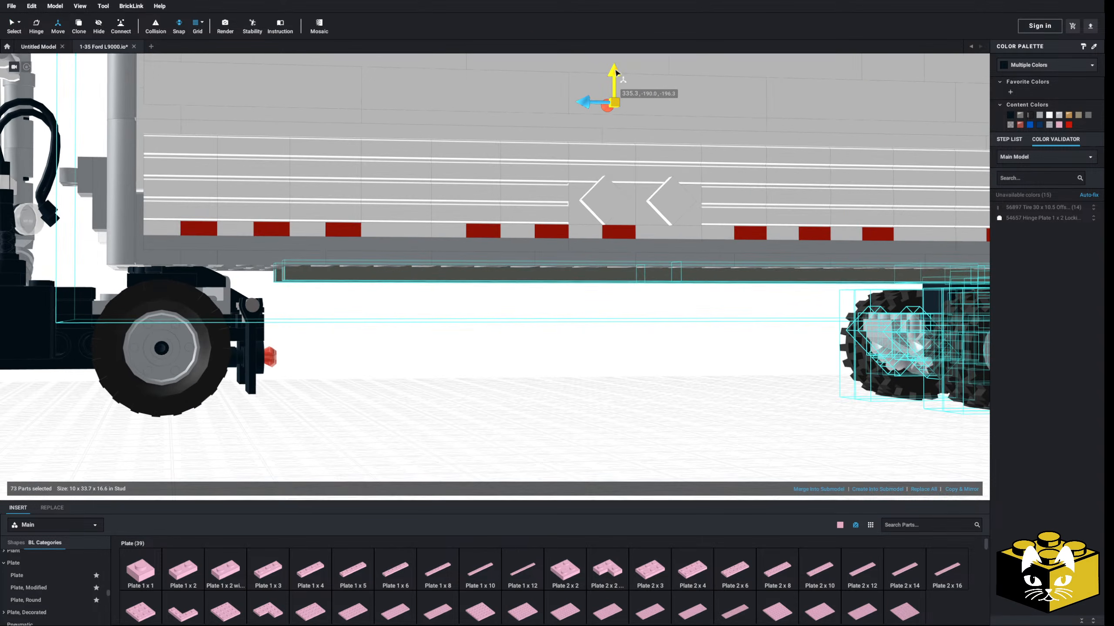
{"action": "left_click_drag", "start_coordinate": [615, 71], "coordinate": [615, 68]}
{"action": "scroll", "coordinate": [553, 367], "scroll_direction": "down", "scroll_amount": 4}
{"action": "left_click", "coordinate": [549, 359]}
{"action": "scroll", "coordinate": [542, 343], "scroll_direction": "down", "scroll_amount": 3}
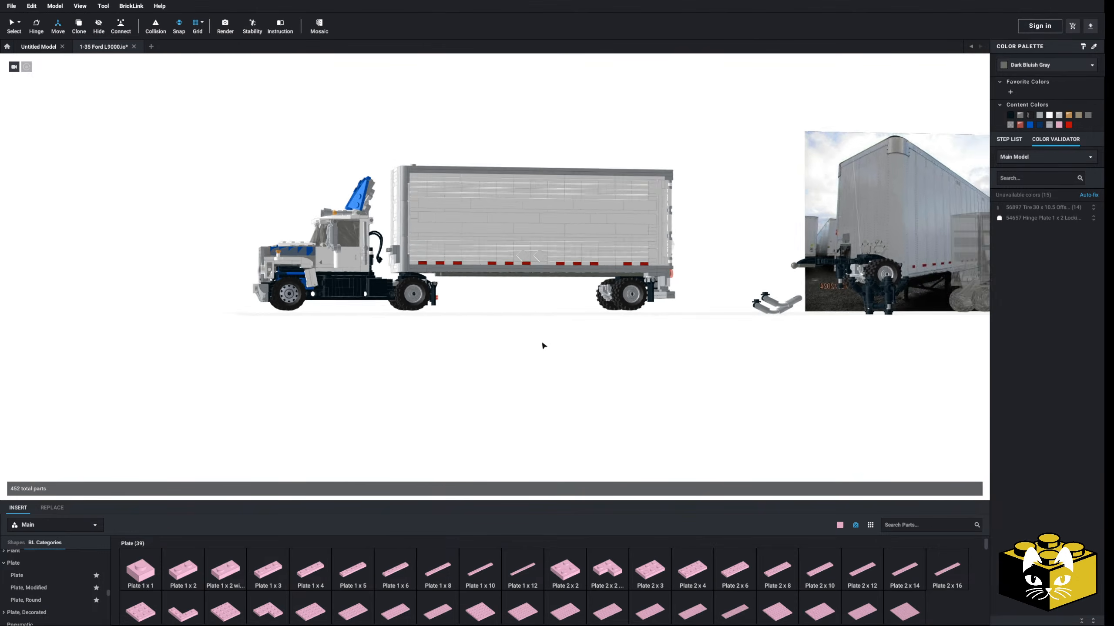
- Select the coupled truck and trailer and move them together a short way toward the loose assemblies
{"action": "right_click_drag", "start_coordinate": [542, 340], "coordinate": [566, 356]}
{"action": "scroll", "coordinate": [548, 351], "scroll_direction": "down", "scroll_amount": 4}
{"action": "left_click_drag", "start_coordinate": [265, 143], "coordinate": [610, 370]}
{"action": "left_click", "coordinate": [526, 269]}
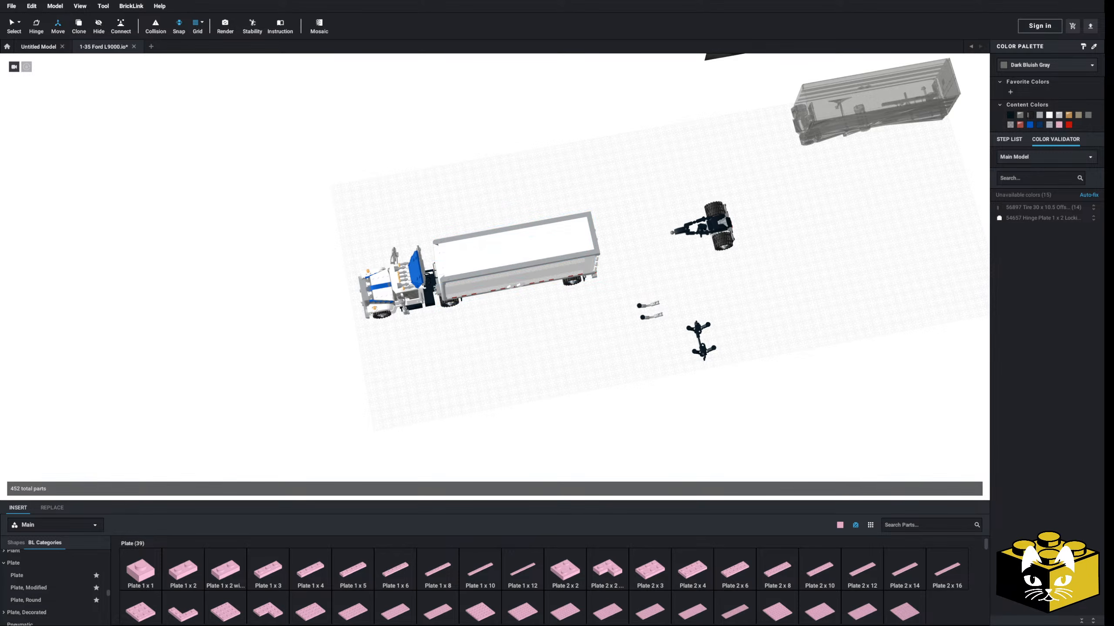
{"action": "left_click_drag", "start_coordinate": [236, 130], "coordinate": [628, 369]}
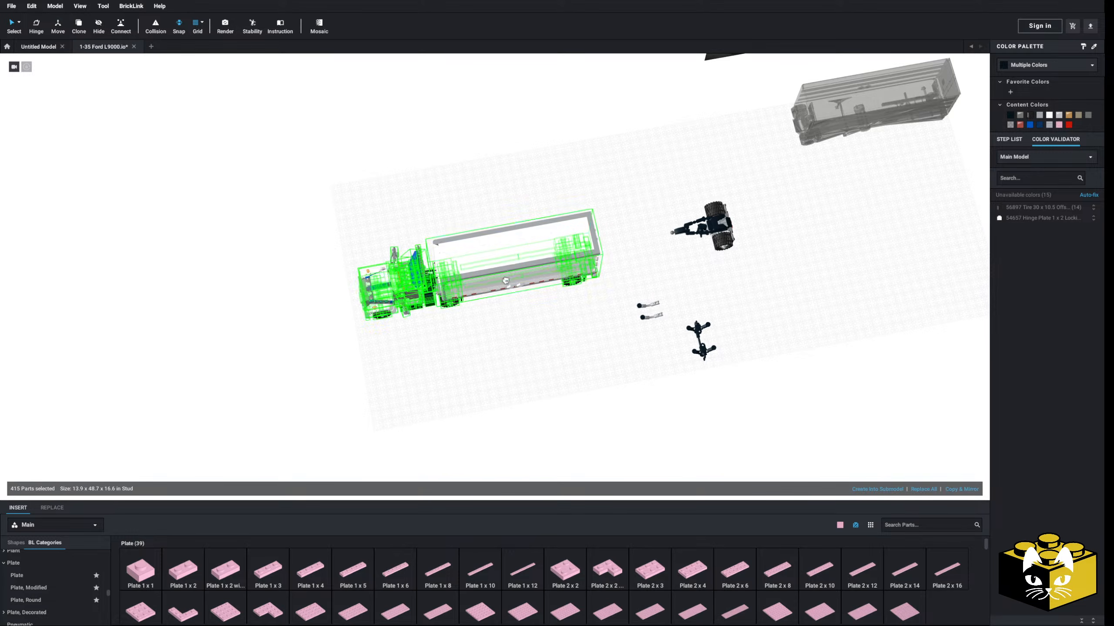
{"action": "left_click_drag", "start_coordinate": [505, 280], "coordinate": [534, 276]}
{"action": "left_click", "coordinate": [550, 363]}
- Try fitting one of the loose gray curved arms under the trailer beside the rear dual wheels
{"action": "middle_click_drag", "start_coordinate": [553, 365], "coordinate": [497, 328]}
{"action": "right_click_drag", "start_coordinate": [497, 329], "coordinate": [440, 297]}
{"action": "scroll", "coordinate": [440, 297], "scroll_direction": "up", "scroll_amount": 3}
{"action": "scroll", "coordinate": [409, 334], "scroll_direction": "up", "scroll_amount": 3}
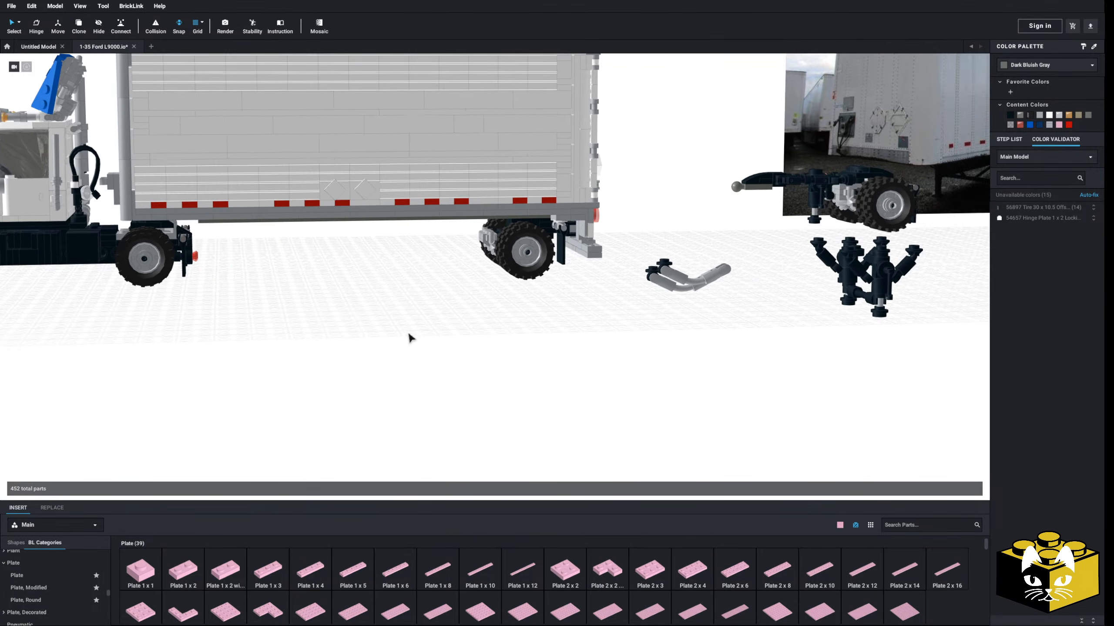
{"action": "right_click_drag", "start_coordinate": [408, 334], "coordinate": [481, 231]}
{"action": "scroll", "coordinate": [452, 334], "scroll_direction": "up", "scroll_amount": 3}
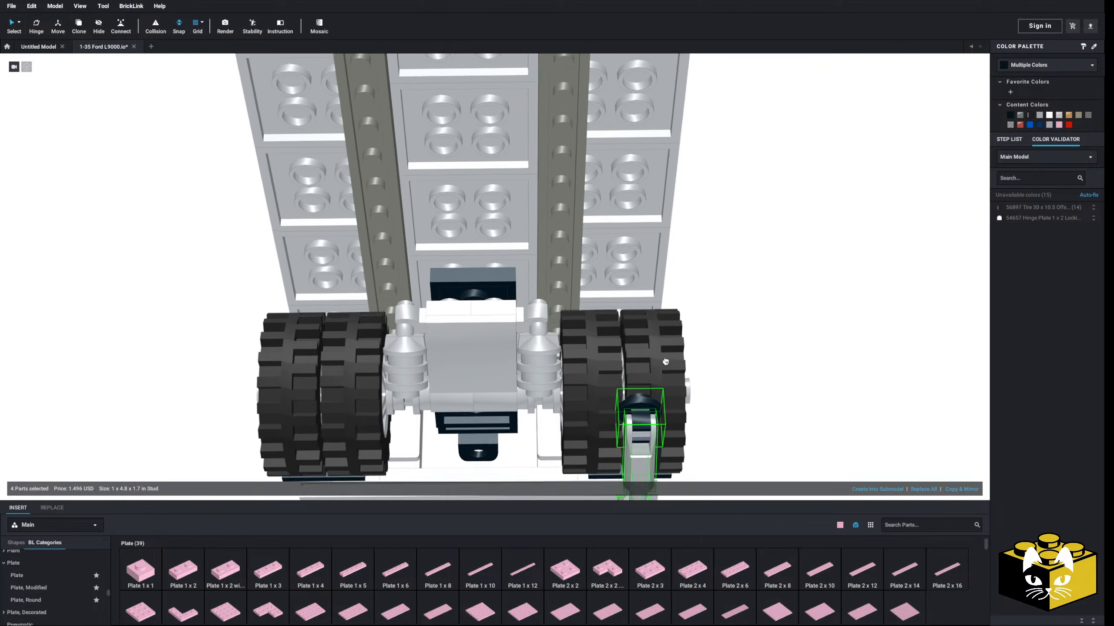
{"action": "right_click_drag", "start_coordinate": [570, 333], "coordinate": [426, 245]}
{"action": "left_click", "coordinate": [692, 162]}
- Delete the rear rail section on each side of the trailer underside, near the axle
{"action": "right_click_drag", "start_coordinate": [491, 328], "coordinate": [492, 205]}
{"action": "left_click", "coordinate": [478, 330]}
{"action": "left_click", "coordinate": [358, 239]}
{"action": "key", "text": "Delete"}
{"action": "right_click_drag", "start_coordinate": [358, 239], "coordinate": [412, 288]}
{"action": "scroll", "coordinate": [412, 287], "scroll_direction": "up", "scroll_amount": 3}
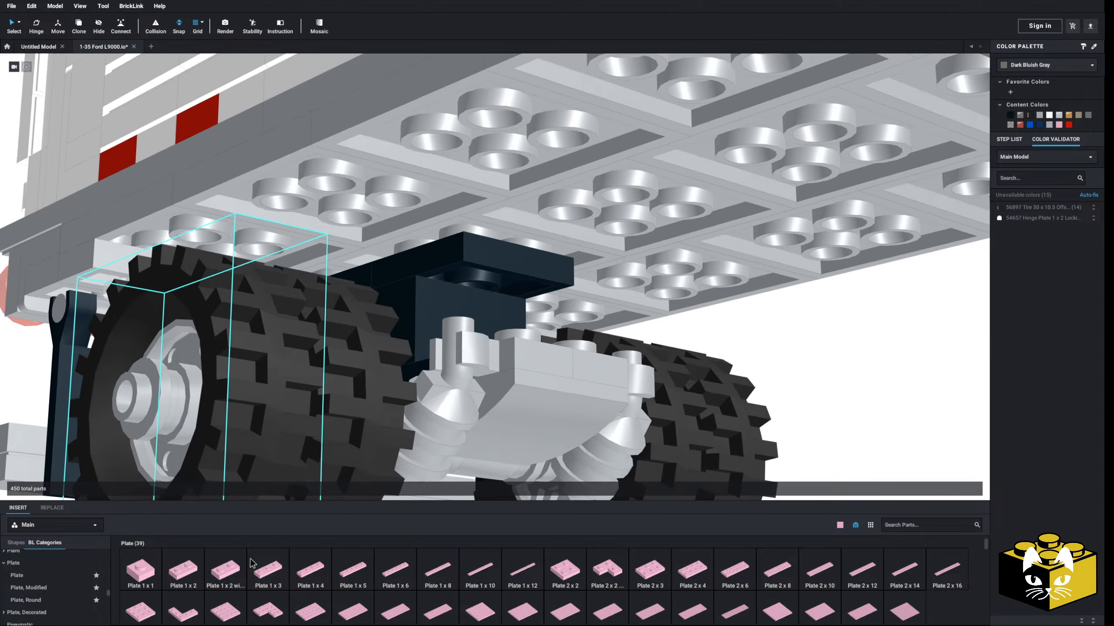
{"action": "left_click", "coordinate": [369, 572]}
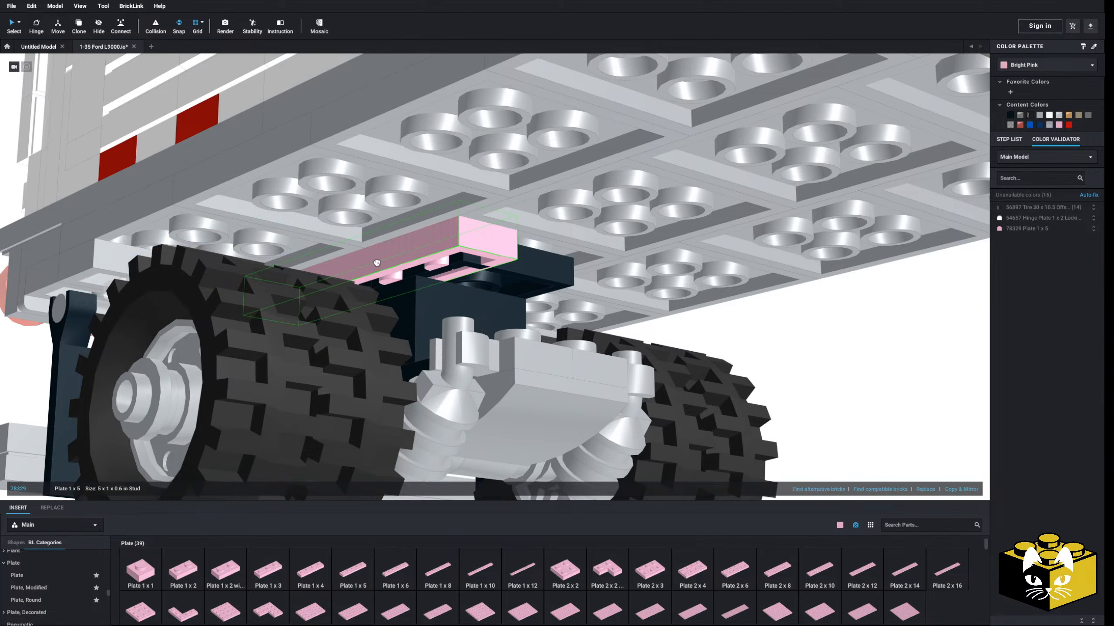
{"action": "left_click", "coordinate": [350, 247]}
{"action": "right_click_drag", "start_coordinate": [350, 246], "coordinate": [390, 413]}
{"action": "key", "text": "Delete"}
- Place two 1 x 4 plates lengthwise under the trailer floor, one on each side of the axle mount
{"action": "left_click", "coordinate": [310, 570]}
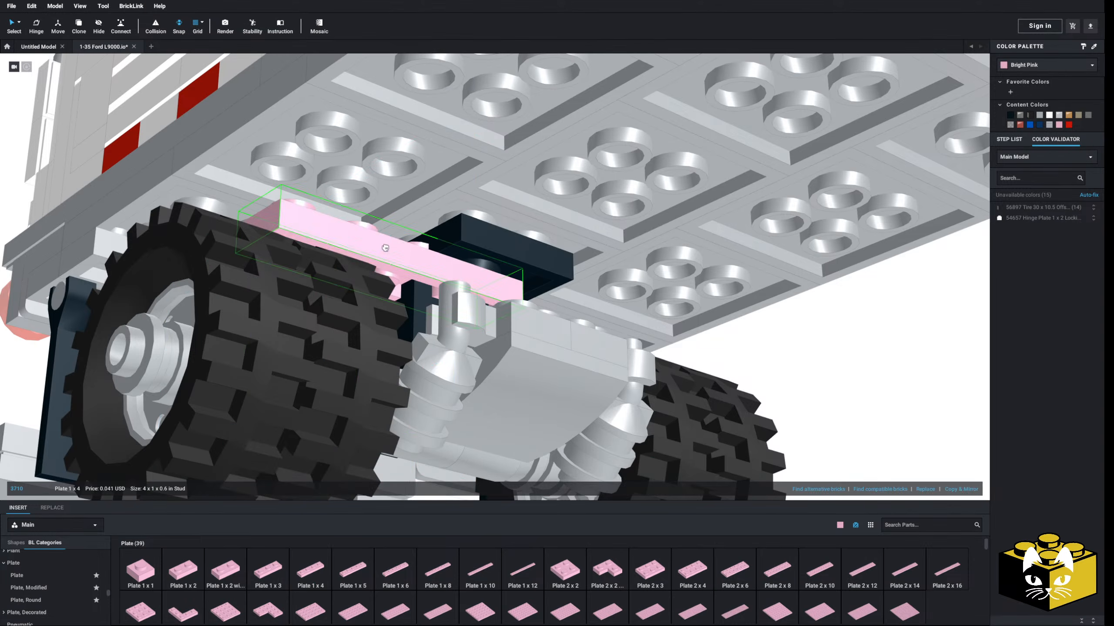
{"action": "left_click", "coordinate": [347, 228]}
{"action": "right_click_drag", "start_coordinate": [346, 228], "coordinate": [329, 255]}
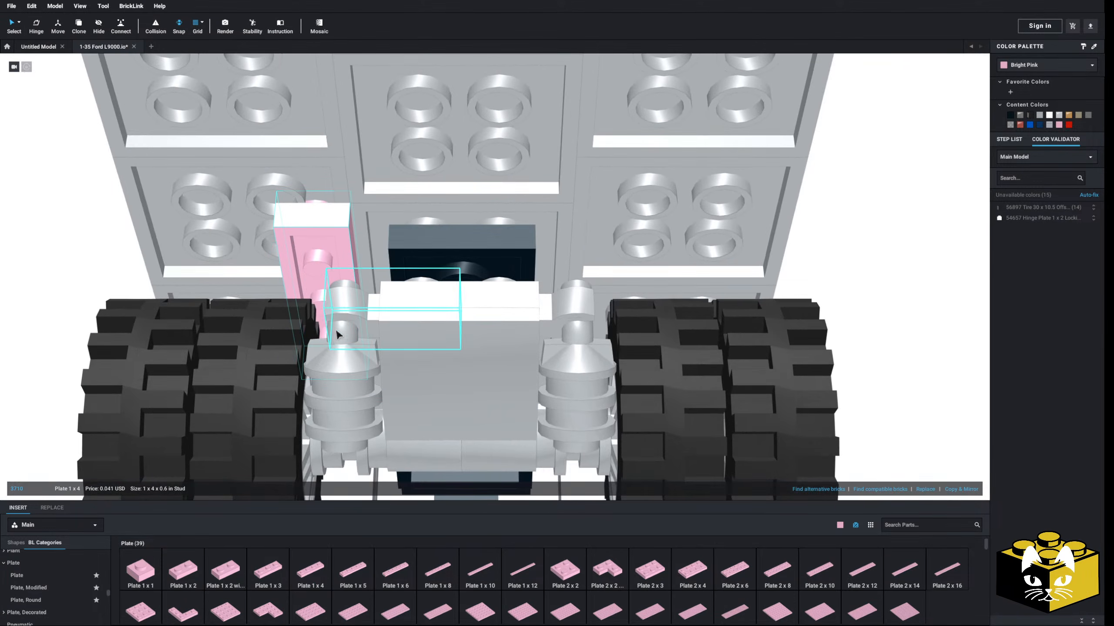
{"action": "left_click", "coordinate": [310, 576]}
{"action": "left_click", "coordinate": [599, 273]}
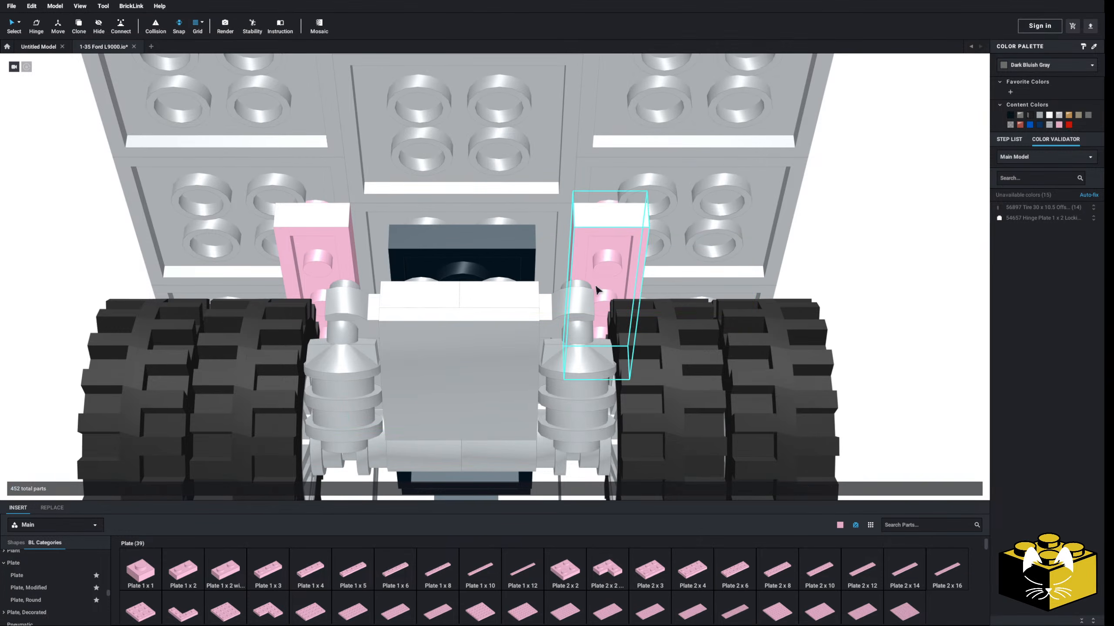
- Place a 1 x 2 plate crosswise at the front of each 1 x 4 plate and color the new plates Dark Bluish Gray
{"action": "left_click", "coordinate": [183, 570]}
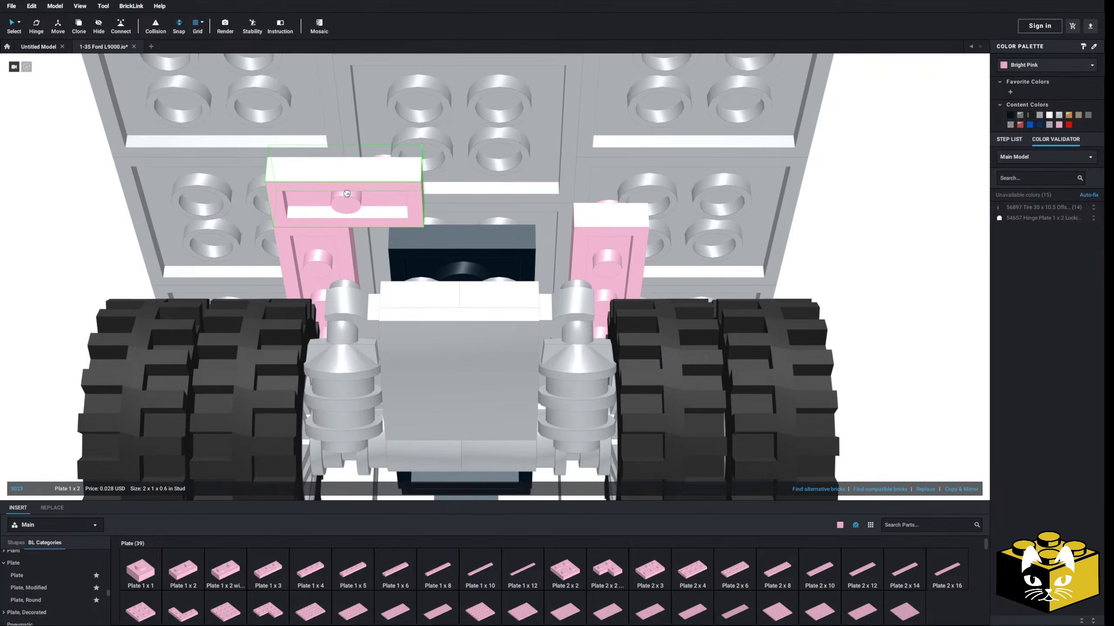
{"action": "left_click", "coordinate": [574, 193]}
{"action": "left_click", "coordinate": [346, 212], "text": "ctrl"}
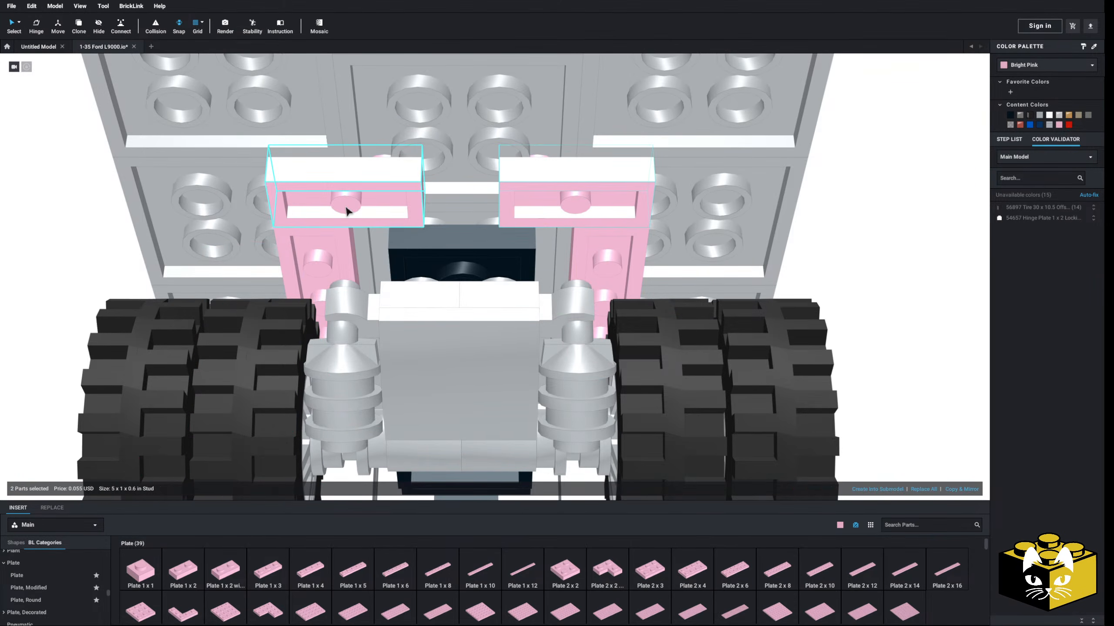
{"action": "left_click", "coordinate": [1090, 116]}
{"action": "left_click", "coordinate": [934, 224]}
- Try bridging the gap in one underside rail with a 1 x 8 plate, and undo the placement
{"action": "scroll", "coordinate": [877, 241], "scroll_direction": "down", "scroll_amount": 5}
{"action": "right_click_drag", "start_coordinate": [816, 258], "coordinate": [500, 393]}
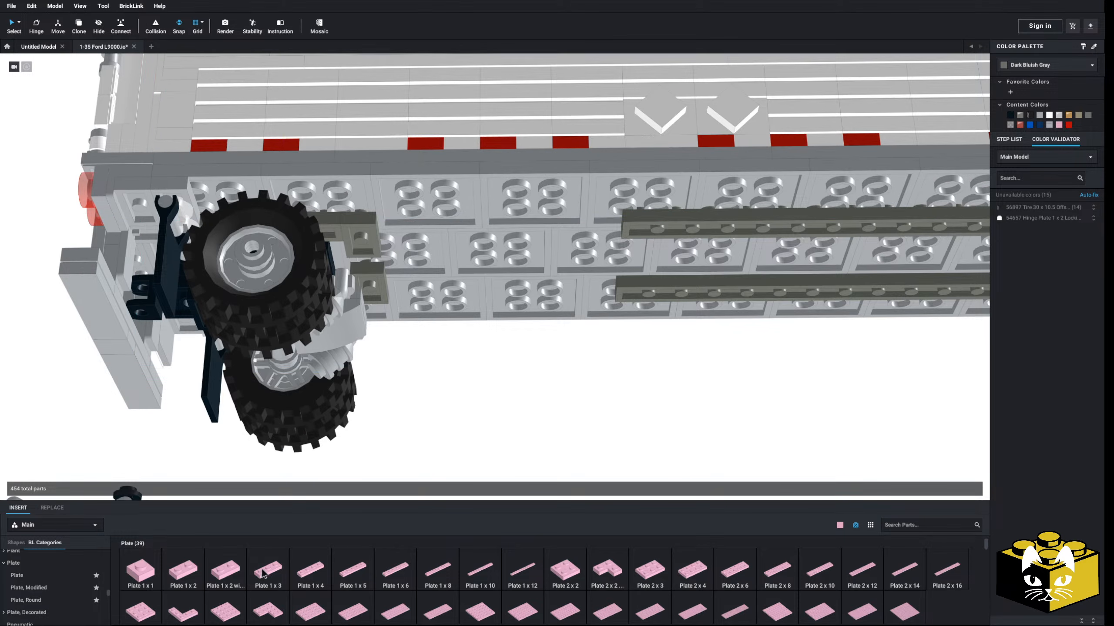
{"action": "left_click", "coordinate": [438, 570]}
{"action": "key", "text": "Right"}
{"action": "left_click", "coordinate": [503, 226]}
{"action": "key", "text": "Escape"}
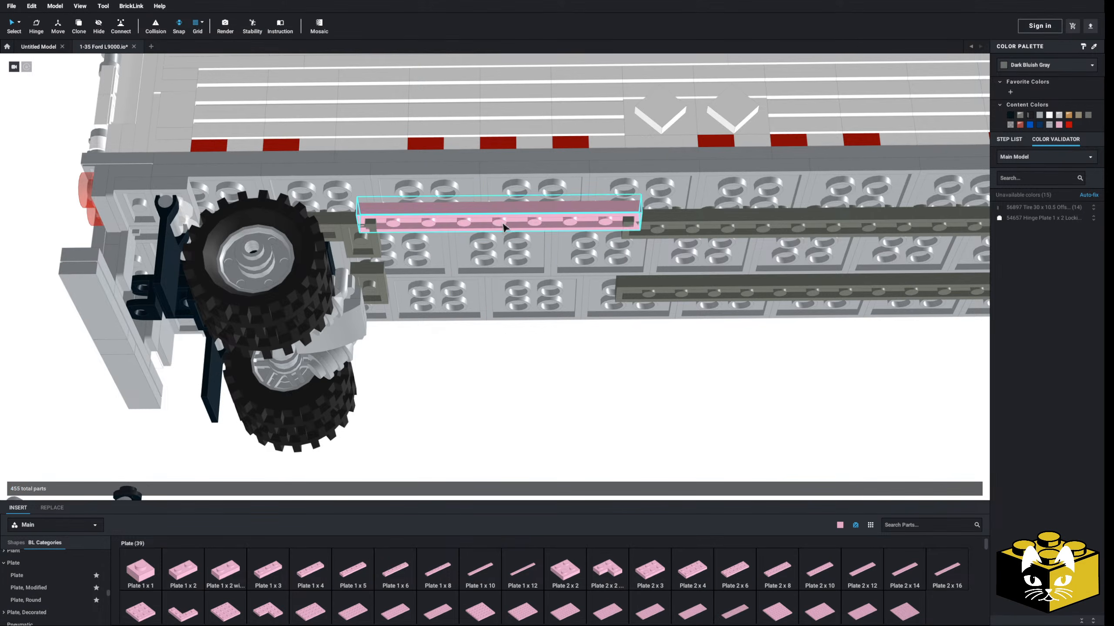
{"action": "key", "text": "ctrl+z"}
- Fill the gap in one underside rail with a 1 x 6 and a 1 x 1 plate, both colored Dark Bluish Gray
{"action": "left_click", "coordinate": [399, 570]}
{"action": "key", "text": "Right"}
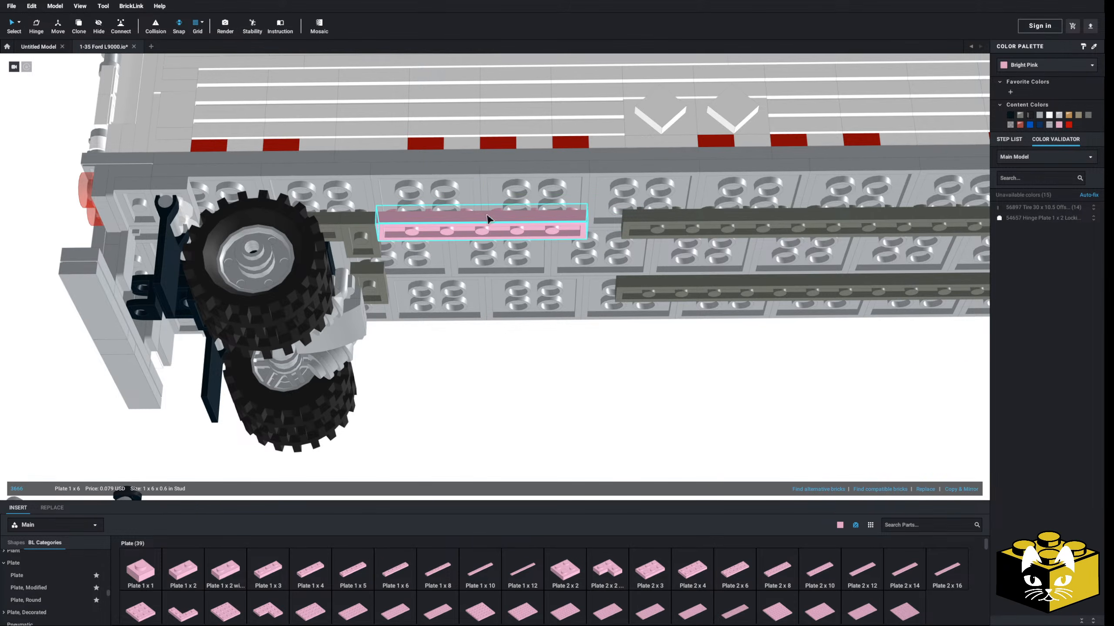
{"action": "left_click", "coordinate": [619, 225]}
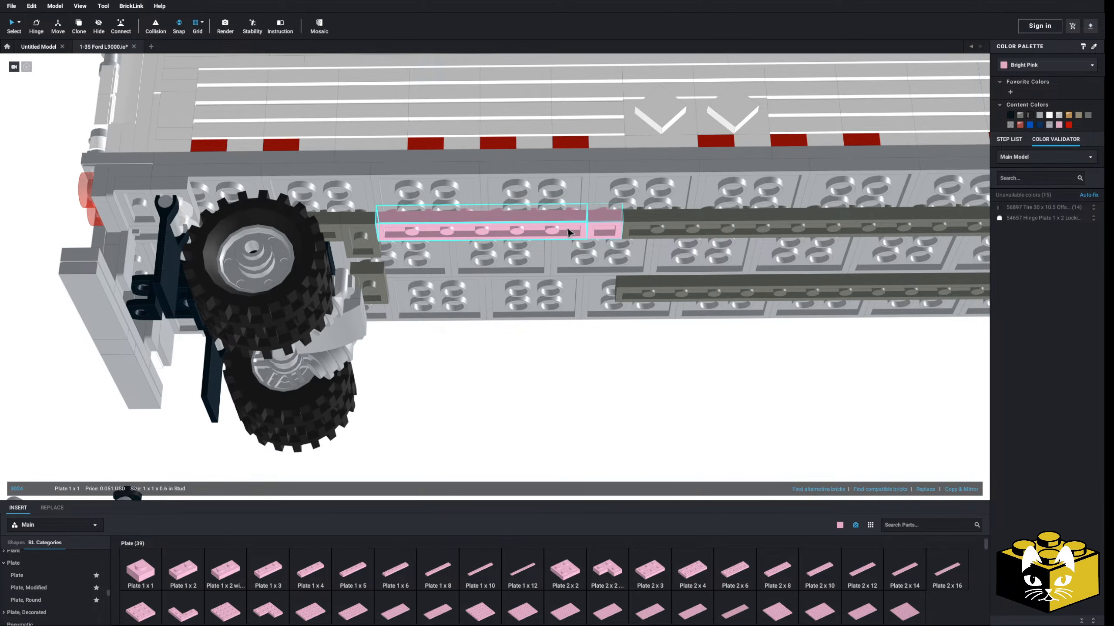
{"action": "left_click", "coordinate": [1088, 115]}
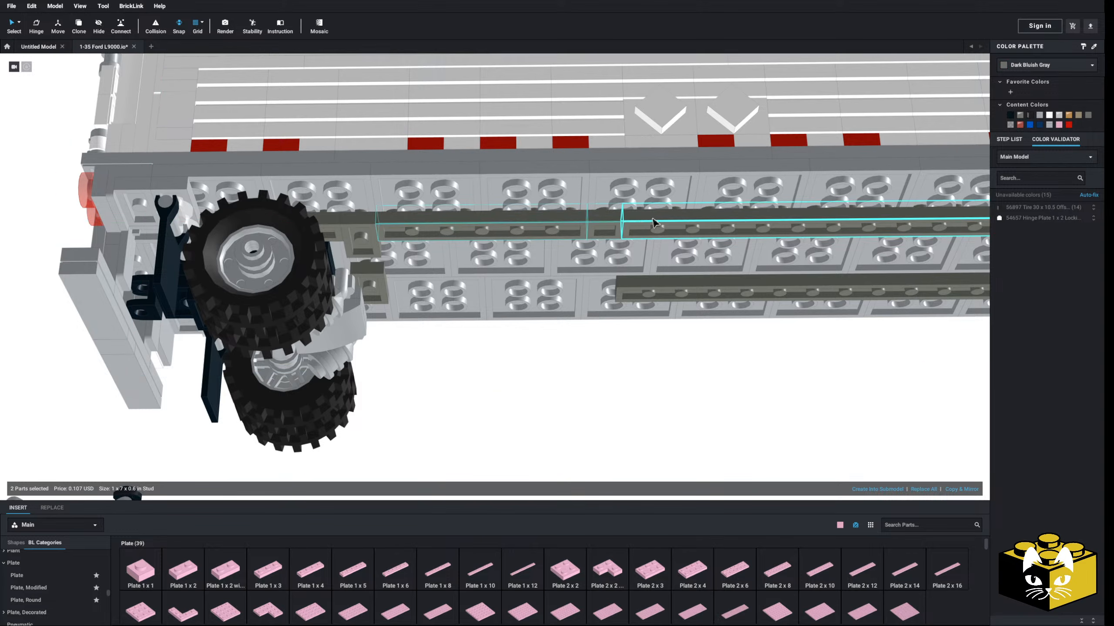
- Duplicate the 1 x 6 and 1 x 1 plates and fill the matching gap in the other underside rail
{"action": "right_click", "coordinate": [604, 227]}
{"action": "left_click", "coordinate": [616, 232]}
{"action": "left_click", "coordinate": [608, 386]}
{"action": "right_click", "coordinate": [609, 386]}
{"action": "left_click", "coordinate": [623, 413]}
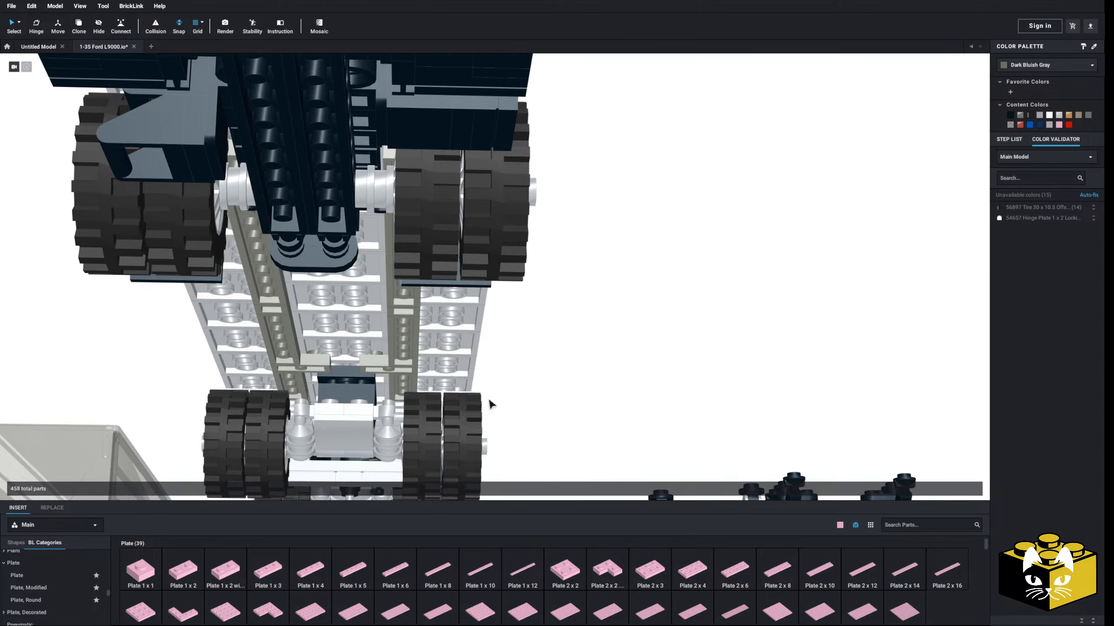
- Connect the two loose gray curved arms to the 1 x 2 cross plates in front of the trailer axle
{"action": "right_click_drag", "start_coordinate": [490, 403], "coordinate": [653, 315]}
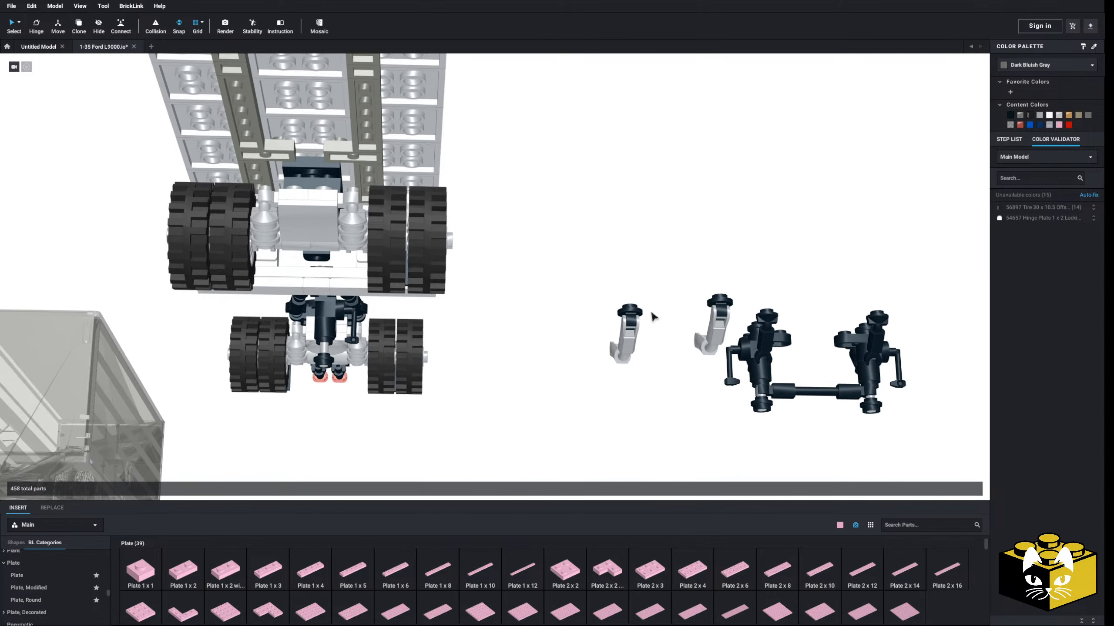
{"action": "scroll", "coordinate": [644, 294], "scroll_direction": "up", "scroll_amount": 4}
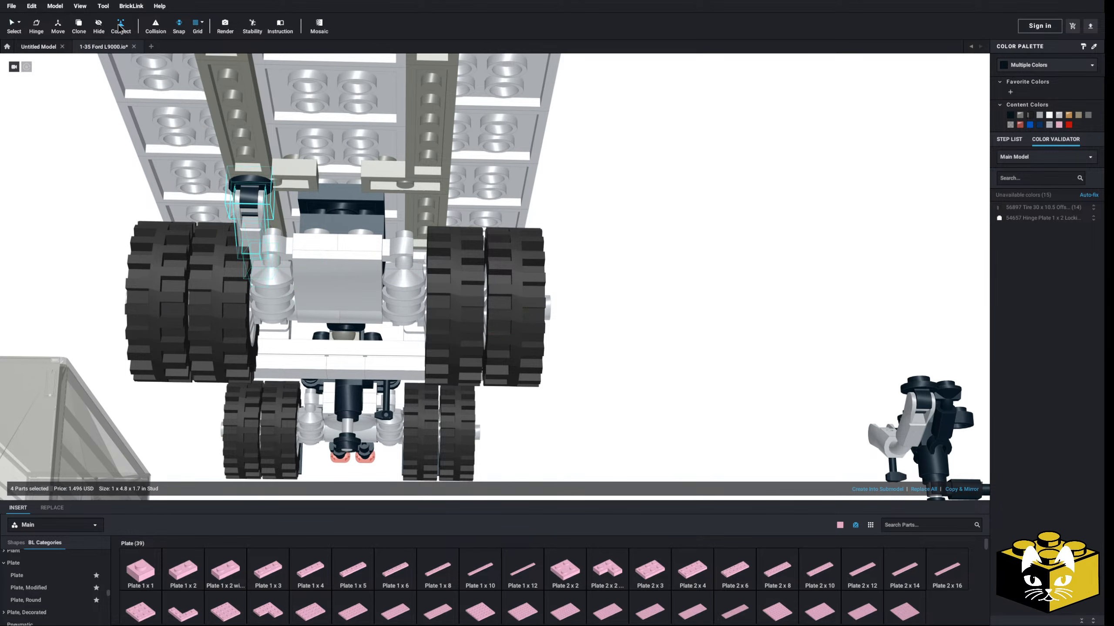
{"action": "left_click", "coordinate": [259, 186]}
{"action": "left_click", "coordinate": [275, 185]}
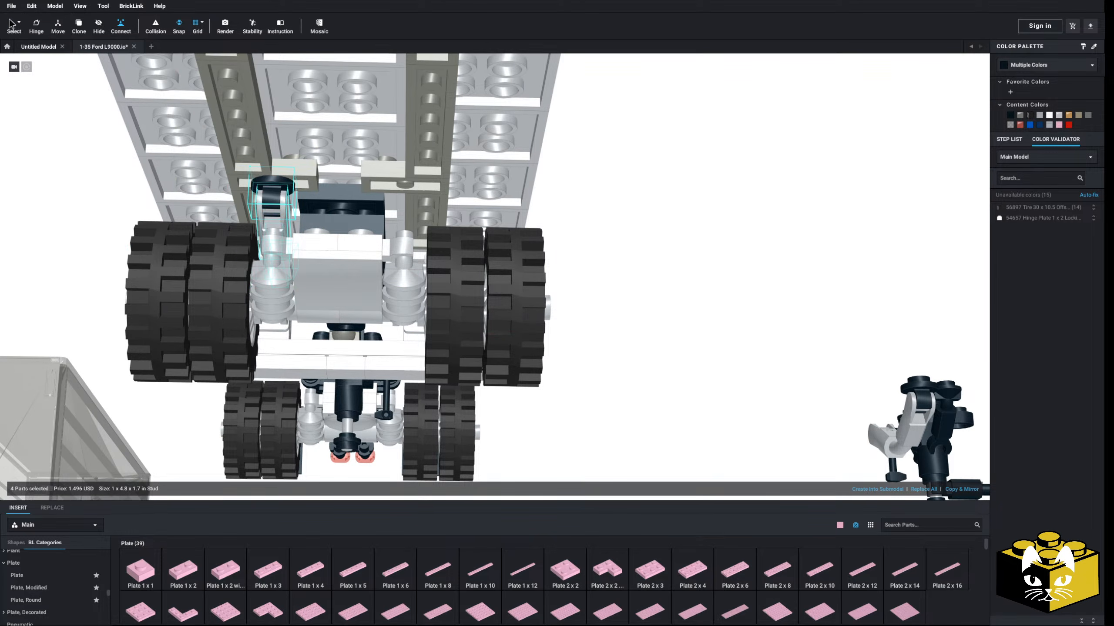
{"action": "right_click_drag", "start_coordinate": [786, 319], "coordinate": [704, 310]}
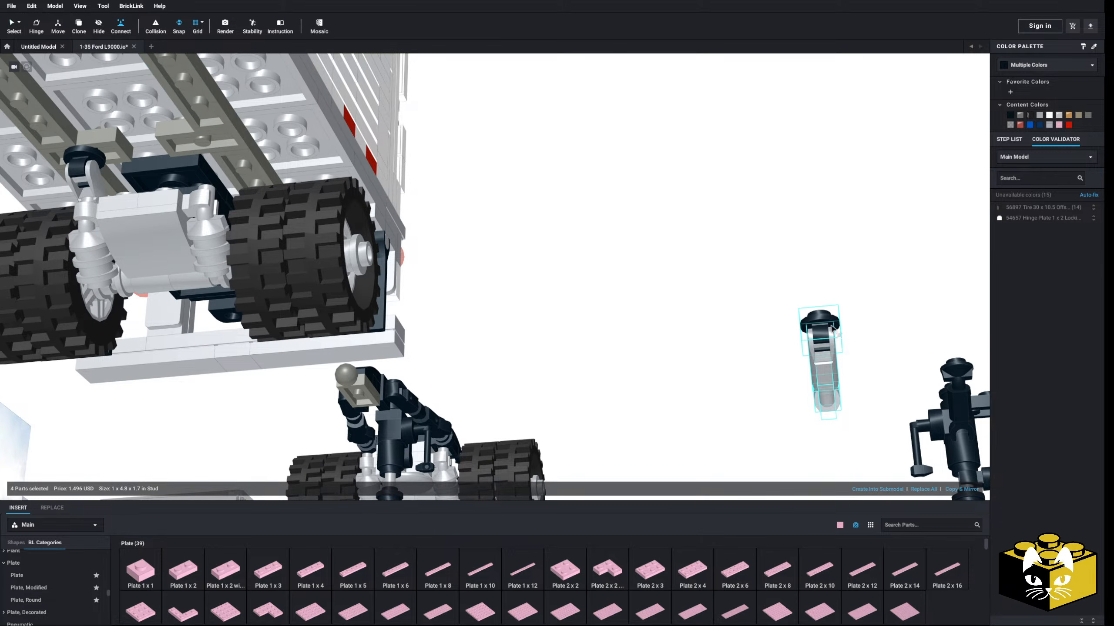
{"action": "left_click", "coordinate": [204, 143]}
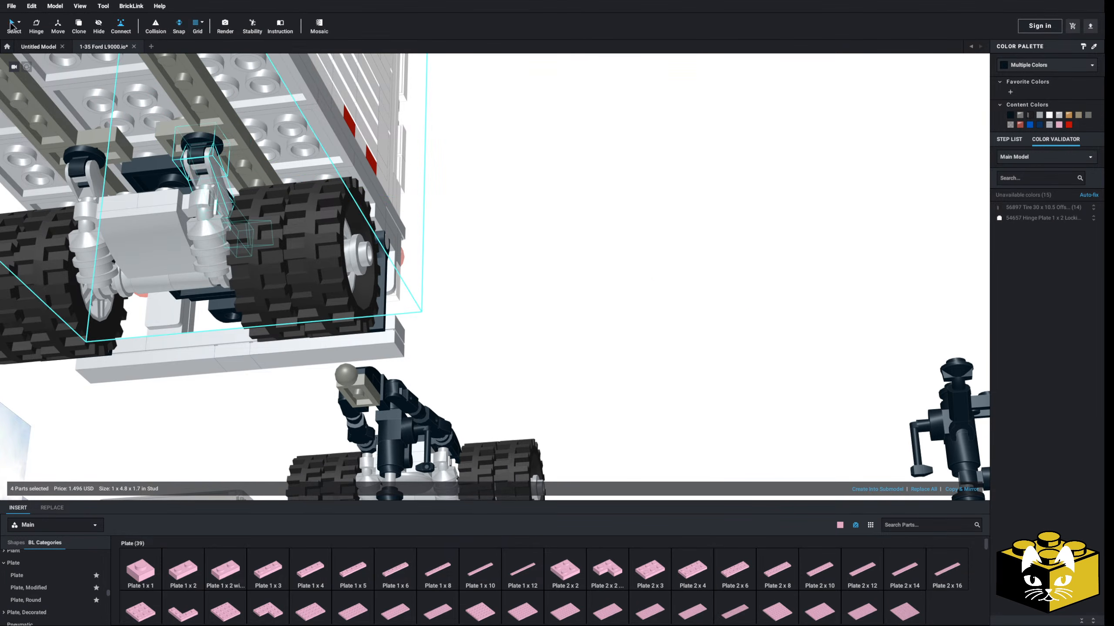
{"action": "left_click", "coordinate": [543, 177]}
- Remove the 3L bar joining the black landing legs and mount one leg under the front of a trailer rail
{"action": "middle_click_drag", "start_coordinate": [543, 177], "coordinate": [354, 136]}
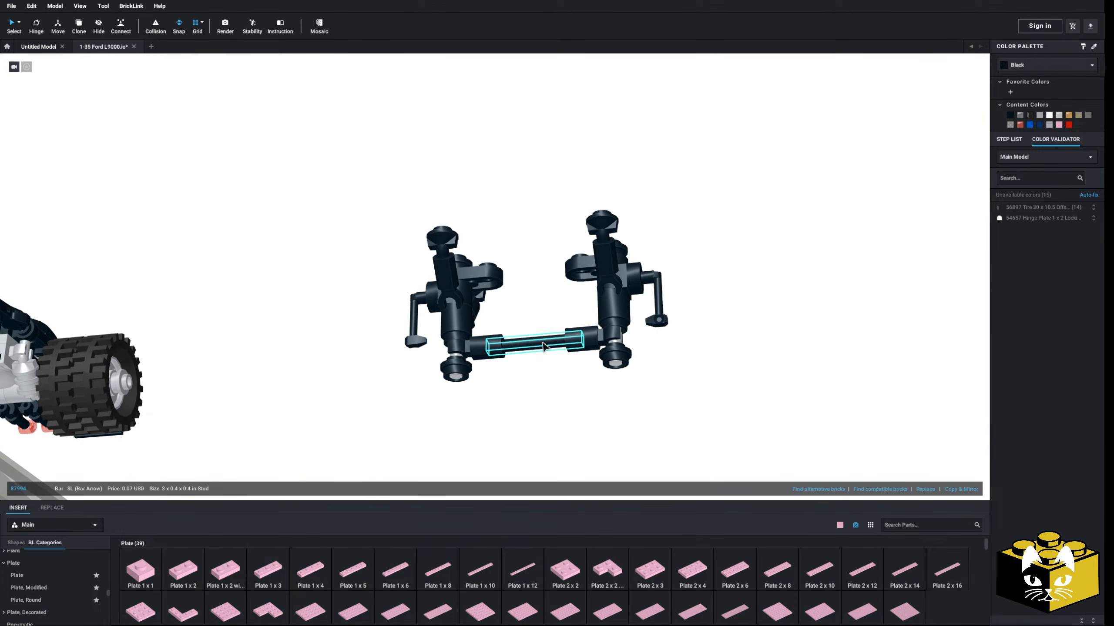
{"action": "right_click_drag", "start_coordinate": [694, 301], "coordinate": [673, 269]}
{"action": "left_click_drag", "start_coordinate": [651, 163], "coordinate": [479, 390]}
{"action": "right_click_drag", "start_coordinate": [479, 390], "coordinate": [590, 371]}
{"action": "middle_click_drag", "start_coordinate": [895, 280], "coordinate": [633, 266]}
{"action": "left_click_drag", "start_coordinate": [625, 270], "coordinate": [771, 237]}
{"action": "right_click_drag", "start_coordinate": [761, 246], "coordinate": [772, 237]}
{"action": "left_click_drag", "start_coordinate": [771, 238], "coordinate": [741, 302]}
{"action": "middle_click_drag", "start_coordinate": [333, 281], "coordinate": [742, 303]}
{"action": "left_click_drag", "start_coordinate": [742, 303], "coordinate": [516, 296]}
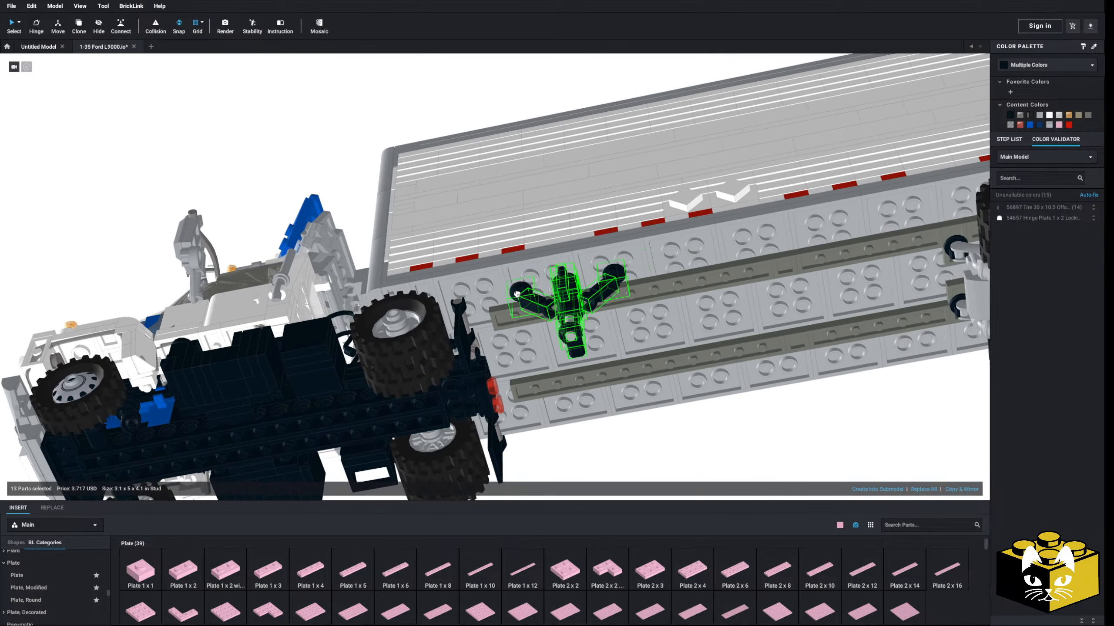
{"action": "right_click_drag", "start_coordinate": [516, 295], "coordinate": [521, 368]}
{"action": "middle_click_drag", "start_coordinate": [522, 259], "coordinate": [505, 385]}
{"action": "right_click_drag", "start_coordinate": [505, 385], "coordinate": [539, 376]}
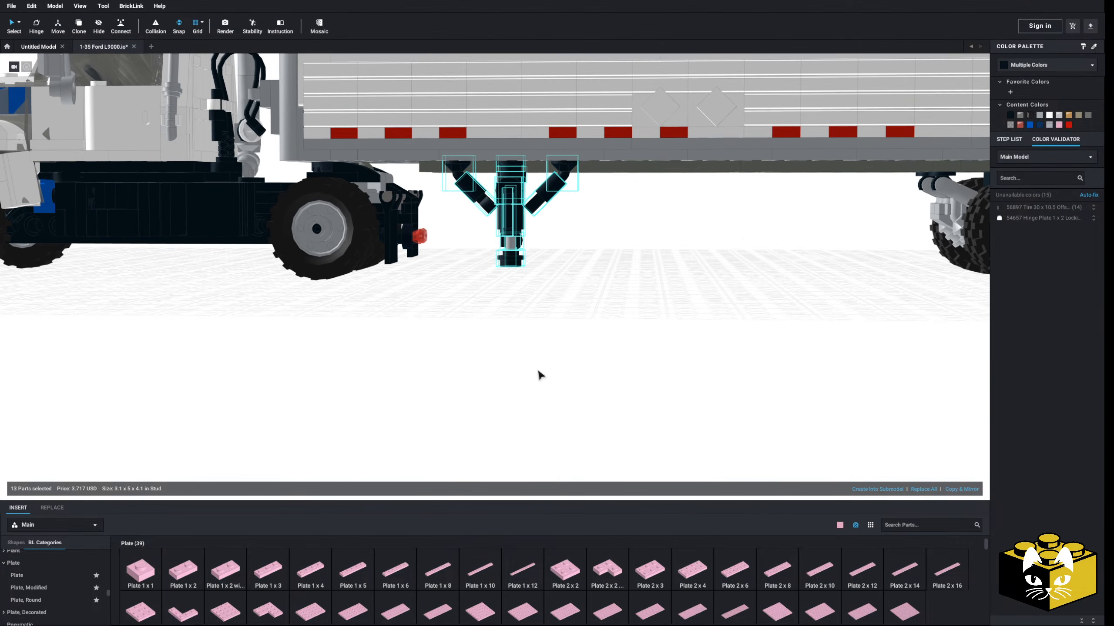
{"action": "left_click", "coordinate": [625, 334]}
- Select the remaining landing leg and mount it under the opposite rail, level with the first leg
{"action": "scroll", "coordinate": [625, 334], "scroll_direction": "down", "scroll_amount": 3}
{"action": "middle_click_drag", "start_coordinate": [747, 340], "coordinate": [484, 324]}
{"action": "right_click_drag", "start_coordinate": [483, 324], "coordinate": [451, 369]}
{"action": "middle_click_drag", "start_coordinate": [789, 460], "coordinate": [630, 320]}
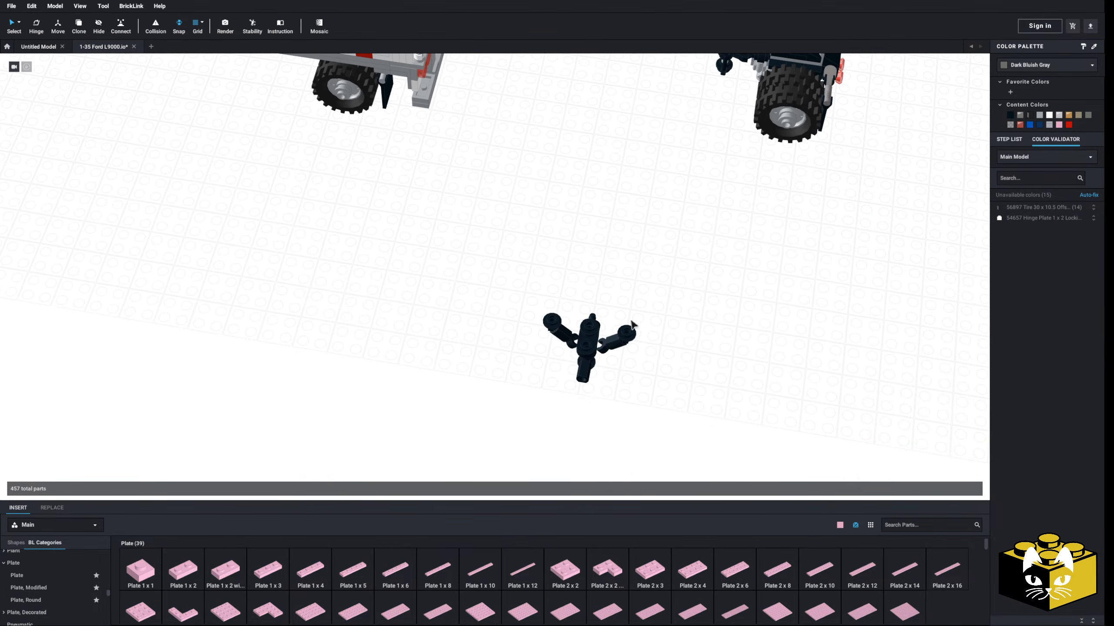
{"action": "left_click_drag", "start_coordinate": [728, 265], "coordinate": [478, 421]}
{"action": "left_click_drag", "start_coordinate": [629, 342], "coordinate": [675, 344]}
{"action": "right_click_drag", "start_coordinate": [723, 346], "coordinate": [542, 307]}
{"action": "middle_click_drag", "start_coordinate": [542, 307], "coordinate": [414, 397]}
{"action": "right_click_drag", "start_coordinate": [414, 397], "coordinate": [423, 373]}
{"action": "scroll", "coordinate": [426, 371], "scroll_direction": "up", "scroll_amount": 4}
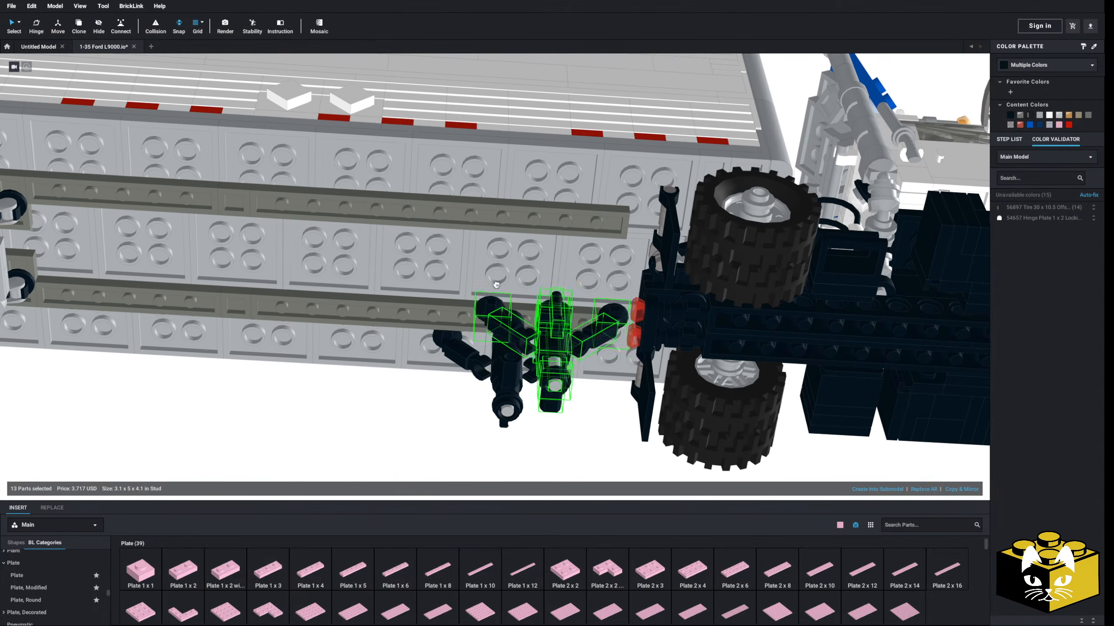
{"action": "left_click", "coordinate": [458, 192]}
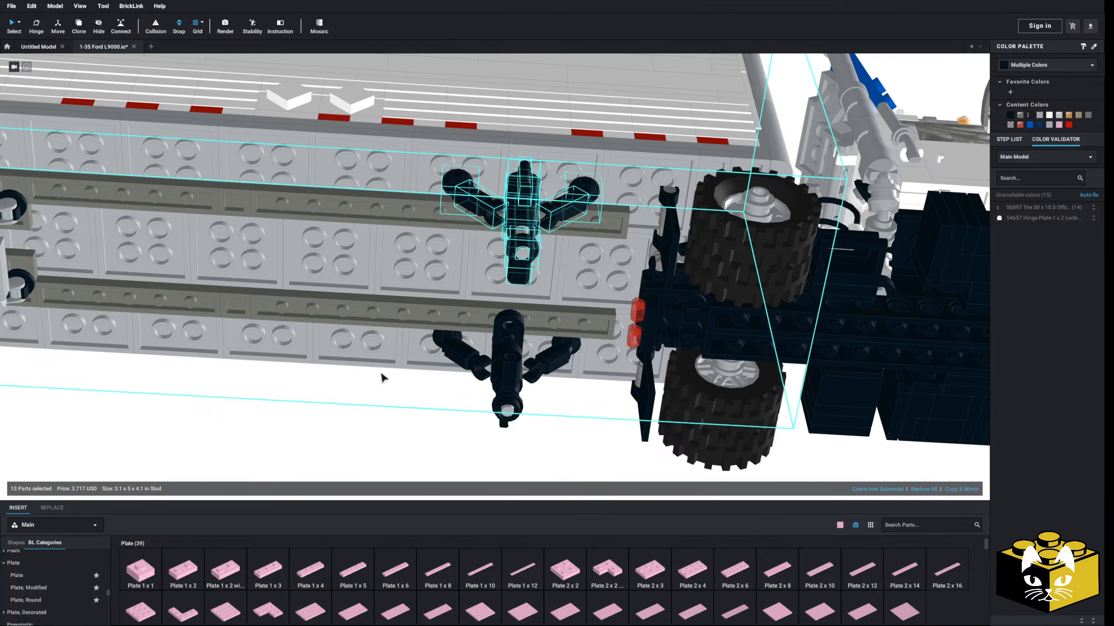
{"action": "left_click", "coordinate": [380, 378]}
- Add a modified 1 x 1 round plate (5264) to the inner side of each landing leg and colour both black
{"action": "right_click_drag", "start_coordinate": [381, 378], "coordinate": [183, 371]}
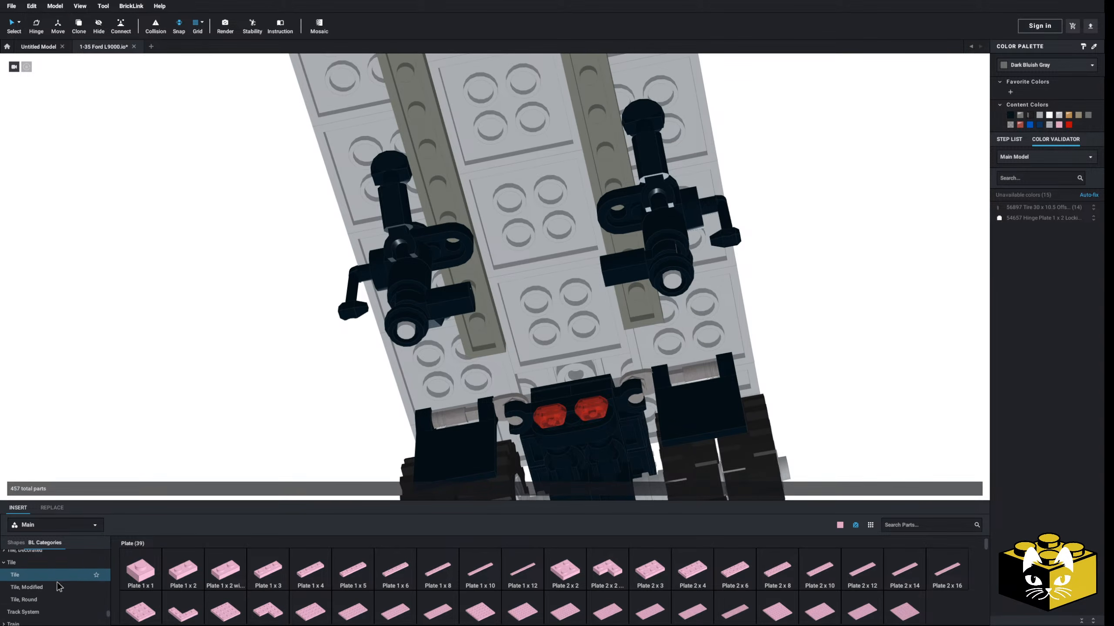
{"action": "left_click", "coordinate": [59, 586]}
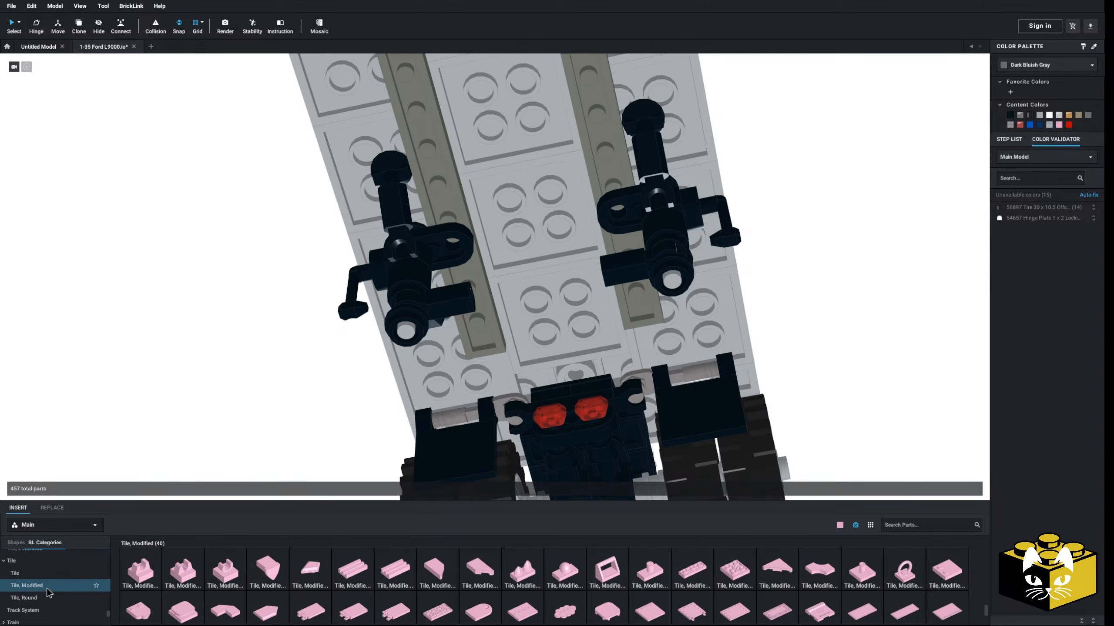
{"action": "left_click", "coordinate": [74, 597]}
{"action": "scroll", "coordinate": [64, 582], "scroll_direction": "up", "scroll_amount": 5}
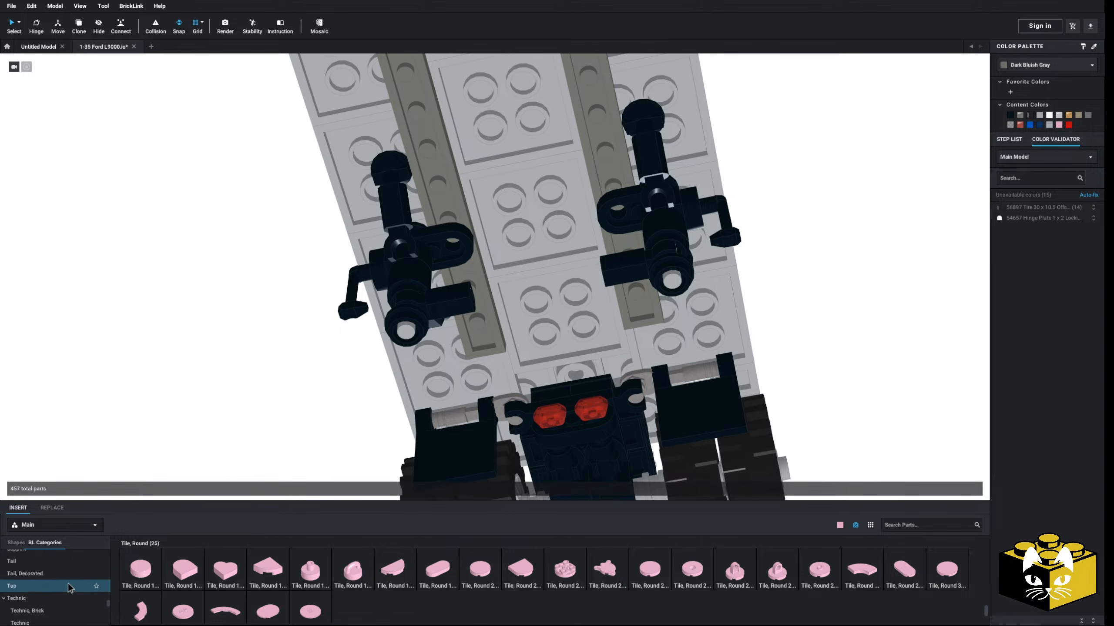
{"action": "left_click", "coordinate": [64, 586]}
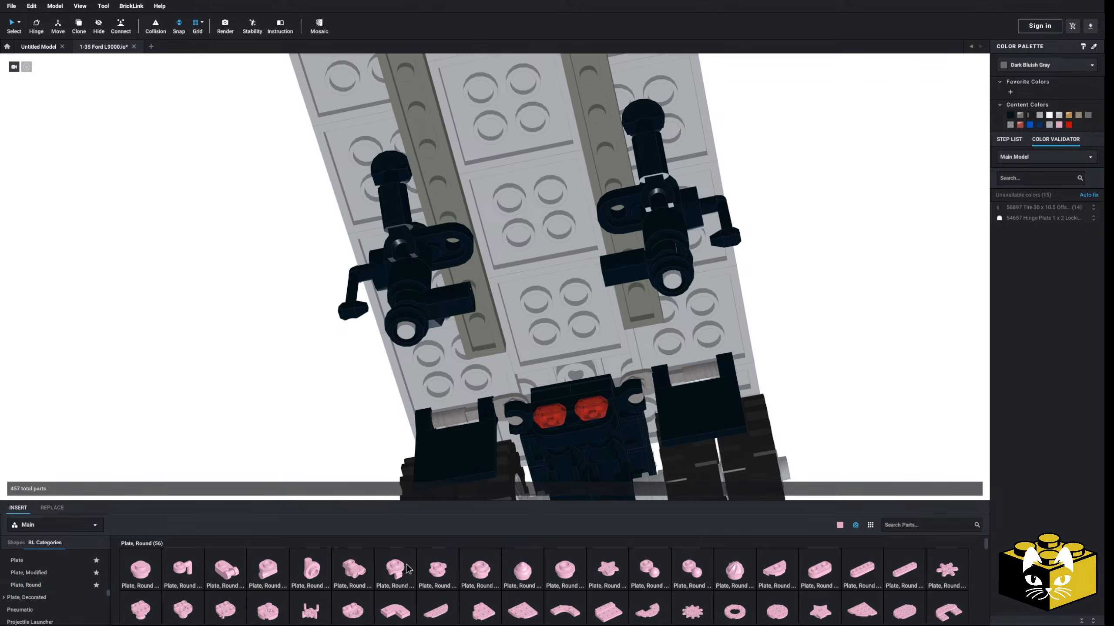
{"action": "left_click", "coordinate": [463, 241]}
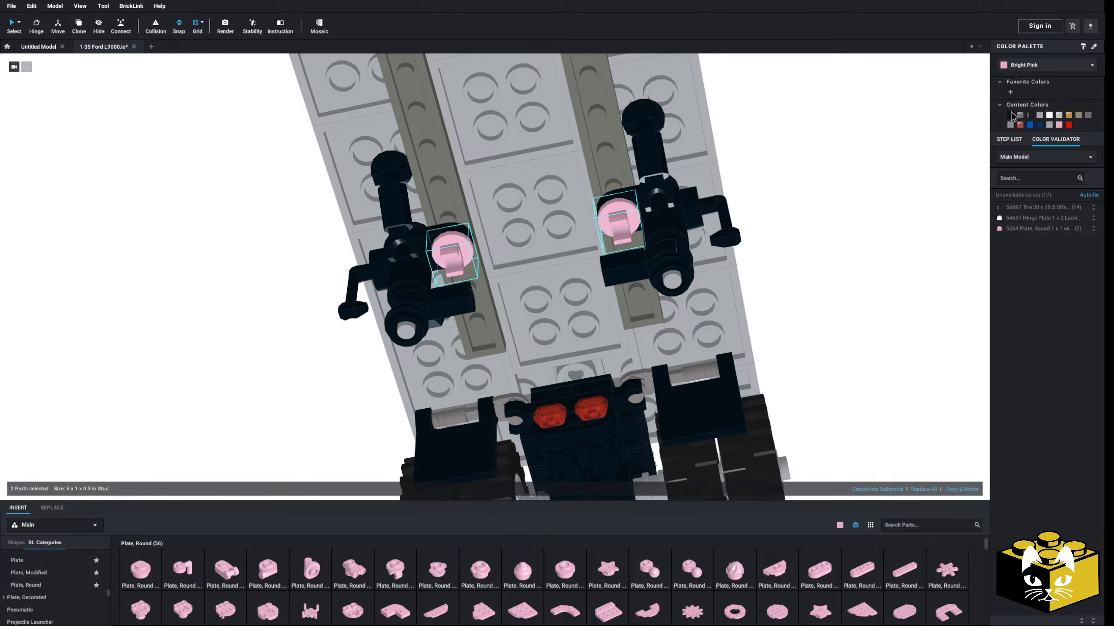
{"action": "left_click", "coordinate": [877, 256]}
- Join the two landing legs with an upper and a lower 4L bar (30374) and colour both bars black
{"action": "right_click_drag", "start_coordinate": [878, 256], "coordinate": [850, 248]}
{"action": "scroll", "coordinate": [814, 244], "scroll_direction": "up", "scroll_amount": 2}
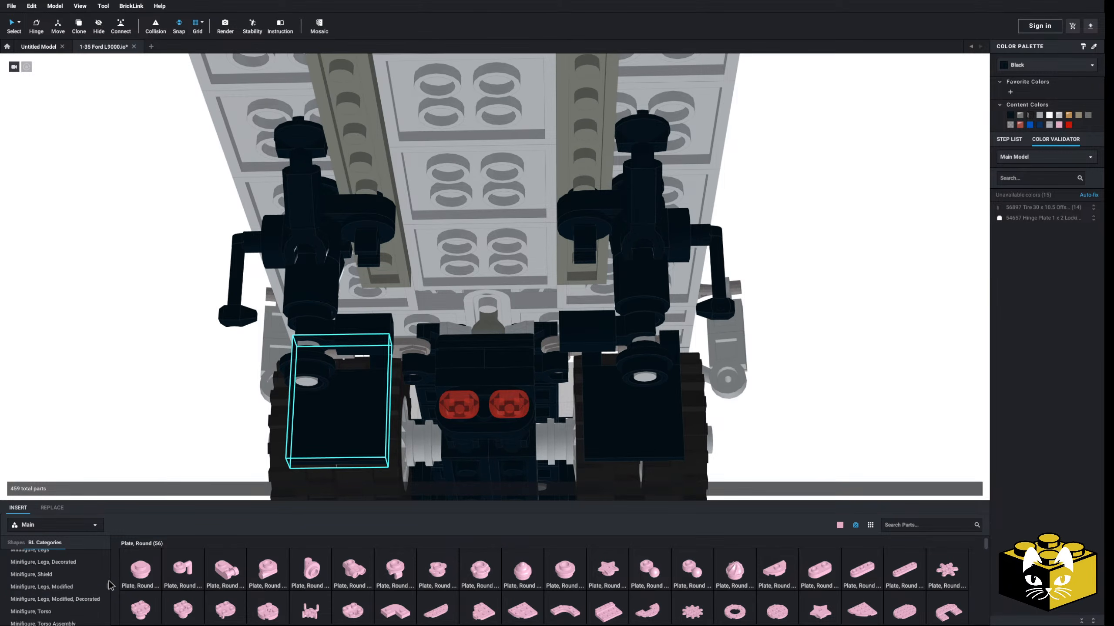
{"action": "left_click", "coordinate": [46, 575]}
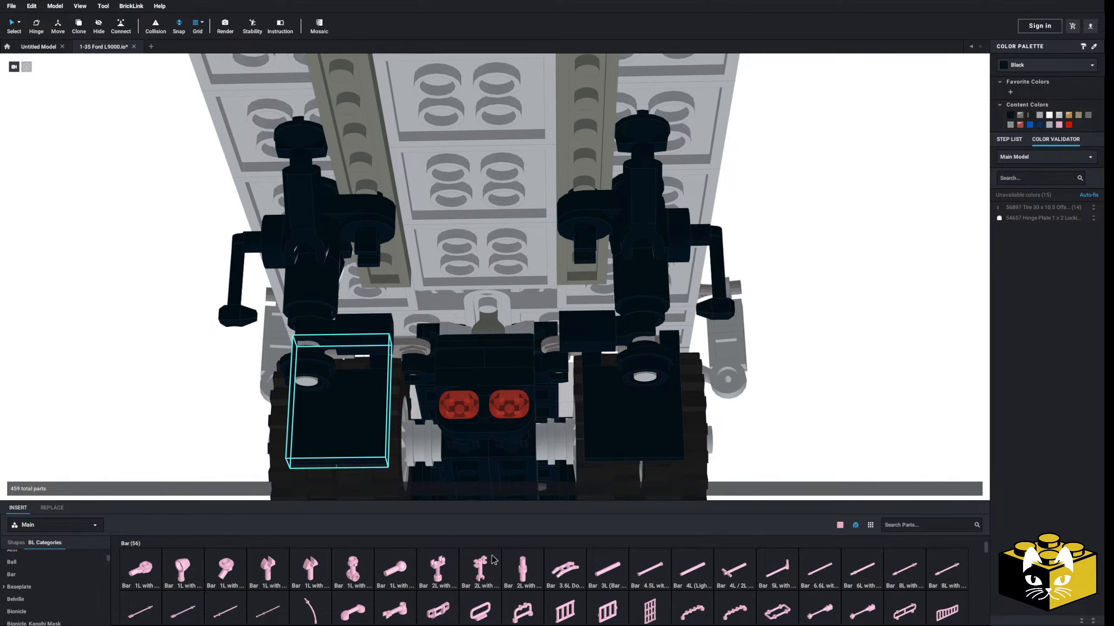
{"action": "left_click", "coordinate": [628, 569]}
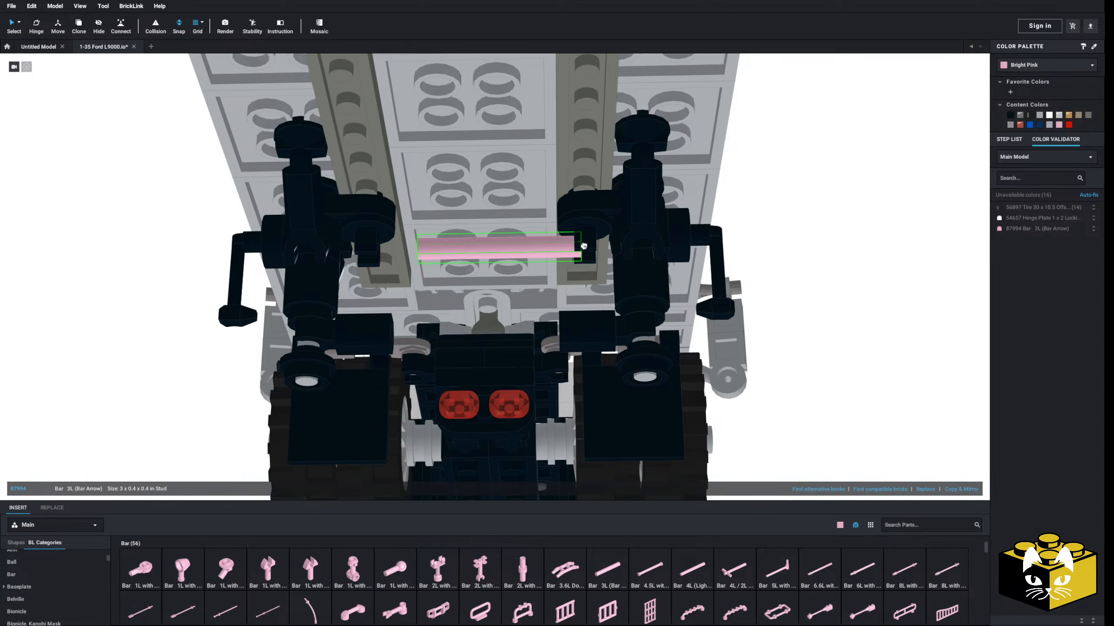
{"action": "left_click", "coordinate": [693, 568]}
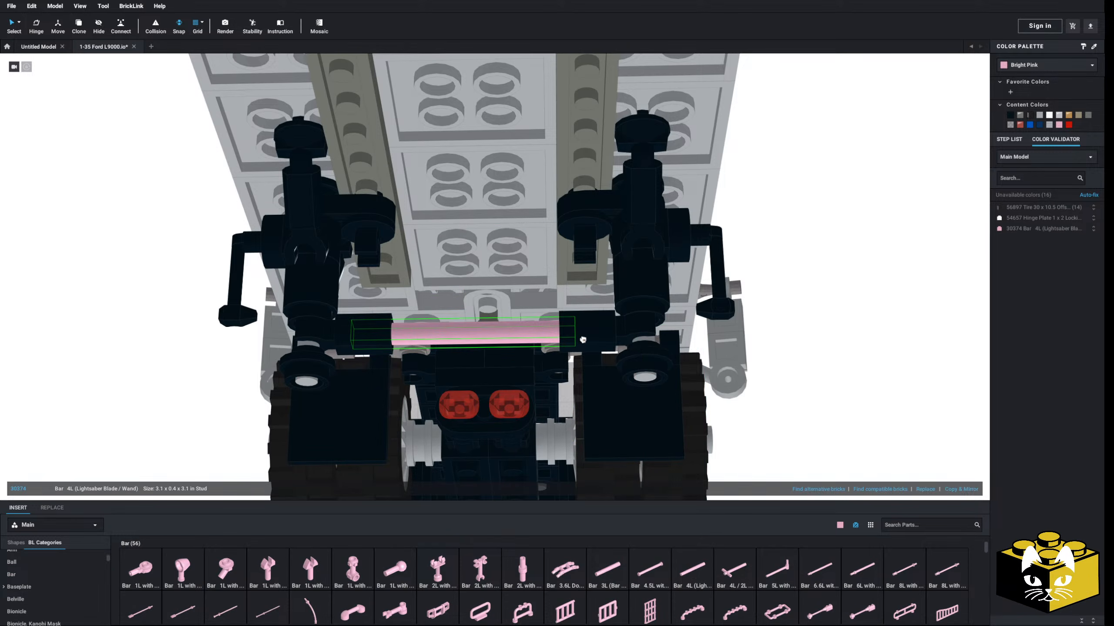
{"action": "left_click", "coordinate": [1009, 117]}
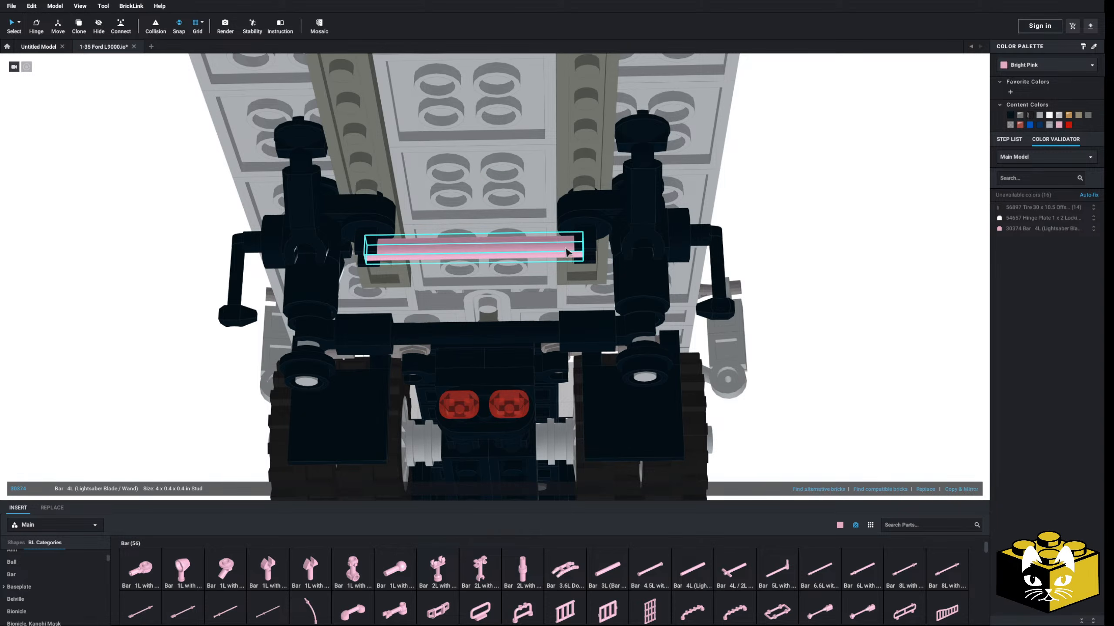
{"action": "left_click", "coordinate": [1010, 116]}
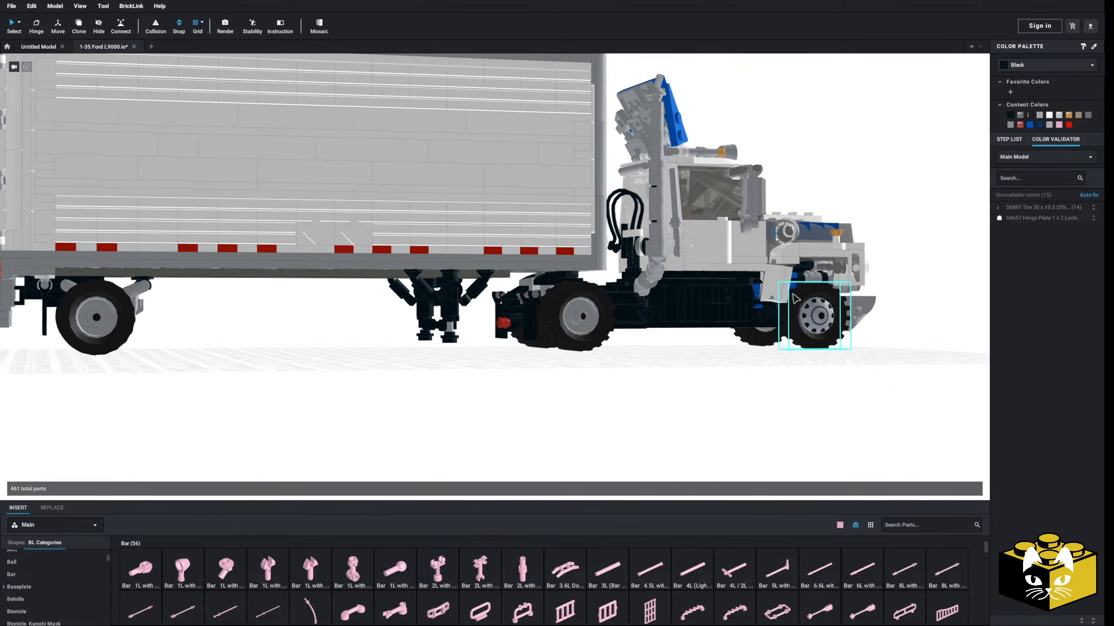
- Move the loose two-wheel dolly to the trailer's rear and line up its drawbar with the rear hitch
{"action": "mouse_move", "coordinate": [553, 378]}
{"action": "right_mouse_down"}
{"action": "mouse_move", "coordinate": [515, 374]}
{"action": "mouse_move", "coordinate": [556, 381]}
{"action": "right_mouse_up"}
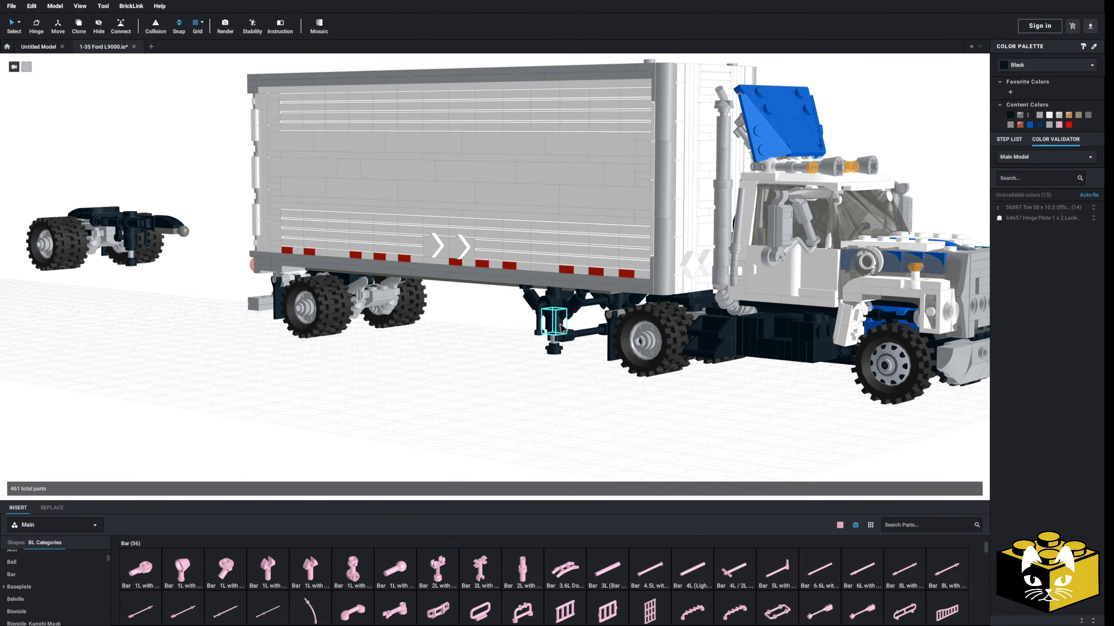
{"action": "scroll", "coordinate": [296, 373], "scroll_direction": "down", "scroll_amount": 4}
{"action": "right_click_drag", "start_coordinate": [324, 371], "coordinate": [338, 368]}
{"action": "middle_click_drag", "start_coordinate": [338, 368], "coordinate": [435, 349]}
{"action": "right_click_drag", "start_coordinate": [435, 350], "coordinate": [514, 286]}
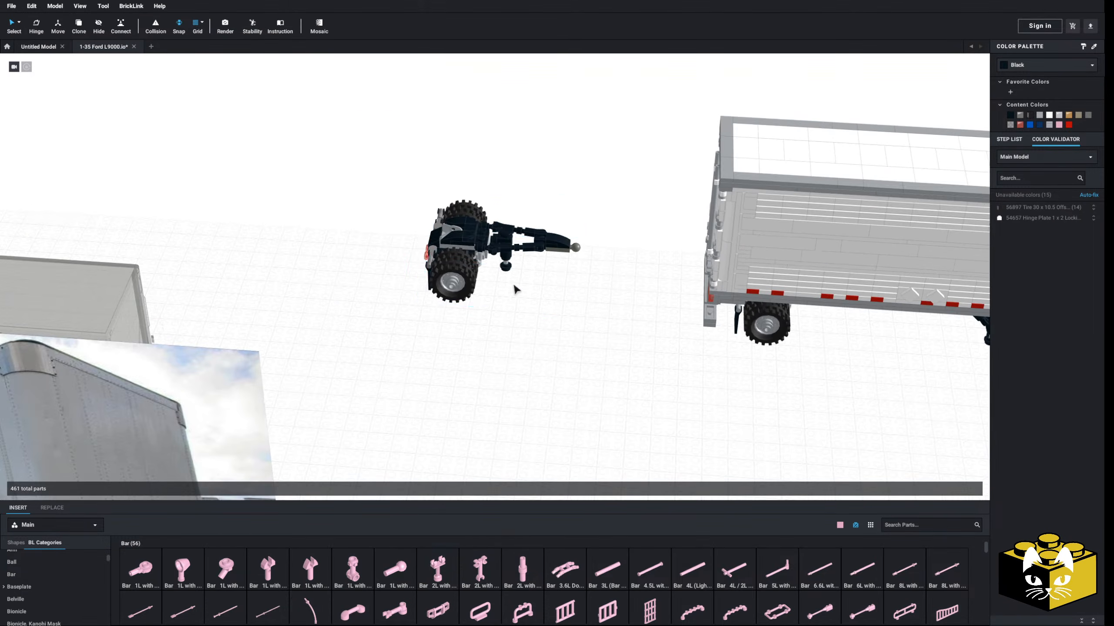
{"action": "left_click_drag", "start_coordinate": [470, 239], "coordinate": [553, 259]}
{"action": "right_click_drag", "start_coordinate": [554, 259], "coordinate": [469, 345]}
{"action": "left_click_drag", "start_coordinate": [464, 347], "coordinate": [355, 344]}
{"action": "left_click", "coordinate": [619, 306]}
{"action": "right_click_drag", "start_coordinate": [619, 306], "coordinate": [665, 320]}
{"action": "scroll", "coordinate": [623, 310], "scroll_direction": "down", "scroll_amount": 5}
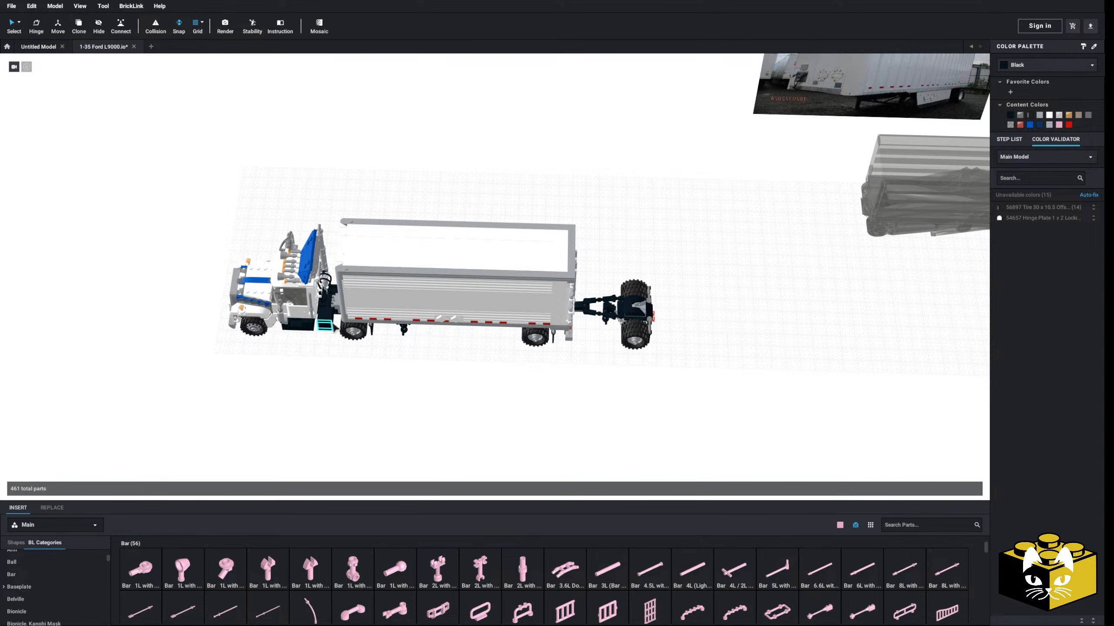
- Hide the trailer body and group all parts of the truck into a submodel
{"action": "right_click", "coordinate": [435, 306]}
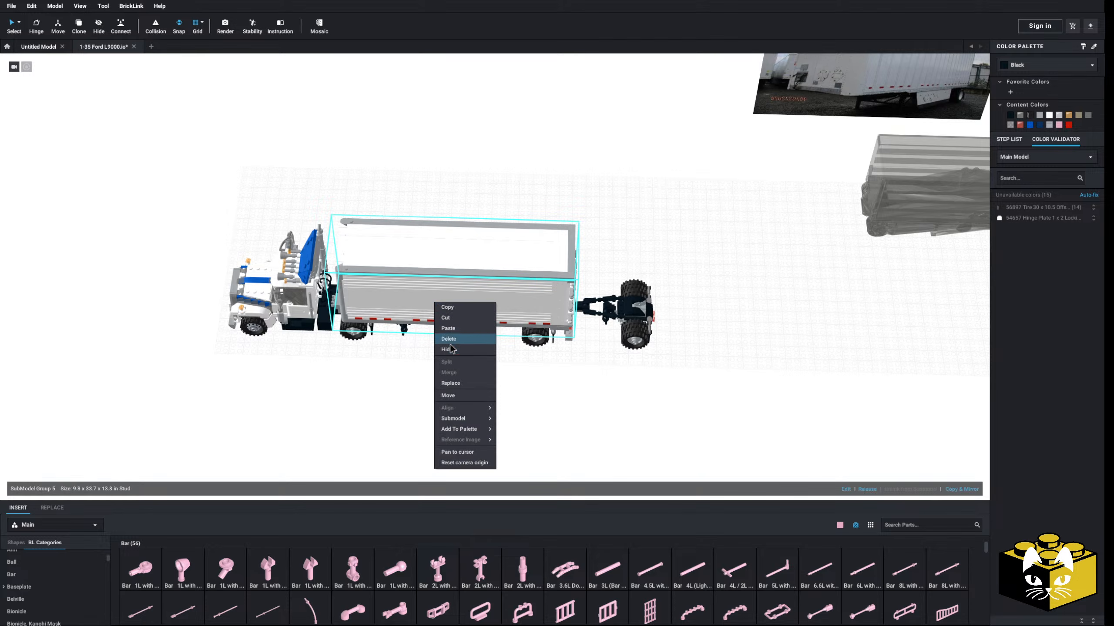
{"action": "left_click", "coordinate": [443, 335]}
{"action": "scroll", "coordinate": [487, 343], "scroll_direction": "up", "scroll_amount": 5}
{"action": "right_click_drag", "start_coordinate": [488, 347], "coordinate": [484, 332]}
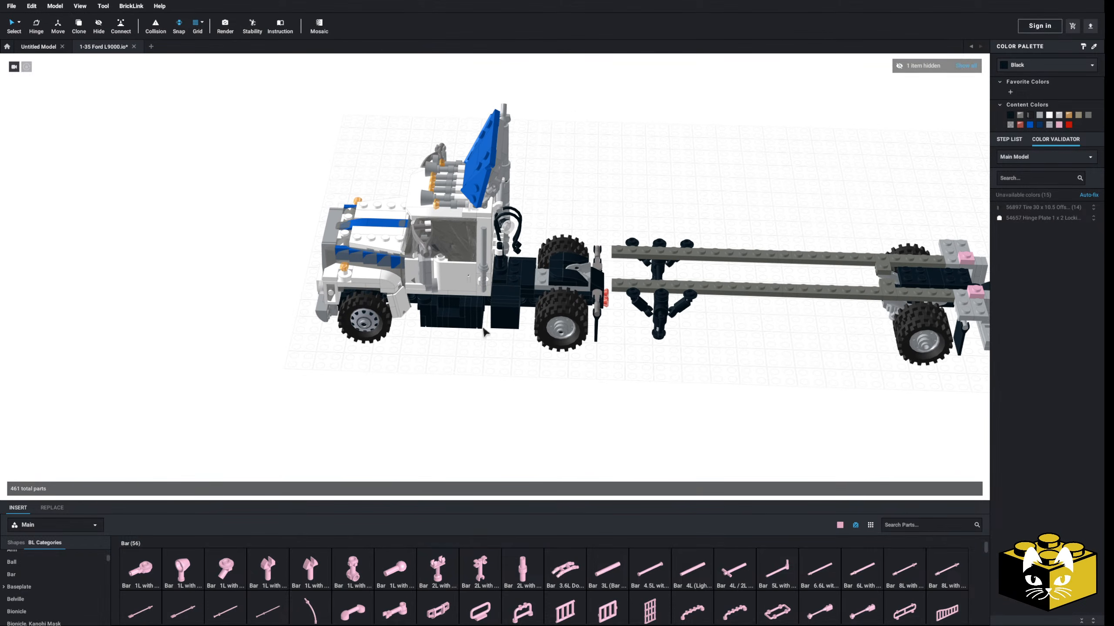
{"action": "left_click_drag", "start_coordinate": [263, 115], "coordinate": [578, 417]}
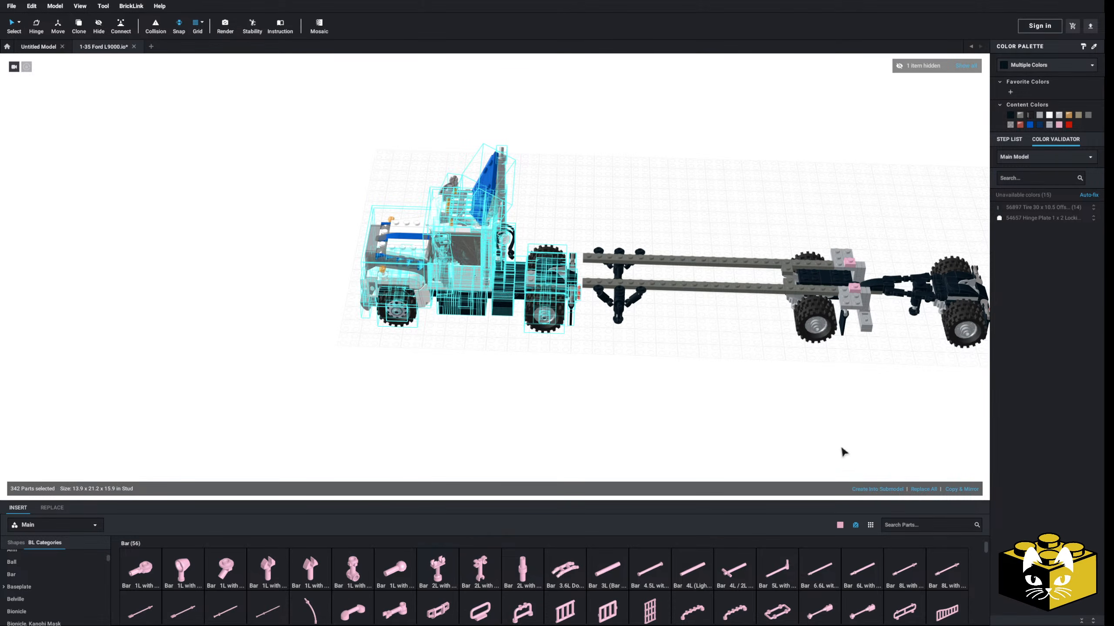
{"action": "left_click", "coordinate": [870, 488]}
{"action": "left_click", "coordinate": [618, 336]}
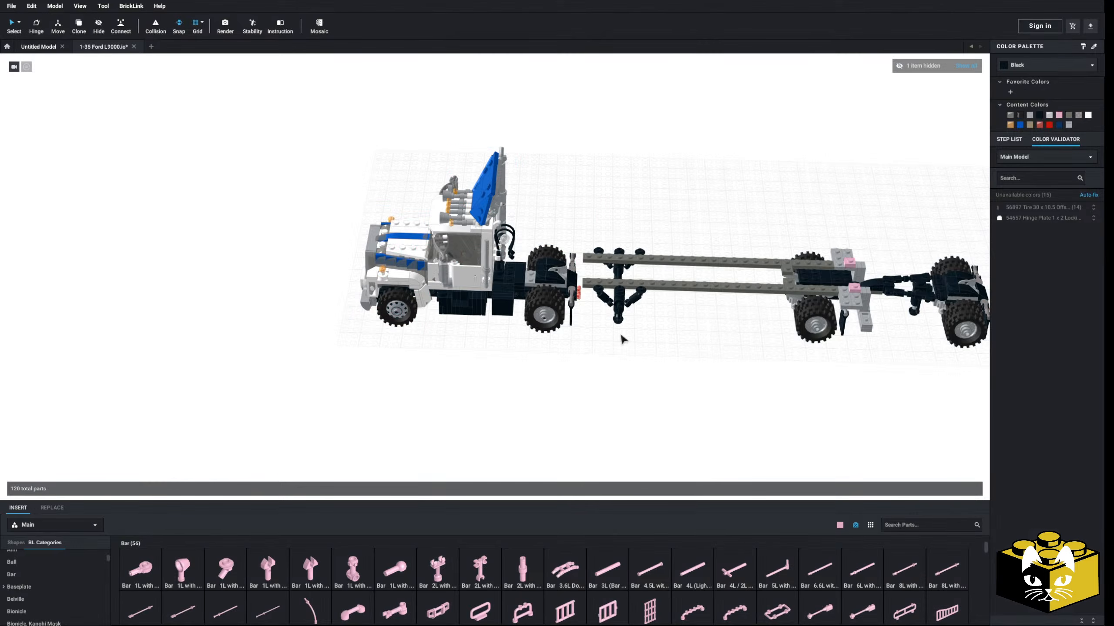
- Recolour the two pink plates at the trailer frame's rear light bluish gray and unhide the trailer body
{"action": "left_click", "coordinate": [456, 265]}
{"action": "right_click_drag", "start_coordinate": [451, 267], "coordinate": [461, 263]}
{"action": "left_click", "coordinate": [641, 385]}
{"action": "middle_click_drag", "start_coordinate": [641, 385], "coordinate": [484, 369]}
{"action": "right_click_drag", "start_coordinate": [484, 369], "coordinate": [498, 379]}
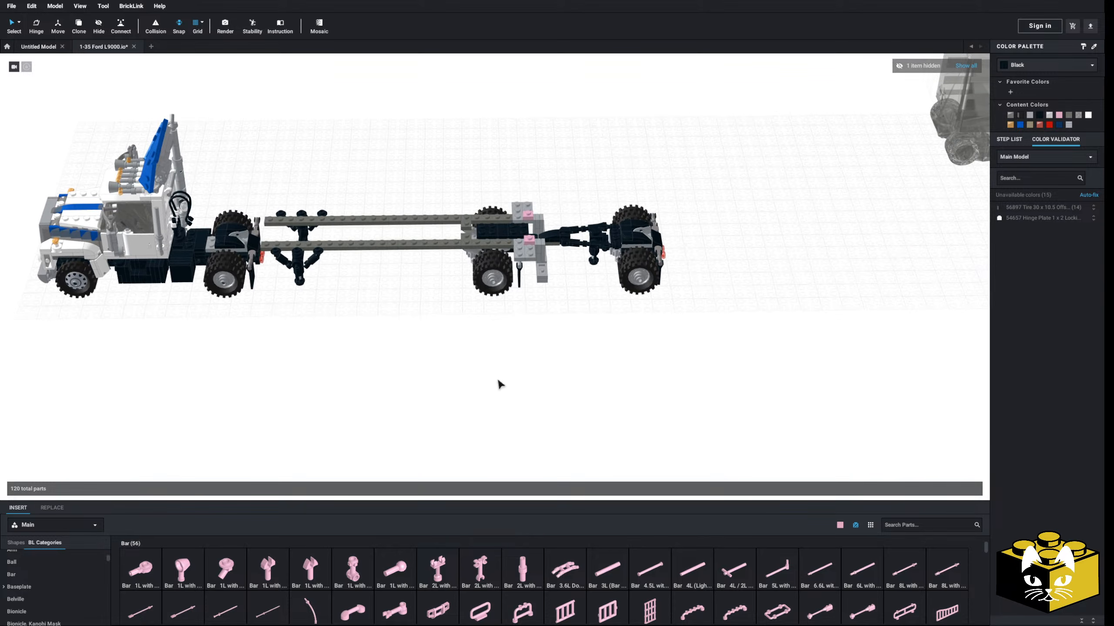
{"action": "scroll", "coordinate": [539, 254], "scroll_direction": "up", "scroll_amount": 3}
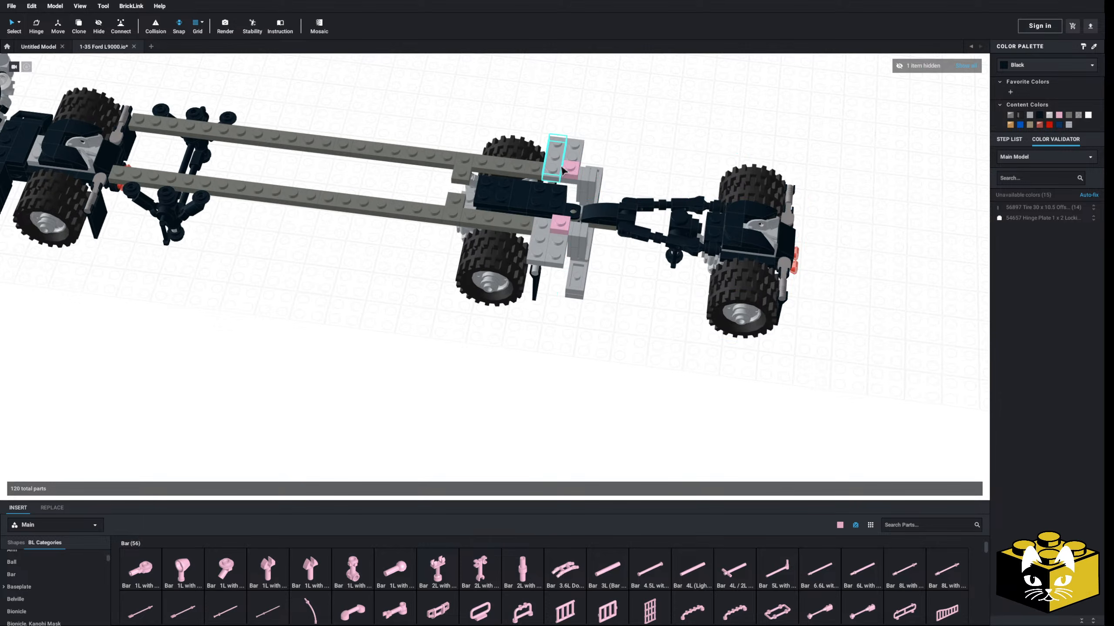
{"action": "left_click", "coordinate": [563, 225]}
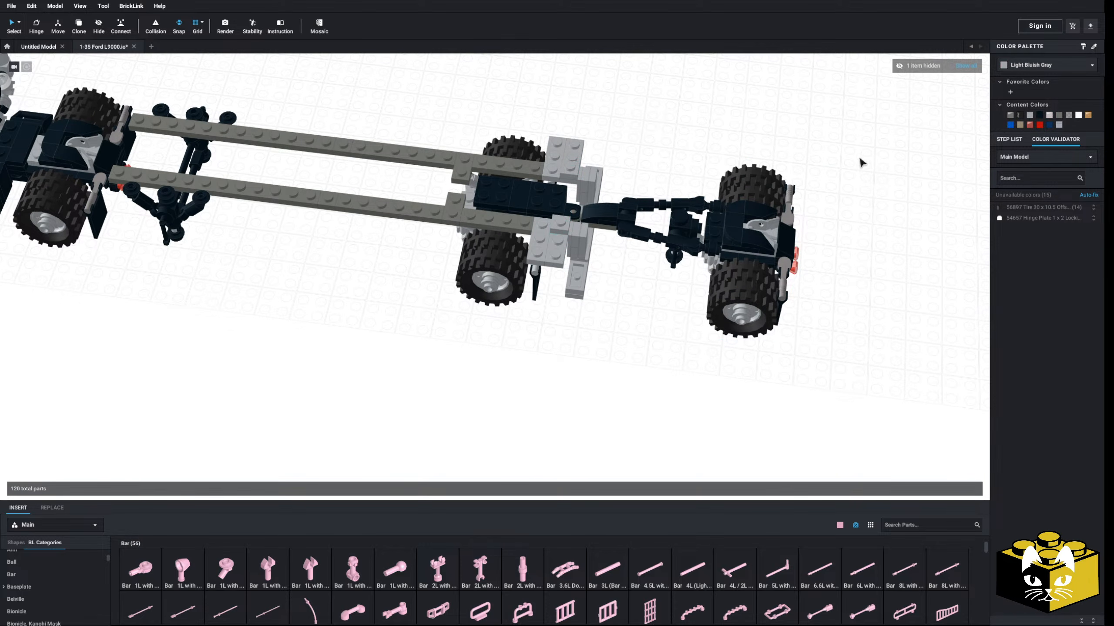
{"action": "left_click", "coordinate": [964, 67]}
- Hide the truck and the dolly, and merge the trailer body and all its underside parts into one submodel
{"action": "scroll", "coordinate": [824, 215], "scroll_direction": "down", "scroll_amount": 5}
{"action": "right_click_drag", "start_coordinate": [773, 244], "coordinate": [740, 223]}
{"action": "middle_click_drag", "start_coordinate": [741, 224], "coordinate": [795, 252]}
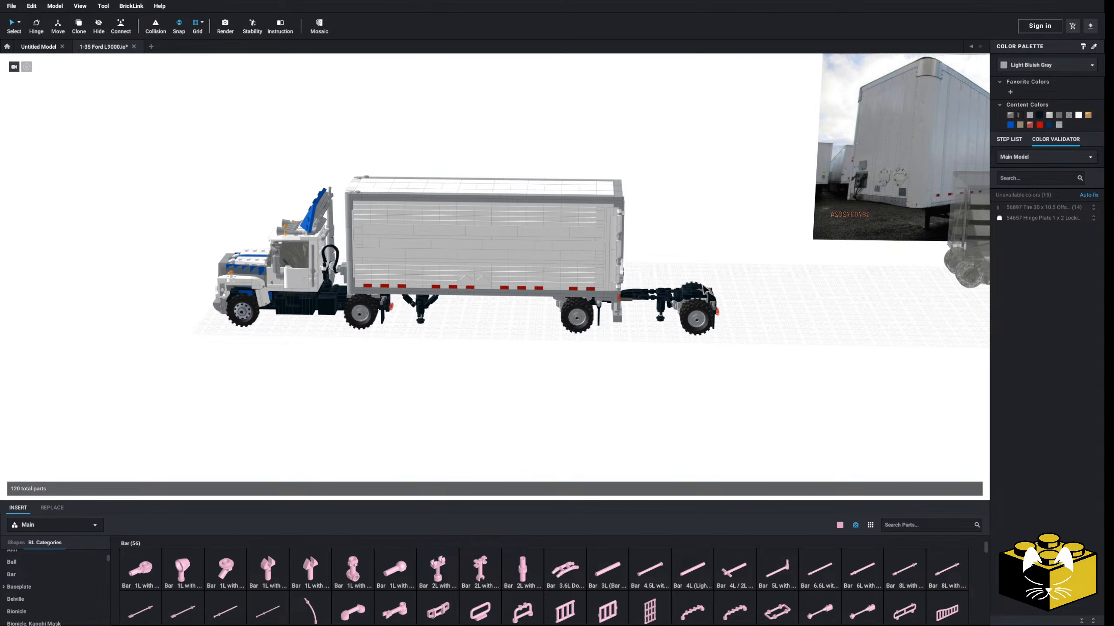
{"action": "right_click", "coordinate": [312, 304]}
{"action": "left_click", "coordinate": [344, 350]}
{"action": "scroll", "coordinate": [607, 337], "scroll_direction": "down", "scroll_amount": 3}
{"action": "left_click_drag", "start_coordinate": [630, 155], "coordinate": [449, 322]}
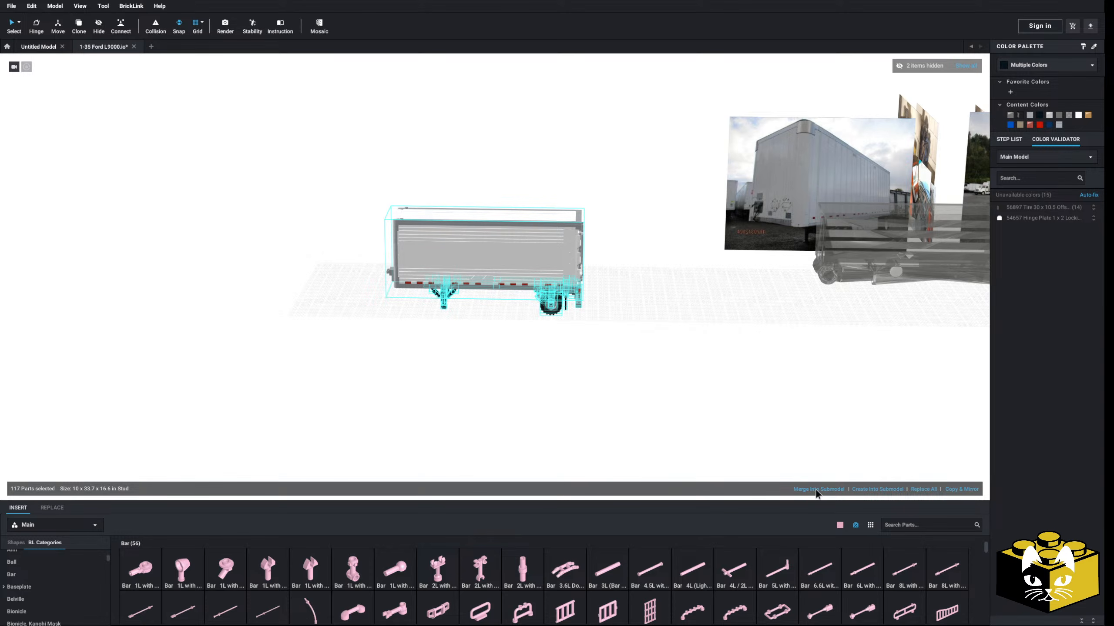
{"action": "left_click", "coordinate": [599, 348]}
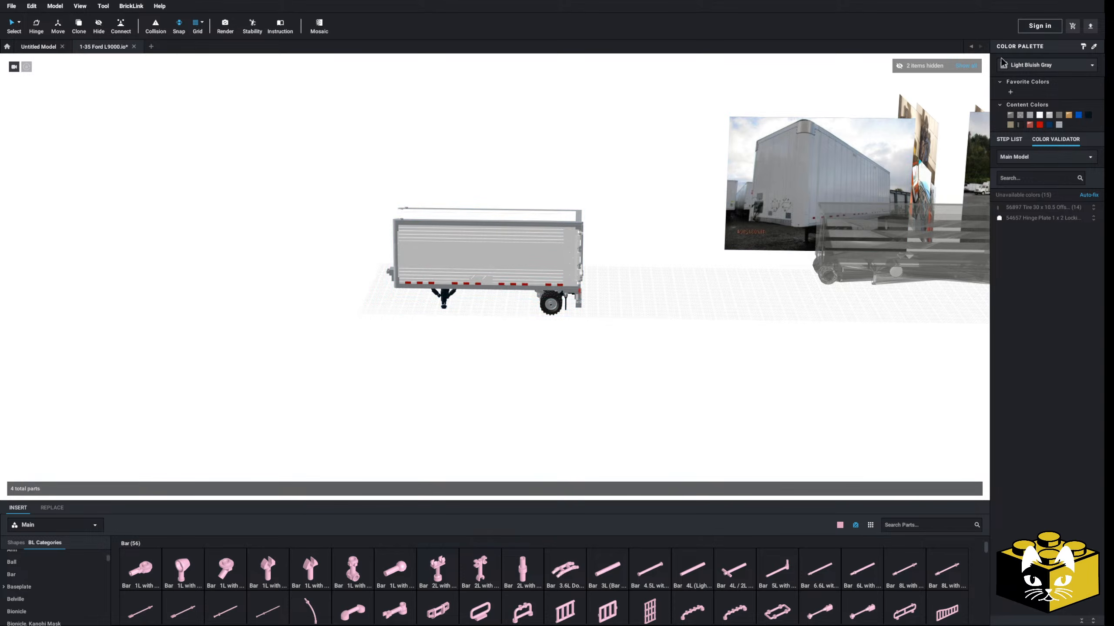
- Unhide the truck and dolly, copy the trailer submodel and place the duplicate behind the first trailer
{"action": "left_click", "coordinate": [966, 66]}
{"action": "right_click", "coordinate": [437, 264]}
{"action": "left_click", "coordinate": [449, 272]}
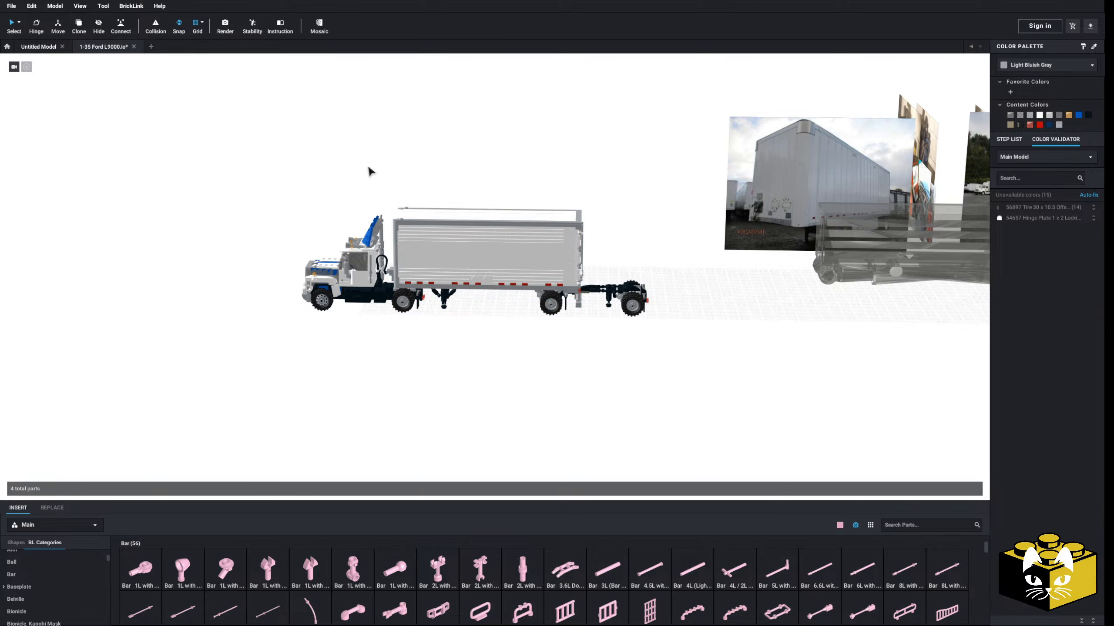
{"action": "right_click", "coordinate": [368, 166]}
{"action": "left_click", "coordinate": [381, 194]}
{"action": "left_click", "coordinate": [753, 374]}
{"action": "scroll", "coordinate": [754, 371], "scroll_direction": "up", "scroll_amount": 4}
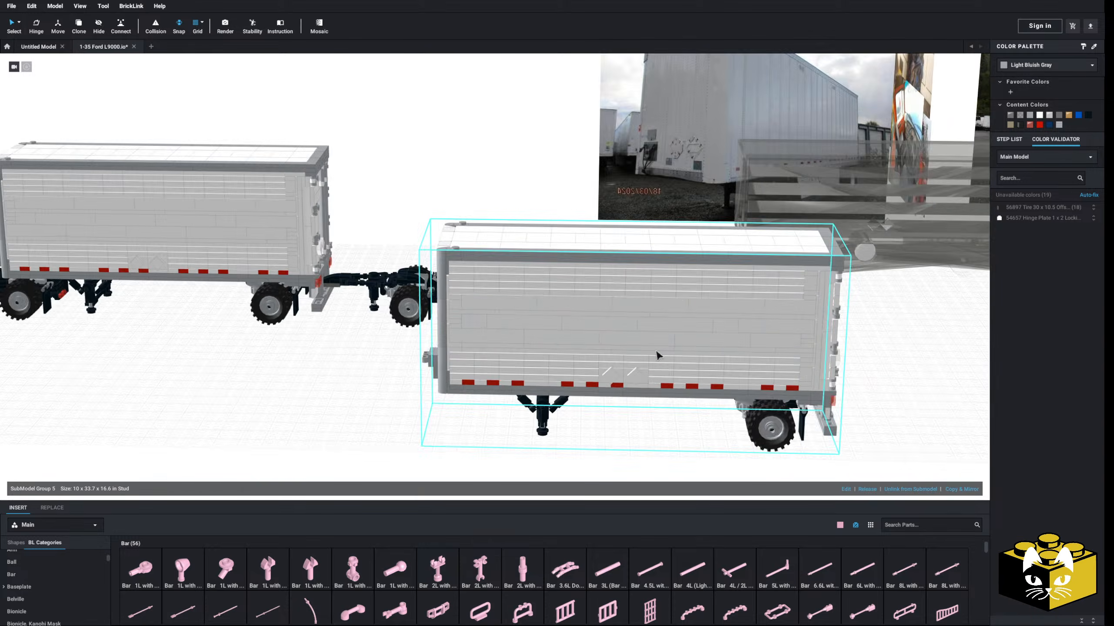
- Connect the coupling point under the second trailer's front to the dolly's fifth wheel
{"action": "right_click_drag", "start_coordinate": [657, 352], "coordinate": [530, 343]}
{"action": "left_click", "coordinate": [117, 33]}
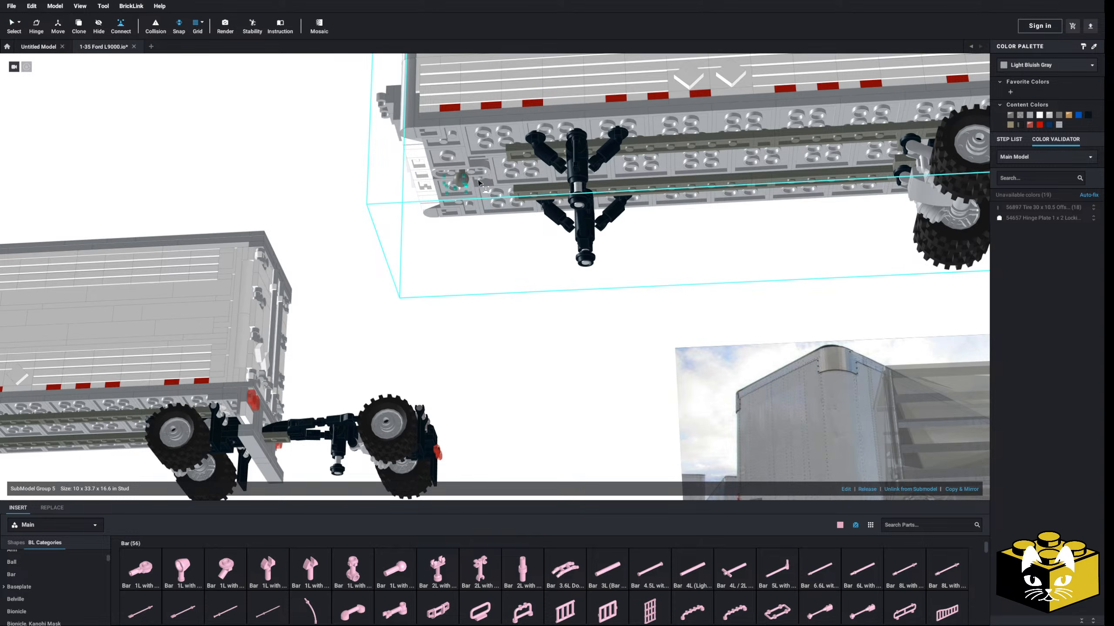
{"action": "left_click", "coordinate": [461, 180]}
{"action": "right_click_drag", "start_coordinate": [472, 246], "coordinate": [436, 288]}
{"action": "scroll", "coordinate": [436, 288], "scroll_direction": "up", "scroll_amount": 3}
{"action": "middle_click_drag", "start_coordinate": [436, 288], "coordinate": [569, 380]}
{"action": "right_click_drag", "start_coordinate": [569, 380], "coordinate": [478, 316]}
{"action": "middle_click_drag", "start_coordinate": [477, 316], "coordinate": [394, 319]}
{"action": "scroll", "coordinate": [394, 320], "scroll_direction": "up", "scroll_amount": 3}
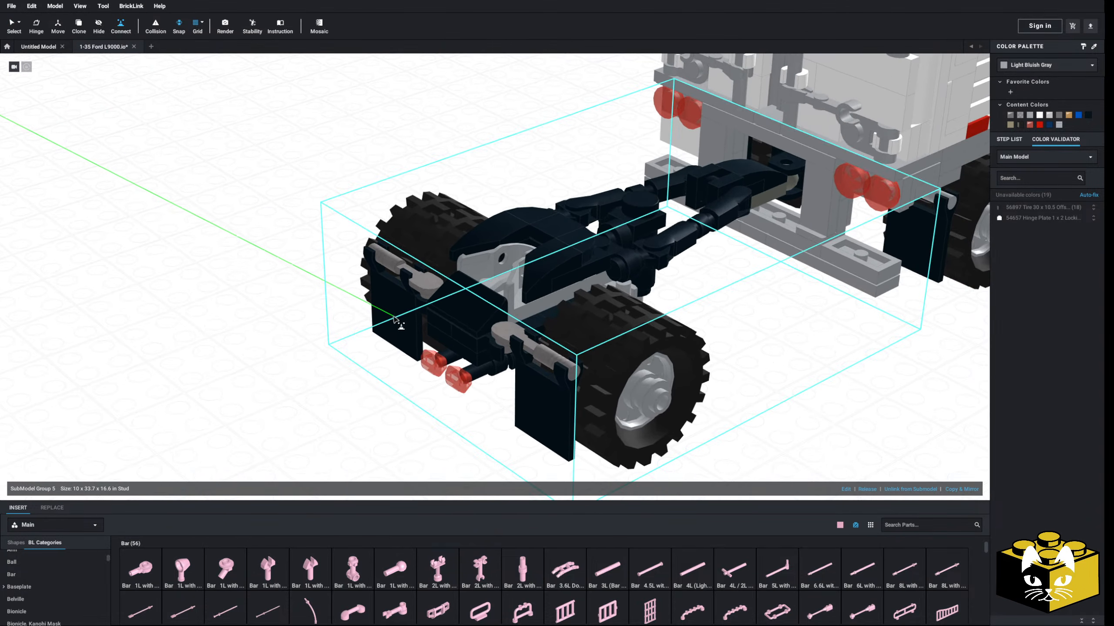
{"action": "left_click", "coordinate": [504, 268]}
{"action": "scroll", "coordinate": [504, 274], "scroll_direction": "down", "scroll_amount": 3}
{"action": "right_click_drag", "start_coordinate": [491, 368], "coordinate": [441, 308]}
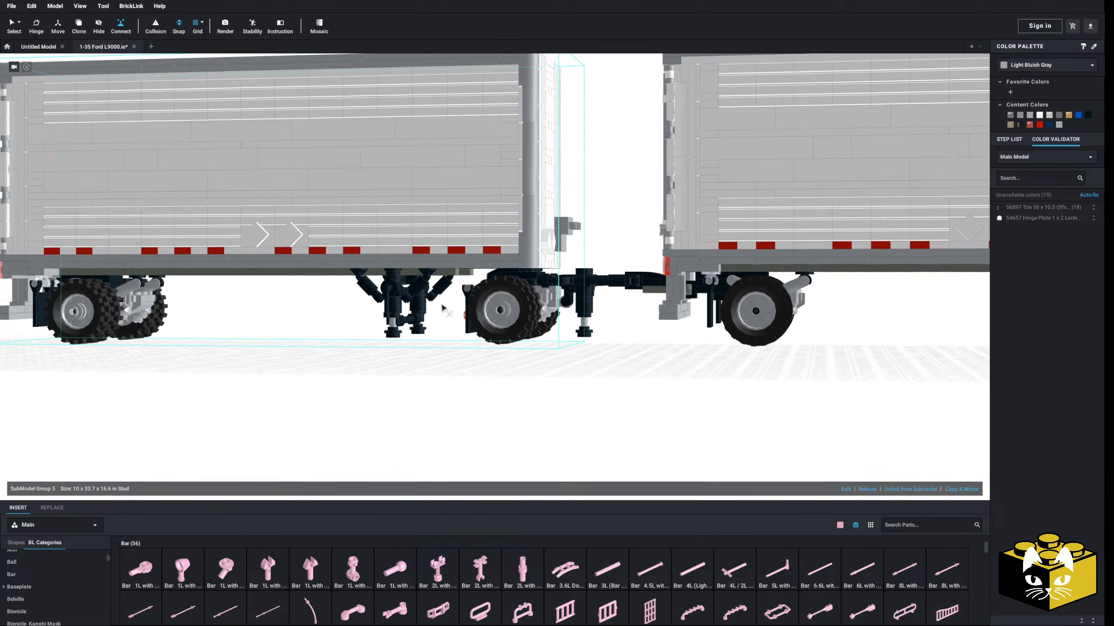
- Raise the second trailer above the dolly to a vertical position of -160.0
{"action": "scroll", "coordinate": [437, 309], "scroll_direction": "up", "scroll_amount": 3}
{"action": "scroll", "coordinate": [437, 310], "scroll_direction": "up", "scroll_amount": 1}
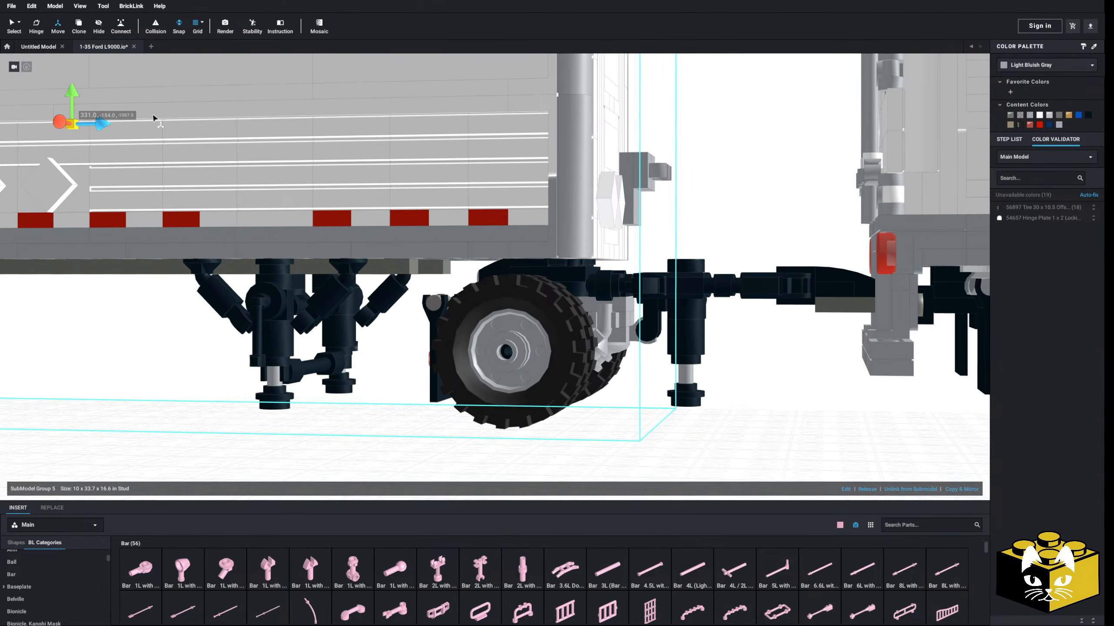
{"action": "scroll", "coordinate": [178, 163], "scroll_direction": "down", "scroll_amount": 1}
{"action": "left_click_drag", "start_coordinate": [97, 102], "coordinate": [97, 92]}
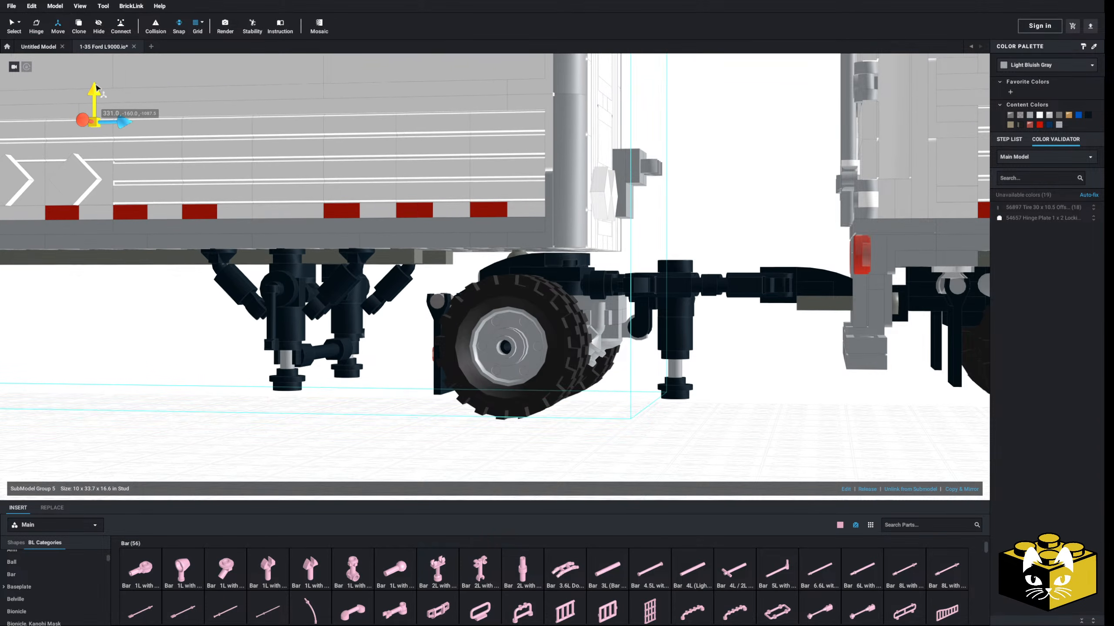
{"action": "left_click", "coordinate": [654, 141]}
{"action": "scroll", "coordinate": [649, 145], "scroll_direction": "down", "scroll_amount": 10}
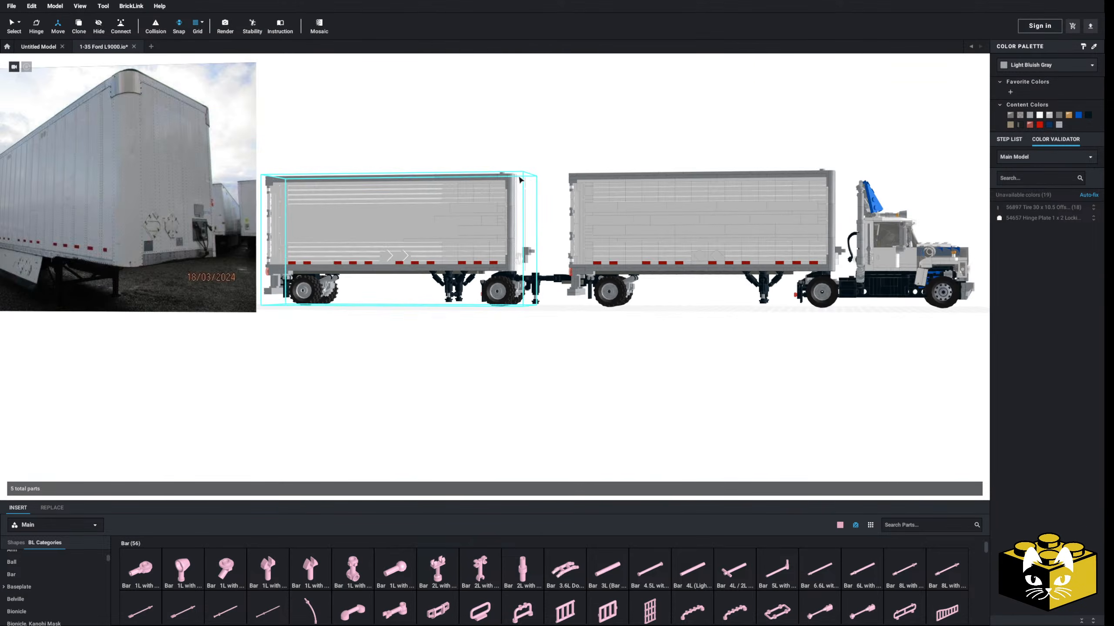
- Remove the translucent reference model standing beside the truck and its two trailers
{"action": "right_click_drag", "start_coordinate": [519, 179], "coordinate": [441, 184]}
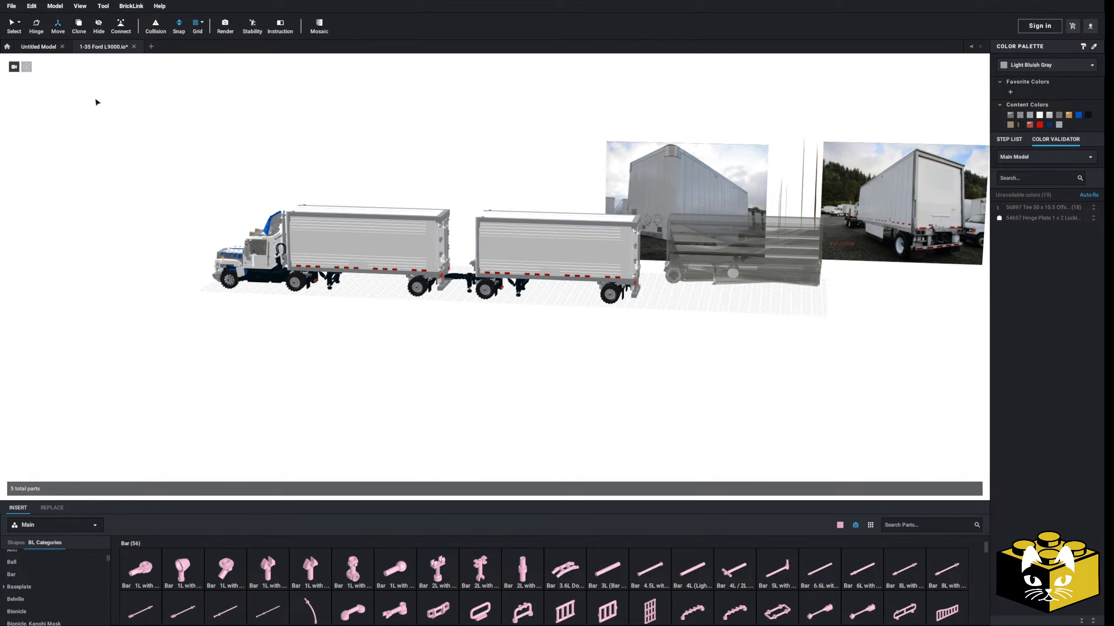
{"action": "right_click_drag", "start_coordinate": [719, 296], "coordinate": [625, 252]}
{"action": "left_click_drag", "start_coordinate": [341, 224], "coordinate": [338, 235]}
{"action": "left_click_drag", "start_coordinate": [343, 257], "coordinate": [251, 105]}
- Examine the dolly and its coupling between the two trailers from the side and from above
{"action": "scroll", "coordinate": [602, 312], "scroll_direction": "up", "scroll_amount": 4}
{"action": "middle_click_drag", "start_coordinate": [420, 326], "coordinate": [490, 364]}
{"action": "mouse_move", "coordinate": [490, 363]}
{"action": "right_mouse_down"}
{"action": "mouse_move", "coordinate": [500, 352]}
{"action": "mouse_move", "coordinate": [558, 388]}
{"action": "mouse_move", "coordinate": [527, 396]}
{"action": "mouse_move", "coordinate": [529, 370]}
{"action": "mouse_move", "coordinate": [534, 411]}
{"action": "mouse_move", "coordinate": [590, 410]}
{"action": "mouse_move", "coordinate": [509, 410]}
{"action": "mouse_move", "coordinate": [500, 375]}
{"action": "right_mouse_up"}
{"action": "scroll", "coordinate": [500, 352], "scroll_direction": "up", "scroll_amount": 4}
{"action": "scroll", "coordinate": [558, 388], "scroll_direction": "up", "scroll_amount": 4}
{"action": "scroll", "coordinate": [528, 369], "scroll_direction": "down", "scroll_amount": 3}
{"action": "scroll", "coordinate": [571, 326], "scroll_direction": "up", "scroll_amount": 6}
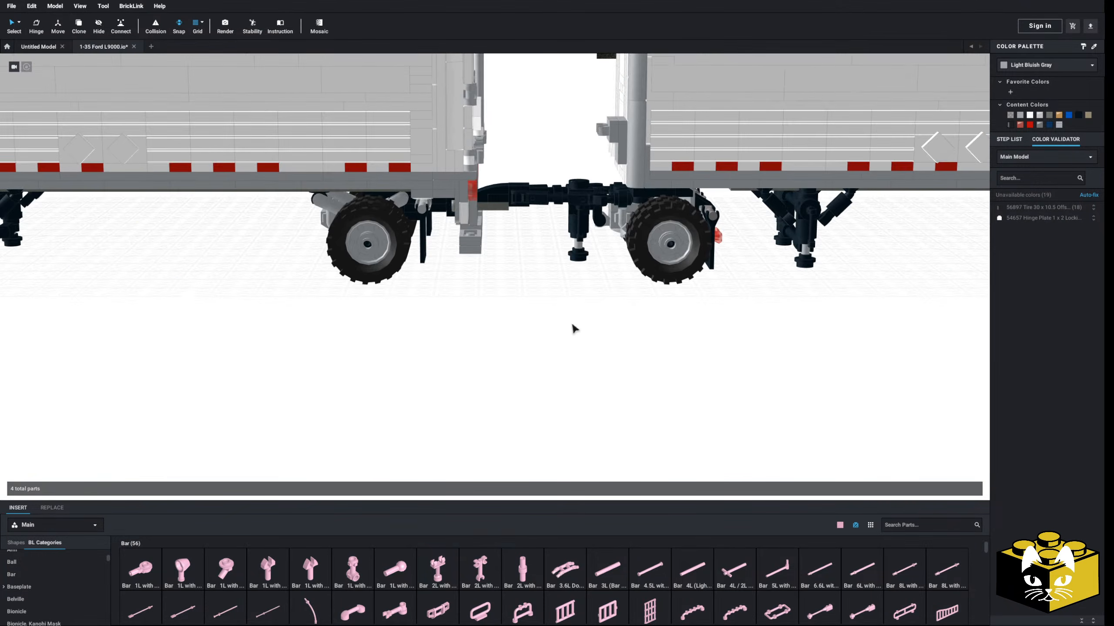
{"action": "right_click_drag", "start_coordinate": [567, 328], "coordinate": [574, 306]}
{"action": "middle_click_drag", "start_coordinate": [574, 302], "coordinate": [586, 254]}
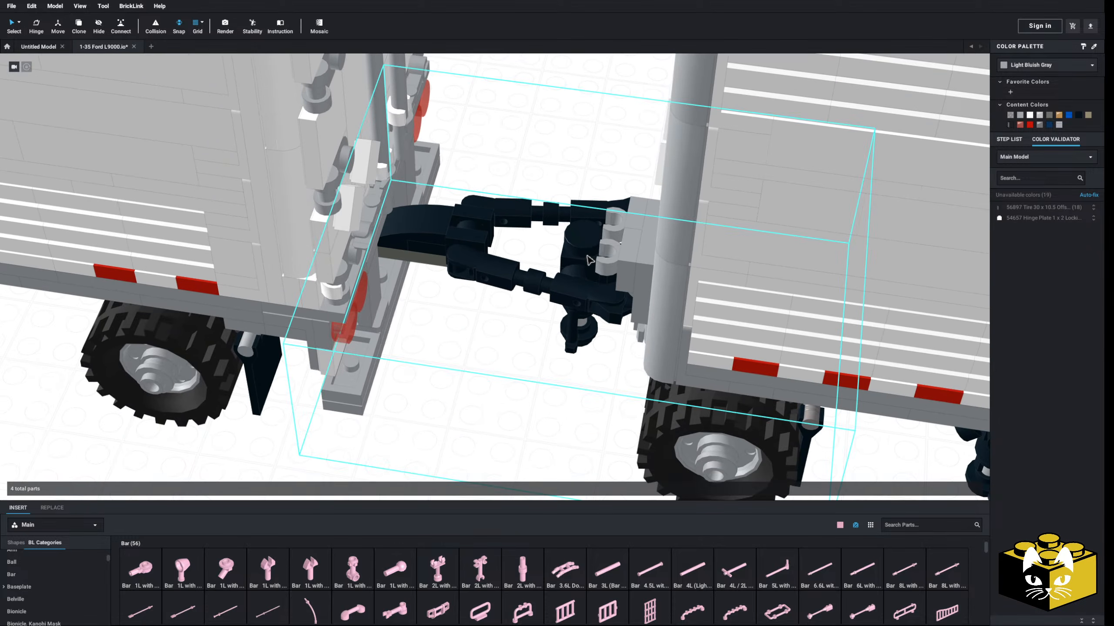
- Examine the drawbar's connection to the first trailer's rear up close, and the complete truck with both trailers
{"action": "right_click_drag", "start_coordinate": [595, 245], "coordinate": [528, 325]}
{"action": "middle_click_drag", "start_coordinate": [528, 325], "coordinate": [551, 376]}
{"action": "right_click_drag", "start_coordinate": [551, 379], "coordinate": [510, 338]}
{"action": "scroll", "coordinate": [510, 340], "scroll_direction": "up", "scroll_amount": 3}
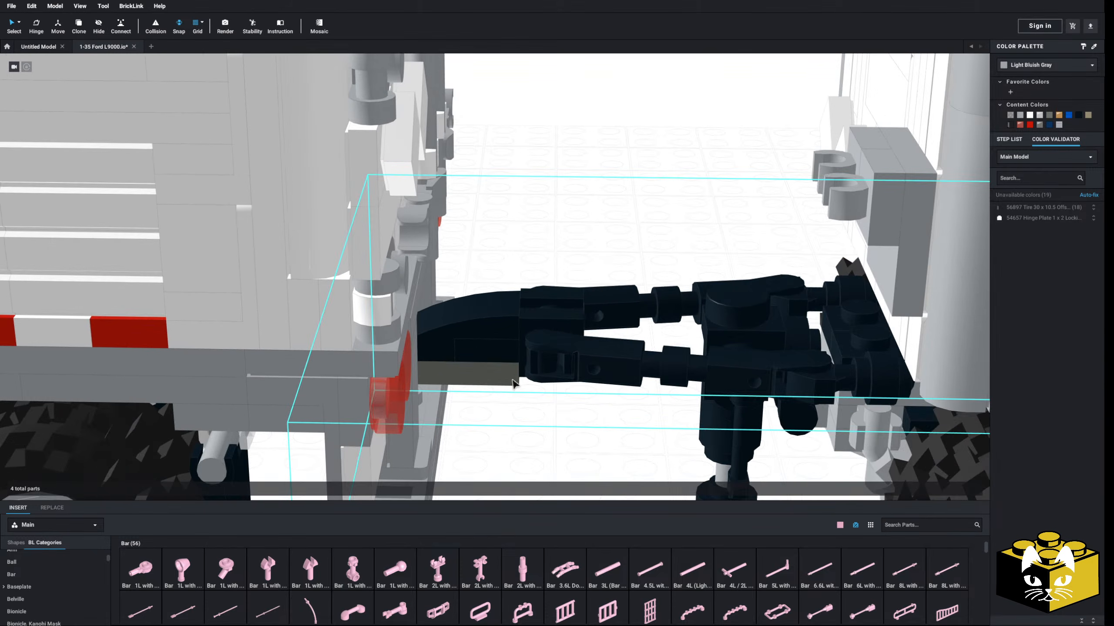
{"action": "right_click_drag", "start_coordinate": [565, 420], "coordinate": [540, 397]}
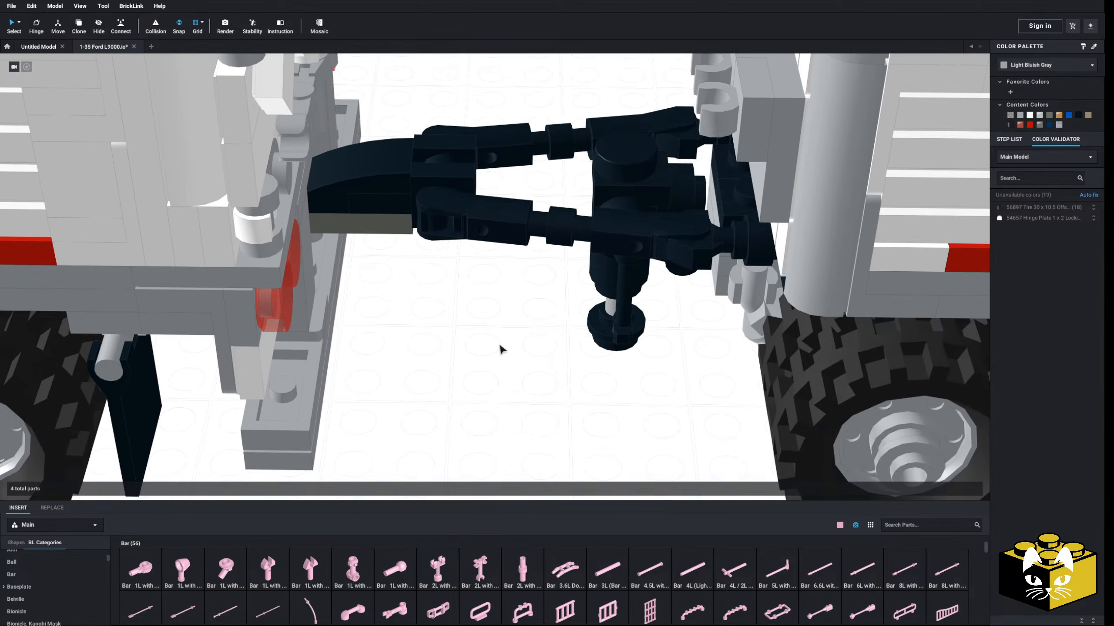
{"action": "mouse_move", "coordinate": [493, 349]}
{"action": "right_mouse_down"}
{"action": "mouse_move", "coordinate": [501, 364]}
{"action": "mouse_move", "coordinate": [493, 327]}
{"action": "right_mouse_up"}
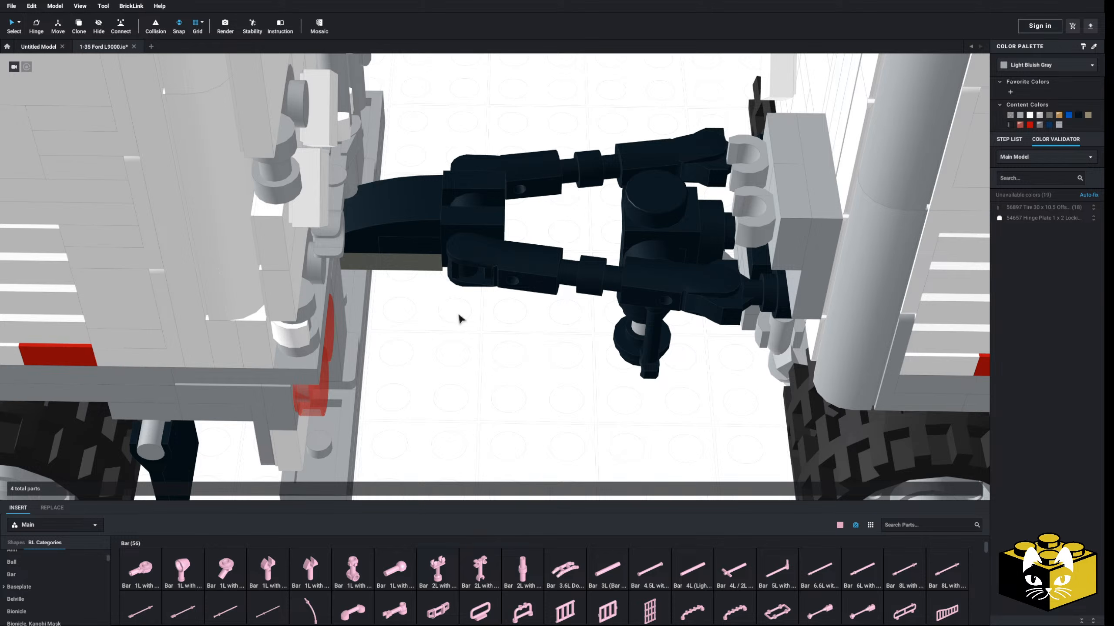
{"action": "scroll", "coordinate": [461, 327], "scroll_direction": "down", "scroll_amount": 10}
{"action": "right_click_drag", "start_coordinate": [466, 348], "coordinate": [501, 372]}
{"action": "scroll", "coordinate": [480, 346], "scroll_direction": "down", "scroll_amount": 5}
{"action": "mouse_move", "coordinate": [573, 397]}
{"action": "right_mouse_down"}
{"action": "mouse_move", "coordinate": [596, 393]}
{"action": "mouse_move", "coordinate": [565, 404]}
{"action": "right_mouse_up"}
{"action": "scroll", "coordinate": [560, 400], "scroll_direction": "up", "scroll_amount": 6}
{"action": "scroll", "coordinate": [561, 401], "scroll_direction": "down", "scroll_amount": 2}
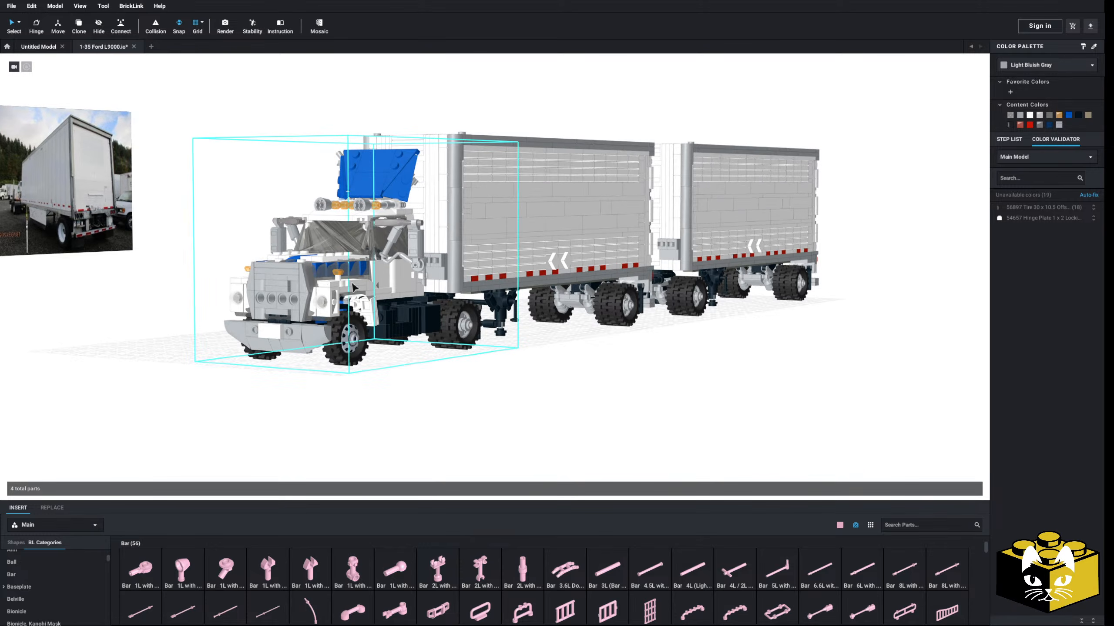
- Delete the translucent black window glass from the truck's cab submodel and return to the main model
{"action": "right_click_drag", "start_coordinate": [353, 287], "coordinate": [414, 349]}
{"action": "middle_click_drag", "start_coordinate": [414, 349], "coordinate": [666, 144]}
{"action": "scroll", "coordinate": [667, 145], "scroll_direction": "up", "scroll_amount": 4}
{"action": "double_click", "coordinate": [666, 144]}
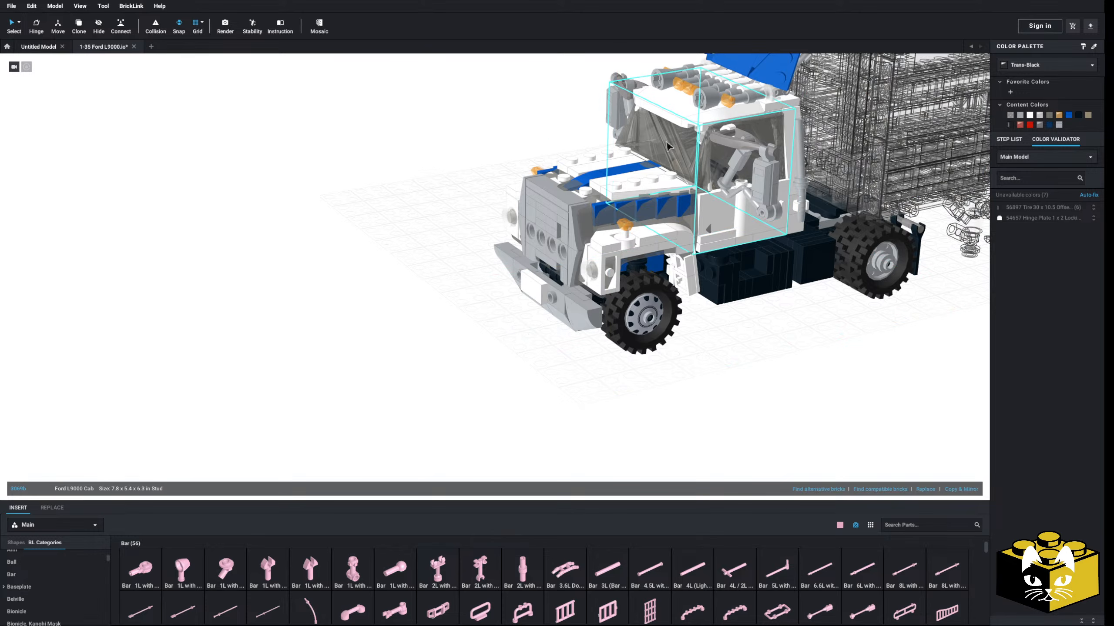
{"action": "key", "text": "Delete"}
{"action": "scroll", "coordinate": [636, 219], "scroll_direction": "down", "scroll_amount": 6}
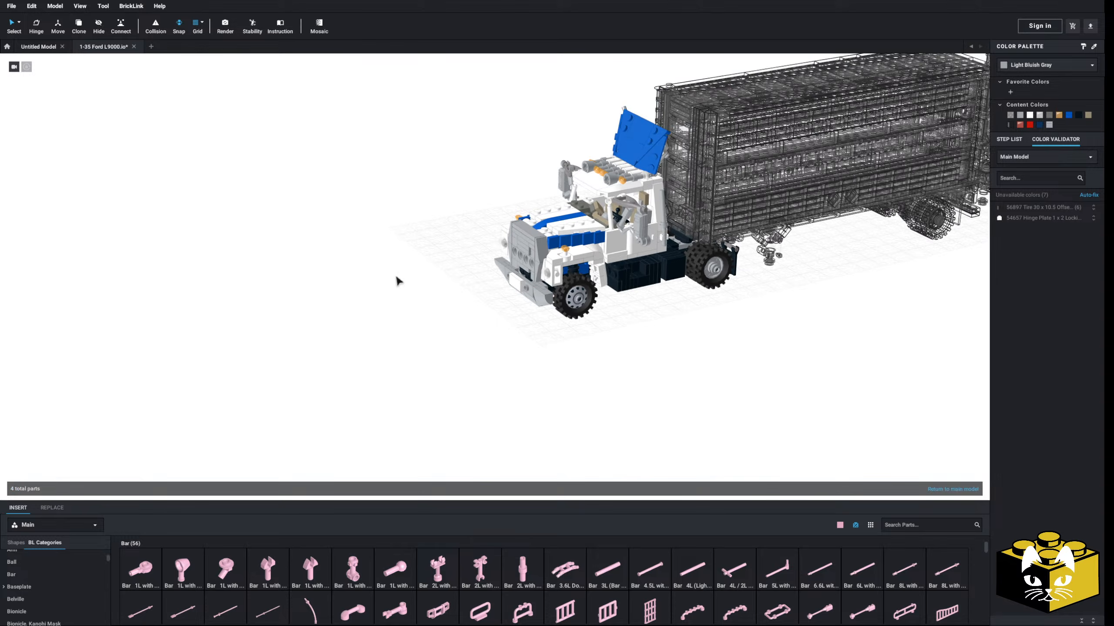
{"action": "double_click", "coordinate": [407, 273]}
- Examine the truck and its two coupled trailers from several angles
{"action": "middle_click_drag", "start_coordinate": [408, 268], "coordinate": [325, 311]}
{"action": "right_click_drag", "start_coordinate": [326, 311], "coordinate": [333, 306]}
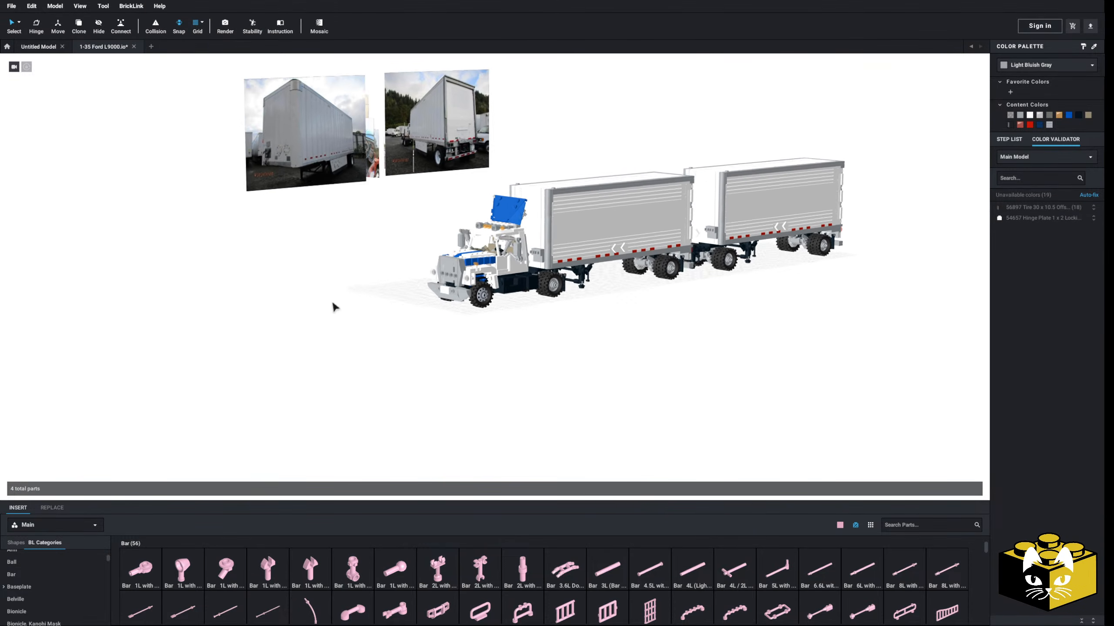
{"action": "scroll", "coordinate": [586, 350], "scroll_direction": "up", "scroll_amount": 3}
{"action": "middle_click_drag", "start_coordinate": [586, 350], "coordinate": [533, 393]}
{"action": "right_click_drag", "start_coordinate": [532, 393], "coordinate": [522, 372]}
{"action": "middle_click_drag", "start_coordinate": [521, 372], "coordinate": [498, 388]}
{"action": "right_click_drag", "start_coordinate": [497, 387], "coordinate": [522, 344]}
{"action": "right_click_drag", "start_coordinate": [709, 325], "coordinate": [557, 299]}
- Examine the Viking Freight System reference photo of the truck pulling double trailers
{"action": "middle_click_drag", "start_coordinate": [535, 285], "coordinate": [789, 373]}
{"action": "scroll", "coordinate": [542, 335], "scroll_direction": "down", "scroll_amount": 3}
{"action": "right_click_drag", "start_coordinate": [542, 335], "coordinate": [624, 349]}
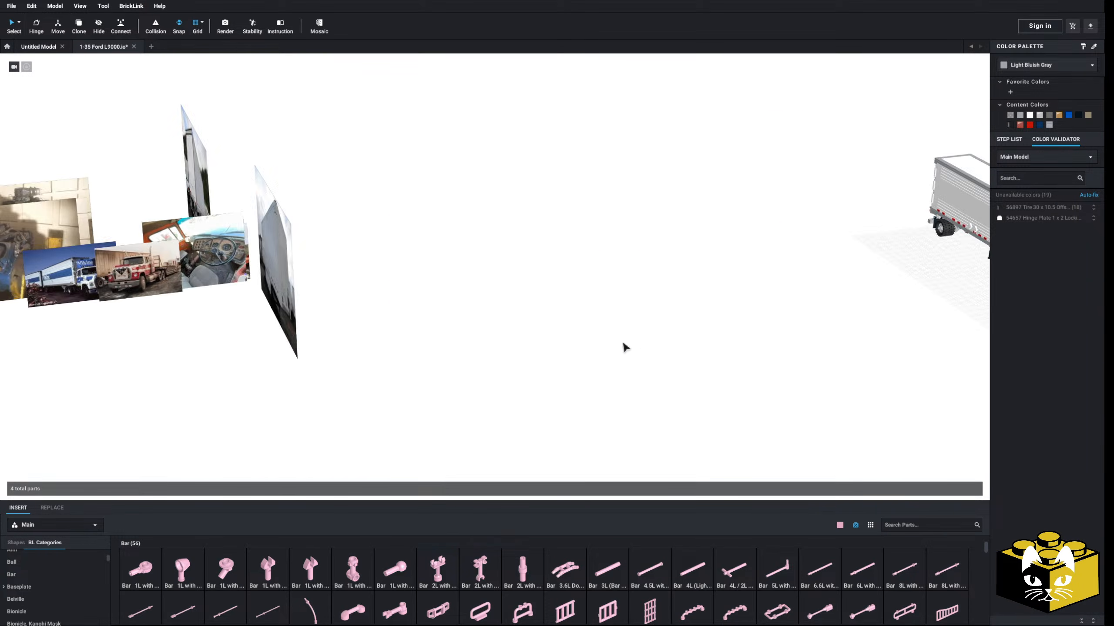
{"action": "middle_click_drag", "start_coordinate": [624, 349], "coordinate": [877, 347]}
{"action": "scroll", "coordinate": [527, 321], "scroll_direction": "up", "scroll_amount": 4}
{"action": "scroll", "coordinate": [527, 320], "scroll_direction": "up", "scroll_amount": 5}
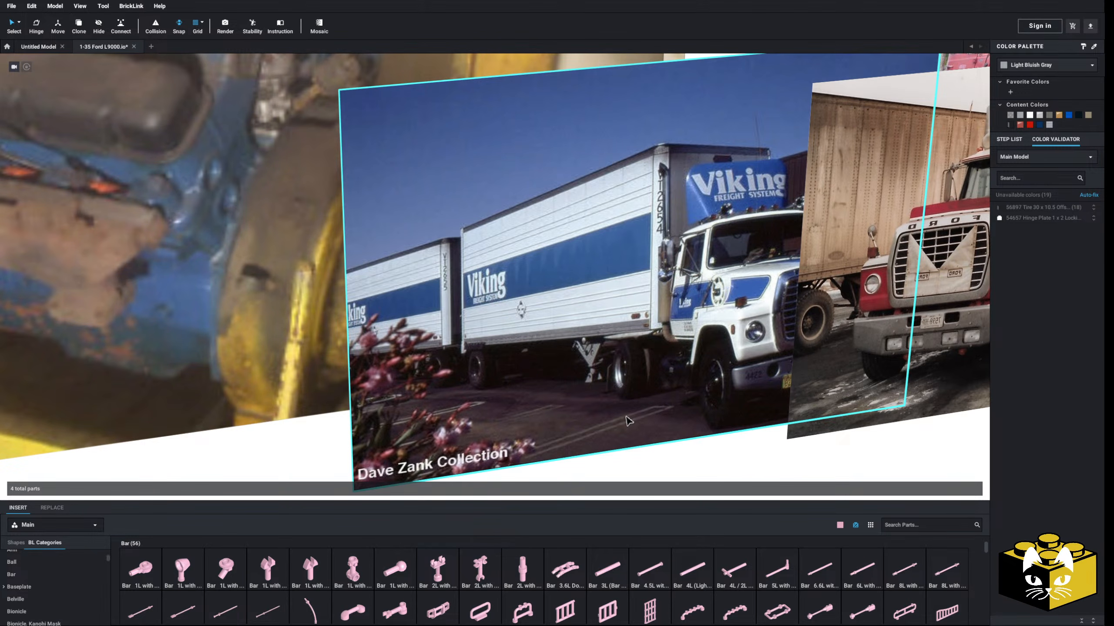
{"action": "scroll", "coordinate": [550, 384], "scroll_direction": "up", "scroll_amount": 2}
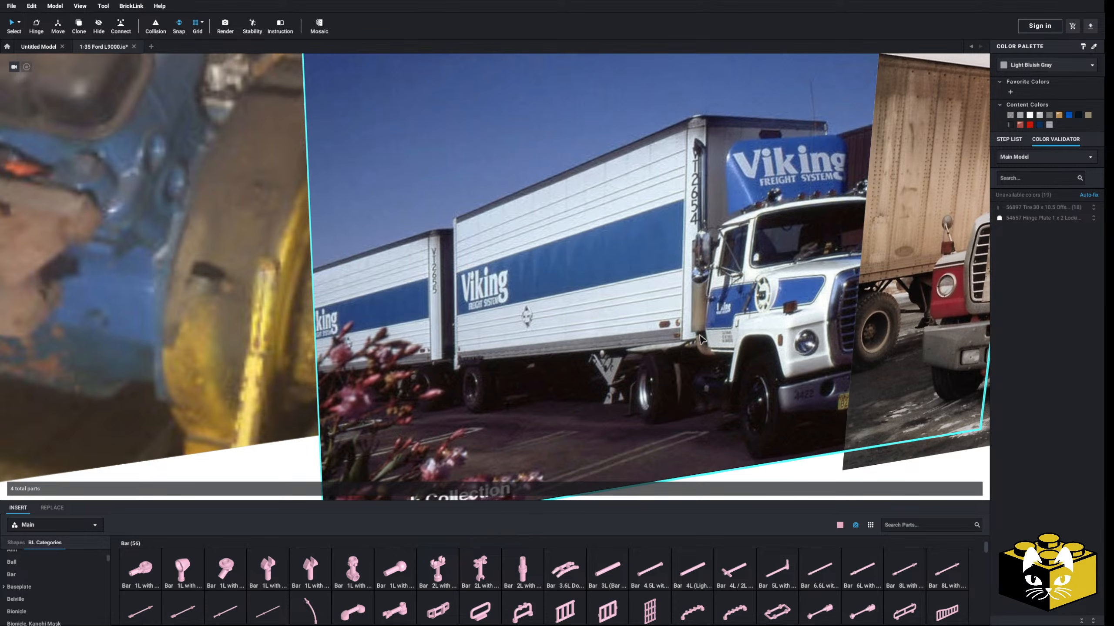
{"action": "scroll", "coordinate": [702, 339], "scroll_direction": "down", "scroll_amount": 10}
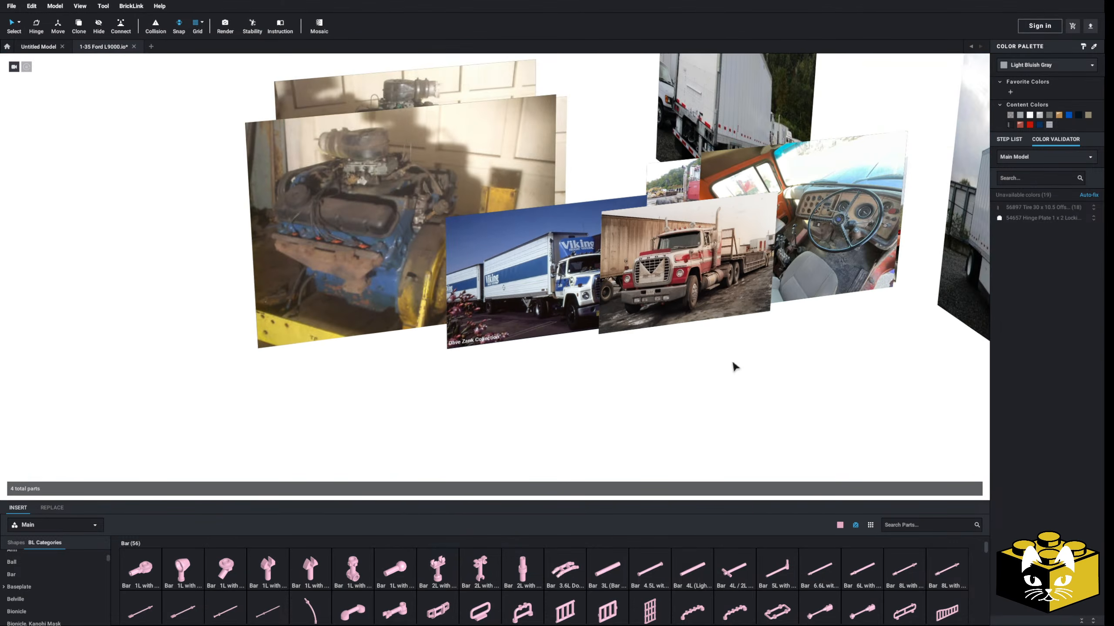
{"action": "scroll", "coordinate": [728, 367], "scroll_direction": "down", "scroll_amount": 5}
- Examine the truck and both trailers from the opposite side for comparison with the reference photo
{"action": "right_click_drag", "start_coordinate": [704, 381], "coordinate": [357, 320]}
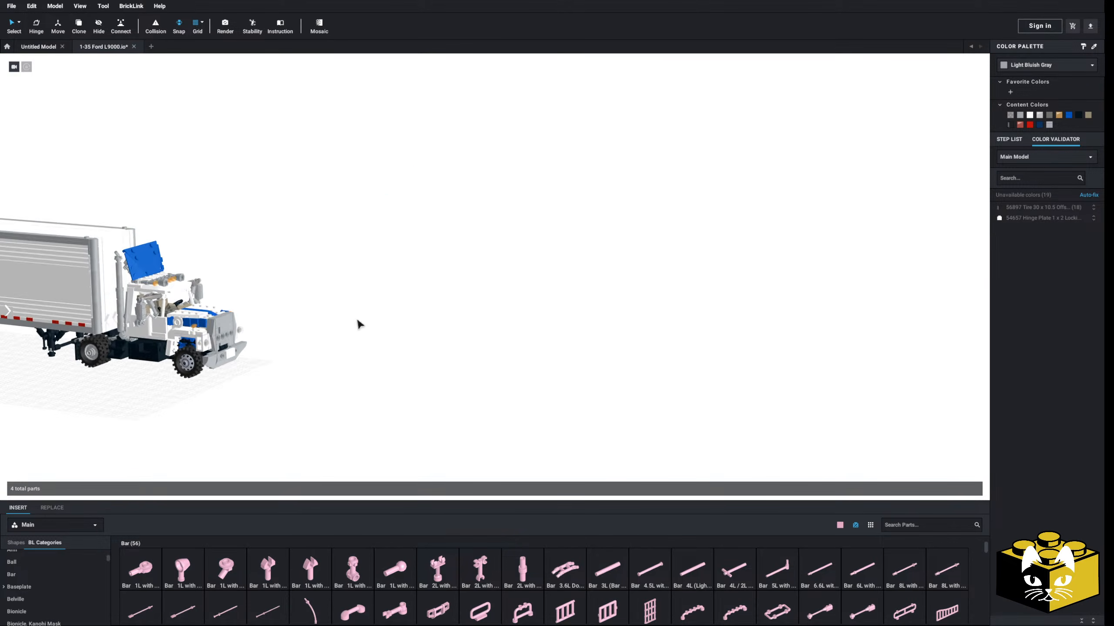
{"action": "middle_click_drag", "start_coordinate": [357, 321], "coordinate": [562, 322]}
{"action": "scroll", "coordinate": [557, 316], "scroll_direction": "up", "scroll_amount": 3}
{"action": "right_click_drag", "start_coordinate": [548, 314], "coordinate": [456, 373]}
{"action": "middle_click_drag", "start_coordinate": [456, 373], "coordinate": [491, 364]}
{"action": "right_click_drag", "start_coordinate": [491, 364], "coordinate": [496, 336]}
{"action": "middle_click_drag", "start_coordinate": [496, 337], "coordinate": [513, 368]}
{"action": "right_click_drag", "start_coordinate": [512, 368], "coordinate": [488, 372]}
{"action": "scroll", "coordinate": [487, 372], "scroll_direction": "down", "scroll_amount": 3}
{"action": "middle_click_drag", "start_coordinate": [488, 372], "coordinate": [443, 368]}
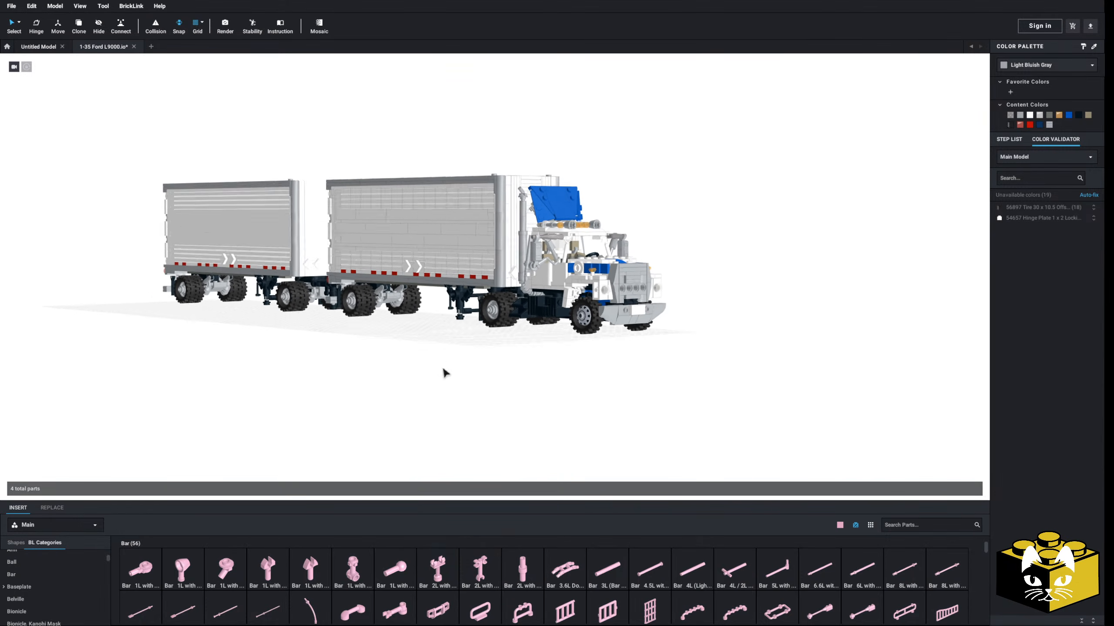
- Copy the second trailer together with its dolly and paste a duplicate of both
{"action": "right_click_drag", "start_coordinate": [444, 372], "coordinate": [409, 378]}
{"action": "left_click_drag", "start_coordinate": [152, 149], "coordinate": [514, 387]}
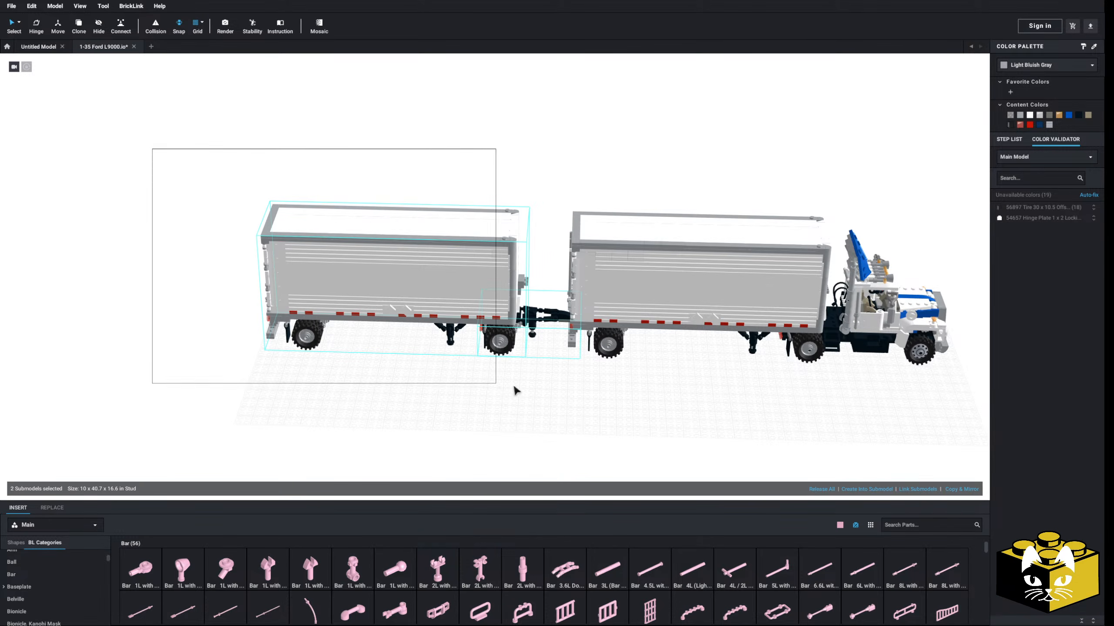
{"action": "right_click", "coordinate": [535, 309]}
{"action": "left_click", "coordinate": [261, 389]}
{"action": "right_click", "coordinate": [260, 387]}
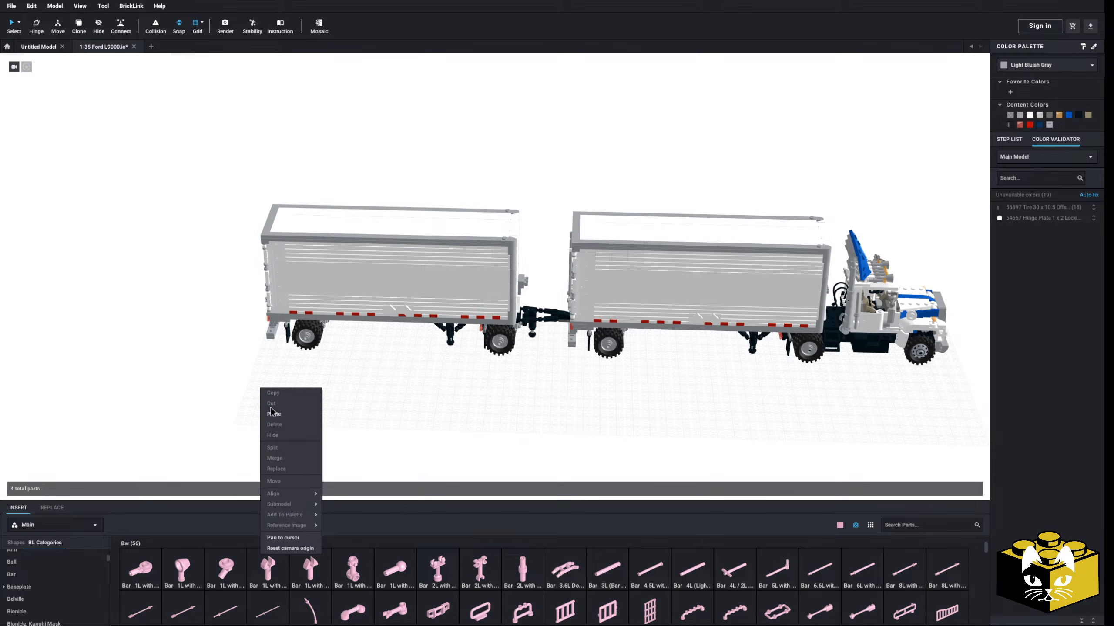
{"action": "right_click", "coordinate": [244, 377]}
{"action": "left_click", "coordinate": [258, 404]}
- Place the duplicated trailer and dolly behind the second trailer, with the drawbar at its rear hitch
{"action": "middle_click_drag", "start_coordinate": [167, 381], "coordinate": [244, 381]}
{"action": "scroll", "coordinate": [245, 381], "scroll_direction": "up", "scroll_amount": 4}
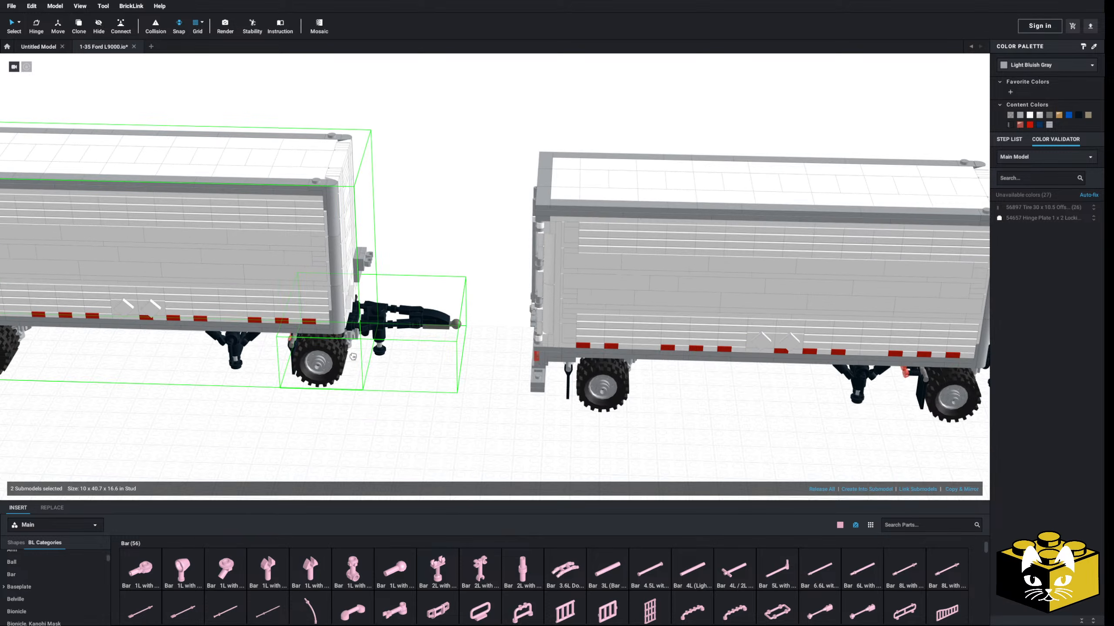
{"action": "left_click", "coordinate": [352, 356]}
{"action": "right_click_drag", "start_coordinate": [353, 357], "coordinate": [414, 372]}
{"action": "scroll", "coordinate": [496, 362], "scroll_direction": "up", "scroll_amount": 3}
{"action": "left_click_drag", "start_coordinate": [534, 360], "coordinate": [678, 346]}
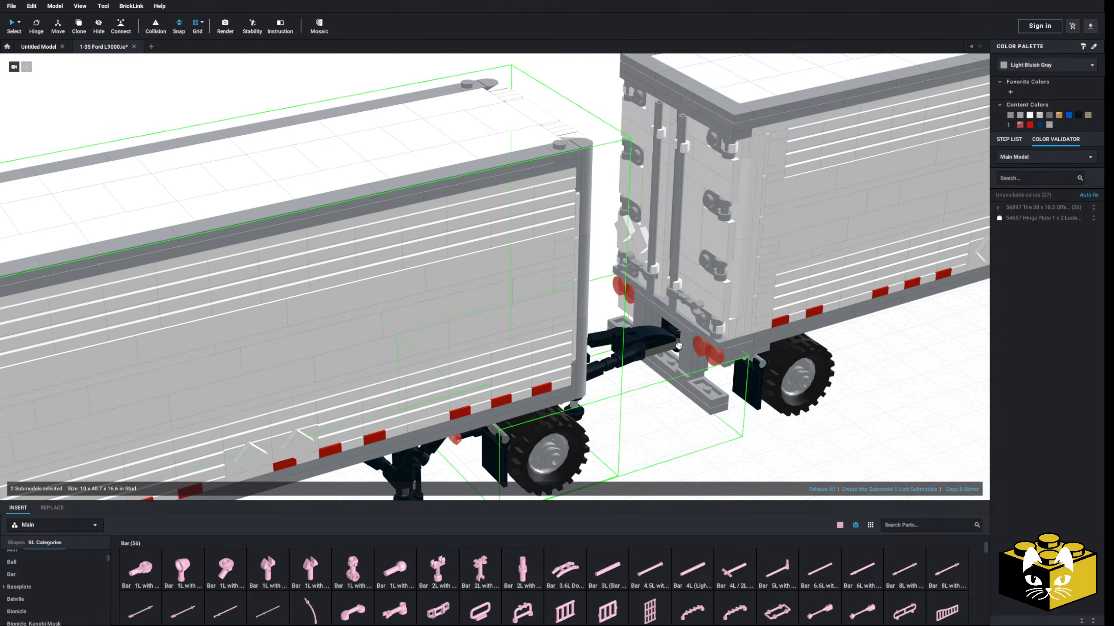
{"action": "left_click", "coordinate": [638, 438]}
- Delete the third trailer together with its dolly
{"action": "scroll", "coordinate": [631, 434], "scroll_direction": "down", "scroll_amount": 5}
{"action": "right_click_drag", "start_coordinate": [574, 413], "coordinate": [515, 398]}
{"action": "left_click_drag", "start_coordinate": [280, 190], "coordinate": [418, 301]}
{"action": "key", "text": "Delete"}
- Save the truck model and open the image render settings
{"action": "middle_click_drag", "start_coordinate": [432, 327], "coordinate": [336, 341]}
{"action": "scroll", "coordinate": [306, 382], "scroll_direction": "up", "scroll_amount": 5}
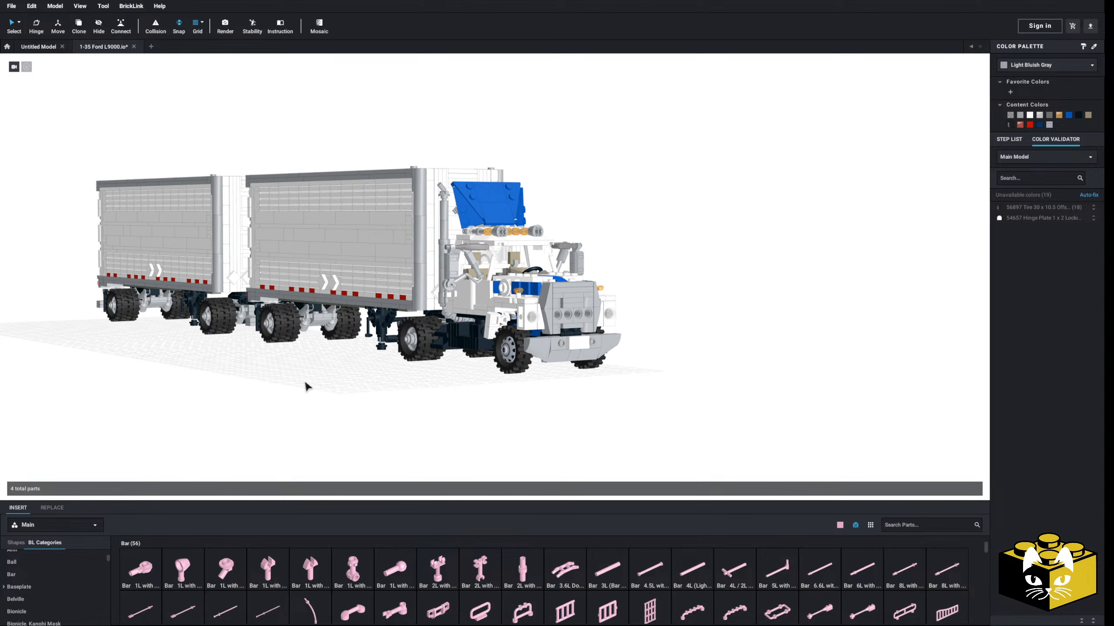
{"action": "left_click", "coordinate": [11, 6]}
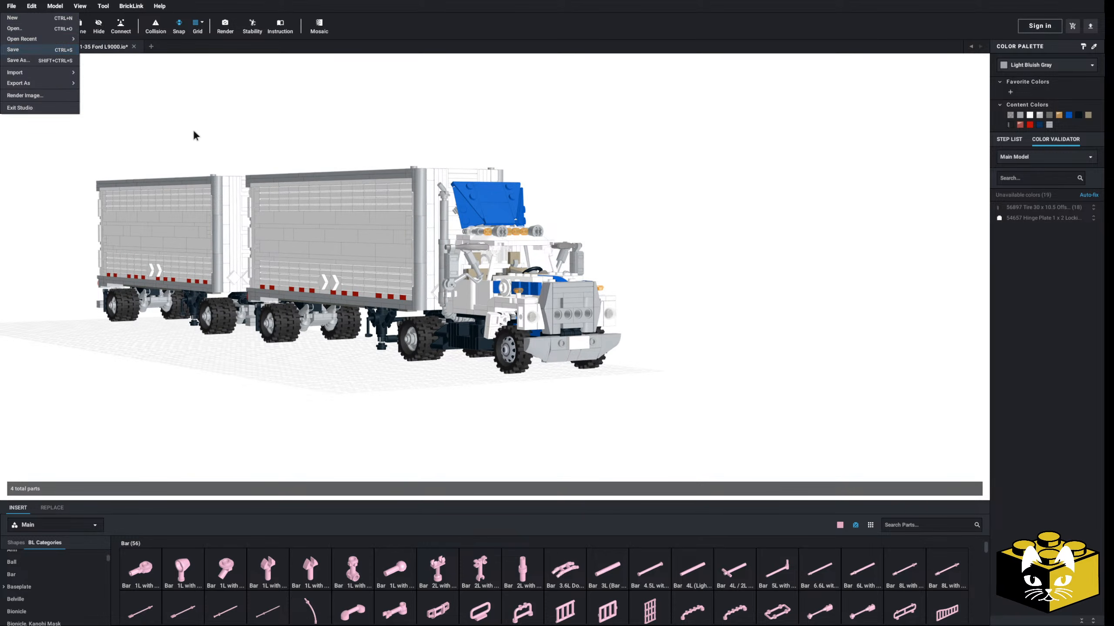
{"action": "left_click", "coordinate": [223, 26]}
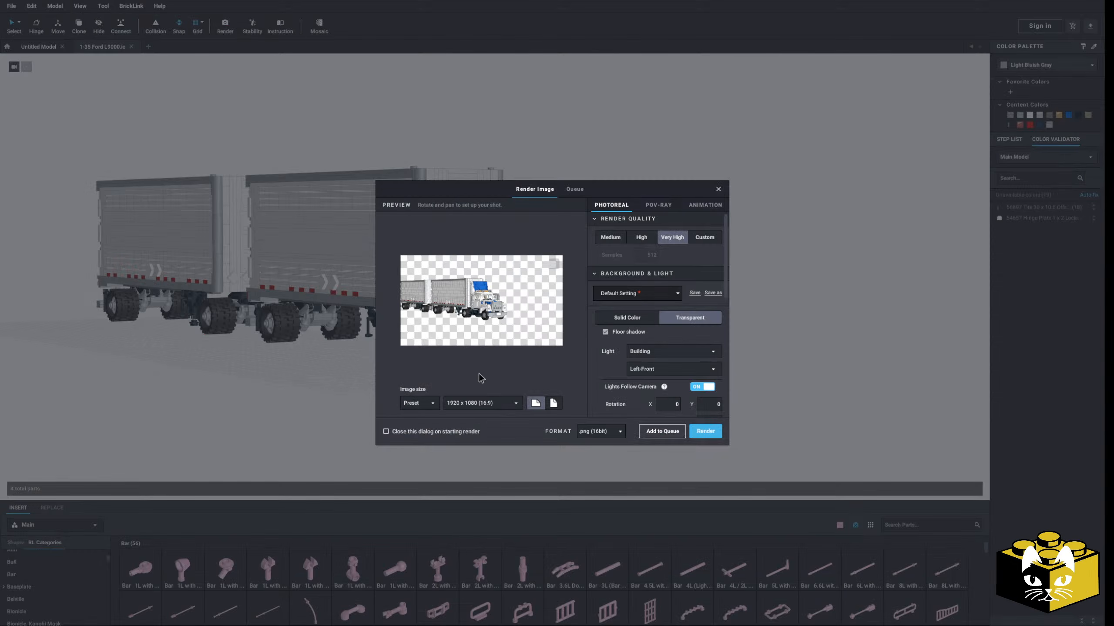
- Frame the whole truck with both trailers diagonally from the front in the render preview, and start the photoreal render
{"action": "left_click_drag", "start_coordinate": [482, 328], "coordinate": [522, 344]}
{"action": "scroll", "coordinate": [478, 341], "scroll_direction": "up", "scroll_amount": 3}
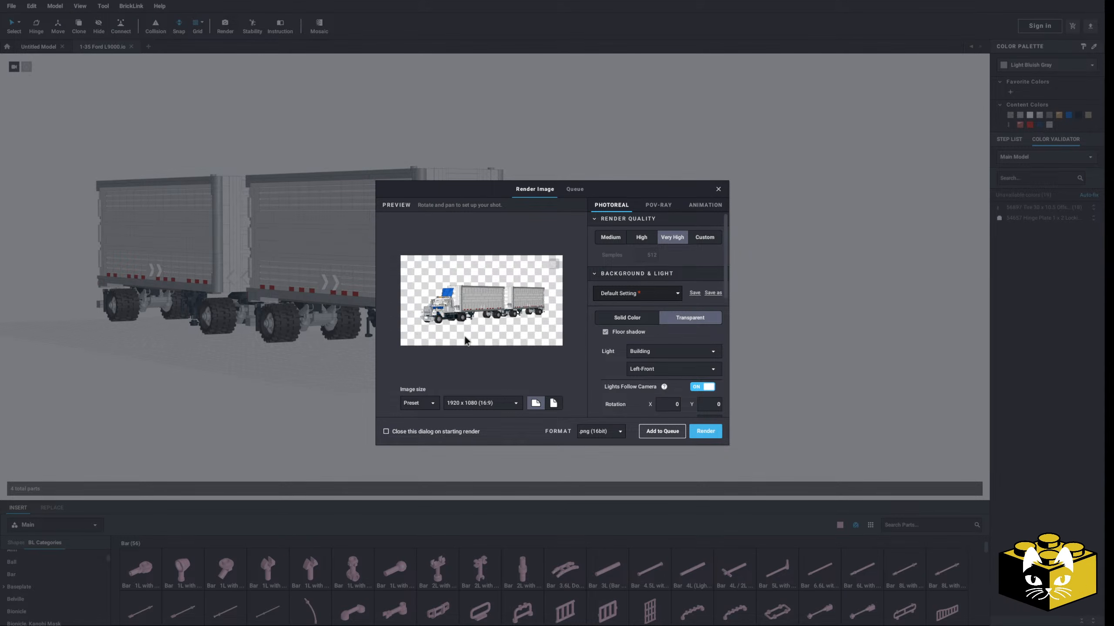
{"action": "scroll", "coordinate": [458, 341], "scroll_direction": "down", "scroll_amount": 4}
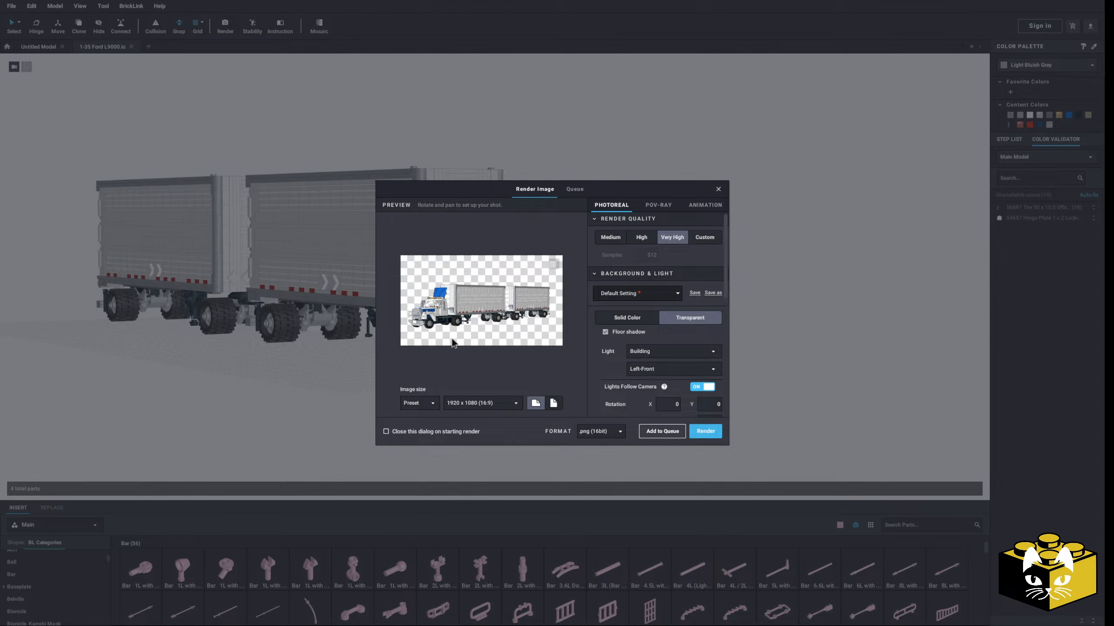
{"action": "left_click_drag", "start_coordinate": [454, 338], "coordinate": [456, 335]}
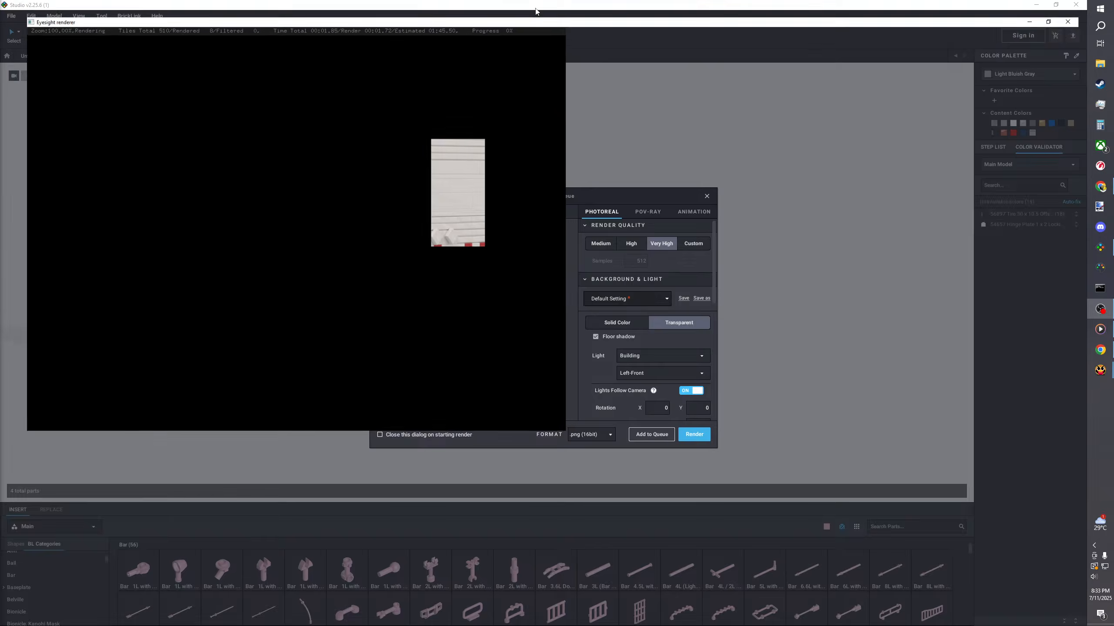
- Maximize the renderer window and inspect the emerging image of the truck and trailers up close
{"action": "left_click", "coordinate": [531, 7]}
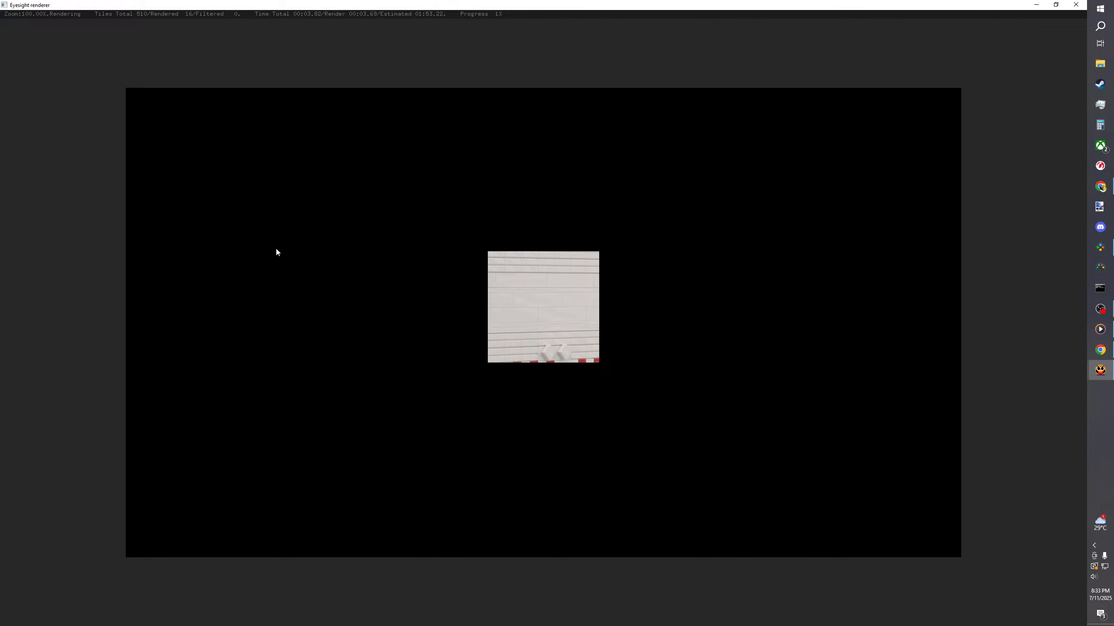
{"action": "scroll", "coordinate": [285, 251], "scroll_direction": "up", "scroll_amount": 1}
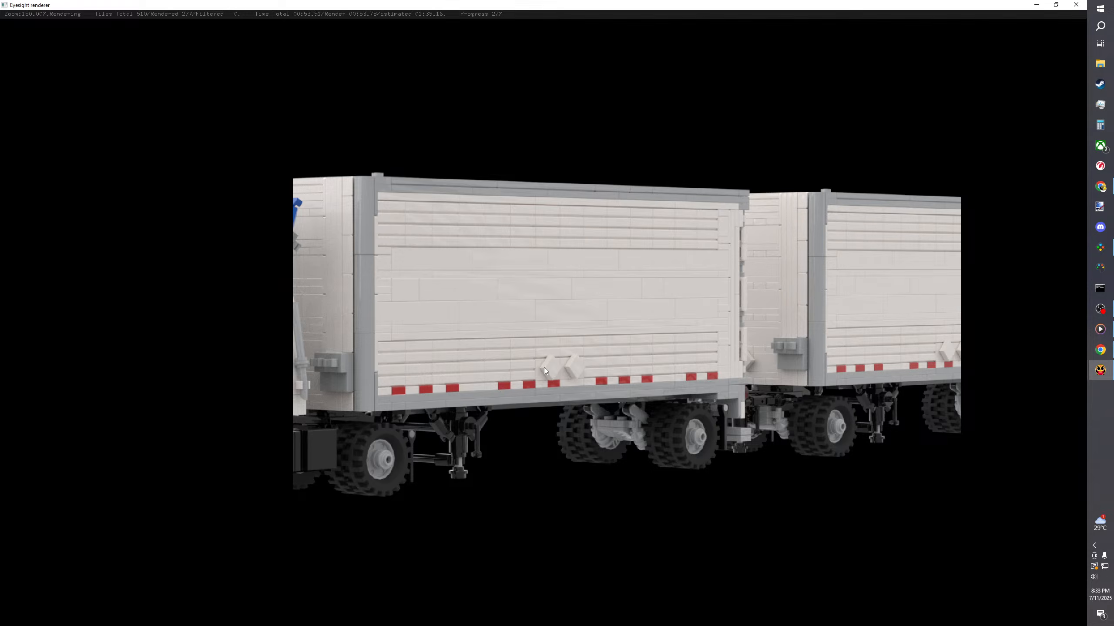
{"action": "scroll", "coordinate": [649, 343], "scroll_direction": "down", "scroll_amount": 2}
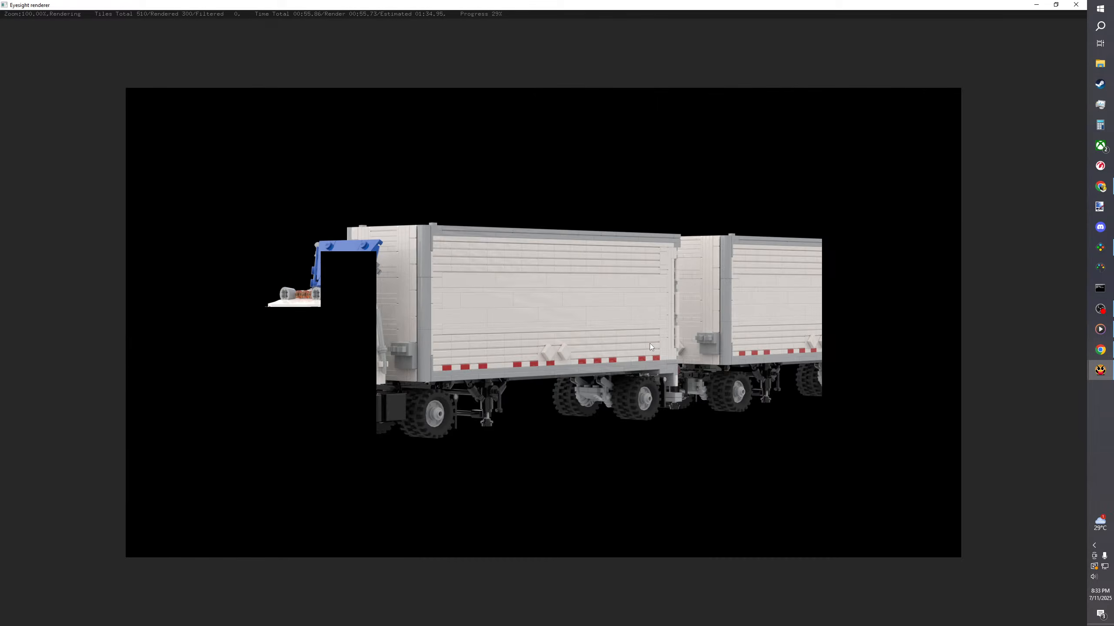
{"action": "scroll", "coordinate": [648, 344], "scroll_direction": "up", "scroll_amount": 1}
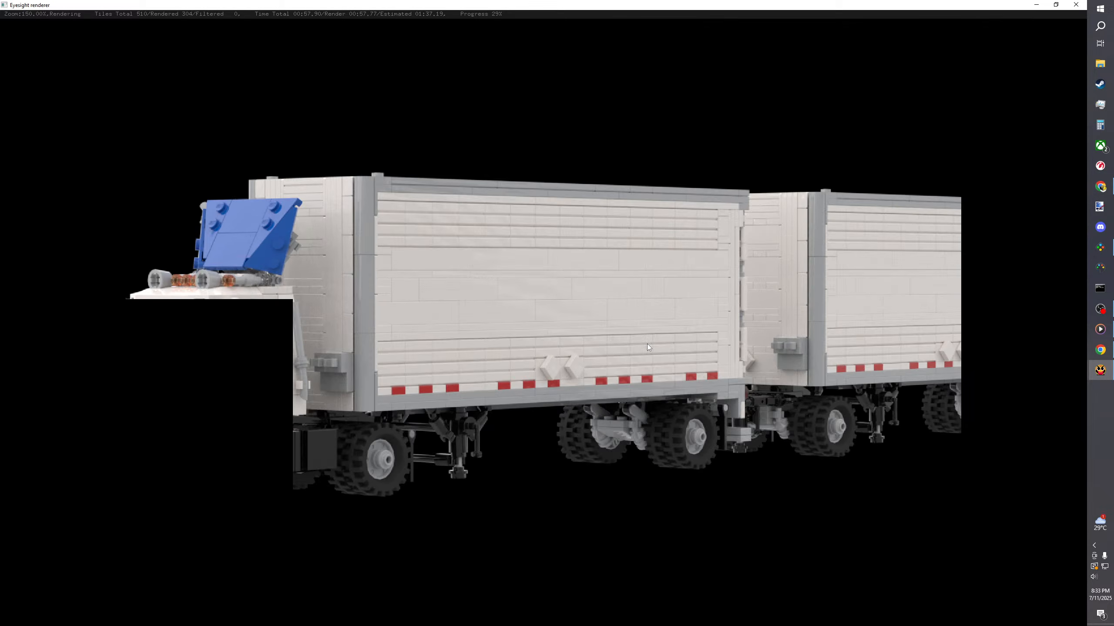